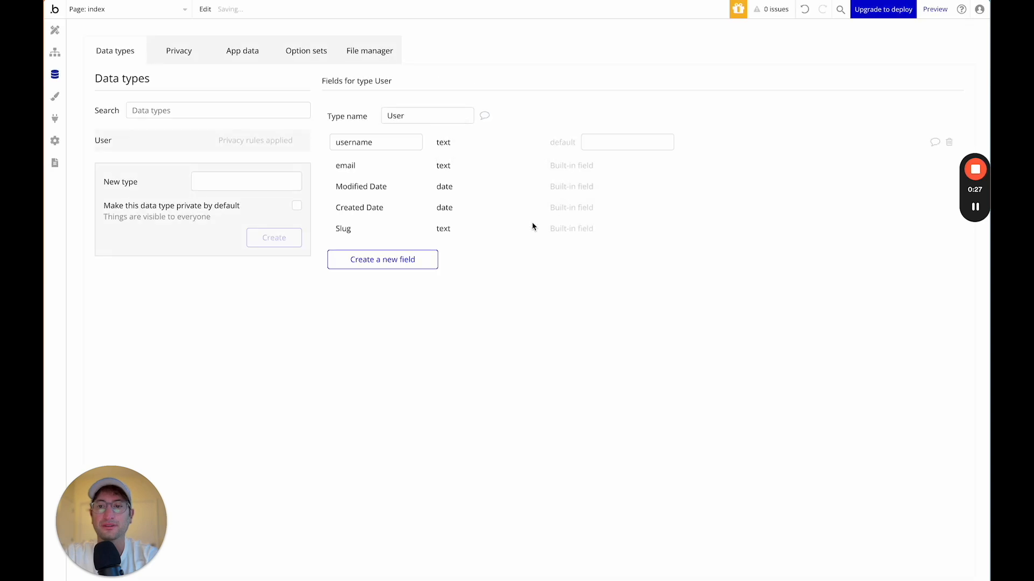
Add an image field named ProfilePicture to the User data type.
mouse_move(979, 212)
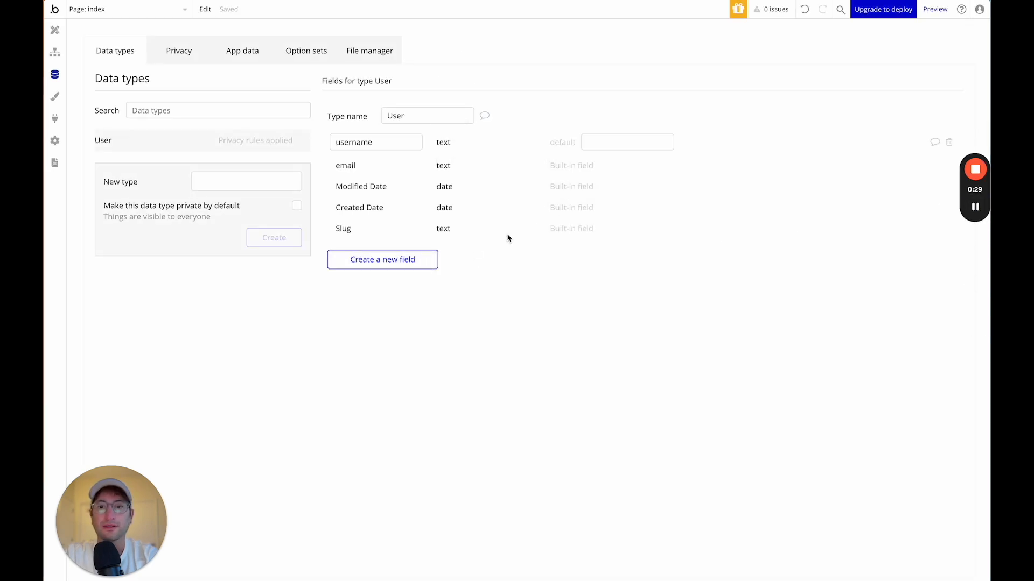
left_click(381, 261)
left_click(473, 99)
type("profilePic")
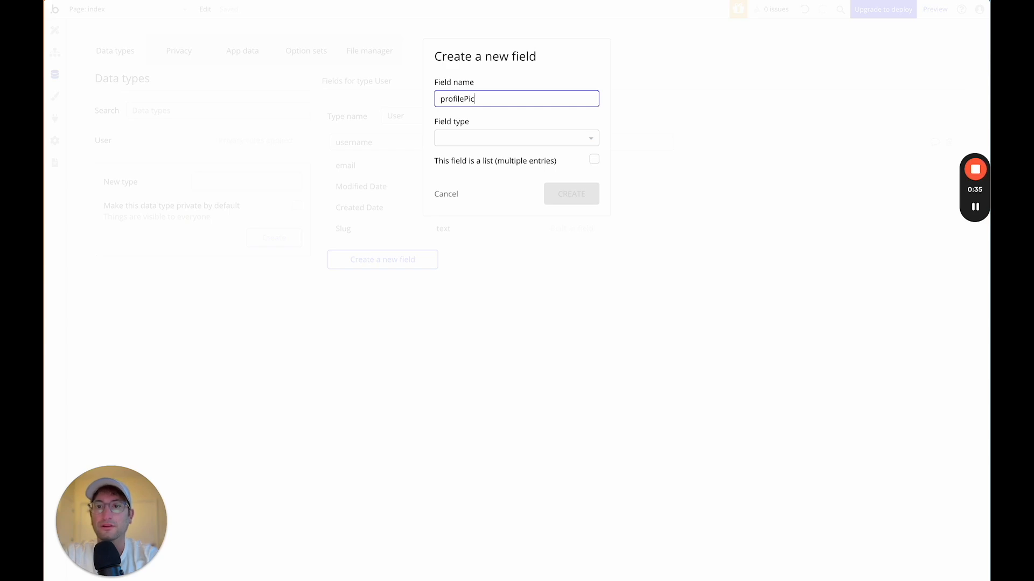
left_click(445, 100)
key("BackSpace")
type("P")
left_click(457, 138)
type("imag")
left_click(467, 176)
left_click(554, 194)
Add a text field named bio to the User data type.
left_click(397, 281)
left_click(466, 106)
type("bio")
left_click(473, 141)
type("text")
left_click(468, 171)
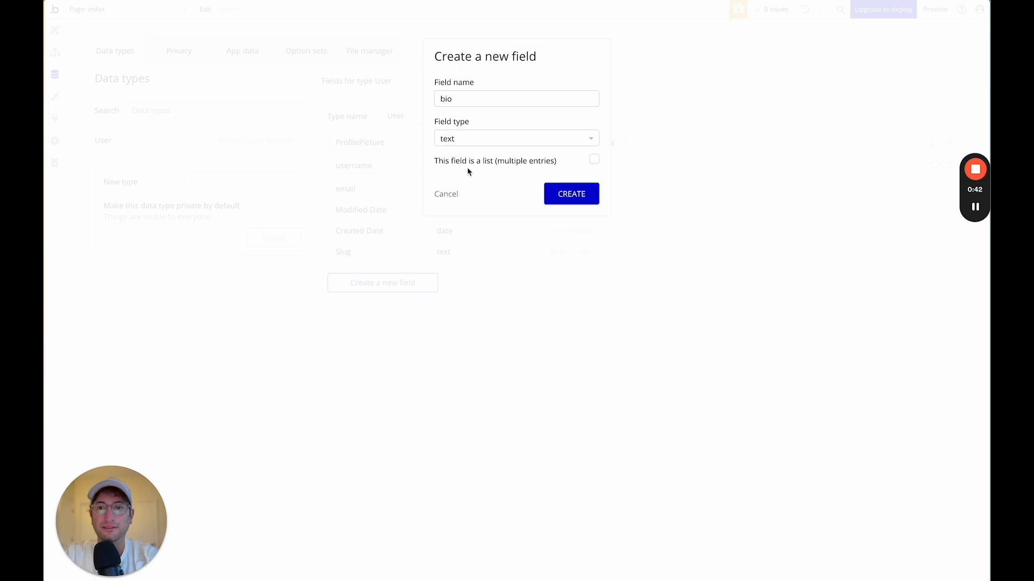
left_click(561, 195)
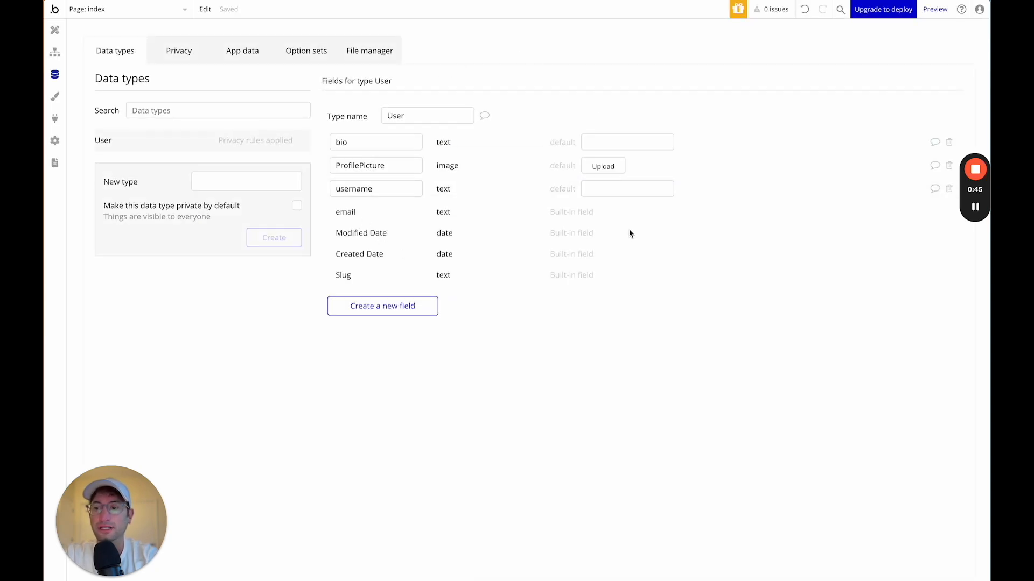
mouse_move(979, 216)
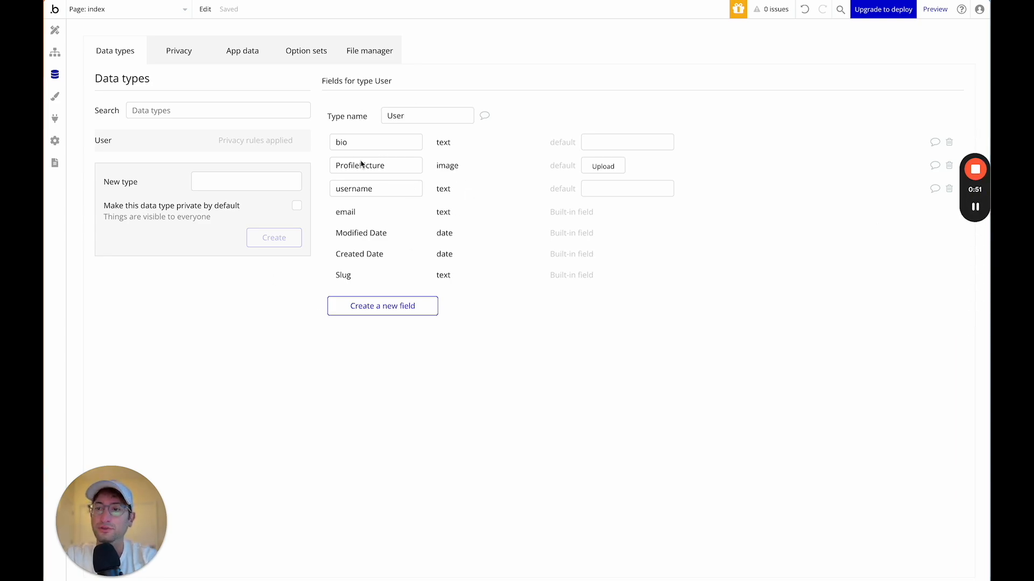
Create a Tweet data type and give it a text field named Content.
left_click(222, 184)
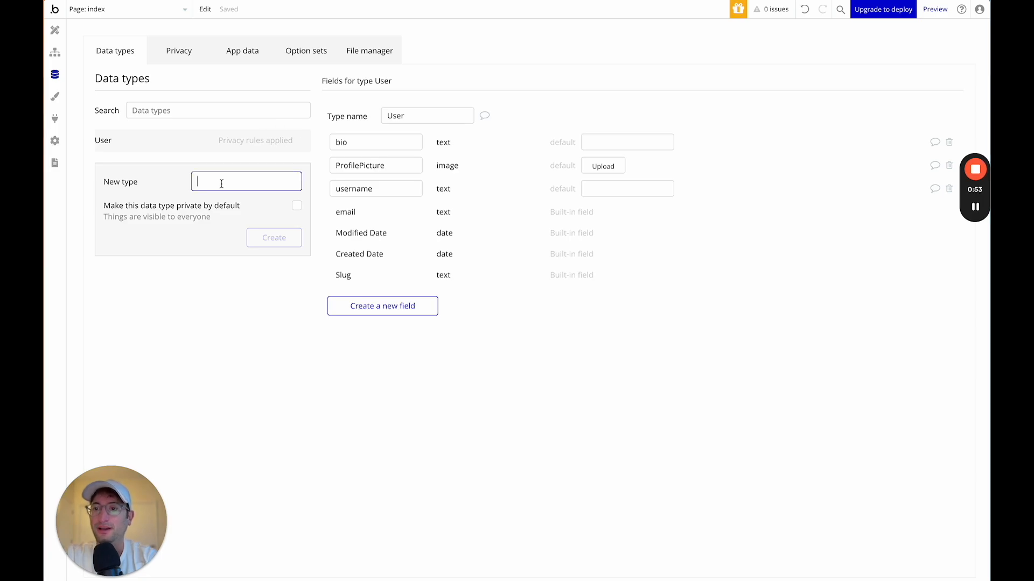
type("Tweet")
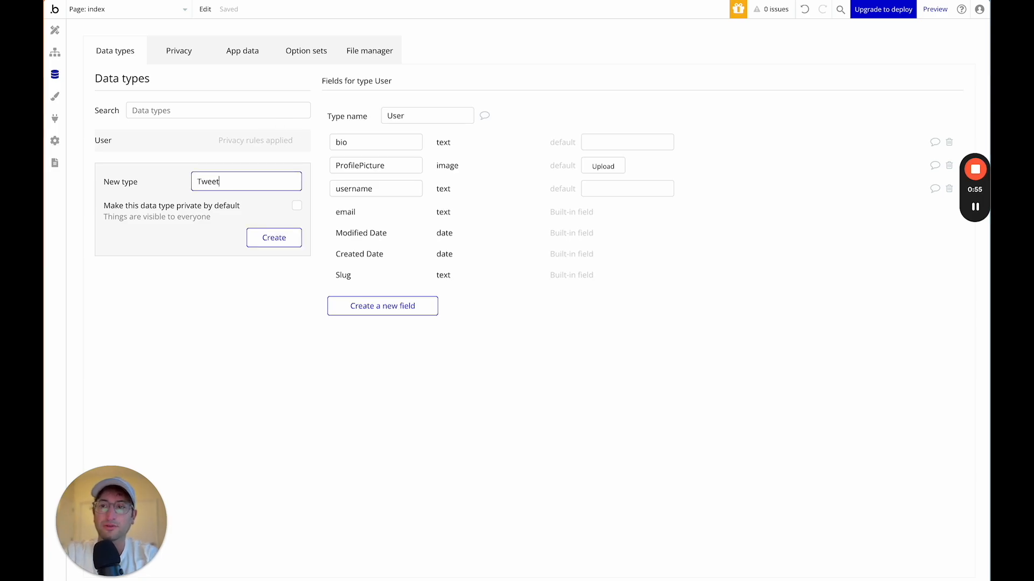
key("Return")
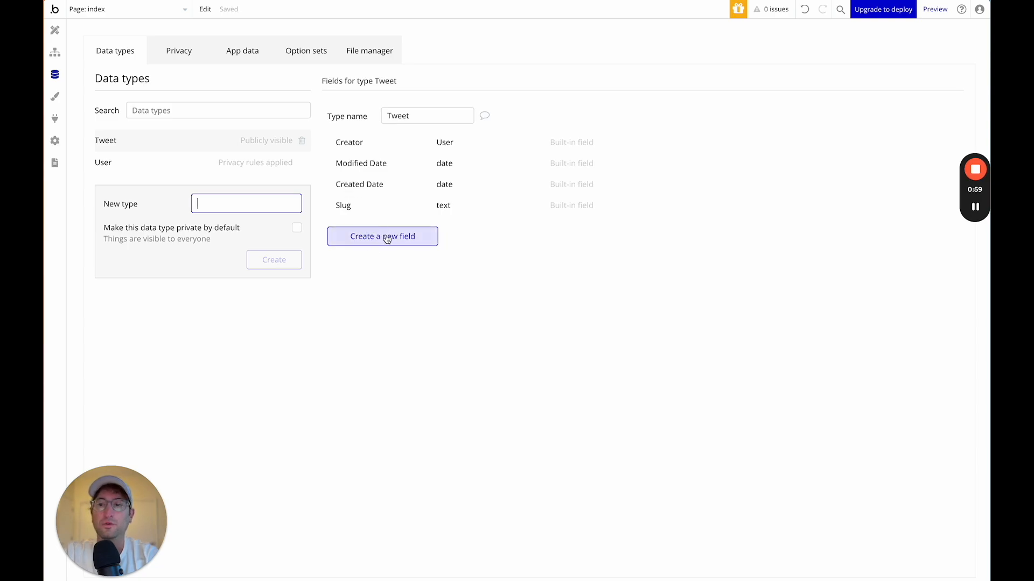
left_click(386, 237)
type("Content")
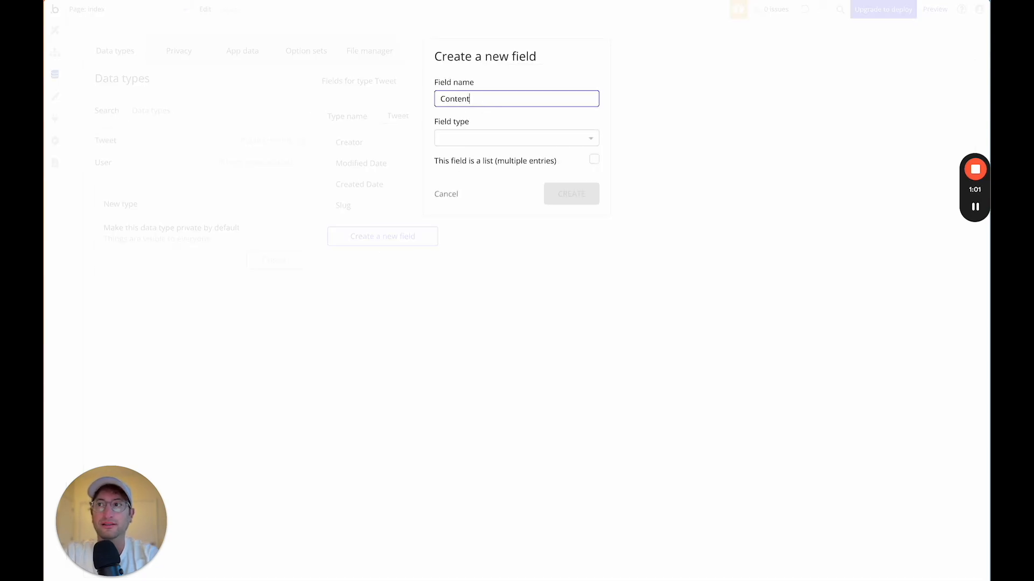
left_click(472, 139)
type("text")
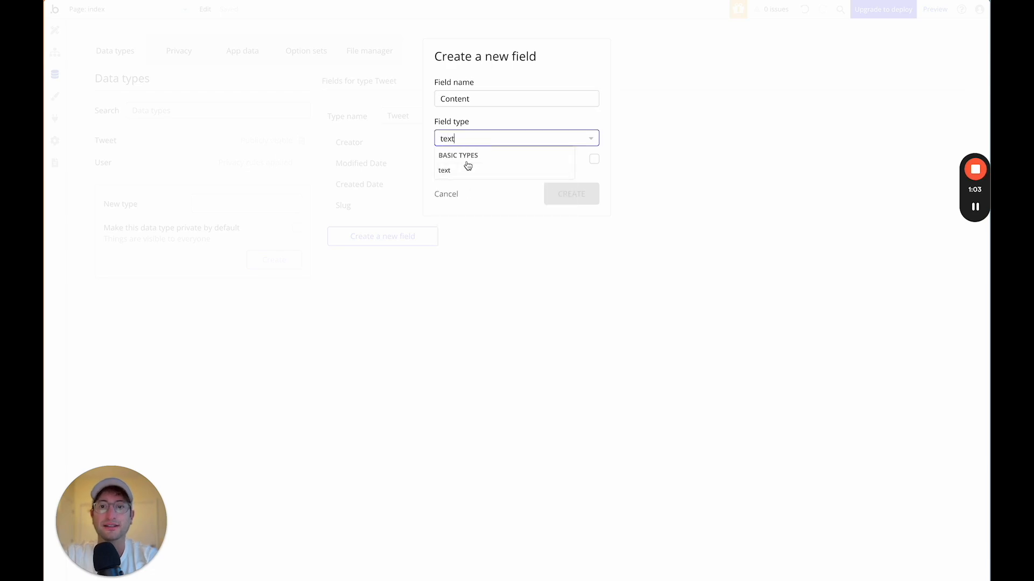
left_click(468, 169)
left_click(569, 186)
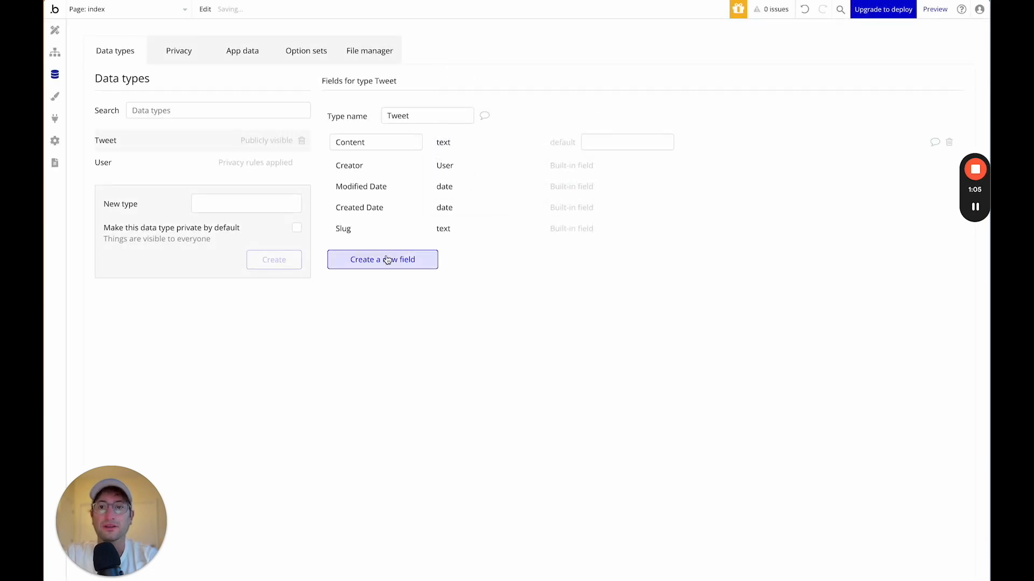
Add an image field named Image to Tweet.
left_click(393, 259)
left_click(461, 101)
type("Image")
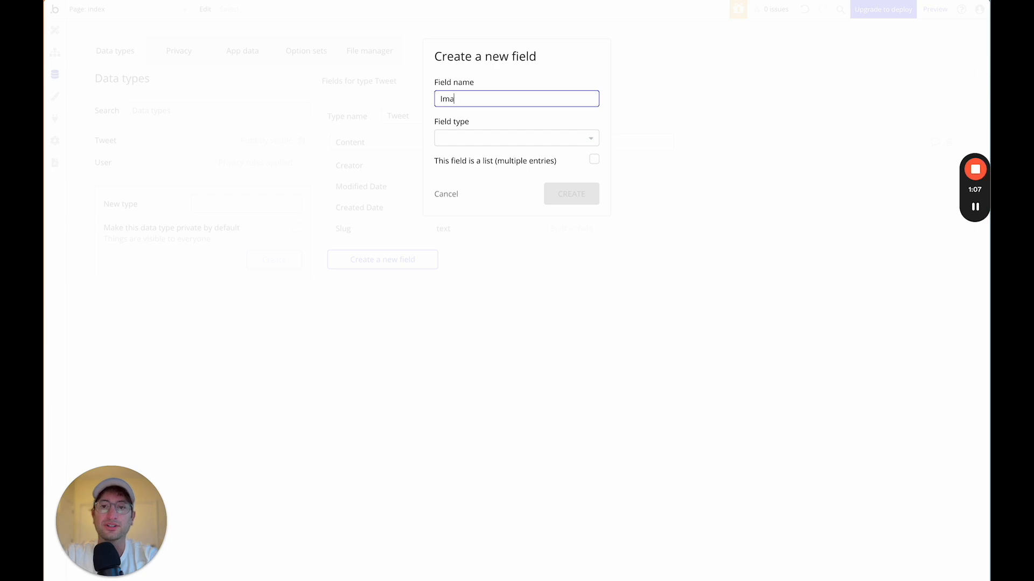
left_click(476, 139)
type("imag")
left_click(460, 170)
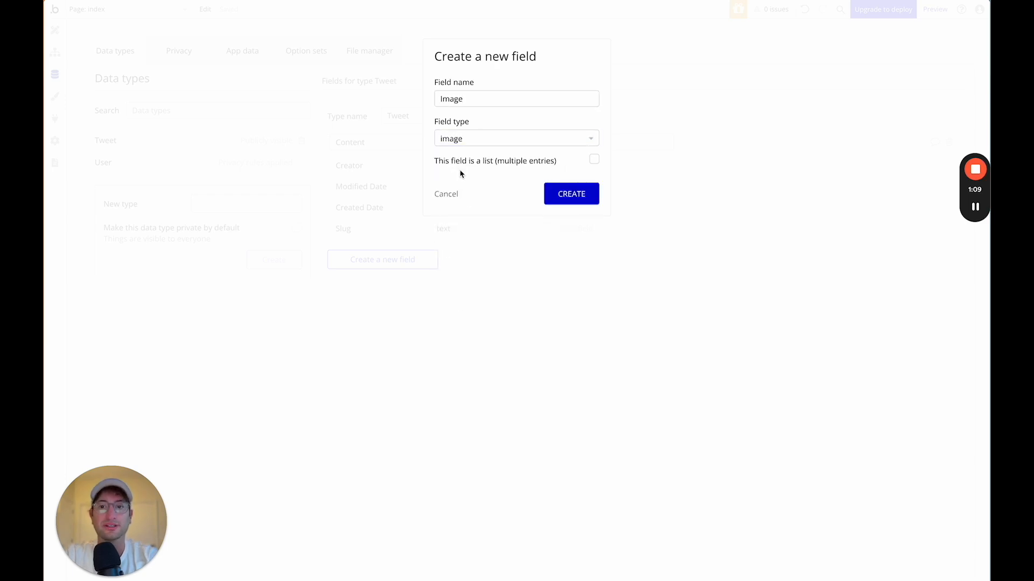
left_click(568, 198)
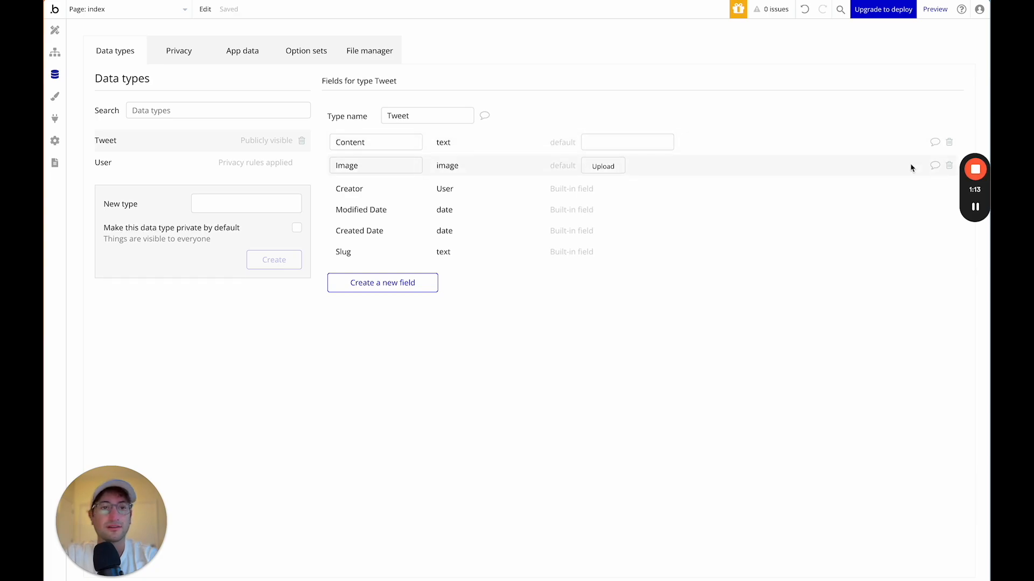
Add a Reply To field of type Tweet to the Tweet data type.
left_click(378, 284)
left_click(455, 103)
type("Reply To")
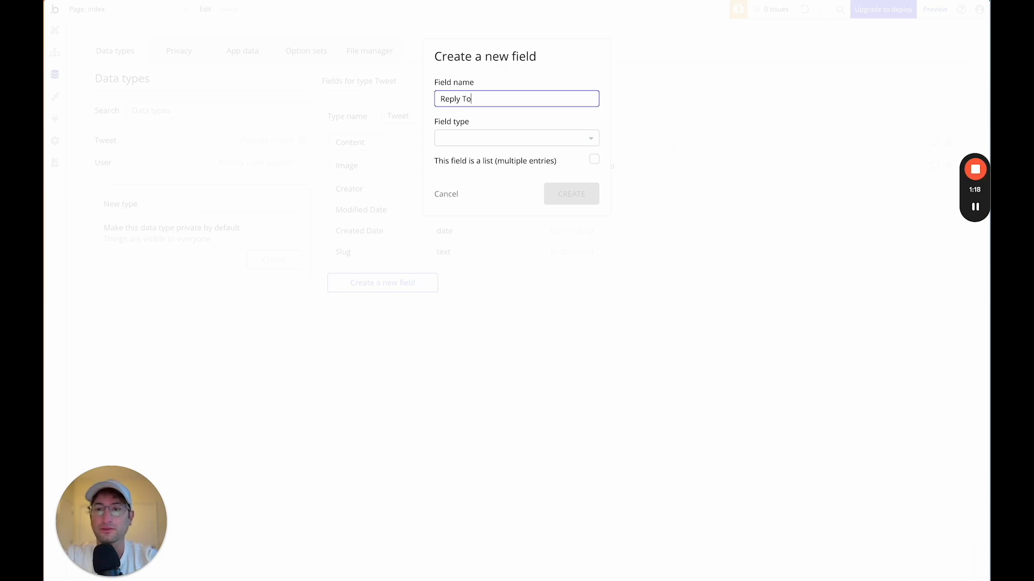
left_click(468, 138)
type("tw")
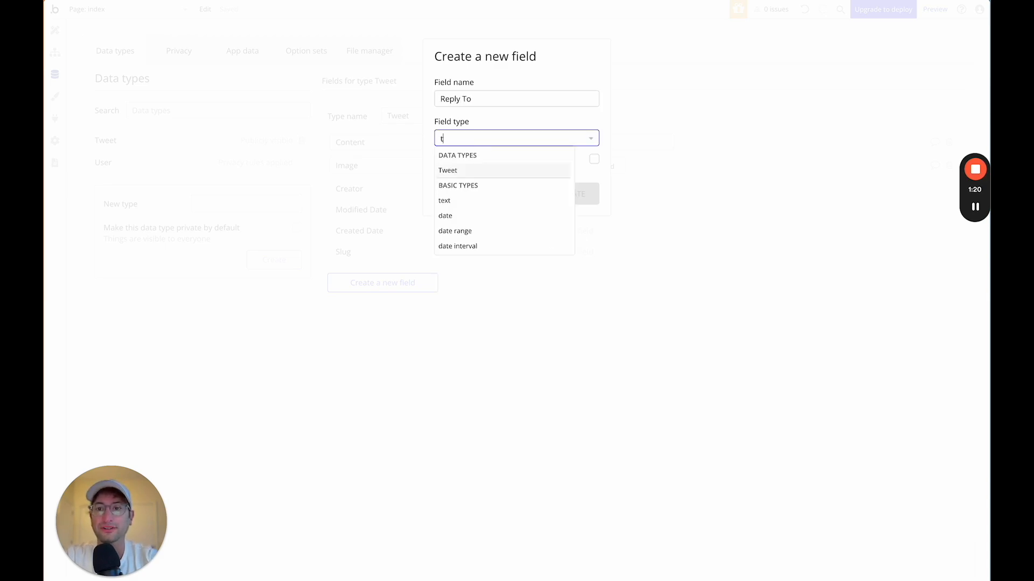
left_click(466, 169)
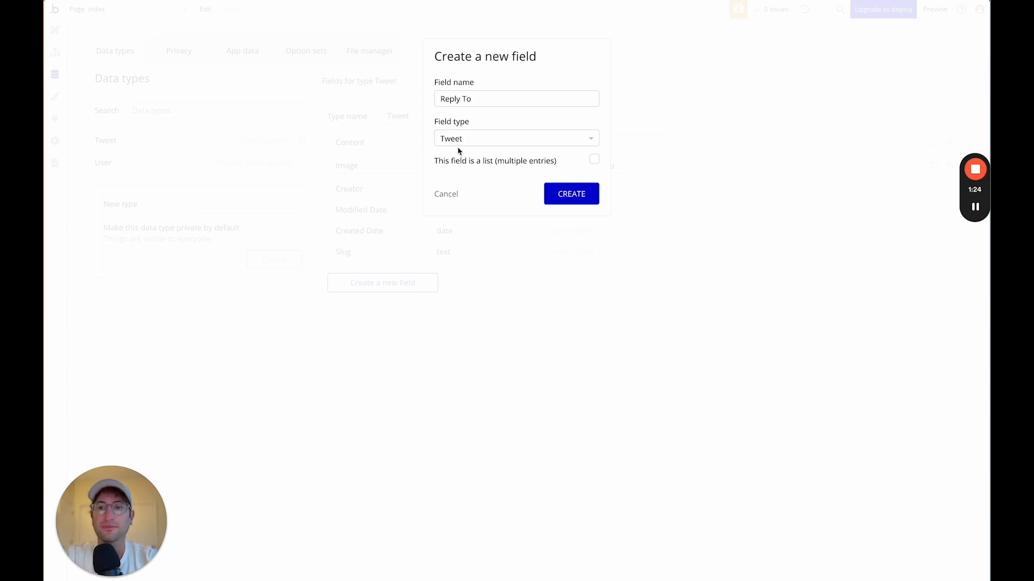
left_click(575, 198)
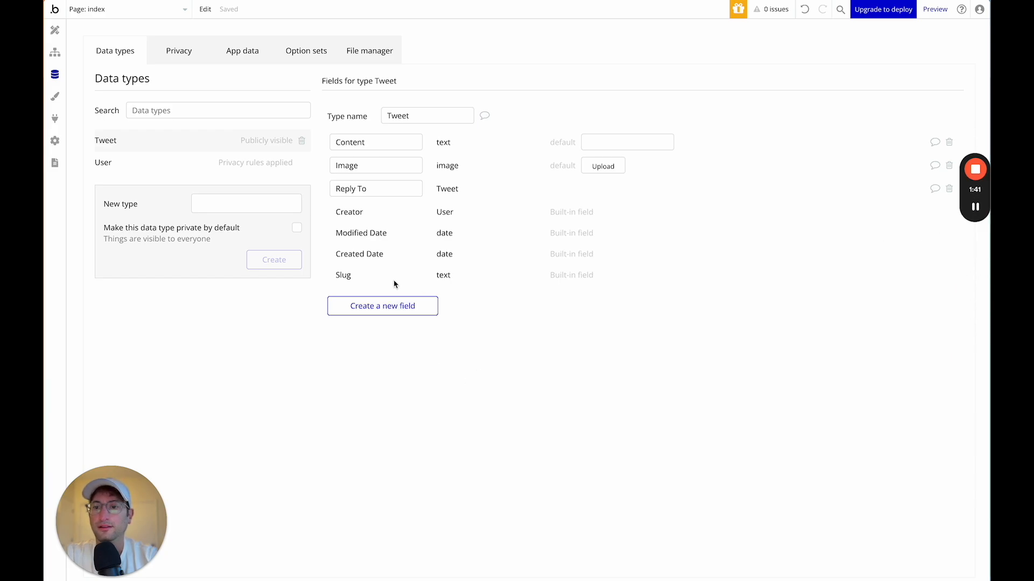
Add a Liked By field holding a list of Users to Tweet.
left_click(382, 312)
left_click(467, 101)
type("Liked By")
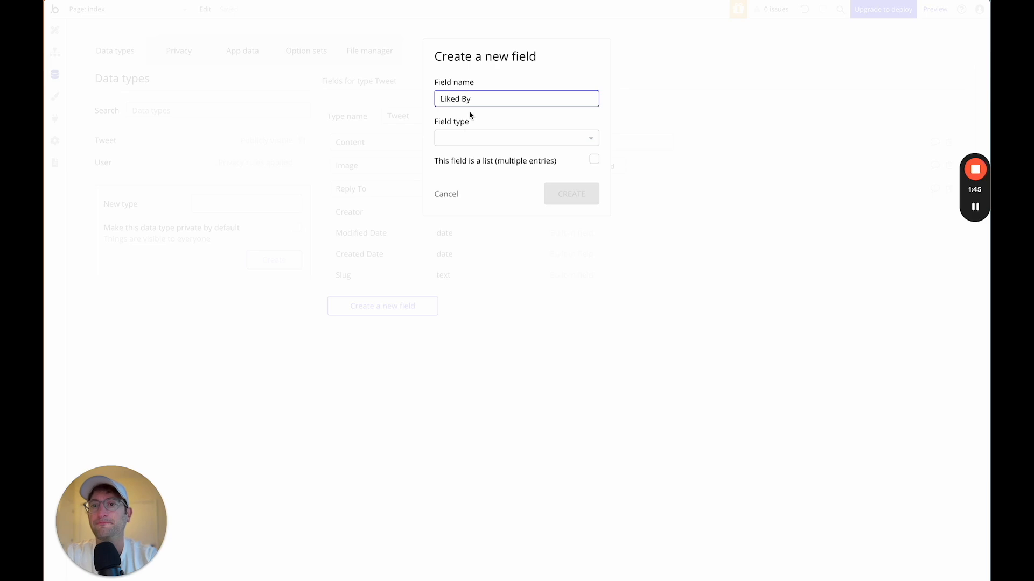
left_click(457, 139)
type("user")
left_click(449, 177)
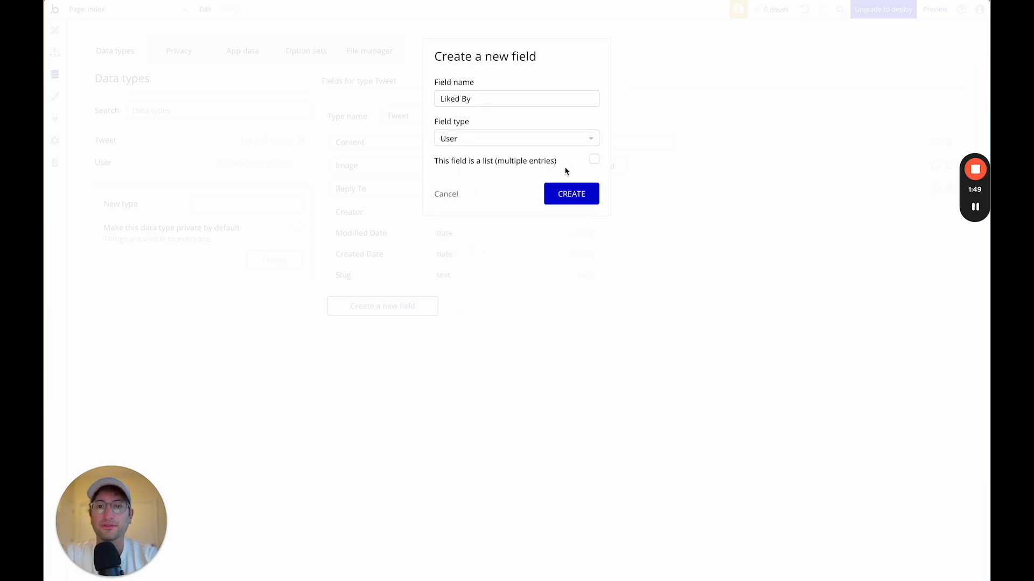
left_click(593, 159)
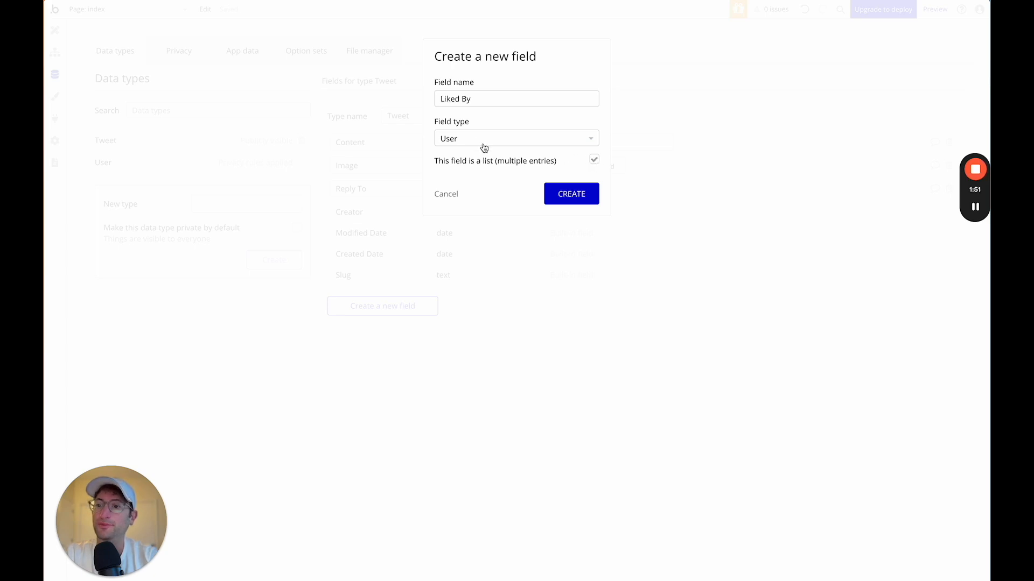
left_click(571, 194)
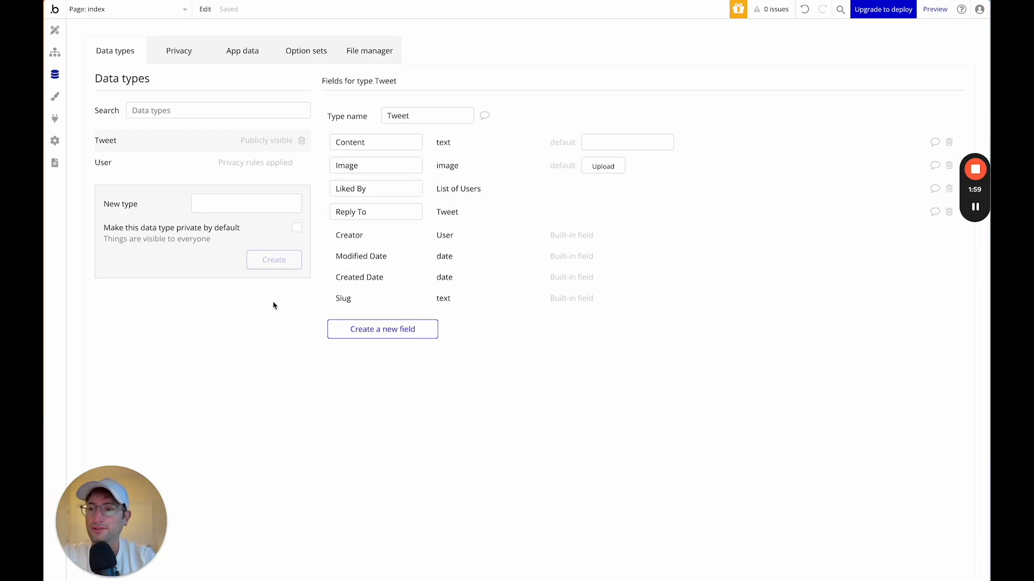
Add a Followed By field holding a list of Users to the User type.
left_click(192, 165)
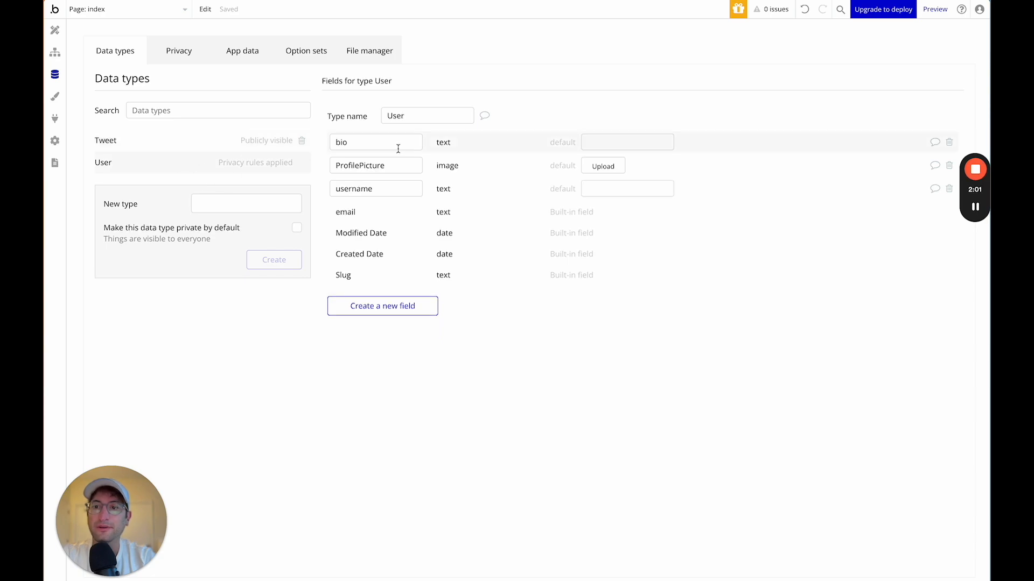
left_click(384, 306)
left_click(466, 99)
type("Followed By")
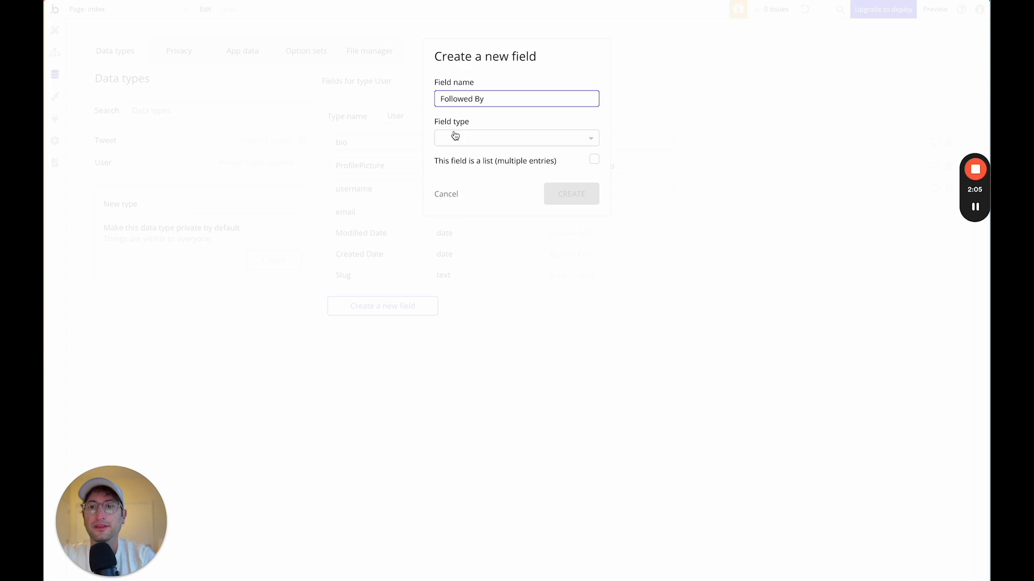
left_click(452, 137)
type("user")
left_click(458, 170)
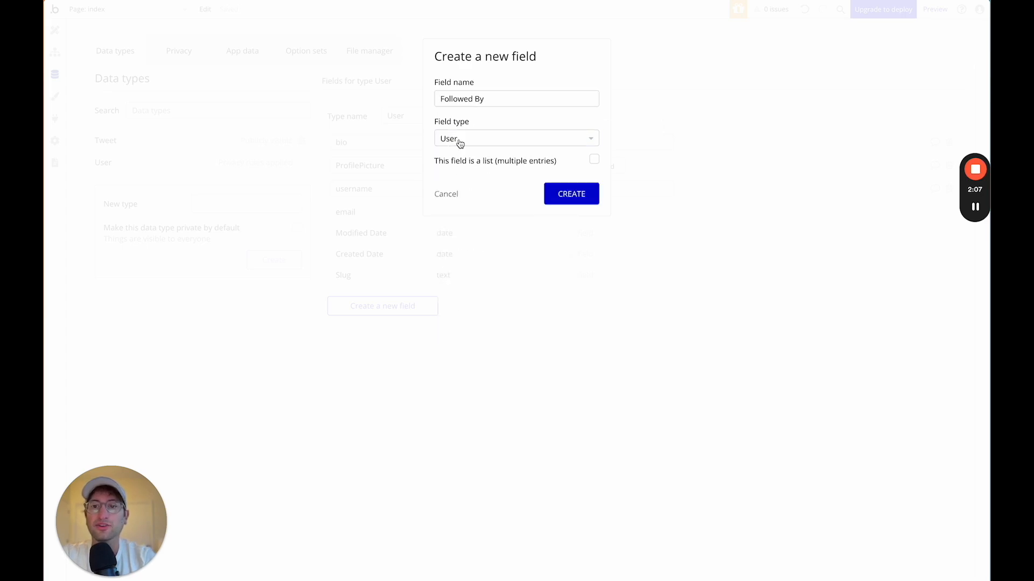
left_click(594, 159)
left_click(576, 192)
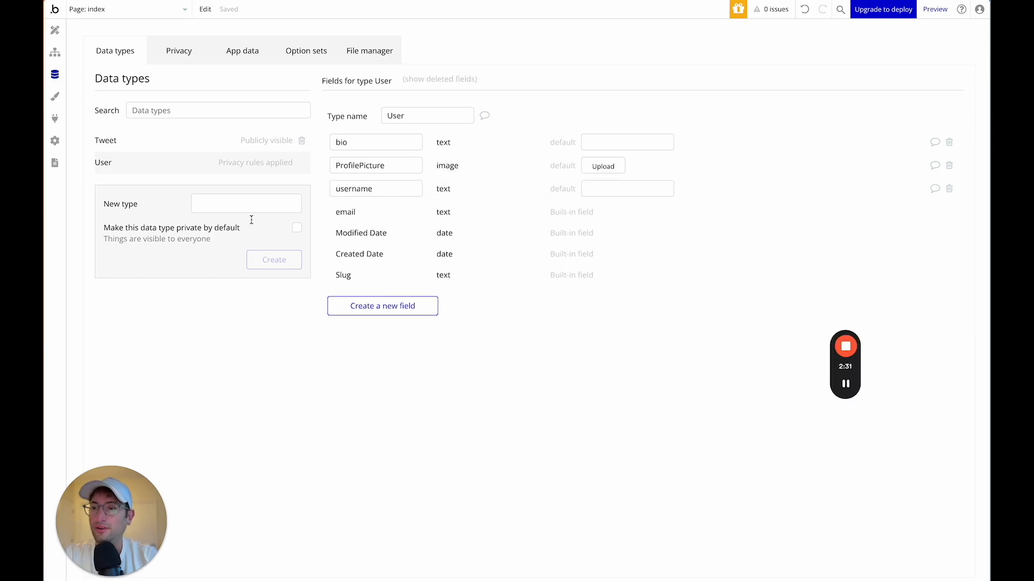
Create a Follow data type with a User-type field named Follower User.
left_click(234, 205)
type("Follow")
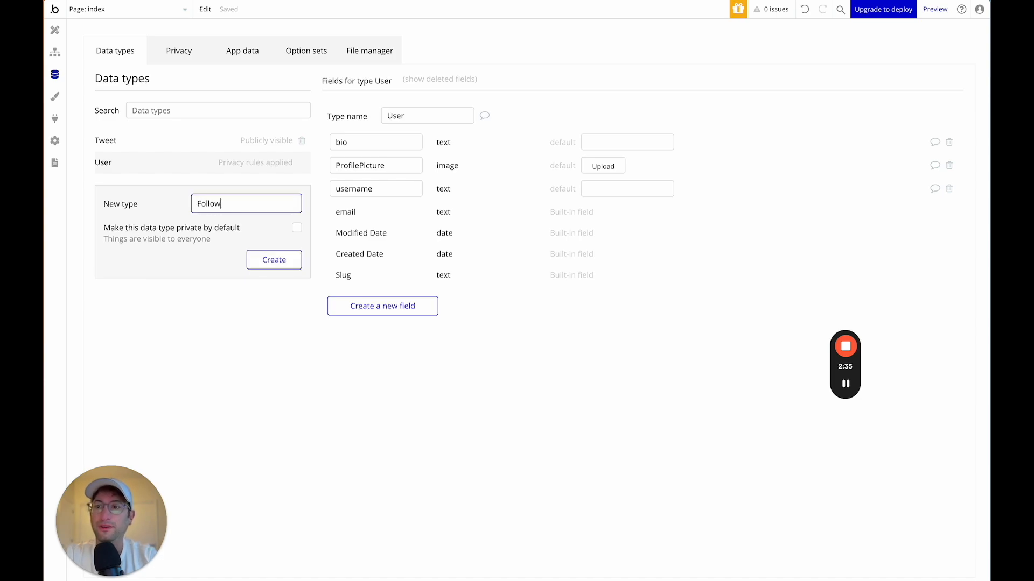
left_click(280, 260)
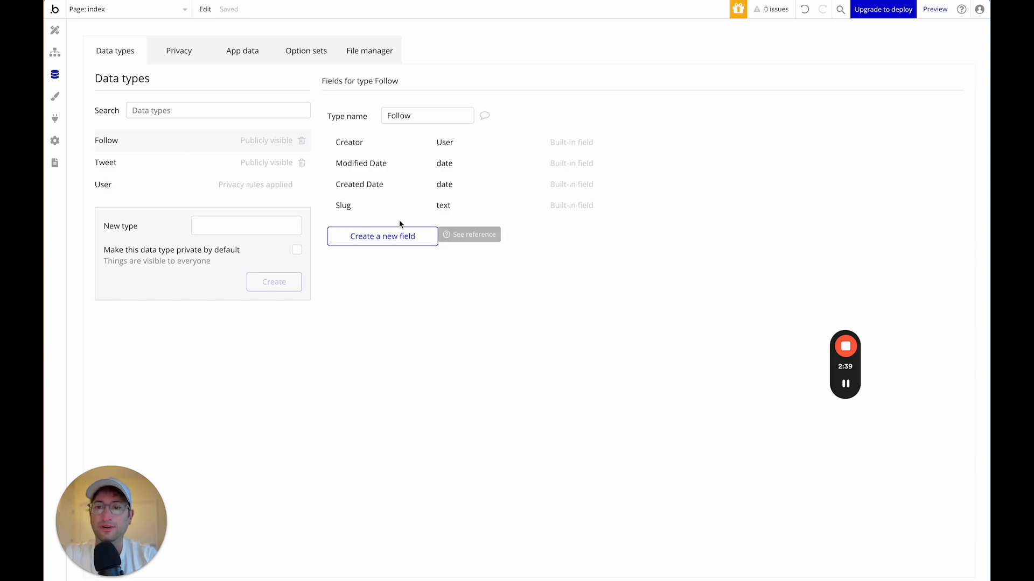
left_click(392, 244)
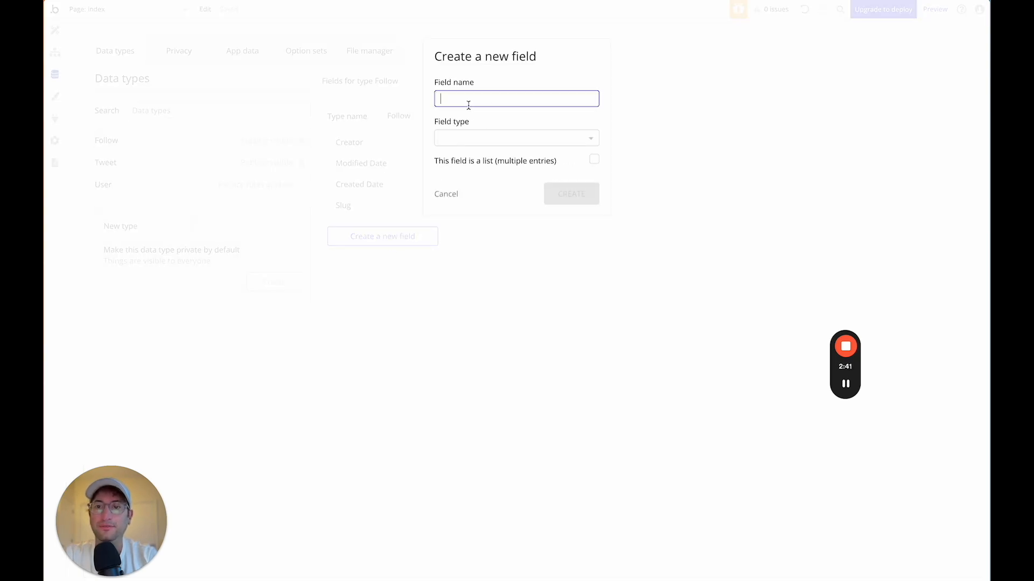
type("Follower")
key("ctrl+a")
type("Follower User")
left_click(460, 140)
type("user")
left_click(457, 171)
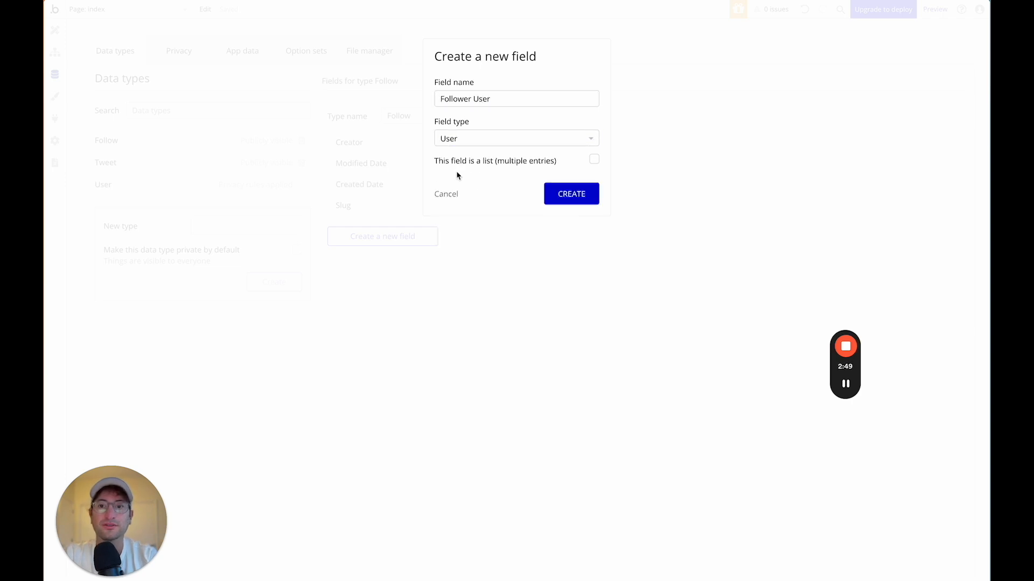
left_click(581, 197)
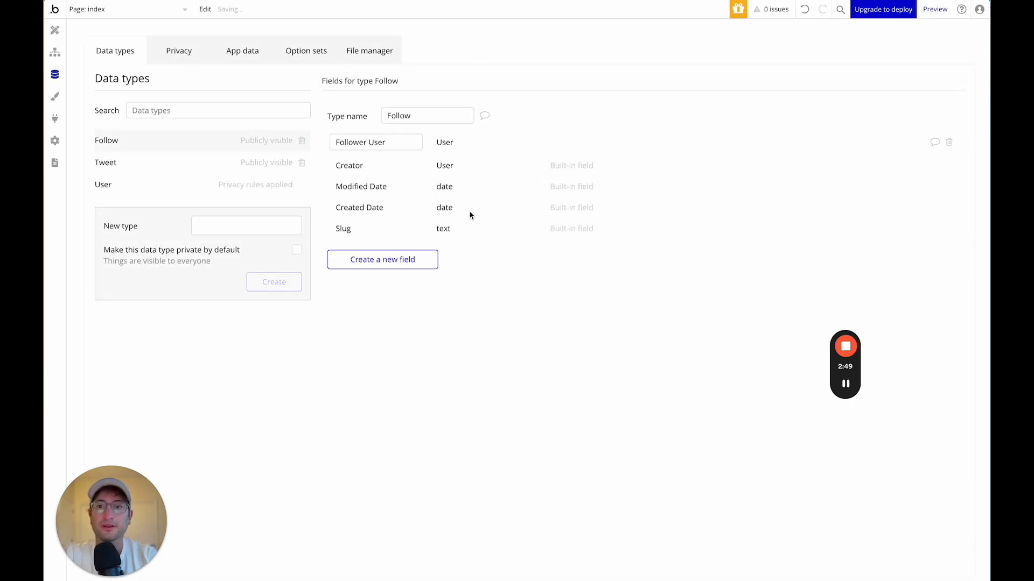
Add a User-type Followee field to Follow, then show Tweet's fields.
left_click(392, 257)
type("Followee")
left_click(464, 137)
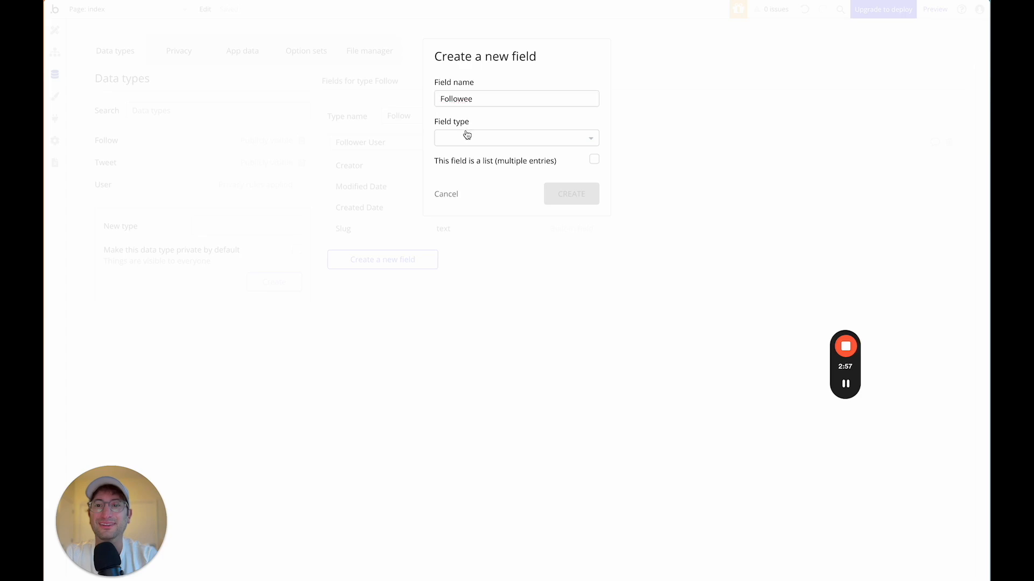
left_click(457, 172)
left_click(559, 199)
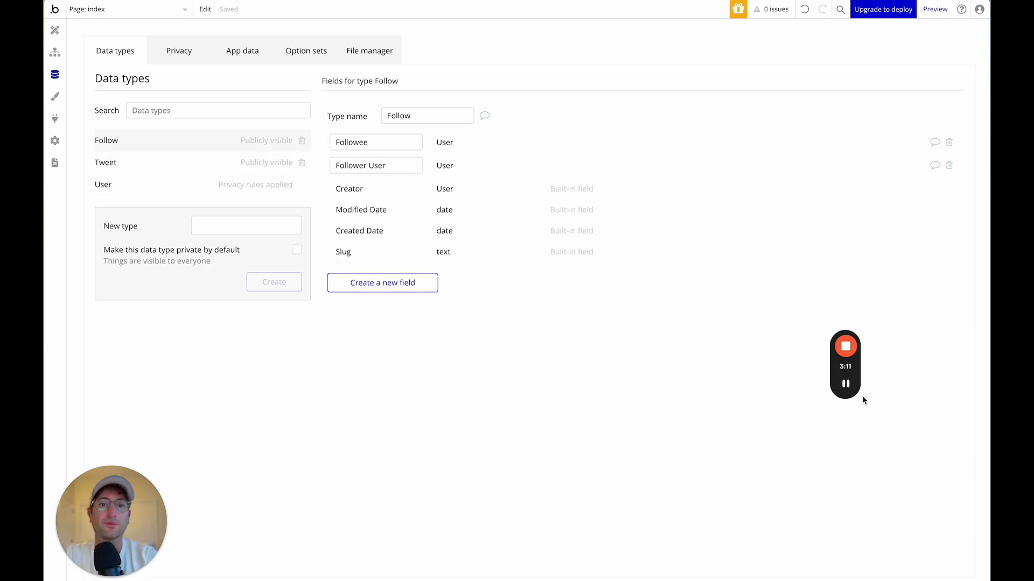
left_click(167, 171)
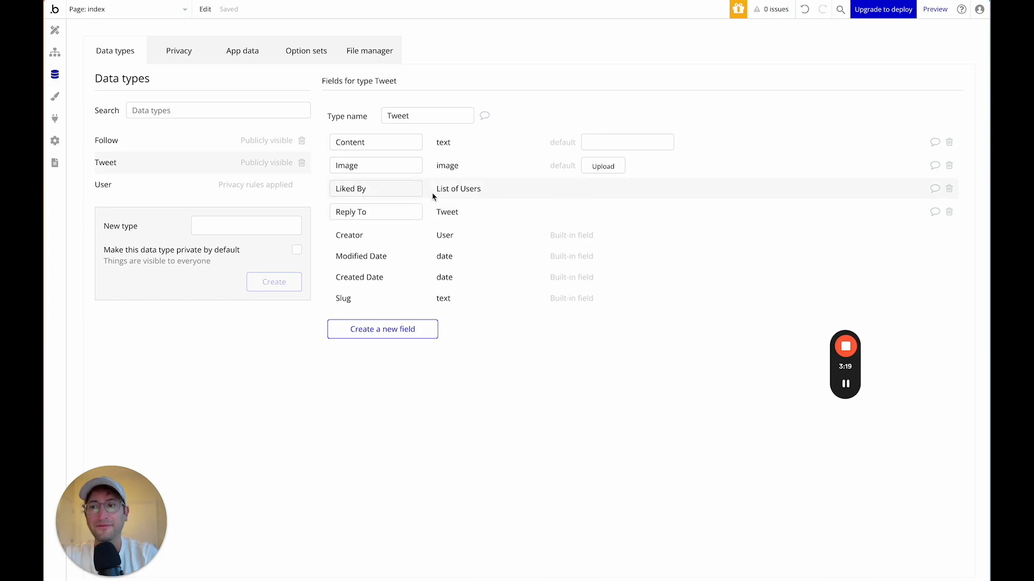
Check Tweet's Liked By field, then switch to the Design editor for the index page.
left_click(388, 190)
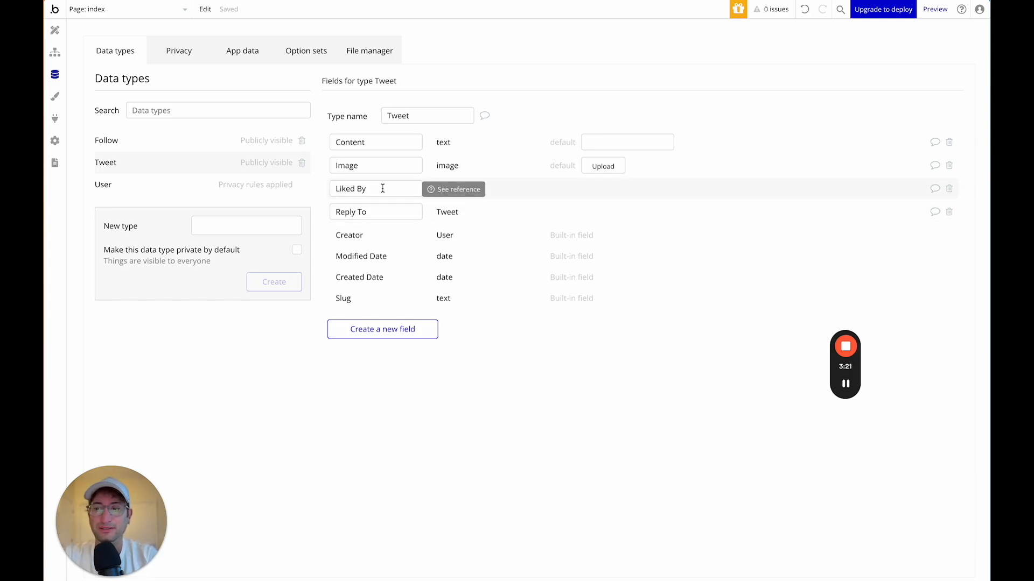
left_click(382, 188)
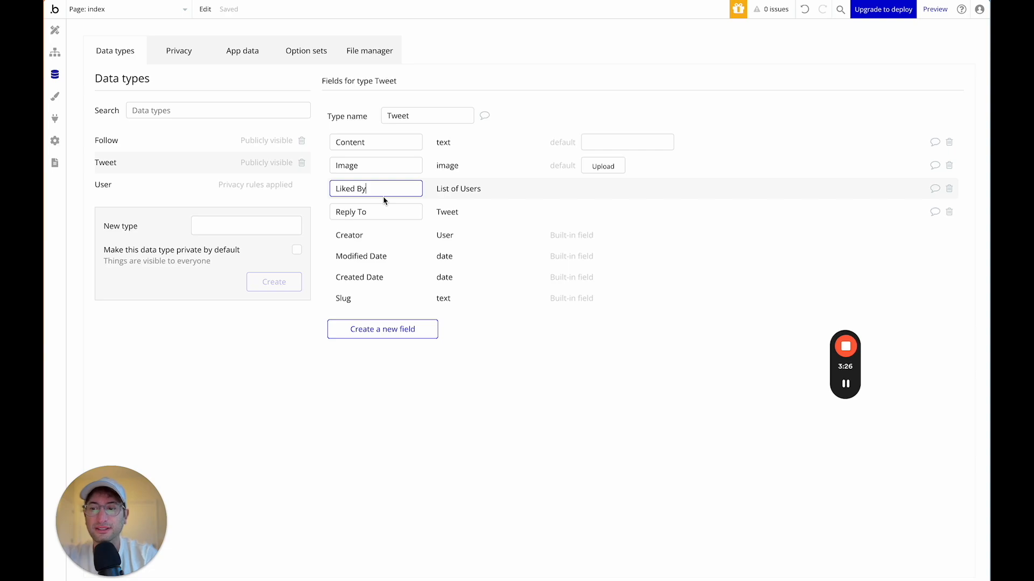
left_click(60, 33)
Move the properties panel aside and drop a Floating Group at the page's top-left.
mouse_move(781, 68)
left_mouse_down()
mouse_move(737, 1)
mouse_move(804, 45)
mouse_move(852, 44)
mouse_move(865, 92)
mouse_move(935, 70)
mouse_move(708, 138)
mouse_move(842, 70)
mouse_move(831, 63)
mouse_move(616, 139)
mouse_move(532, 98)
mouse_move(669, 100)
mouse_move(748, 86)
mouse_move(779, 66)
left_mouse_up()
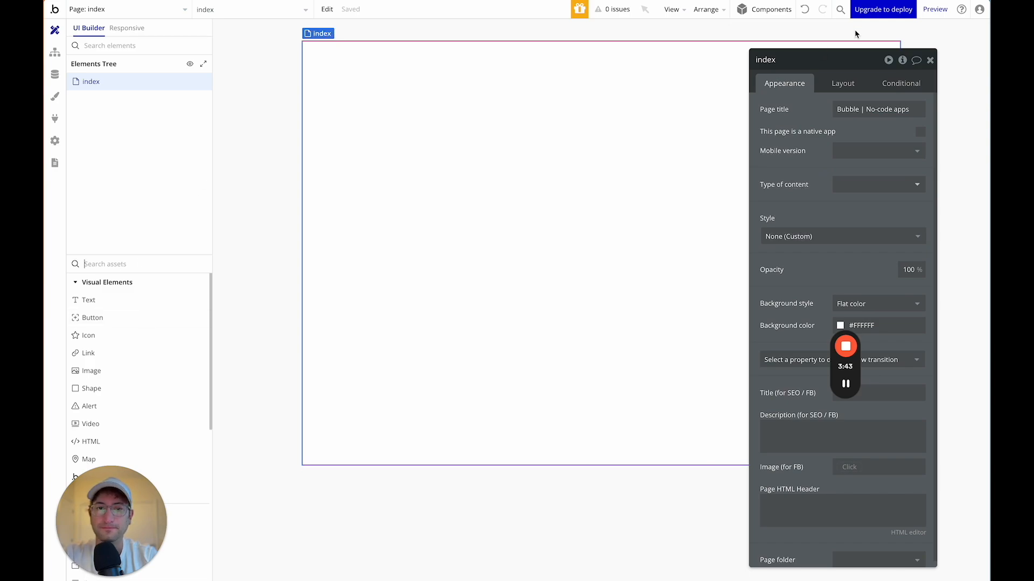
left_click_drag(790, 62, 809, 60)
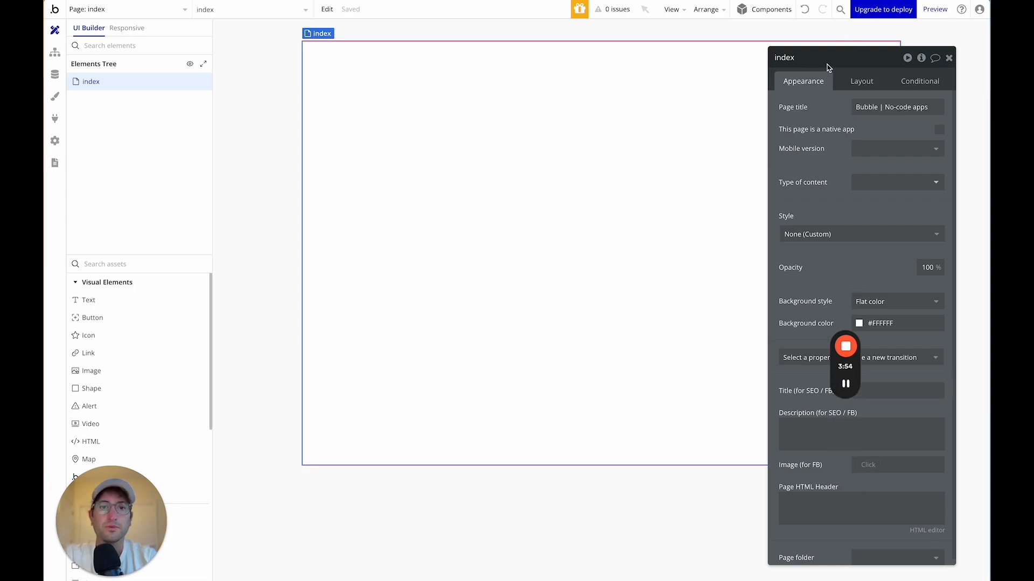
left_click_drag(819, 64, 927, 58)
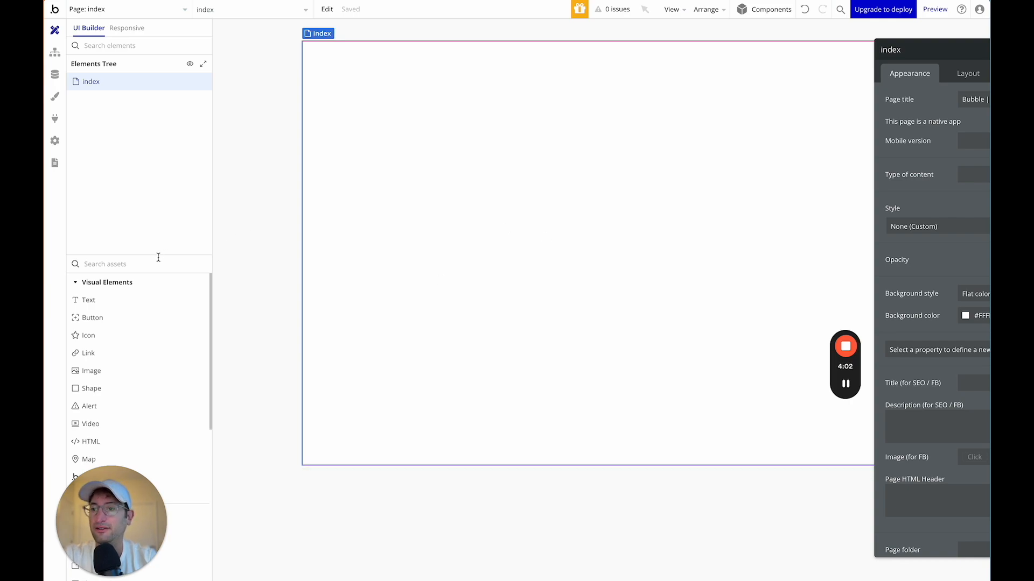
type("group")
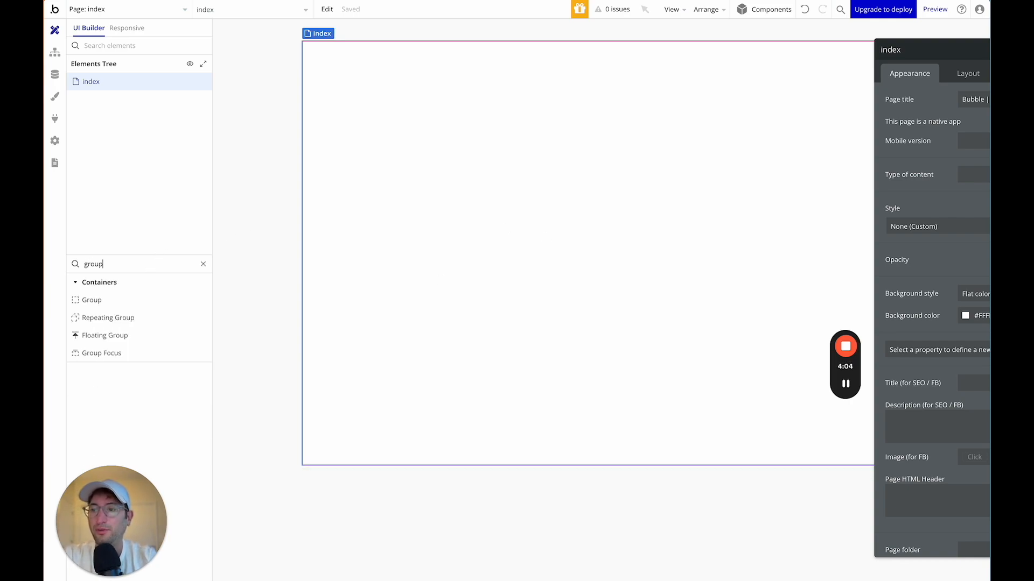
left_click_drag(115, 338, 375, 201)
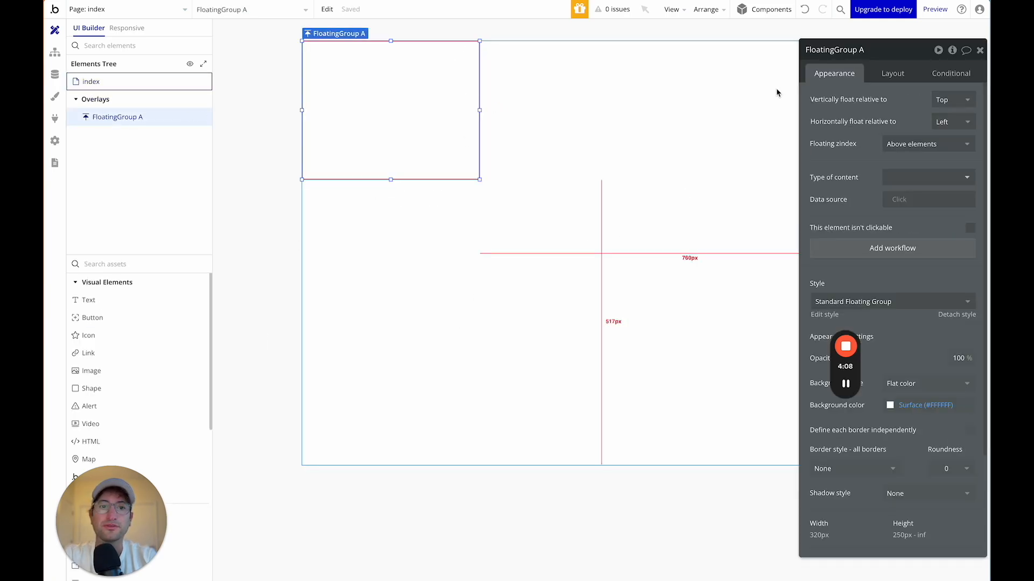
left_click_drag(859, 54, 750, 53)
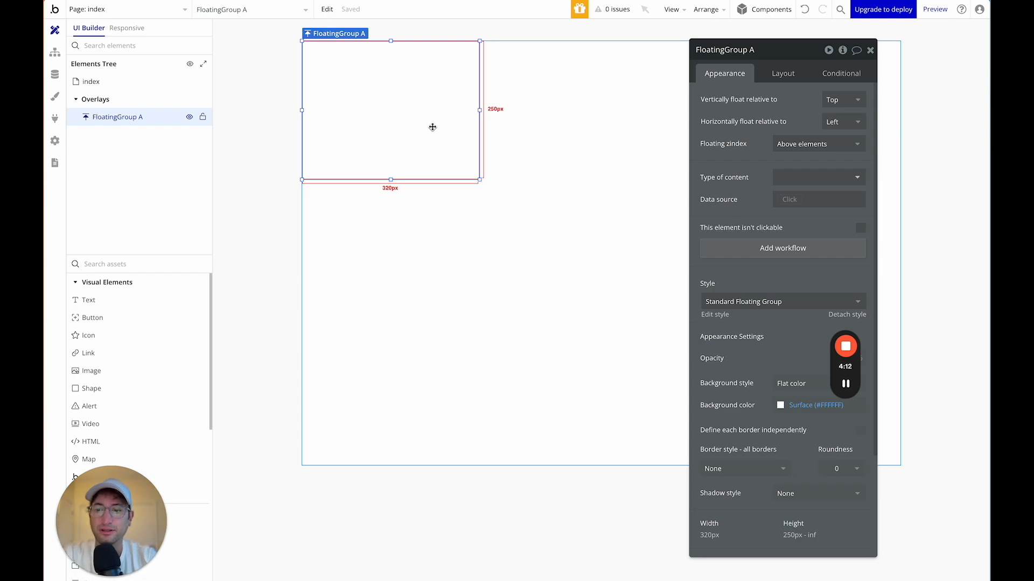
Uncheck Fit height to content and set FloatingGroup A's width to 300.
left_click_drag(785, 45, 756, 27)
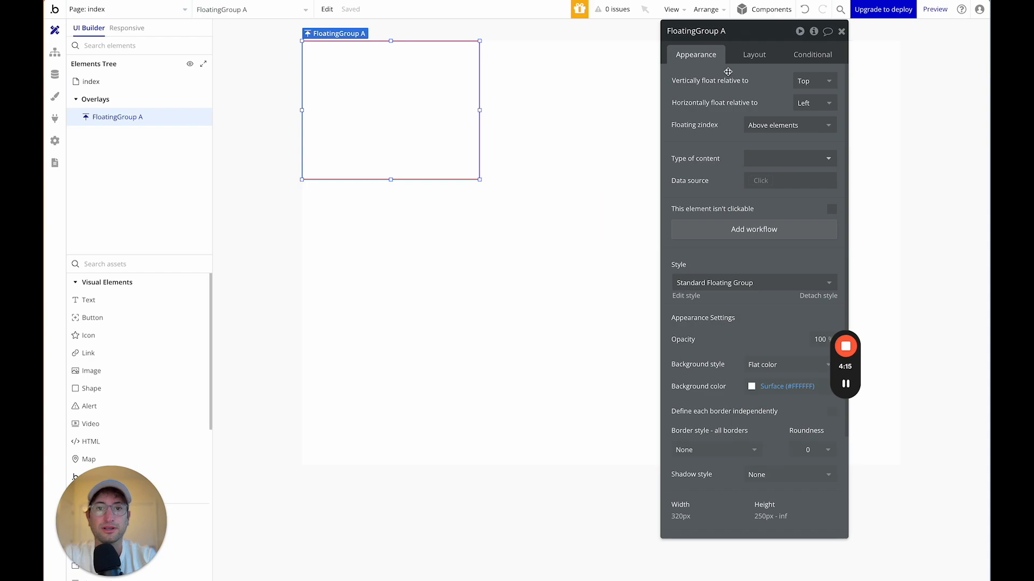
left_click(752, 56)
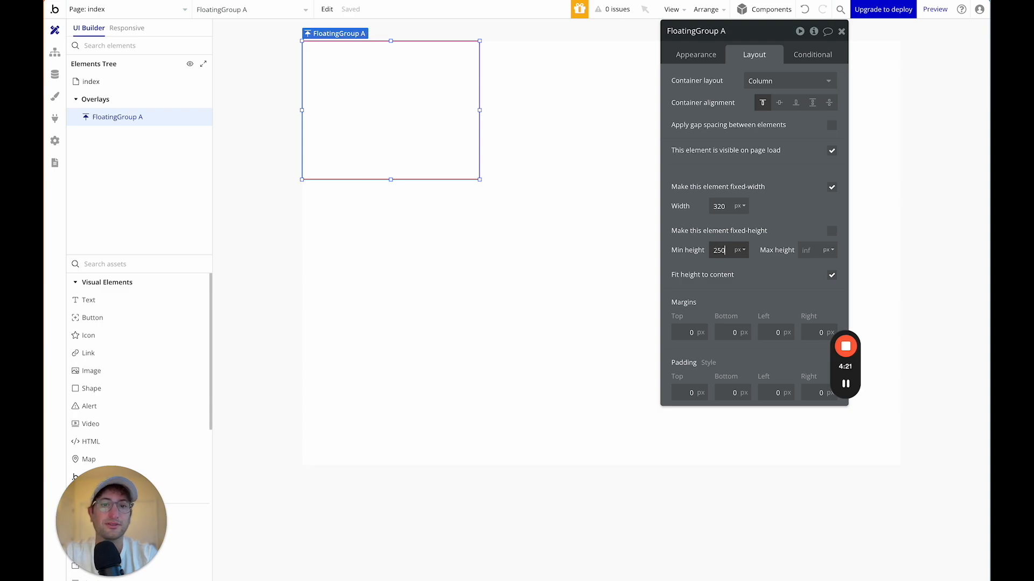
left_click(832, 275)
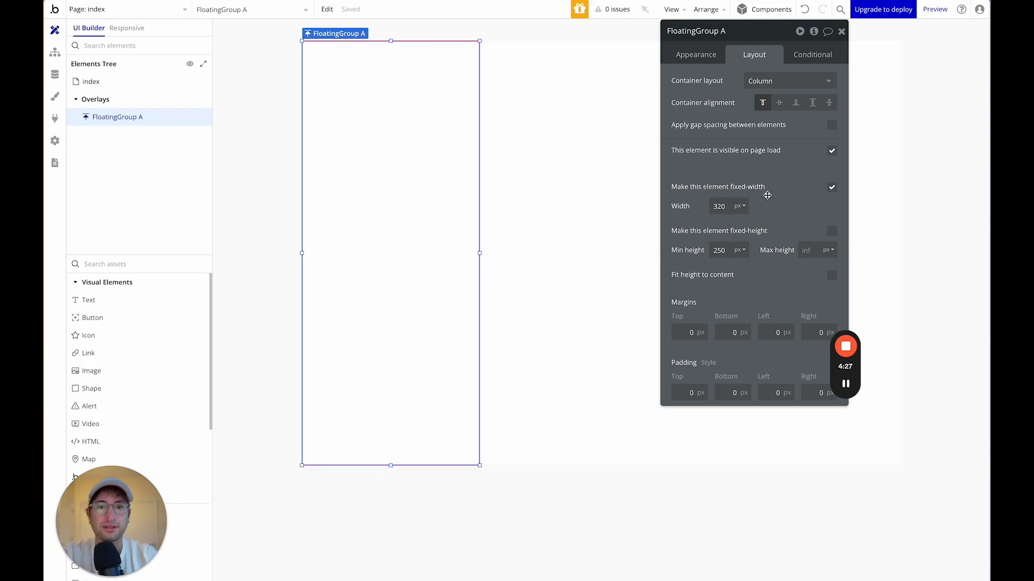
type("300")
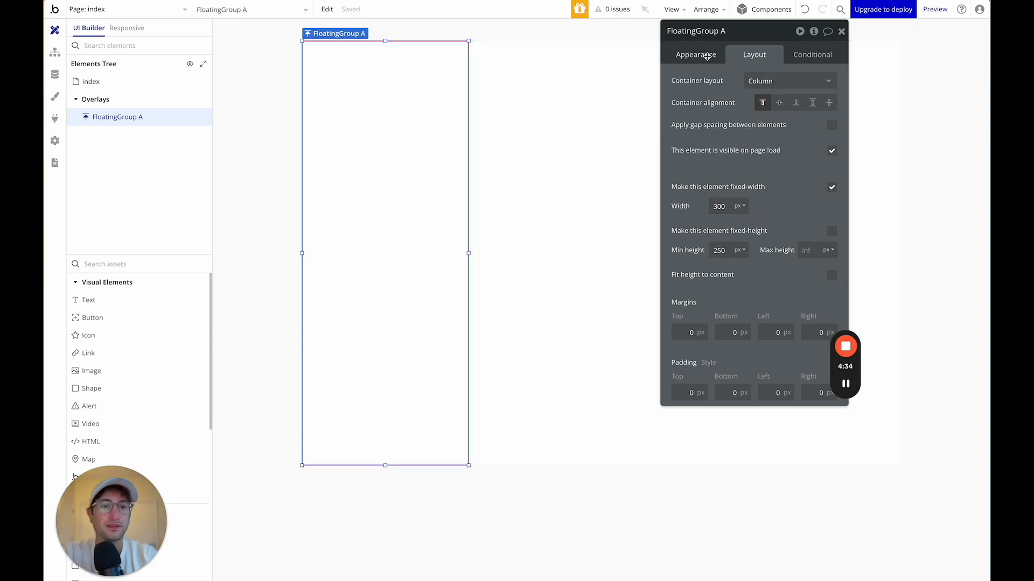
Give FloatingGroup A only a solid light grey #C1C1C1 right border.
left_click(696, 55)
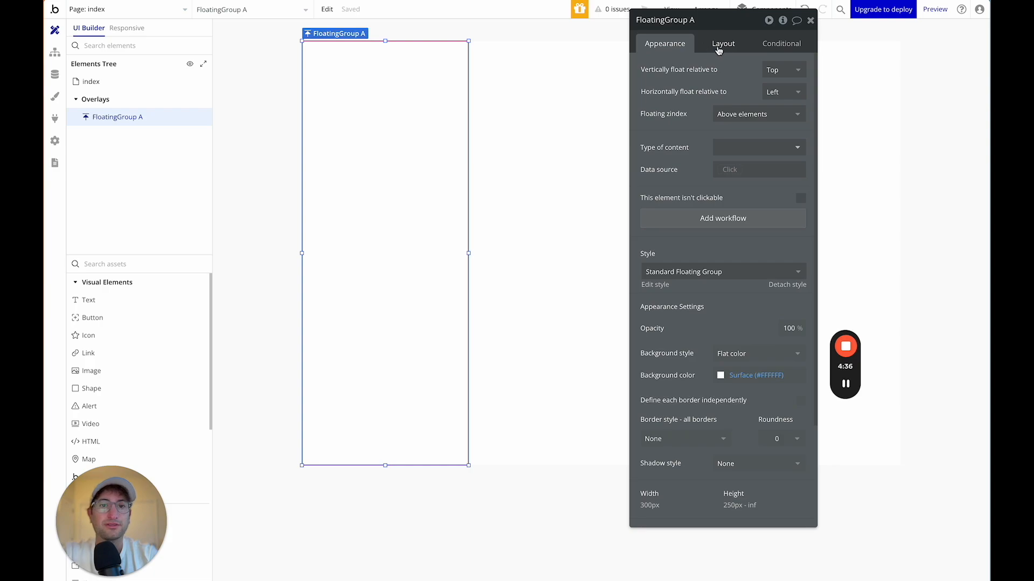
scroll(716, 312, "down", 3)
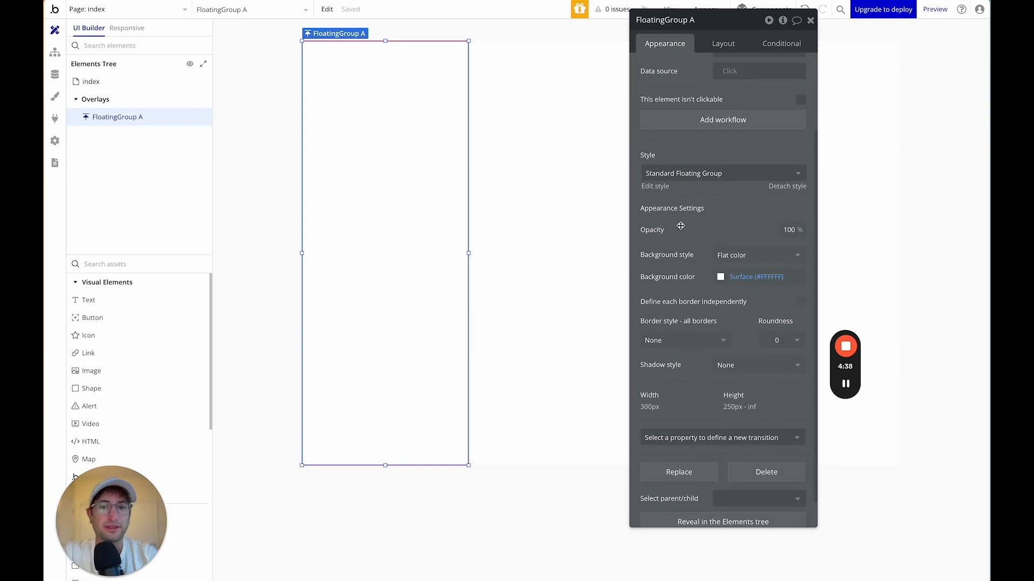
scroll(675, 255, "down", 1)
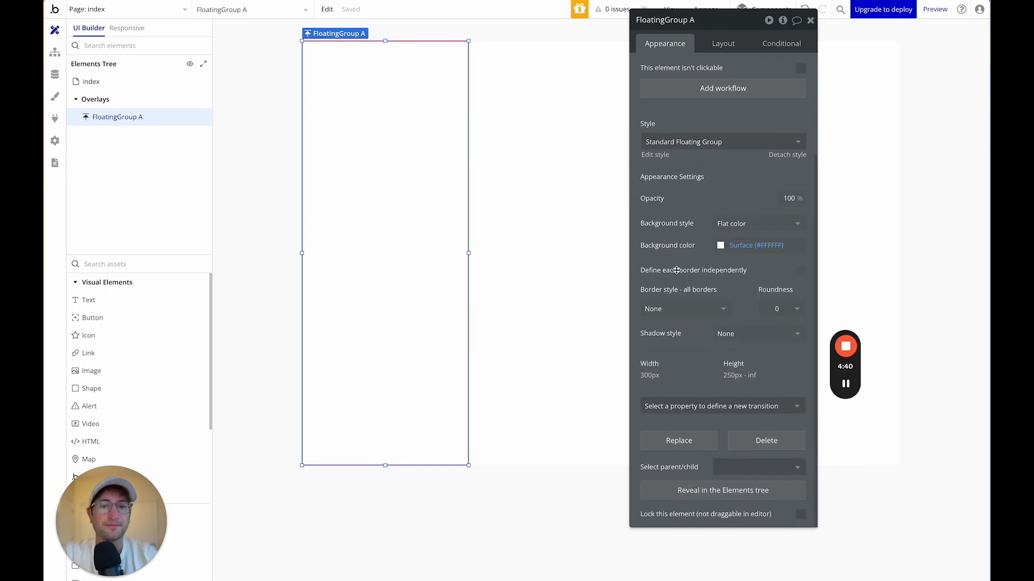
left_click(800, 270)
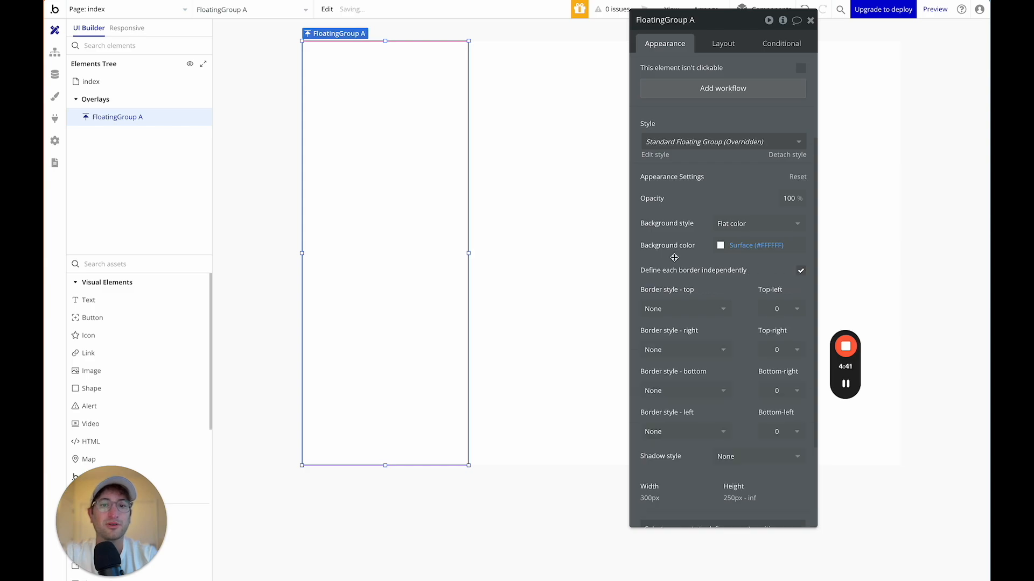
scroll(674, 258, "down", 3)
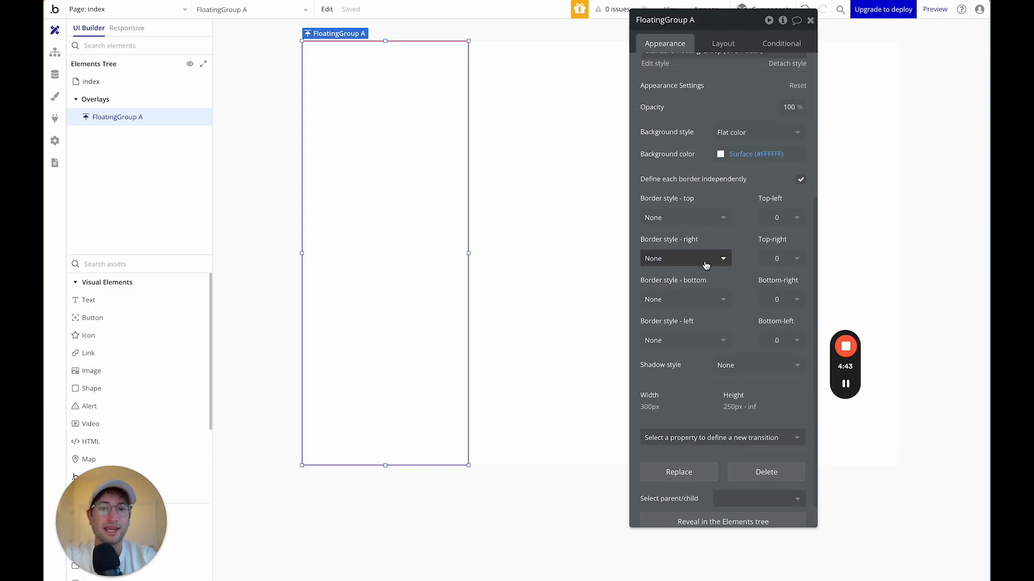
left_click(705, 265)
left_click(692, 307)
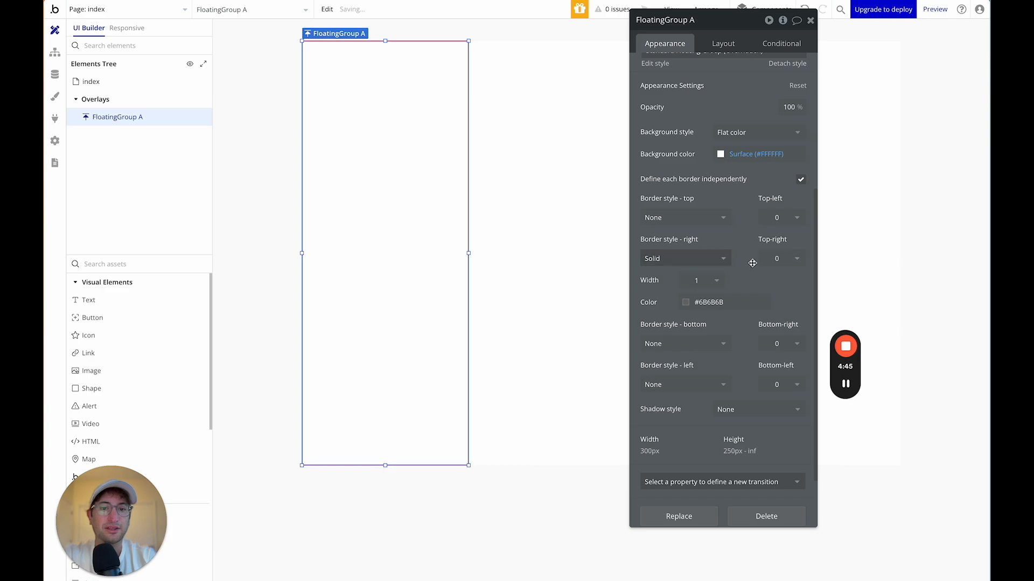
left_click(705, 302)
left_click_drag(677, 358, 659, 331)
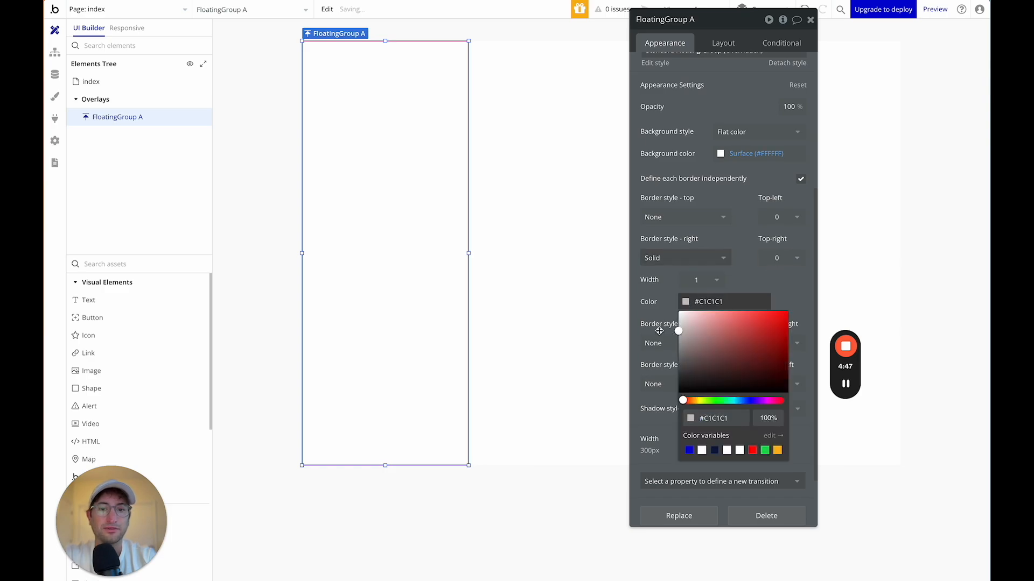
left_click(597, 269)
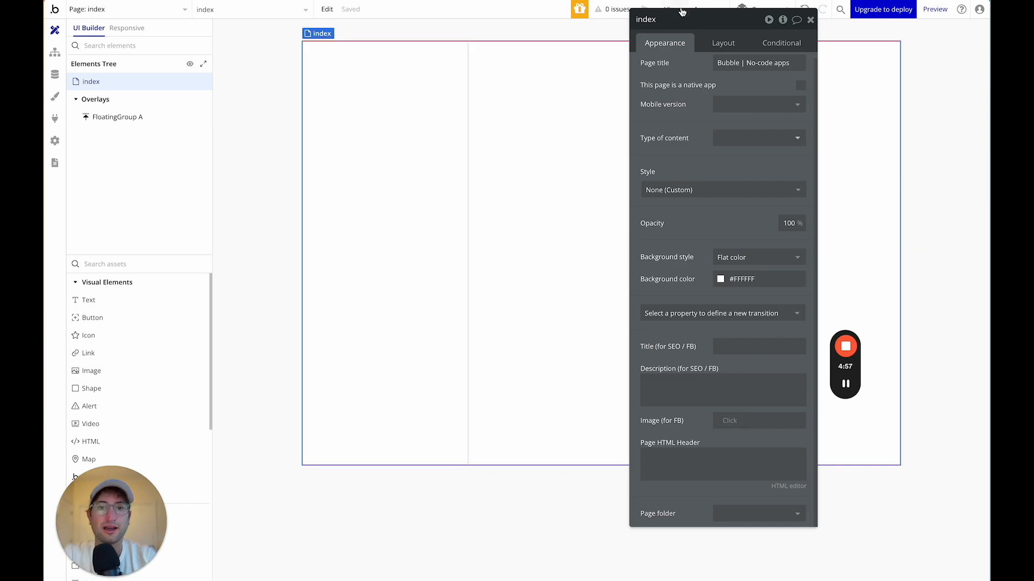
Set FloatingGroup A's top, bottom, left and right padding to 20px.
left_click_drag(670, 30, 722, 88)
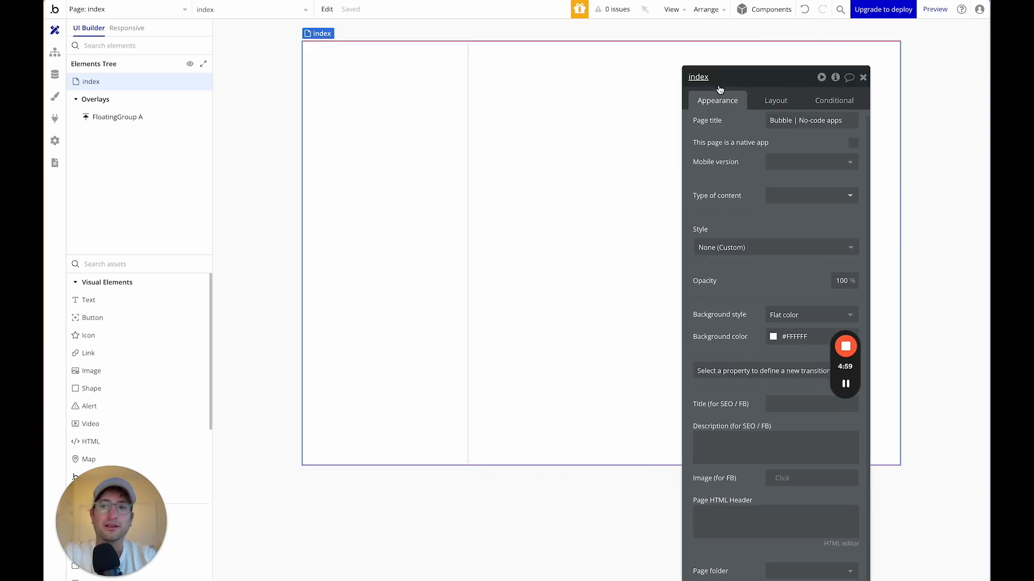
left_click(409, 104)
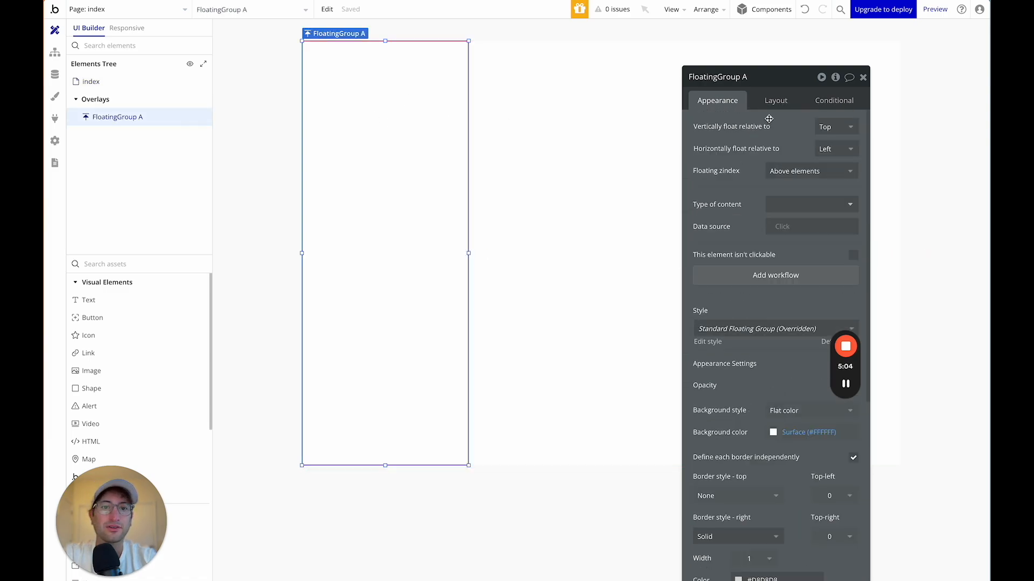
left_click(777, 104)
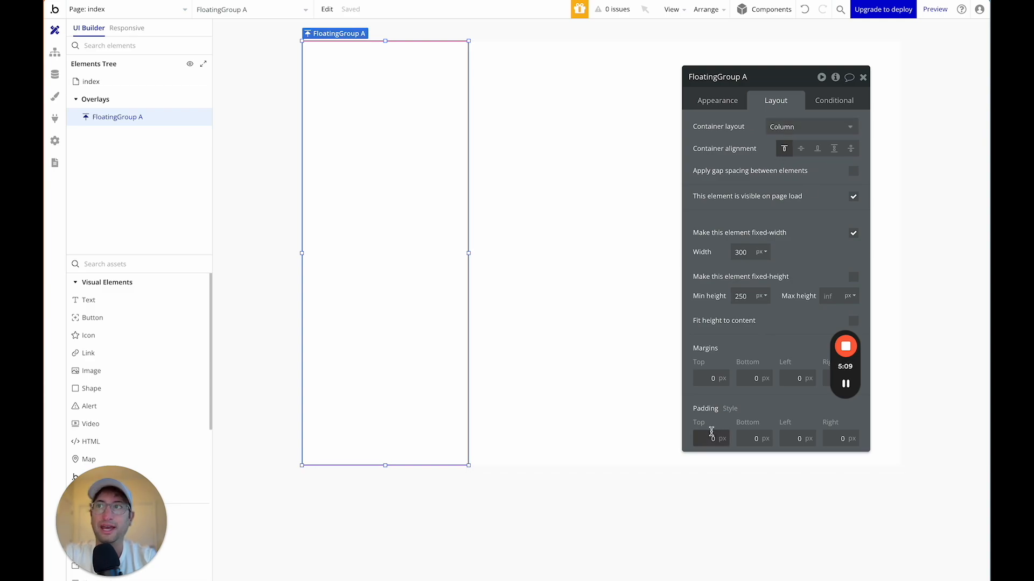
type("0")
key("Tab")
type("20")
key("Tab")
type("20")
key("Tab")
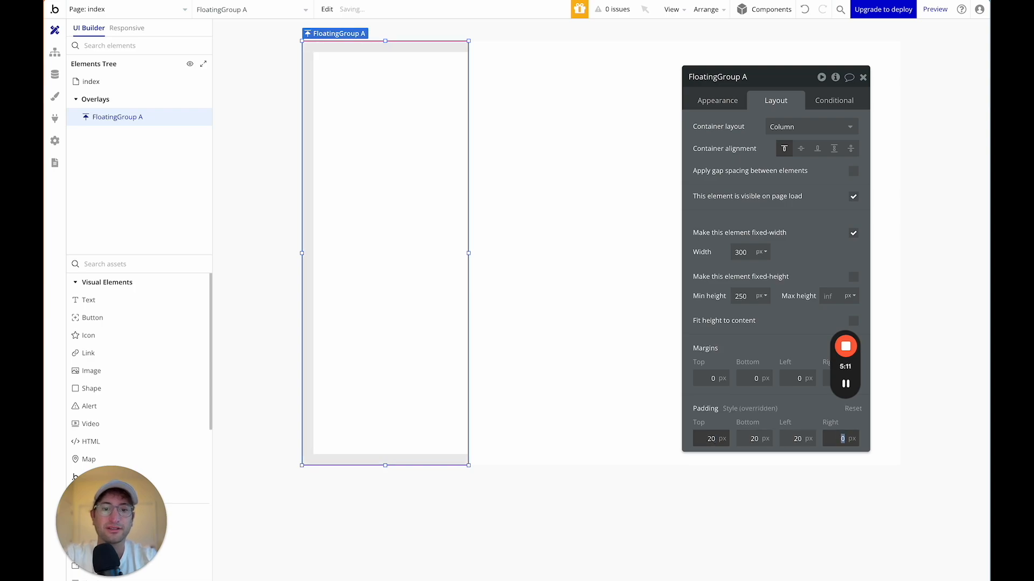
type("20")
key("Tab")
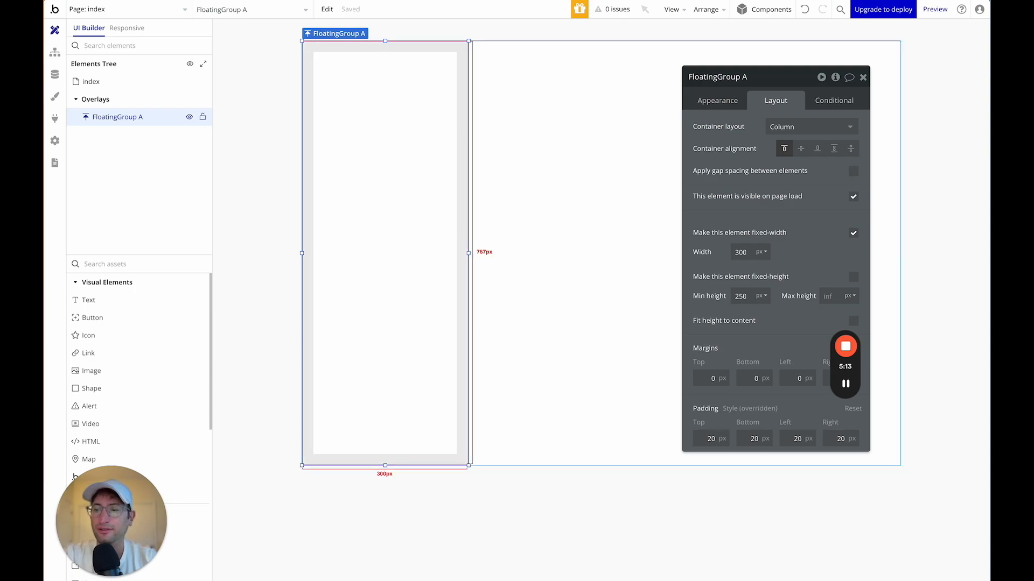
Place an Image inside FloatingGroup A and make its width flexible instead of fixed.
left_click(147, 266)
type("image")
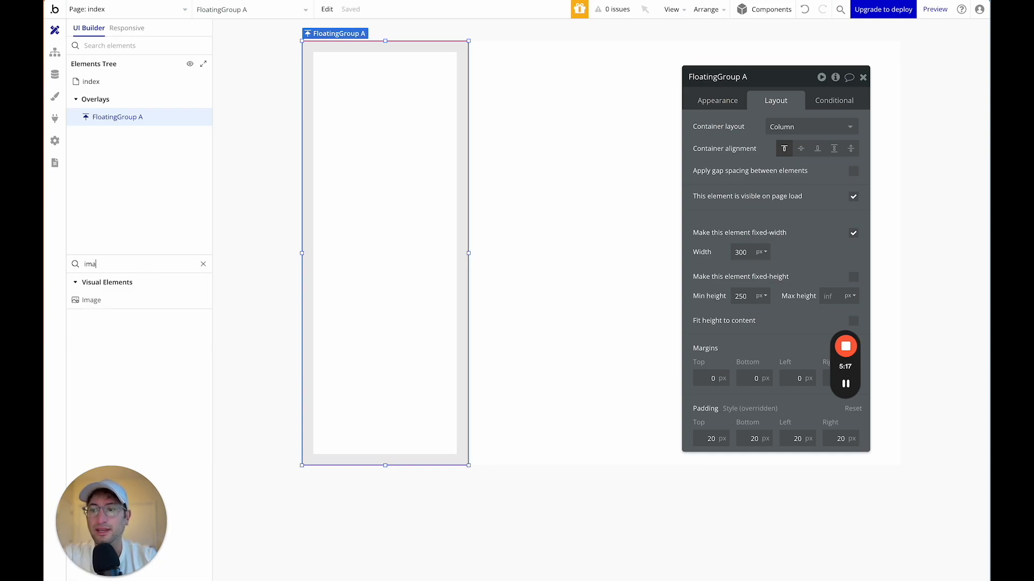
left_click_drag(129, 304, 352, 158)
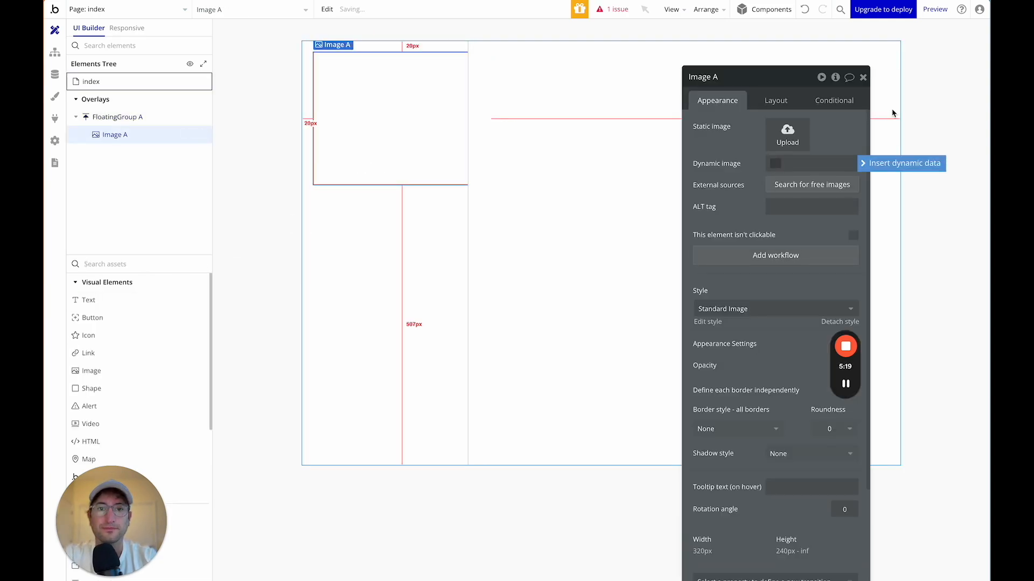
left_click(771, 101)
left_click_drag(771, 101, 746, 39)
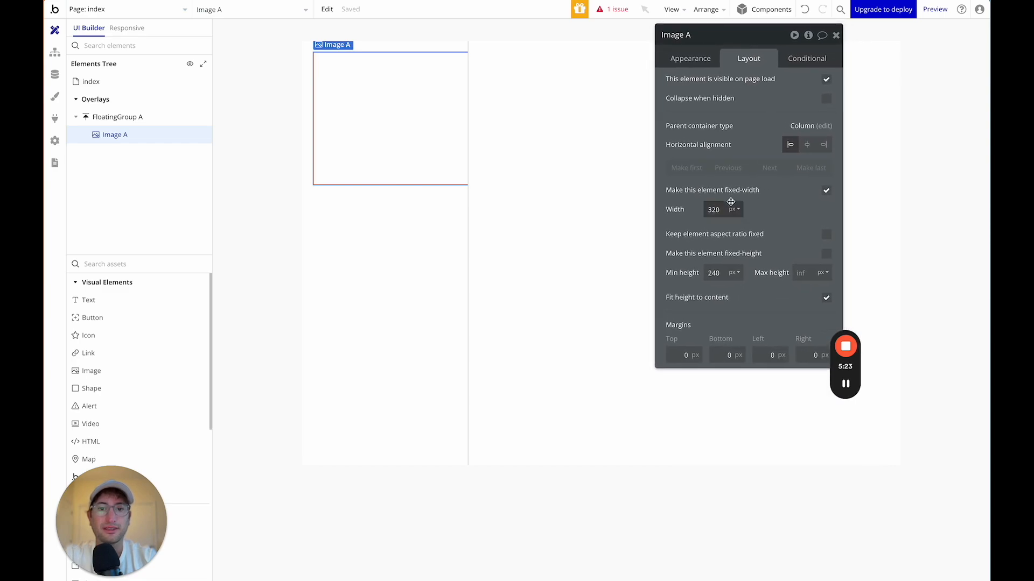
left_click(826, 191)
type("0")
left_click(807, 211)
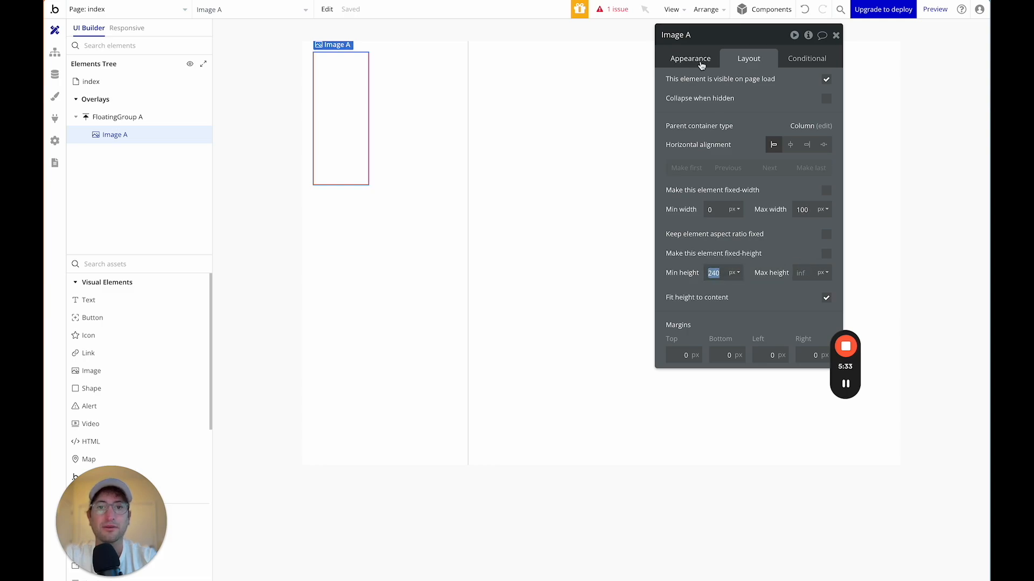
Upload the Twitter bird logo to the image and keep its aspect ratio fixed.
left_click(698, 59)
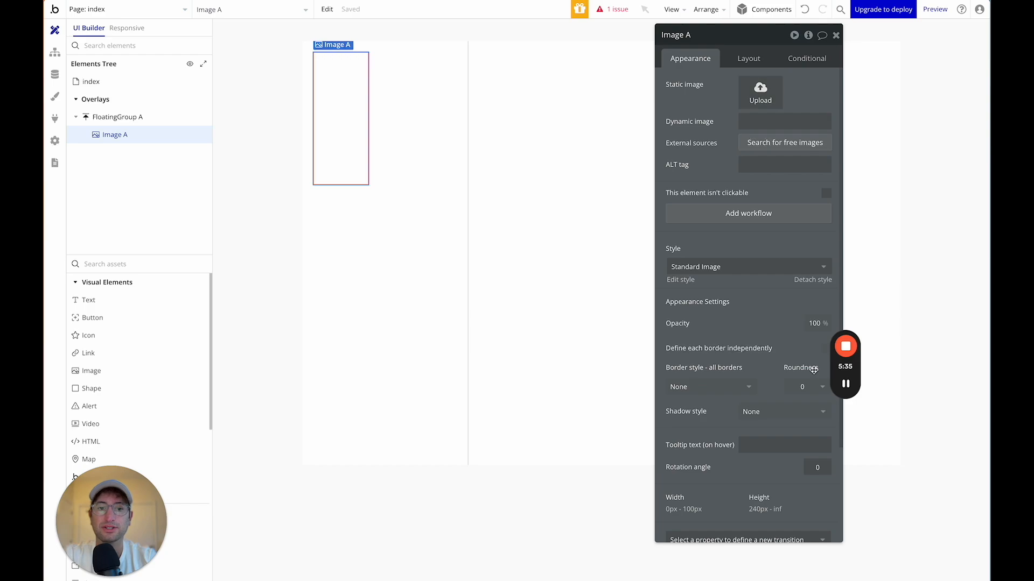
mouse_move(845, 385)
left_click(845, 384)
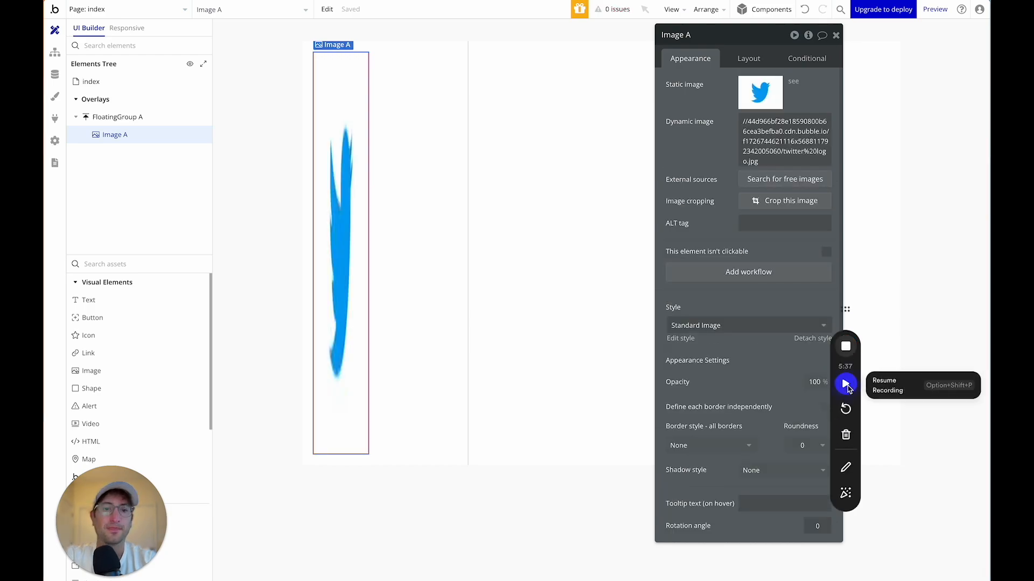
left_click(846, 385)
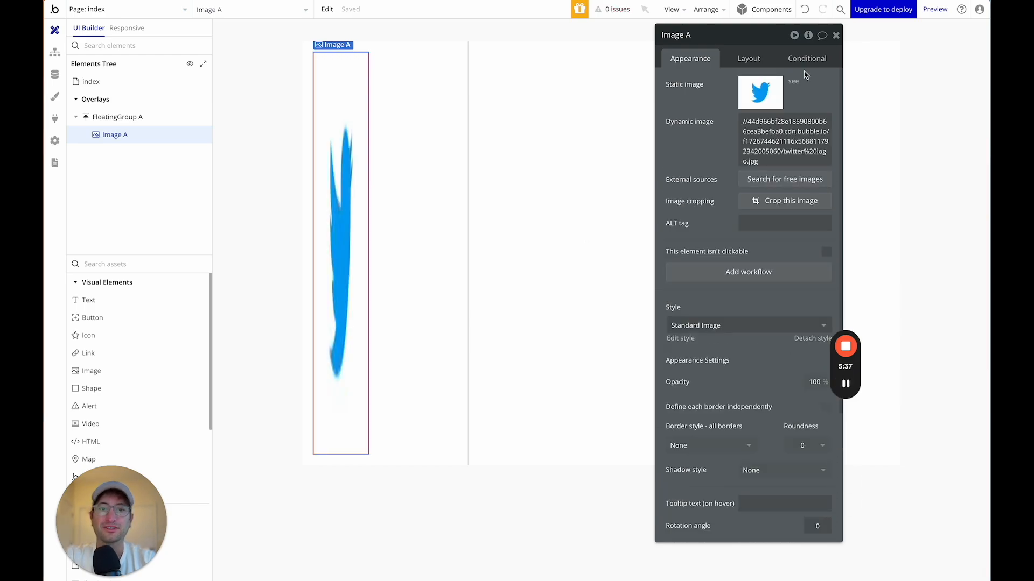
left_click(748, 59)
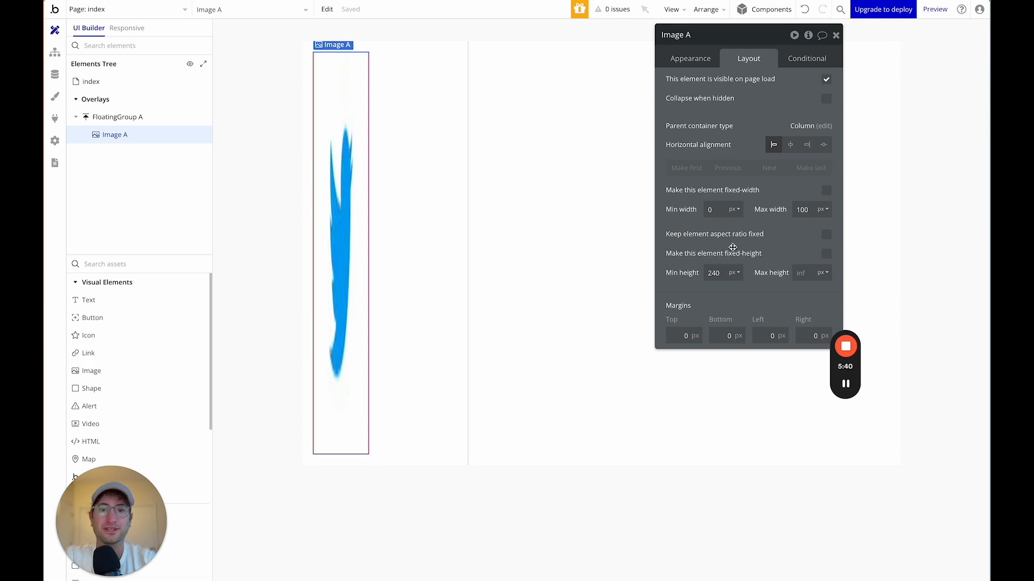
left_click(825, 235)
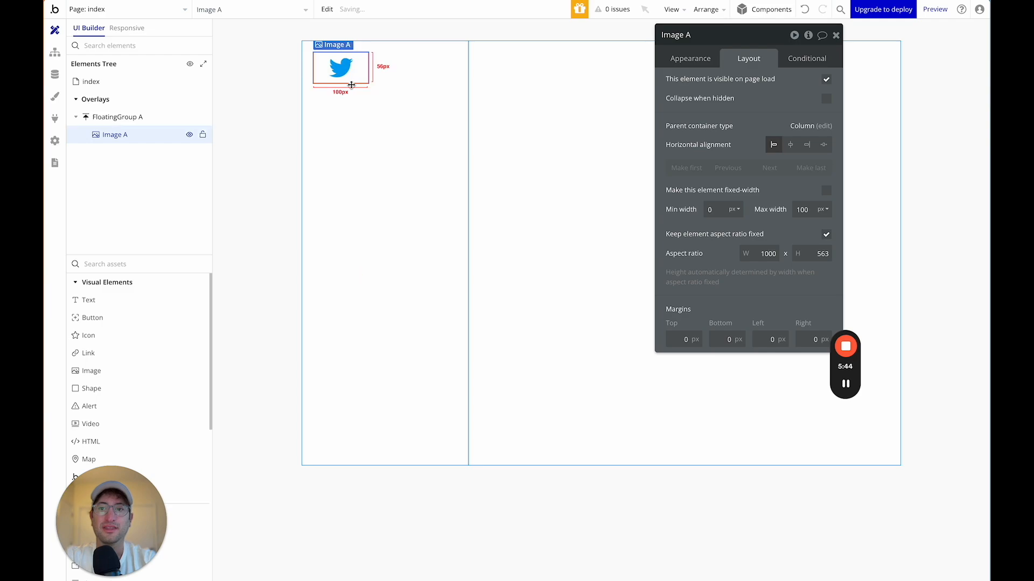
Limit the logo's maximum width to 65px.
left_click(392, 101)
left_click(347, 86)
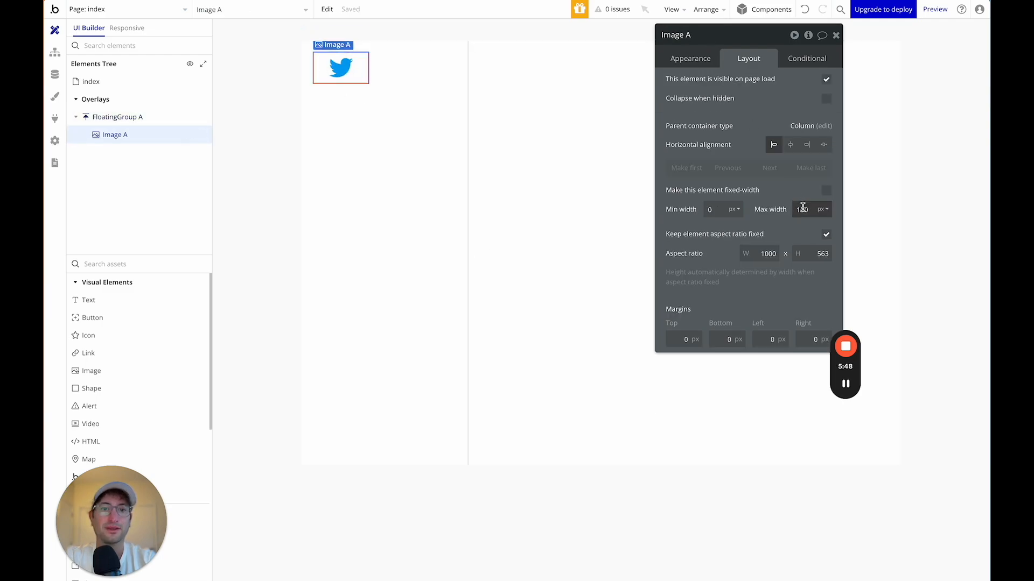
type("6")
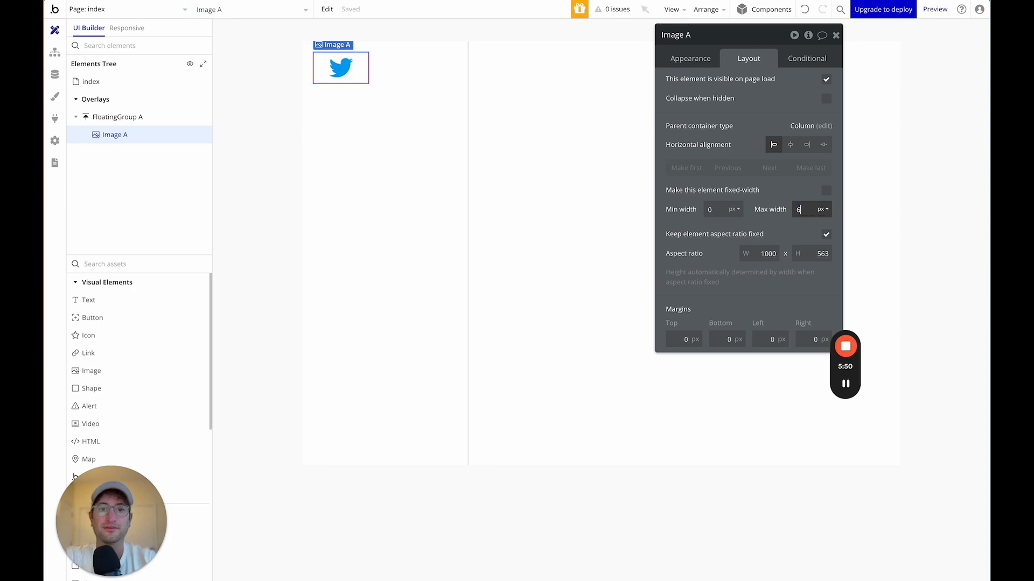
type("5")
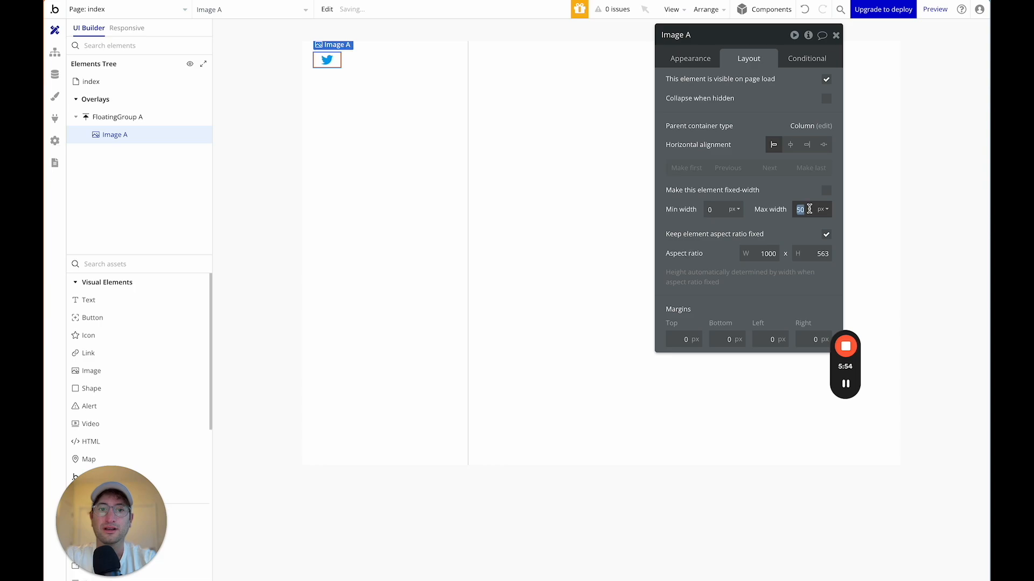
type("0")
left_click(498, 96)
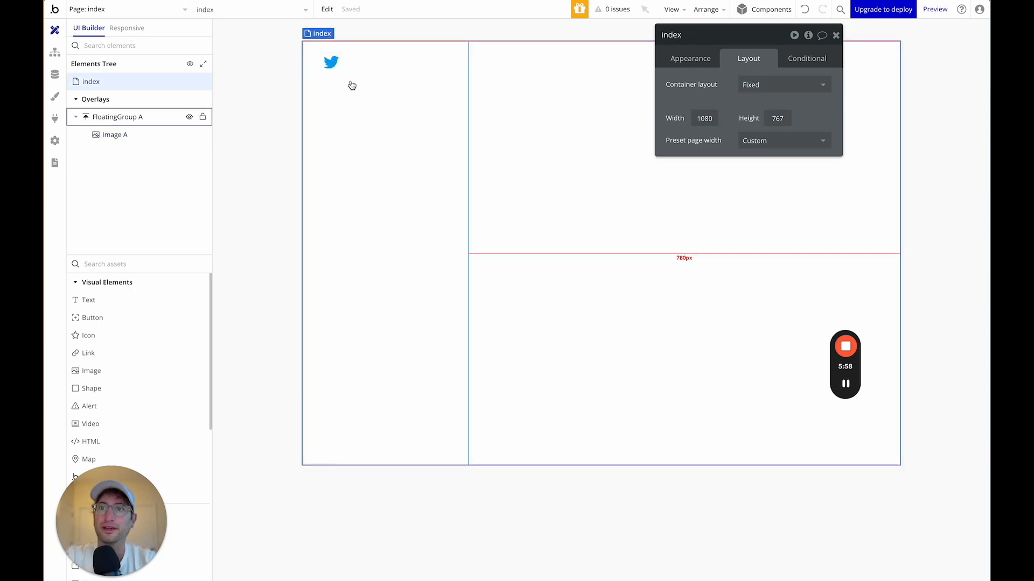
left_click(331, 62)
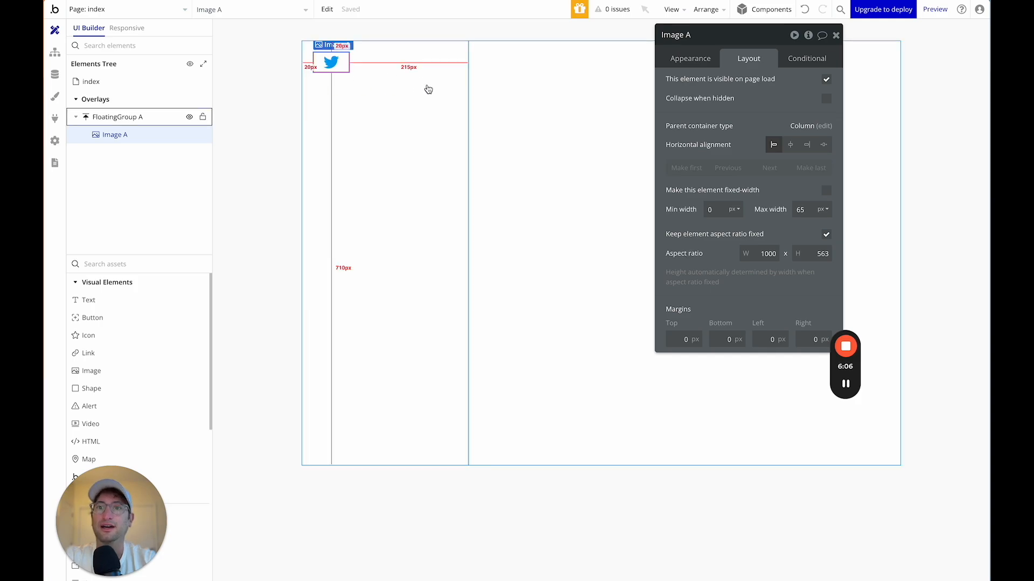
left_click(344, 202)
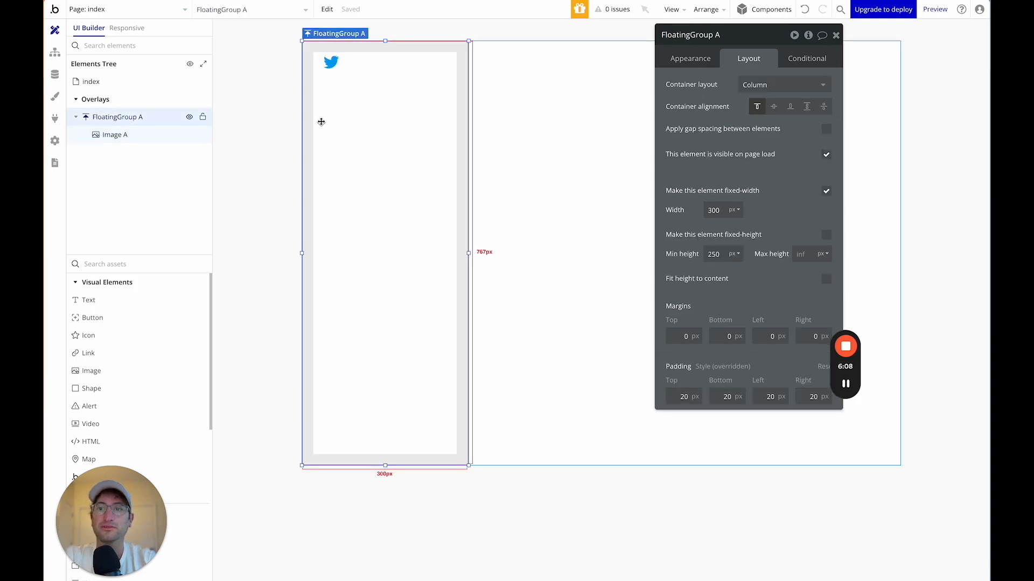
left_click_drag(703, 37, 324, 313)
left_click(517, 108)
Add a new group, Group A, and position it near the top centre of the page.
left_click(166, 264)
type("group")
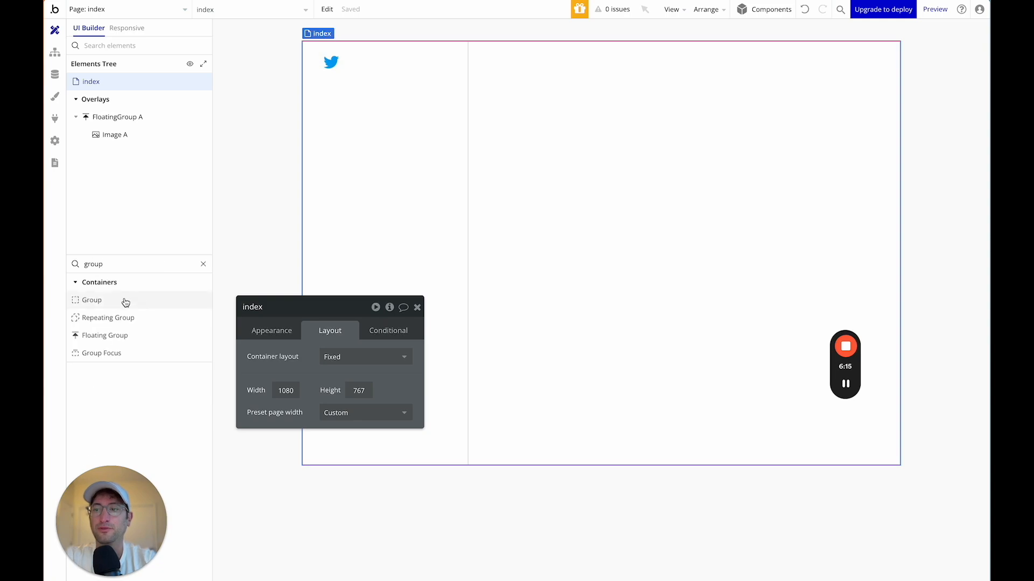
left_click_drag(124, 300, 730, 116)
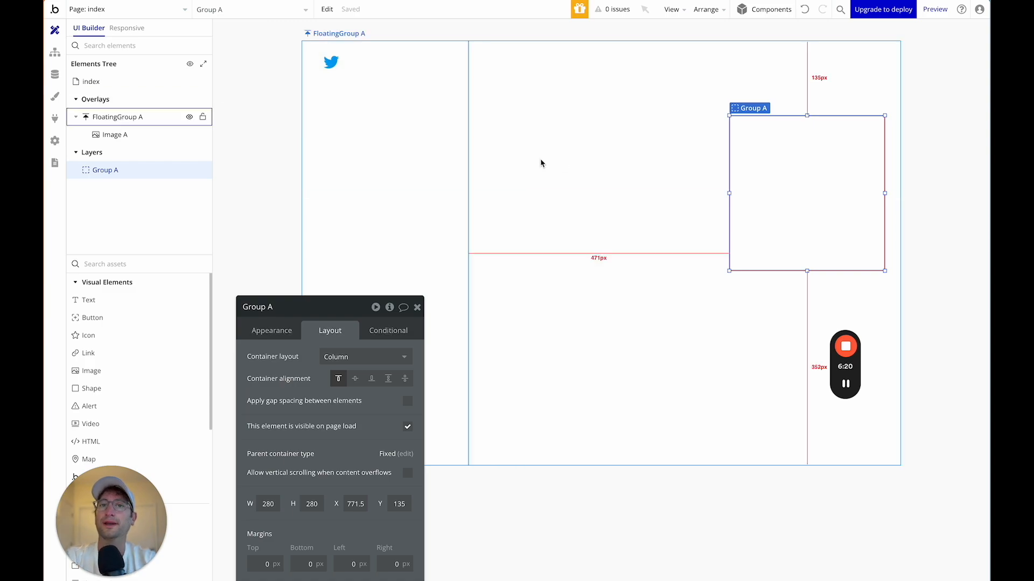
left_click_drag(780, 189, 595, 161)
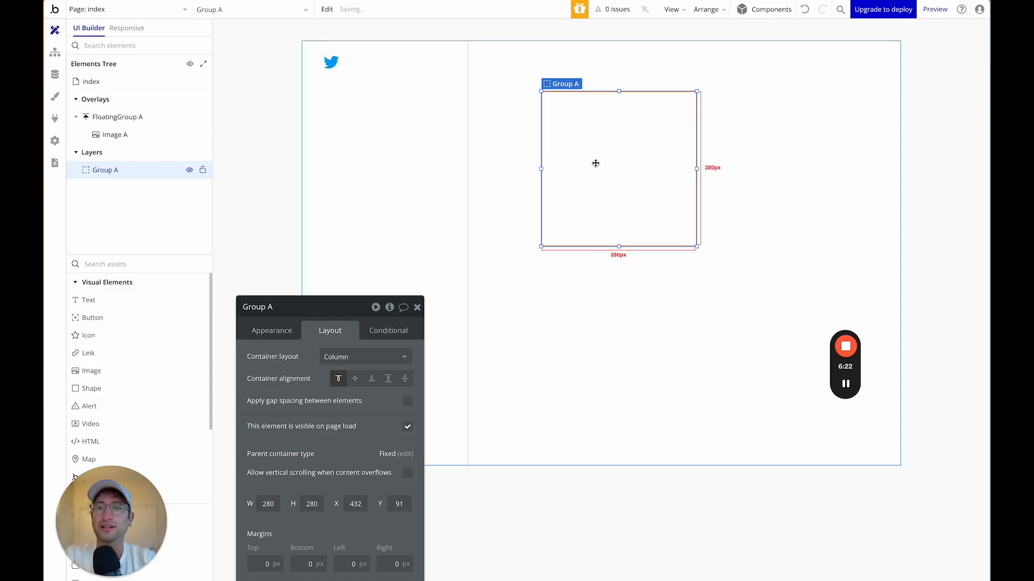
left_click_drag(331, 307, 856, 154)
left_click_drag(627, 163, 598, 177)
left_click_drag(854, 165, 767, 163)
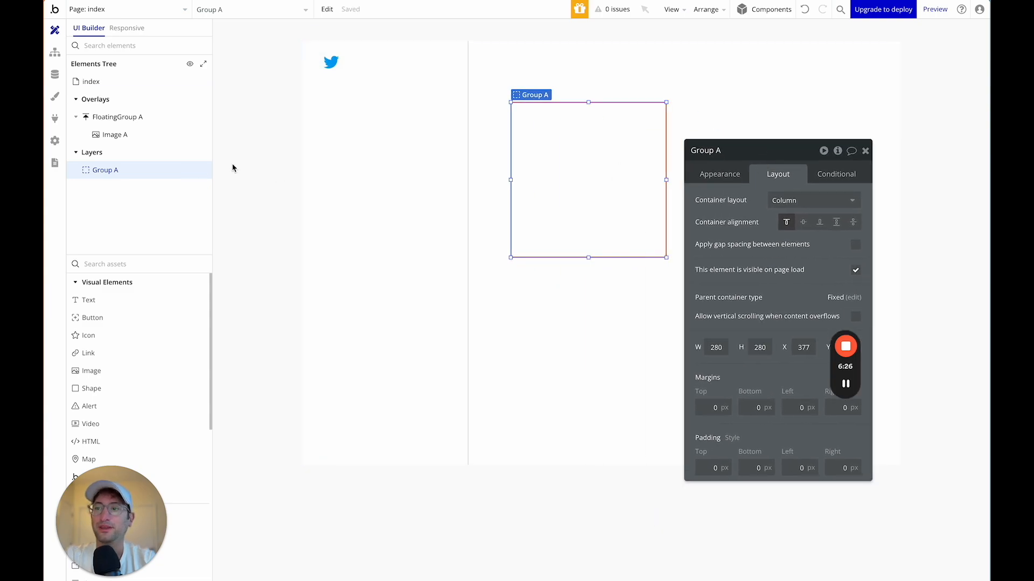
Set the index page's container layout to Column.
left_click(116, 86)
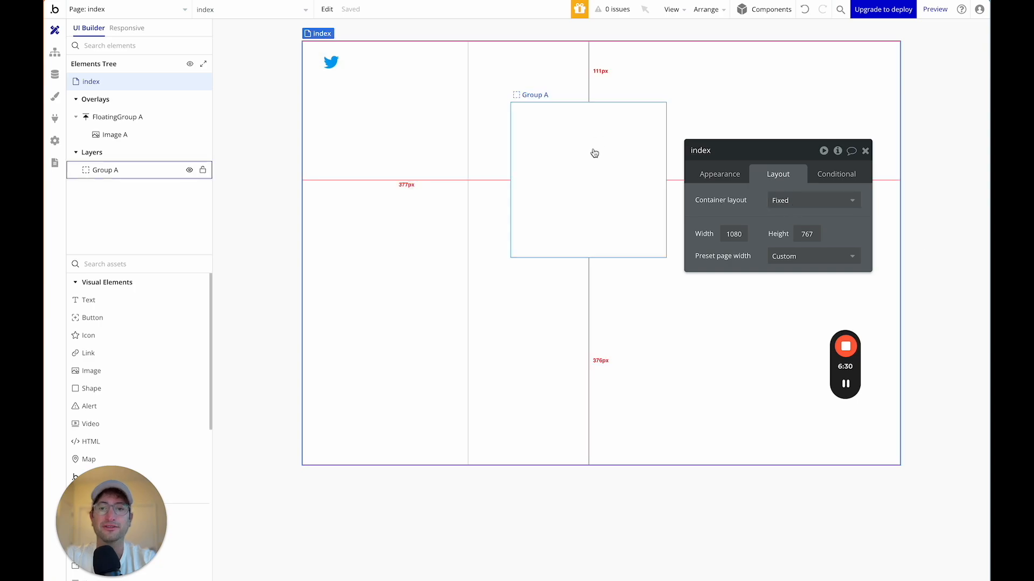
left_click(790, 198)
left_click(795, 285)
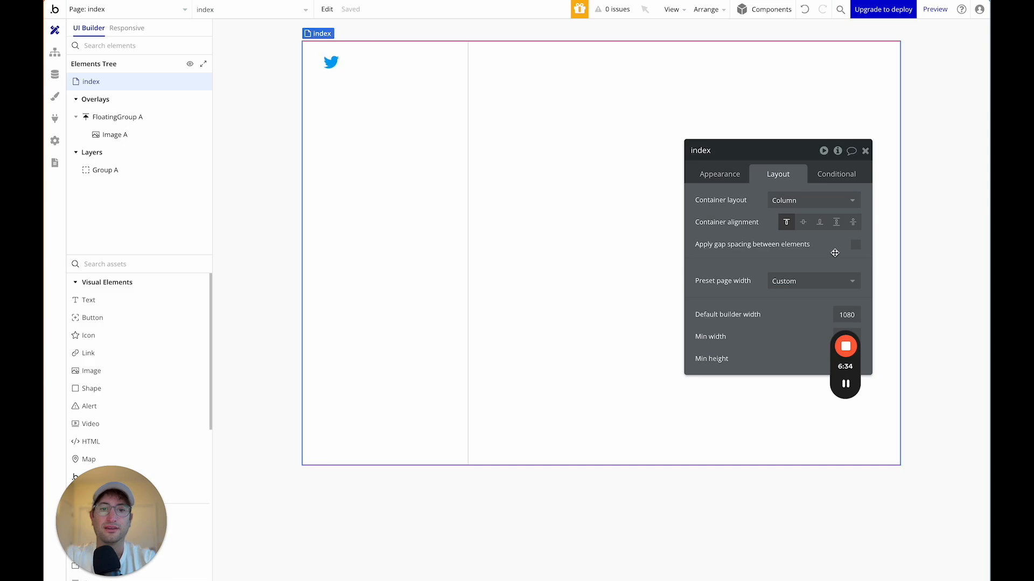
left_click_drag(762, 161, 767, 113)
Give Group A a 300 px left margin so it clears the sidebar.
left_click(155, 171)
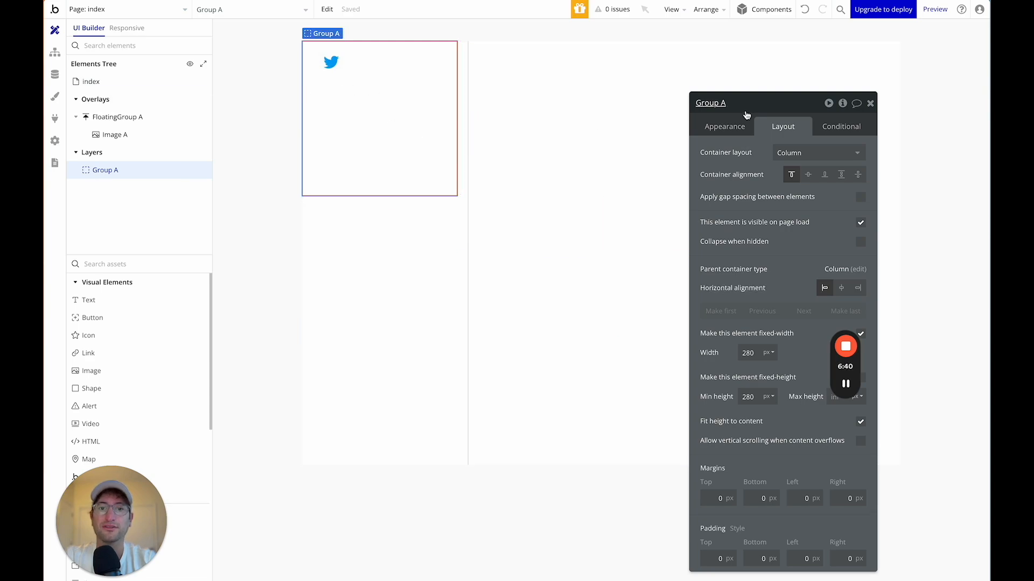
left_click_drag(749, 105, 739, 67)
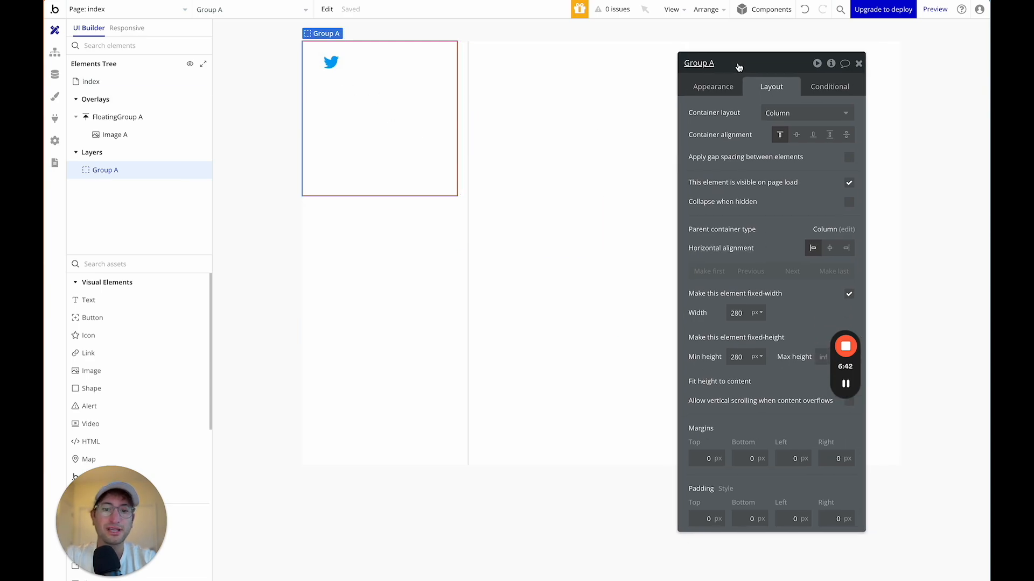
left_click(793, 458)
type("30")
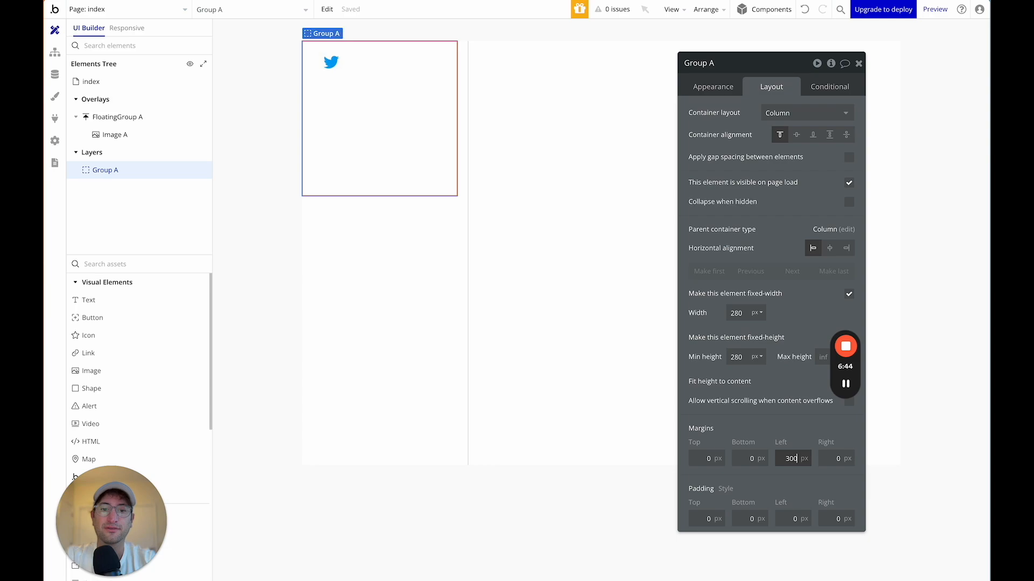
type("0")
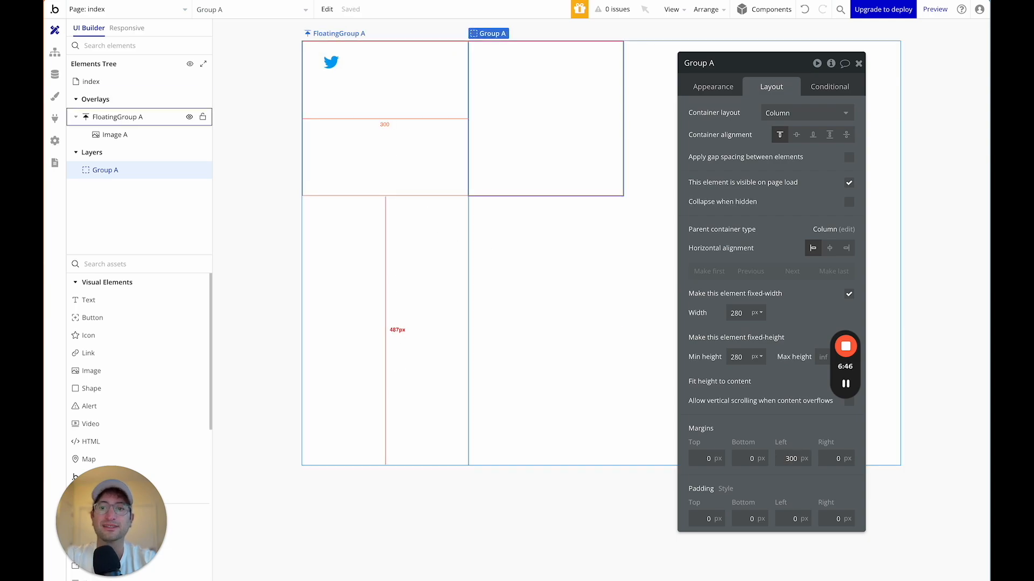
left_click(397, 404)
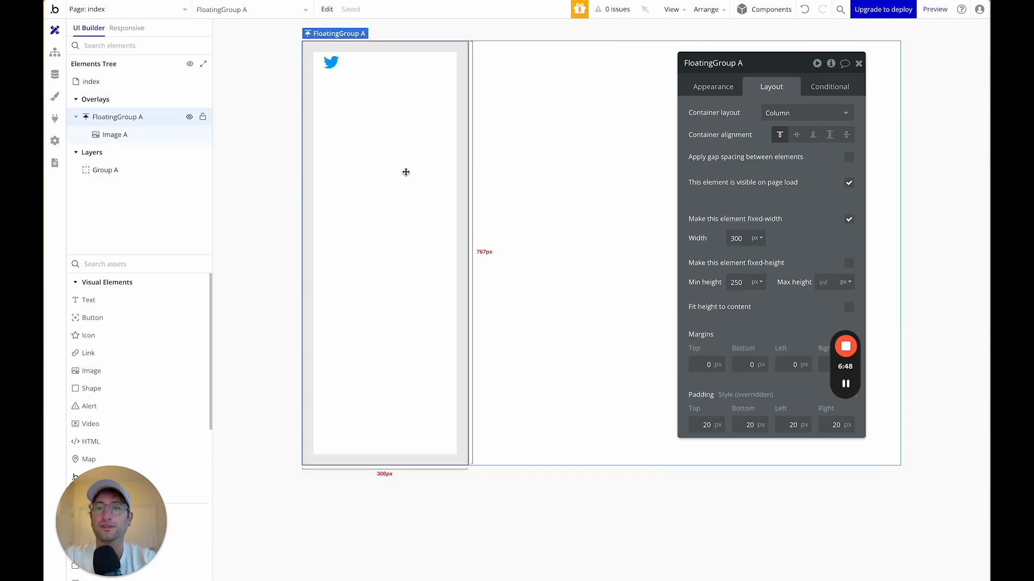
left_click(545, 79)
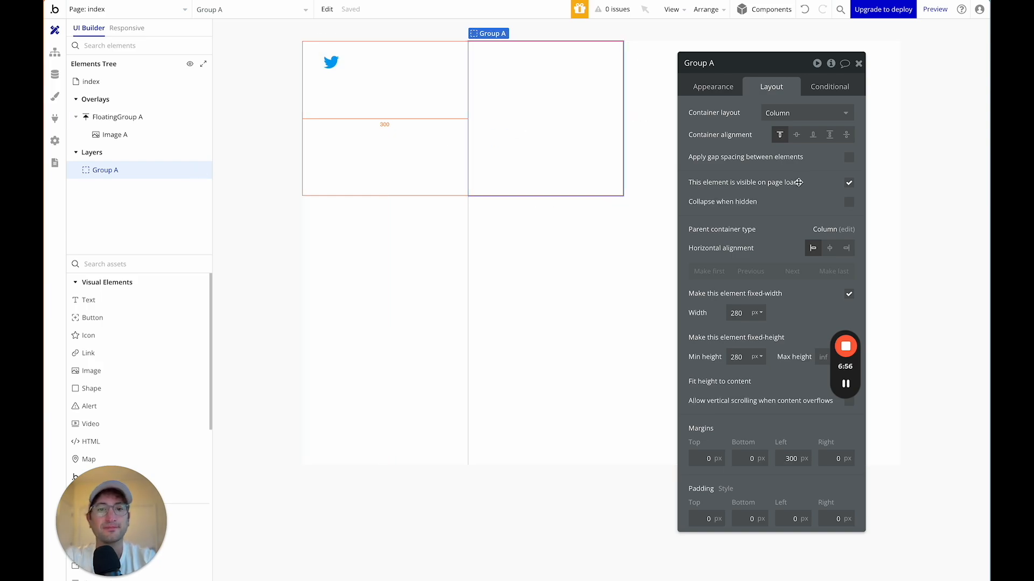
Make Group A's width flexible and let it stretch to full width and full page height.
left_click(848, 293)
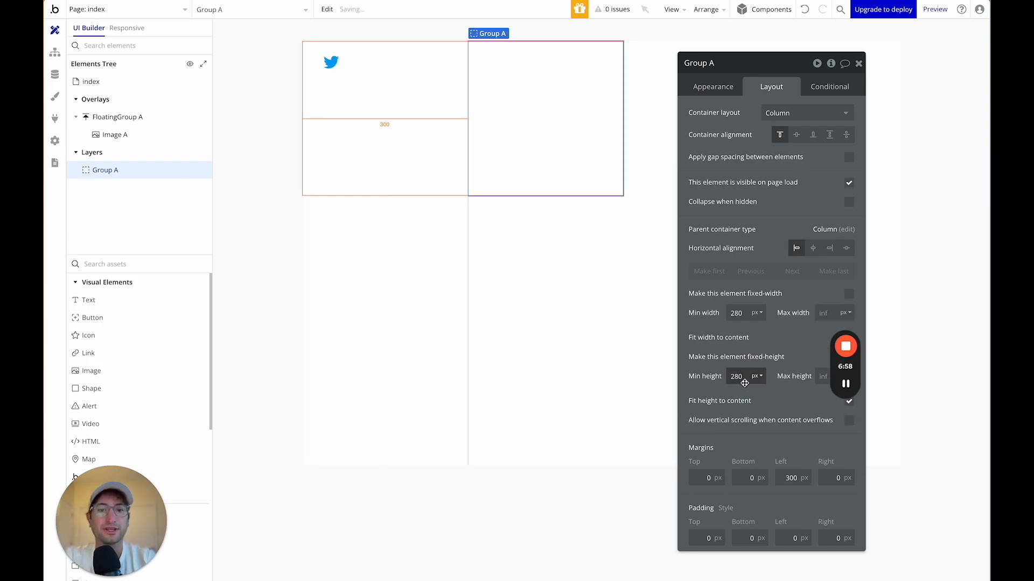
left_click_drag(845, 383, 833, 249)
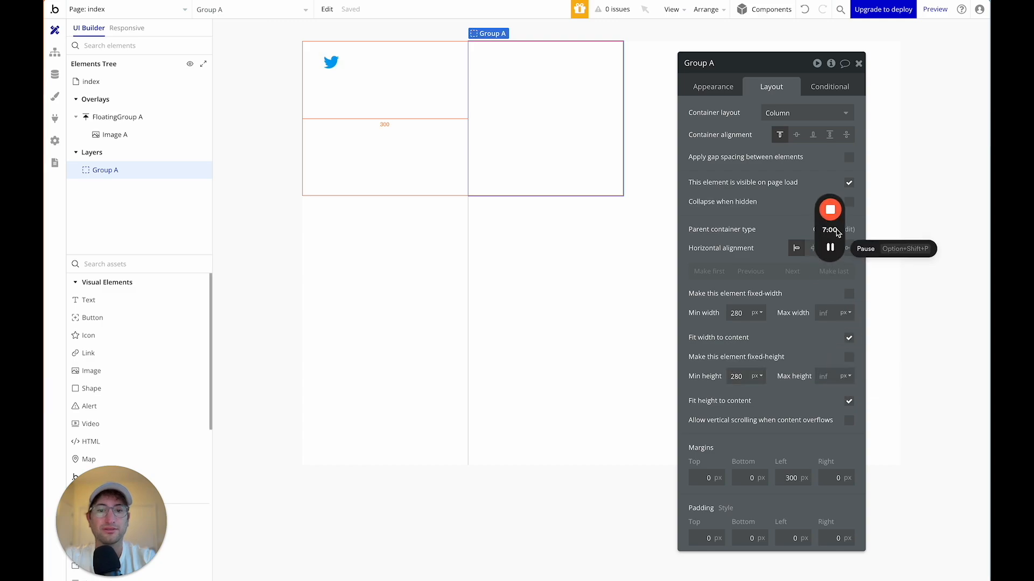
left_click(848, 401)
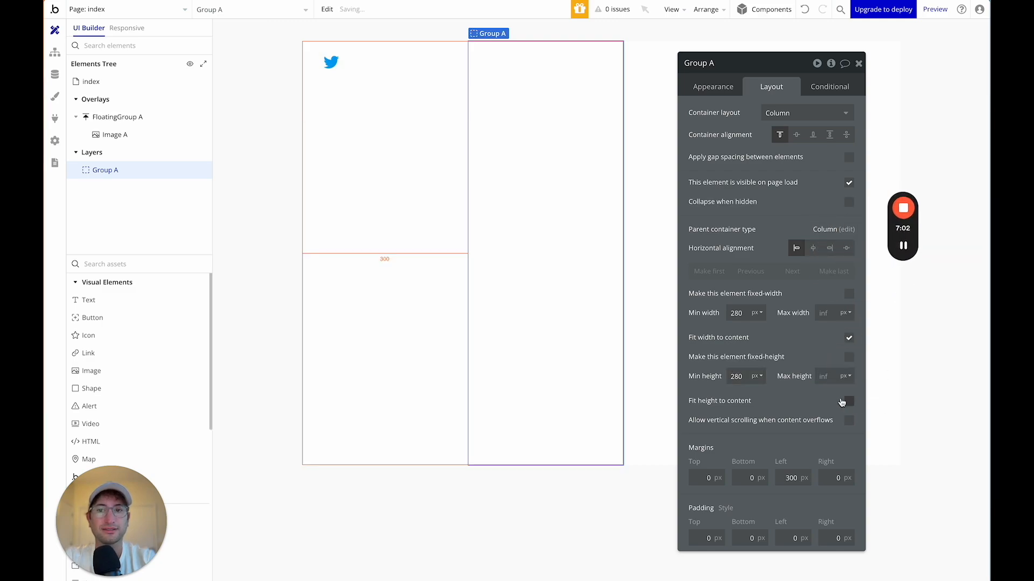
left_click(849, 338)
left_click_drag(739, 66, 289, 97)
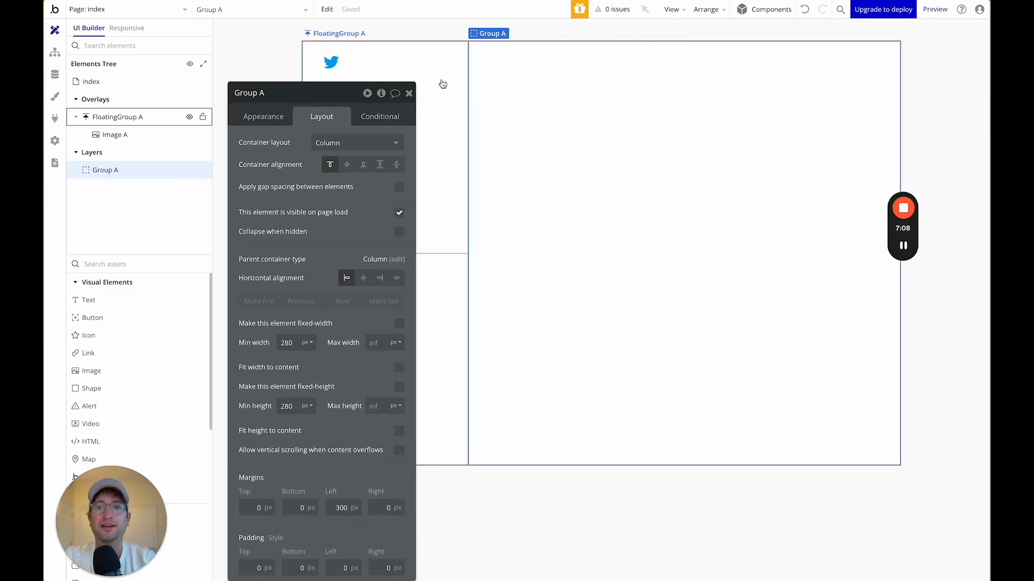
left_click_drag(311, 102, 381, 55)
Try 20 px top padding on Group A, then set all four padding sides to 0.
left_click(329, 521)
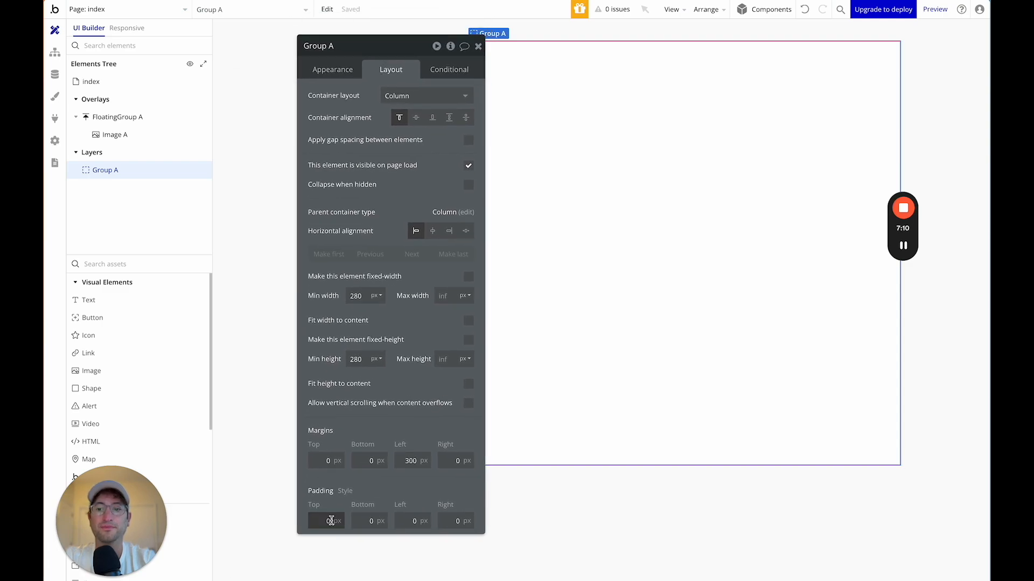
type("20")
key("Tab")
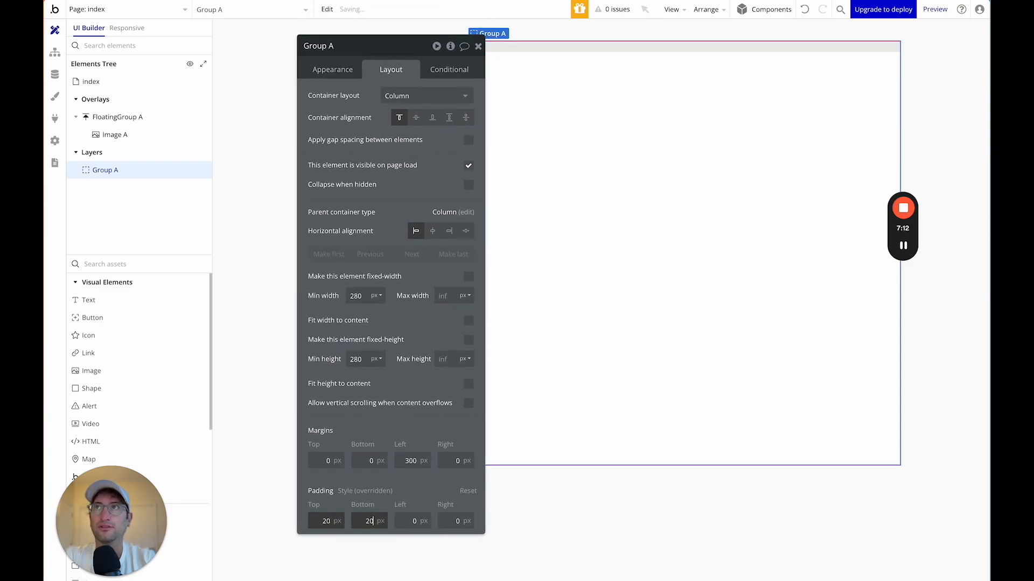
key("Tab")
key("Tab")
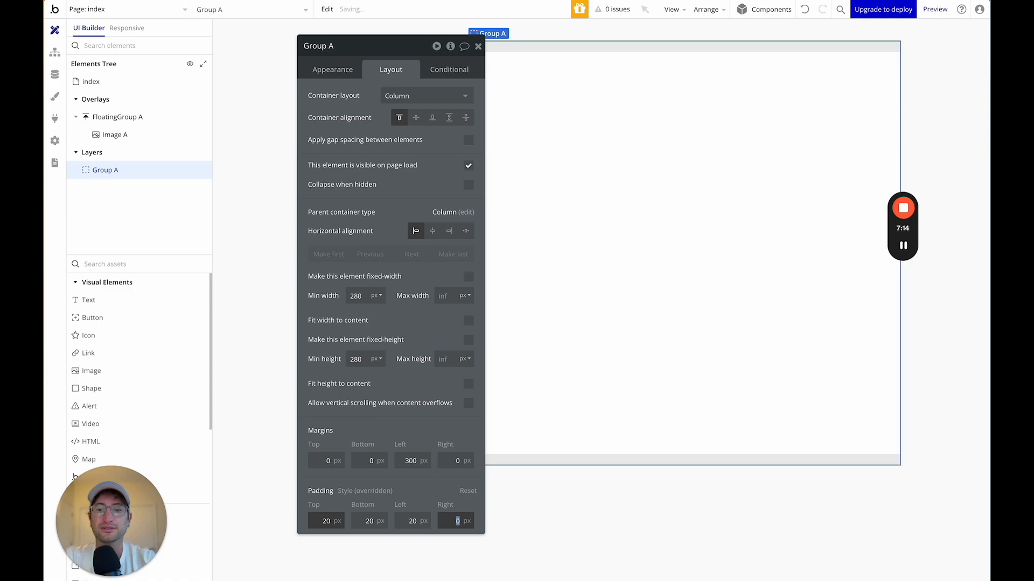
key("shift+Tab")
type("0")
key("Tab")
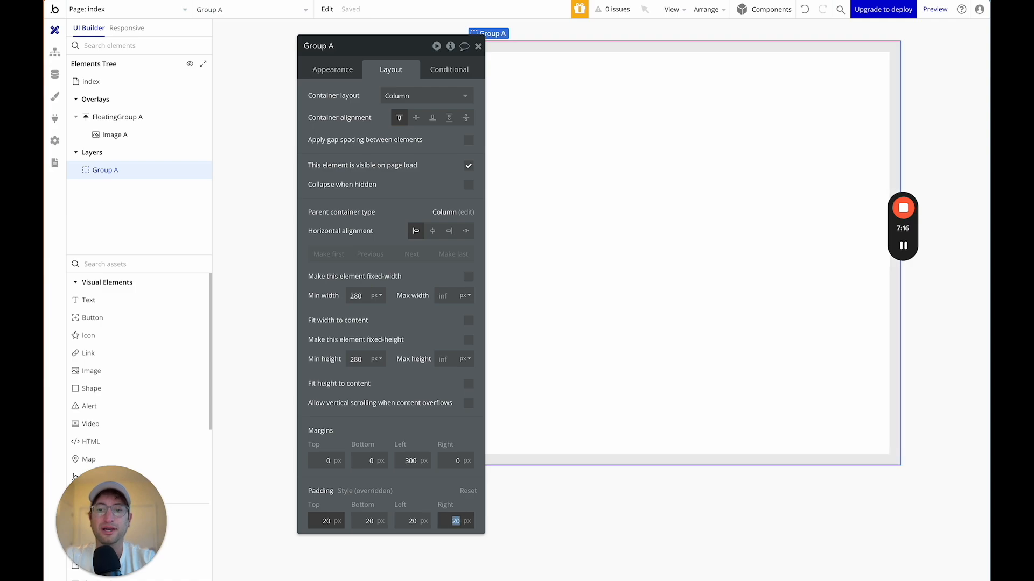
type("0")
key("shift+Tab")
key("shift+Tab")
type("0")
key("shift+Tab")
type("0")
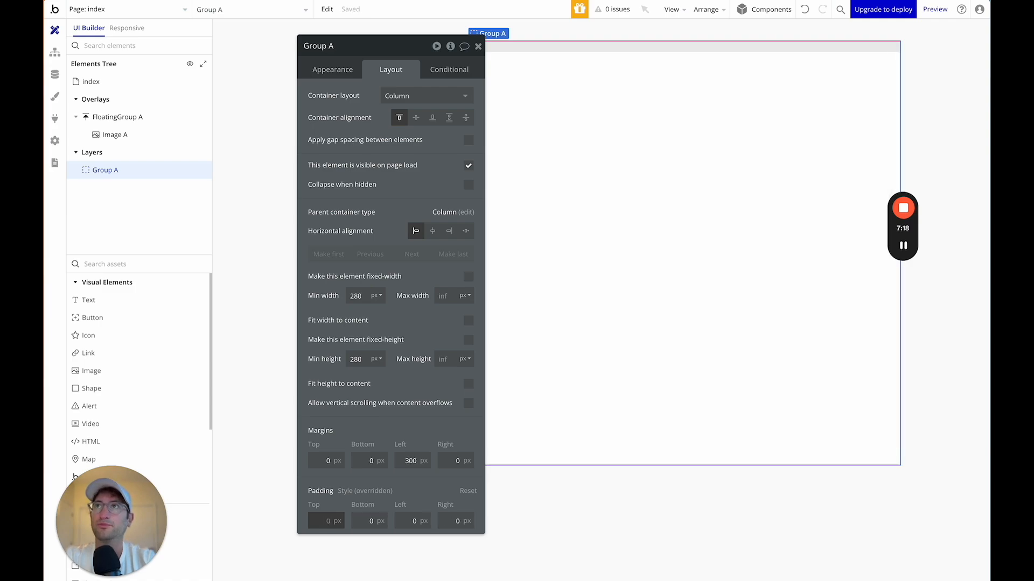
left_click_drag(357, 44, 329, 66)
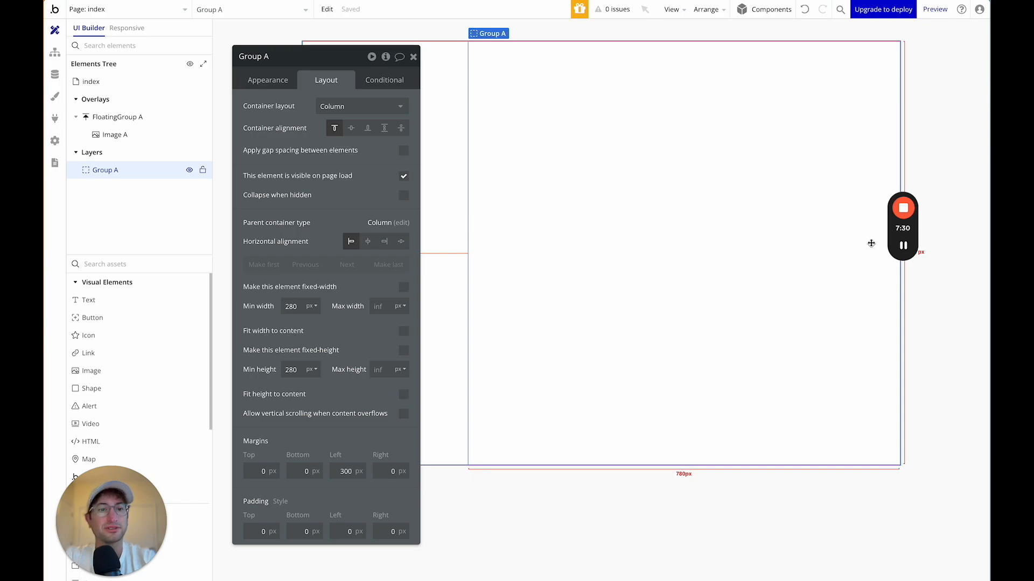
Place a new group inside Group A and rename Group A to Container.
left_click(137, 263)
type("group")
left_click_drag(114, 300, 552, 126)
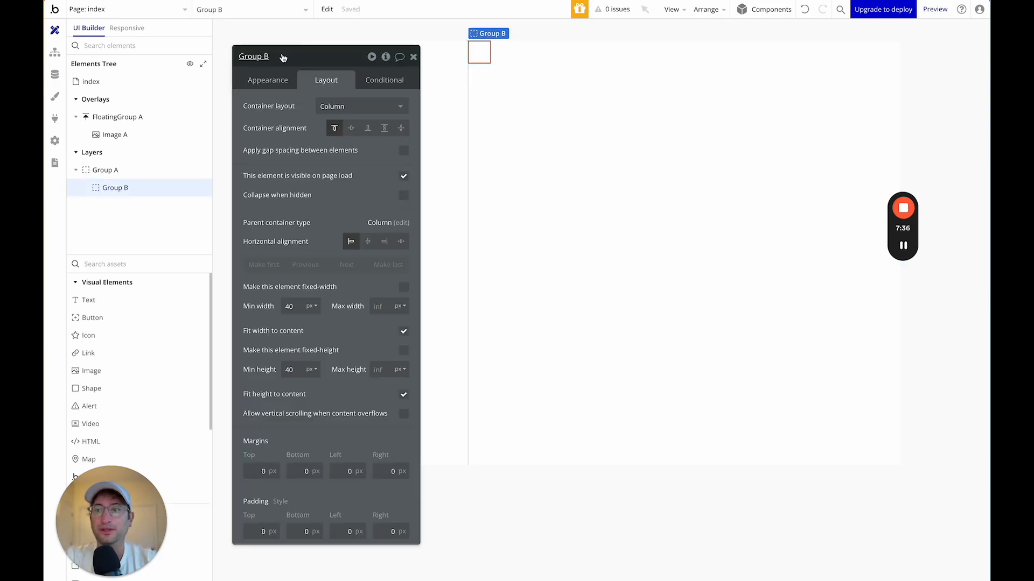
double_click(108, 171)
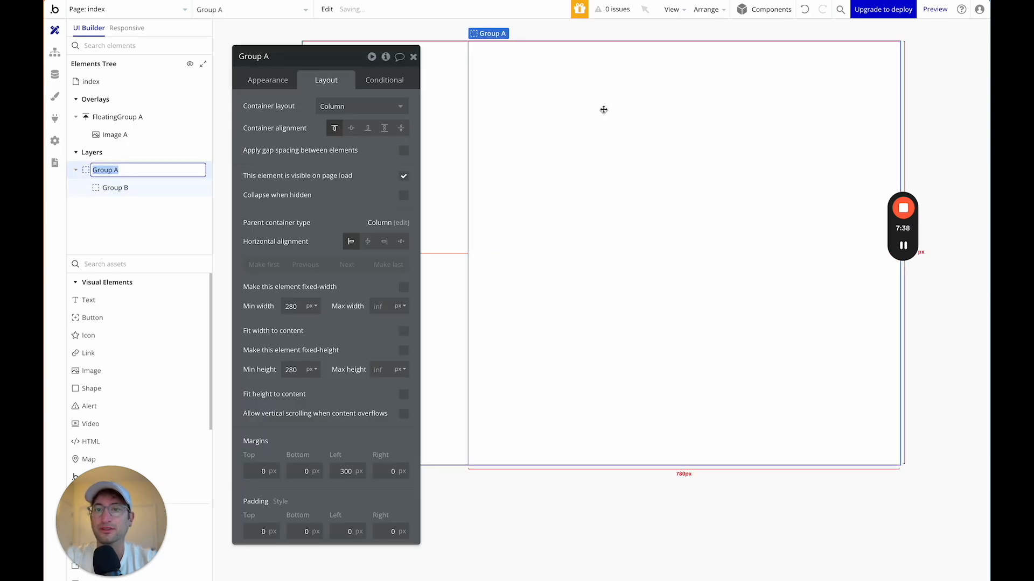
type("Container")
left_click(127, 183)
Rename the new group to Group Post Tweet, uncheck Fit width and set min height 100.
double_click(125, 184)
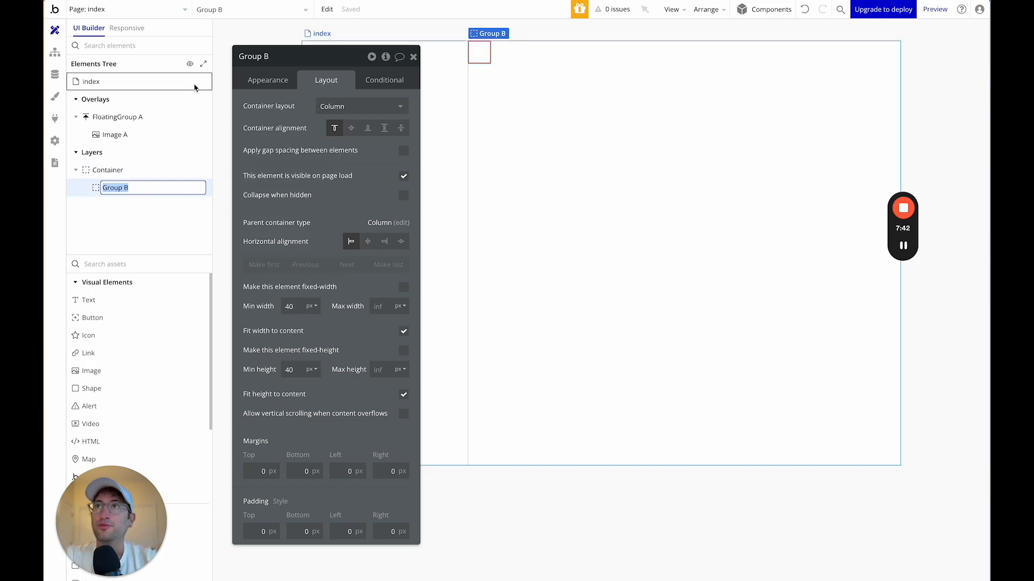
left_click(144, 187)
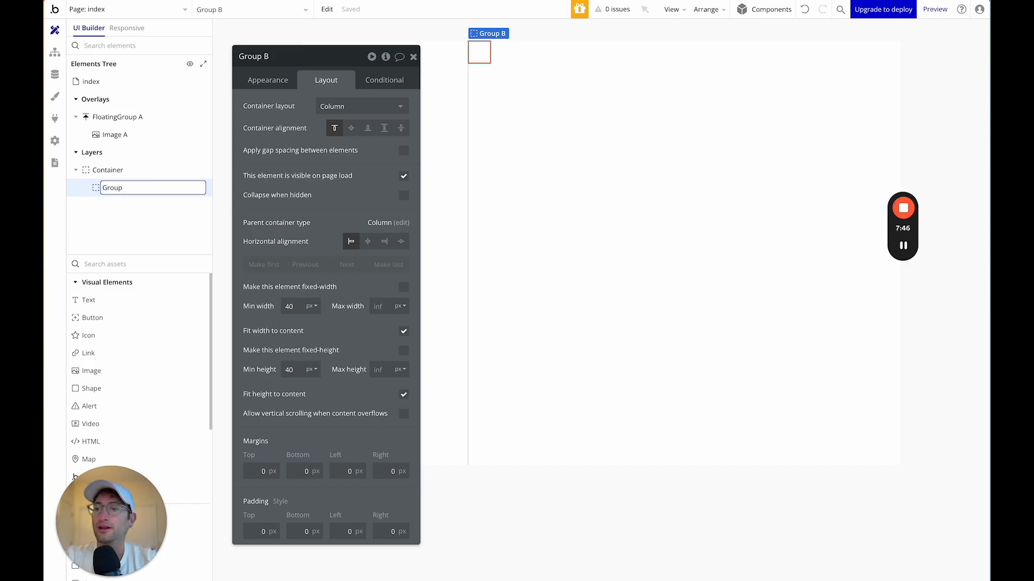
type("Post Tweet")
key("Return")
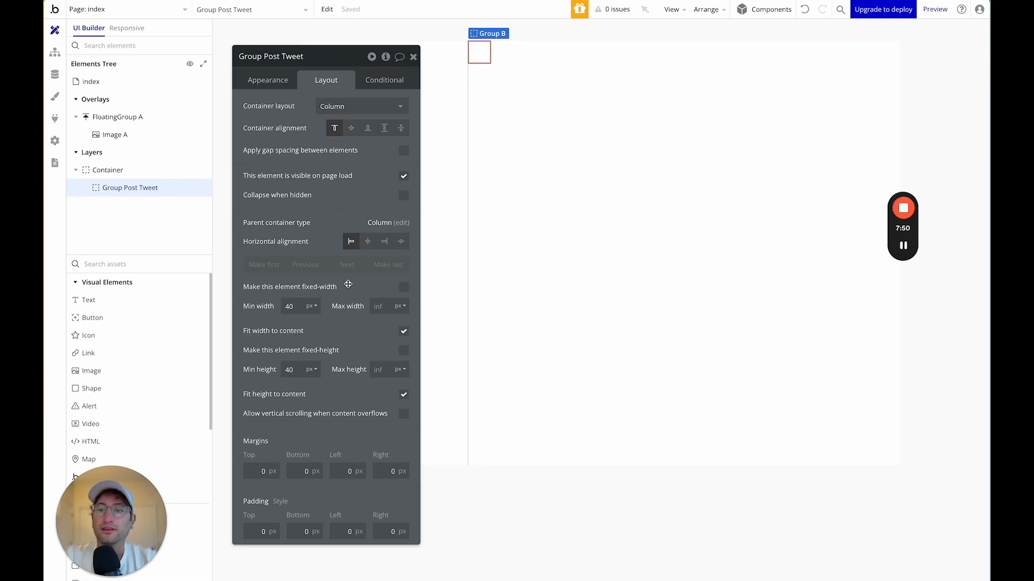
left_click(404, 331)
left_click(298, 372)
key("BackSpace")
key("BackSpace")
type("50")
type("100")
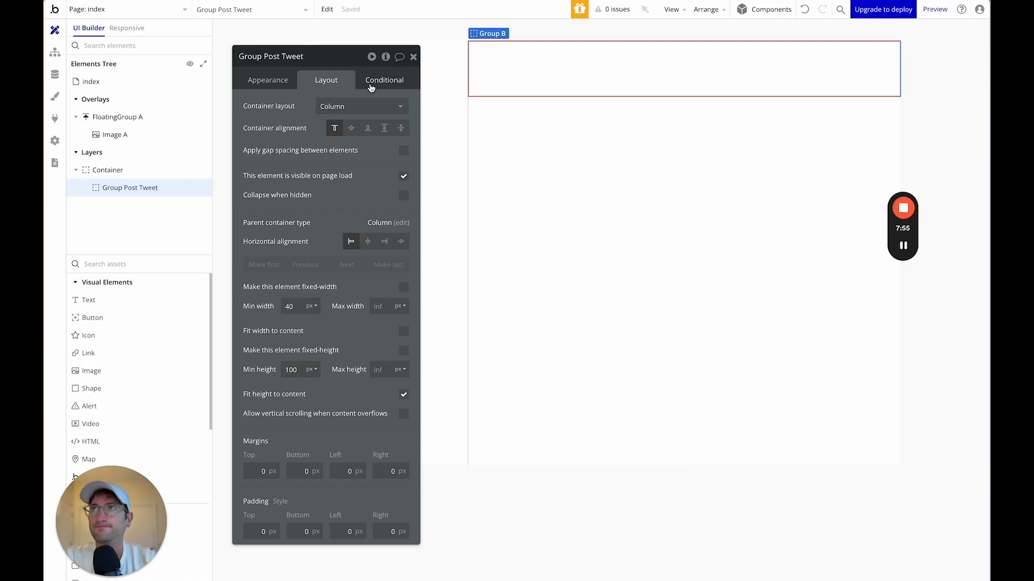
Set Group Post Tweet's container layout to Row.
left_click_drag(345, 70, 334, 44)
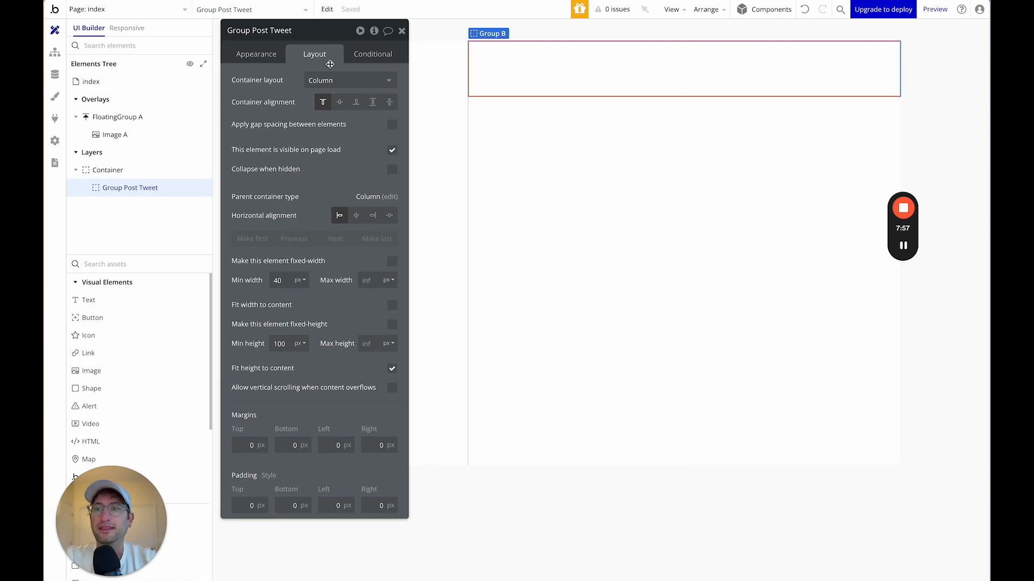
left_click(323, 79)
left_click(325, 146)
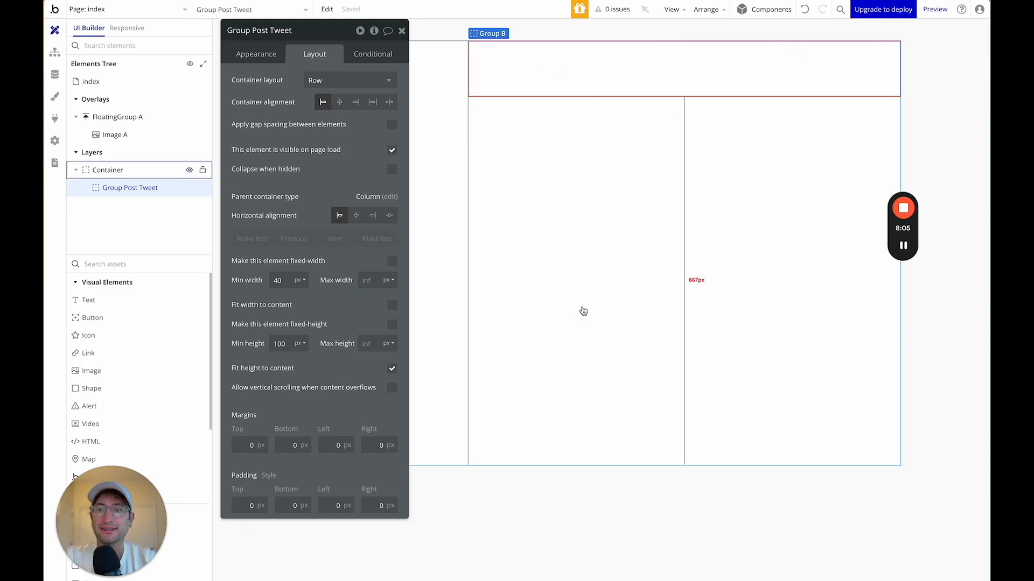
left_click_drag(319, 39, 337, 37)
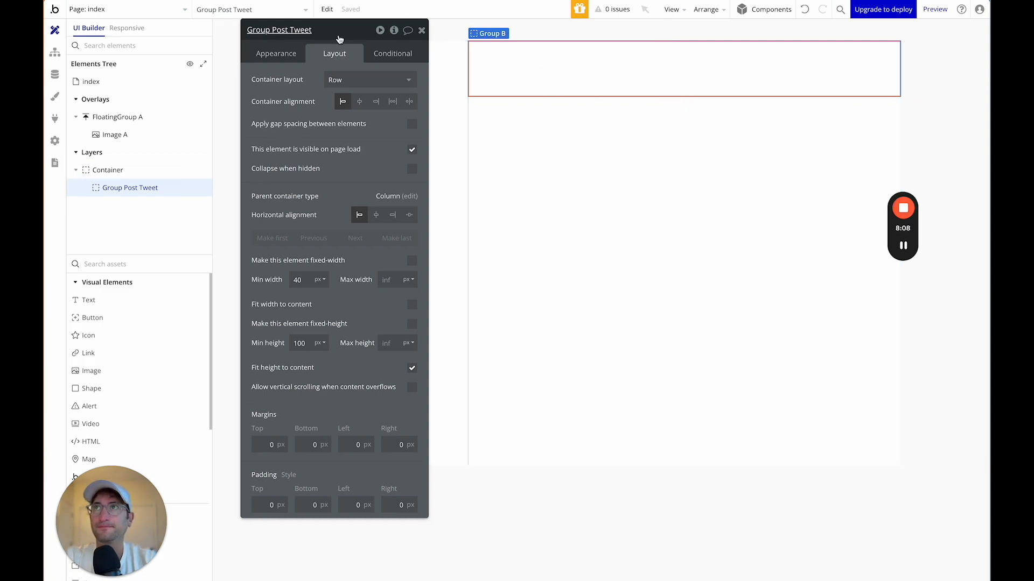
Turn on gap spacing with 15 px row and column gaps, then drop an Image into the group.
left_click(411, 123)
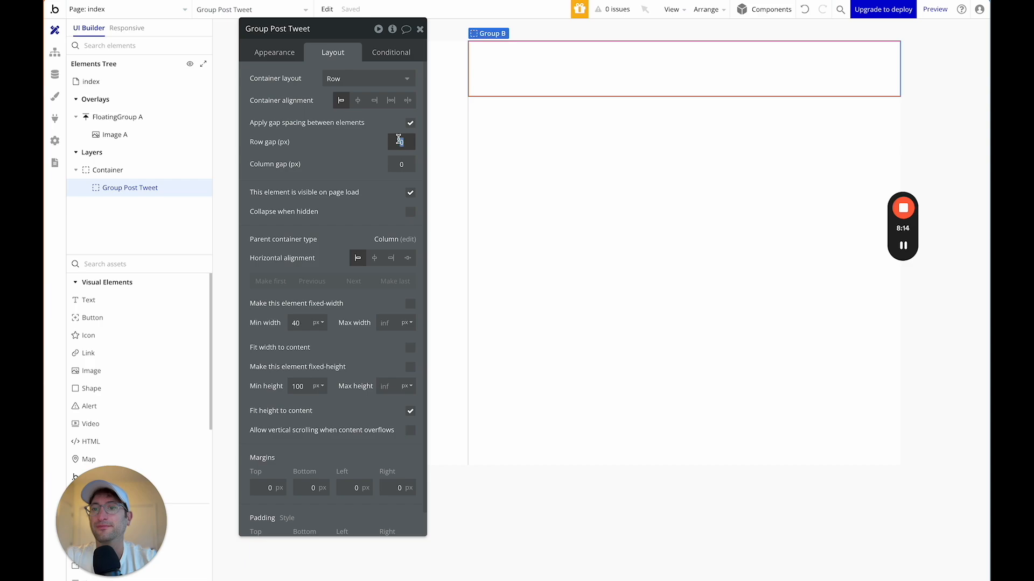
key("Tab")
type("1")
left_click(382, 144)
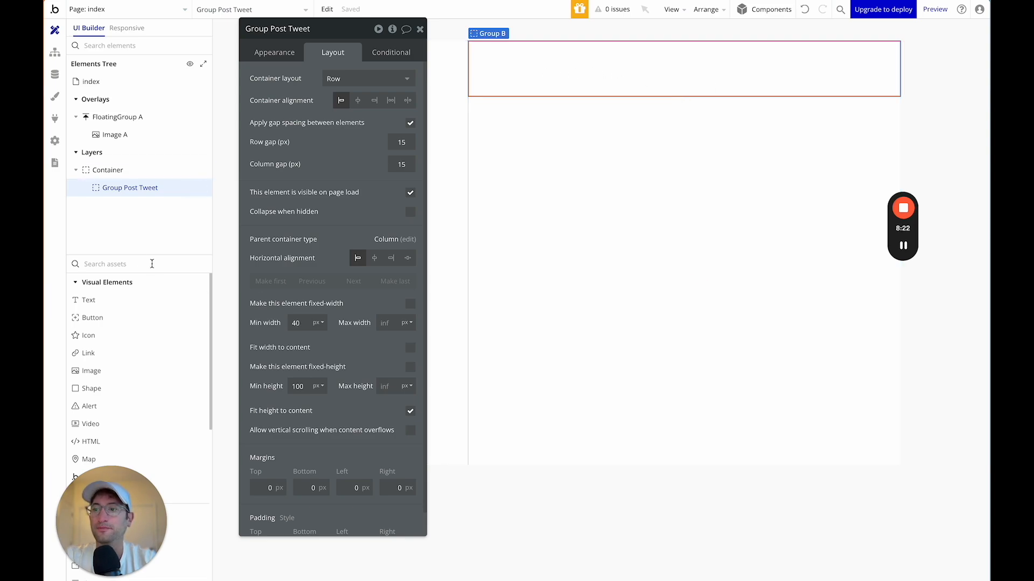
type("image")
left_click_drag(111, 302, 536, 59)
Rename the new image to User Profile Picture.
double_click(291, 29)
triple_click(292, 29)
type("User Profile P")
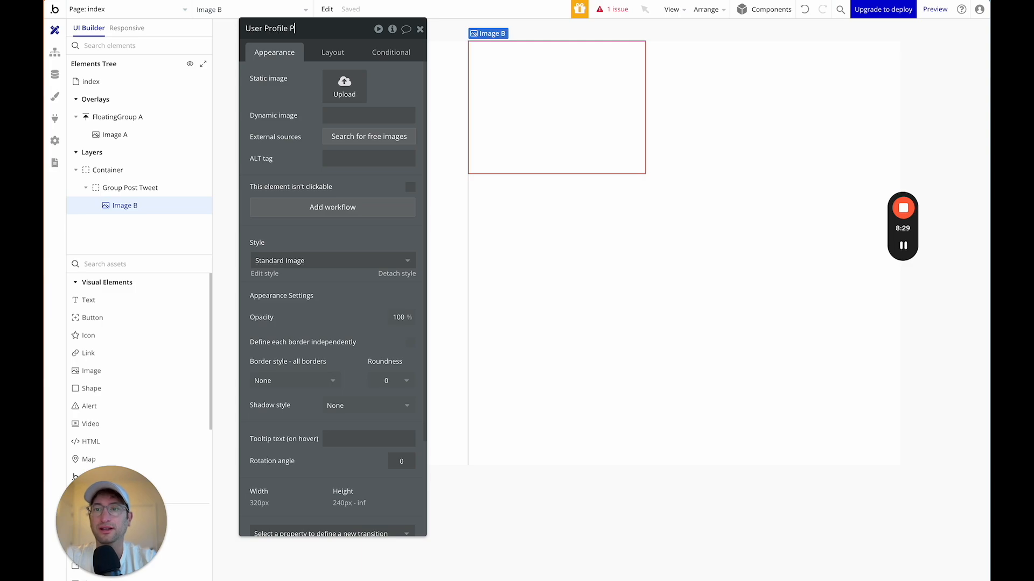
type("icture")
key("Return")
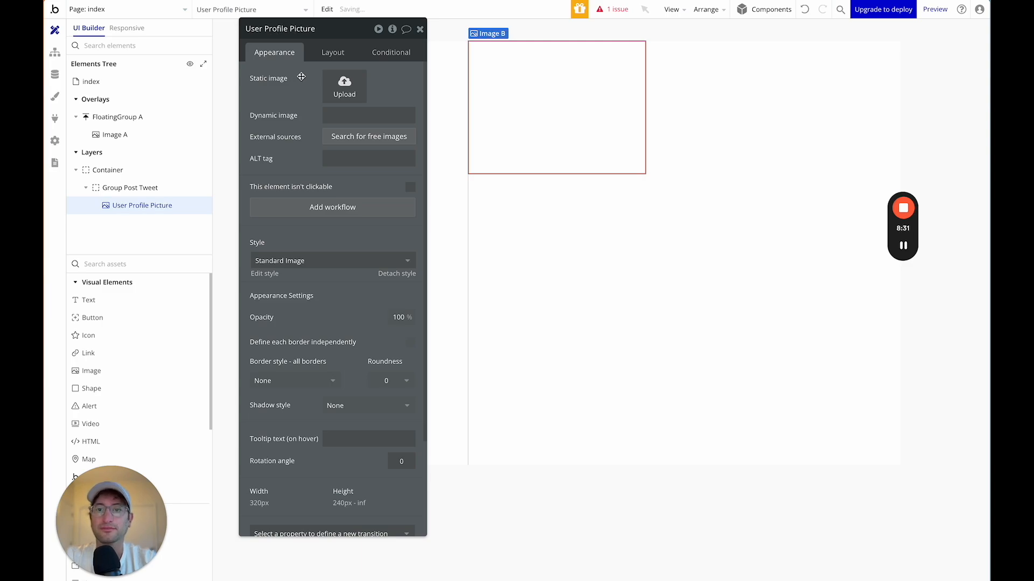
Set the image width to 50 px with a fixed 1:1 aspect ratio.
left_click(327, 54)
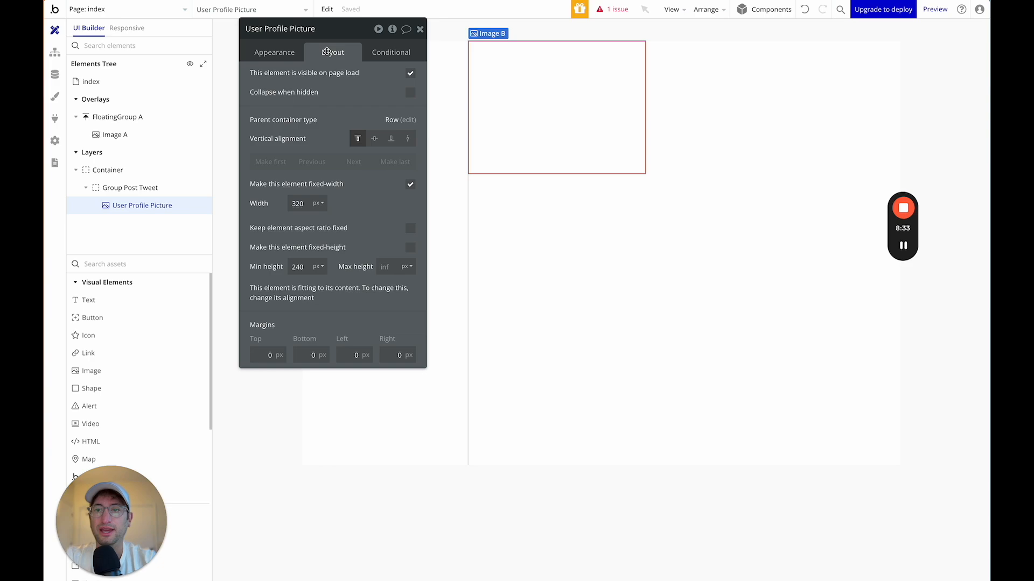
double_click(298, 203)
type("50")
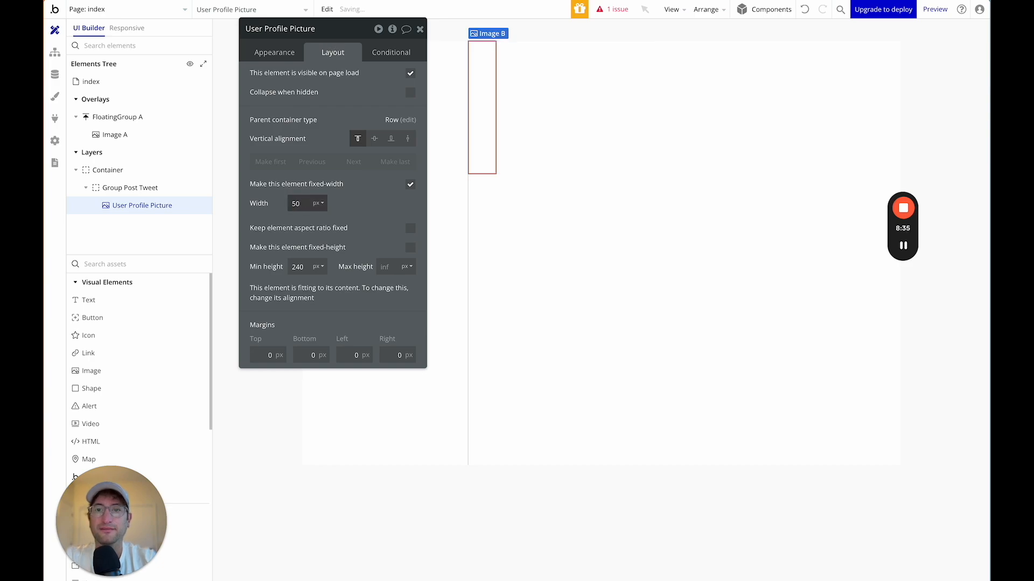
double_click(297, 266)
left_click(409, 229)
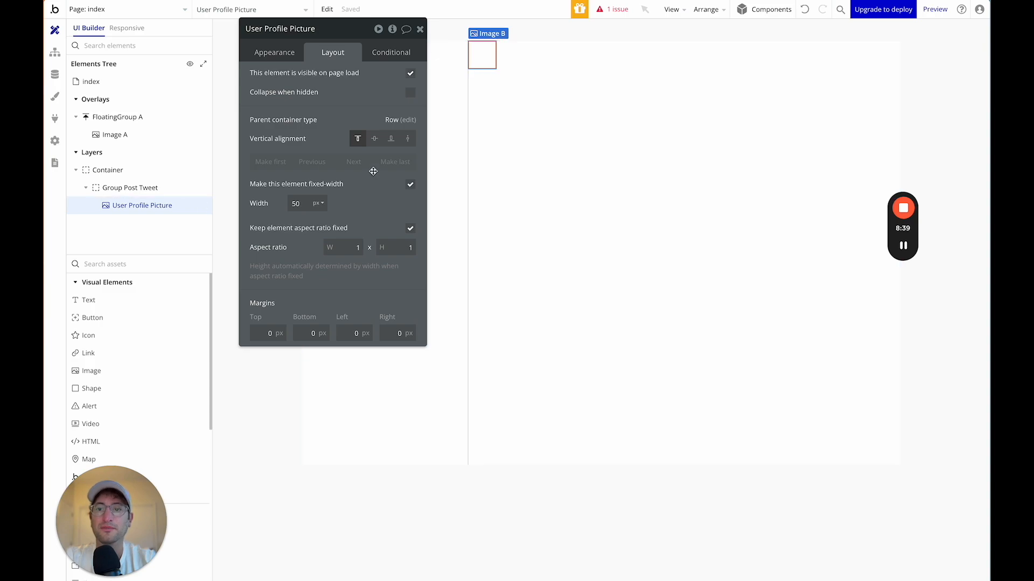
Set the image roundness to 100 to make it circular.
left_click(273, 54)
scroll(328, 269, "down", 3)
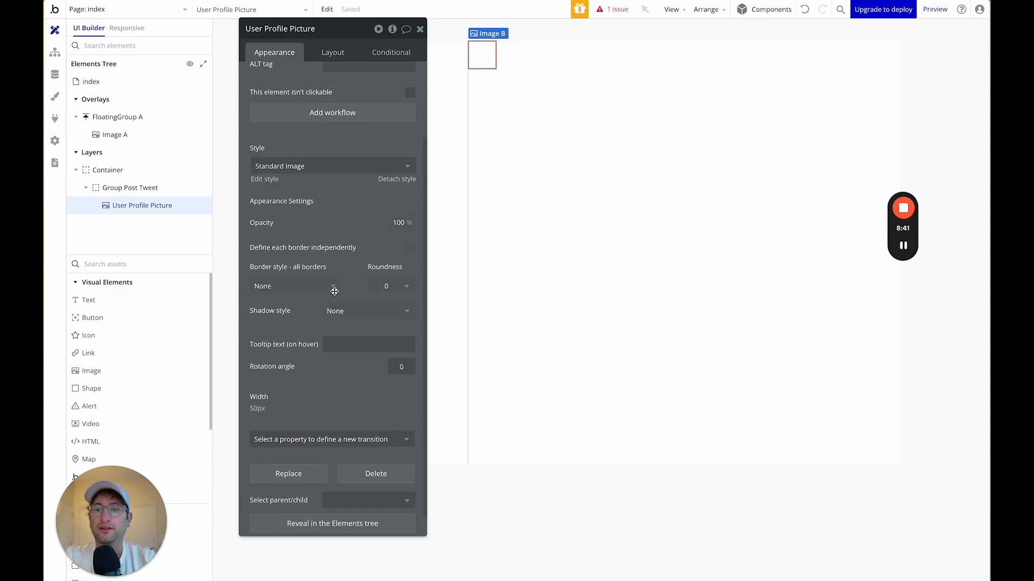
left_click(387, 261)
type("100")
key("Return")
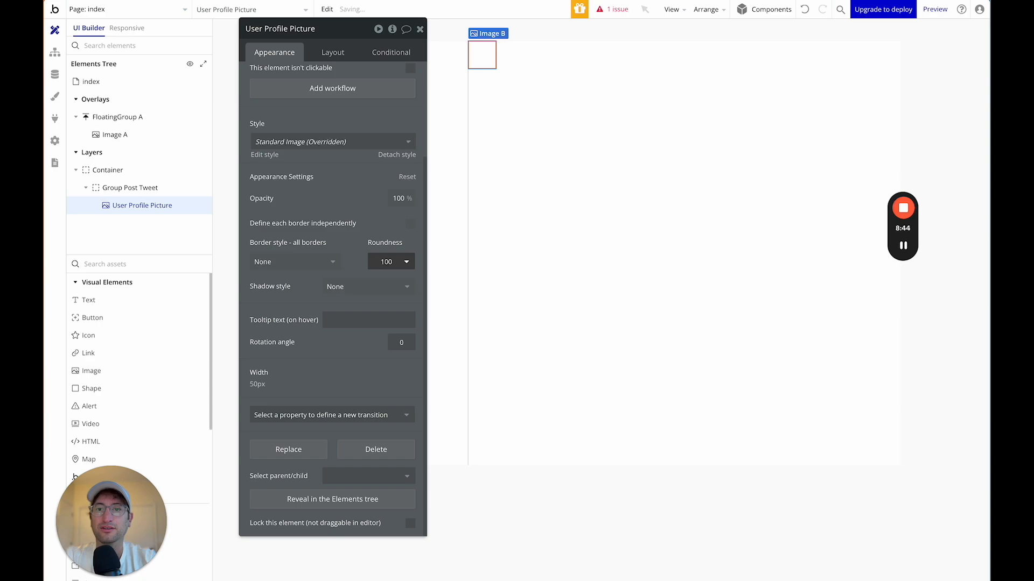
scroll(357, 92, "up", 3)
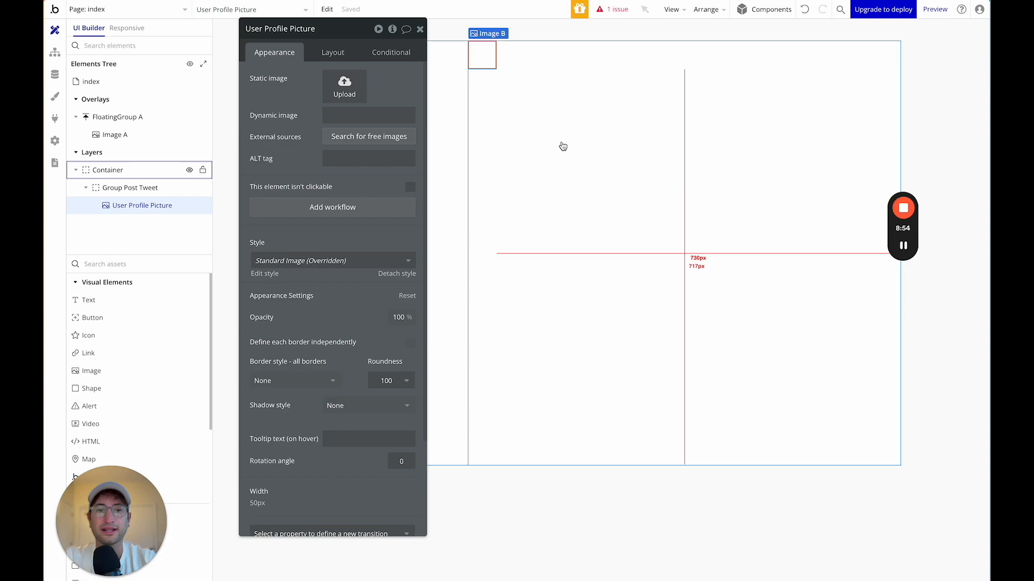
Upload a portrait photo as User Profile Picture's static image and reselect Group Post Tweet.
mouse_move(910, 253)
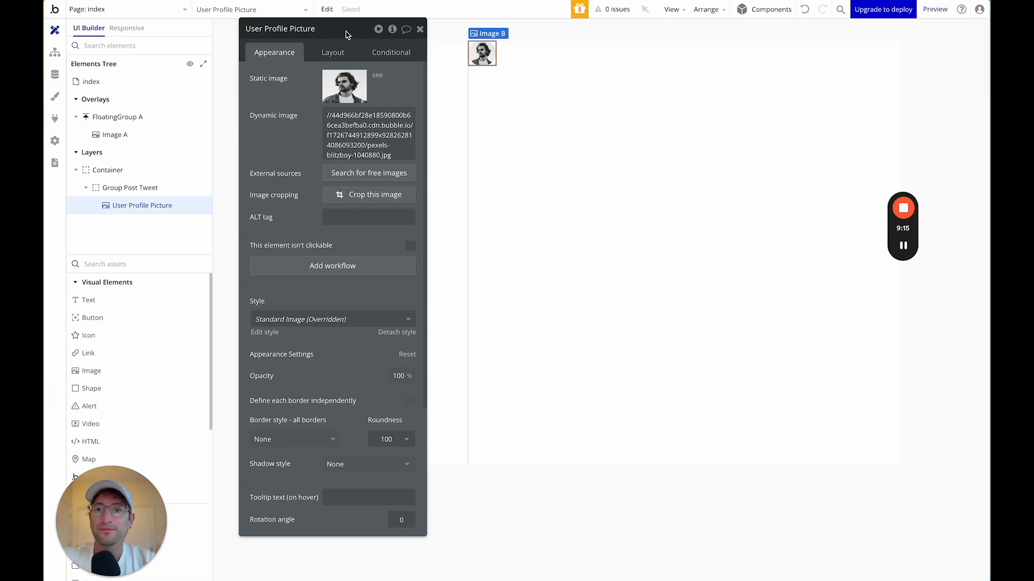
left_click(502, 54)
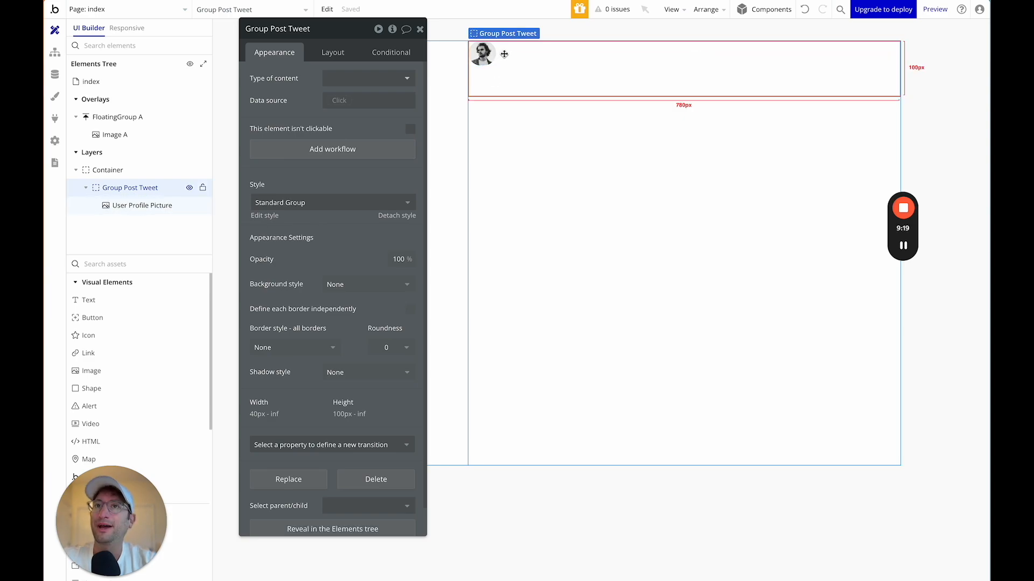
mouse_move(904, 257)
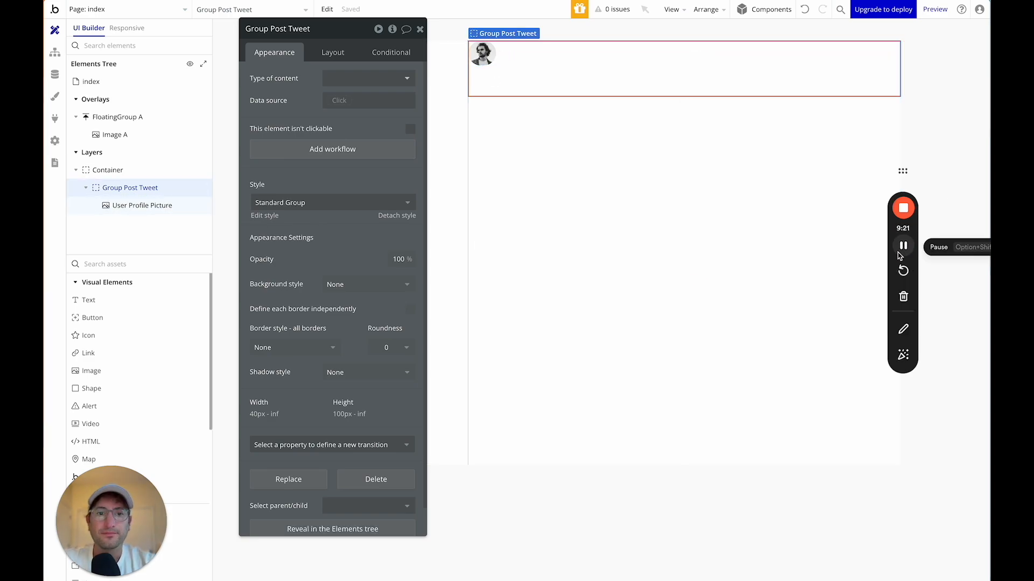
Add a Multiline Input to Group Post Tweet and uncheck its fixed width.
left_click(131, 264)
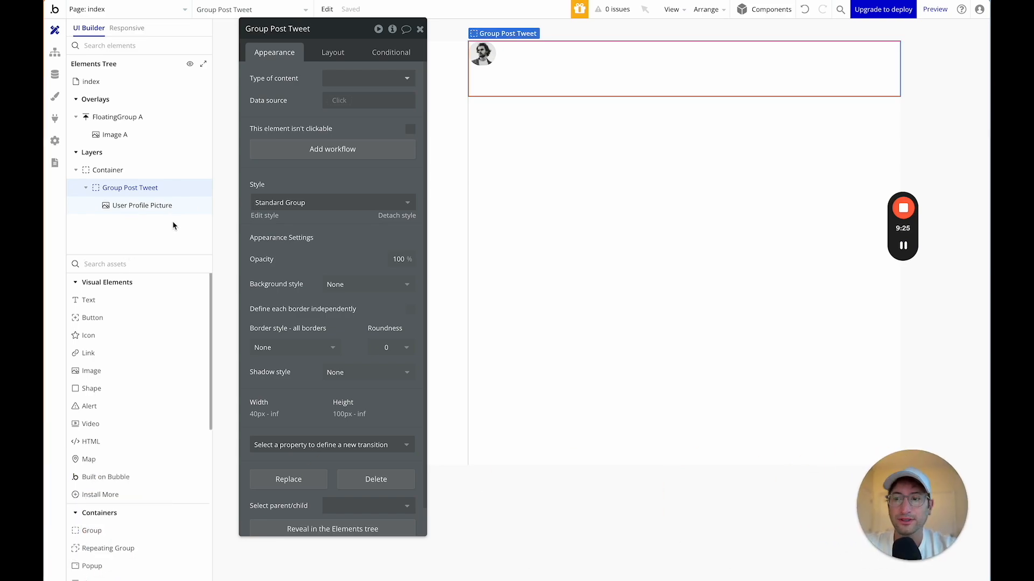
type("multi")
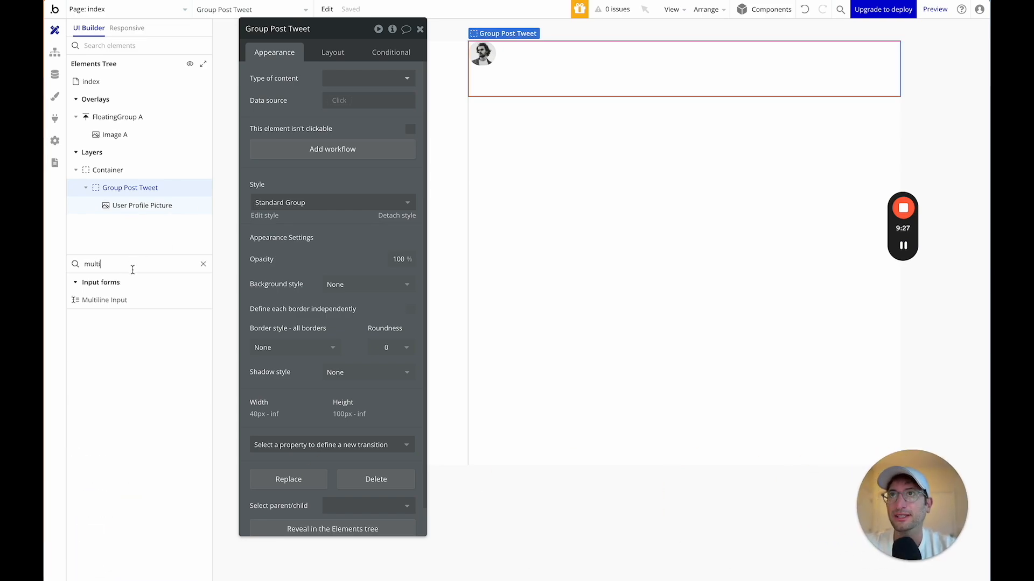
left_click_drag(134, 300, 558, 51)
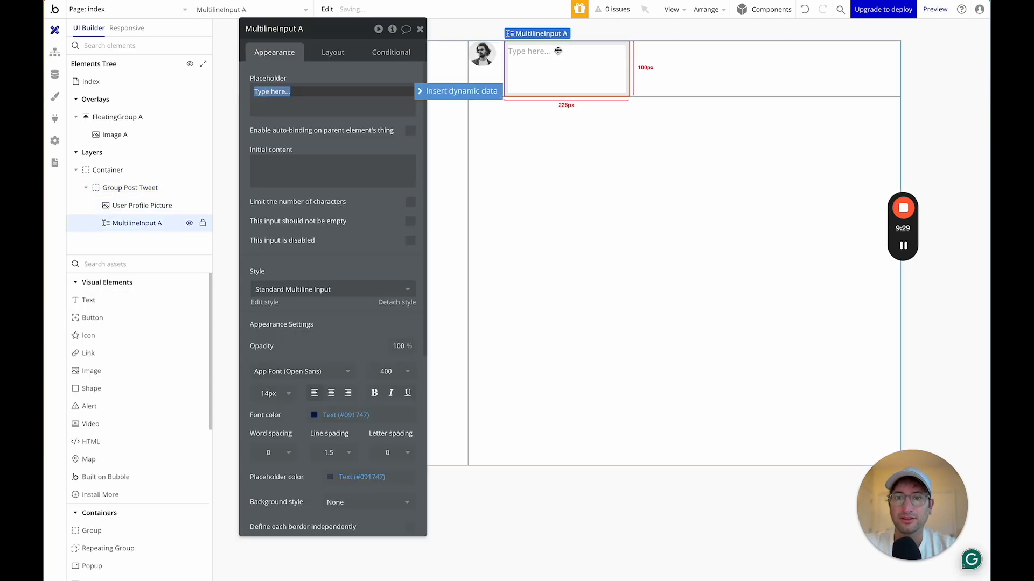
left_click(334, 52)
left_click(411, 185)
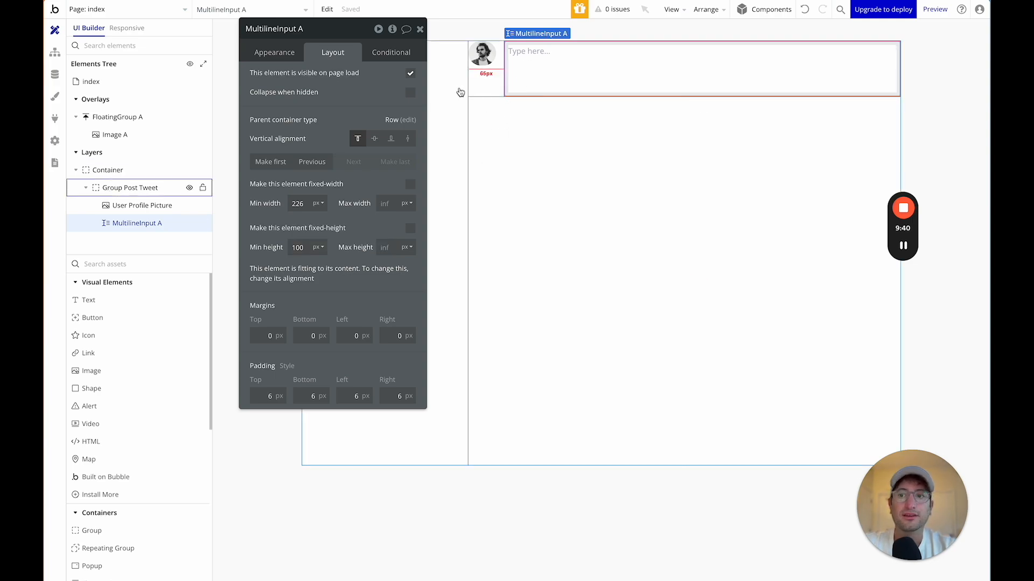
Set the input's placeholder to 'What is happening?!'.
left_click(276, 52)
left_click(310, 106)
type("What is happening?!")
left_click(323, 127)
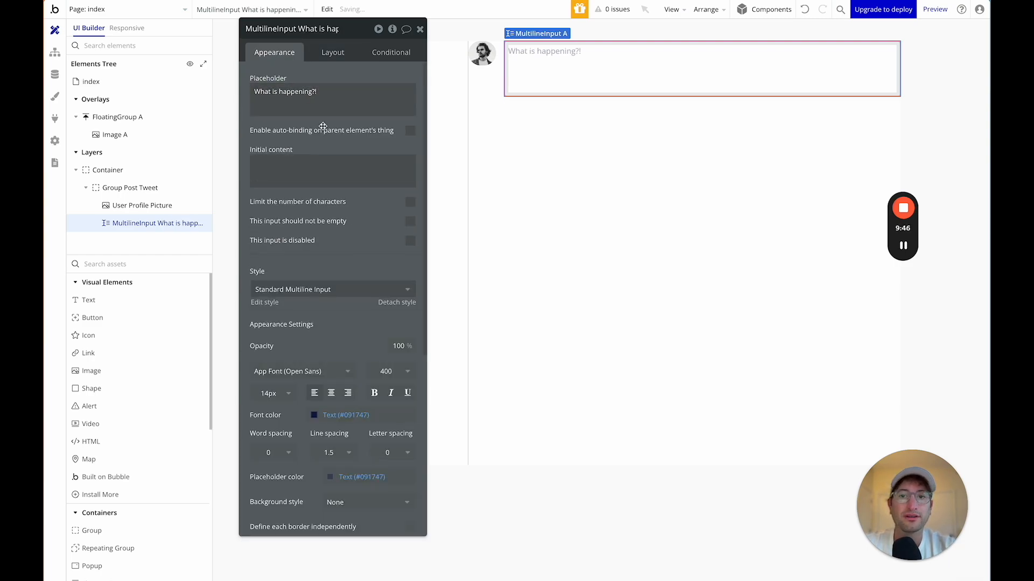
Detach the post input's style so it uses a custom style.
left_click(486, 81)
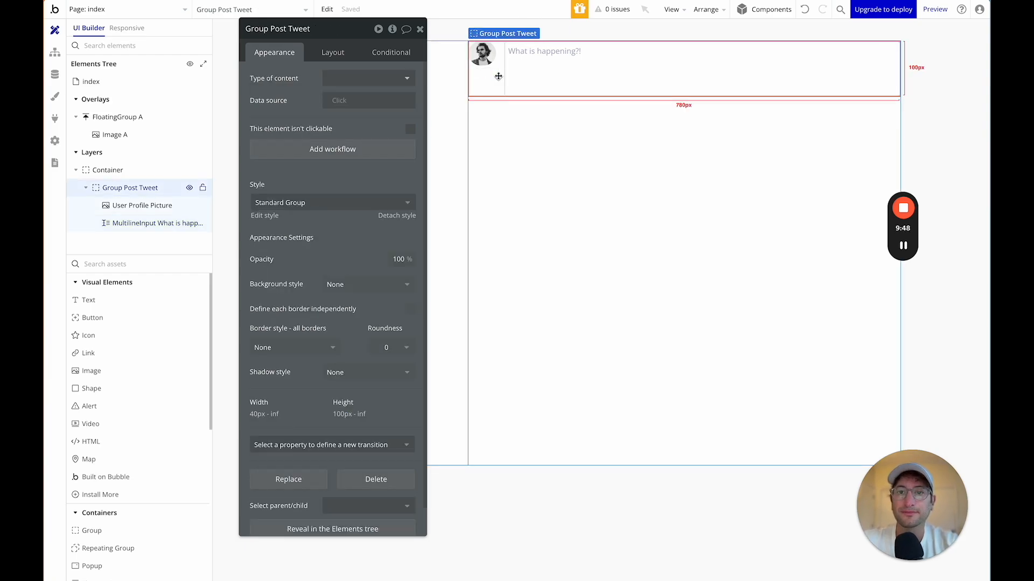
left_click(553, 75)
scroll(337, 290, "down", 3)
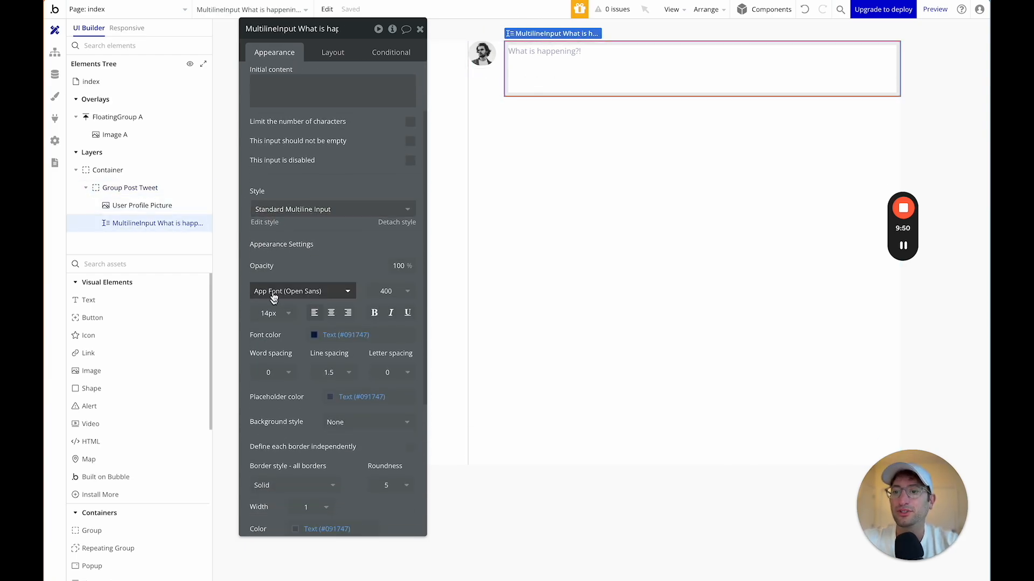
scroll(274, 222, "up", 3)
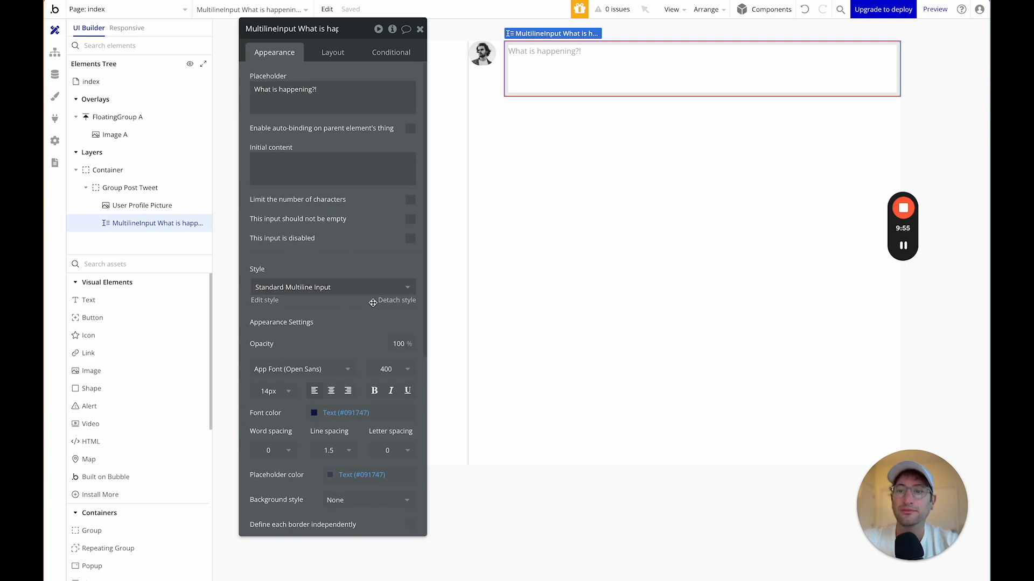
scroll(372, 302, "down", 1)
left_click(388, 249)
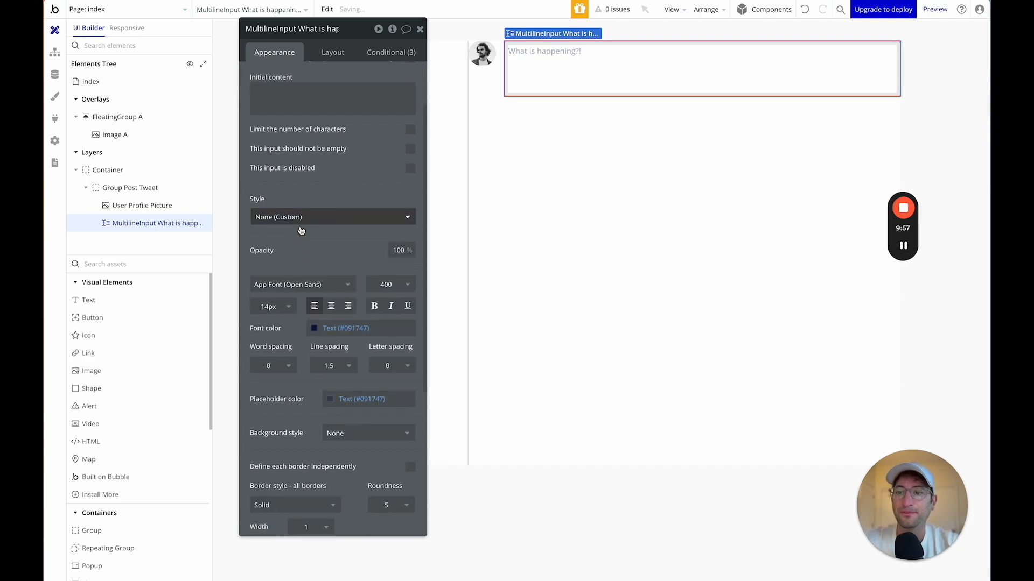
Set the post input's font size to 24 and keep the default Text font colour.
scroll(300, 230, "down", 1)
left_click(272, 264)
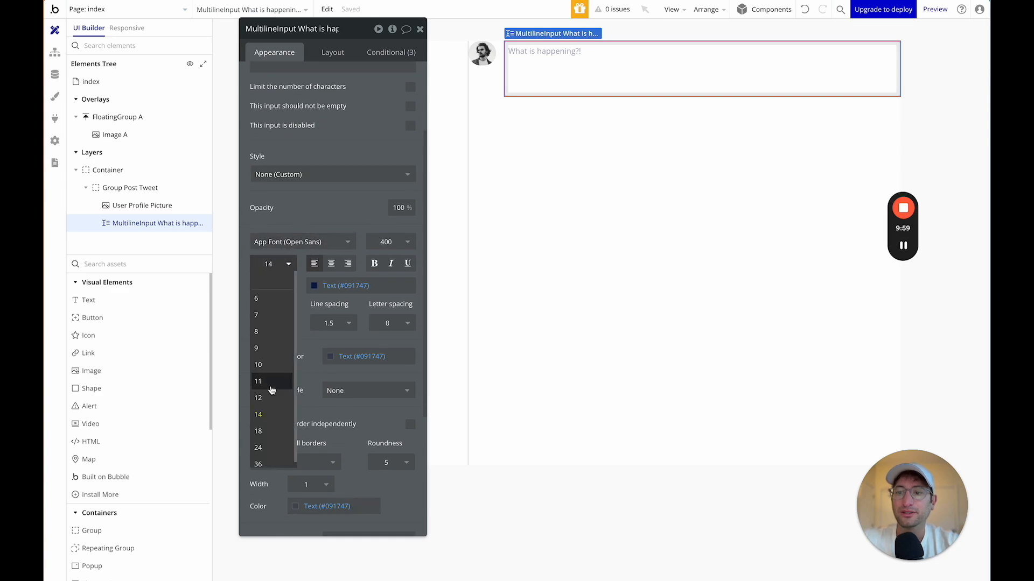
left_click(264, 447)
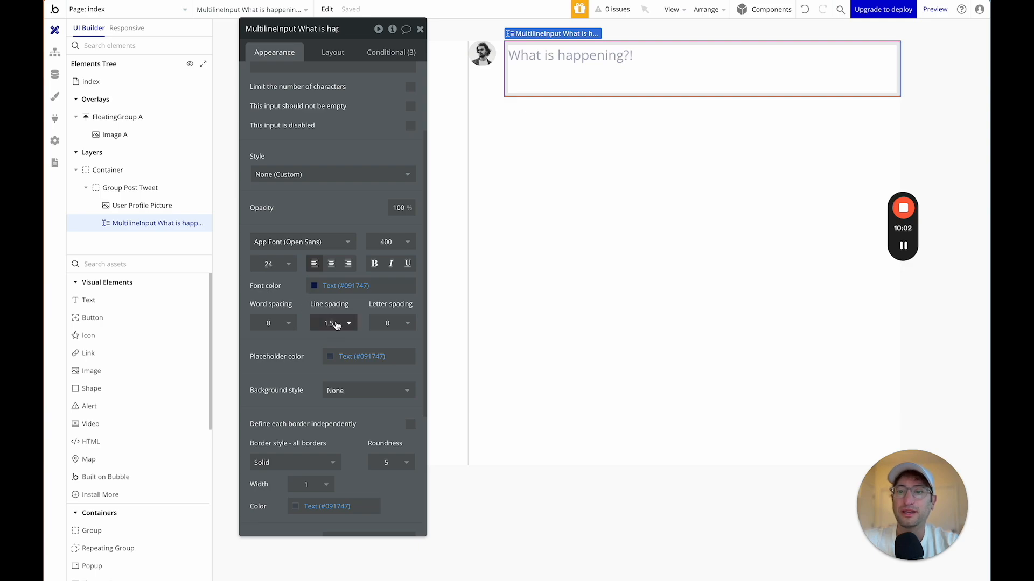
left_click(316, 287)
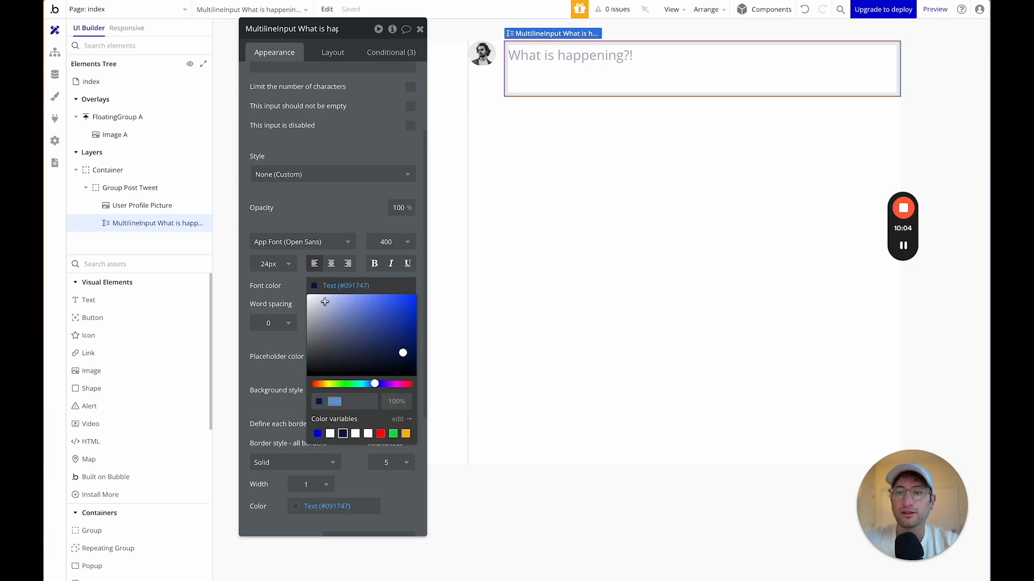
left_click_drag(391, 349, 392, 334)
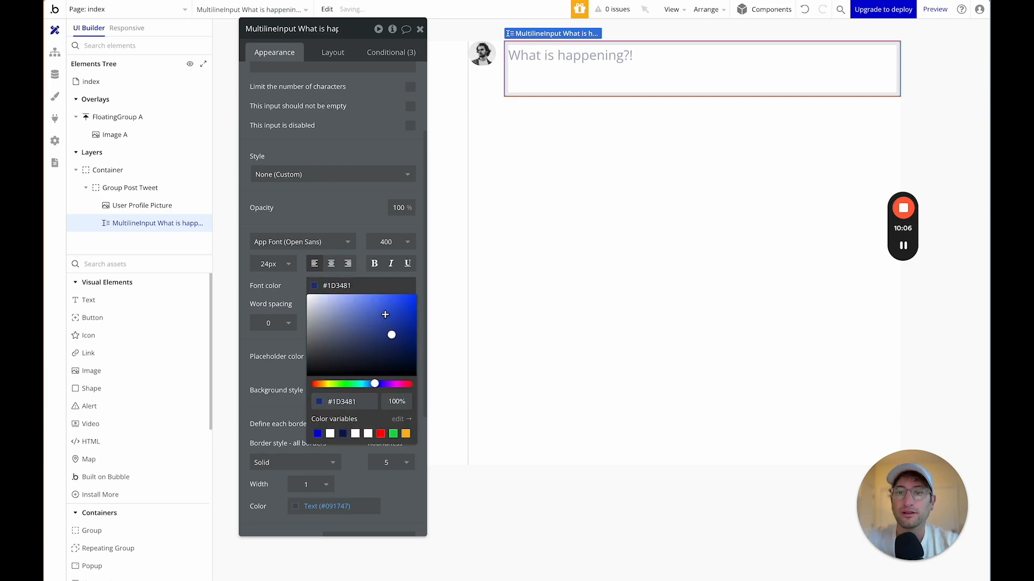
left_click(263, 296)
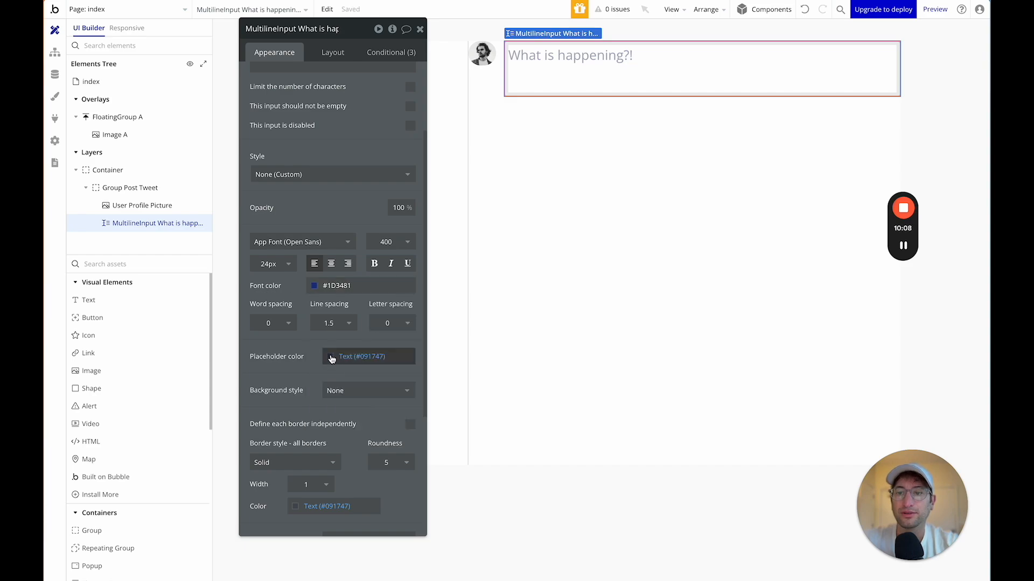
left_click(317, 290)
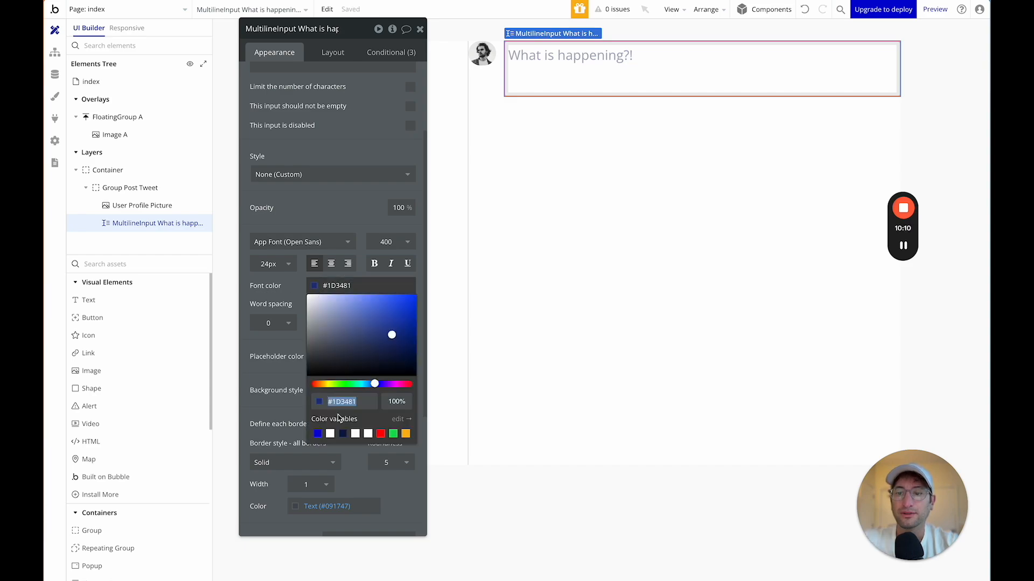
left_click(343, 434)
left_click(266, 280)
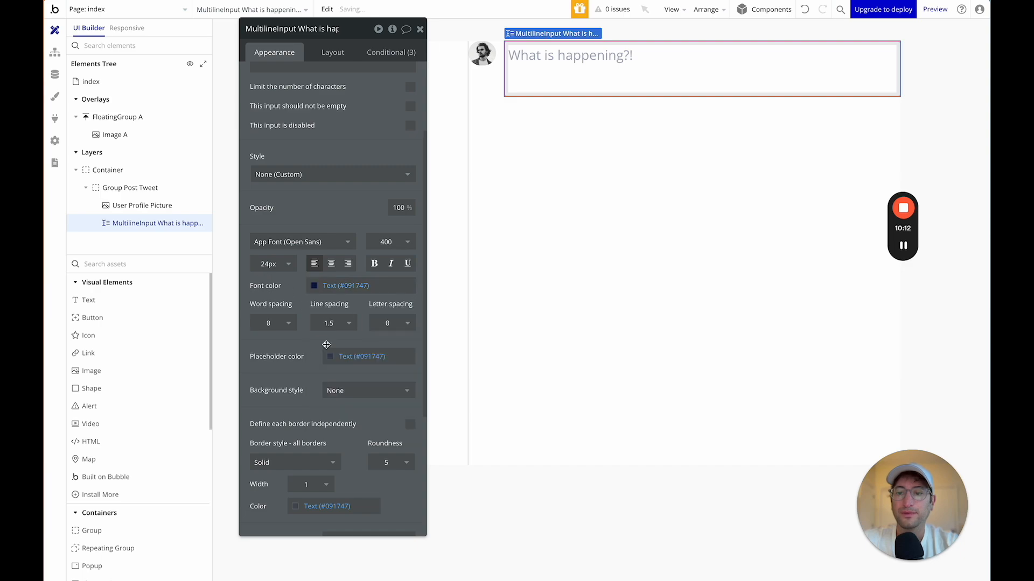
Set the placeholder colour to blue #4C61A8 at 50% opacity.
left_click(329, 359)
left_click(383, 393)
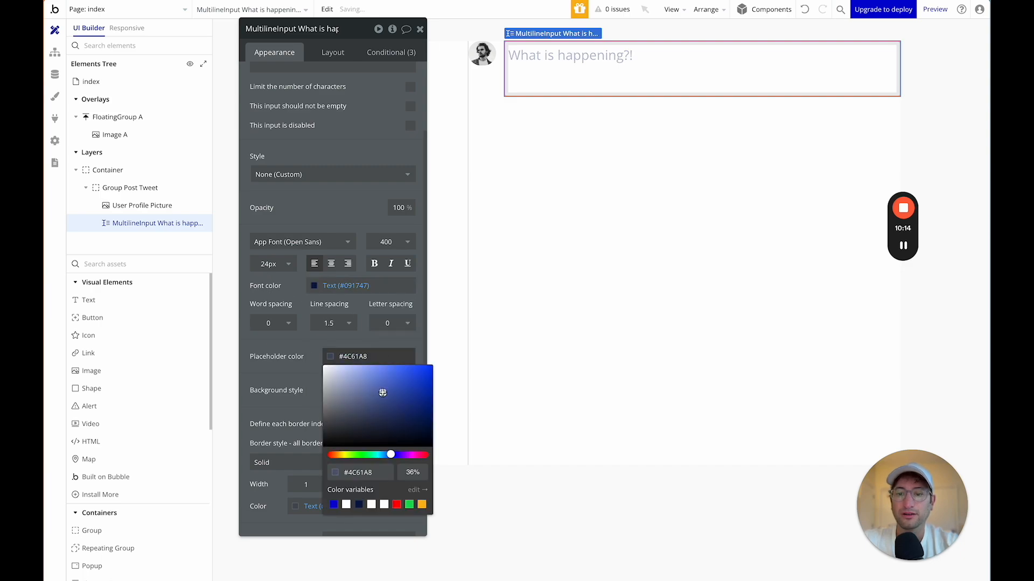
left_click(413, 473)
type("50")
key("Return")
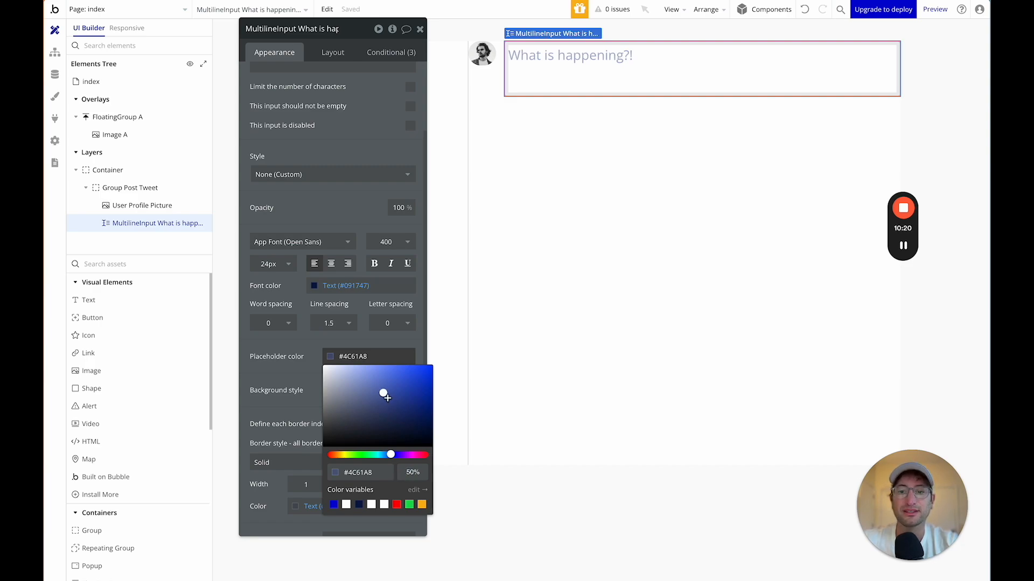
Readjust the placeholder colour's opacity, trying several values before settling.
left_click(410, 470)
type("10")
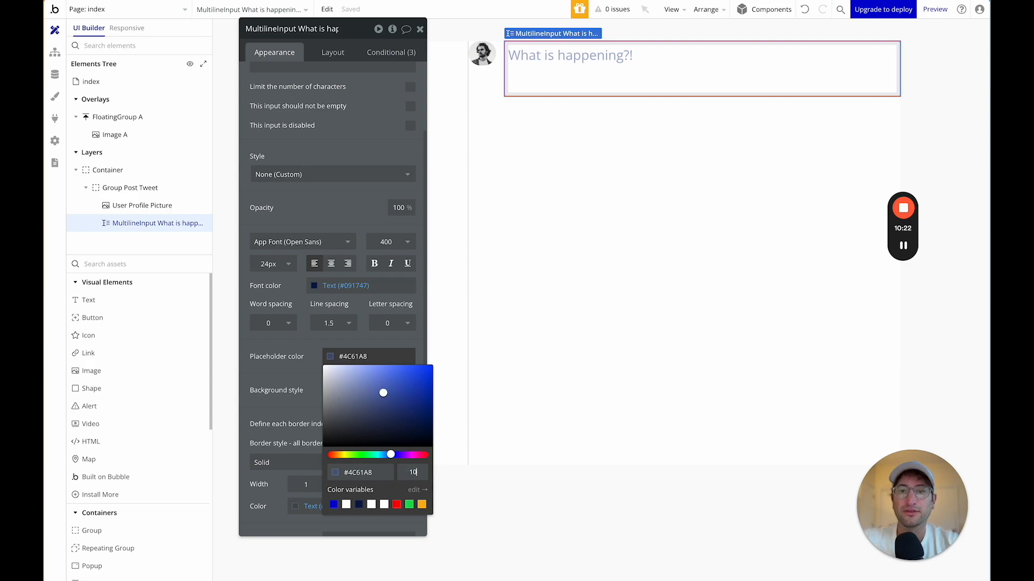
type("0")
key("Return")
type("50")
key("Return")
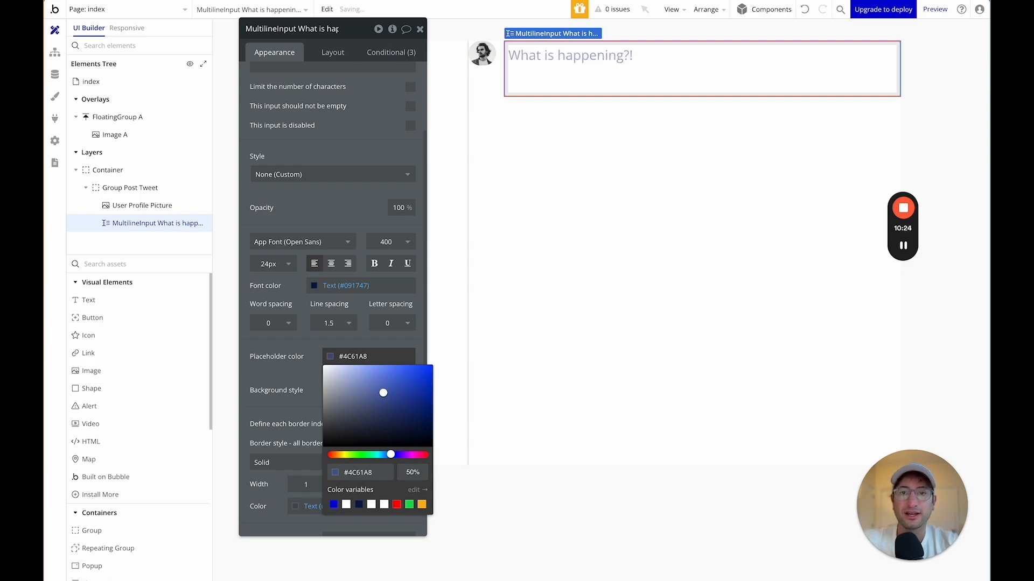
type("60")
key("Return")
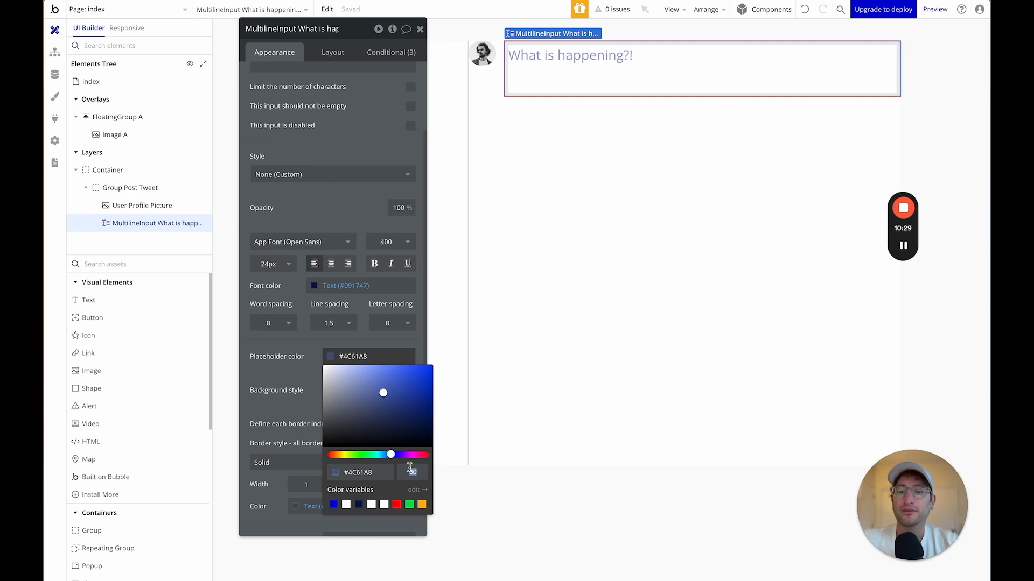
key("Return")
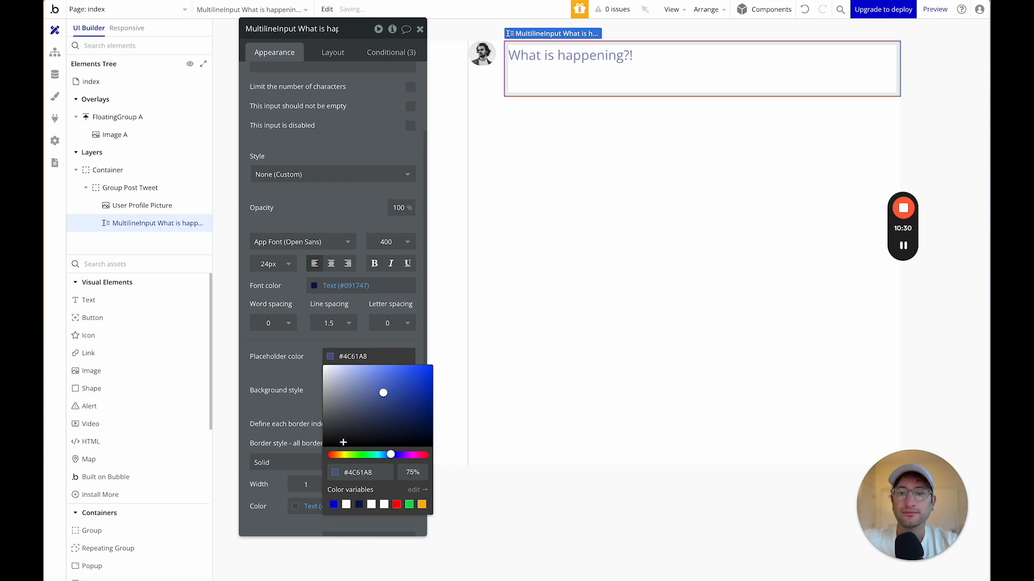
left_click(321, 436)
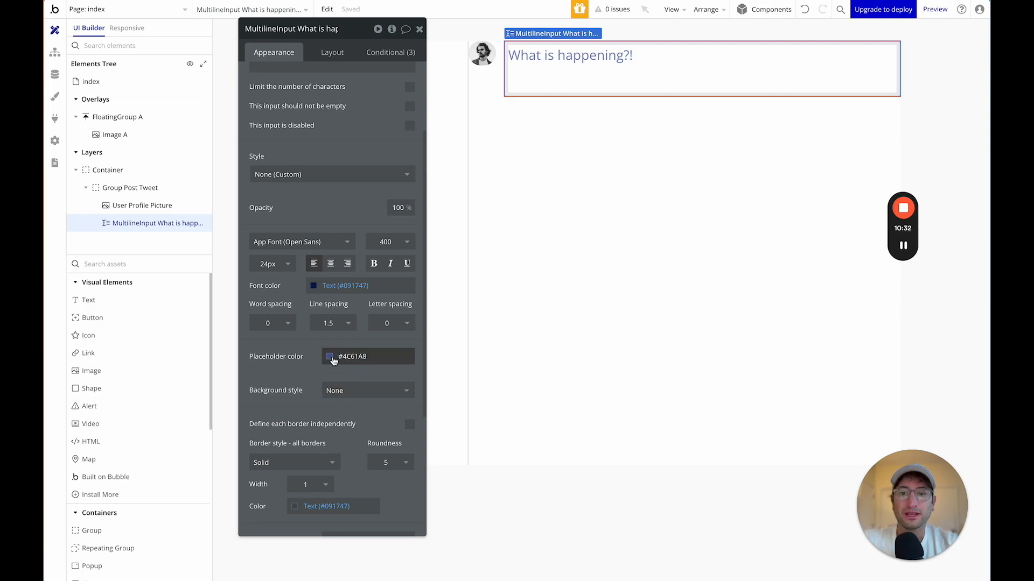
left_click(333, 361)
left_click(318, 333)
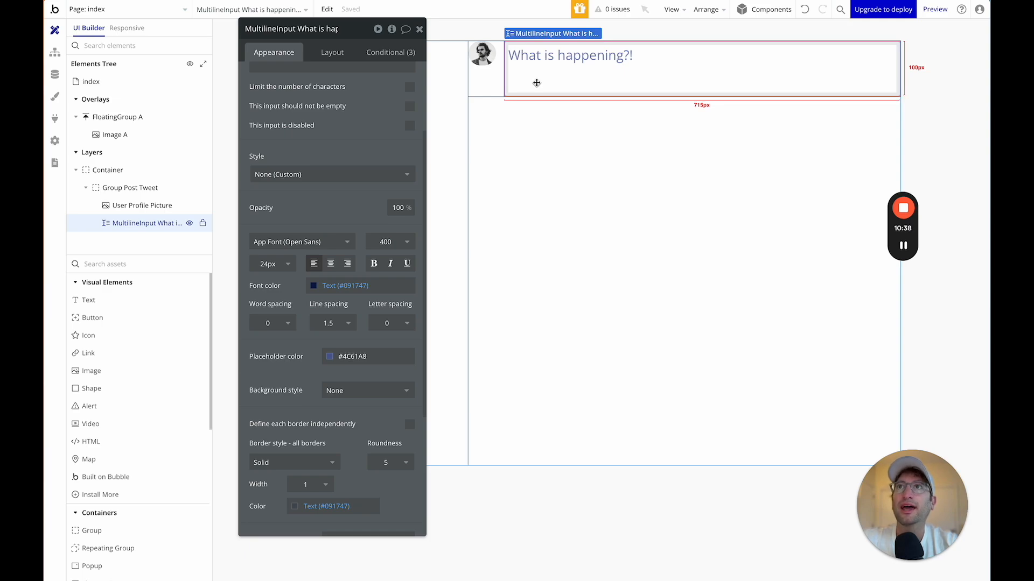
Keep the post input's border style Solid, then reselect Group Post Tweet.
scroll(294, 377, "down", 2)
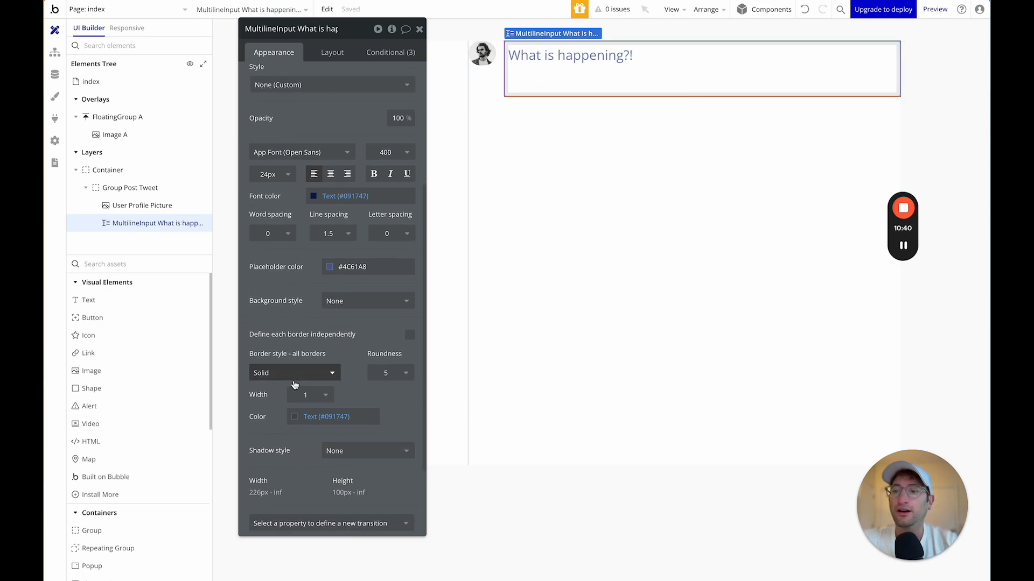
left_click(286, 375)
left_click(301, 424)
left_click(612, 160)
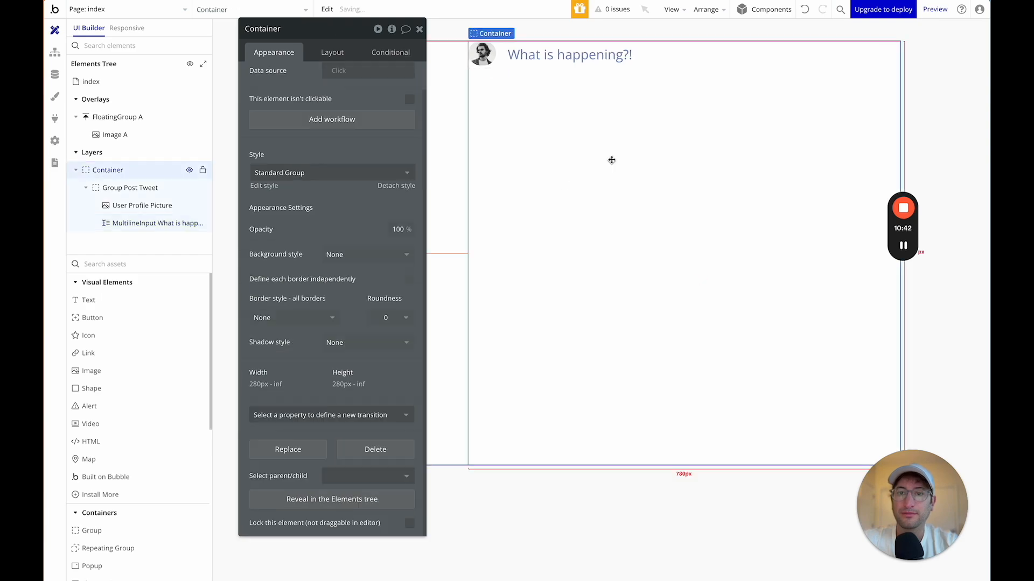
left_click(612, 60)
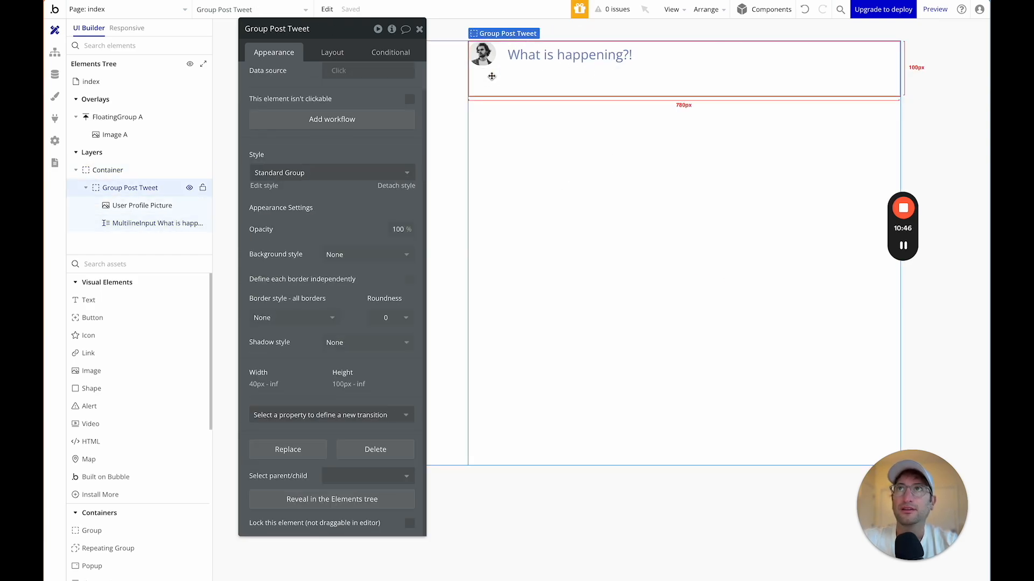
Enter 20 px padding for Group Post Tweet's top, bottom, left and right.
left_click(323, 56)
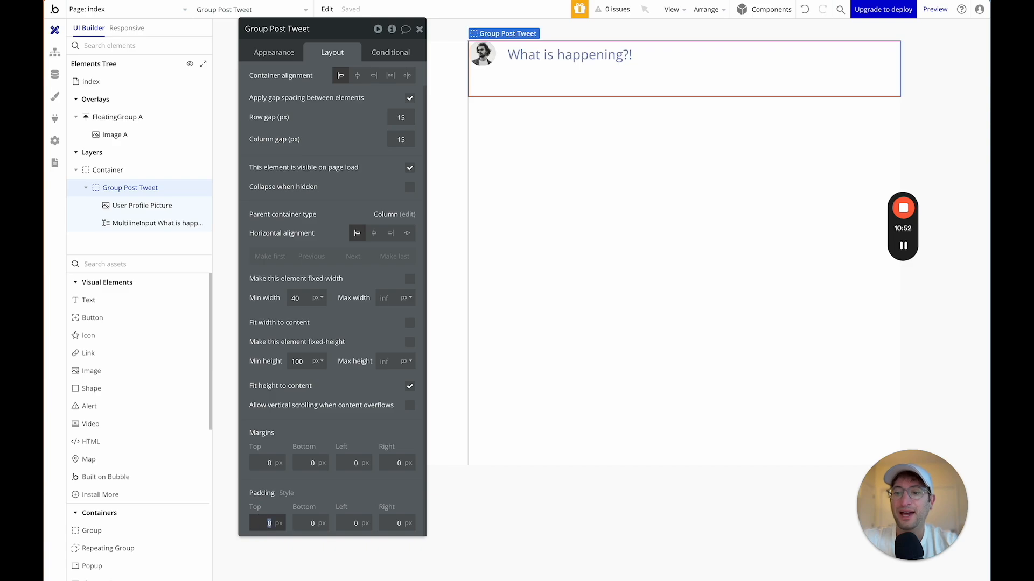
key("Tab")
type("20")
key("Tab")
type("2")
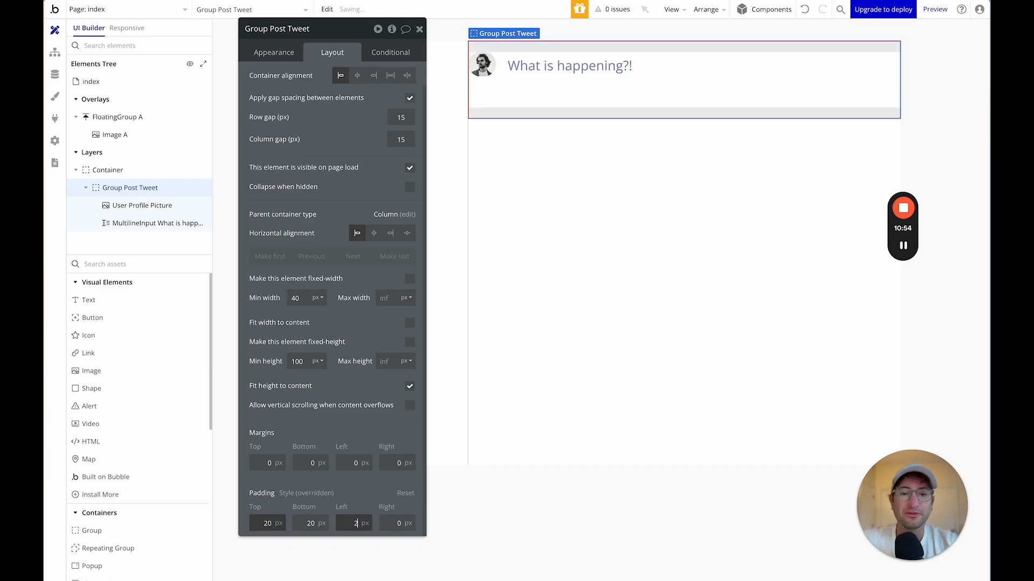
key("Tab")
key("shift+Tab")
type("20")
key("Tab")
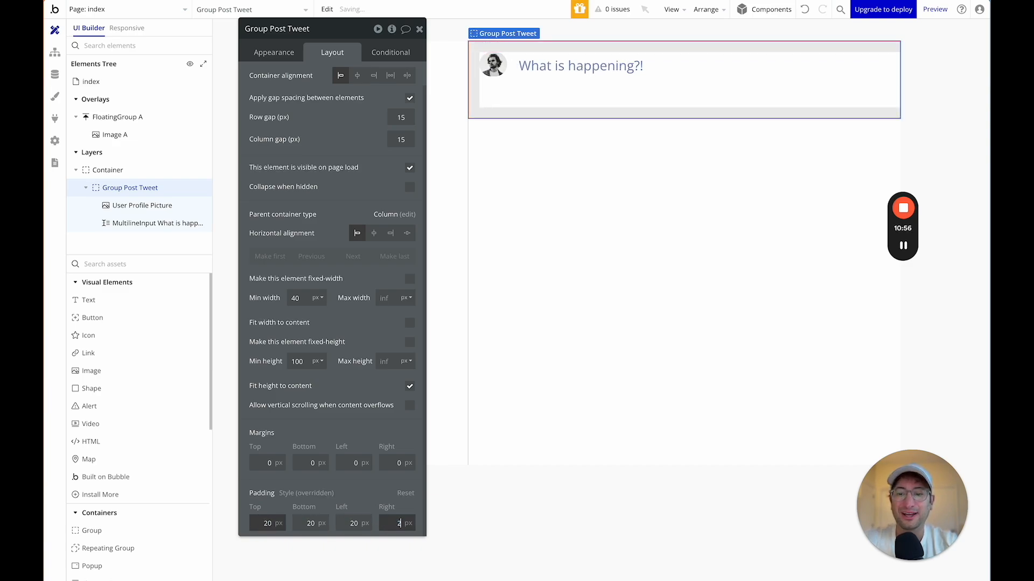
type("20")
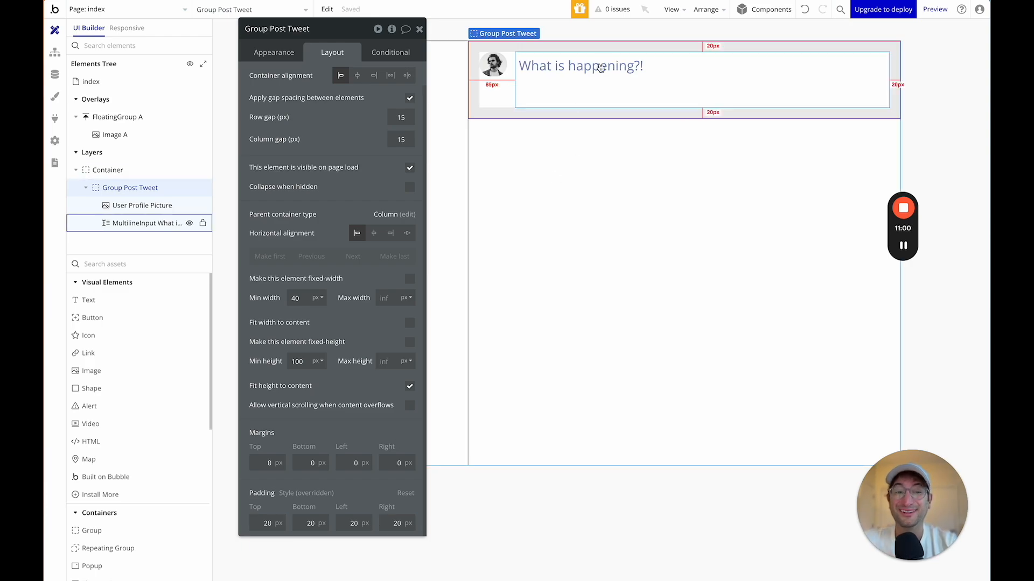
Review the multiline input's layout settings, then return to Group Post Tweet's.
left_click_drag(298, 31, 186, 47)
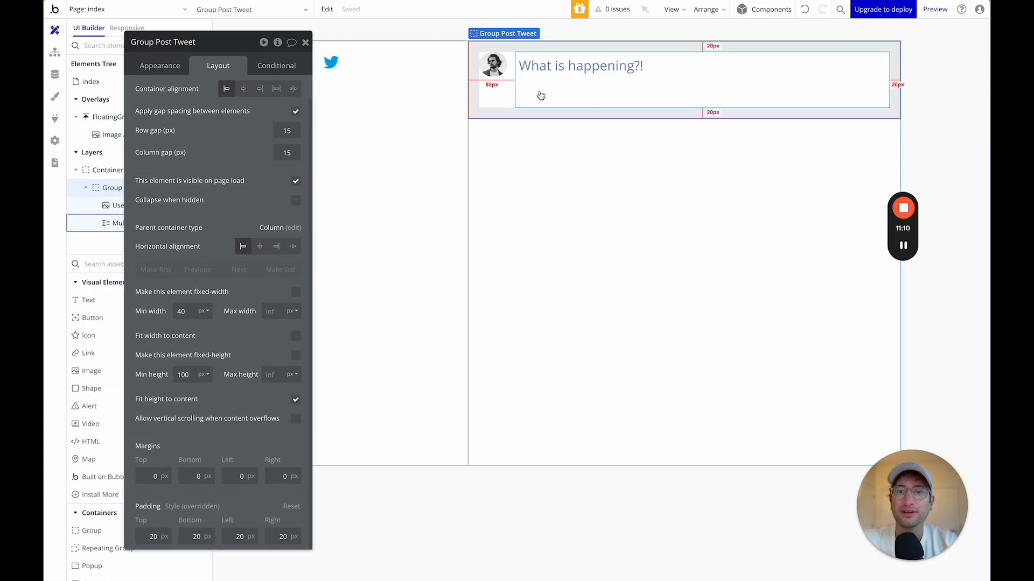
left_click(523, 87)
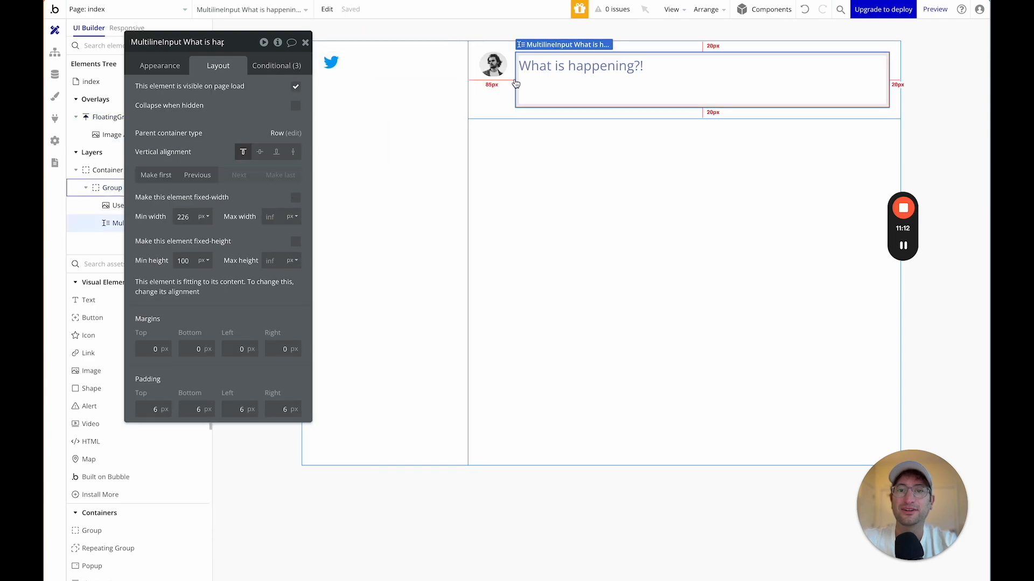
left_click(494, 93)
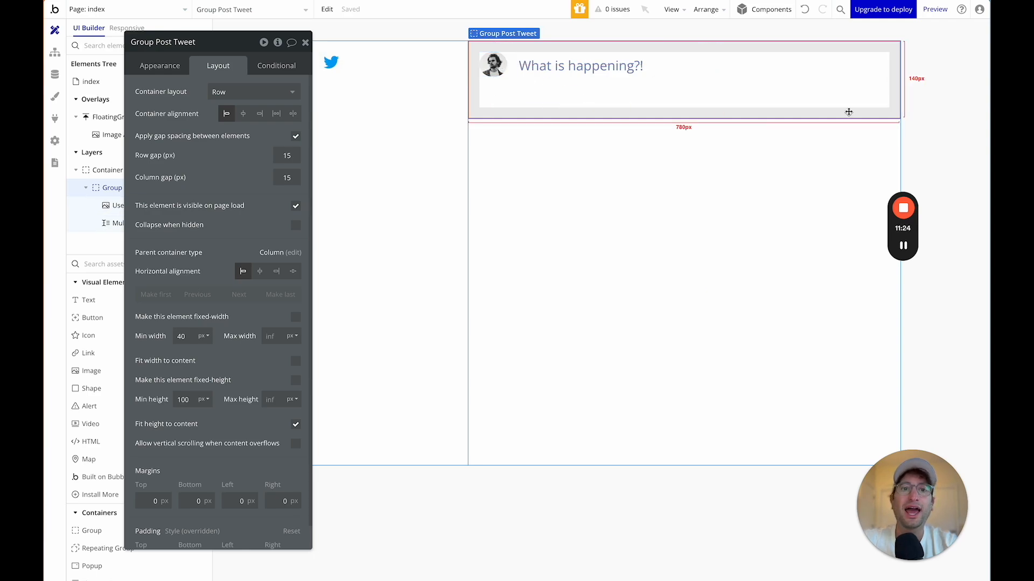
Move the property editor aside and search the element list for a group.
left_click_drag(205, 49, 247, 39)
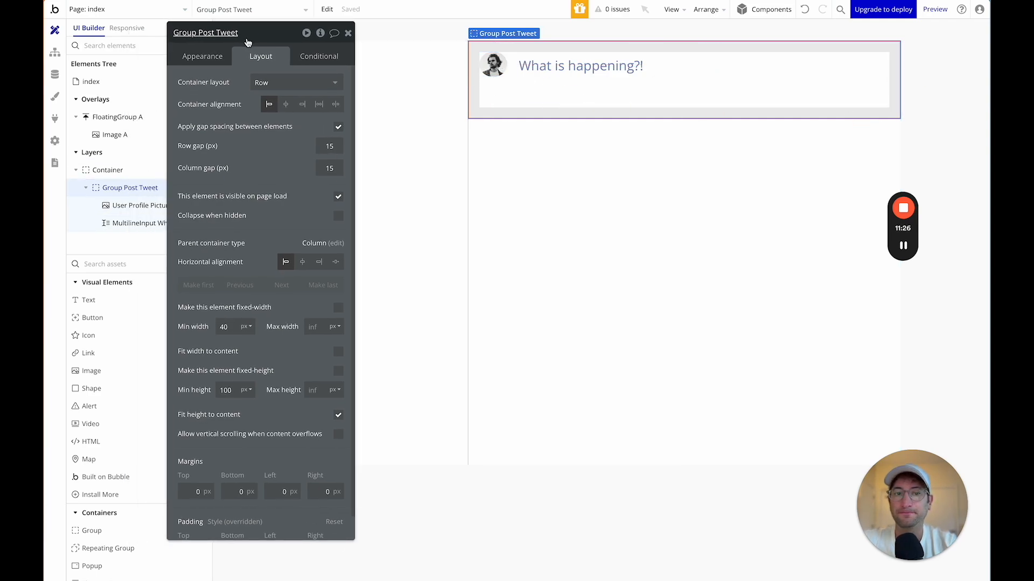
mouse_move(904, 247)
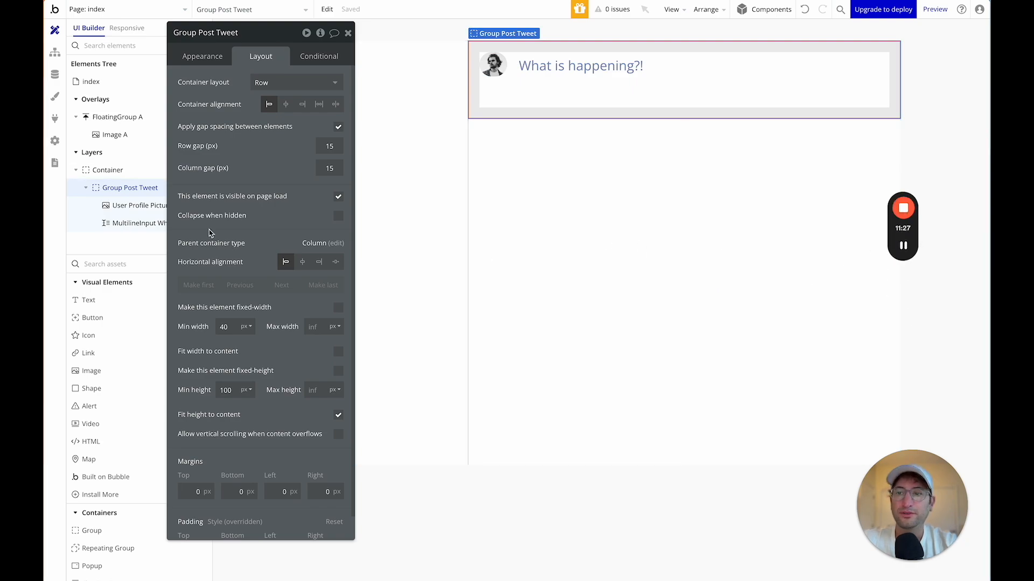
left_click_drag(255, 37, 694, 238)
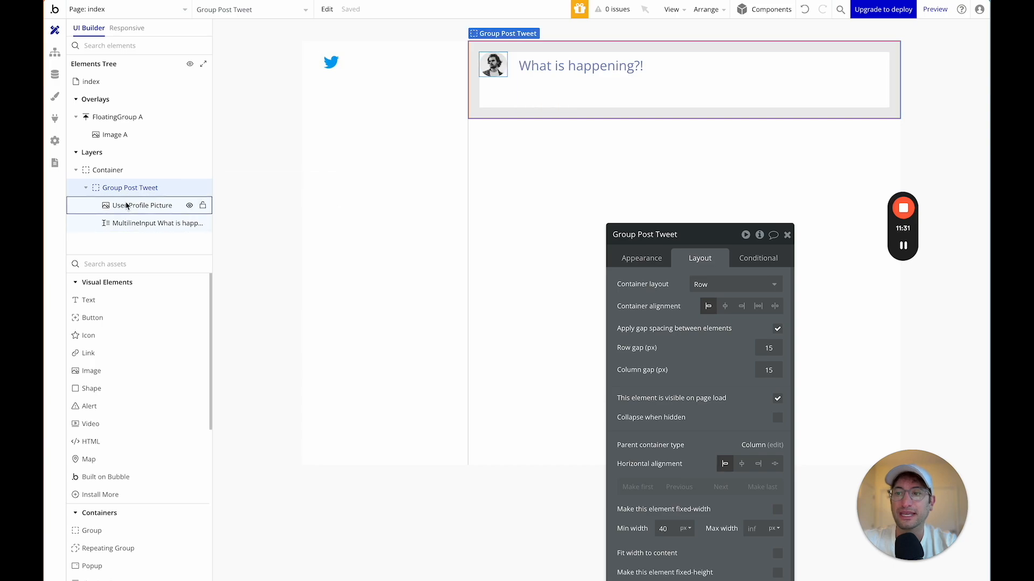
left_click(122, 265)
Insert a new group above Group Post Tweet and name it Group Post Container.
type("group")
left_click(103, 305)
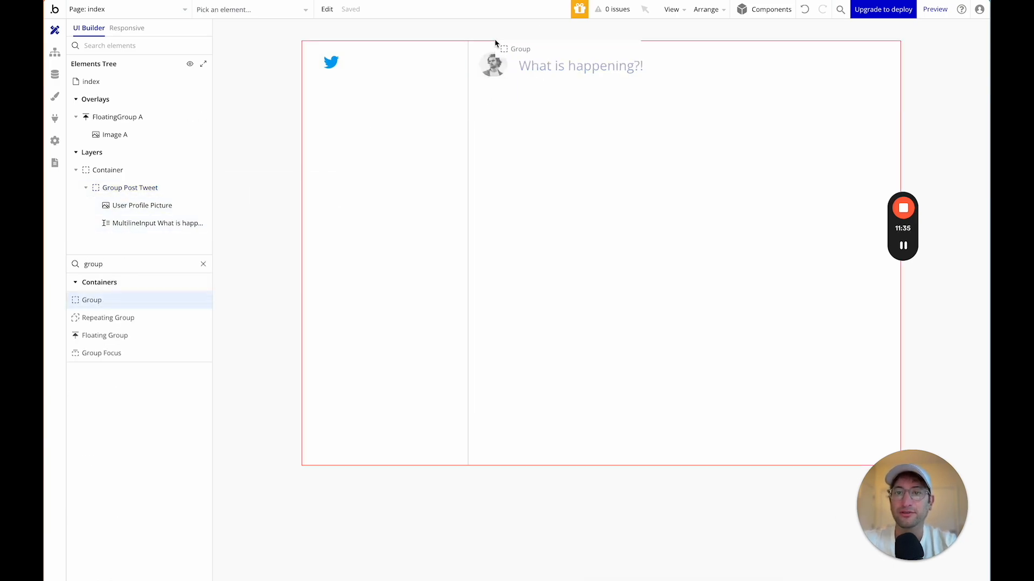
left_click(531, 137)
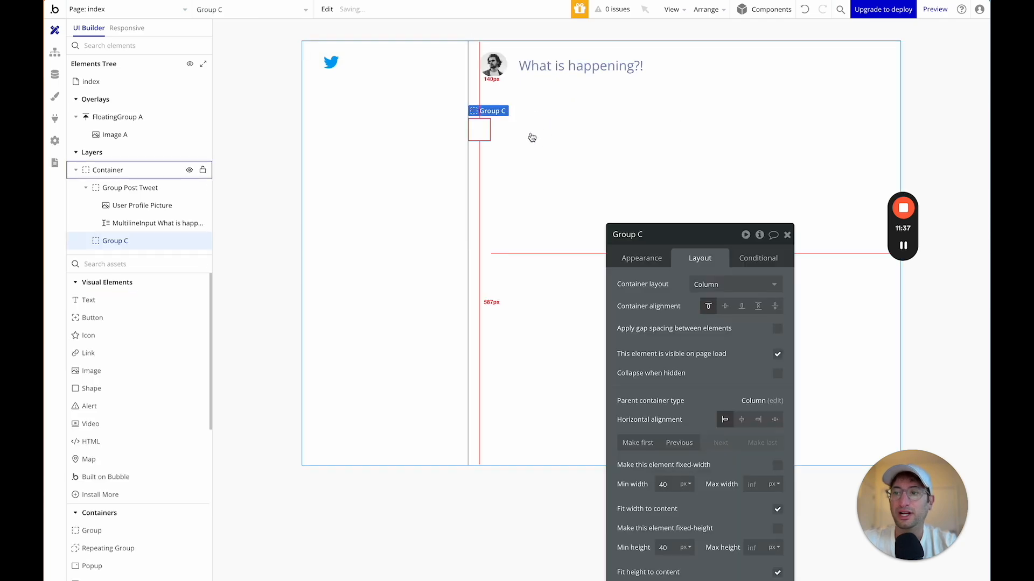
left_click_drag(107, 240, 103, 190)
double_click(116, 188)
type("Group Post Container")
key("Return")
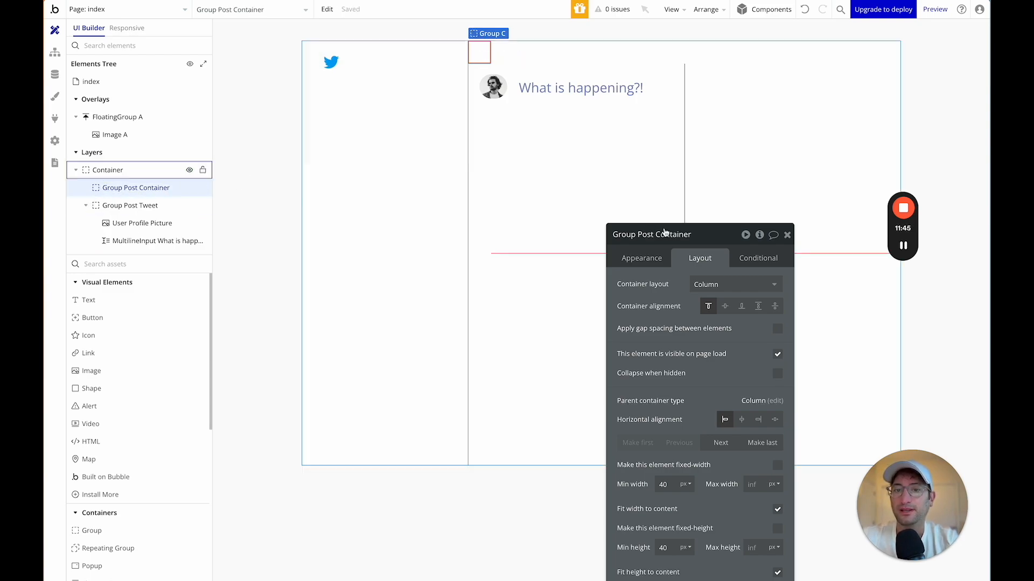
Make Group Post Container full width and move Group Post Tweet inside it.
left_click_drag(710, 244, 769, 59)
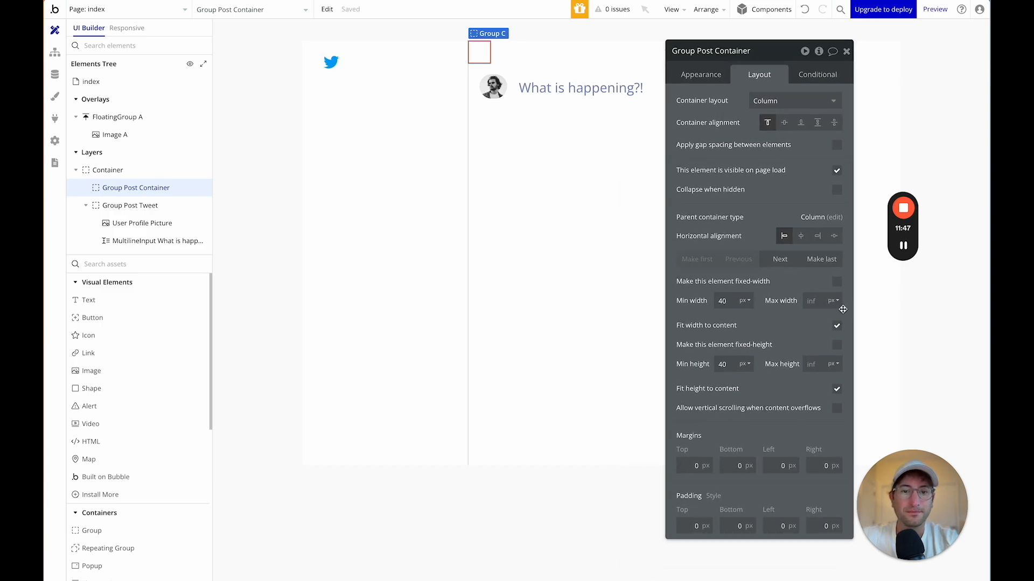
left_click(836, 326)
left_click_drag(820, 314, 843, 364)
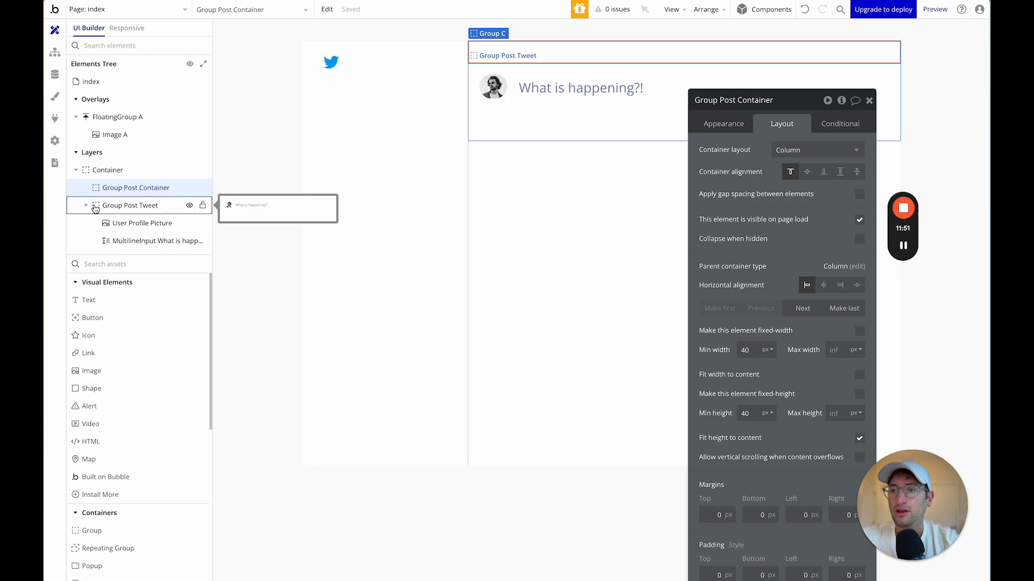
left_click_drag(96, 209, 102, 192)
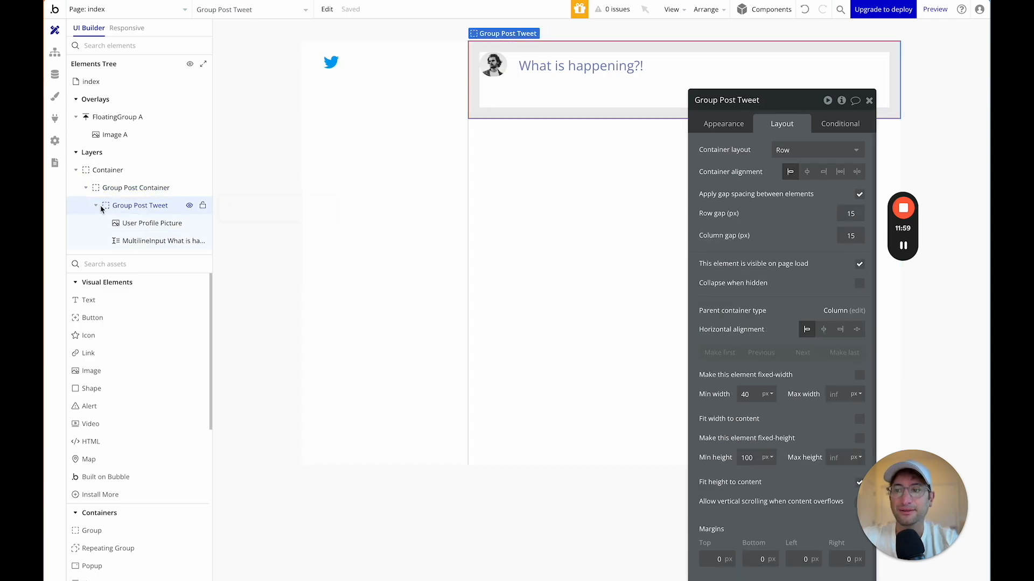
Set Group Post Tweet's padding to 0 on every side.
left_click_drag(722, 100, 682, 48)
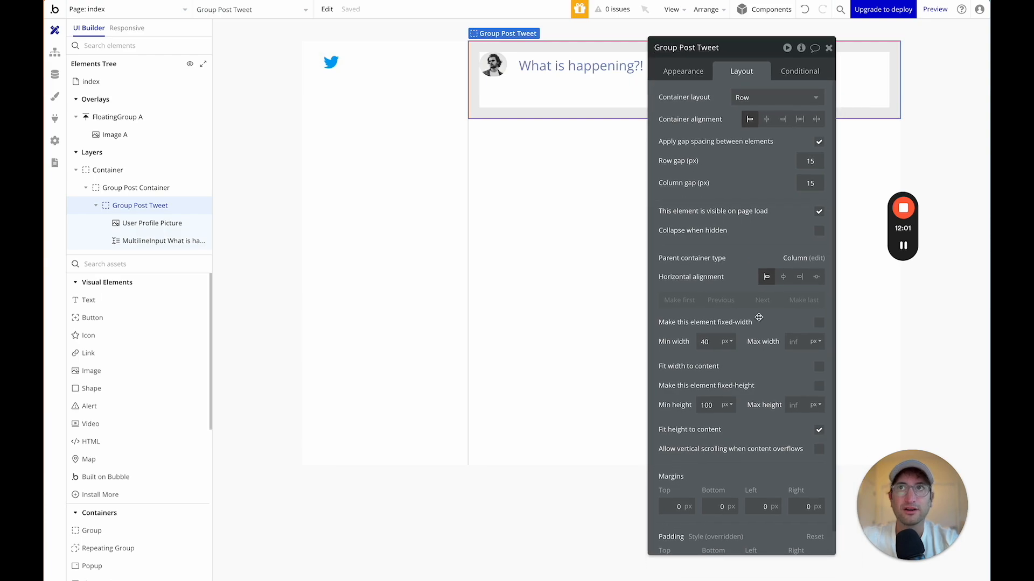
scroll(759, 317, "down", 1)
double_click(675, 538)
type("0")
key("Tab")
type("0")
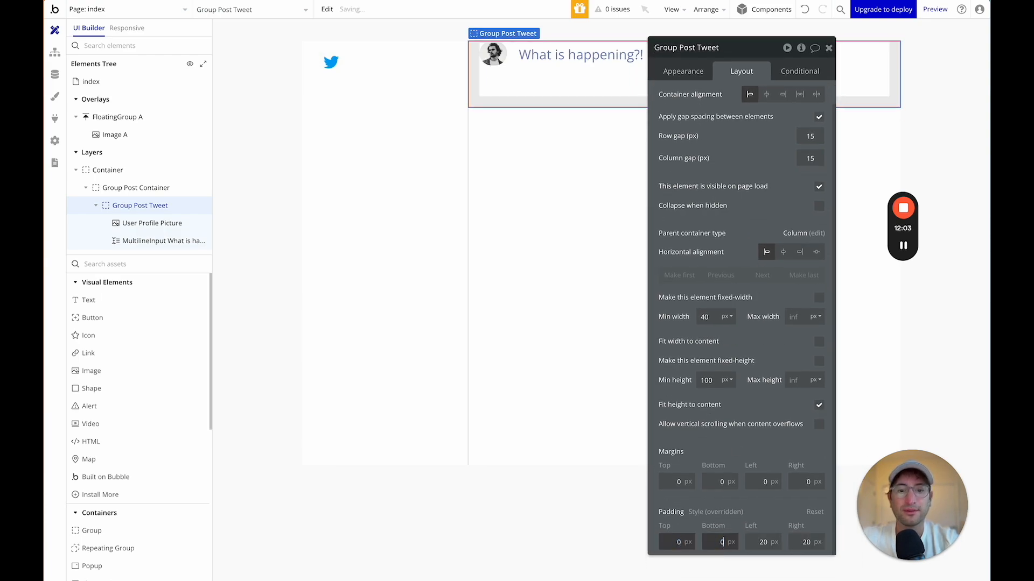
key("Tab")
type("0")
key("Tab")
type("0")
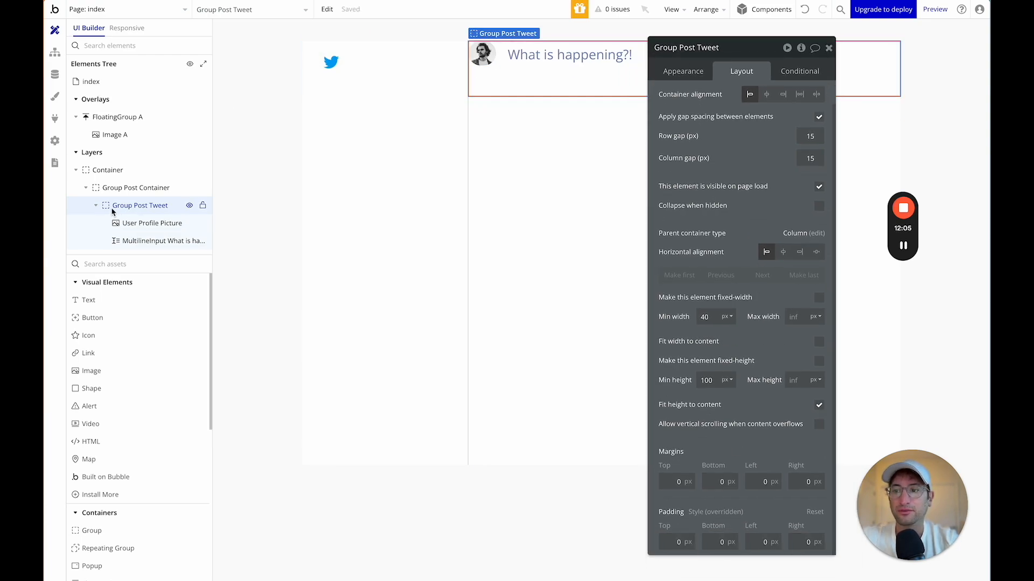
Give Group Post Container 20px padding on all four sides.
left_click(140, 187)
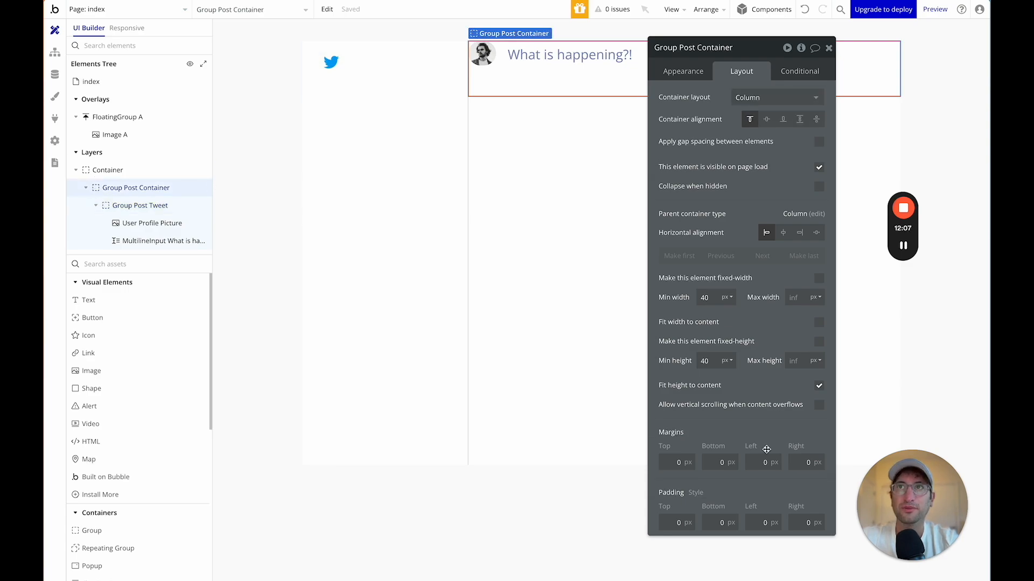
double_click(677, 522)
type("20")
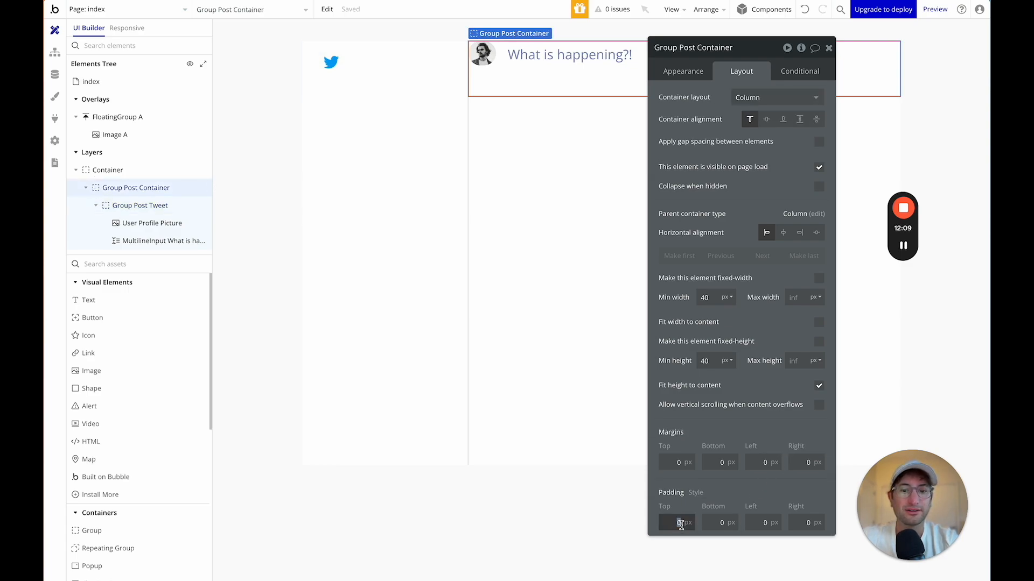
key("Tab")
type("20")
key("Tab")
type("20")
key("Tab")
type("20")
key("Tab")
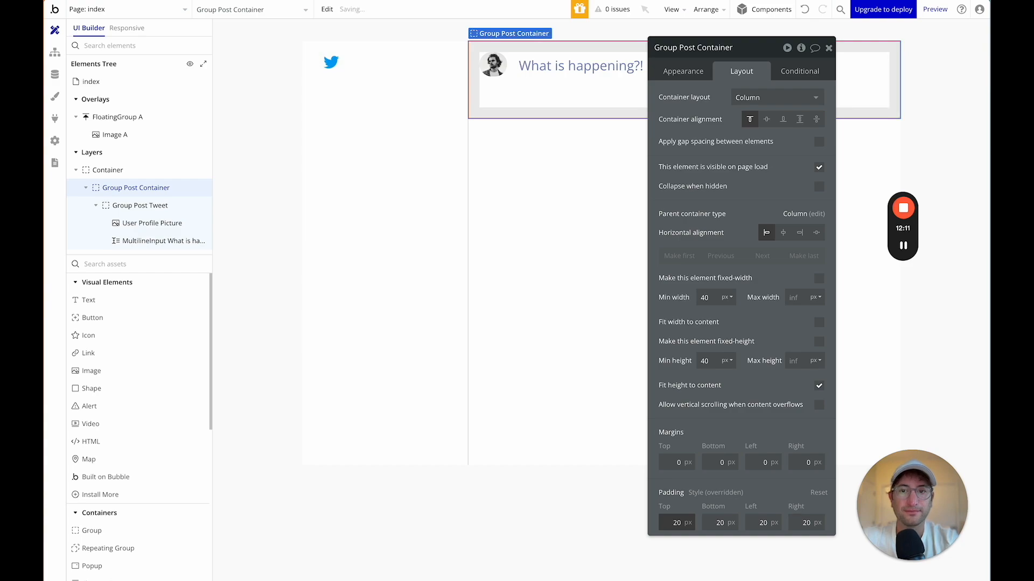
left_click(96, 205)
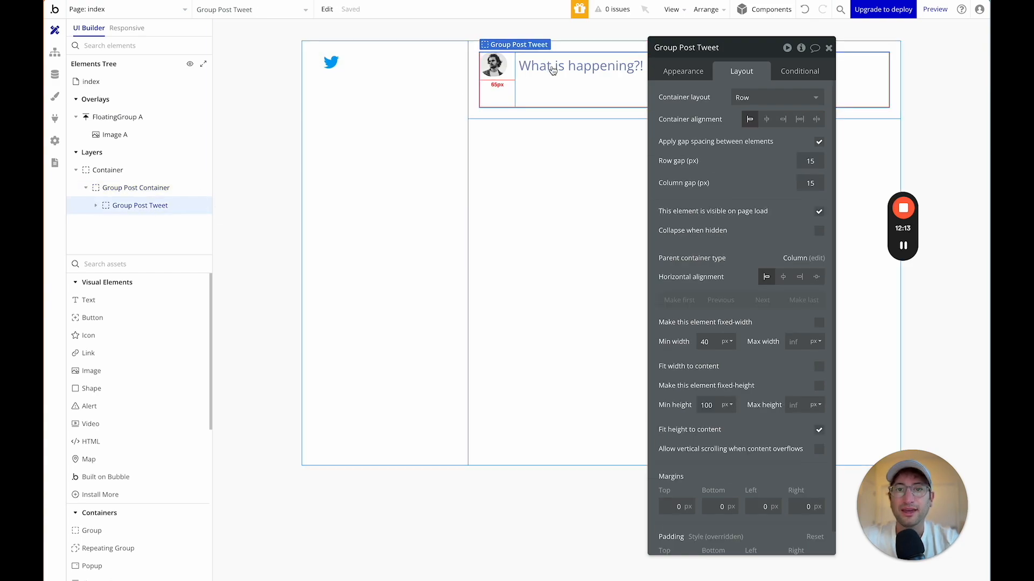
left_click_drag(782, 59, 716, 182)
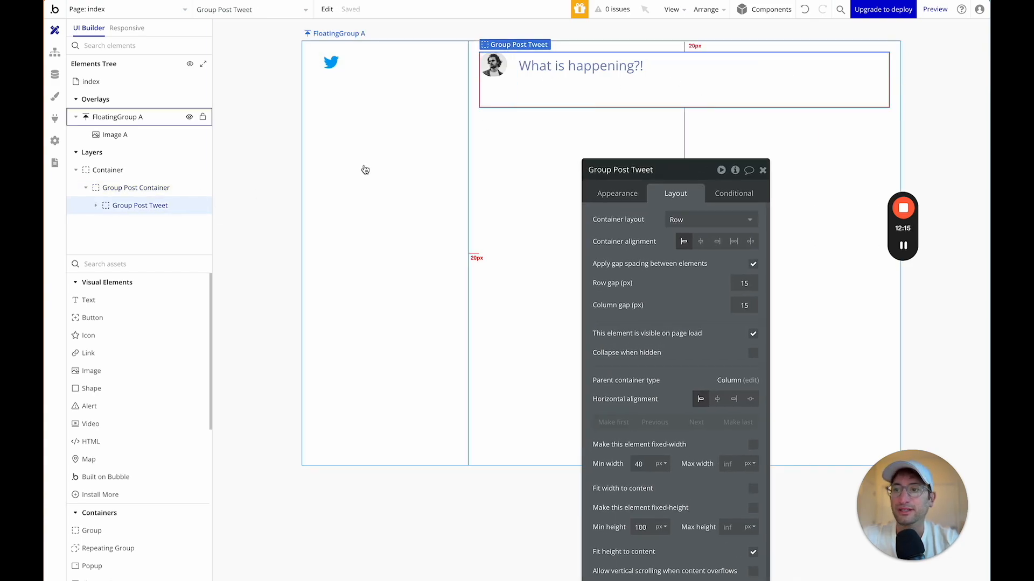
Add a new group below the composer and rename it Group Post Button.
left_click(118, 264)
type("group")
left_click_drag(91, 300, 530, 121)
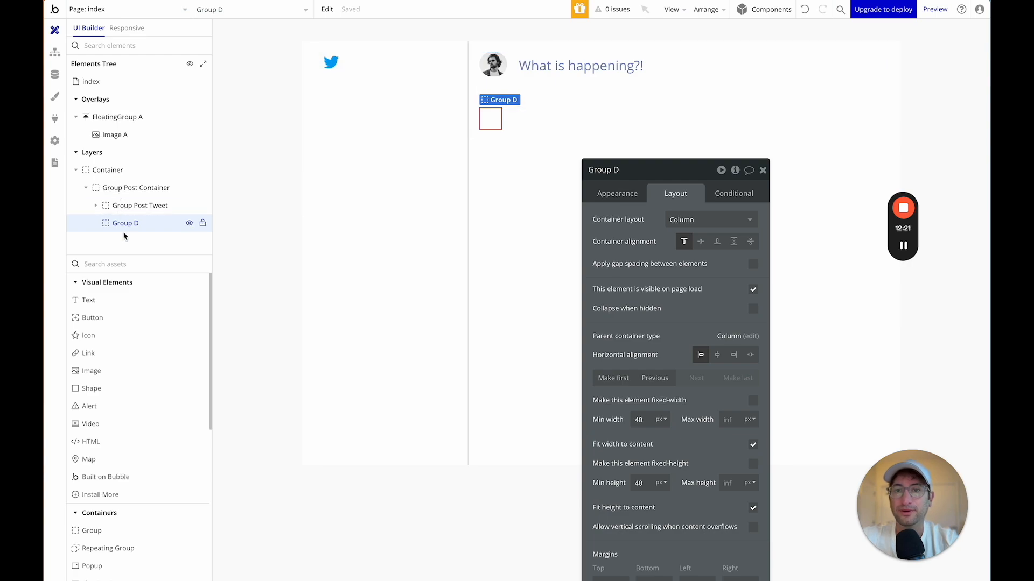
left_click_drag(637, 178, 665, 130)
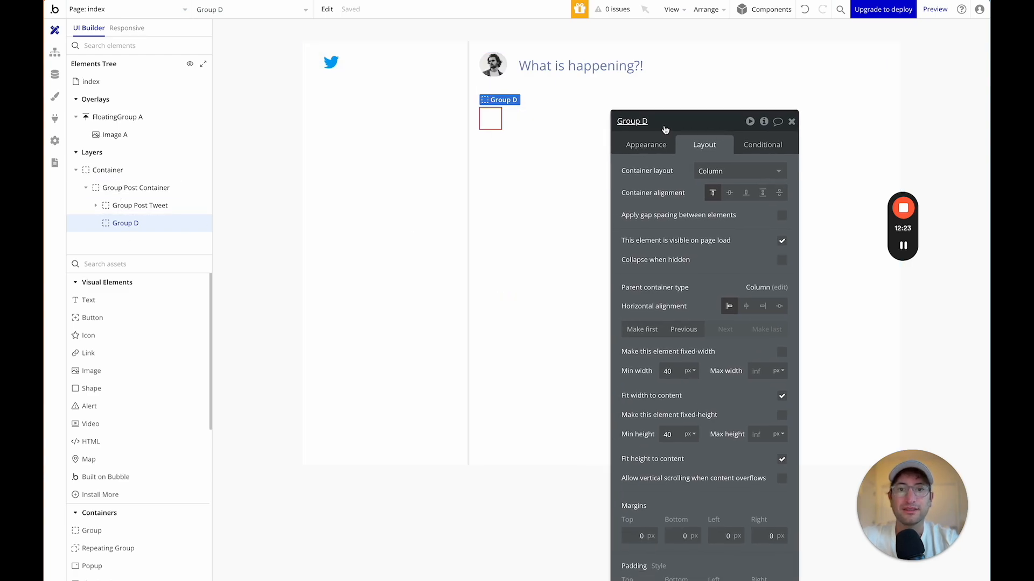
left_click(665, 124)
key("BackSpace")
type("Post But")
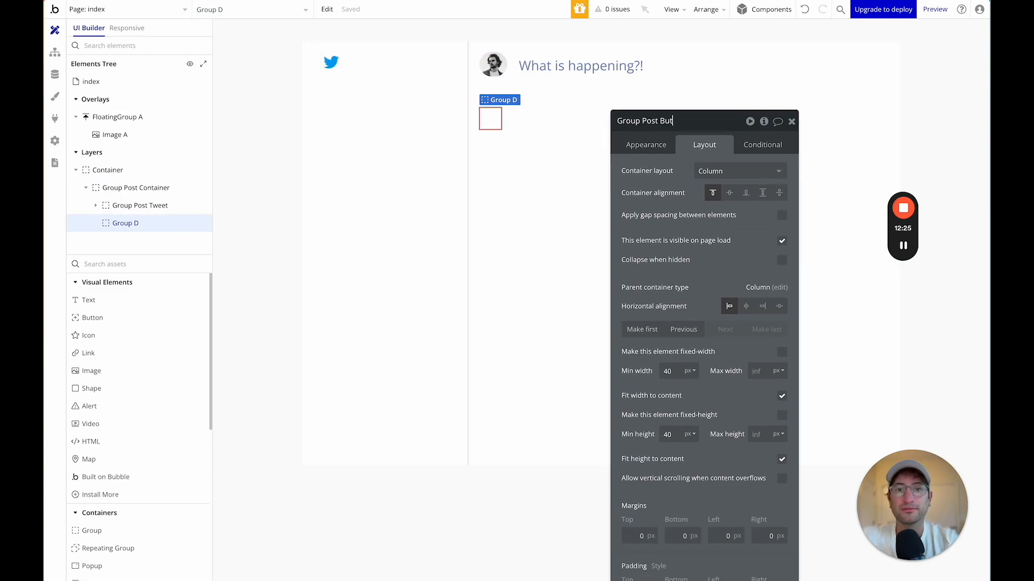
type("ton")
key("Return")
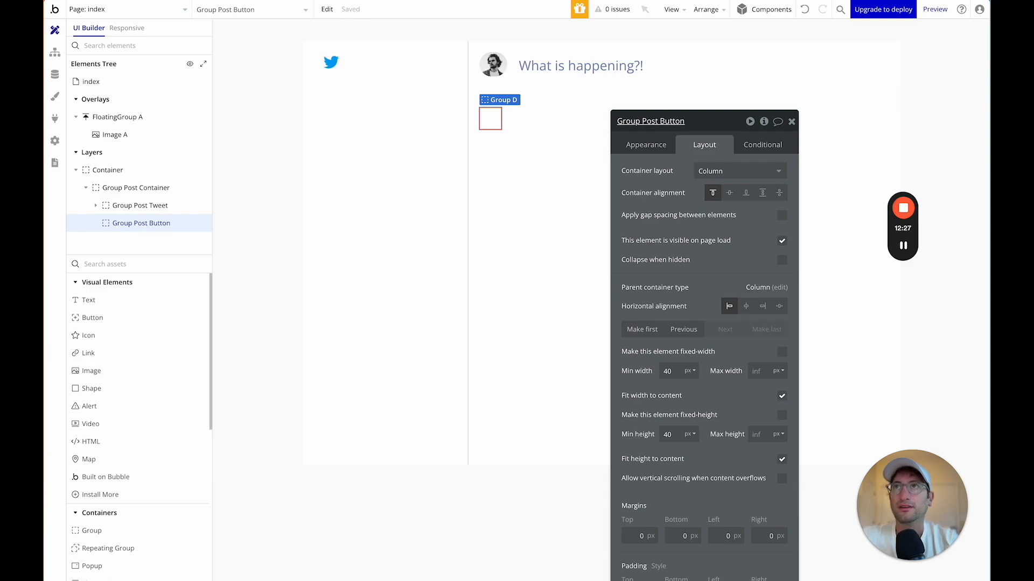
Make Group Post Button full width and place a Button inside it.
left_click(782, 397)
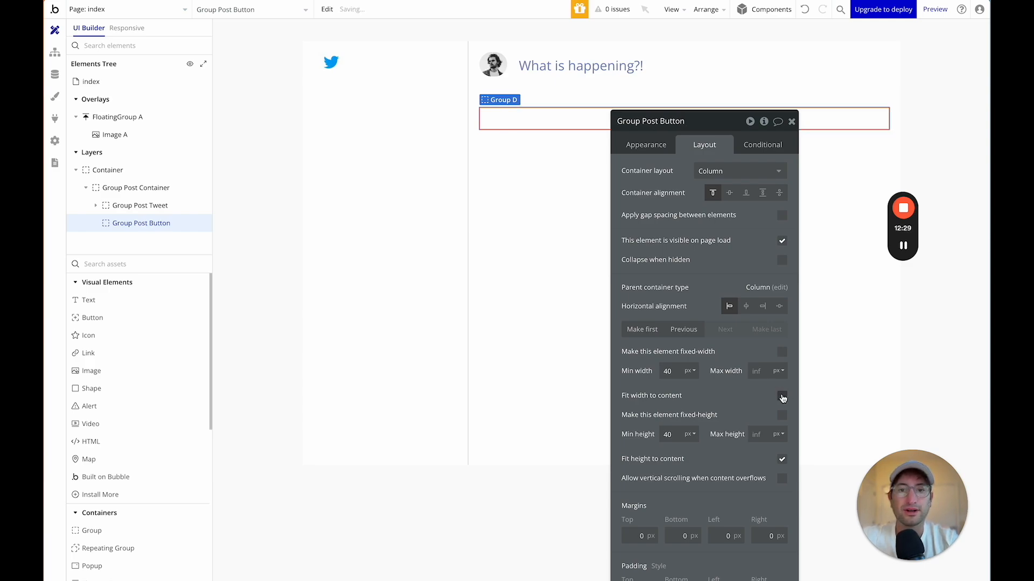
type("but")
left_click_drag(87, 300, 554, 124)
Give Group Post Button a row layout with its contents aligned right.
left_click_drag(702, 130, 348, 82)
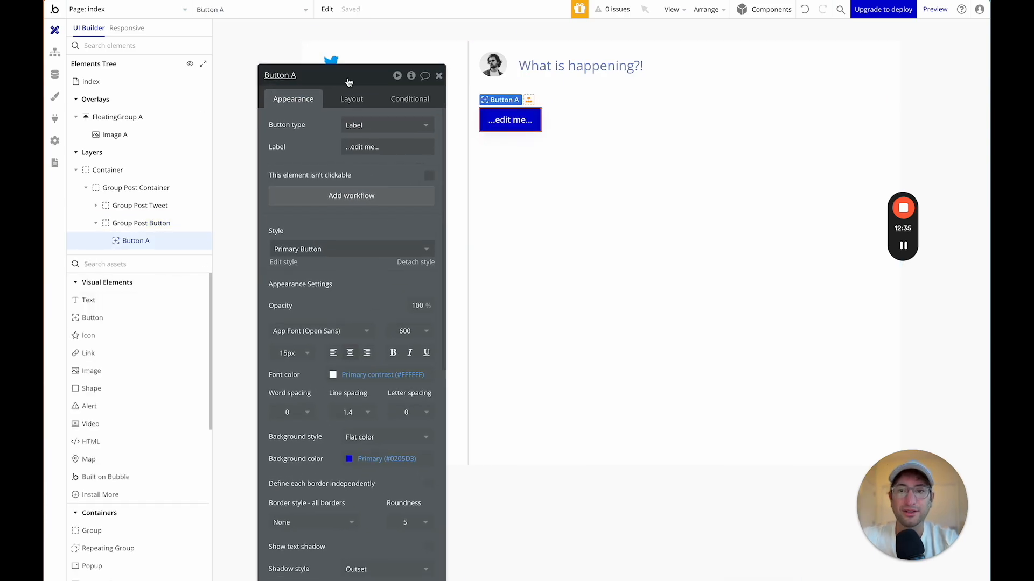
left_click(96, 223)
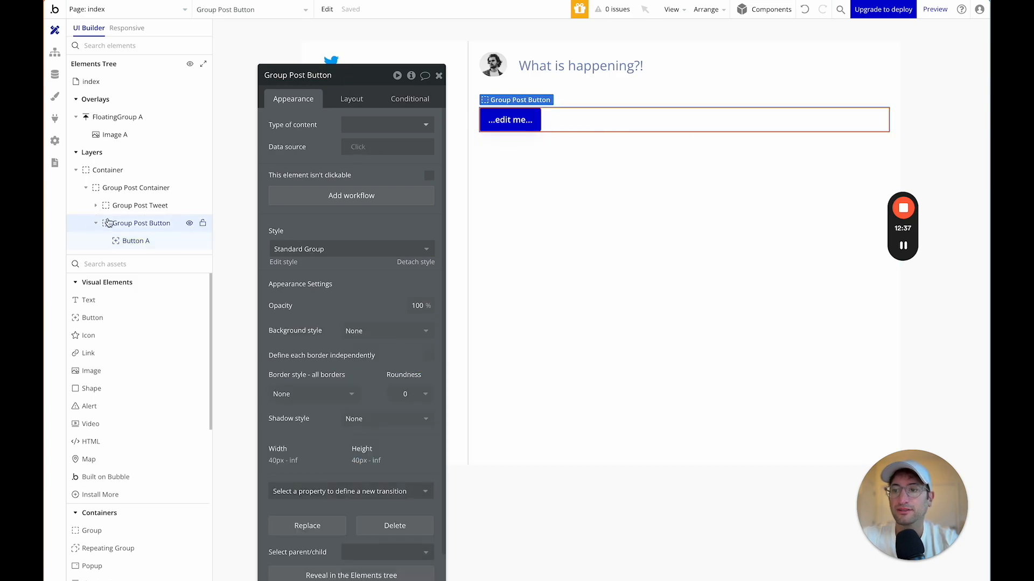
left_click(350, 100)
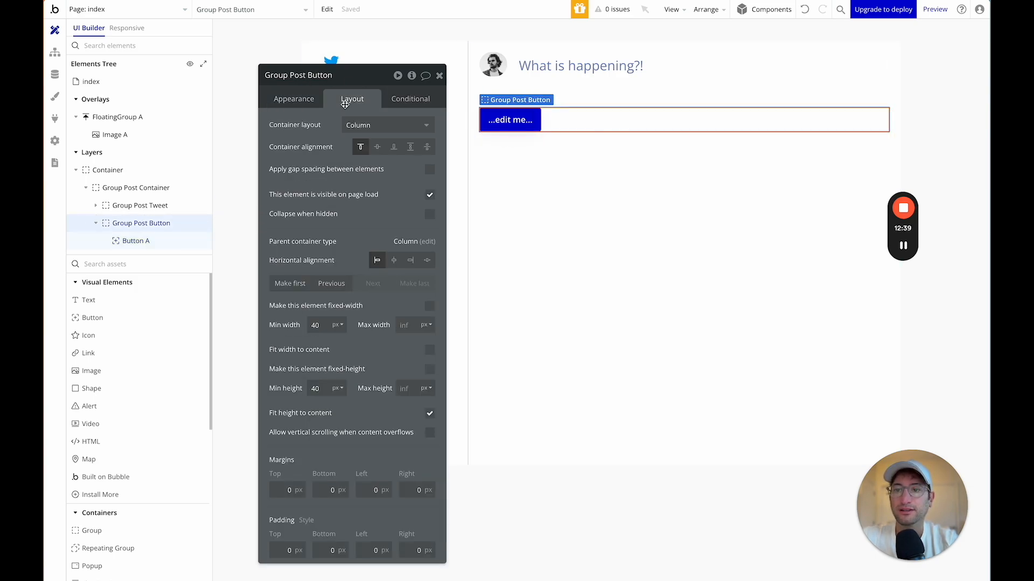
left_click(377, 126)
left_click(364, 192)
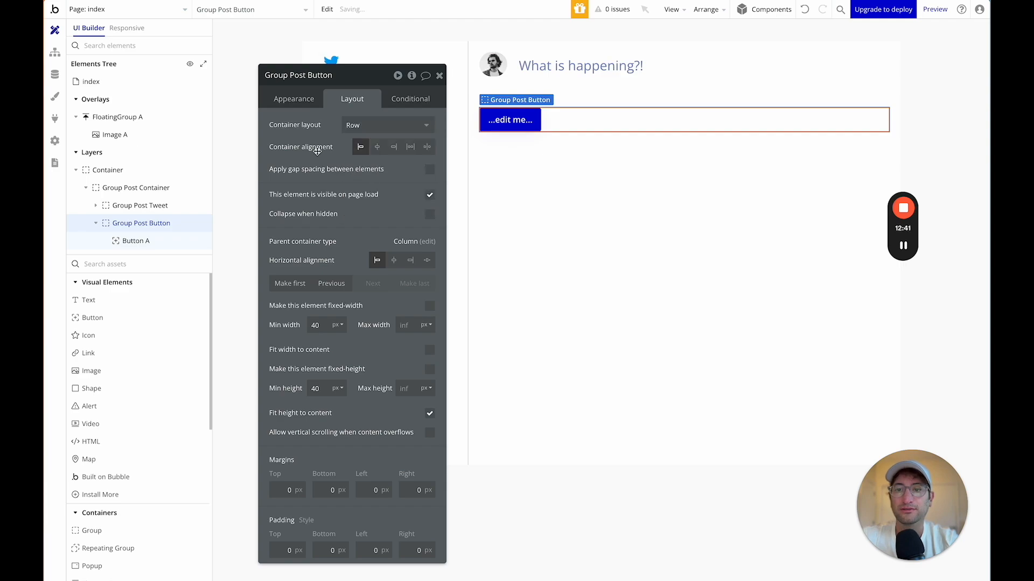
left_click(393, 148)
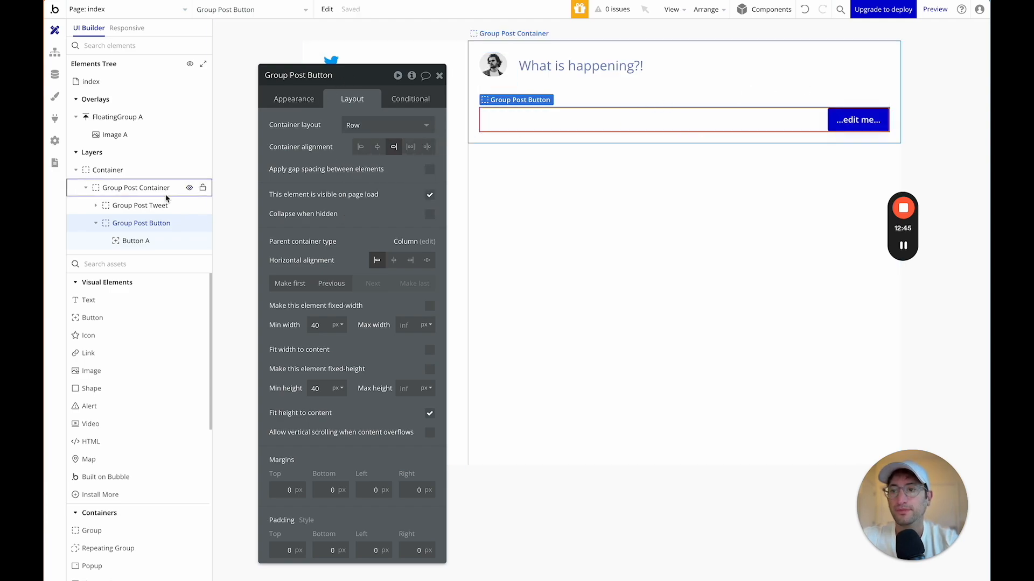
Change the button's label to 'Post'.
left_click(134, 240)
left_click(296, 103)
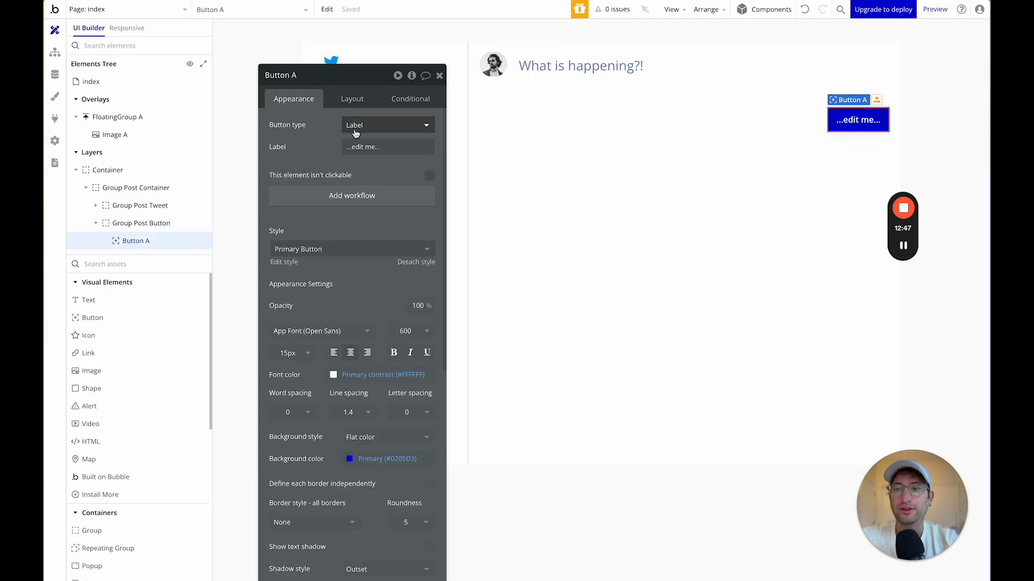
triple_click(357, 149)
type("Post")
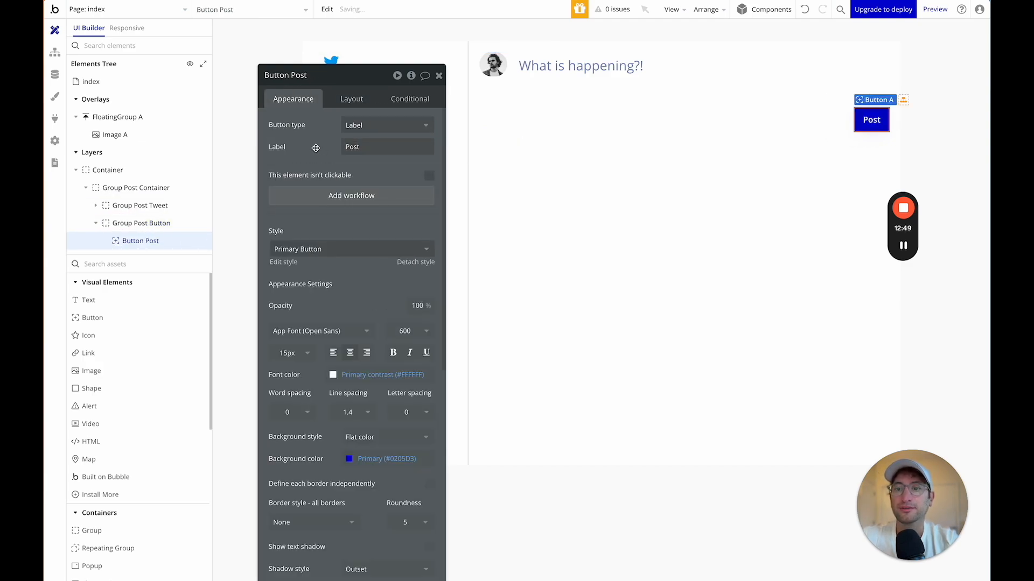
left_click_drag(355, 83, 372, 52)
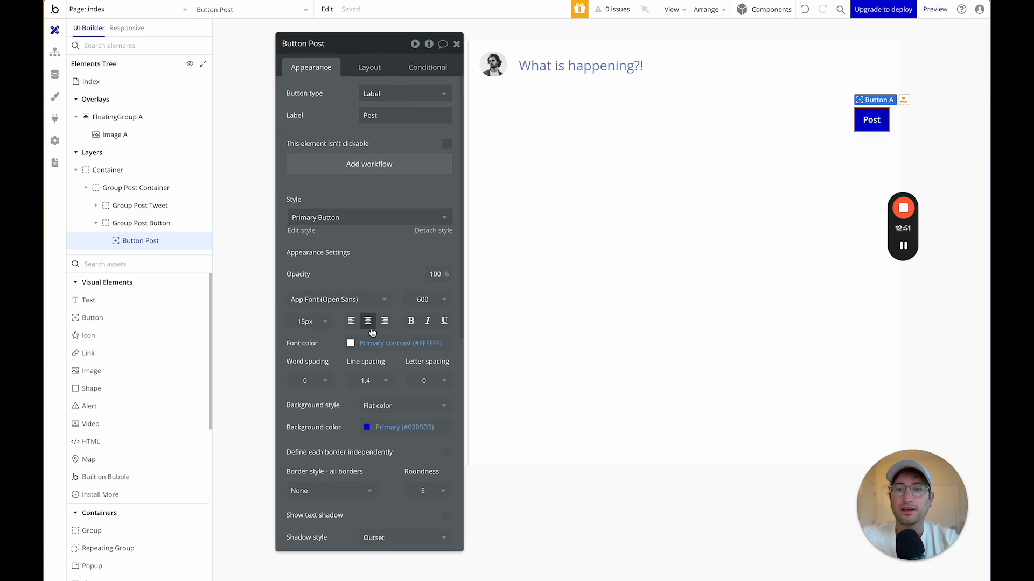
Edit the Primary Button style to remove its shadow and set roundness to 50.
left_click(302, 230)
scroll(789, 198, "down", 5)
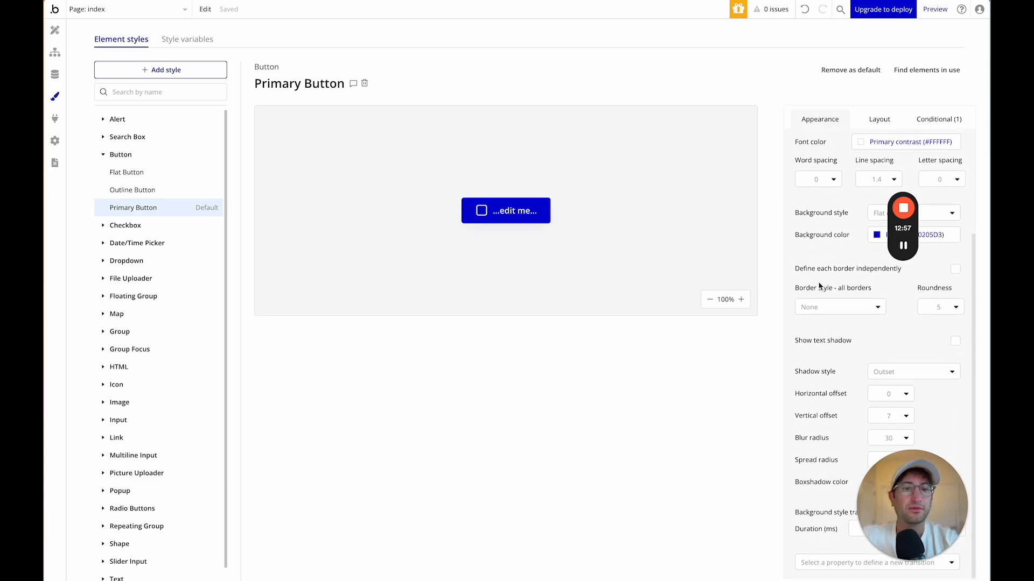
left_click_drag(919, 505, 708, 499)
scroll(860, 357, "up", 1)
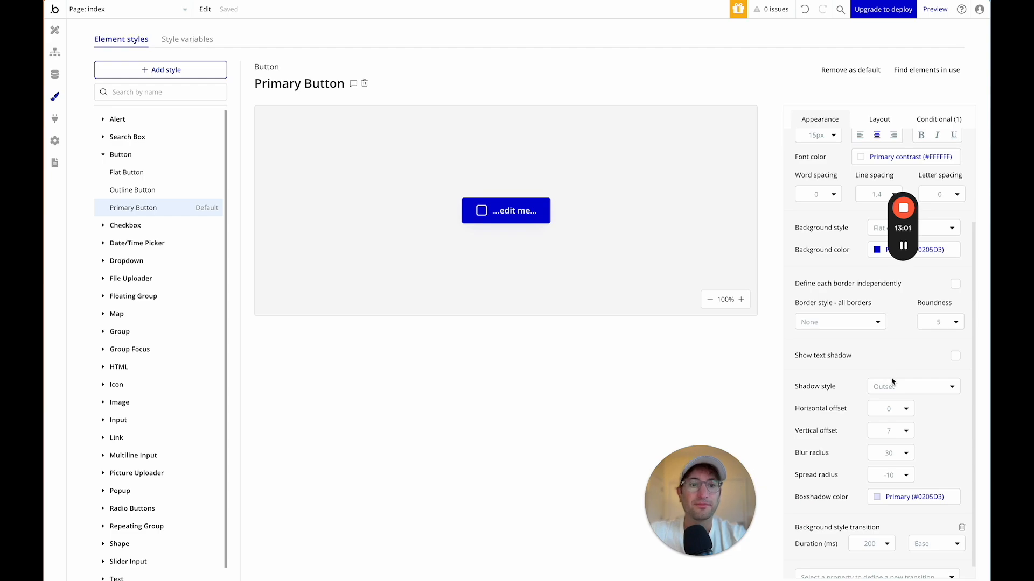
left_click(892, 386)
left_click(888, 423)
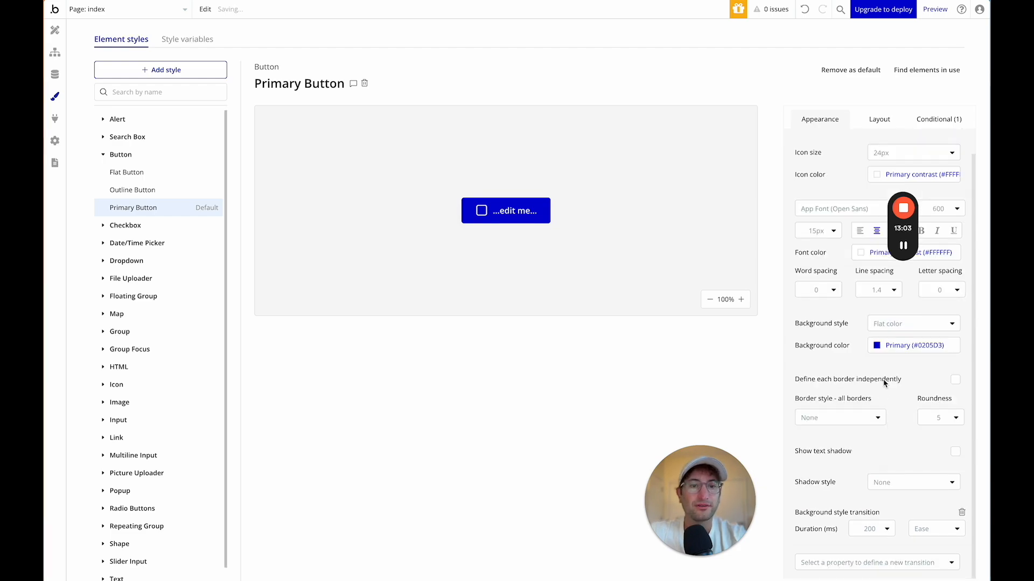
scroll(884, 384, "up", 2)
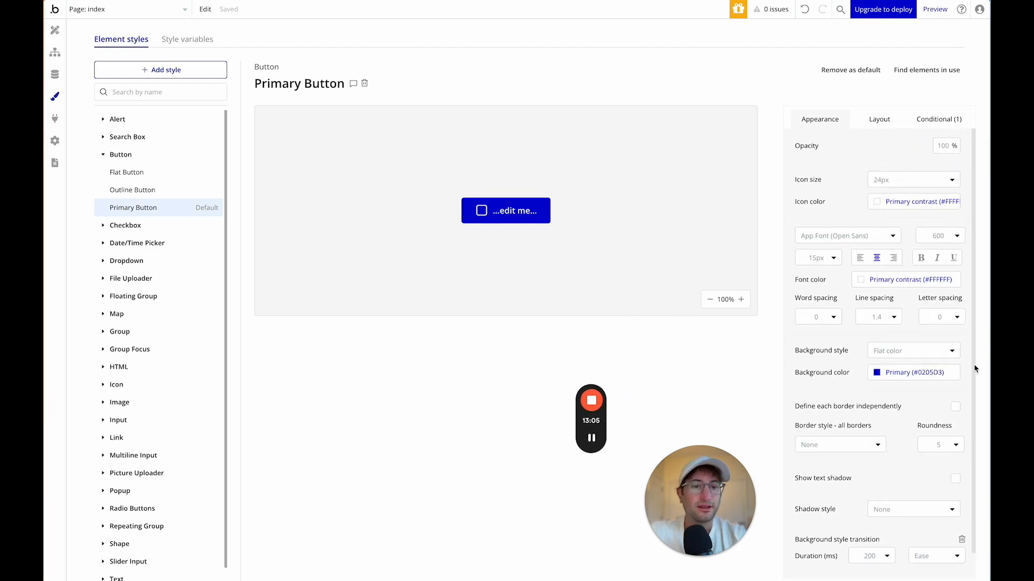
scroll(883, 355, "down", 2)
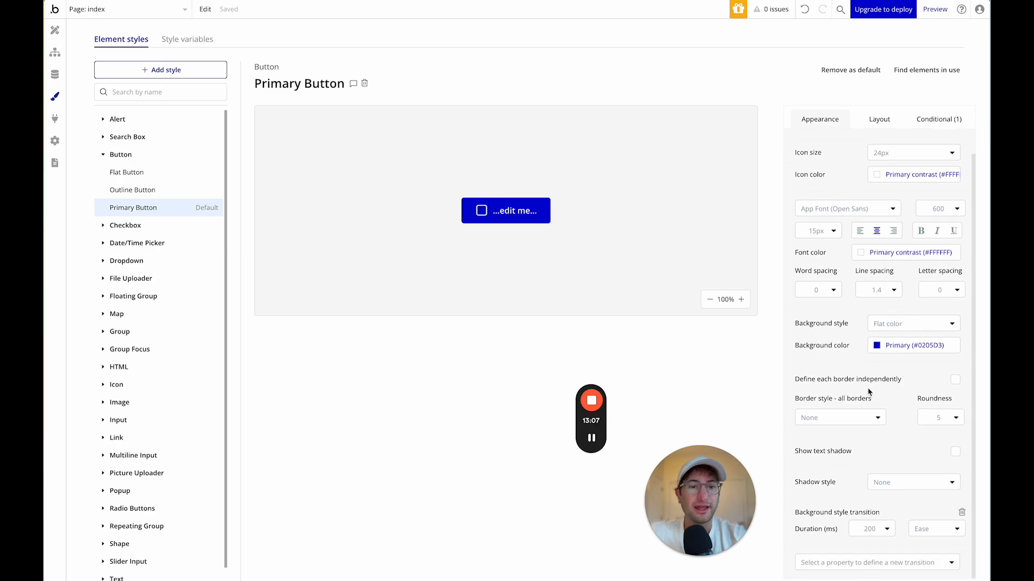
type("20")
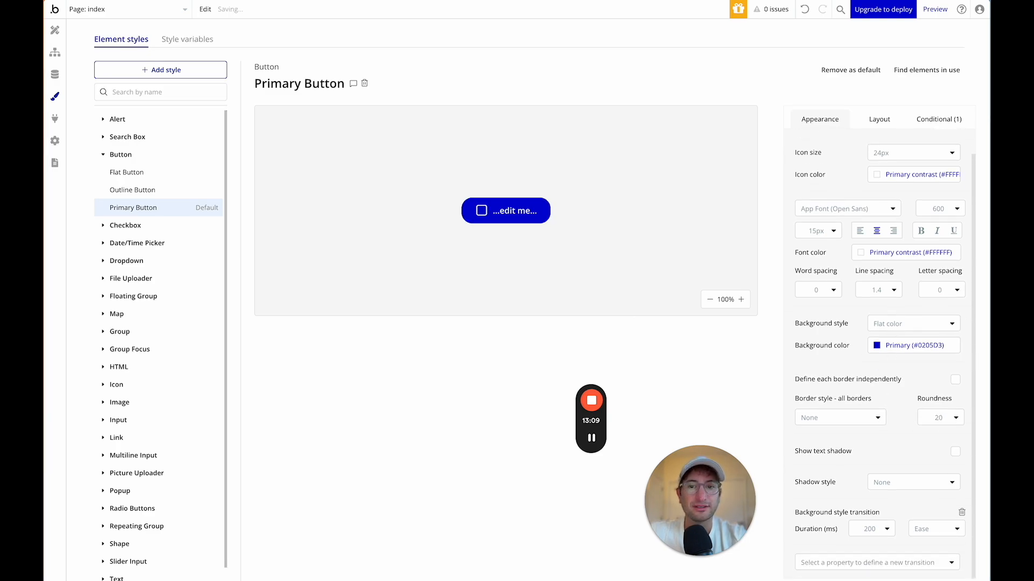
key("Return")
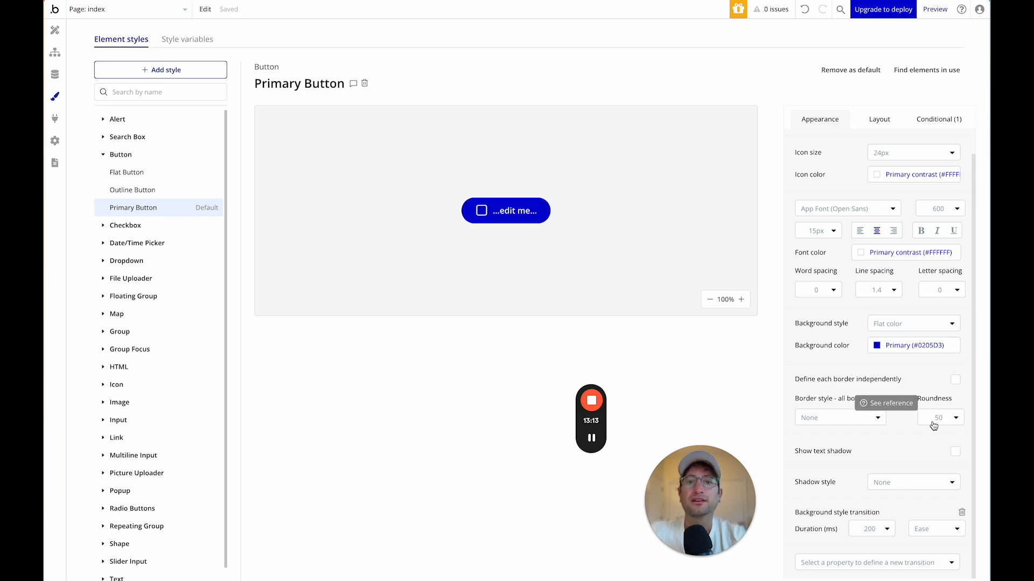
Set the Primary Button style's font weight to 700 (Bold).
left_click(953, 210)
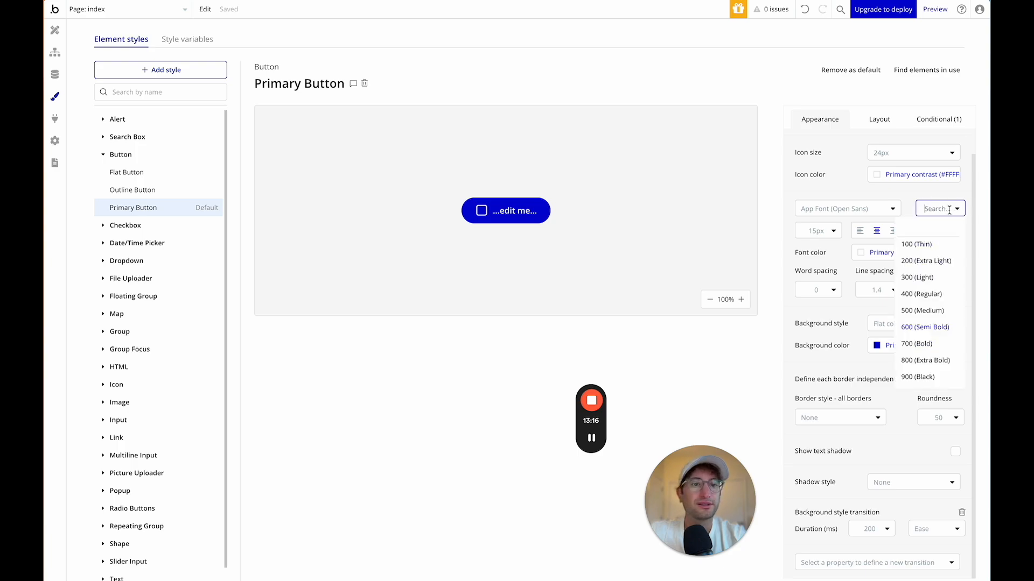
left_click(937, 361)
left_click(956, 210)
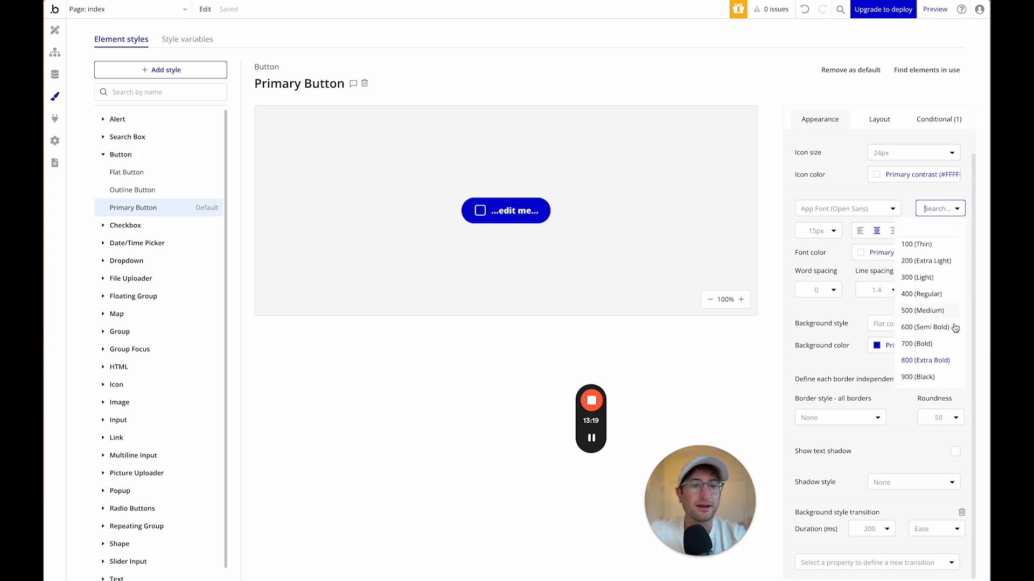
left_click(948, 346)
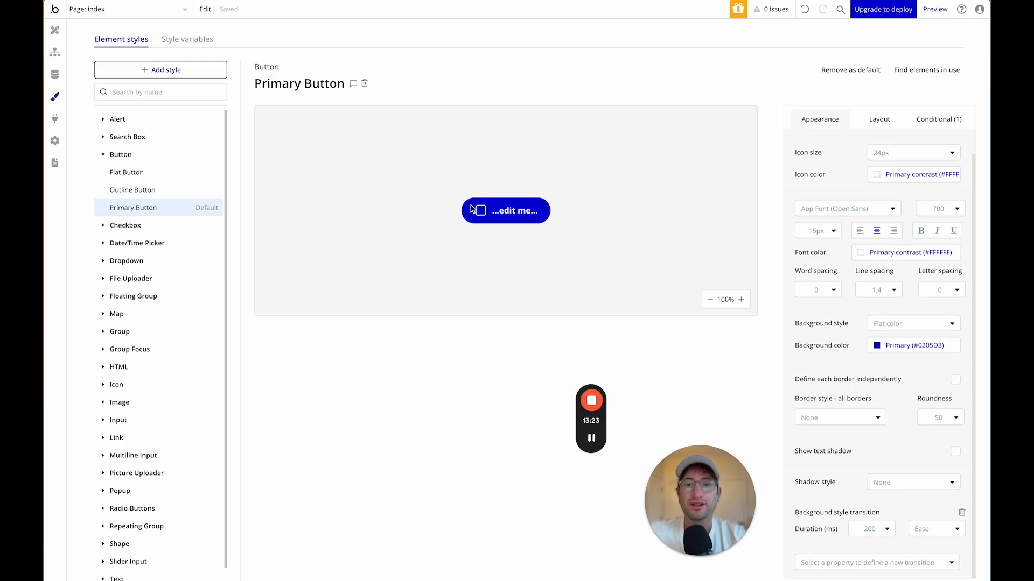
left_click(60, 36)
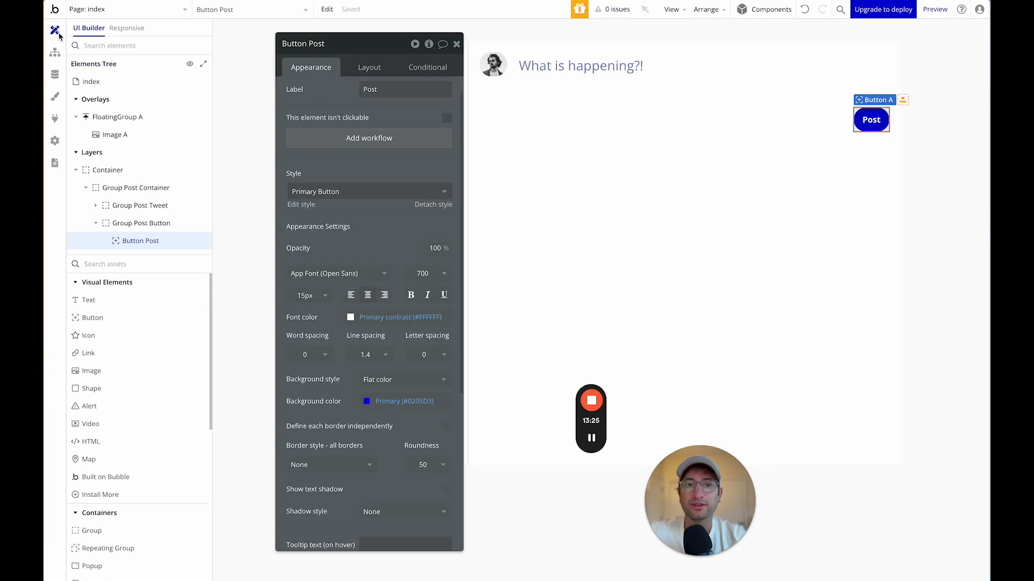
Give the Post button a minimum width of 75px in its Layout settings.
left_click(366, 69)
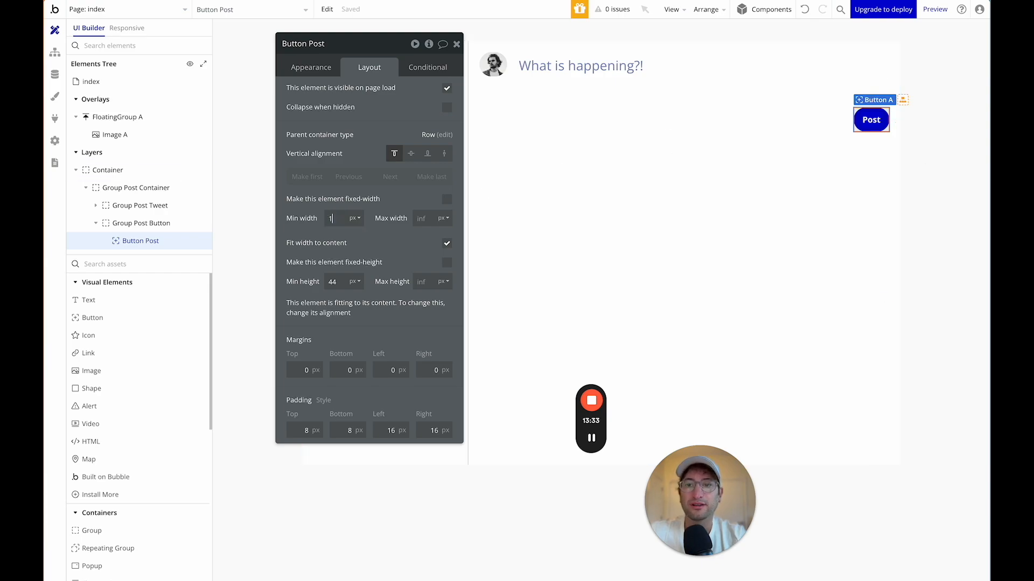
type("00")
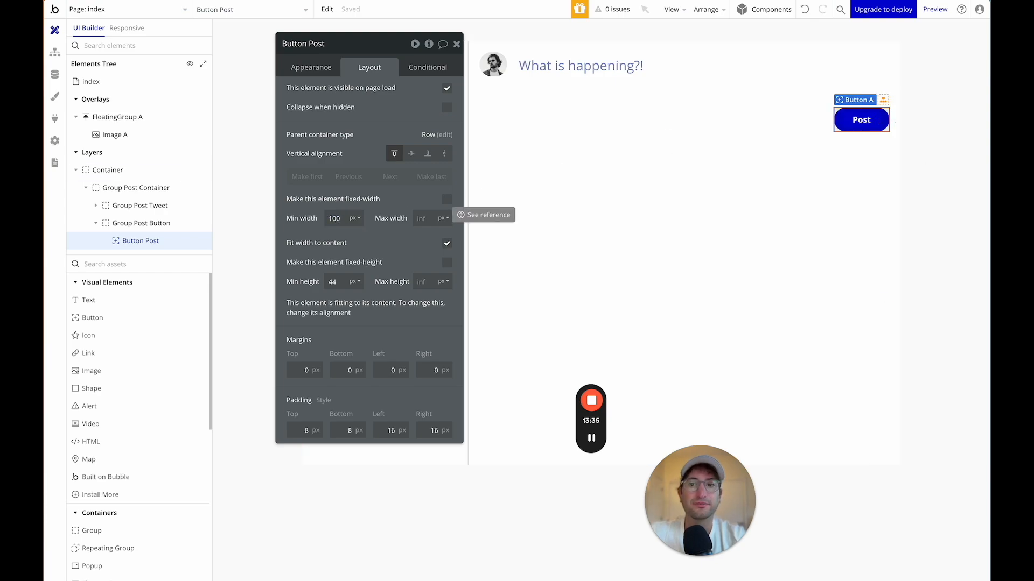
double_click(334, 218)
type("75")
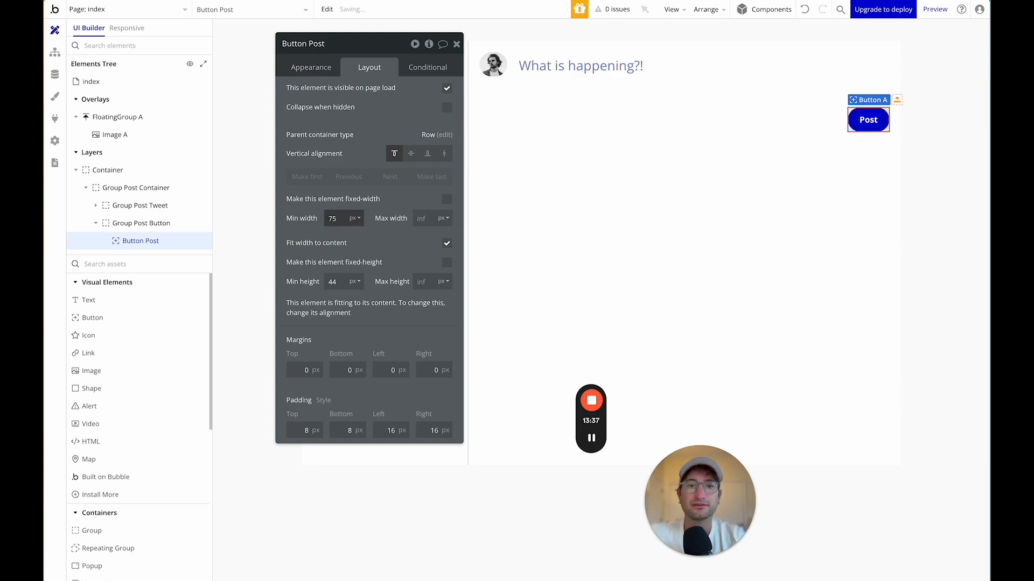
type("85")
left_click(746, 159)
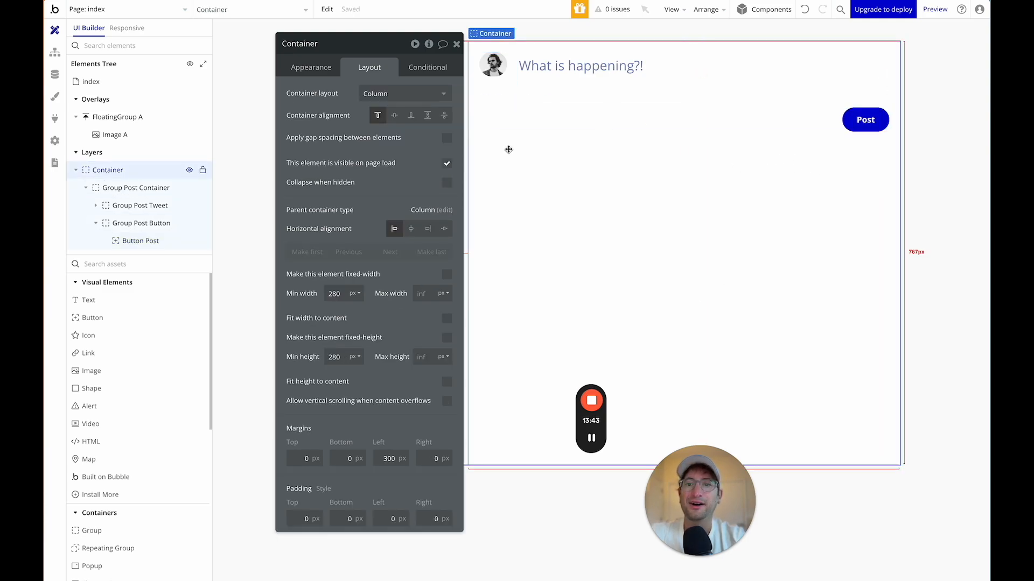
Inspect the composer's text box, Post button and groups, then select Group Post Container.
left_click_drag(376, 43, 182, 39)
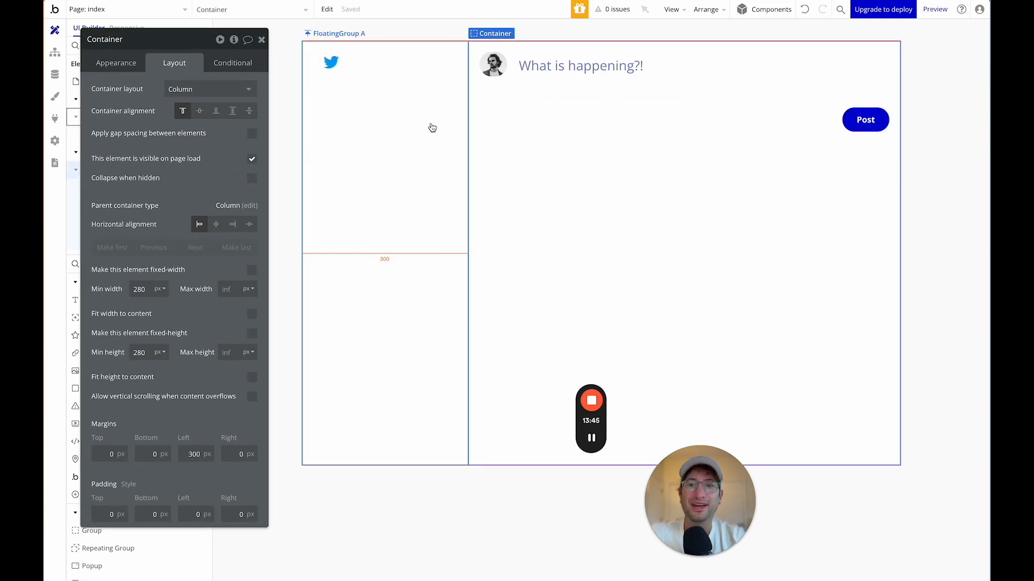
left_click(602, 85)
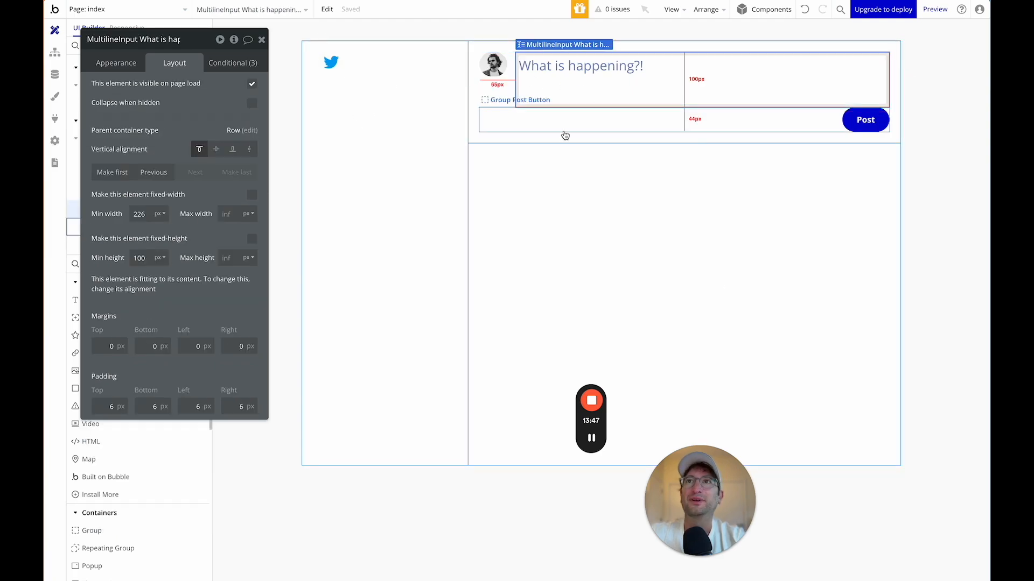
left_click(565, 135)
left_click(641, 217)
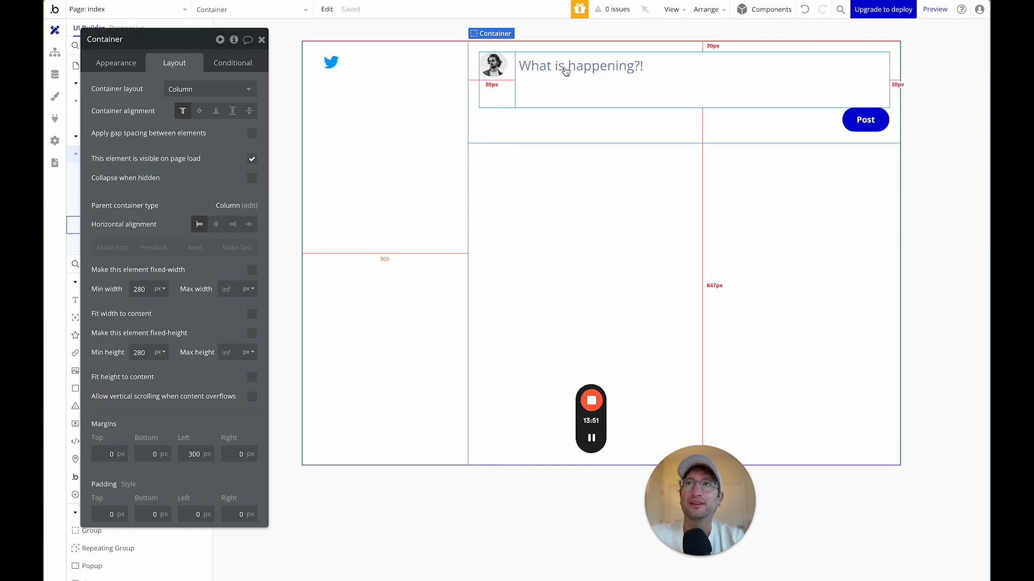
left_click(591, 66)
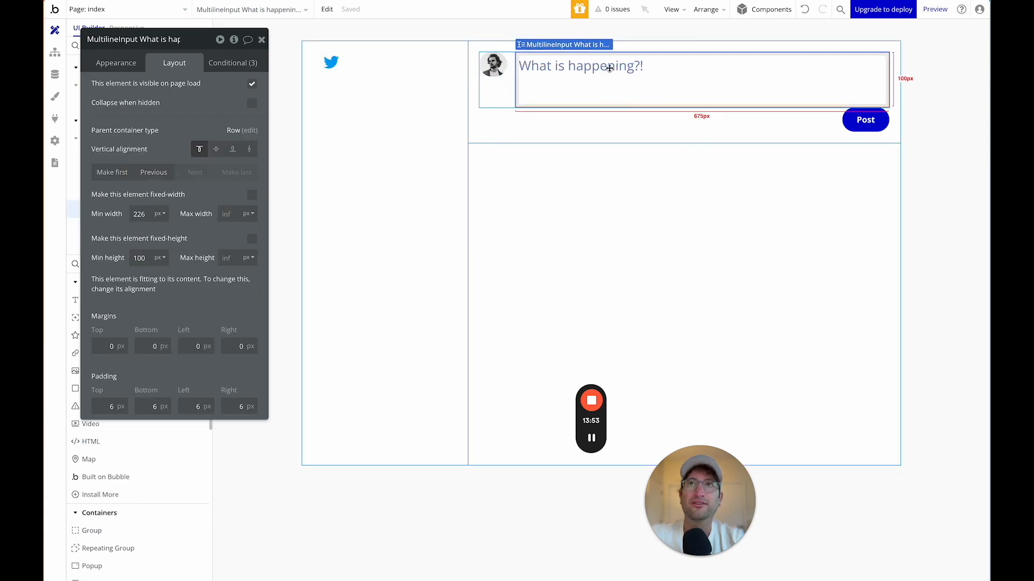
left_click(860, 118)
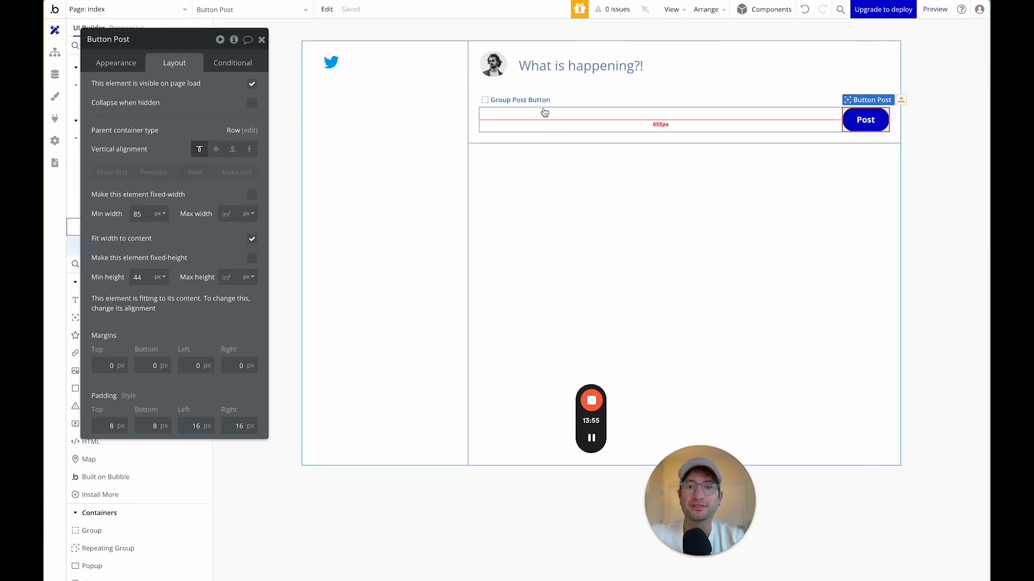
left_click(535, 90)
left_click(527, 119)
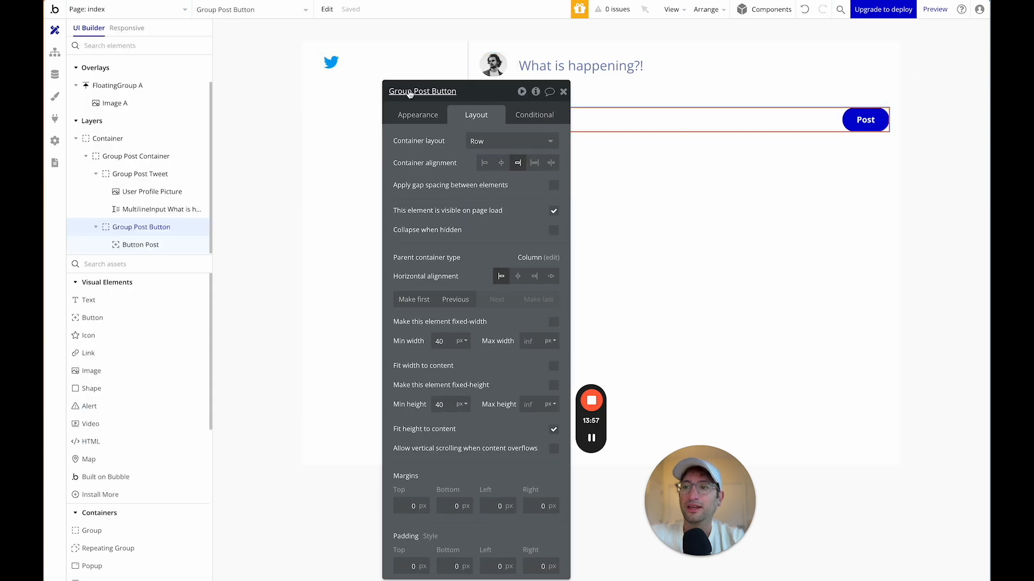
left_click(136, 157)
left_click_drag(491, 93, 210, 34)
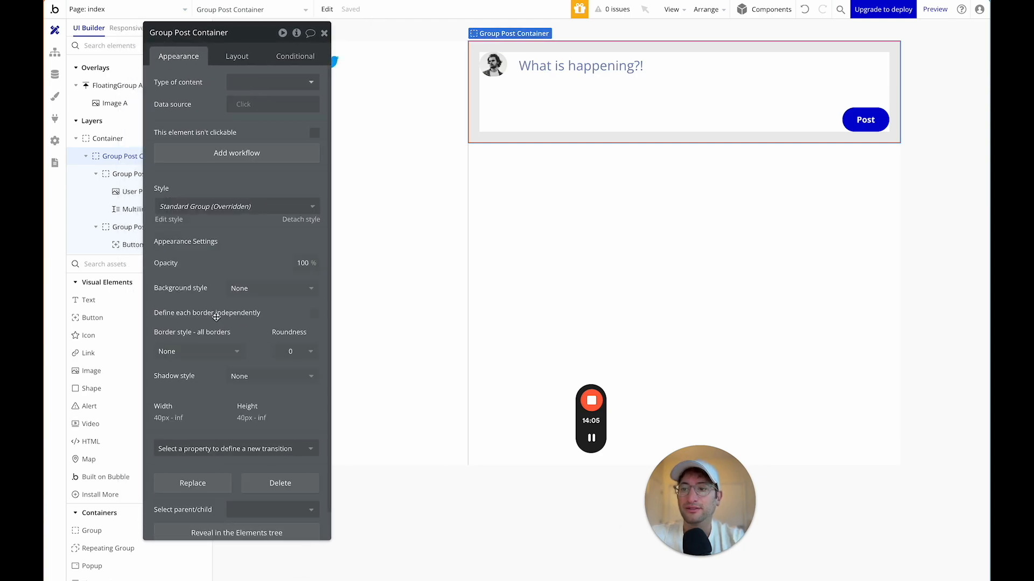
Enable per-side borders on Group Post Container and make its bottom border solid.
scroll(216, 317, "down", 1)
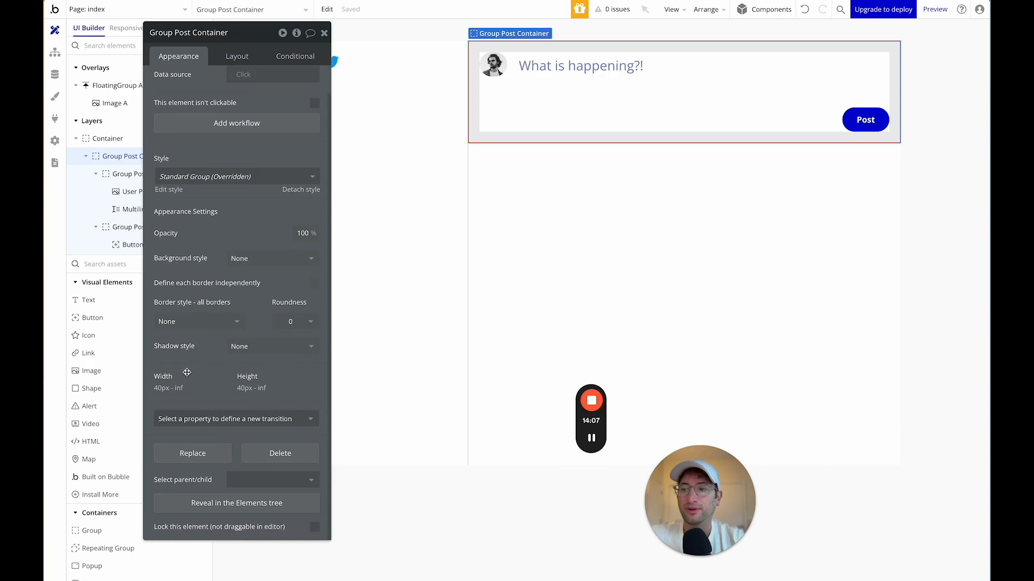
left_click(314, 286)
scroll(263, 296, "down", 1)
left_click(226, 342)
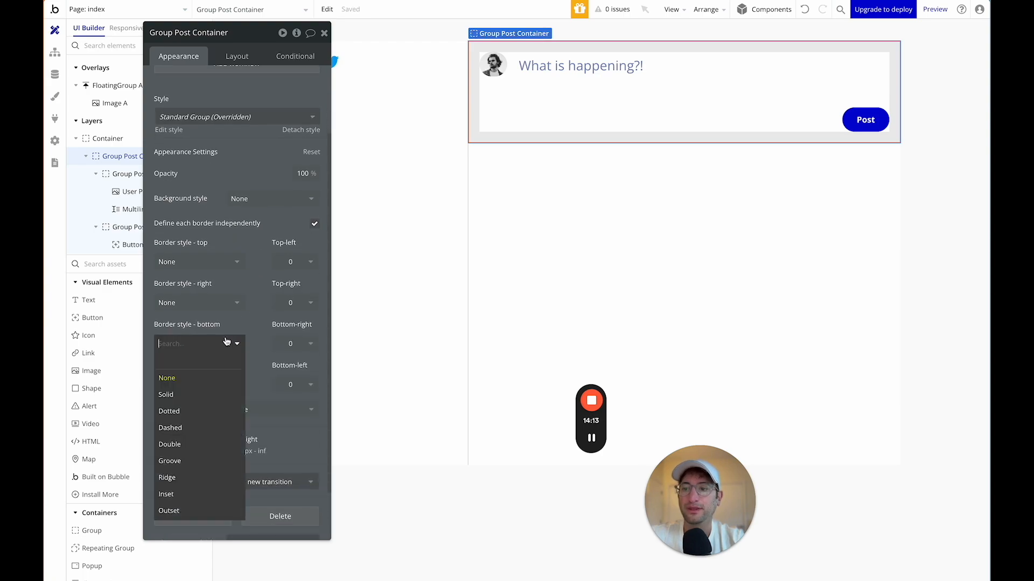
left_click(213, 394)
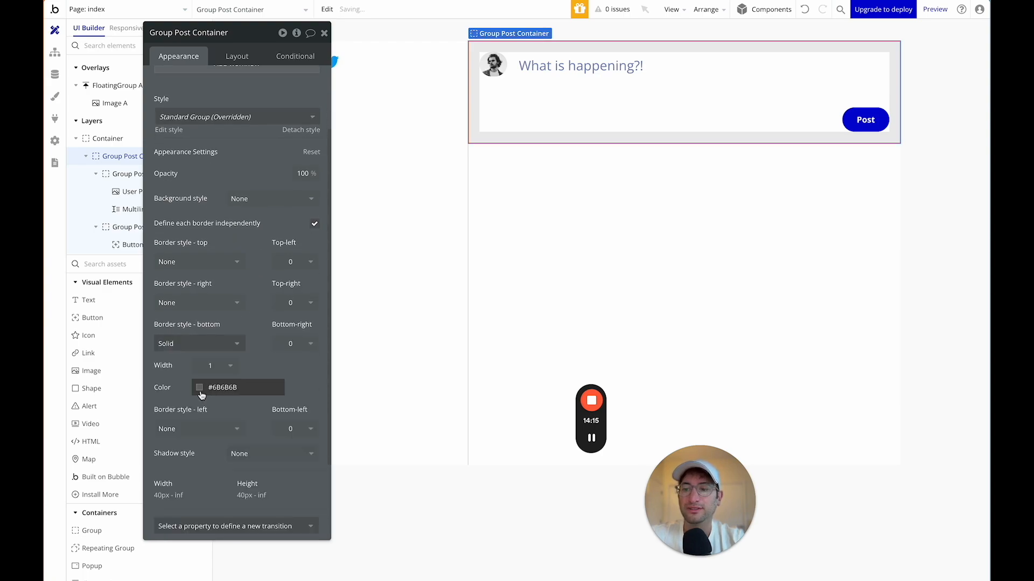
Set the bottom border colour to Primary contrast (#FFFFFF).
left_click(200, 396)
left_click(254, 537)
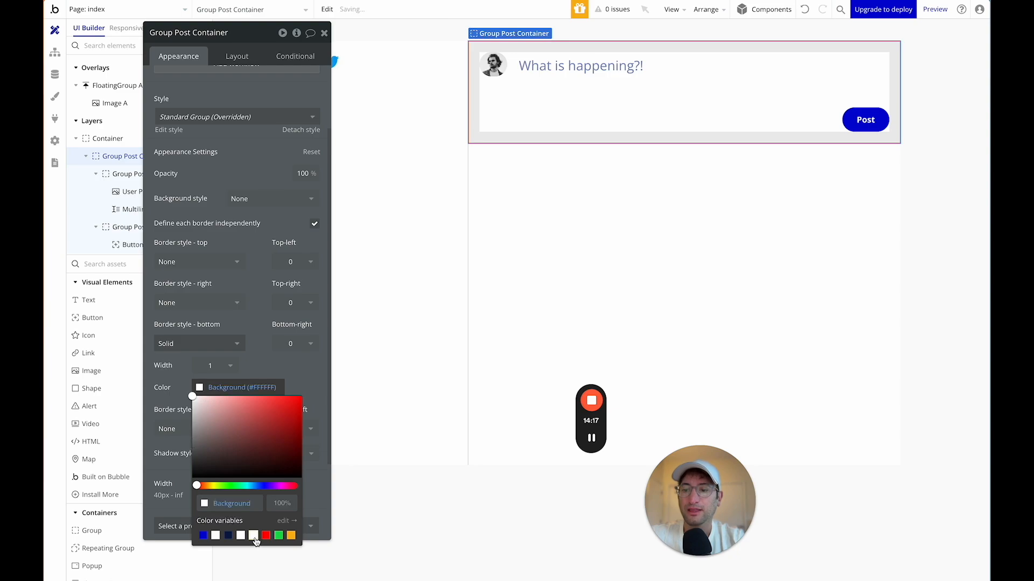
left_click(241, 536)
left_click(216, 536)
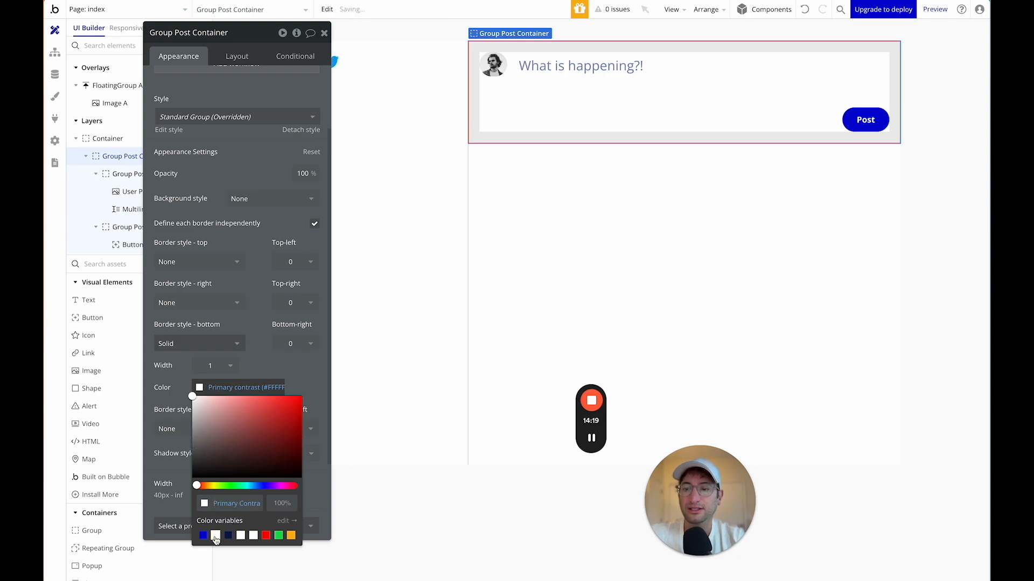
left_click(341, 341)
left_click(469, 205)
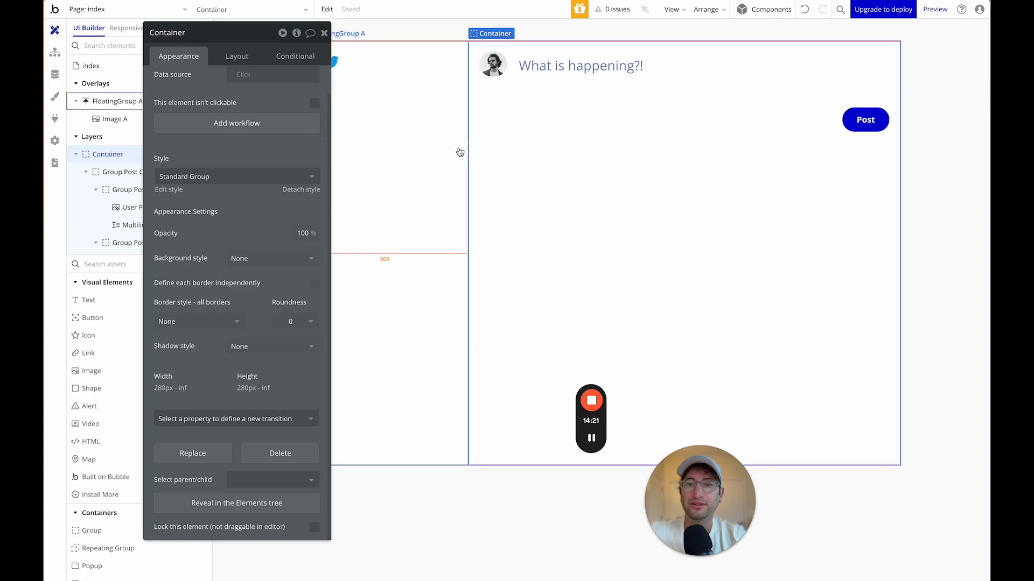
left_click_drag(238, 36, 871, 131)
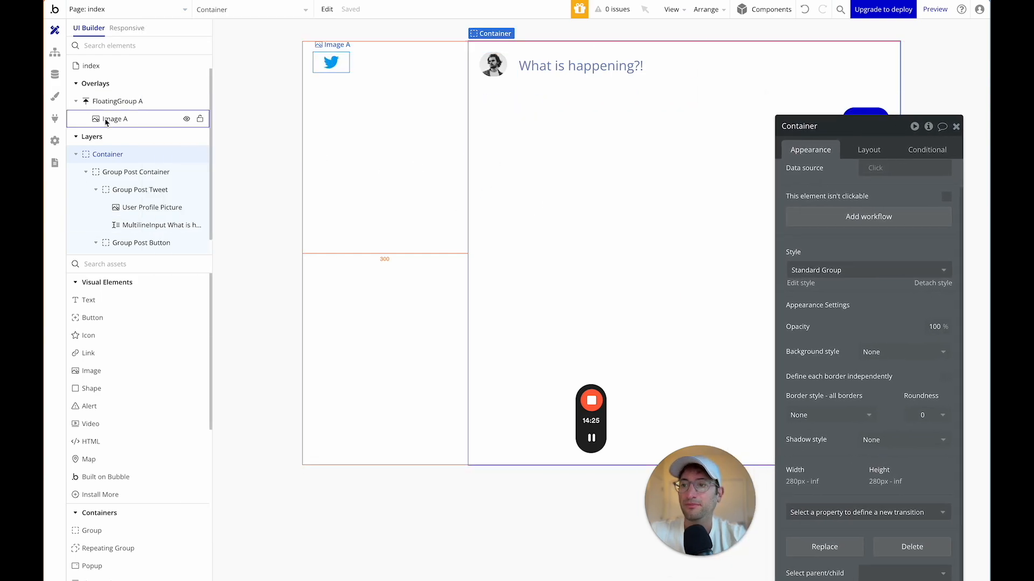
left_click(55, 97)
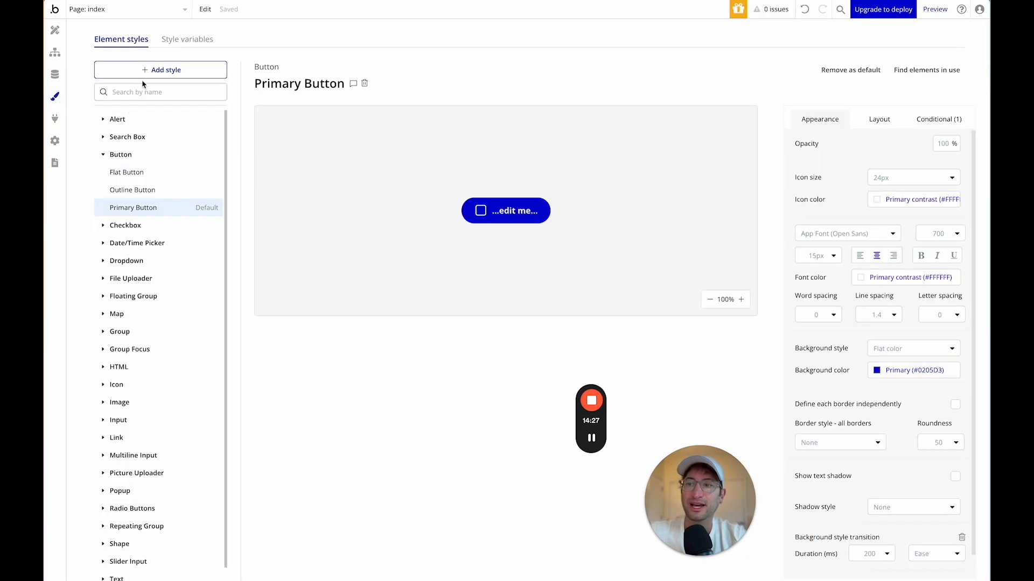
Create a colour style variable named Line with value #E3E3E3.
left_click(195, 41)
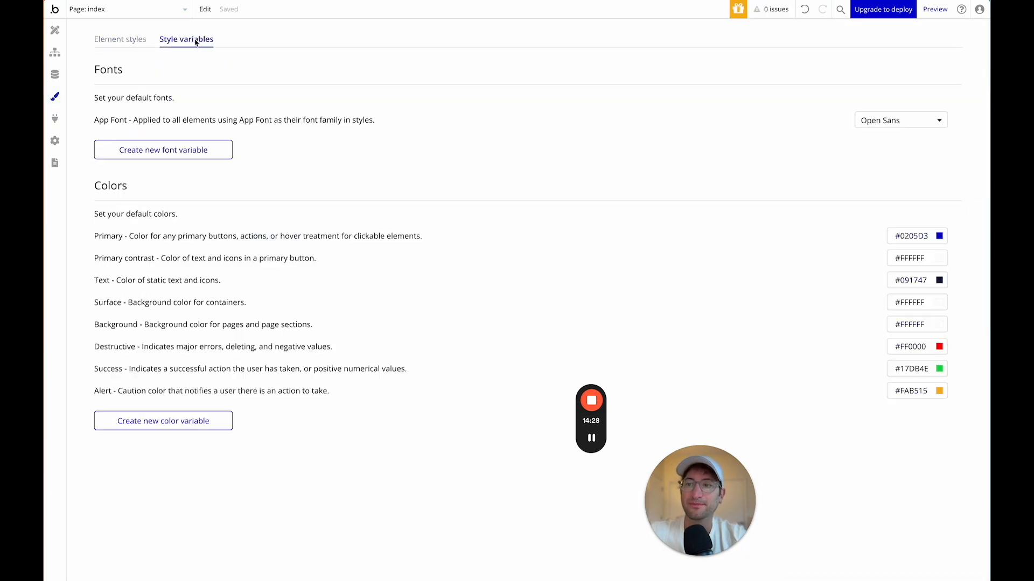
left_click(182, 413)
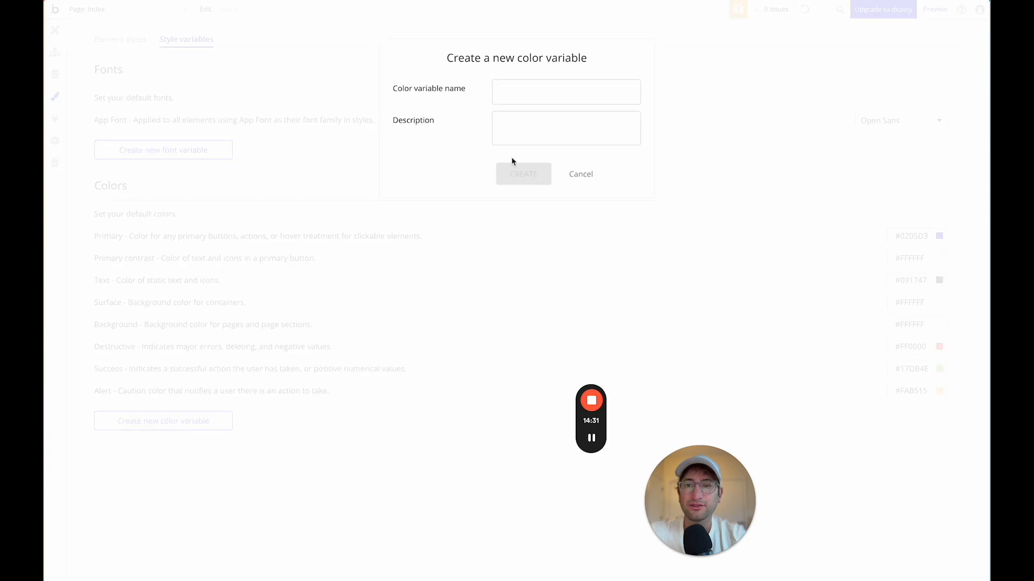
left_click(511, 93)
type("Line")
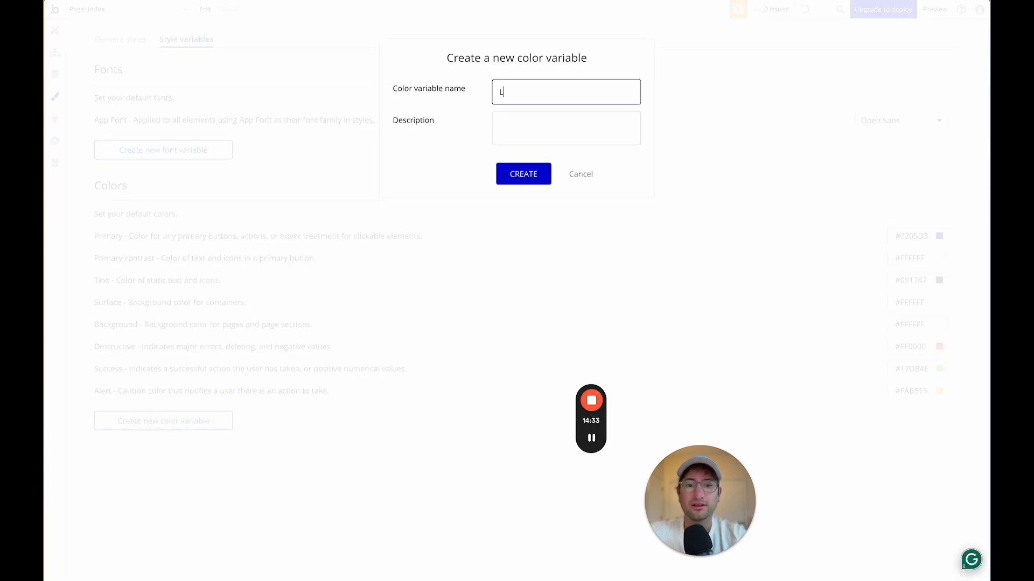
left_click(520, 174)
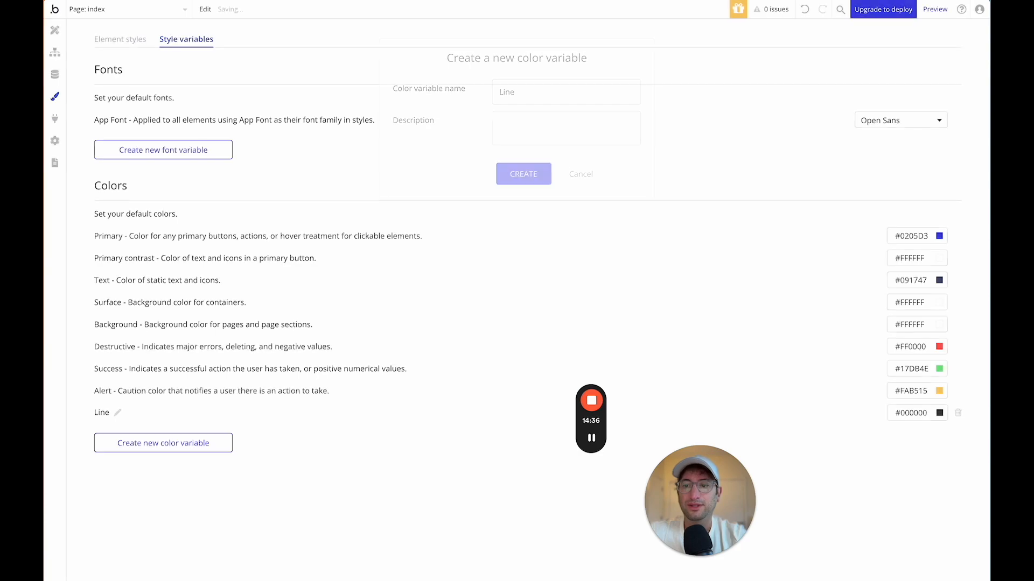
left_click(939, 413)
type("E3E3E3")
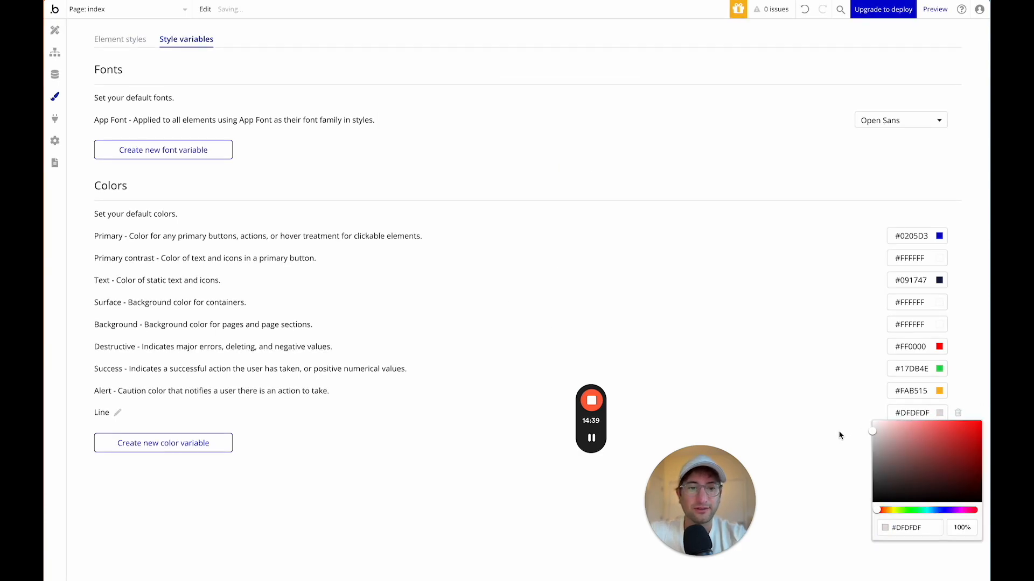
left_click(838, 433)
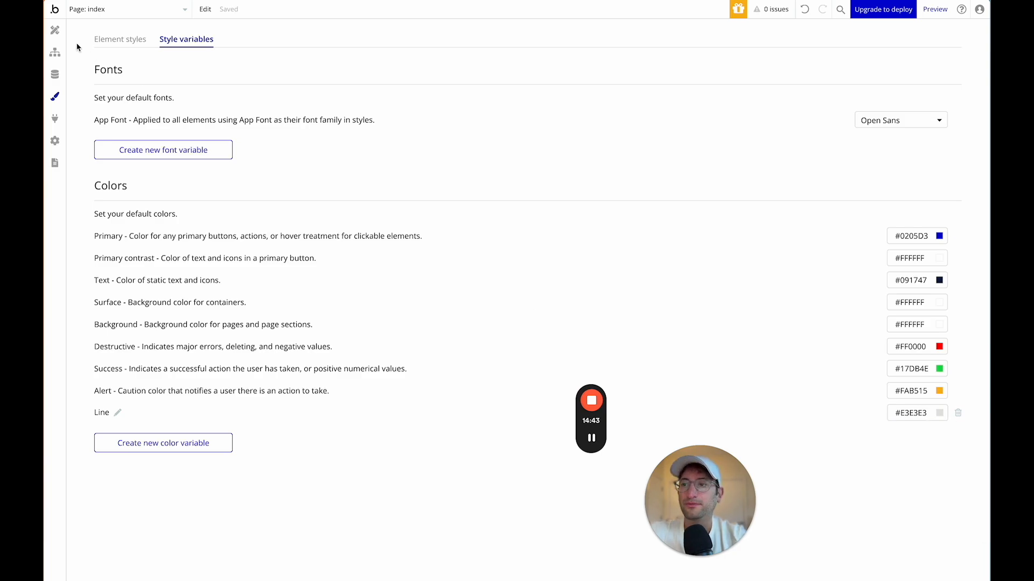
Switch FloatingGroup A's right border colour from #D8D8D8 to the Line variable.
left_click(55, 30)
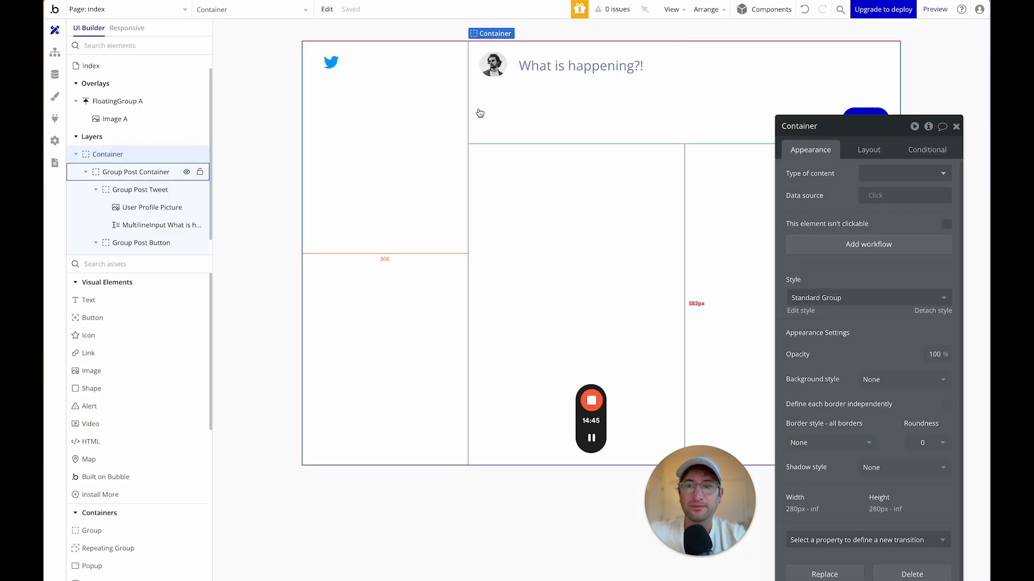
left_click(399, 121)
left_click_drag(832, 116, 398, 42)
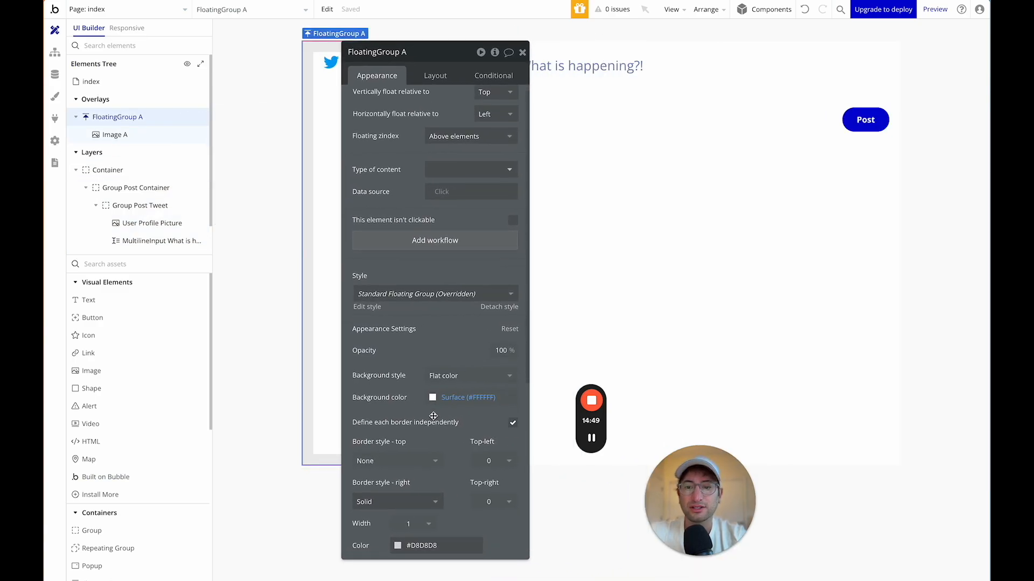
scroll(433, 416, "down", 4)
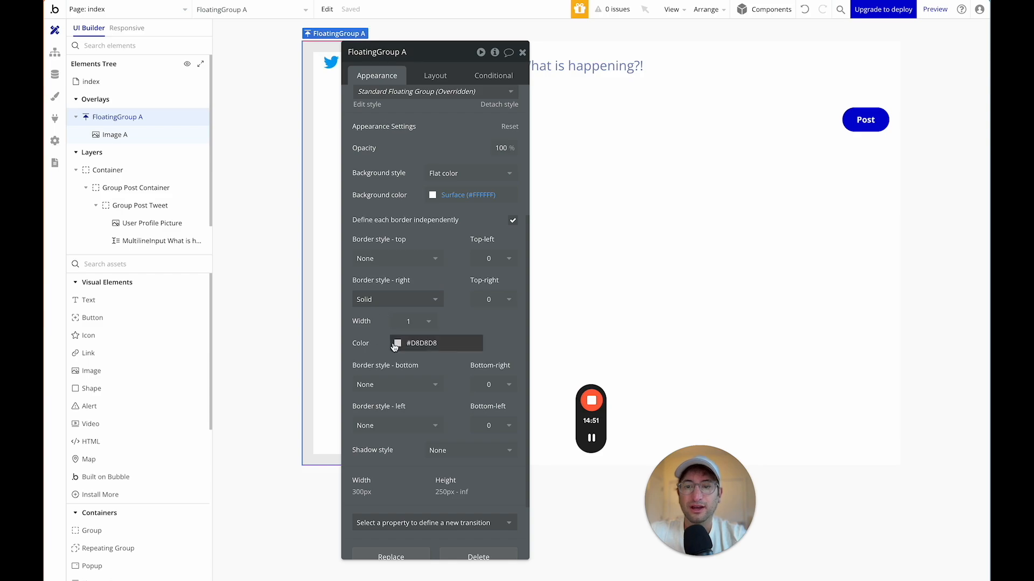
left_click_drag(409, 52, 593, 51)
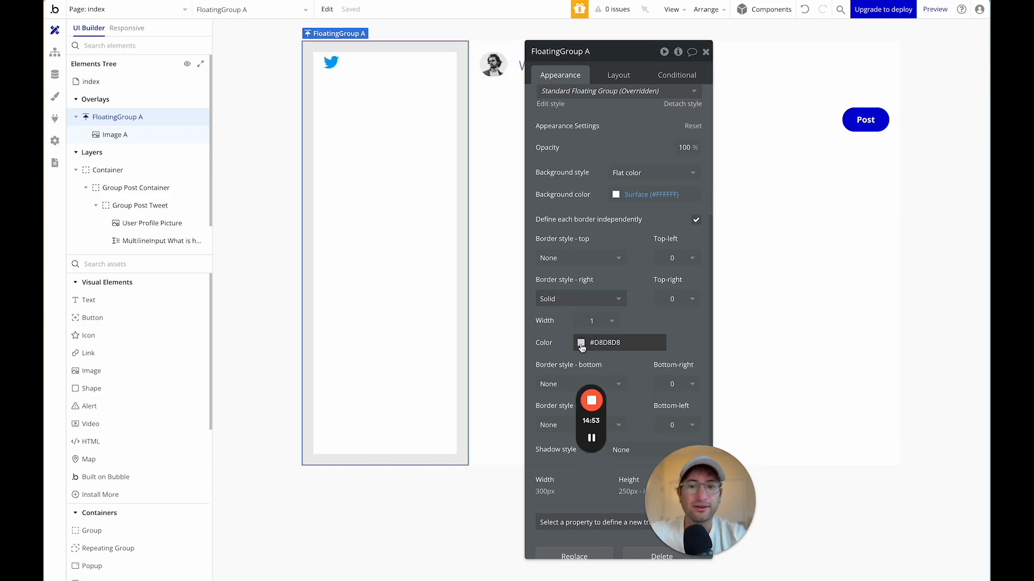
left_click(581, 345)
left_click(584, 504)
left_click(563, 342)
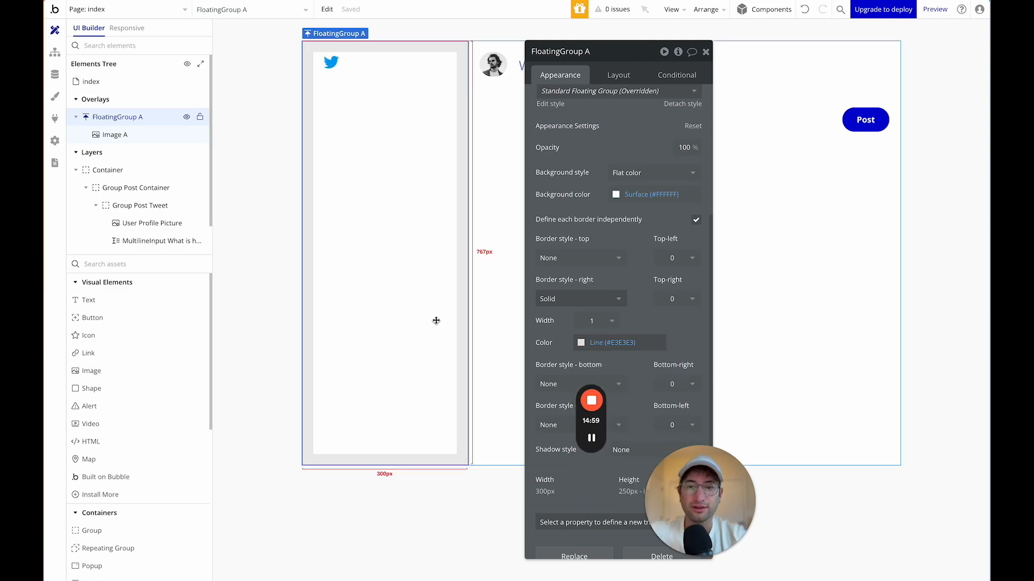
left_click(489, 334)
left_click_drag(568, 50, 753, 50)
Change the Group Post Container's bottom border colour from Primary contrast to Line (#E3E3E3).
left_click(609, 137)
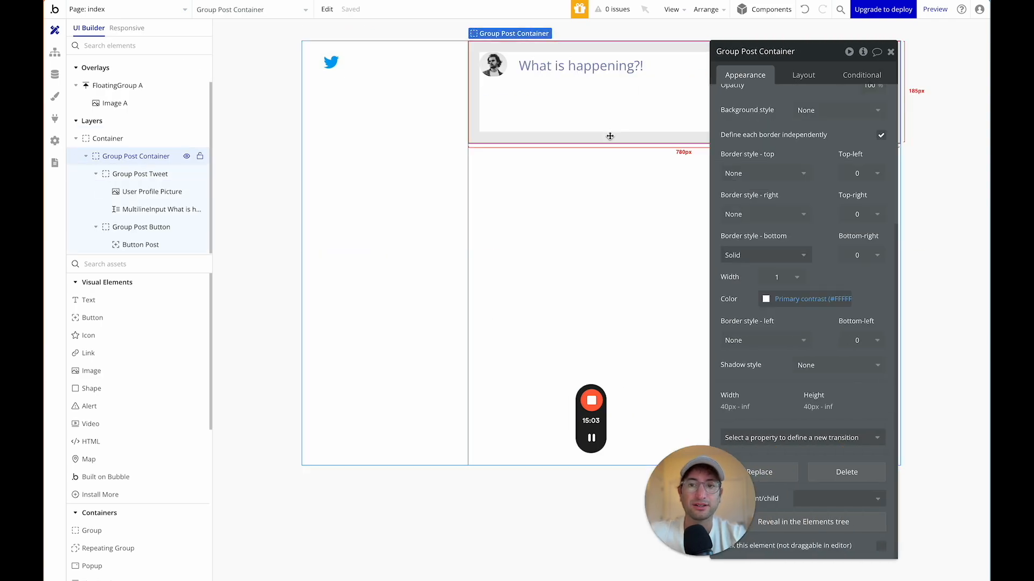
left_click(349, 116)
left_click(559, 149)
left_click(587, 120)
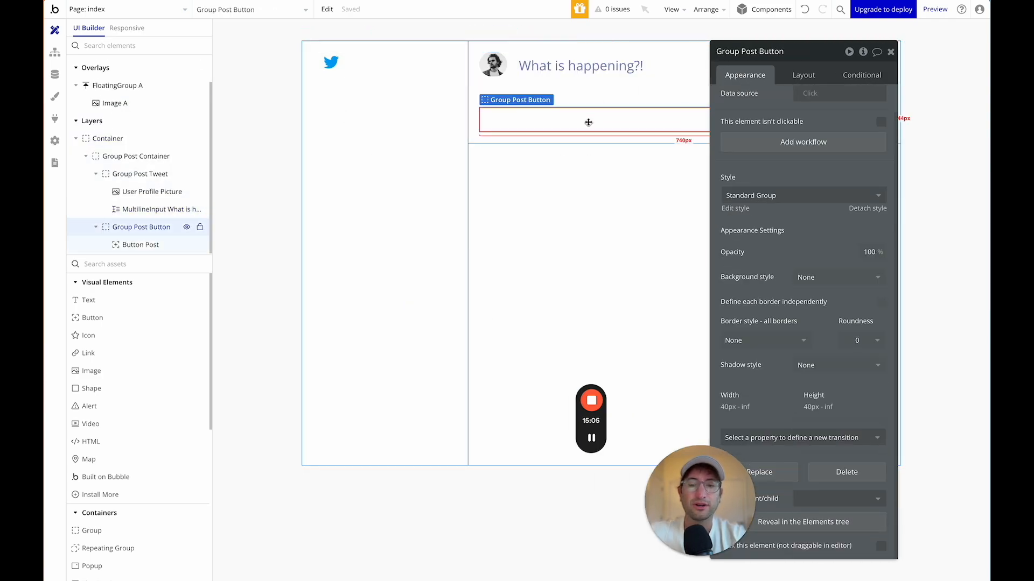
left_click(569, 135)
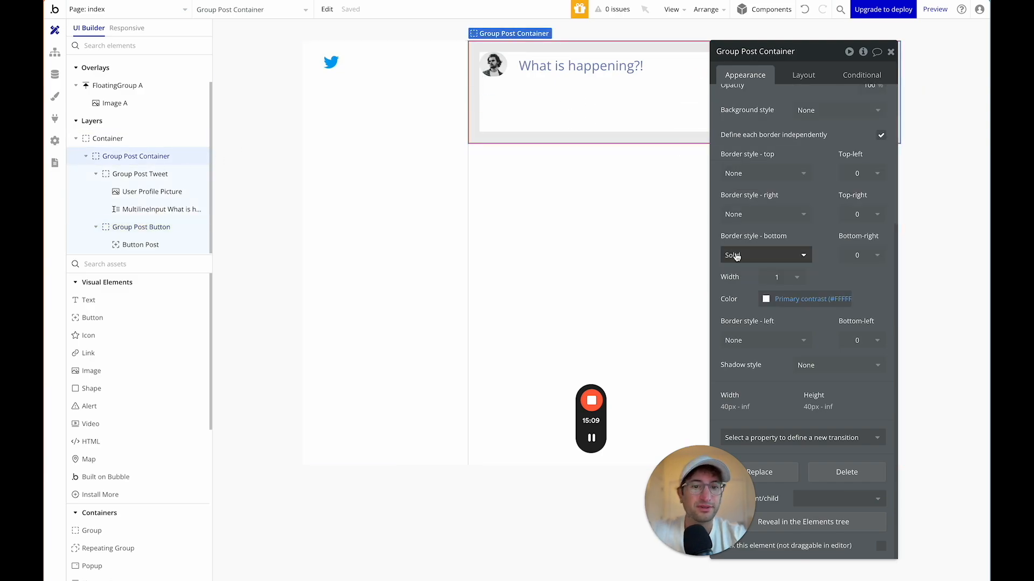
left_click_drag(796, 56, 821, 53)
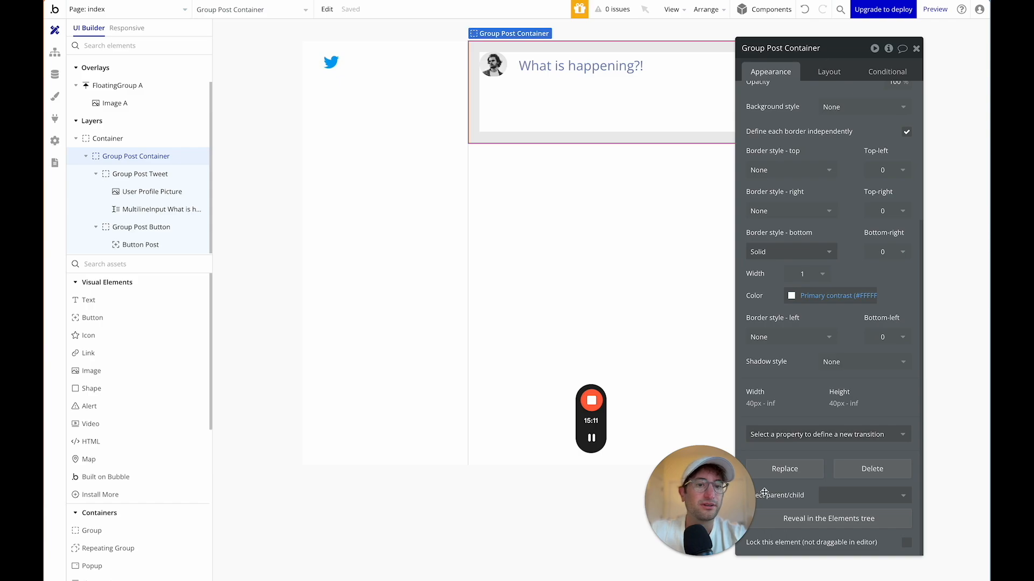
scroll(787, 253, "up", 3)
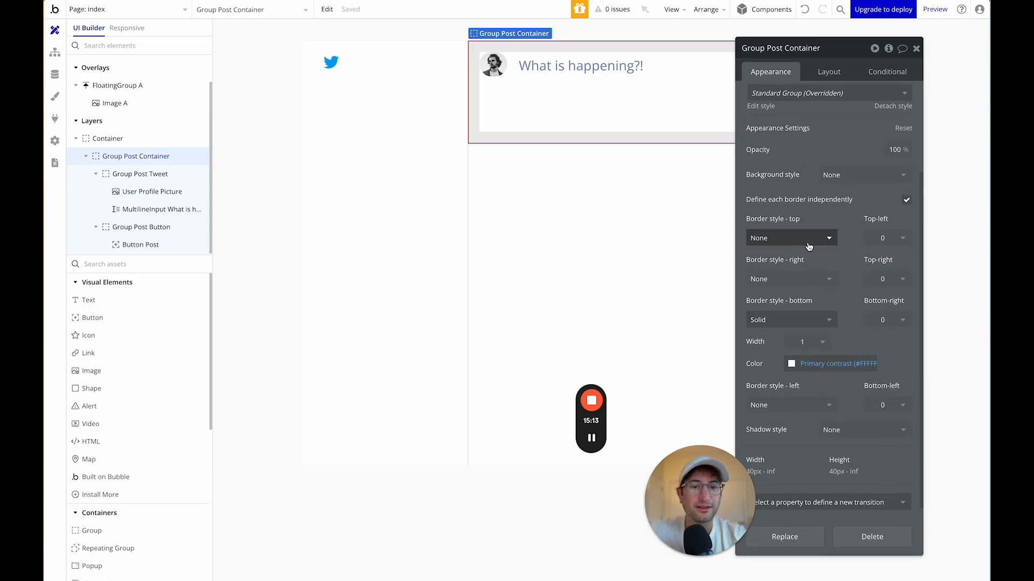
left_click(792, 364)
left_click(795, 524)
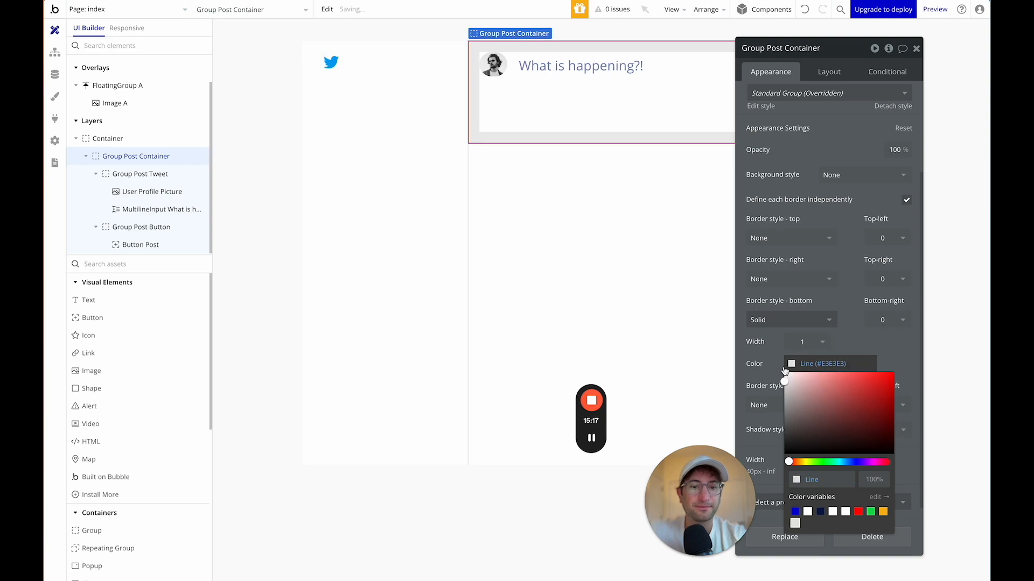
Select the Container and the Twitter logo, then bring up the page's own properties.
left_click(611, 273)
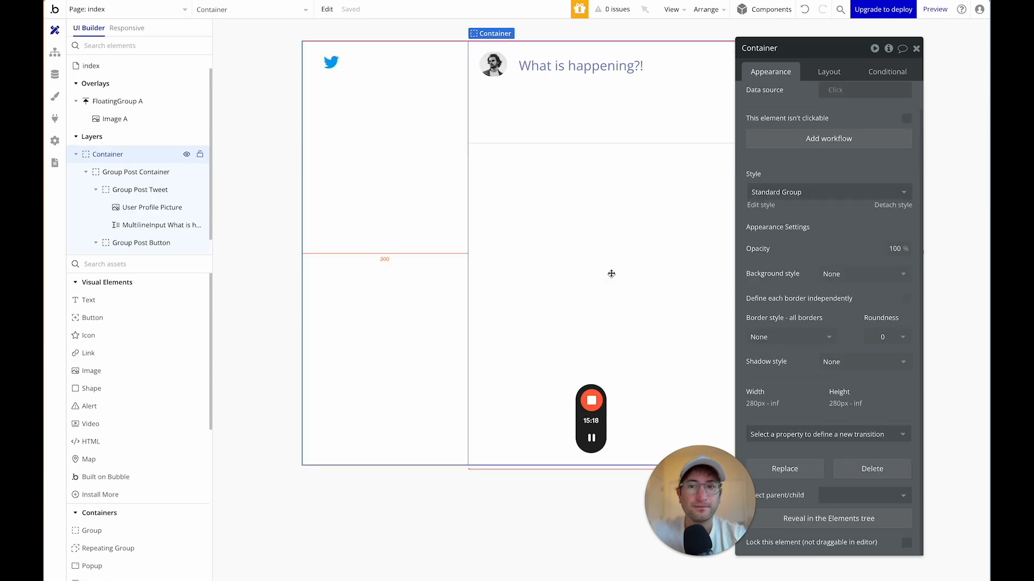
left_click(326, 62)
left_click(492, 507)
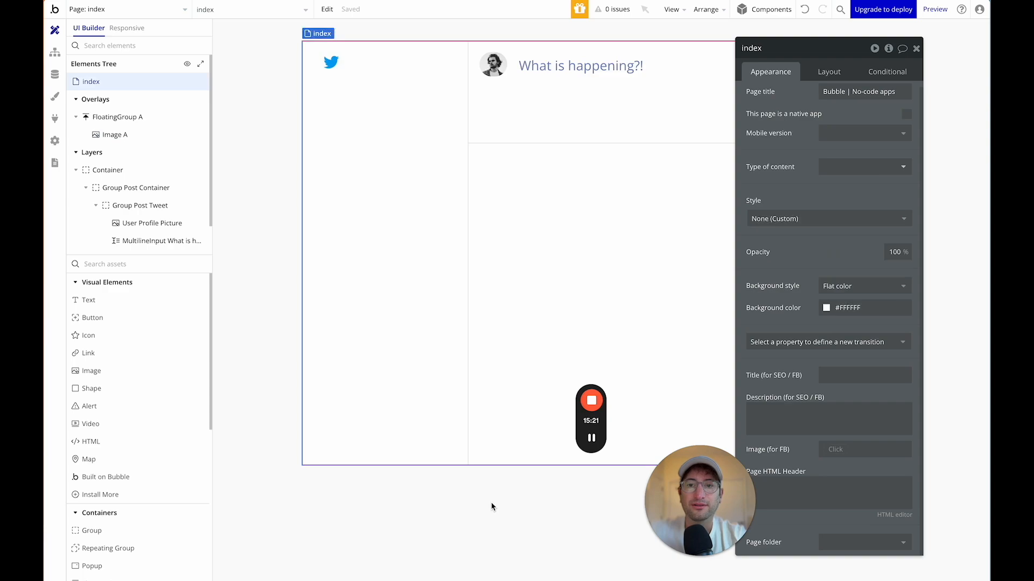
Move the page properties aside and select the composer's Post button.
left_click_drag(846, 62, 263, 171)
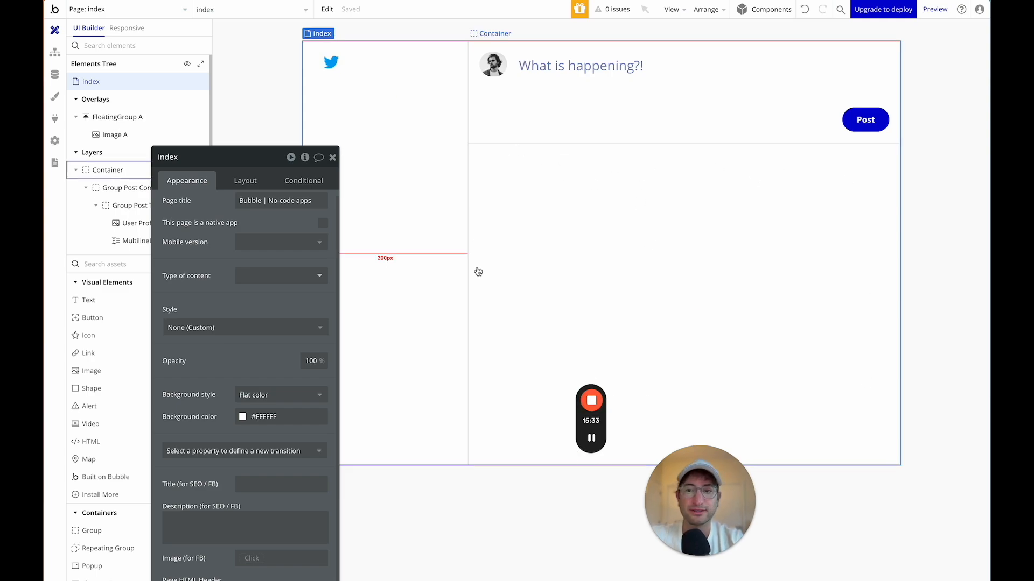
left_click(591, 439)
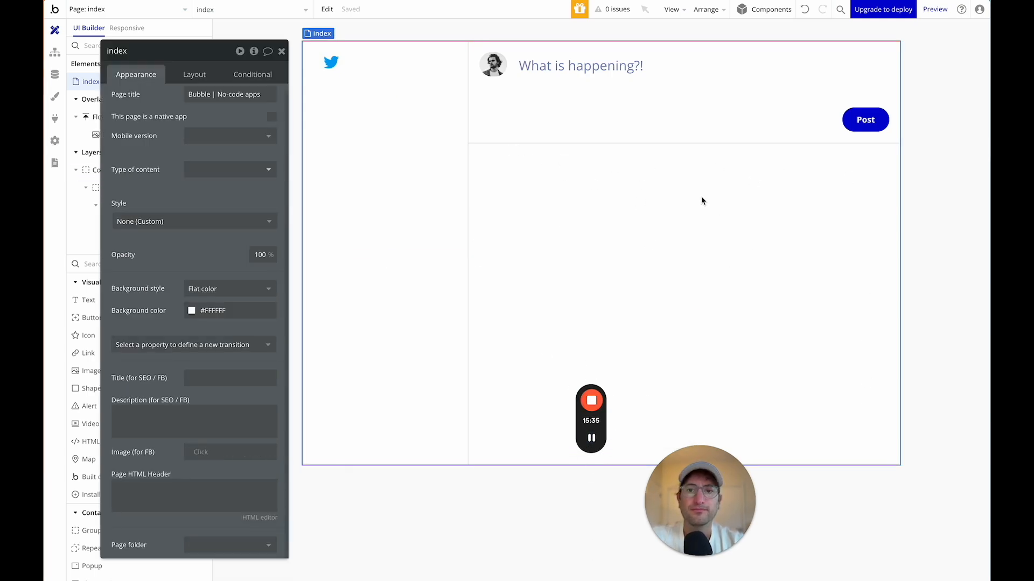
left_click(856, 118)
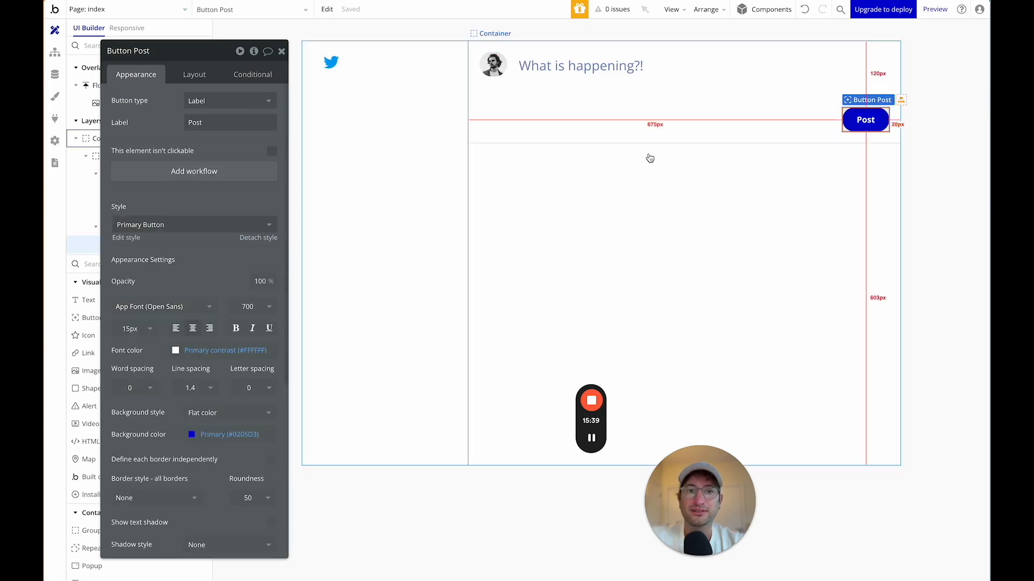
Add a Post-click workflow that creates a new Tweet with Content set to the composer input's value.
left_click(184, 177)
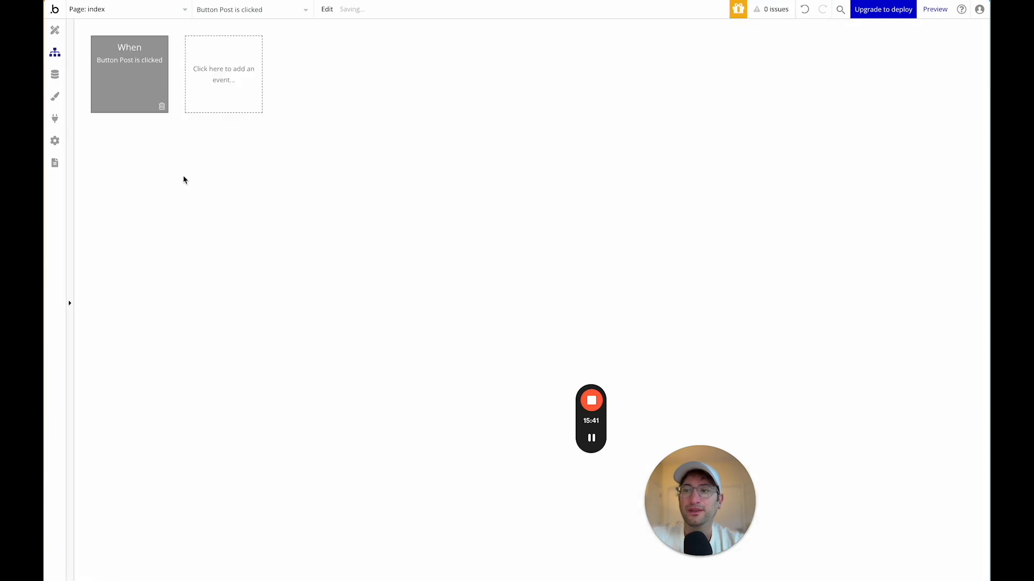
left_click(144, 151)
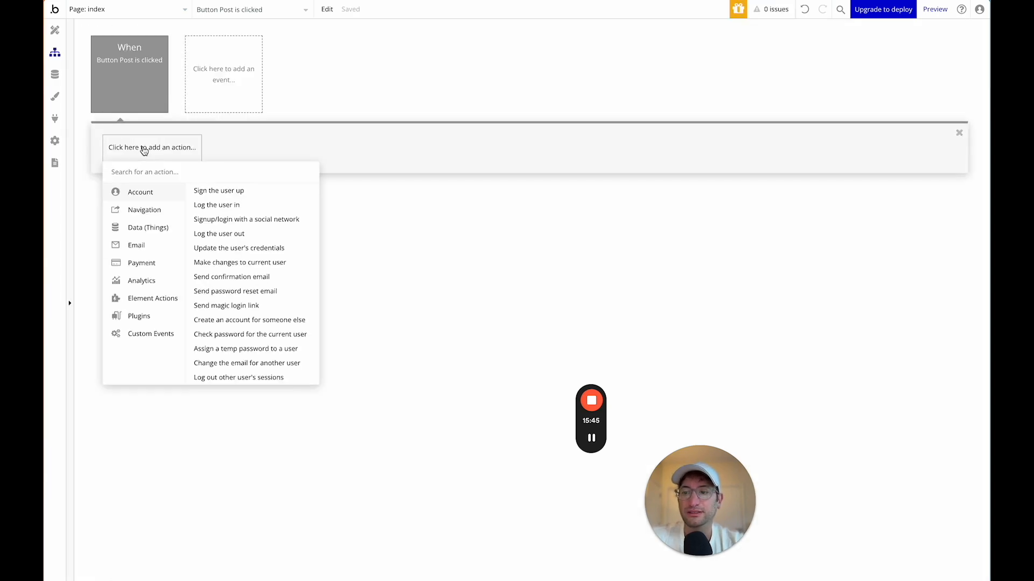
type("create")
left_click(150, 204)
left_click(229, 82)
left_click(211, 119)
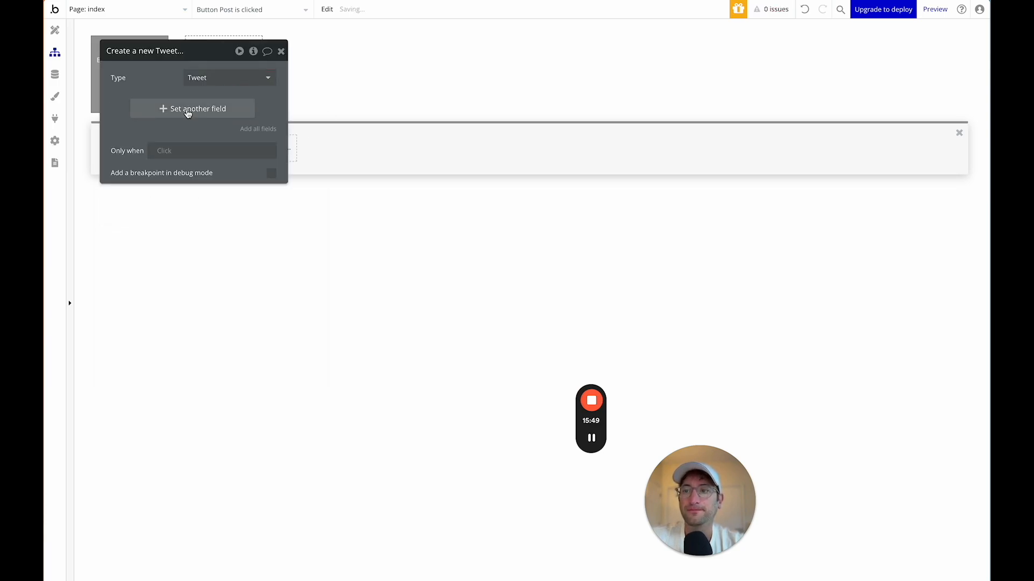
left_click(207, 114)
left_click(128, 117)
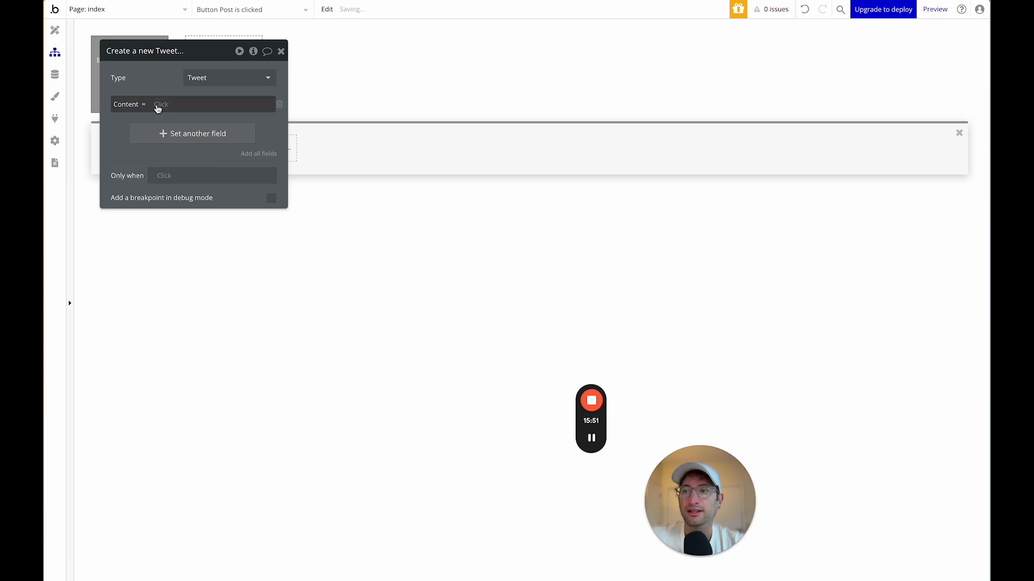
type("mul")
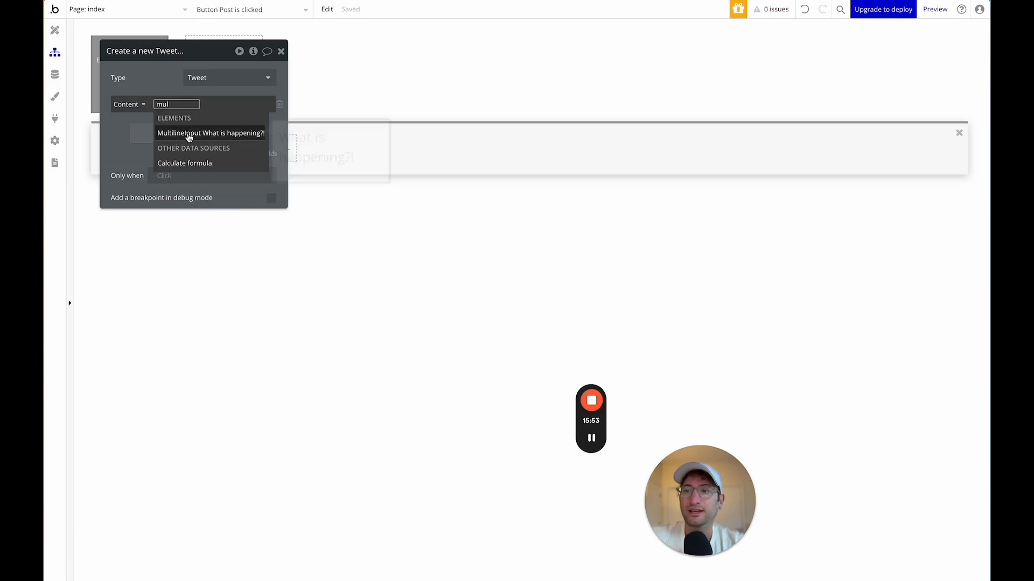
left_click(208, 134)
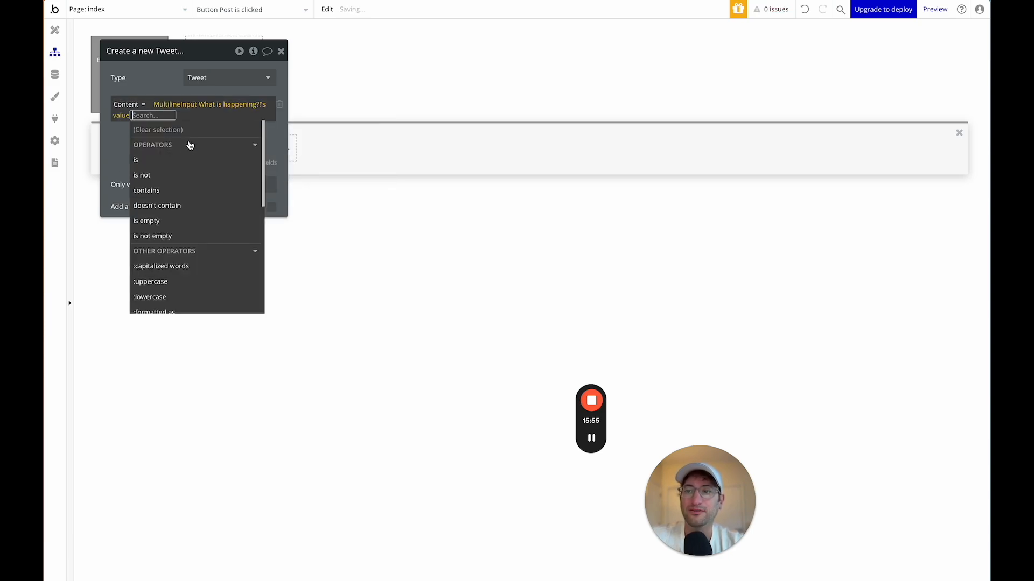
left_click(156, 52)
Return to the design canvas and start renaming the composer text input.
left_click_drag(173, 71, 295, 72)
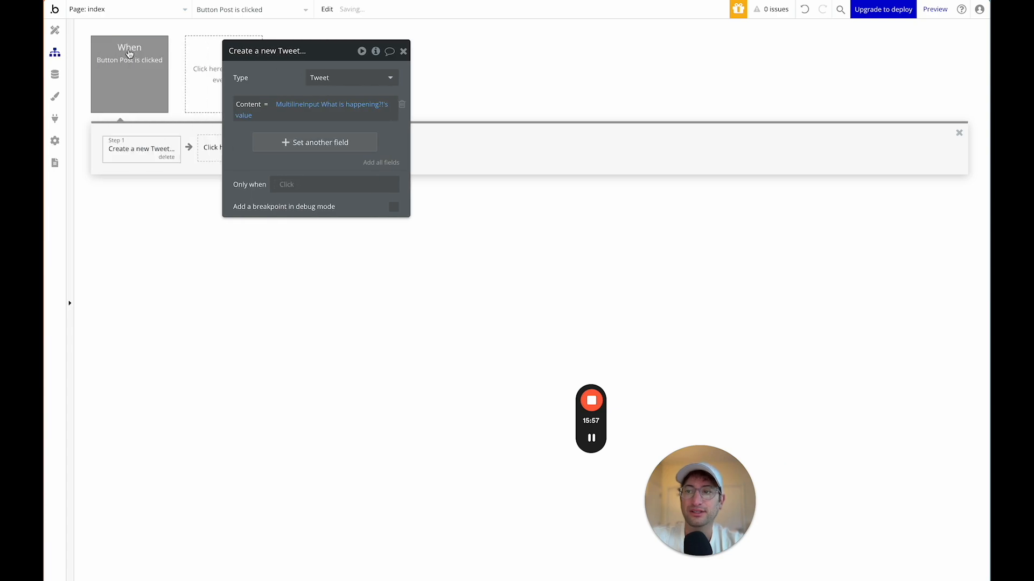
left_click(55, 30)
left_click(564, 71)
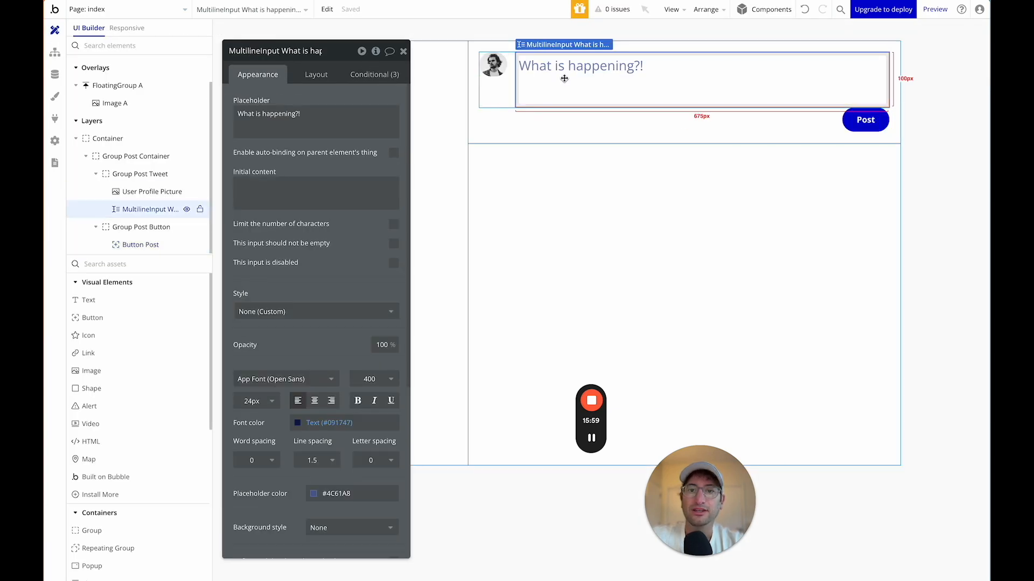
left_click(284, 48)
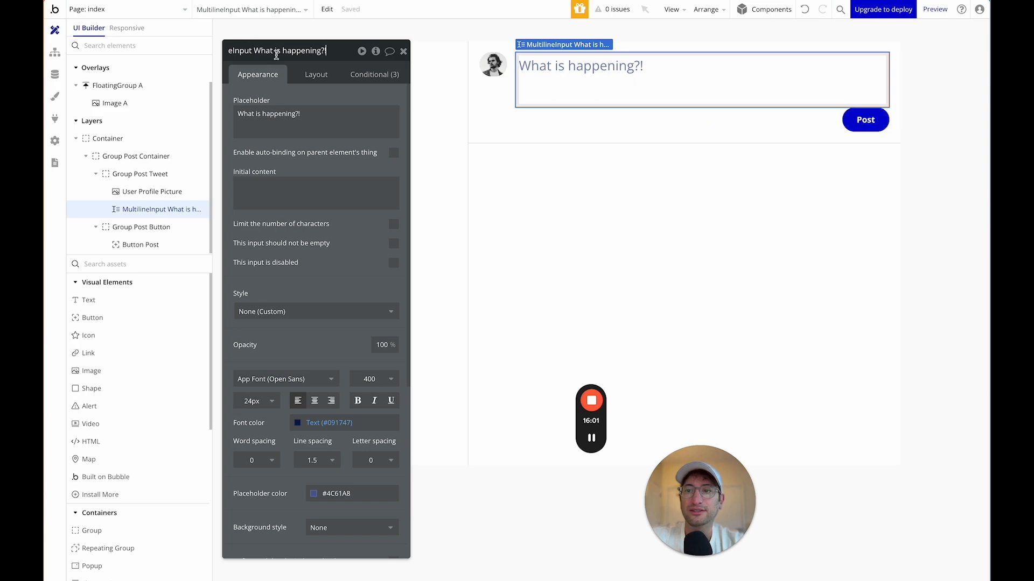
Remove the empty extra field from Create a new Tweet and add 'Reset relevant inputs' as Step 2.
left_click(856, 125)
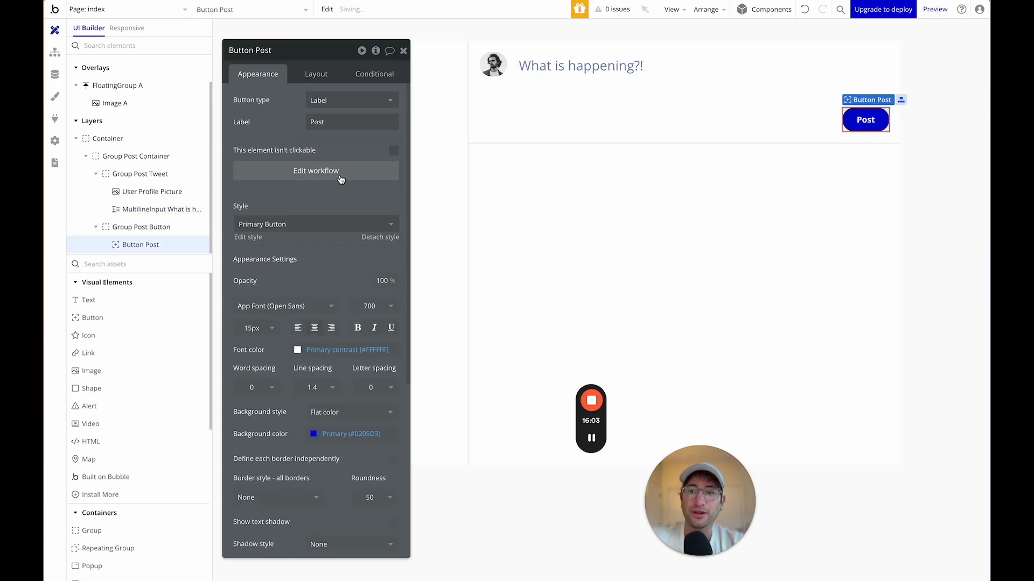
left_click(316, 171)
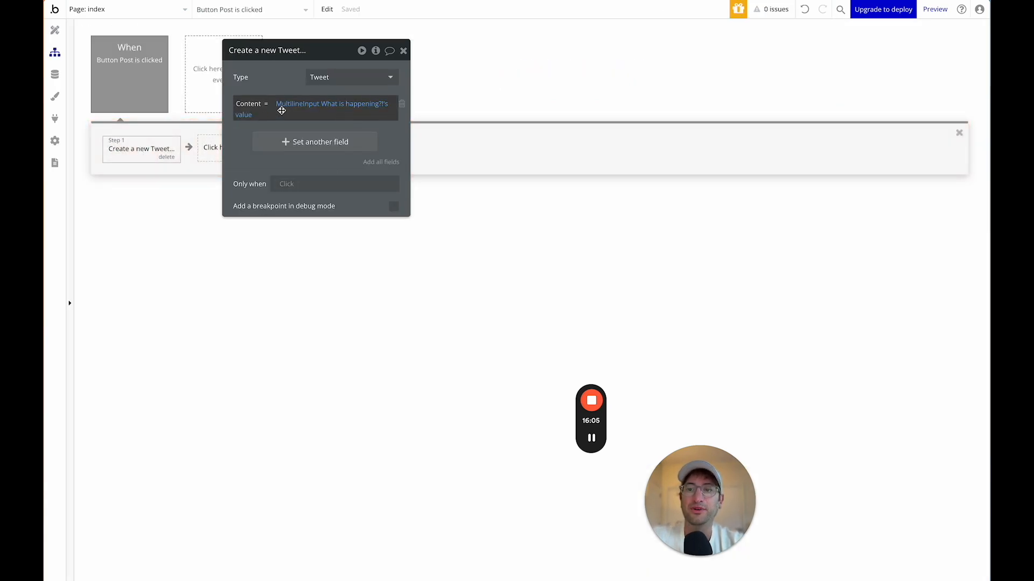
left_click_drag(330, 56, 796, 71)
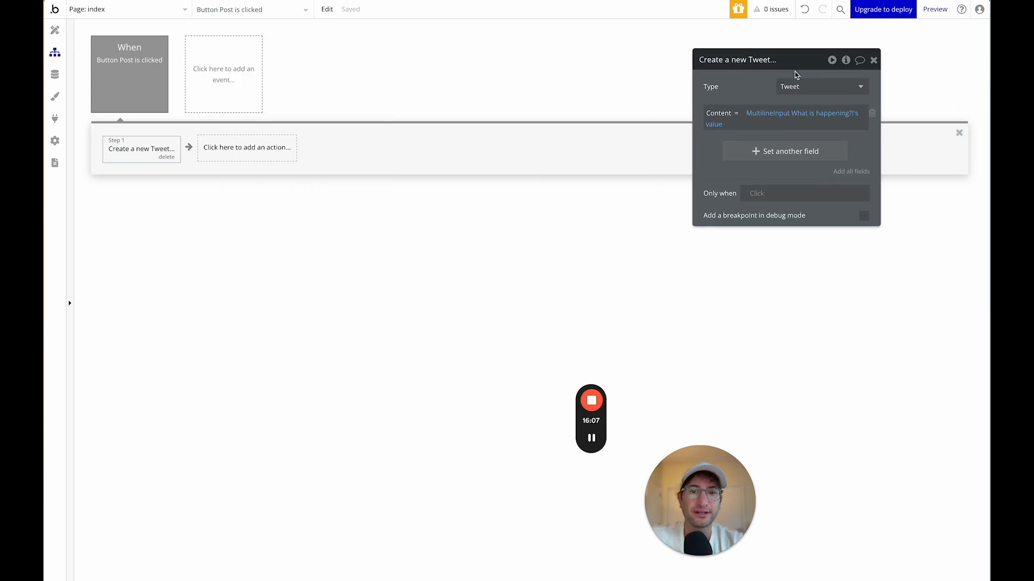
left_click(739, 148)
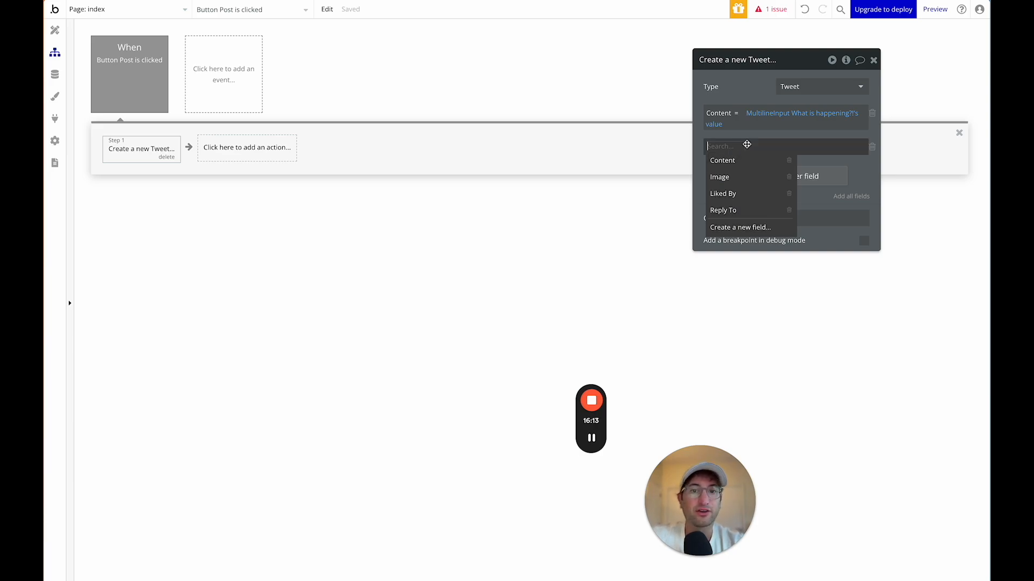
left_click(872, 146)
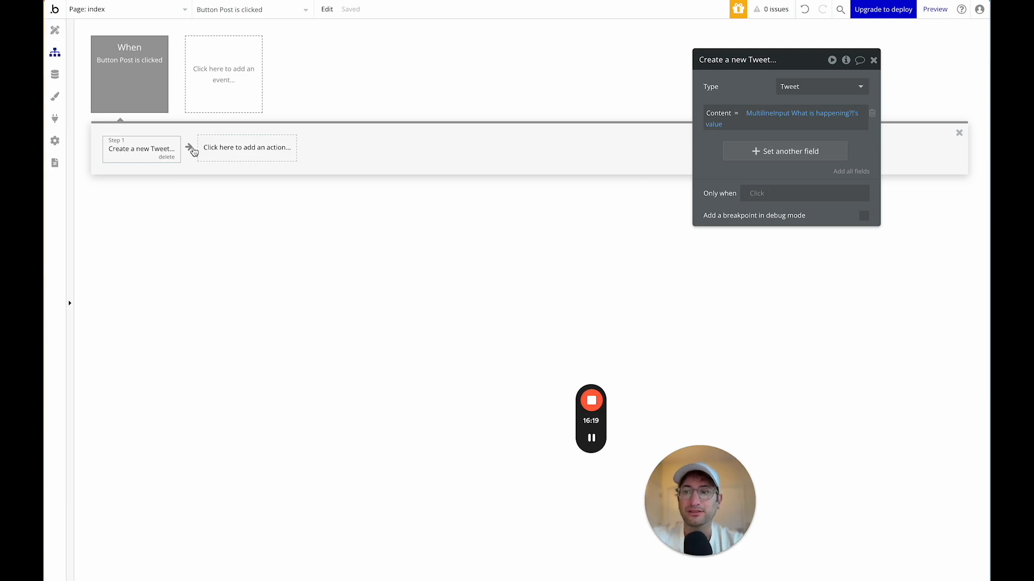
left_click(226, 147)
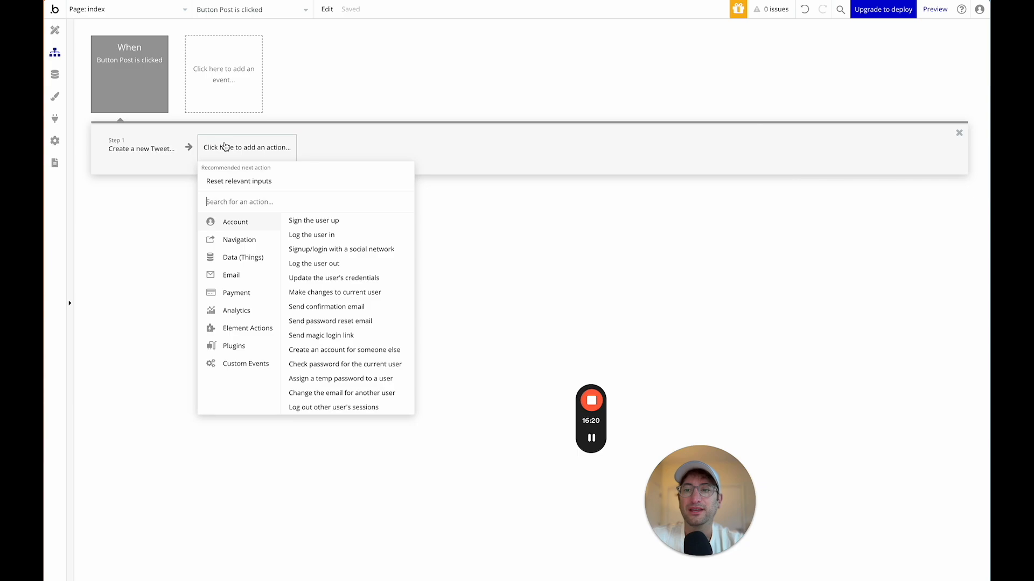
left_click(241, 184)
Back in Design view, select the page's main Container and reposition its properties panel.
left_click(54, 30)
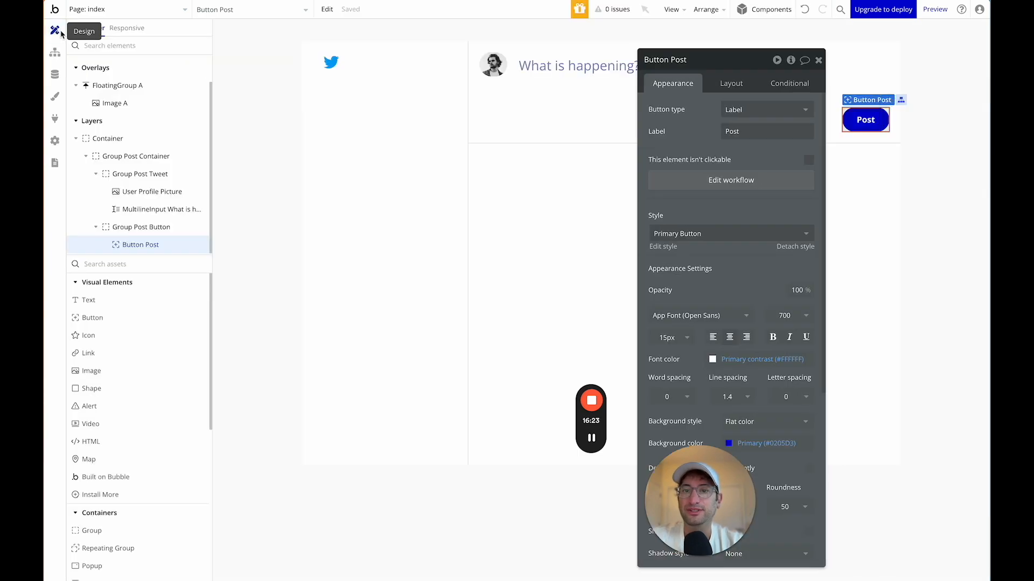
left_click_drag(686, 59, 276, 50)
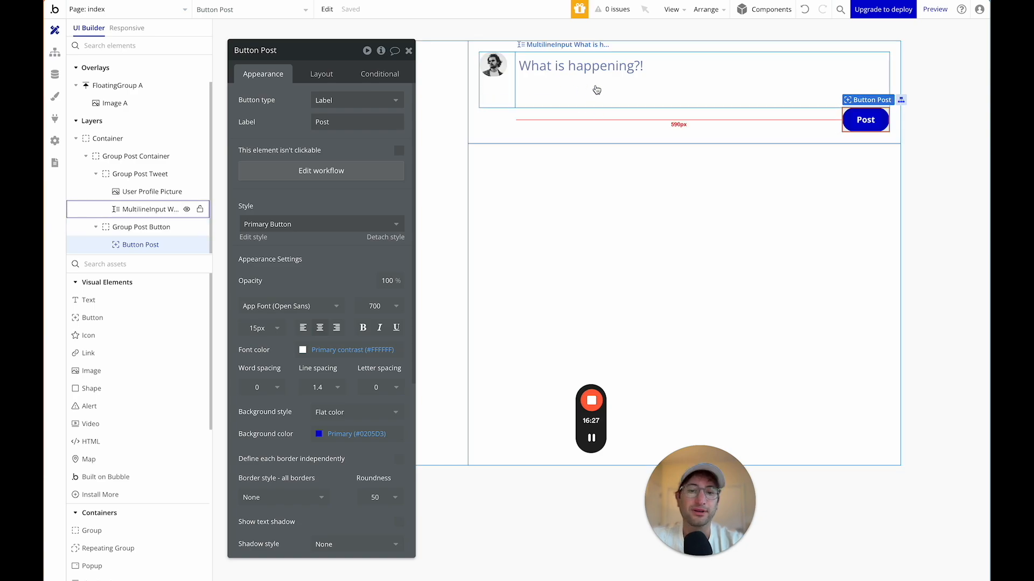
left_click(571, 175)
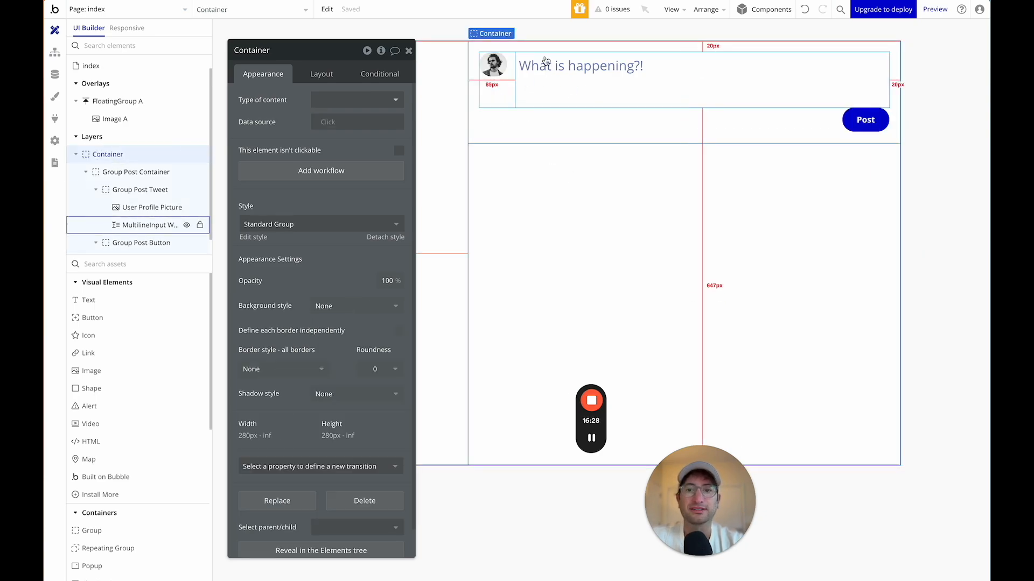
mouse_move(338, 51)
left_mouse_down()
mouse_move(404, 56)
mouse_move(345, 39)
left_mouse_up()
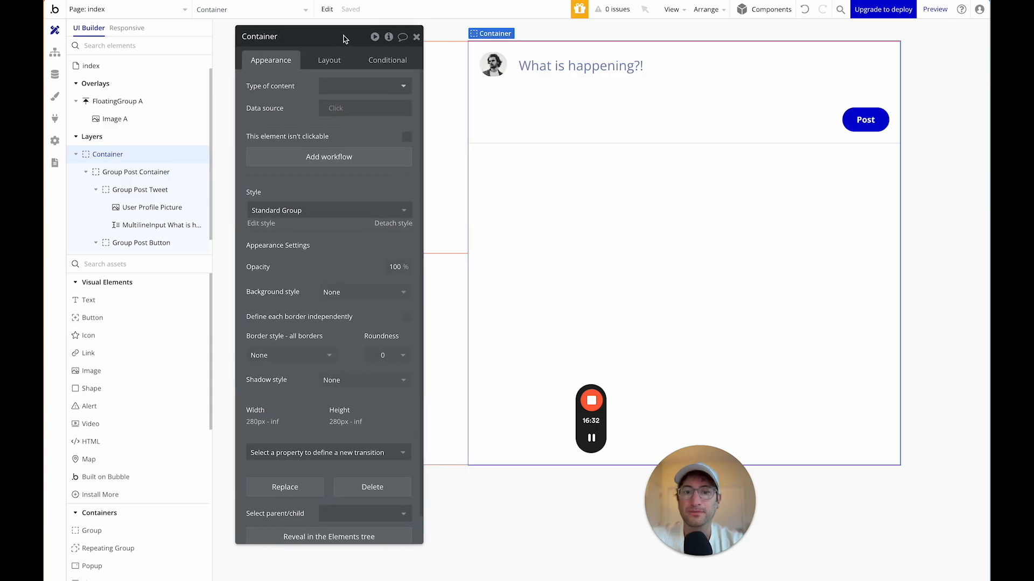
left_click_drag(344, 38, 339, 38)
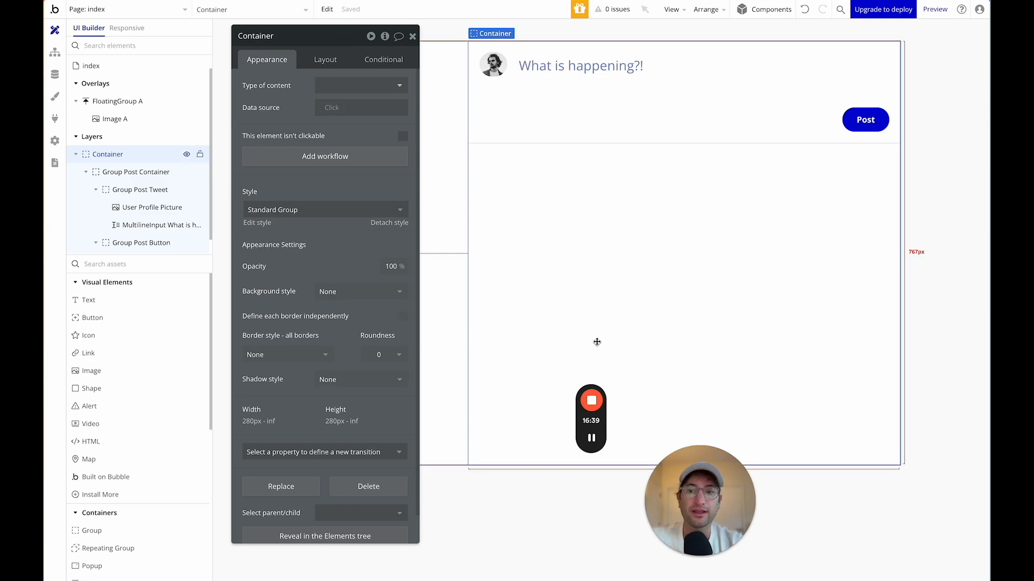
Search 'repeat' and drop a Repeating Group into the Container below the composer.
left_click(125, 264)
type("repeat")
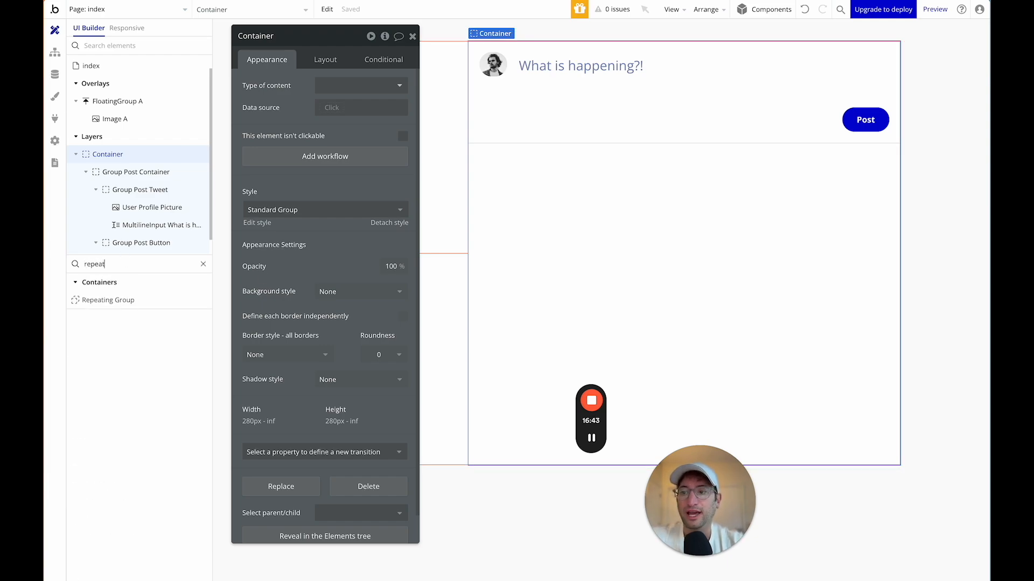
left_click_drag(120, 299, 591, 237)
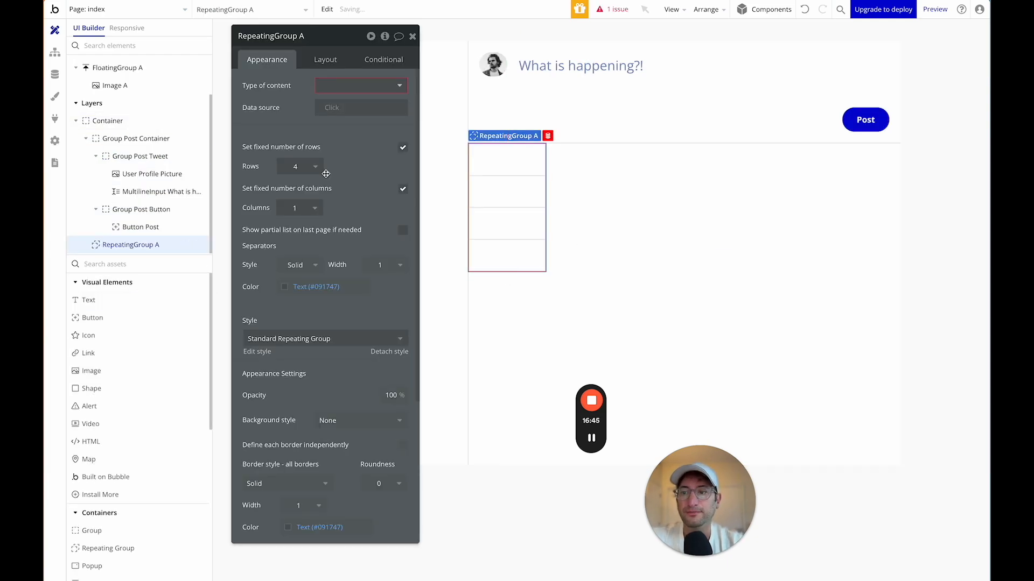
left_click_drag(284, 45, 803, 63)
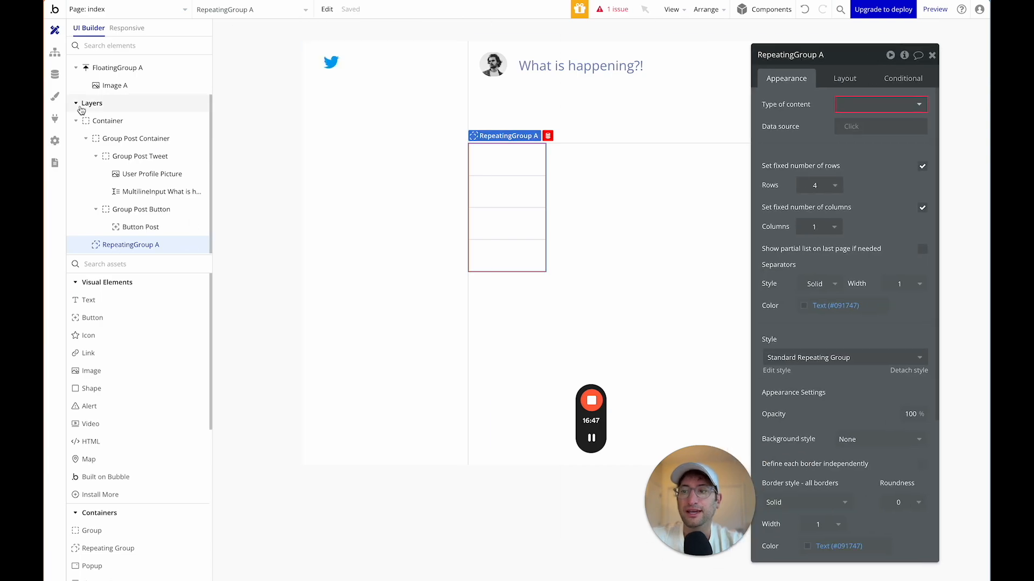
Select RepeatingGroup A in the element tree.
left_click(76, 123)
left_click(78, 123)
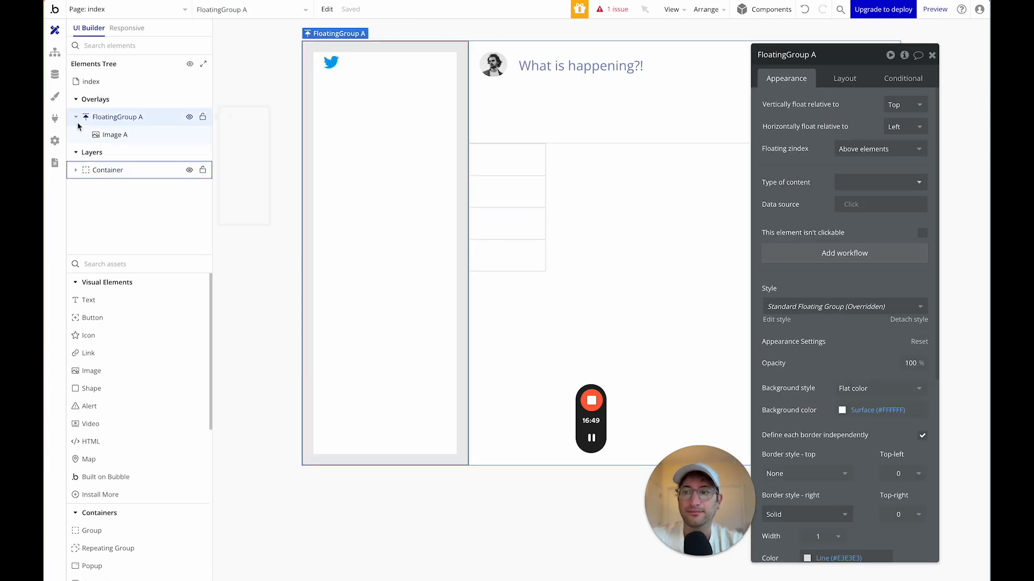
left_click(79, 171)
left_click(77, 171)
left_click(85, 187)
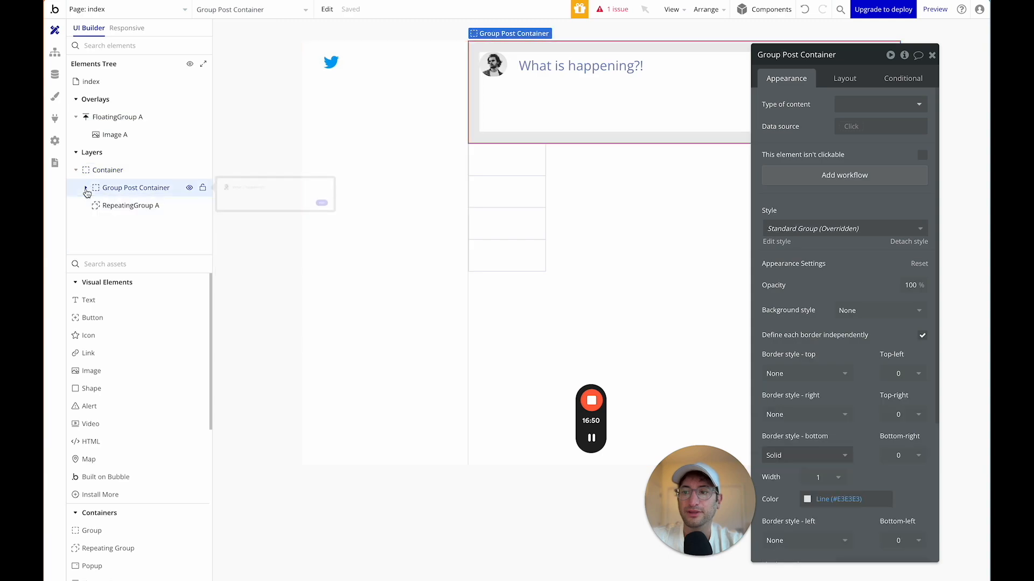
left_click(108, 208)
left_click_drag(825, 60, 278, 71)
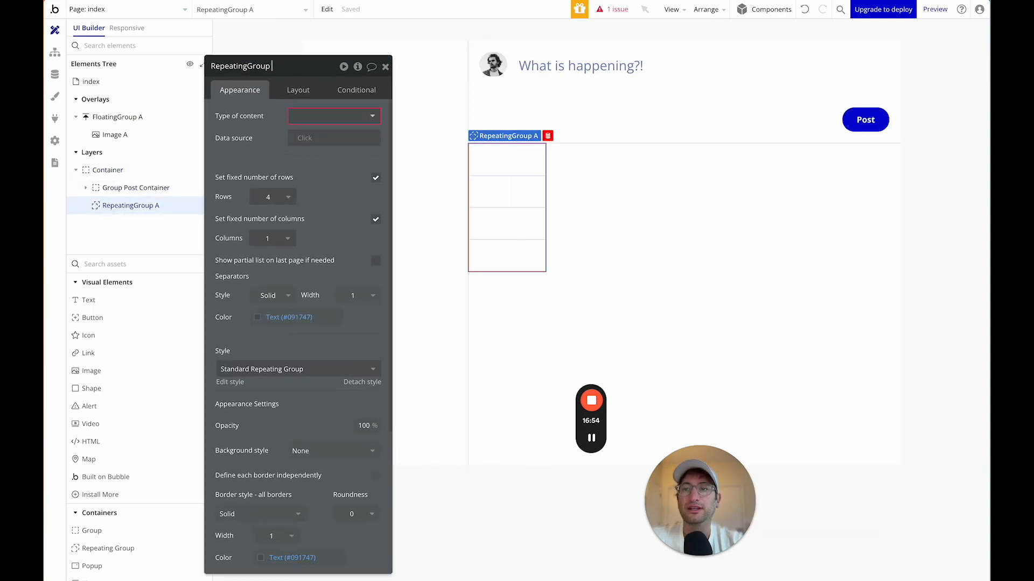
Name it RepeatingGroup Tweets, set its content type to Tweet, and turn off fixed rows.
key("Return")
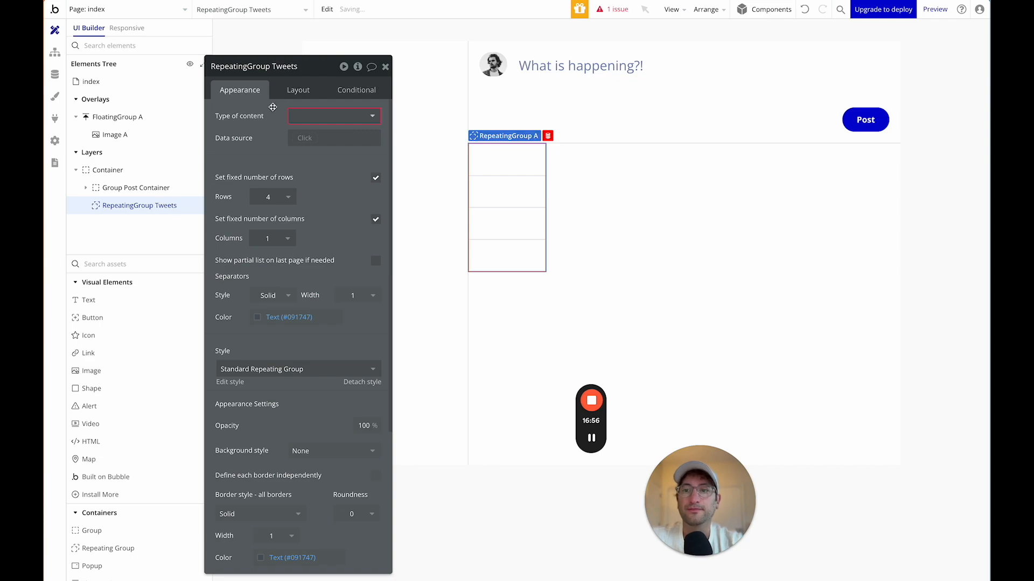
left_click(307, 115)
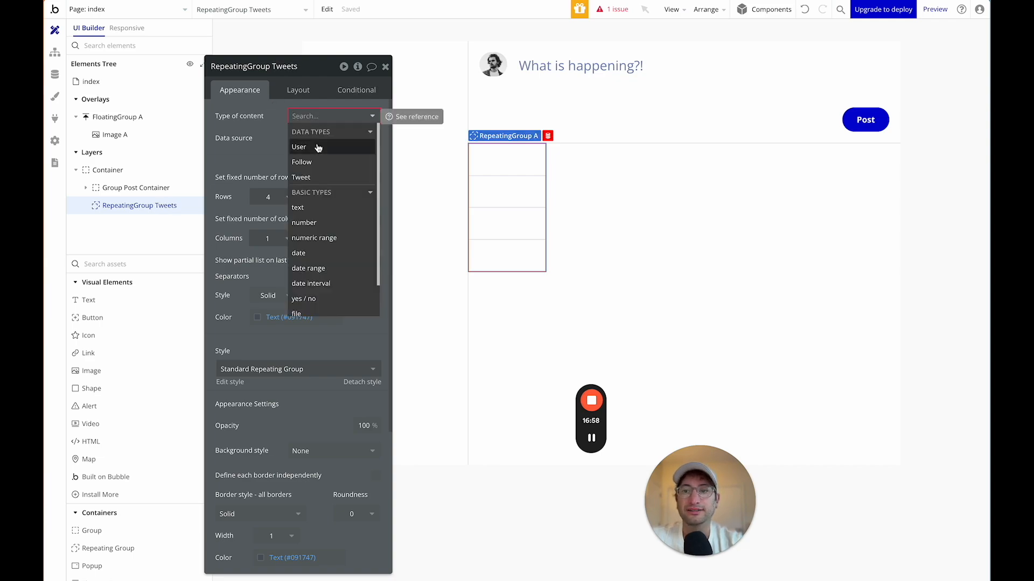
left_click(318, 178)
left_click_drag(276, 77, 258, 34)
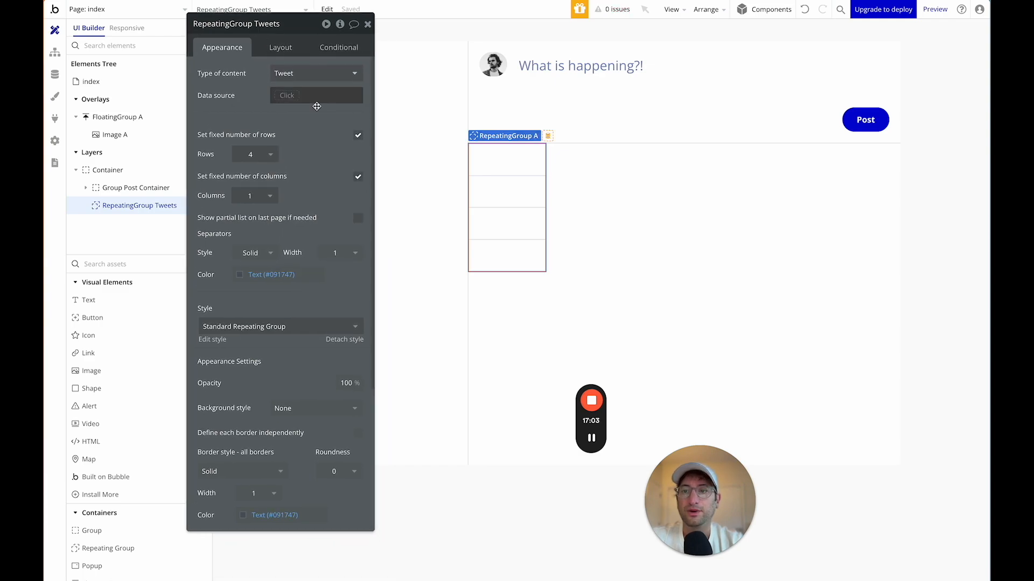
left_click(358, 136)
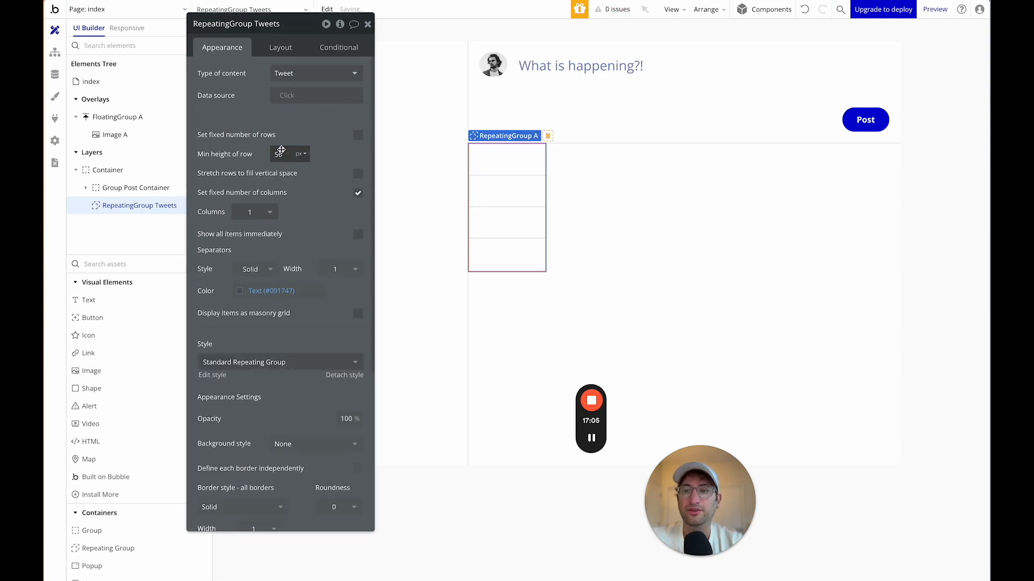
Make the repeating group stretch to full width and stop fitting its height to content.
scroll(286, 183, "up", 1)
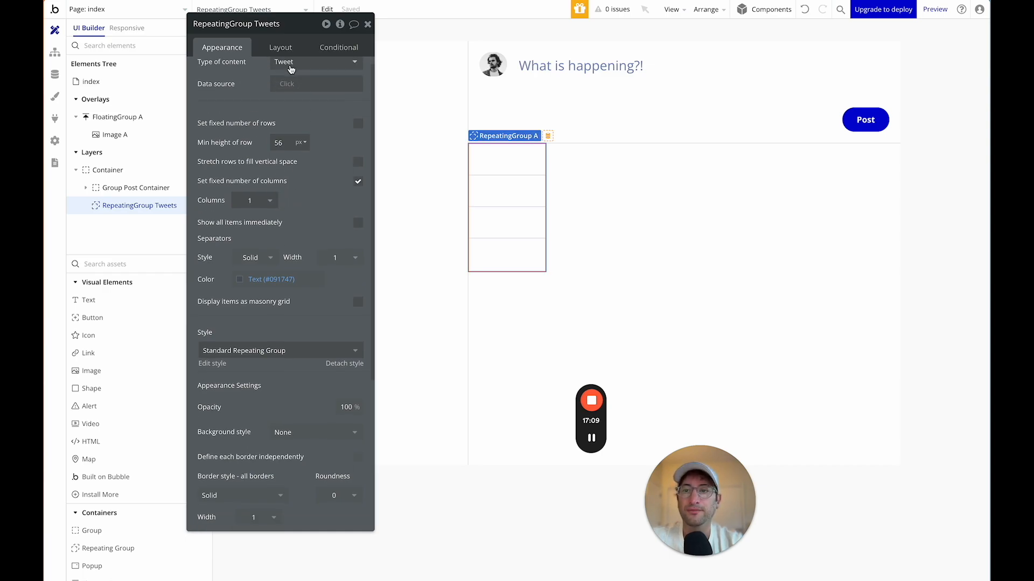
left_click(281, 47)
left_click(358, 279)
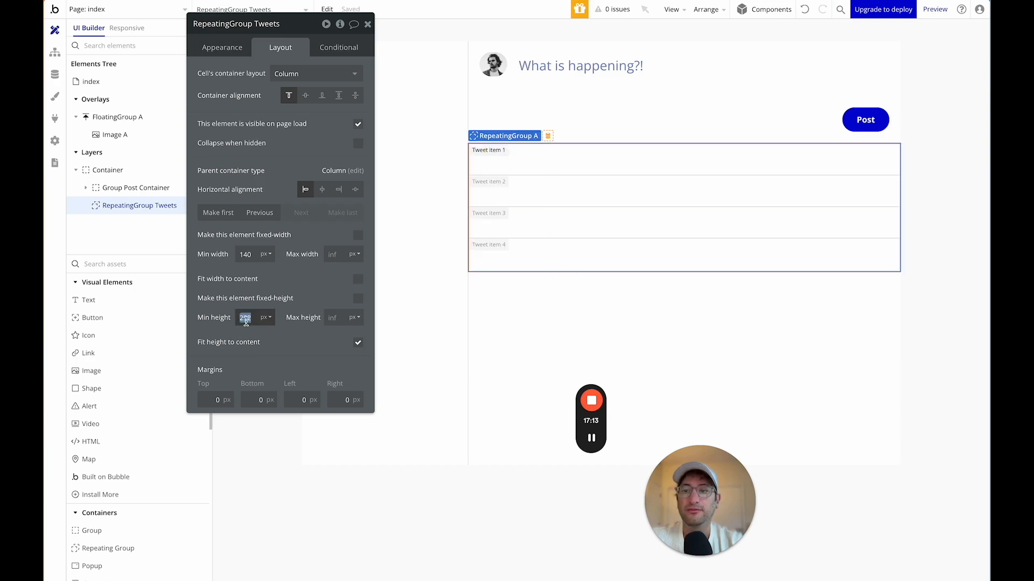
left_click(358, 343)
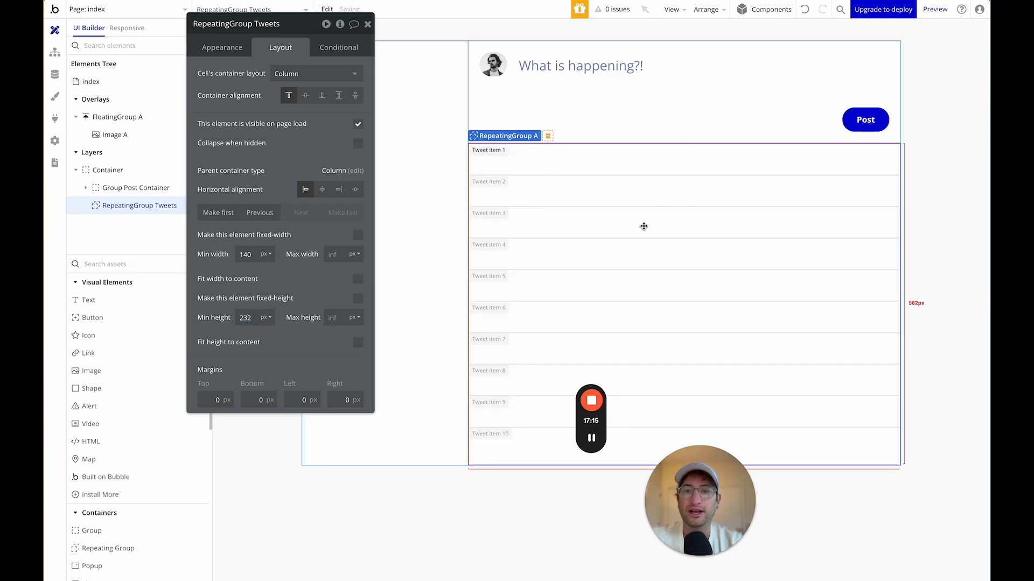
left_click(222, 48)
left_click_drag(289, 32, 293, 87)
left_click(338, 155)
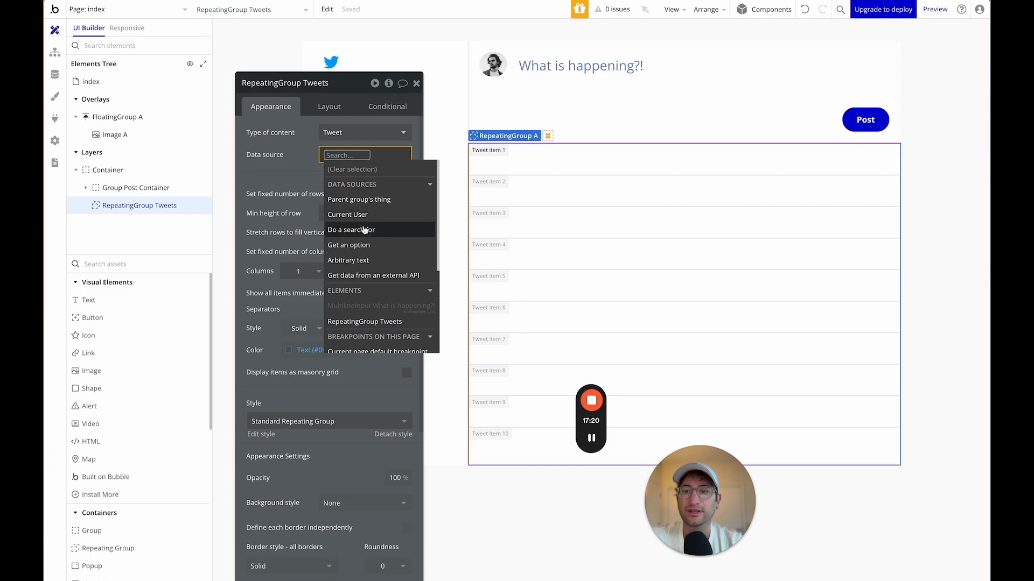
Set the repeating group's data source to Do a search for Tweets.
left_click(364, 230)
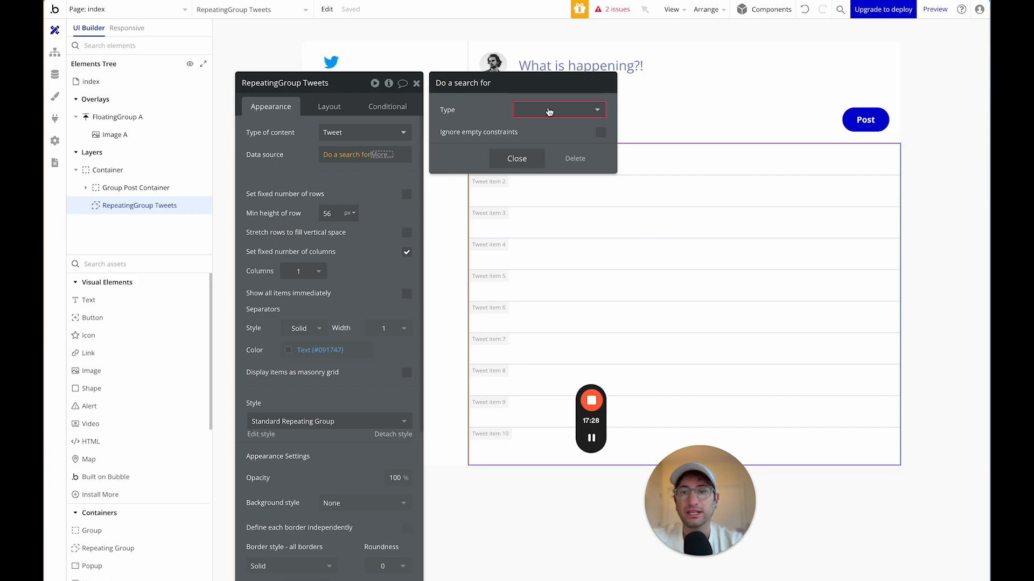
left_click(549, 111)
left_click(525, 172)
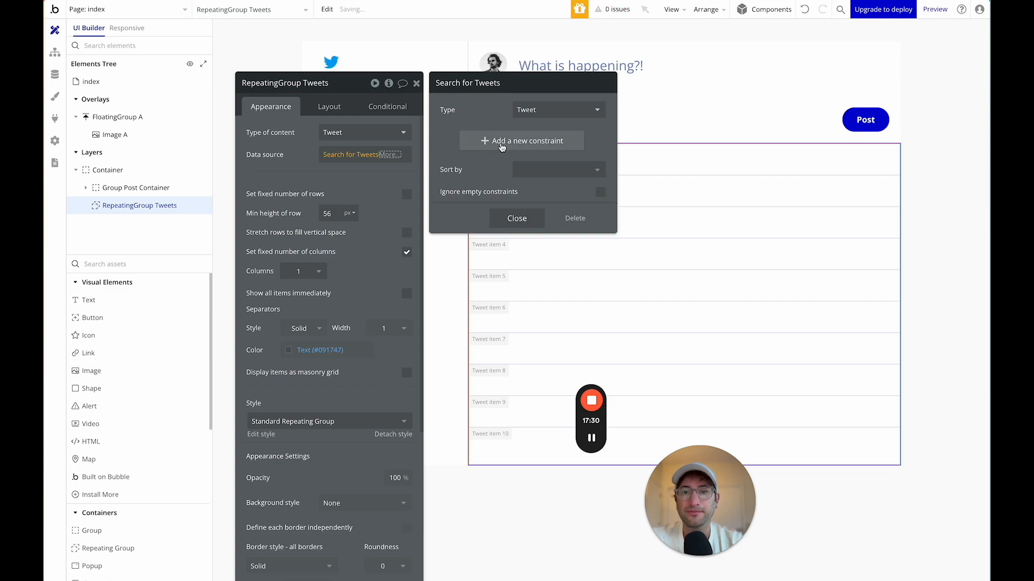
left_click(501, 141)
left_click(446, 135)
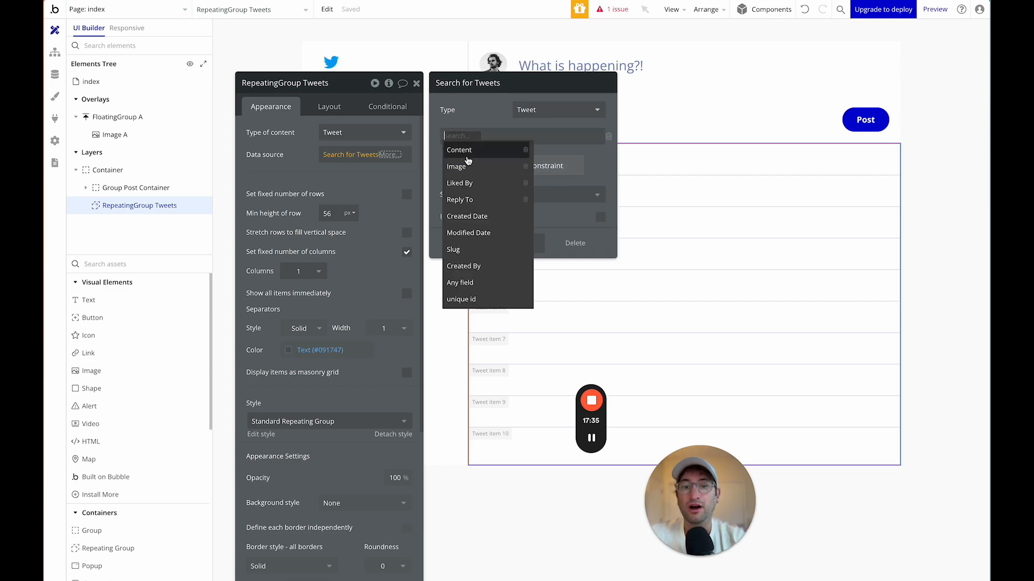
left_click(462, 109)
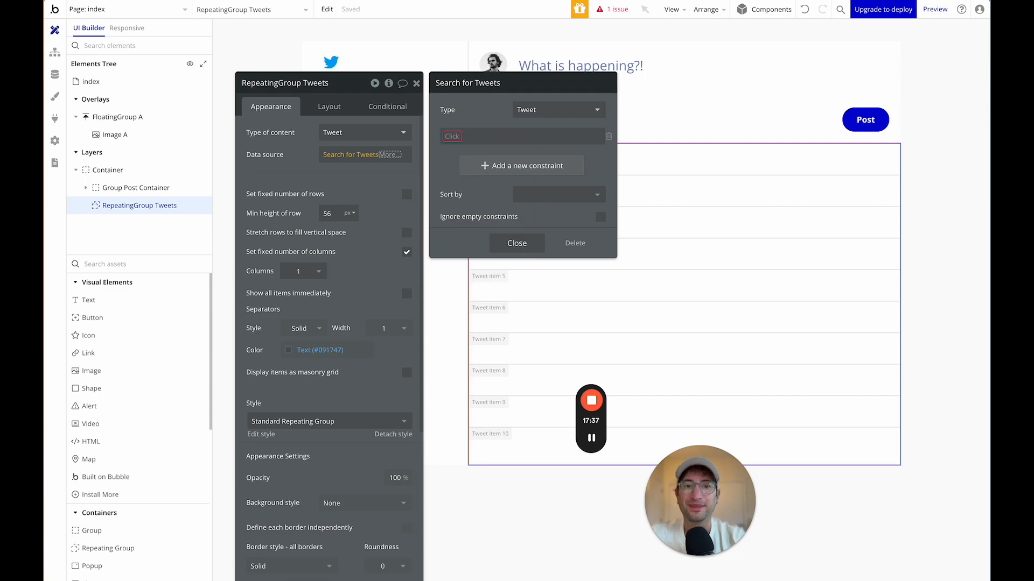
left_click(517, 243)
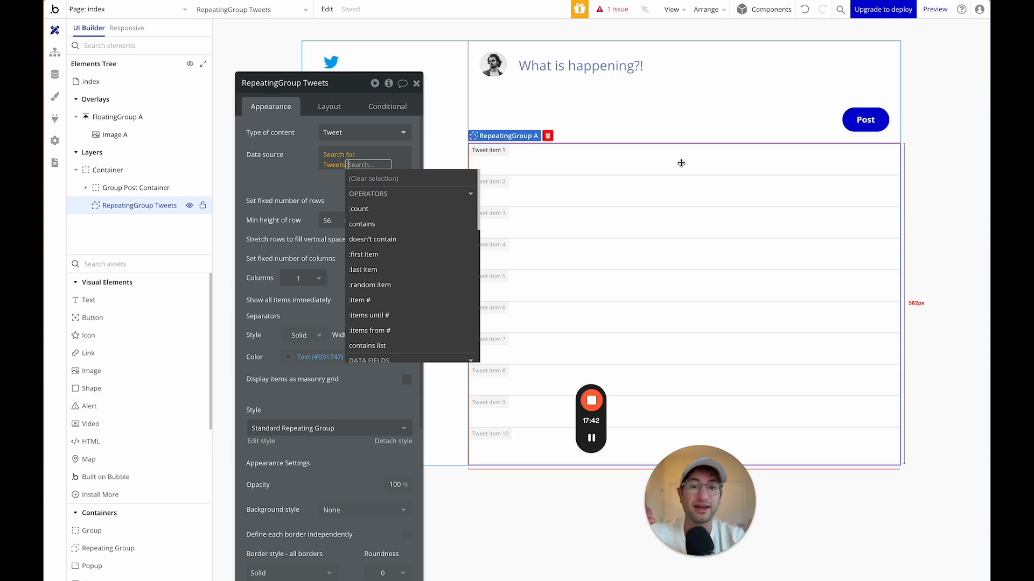
Delete the empty constraint from the Tweet search and close the repeating group's properties.
left_click(338, 162)
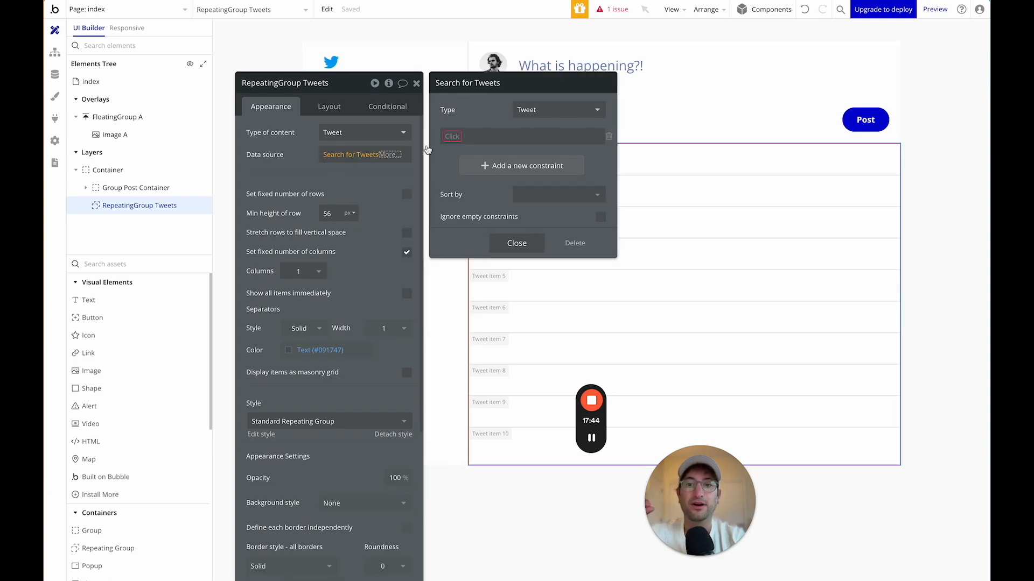
left_click(454, 136)
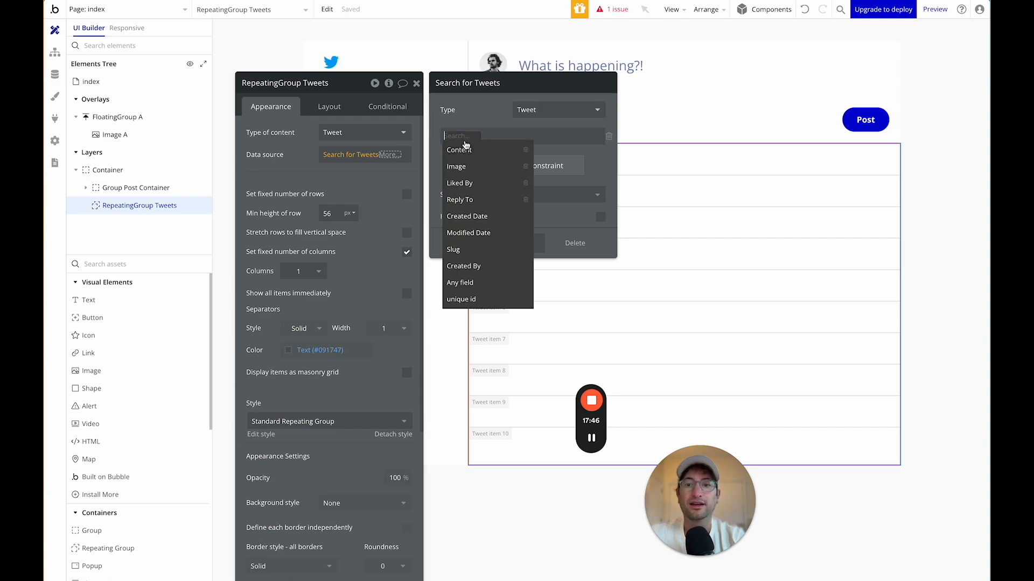
left_click(473, 82)
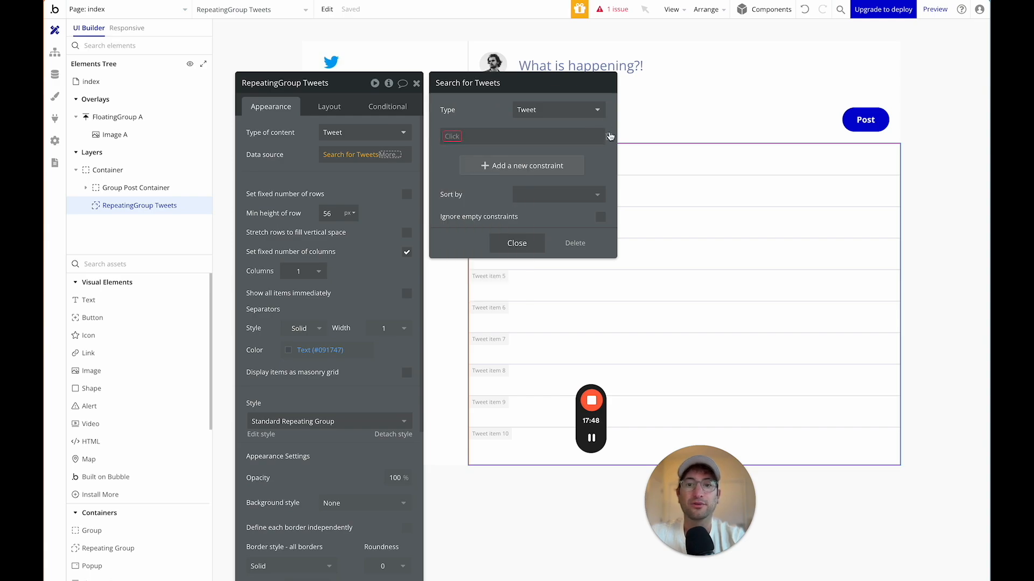
left_click(608, 136)
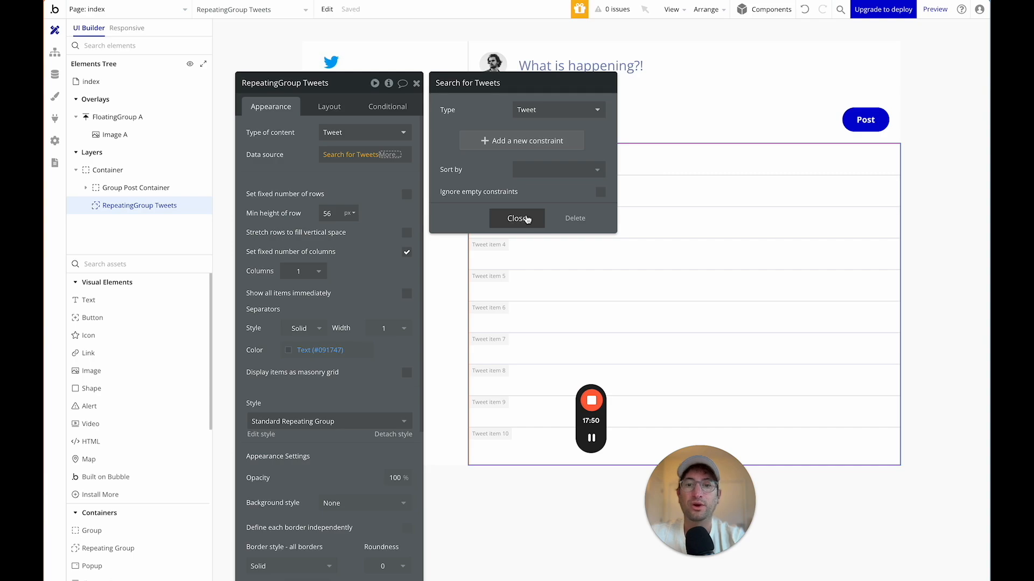
left_click(526, 218)
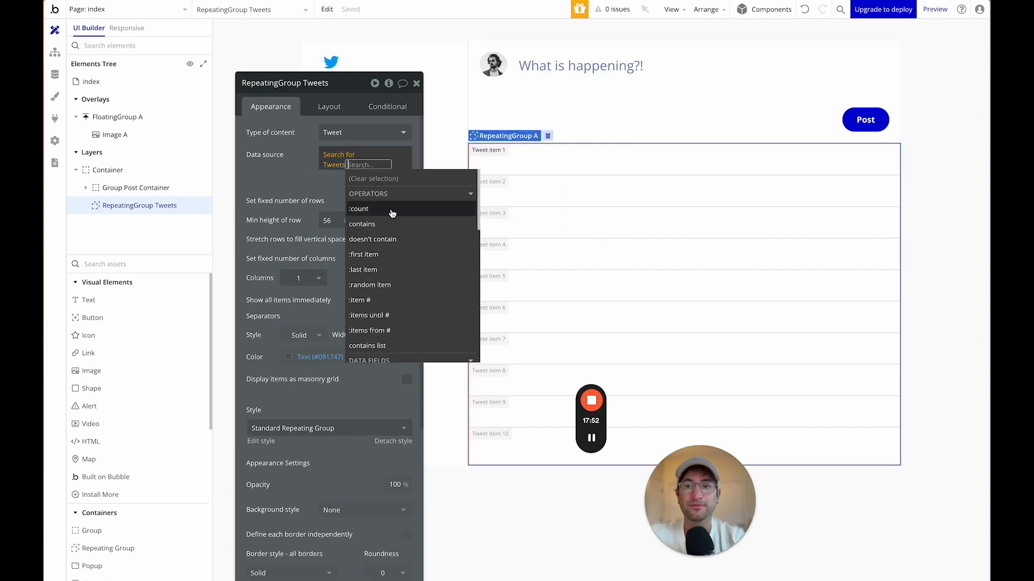
left_click(301, 181)
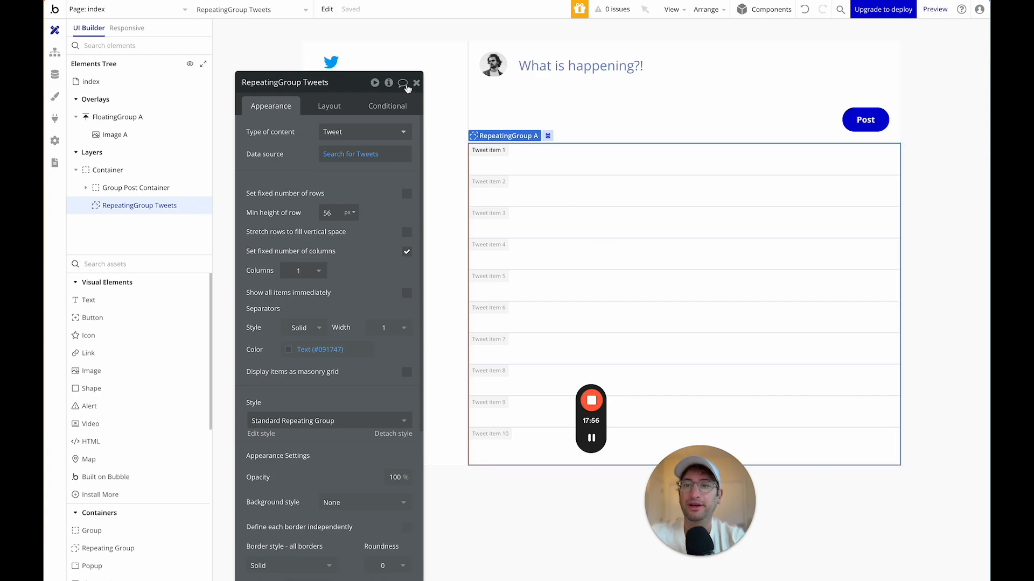
left_click(417, 84)
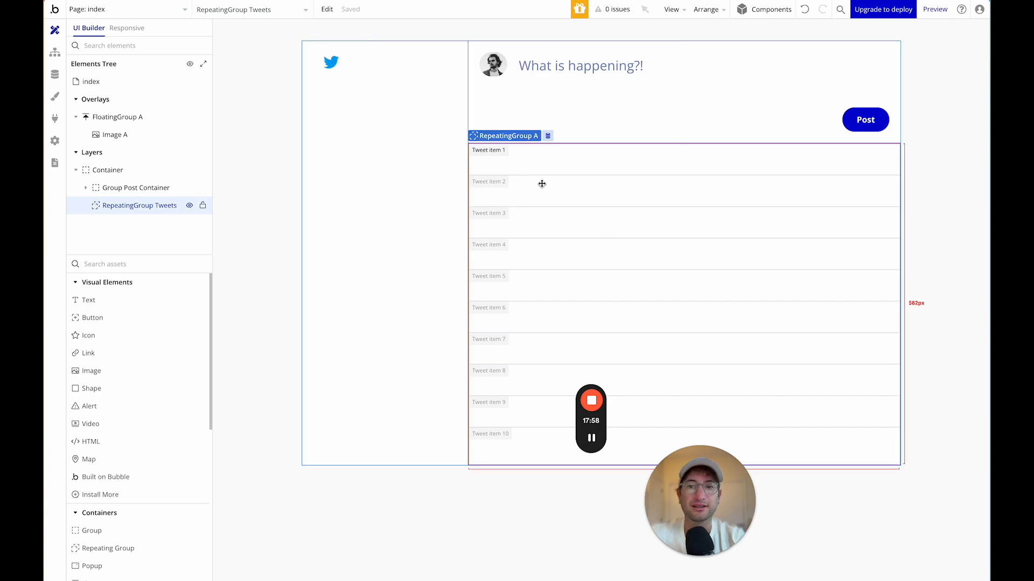
Place a new Group element into the first cell of RepeatingGroup Tweets.
left_click(109, 264)
type("group")
left_click(93, 300)
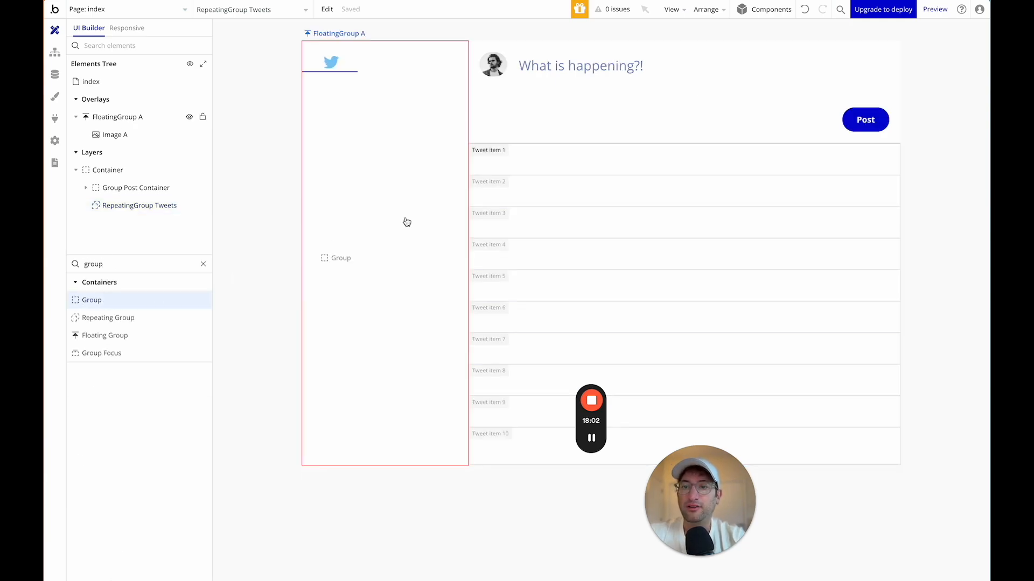
left_click(504, 173)
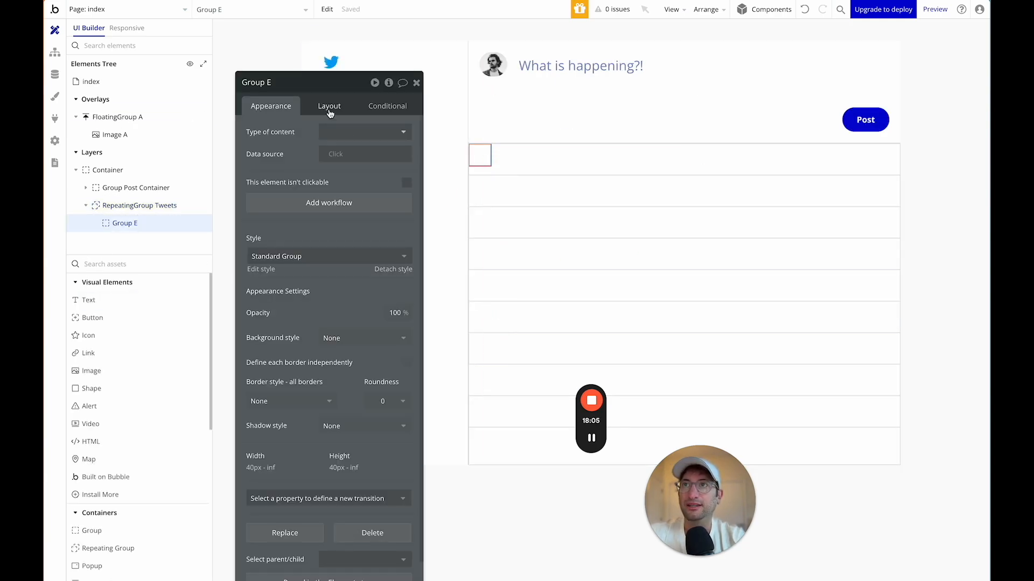
Rename the group Group Tweet Container and turn off fit-to-content width and height.
left_click_drag(314, 86, 282, 59)
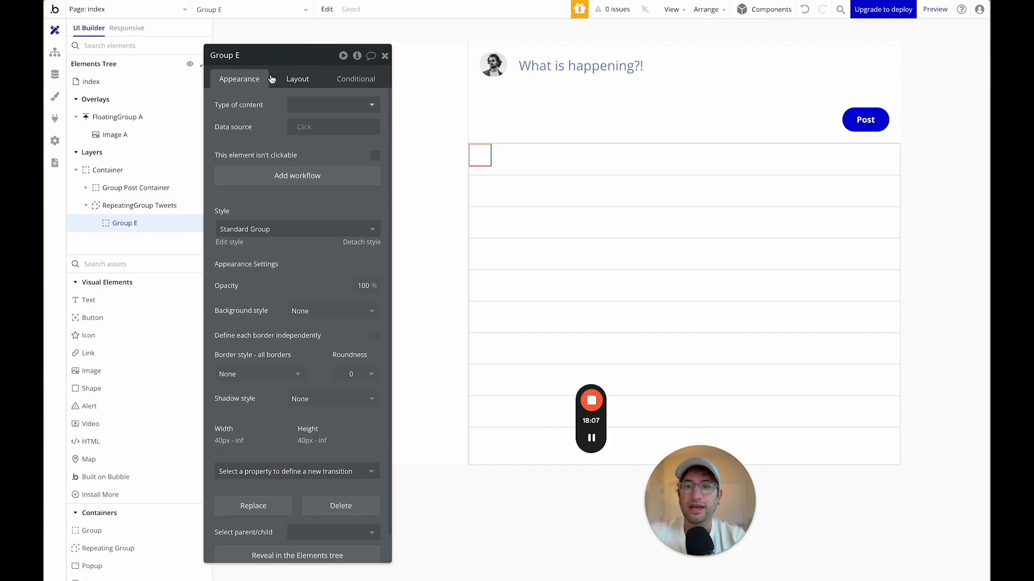
left_click(298, 81)
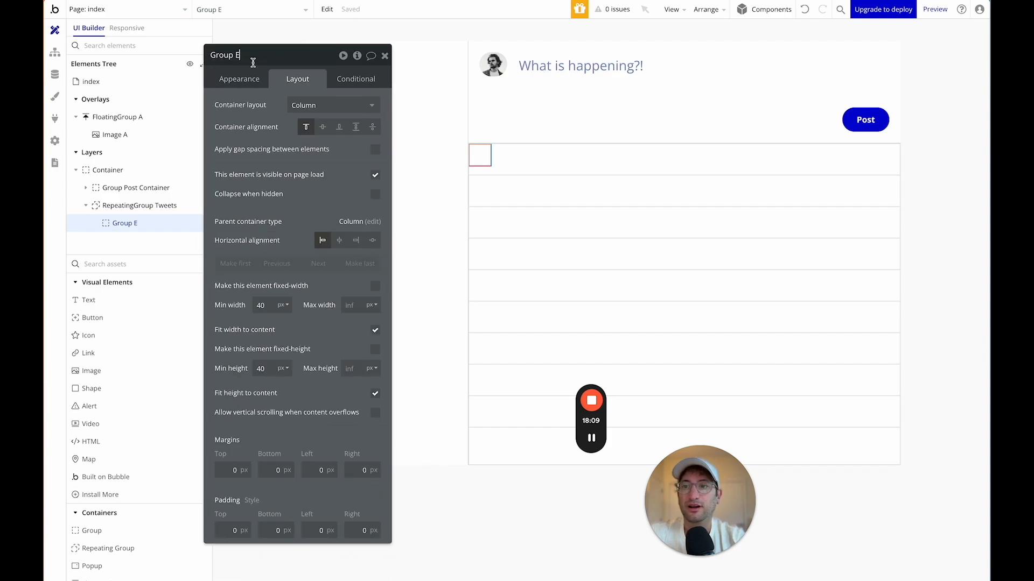
type("ton")
type("ontainer")
key("Return")
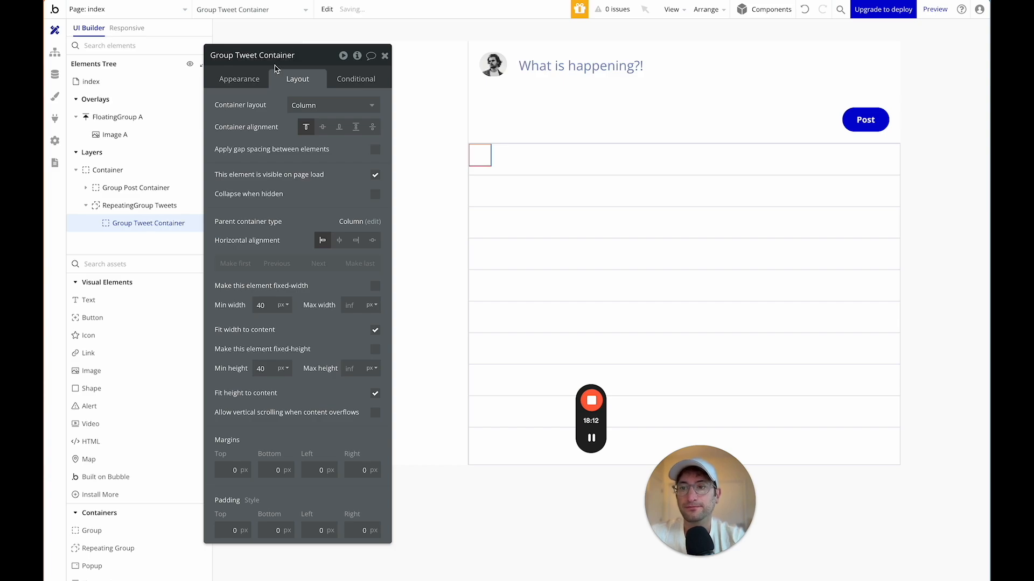
left_click_drag(308, 59, 303, 41)
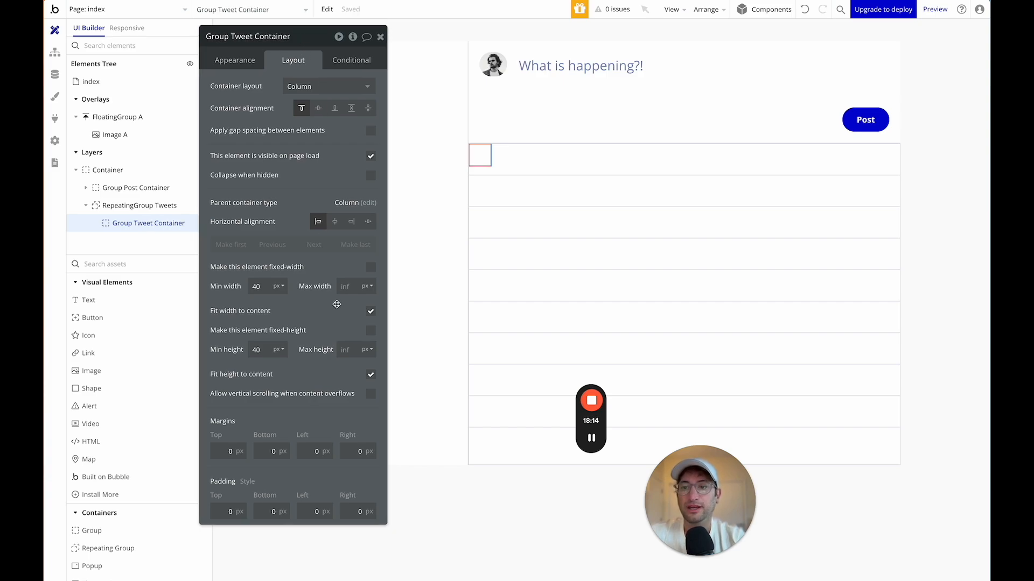
left_click(370, 311)
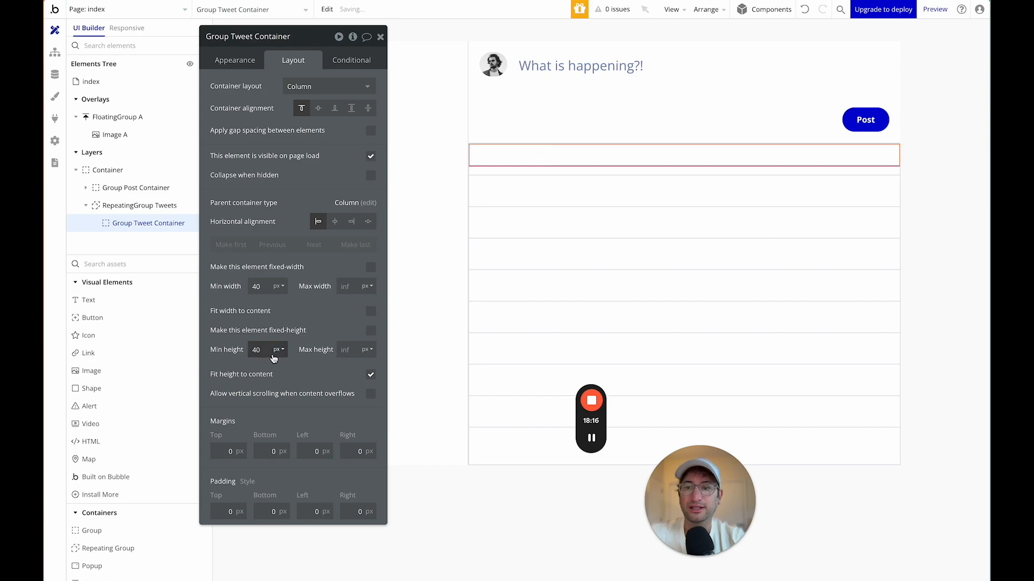
left_click(371, 377)
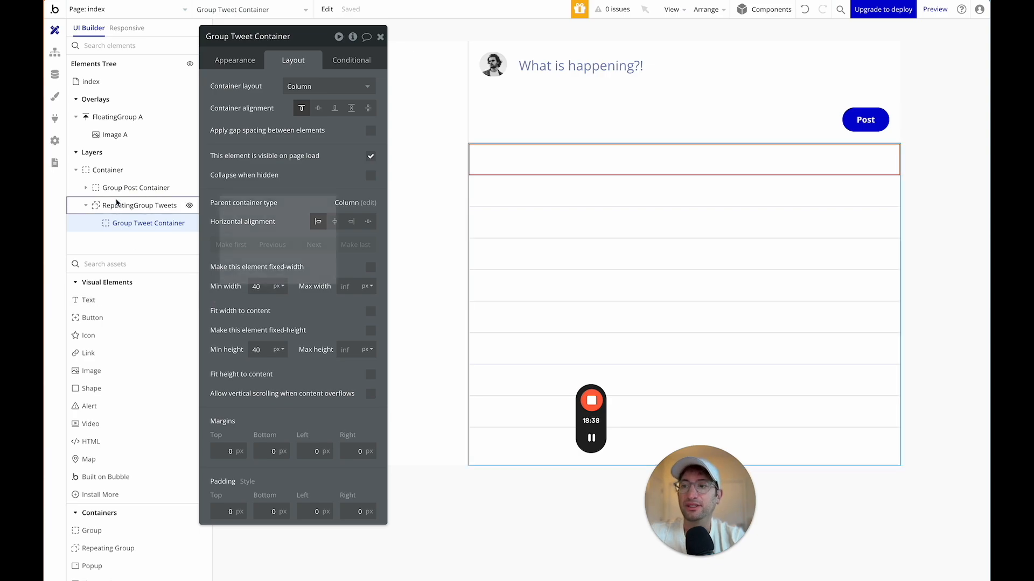
Copy Group Post Container from the element tree.
left_click(98, 188)
left_click(84, 188)
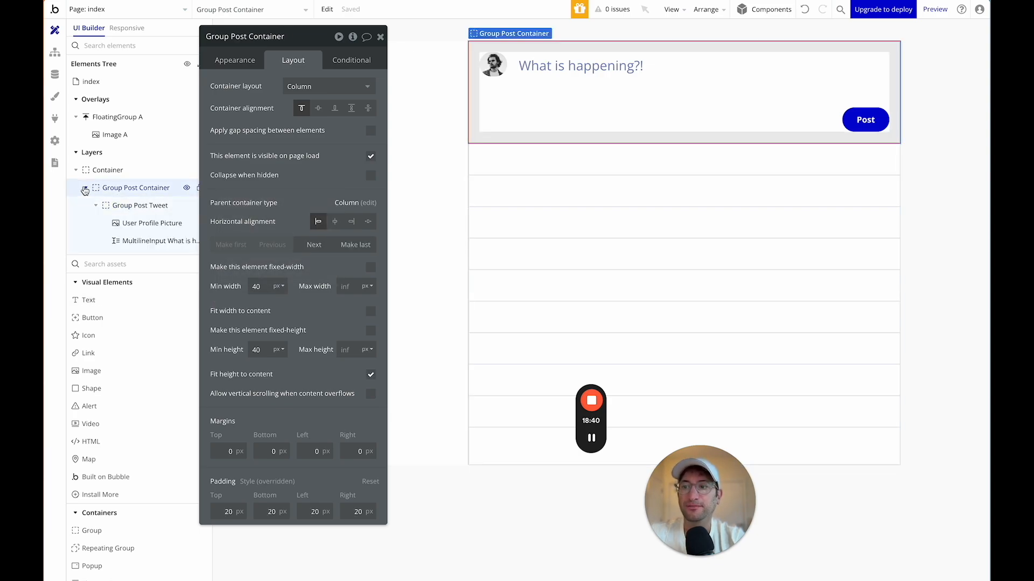
scroll(104, 205, "down", 2)
left_click_drag(104, 204, 96, 144)
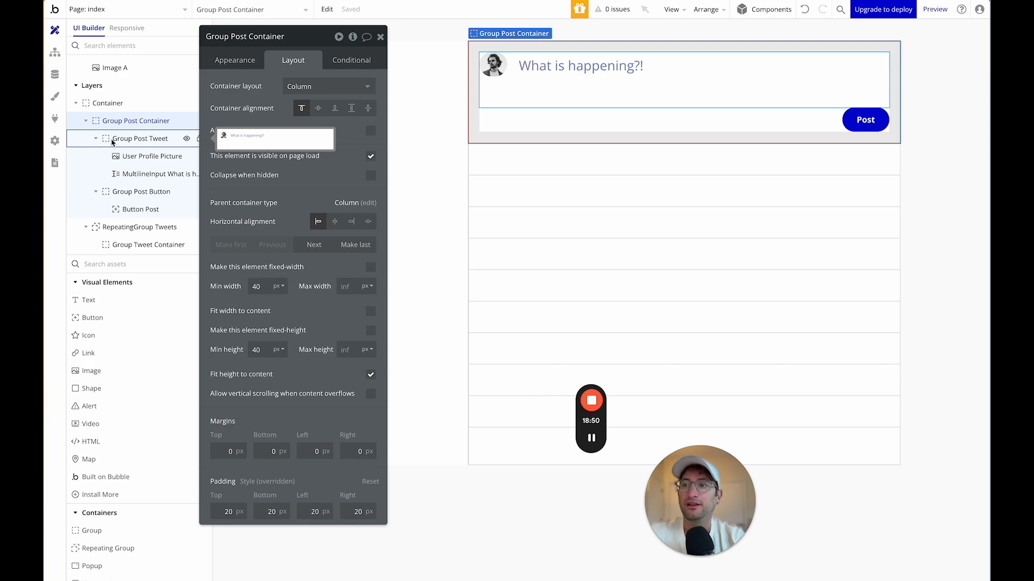
right_click(98, 128)
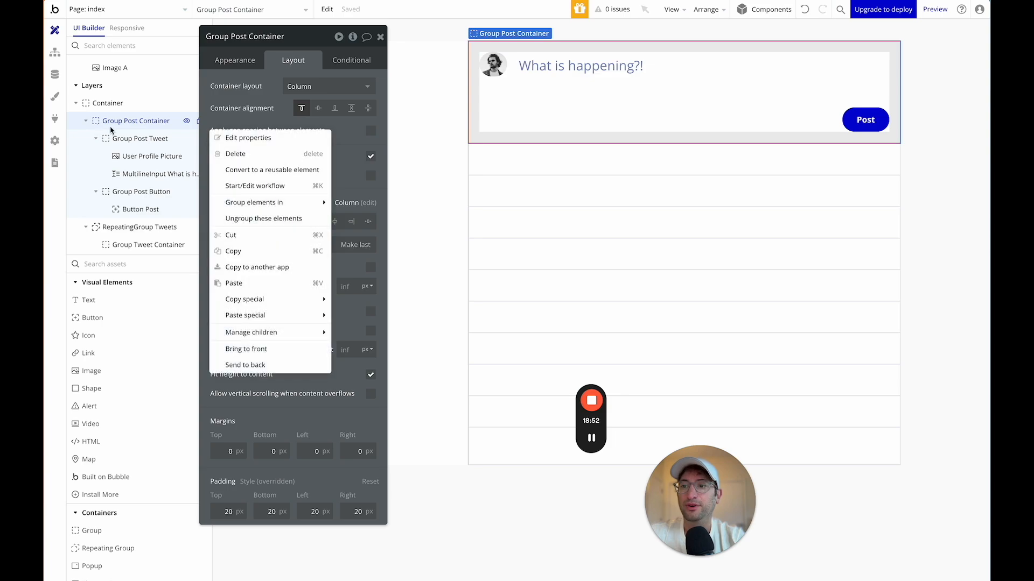
left_click(243, 251)
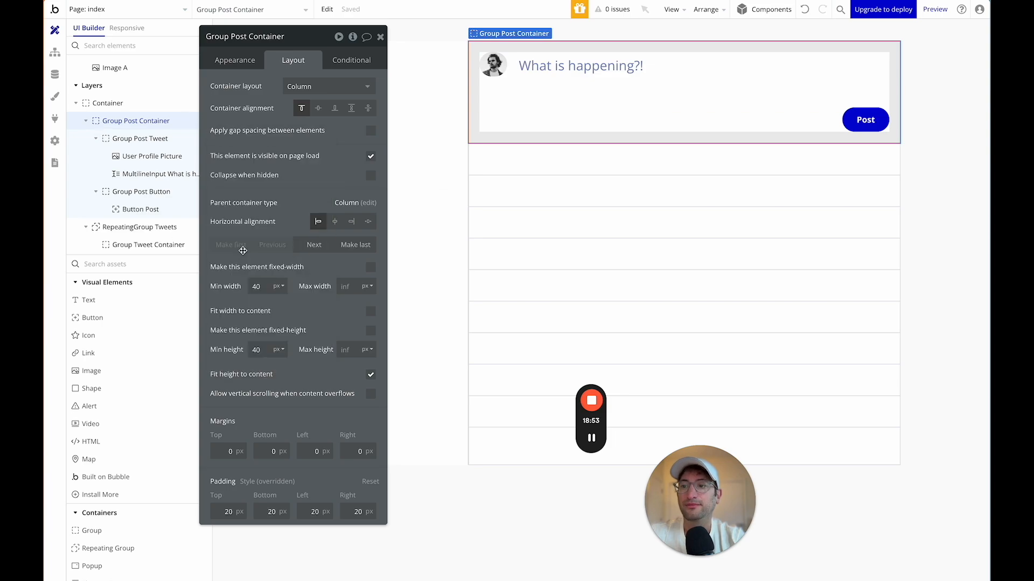
Paste it into RepeatingGroup Tweets and delete the old Group Tweet Container.
left_click(123, 226)
right_click(123, 226)
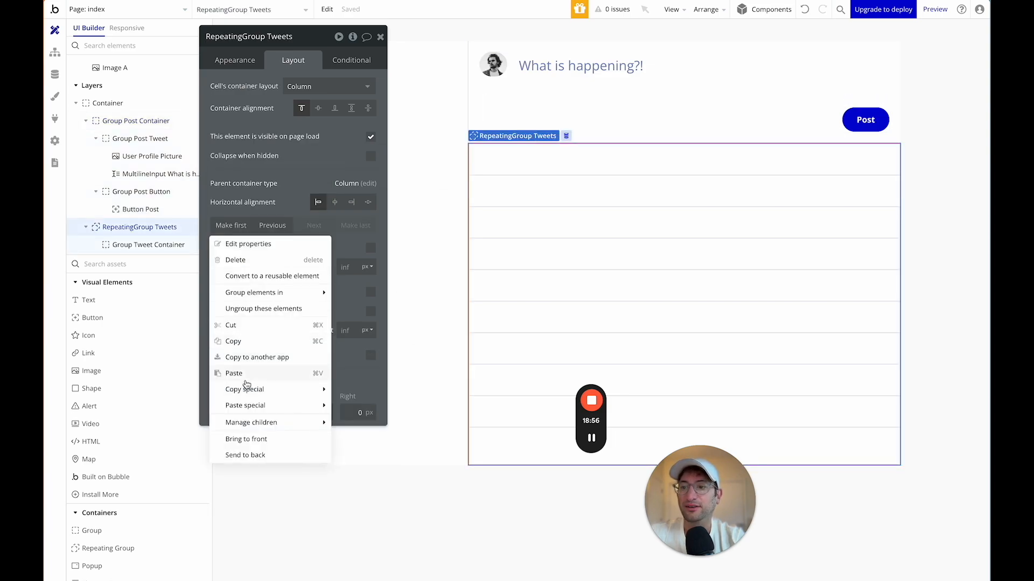
left_click(246, 380)
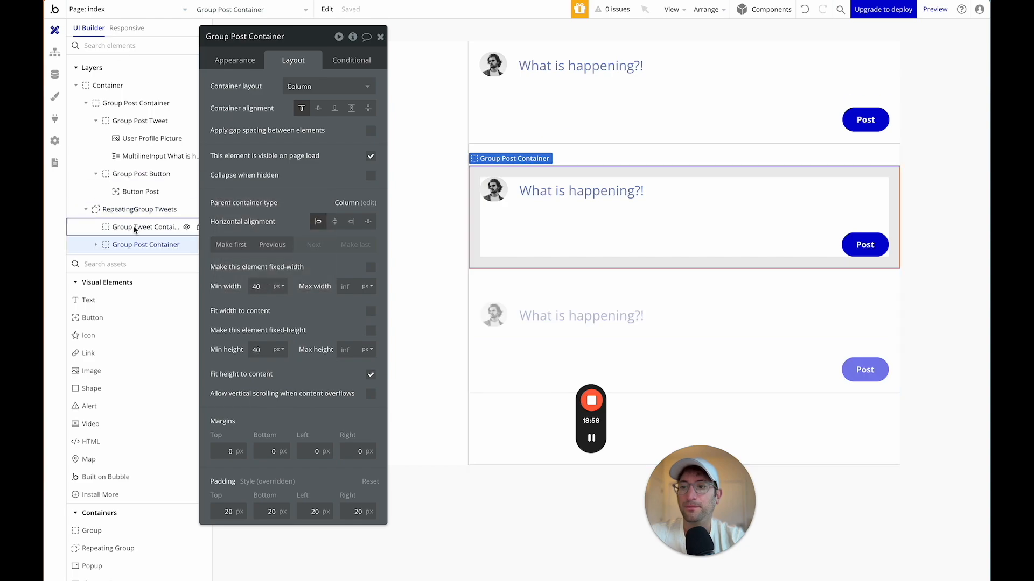
left_click(134, 228)
key("Delete")
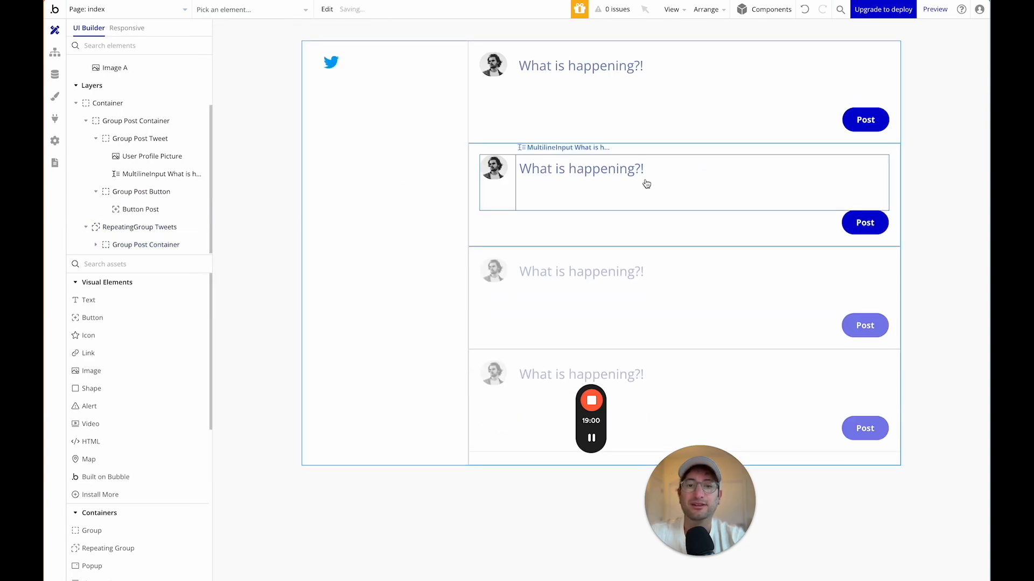
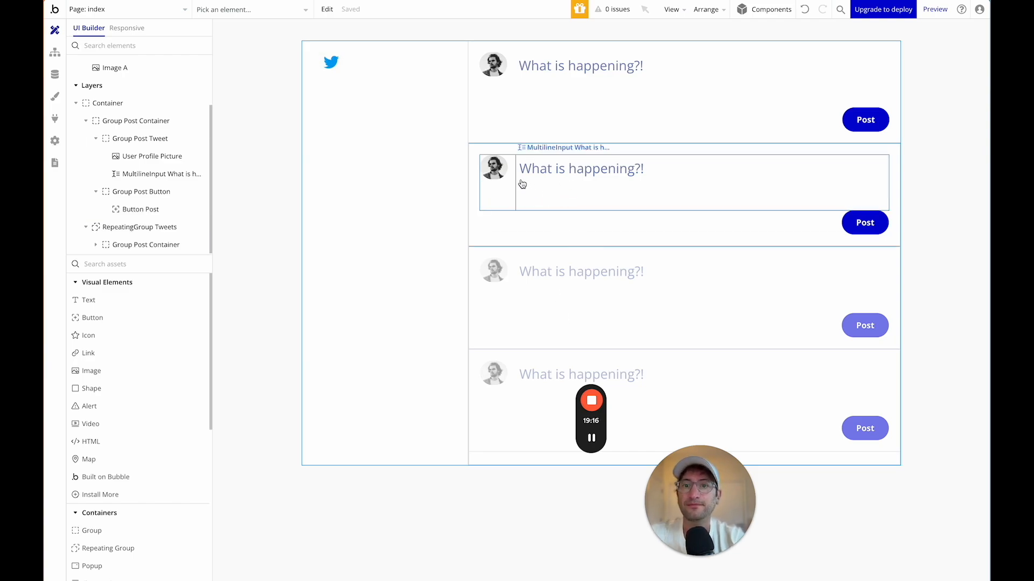
Clear the fixed dynamic image URL from the tweet cell's profile picture.
left_click(498, 170)
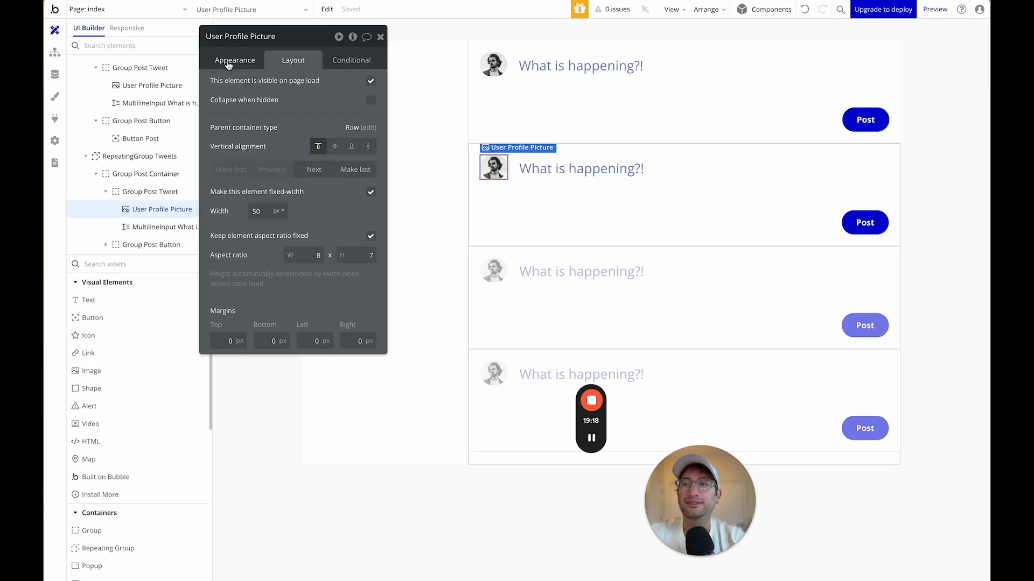
left_click(229, 62)
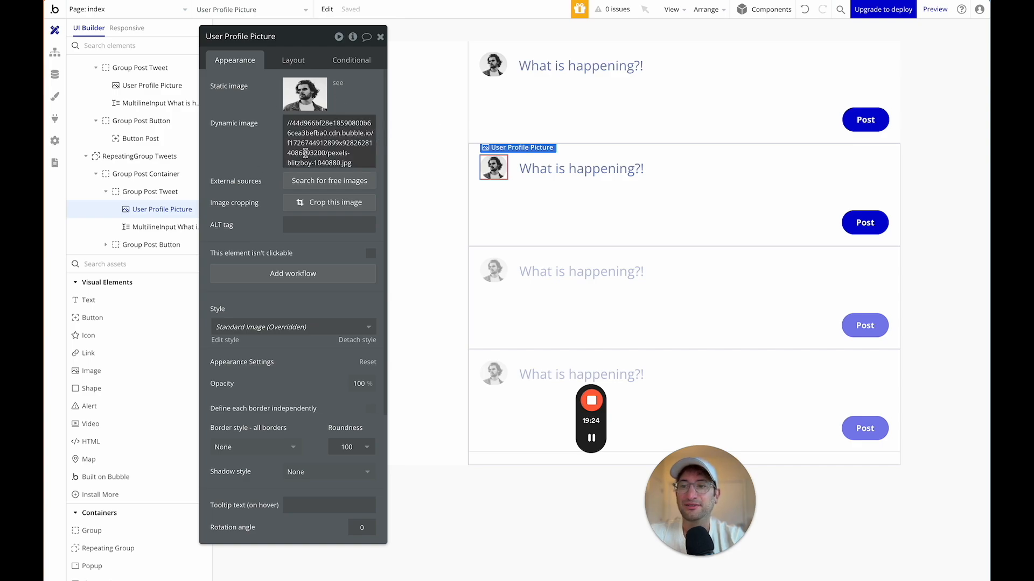
left_click(324, 128)
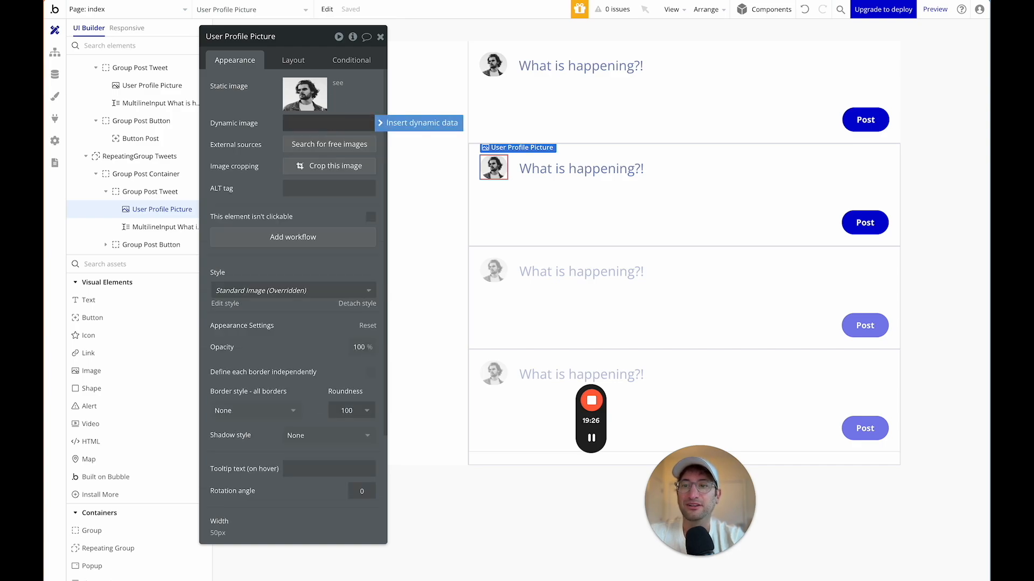
key("BackSpace")
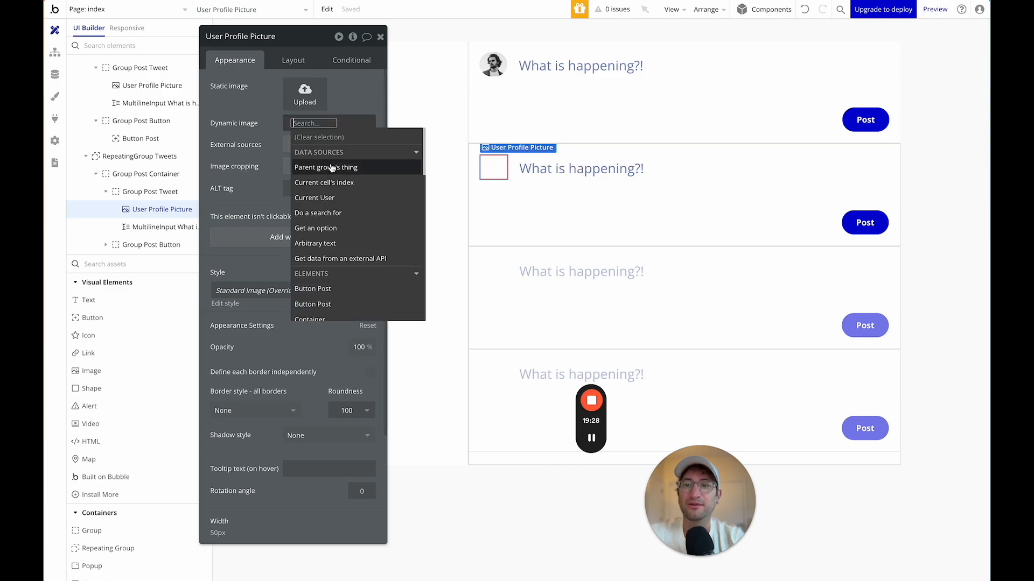
left_click_drag(281, 42, 310, 41)
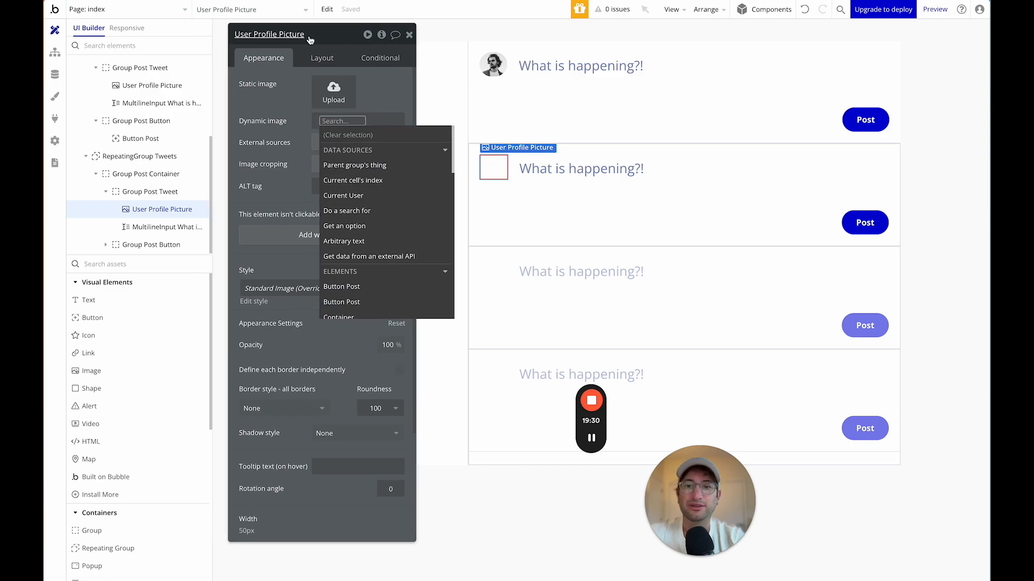
Give Group Post Container content type Tweet with data source Current cell's Tweet.
left_click(143, 175)
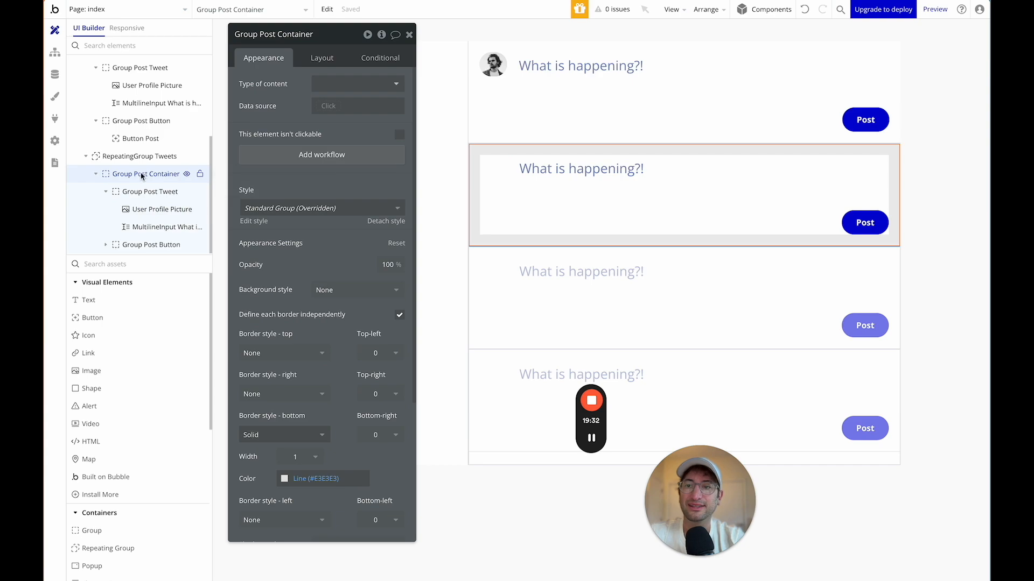
left_click(140, 156)
left_click(143, 174)
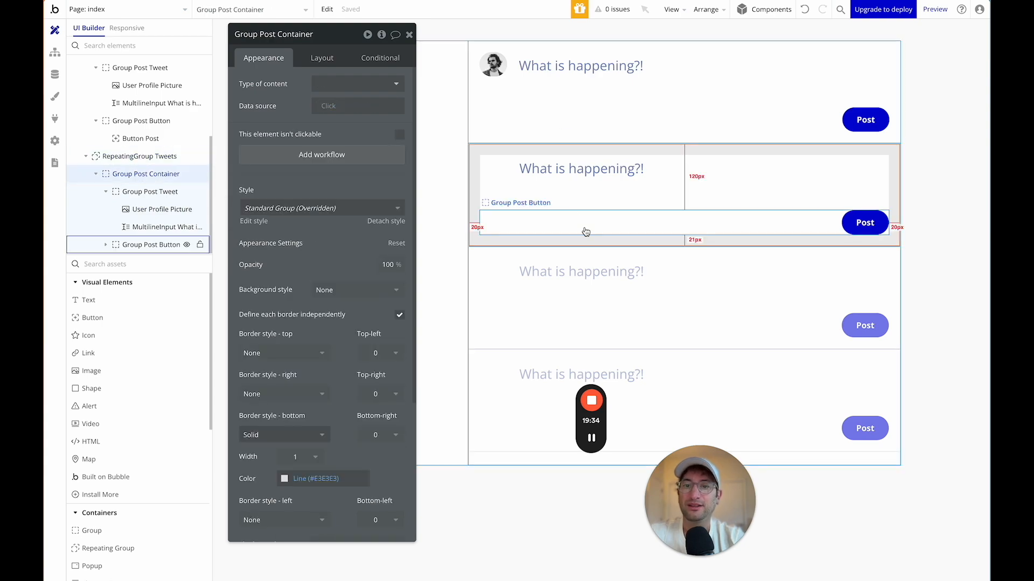
left_click(329, 84)
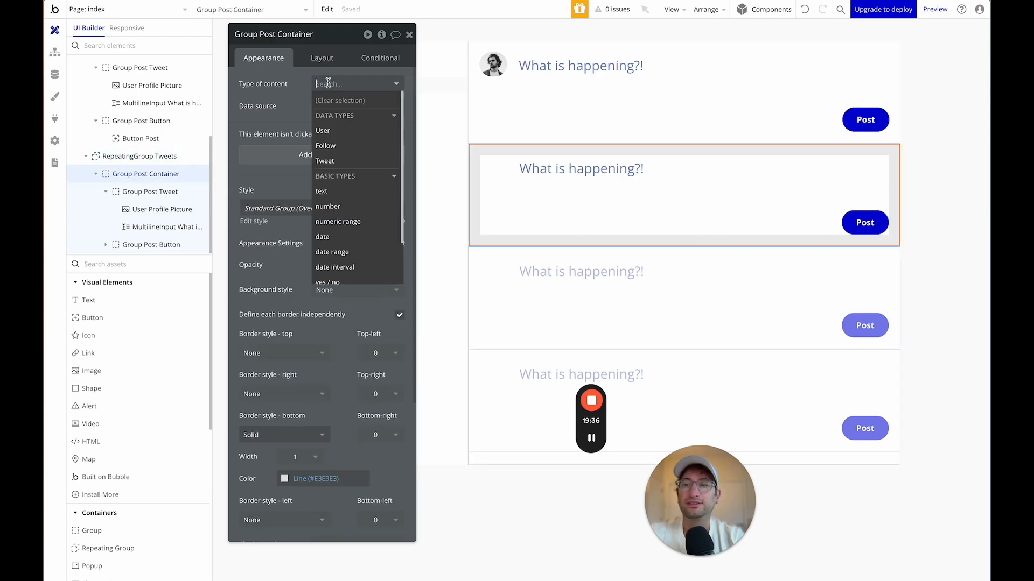
left_click(341, 160)
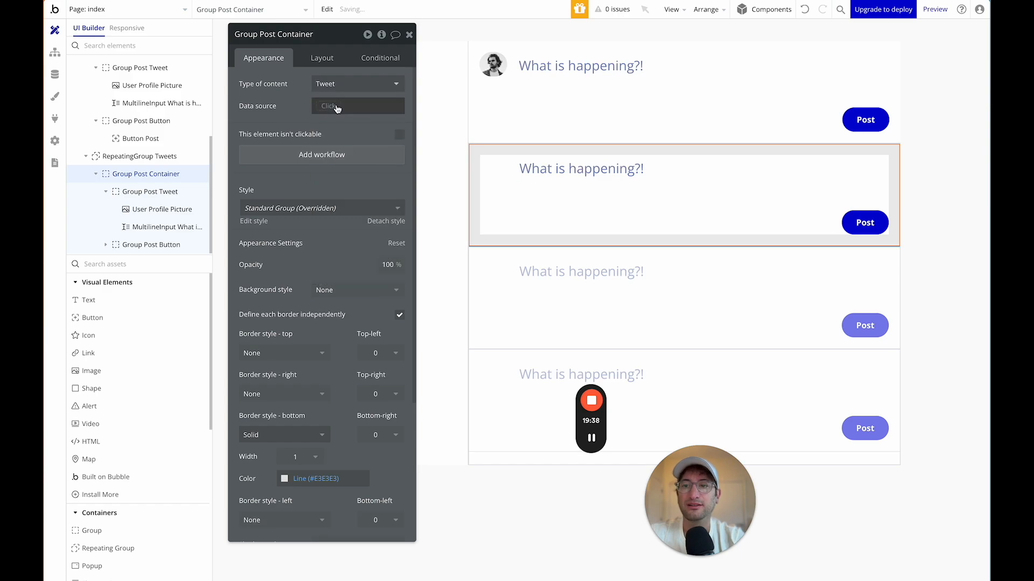
left_click(336, 108)
left_click(347, 144)
left_click(155, 157)
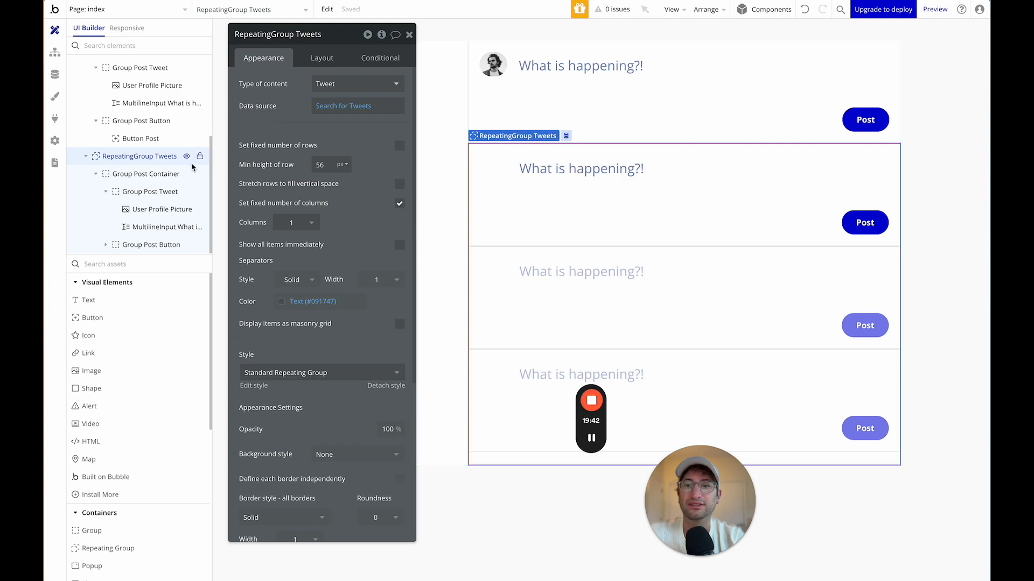
left_click(144, 174)
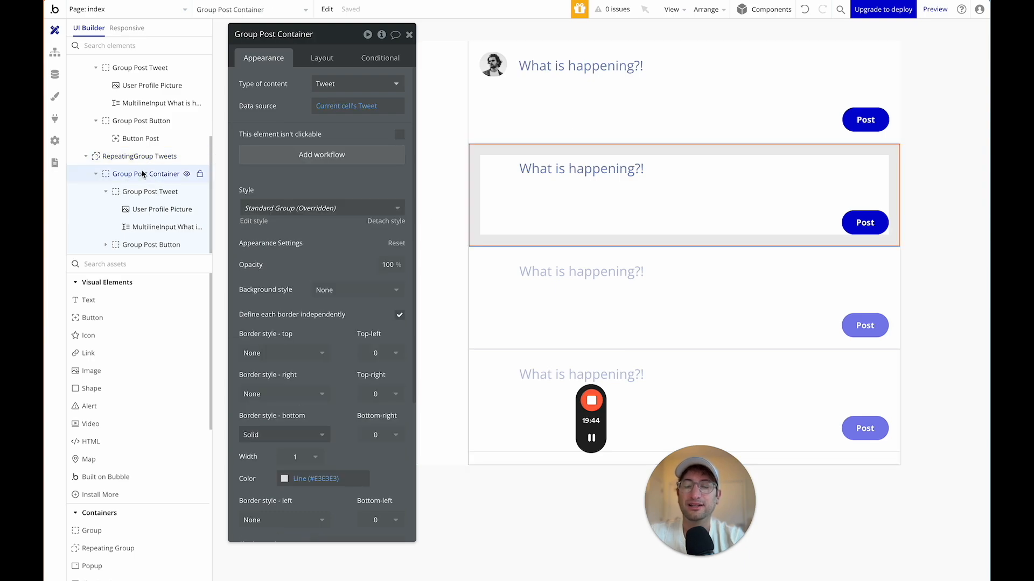
Set Group Post Tweet's content type to Tweet with data source Parent group's Tweet.
left_click(148, 193)
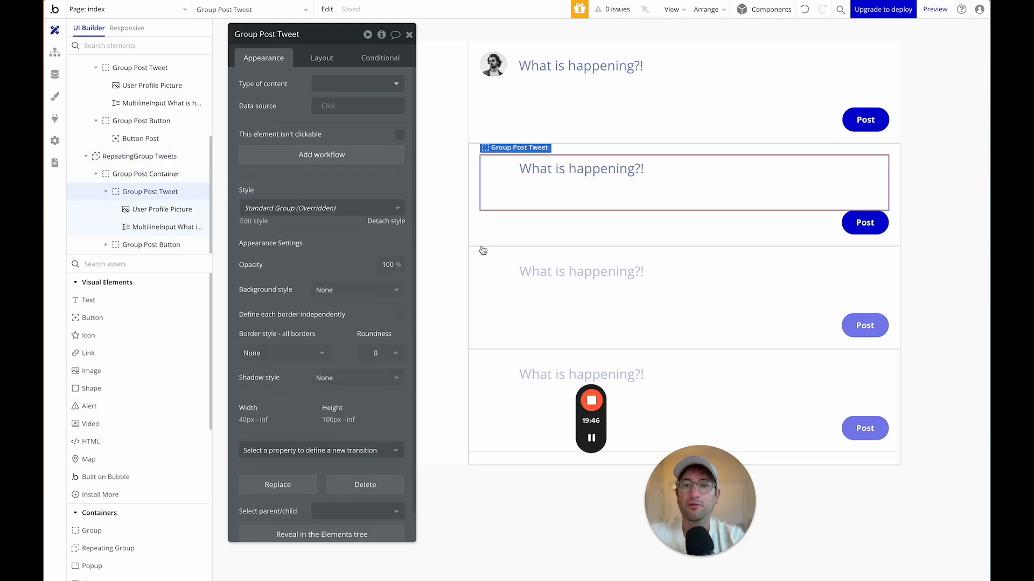
left_click(323, 85)
type("twe")
left_click(328, 115)
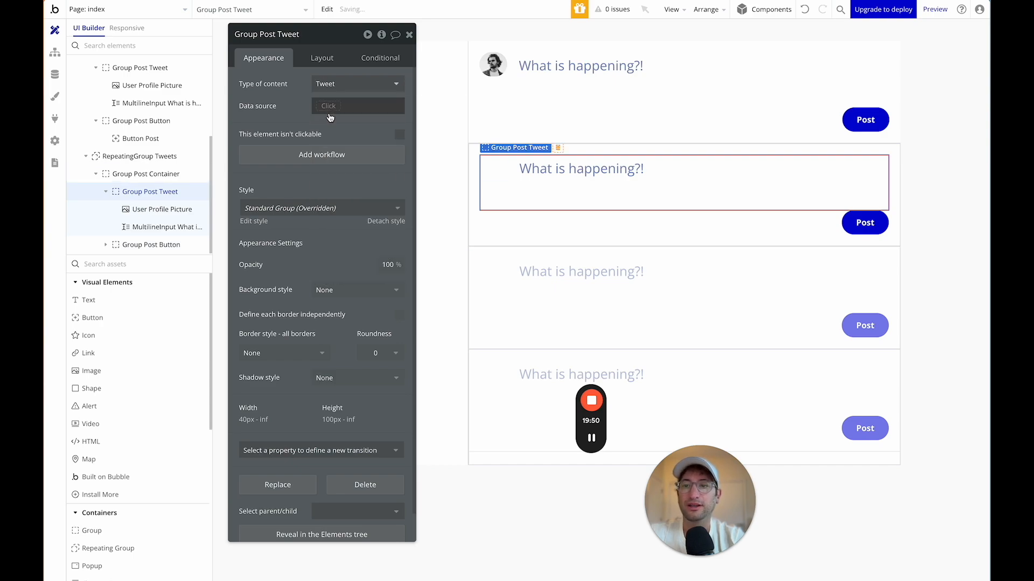
left_click(353, 150)
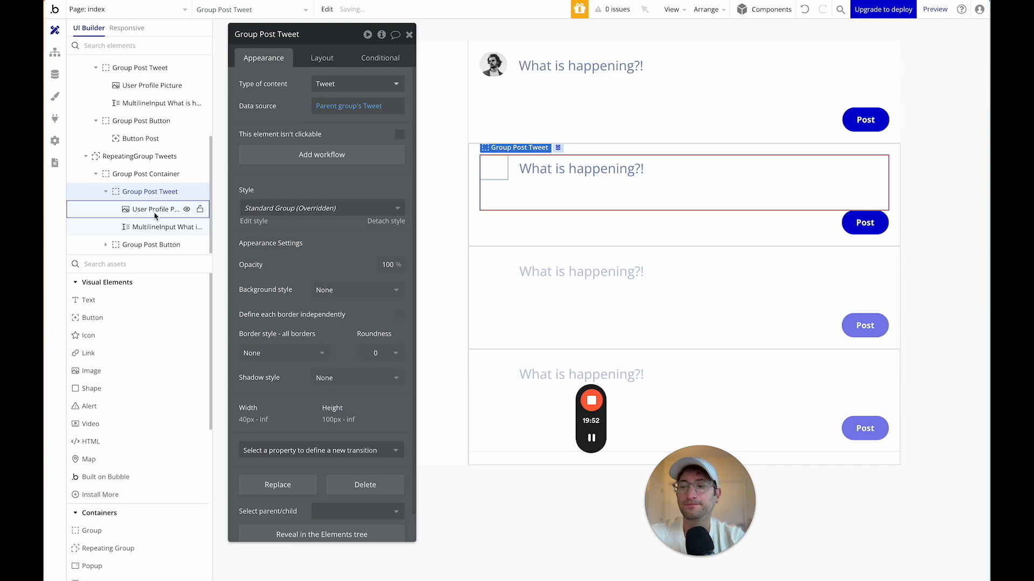
left_click(152, 246)
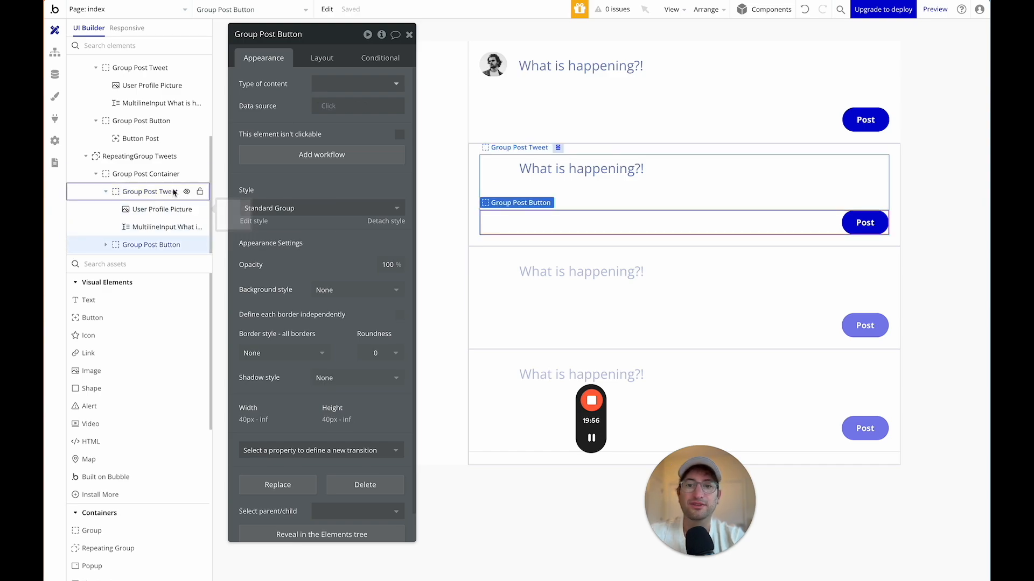
Set the profile picture's source to Parent group's Tweet's Creator's ProfilePicture.
left_click(495, 174)
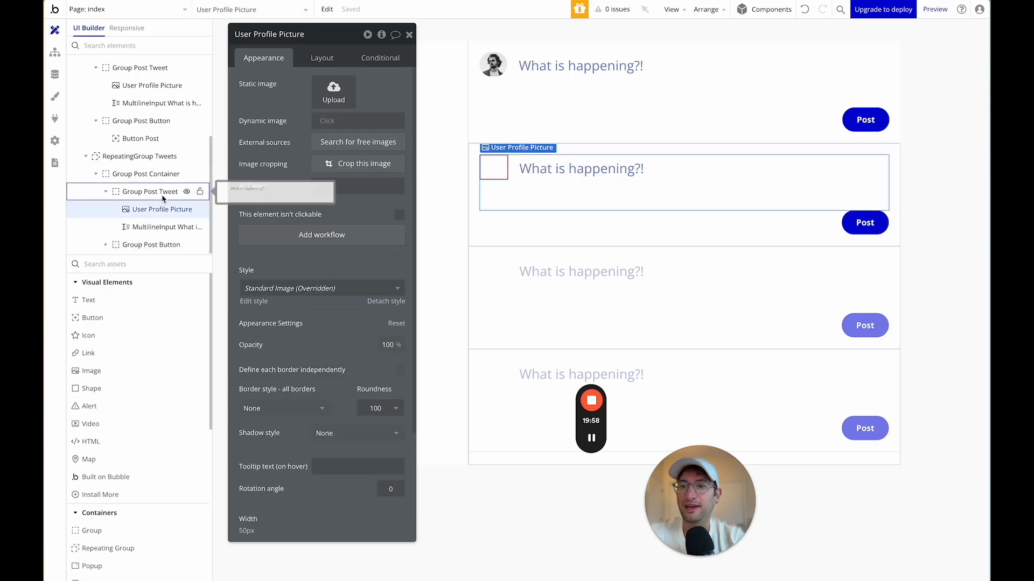
left_click(326, 121)
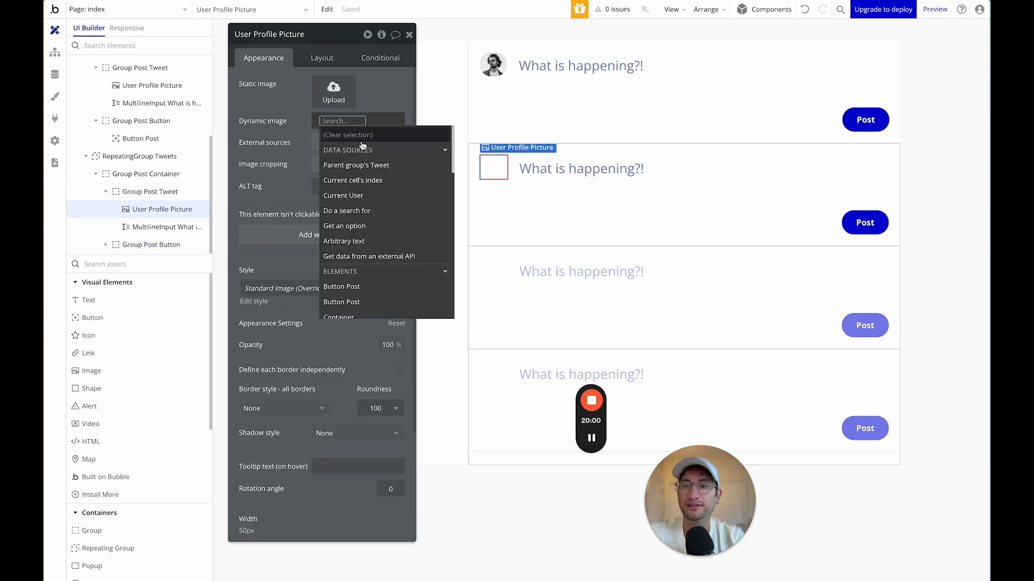
left_click(355, 166)
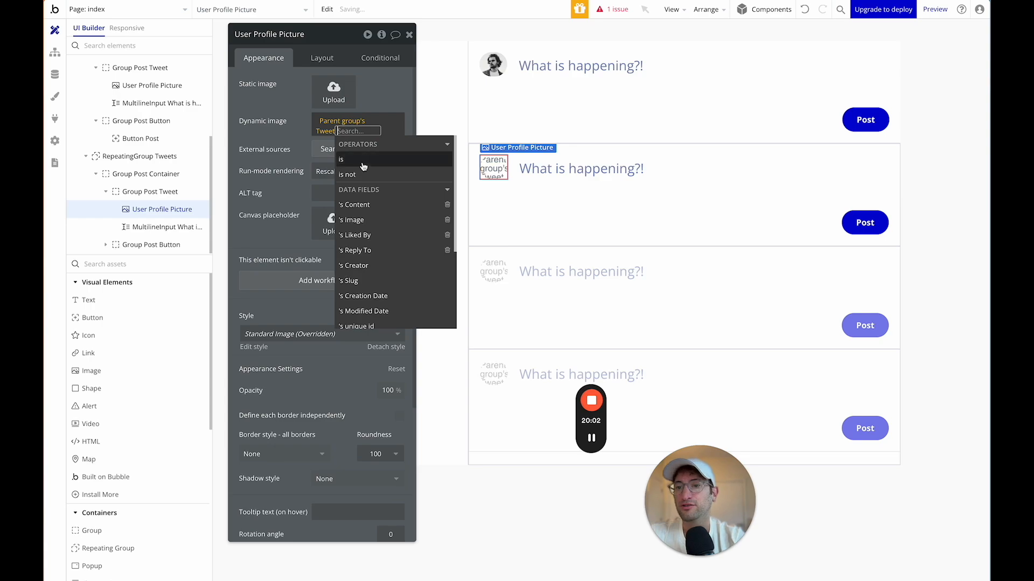
type("cre")
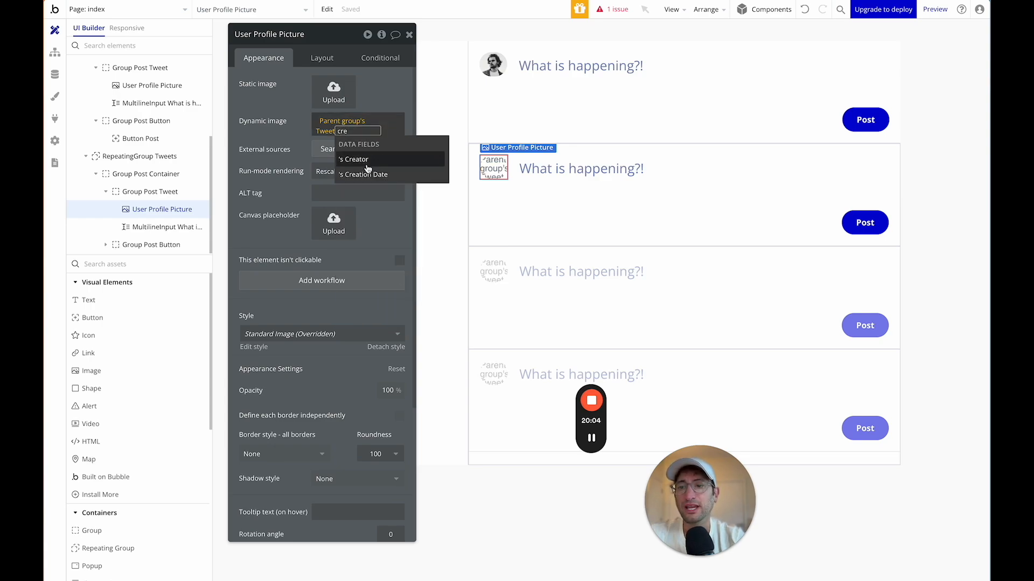
left_click(366, 160)
type("pr")
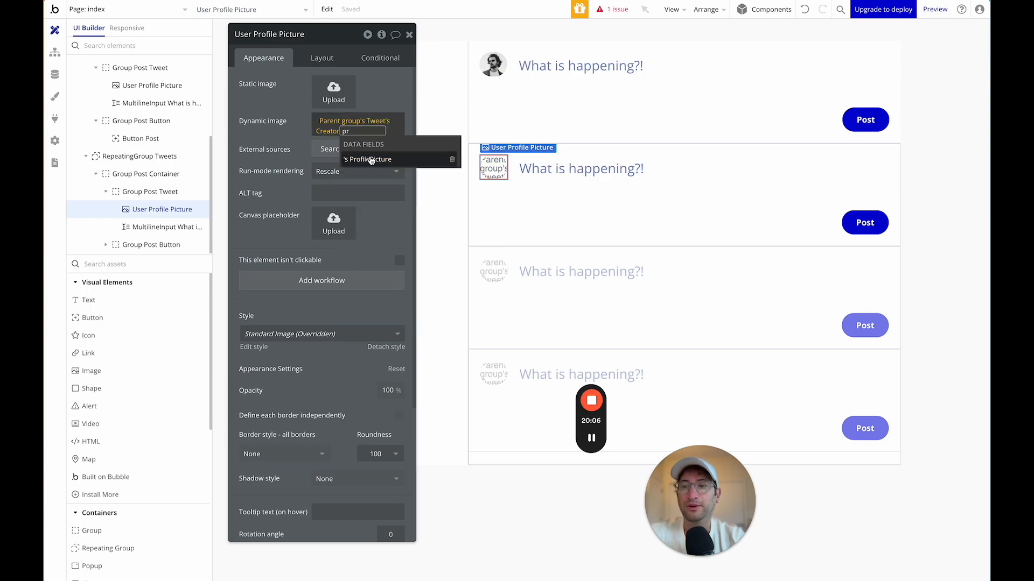
left_click(371, 160)
left_click(496, 200)
left_click(501, 168)
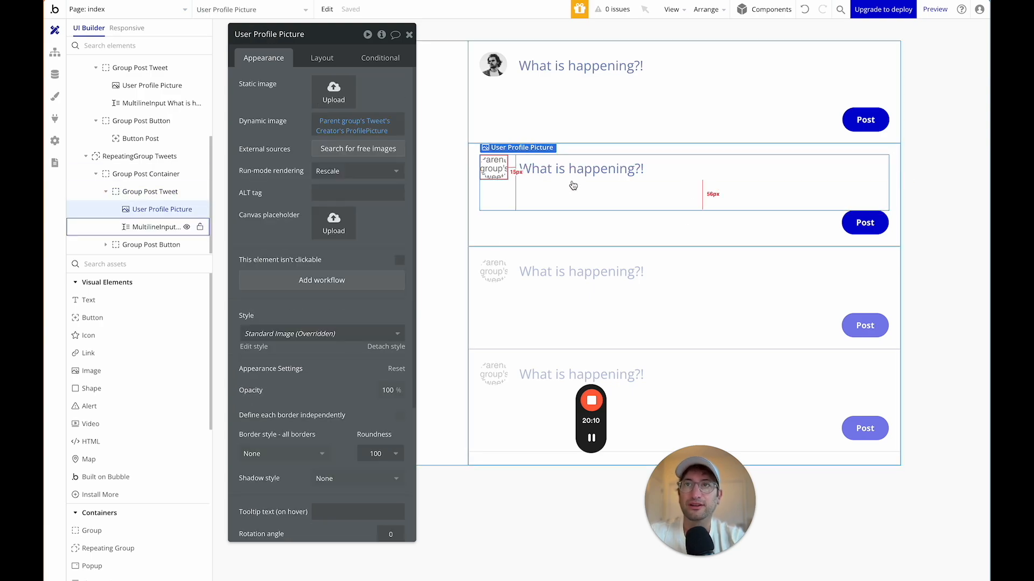
Replace the multiline input with a text showing Parent group's Tweet's Content.
left_click(139, 227)
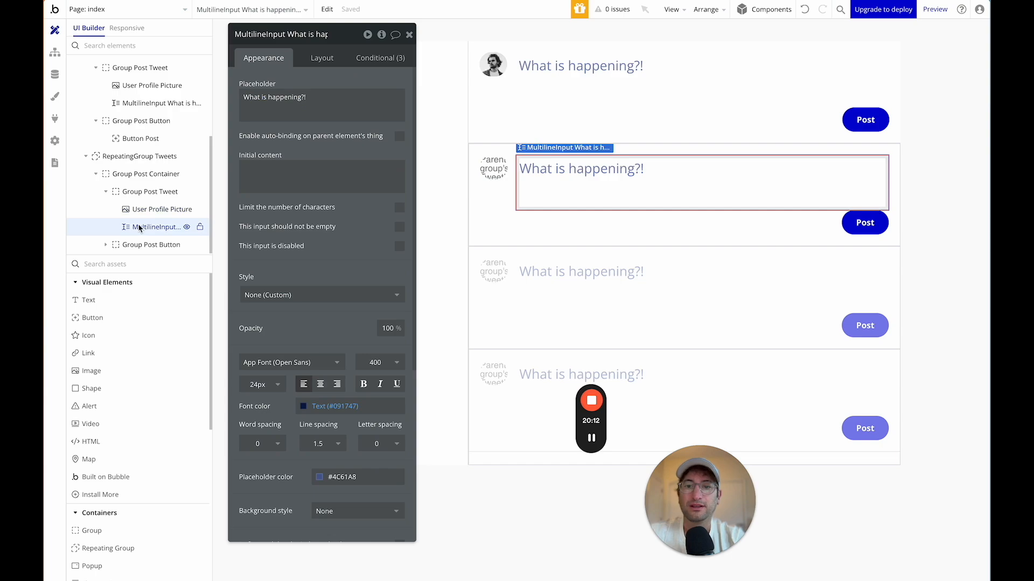
left_click_drag(87, 300, 568, 166)
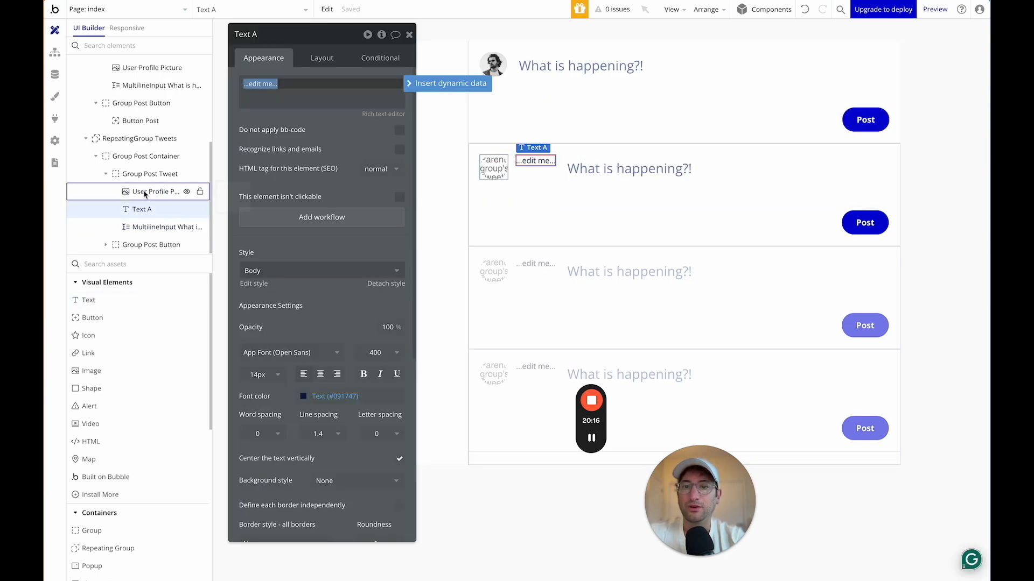
left_click(146, 224)
key("Delete")
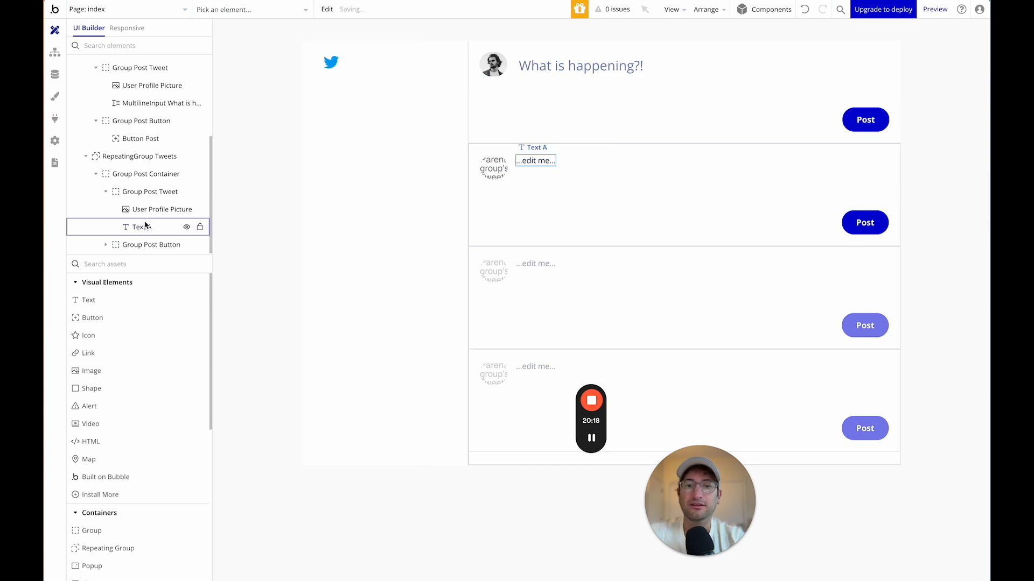
double_click(536, 161)
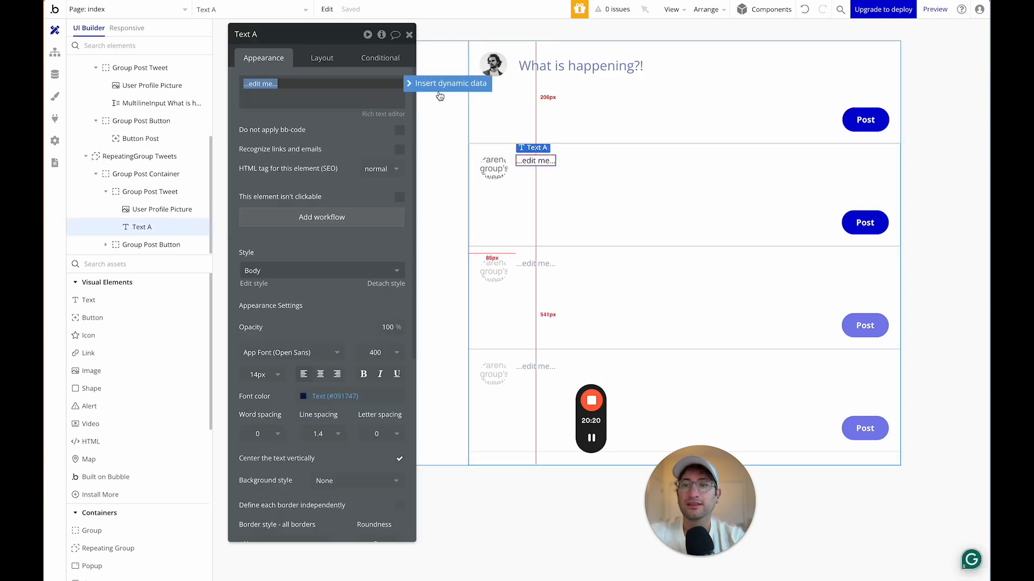
left_click(436, 86)
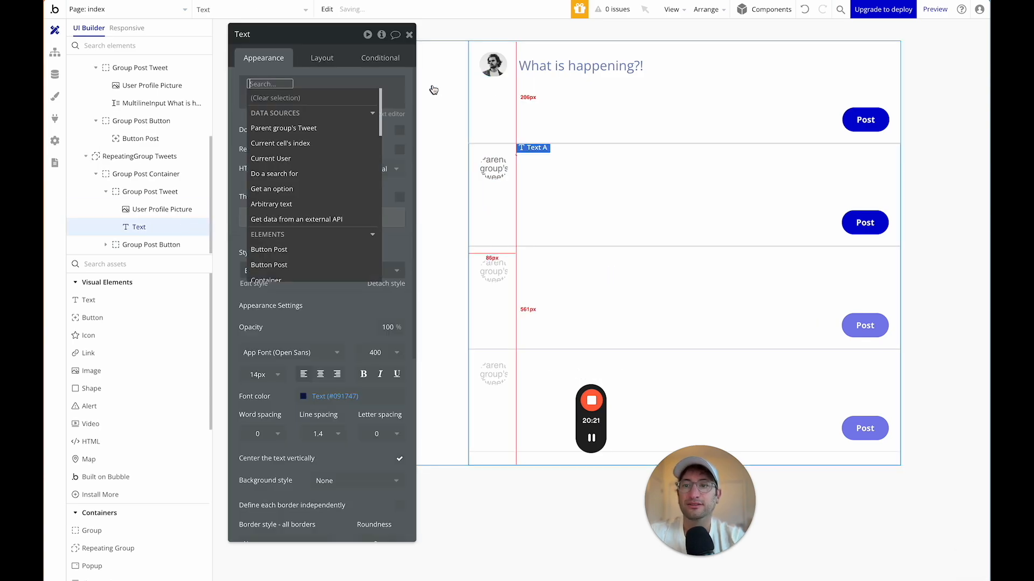
left_click(308, 129)
left_click(357, 159)
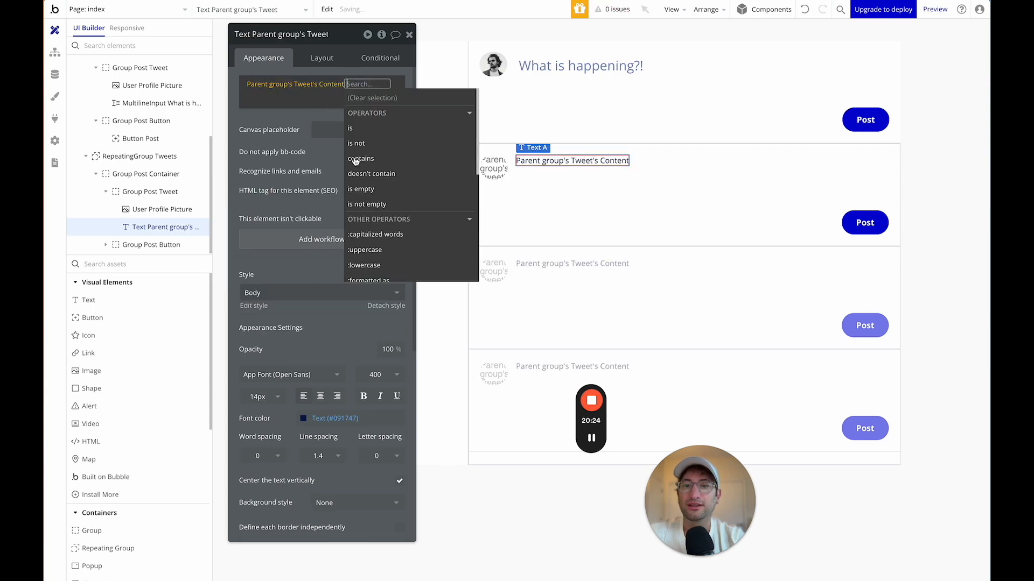
left_click(273, 117)
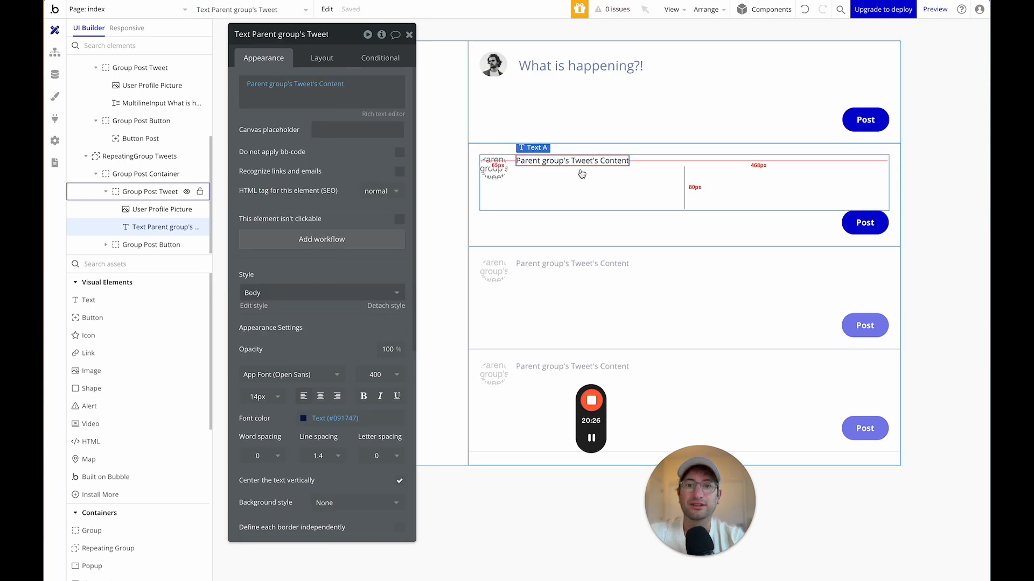
left_click(556, 166)
left_click(555, 163)
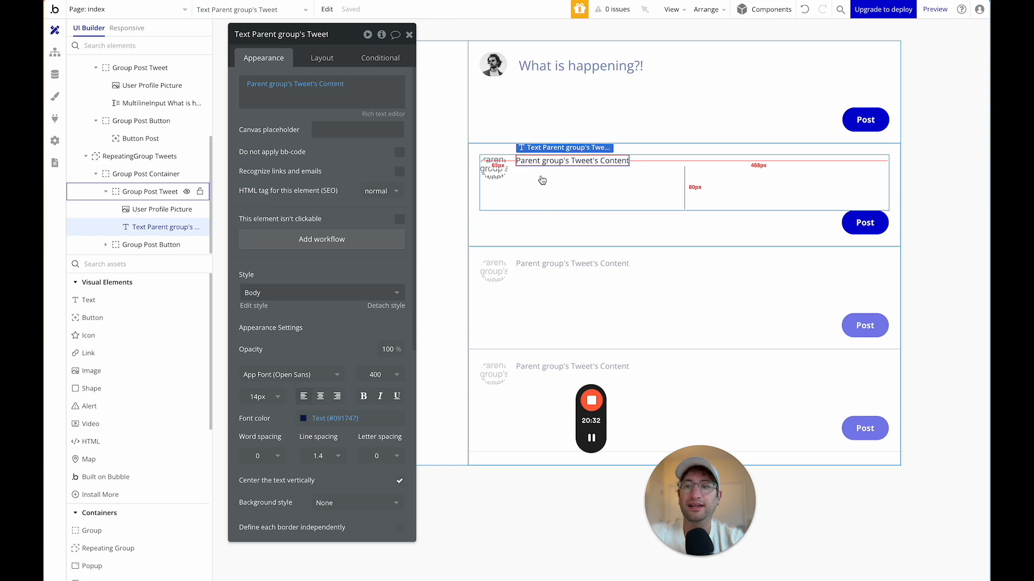
Drag a new Group element into Group Post Tweet.
right_click(154, 263)
left_click(130, 266)
type("group")
left_click_drag(92, 300, 542, 176)
left_click(139, 174)
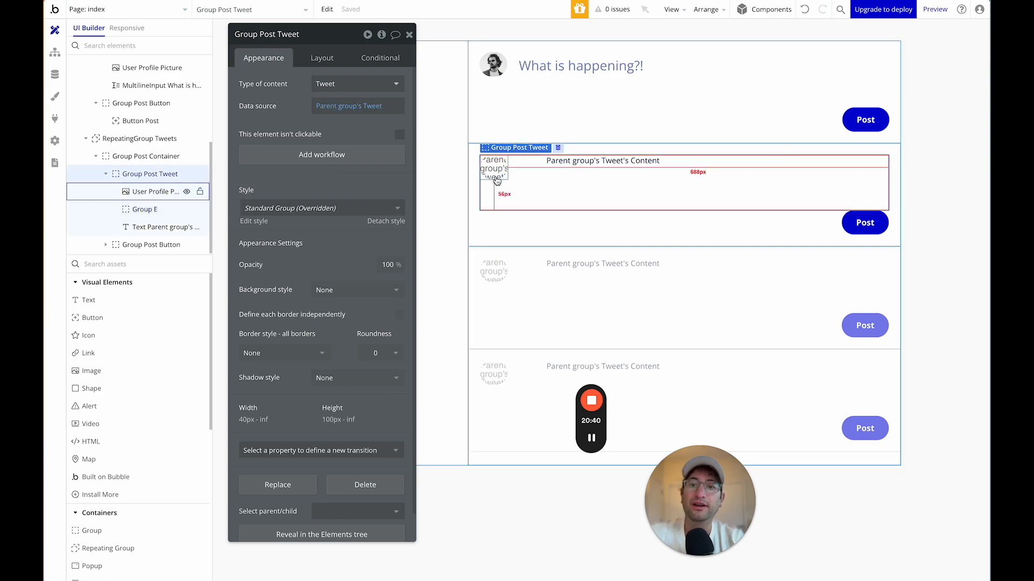
Rename Group E to Tweet Details Group and uncheck Fit width to content.
left_click(121, 208)
left_click(265, 35)
type("t Details Group")
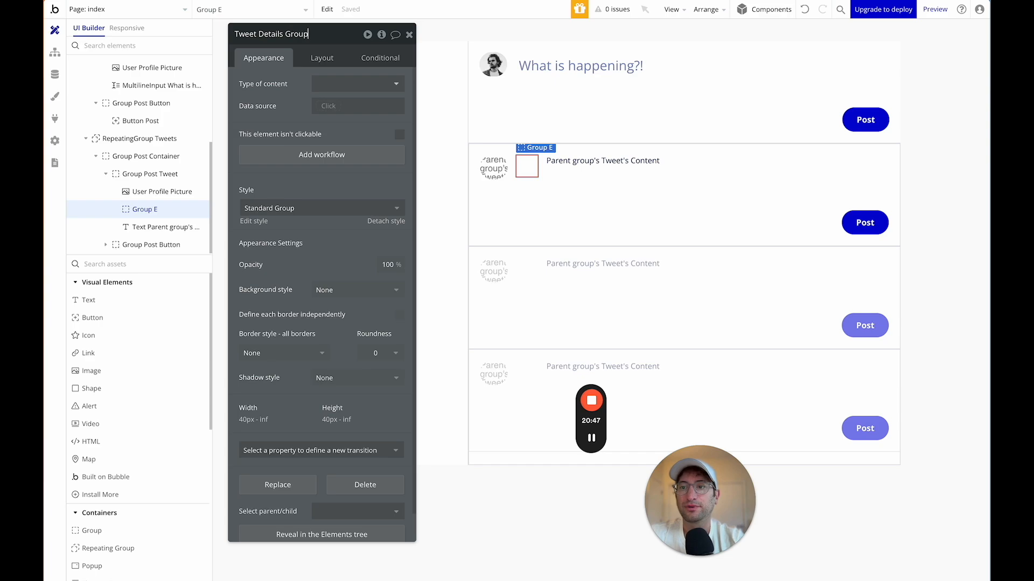
key("Return")
left_click(322, 59)
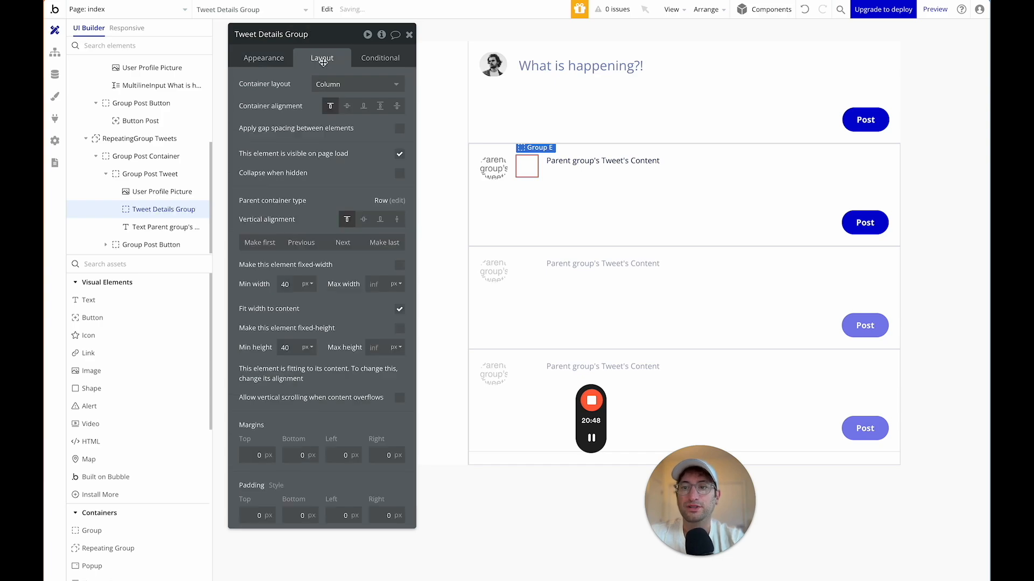
left_click(399, 309)
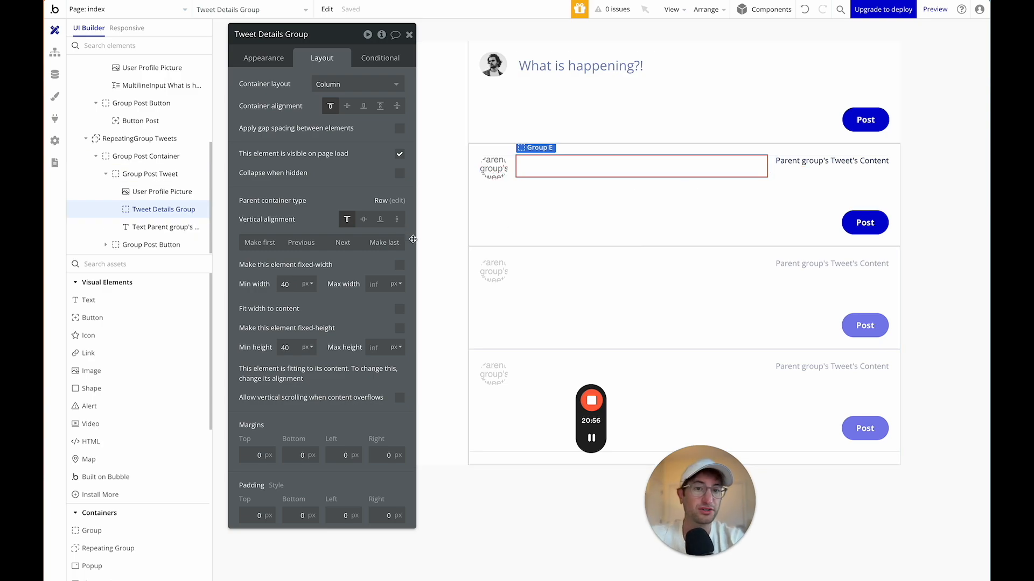
Nest the tweet content text inside Tweet Details Group.
left_click_drag(164, 227, 163, 210)
left_click(610, 171)
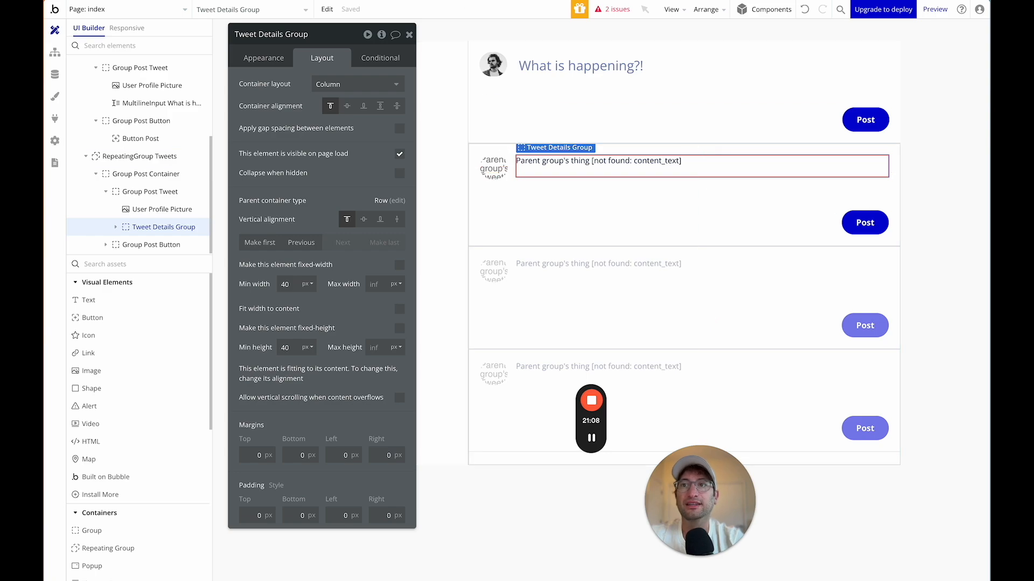
left_click(596, 165)
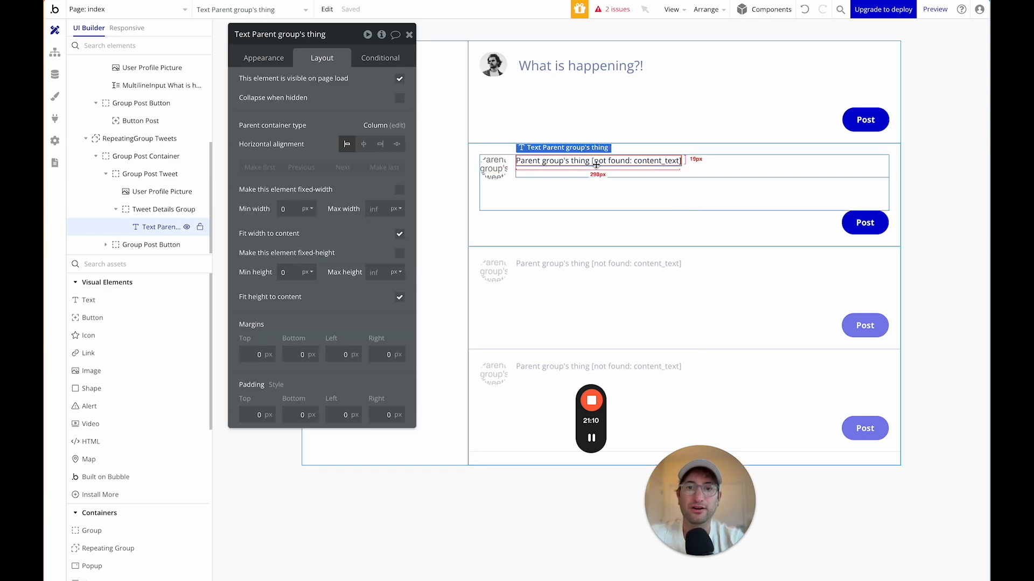
Give Tweet Details Group content type Tweet with data source Parent group's Tweet.
left_click(163, 210)
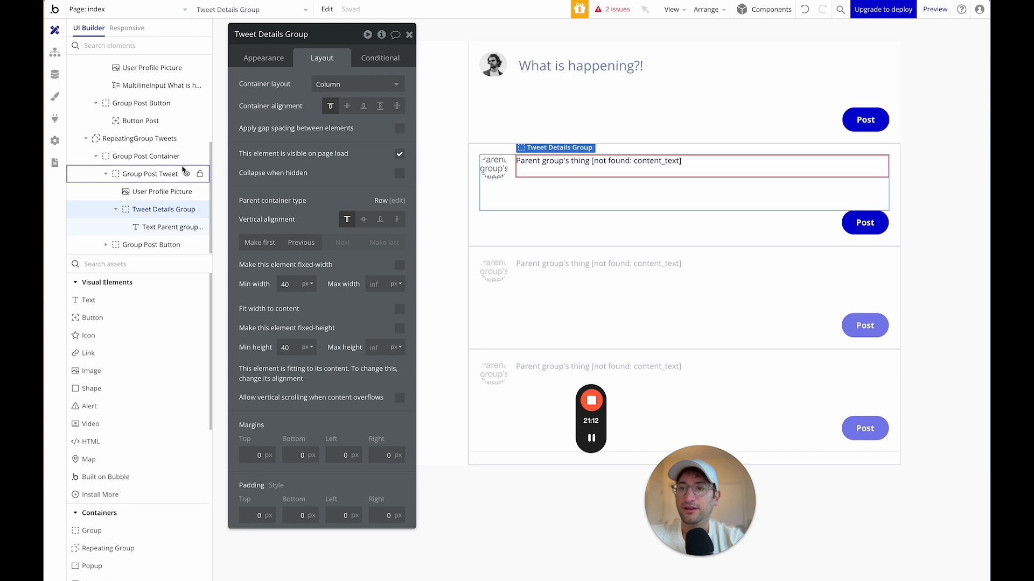
left_click(272, 61)
left_click(325, 57)
left_click(277, 61)
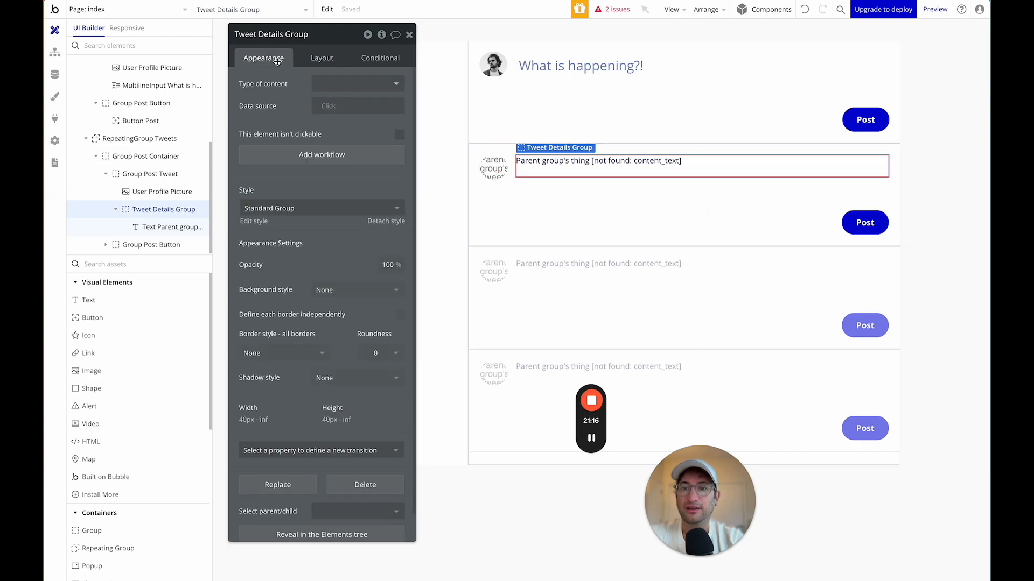
left_click(328, 84)
type("tw")
left_click(334, 112)
left_click(333, 107)
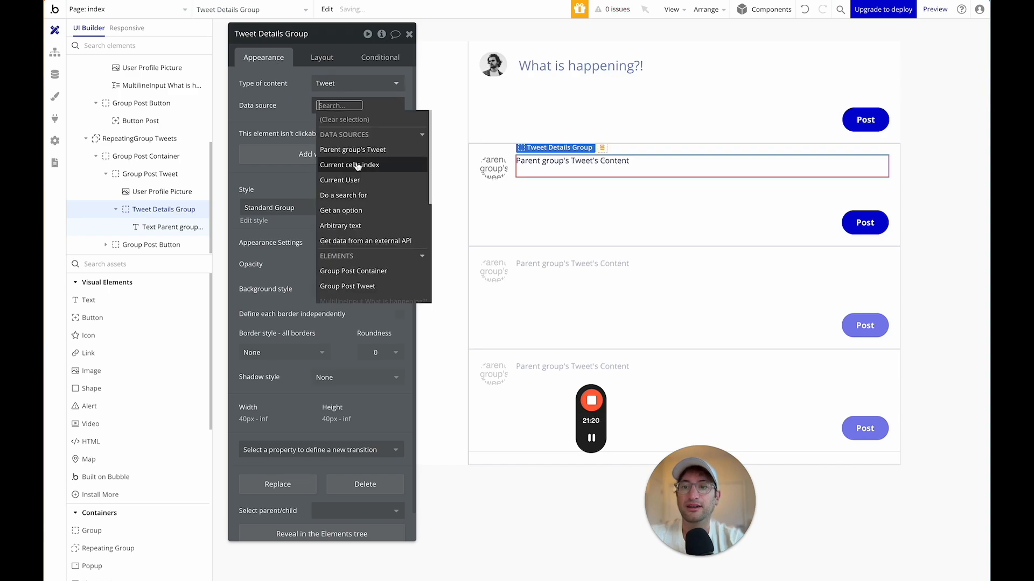
left_click(350, 145)
left_click(290, 133)
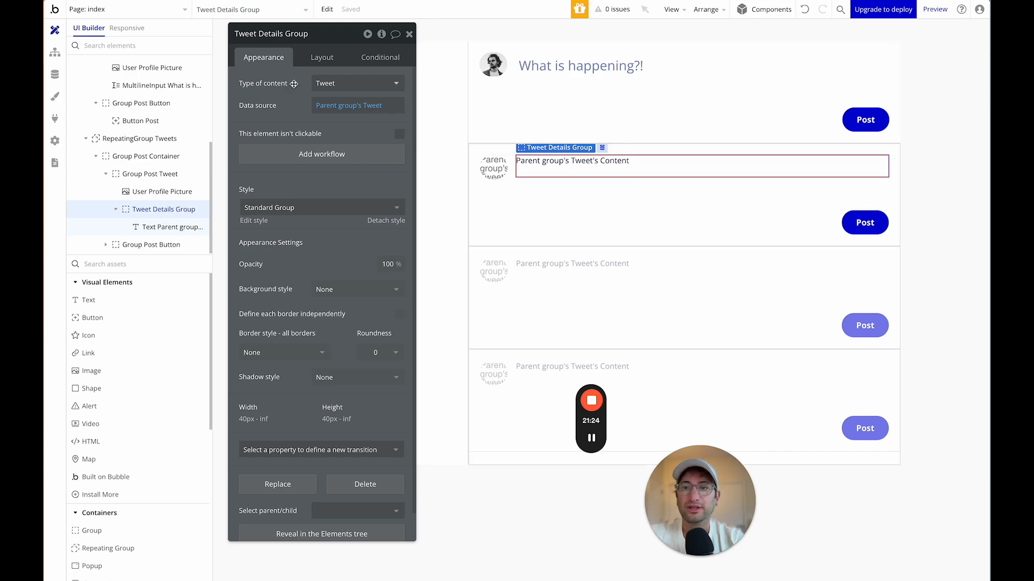
left_click(597, 160)
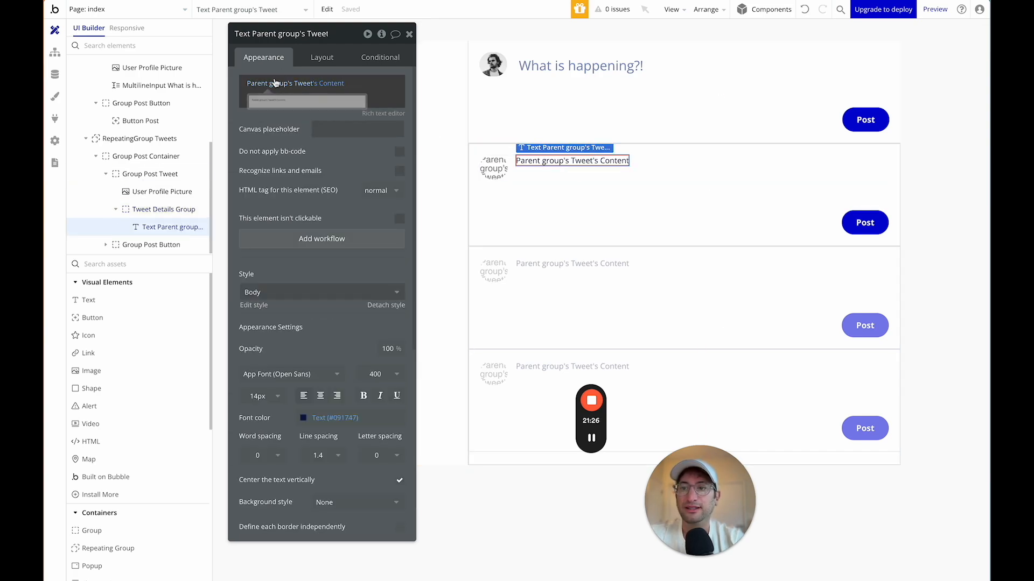
left_click(306, 84)
Change the text's expression from 's Content to Parent group's Tweet's Creator's username.
left_click(330, 83)
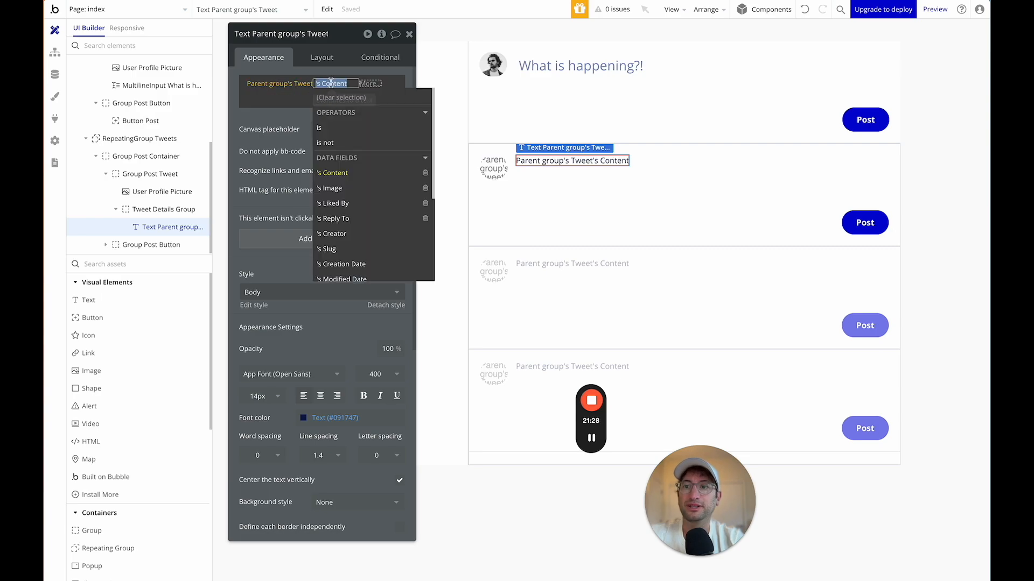
type("cre")
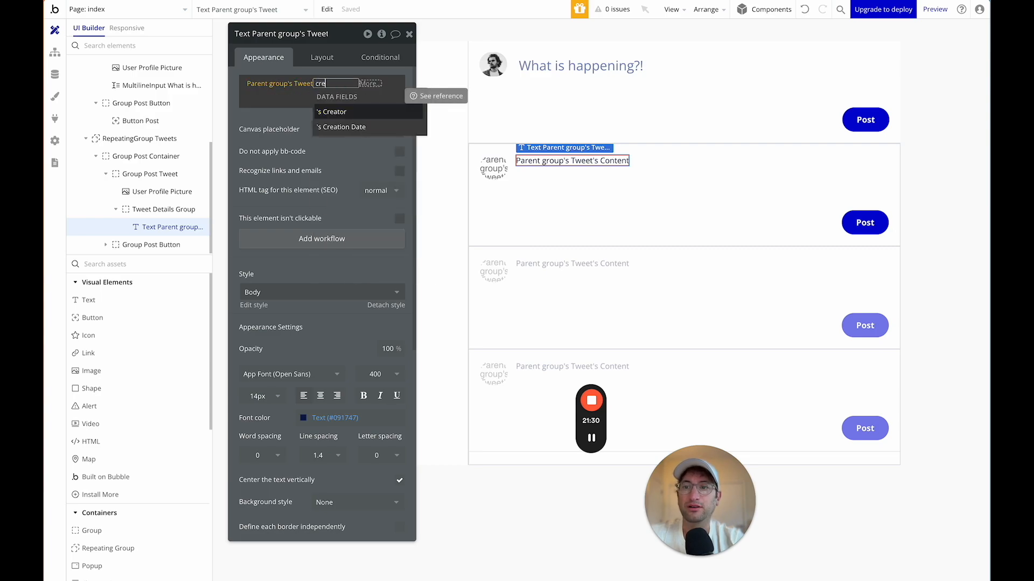
left_click(350, 112)
type("use")
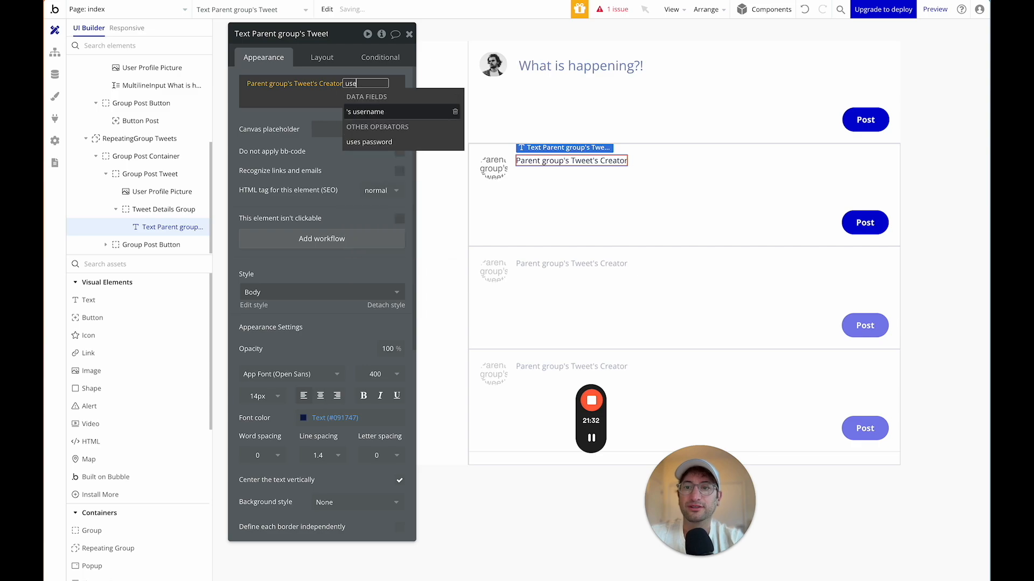
type("r")
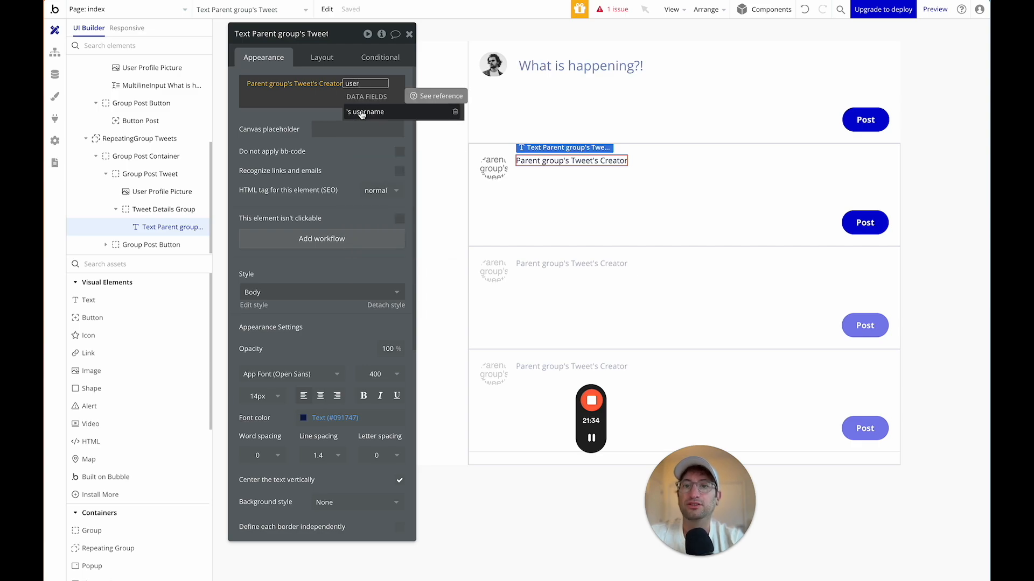
left_click(362, 113)
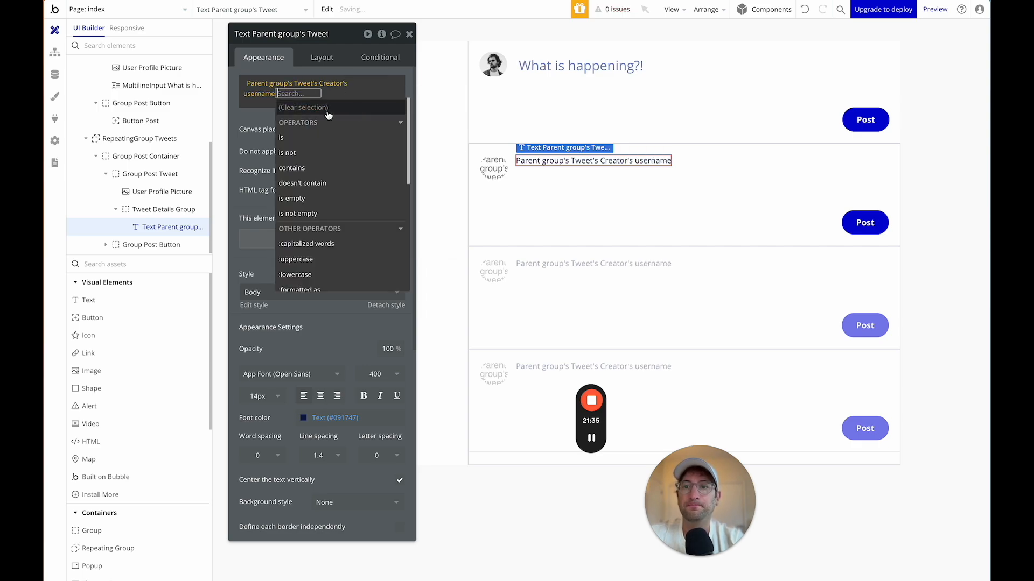
left_click(264, 120)
mouse_move(582, 415)
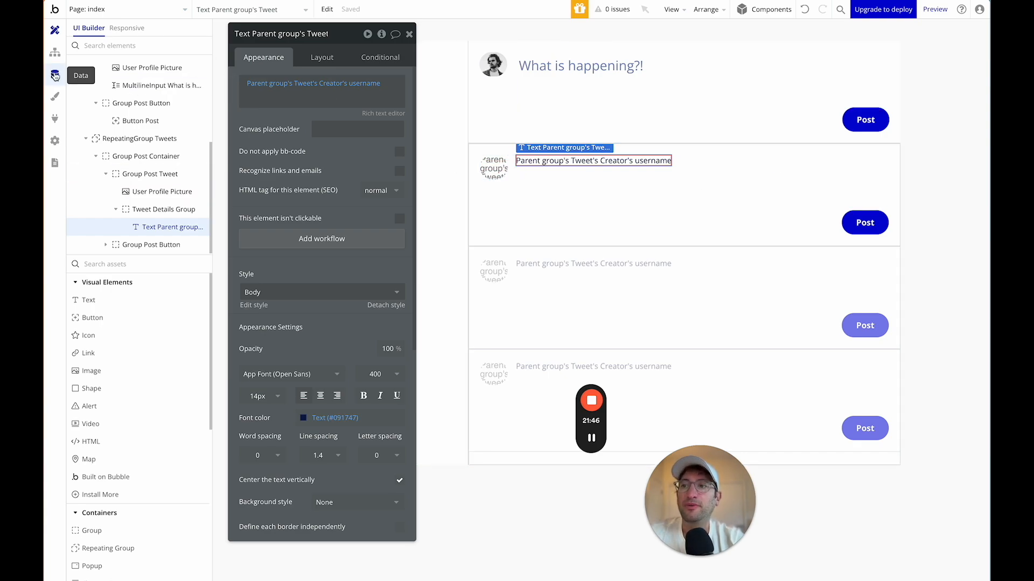
left_click(55, 76)
Create a text-type field named Profile Name on the User data type.
left_click(153, 189)
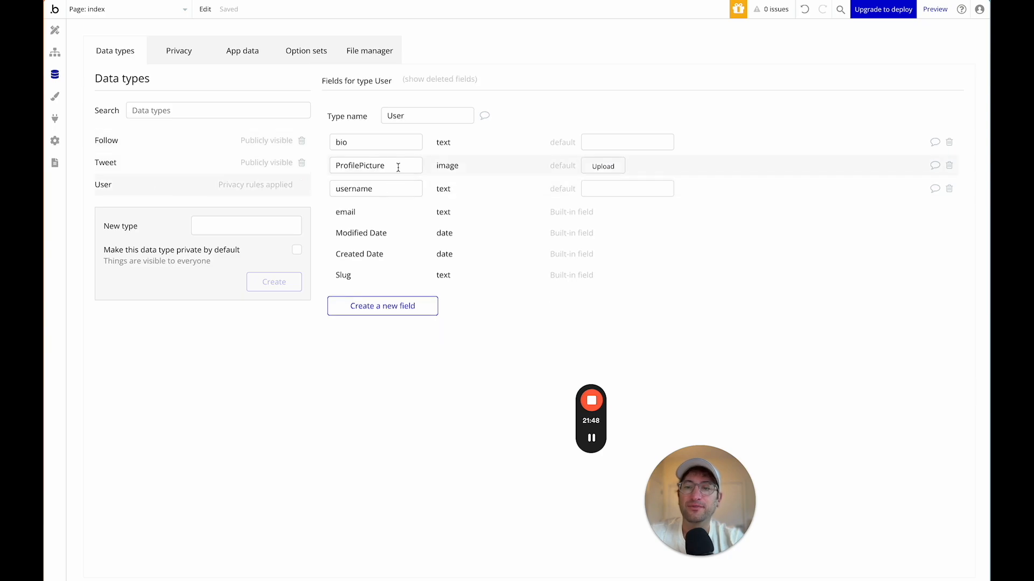
left_click(356, 307)
left_click(457, 102)
type("Profile Name")
left_click(496, 137)
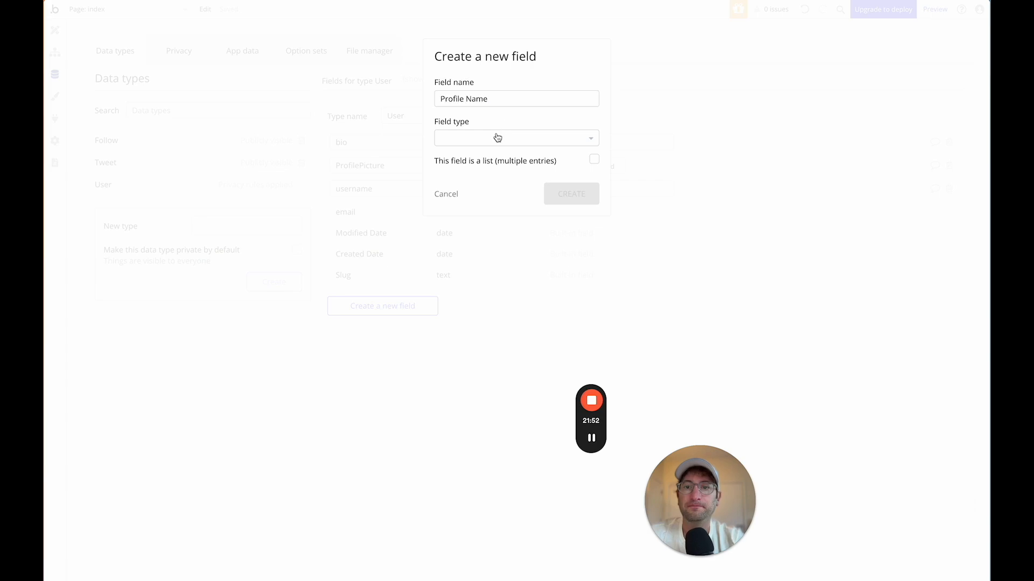
type("te")
left_click(475, 171)
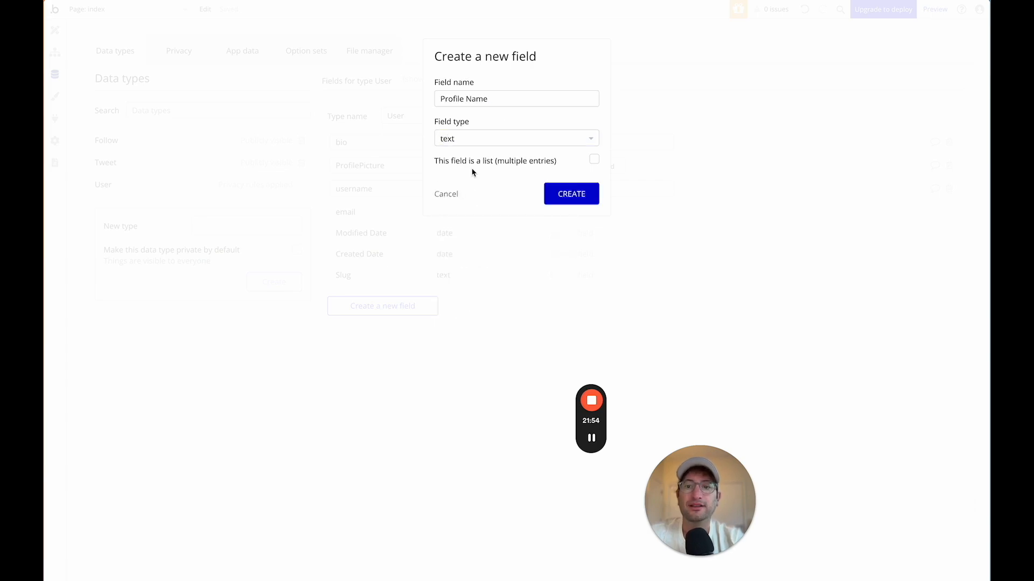
left_click(580, 201)
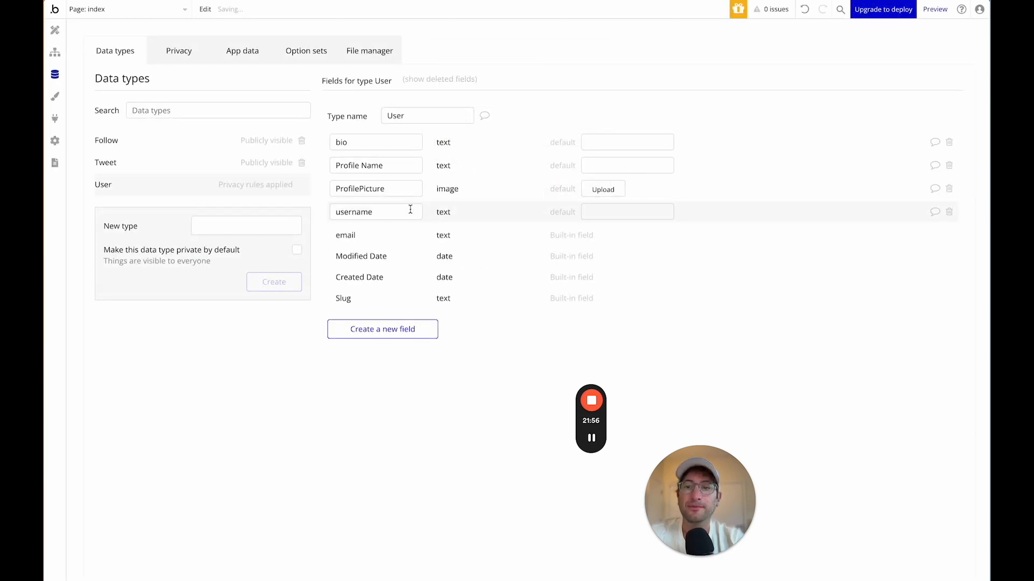
Make the text show the creator's Profile Name in semi-bold 600.
left_click(54, 30)
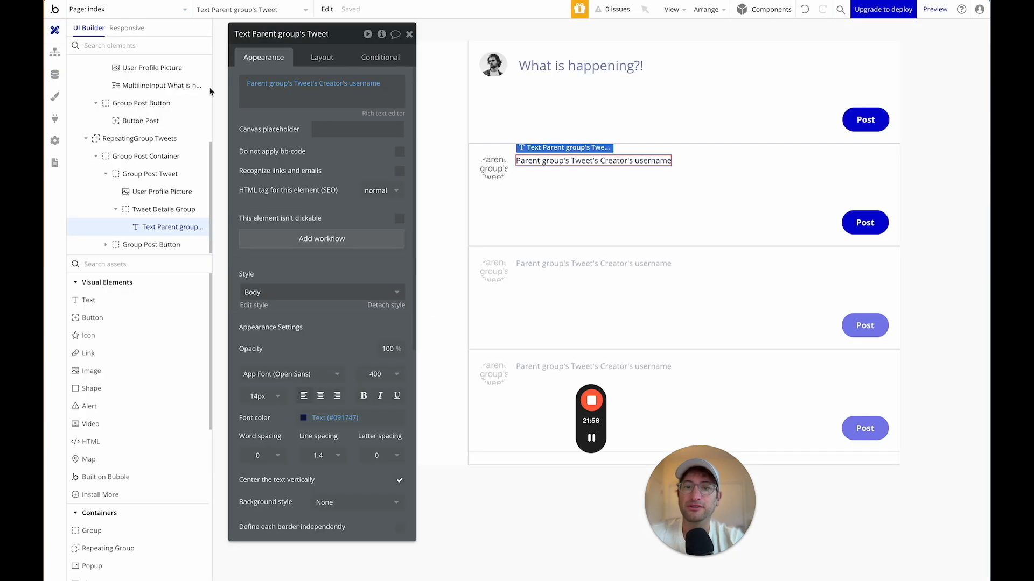
left_click(371, 84)
scroll(372, 108, "down", 2)
left_click(377, 114)
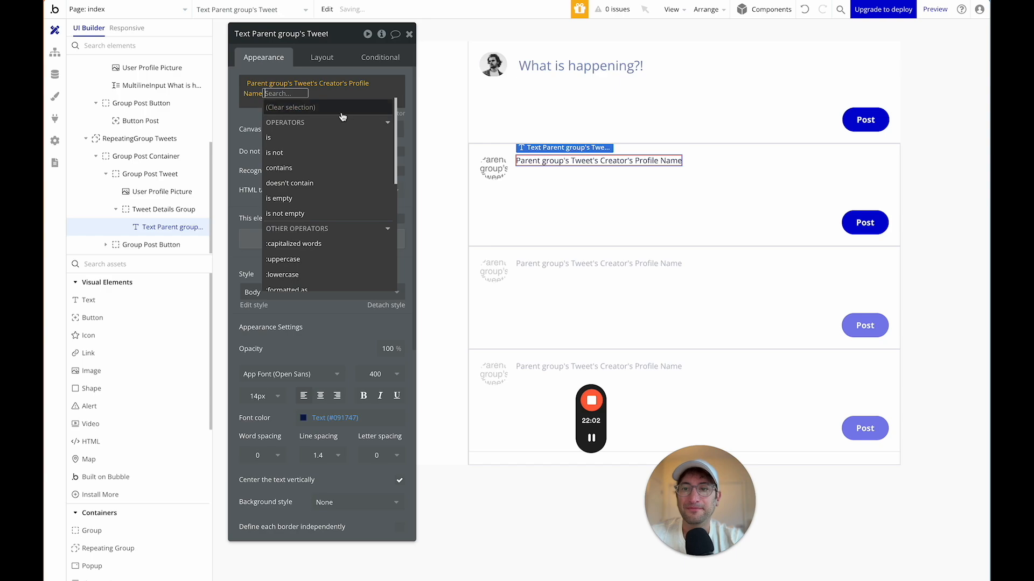
left_click(259, 118)
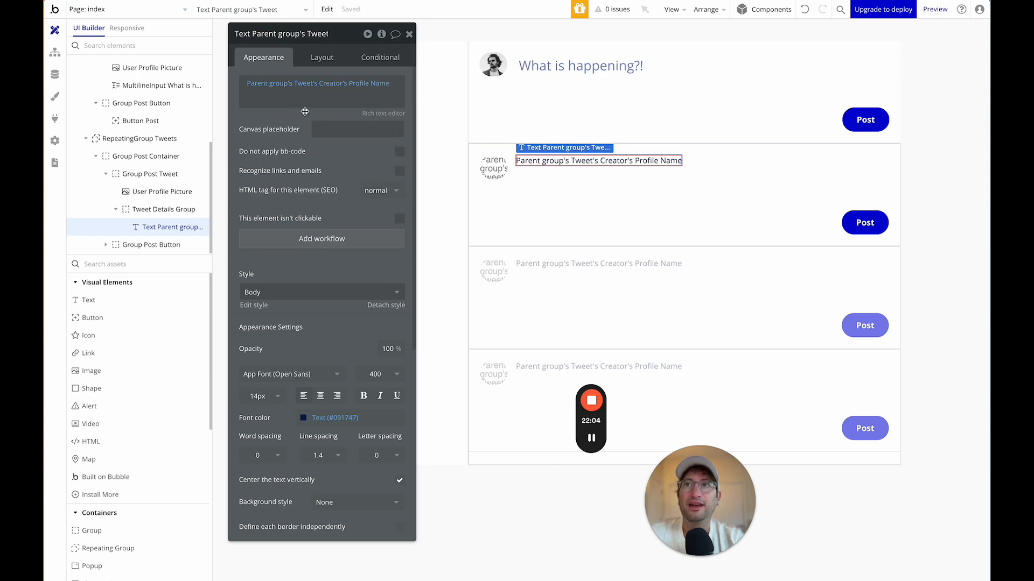
scroll(318, 256, "down", 3)
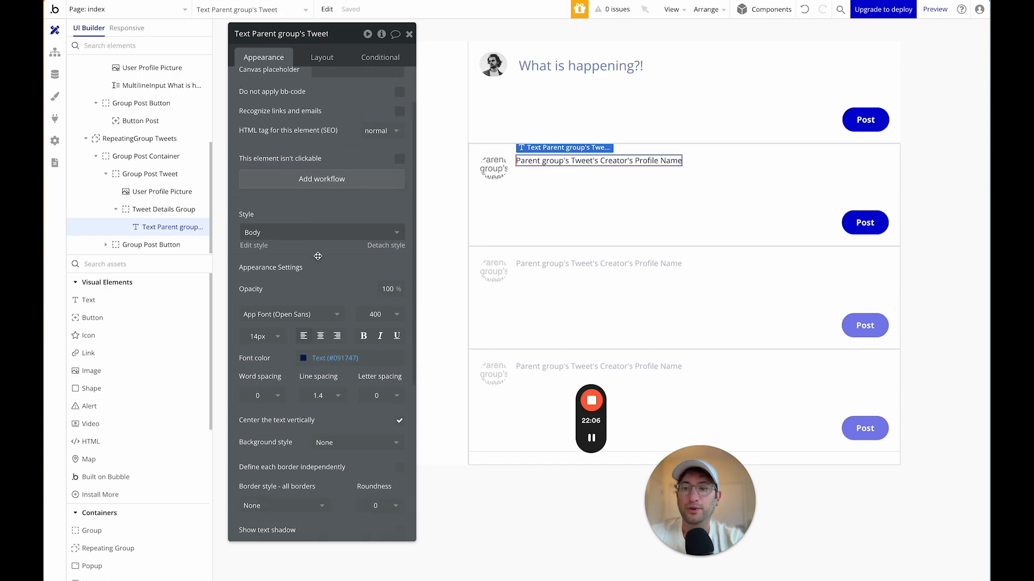
left_click(377, 290)
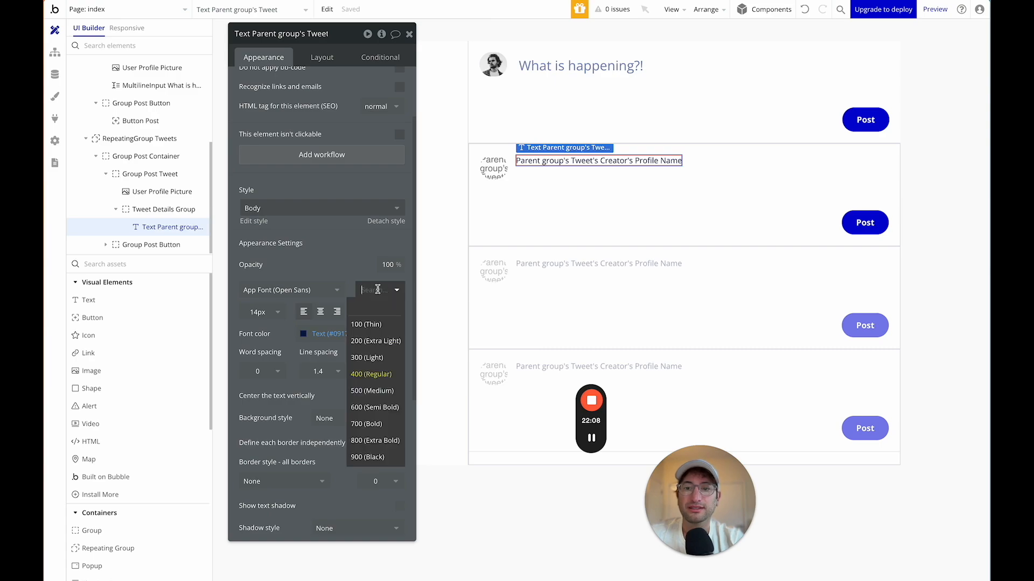
left_click(375, 408)
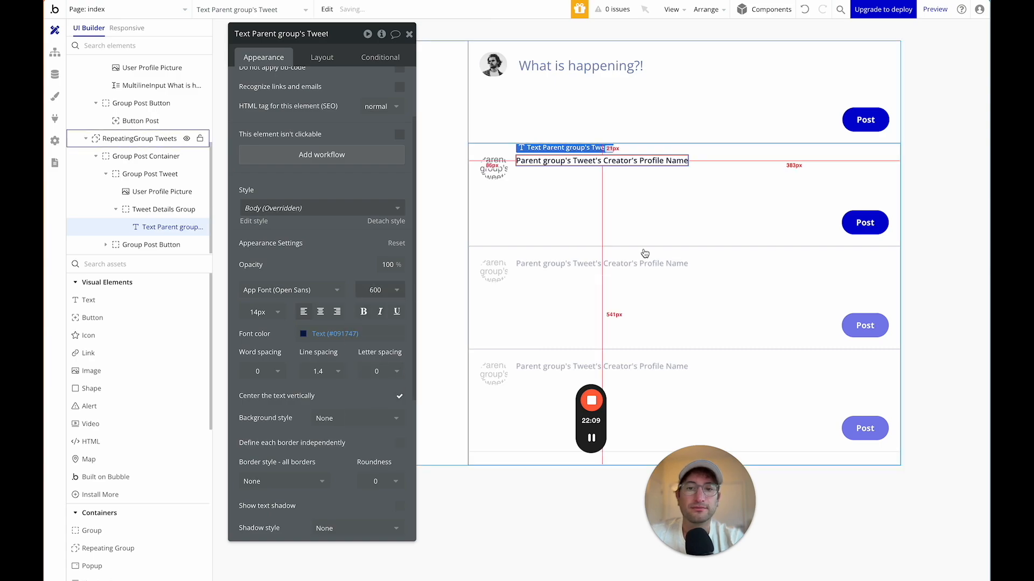
Duplicate it into a second line showing the creator's username at weight 400.
left_click(691, 162)
left_click(684, 161)
key("ctrl+d")
left_click(703, 168)
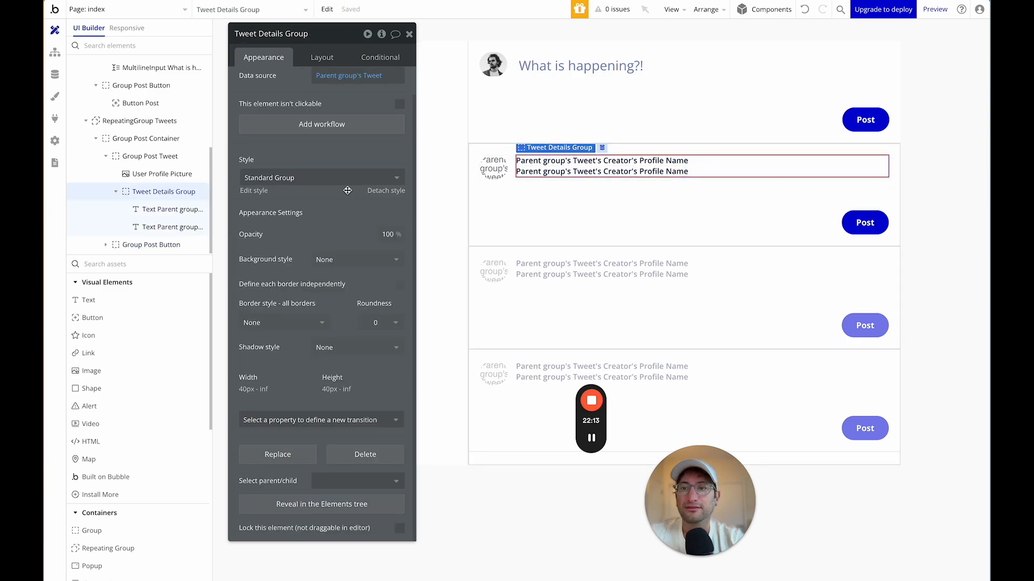
left_click(646, 171)
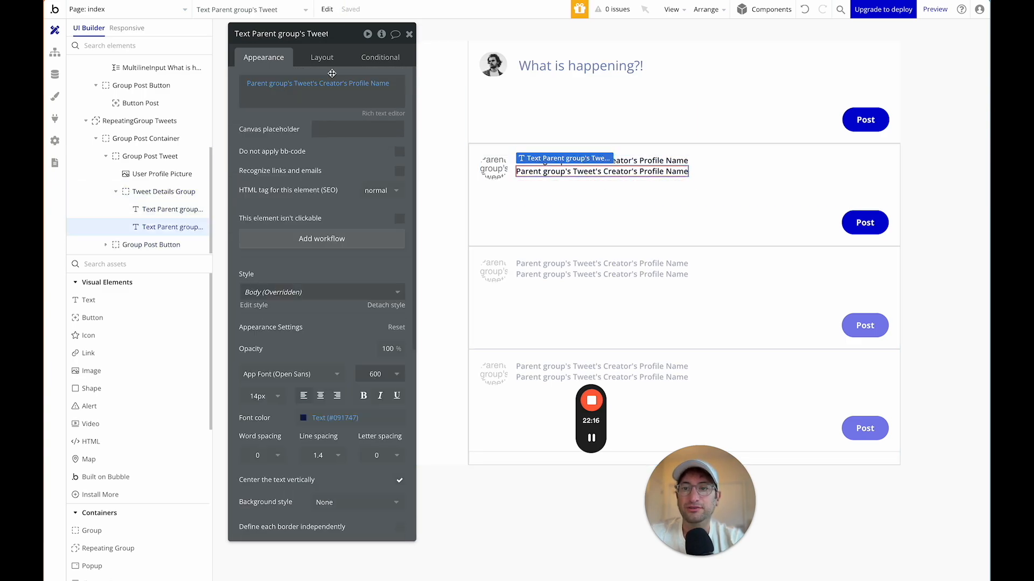
left_click(366, 84)
type("user")
left_click(365, 112)
left_click(259, 117)
left_click(384, 373)
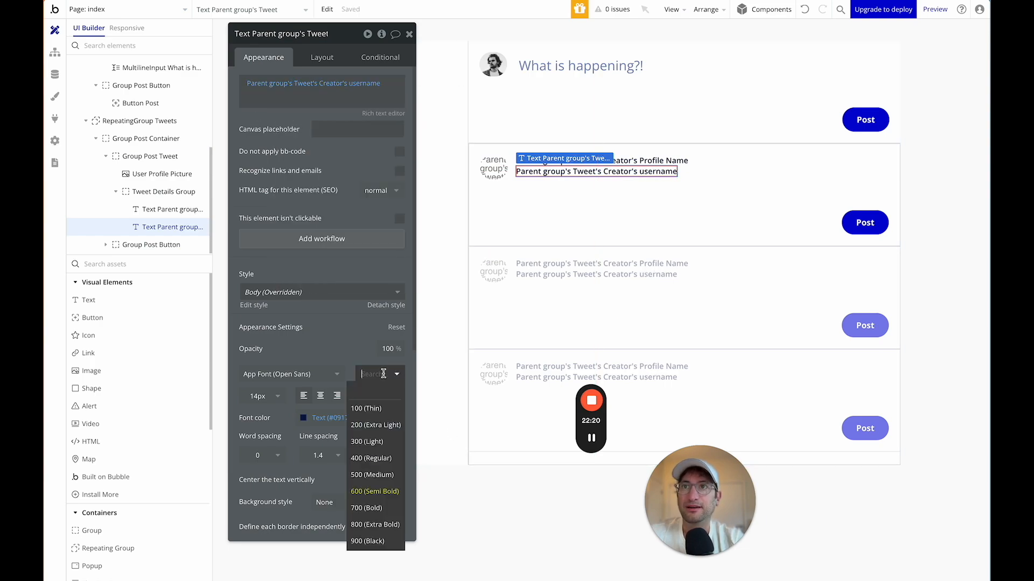
left_click(371, 458)
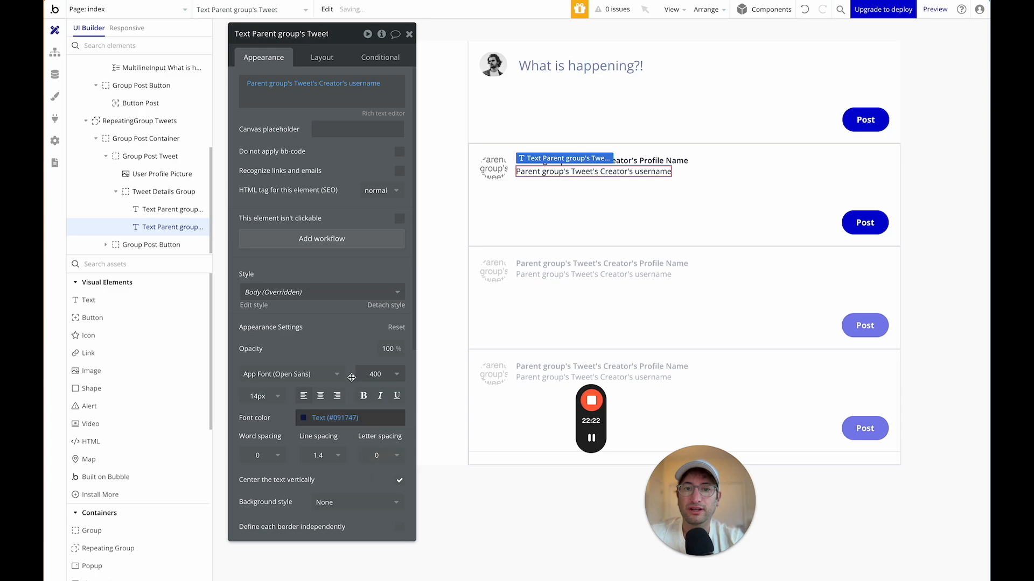
Prefix the username line's expression with '@'.
left_click(245, 82)
key("Return")
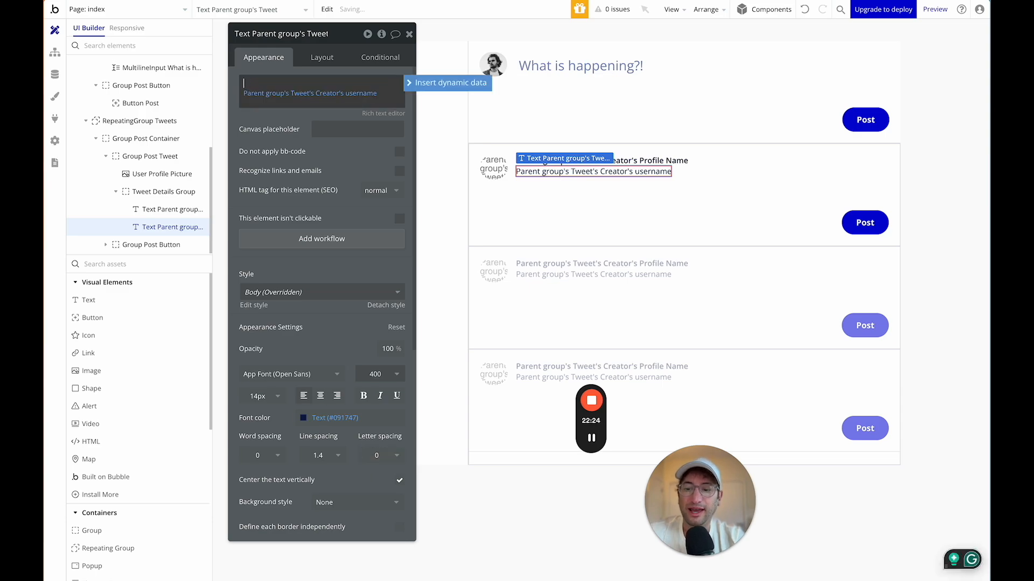
type("@")
key("Delete")
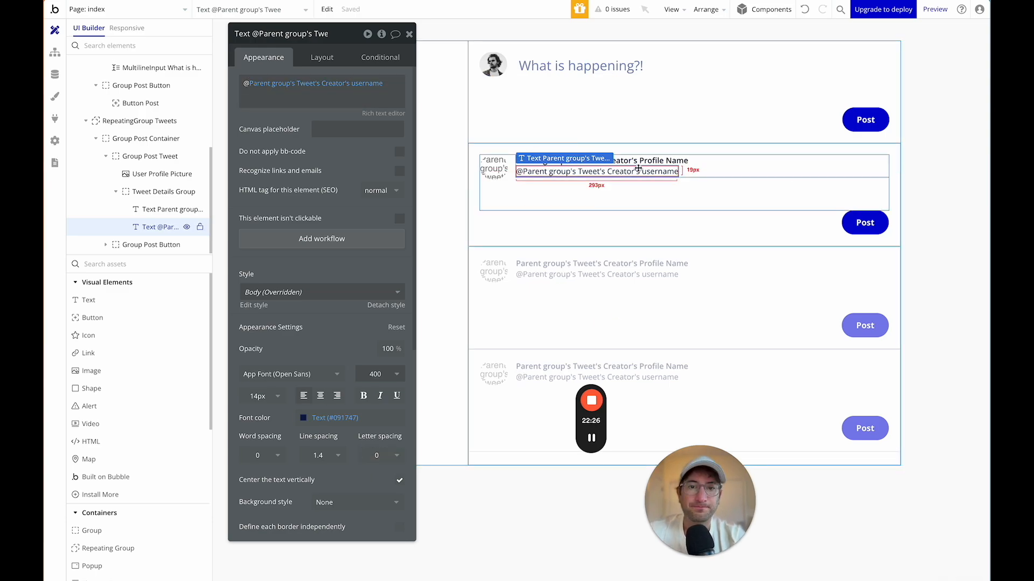
left_click(786, 168)
Switch Tweet Details Group's container layout to Row.
left_click(319, 57)
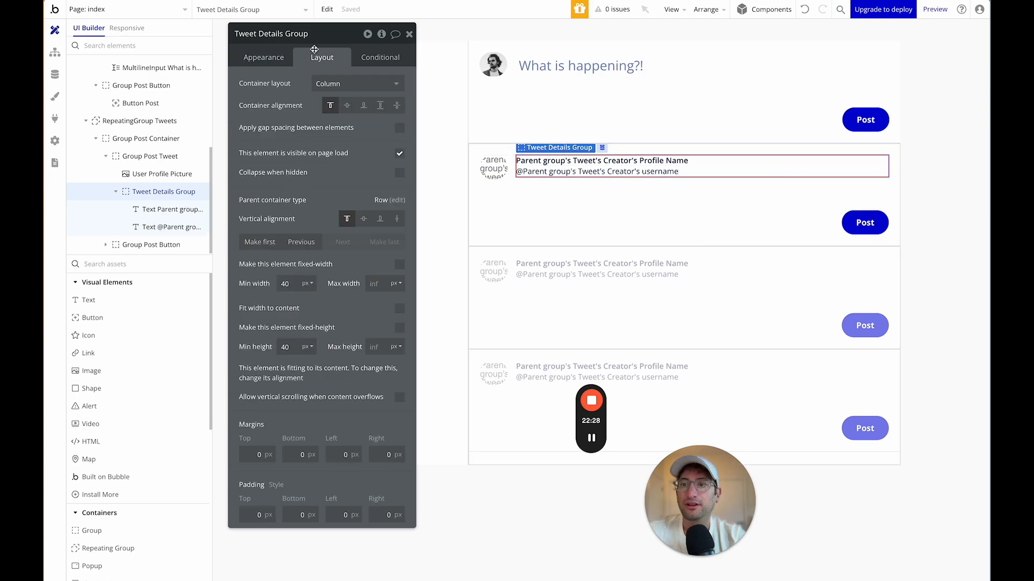
left_click(338, 85)
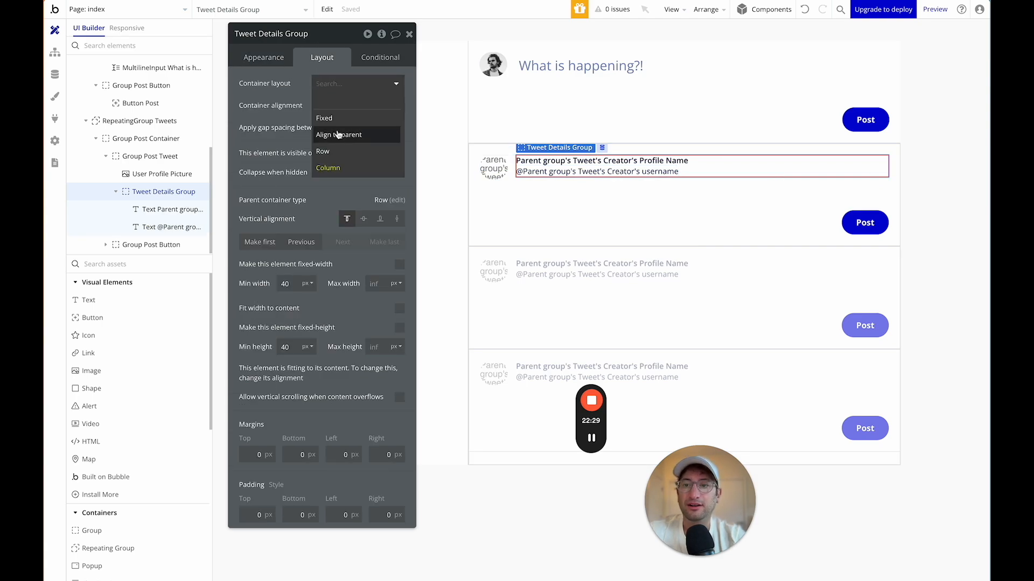
left_click(334, 152)
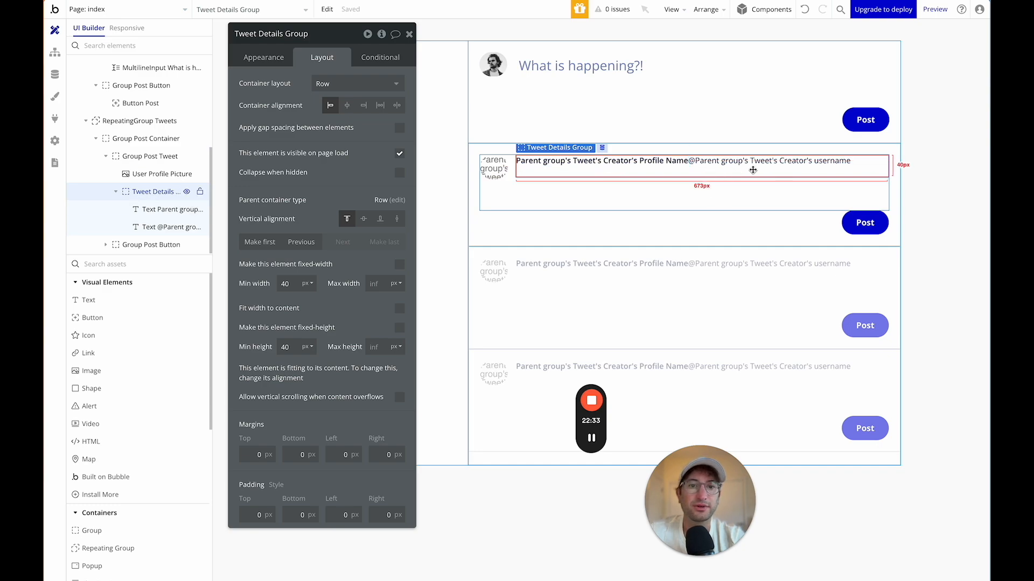
Apply gap spacing between the group's texts with 7 px row and column gaps.
left_click(399, 127)
type("10")
key("Tab")
type("10")
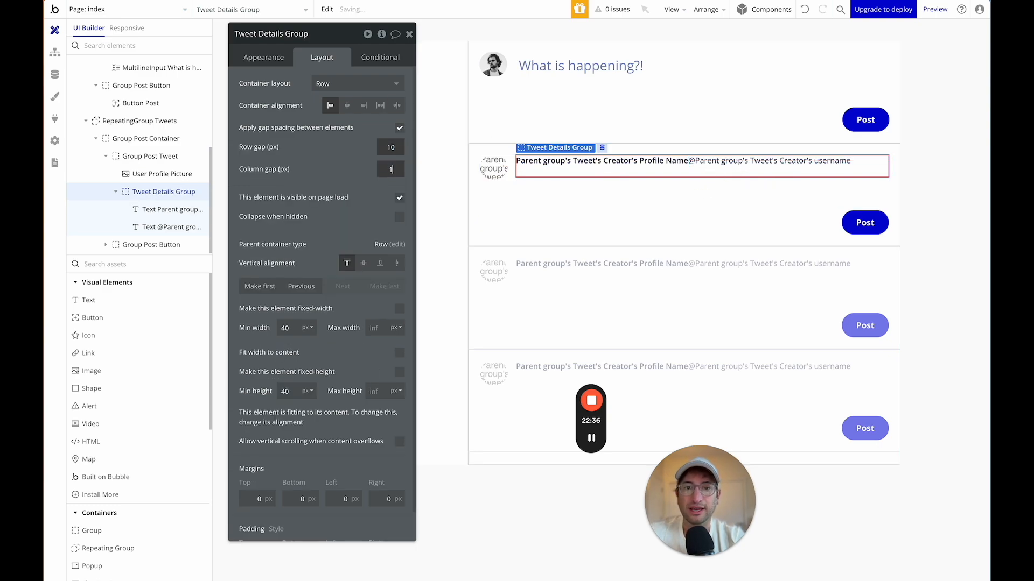
key("Return")
key("Tab")
type("7")
key("Return")
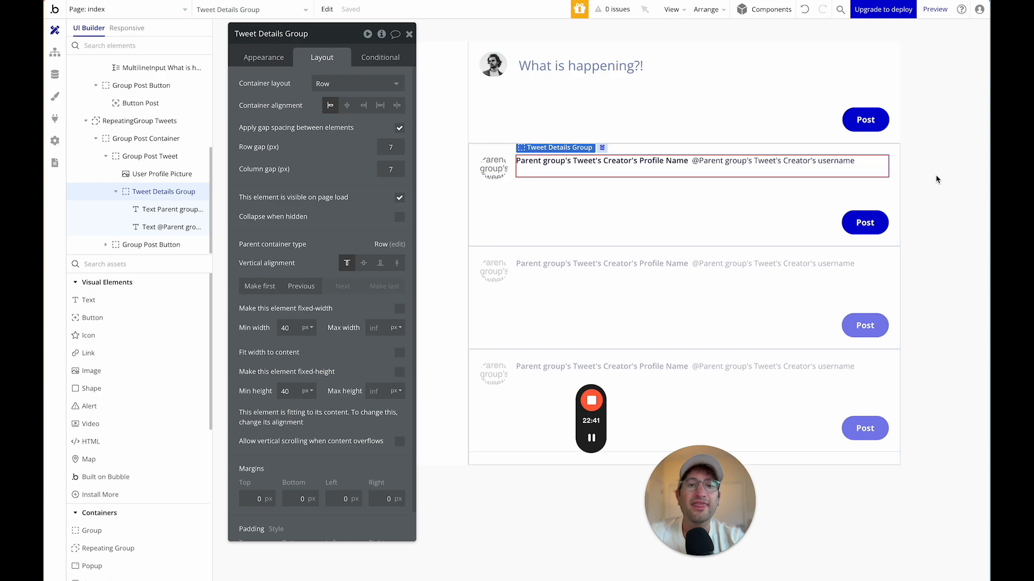
left_click(773, 160)
left_click(281, 58)
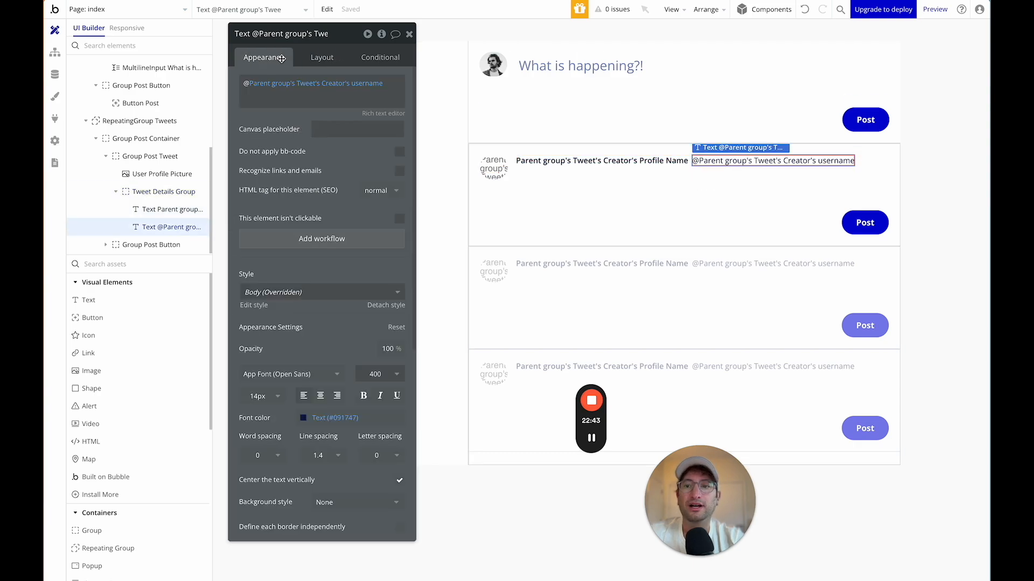
left_click(396, 88)
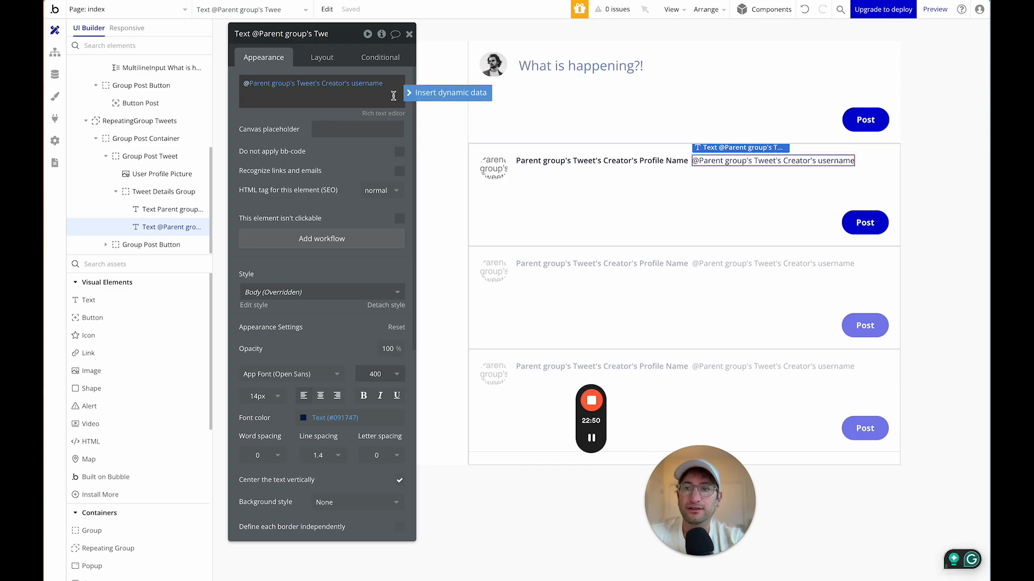
key("Return")
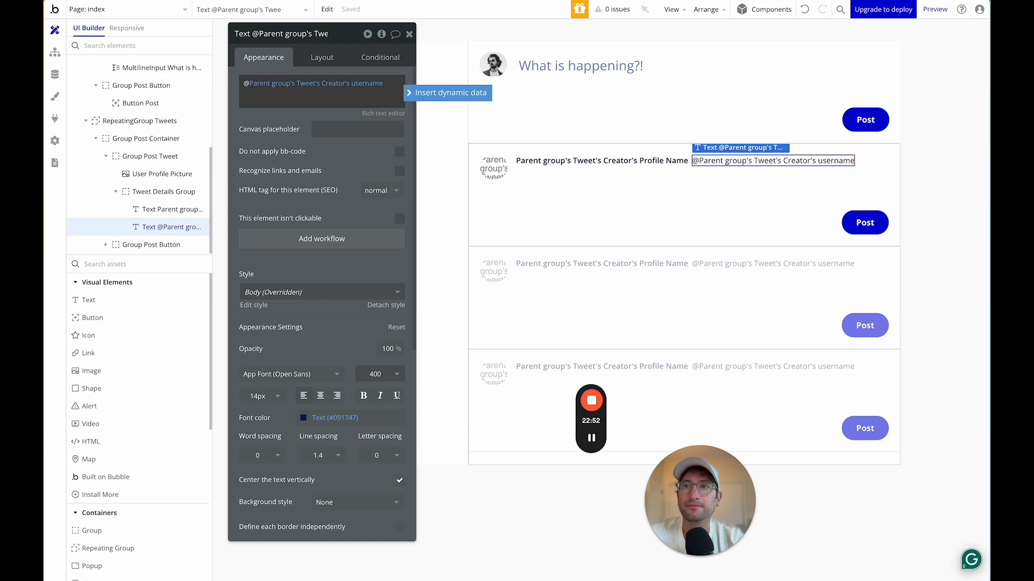
left_click(442, 93)
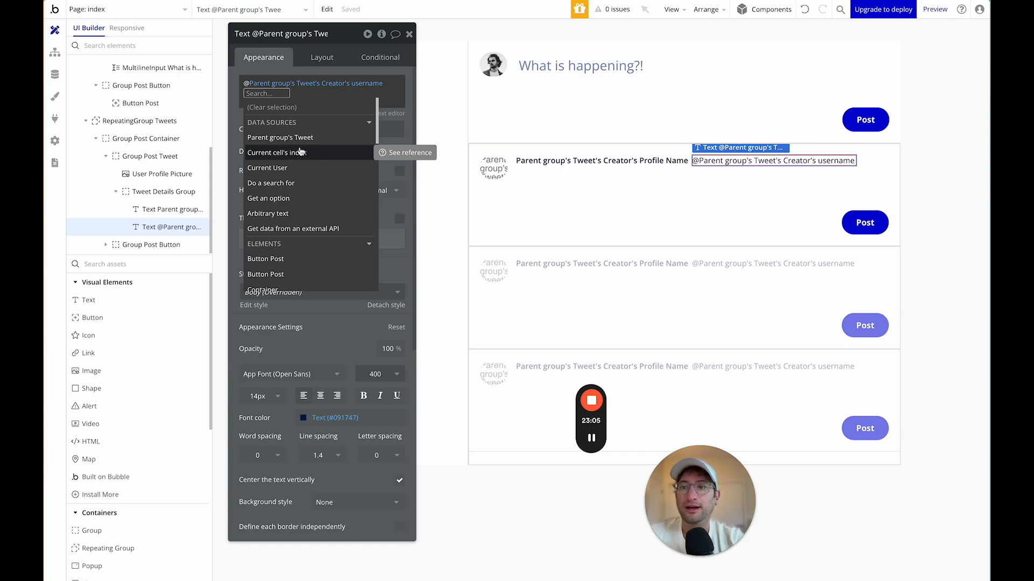
left_click(239, 95)
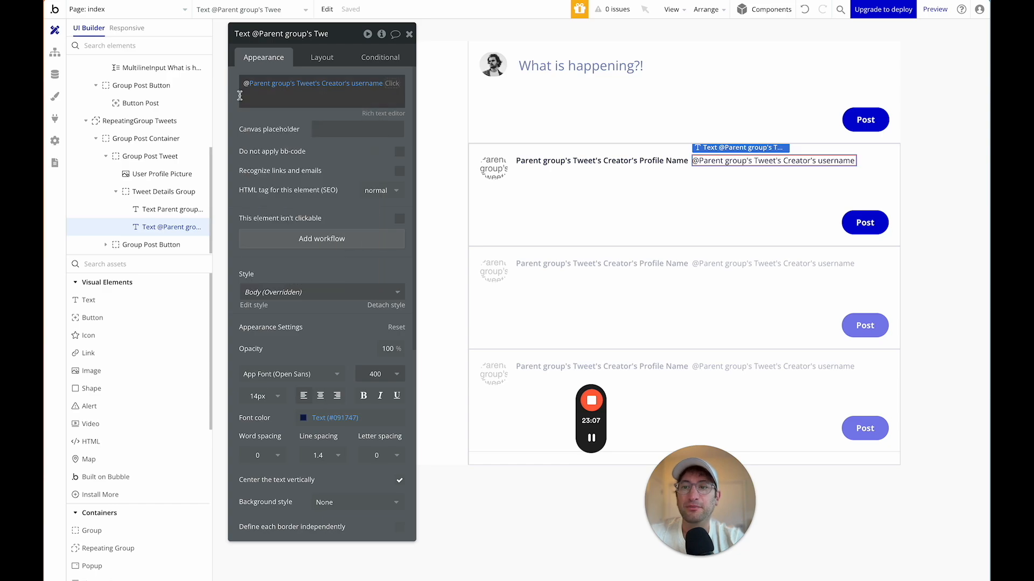
left_click(841, 171)
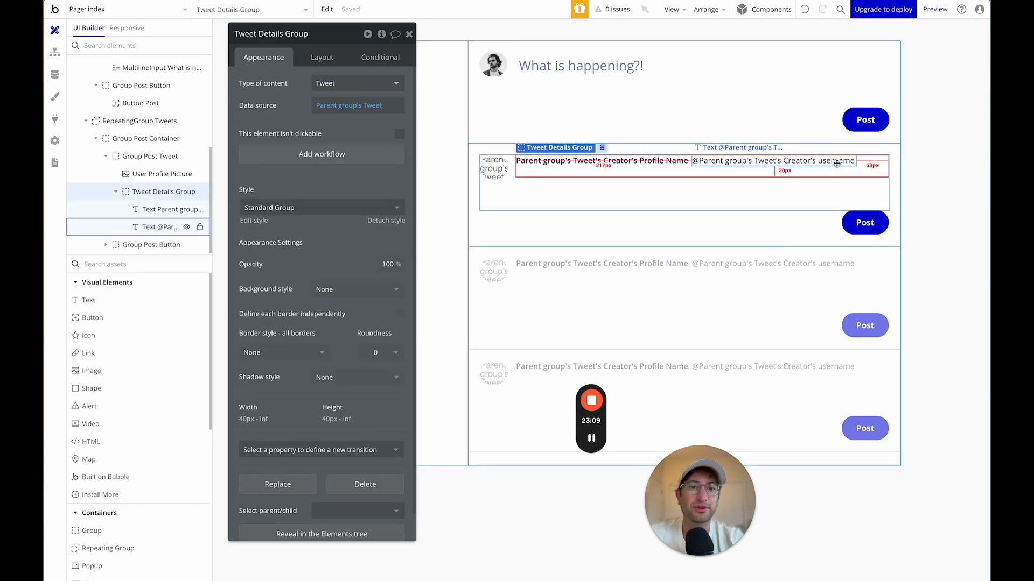
left_click(838, 163)
key("ctrl+c")
key("ctrl+v")
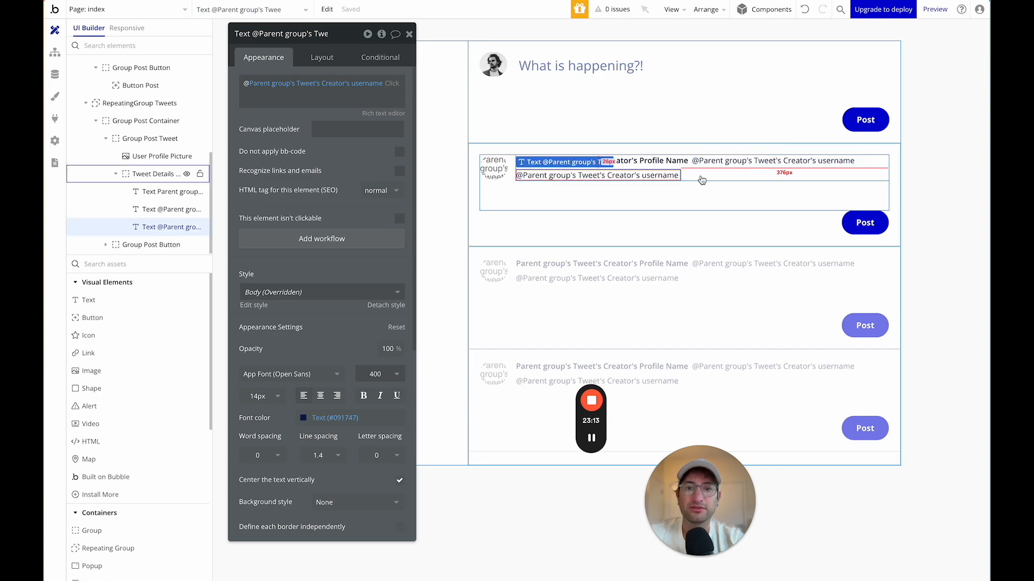
Replace the copied username expression with Current date/time minus Parent group's Tweet's Creation Date.
left_click(332, 83)
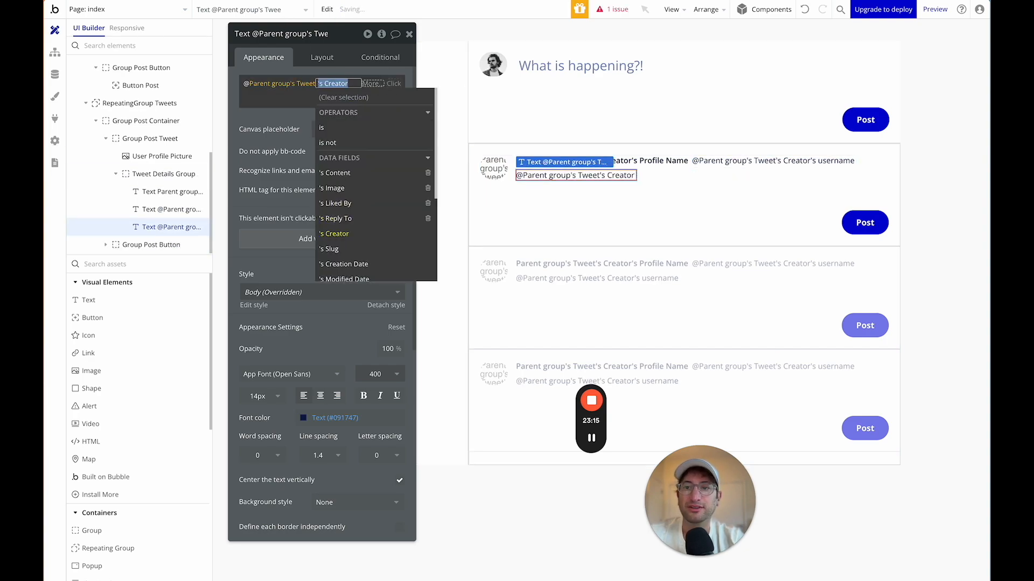
key("BackSpace")
key("BackSpace")
key("BackSpace")
left_click(404, 86)
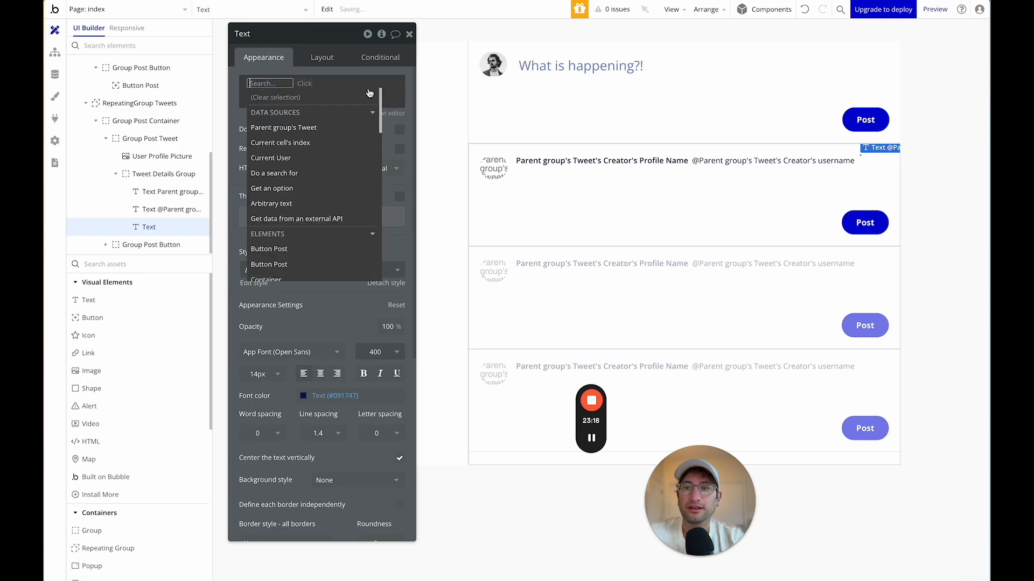
left_click(322, 128)
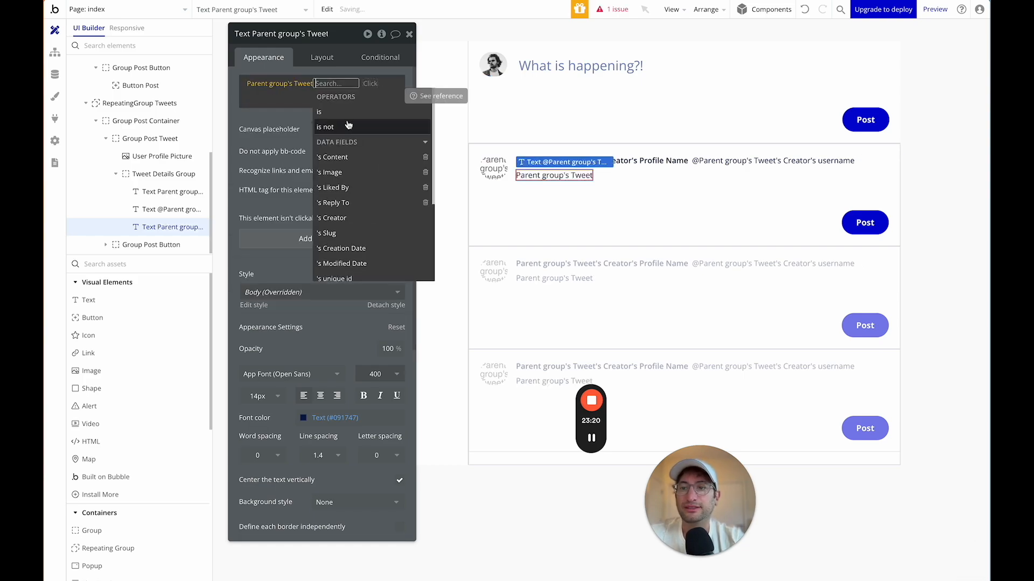
key("BackSpace")
key("BackSpace")
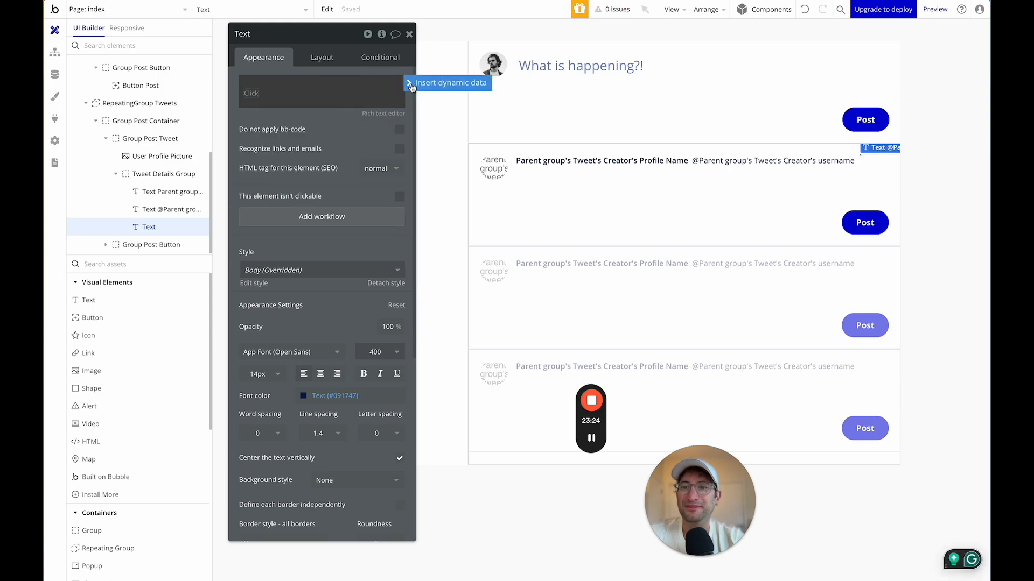
left_click(428, 82)
type("cur")
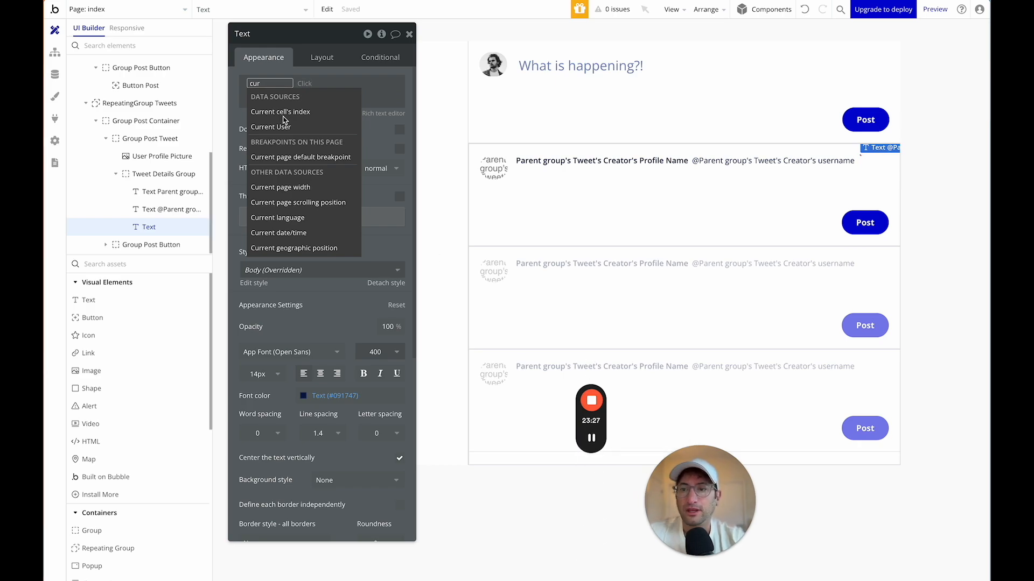
type("rent")
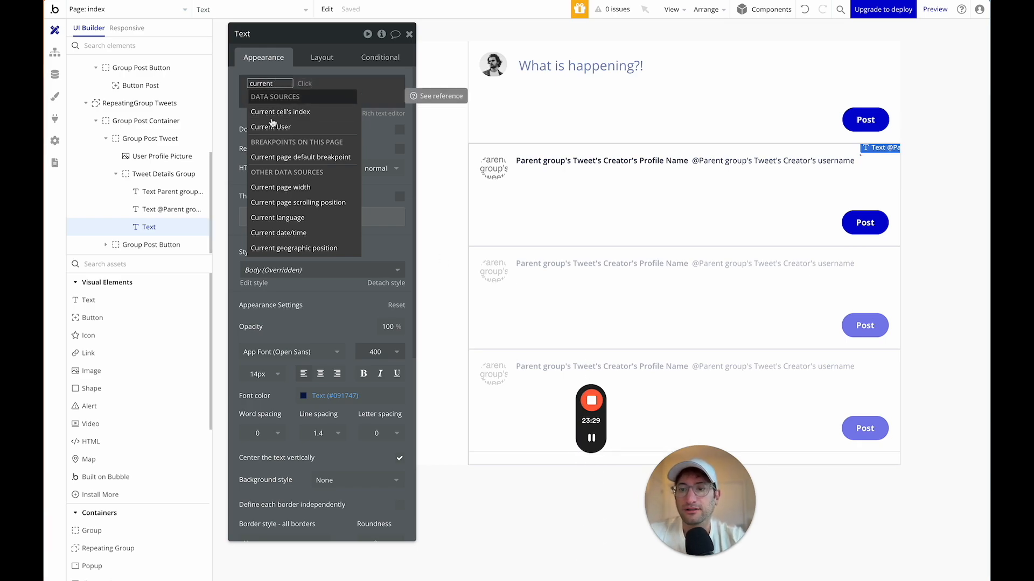
left_click(278, 233)
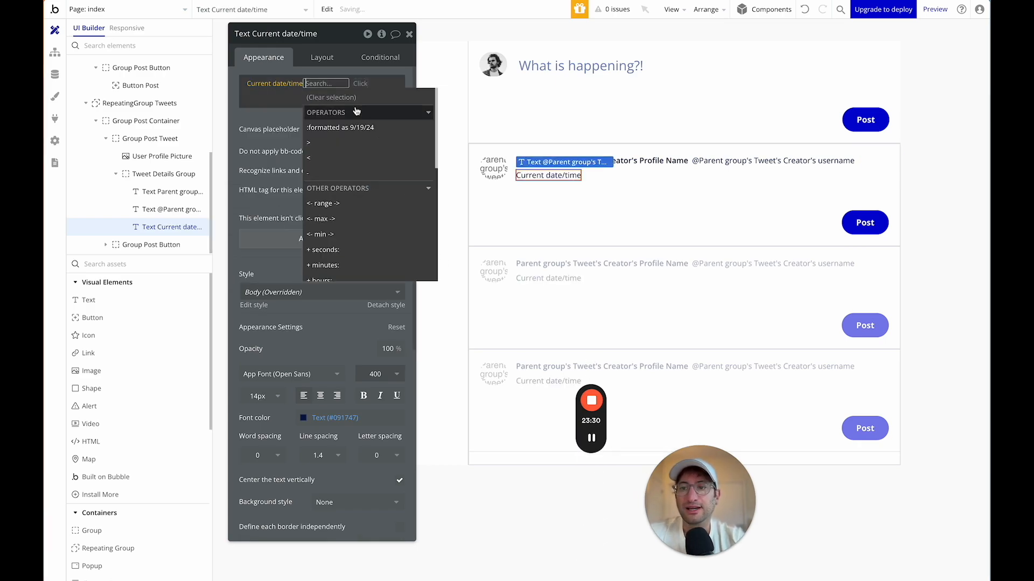
left_click(347, 172)
left_click(347, 113)
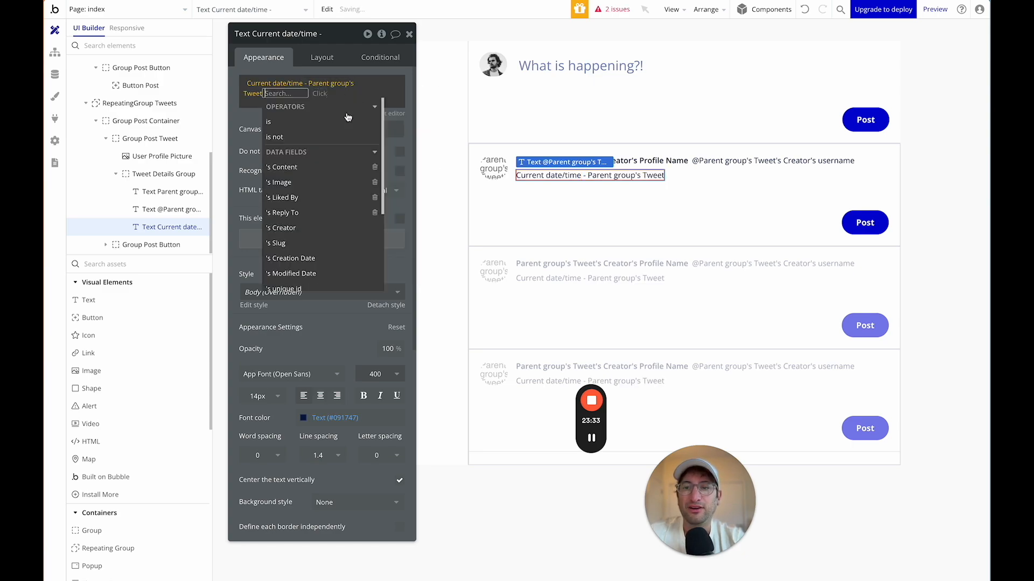
type("cre")
left_click(313, 137)
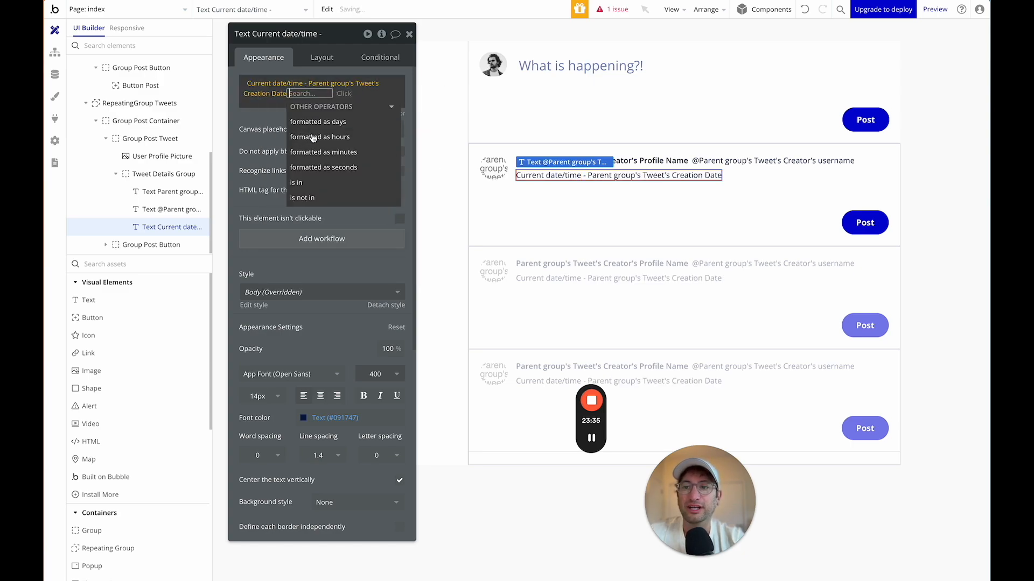
Format the time difference as hours, rounded to 0, followed by 'h'.
left_click(349, 137)
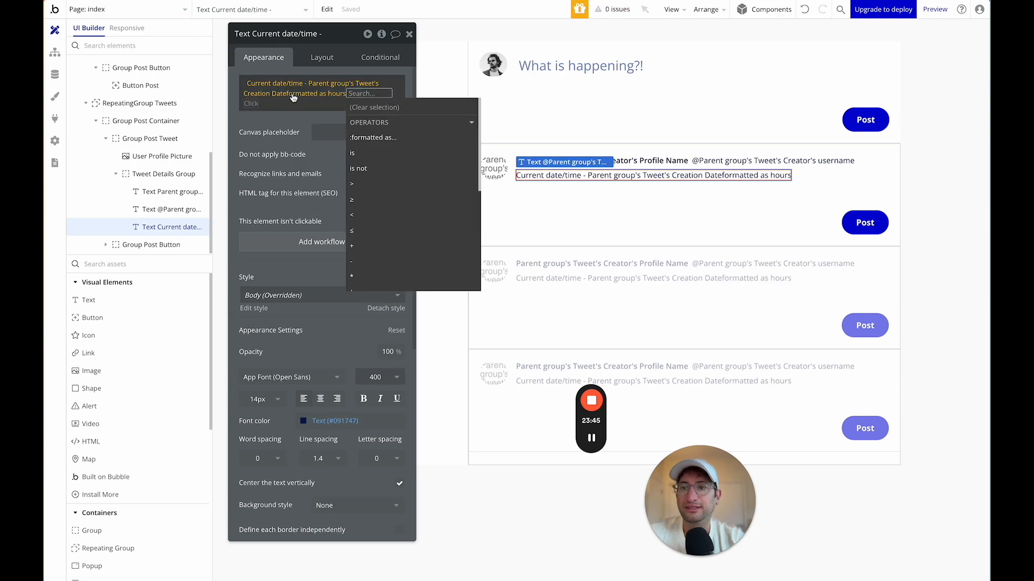
type("r")
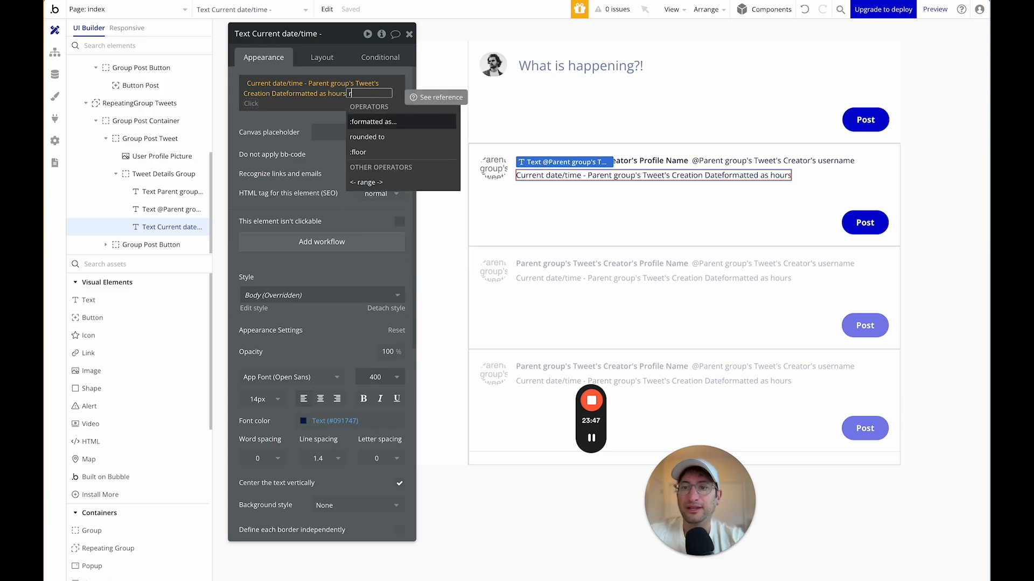
left_click(372, 137)
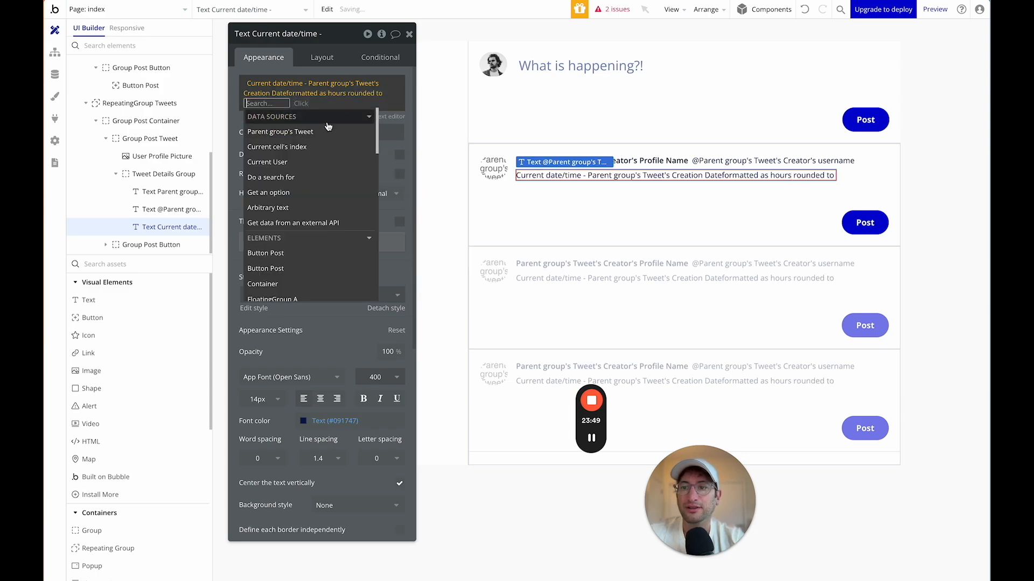
type("0")
key("Return")
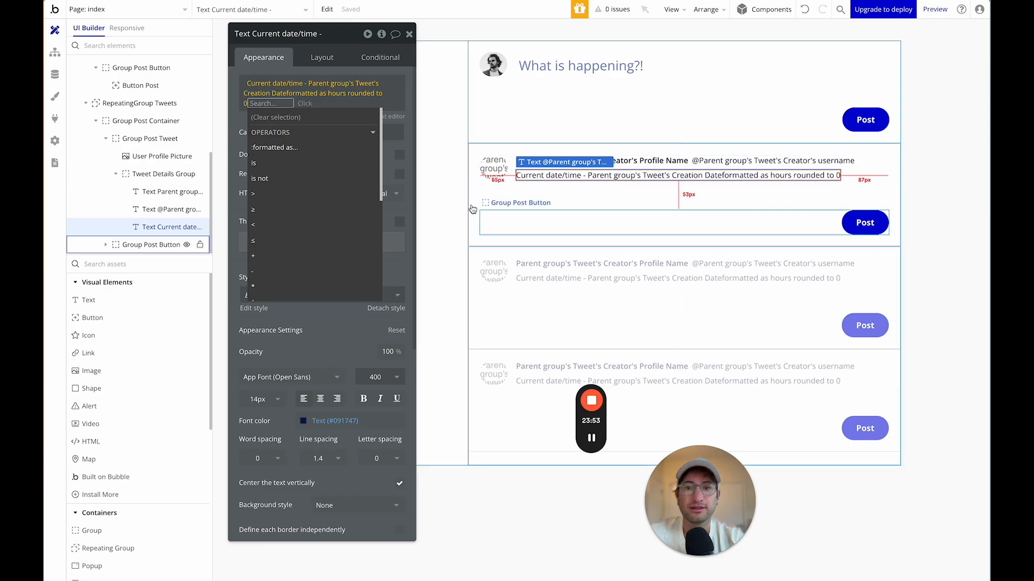
left_click(242, 116)
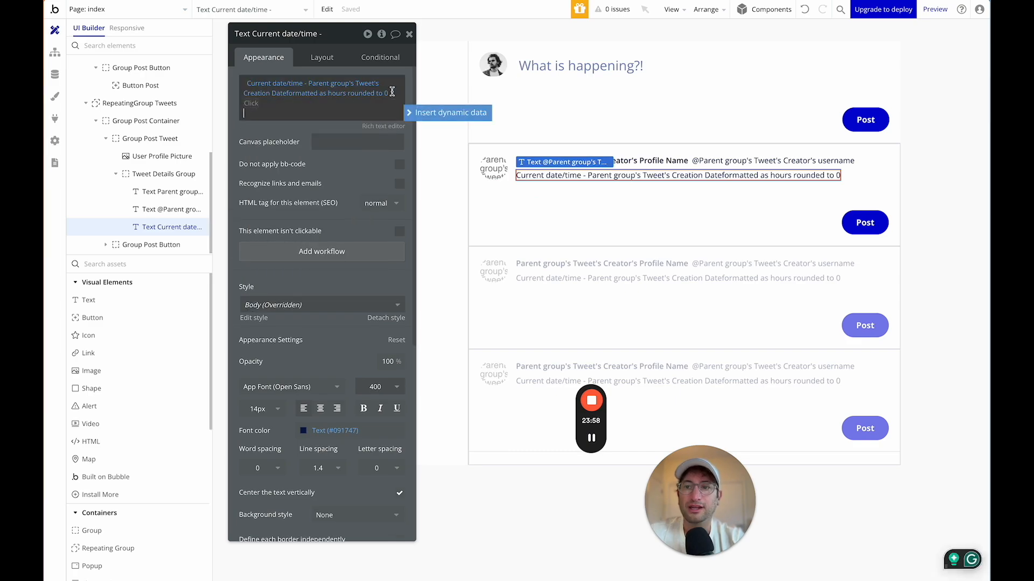
type("h")
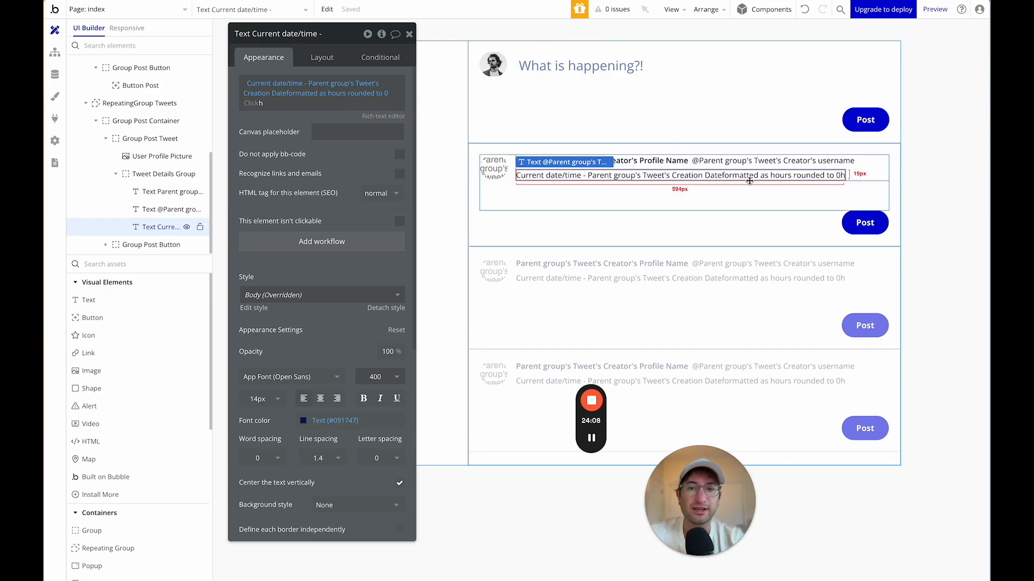
left_click(760, 203)
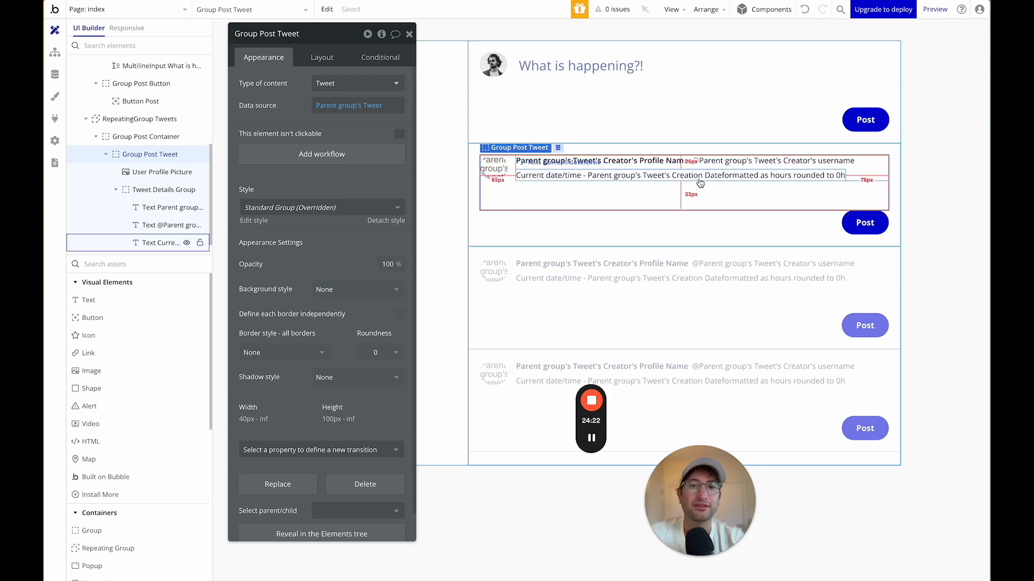
Add a condition to the age text starting Current date/time minus Parent group's Tweet's Creation Date.
left_click(811, 178)
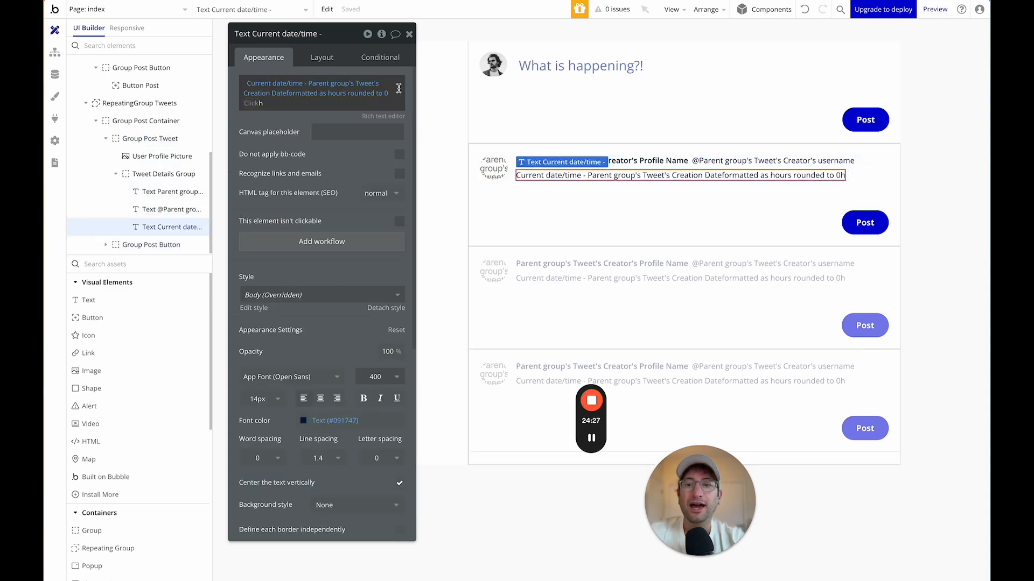
left_click(377, 61)
left_click(291, 86)
left_click(277, 89)
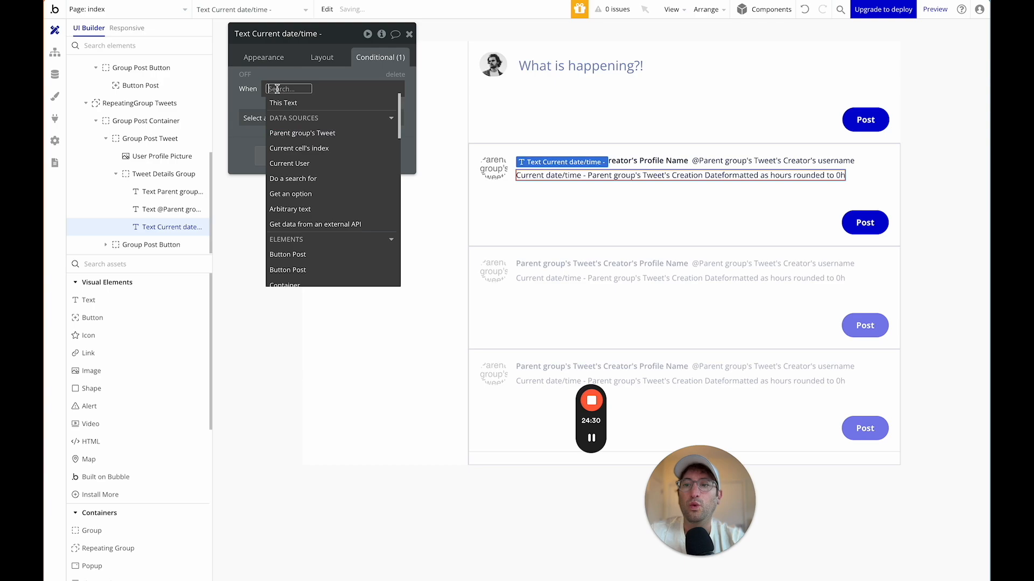
type("current")
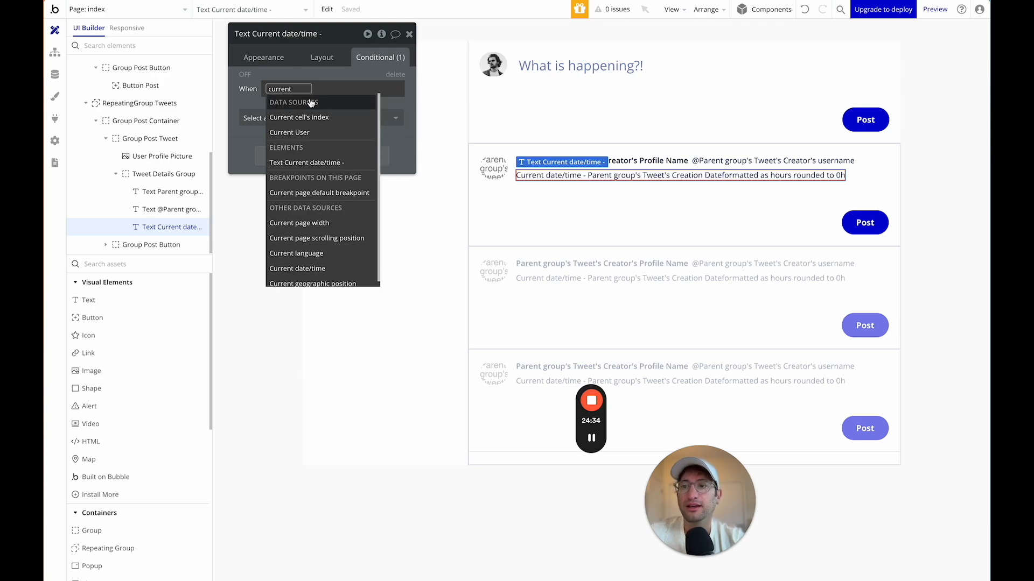
scroll(319, 146, "down", 3)
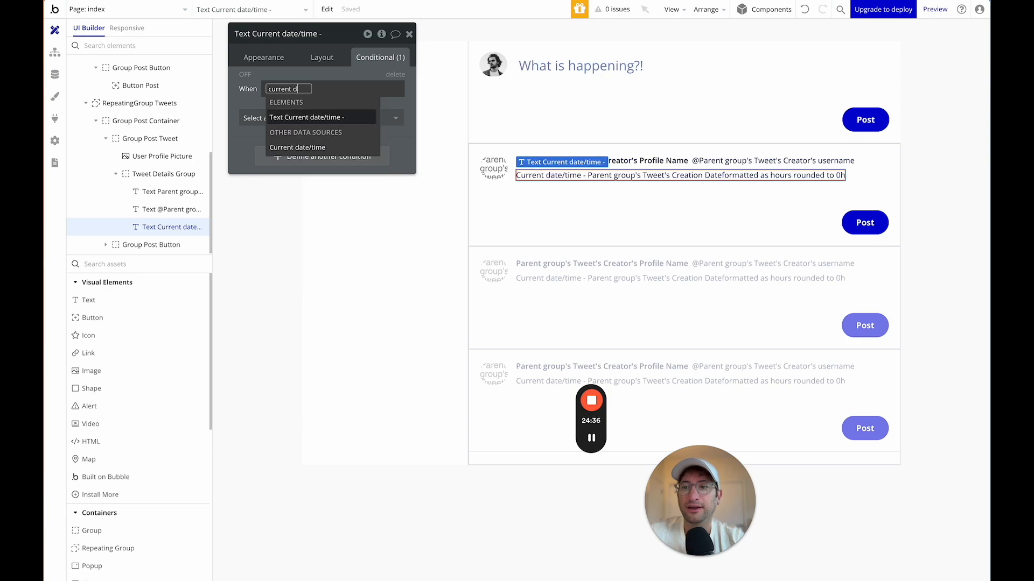
left_click(315, 149)
scroll(379, 116, "down", 1)
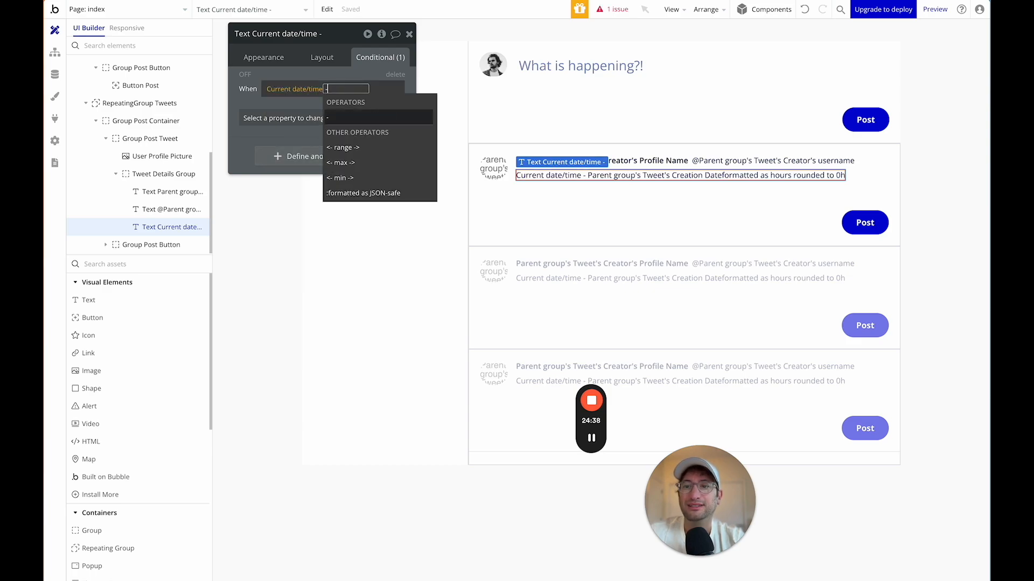
left_click(340, 119)
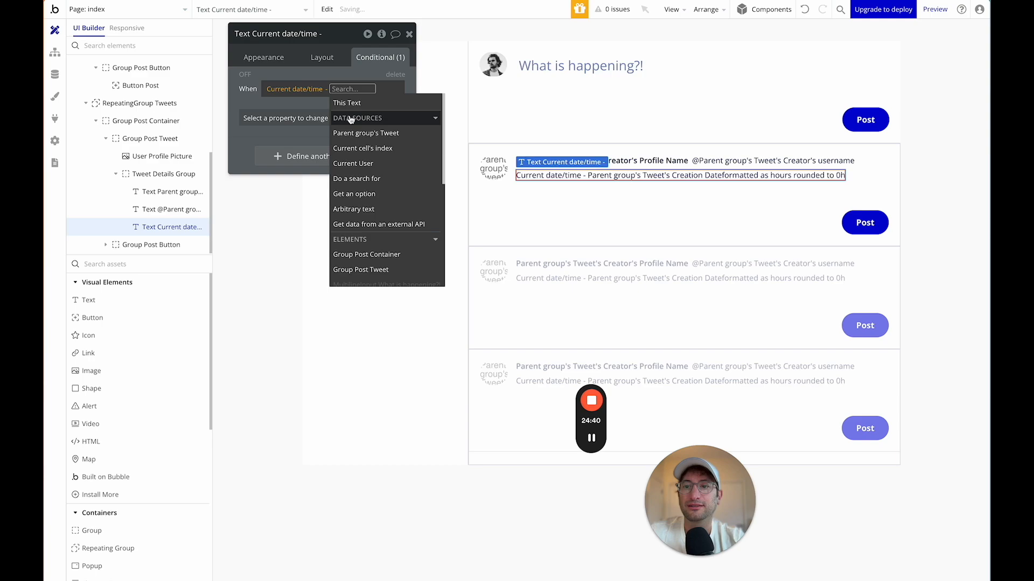
type("p")
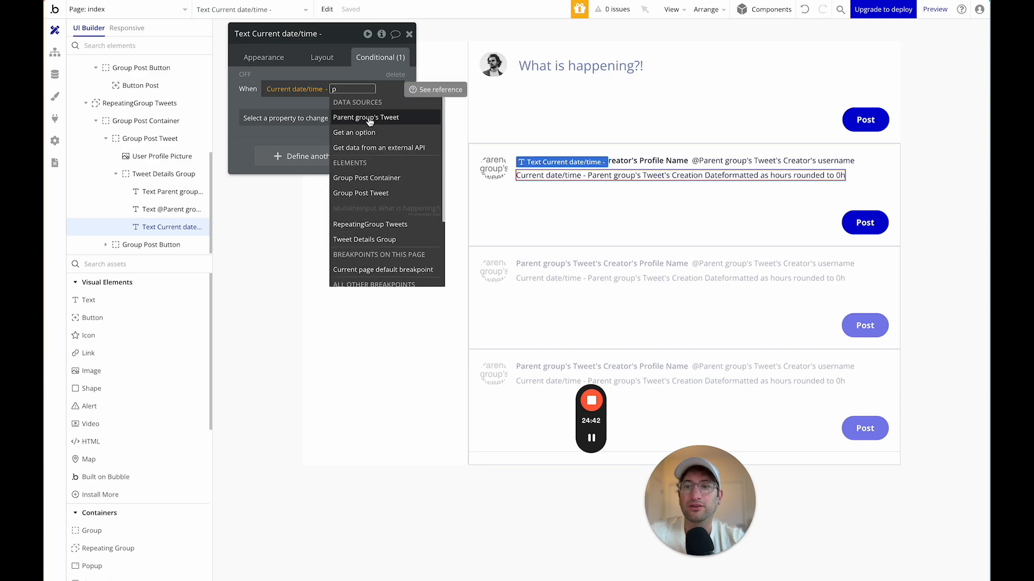
left_click(369, 118)
left_click(324, 143)
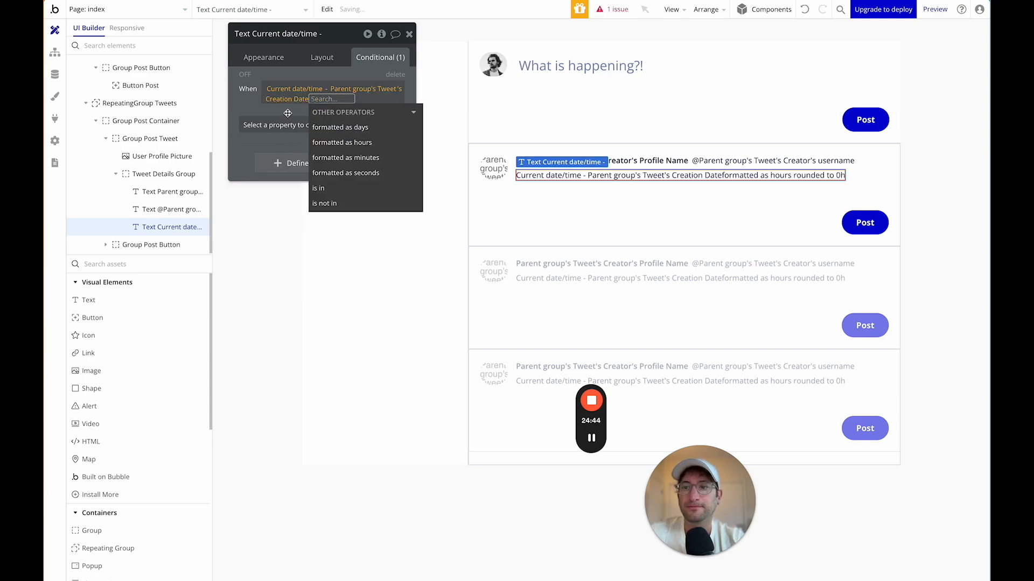
Complete the condition as formatted as minutes < 60, changing the Text property.
left_click(336, 158)
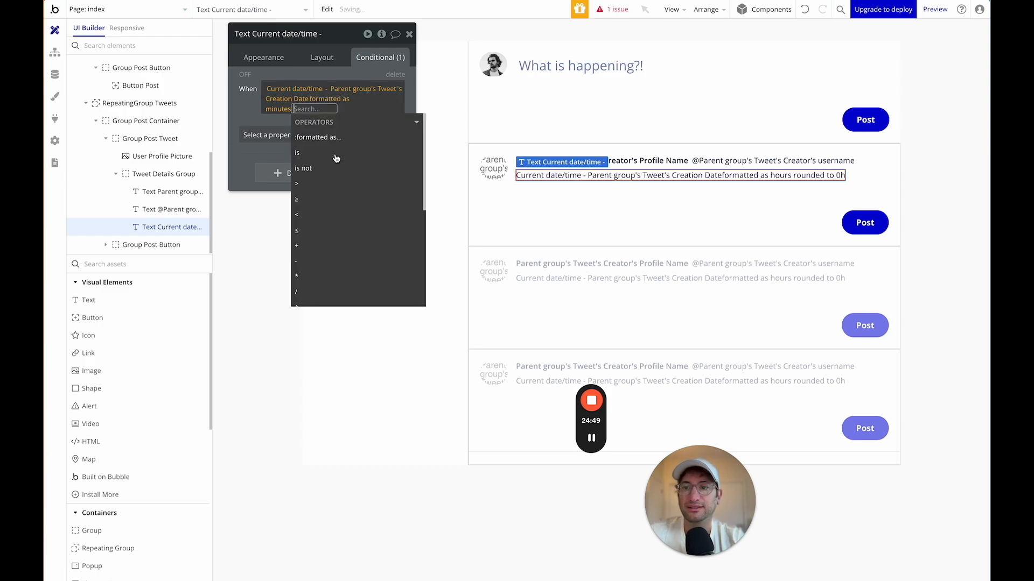
type("<")
left_click(308, 140)
type("60")
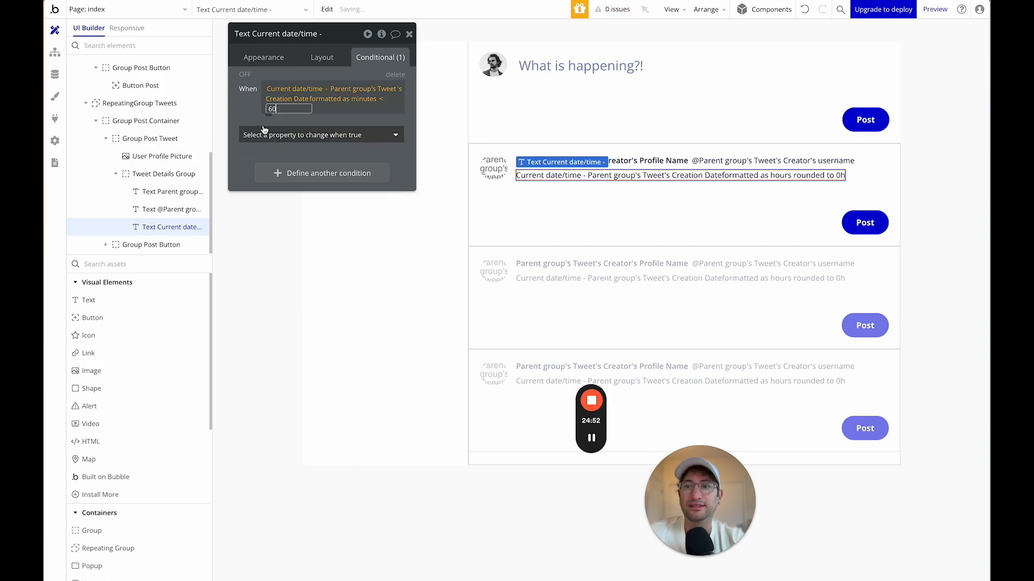
left_click(257, 119)
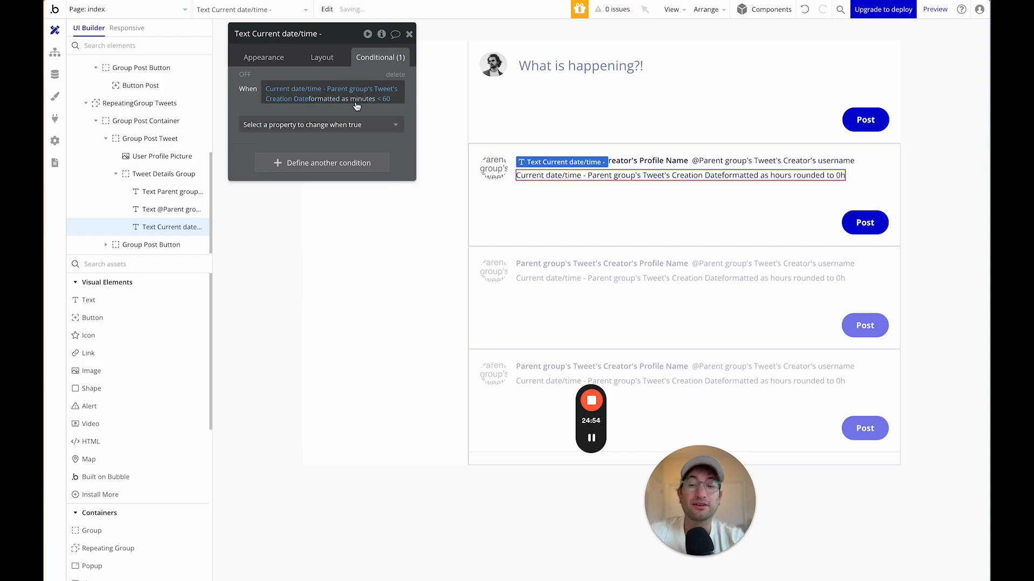
left_click(305, 126)
left_click(290, 175)
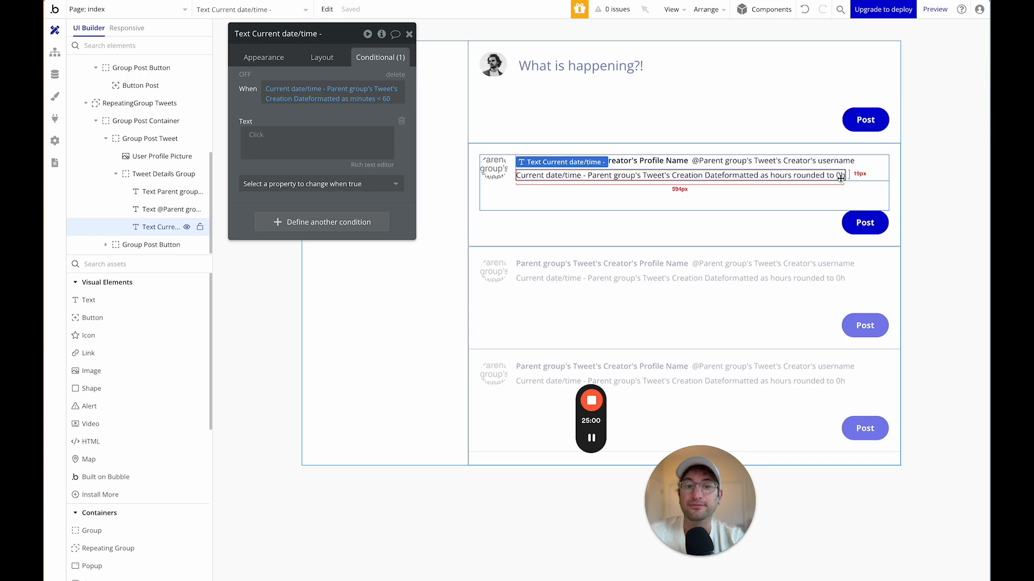
Insert Current date/time minus Parent group's Tweet's Creation Date into the condition's Text.
left_click(256, 139)
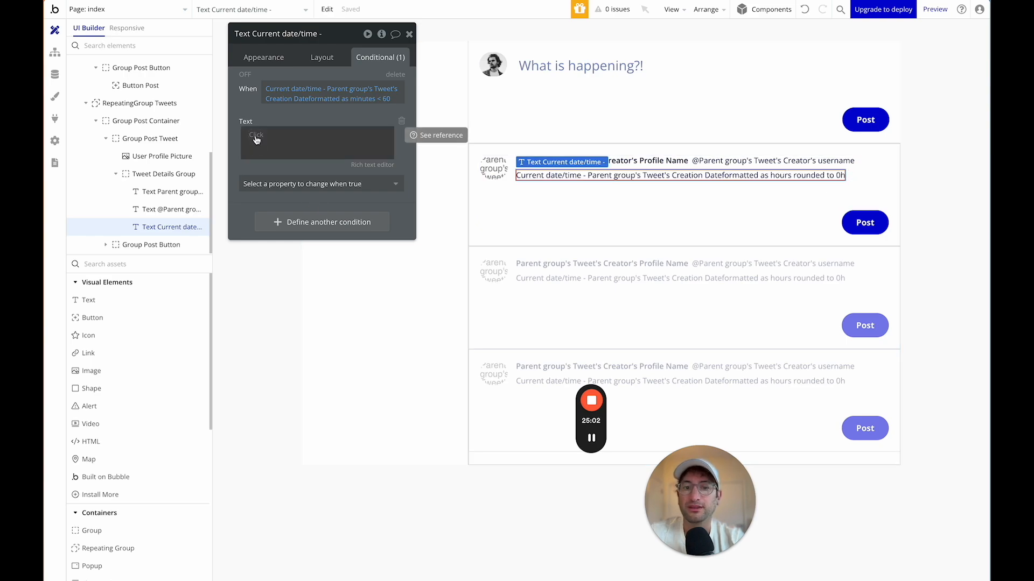
left_click(256, 136)
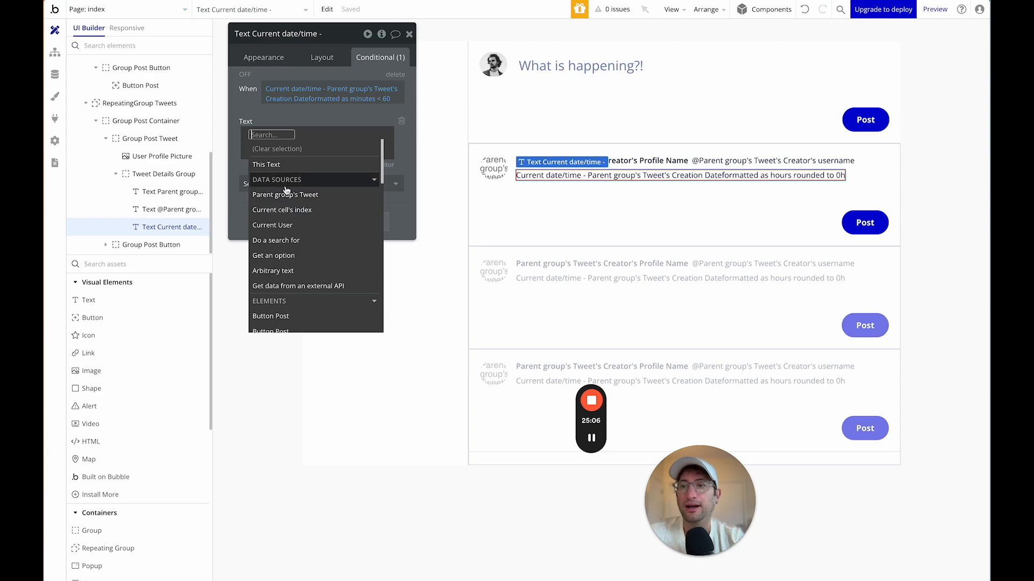
type("cur")
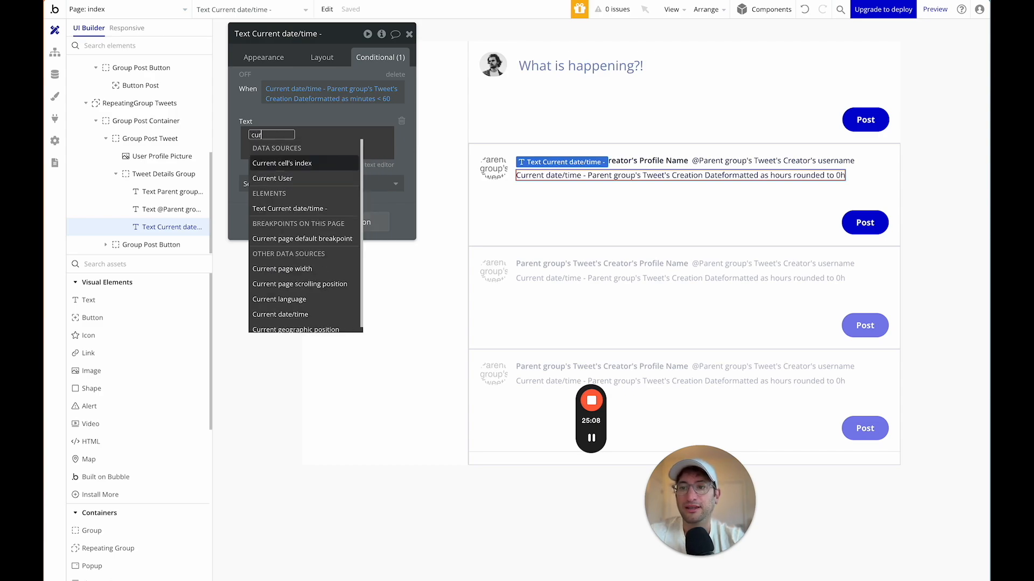
type("rent da")
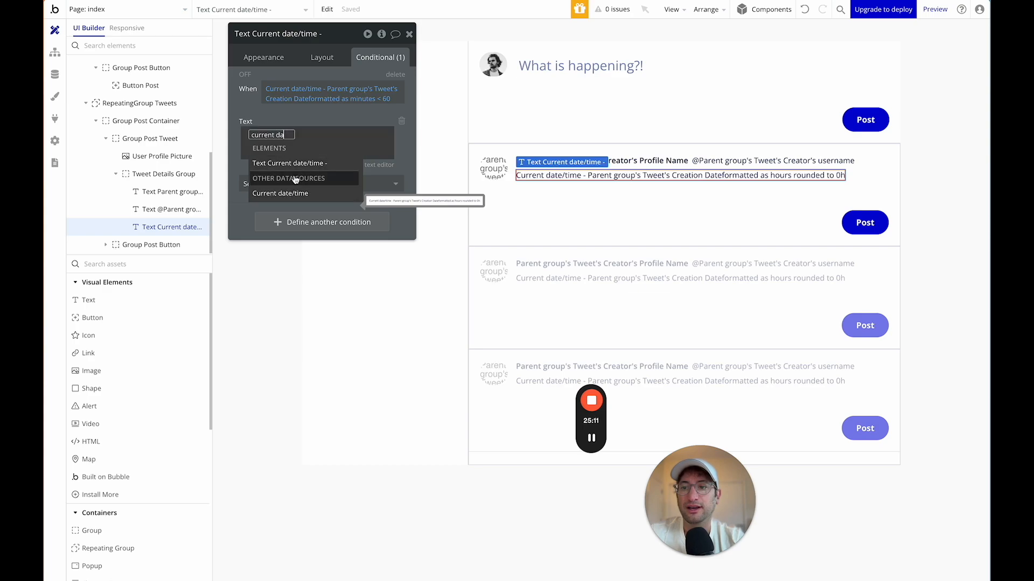
left_click(290, 195)
type("-")
key("Return")
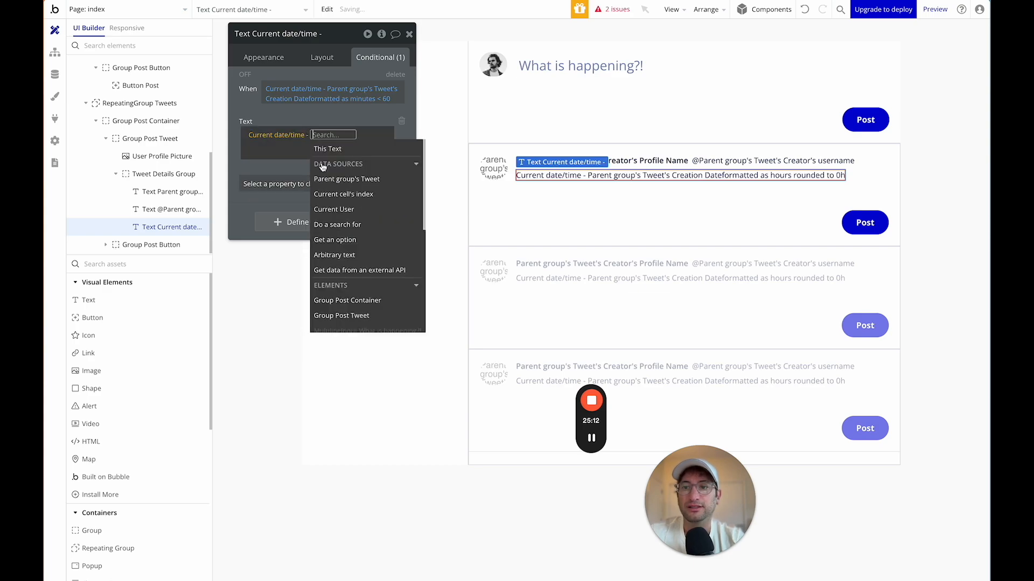
type("par")
left_click(340, 165)
type("cre")
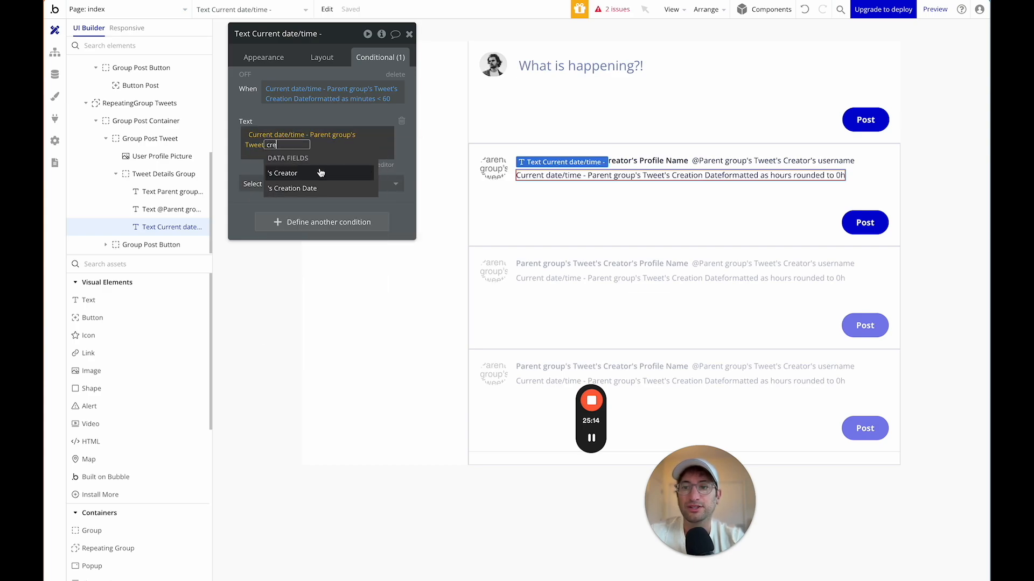
left_click(312, 189)
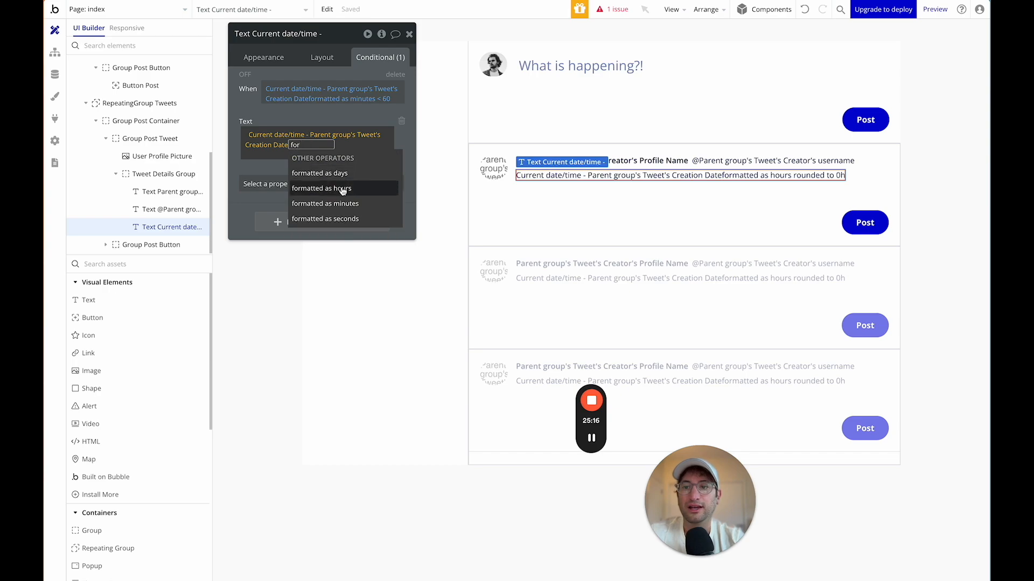
Format the difference as minutes rounded to 0, followed by 'm'.
left_click(339, 204)
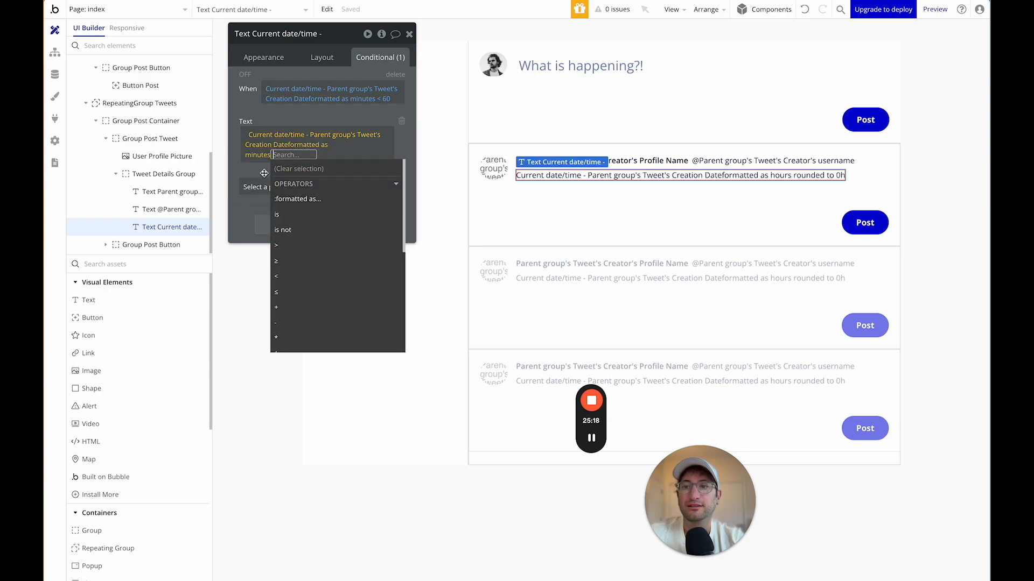
type("rou")
key("Return")
type("0")
left_click(251, 155)
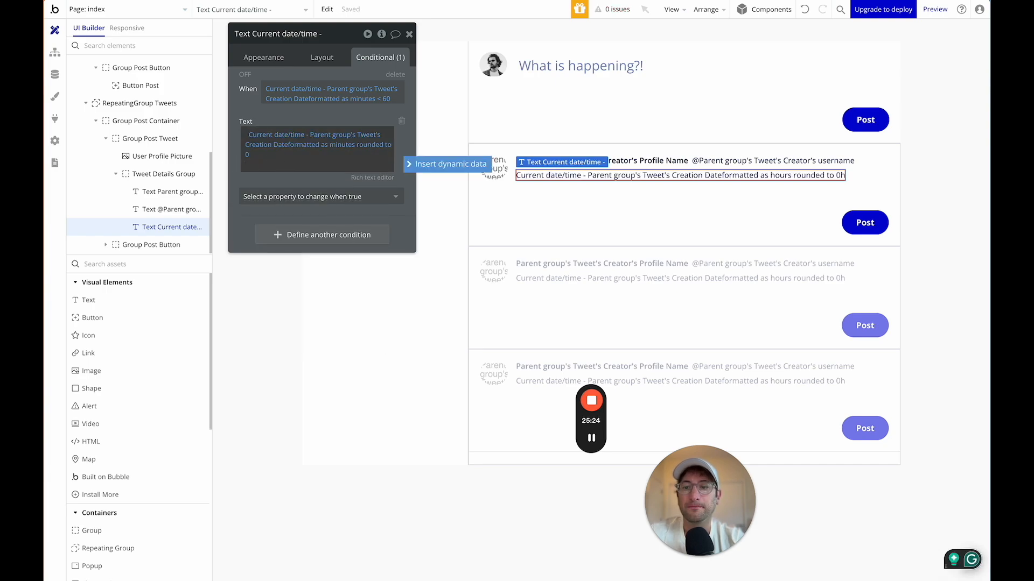
type("m")
left_click(238, 183)
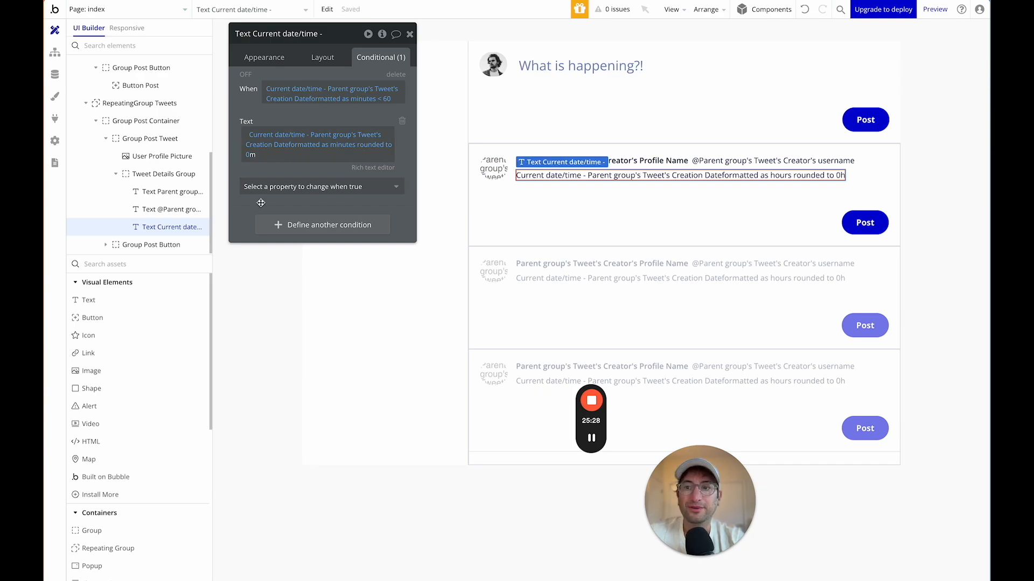
Copy the minutes condition and paste a duplicate below it.
right_click(245, 91)
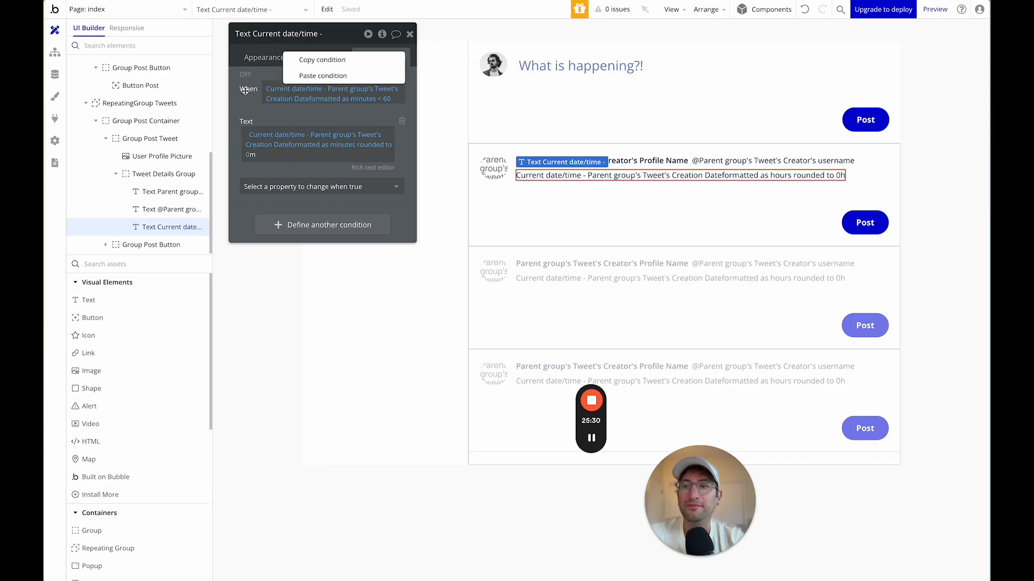
left_click(299, 60)
right_click(237, 227)
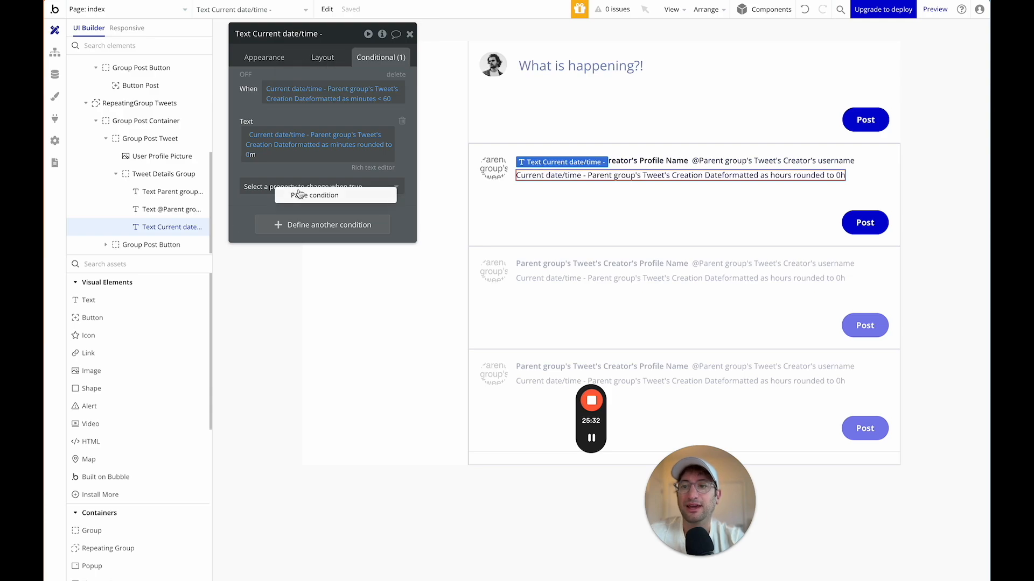
left_click(299, 195)
Change the duplicate's rule to the age formatted as days ≥ 1.
left_click(345, 226)
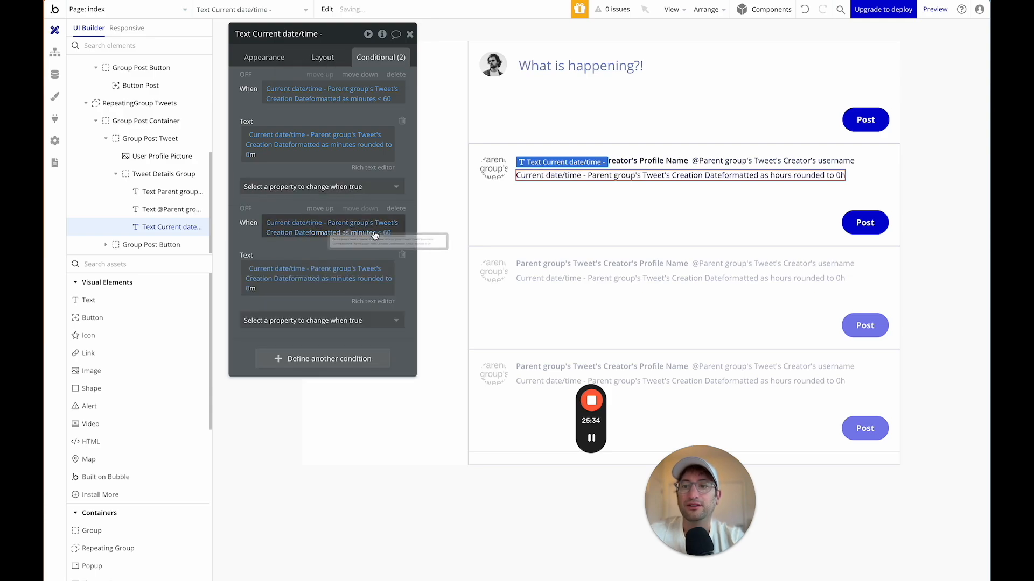
left_click(334, 233)
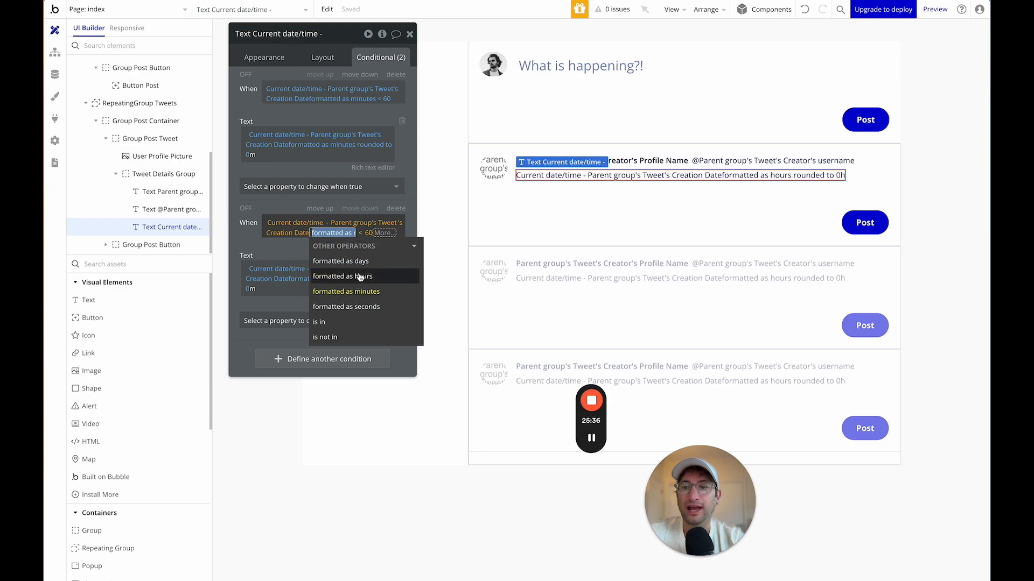
left_click(359, 265)
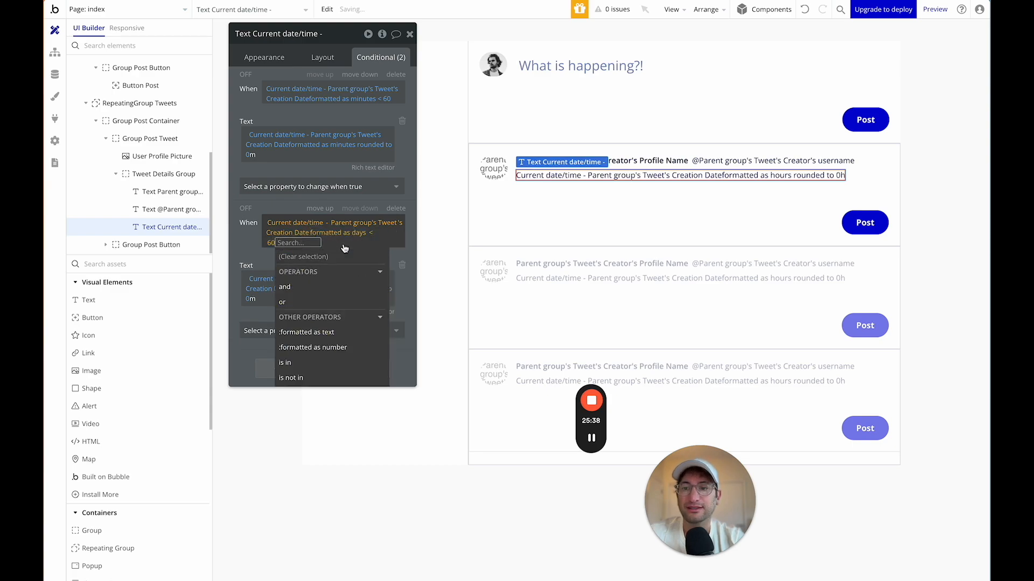
type(">")
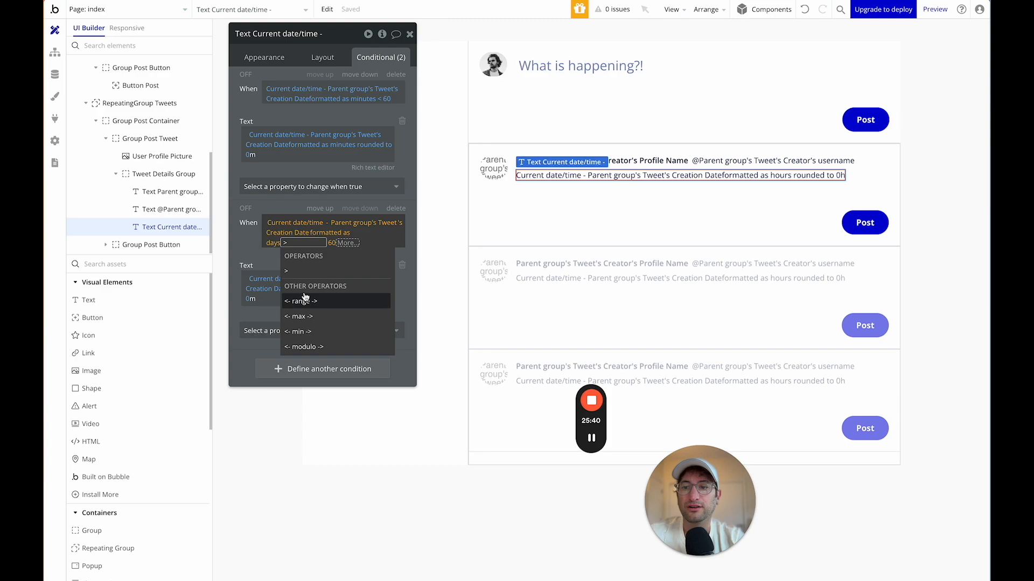
left_click(300, 274)
left_click(270, 243)
type("1")
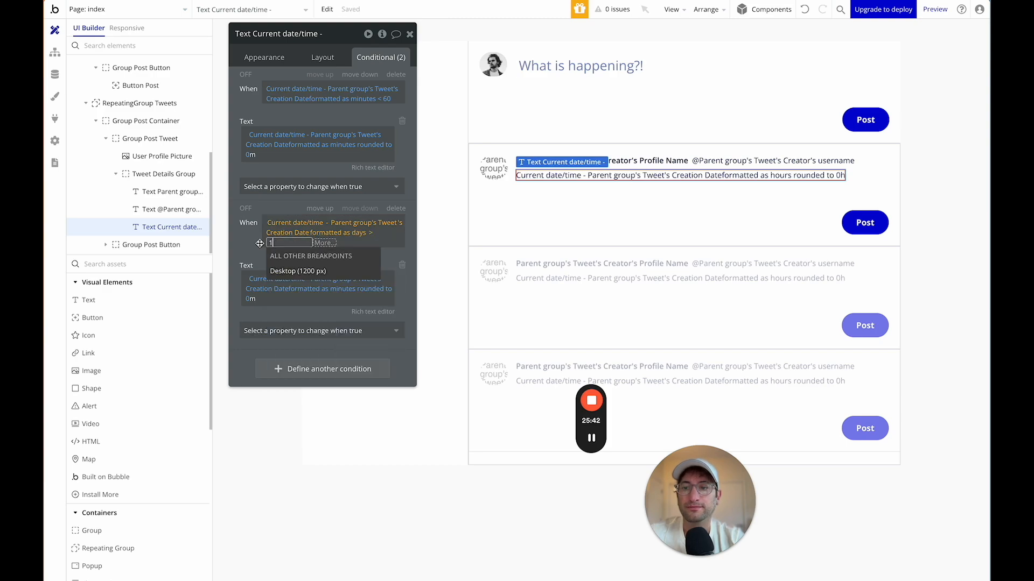
key("Return")
left_click(252, 244)
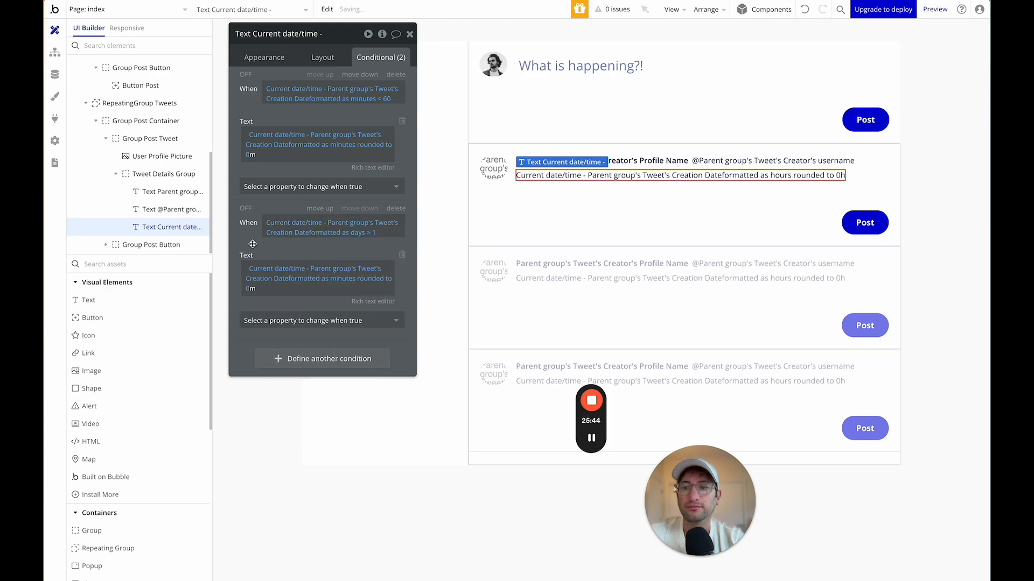
left_click(369, 233)
left_click(291, 326)
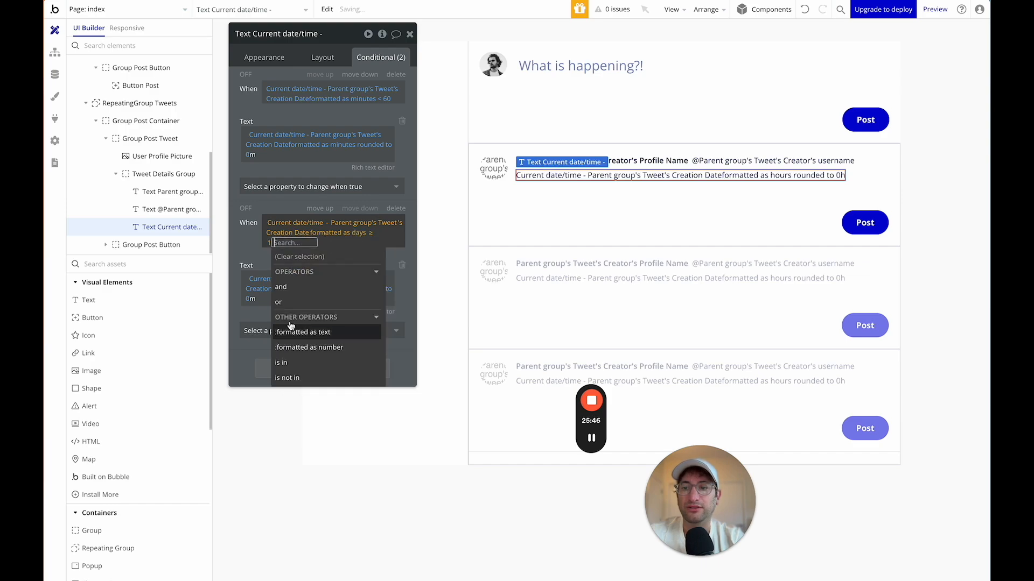
left_click(260, 244)
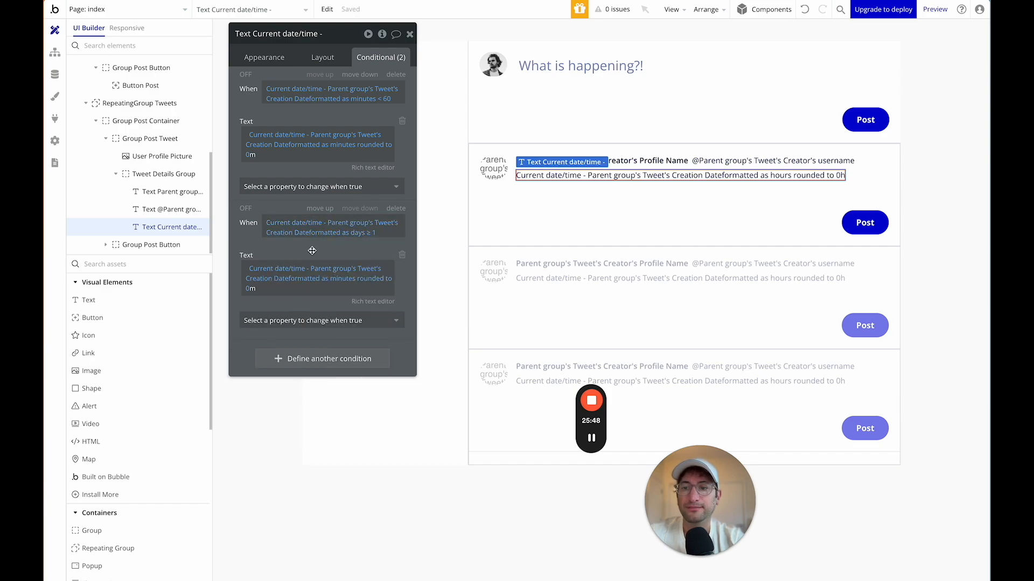
Make the duplicate's Text show the age in days with a 'd' suffix instead of 'm'.
left_click(322, 286)
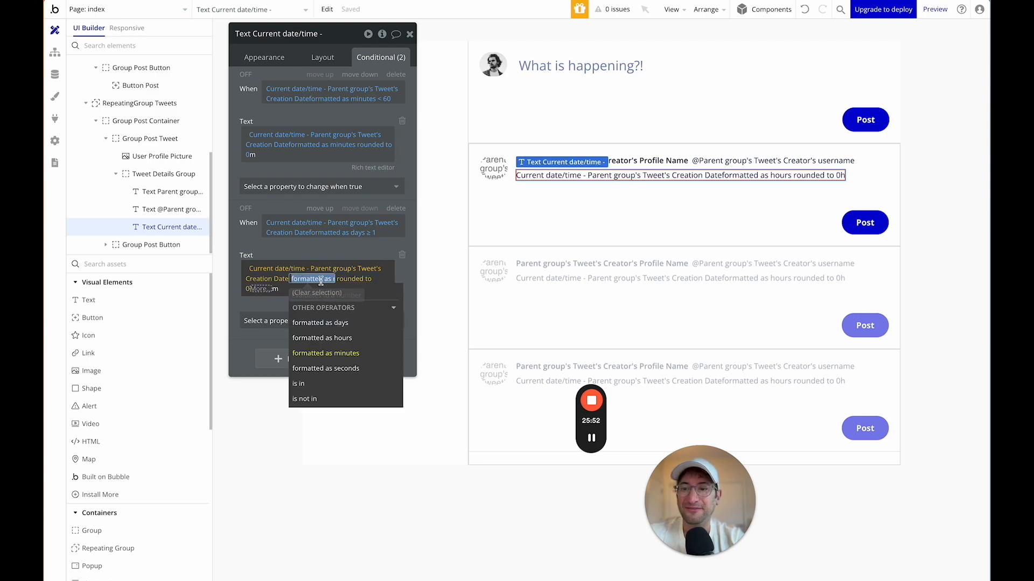
left_click(304, 335)
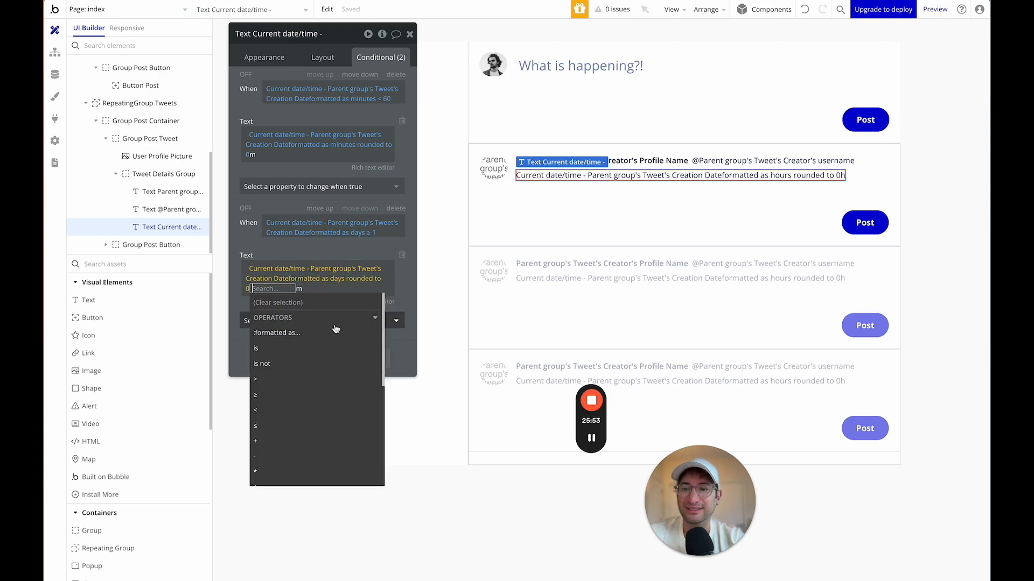
left_click(246, 299)
double_click(263, 289)
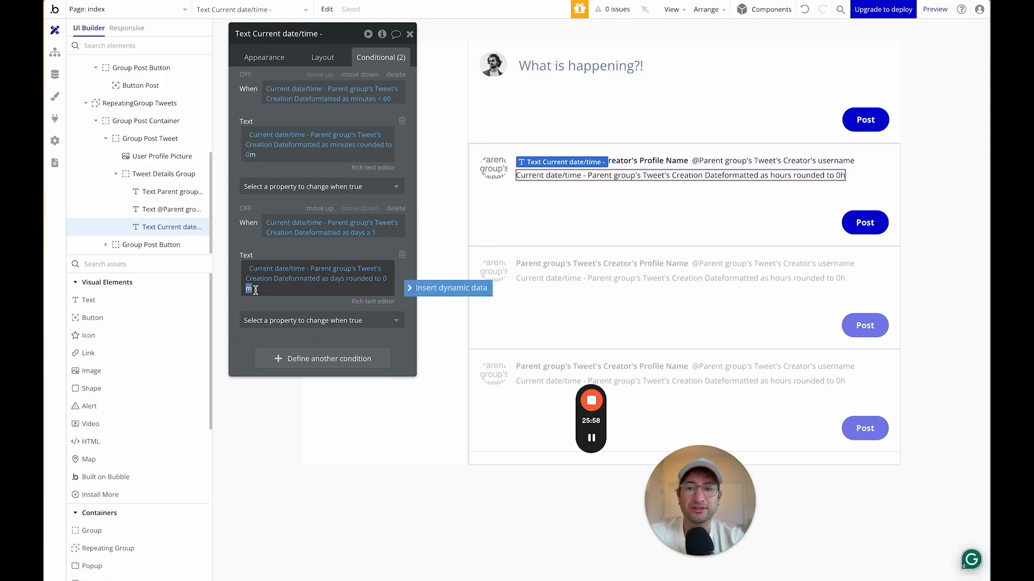
type("d")
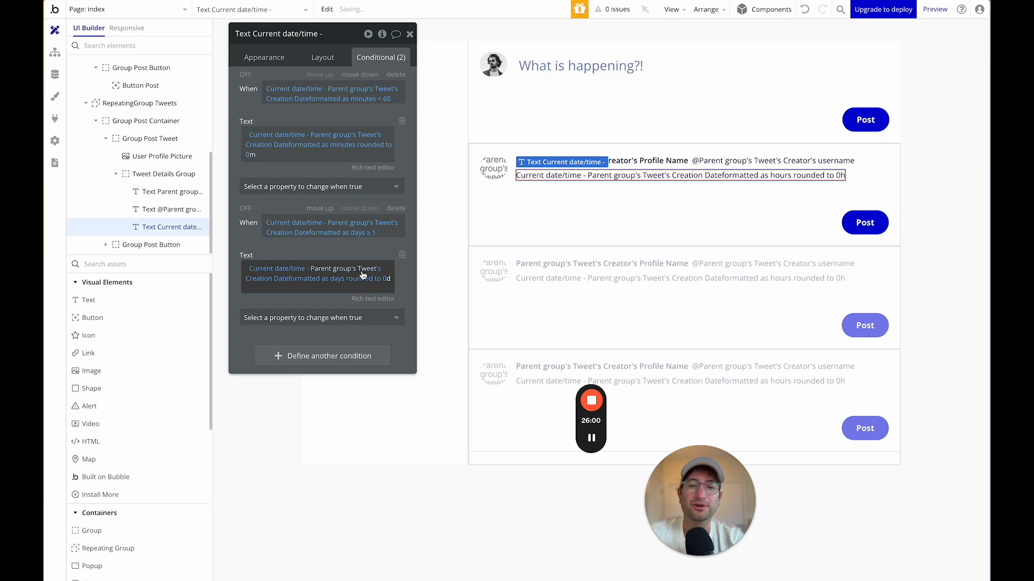
left_click(265, 58)
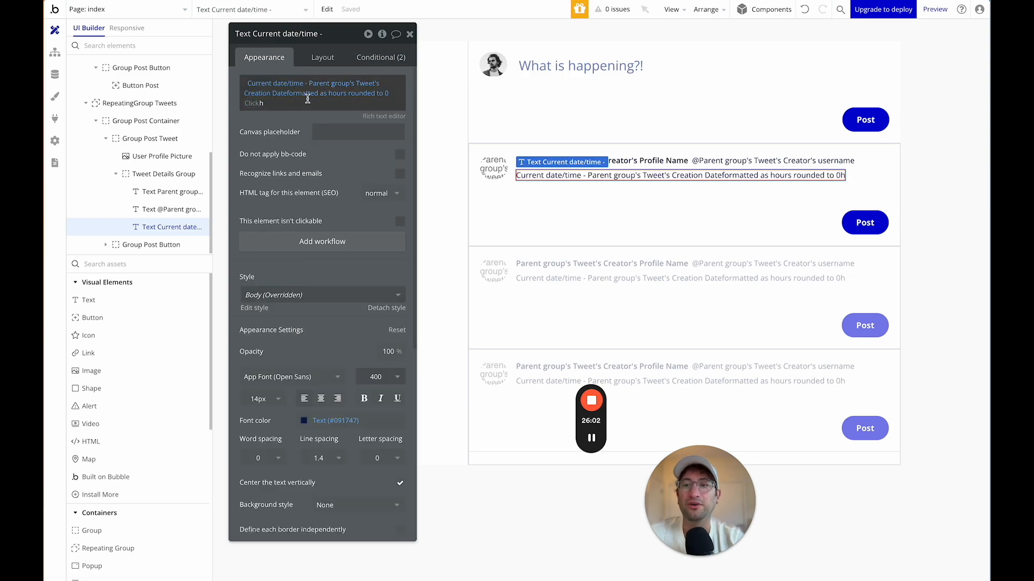
left_click(381, 57)
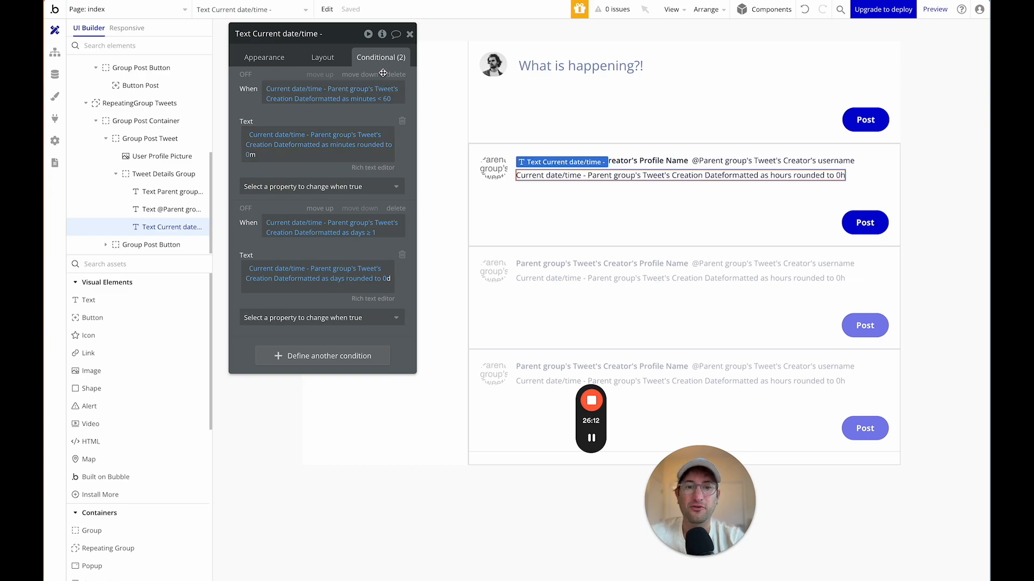
key("Escape")
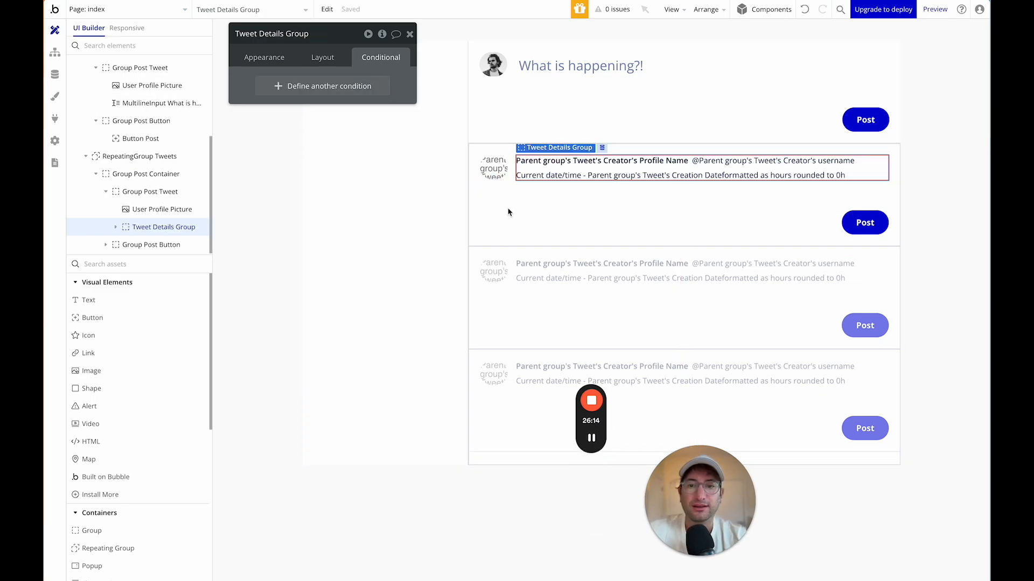
Add a new Group inside Group Post Tweet, placed after User Profile Picture.
key("Escape")
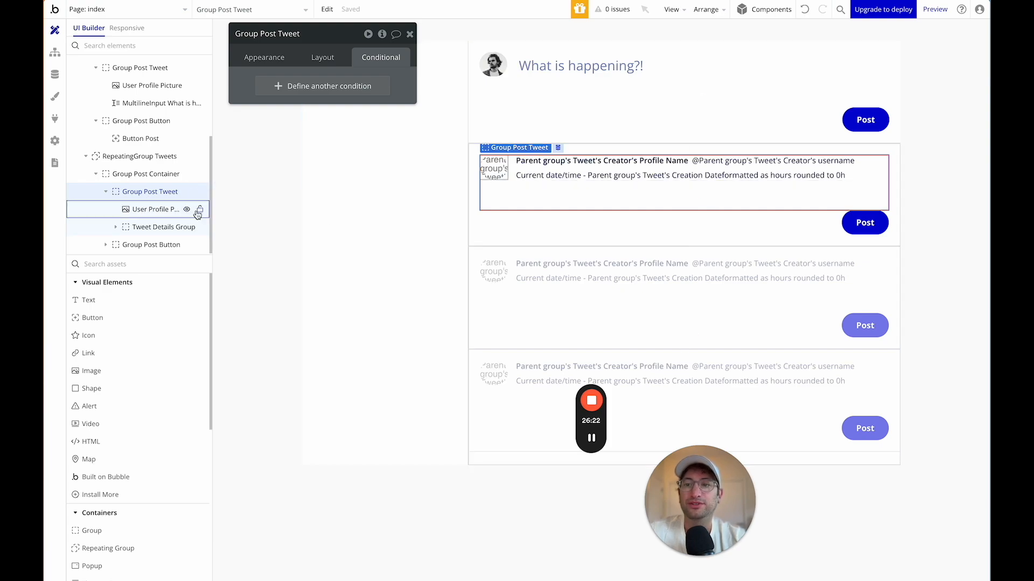
left_click(153, 214)
left_click(143, 227)
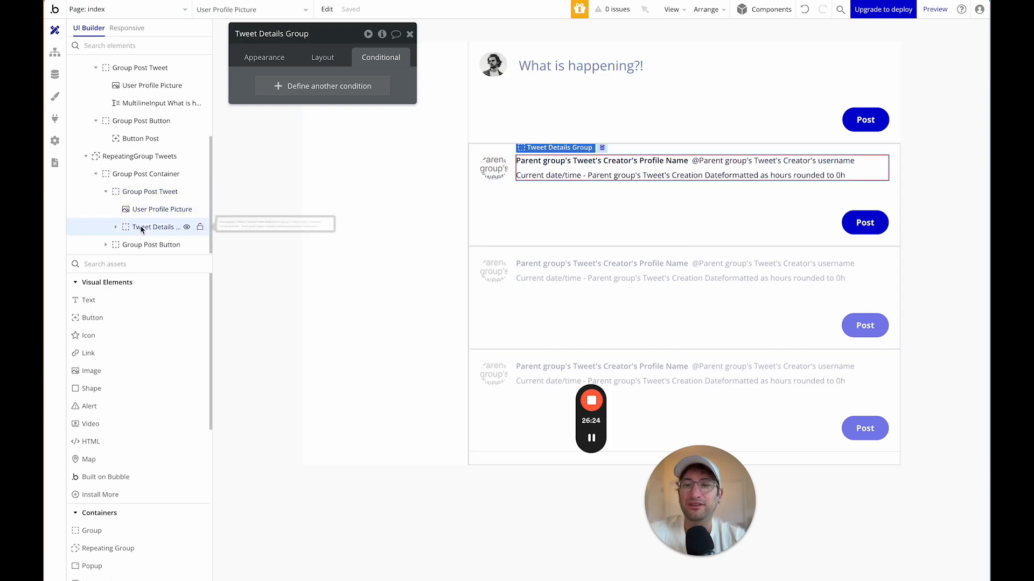
left_click(116, 227)
scroll(159, 237, "down", 1)
scroll(160, 237, "down", 1)
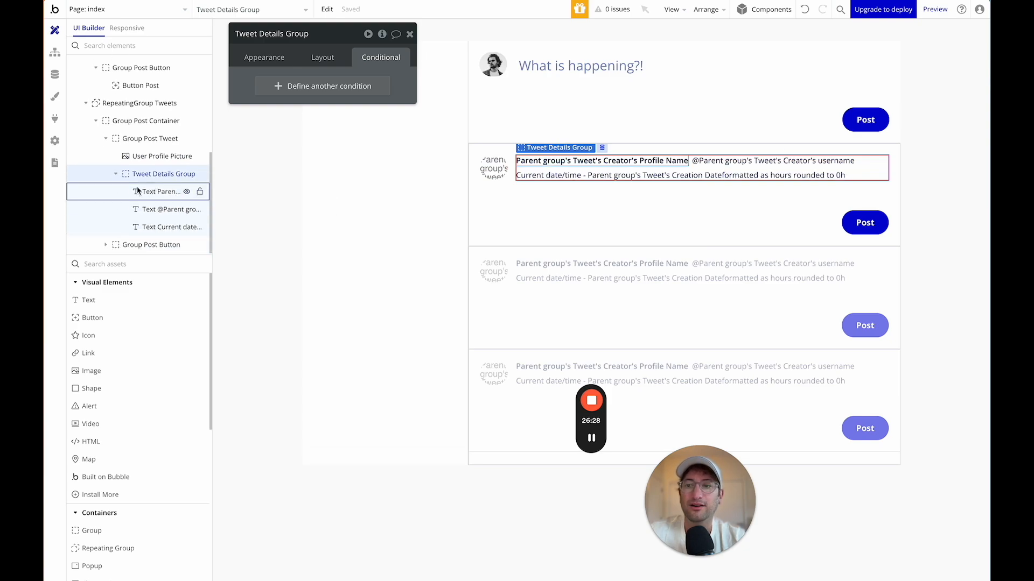
left_click(116, 176)
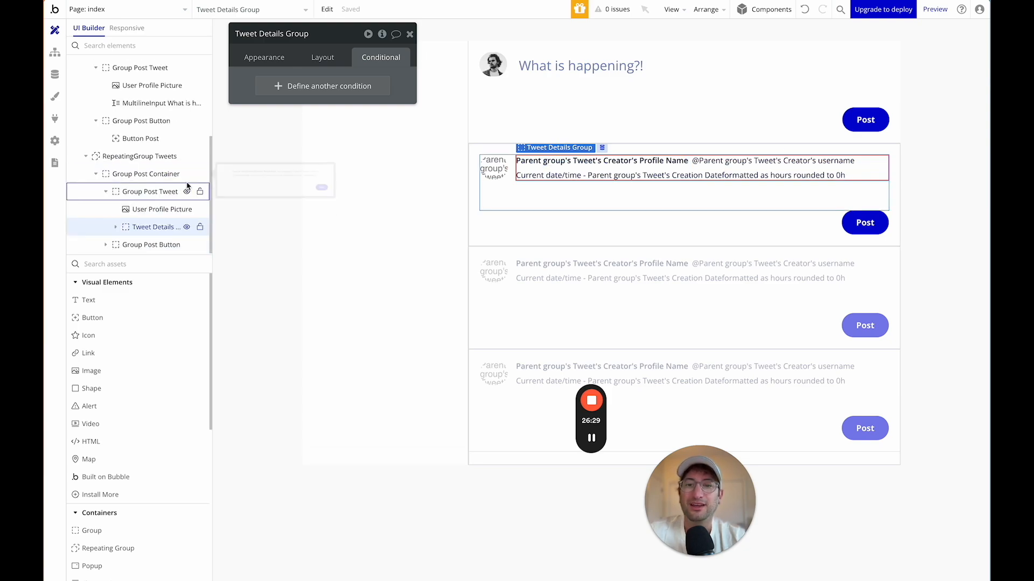
left_click(126, 261)
type("group")
left_click_drag(94, 300, 594, 157)
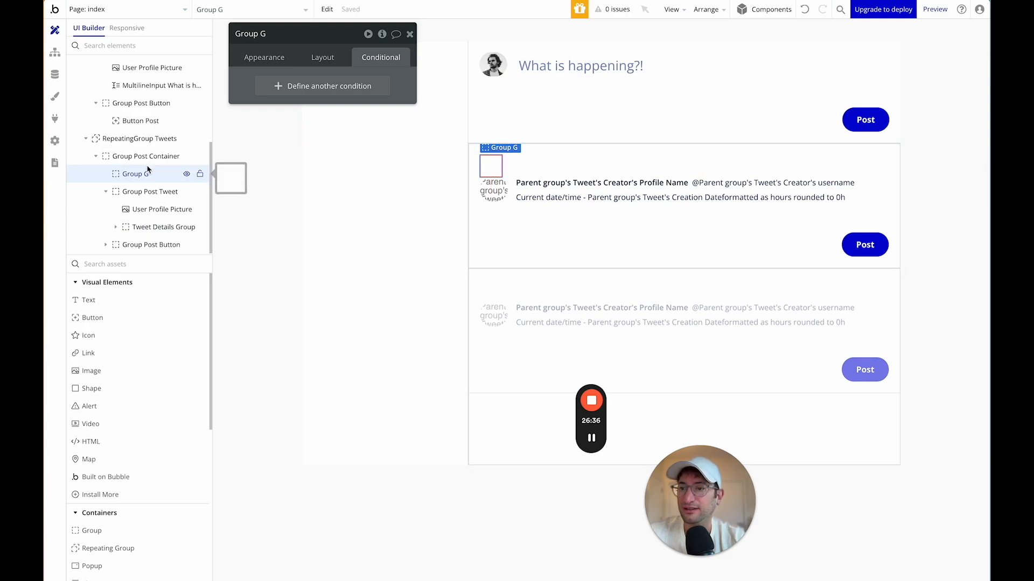
left_click_drag(146, 175, 151, 221)
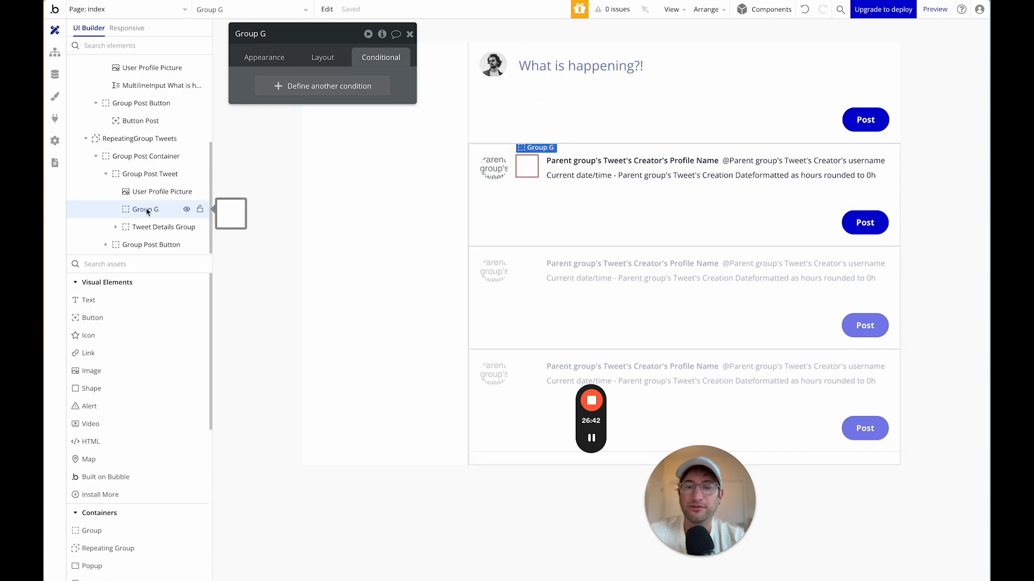
Uncheck Fit width to content on Group G and nest Tweet Details Group inside it.
left_click(326, 58)
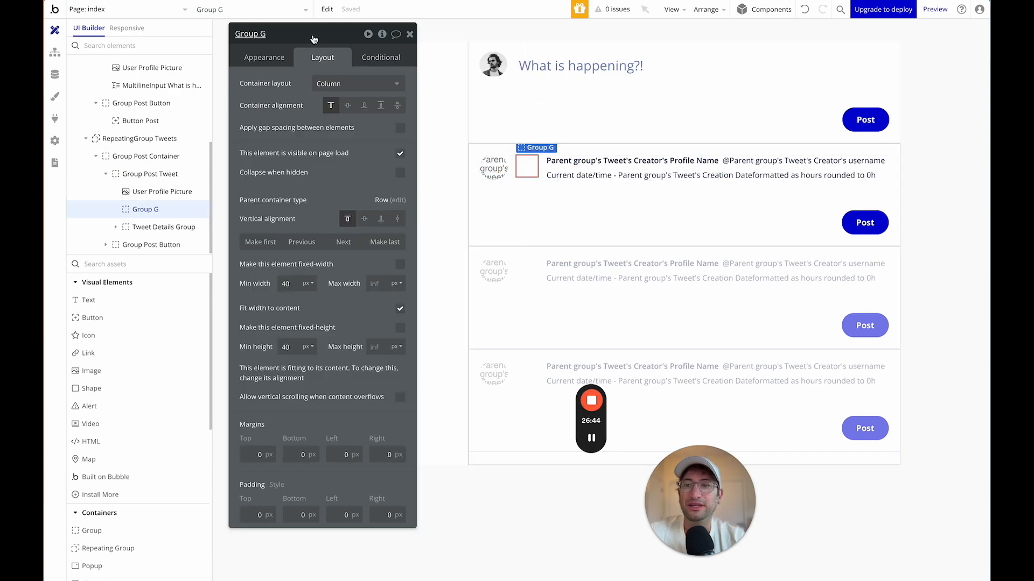
left_click_drag(314, 39, 331, 34)
left_click(417, 305)
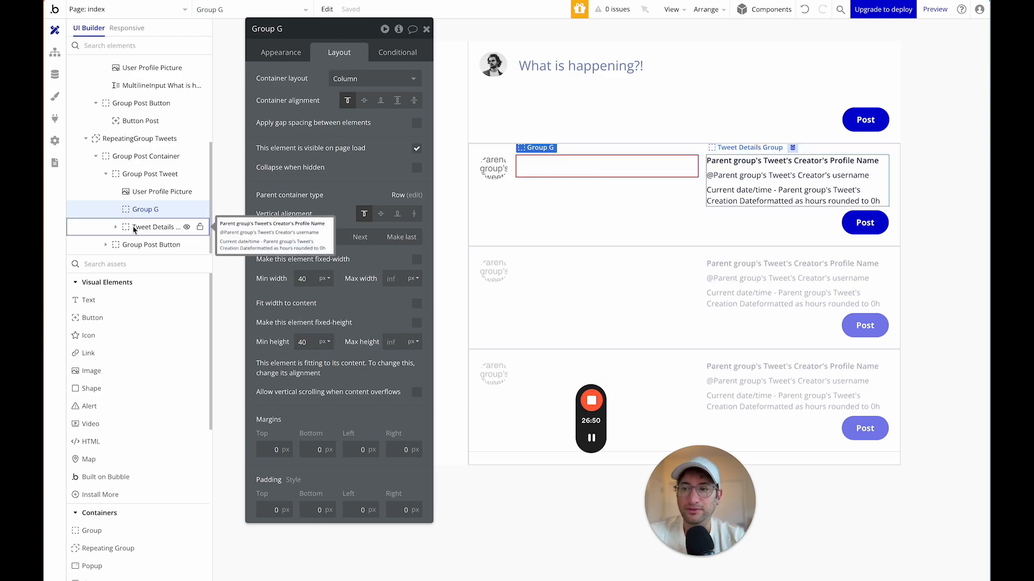
left_click_drag(127, 230, 126, 211)
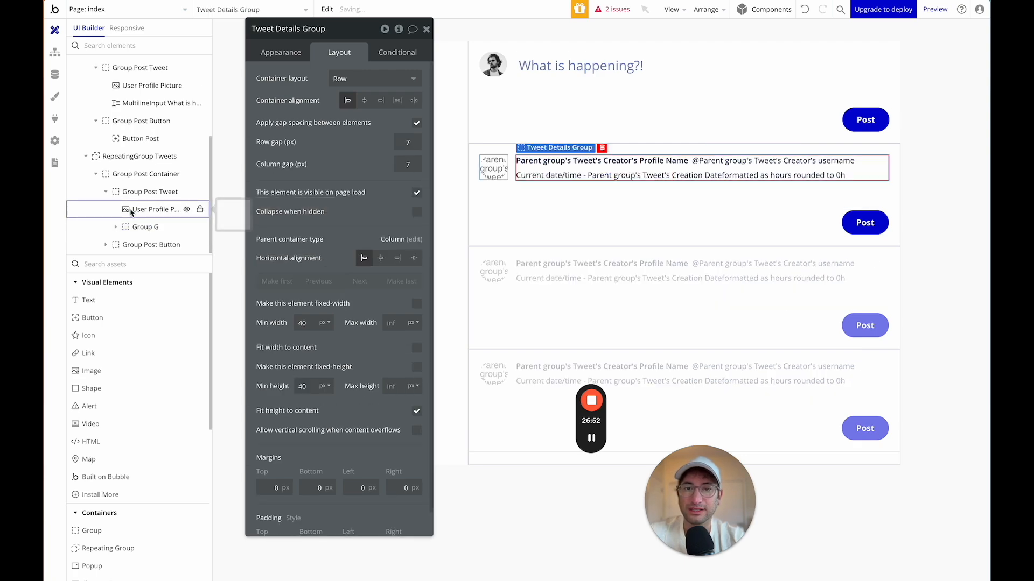
left_click(126, 226)
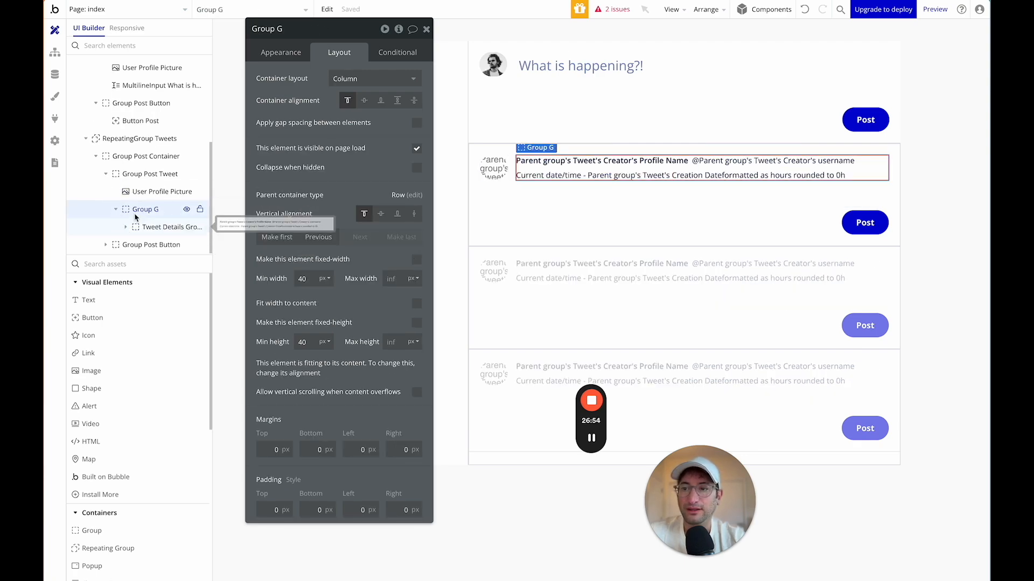
left_click(290, 54)
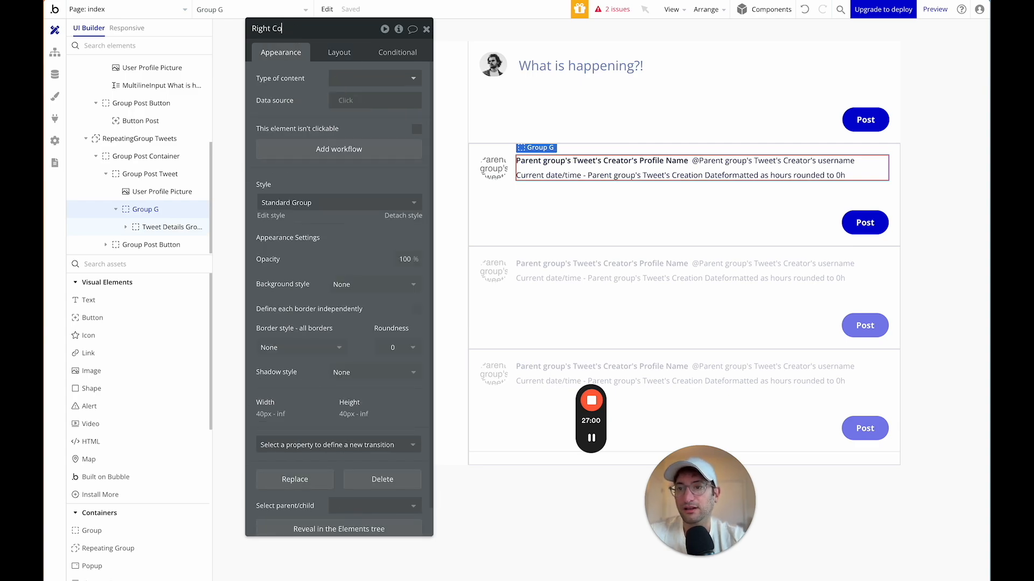
Name the group Right Column, with content type Tweet and data source Parent group's Tweet.
key("Return")
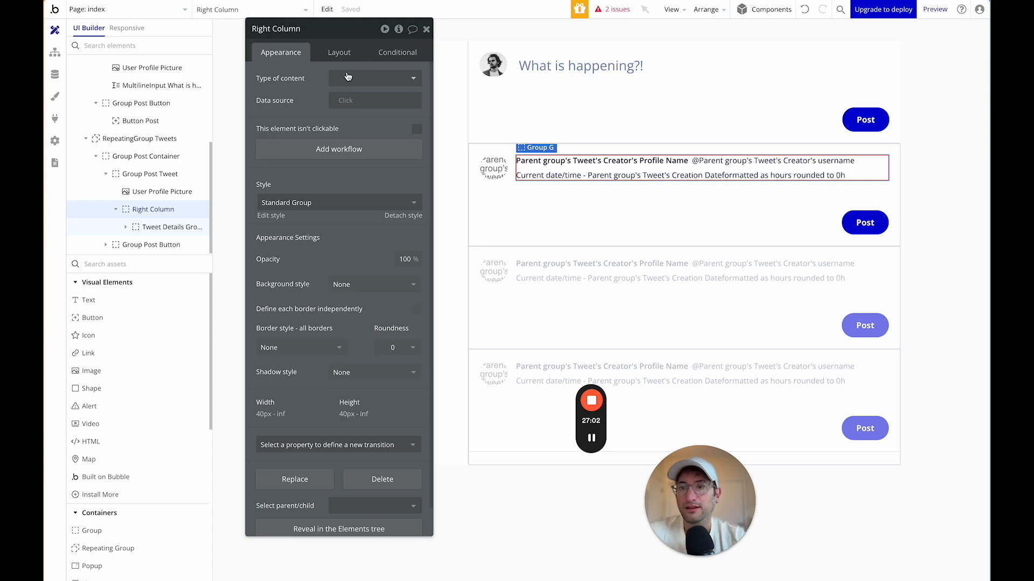
left_click(347, 75)
left_click(350, 125)
left_click(355, 100)
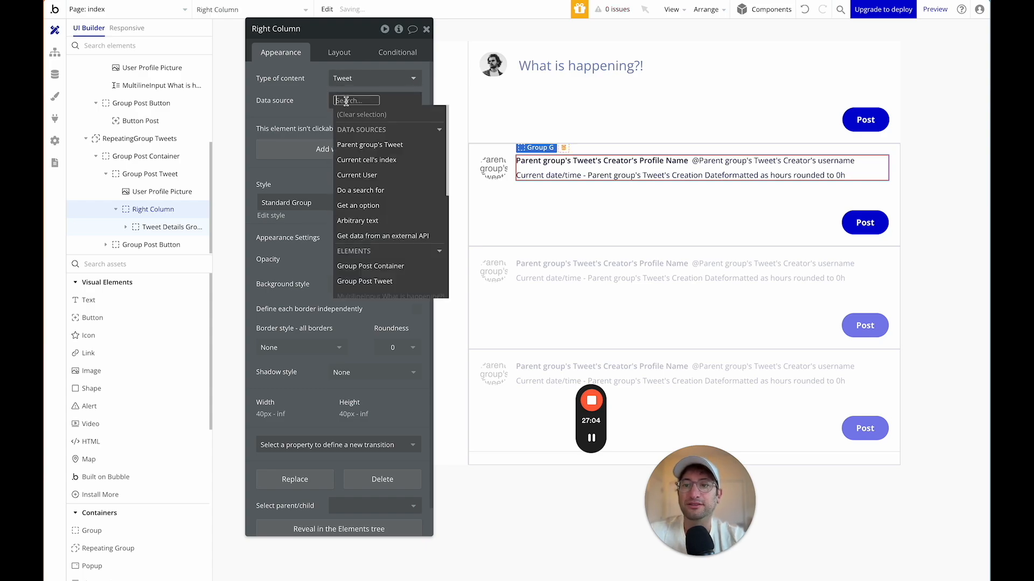
left_click(368, 146)
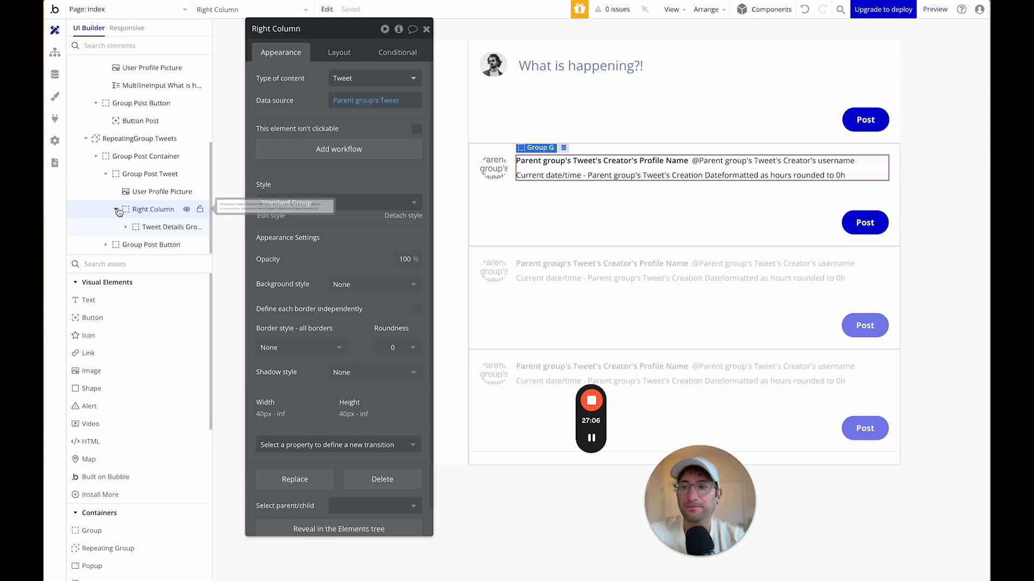
left_click(148, 227)
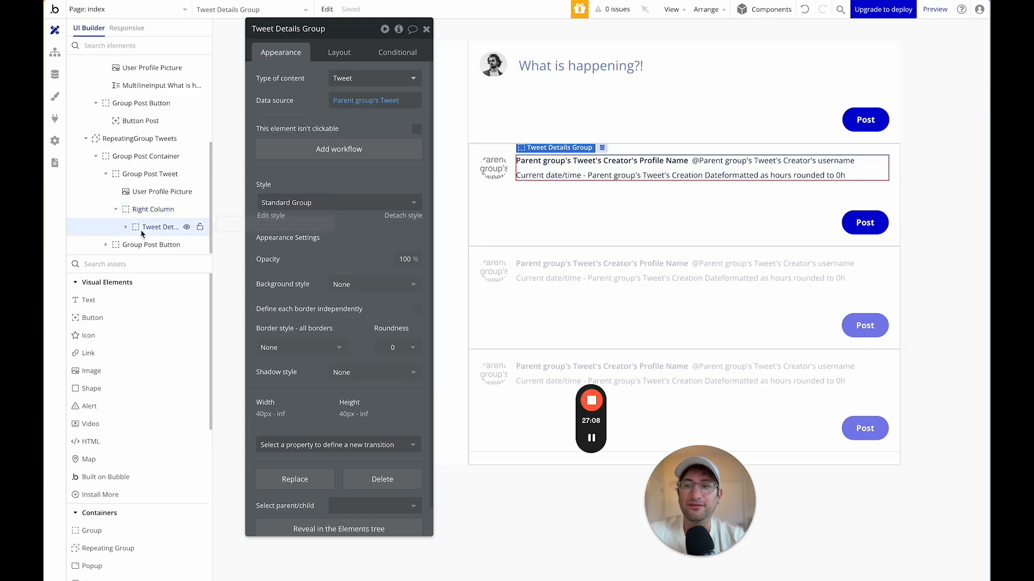
left_click(340, 53)
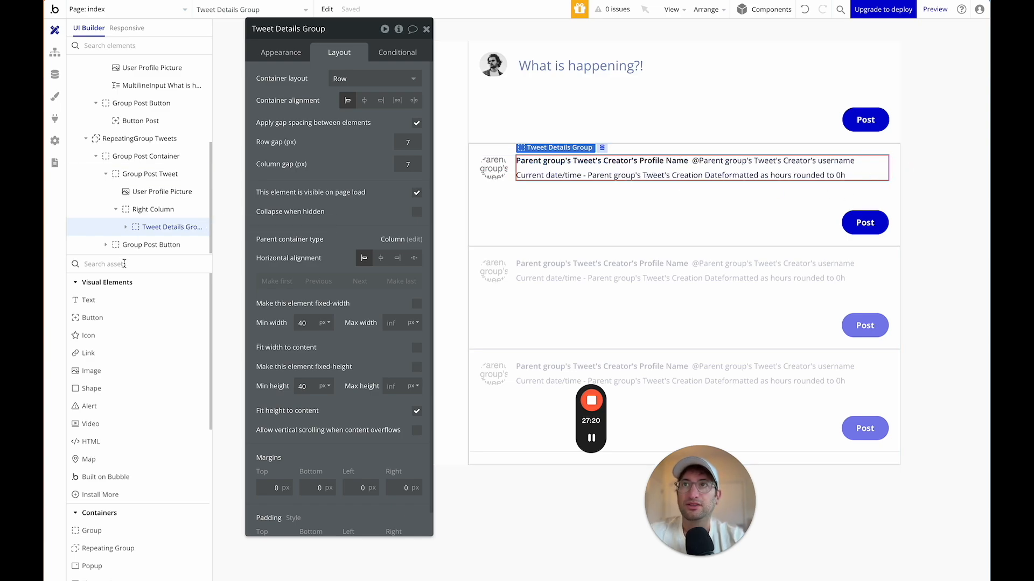
Add a new Text D into Right Column below Tweet Details Group.
left_click_drag(96, 300, 775, 210)
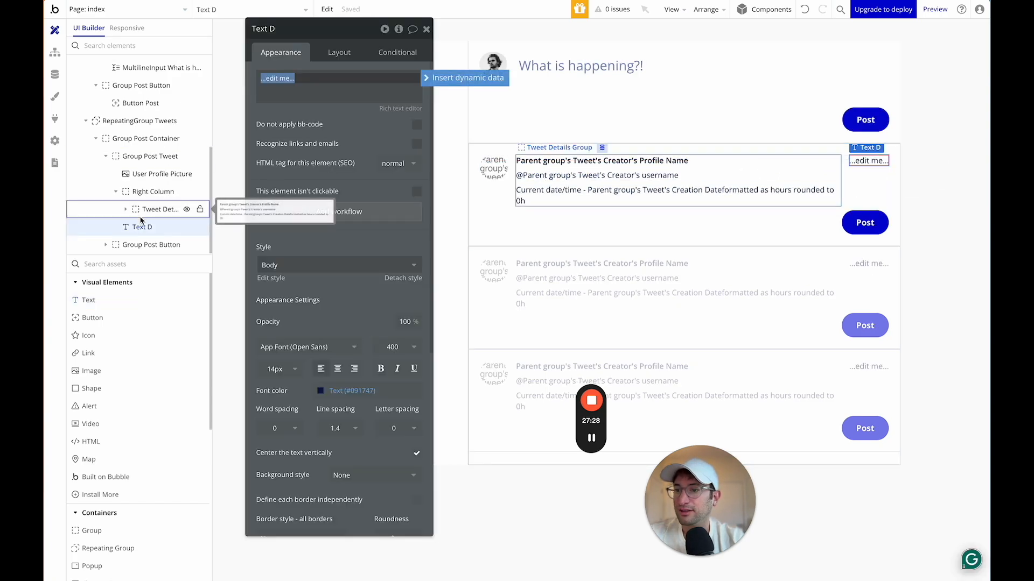
left_click(118, 193)
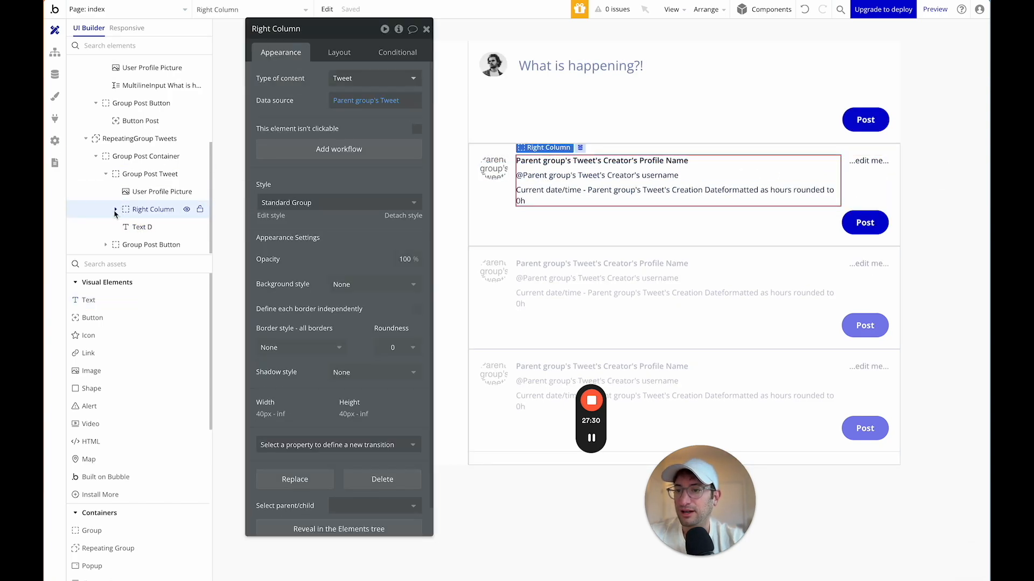
left_click(115, 209)
left_click_drag(142, 227, 140, 207)
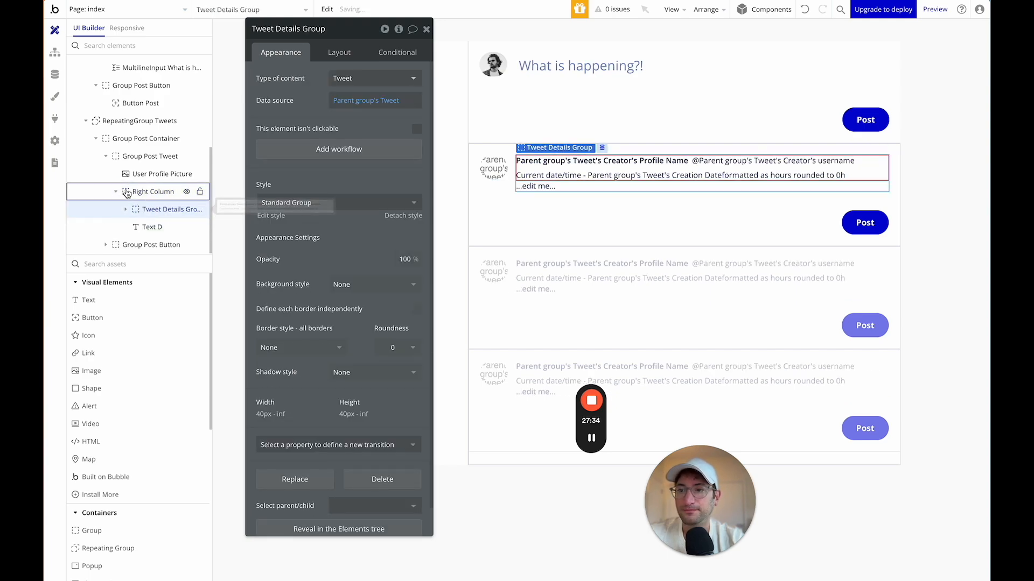
left_click(144, 191)
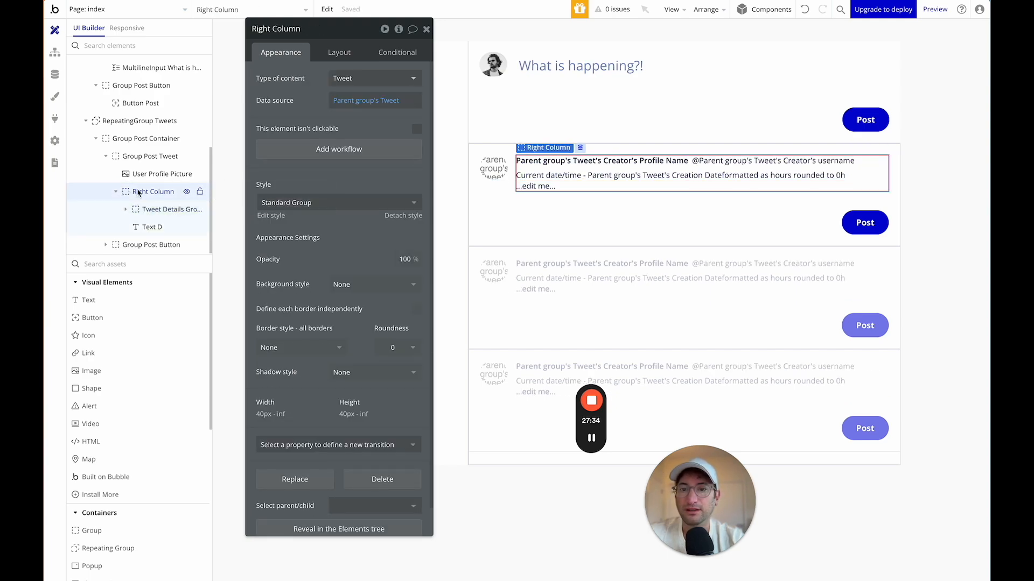
Replace Text D's '...edit me...' placeholder with Parent group's Tweet's Content.
left_click(539, 188)
triple_click(318, 79)
key("BackSpace")
left_click(466, 79)
left_click(340, 124)
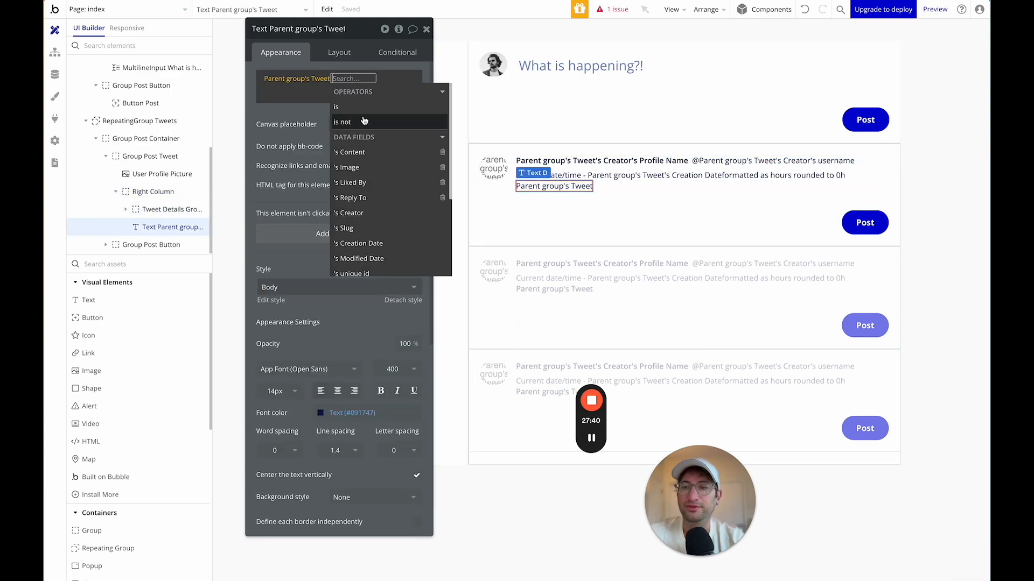
left_click(345, 105)
left_click(306, 112)
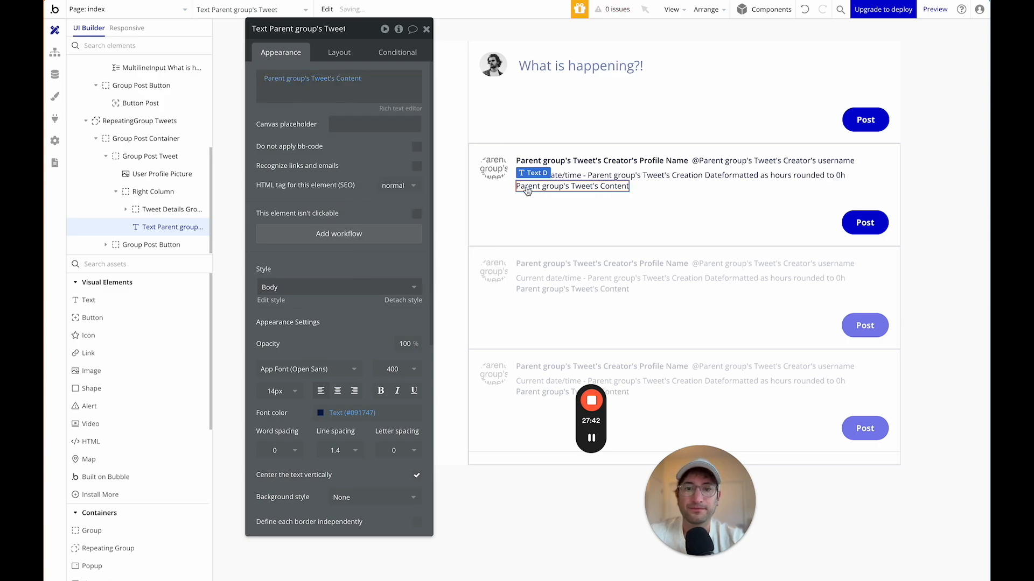
left_click(204, 191)
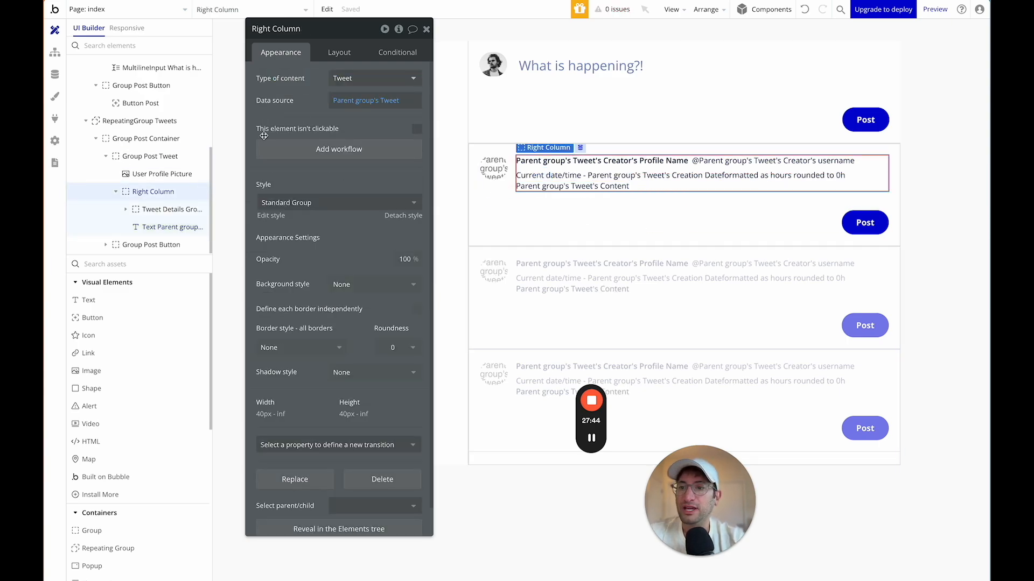
left_click(345, 53)
left_click(416, 124)
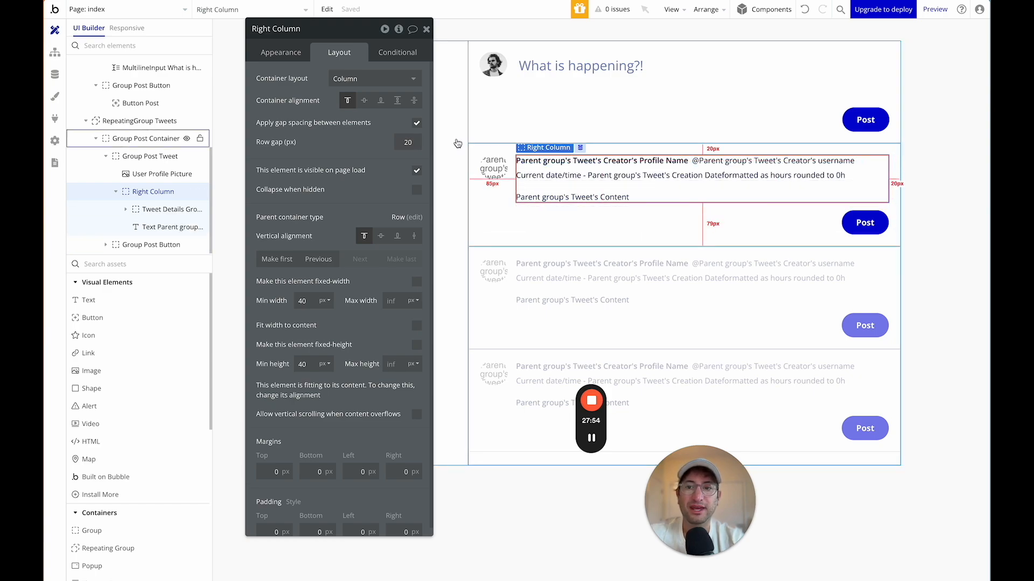
type("5")
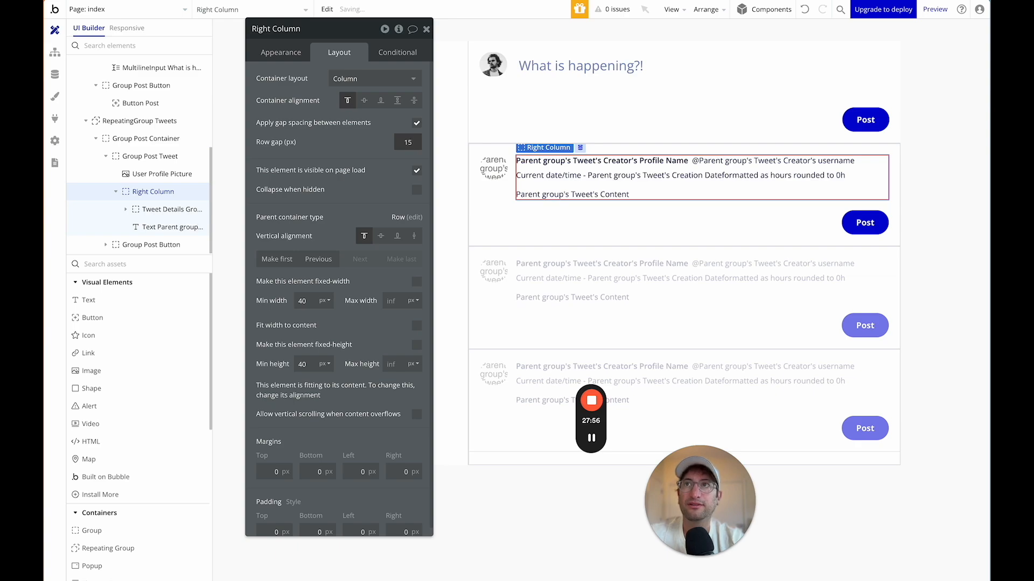
type("10")
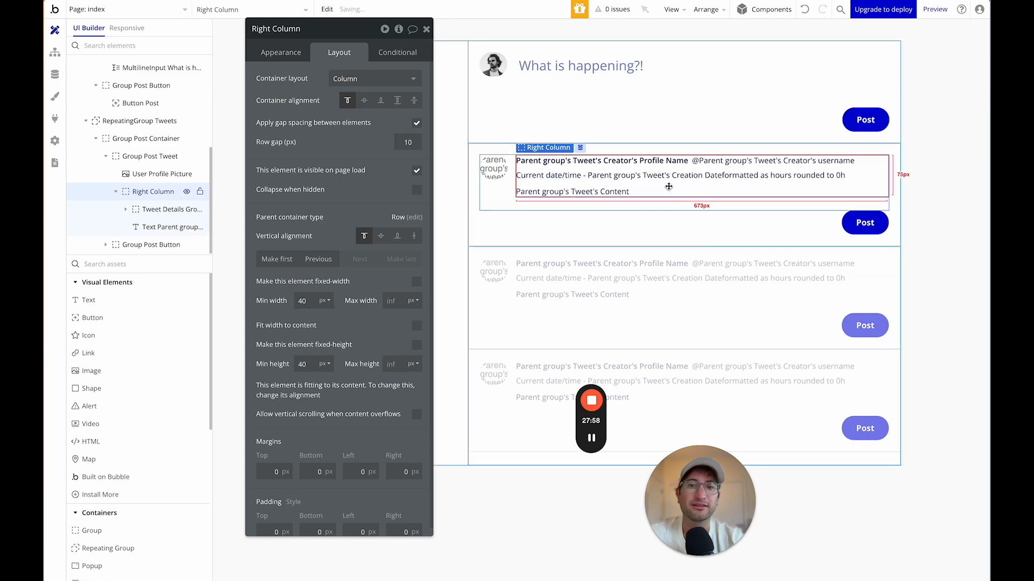
left_click(613, 193)
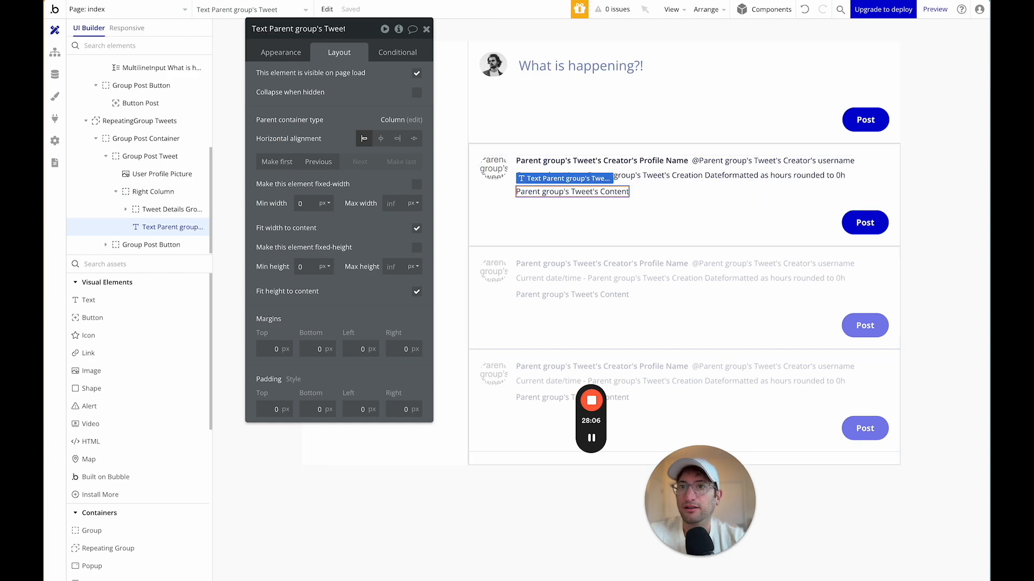
left_click(643, 187)
left_click(610, 193)
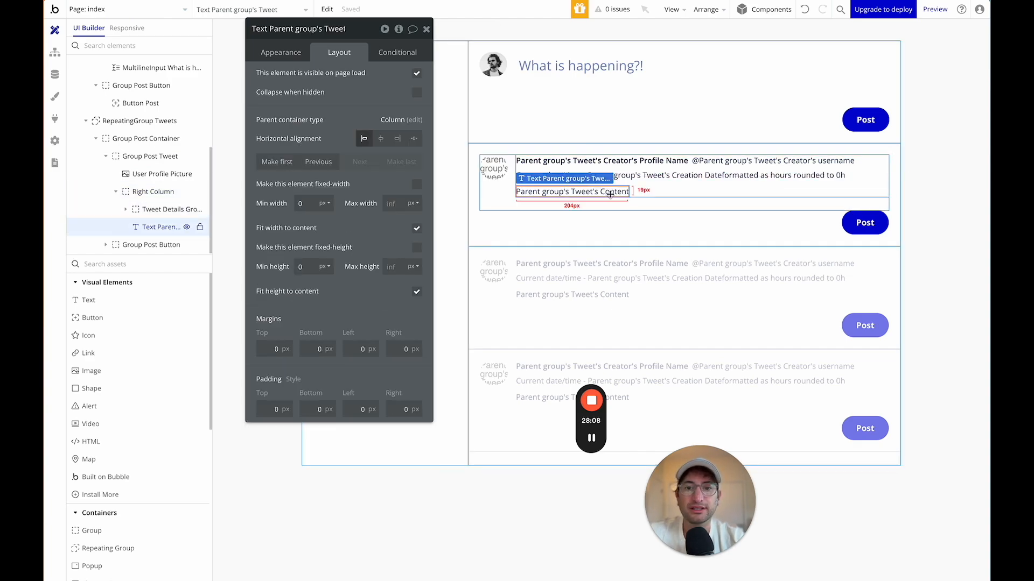
left_click(636, 192)
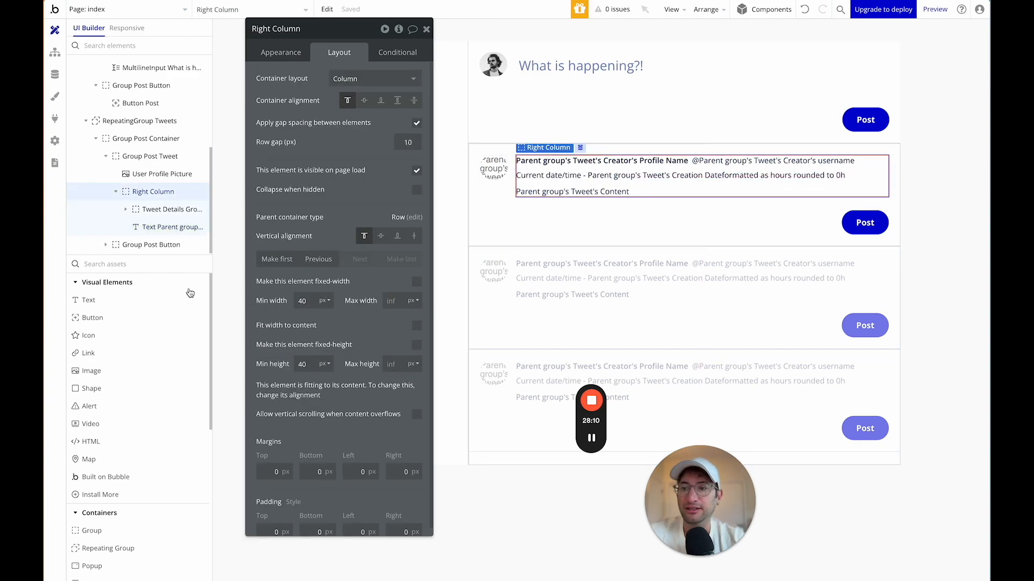
type("imag")
Add Image D below the tweet content, with dynamic image Parent group's Tweet's Image.
left_click_drag(94, 299, 621, 197)
left_click(143, 211)
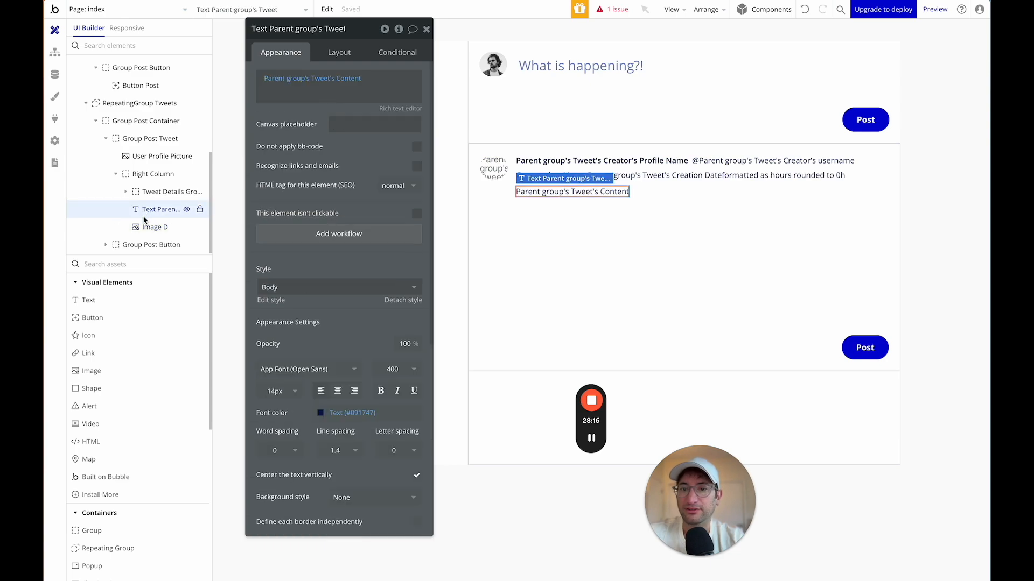
left_click(135, 226)
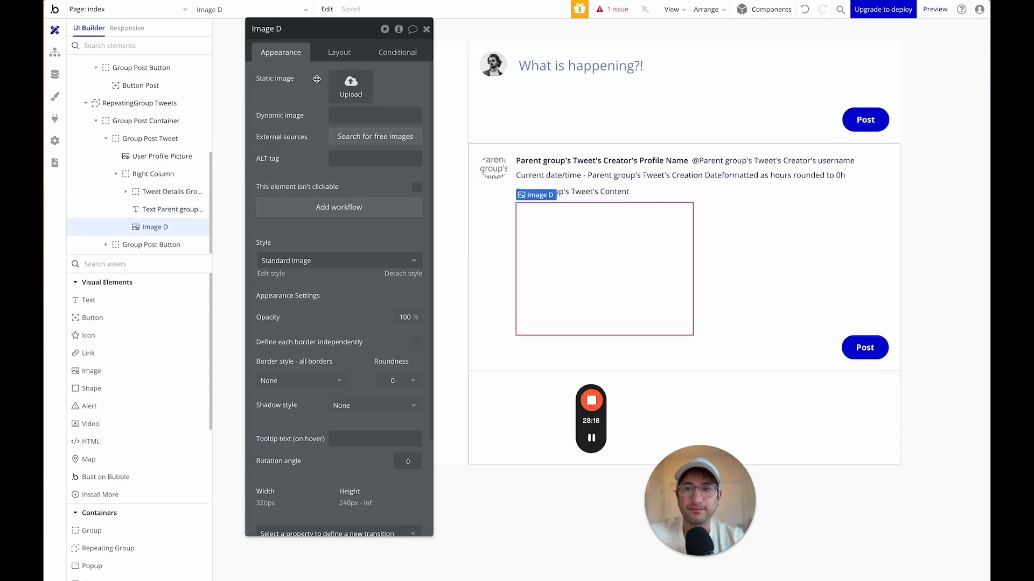
left_click(341, 114)
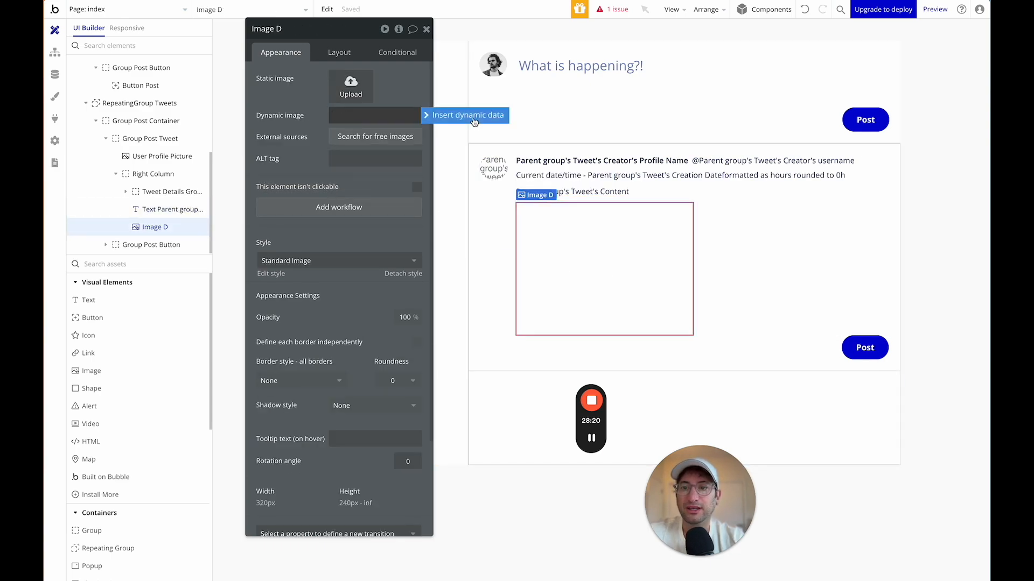
left_click(373, 159)
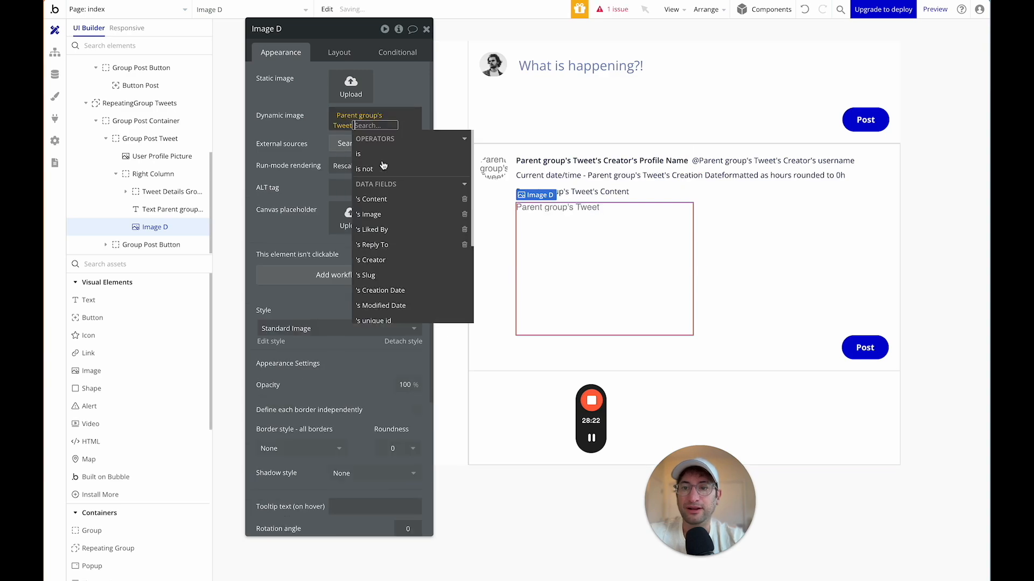
type("im")
left_click(371, 155)
left_click(289, 122)
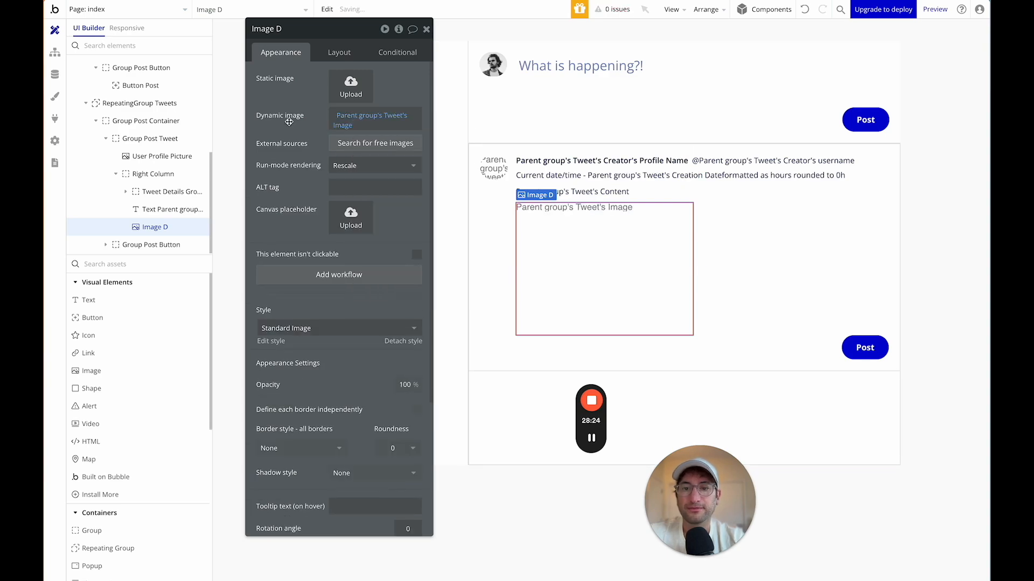
left_click(339, 53)
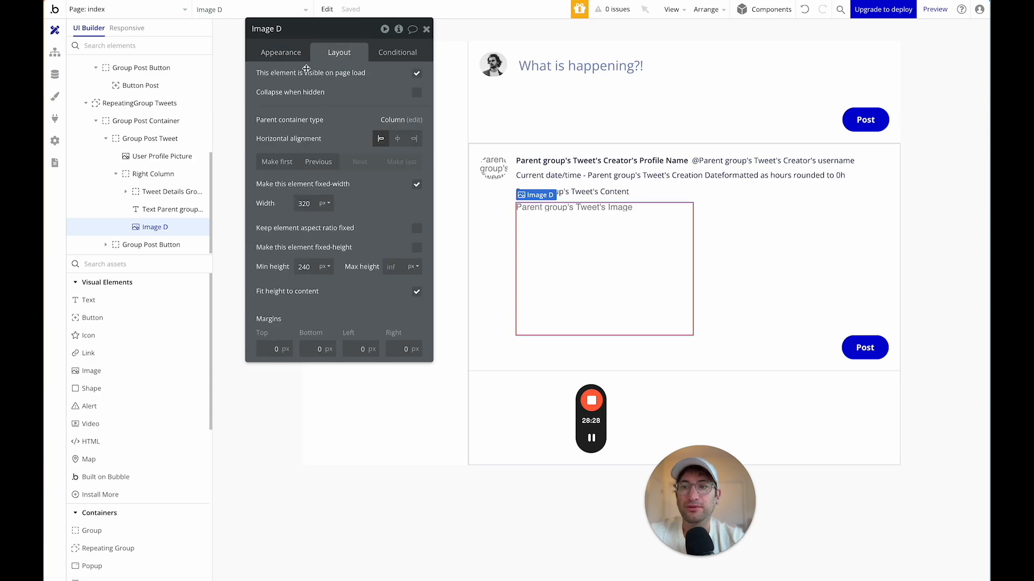
Uncheck visible on page load, then add a condition on Parent group's Tweet's Image that makes the element visible.
left_click(416, 75)
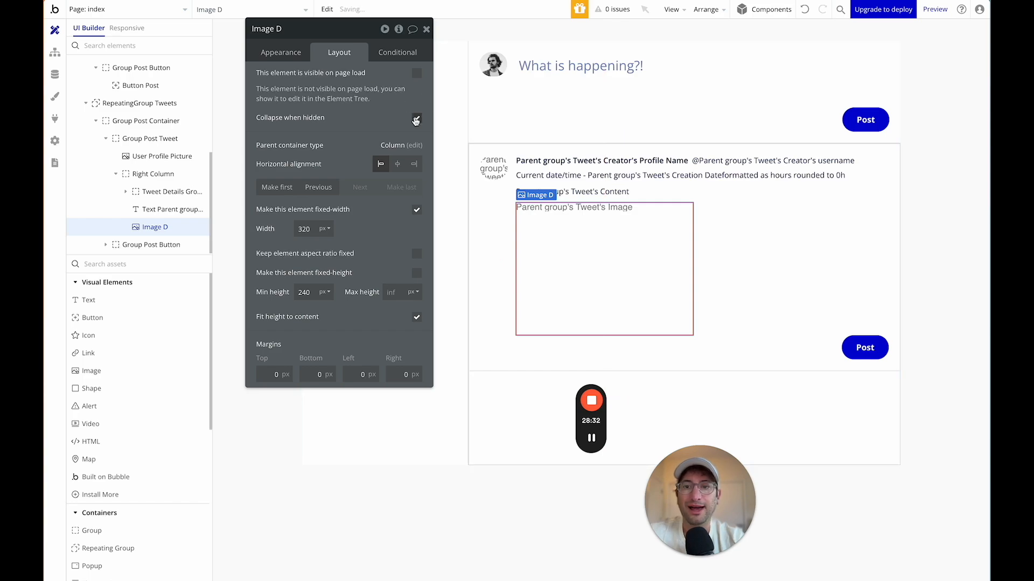
left_click(391, 53)
left_click(338, 81)
left_click(294, 84)
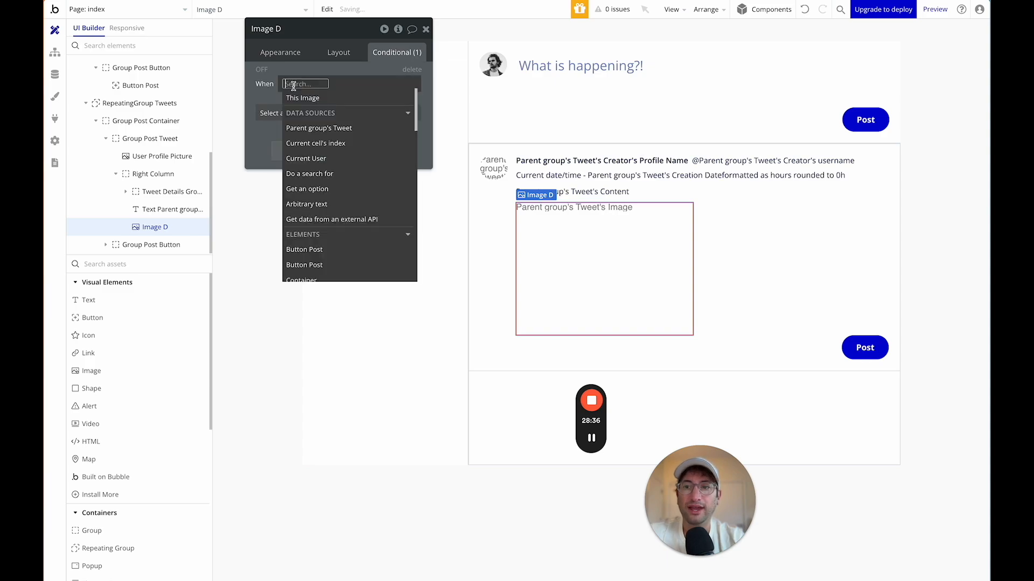
left_click(319, 128)
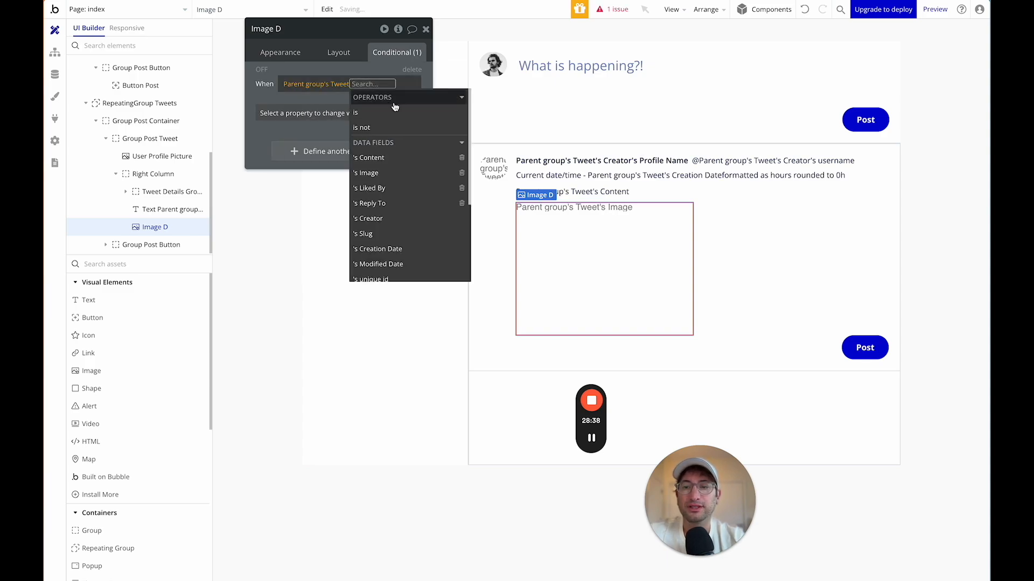
type("imag")
left_click(367, 111)
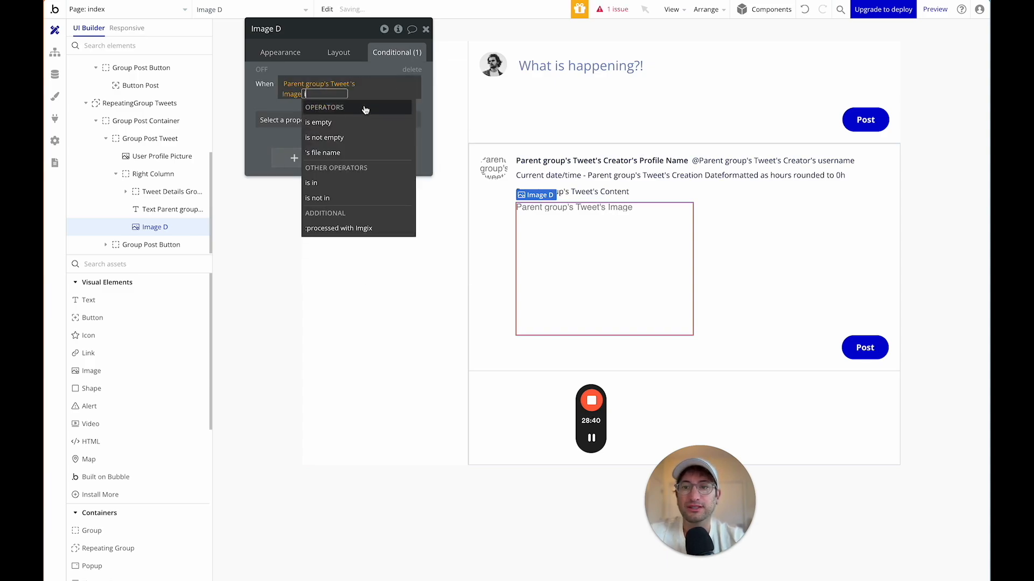
left_click(344, 120)
left_click(271, 104)
left_click(291, 112)
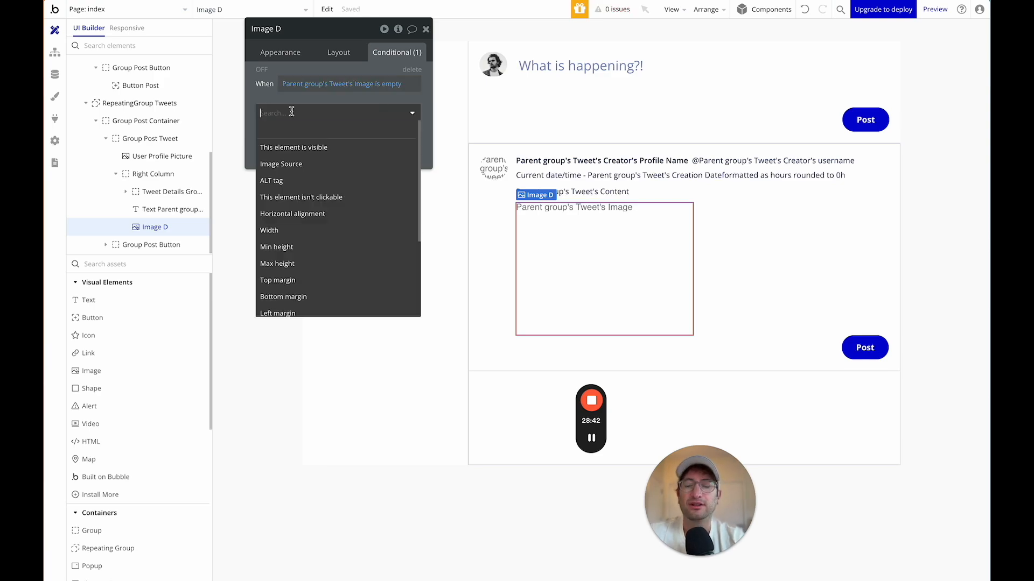
left_click(331, 148)
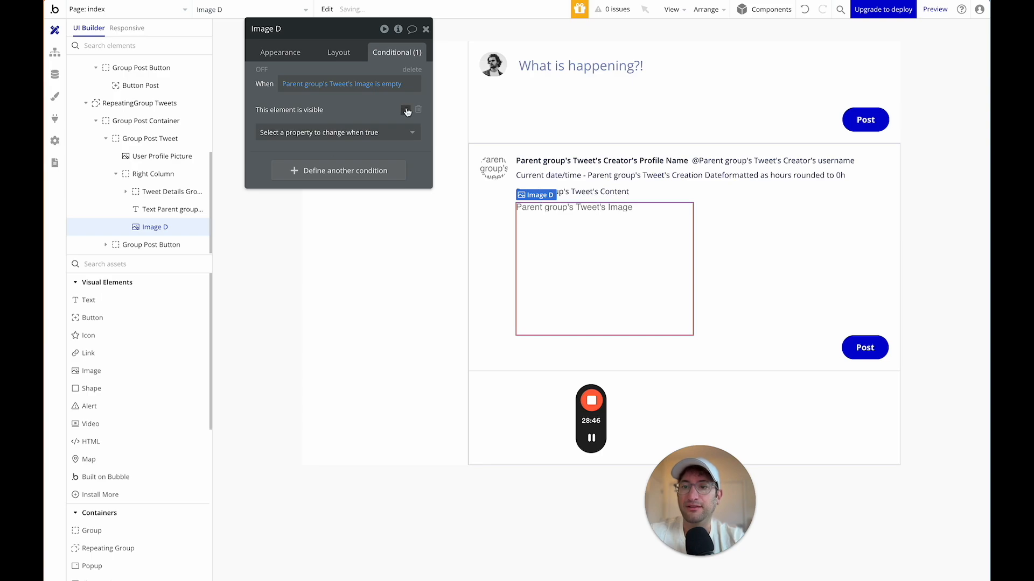
Change the condition's test to 'is not empty' and recheck the layout and conditional settings.
left_click(390, 90)
type("is")
left_click(351, 138)
left_click(288, 112)
left_click(332, 49)
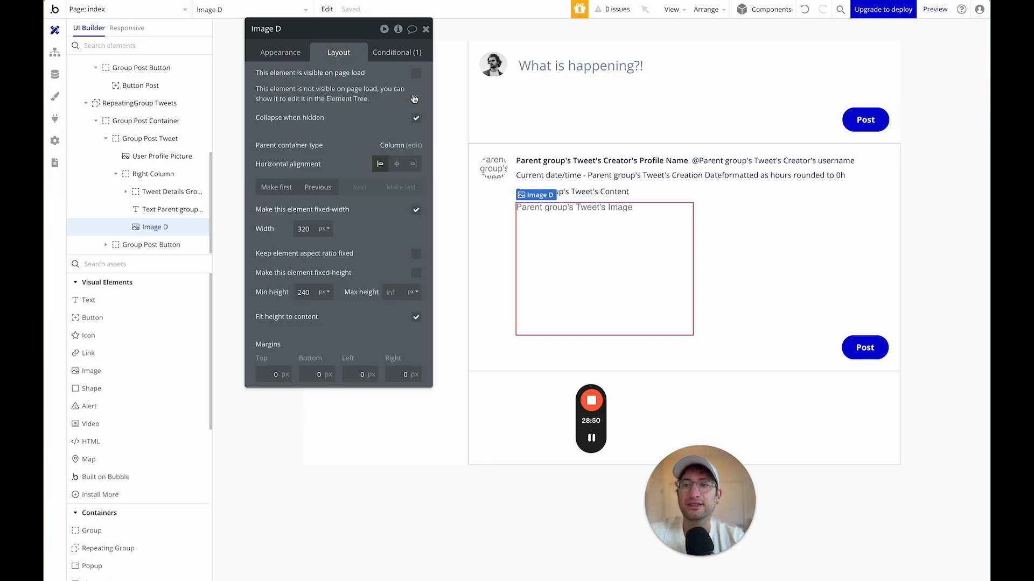
left_click(409, 53)
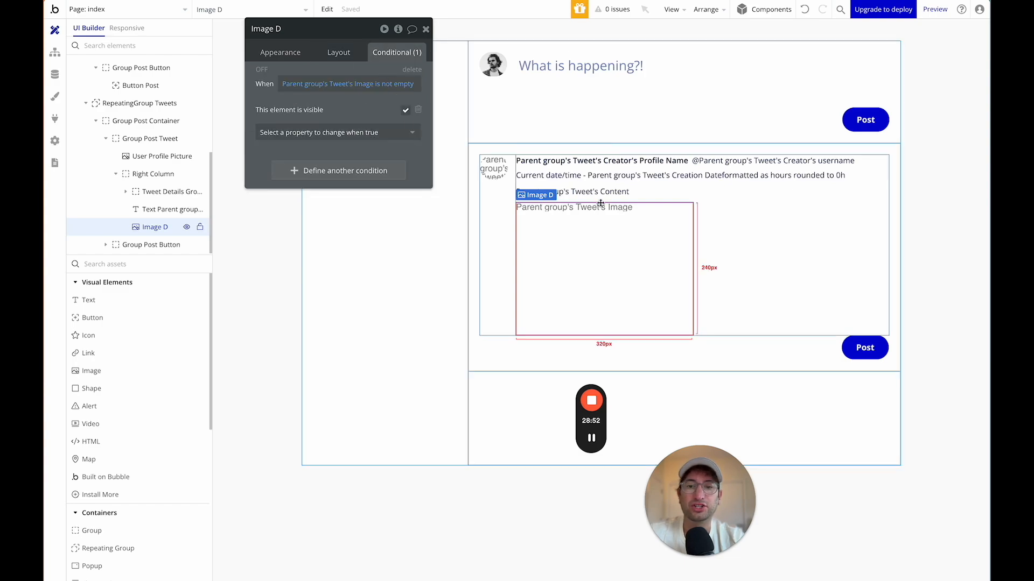
Reselect the image and hide it on the editor canvas with the eye icon.
left_click(739, 243)
left_click(599, 244)
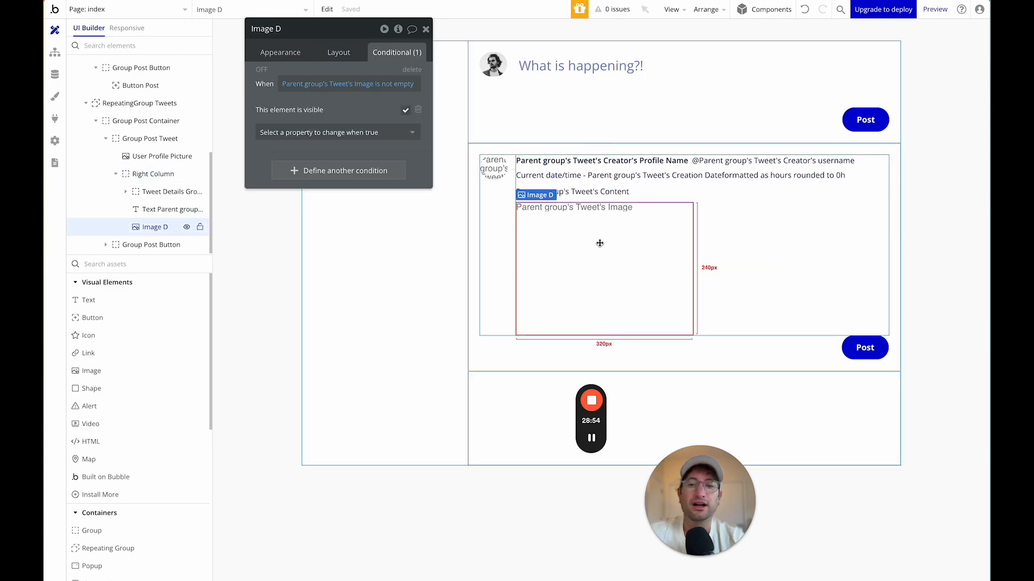
left_click(187, 227)
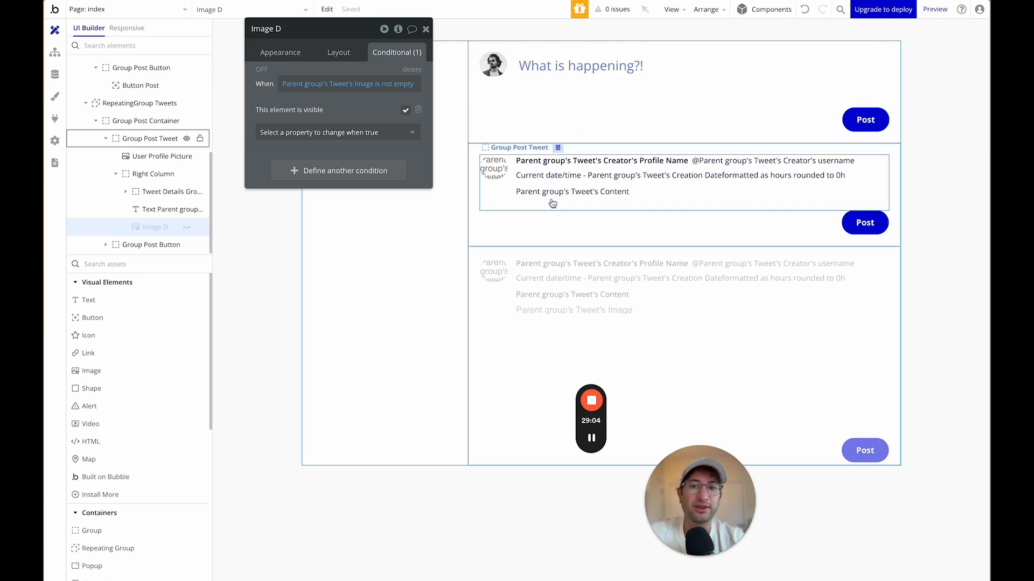
left_click(678, 204)
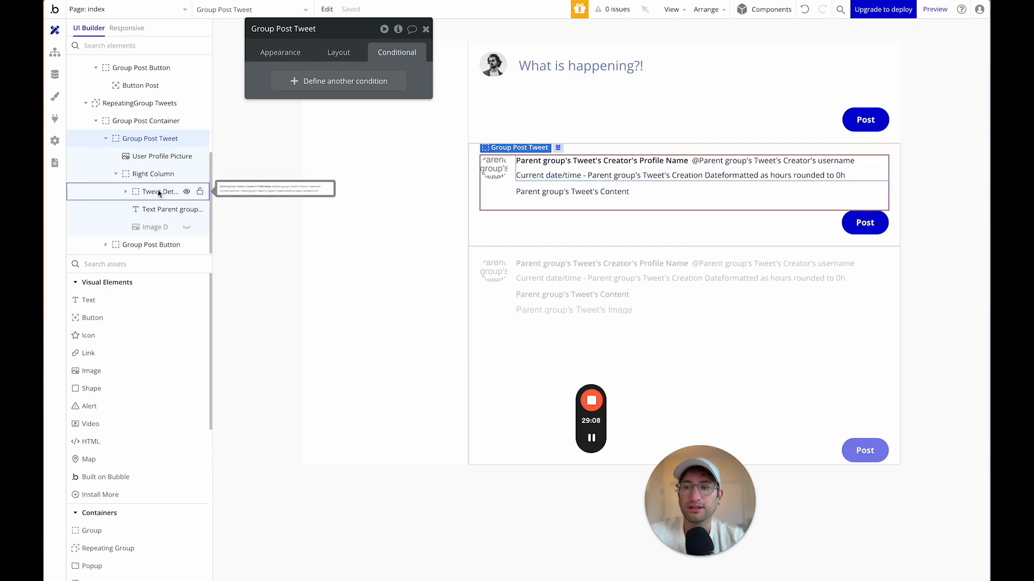
left_click(159, 193)
left_click(159, 211)
left_click(156, 227)
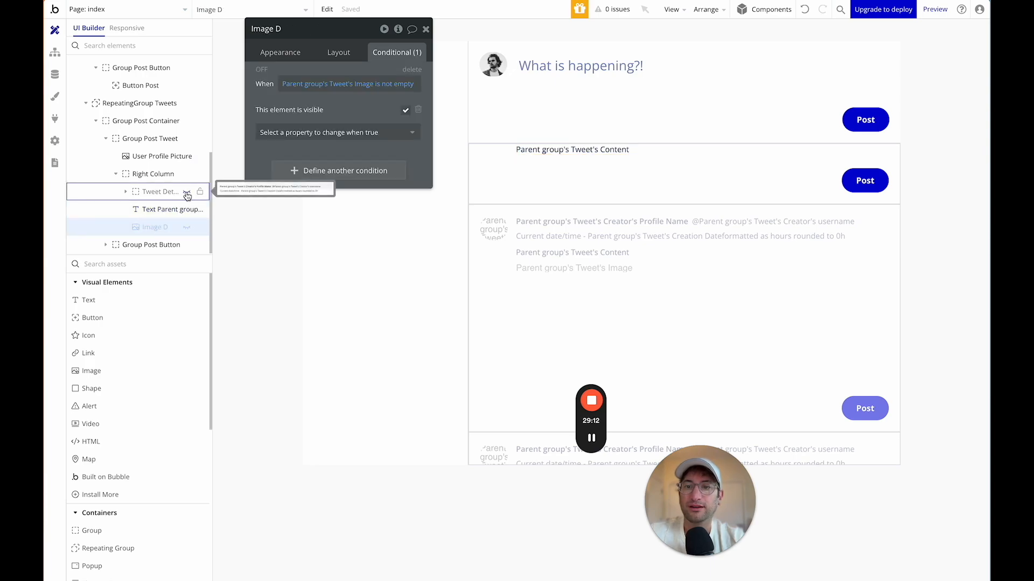
left_click(152, 245)
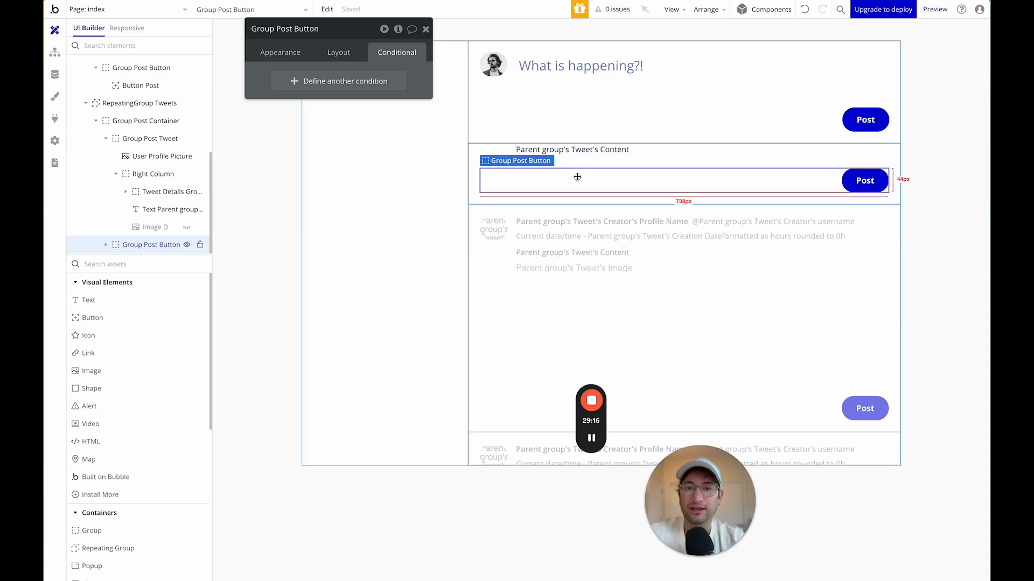
left_click(472, 185)
scroll(159, 169, "up", 3)
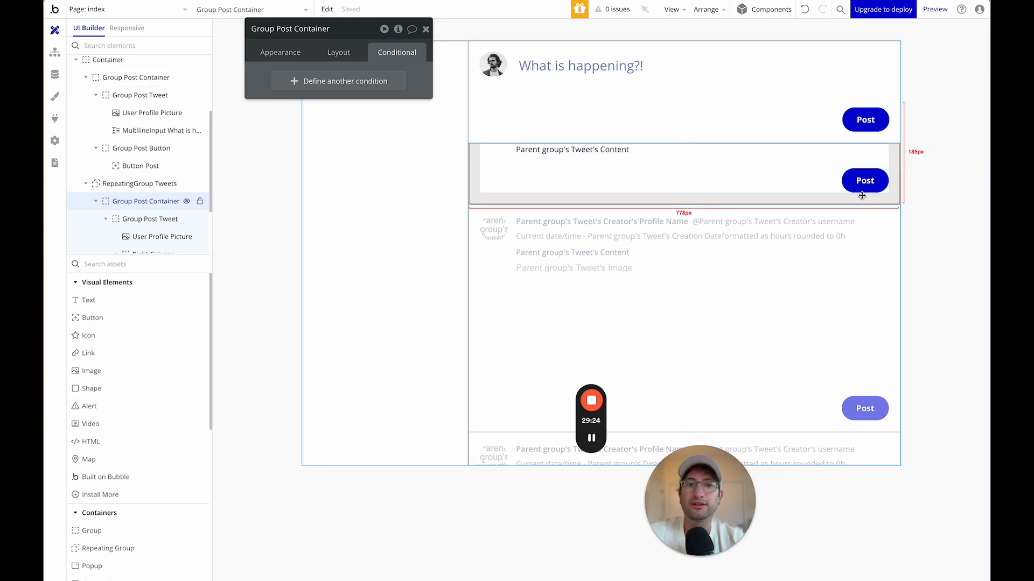
left_click(764, 181)
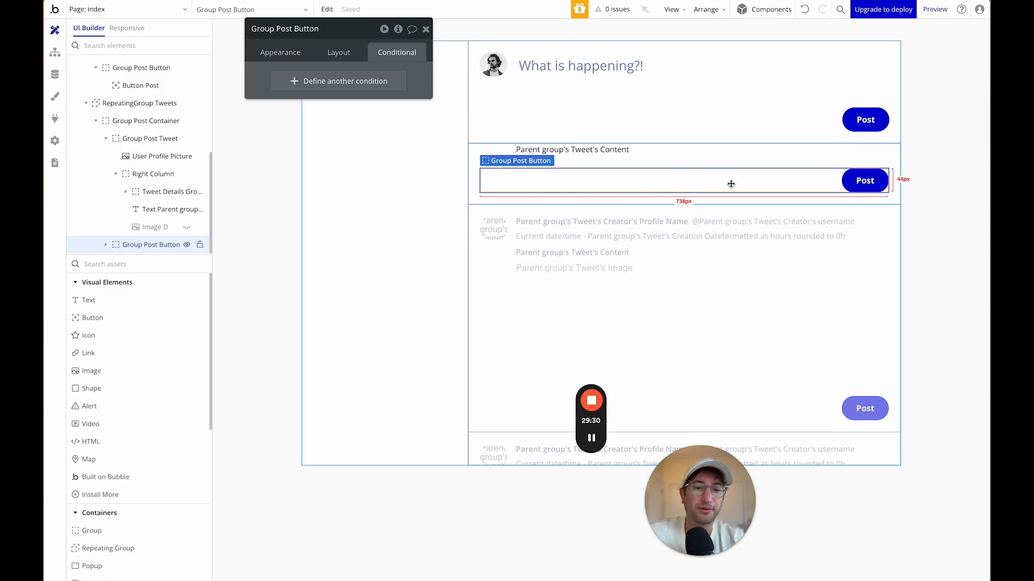
left_click(593, 438)
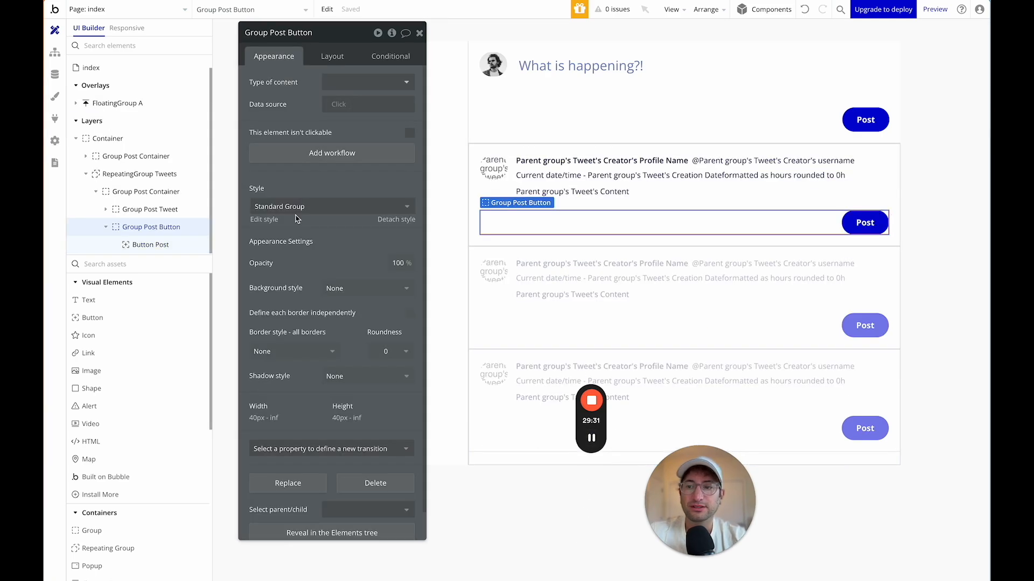
Rename the Post button's group to Group Post Bottom.
left_click(326, 60)
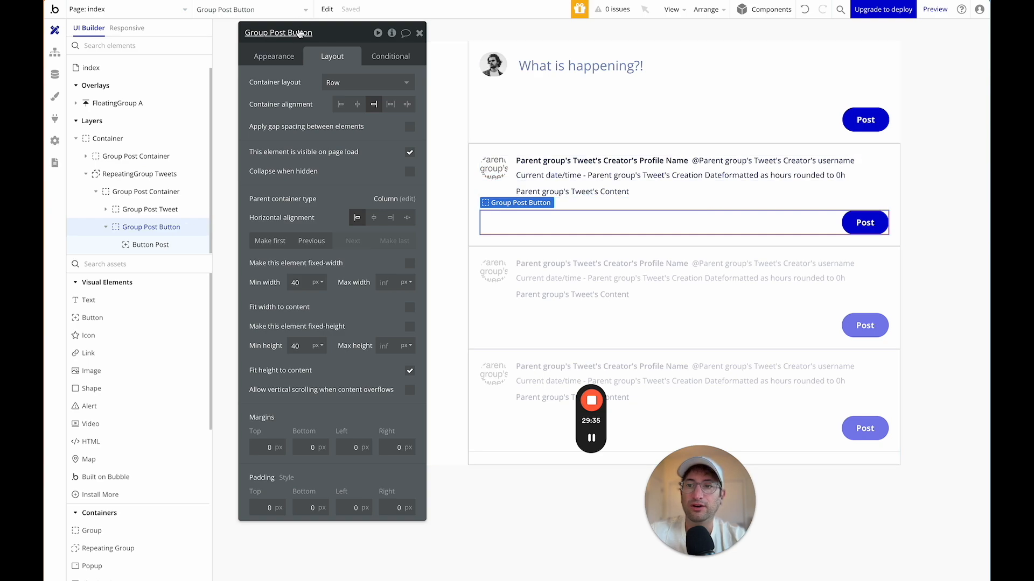
double_click(300, 34)
type("B")
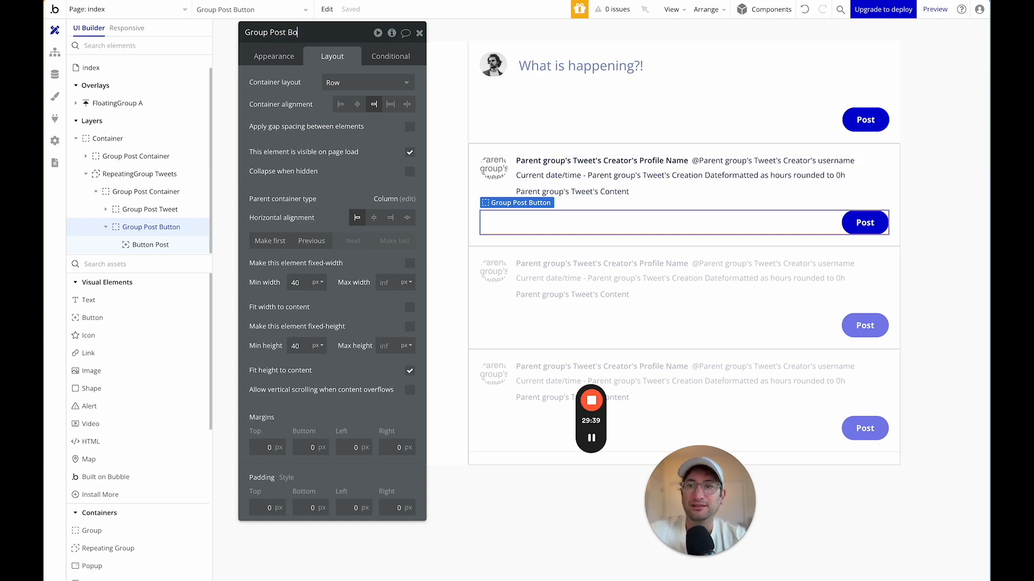
key("Return")
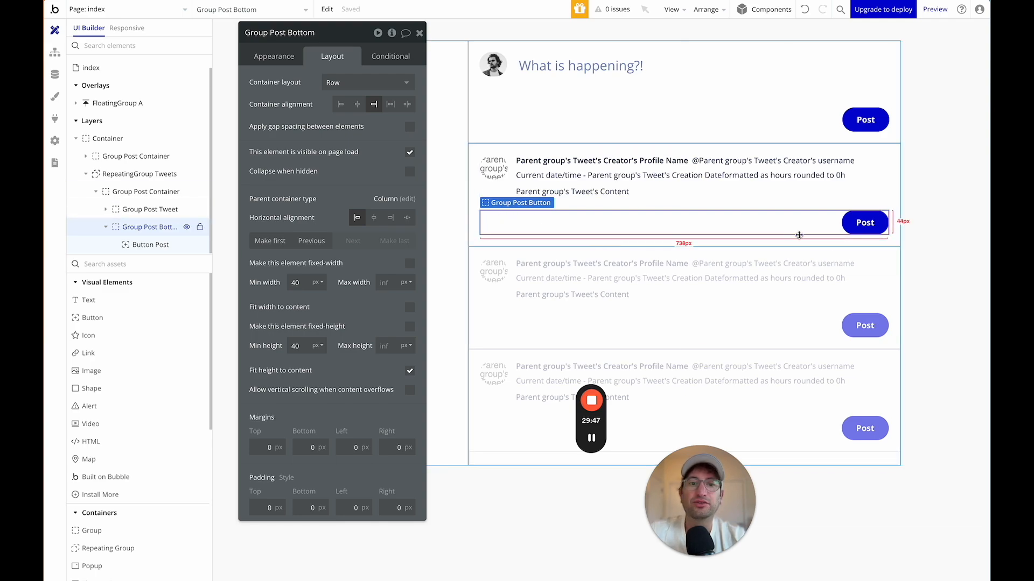
Drag a new Group into the bottom row and align the row's contents to the left.
left_click(139, 265)
type("group")
left_click_drag(125, 301, 581, 222)
left_click(792, 225)
left_click(826, 222)
left_click(551, 223)
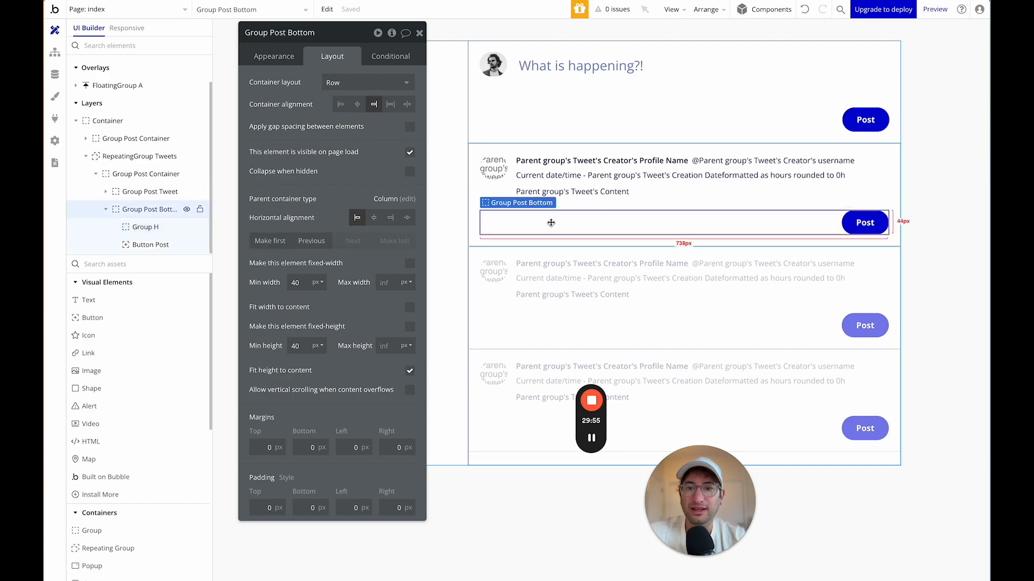
left_click(341, 105)
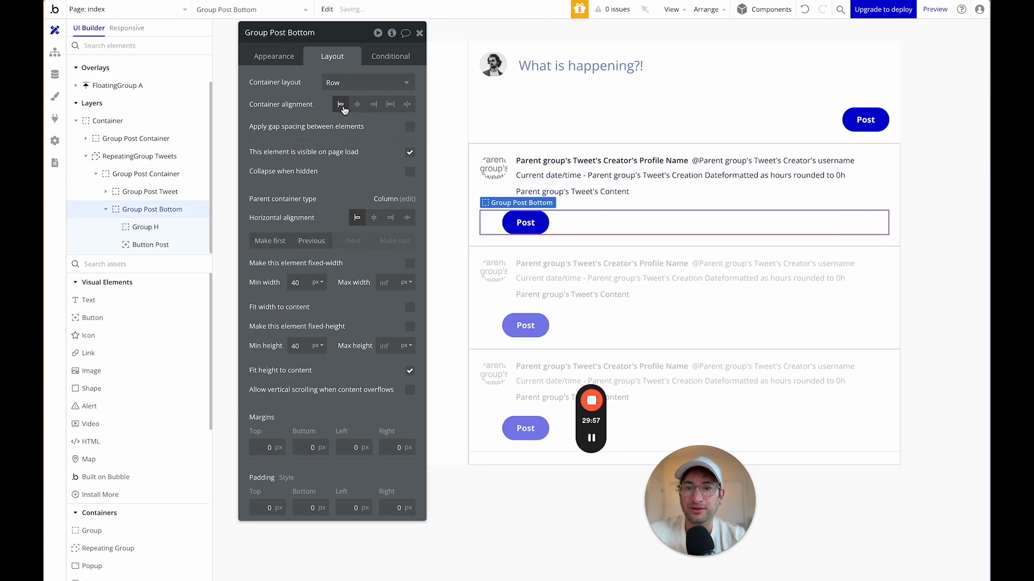
left_click(491, 222)
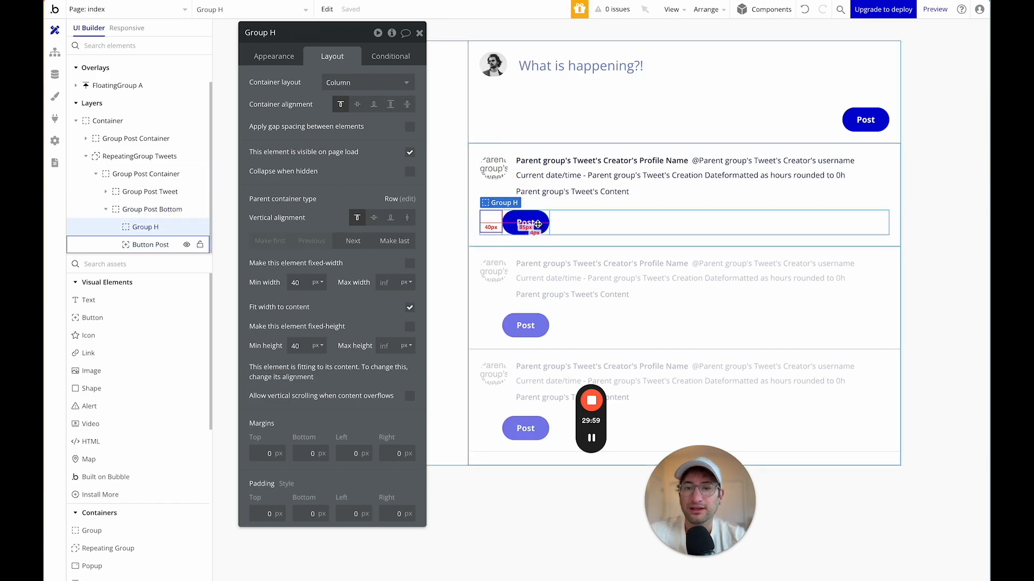
Delete the Post button and rename the empty Group H to Group Likes.
left_click(537, 227)
key("Delete")
left_click(489, 221)
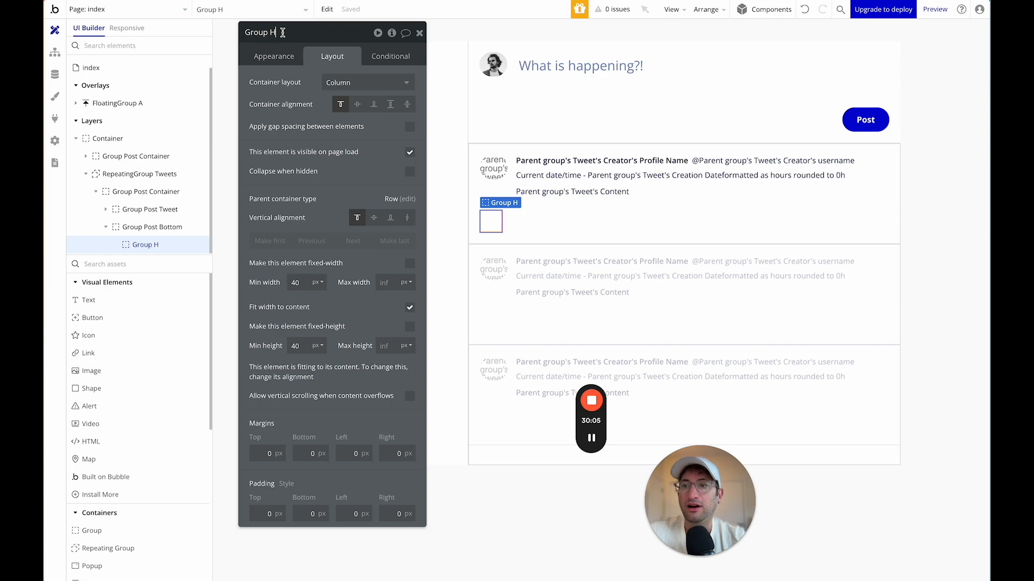
key("Return")
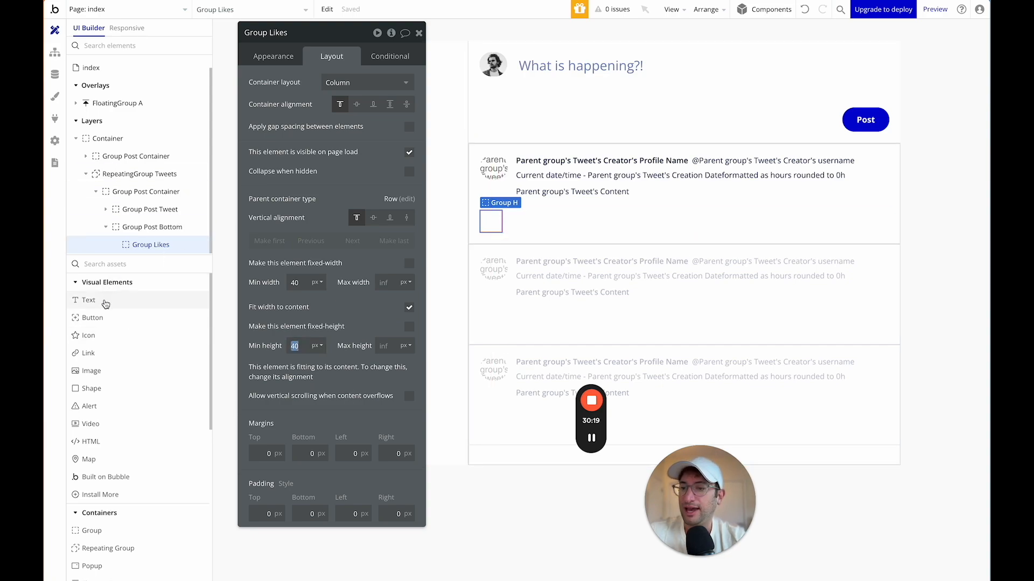
Drag an Icon into Group Likes and browse its icon libraries, keeping Material.
left_click(103, 264)
type("icon")
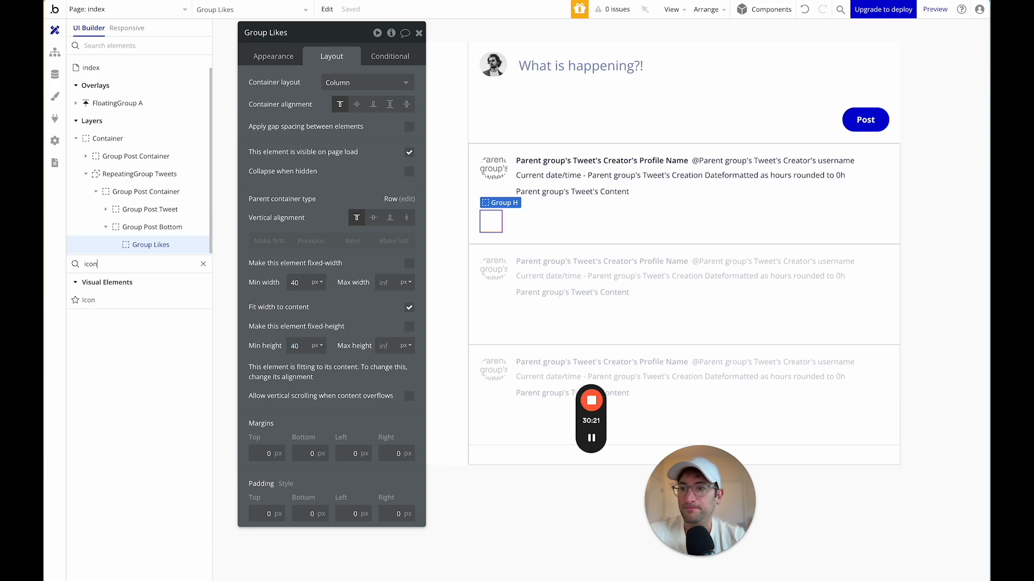
left_click_drag(92, 301, 499, 223)
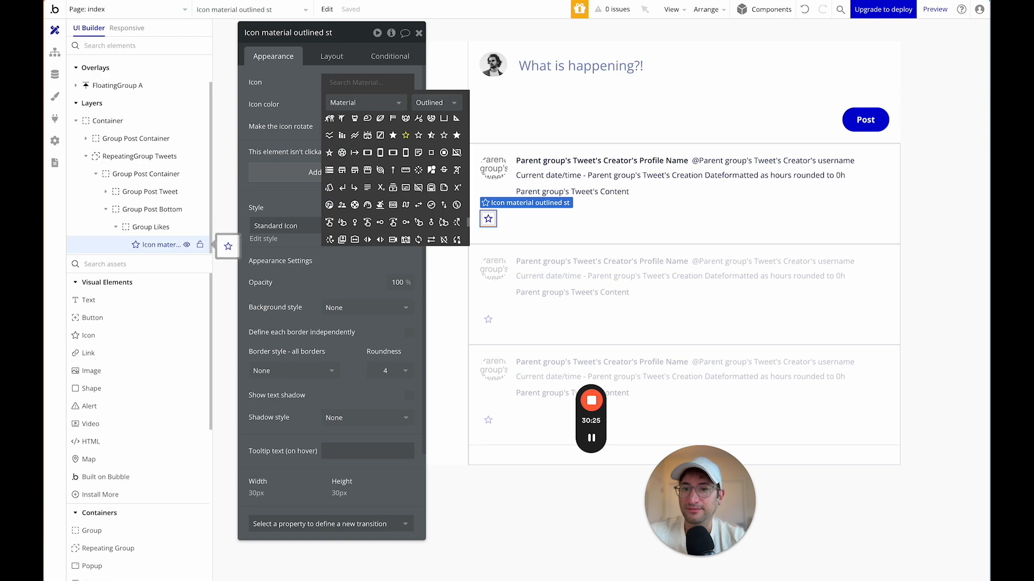
left_click(353, 82)
left_click(354, 82)
left_click(350, 103)
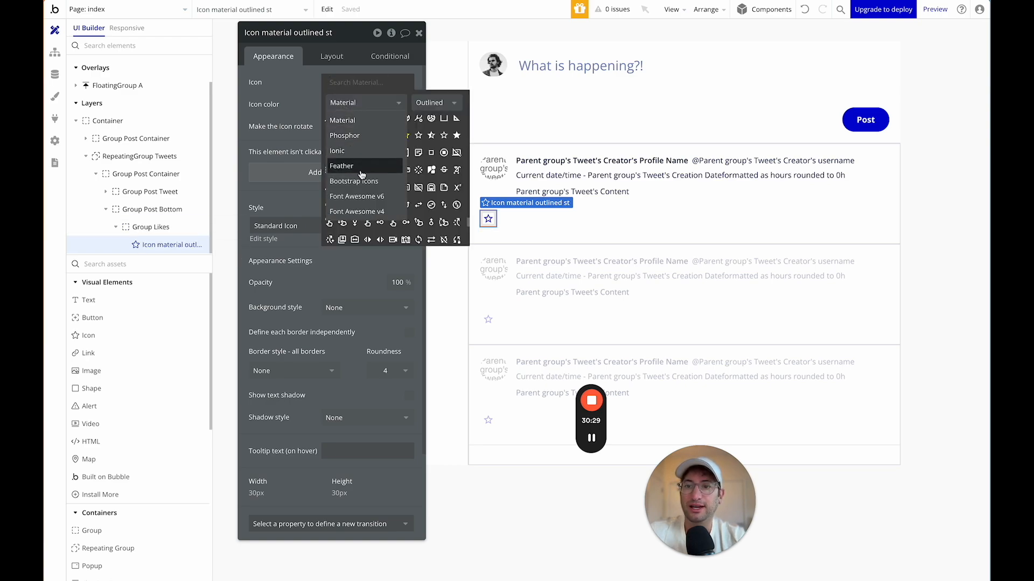
left_click(358, 105)
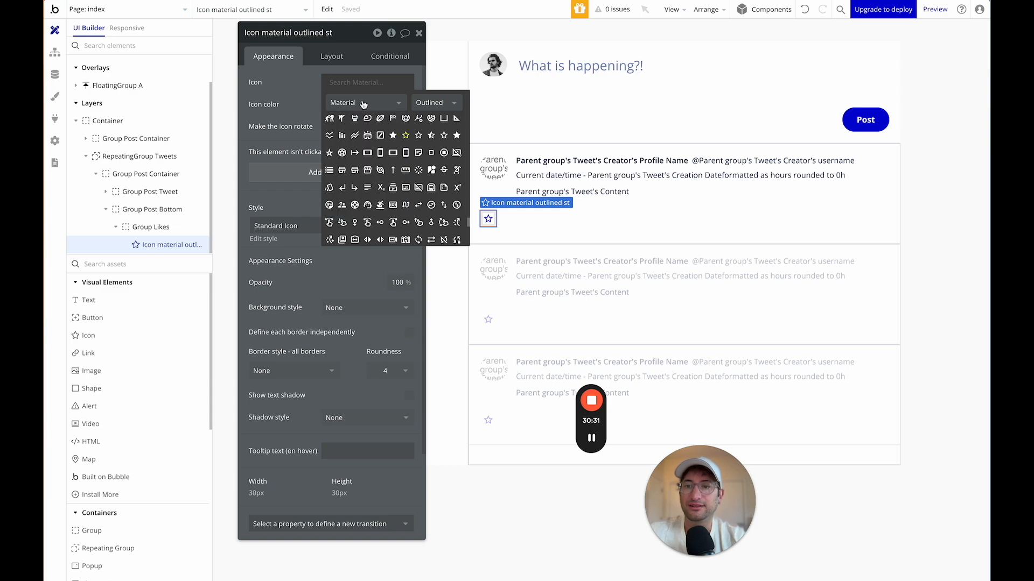
left_click(357, 84)
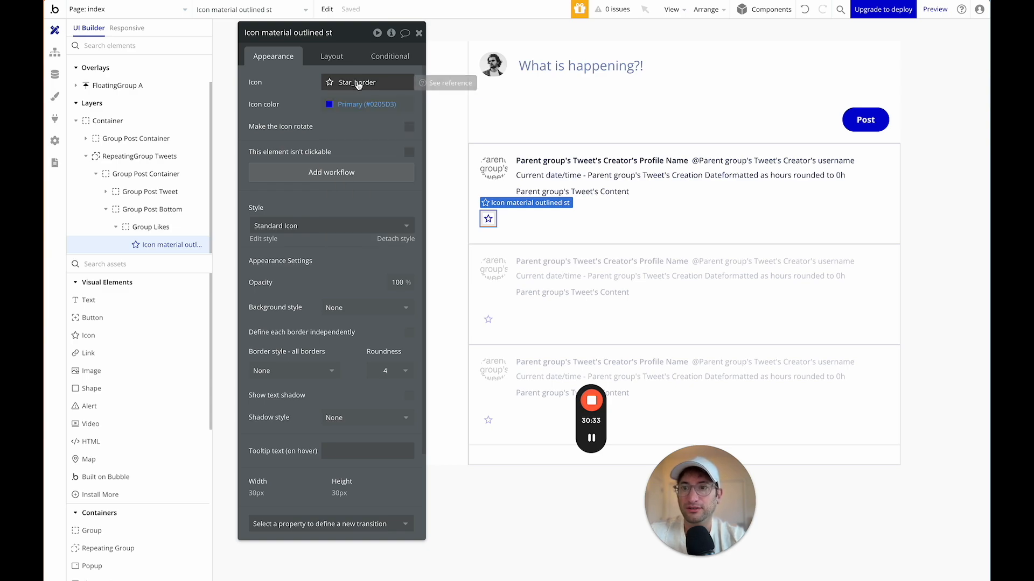
Search 'commen' in the Phosphor library, then fall back to the Star border icon.
left_click(350, 89)
type("commen")
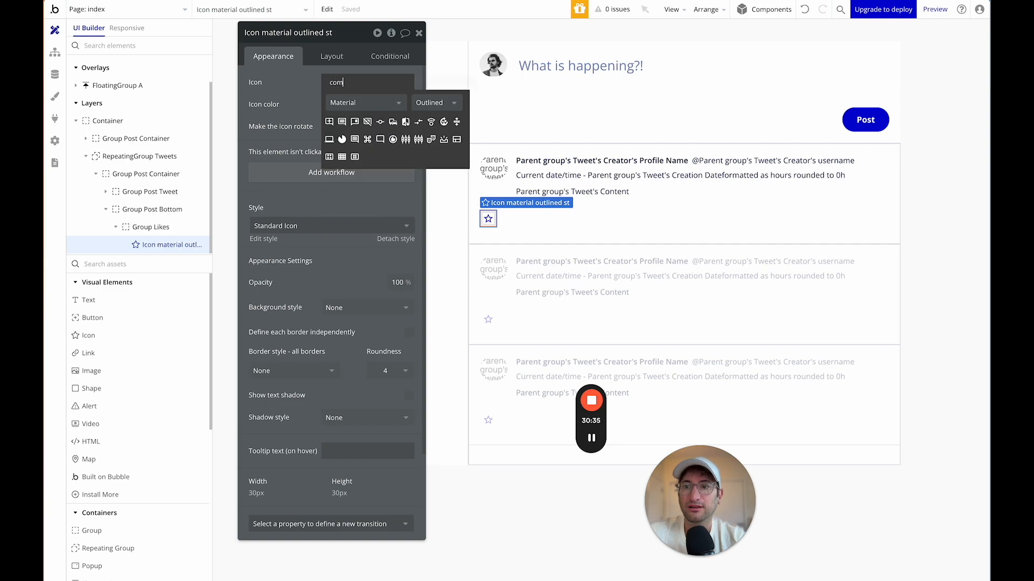
left_click(356, 105)
left_click(358, 136)
left_click(351, 80)
type("star")
left_click(355, 87)
Pick the Font Awesome v6 Comment icon and set its colour to the Line grey.
left_click(355, 86)
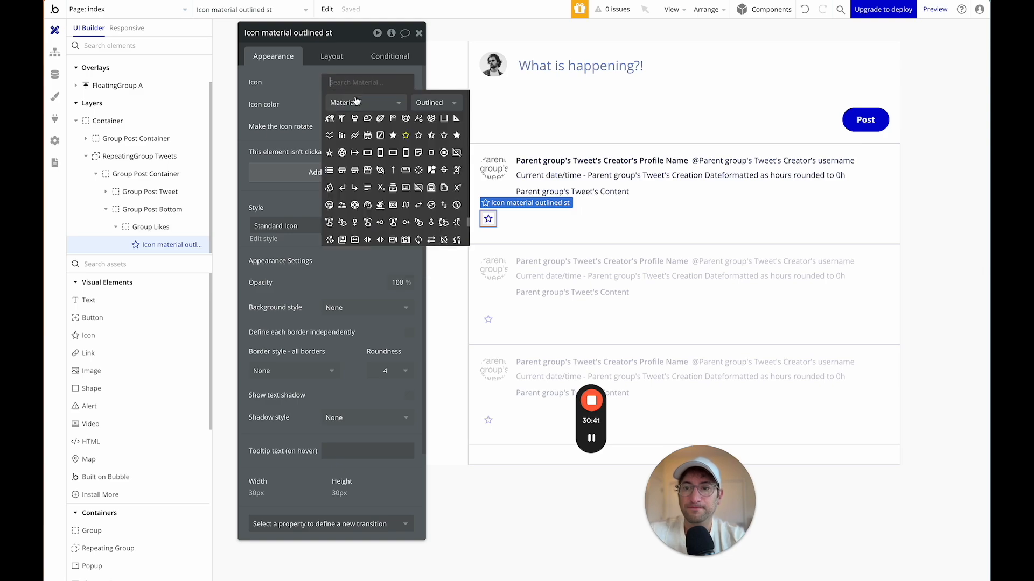
left_click(355, 103)
left_click(356, 166)
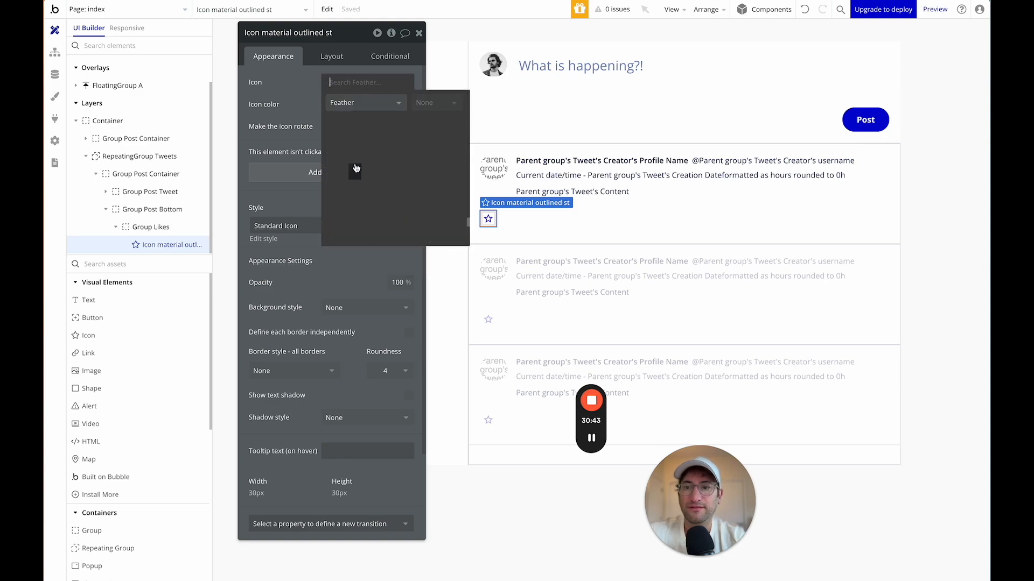
type("commen")
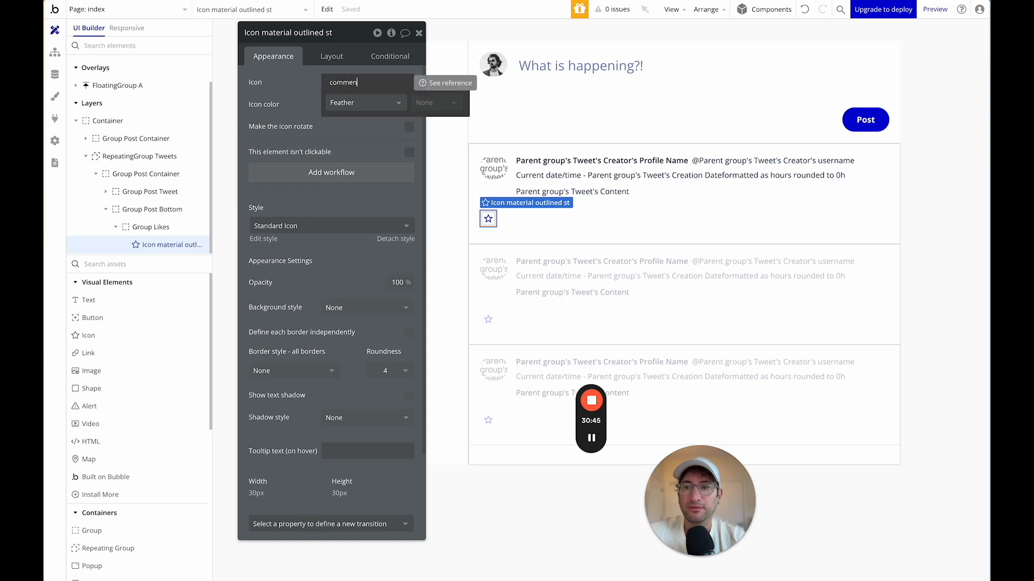
type("t")
left_click(358, 103)
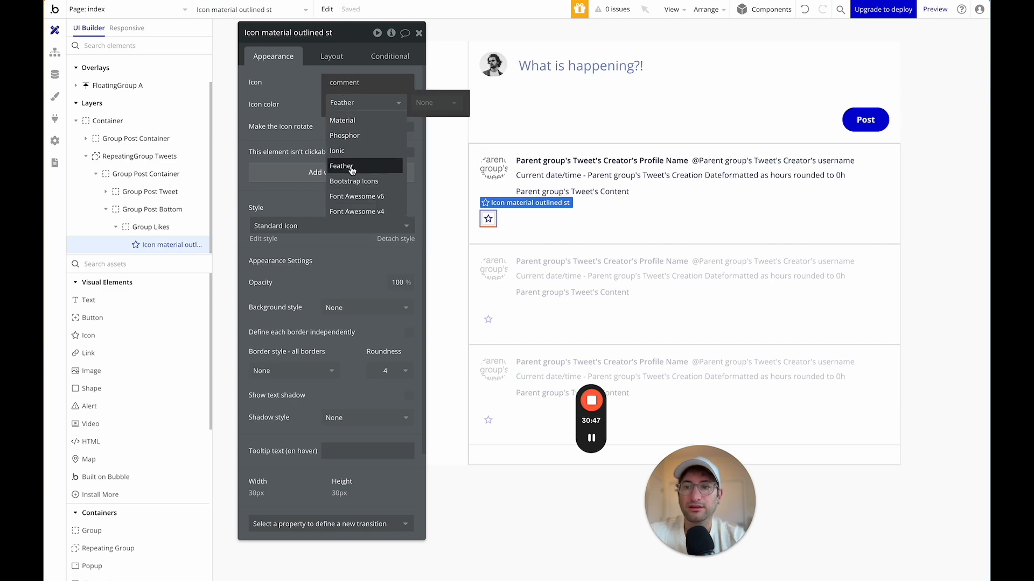
left_click(354, 197)
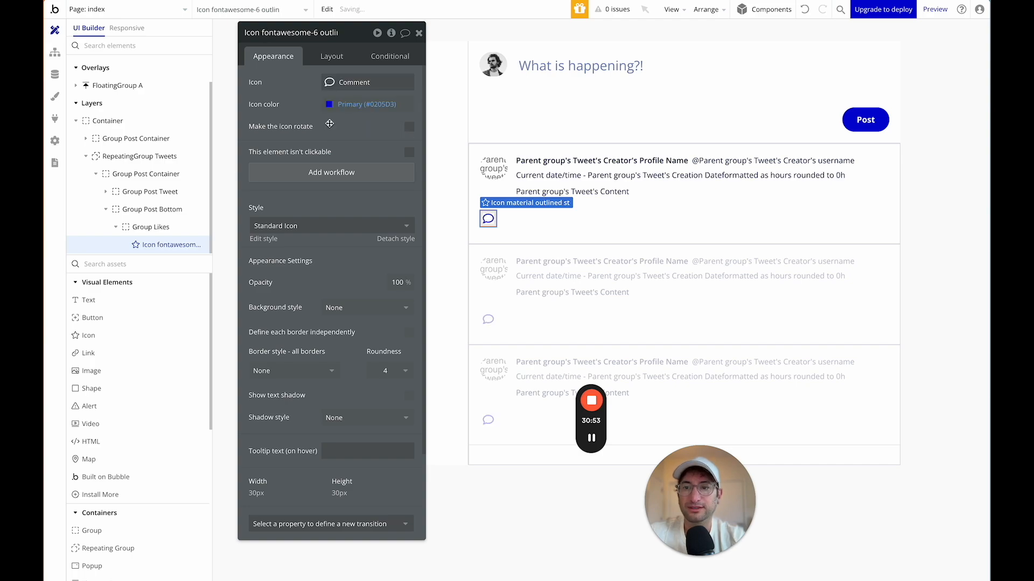
left_click(329, 105)
left_click(332, 264)
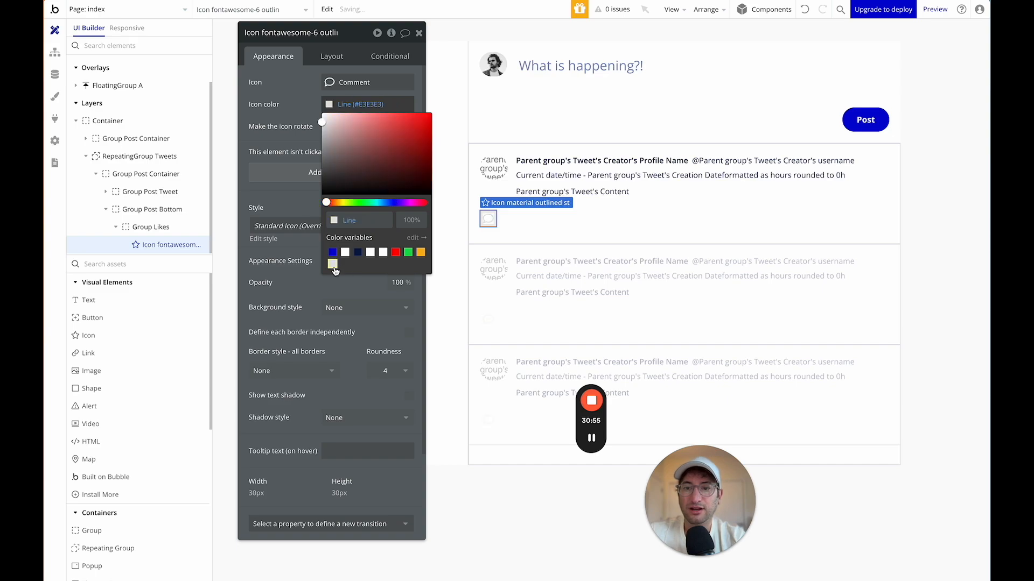
Under Color variables, create Light Grey set to #A3A3A3, then go back to Design.
left_click(416, 238)
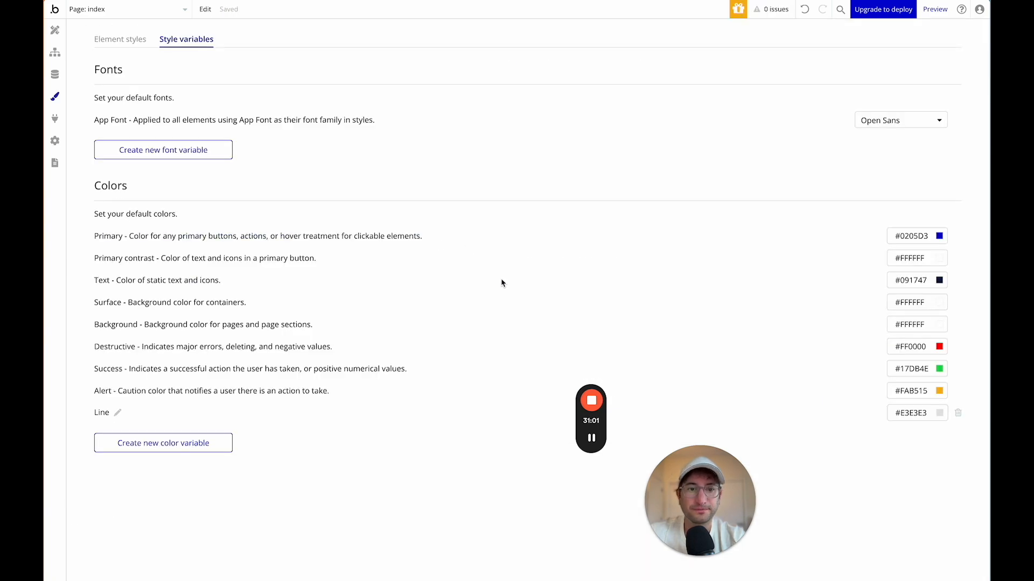
left_click(197, 448)
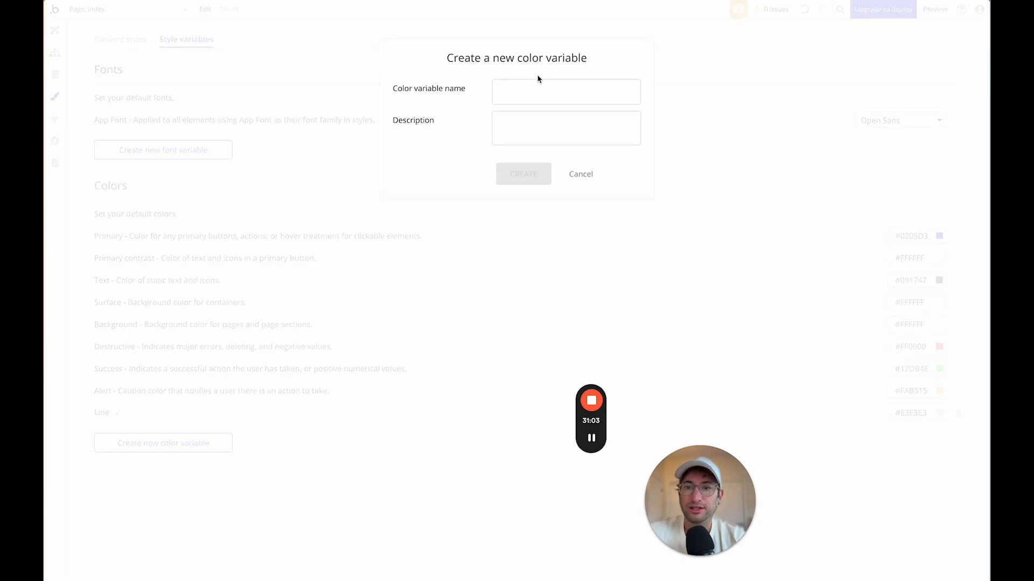
left_click(544, 92)
type("Light Grey")
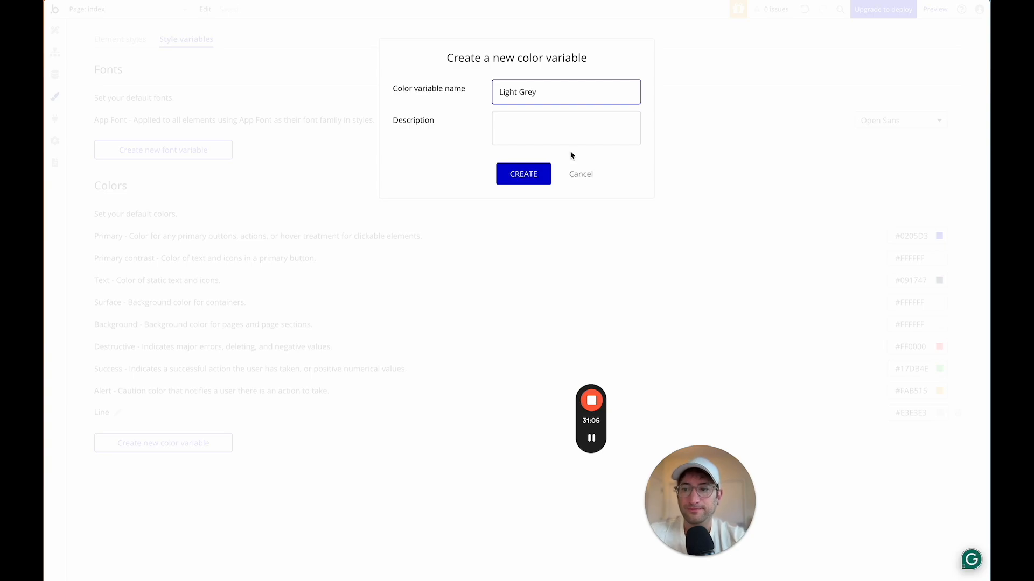
left_click(546, 176)
left_click(939, 435)
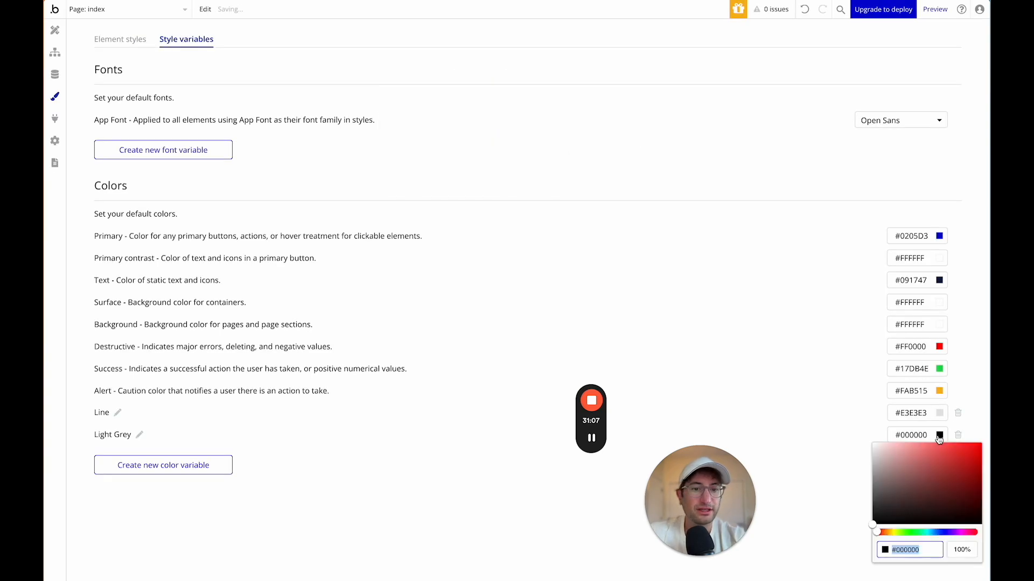
left_click_drag(912, 469, 841, 476)
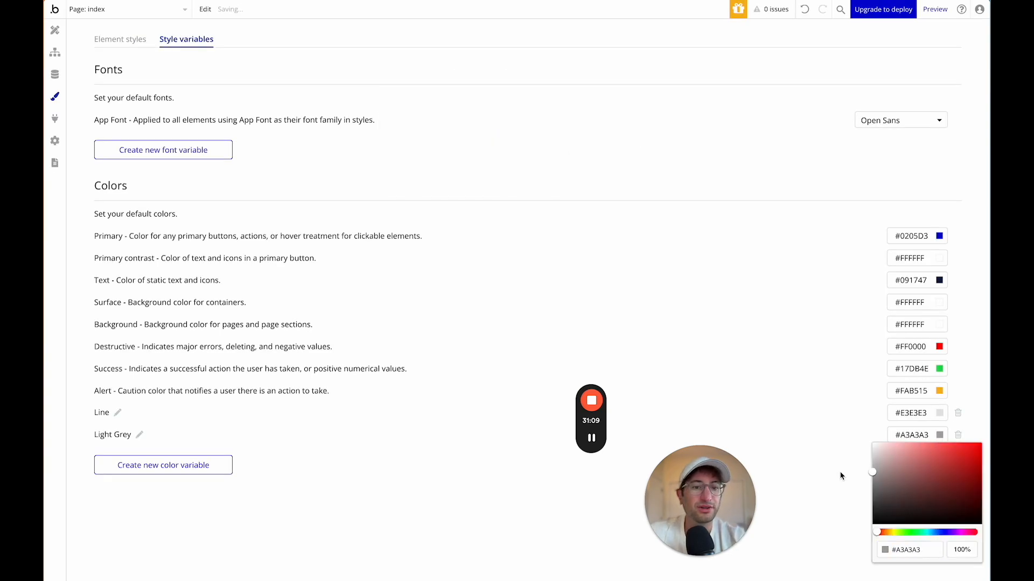
left_click(829, 402)
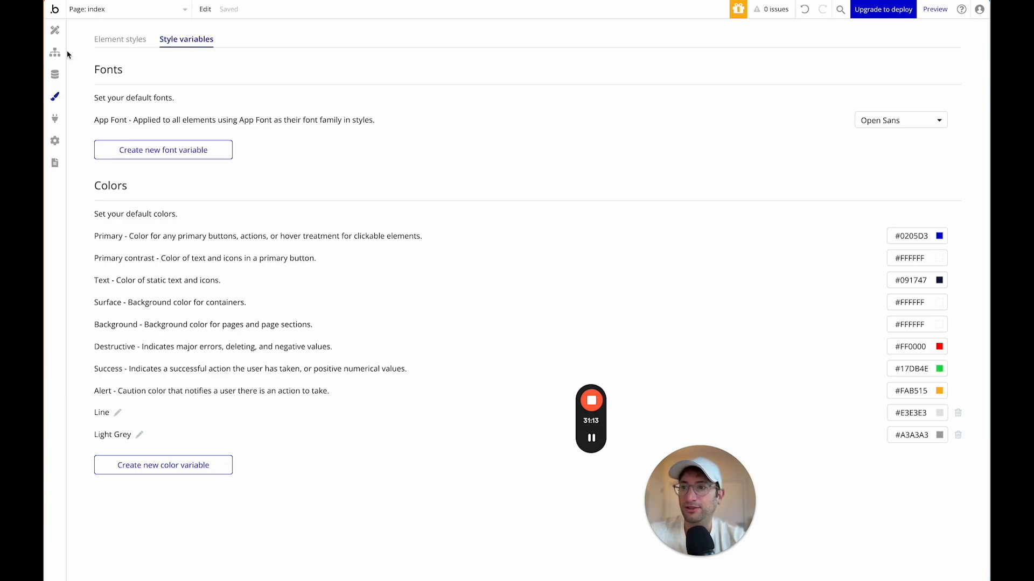
left_click(54, 29)
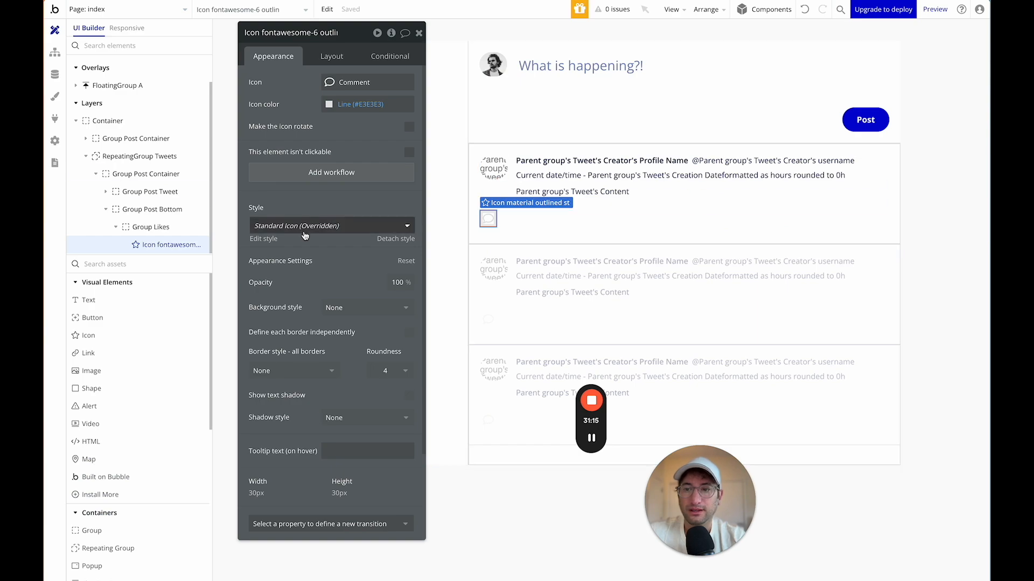
Recolour the comment icon with the Light Grey variable.
left_click(330, 105)
left_click(345, 265)
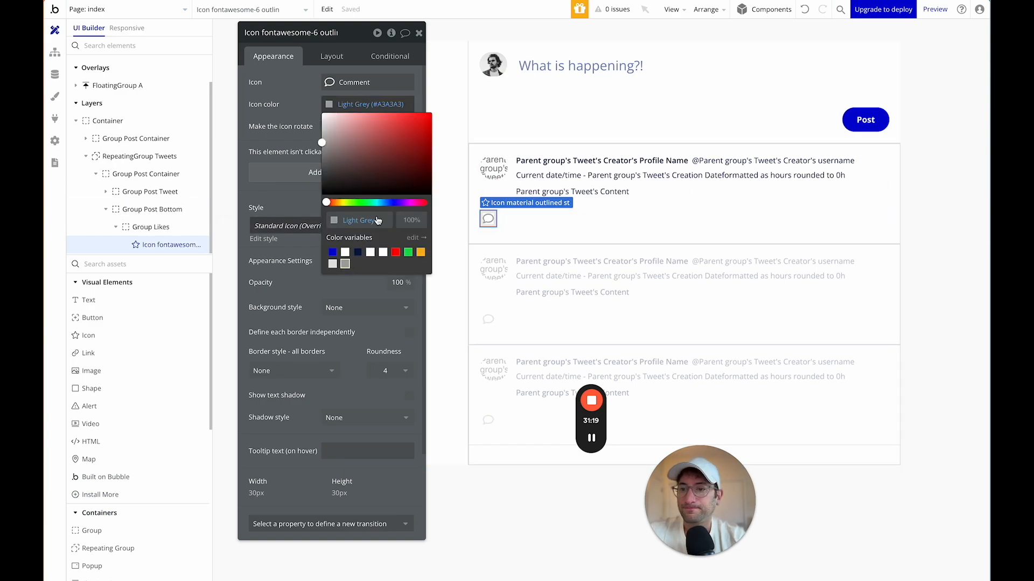
left_click(300, 105)
Drag a Text element into Group Likes beside the icon.
left_click_drag(116, 305, 500, 219)
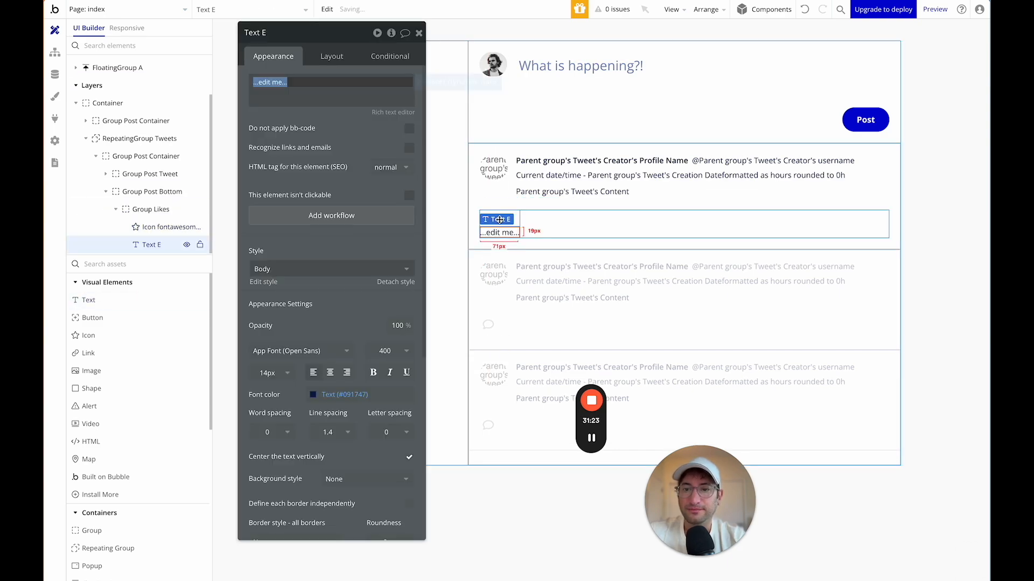
left_click(427, 83)
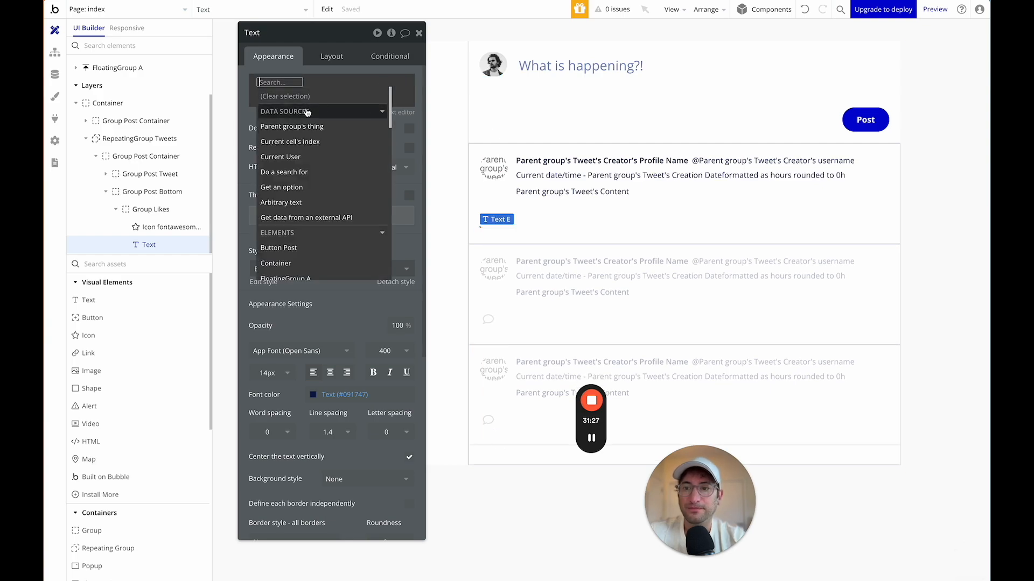
left_click(392, 79)
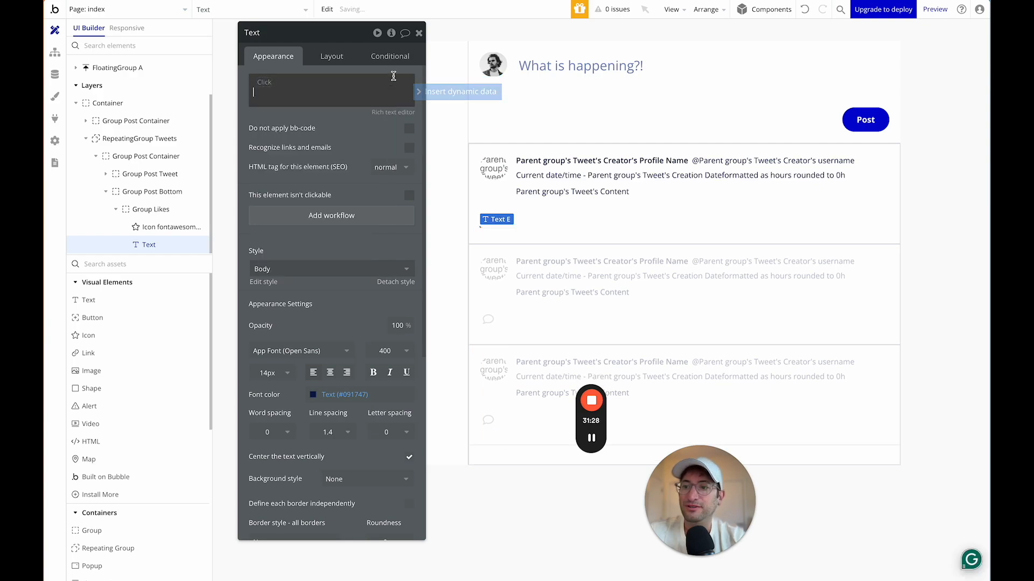
Set Group Likes' type of content to Tweet.
left_click(136, 211)
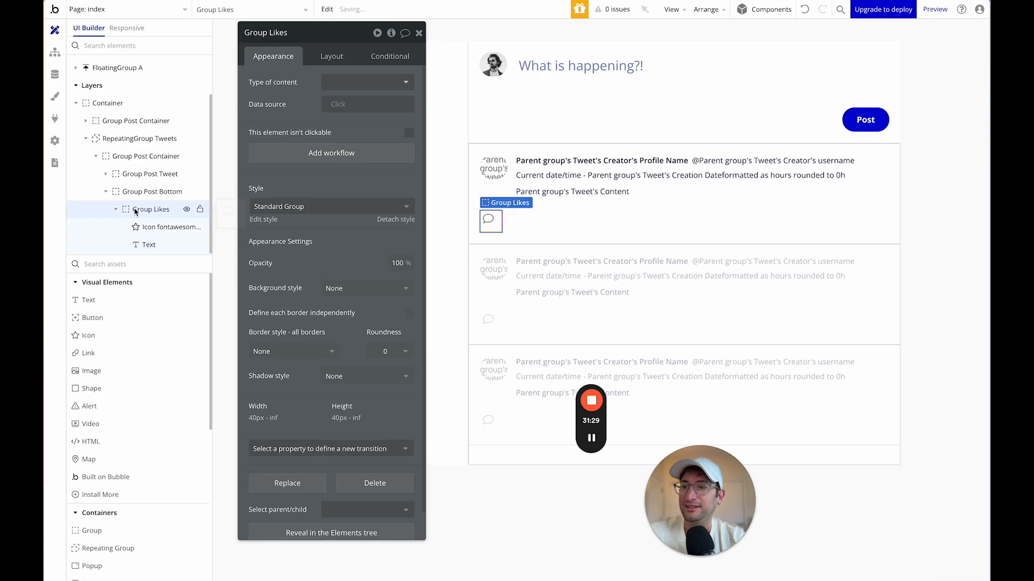
left_click(332, 84)
left_click(348, 159)
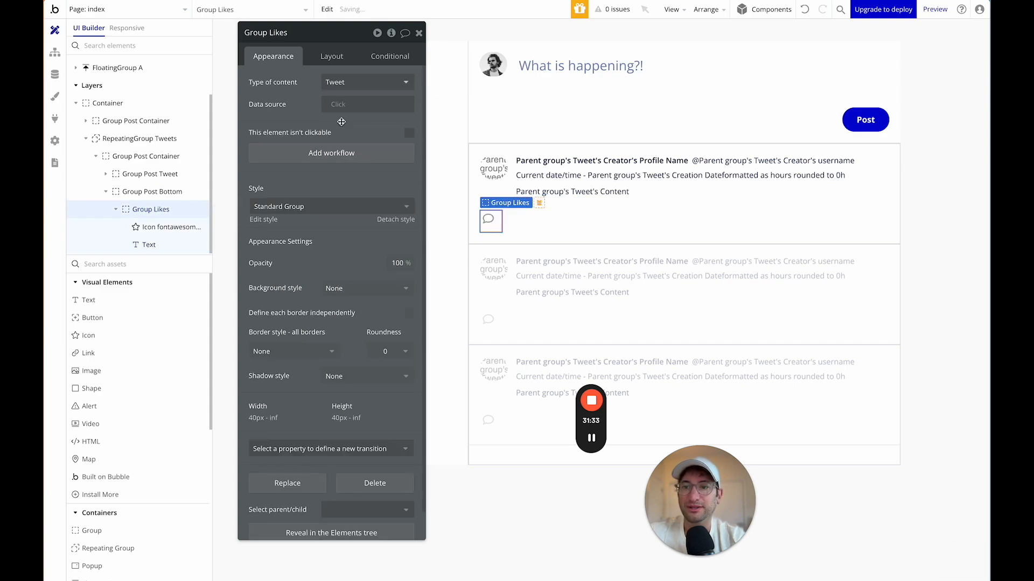
left_click(337, 105)
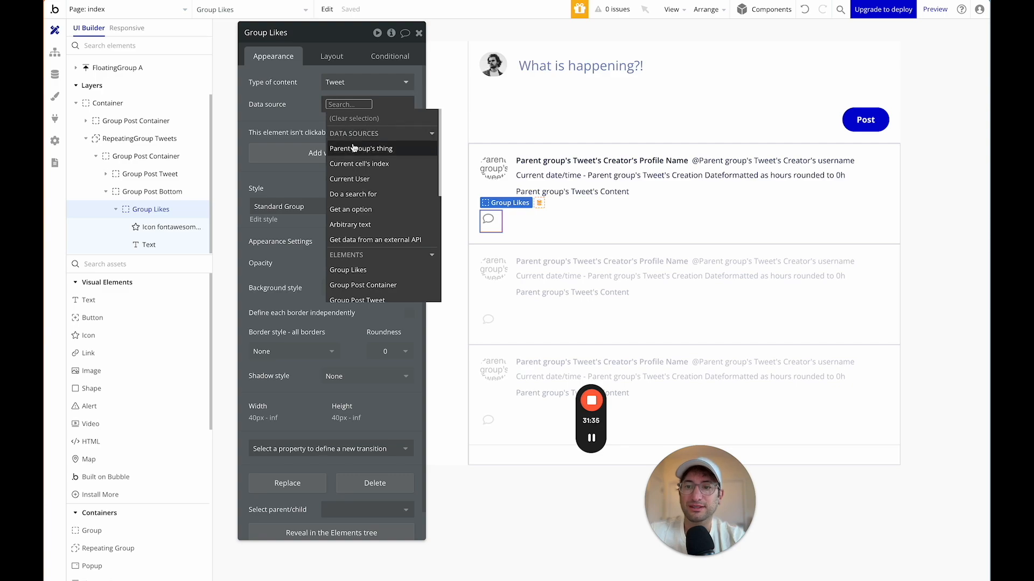
Give Group Post Bottom content type Tweet with Parent group's Tweet as data source.
left_click(156, 193)
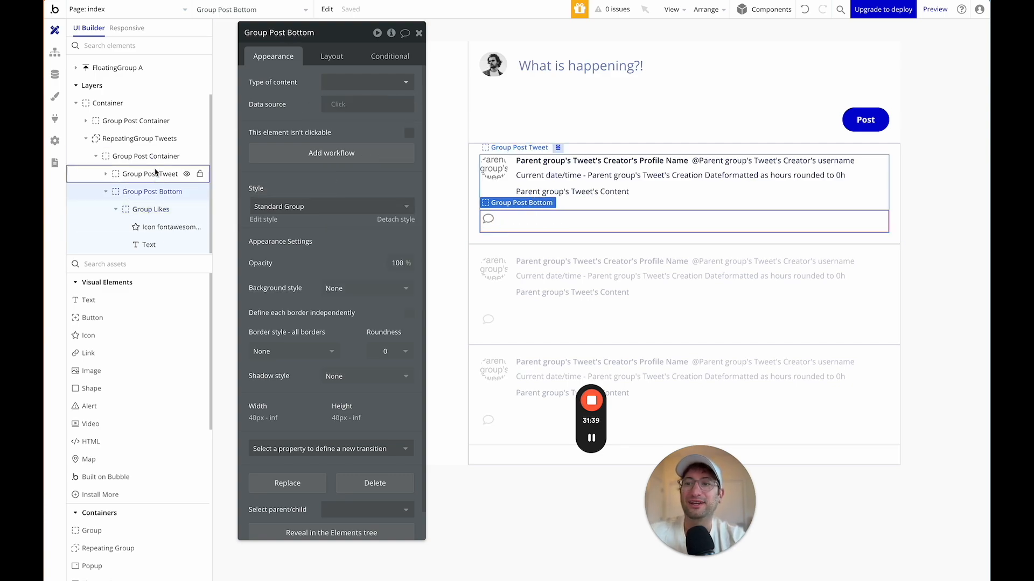
left_click(360, 83)
left_click(353, 158)
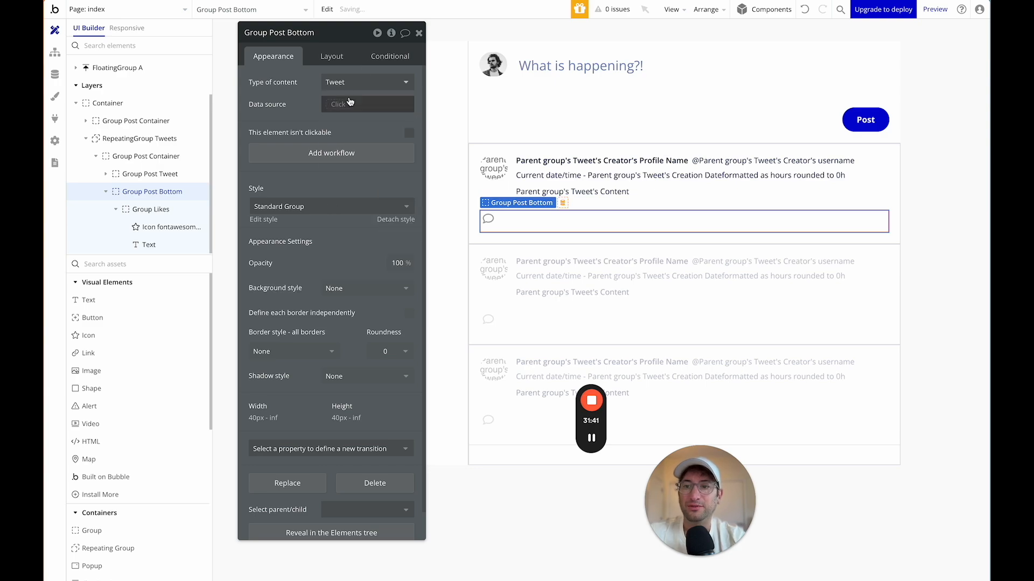
left_click(353, 148)
left_click(290, 121)
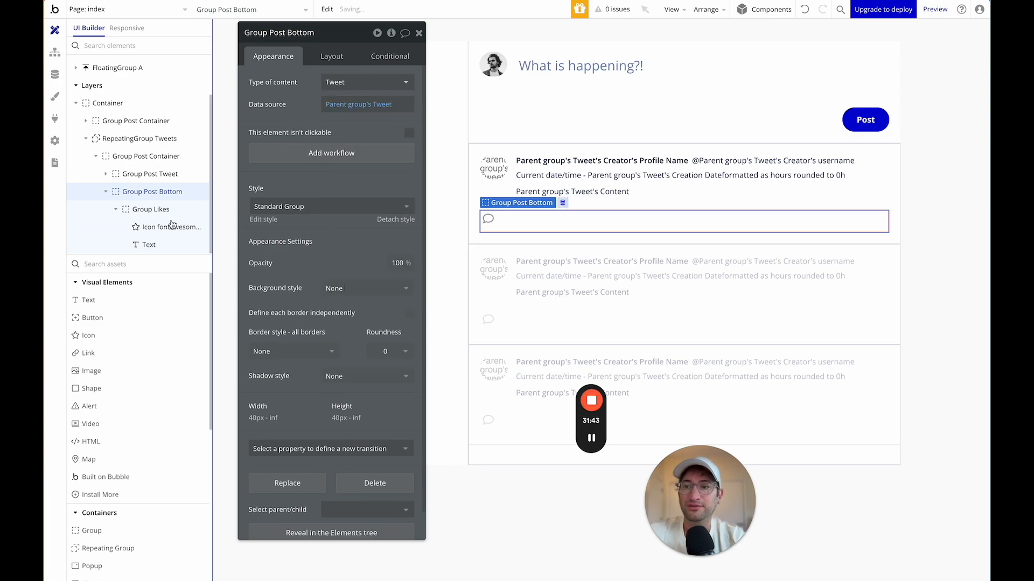
Set Group Likes' data source to Parent group's Tweet.
left_click(139, 216)
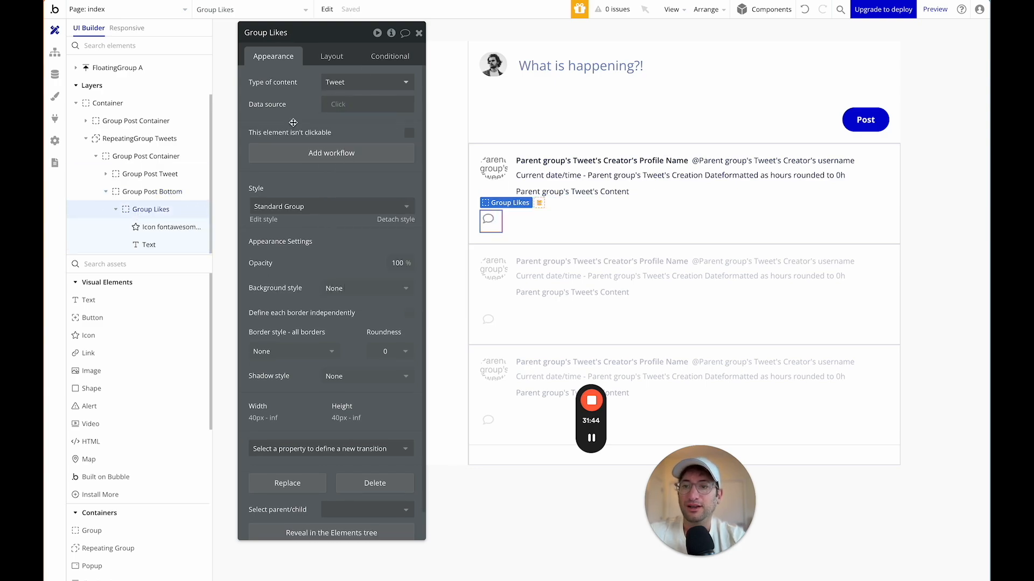
left_click(336, 105)
left_click(353, 149)
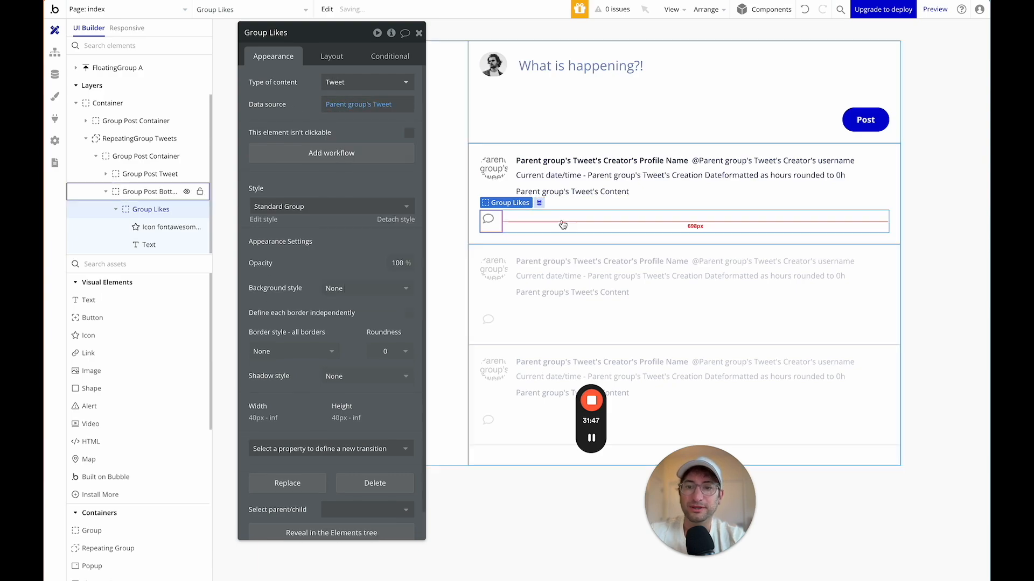
Insert dynamic data Parent group's Tweet's Liked By:count into the text element.
left_click(146, 244)
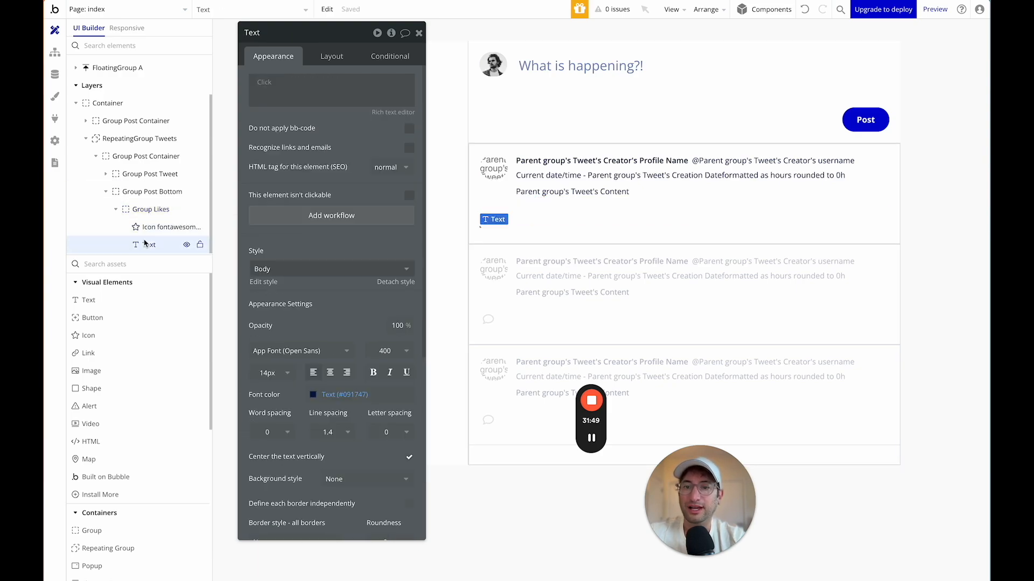
left_click(315, 94)
left_click(455, 92)
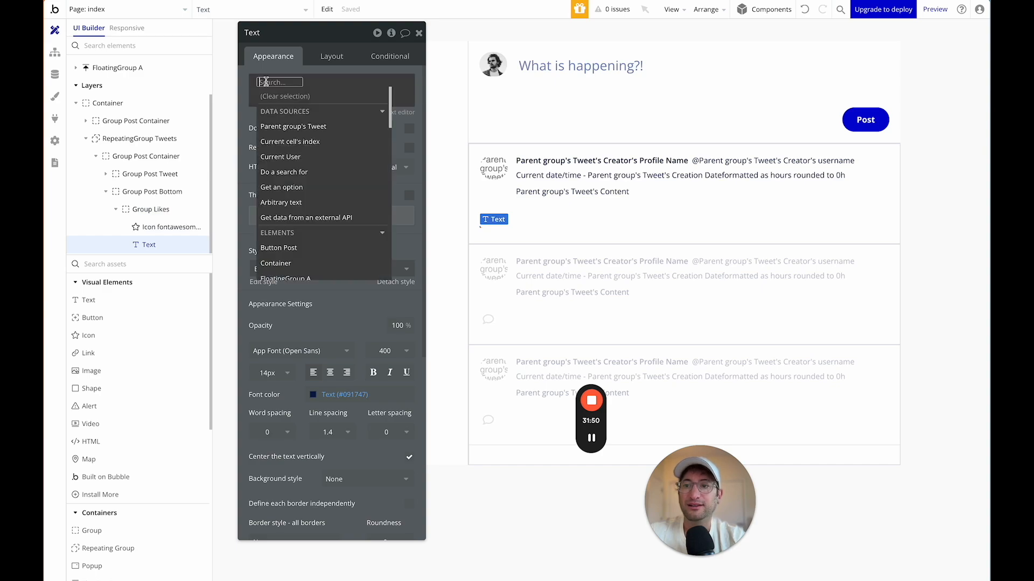
left_click(312, 128)
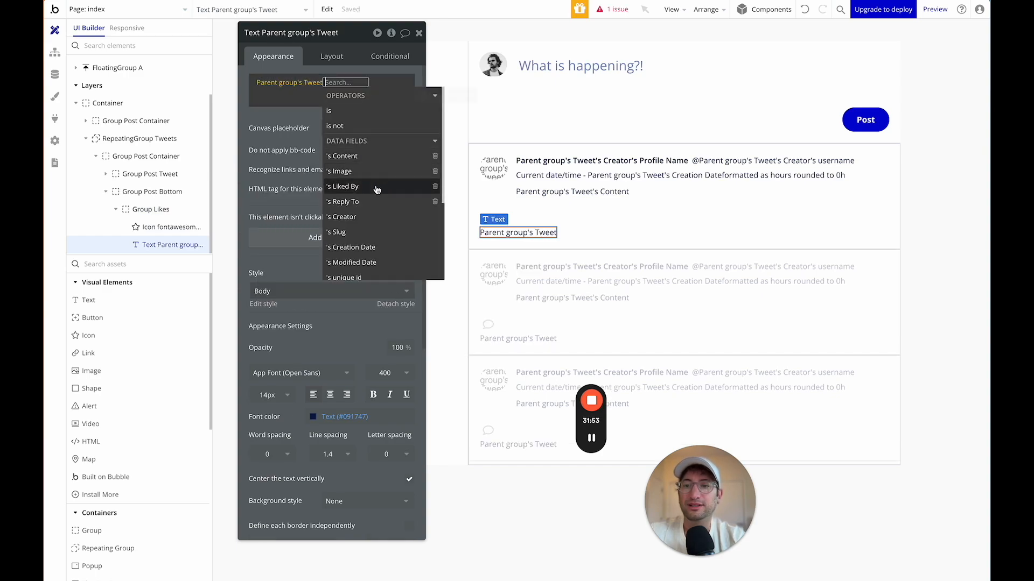
left_click(376, 189)
left_click(368, 111)
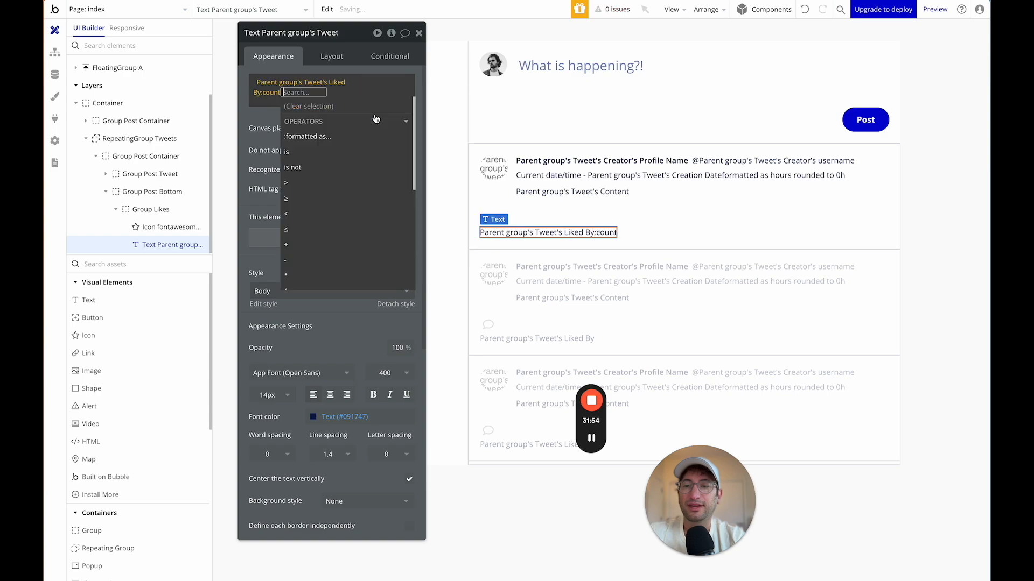
left_click(264, 111)
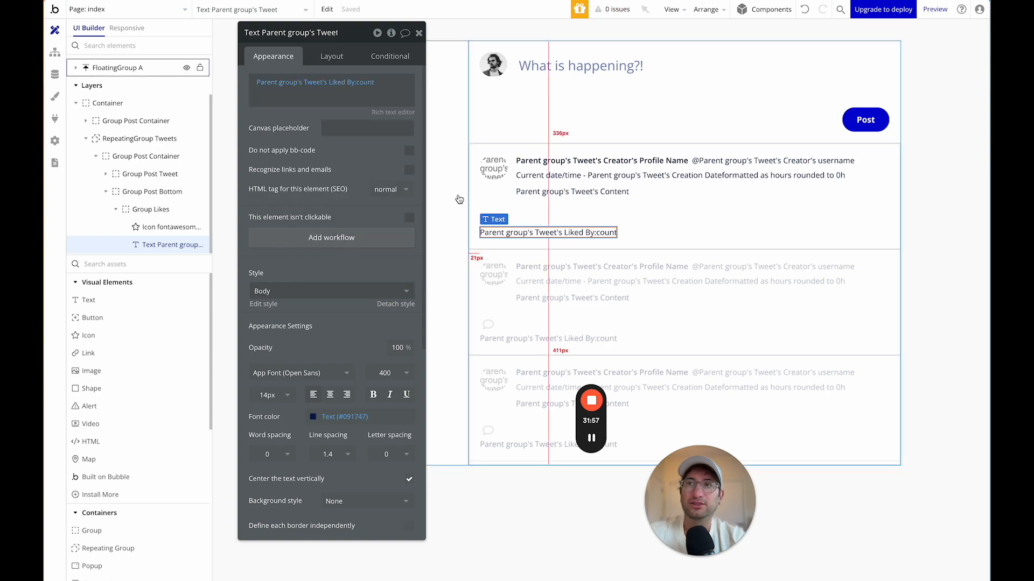
Set the Liked By count's font colour to Light Grey, then open the Styles tab.
left_click(528, 222)
left_click(524, 235)
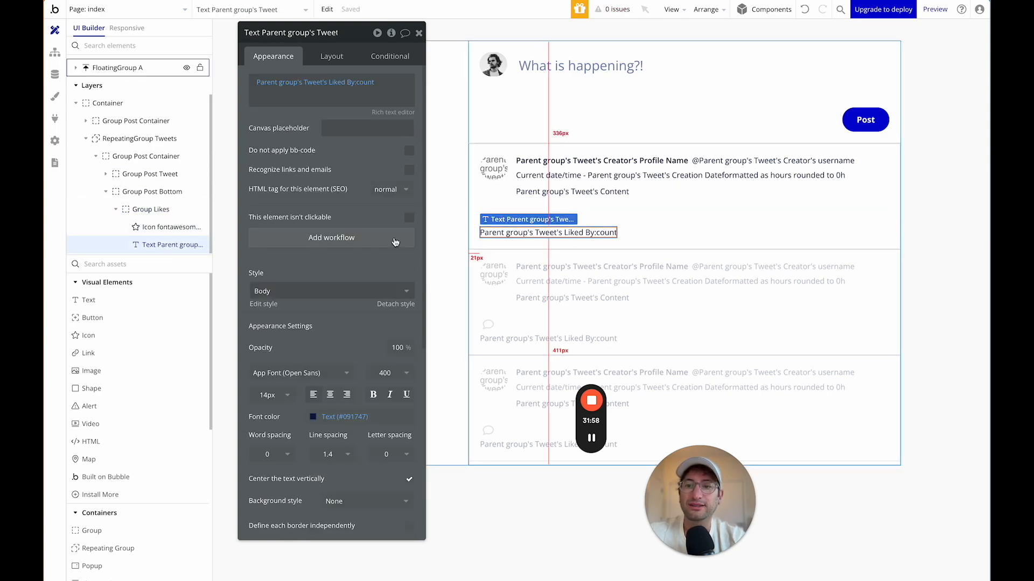
scroll(323, 319, "down", 3)
left_click(314, 318)
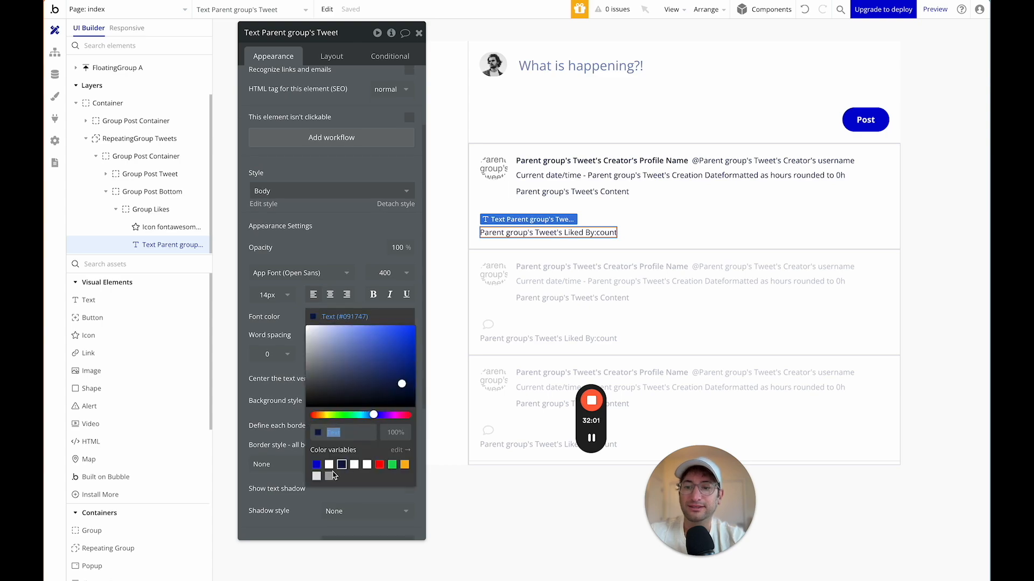
left_click(329, 476)
left_click(484, 211)
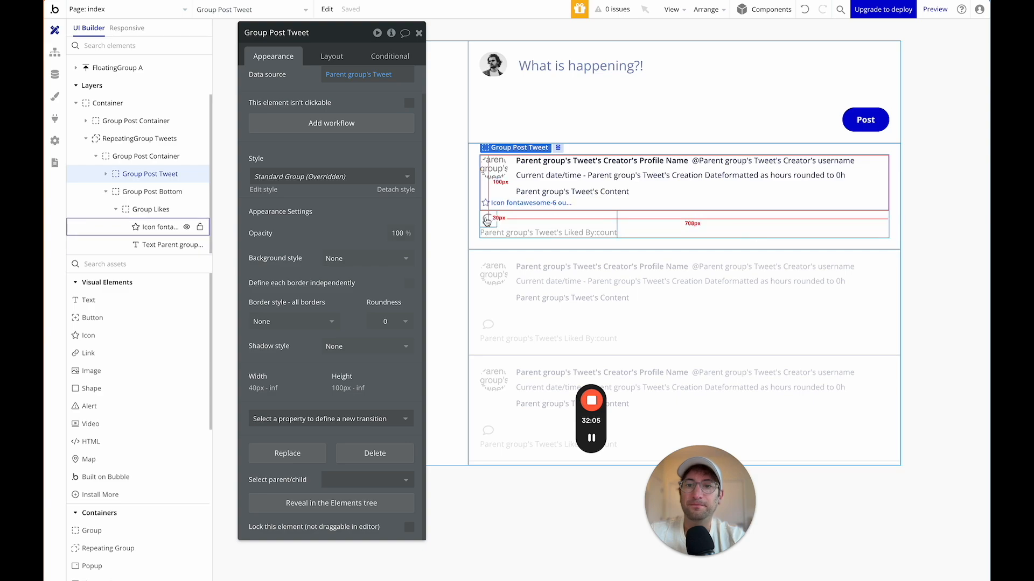
left_click(504, 222)
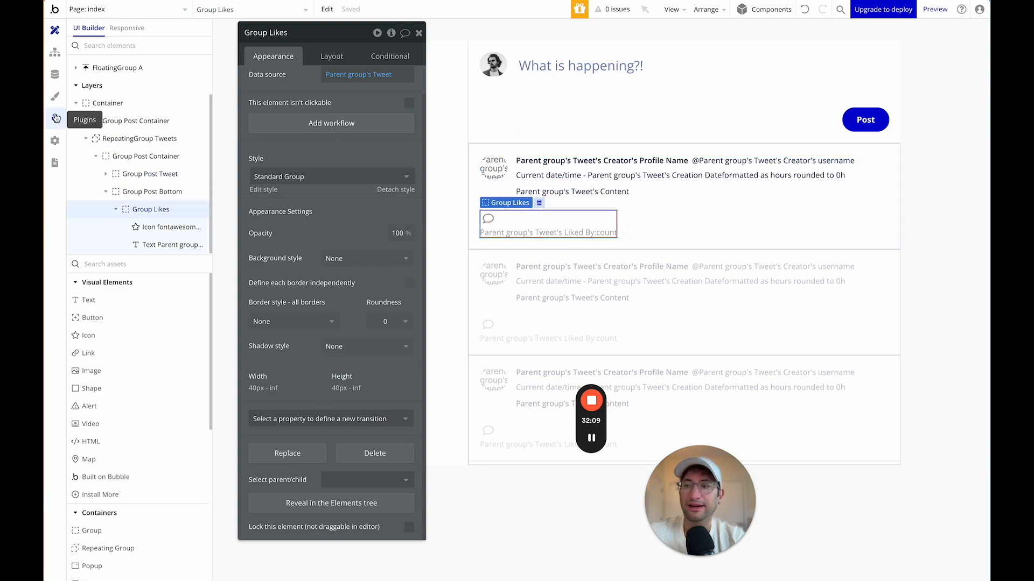
left_click(54, 96)
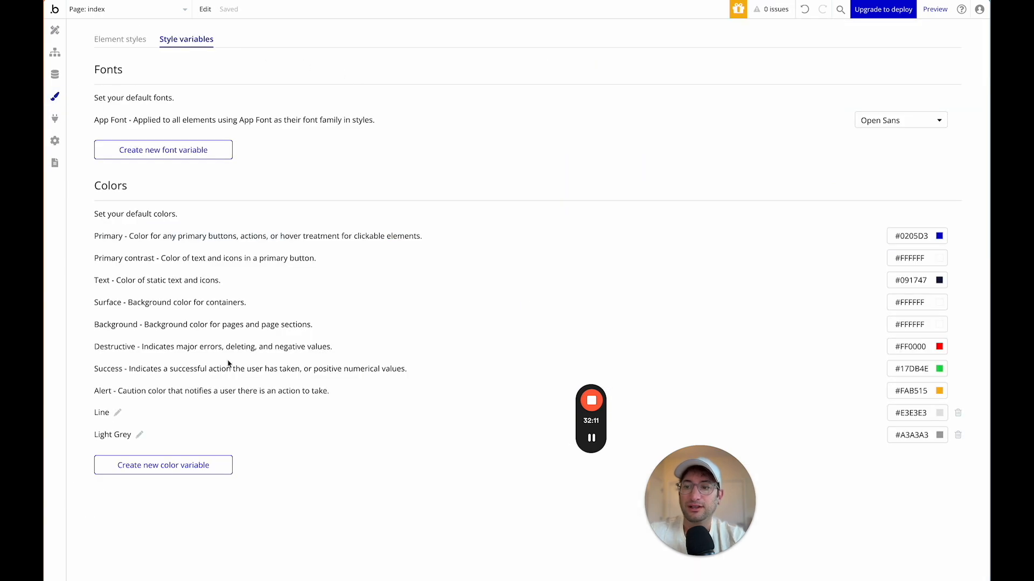
Drag the Light Grey swatch's shade down to #727272, then go back to Design.
left_click(940, 436)
left_click_drag(899, 469, 854, 490)
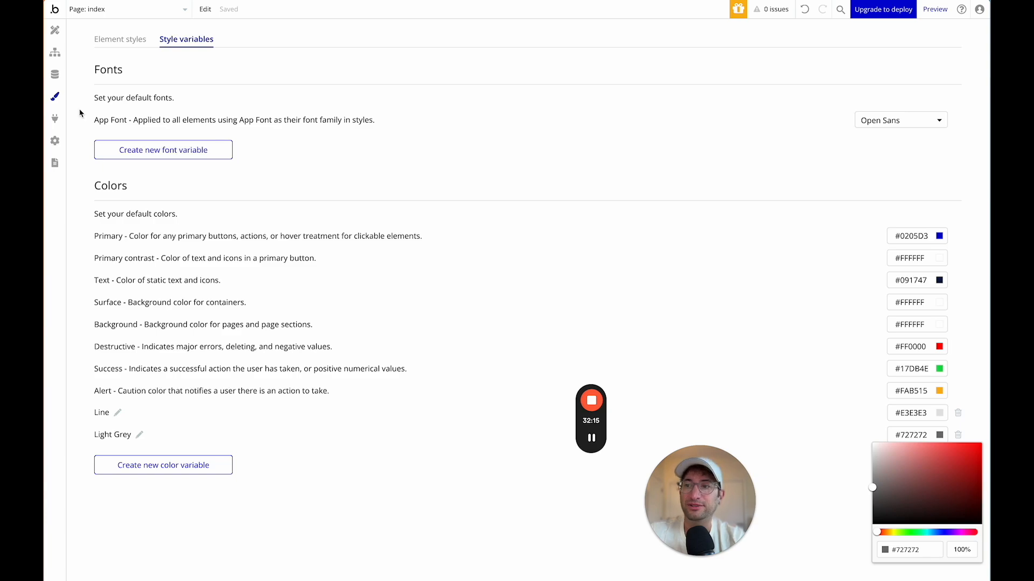
left_click(356, 494)
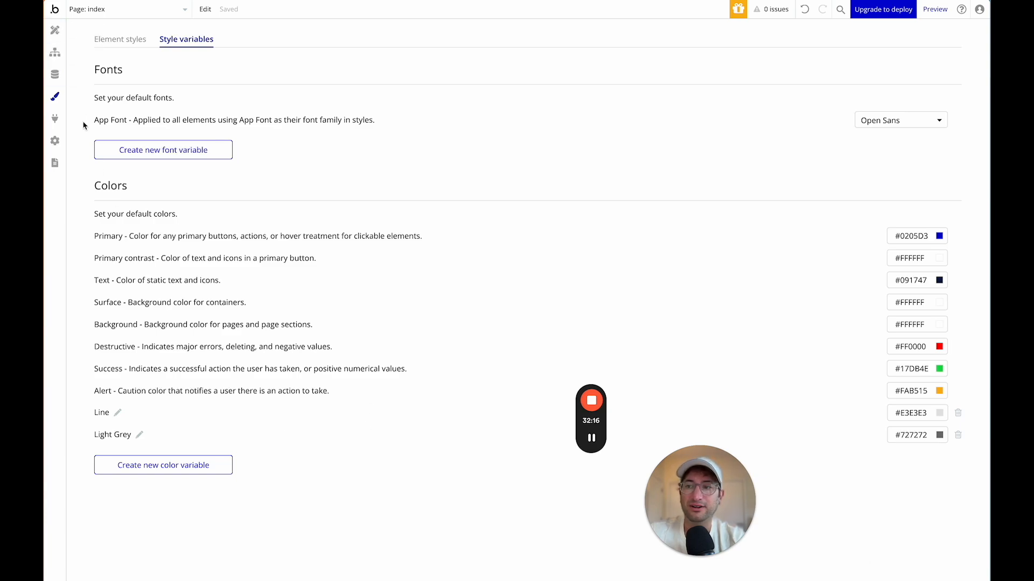
left_click(56, 32)
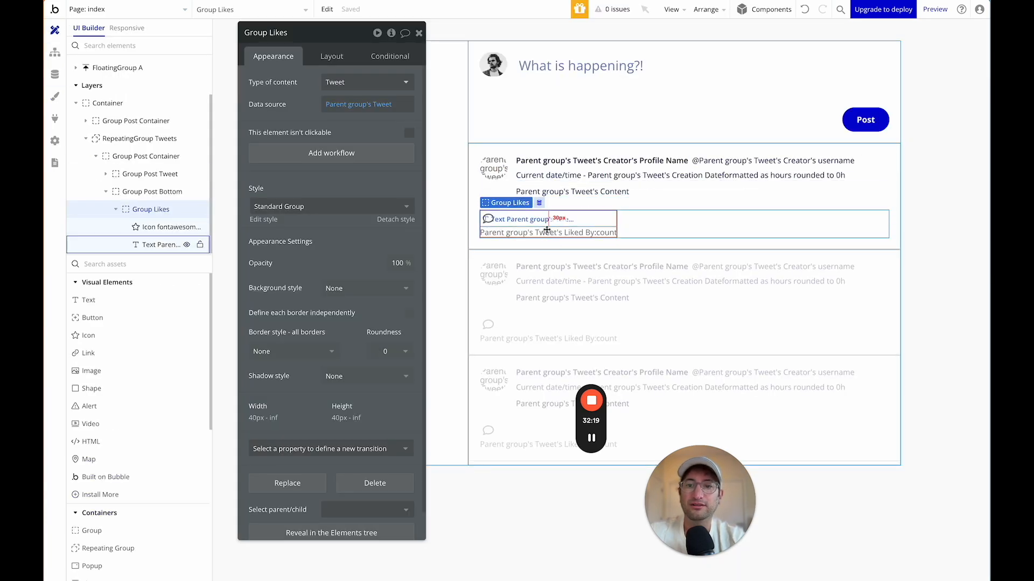
Set Group Likes' container layout to Row and tick Apply gap spacing.
left_click(547, 231)
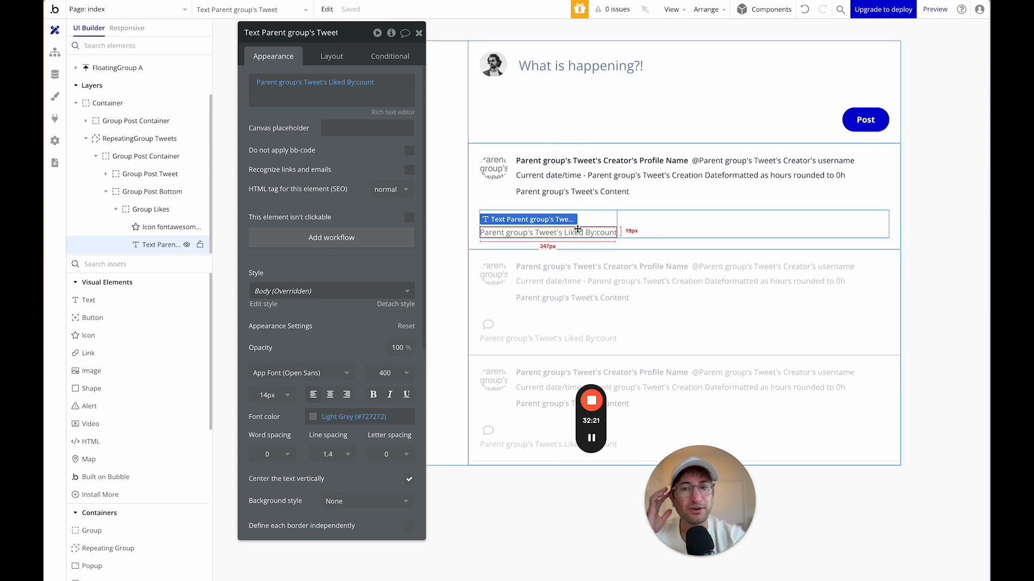
left_click(641, 225)
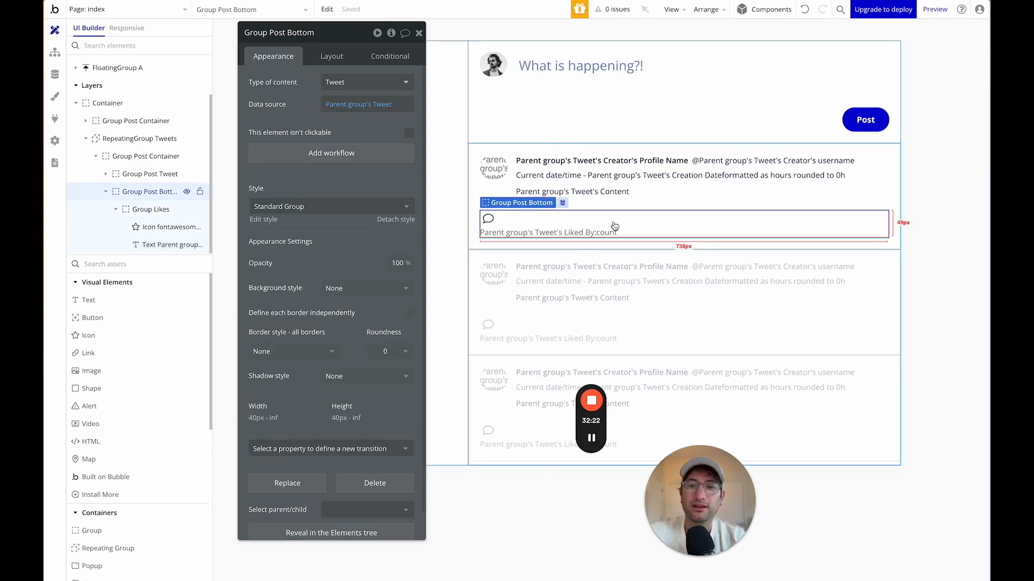
left_click(583, 221)
left_click(331, 56)
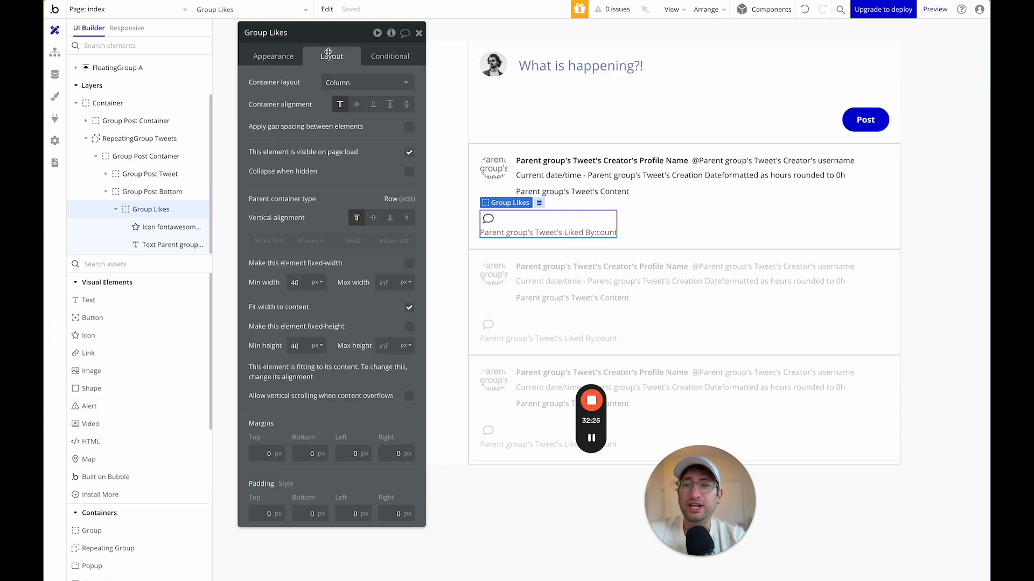
left_click(341, 80)
left_click(337, 152)
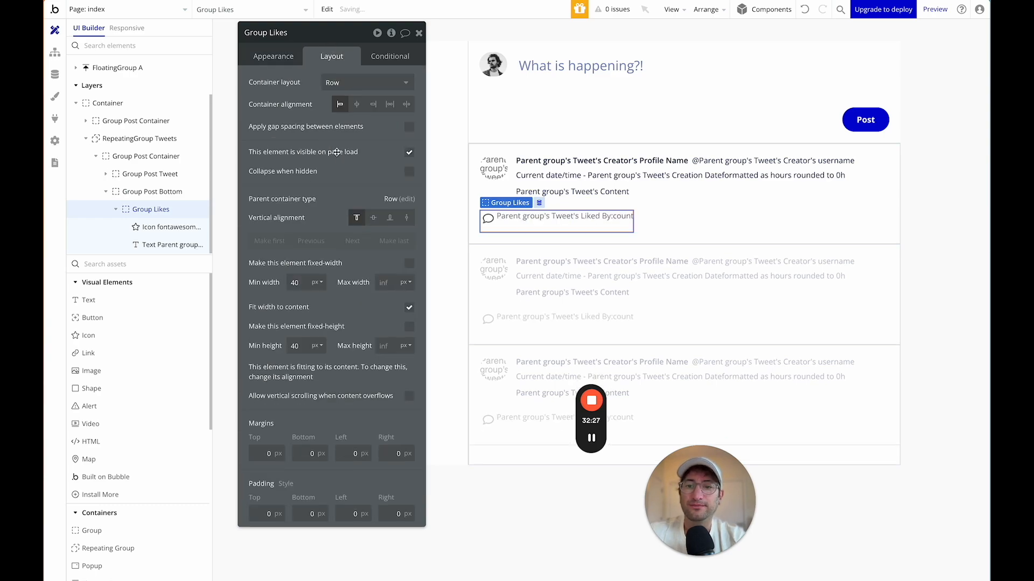
left_click(409, 126)
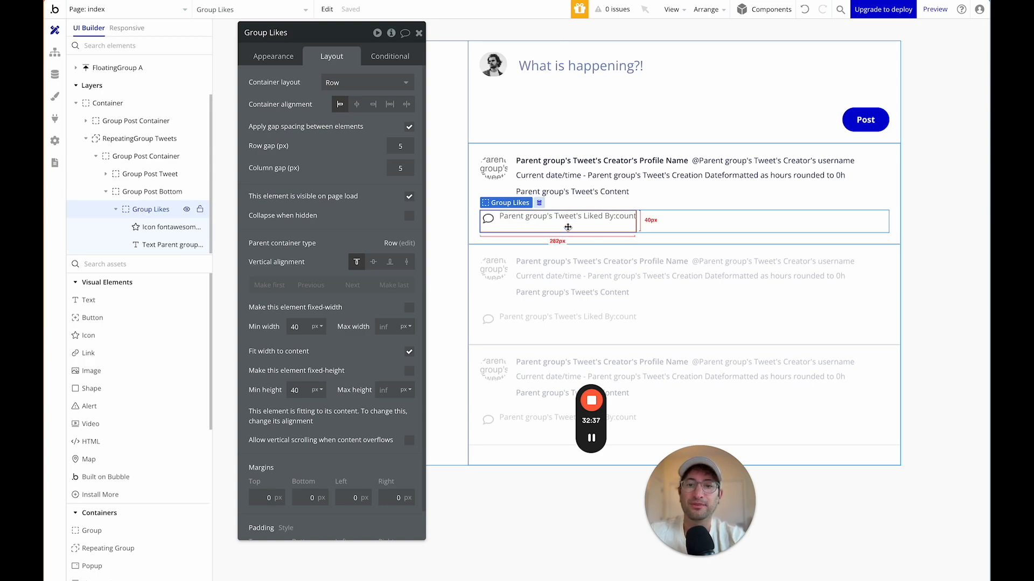
Nudge the count text, then set Group Likes' row and column gaps to 3 px.
left_click(516, 218)
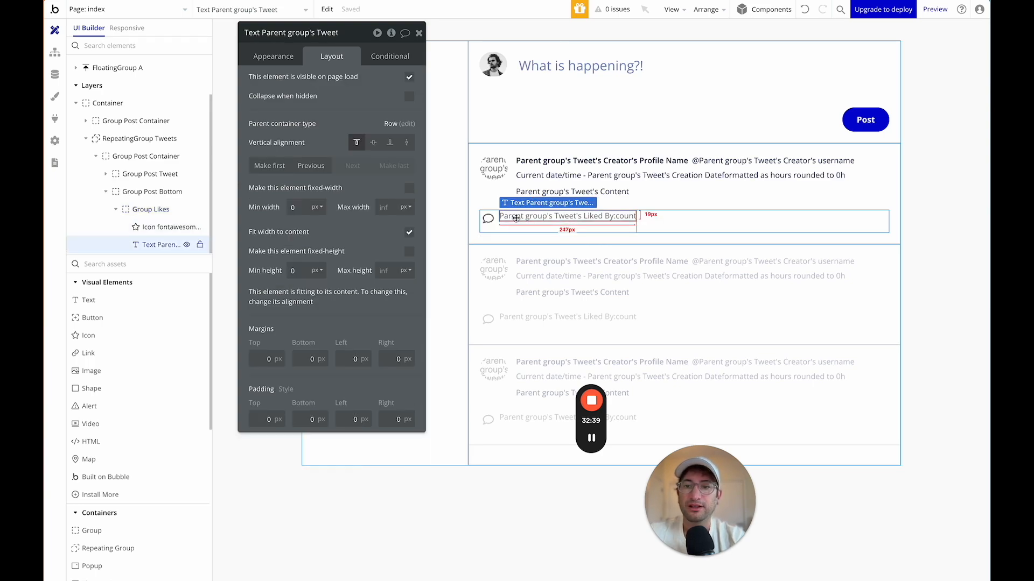
left_click_drag(516, 218, 506, 237)
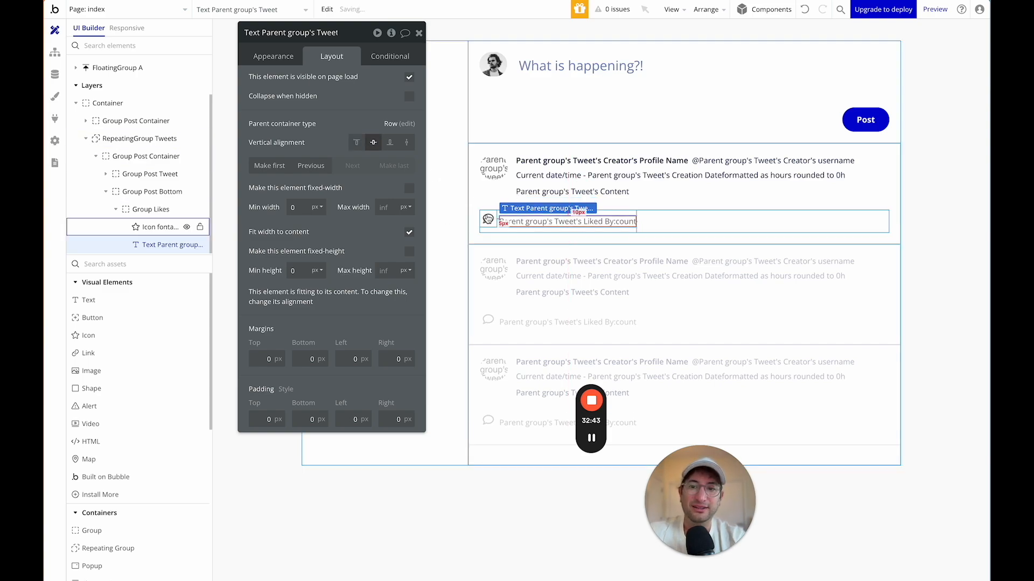
left_click(487, 218)
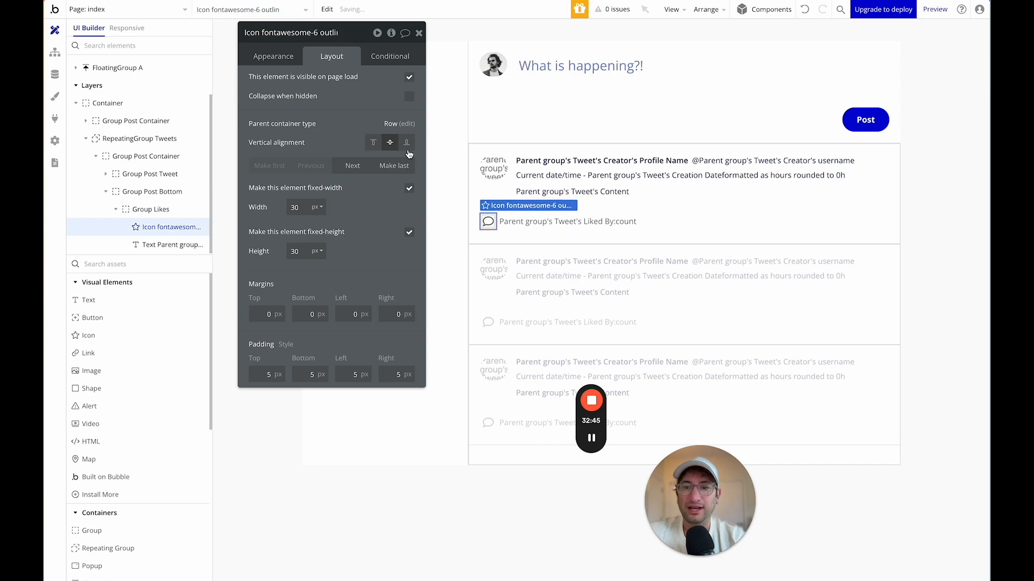
left_click(609, 213)
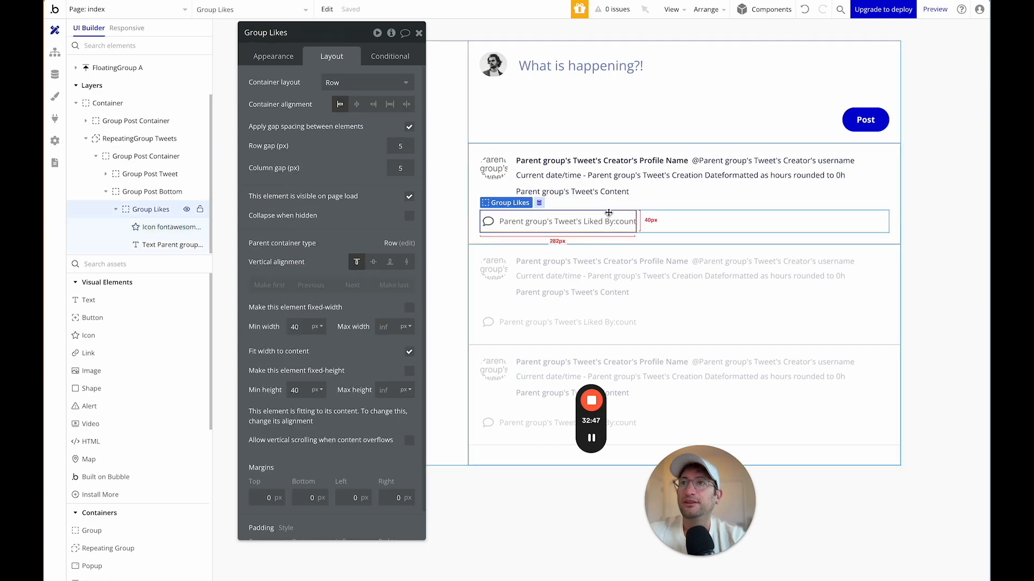
double_click(400, 142)
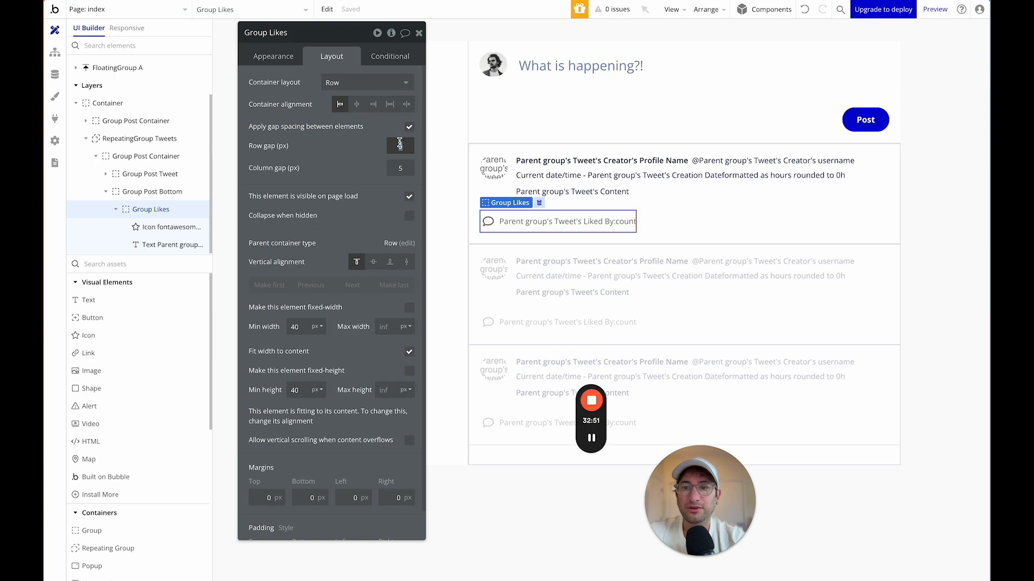
type("3")
key("Tab")
type("3")
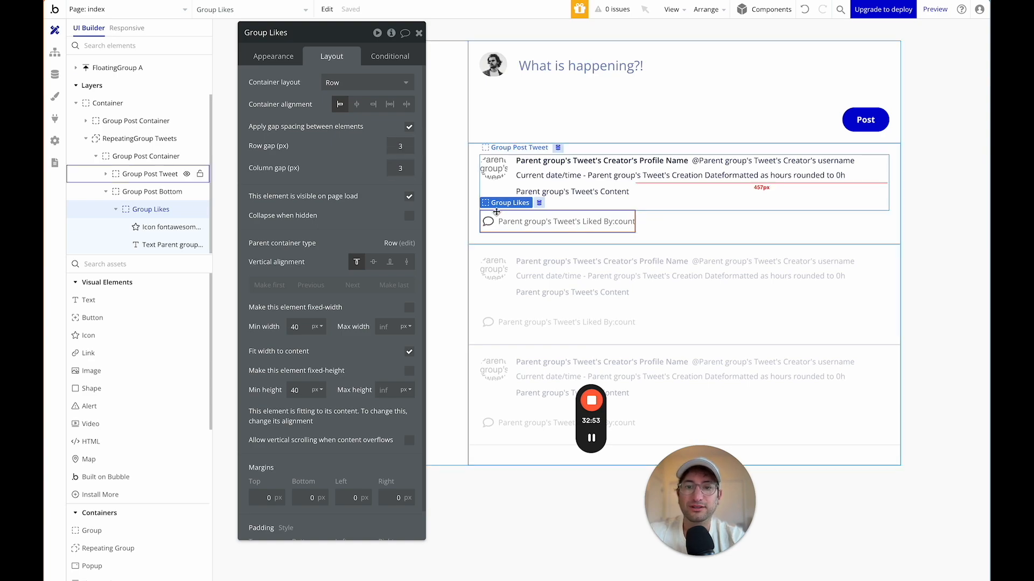
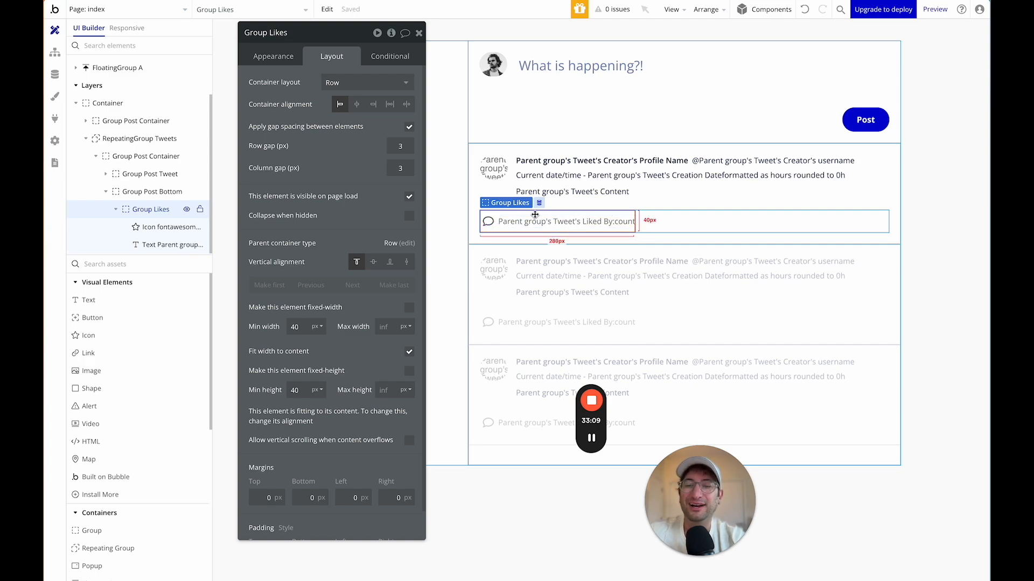
Copy Group Likes and paste a duplicate beside the original in the tweet's bottom row.
left_click(537, 225)
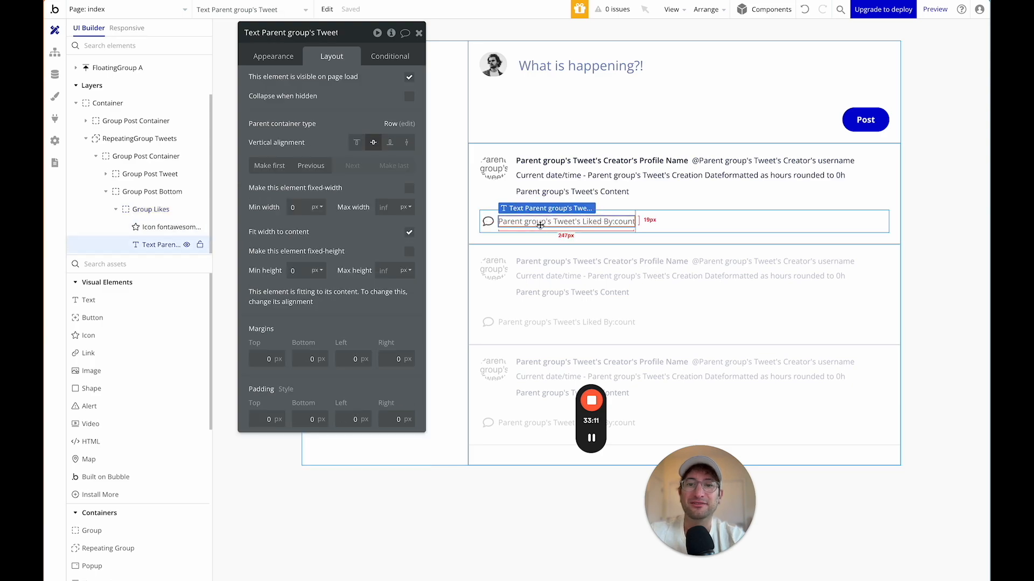
left_click(280, 58)
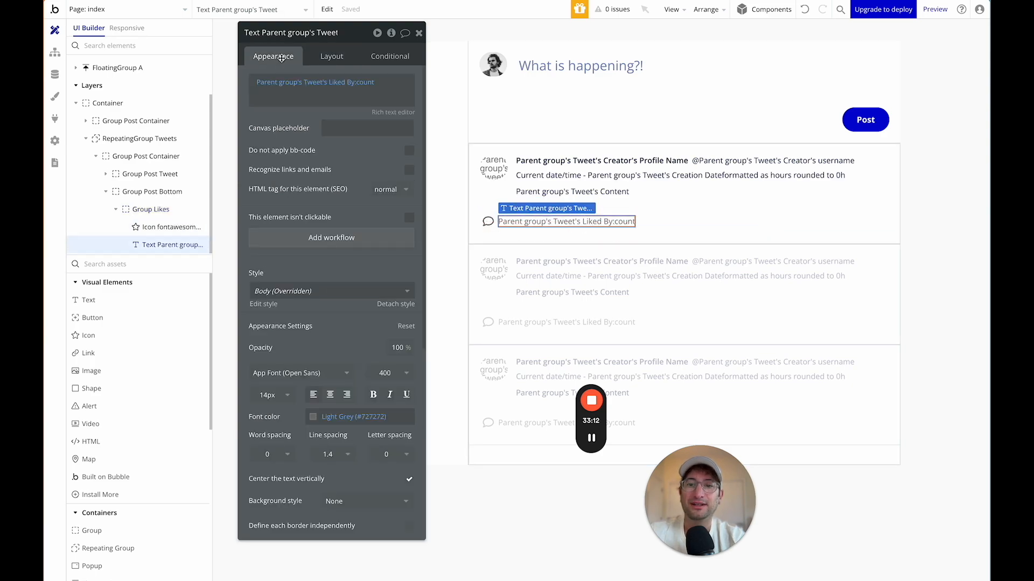
left_click(618, 215)
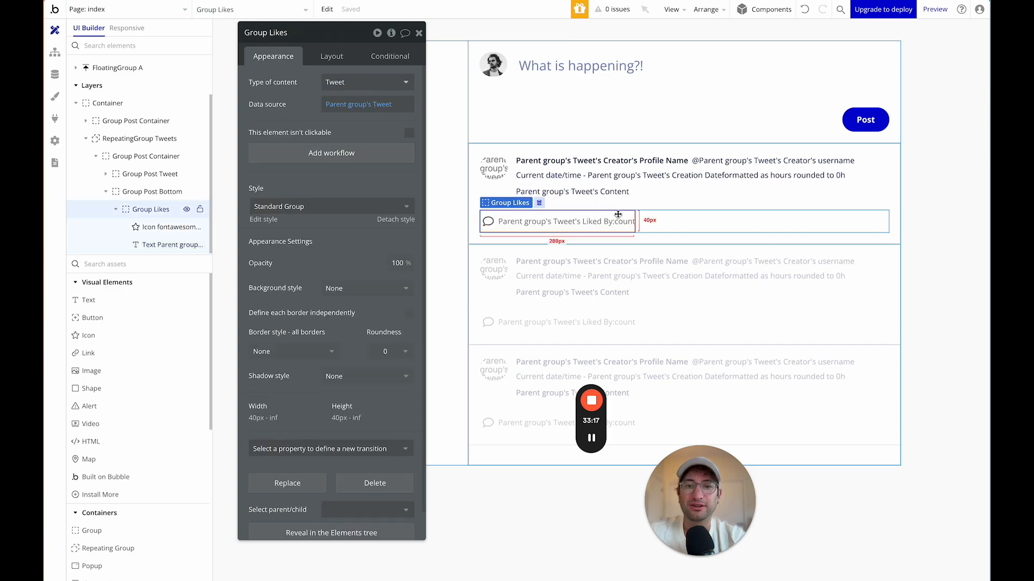
key("ctrl+c")
key("ctrl+v")
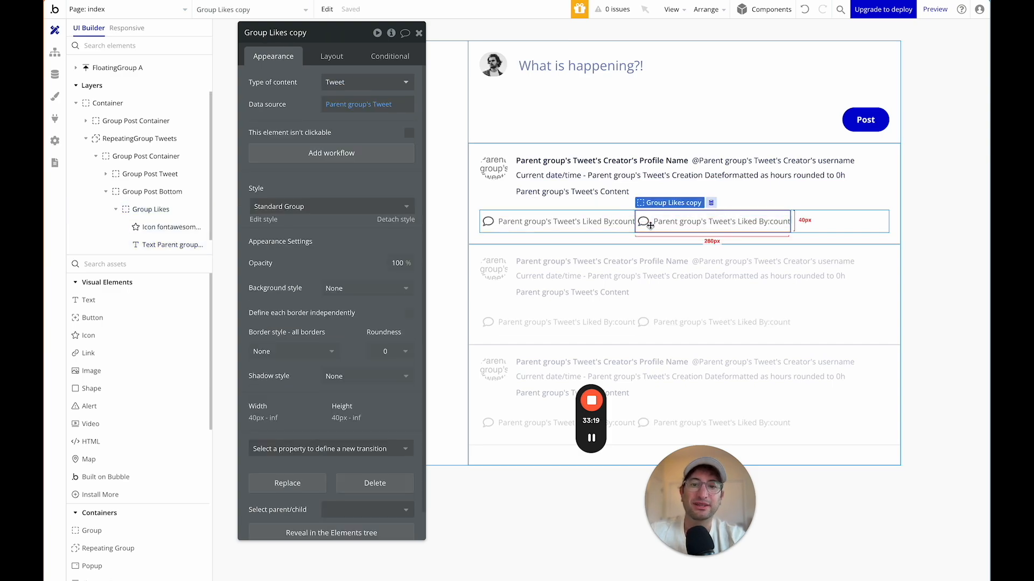
Change the duplicated group's icon to Heart.
left_click(644, 223)
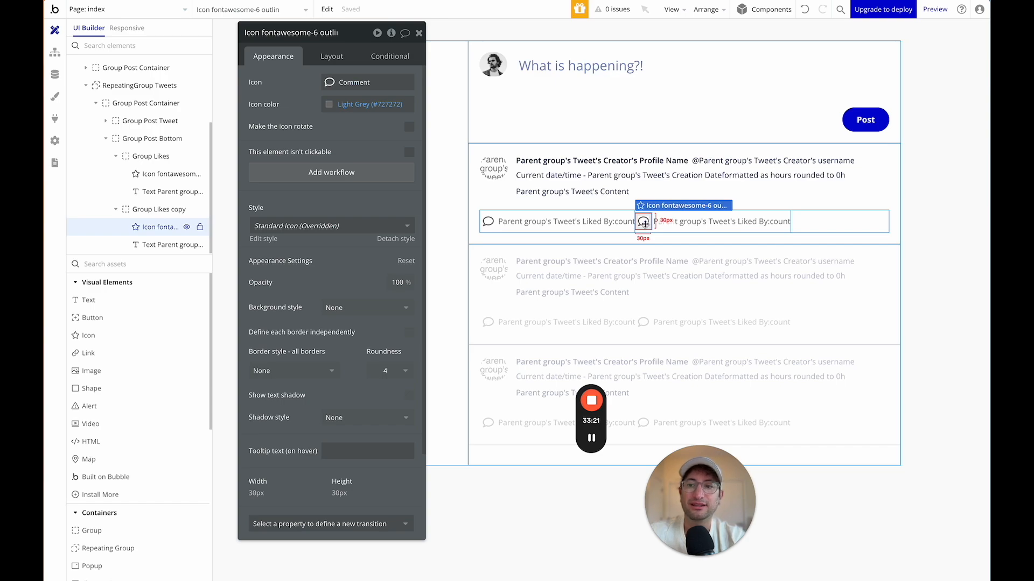
left_click(368, 82)
type("hea")
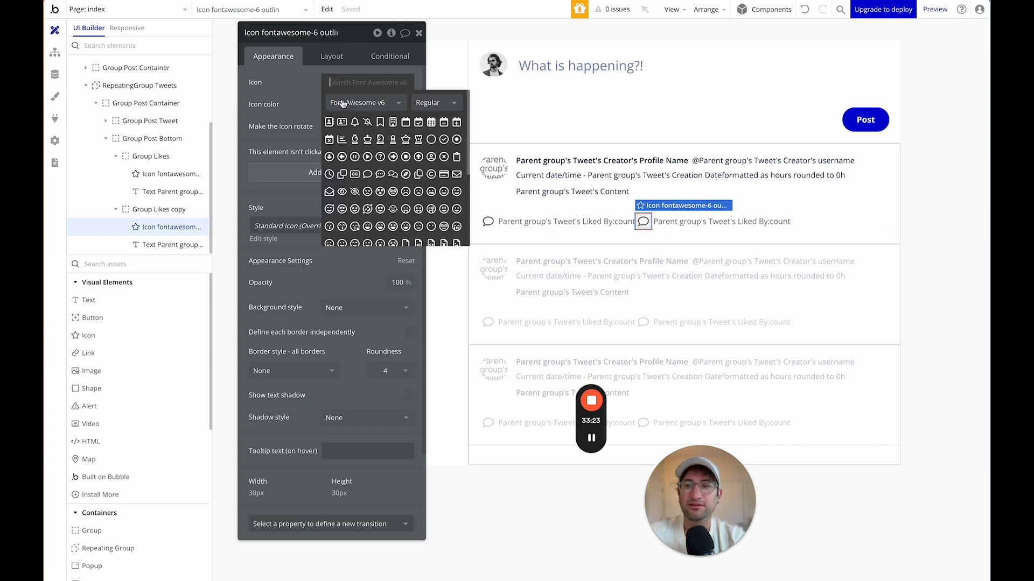
type("rt")
left_click(347, 122)
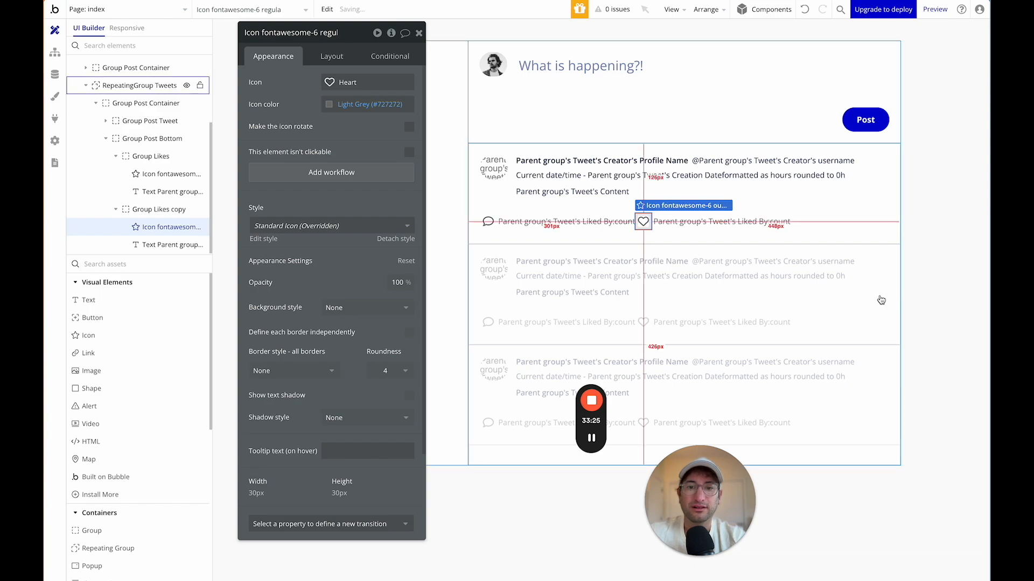
Rename the copy to Group Likes and the original group to Group Comments.
left_click(709, 232)
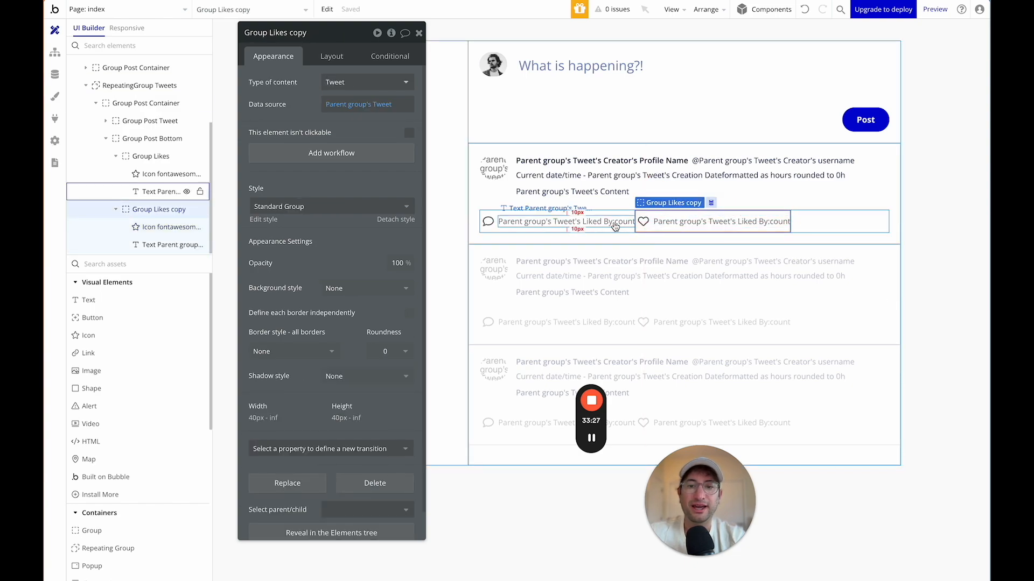
double_click(297, 33)
key("BackSpace")
key("Return")
left_click(556, 214)
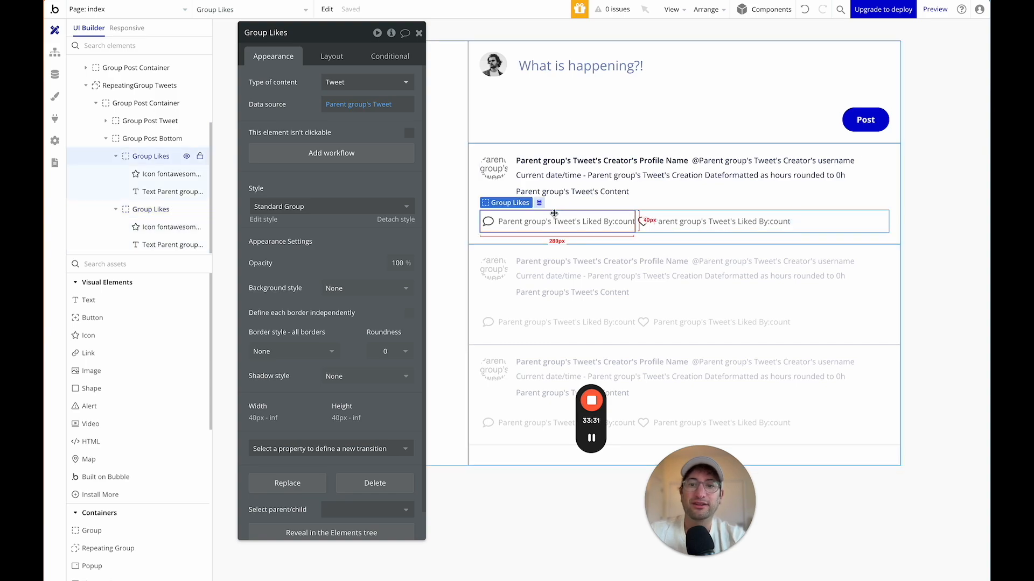
double_click(279, 33)
type("c")
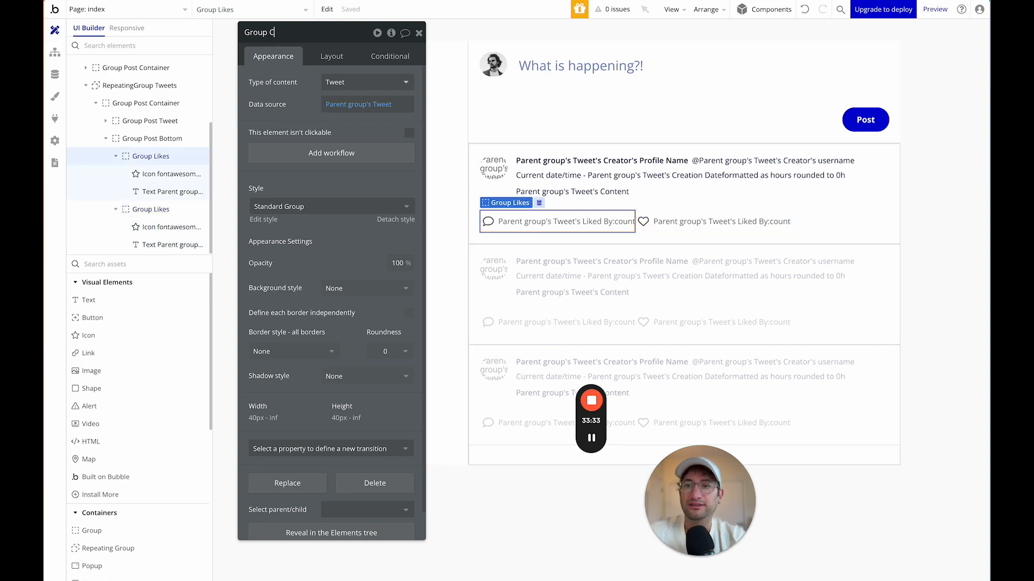
key("Return")
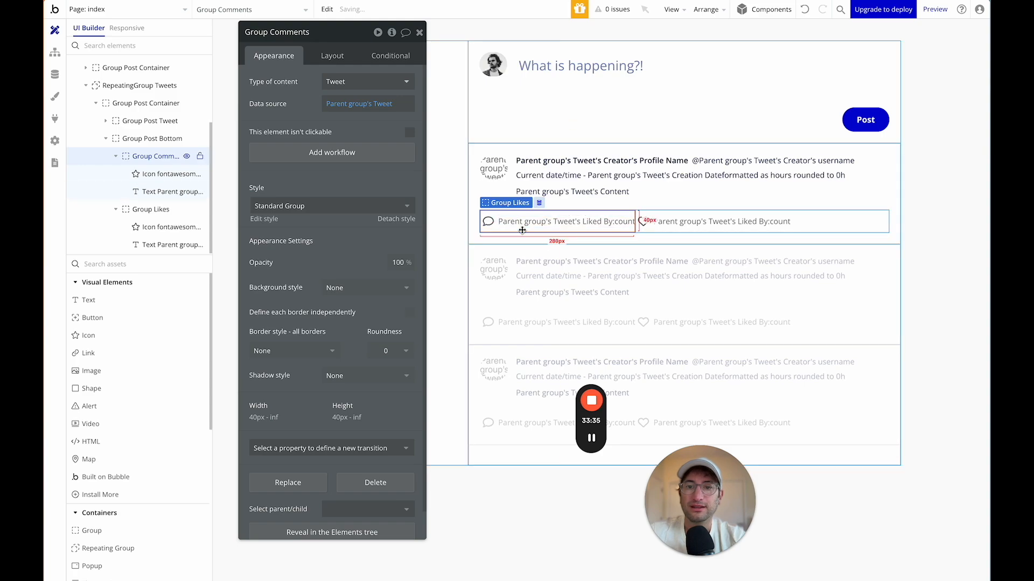
left_click(571, 221)
Replace the comment count's data source with Do a search for Tweets.
left_click(345, 87)
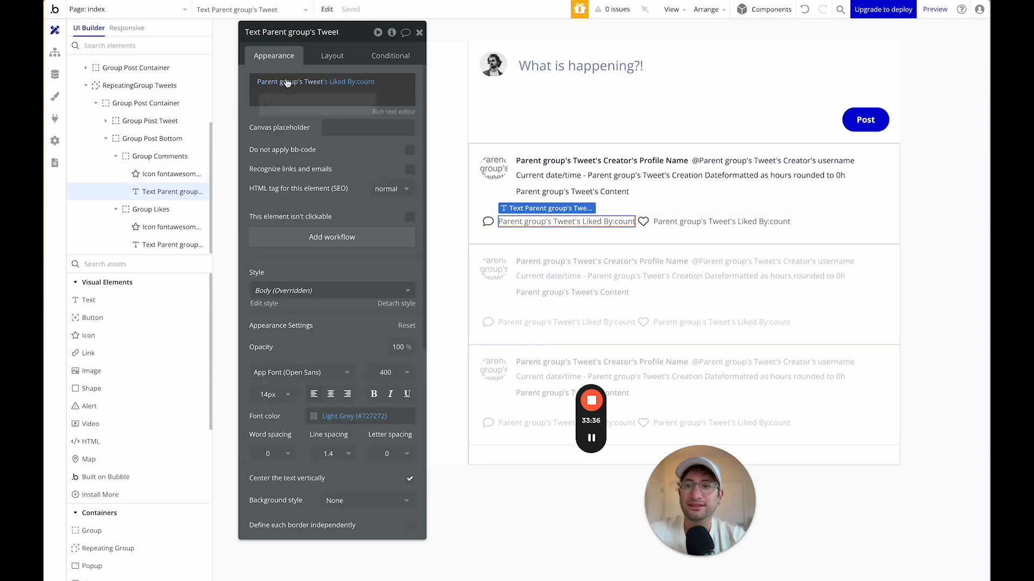
left_click(356, 82)
left_click(283, 82)
key("BackSpace")
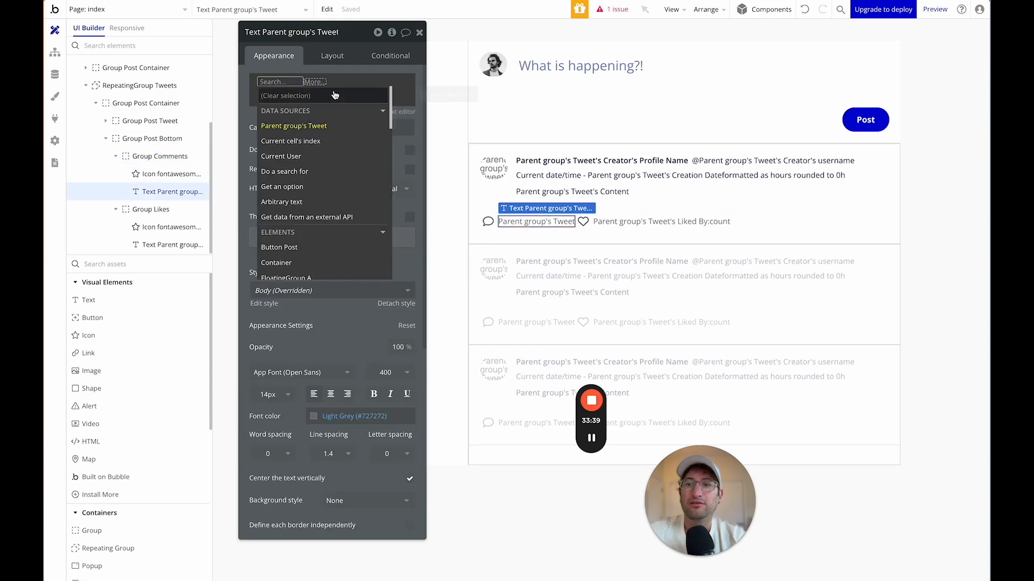
type("do")
left_click(305, 109)
left_click(527, 58)
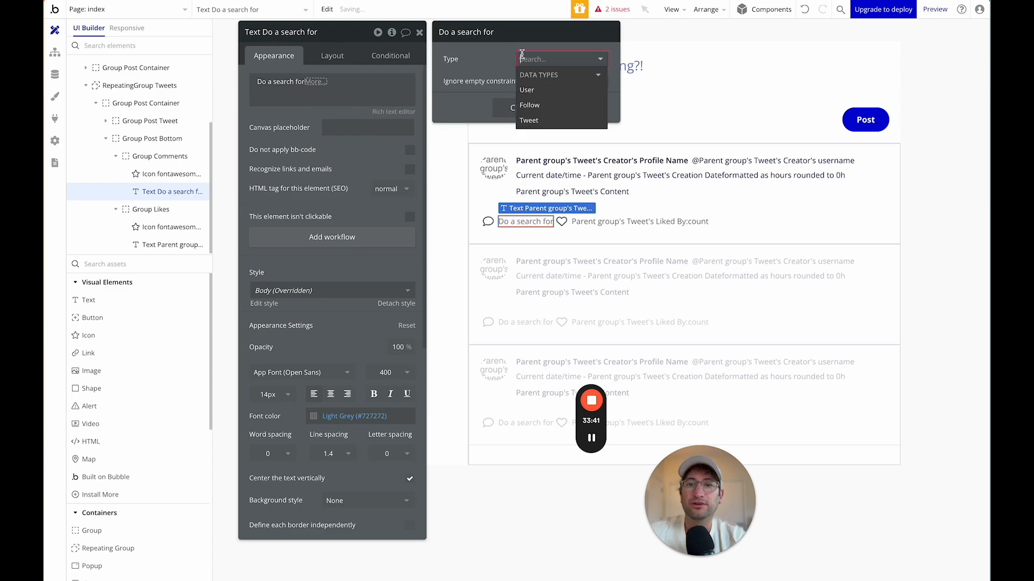
left_click(539, 89)
Constrain the search to Reply To = Parent group's Tweet and append :count.
left_click(522, 88)
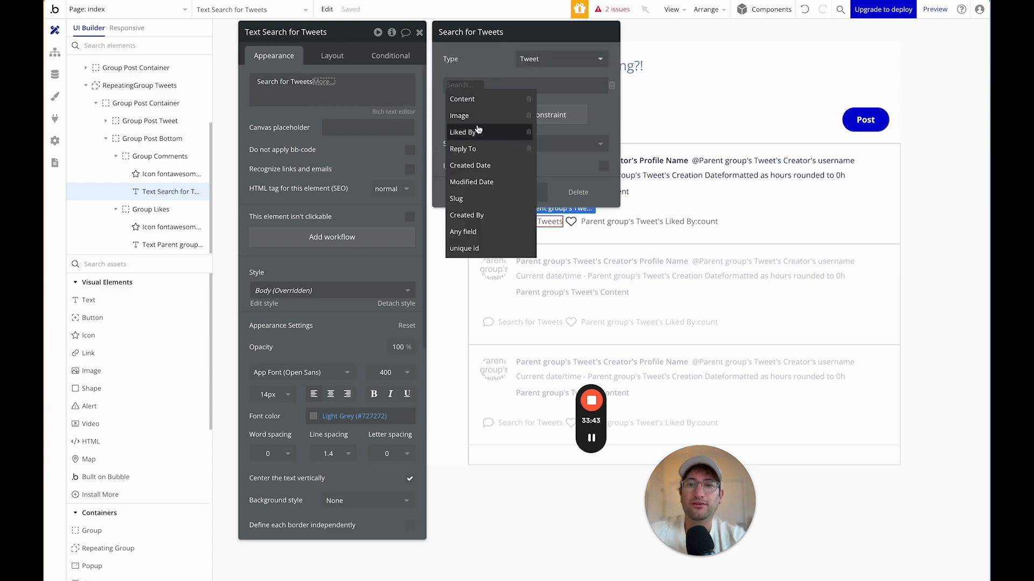
left_click(487, 149)
left_click(488, 93)
left_click(482, 98)
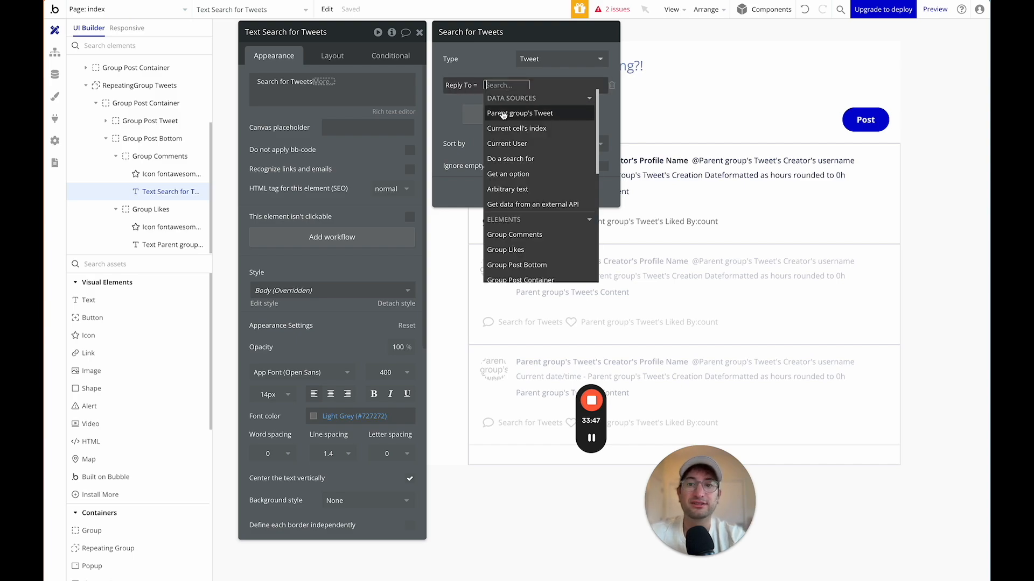
left_click(519, 113)
left_click(488, 59)
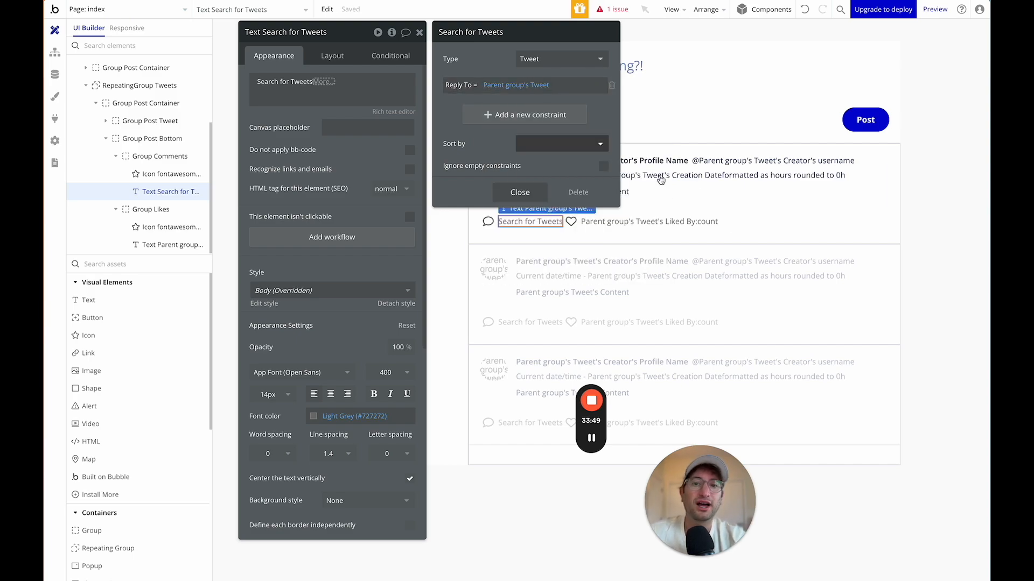
left_click(519, 192)
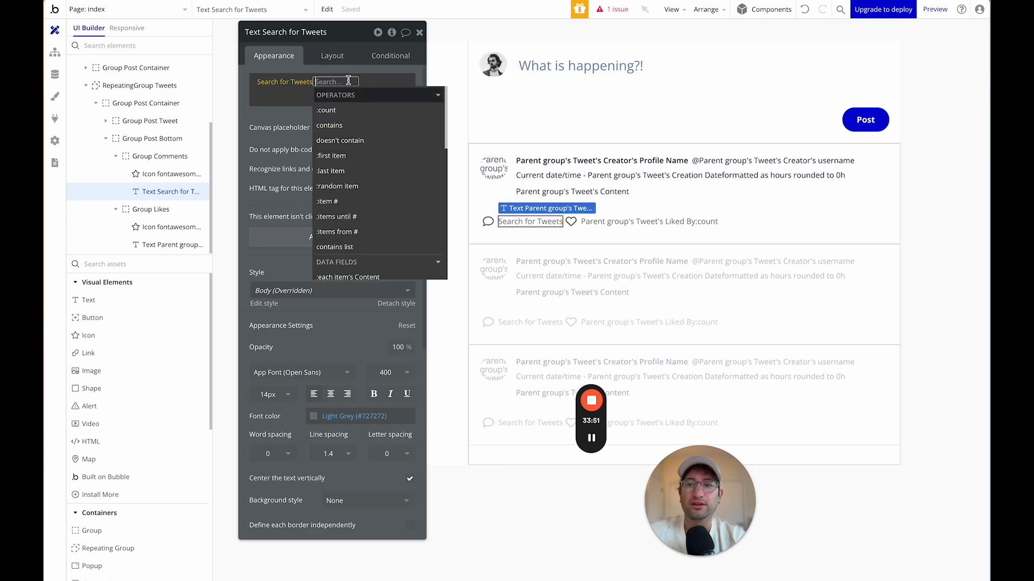
left_click(350, 110)
left_click(296, 110)
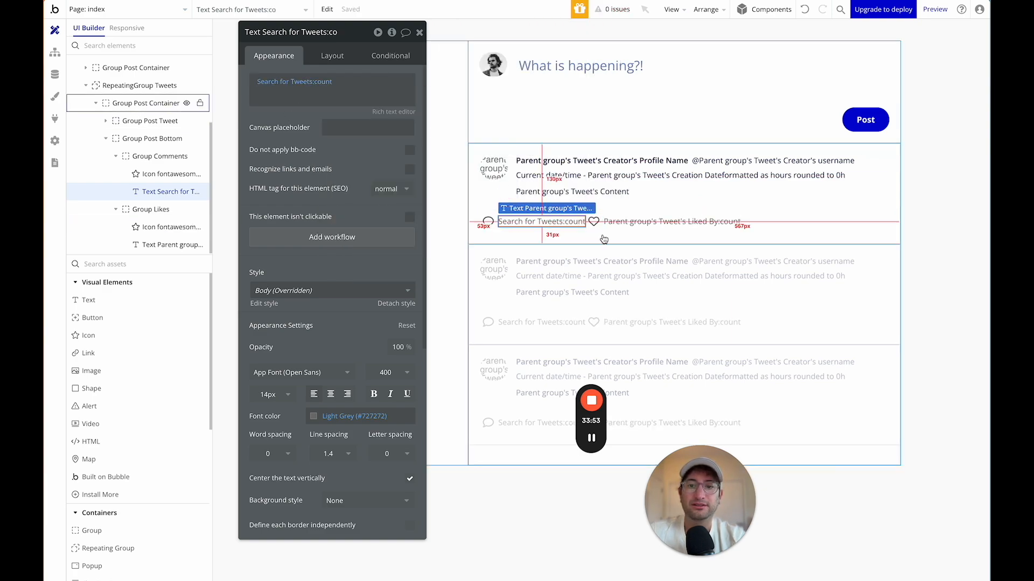
left_click(485, 224)
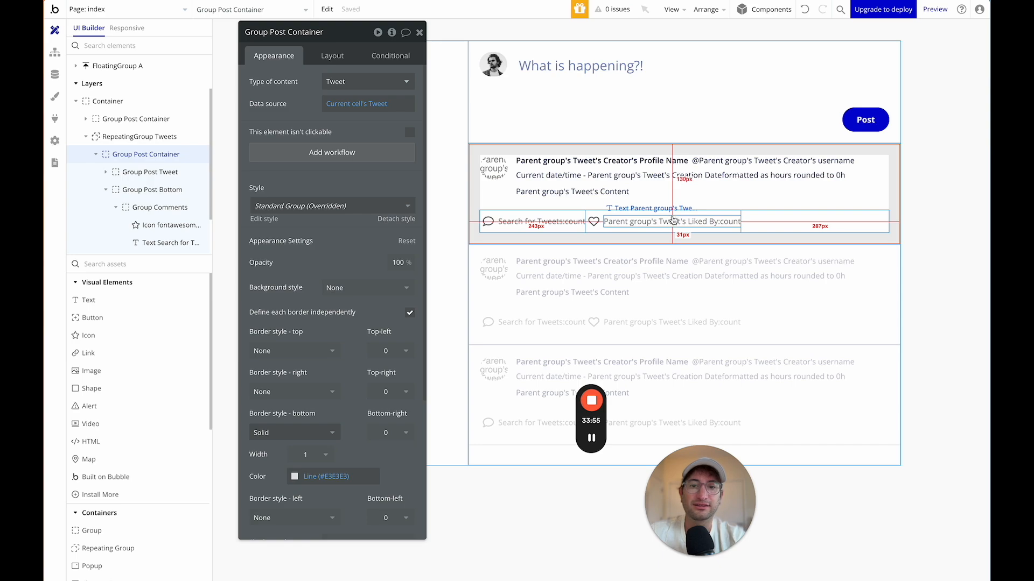
Turn on gap spacing for Group Post Bottom with a 10 px column gap.
left_click(772, 217)
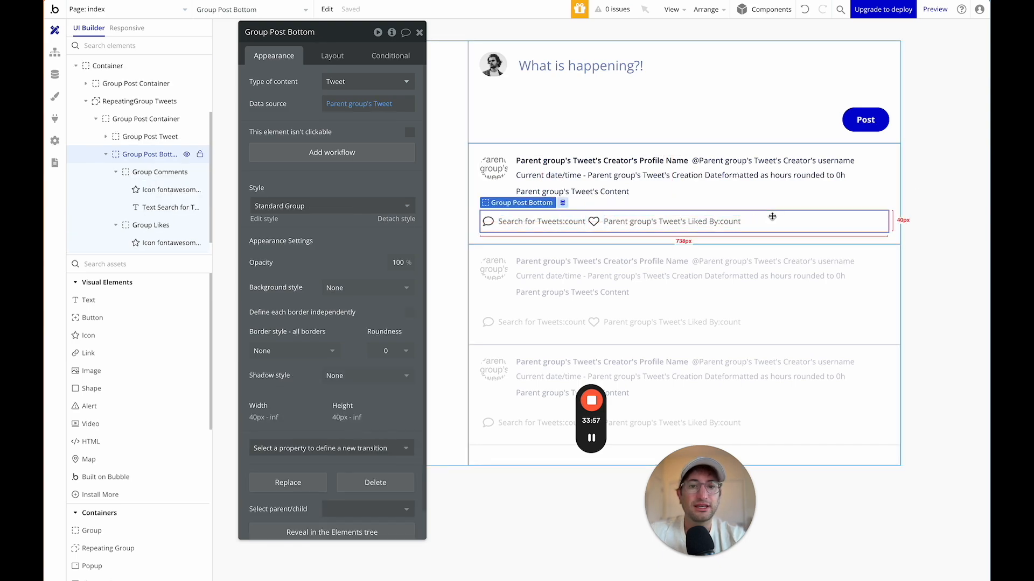
left_click(325, 57)
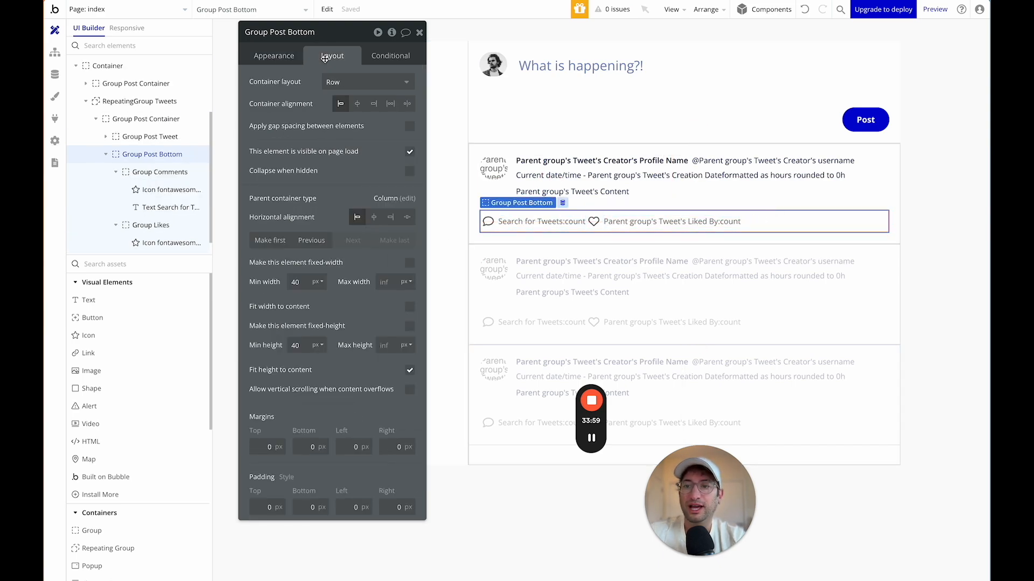
left_click(410, 126)
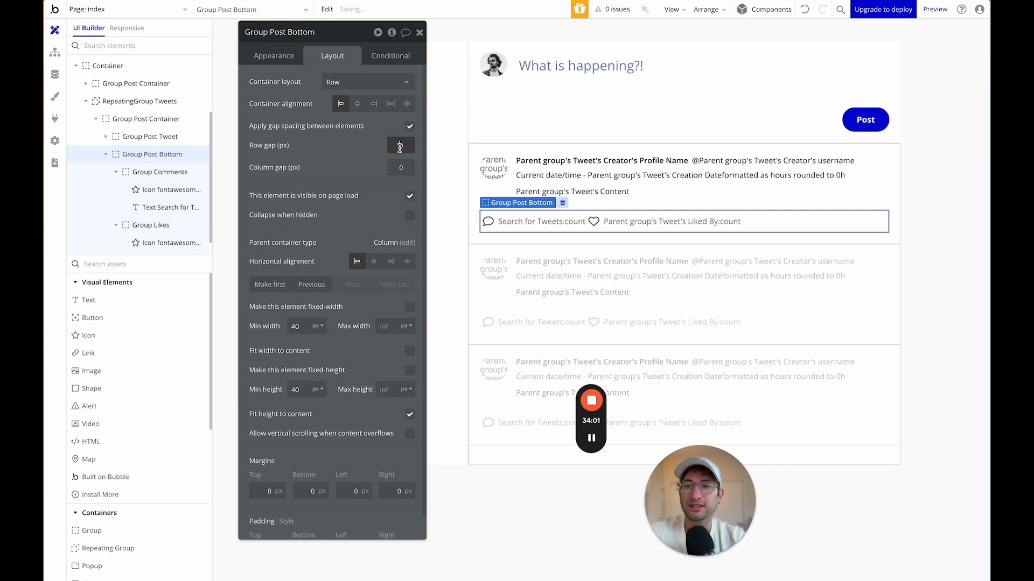
key("Tab")
type("10")
key("Tab")
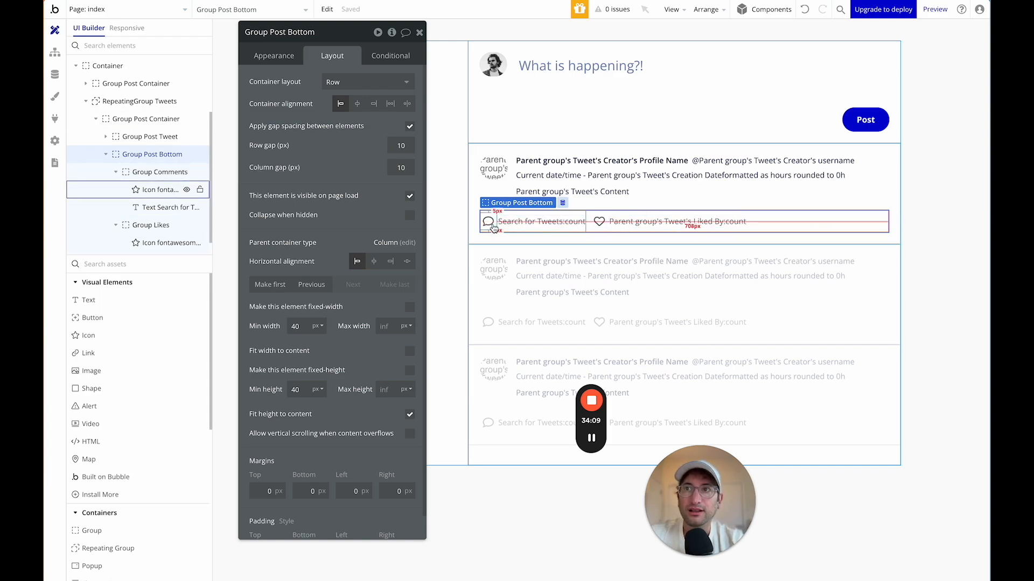
Set both the comment and heart icons to 25 × 25 px.
left_click(490, 224)
type("25")
key("Tab")
double_click(295, 251)
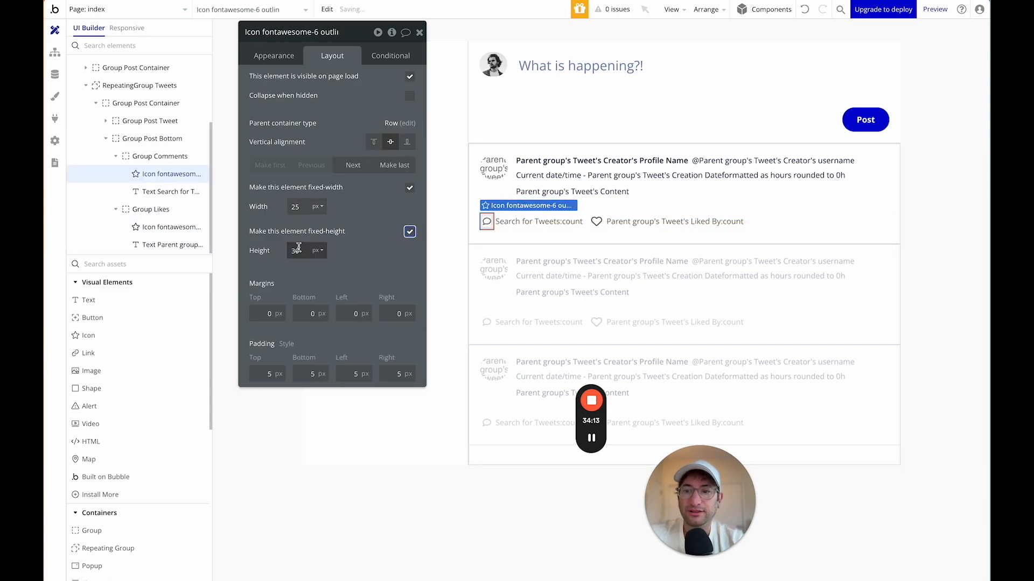
type("25")
left_click(597, 222)
double_click(295, 207)
type("25")
double_click(300, 251)
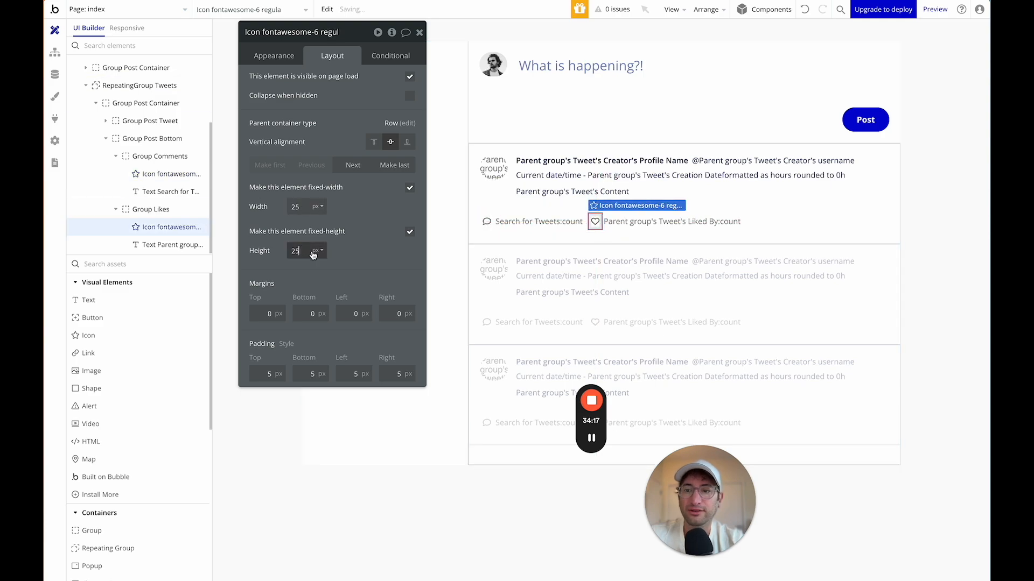
type("25")
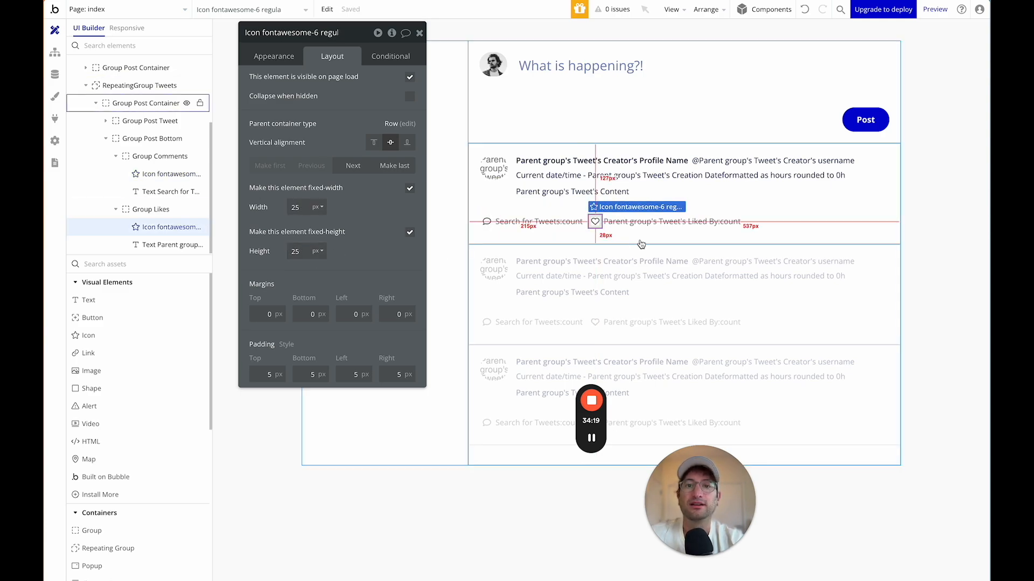
left_click(704, 215)
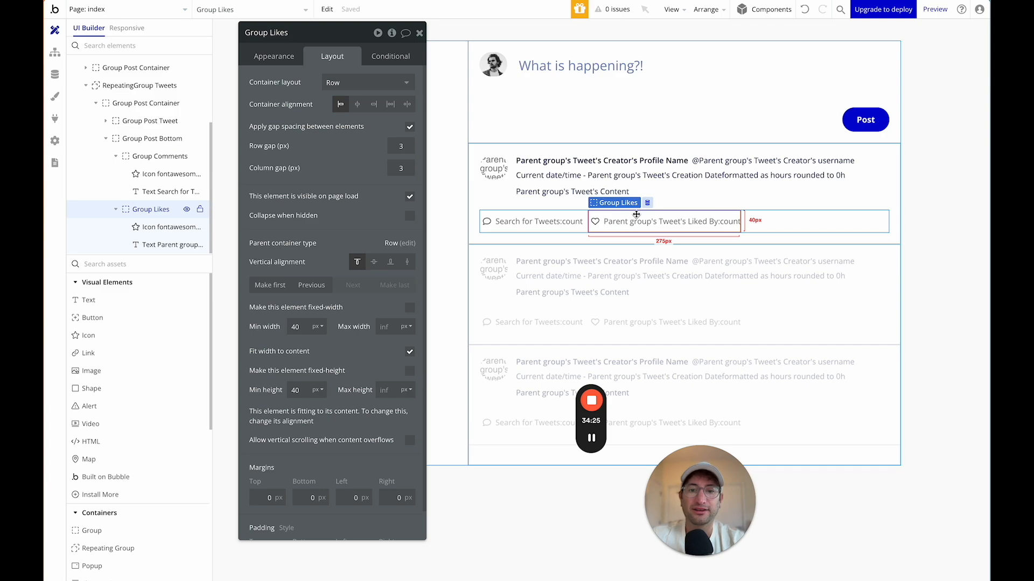
Paste another Group Likes copy into the action row and change its icon to Bookmark.
key("ctrl+v")
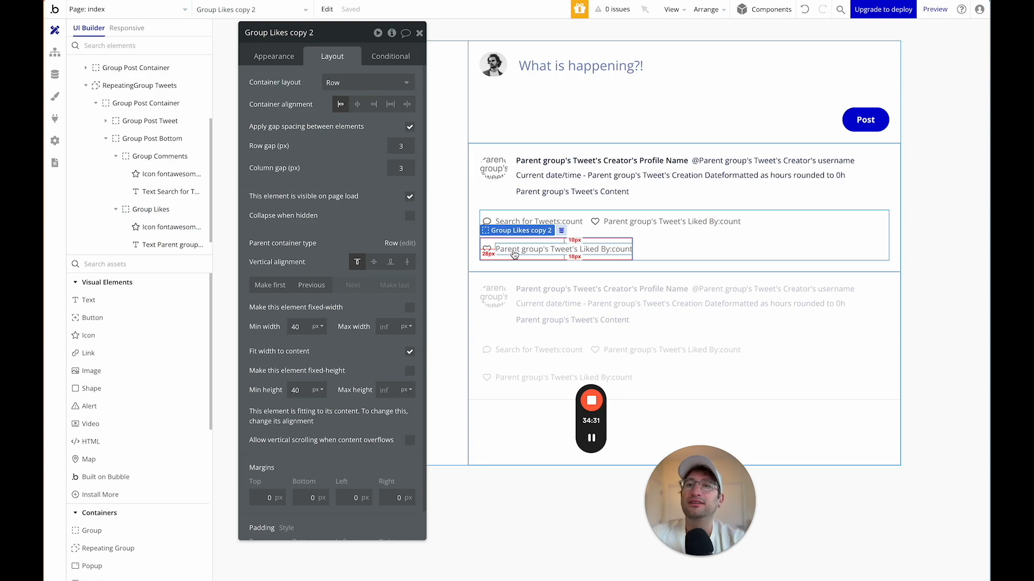
left_click(514, 254)
left_click_drag(514, 254, 761, 221)
double_click(761, 221)
left_click(755, 222)
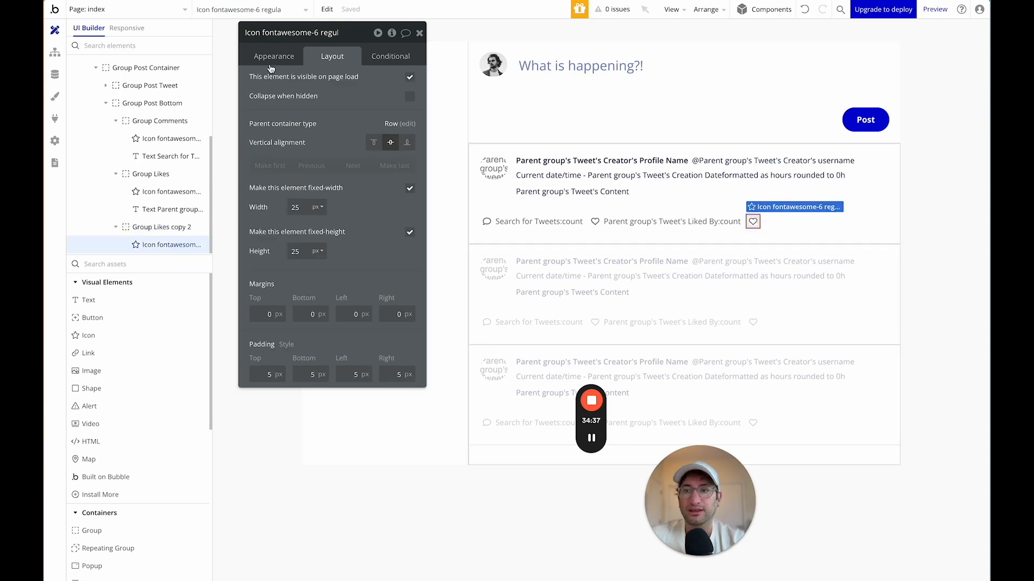
left_click(274, 56)
left_click(331, 86)
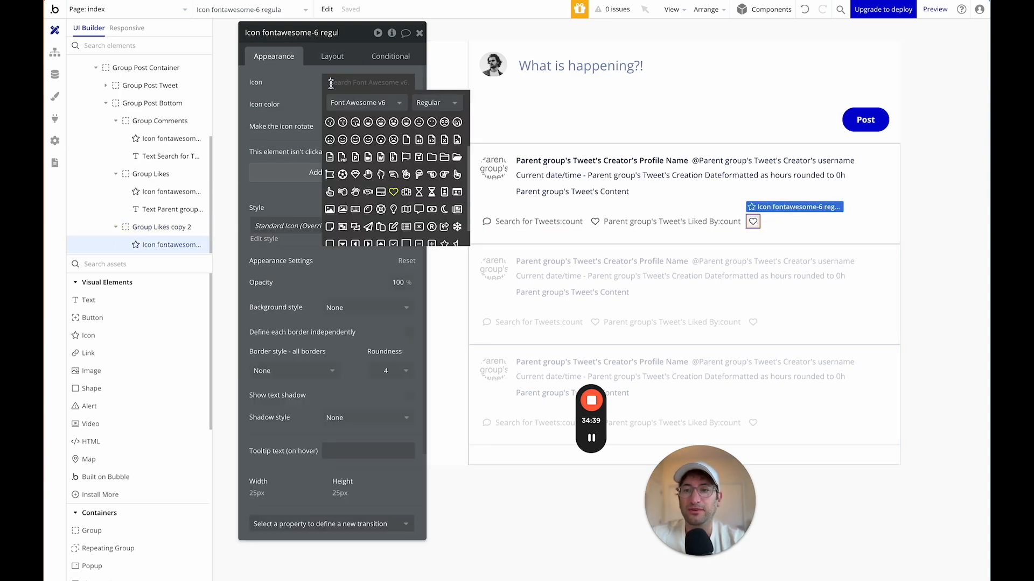
type("book")
left_click(345, 123)
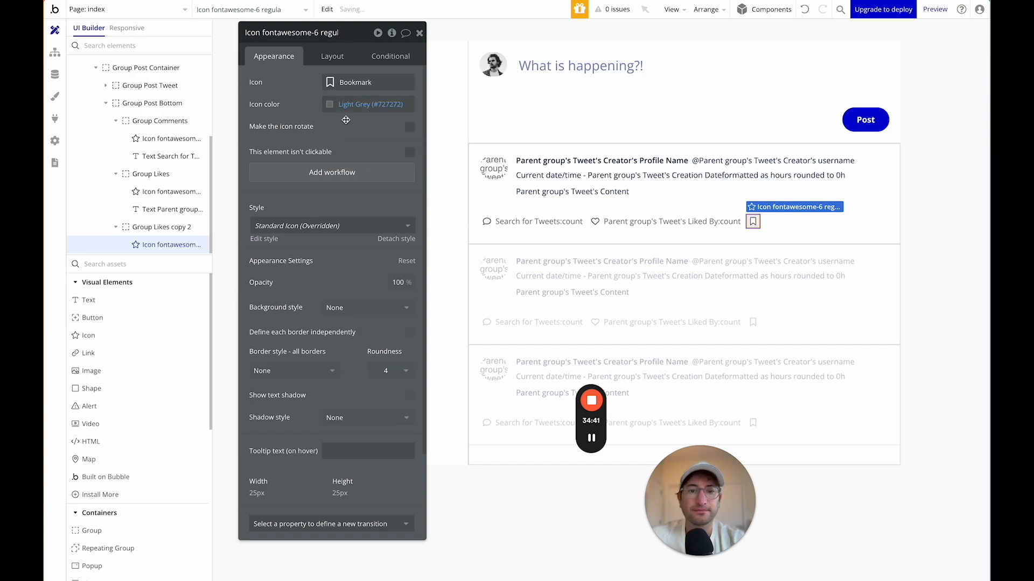
Review the layout and sizing of the bookmark, likes and comments groups.
left_click(760, 231)
left_click(760, 225)
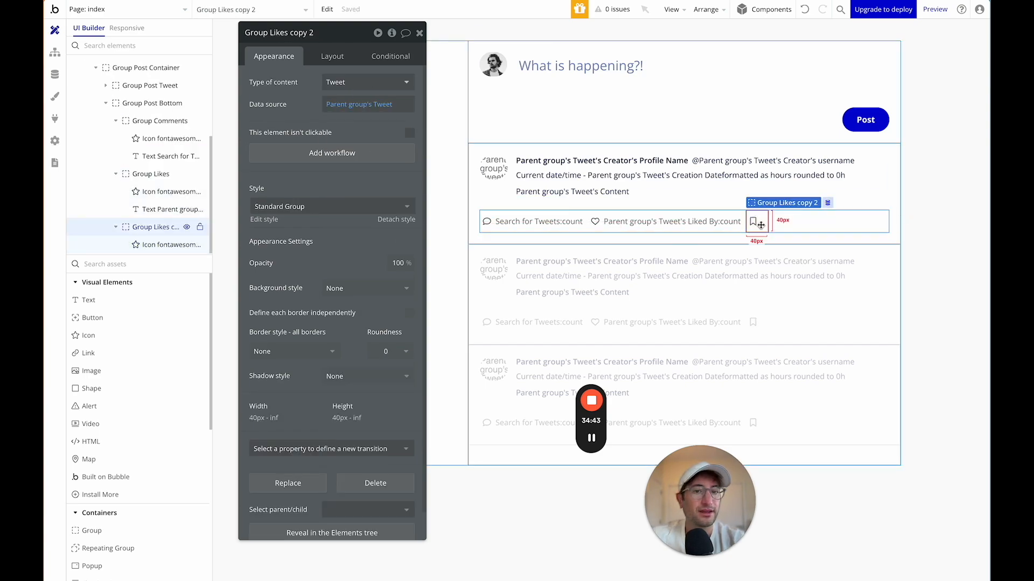
left_click(323, 54)
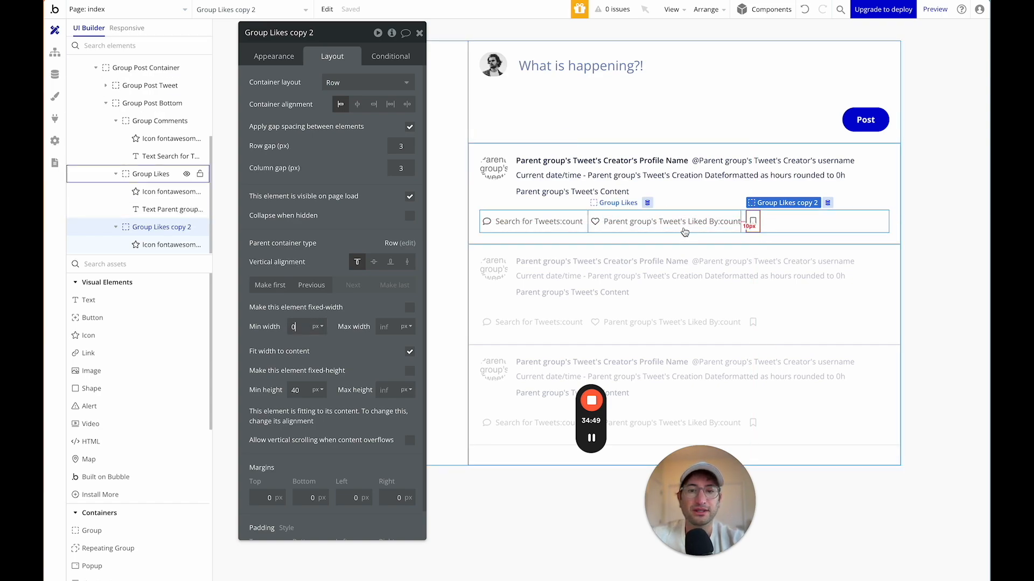
left_click(667, 224)
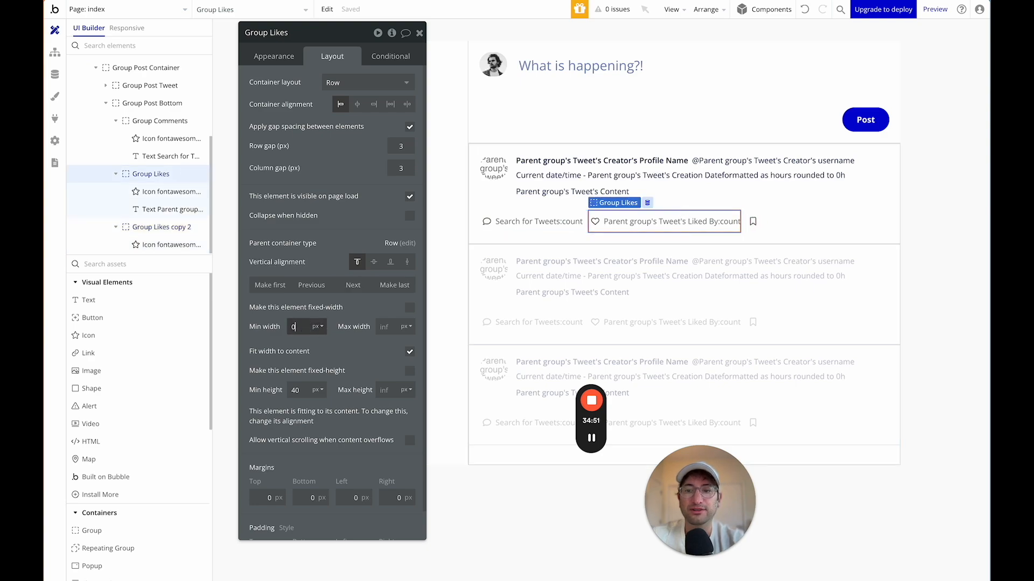
left_click(533, 221)
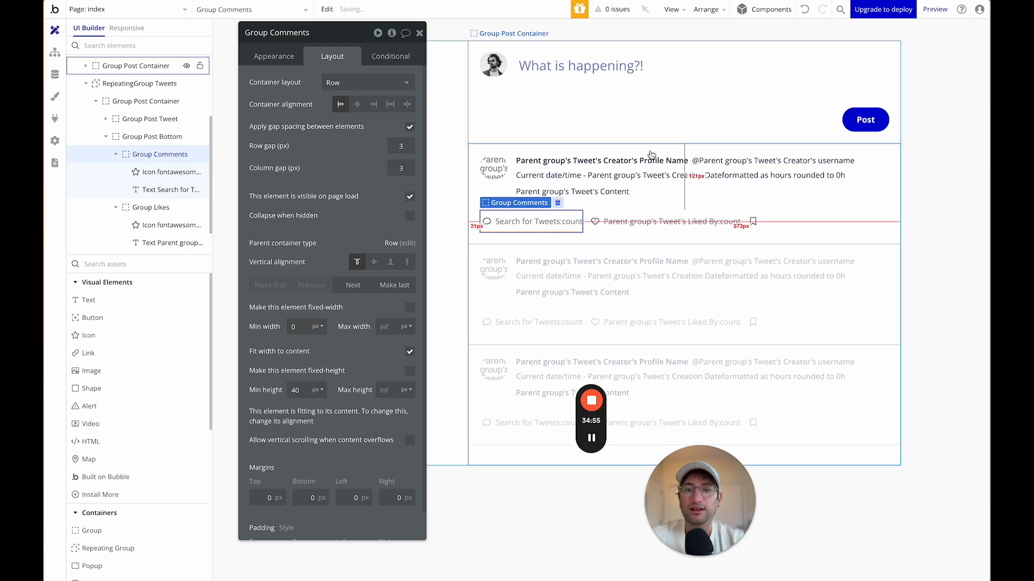
left_click(782, 223)
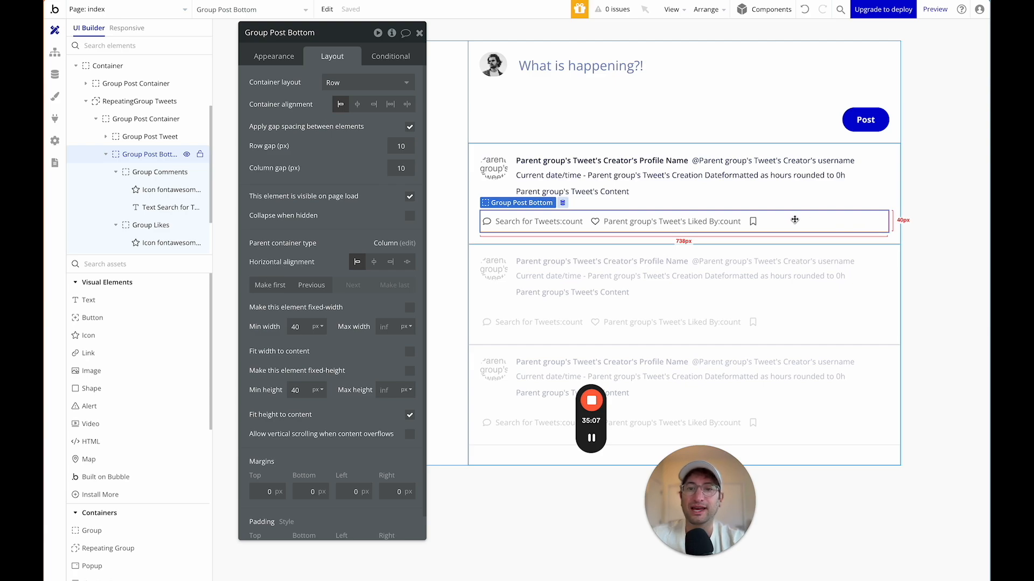
Deselect all elements on the canvas to close the property editor.
left_click(419, 515)
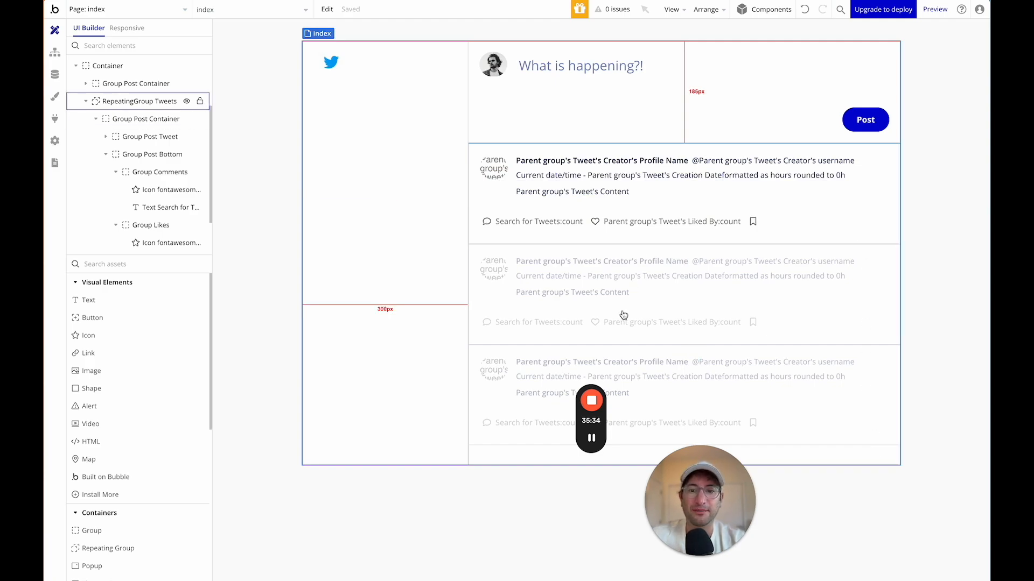
left_click_drag(607, 430, 294, 275)
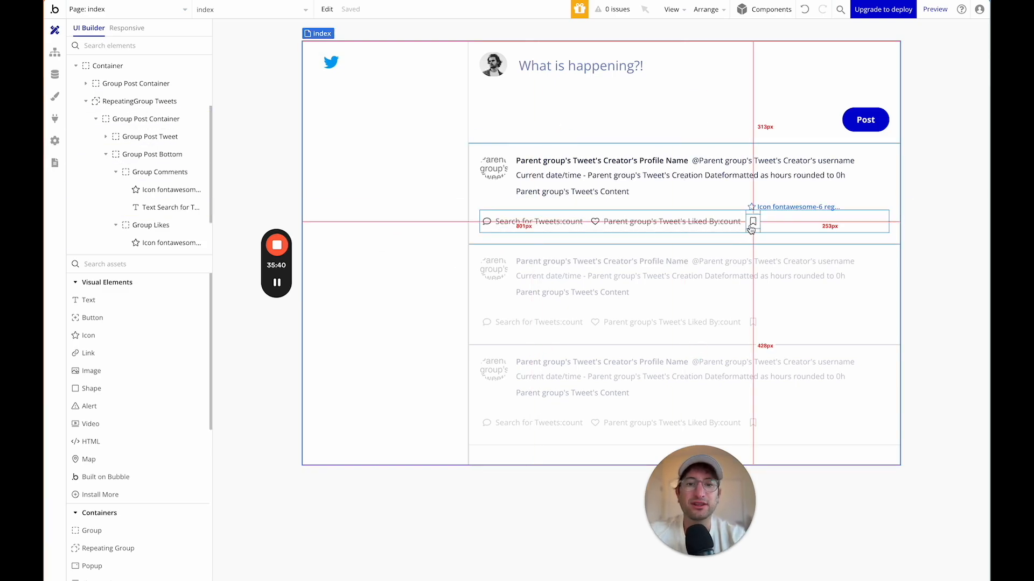
Add a Bookmarks field holding a list of Tweets to the User data type.
left_click(54, 75)
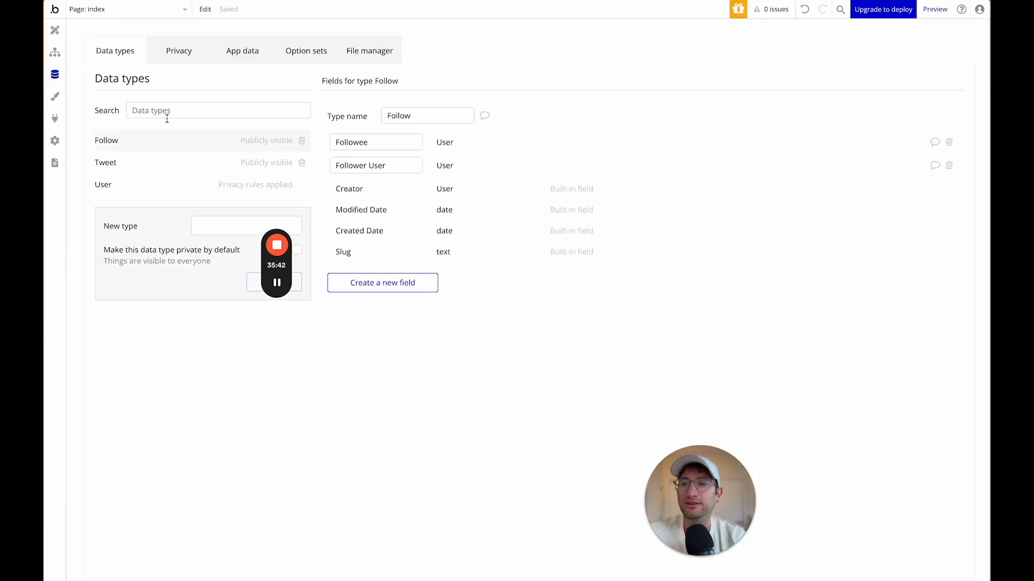
left_click(138, 189)
left_click(383, 329)
left_click(508, 93)
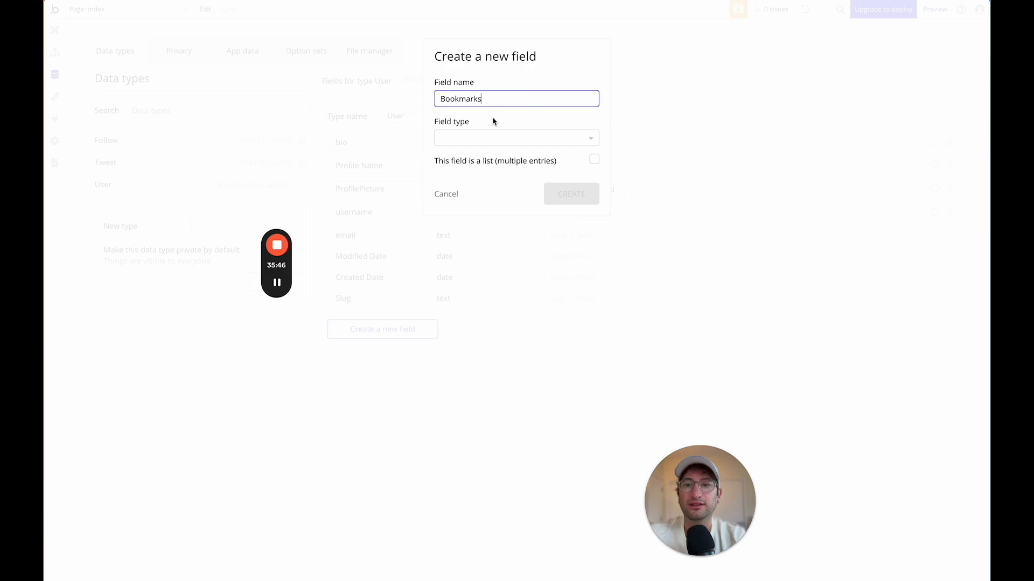
left_click(482, 137)
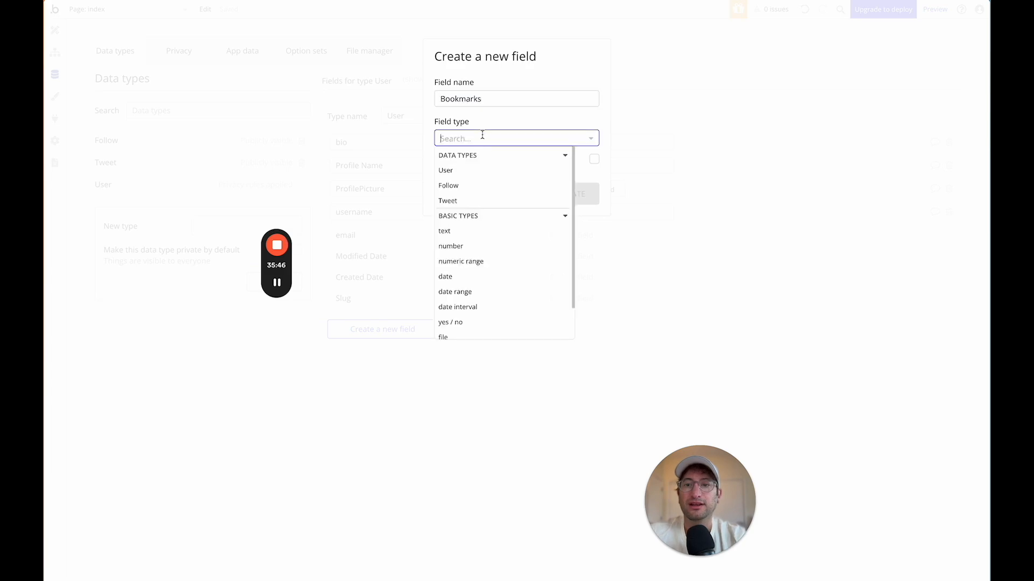
type("twe")
left_click(457, 169)
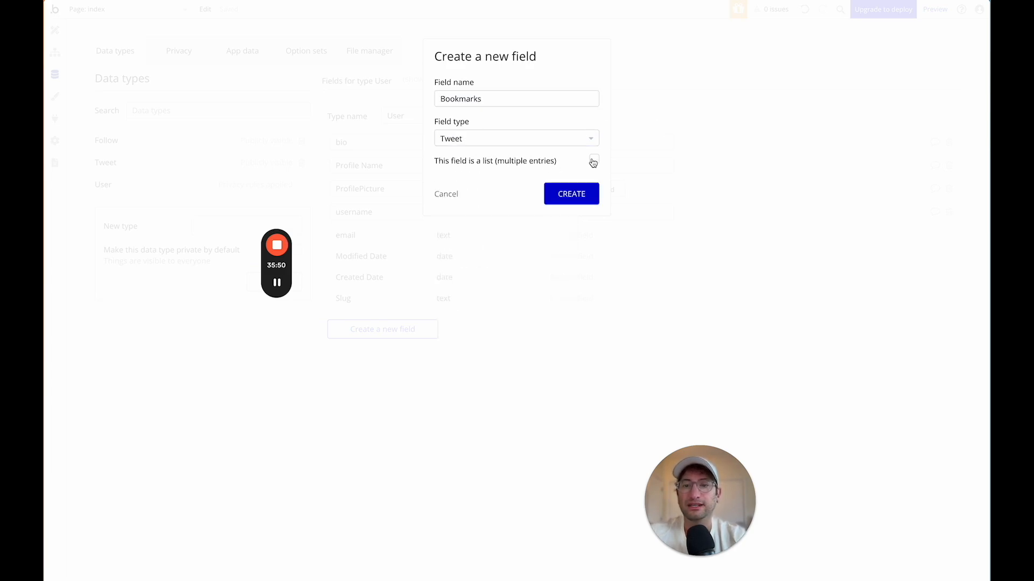
left_click(563, 195)
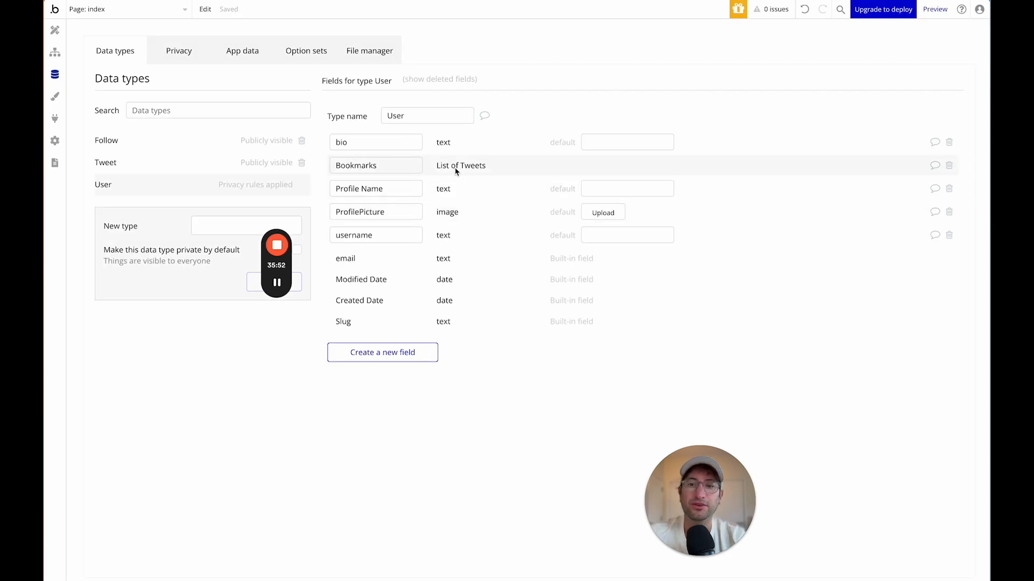
left_click(55, 30)
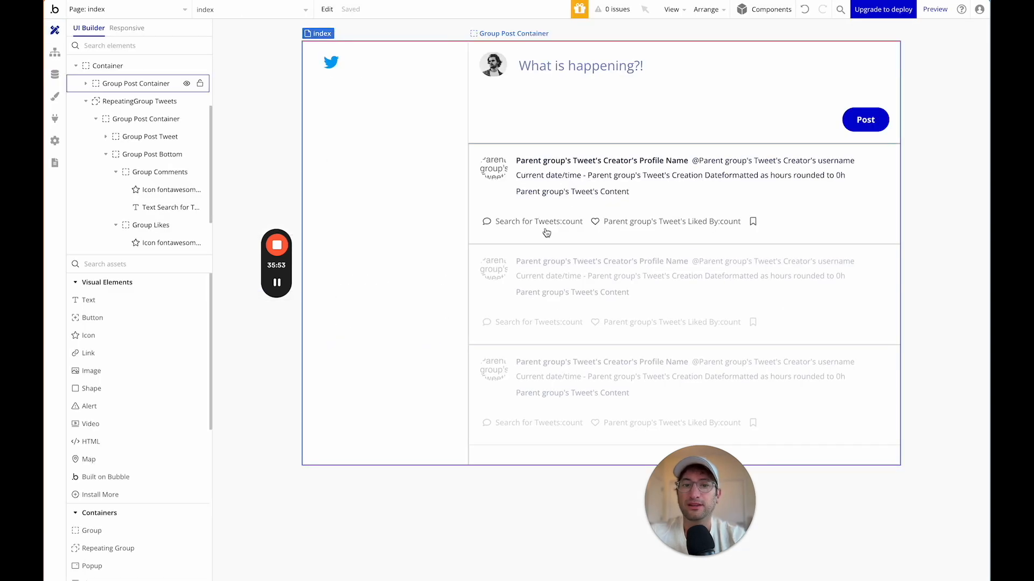
Add a click workflow to the bookmark icon and rename it Icon-Bookmark.
left_click(750, 221)
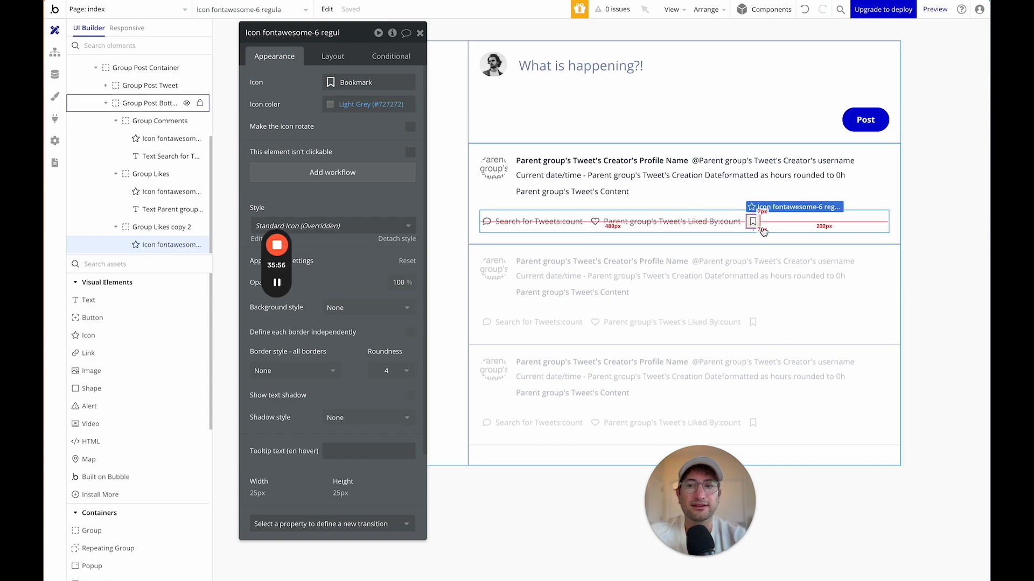
left_click(324, 177)
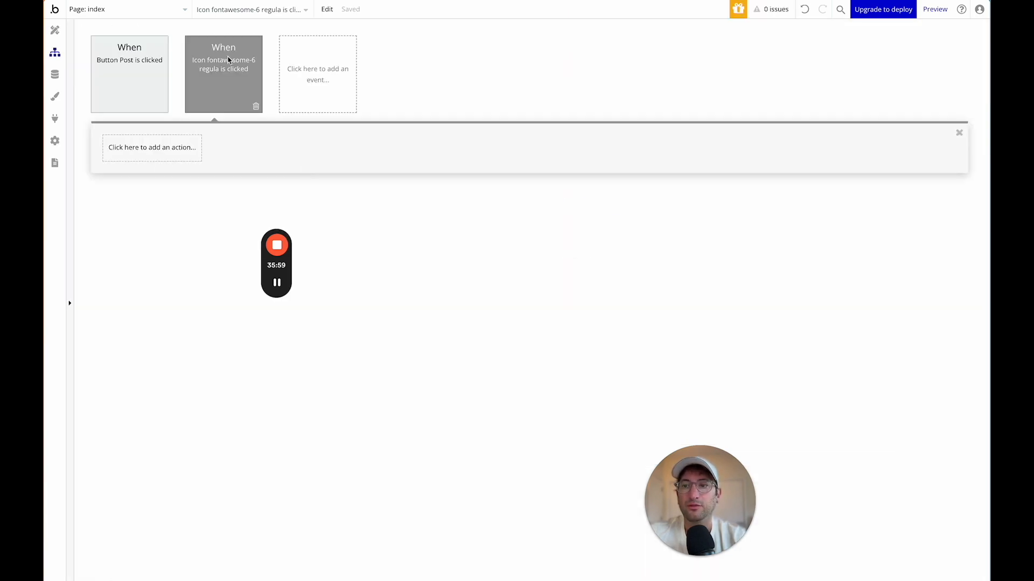
left_click(55, 30)
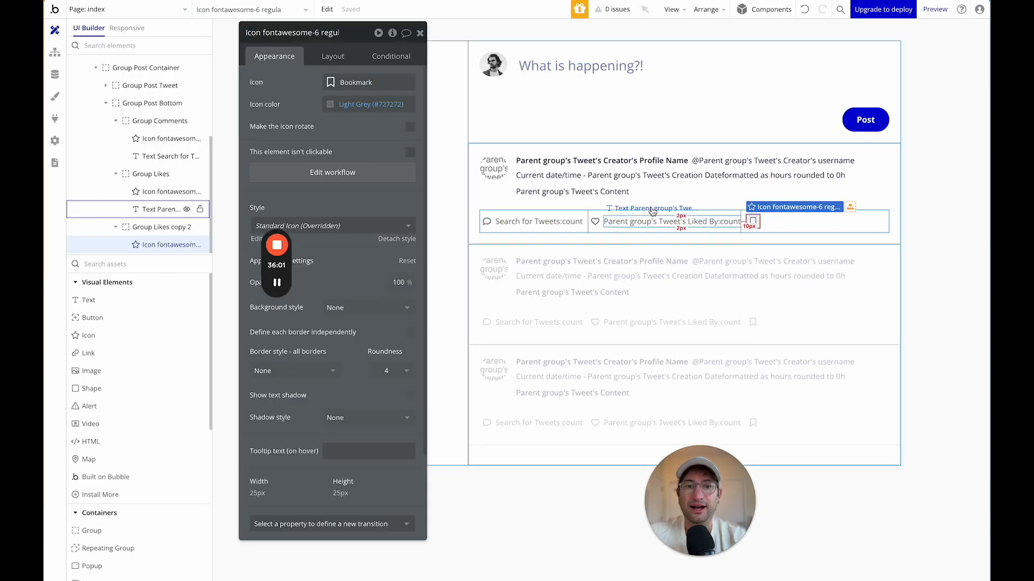
double_click(314, 38)
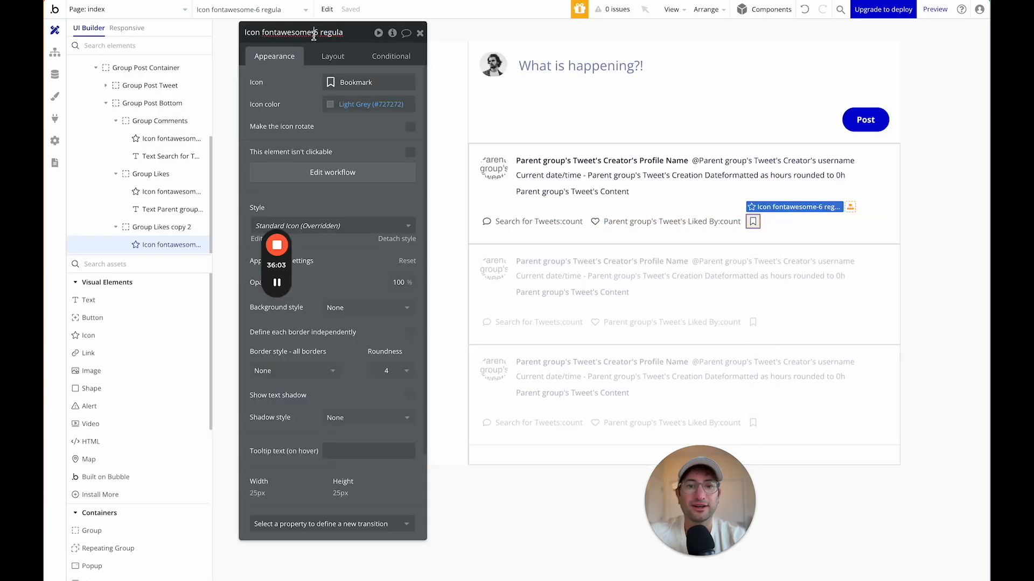
triple_click(314, 36)
type("Icon-Bookmark")
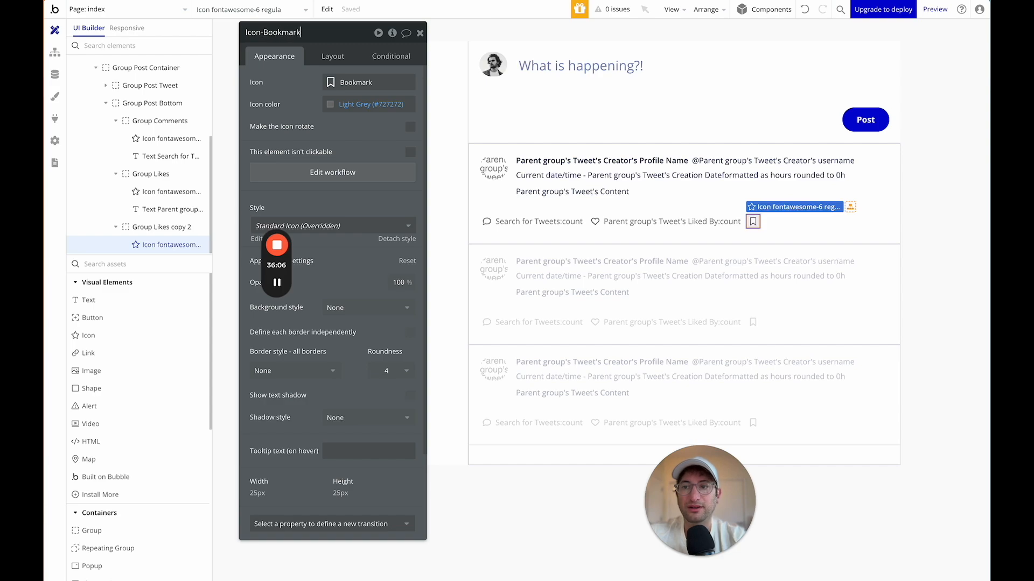
key("Return")
Rename the heart and comment icons to Icon-Heart and Icon-Comment.
left_click(595, 222)
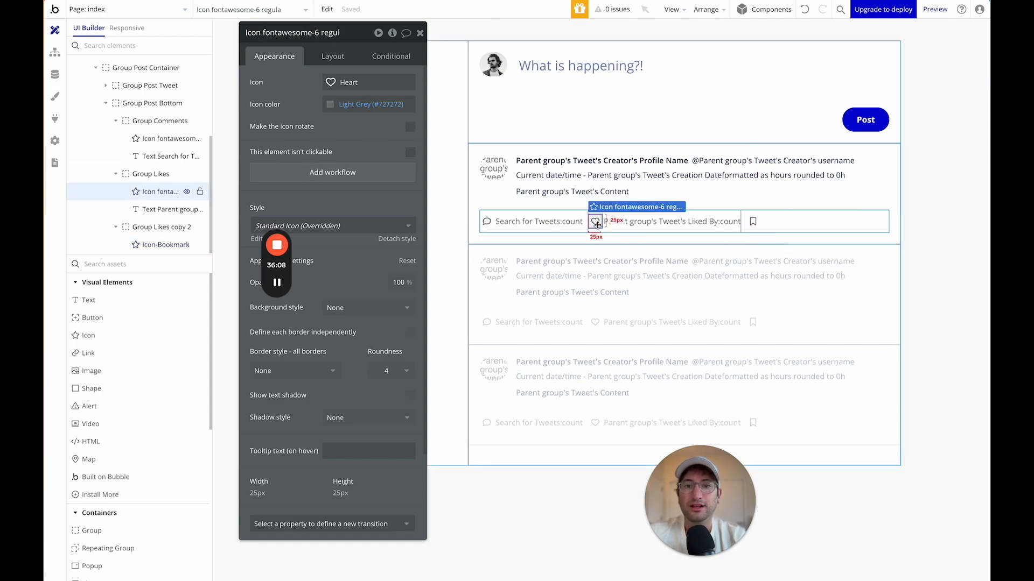
triple_click(314, 33)
type("Icon-Heart")
key("Return")
left_click(486, 221)
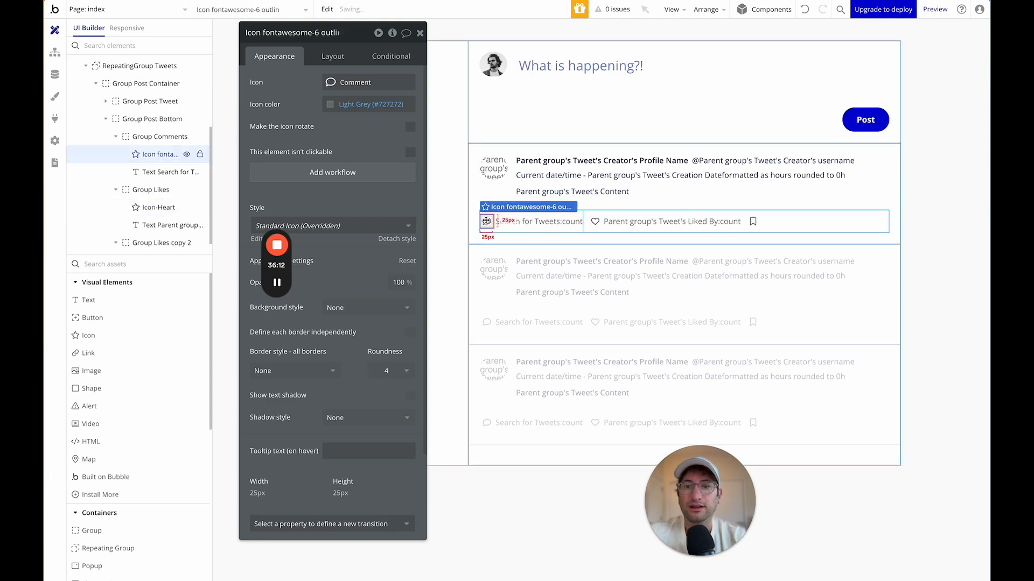
triple_click(253, 32)
key("BackSpace")
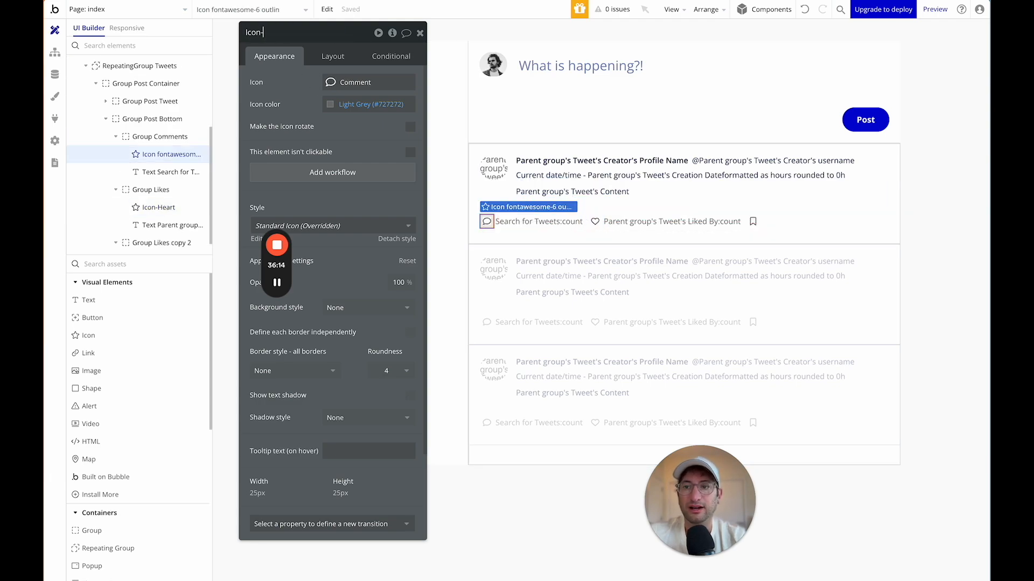
type("Icon-Comment")
key("Return")
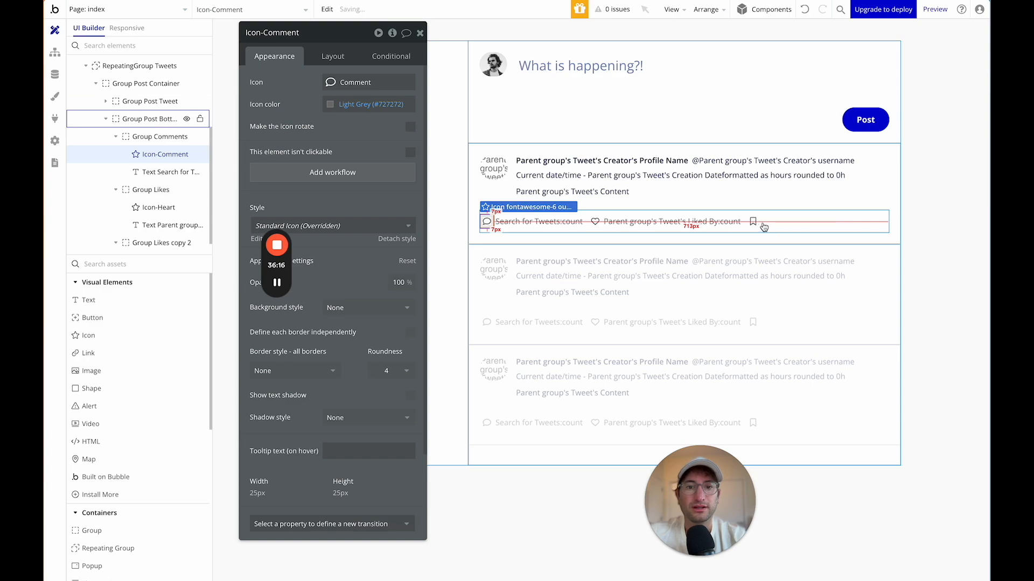
left_click(753, 222)
Add a 'Make changes to current user' action that adds Parent group's Tweet to Bookmarks.
left_click(319, 180)
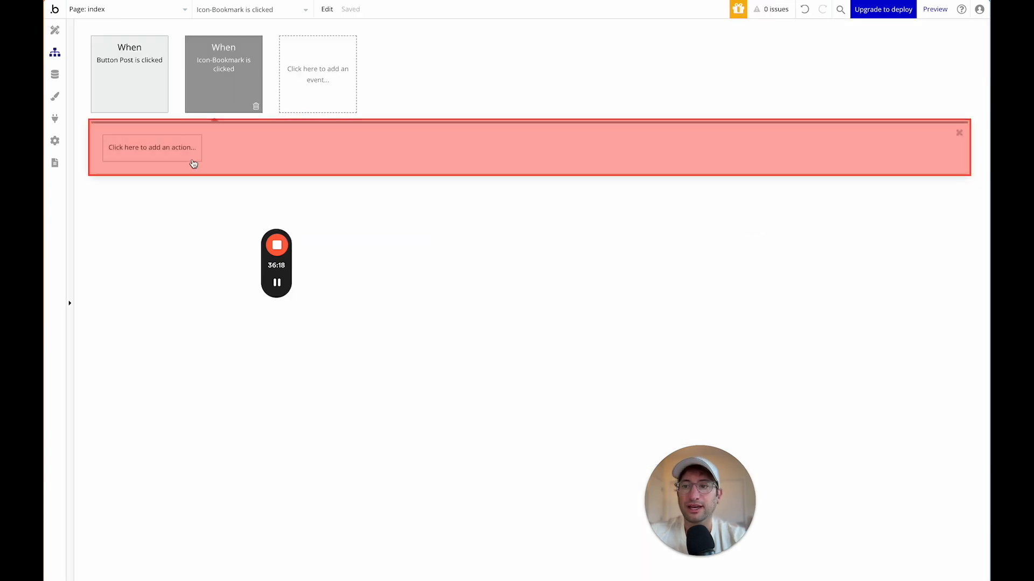
left_click(150, 153)
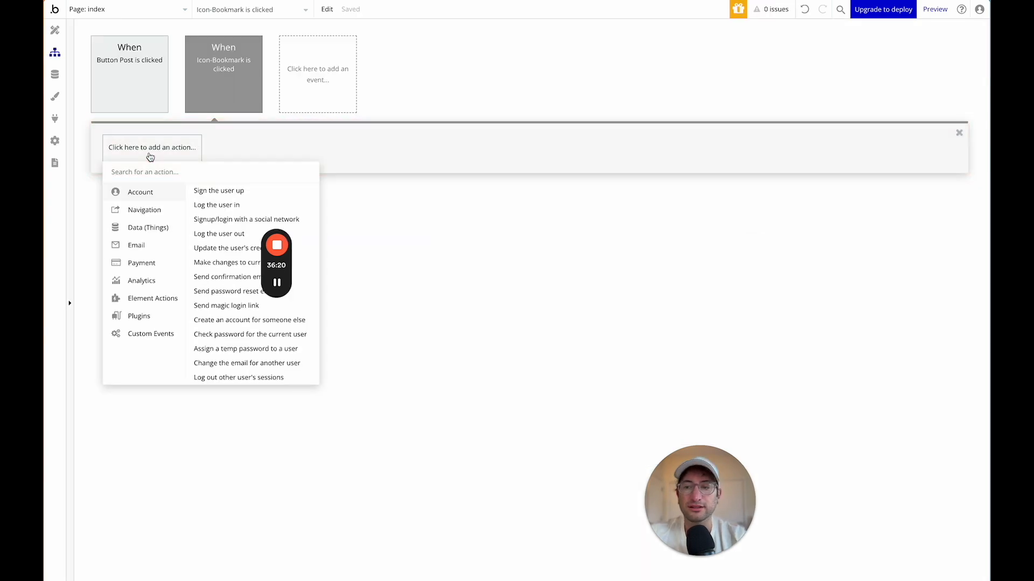
type("make")
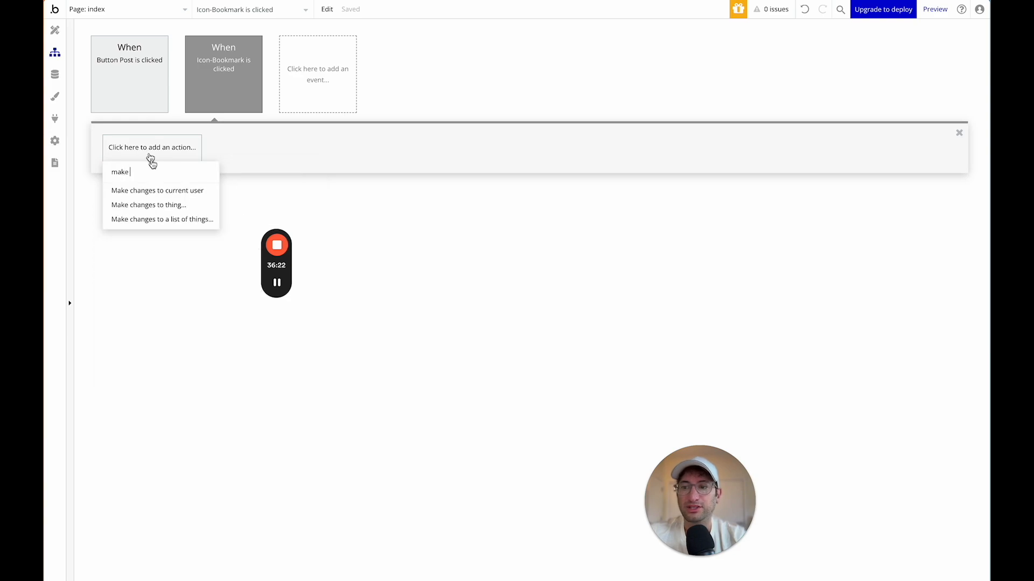
mouse_move(160, 207)
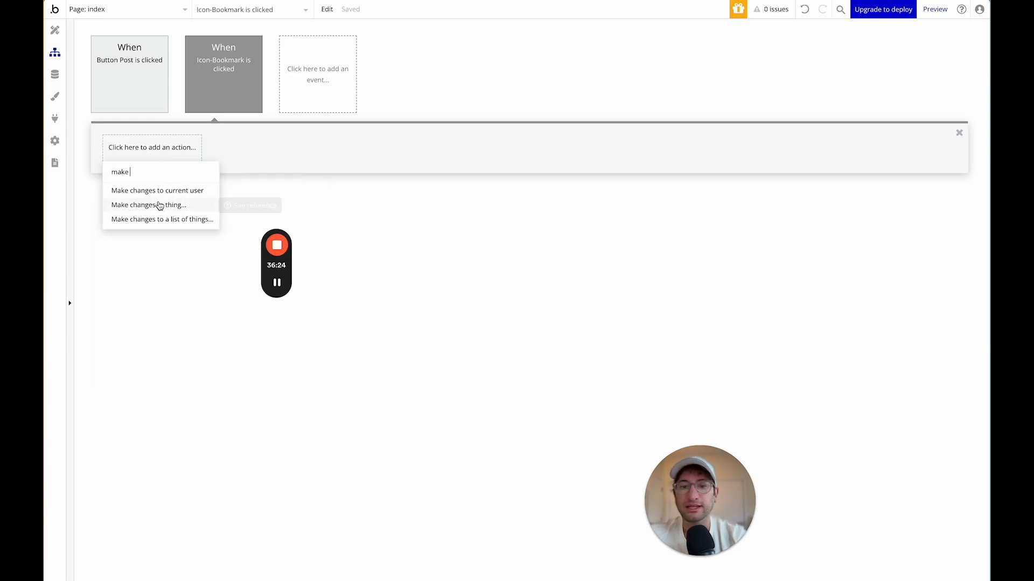
left_click(160, 193)
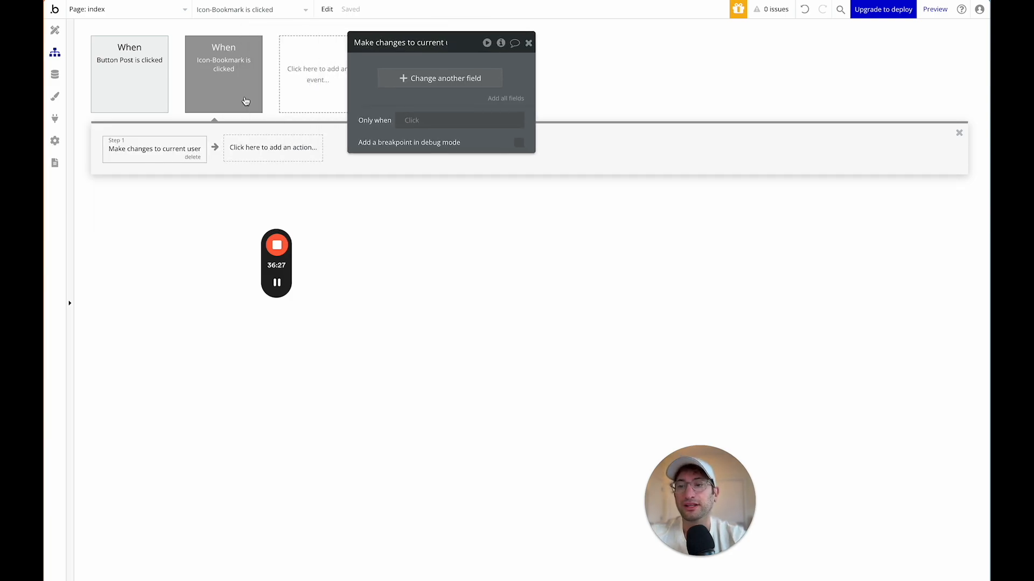
left_click(439, 78)
left_click(376, 87)
left_click(408, 87)
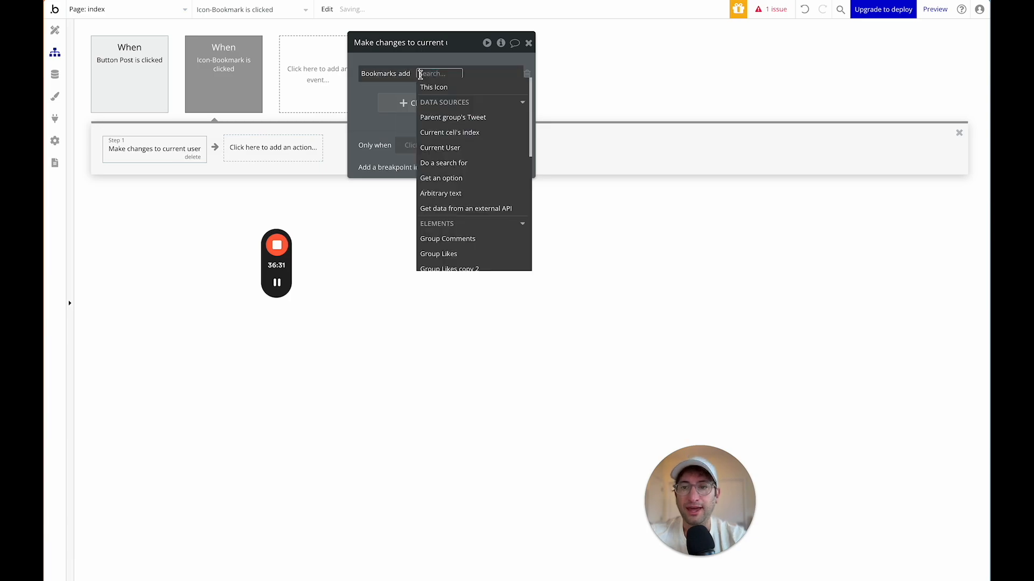
left_click(430, 117)
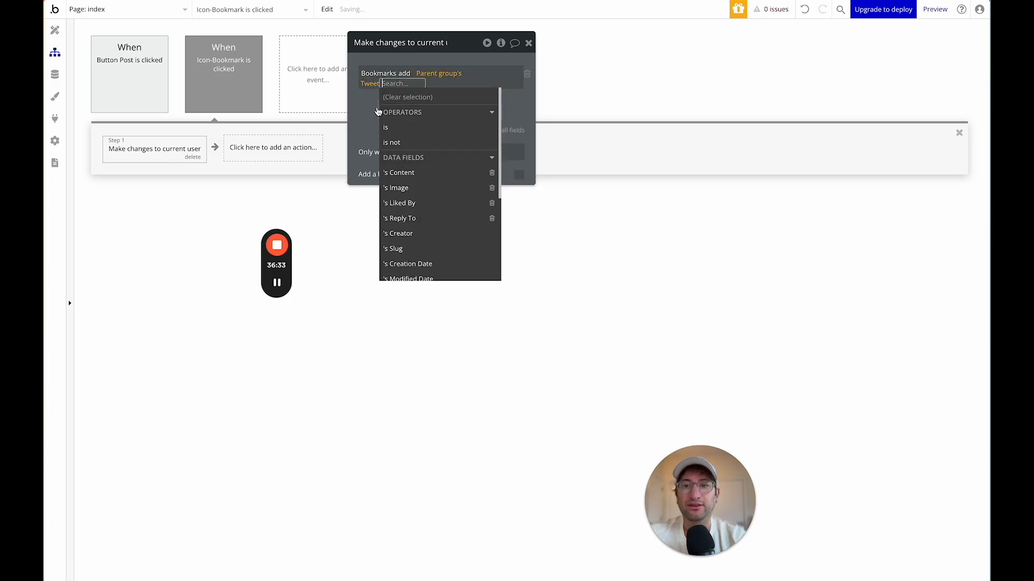
left_click(370, 109)
left_click_drag(414, 51, 424, 151)
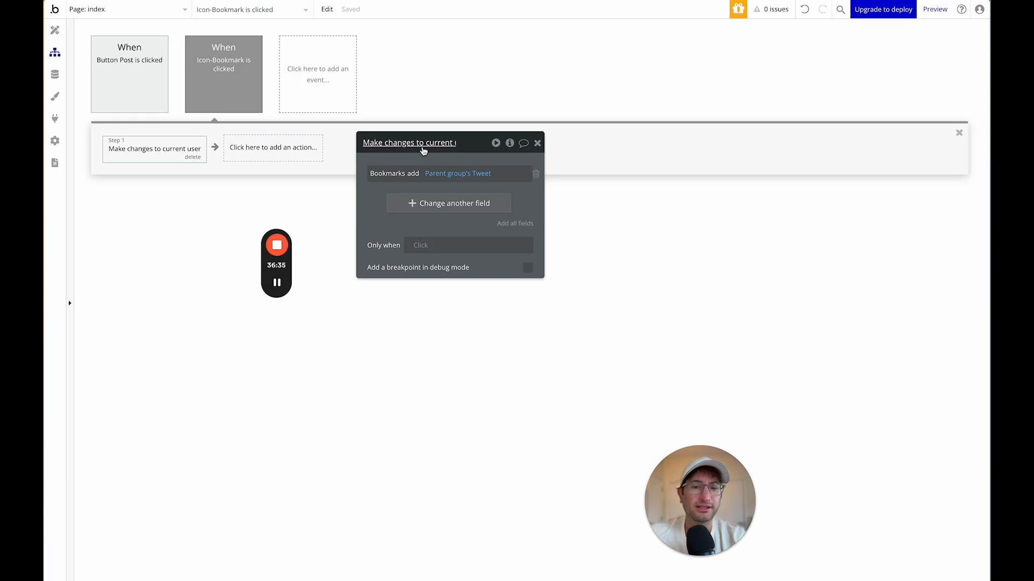
Set the event's Only when to Current User's Bookmarks doesn't contain Parent group's Tweet.
mouse_move(210, 63)
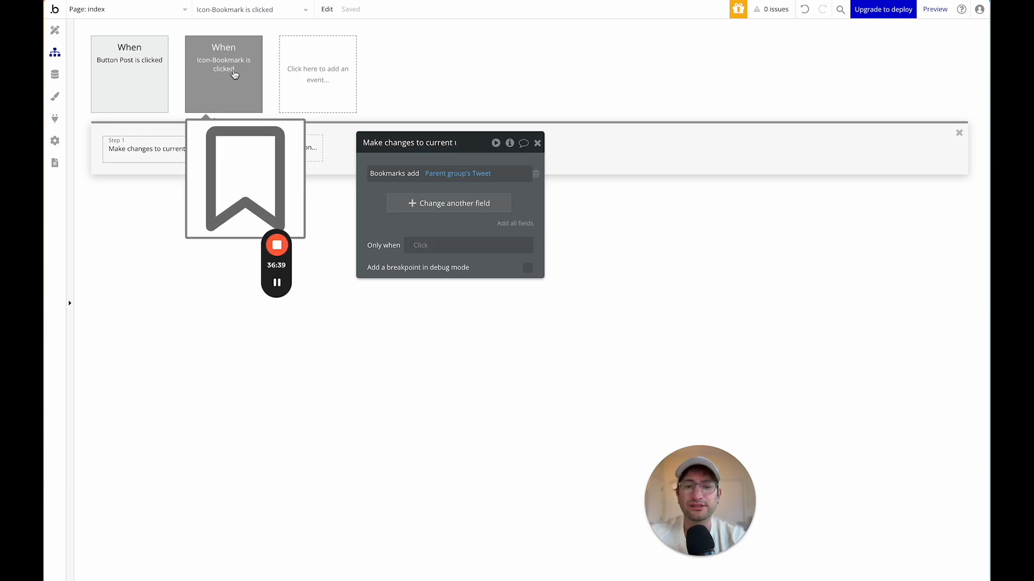
left_click(241, 91)
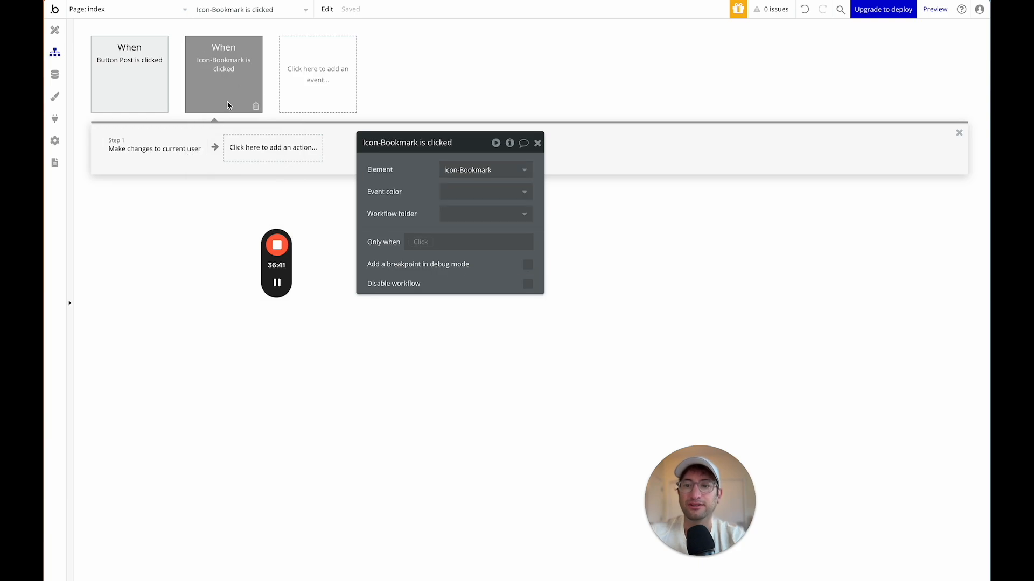
left_click(157, 156)
left_click(241, 59)
left_click(420, 242)
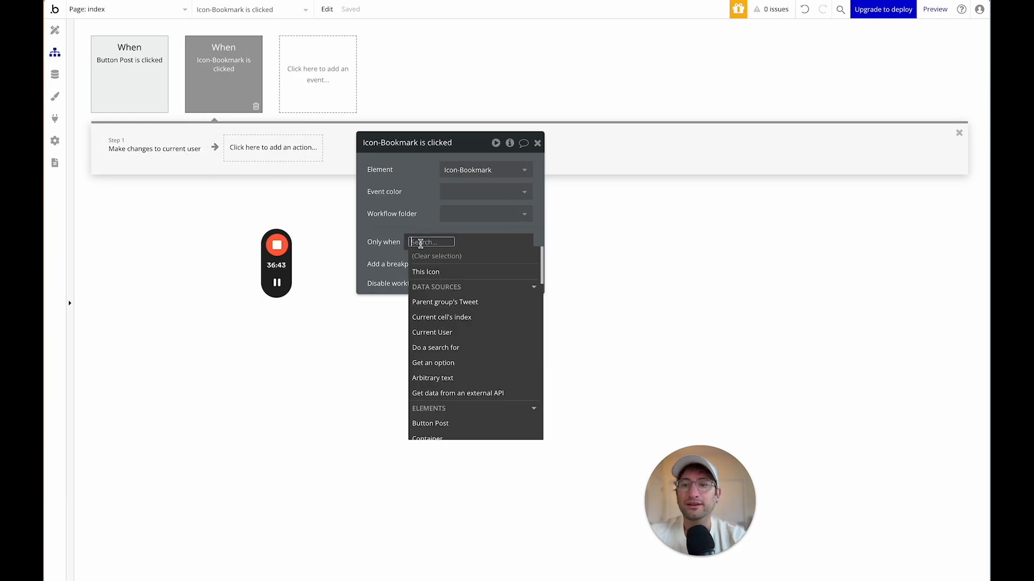
scroll(446, 289, "down", 1)
left_click(434, 286)
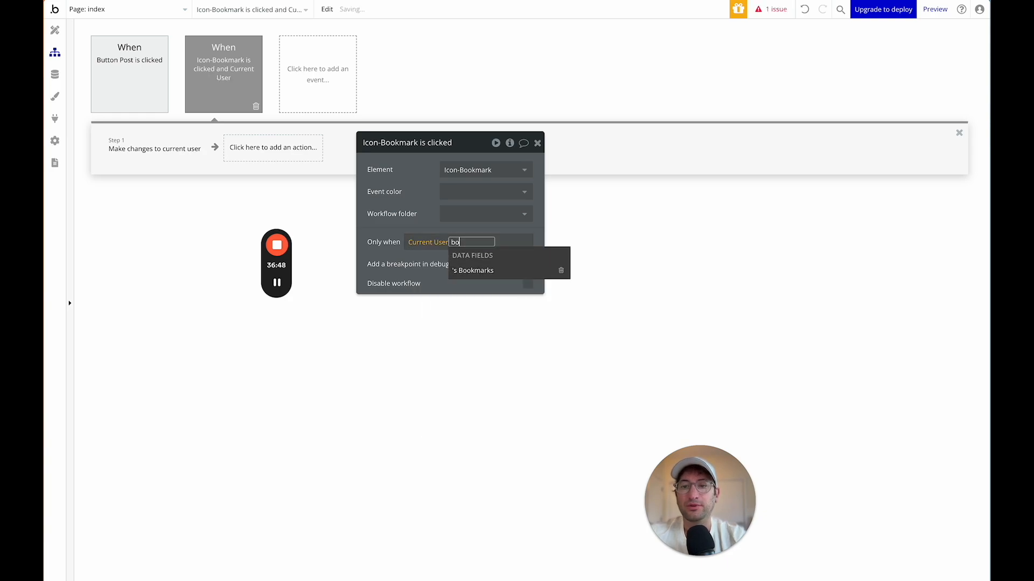
left_click(463, 269)
type("con")
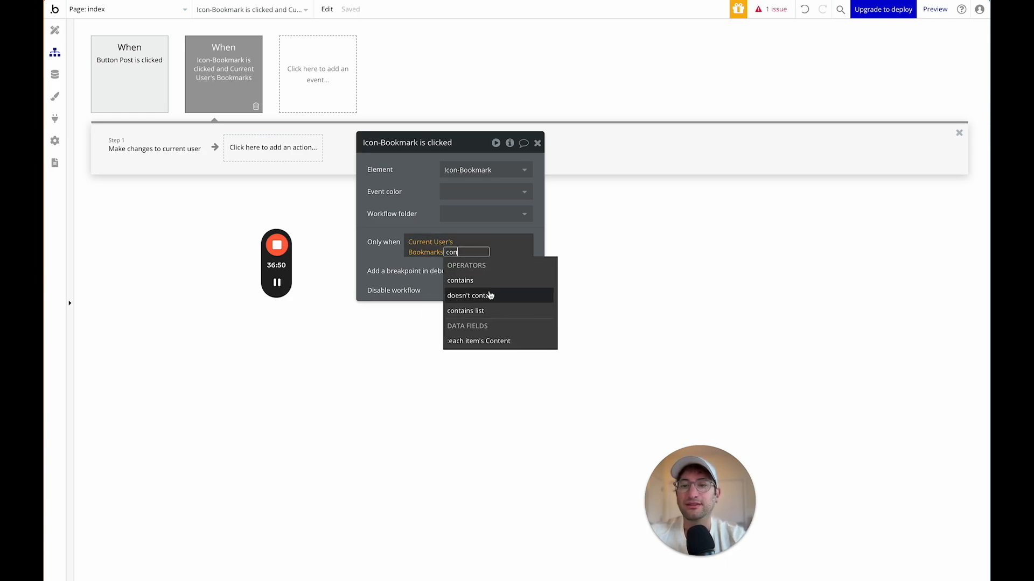
left_click(491, 296)
left_click(463, 297)
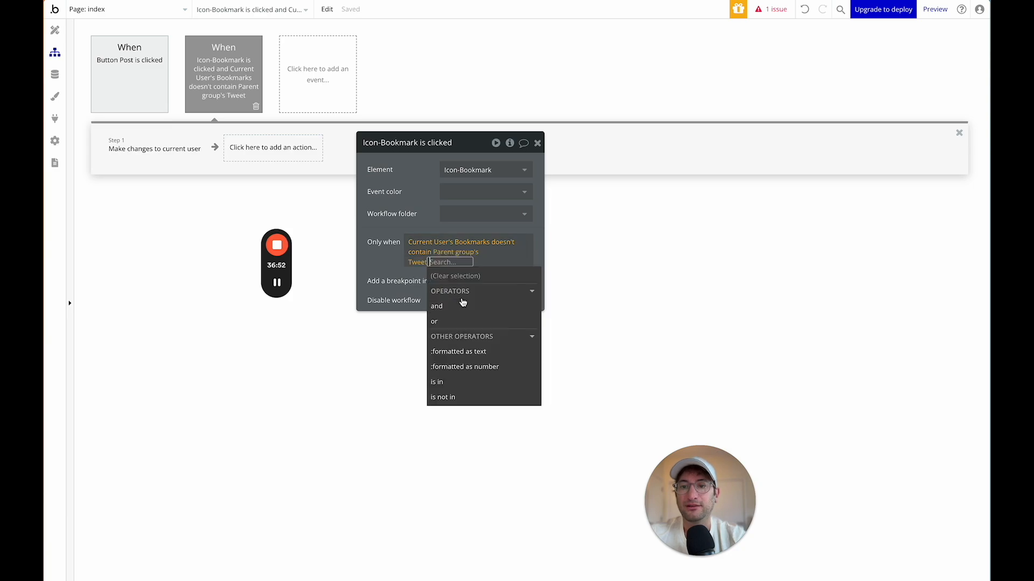
left_click(380, 256)
left_click(184, 154)
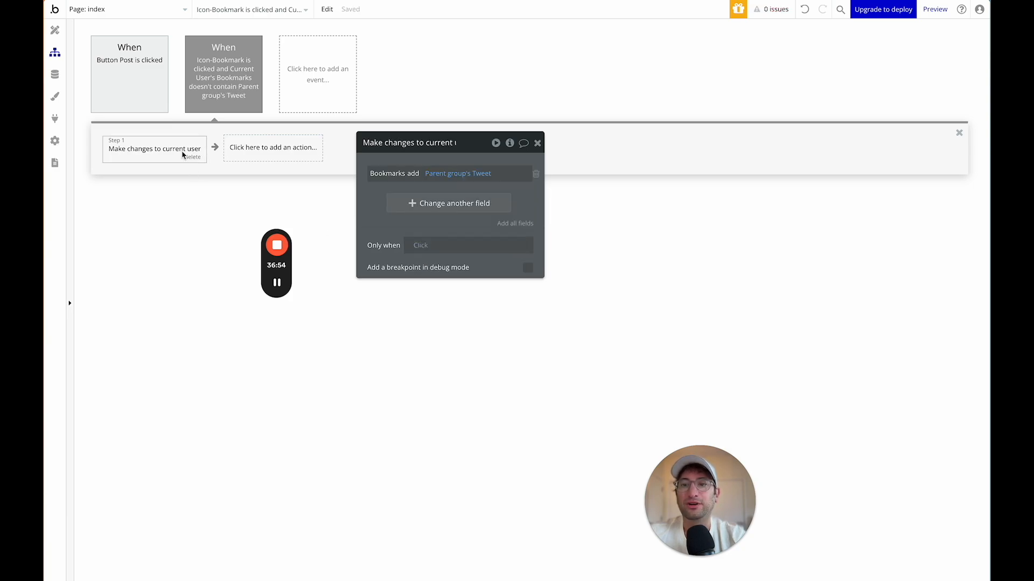
Copy the bookmark click workflow and paste it as a new event.
left_click(241, 84)
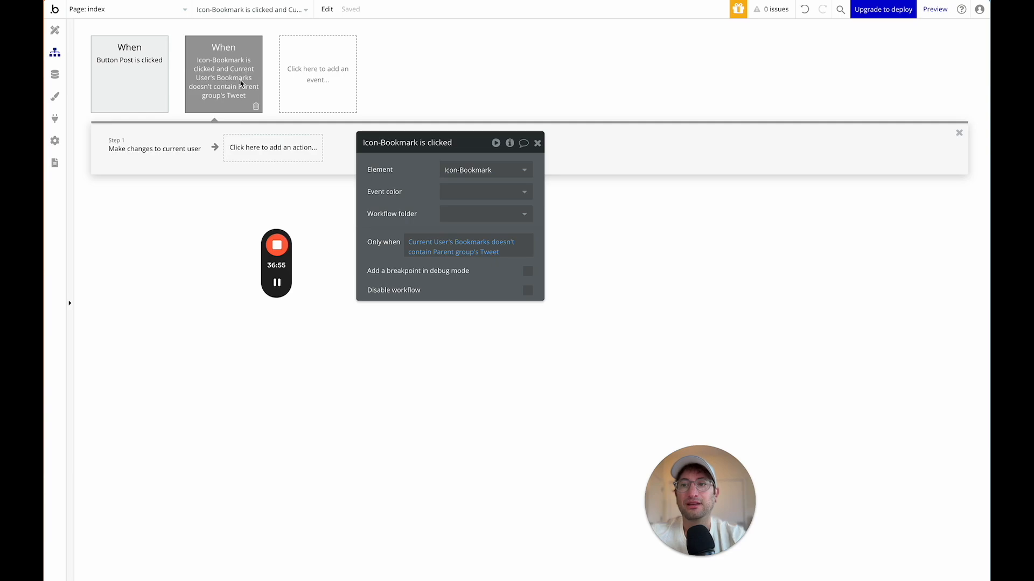
right_click(241, 84)
left_click(261, 139)
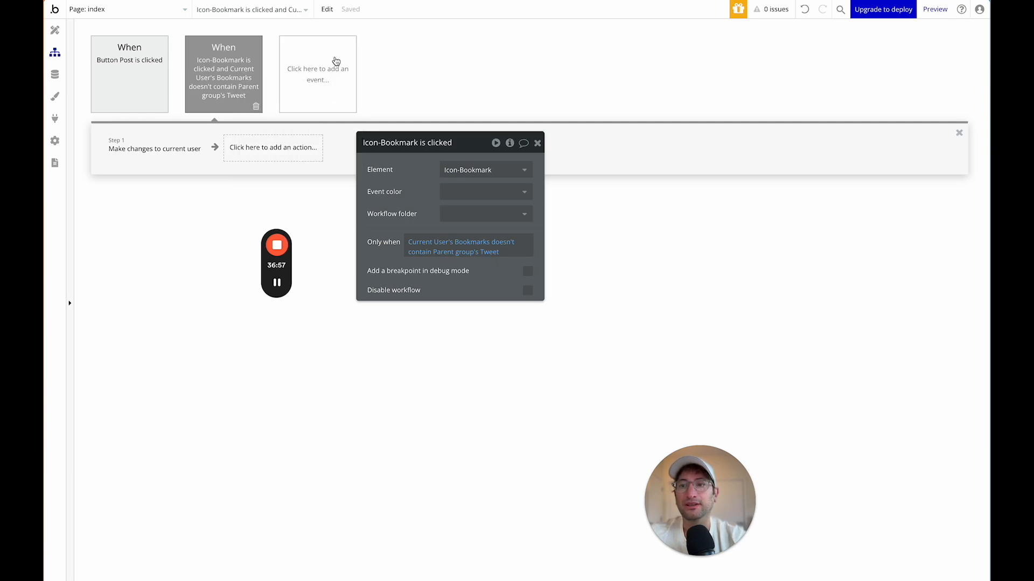
left_click(336, 62)
left_click(378, 72)
right_click(309, 79)
left_click(341, 83)
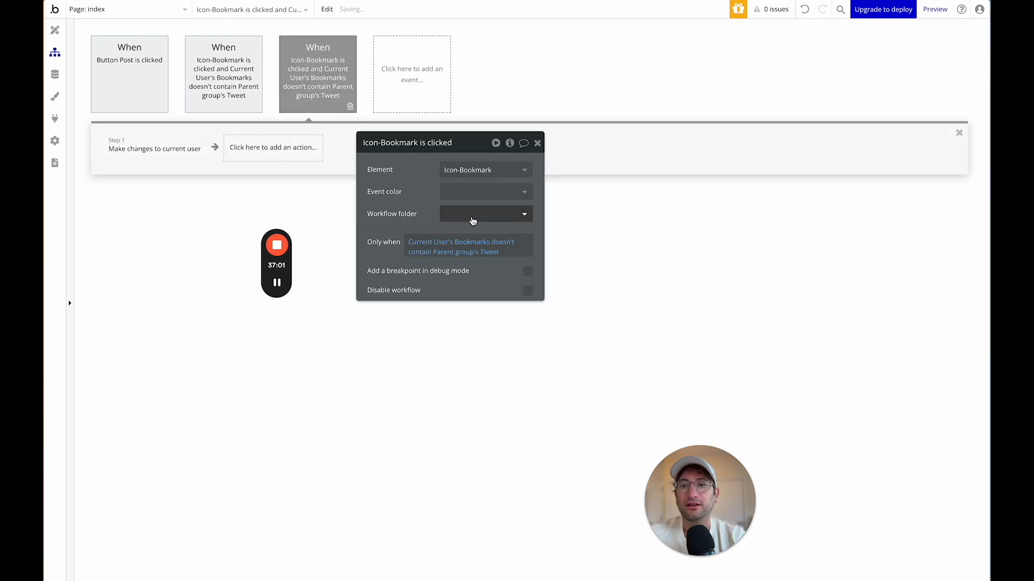
In the copy, change the condition to 'contains' and the Bookmarks action to 'remove'.
left_click(433, 242)
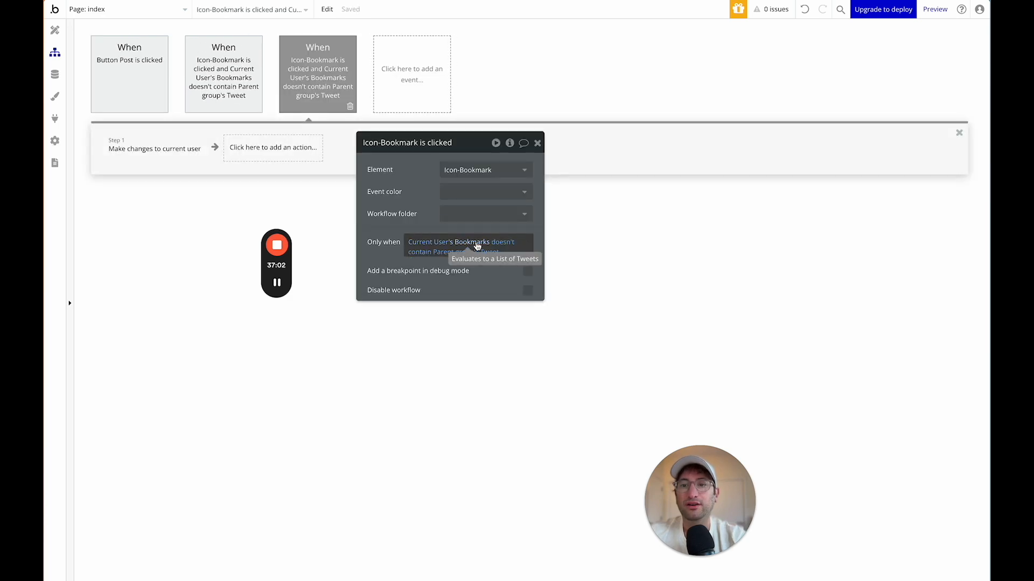
left_click(508, 246)
left_click(484, 309)
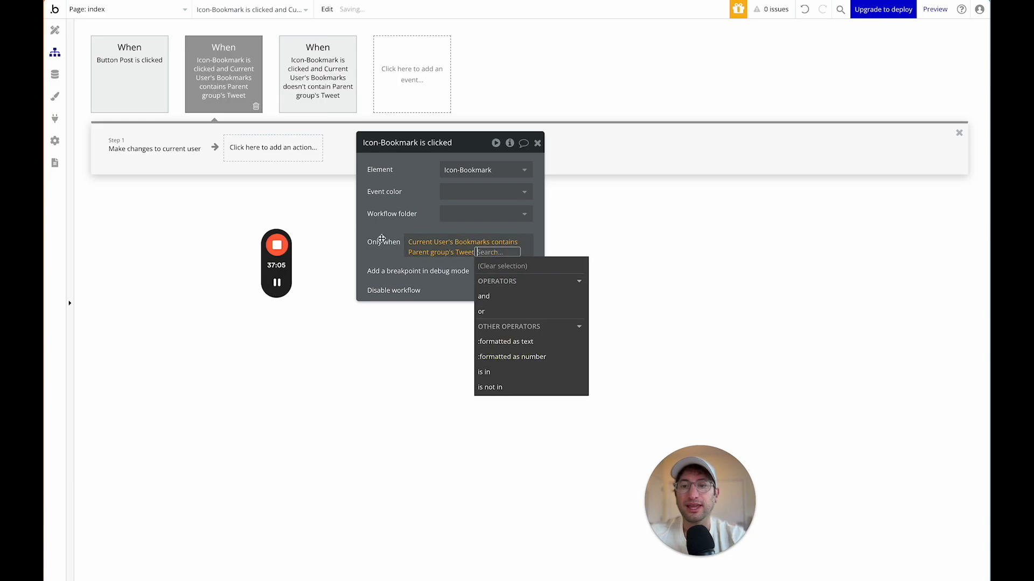
left_click(381, 239)
right_click(134, 147)
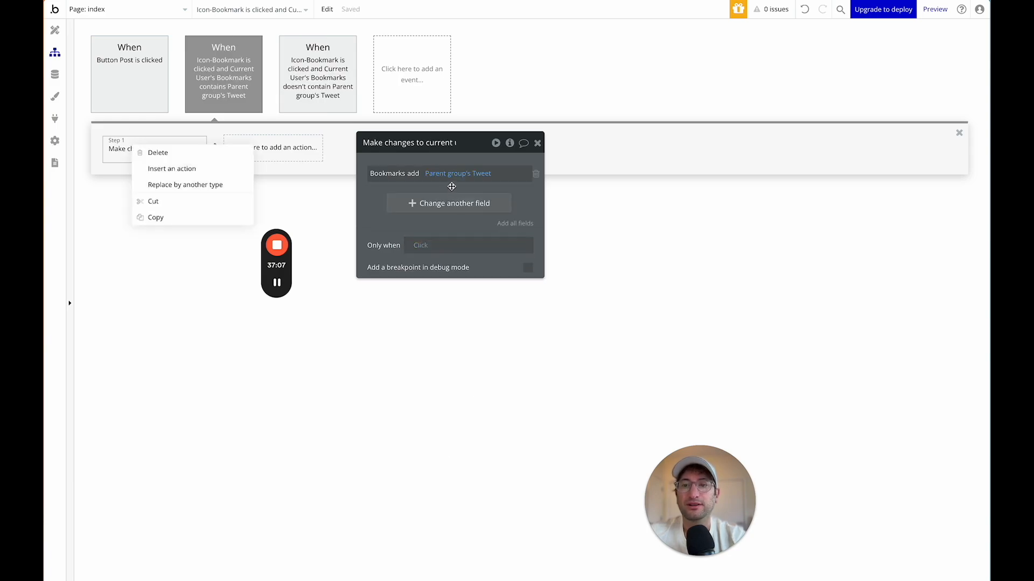
left_click(412, 173)
left_click(419, 209)
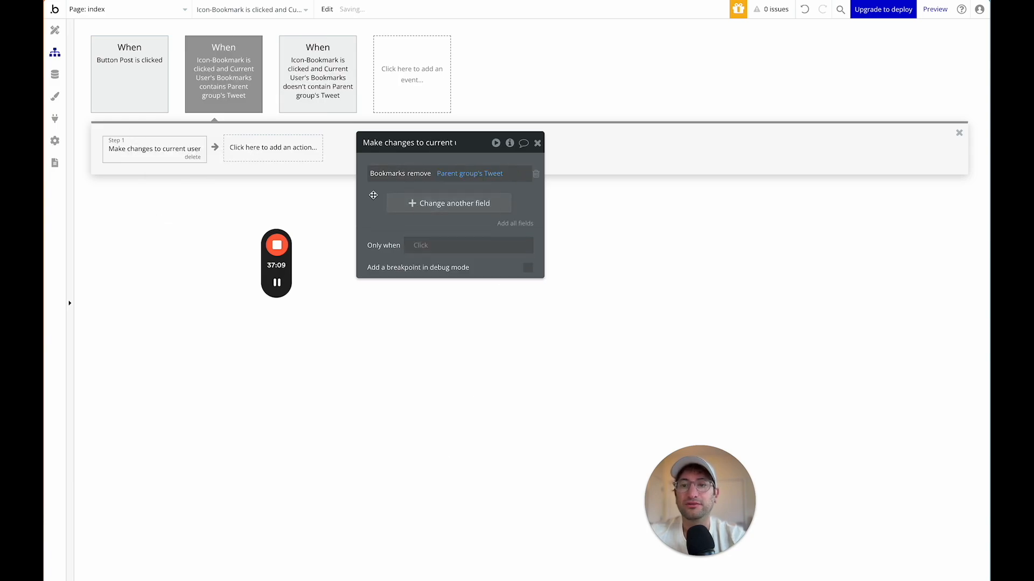
mouse_move(496, 177)
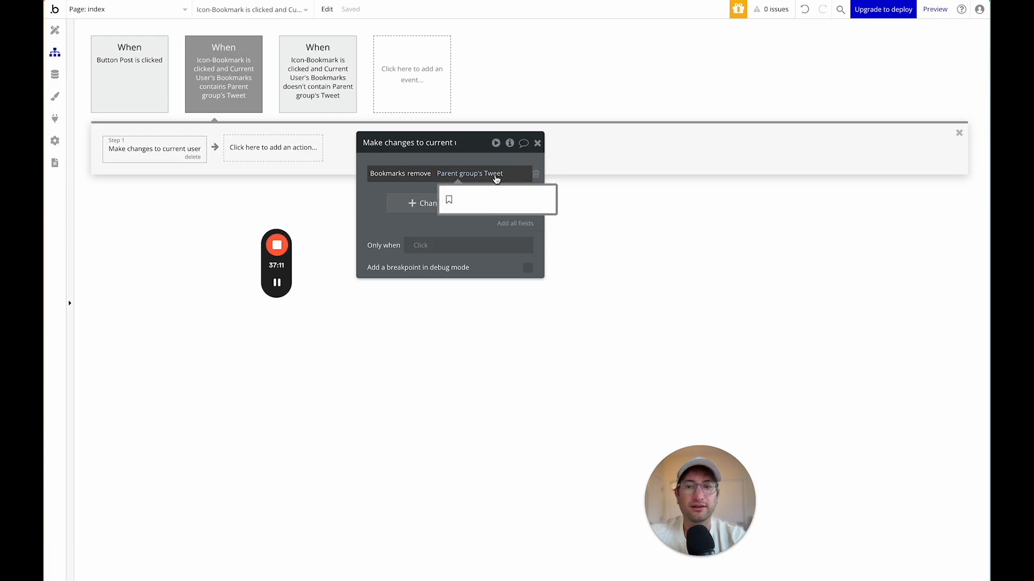
Reselect the bookmark icon in the design view and show its conditional rules.
left_click(54, 30)
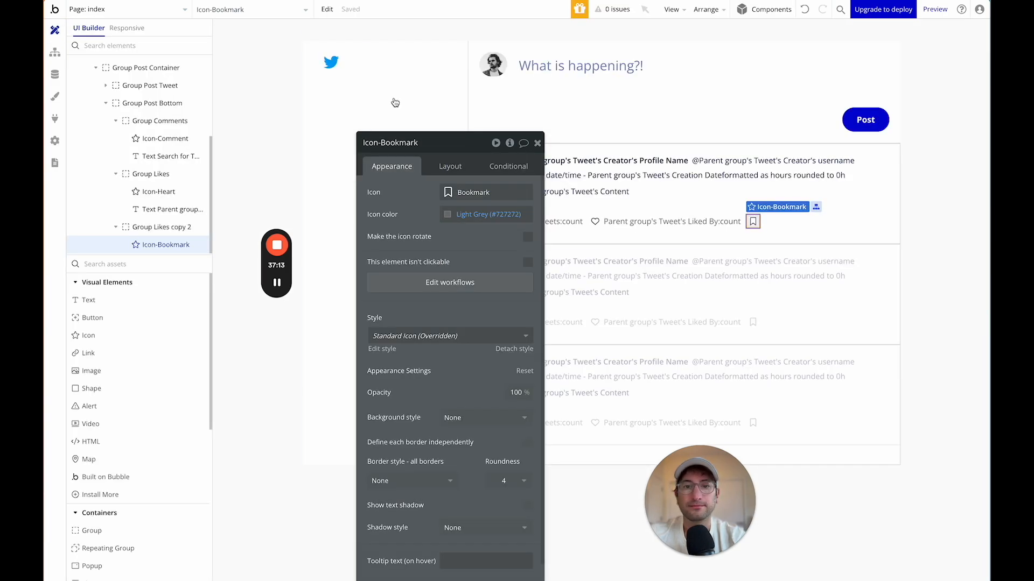
left_click(786, 221)
left_click(756, 224)
left_click_drag(420, 151, 302, 70)
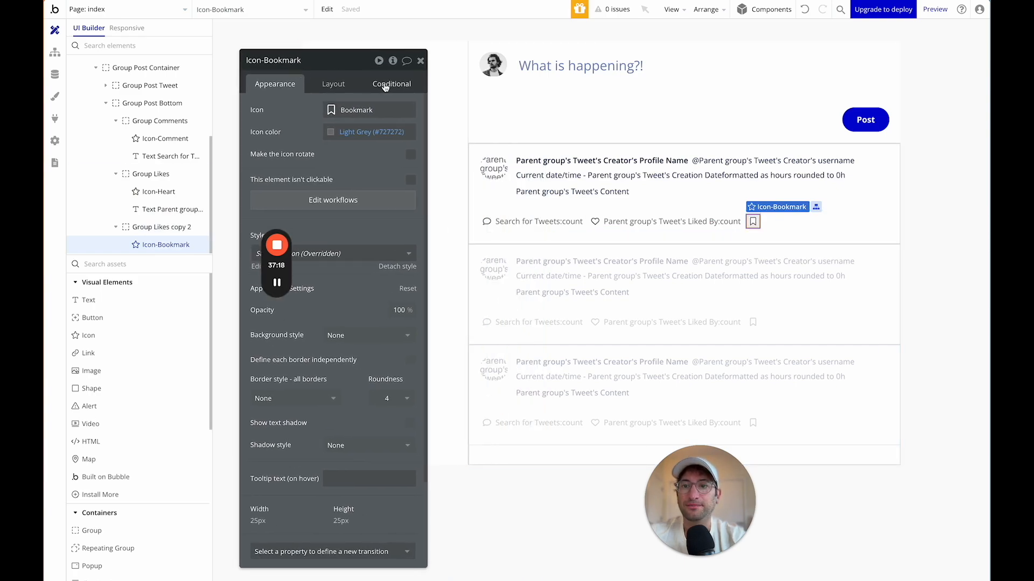
left_click(387, 86)
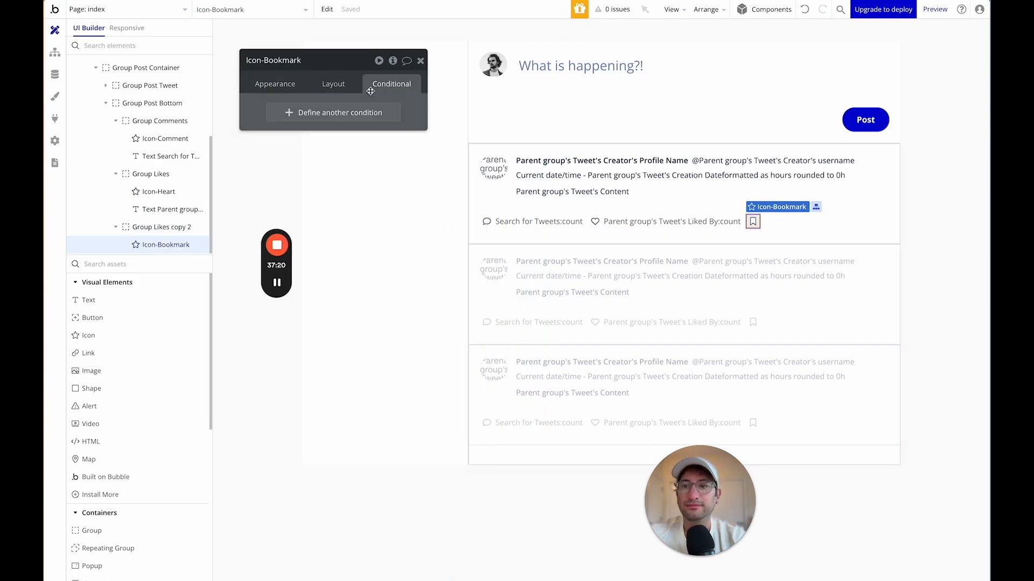
Add a bookmark icon condition: Current User's Bookmarks contains Parent group's Tweet.
left_click(305, 113)
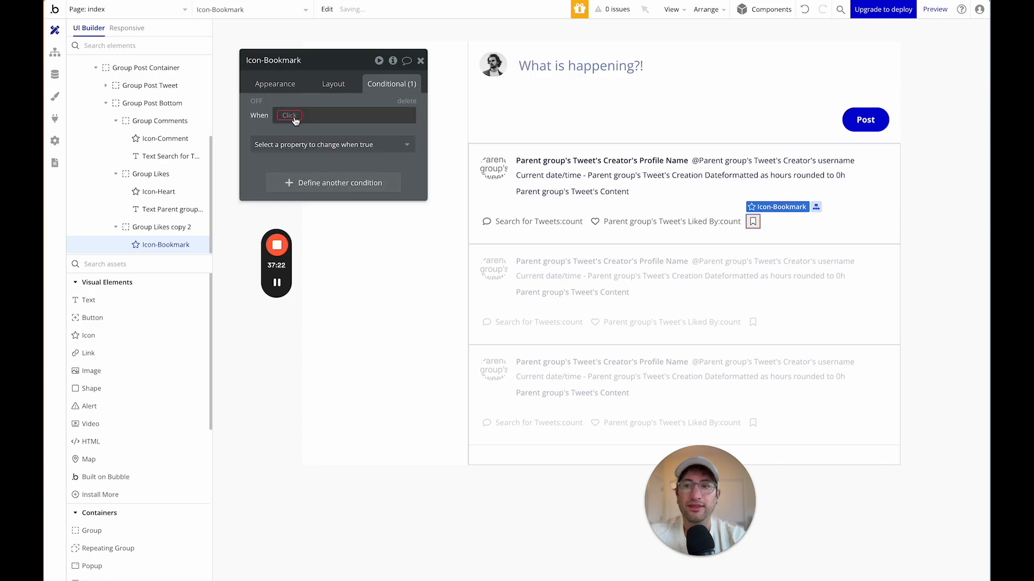
left_click(292, 115)
left_click(304, 191)
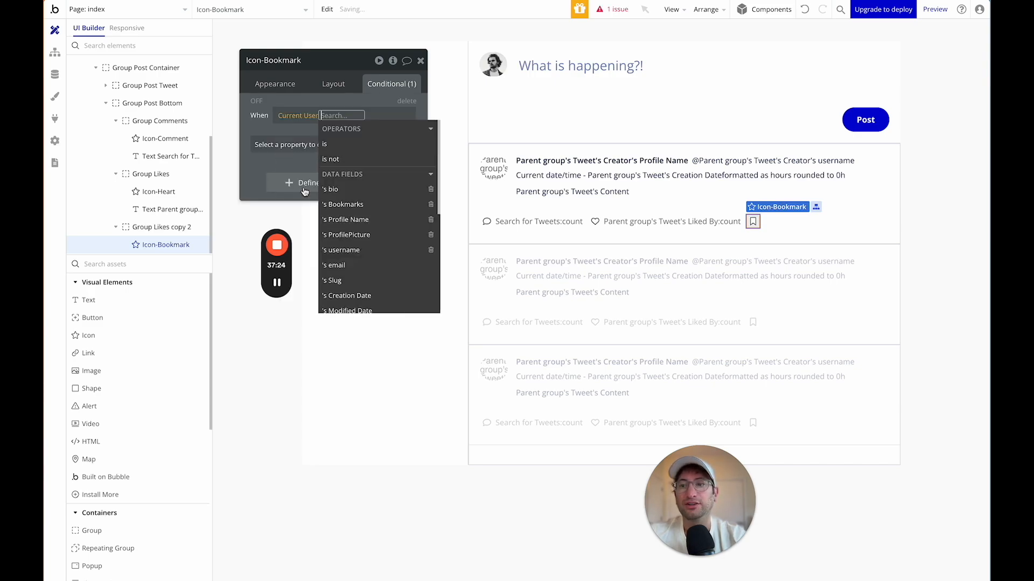
type("book")
key("Return")
type("con")
key("Return")
type("pa")
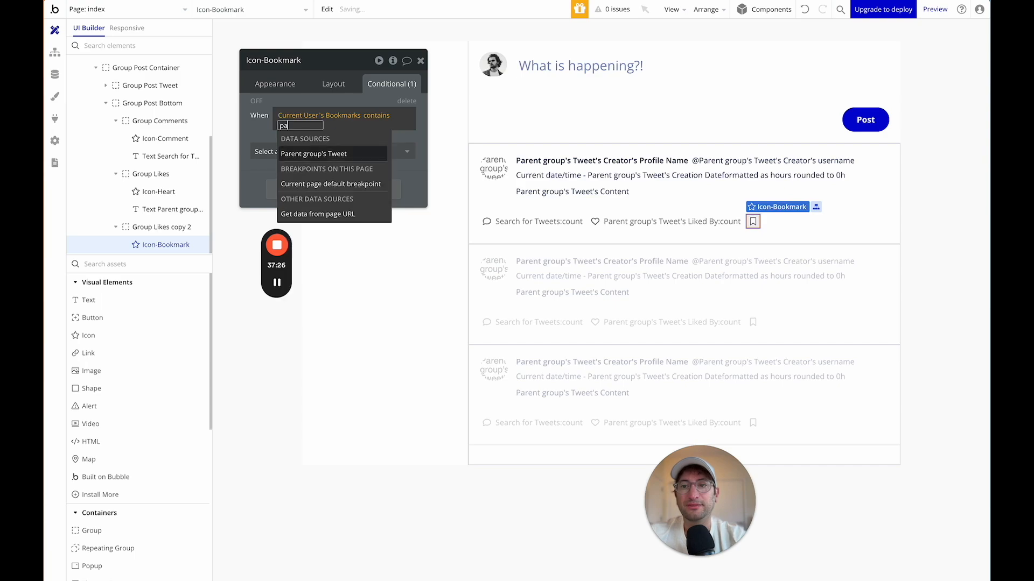
key("Return")
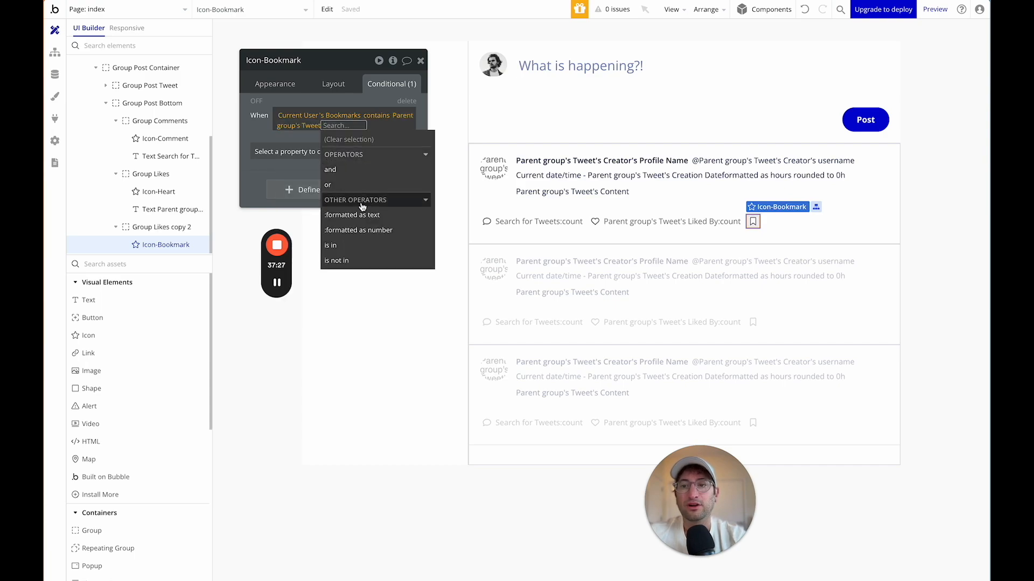
Make the bookmark icon's colour Primary (#0205D3) when that condition is true.
left_click(305, 150)
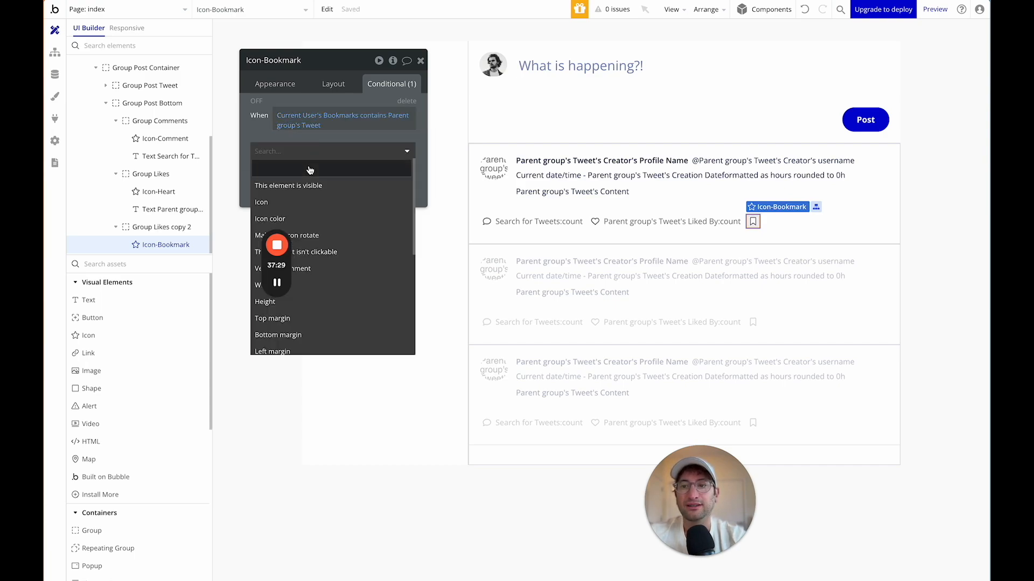
left_click(302, 219)
left_click(353, 149)
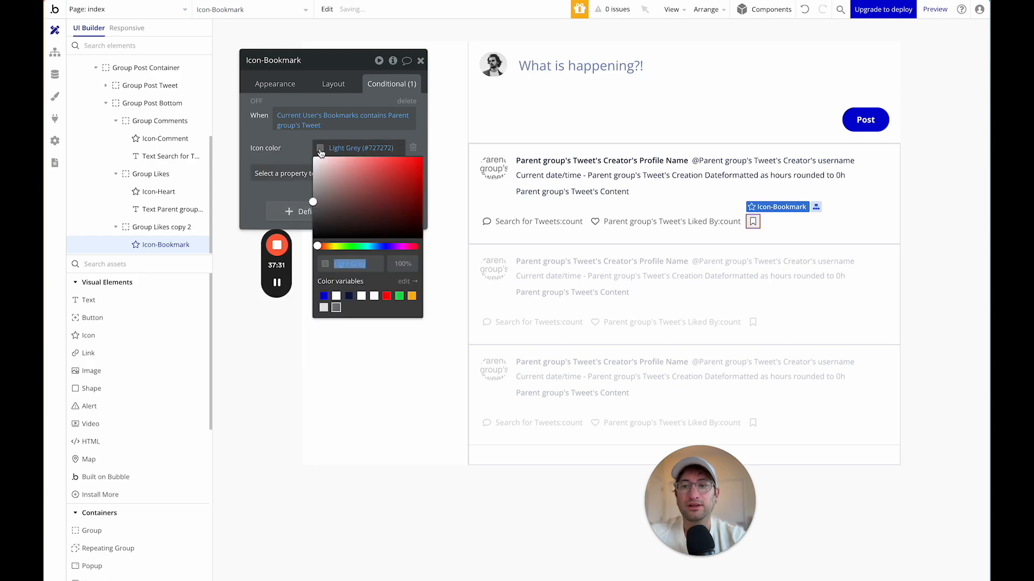
left_click(324, 296)
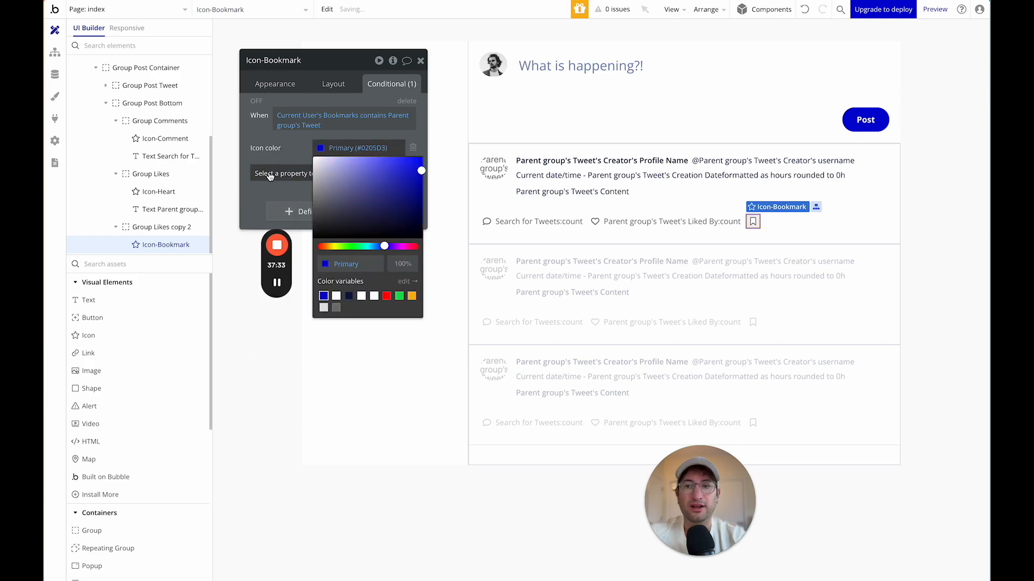
left_click(269, 140)
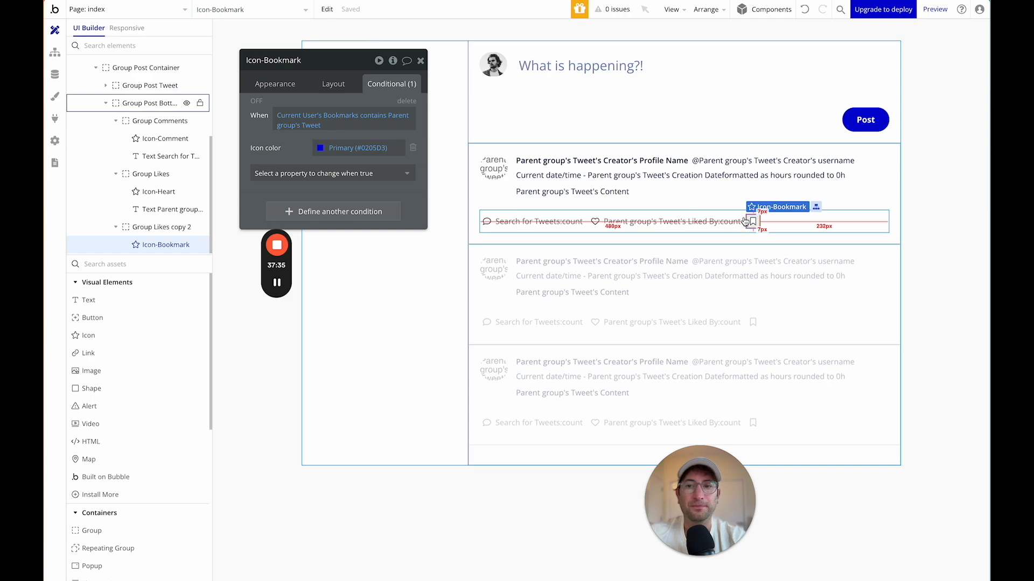
Select the heart icon and create a 'When Icon-Heart is clicked' workflow.
left_click(767, 227)
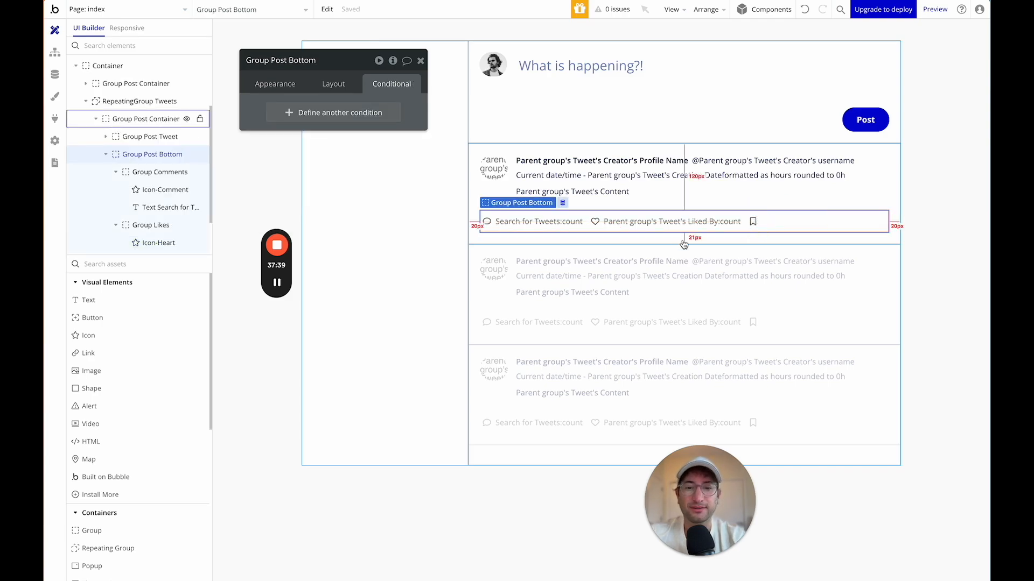
left_click(594, 222)
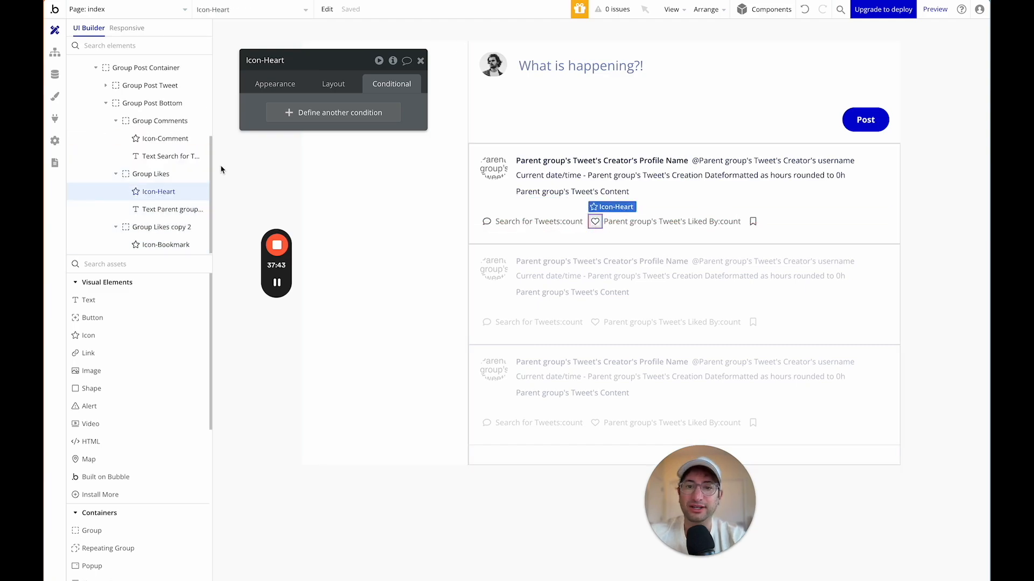
left_click(272, 85)
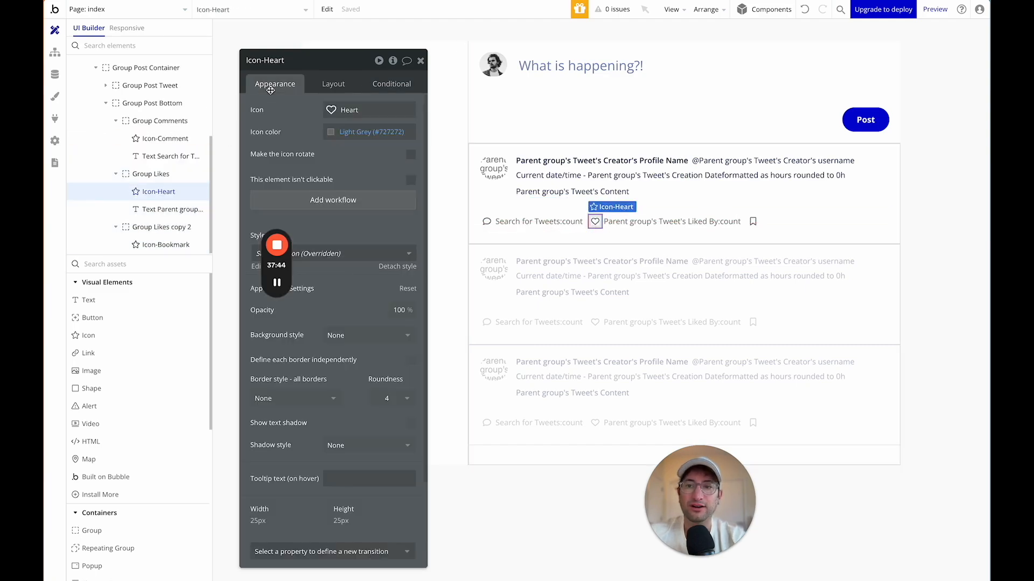
left_click(345, 200)
Add a Make changes action on Parent group's Tweet: Liked By add Current User.
left_click_drag(275, 64, 502, 126)
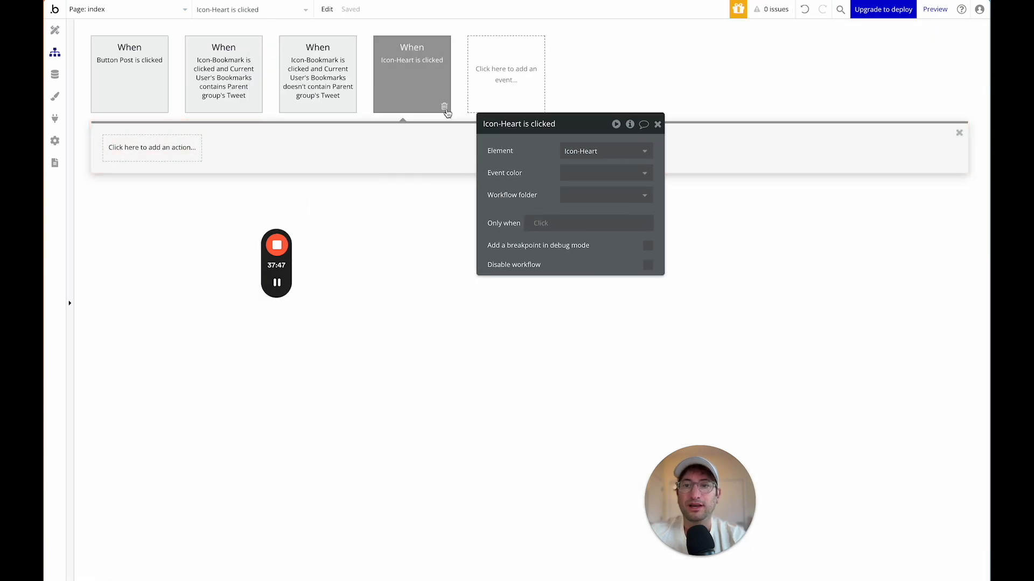
left_click(138, 152)
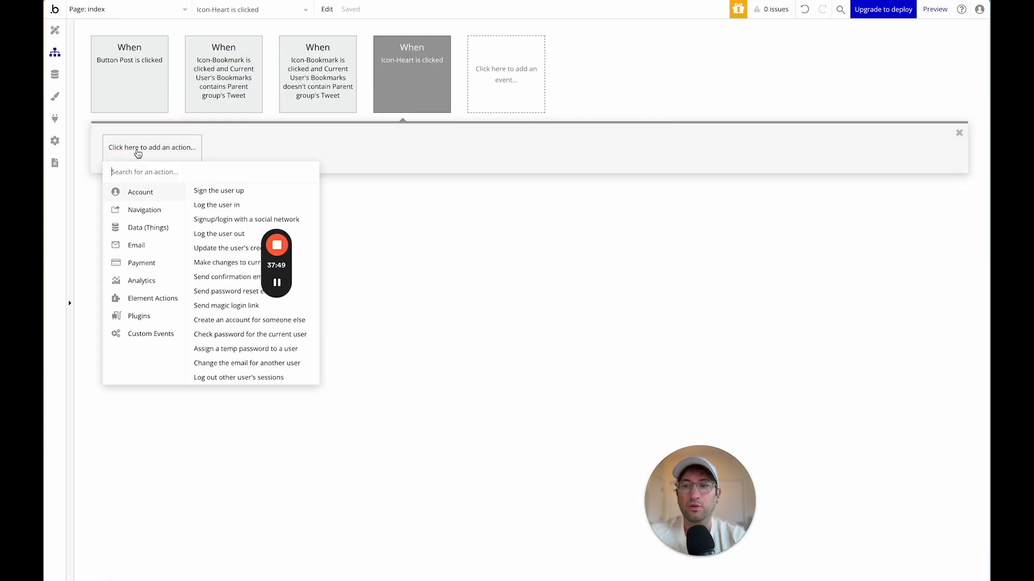
type("make")
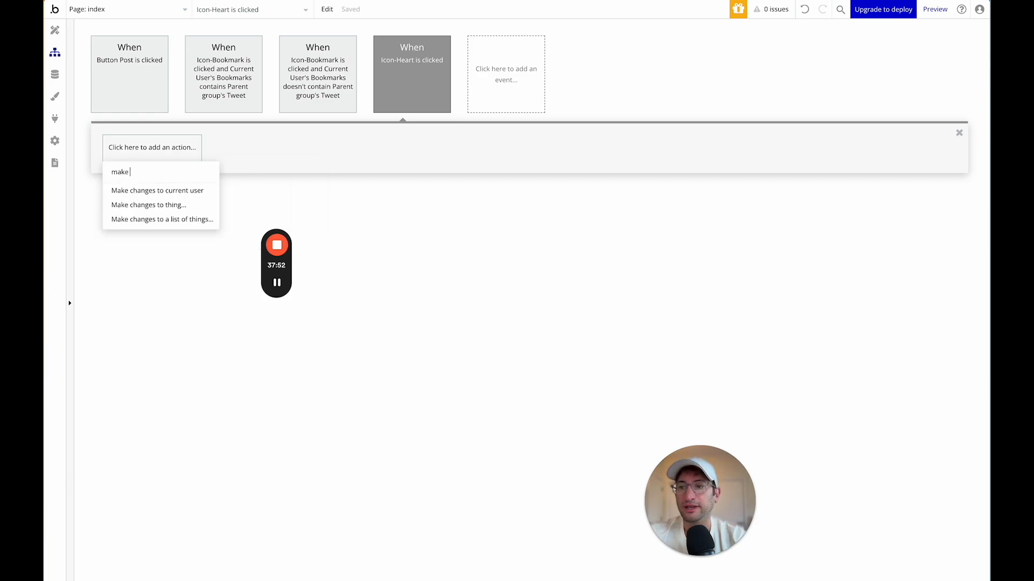
left_click(161, 208)
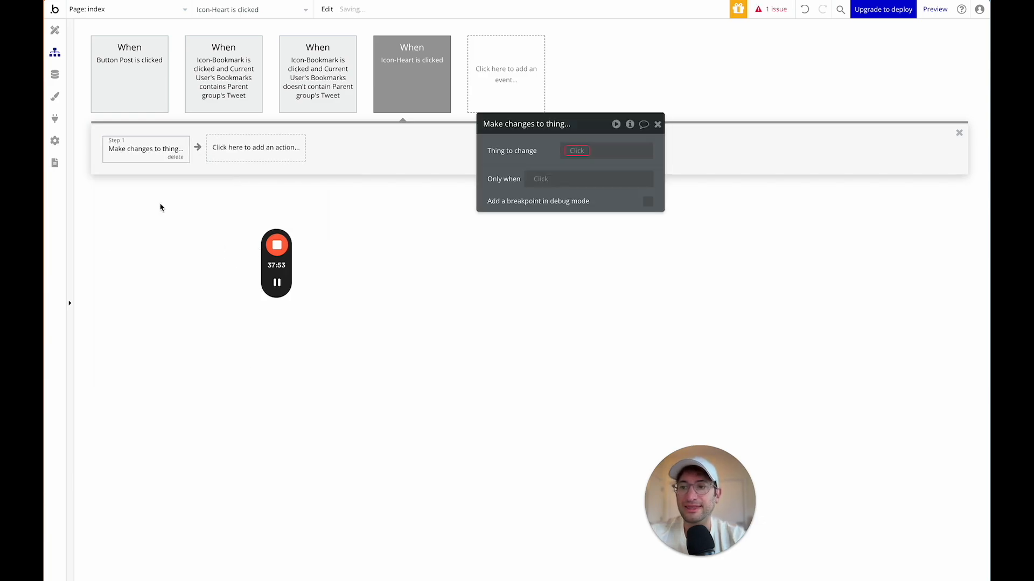
left_click(587, 152)
left_click(602, 181)
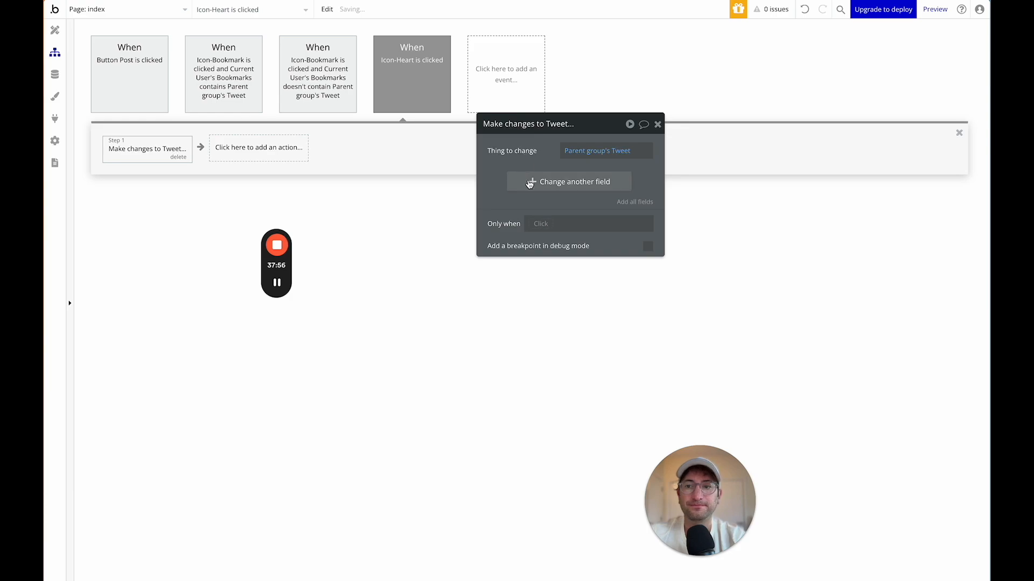
left_click(529, 182)
left_click(508, 224)
left_click(530, 178)
left_click(537, 184)
left_click(544, 178)
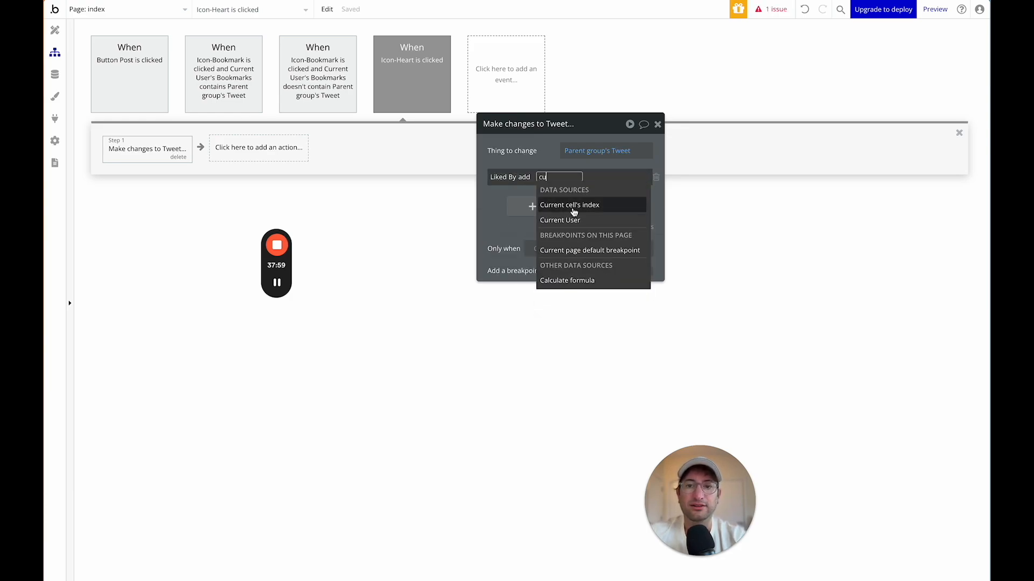
left_click(570, 219)
left_click(497, 216)
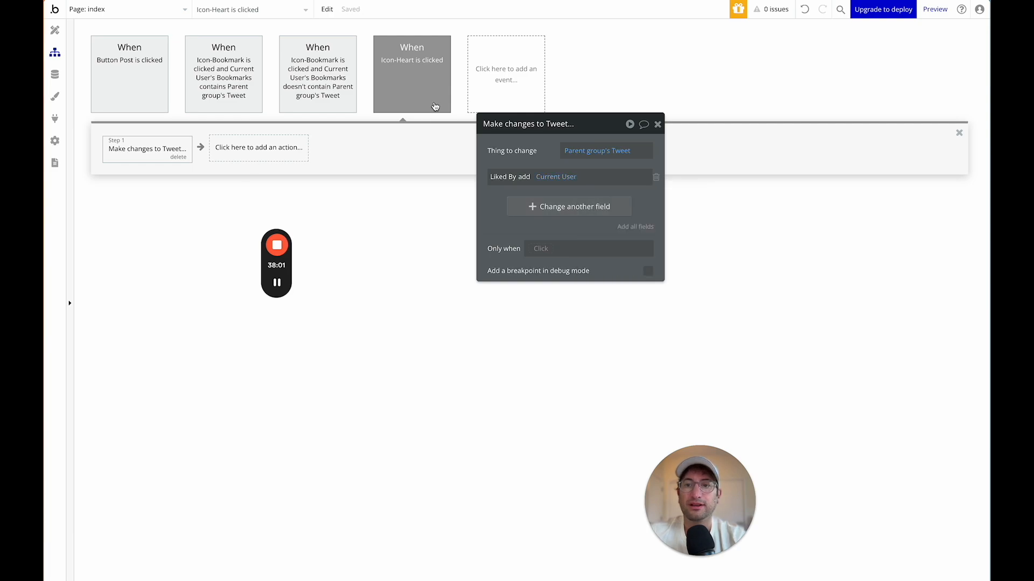
Run the event only when Parent group's Tweet's Liked By doesn't contain Current User.
left_click(408, 95)
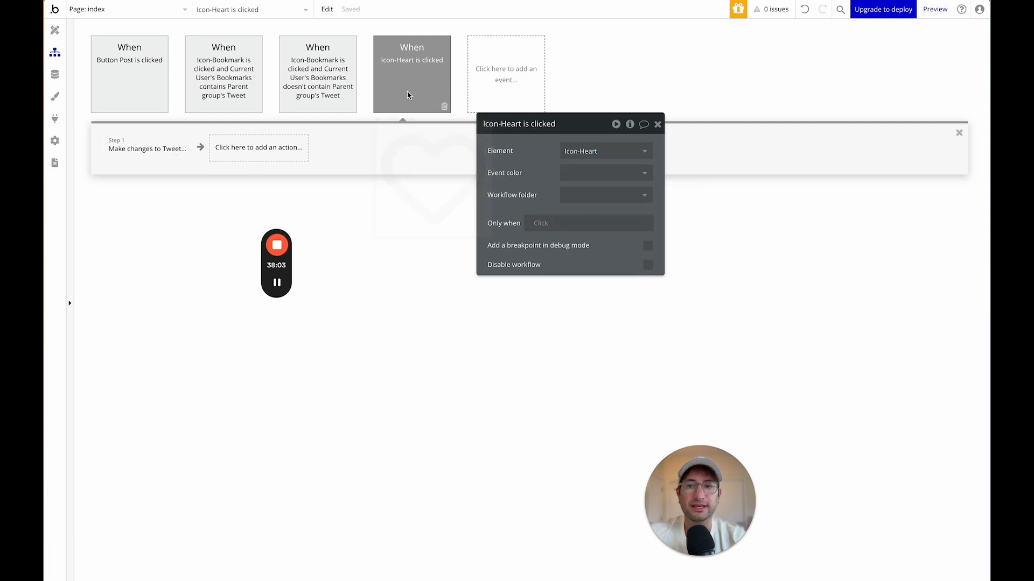
left_click(539, 225)
type("cur")
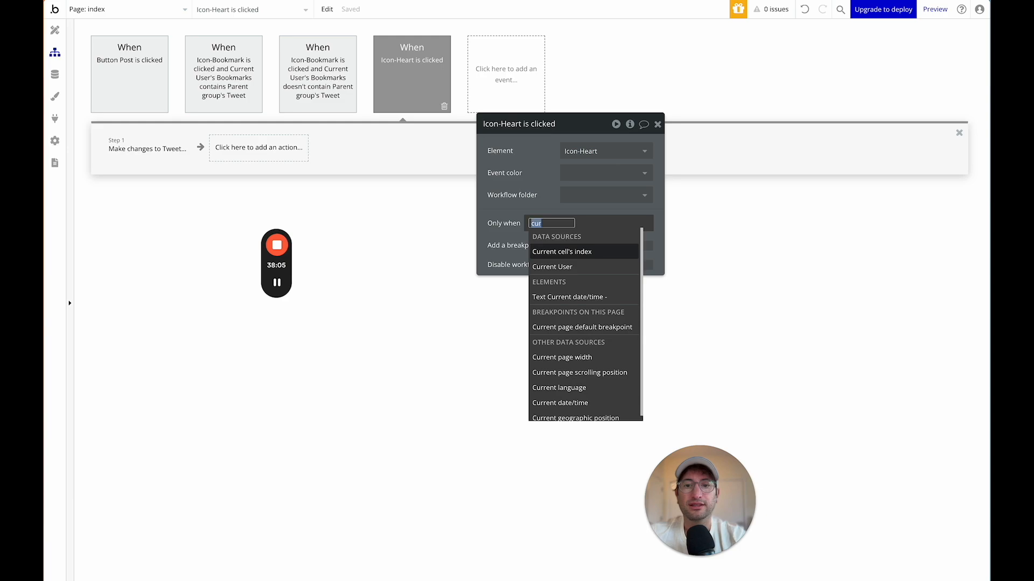
type("par")
left_click(592, 251)
type("lik")
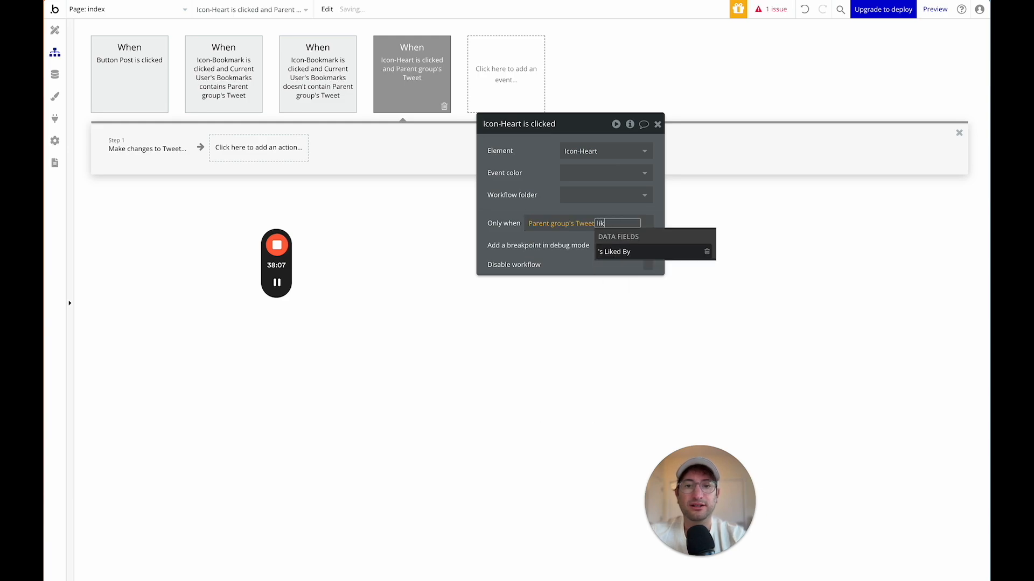
key("Return")
left_click(595, 291)
type("cur")
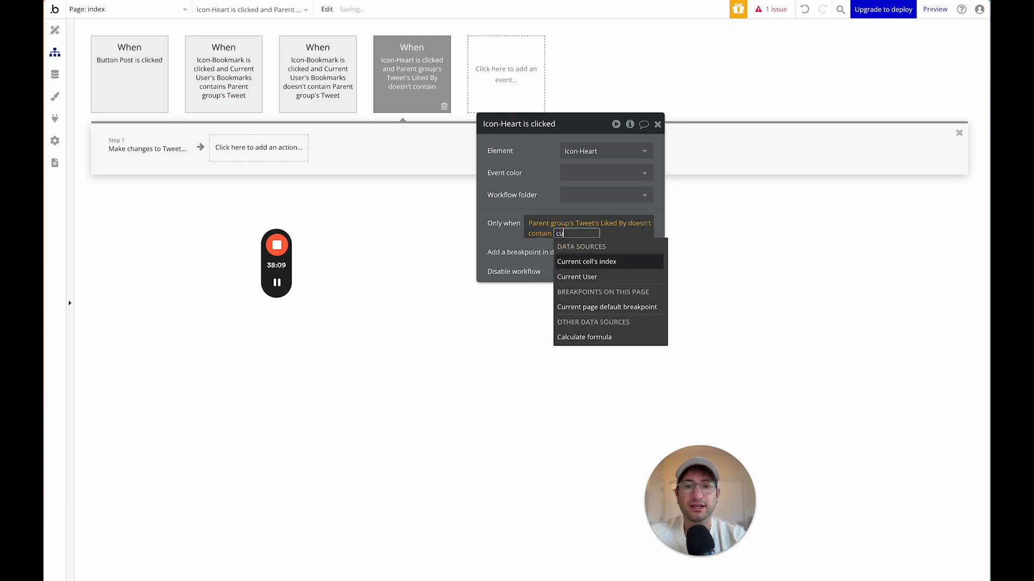
left_click(594, 277)
left_click(507, 235)
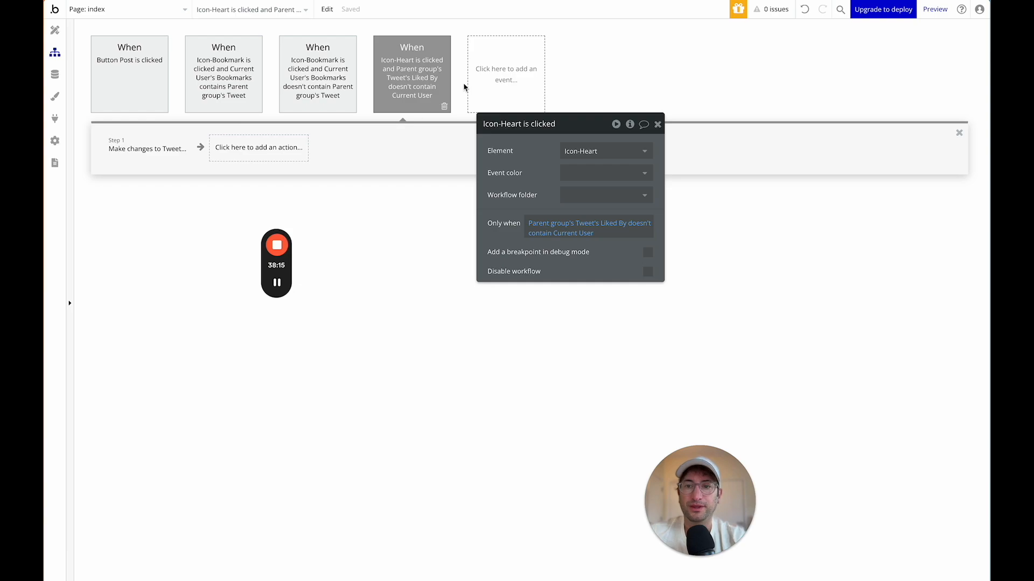
Copy the heart-click workflow and paste a duplicate.
right_click(414, 87)
left_click(445, 134)
left_click(509, 52)
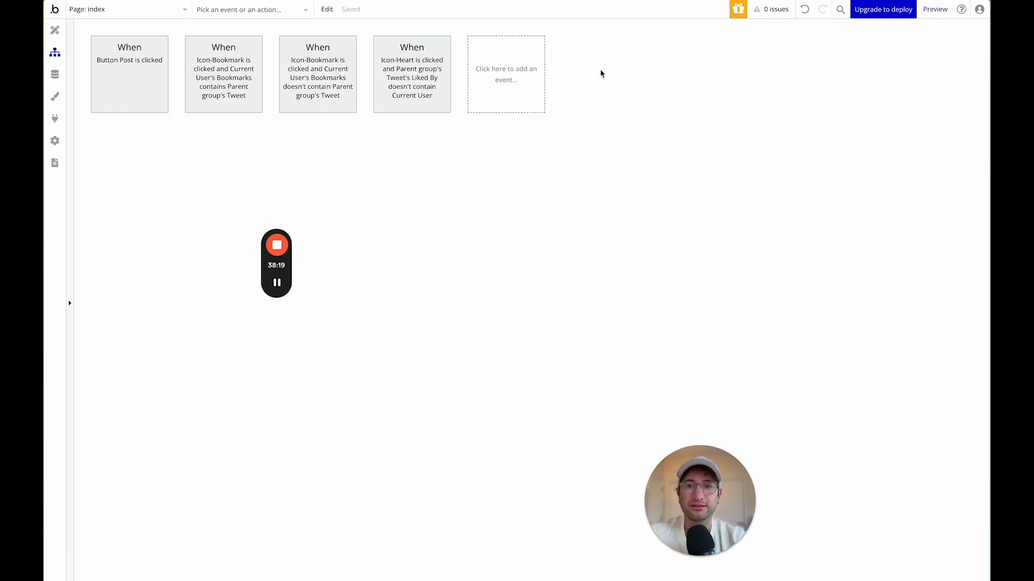
right_click(493, 83)
left_click(509, 83)
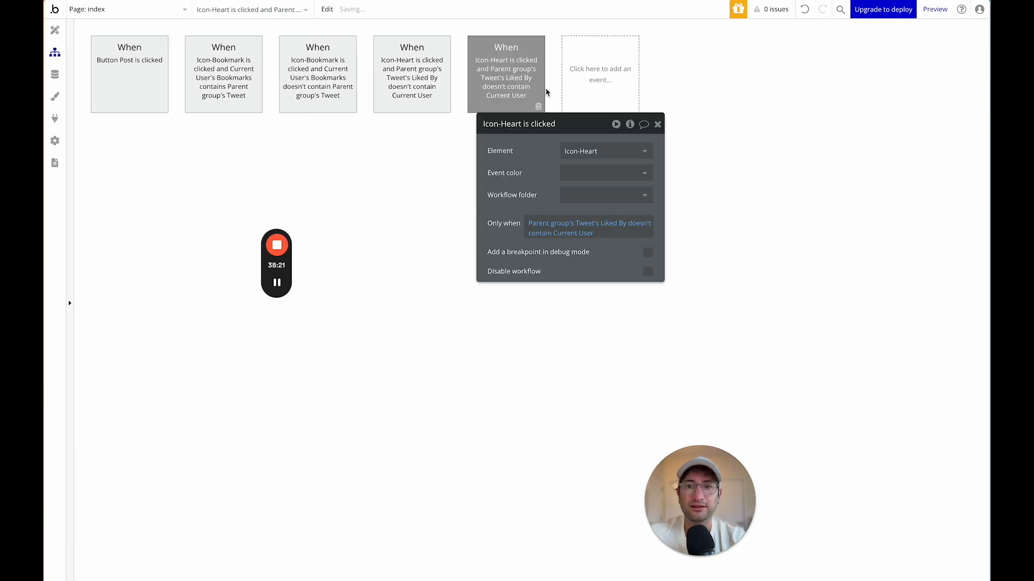
Change the duplicate to run when Liked By contains Current User and remove the user.
left_click(634, 225)
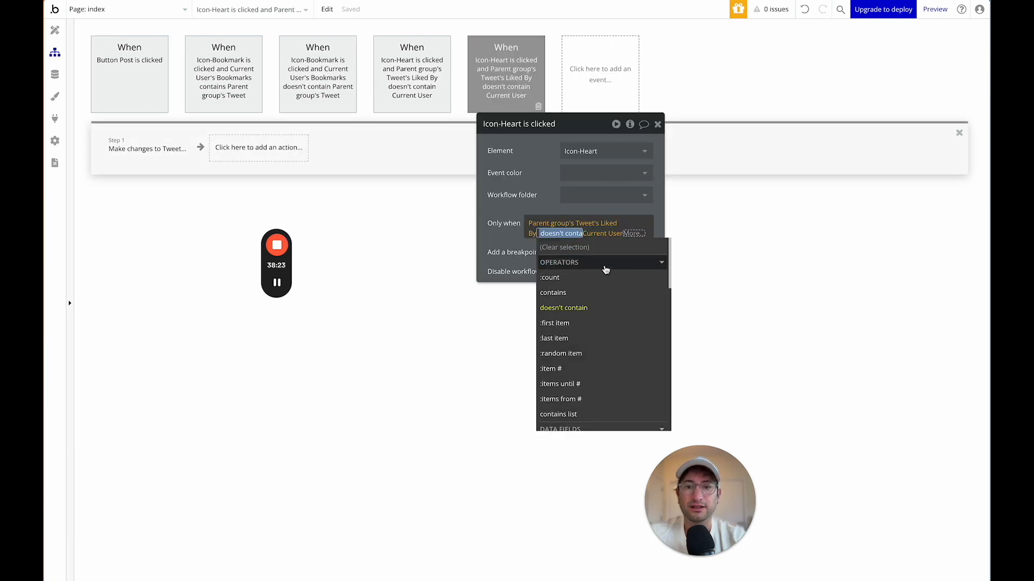
left_click(598, 293)
left_click(491, 206)
left_click(136, 143)
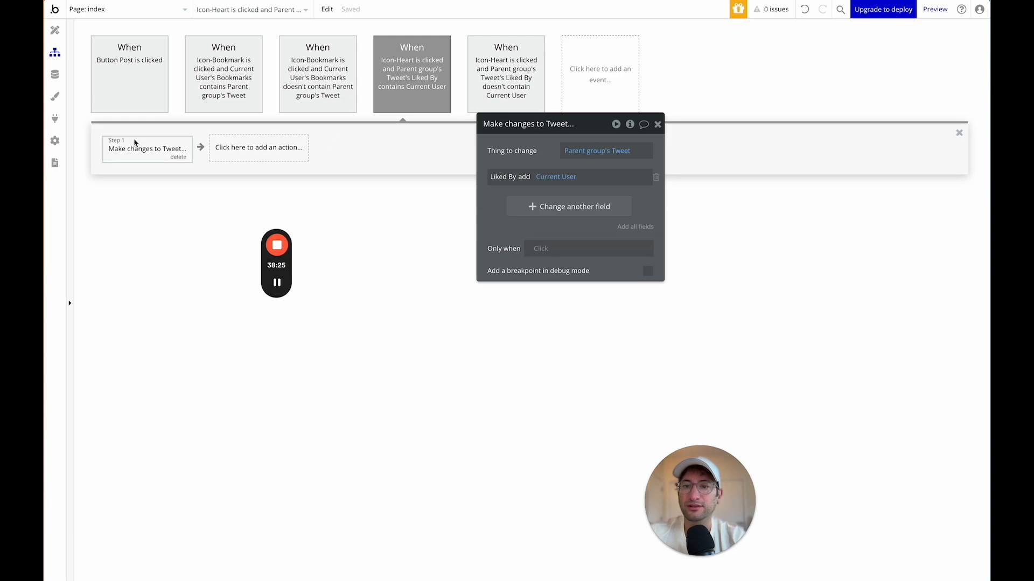
left_click(544, 176)
left_click(533, 208)
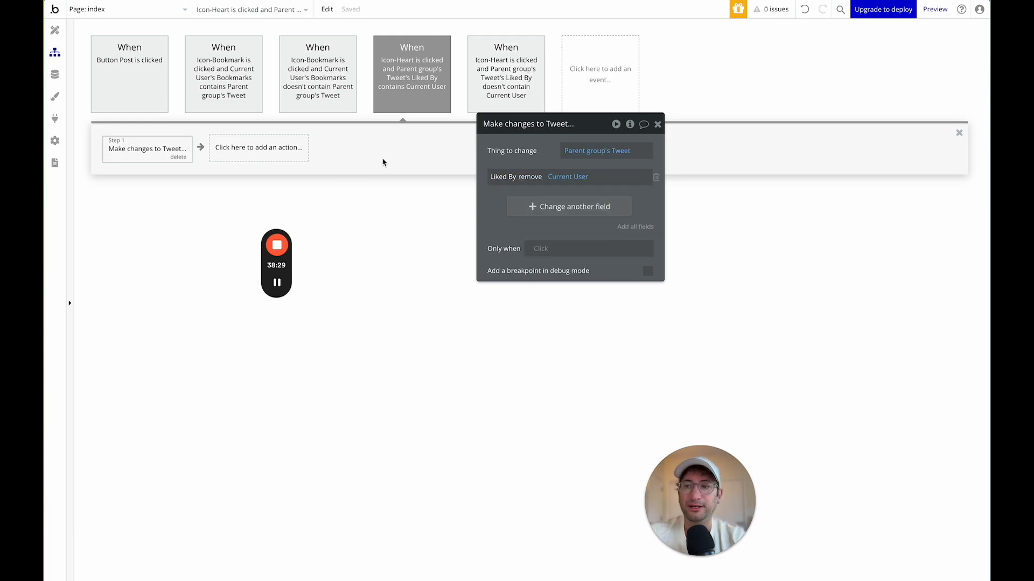
left_click(55, 29)
left_click_drag(639, 135, 288, 113)
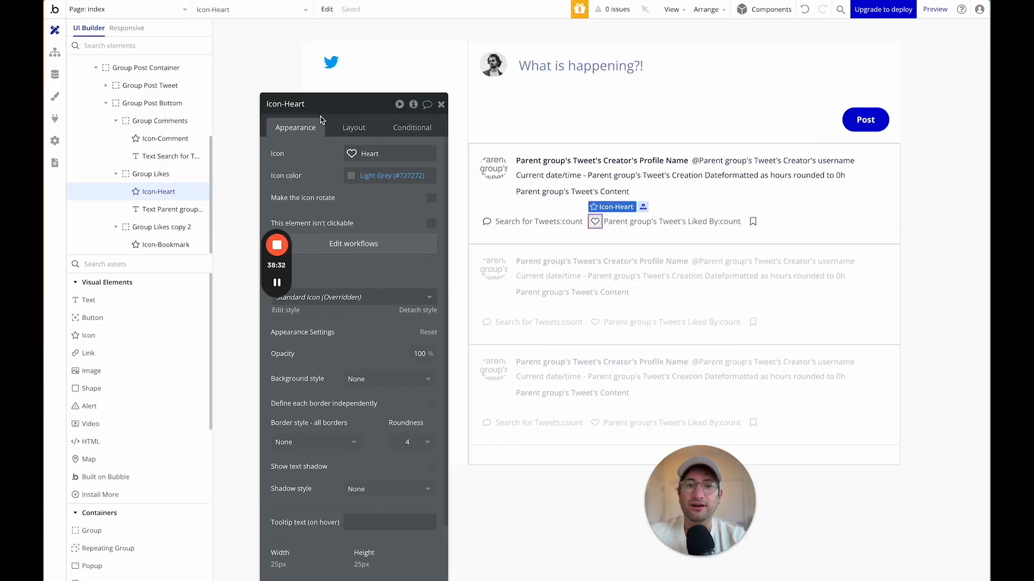
Add a heart icon condition: Parent group's Tweet's Liked By contains Current User.
left_click(412, 127)
left_click(348, 157)
left_click(304, 160)
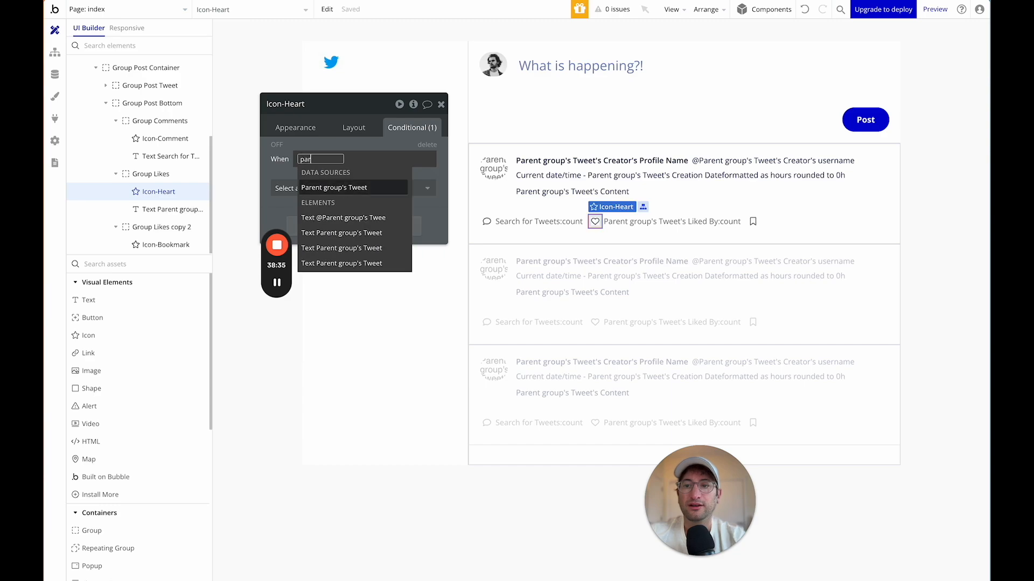
left_click(331, 187)
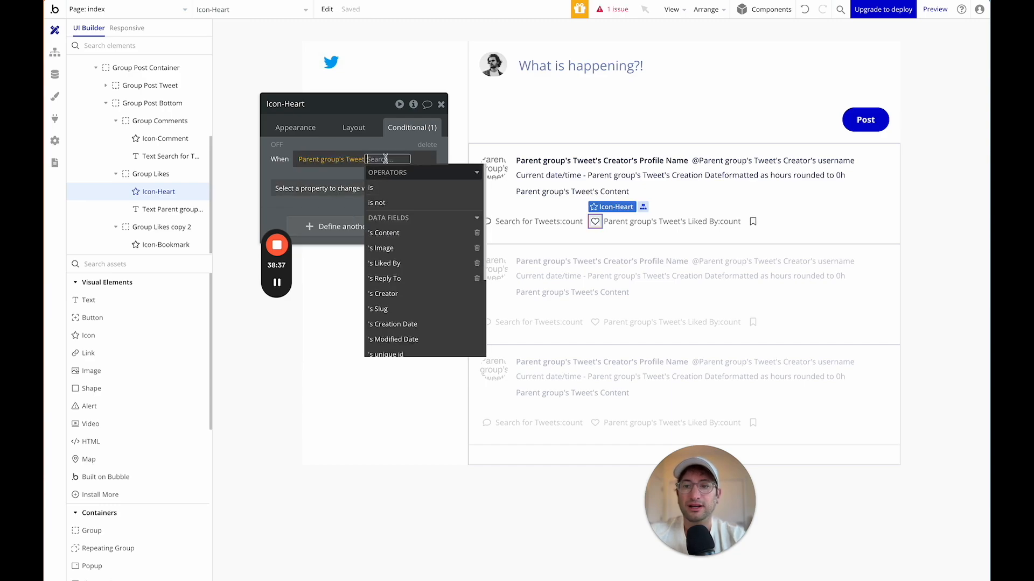
scroll(389, 216, "down", 1)
left_click(384, 217)
type("con")
left_click(341, 202)
type("cur")
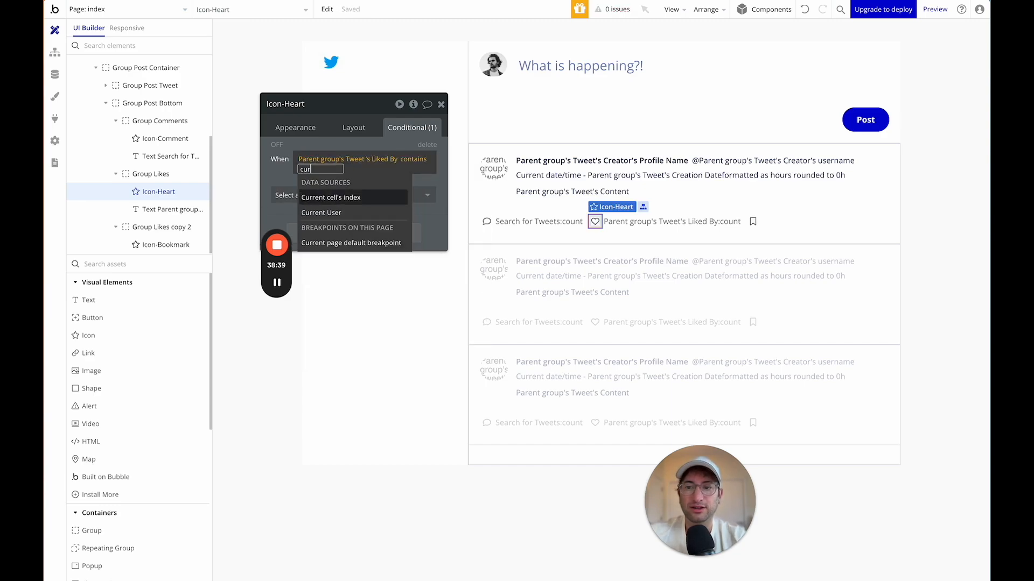
left_click(348, 213)
left_click(330, 197)
Make the heart icon's colour Primary (#0205D3) when liked.
left_click(330, 197)
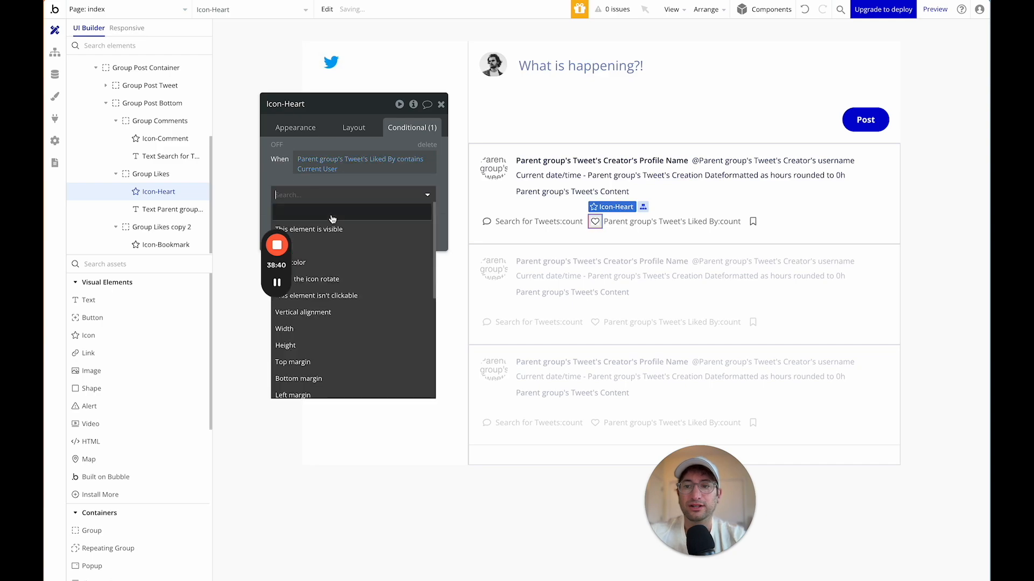
left_click(332, 263)
left_click(340, 192)
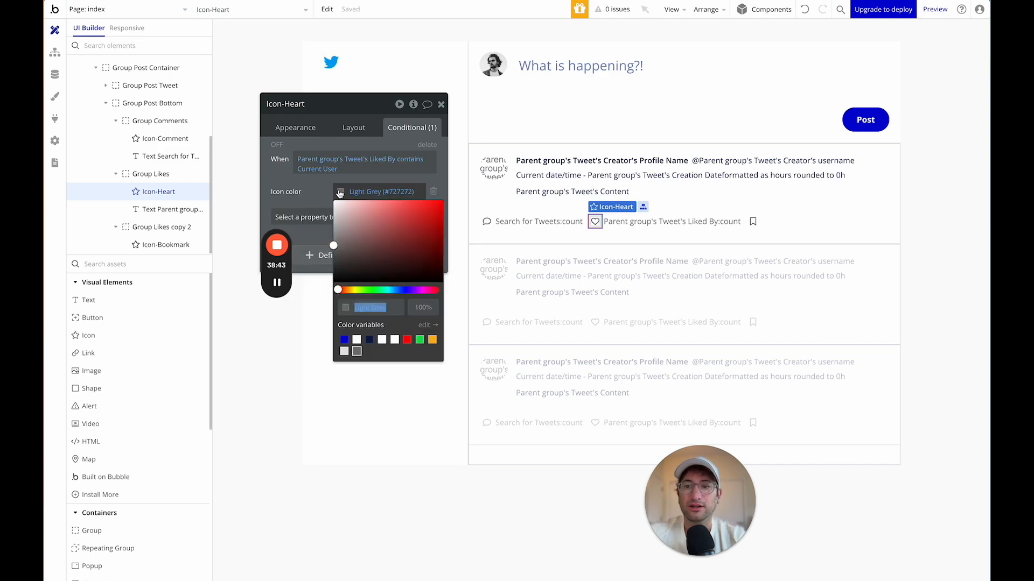
left_click(344, 339)
left_click(319, 195)
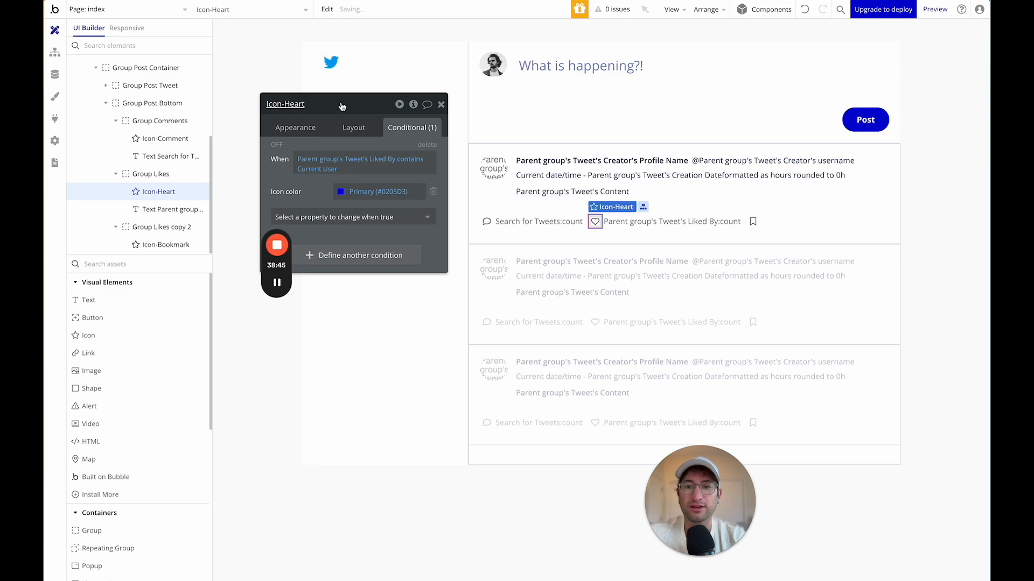
Close the heart icon's settings and open the Group Likes property editor.
left_click_drag(340, 110, 377, 94)
left_click(477, 88)
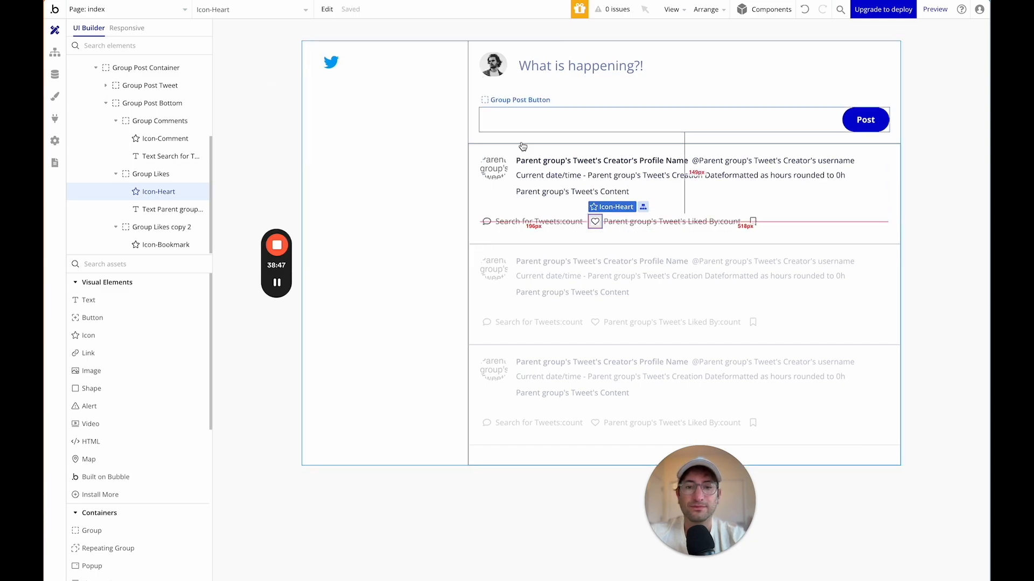
double_click(641, 232)
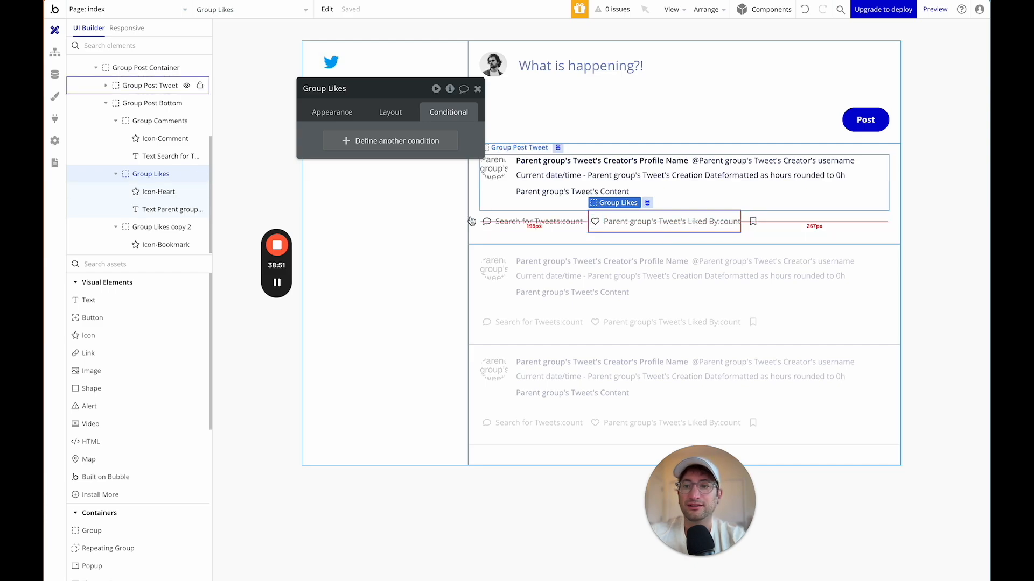
Select RepeatingGroup Tweets and open its Standard Repeating Group style for editing.
mouse_move(276, 289)
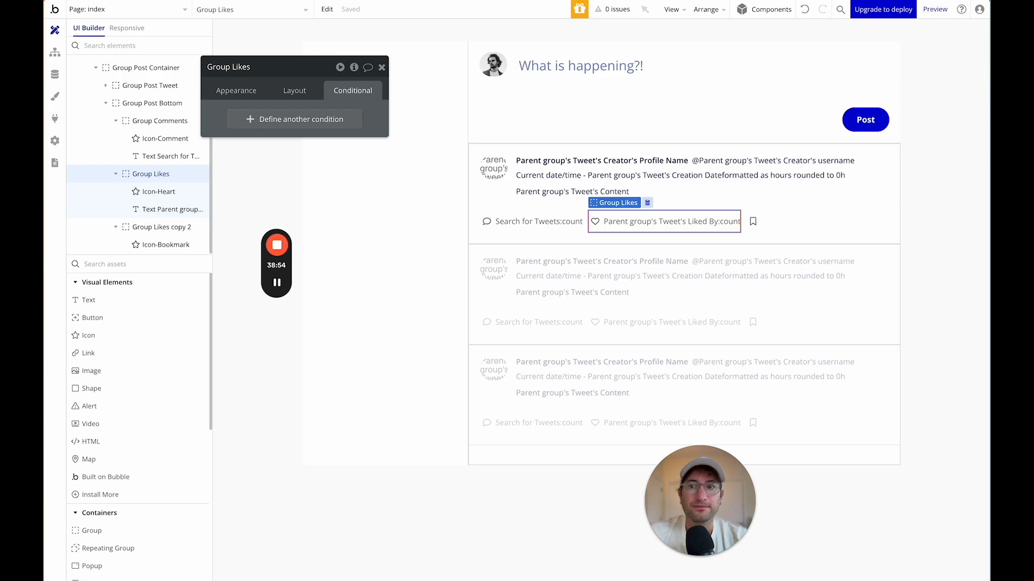
scroll(139, 134, "up", 3)
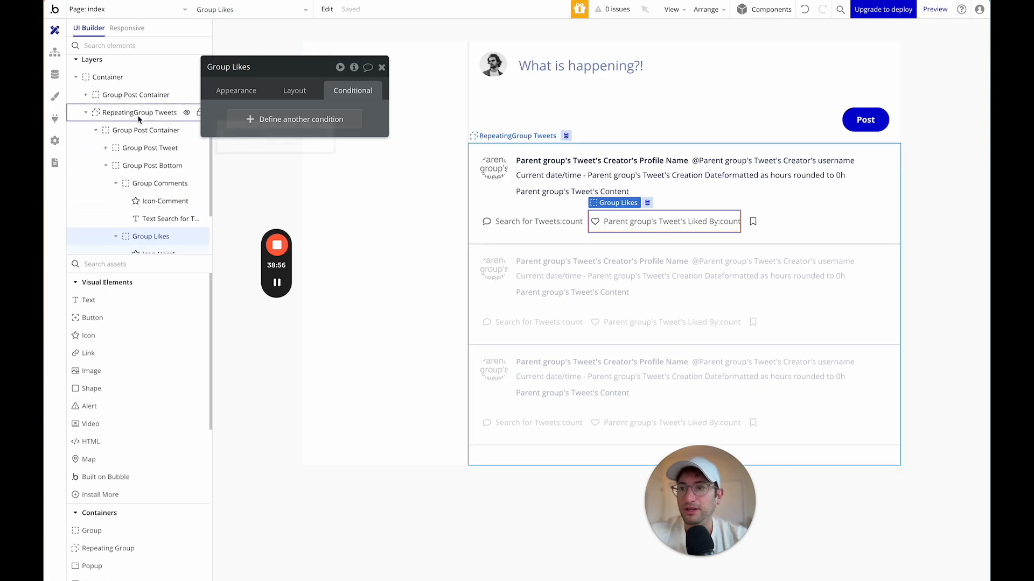
left_click(138, 114)
left_click(235, 92)
left_click(272, 404)
scroll(264, 372, "down", 3)
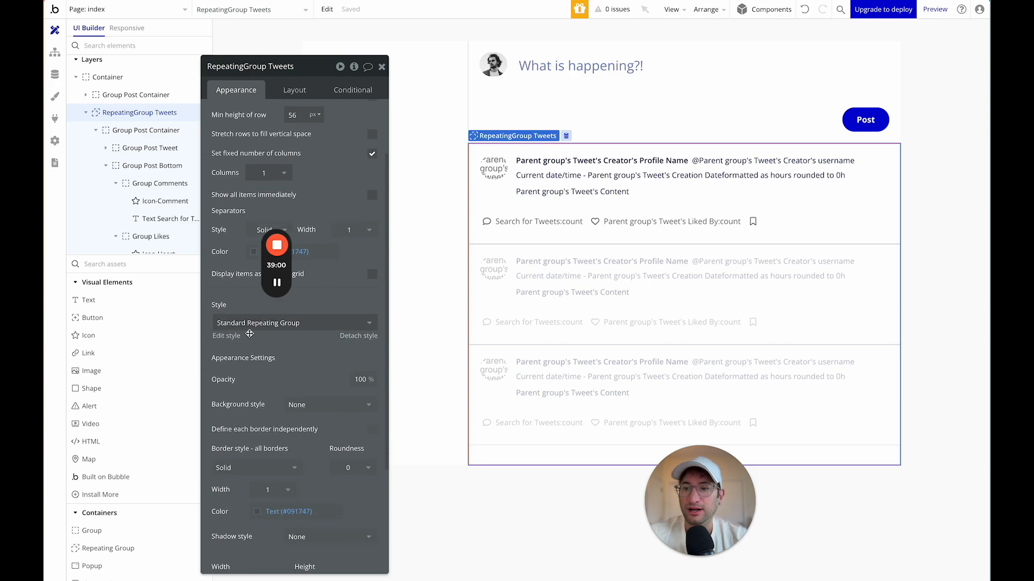
left_click(235, 339)
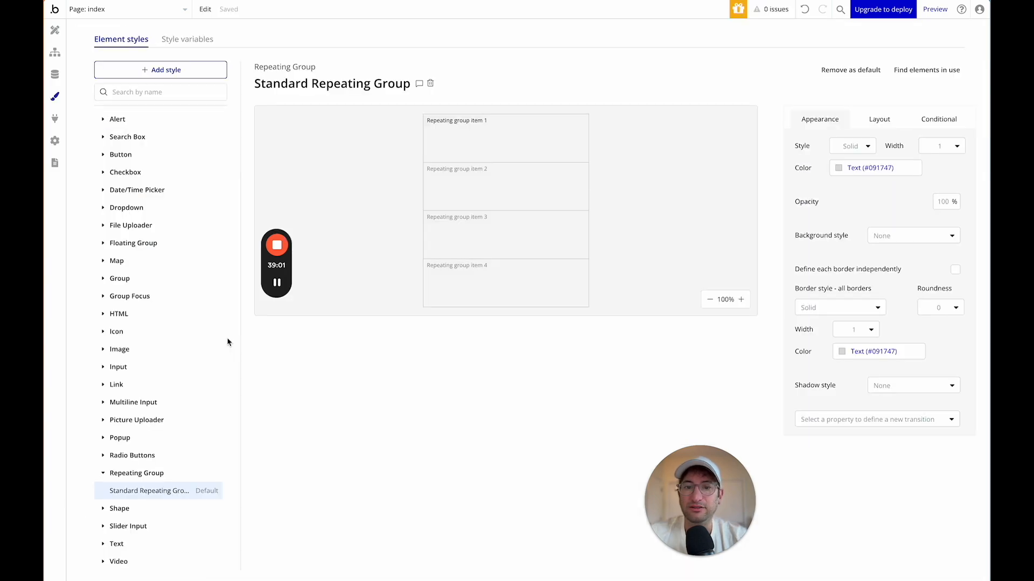
Set the style's border style and separator line style to None.
left_click(849, 309)
left_click(830, 345)
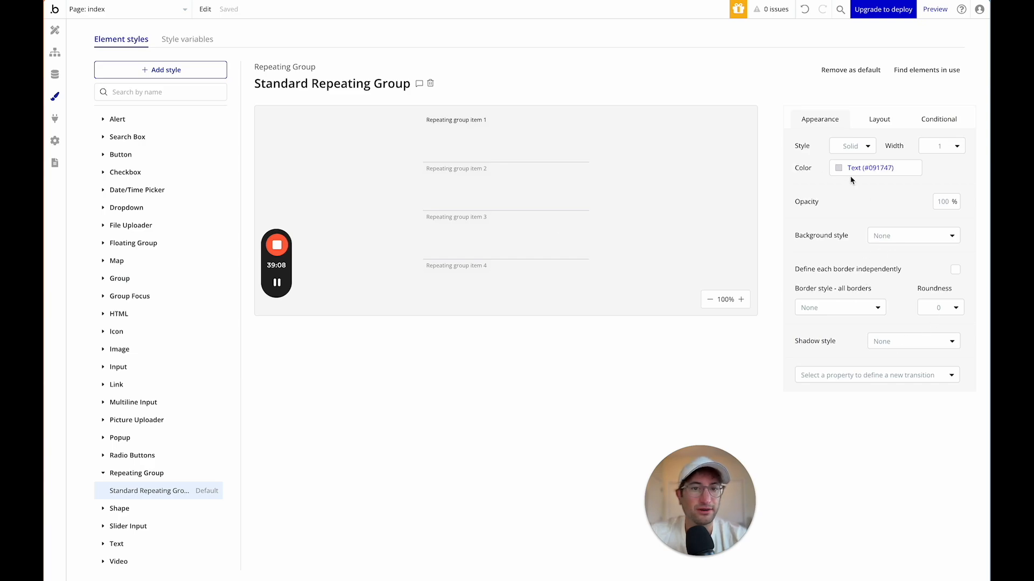
left_click(864, 146)
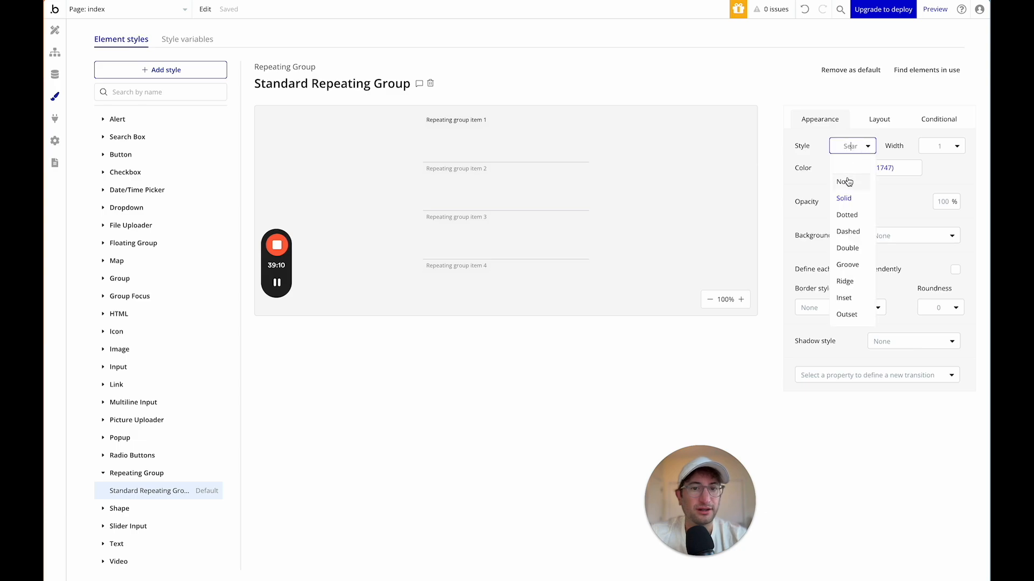
left_click(848, 182)
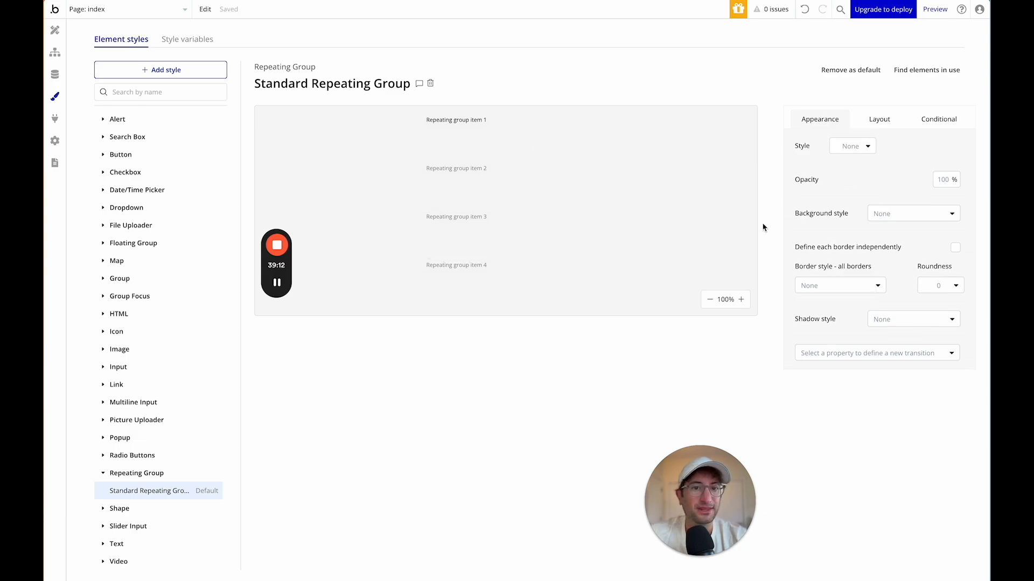
Return to the page design, click through the page's groups, and select Group Post Bottom.
left_click(55, 30)
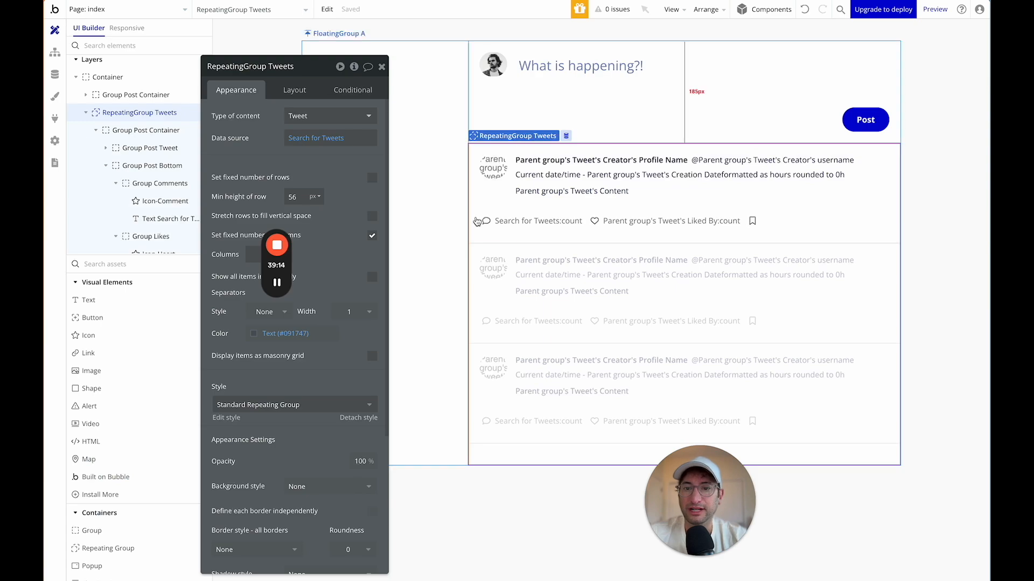
left_click(457, 230)
left_click(915, 159)
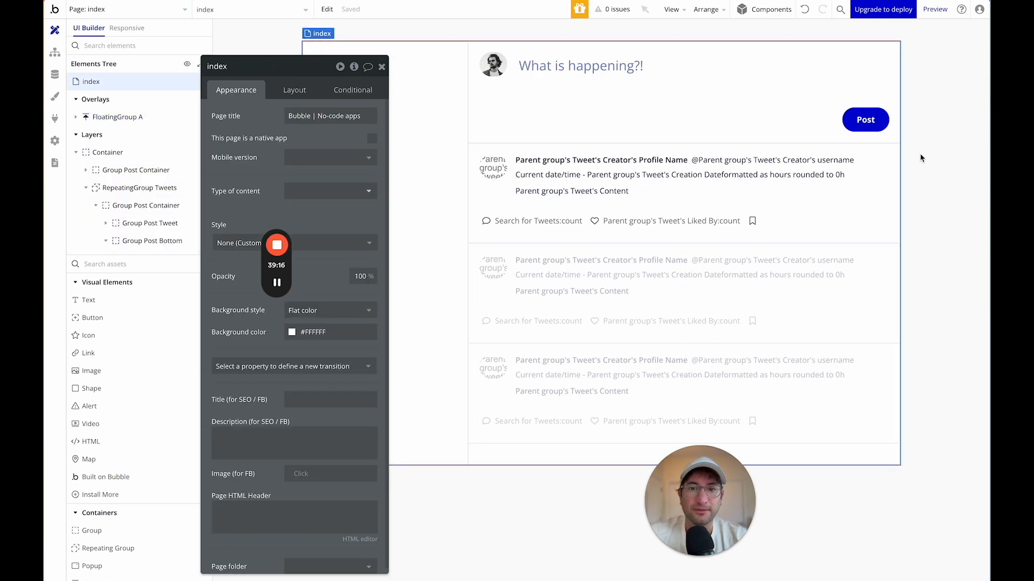
left_click(894, 200)
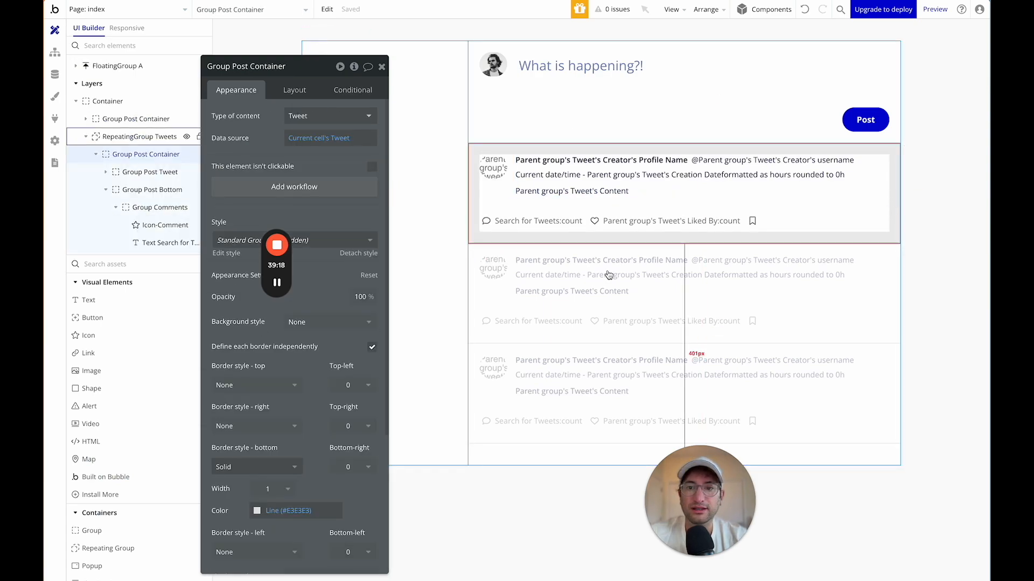
left_click_drag(264, 77, 341, 51)
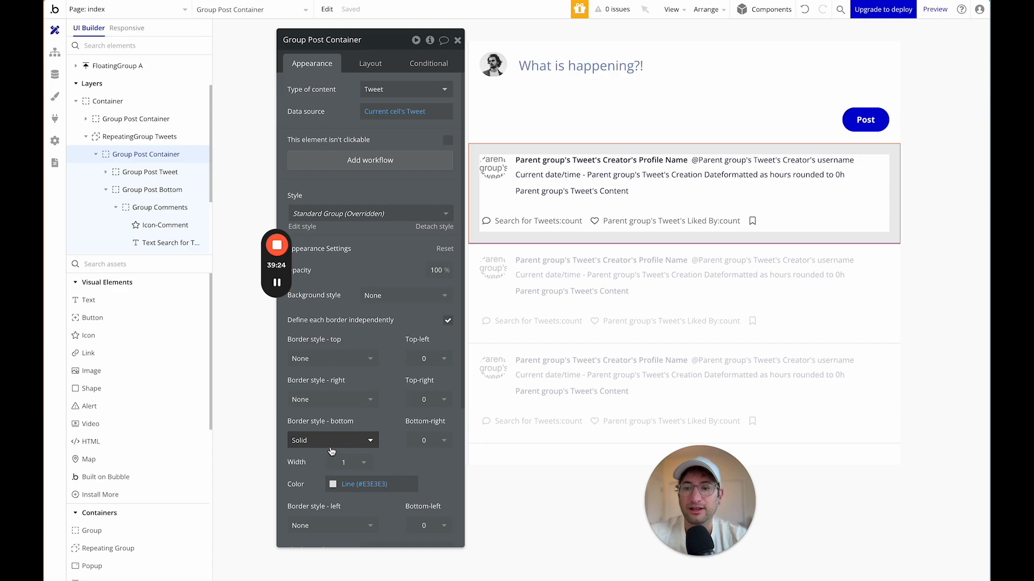
left_click(541, 366)
left_click(528, 477)
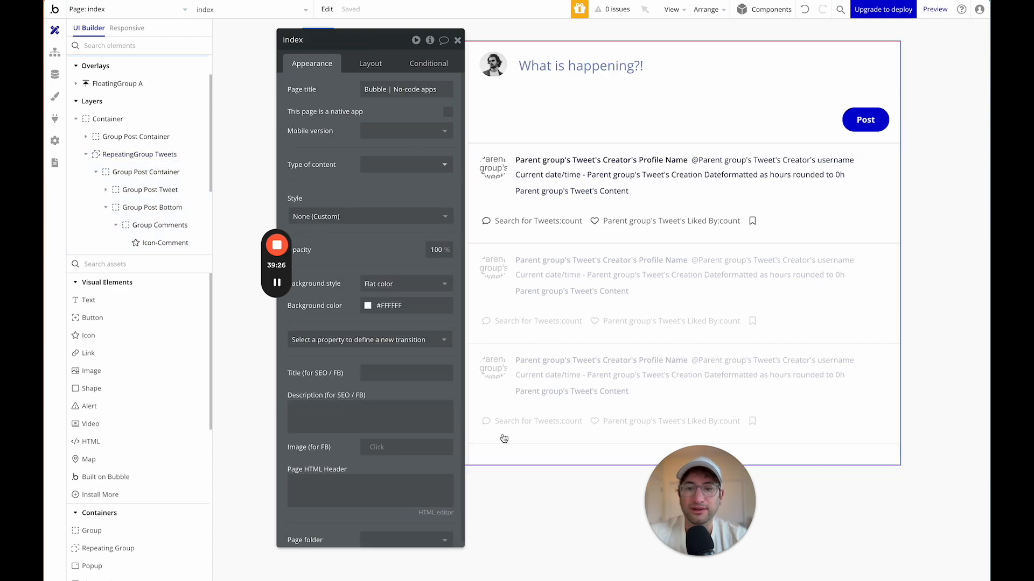
left_click(457, 40)
double_click(264, 158)
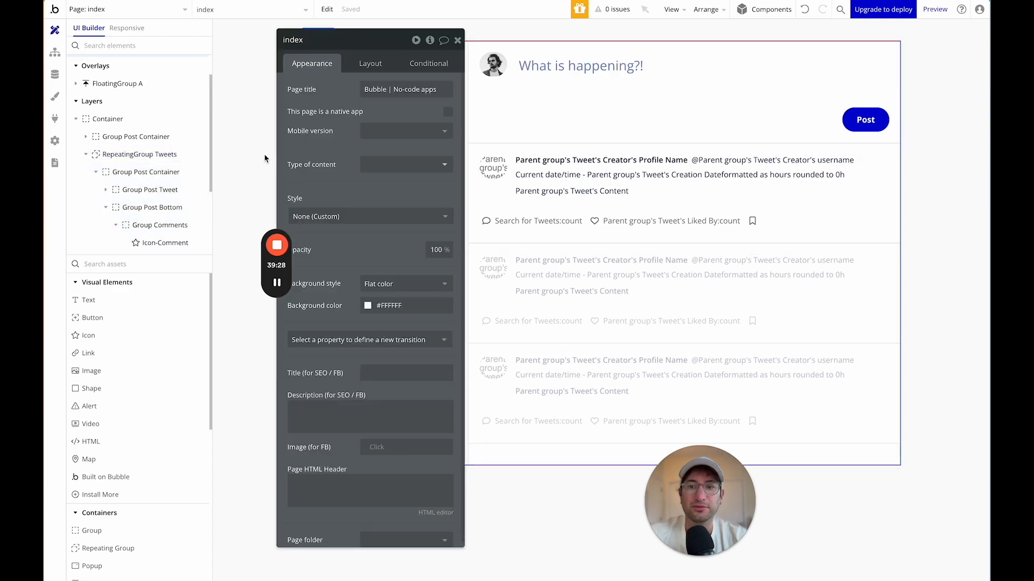
left_click_drag(386, 44, 204, 33)
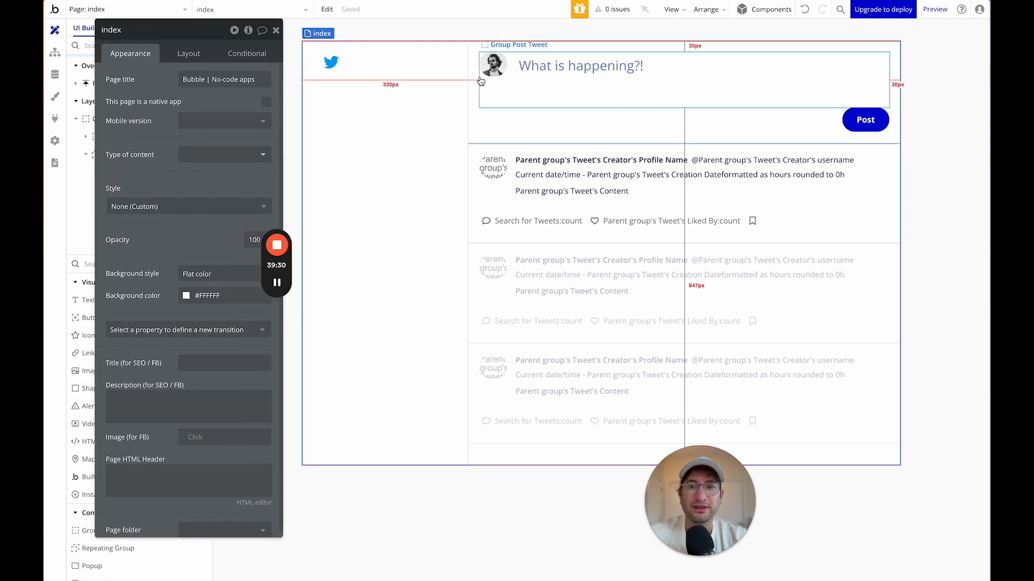
left_click(773, 231)
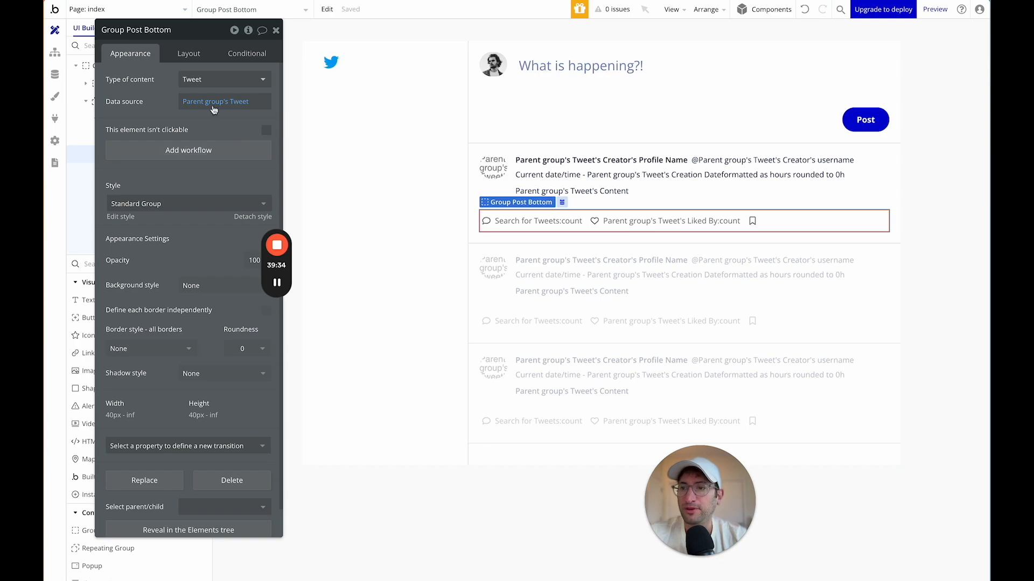
In the Layout settings, step through Group Post Bottom, Group Likes and the bookmark group.
left_click(188, 54)
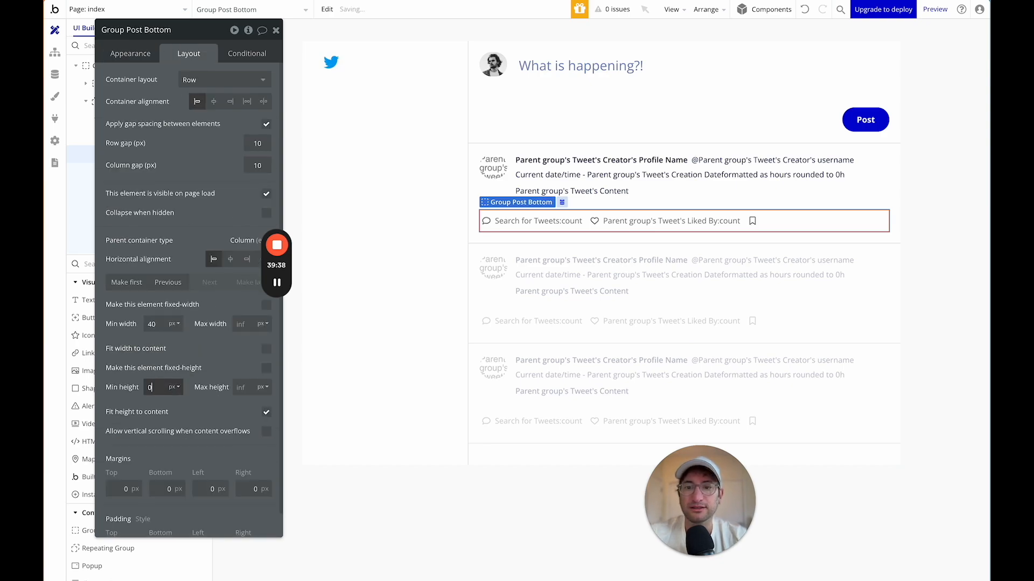
scroll(159, 387, "down", 1)
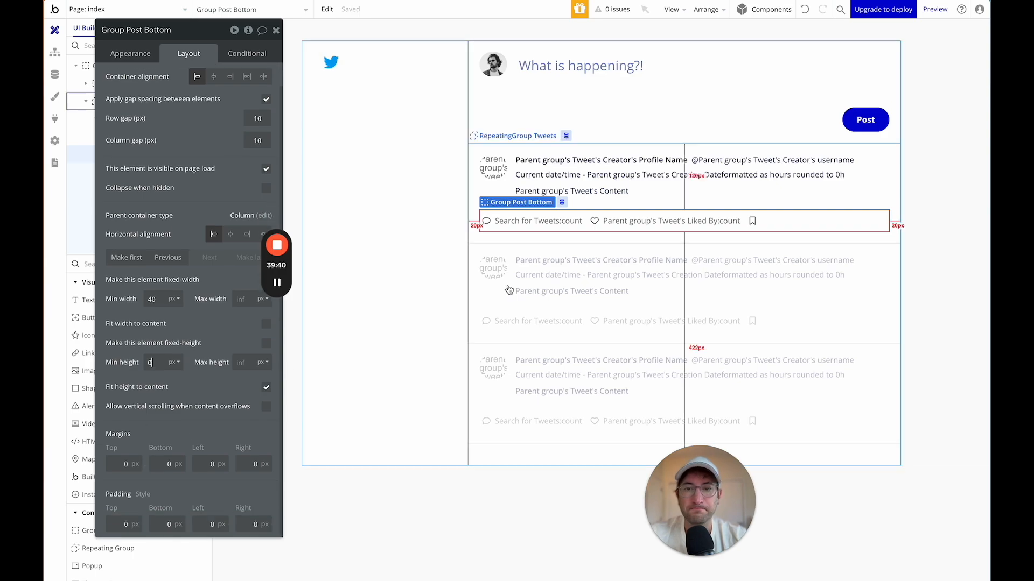
left_click(572, 231)
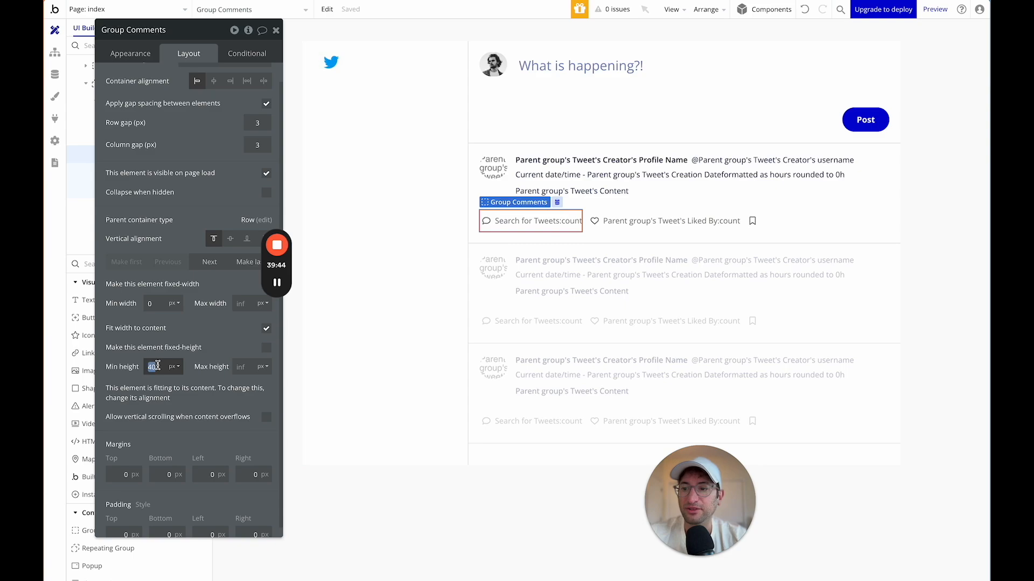
left_click(618, 213)
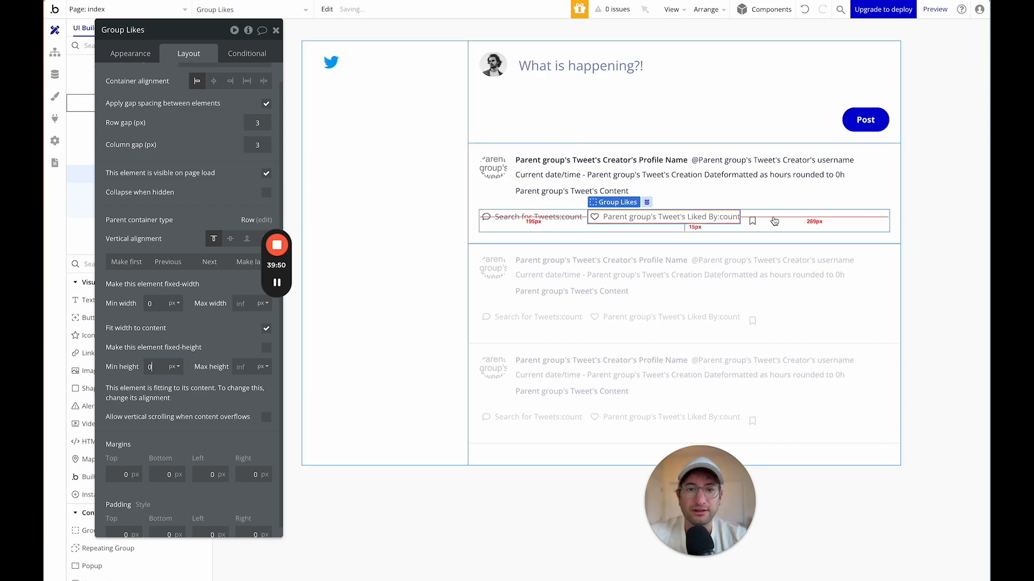
left_click(754, 217)
Rename the bookmark group to 'Group Bookmarks' and set its minimum height to 0.
left_click(135, 29)
type("Group Bookmarks")
key("Return")
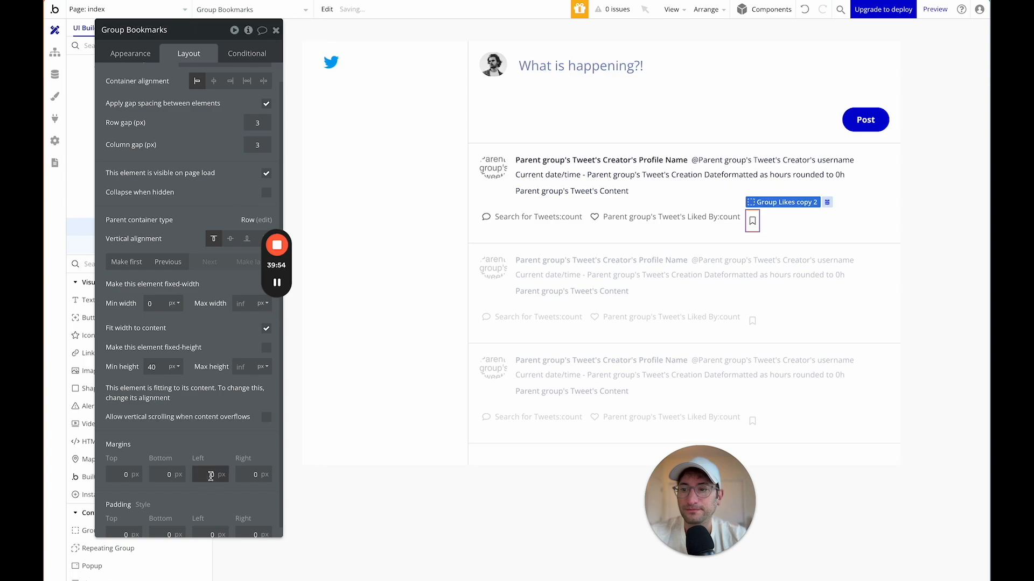
scroll(160, 428, "down", 1)
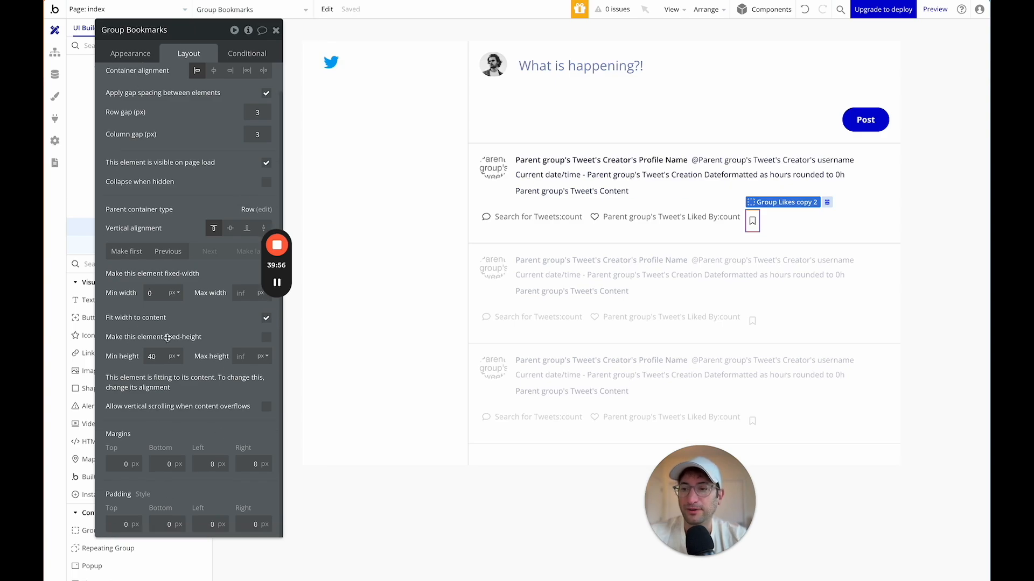
type("0")
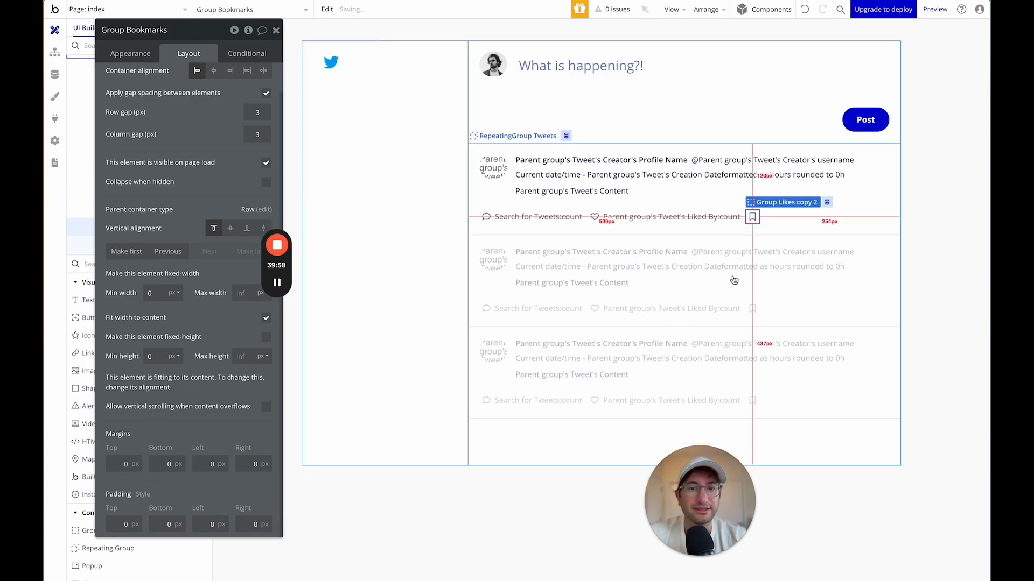
left_click(540, 273)
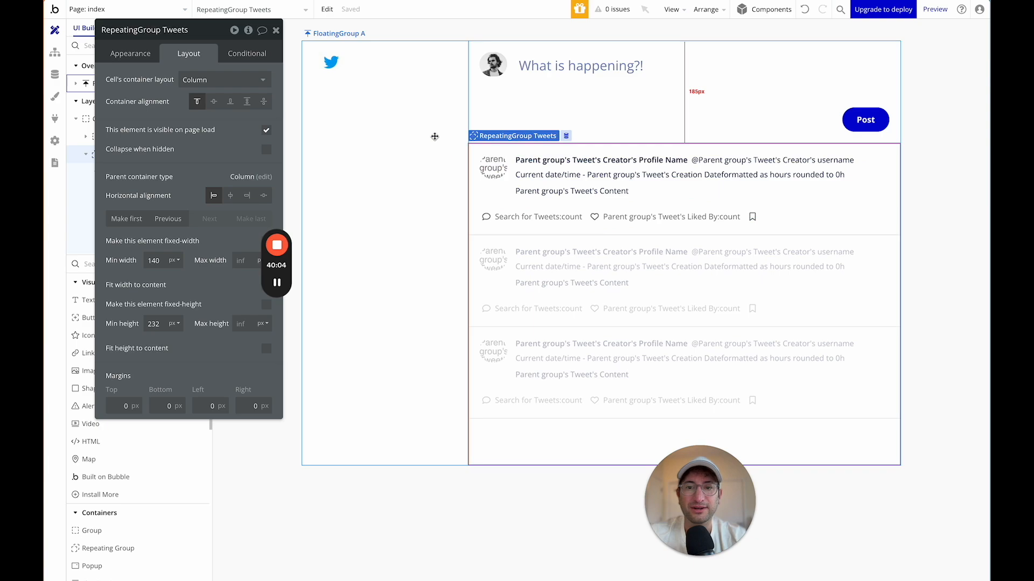
Check FloatingGroup A and Group Post Container, then open the Page dropdown.
left_click(434, 137)
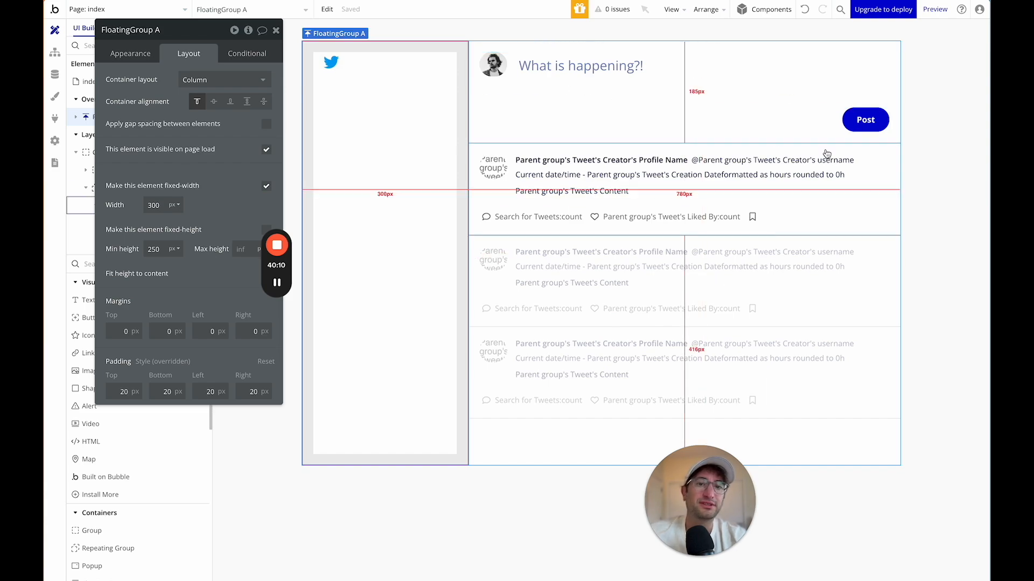
left_click(896, 165)
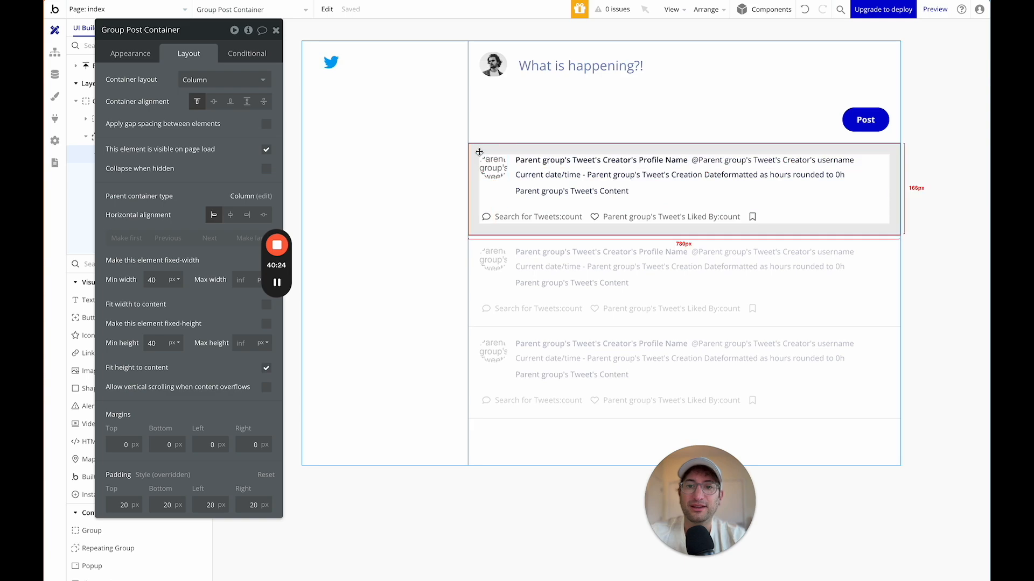
left_click_drag(214, 28, 343, 143)
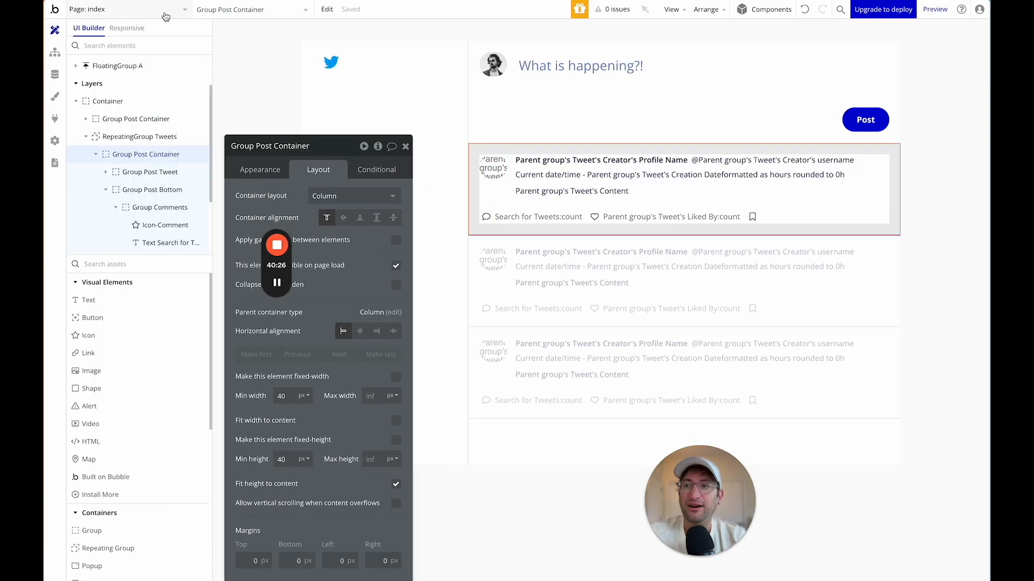
left_click(138, 7)
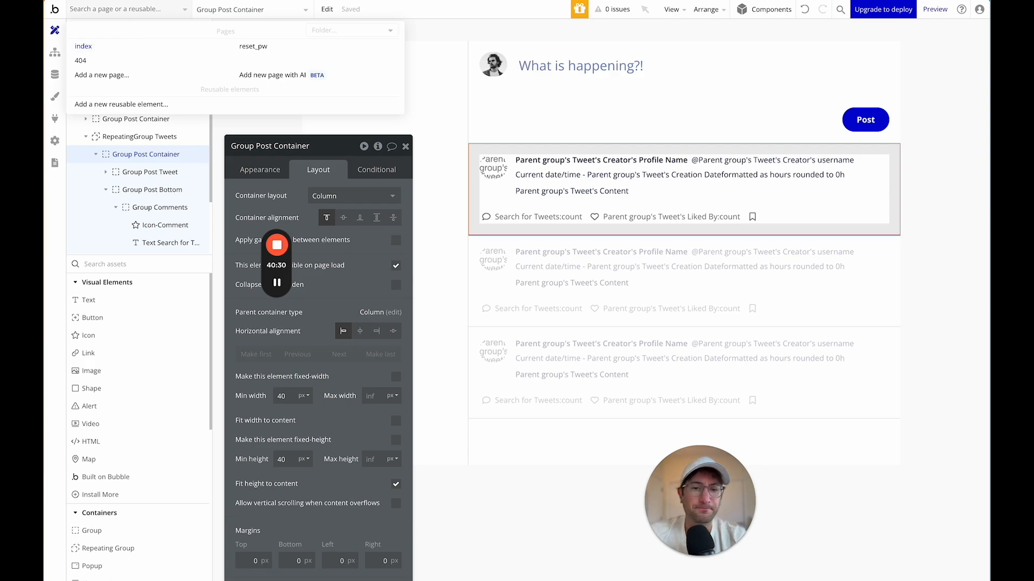
Add a new page named 'tweet', cloned from index.
left_click(135, 77)
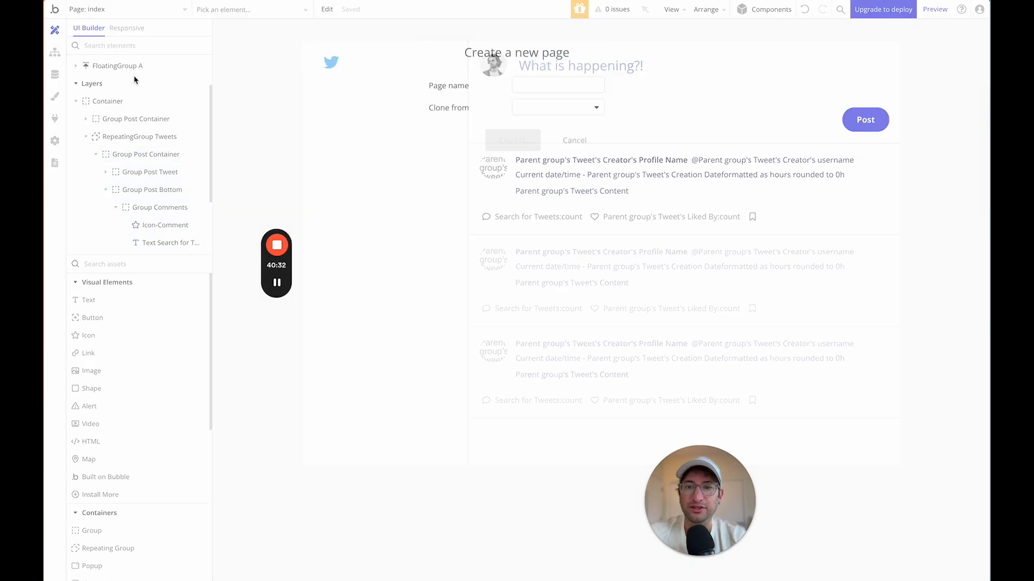
left_click(550, 91)
type("tweet")
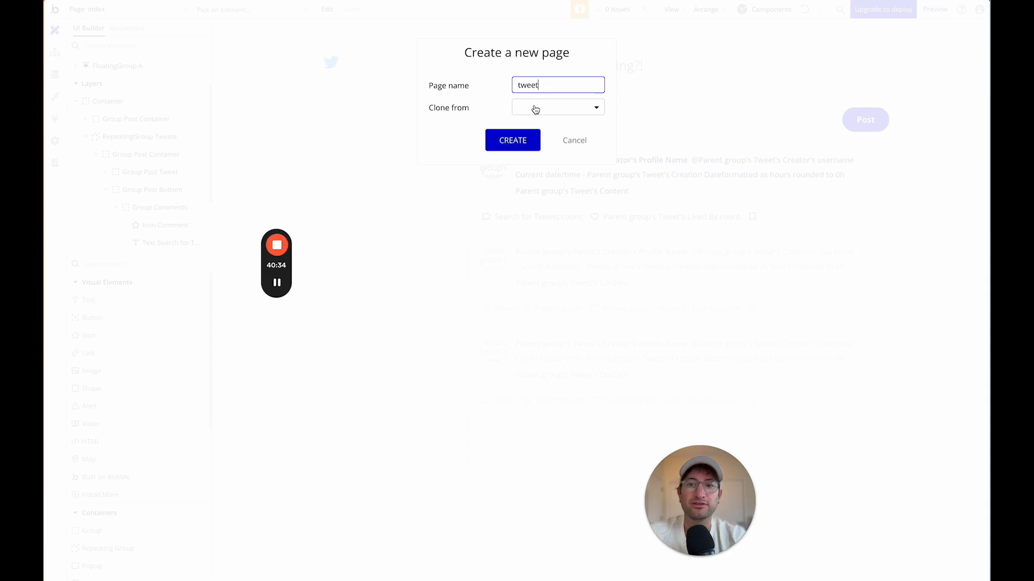
left_click(535, 106)
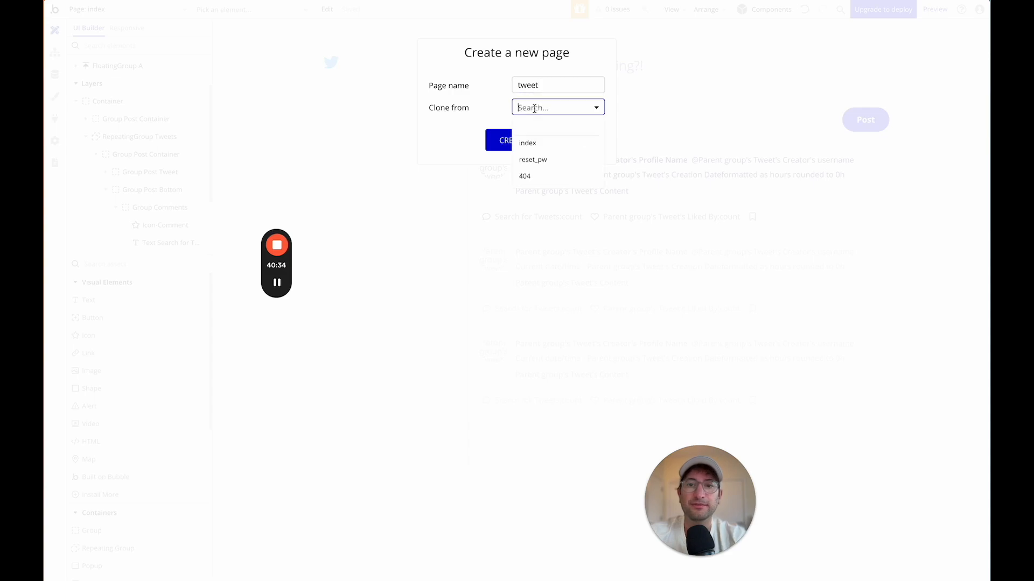
left_click(539, 145)
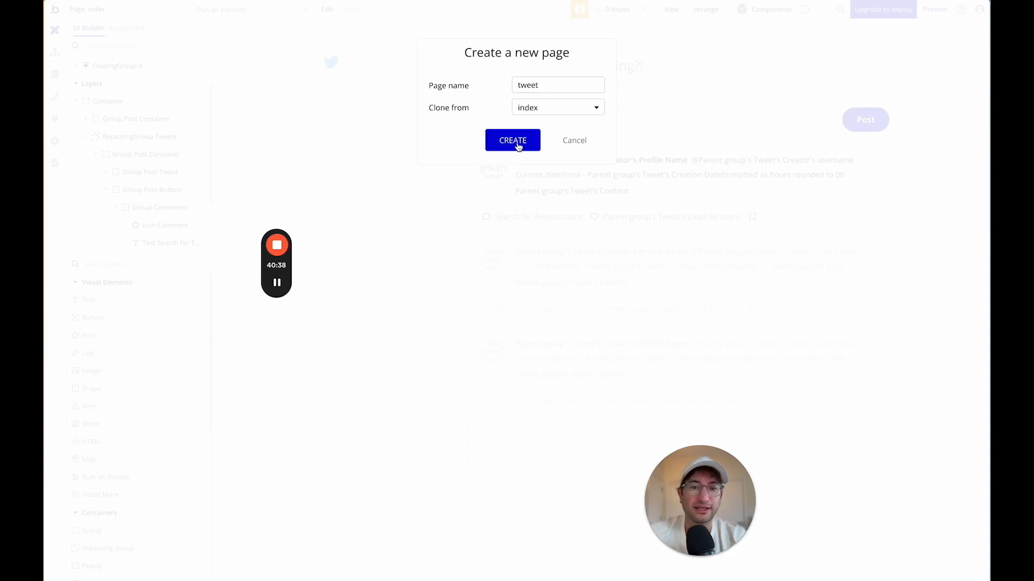
left_click(516, 145)
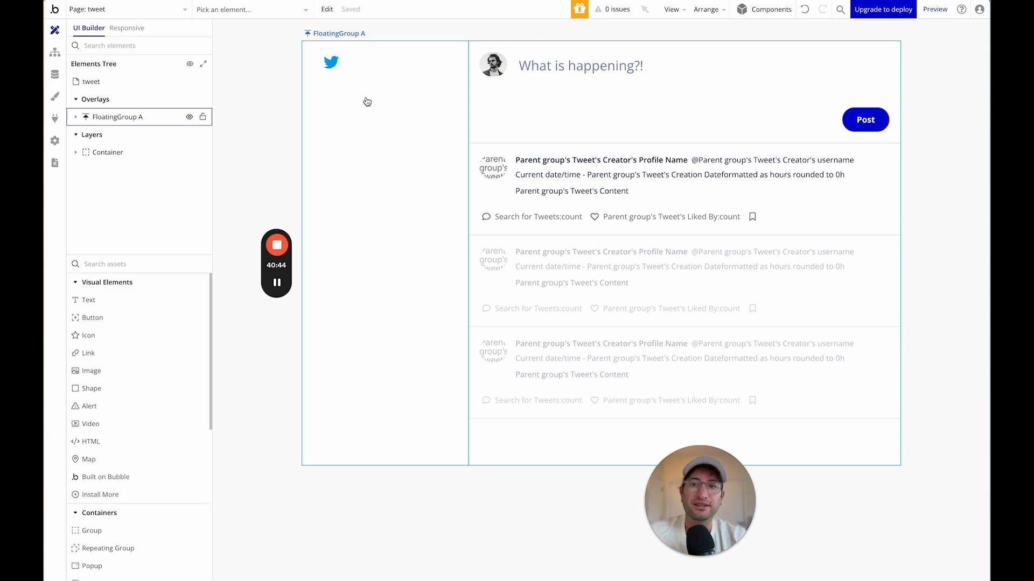
Close FloatingGroup A's settings and open the tweet page's Appearance properties.
left_click(392, 110)
left_click_drag(322, 148, 367, 209)
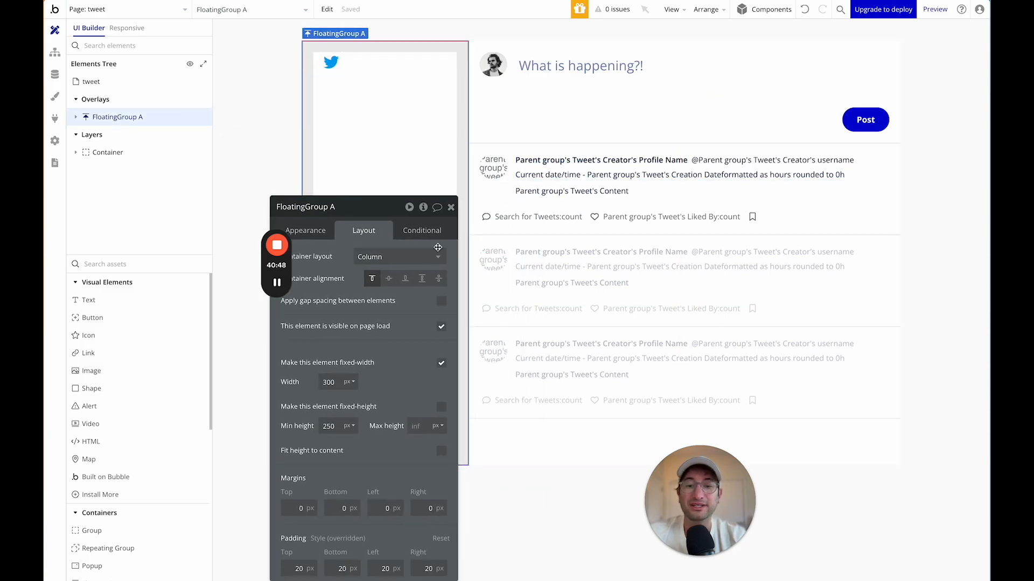
left_click_drag(375, 215, 342, 156)
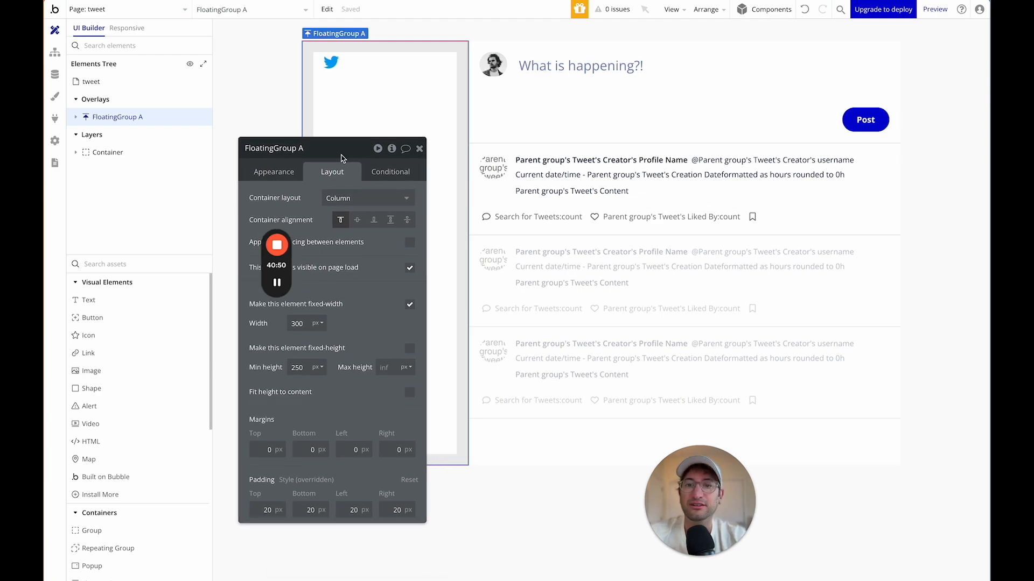
left_click(419, 149)
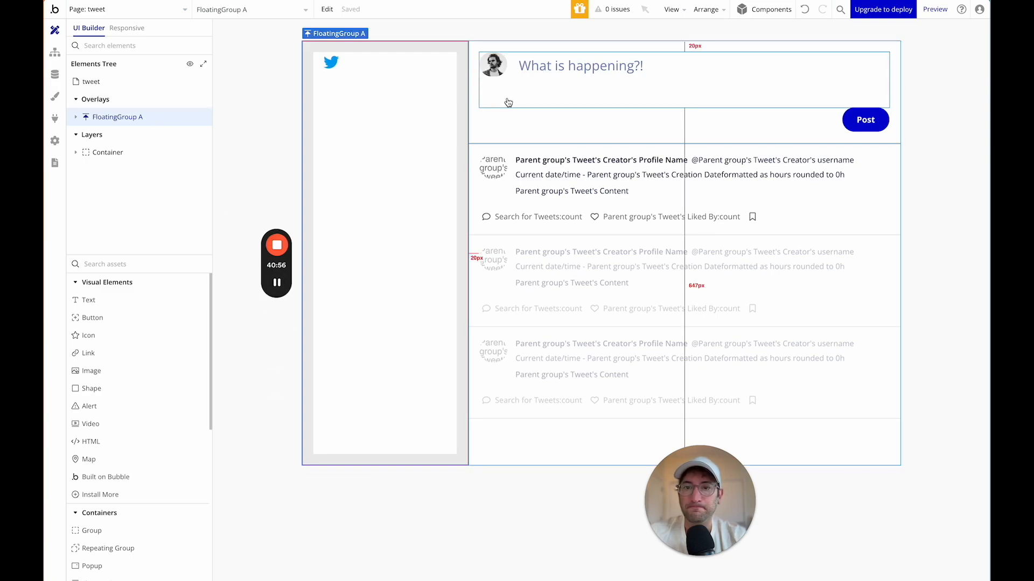
left_click(150, 82)
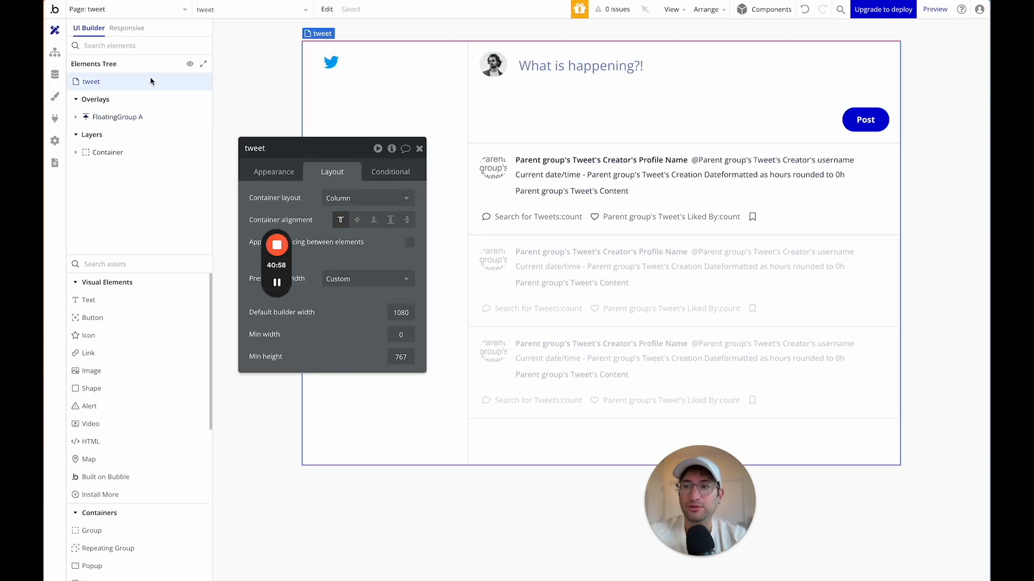
left_click_drag(298, 150, 293, 49)
left_click(255, 99)
Set the tweet page's title to 'Tweet'.
left_click(346, 86)
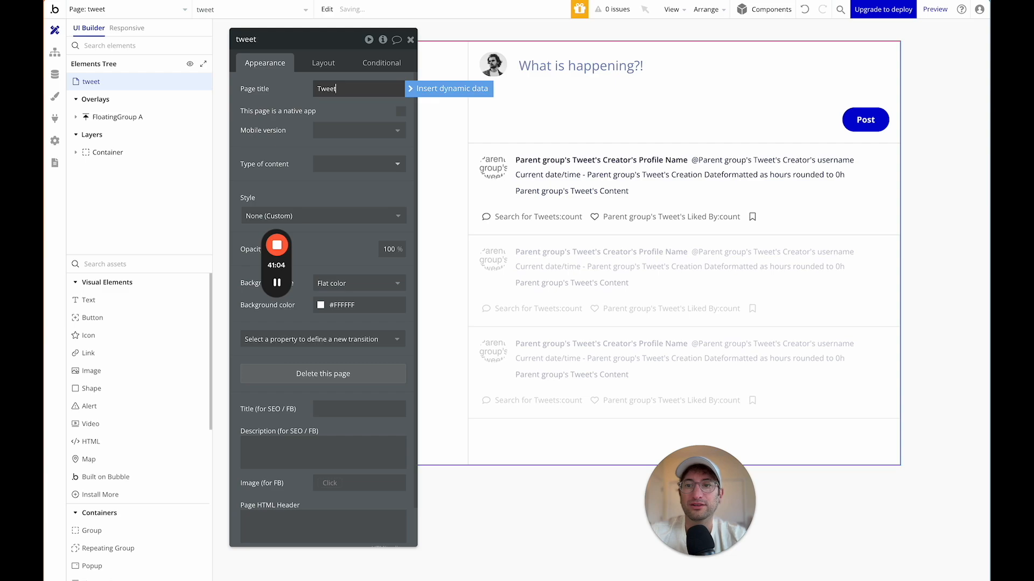
left_click(427, 88)
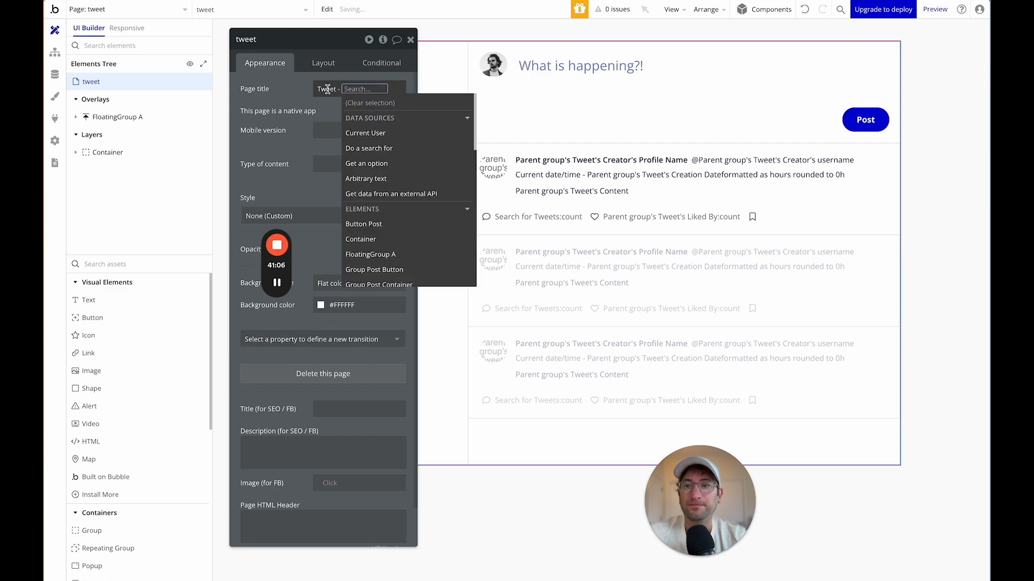
left_click(330, 94)
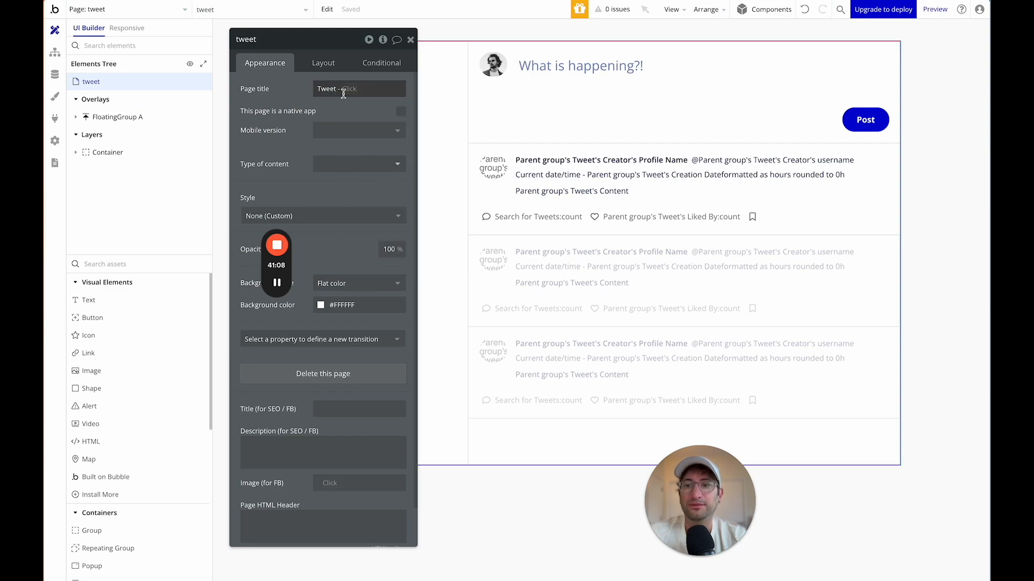
triple_click(333, 89)
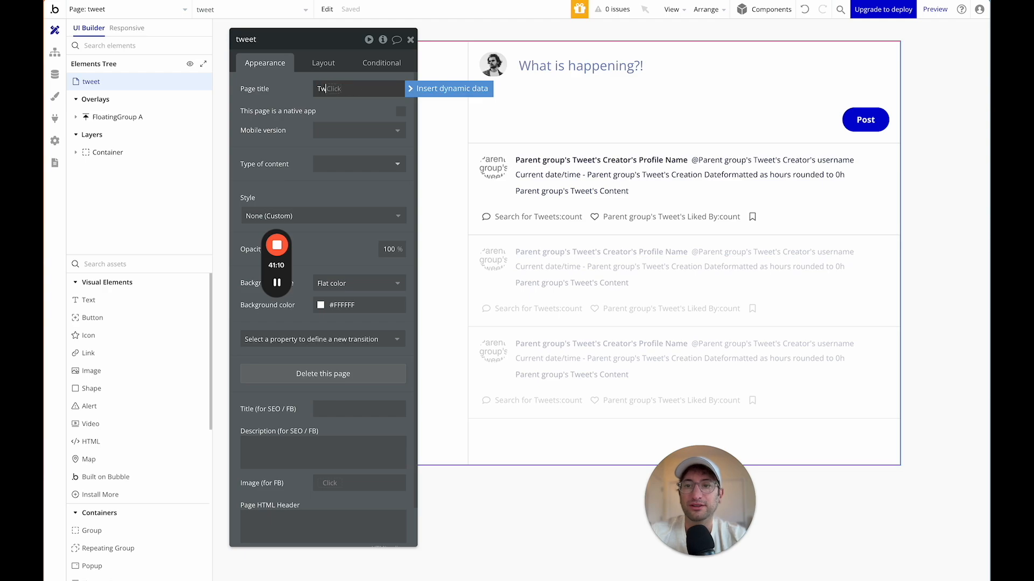
left_click(298, 100)
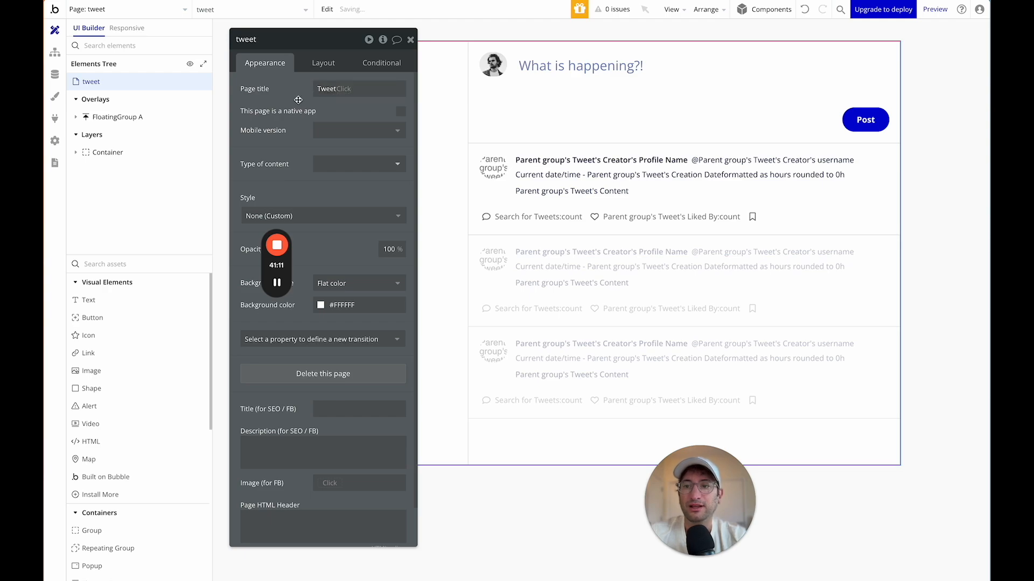
Set the page's Type of content to Tweet.
left_click(333, 169)
left_click(339, 239)
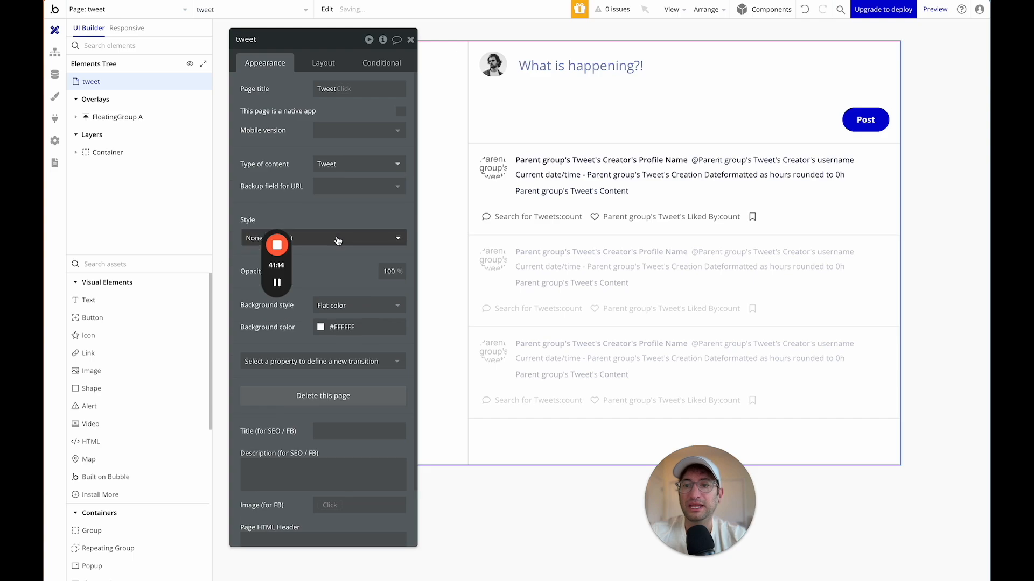
left_click_drag(324, 50, 216, 42)
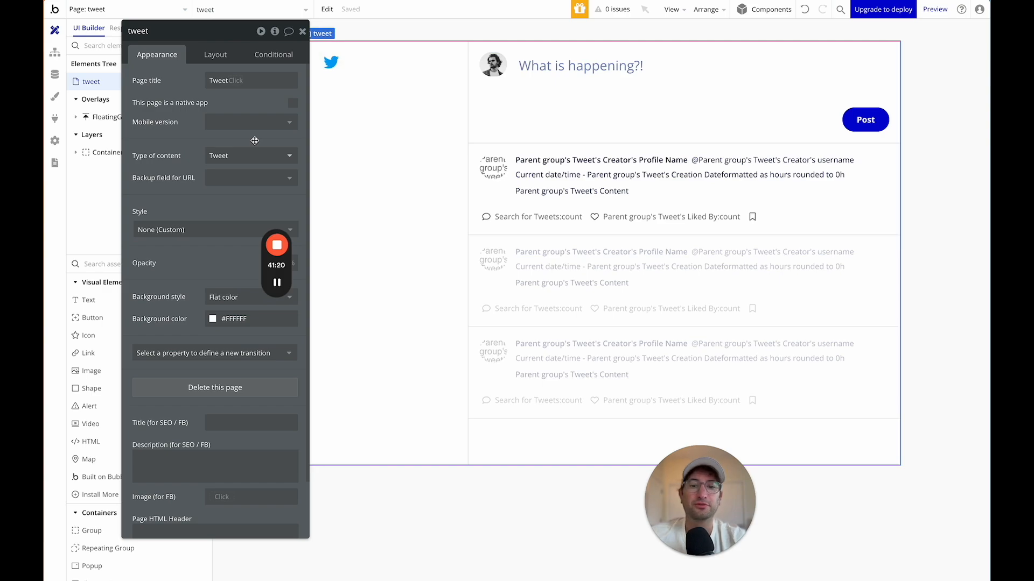
left_click_drag(208, 42, 310, 153)
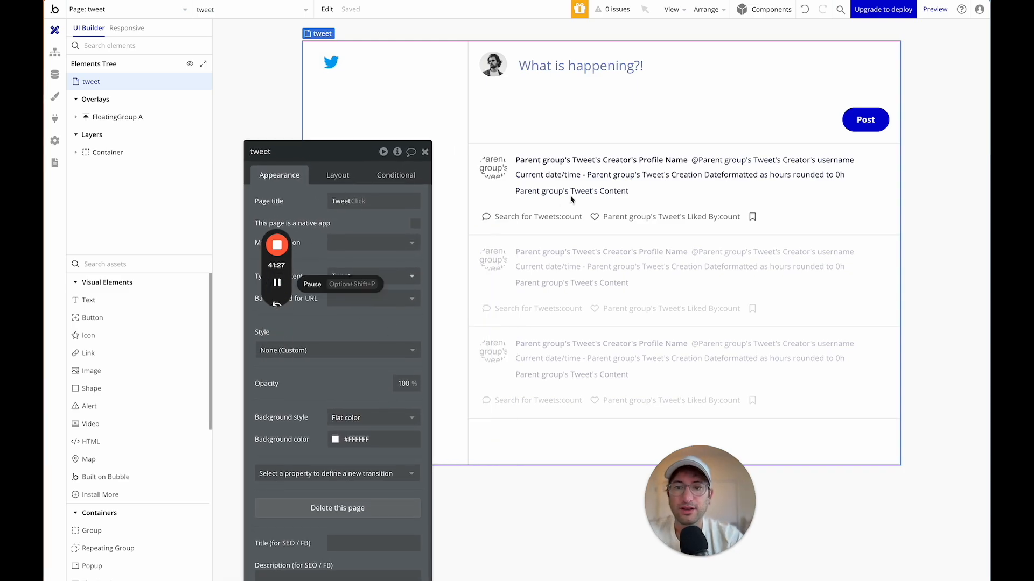
Copy the Group Post Container tweet card.
left_click(478, 201)
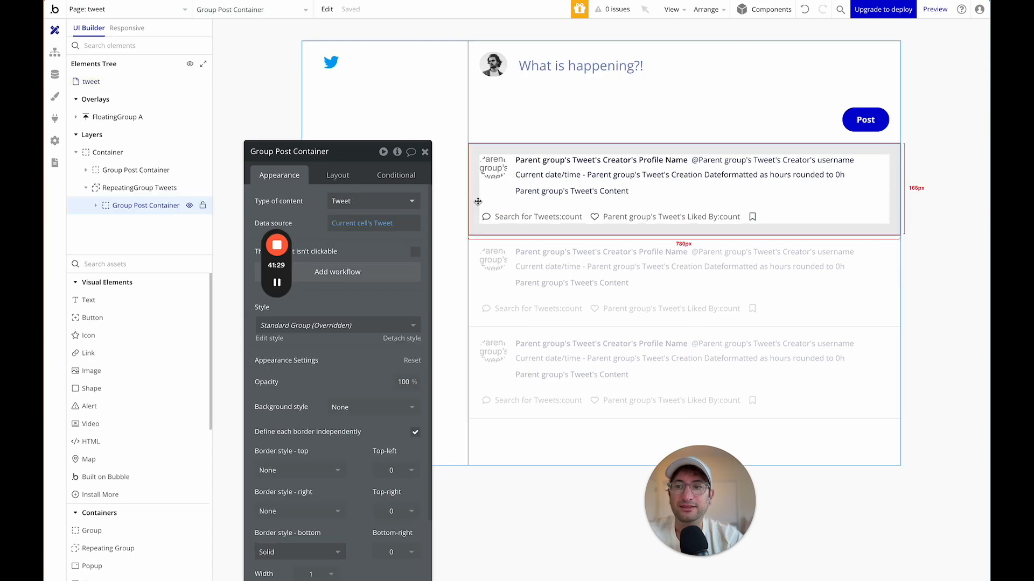
left_click(100, 207)
left_click(138, 224)
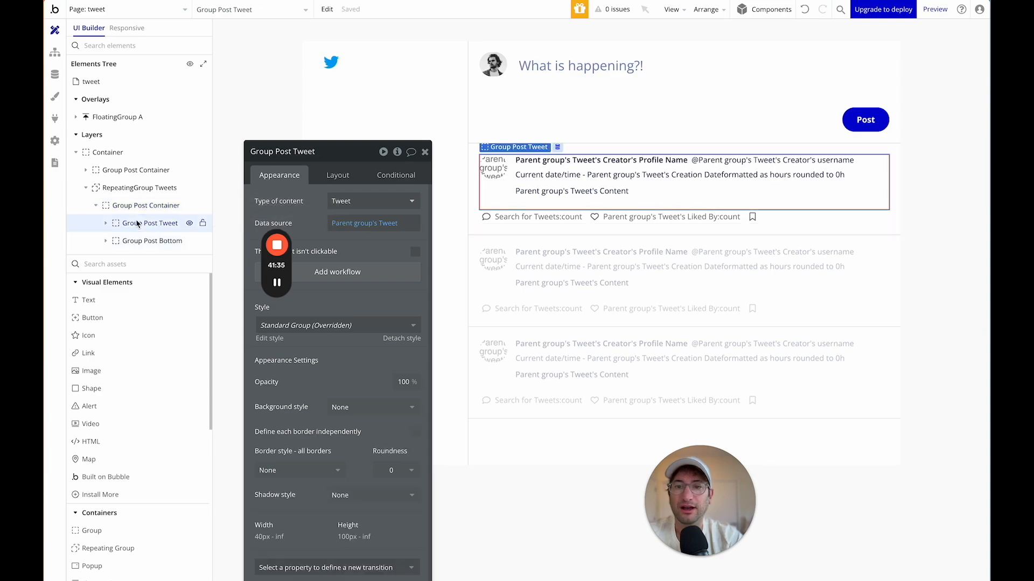
left_click(138, 240)
left_click(112, 209)
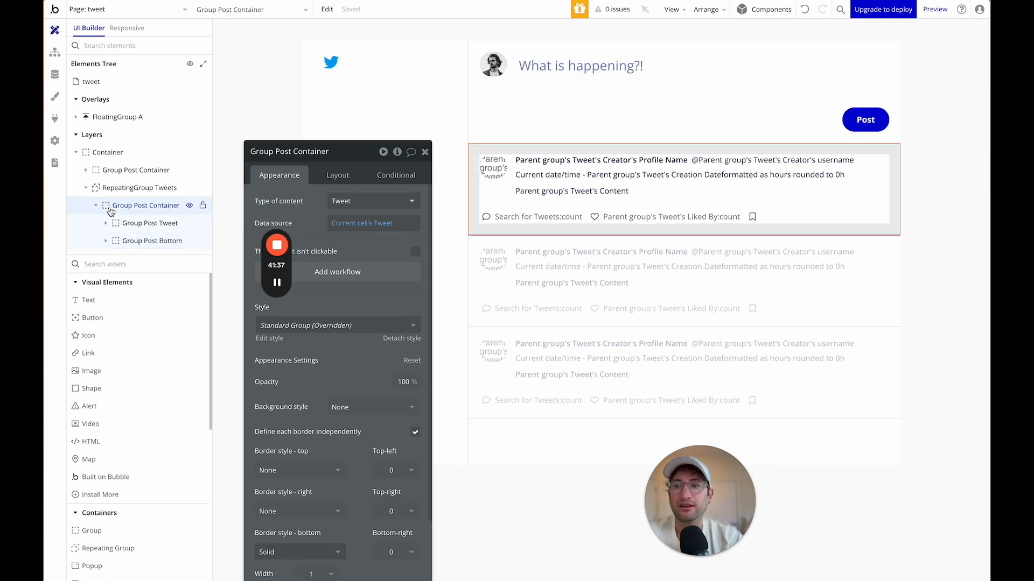
right_click(106, 210)
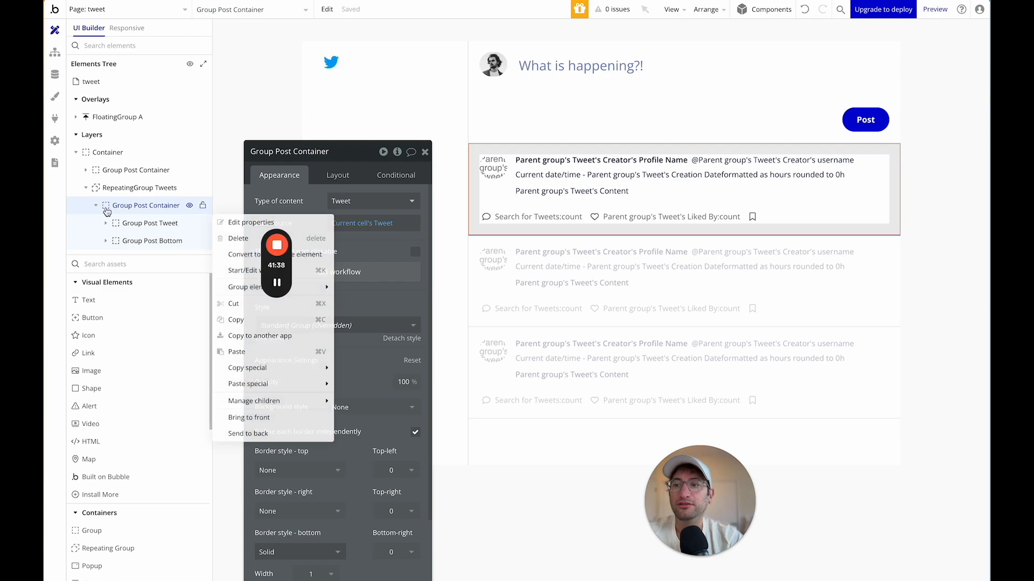
left_click(237, 320)
Paste the tweet card into the main Container and move it to the top.
left_click(160, 155)
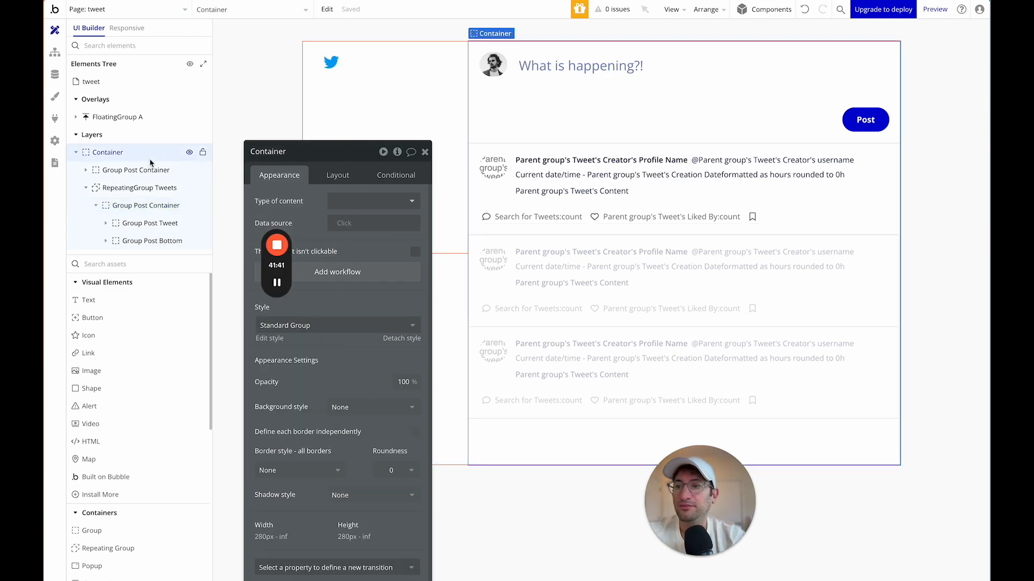
left_click(124, 188)
left_click(105, 157)
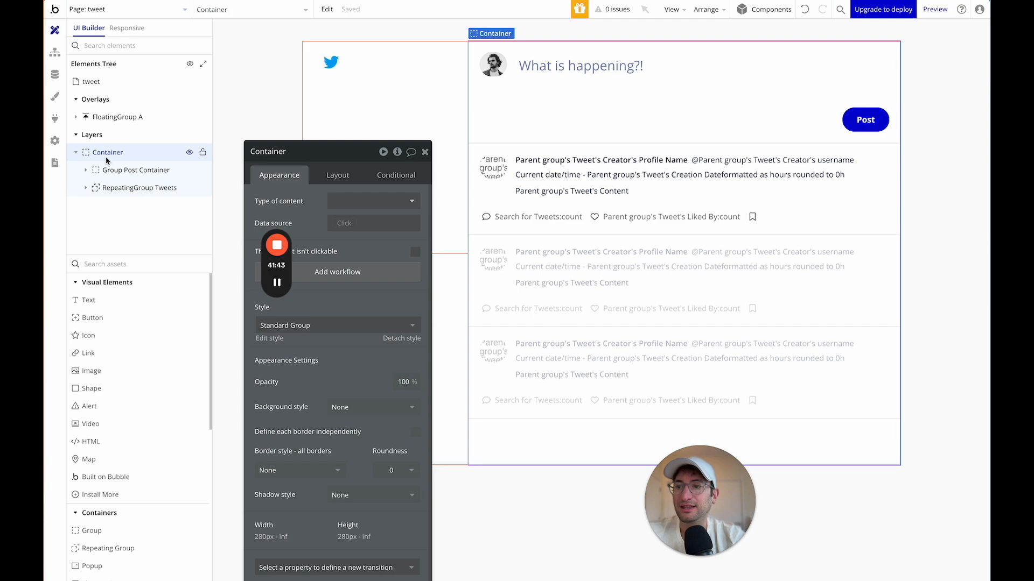
mouse_move(107, 156)
right_click(112, 157)
left_click(232, 299)
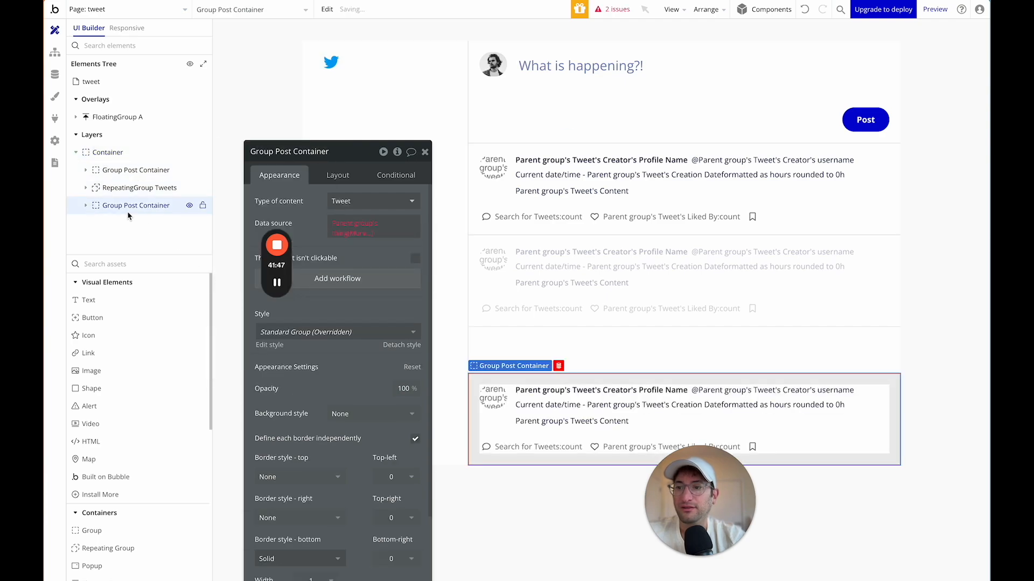
left_click_drag(103, 204, 102, 171)
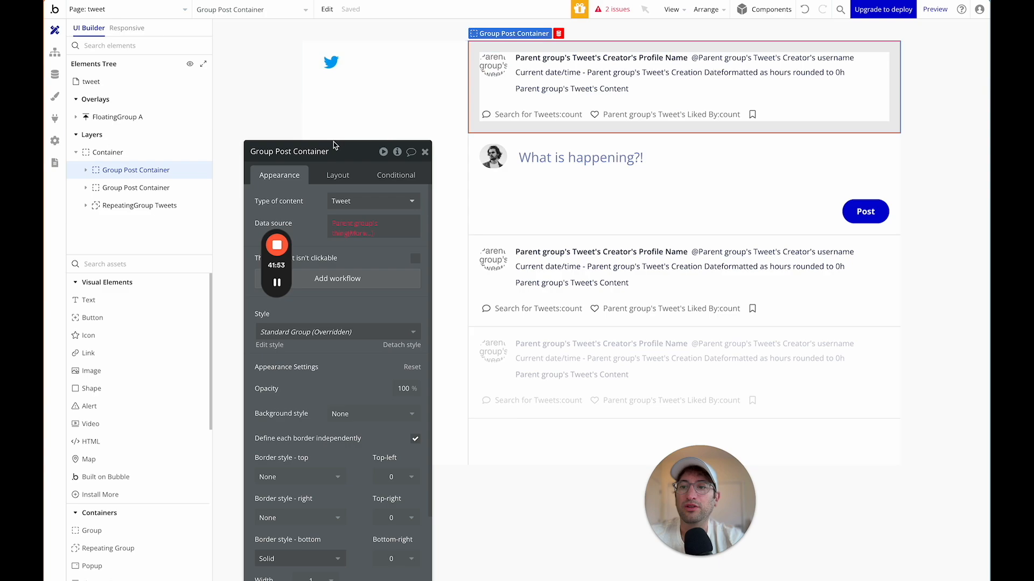
left_click_drag(306, 163, 302, 70)
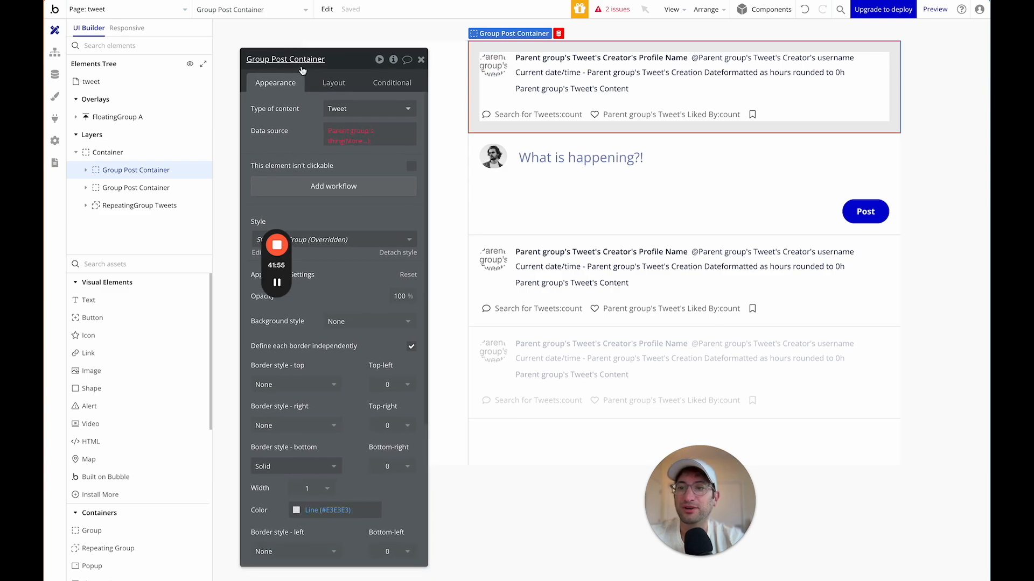
Set the pasted tweet card's data source to the current page's Tweet.
left_click(336, 131)
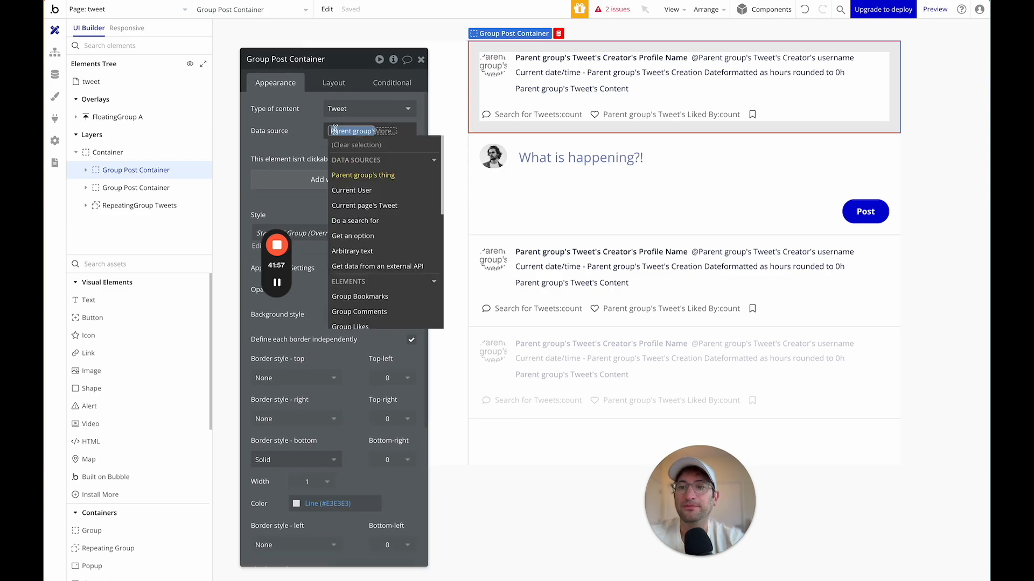
left_click(358, 206)
left_click(308, 146)
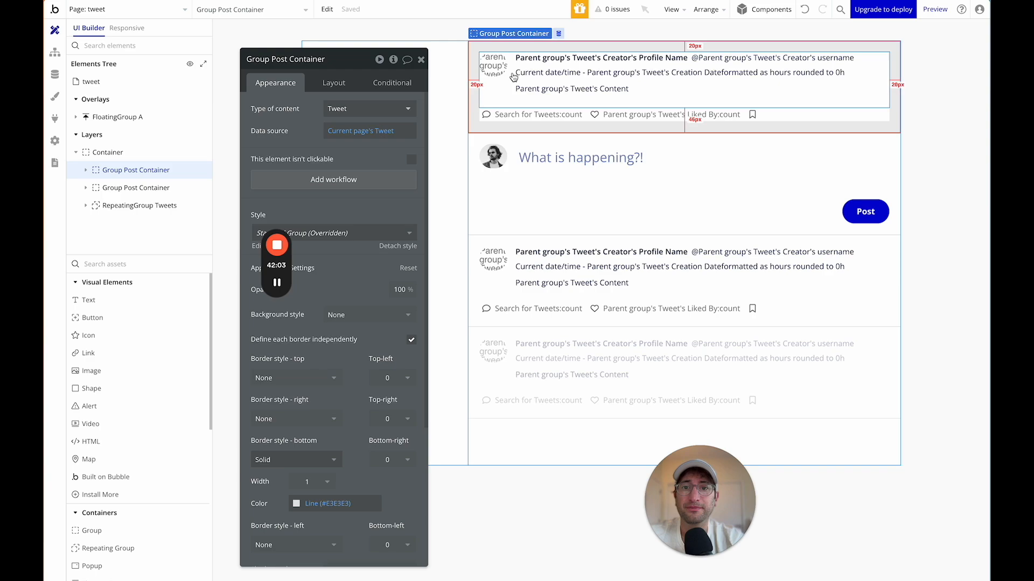
left_click(86, 170)
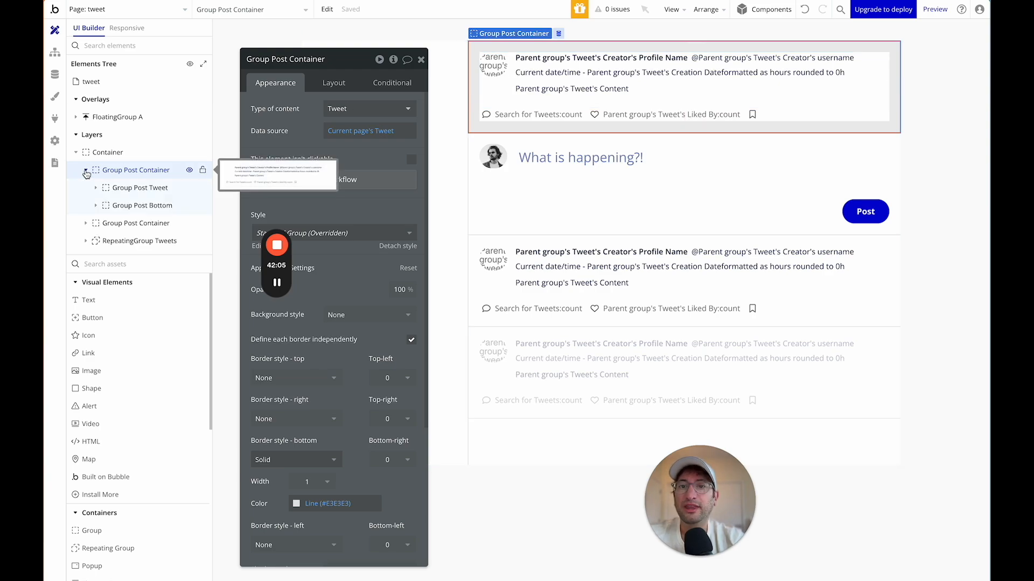
left_click(134, 187)
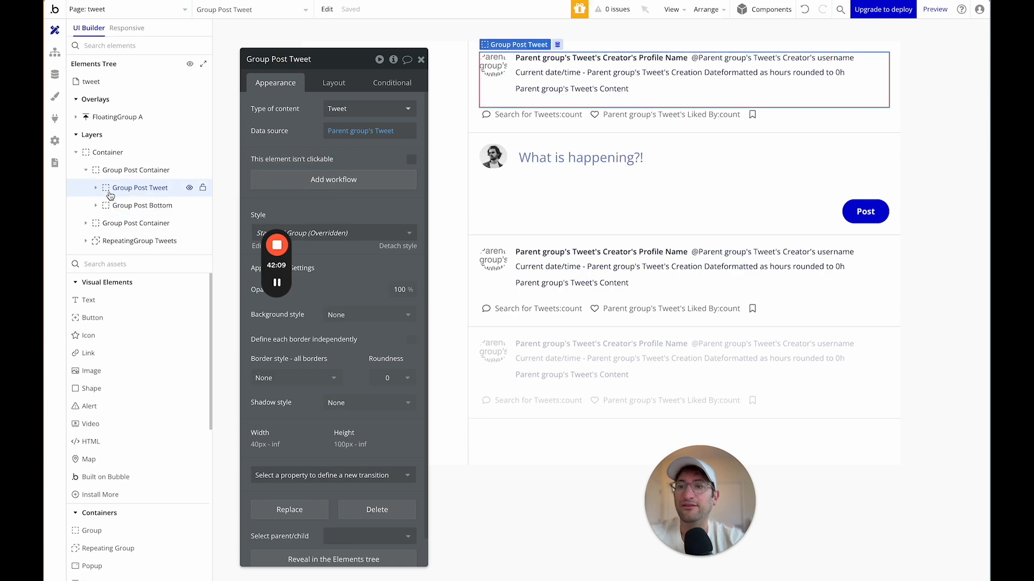
Drop a new Group at the top of the page's main Container.
left_click(109, 170)
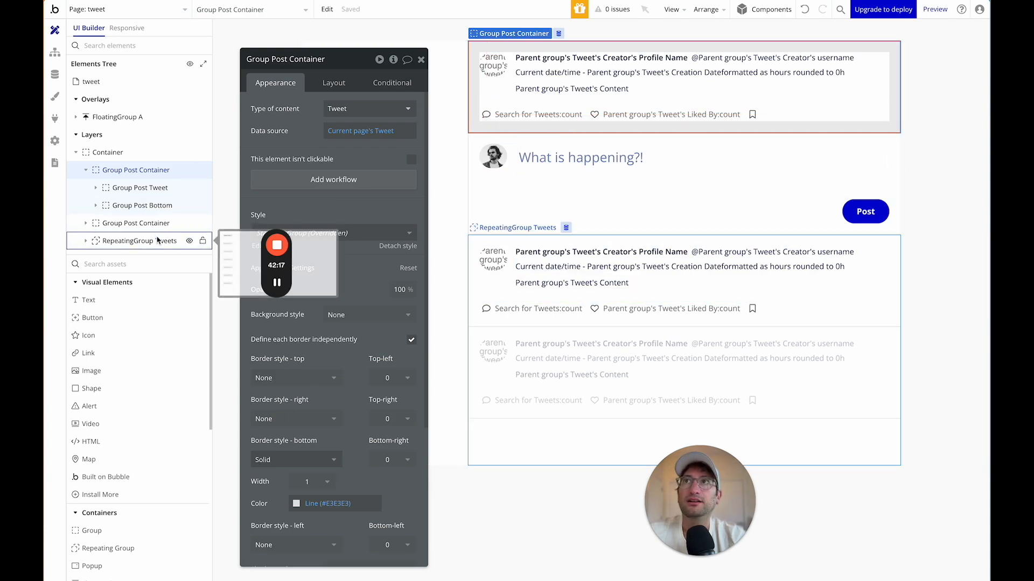
left_click(107, 264)
type("group")
left_click_drag(91, 299, 548, 47)
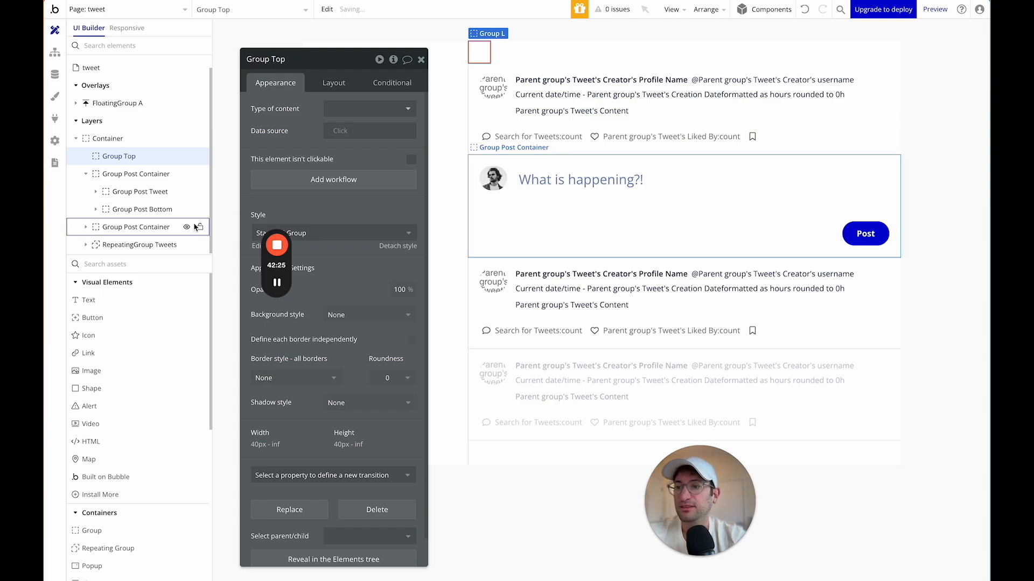
Add an Icon to Group Top showing the Feather arrow-left icon.
type("icon")
left_click_drag(125, 300, 488, 52)
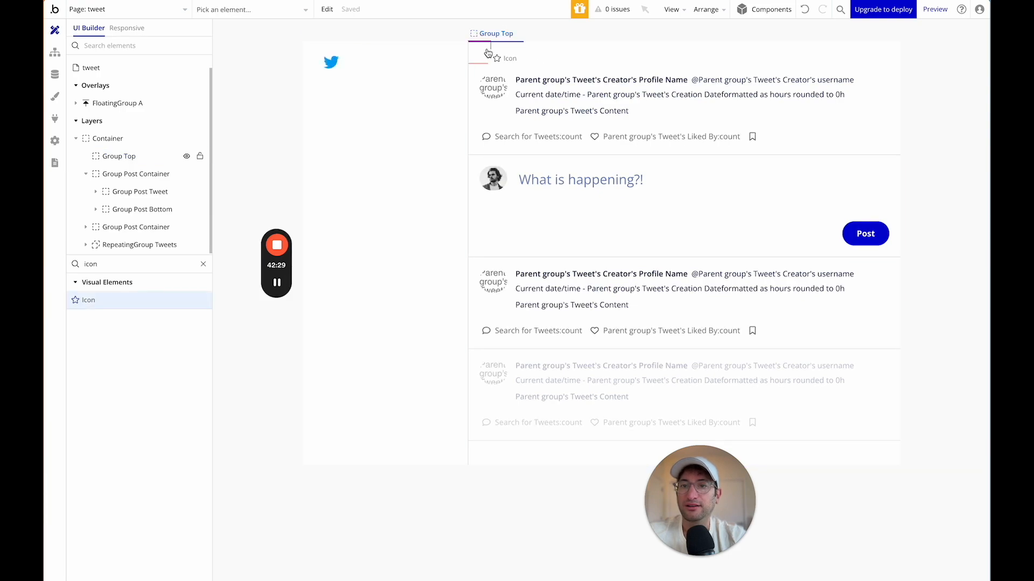
type("left")
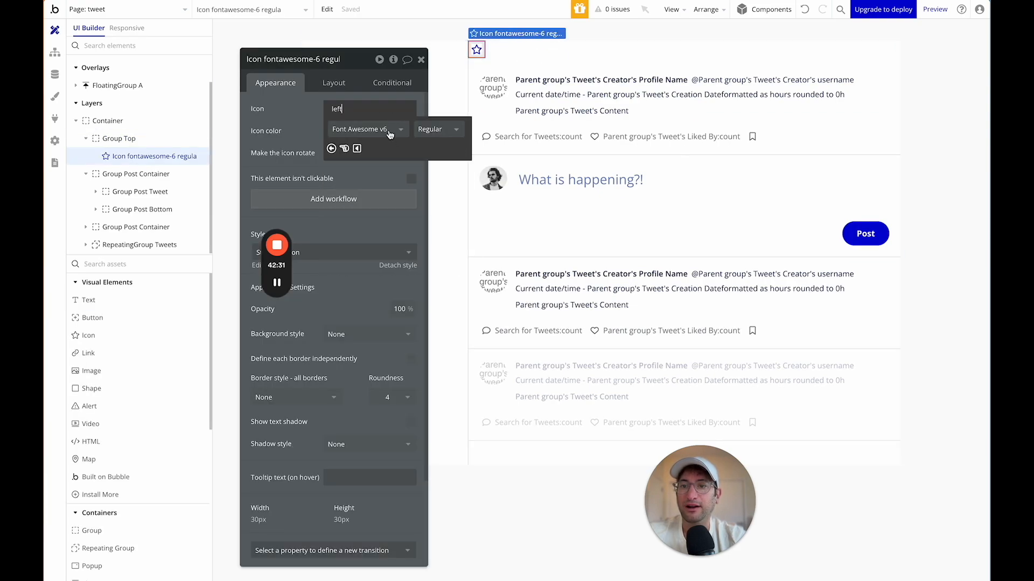
left_click(353, 133)
left_click(351, 116)
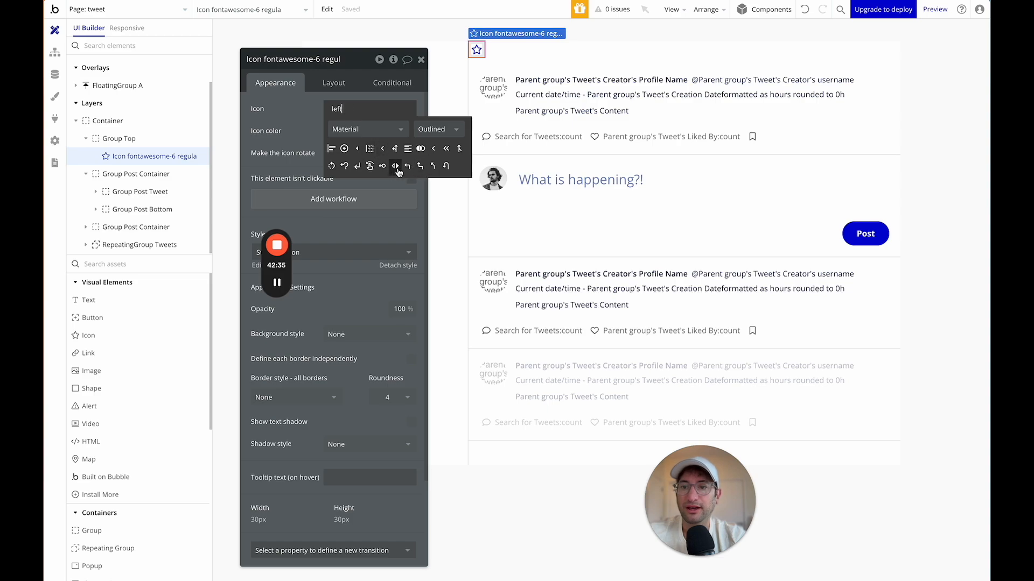
left_click(355, 131)
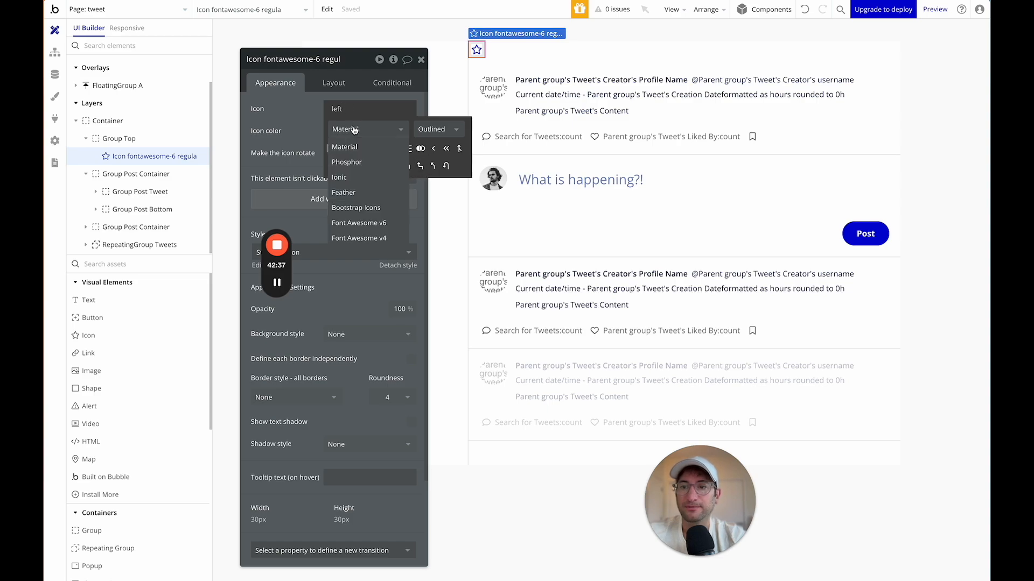
left_click(353, 163)
left_click(353, 130)
left_click(359, 192)
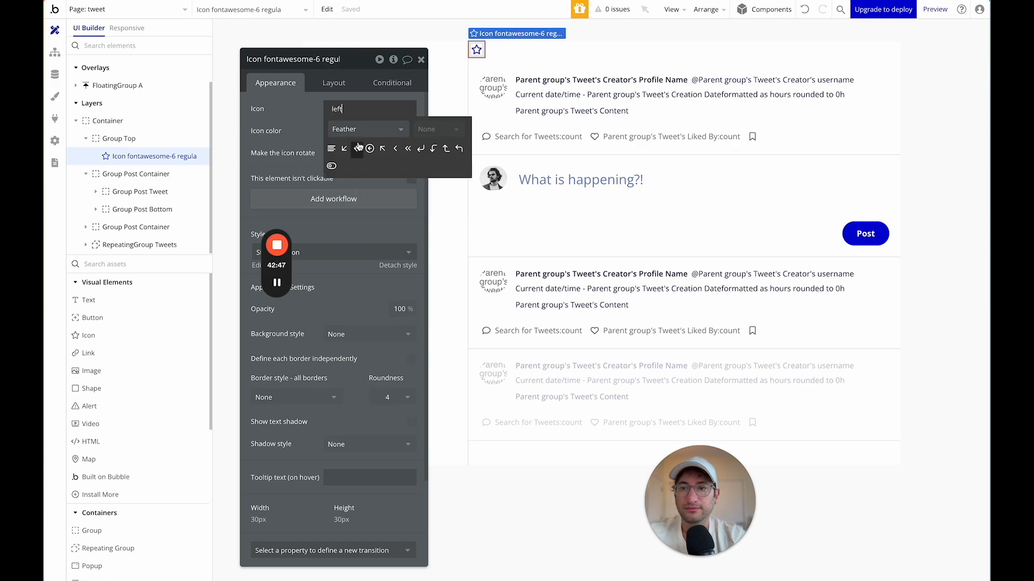
left_click(357, 149)
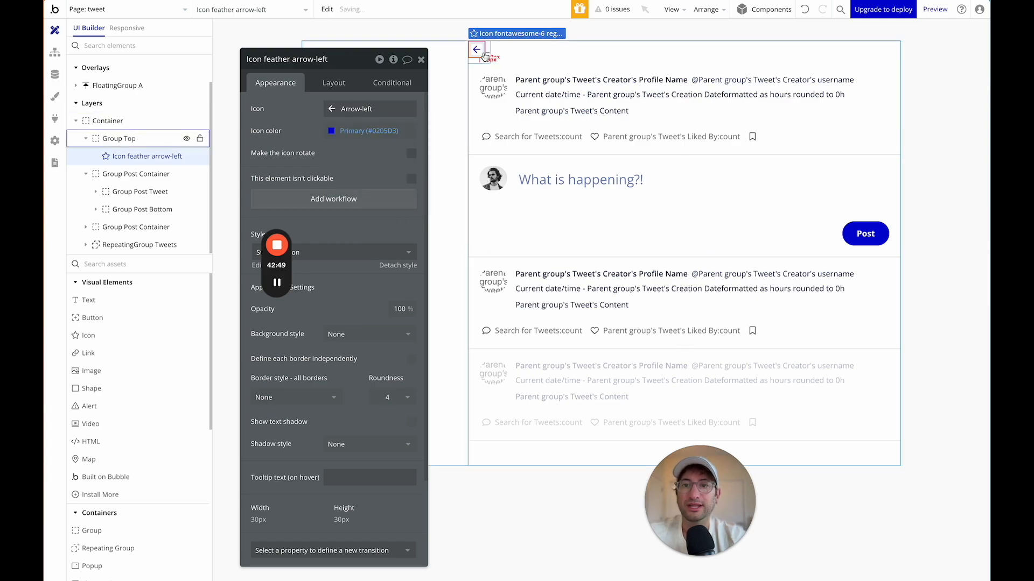
Set the arrow icon's colour to Light Grey (#727272).
left_click(332, 136)
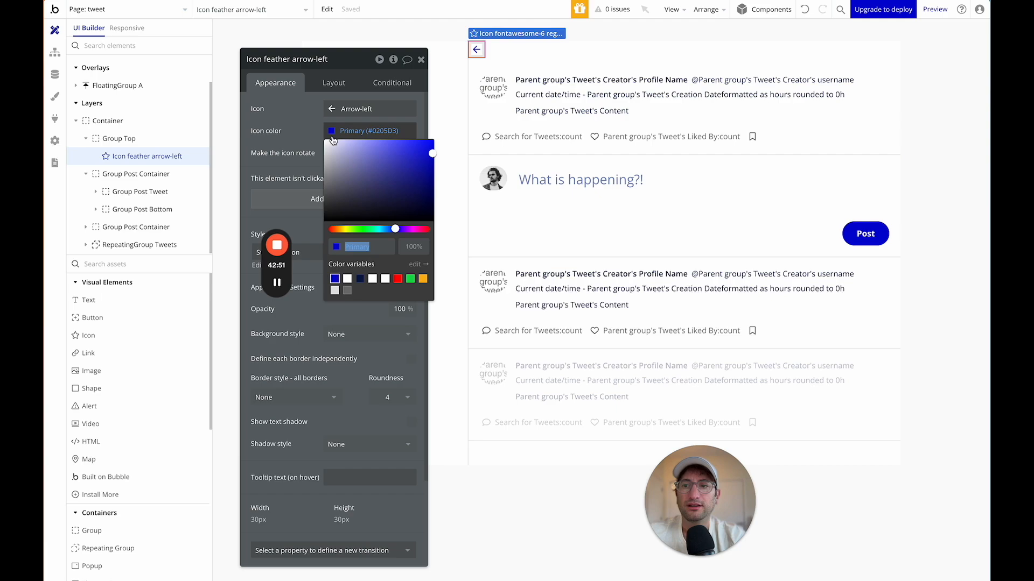
left_click(348, 291)
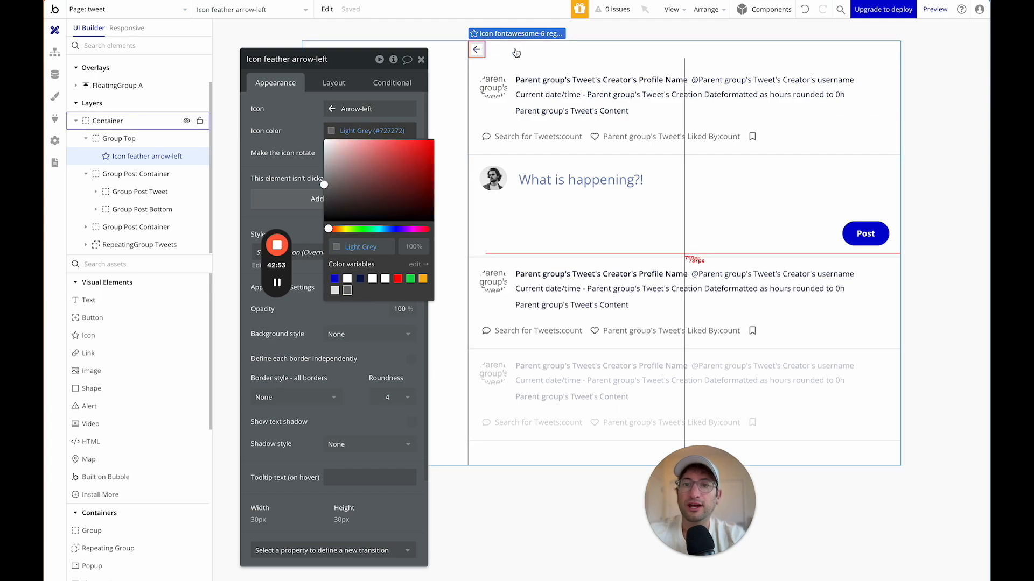
left_click(306, 132)
Add a Text element into Group Top, placed after the arrow icon.
left_click_drag(102, 300, 488, 53)
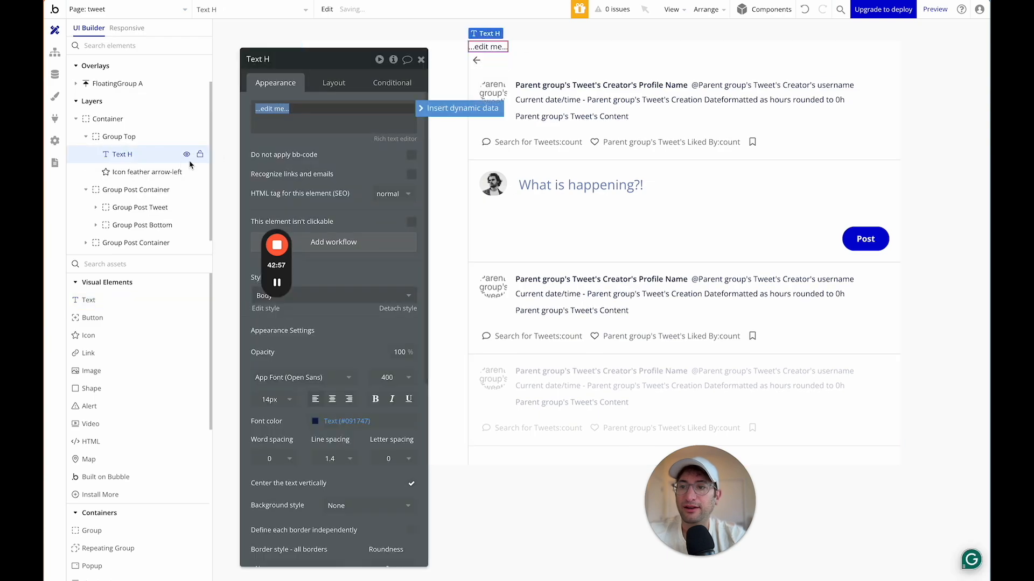
left_click_drag(128, 156, 129, 178)
left_click(120, 136)
Set Group Top to a Row layout with 0 min height and gap spacing applied.
left_click(320, 81)
left_click(355, 108)
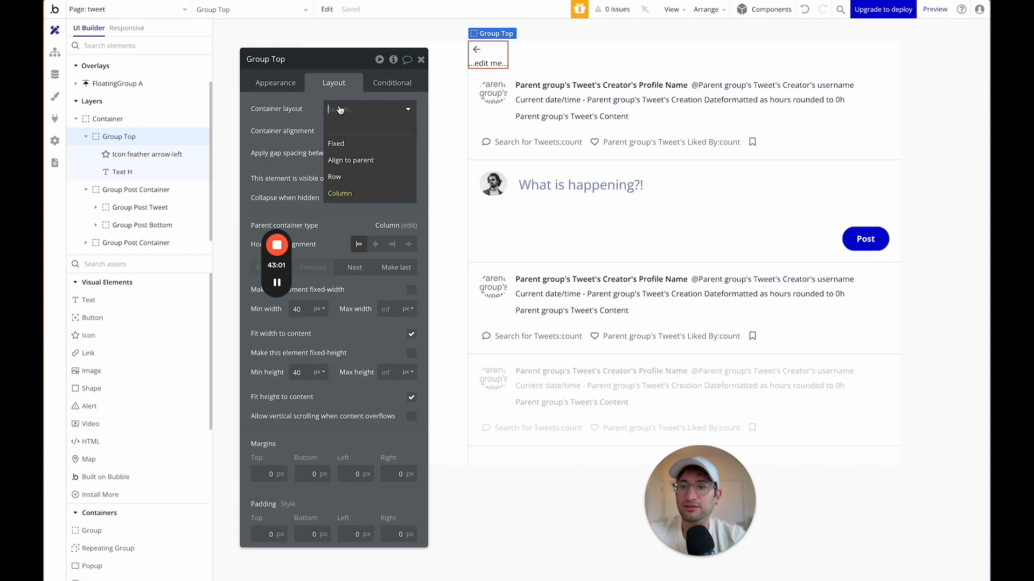
left_click(346, 175)
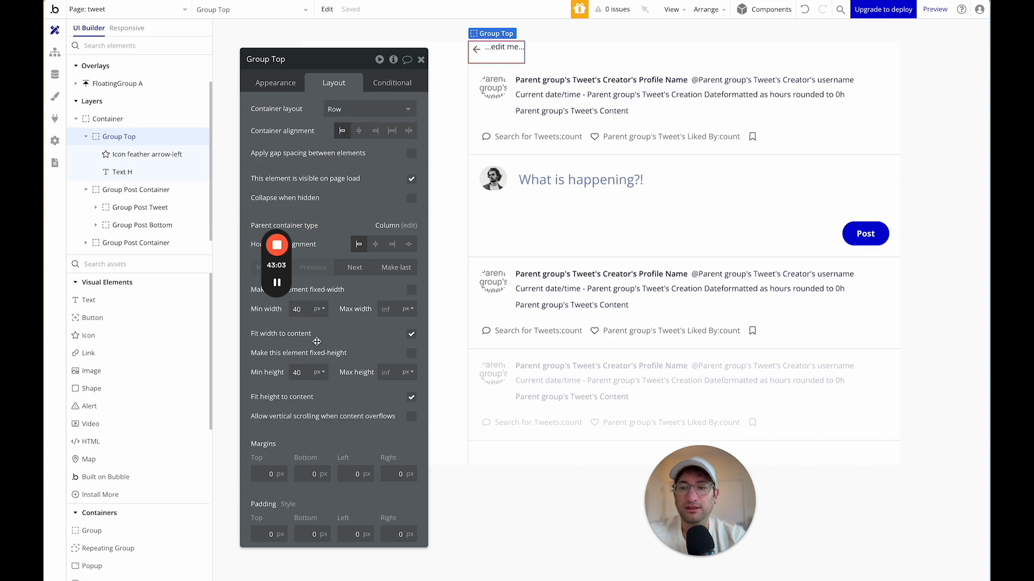
left_click(301, 330)
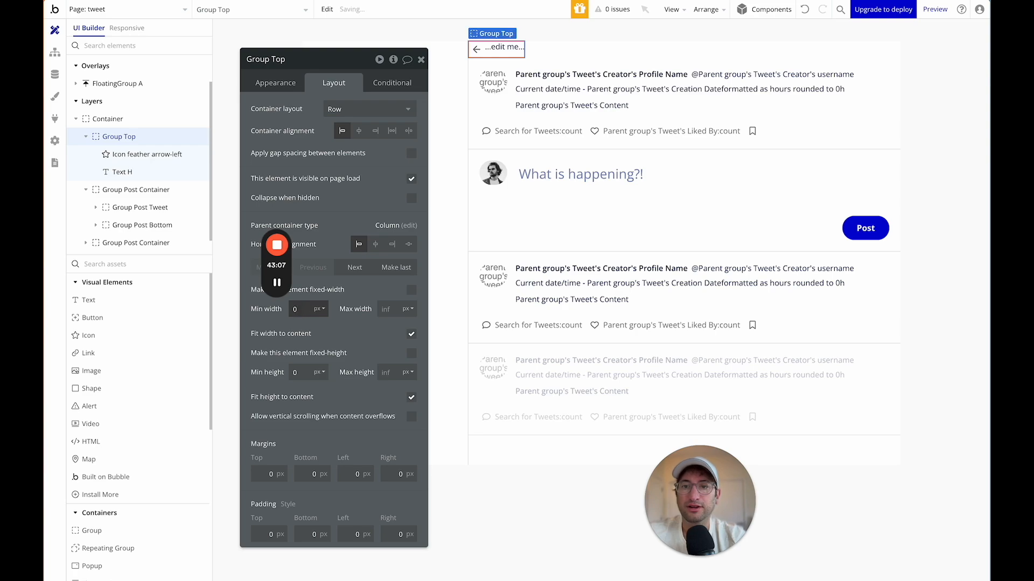
left_click(412, 155)
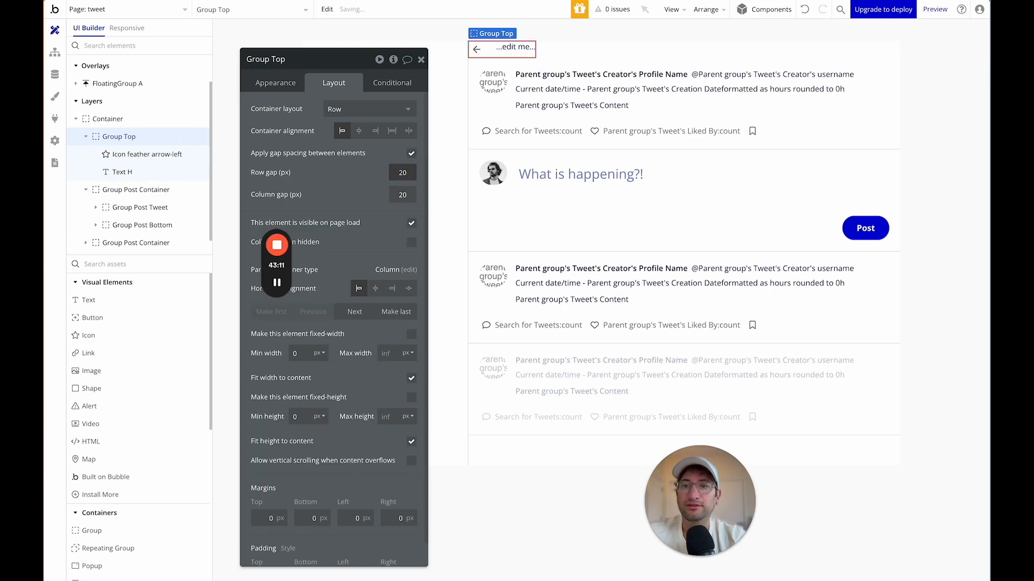
left_click(515, 48)
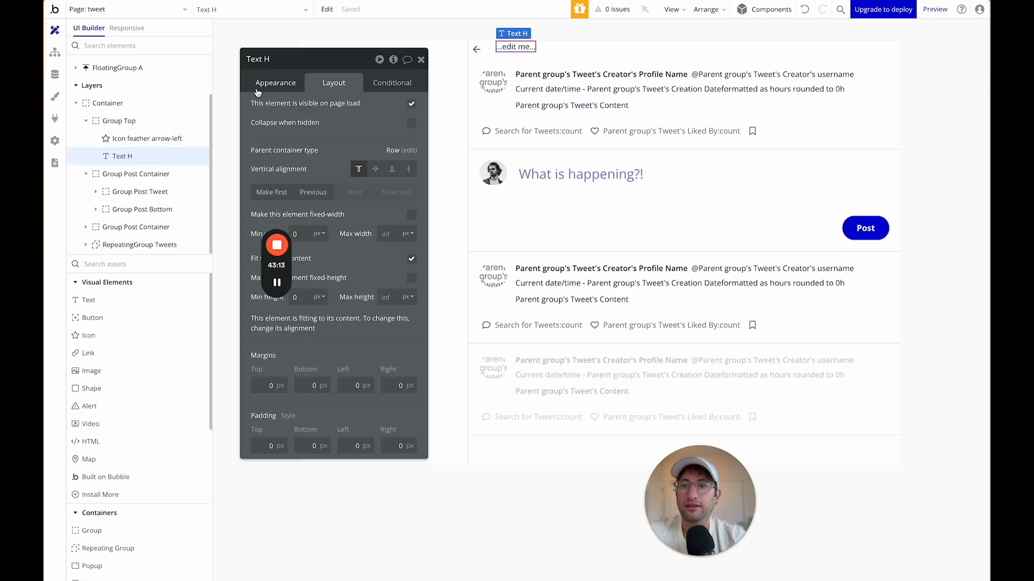
Change the header text to 'Tweet' and style it as Heading 5.
left_click(258, 92)
triple_click(282, 110)
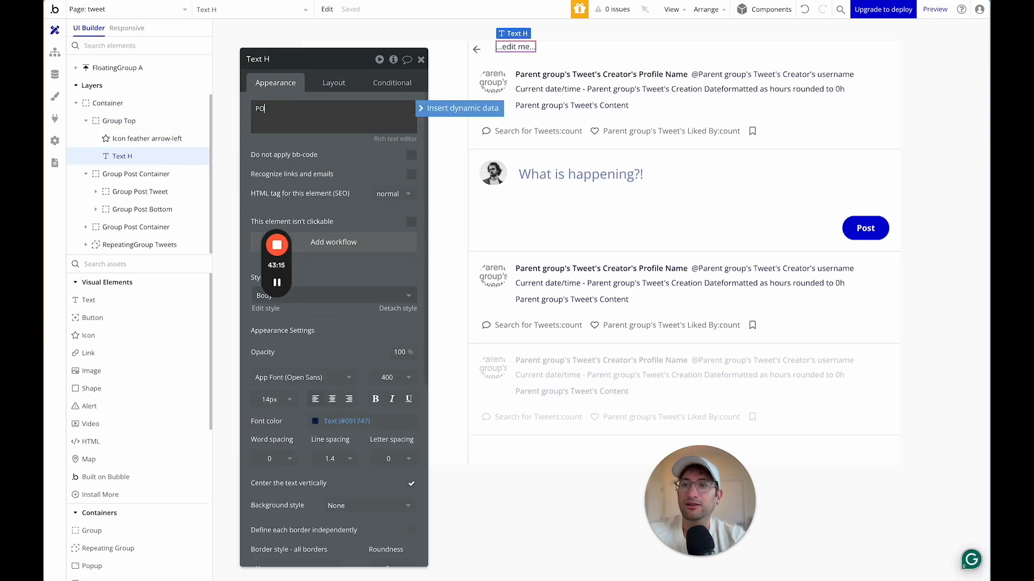
type("Post")
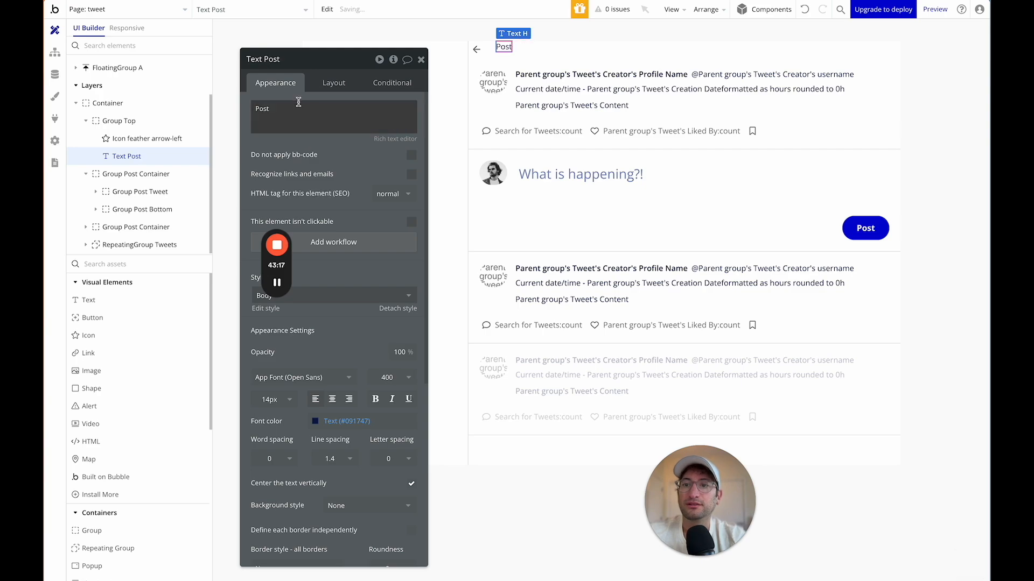
left_click(311, 295)
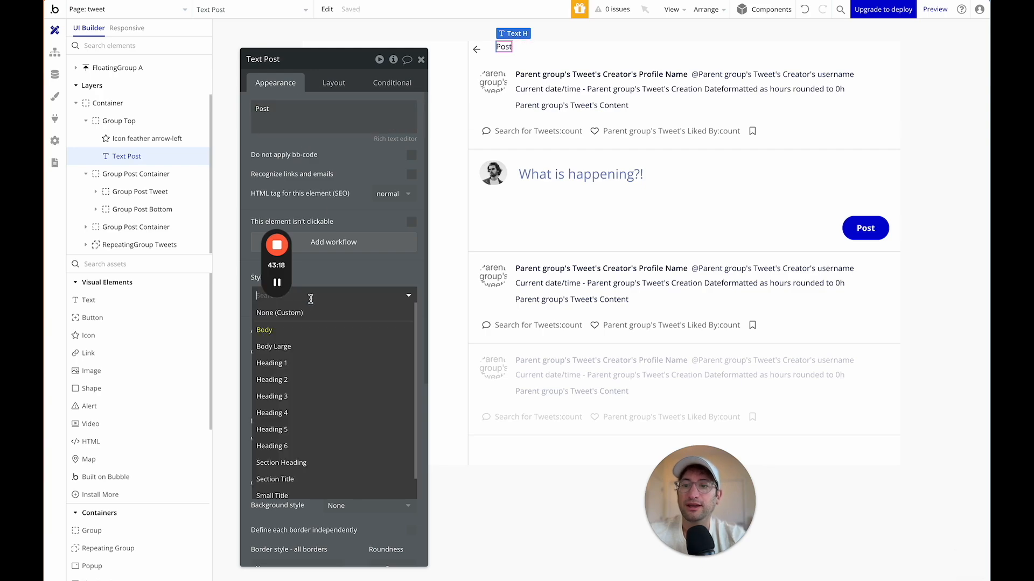
left_click(305, 439)
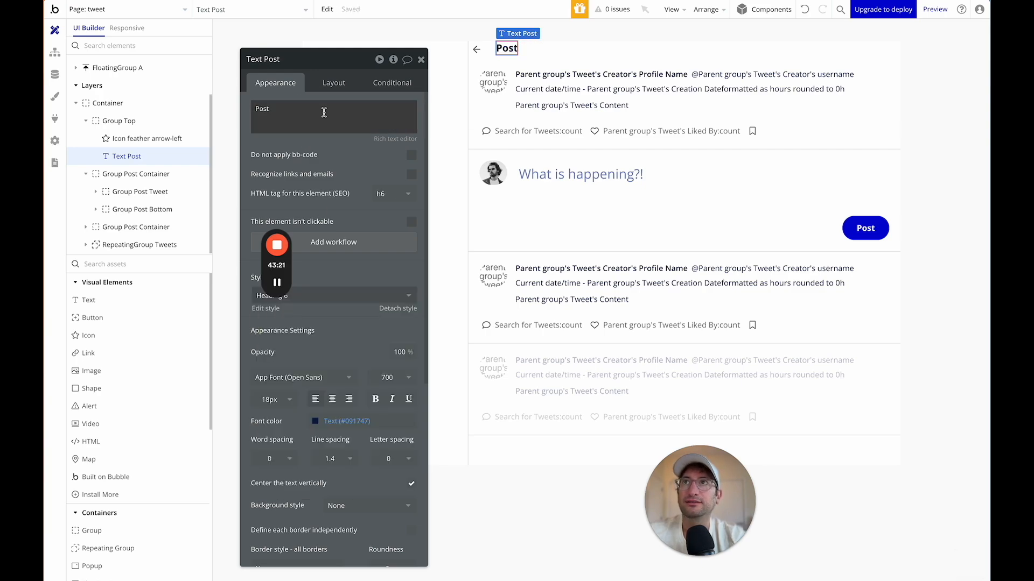
left_click_drag(330, 60, 321, 44)
left_click(342, 272)
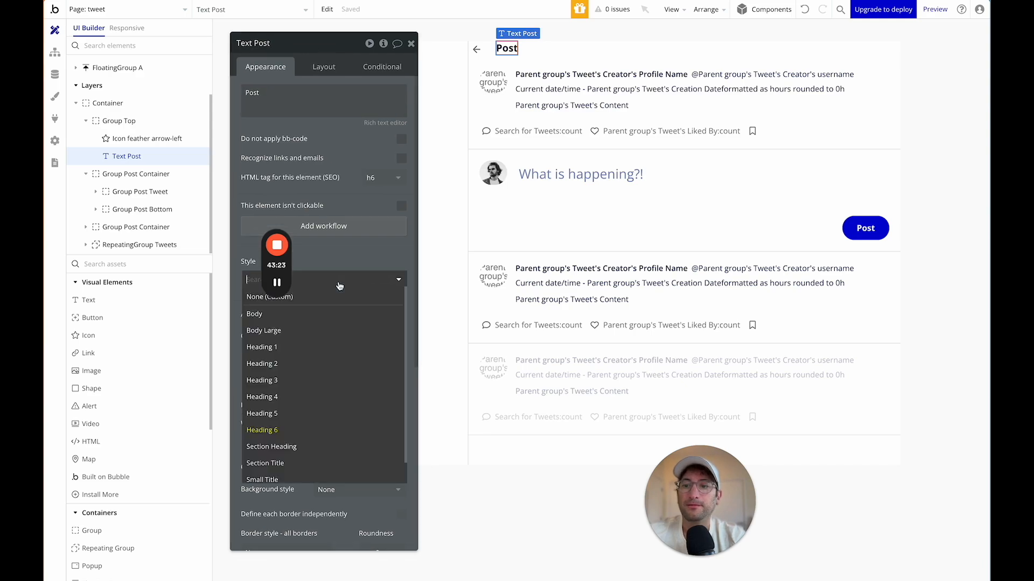
left_click(324, 424)
double_click(280, 95)
type("Tweet")
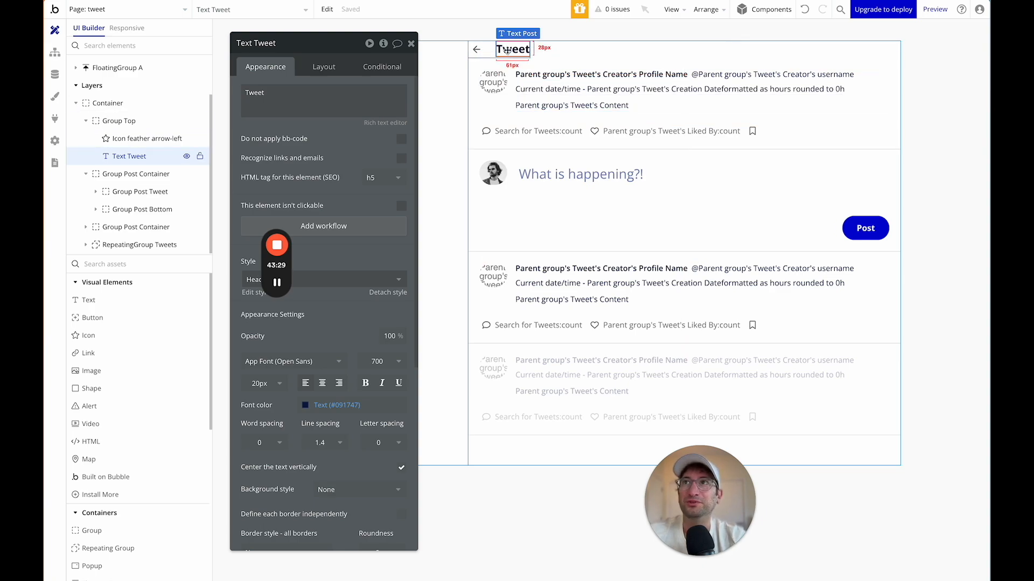
Resize the back arrow icon to 45.
left_click(554, 48)
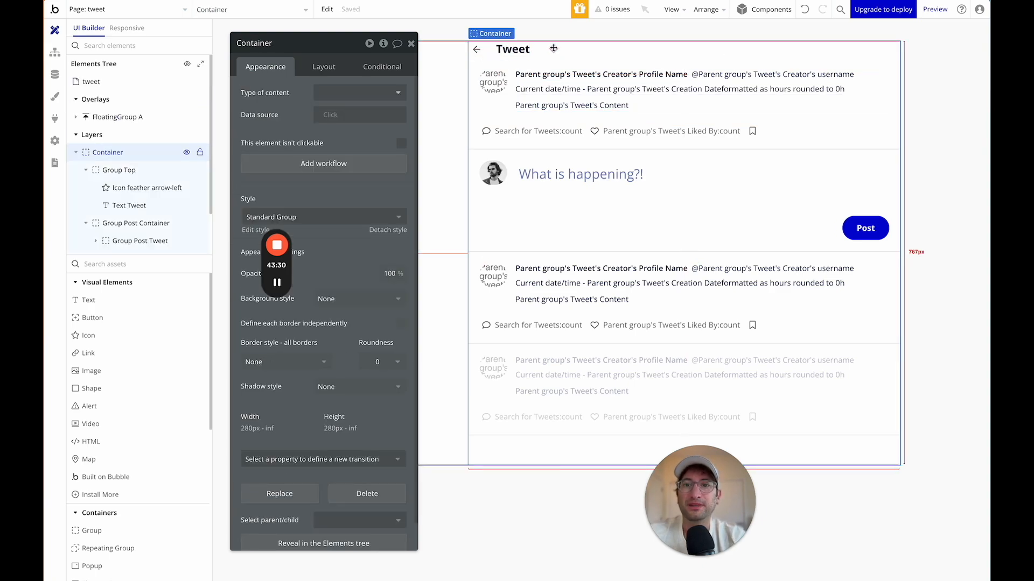
left_click(479, 50)
scroll(310, 231, "down", 1)
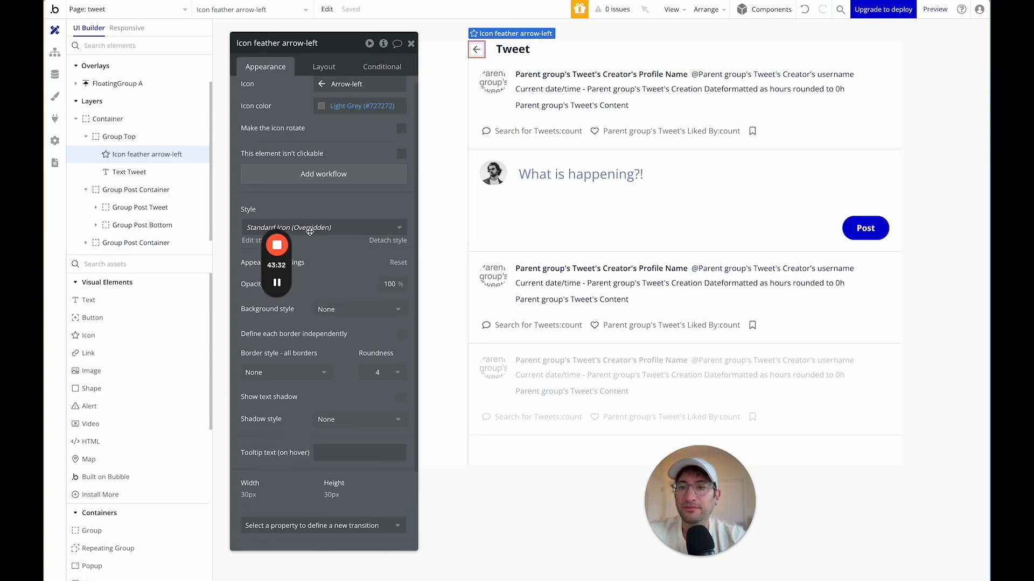
left_click(326, 66)
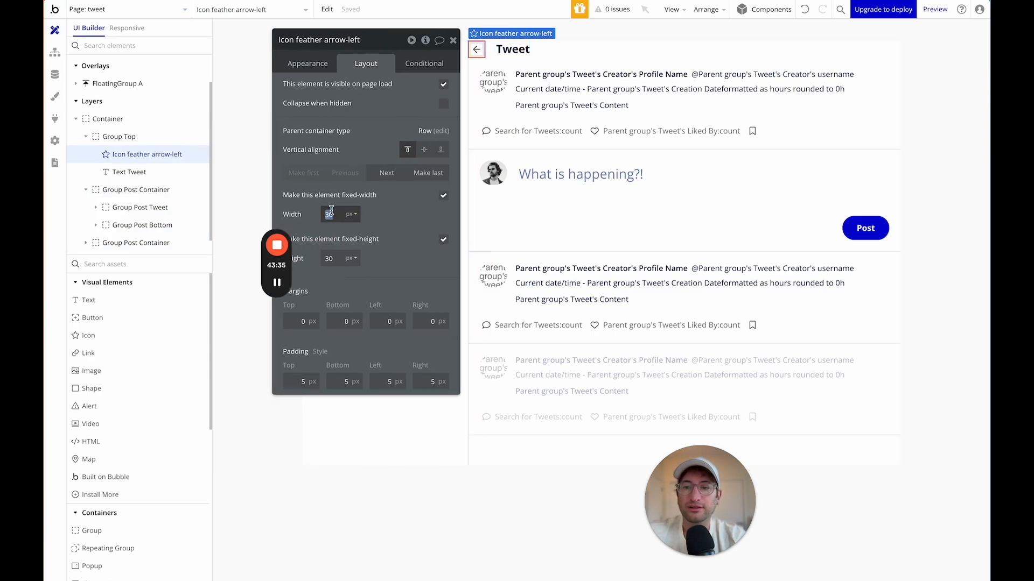
key("BackSpace")
key("BackSpace")
type("45")
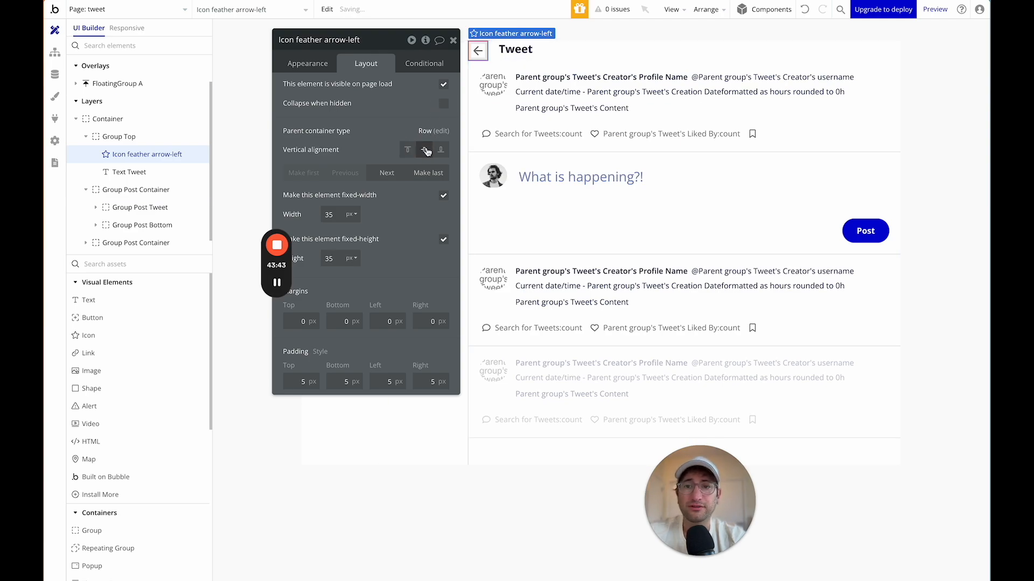
Give Group Top 15 px padding on the left and right.
left_click(517, 51)
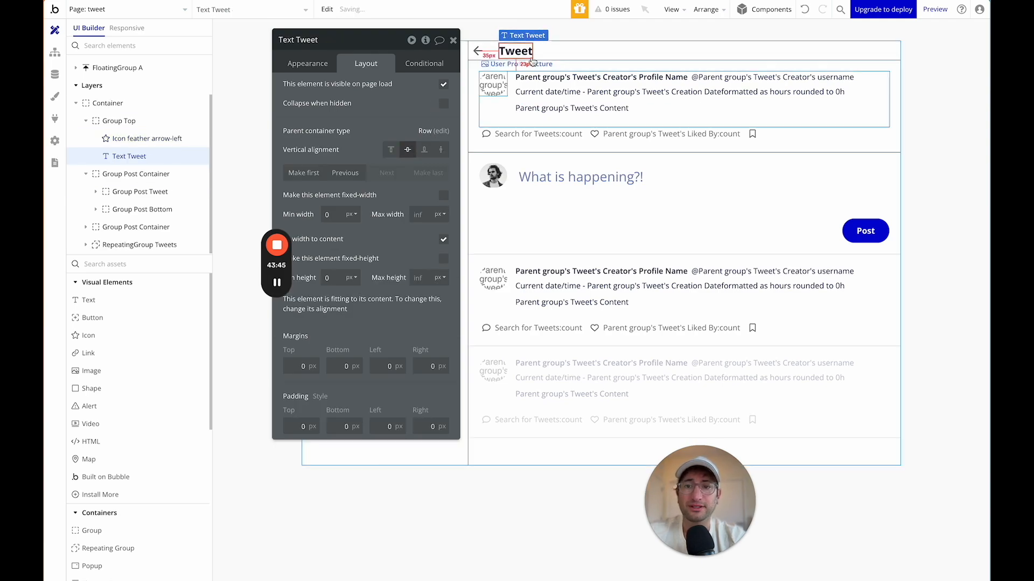
left_click(495, 61)
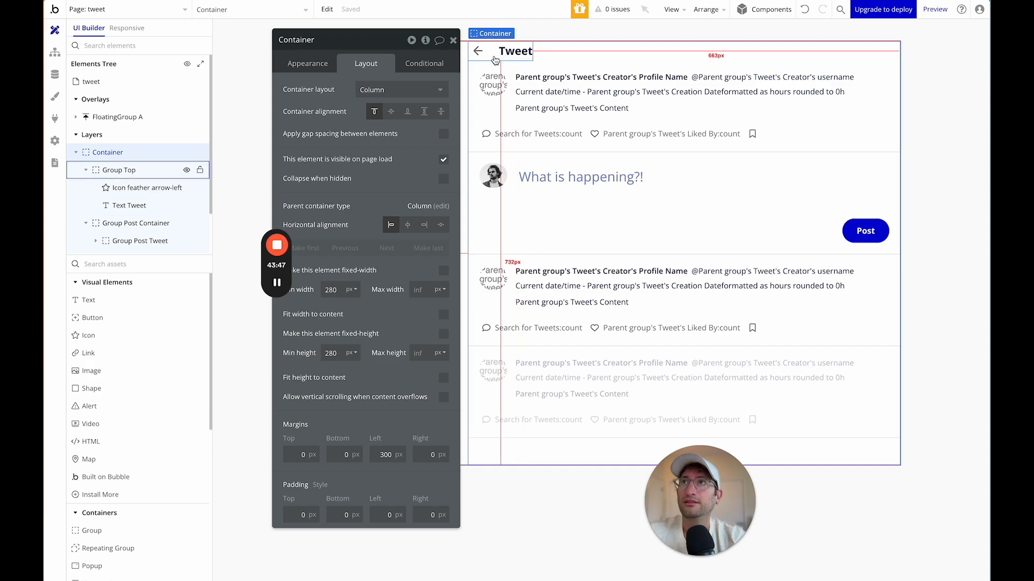
left_click(495, 56)
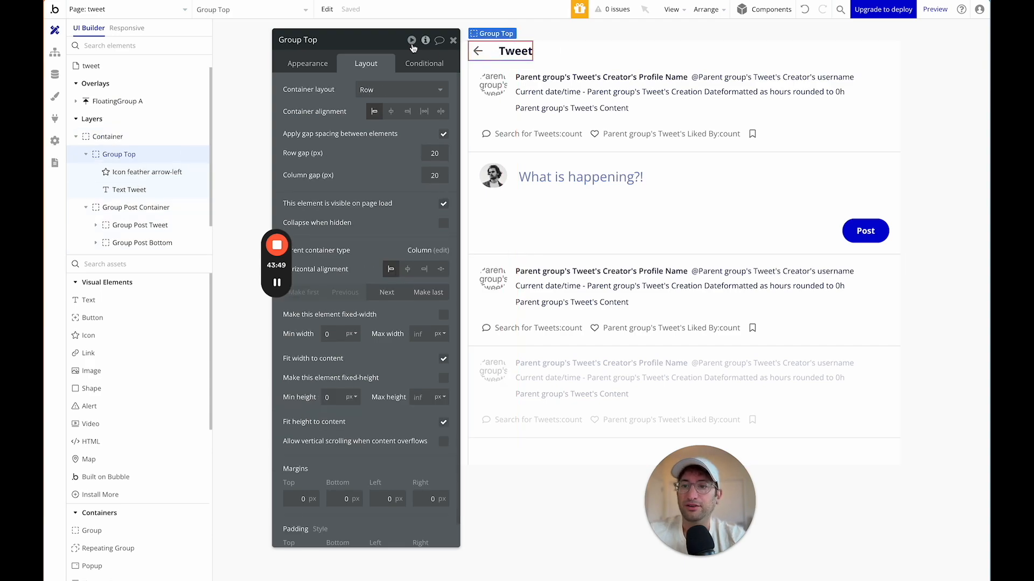
scroll(347, 494, "down", 1)
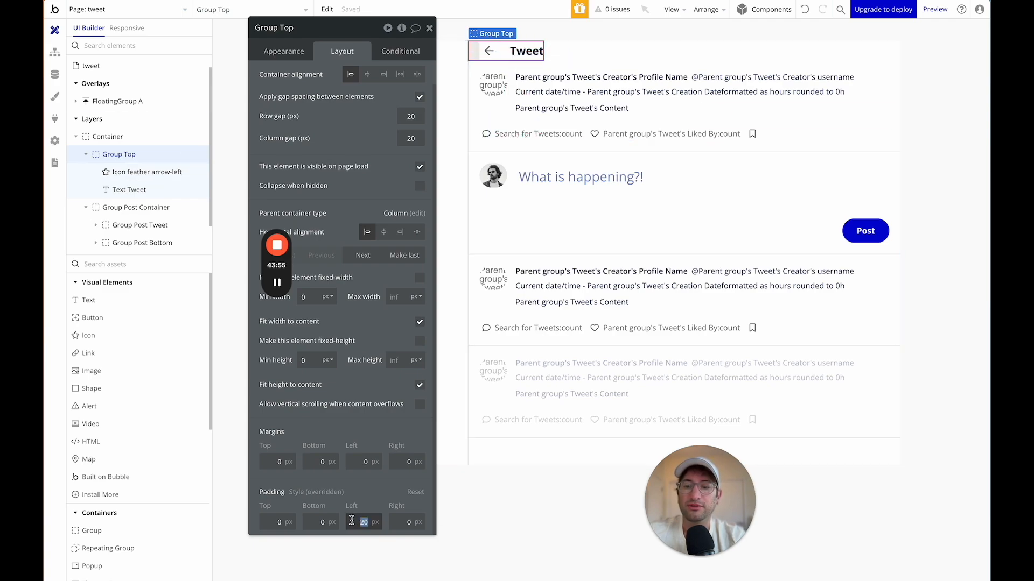
key("Tab")
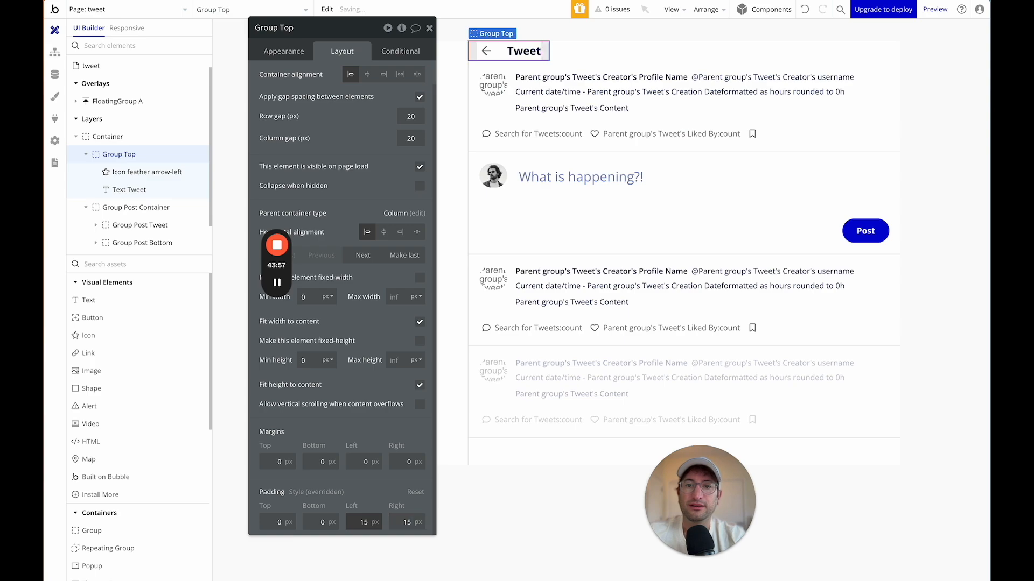
left_click(576, 53)
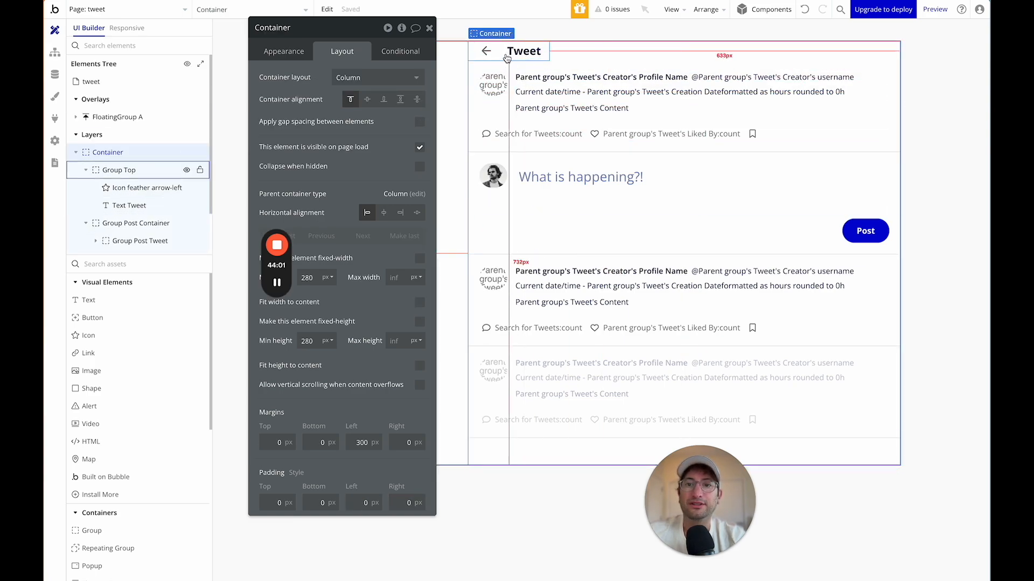
left_click(507, 58)
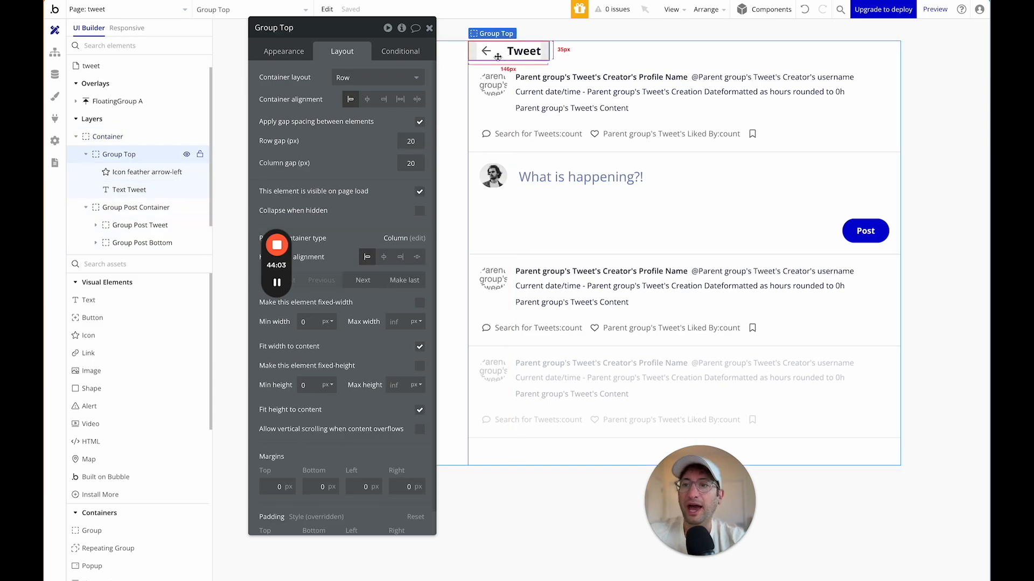
left_click(302, 55)
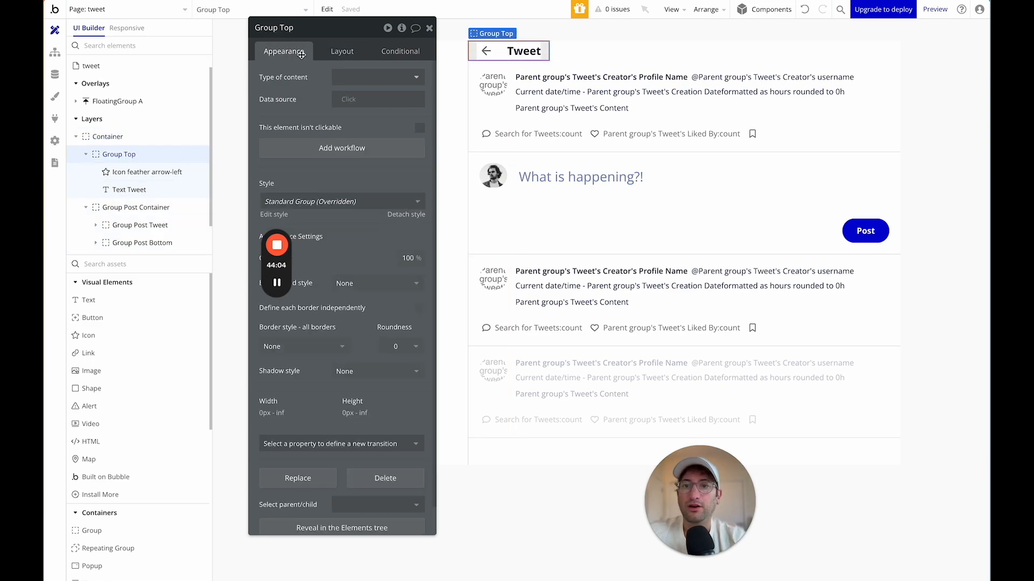
Add a Group Top click workflow with a Go to page action to index.
left_click(315, 148)
left_click(162, 147)
mouse_move(148, 219)
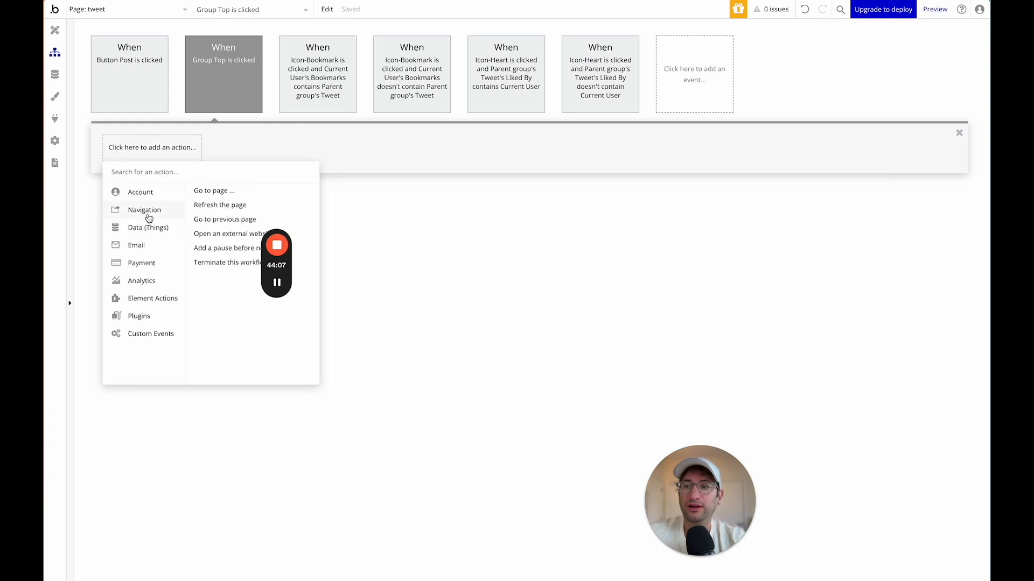
left_click(214, 190)
left_click(348, 54)
type("in")
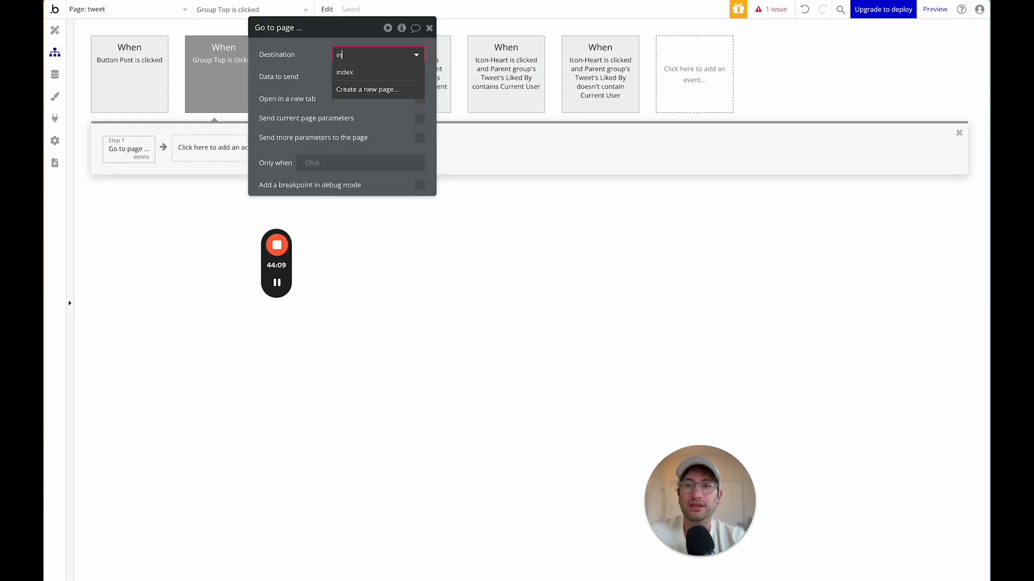
left_click(347, 72)
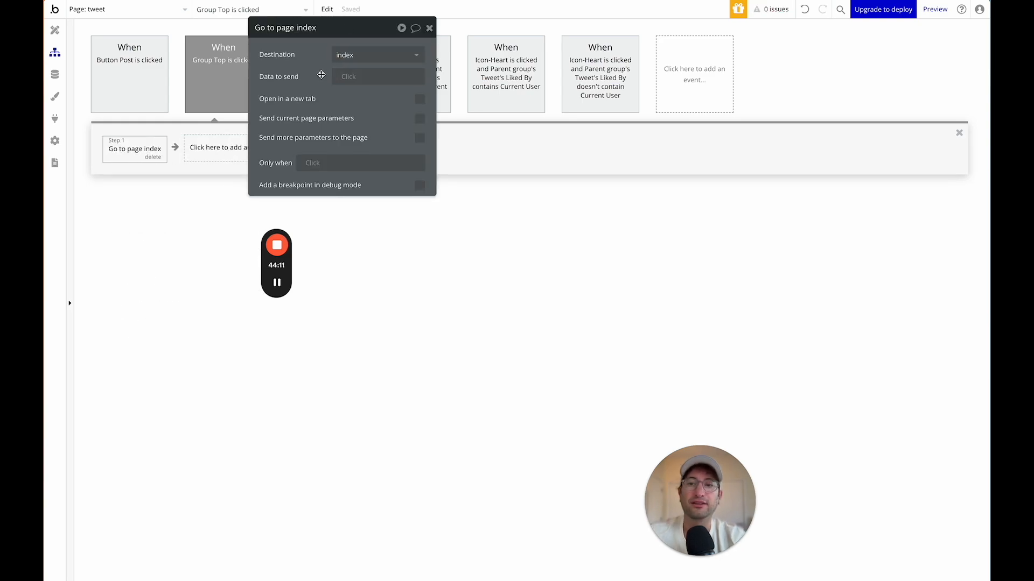
Change the MultilineInput placeholder to 'Post your reply'.
left_click(54, 30)
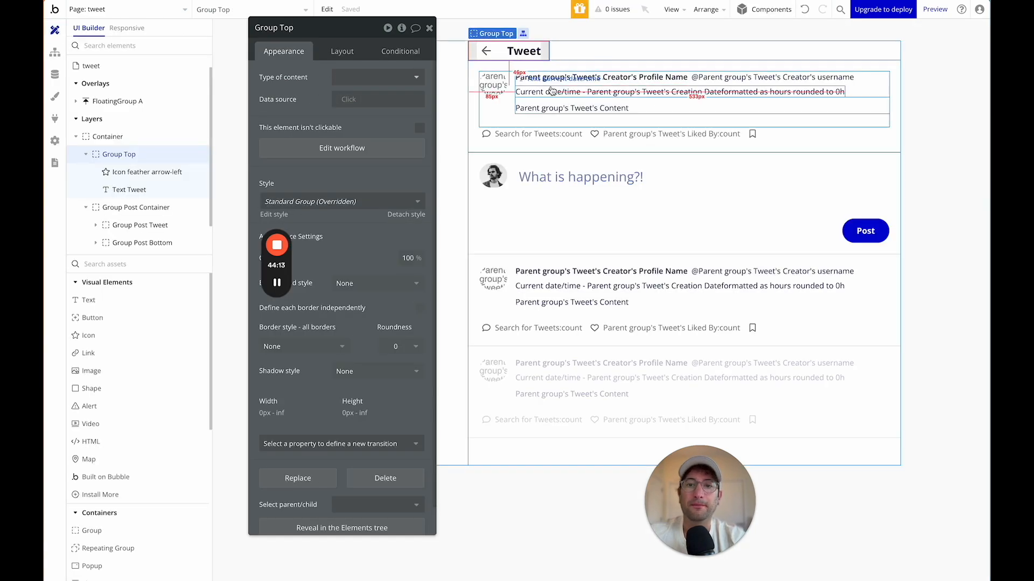
left_click(583, 65)
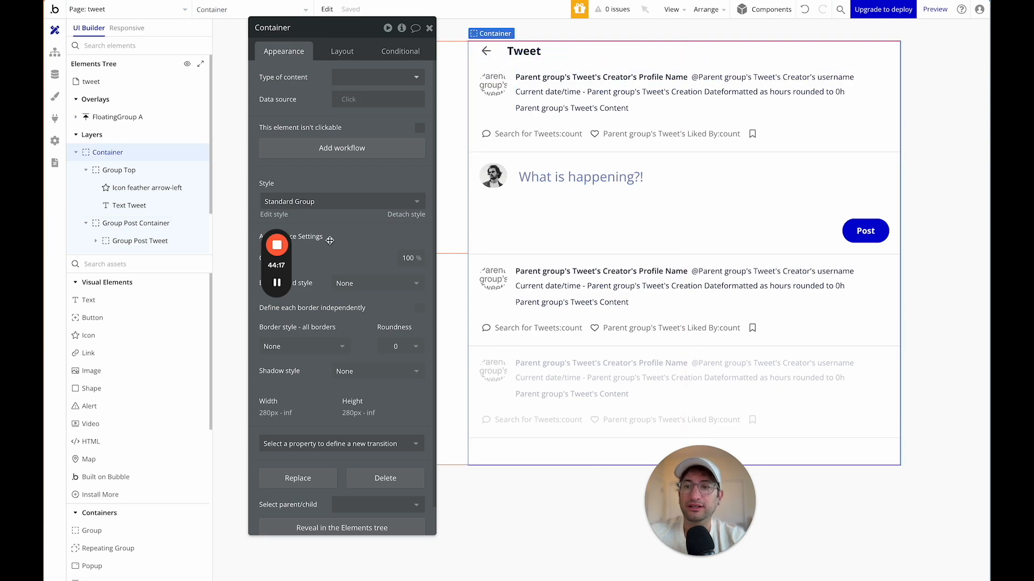
left_click(556, 194)
left_click(499, 188)
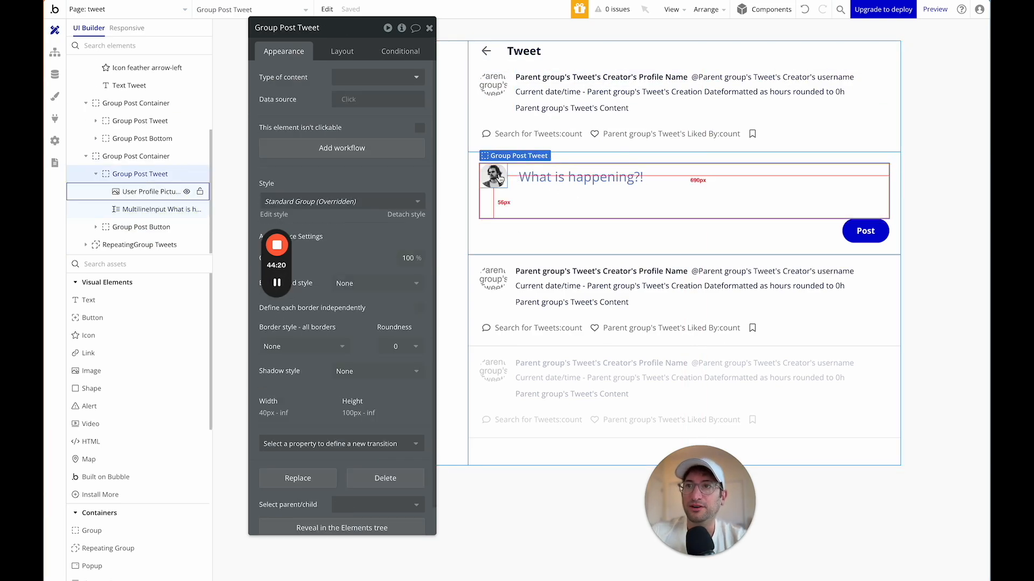
left_click(548, 178)
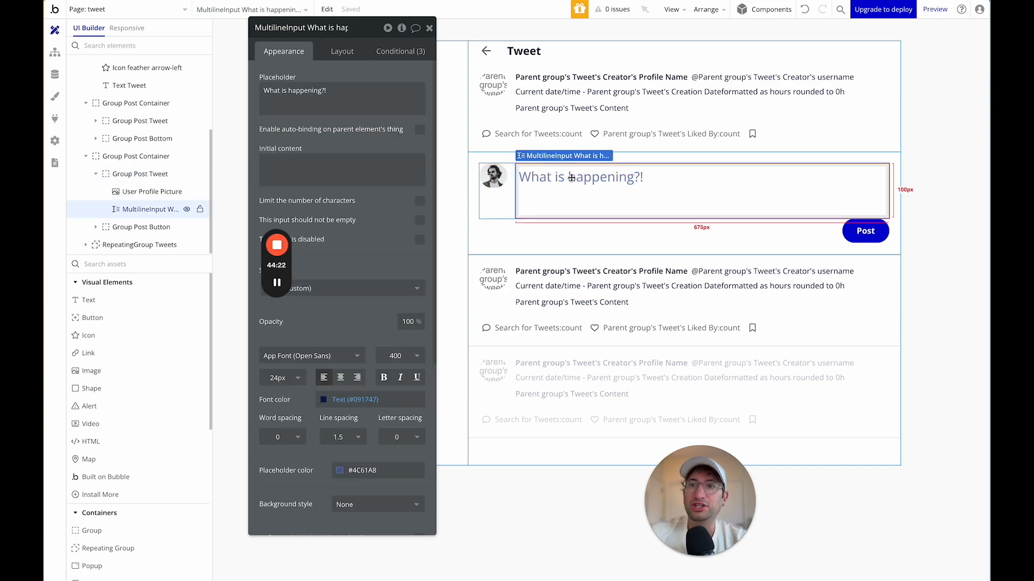
triple_click(355, 97)
type("Post your reply")
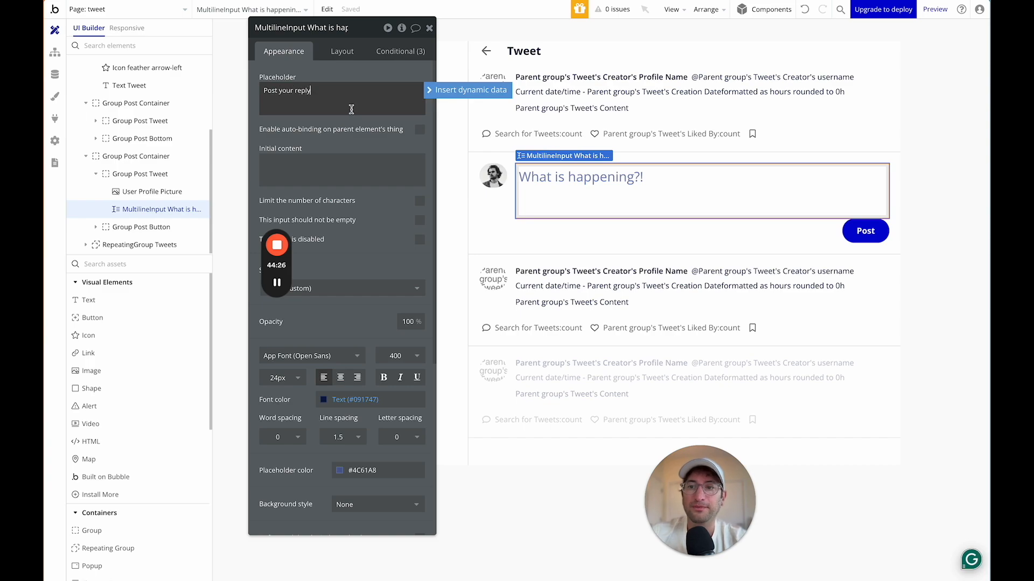
left_click(349, 123)
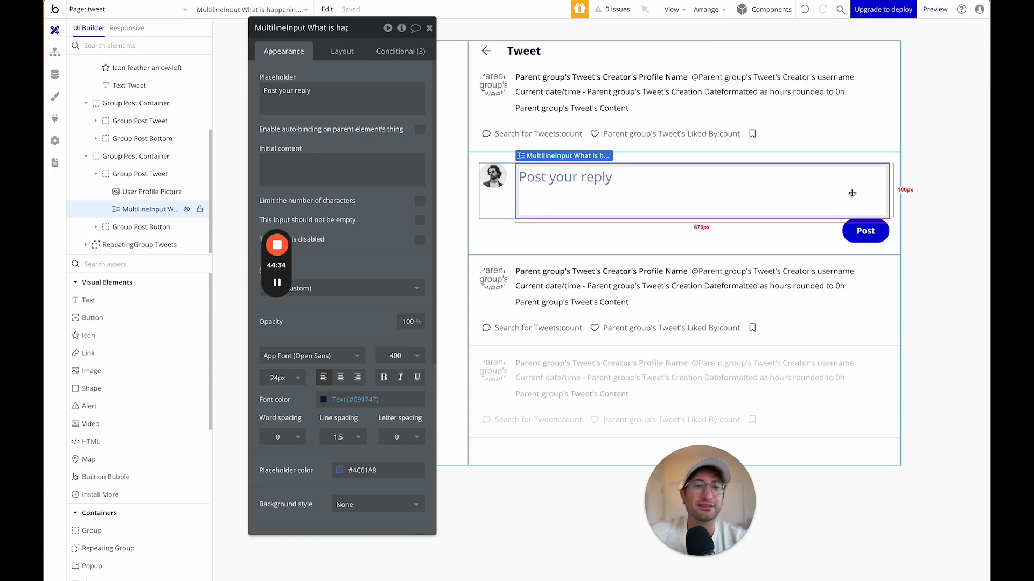
Move Button Post into Group Post Tweet beside the reply input.
left_click(850, 235)
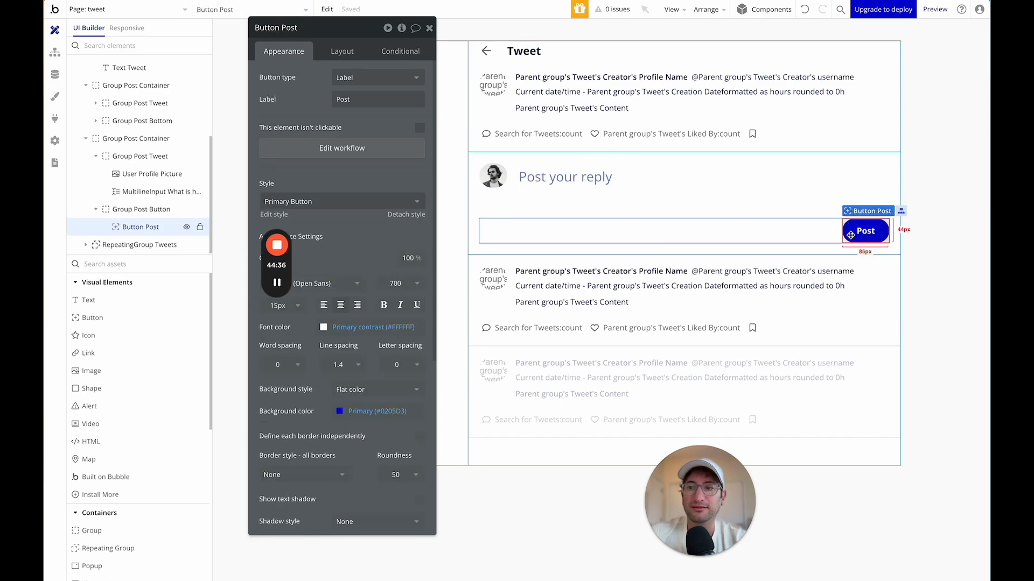
left_click(877, 184)
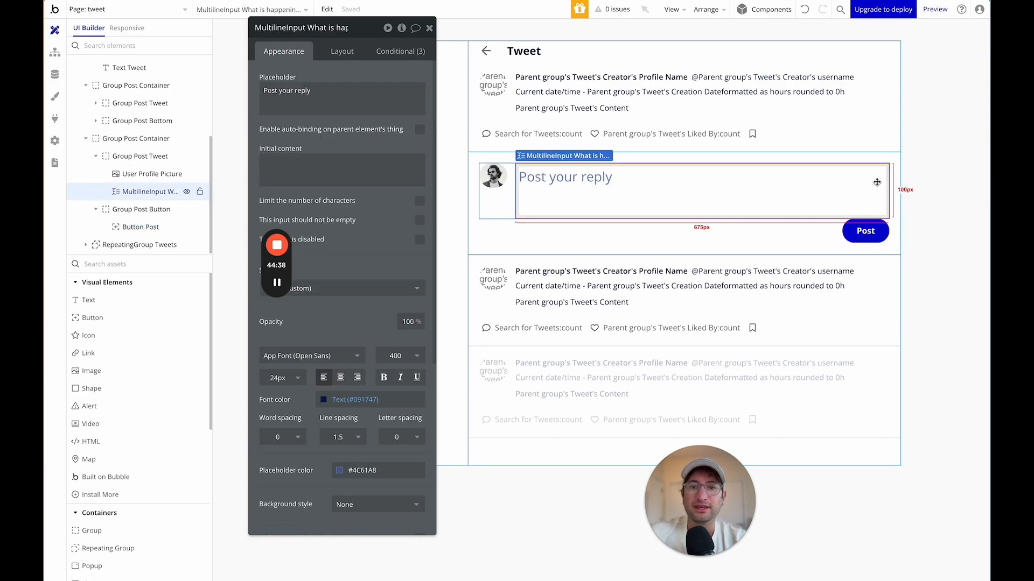
left_click_drag(138, 209, 131, 189)
left_click_drag(131, 227, 128, 197)
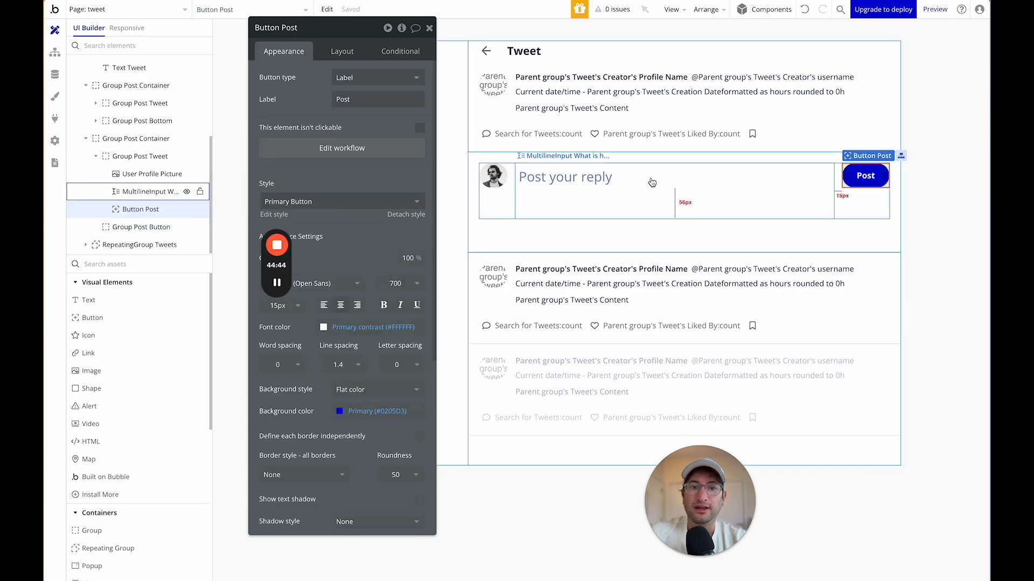
Delete the now-empty Group Post Button.
left_click(143, 228)
key("Delete")
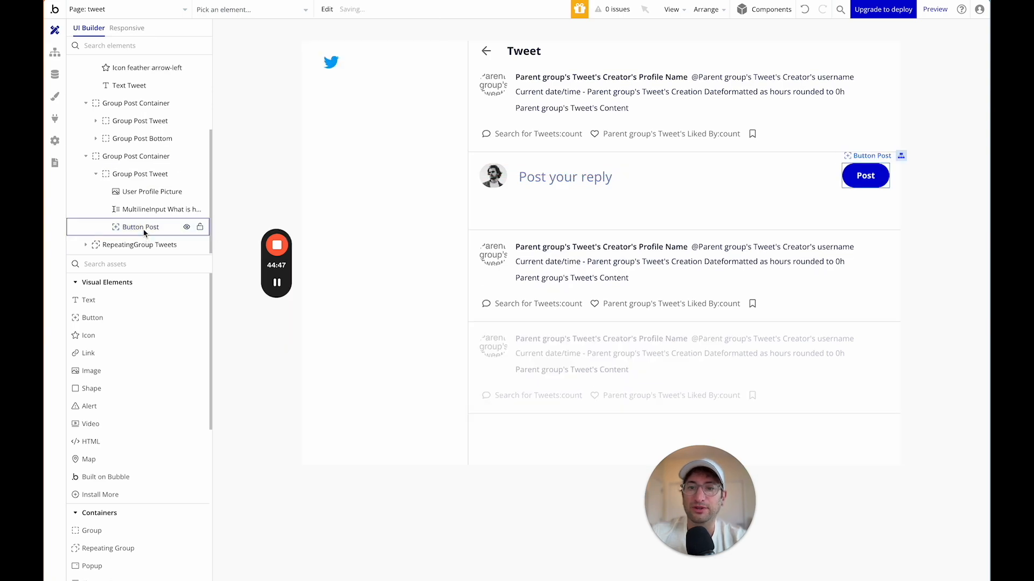
left_click(634, 192)
left_click(861, 180)
left_click(837, 196)
left_click(740, 196)
left_click(657, 247)
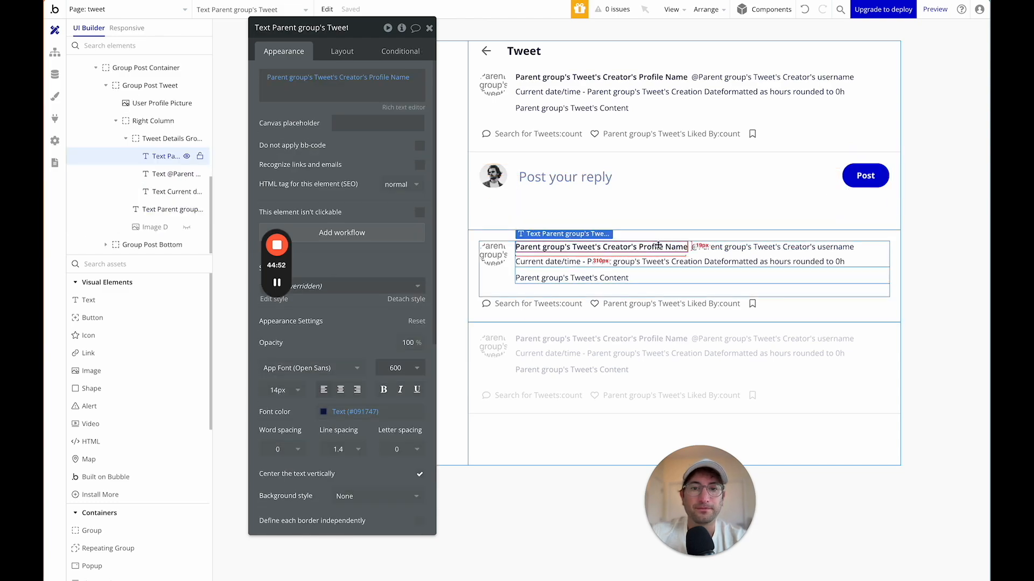
left_click(626, 199)
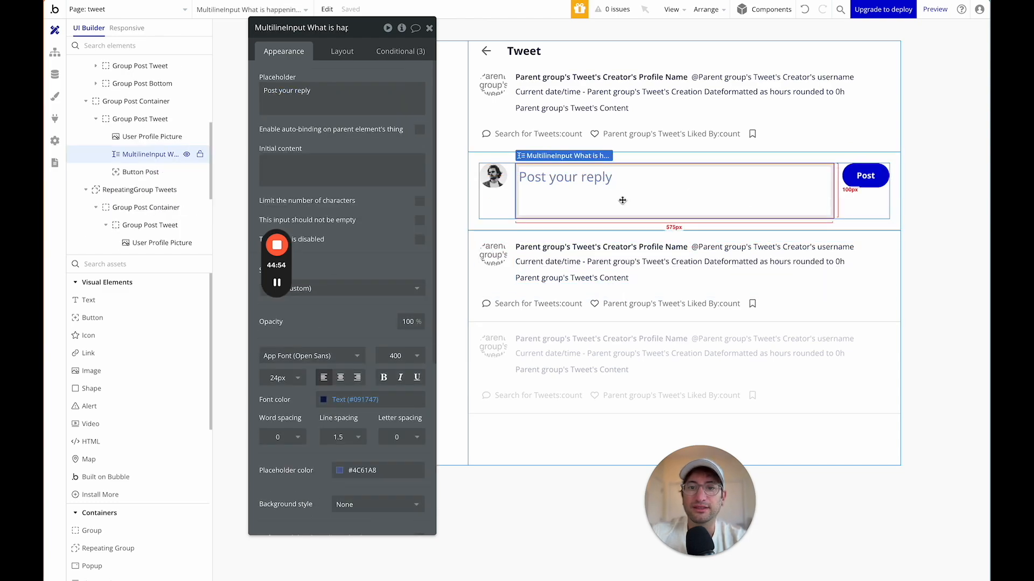
Set the reply input's minimum height to 50 and its font size to 22.
left_click(343, 54)
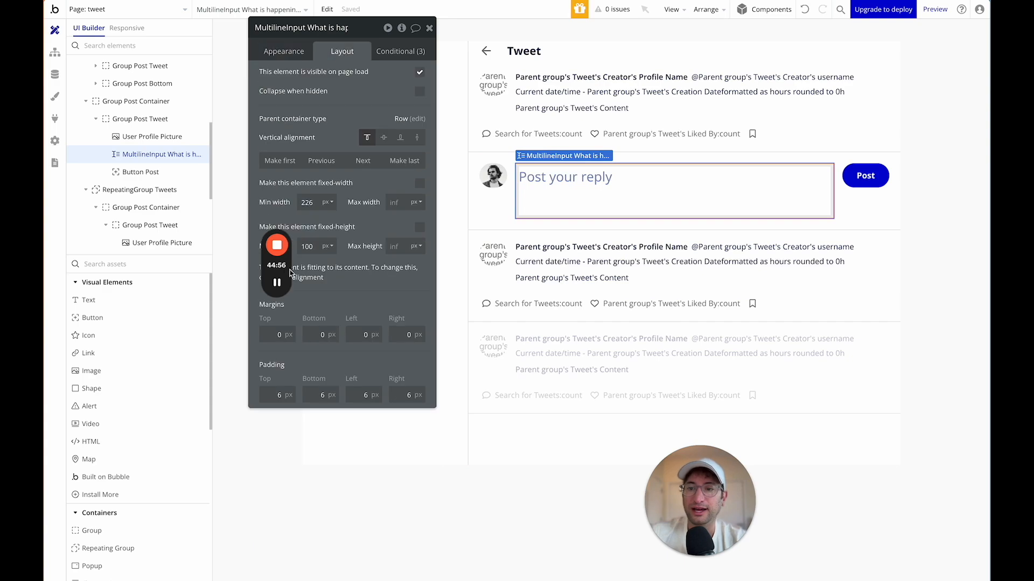
double_click(311, 246)
type("50")
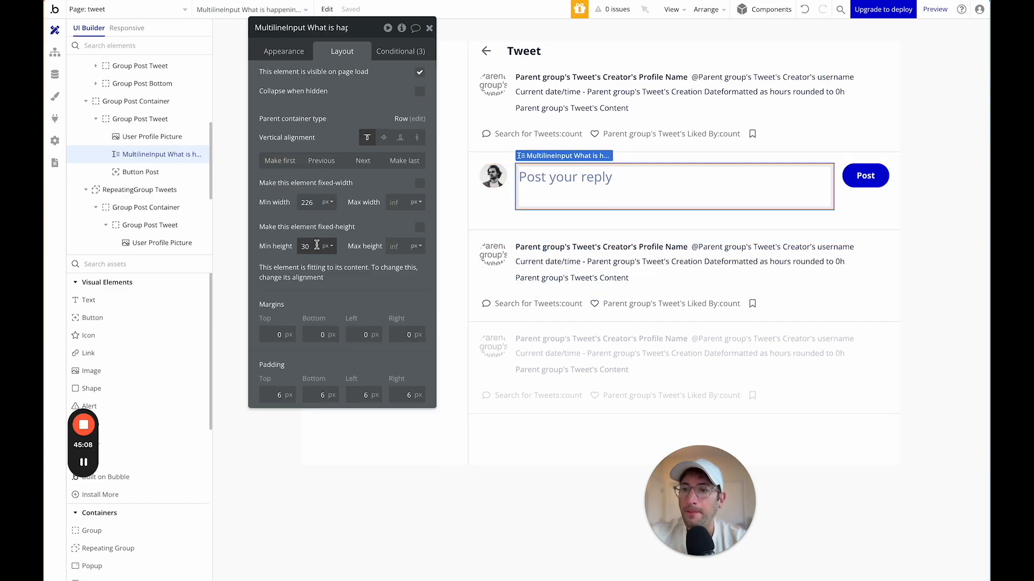
left_click(285, 53)
left_click(284, 378)
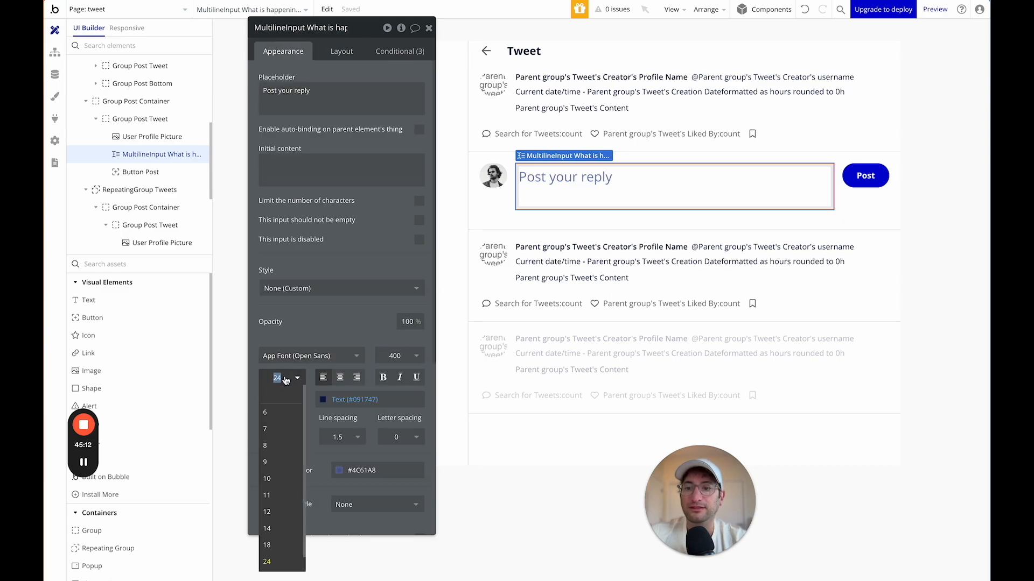
type("22")
key("Return")
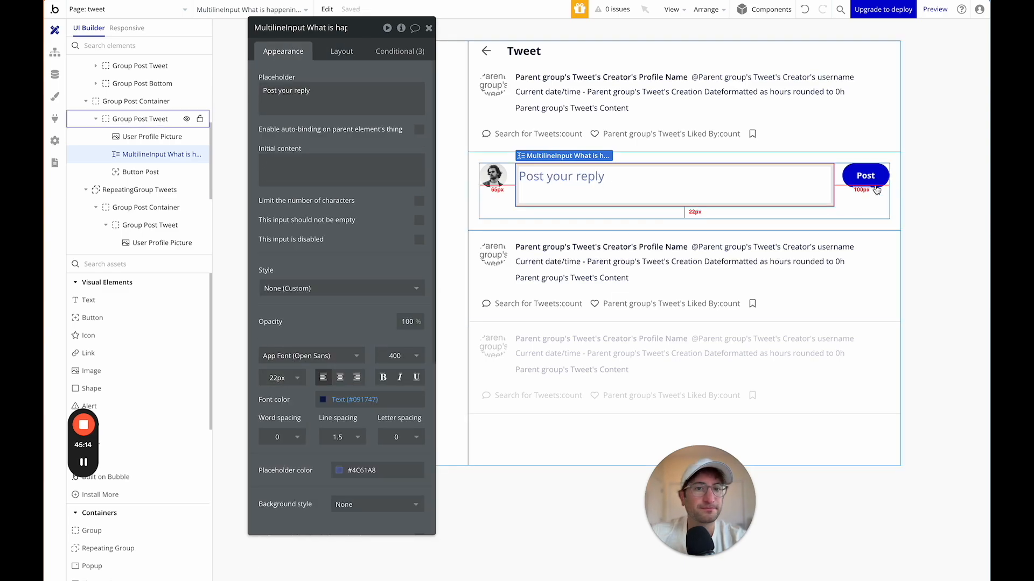
left_click(842, 186)
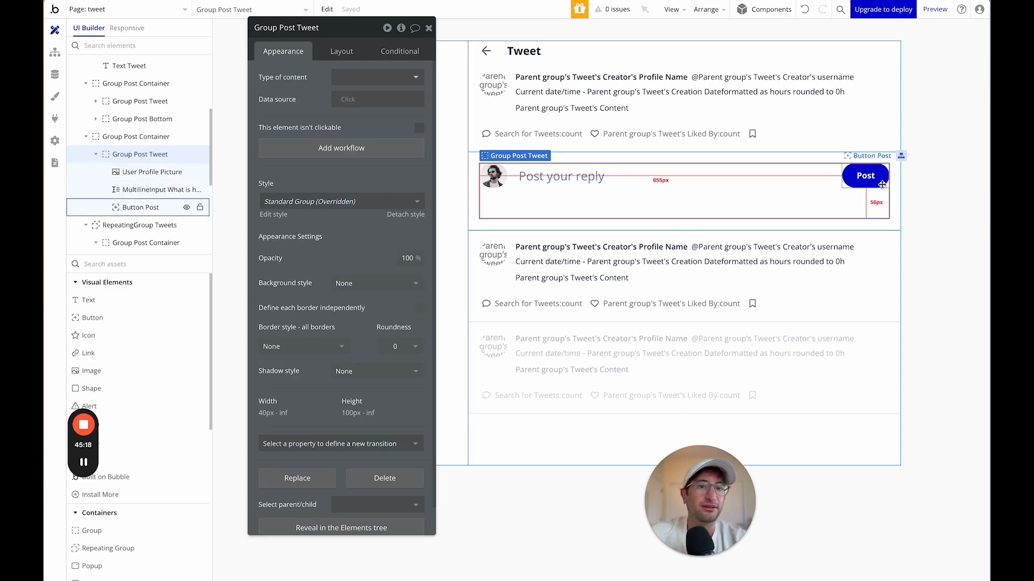
Change Group Post Tweet's minimum height from 100 to 0 px.
left_click(323, 56)
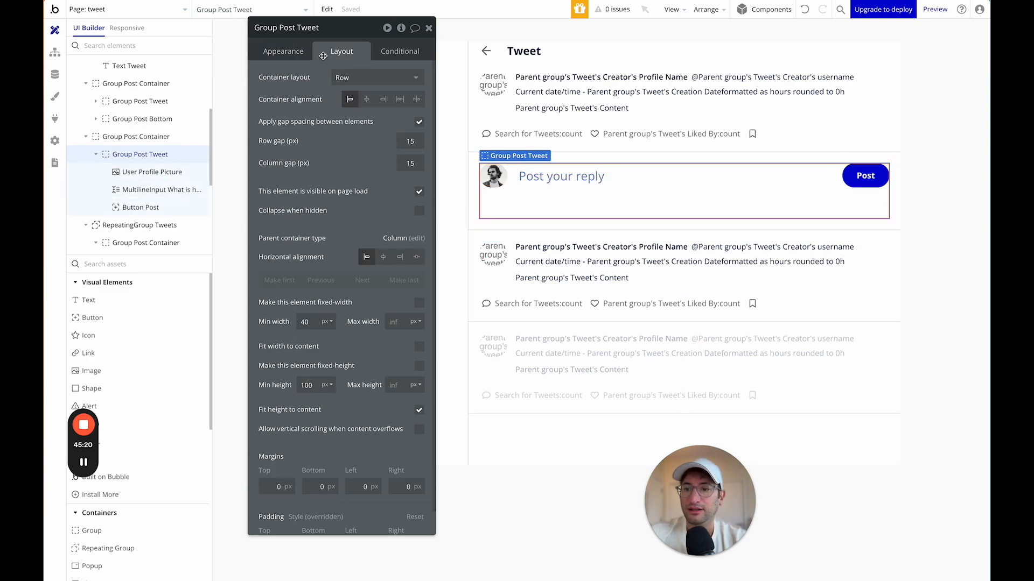
double_click(305, 385)
type("0")
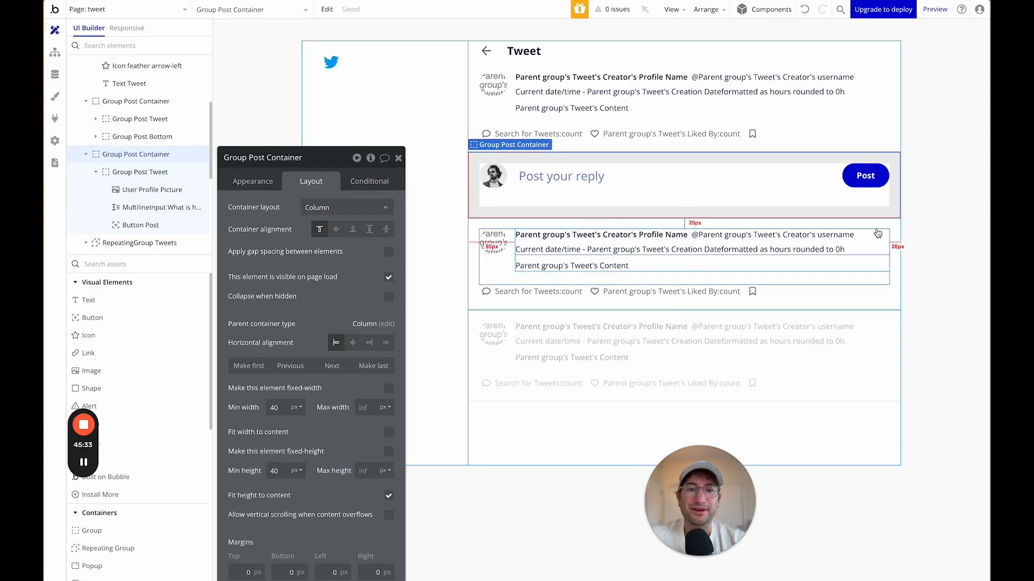
left_click(546, 237)
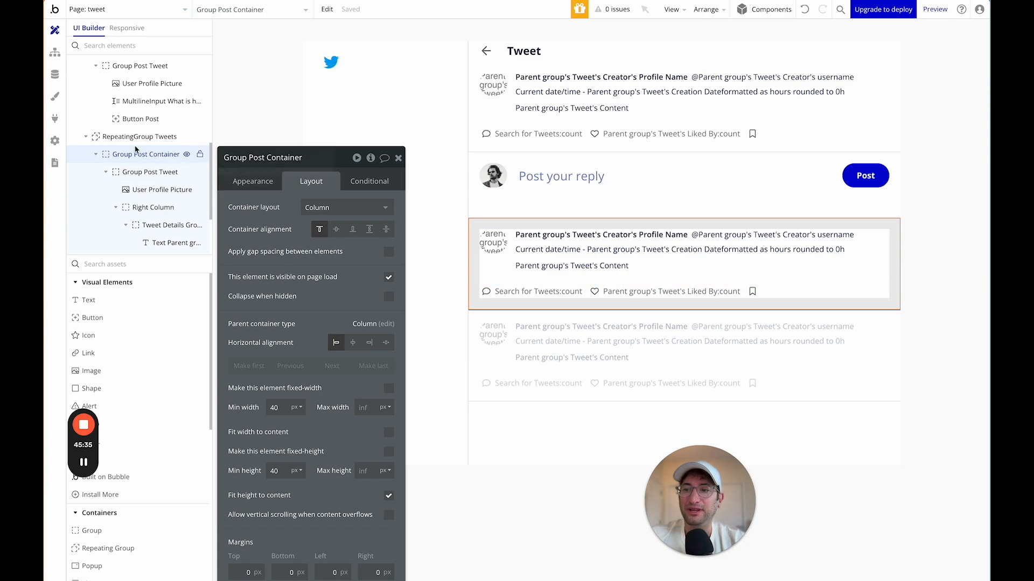
left_click(135, 141)
left_click_drag(297, 168, 269, 96)
Add a constraint to the Search for Tweets so Reply To = Current page's Tweet.
left_click(227, 107)
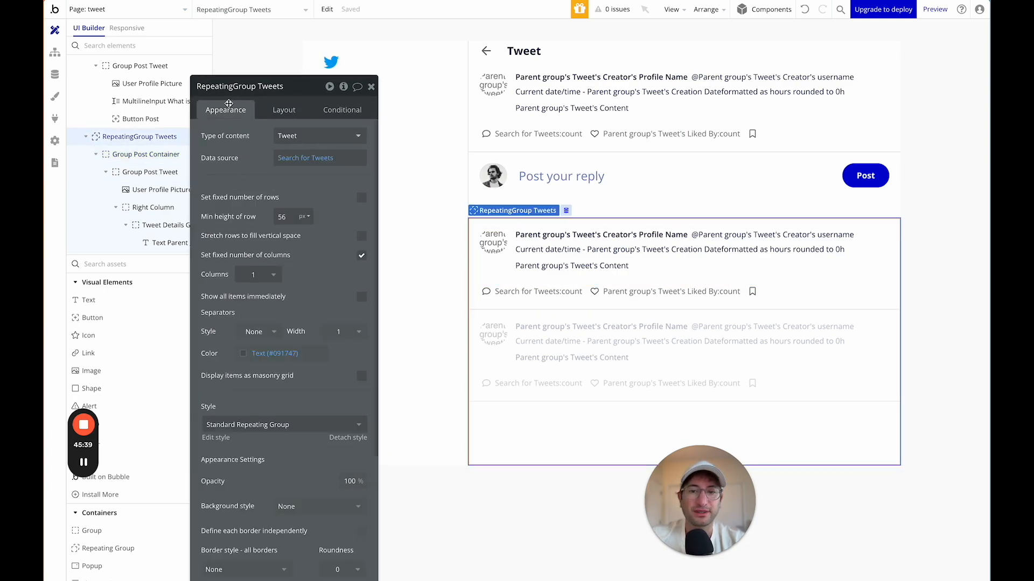
left_click(296, 159)
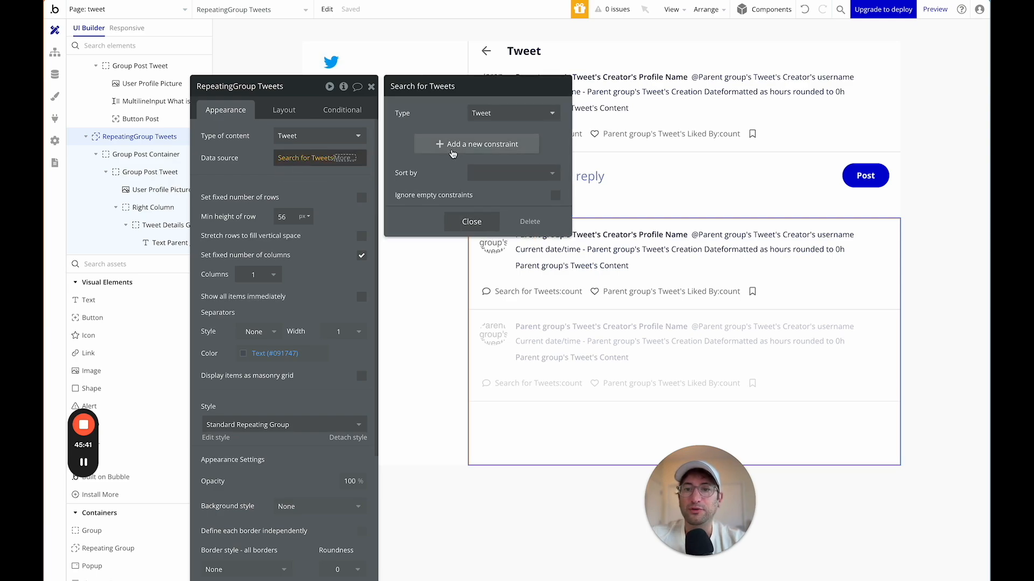
left_click(453, 154)
left_click(407, 142)
left_click(423, 204)
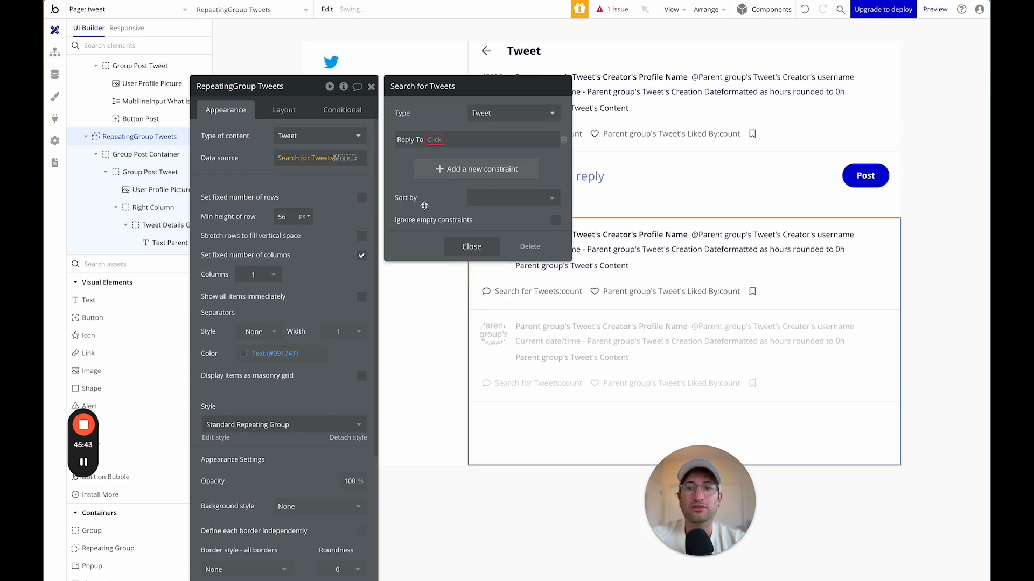
left_click(434, 139)
left_click(435, 157)
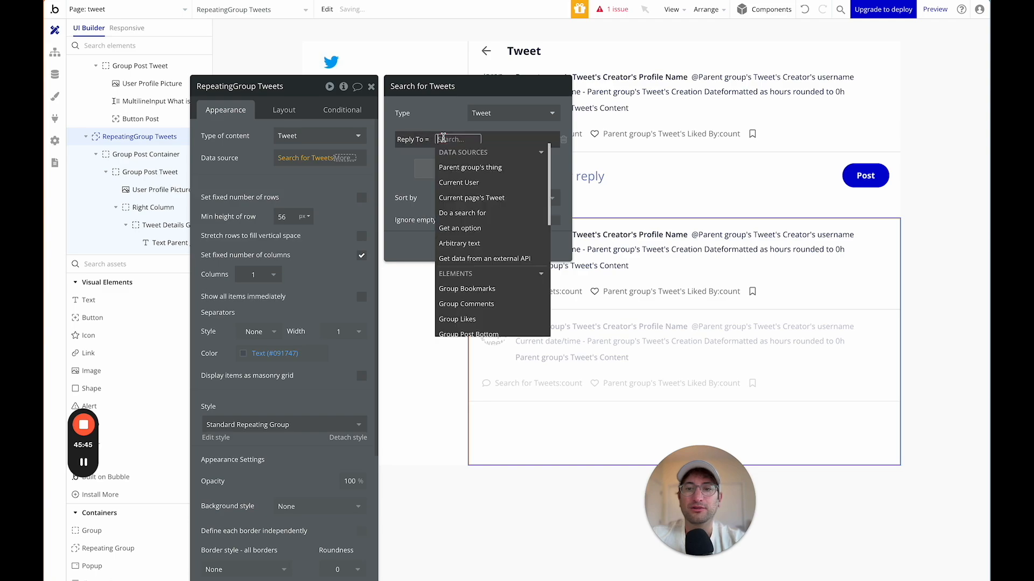
type("pare")
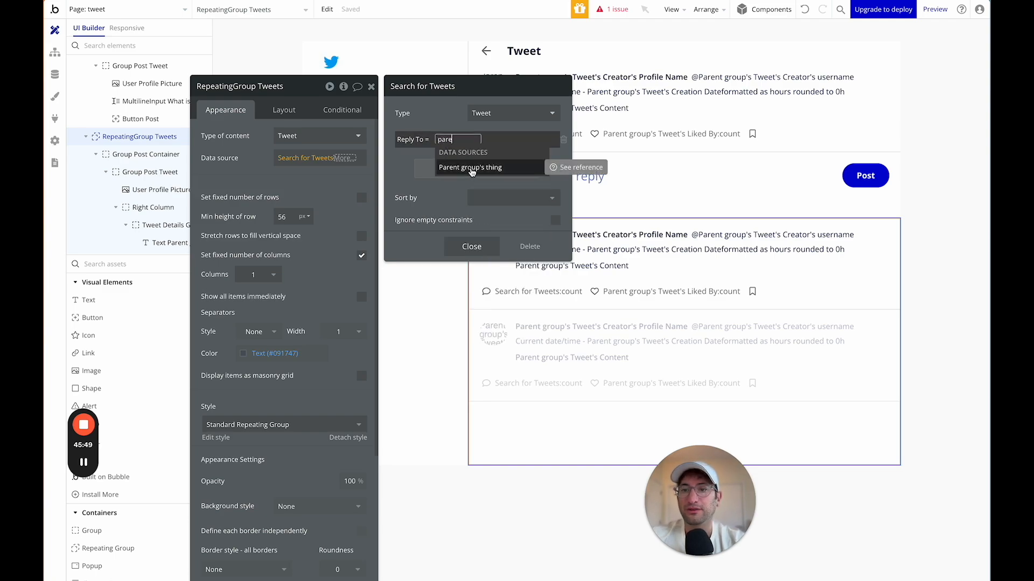
key("BackSpace")
key("BackSpace")
key("BackSpace")
key("BackSpace")
type("cu")
left_click(482, 183)
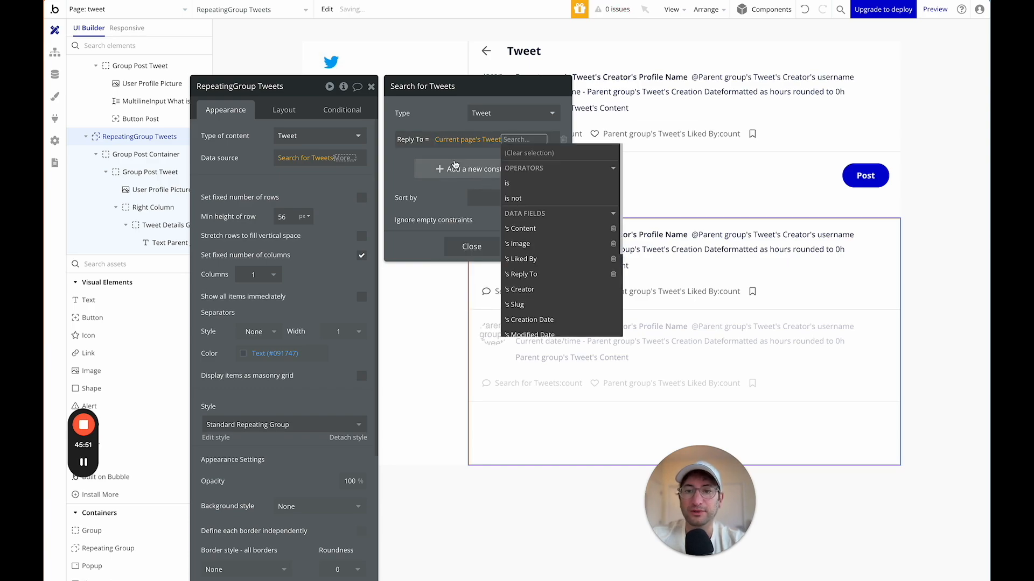
left_click(443, 156)
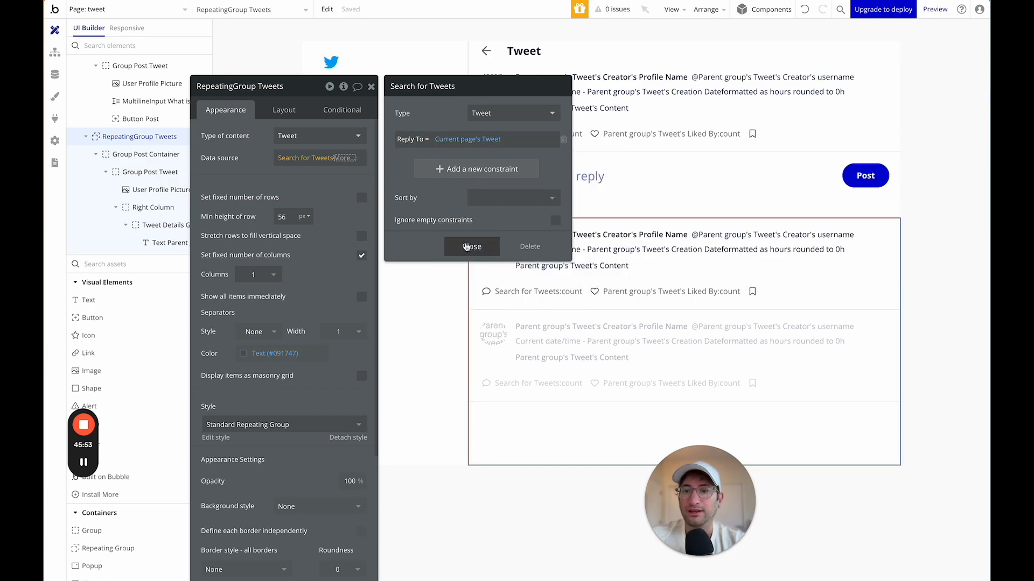
Sort the replies search by Created Date with Descending set to no, then close it.
left_click(486, 200)
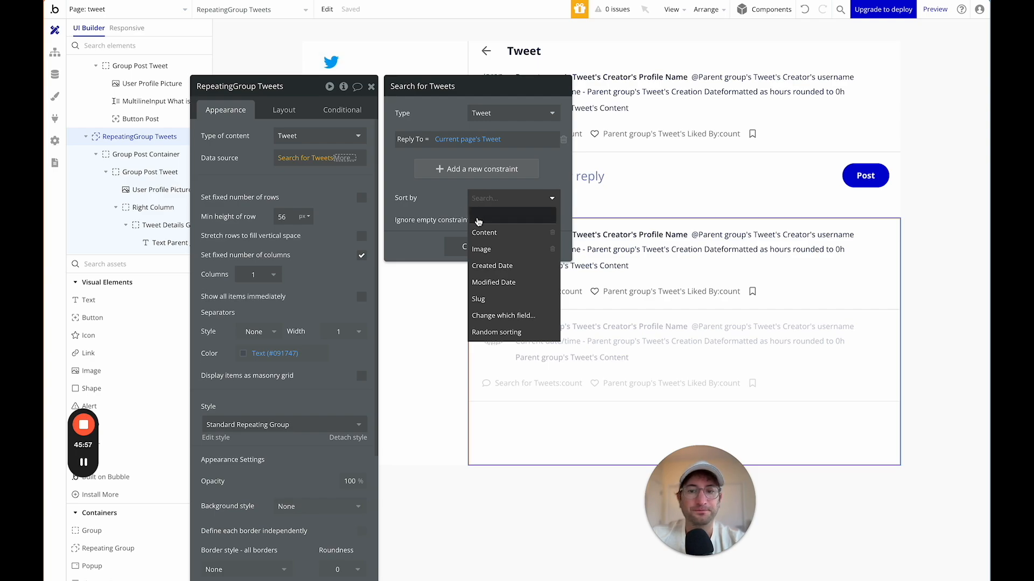
left_click(485, 264)
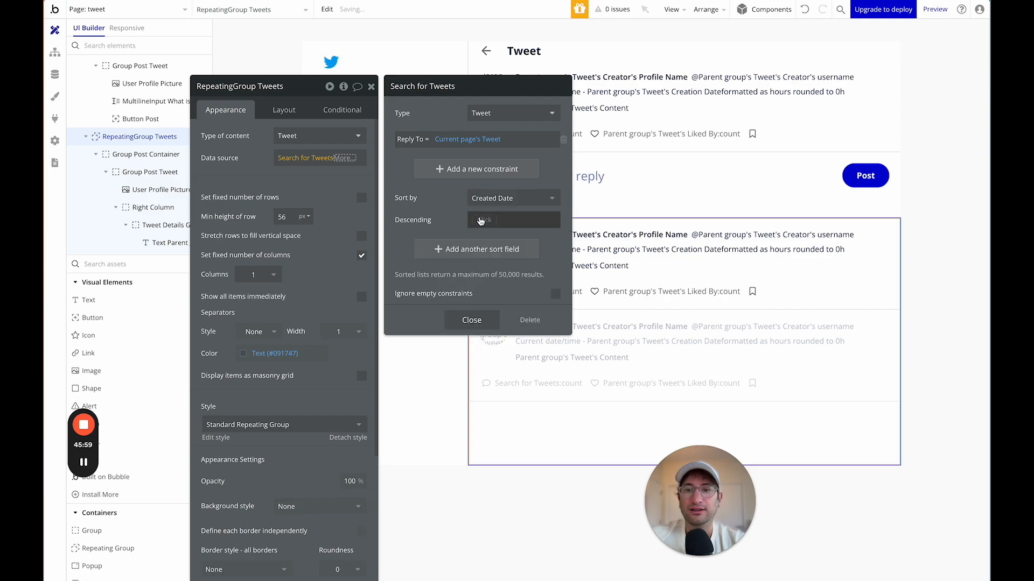
left_click(484, 220)
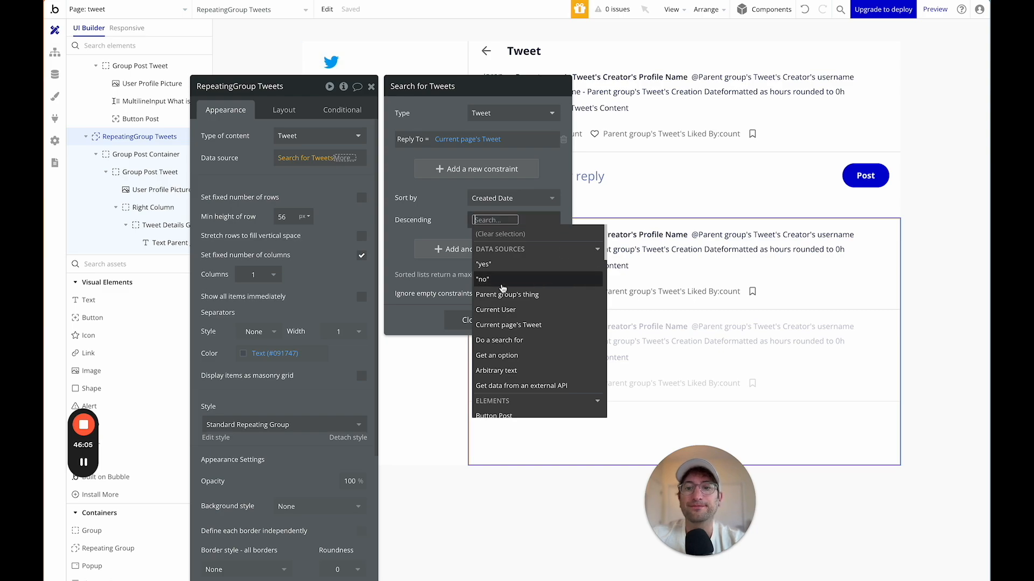
left_click(498, 268)
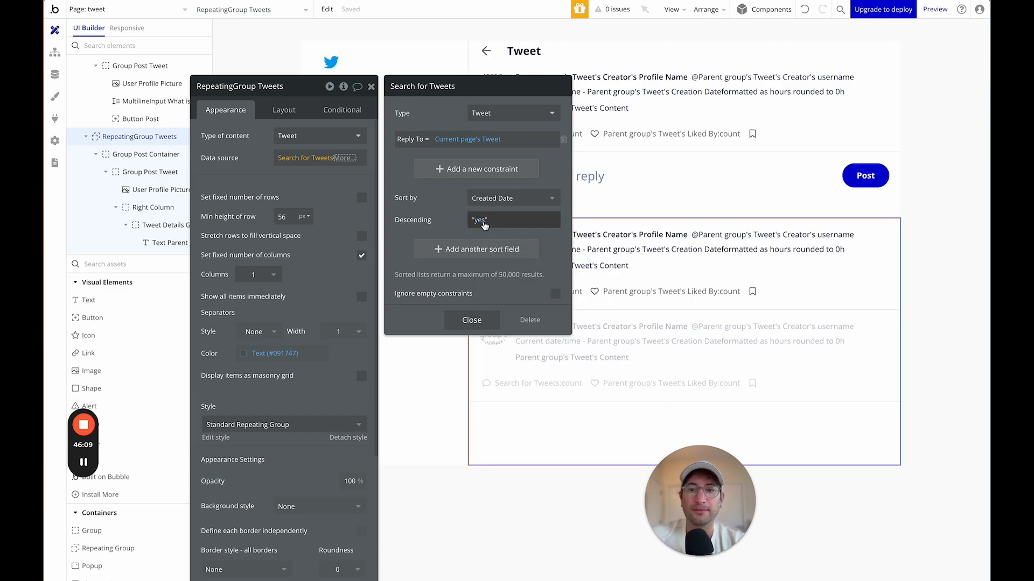
left_click(482, 220)
left_click(482, 279)
left_click(441, 212)
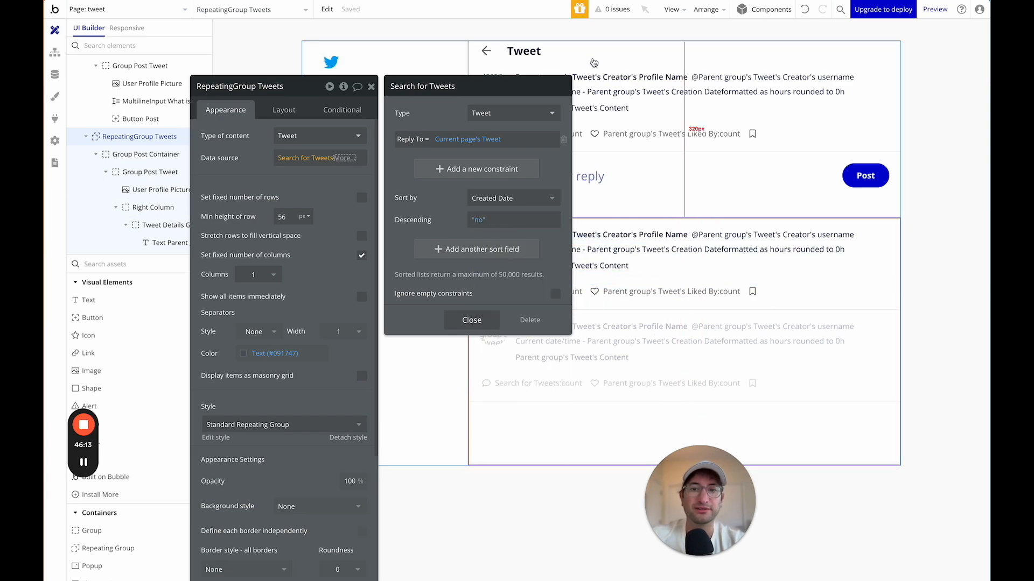
left_click(475, 321)
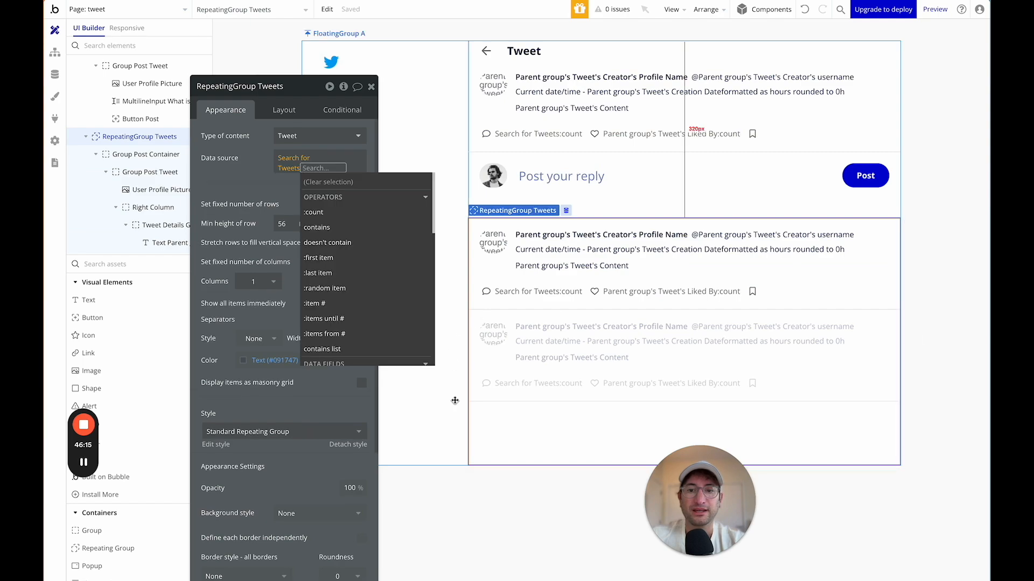
Check the reply cell's Group Post Container, then switch the editor to the index page.
left_click(455, 401)
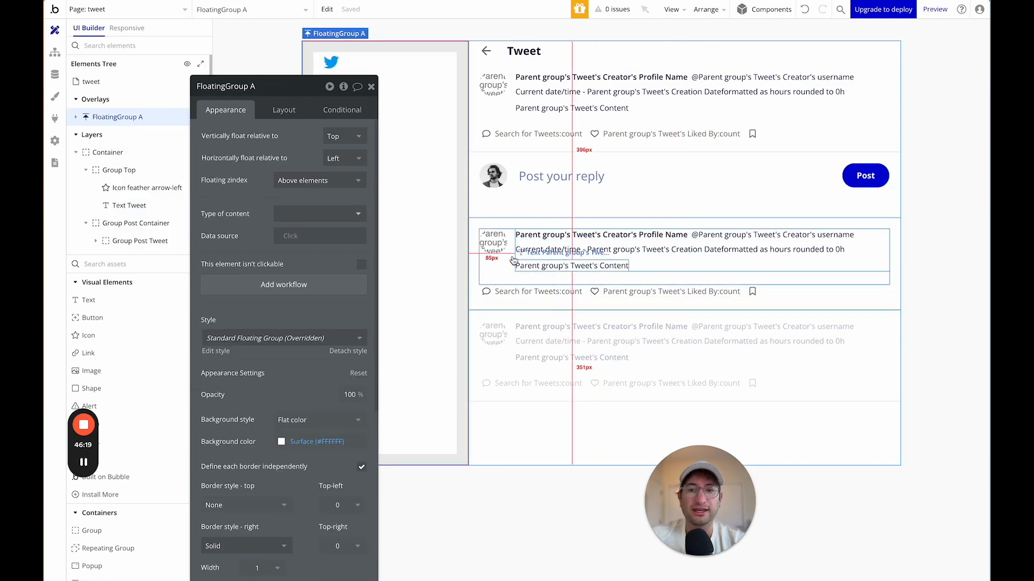
left_click(474, 289)
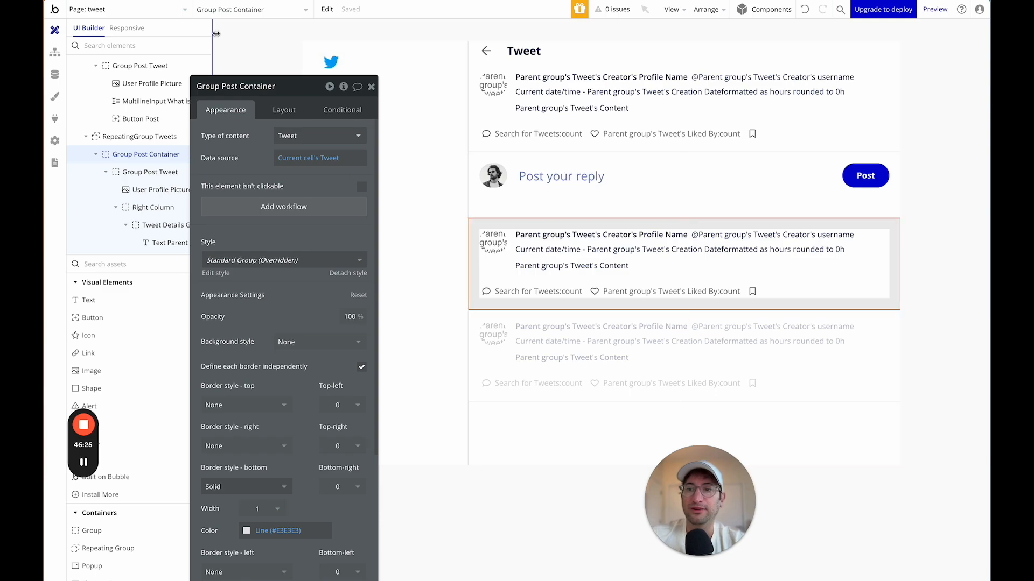
left_click(171, 14)
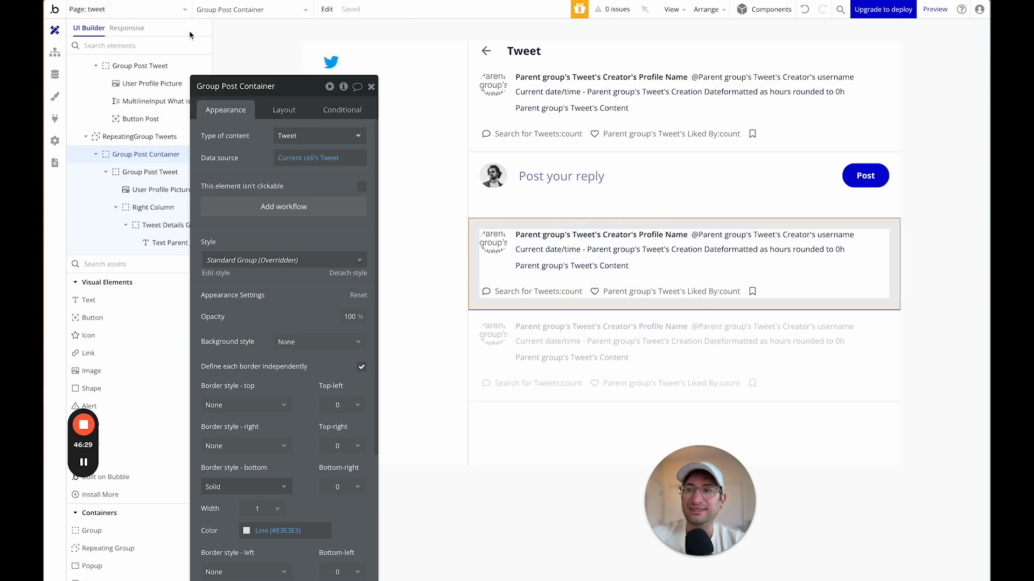
left_click(152, 5)
left_click(137, 50)
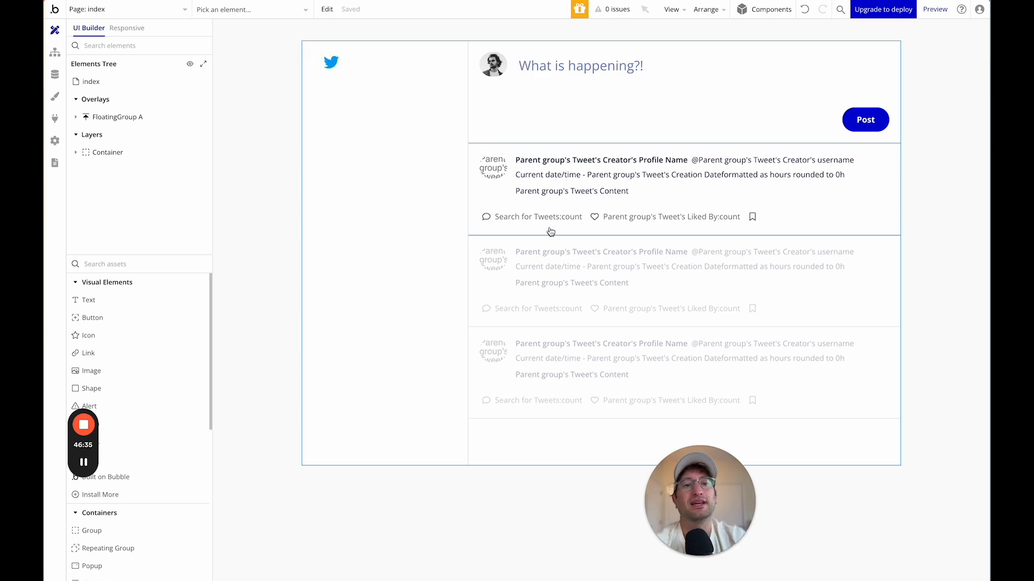
Switch back to the tweet page and select the header's outer container on the canvas.
left_click(155, 16)
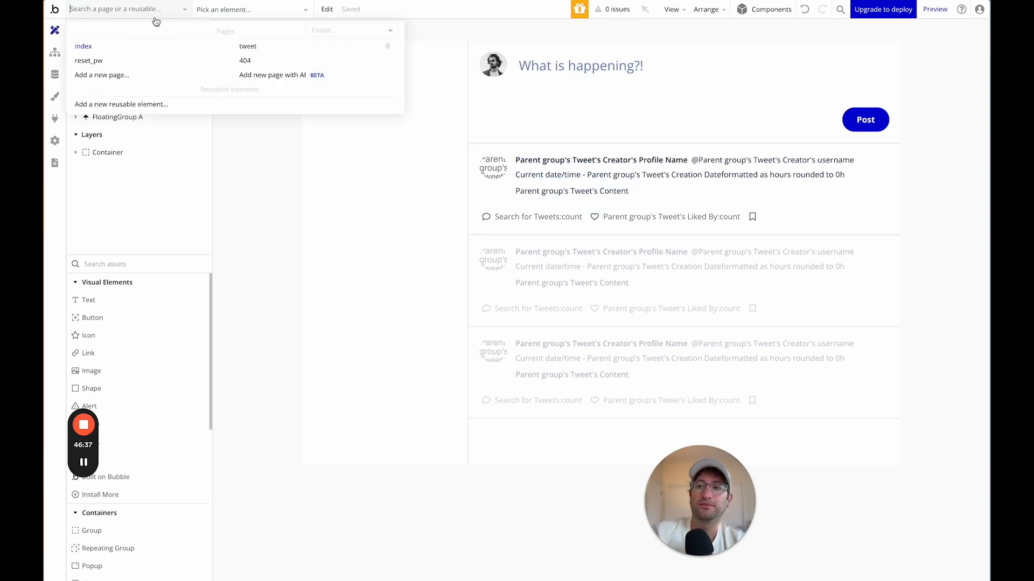
left_click(257, 51)
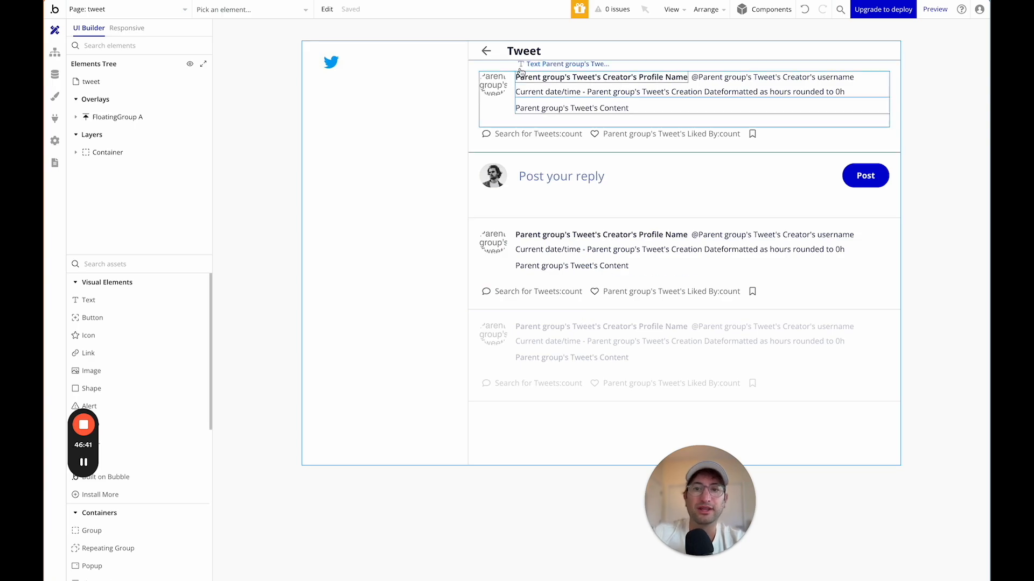
double_click(557, 46)
Set Group Top's padding to 15 px in its Layout settings.
left_click(477, 59)
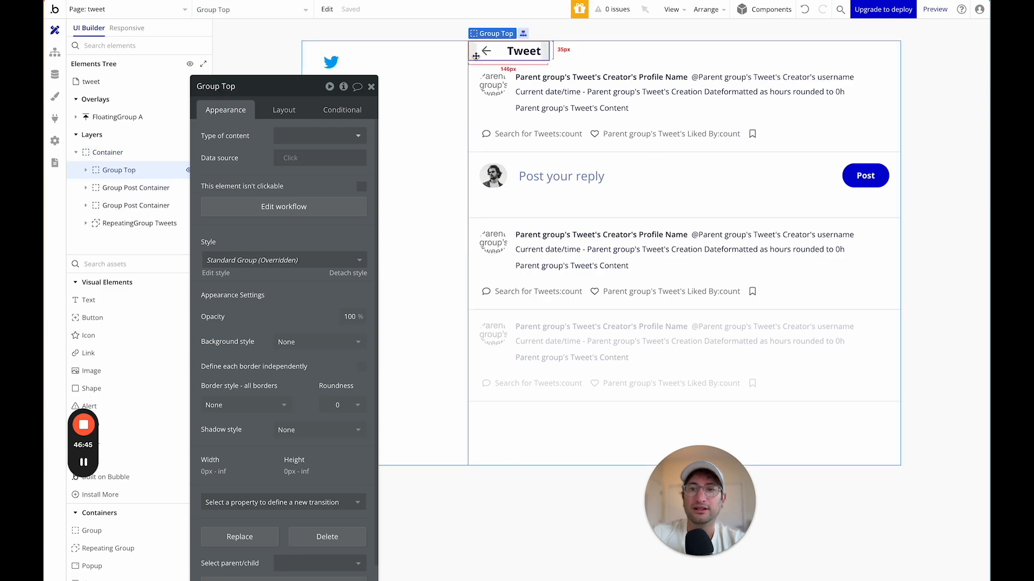
left_click(296, 112)
left_click_drag(293, 98, 291, 44)
scroll(293, 318, "down", 1)
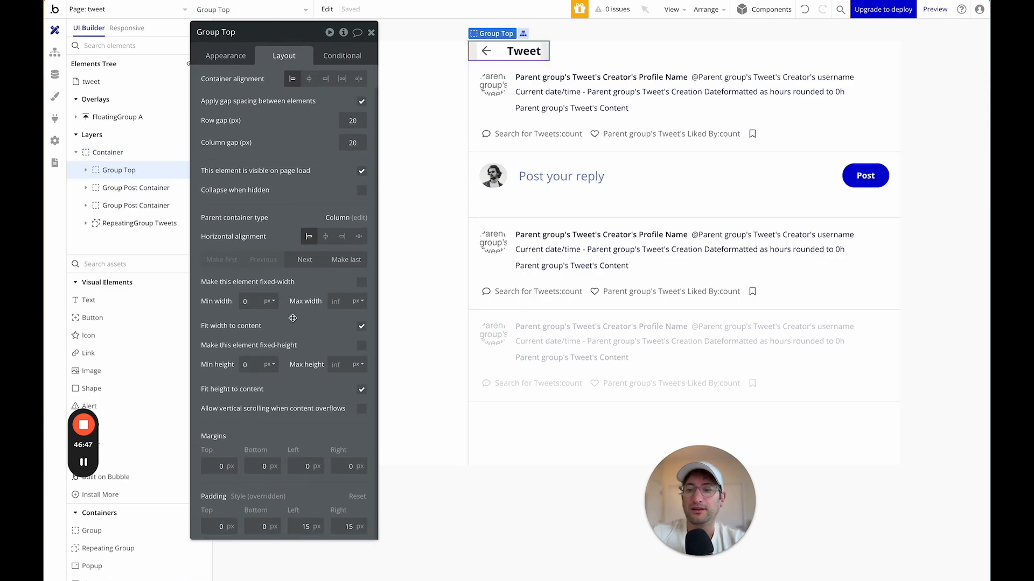
left_click(224, 526)
type("1")
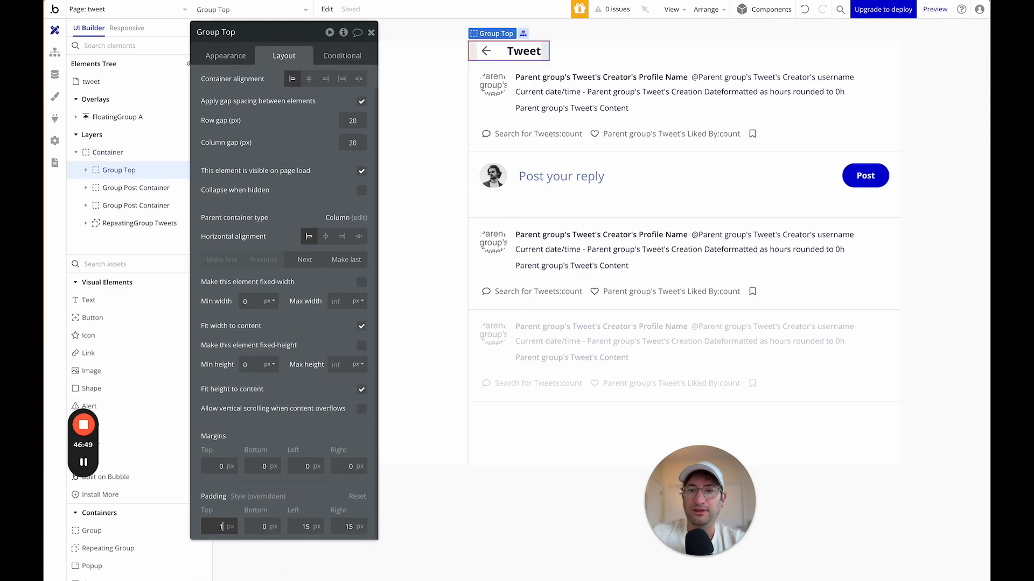
type("5")
key("Tab")
type("15")
Inspect FloatingGroup A, Group Top and the reply cell's Group Post Container, staying on tweet.
left_click(449, 318)
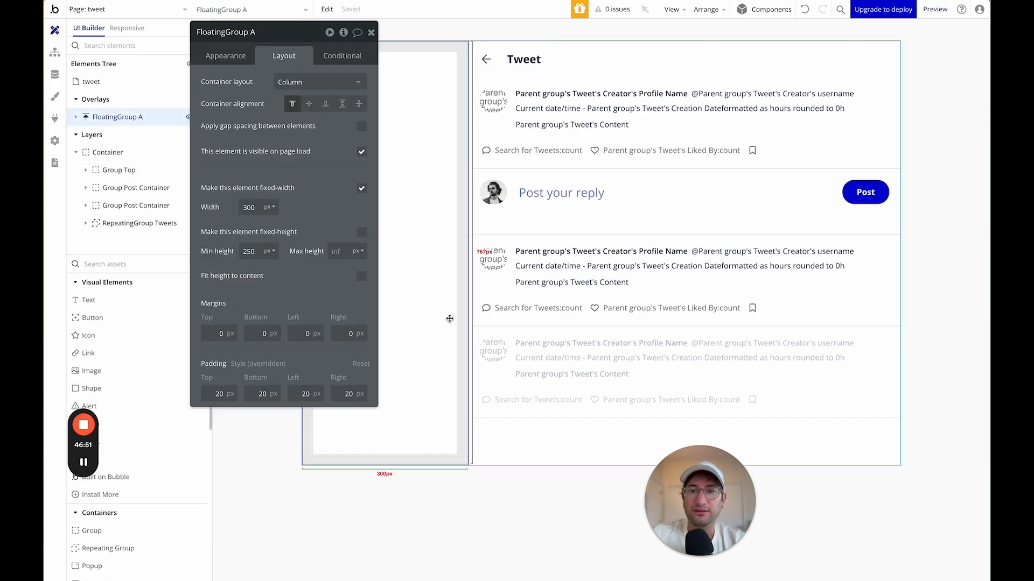
left_click(506, 68)
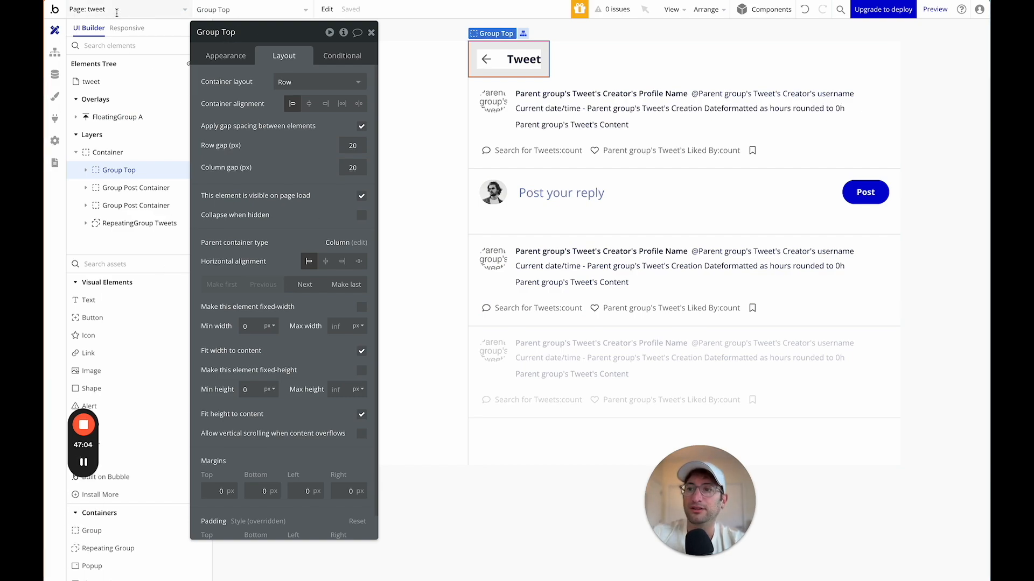
left_click(116, 15)
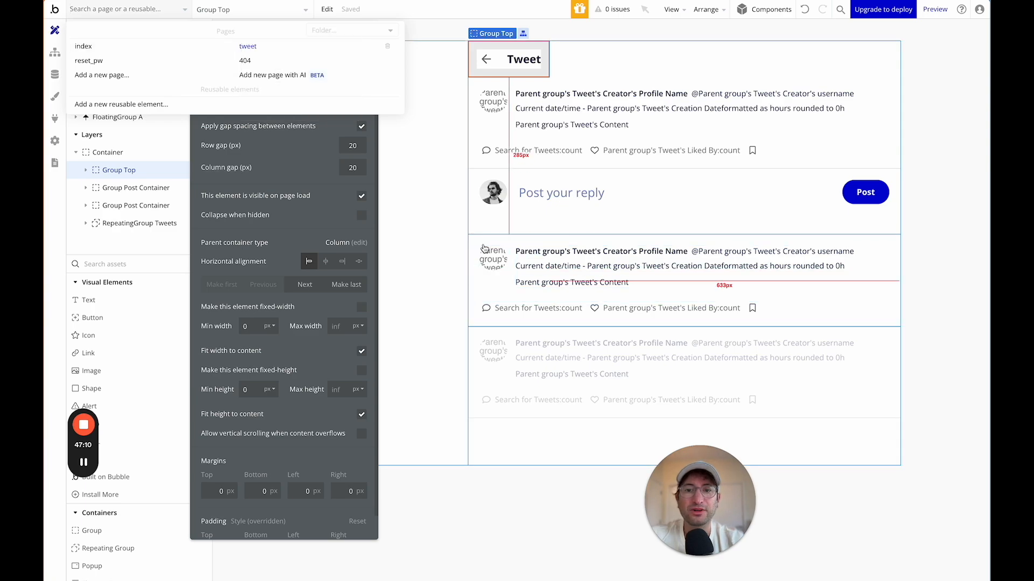
left_click(413, 153)
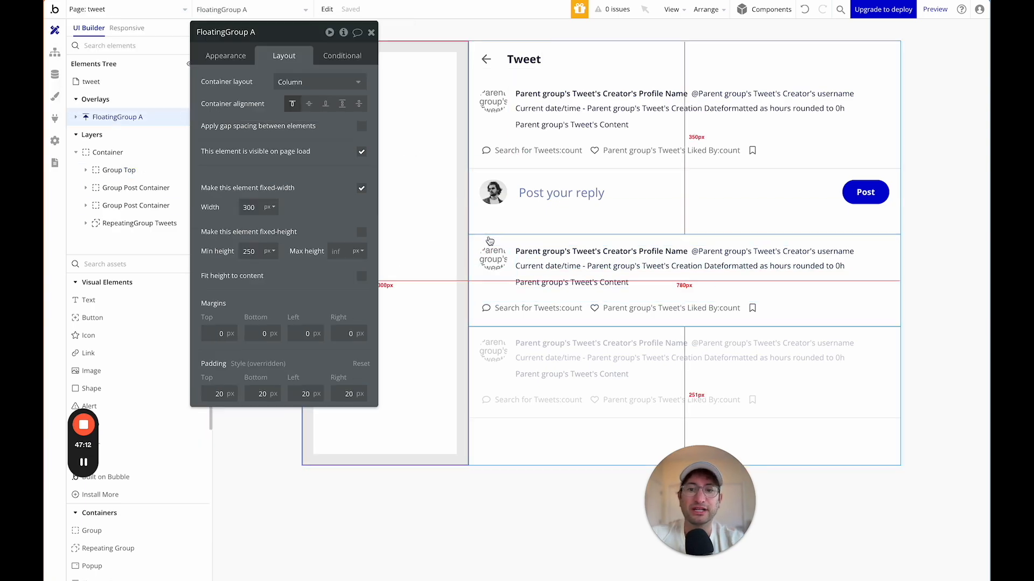
left_click(488, 237)
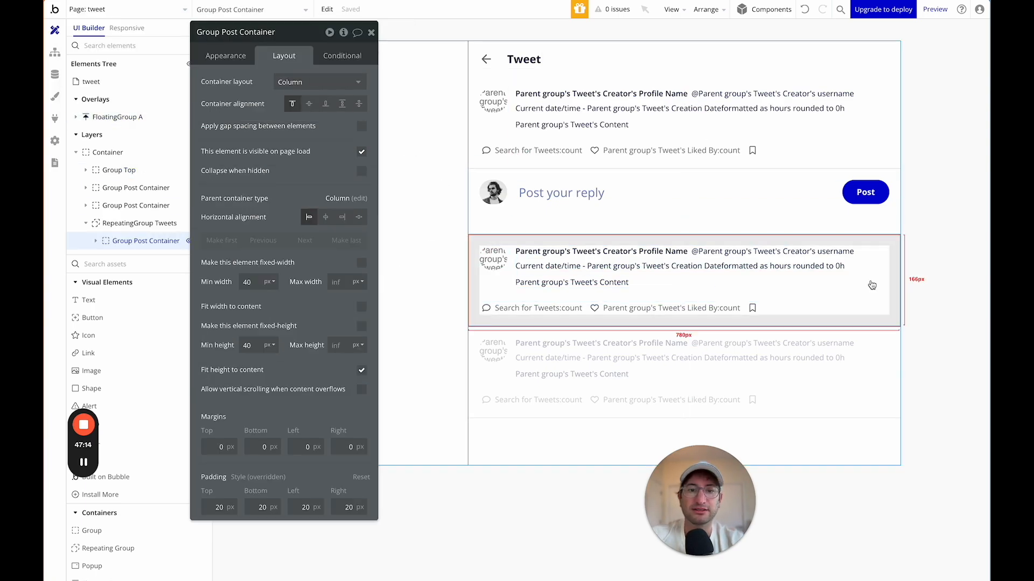
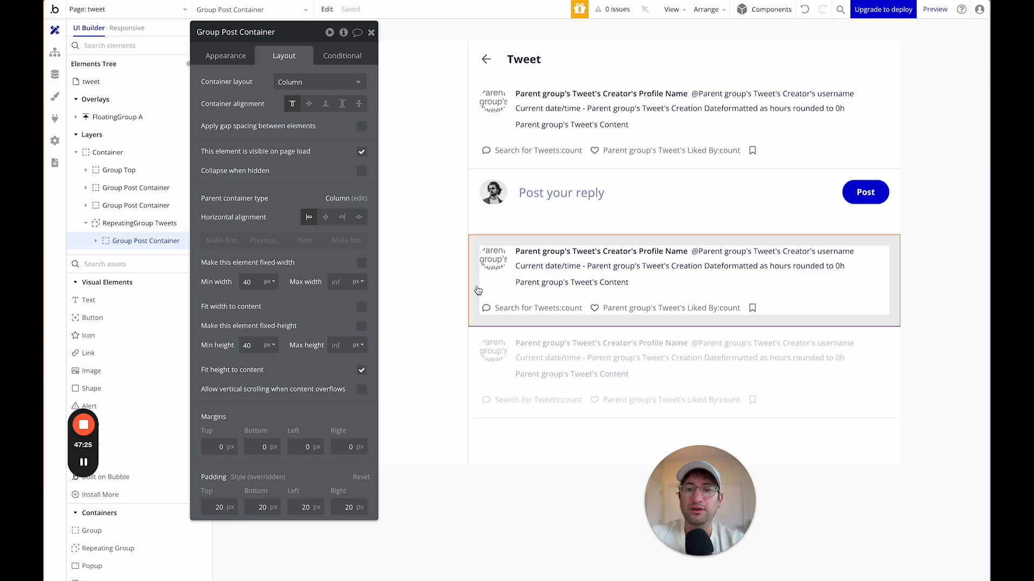
Convert the tweet row's Group Post Container into a reusable element named 'Group Tweet Container'.
right_click(478, 290)
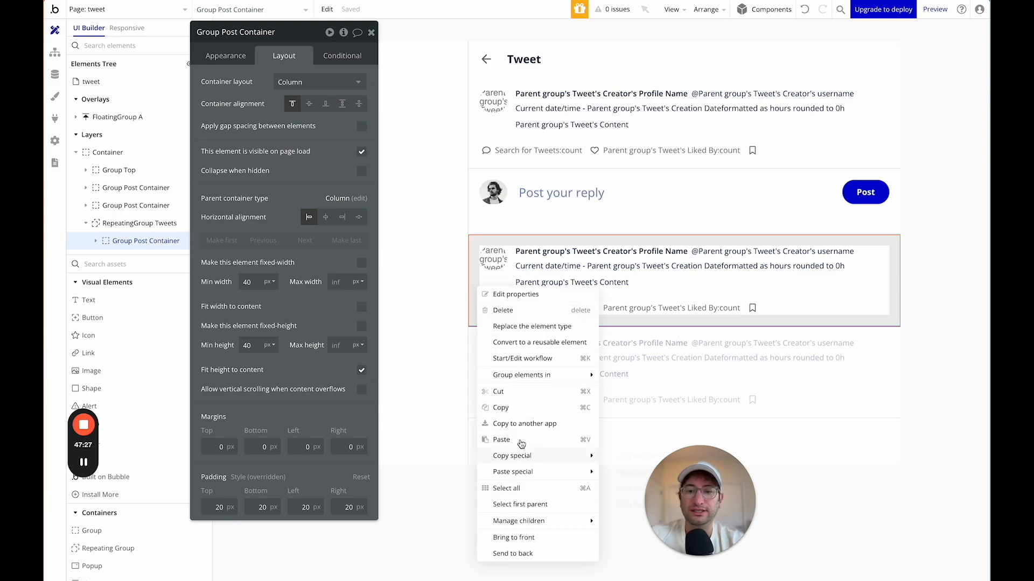
left_click(528, 343)
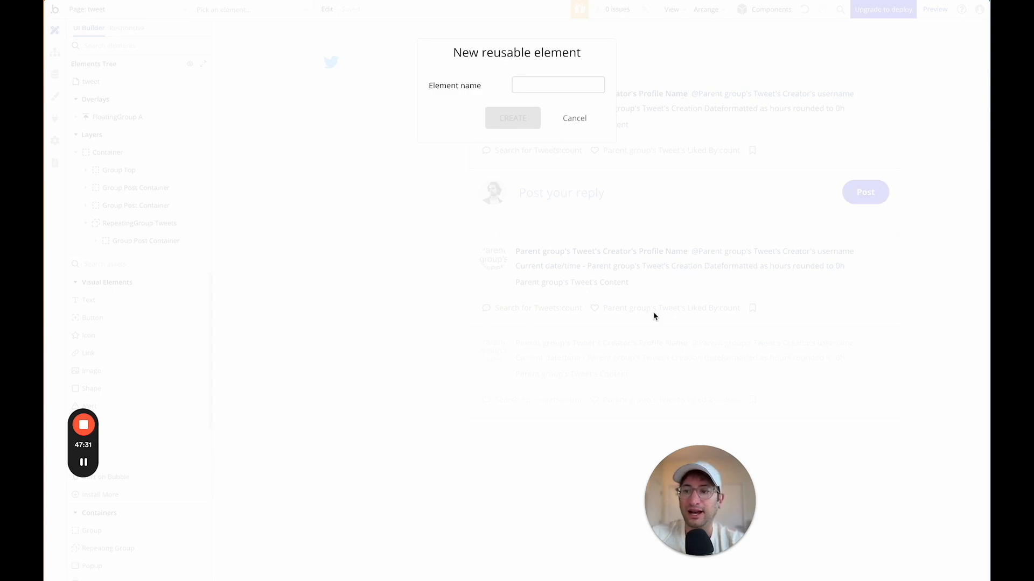
left_click(547, 88)
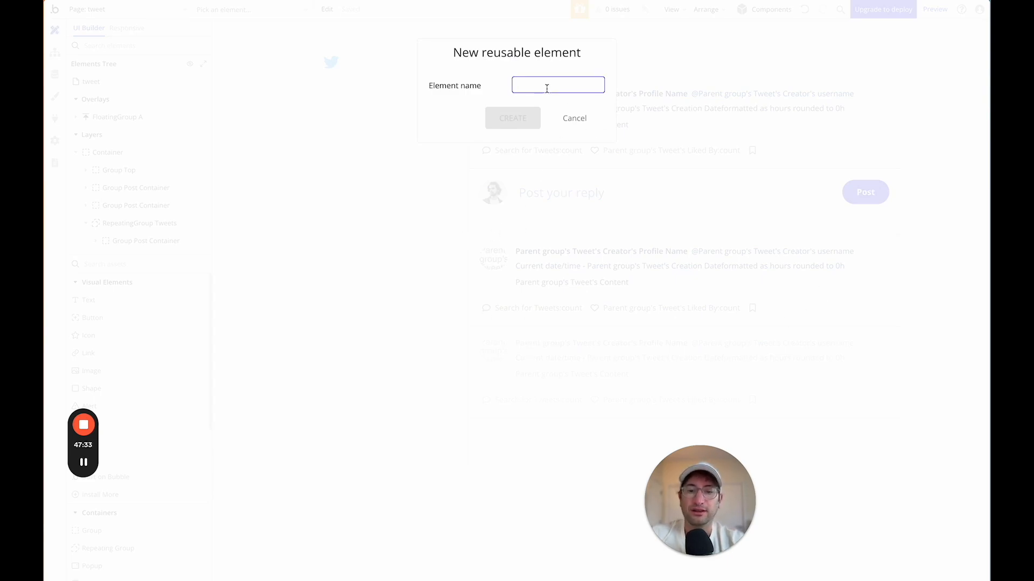
type("Group Tweet Container")
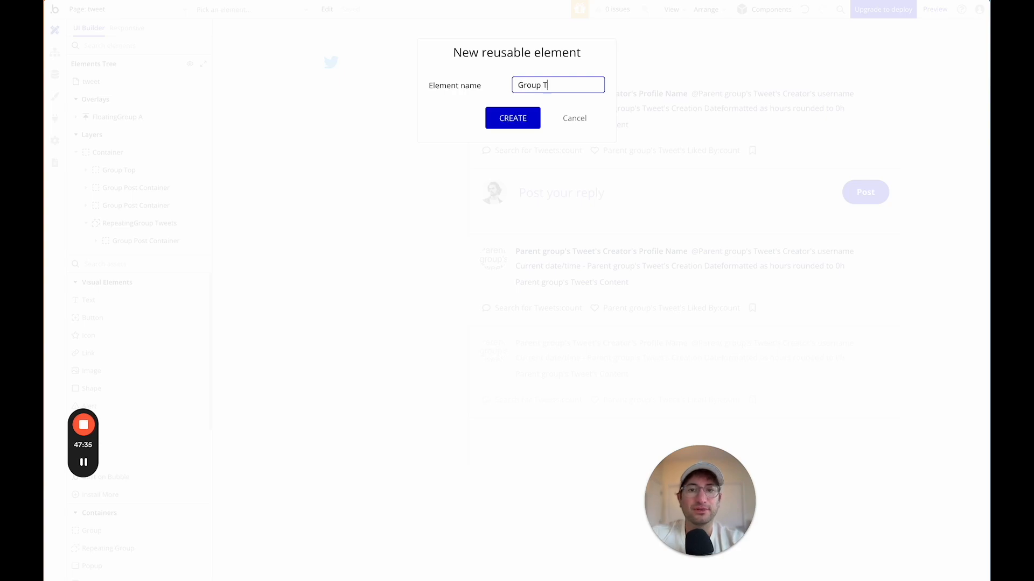
left_click(512, 116)
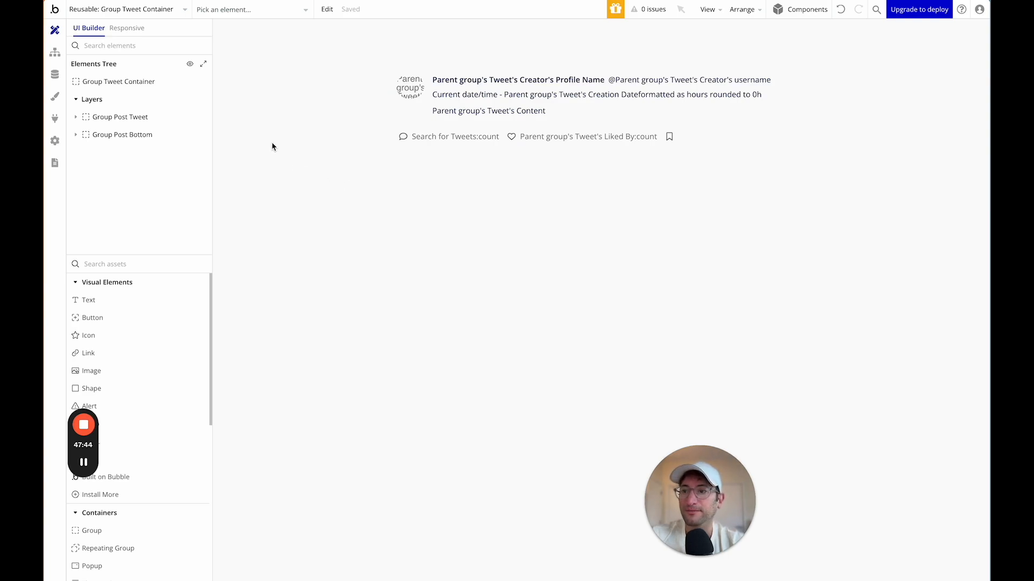
left_click(55, 52)
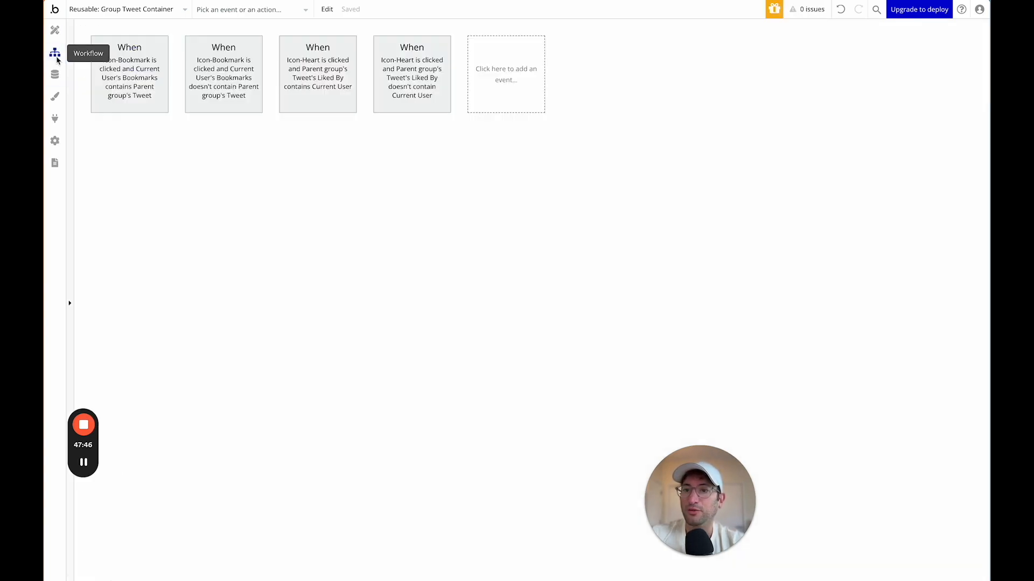
left_click(131, 80)
left_click(228, 99)
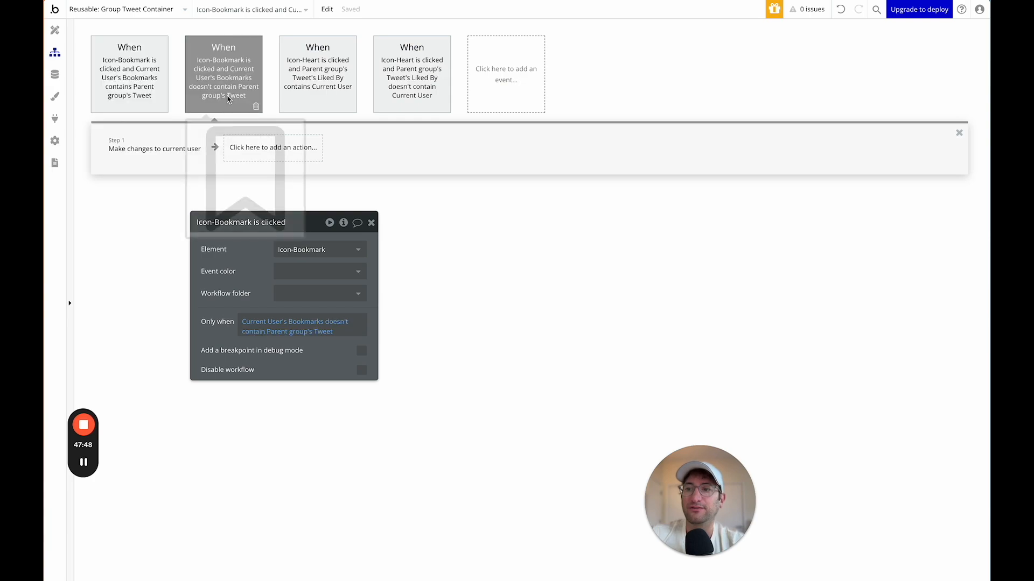
left_click(339, 98)
left_click(411, 98)
left_click(323, 94)
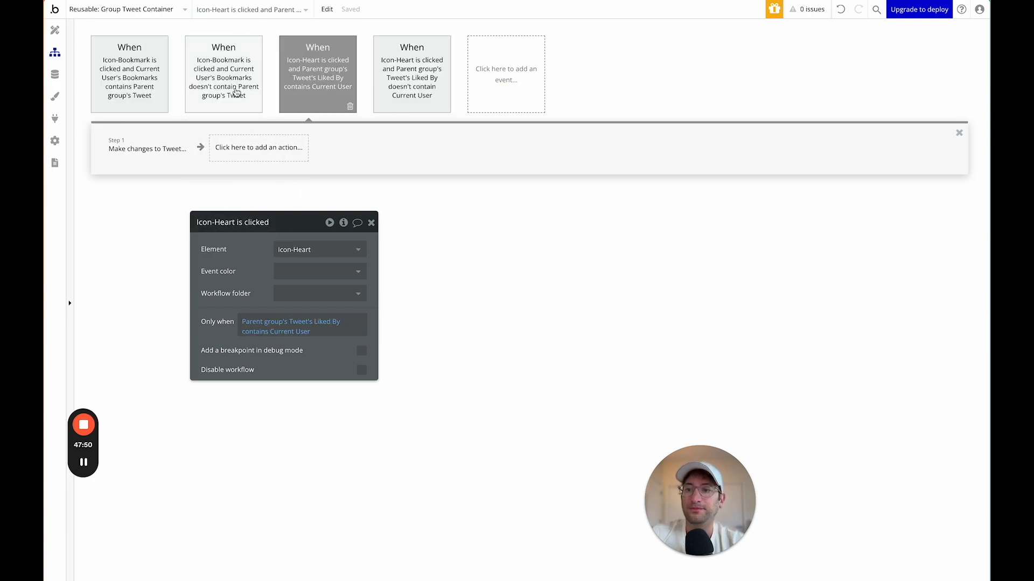
left_click(235, 92)
left_click(130, 81)
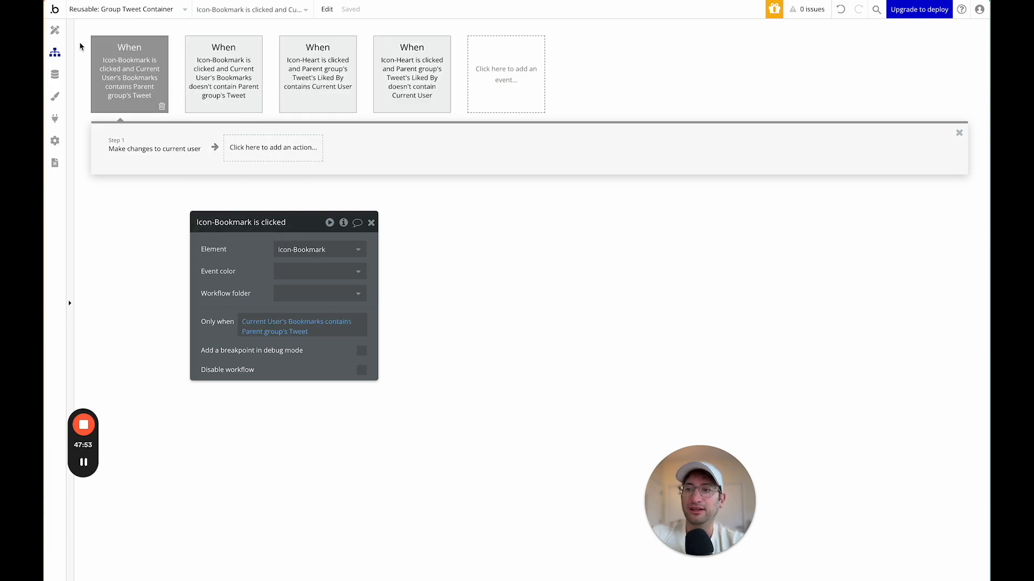
left_click(320, 81)
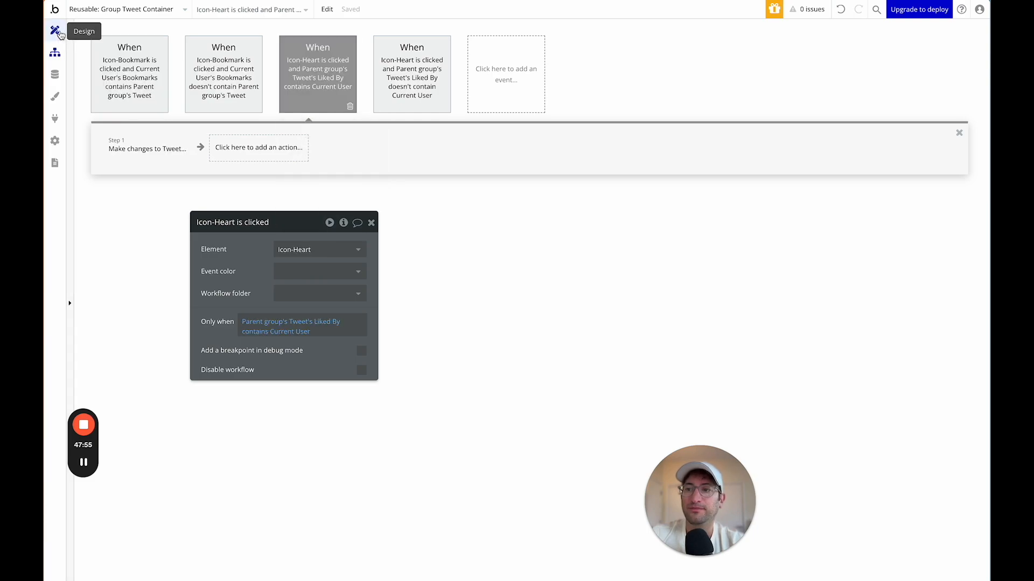
left_click(55, 31)
left_click(166, 86)
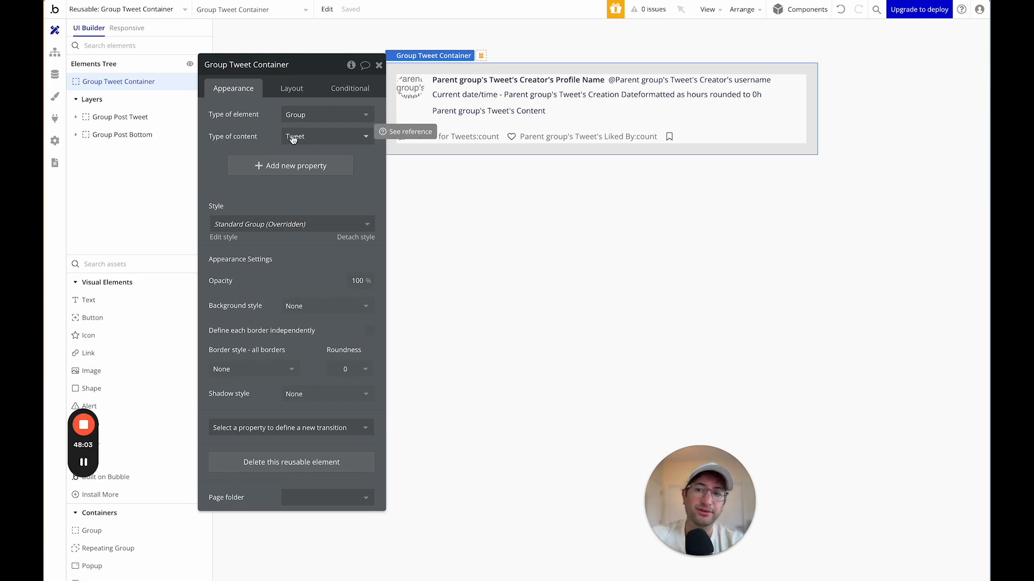
left_click_drag(261, 75, 581, 225)
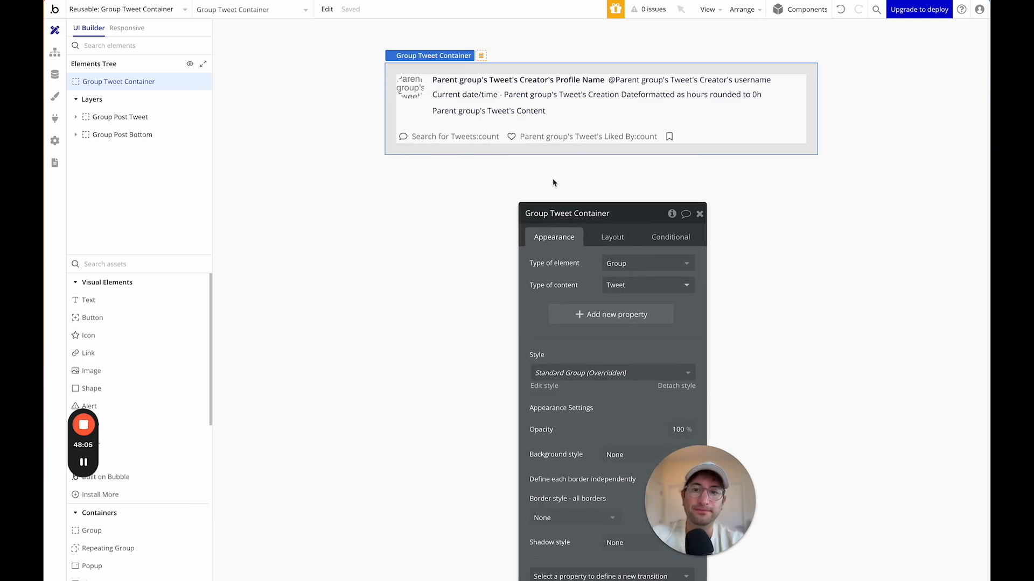
left_click(154, 11)
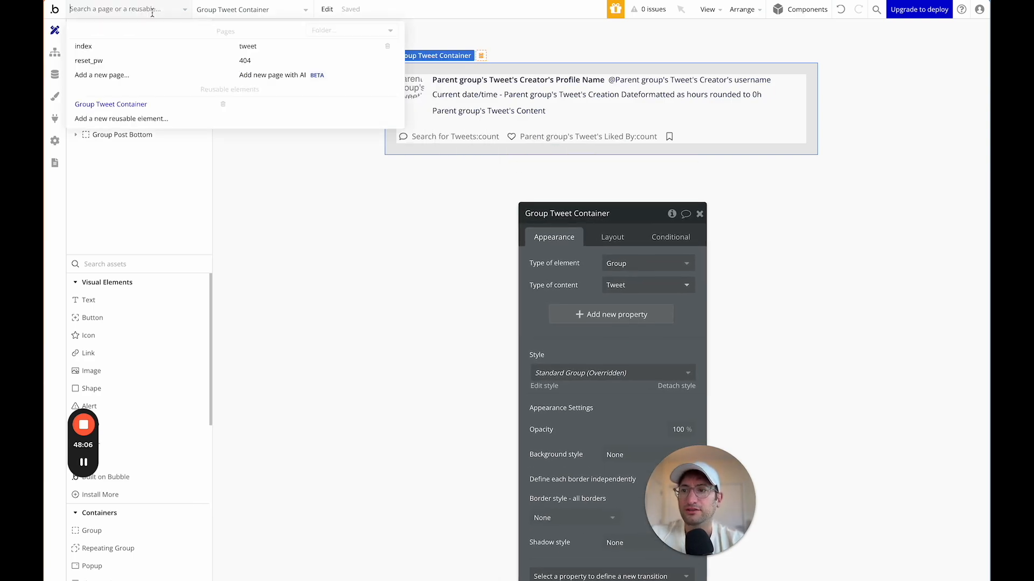
On the tweet page, place Group Tweet Container directly inside RepeatingGroup Tweets.
left_click(247, 47)
left_click(474, 262)
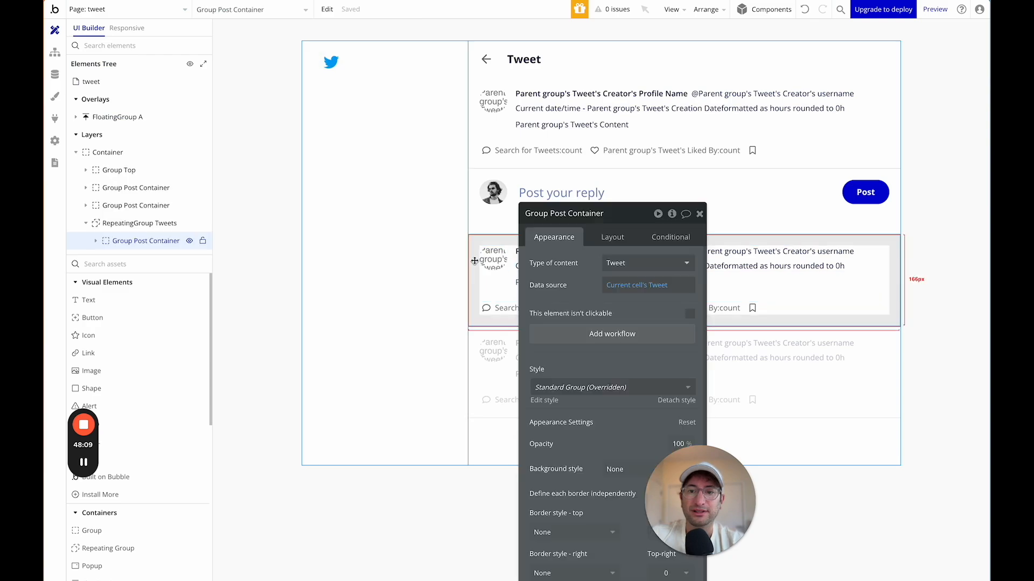
left_click_drag(629, 226, 347, 116)
left_click(137, 264)
type("group")
mouse_move(142, 336)
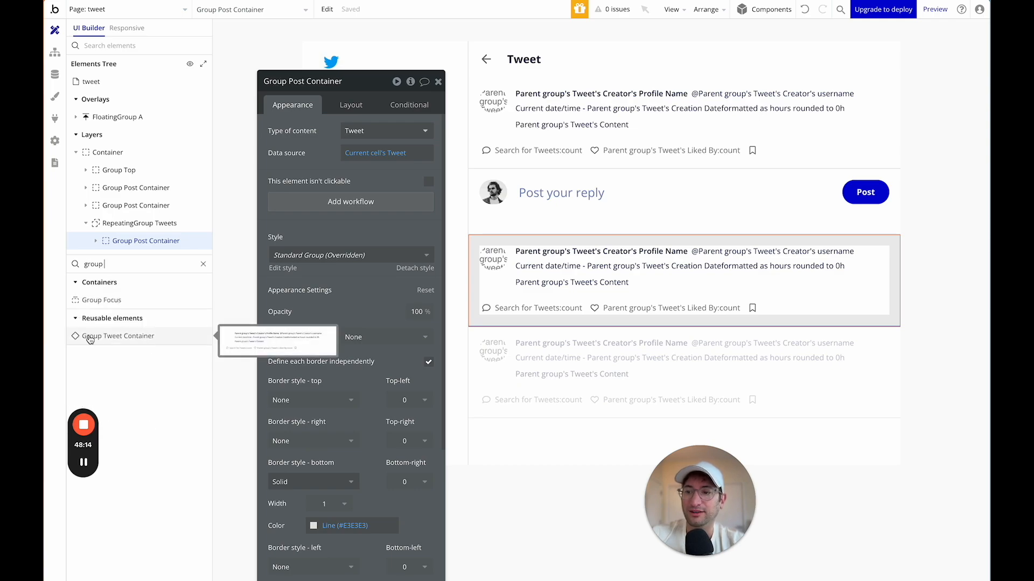
left_click_drag(90, 339, 495, 243)
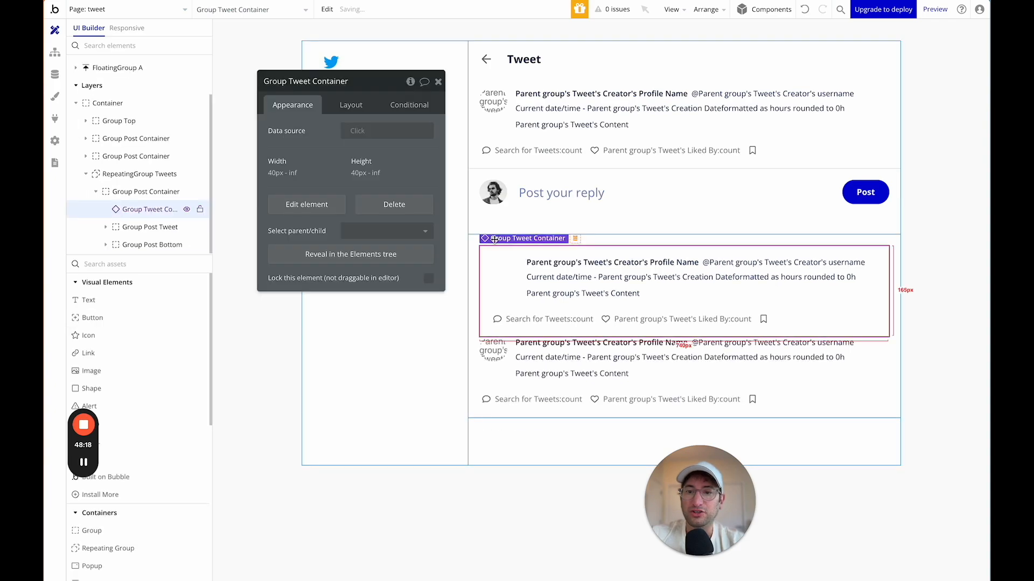
left_click_drag(112, 210, 118, 191)
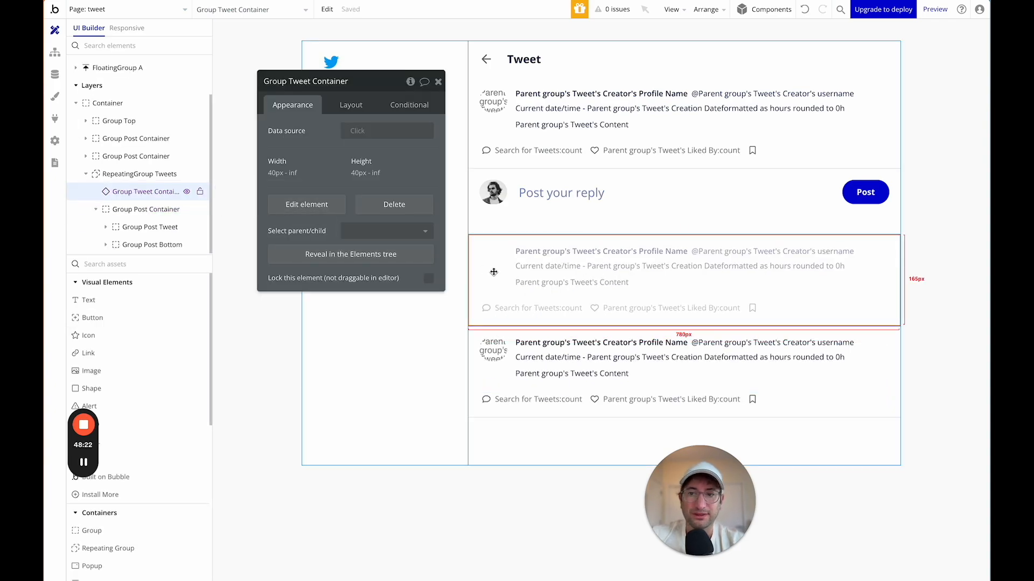
Set Group Tweet Container's data source to Current cell's Tweet.
left_click(354, 132)
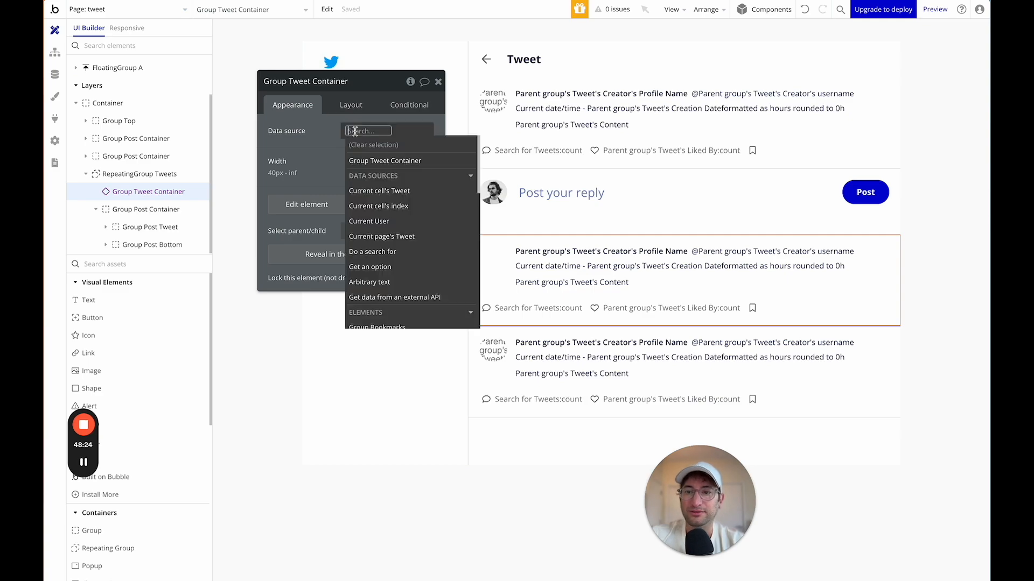
left_click(371, 161)
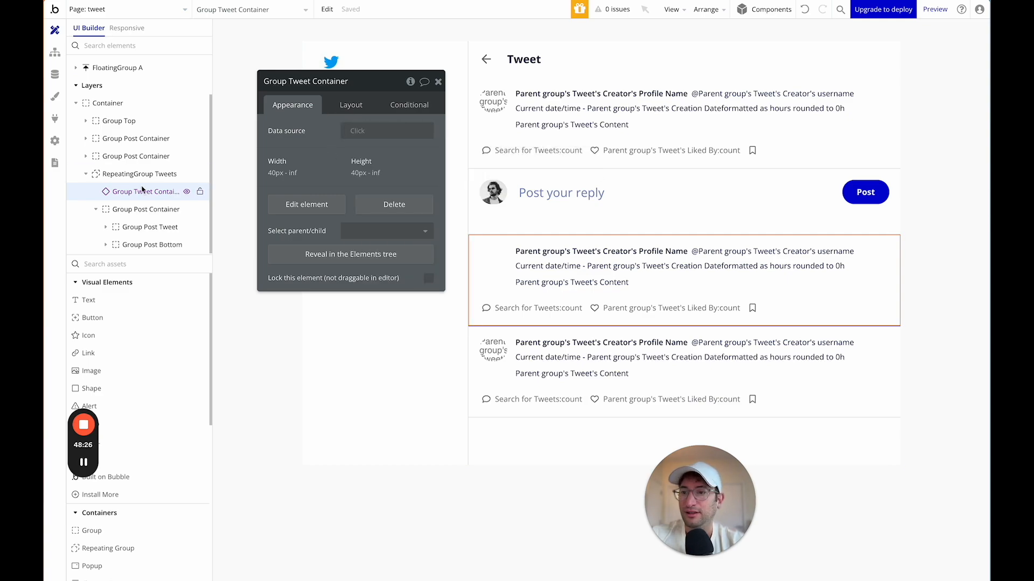
left_click(133, 174)
left_click(132, 211)
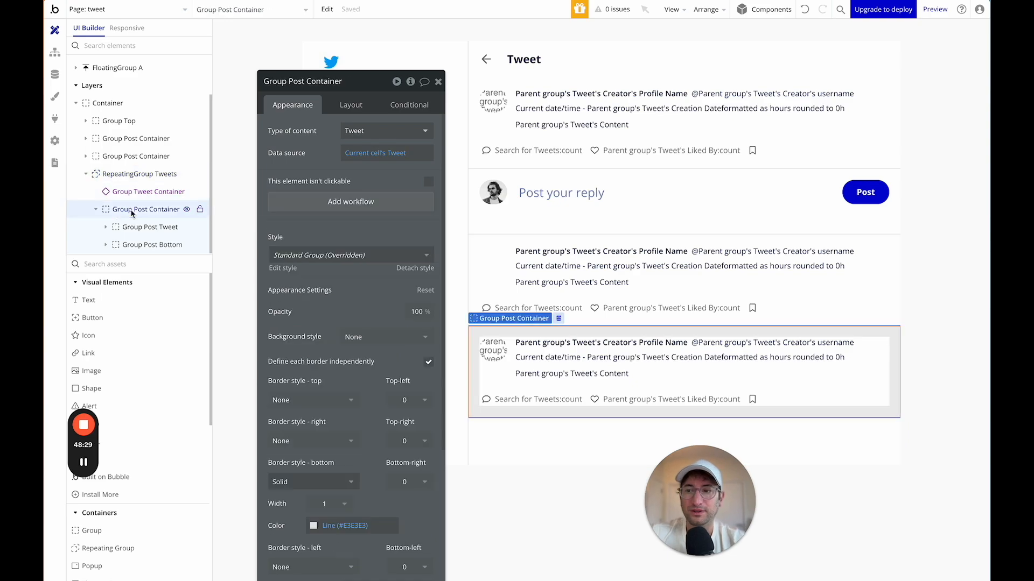
right_click(184, 192)
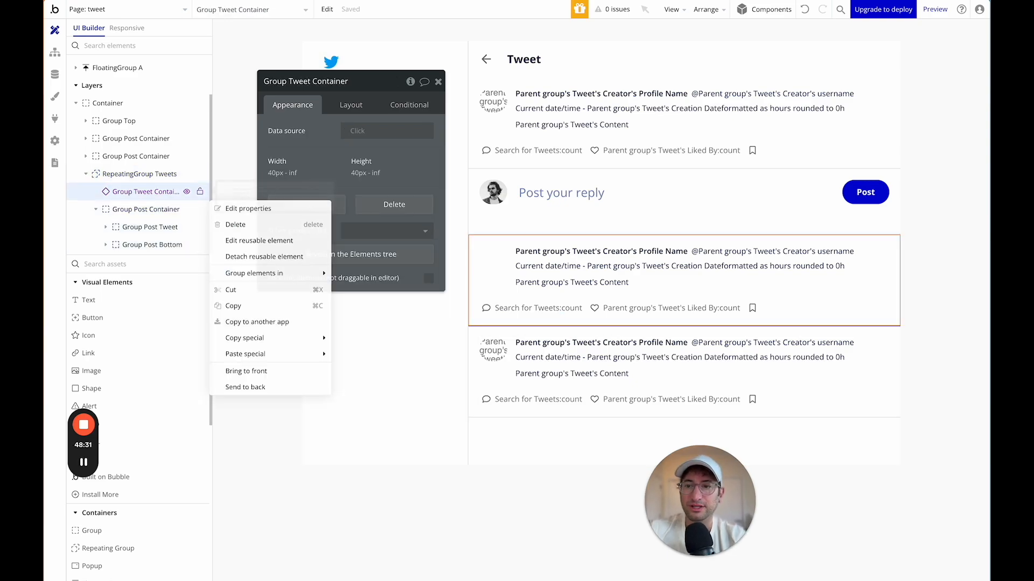
left_click(380, 137)
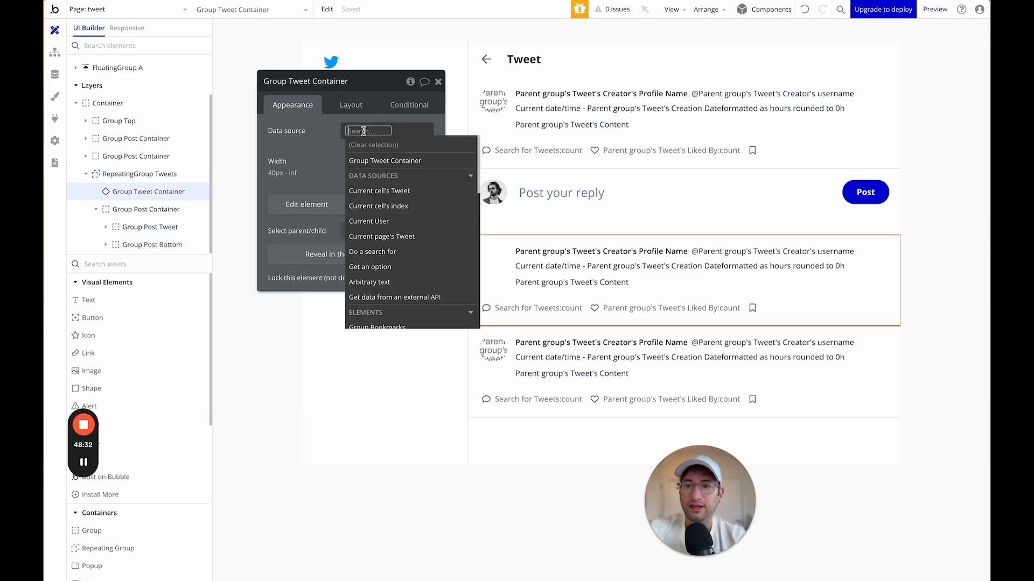
left_click(368, 191)
left_click(310, 163)
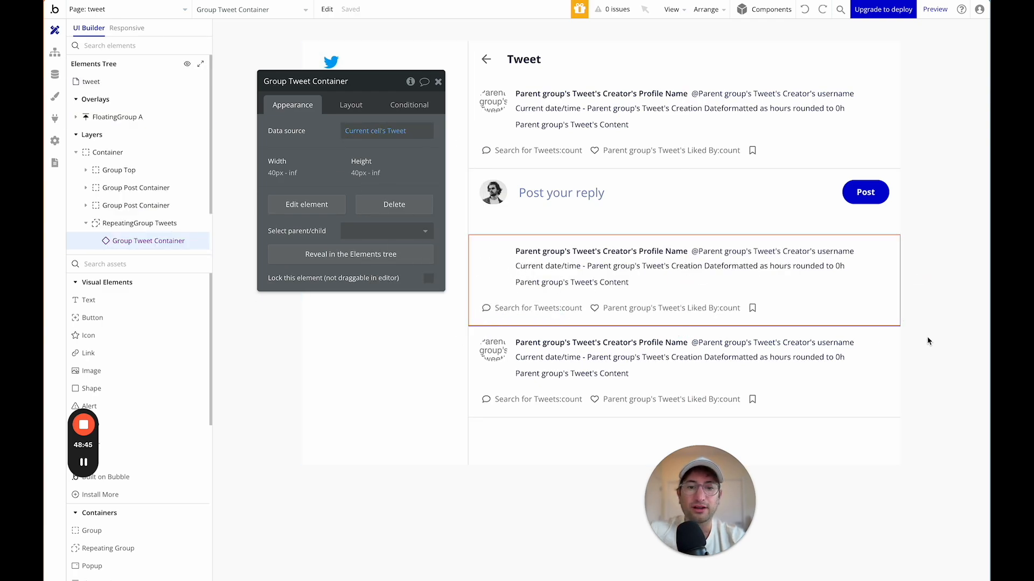
Delete the old Group Post Container from the repeating group.
left_click(887, 335)
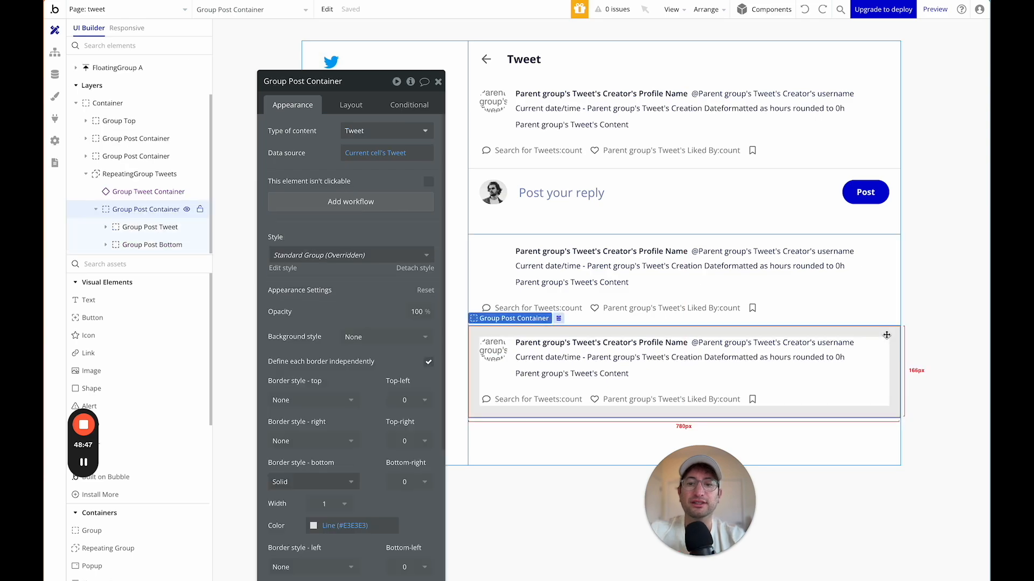
key("Delete")
left_click(492, 269)
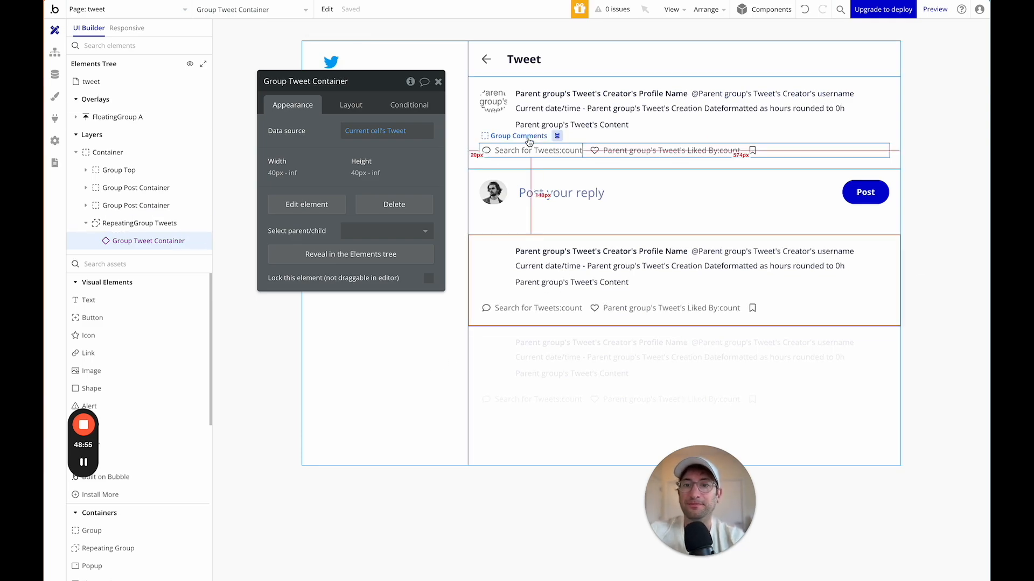
Add a Group Tweet Container to the main tweet group, directly under Group Top.
left_click(479, 129)
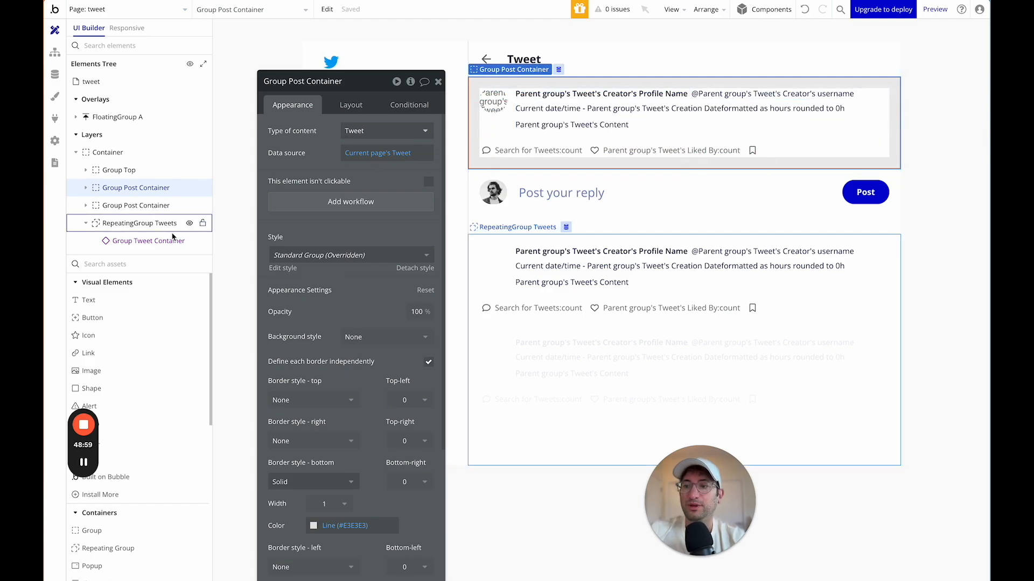
left_click(145, 263)
type("group")
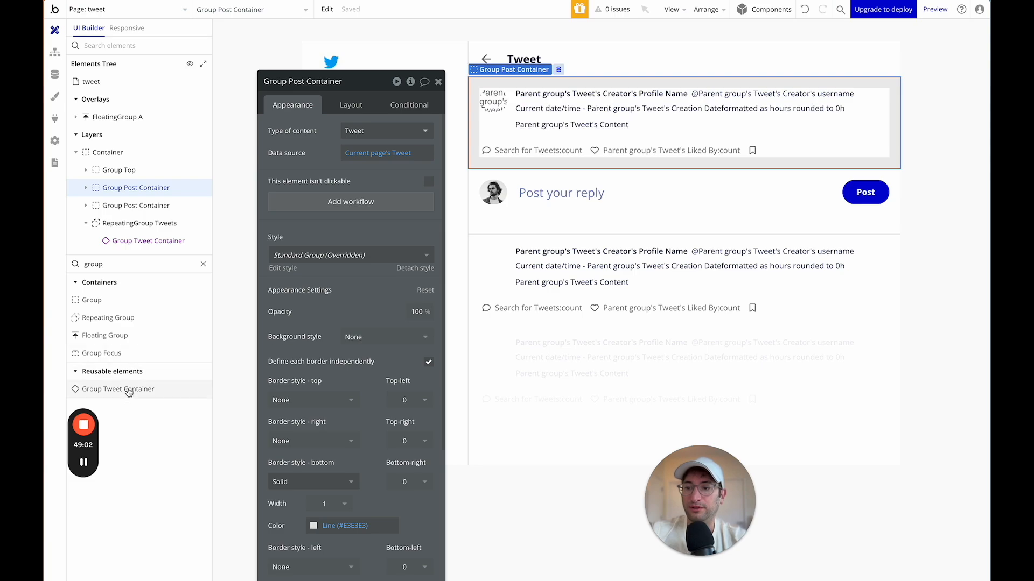
left_click(130, 388)
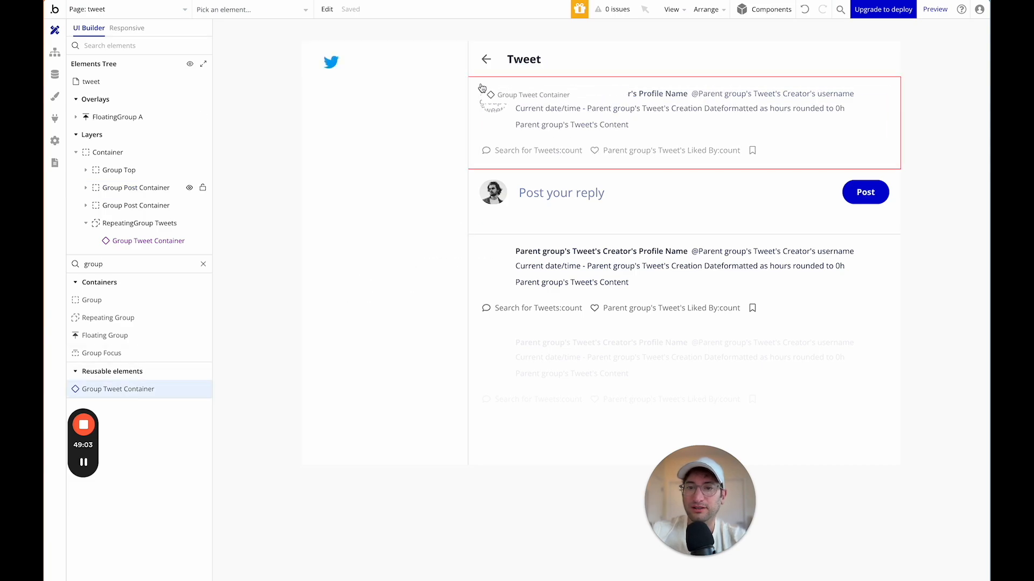
left_click(482, 85)
left_click_drag(109, 155, 112, 136)
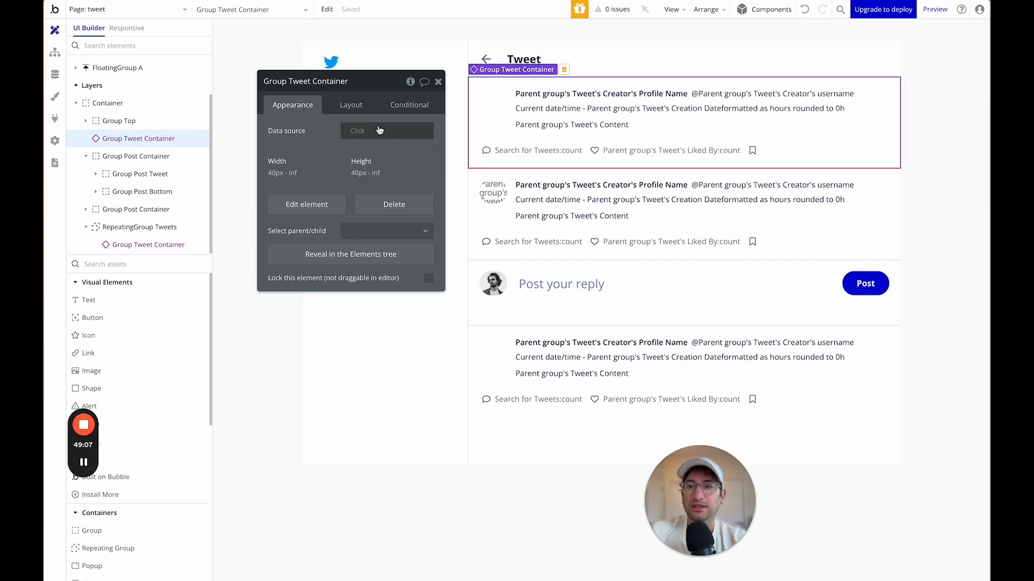
Set its data source to Current page's Tweet and delete the duplicate tweet group.
left_click(355, 131)
type("cur")
left_click(367, 174)
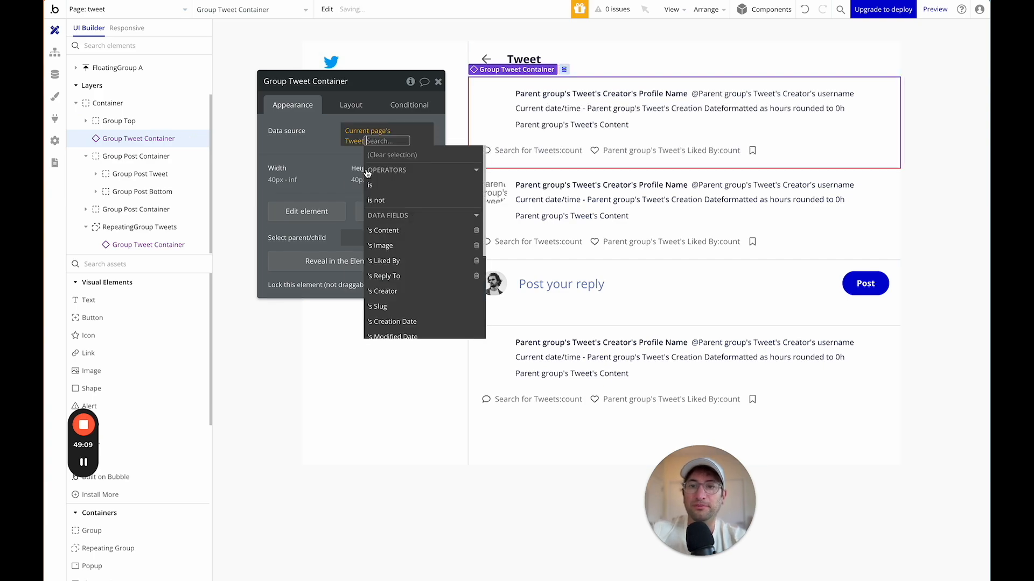
left_click(315, 153)
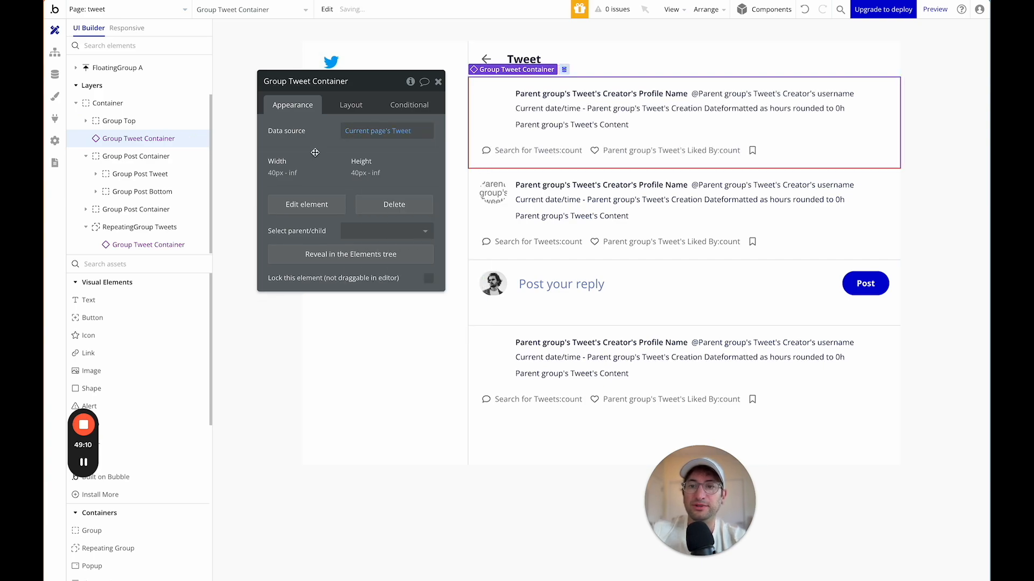
left_click(475, 182)
key("Delete")
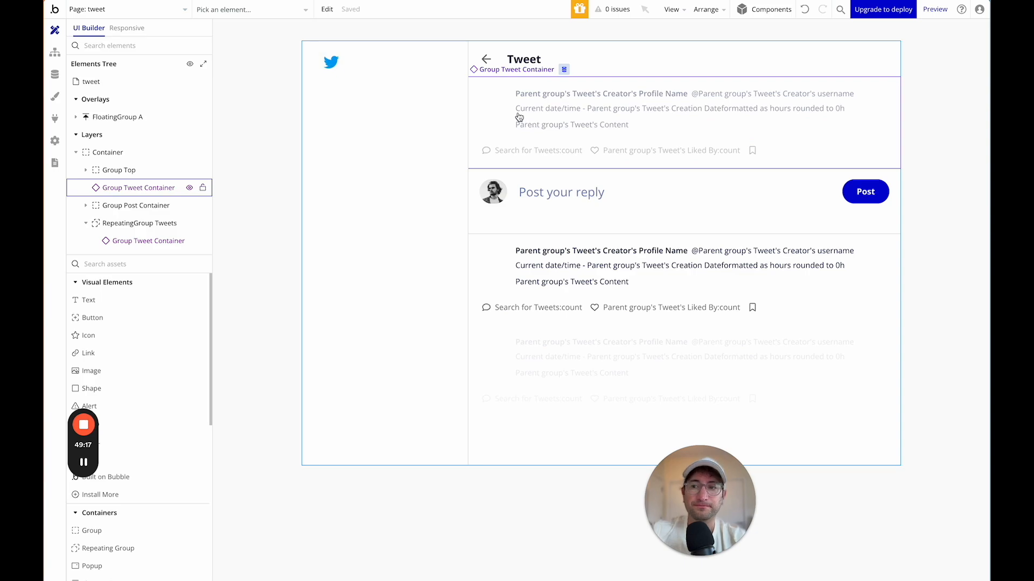
left_click(55, 51)
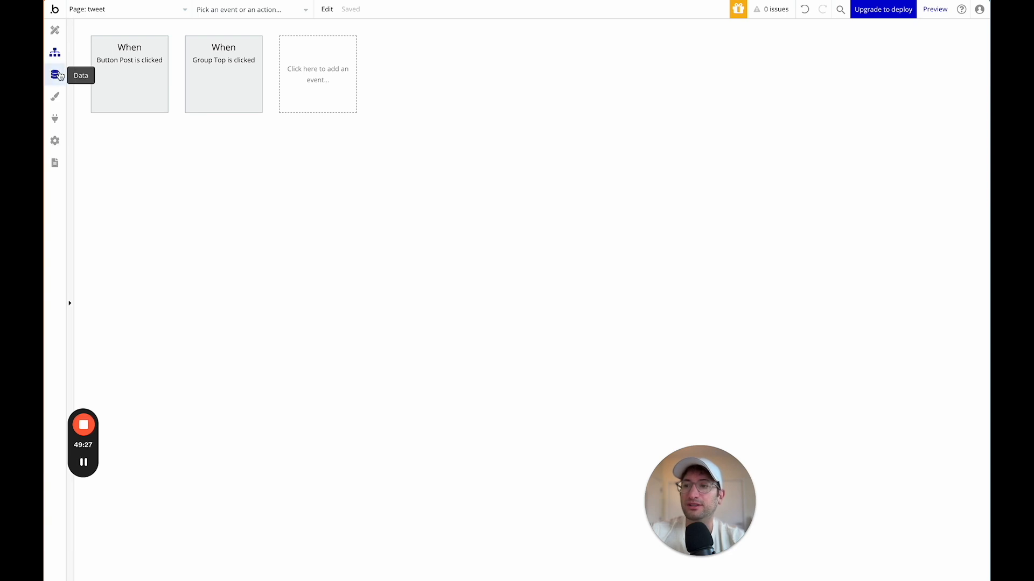
left_click(55, 30)
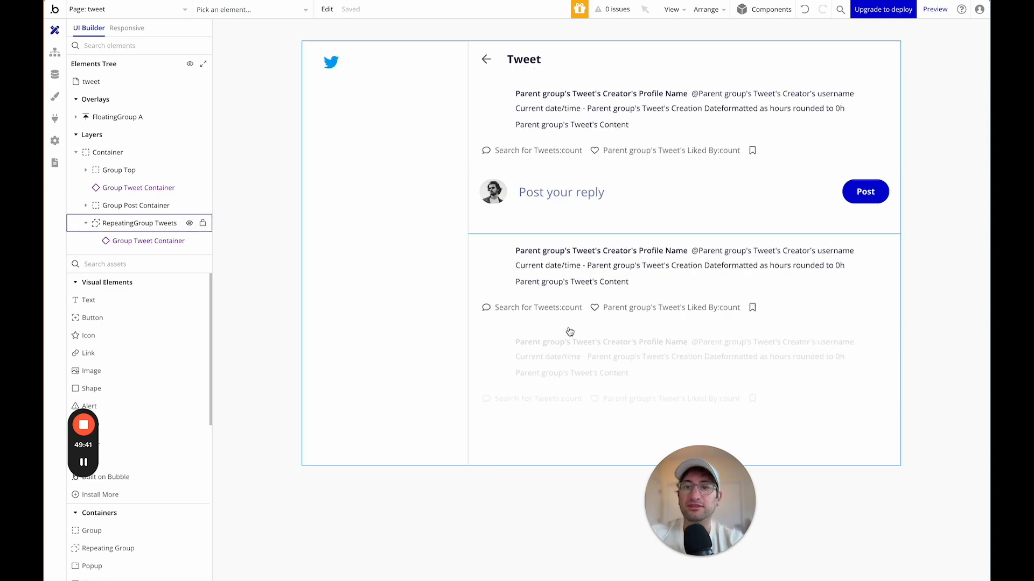
On the index page, place Group Tweet Container as the direct child of RepeatingGroup Tweets.
left_click(162, 10)
left_click(125, 52)
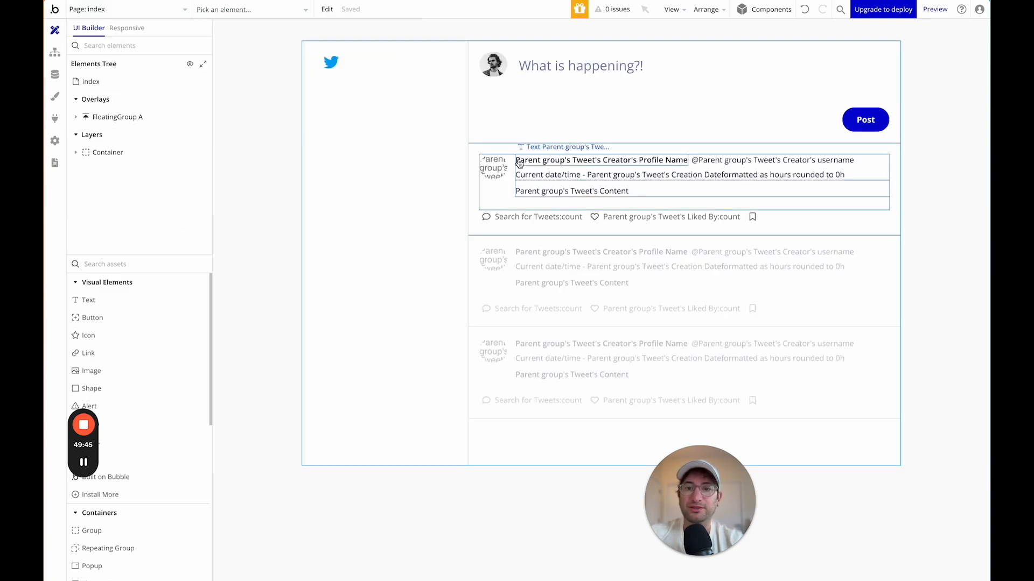
left_click(108, 264)
type("group")
left_click(127, 335)
left_click(475, 159)
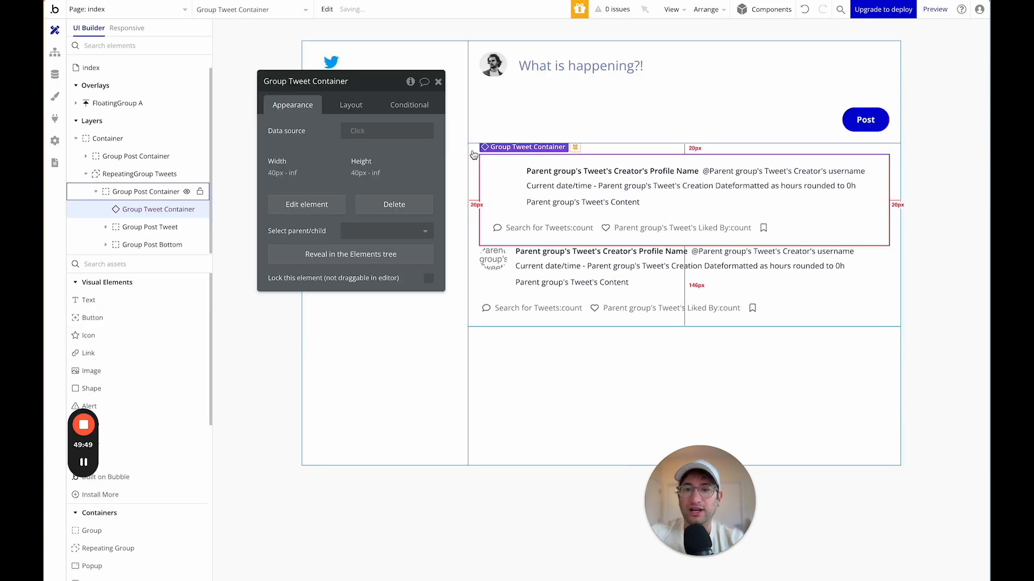
left_click_drag(119, 209, 124, 184)
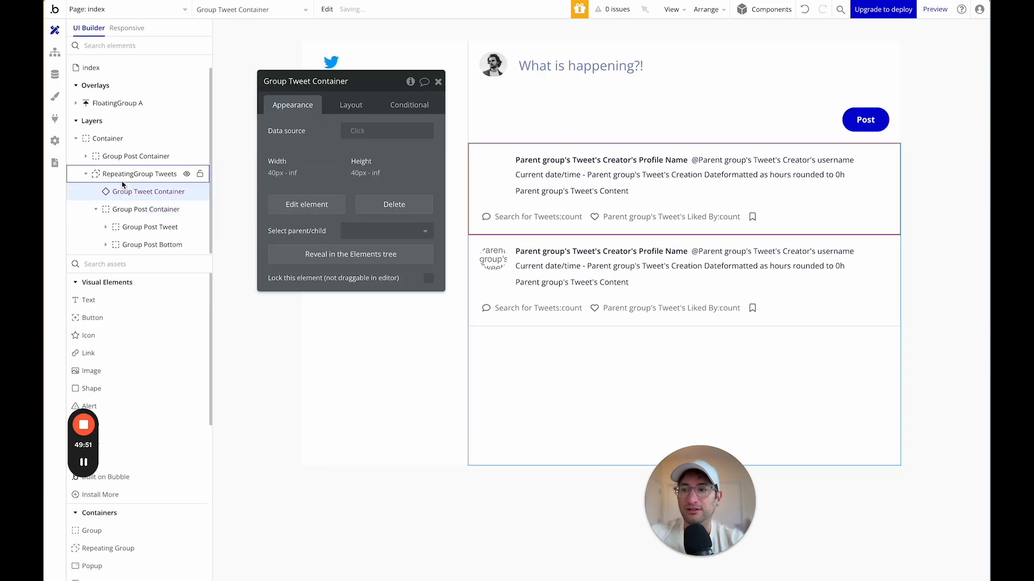
Source it from Current cell's Tweet and move Group Post Container inside it.
left_click(362, 134)
left_click(377, 146)
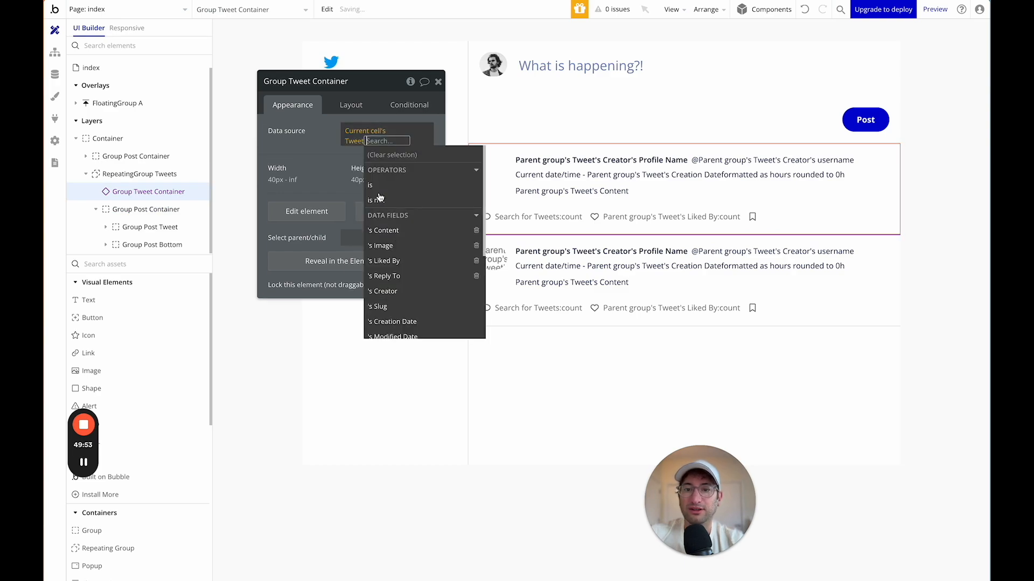
left_click(312, 167)
left_click(153, 209)
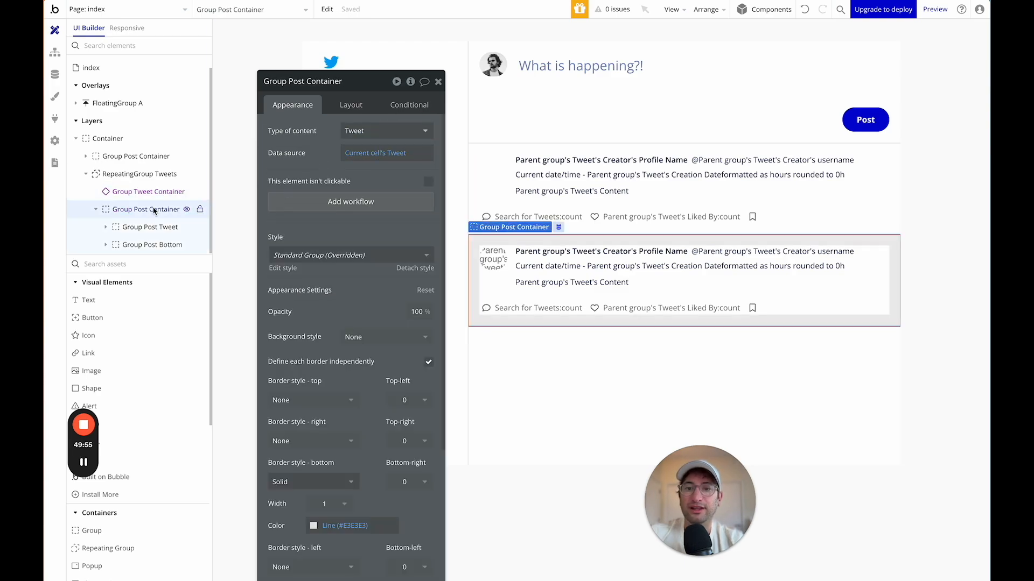
left_click_drag(153, 210, 153, 203)
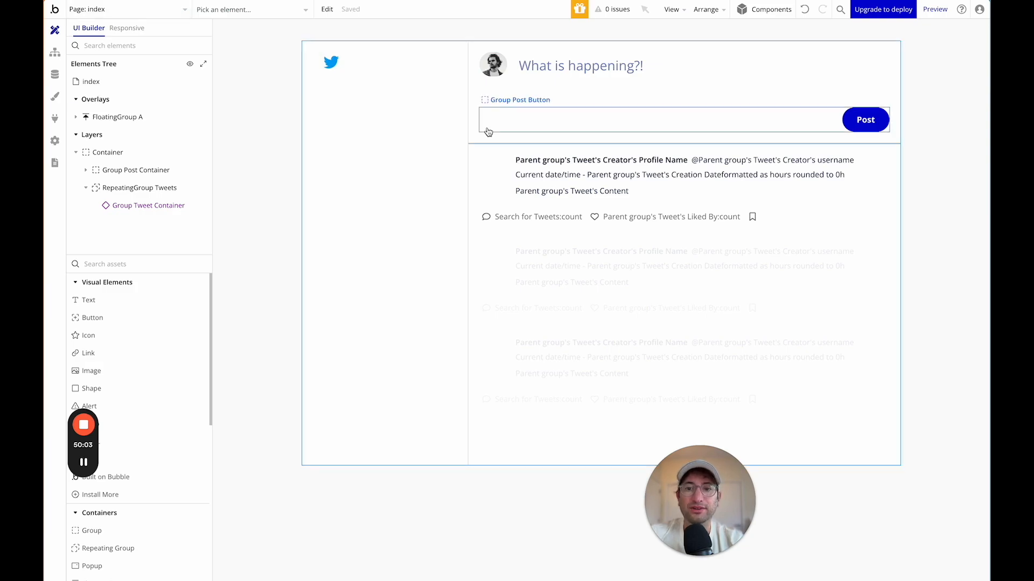
left_click(490, 168)
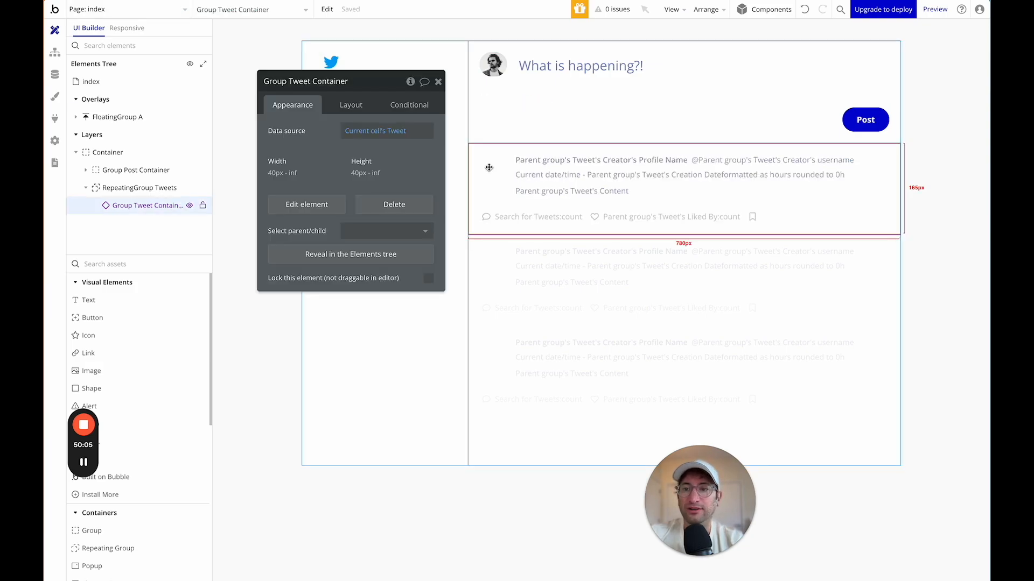
left_click(156, 10)
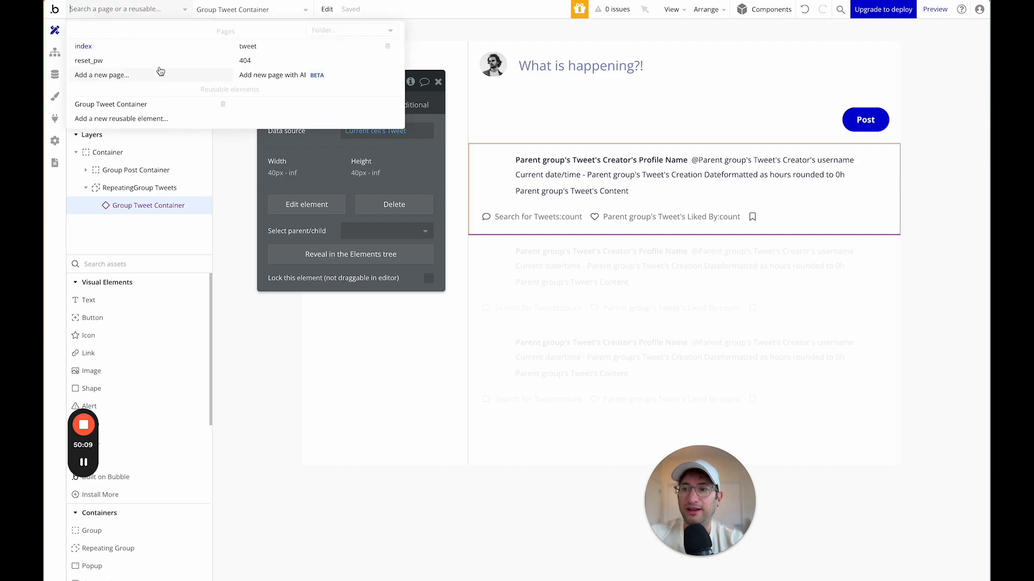
scroll(162, 323, "down", 6)
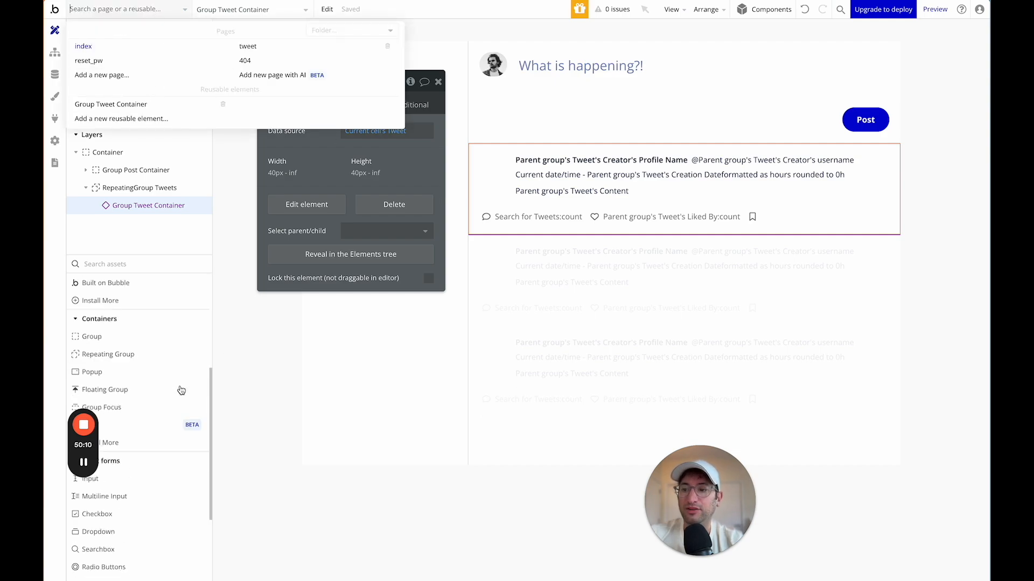
left_click(129, 266)
type("group tw")
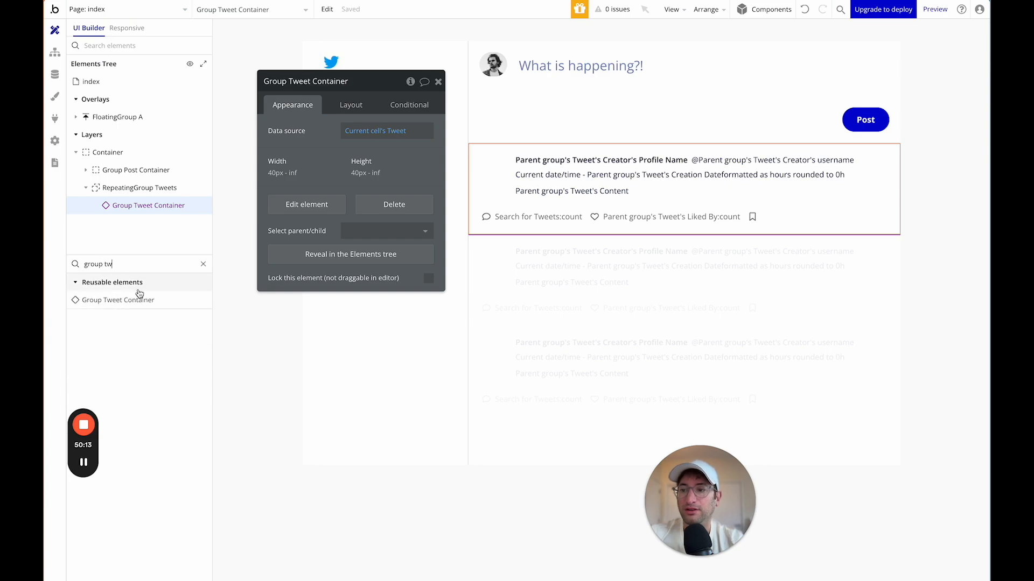
left_click(139, 300)
left_click(478, 167)
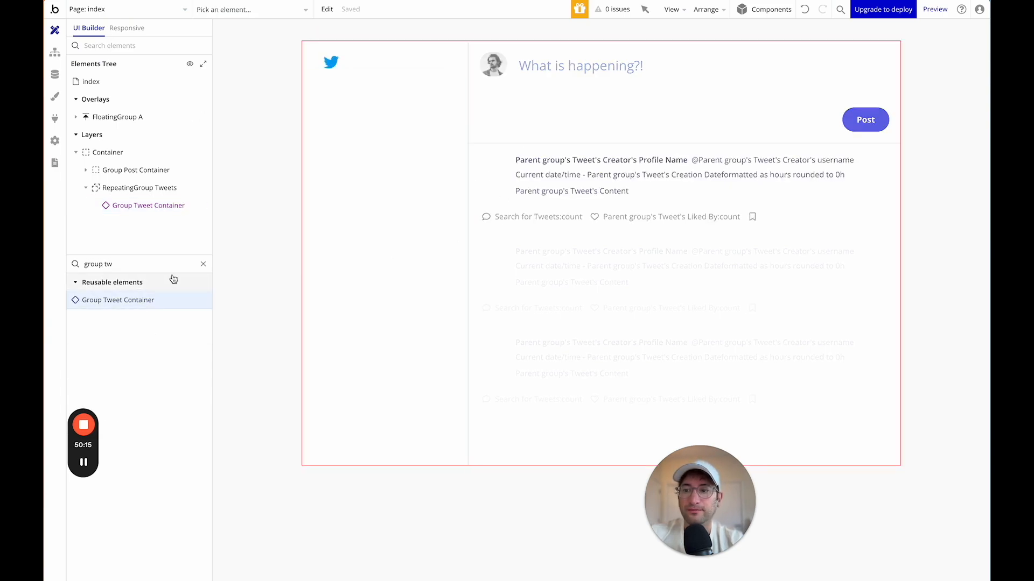
key("Escape")
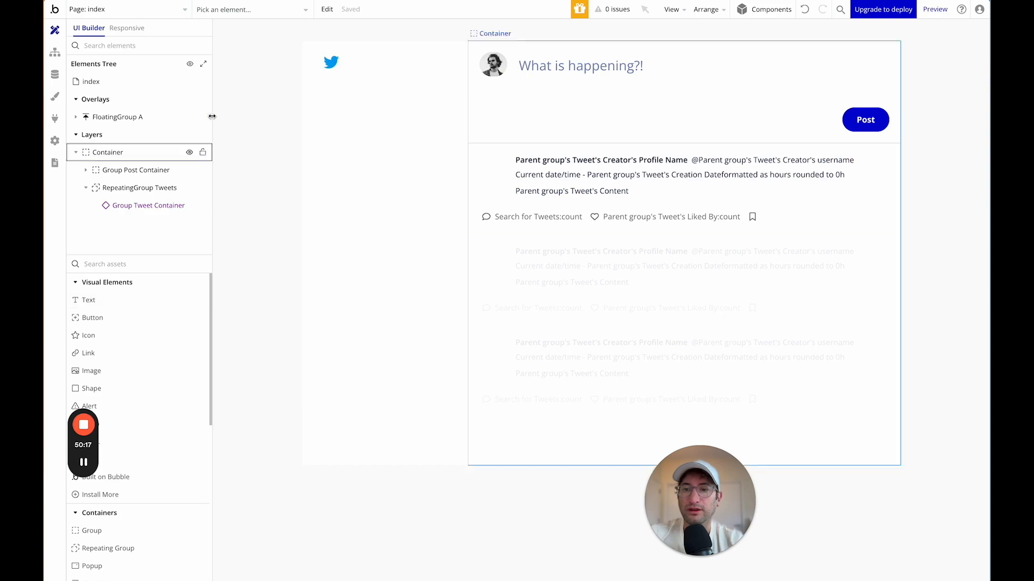
left_click(113, 9)
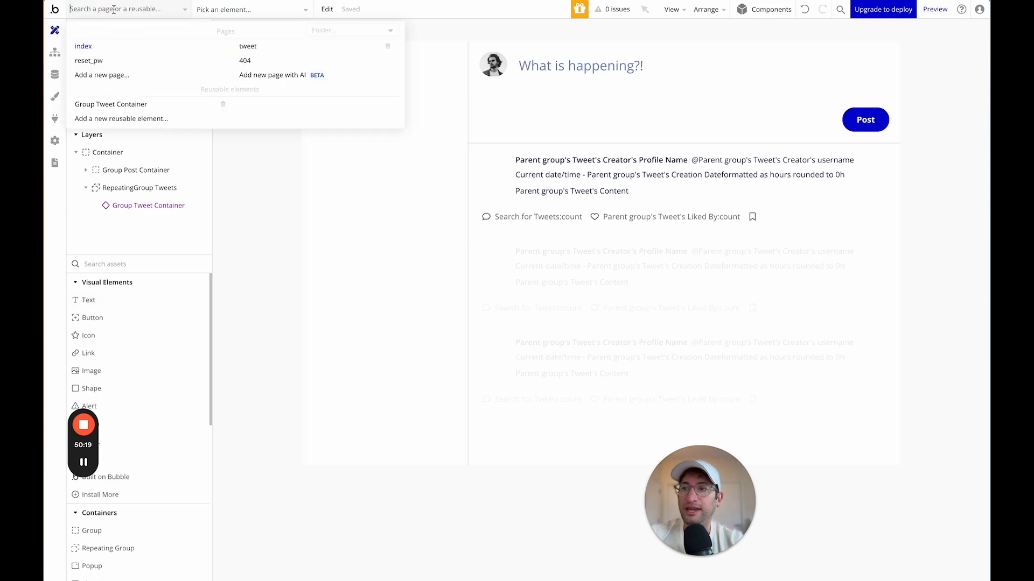
mouse_move(107, 105)
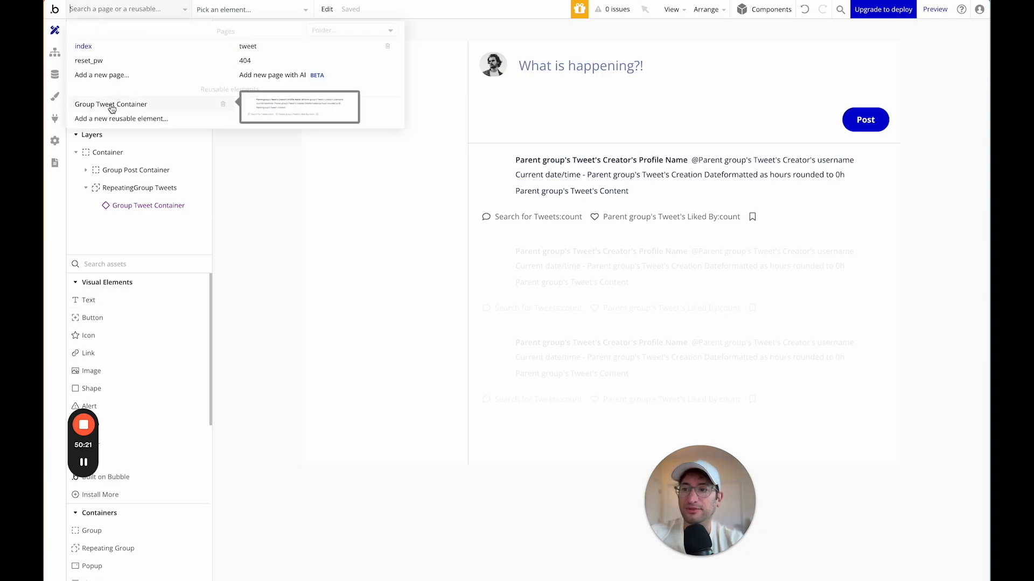
left_click(111, 107)
In the Group Tweet Container reusable element, add a new Group C and move Group Post Tweet into it.
double_click(391, 137)
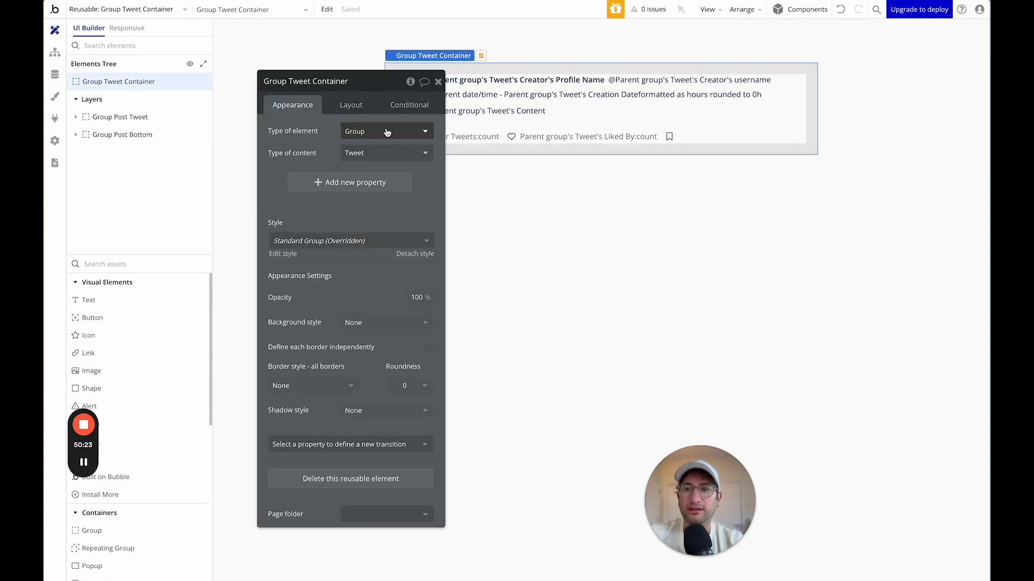
left_click_drag(360, 81, 651, 171)
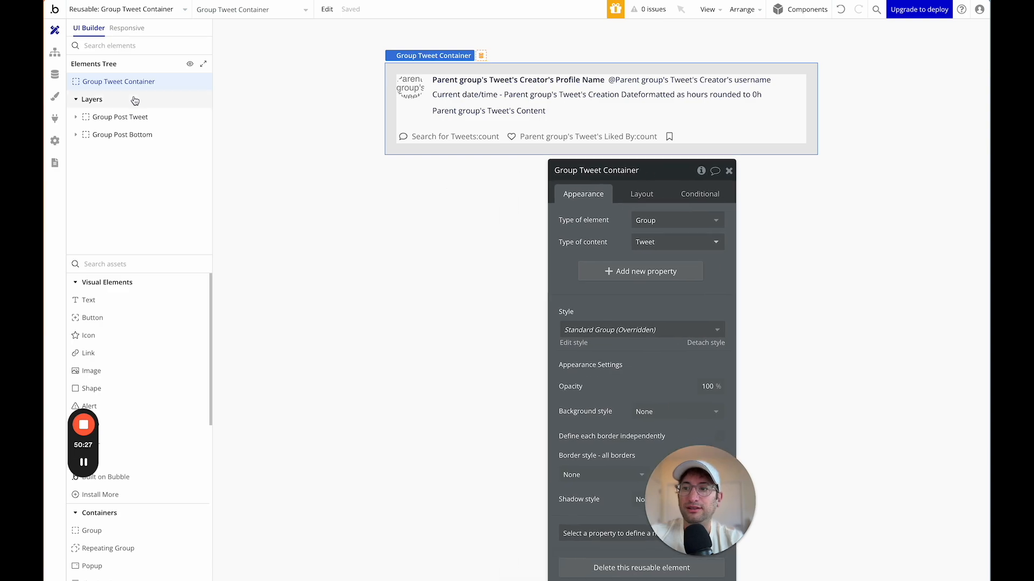
left_click(129, 116)
left_click(127, 88)
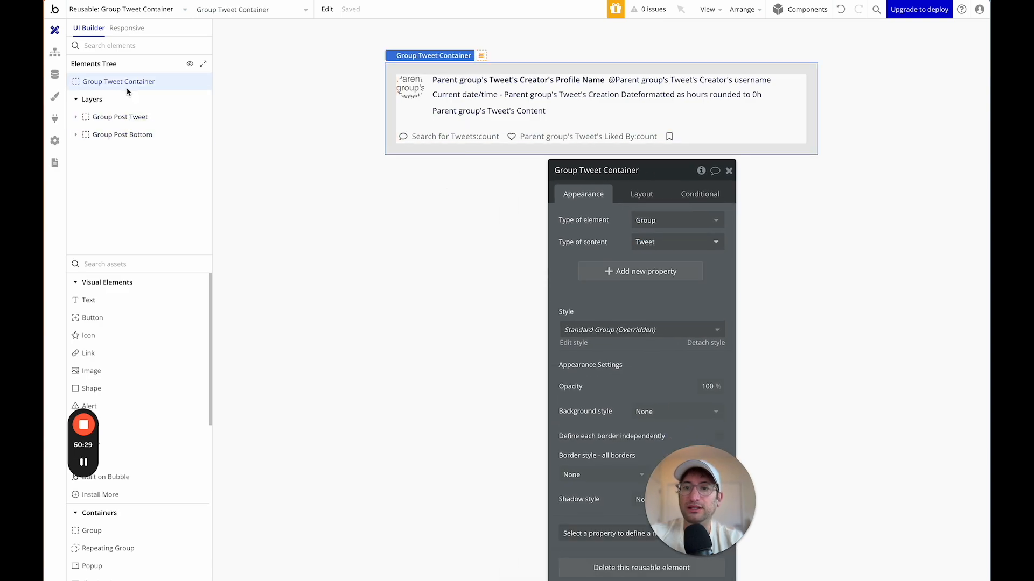
left_click_drag(646, 177, 869, 95)
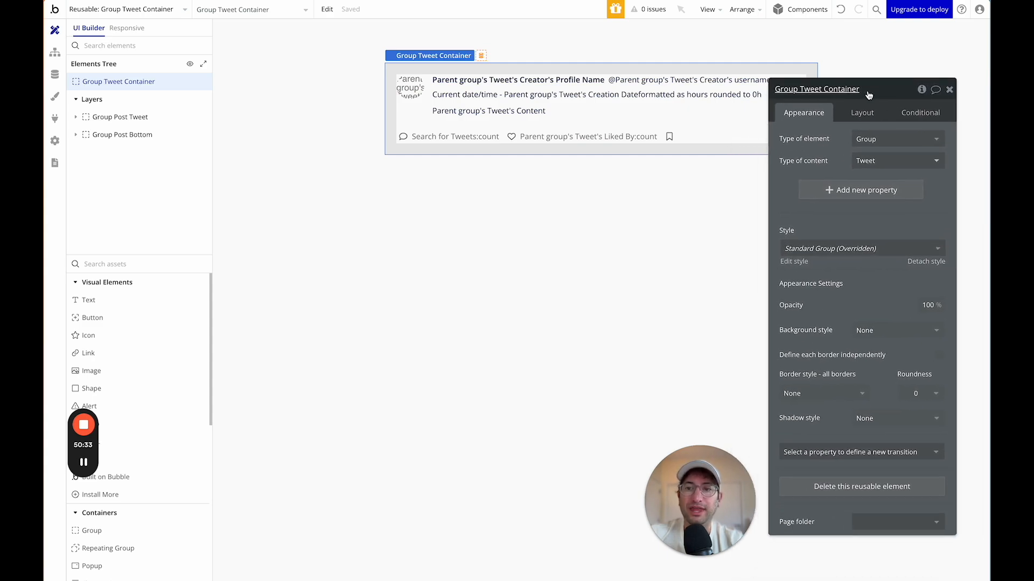
left_click(100, 117)
type("group")
left_click_drag(91, 300, 399, 56)
mouse_move(107, 135)
left_mouse_down()
mouse_move(108, 123)
mouse_move(86, 152)
mouse_move(104, 129)
mouse_move(102, 141)
mouse_move(98, 130)
left_mouse_up()
Turn off Group C's fit-width-to-content and rename it Group Container.
left_click(94, 119)
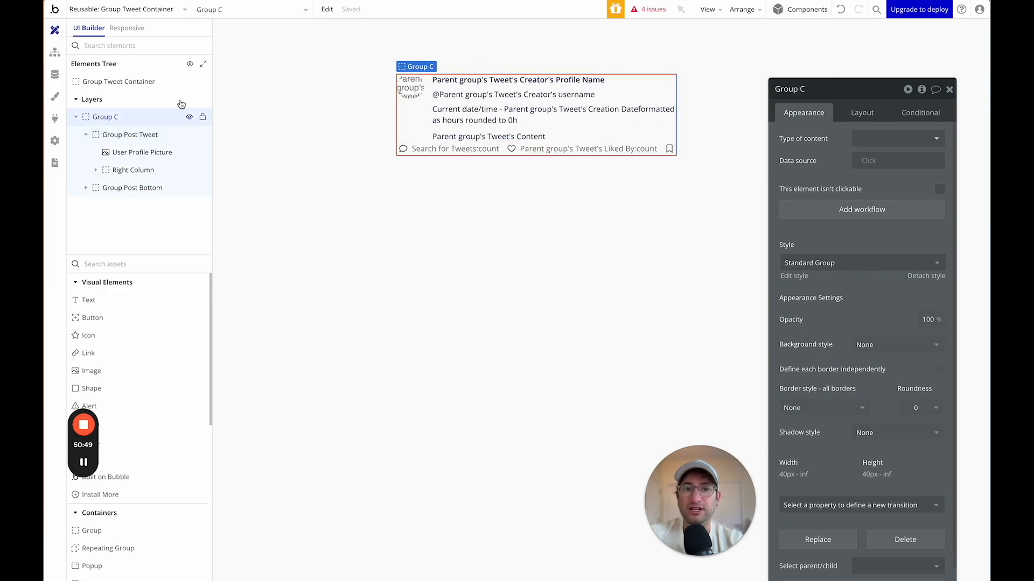
left_click_drag(812, 92, 777, 65)
left_click(828, 85)
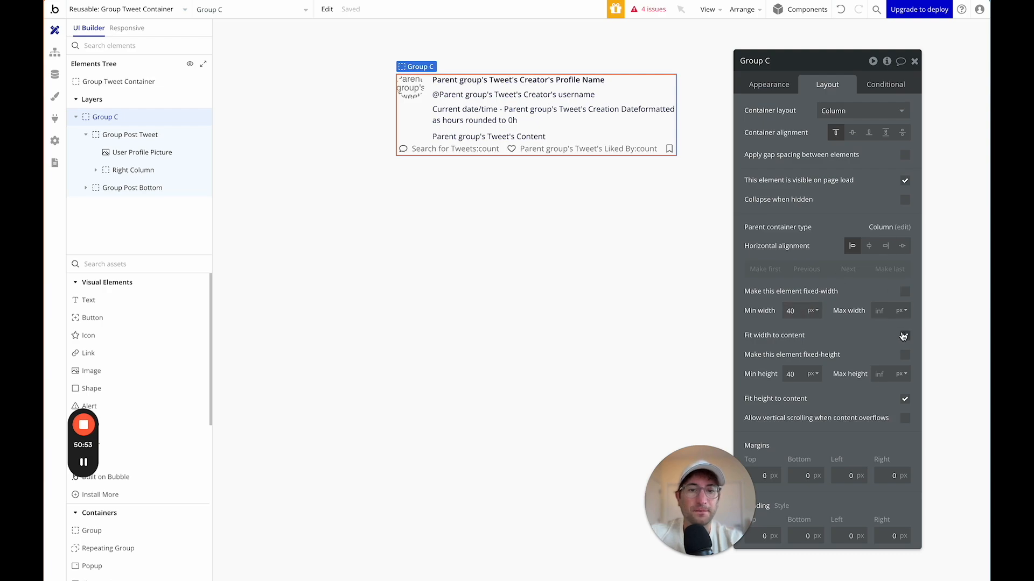
left_click(905, 336)
left_click_drag(797, 65, 790, 31)
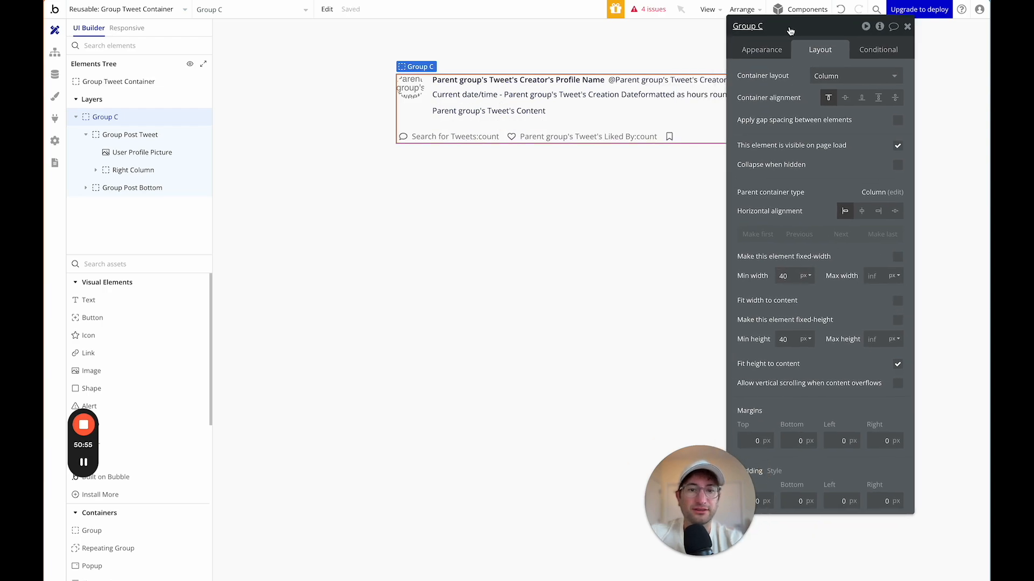
left_click(896, 365)
left_click(897, 364)
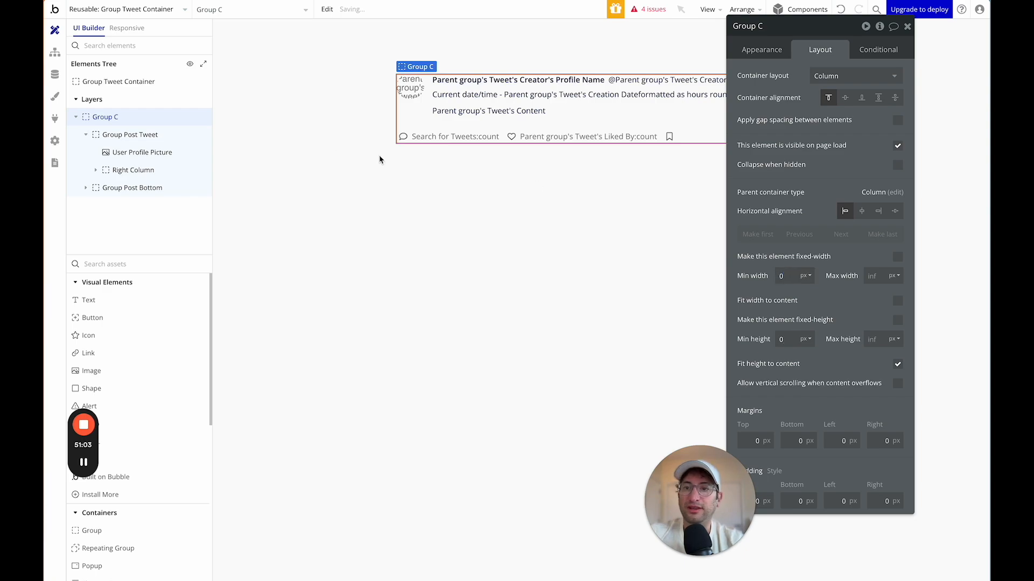
right_click(212, 124)
double_click(115, 118)
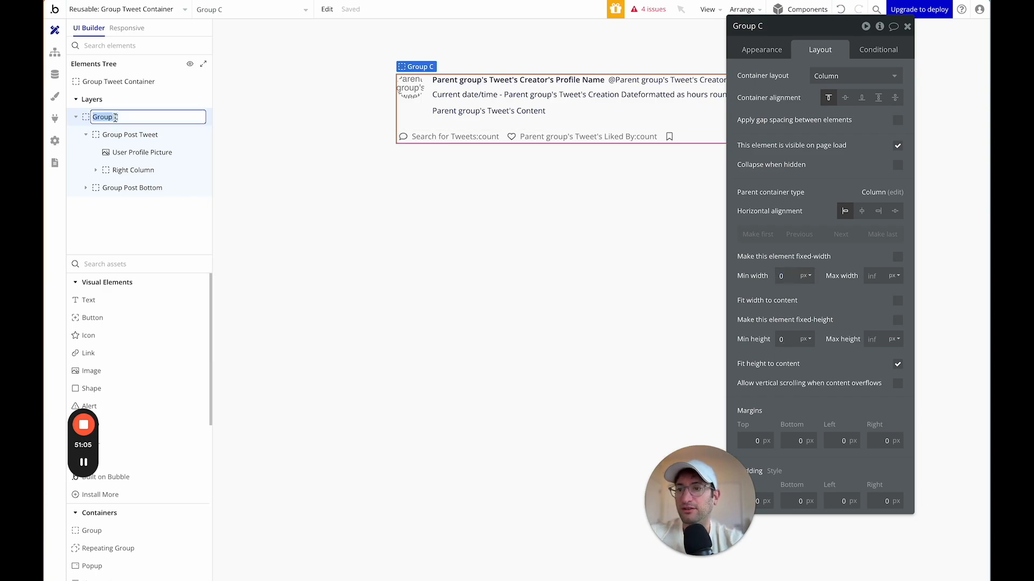
left_click(772, 27)
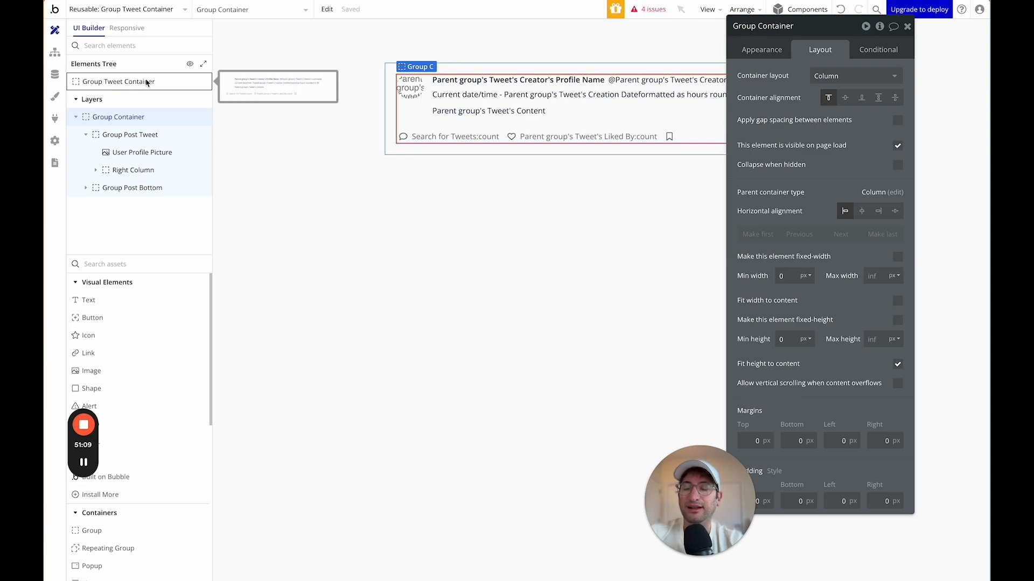
Give Group Container content type Tweet and data source Parent group's Tweet.
left_click_drag(813, 28, 568, 132)
left_click(528, 154)
left_click(578, 178)
type("twe")
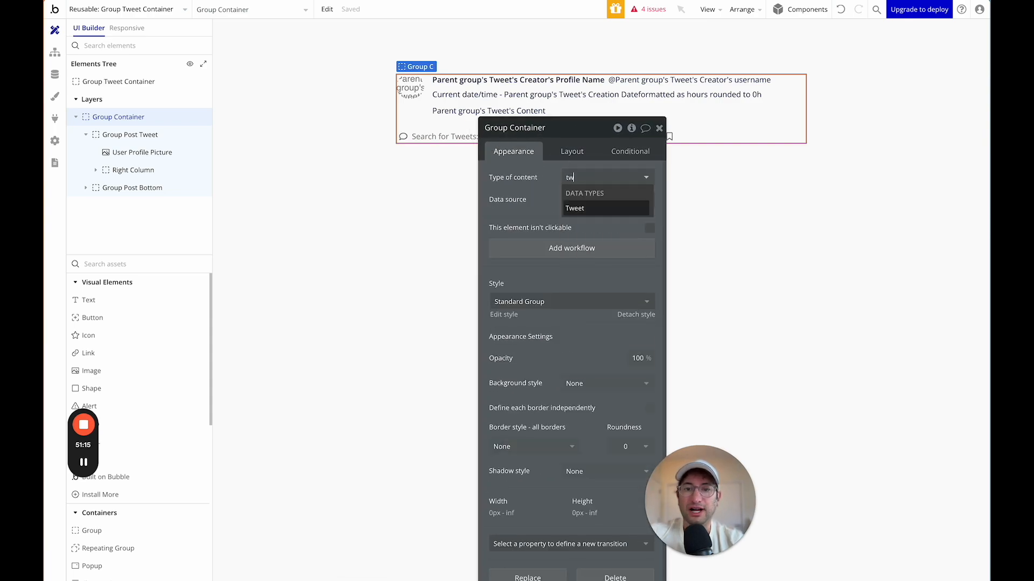
left_click(582, 207)
left_click(576, 202)
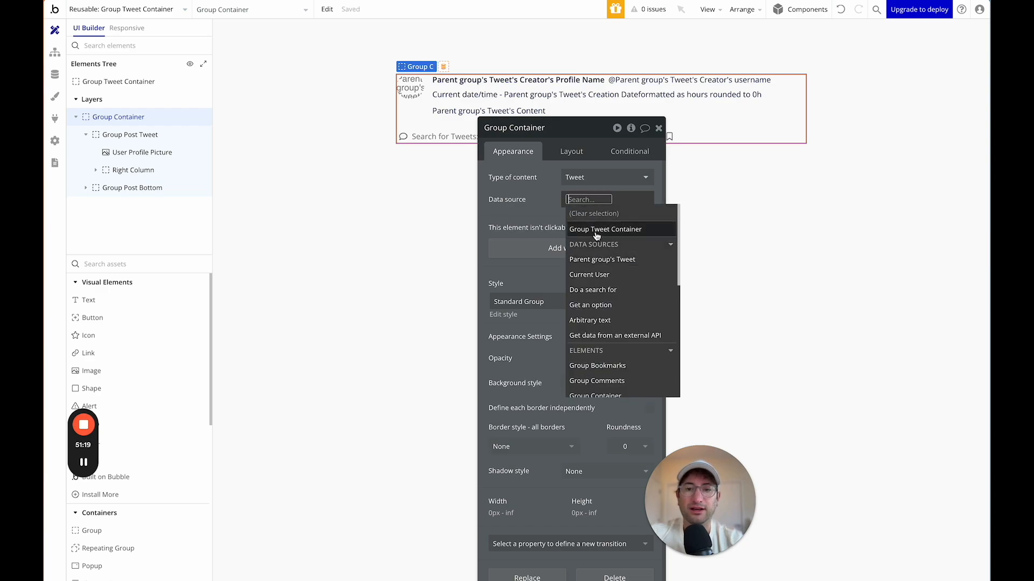
left_click(594, 231)
left_click(536, 209)
left_click(588, 197)
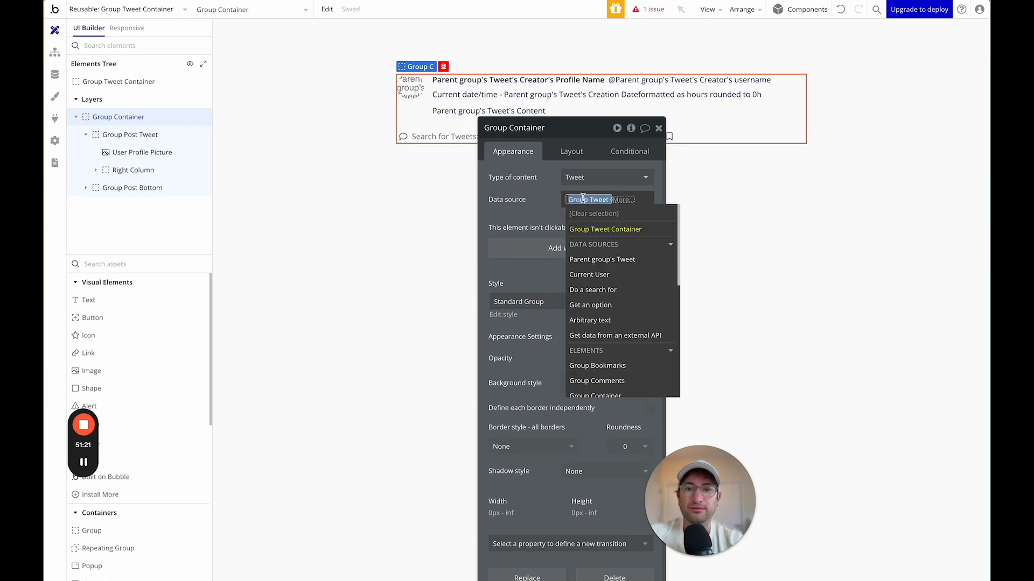
left_click(589, 259)
left_click(532, 214)
left_click_drag(546, 132, 772, 146)
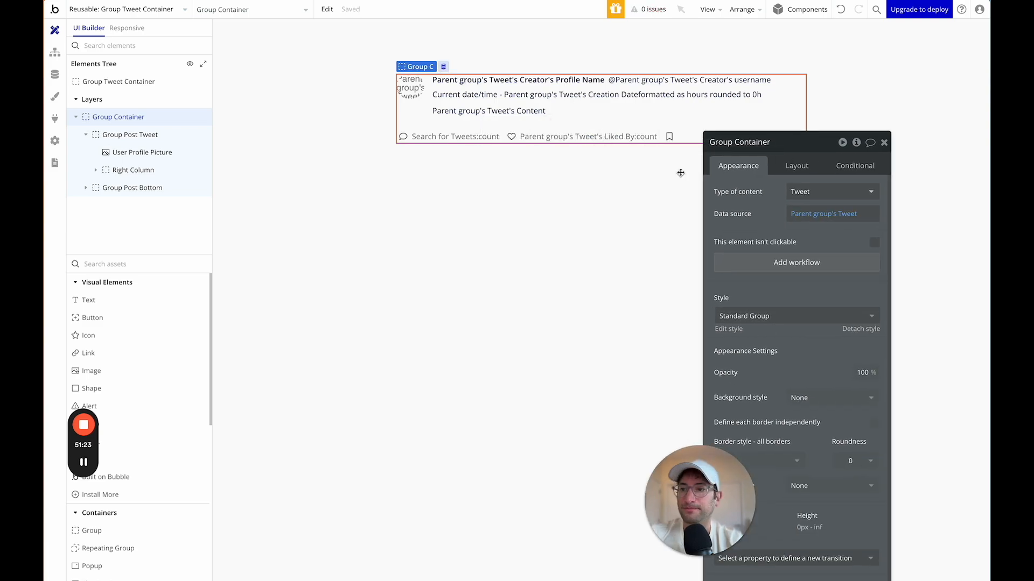
left_click(129, 81)
left_click_drag(759, 132, 347, 78)
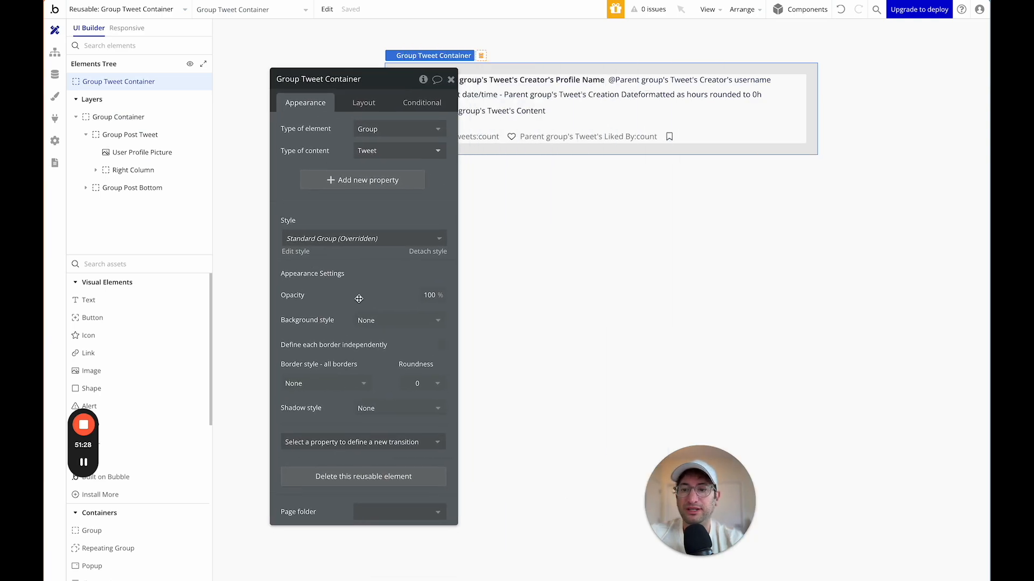
Set Group Tweet Container's padding to 0 on every side.
left_click(363, 102)
left_click(299, 352)
type("0")
key("Tab")
type("0")
key("Tab")
type("0")
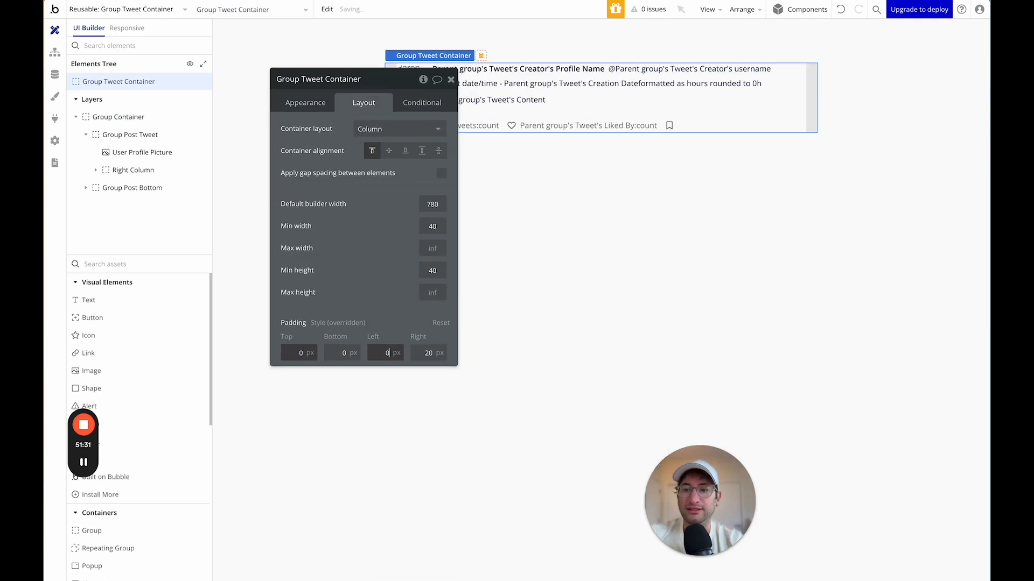
key("Tab")
type("0")
key("Tab")
Give the inner Group Container 20 px padding on all four sides.
left_click(113, 123)
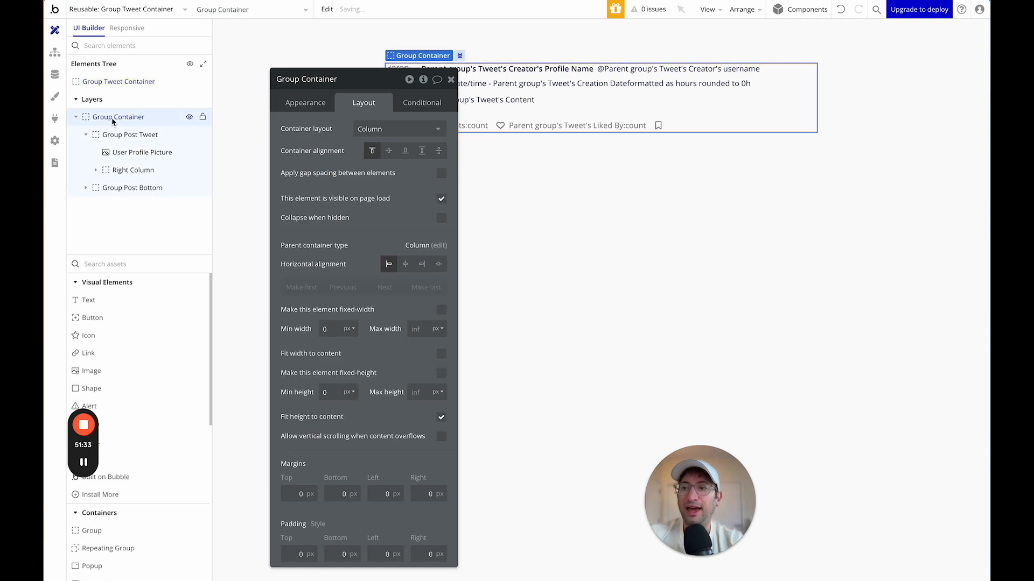
left_click_drag(334, 78, 792, 28)
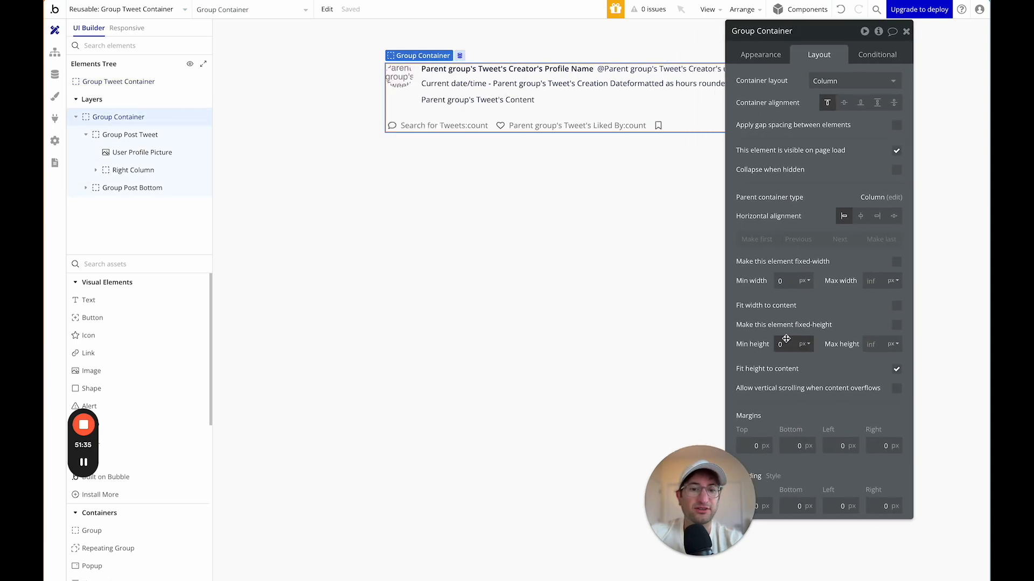
left_click_drag(733, 472, 607, 478)
left_click(757, 506)
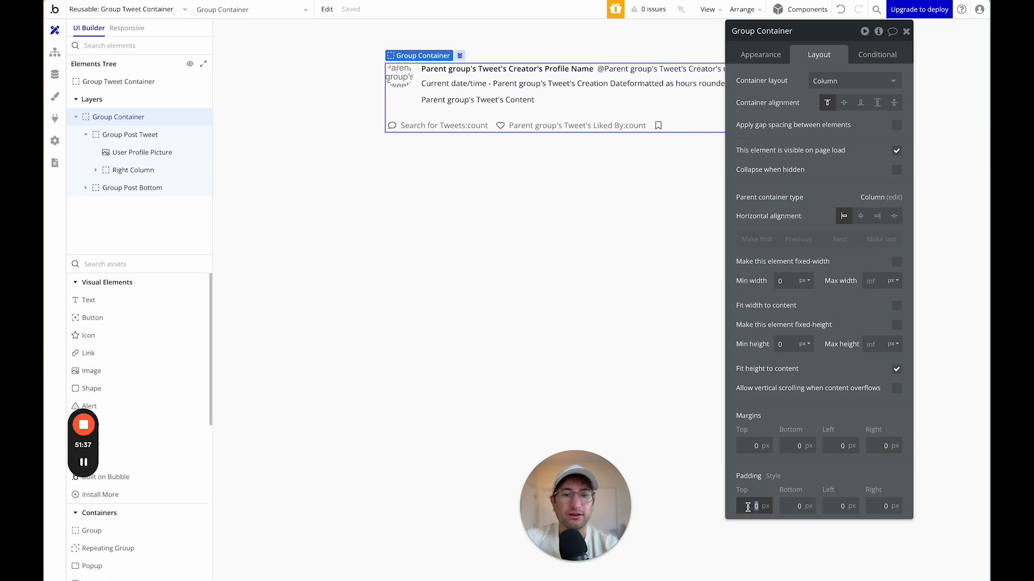
type("20")
key("Tab")
type("20")
key("Tab")
type("20")
key("Tab")
type("20")
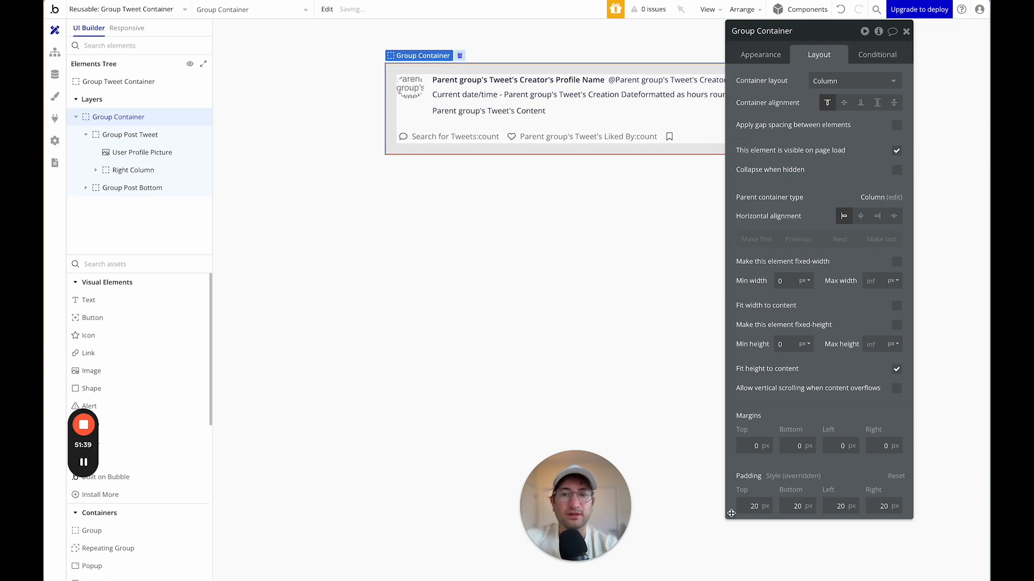
left_click_drag(806, 39, 857, 59)
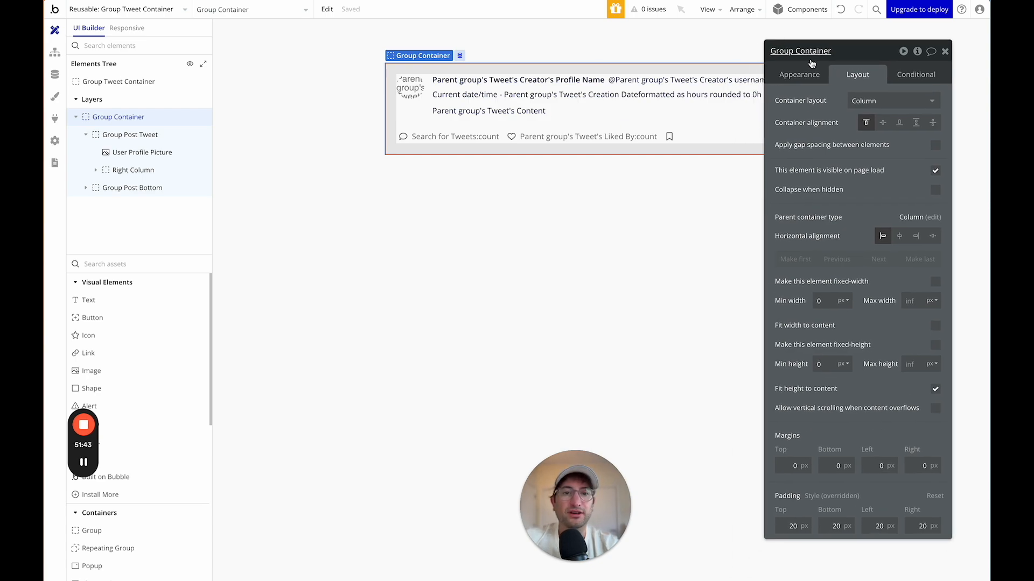
Add a 'When This Group is hovered' condition setting Background style to Flat color.
left_click(814, 76)
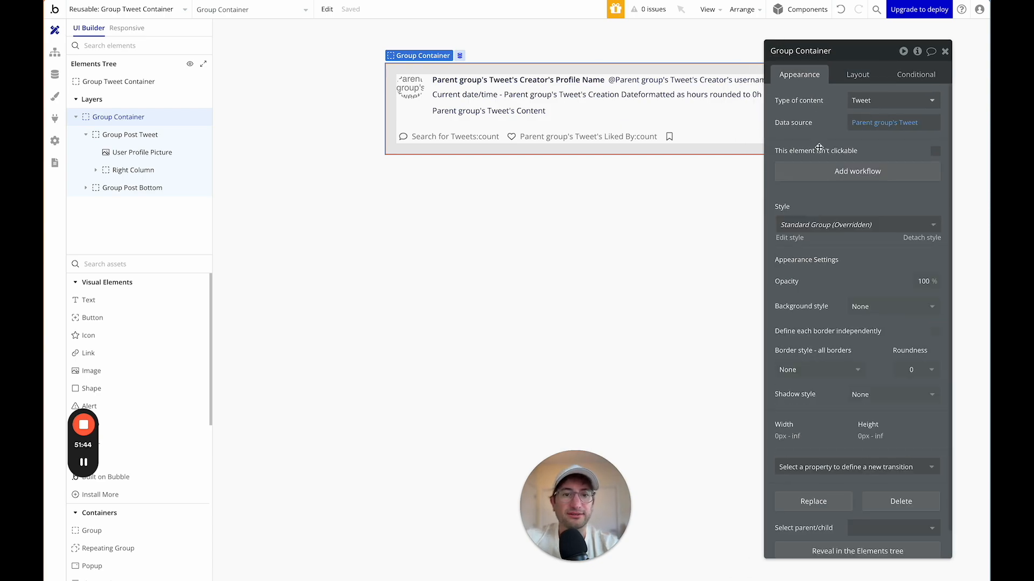
left_click(915, 75)
left_click(836, 105)
left_click(836, 106)
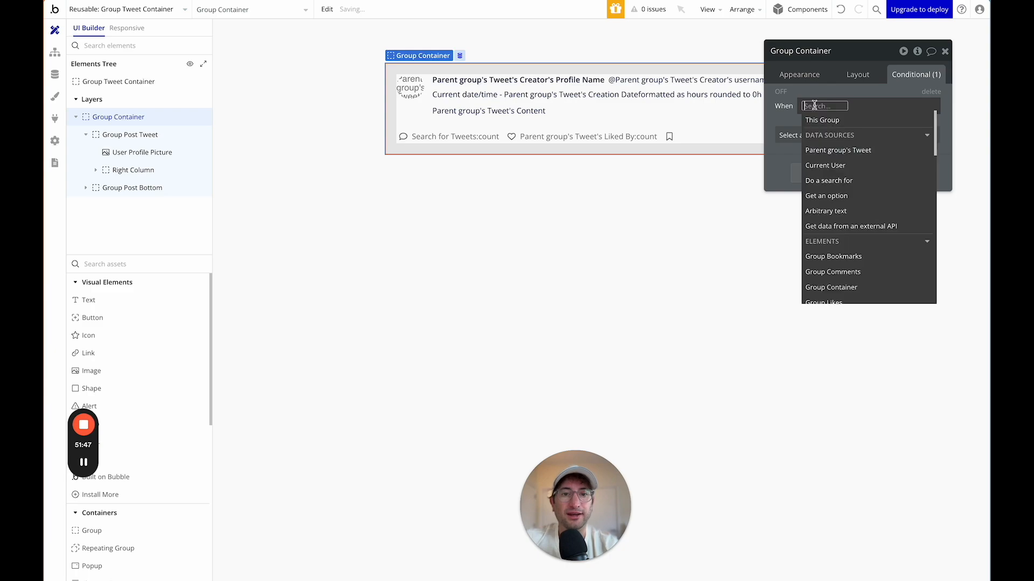
left_click(819, 119)
left_click(856, 180)
left_click(808, 135)
type("back")
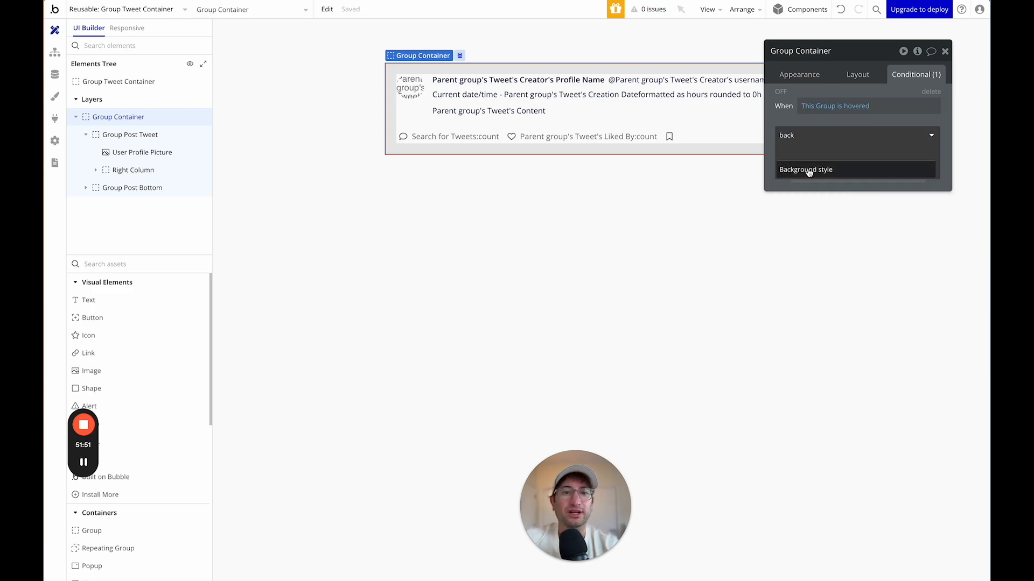
left_click(805, 170)
left_click(847, 132)
left_click(855, 183)
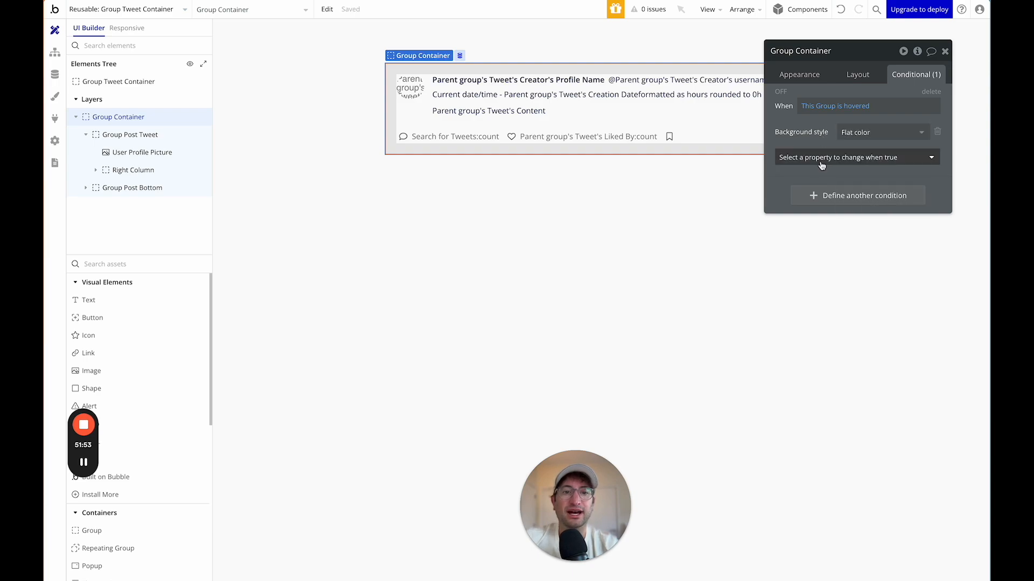
Make that hover condition set Background color to the Line grey (#E3E3E3).
left_click(807, 157)
type("color")
left_click(813, 190)
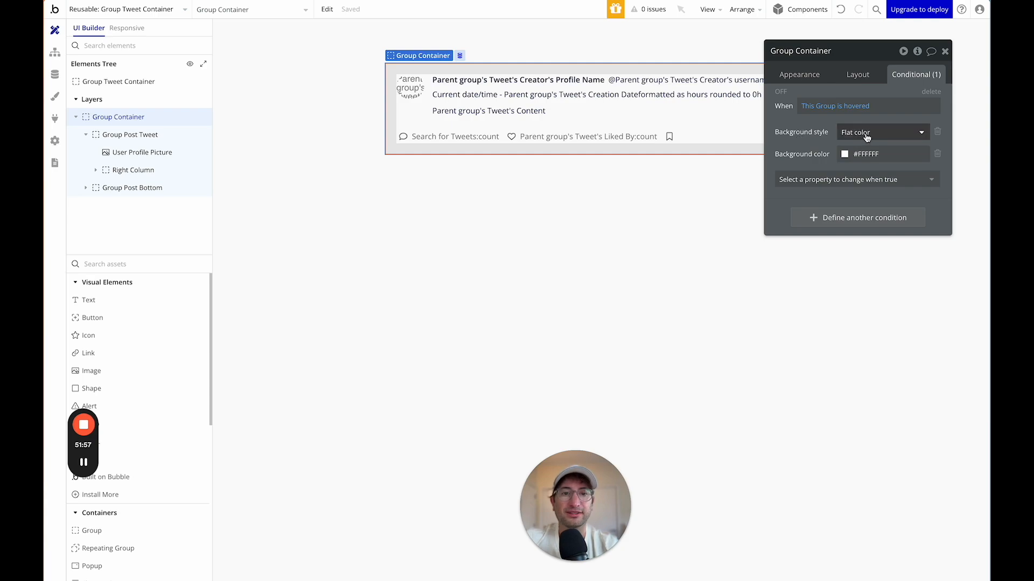
left_click(844, 155)
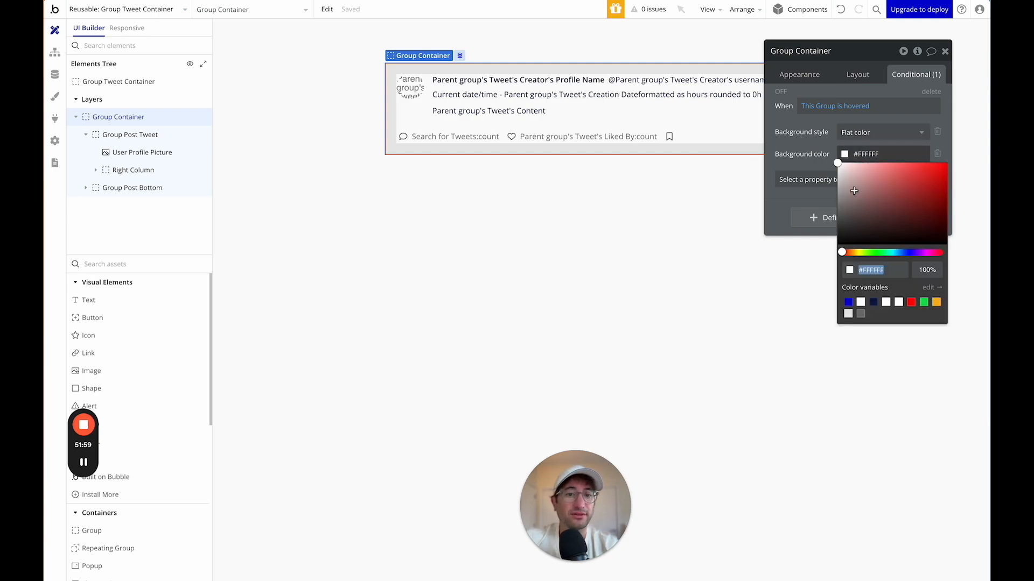
left_click(848, 315)
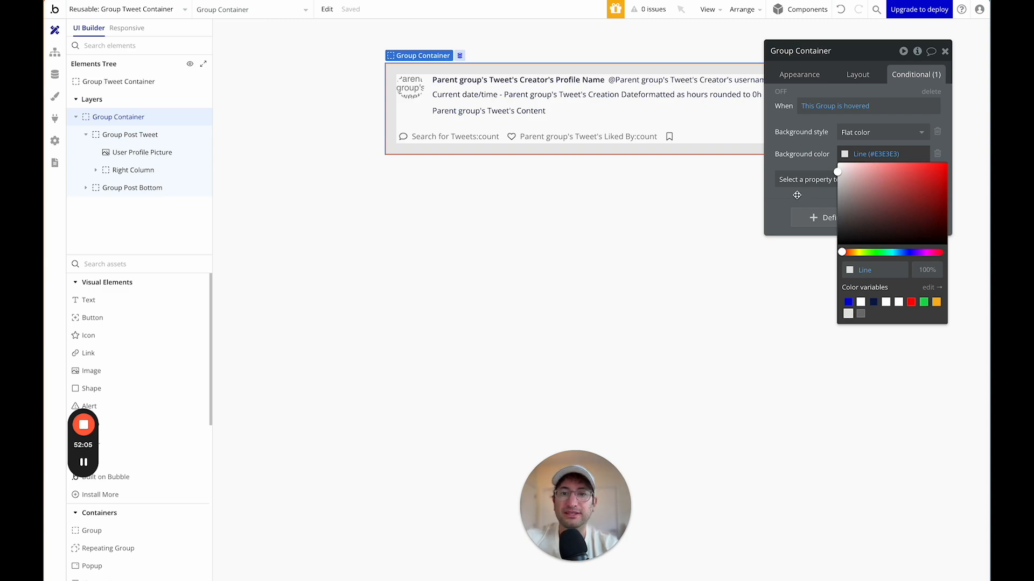
left_click(781, 192)
Add a 200 ms Ease transition for Group Container's background style.
left_click(799, 75)
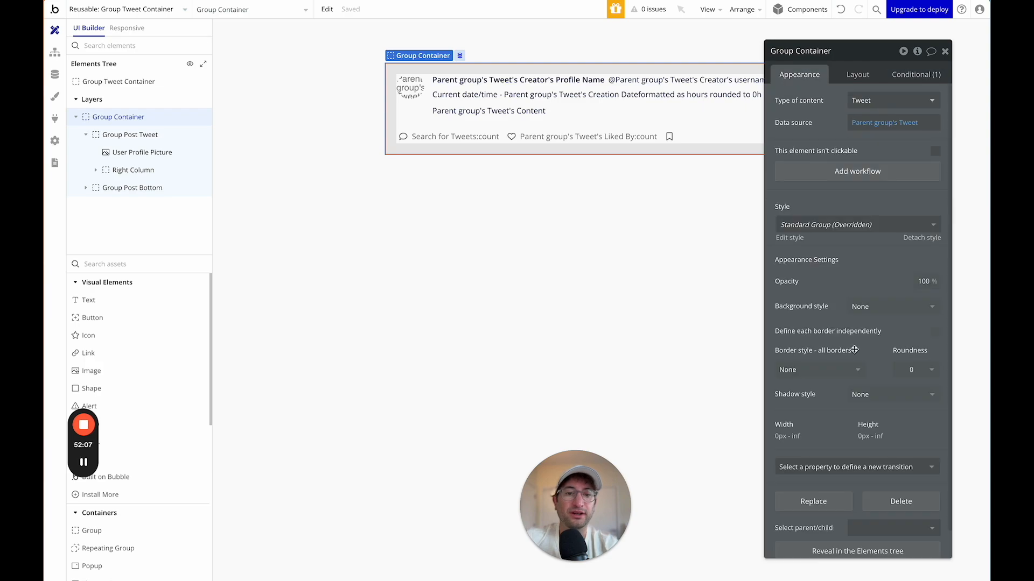
scroll(822, 413, "down", 1)
left_click(816, 436)
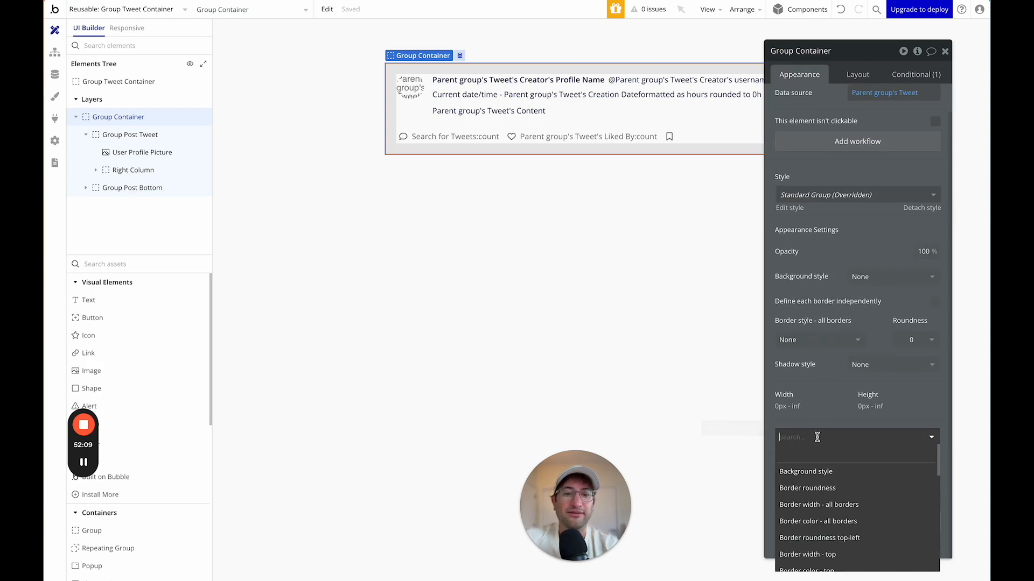
left_click(817, 472)
scroll(824, 455, "down", 2)
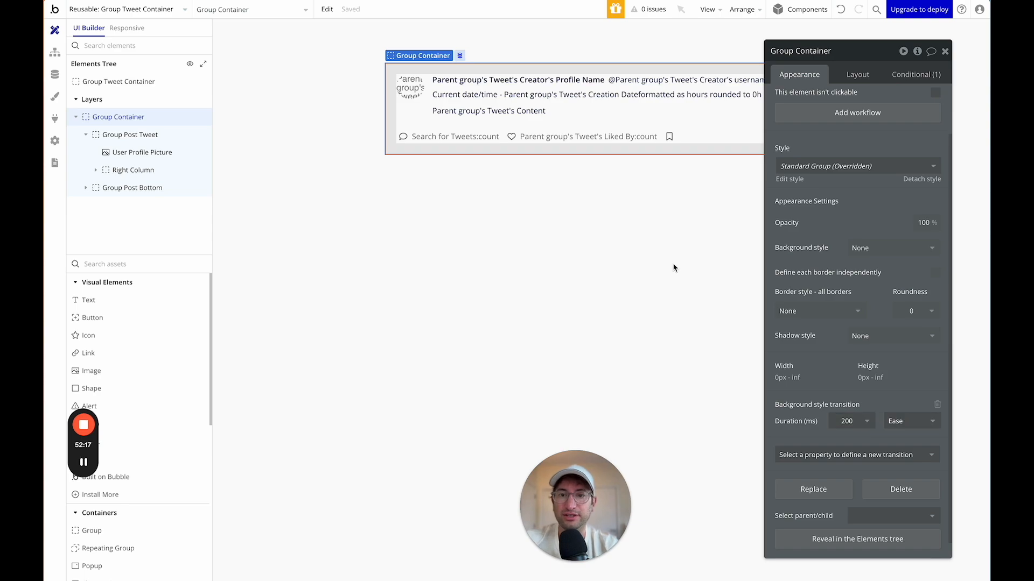
left_click(563, 207)
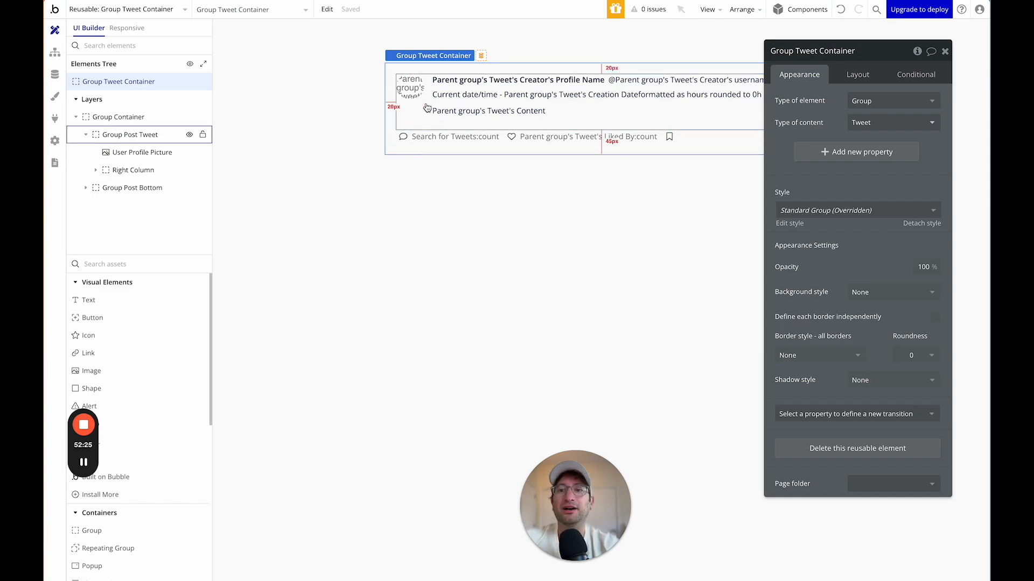
left_click(95, 121)
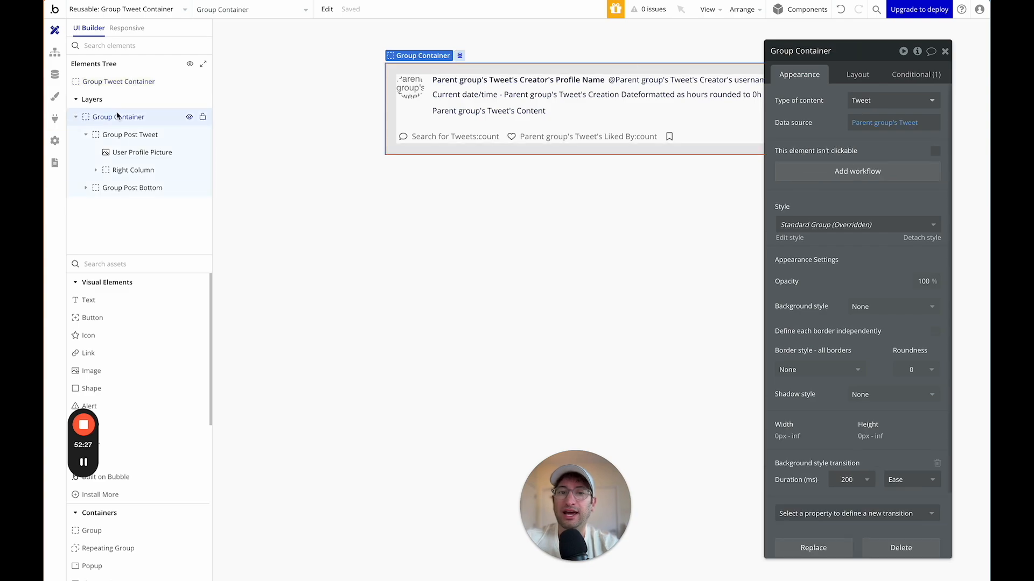
left_click(843, 176)
Add a Go to page action opening the tweet page with Parent group's Tweet as data.
left_click(152, 150)
mouse_move(186, 203)
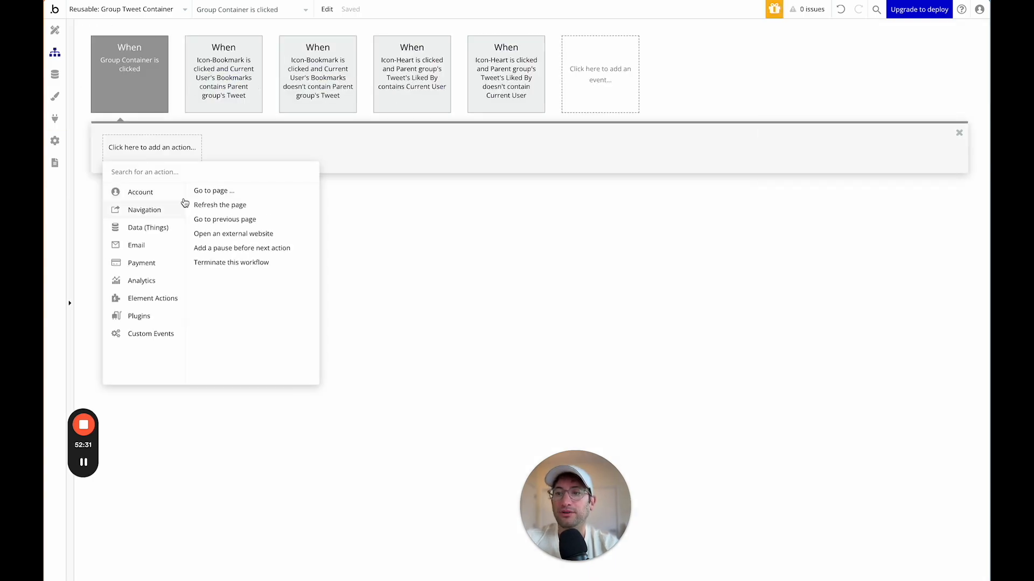
left_click(213, 190)
left_click(904, 84)
left_click(881, 110)
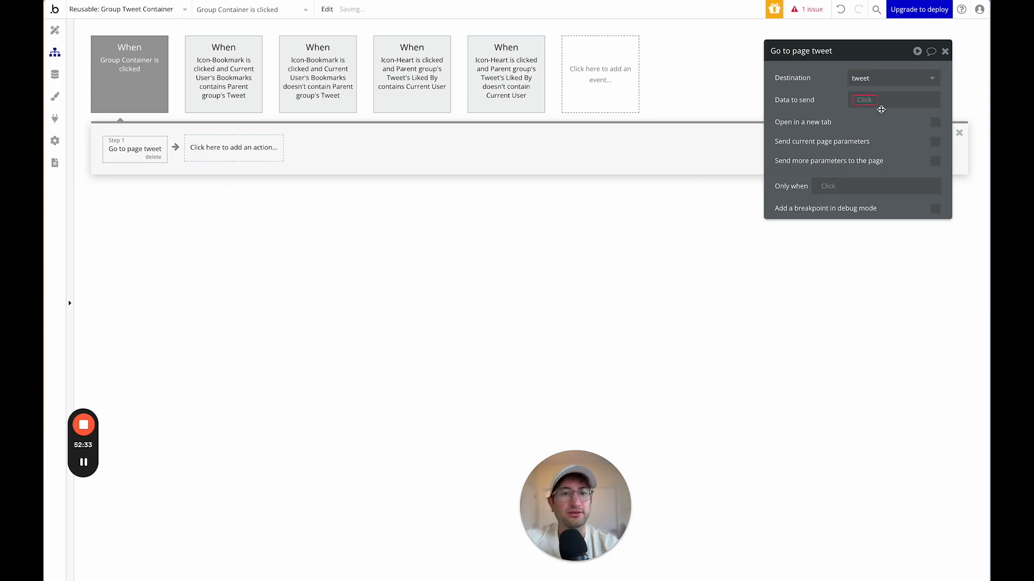
left_click(861, 101)
left_click(880, 143)
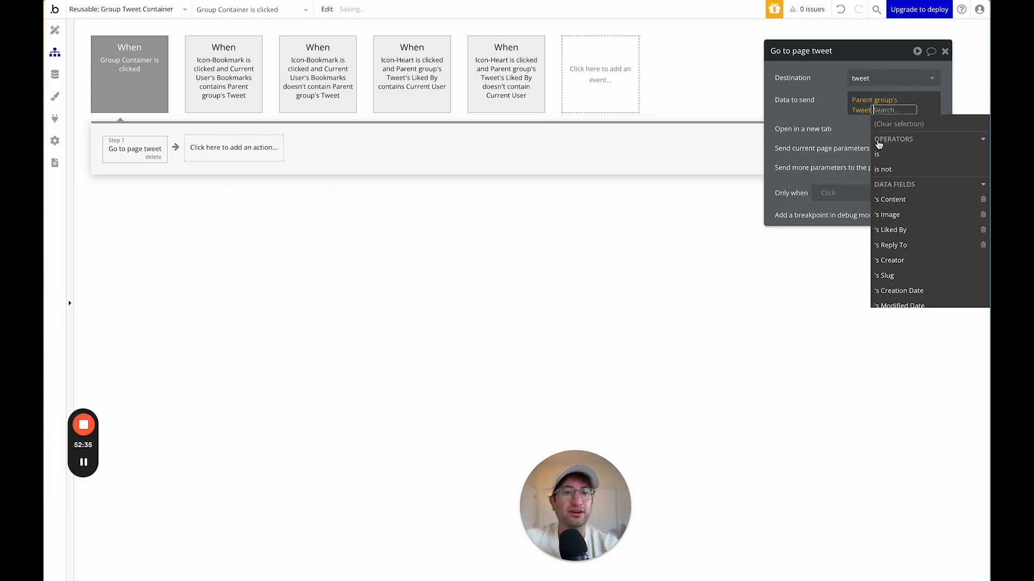
left_click(807, 103)
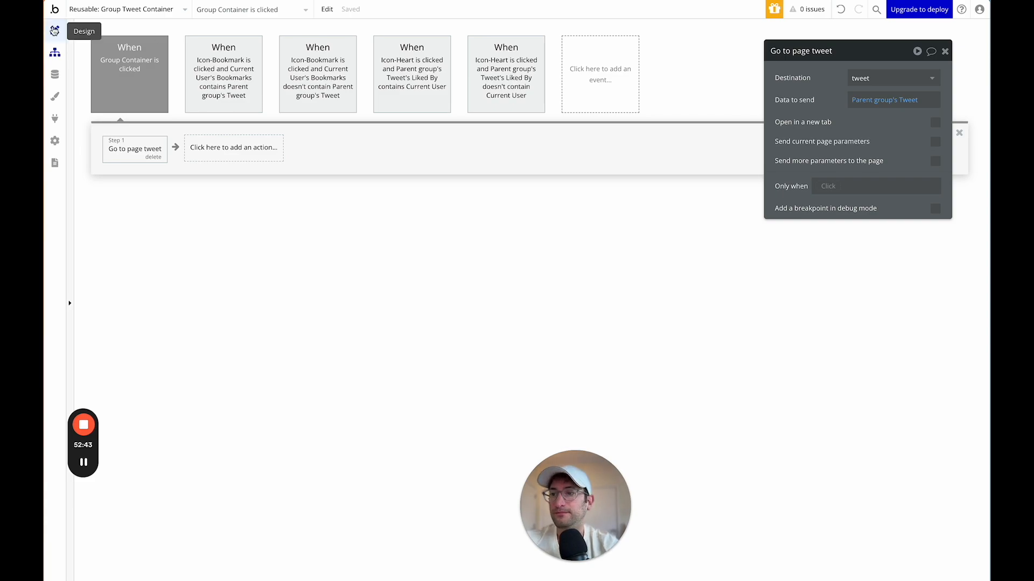
left_click(54, 30)
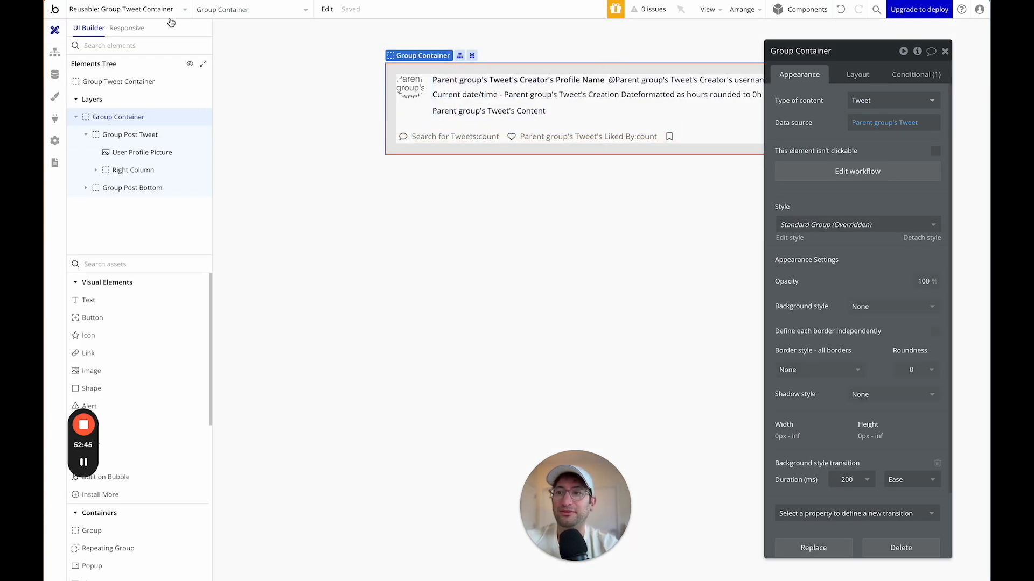
Check the index and tweet pages, then open the Group Tweet Container reusable element.
left_click(161, 15)
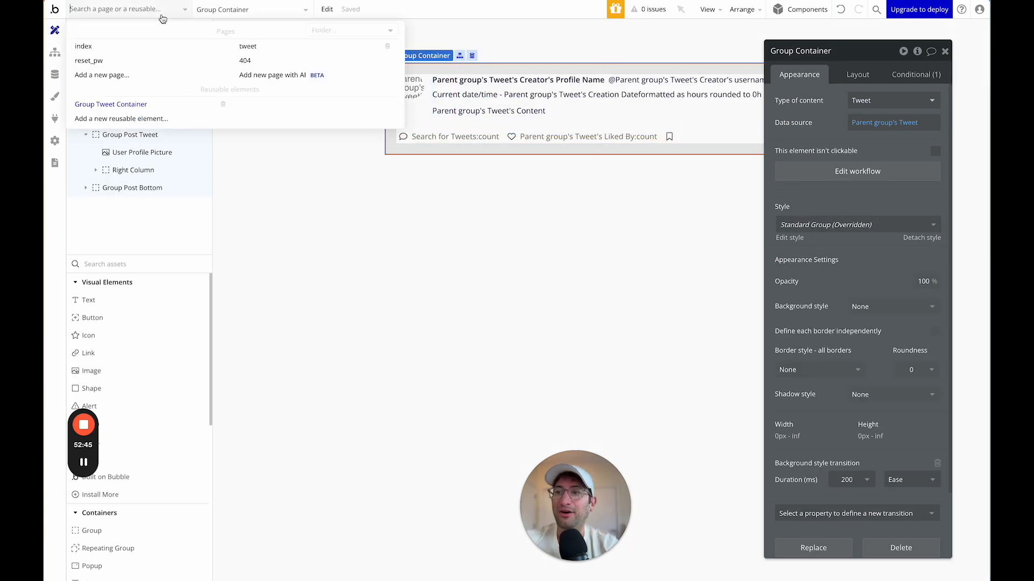
left_click(139, 49)
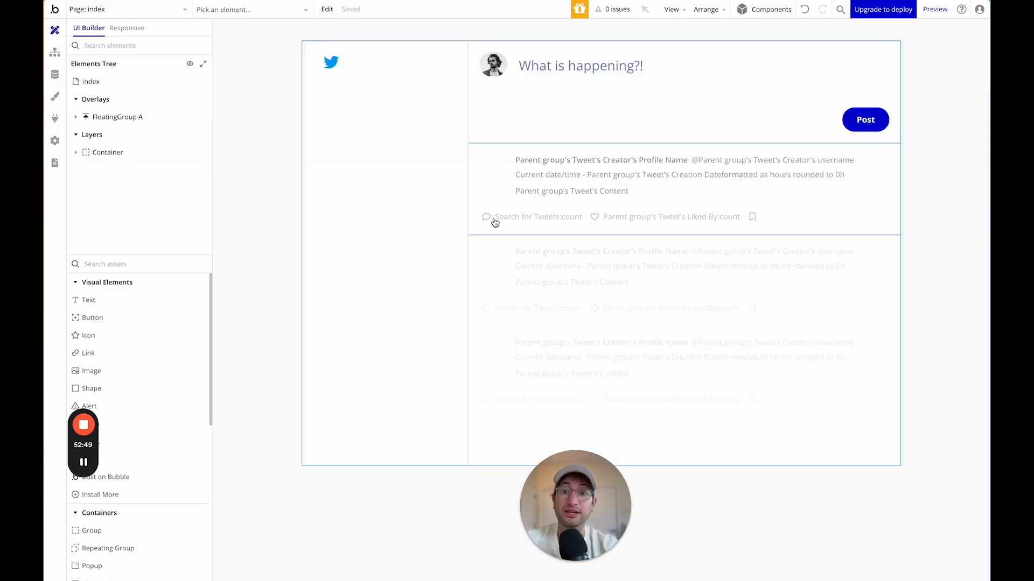
left_click(160, 9)
left_click(245, 48)
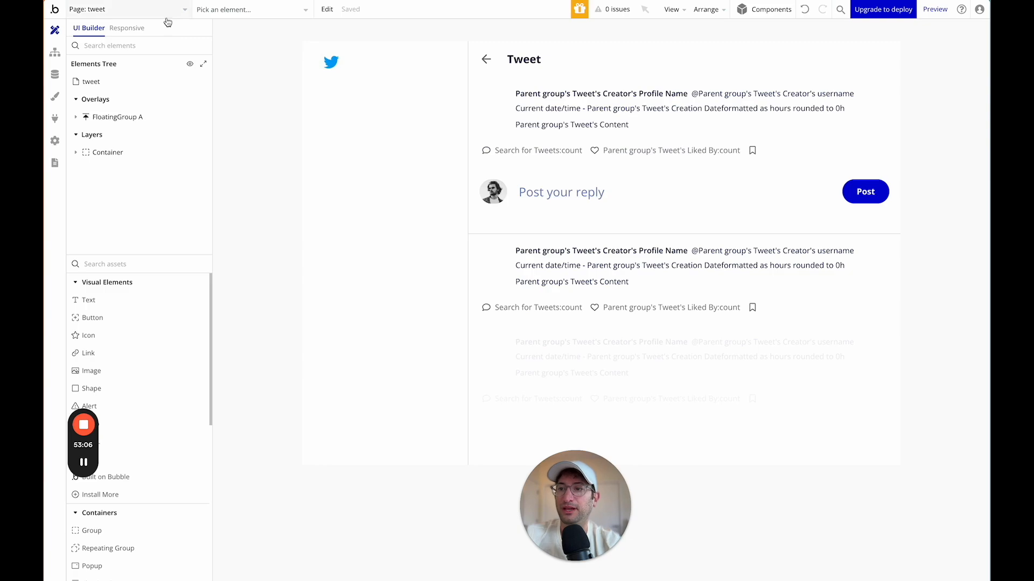
left_click(153, 10)
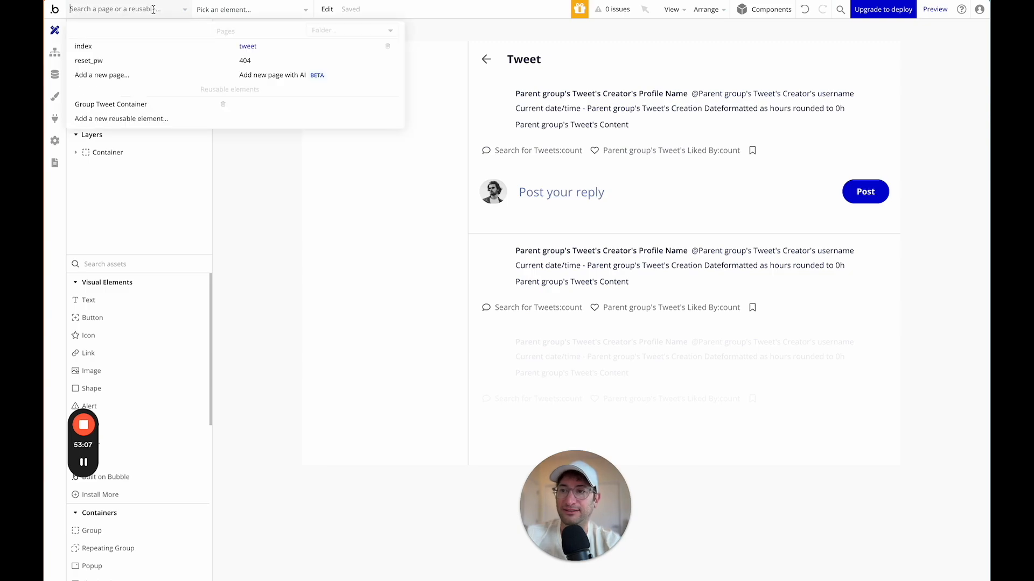
left_click(146, 105)
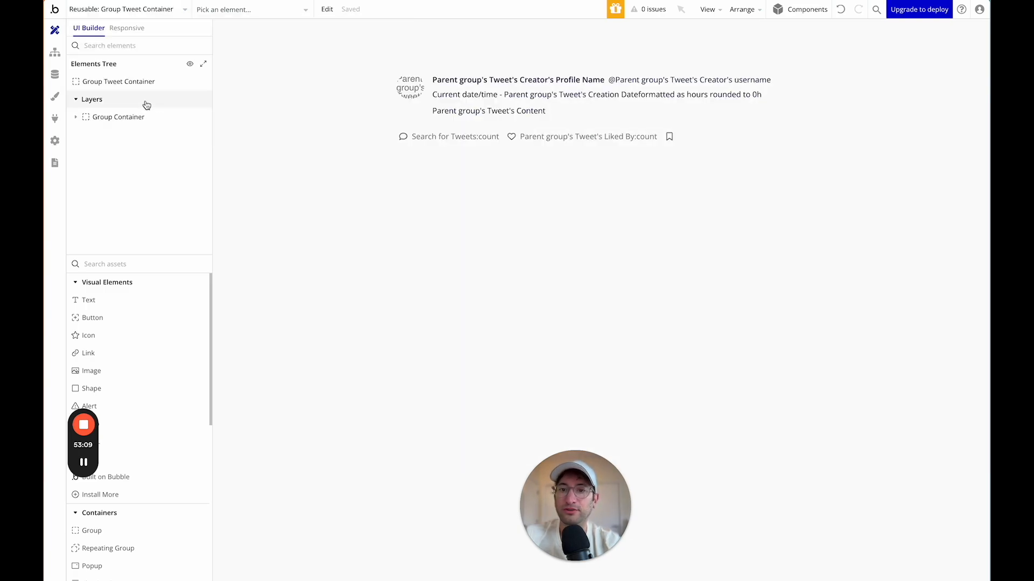
Draw a new popup in Group Tweet Container and name it 'Popup - Comment'.
double_click(411, 142)
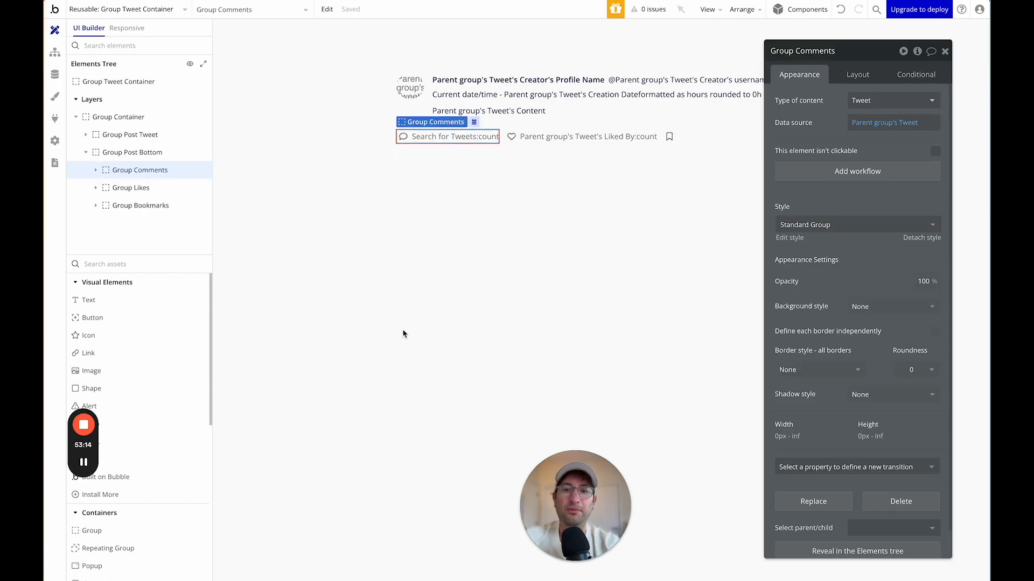
left_click_drag(799, 52, 843, 41)
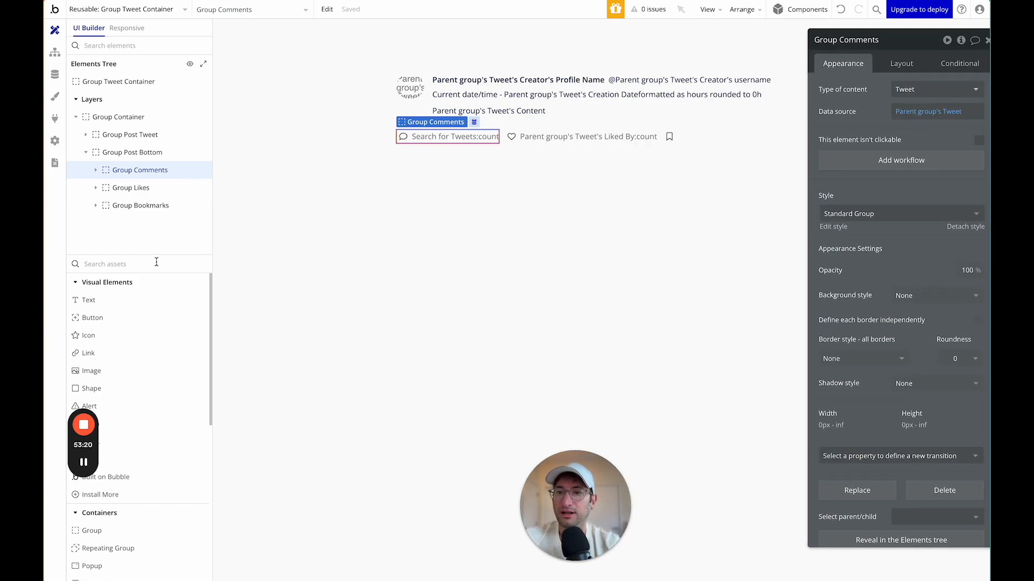
type("pop")
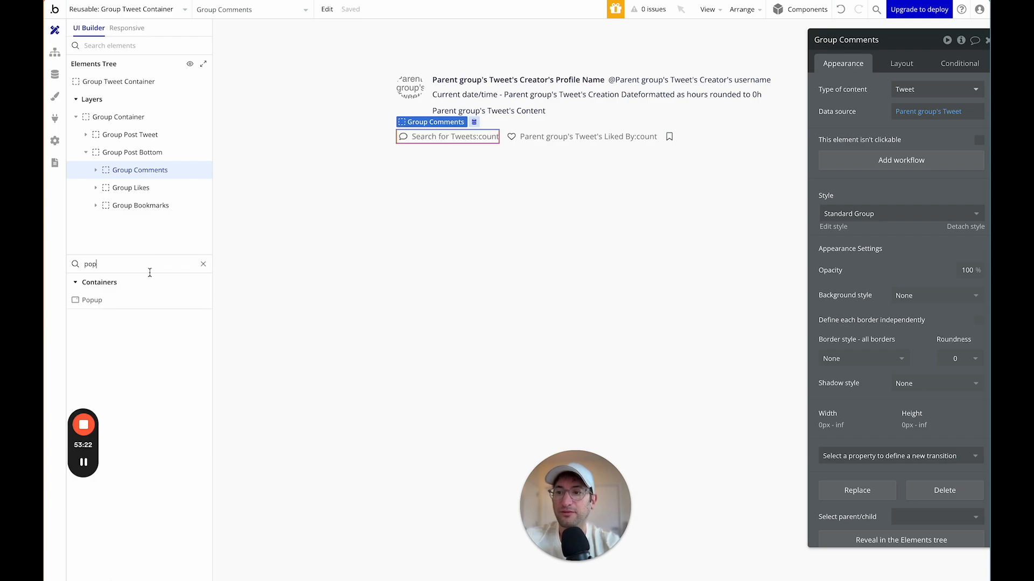
left_click(138, 299)
left_click_drag(375, 81, 862, 340)
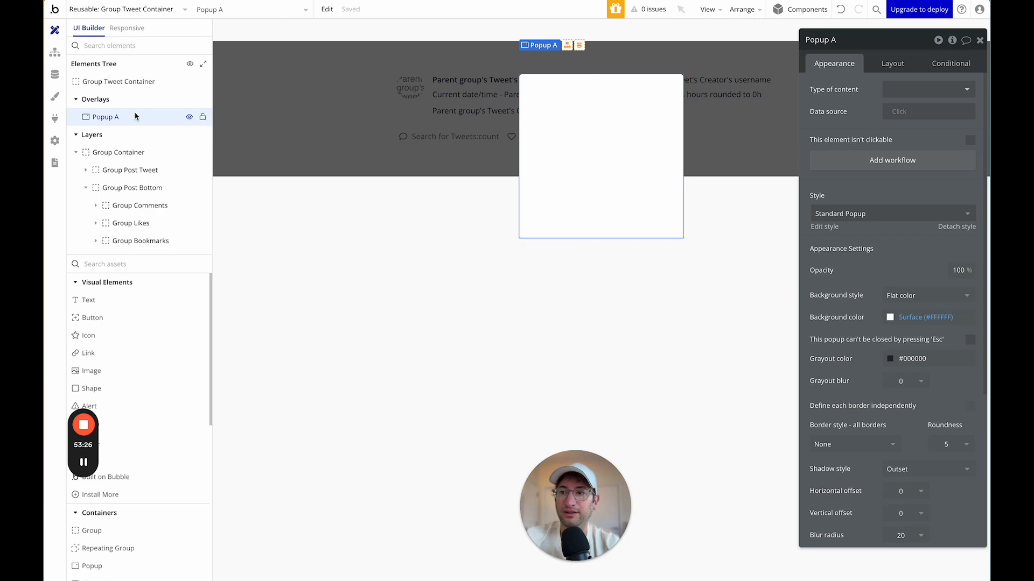
left_click_drag(821, 45, 257, 63)
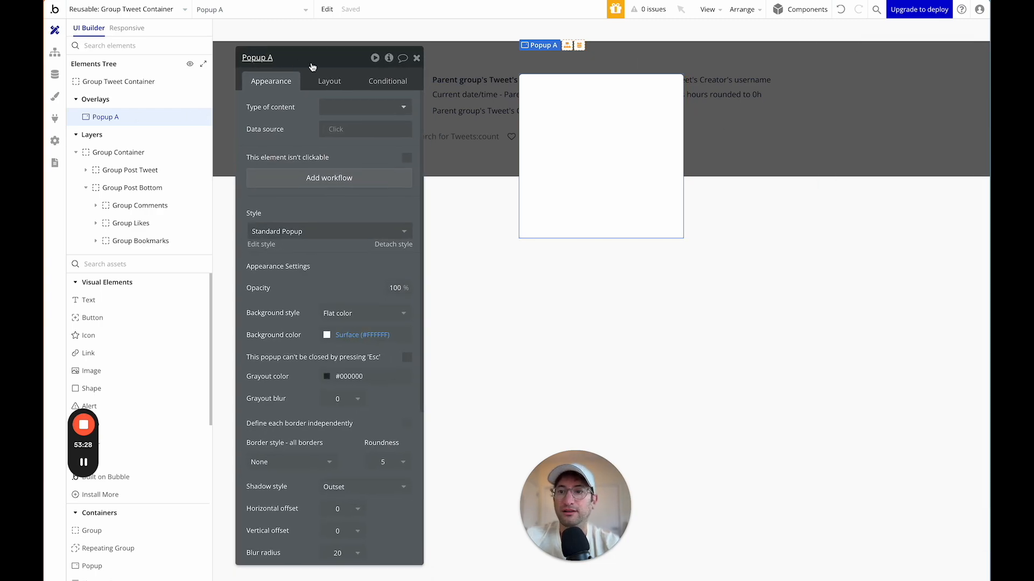
left_click(328, 80)
left_click(279, 57)
type("- Comment")
key("Return")
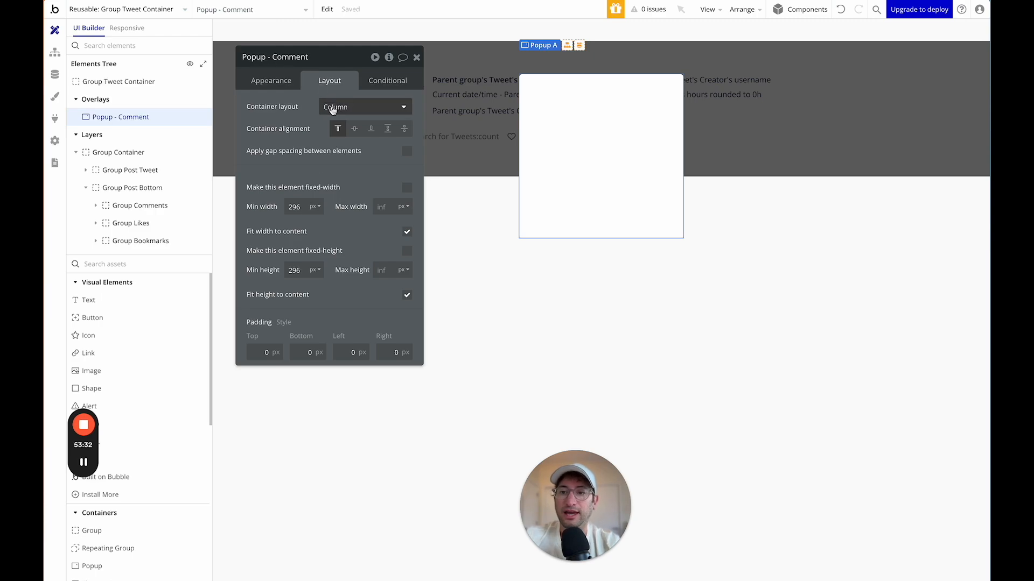
Set the popup width to 300–800px, untick fit width, and keep 100px minimum height.
left_click(290, 207)
type("500")
type("3")
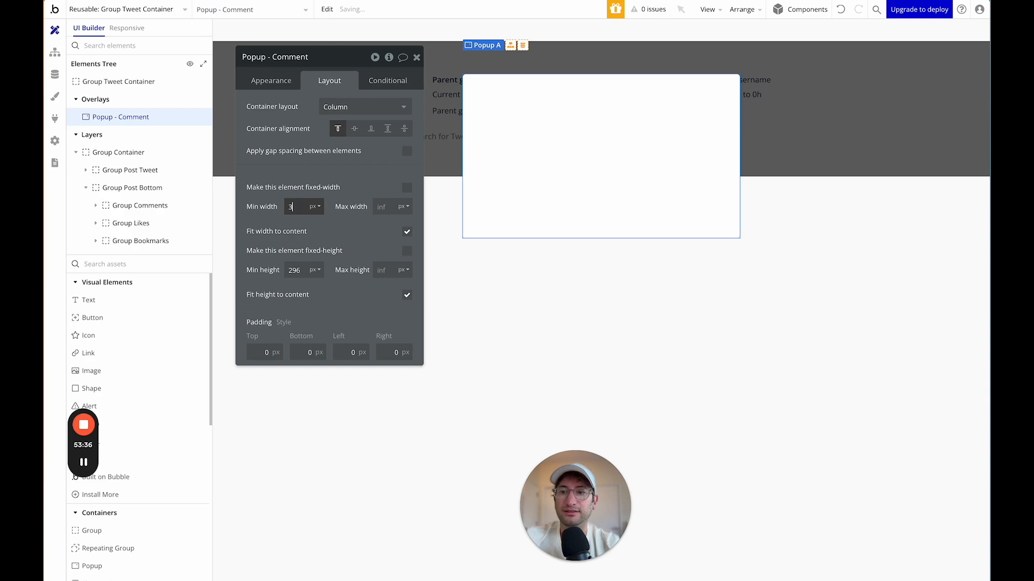
type("00")
key("Tab")
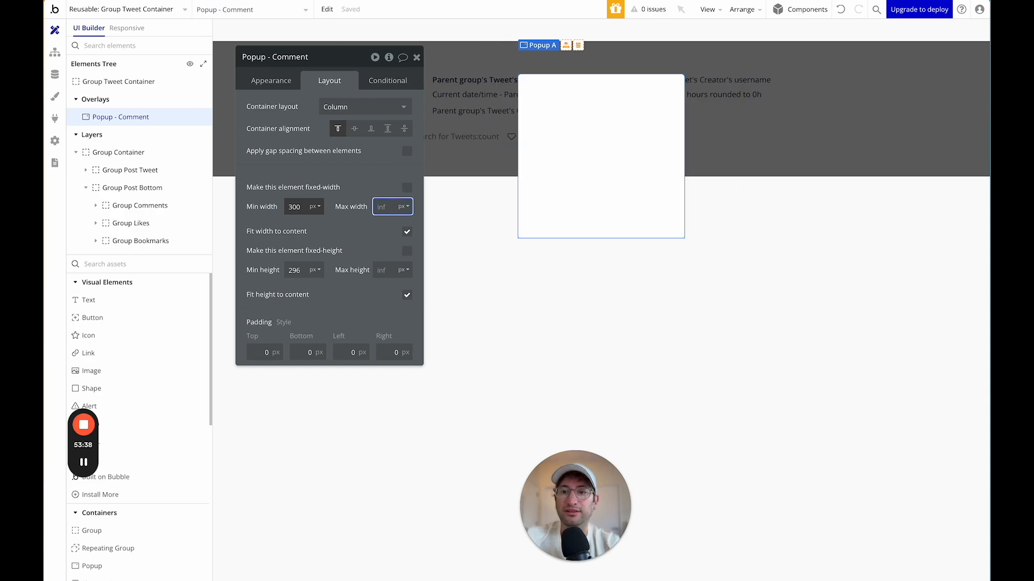
type("800")
left_click(401, 222)
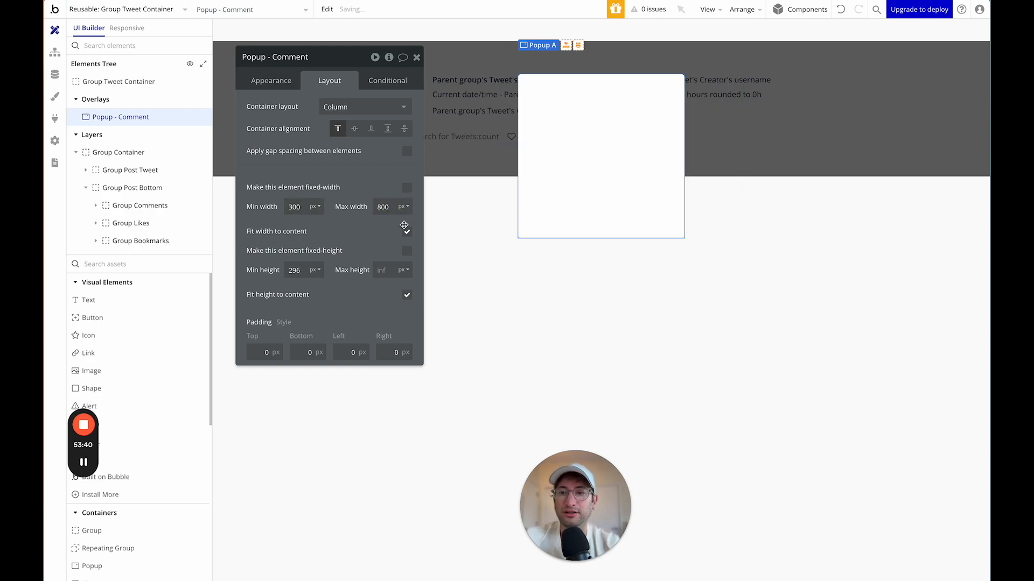
left_click(408, 236)
left_click_drag(366, 54, 286, 88)
left_click(242, 293)
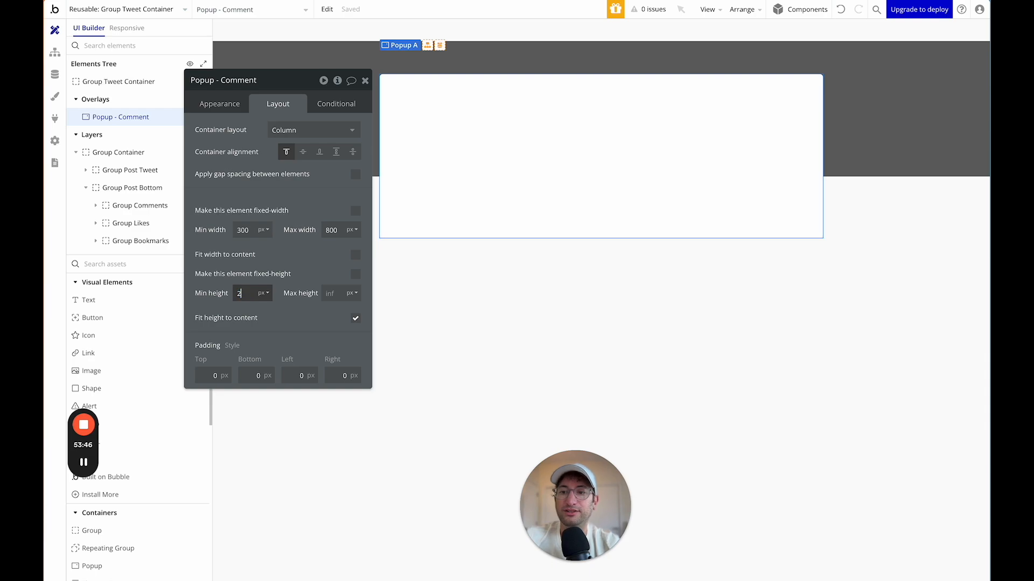
key("Return")
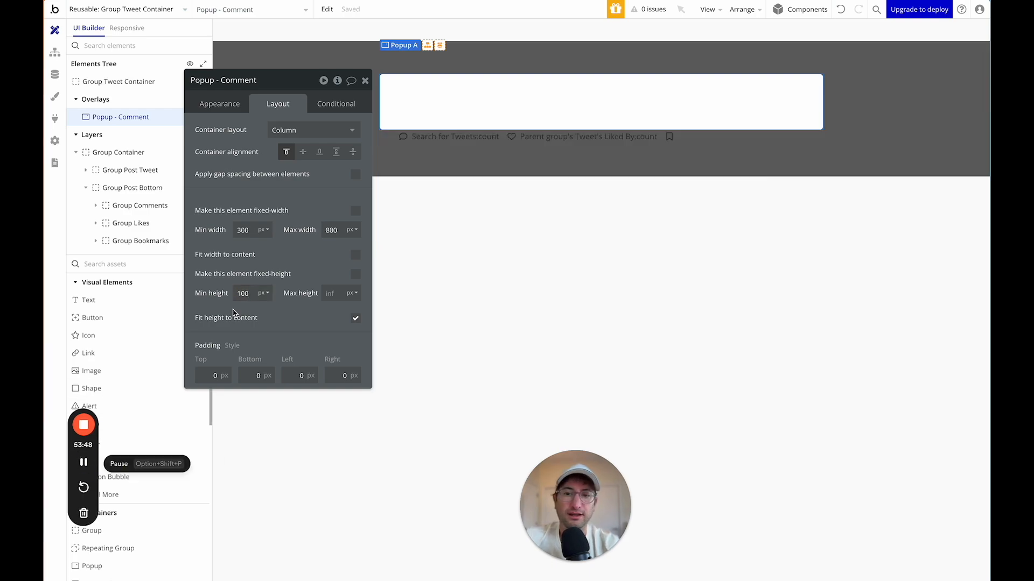
Set the popup's content type to Tweet.
left_click(231, 105)
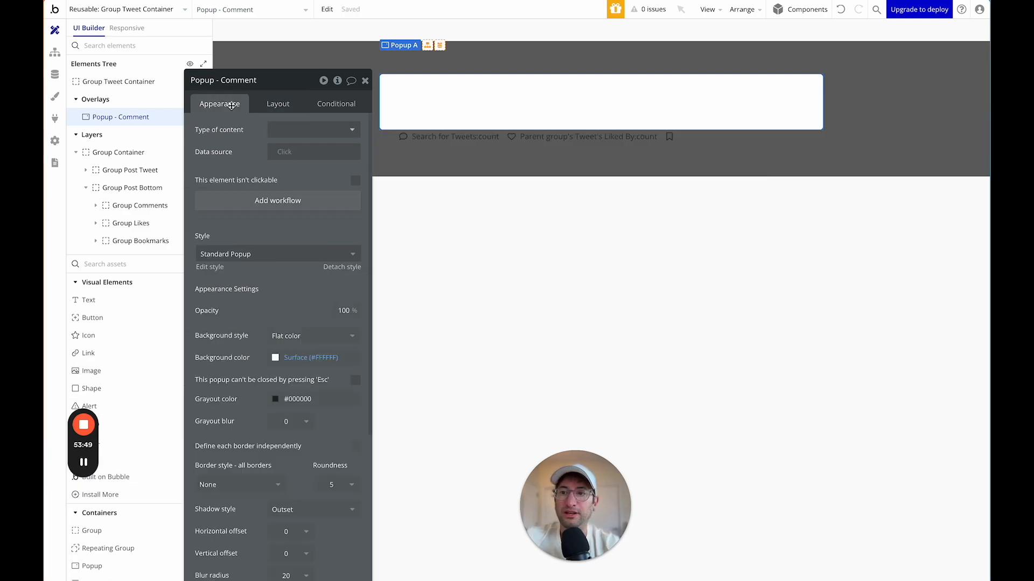
left_click(286, 133)
left_click(293, 209)
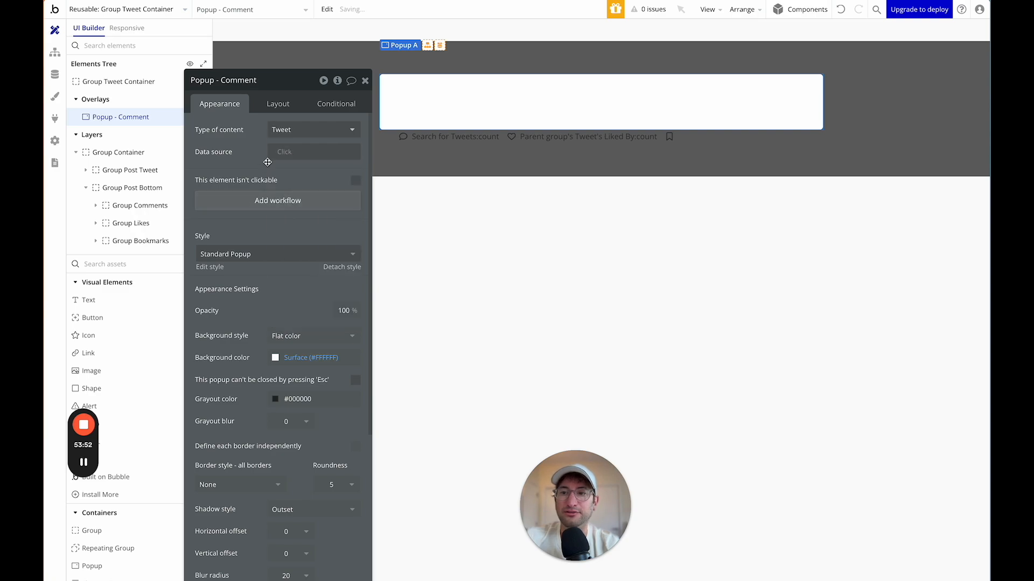
left_click(286, 153)
left_click(284, 154)
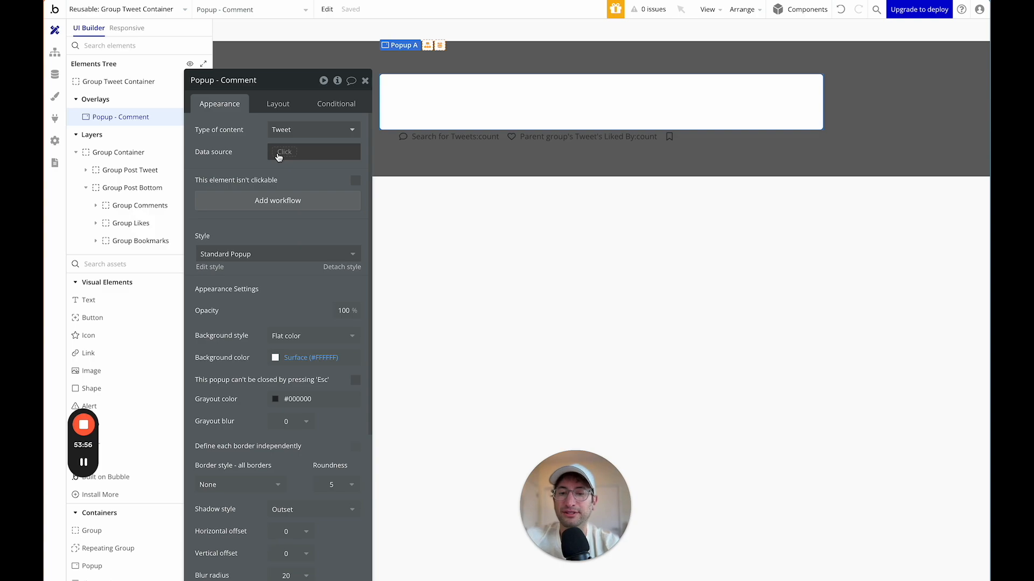
left_click_drag(275, 87, 749, 179)
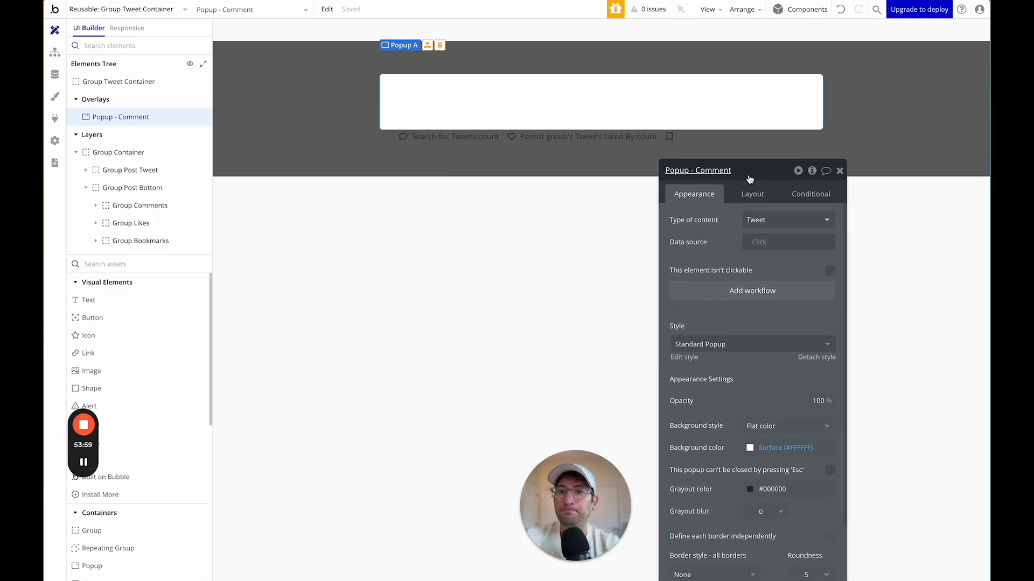
left_click(512, 177)
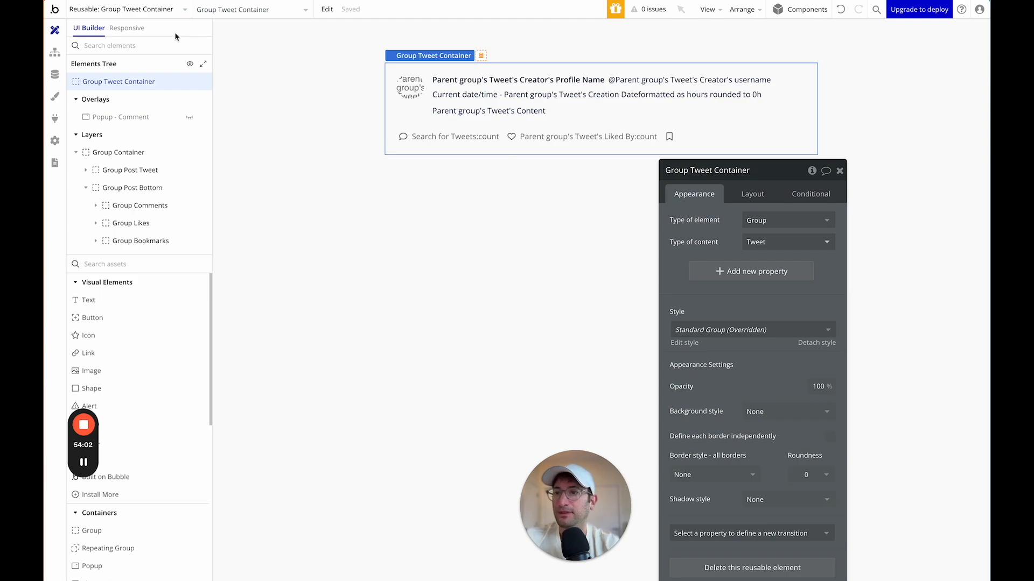
Copy the Post your reply group (Group Post Container) from the tweet page.
left_click(156, 8)
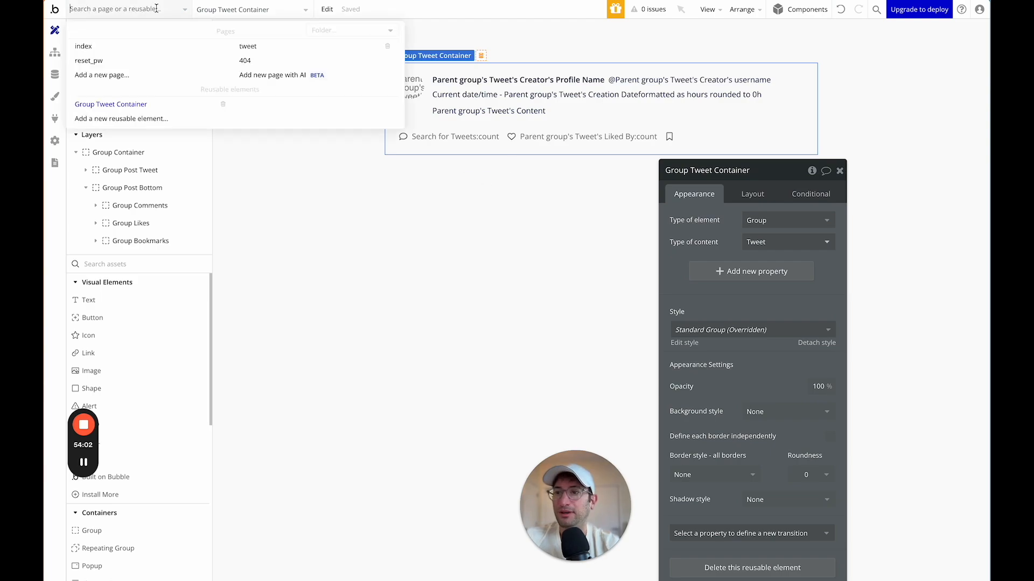
left_click(254, 47)
left_click(681, 178)
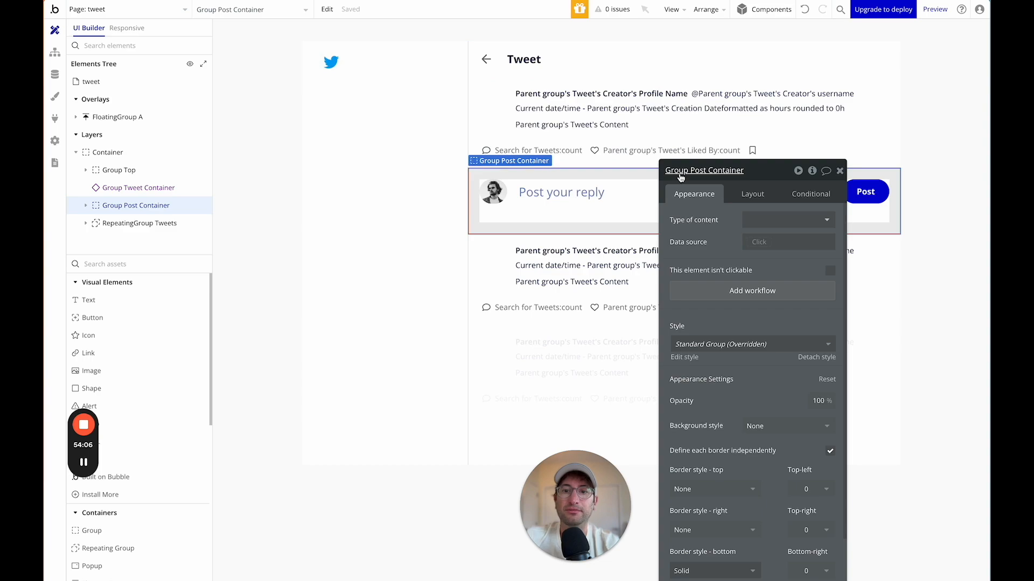
left_click_drag(721, 175, 307, 120)
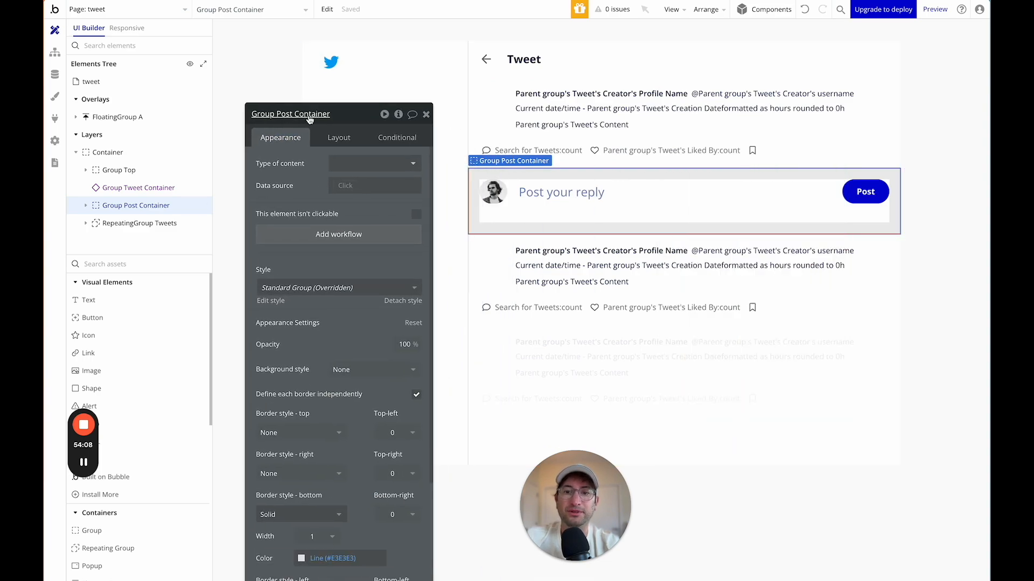
right_click(729, 180)
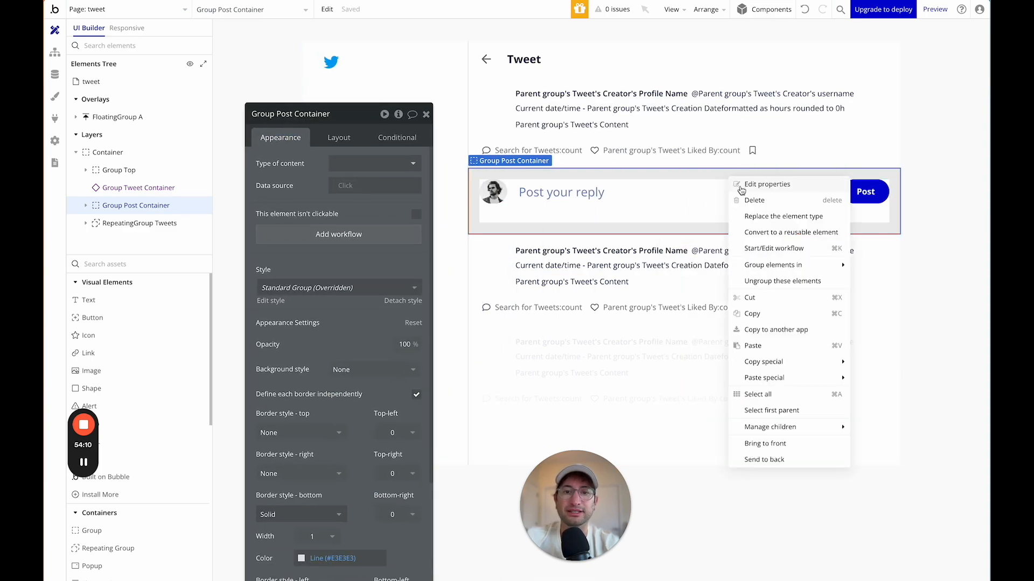
left_click(773, 318)
Paste the reply group into Popup - Comment inside Group Tweet Container.
left_click(154, 12)
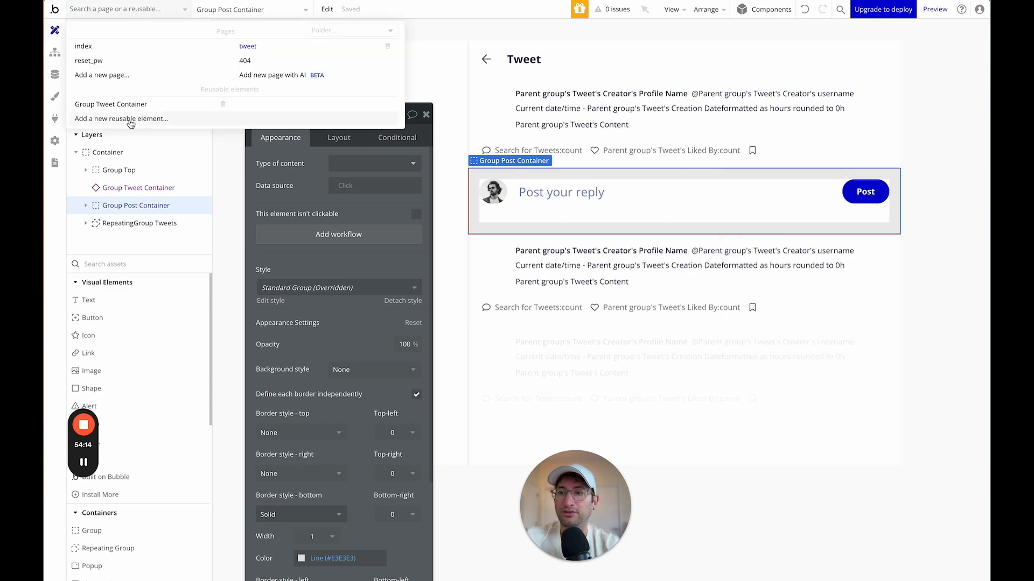
left_click(130, 106)
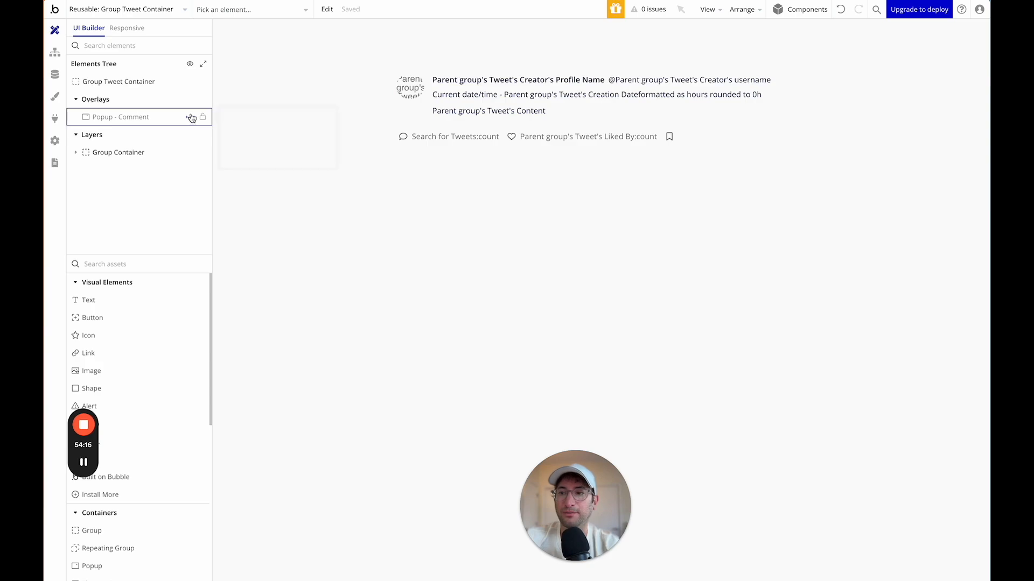
left_click(190, 118)
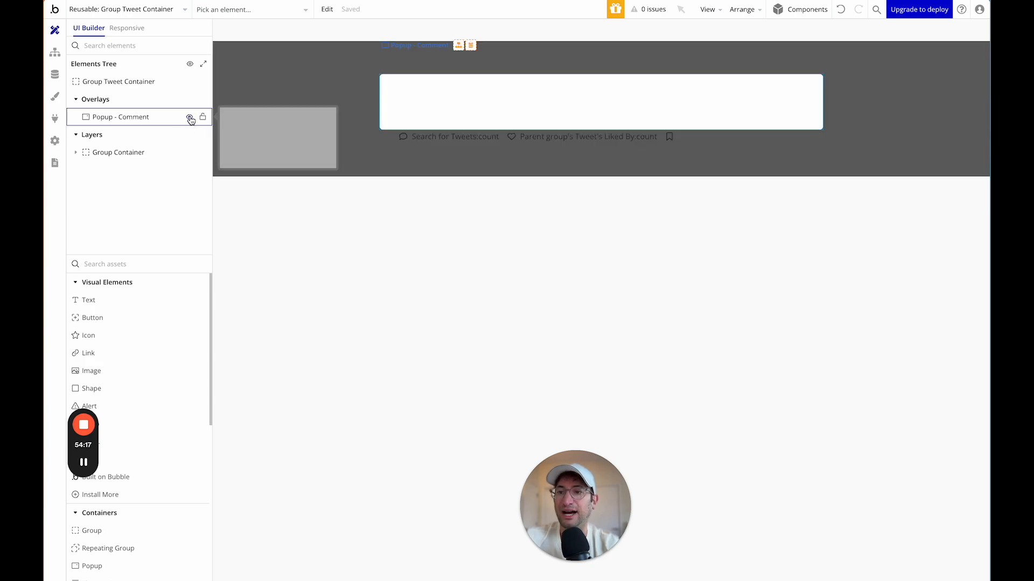
double_click(453, 100)
right_click(452, 97)
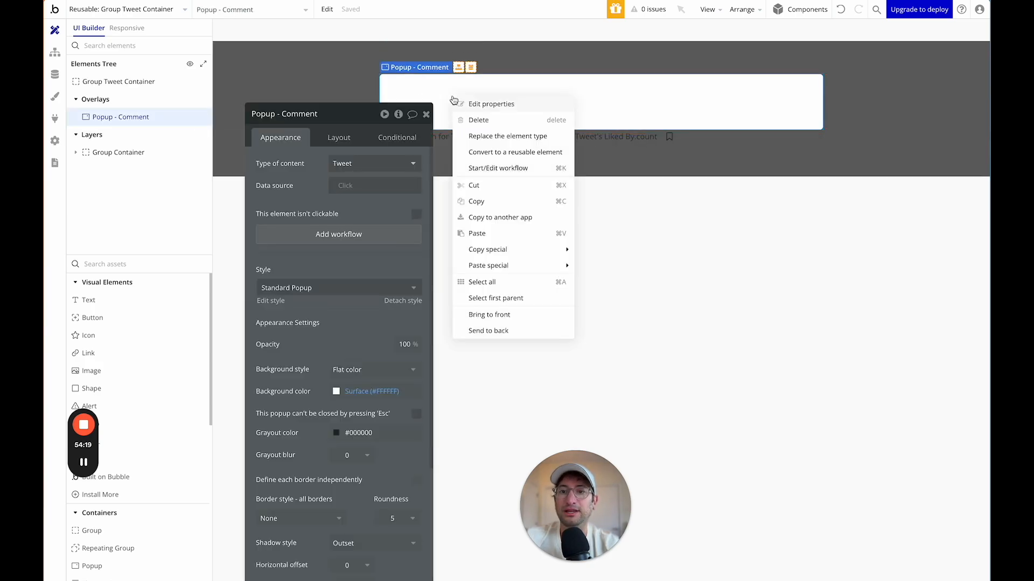
left_click(492, 236)
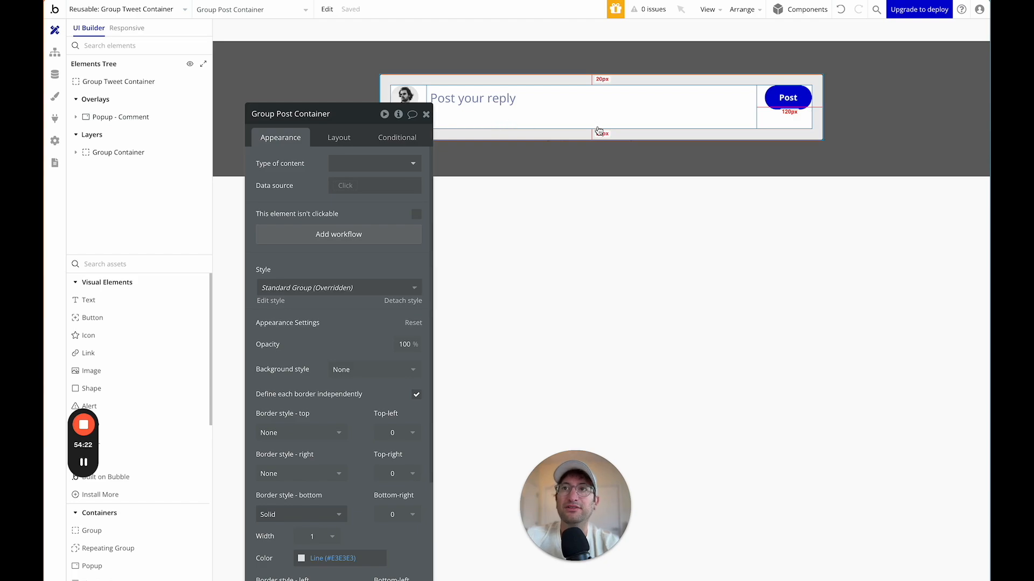
Set the avatar image's dynamic source to Current User's ProfilePicture.
left_click(404, 98)
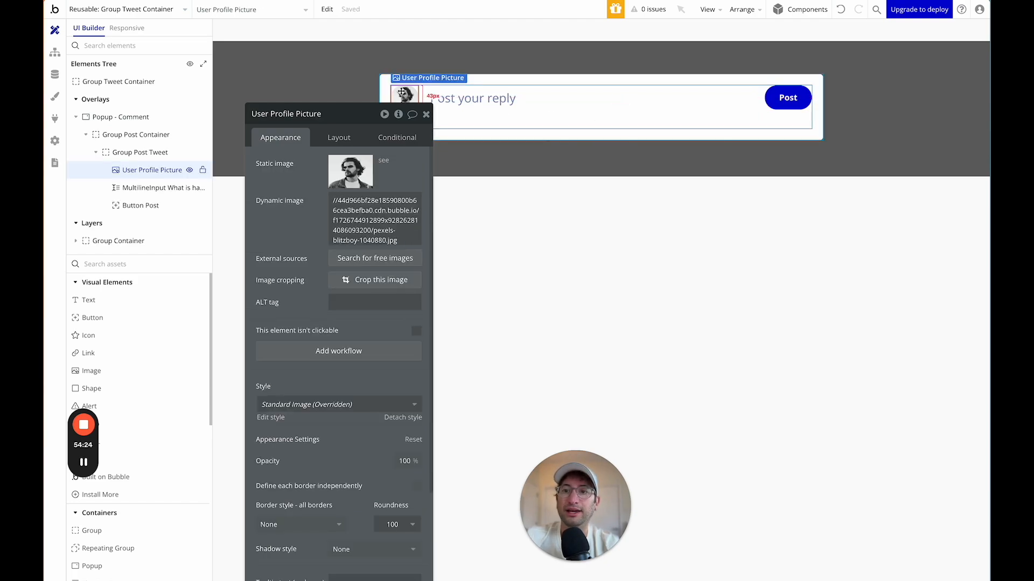
left_click_drag(350, 122, 274, 64)
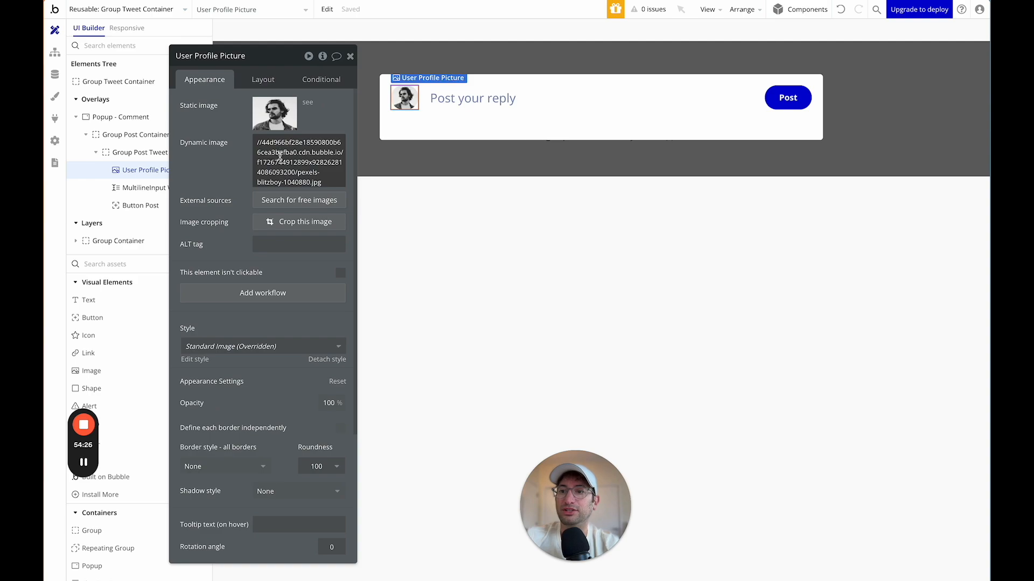
mouse_move(287, 155)
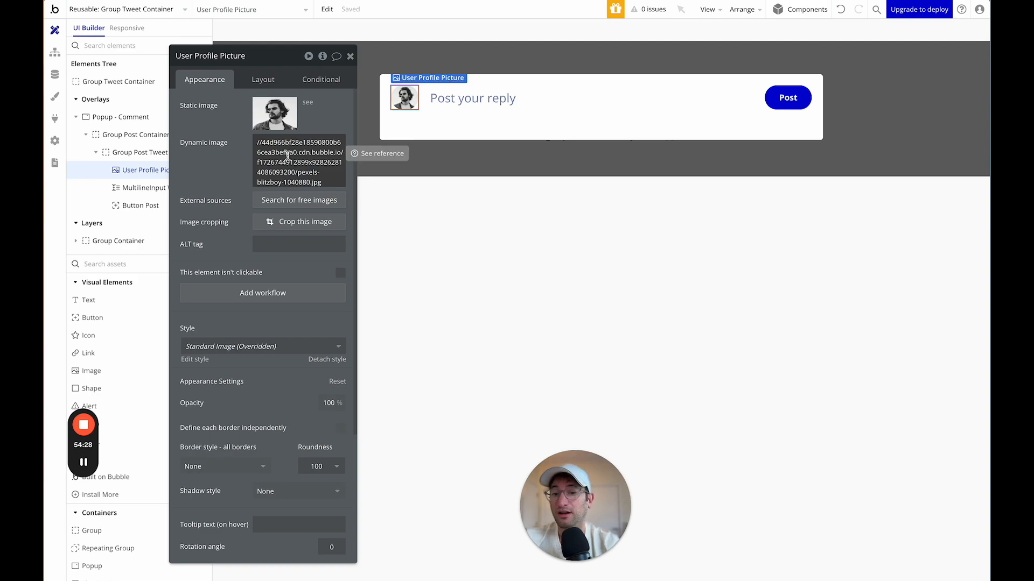
left_click(287, 155)
key("BackSpace")
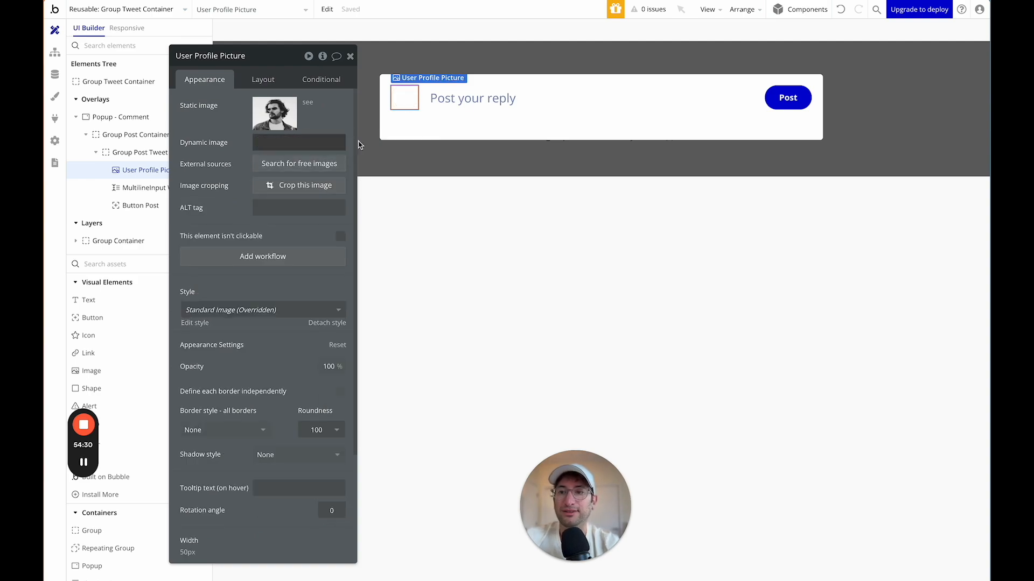
left_click(294, 217)
type("pro")
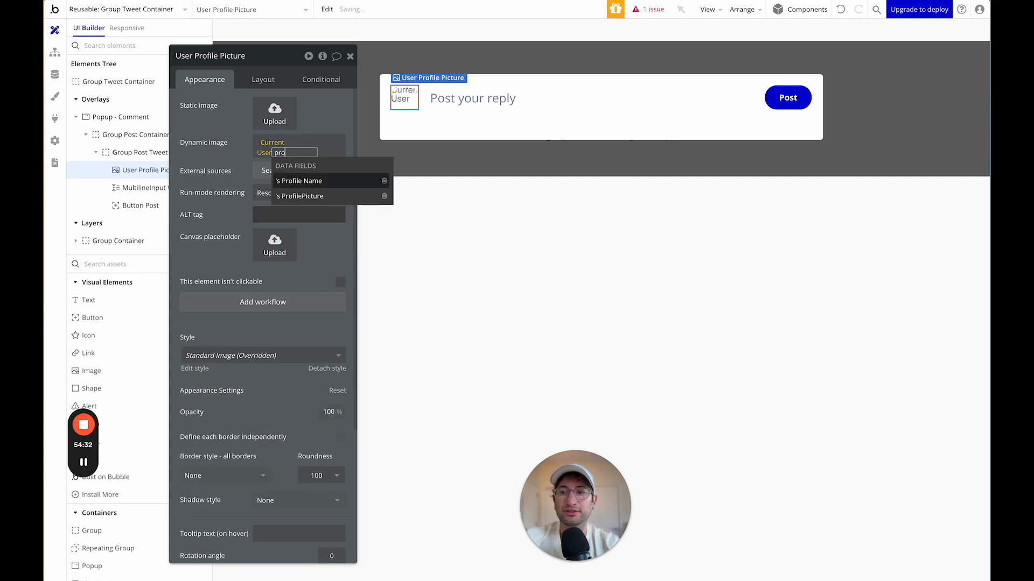
left_click(313, 198)
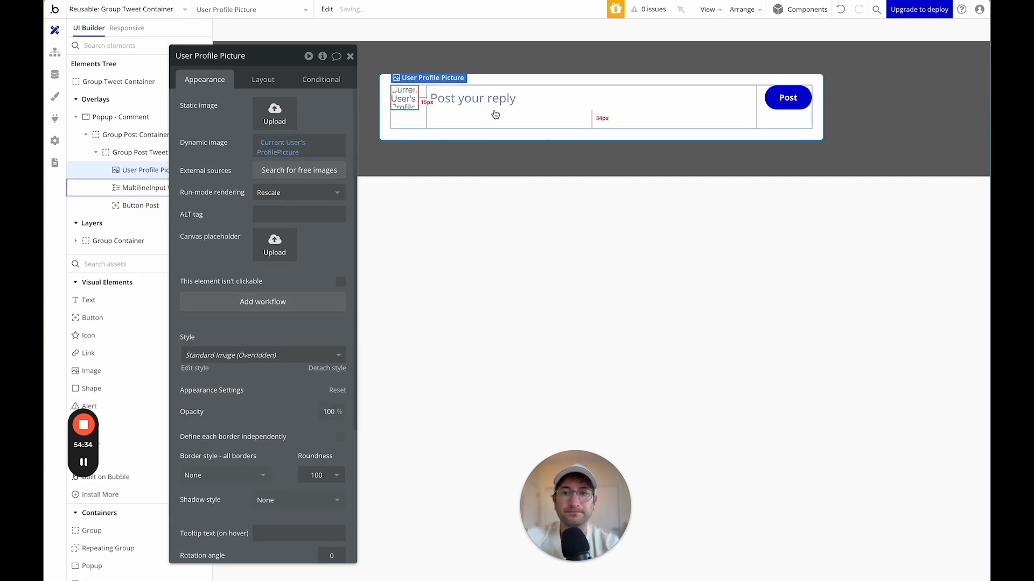
Relabel the reply box's button from Post to Reply.
left_click(789, 106)
double_click(264, 127)
type("Peply")
left_click(207, 134)
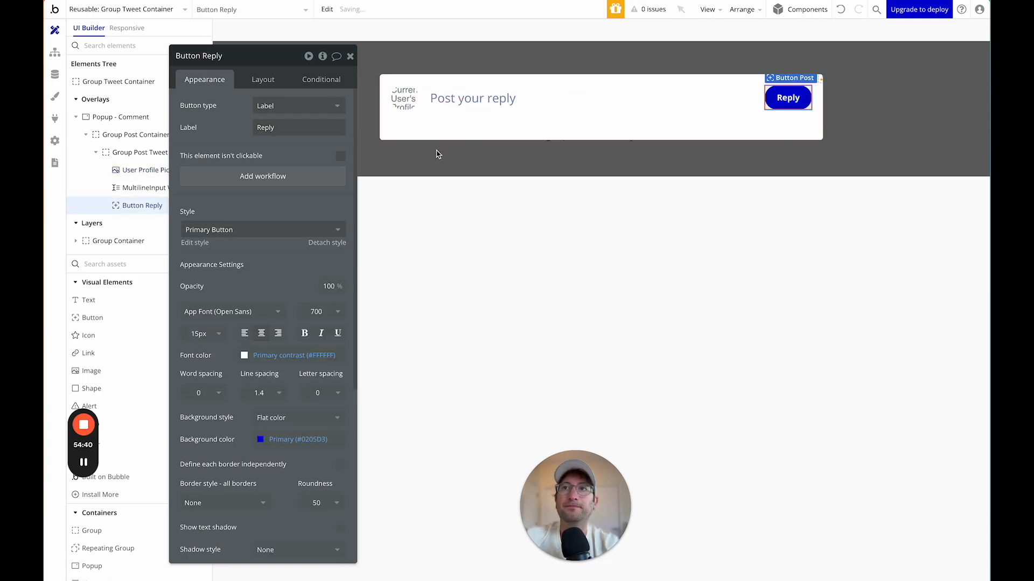
Change the reply input's placeholder to 'Tweet your reply'.
left_click(455, 105)
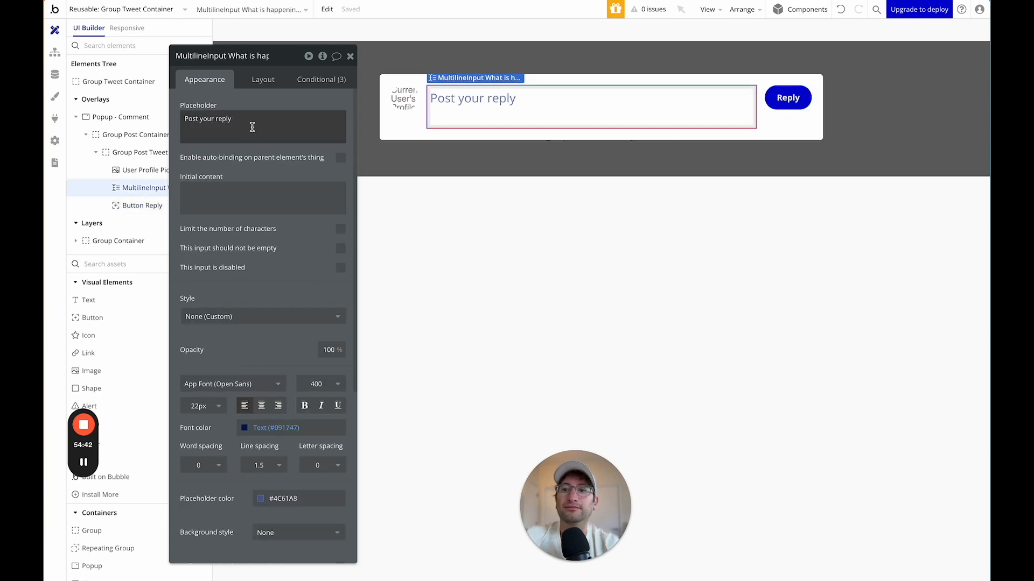
left_click(191, 119)
double_click(192, 119)
type("Tweet")
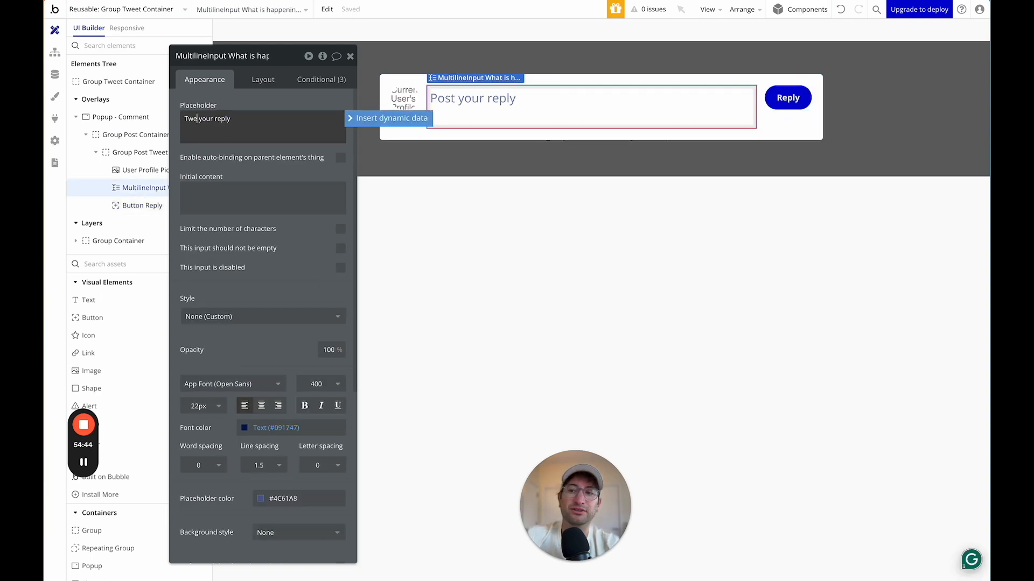
left_click(236, 154)
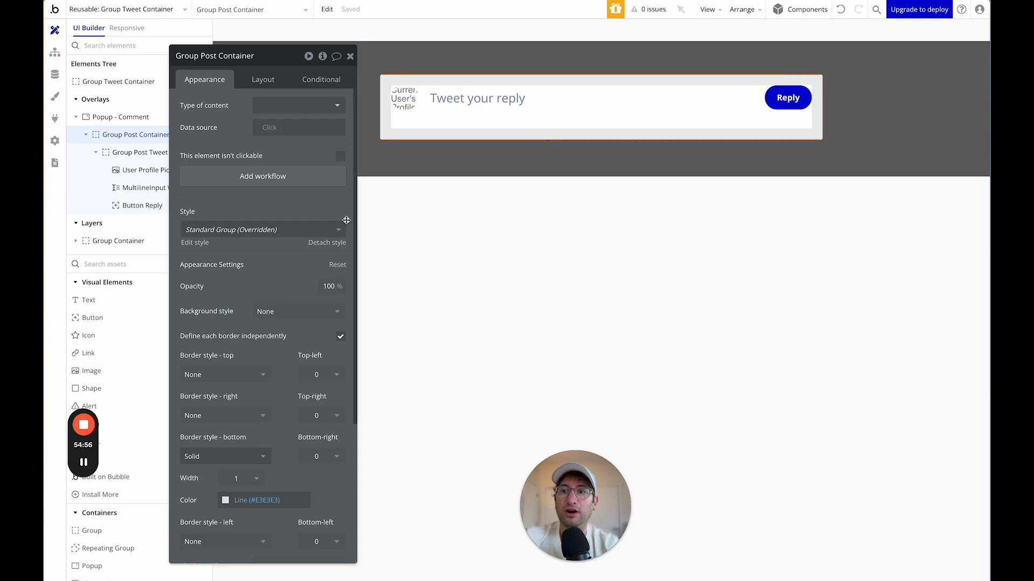
mouse_move(89, 470)
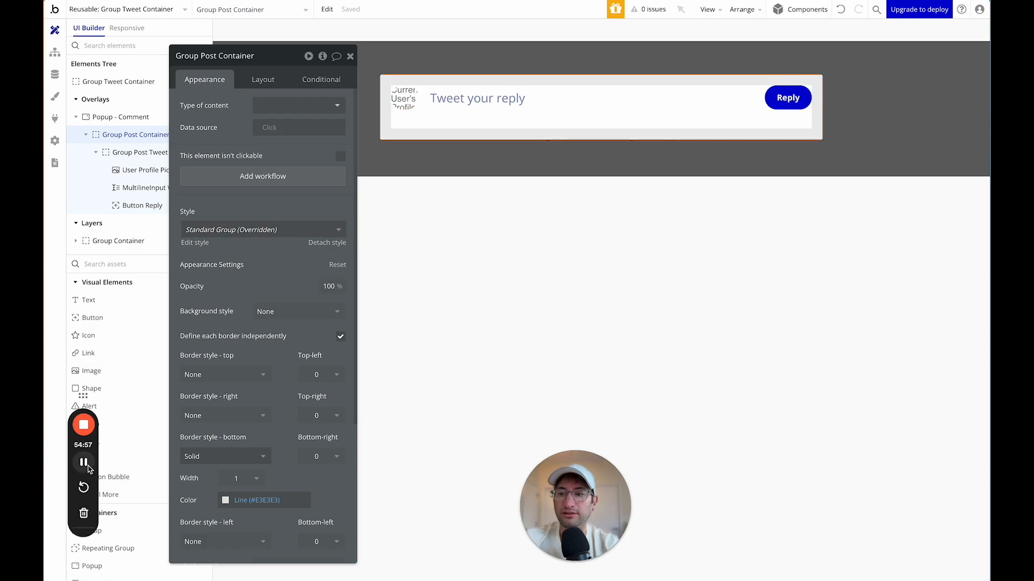
left_click(478, 172)
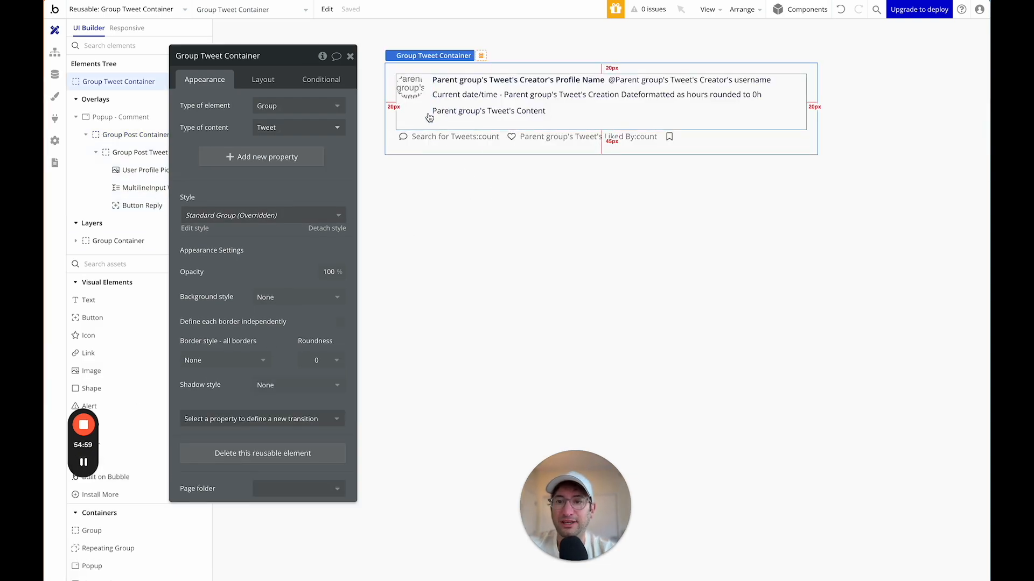
left_click(425, 115)
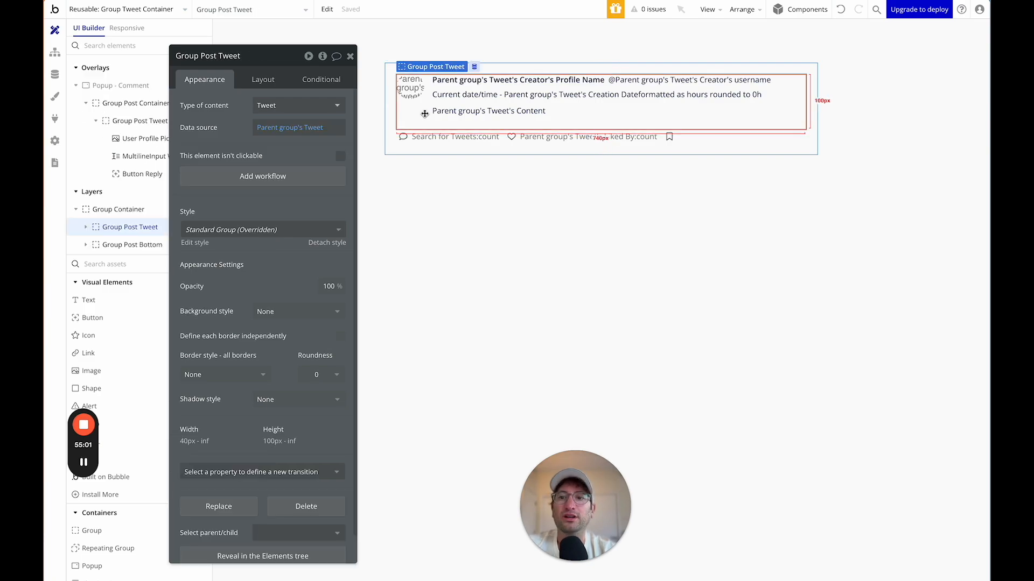
Copy Group Post Tweet and paste it into Popup - Comment.
right_click(424, 113)
left_click(463, 252)
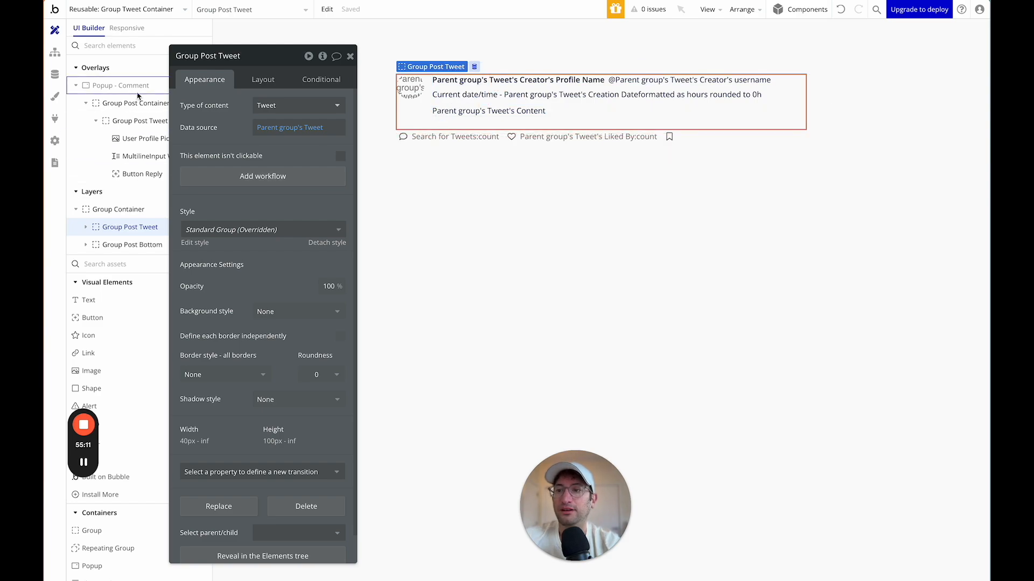
mouse_move(199, 63)
left_mouse_down()
mouse_move(513, 68)
mouse_move(217, 59)
left_mouse_up()
left_click(185, 86)
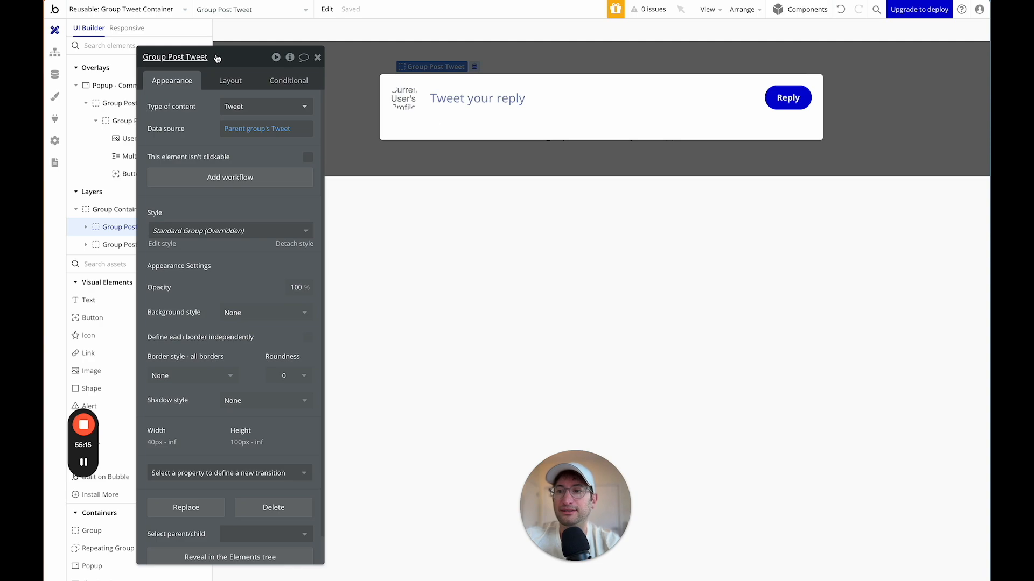
left_click(402, 133)
right_click(401, 133)
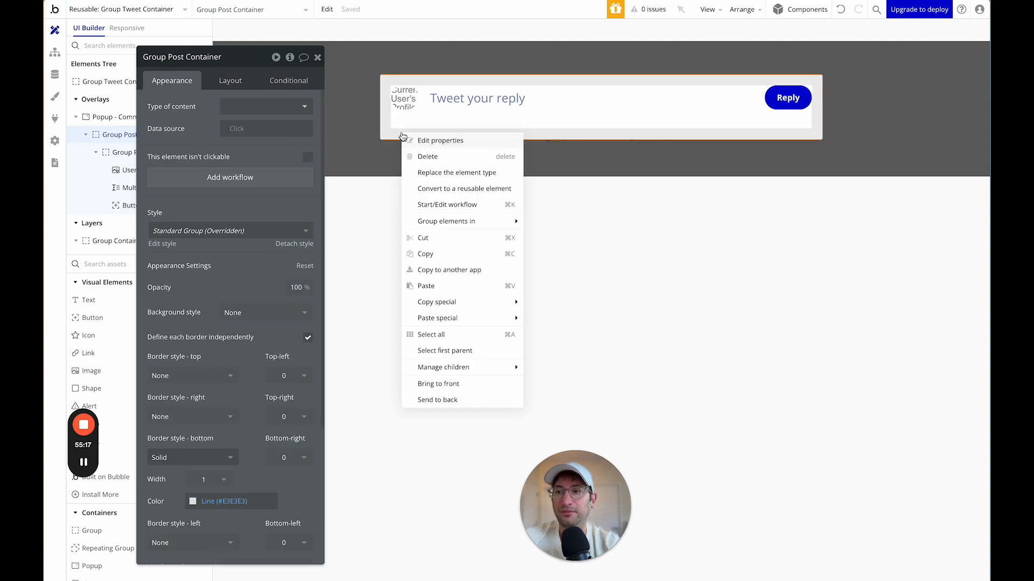
left_click(127, 116)
left_click_drag(194, 52, 856, 87)
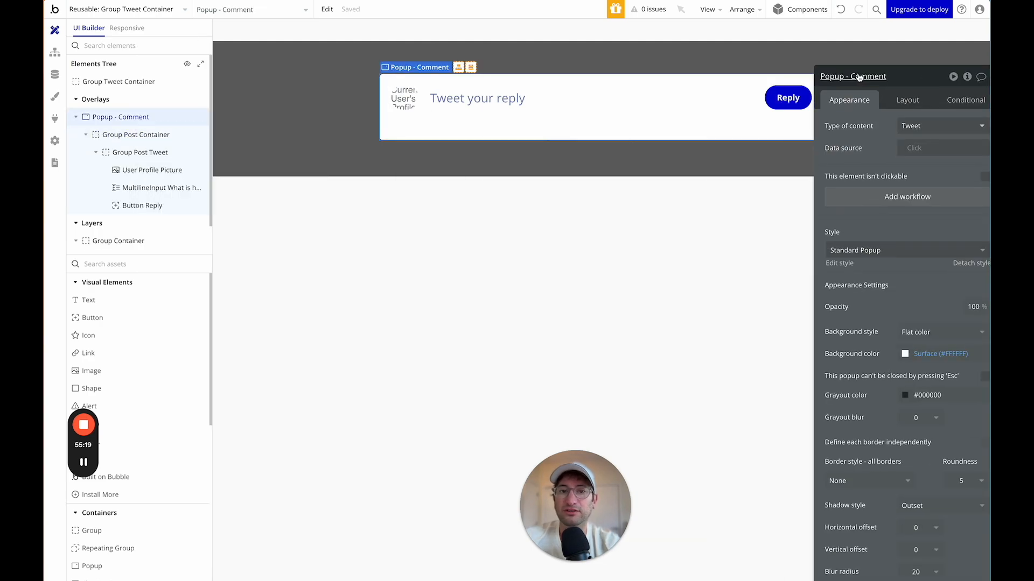
right_click(207, 117)
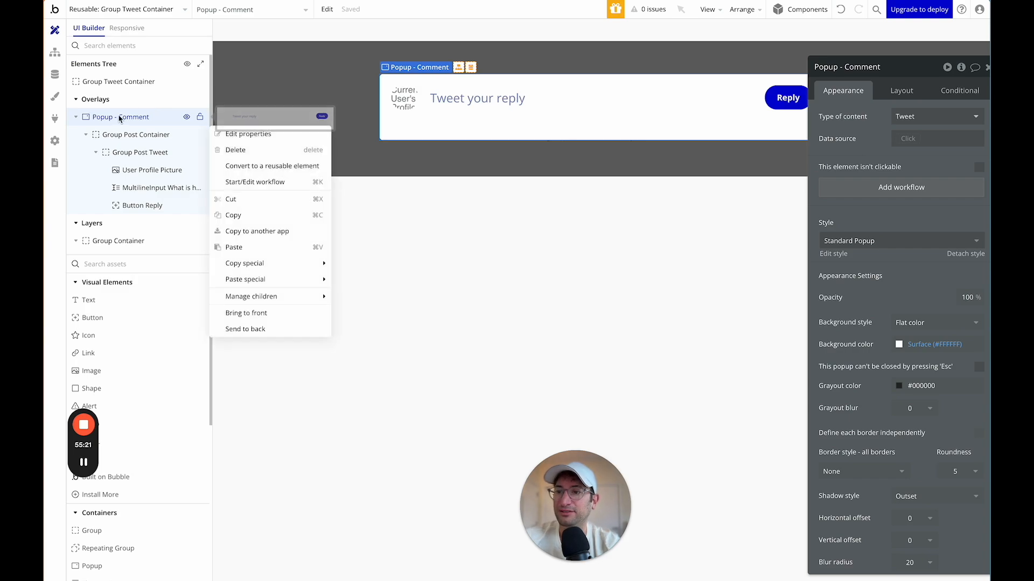
left_click(240, 247)
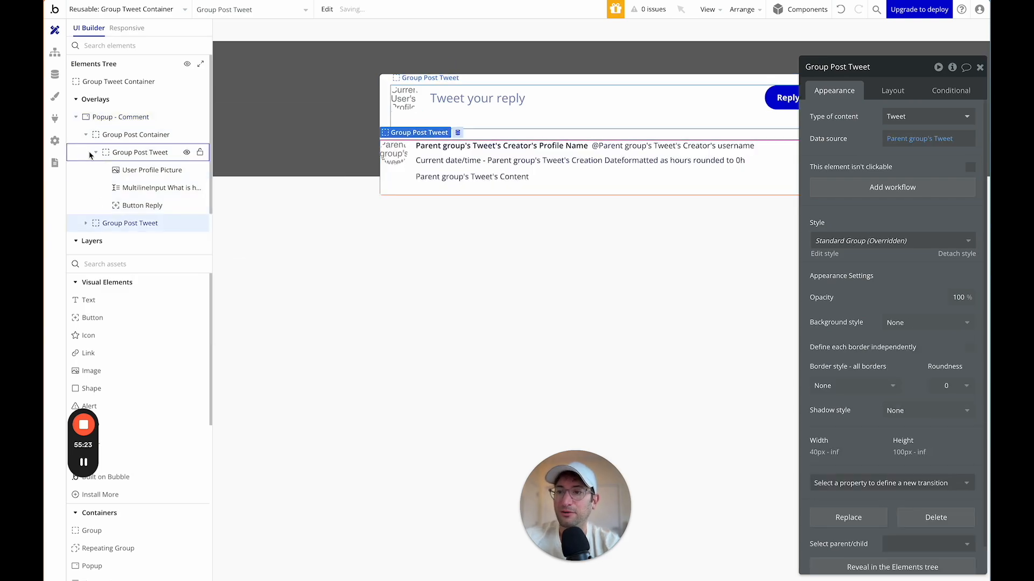
Move the pasted Group Post Tweet above Group Post Container in the Elements Tree.
left_click(86, 136)
left_click_drag(95, 155, 97, 132)
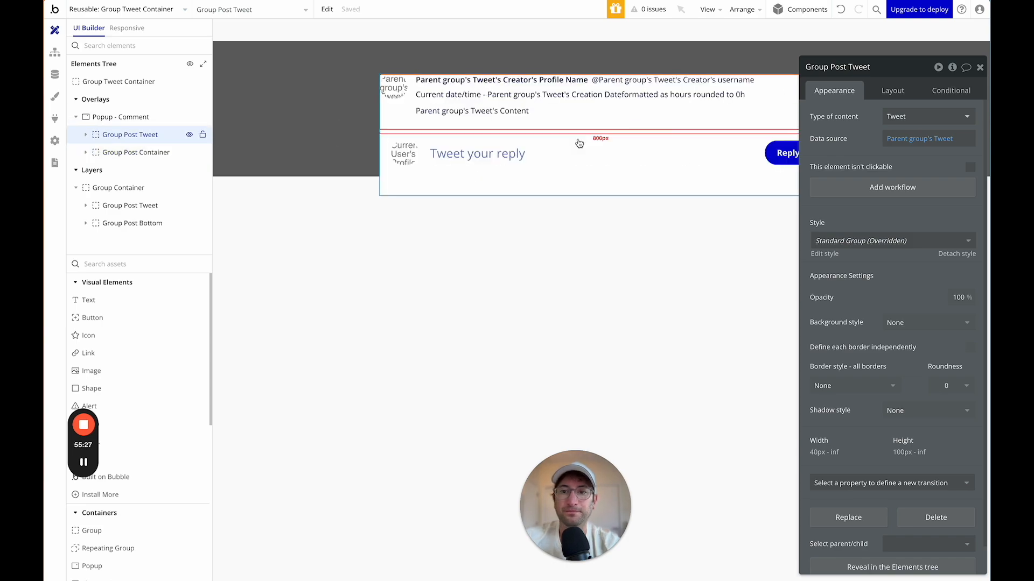
left_click_drag(823, 66, 502, 153)
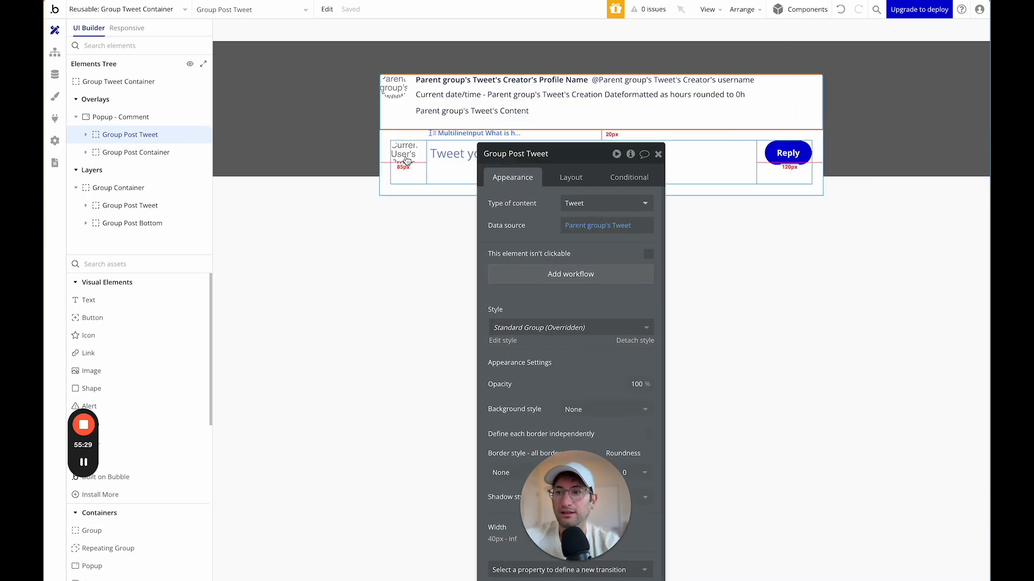
left_click(104, 117)
left_click_drag(569, 163, 795, 70)
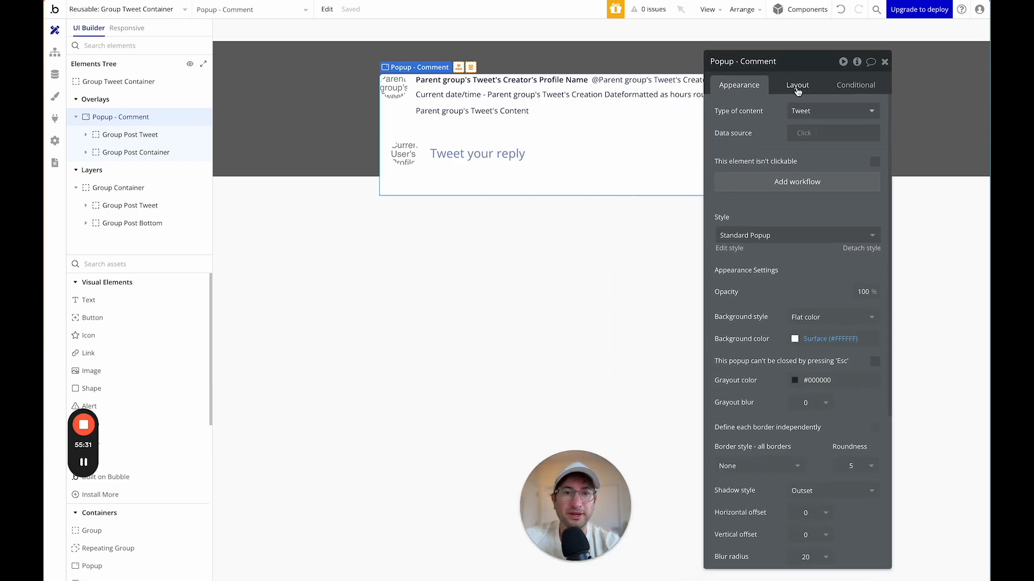
Give Popup - Comment 20px padding on every side.
left_click(797, 85)
left_click(727, 356)
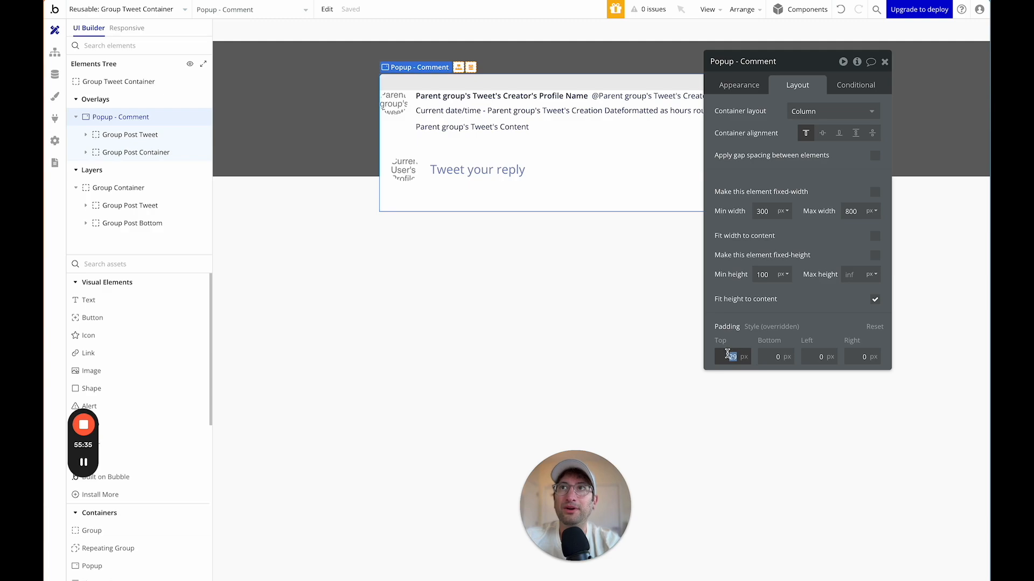
type("20")
key("Tab")
type("20")
key("Tab")
type("20")
key("Tab")
type("20")
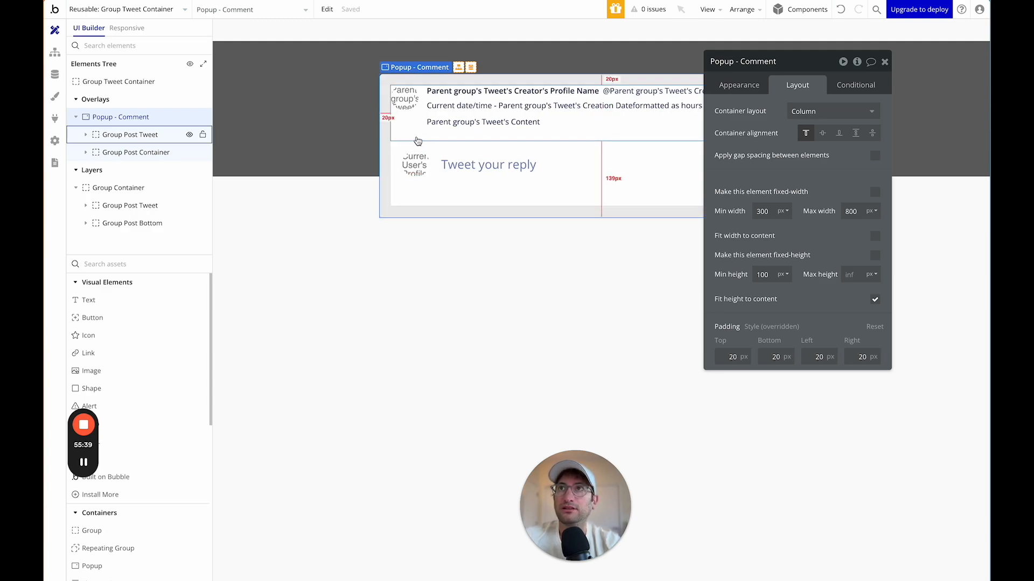
Set Group Post Container's padding to 0px on all sides.
left_click(418, 141)
left_click(398, 179)
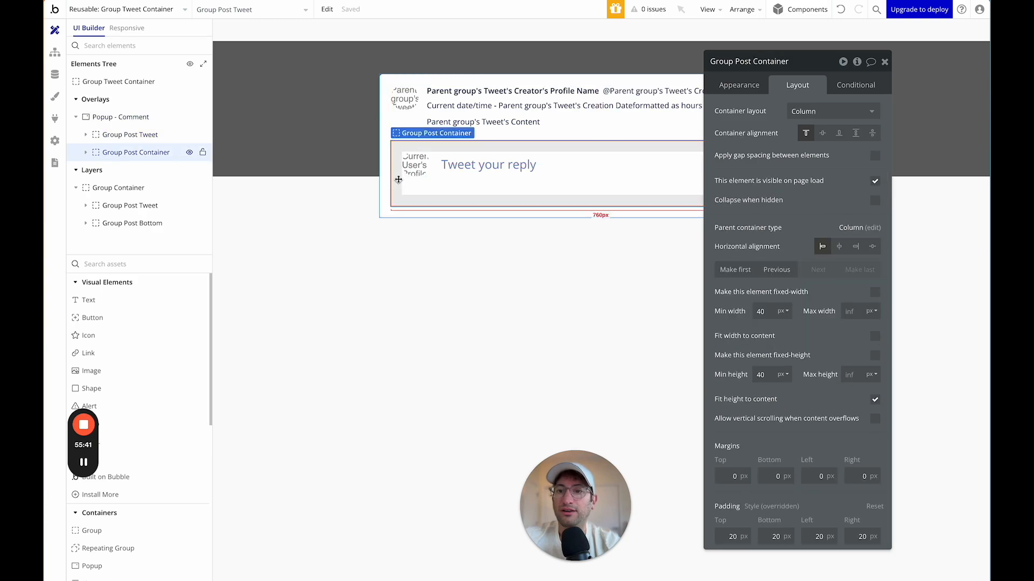
double_click(732, 537)
type("0")
key("Tab")
type("0")
key("Tab")
type("0")
key("Tab")
type("0")
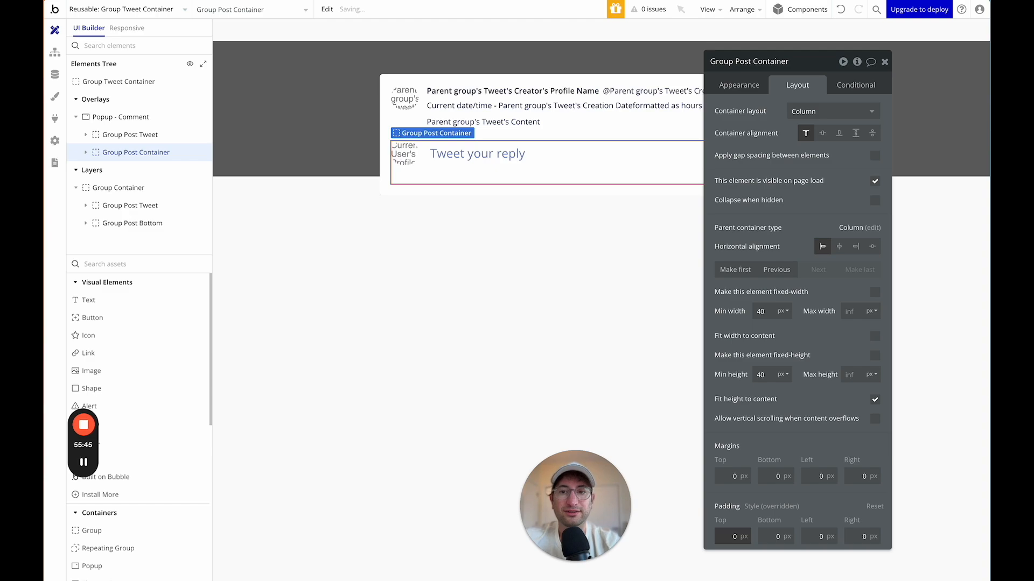
left_click(419, 118)
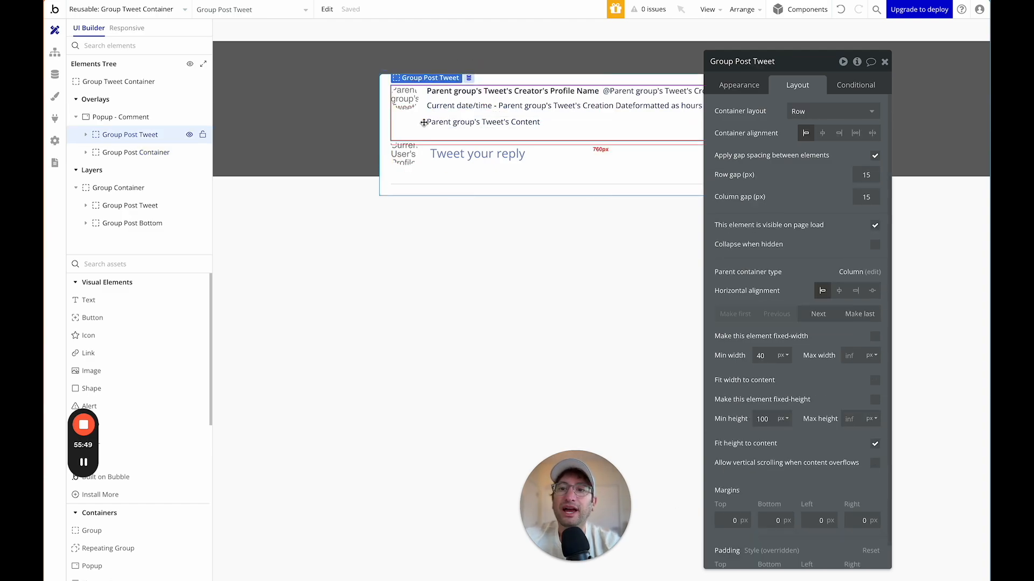
left_click(86, 135)
left_click(112, 151)
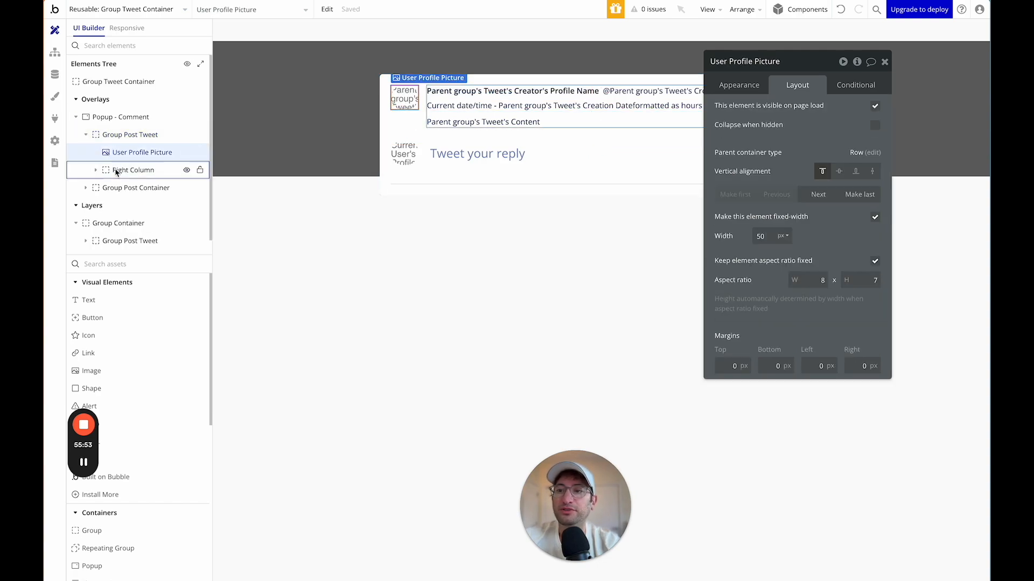
Add a group named Left Column inside Group Post Tweet and nest User Profile Picture in it.
left_click(114, 171)
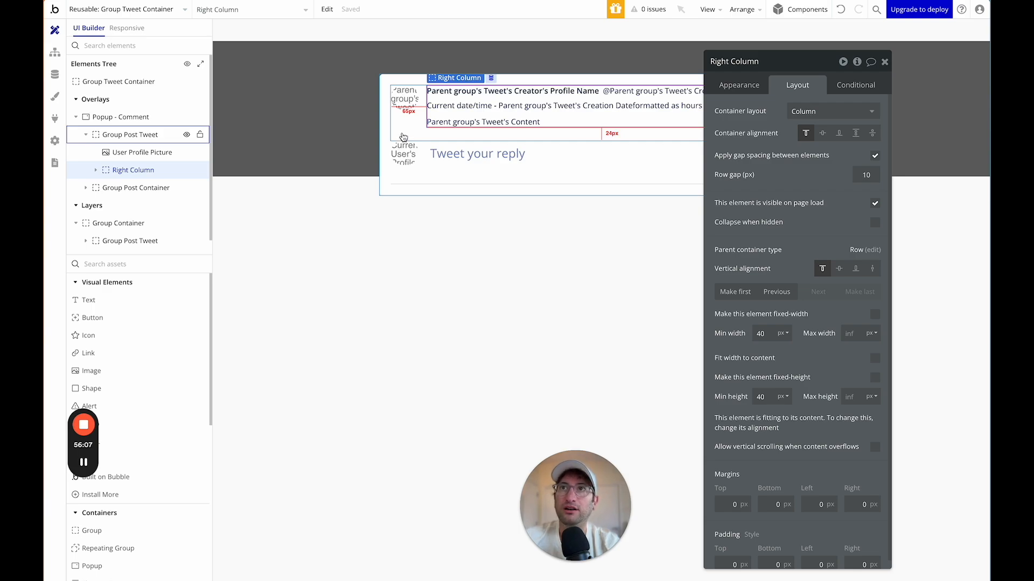
left_click(126, 265)
type("group")
left_click_drag(91, 300, 95, 156)
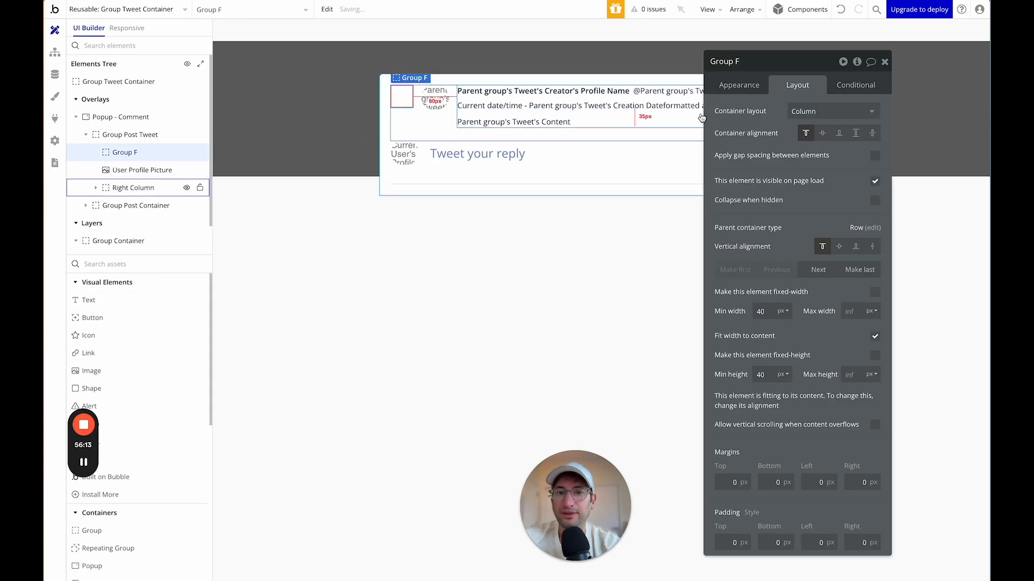
left_click(724, 61)
type("Left Column")
key("Return")
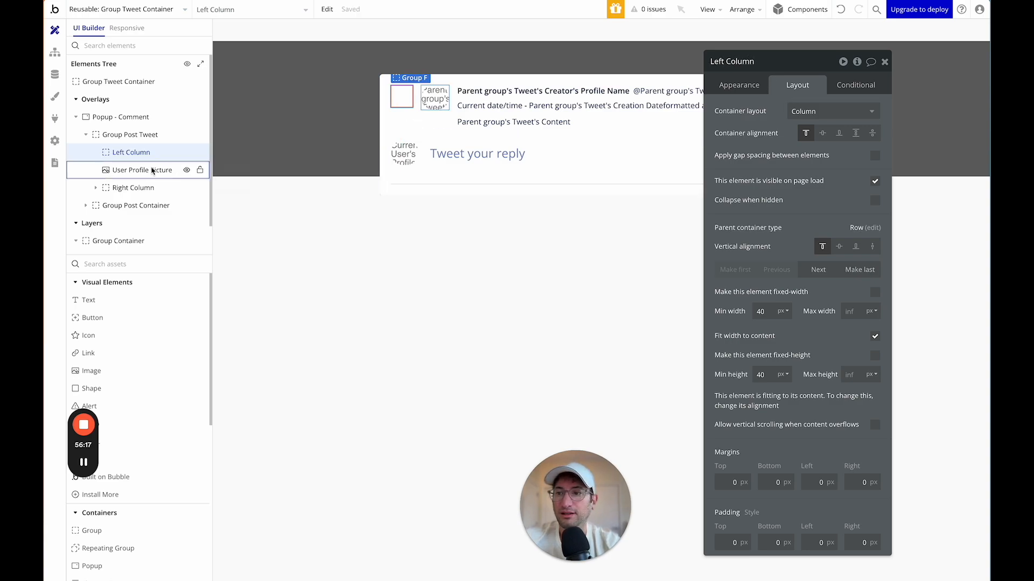
left_click(143, 169)
left_click_drag(144, 168, 103, 154)
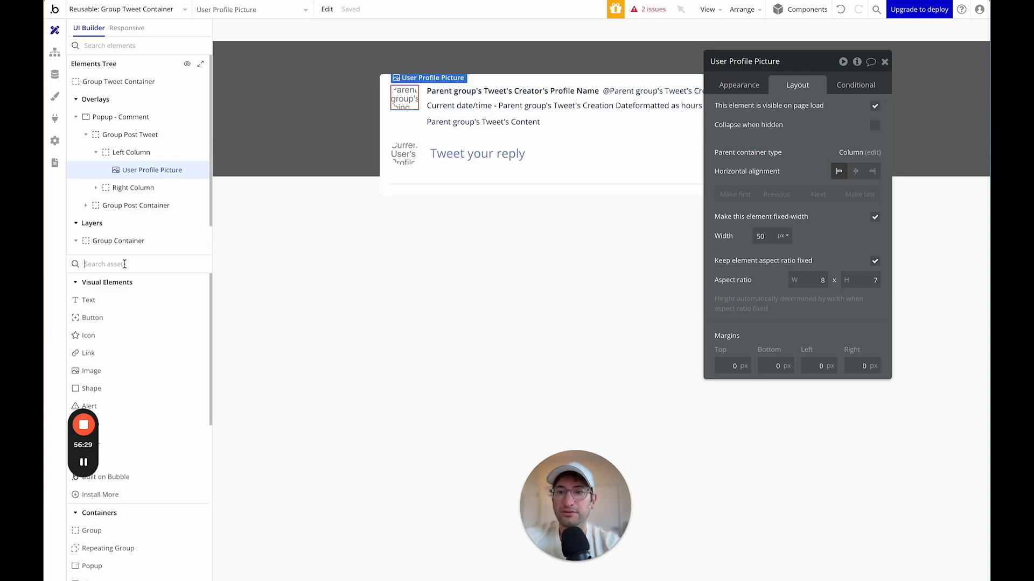
Add a new Group G to Left Column below the profile picture.
type("group")
left_click_drag(91, 300, 398, 125)
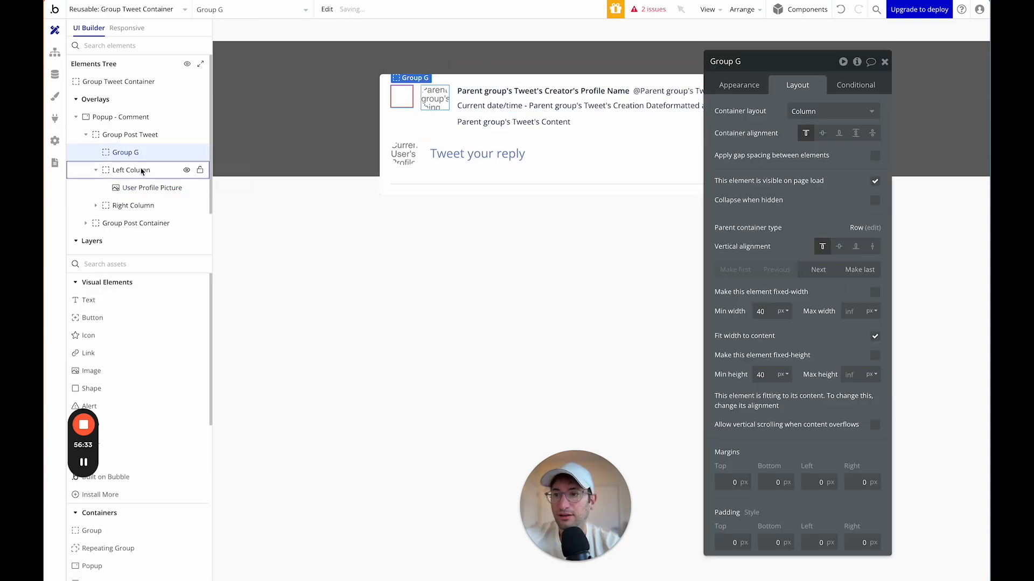
left_click_drag(131, 155, 186, 179)
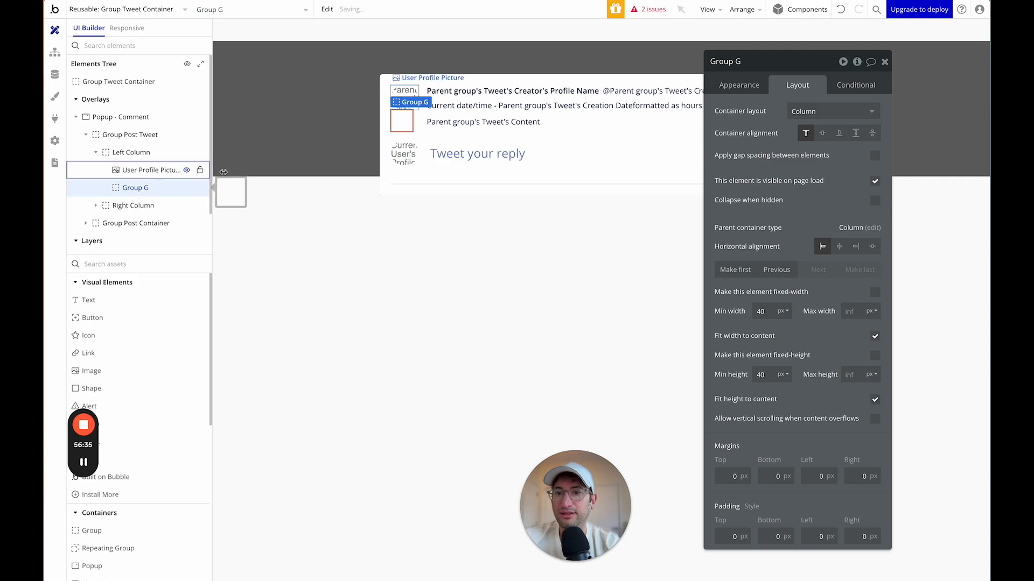
left_click_drag(802, 63, 805, 59)
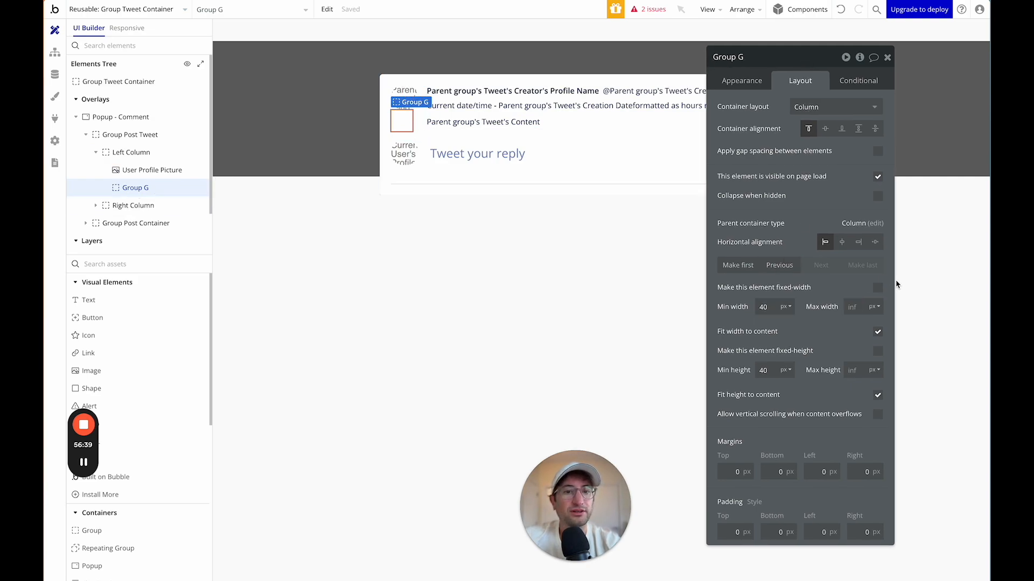
Give Group G a fixed 2px width, centre alignment and a 30px minimum height.
left_click(877, 288)
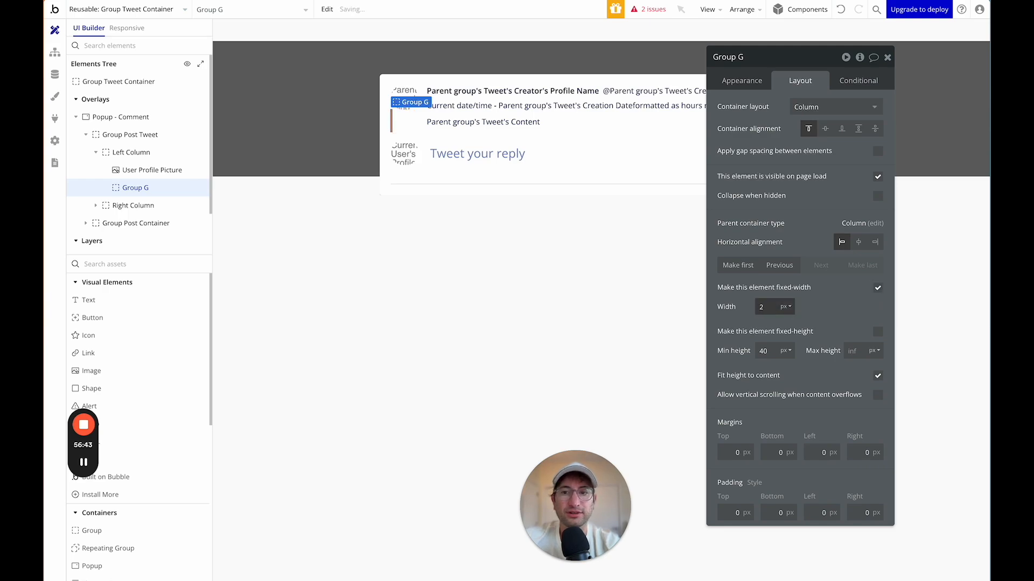
left_click(858, 246)
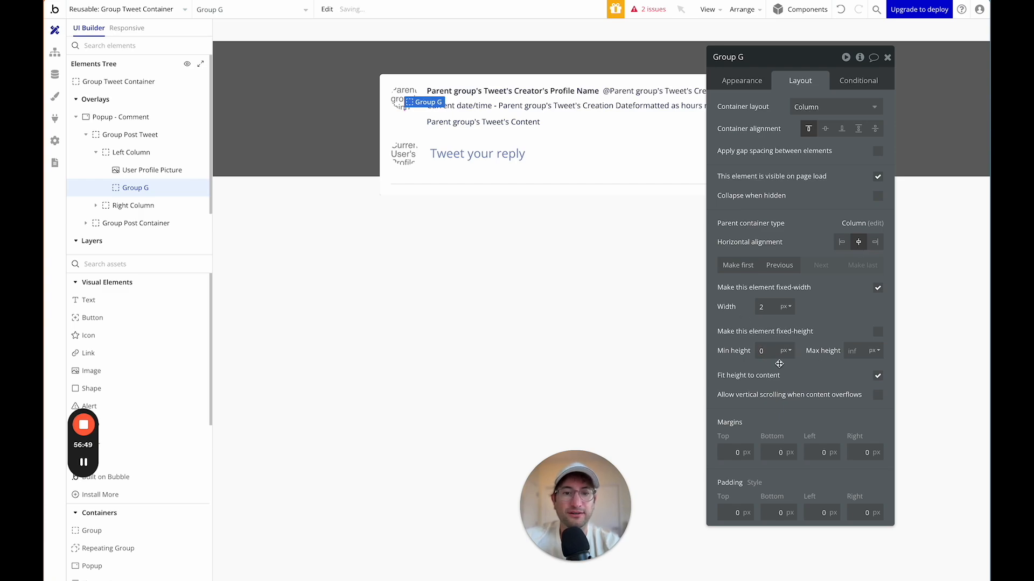
left_click(877, 376)
left_click(768, 353)
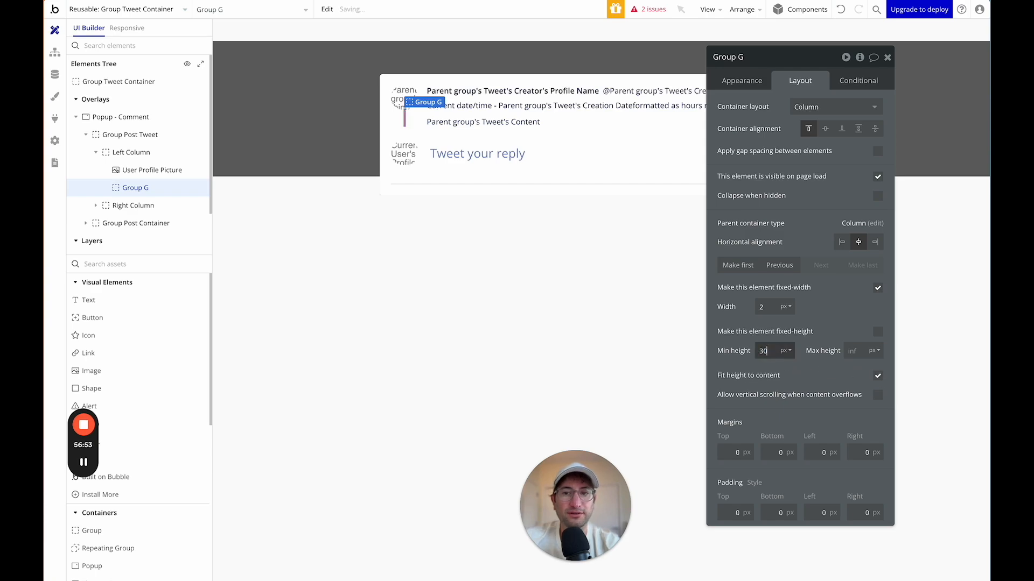
left_click(143, 155)
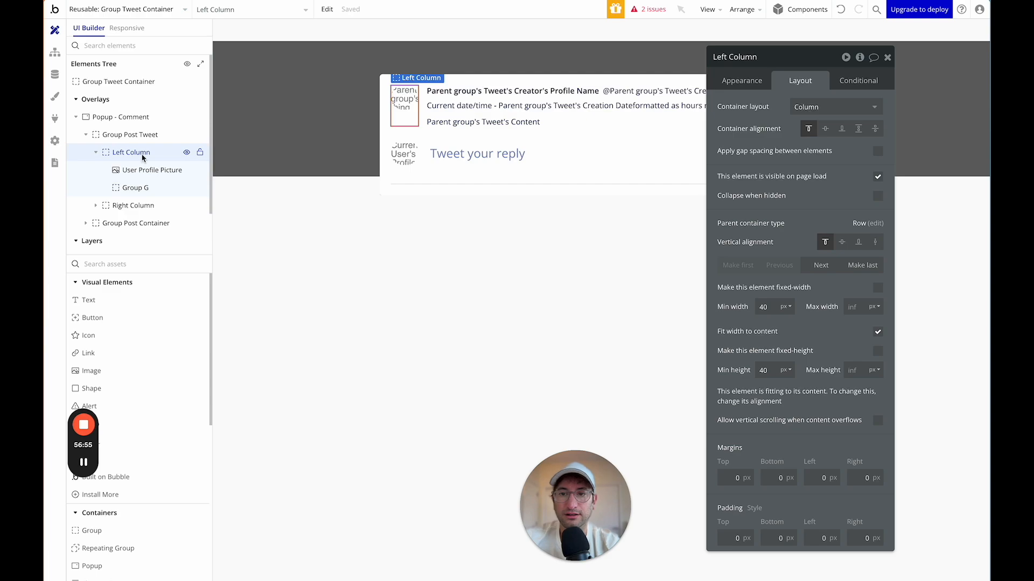
left_click(145, 170)
left_click(141, 188)
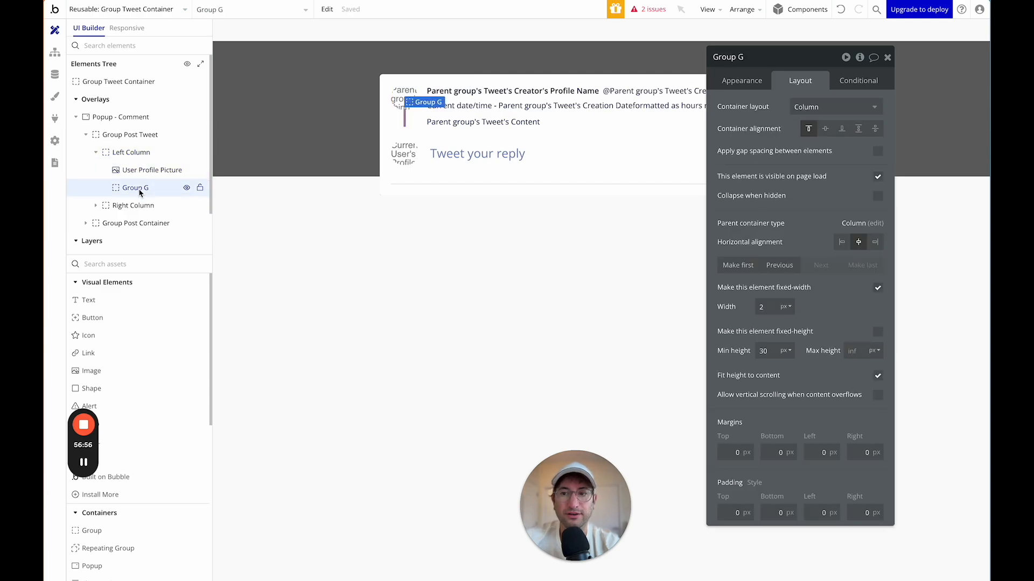
Define Group G's borders independently with a solid grey right border.
left_click(743, 86)
scroll(788, 357, "down", 1)
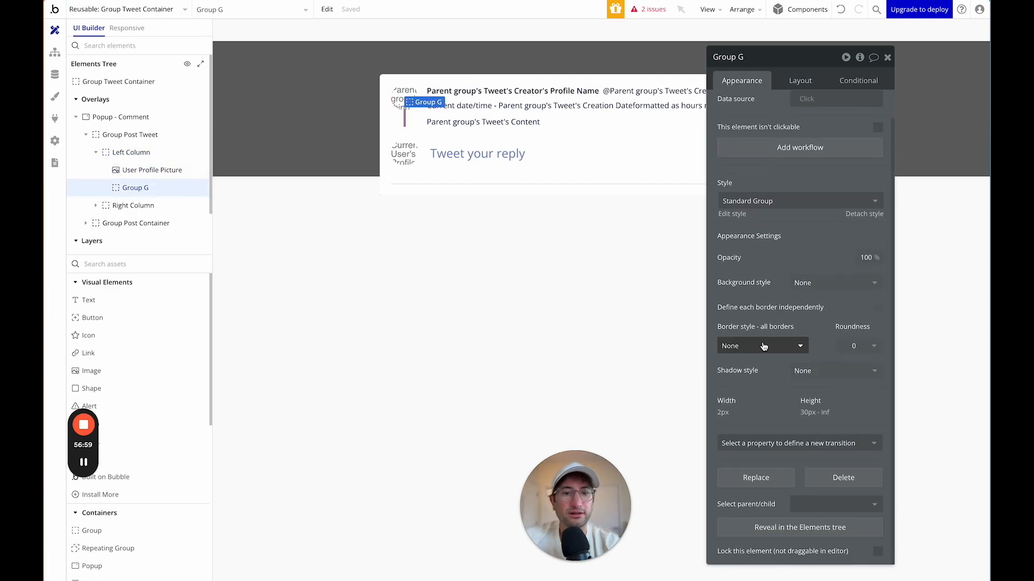
left_click(762, 343)
left_click(759, 335)
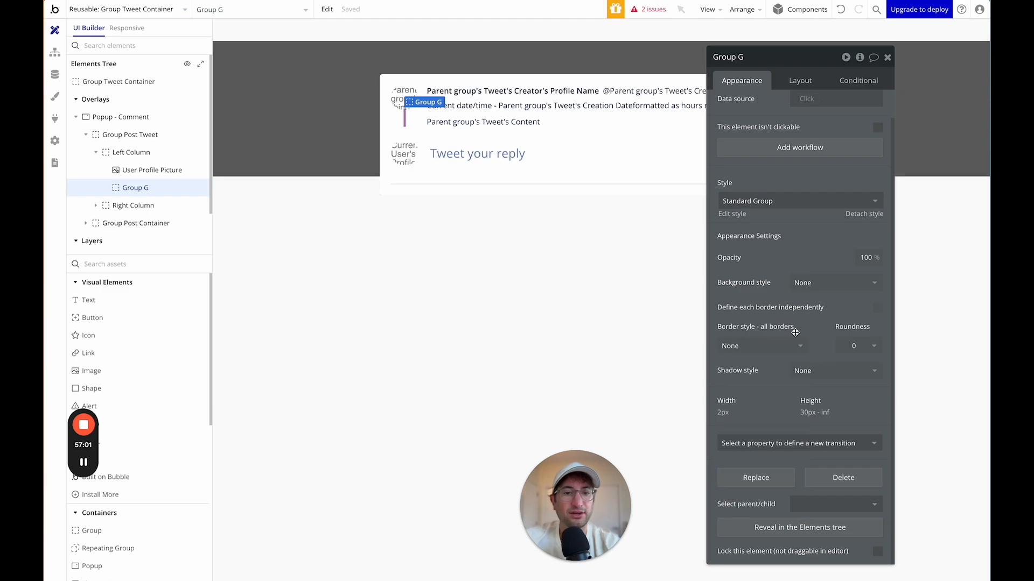
left_click(876, 309)
scroll(775, 339, "down", 2)
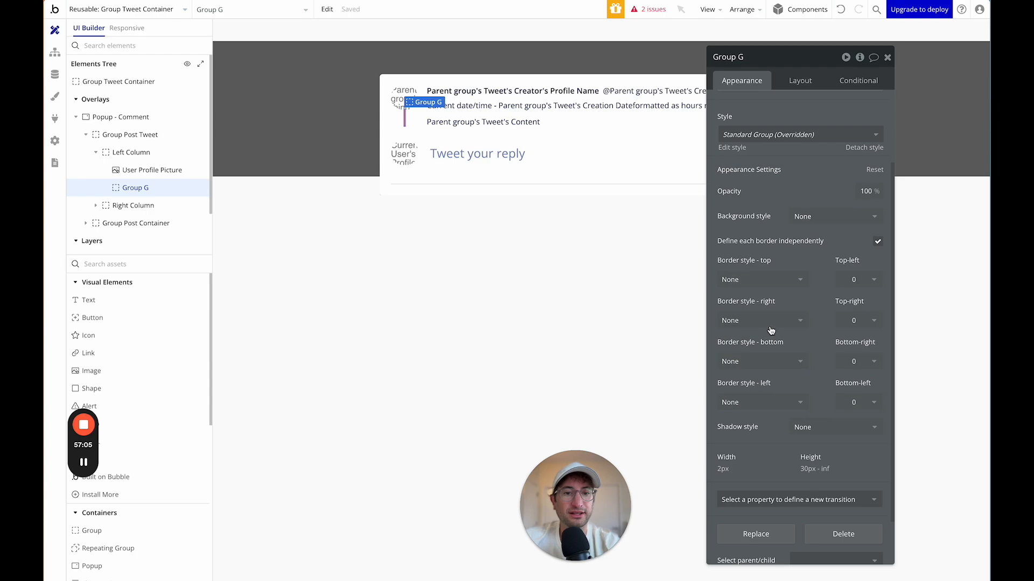
left_click(770, 323)
left_click(757, 371)
left_click(763, 366)
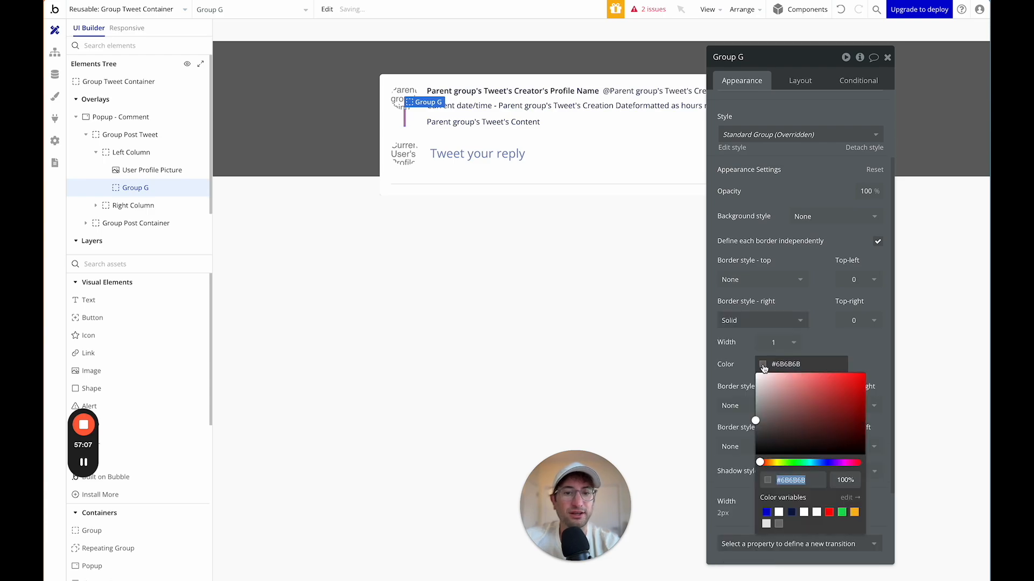
left_click(778, 524)
left_click(450, 144)
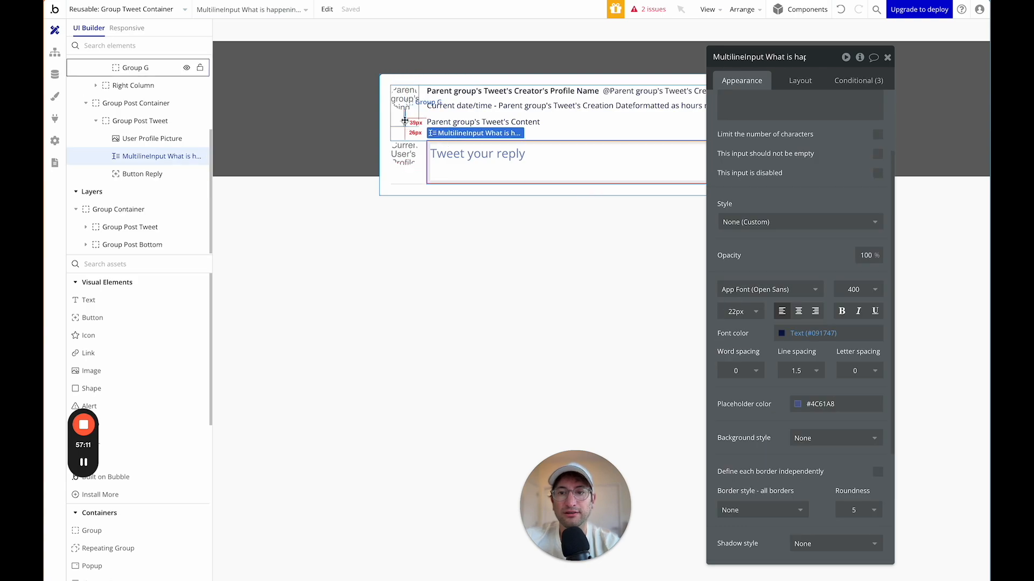
Make the right border 2px Light Grey, then open the Standard Group style.
left_click(408, 123)
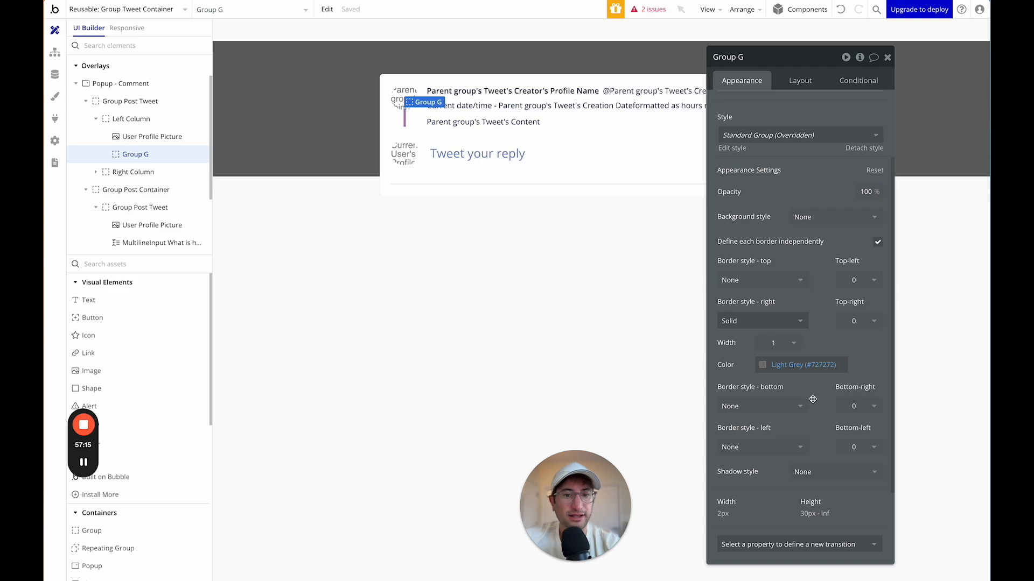
scroll(813, 399, "down", 1)
left_click(790, 316)
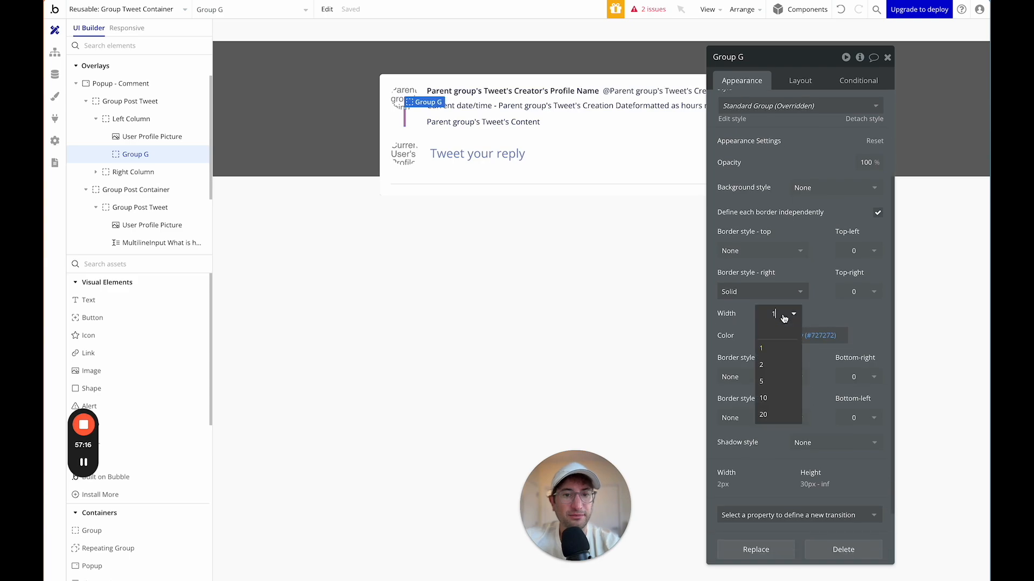
left_click(775, 376)
left_click(451, 220)
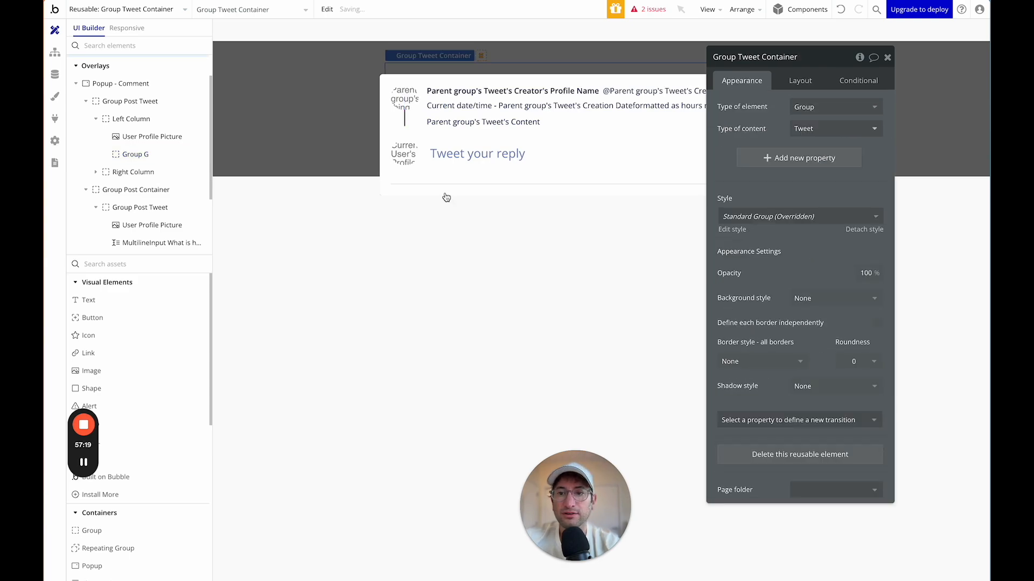
left_click(406, 126)
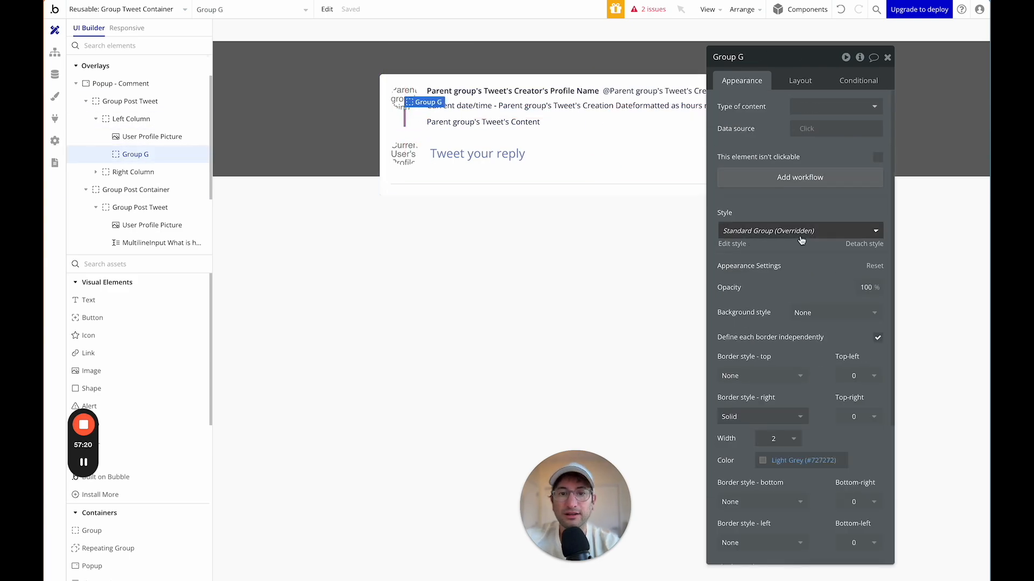
left_click(763, 460)
left_click(766, 573)
left_click(599, 267)
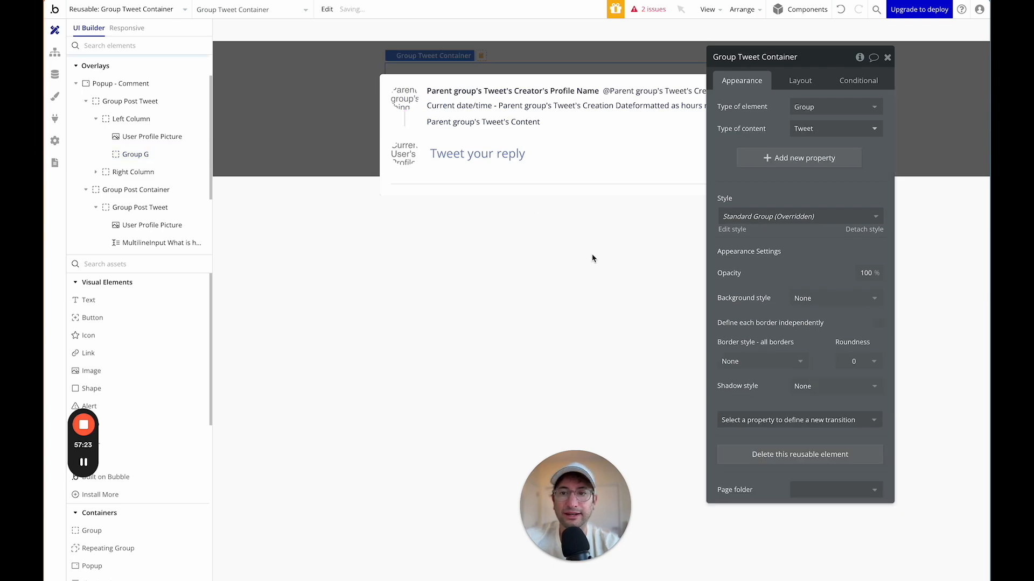
left_click(404, 126)
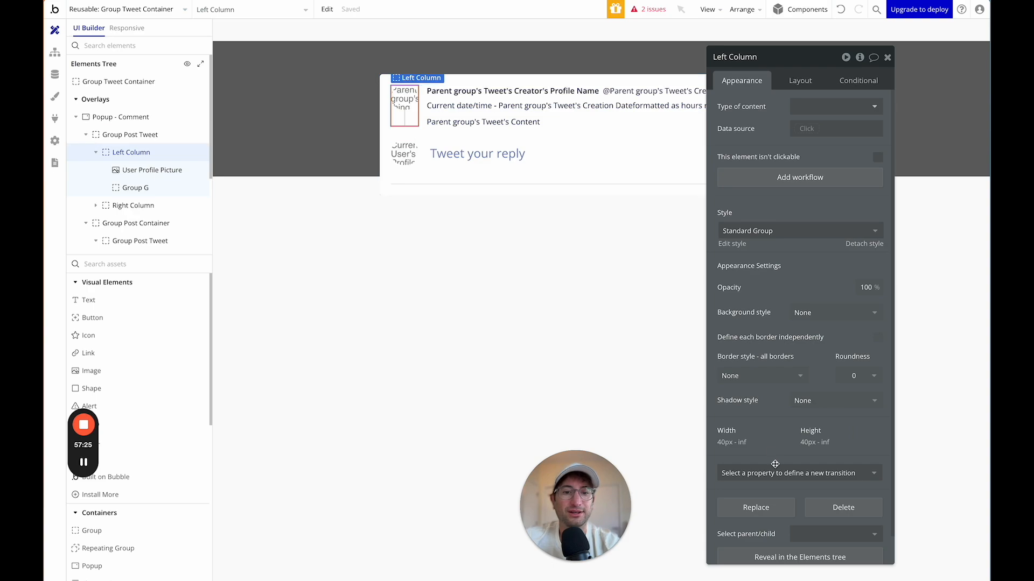
left_click(736, 247)
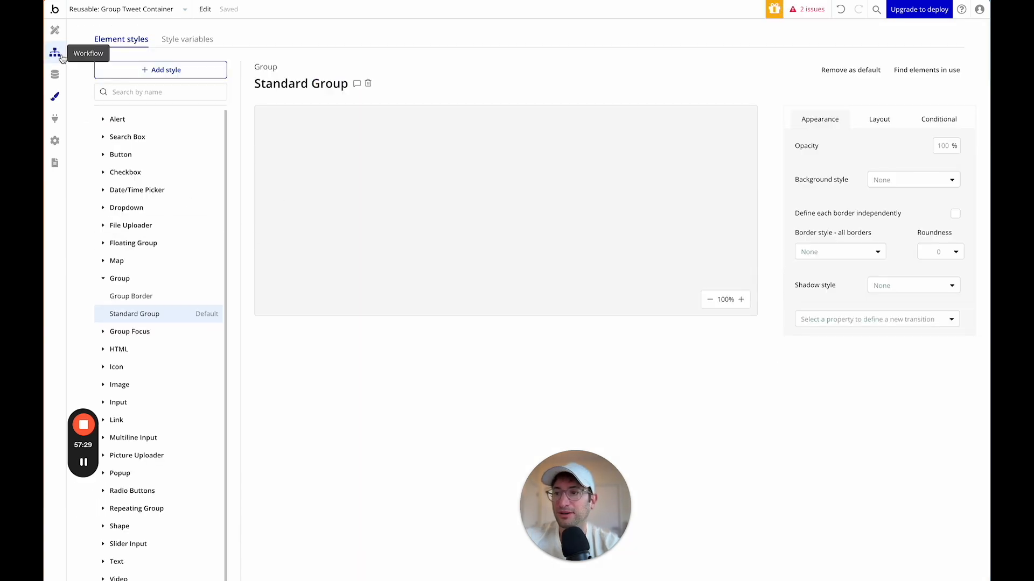
Create a new colour style variable named Light Grey 2.
left_click(187, 39)
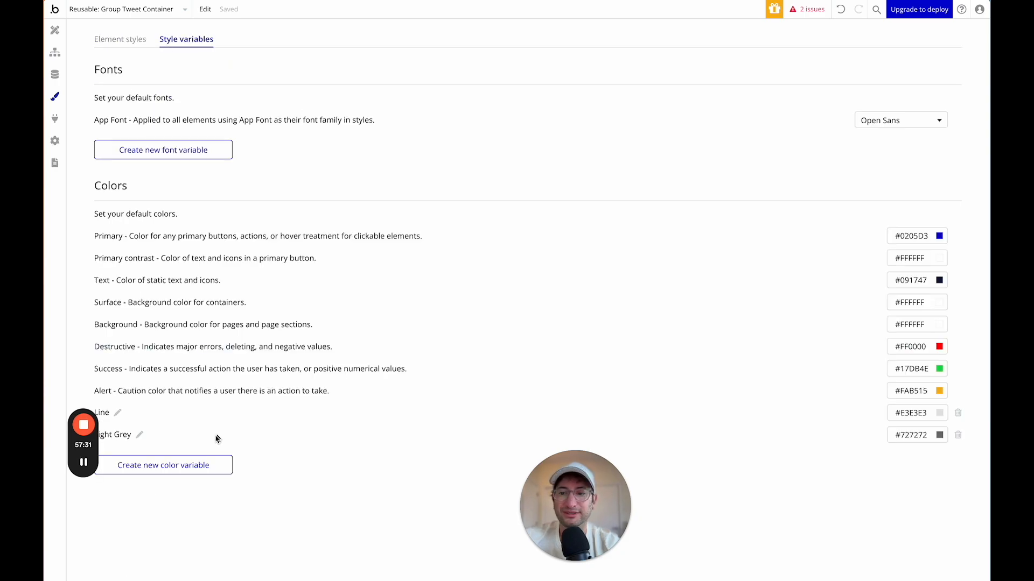
left_click(180, 465)
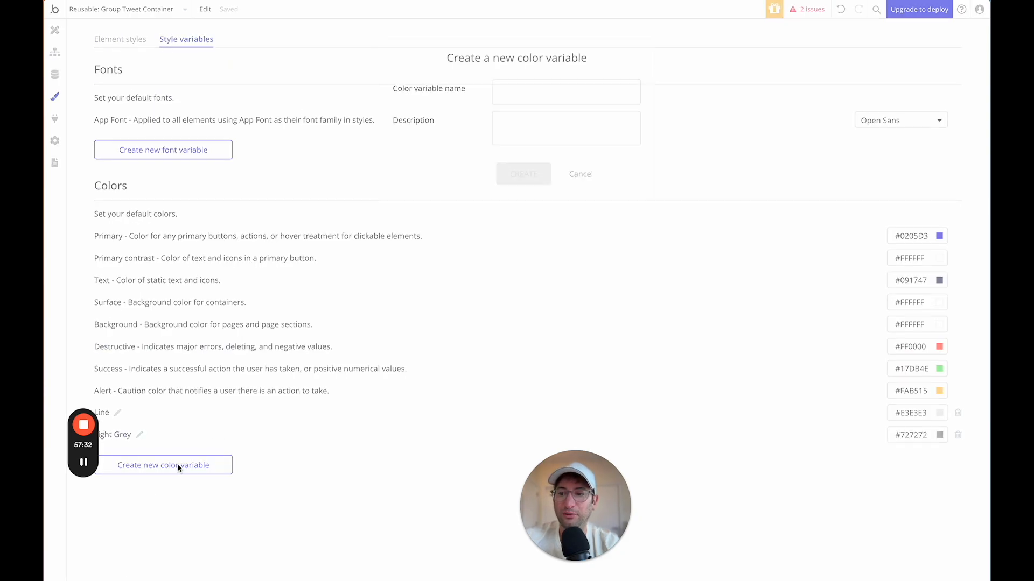
left_click(520, 94)
type("Light Grey 2")
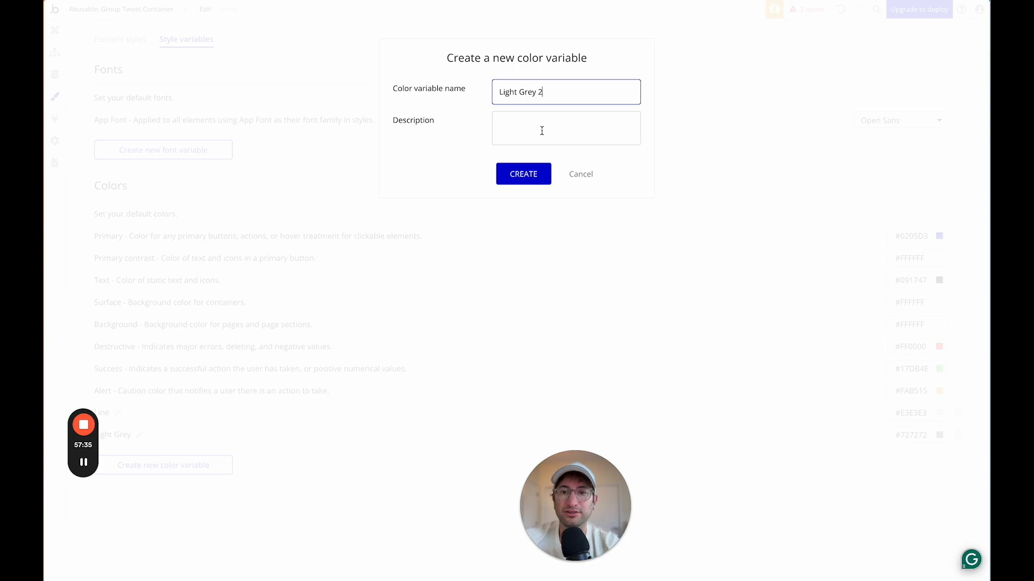
left_click(525, 174)
Set Light Grey 2's colour value to #A8A8A8.
left_click(915, 439)
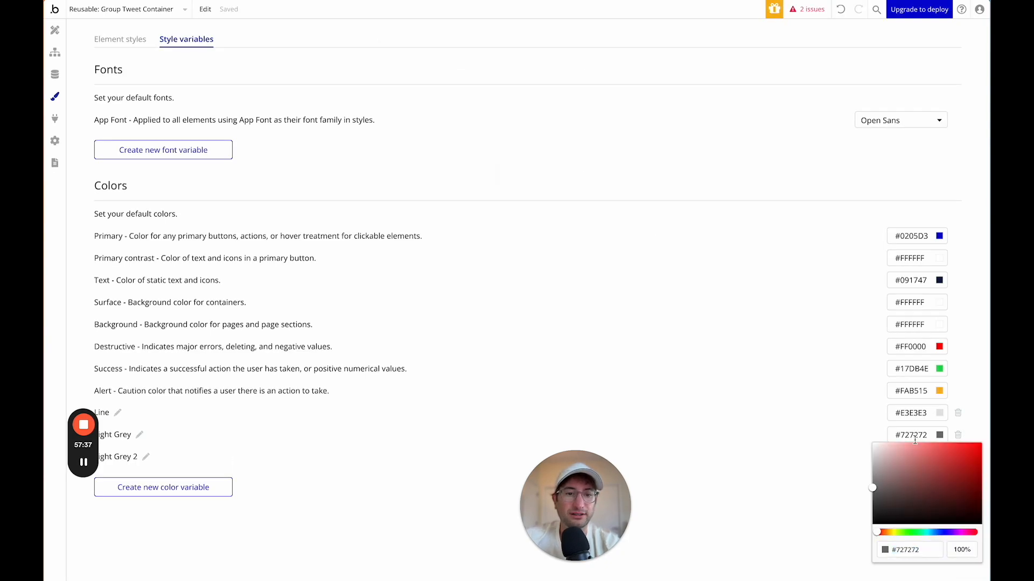
double_click(915, 436)
key("super+c")
left_click(812, 436)
left_click(904, 454)
left_click(906, 456)
double_click(907, 456)
key("super+v")
left_click(868, 460)
left_click(938, 461)
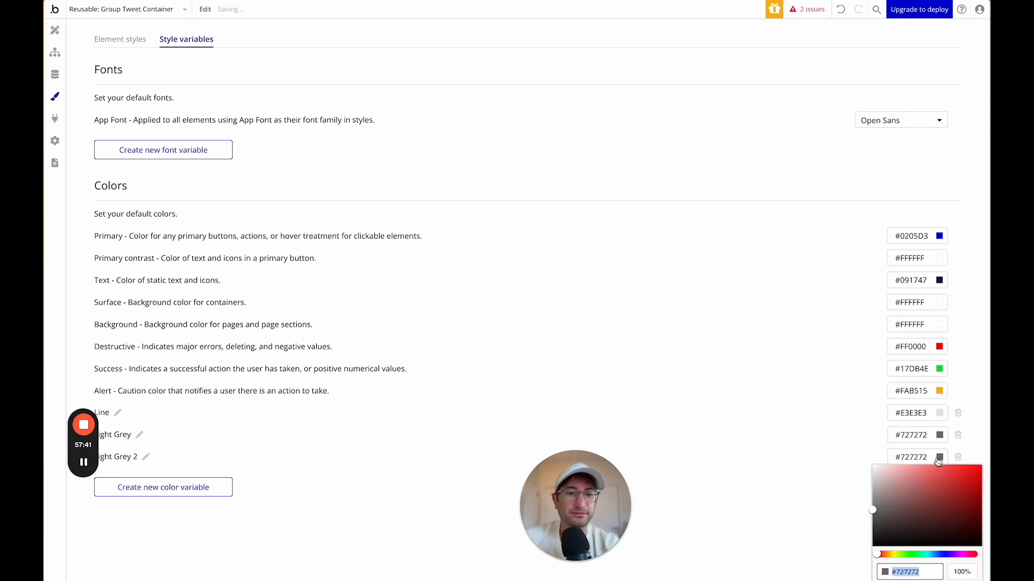
left_click_drag(895, 486, 862, 497)
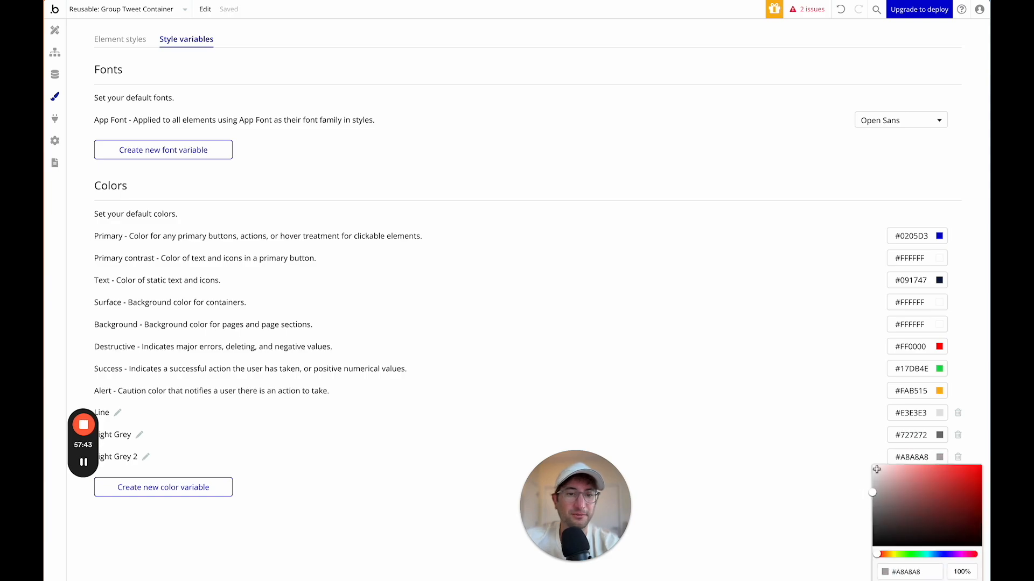
left_click(837, 419)
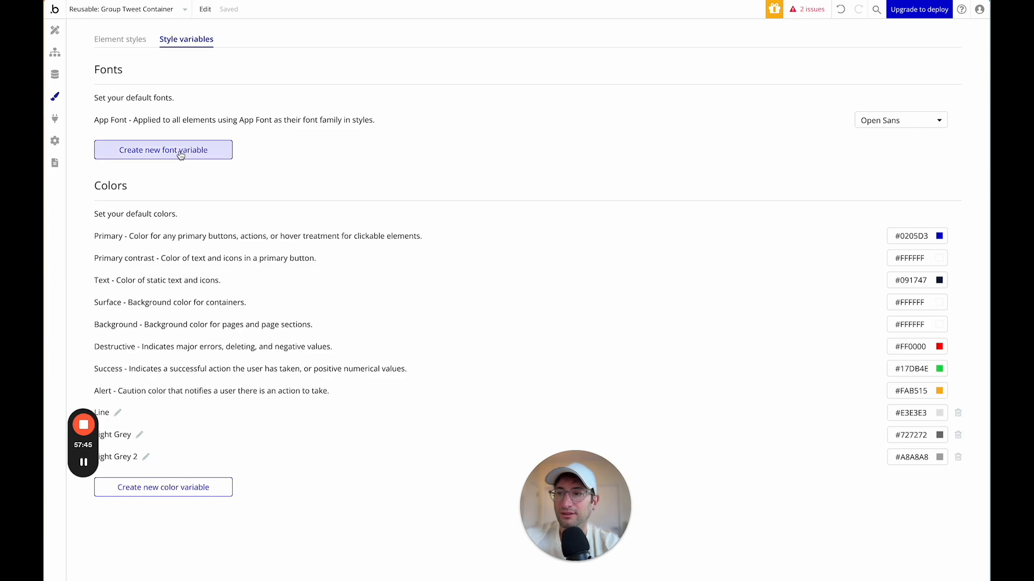
Set the divider line Group G's right border colour to Light Grey 2.
left_click(55, 29)
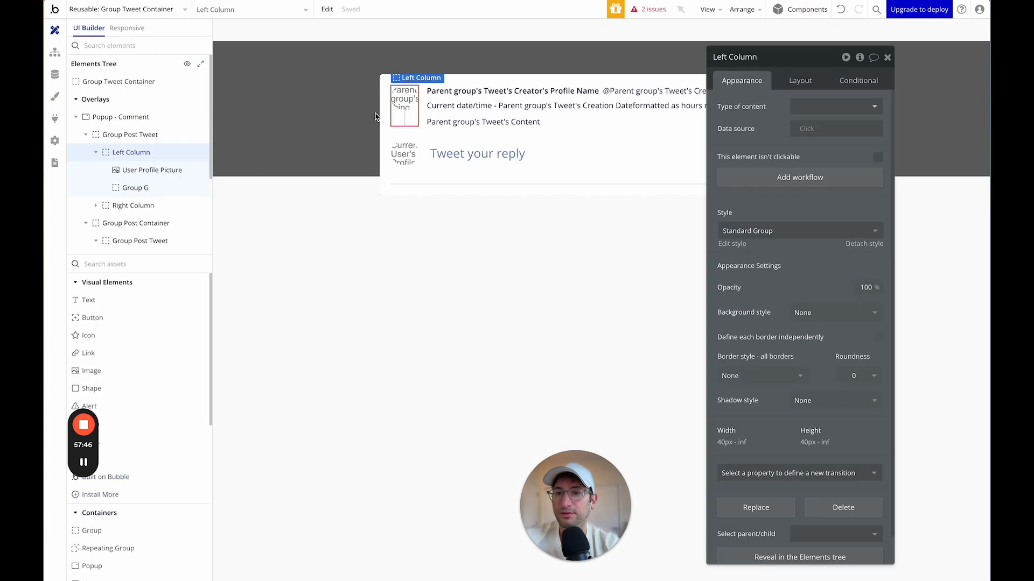
left_click(406, 119)
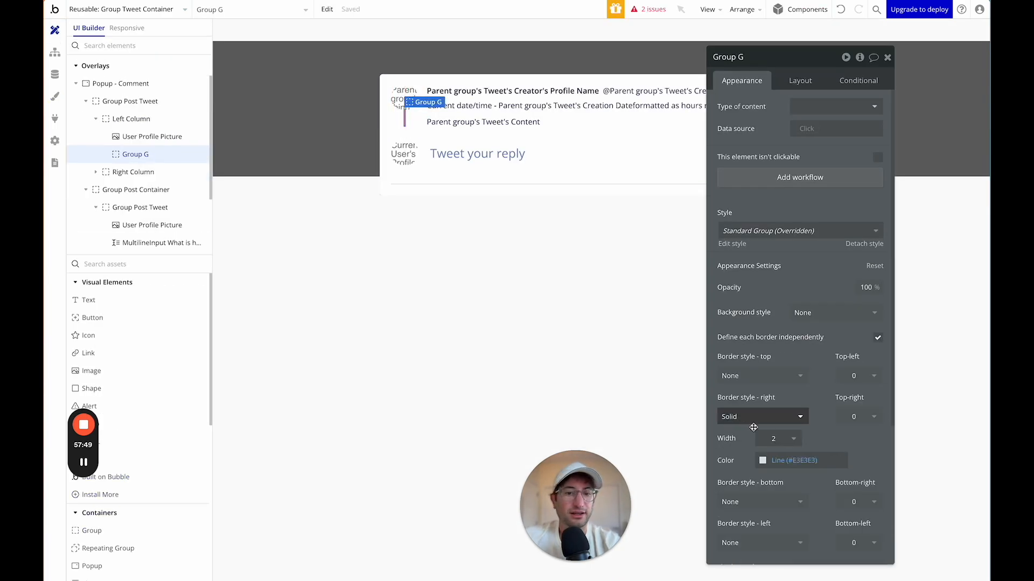
left_click(762, 460)
left_click(791, 573)
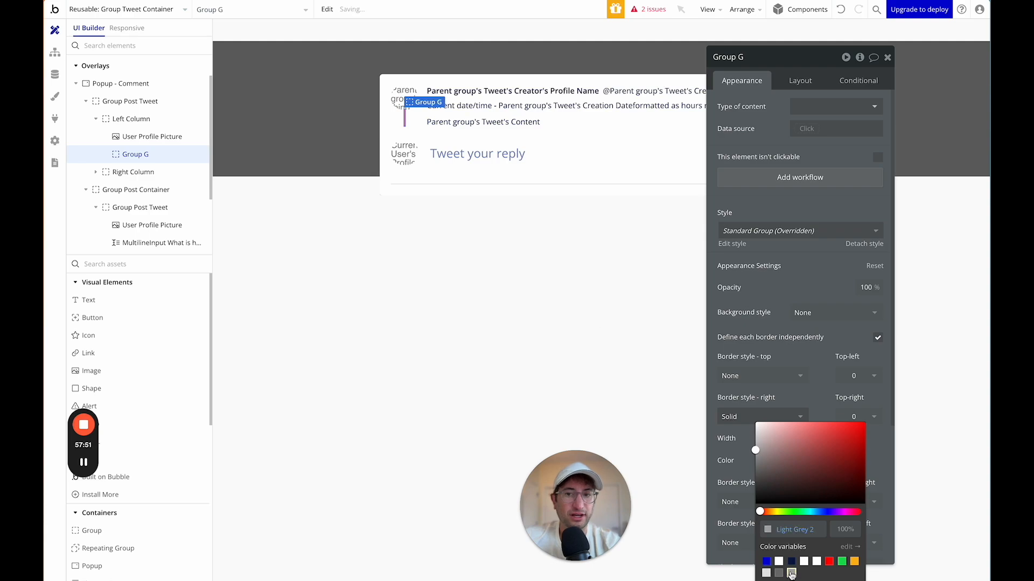
left_click(489, 147)
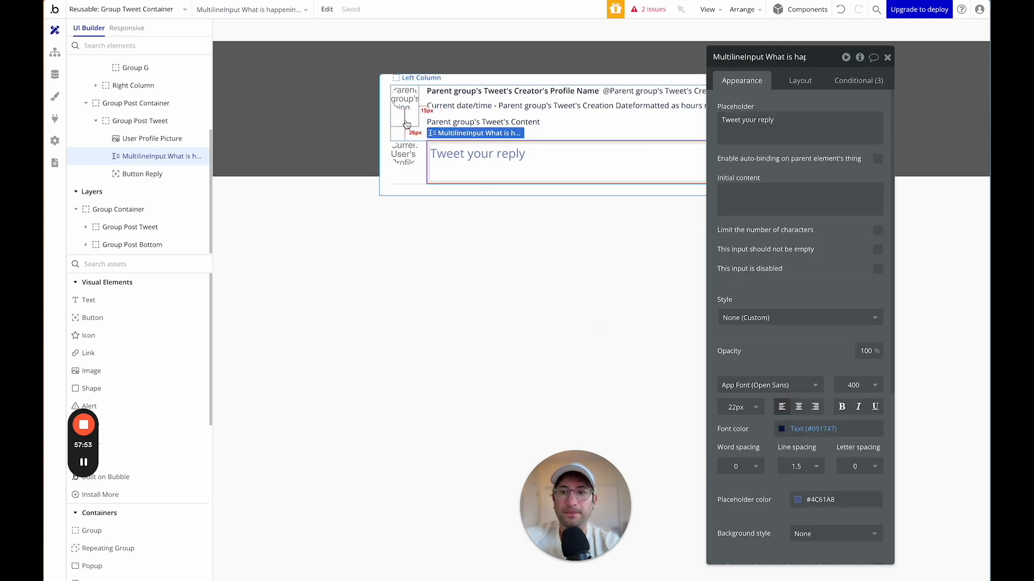
Review the Left Column layout and rename Group G to 'Group Vertical Line'.
left_click(410, 123)
left_click(415, 123)
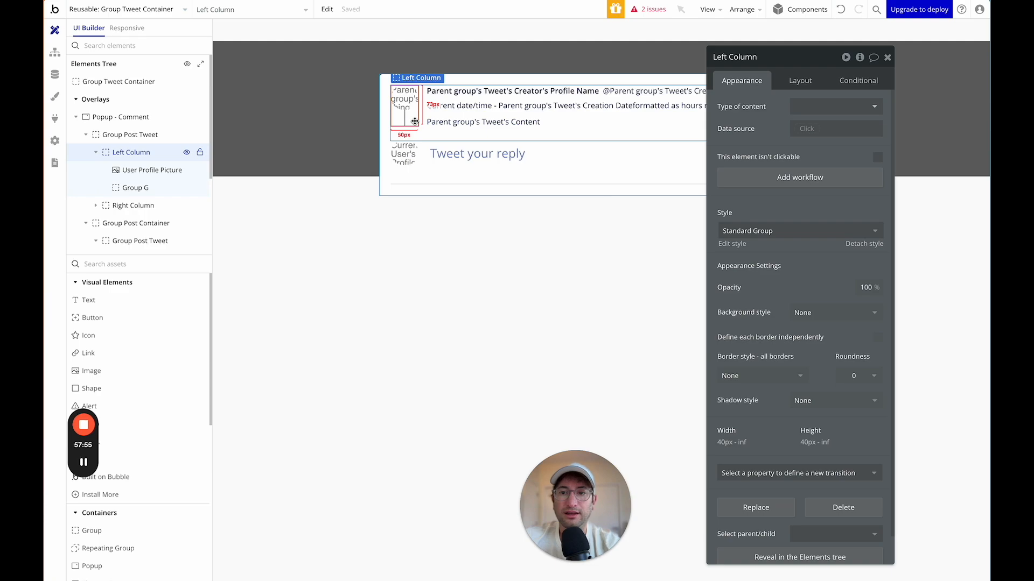
left_click(800, 85)
left_click_drag(796, 66, 806, 45)
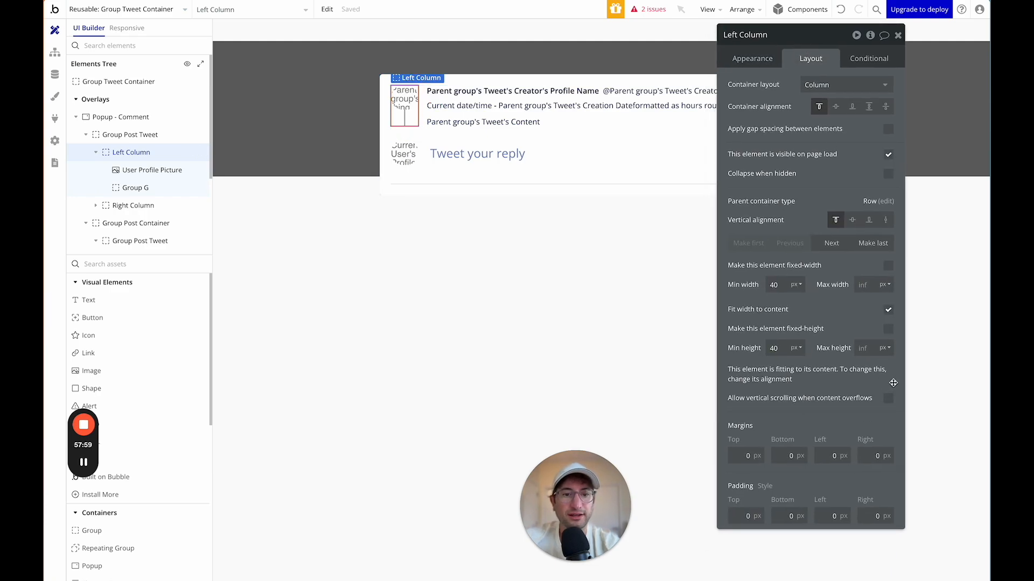
left_click(129, 135)
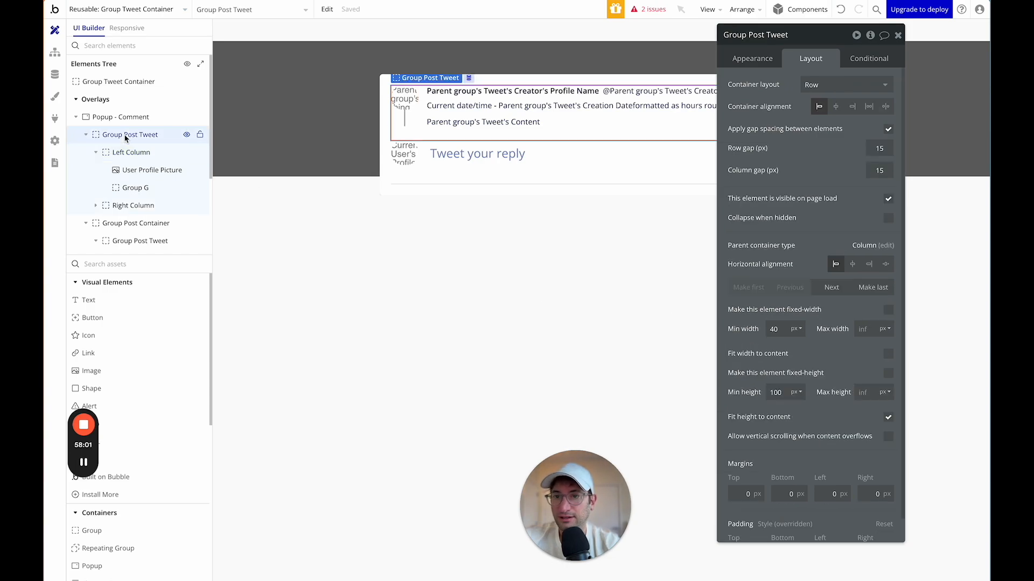
left_click(130, 153)
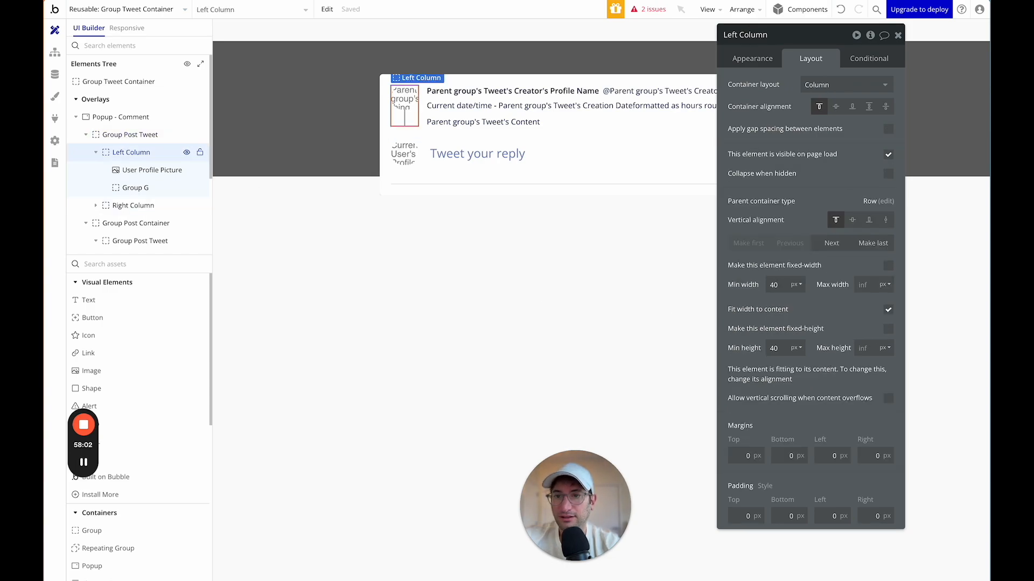
left_click(404, 120)
left_click(754, 34)
type("L")
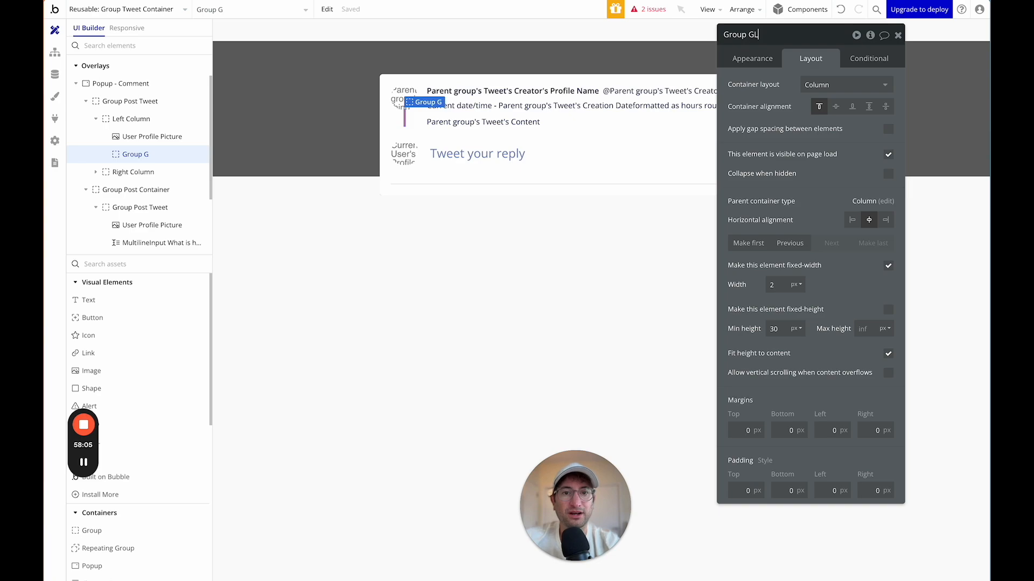
key("Return")
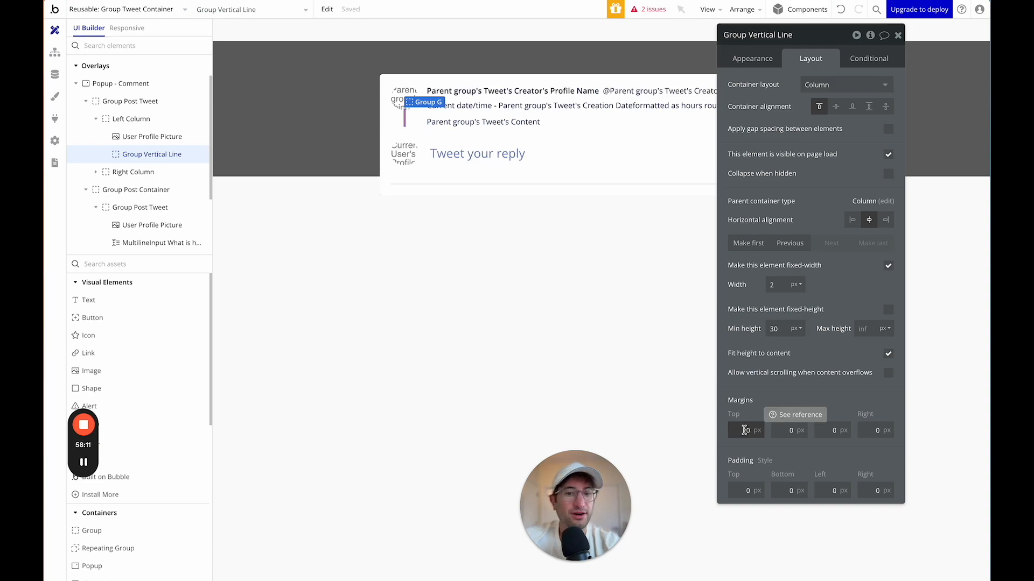
Turn on gap spacing in the Left Column with a row gap of 5.
left_click(131, 118)
left_click(889, 129)
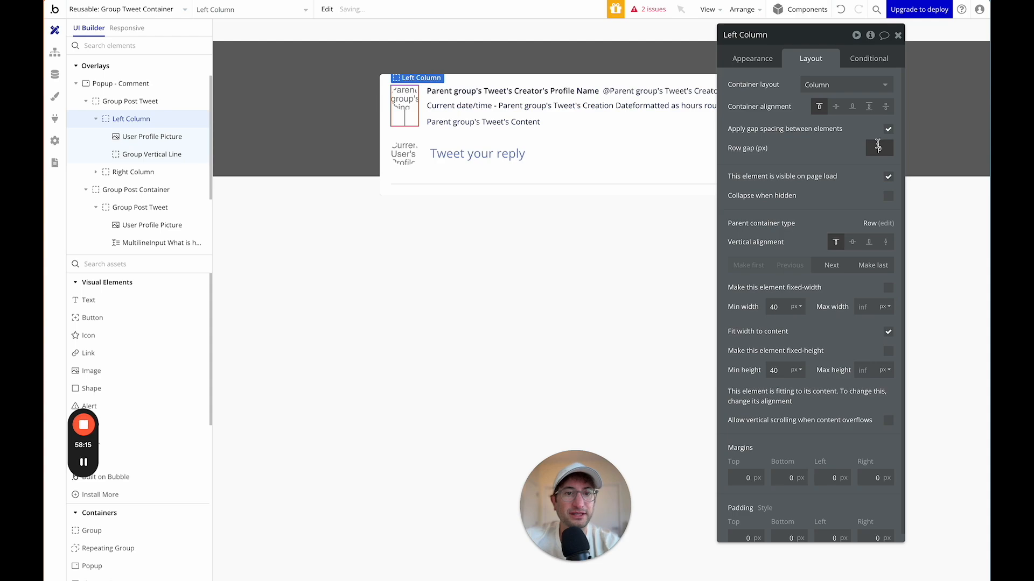
key("Return")
left_click(876, 150)
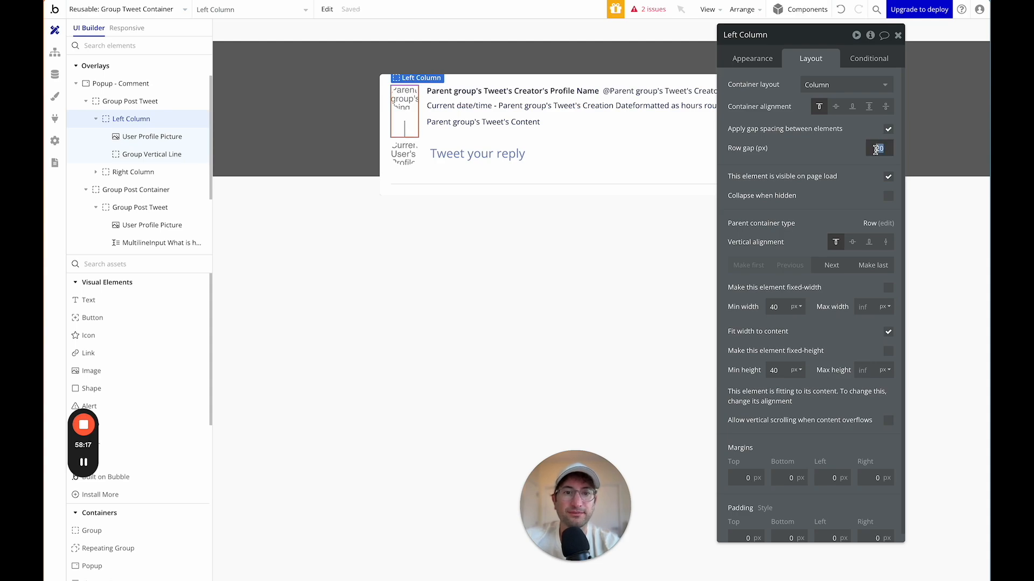
type("5")
key("Return")
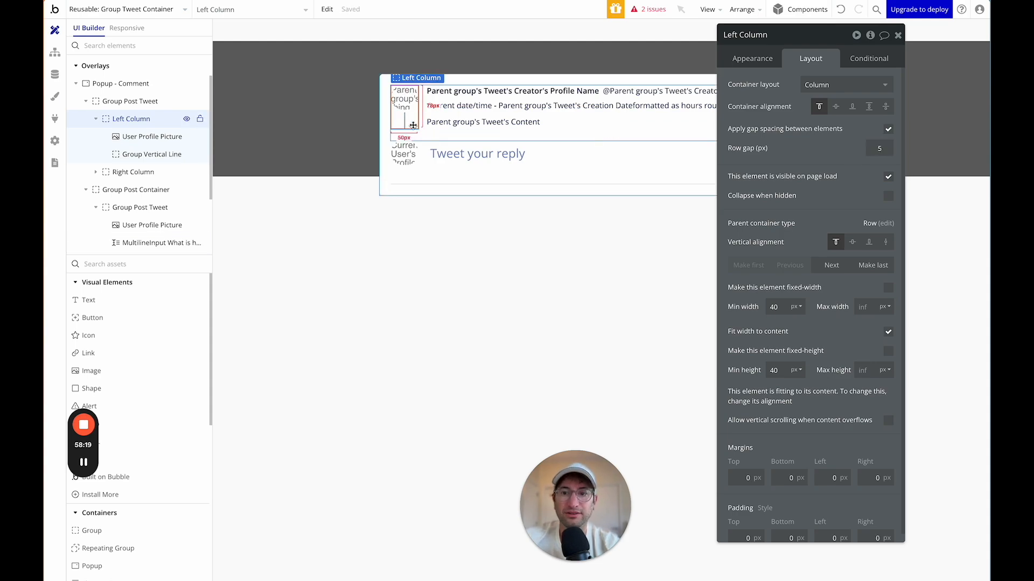
Set Group Post Tweet's minimum height to 0.
left_click(440, 136)
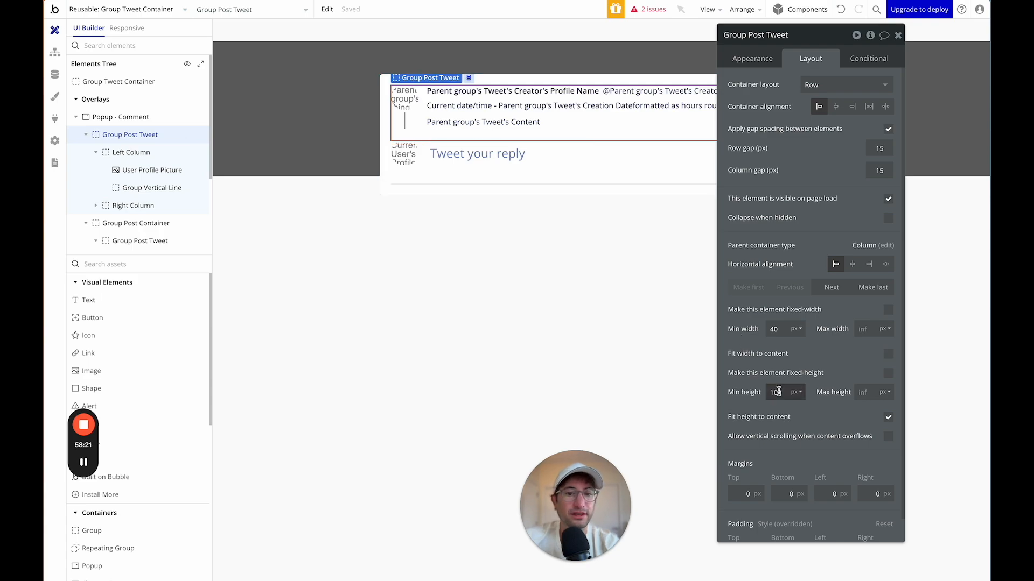
left_click(772, 392)
type("0")
key("Return")
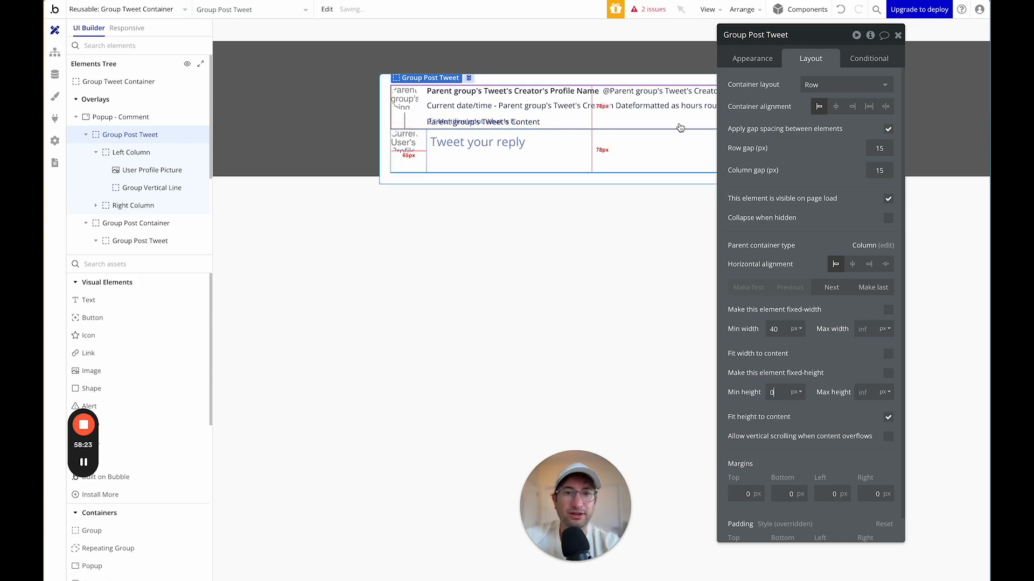
Enable gap spacing on the Popup - Comment element.
left_click(164, 118)
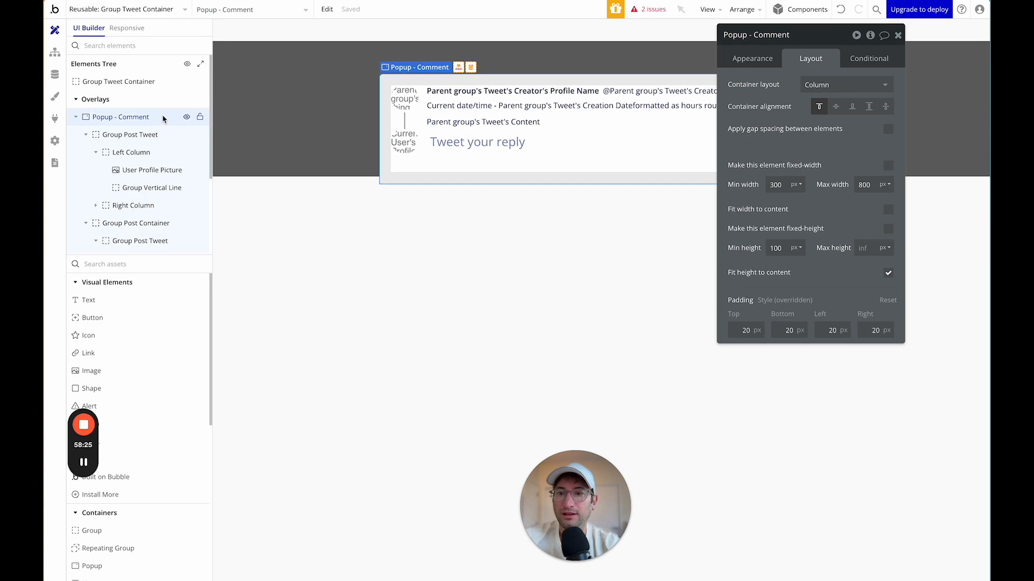
left_click(130, 135)
left_click(135, 153)
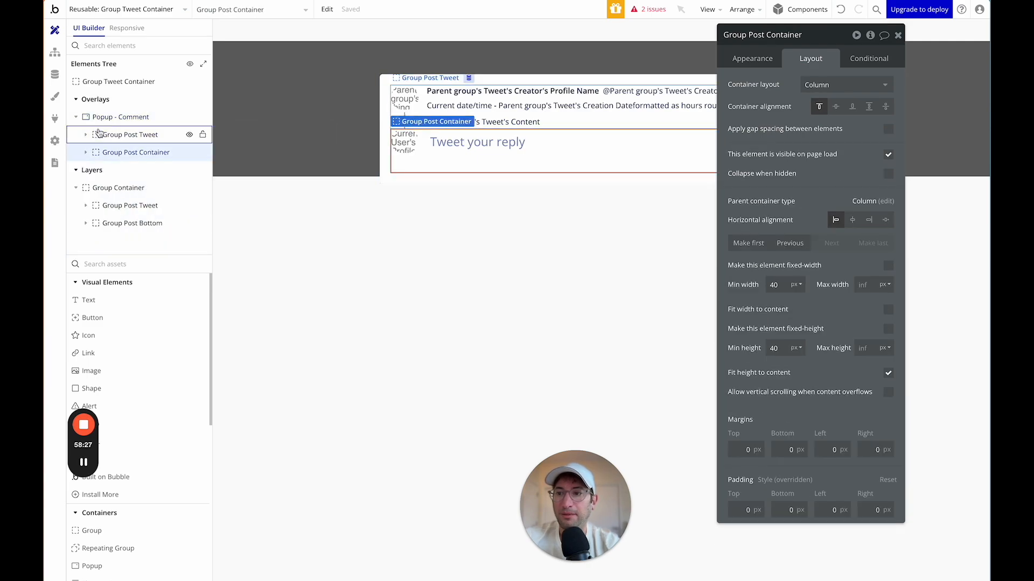
left_click(116, 119)
left_click(888, 131)
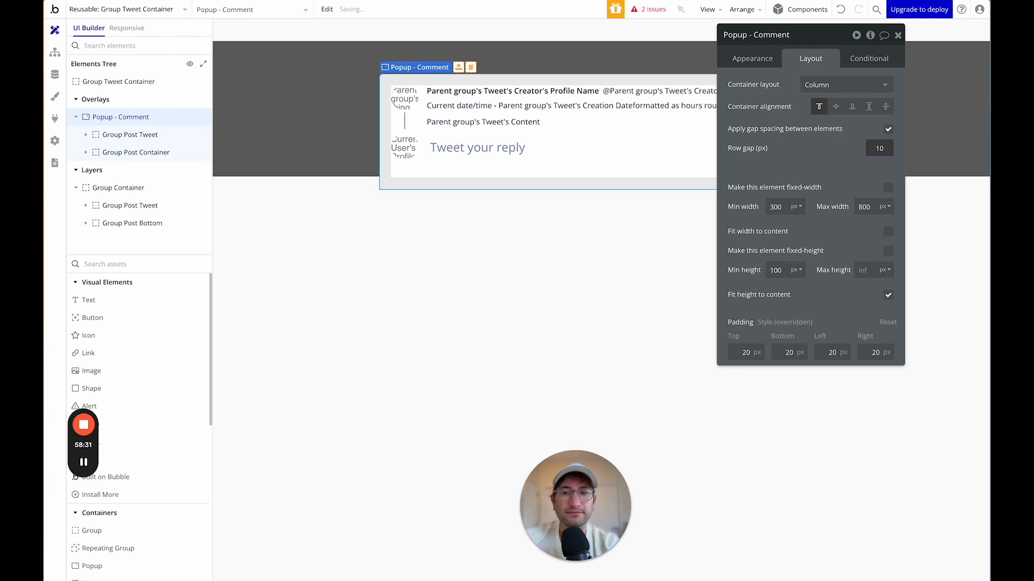
Change the Left Column's row gap to 10.
left_click(412, 116)
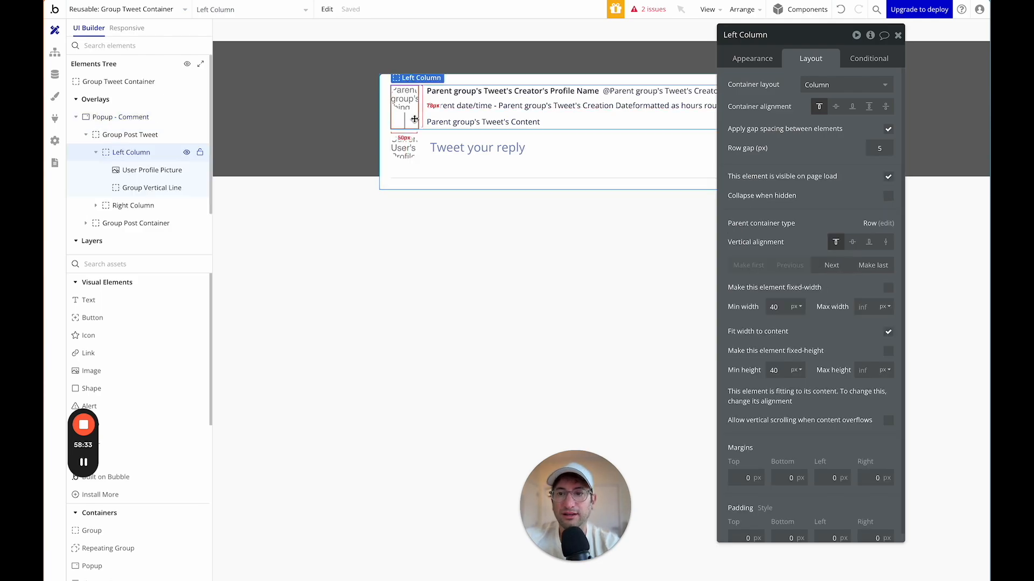
double_click(879, 148)
type("10")
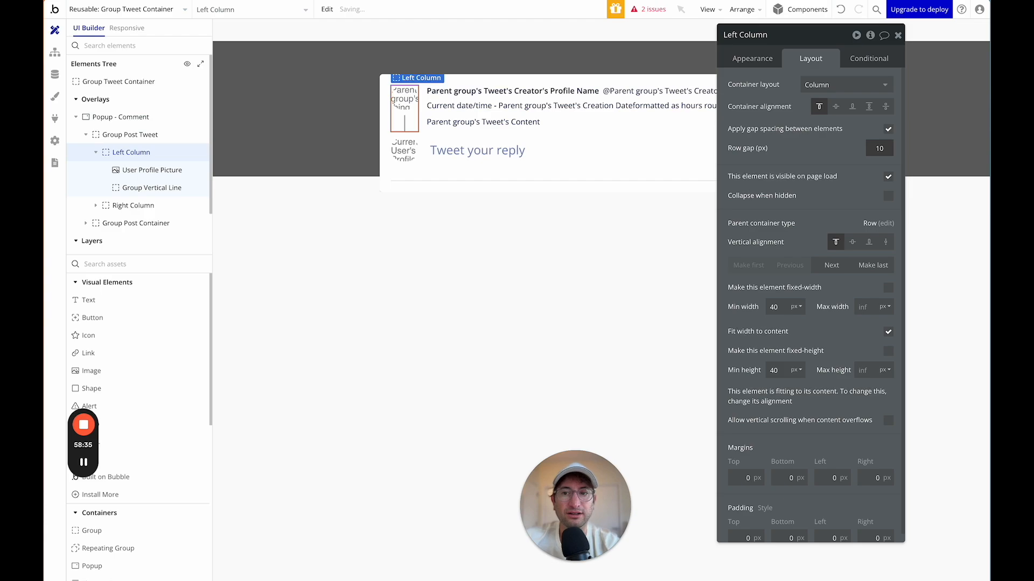
left_click(470, 183)
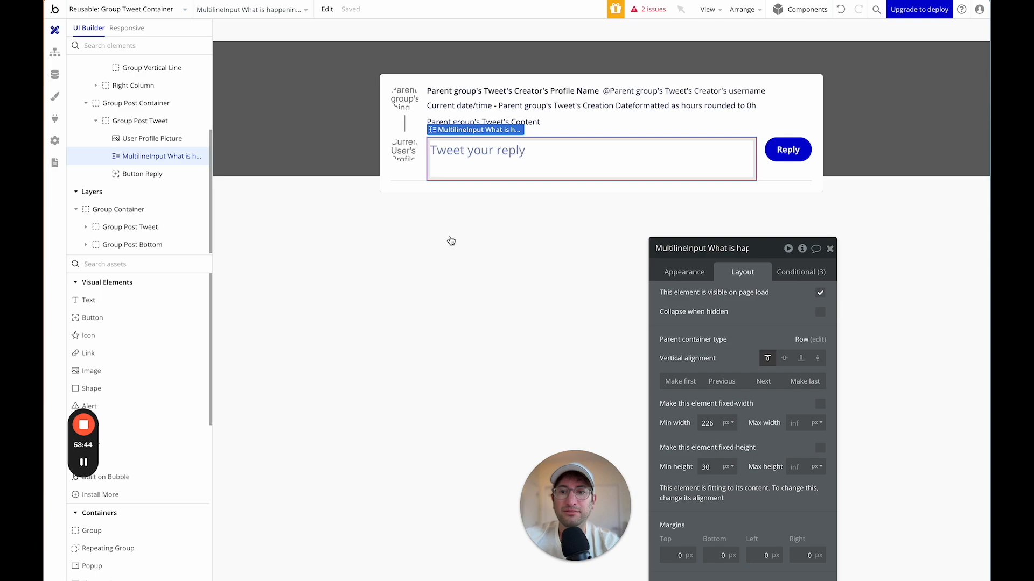
Copy Group Post Button from the index page, then reopen the Group Tweet Container reusable.
left_click(434, 246)
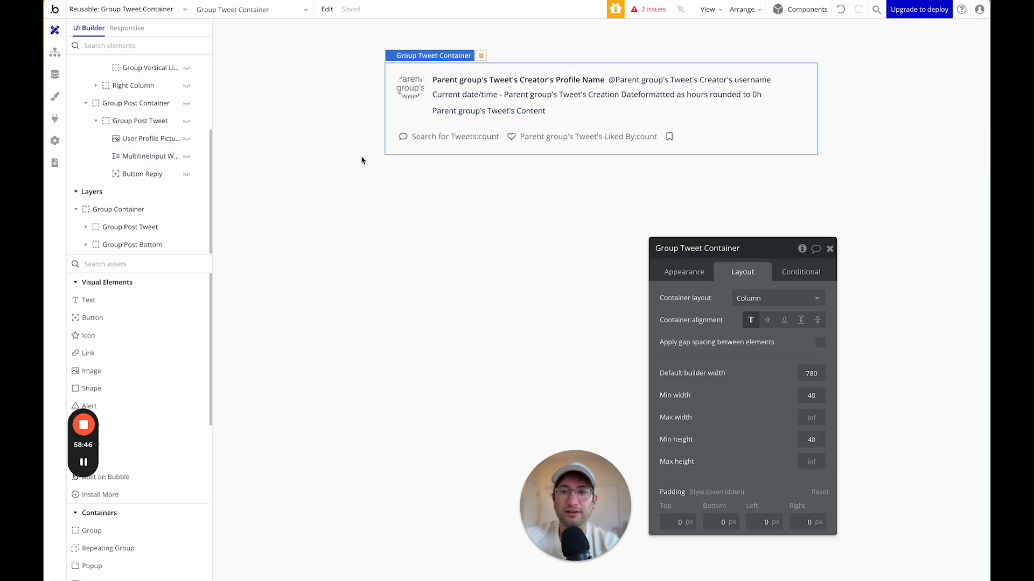
left_click(160, 9)
left_click(125, 49)
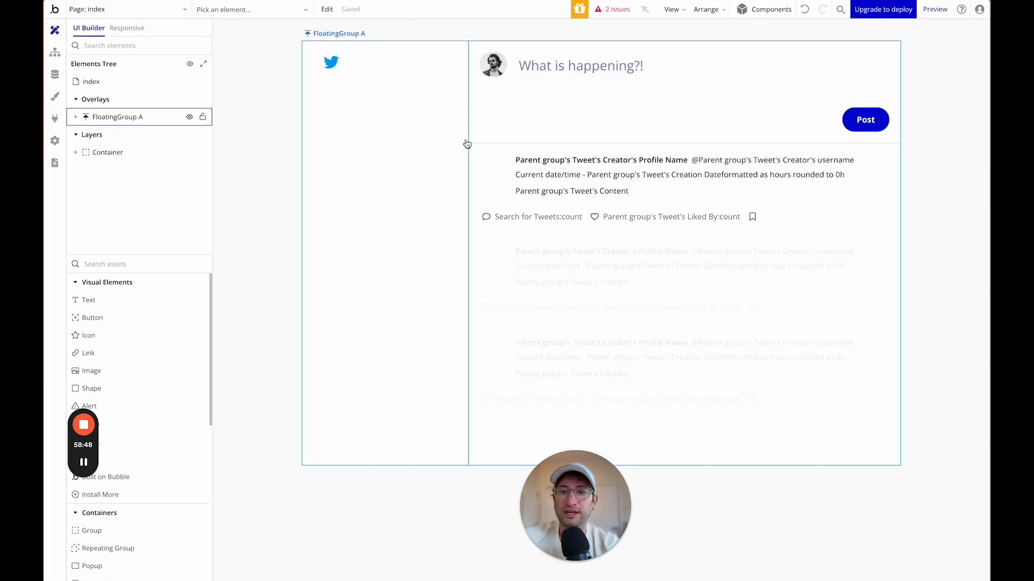
left_click(788, 123)
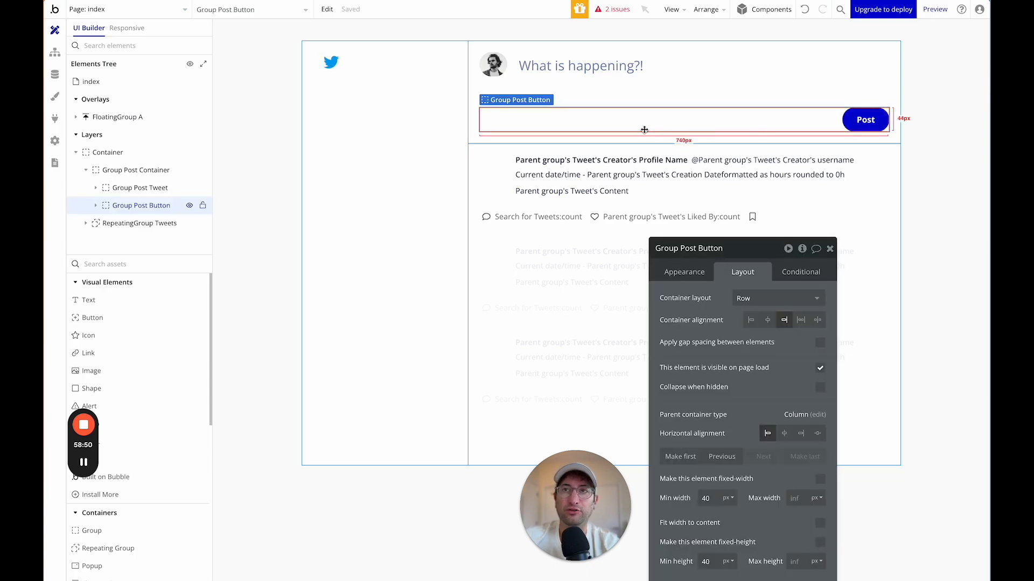
right_click(666, 130)
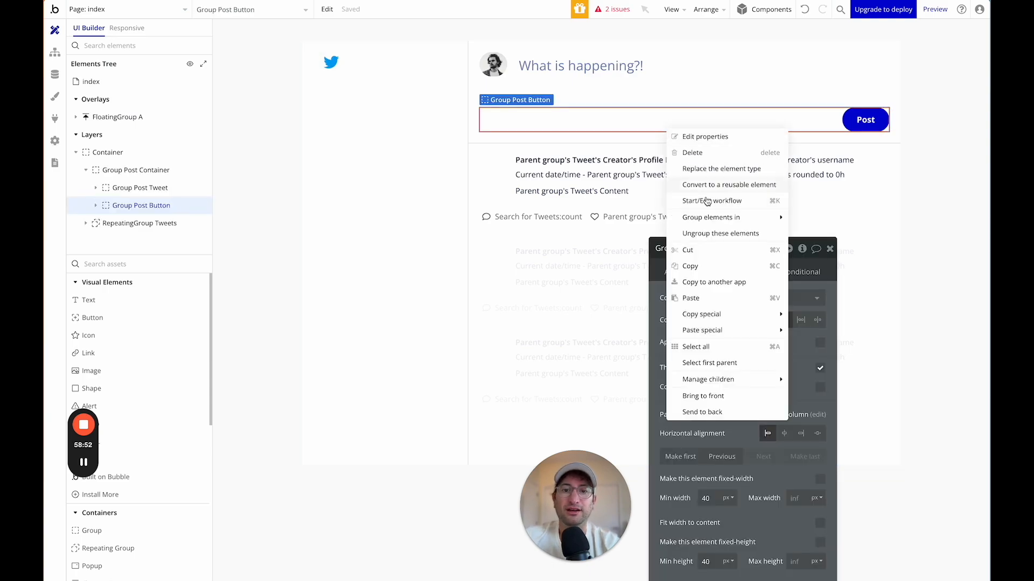
left_click(699, 267)
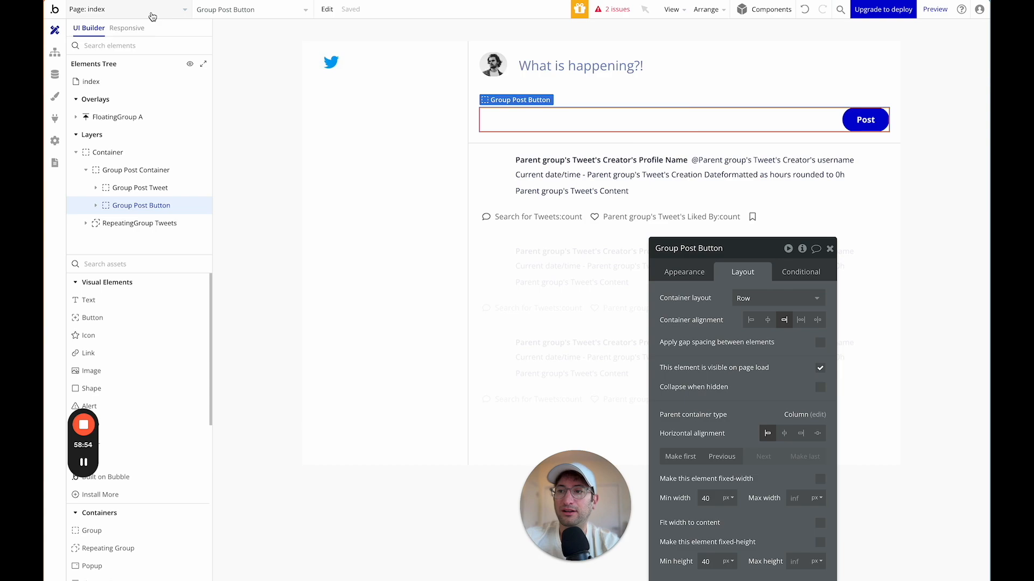
left_click(152, 11)
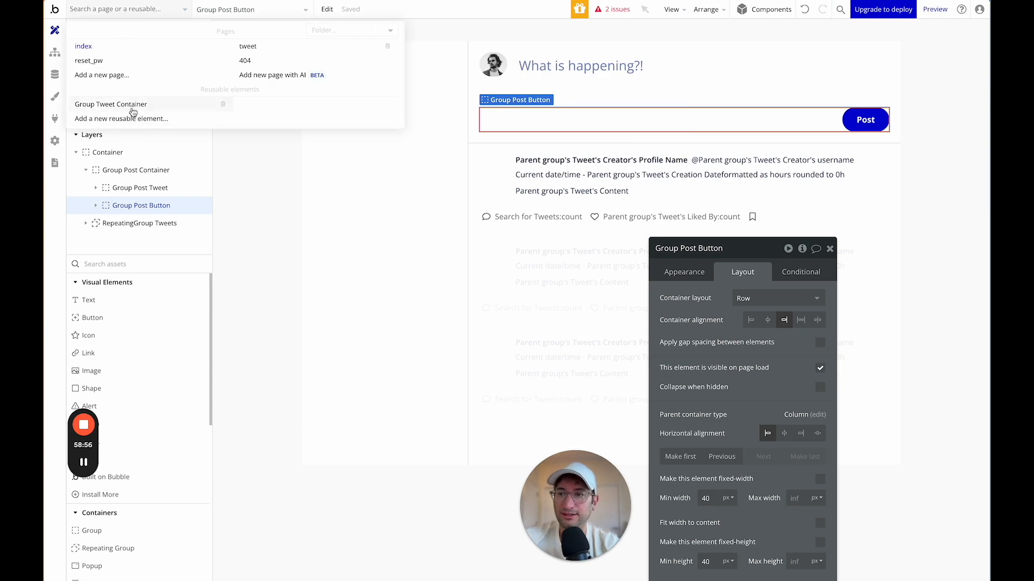
left_click(131, 106)
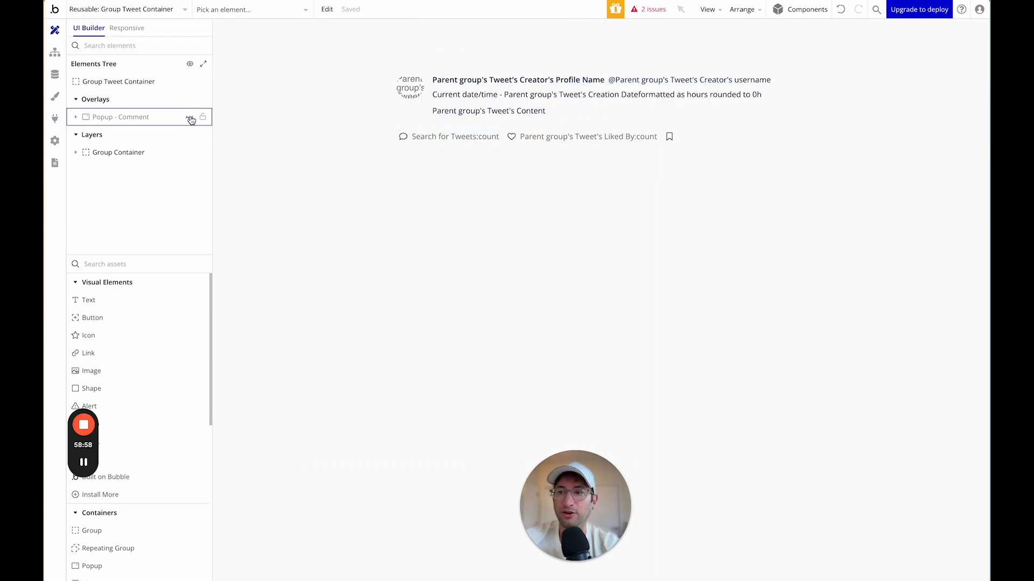
Inspect the popup's Group Container layers and undo an accidental layout change.
left_click(201, 117)
left_click(113, 153)
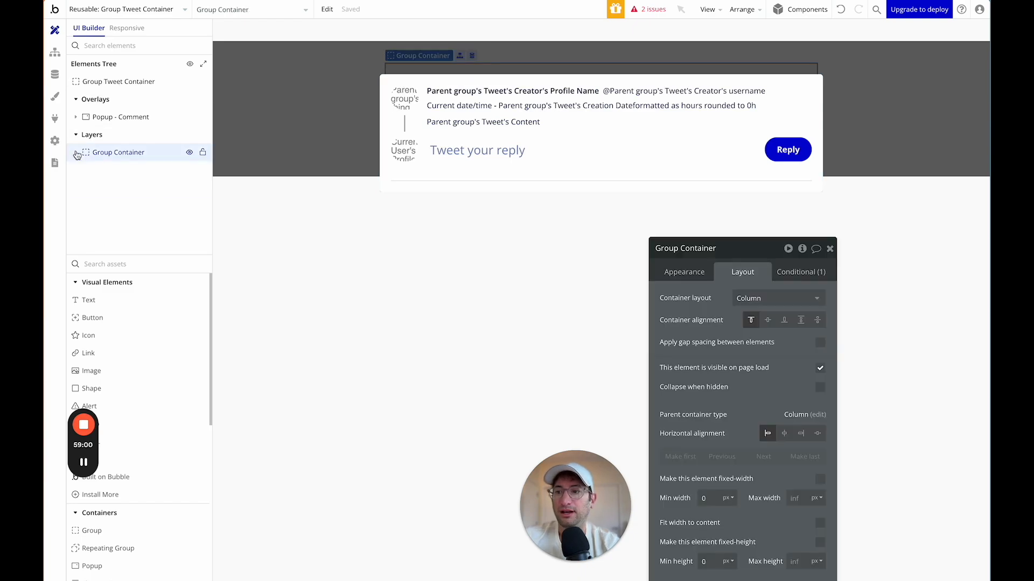
right_click(112, 154)
left_click(286, 267)
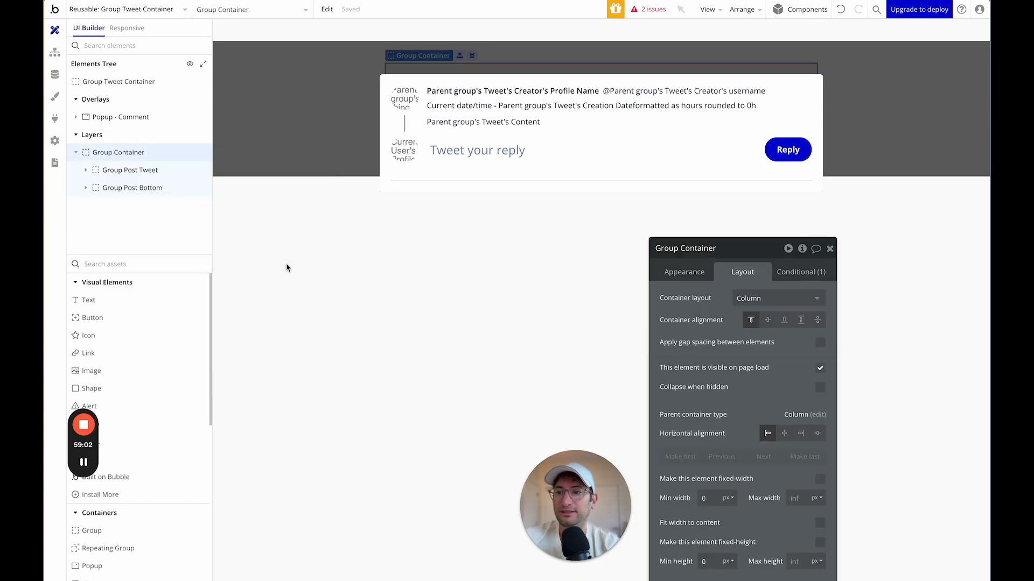
left_click(85, 189)
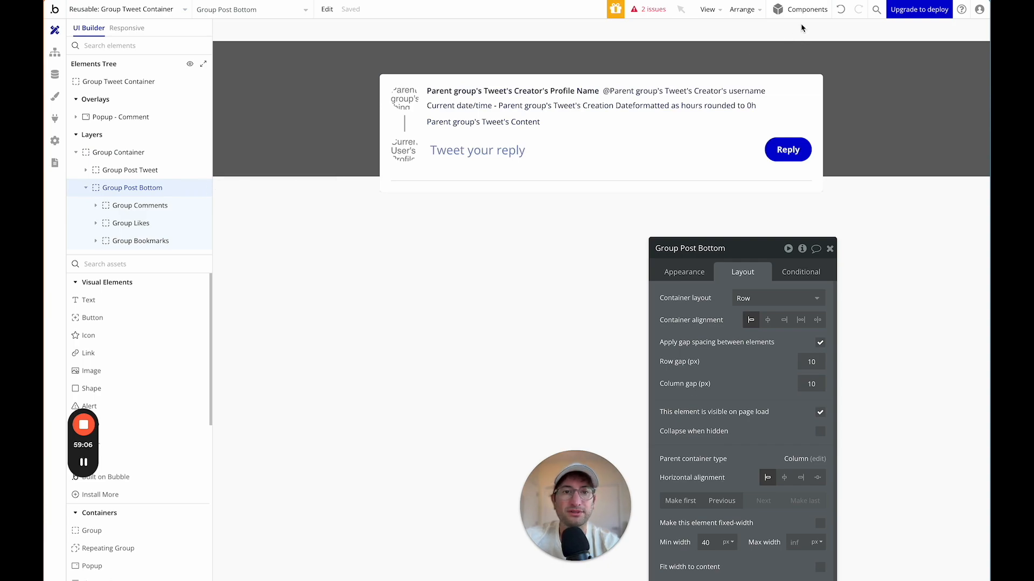
left_click(840, 11)
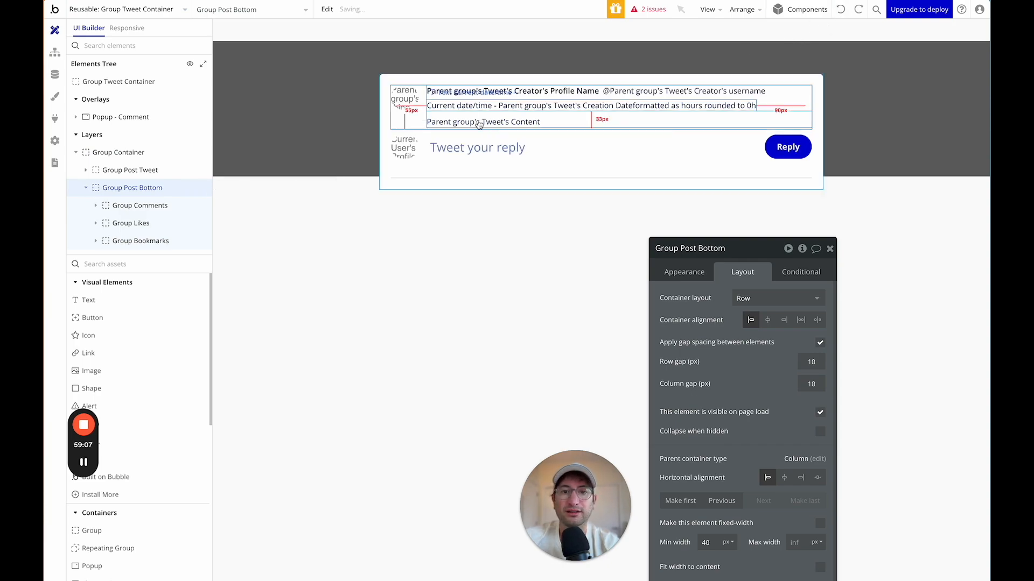
Paste the copied group into Popup - Comment, then delete the duplicated tweet group.
left_click(170, 118)
right_click(171, 117)
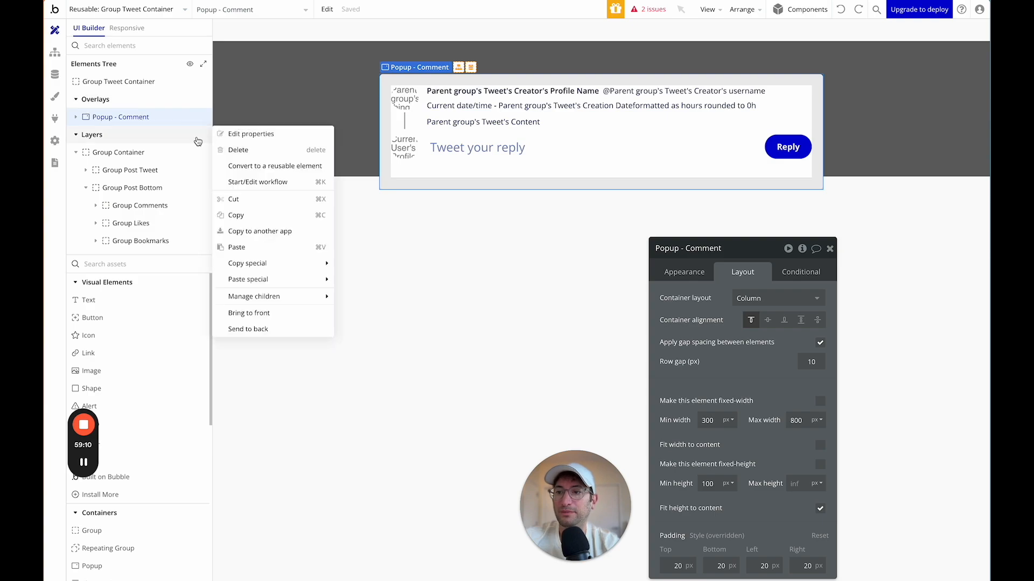
left_click(245, 247)
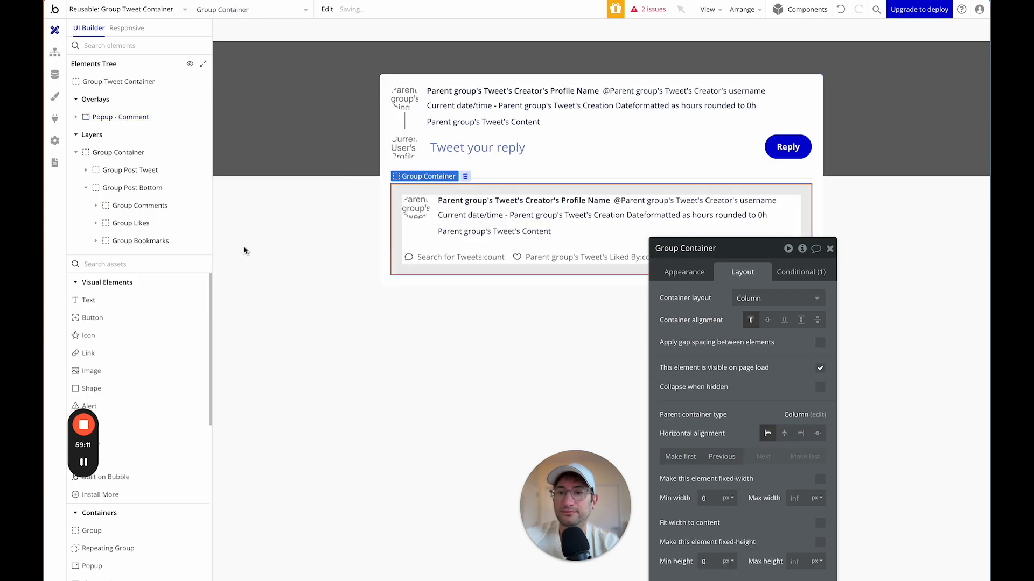
left_click(76, 117)
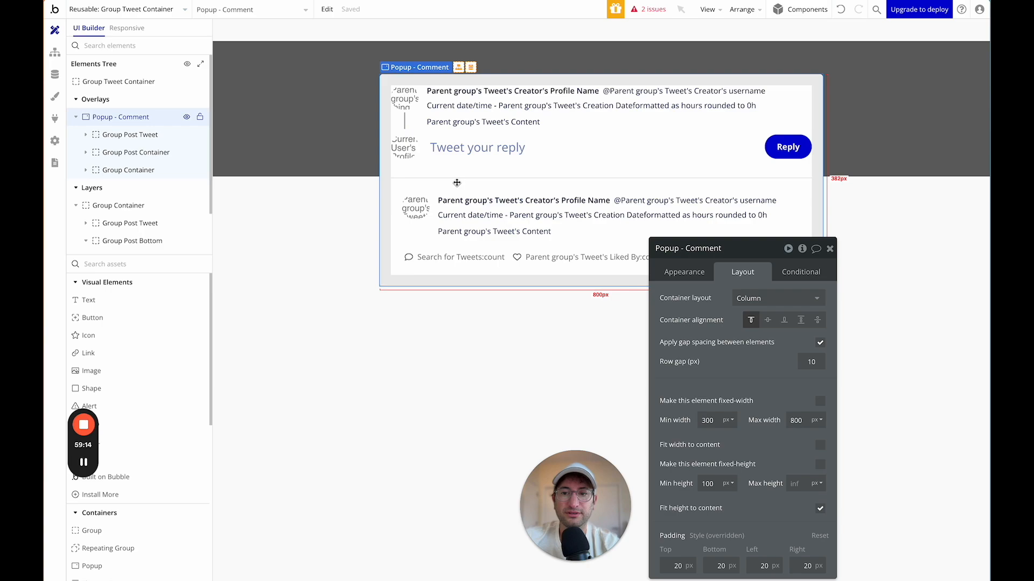
left_click(403, 194)
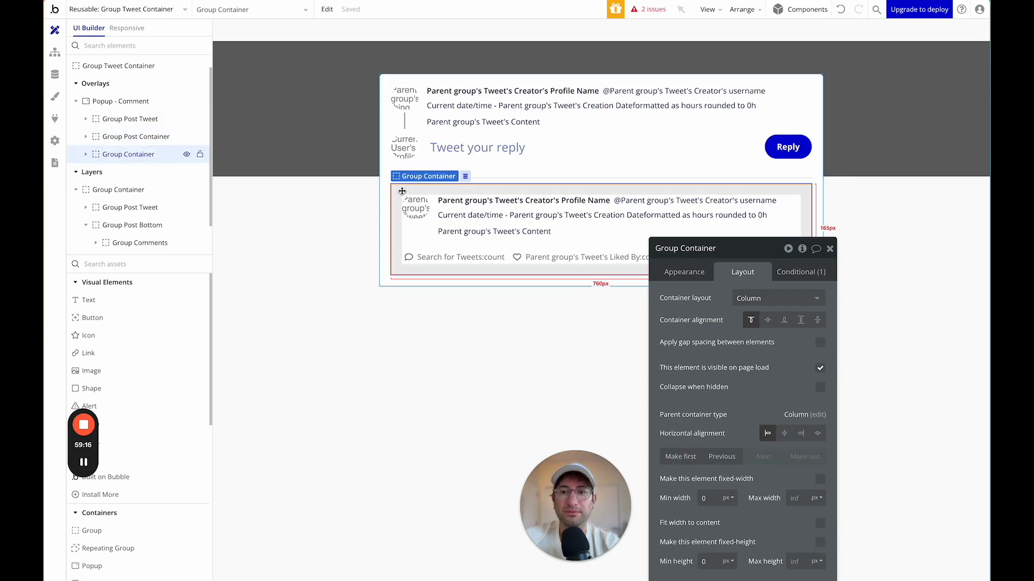
key("Delete")
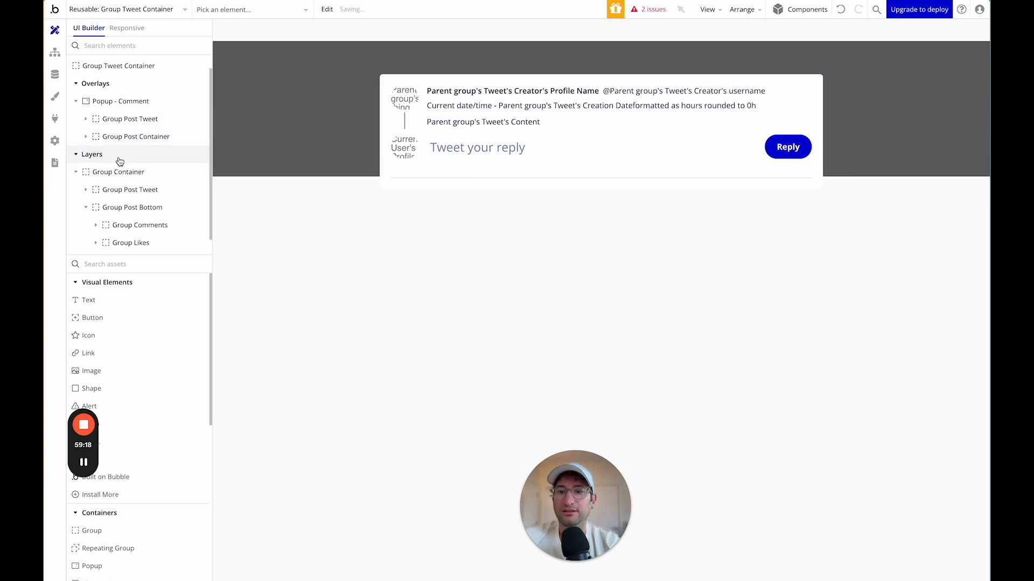
Select the reply input's outer container and switch to editing the index page.
left_click(431, 173)
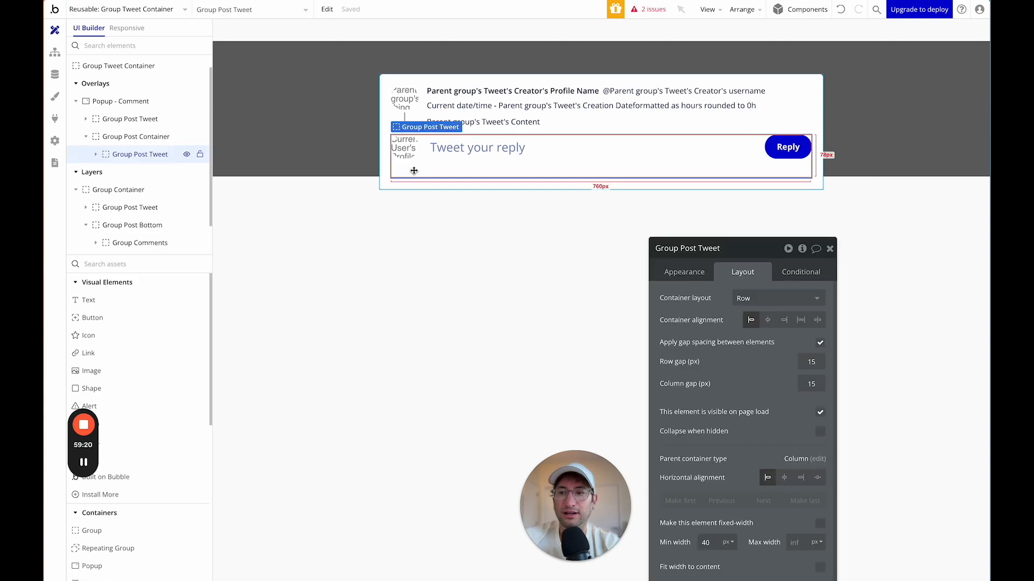
left_click(135, 137)
left_click(124, 12)
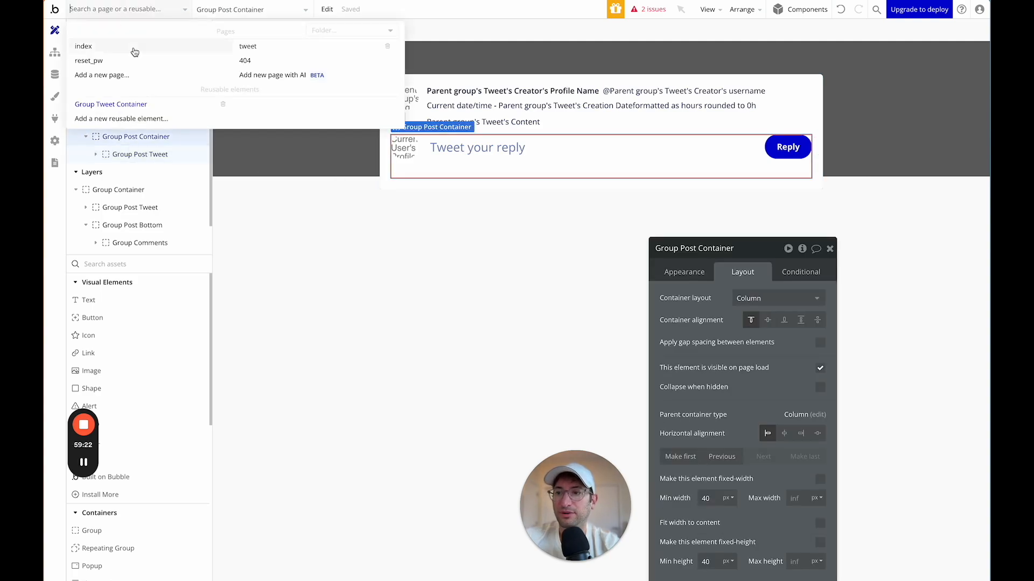
left_click(128, 49)
Copy the index page's Post button group and return to Group Tweet Container.
left_click(531, 127)
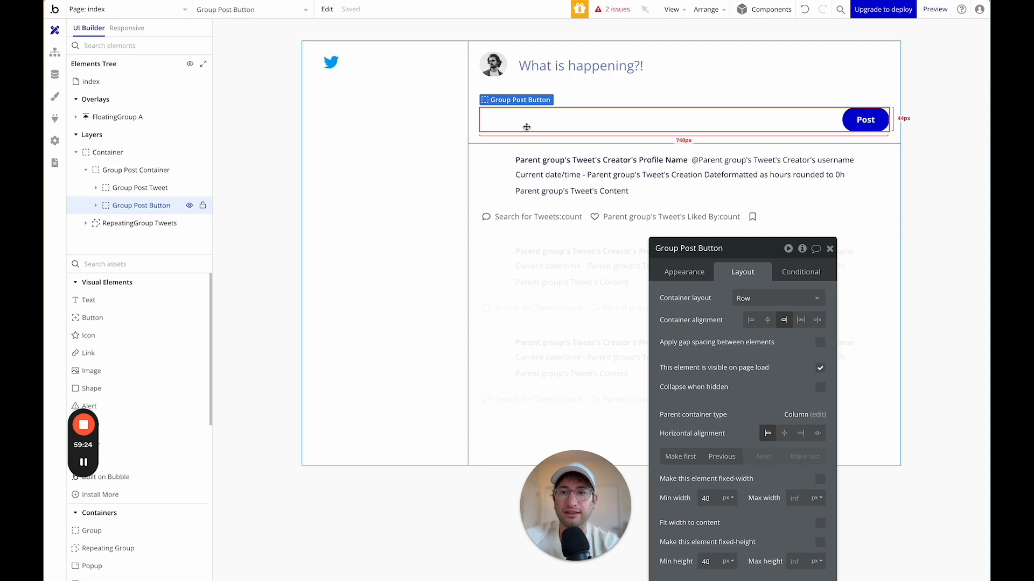
right_click(495, 125)
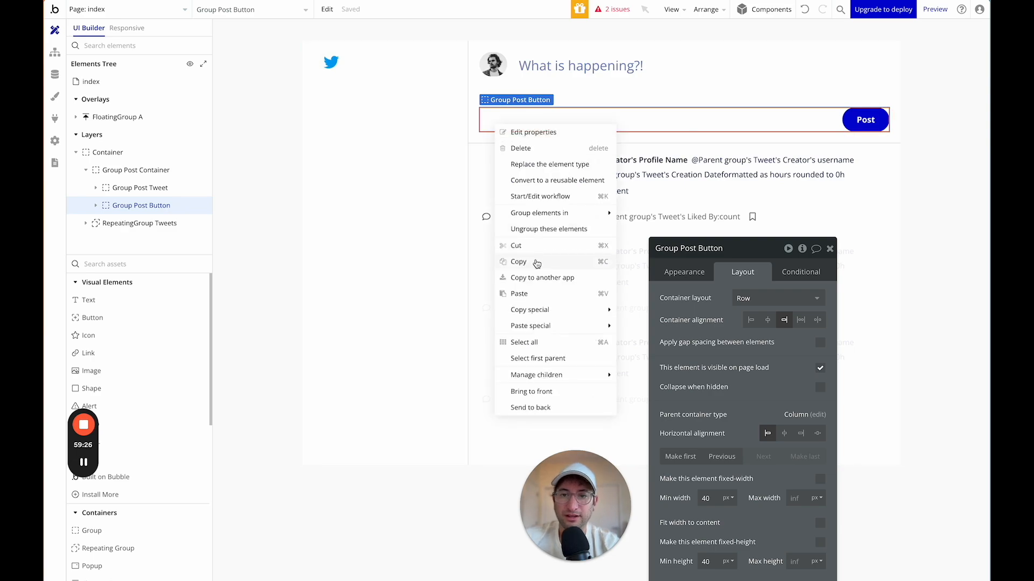
left_click(537, 263)
left_click(126, 10)
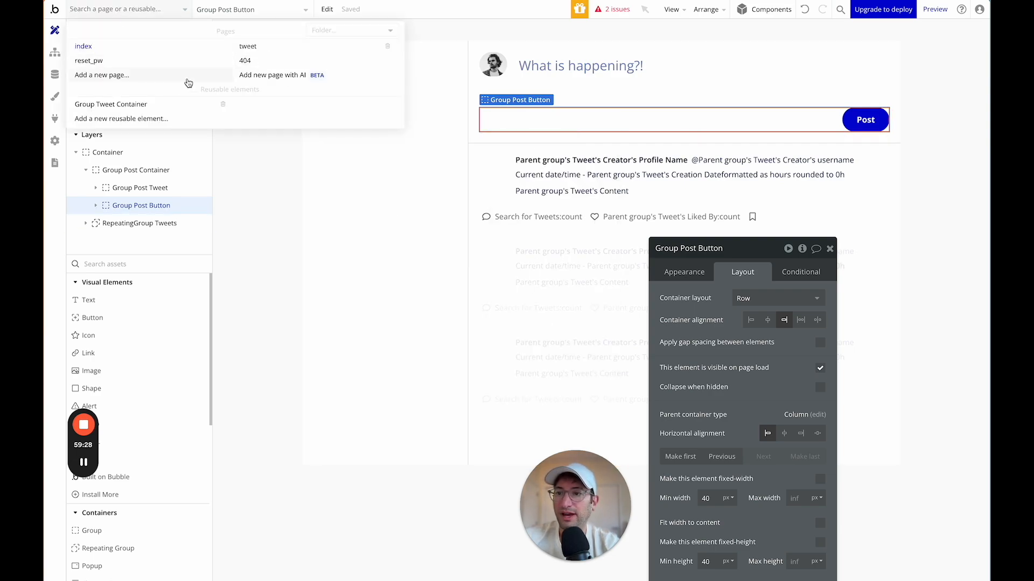
left_click(154, 104)
Paste the Post button group into the popup's Group Post Container.
left_click(189, 118)
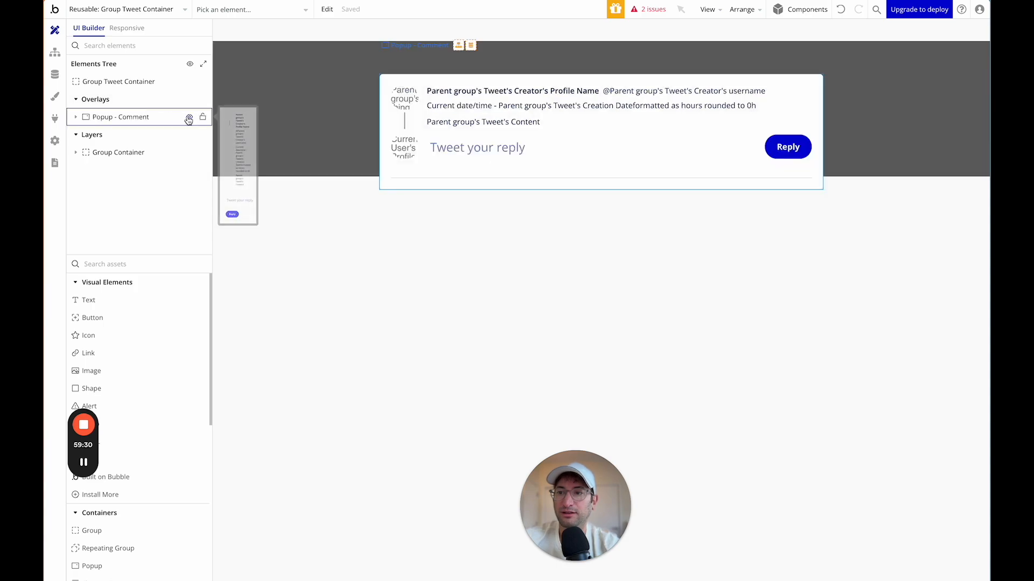
right_click(159, 125)
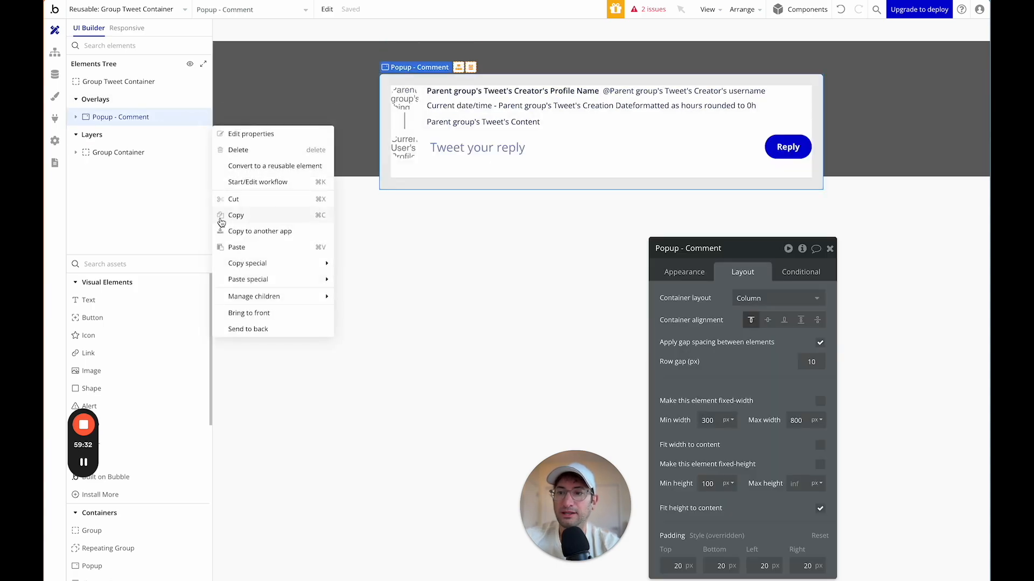
left_click(83, 120)
left_click(76, 118)
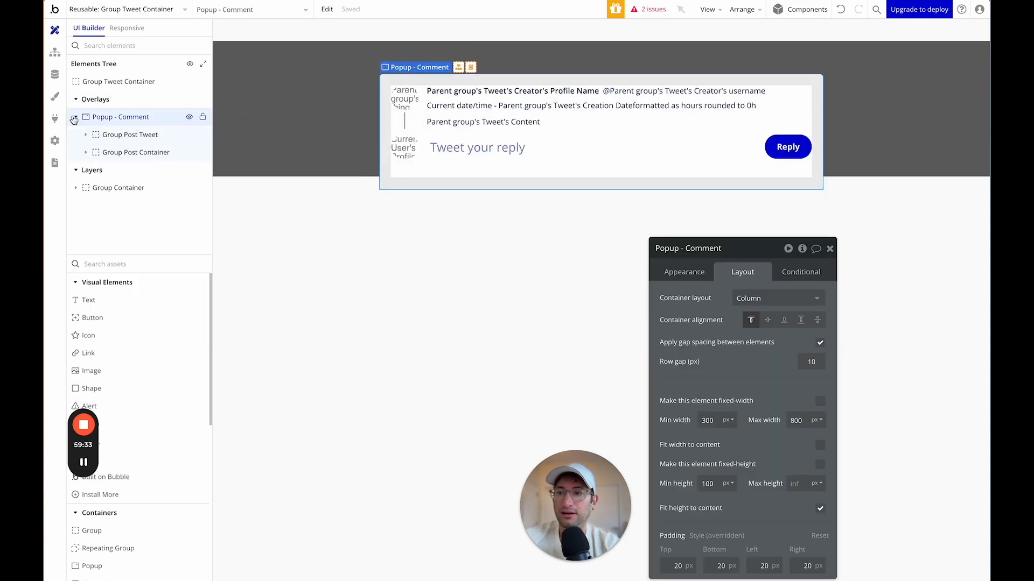
left_click(87, 153)
right_click(119, 160)
left_click(247, 299)
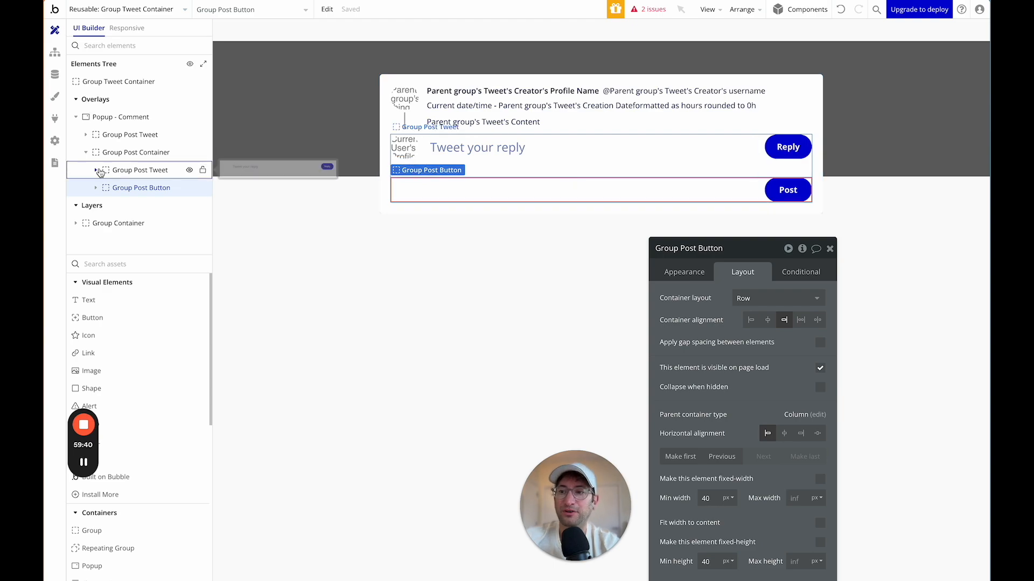
Delete the popup's Reply button and check the pasted Post button group.
left_click(96, 170)
left_click(142, 223)
key("Delete")
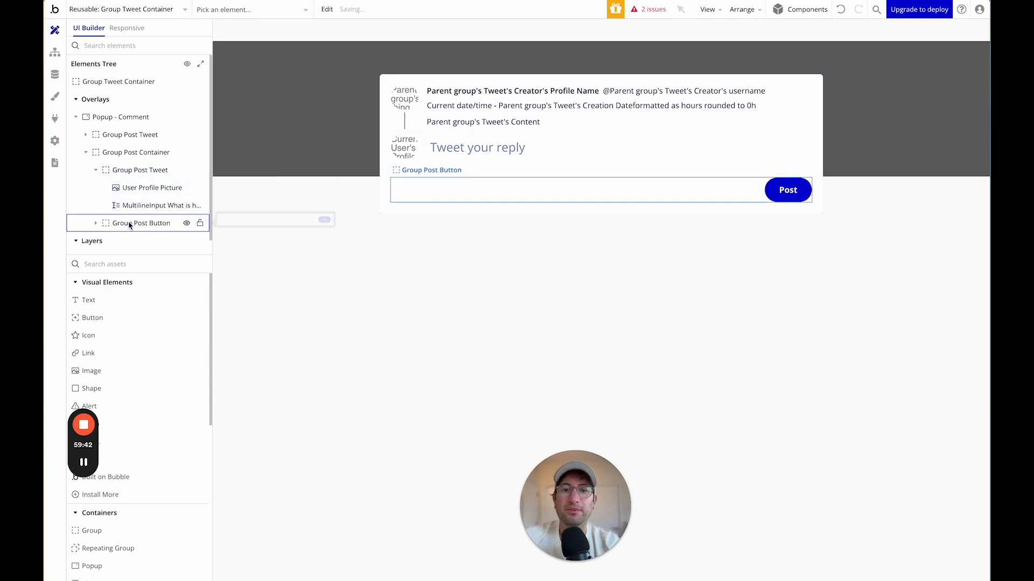
left_click(584, 162)
left_click(509, 186)
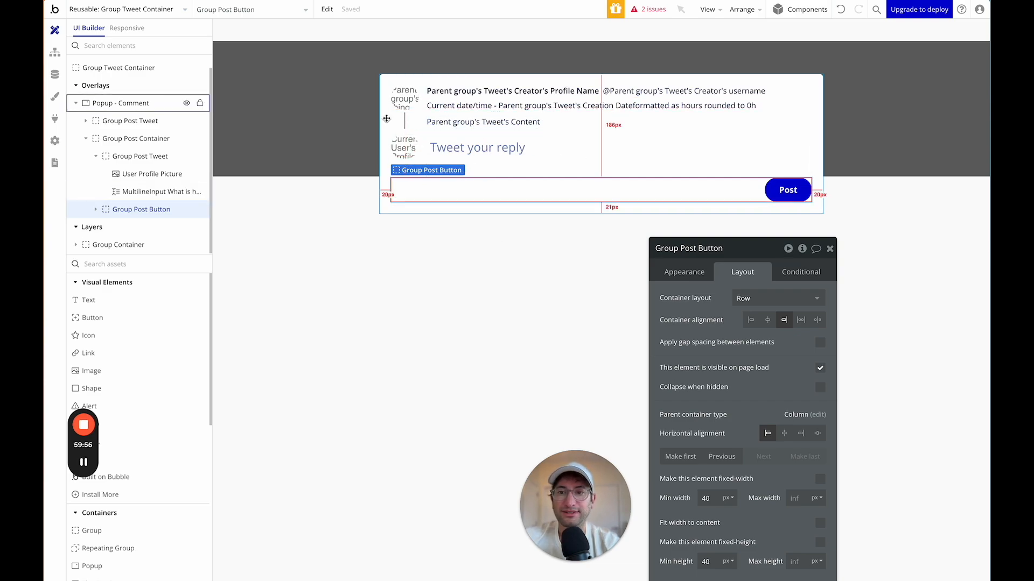
left_click(386, 118)
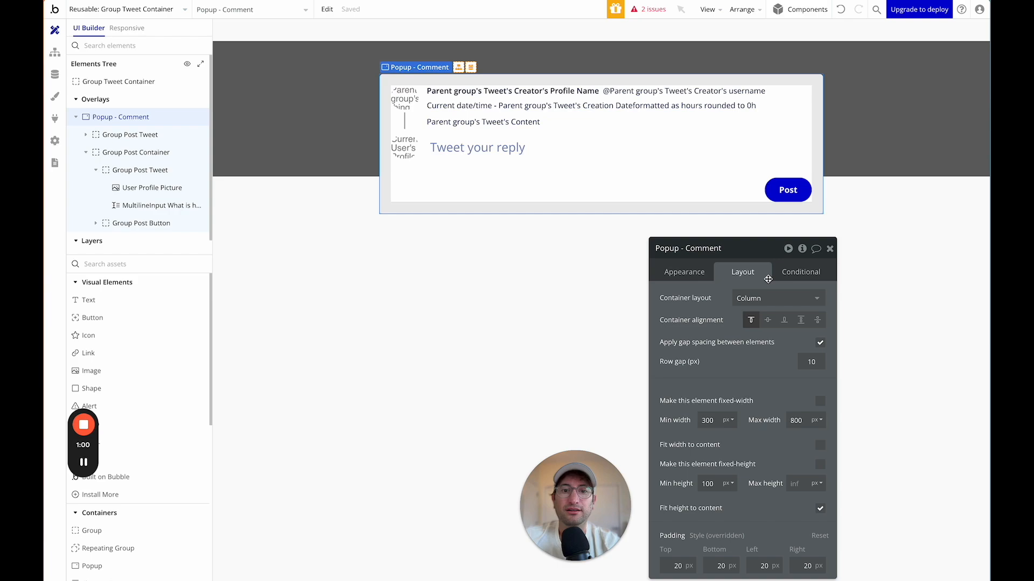
Set the comment popup's padding to 25 on all four sides.
left_click_drag(752, 254, 786, 118)
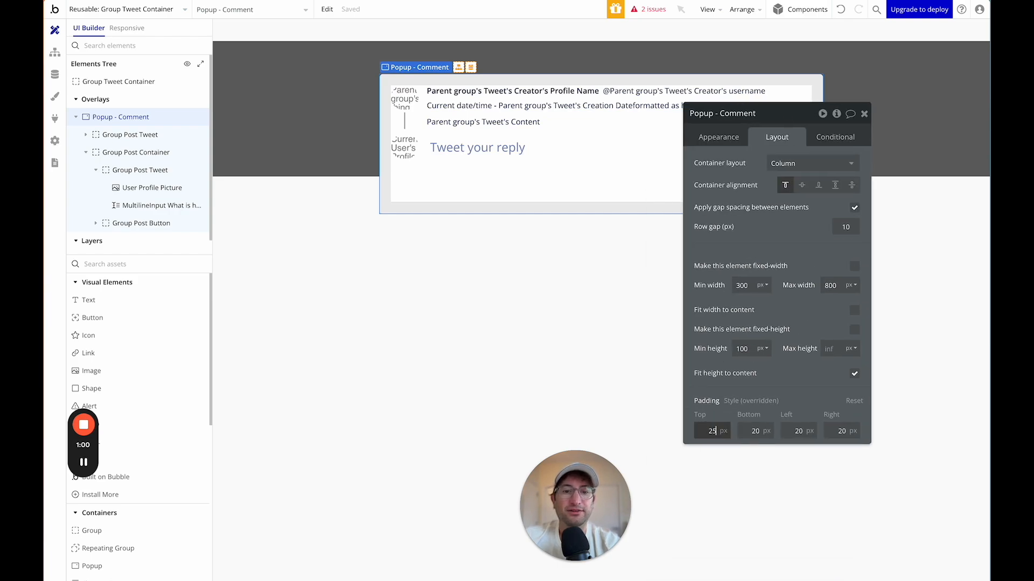
key("Tab")
type("25")
key("Tab")
type("2")
key("Tab")
type("25")
key("Tab")
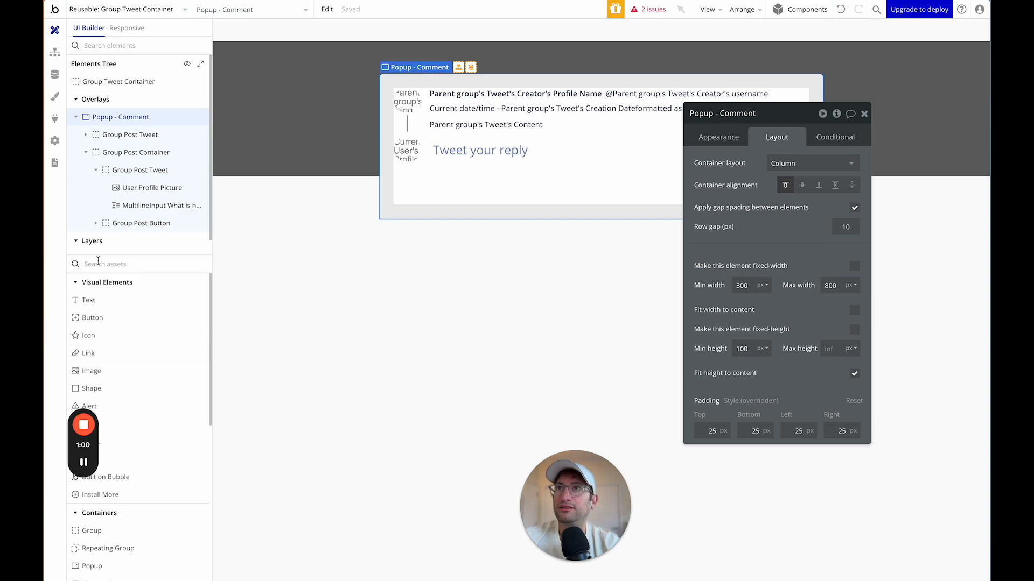
Add a feather X icon at the top of the popup, coloured Light Grey.
left_click(112, 263)
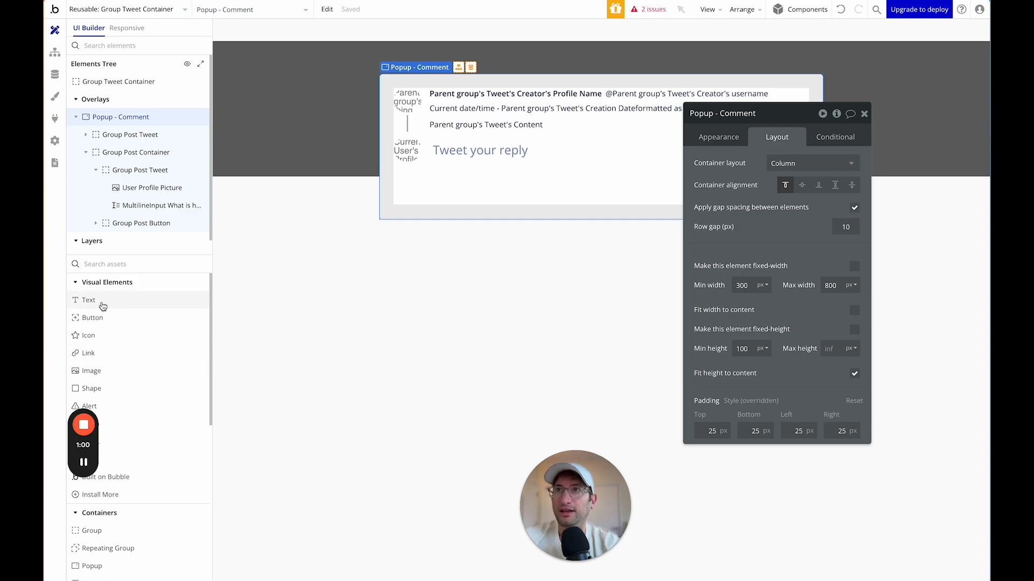
type("icon")
left_click_drag(104, 296, 400, 86)
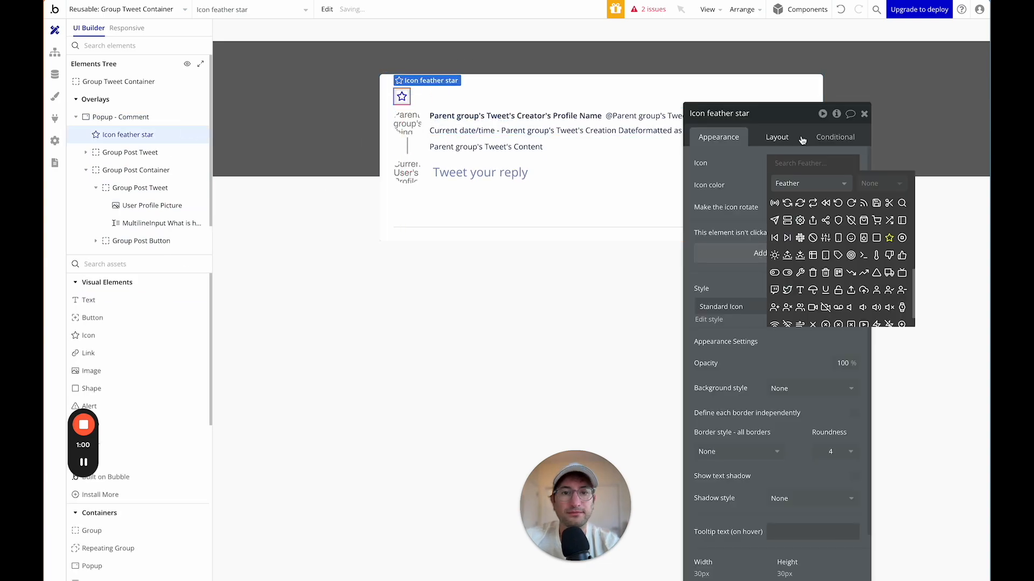
type("x")
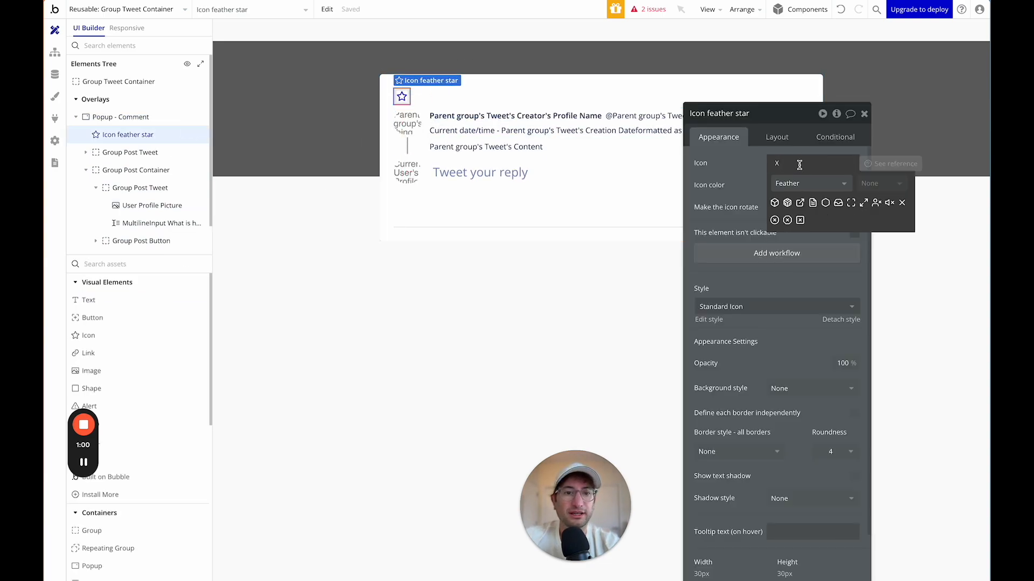
left_click(903, 207)
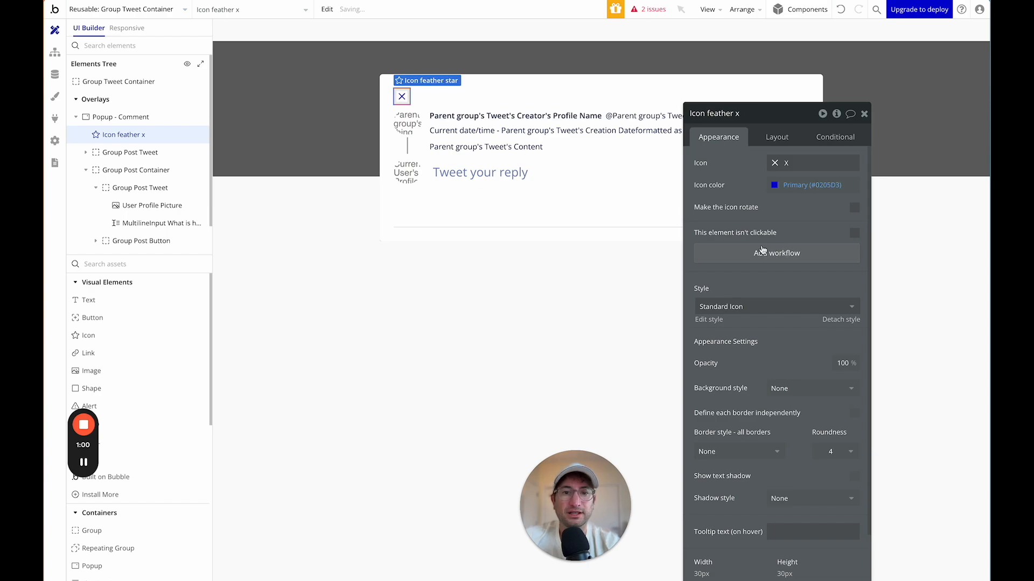
scroll(760, 319, "down", 1)
left_click(780, 172)
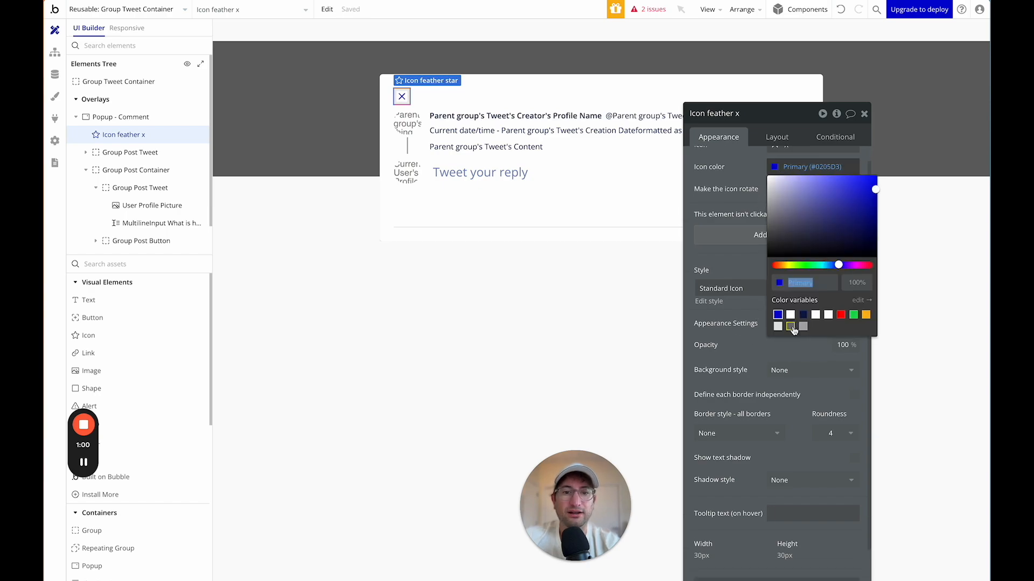
left_click(791, 327)
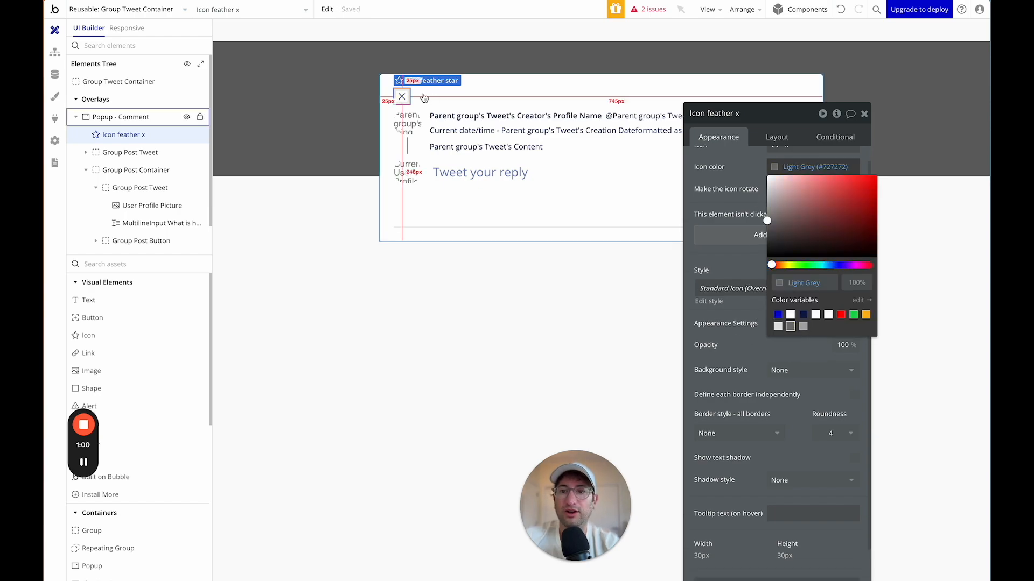
left_click(775, 118)
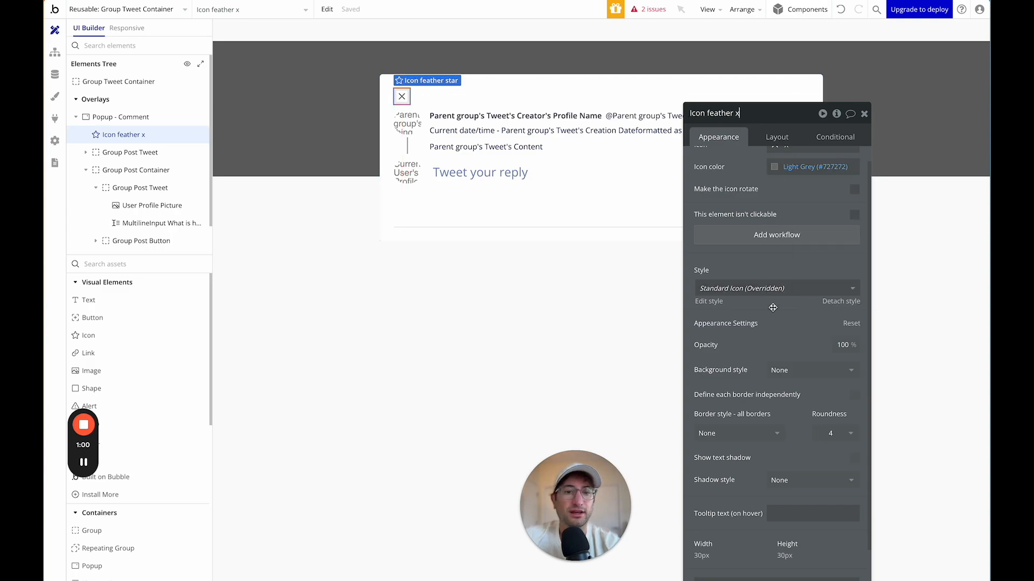
Size the X icon to 35 × 35 and create its click workflow.
left_click(777, 137)
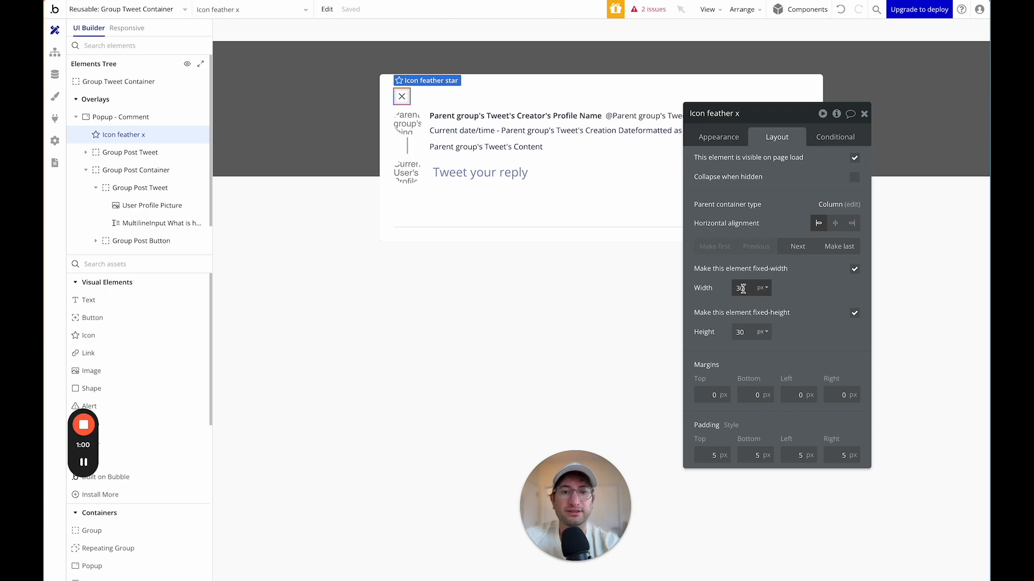
key("Return")
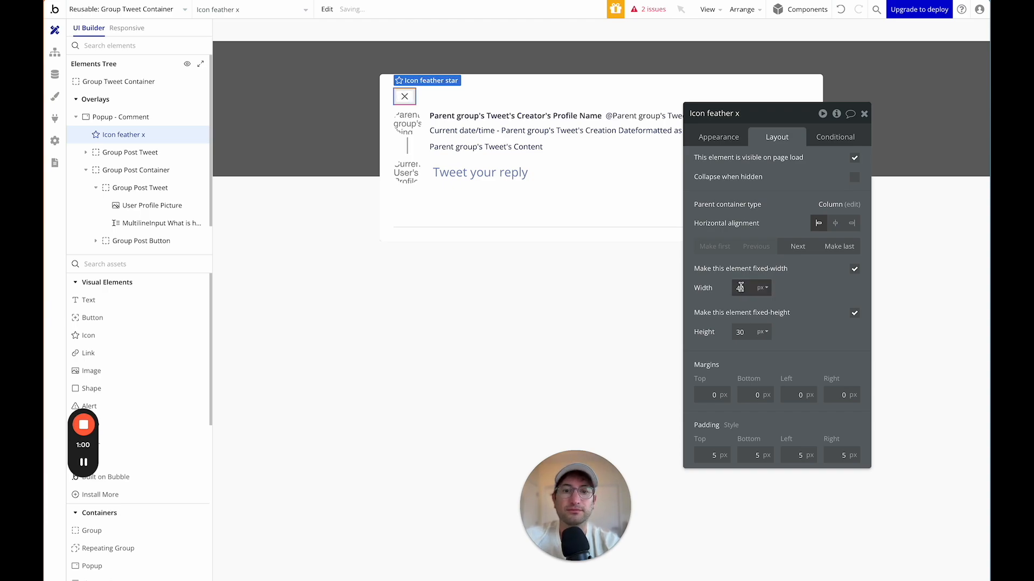
left_click(740, 336)
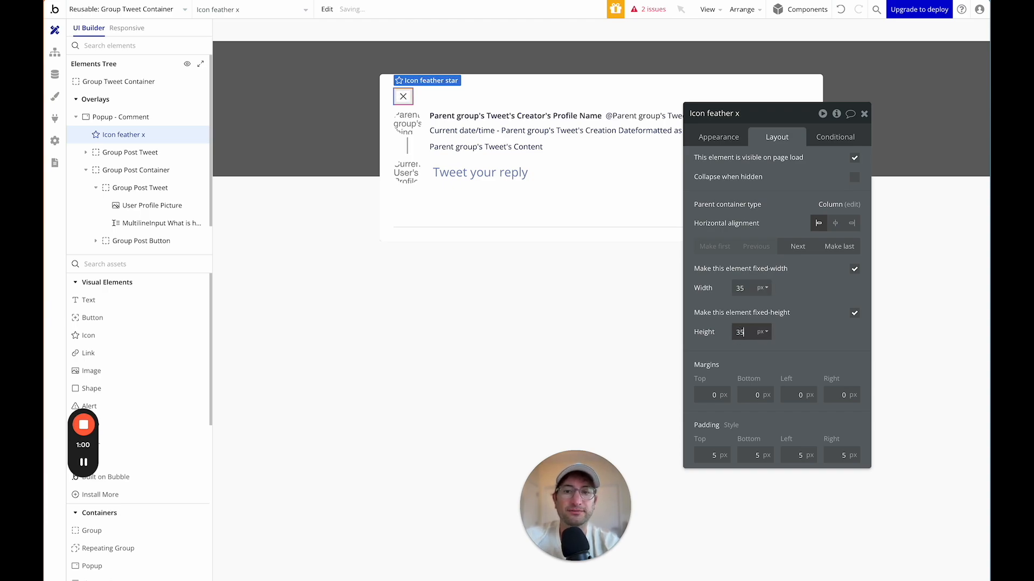
type("35")
left_click(720, 138)
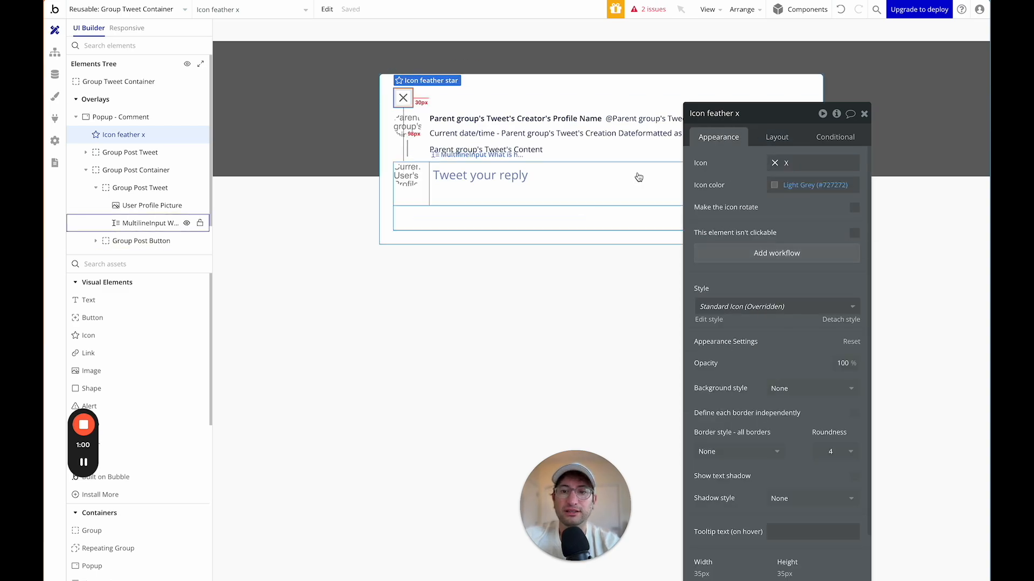
left_click_drag(751, 124, 787, 77)
left_click(801, 211)
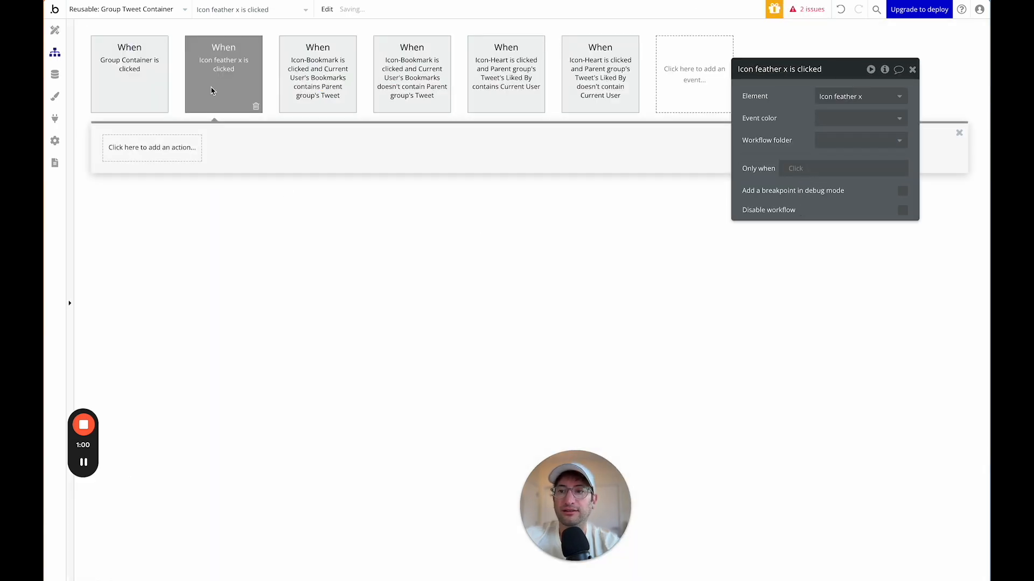
Add a Hide action targeting Popup - Comment to the X icon's click workflow.
left_click(151, 151)
type("hide")
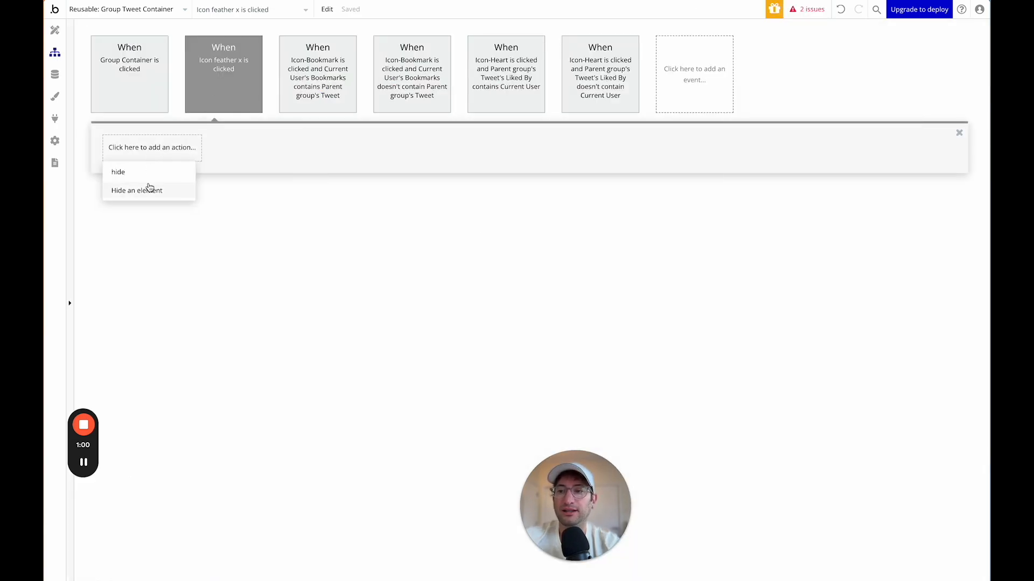
left_click(150, 189)
left_click(840, 96)
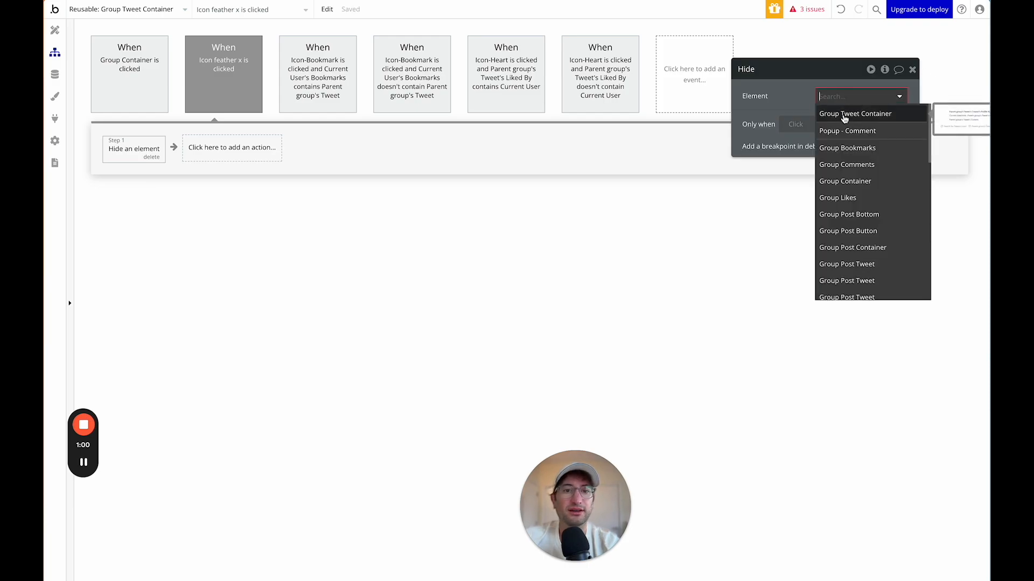
left_click(844, 117)
left_click(843, 96)
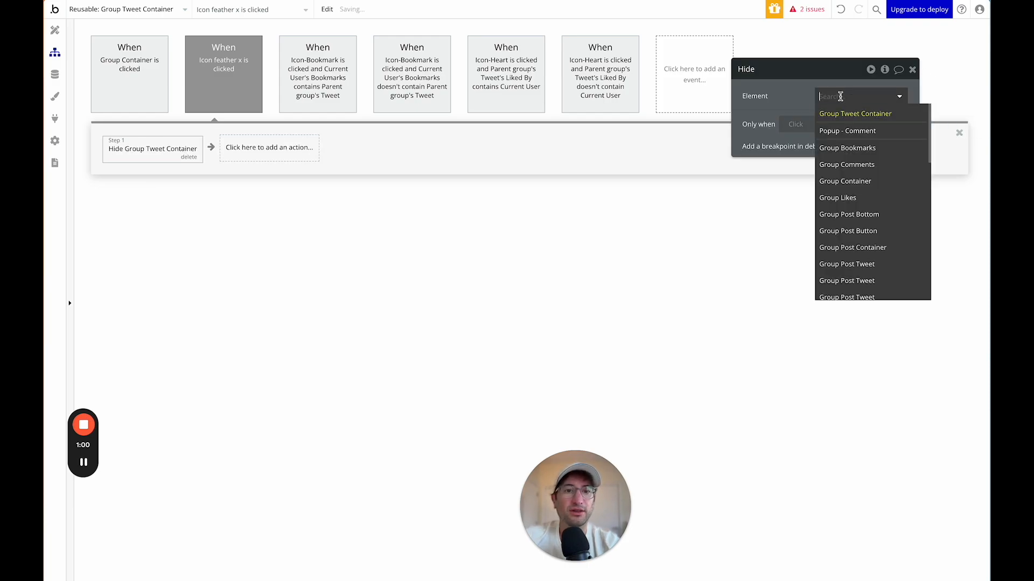
left_click(838, 132)
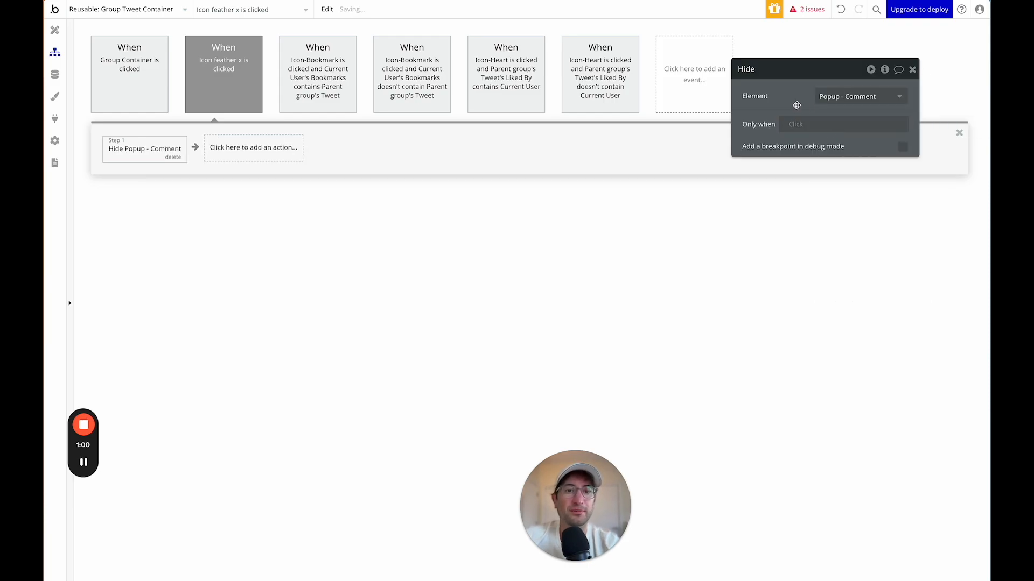
left_click(55, 29)
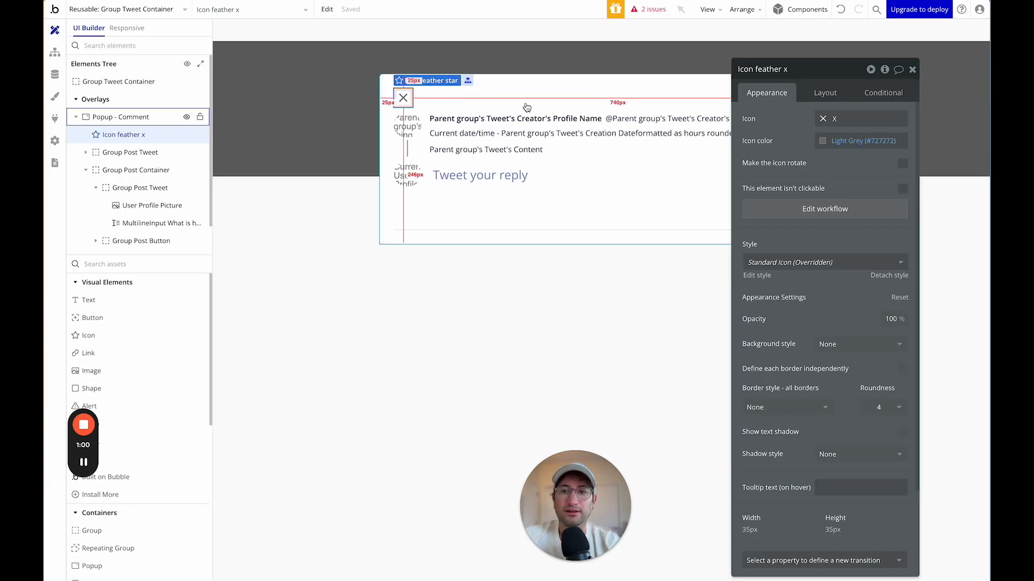
Set the Group Post Container's bottom border style to None.
left_click(532, 215)
left_click_drag(760, 75, 317, 291)
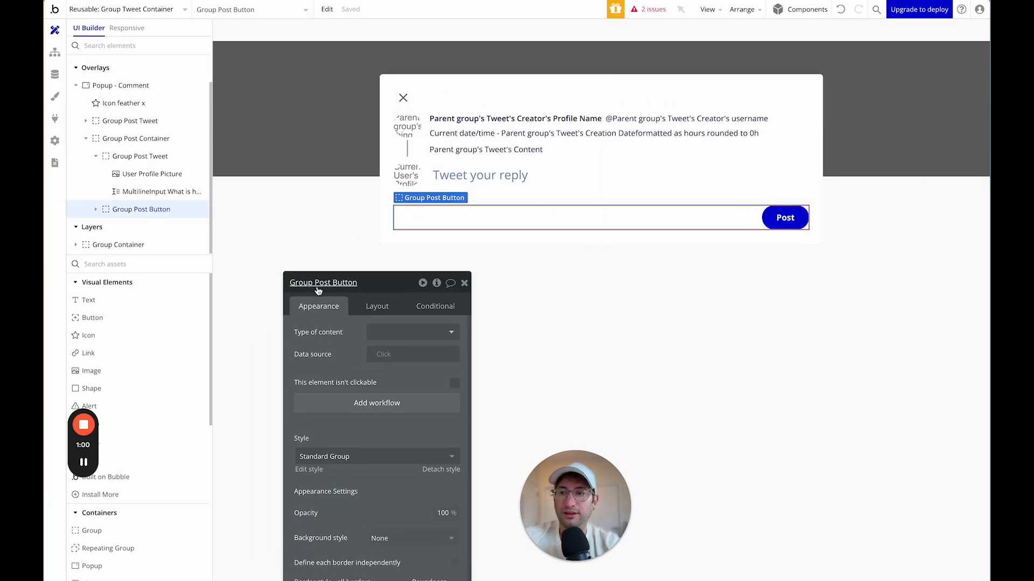
left_click(669, 171)
left_click(138, 159)
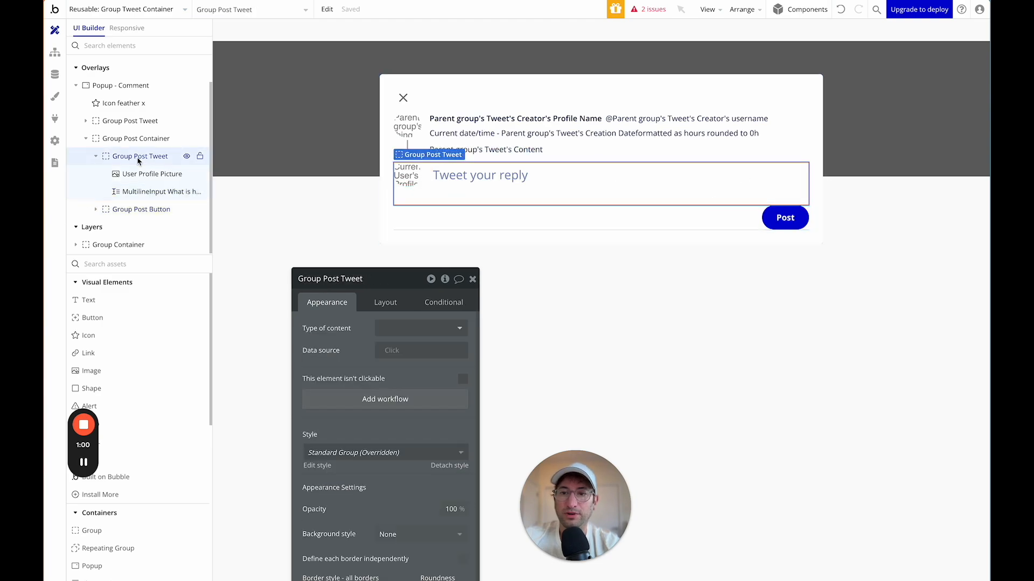
left_click(142, 139)
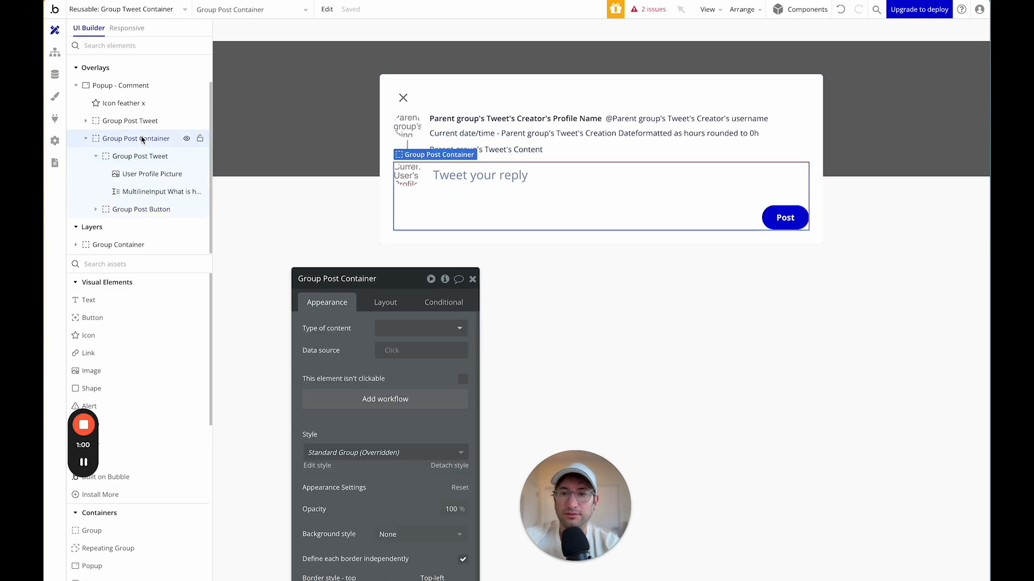
left_click_drag(350, 280, 297, 66)
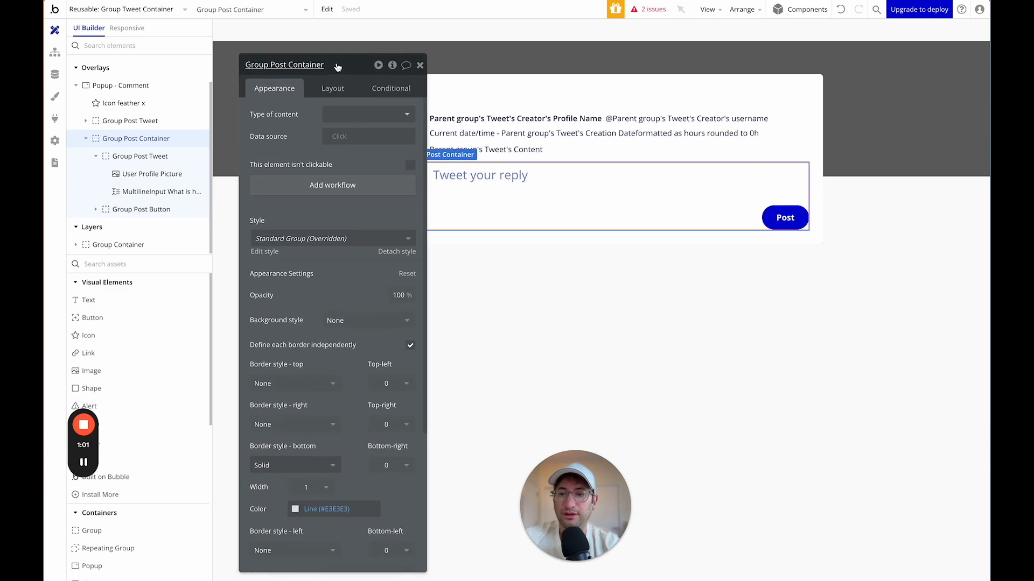
left_click(293, 466)
left_click(286, 501)
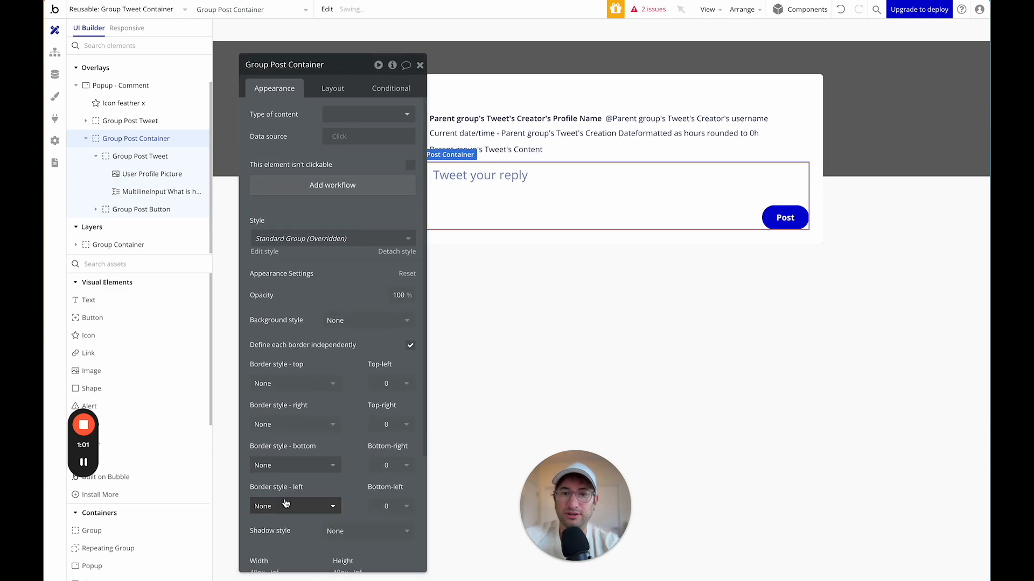
left_click(420, 65)
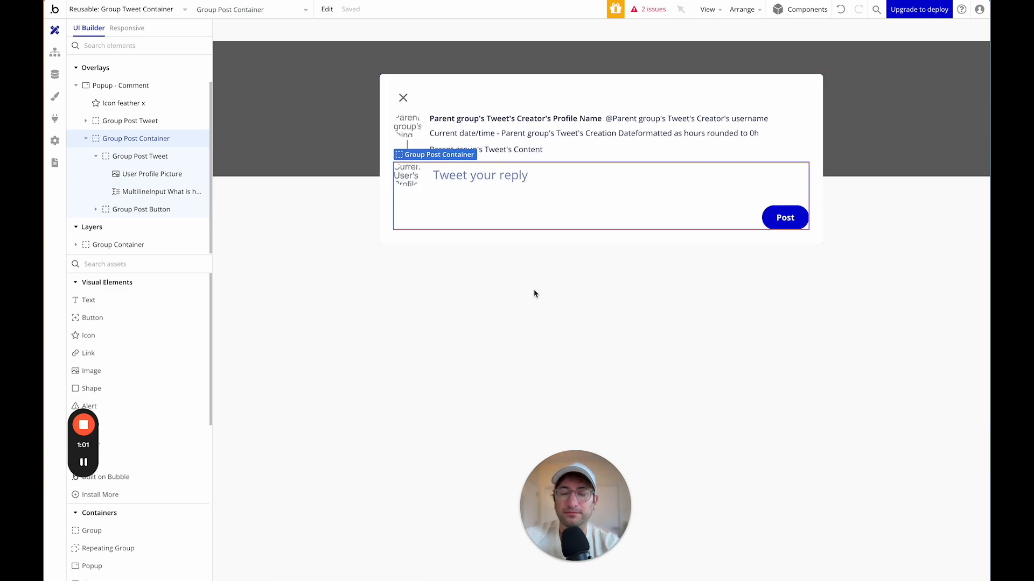
Rename the popup's reply input to MultilineInput Reply Comment.
left_click(779, 93)
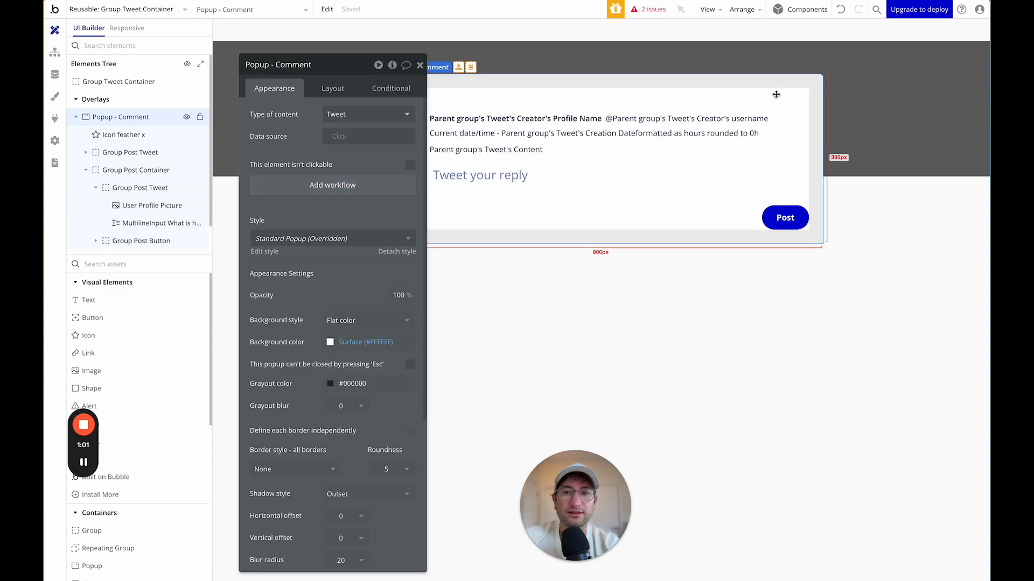
left_click(418, 66)
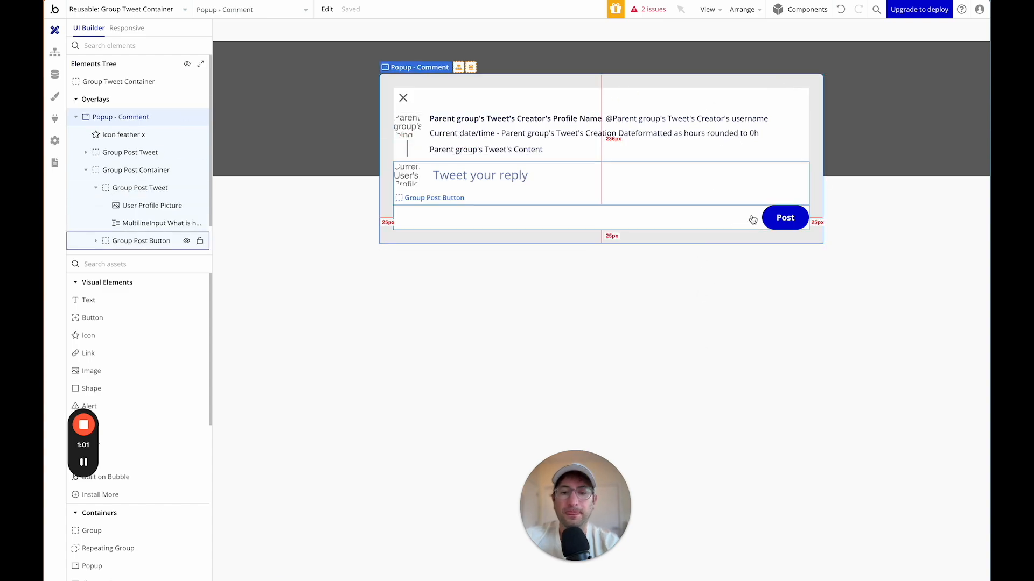
double_click(605, 178)
left_click(312, 65)
left_click_drag(272, 65, 411, 67)
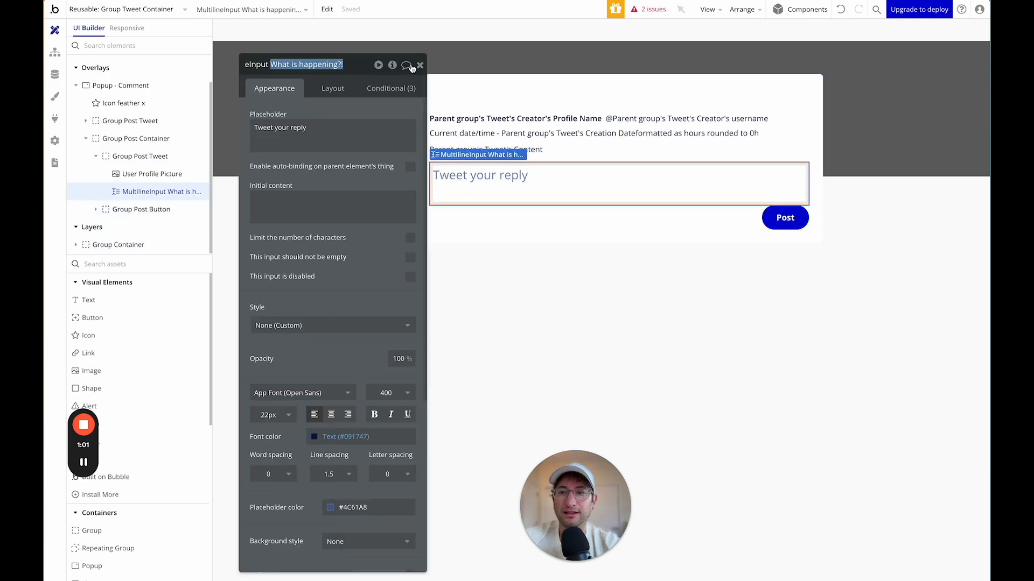
key("BackSpace")
type("R")
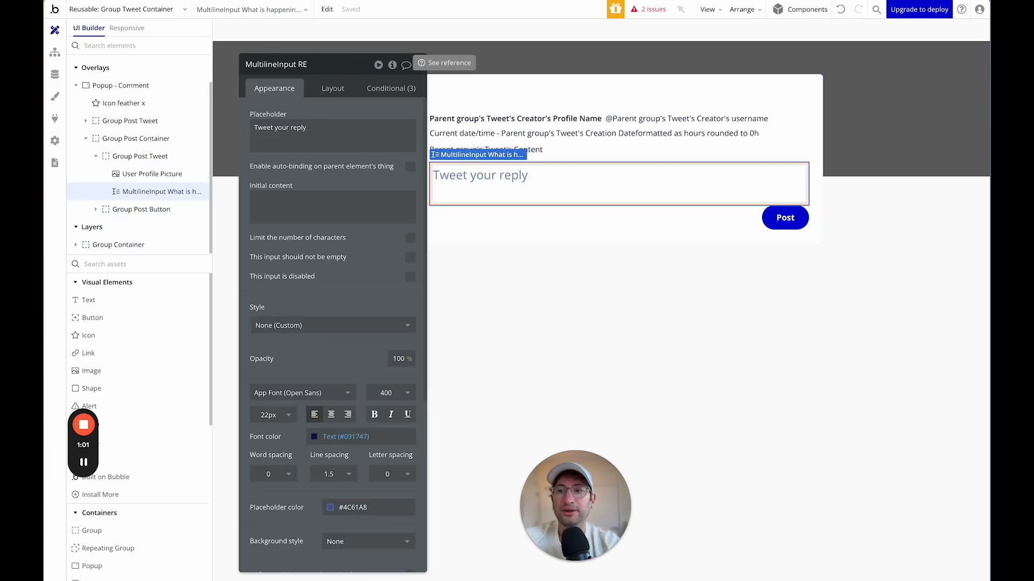
type("eply Comment")
key("Return")
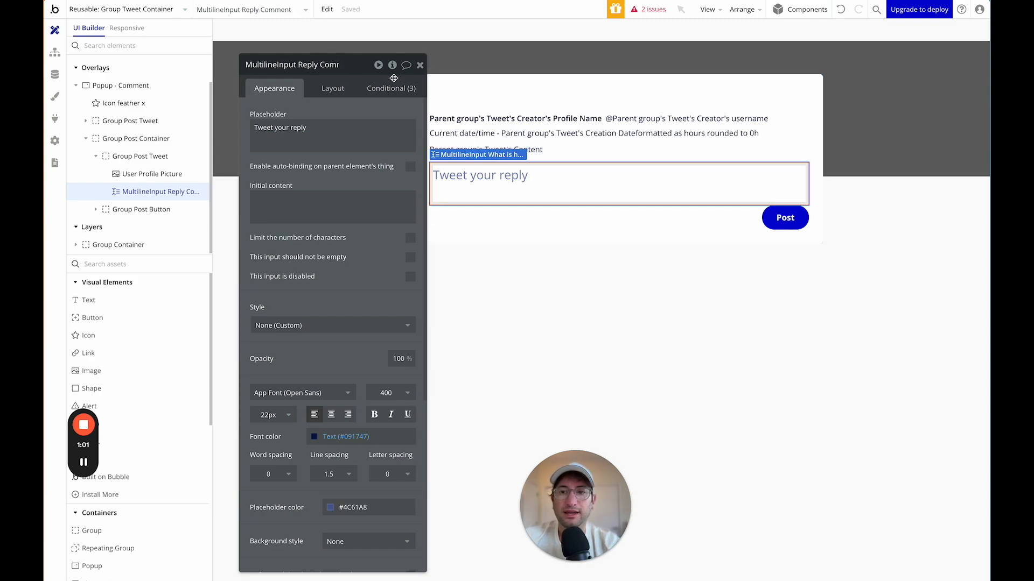
Check the reply input's conditions, then reselect the Group Post Container and view its layout.
left_click(390, 86)
left_click(275, 89)
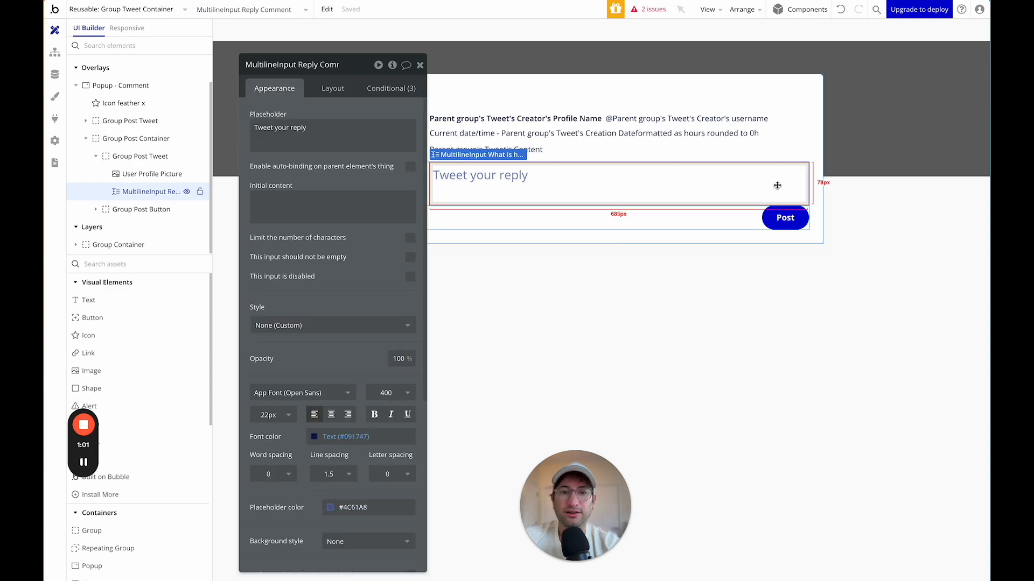
left_click(787, 217)
left_click(740, 226)
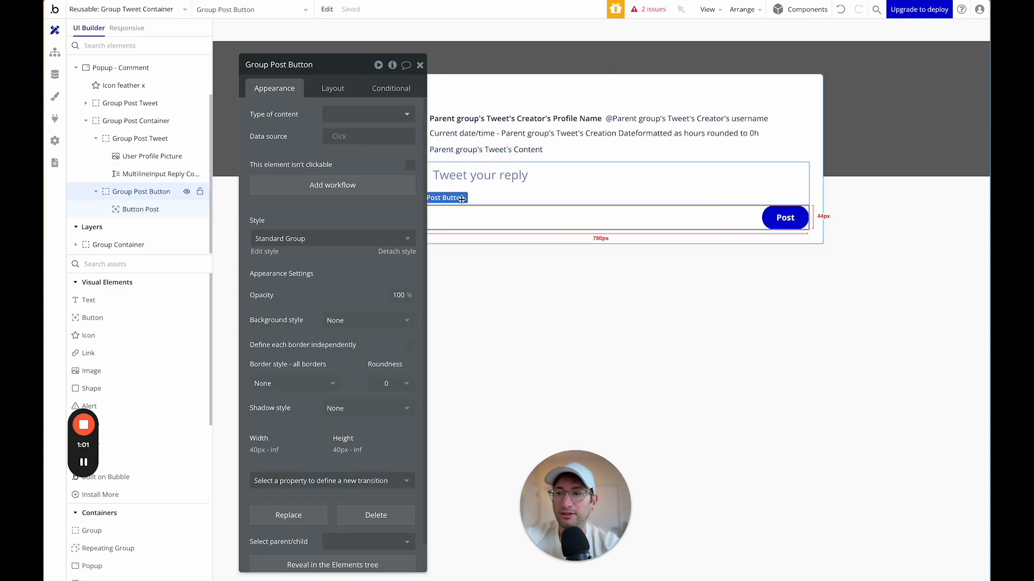
left_click(113, 124)
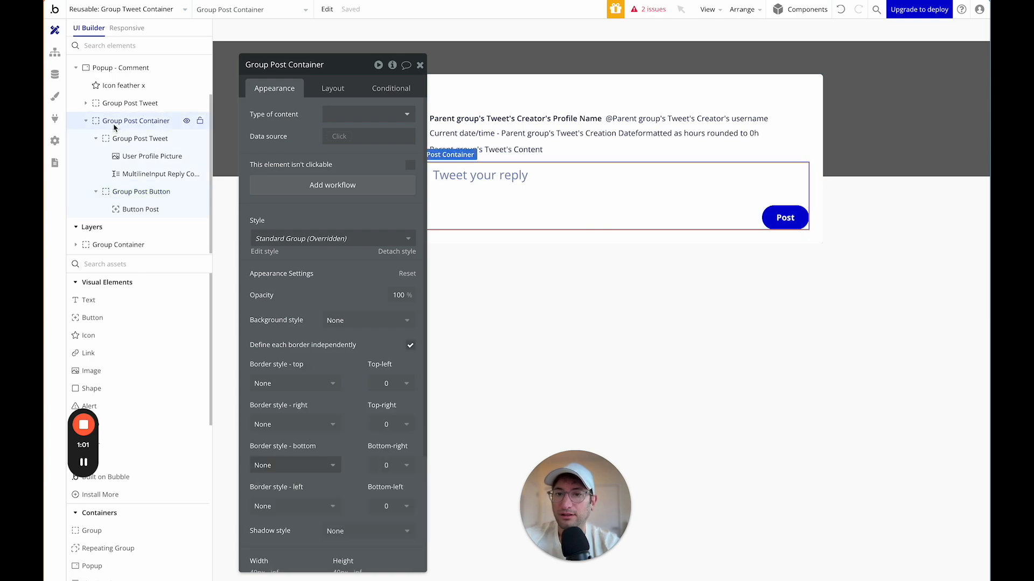
left_click(339, 88)
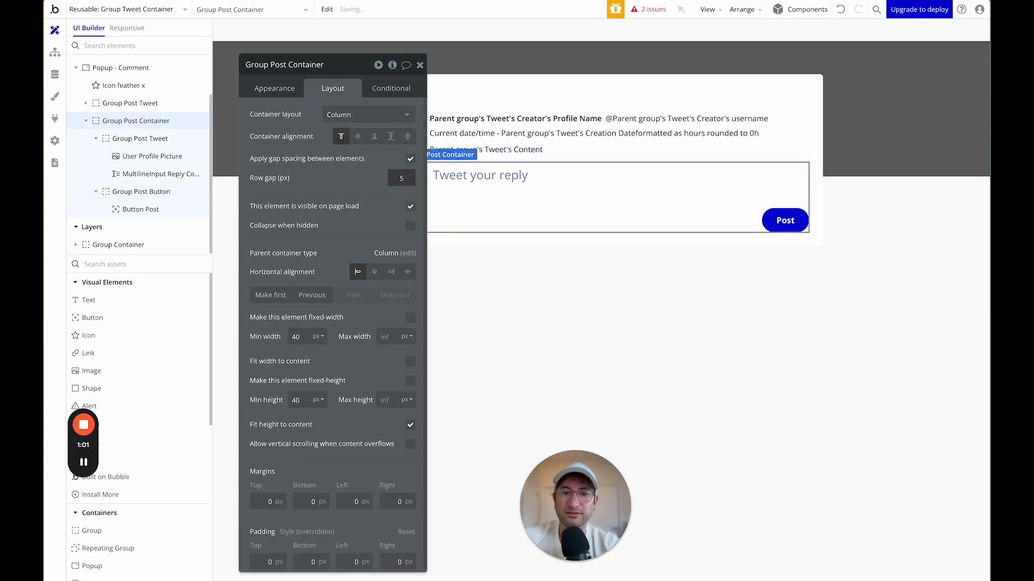
Rename the popup's Post button to Button Post Reply Comment.
left_click(742, 205)
left_click(745, 197)
left_click(785, 219)
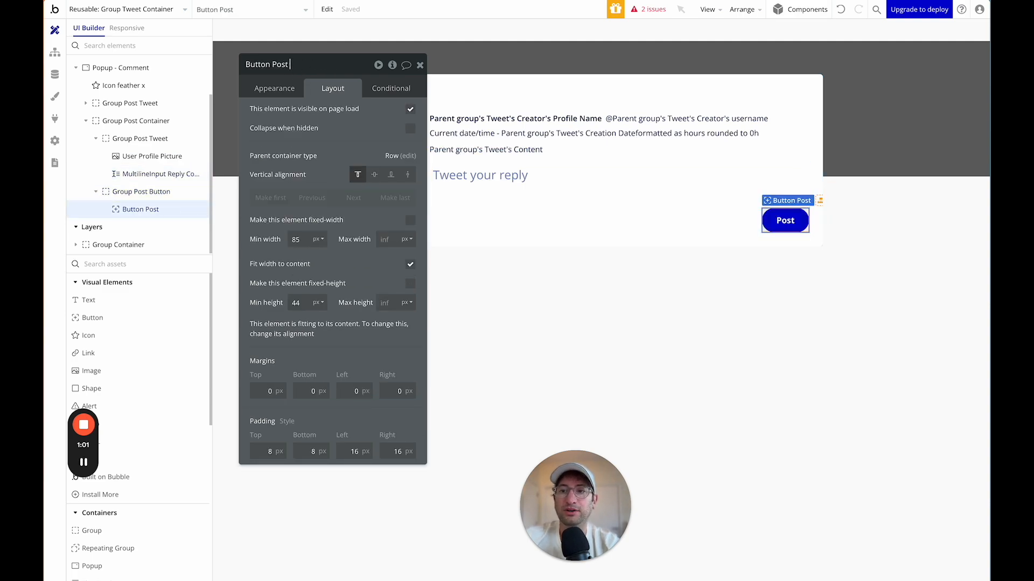
type("omment")
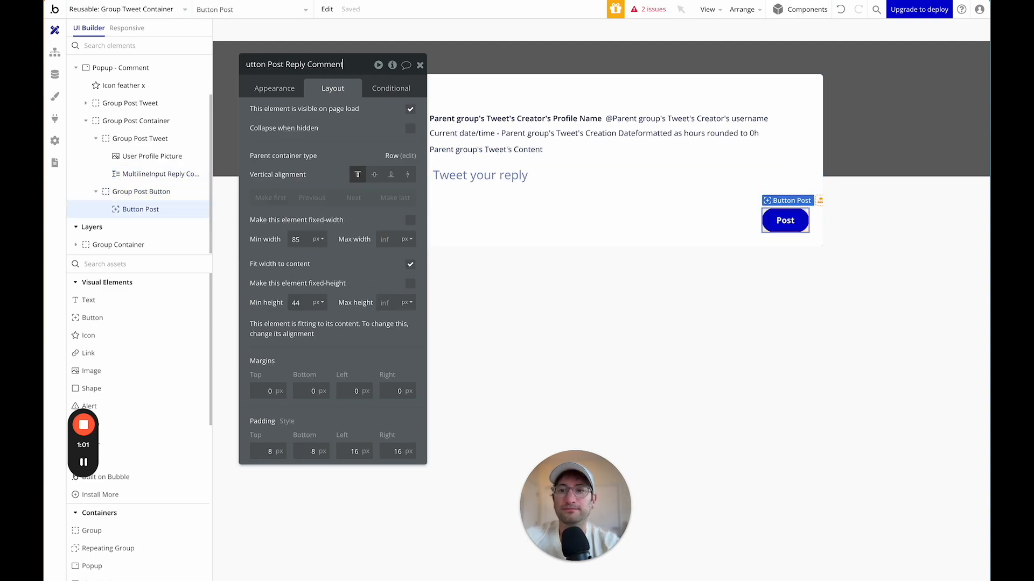
Add a workflow that runs when Button Post Reply Comment is clicked.
left_click(268, 90)
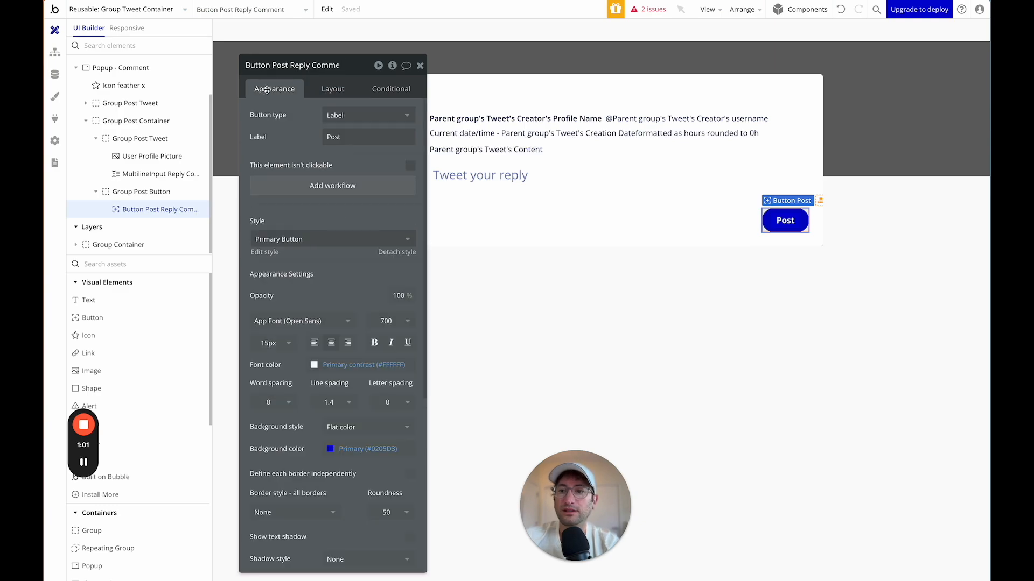
left_click(316, 186)
left_click(149, 154)
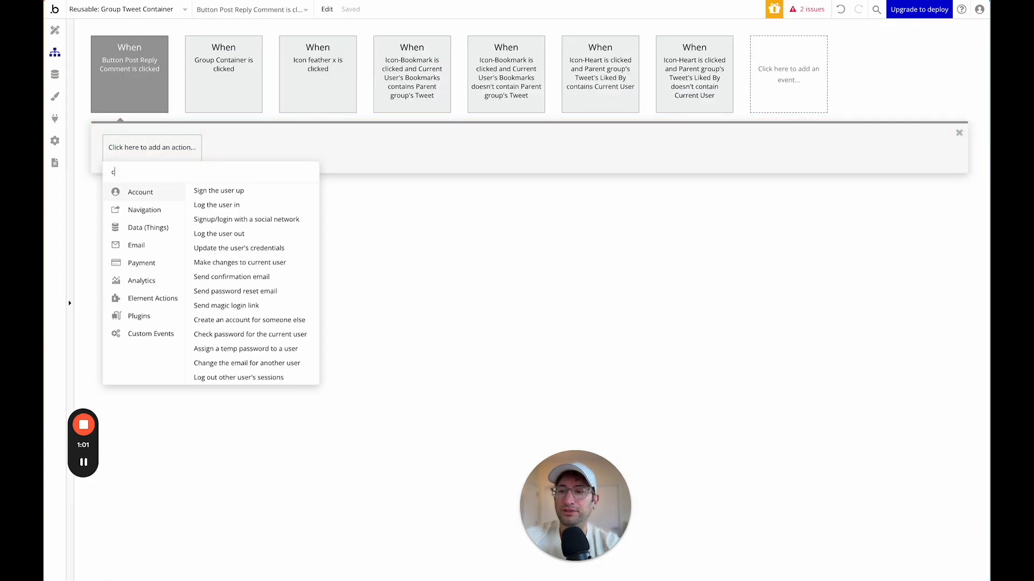
Add a Create a new Tweet action with Content set to MultilineInput Reply Comment's value.
type("create")
left_click(152, 205)
type("c")
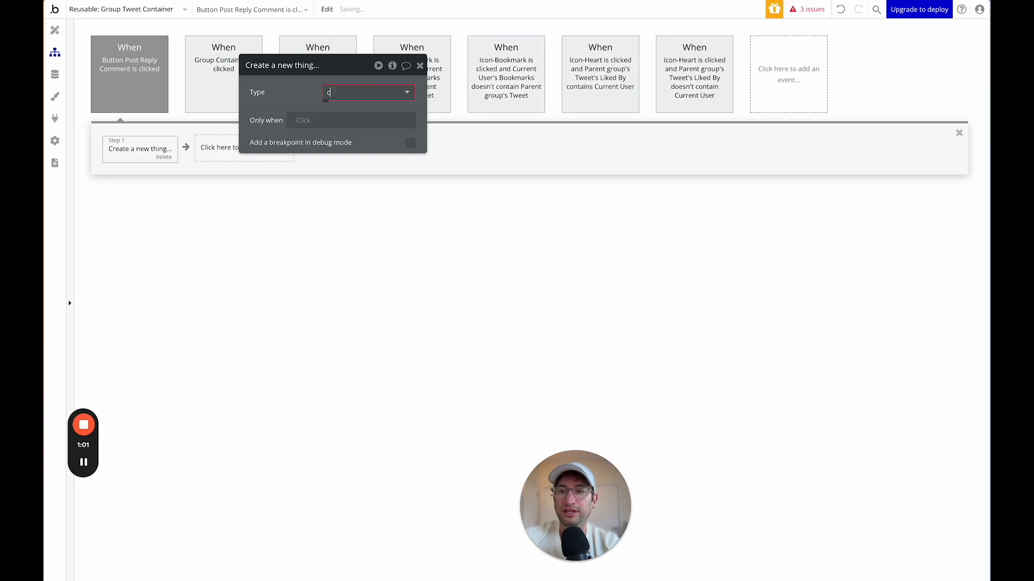
left_click(347, 140)
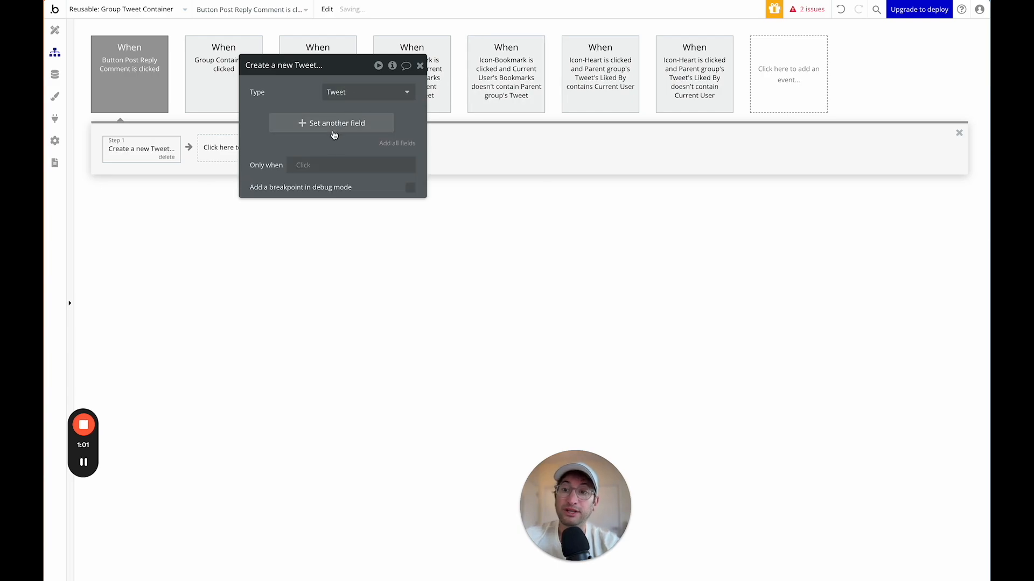
left_click(291, 118)
left_click(281, 133)
type("mul")
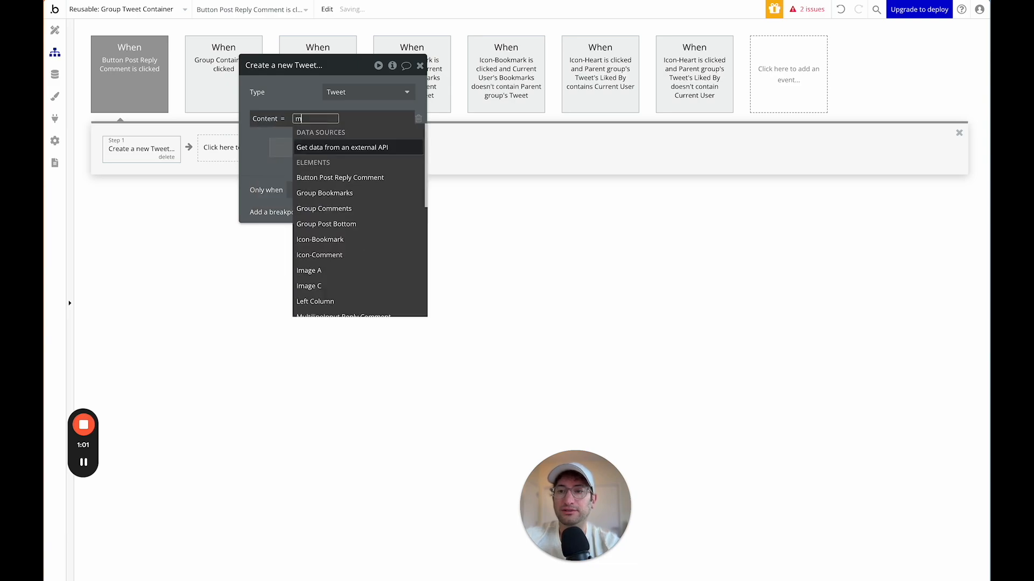
left_click(321, 149)
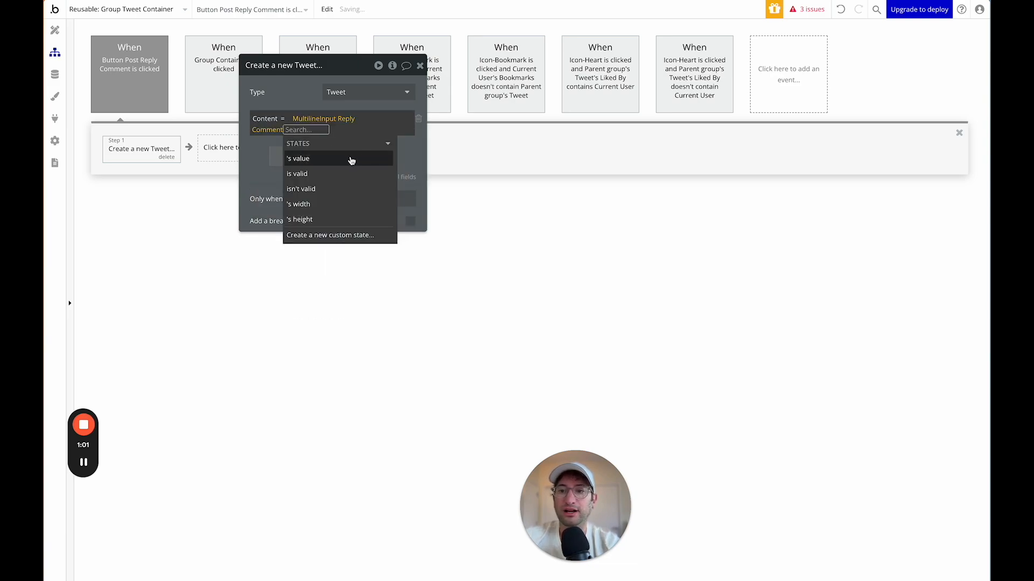
left_click(298, 158)
left_click(301, 156)
Set the new Tweet's Reply To field to Popup - Comment's Tweet.
left_click(267, 150)
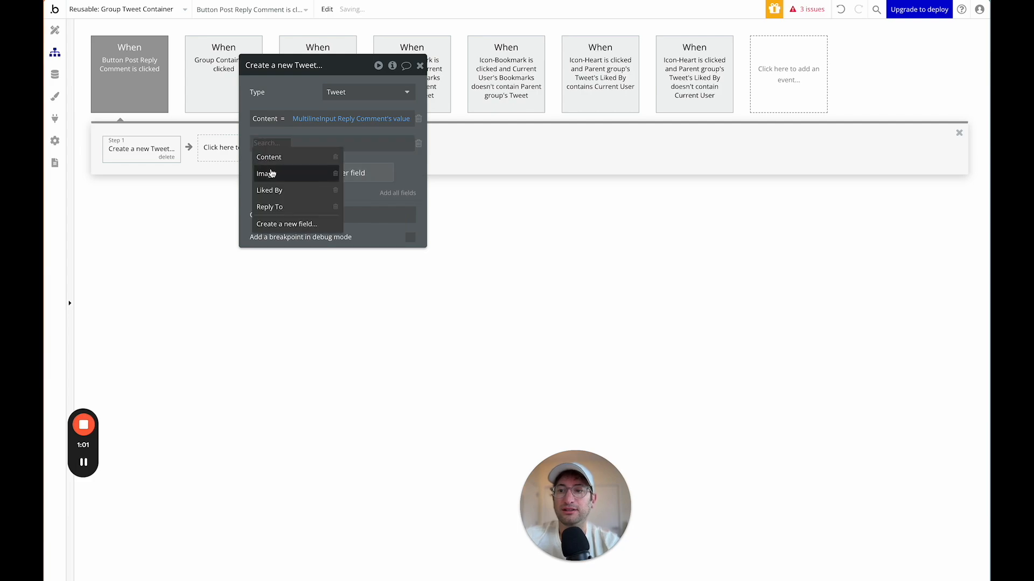
left_click(272, 208)
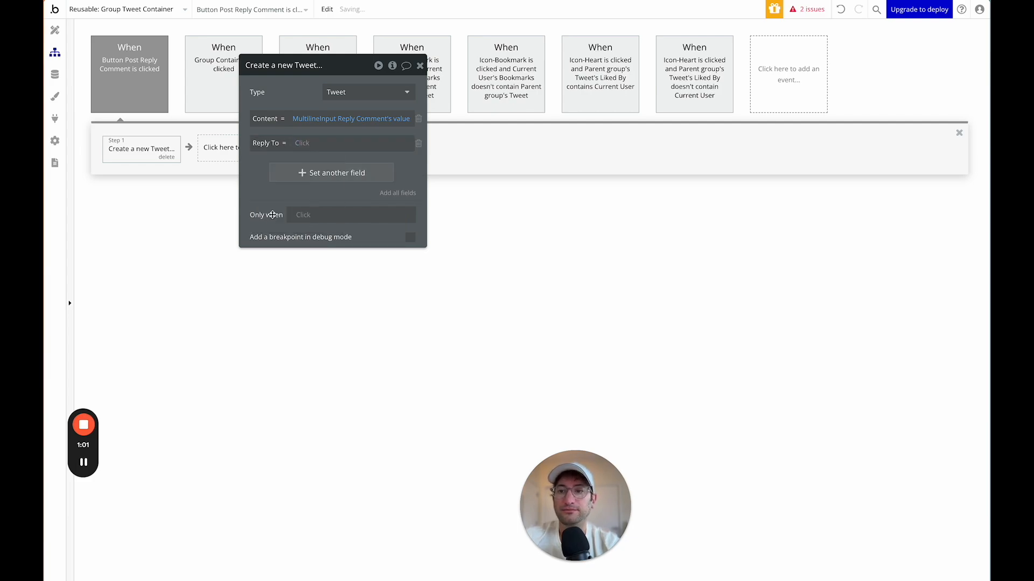
left_click(302, 144)
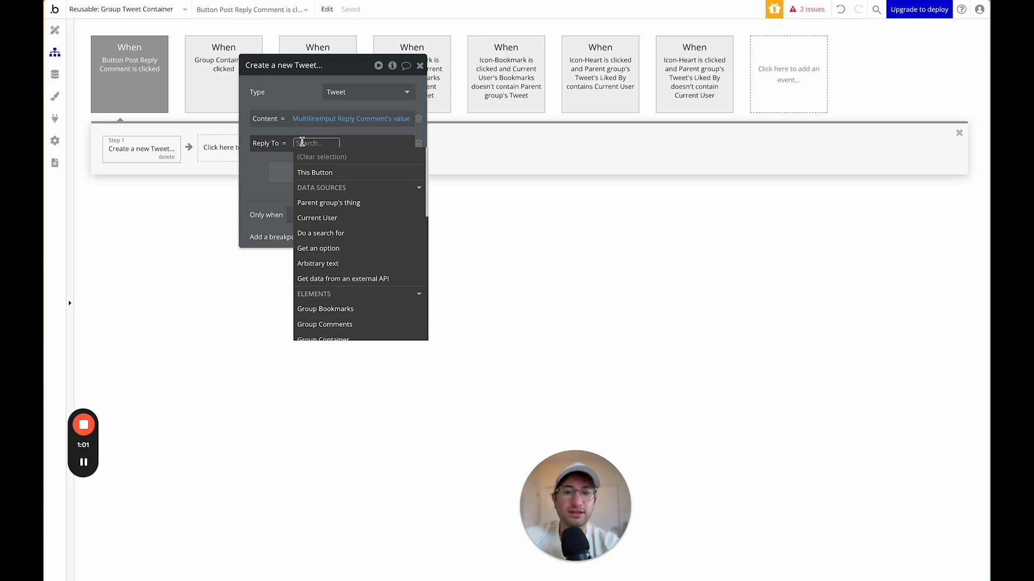
type("com")
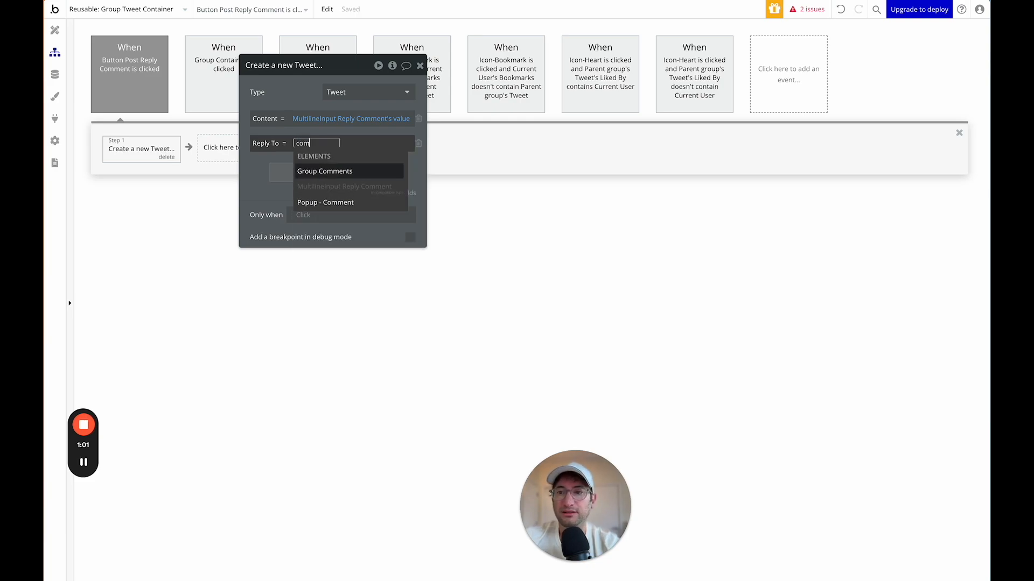
left_click(314, 202)
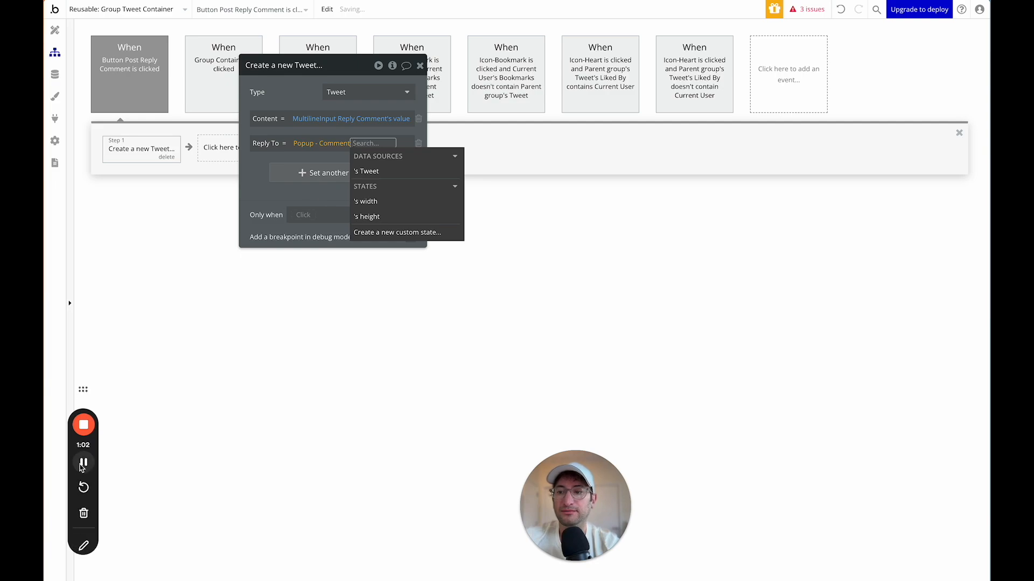
left_click(371, 172)
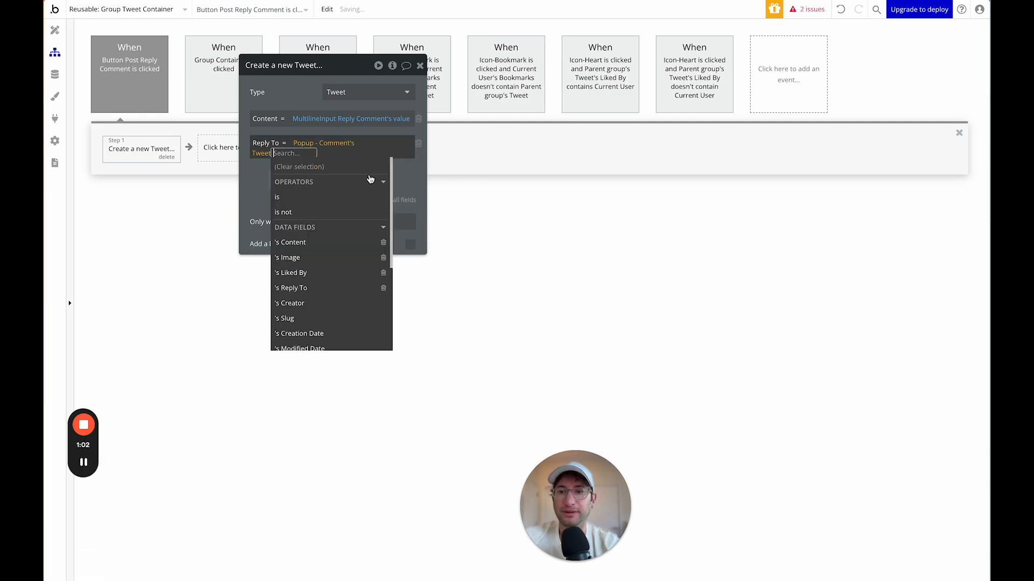
left_click(258, 177)
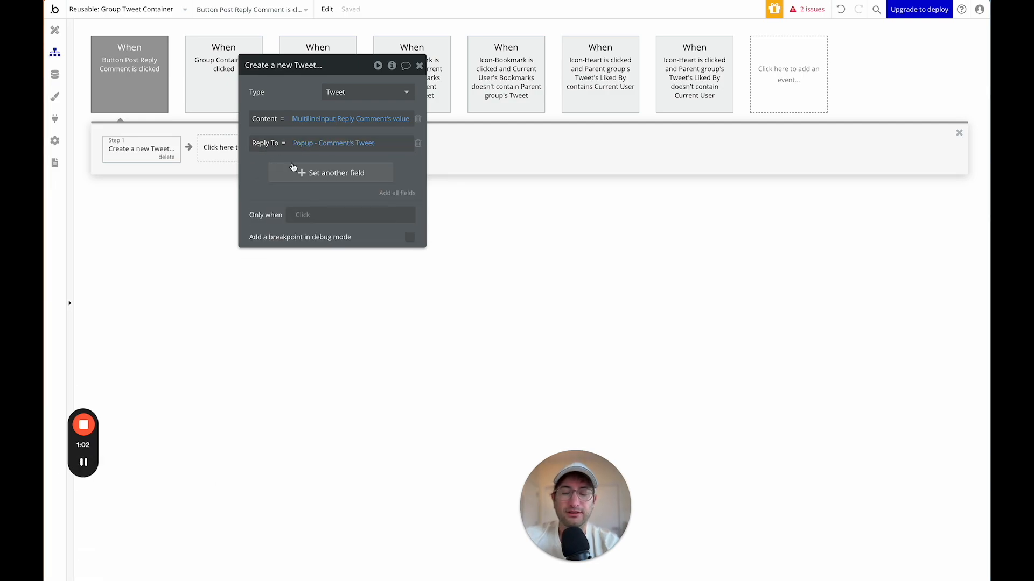
Discard the empty extra field row and close the Create a new Tweet step settings.
left_click(313, 175)
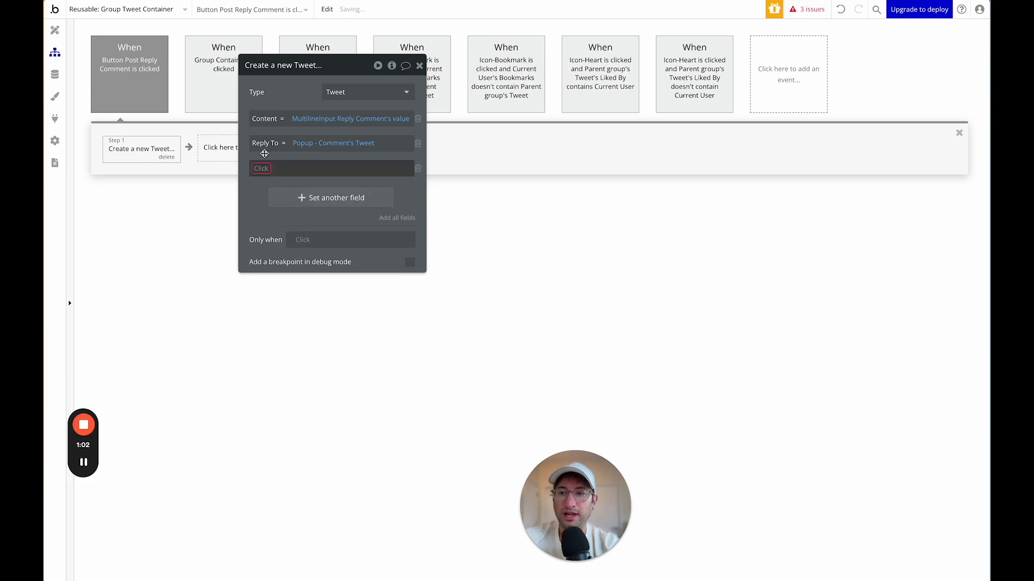
left_click(236, 150)
left_click(157, 151)
left_click(264, 169)
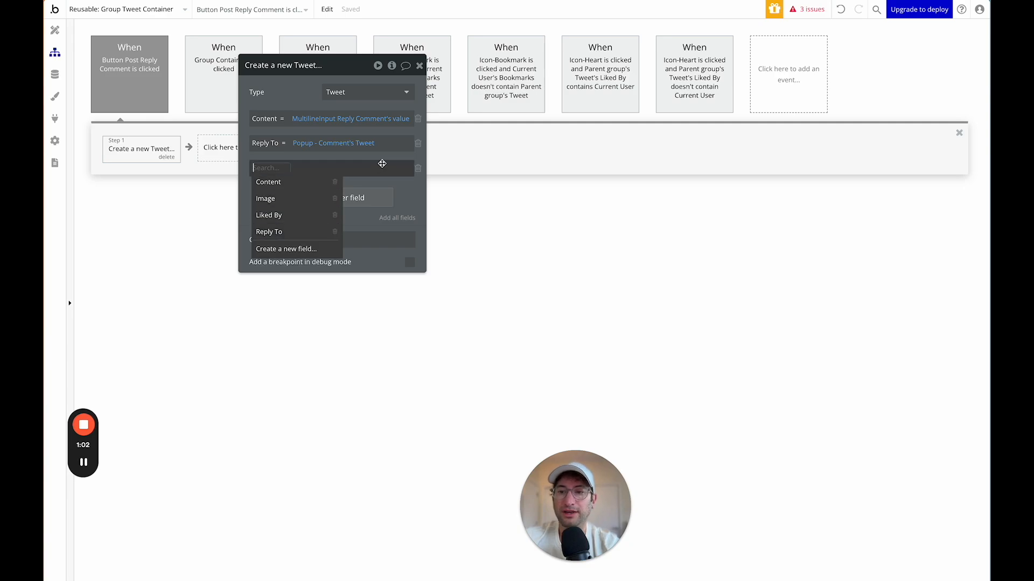
left_click(418, 167)
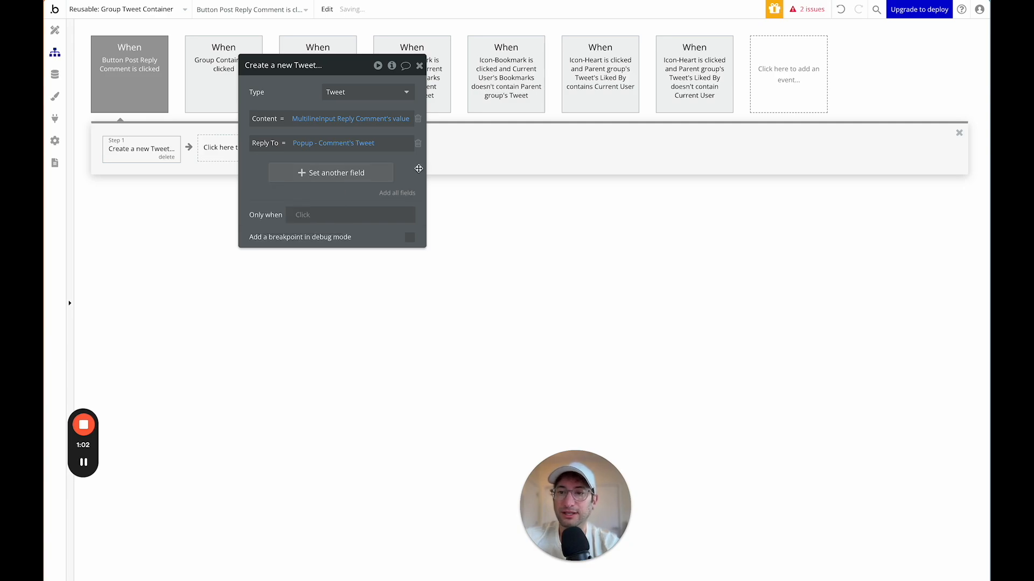
left_click(419, 66)
left_click(241, 148)
type("hi")
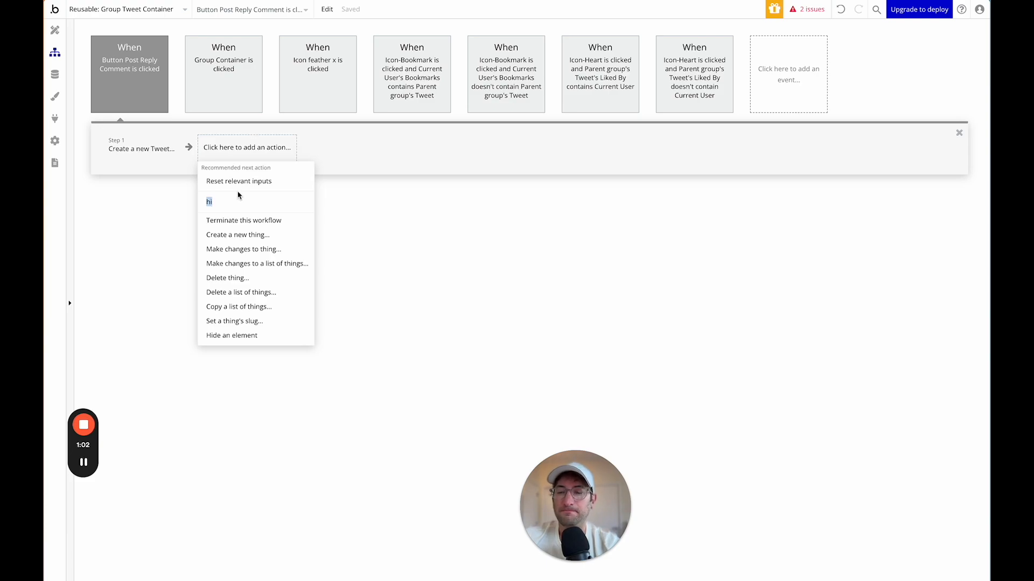
type("go")
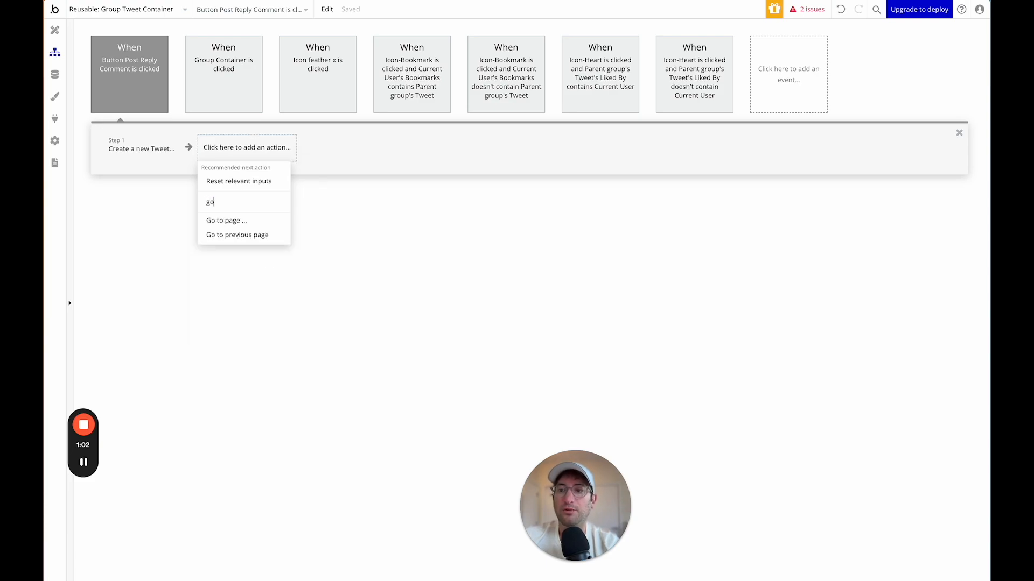
Add a Go to page step to the tweet page, sending Popup - Comment's Tweet.
left_click(241, 216)
left_click(341, 91)
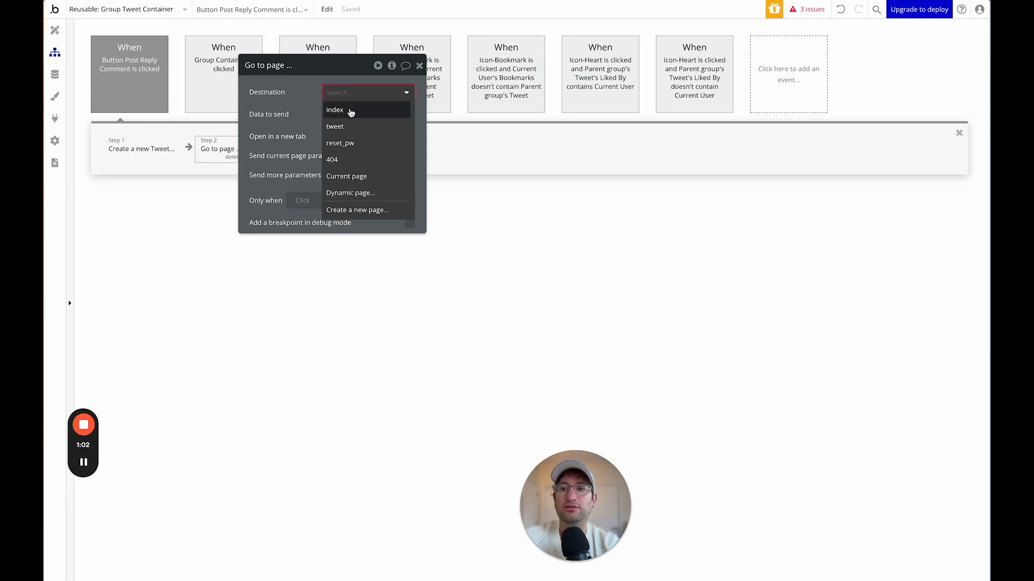
left_click(347, 127)
left_click(342, 114)
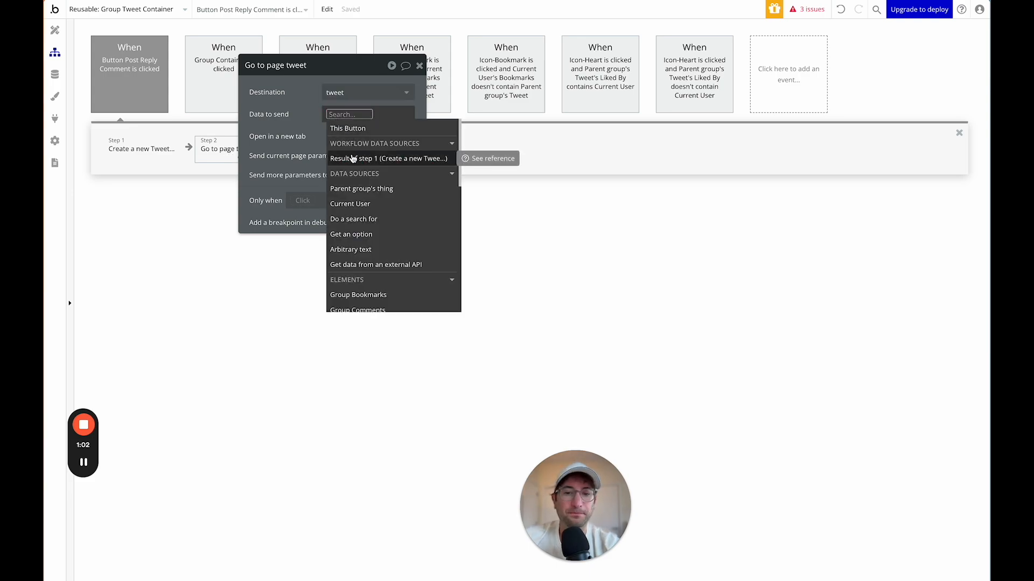
type("com")
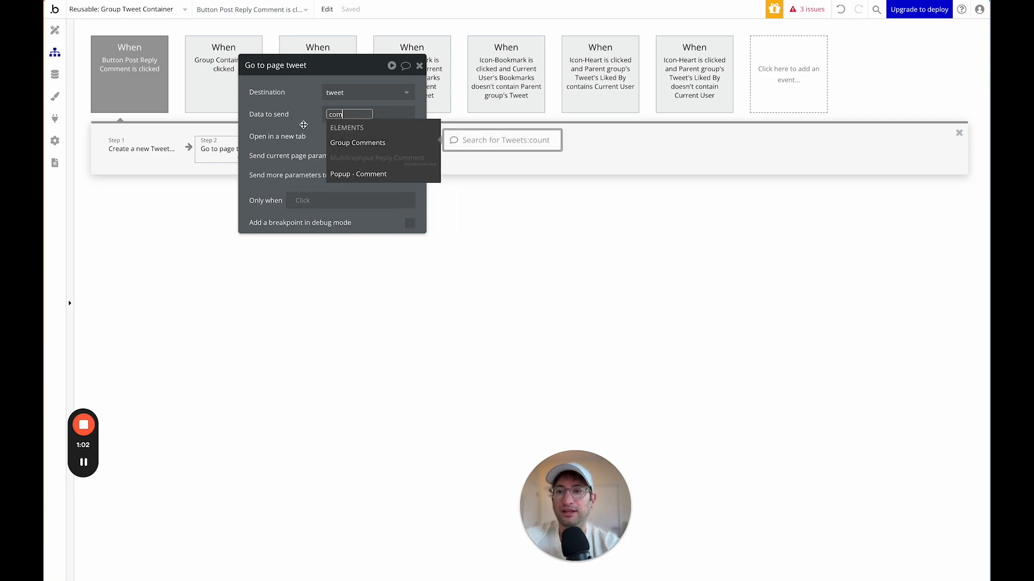
left_click(356, 174)
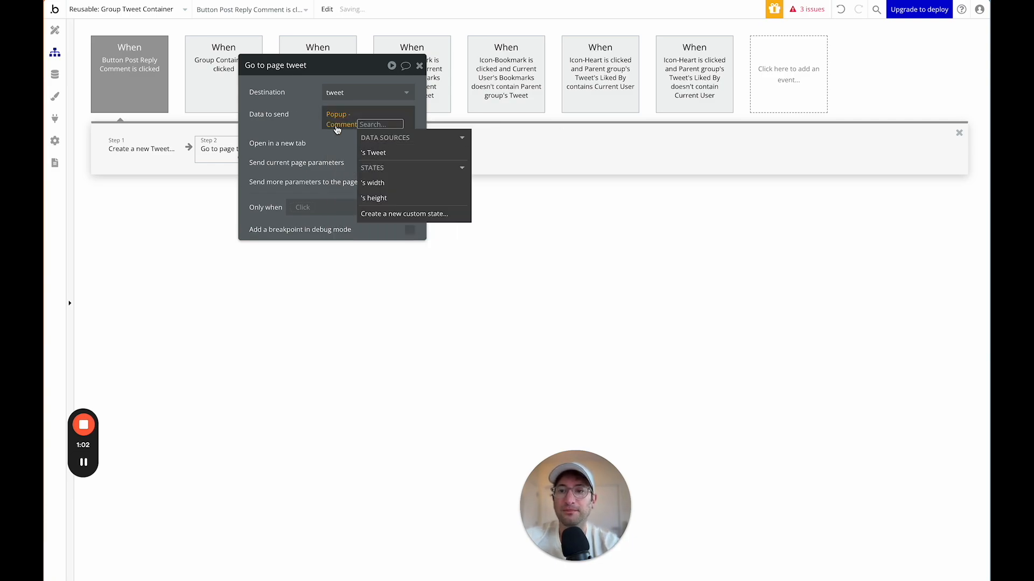
left_click(375, 154)
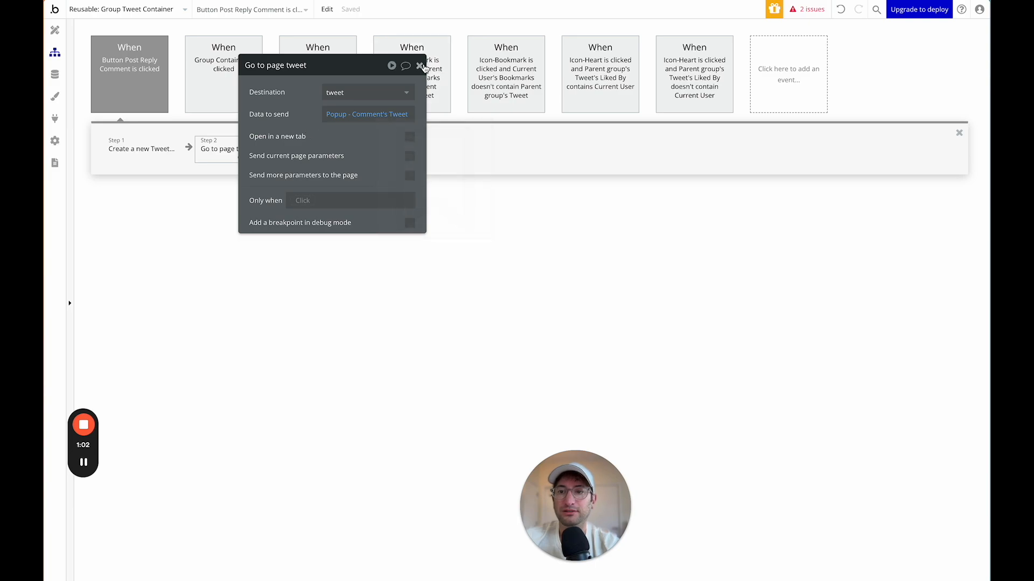
left_click(151, 192)
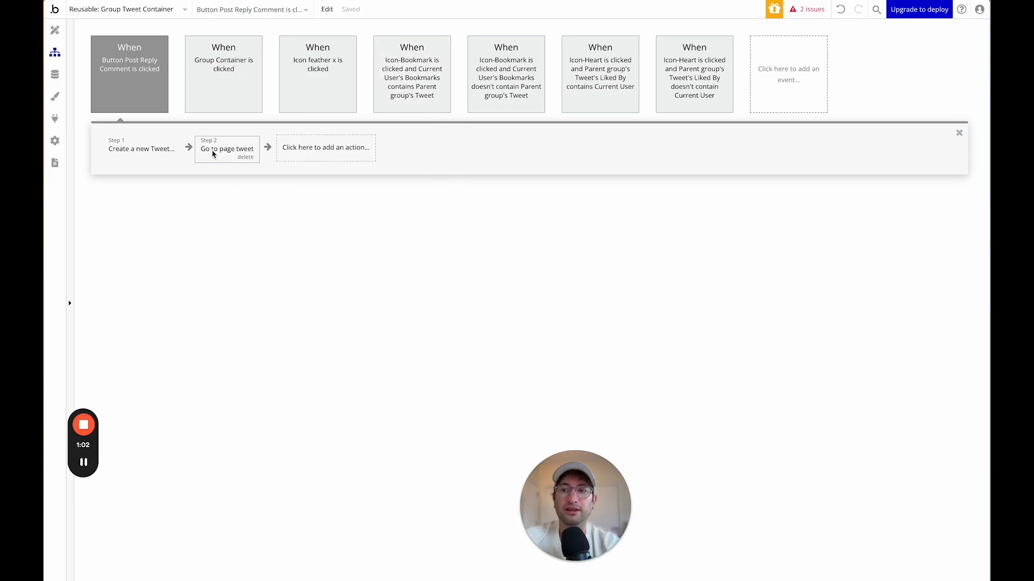
Return to the Design view and hide Popup - Comment to reveal the tweet container.
left_click(54, 30)
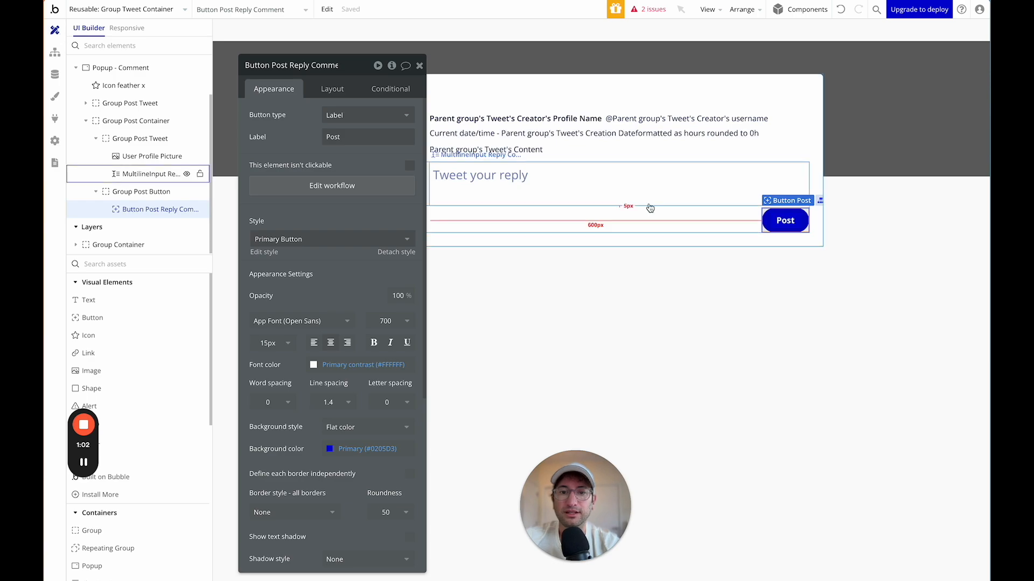
left_click(421, 65)
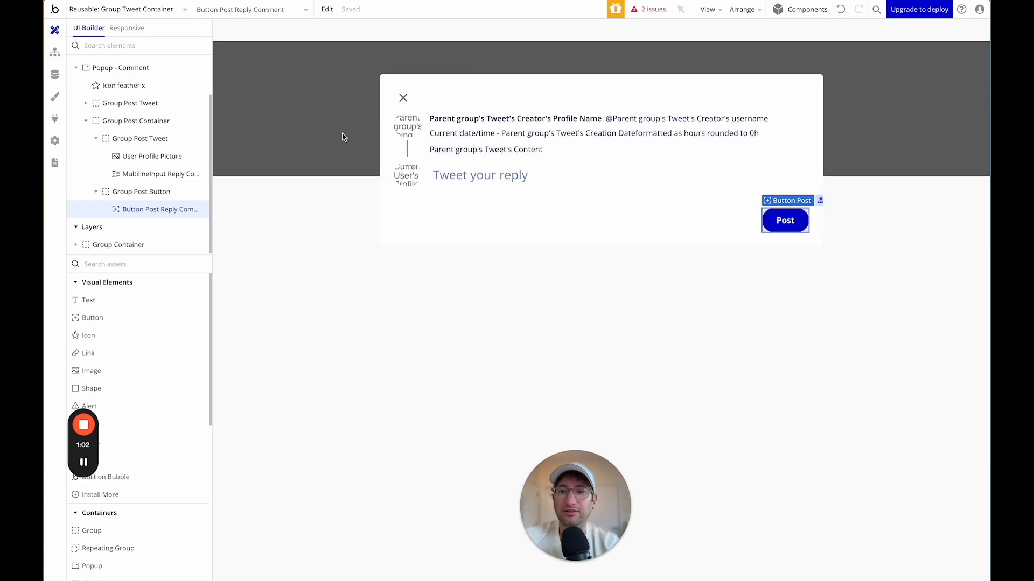
double_click(339, 154)
left_click(639, 78)
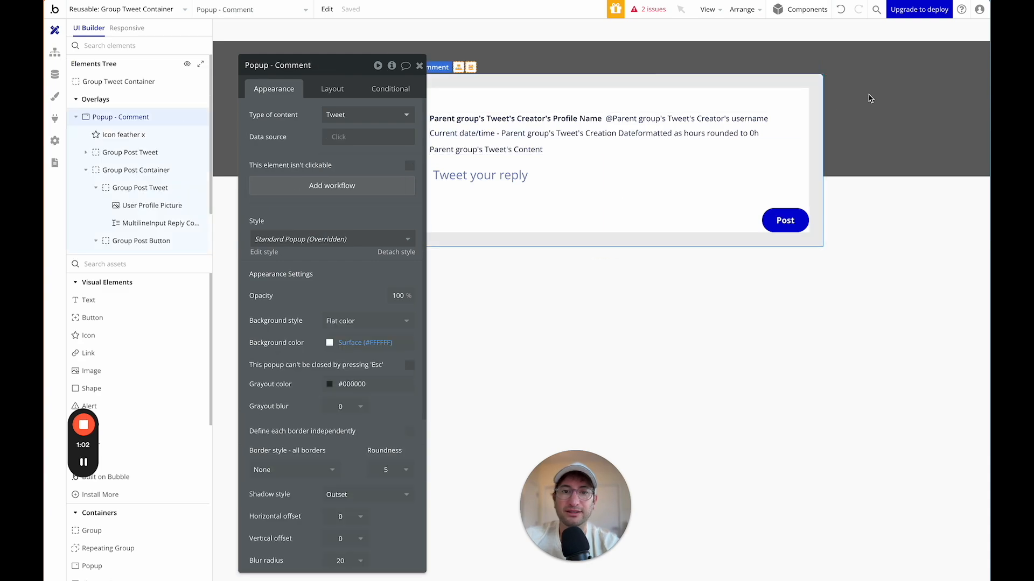
left_click(868, 95)
left_click(419, 66)
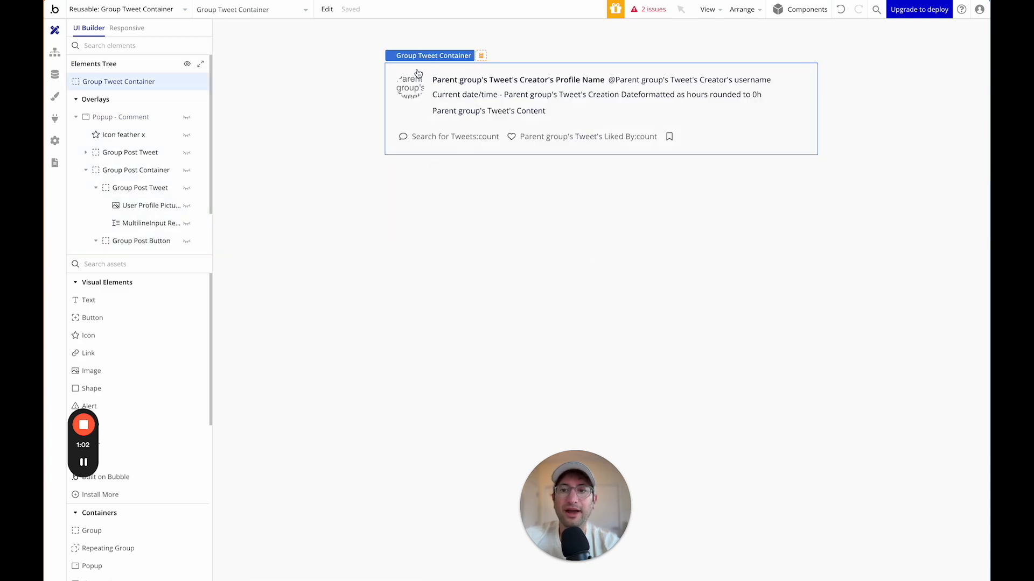
Add a workflow that runs when Group Comments is clicked.
double_click(412, 145)
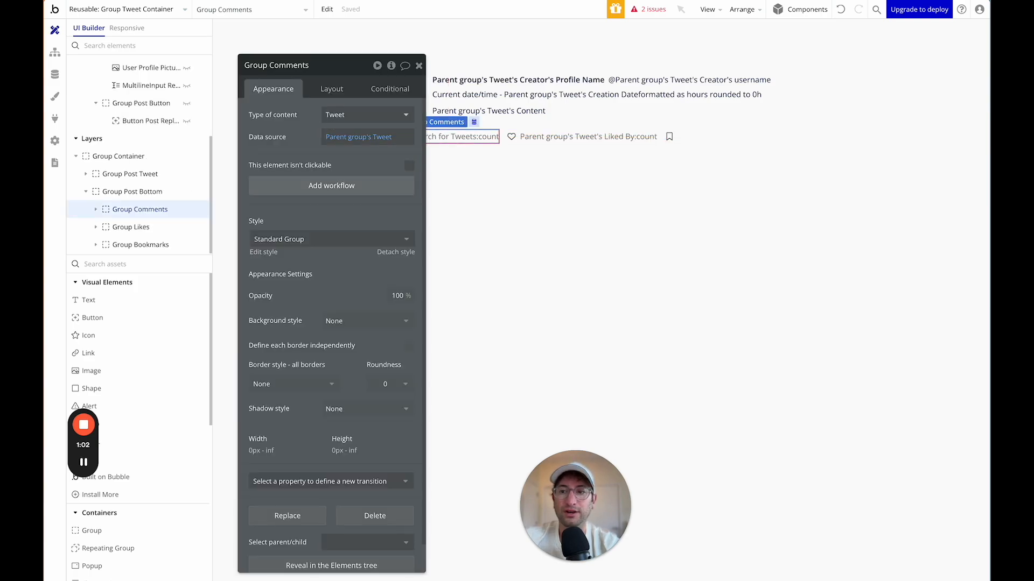
left_click(334, 186)
left_click(131, 146)
Add a Show an element action that shows Popup - Comment.
type("show")
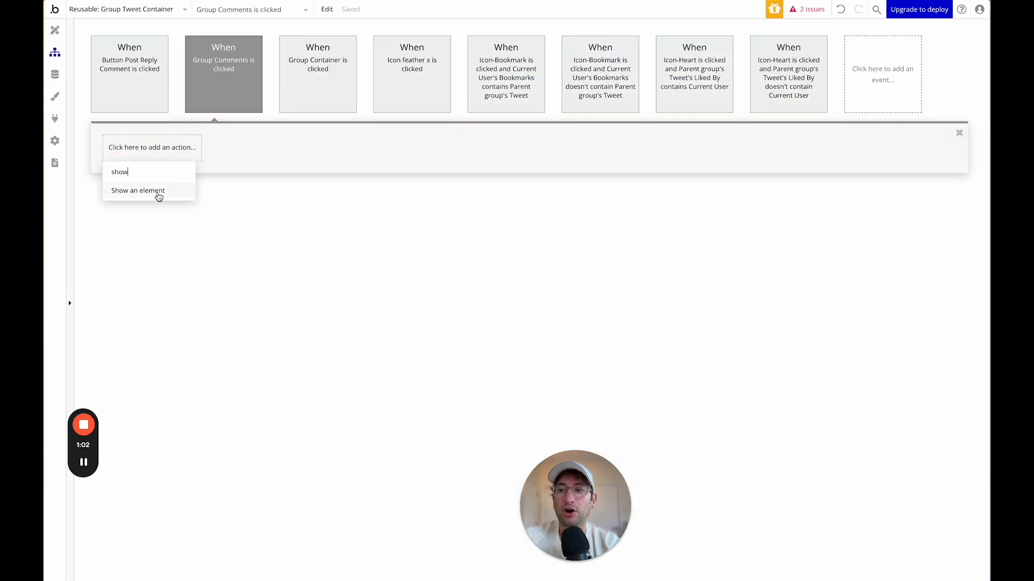
left_click(160, 193)
left_click(358, 92)
left_click(345, 133)
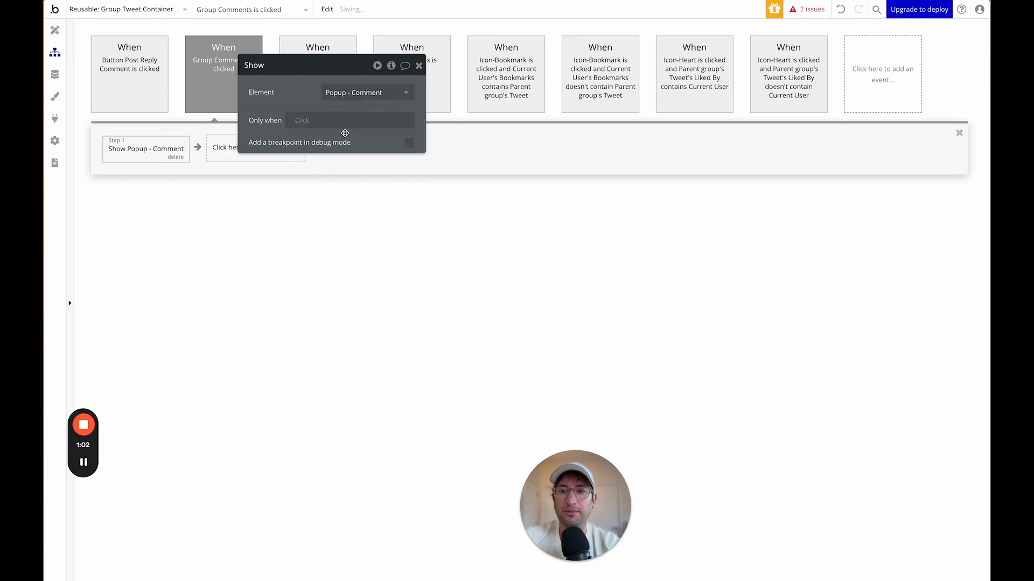
left_click_drag(273, 74, 424, 84)
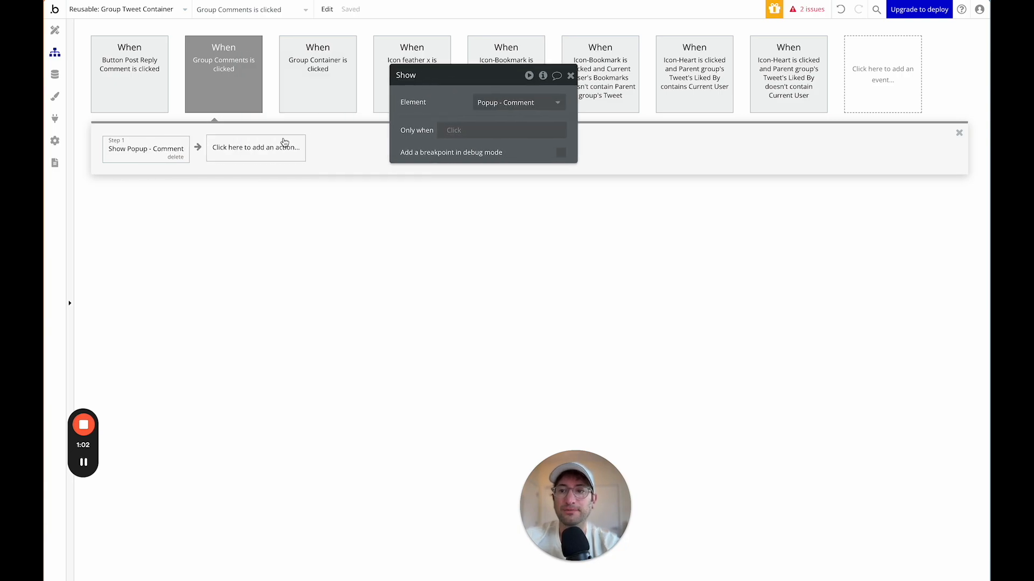
Add a Display data step showing Parent group's Tweet in Popup - Comment.
left_click(240, 153)
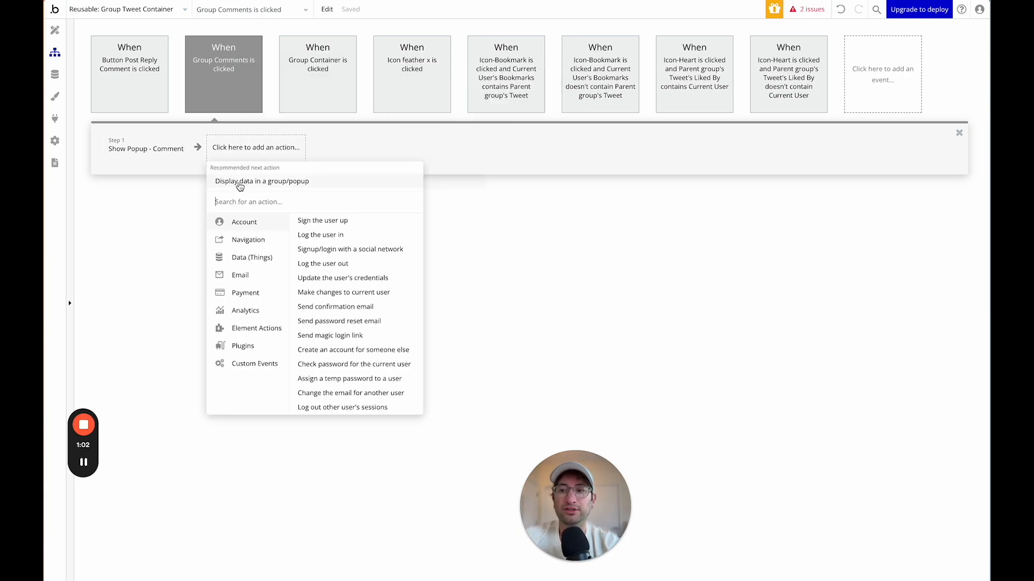
left_click(246, 183)
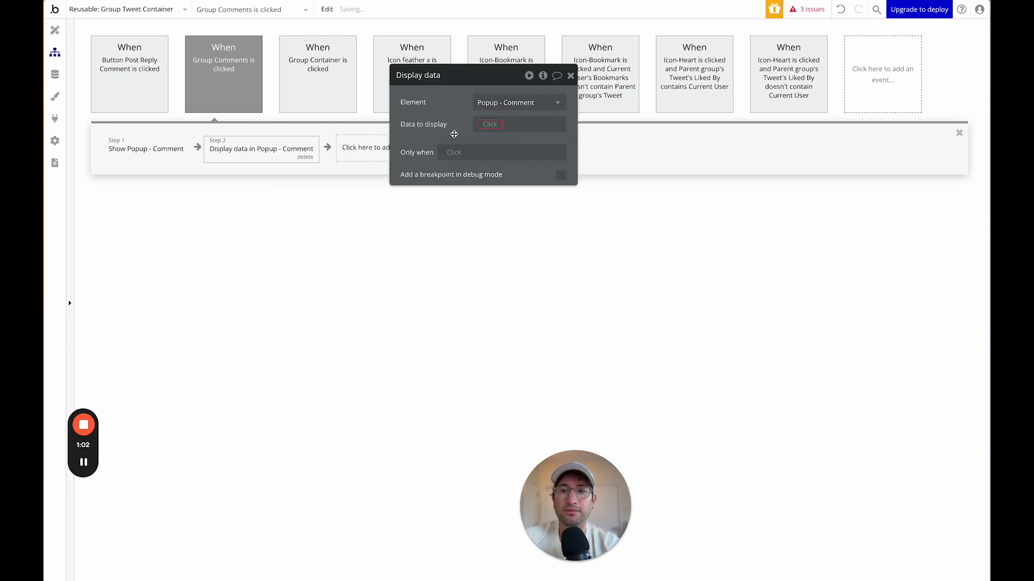
left_click(491, 124)
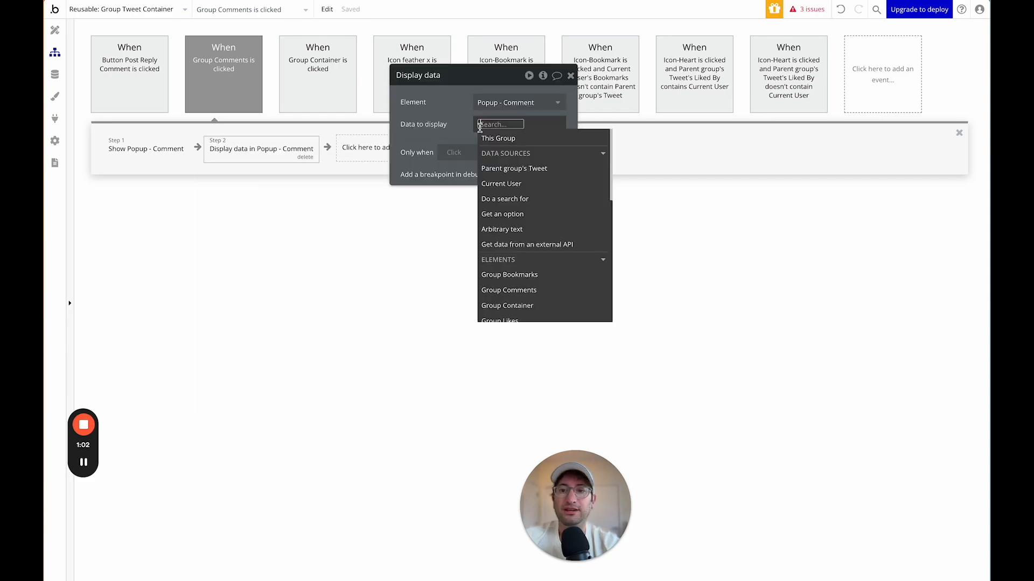
left_click(508, 169)
left_click(455, 131)
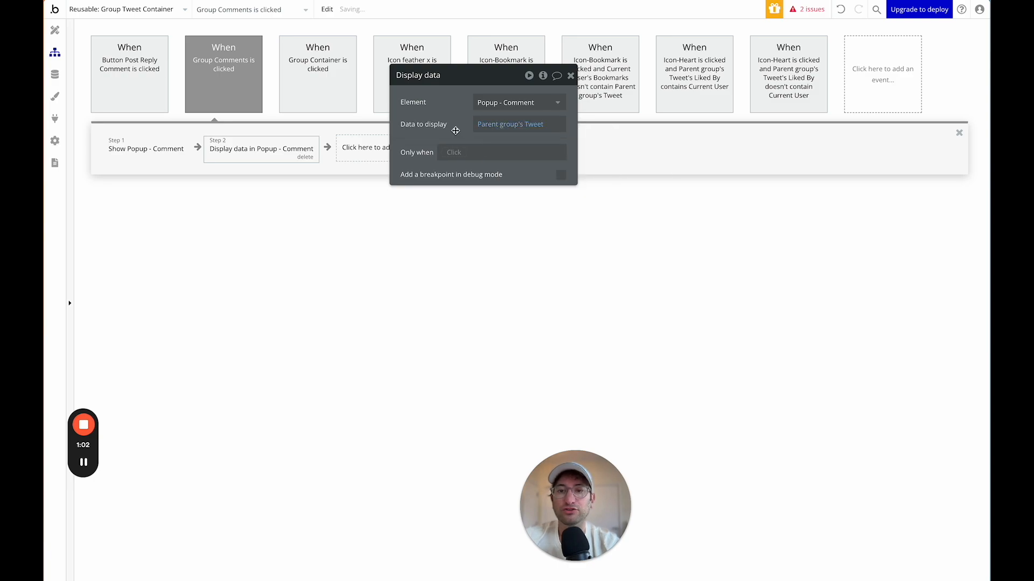
Go back to the Design editor and close the Group Comments property editor.
left_click(55, 31)
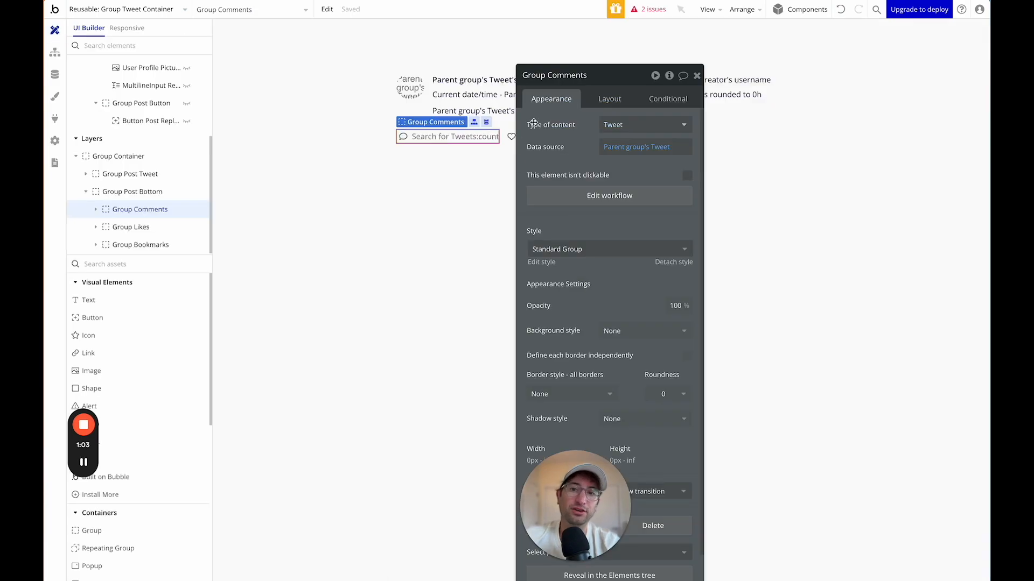
left_click(696, 75)
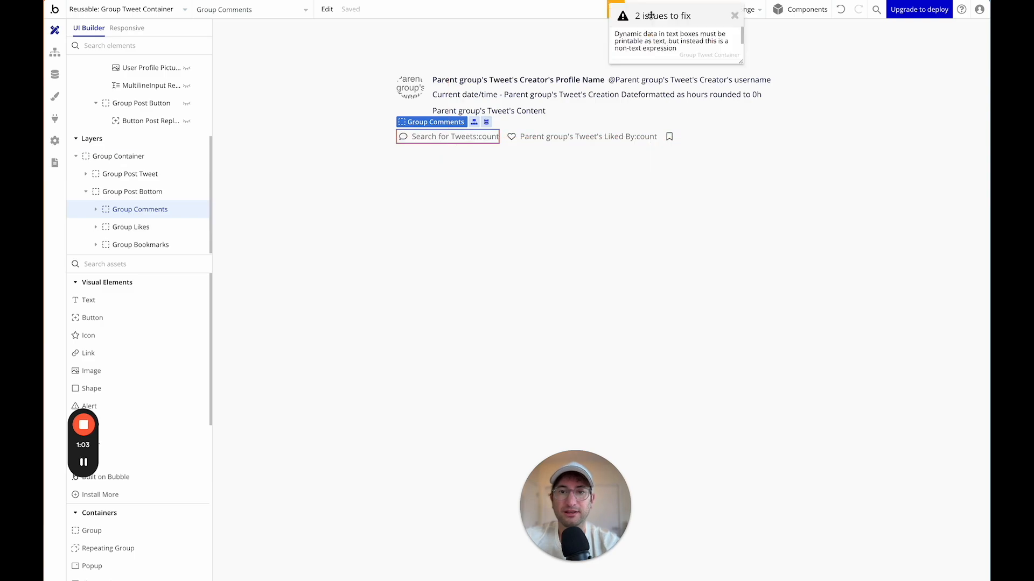
Use the issues list to find the profile picture issue and select Popup - Comment's Left Column.
left_click(648, 9)
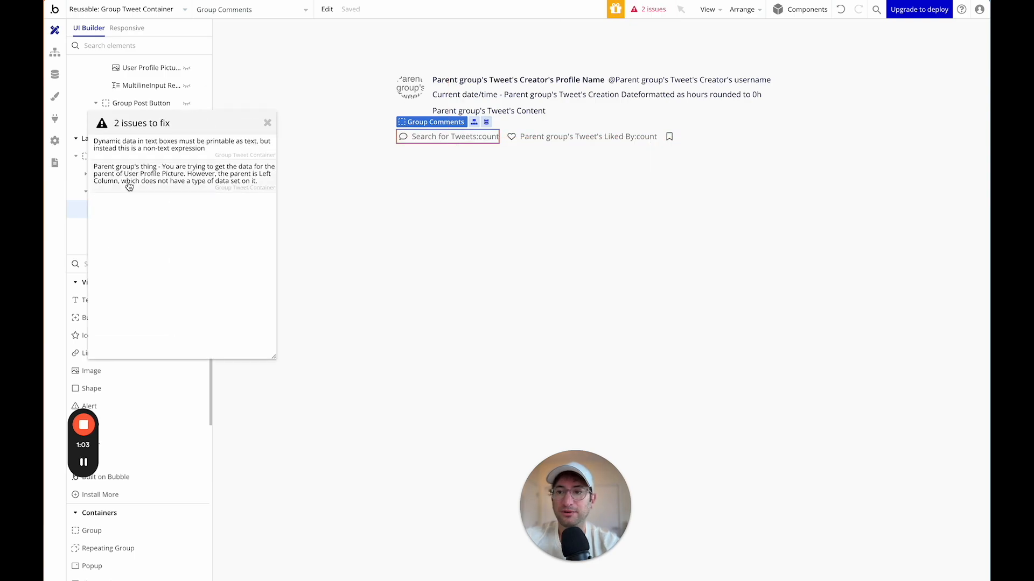
left_click(156, 152)
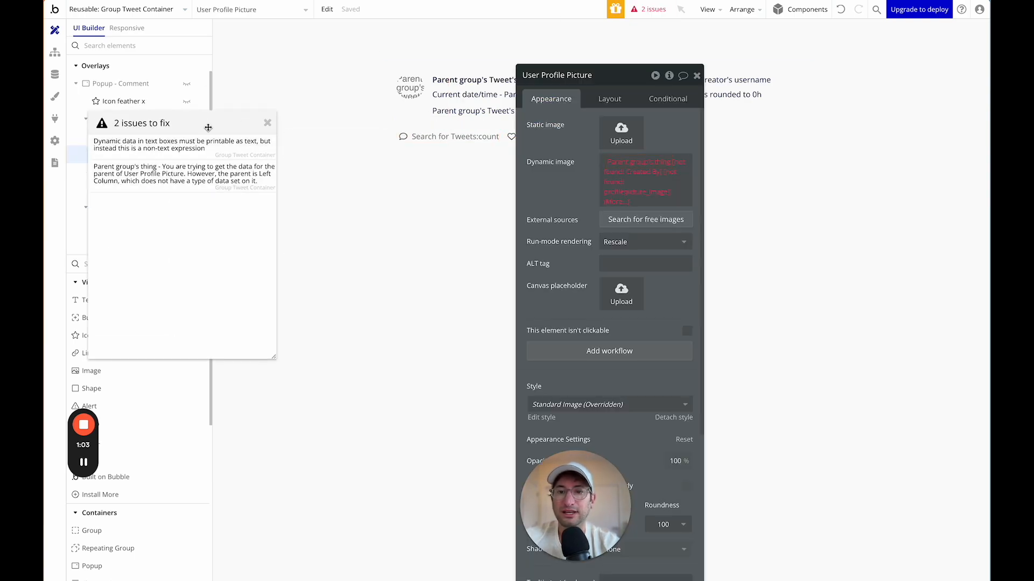
left_click_drag(207, 127, 423, 298)
left_click_drag(632, 86, 788, 63)
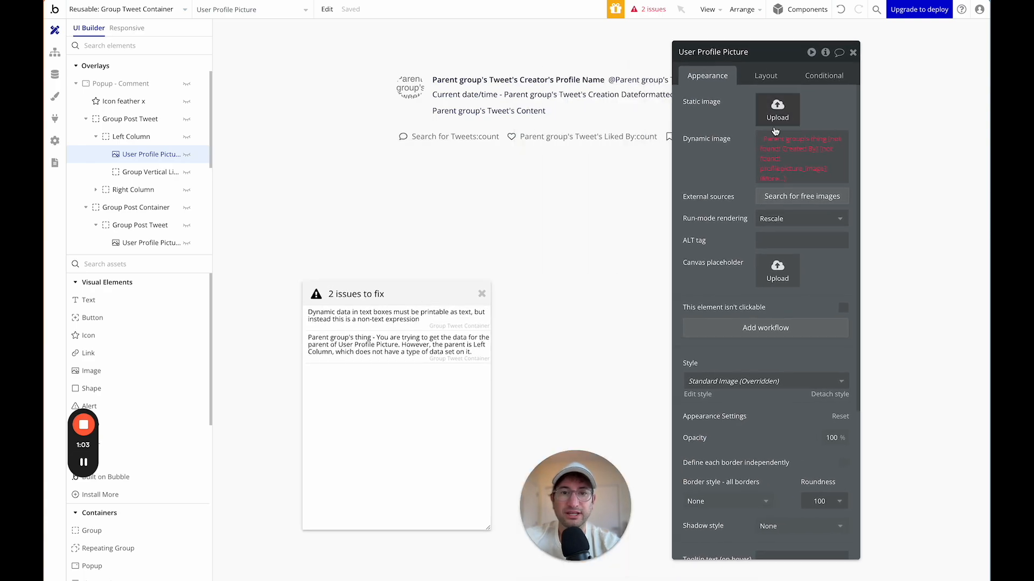
left_click(132, 138)
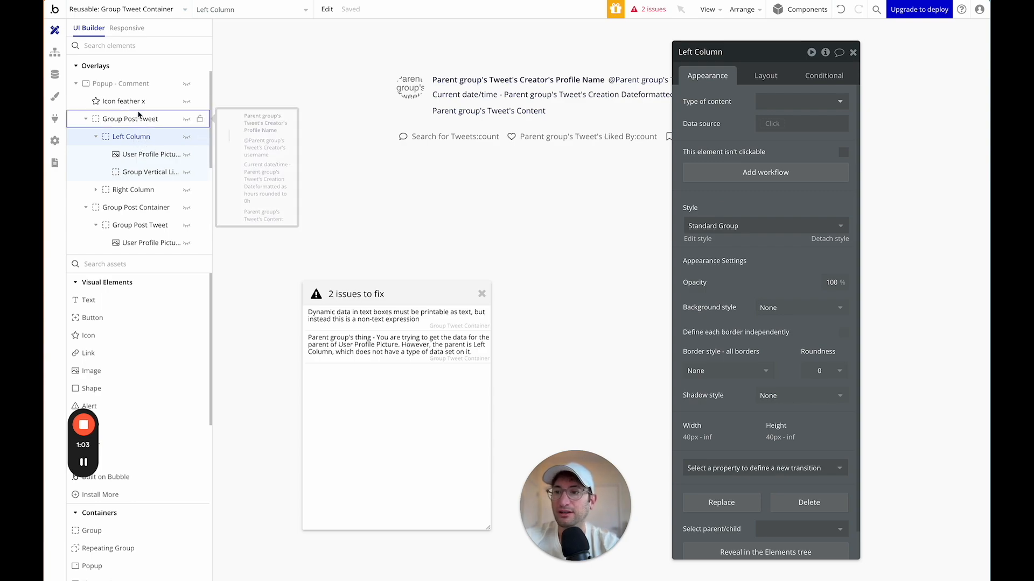
scroll(140, 116, "up", 2)
scroll(140, 116, "down", 1)
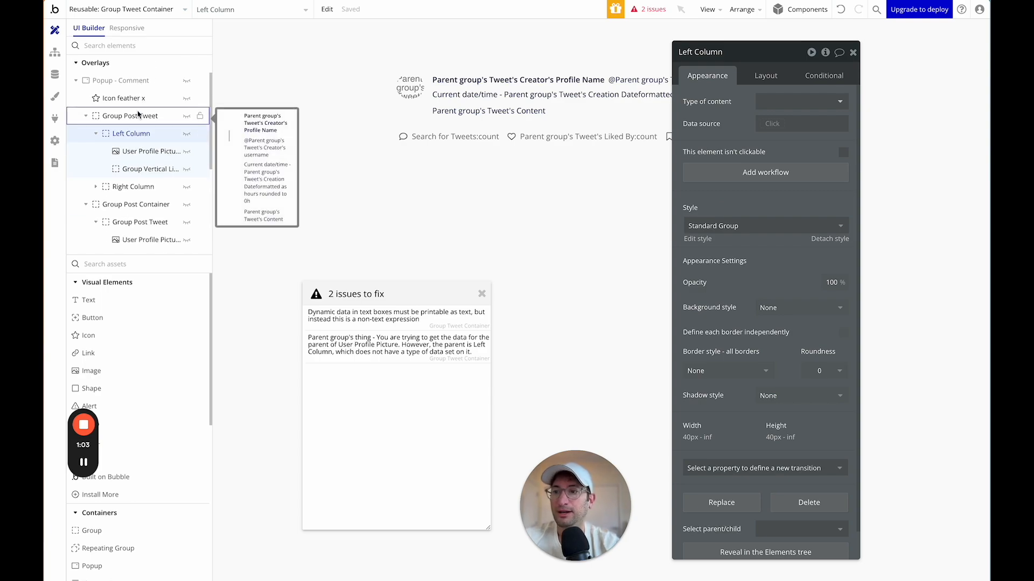
left_click(187, 80)
Set Left Column's content type to Tweet with data source Parent group's Tweet.
left_click(775, 103)
left_click(763, 130)
left_click(763, 127)
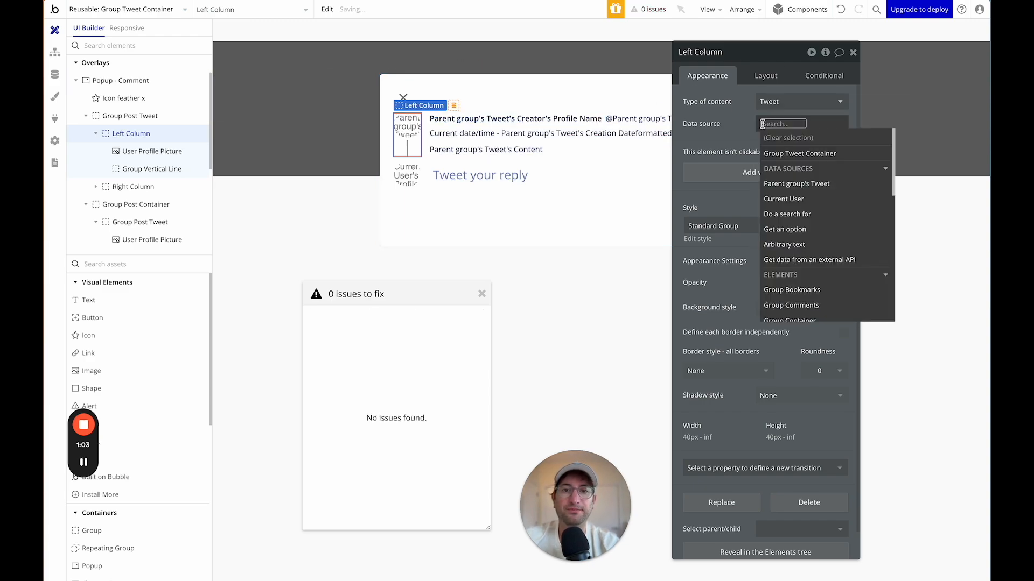
left_click(788, 184)
left_click(724, 128)
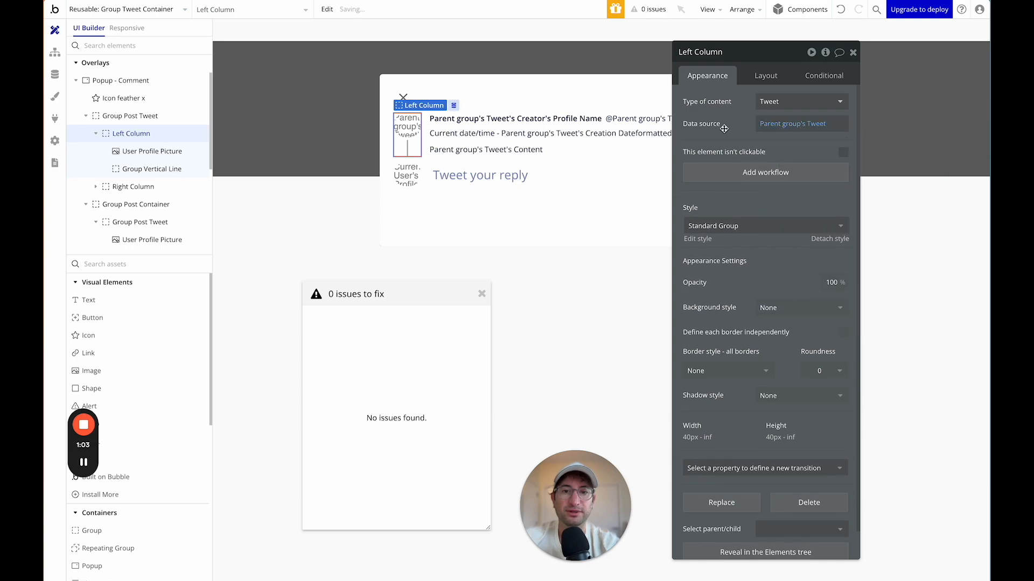
Close the issues list and Left Column editor, then reselect the Group Tweet Container.
left_click(649, 15)
left_click(852, 53)
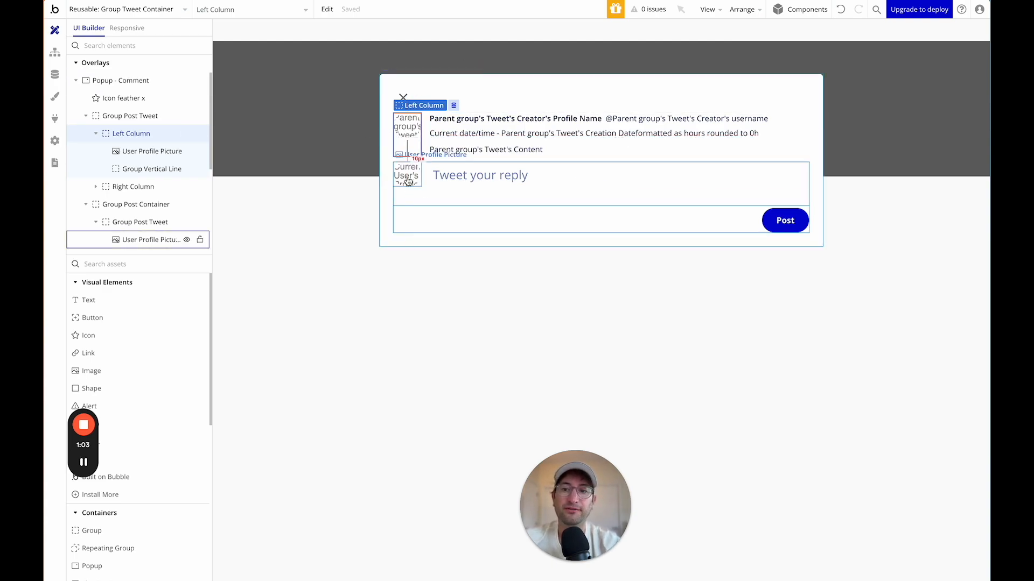
left_click(346, 169)
left_click(853, 52)
left_click(535, 184)
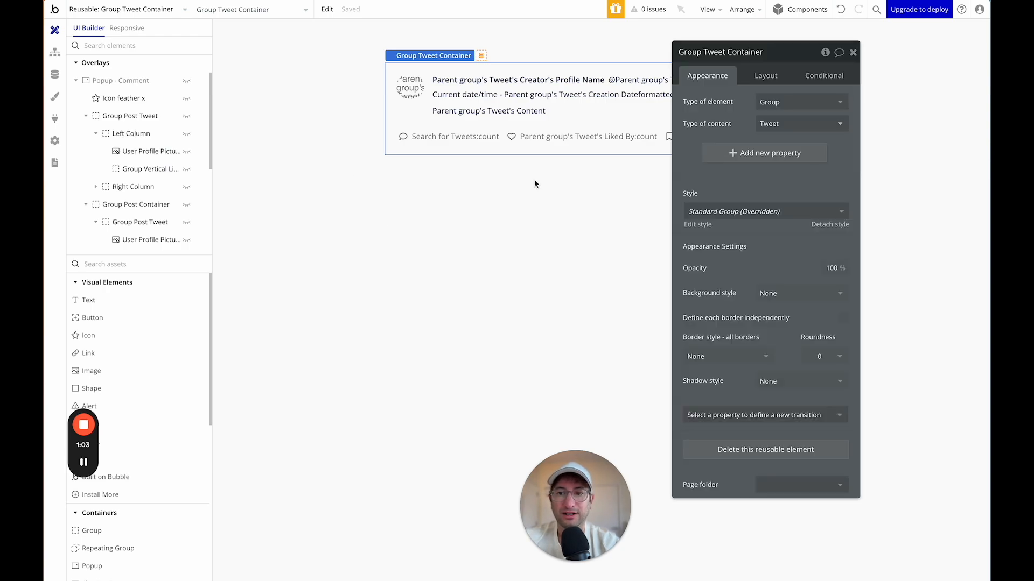
On the index page, set the posting box's profile picture to Current User's ProfilePicture.
left_click(167, 9)
left_click(154, 47)
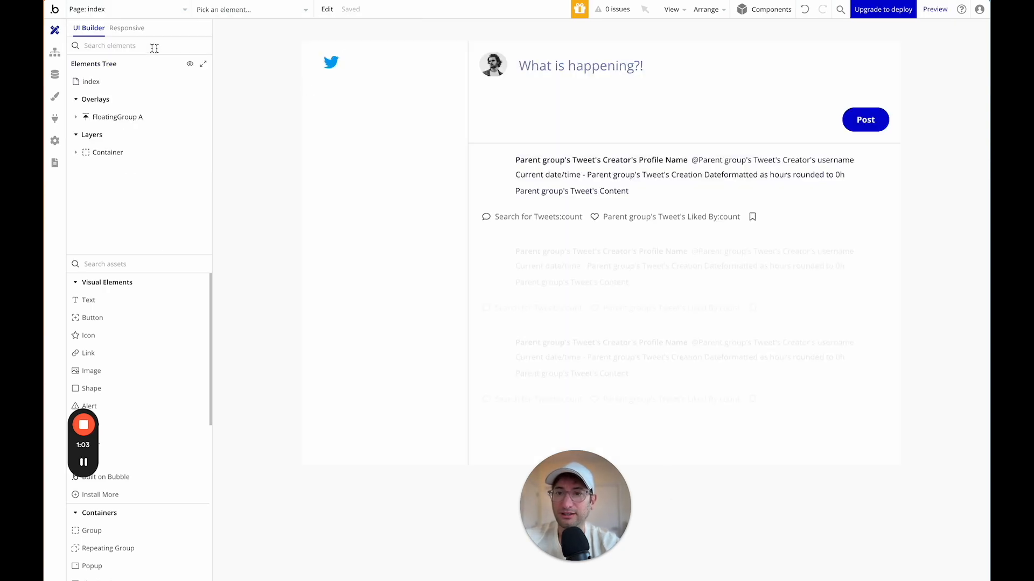
left_click(505, 74)
left_click(777, 141)
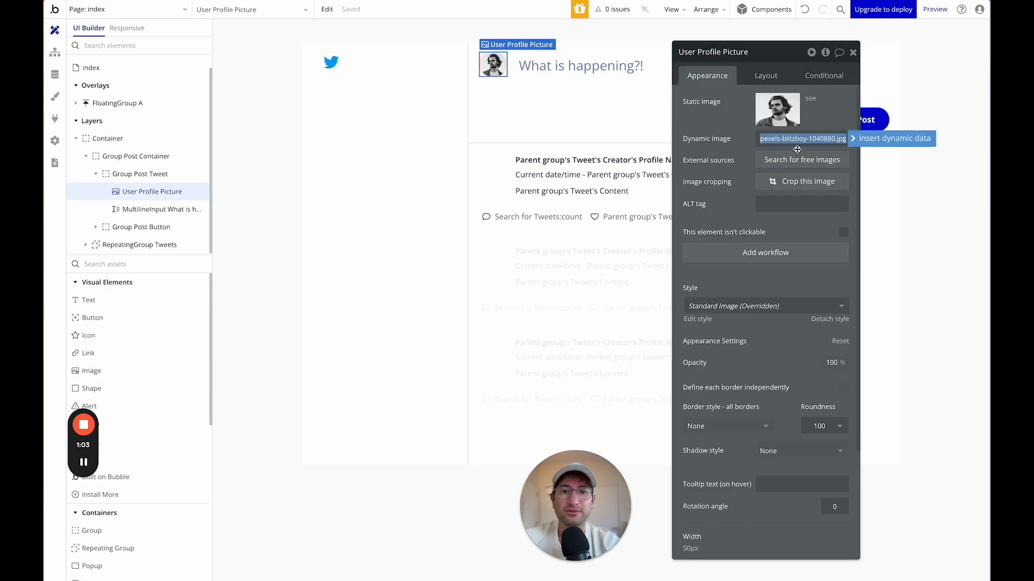
key("BackSpace")
left_click(787, 198)
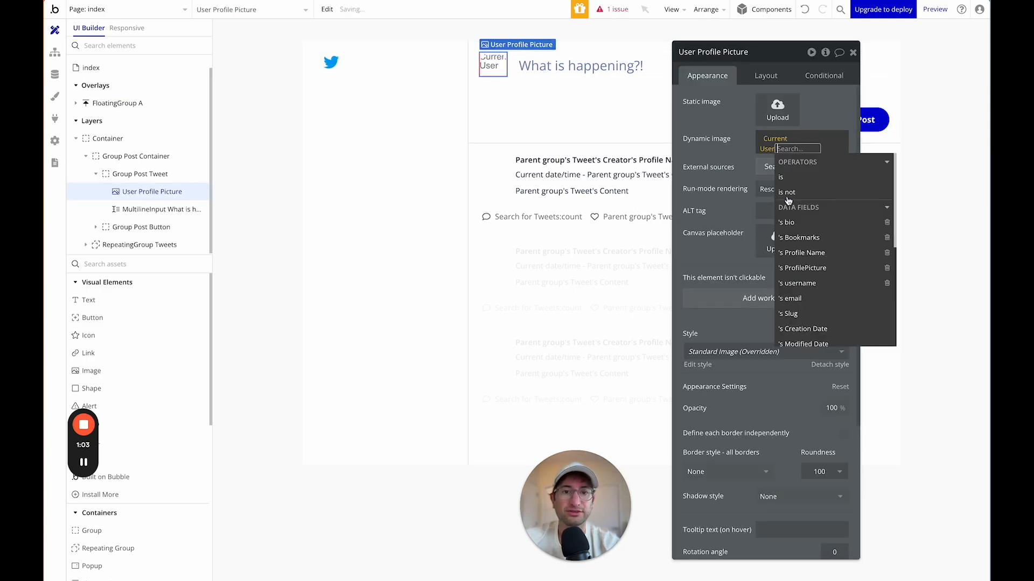
left_click(801, 268)
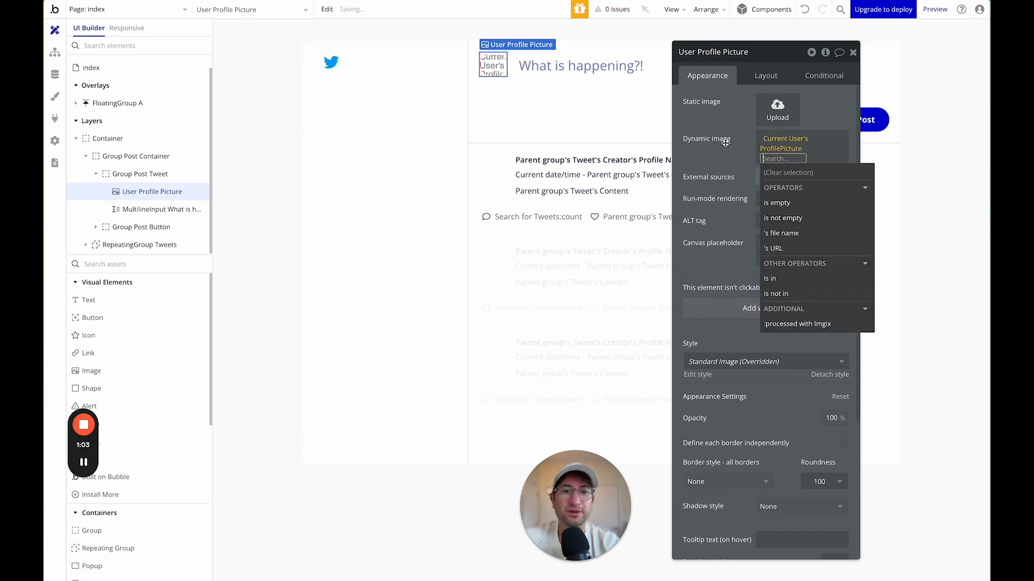
left_click(725, 144)
left_click(853, 53)
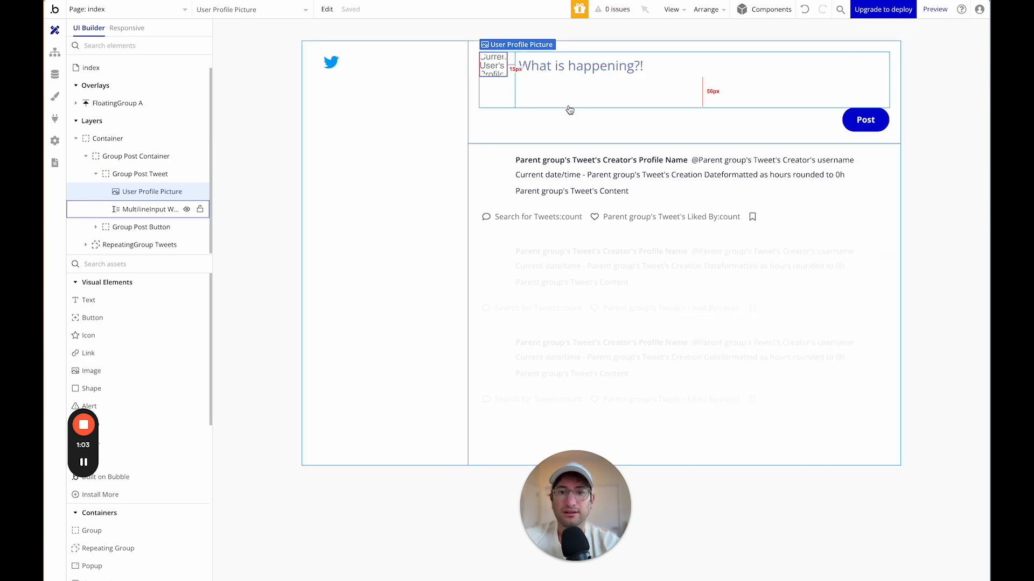
On the tweet page, set the reply box's profile picture to Current User's ProfilePicture.
left_click(172, 16)
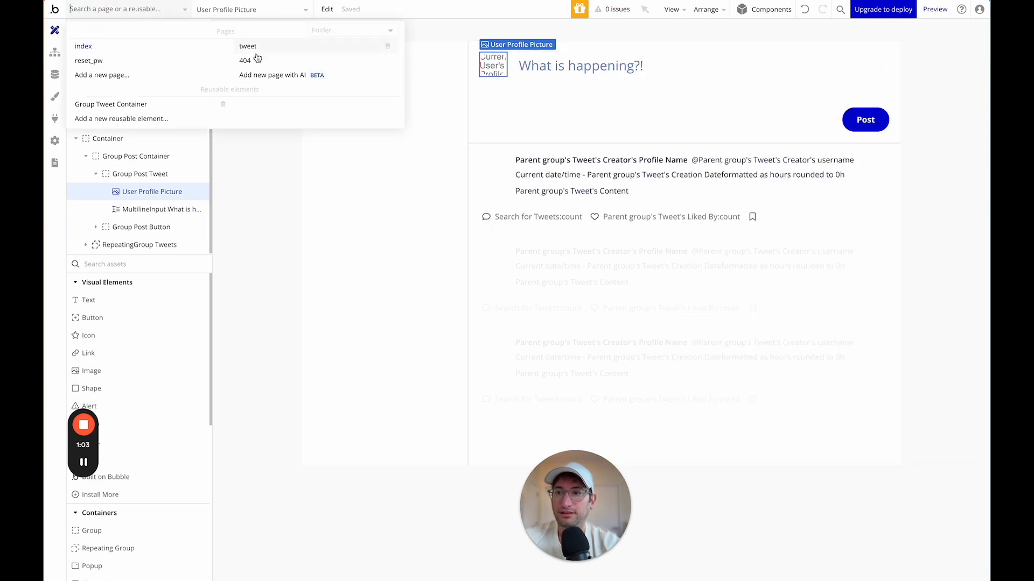
left_click(261, 48)
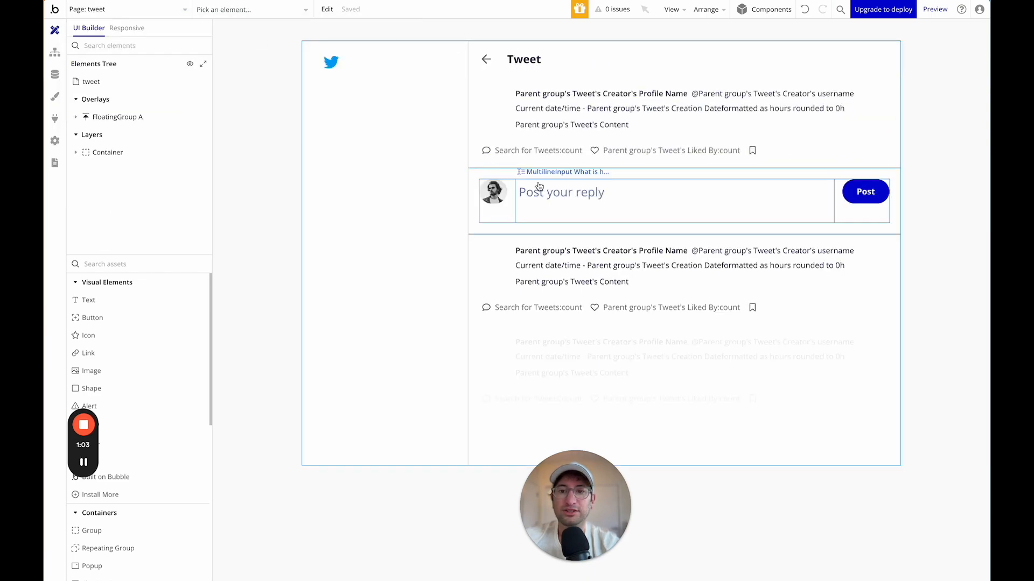
double_click(493, 191)
left_click(792, 140)
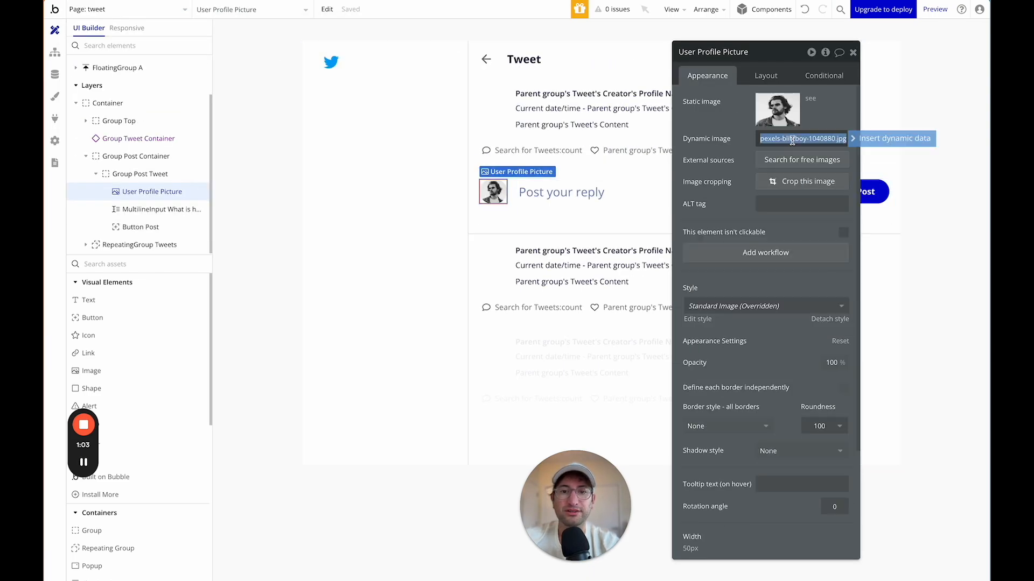
left_click(860, 137)
left_click(795, 199)
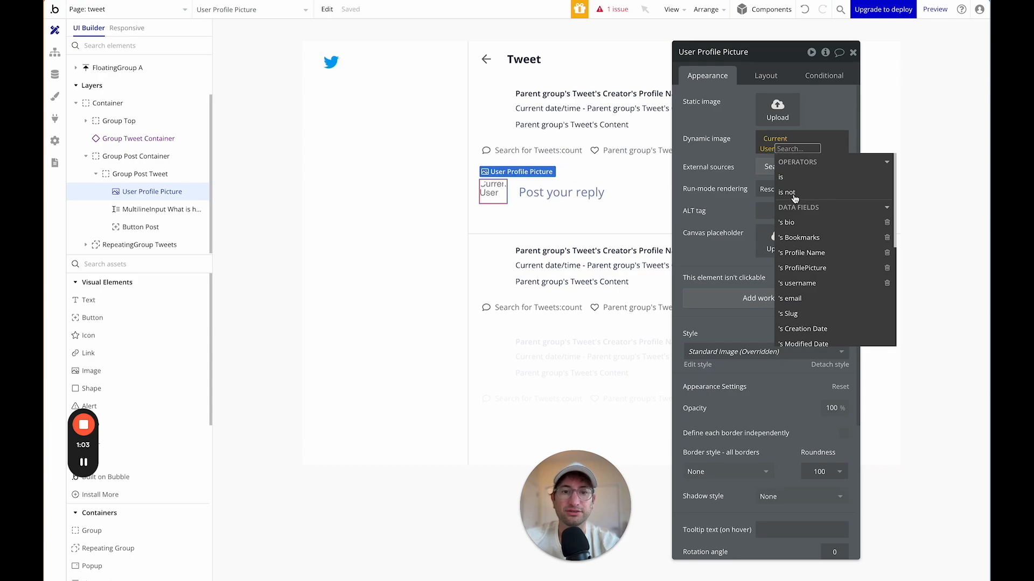
scroll(794, 199, "down", 3)
left_click(806, 195)
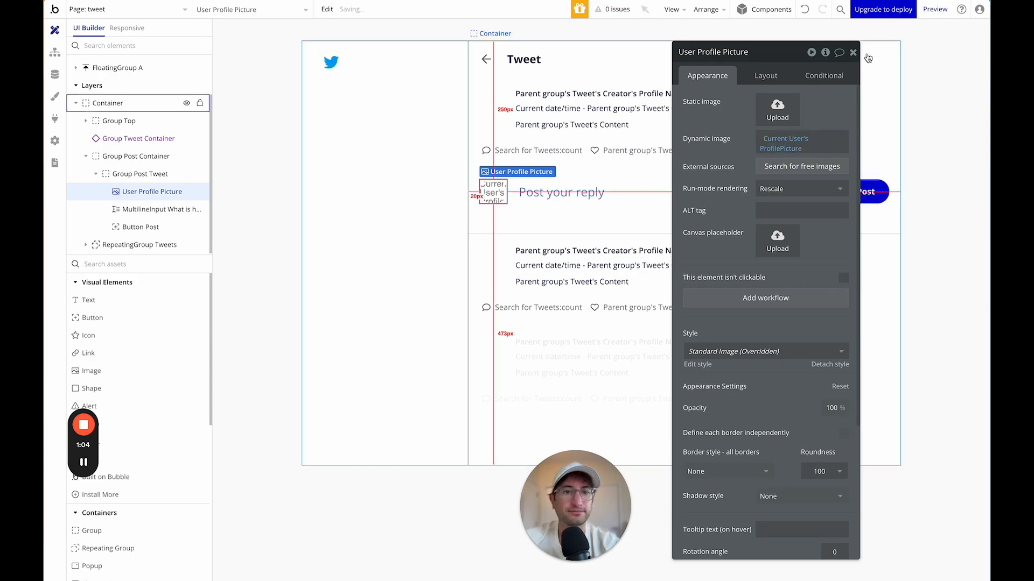
left_click(853, 52)
Inspect the Post button workflow's create-a-new-Tweet step, then return to the design canvas.
double_click(851, 193)
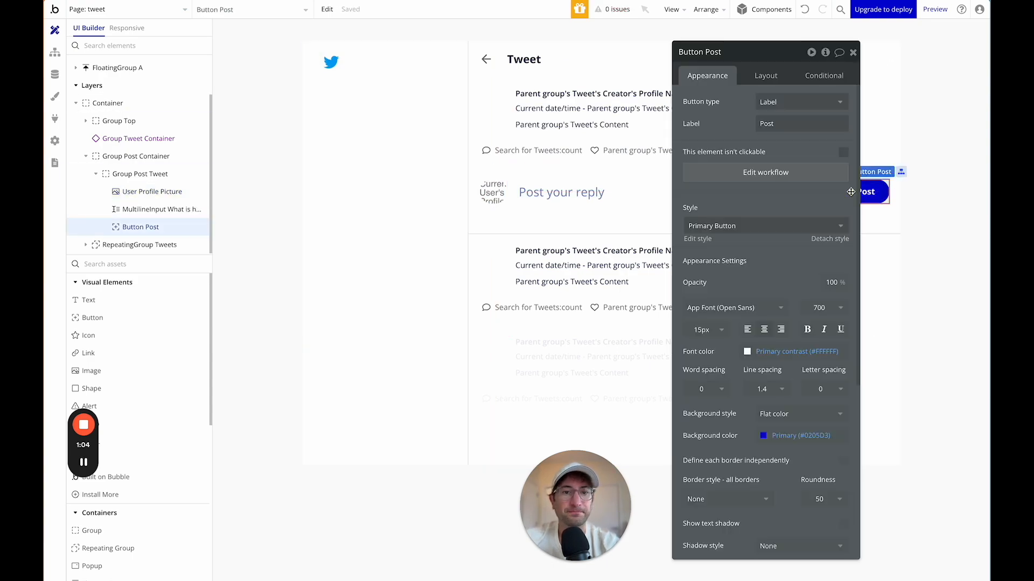
left_click_drag(793, 63, 386, 43)
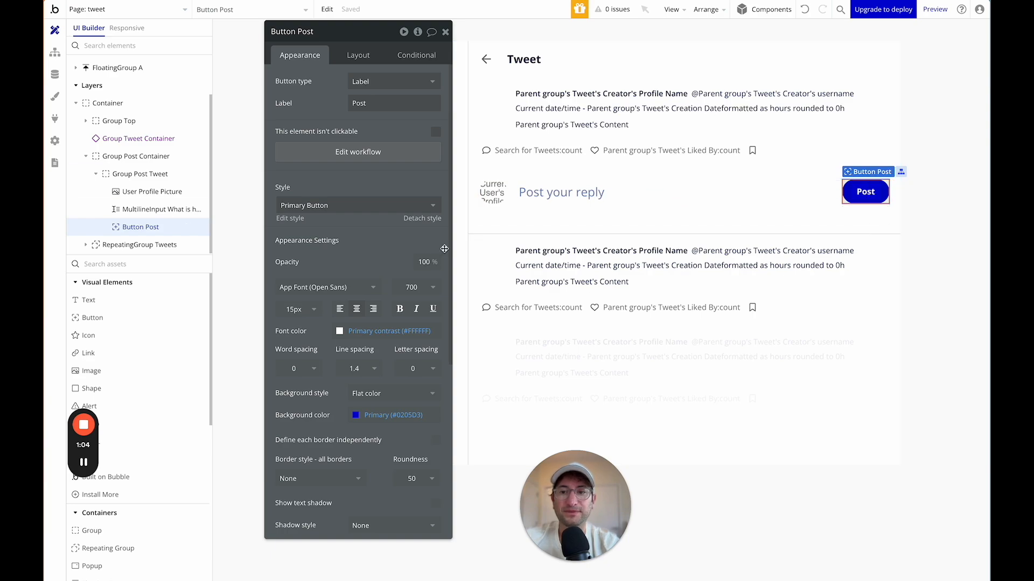
left_click(350, 154)
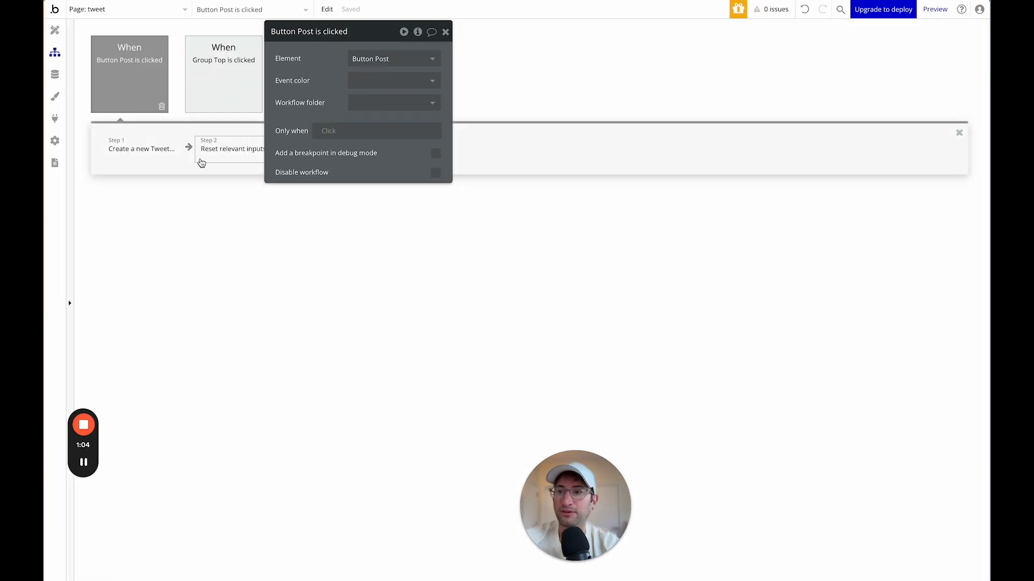
left_click(143, 152)
left_click_drag(332, 61, 503, 79)
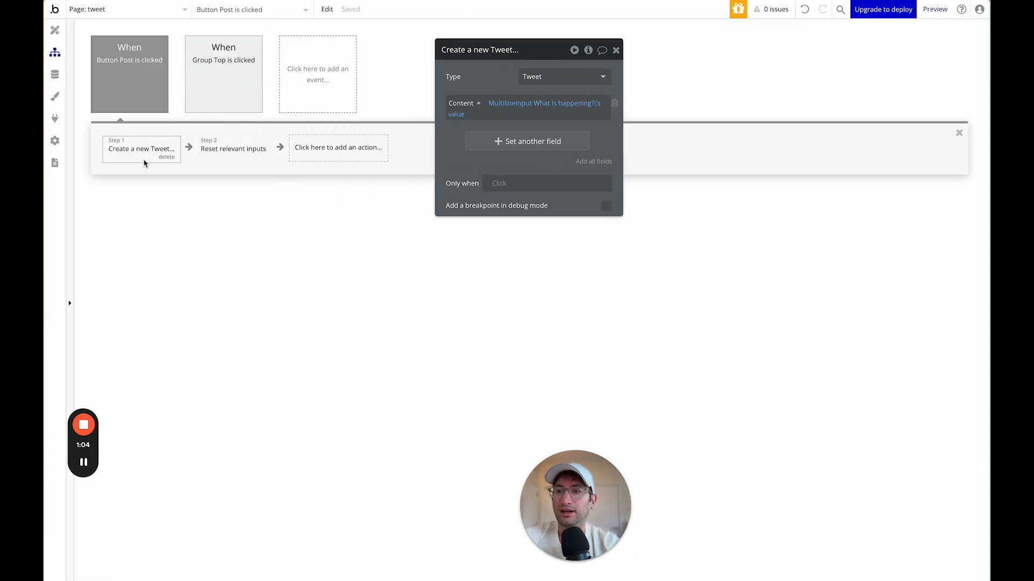
left_click(55, 31)
left_click(615, 51)
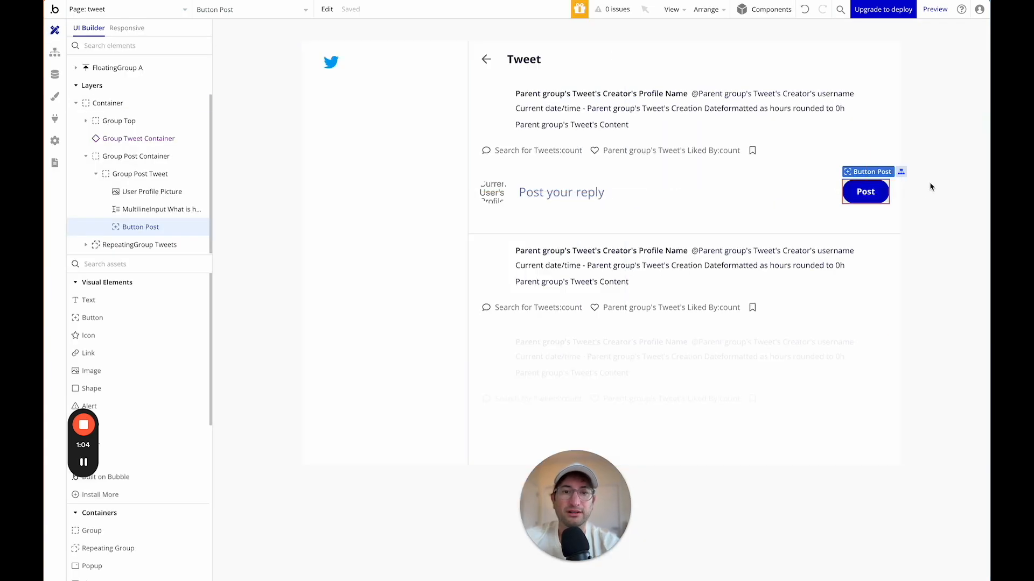
Add Reply To = Current page's Tweet to the Post button's new Tweet action.
double_click(874, 196)
left_click(505, 170)
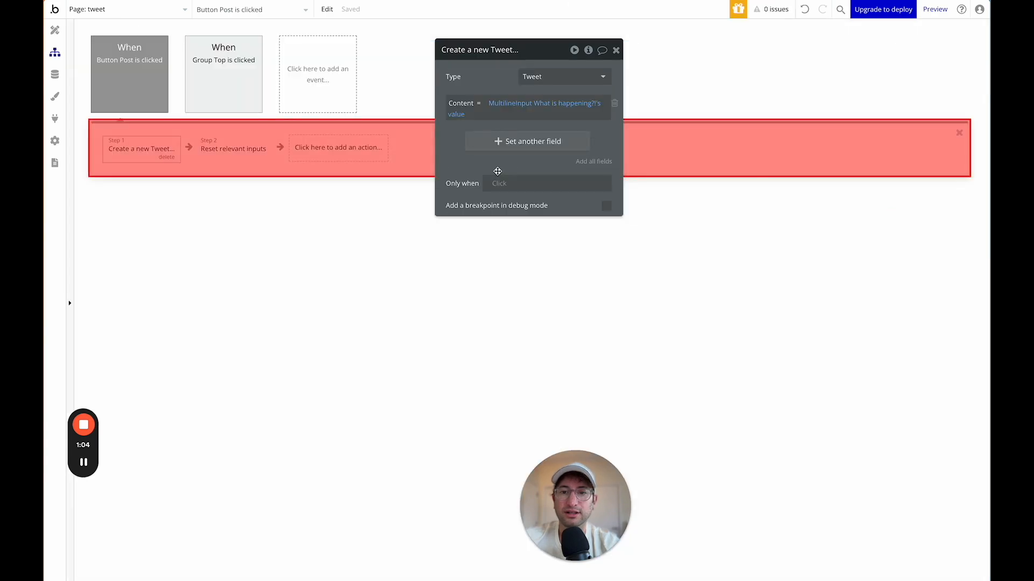
left_click(511, 142)
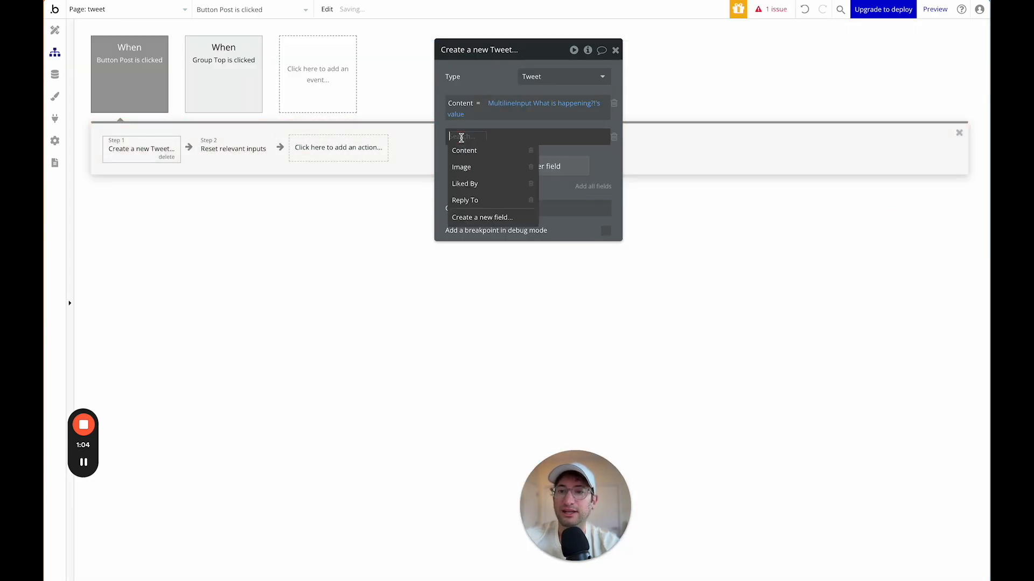
left_click(468, 200)
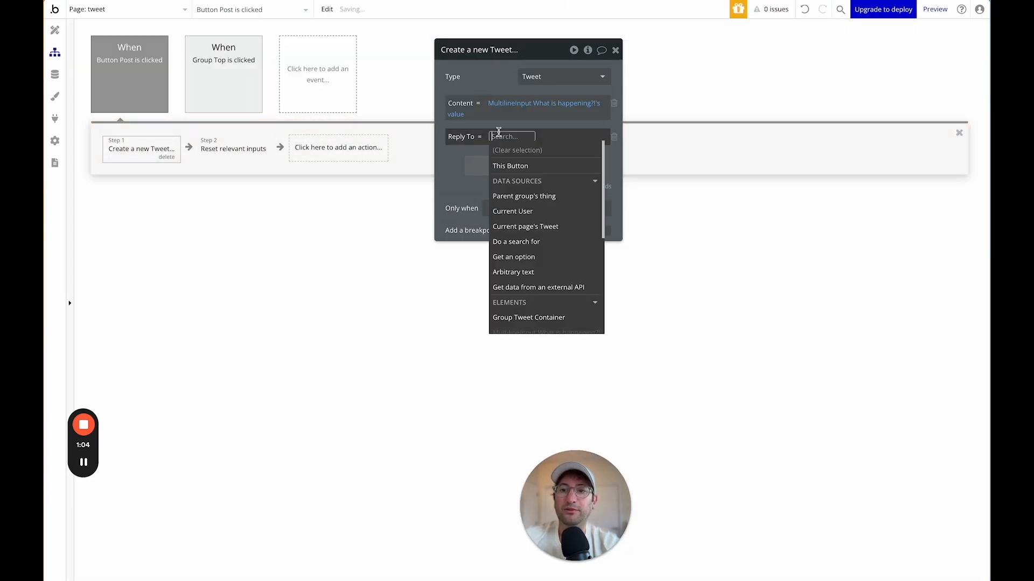
left_click(526, 227)
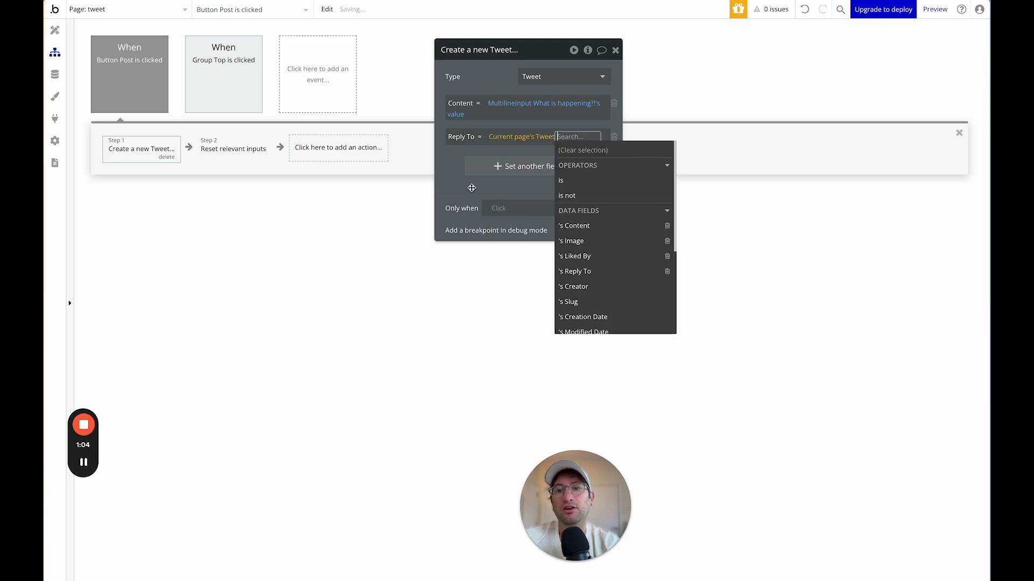
left_click(458, 176)
left_click(54, 30)
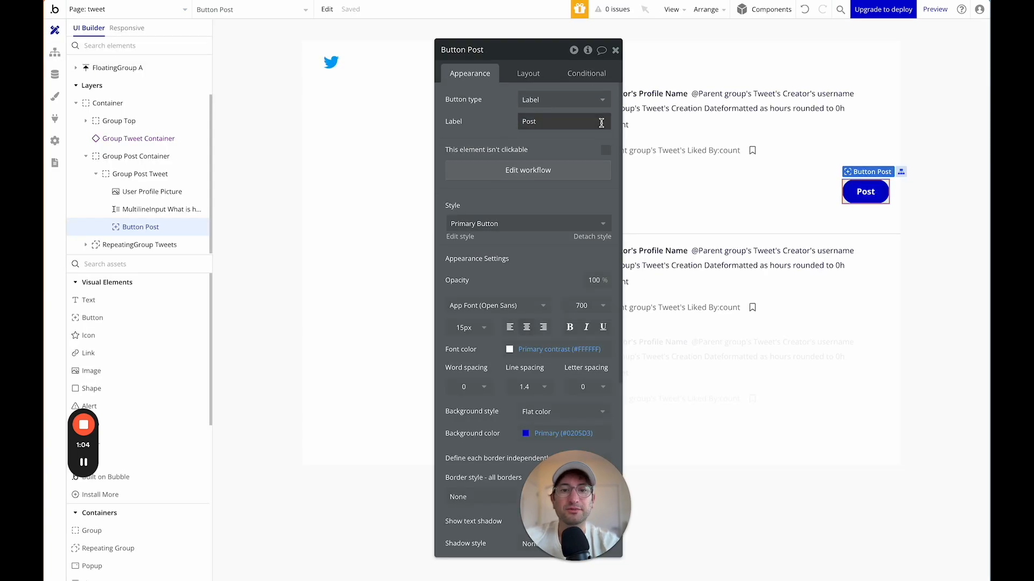
left_click(615, 50)
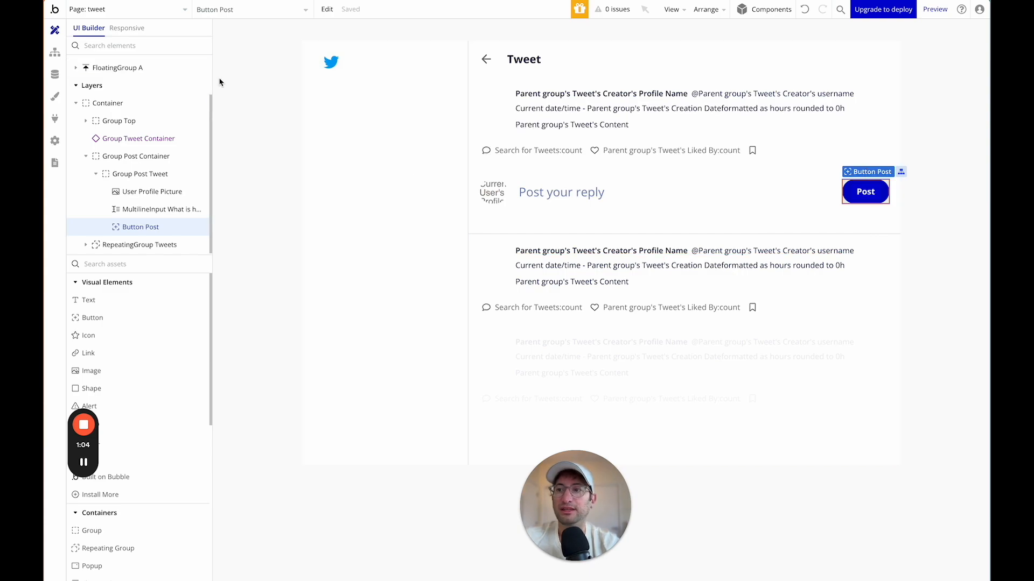
Create a new page named profile, cloned from the tweet page.
left_click(130, 10)
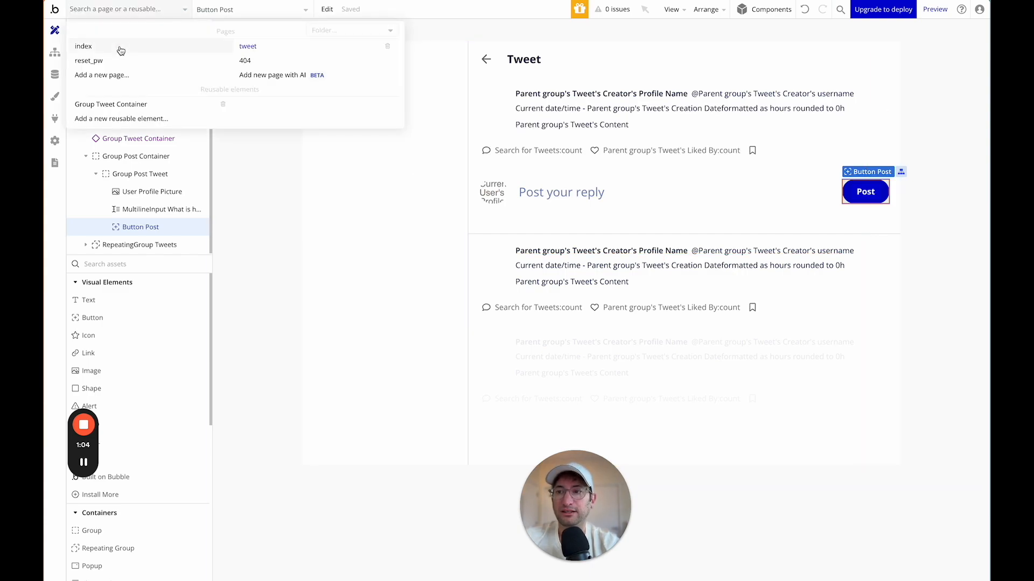
left_click(119, 46)
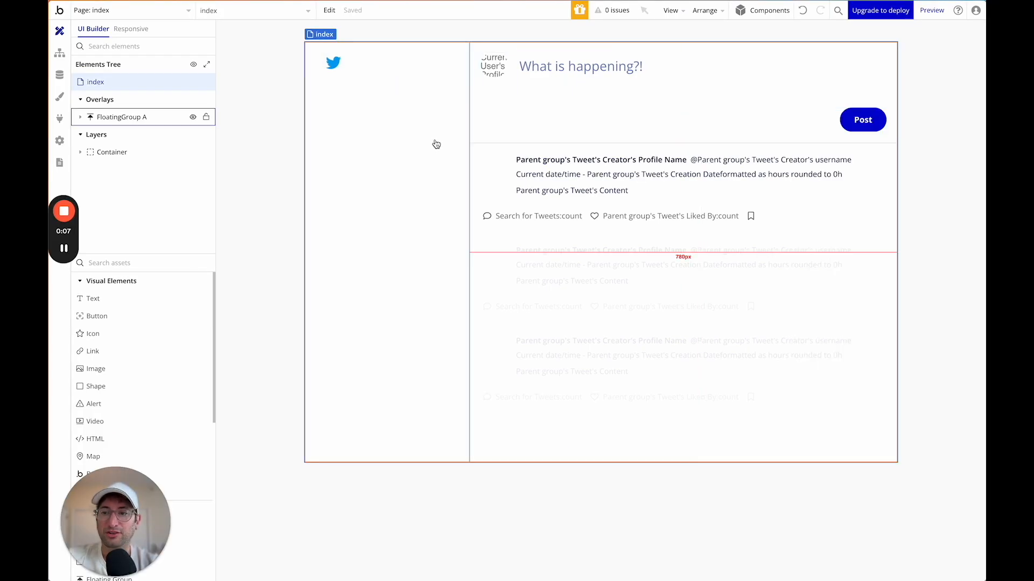
left_click(165, 12)
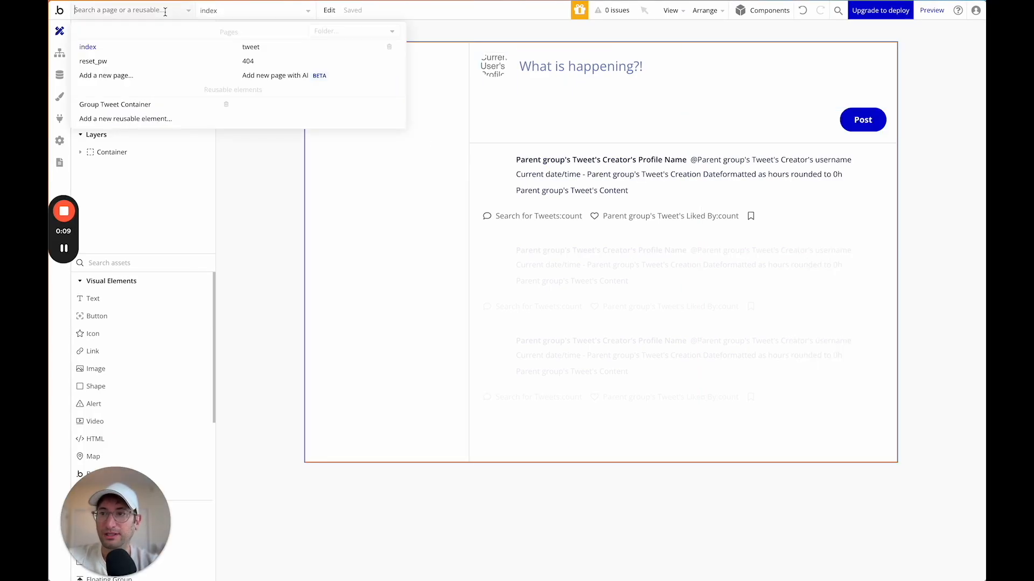
left_click(120, 77)
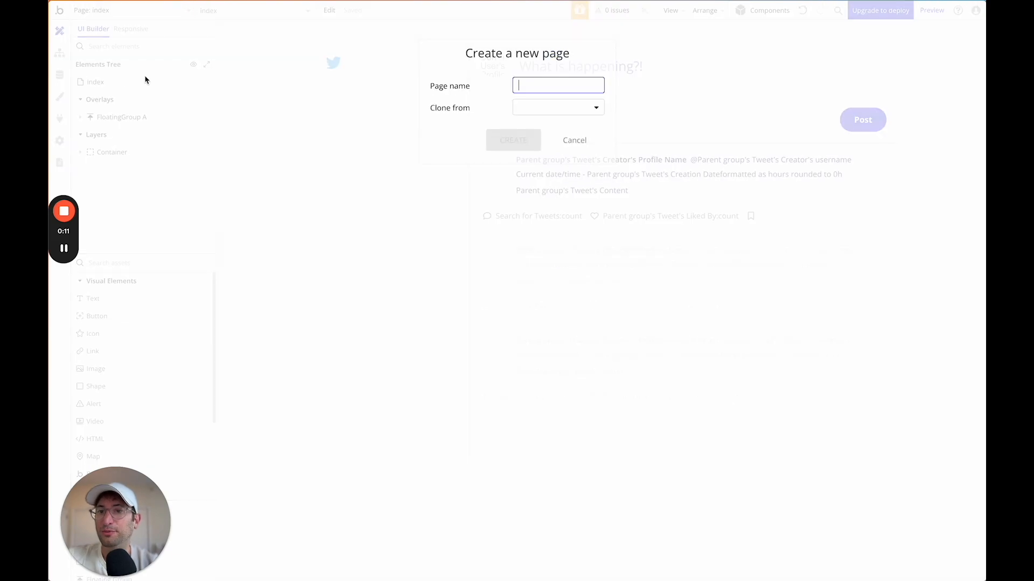
type("profile")
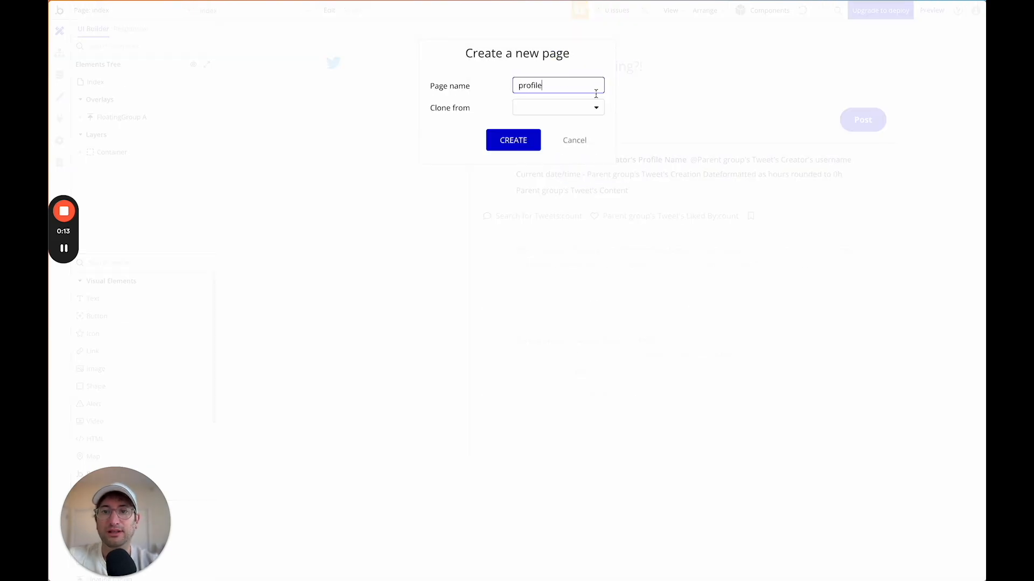
left_click(580, 111)
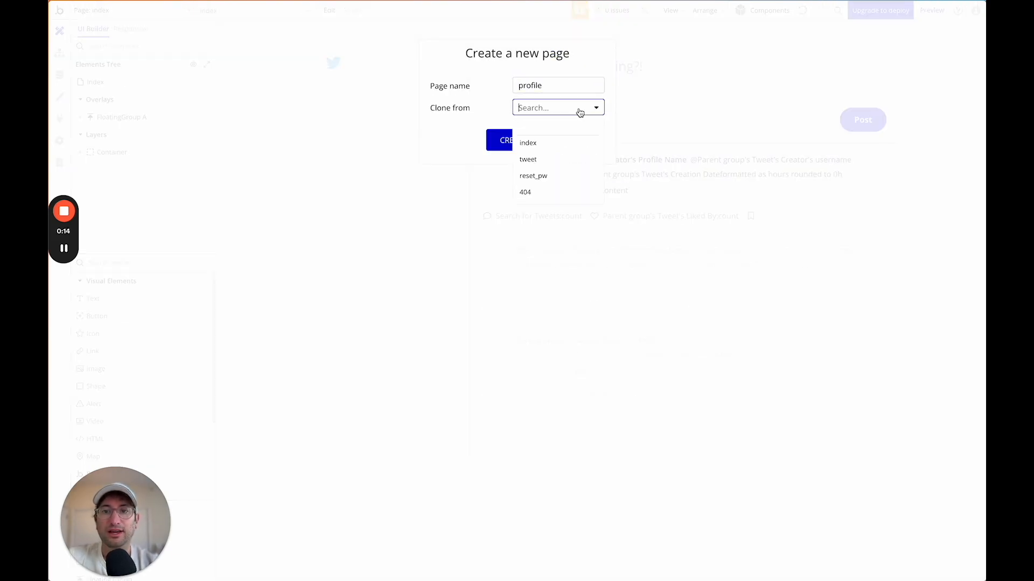
left_click(545, 163)
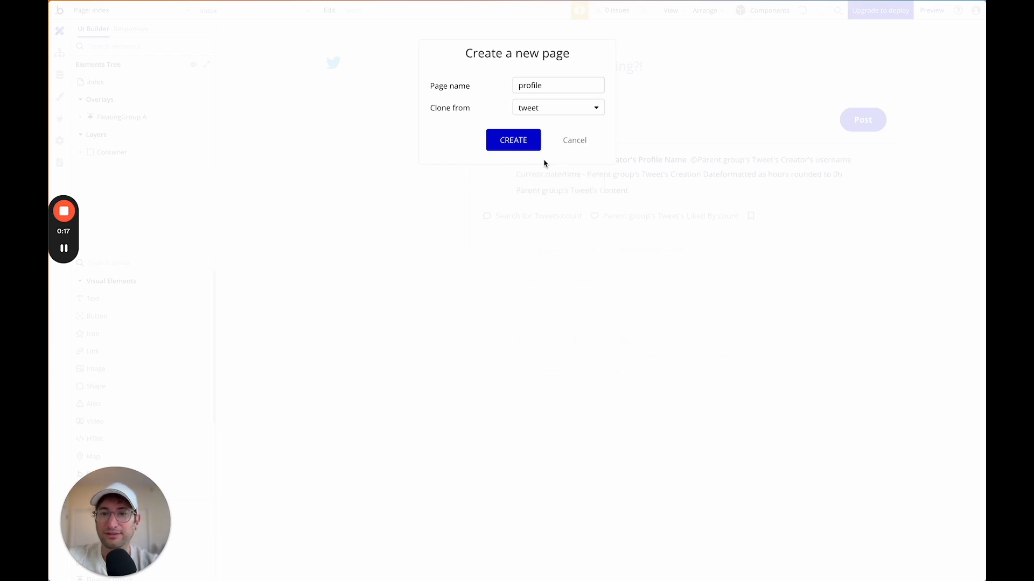
left_click(514, 140)
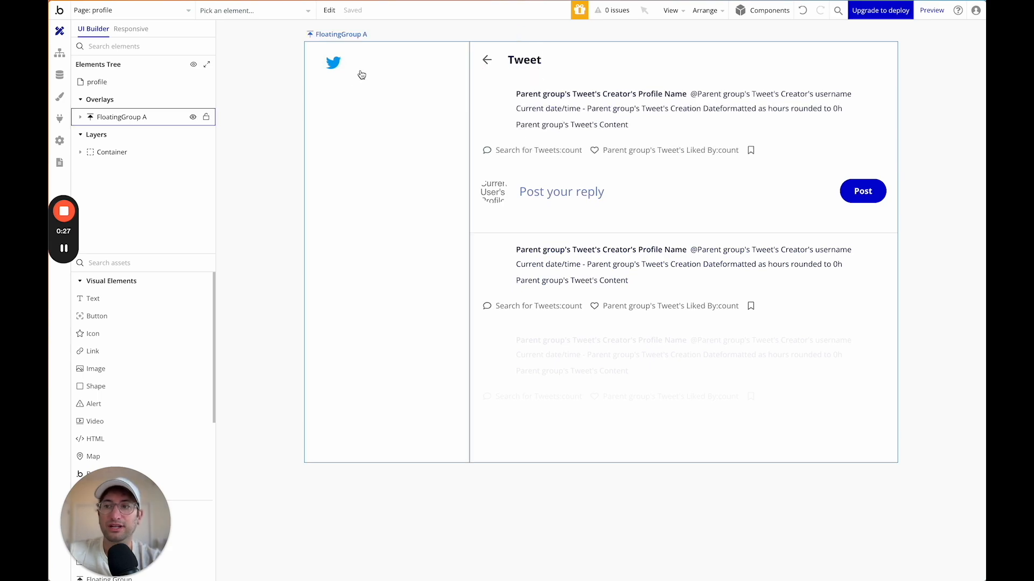
Set the profile page's content type to User and its title to Current page's User's username.
left_click(125, 84)
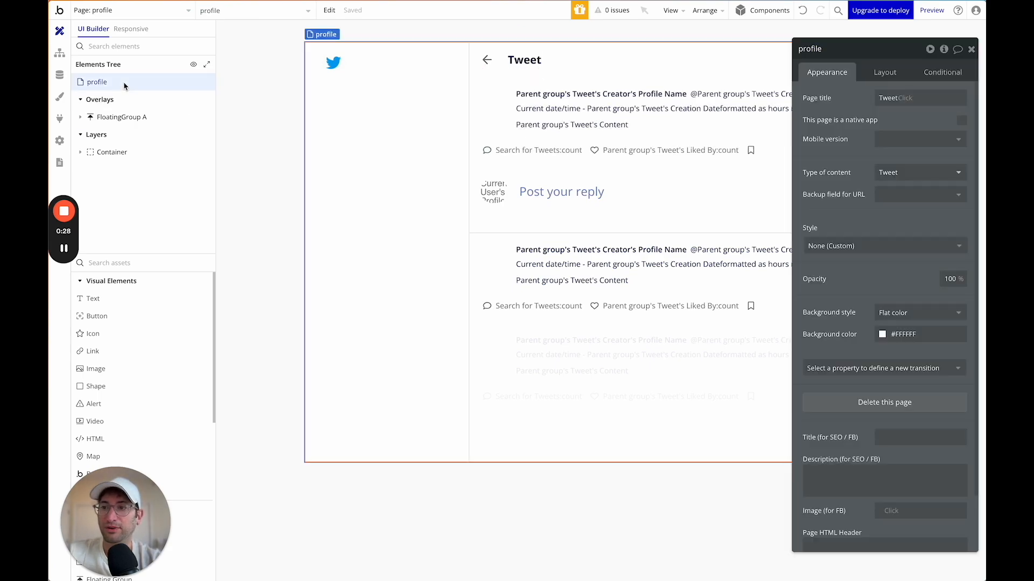
double_click(888, 99)
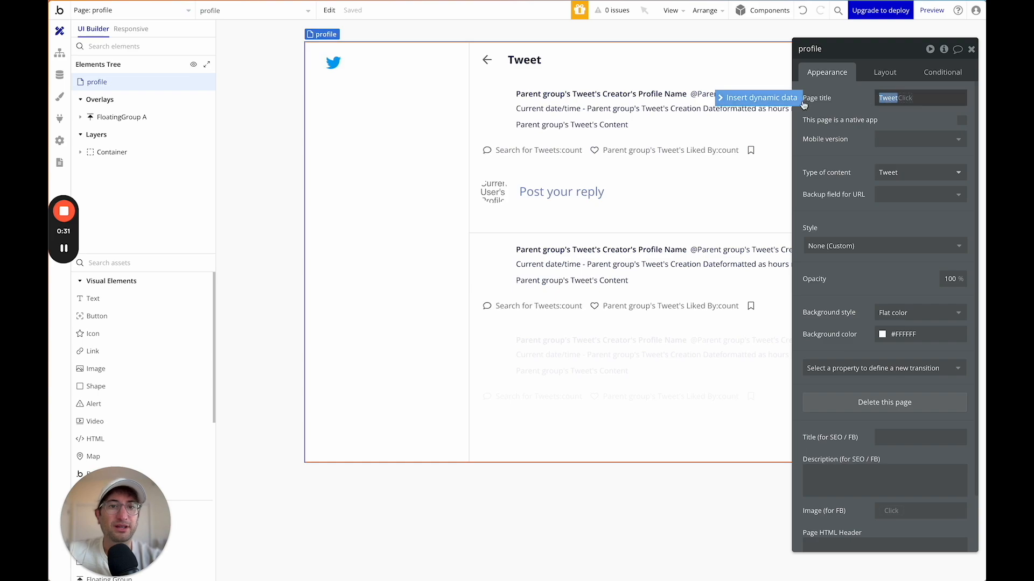
left_click(885, 172)
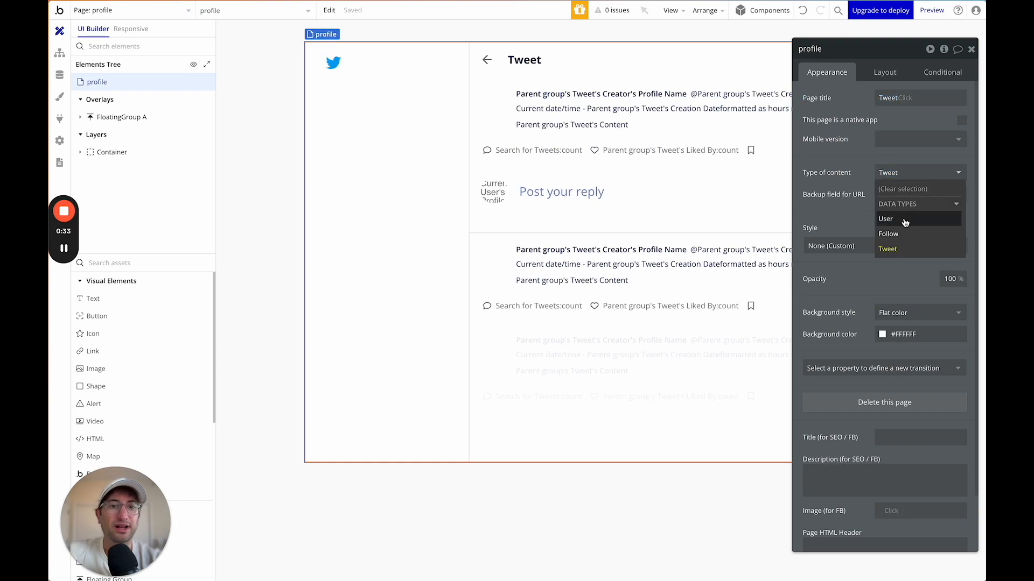
left_click(905, 219)
double_click(887, 99)
left_click(780, 99)
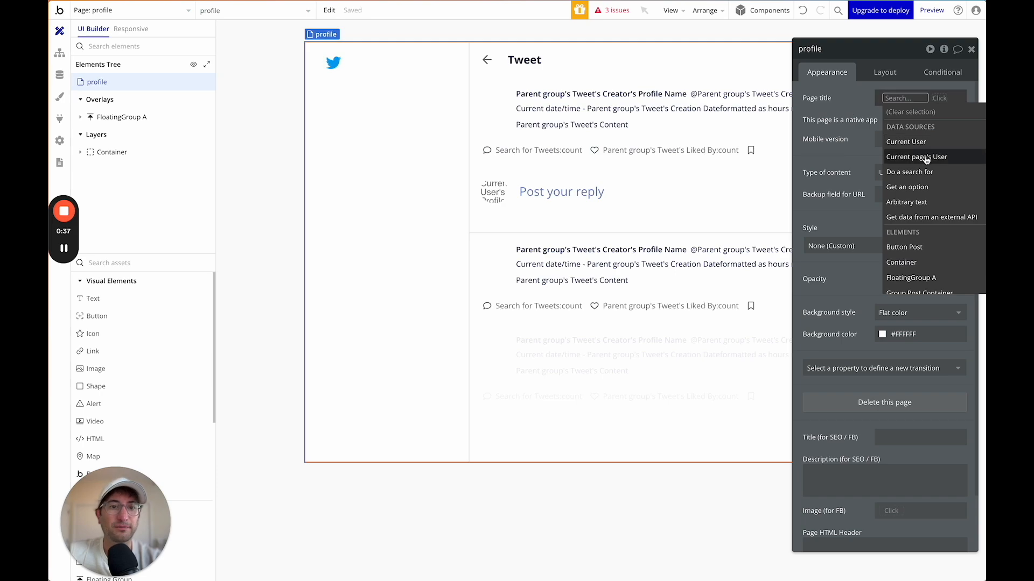
left_click(924, 158)
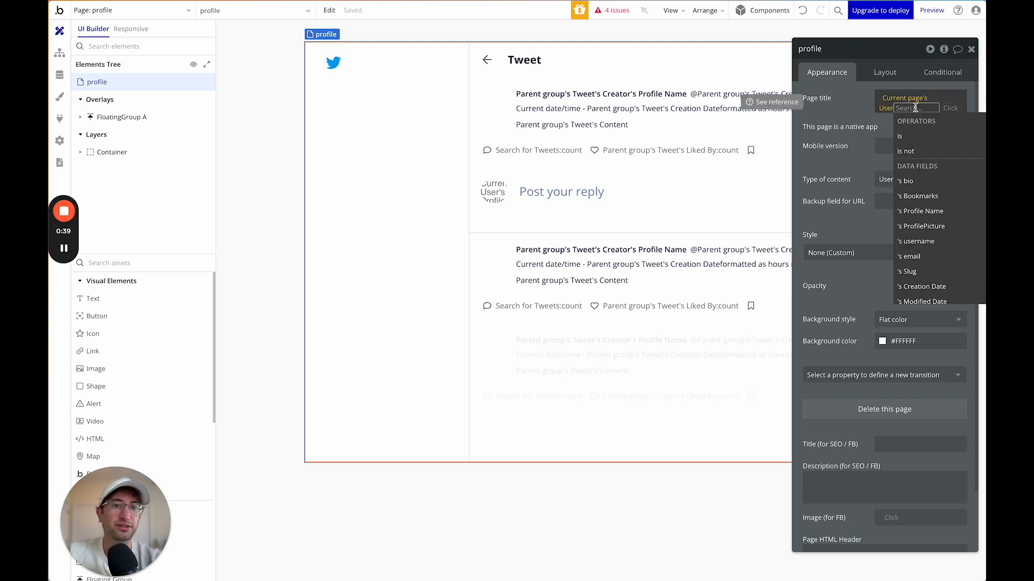
type("user")
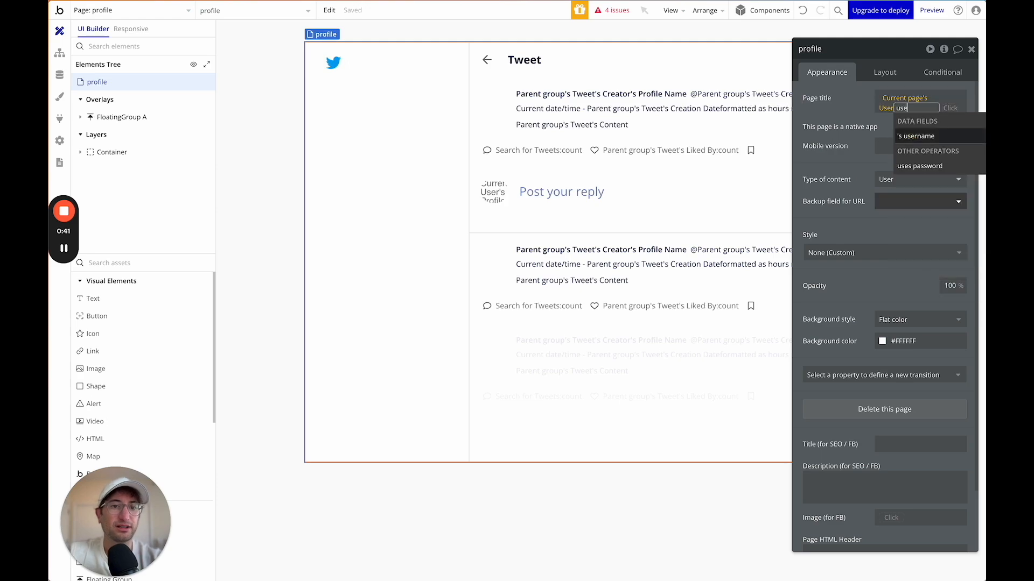
left_click(923, 136)
left_click(856, 111)
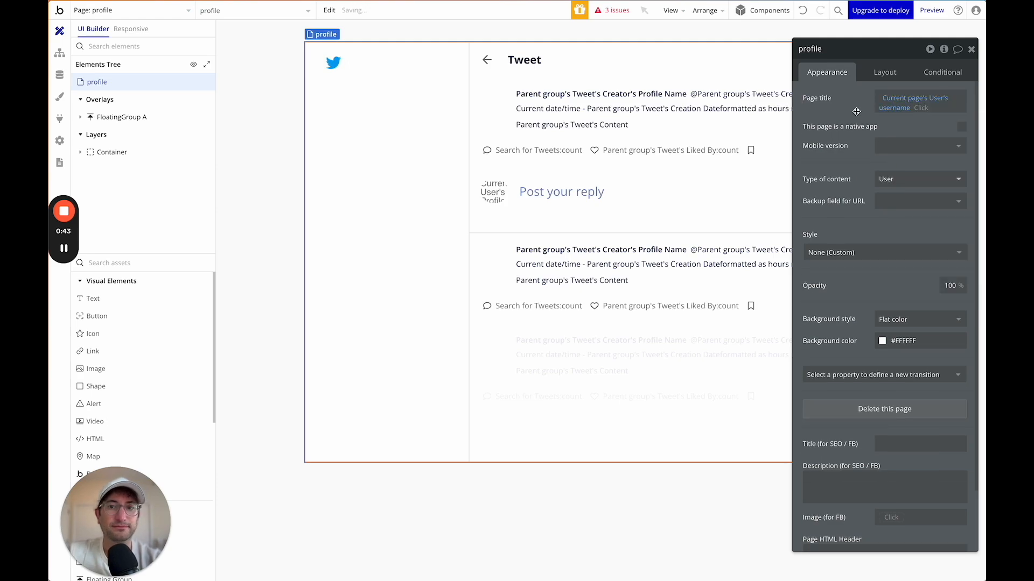
Replace the Tweet heading text with Current page's User's username.
left_click(569, 76)
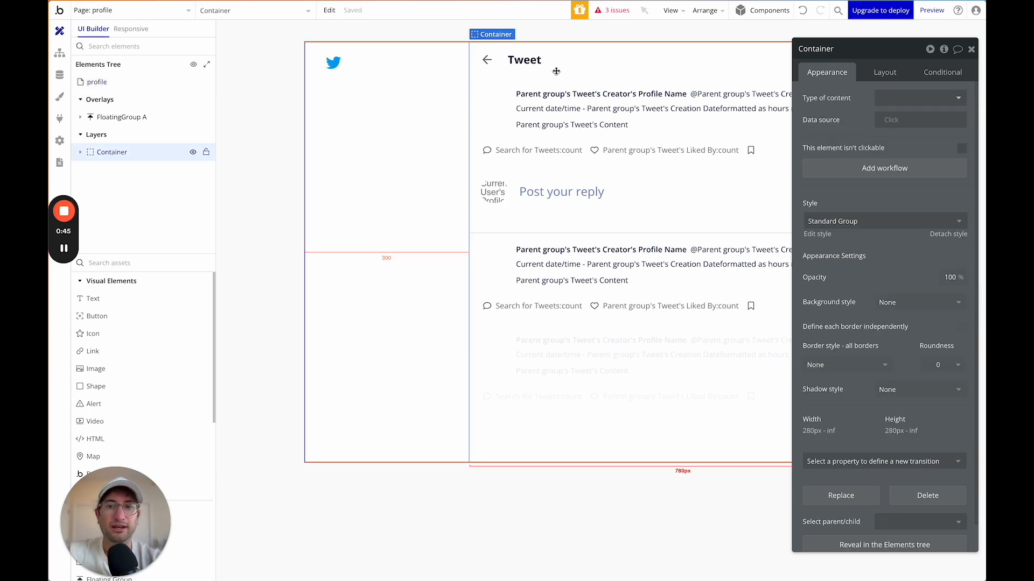
left_click(523, 60)
left_click_drag(831, 98, 801, 98)
key("BackSpace")
left_click(777, 99)
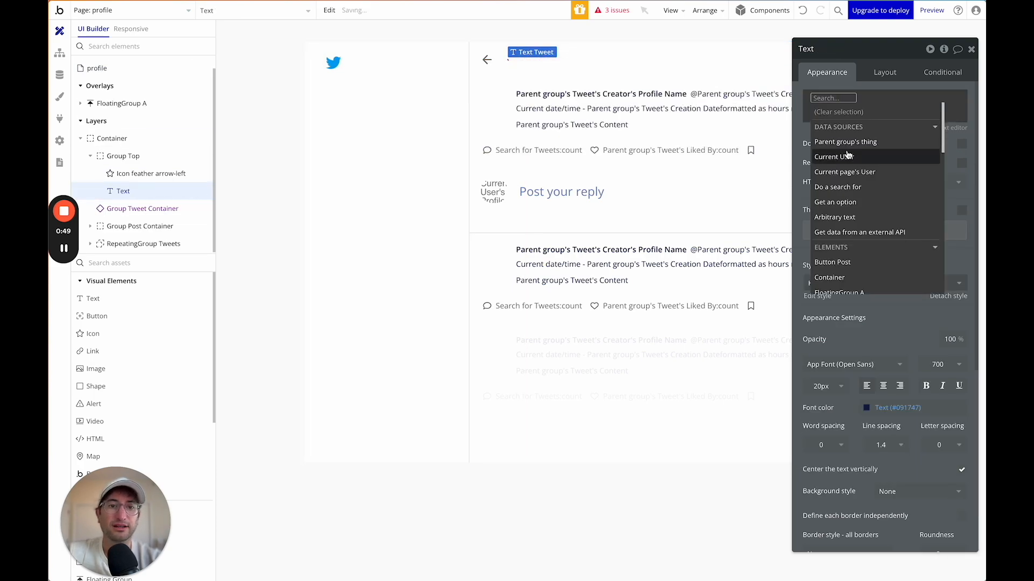
left_click(844, 171)
type("use")
left_click(894, 128)
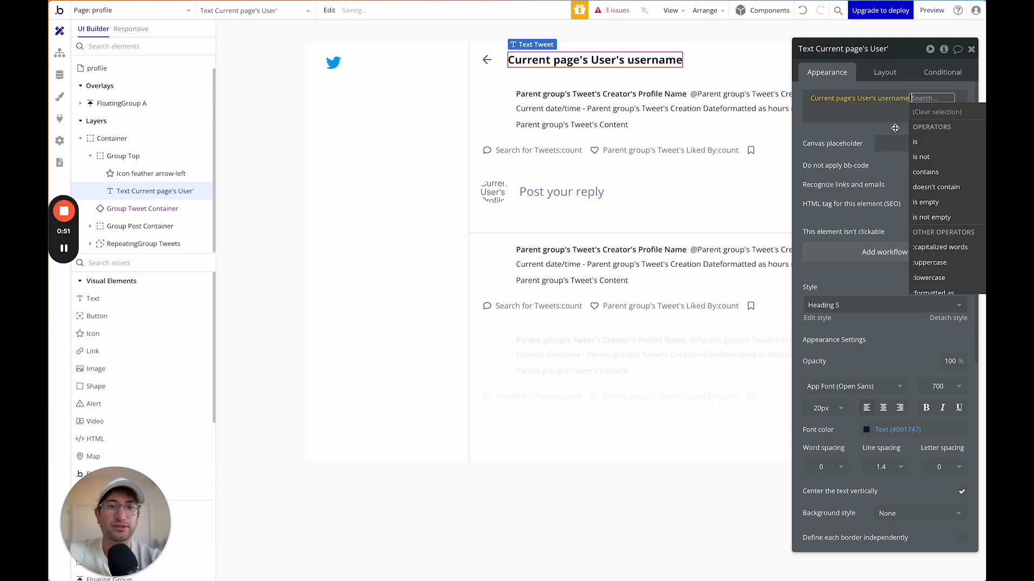
left_click(833, 135)
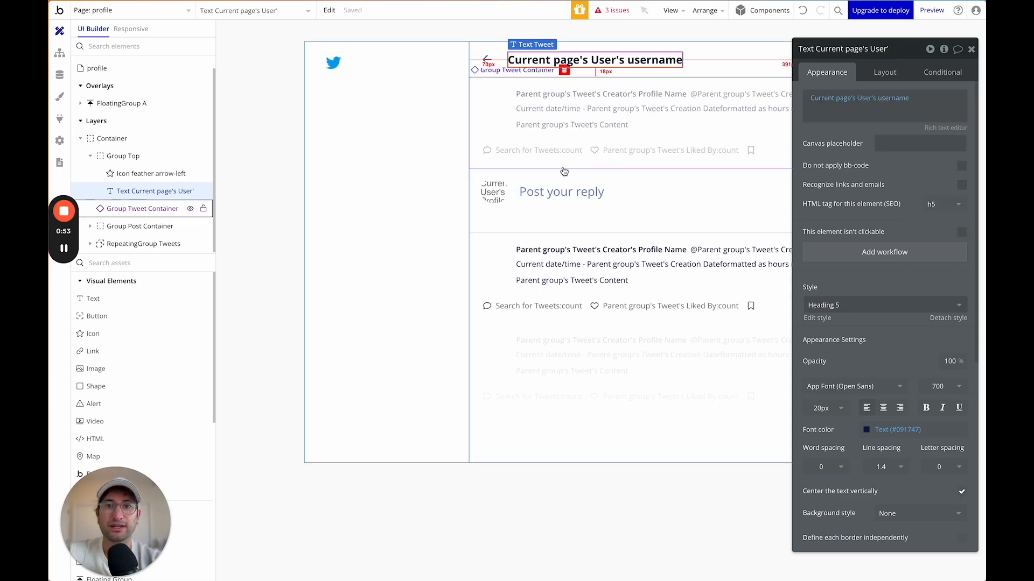
Delete Group Tweet Container and Group Post Container, then select RepeatingGroup Tweets.
left_click_drag(880, 60, 296, 92)
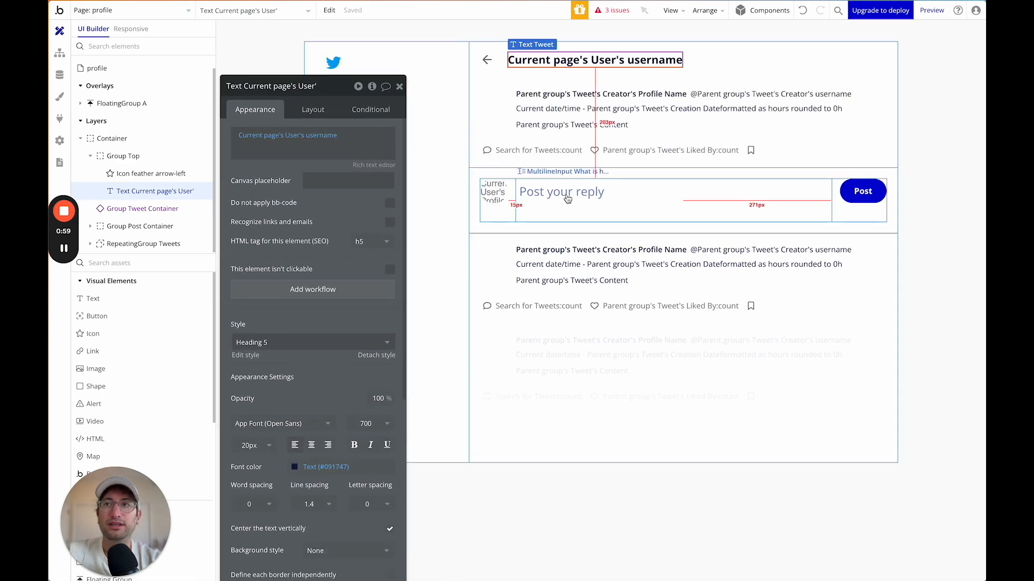
left_click(613, 107)
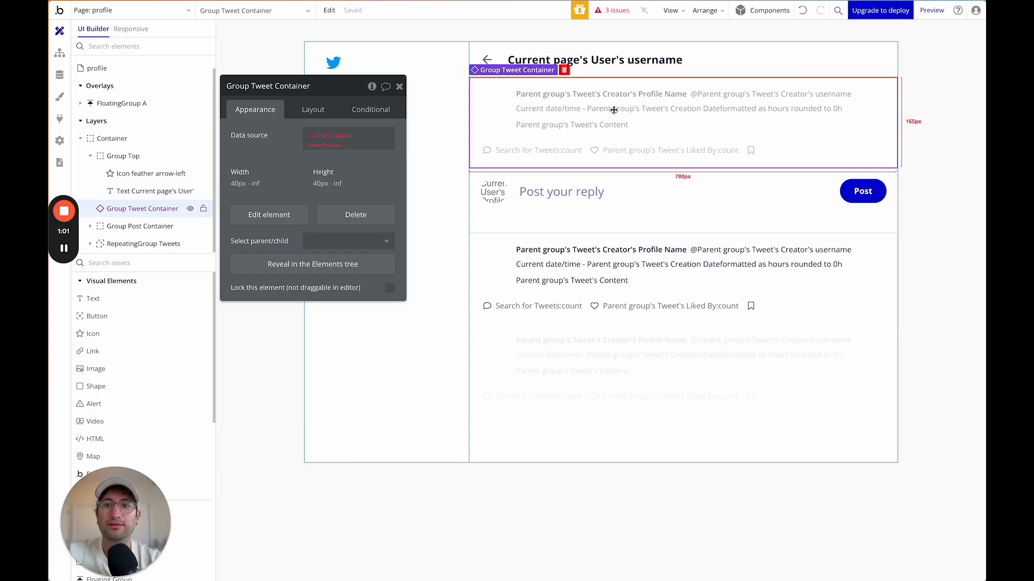
key("Delete")
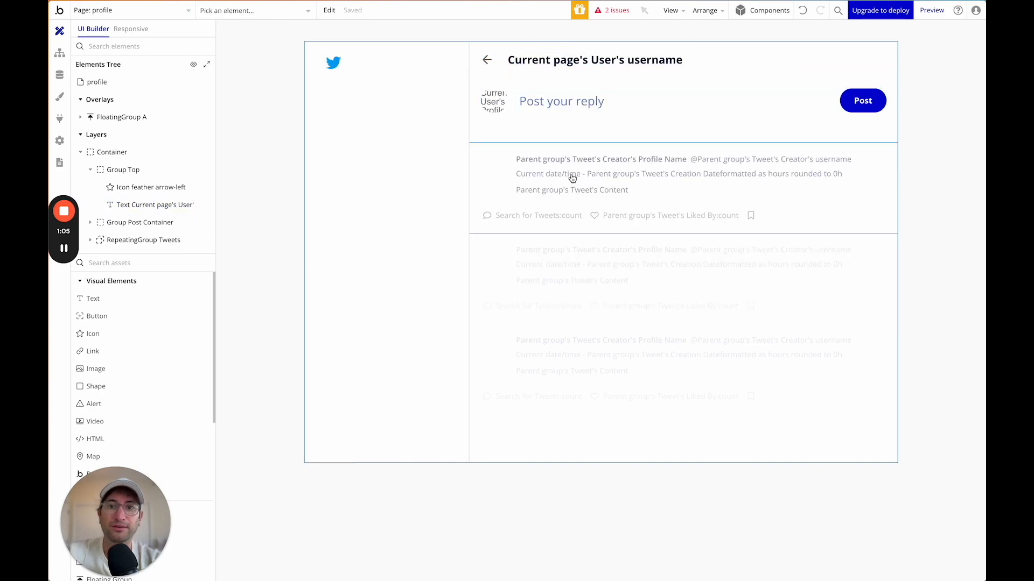
left_click(478, 101)
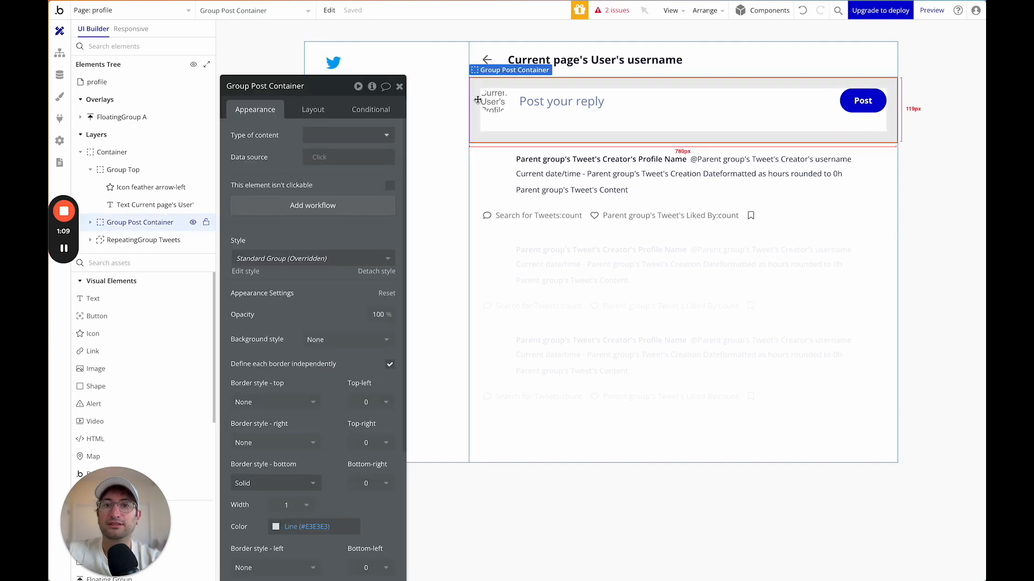
key("Delete")
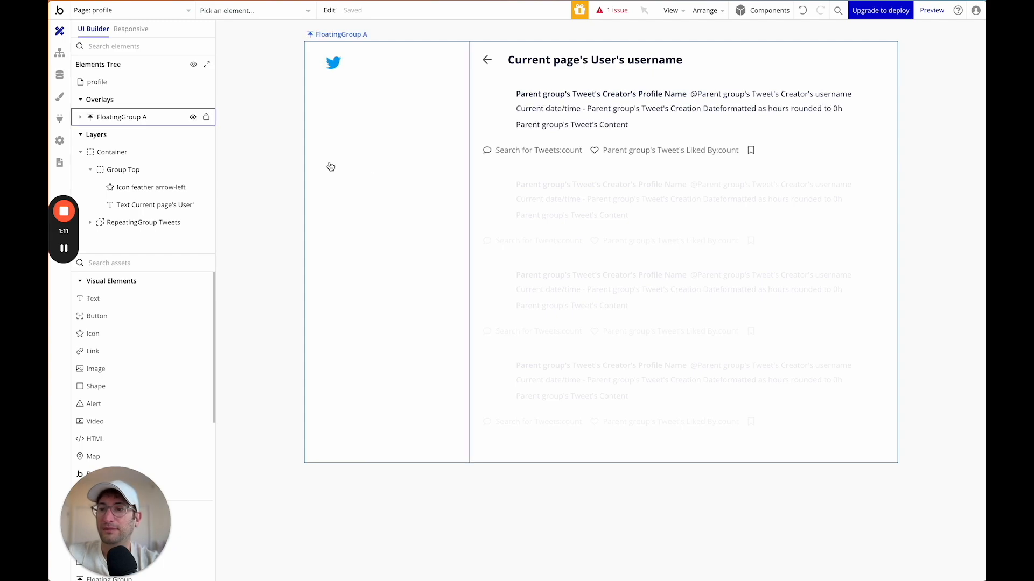
left_click(150, 223)
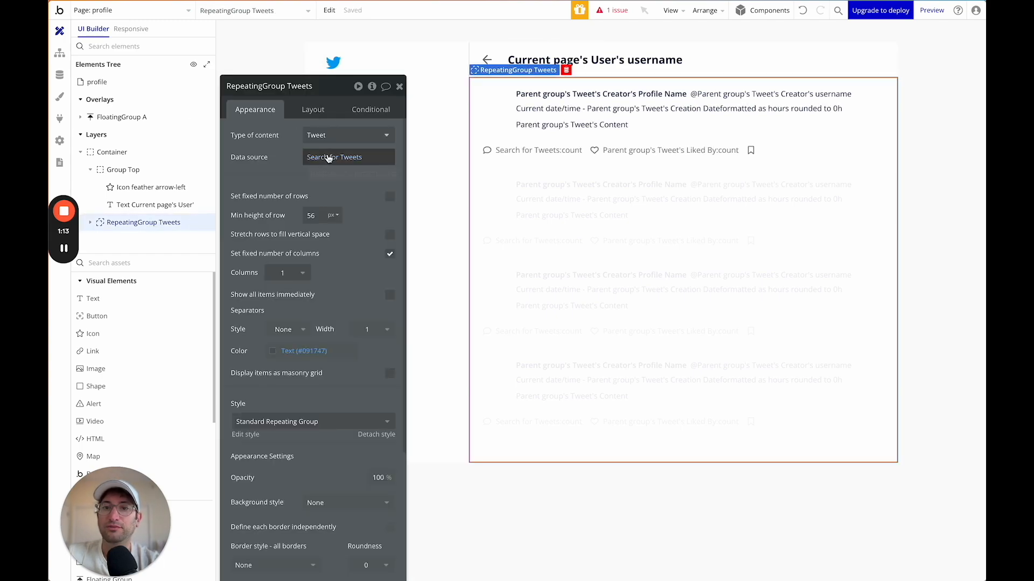
Replace the Reply To search constraint with Created By = Current page's User.
left_click(328, 157)
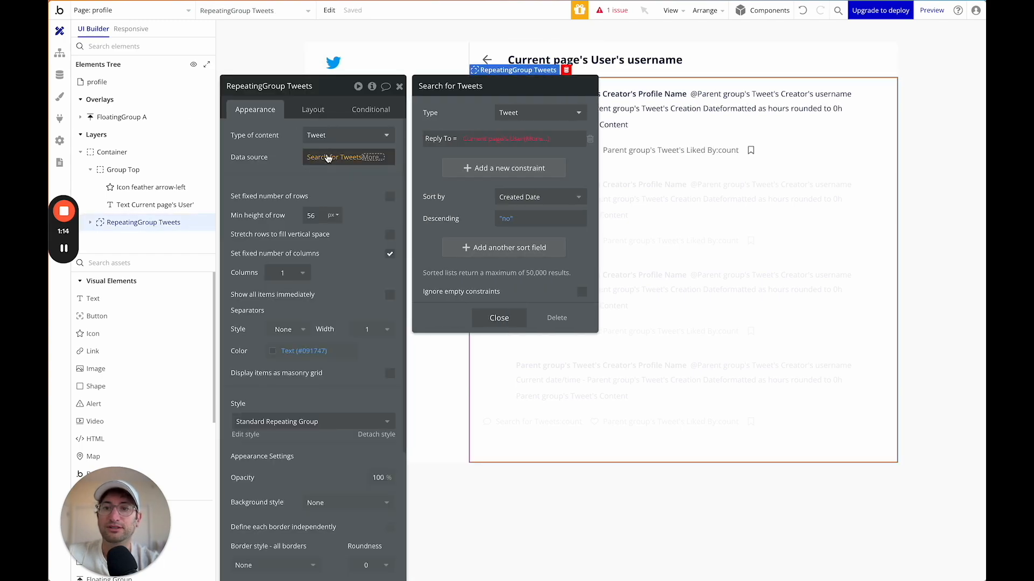
left_click(590, 139)
left_click(488, 145)
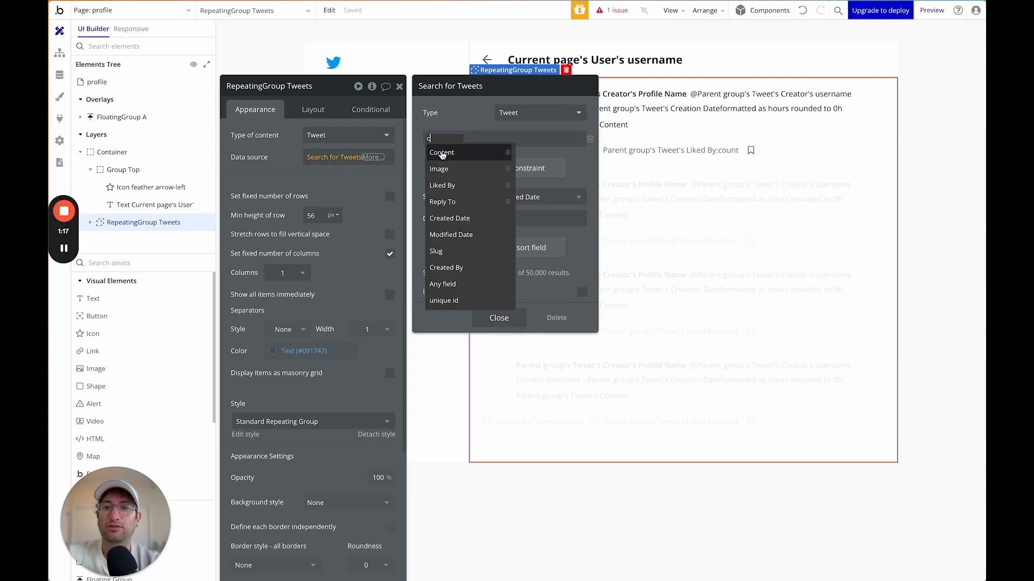
type("crea")
left_click(461, 153)
left_click(467, 139)
left_click(466, 146)
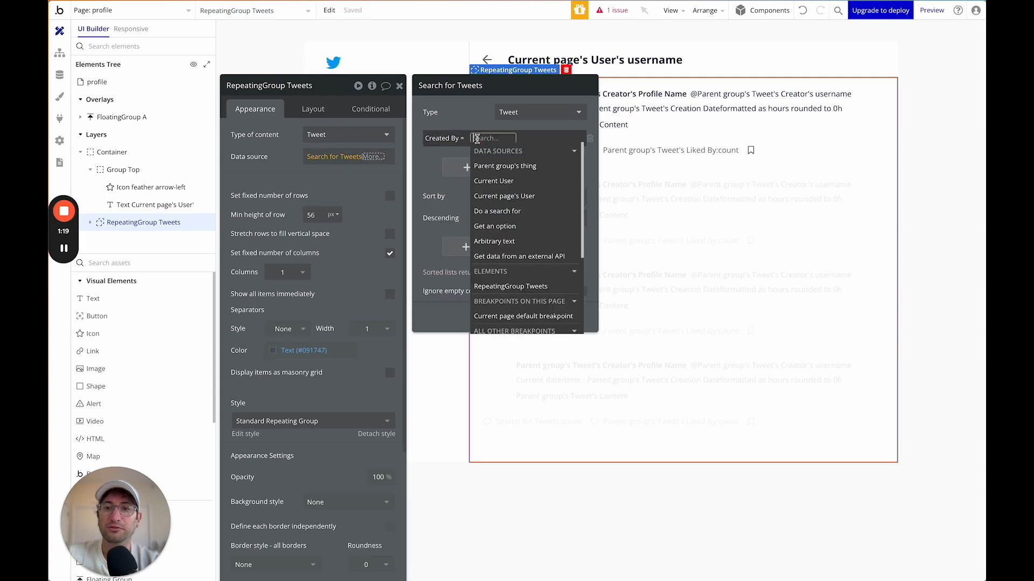
left_click(491, 190)
left_click(490, 190)
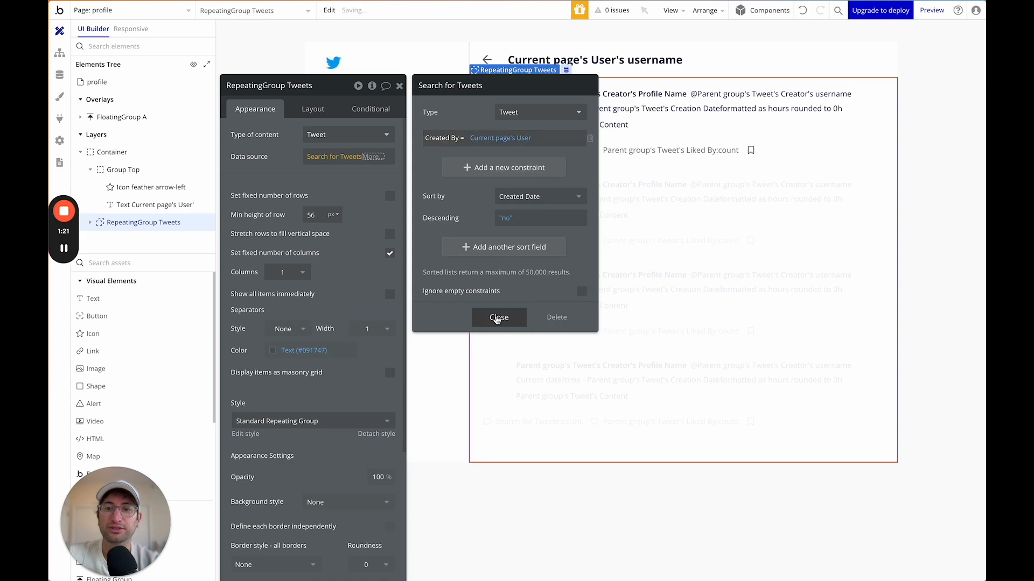
left_click(498, 317)
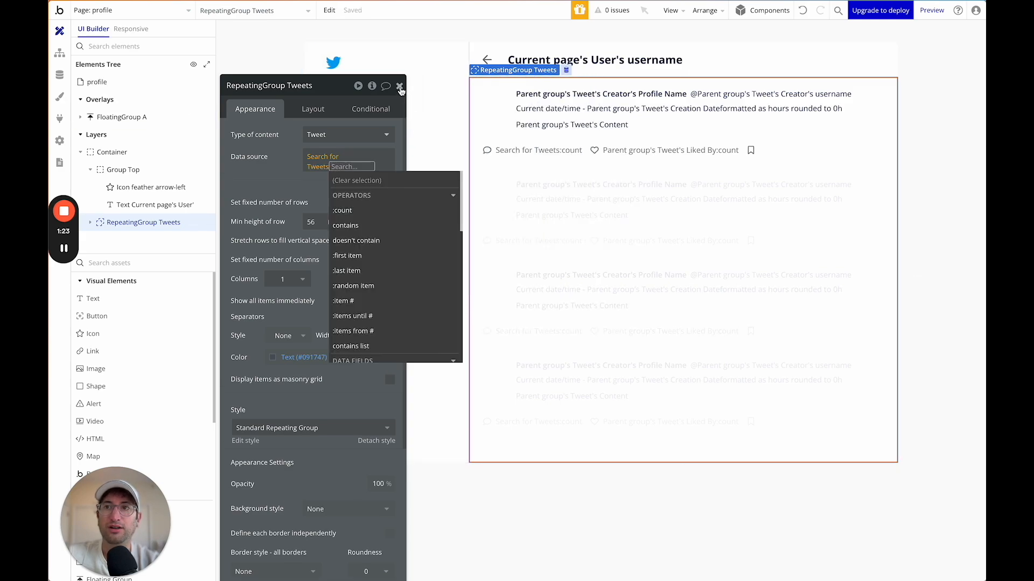
left_click(285, 167)
Sort the tweets search descending so newest tweets come first, then close the editor.
left_click(314, 161)
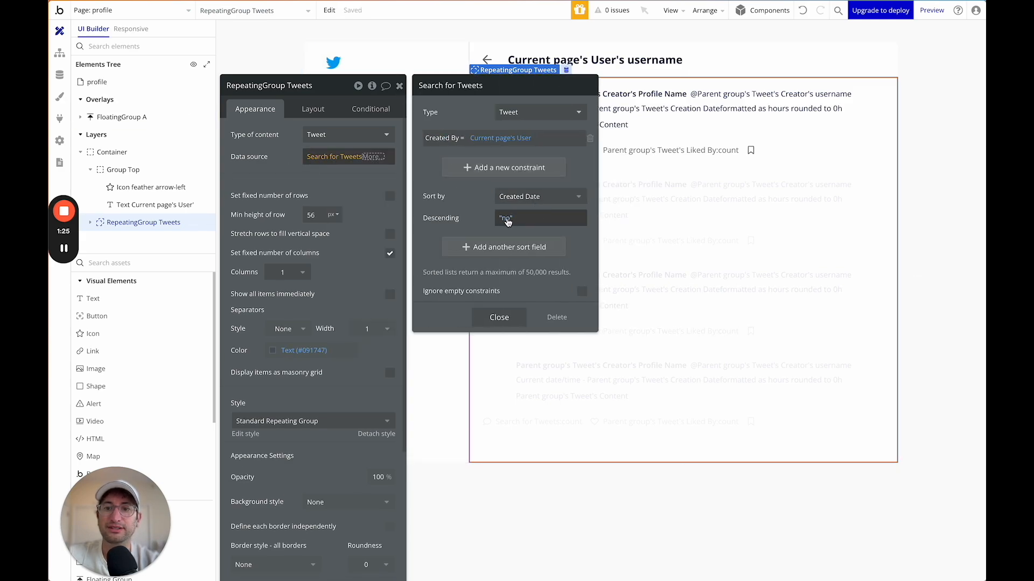
left_click(509, 219)
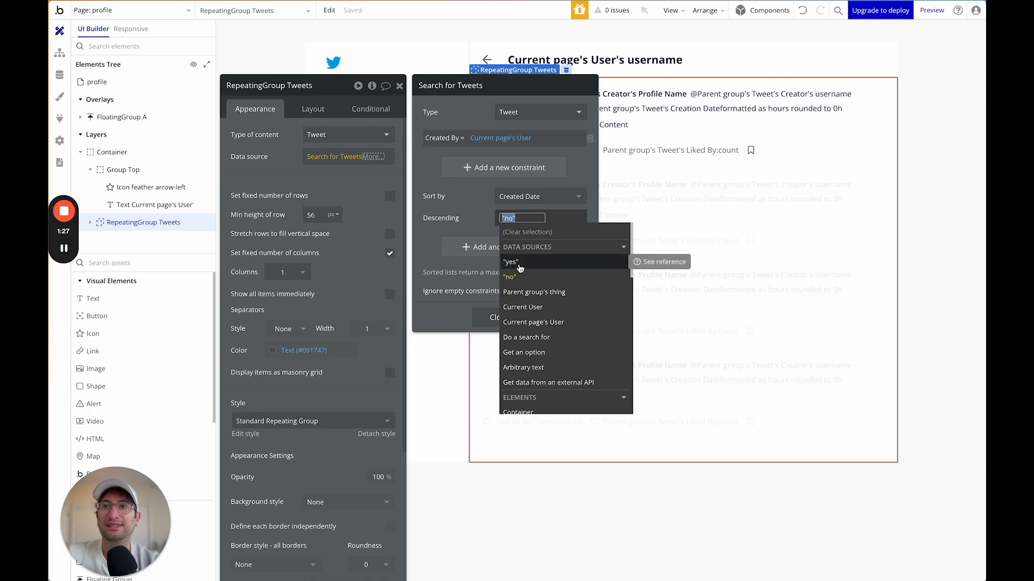
left_click(518, 263)
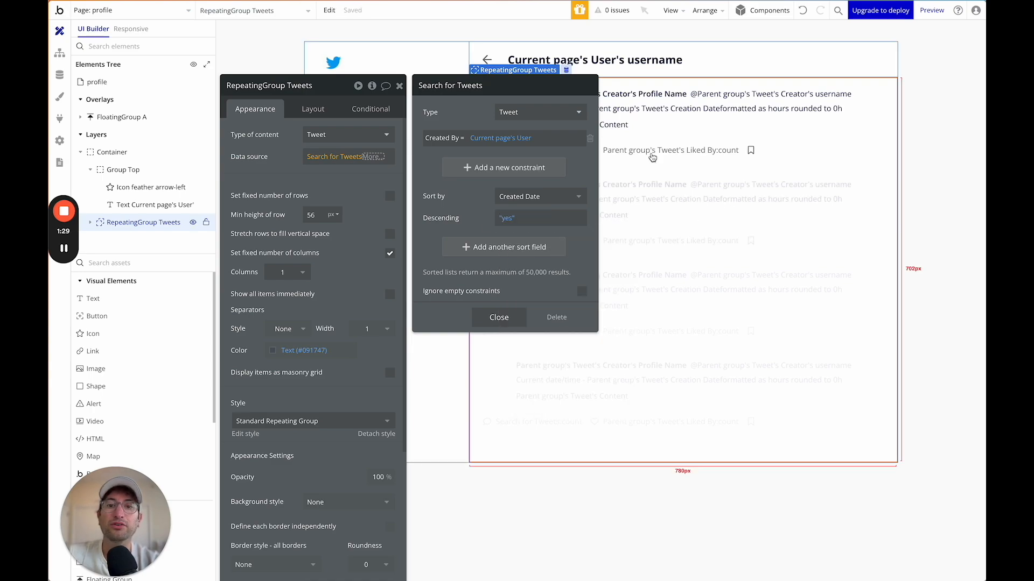
left_click(498, 316)
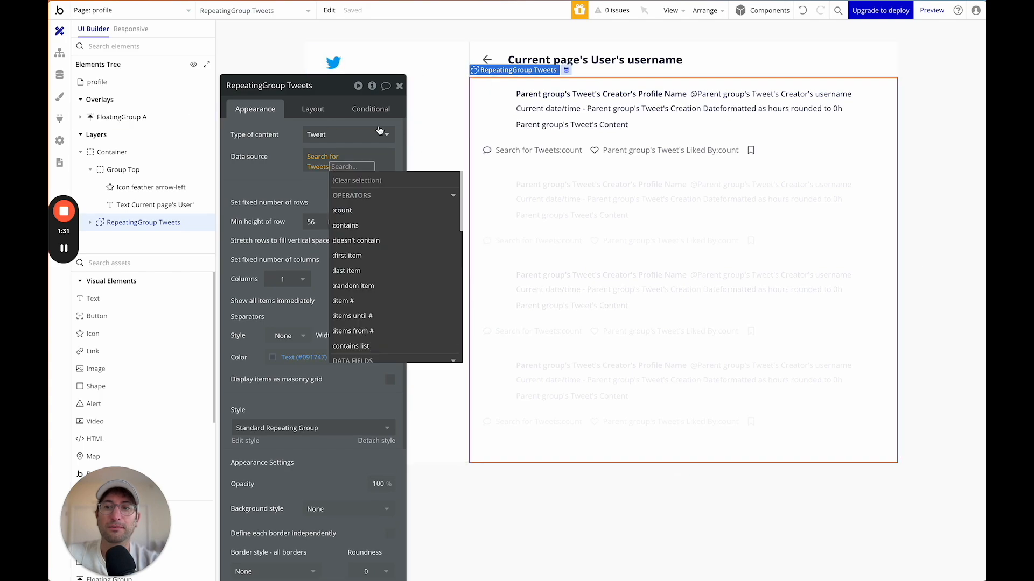
left_click(399, 86)
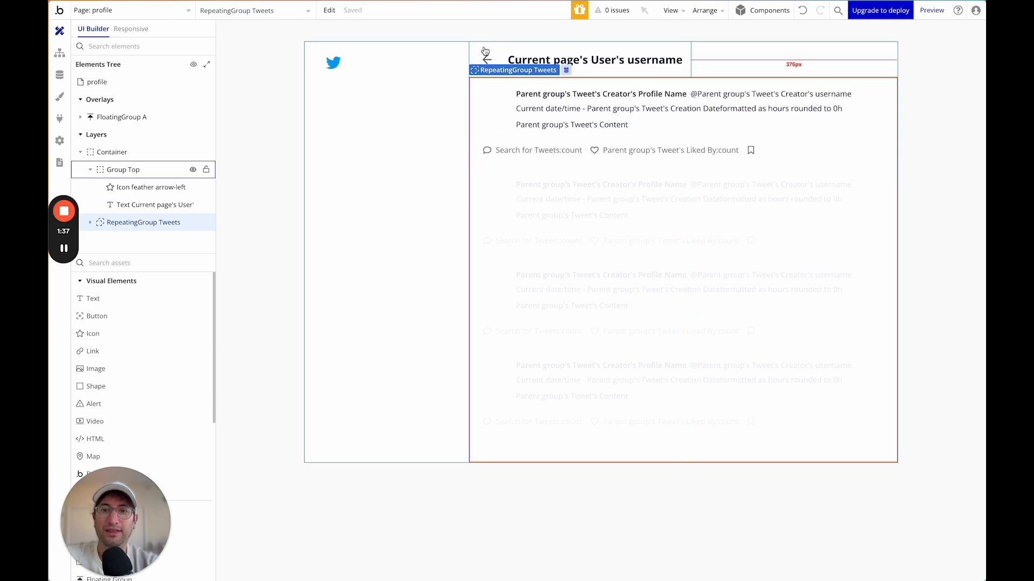
Add a new Group to the profile page and place it below Group Top.
left_click(157, 263)
type("grouop")
key("BackSpace")
key("BackSpace")
left_click_drag(122, 298, 520, 87)
left_click_drag(118, 226, 114, 200)
left_click(96, 170)
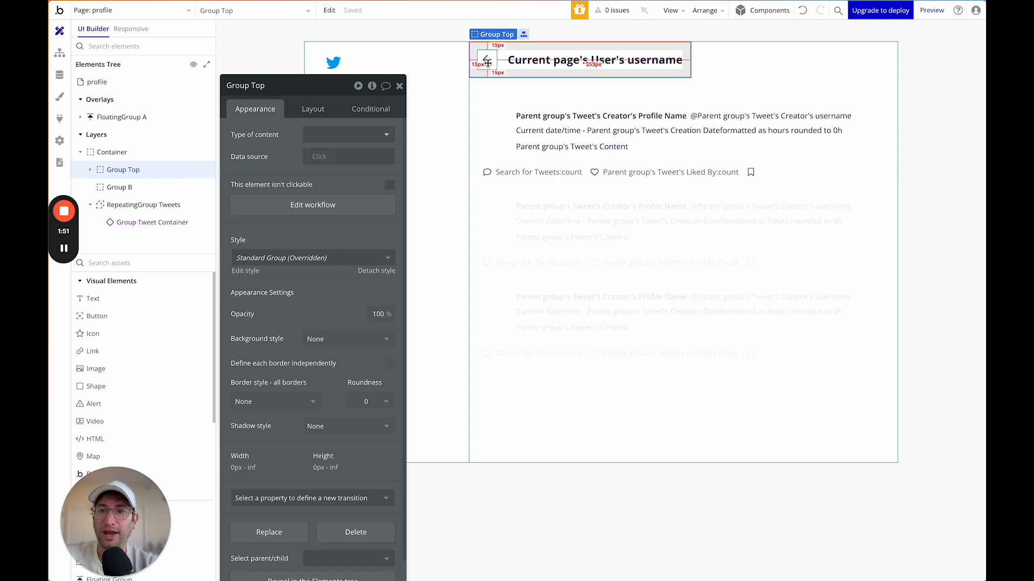
Rename the group 'Group - User Profile Section' and turn off Fit width to content.
left_click(137, 191)
left_click(313, 109)
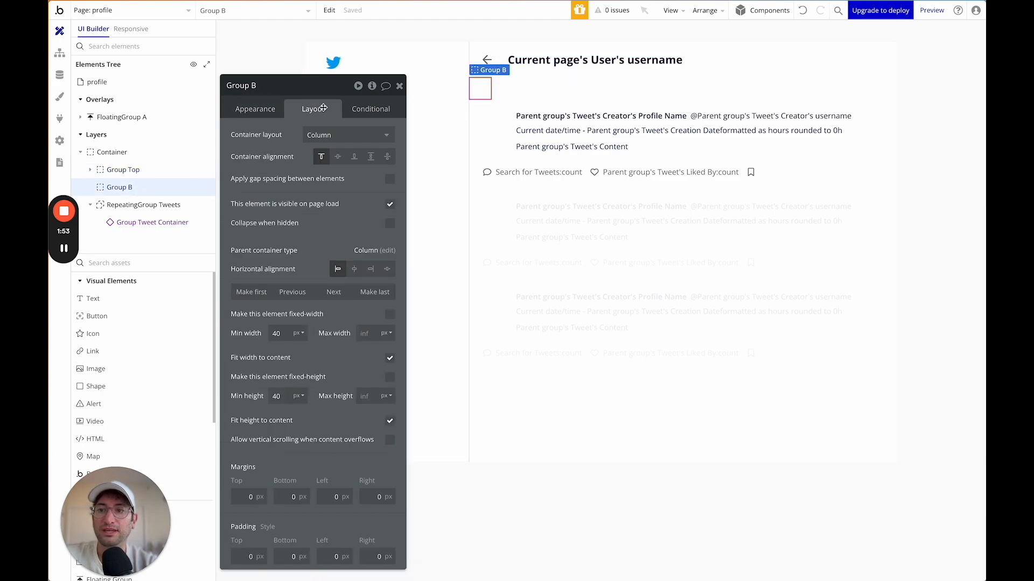
left_click(249, 86)
type("Group - User Profi")
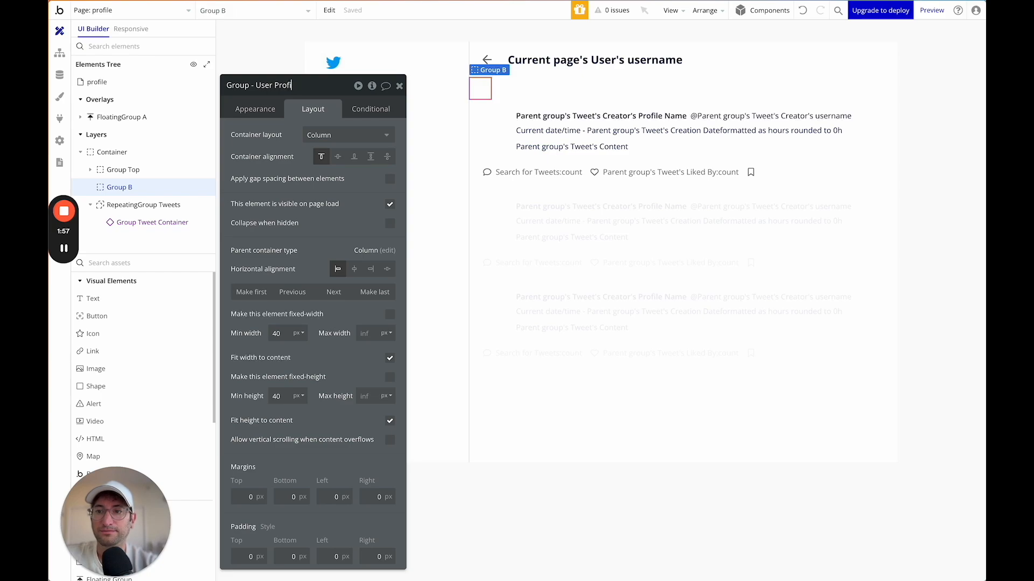
type("le Section")
key("Return")
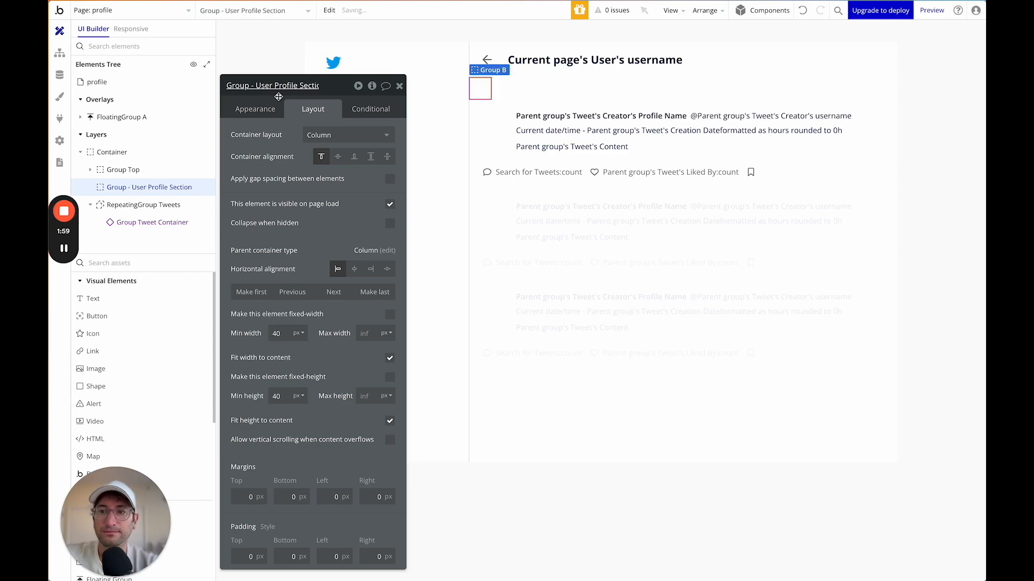
left_click(390, 357)
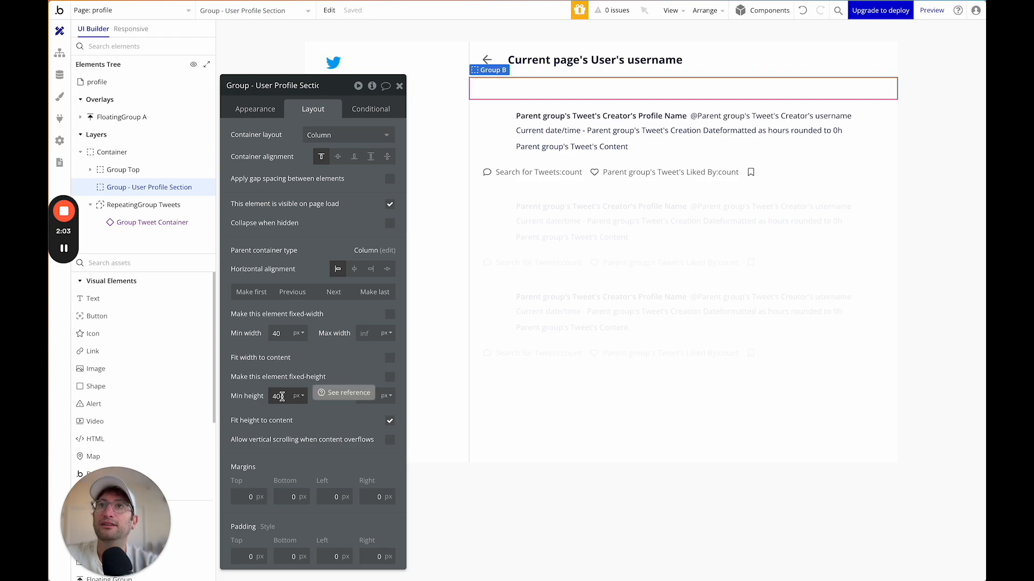
left_click(139, 266)
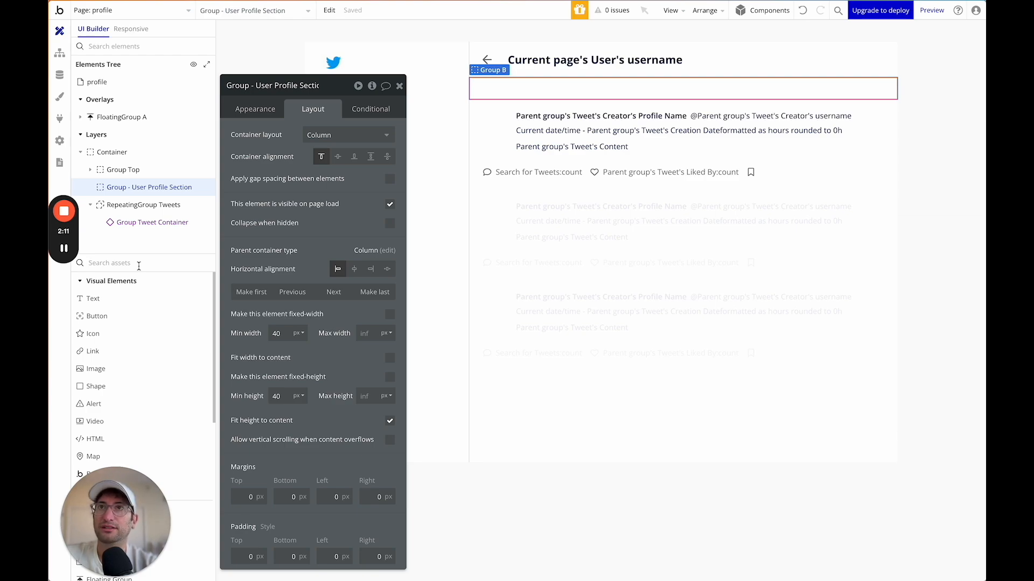
Add an Image to the profile section showing Current page's User's ProfilePicture.
left_click(154, 262)
type("image")
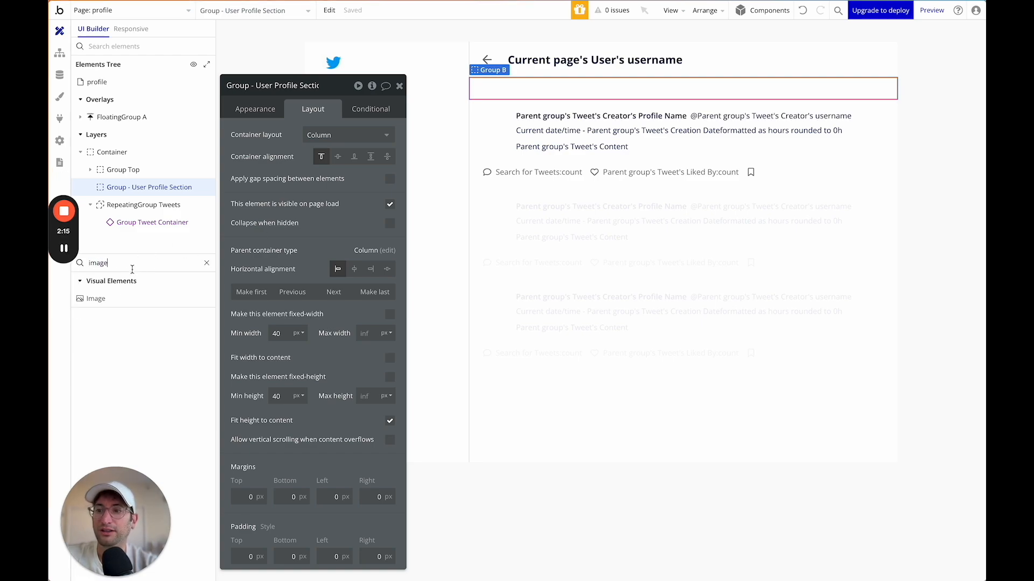
left_click_drag(111, 300, 532, 99)
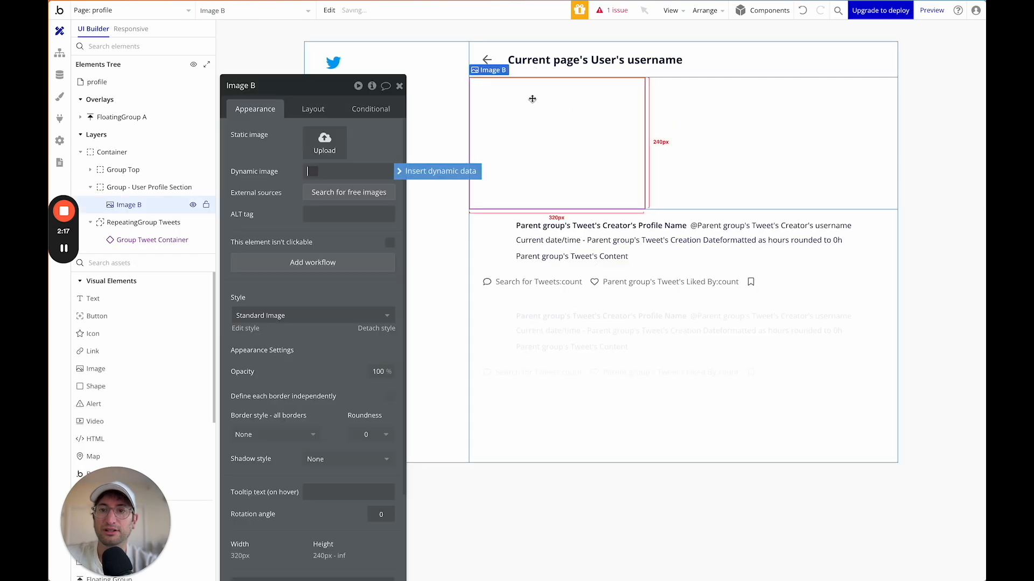
left_click_drag(307, 94, 309, 54)
left_click(313, 128)
left_click(436, 130)
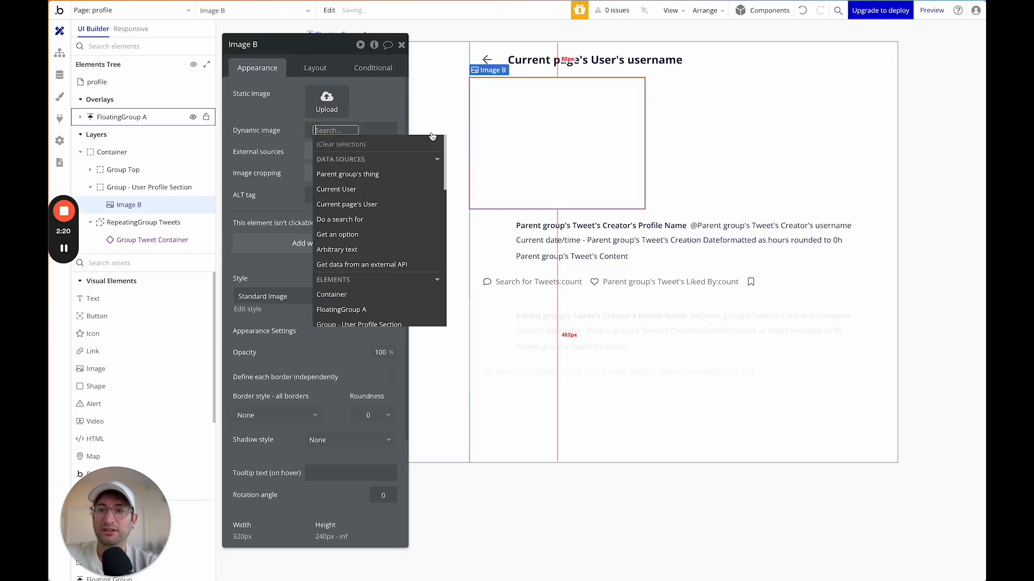
left_click(362, 205)
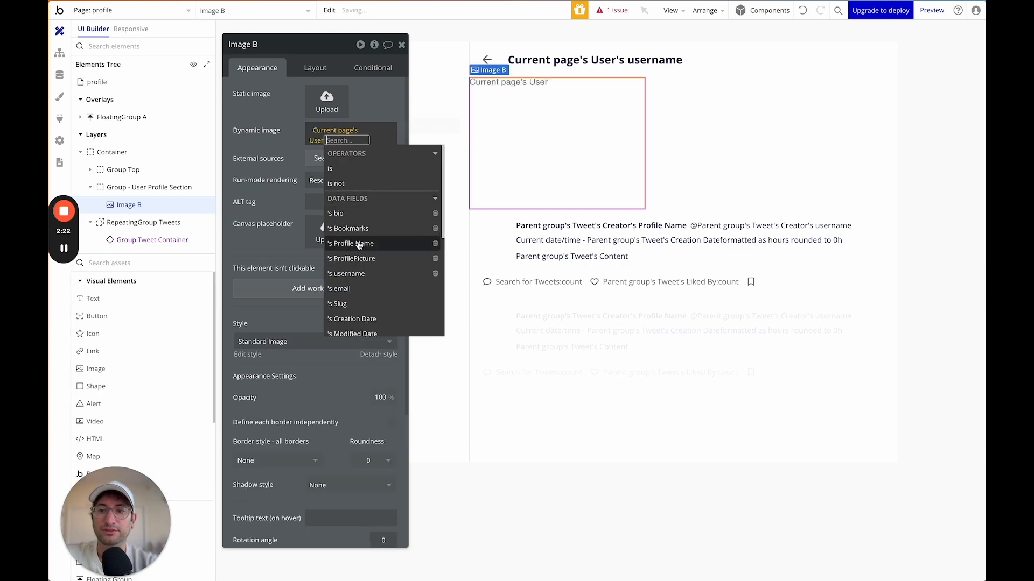
left_click(351, 259)
left_click(276, 143)
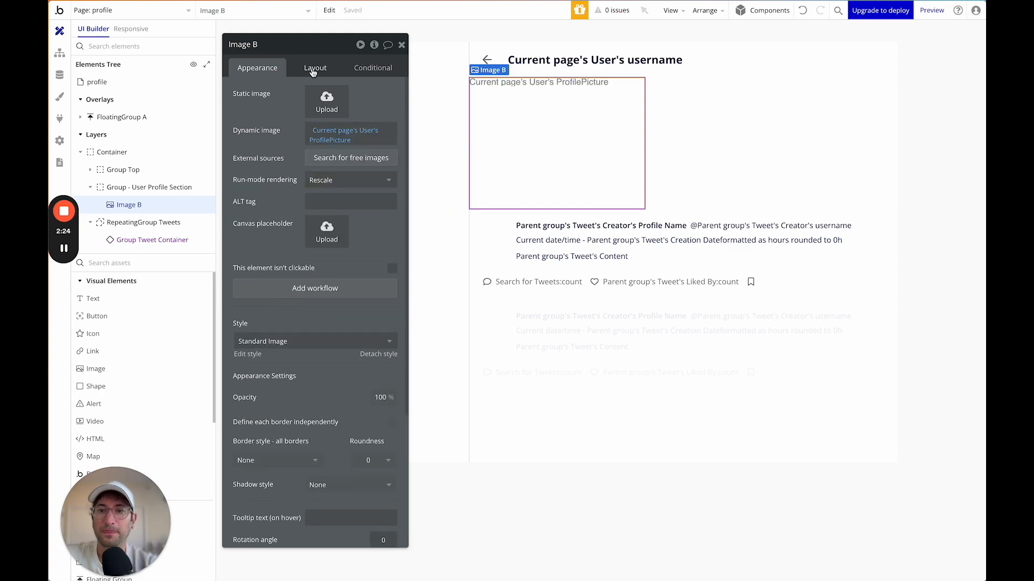
Set the image width to 150 px with a locked 1:1 aspect ratio.
left_click(314, 69)
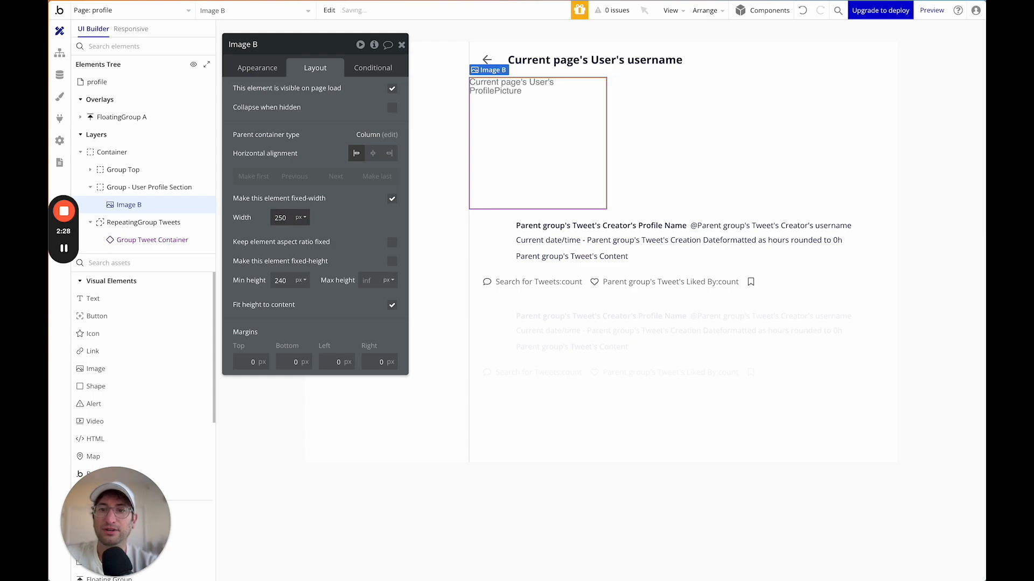
key("Tab")
left_click(392, 243)
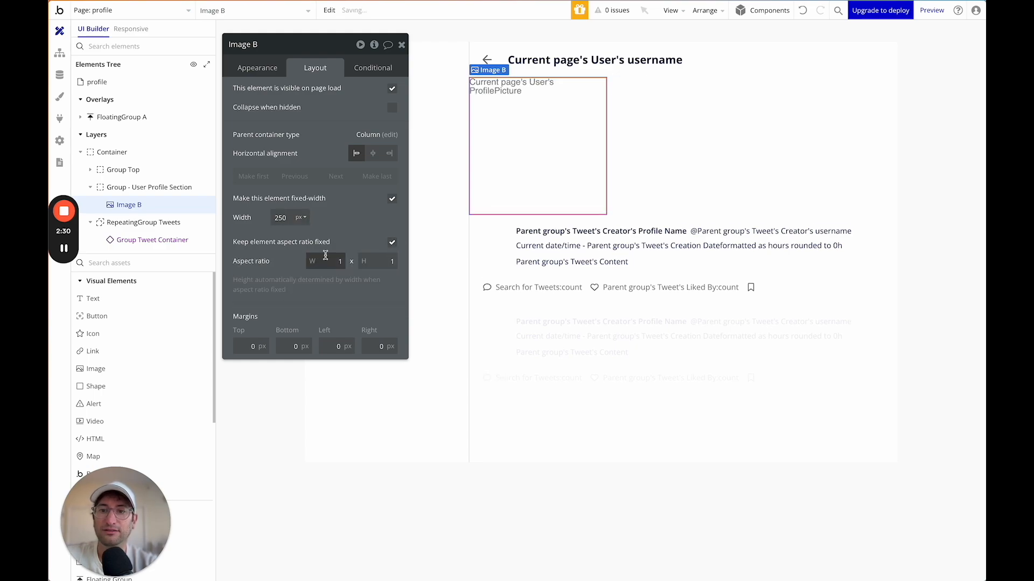
double_click(280, 218)
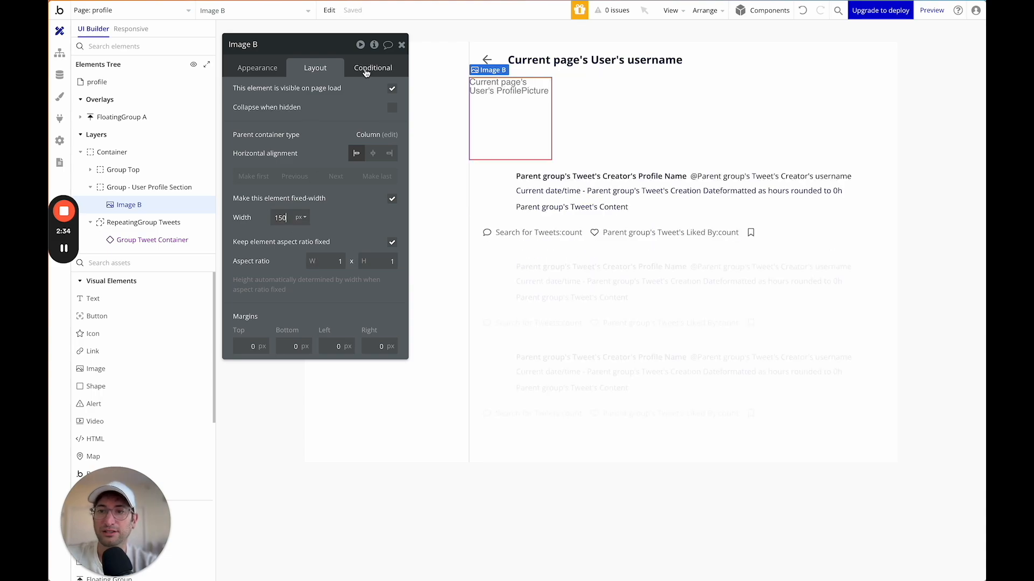
Set the image's corner roundness to 100 to make it circular.
left_click(269, 70)
scroll(365, 361, "down", 2)
left_click(366, 336)
type("100")
key("Return")
Rename the image to 'Image - Profile Picture'.
left_click(246, 46)
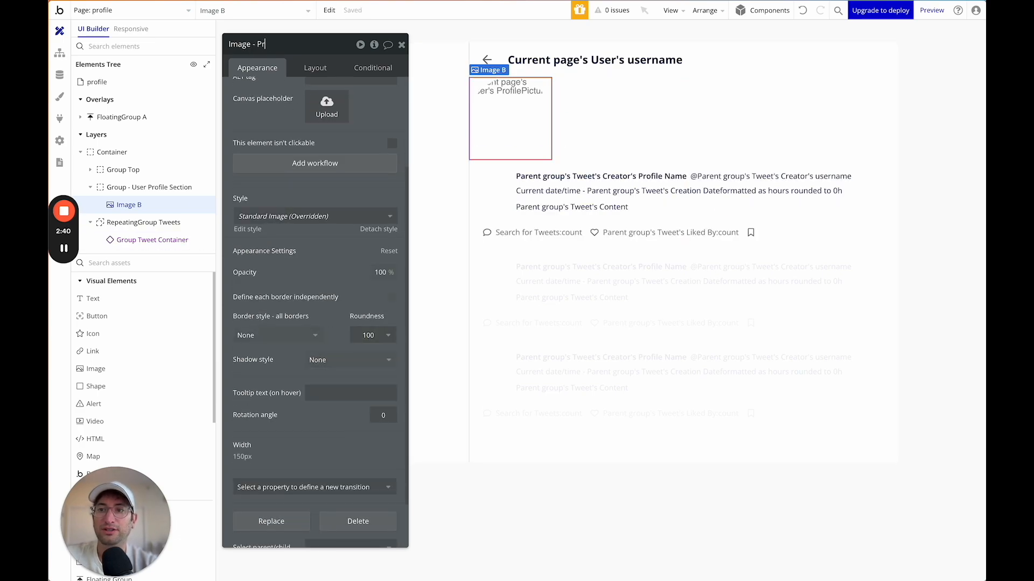
key("Return")
left_click(315, 67)
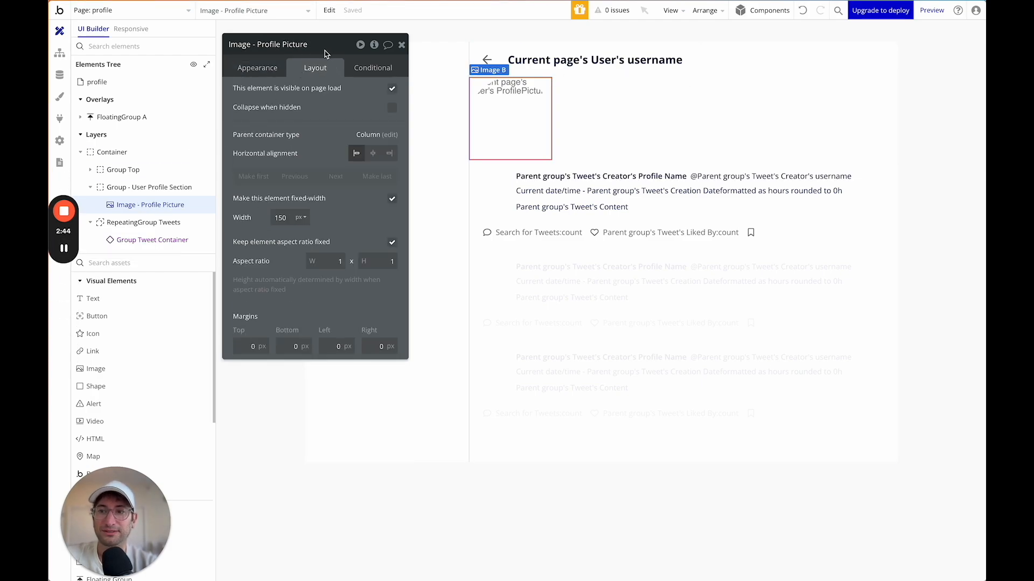
left_click_drag(325, 51, 334, 51)
Drop a Group beside the profile picture, then undo the misplaced group.
left_click(138, 262)
type("grpu")
key("super+a")
type("group")
left_click_drag(108, 298, 529, 93)
key("super+z")
Drag a new Image into the profile section and rename it 'Header Image - Profile'.
left_click(159, 262)
type("image")
left_click_drag(127, 299, 574, 97)
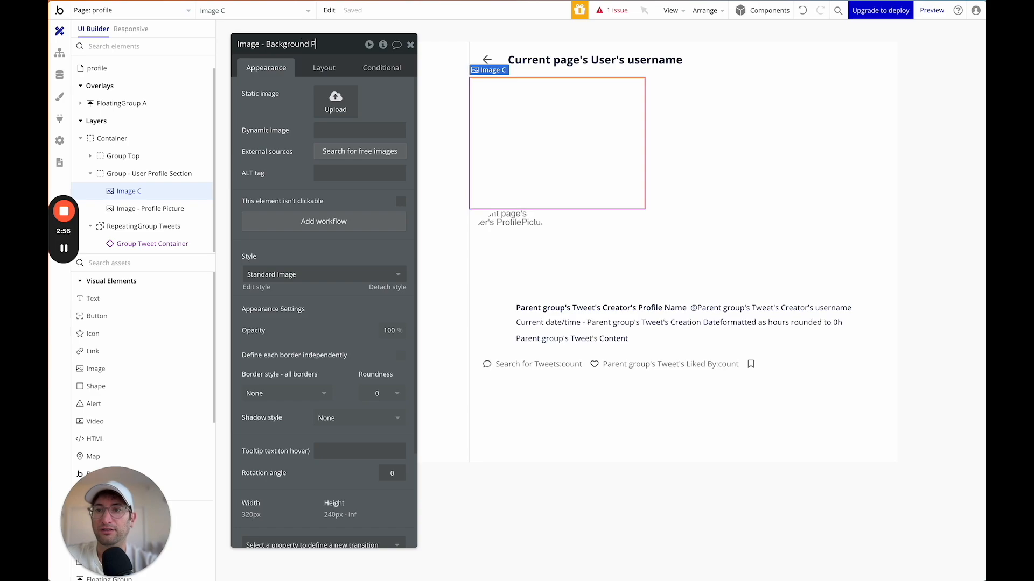
type("r")
key("ctrl+a")
type("Head")
key("Return")
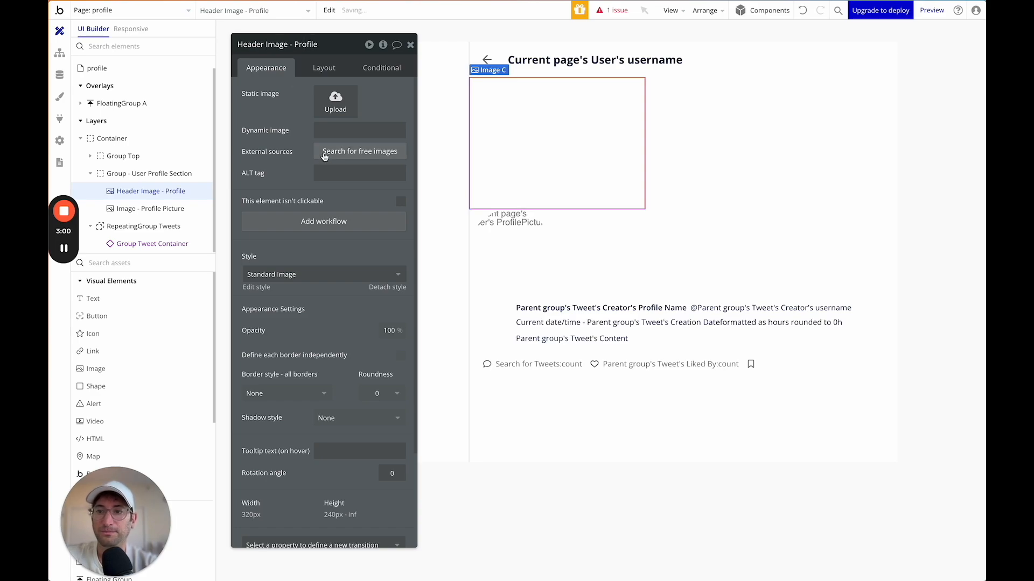
In the Data tab, create a User field 'HeaderPicture' of type image.
left_click(60, 75)
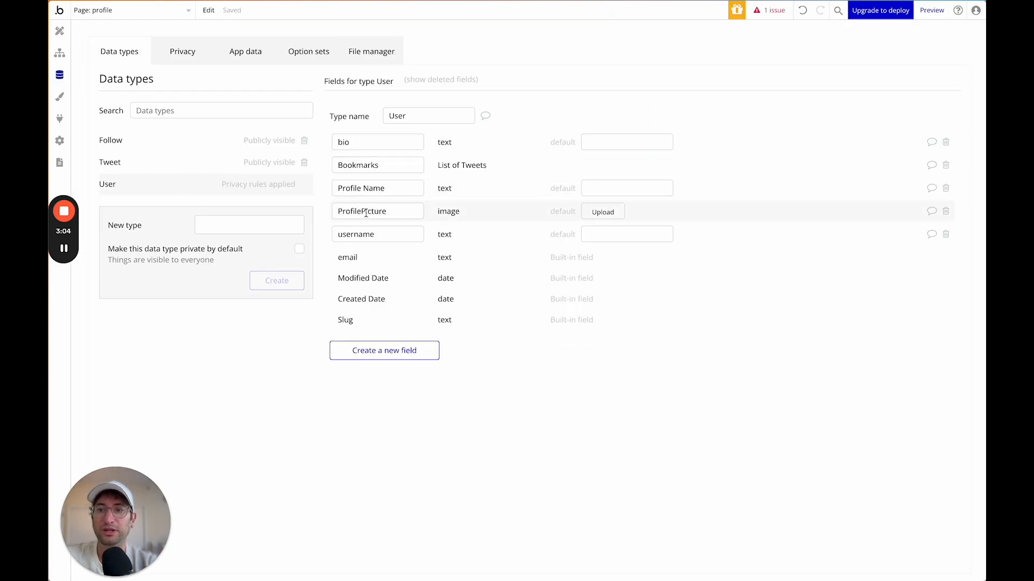
left_click(358, 350)
left_click(467, 95)
type("HeaderPi")
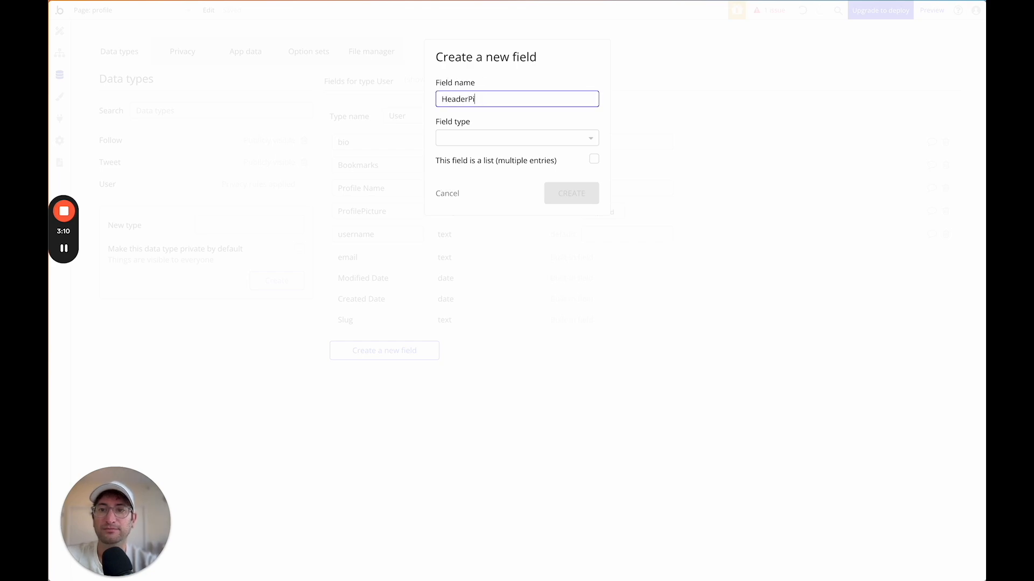
left_click(473, 141)
type("imag")
left_click(459, 170)
left_click(557, 195)
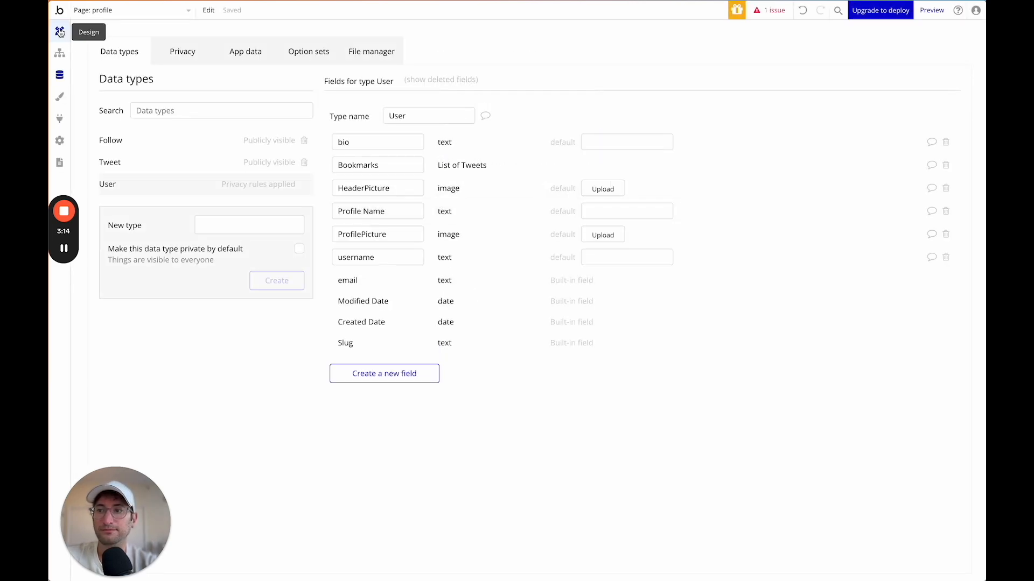
Set the header image's dynamic source to Current page's User's HeaderPicture.
left_click(60, 31)
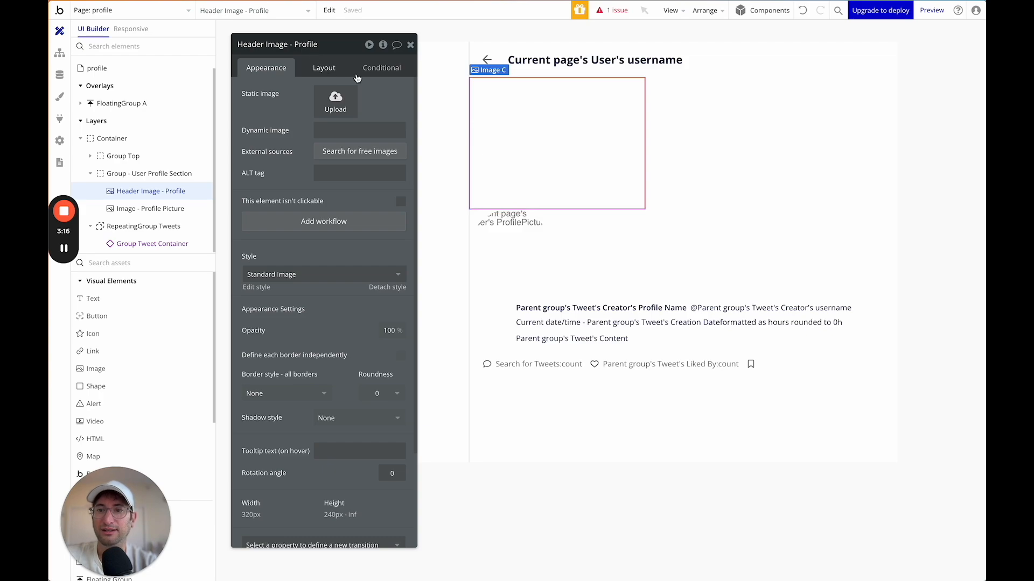
left_click(425, 131)
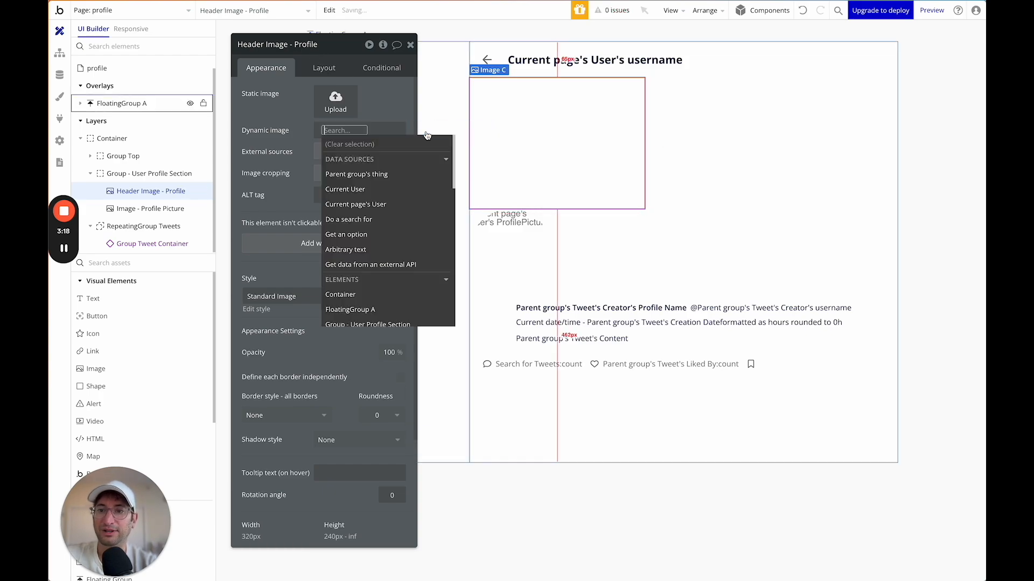
left_click(370, 204)
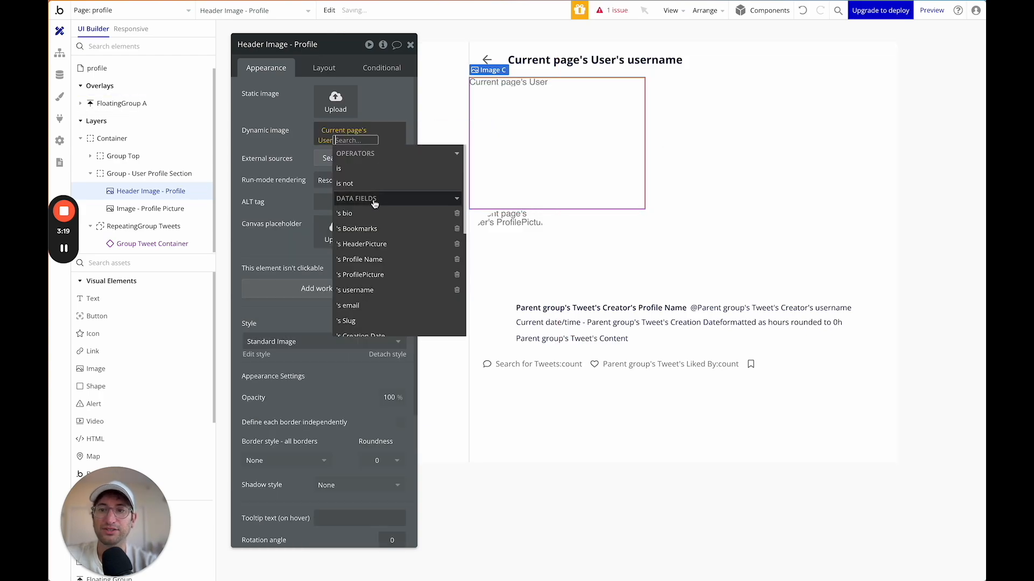
left_click(361, 245)
left_click(279, 149)
Uncheck fixed width so the header image stretches full width, and render it in Zoom mode.
left_click(324, 68)
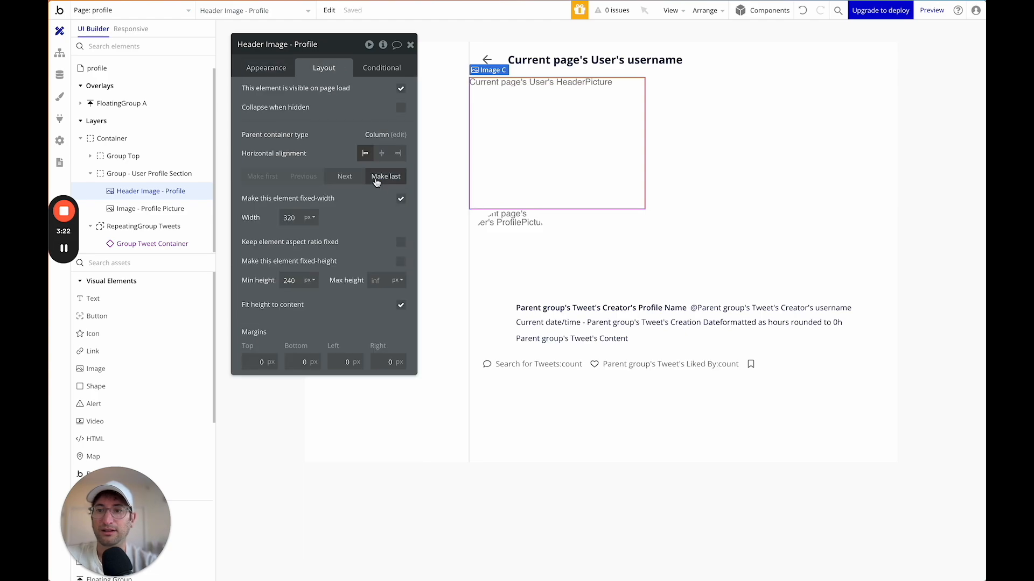
left_click(400, 199)
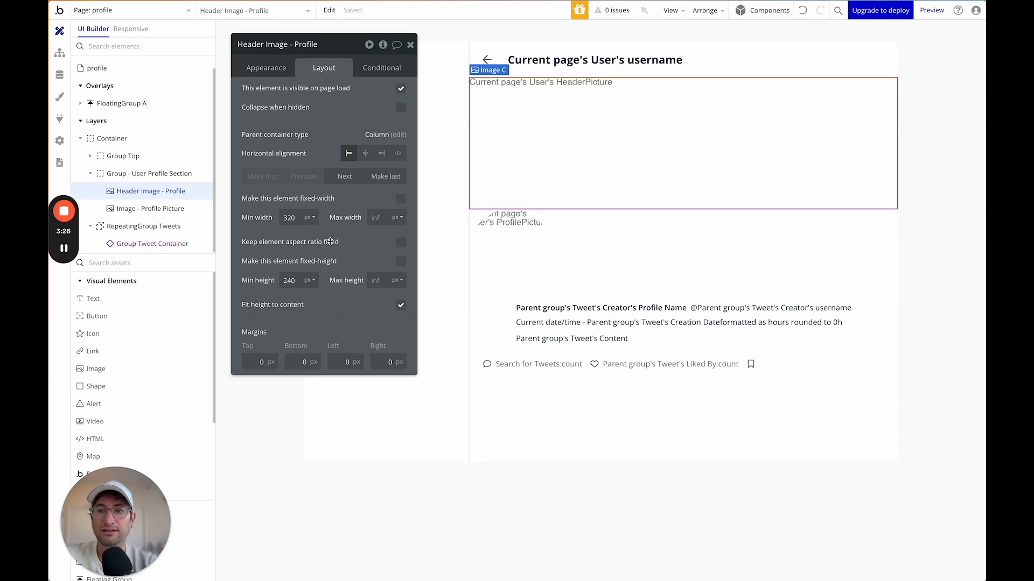
left_click(276, 70)
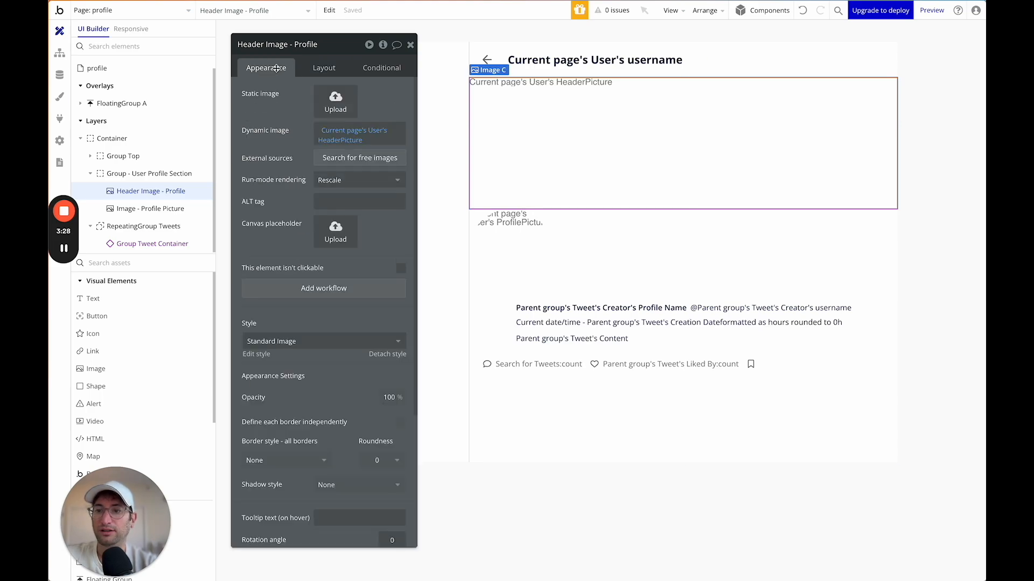
left_click(339, 180)
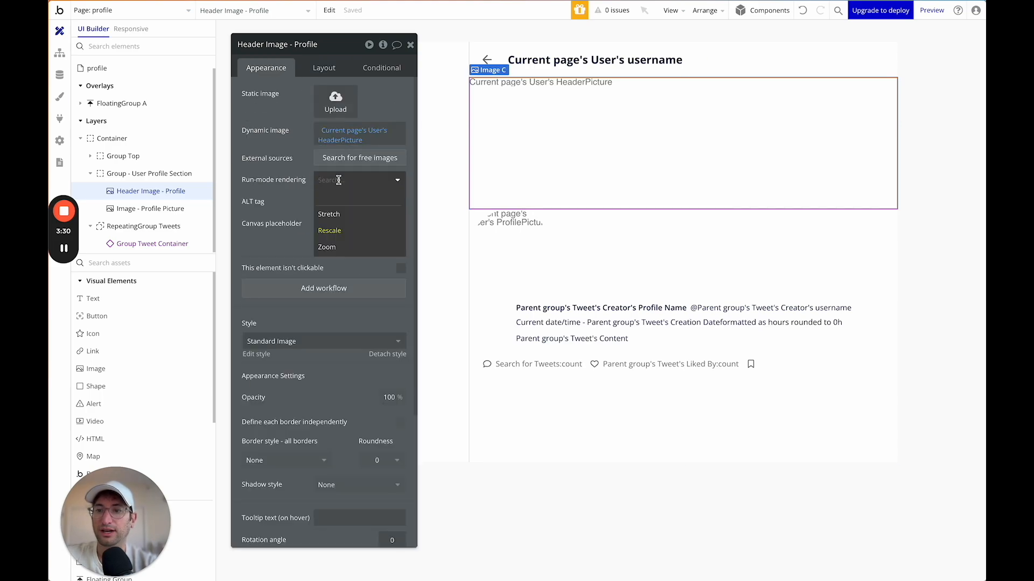
left_click(339, 247)
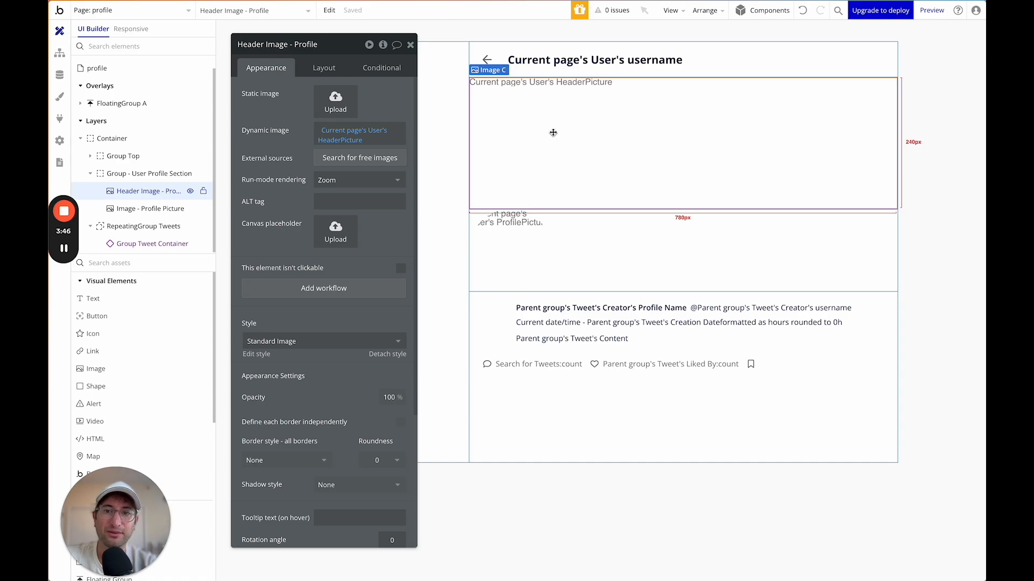
Set the profile picture's top margin to -75 so it overlaps the header.
left_click(532, 231)
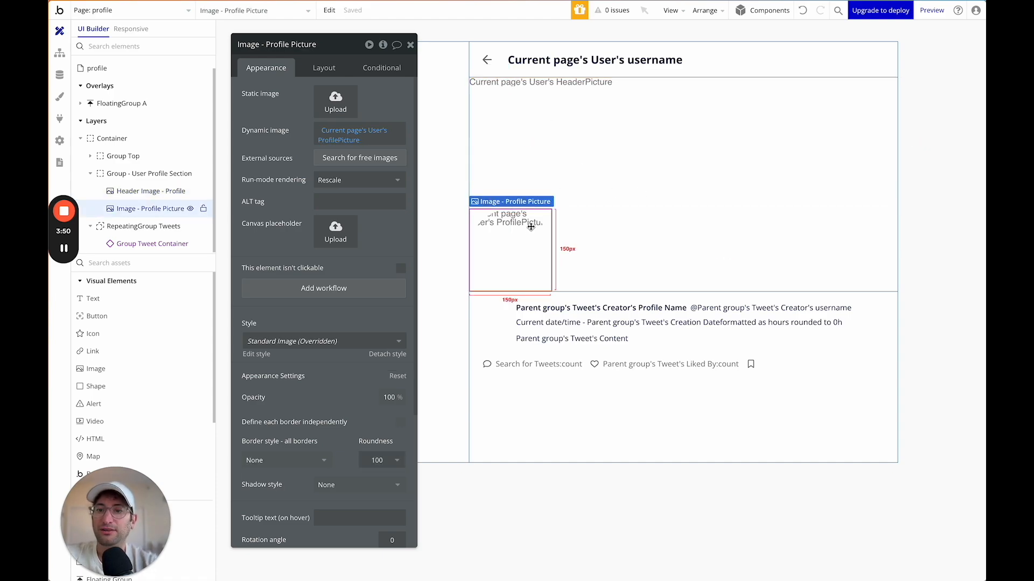
left_click(323, 68)
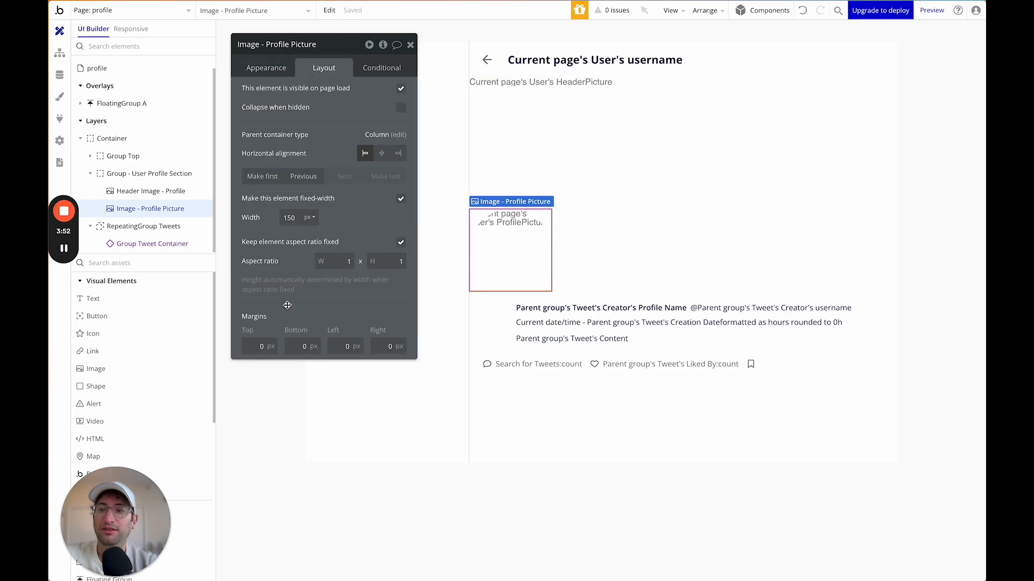
left_click(254, 347)
type("-50")
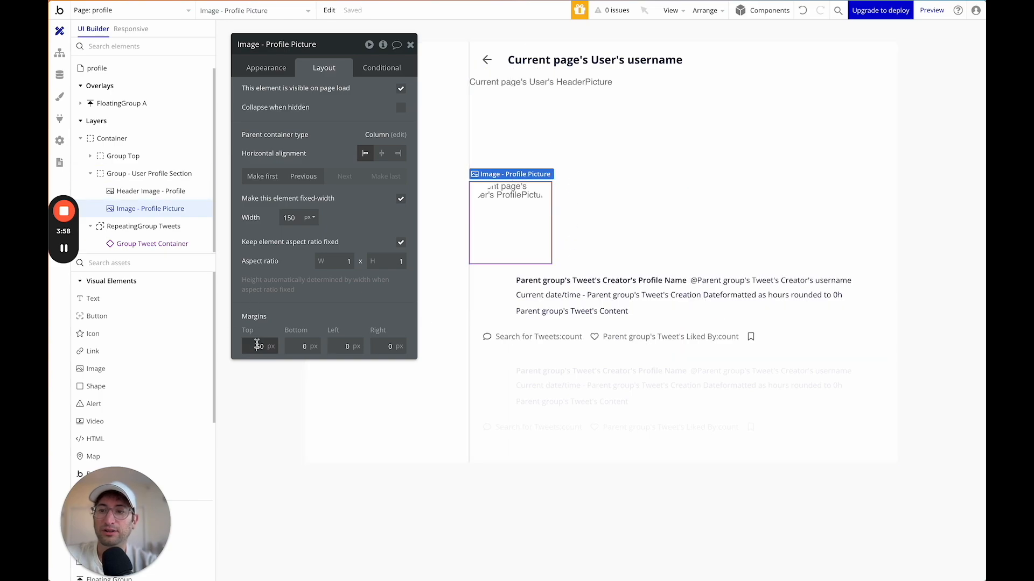
key("BackSpace")
key("BackSpace")
key("BackSpace")
type("-75")
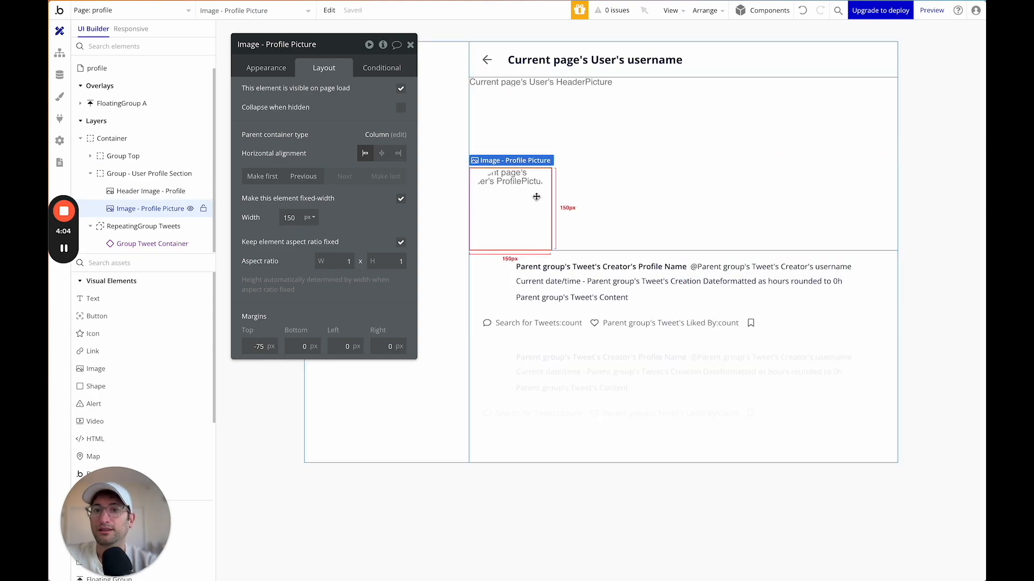
Give the profile picture a solid 5 px white border.
left_click(266, 67)
scroll(300, 334, "down", 3)
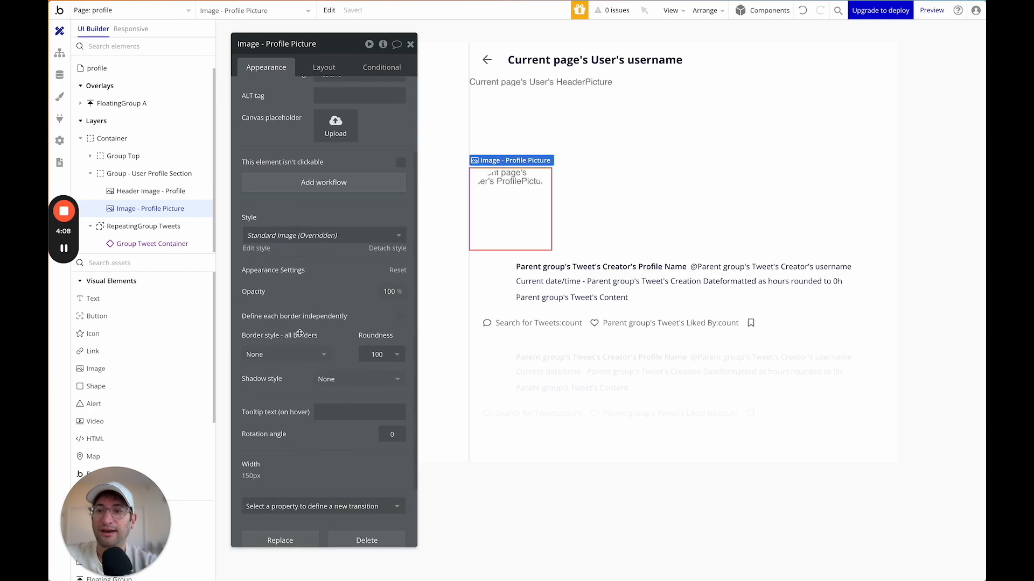
left_click(290, 323)
left_click(285, 372)
left_click(300, 346)
type("5")
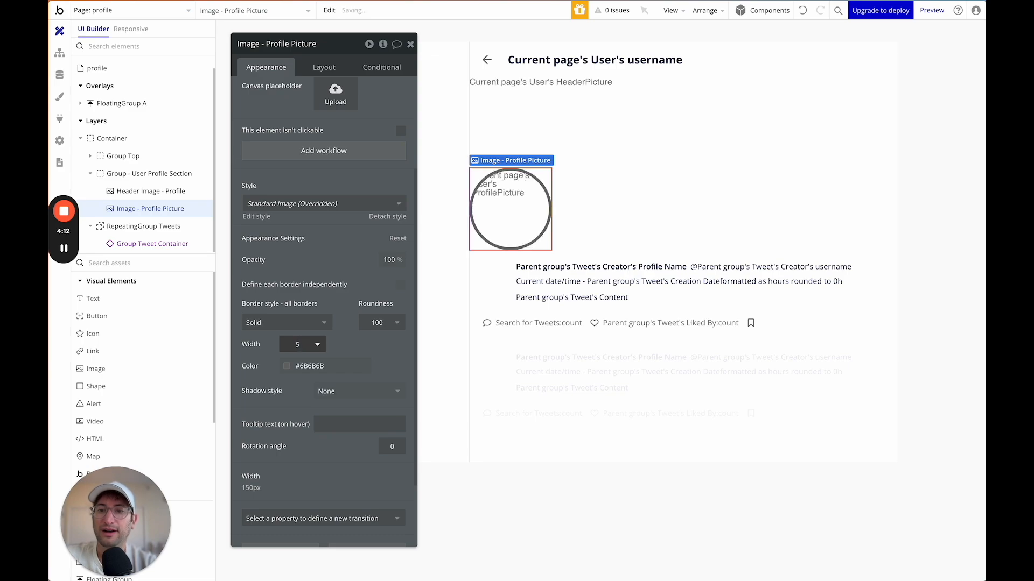
left_click(295, 366)
left_click_drag(292, 407, 250, 338)
left_click(512, 183)
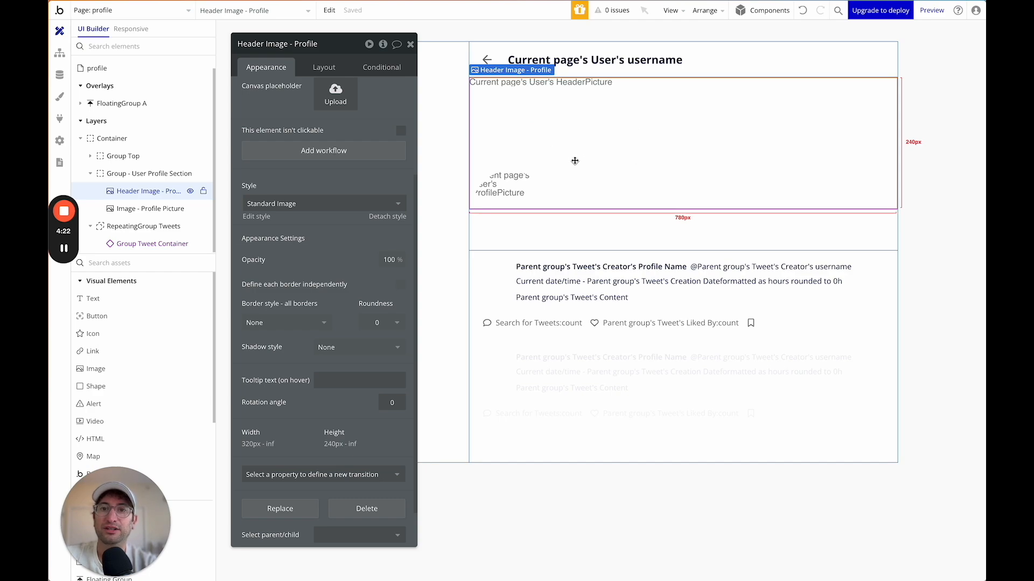
Make the header image fixed-height at 200 px.
left_click(314, 68)
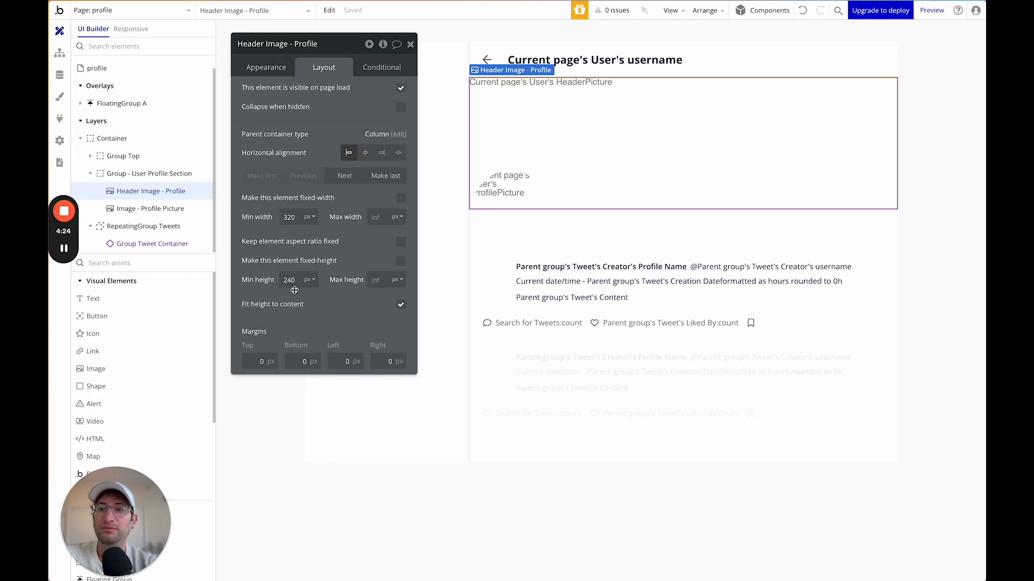
double_click(291, 281)
type("1")
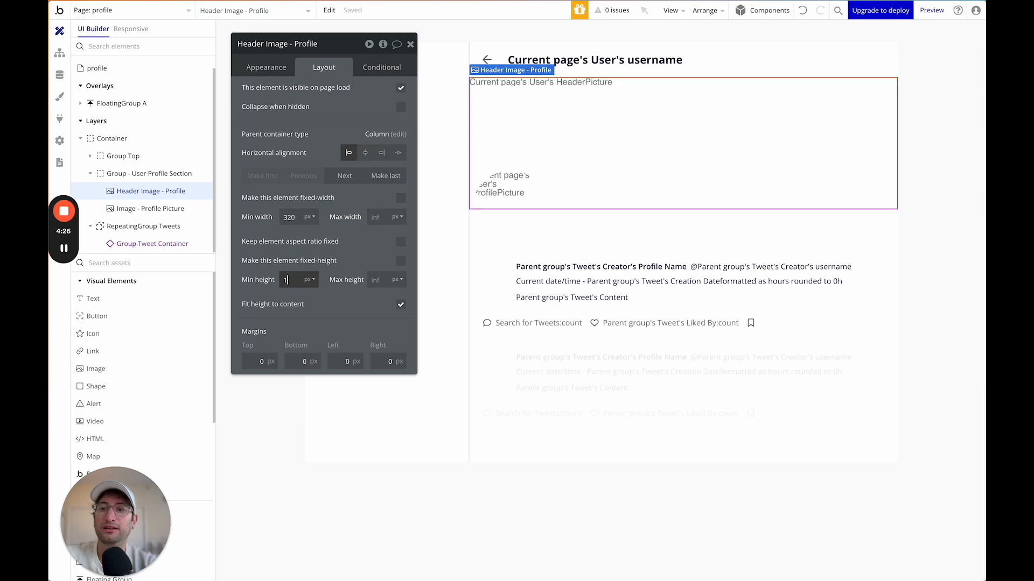
double_click(293, 281)
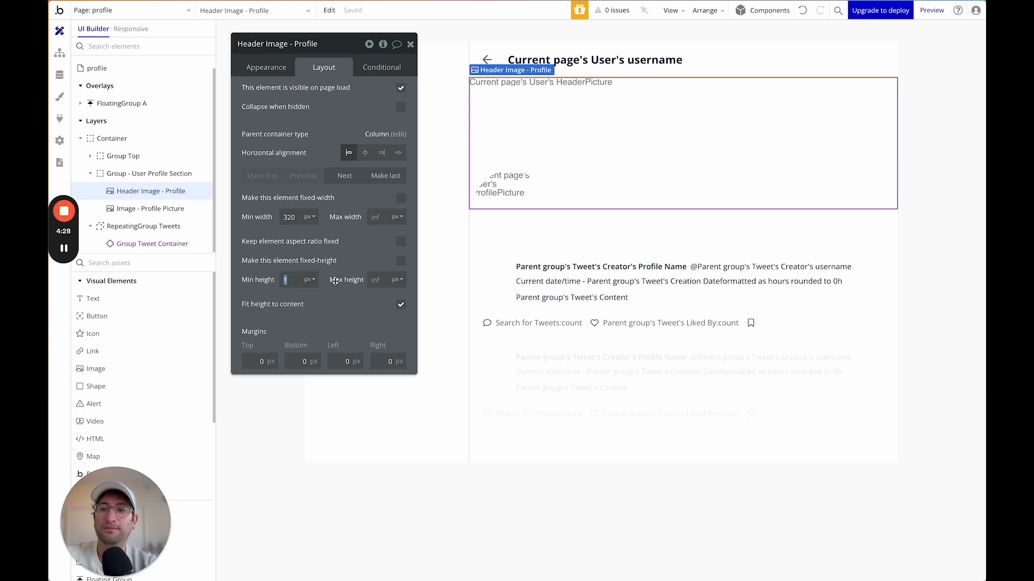
left_click(401, 261)
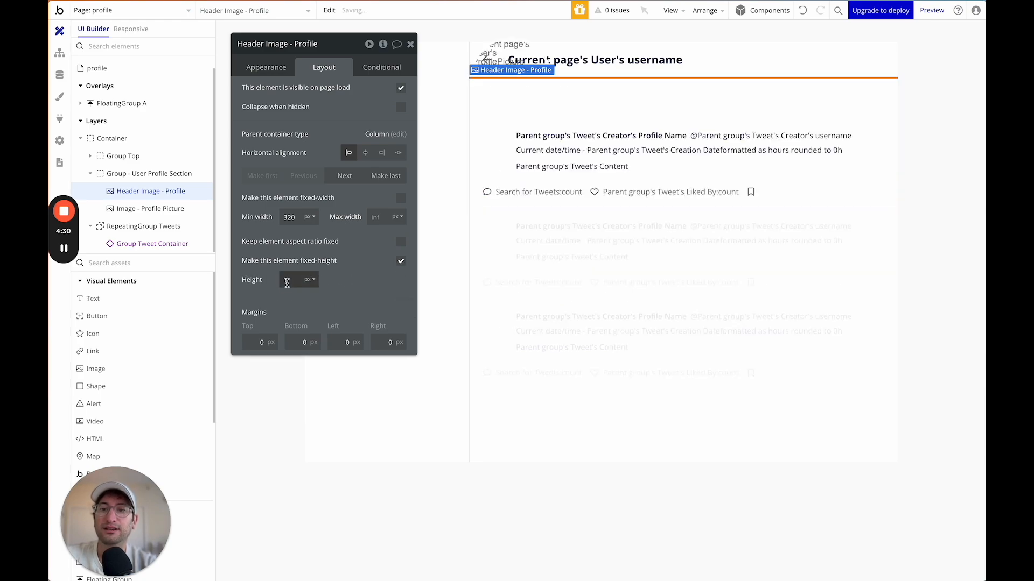
type("200")
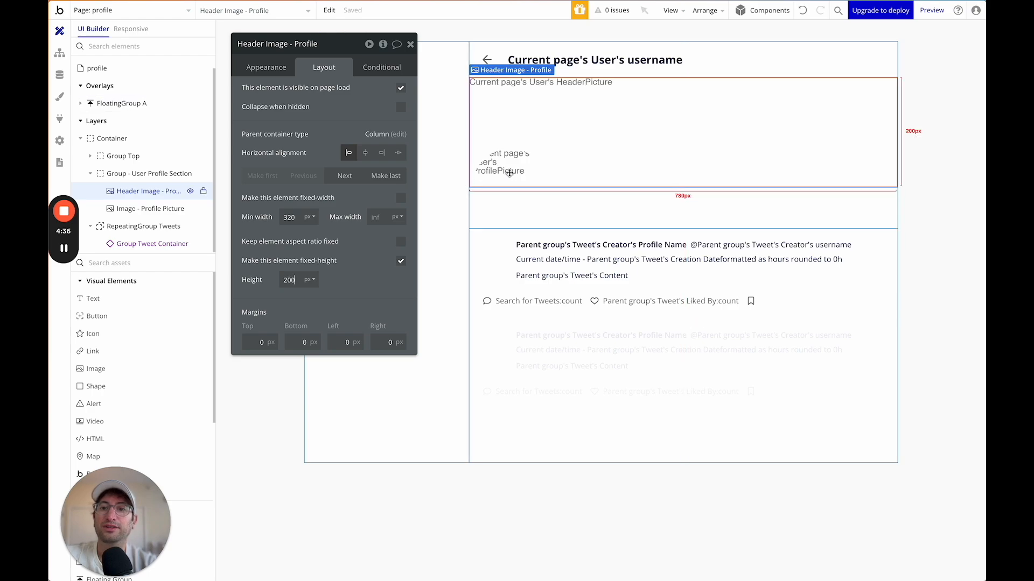
Select the profile picture layer in the element tree to view its layout.
left_click(158, 208)
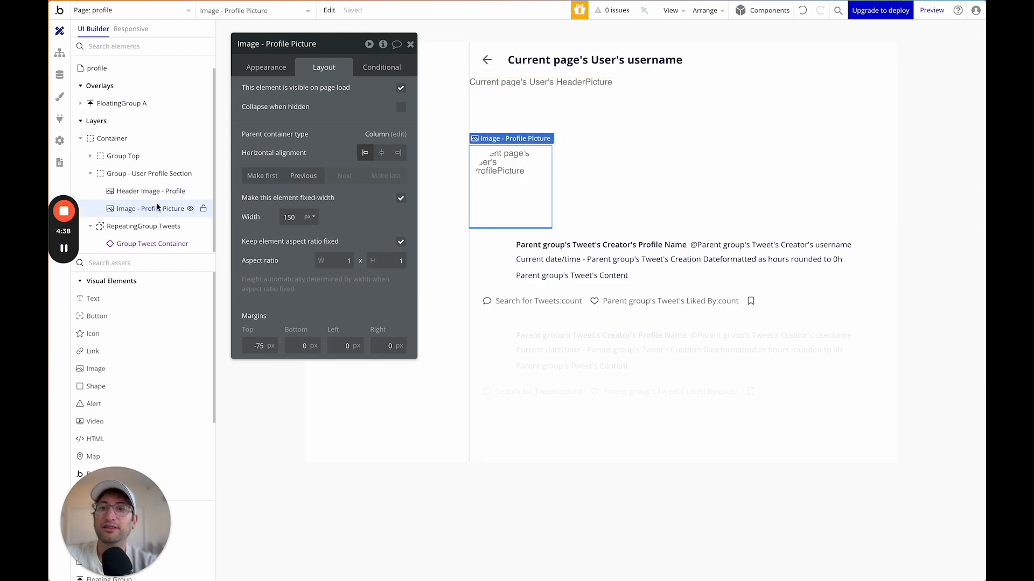
left_click(153, 175)
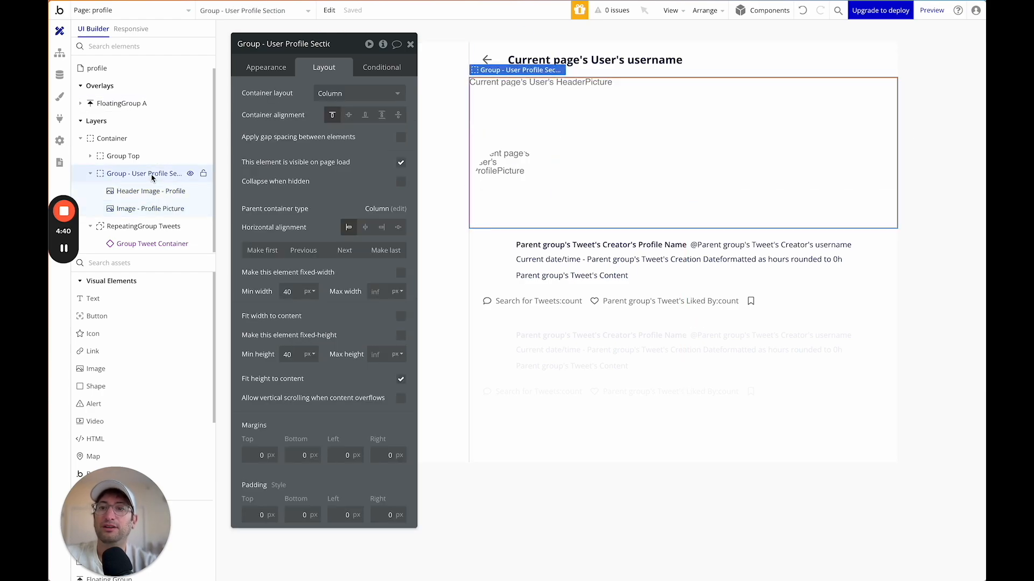
left_click_drag(317, 54, 323, 35)
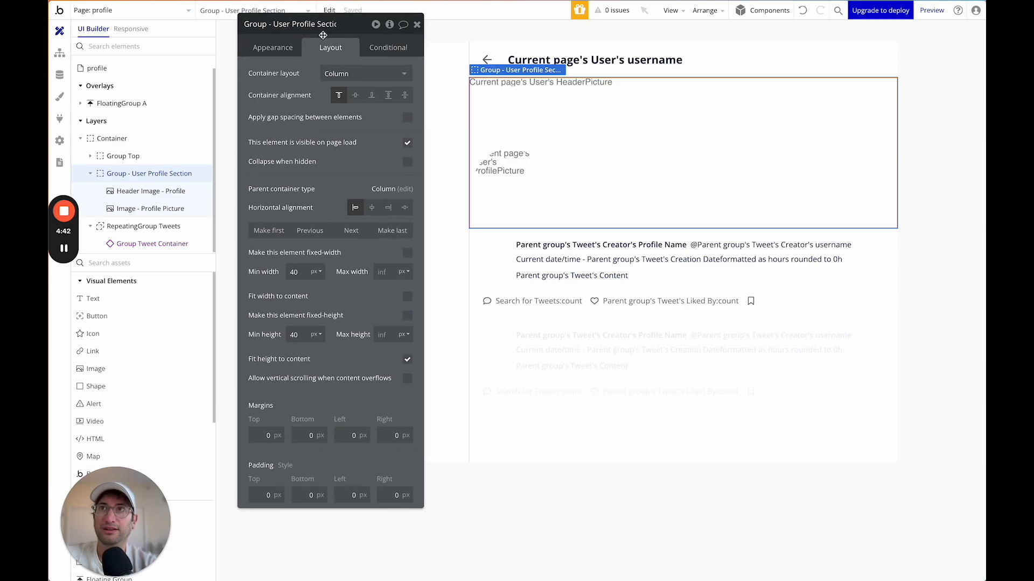
left_click(145, 191)
left_click(144, 210)
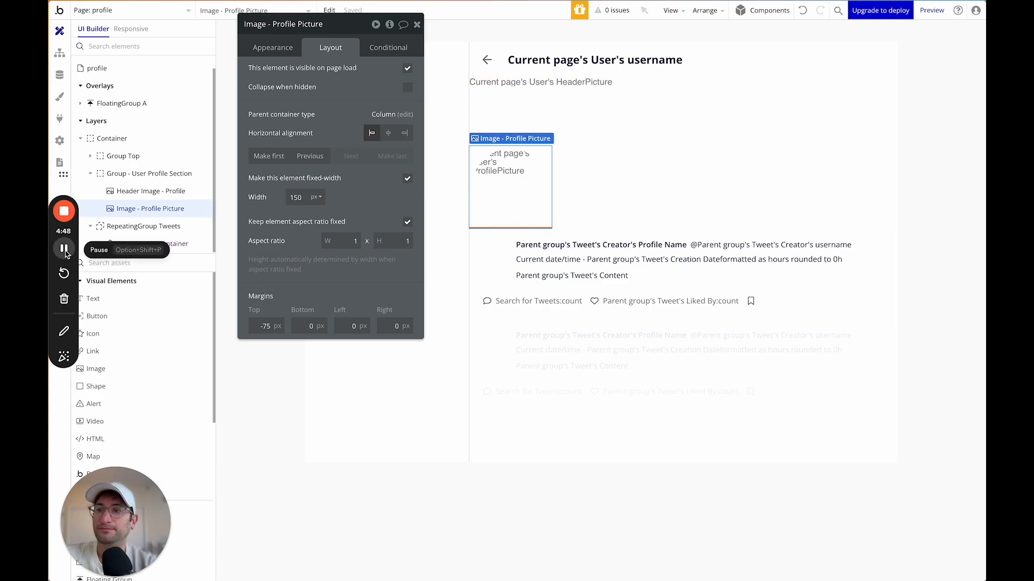
Add a new Group to the profile section and move the profile picture inside it.
left_click(139, 262)
type("group")
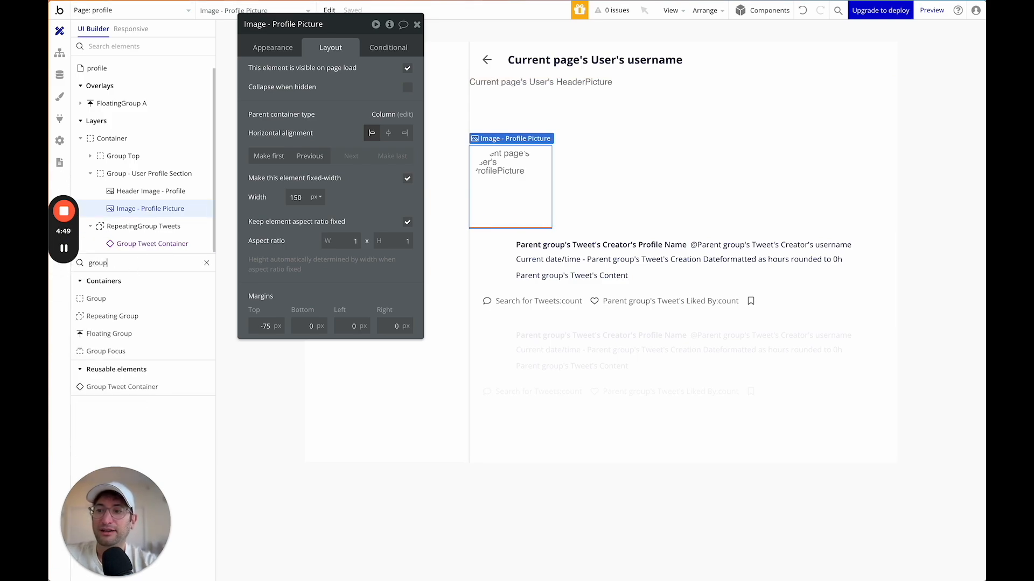
left_click(96, 299)
left_click(542, 151)
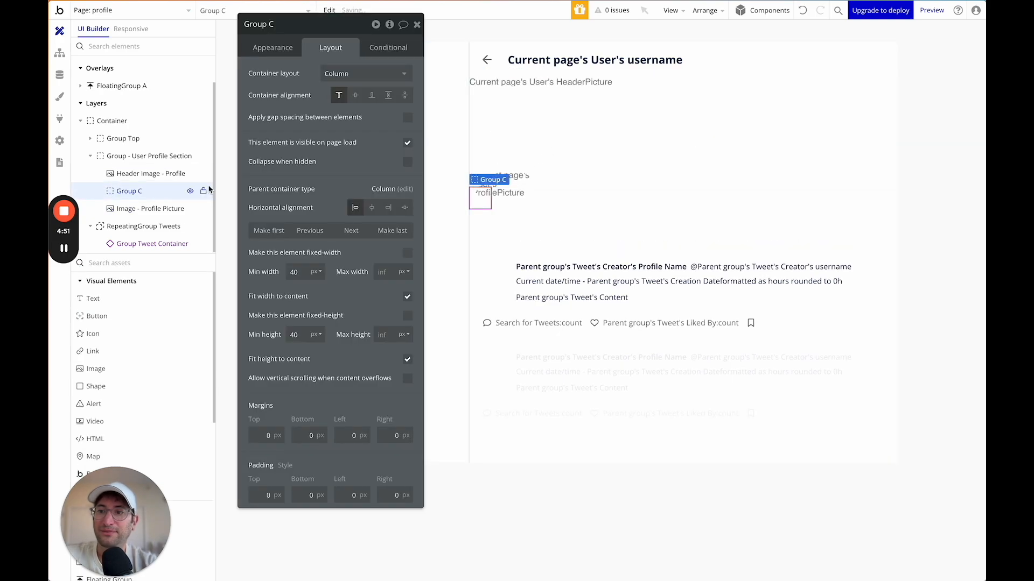
left_click(133, 211)
left_click_drag(132, 211, 129, 192)
Rename the new group 'Header Container', undoing an accidental width change on the picture.
left_click(130, 192)
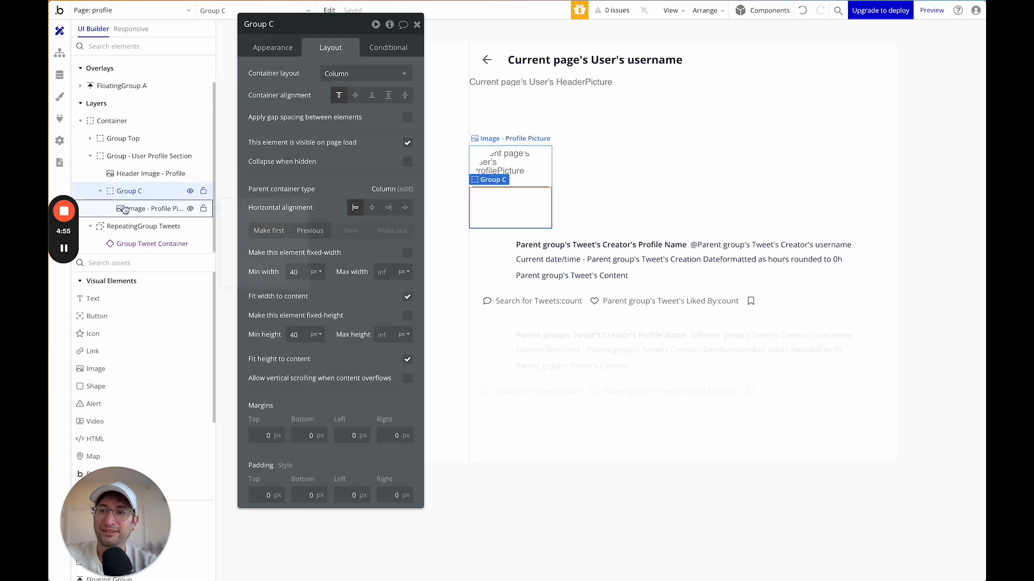
double_click(130, 191)
type("Header Container")
key("Return")
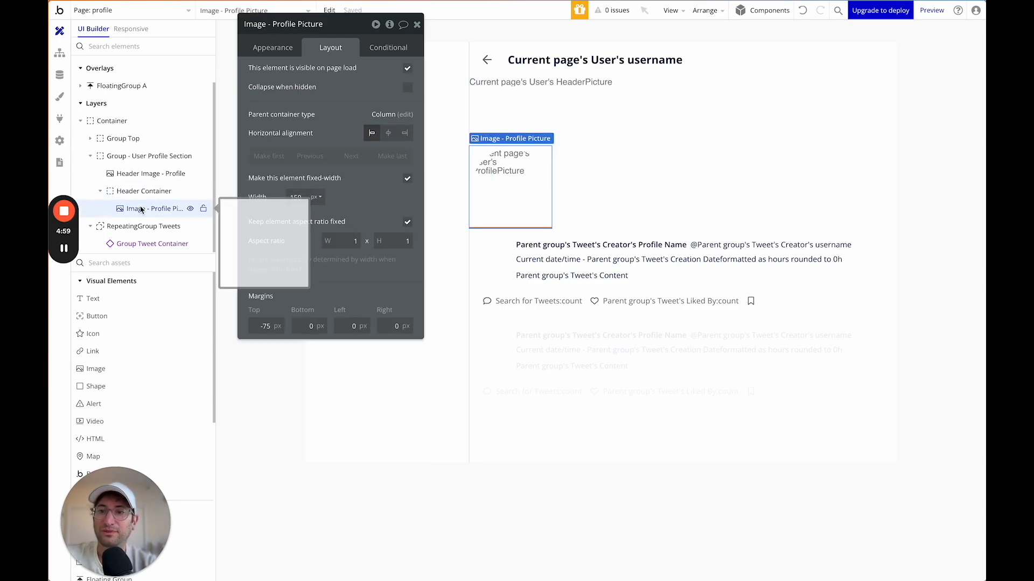
left_click(408, 178)
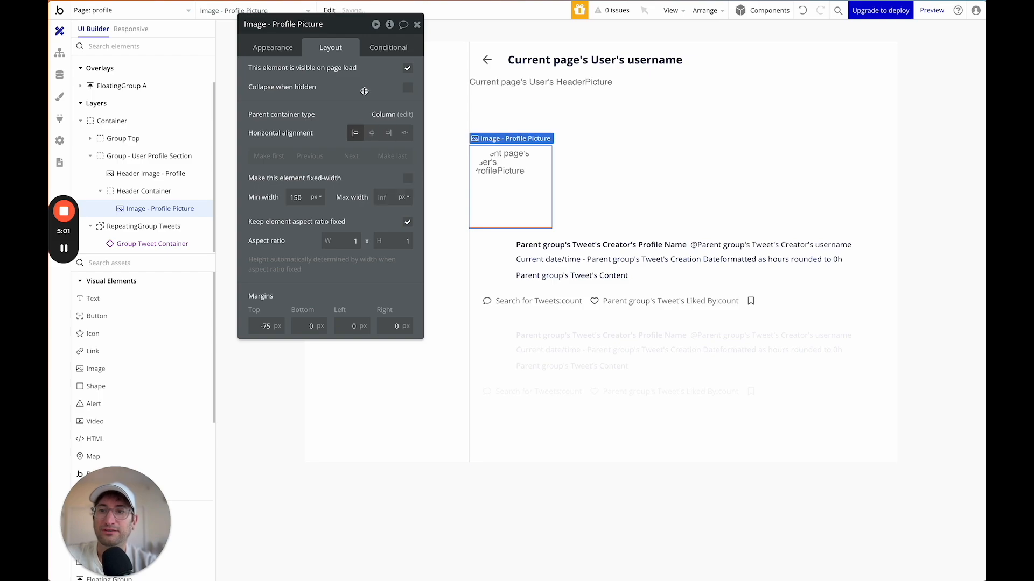
left_click(802, 12)
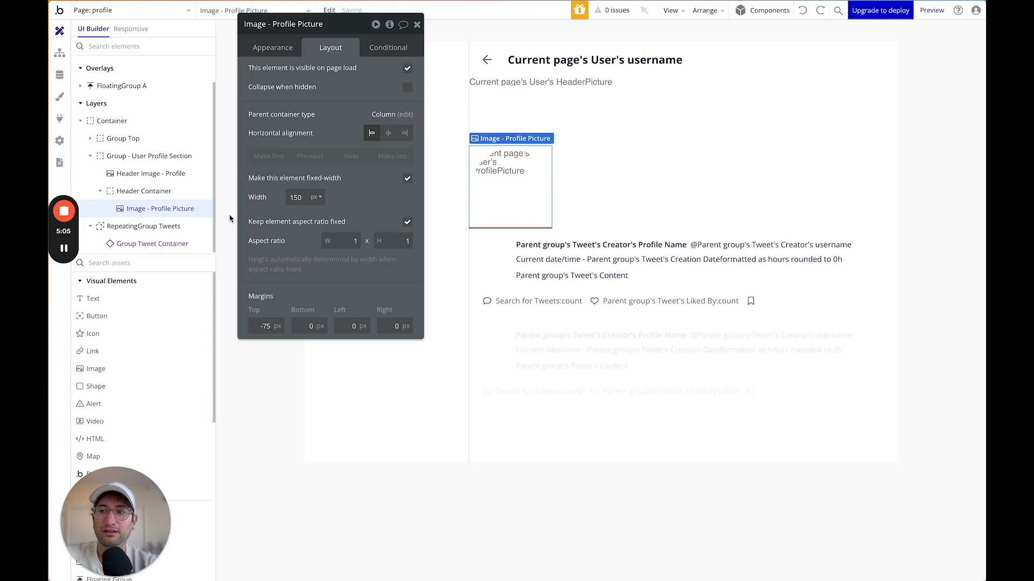
Let Header Container span full width with padding 20 on top, bottom, left and right.
left_click(155, 192)
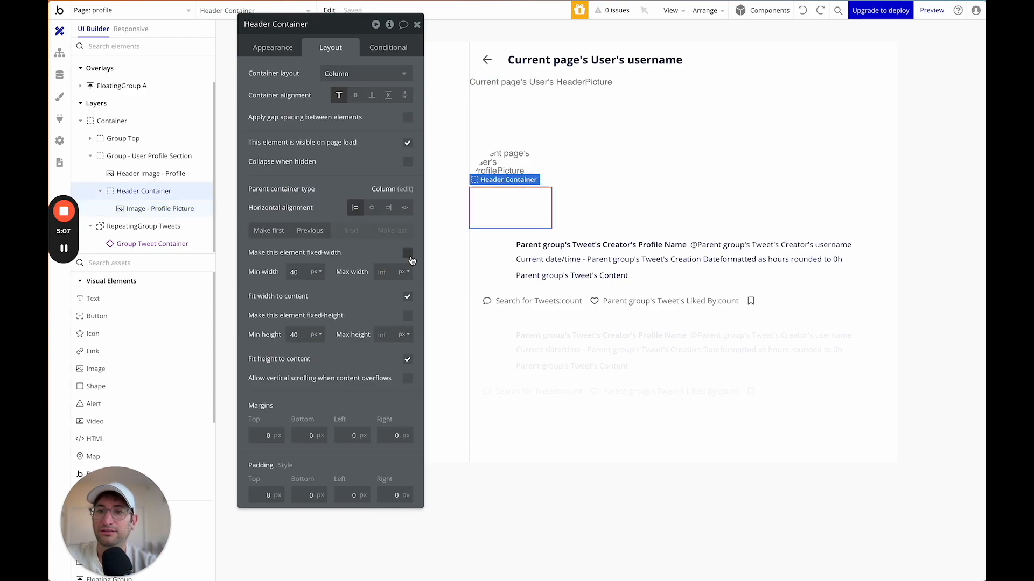
left_click(408, 298)
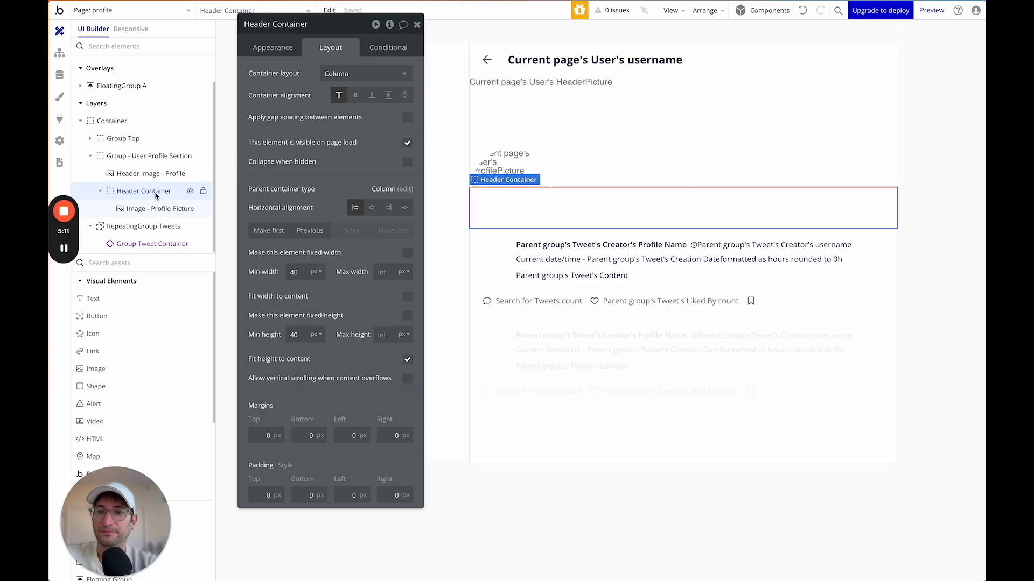
type("20")
key("Tab")
type("20")
key("Tab")
type("20")
key("Tab")
type("20")
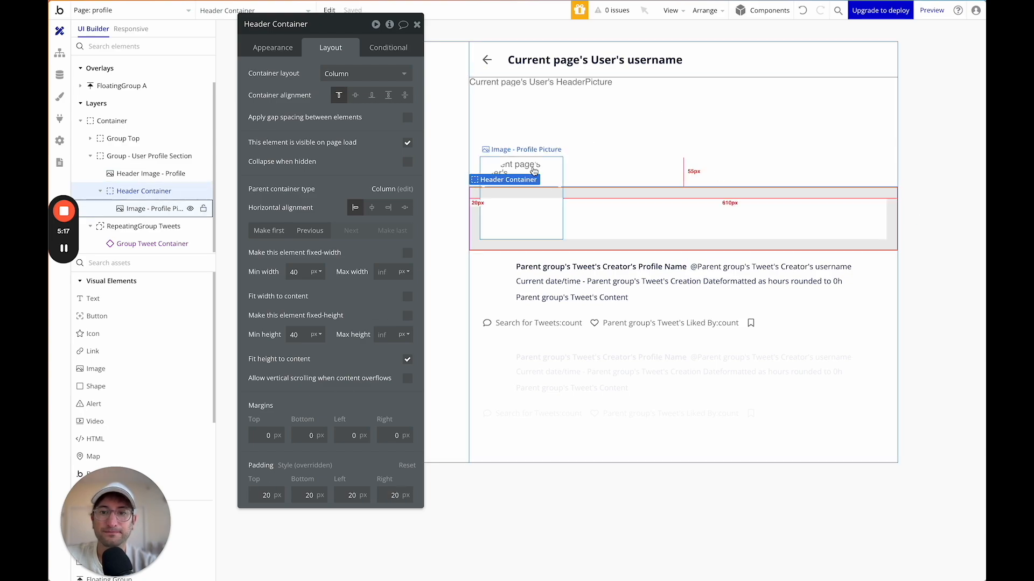
Compare the profile picture's and Header Container's layout settings.
left_click(132, 210)
left_click(143, 191)
left_click(138, 212)
left_click(141, 192)
left_click(139, 210)
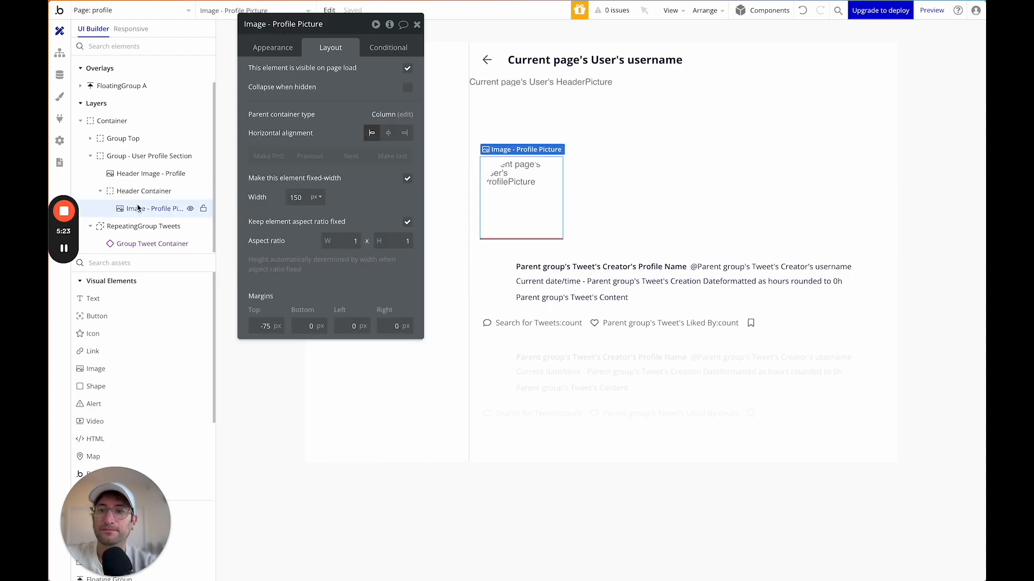
left_click(140, 194)
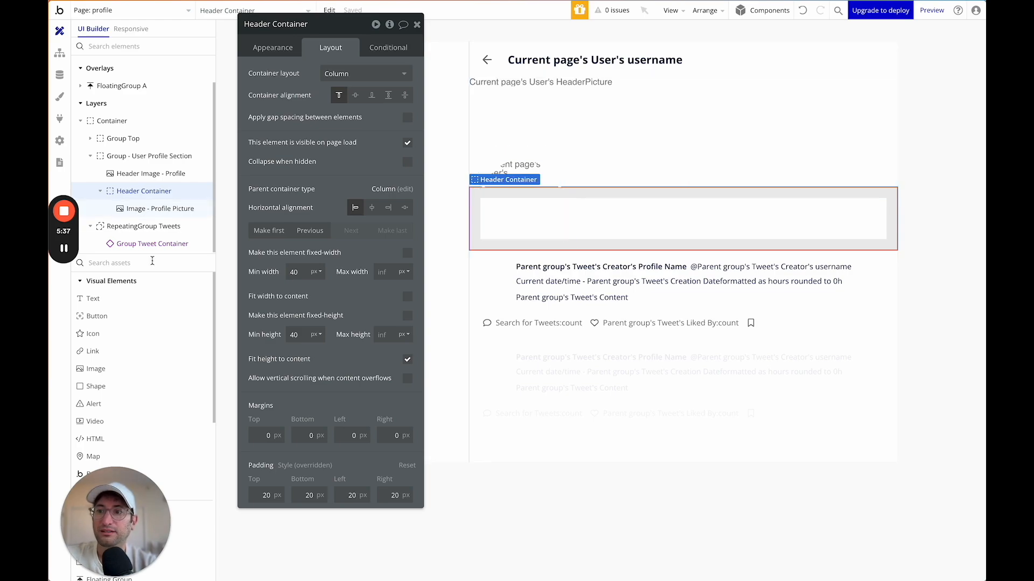
Add a Button inside Header Container labelled 'Follow' and create its click workflow.
type("bu")
left_click_drag(99, 299, 154, 208)
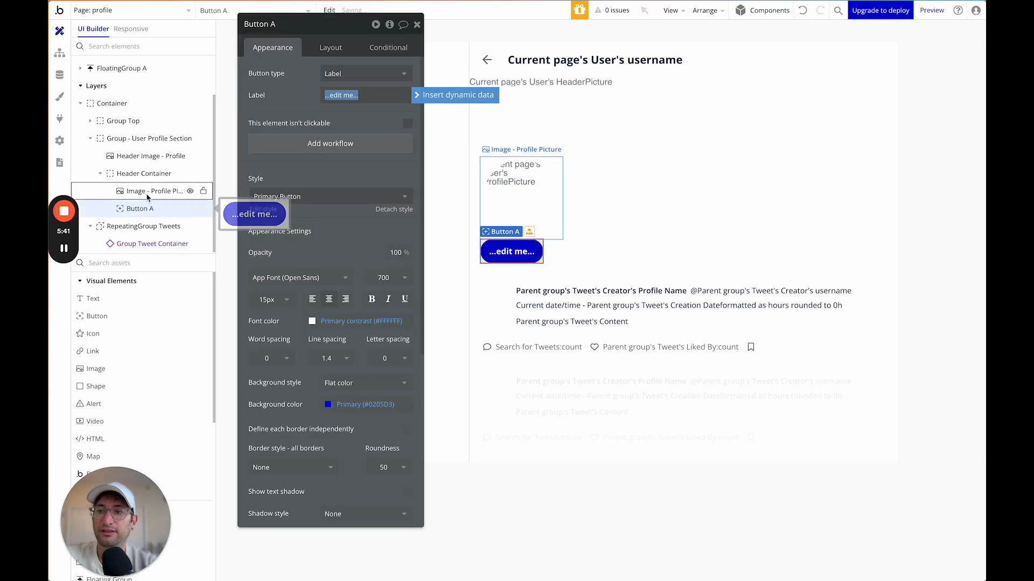
type("Subscr")
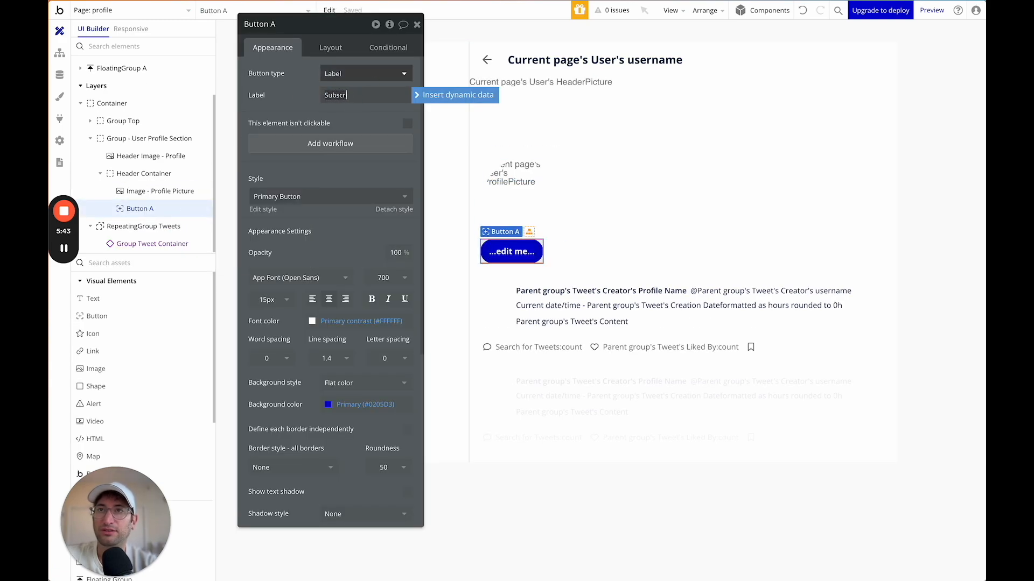
type("ibe")
key("ctrl+a")
type("Fol")
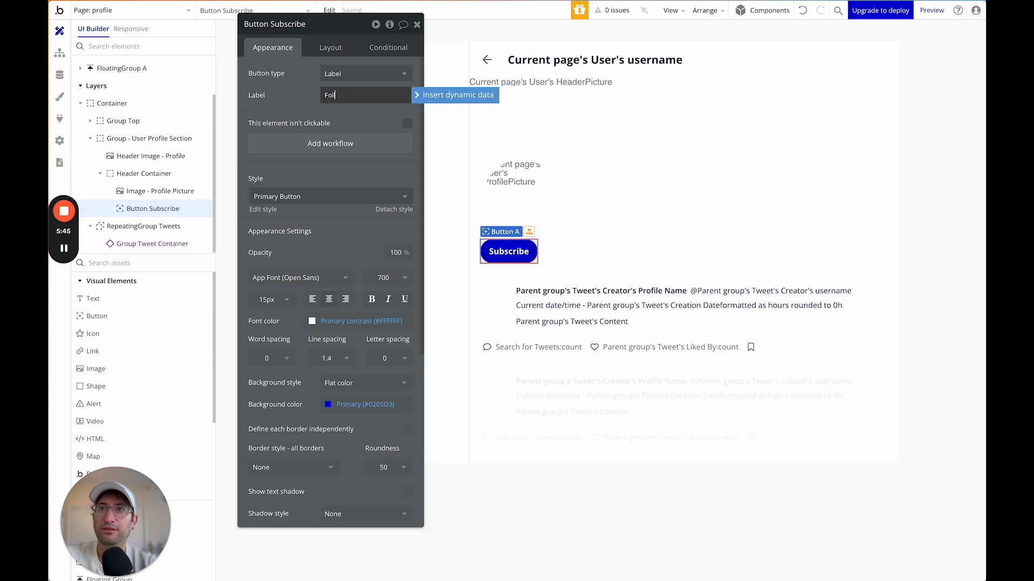
type("low")
left_click(288, 144)
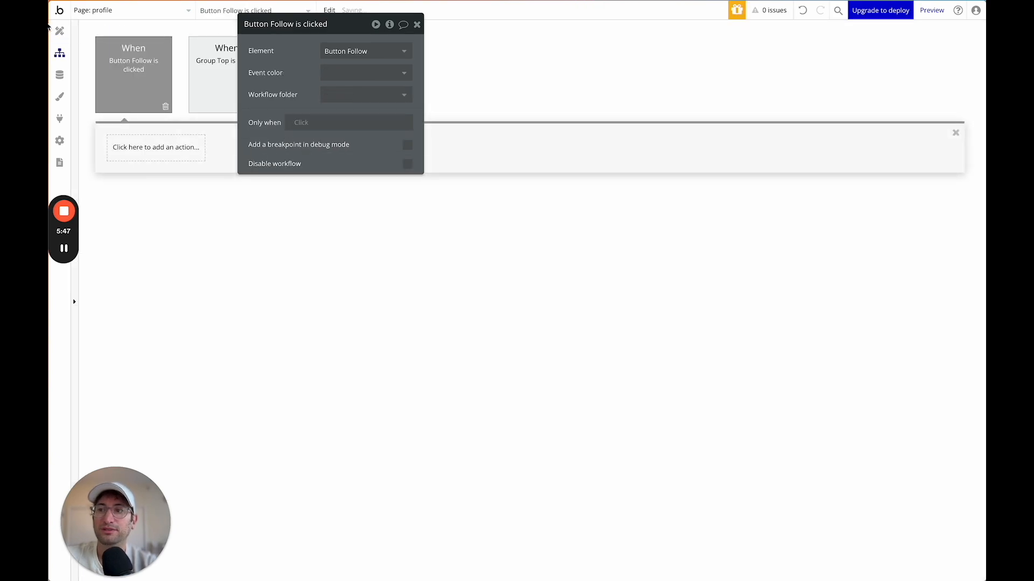
left_click(60, 30)
Lay Header Container out as a row with picture and Follow button at opposite ends; pad the button 20.
left_click(625, 210)
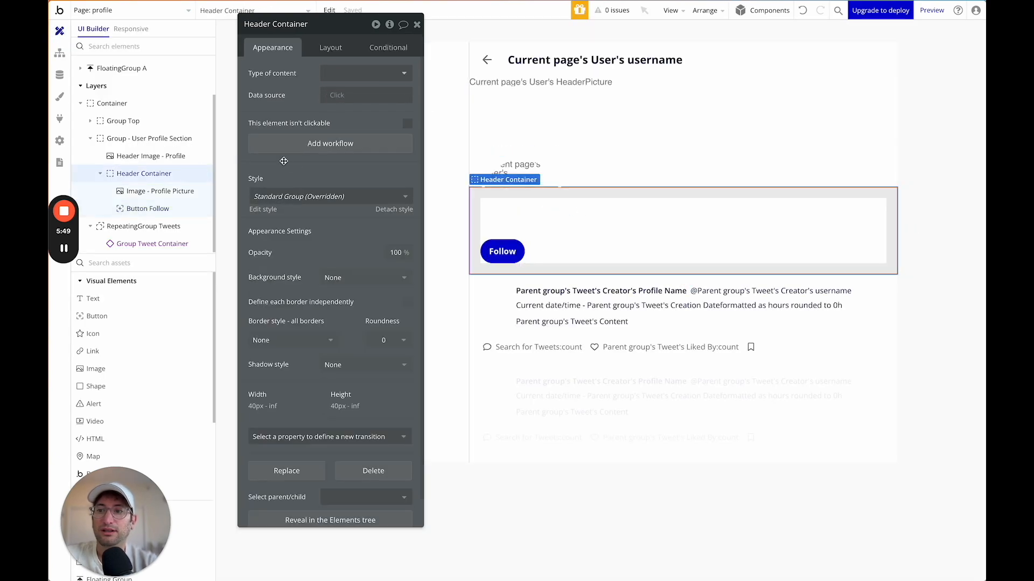
left_click(330, 48)
left_click(341, 74)
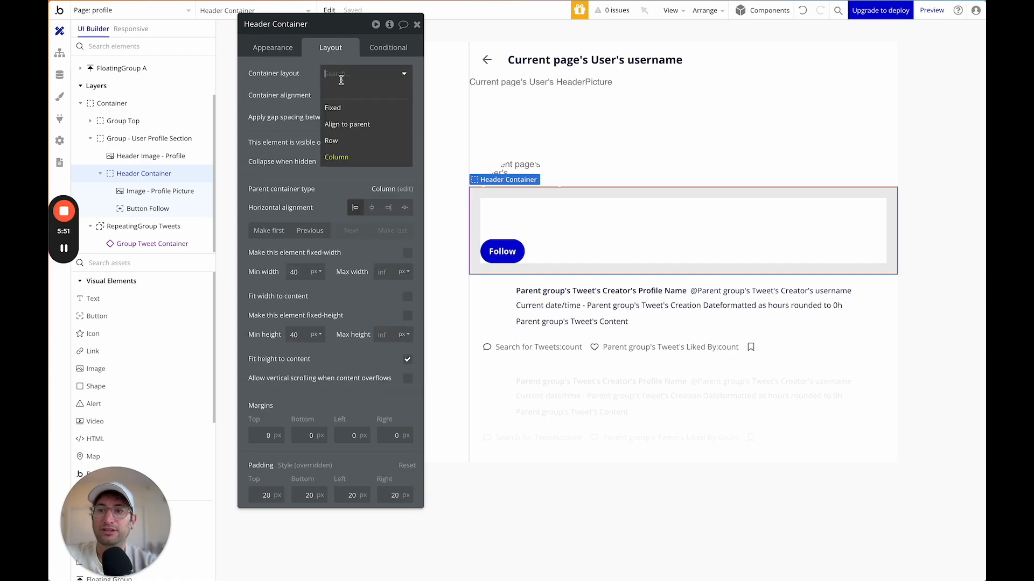
left_click(343, 141)
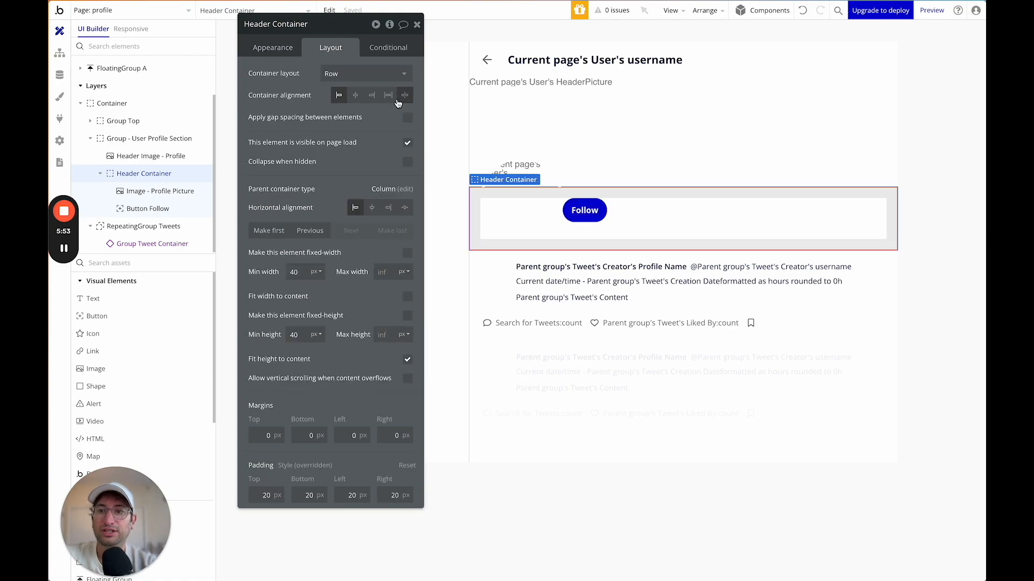
left_click(390, 97)
left_click(408, 96)
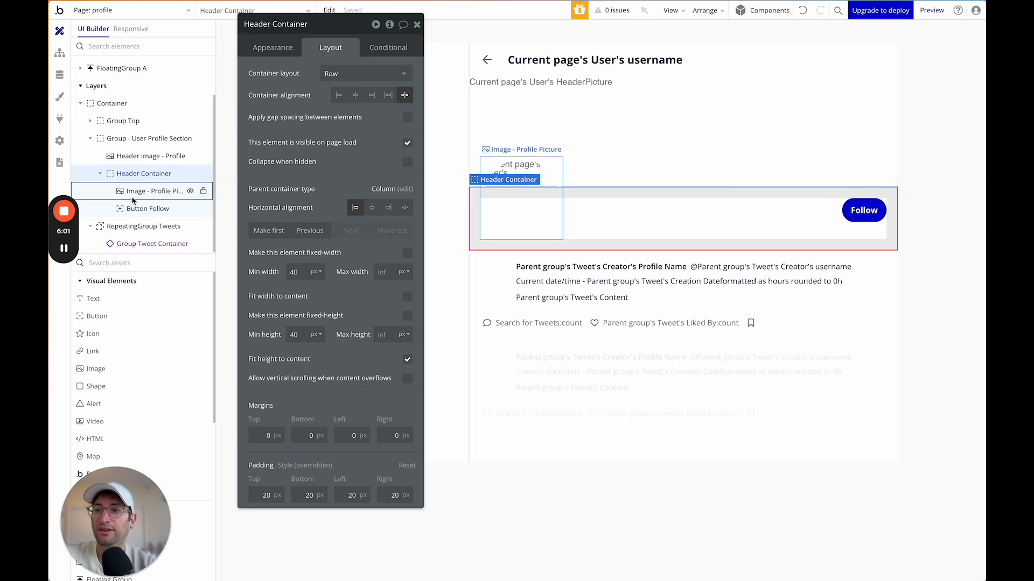
left_click(850, 210)
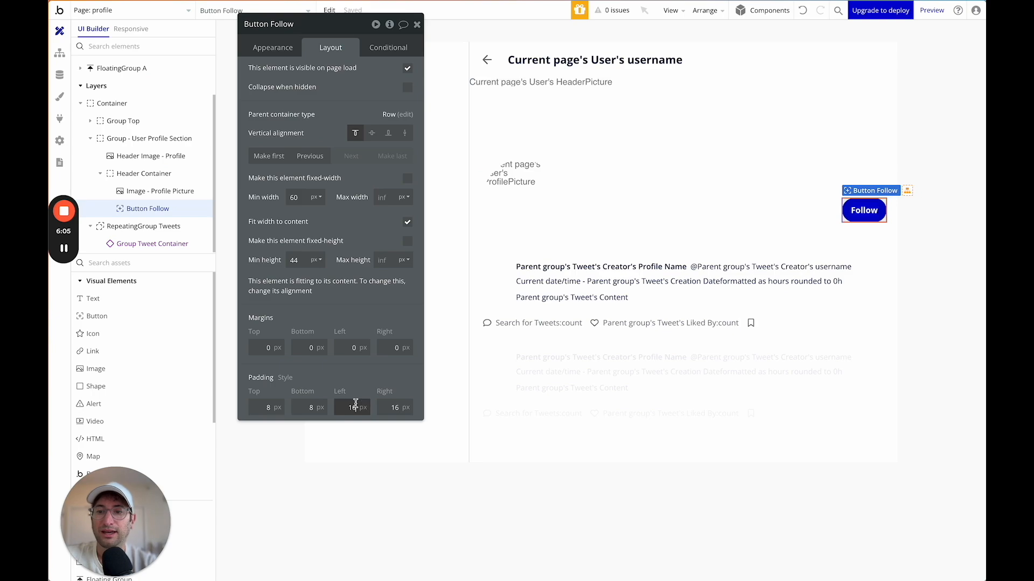
type("20")
key("Tab")
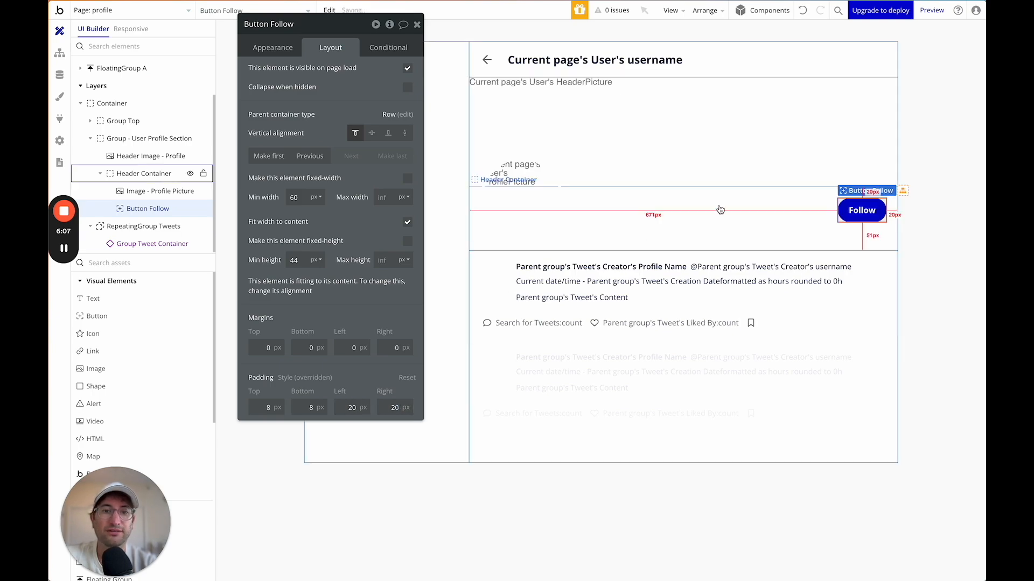
Set Header Container's minimum height to 0 after checking the header elements' layouts.
left_click(719, 178)
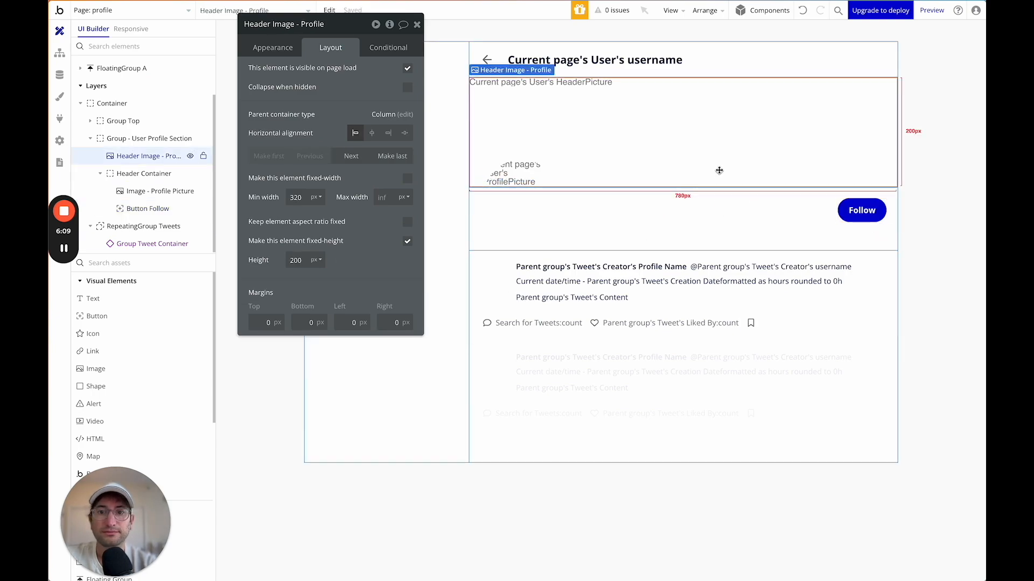
left_click(721, 196)
left_click(595, 103)
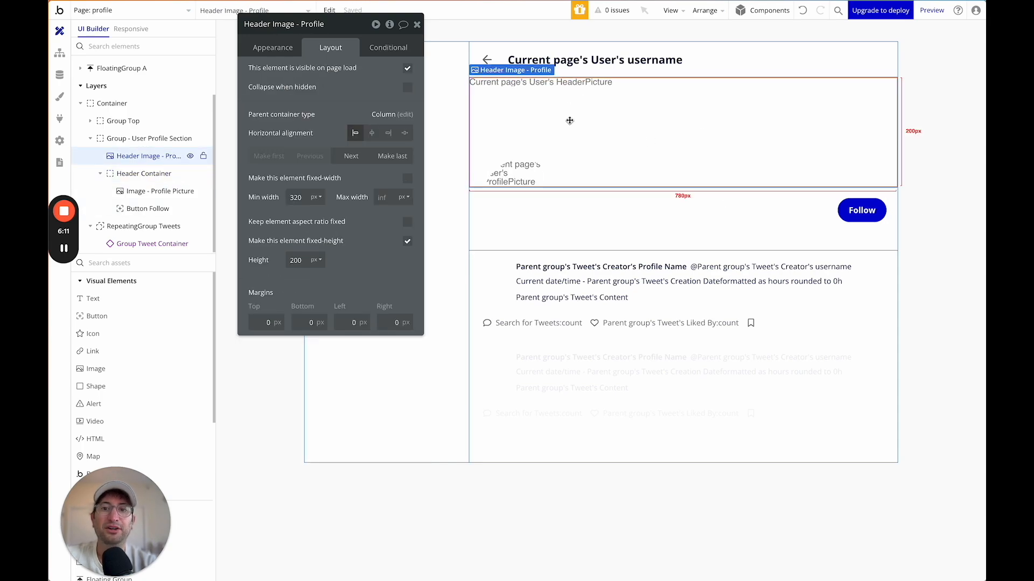
left_click(525, 171)
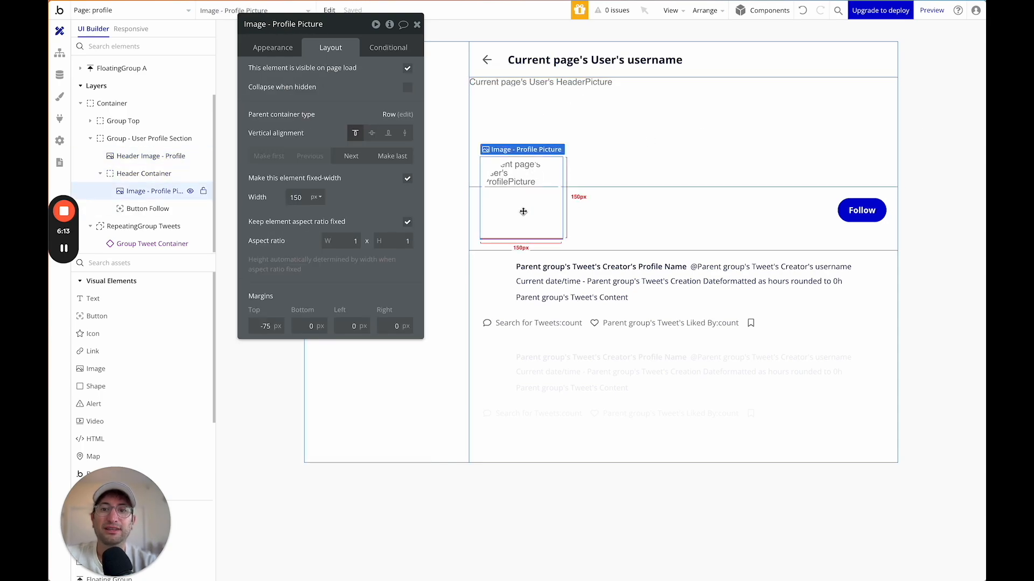
left_click(673, 223)
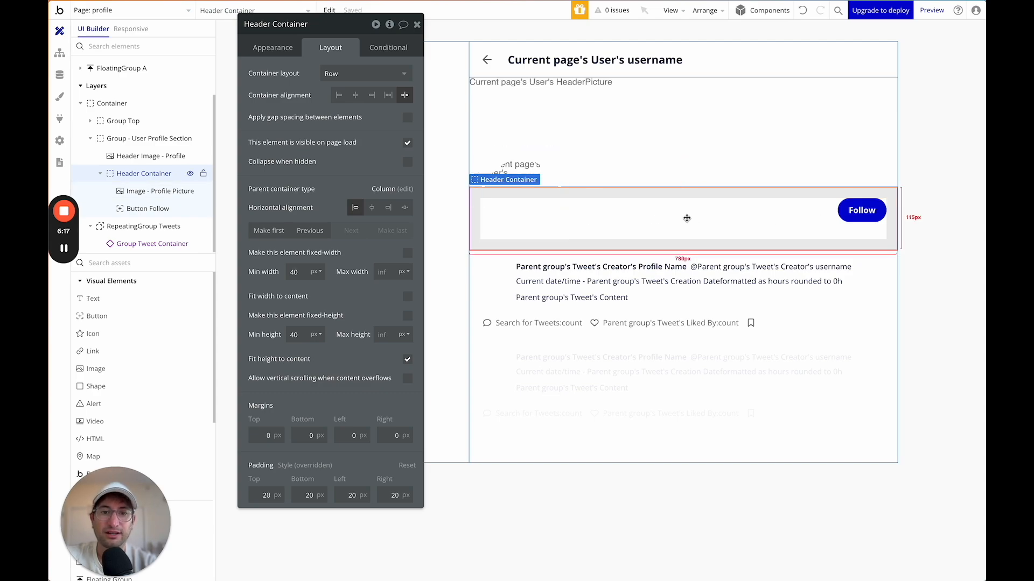
double_click(295, 335)
type("0")
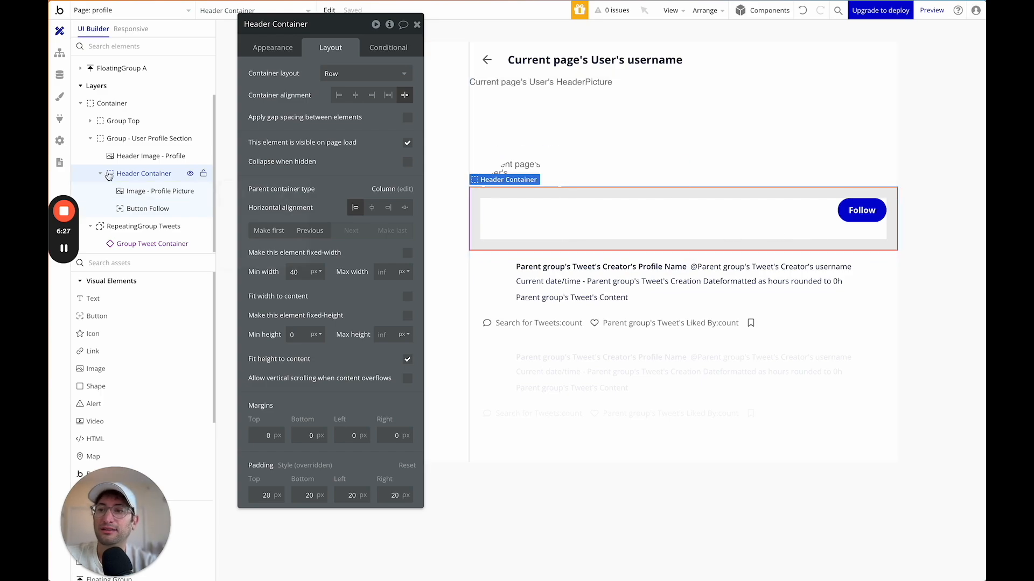
Add a new Group and place it above the tweets repeating group.
left_click(122, 262)
type("group")
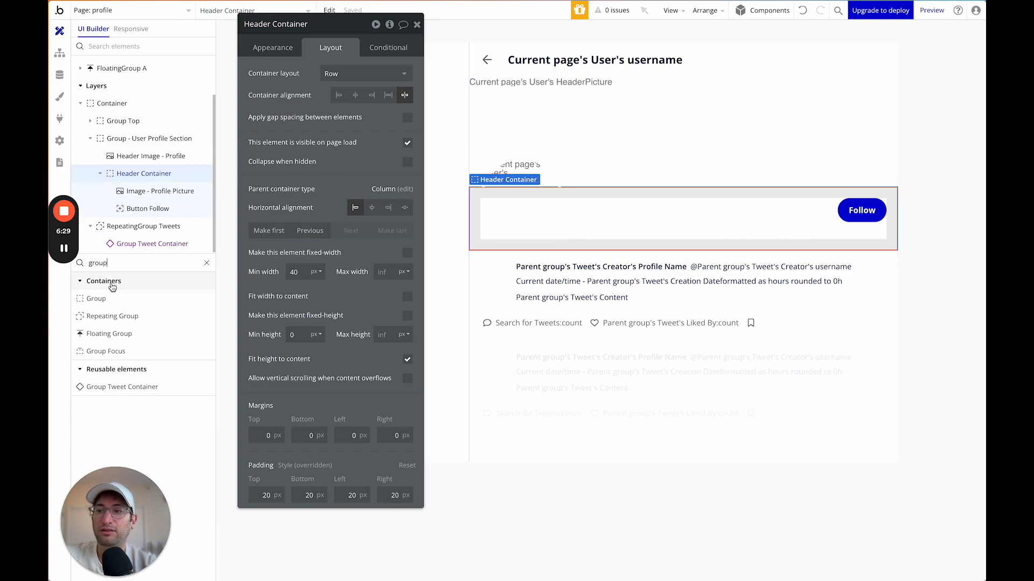
left_click_drag(96, 298, 544, 284)
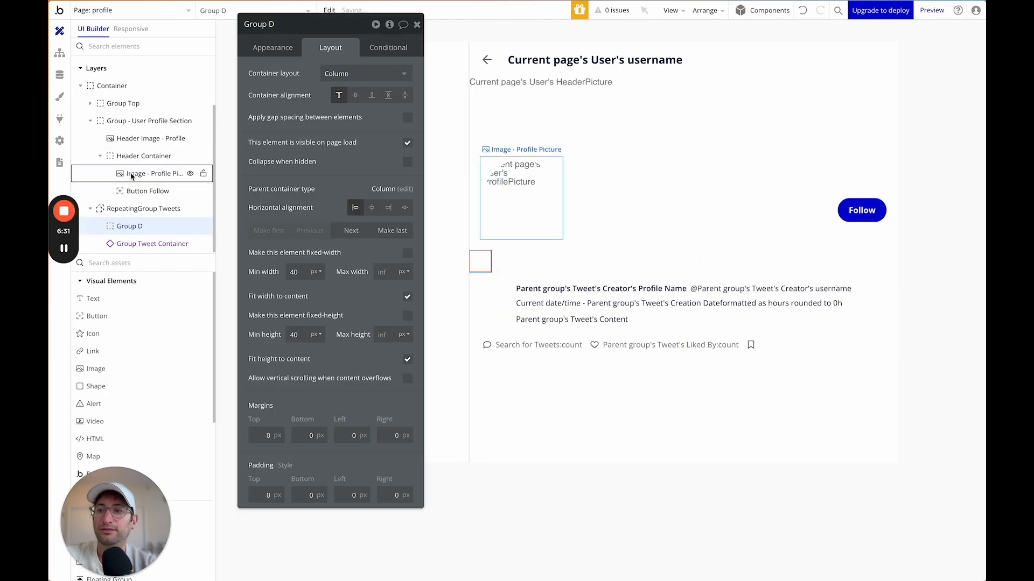
left_click_drag(133, 226, 132, 208)
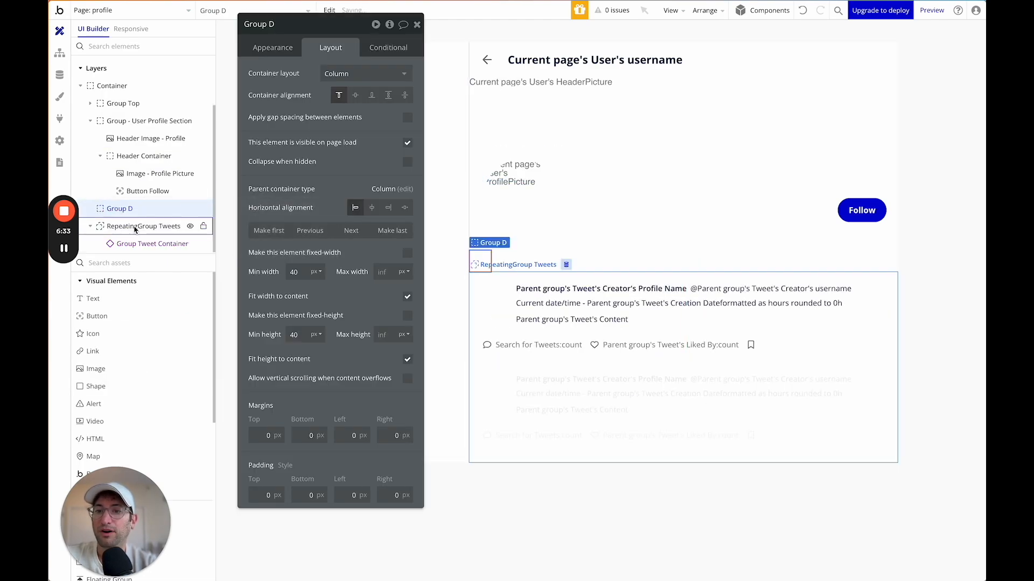
Stretch Group D to full width and give it 20 px padding on all four sides.
left_click(408, 298)
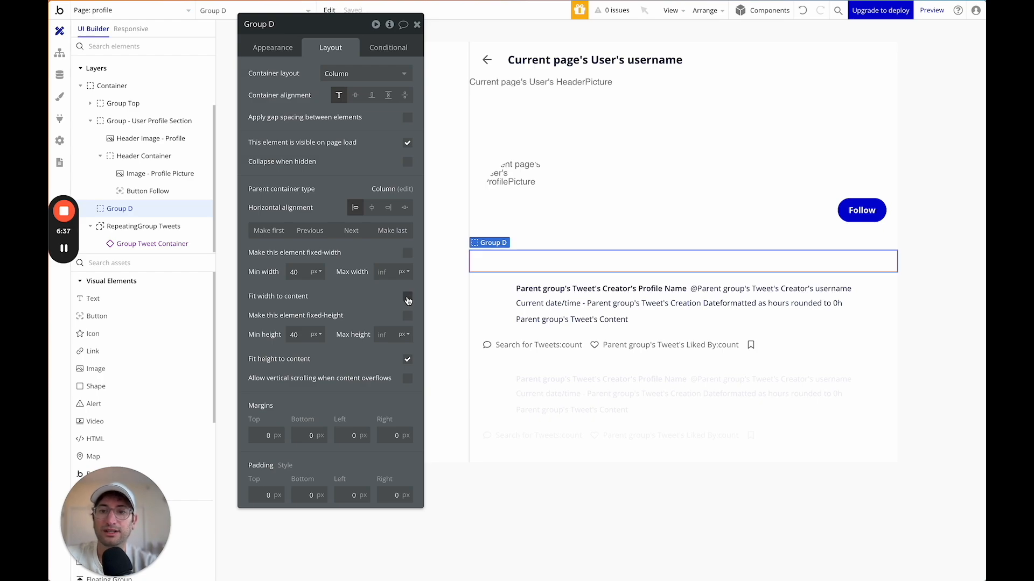
left_click(260, 493)
type("20")
key("Tab")
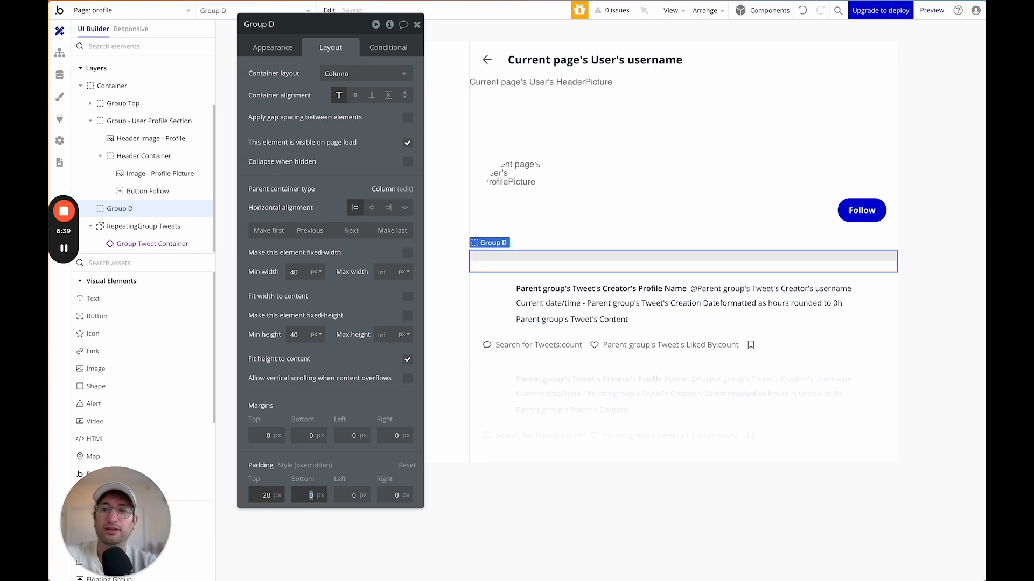
type("20")
key("Tab")
type("20")
key("Tab")
type("20")
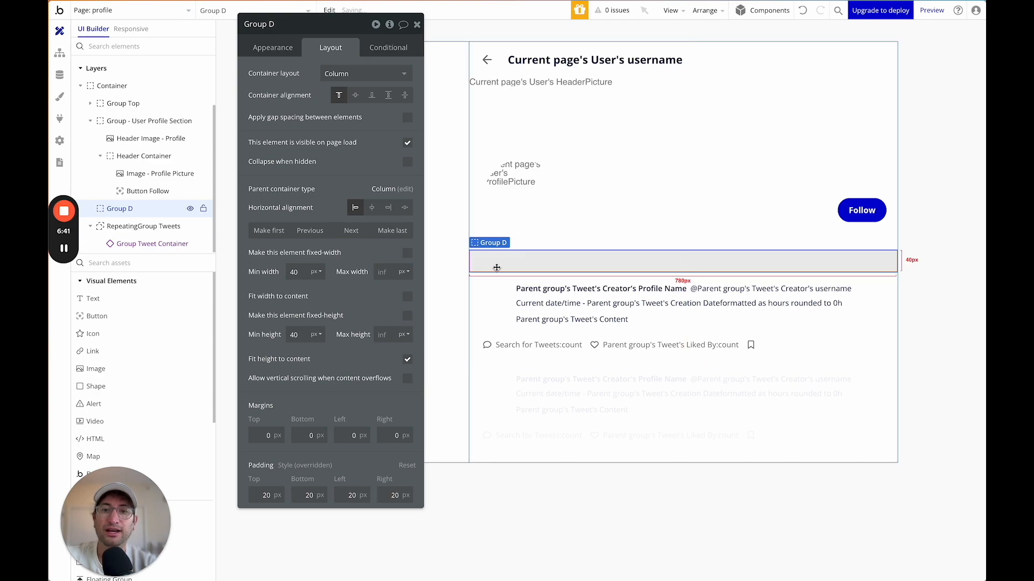
Rename the group to Group User Info.
left_click(288, 28)
key("BackSpace")
key("BackSpace")
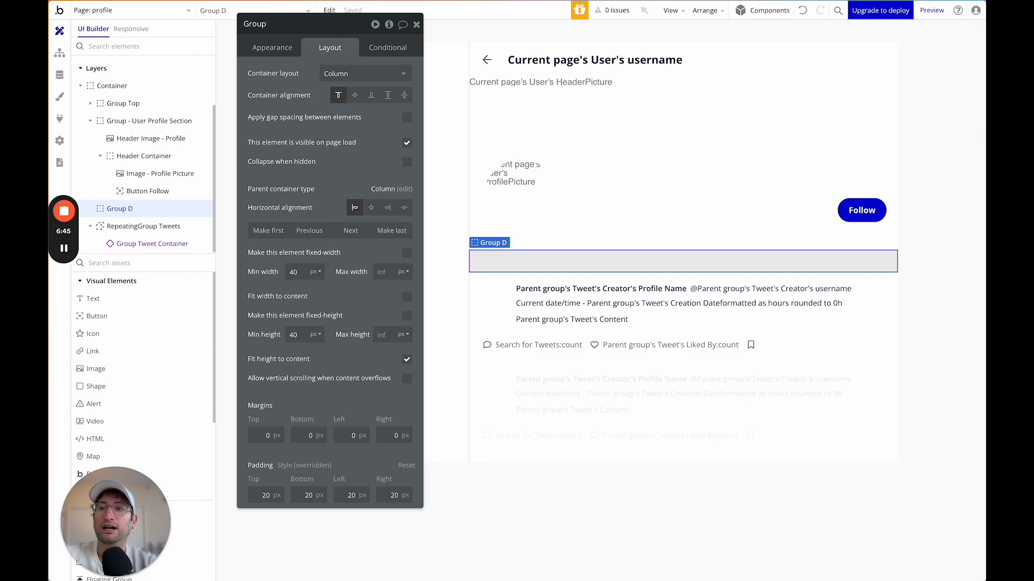
type("o")
key("Return")
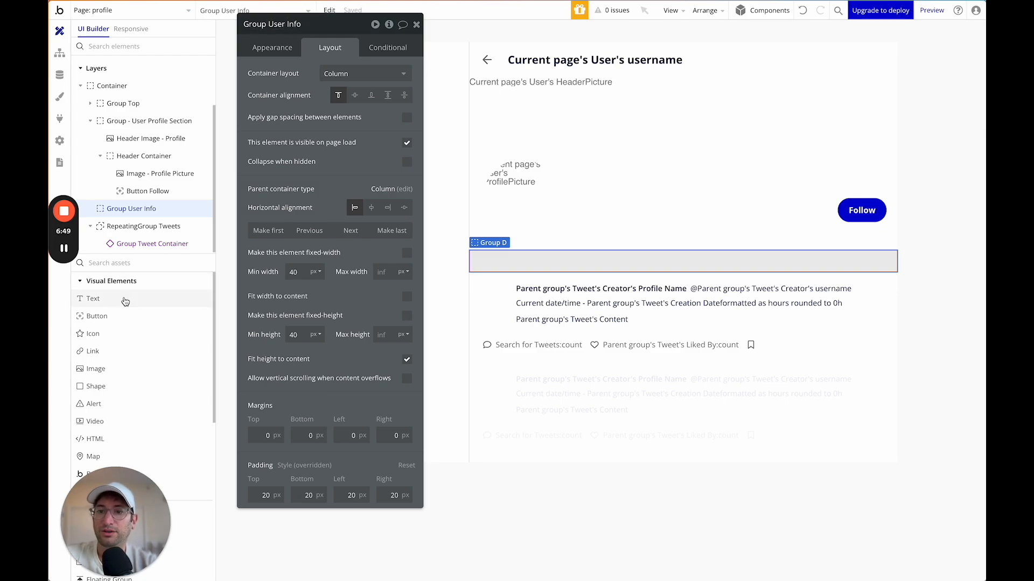
Add a text to Group User Info showing Current page's User's Profile Name.
left_click_drag(119, 307, 490, 265)
left_click(321, 92)
left_click(439, 73)
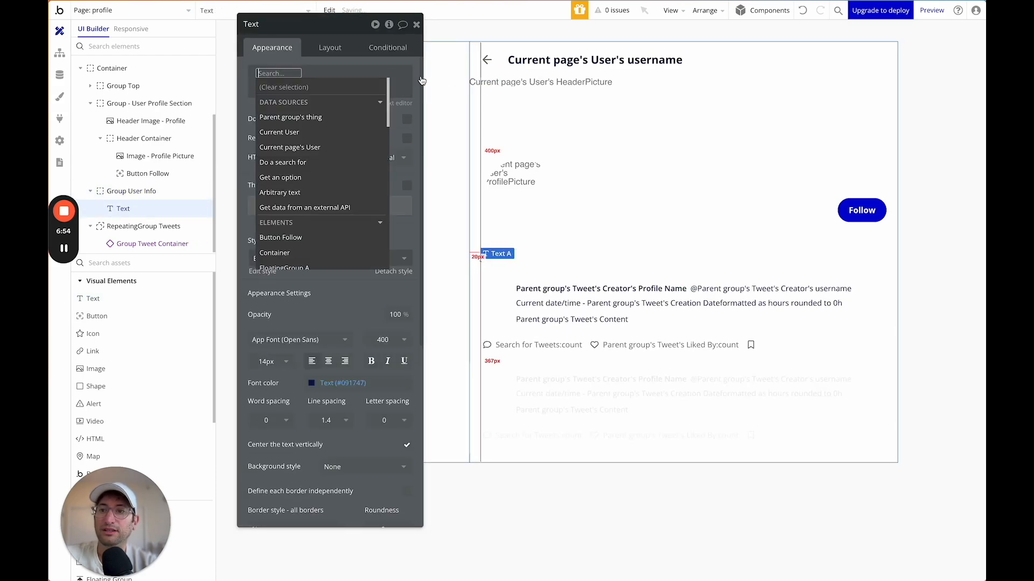
left_click(310, 144)
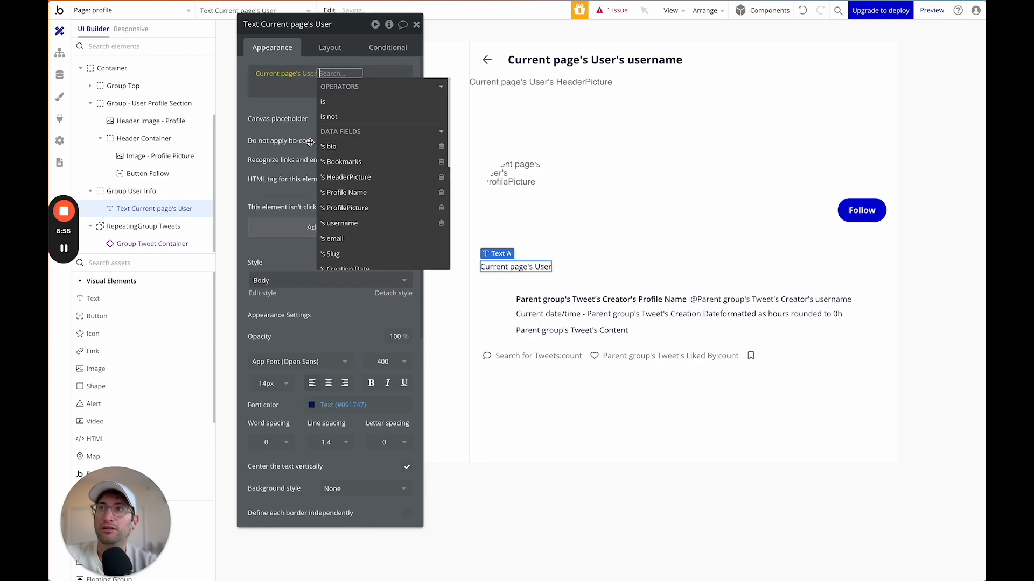
left_click(357, 195)
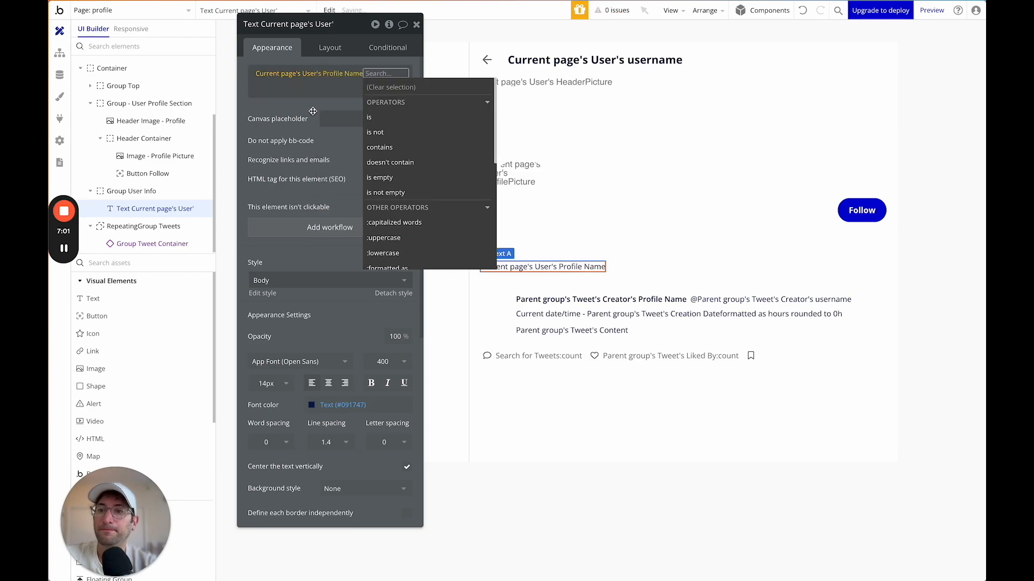
Style the profile name as Heading 6 and add a new blank text below it.
left_click(306, 261)
left_click(303, 280)
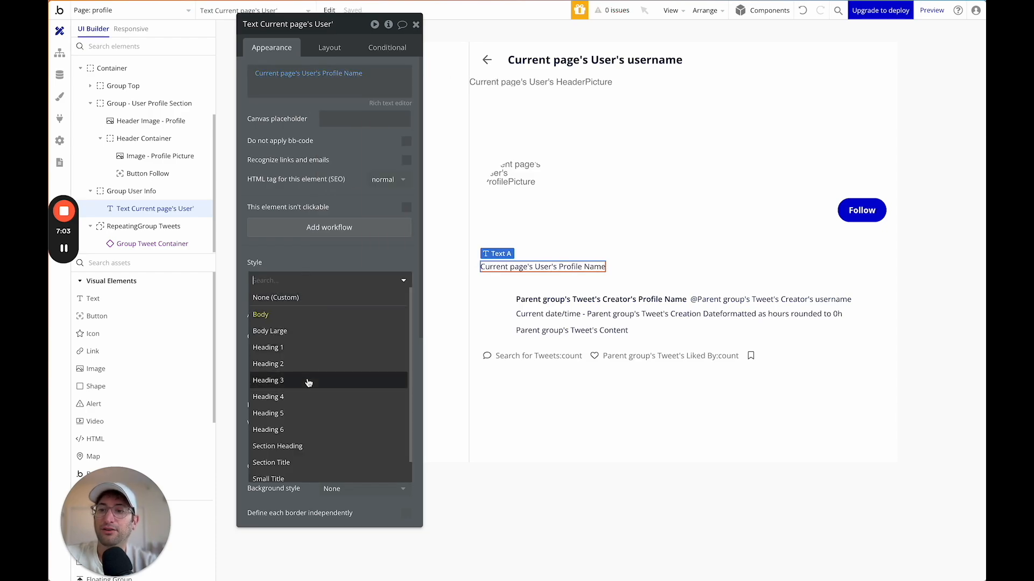
left_click(307, 383)
left_click(289, 280)
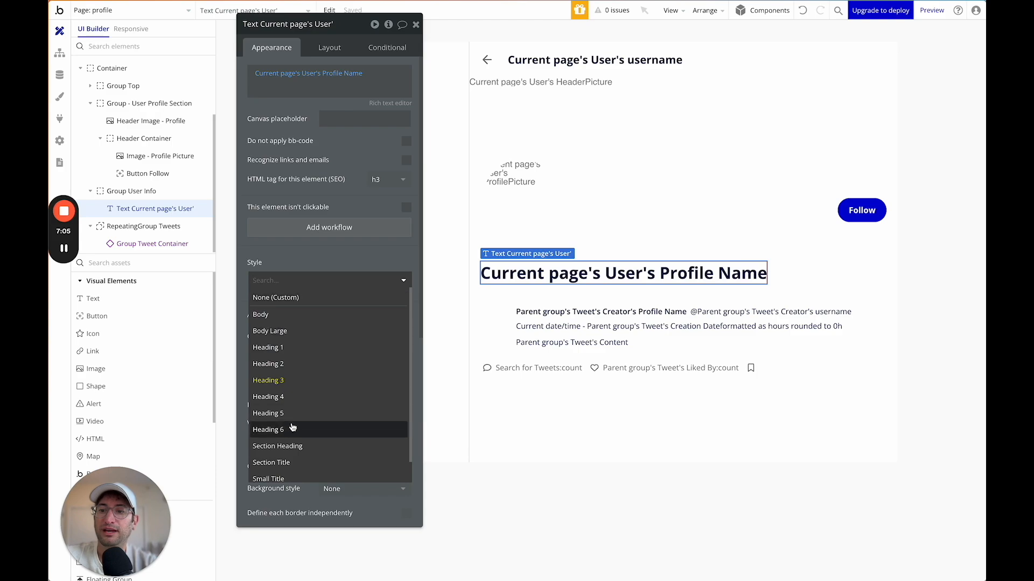
left_click(292, 420)
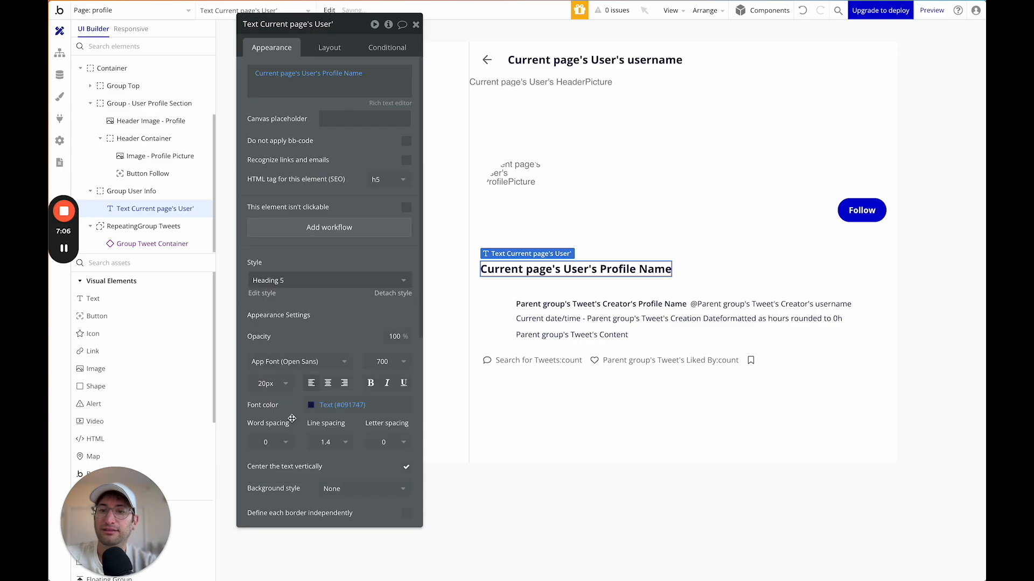
left_click(317, 283)
left_click(310, 430)
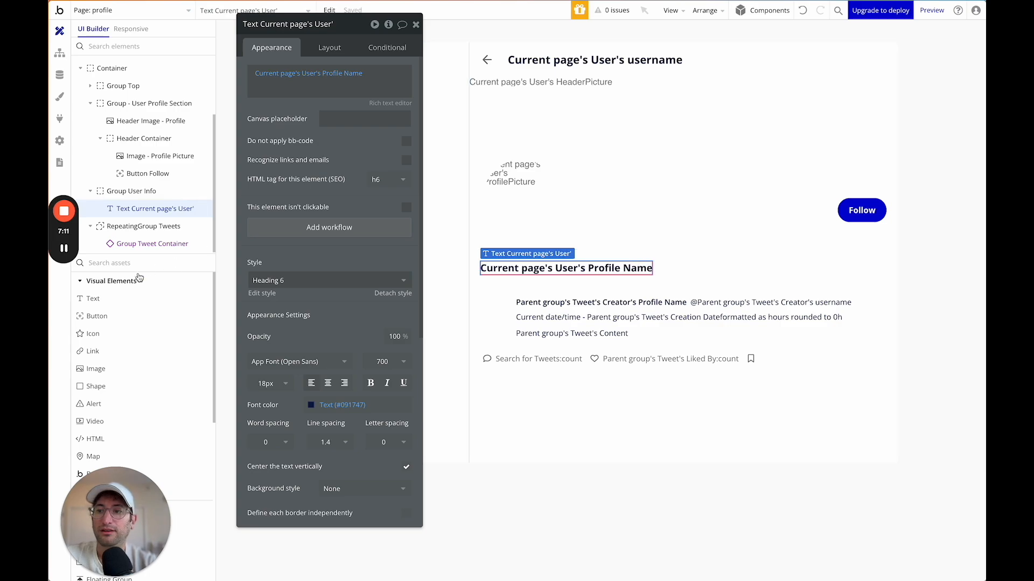
left_click_drag(113, 297, 550, 281)
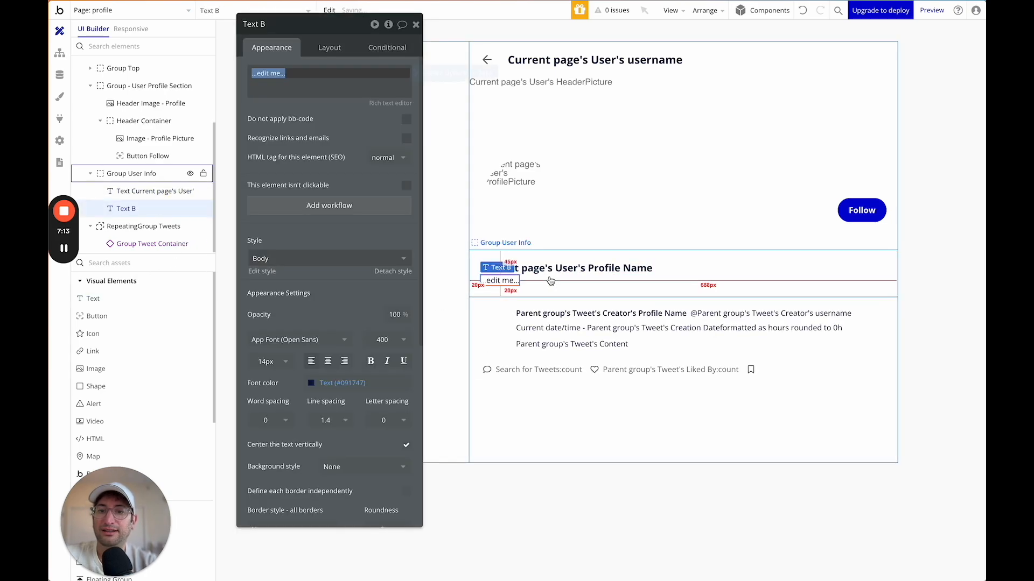
Set Text B to '@' followed by Current page's User's username.
left_click(691, 274)
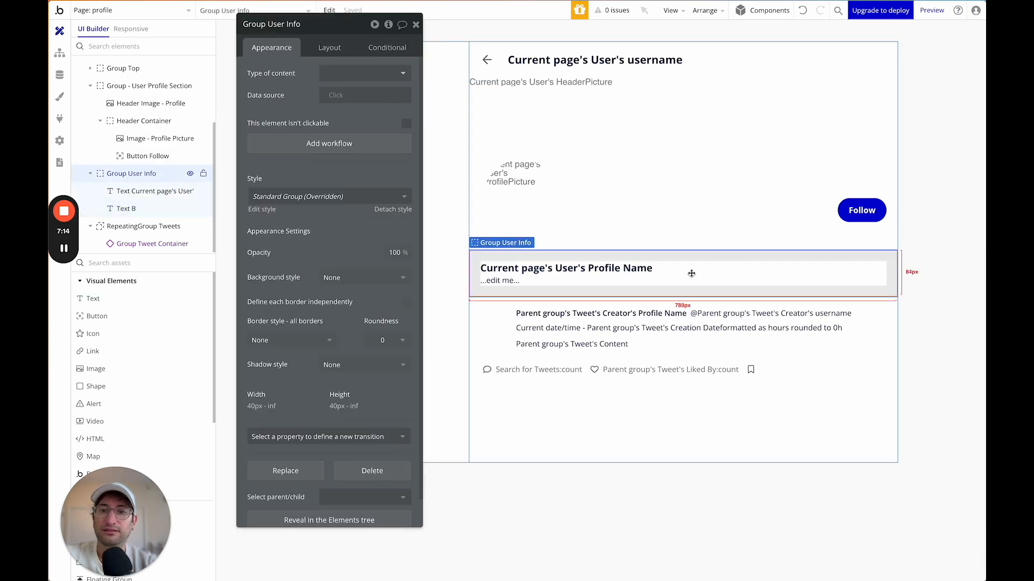
left_click(500, 281)
type("@")
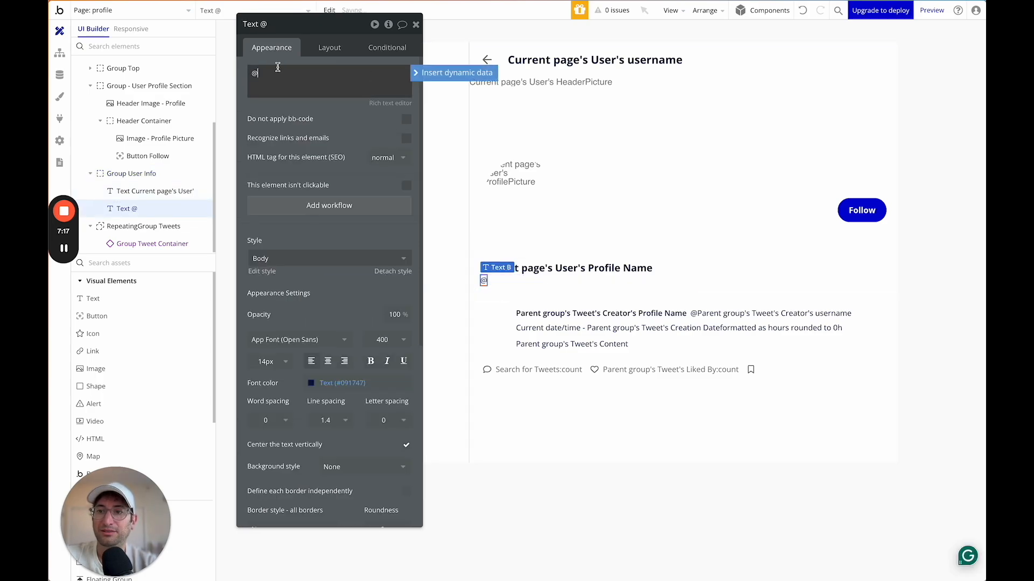
left_click(455, 73)
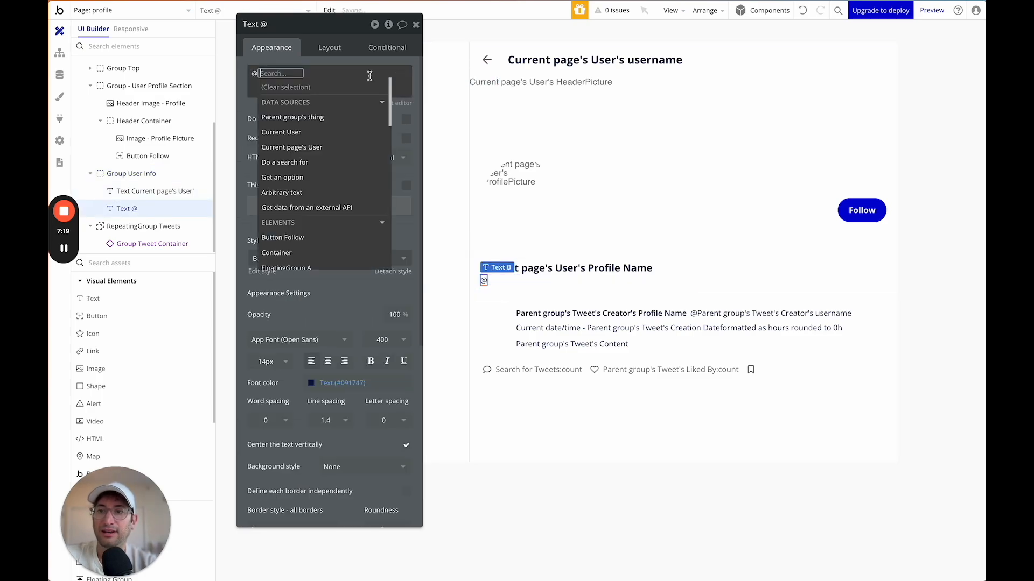
left_click(311, 147)
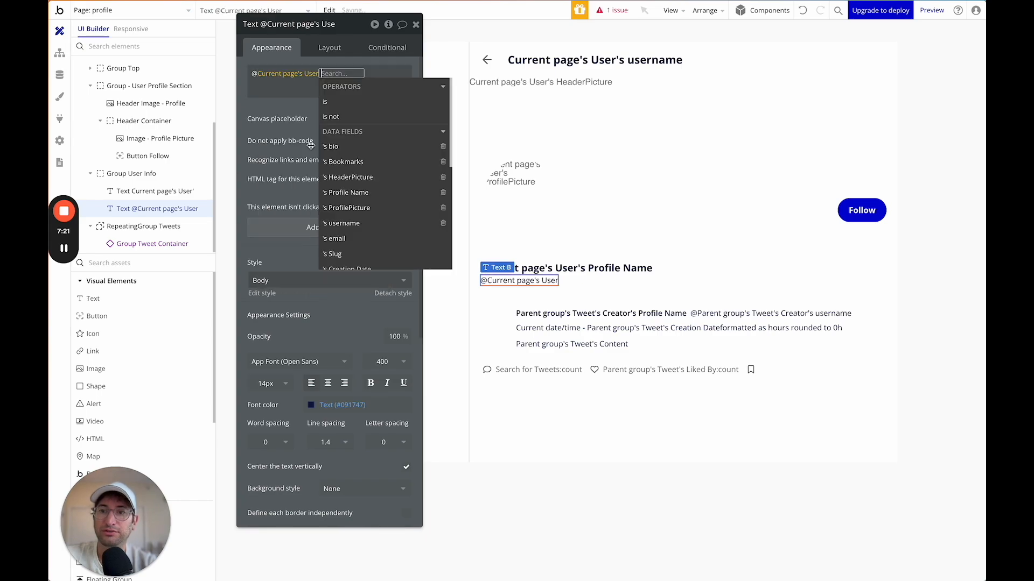
type("use")
left_click(356, 105)
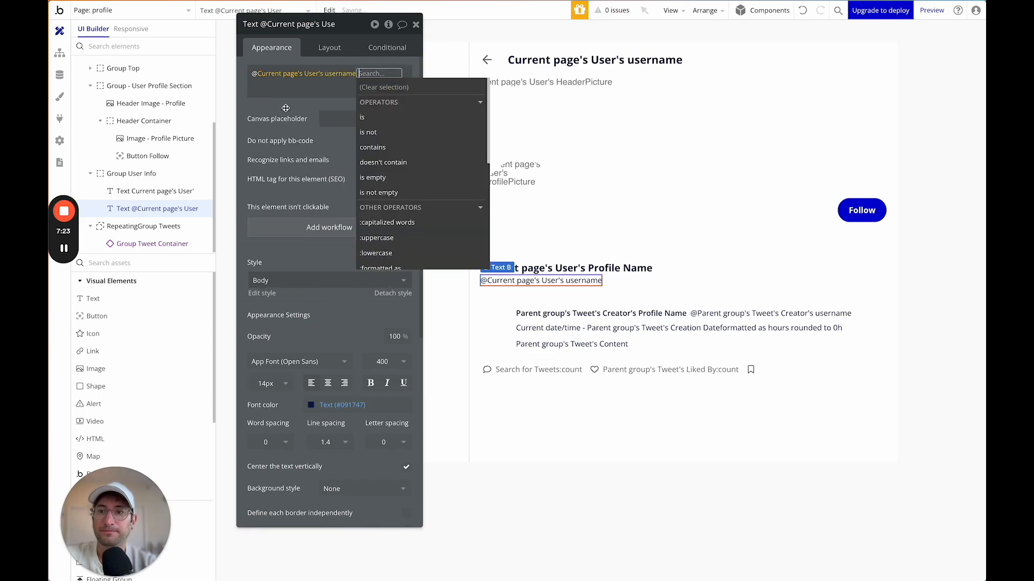
left_click(282, 108)
Give Group User Info a 2 px row gap between items and add another text element.
left_click(683, 270)
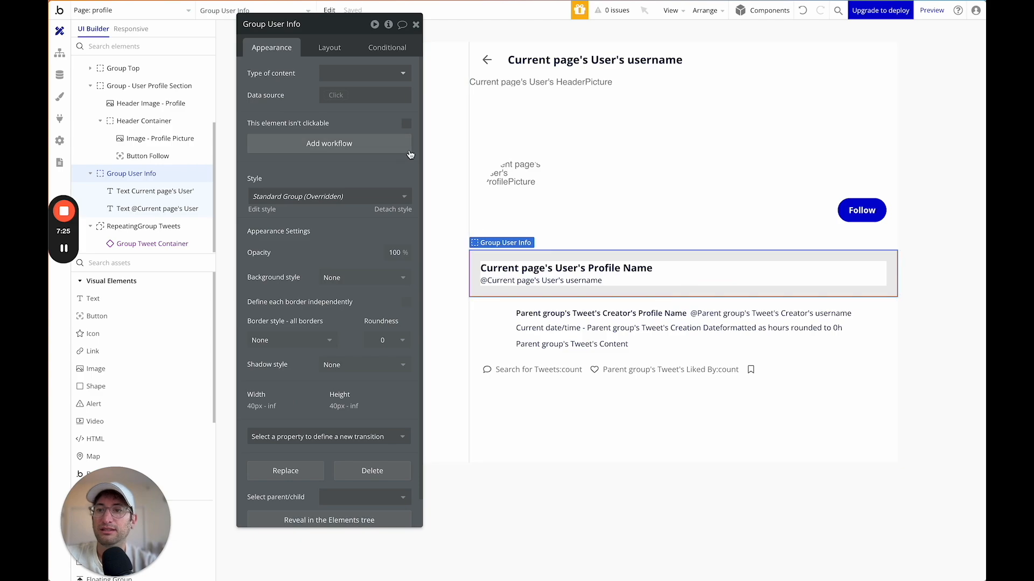
left_click(329, 48)
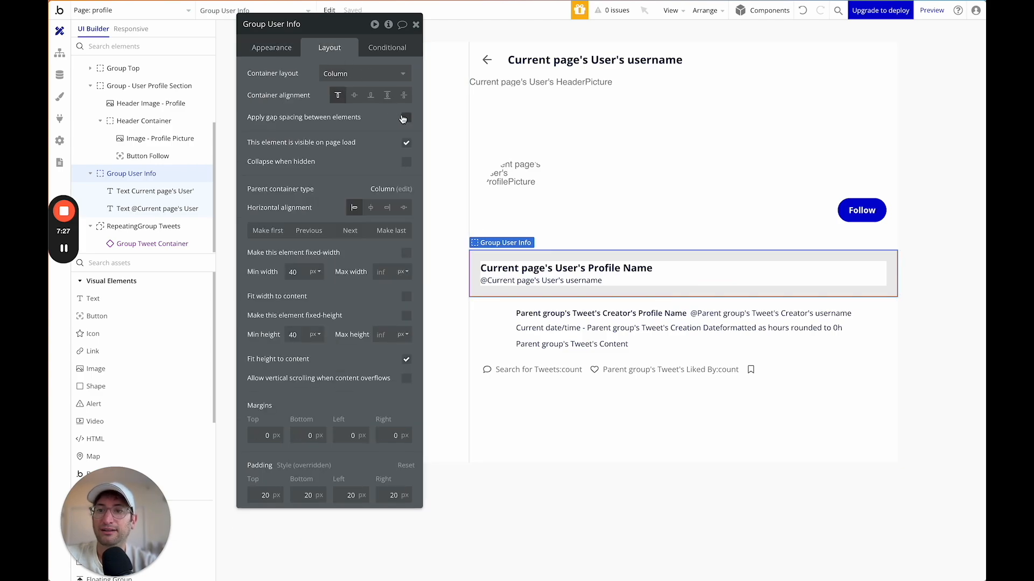
left_click(406, 117)
left_click(399, 136)
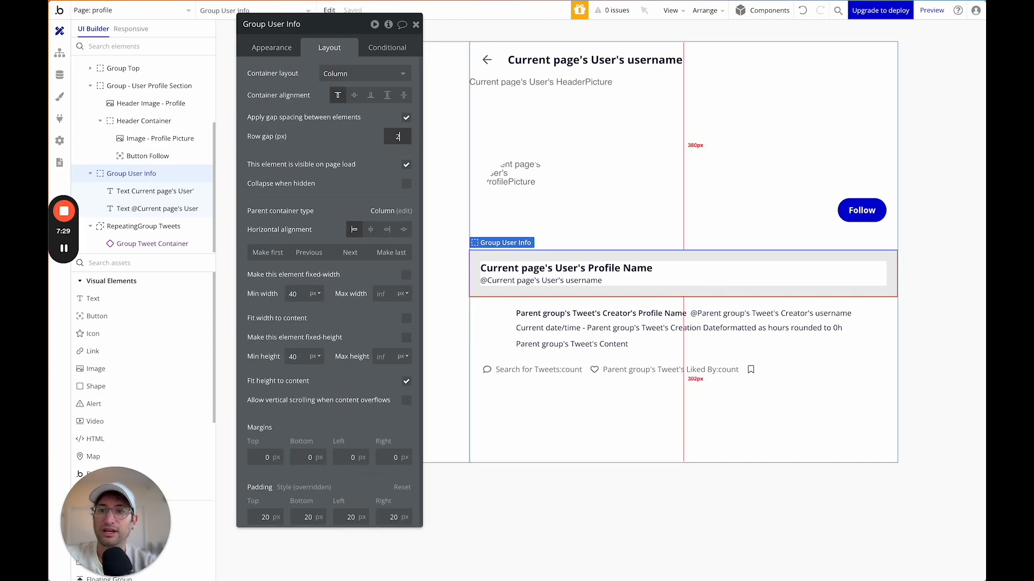
left_click(319, 135)
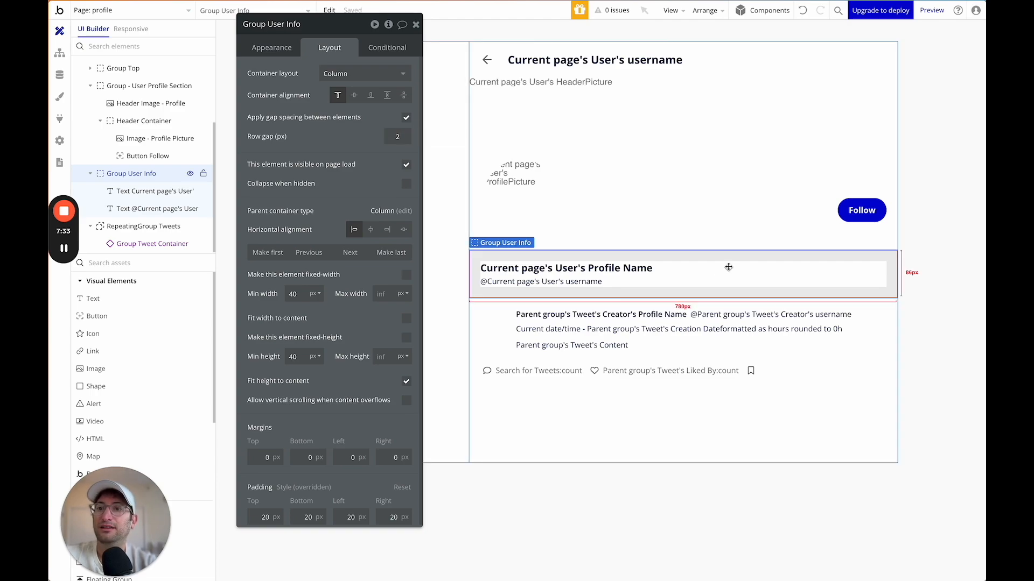
left_click(123, 298)
Make the new text display Current page's User's bio beneath the username.
left_click(528, 296)
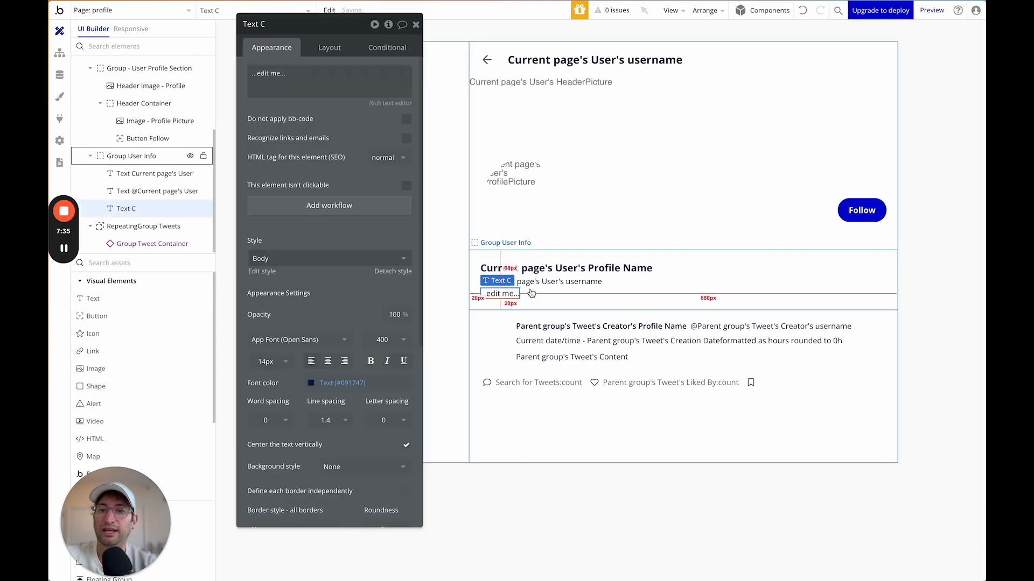
left_click(457, 74)
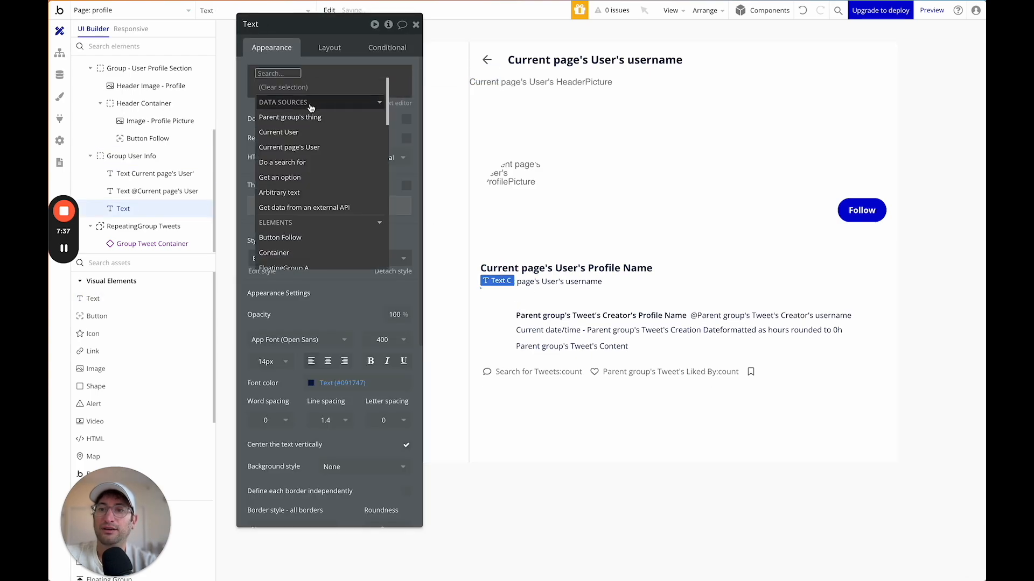
left_click(310, 133)
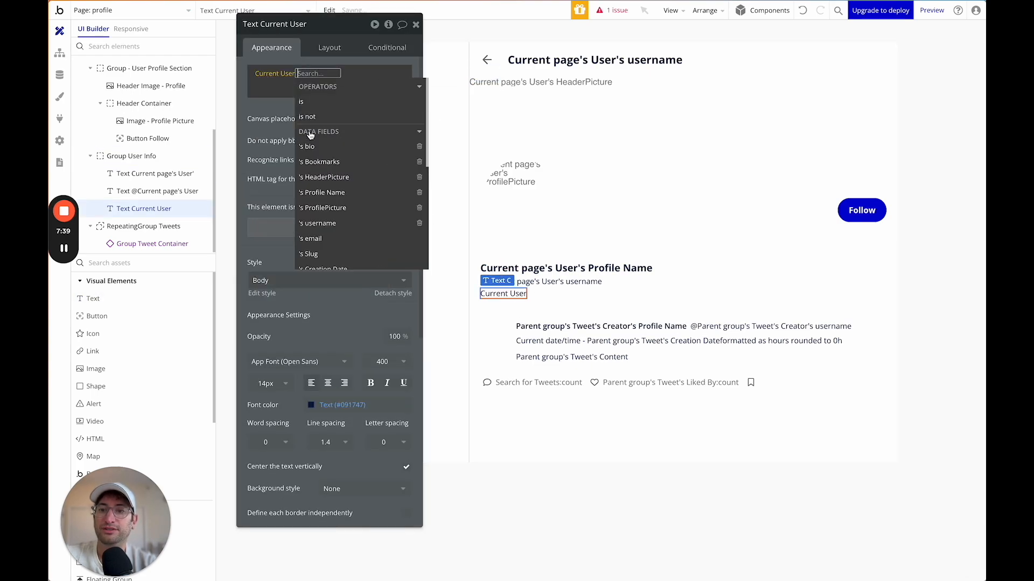
key("BackSpace")
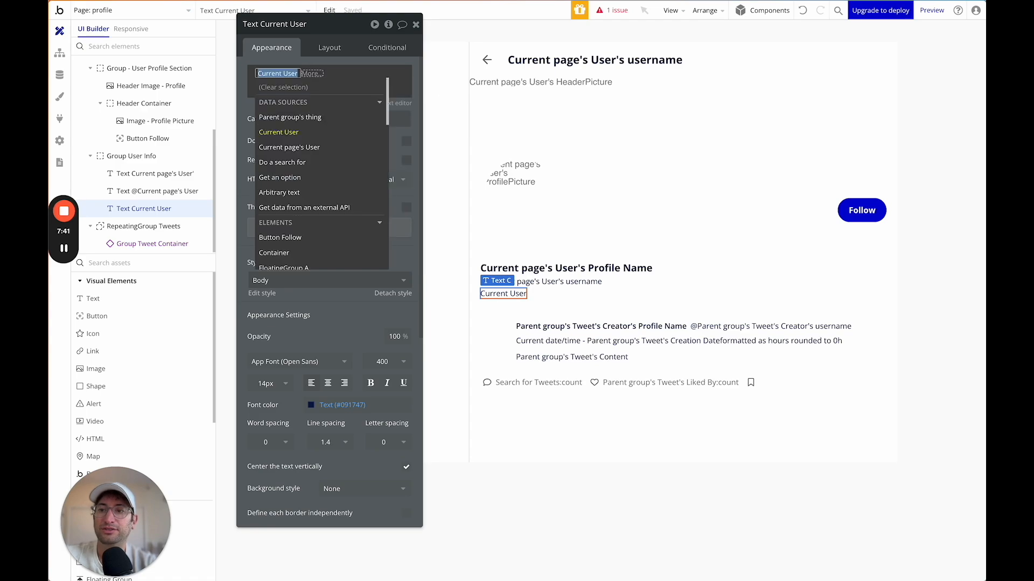
left_click(289, 147)
type("bio")
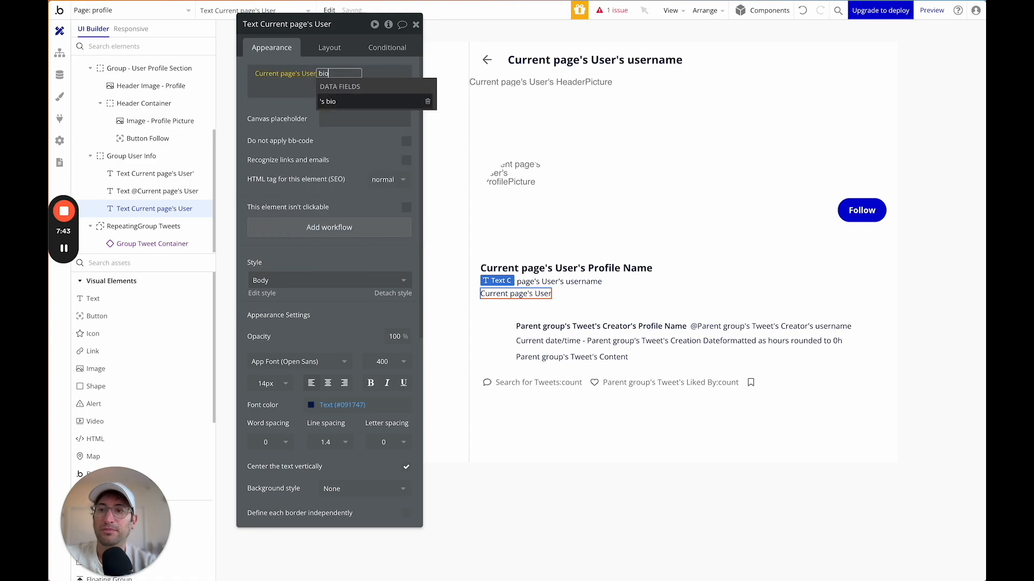
left_click(329, 102)
left_click(289, 112)
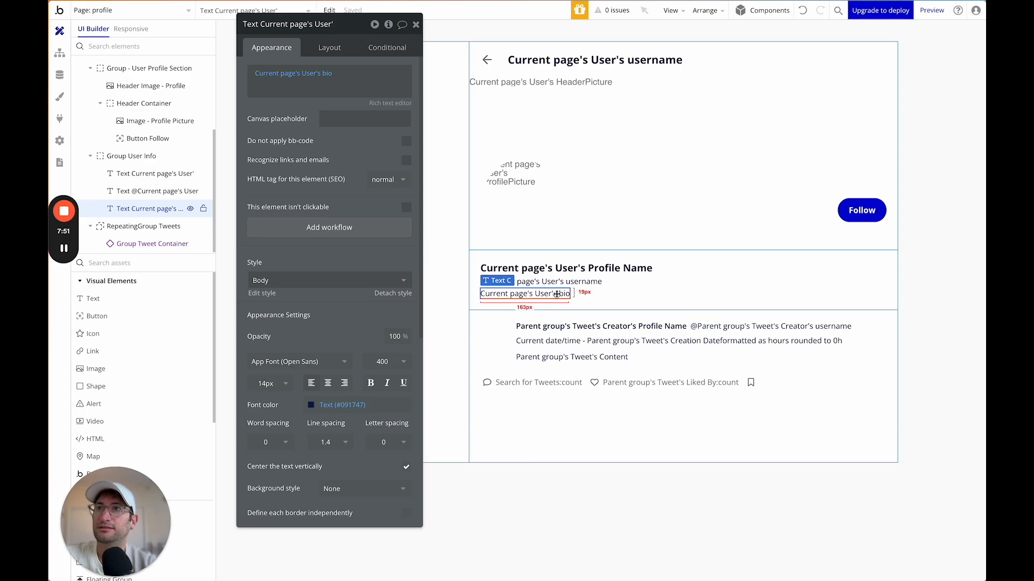
left_click(574, 294)
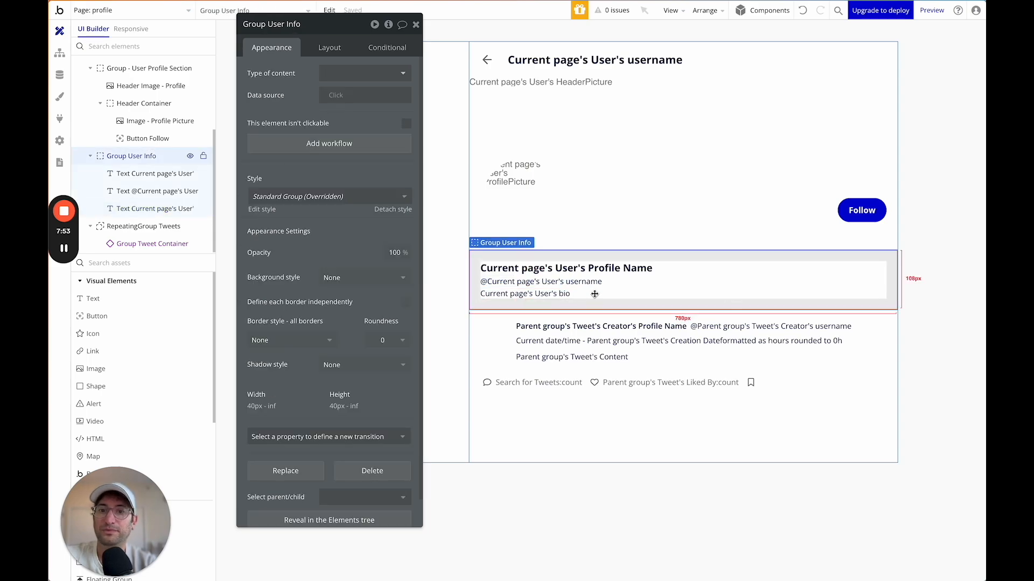
left_click(123, 263)
Add a new group inside Group User Info named Name and Username.
type("group")
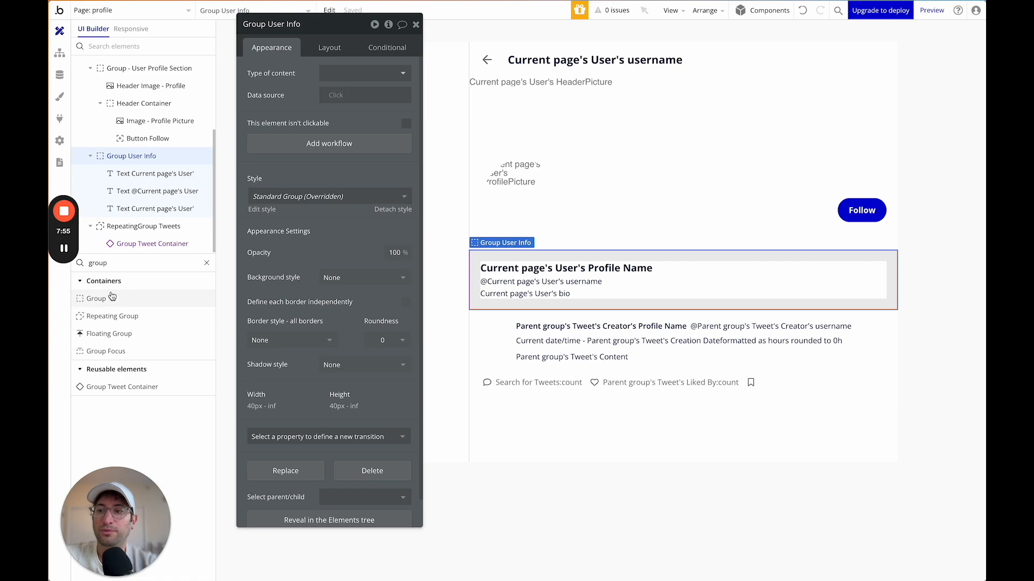
left_click_drag(111, 297, 564, 271)
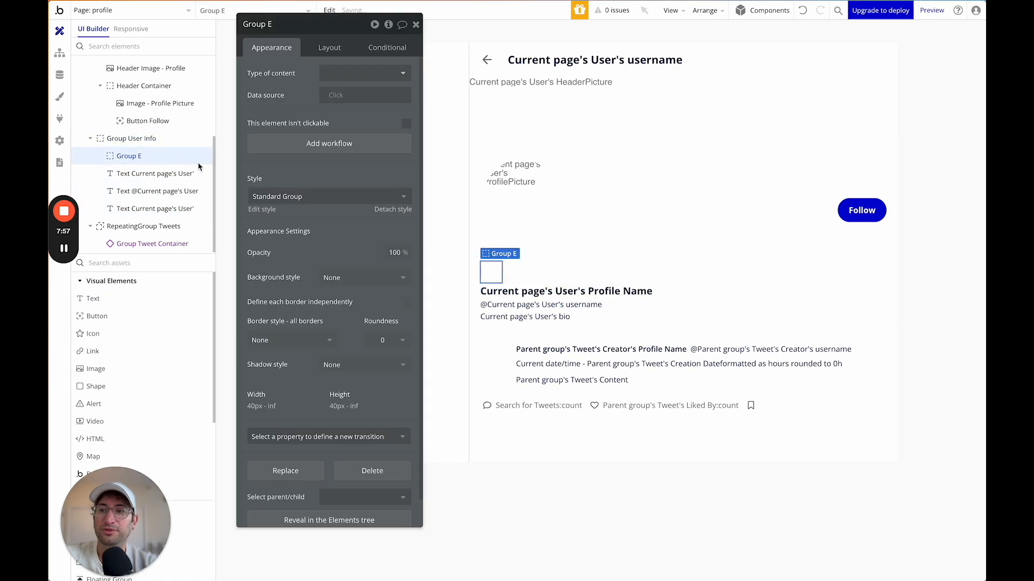
left_click(267, 26)
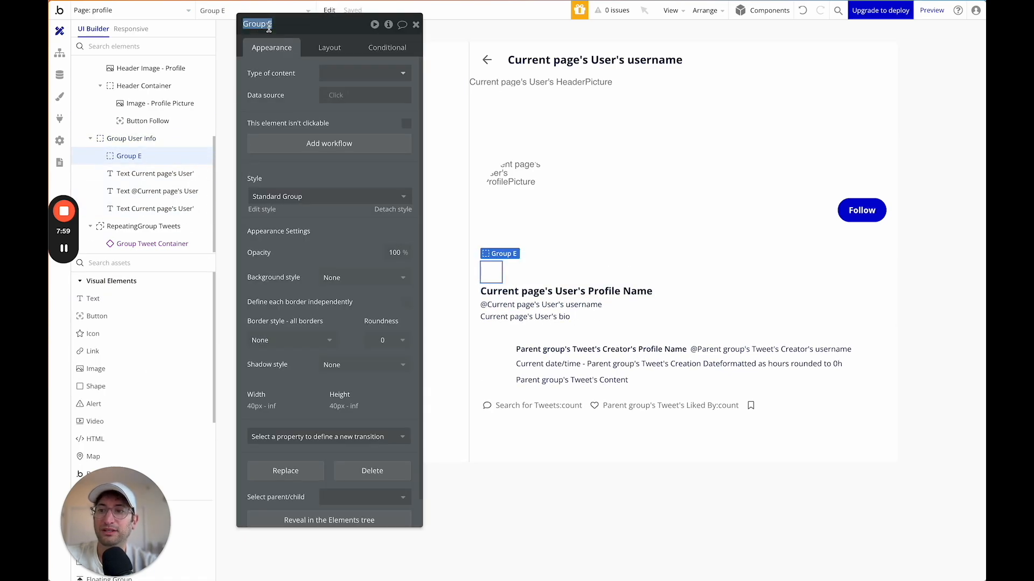
type("Name and User")
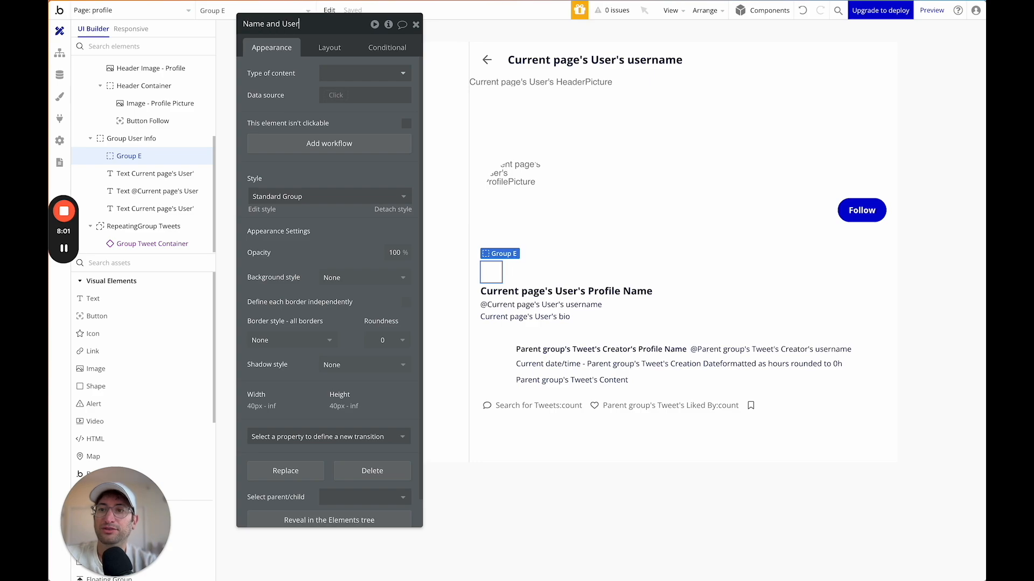
type("name")
key("Return")
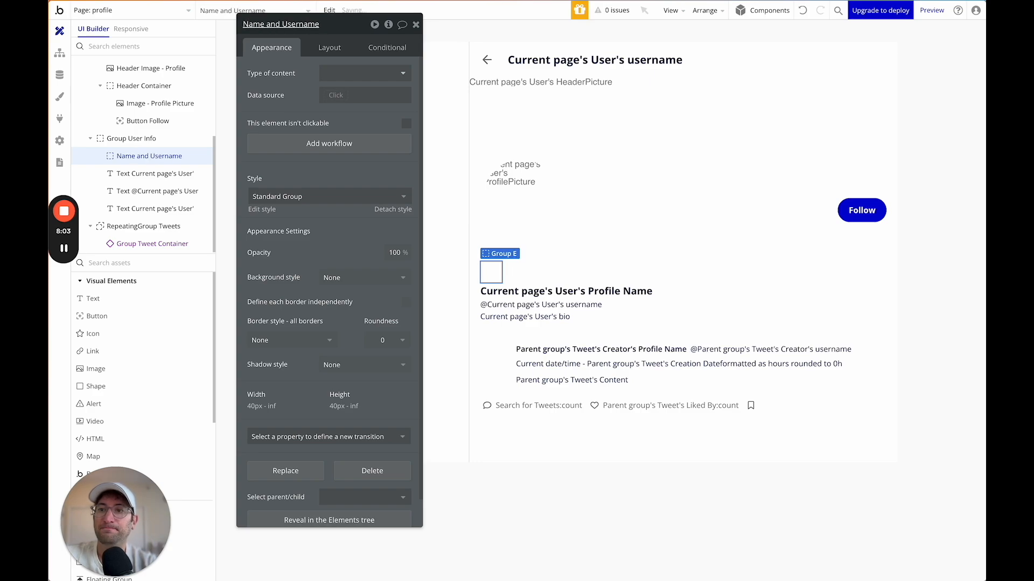
Move the profile name above the username inside Name and Username, 3 px apart.
left_click(330, 49)
mouse_move(162, 173)
left_mouse_down()
mouse_move(144, 165)
mouse_move(136, 188)
mouse_move(122, 175)
mouse_move(110, 179)
mouse_move(143, 171)
left_mouse_up()
left_click(111, 191)
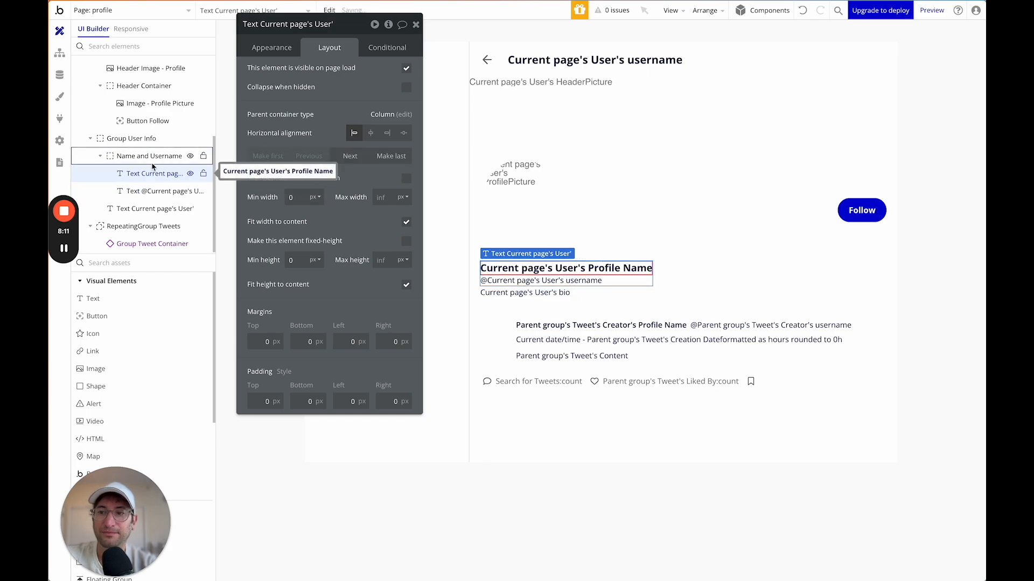
left_click(145, 156)
left_click(406, 119)
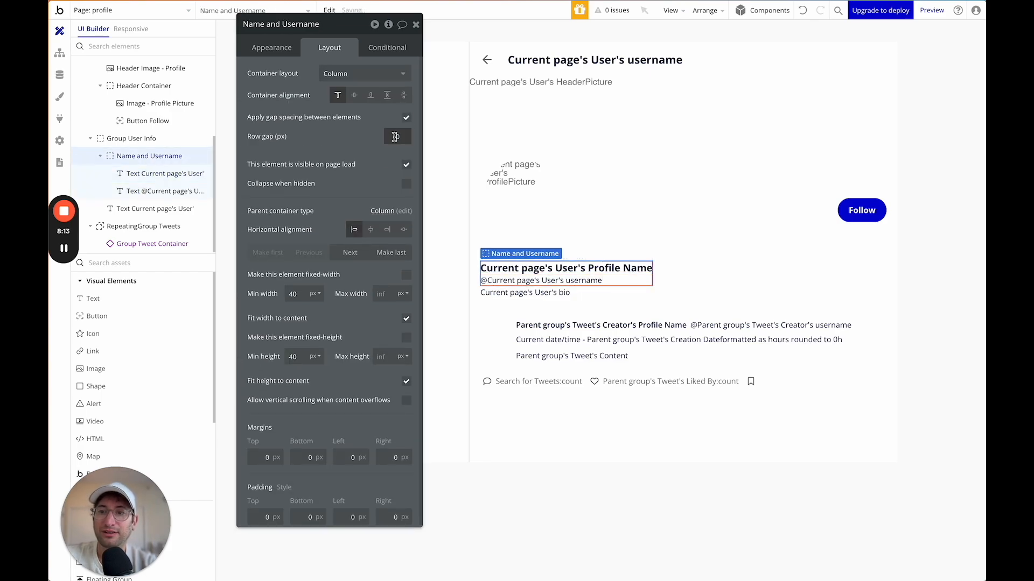
left_click(138, 140)
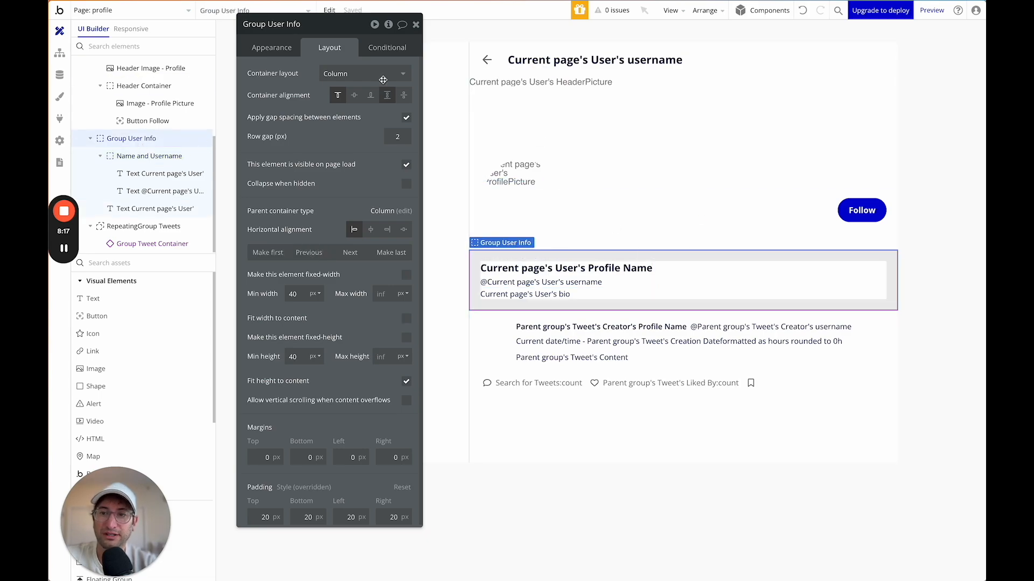
Set Group User Info's row gap to 15 px, keeping its 20 px padding.
left_click(395, 135)
key("Return")
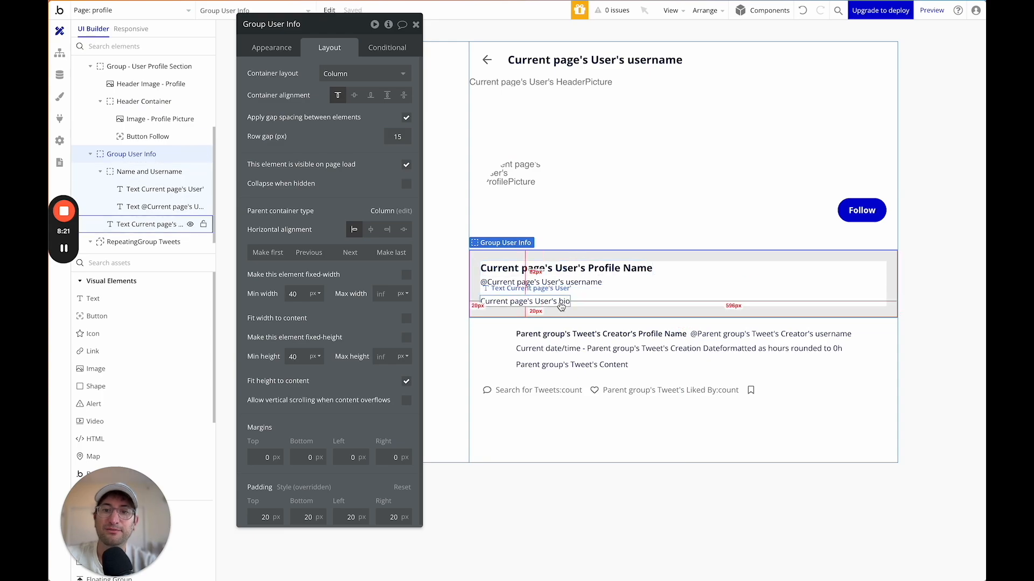
left_click(555, 279)
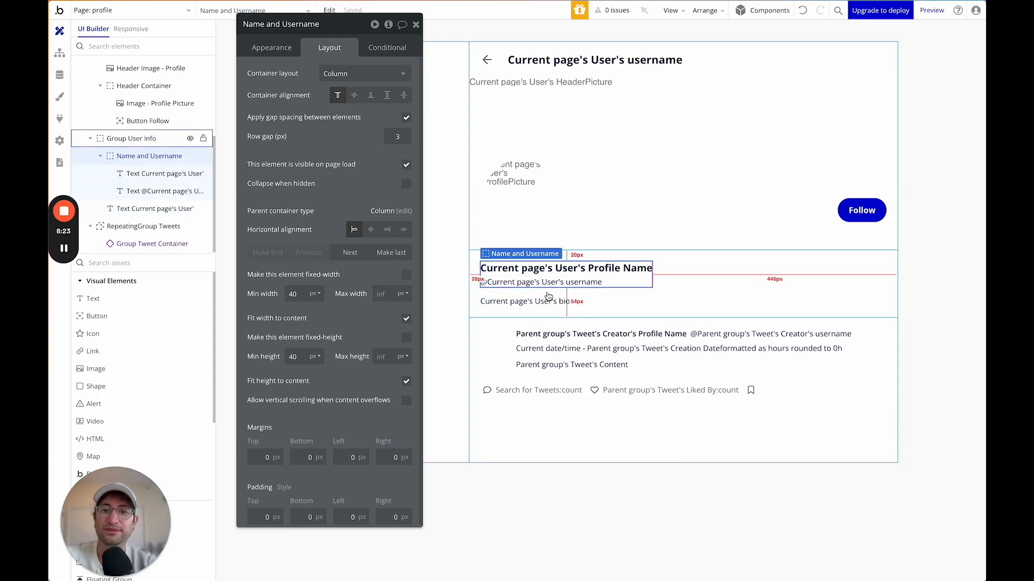
left_click(614, 307)
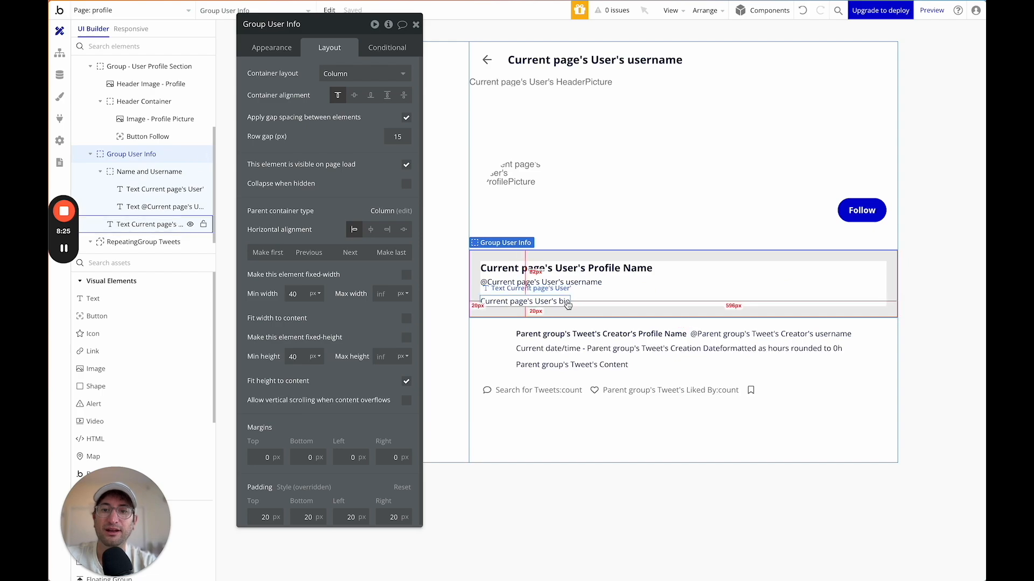
left_click(562, 303)
left_click(606, 302)
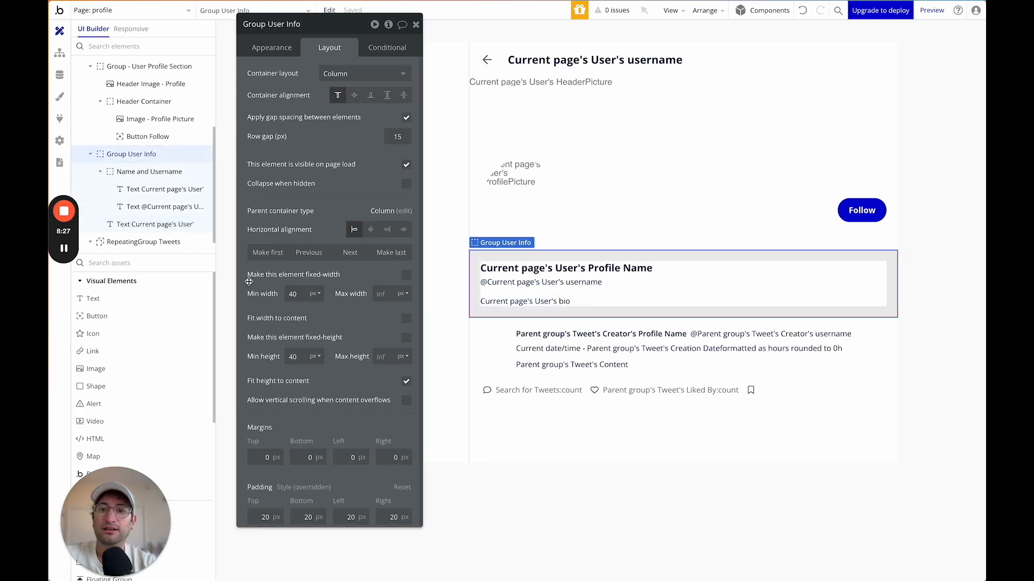
left_click(179, 265)
Add a full-width Row group below the bio and name it User Details.
type("group")
left_click_drag(160, 298, 620, 308)
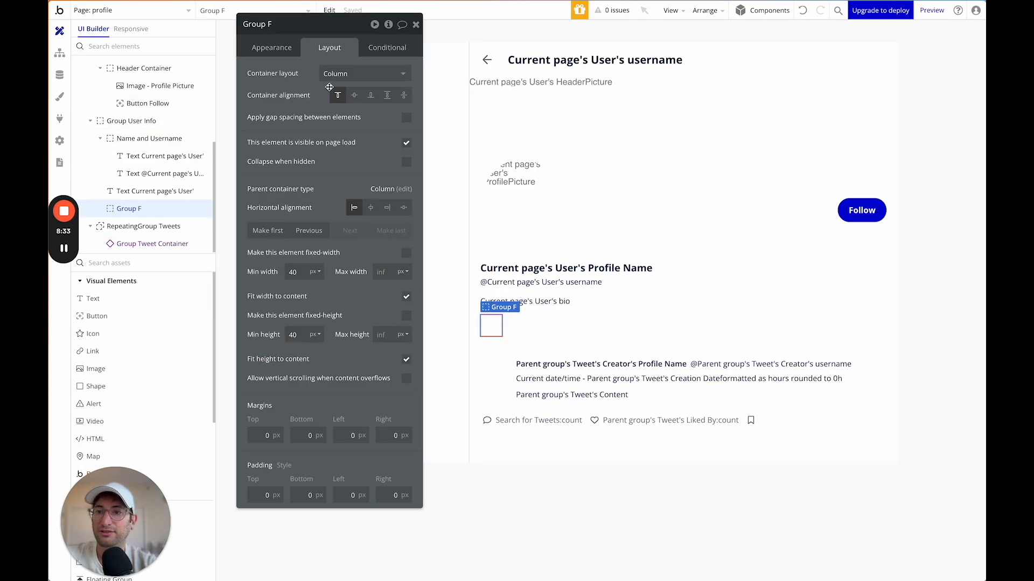
left_click(344, 73)
left_click(334, 141)
left_click(405, 297)
left_click(264, 25)
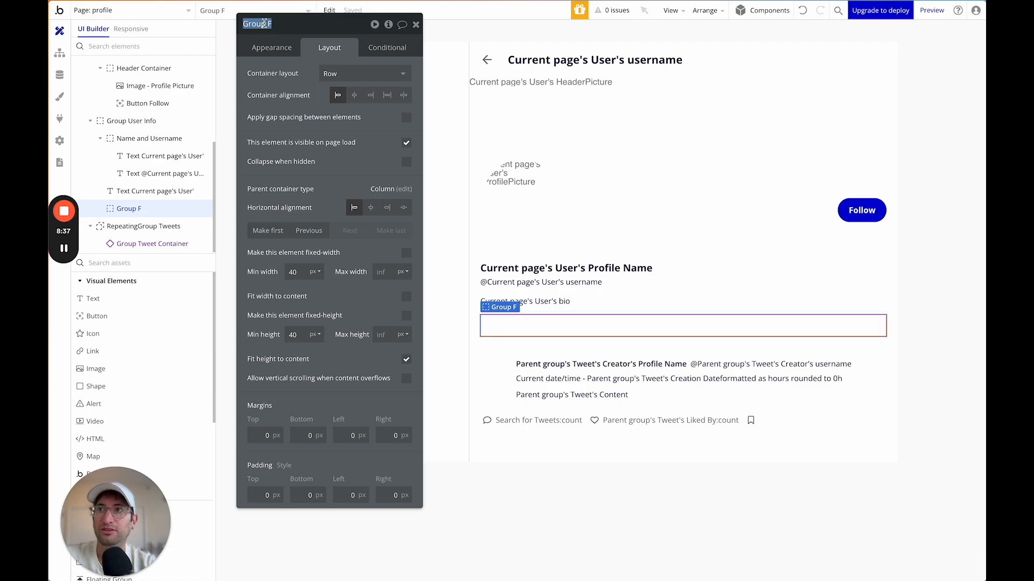
type("User Details")
key("Return")
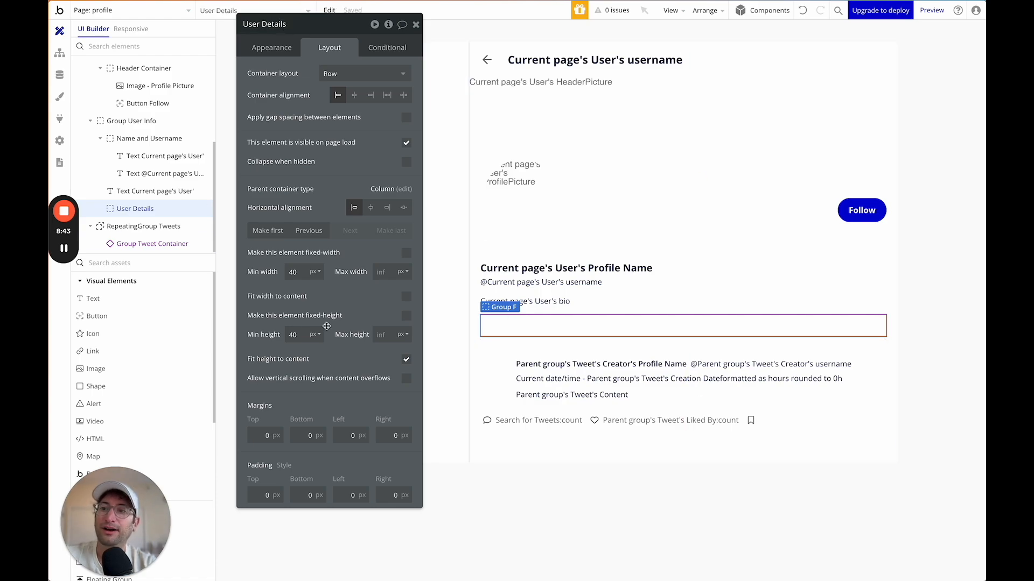
Add Group Following inside User Details and drop a text element into it.
left_click(119, 263)
type("group")
left_click_drag(106, 297, 508, 325)
left_click(282, 22)
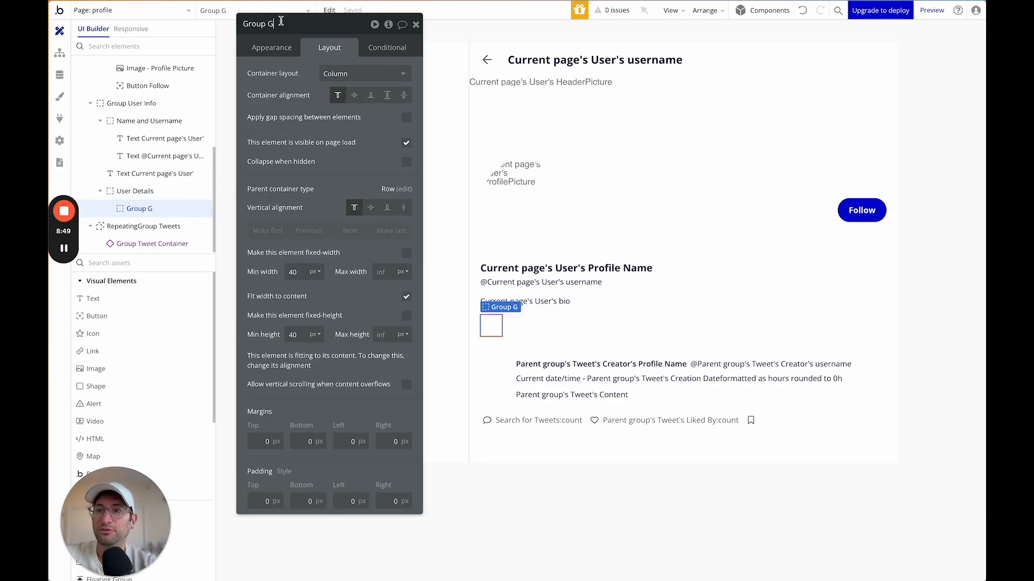
type("Following")
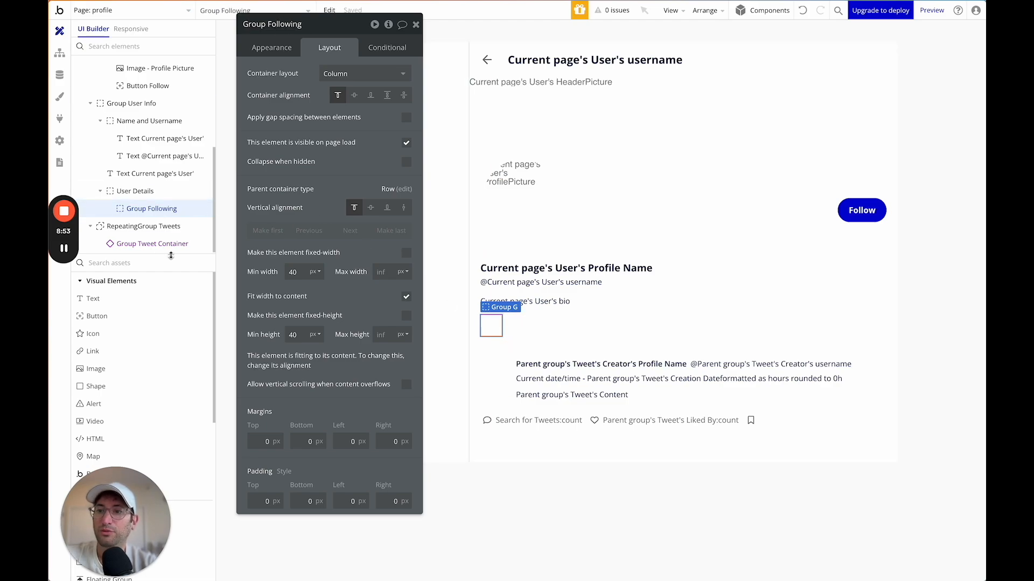
left_click_drag(107, 303, 491, 326)
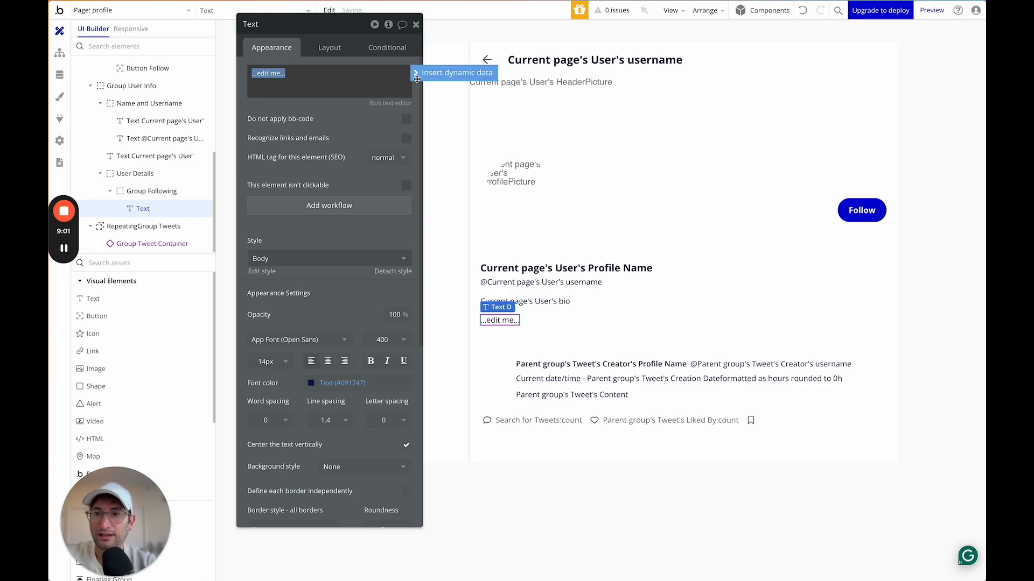
Make the text search Follows where Follower User = Current page's User.
left_click(453, 73)
left_click(328, 163)
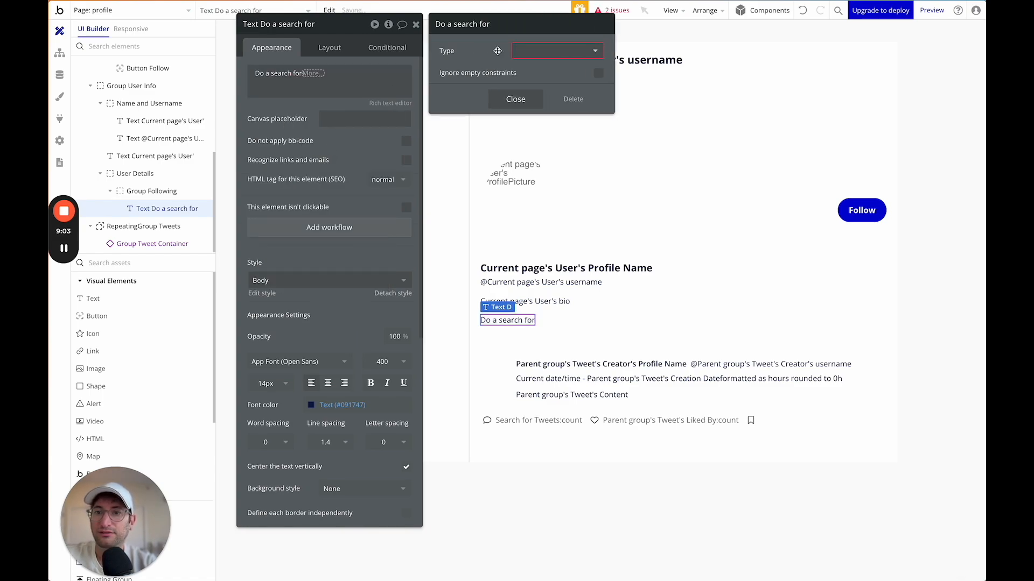
left_click(519, 51)
left_click(535, 97)
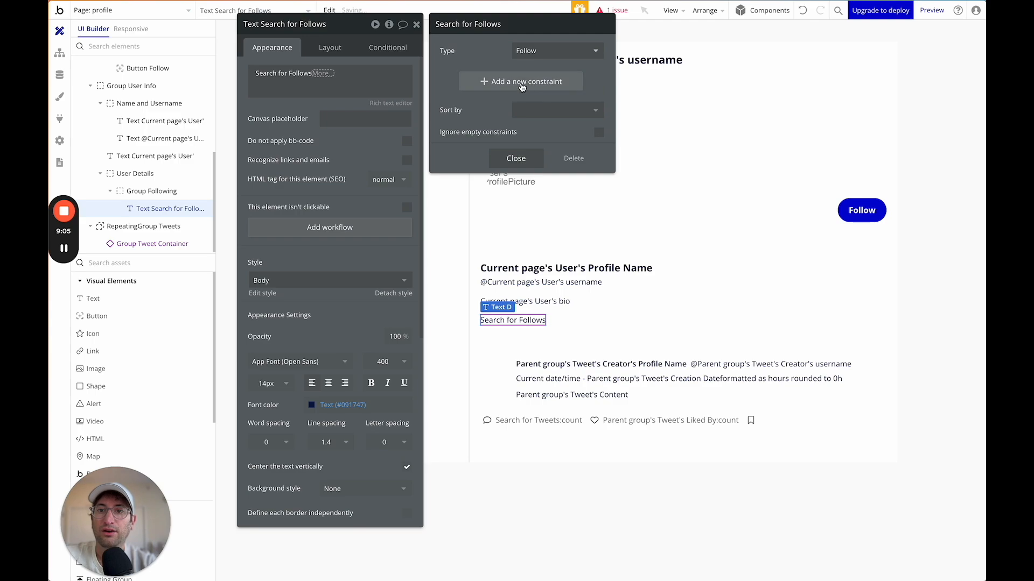
left_click(521, 86)
left_click(456, 77)
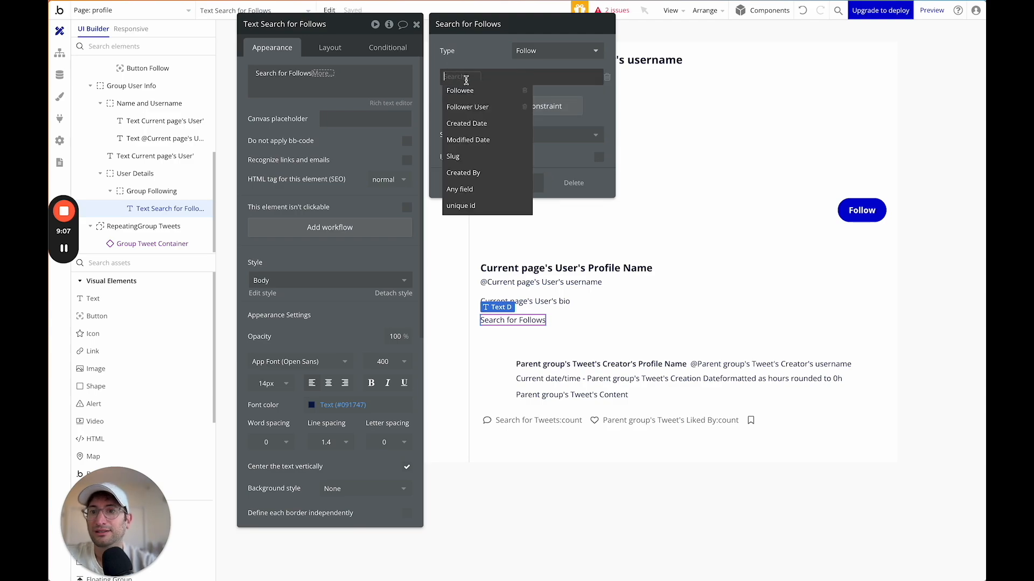
left_click(486, 107)
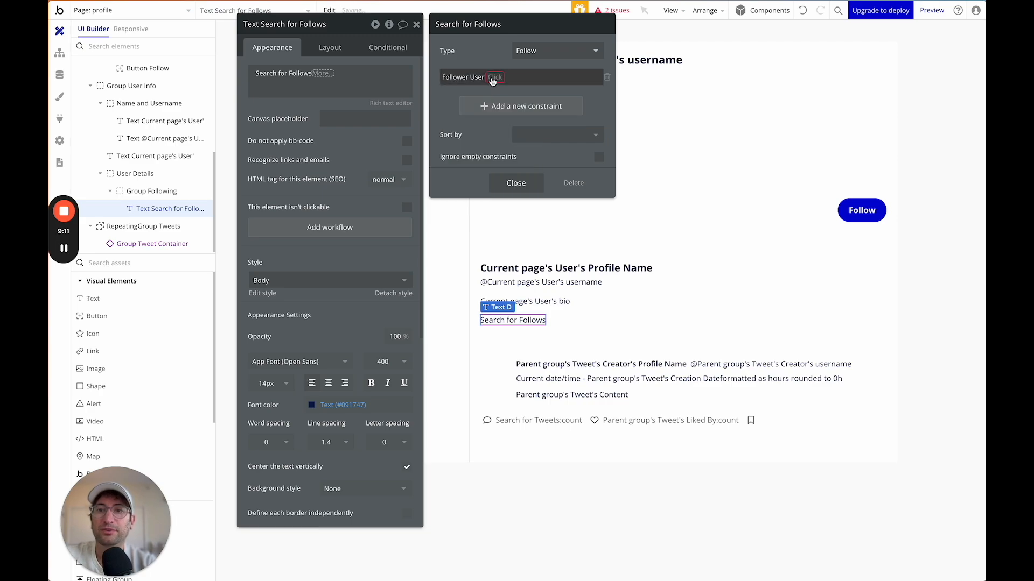
left_click(493, 79)
left_click(495, 99)
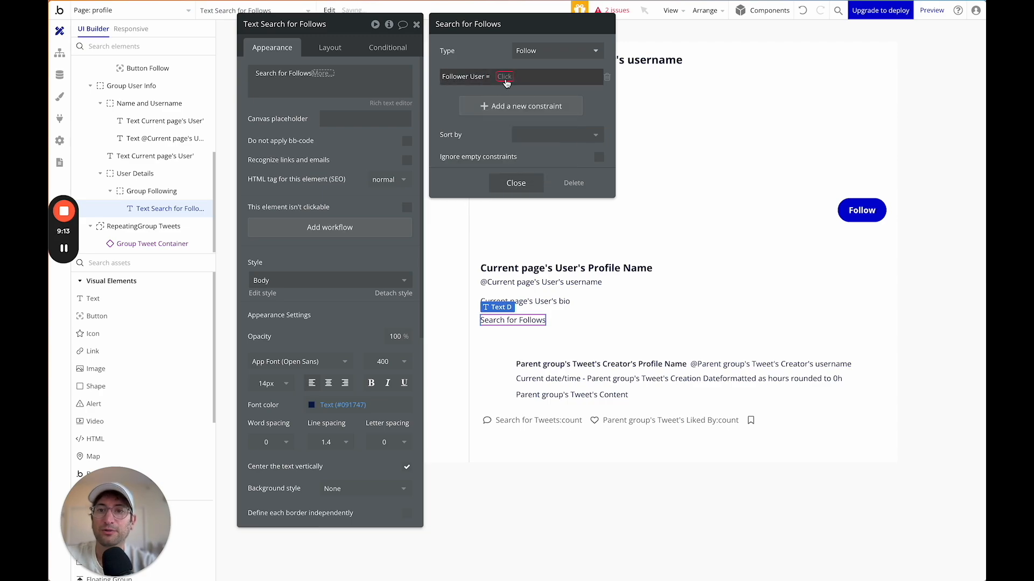
left_click(525, 136)
left_click(472, 62)
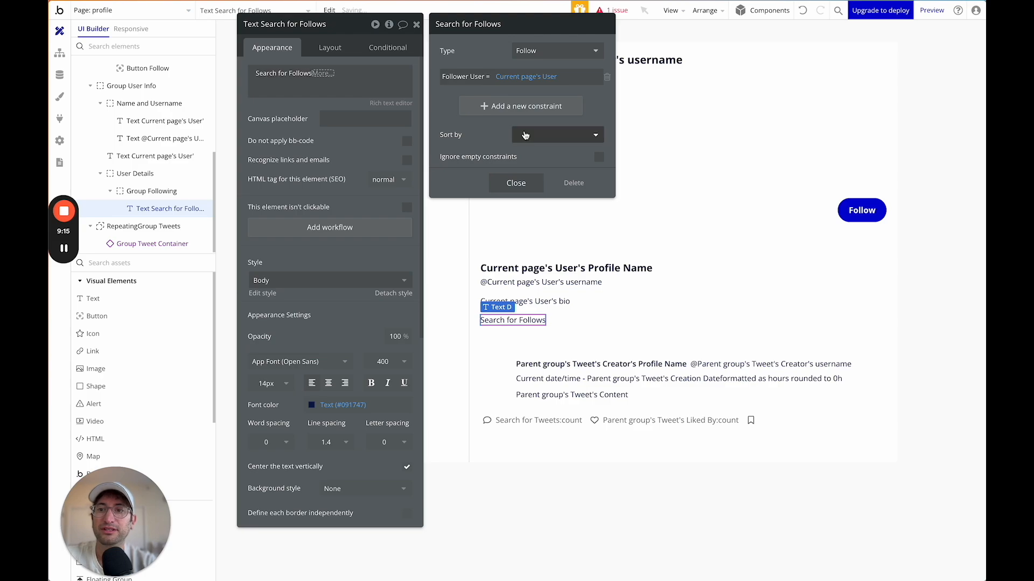
left_click(512, 183)
Display the search's count in bold and add a new text beside it.
left_click(334, 102)
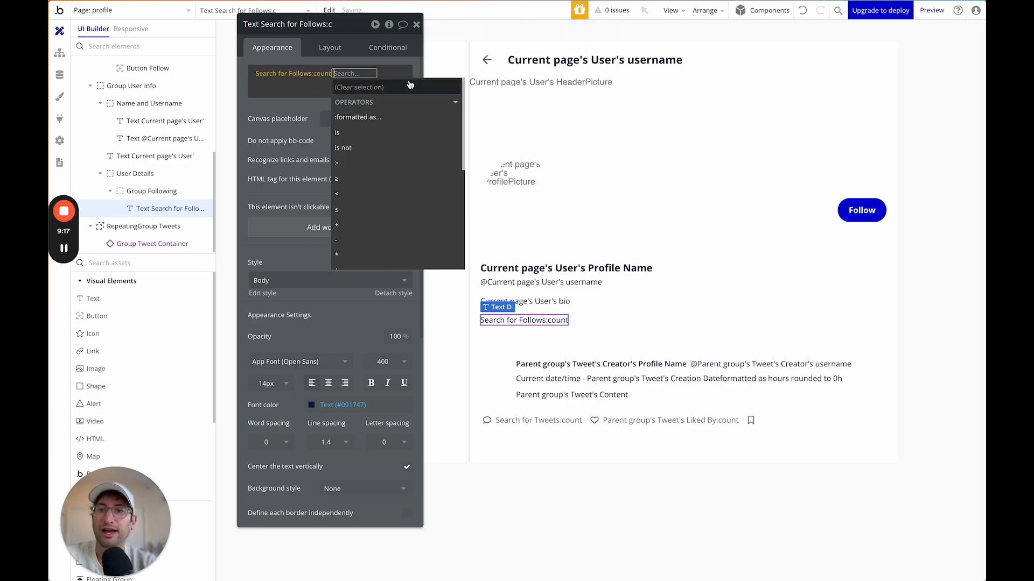
left_click(291, 112)
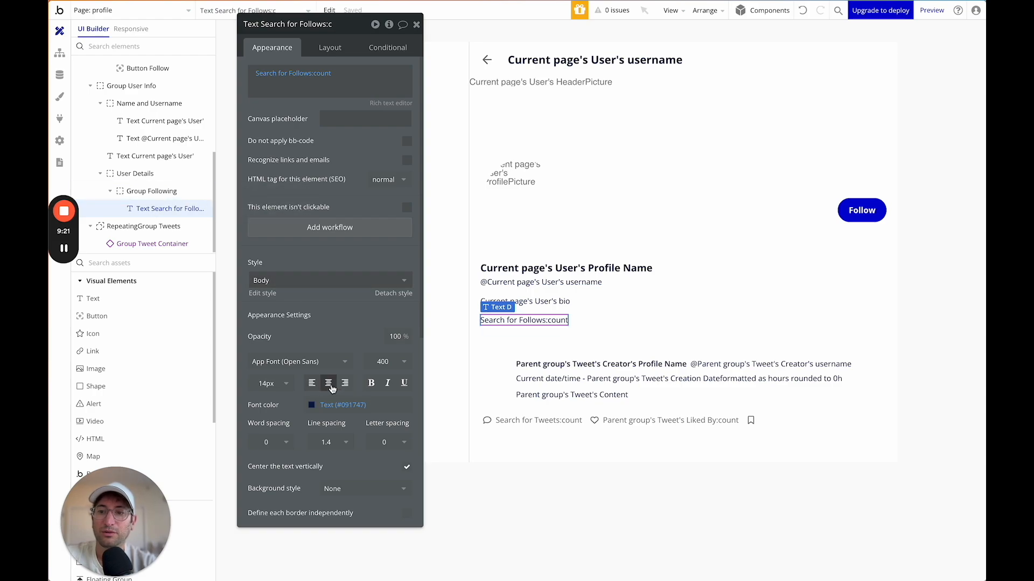
left_click(372, 384)
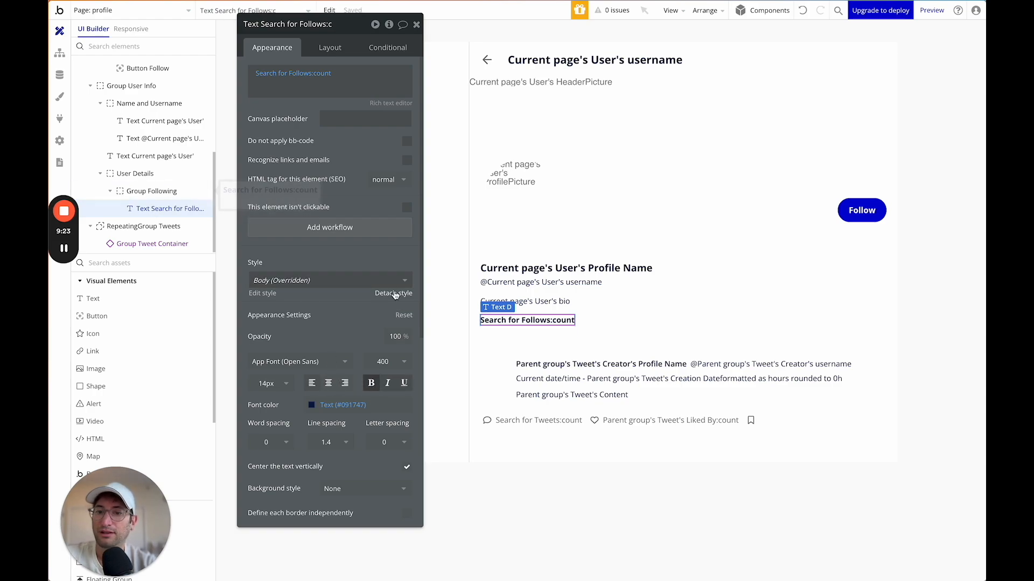
left_click_drag(123, 300, 584, 321)
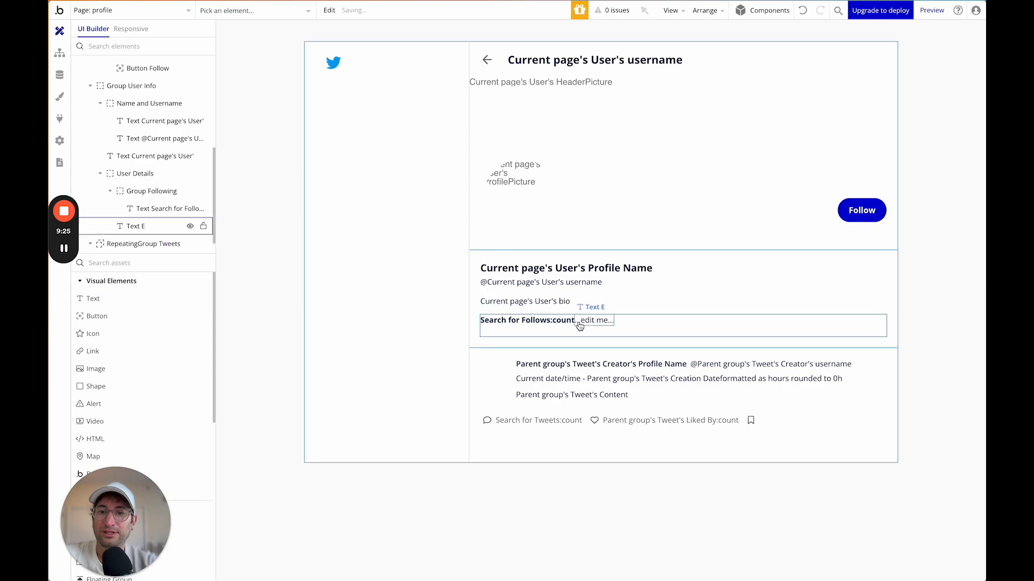
Type 'Following' into Text E and colour it Light Grey.
type("Fo")
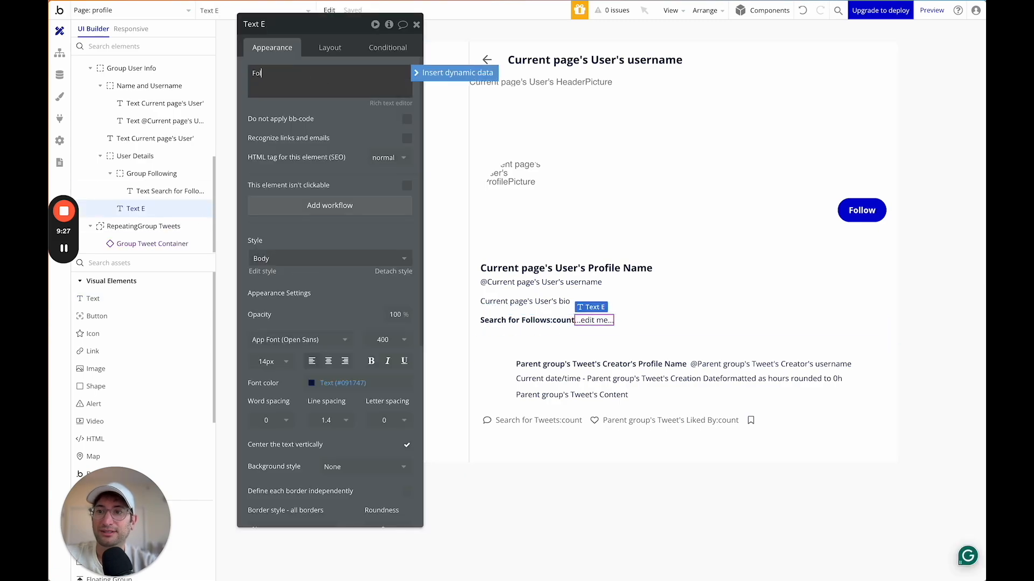
type("llowing")
left_click(319, 108)
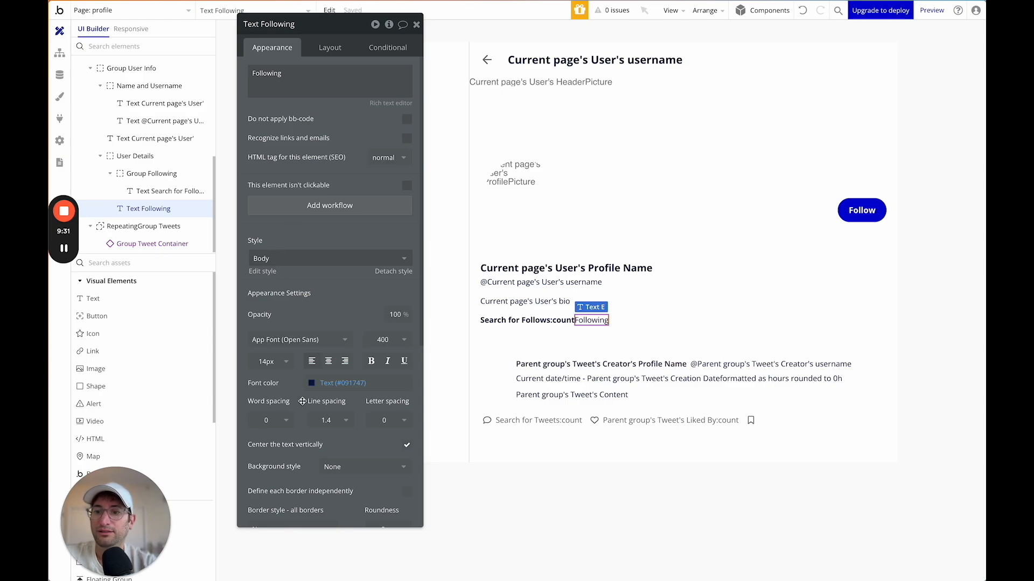
left_click(312, 384)
left_click(327, 542)
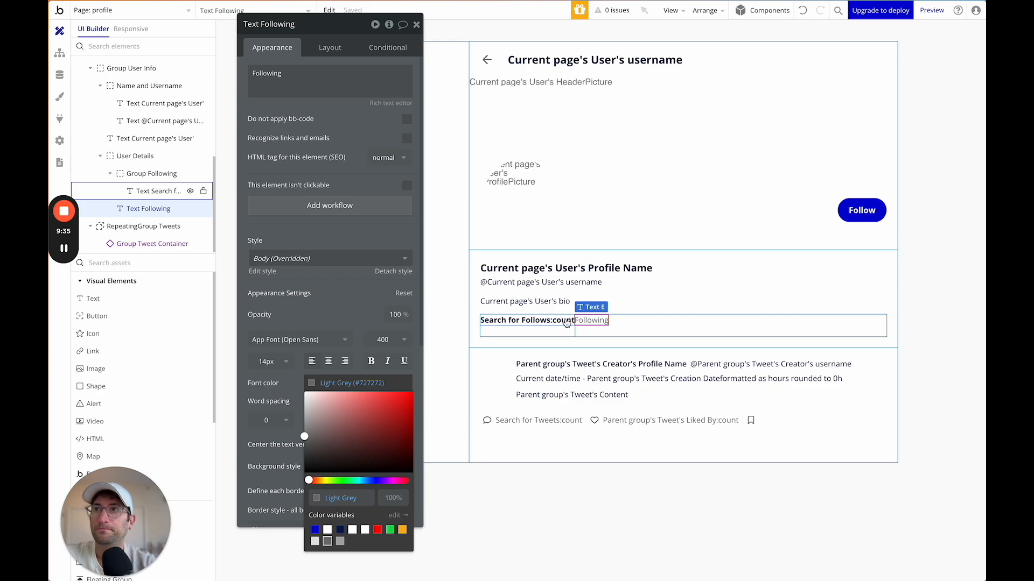
Lay out Group Following as a Row with 3 px gaps between count and label.
left_click(152, 175)
left_click(150, 208)
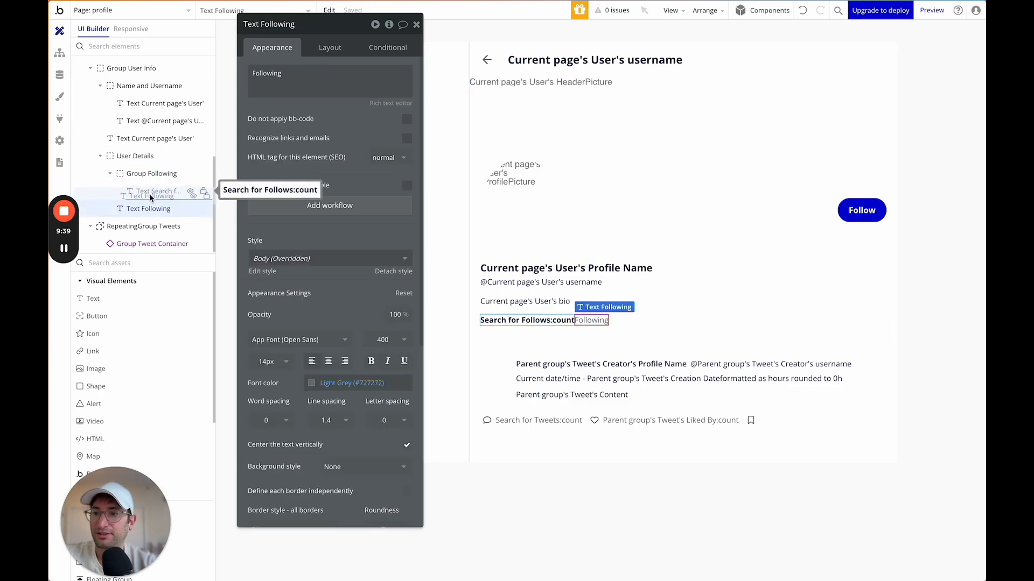
left_click(143, 174)
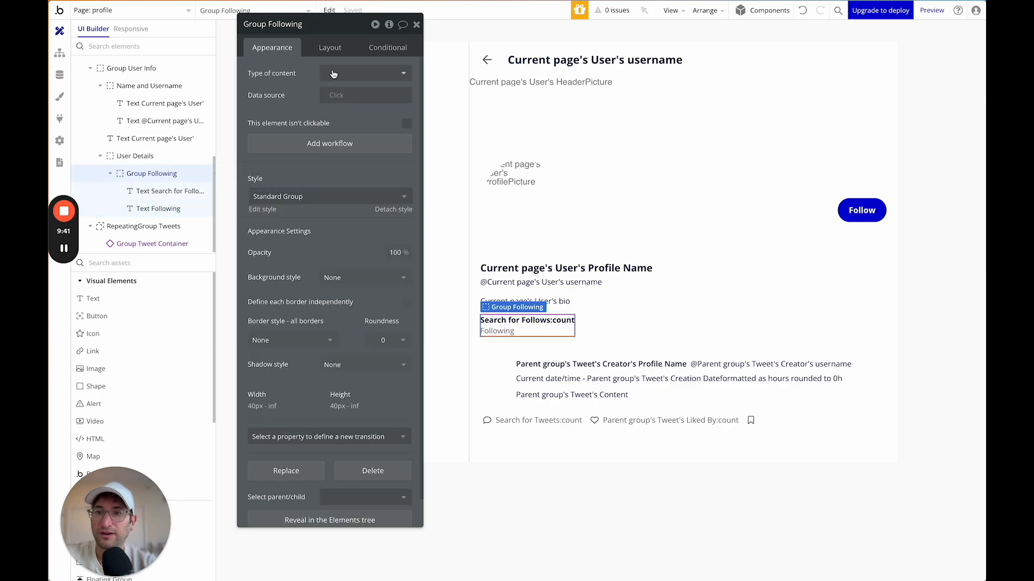
left_click(330, 48)
left_click(365, 74)
left_click(358, 141)
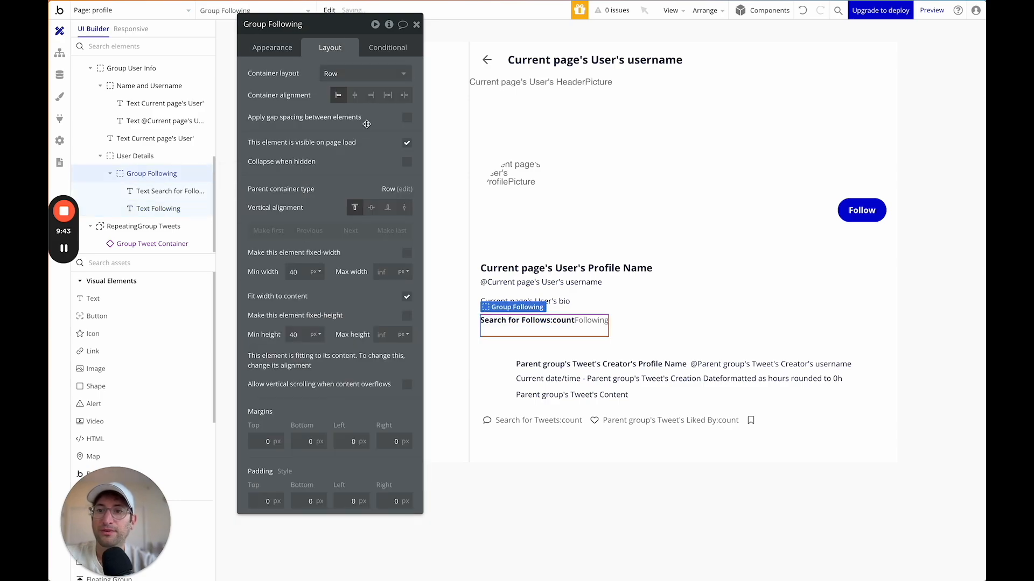
left_click(407, 117)
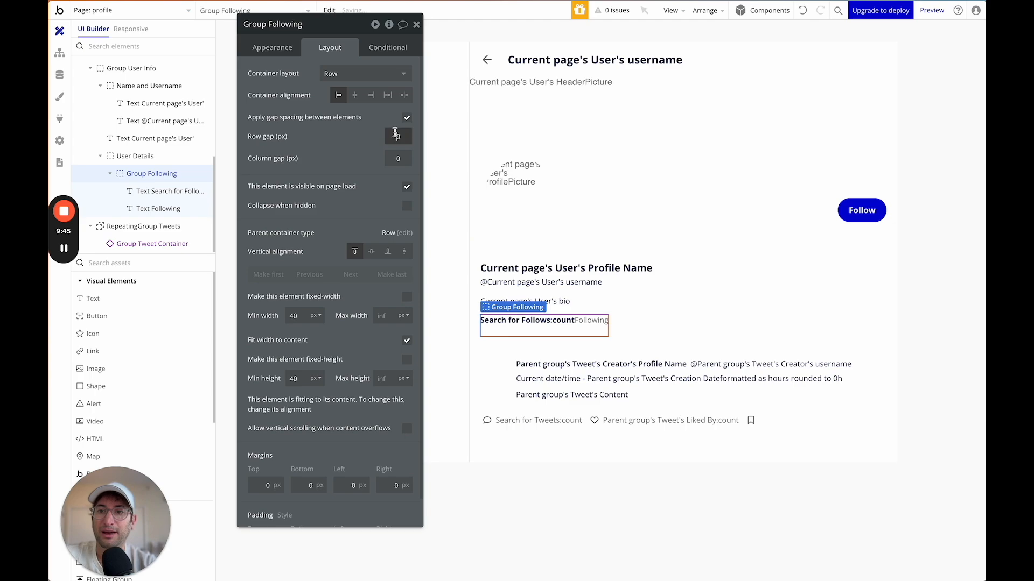
key("Tab")
type("2")
left_click(396, 136)
type("3")
key("Tab")
type("3")
key("Return")
Set Group Following's minimum size to 0.
left_click(295, 378)
type("0")
left_click(293, 307)
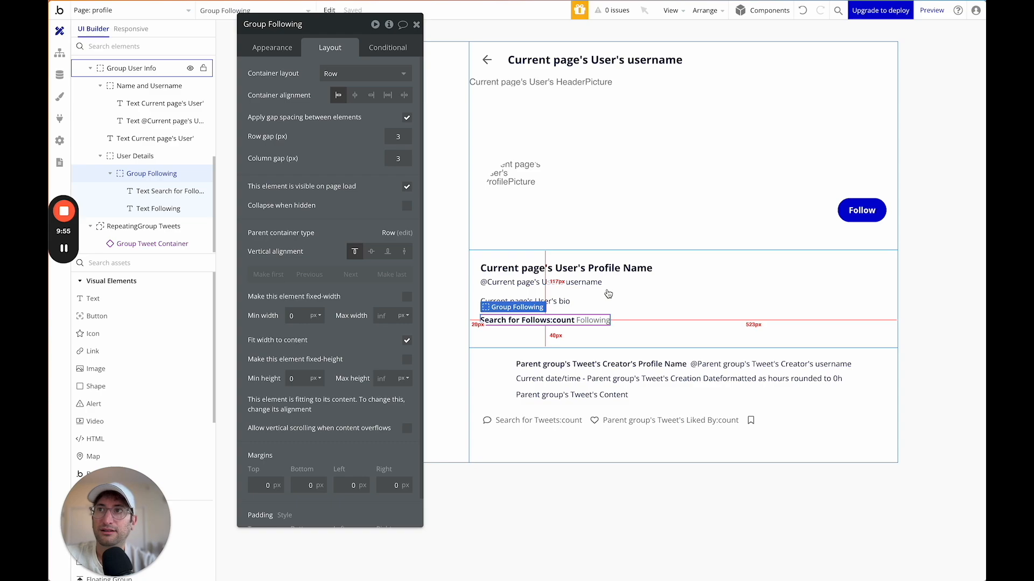
left_click(110, 174)
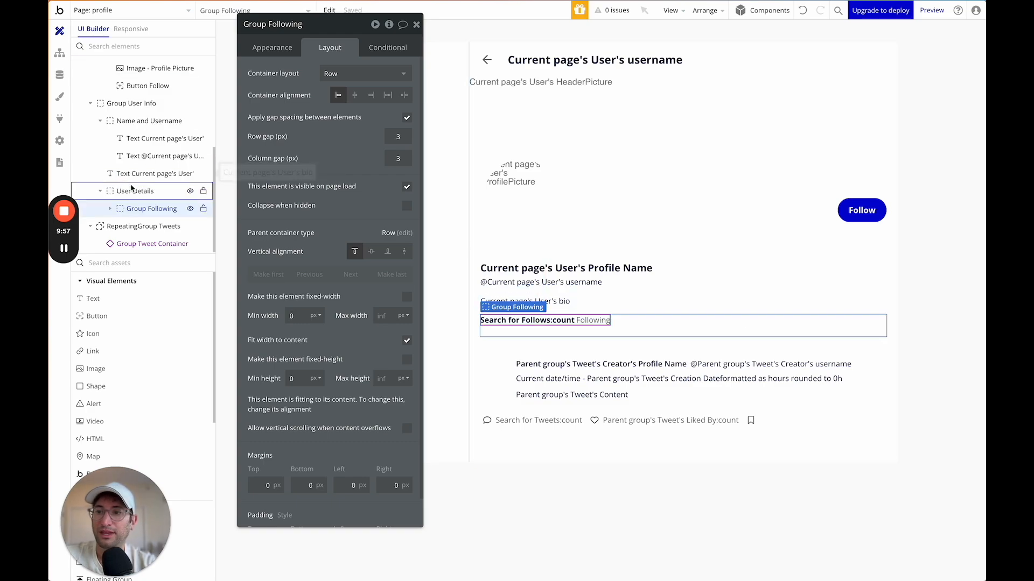
left_click(130, 193)
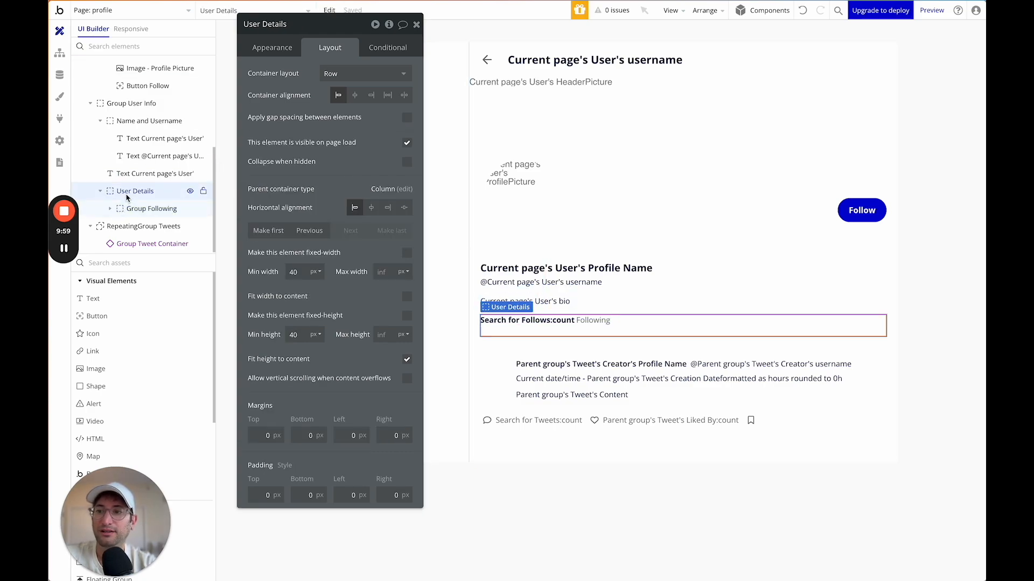
Paste a copy of Group Following into User Details and rename it Group Followers.
right_click(128, 198)
left_click(264, 353)
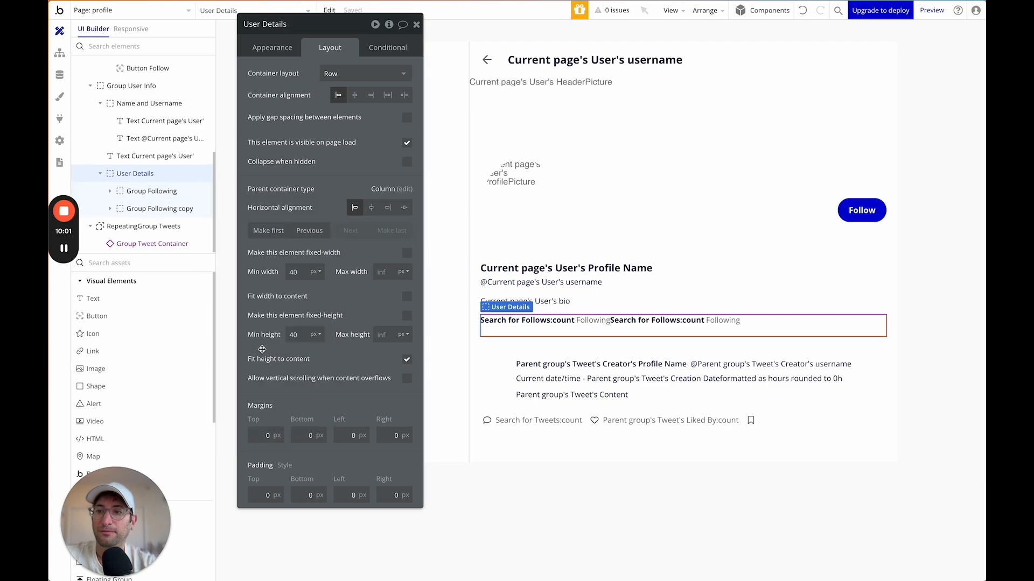
left_click(147, 191)
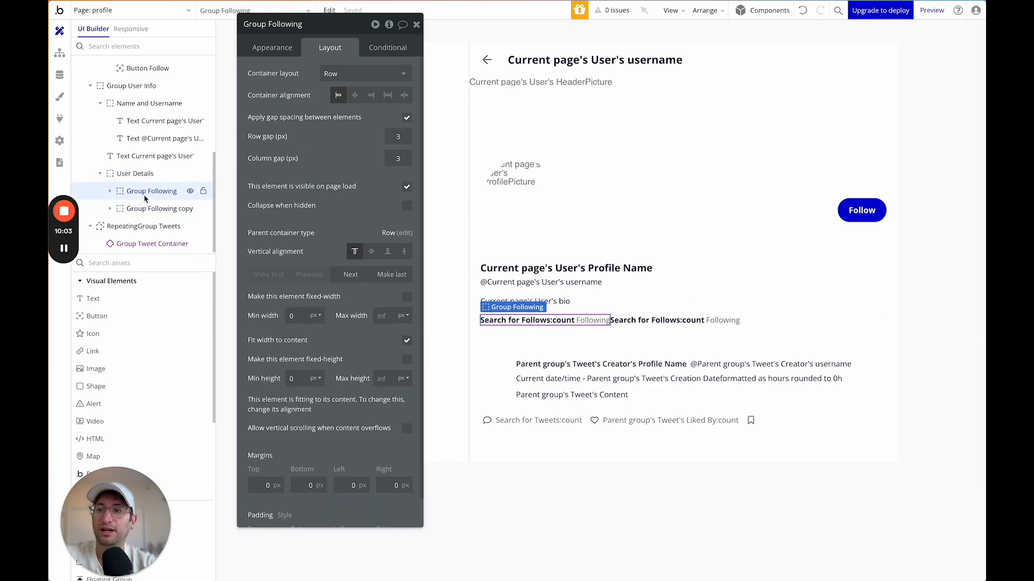
left_click(142, 208)
left_click(145, 209)
left_click(291, 25)
left_click_drag(268, 25, 339, 27)
type("F")
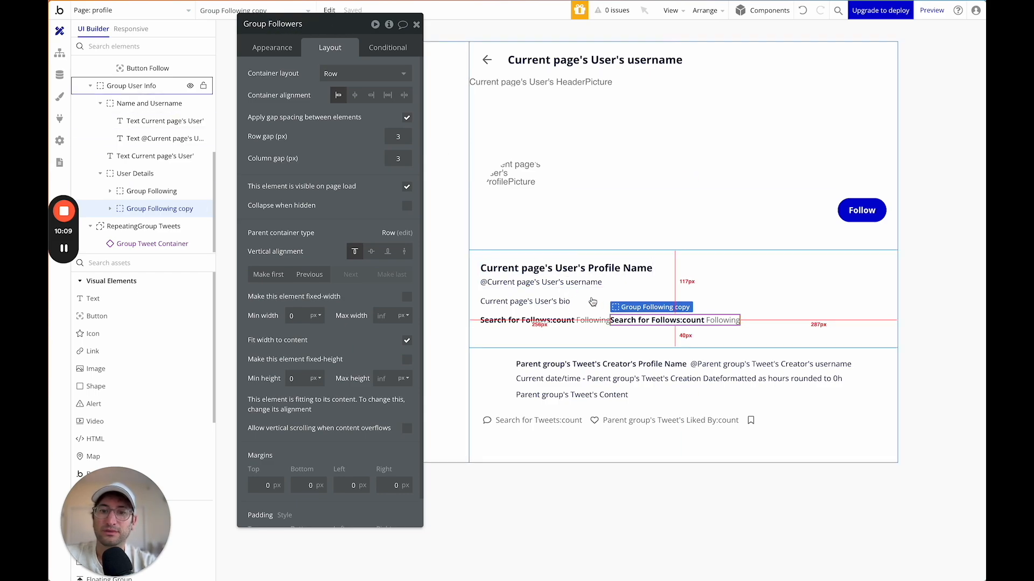
Make the copied count search Follows with Followee = Current page's User, dropping the Follower constraint.
left_click(682, 324)
left_click(272, 48)
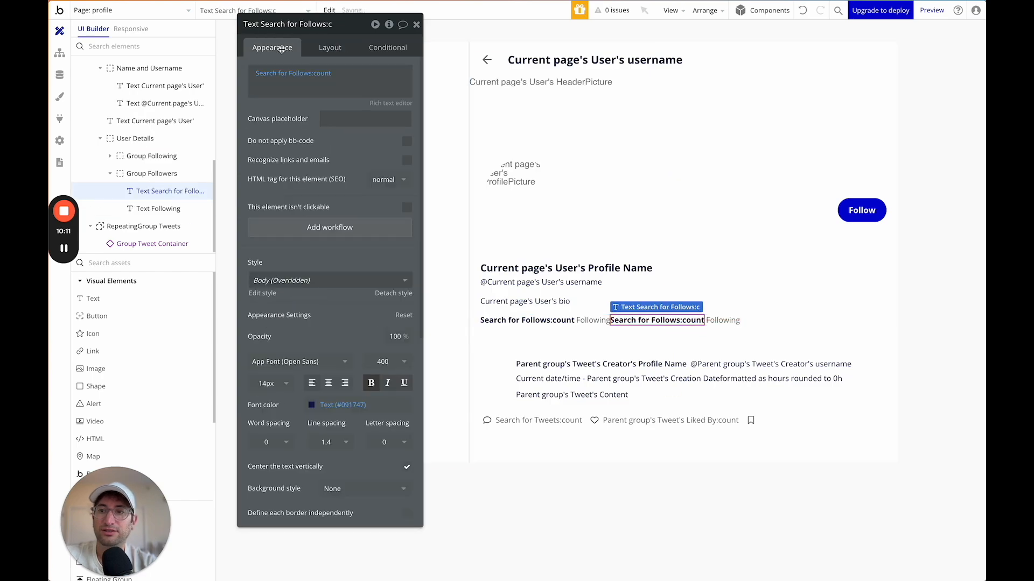
left_click(283, 73)
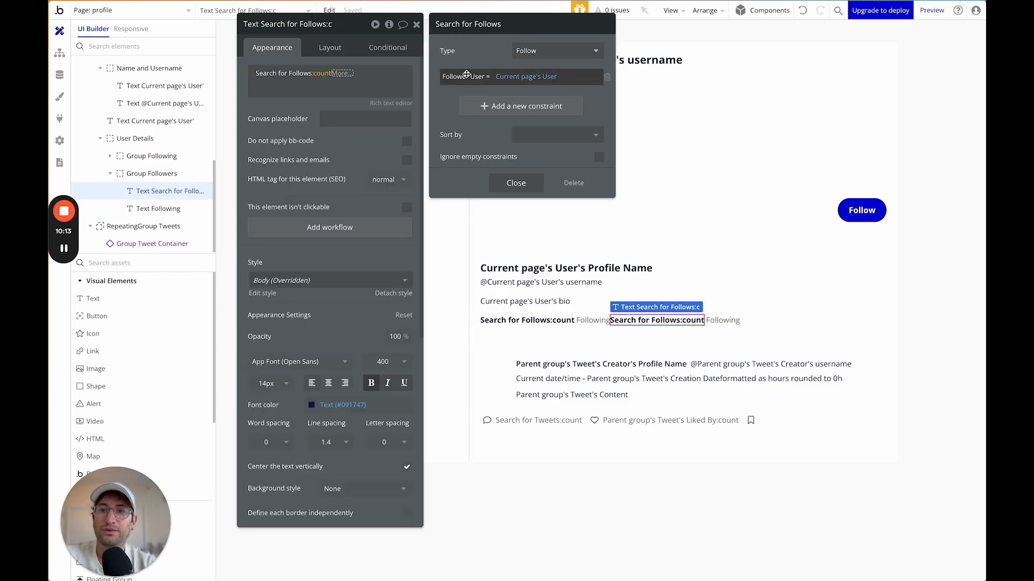
left_click(474, 106)
left_click(456, 101)
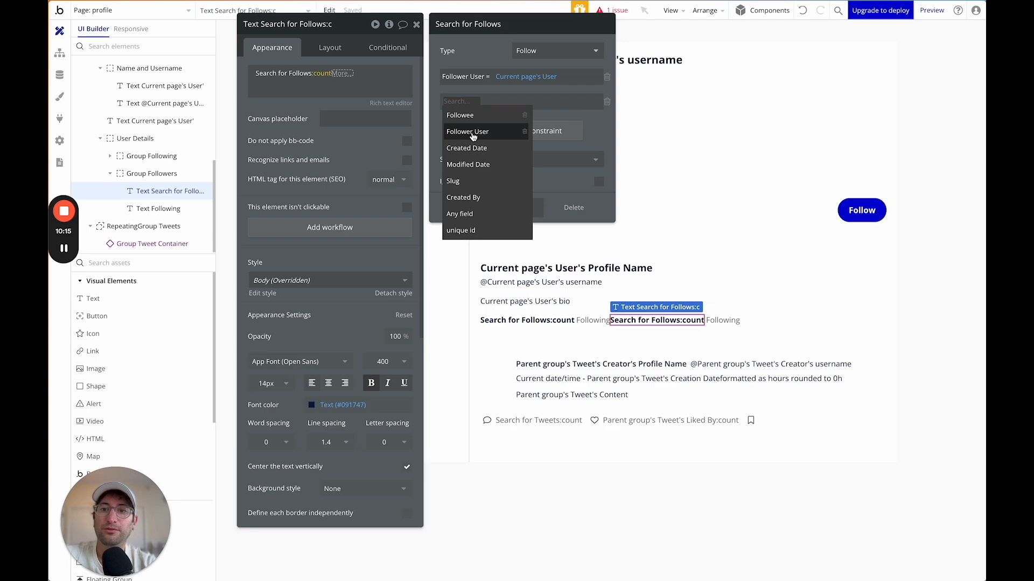
left_click(460, 115)
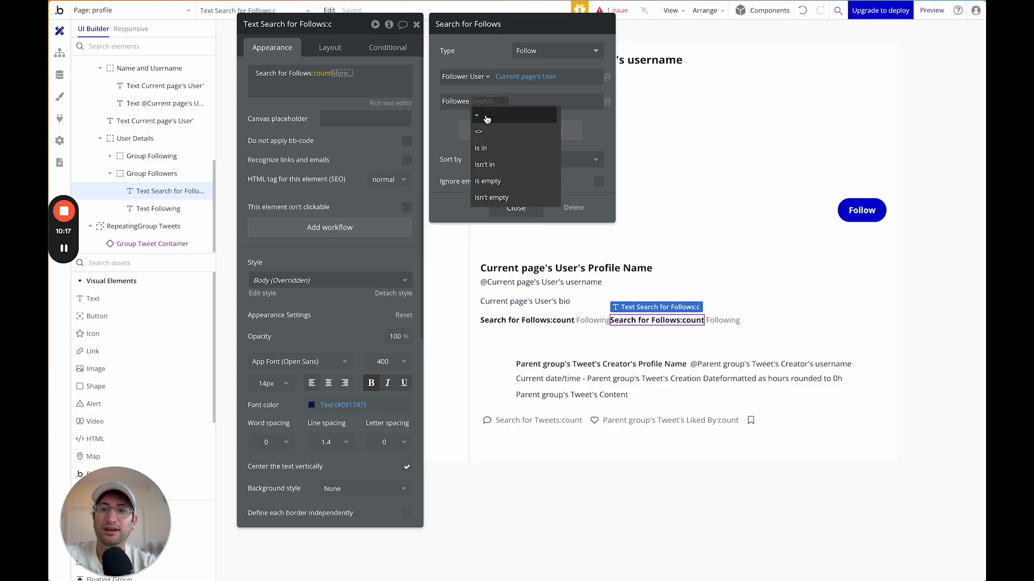
left_click(487, 111)
left_click(487, 107)
left_click(505, 159)
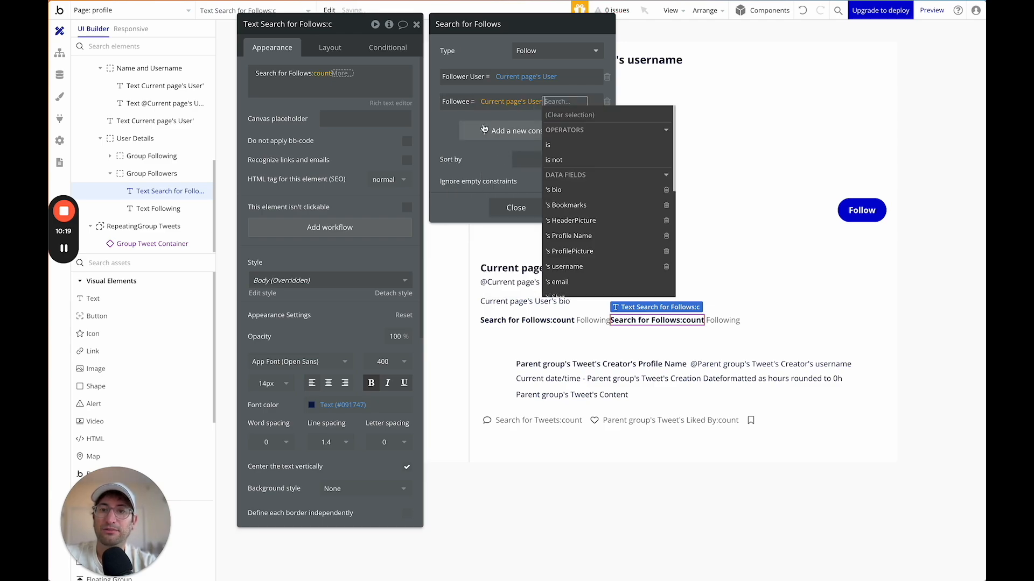
left_click(453, 126)
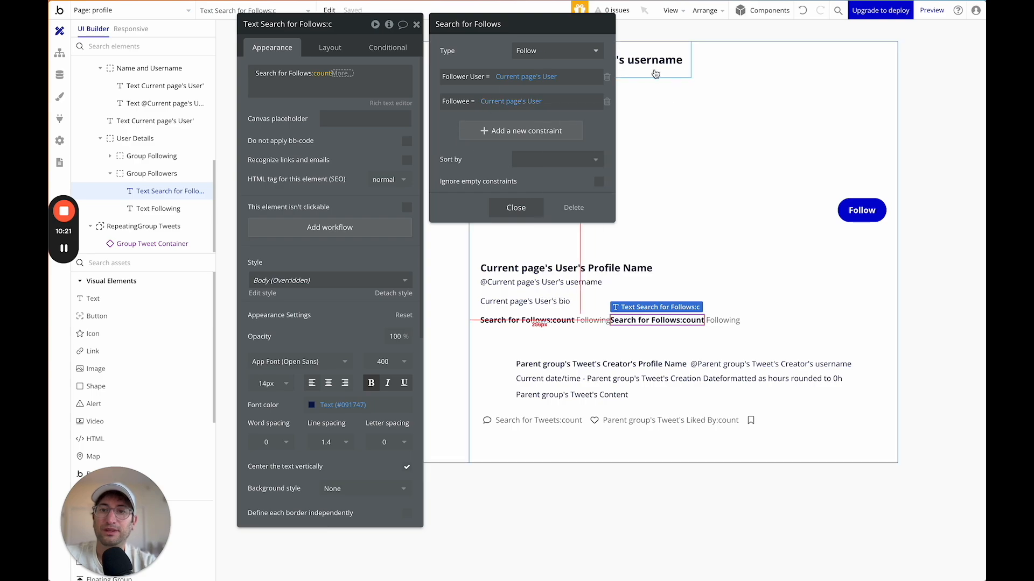
left_click(603, 76)
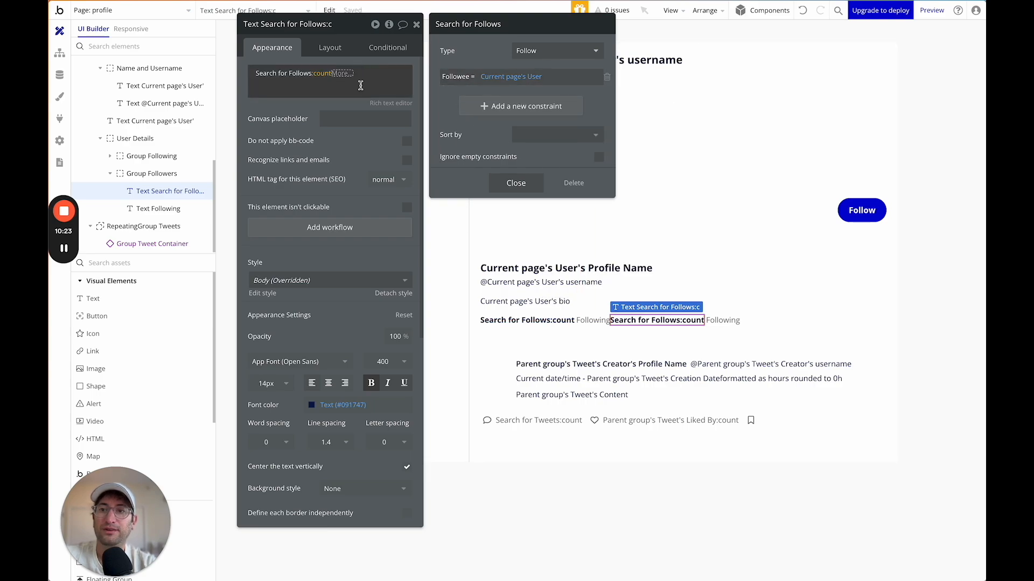
left_click(515, 183)
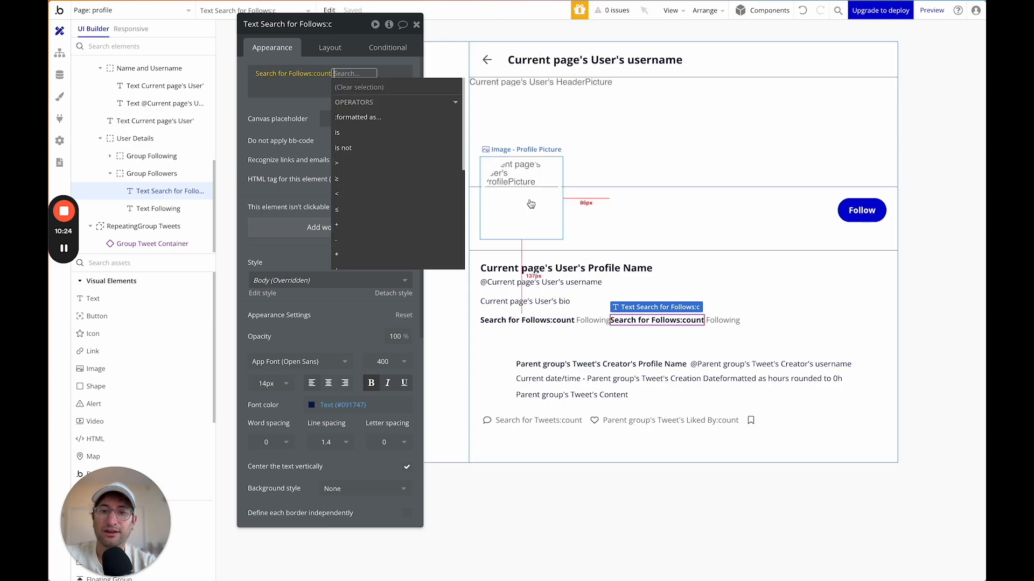
Change the second count's label text from Following to Followers.
left_click(723, 320)
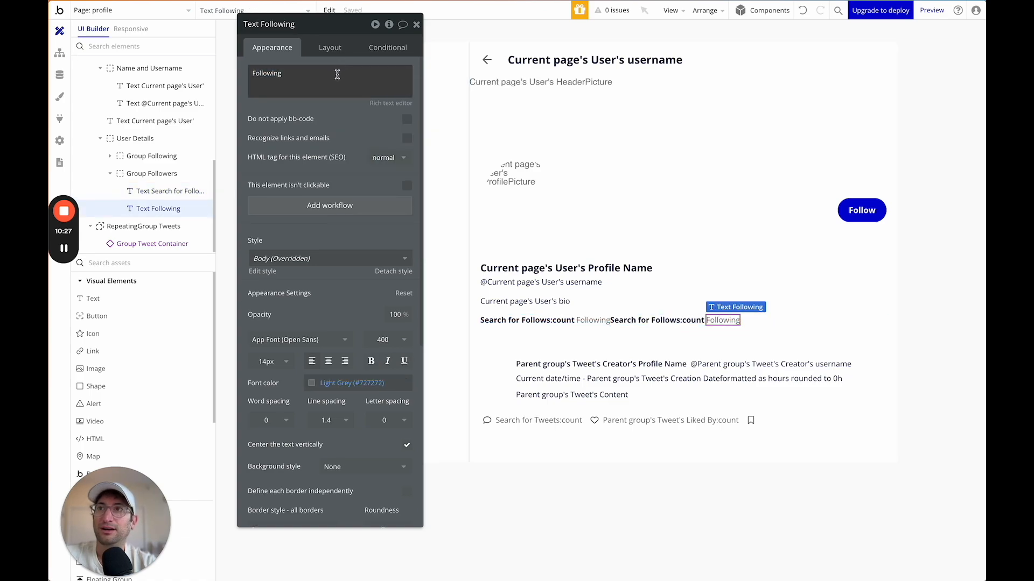
left_click_drag(251, 73, 289, 80)
type("Followers")
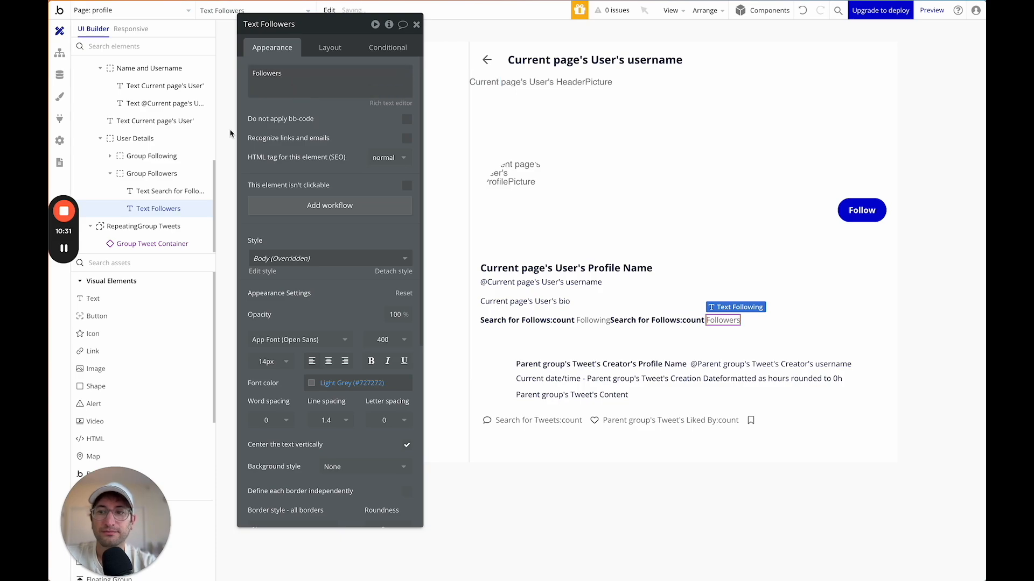
left_click(155, 141)
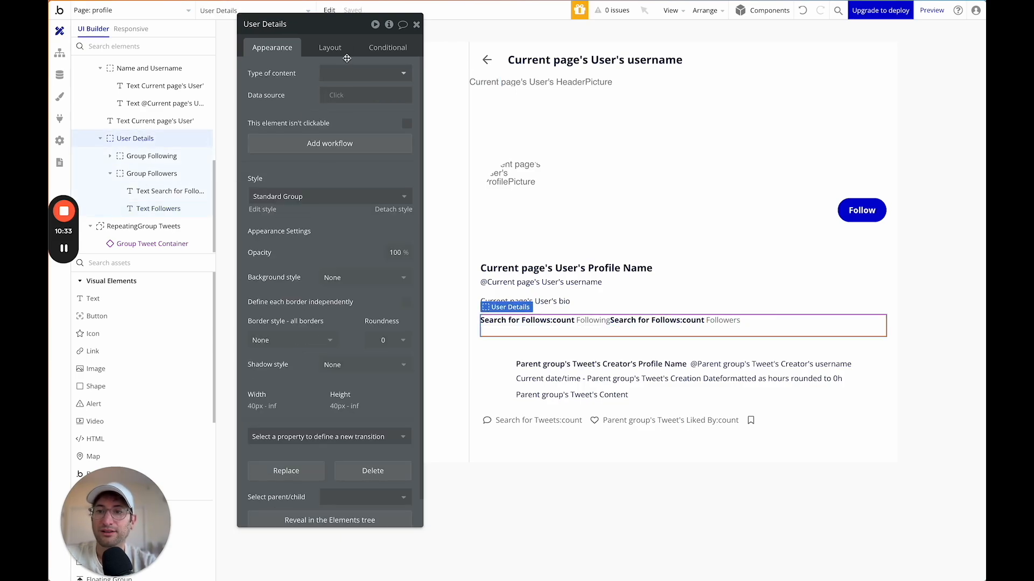
Give User Details min height 0, fit width to content, and a 10 px column gap.
left_click(329, 48)
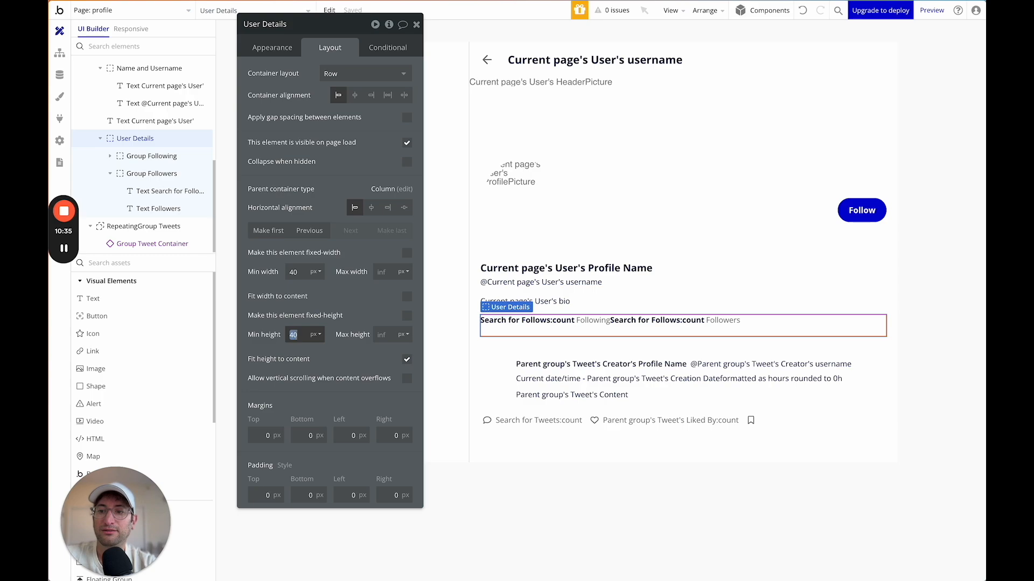
type("0")
left_click(407, 297)
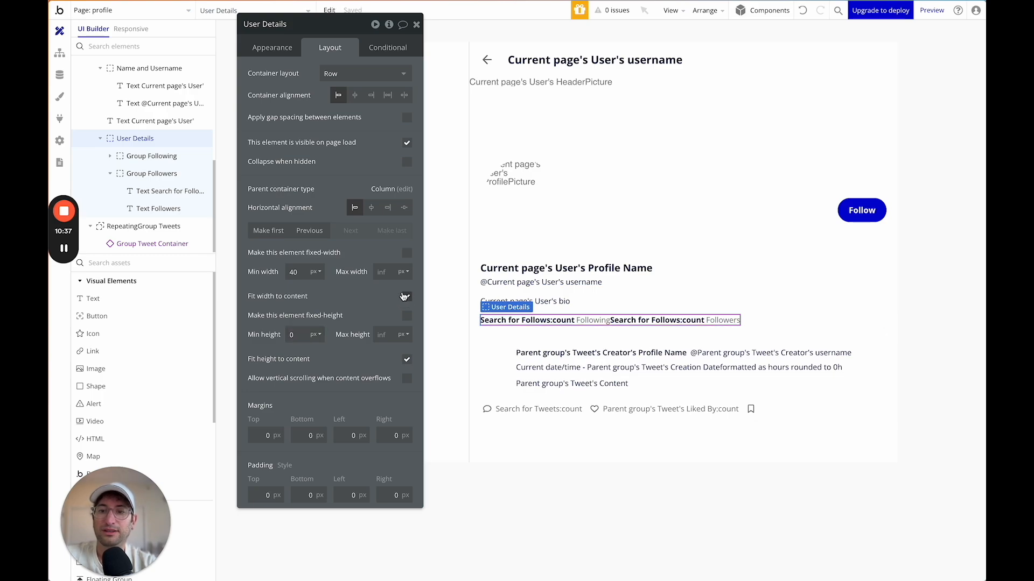
left_click(406, 117)
left_click(398, 158)
type("10")
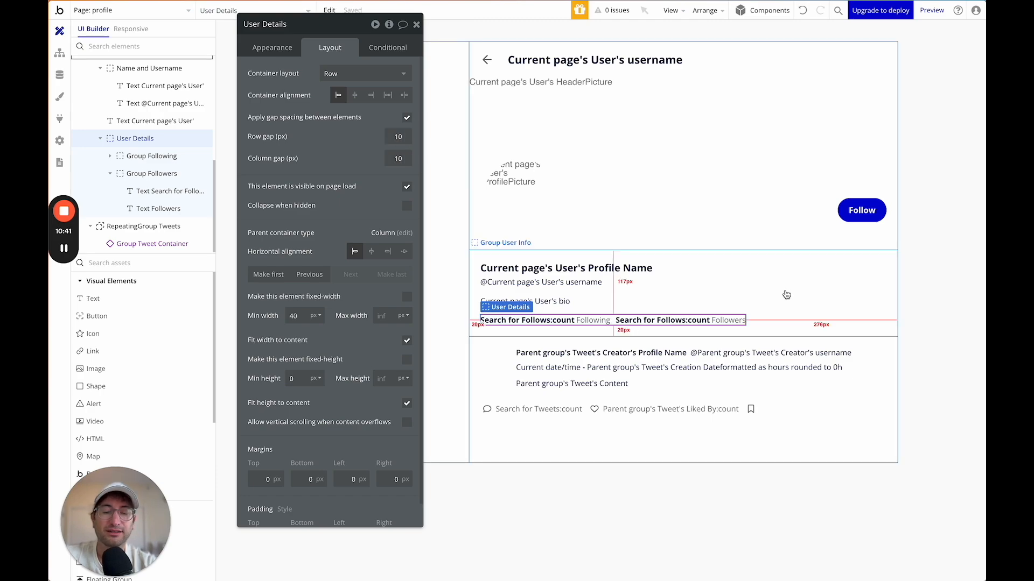
Set Group User Info's border style to define each side separately.
left_click(783, 292)
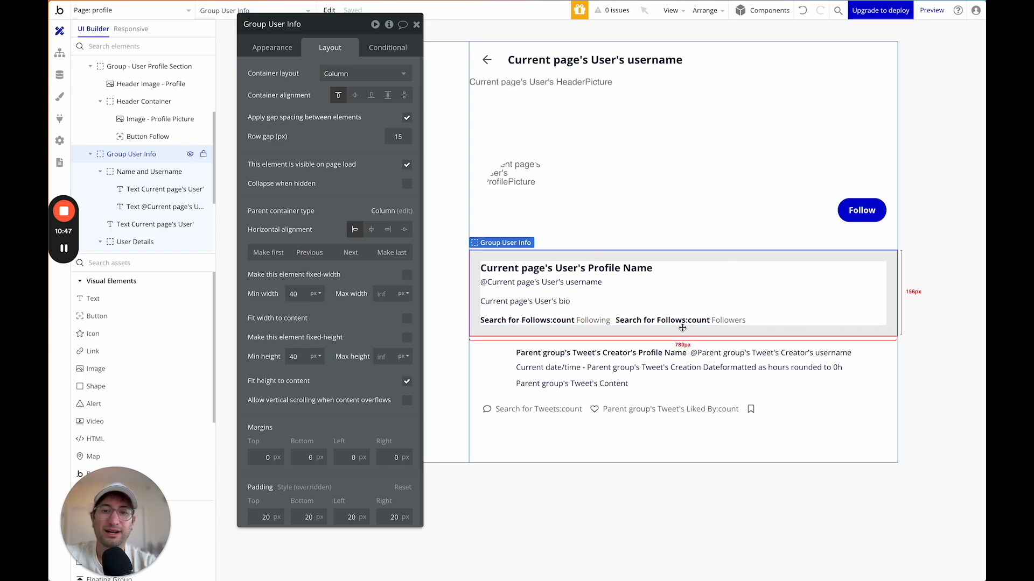
left_click(551, 408)
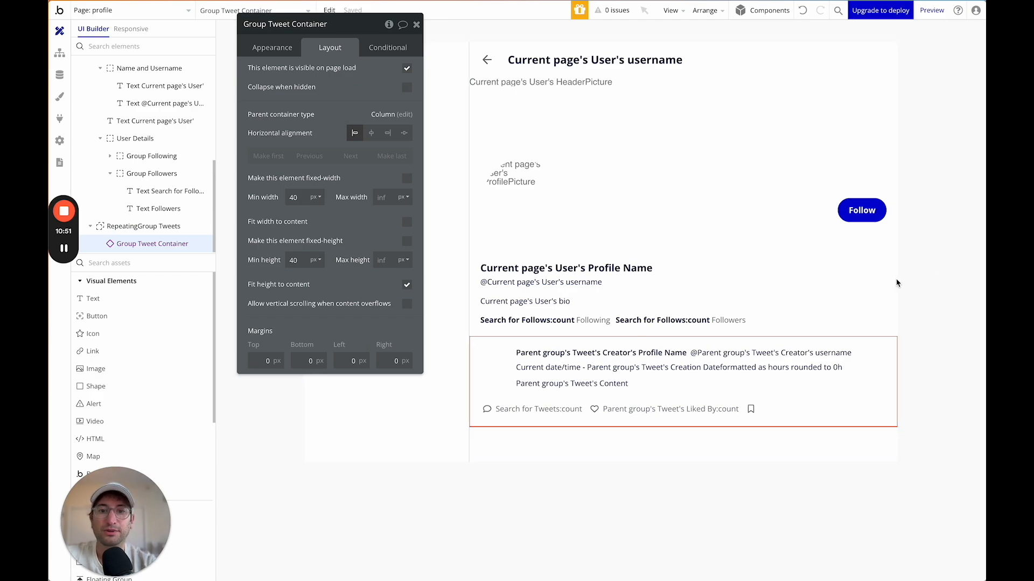
left_click(868, 279)
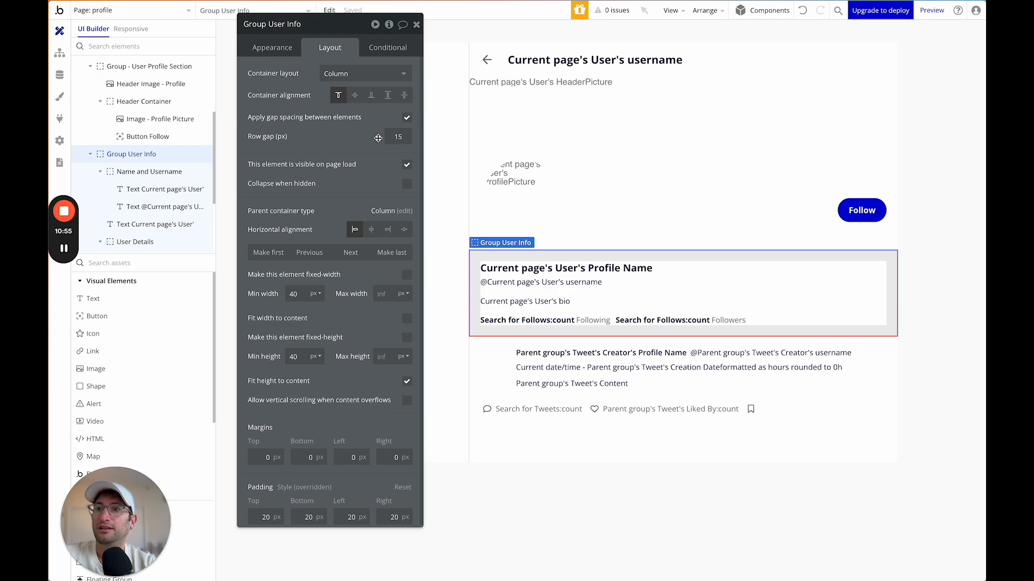
left_click(272, 49)
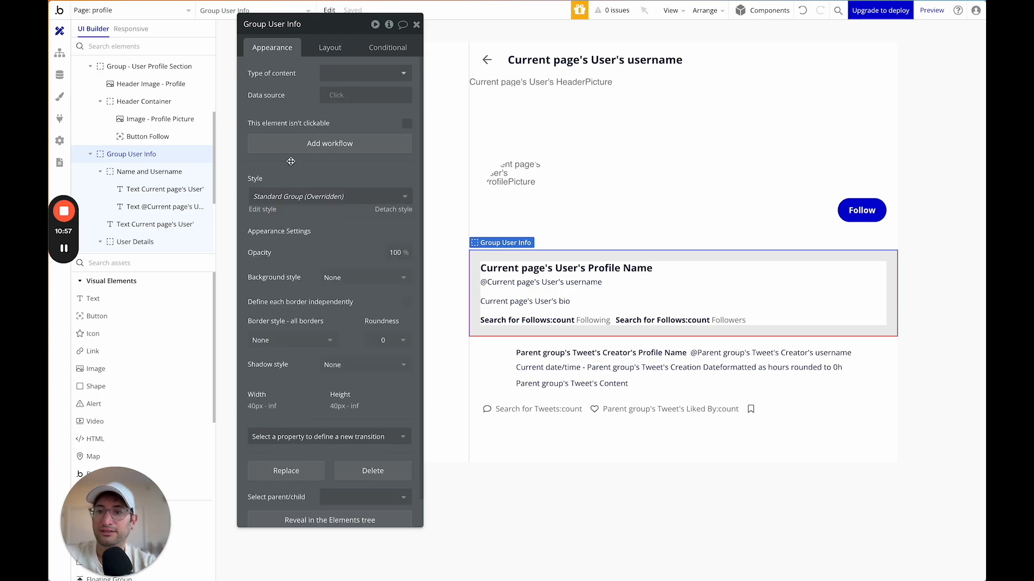
scroll(316, 318, "down", 1)
left_click(316, 310)
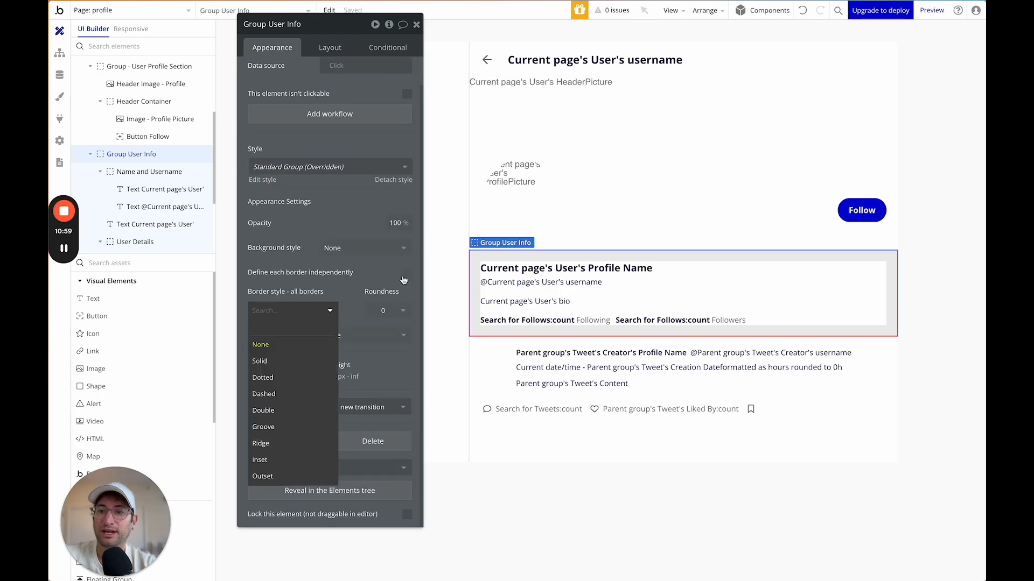
left_click(406, 273)
Give Group User Info a solid, coloured bottom border.
scroll(302, 318, "down", 2)
left_click(293, 320)
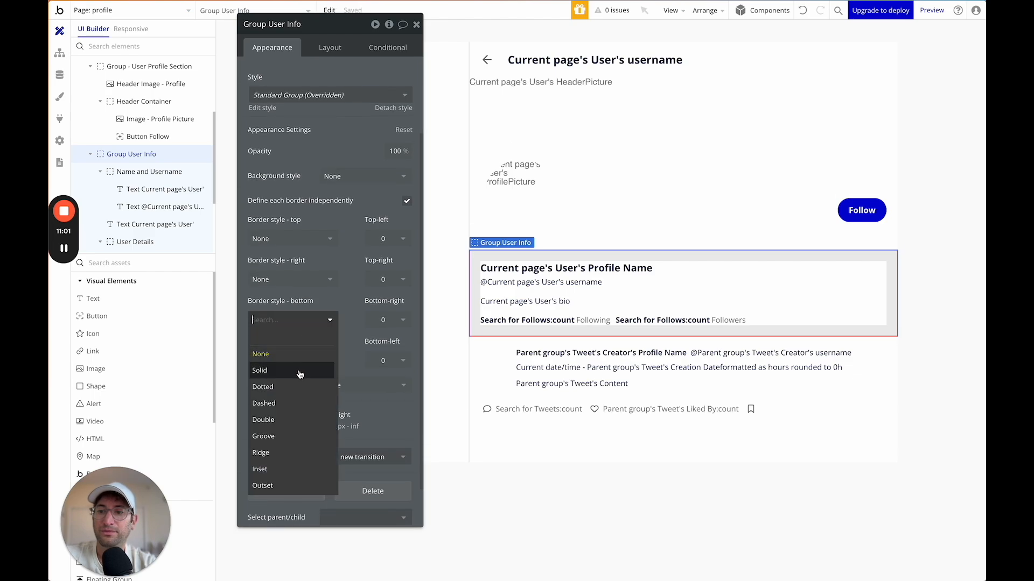
left_click(300, 371)
left_click(296, 363)
left_click(321, 522)
left_click(474, 228)
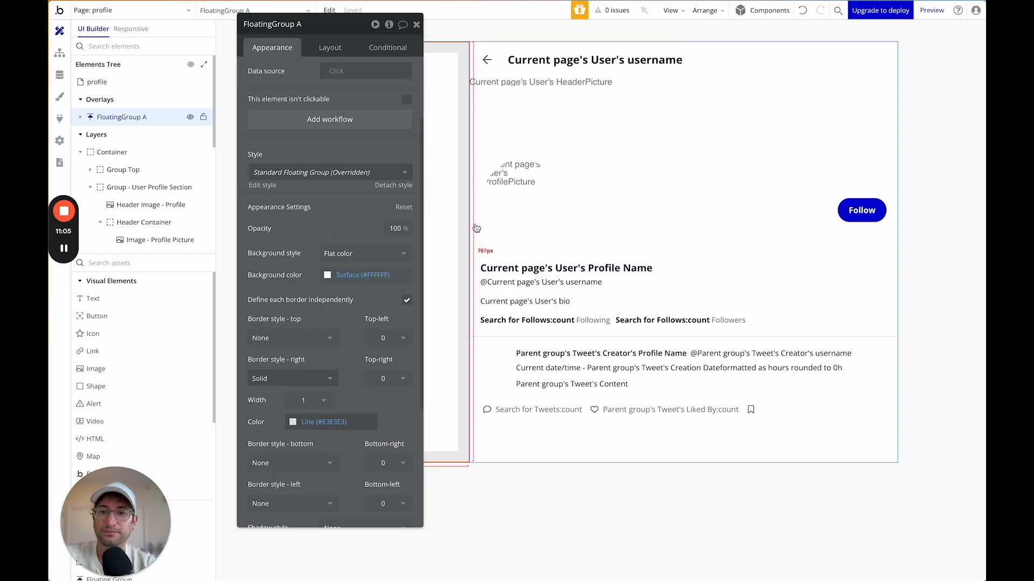
left_click(933, 318)
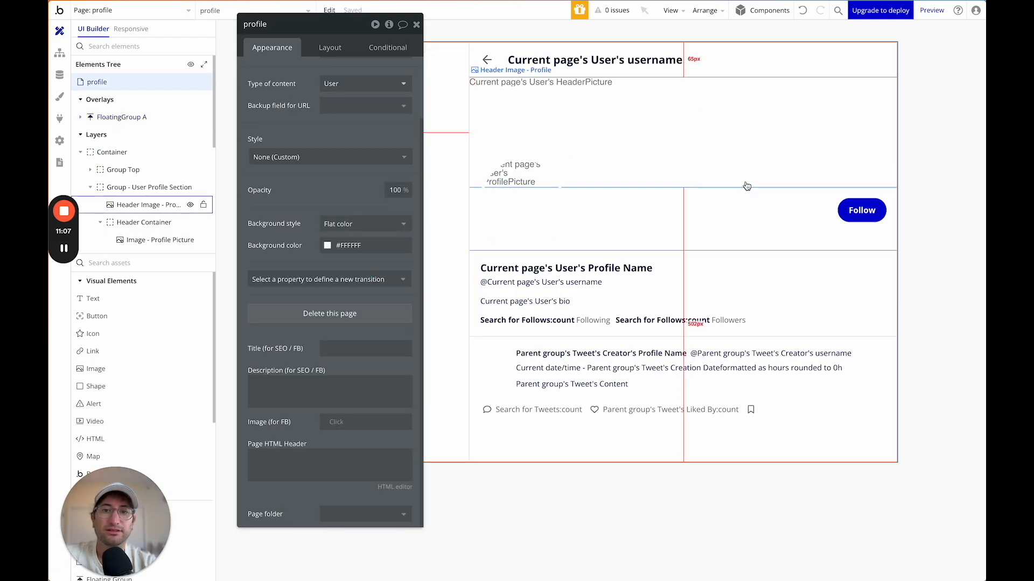
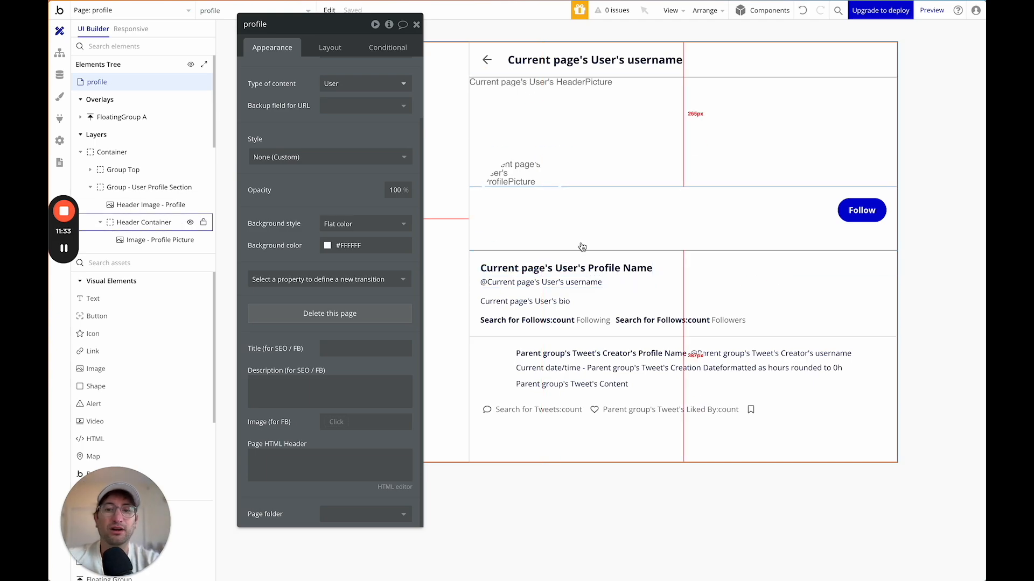
Add a 'Create a new Follow' action to the Follow button's click workflow.
left_click(845, 214)
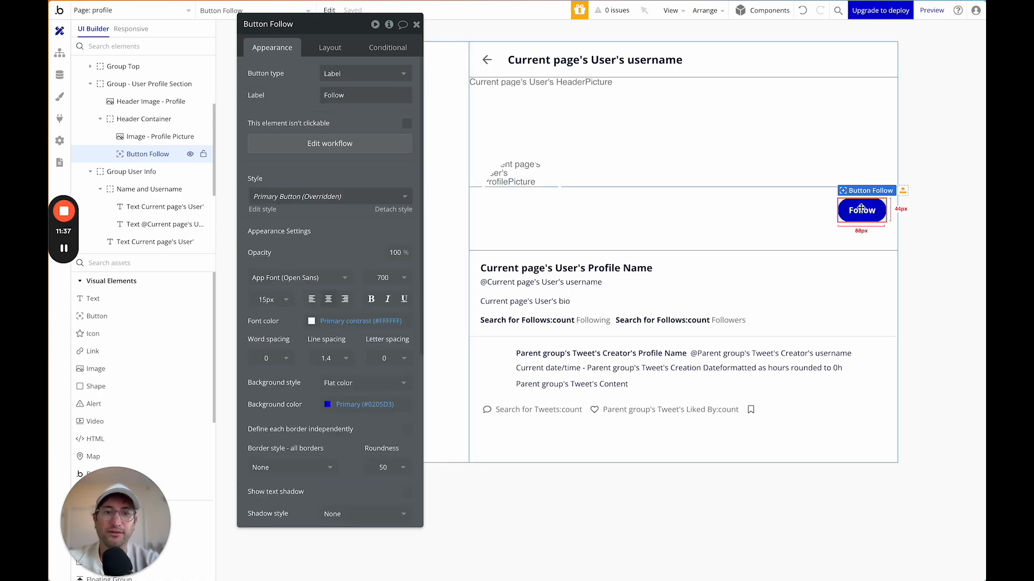
left_click(303, 145)
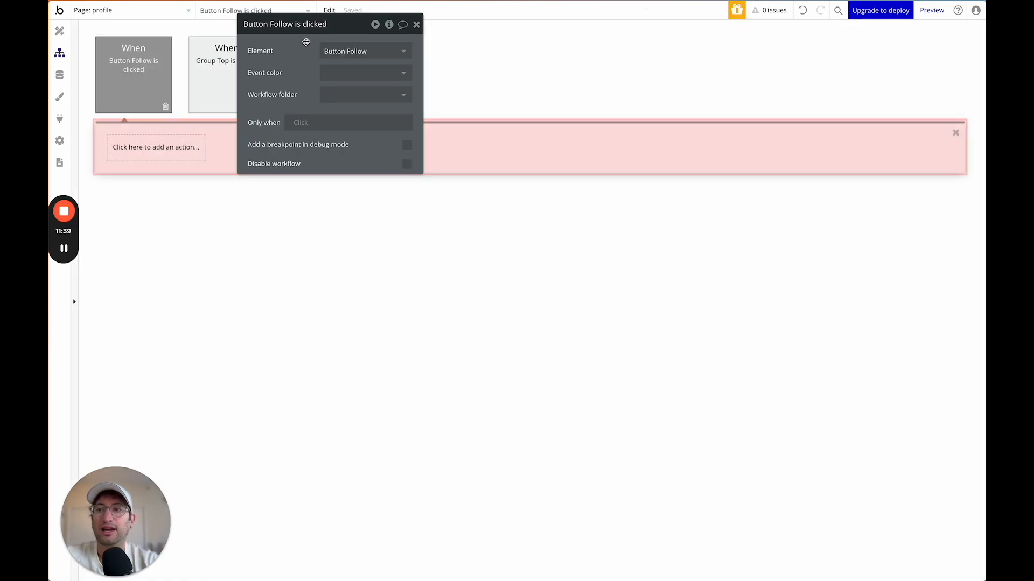
left_click(152, 152)
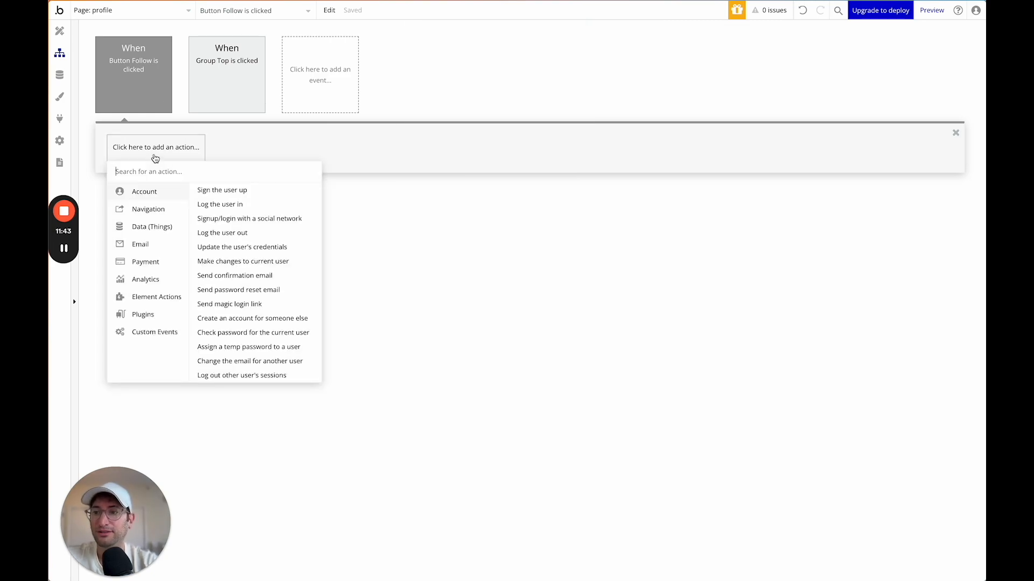
type("create")
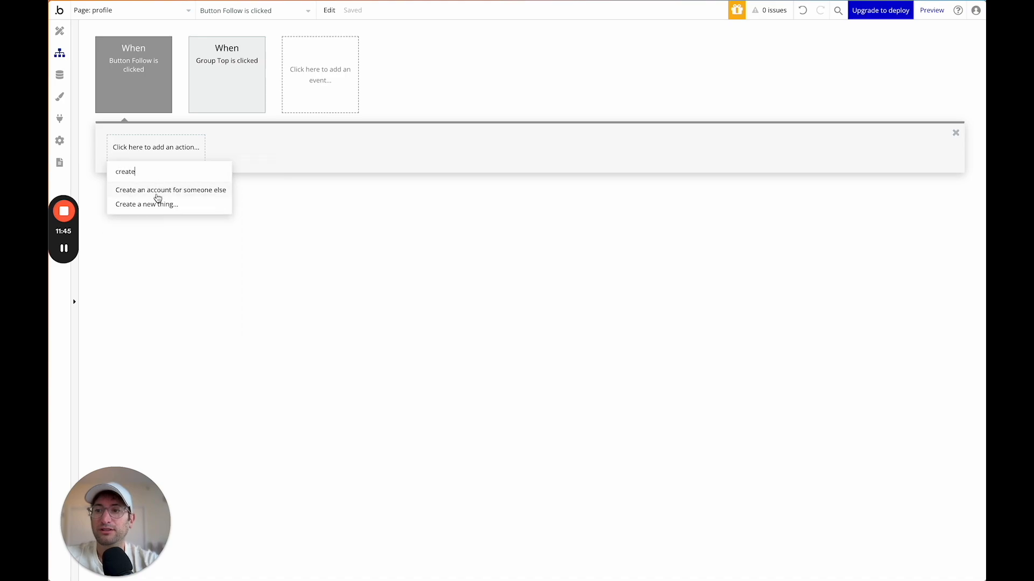
left_click(156, 204)
left_click(521, 54)
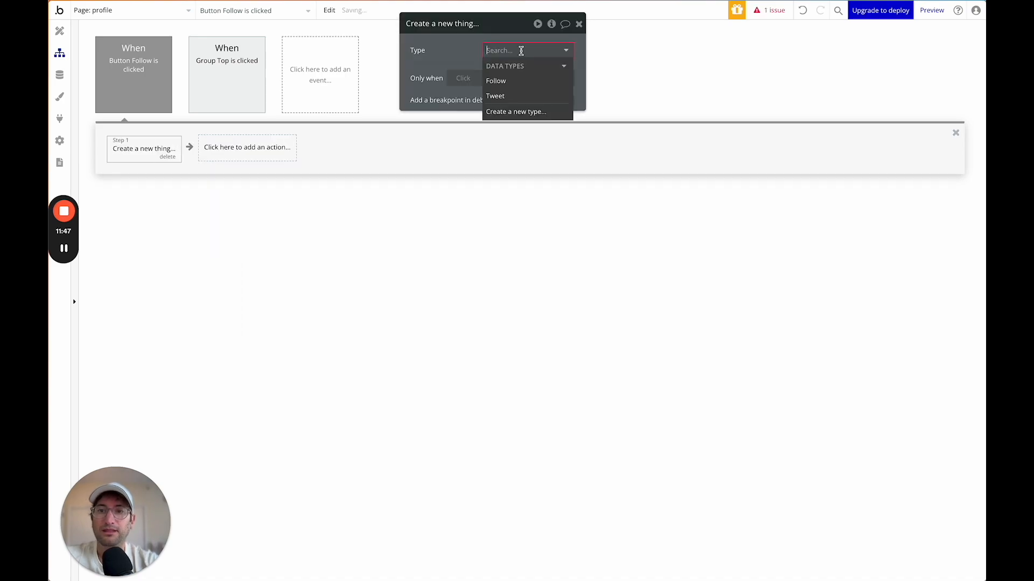
left_click(512, 79)
Set the new Follow's Followee to Current page's User and Follower User to Current User.
left_click(447, 81)
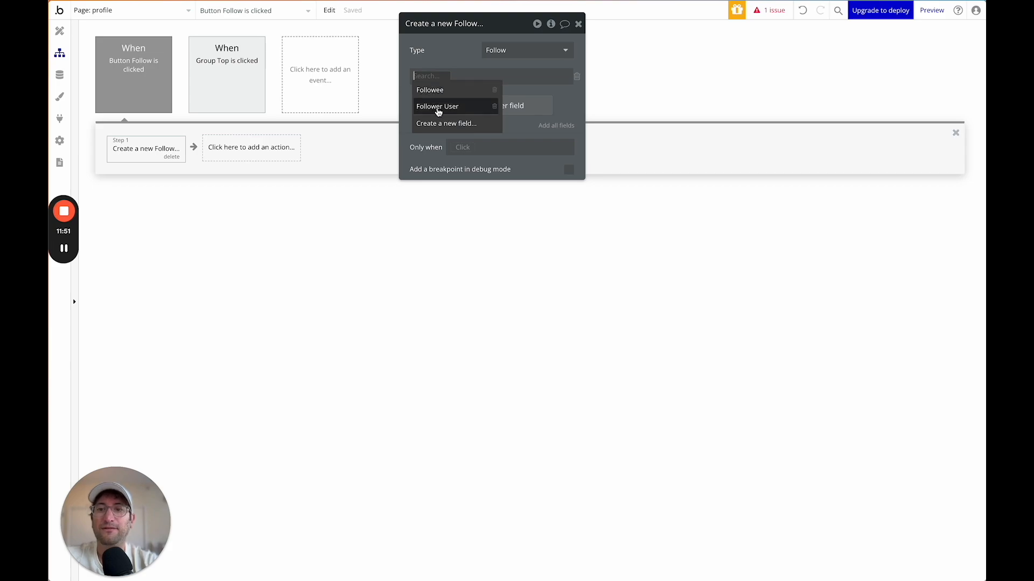
left_click(434, 90)
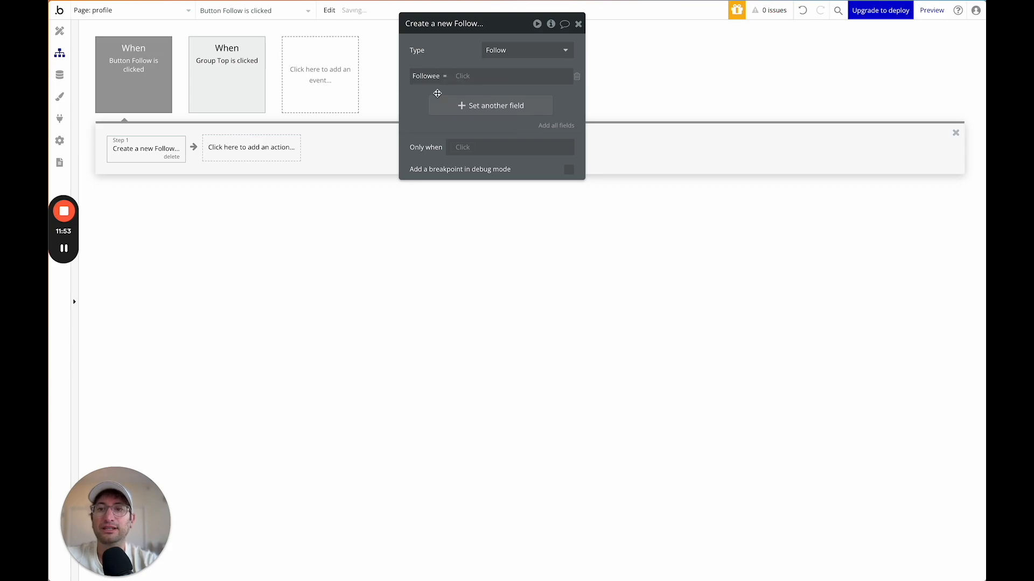
left_click(461, 81)
left_click(487, 164)
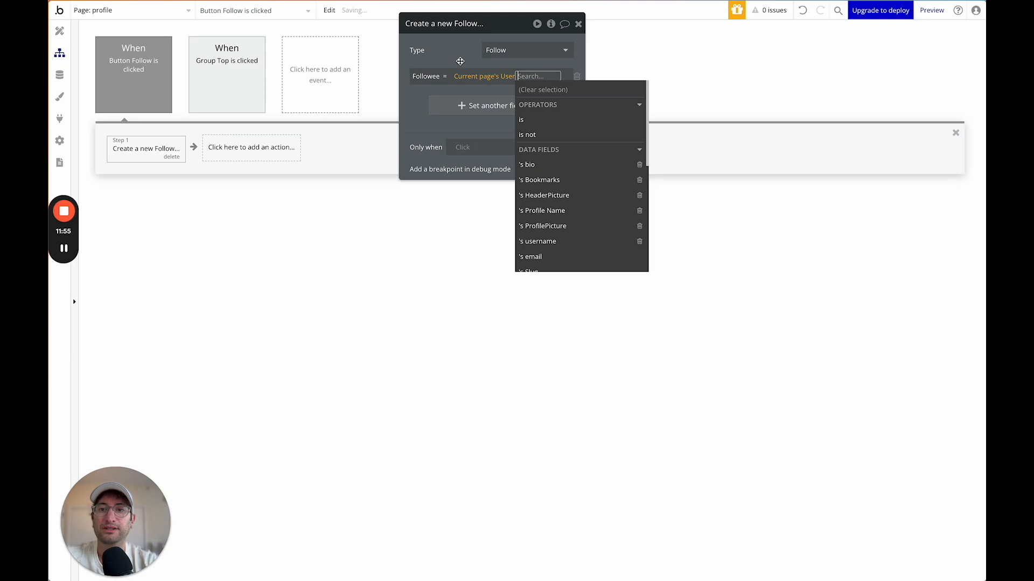
left_click(456, 92)
left_click(458, 106)
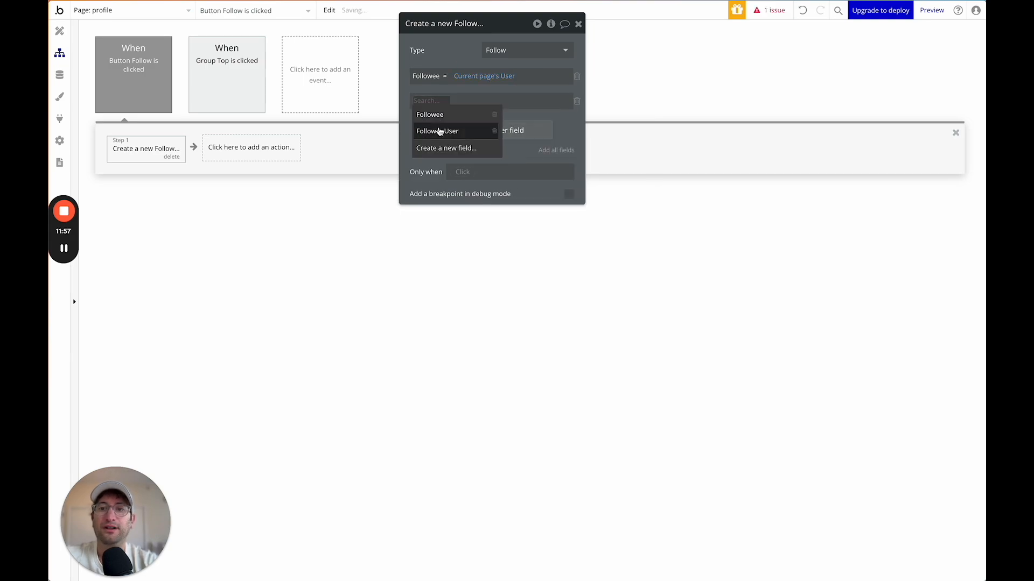
left_click(438, 129)
left_click(478, 100)
type("cur")
left_click(497, 129)
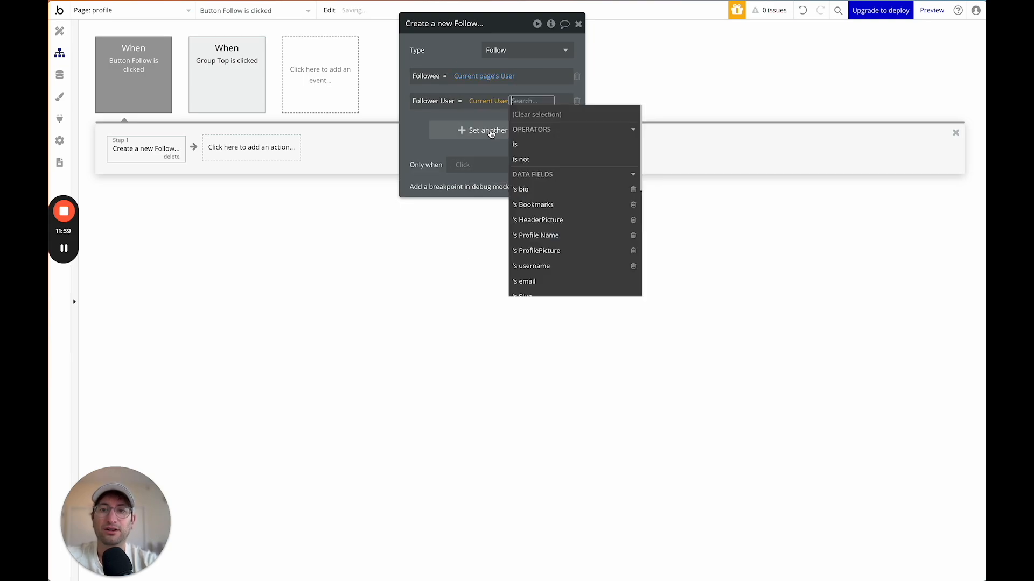
left_click(417, 135)
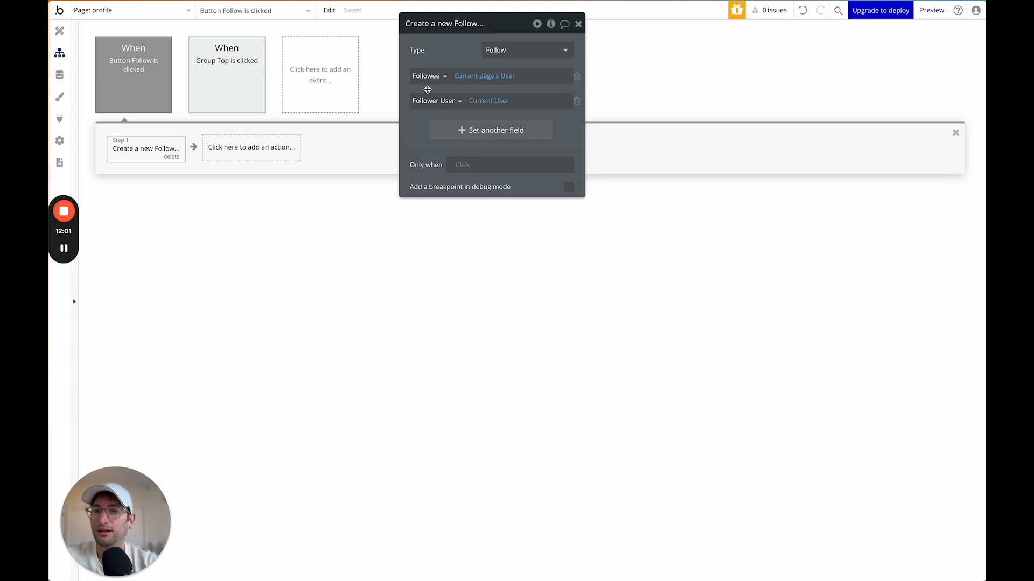
left_click(61, 76)
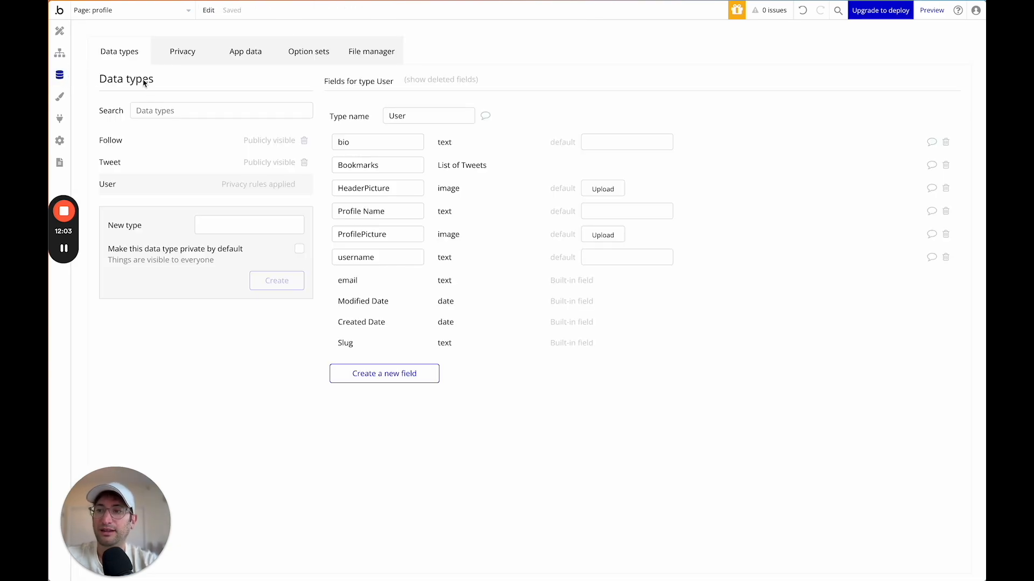
Rename the Follow type's Followee field to 'Followee User' and return to the Follow button workflow.
left_click(160, 140)
left_click(407, 148)
type("U")
left_click(521, 88)
left_click(60, 31)
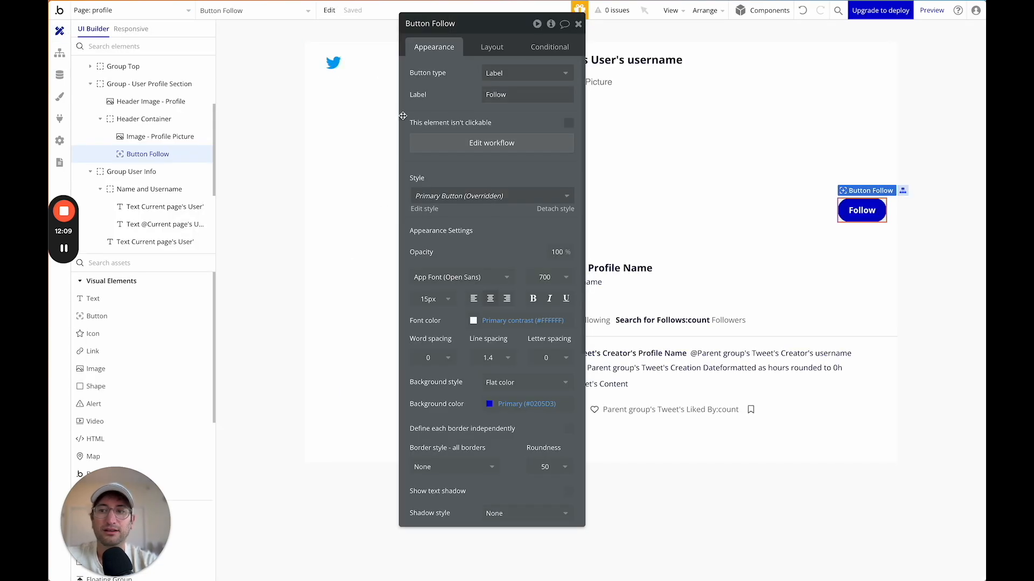
left_click(61, 54)
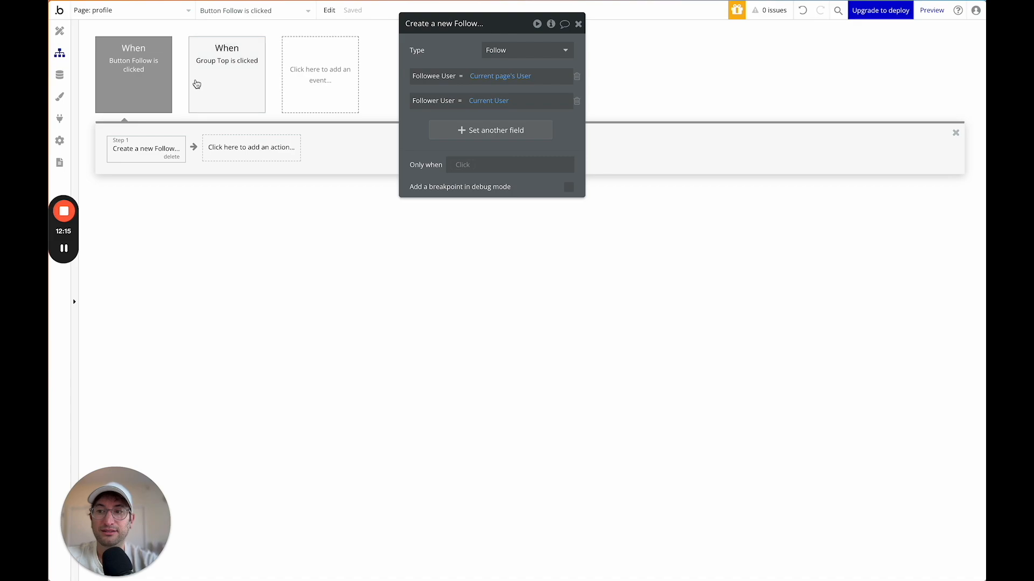
Start the click event's Only when condition with a Search for Follows.
left_click(154, 85)
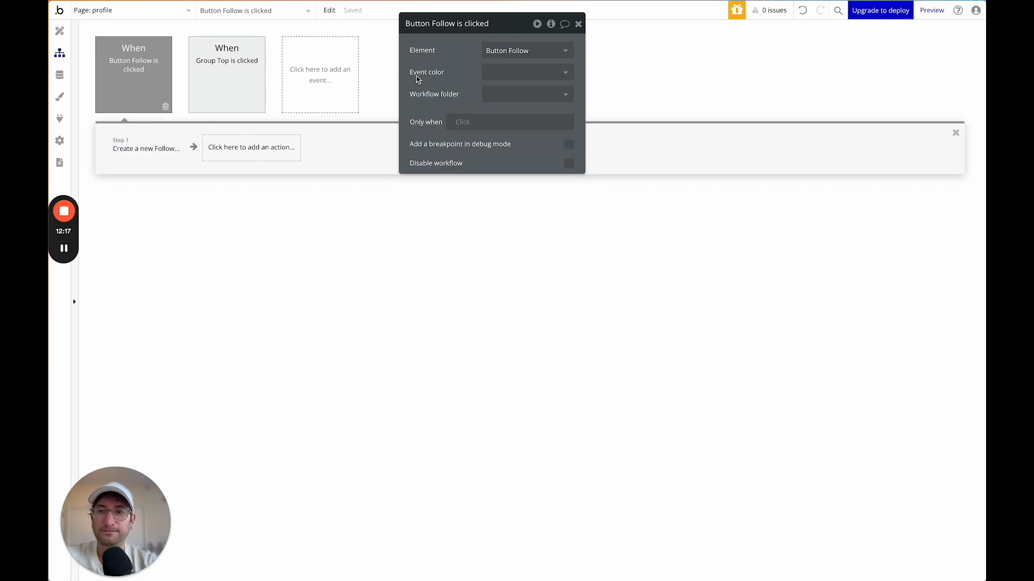
left_click(461, 121)
type("do")
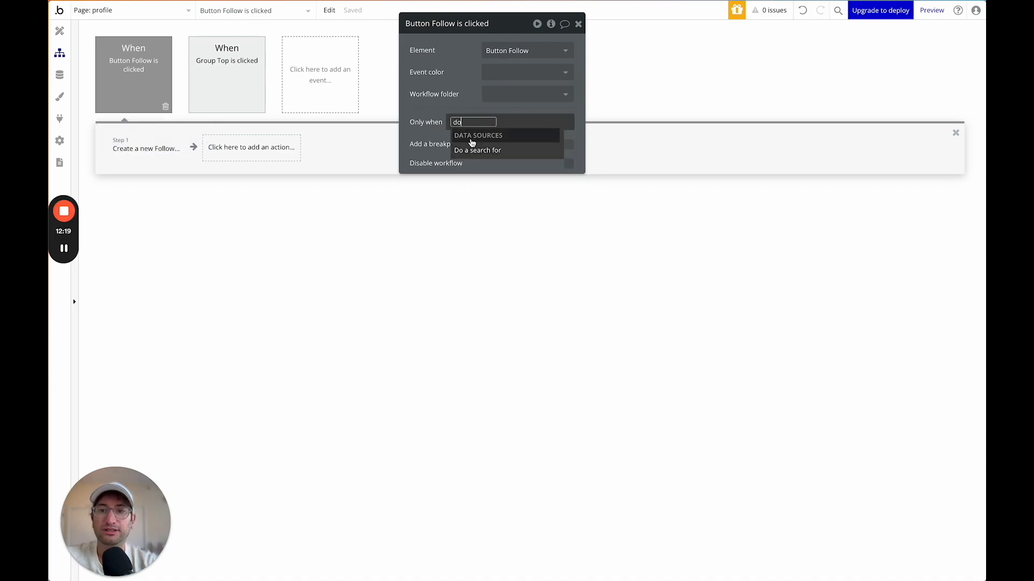
left_click(472, 146)
left_click(355, 55)
type("fo")
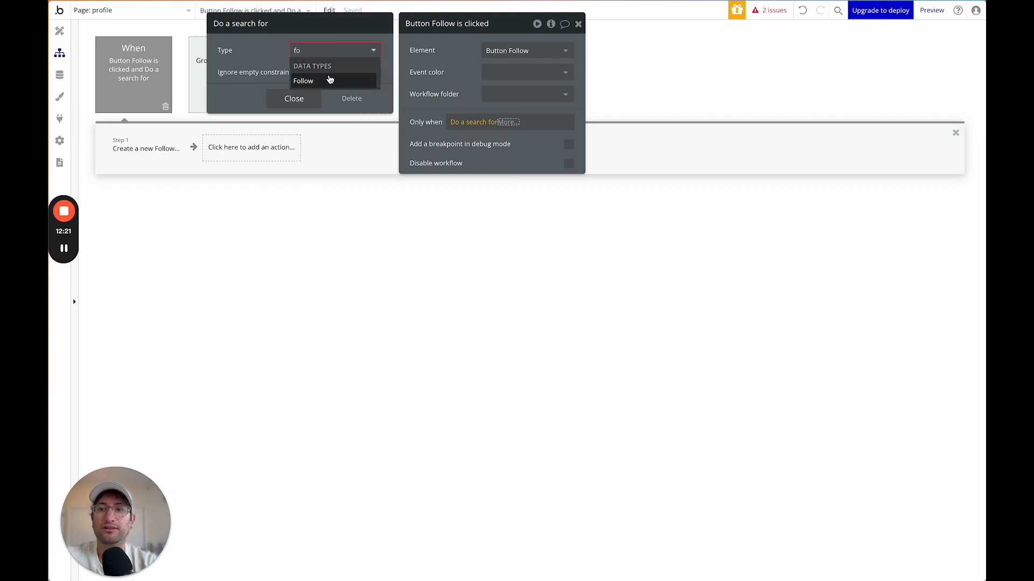
left_click(330, 80)
Add Follower User and Followee User equality constraints to the Follows search.
left_click(262, 77)
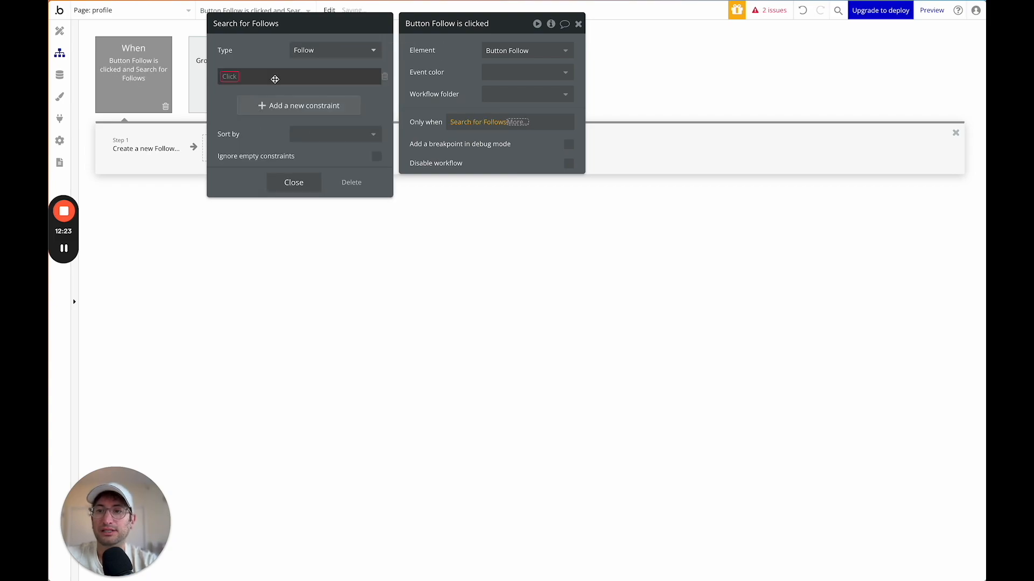
left_click(240, 77)
left_click(239, 107)
left_click(272, 76)
left_click(279, 76)
type("curr")
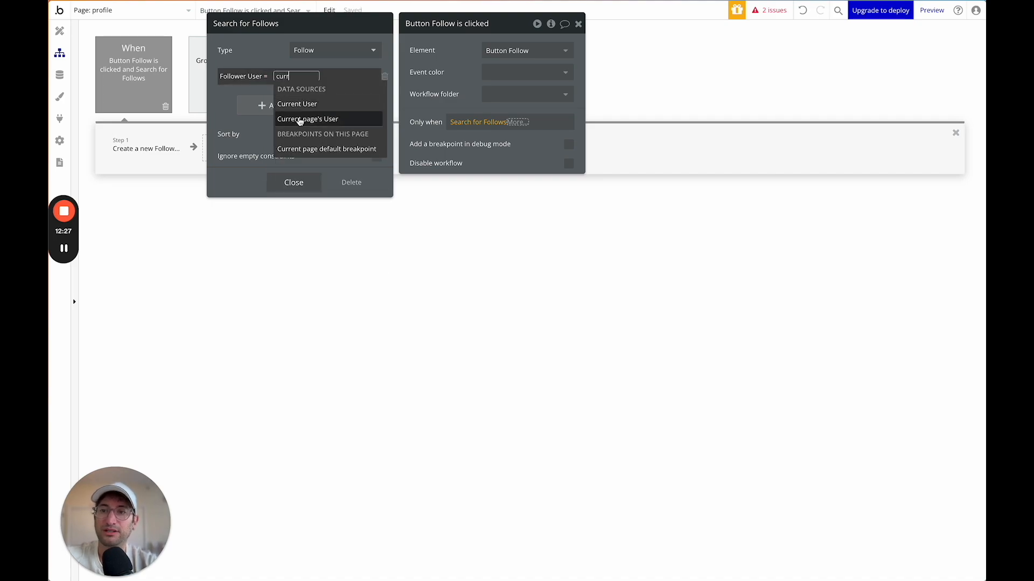
left_click(305, 118)
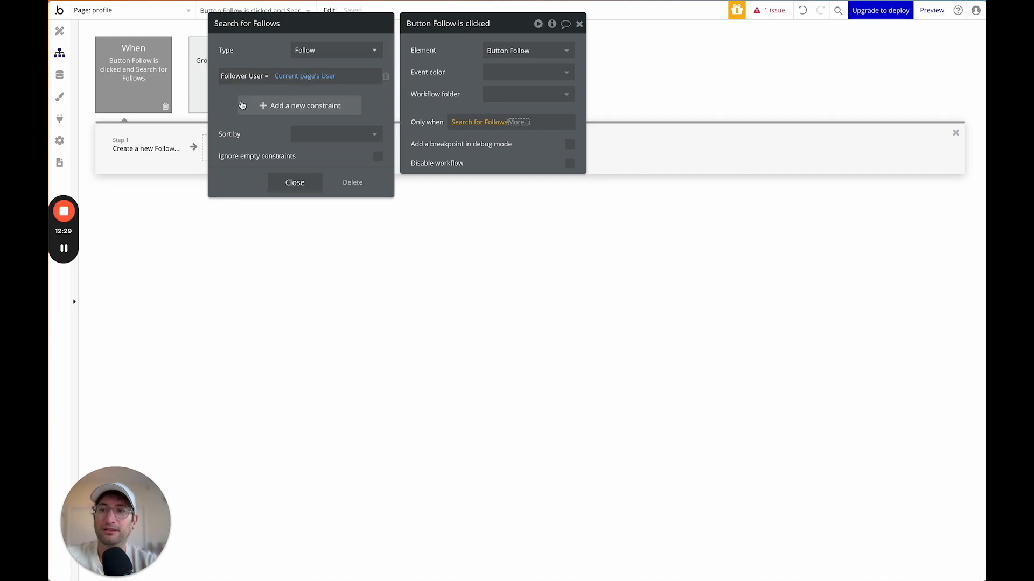
left_click(240, 105)
left_click(242, 111)
left_click(269, 100)
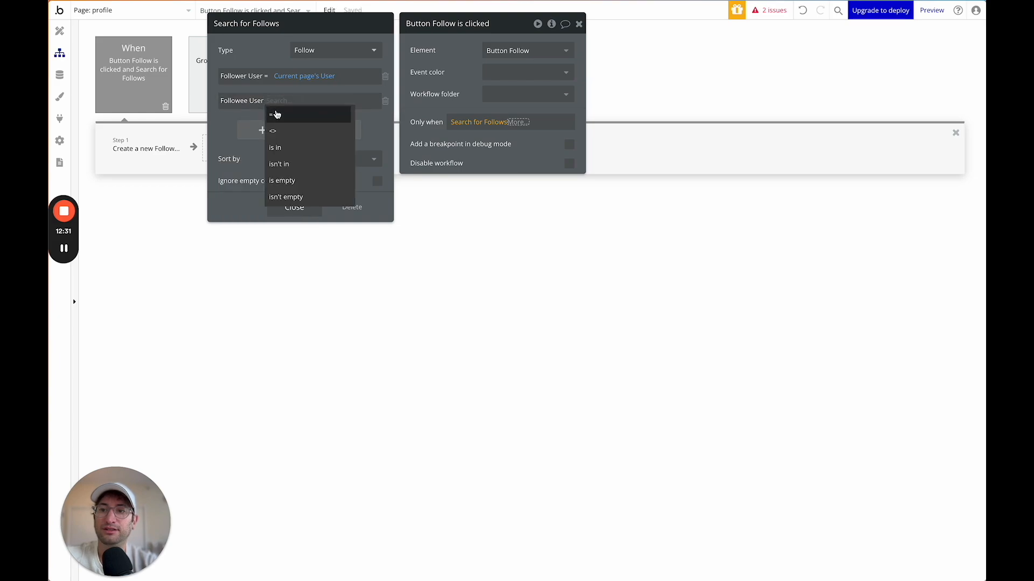
left_click(275, 114)
type("cur")
left_click(299, 128)
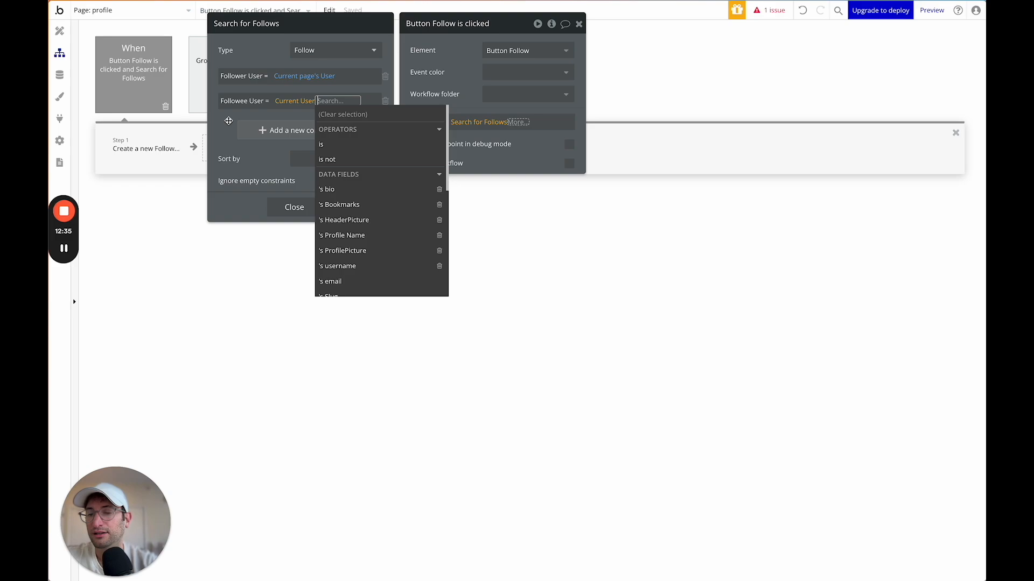
left_click(228, 119)
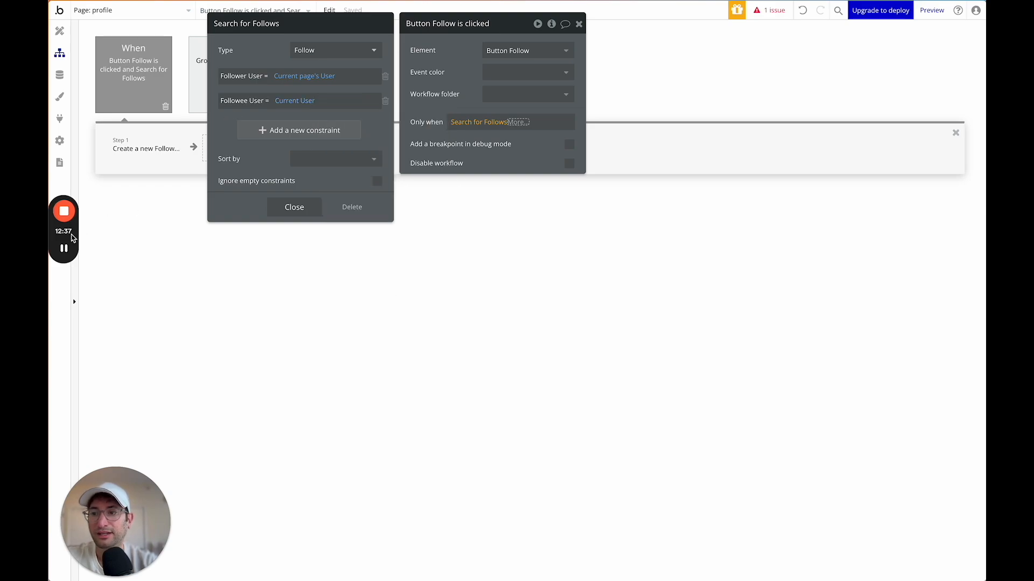
Correct the constraints to Follower User = Current User and Followee User = Current page's User.
left_click(284, 76)
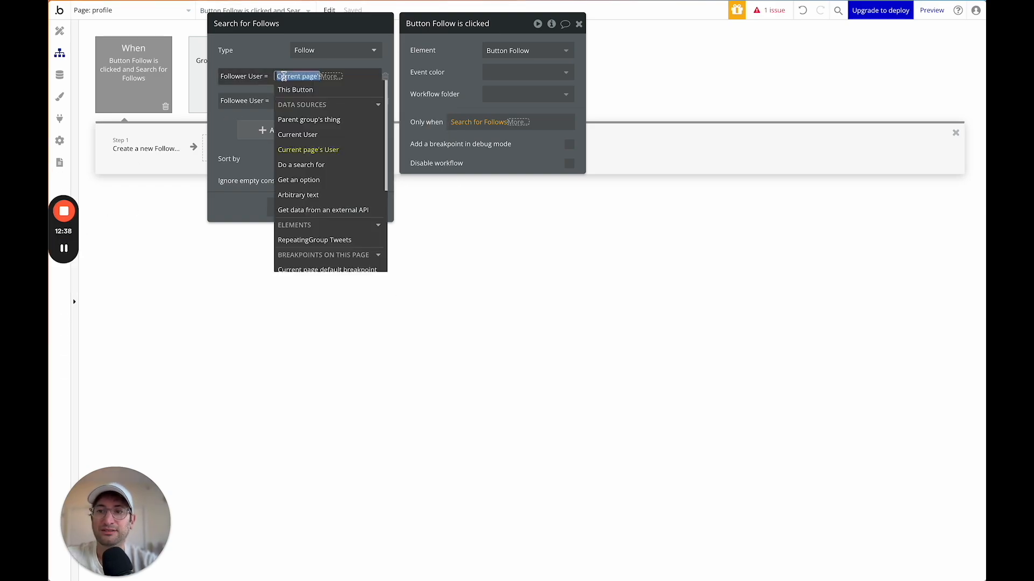
left_click(297, 135)
left_click(280, 41)
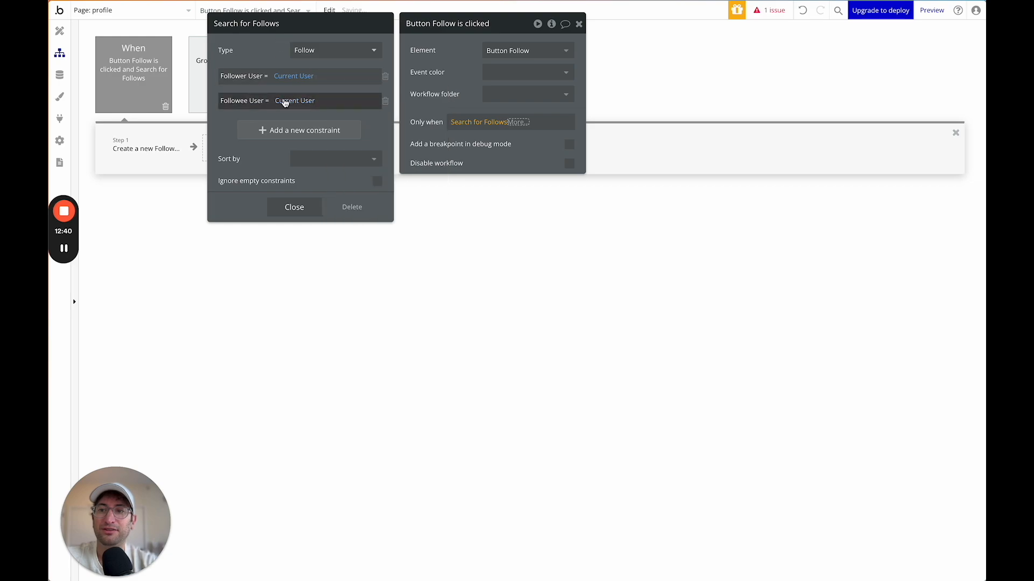
left_click(286, 103)
left_click(300, 173)
left_click(271, 62)
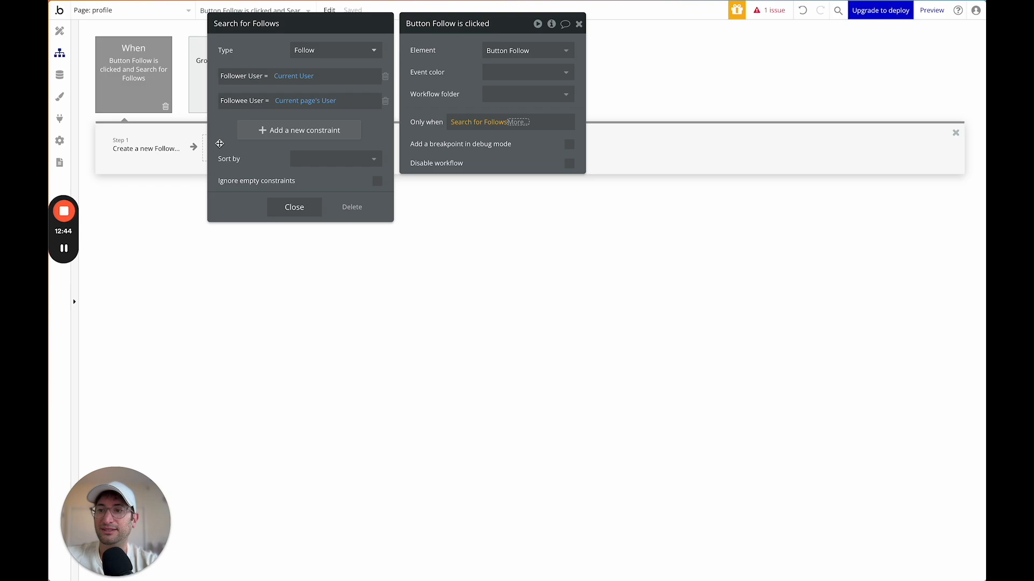
Finish the condition as Search for Follows:count is 0 and review the Create Follow step.
left_click(517, 123)
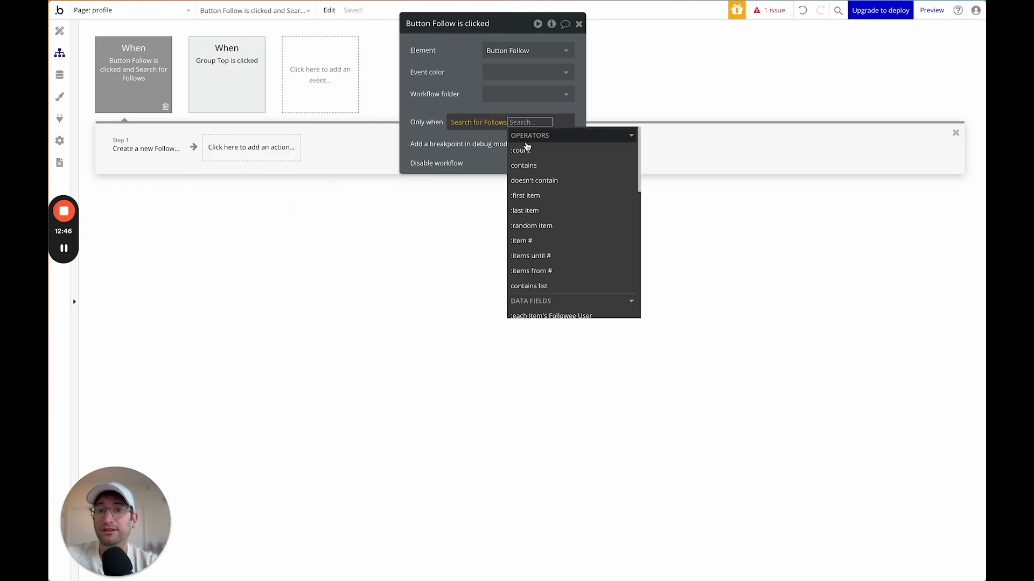
left_click(527, 150)
left_click(526, 162)
type("0")
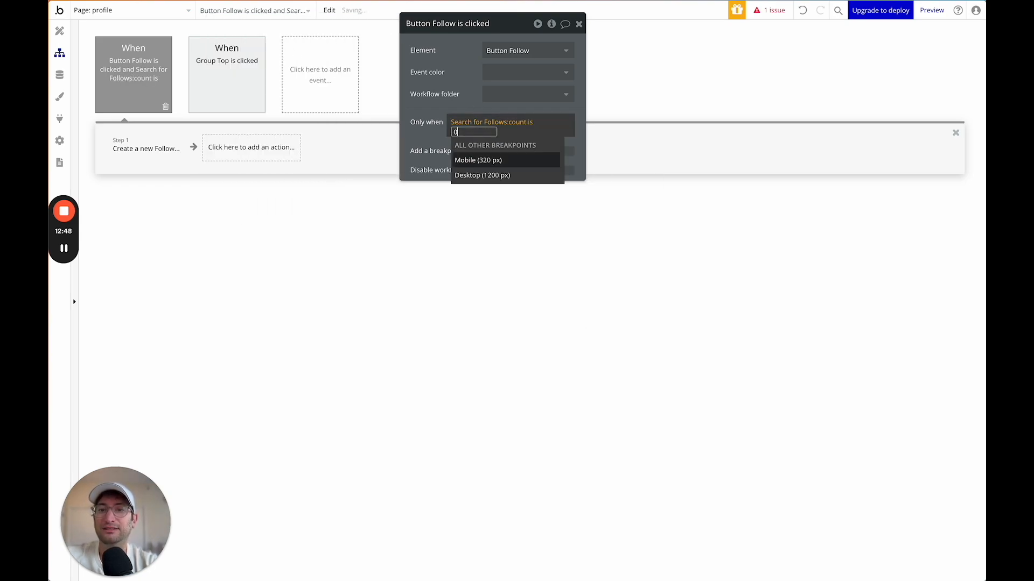
left_click(144, 151)
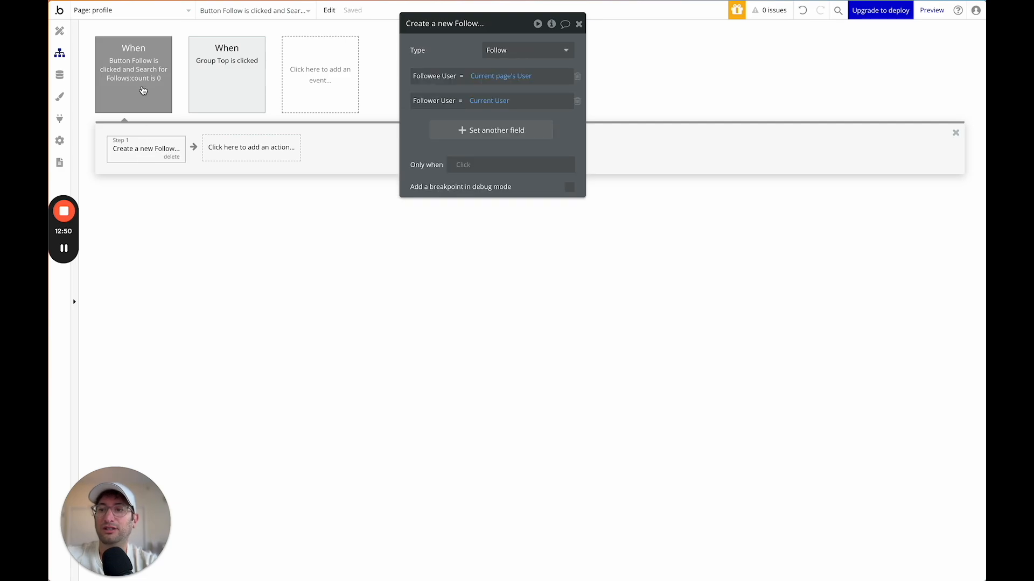
Duplicate the Follow click event and change its Only when to count > 0.
right_click(143, 90)
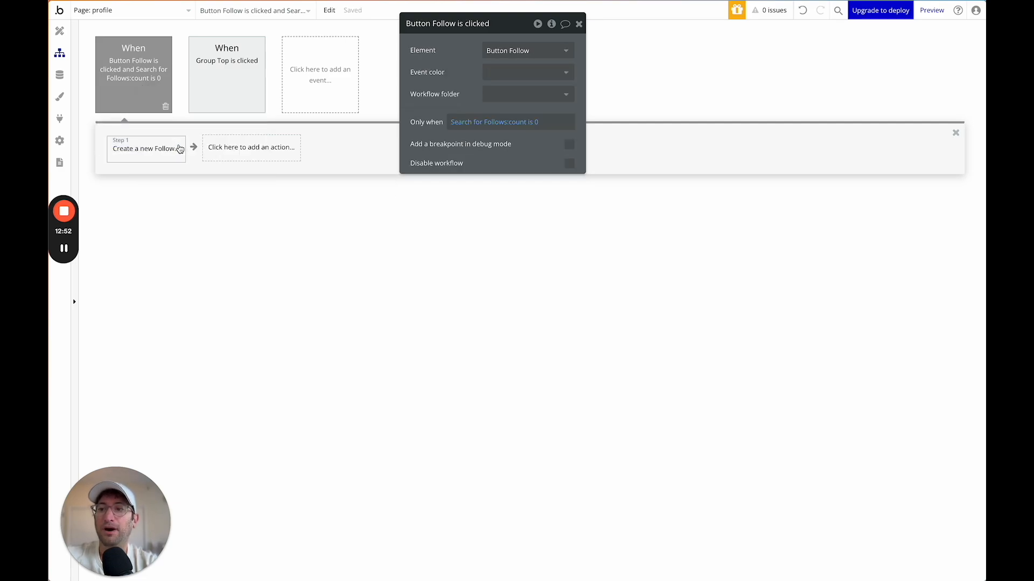
right_click(319, 86)
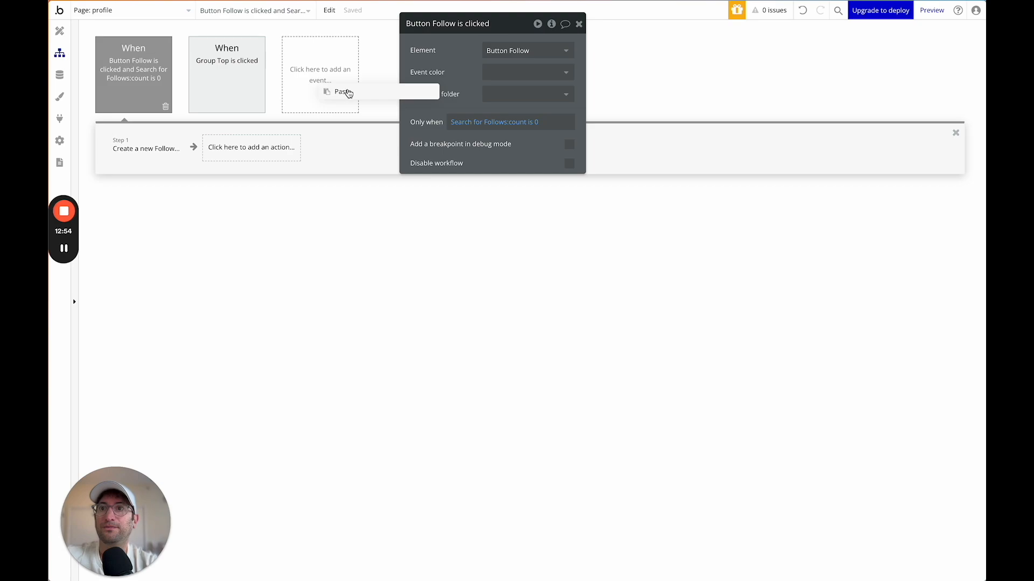
left_click(349, 94)
left_click(235, 96)
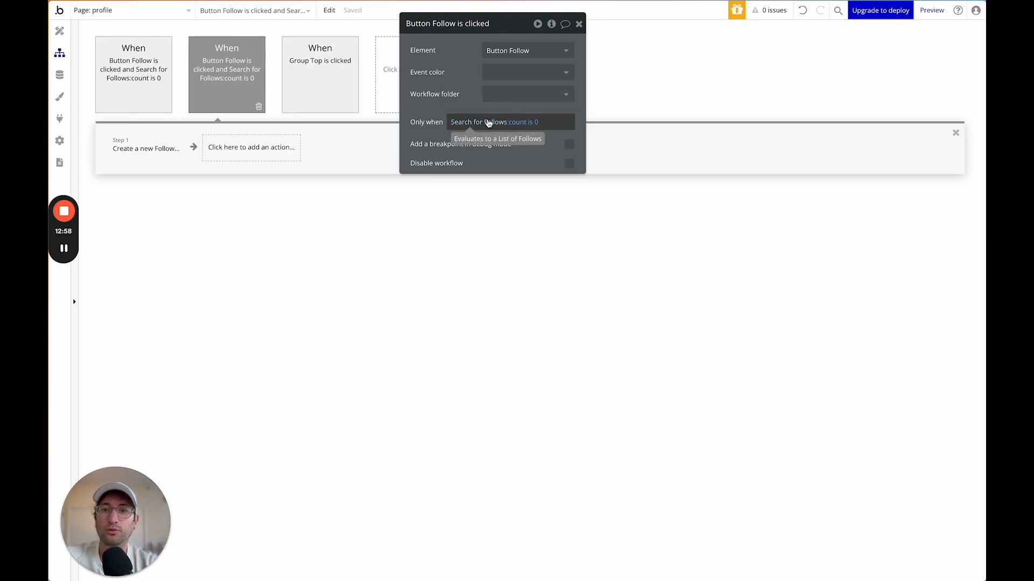
left_click(535, 124)
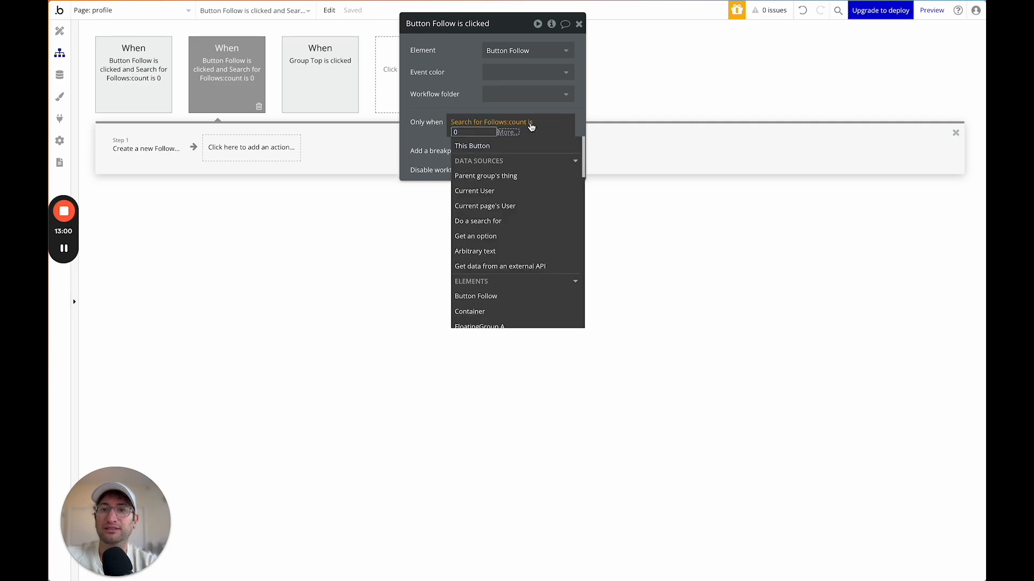
left_click(531, 126)
left_click(544, 157)
left_click(465, 101)
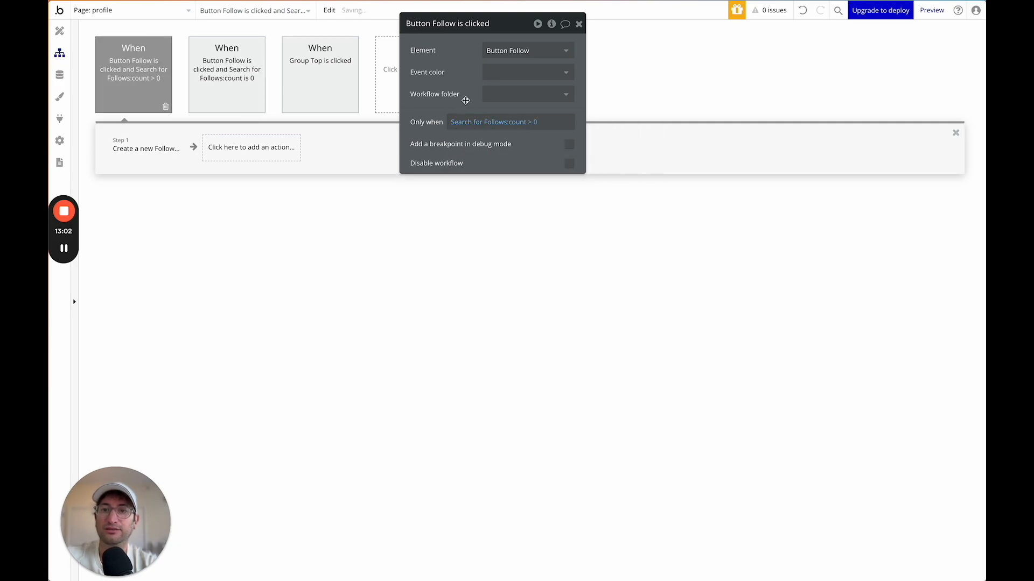
Insert a Delete thing step before step 1 that deletes a Search for Follows.
left_click(152, 152)
left_click(108, 149)
left_click(153, 156)
type("de")
left_click(150, 205)
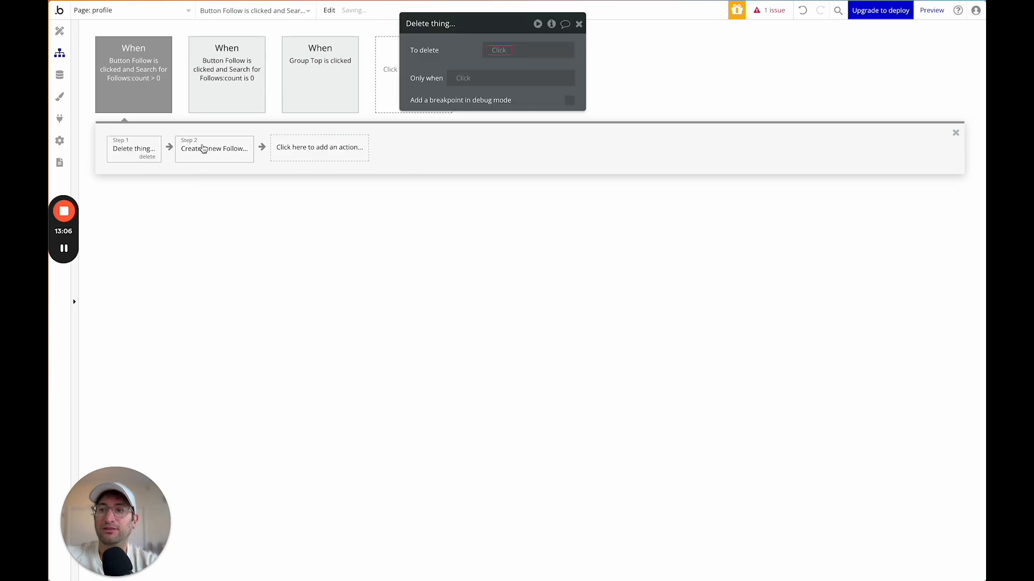
left_click(499, 50)
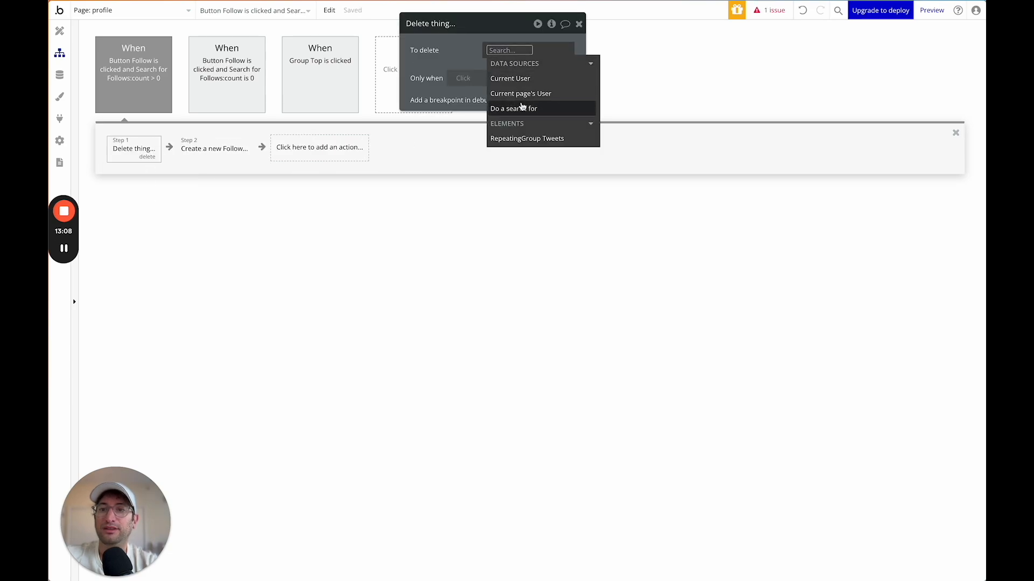
left_click(521, 107)
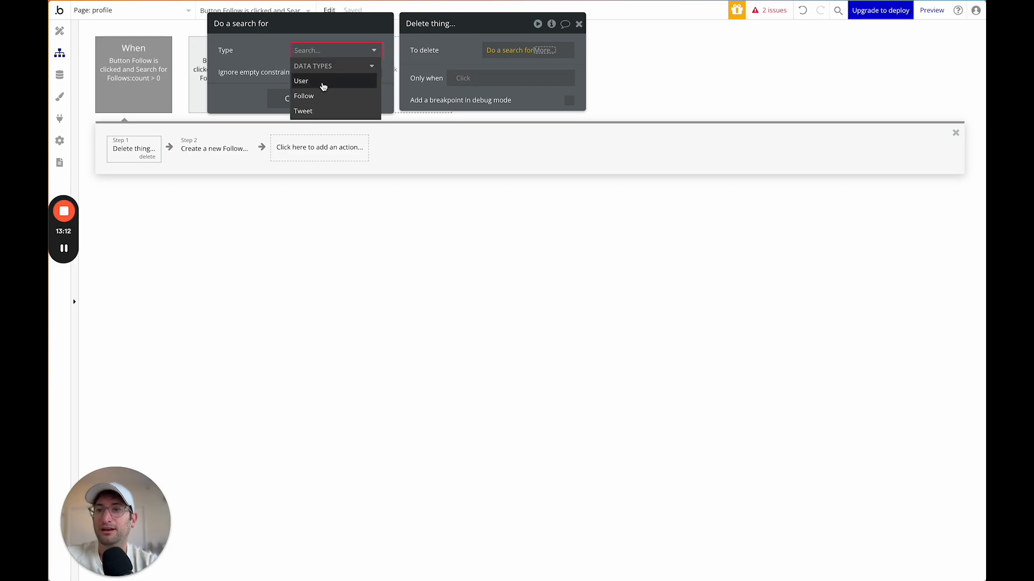
left_click(304, 96)
Constrain the delete search to Follower User = Current User and Followee User = Current page's User.
left_click(301, 81)
left_click(242, 77)
left_click(238, 90)
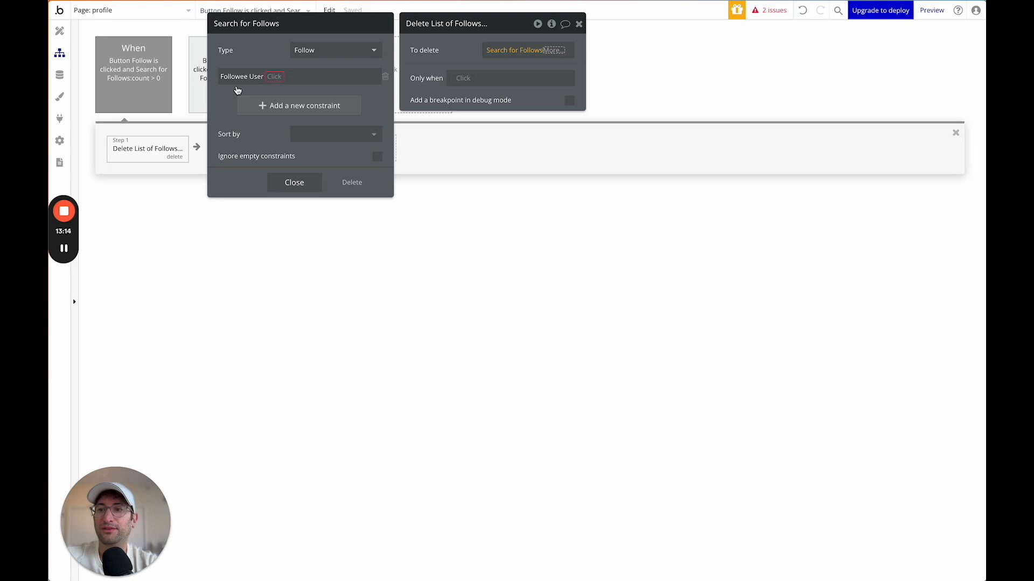
left_click(274, 106)
left_click(231, 128)
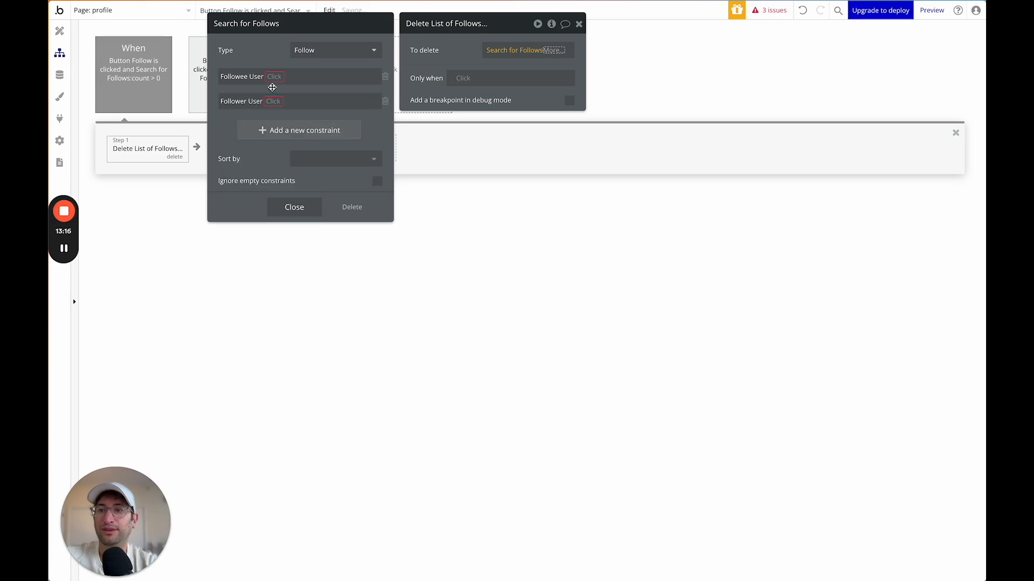
left_click(275, 104)
type("c")
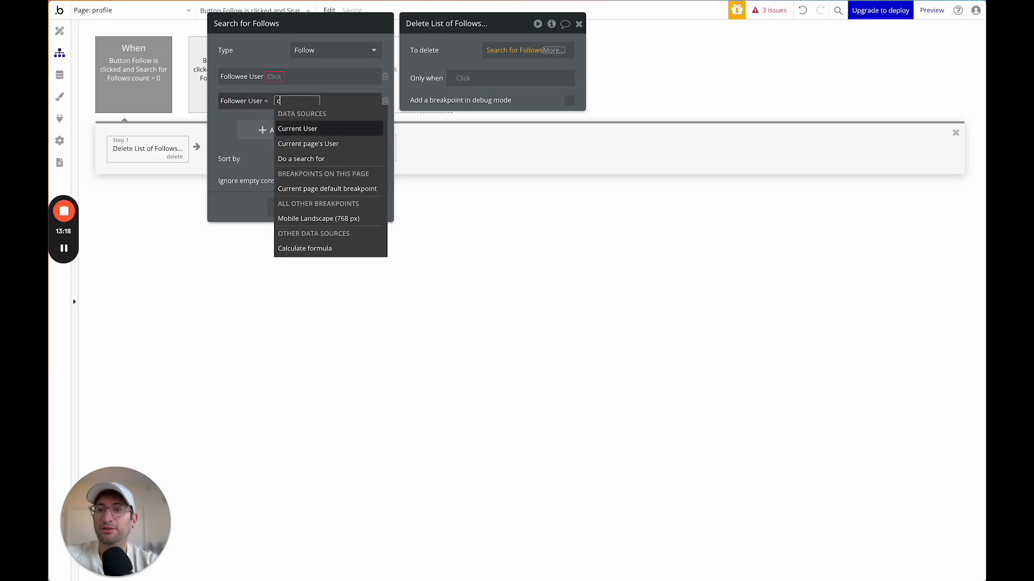
type("ur")
left_click(296, 129)
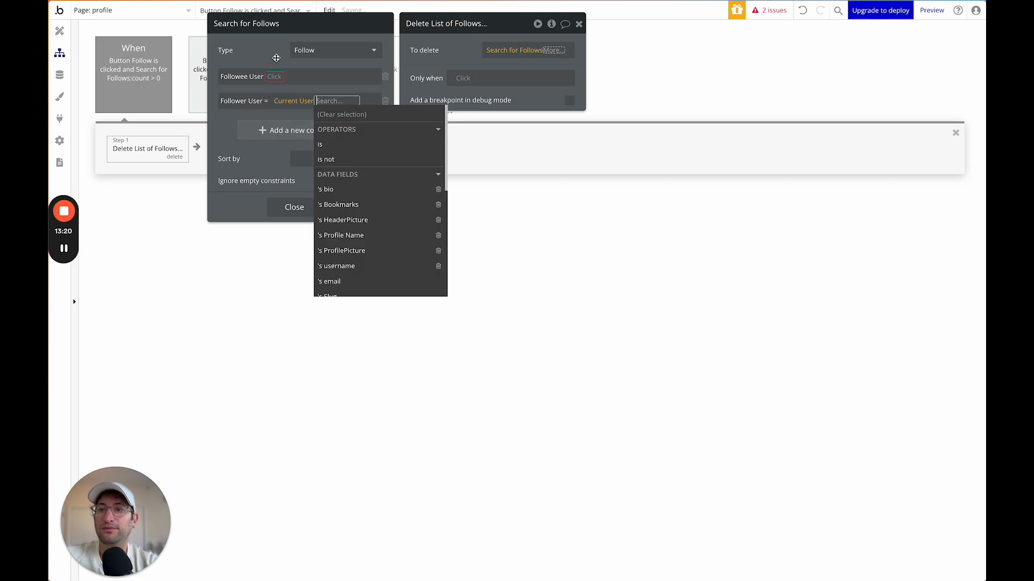
left_click(276, 60)
left_click(276, 75)
left_click(279, 89)
left_click(278, 79)
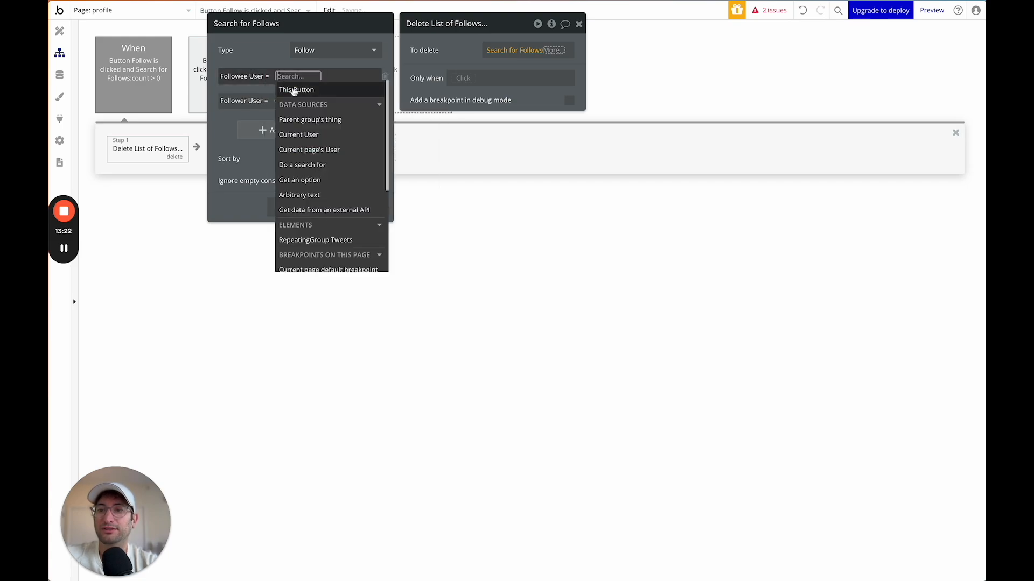
left_click(285, 57)
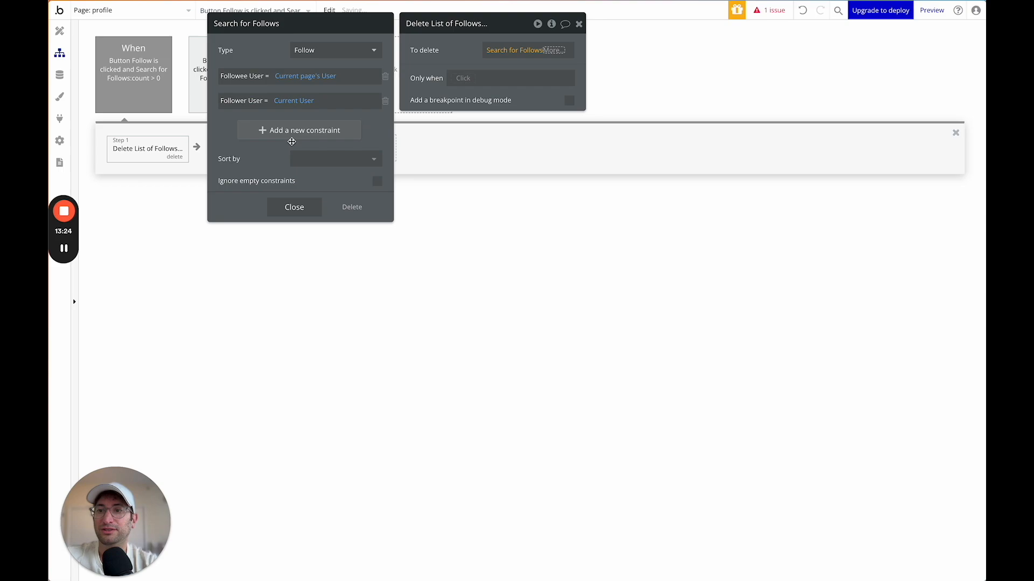
left_click(295, 210)
Delete only the search's :first item and remove the leftover Create Follow step.
left_click(450, 59)
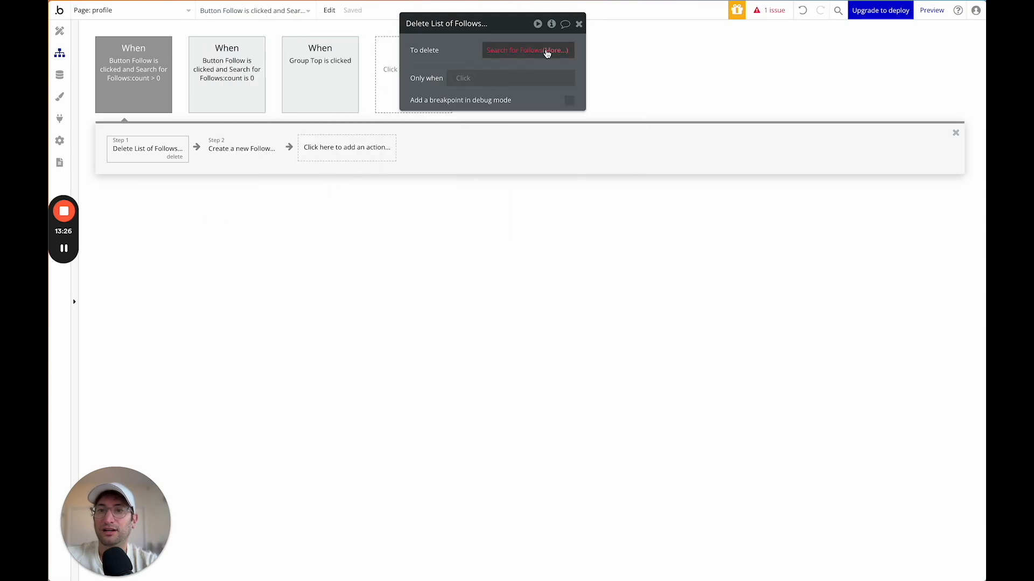
left_click(547, 51)
type("fir")
left_click(533, 87)
left_click(477, 63)
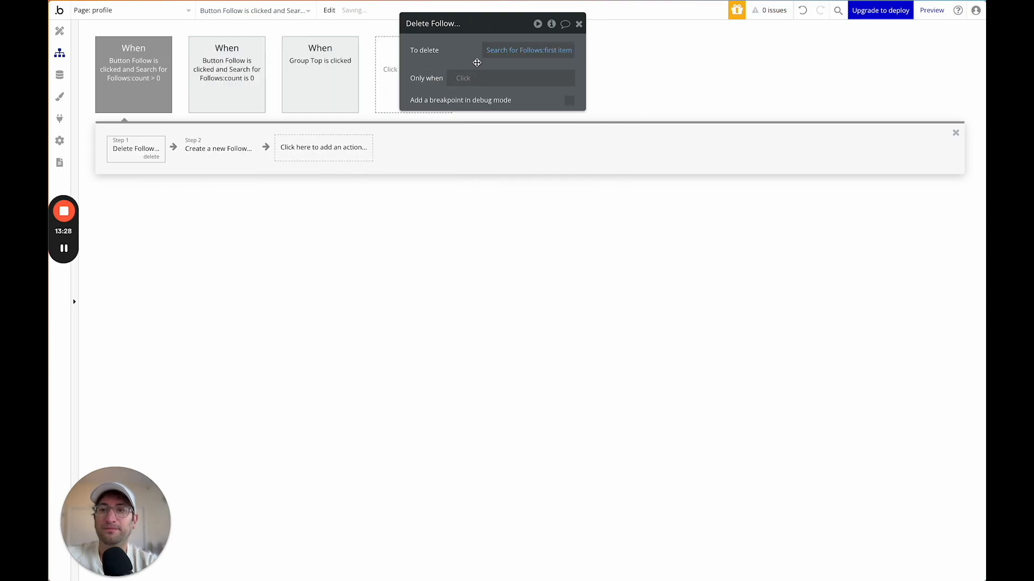
left_click(218, 149)
left_click(239, 158)
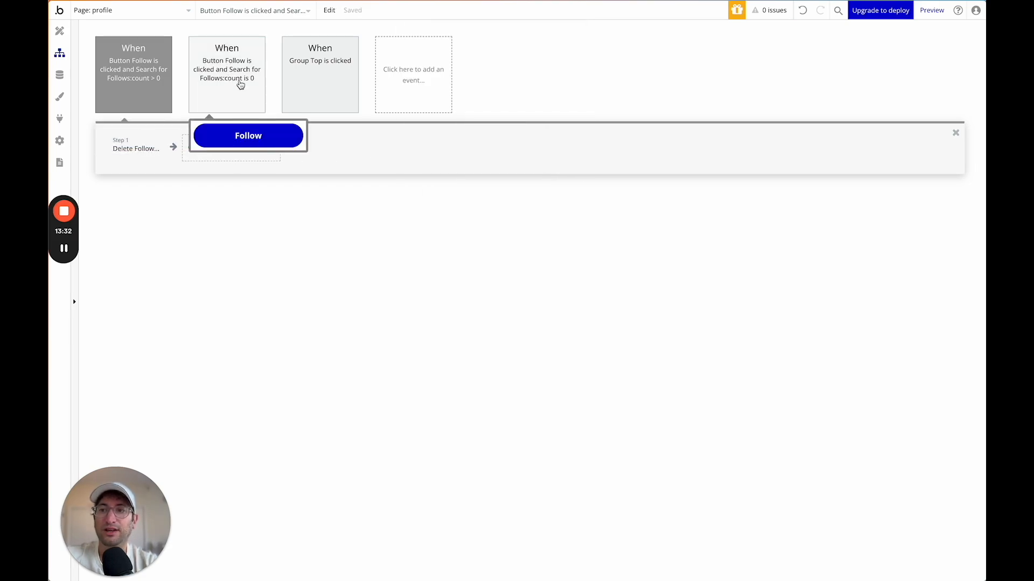
left_click(234, 89)
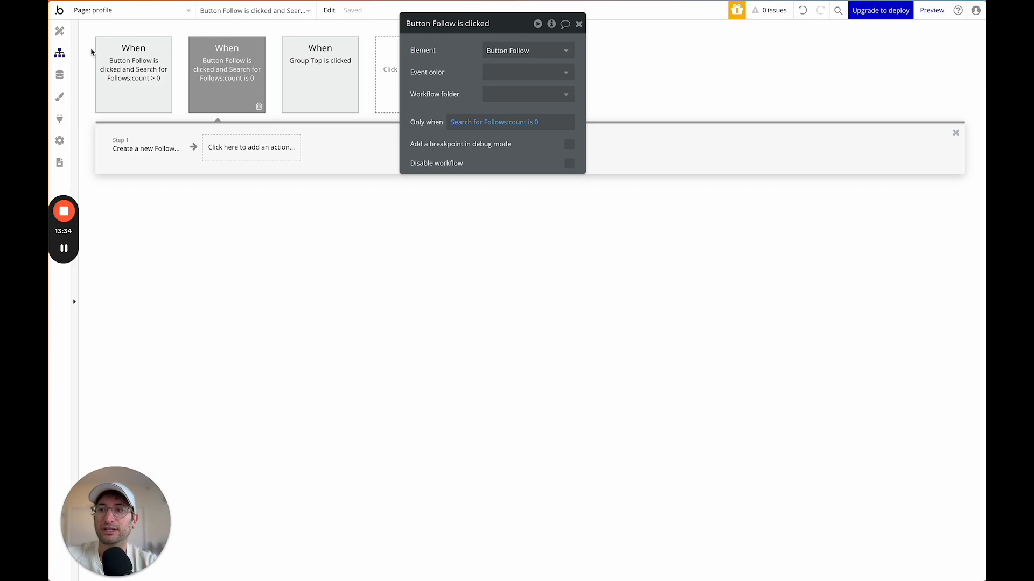
Add a new condition to Button Follow's Conditional tab based on a Search for Follows.
left_click(60, 31)
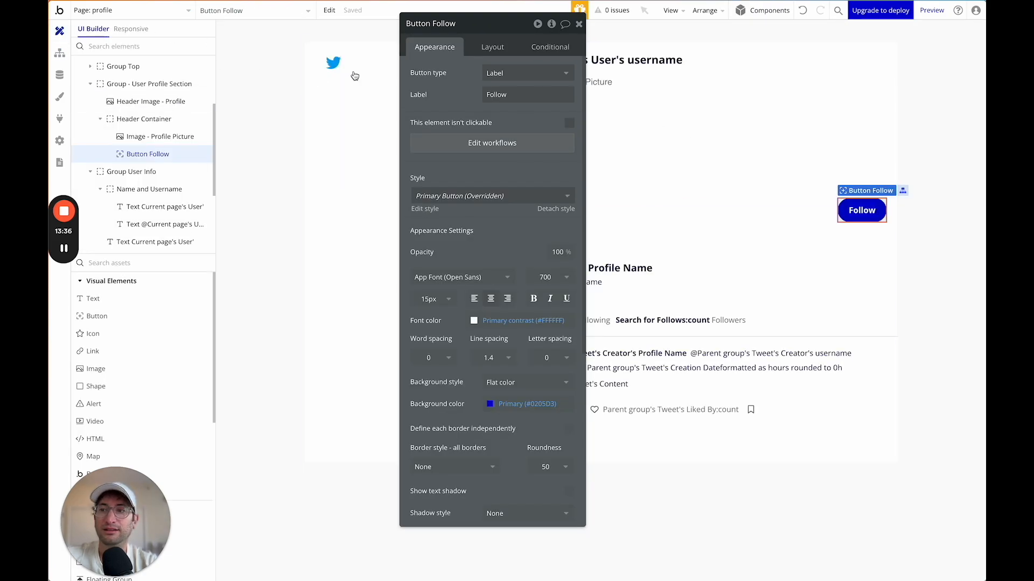
left_click(544, 48)
left_click(466, 120)
left_click(458, 129)
type("do")
left_click(459, 157)
type("user")
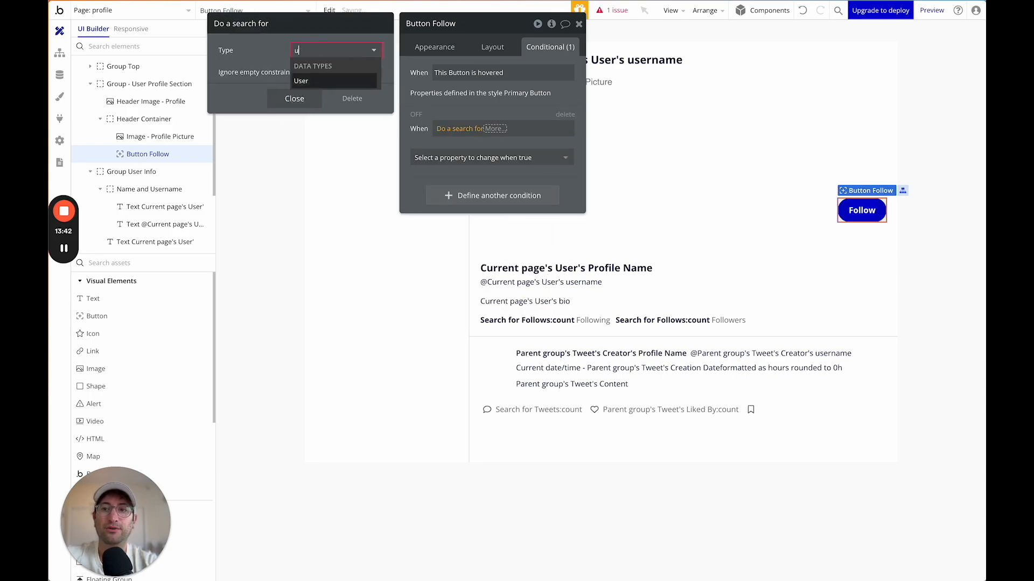
left_click(322, 81)
left_click(307, 49)
type("fo")
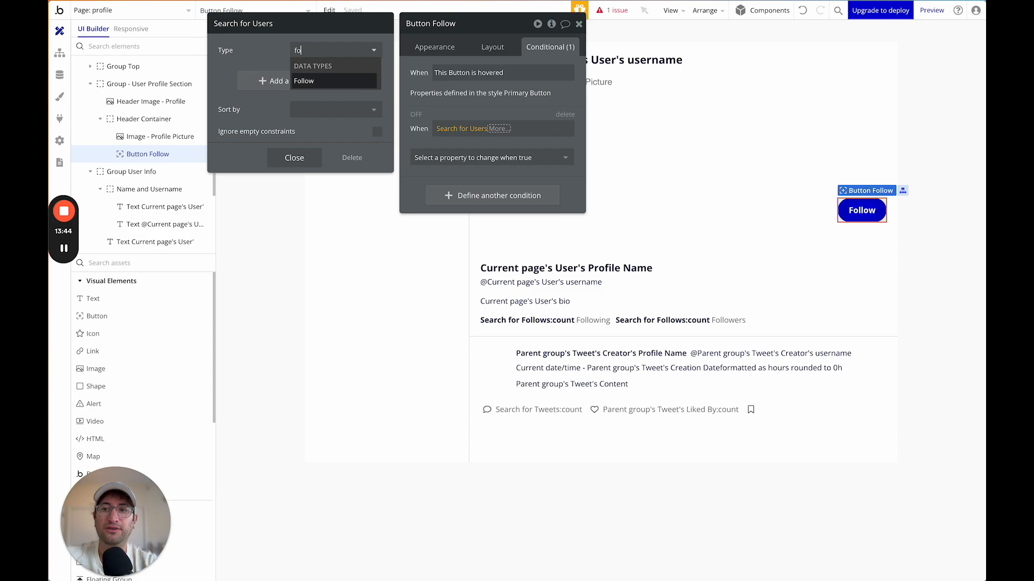
left_click(316, 81)
left_click(316, 81)
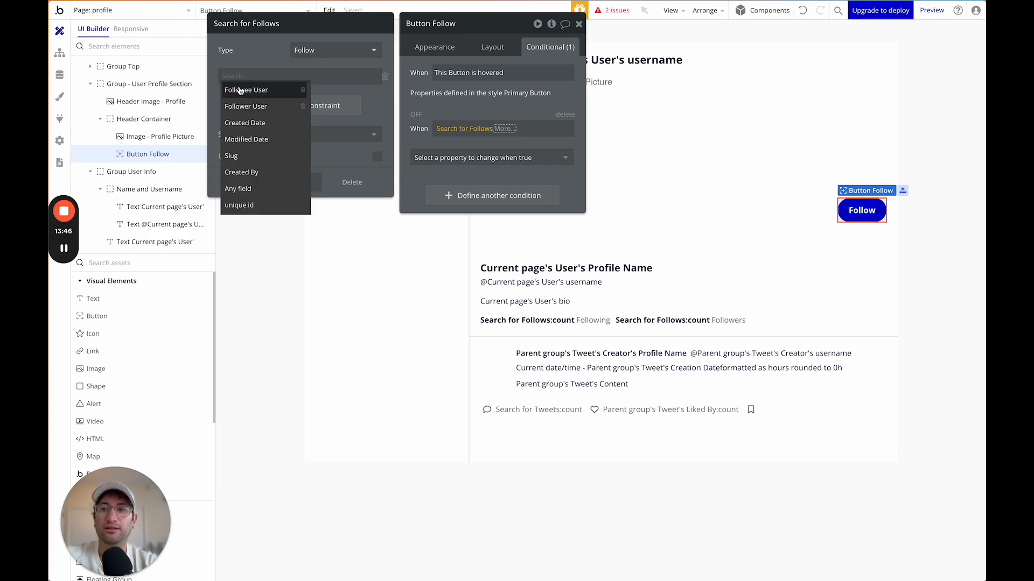
Constrain the search to Followee User = Current page's User and Follower User = Current User.
left_click(240, 86)
left_click(270, 77)
left_click(285, 92)
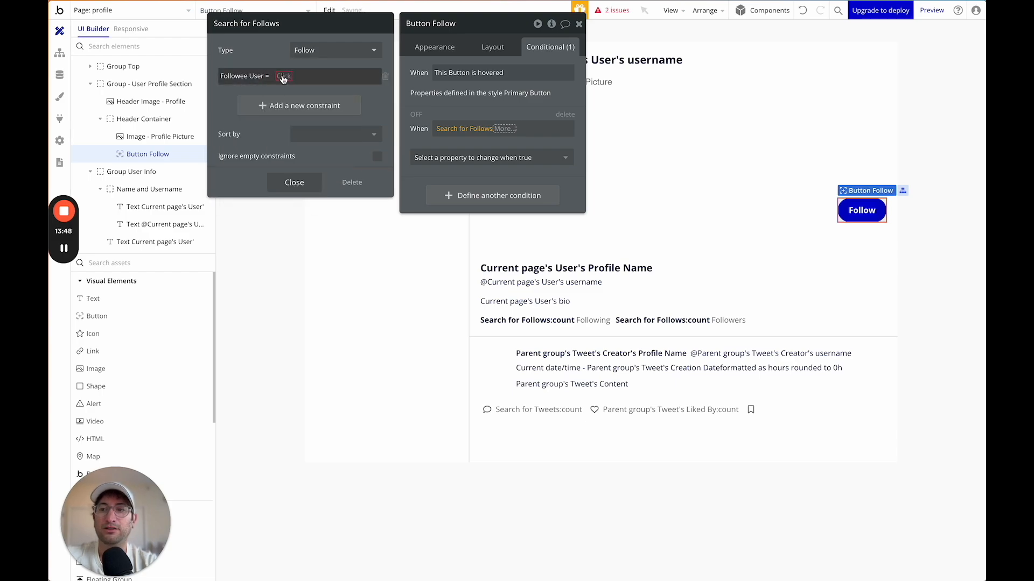
left_click(284, 77)
left_click(309, 149)
left_click(253, 57)
left_click(253, 105)
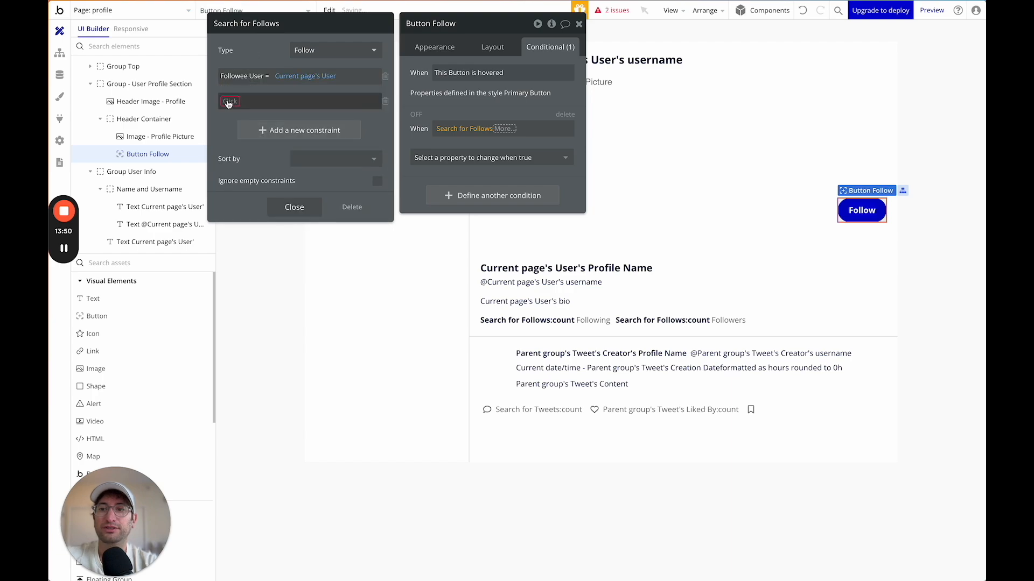
left_click(240, 130)
left_click(269, 101)
left_click(283, 115)
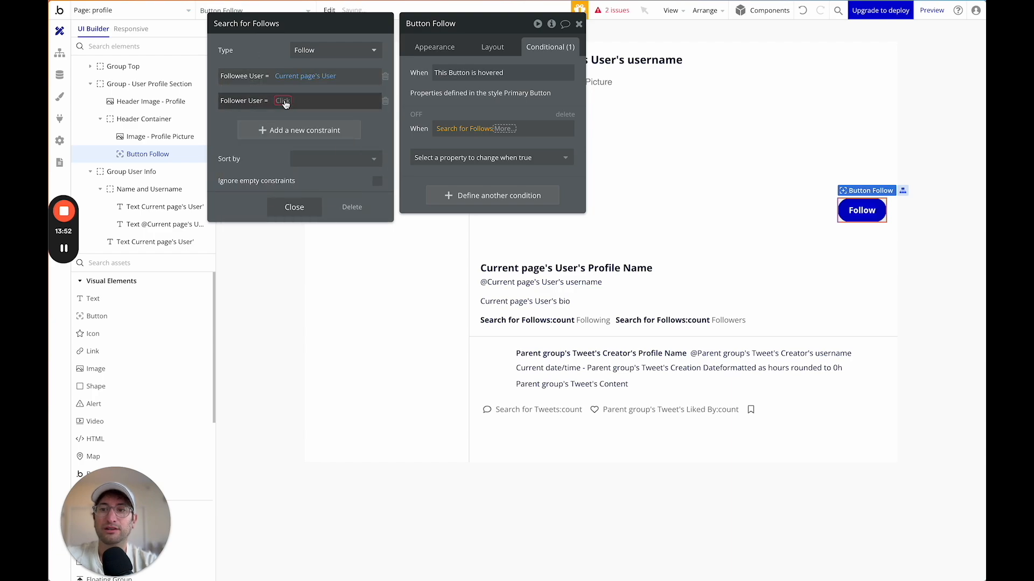
left_click(283, 101)
type("cur")
left_click(295, 129)
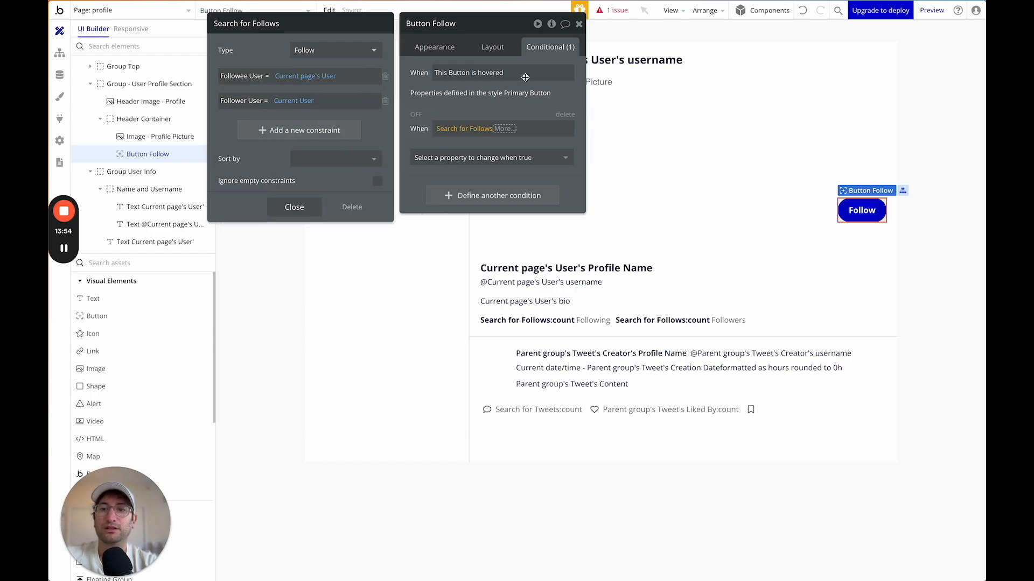
Complete the condition as Search for Follows:count > 0.
left_click(503, 129)
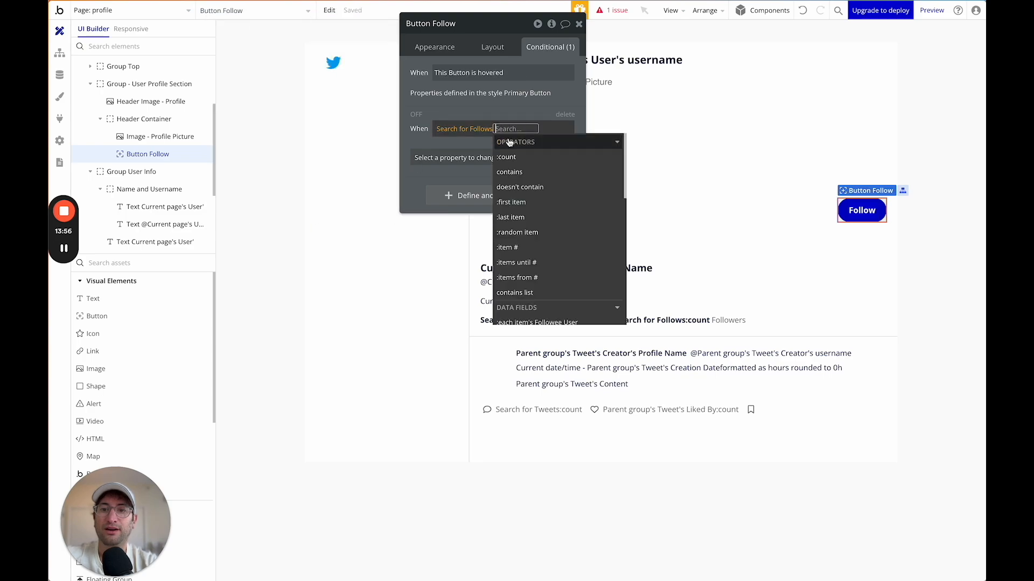
left_click(510, 155)
type(">")
key("Return")
type("0")
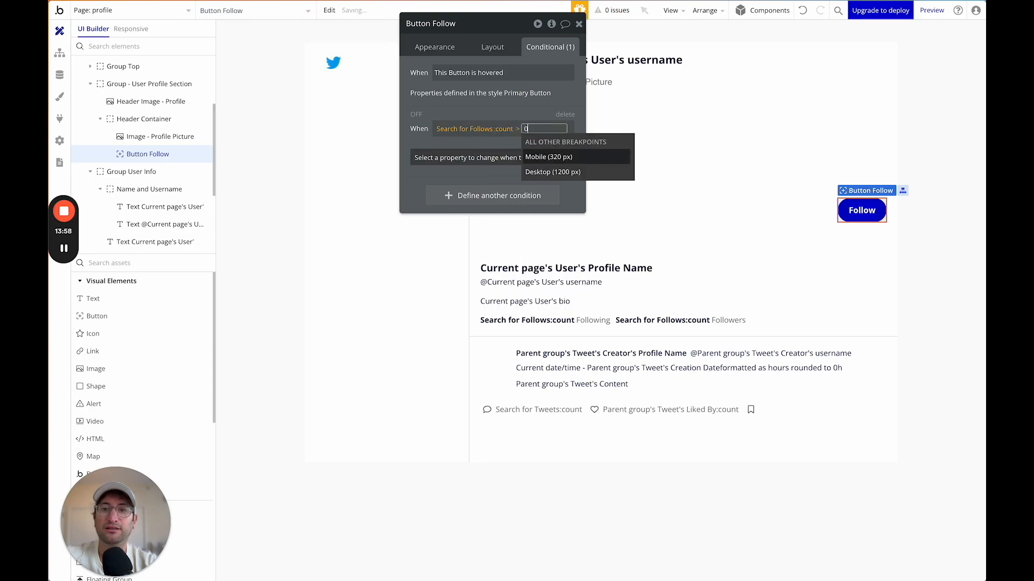
left_click(501, 102)
Make the condition change the button's Label to 'Unfollow'.
left_click(474, 157)
type("te")
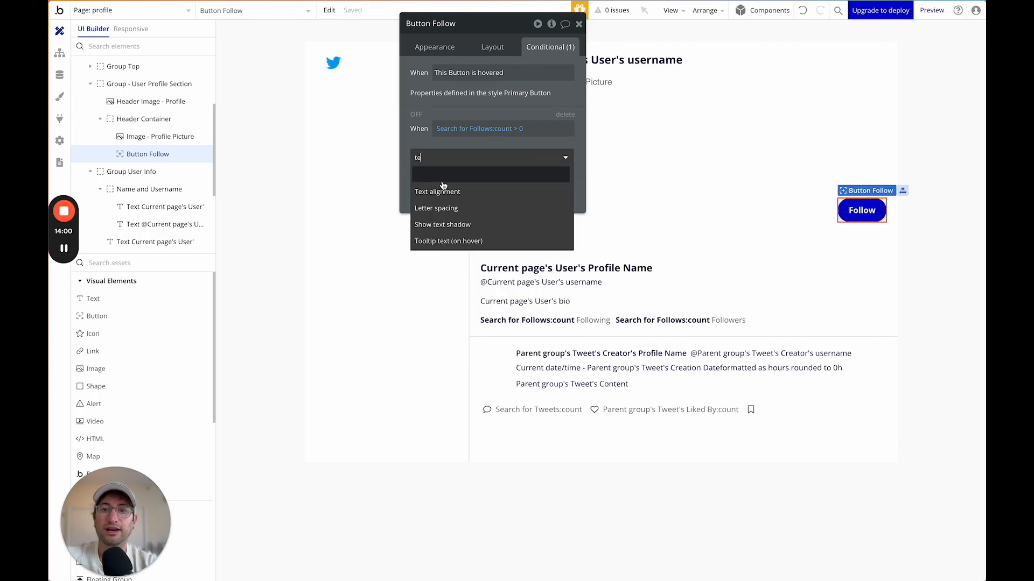
key("BackSpace")
key("BackSpace")
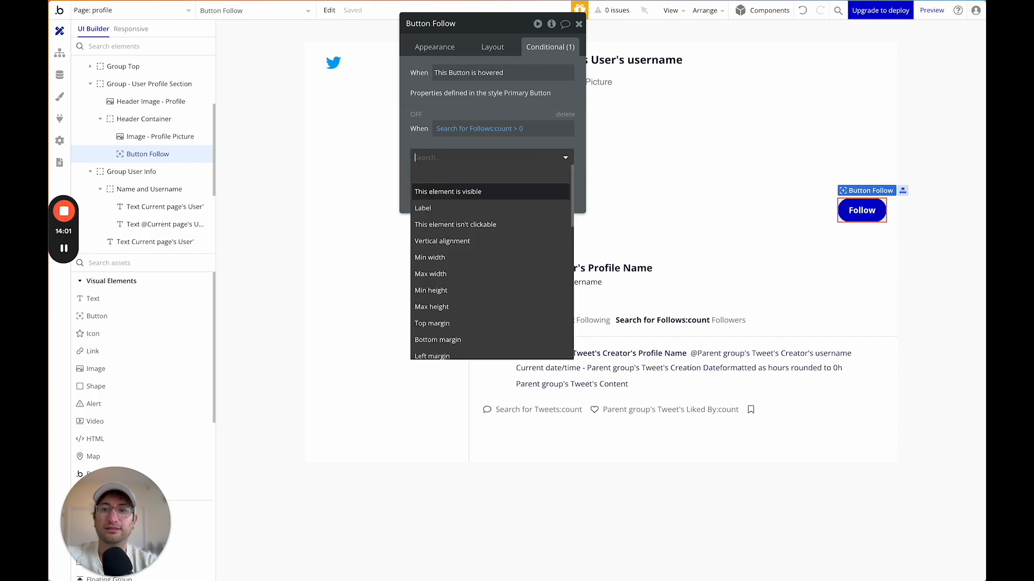
left_click(451, 209)
double_click(486, 155)
type("Unfollow")
left_click(460, 161)
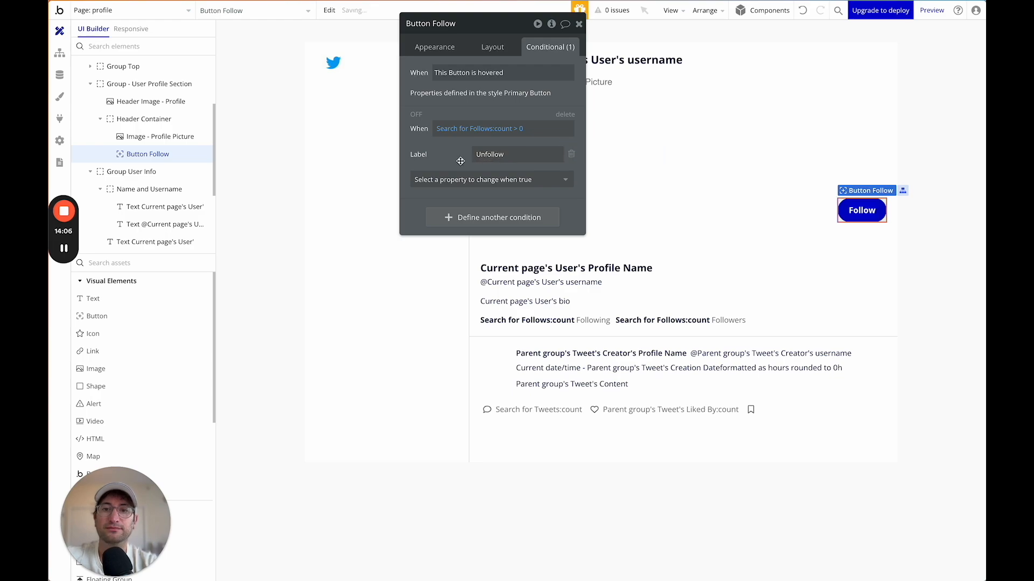
Add a second Follow button condition: When Current User is Current page's User.
left_click(579, 24)
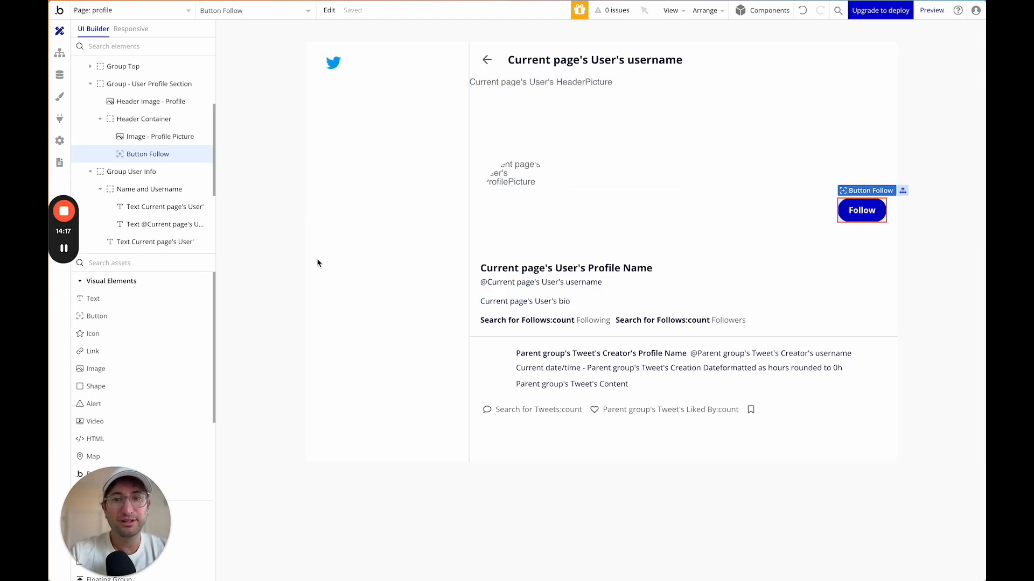
double_click(754, 205)
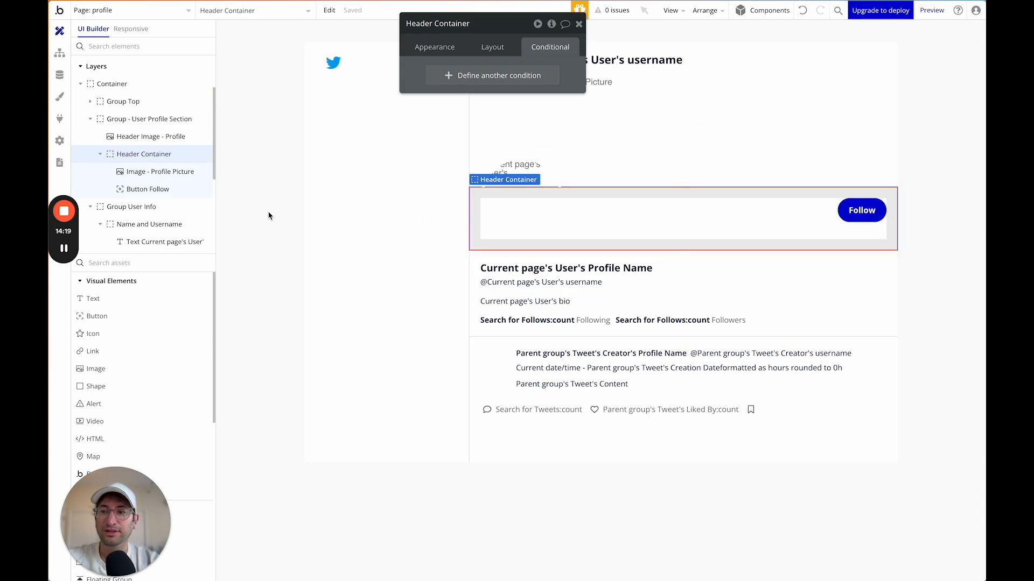
left_click(579, 25)
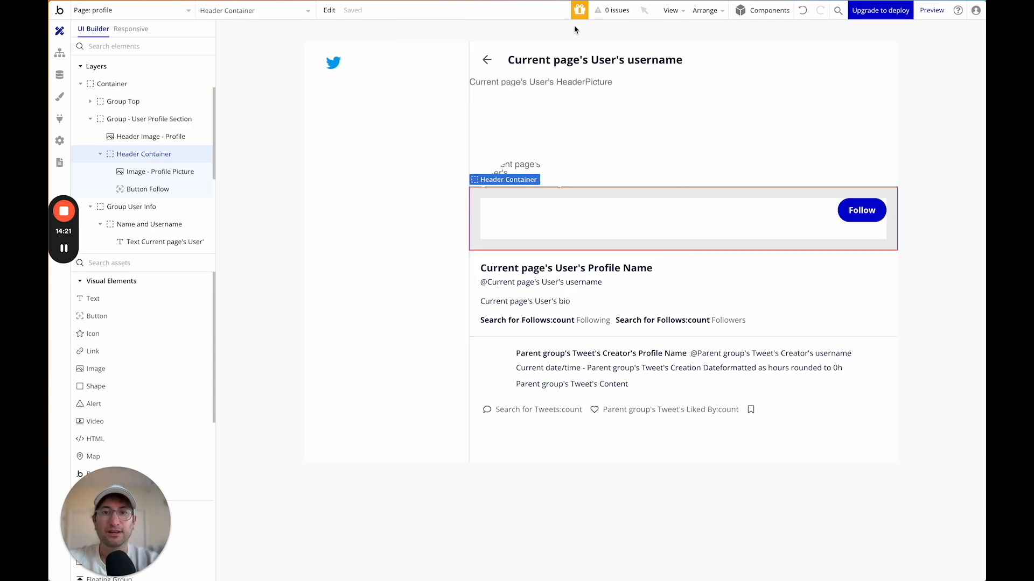
double_click(859, 218)
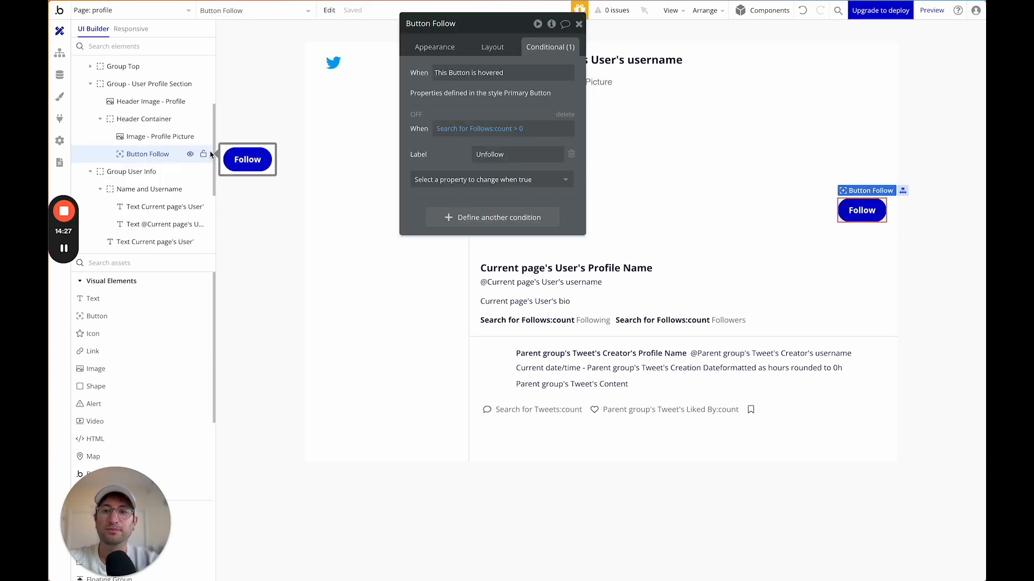
left_click(433, 217)
left_click(439, 215)
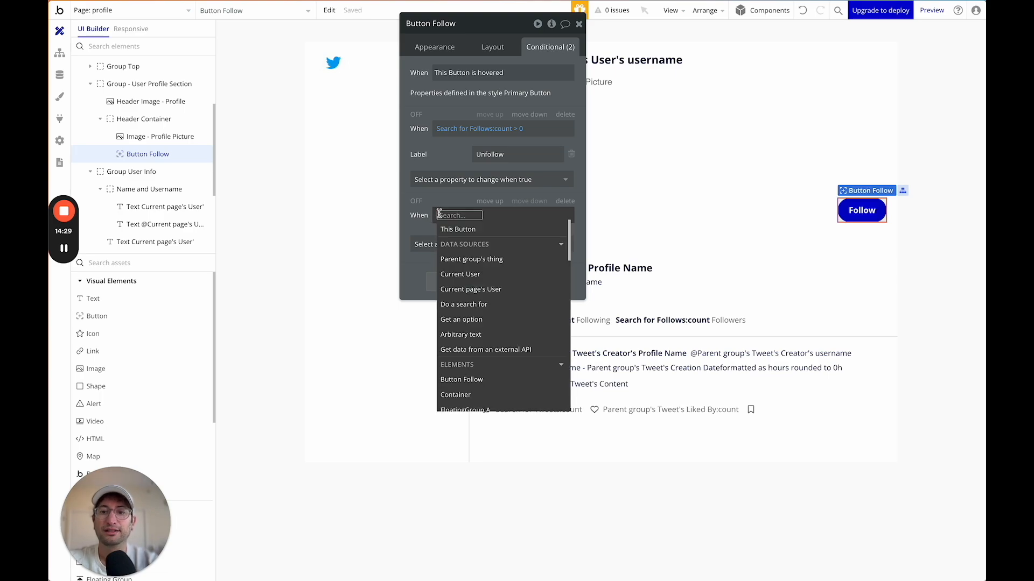
left_click(462, 275)
left_click(494, 246)
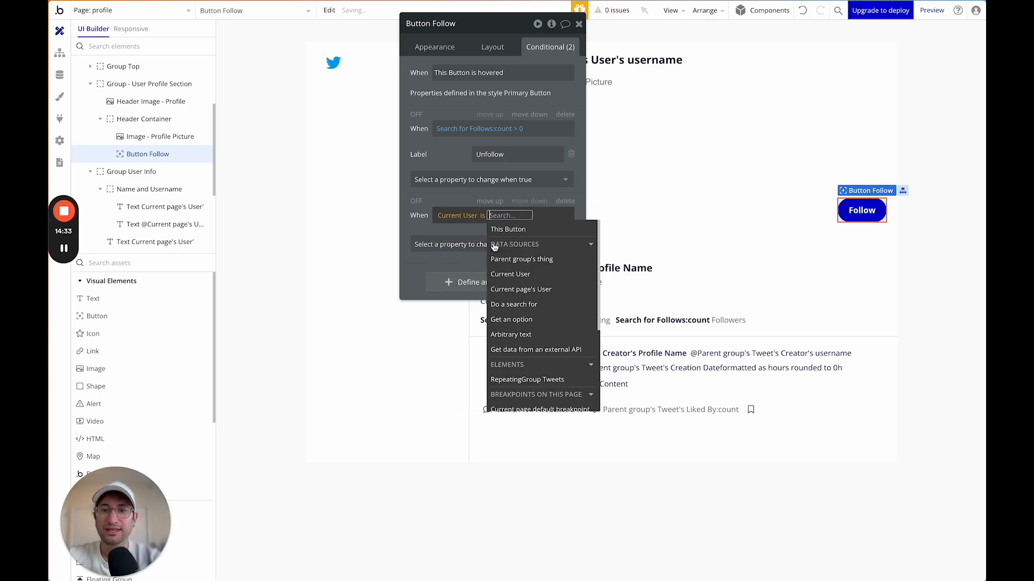
left_click(516, 289)
Have that condition uncheck 'This element is visible', and place a new button beside Follow.
left_click(442, 199)
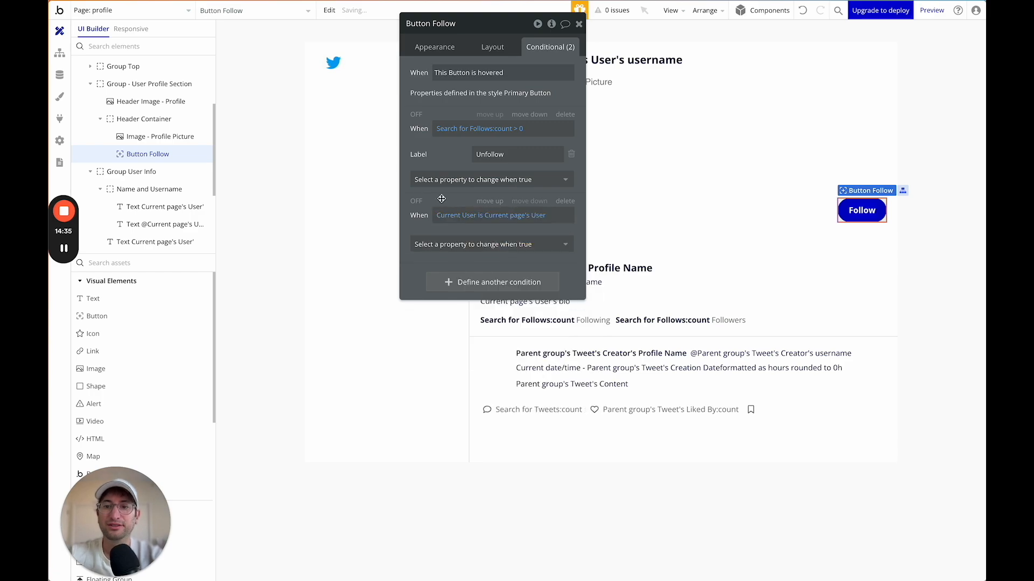
left_click(457, 241)
left_click(464, 275)
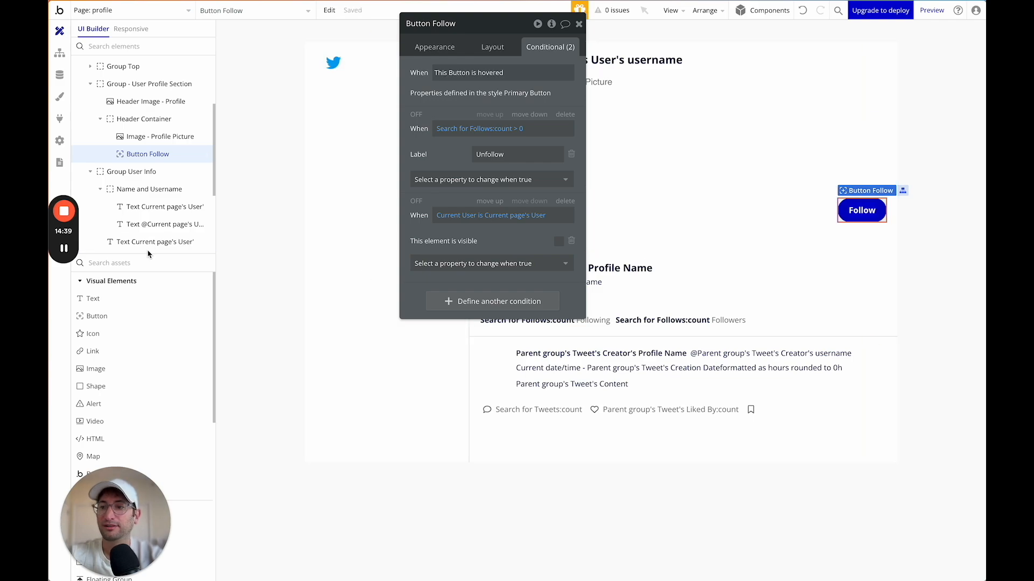
left_click_drag(108, 316, 857, 209)
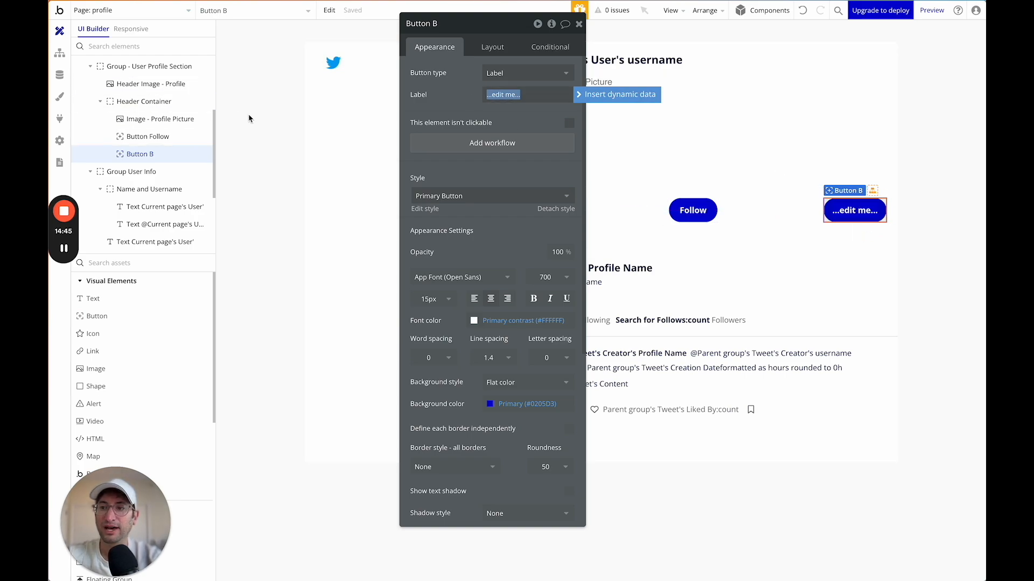
Label the new button 'Edit Profile' and uncheck 'This element is visible on page load'.
type("B")
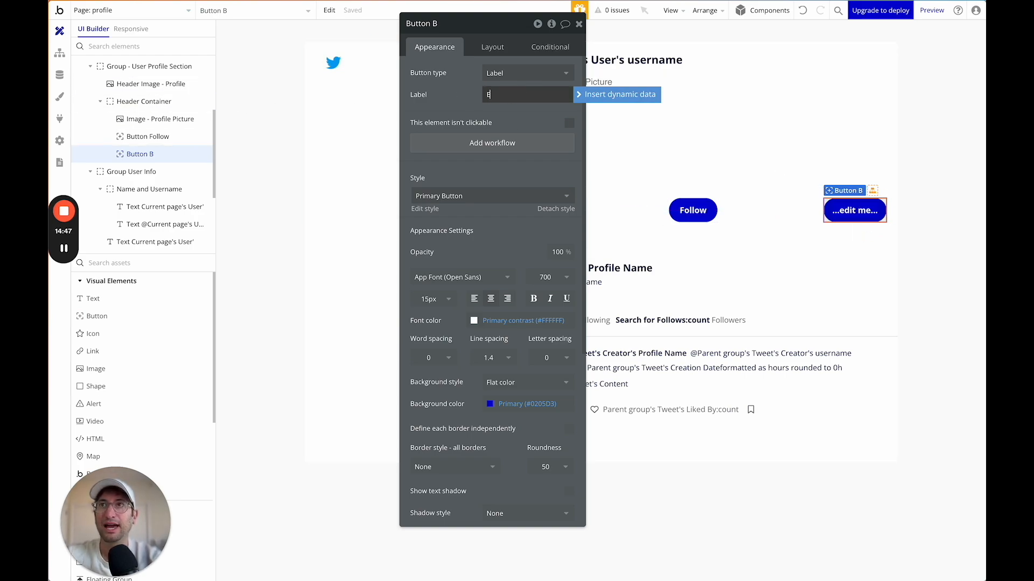
left_click(470, 111)
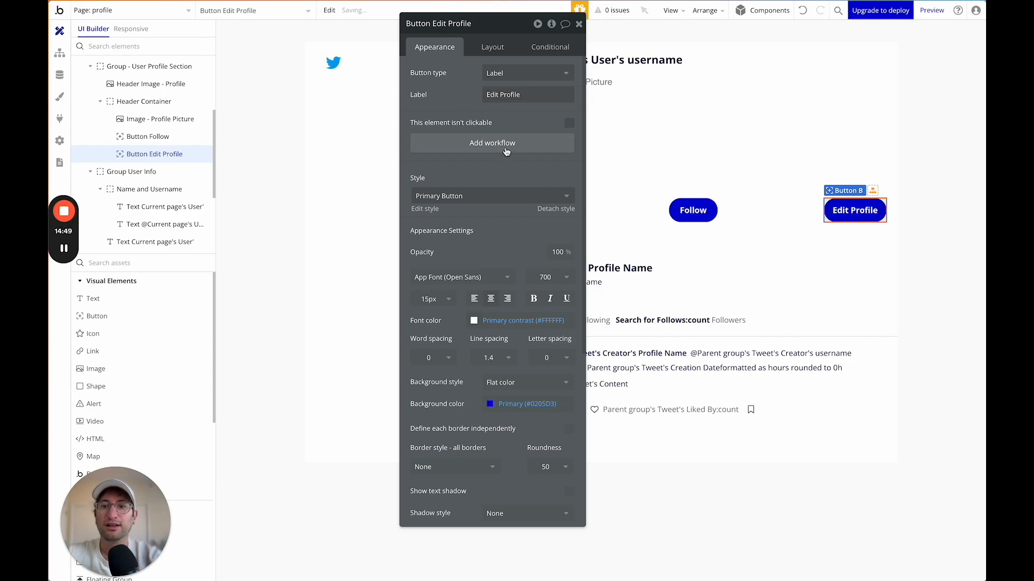
left_click(695, 211)
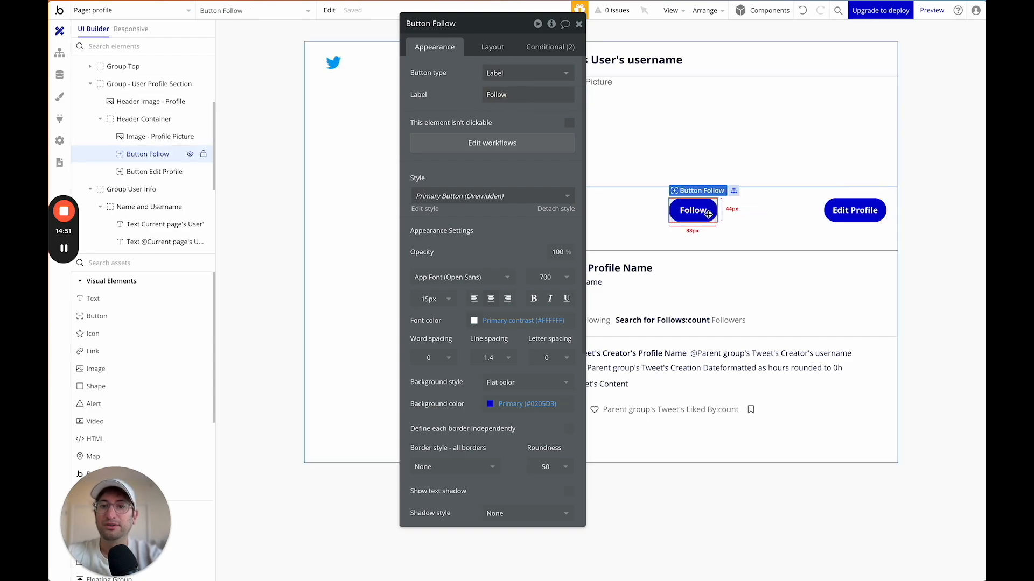
left_click(487, 50)
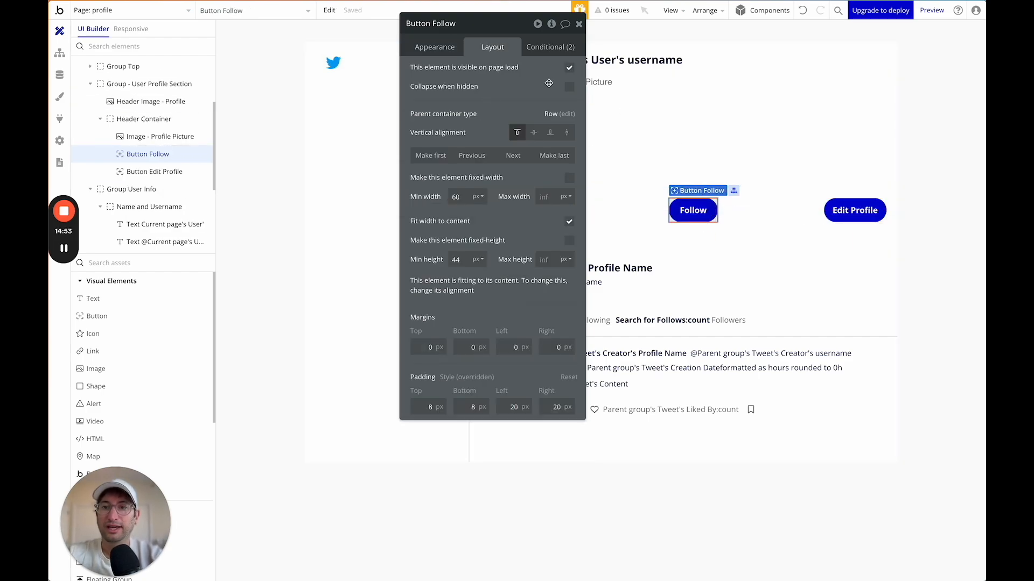
left_click(855, 210)
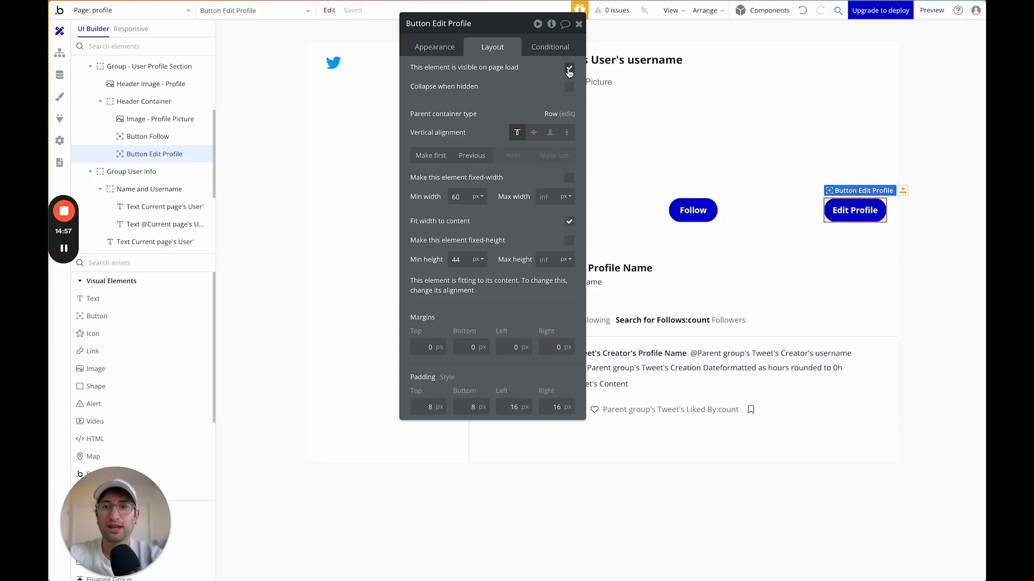
left_click(569, 68)
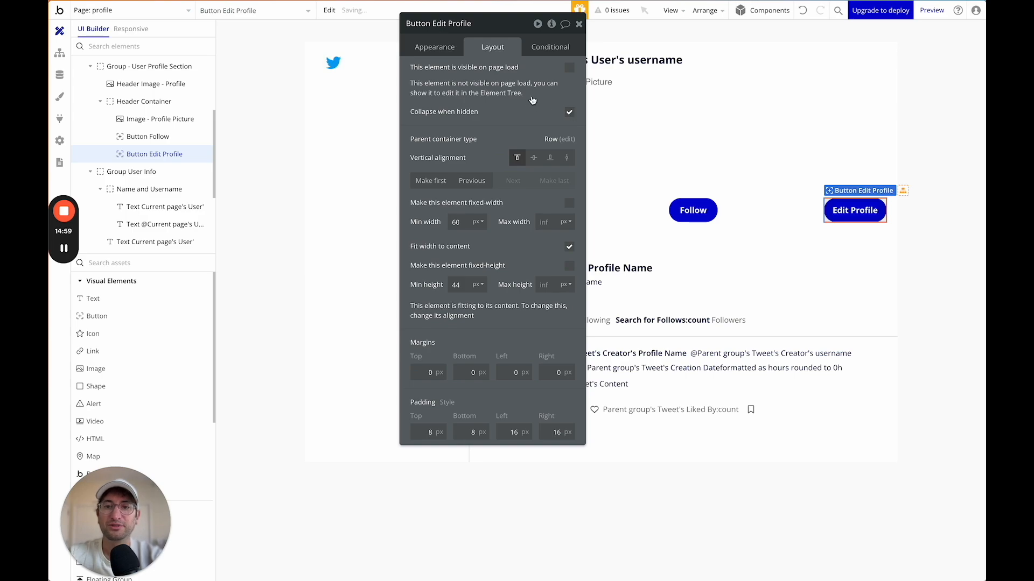
left_click(544, 48)
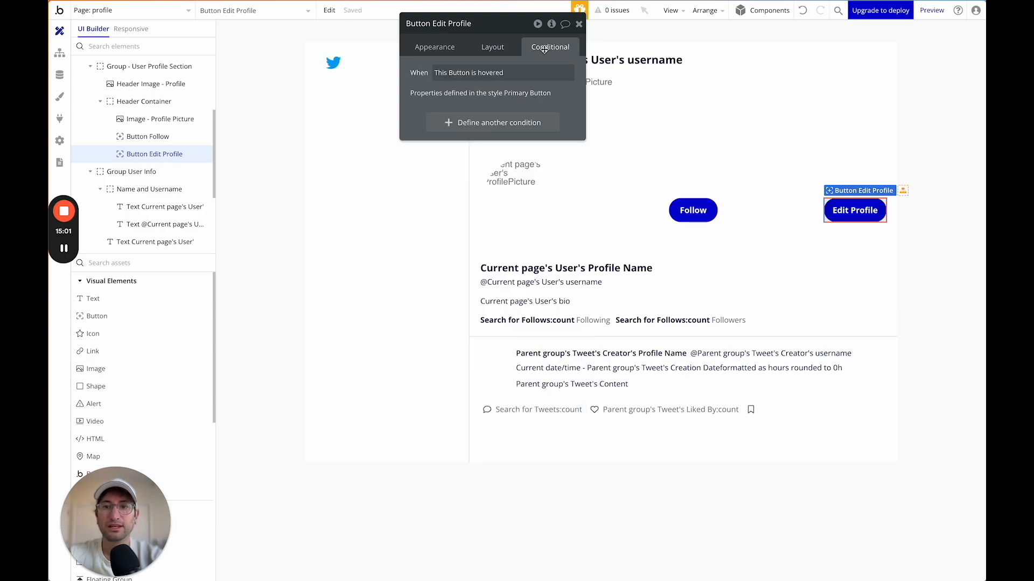
Make Edit Profile visible when Current page's User is Current User.
left_click(446, 122)
left_click(444, 128)
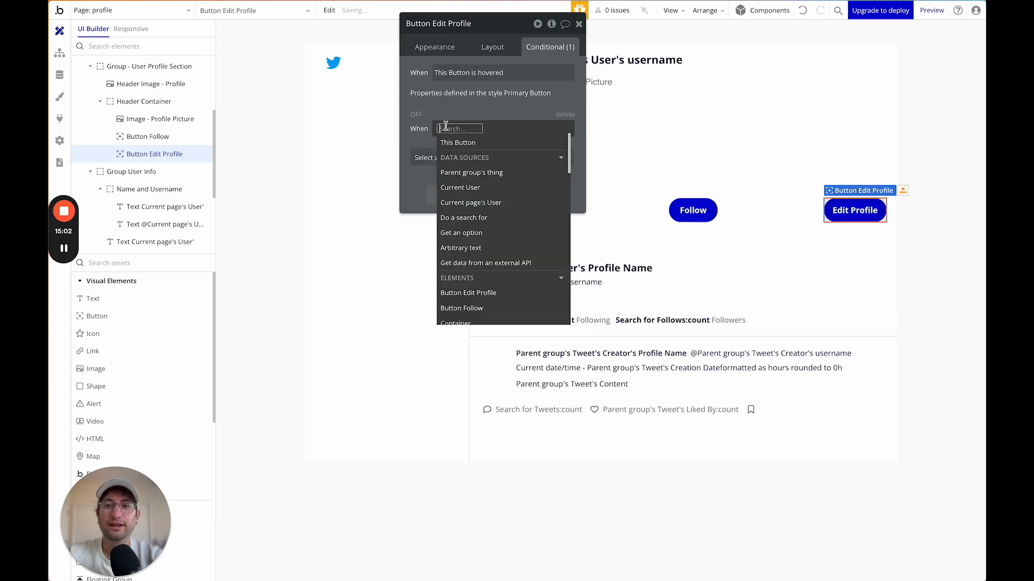
left_click(476, 203)
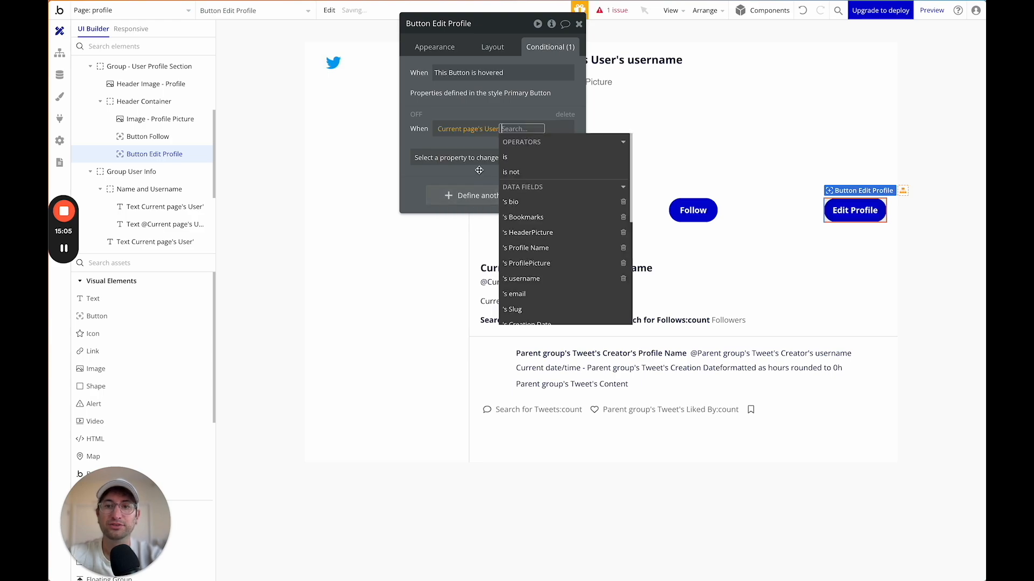
left_click(509, 163)
left_click(512, 187)
left_click(474, 121)
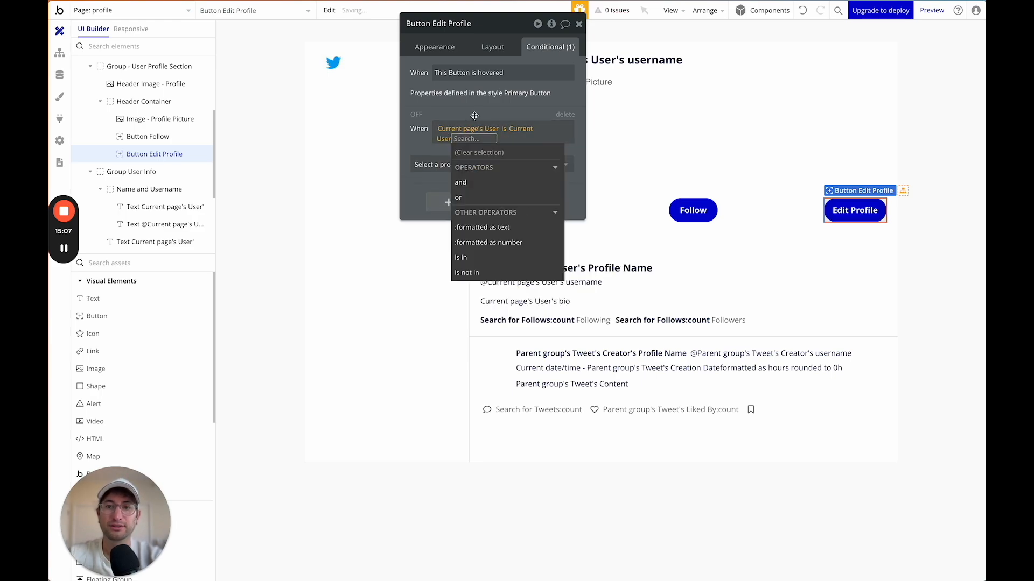
left_click(468, 156)
left_click(471, 193)
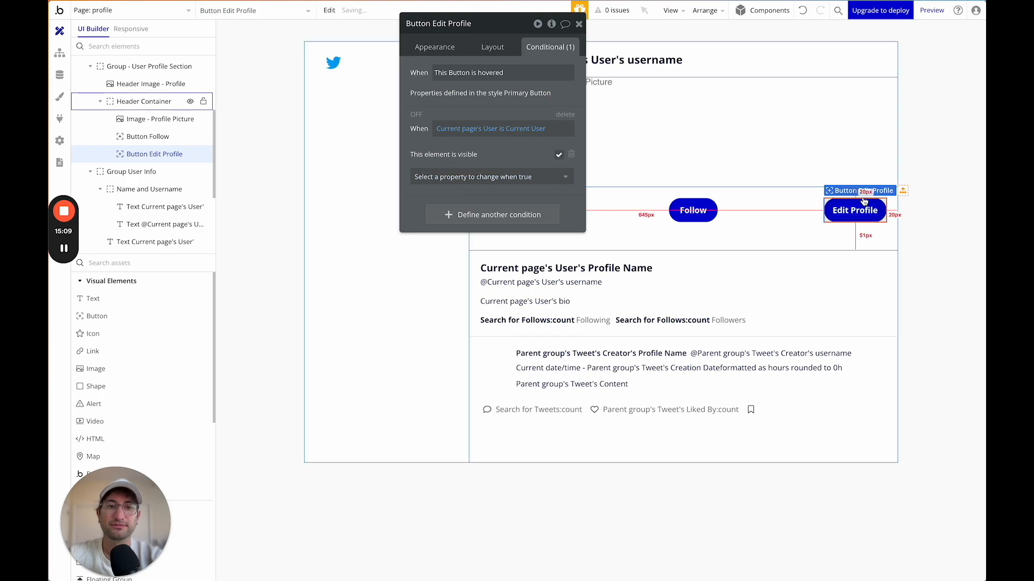
Hide the Follow button on page load and change its condition to Current User is not Current page's User.
left_click(147, 136)
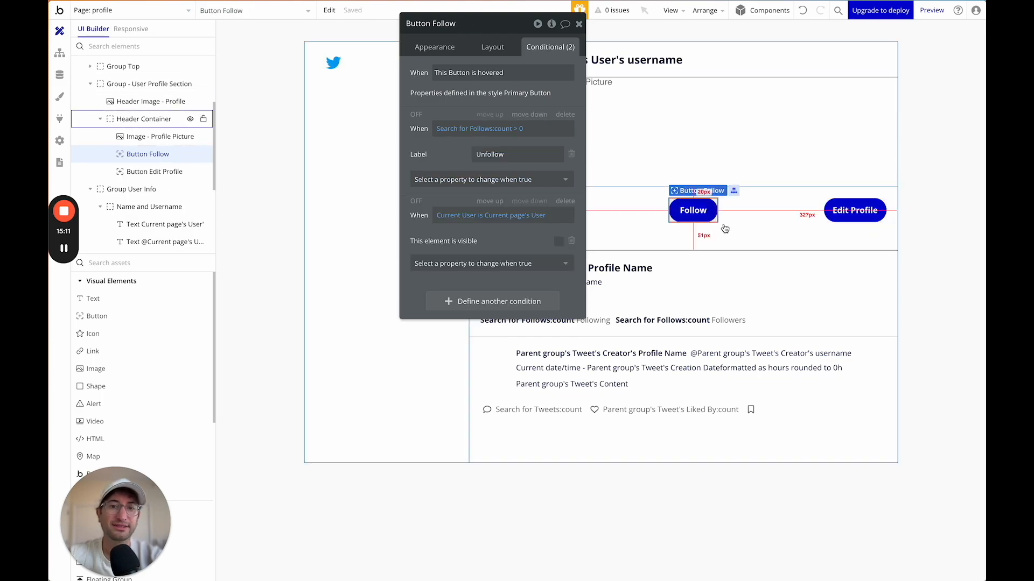
left_click(479, 48)
left_click(568, 68)
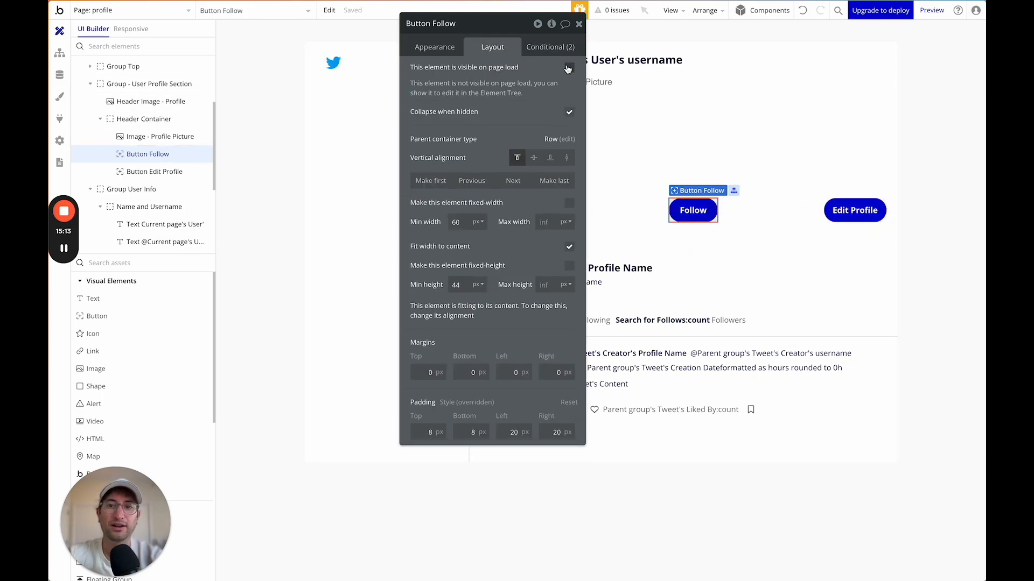
left_click(550, 48)
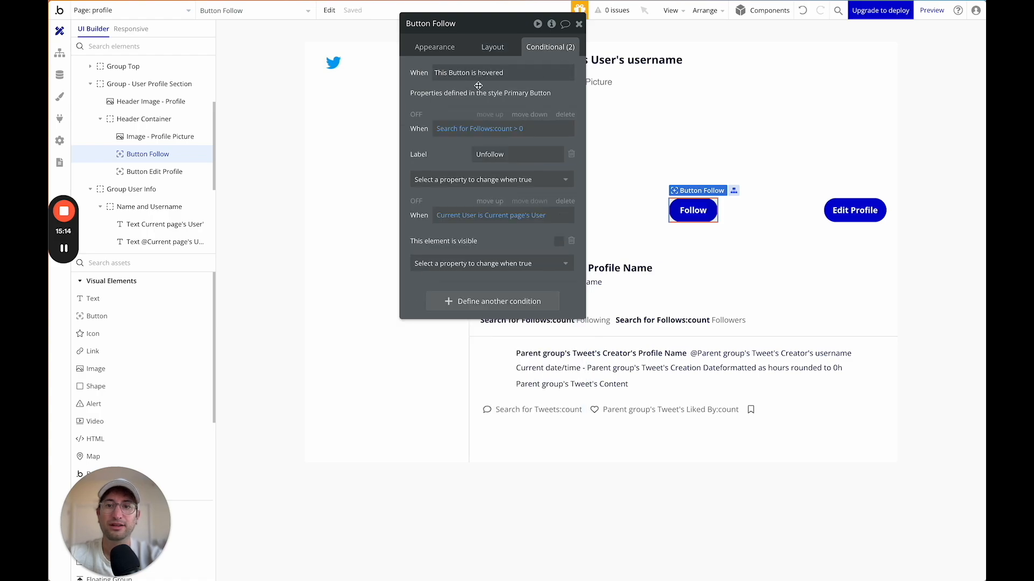
left_click(464, 218)
left_click(484, 216)
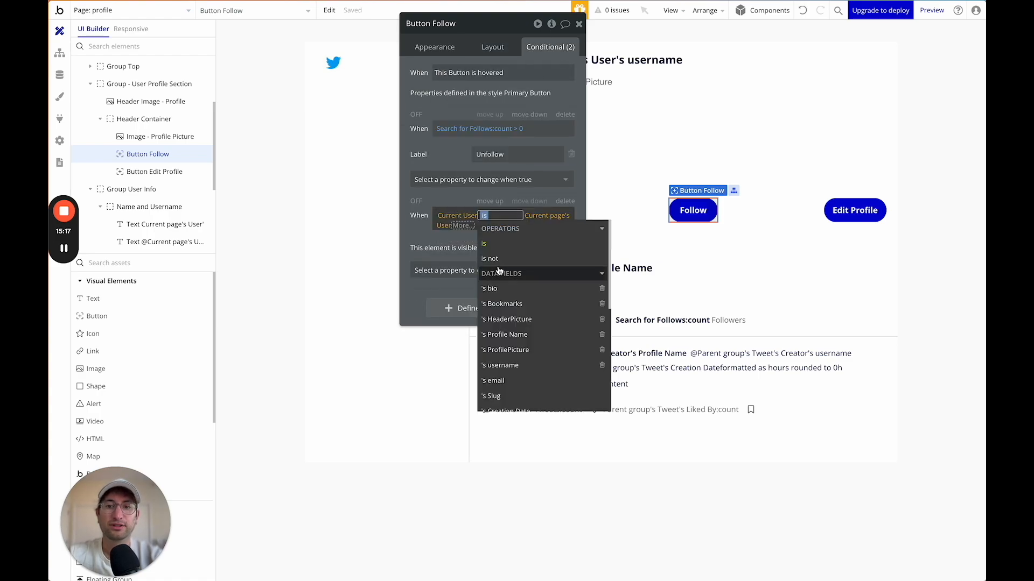
left_click(490, 258)
left_click(425, 222)
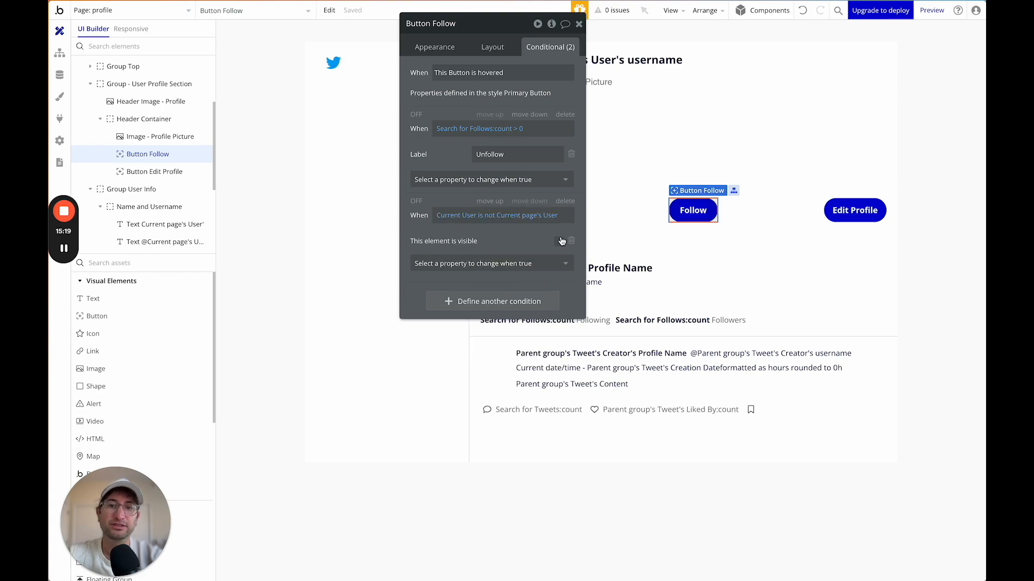
Review the Edit Profile button's visibility condition, then bring up the pages and reusable elements list.
left_click(859, 210)
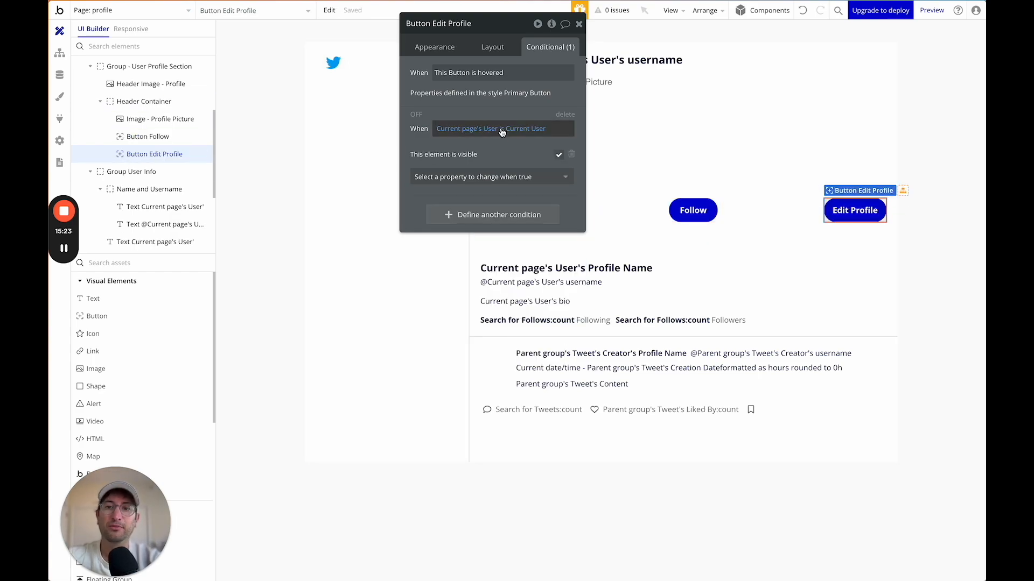
left_click(579, 24)
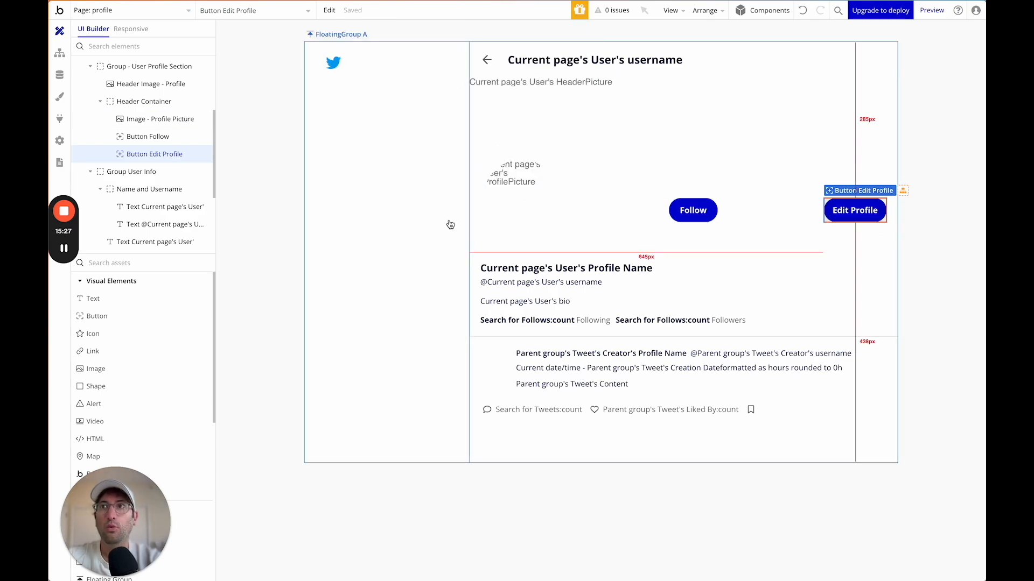
double_click(844, 213)
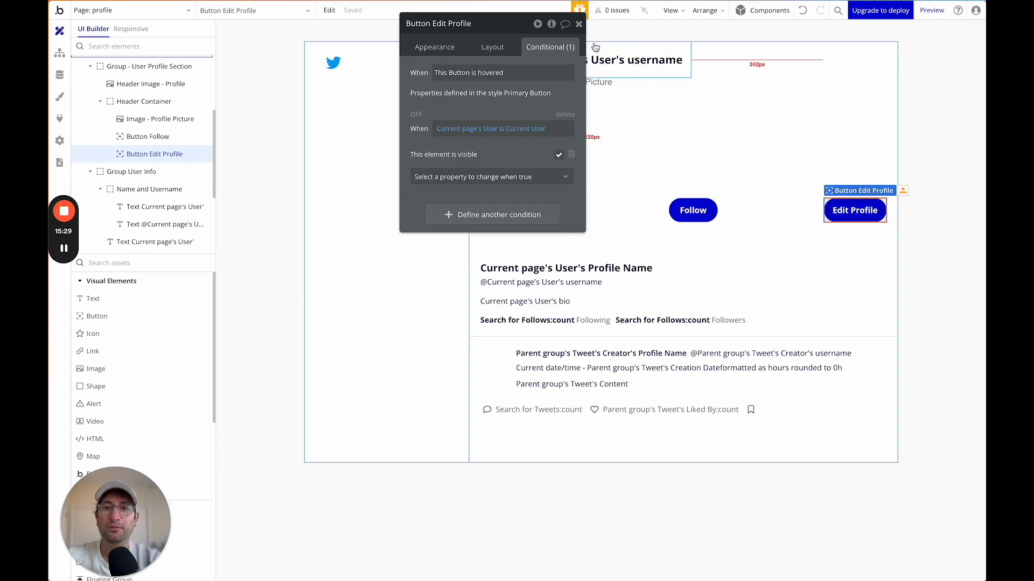
left_click(579, 24)
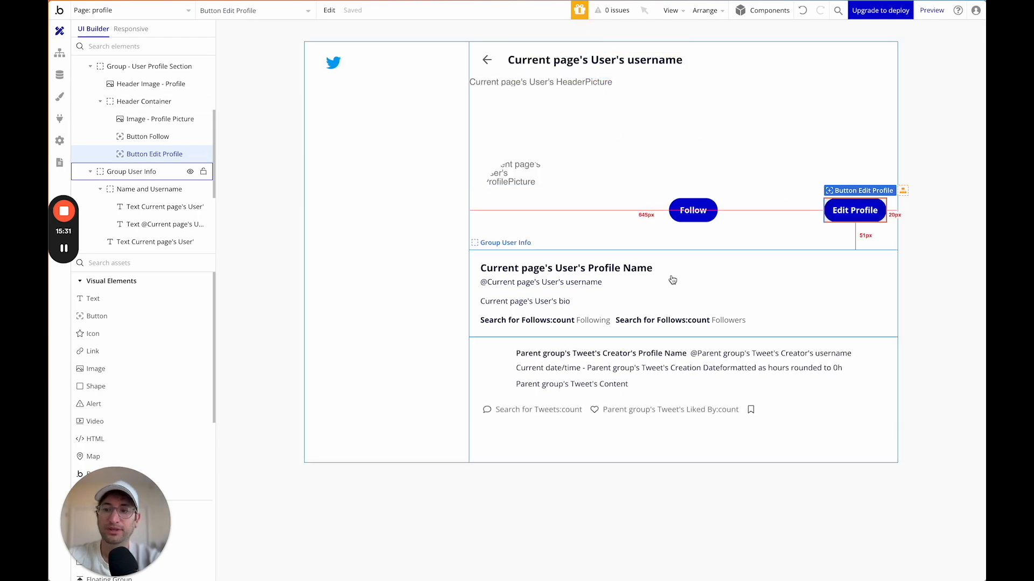
left_click(140, 11)
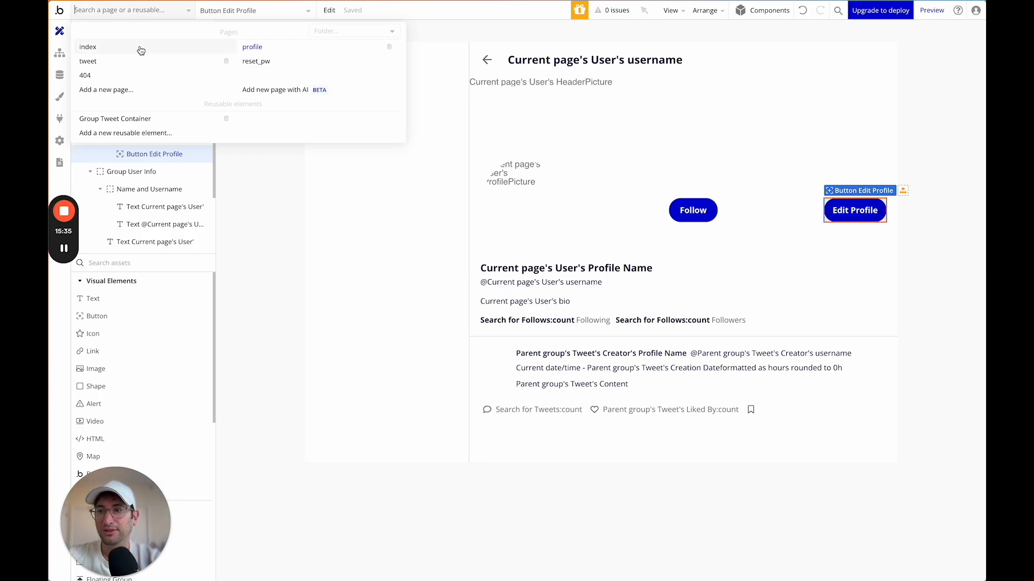
Copy Popup - Comment from the Group Tweet Container reusable element.
left_click(139, 125)
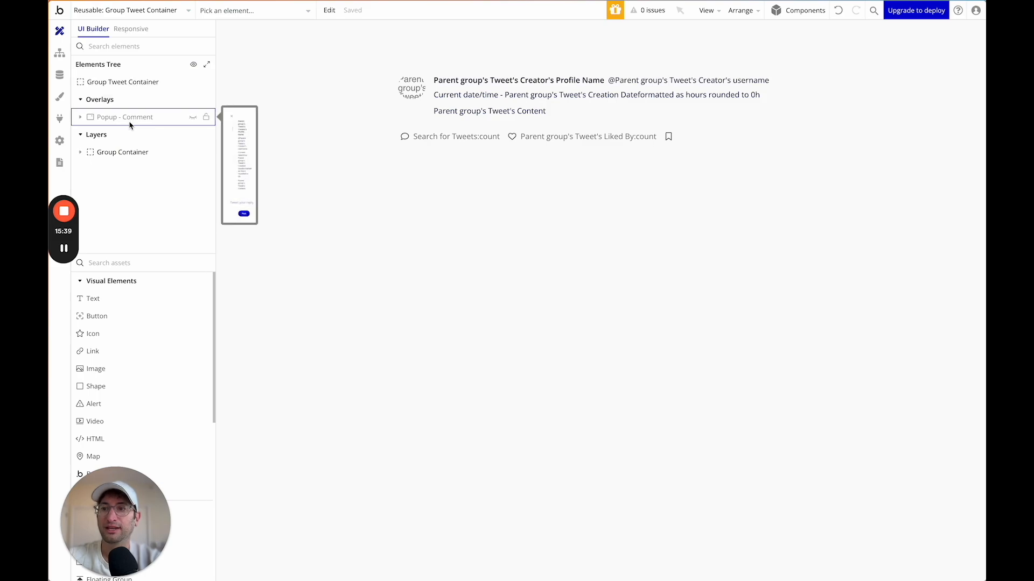
left_click(124, 117)
right_click(130, 125)
left_click(248, 215)
Paste the popup onto the profile page and rename it Popup - Edit Profile.
left_click(122, 11)
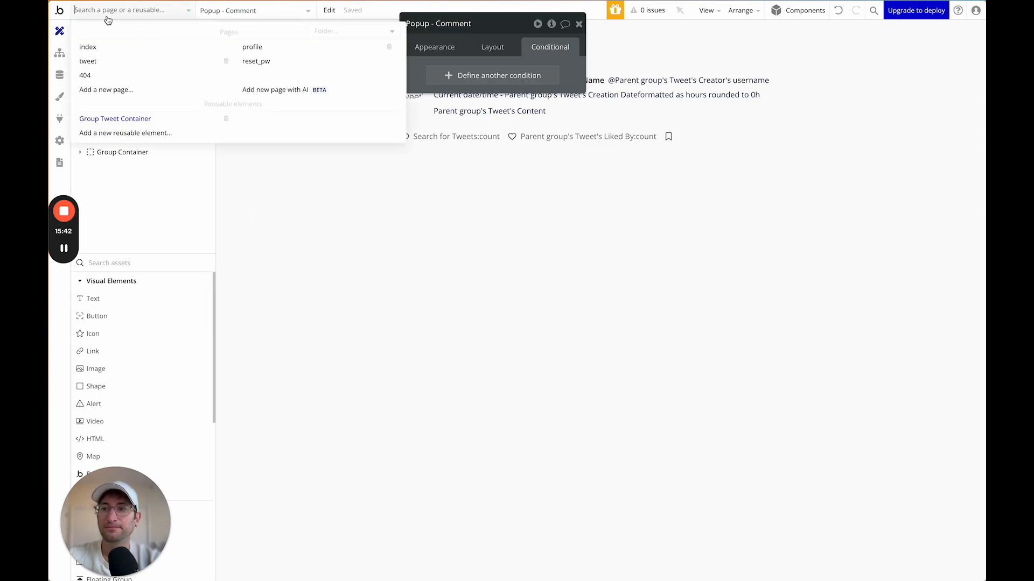
left_click(252, 48)
left_click(134, 82)
right_click(210, 86)
left_click(253, 164)
left_click_drag(473, 32, 264, 157)
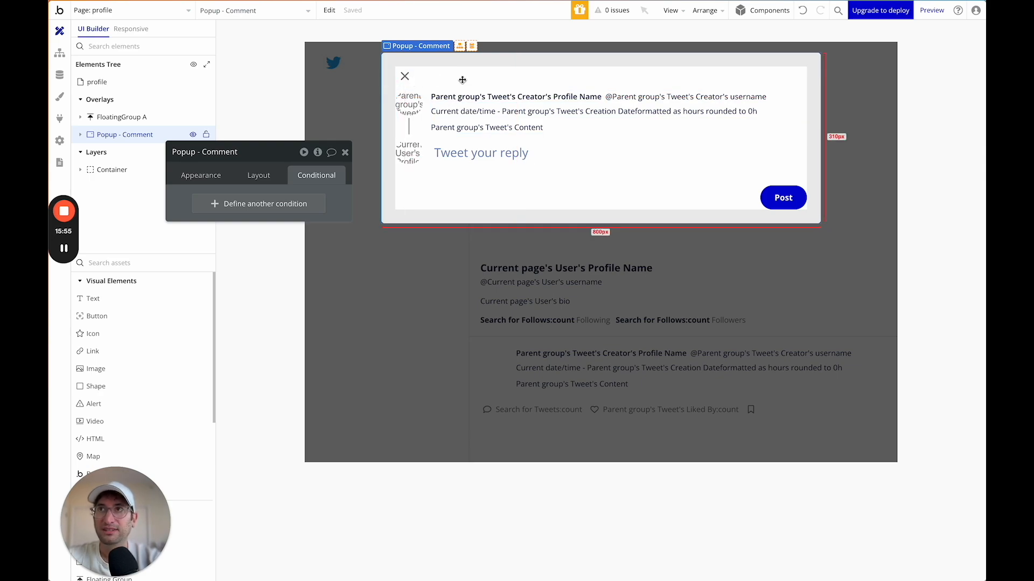
double_click(220, 152)
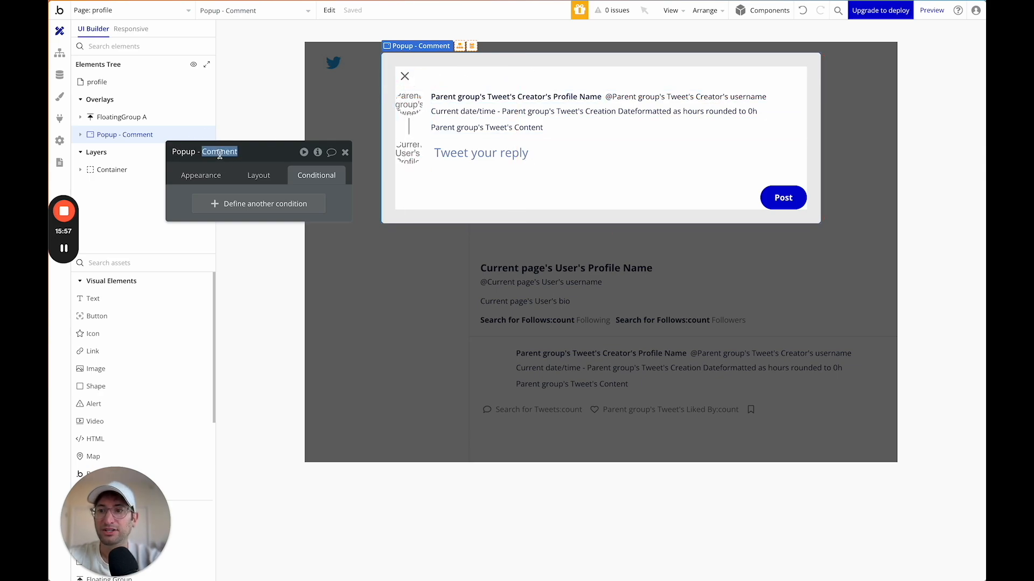
type("Edit Profil")
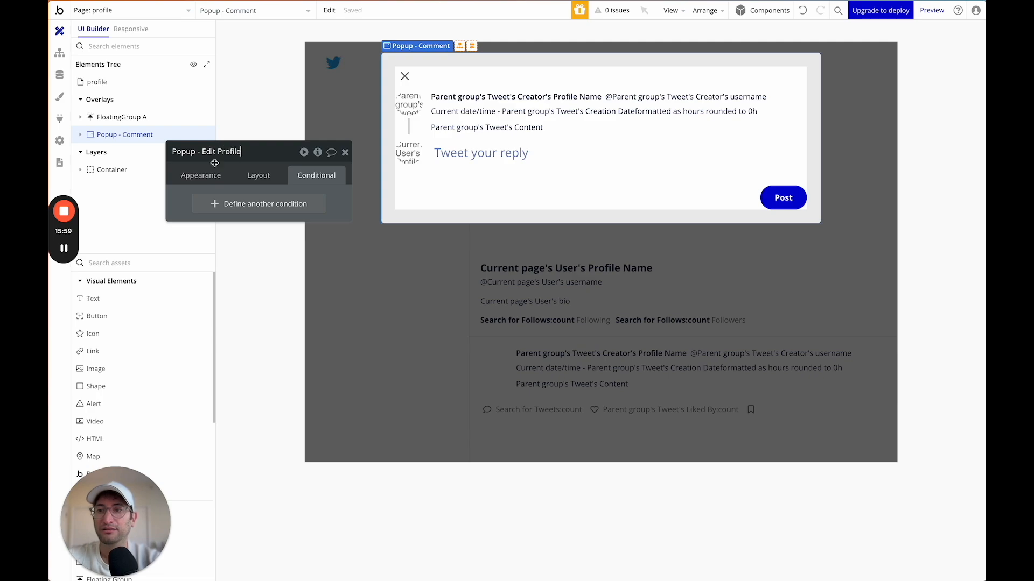
key("Return")
Set the popup's type of content to User with Current User as its data source.
left_click(189, 176)
left_click(264, 202)
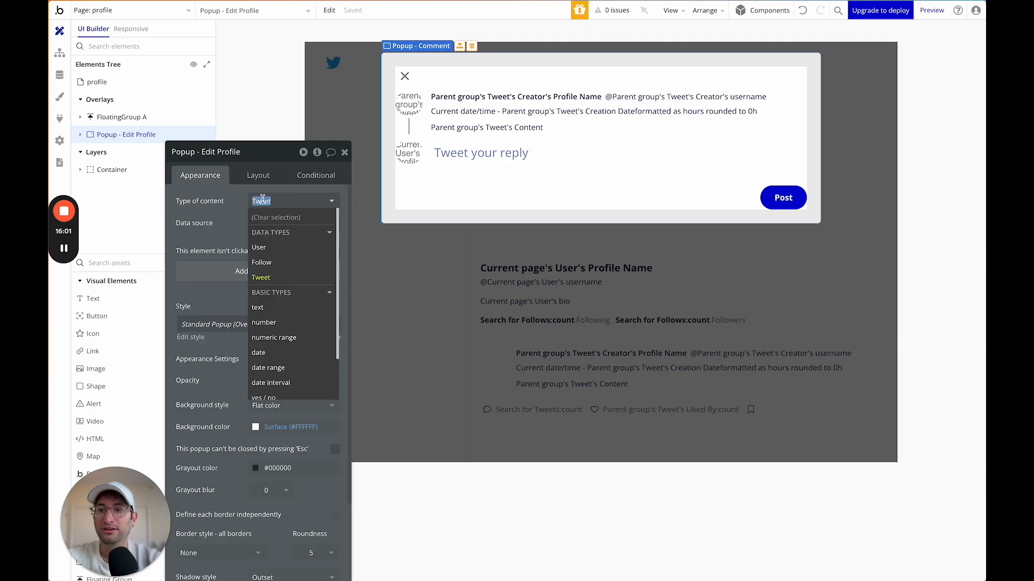
left_click(265, 247)
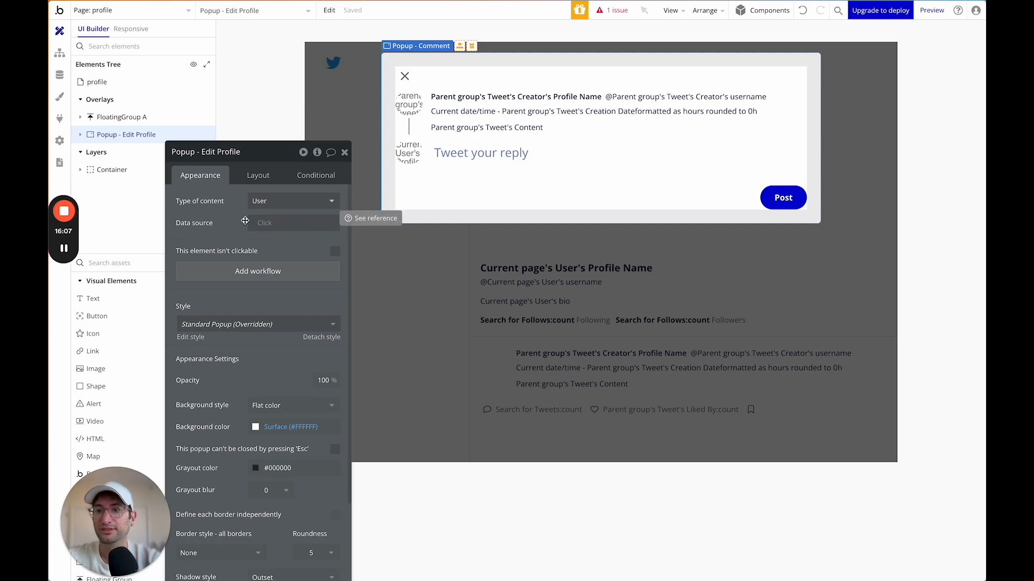
left_click(252, 222)
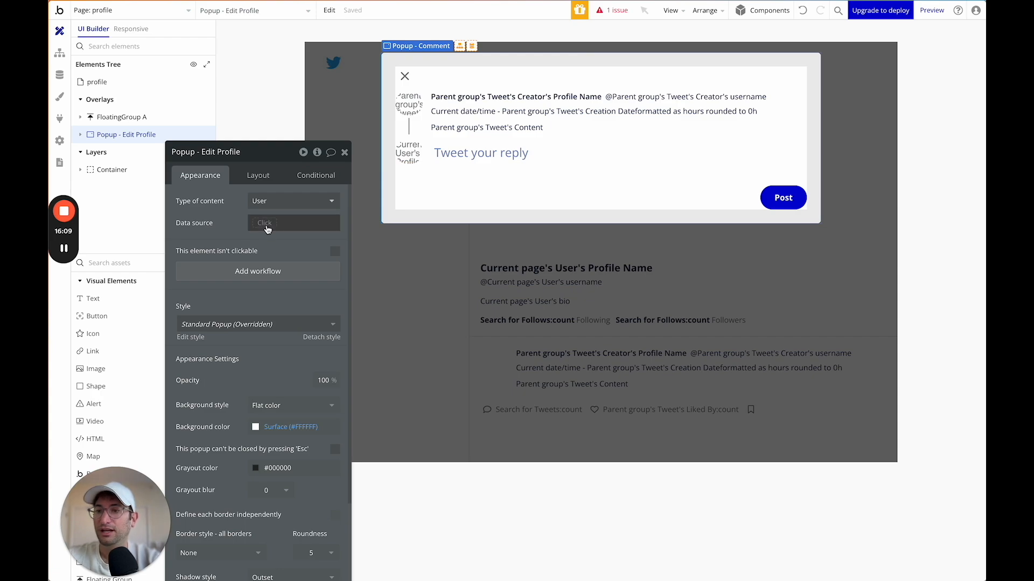
type("curr")
left_click(281, 251)
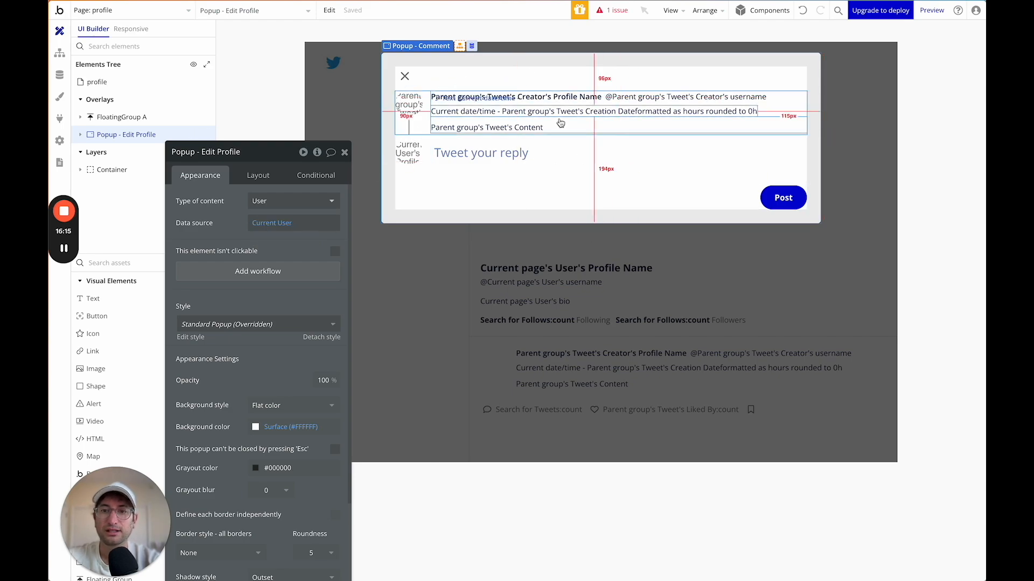
Delete Group Post Tweet and Group Post Buttons from the Edit Profile popup.
left_click(428, 130)
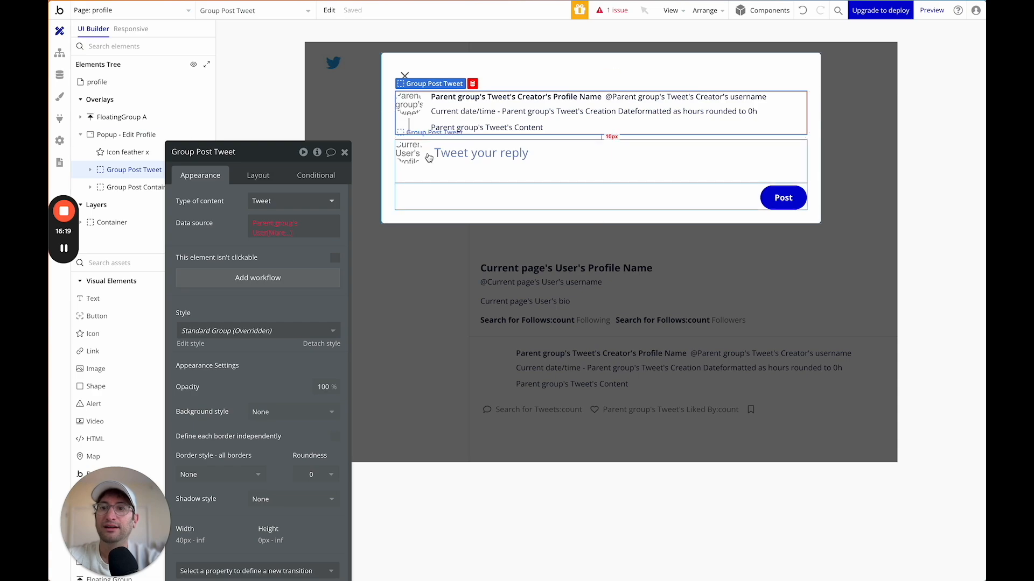
key("Delete")
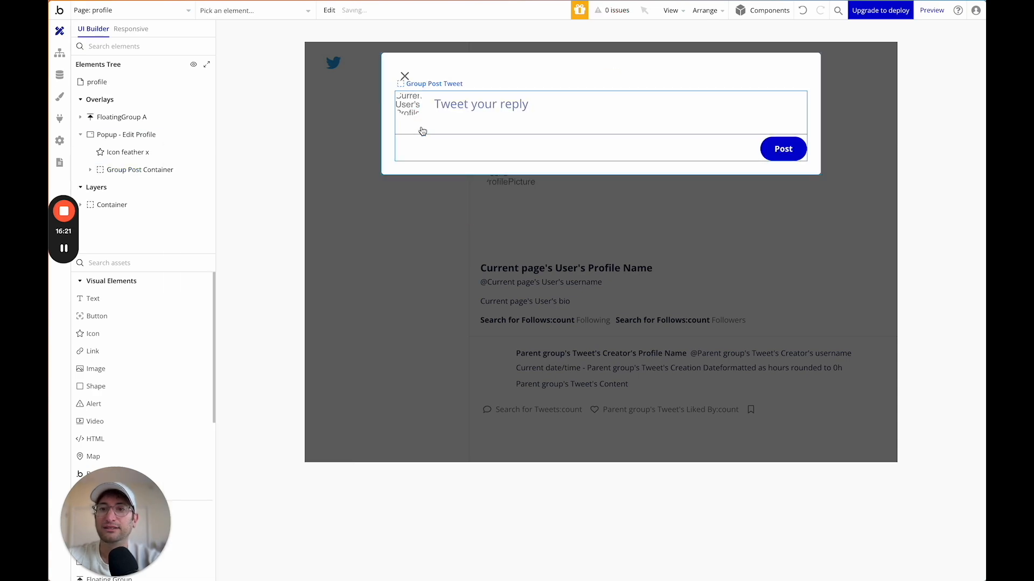
left_click(459, 130)
left_click(459, 140)
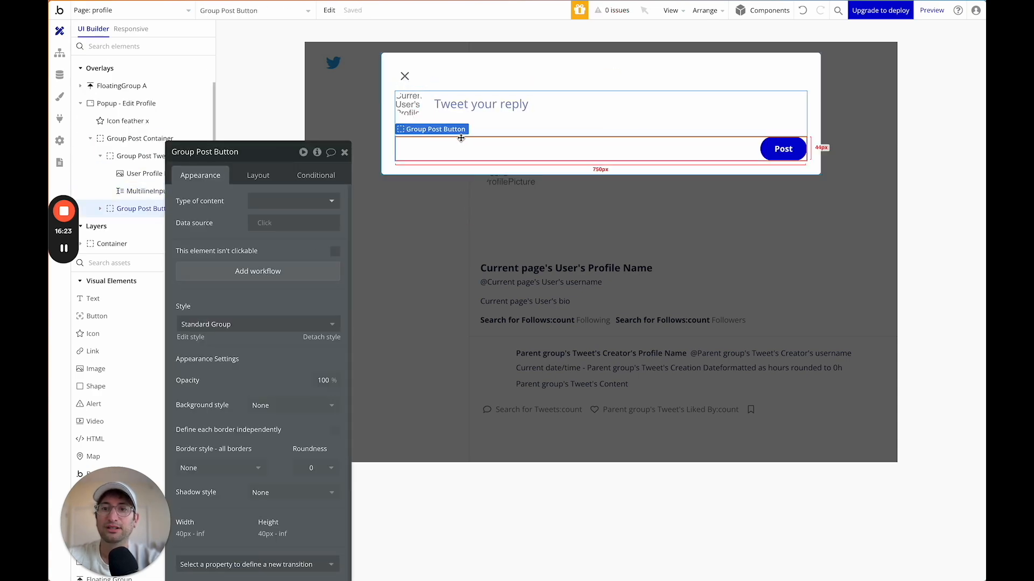
key("Delete")
left_click(485, 126)
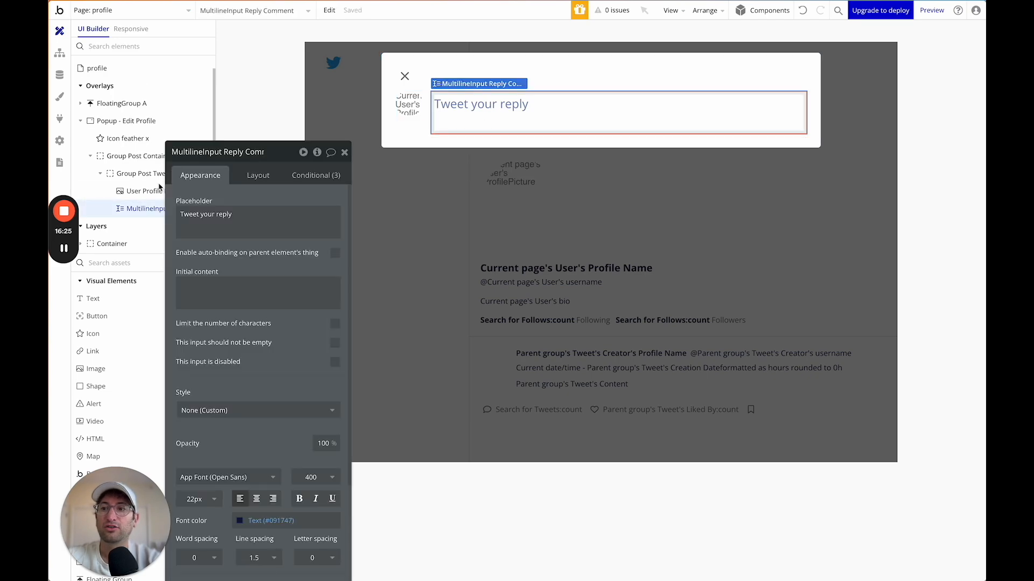
left_click_drag(226, 151, 805, 108)
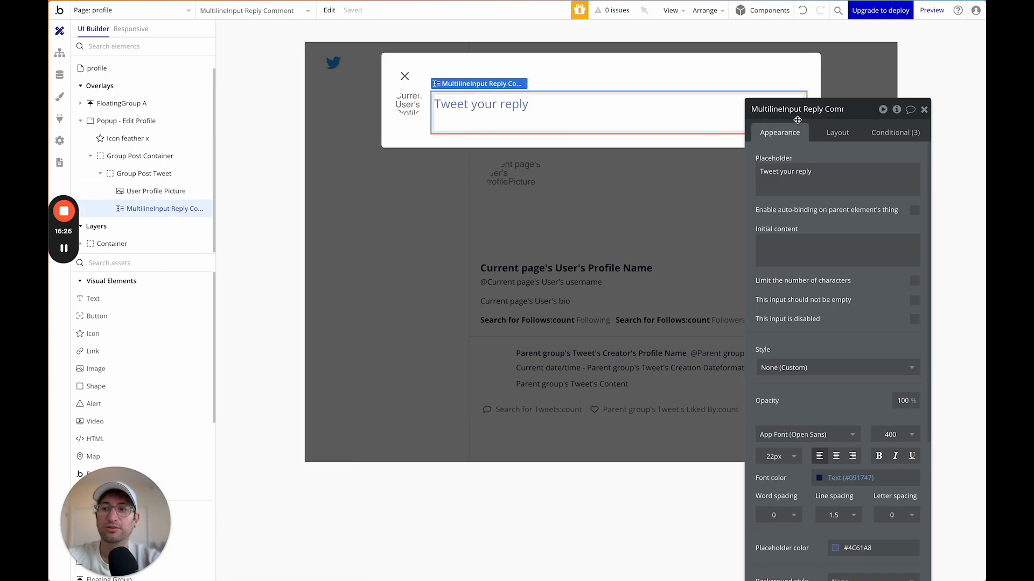
left_click(153, 173)
key("Delete")
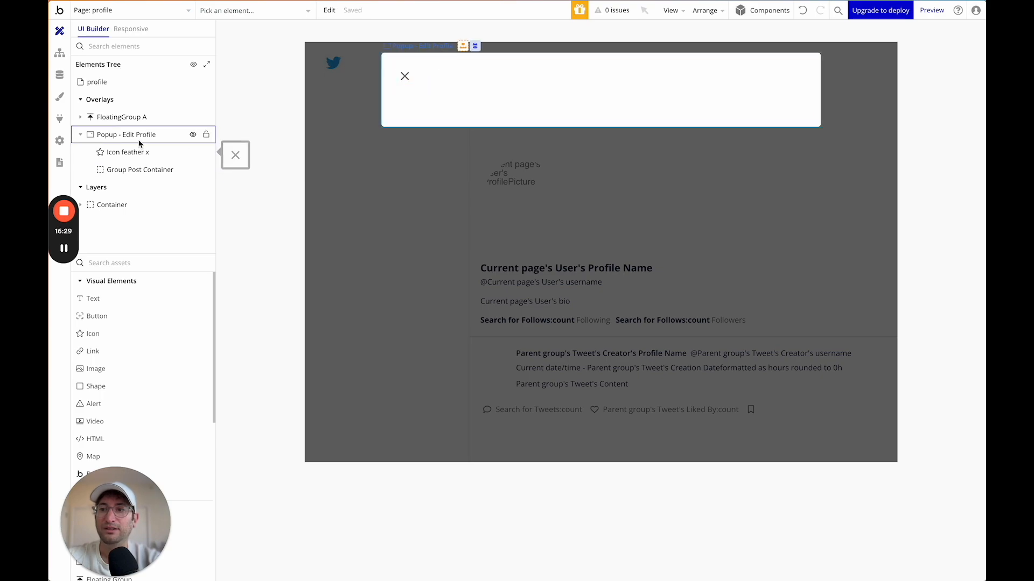
Rename Group Post Container to Group Container.
left_click(136, 154)
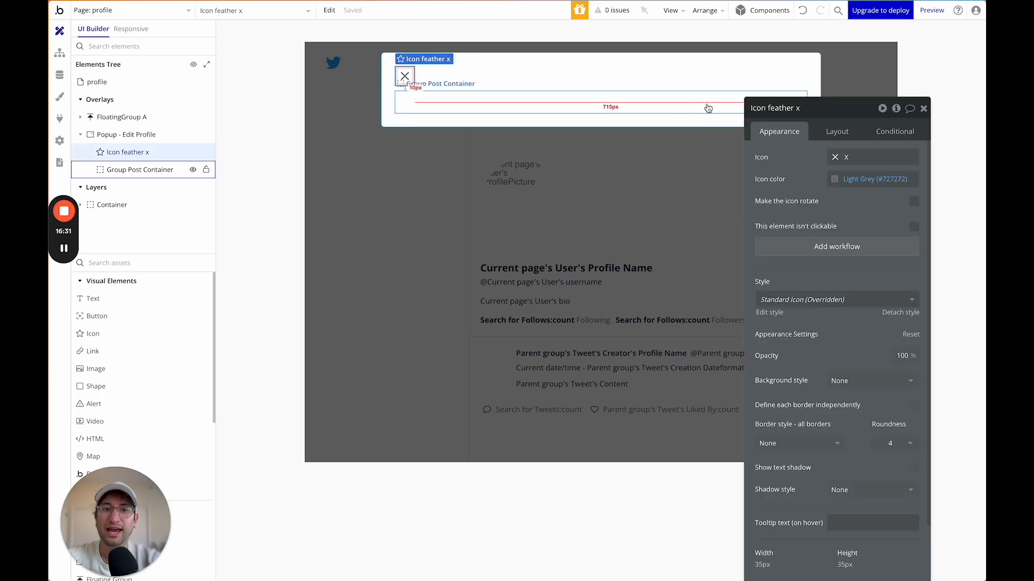
left_click(116, 175)
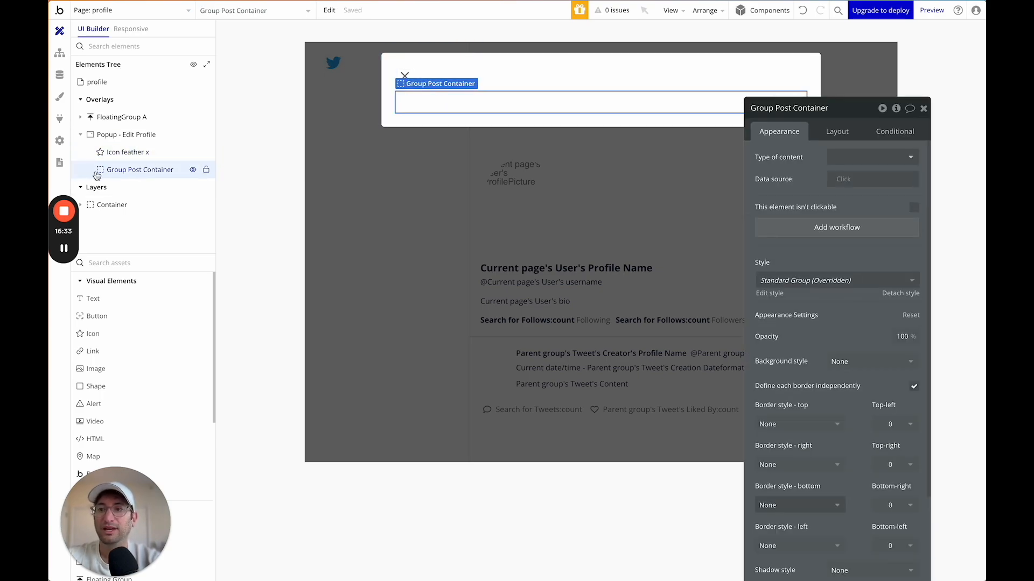
key("BackSpace")
key("Return")
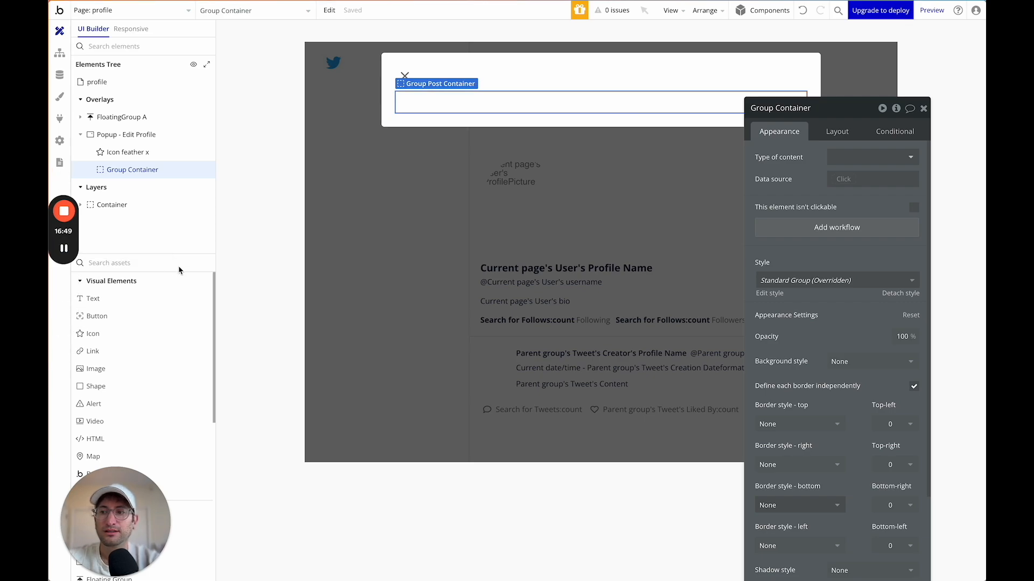
Add a full-width, 200 px tall Picture Uploader into Group Container.
left_click(123, 263)
left_click_drag(127, 540, 384, 535)
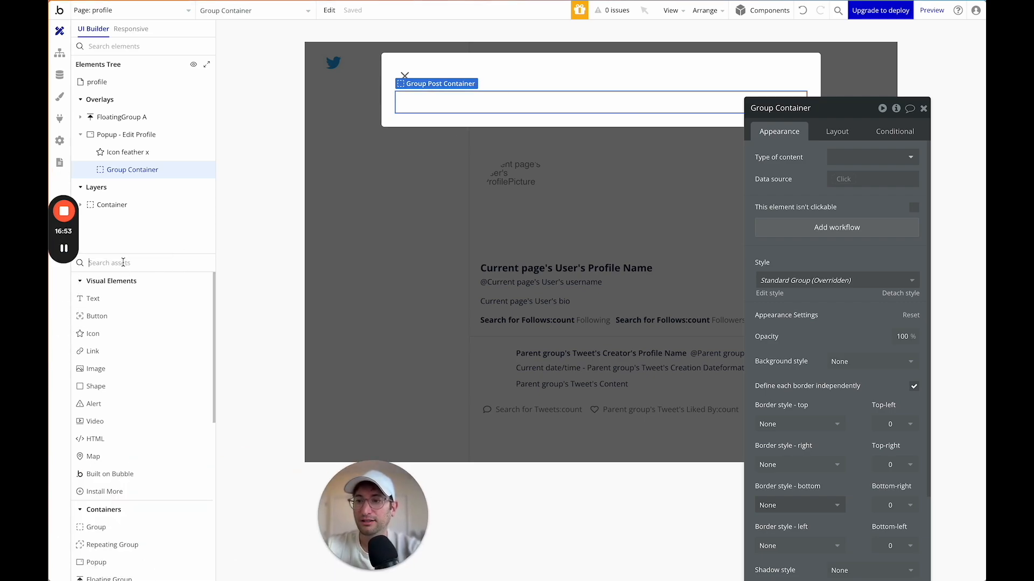
type("impic")
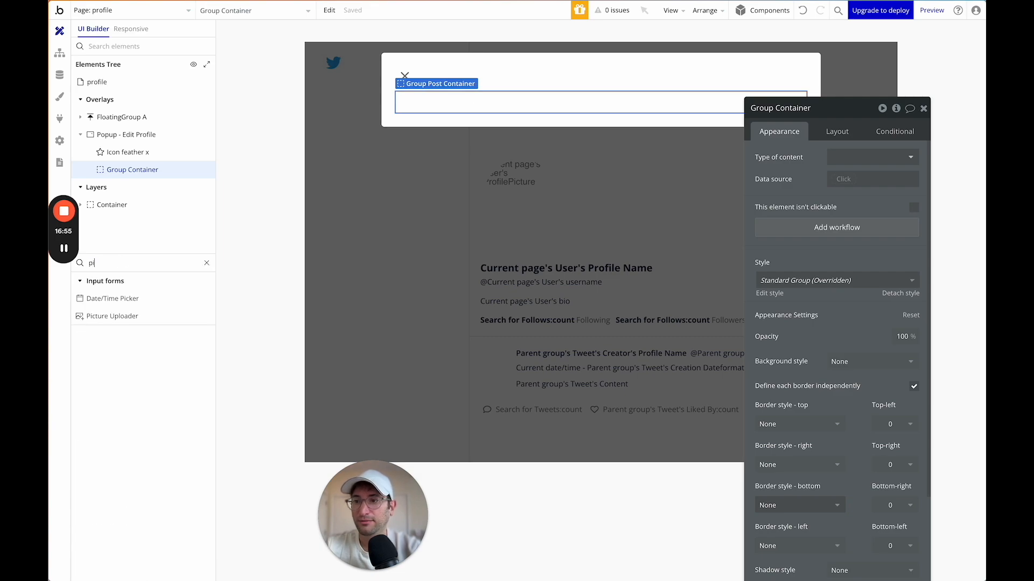
left_click_drag(112, 316, 503, 110)
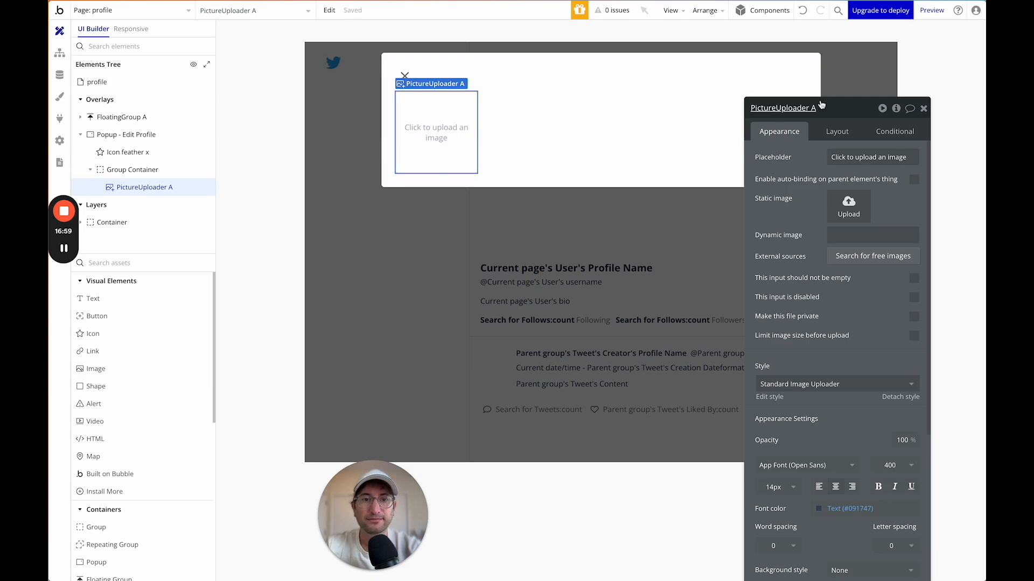
left_click_drag(822, 105, 792, 71)
left_click(803, 97)
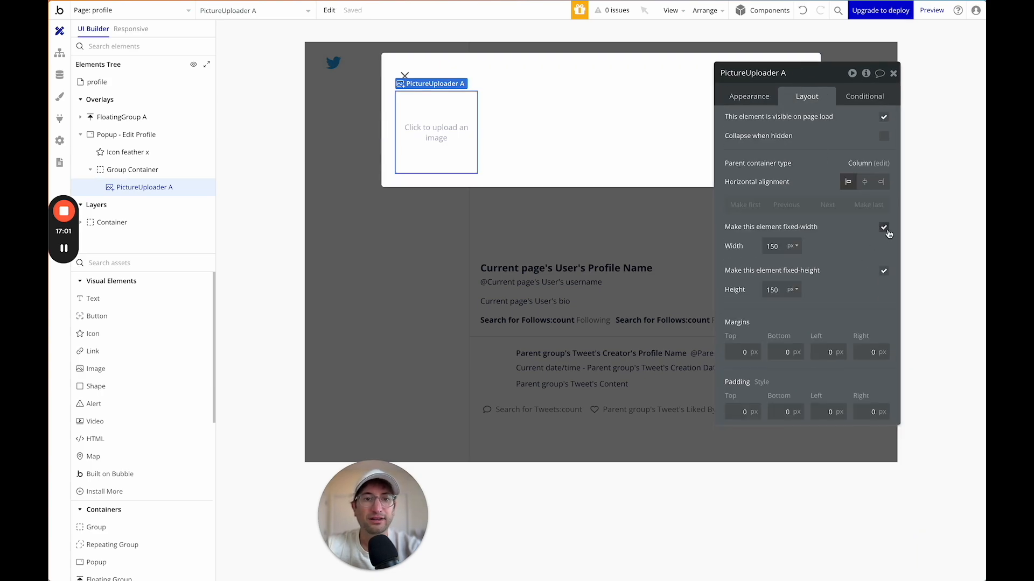
left_click(885, 230)
double_click(773, 291)
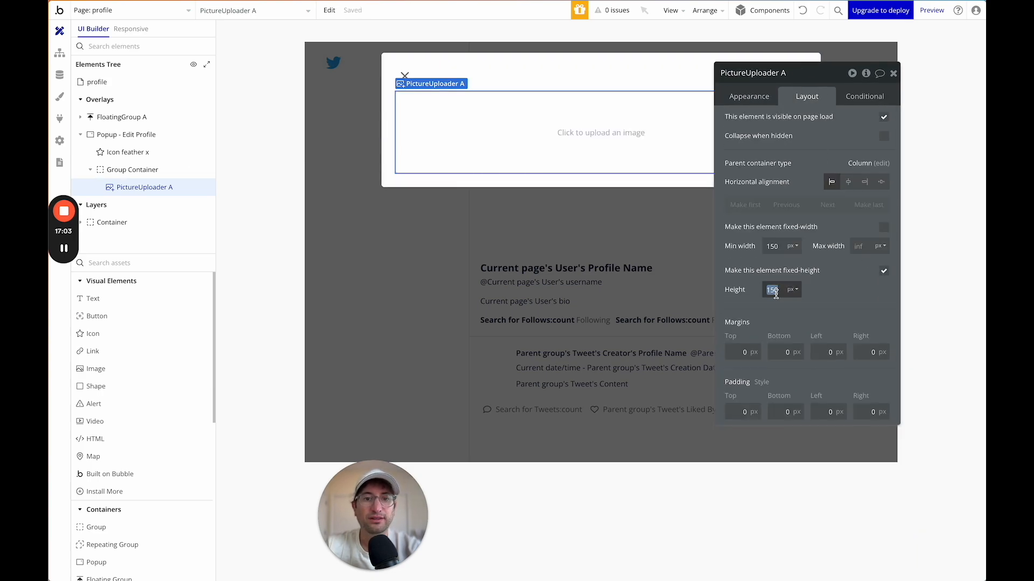
type("200")
key("Return")
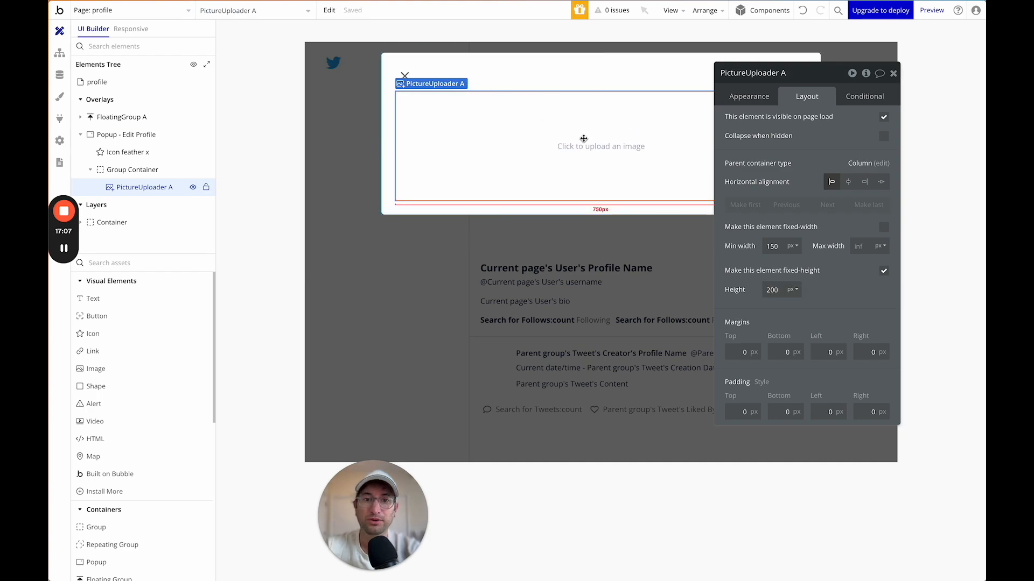
Set the uploader's dynamic image to Current page's User's HeaderPicture.
left_click(767, 95)
left_click(816, 199)
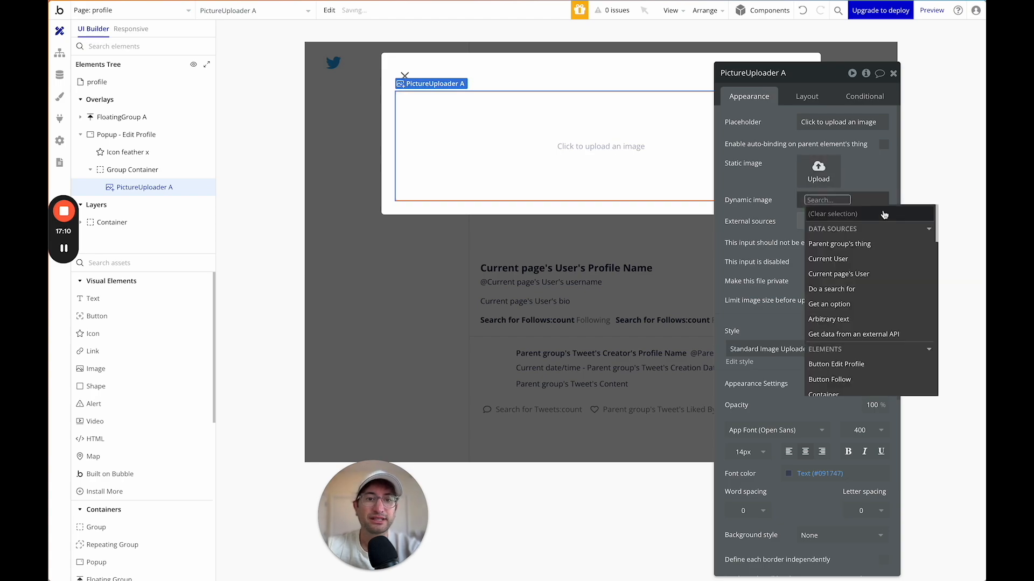
left_click(839, 274)
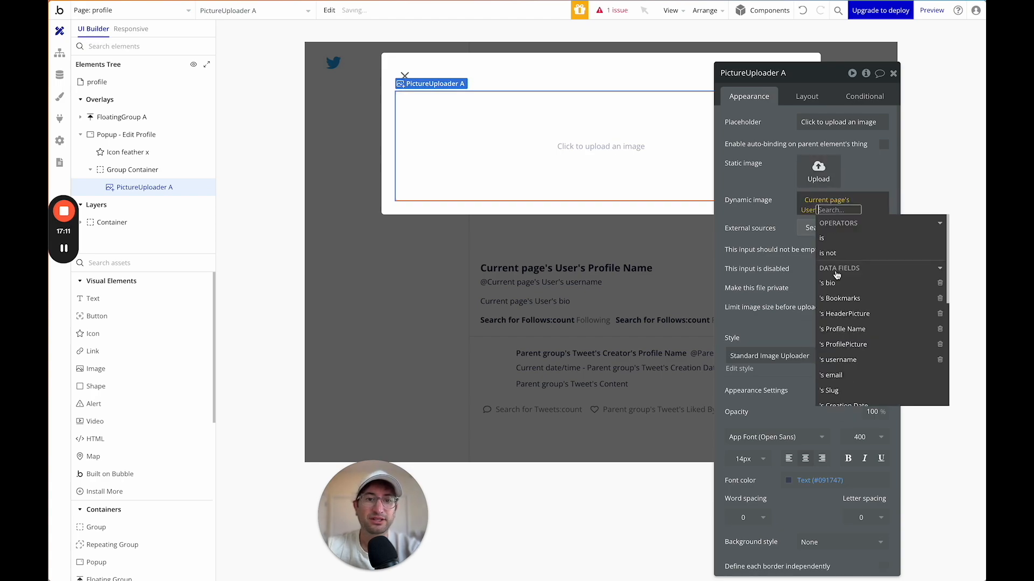
left_click(844, 314)
left_click(763, 214)
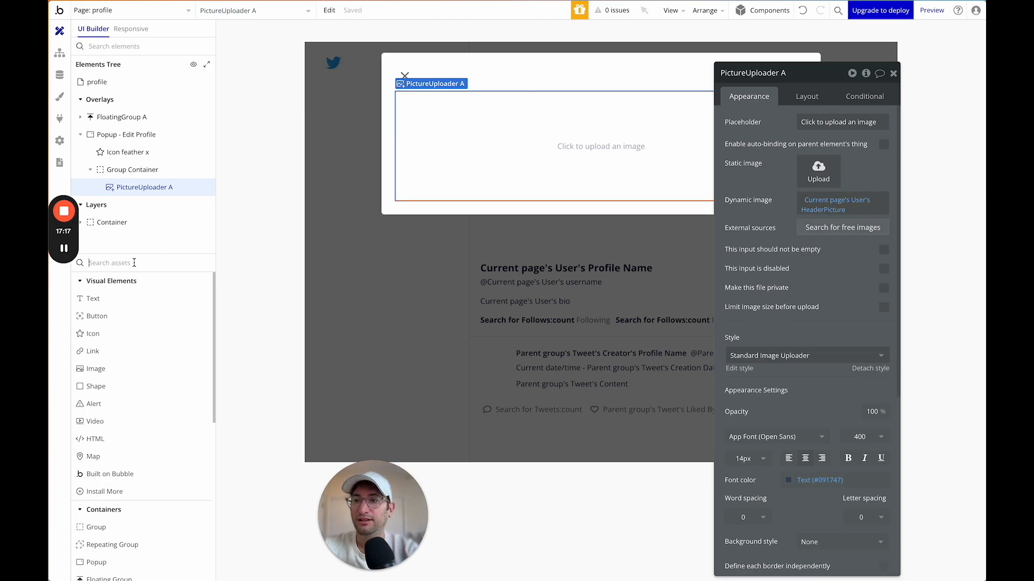
left_click(109, 263)
Add a second picture uploader and name the two PictureUploader - Header and PictureUploader - Profile.
type("pic")
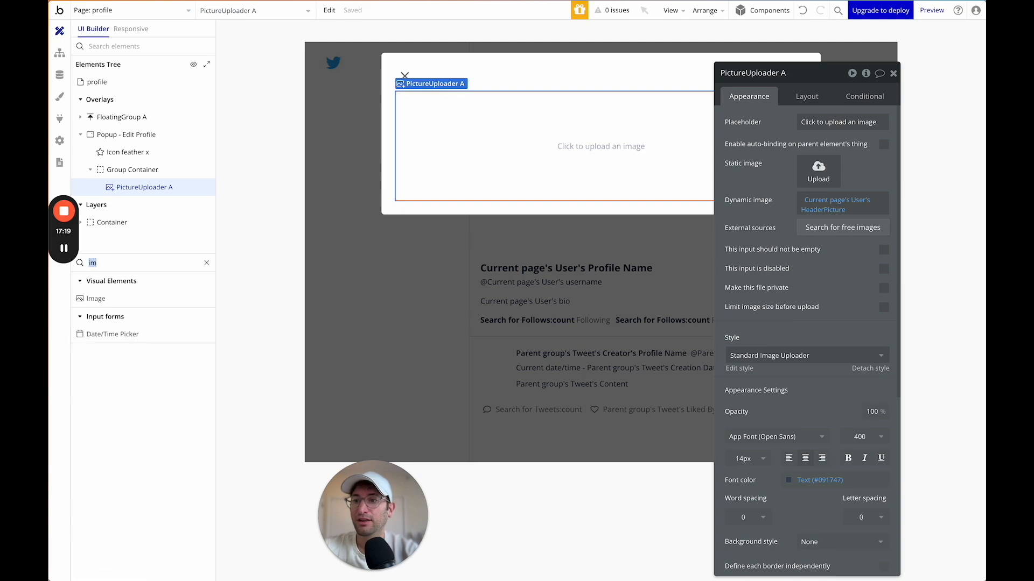
left_click_drag(112, 316, 491, 181)
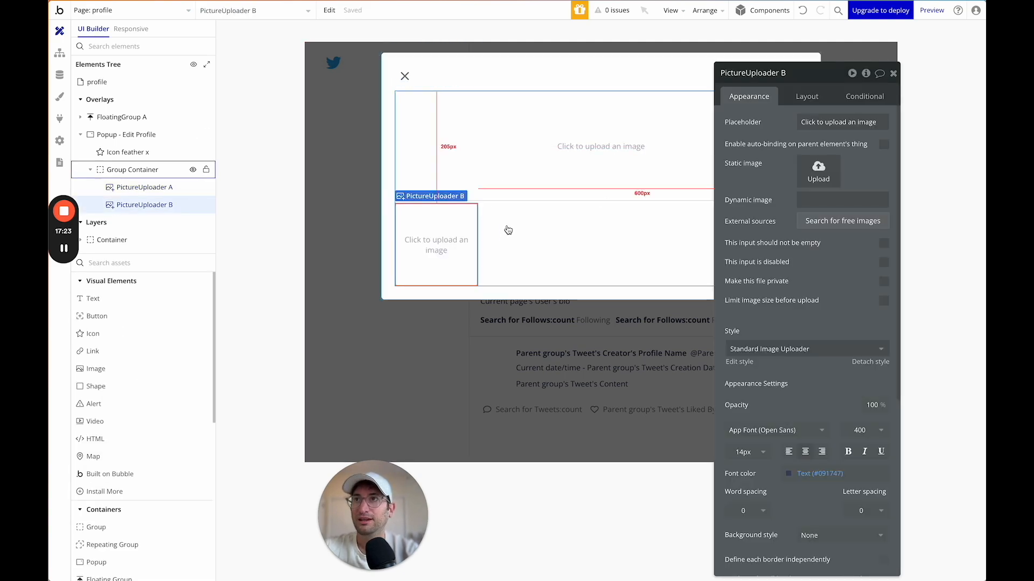
left_click_drag(807, 80, 805, 57)
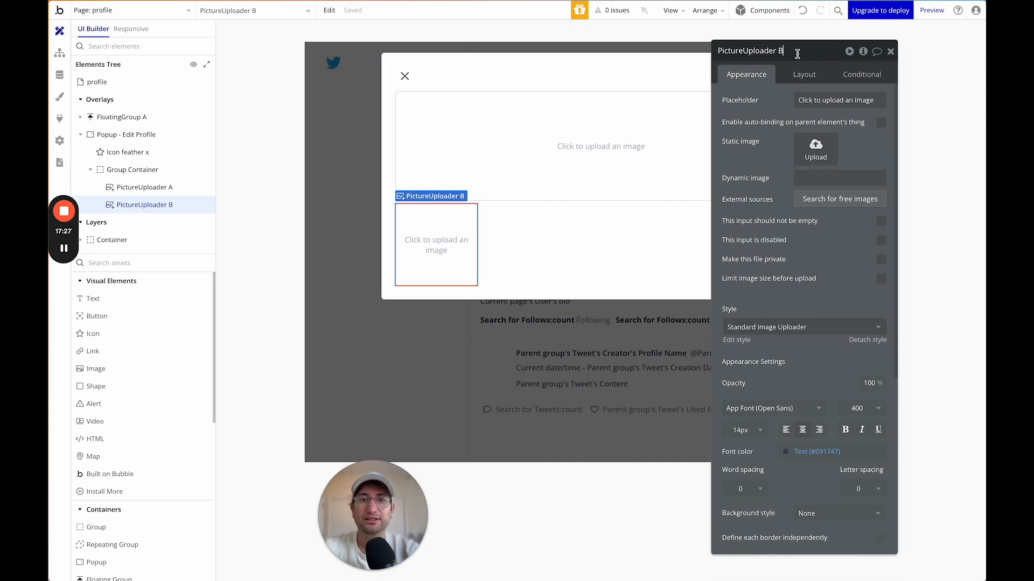
left_click(516, 146)
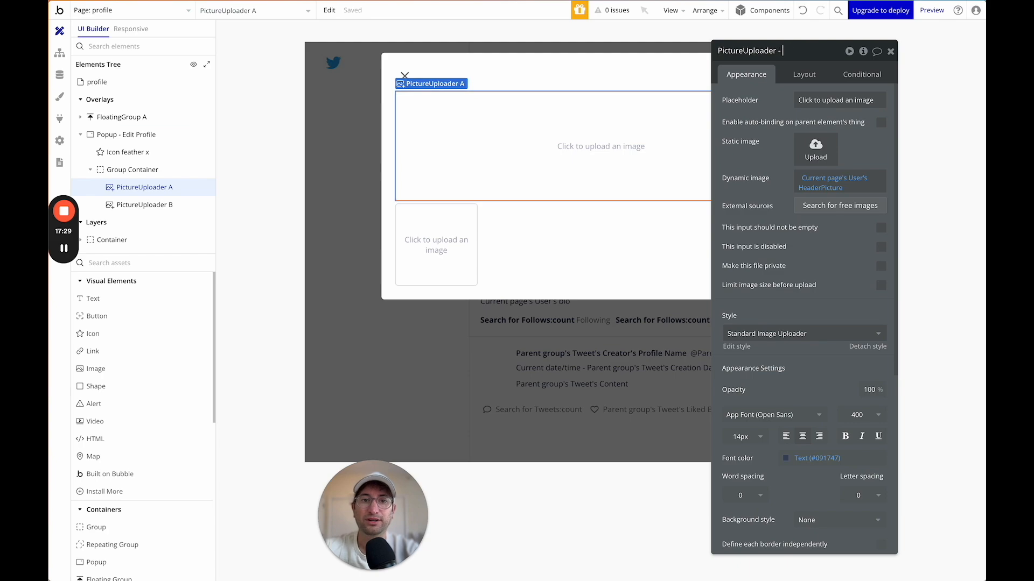
type("der")
left_click(428, 234)
left_click(794, 49)
key("BackSpace")
type("- Profile")
left_click(546, 194)
left_click(438, 235)
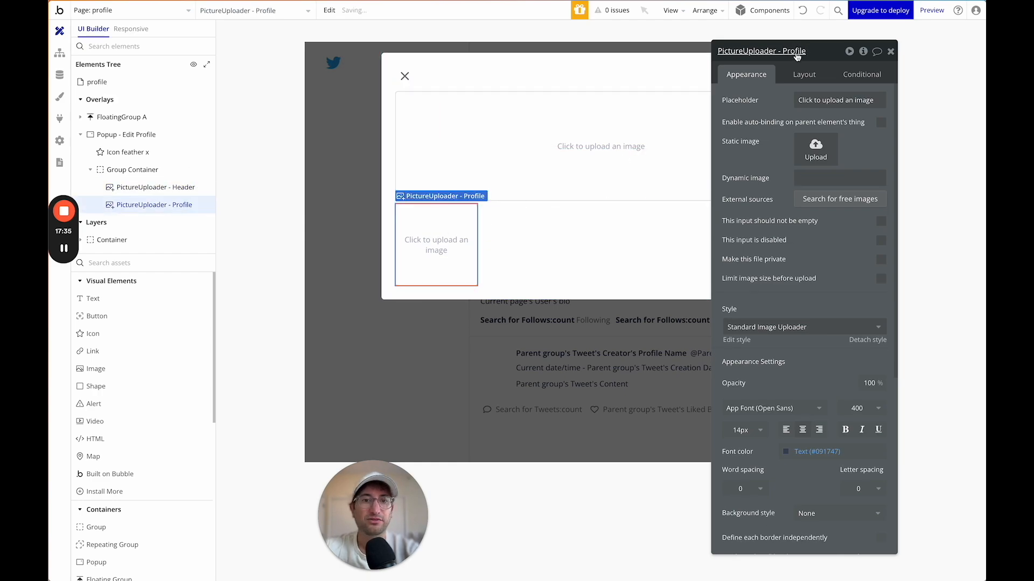
Make the Profile uploader circular with roundness 100 and a -75 px top margin.
scroll(771, 221, "down", 3)
scroll(771, 221, "up", 3)
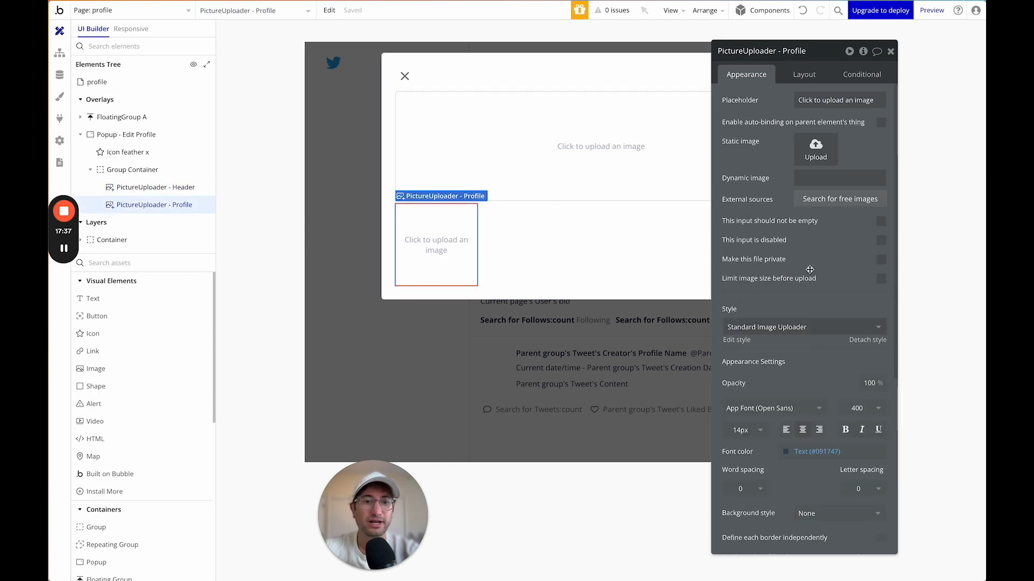
scroll(808, 270, "down", 3)
scroll(844, 326, "down", 1)
left_click(850, 413)
type("10")
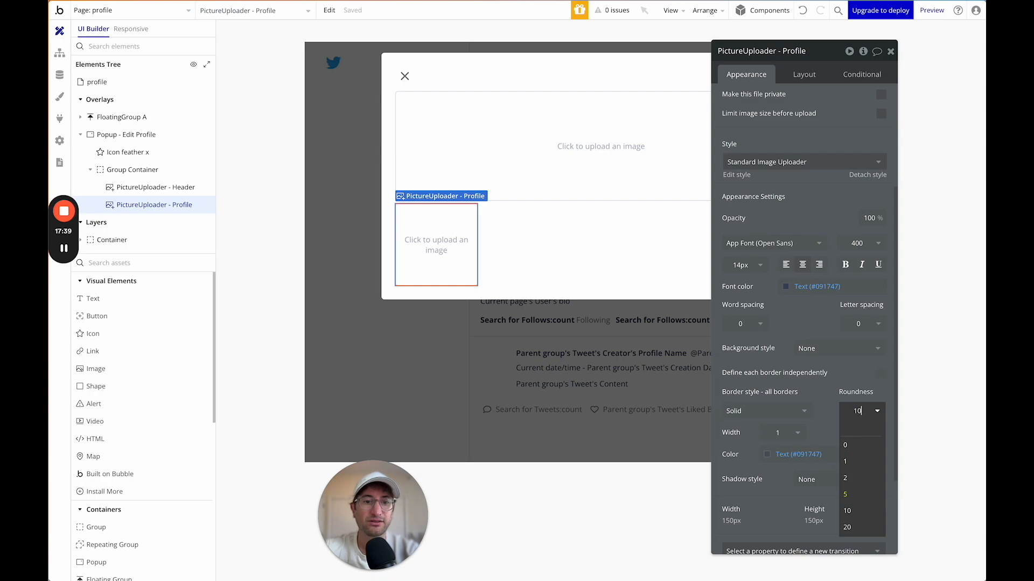
type("0")
key("Return")
scroll(812, 232, "up", 3)
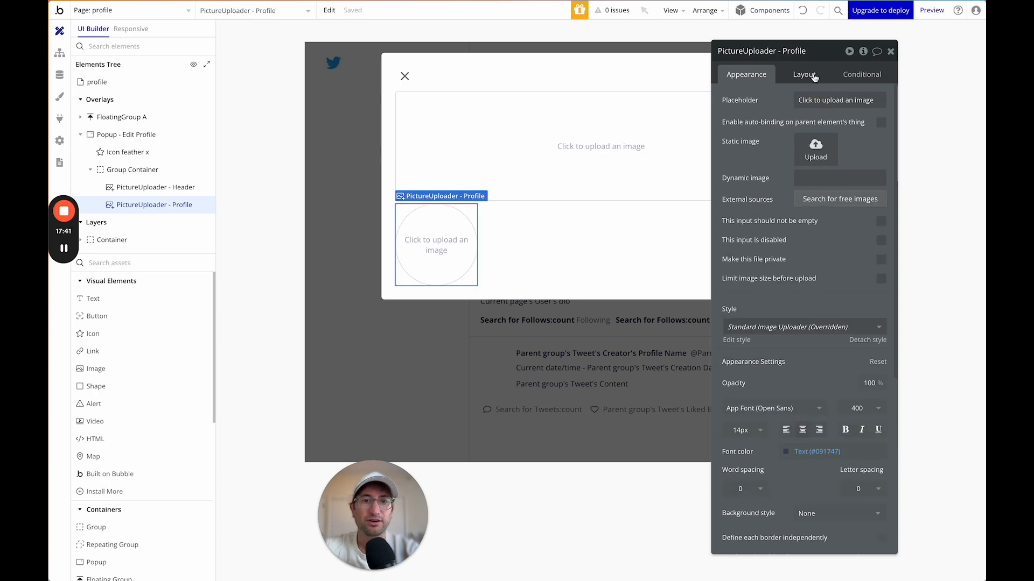
left_click(814, 77)
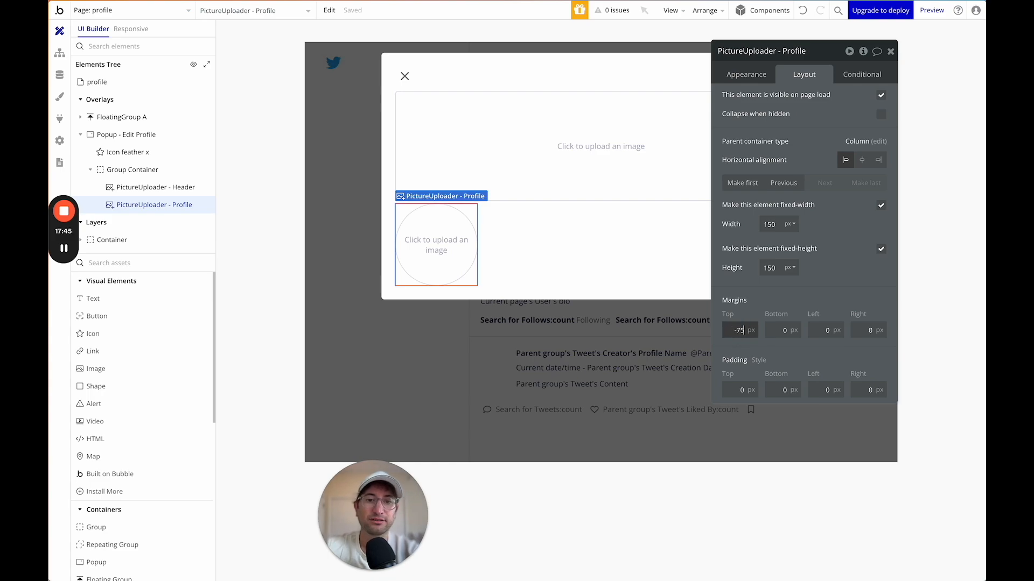
key("Return")
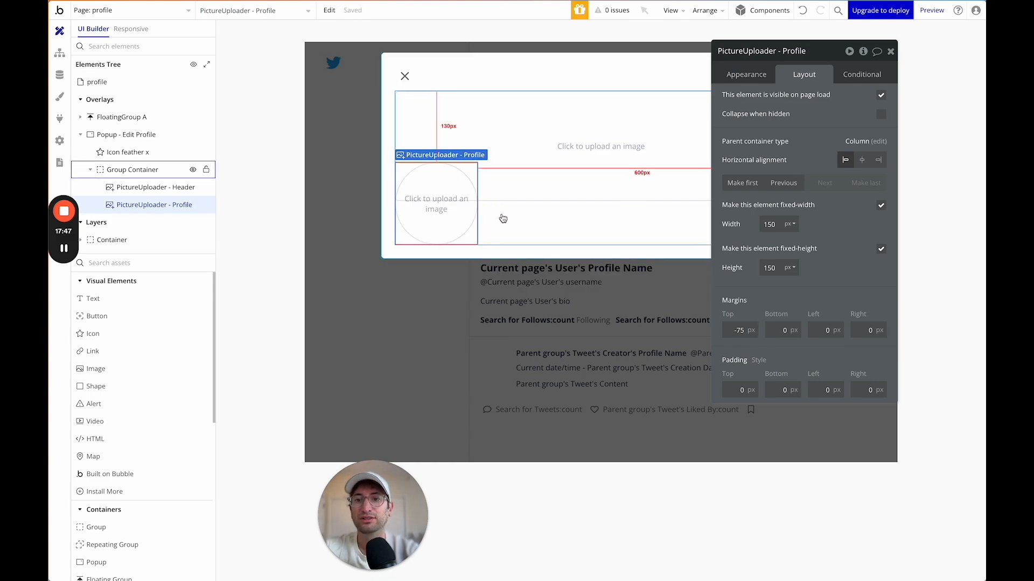
left_click(748, 76)
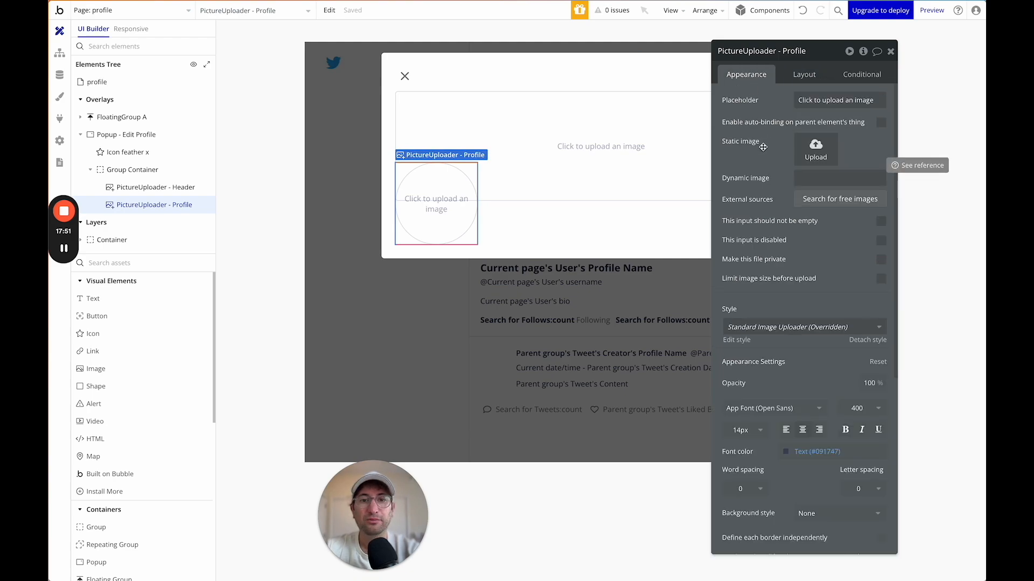
left_click(835, 180)
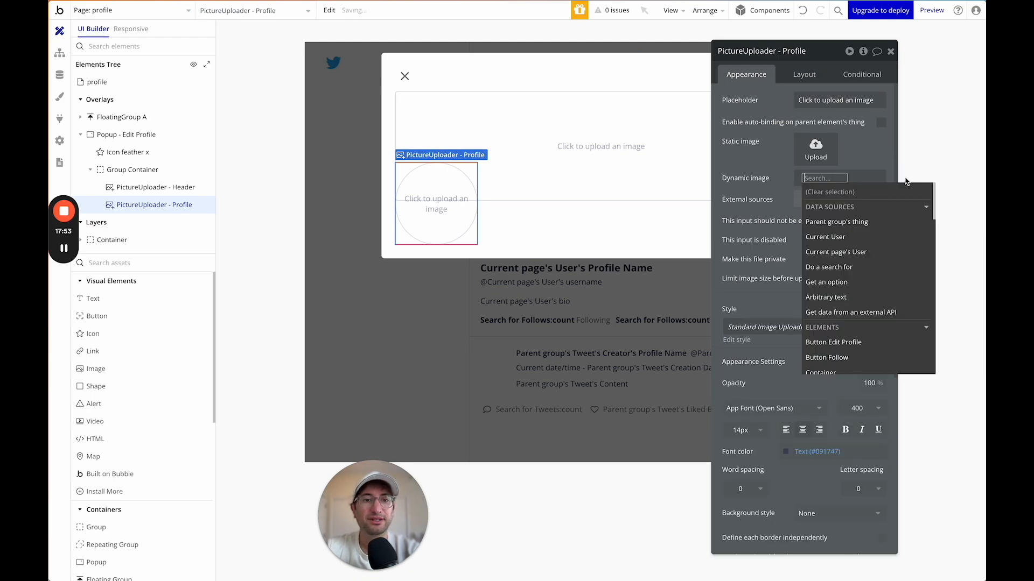
Bind the Profile uploader to Current User's ProfilePicture and the Header uploader to Current User's HeaderPicture.
left_click(849, 252)
key("BackSpace")
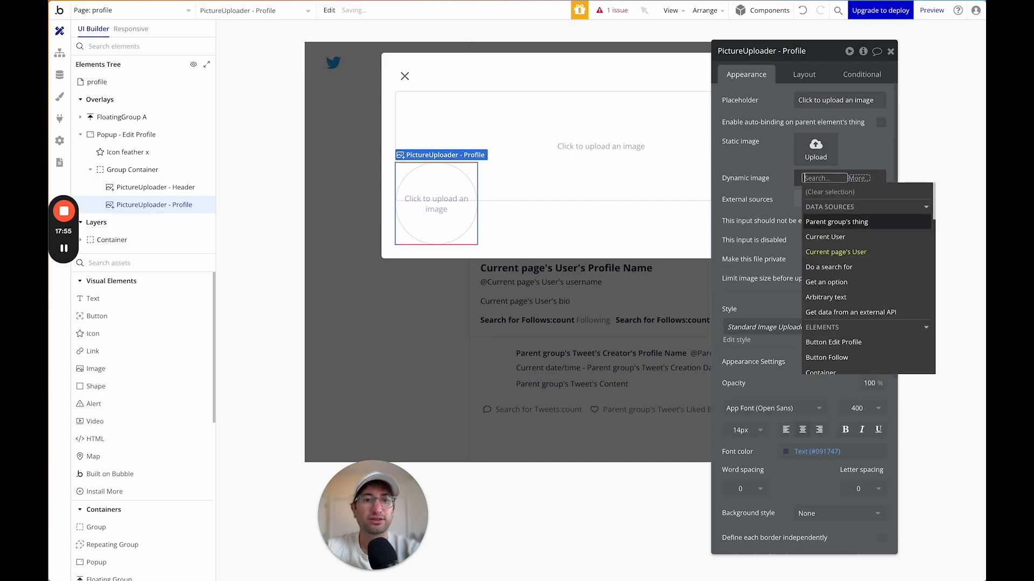
left_click(837, 241)
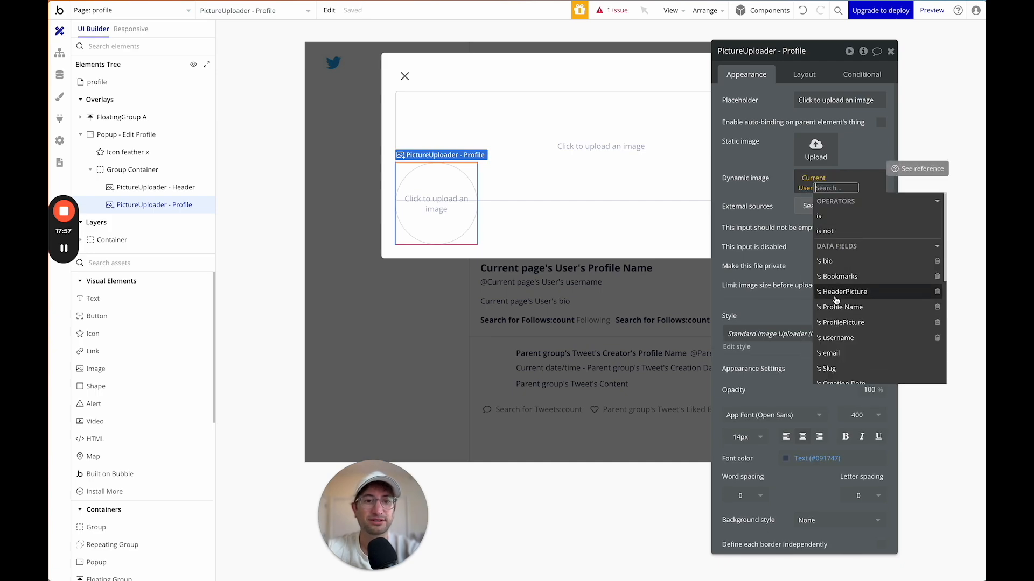
left_click(840, 322)
left_click(537, 151)
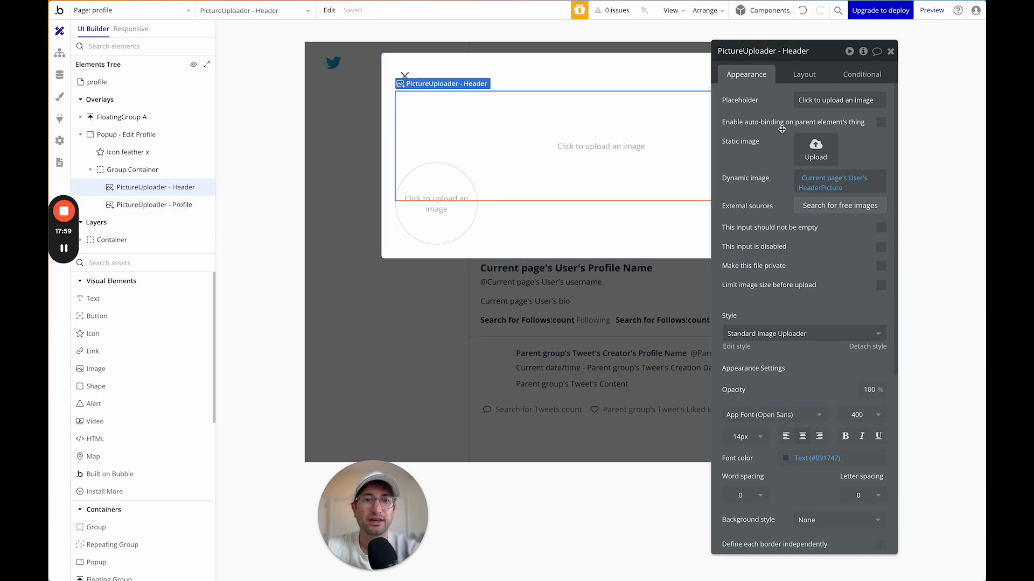
left_click(824, 180)
type("cur")
left_click(838, 212)
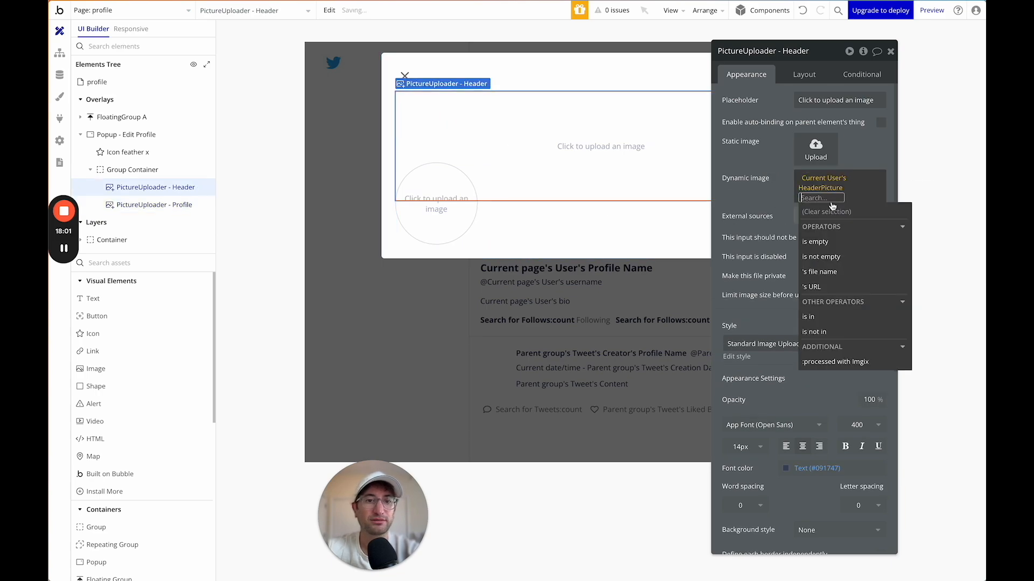
left_click(832, 280)
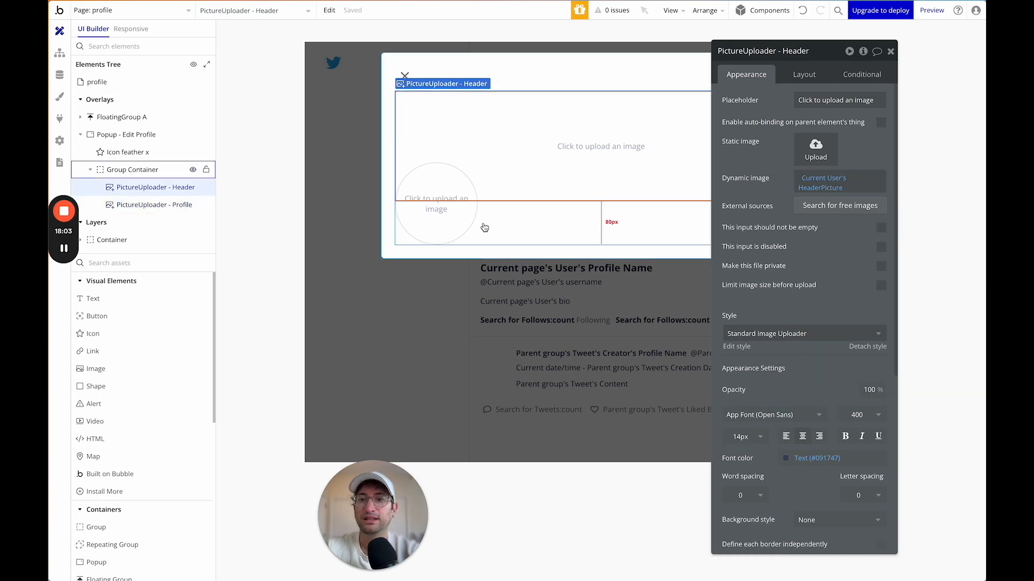
Add a 'value is not empty' condition on the Profile uploader.
left_click(457, 194)
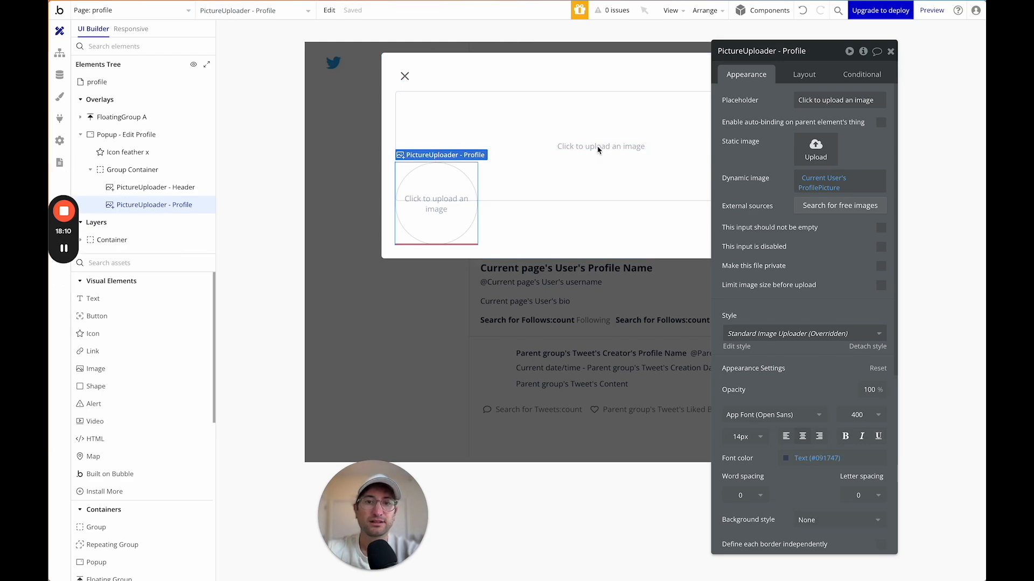
left_click(862, 74)
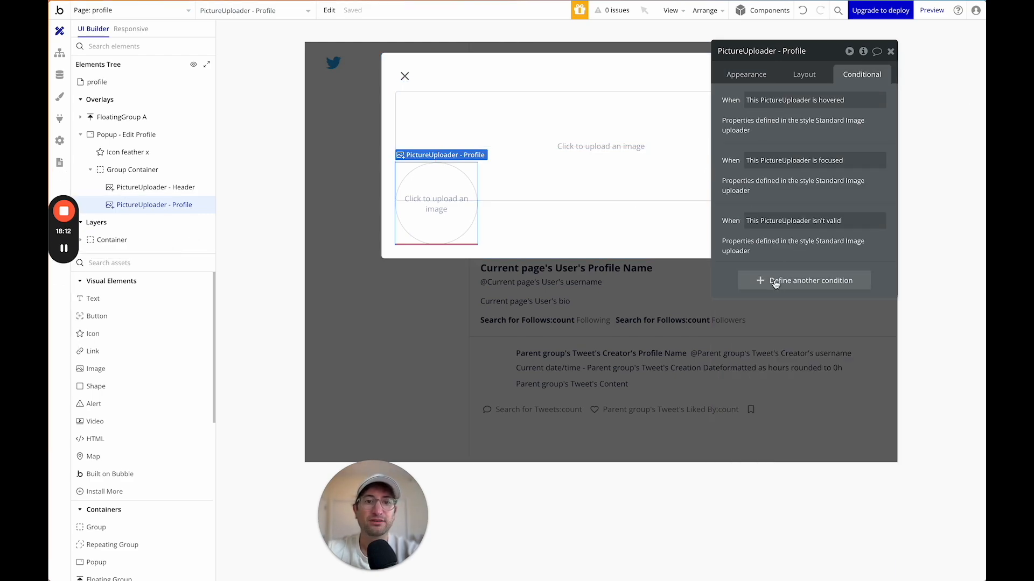
left_click(775, 284)
left_click(763, 287)
left_click(768, 299)
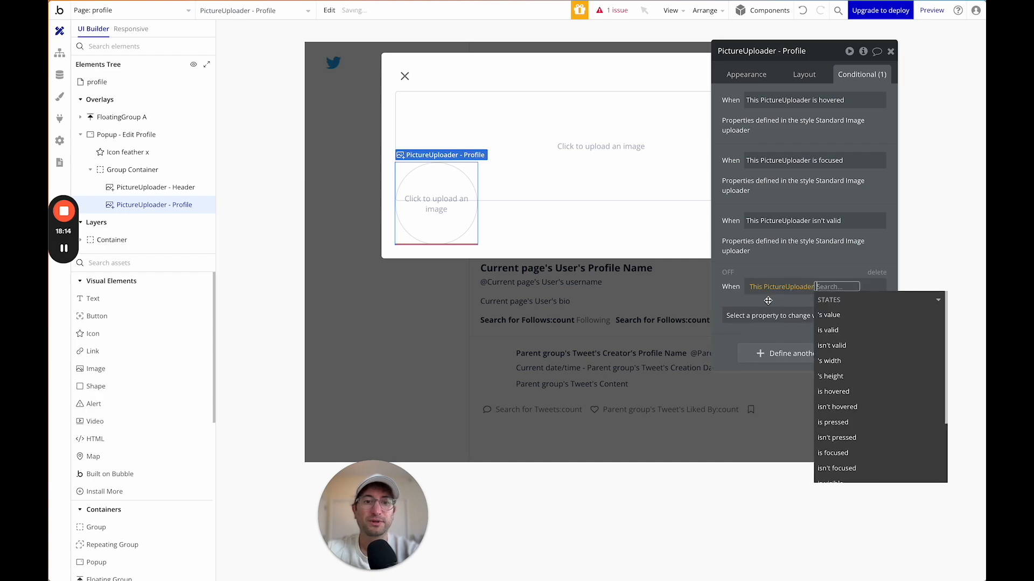
left_click(854, 315)
type("is no")
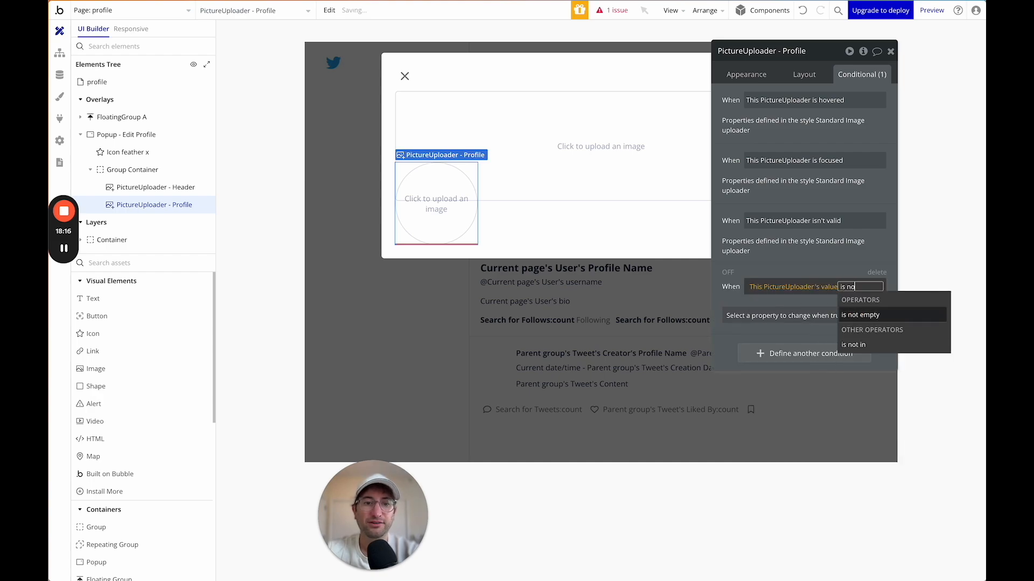
left_click(865, 314)
left_click(805, 272)
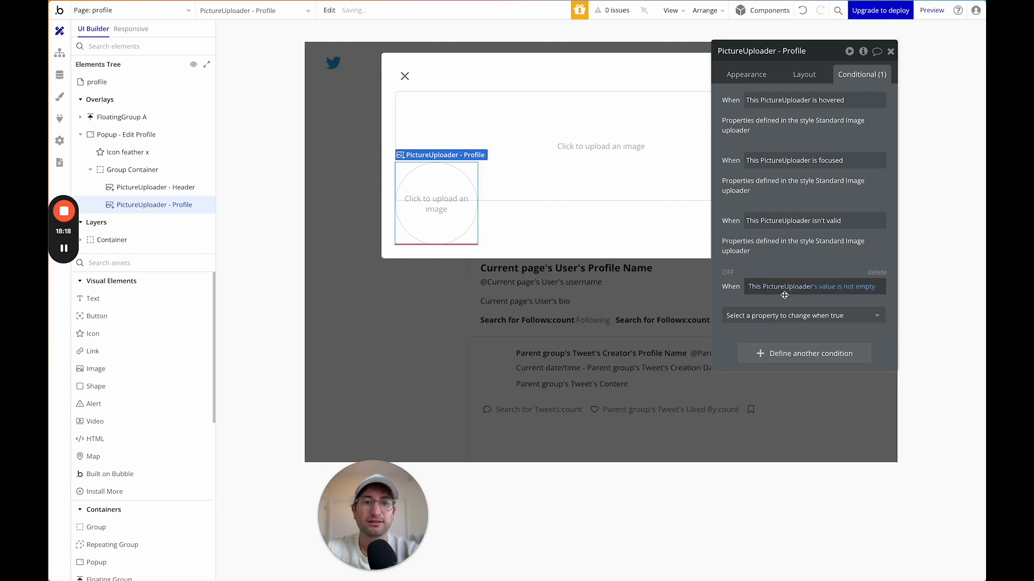
left_click(780, 314)
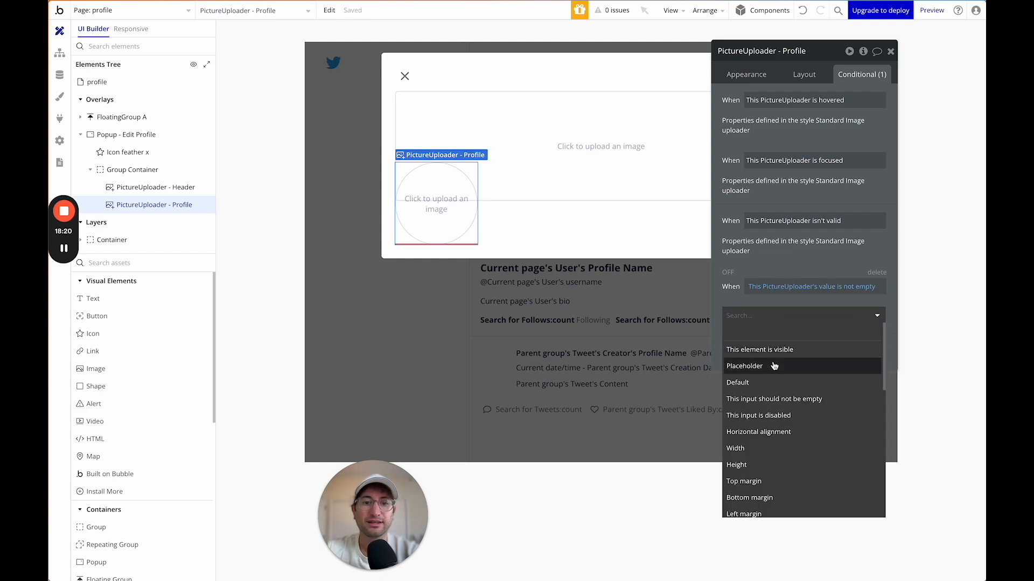
Delete the unfinished not-empty condition and select Group Container.
left_click(746, 75)
left_click(747, 75)
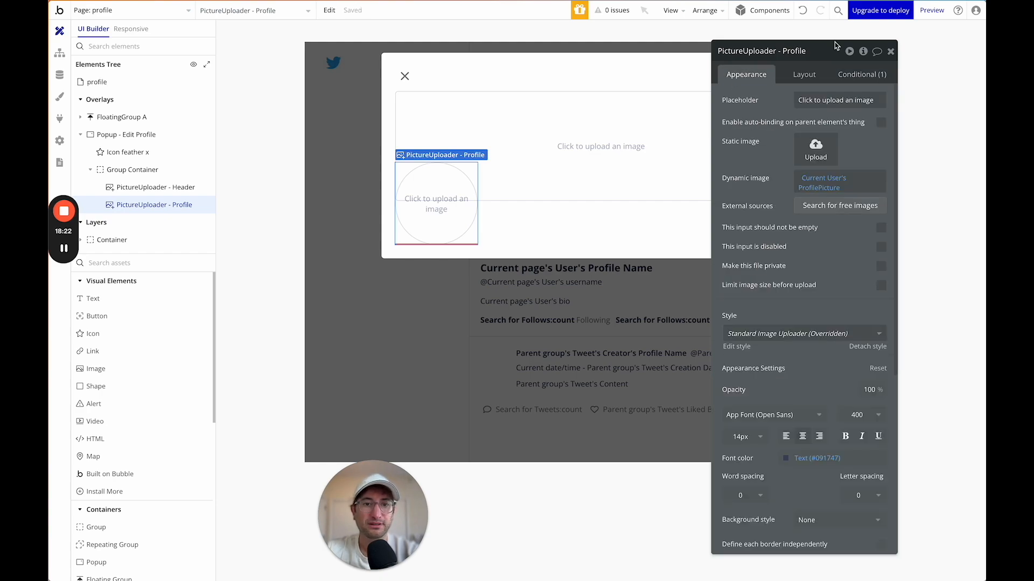
left_click(864, 77)
left_click(802, 316)
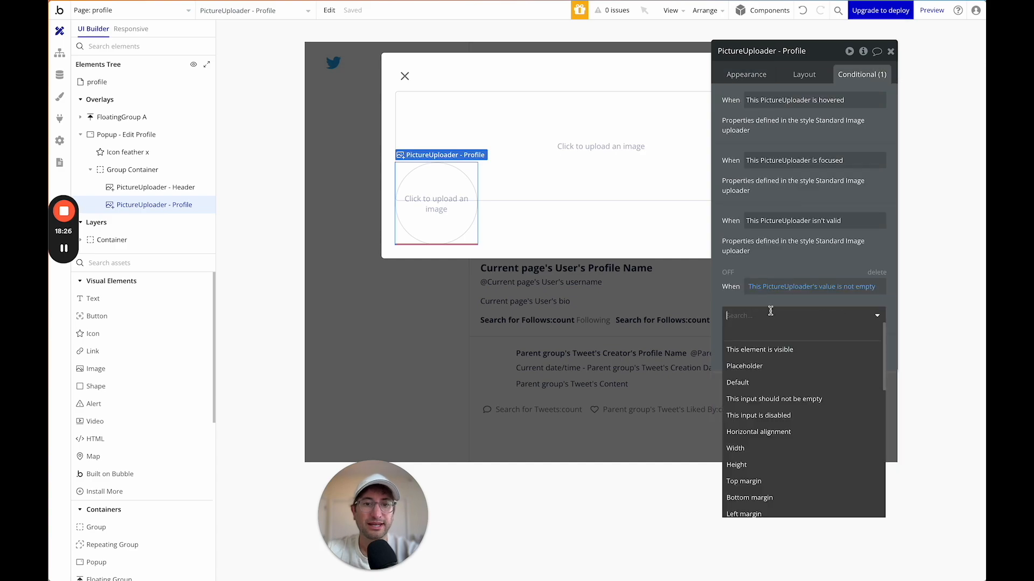
type("dyn")
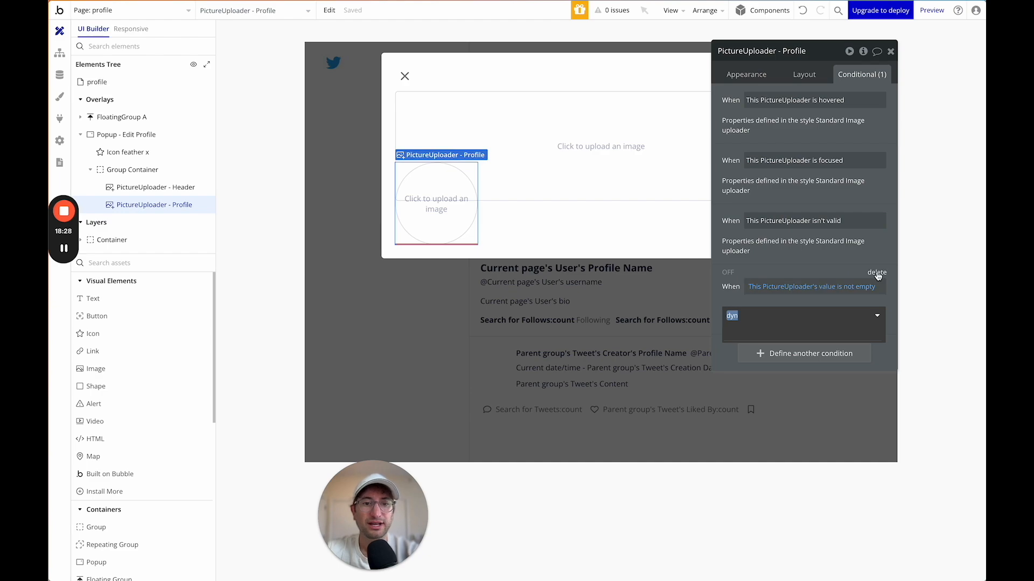
left_click(876, 273)
left_click(539, 236)
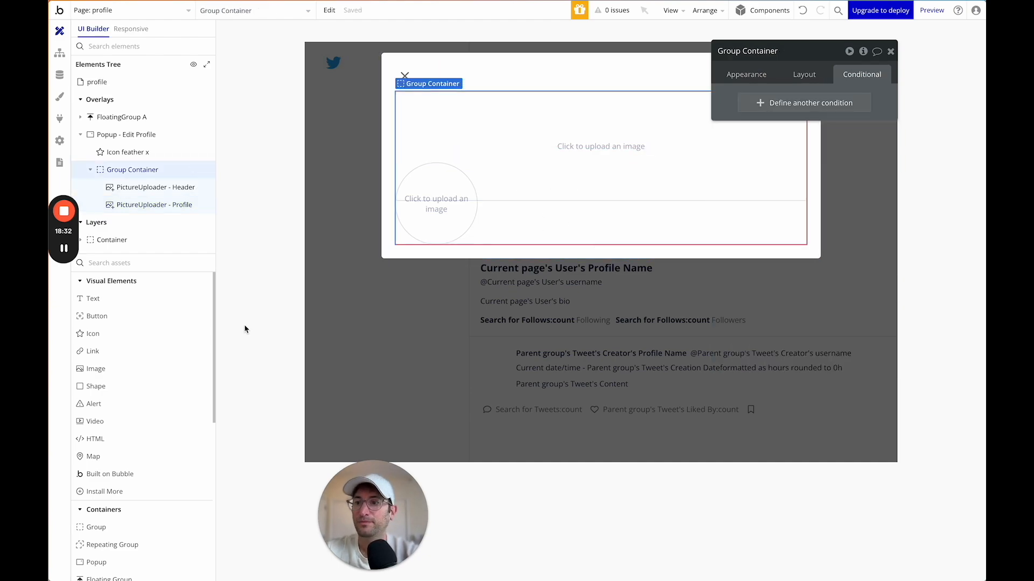
Add a group below the header images, name it Group Edit Info, and make it full width.
left_click(151, 264)
type("mult")
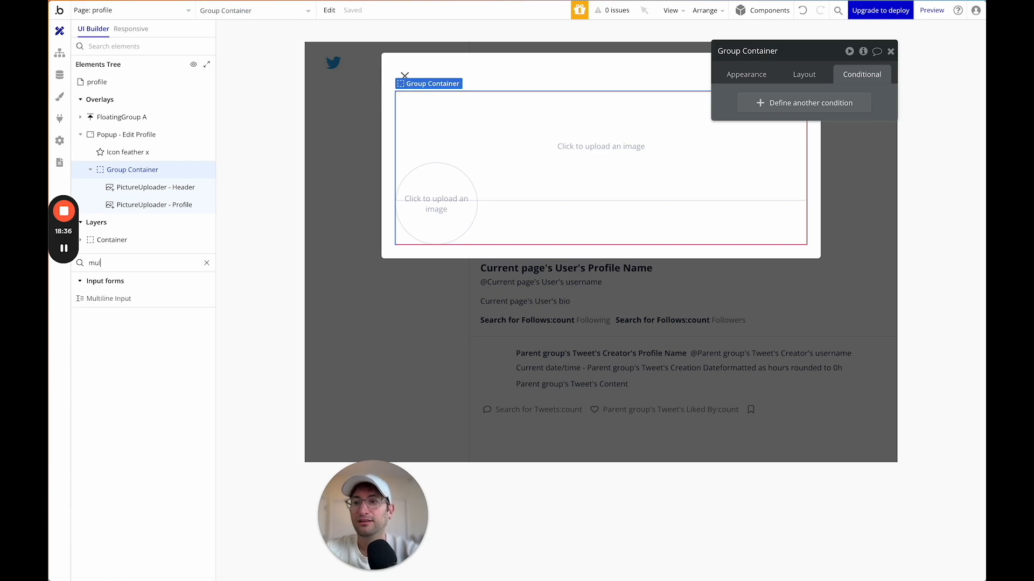
key("BackSpace")
key("BackSpace")
key("BackSpace")
key("BackSpace")
type("gro")
left_click_drag(96, 298, 407, 258)
left_click(741, 53)
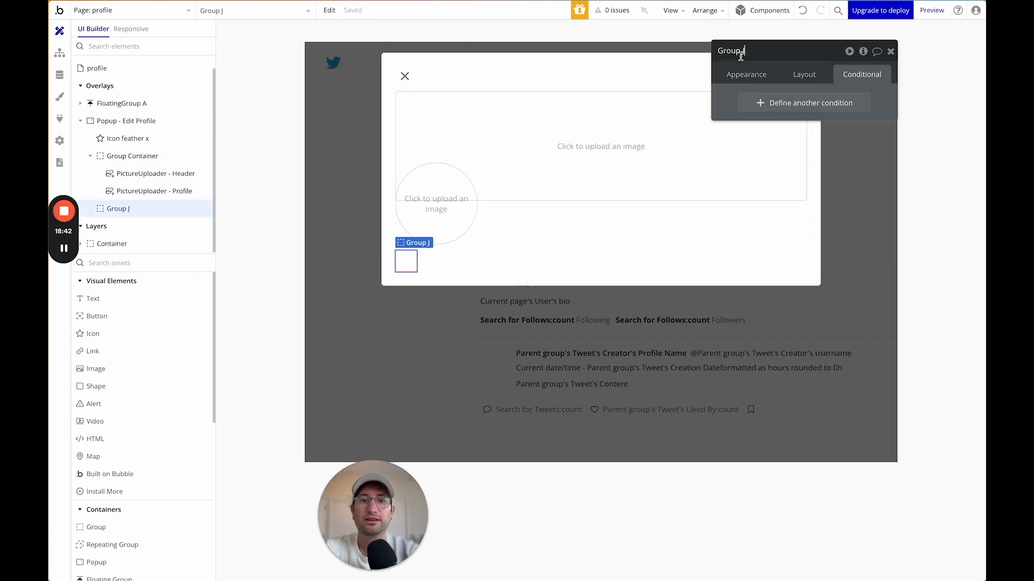
type("Group Edit Info")
key("Return")
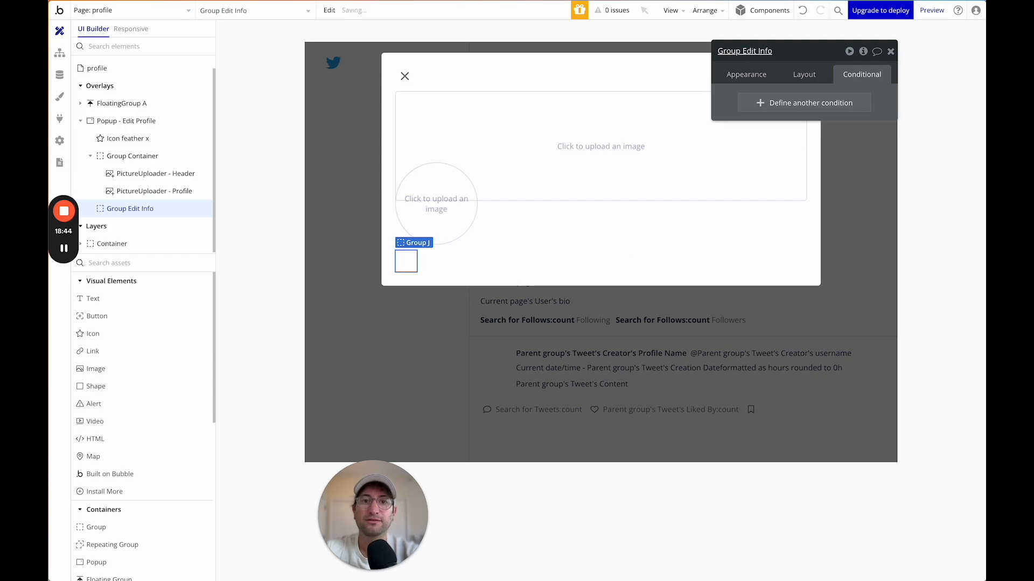
left_click(804, 74)
left_click(880, 324)
left_click(880, 324)
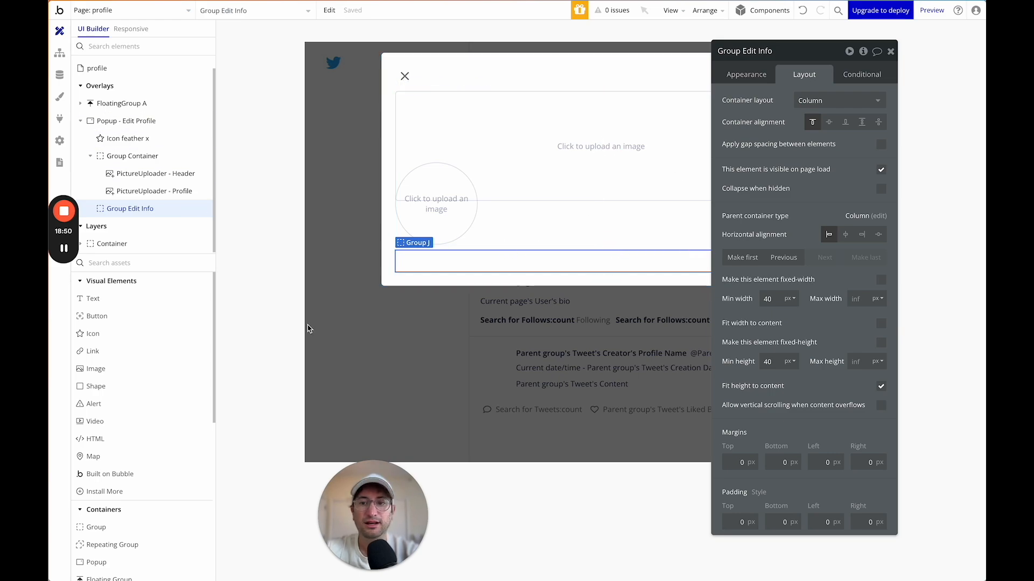
Put a 'Name' text label inside Group Edit Info and turn on gap spacing between its items.
left_click_drag(126, 300, 415, 259)
type("Name")
left_click(776, 140)
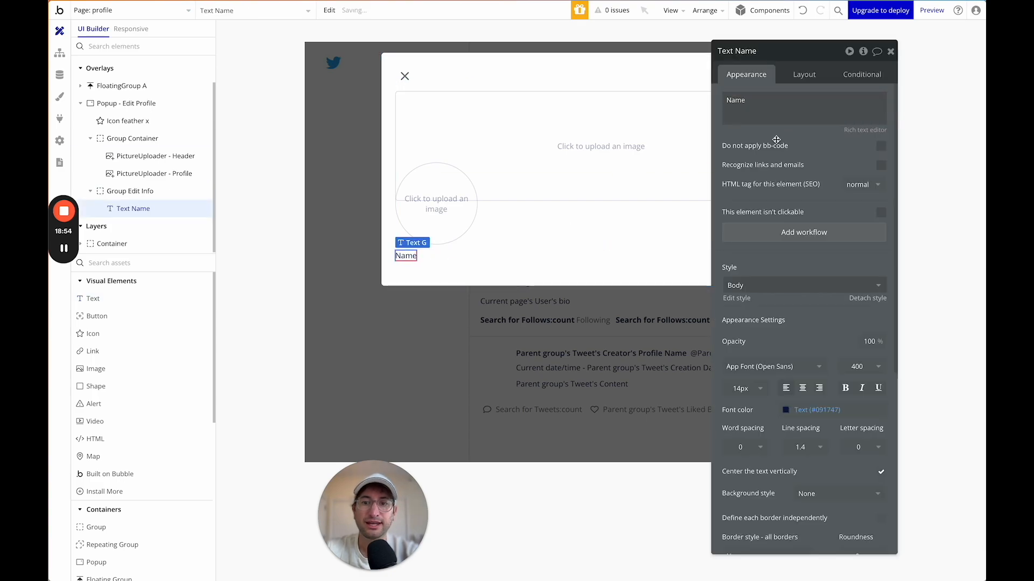
left_click(490, 266)
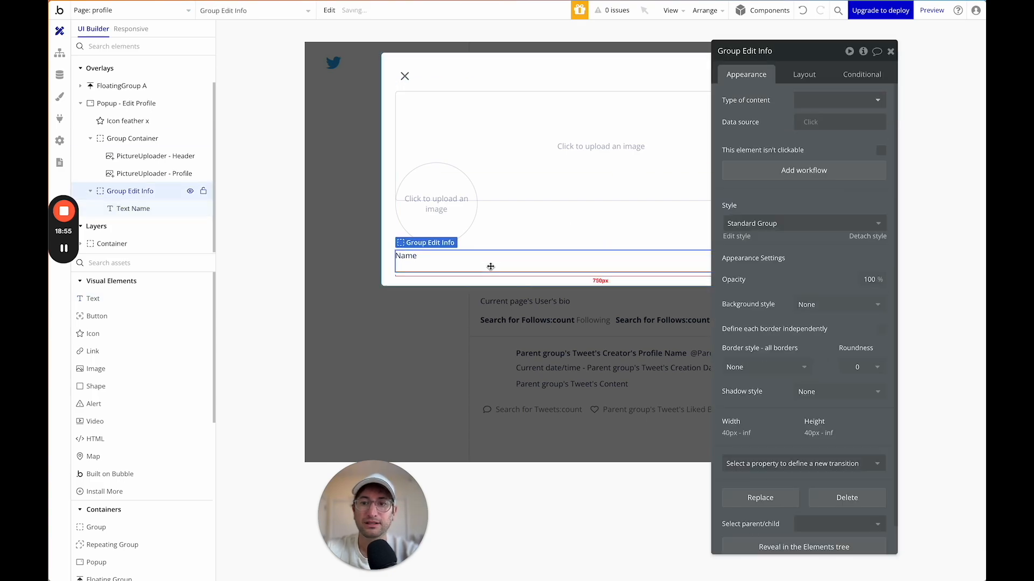
left_click(802, 75)
left_click(881, 144)
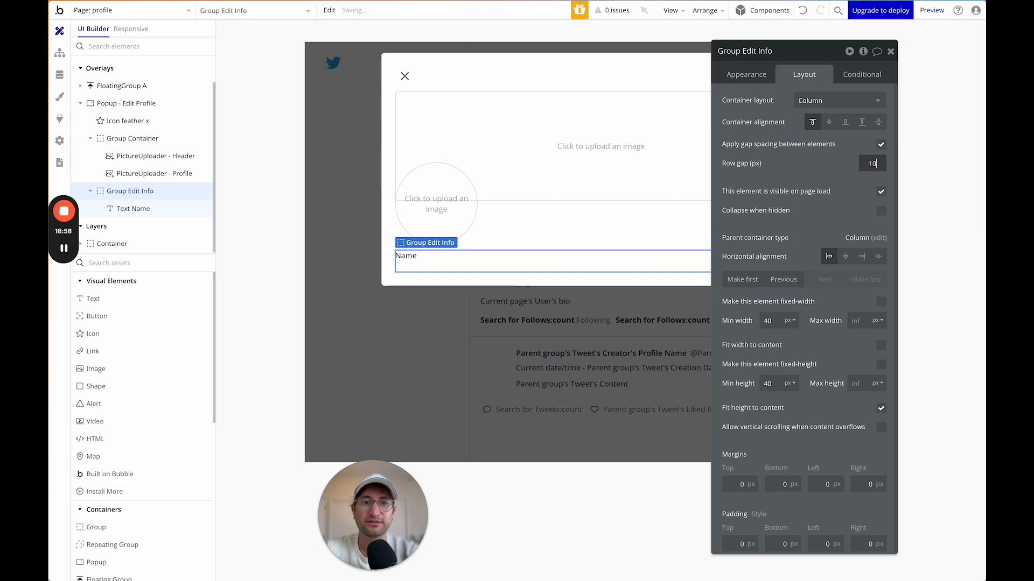
Place an Input under the Name label and let it stretch across the group's width.
left_click(141, 265)
type("nput")
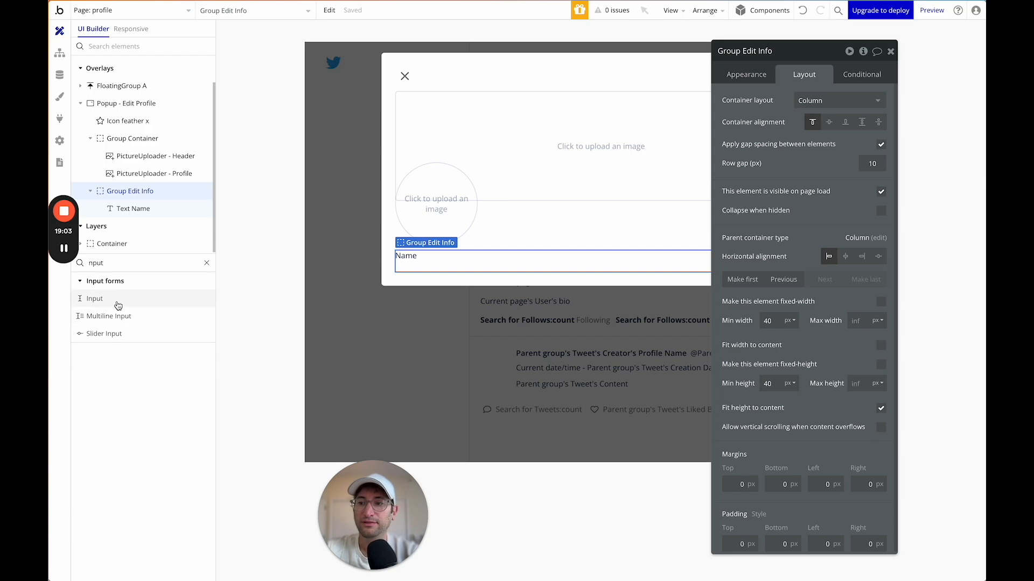
left_click_drag(118, 306, 491, 269)
left_click(576, 269)
left_click(502, 280)
left_click(790, 74)
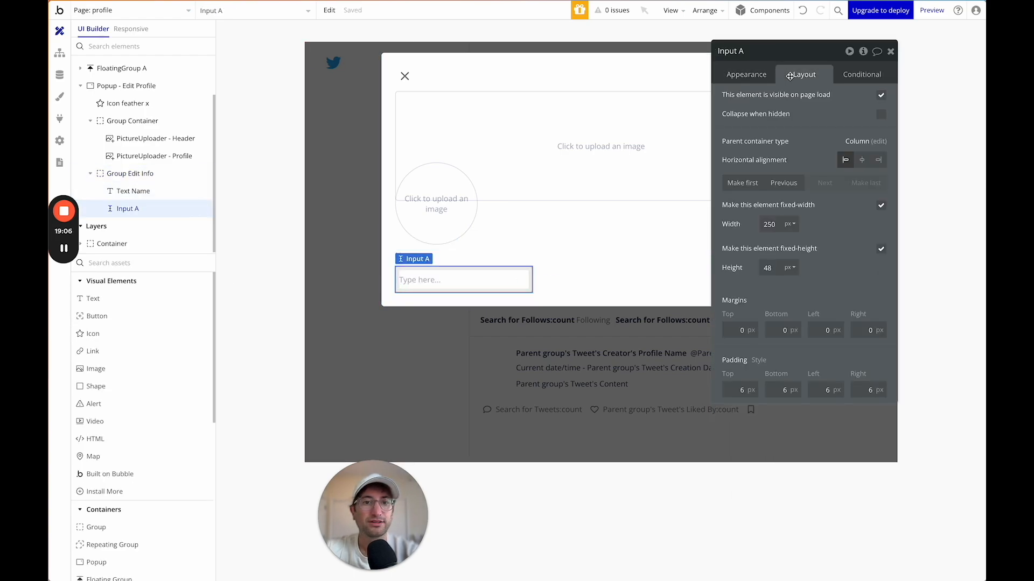
left_click(879, 205)
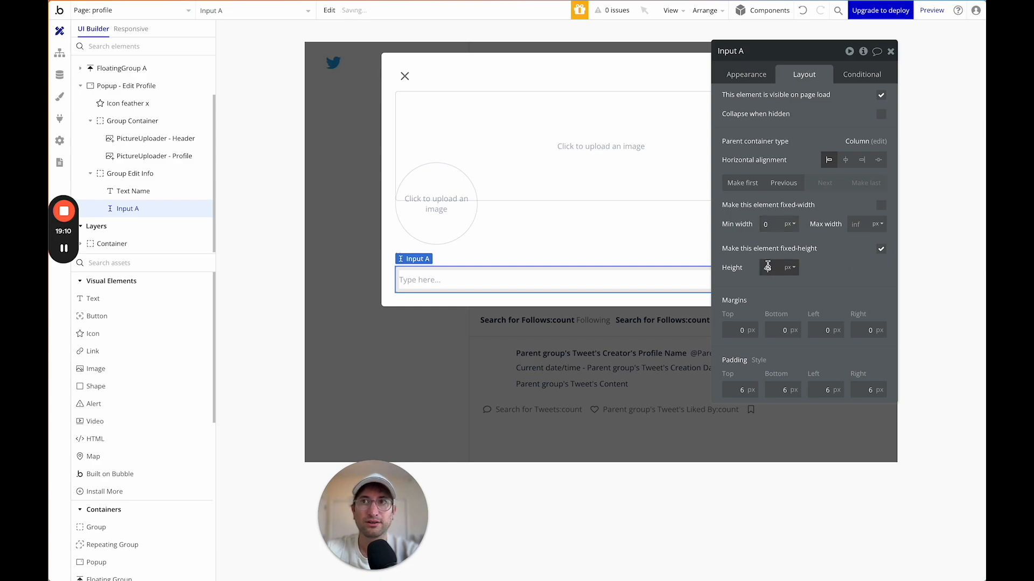
left_click(743, 78)
scroll(762, 270, "down", 2)
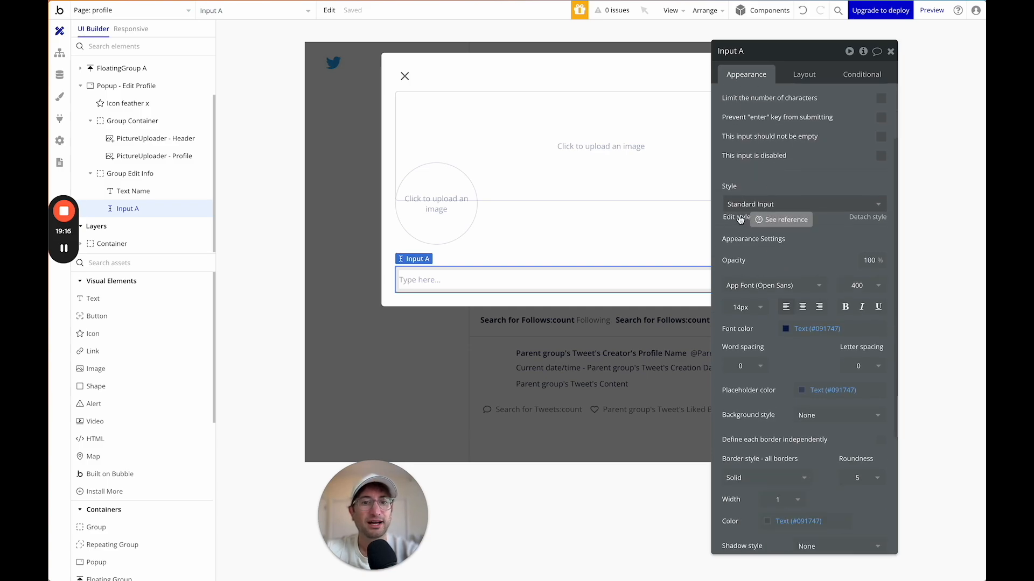
Edit the Standard Input style to border style None and font size 18.
left_click(742, 220)
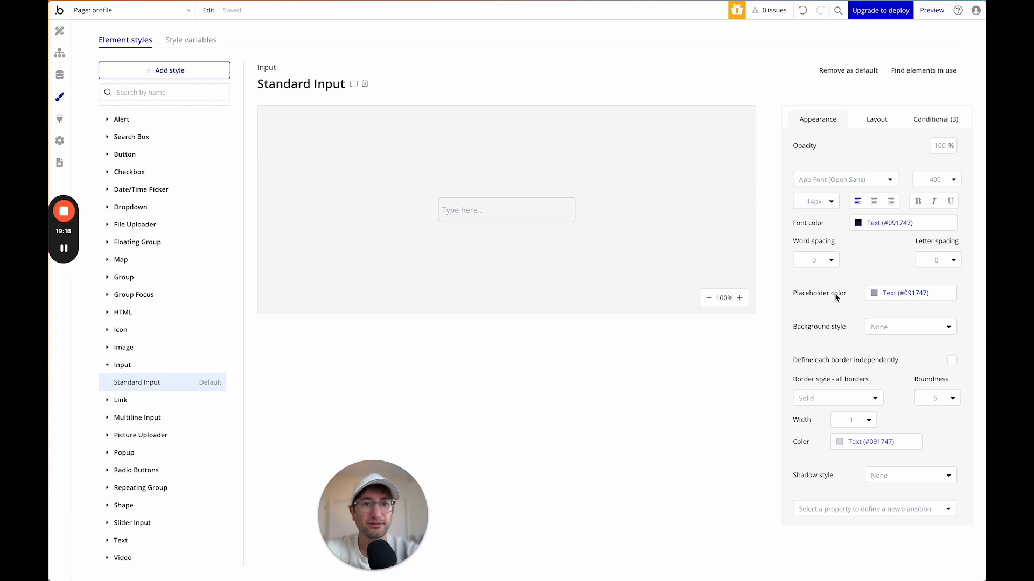
left_click(833, 401)
left_click(821, 430)
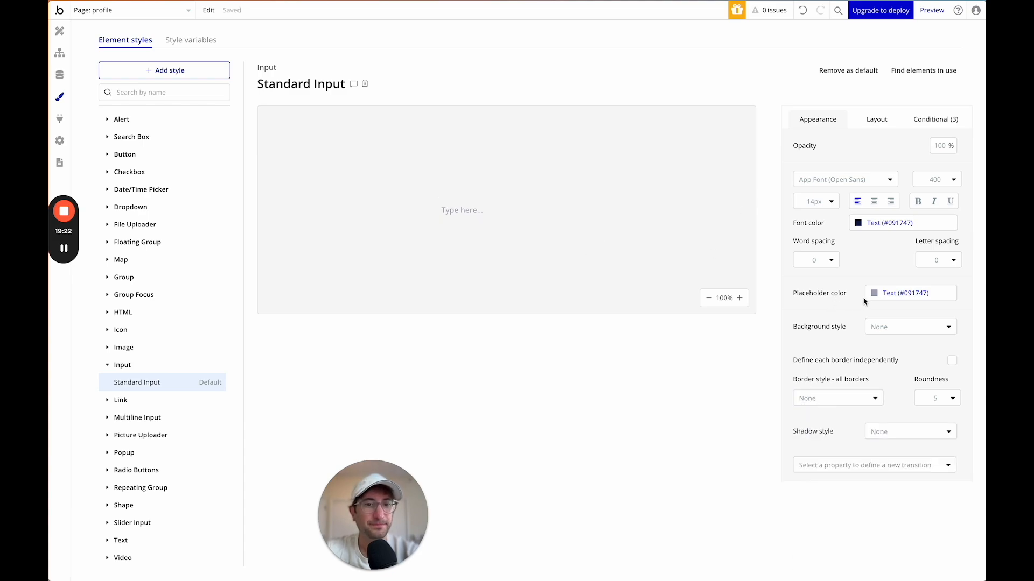
left_click(827, 205)
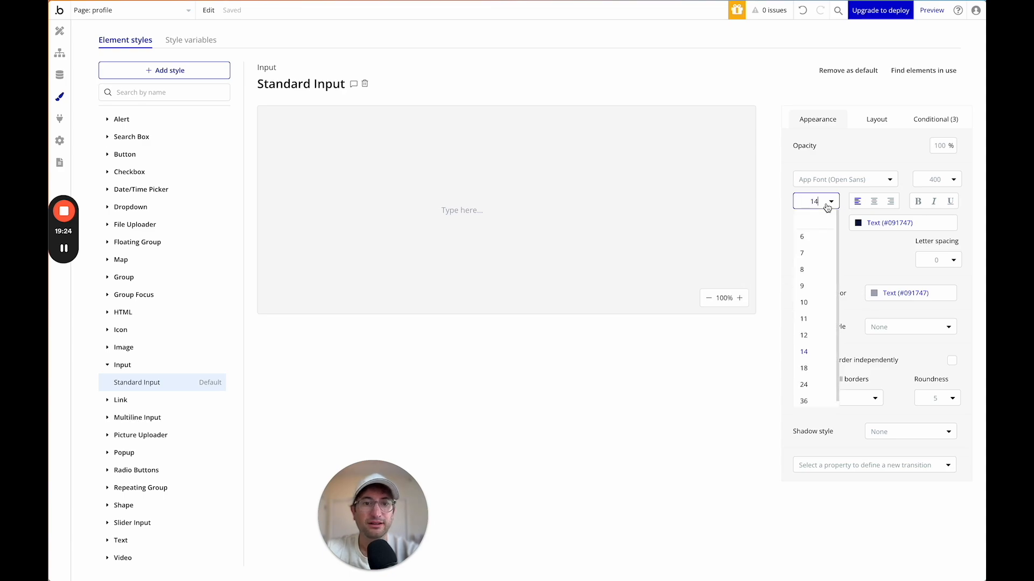
left_click(817, 363)
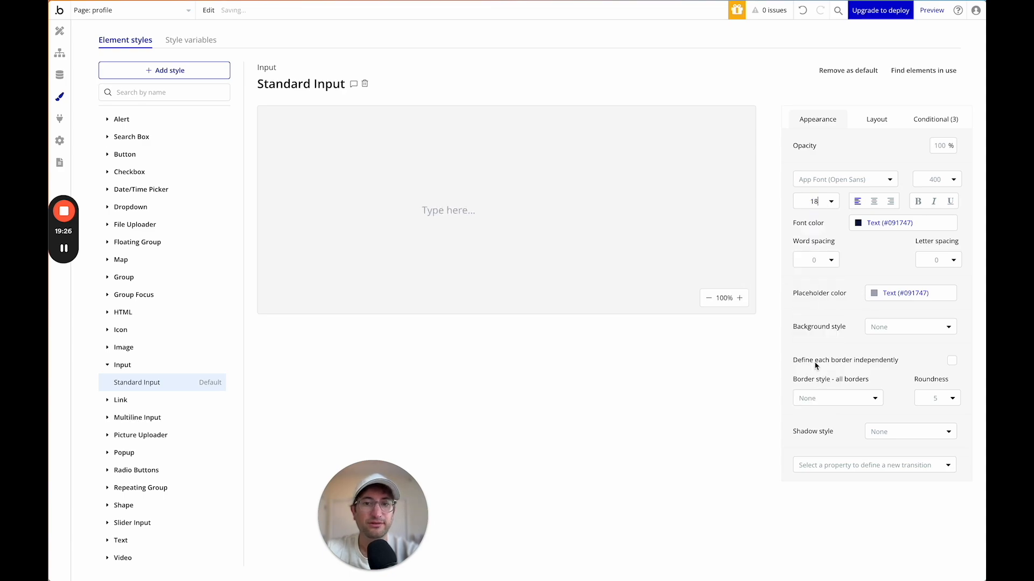
Back in the popup design, make the Name label's font colour darker grey.
left_click(59, 30)
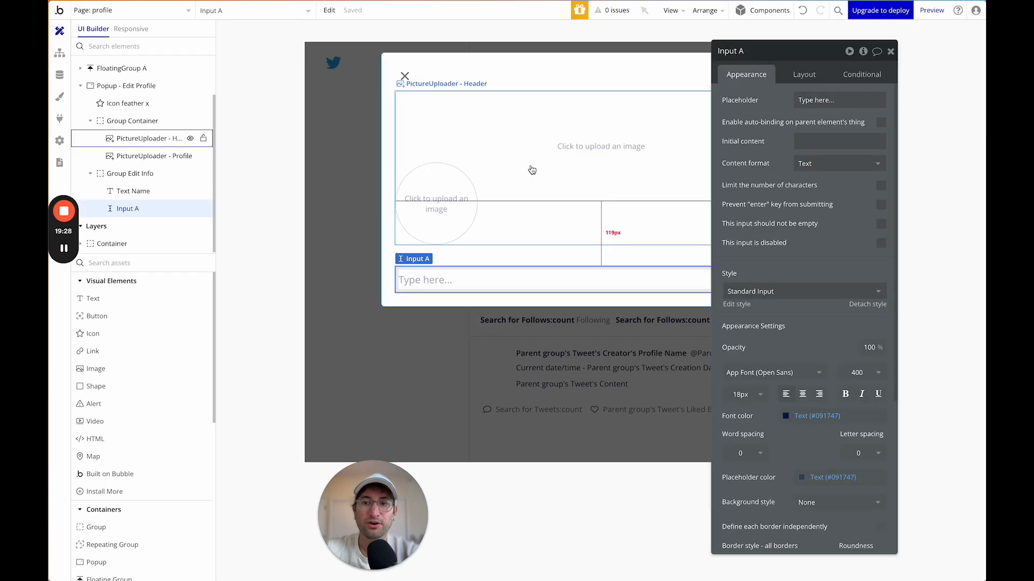
left_click(510, 224)
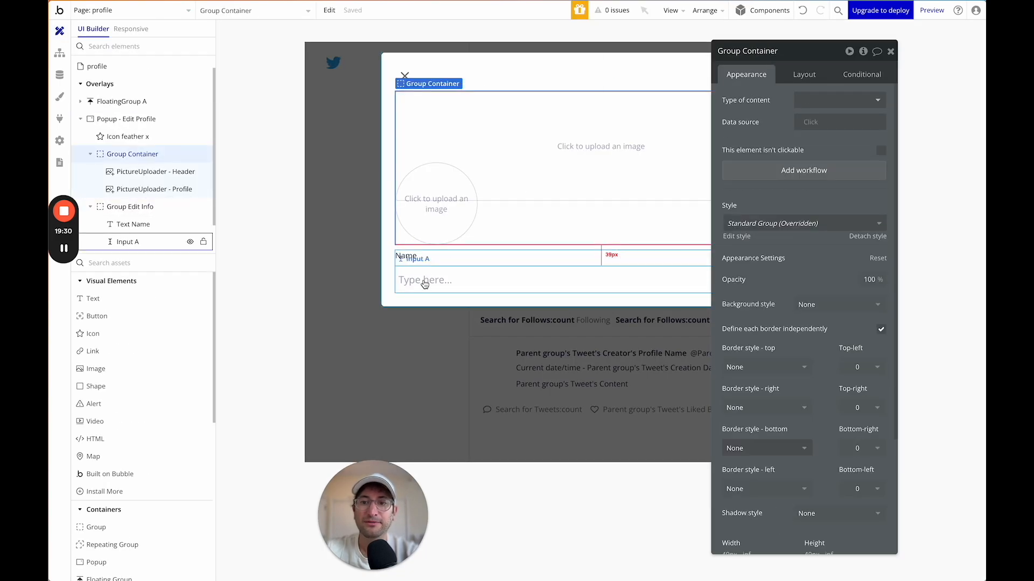
left_click(424, 281)
left_click(487, 262)
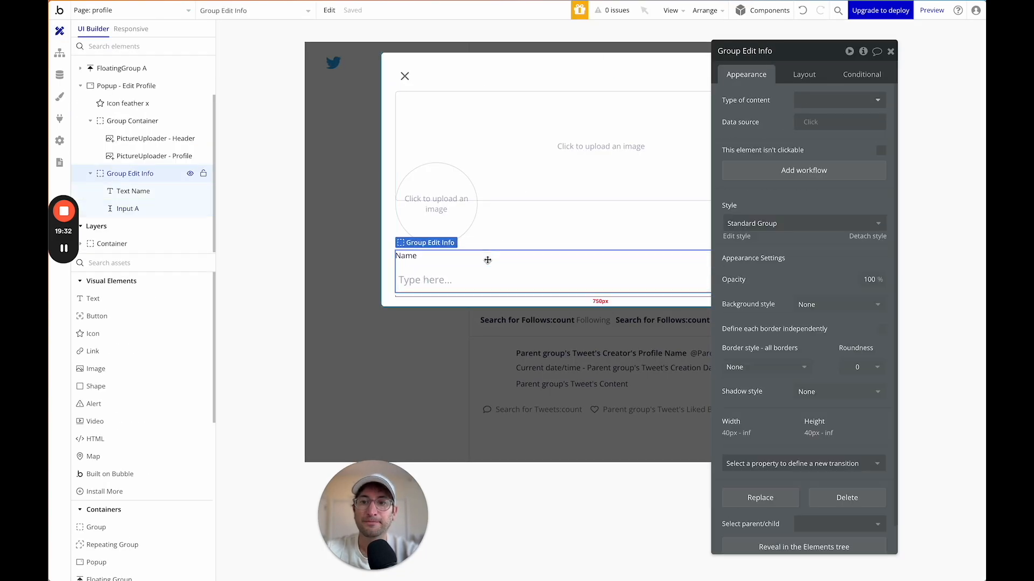
left_click(410, 263)
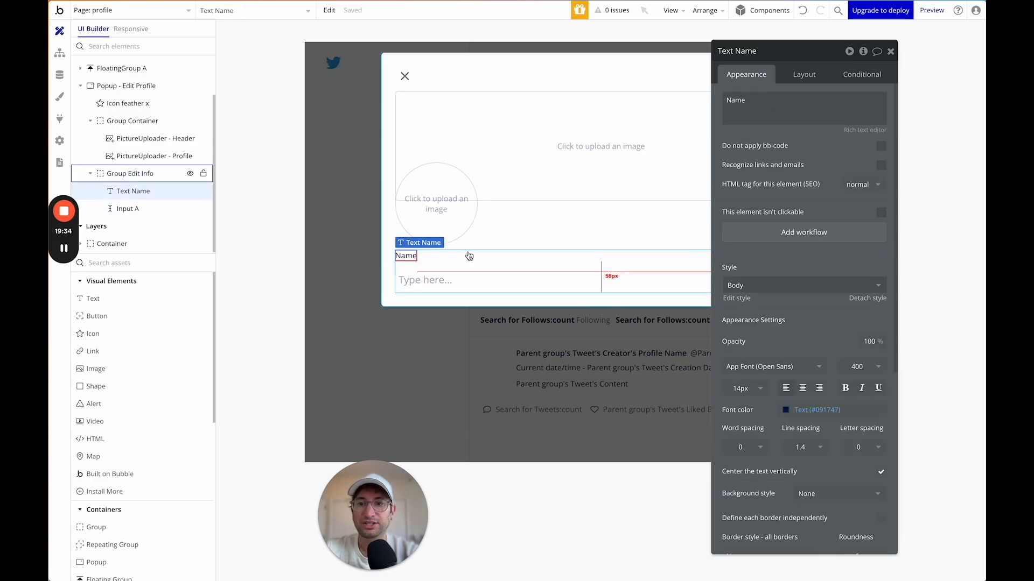
left_click(811, 409)
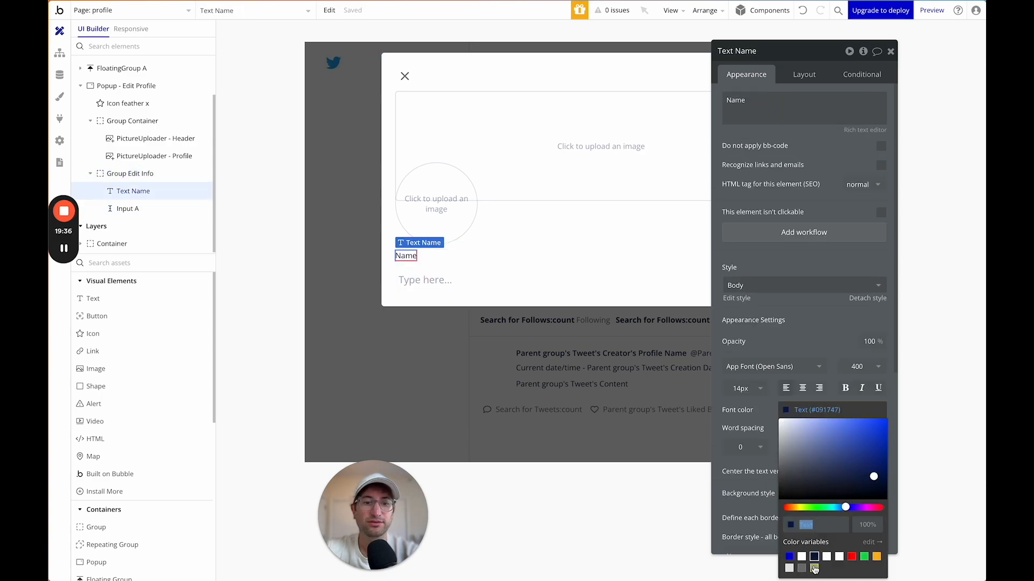
left_click(814, 569)
left_click(802, 568)
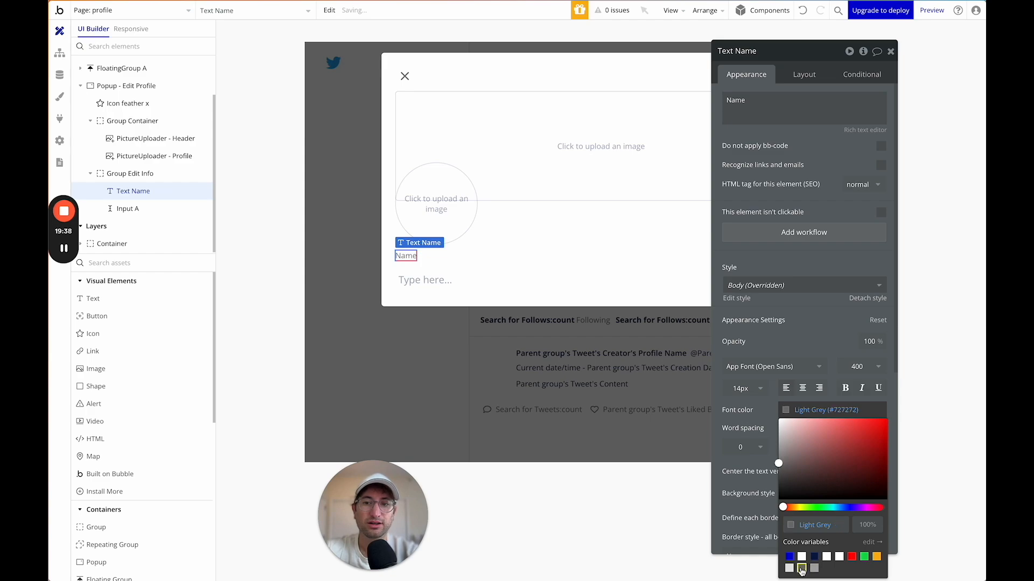
Set Group Edit Info's top padding to 10.
left_click(543, 255)
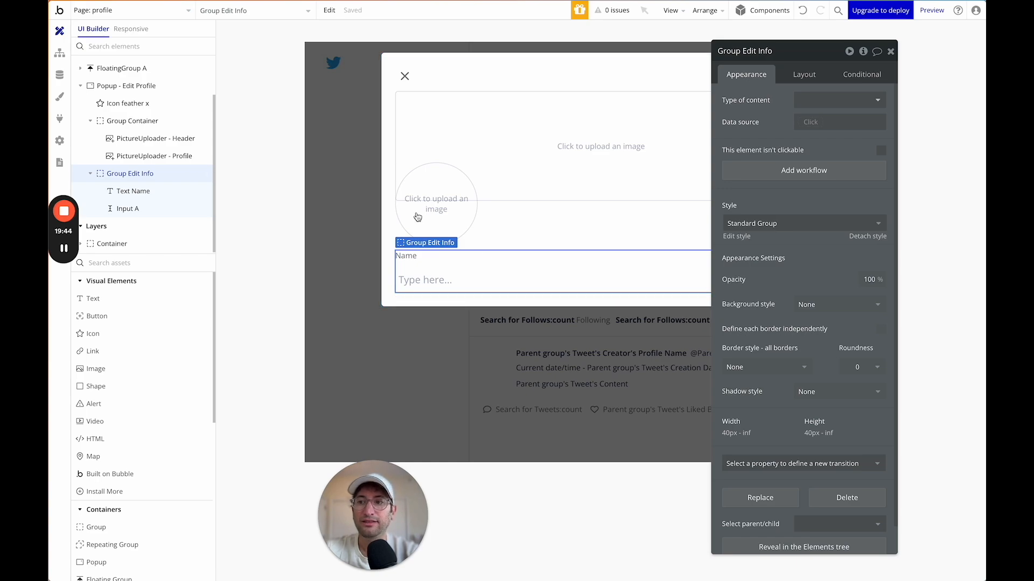
left_click(805, 79)
scroll(781, 242, "down", 1)
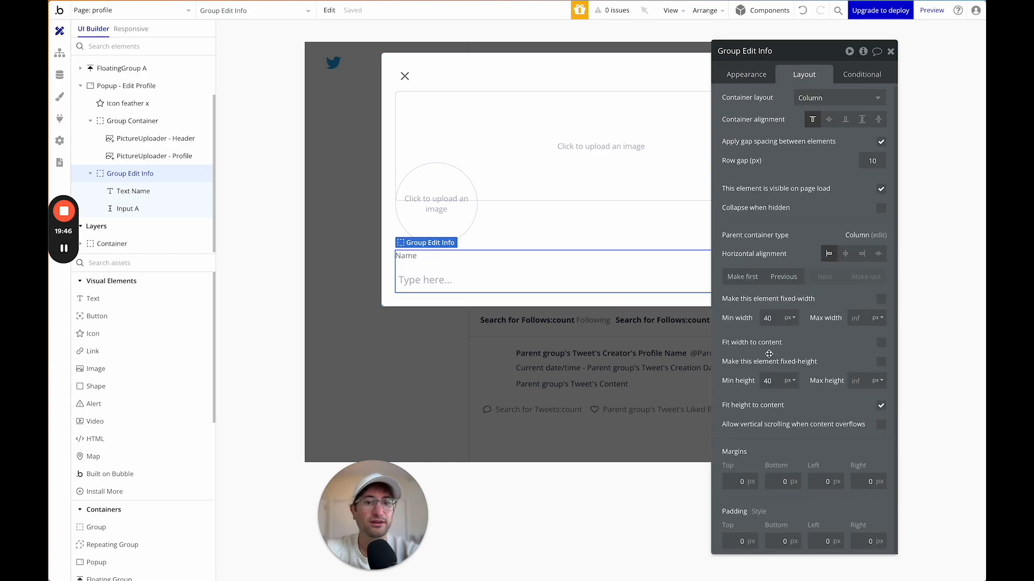
double_click(731, 542)
type("10")
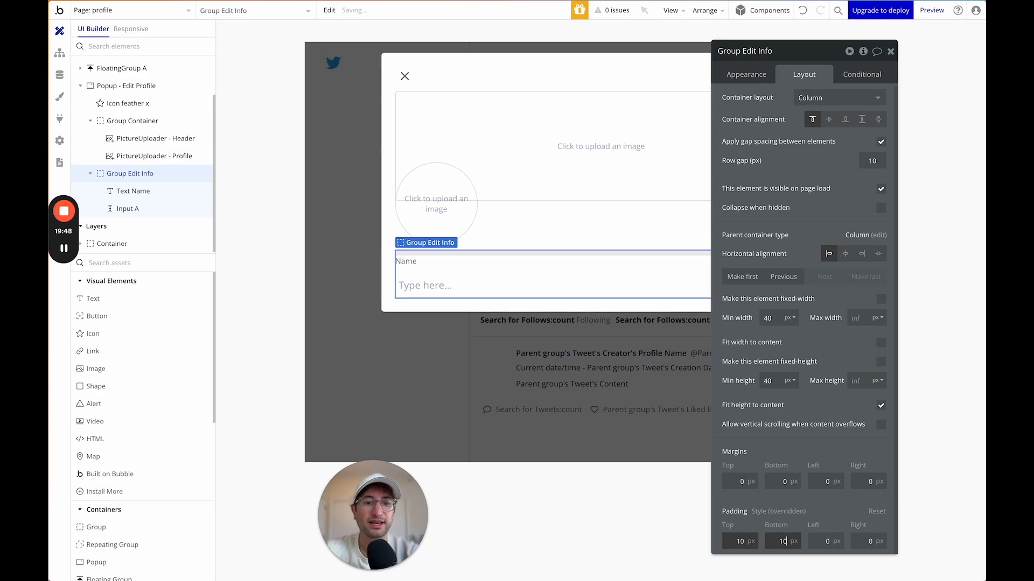
Give Group Edit Info a solid pale grey border and corner roundness 5.
left_click(746, 74)
scroll(824, 105, "down", 1)
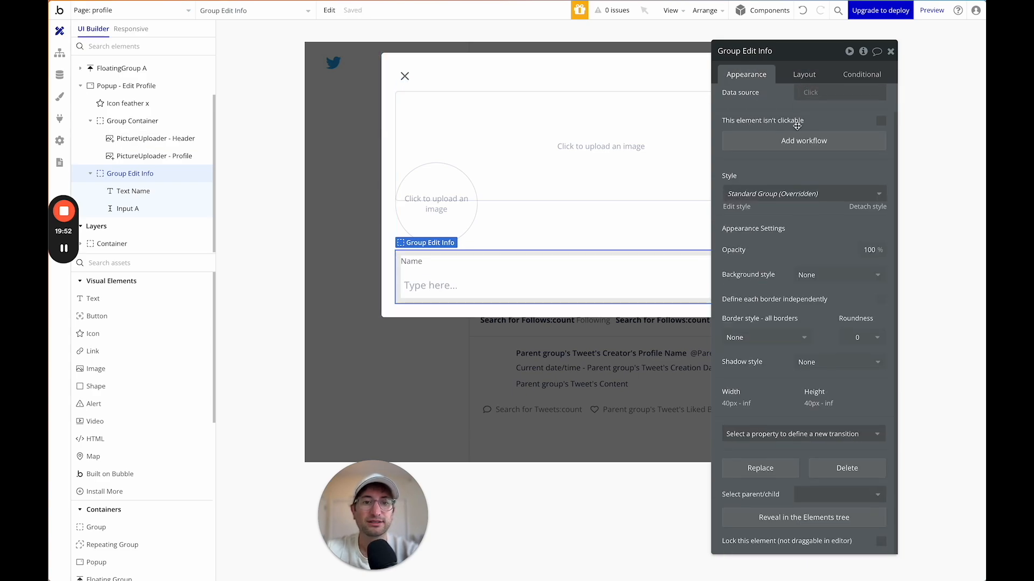
left_click(766, 339)
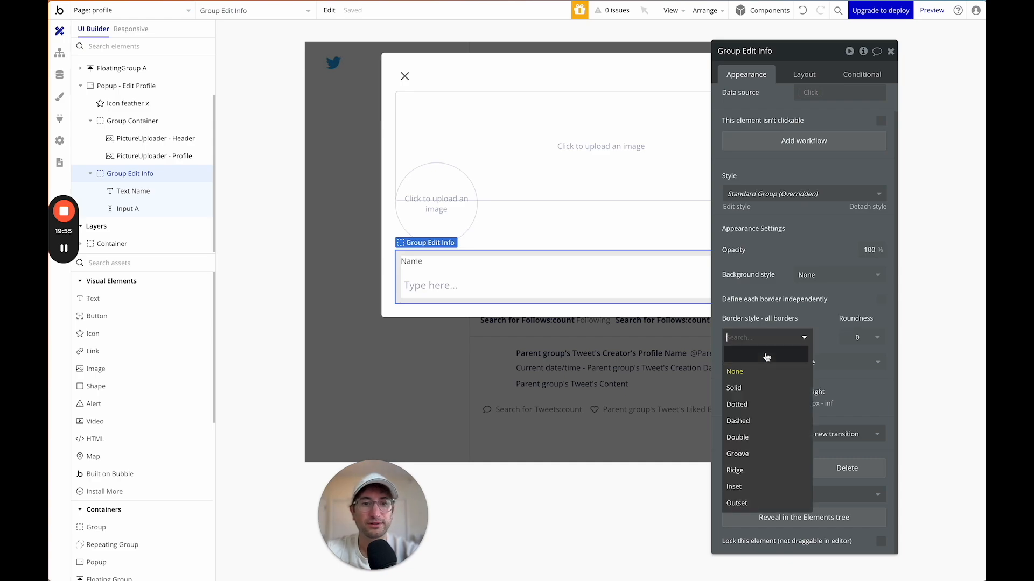
left_click(757, 398)
left_click(770, 382)
left_click(796, 539)
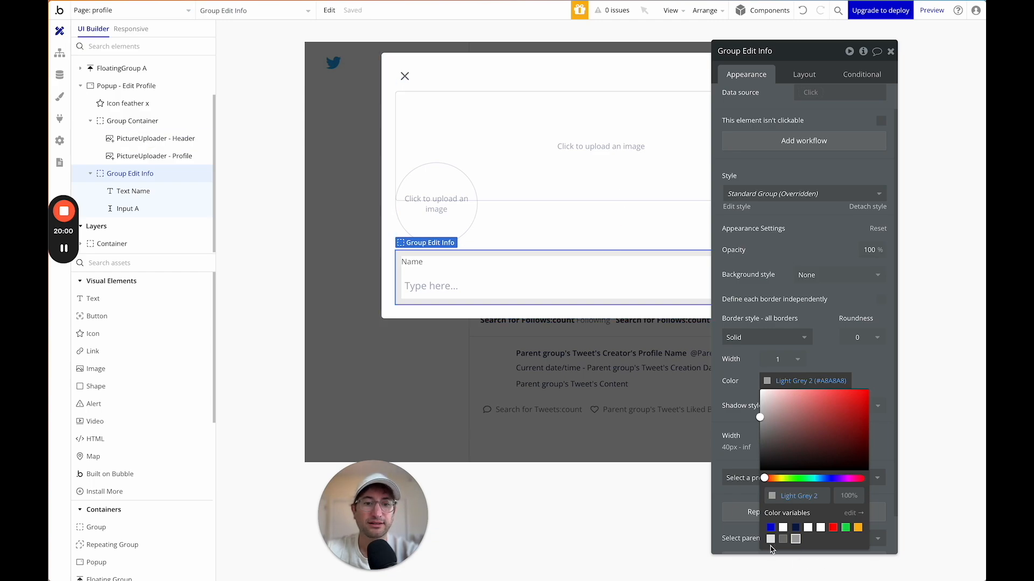
left_click(770, 540)
left_click(538, 135)
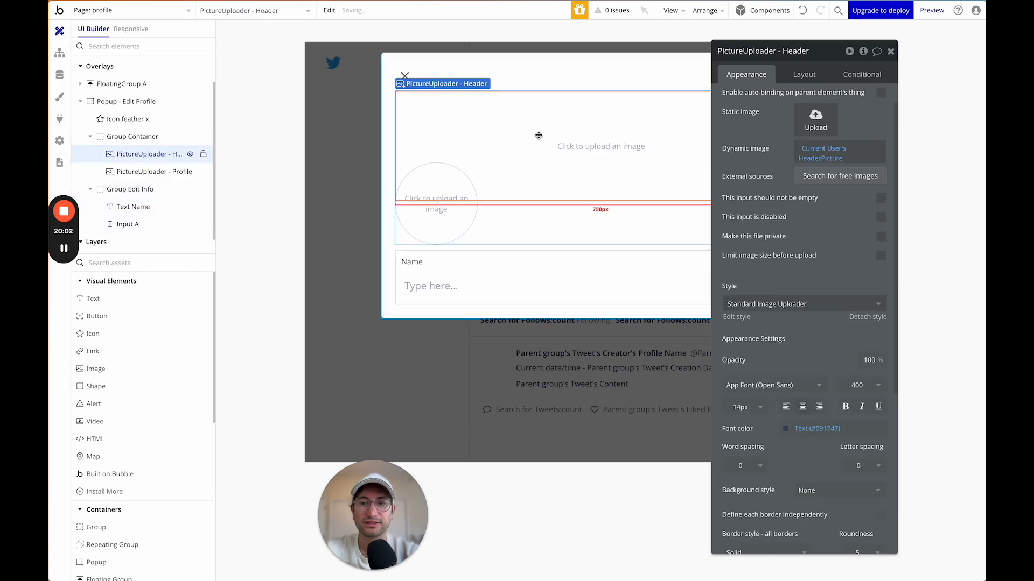
left_click(532, 258)
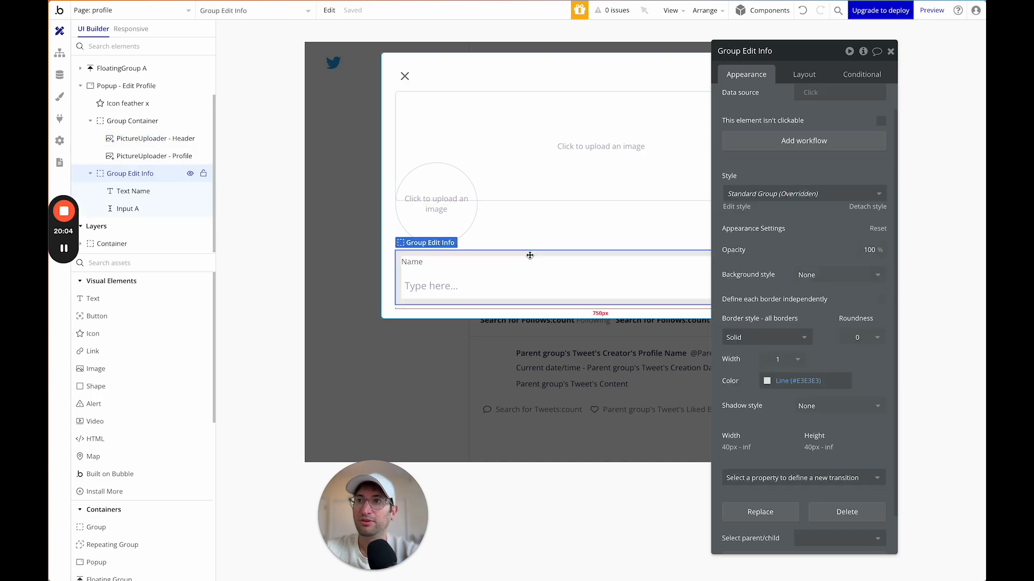
double_click(852, 339)
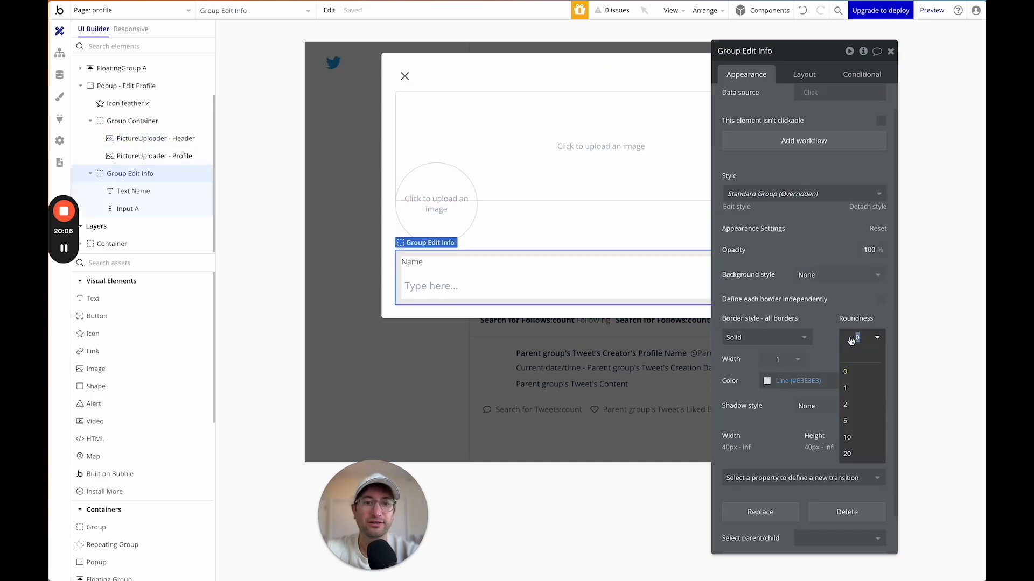
type("5")
Set the name input's top and bottom padding to 0.
left_click(599, 135)
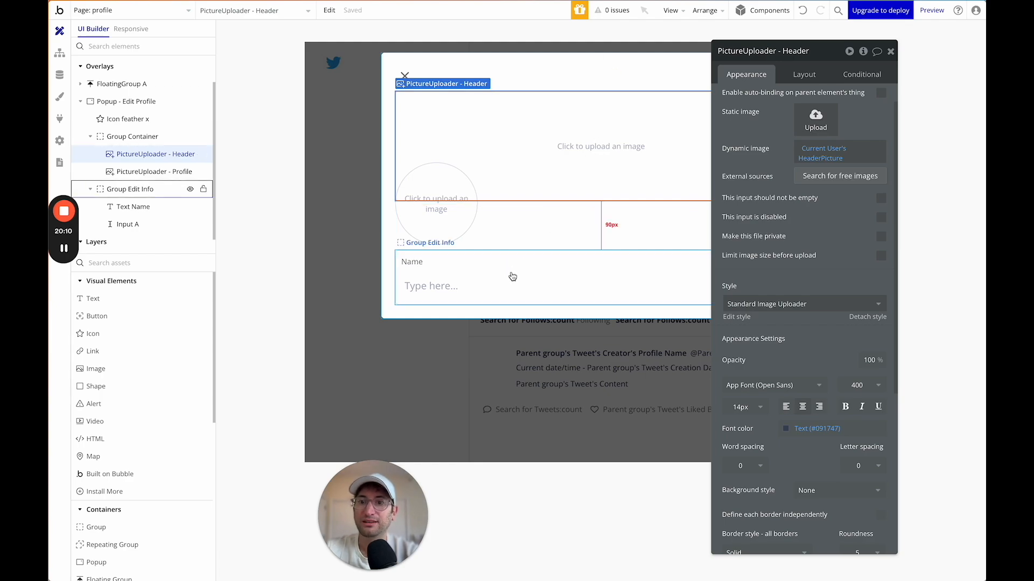
left_click(419, 286)
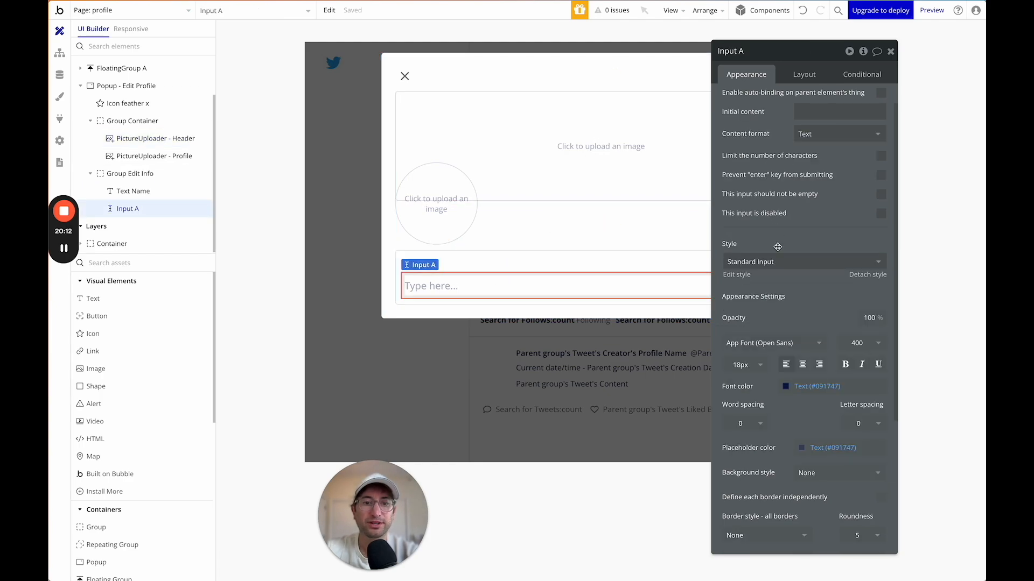
scroll(778, 270, "down", 4)
left_click(803, 74)
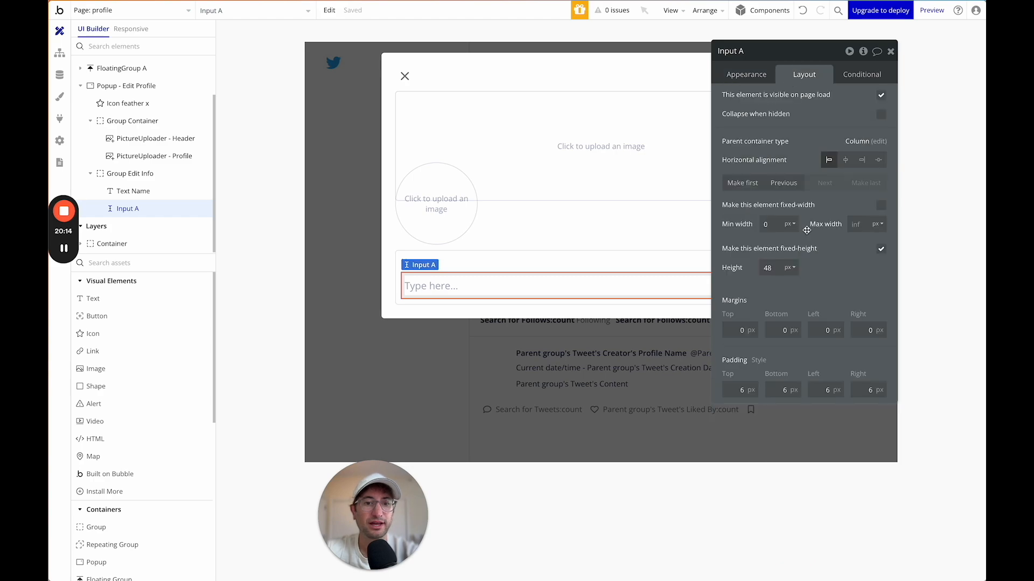
left_click(729, 394)
type("0")
key("Return")
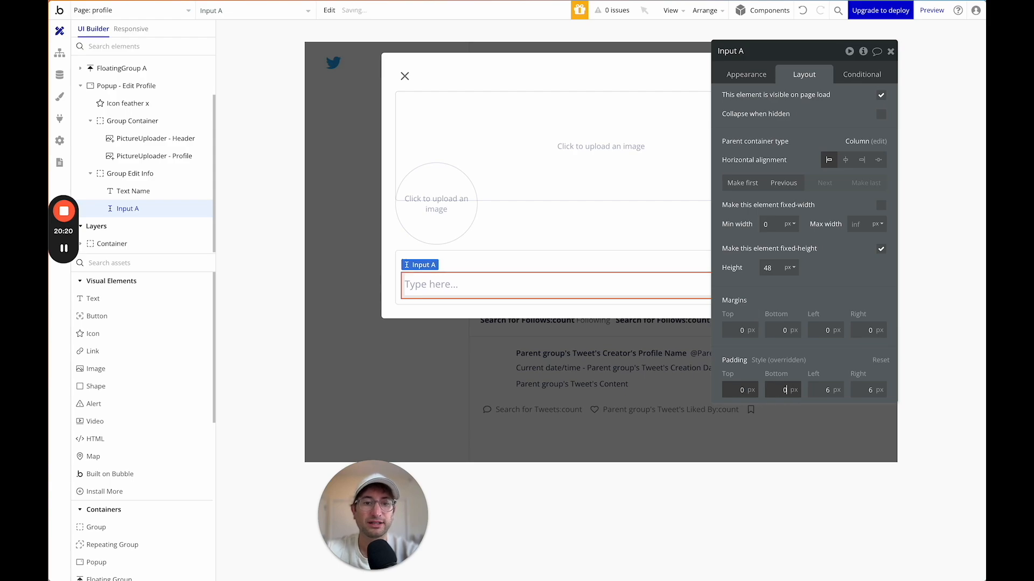
Reduce Group Edit Info's row gap to 4.
left_click(518, 172)
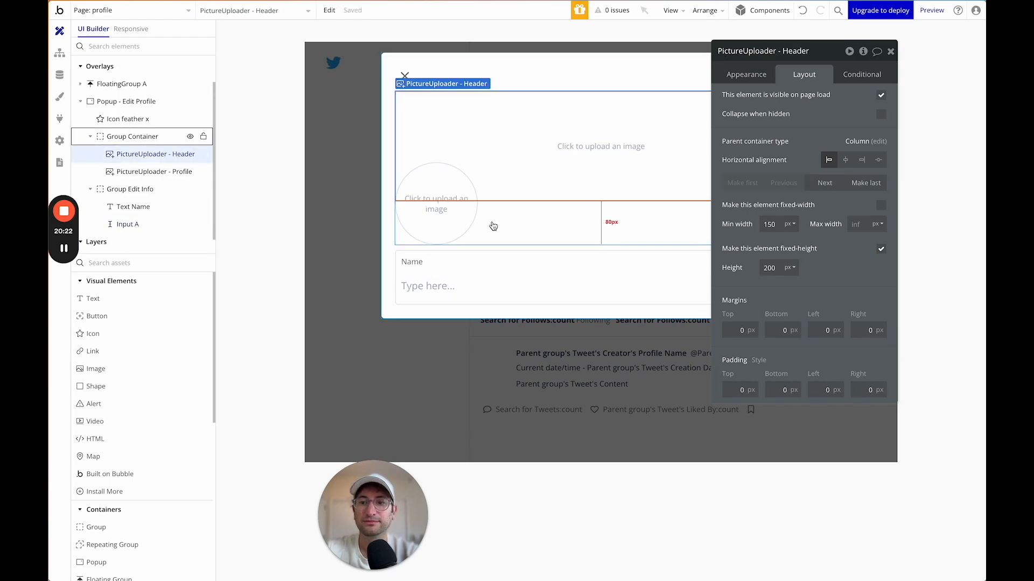
left_click(476, 262)
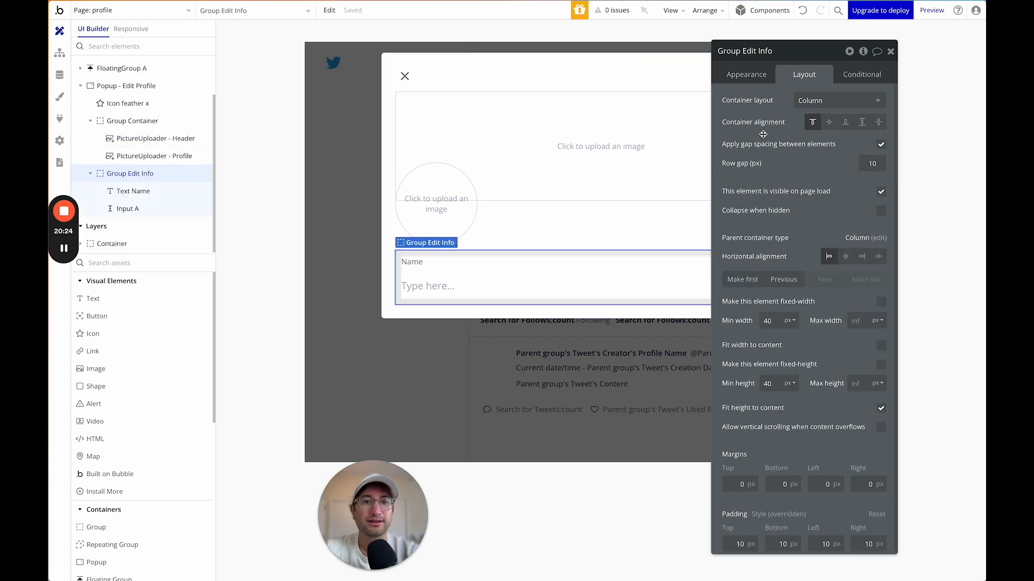
key("BackSpace")
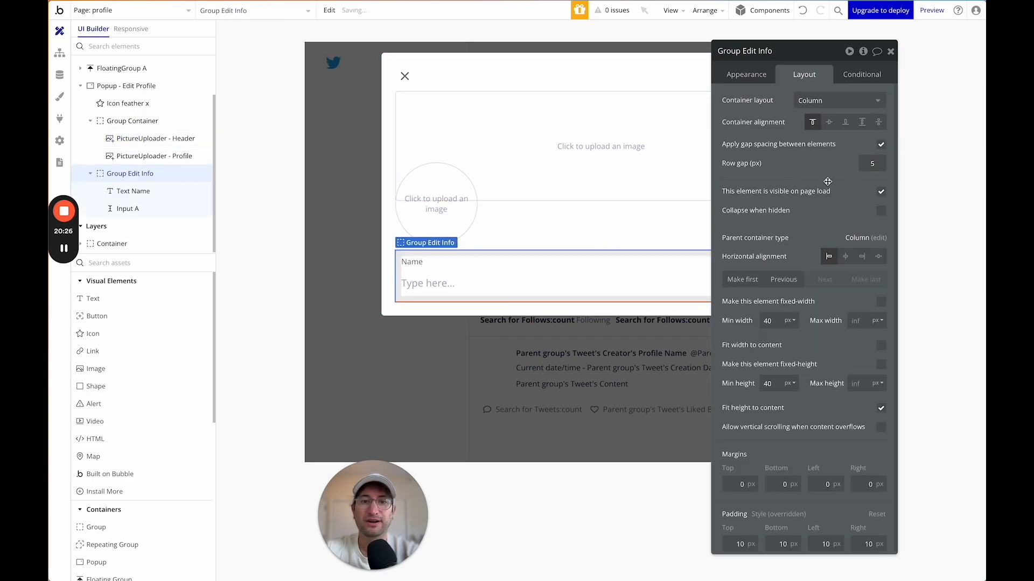
left_click(848, 190)
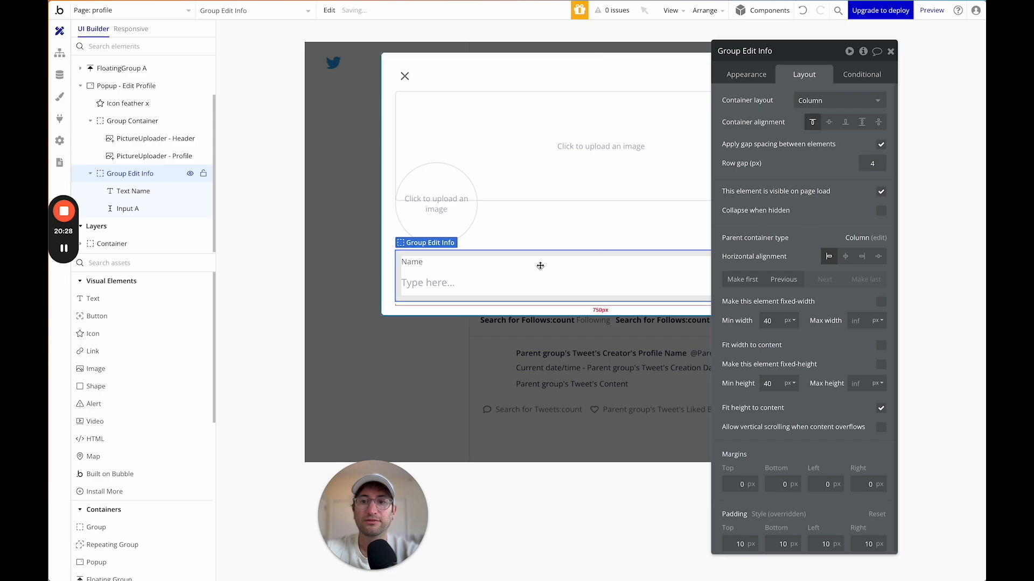
left_click(533, 243)
left_click(477, 290)
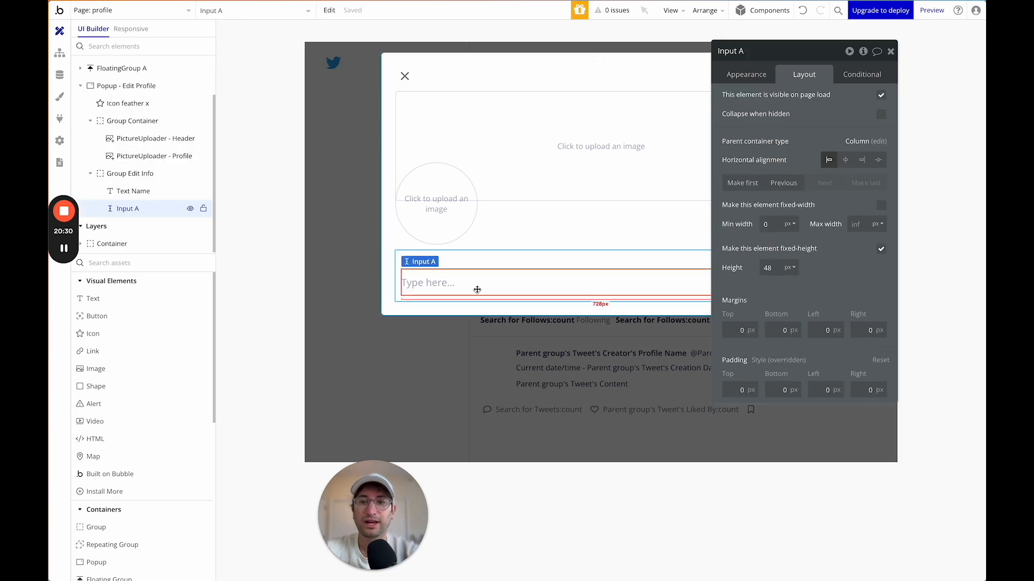
left_click(753, 85)
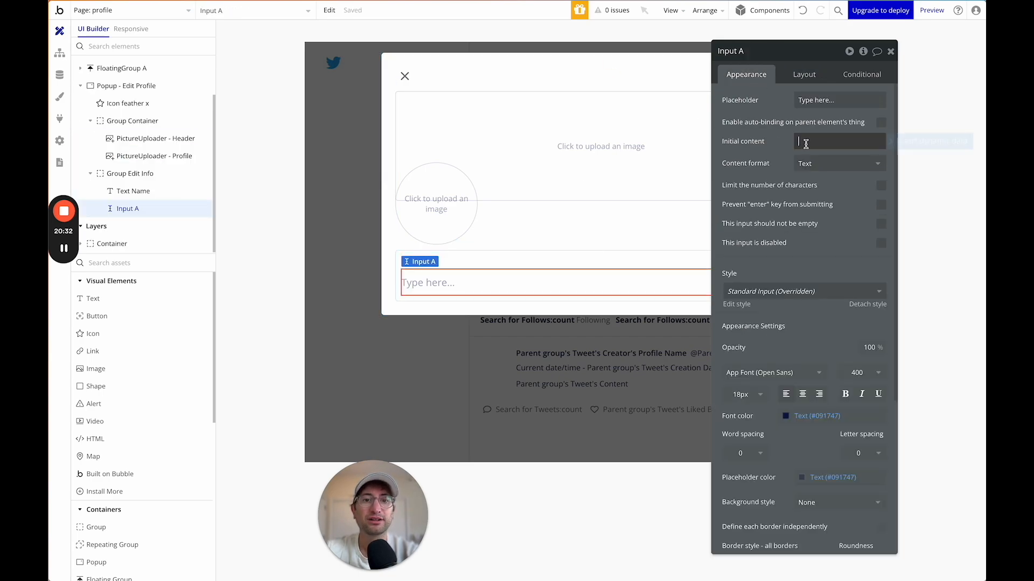
Prefill the name input with Current User's Profile Name.
left_click(893, 145)
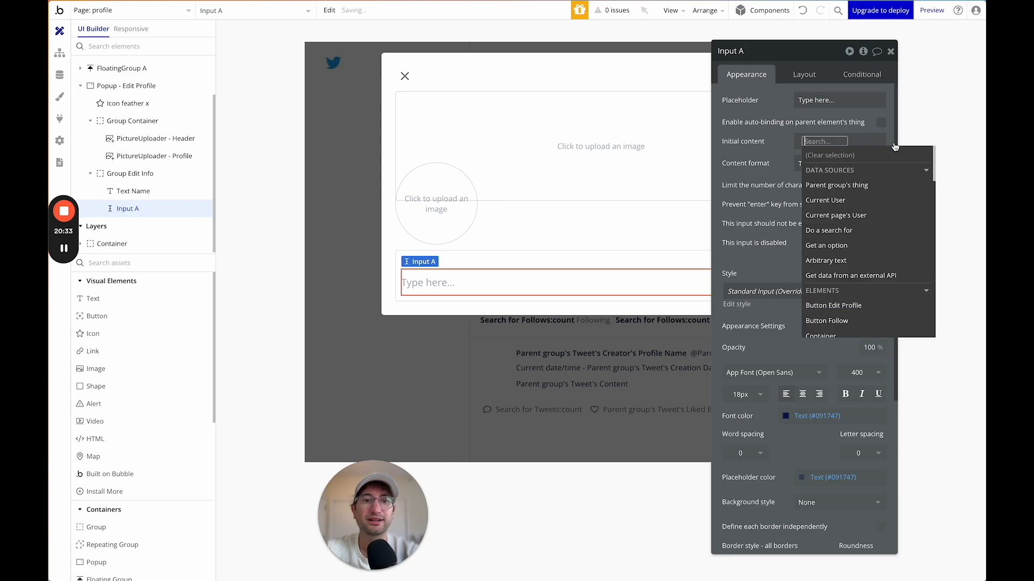
left_click(827, 200)
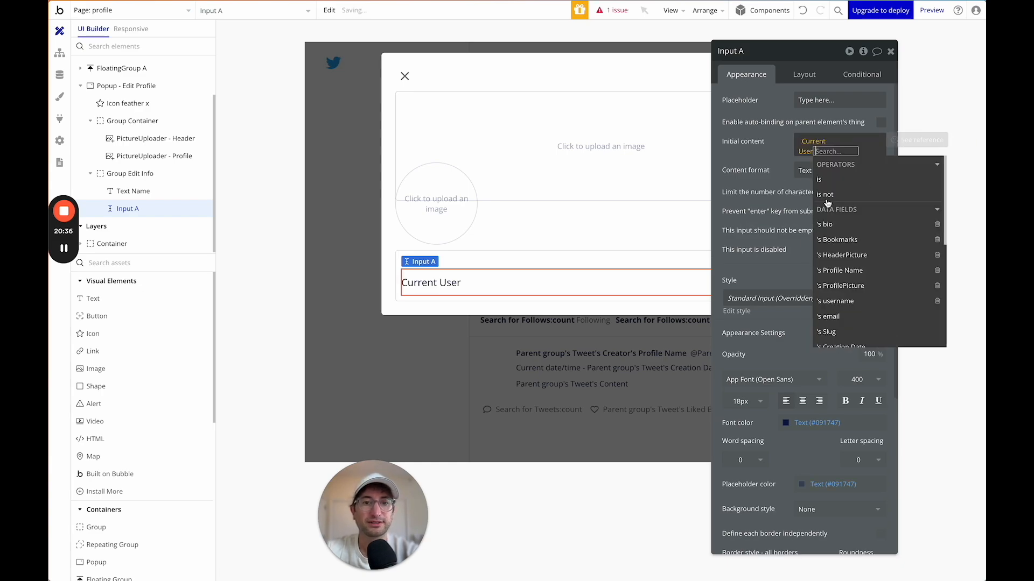
left_click(844, 270)
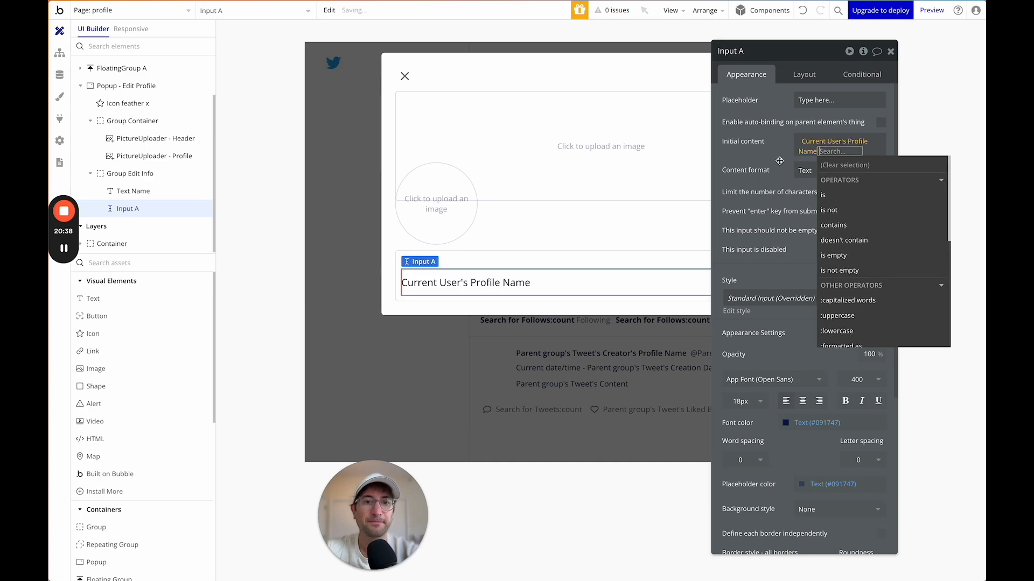
Set the Edit Profile popup's row gap to 15.
left_click(563, 232)
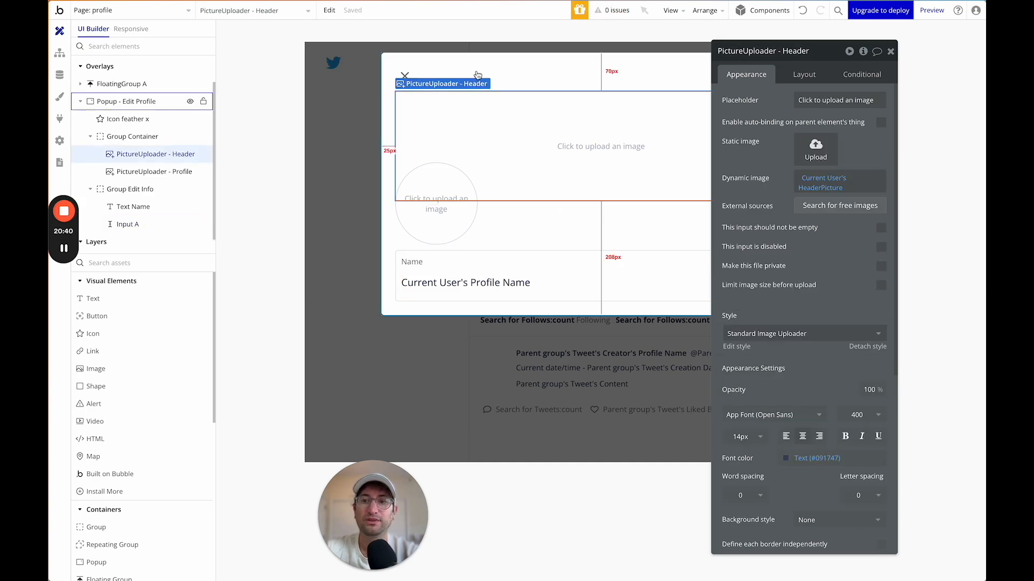
left_click(388, 238)
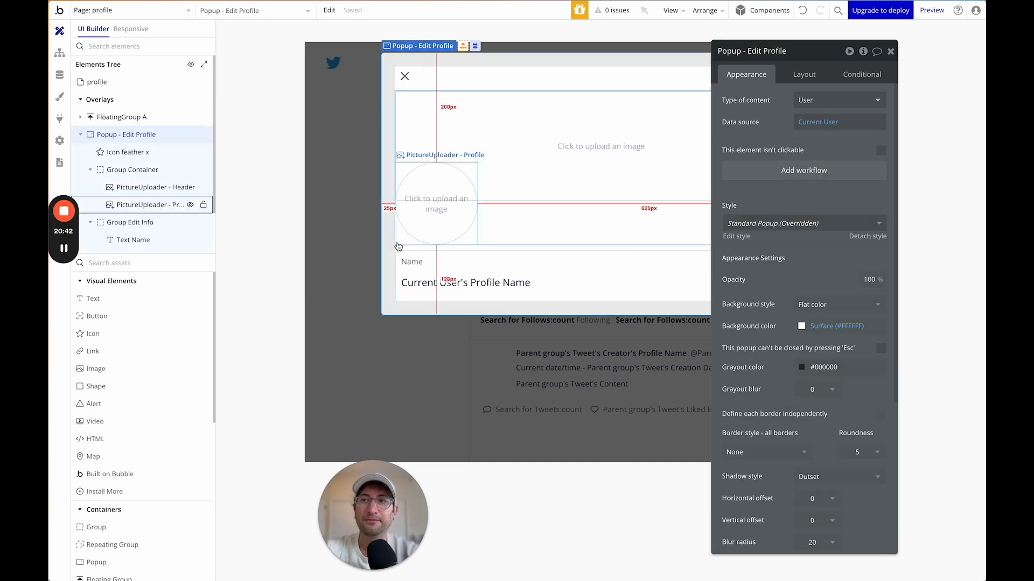
left_click(810, 69)
left_click(872, 164)
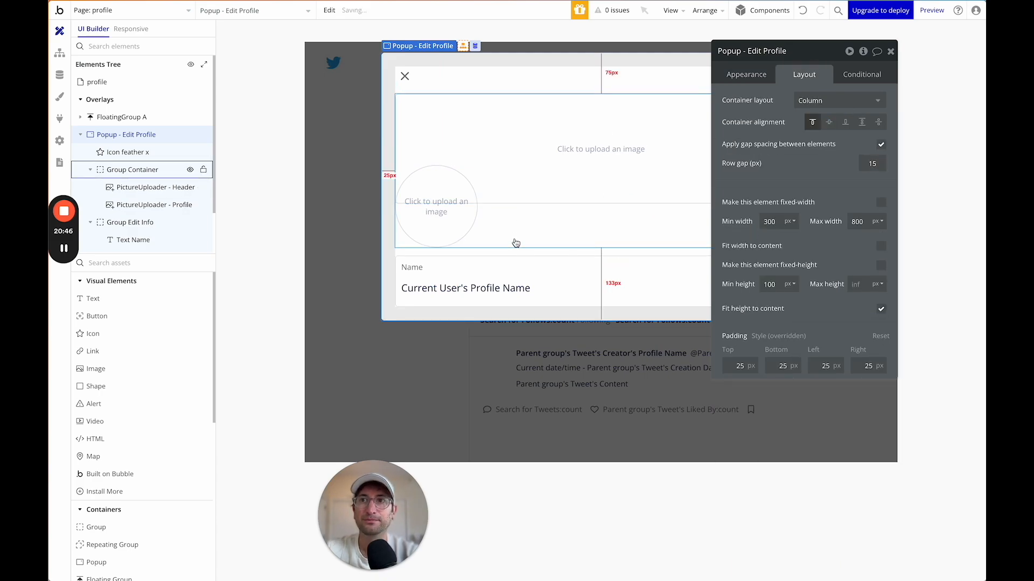
left_click(502, 259)
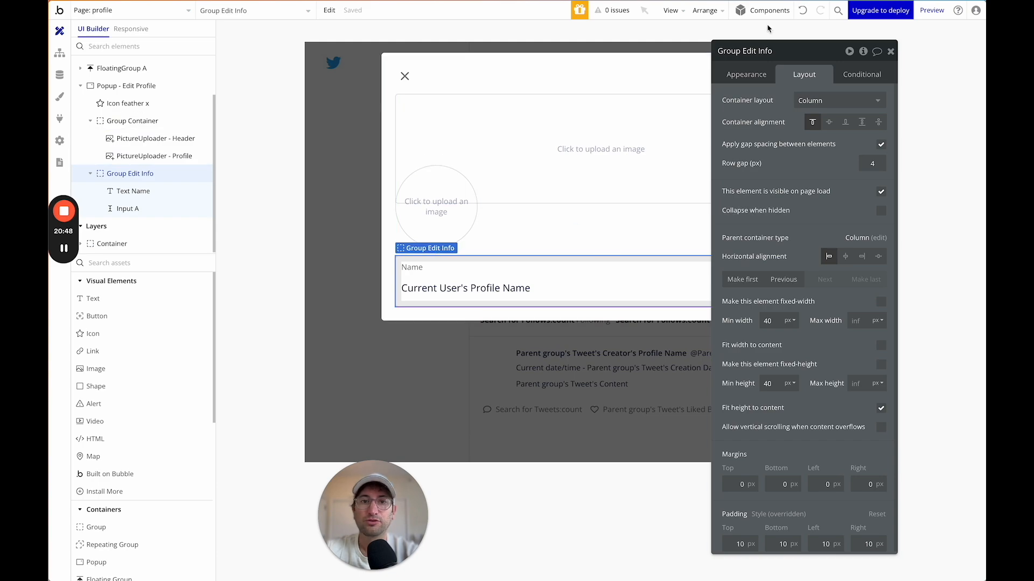
Rename the group to Group Edit Name and the input to Input - Name Edit, then duplicate the group.
left_click(418, 295)
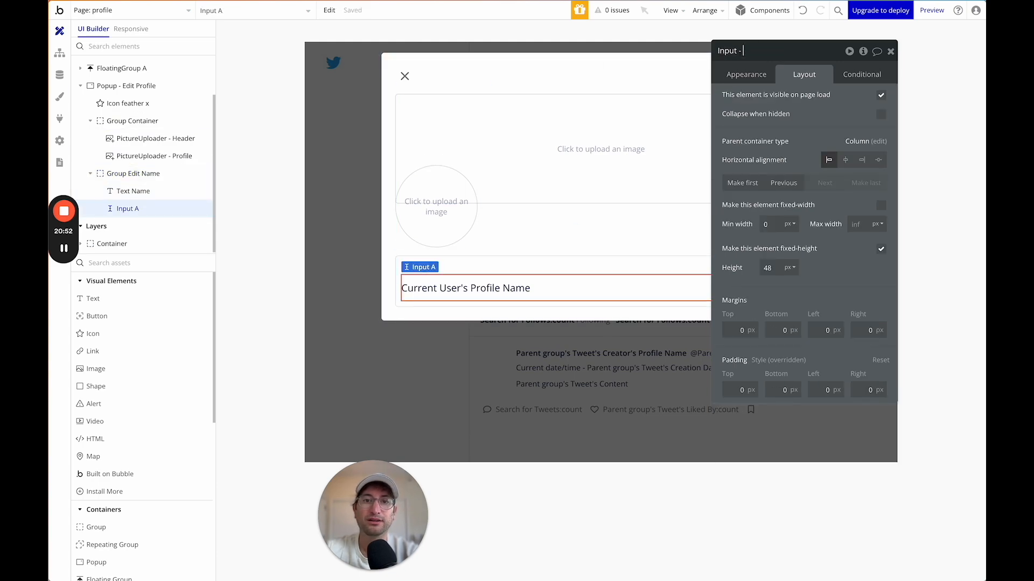
type("t")
left_click(513, 263)
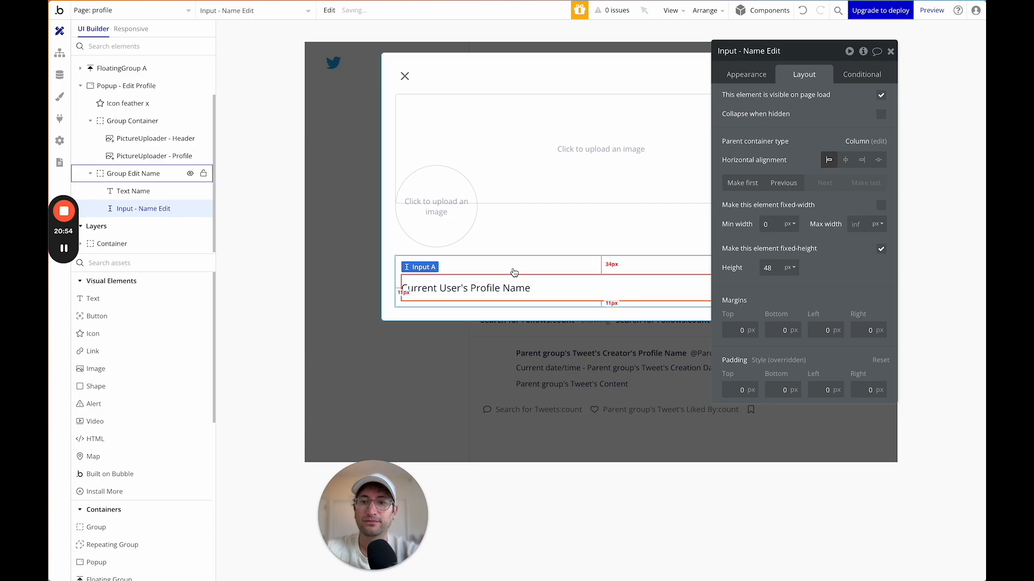
key("ctrl+c")
key("ctrl+v")
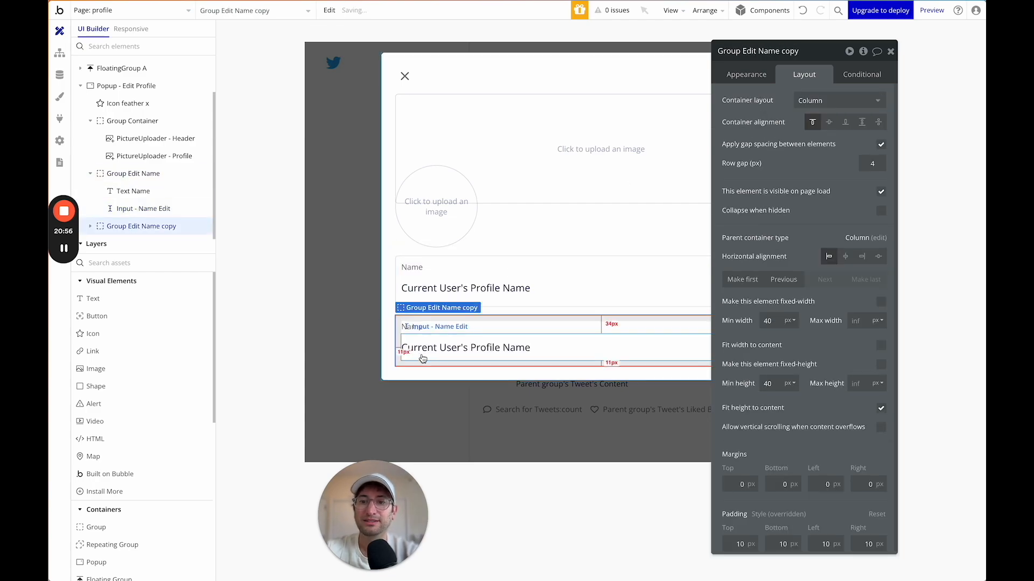
Change the duplicated group's label text from Name to Bio.
left_click(410, 327)
left_click(746, 74)
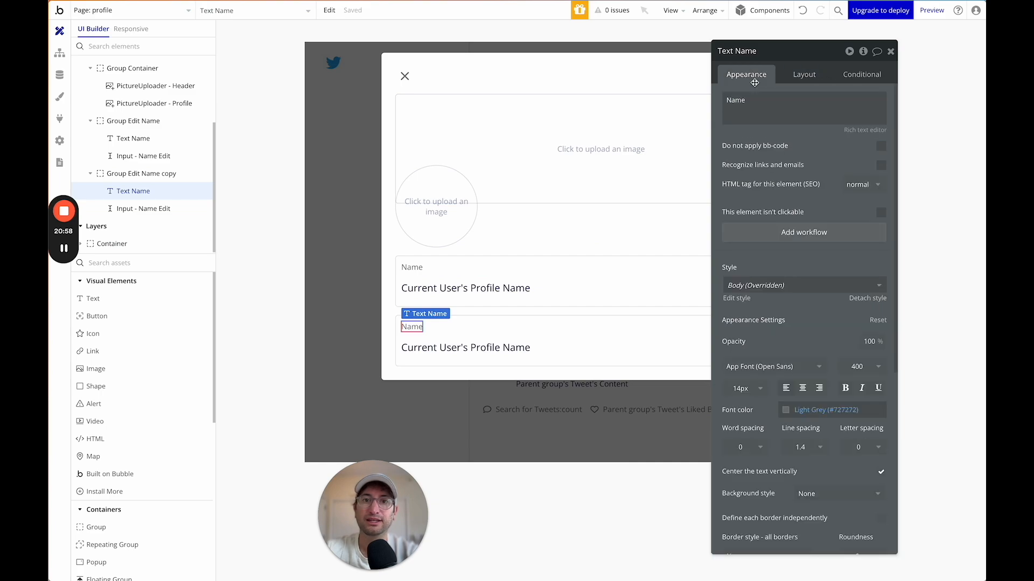
double_click(735, 100)
type("Bio")
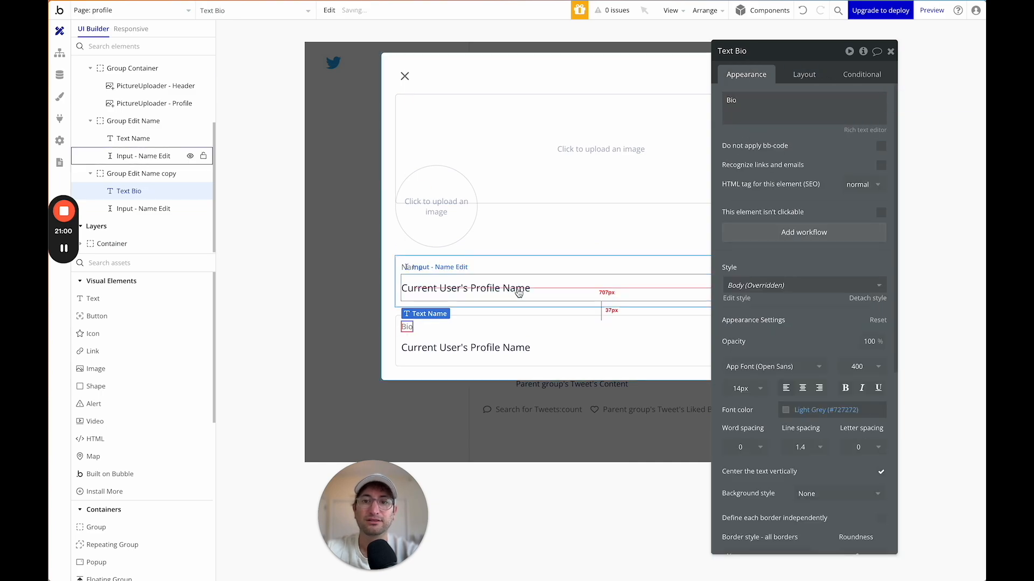
left_click(484, 333)
Rename the copied input to Input - Bio Edit and prefill it with Current User's bio.
left_click(485, 349)
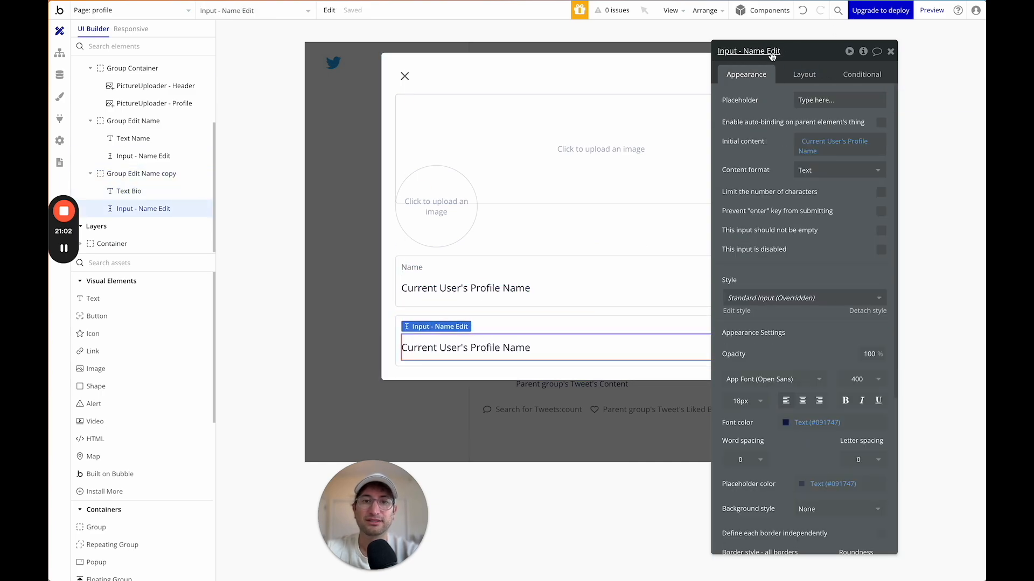
double_click(753, 50)
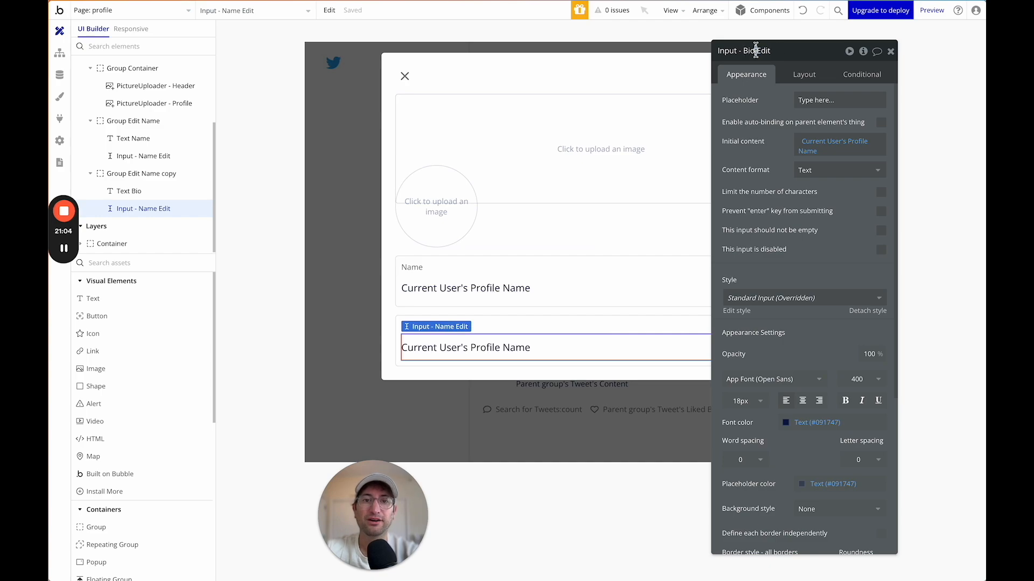
key("Return")
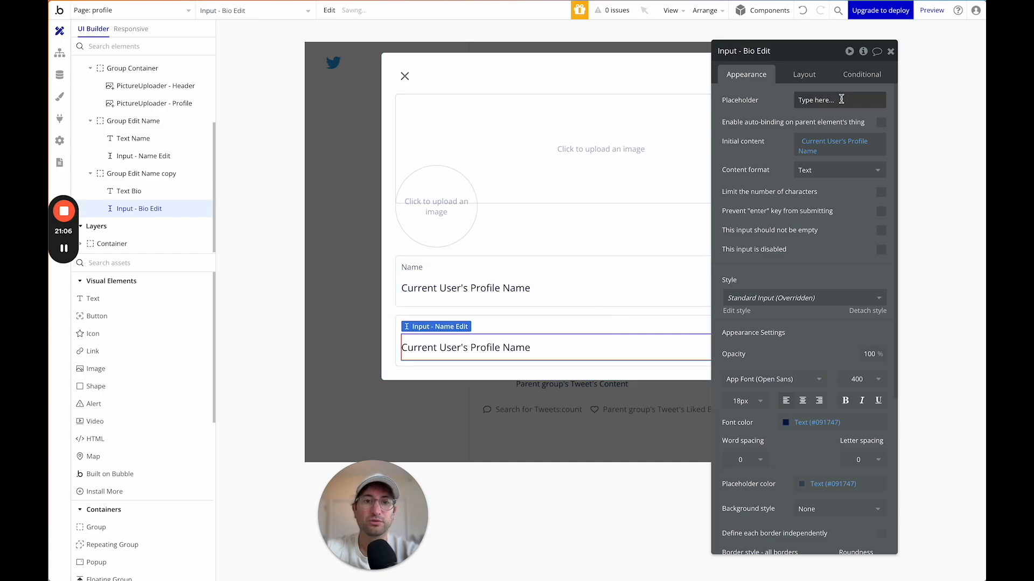
left_click(835, 143)
type("b")
key("Return")
left_click(765, 144)
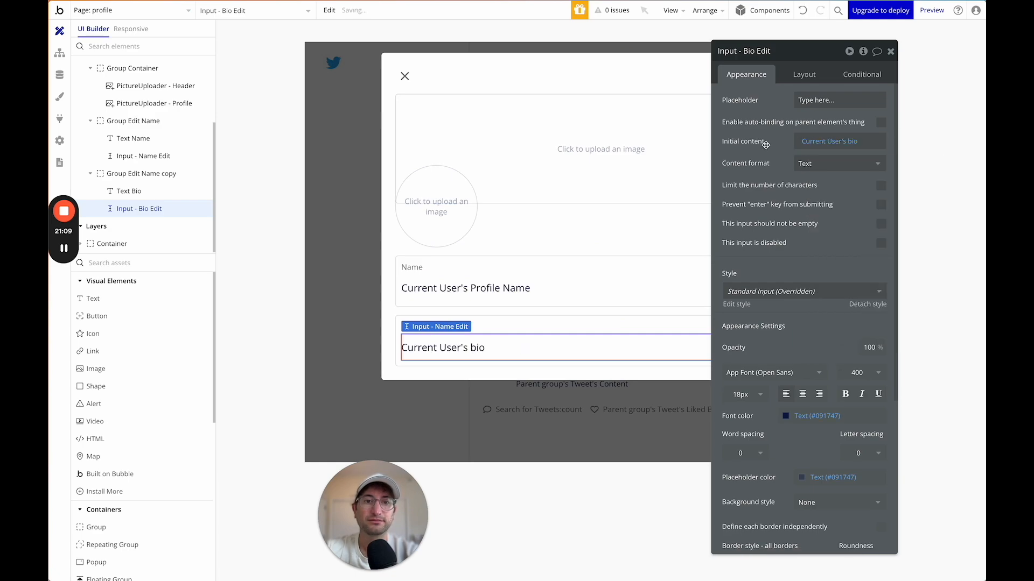
left_click(544, 317)
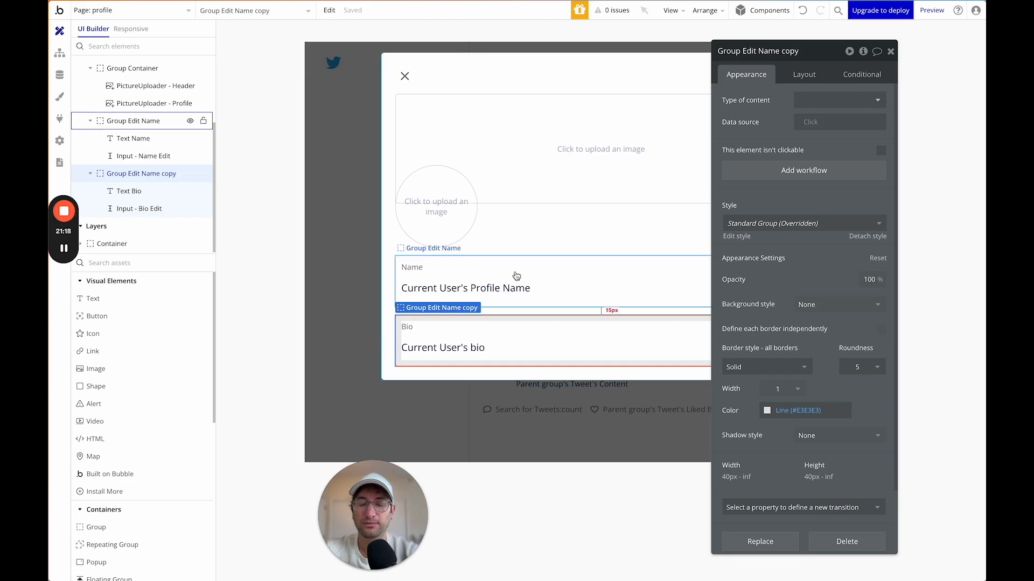
Add a new group at the top of the popup with a row layout spanning the full width.
left_click(515, 312)
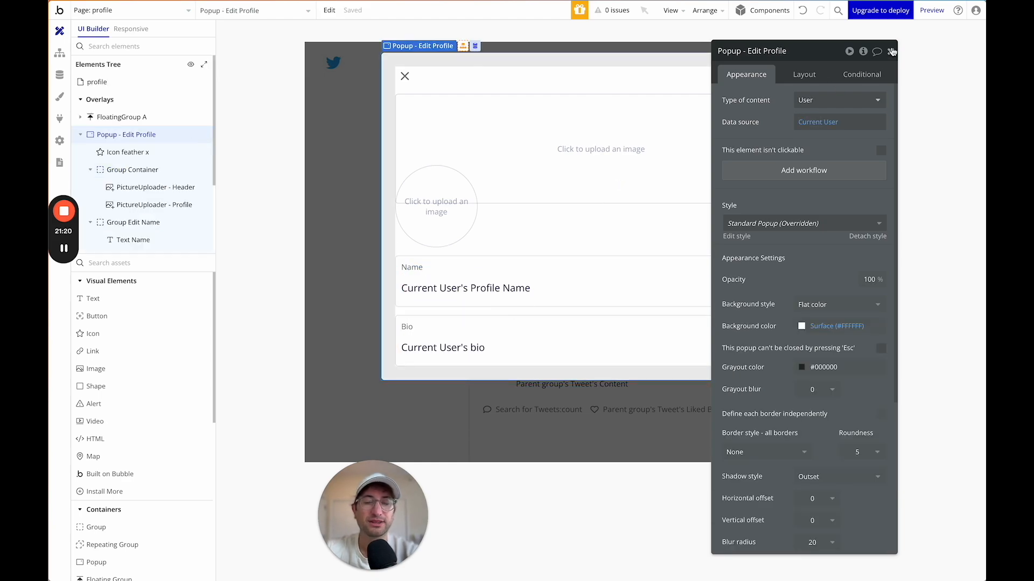
left_click_drag(780, 62, 871, 54)
left_click(408, 76)
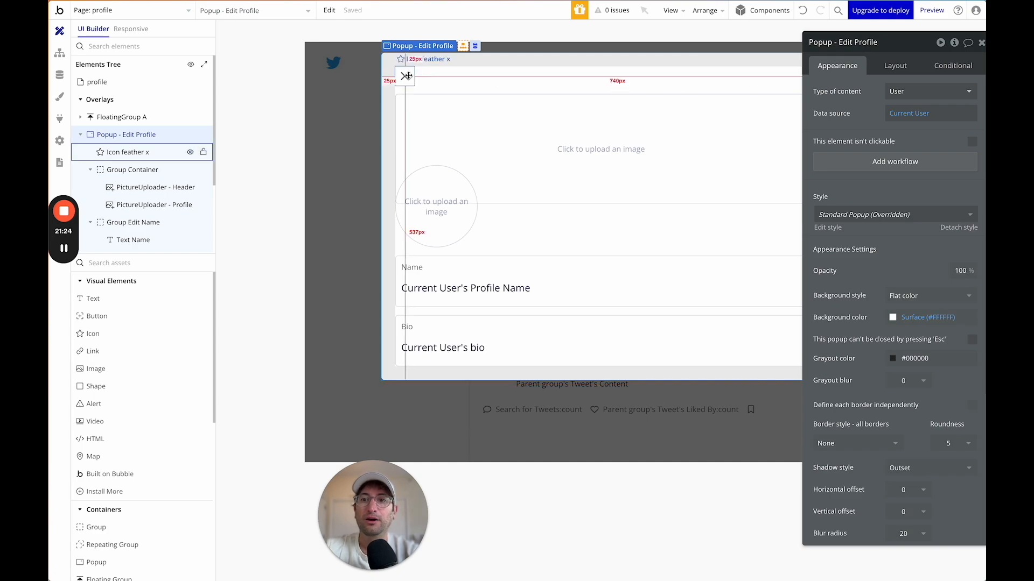
left_click(412, 76)
left_click(117, 137)
left_click(119, 152)
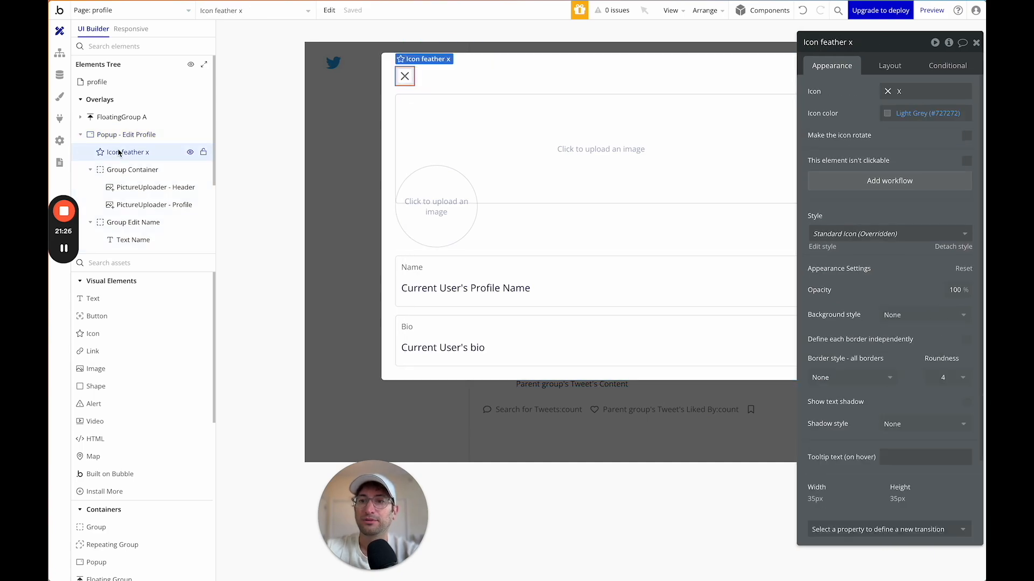
left_click(130, 262)
type("group")
left_click_drag(116, 298, 450, 75)
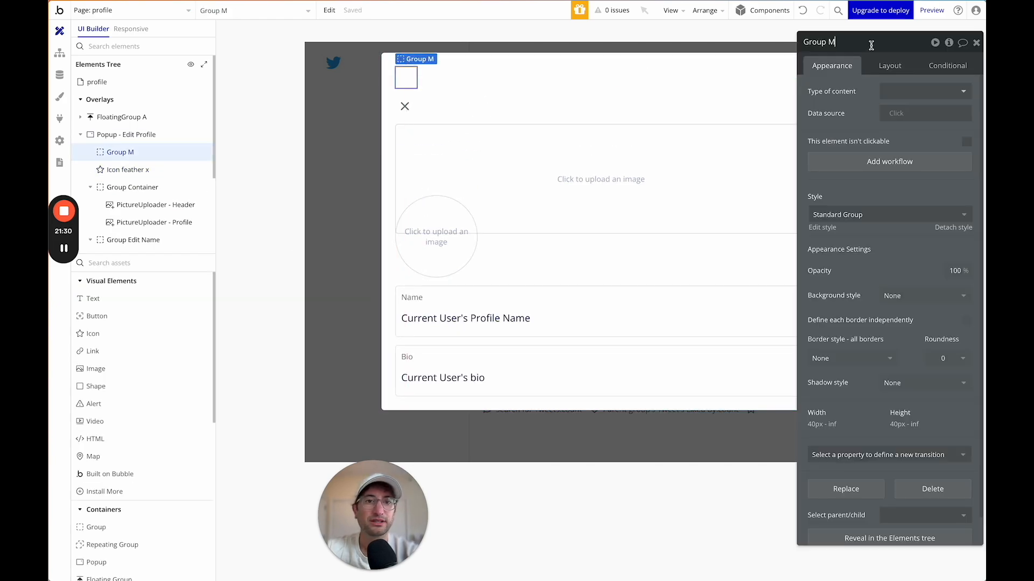
left_click(891, 67)
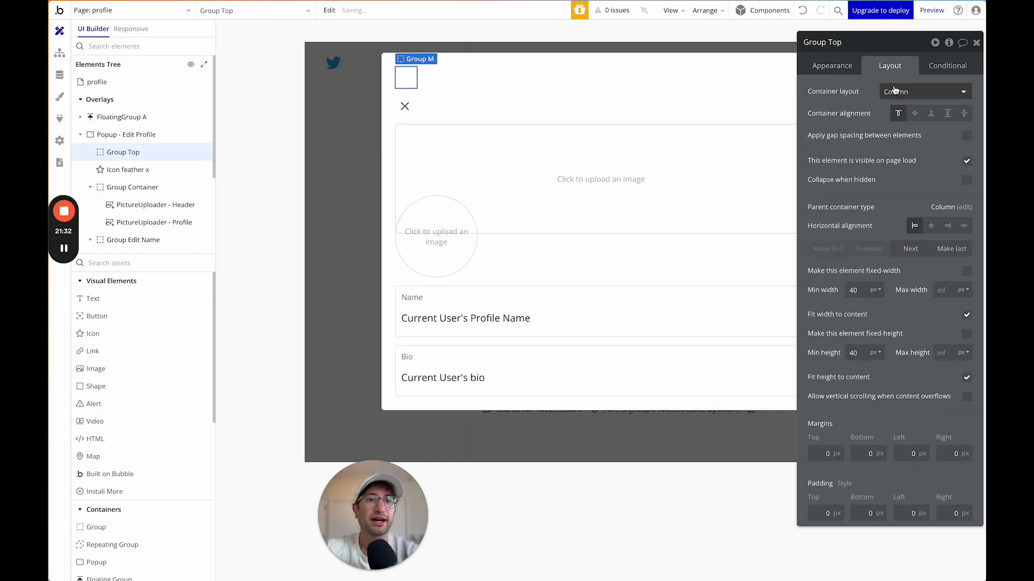
left_click(924, 91)
left_click(905, 154)
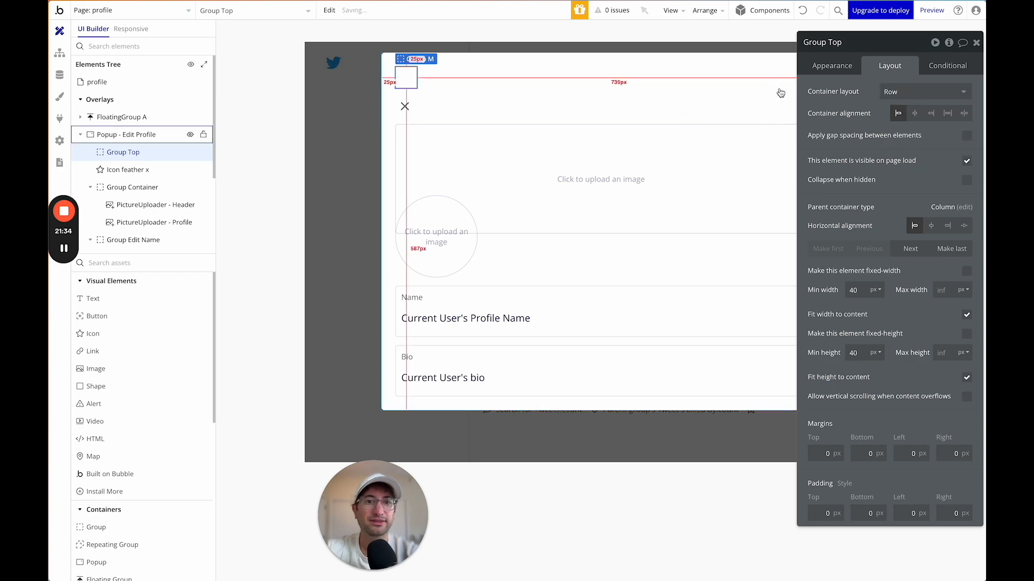
left_click(965, 316)
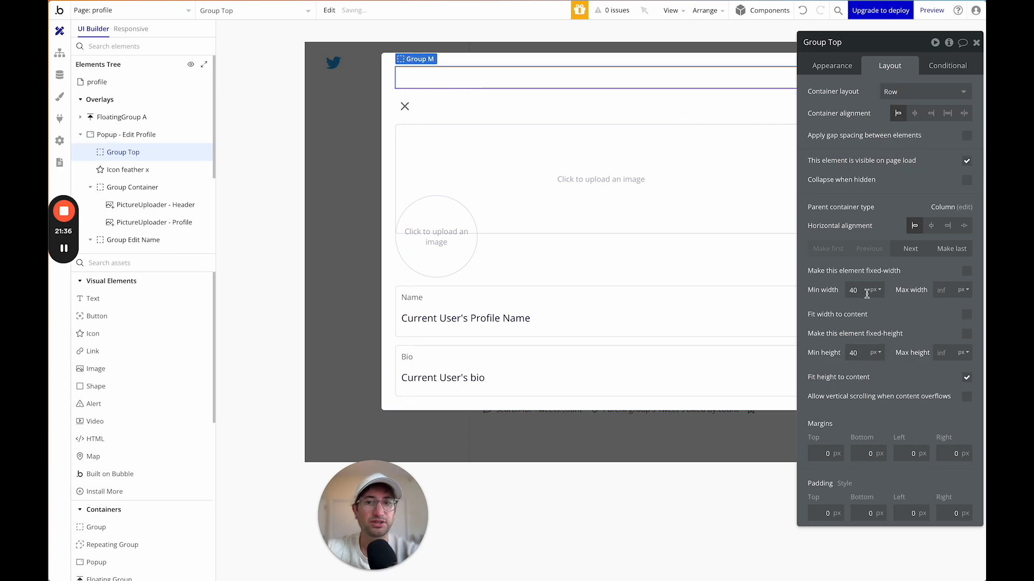
Move the close X icon into the top group, add a button beside it, and space them apart.
left_click(120, 177)
left_click_drag(120, 177, 121, 155)
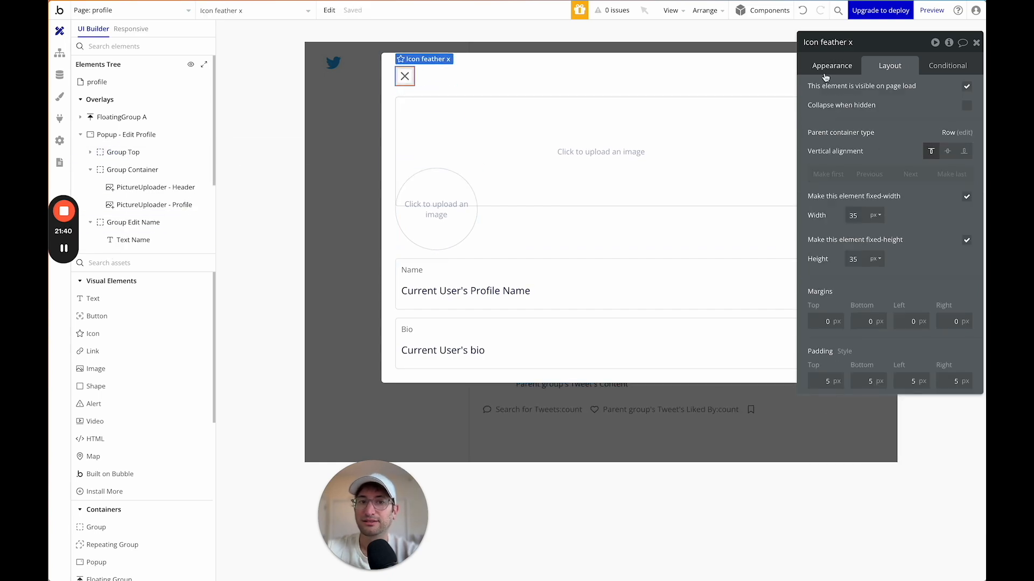
left_click(947, 152)
type("but")
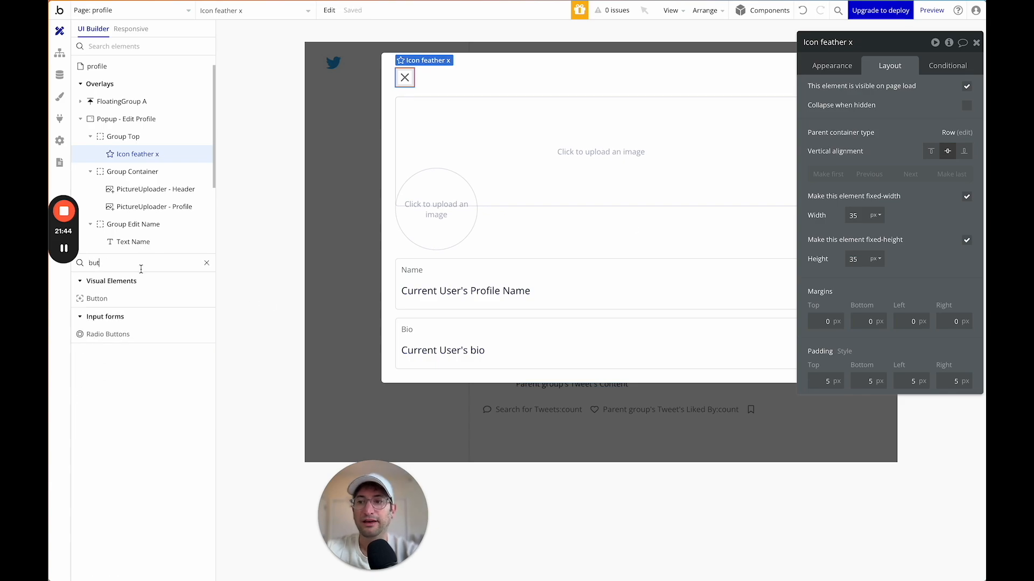
left_click_drag(119, 299, 518, 84)
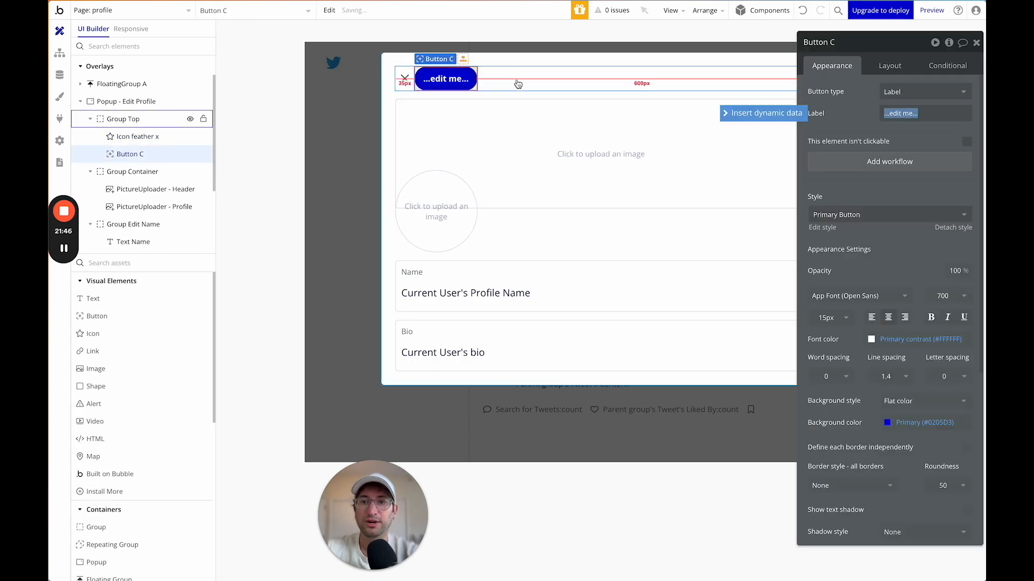
left_click(521, 81)
left_click(889, 65)
left_click(948, 113)
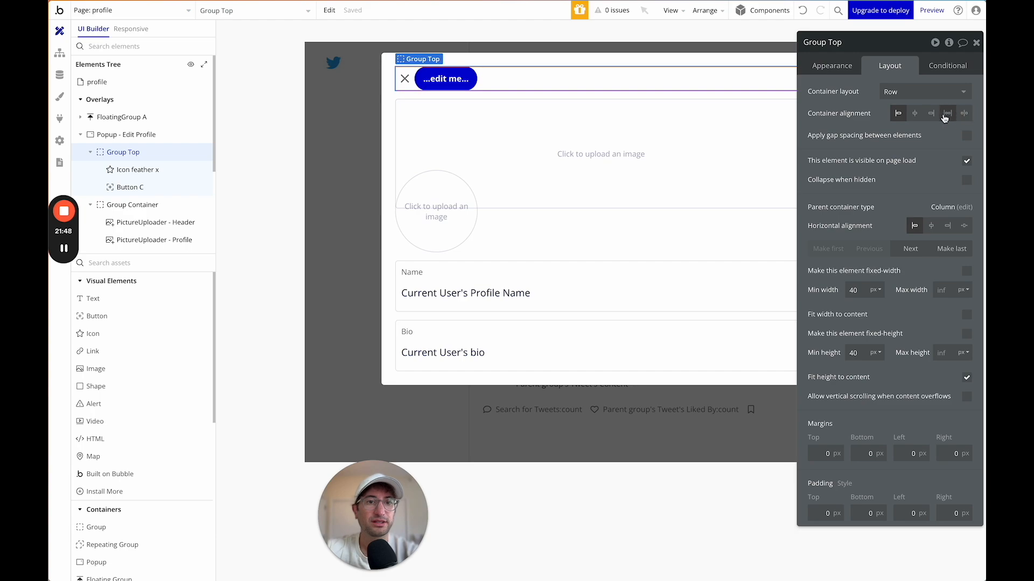
Set the new button's label text to Save.
left_click(766, 80)
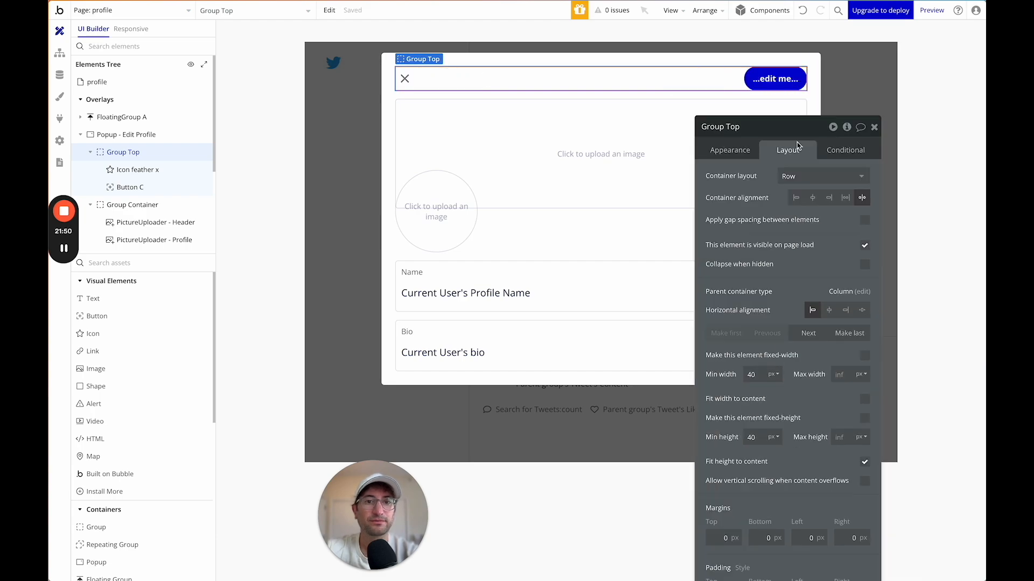
left_click(692, 175)
left_click(751, 201)
left_click(713, 201)
key("Tab")
type("Save")
left_click_drag(754, 158, 693, 146)
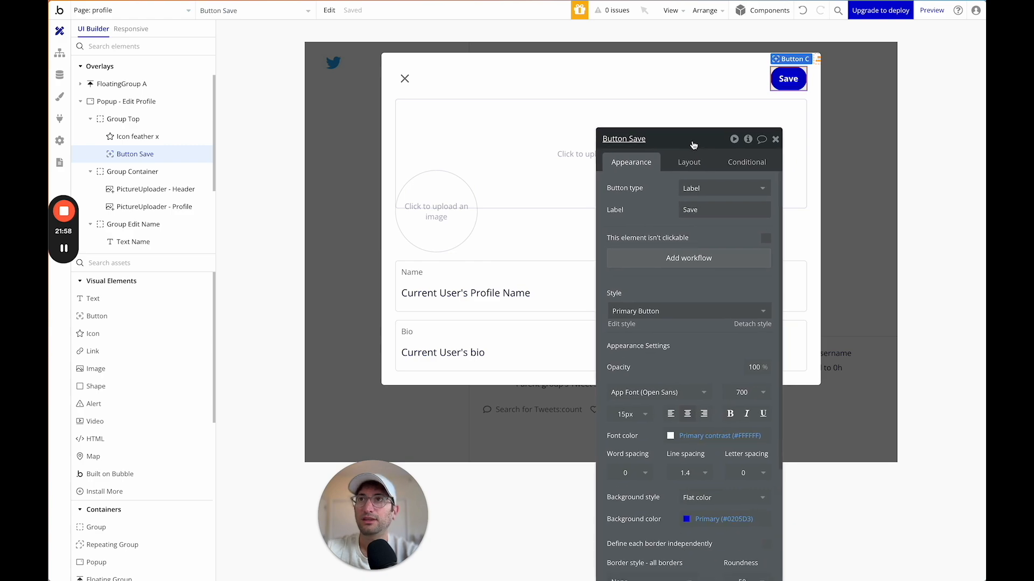
left_click(433, 82)
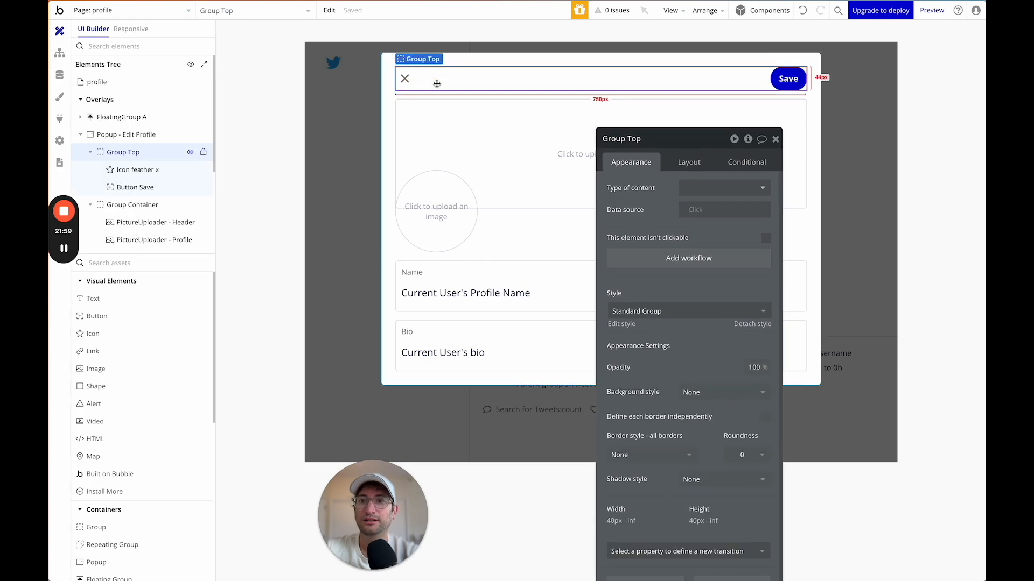
left_click_drag(645, 139, 732, 81)
left_click(788, 79)
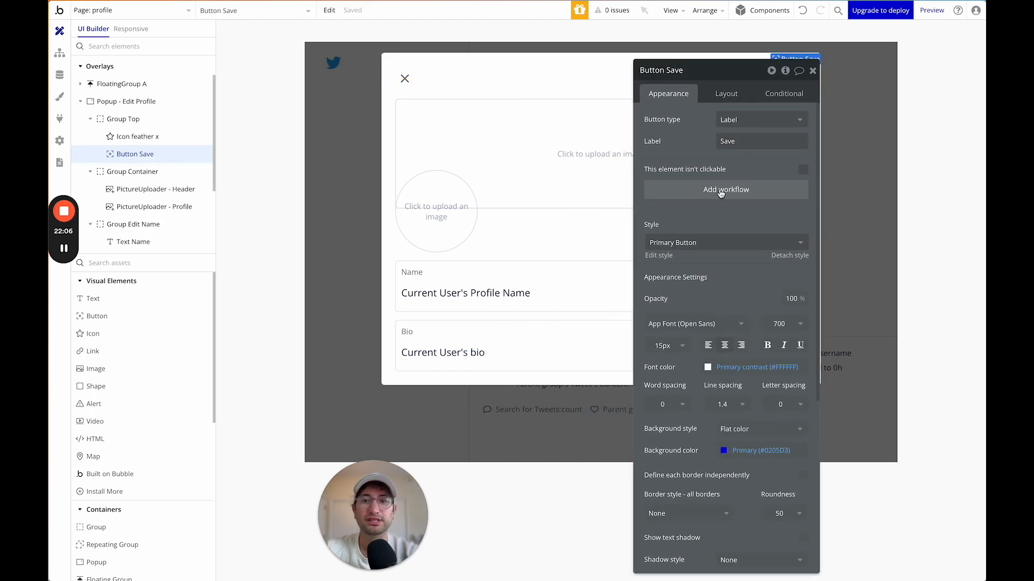
left_click(721, 191)
Add a 'Make changes to current user' action listing bio, HeaderPicture, Profile Name and ProfilePicture fields.
left_click(172, 155)
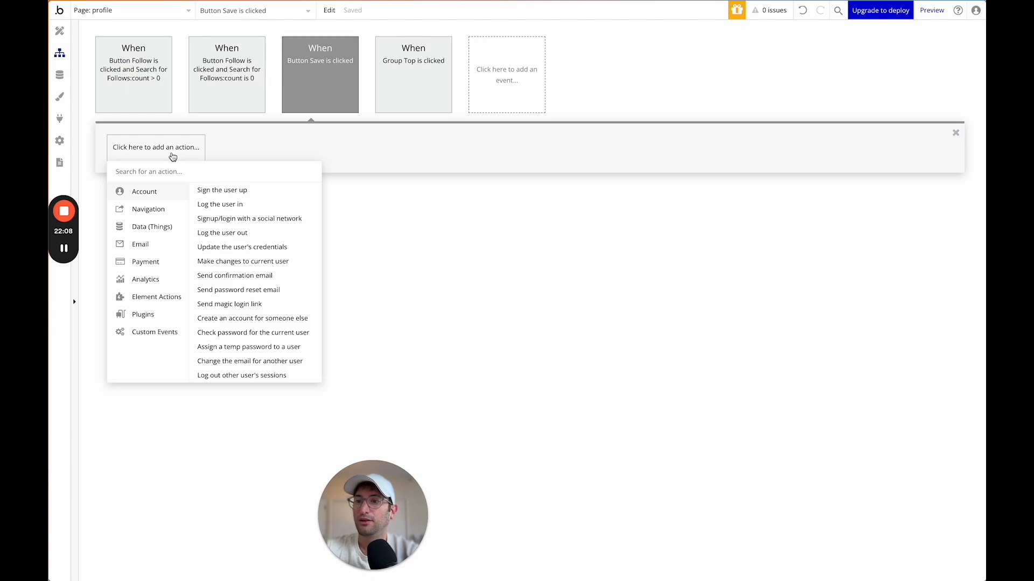
type("make")
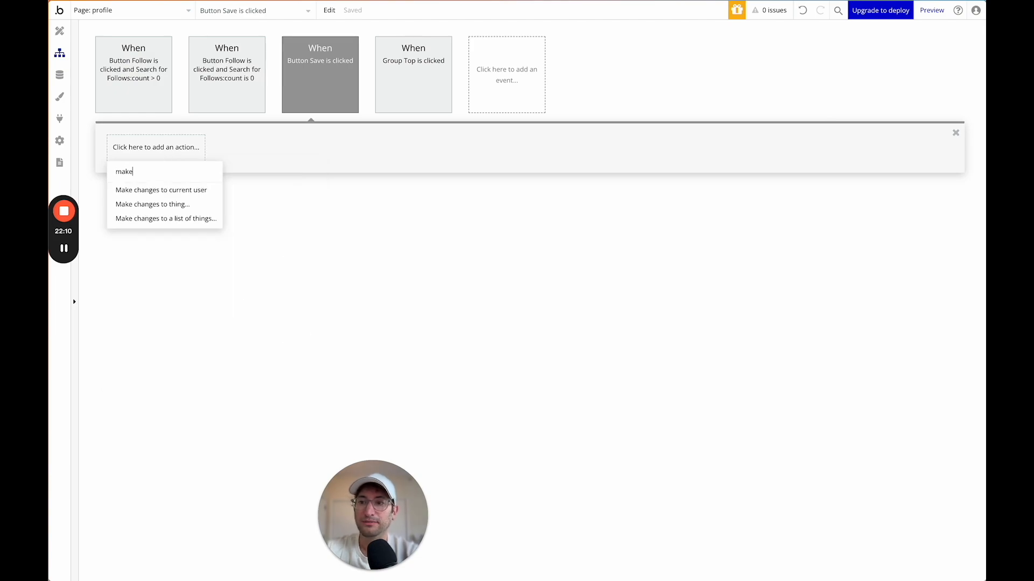
left_click(190, 192)
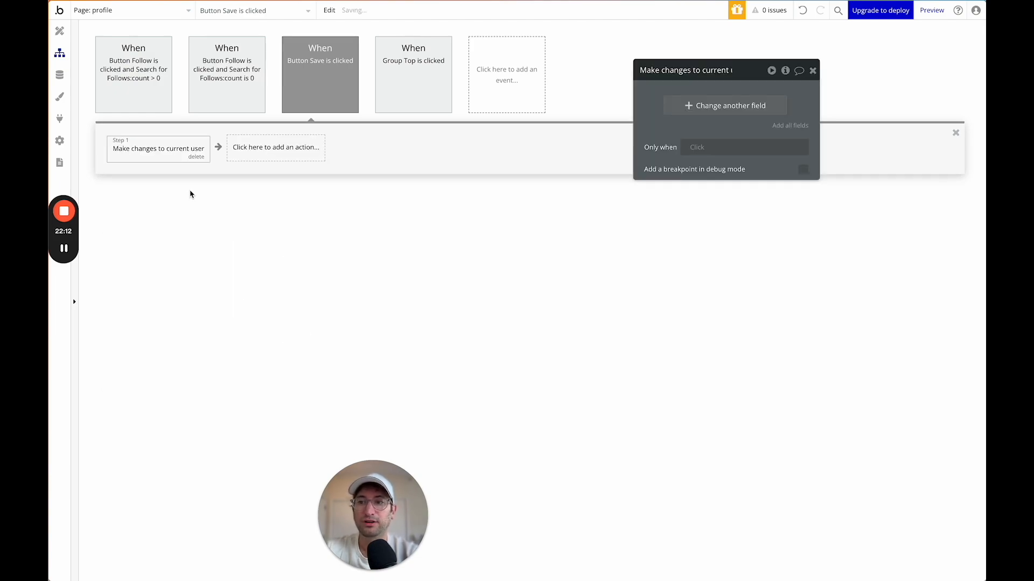
left_click(684, 106)
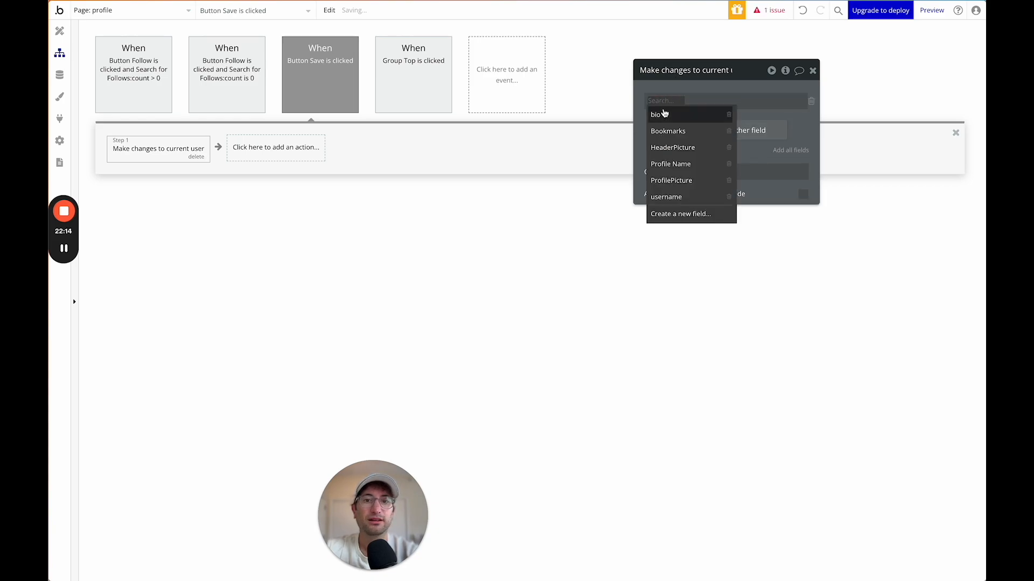
left_click(664, 113)
left_click(665, 131)
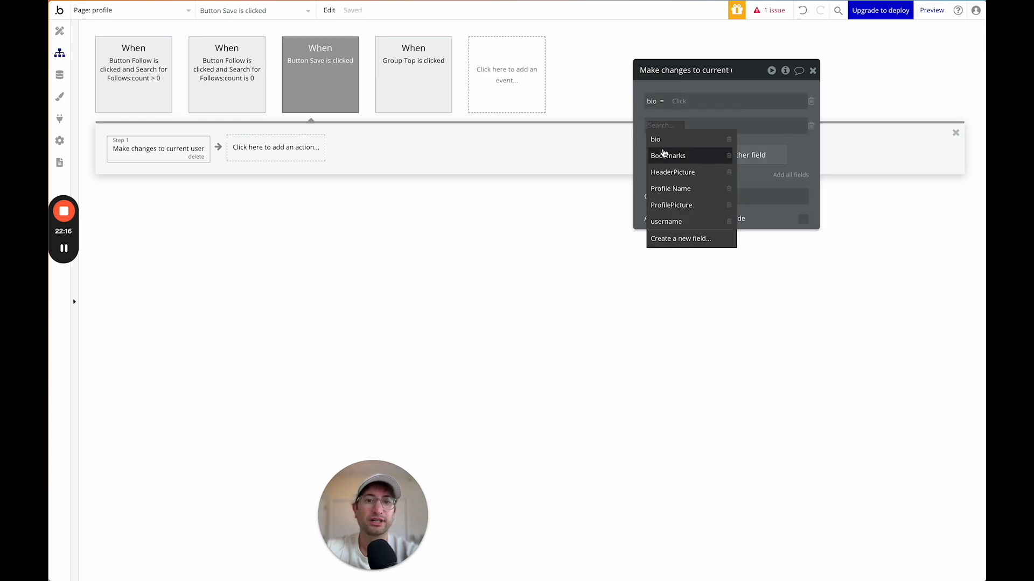
left_click(670, 172)
left_click(681, 154)
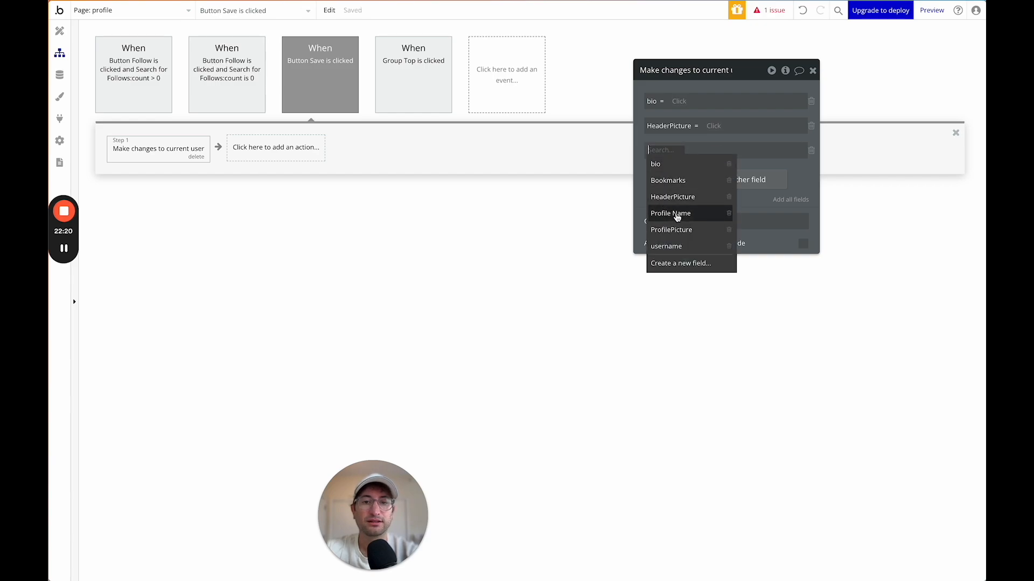
left_click(676, 216)
left_click(679, 180)
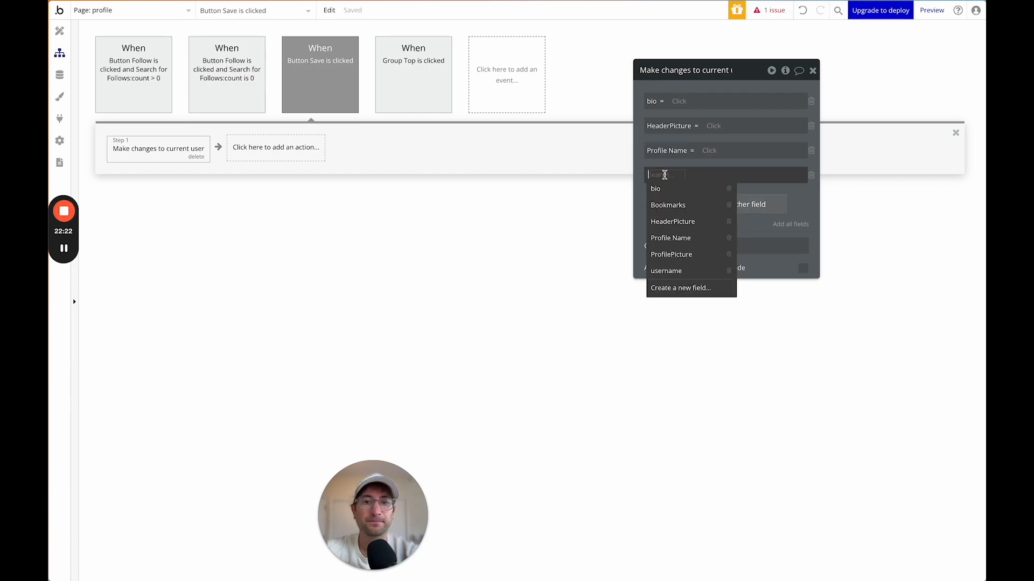
left_click(679, 255)
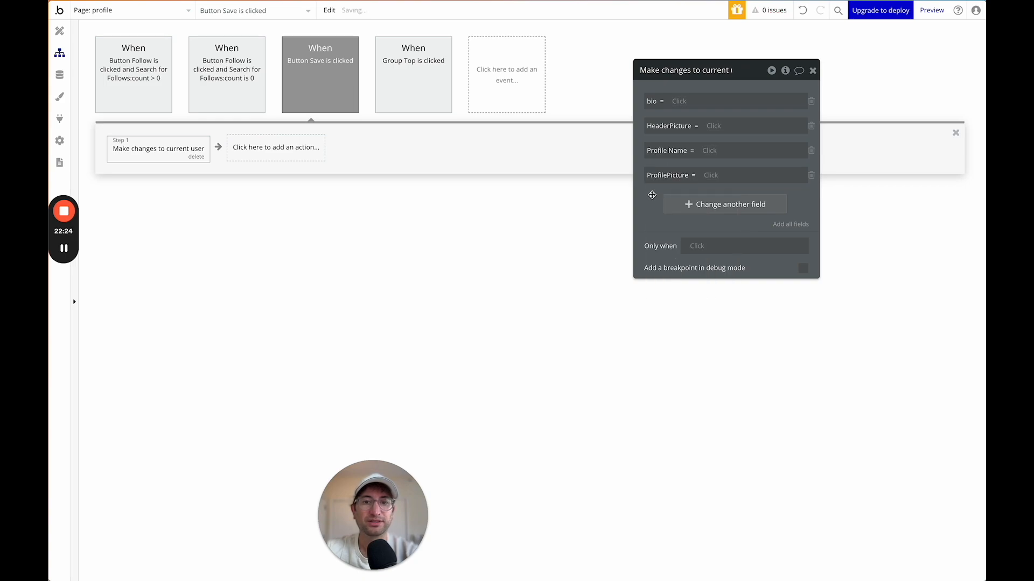
Set the bio field to Input - Bio Edit's value.
left_click(679, 103)
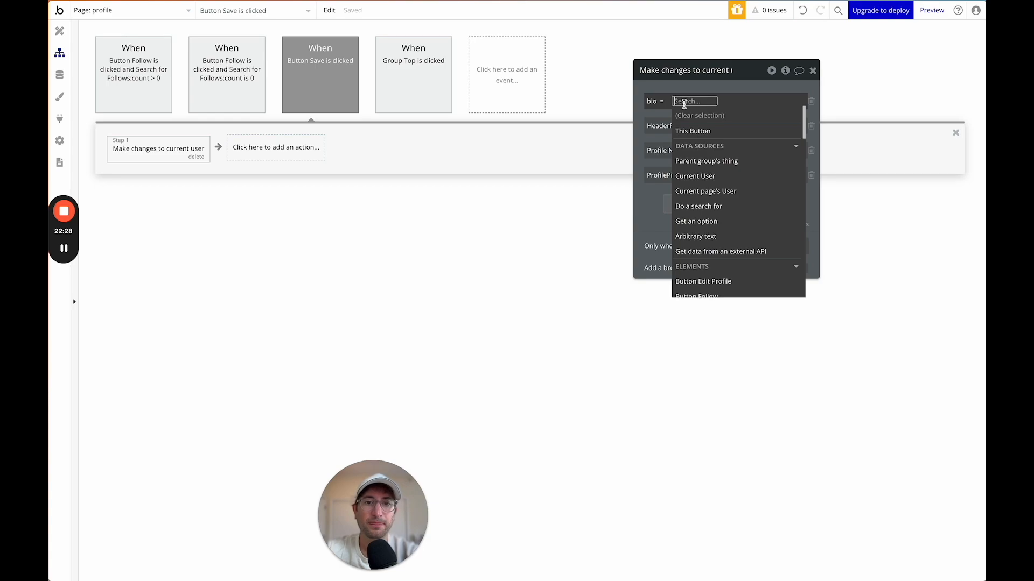
type("inpu")
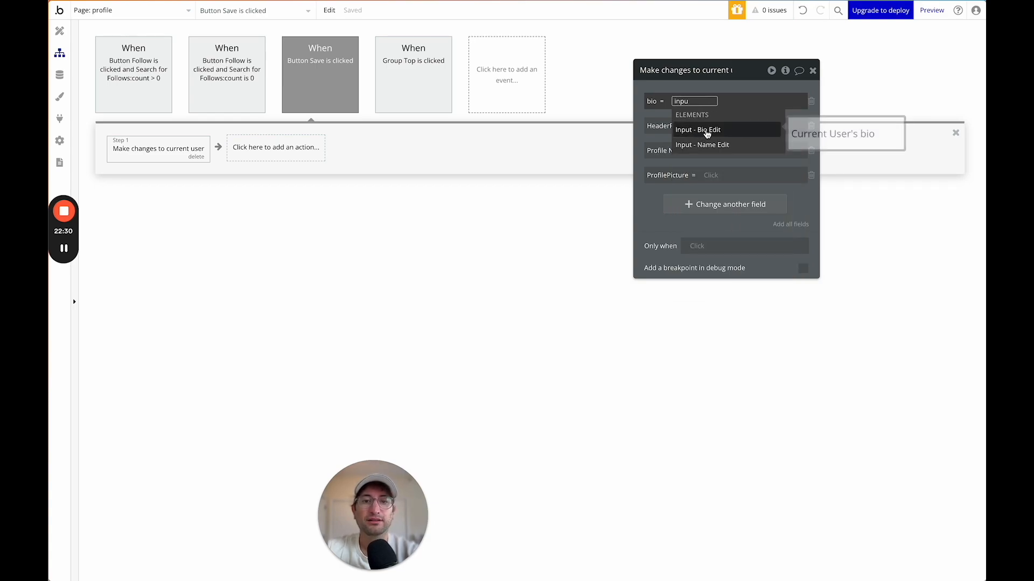
left_click(716, 132)
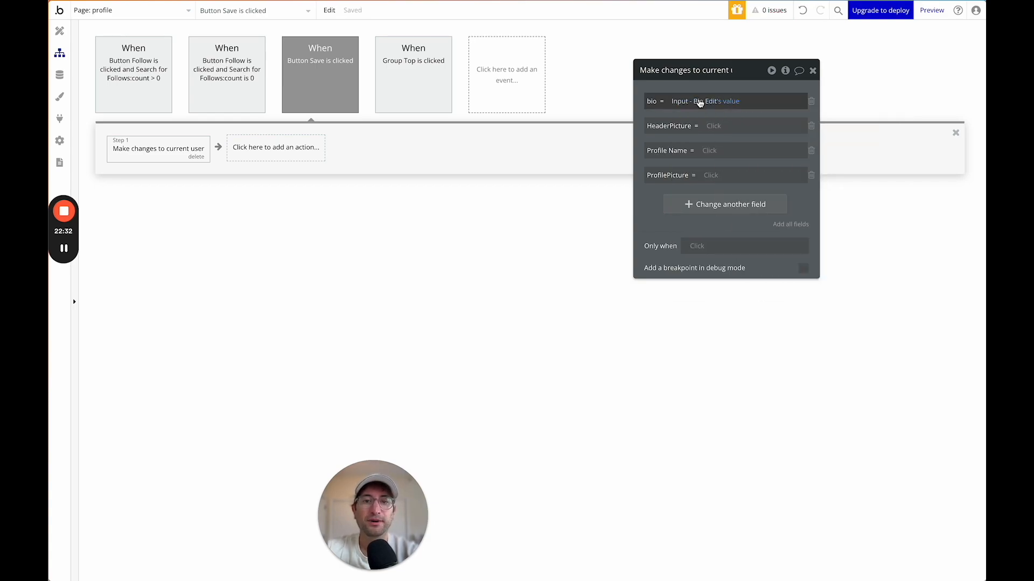
left_click(714, 126)
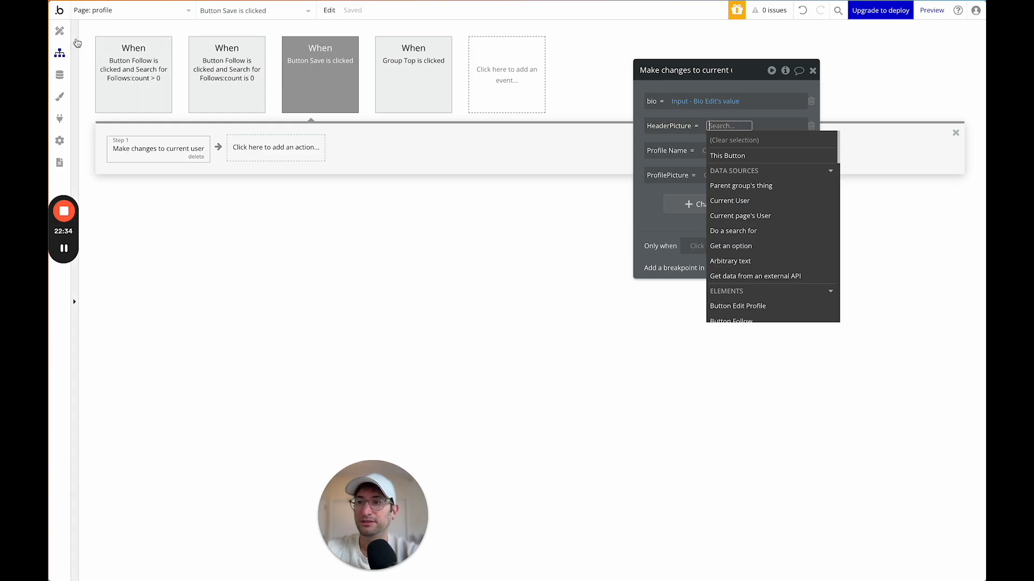
Check the picture uploader in the popup, then set HeaderPicture to the header uploader's value.
left_click(59, 31)
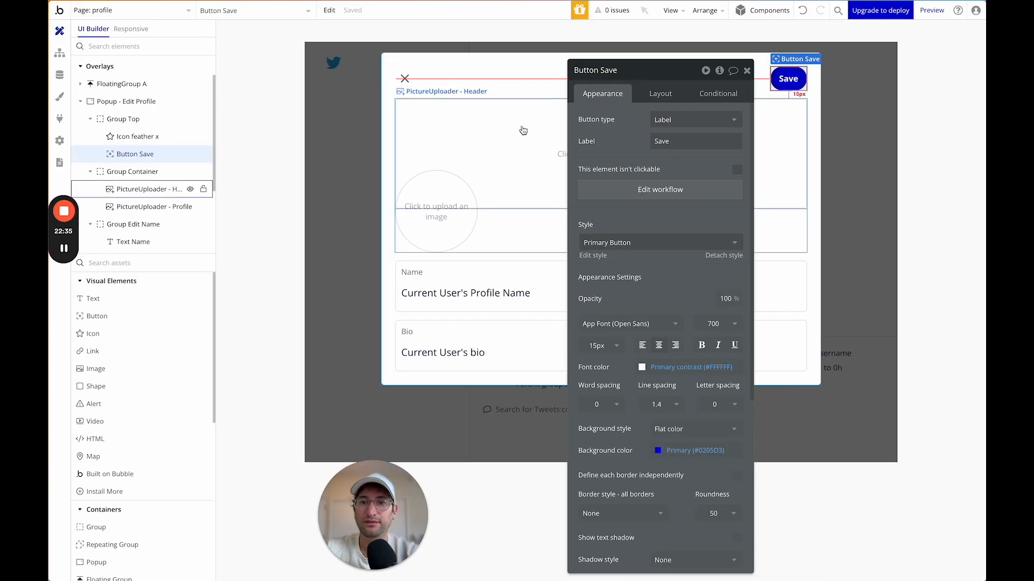
left_click(464, 191)
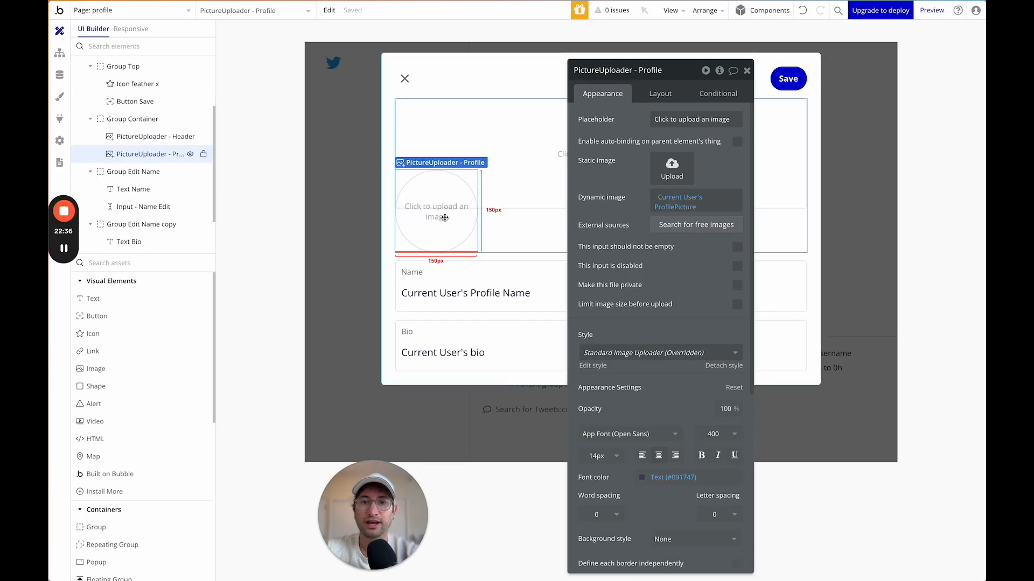
left_click(60, 53)
left_click(650, 126)
type("pic")
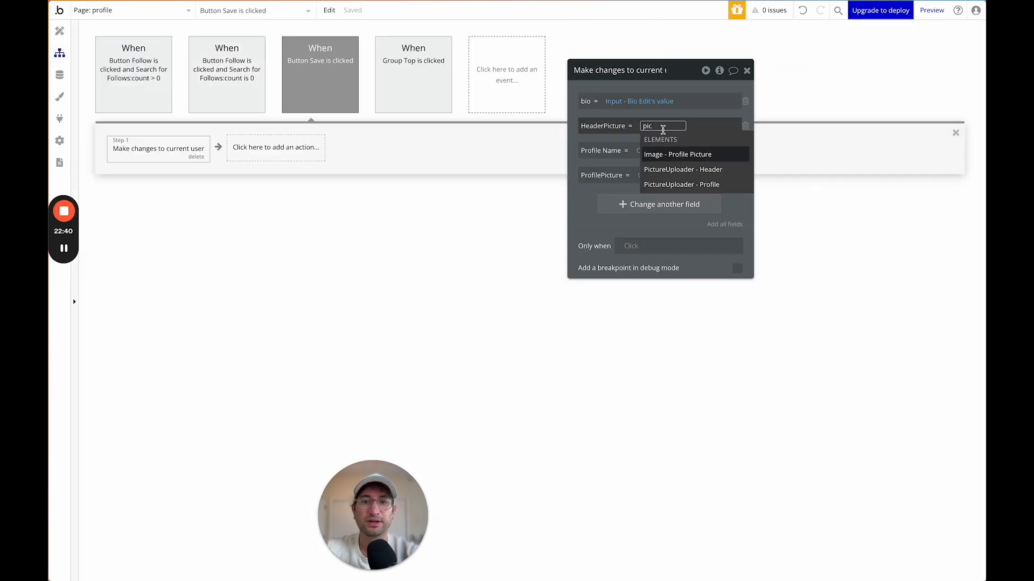
left_click(680, 169)
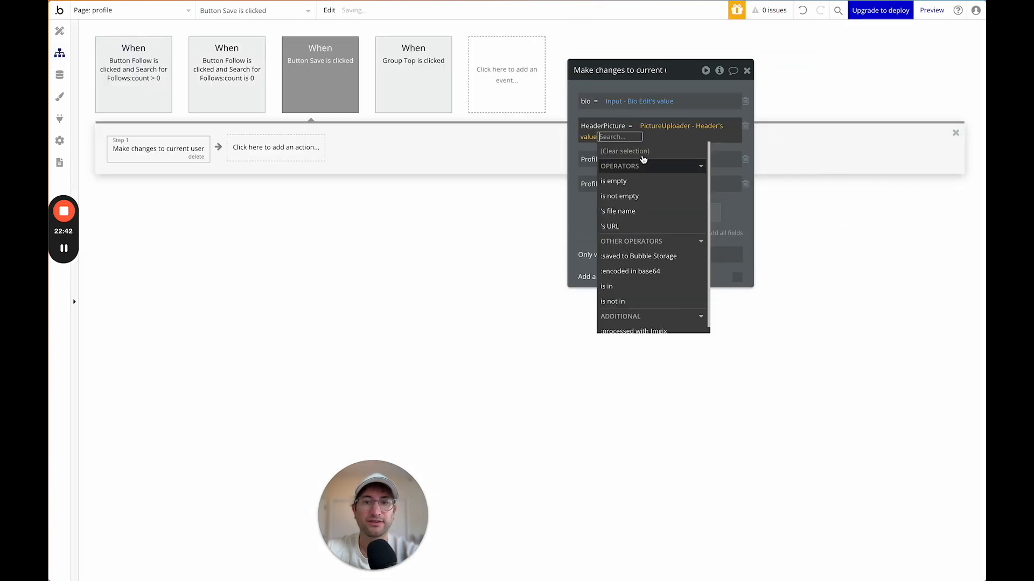
left_click(640, 160)
Set Profile Name to the Name Edit input's value and ProfilePicture to the profile uploader's value.
left_click(645, 162)
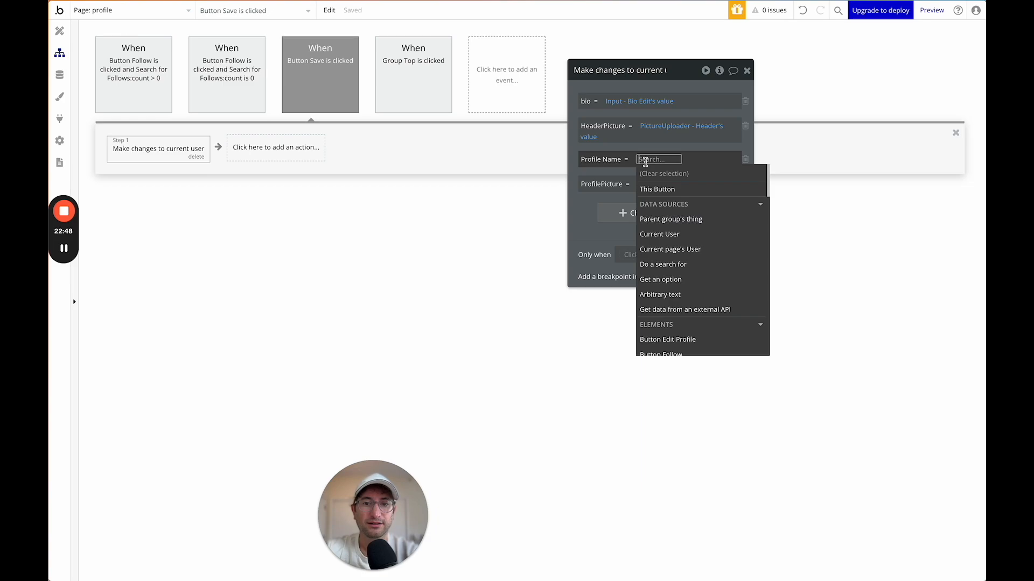
type("input")
left_click(666, 203)
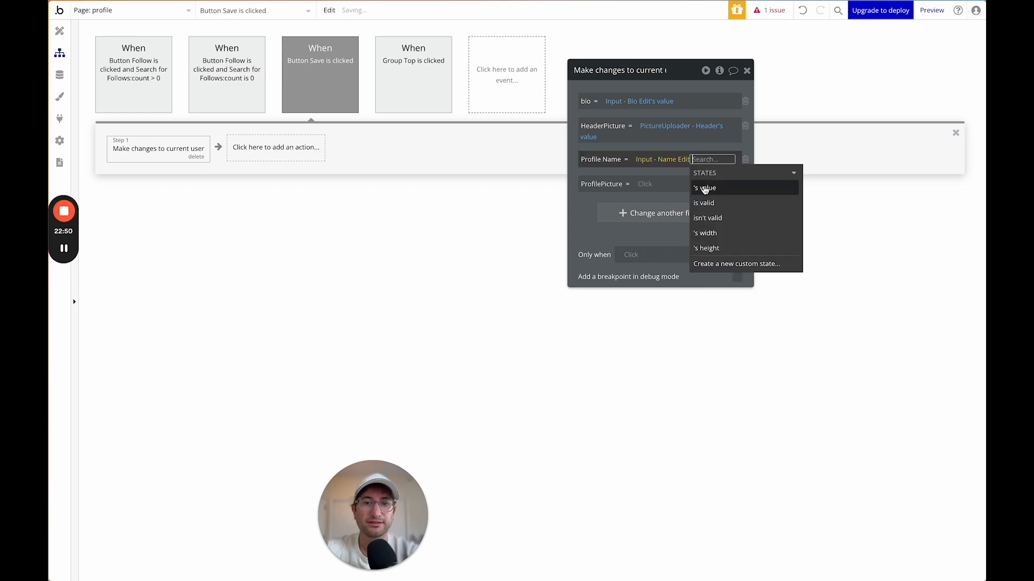
left_click(631, 171)
left_click(648, 183)
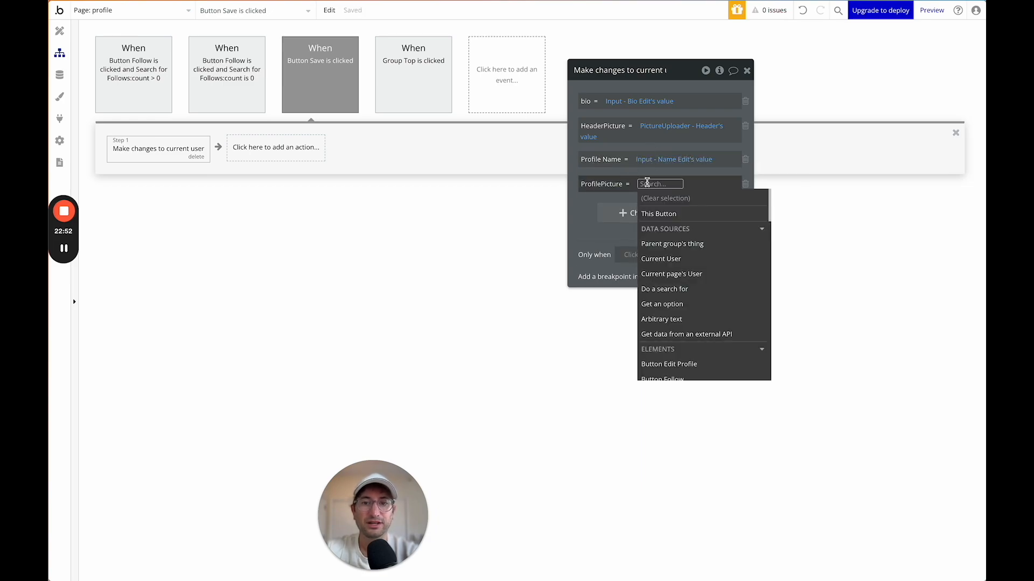
type("pic")
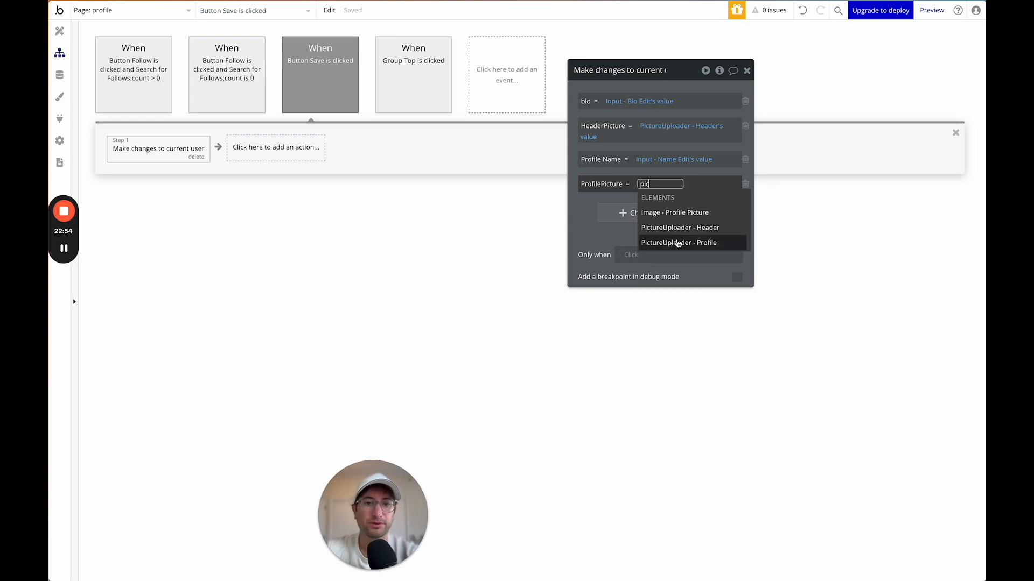
left_click(683, 243)
left_click(664, 232)
left_click(582, 224)
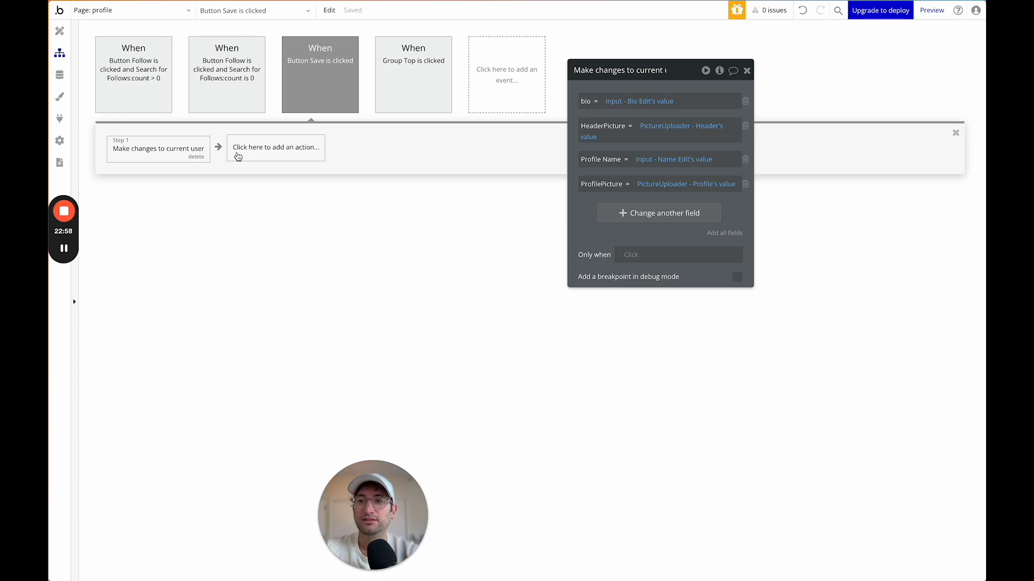
Add a 'Hide an element' step that hides Popup - Edit Profile.
left_click(244, 156)
type("hide")
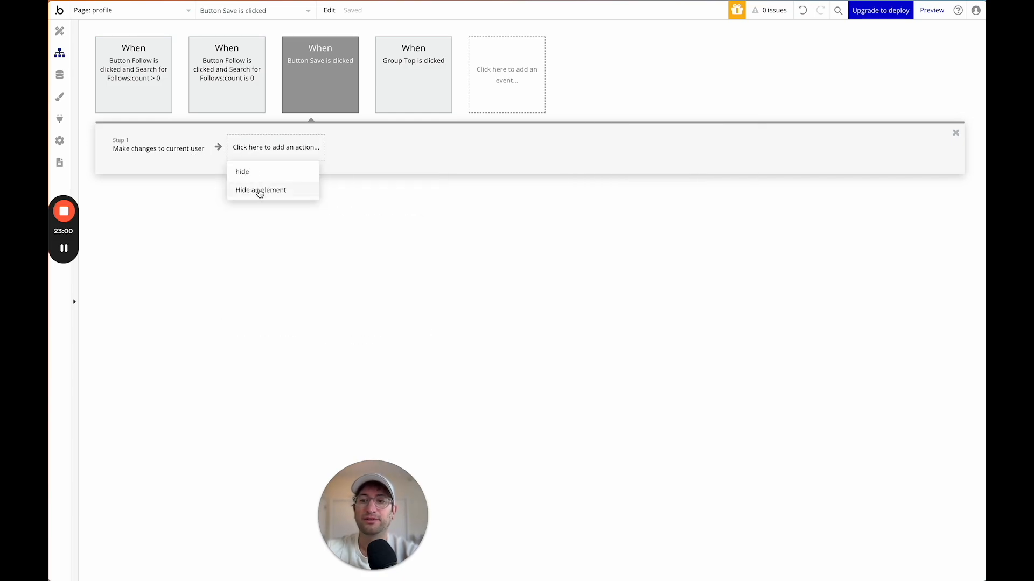
left_click(259, 191)
left_click(678, 97)
left_click(680, 114)
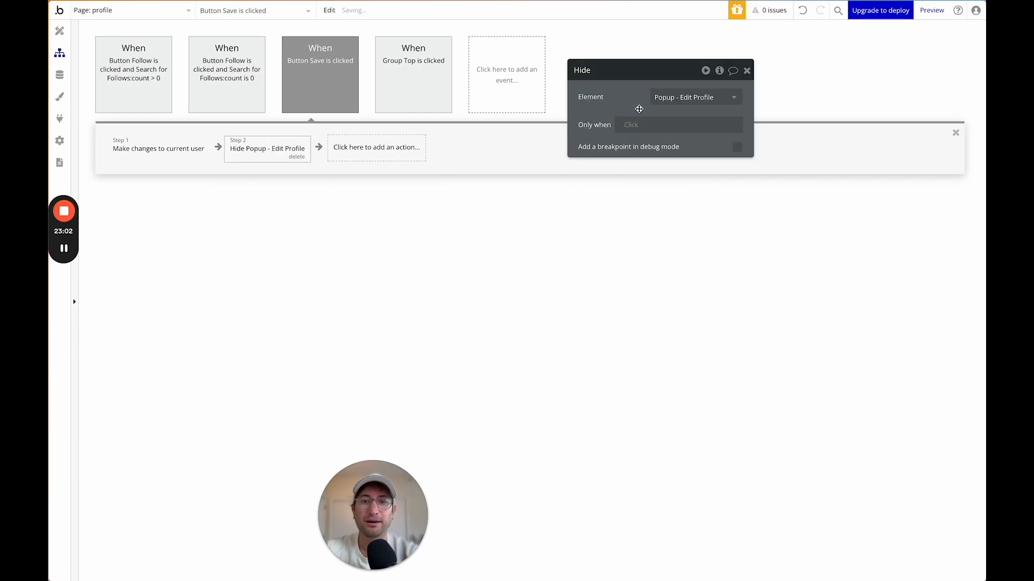
Return to the page design and close the Edit Profile popup on the canvas.
left_click(60, 31)
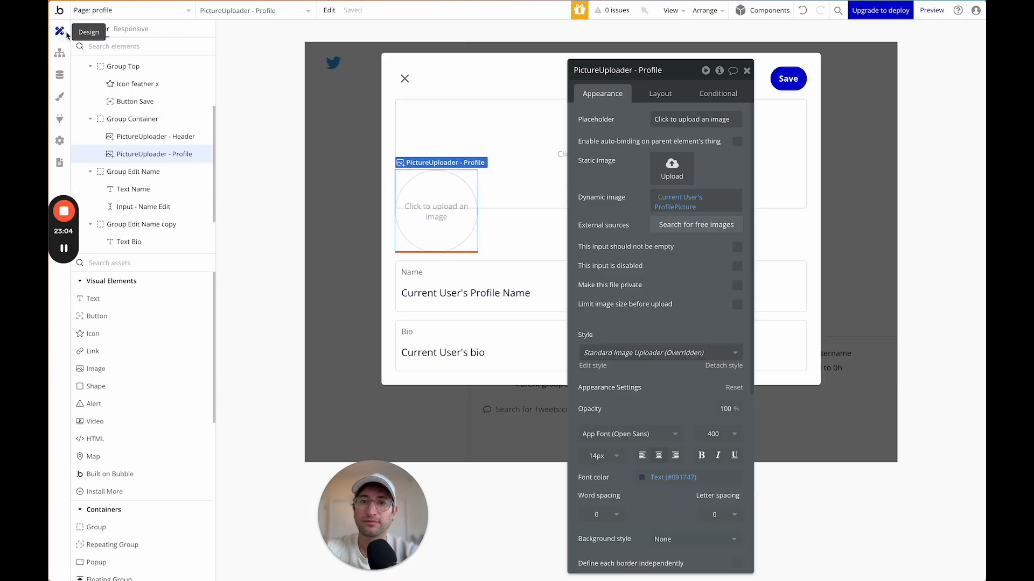
left_click(747, 70)
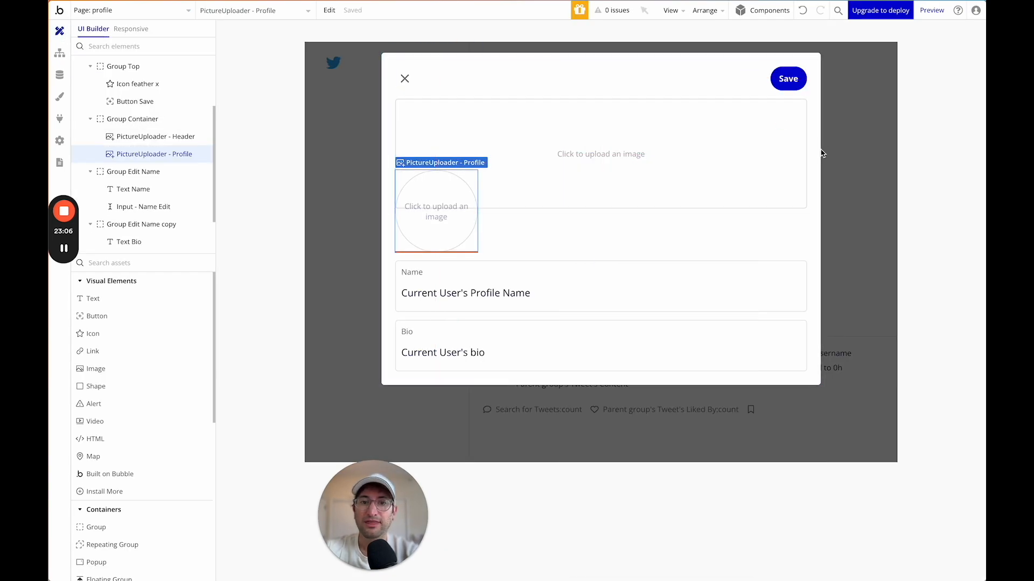
double_click(790, 239)
left_click(843, 210)
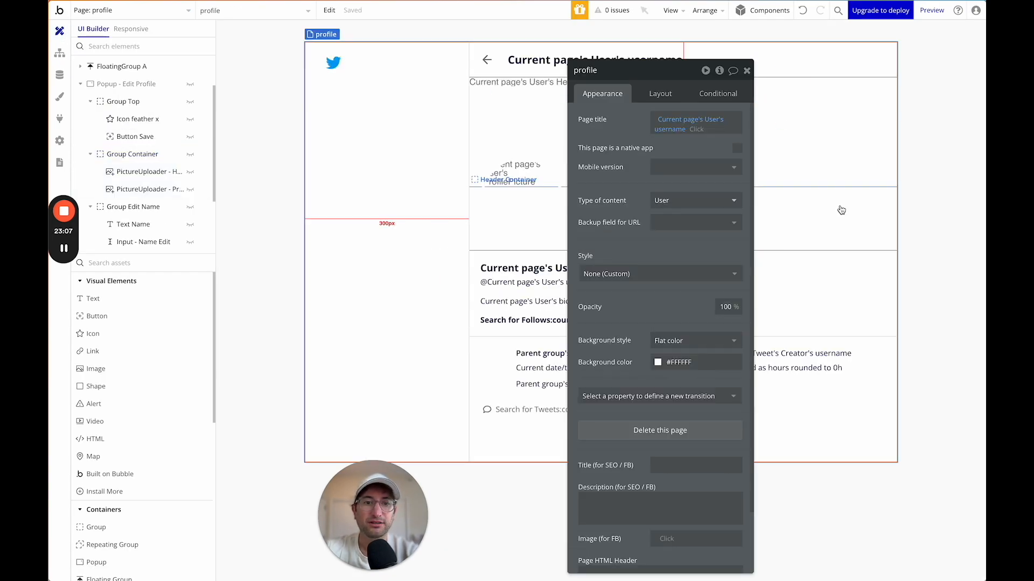
left_click(747, 71)
Unhide the Edit Profile button inside the Header Container's layers and select it.
scroll(180, 165, "up", 2)
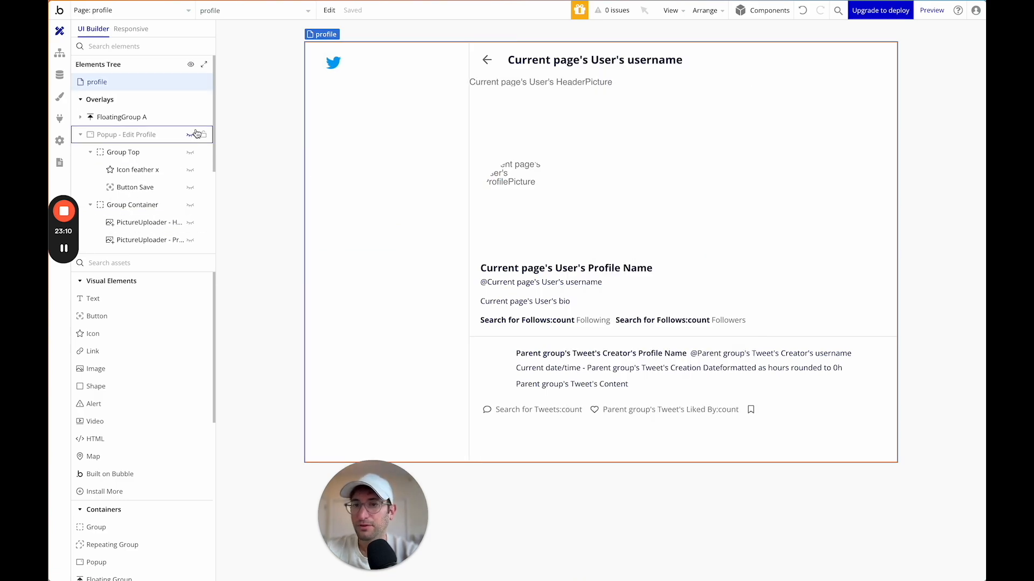
double_click(628, 180)
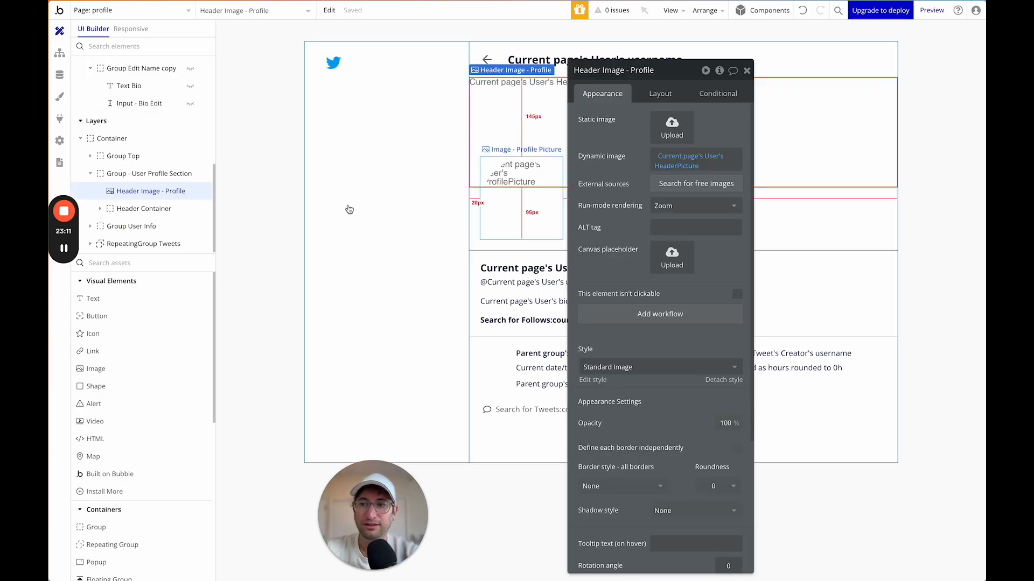
left_click(95, 227)
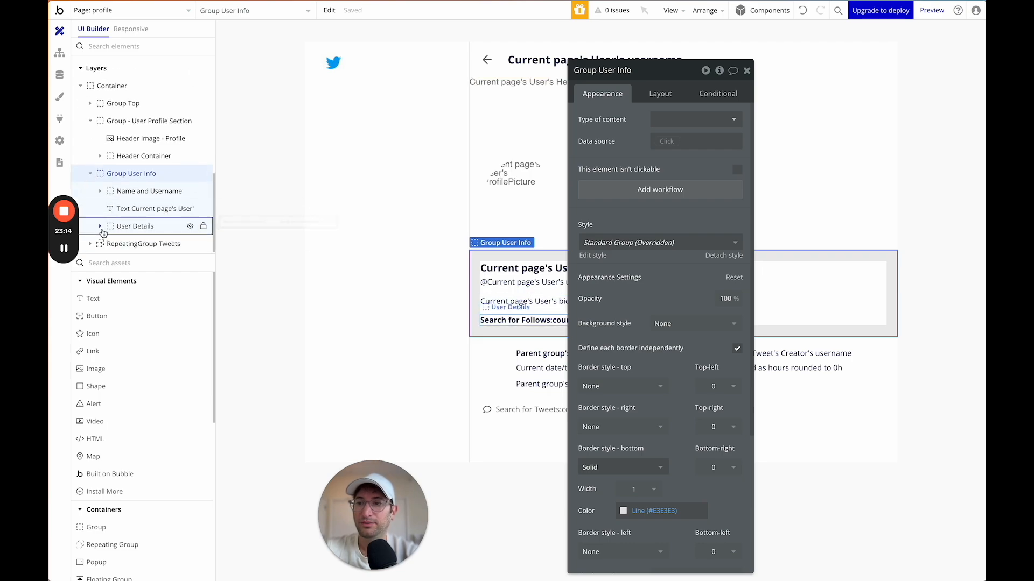
left_click(102, 230)
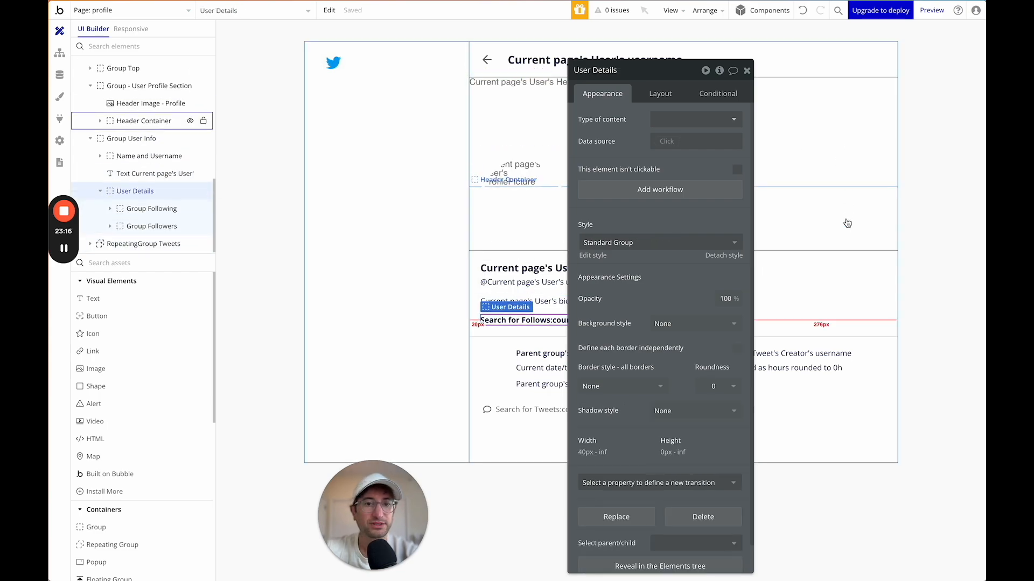
left_click(847, 223)
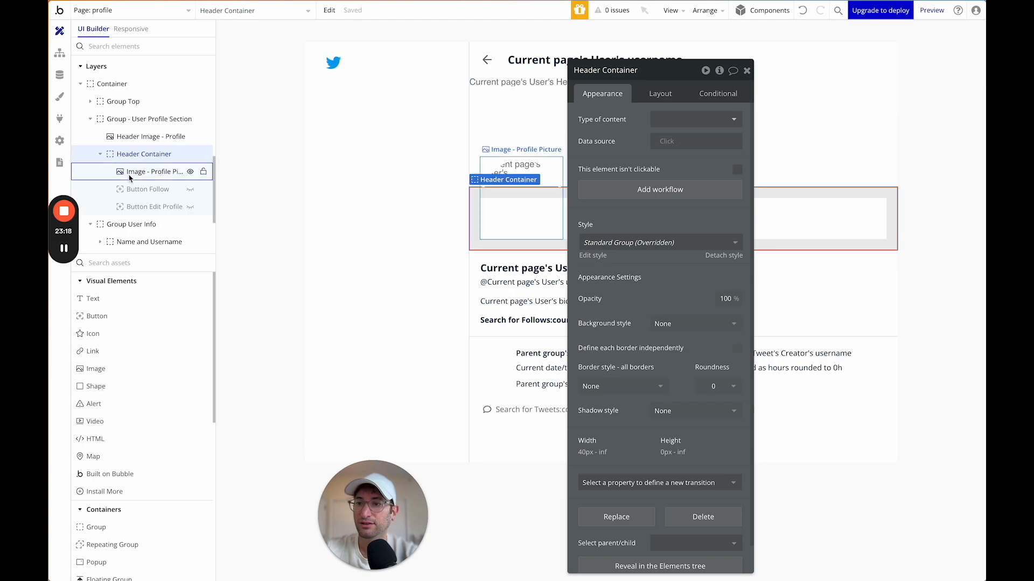
left_click(190, 207)
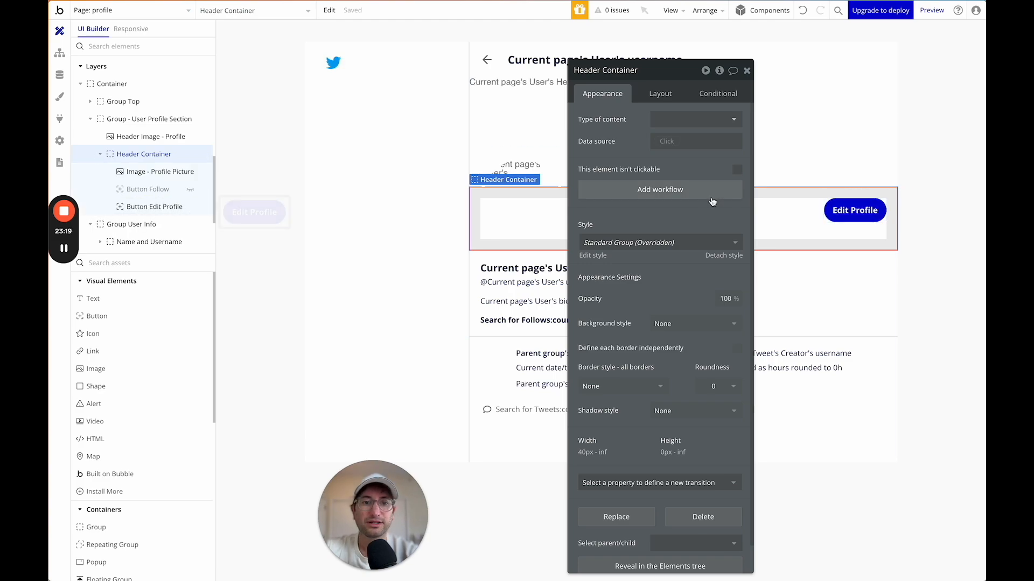
left_click(842, 201)
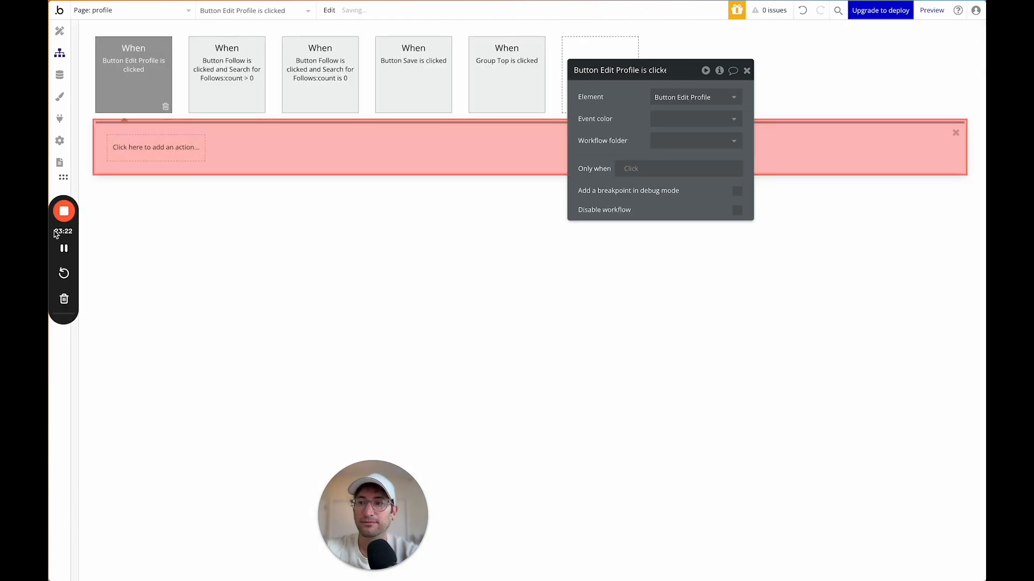
Add a 'Show an element' action that shows Popup - Edit Profile.
left_click(141, 153)
mouse_move(153, 211)
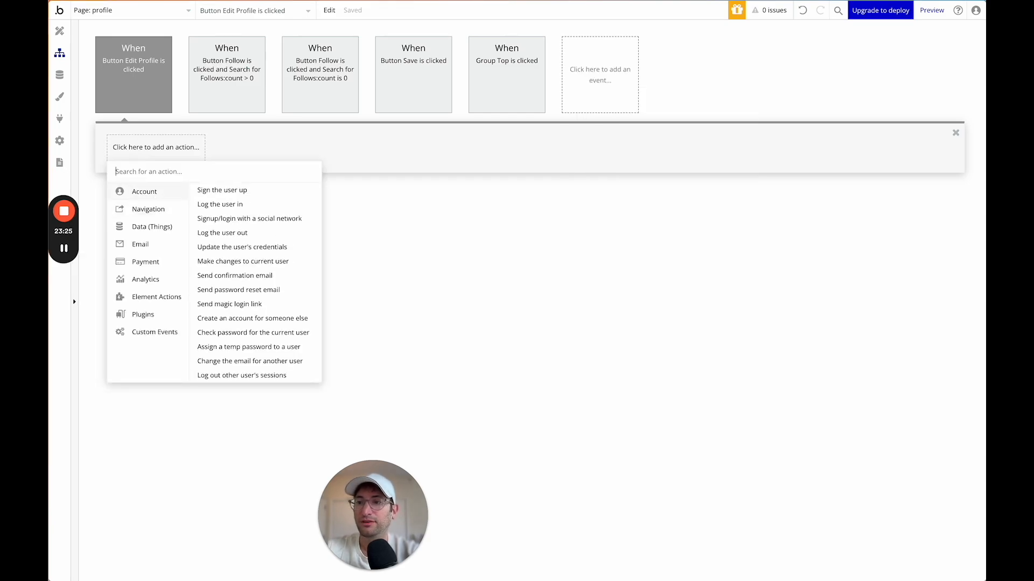
type("show")
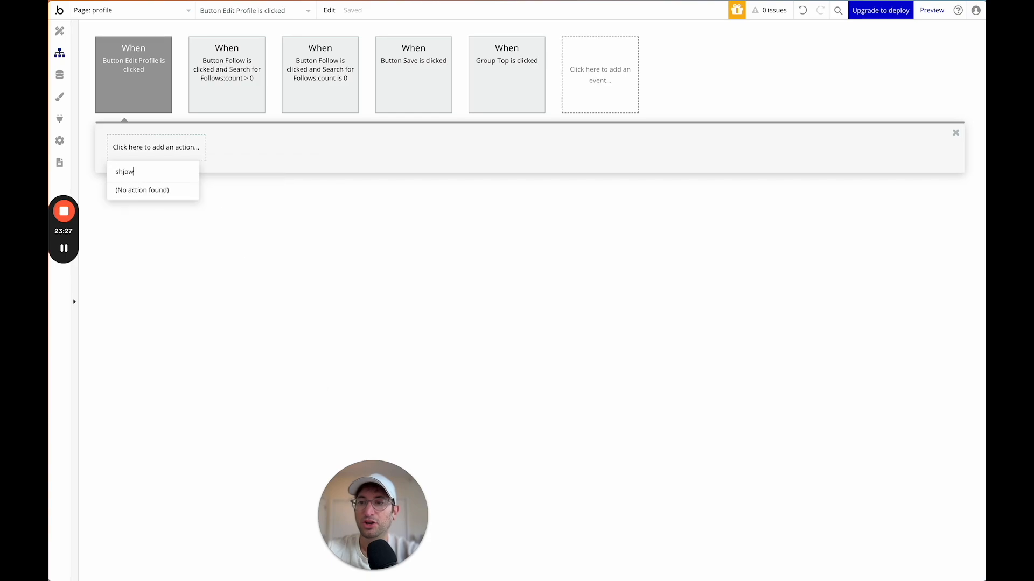
left_click(149, 193)
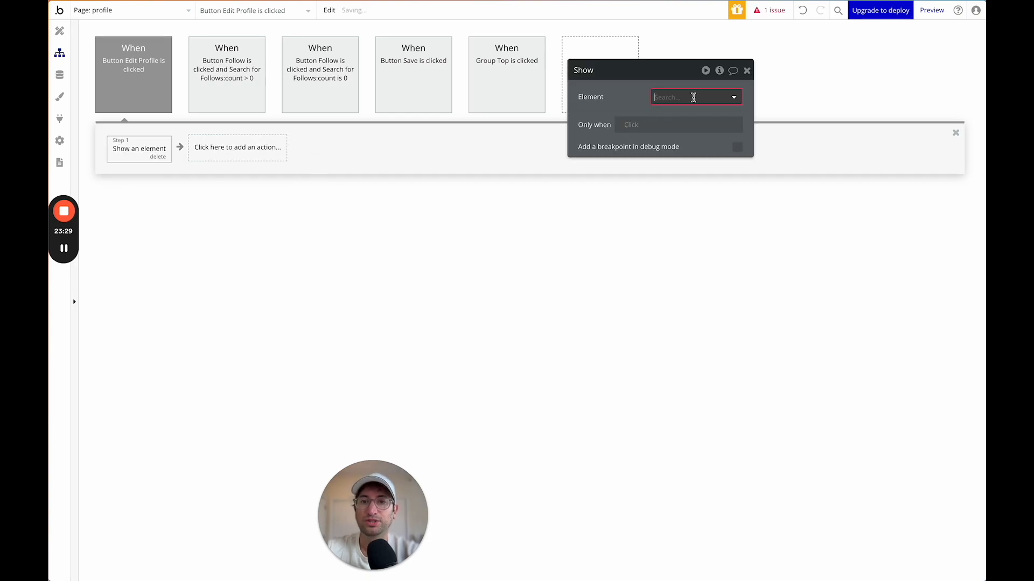
left_click(695, 98)
left_click(698, 116)
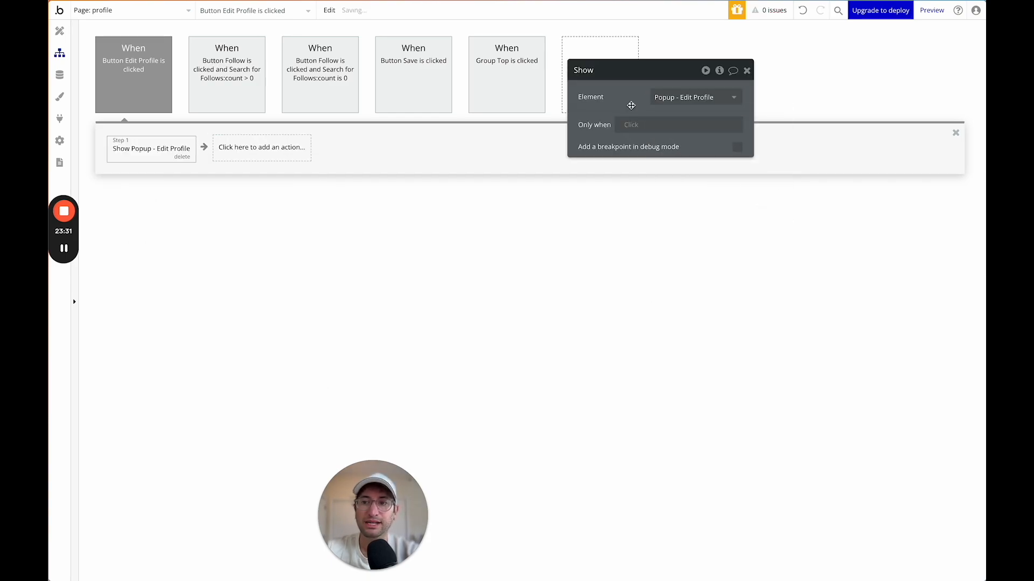
Return to the page design, select the floating left sidebar group and move its properties panel aside.
left_click(60, 30)
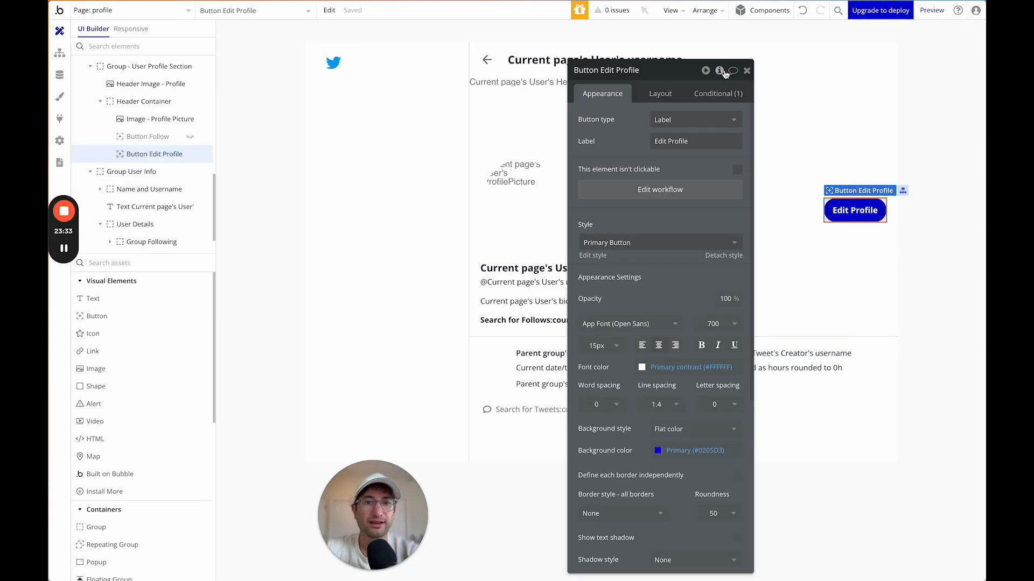
left_click(751, 72)
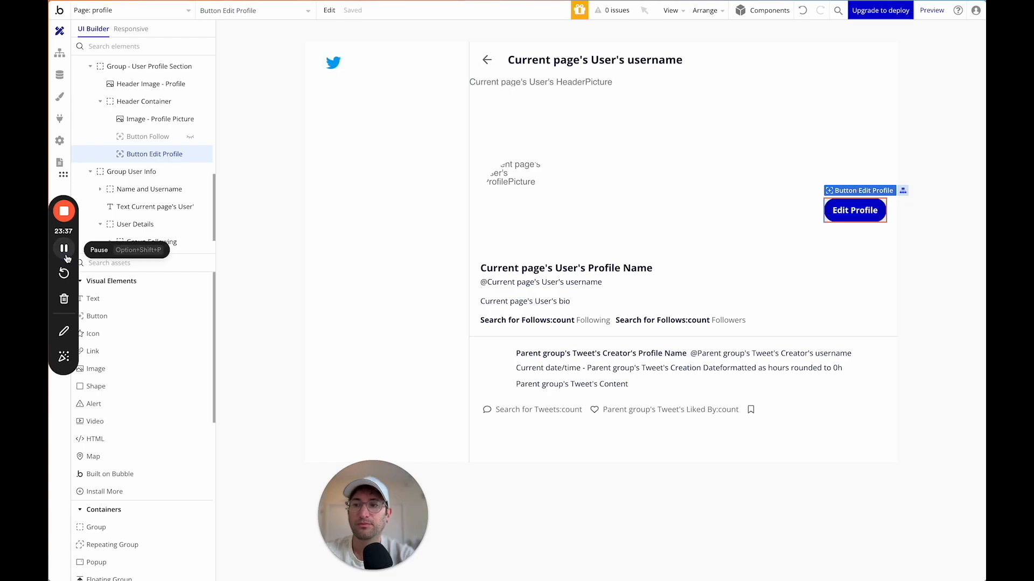
double_click(376, 112)
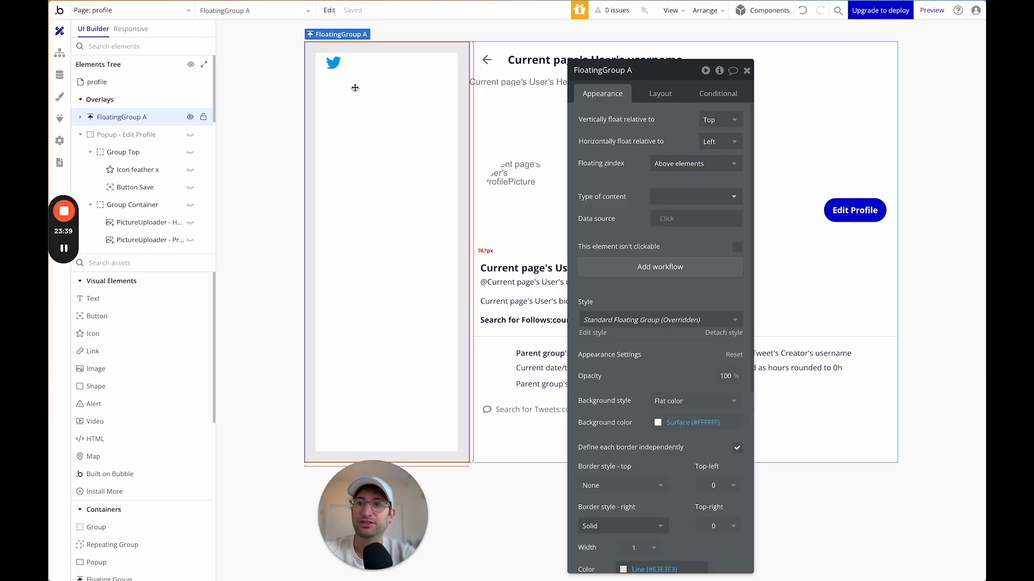
left_click_drag(654, 80, 822, 57)
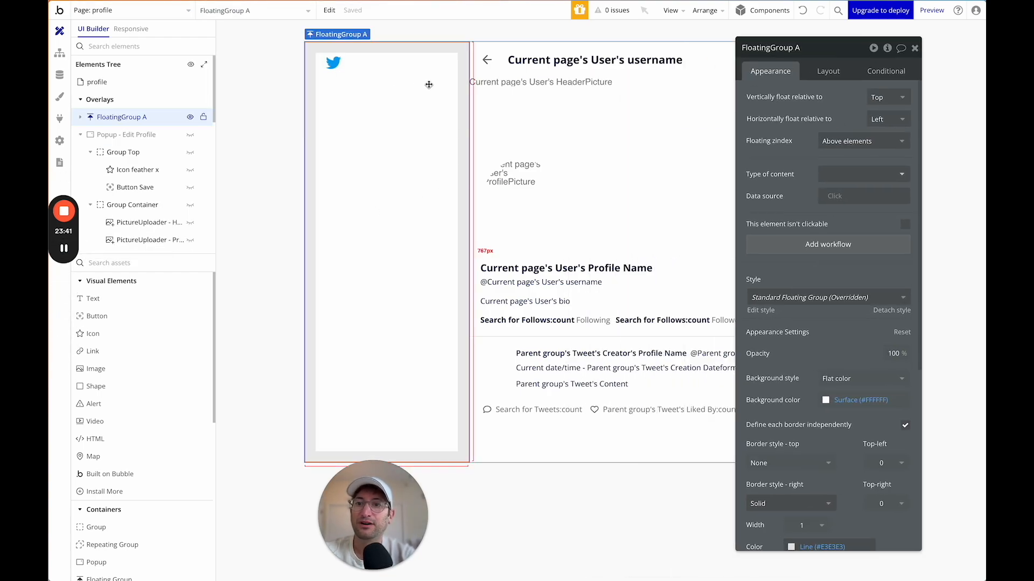
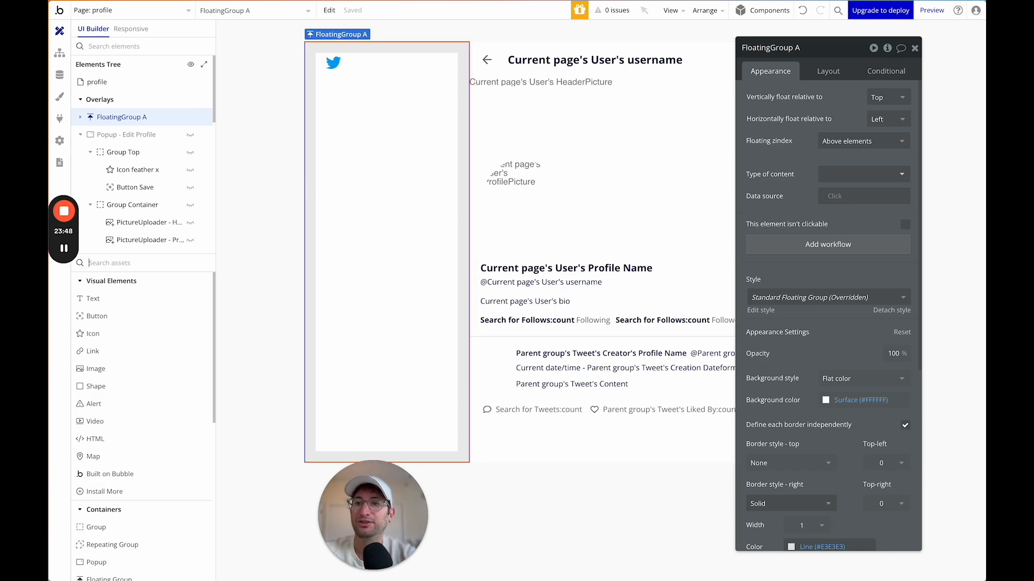
Add a group named Group Buttons inside FloatingGroup A with fit width and fit height unchecked.
left_click(144, 263)
type("group")
left_click_drag(110, 303, 410, 163)
double_click(775, 50)
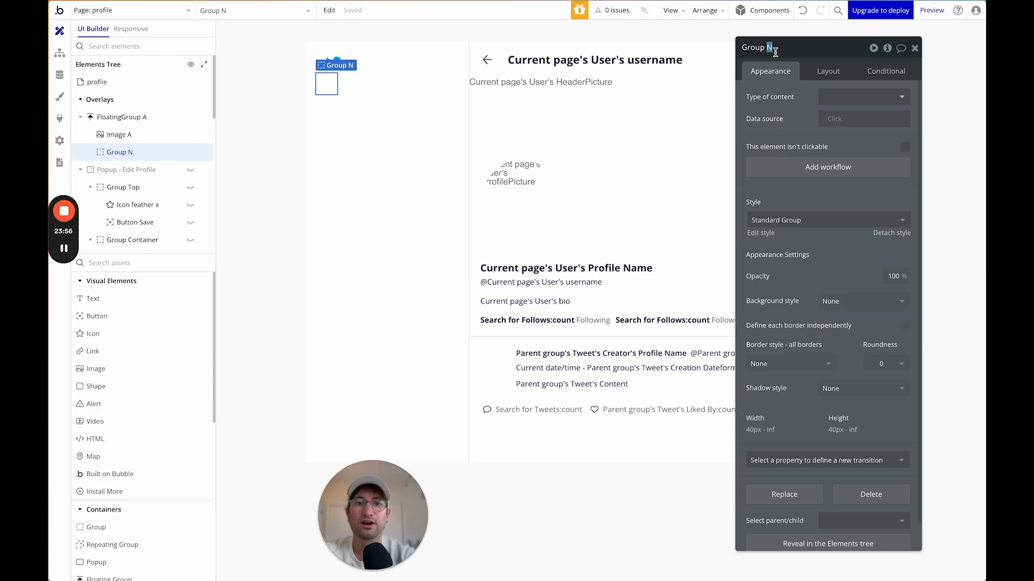
key("Return")
left_click(828, 71)
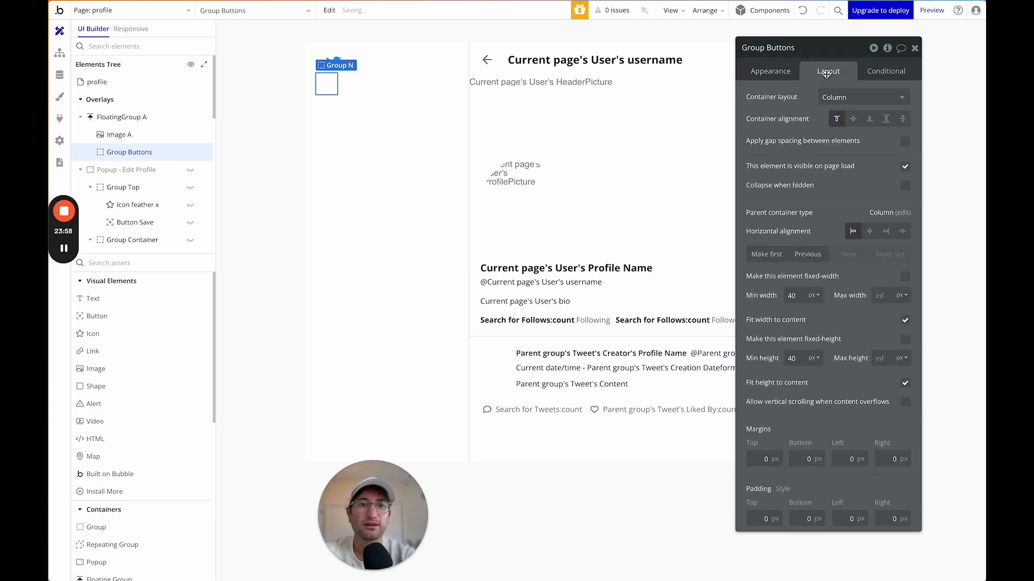
left_click(892, 303)
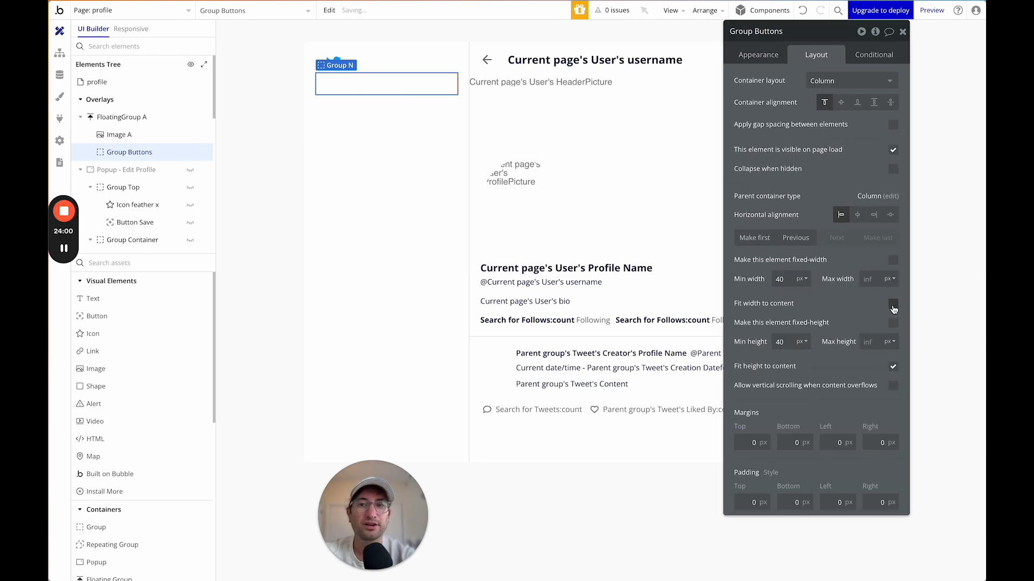
left_click(893, 368)
Nest a second group named Group Home inside Group Buttons.
left_click(134, 263)
type("group")
left_click_drag(95, 298, 346, 235)
left_click(755, 30)
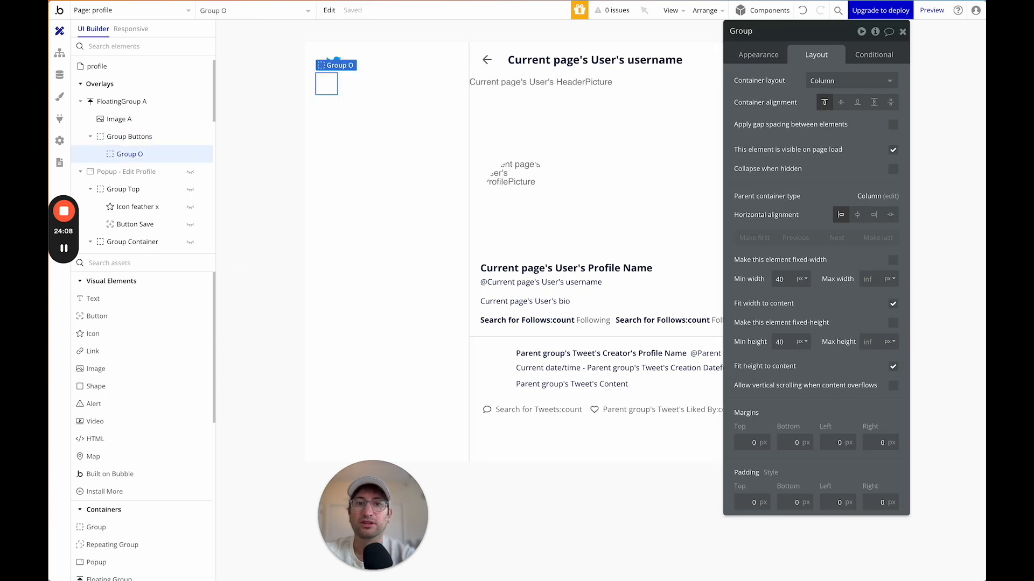
type("Home")
key("Return")
Make Group Home full width with minimum height 20 and drag an Icon into it.
left_click(889, 305)
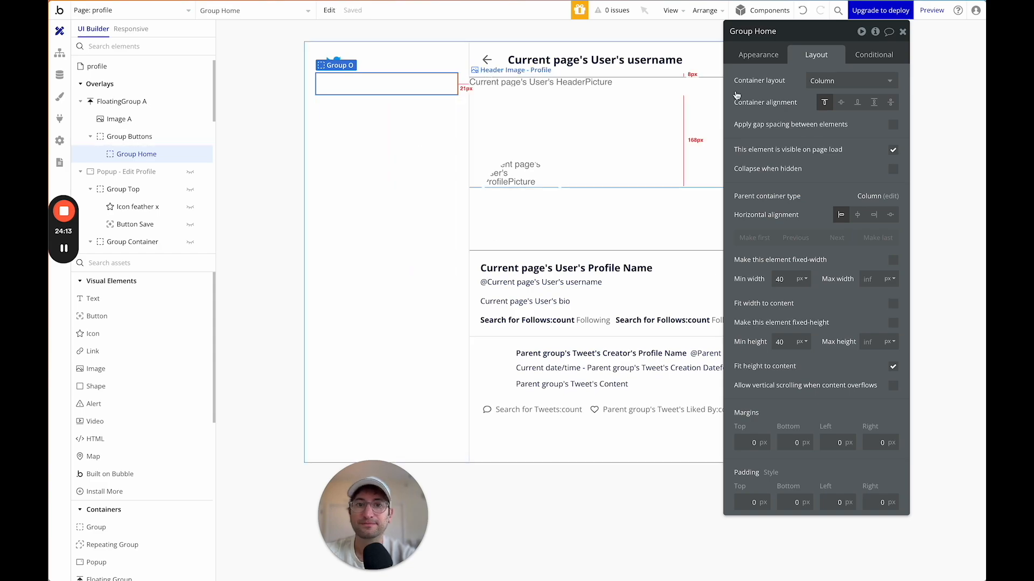
double_click(779, 341)
type("05")
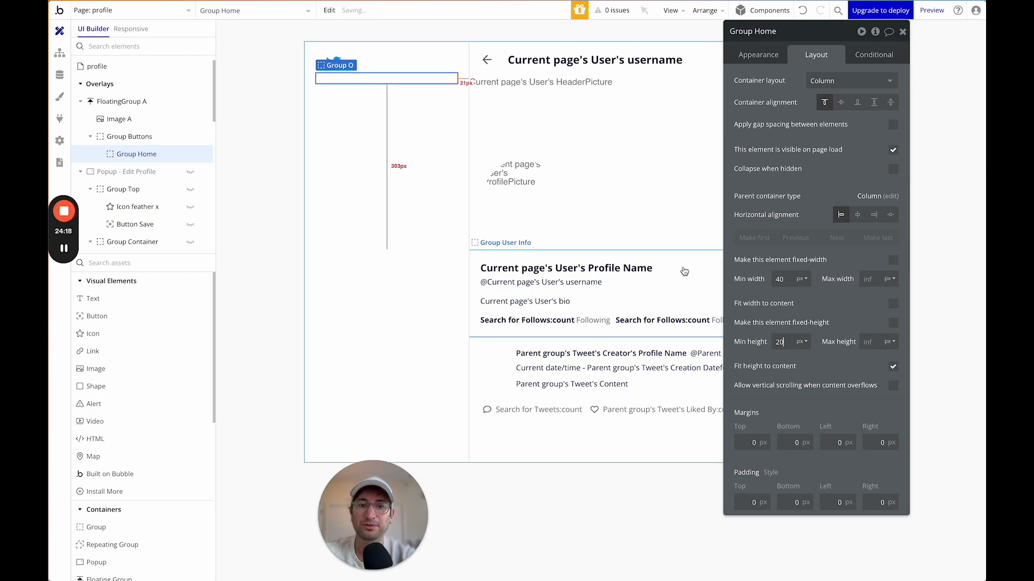
type("icon")
left_click_drag(124, 302, 355, 81)
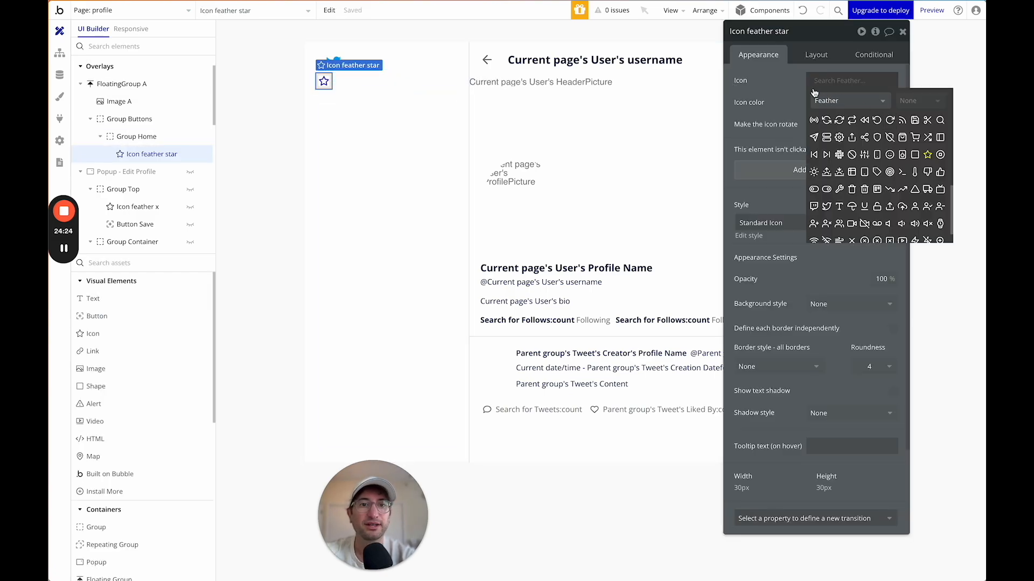
Set the icon to the Feather home icon coloured Light Grey.
type("home")
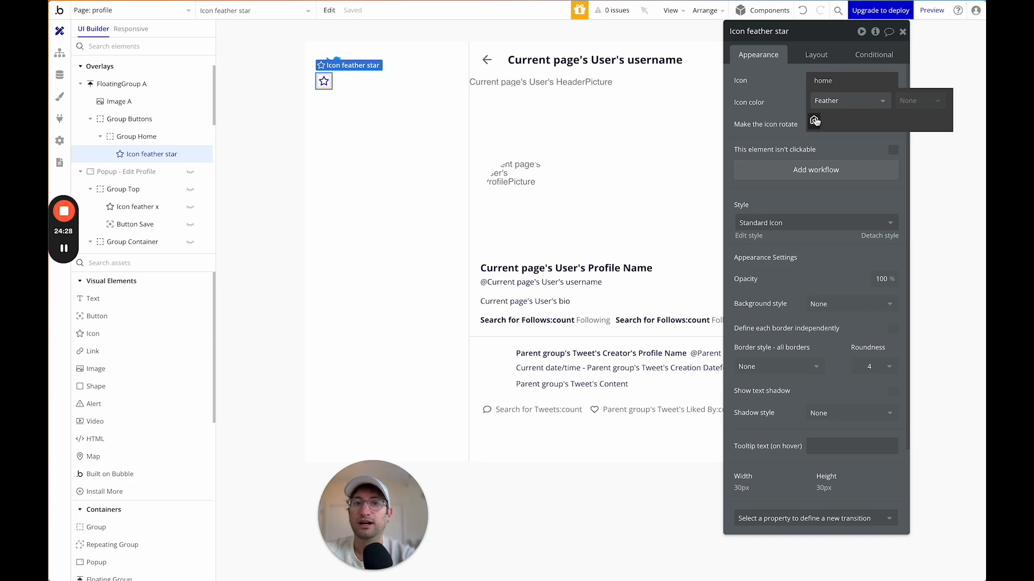
left_click(814, 120)
left_click(826, 78)
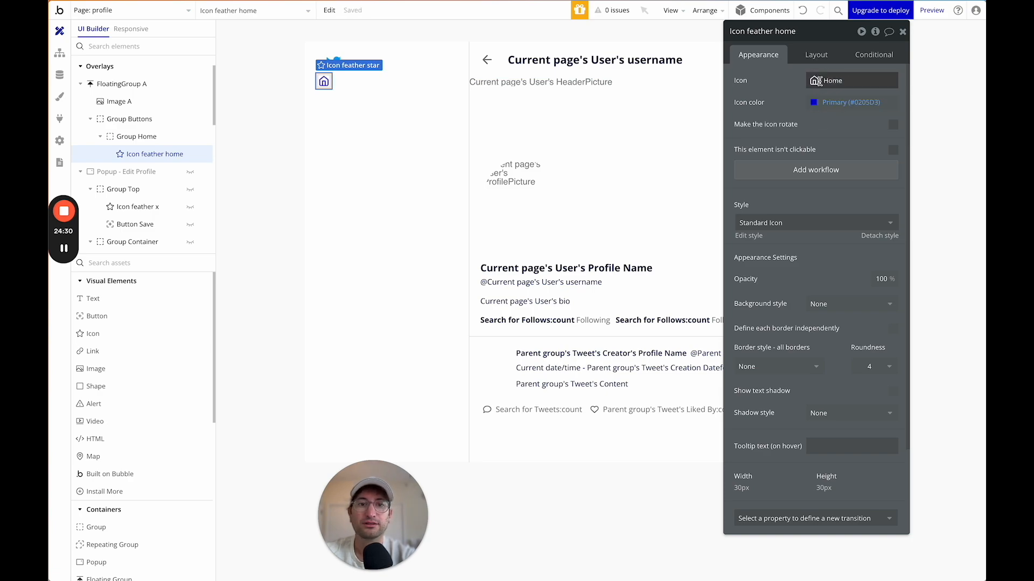
left_click(826, 100)
left_click(831, 133)
left_click(832, 102)
left_click(833, 79)
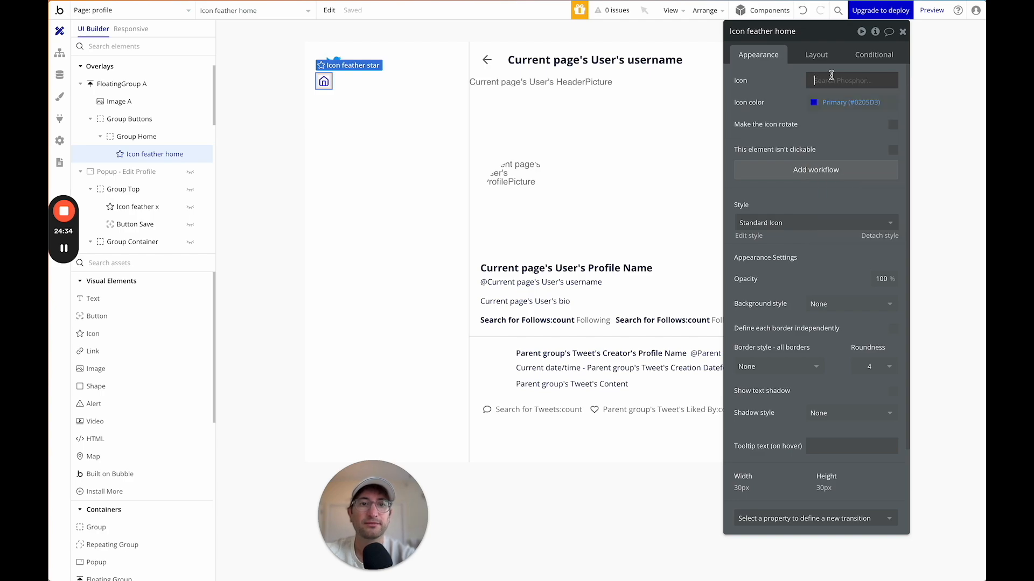
left_click(832, 80)
left_click(838, 101)
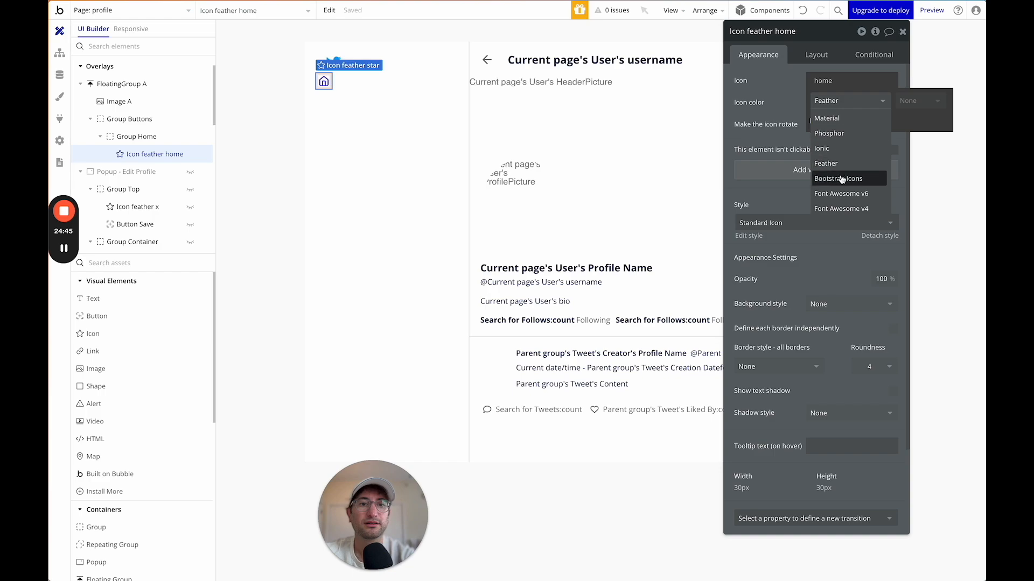
left_click(841, 178)
left_click(835, 102)
left_click(837, 163)
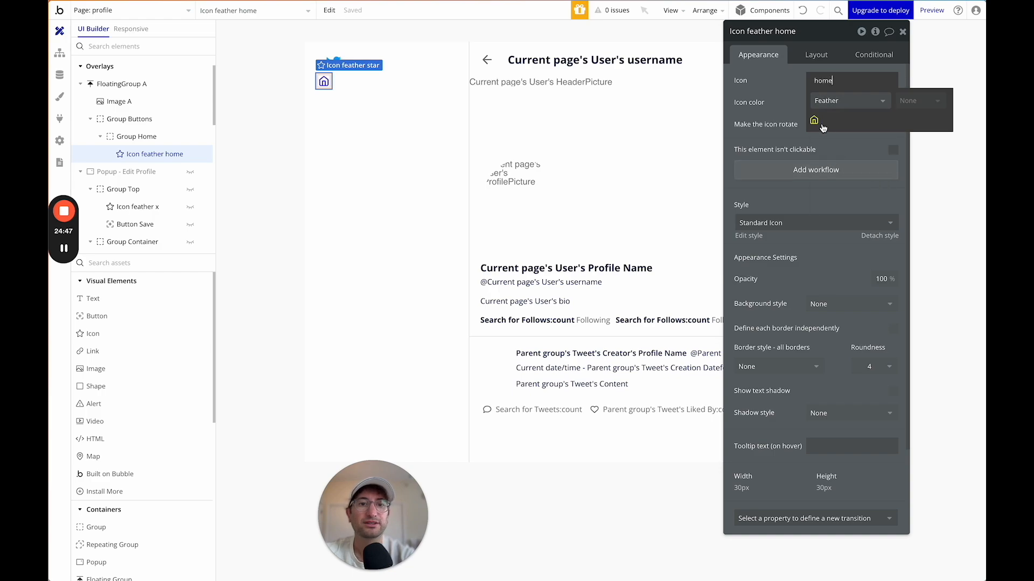
left_click(814, 121)
left_click(819, 104)
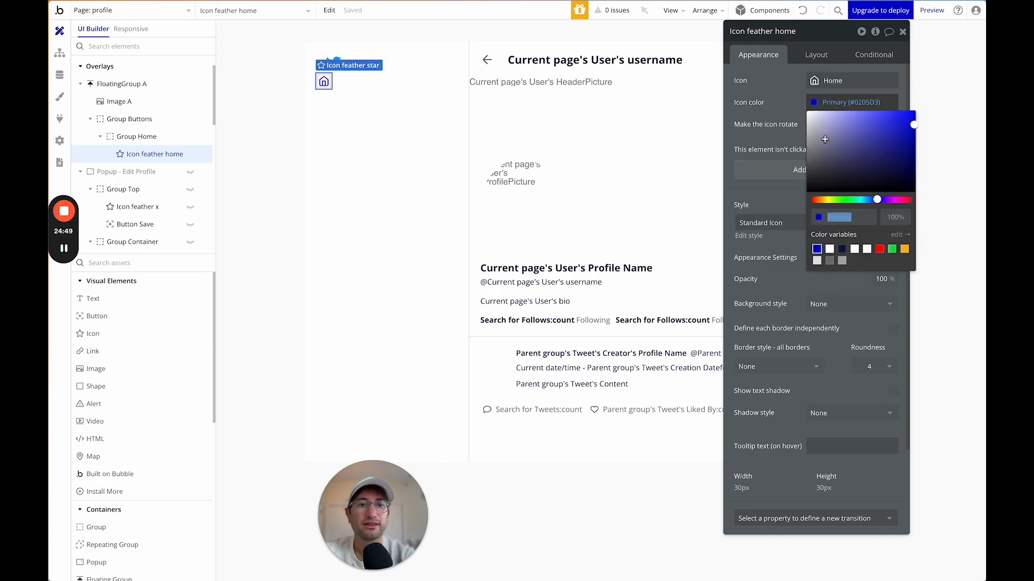
left_click(830, 261)
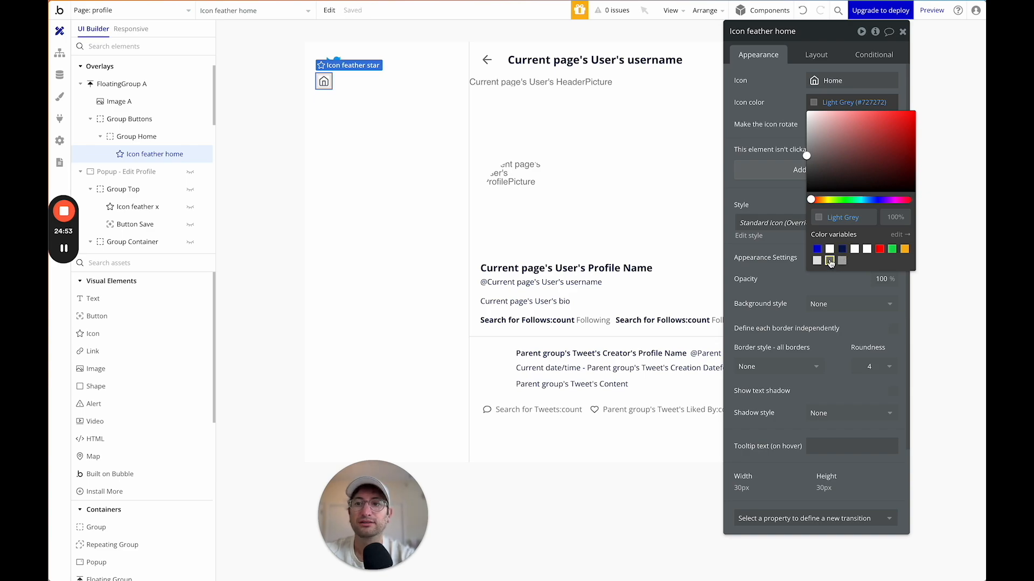
Turn on Apply gap spacing in Group Home's Layout settings.
left_click(335, 81)
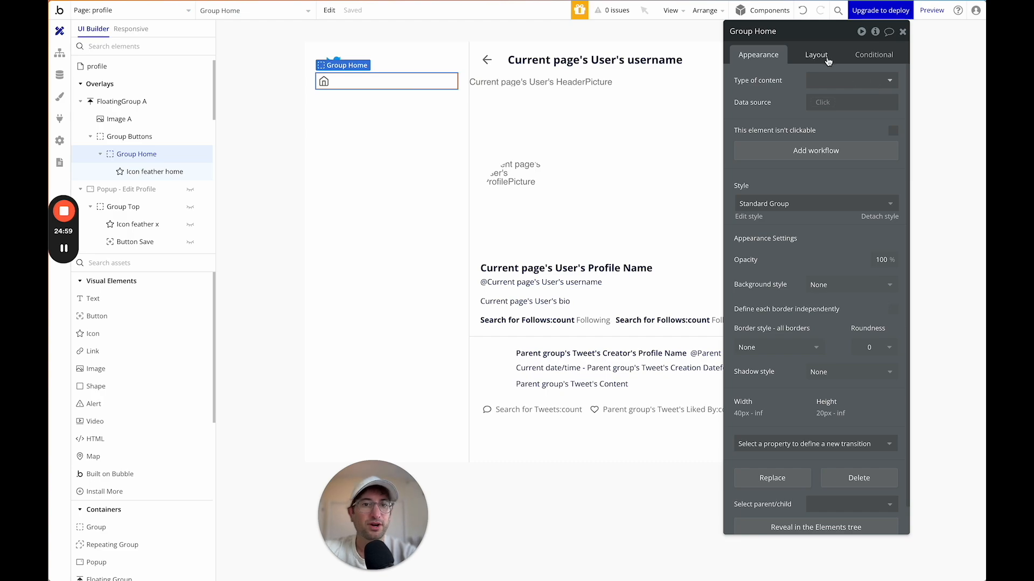
left_click(826, 56)
left_click(893, 124)
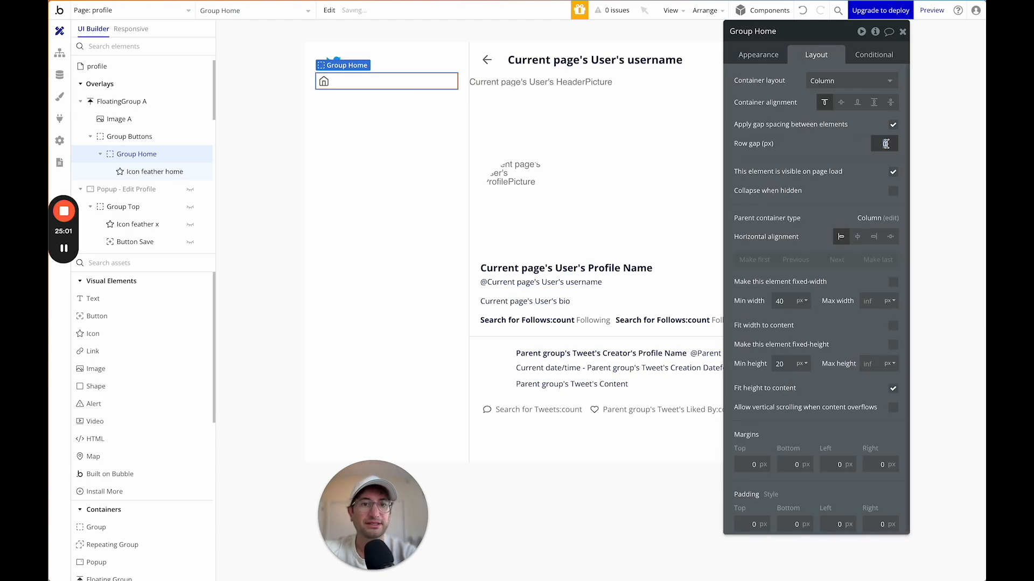
Add a text after the icon, set Group Home's layout to Row, and centre the text vertically.
left_click(92, 298)
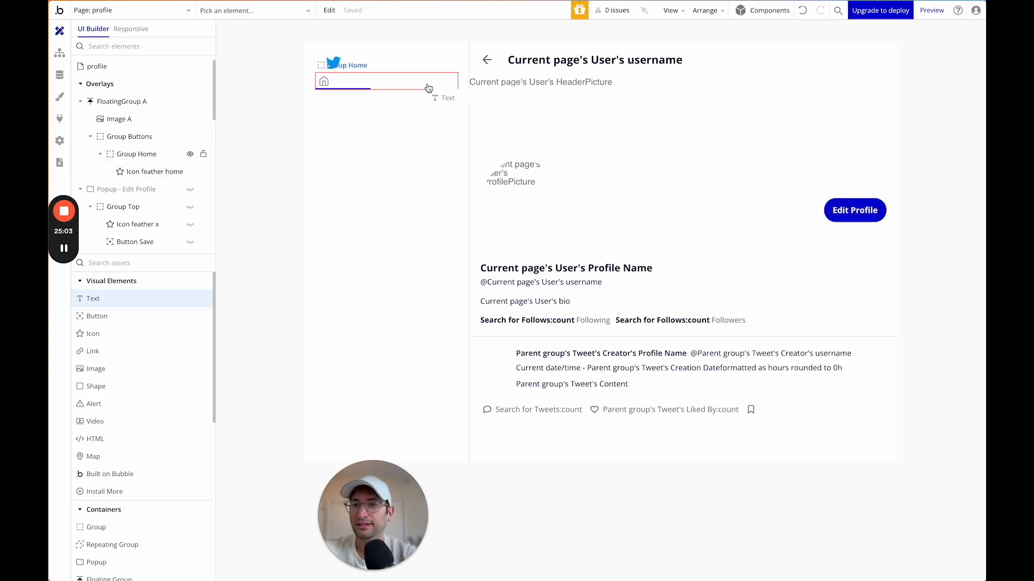
left_click(381, 83)
left_click_drag(129, 172, 132, 146)
left_click(132, 137)
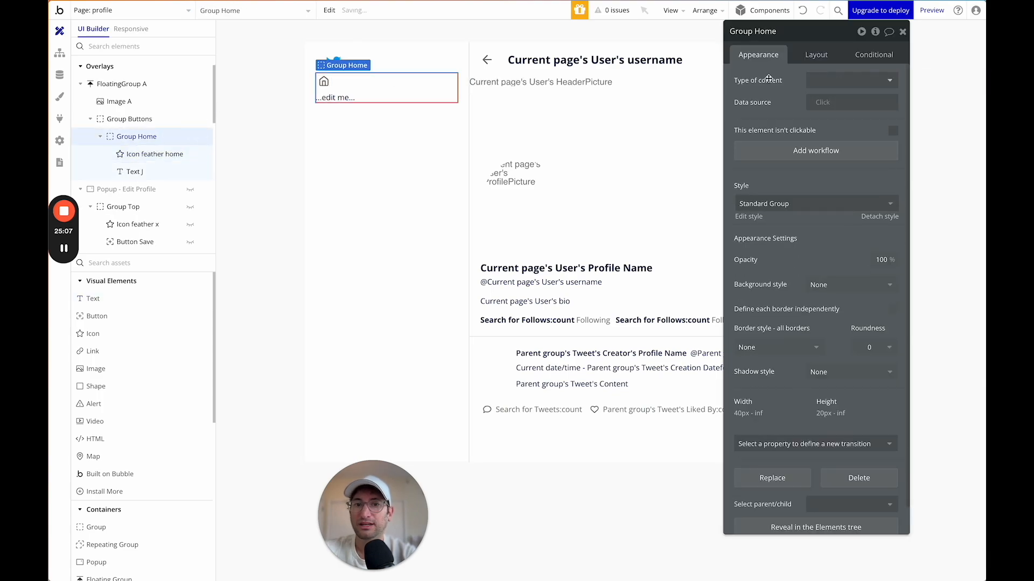
left_click(816, 54)
left_click(848, 81)
left_click(831, 148)
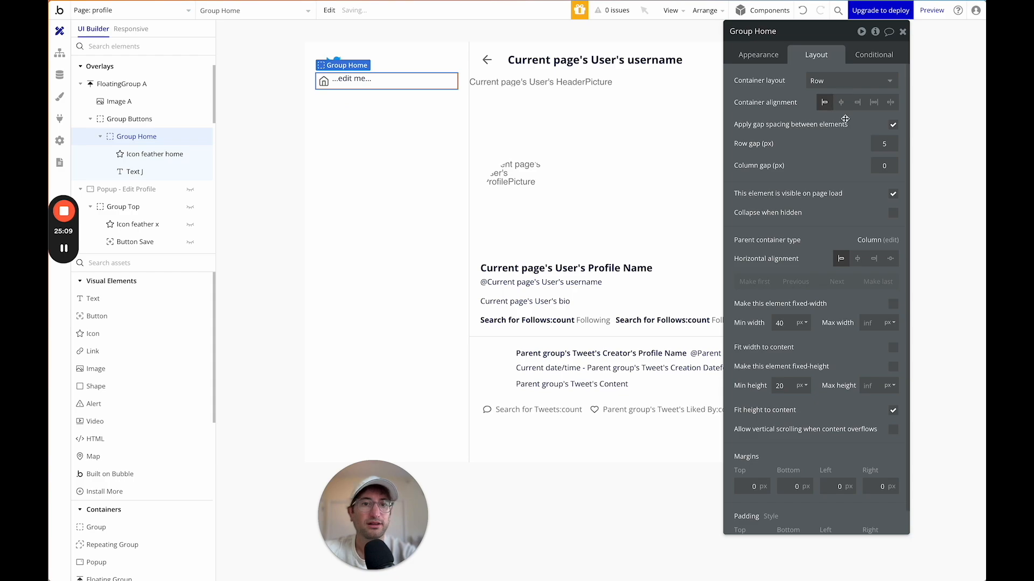
left_click(391, 79)
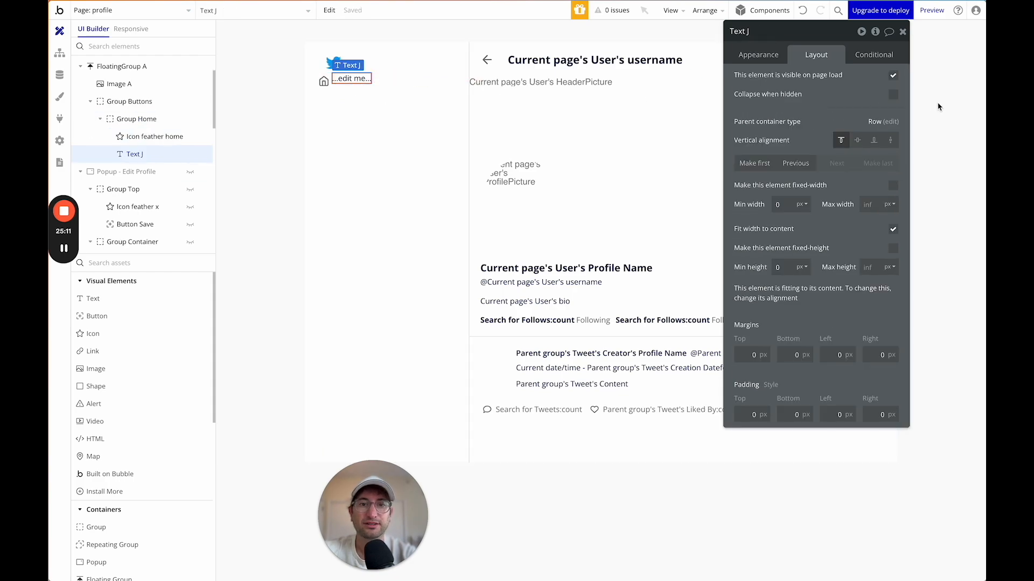
left_click(857, 140)
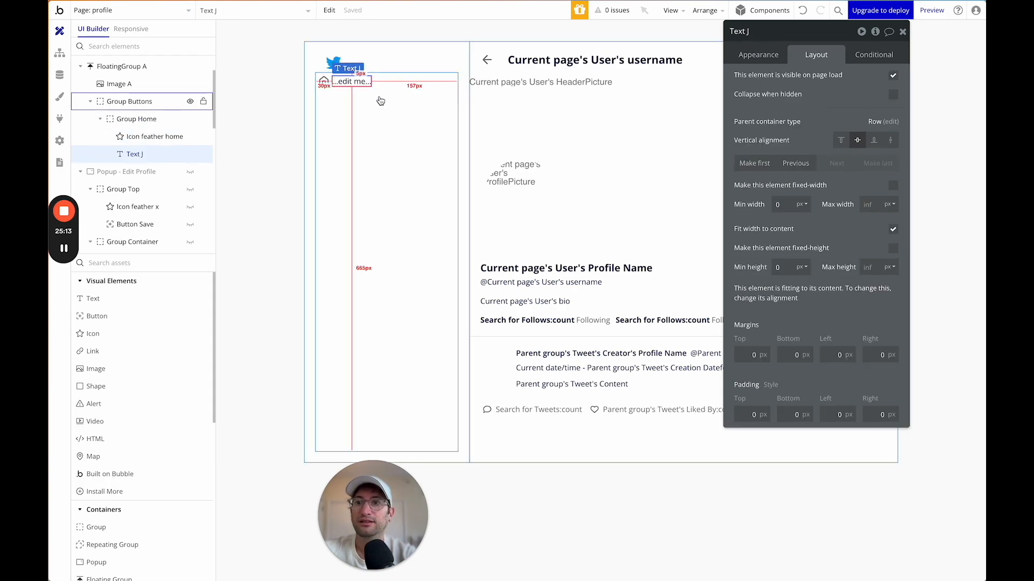
Make the label read 'Home' in Body Large, weight 500, Light Grey.
left_click(758, 55)
triple_click(777, 78)
type("Home")
left_click(774, 266)
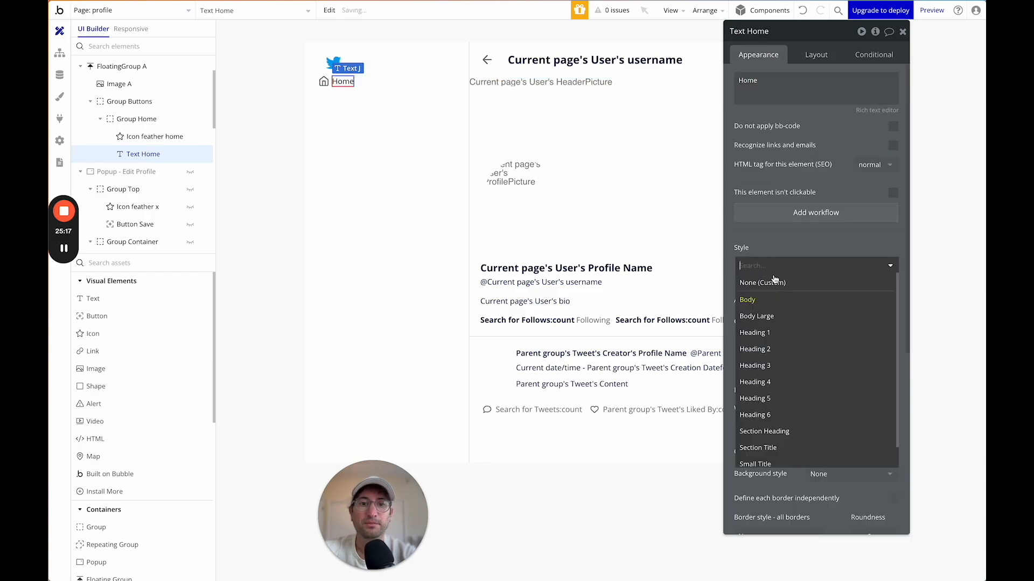
left_click(772, 316)
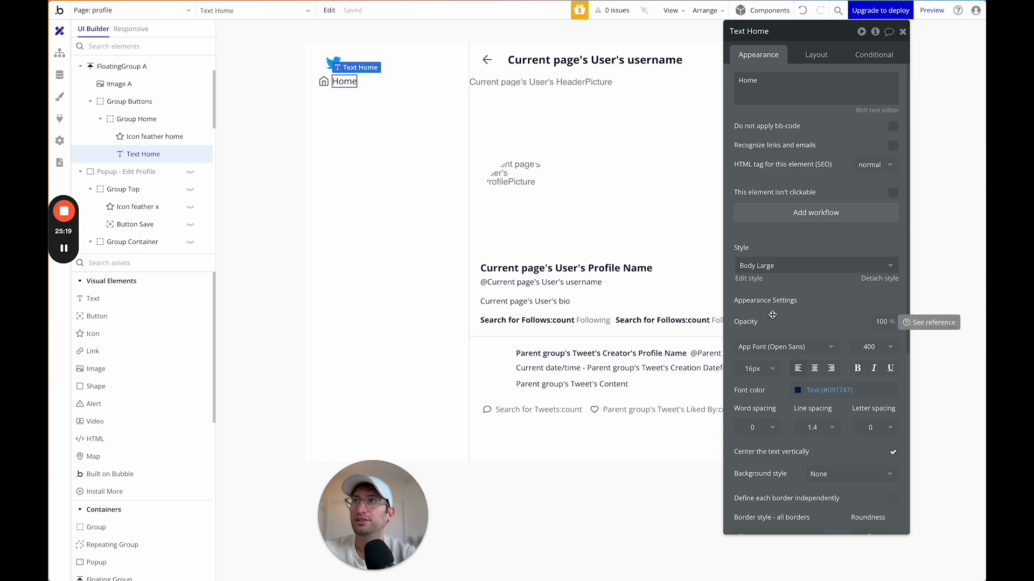
left_click(904, 350)
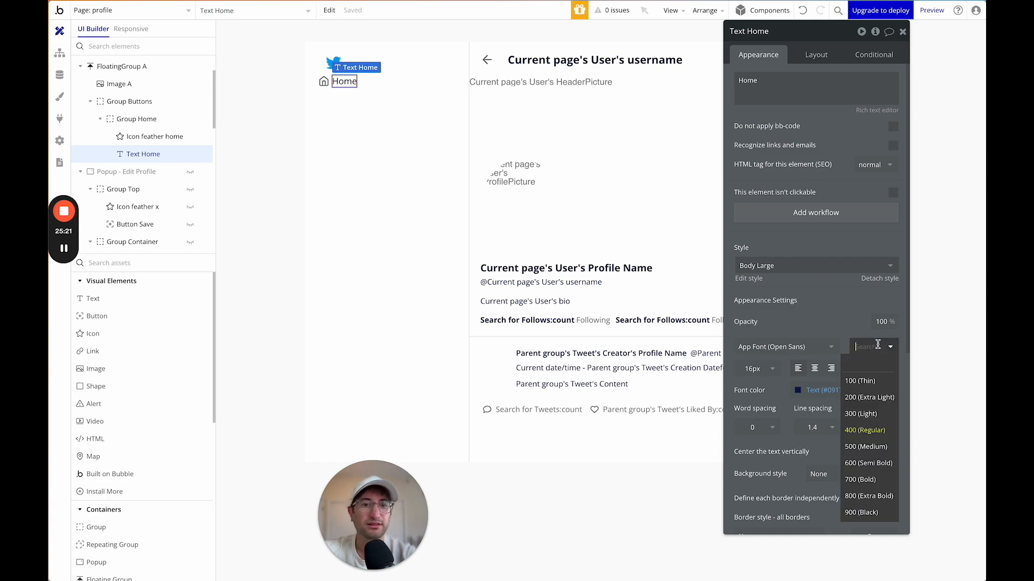
left_click(877, 447)
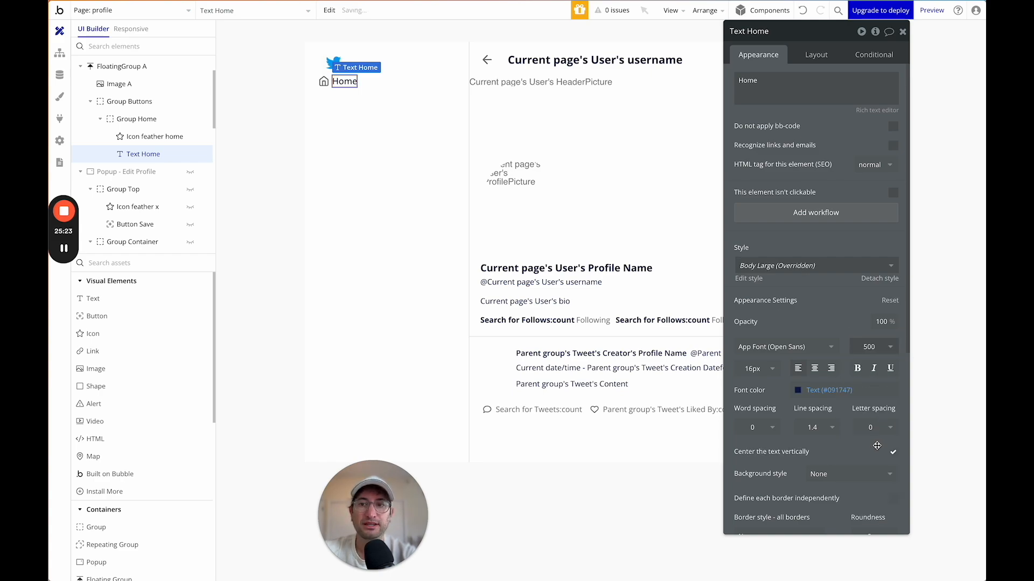
left_click(799, 391)
left_click(814, 548)
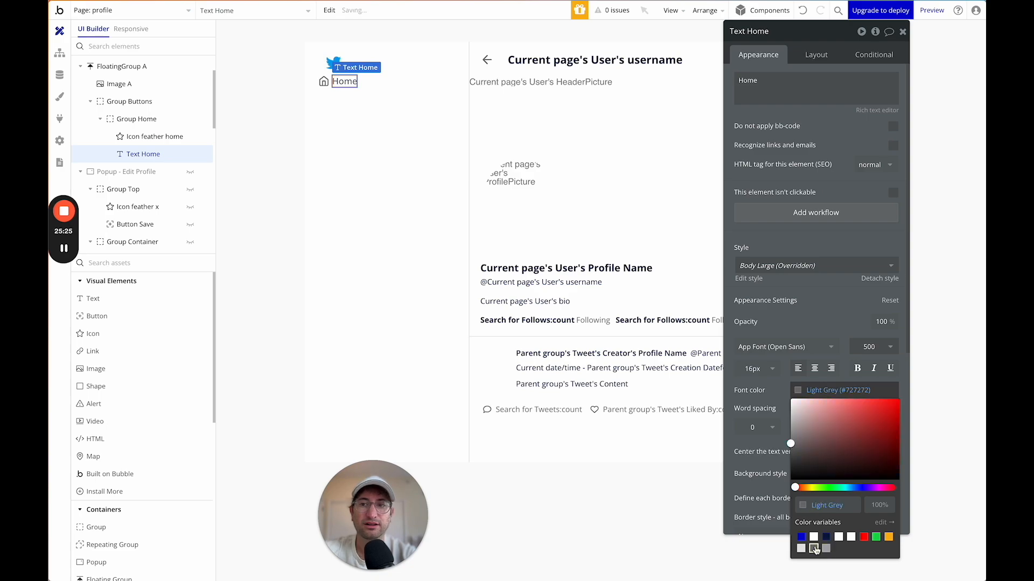
left_click(415, 87)
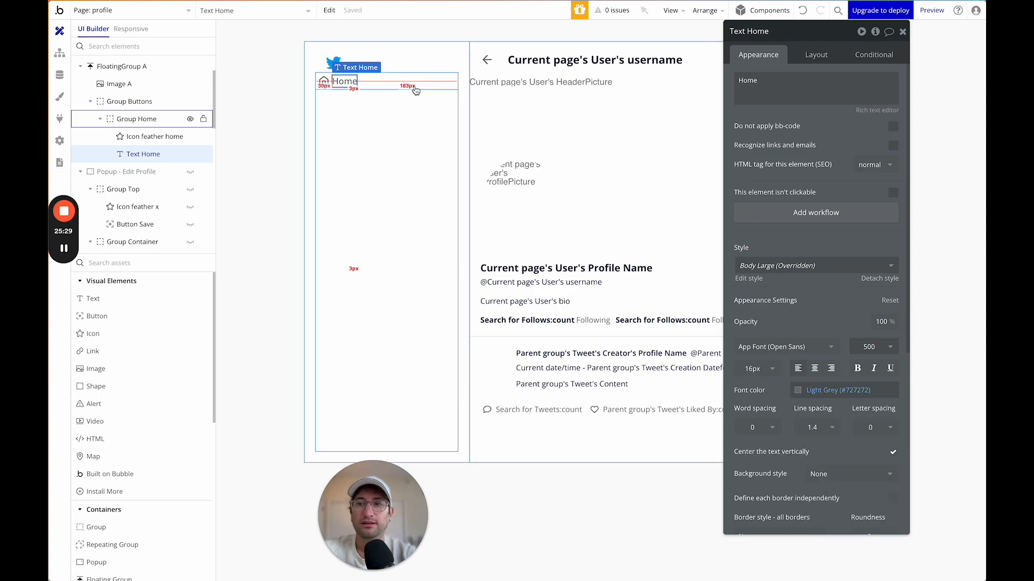
Set Group Home's gap between icon and label to 10px.
left_click(819, 51)
scroll(837, 323, "down", 1)
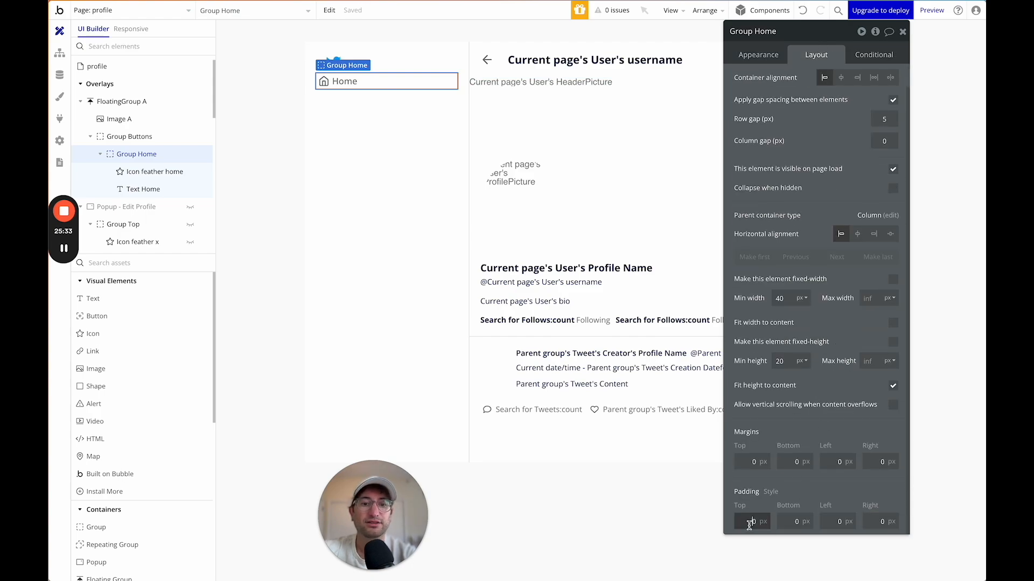
left_click(491, 203)
left_click(389, 171)
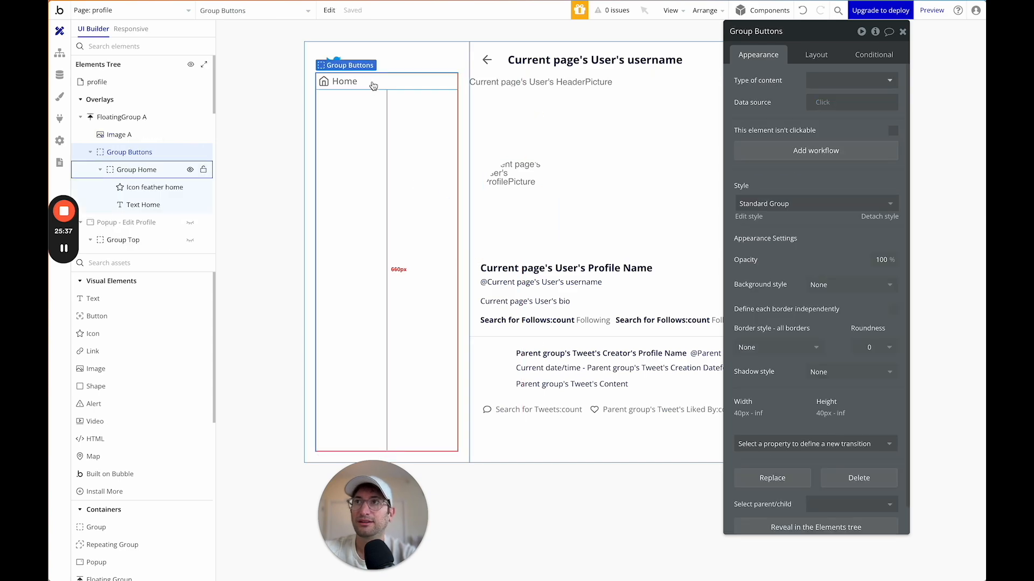
left_click(373, 85)
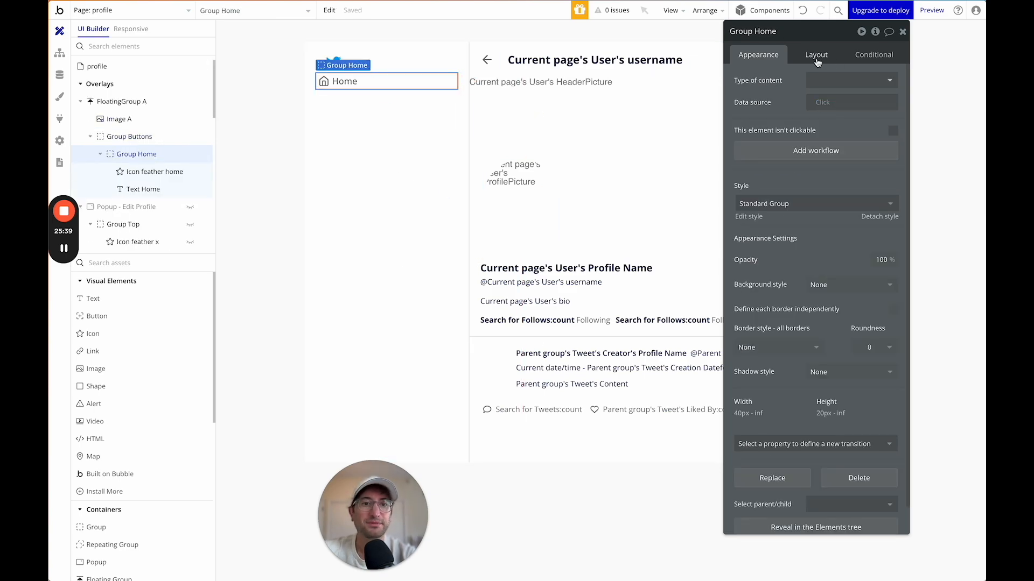
left_click(816, 54)
double_click(884, 144)
type("10")
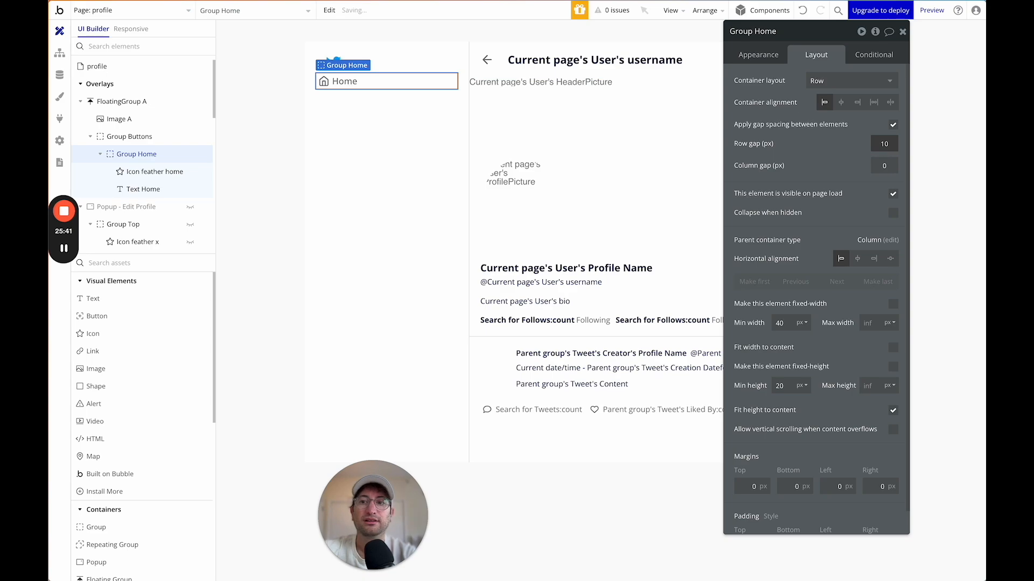
double_click(884, 166)
type("2")
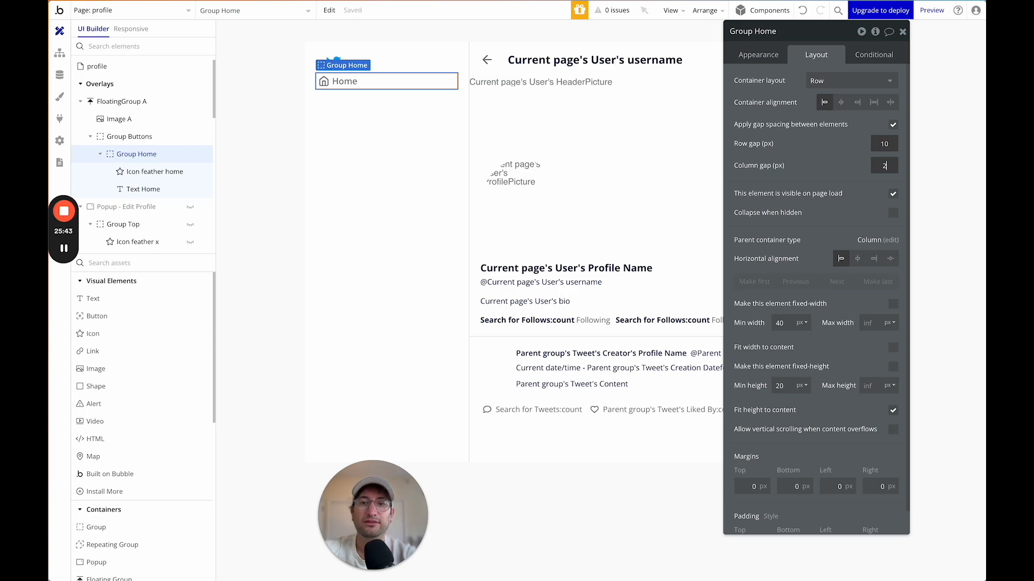
key("Return")
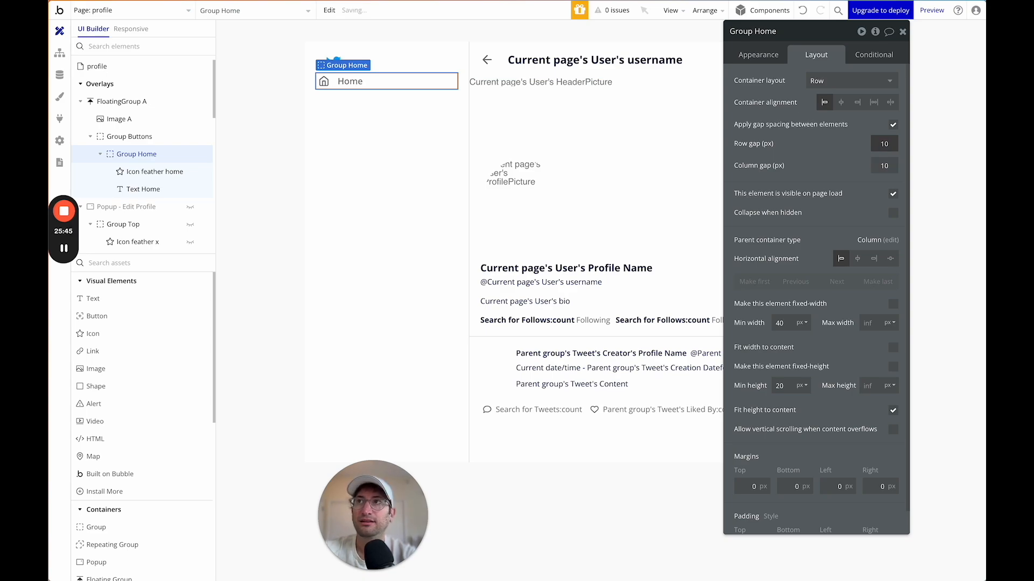
Set the Home label's font size to 20px.
left_click(350, 81)
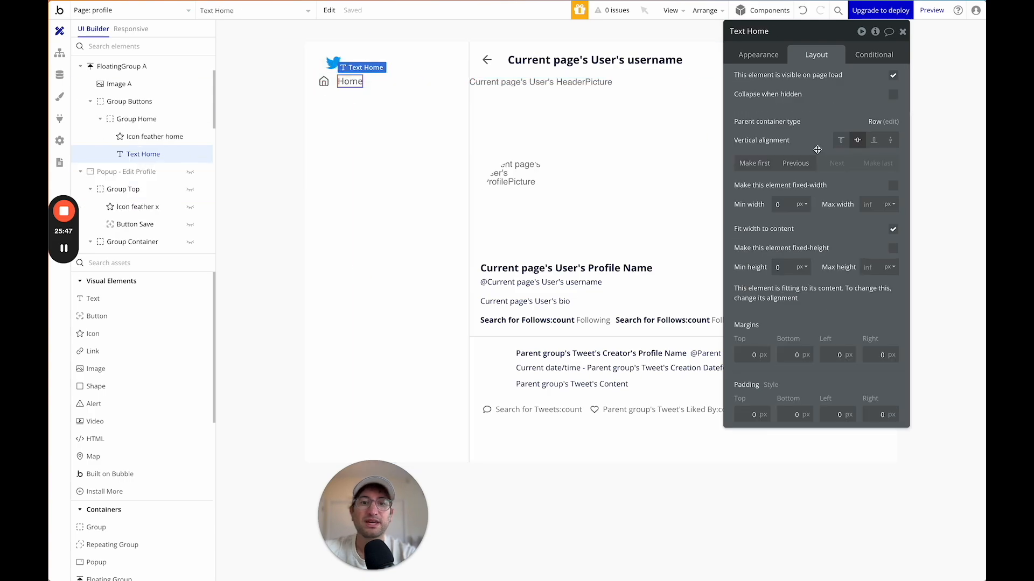
left_click(757, 54)
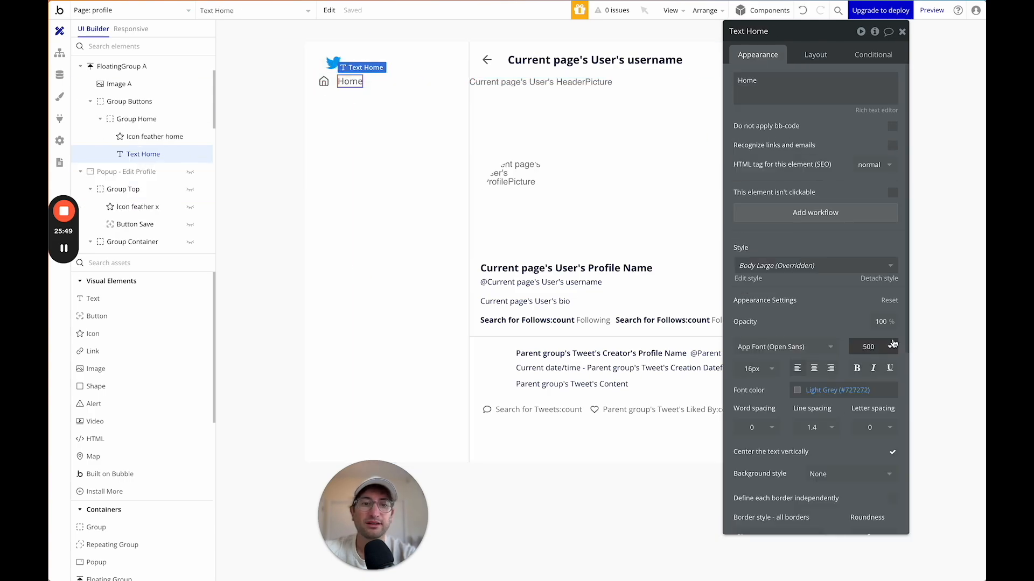
scroll(817, 378, "down", 1)
left_click(758, 329)
type("22")
key("Return")
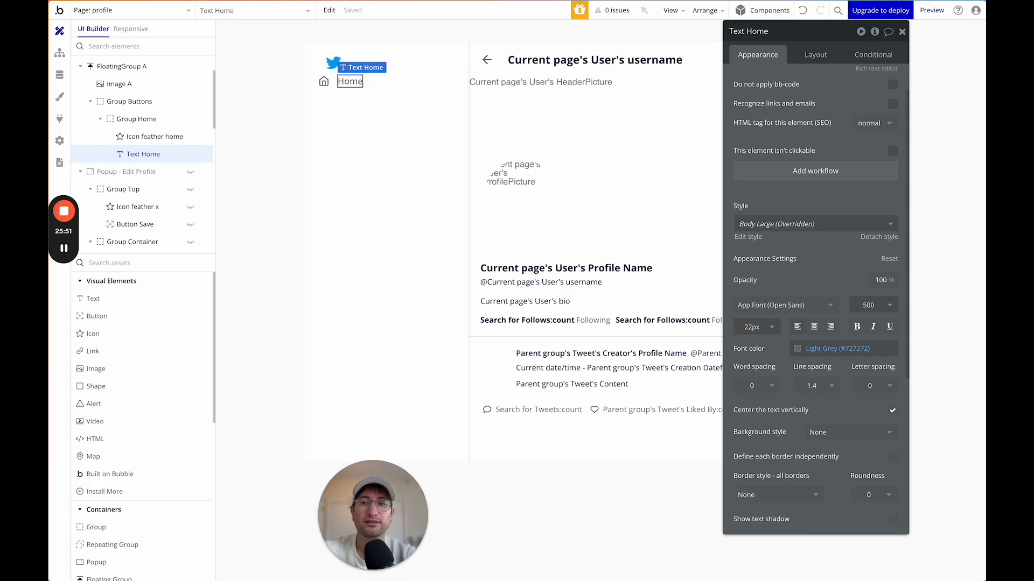
left_click(752, 327)
type("20")
key("Return")
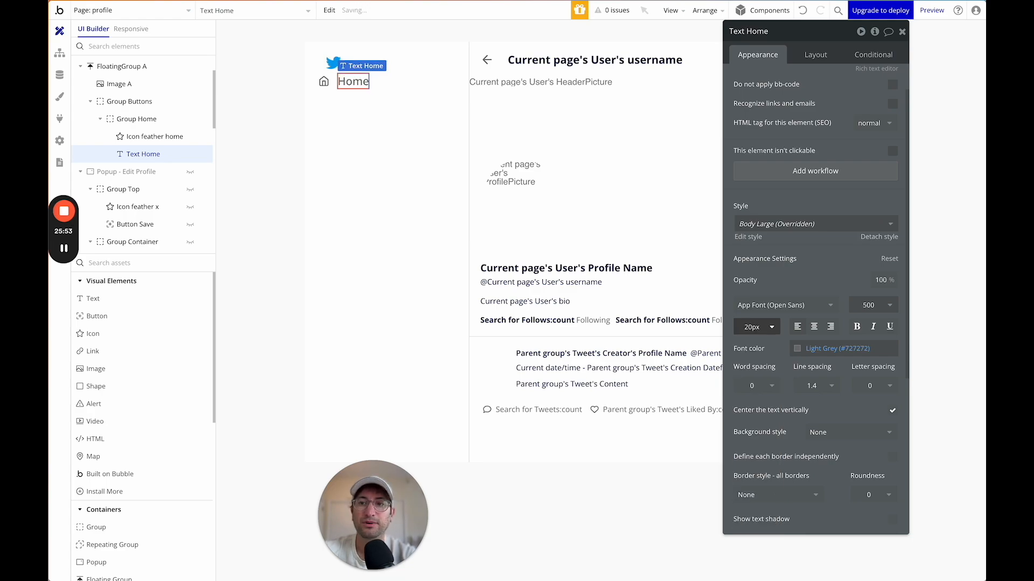
Resize the home icon to 35×35 px.
left_click(324, 81)
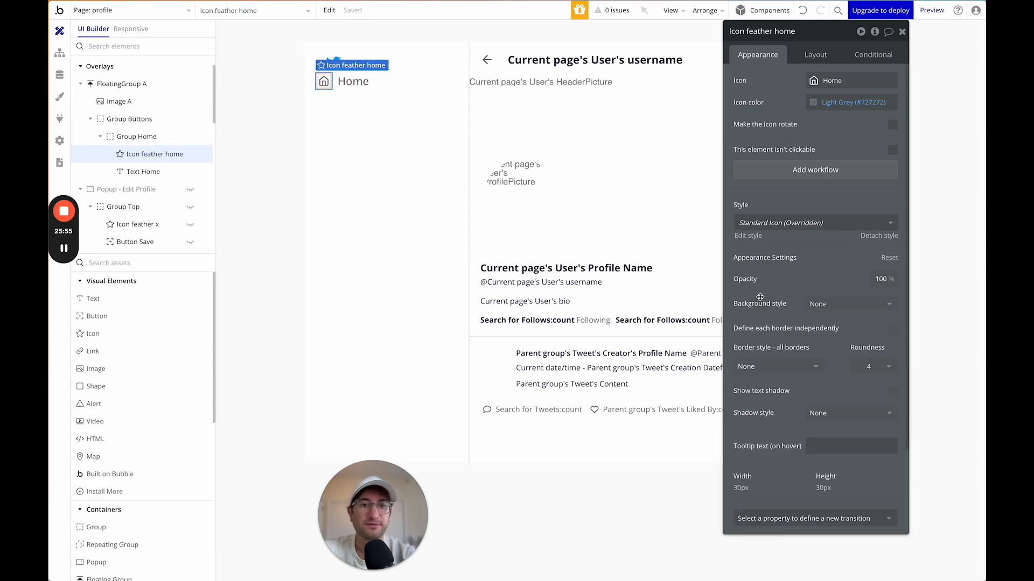
left_click(814, 56)
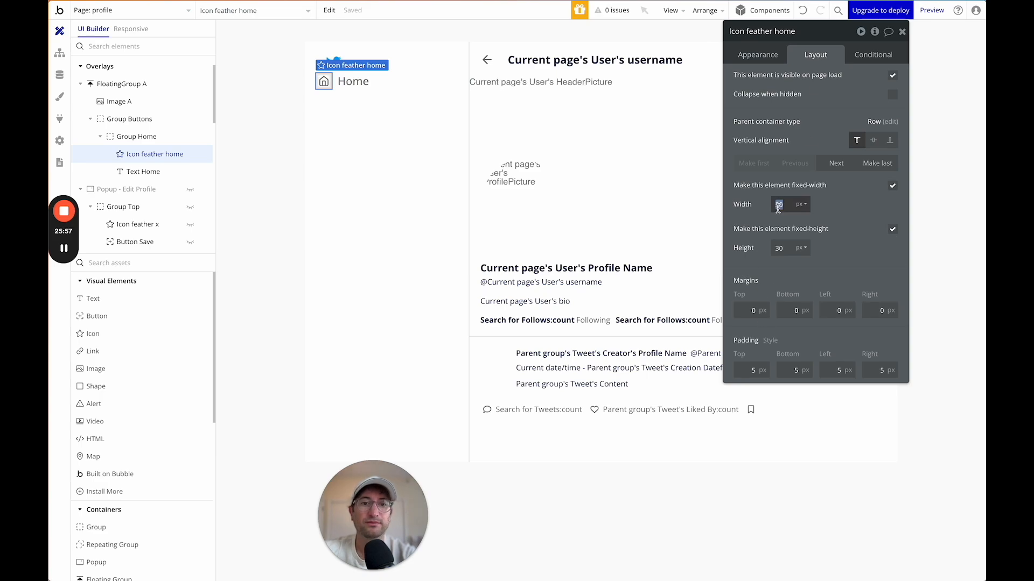
double_click(780, 248)
type("40")
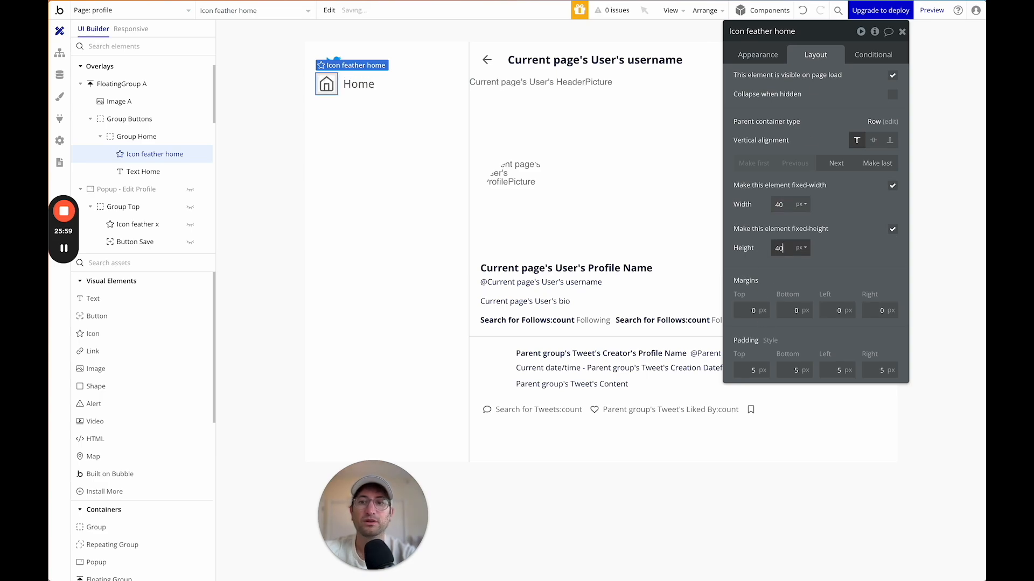
double_click(779, 205)
type("3535")
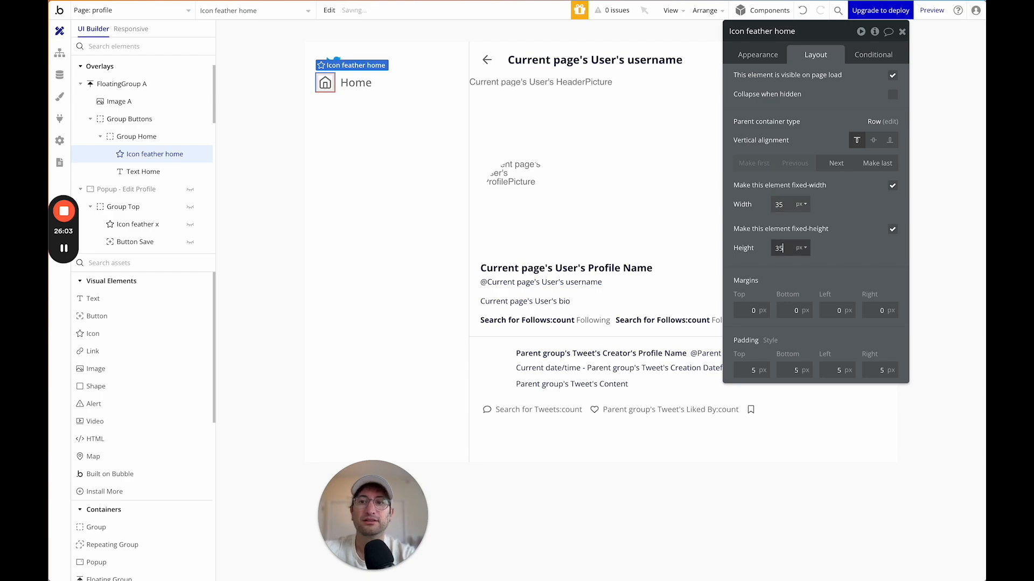
Enable gap spacing on Group Buttons with a 20px row gap.
left_click(415, 78)
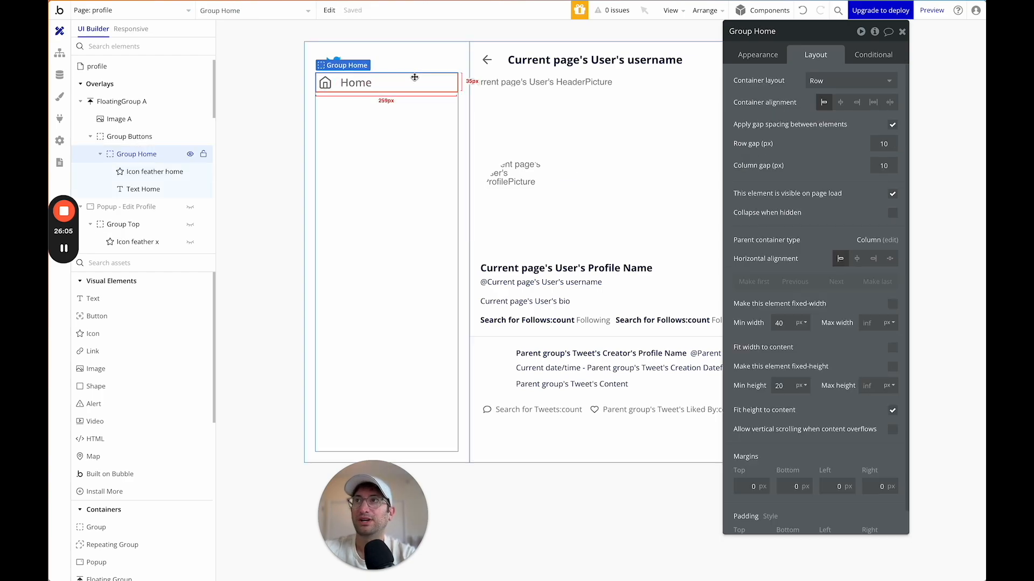
left_click(411, 122)
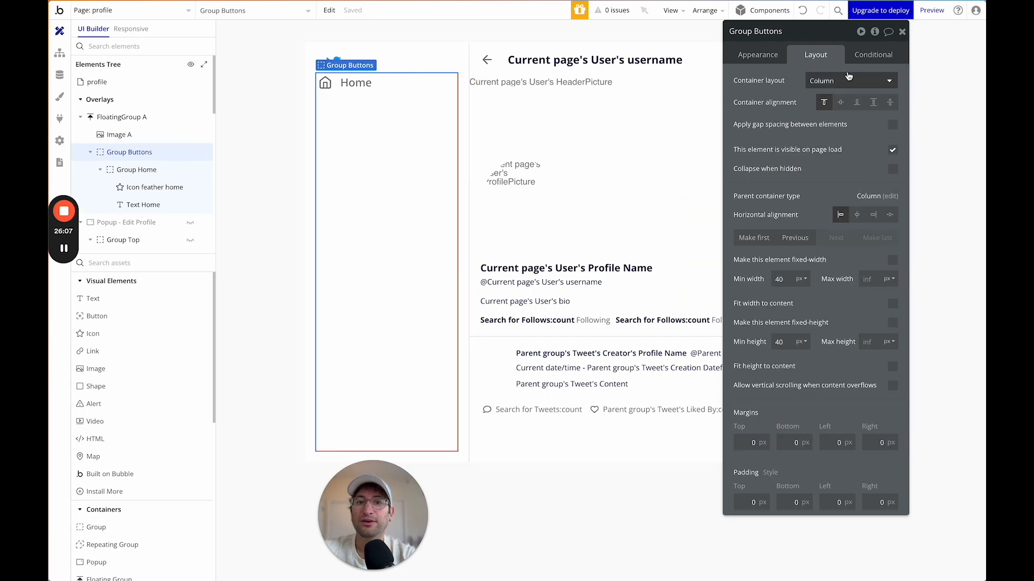
left_click(894, 126)
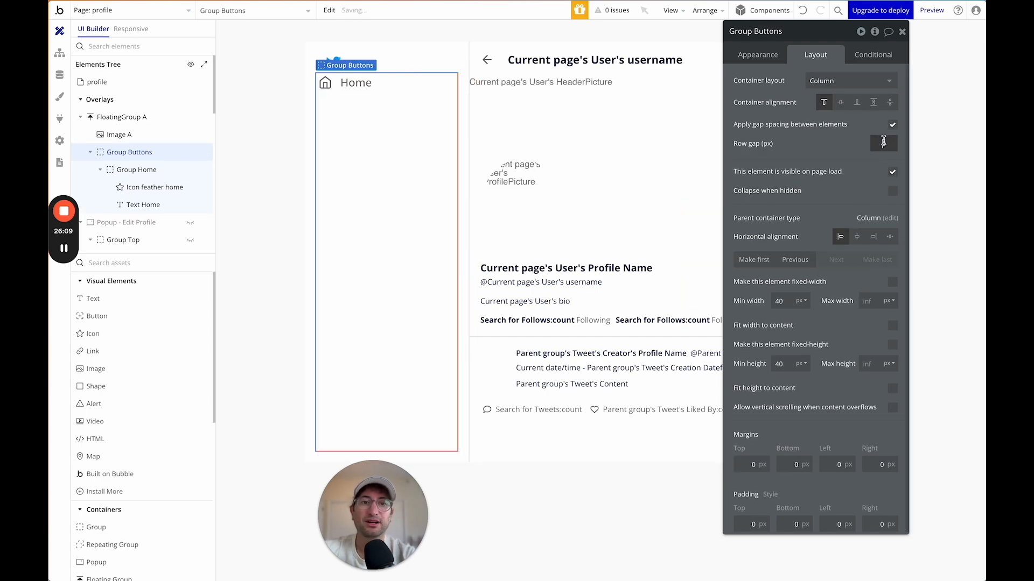
left_click(405, 84)
Duplicate the Home row into a Bookmarks item with the Feather bookmark icon.
key("ctrl+c")
key("ctrl+v")
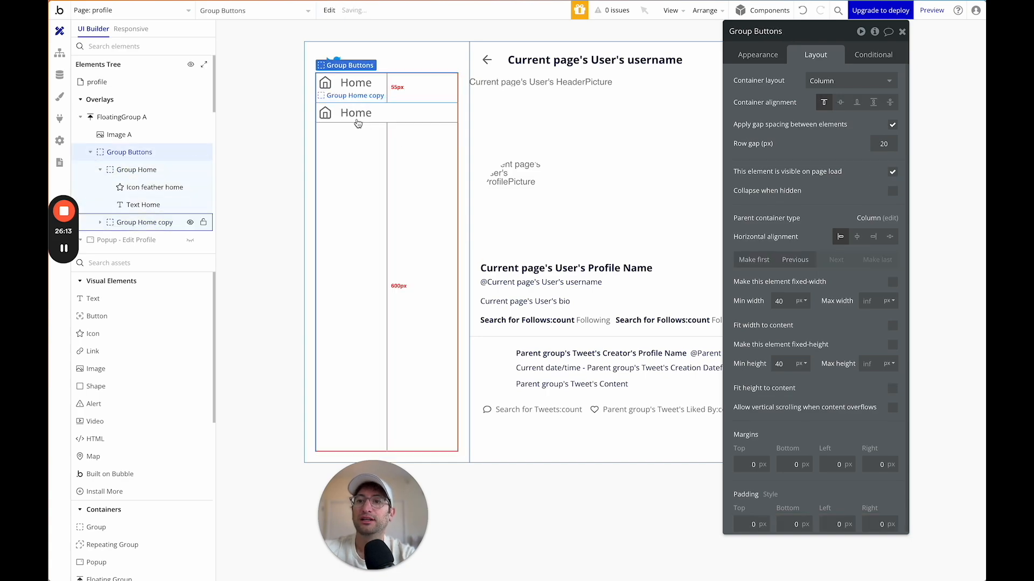
left_click(325, 112)
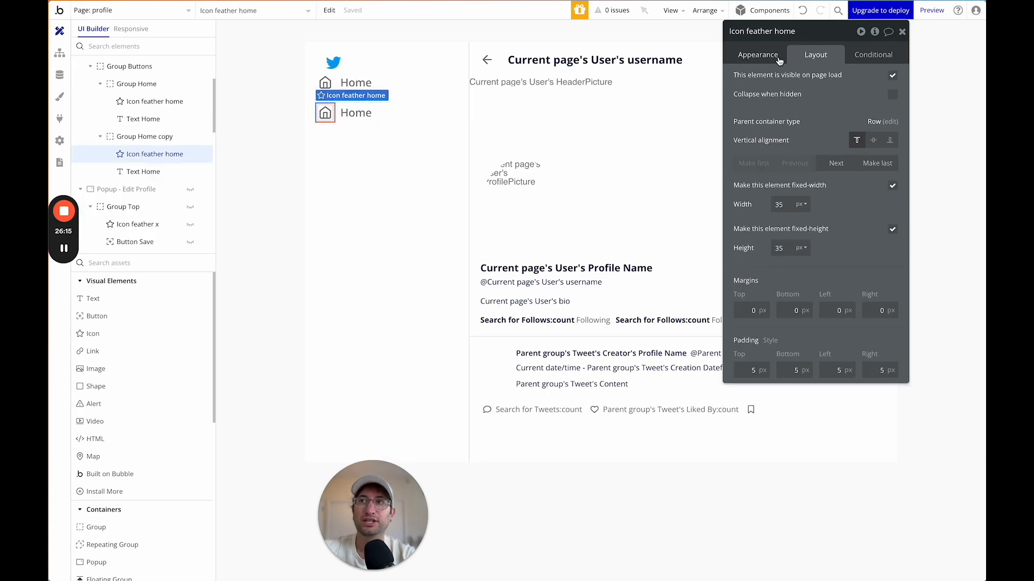
left_click(765, 57)
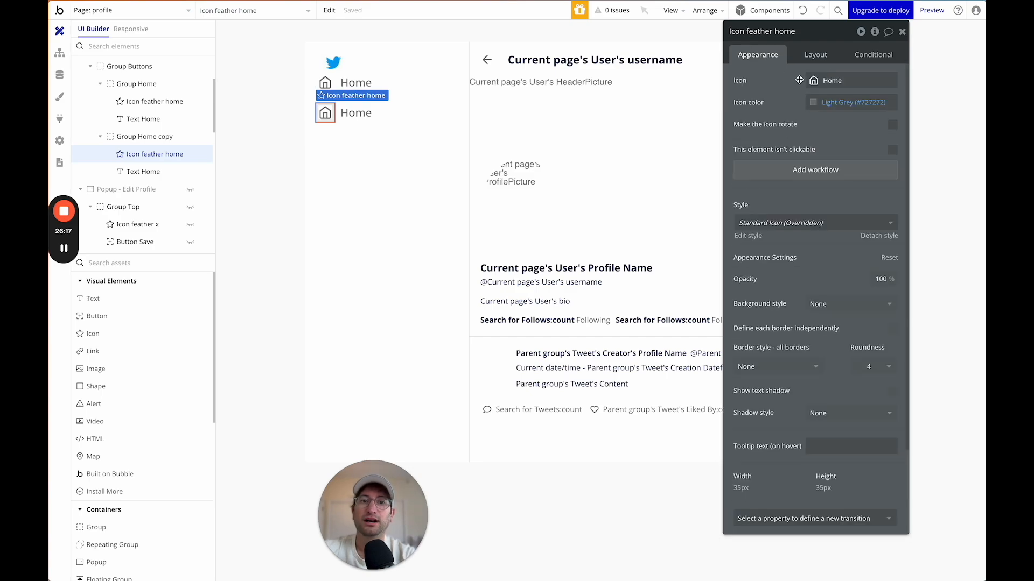
left_click(813, 80)
type("book")
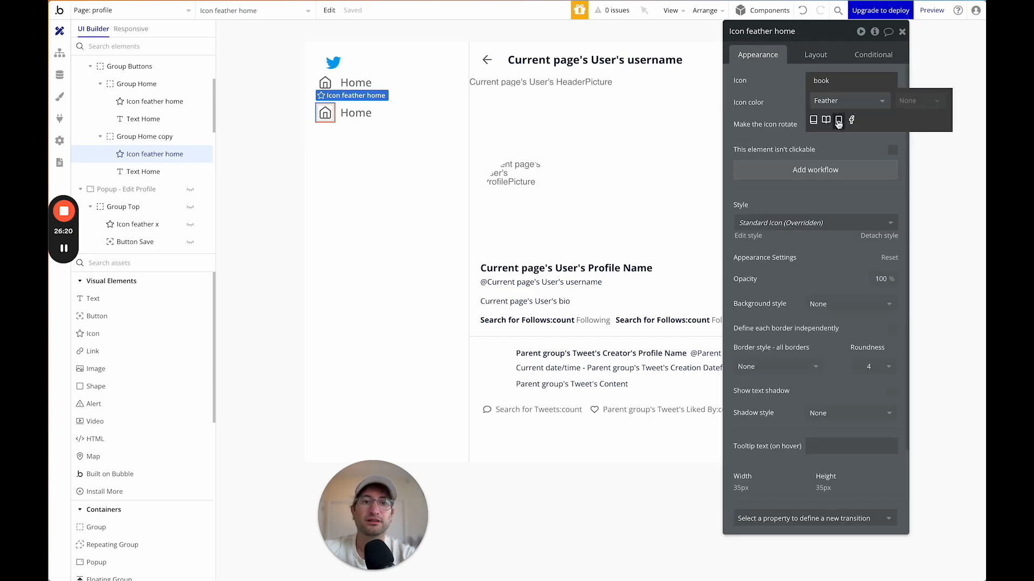
left_click(838, 117)
left_click(356, 113)
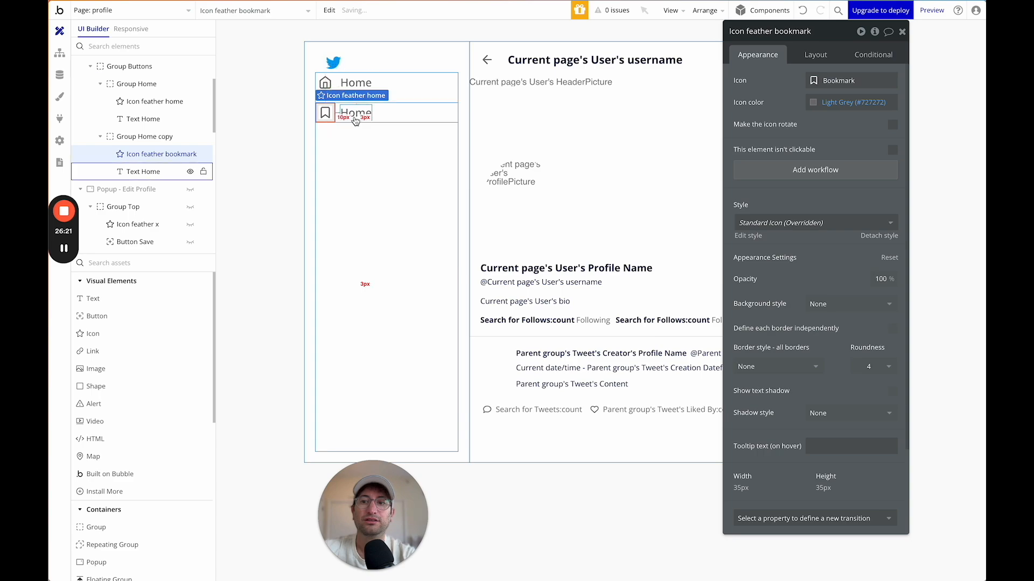
double_click(746, 80)
type("Bookmarks")
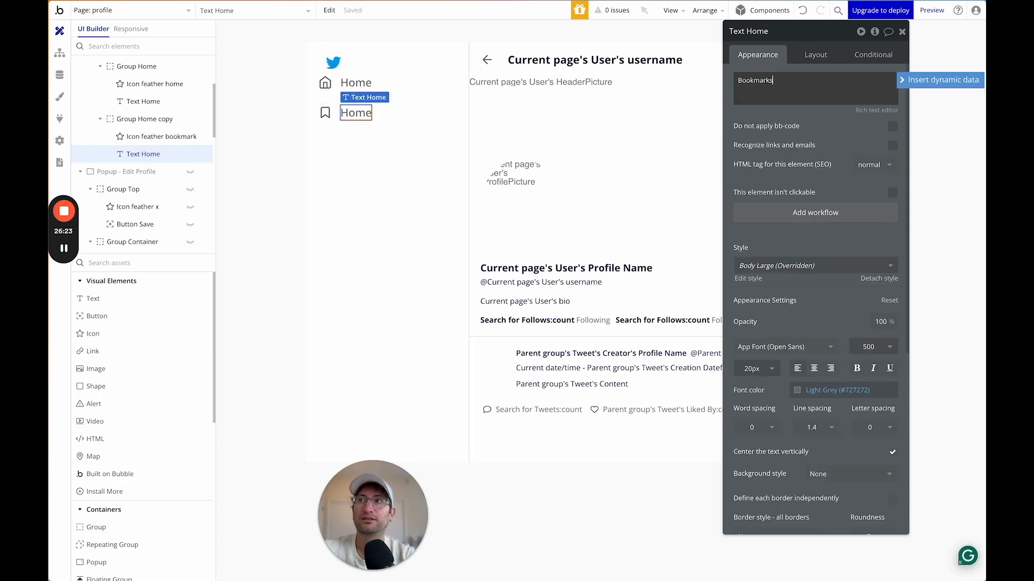
left_click(755, 108)
Duplicate the Bookmarks row and relabel the copy 'Profile'.
left_click(411, 115)
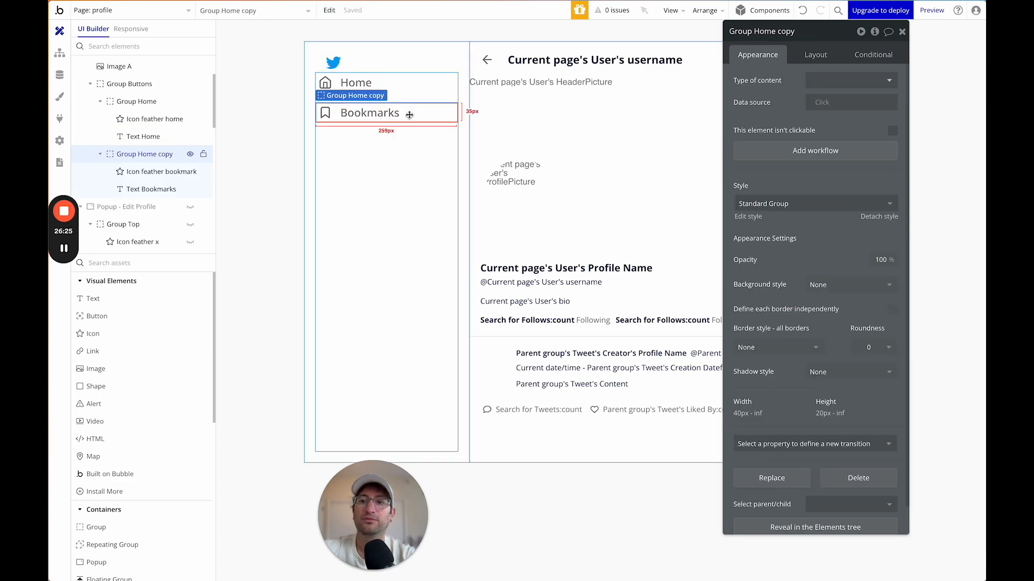
key("super+d")
left_click(358, 145)
left_click(840, 81)
key("super+a")
type("P")
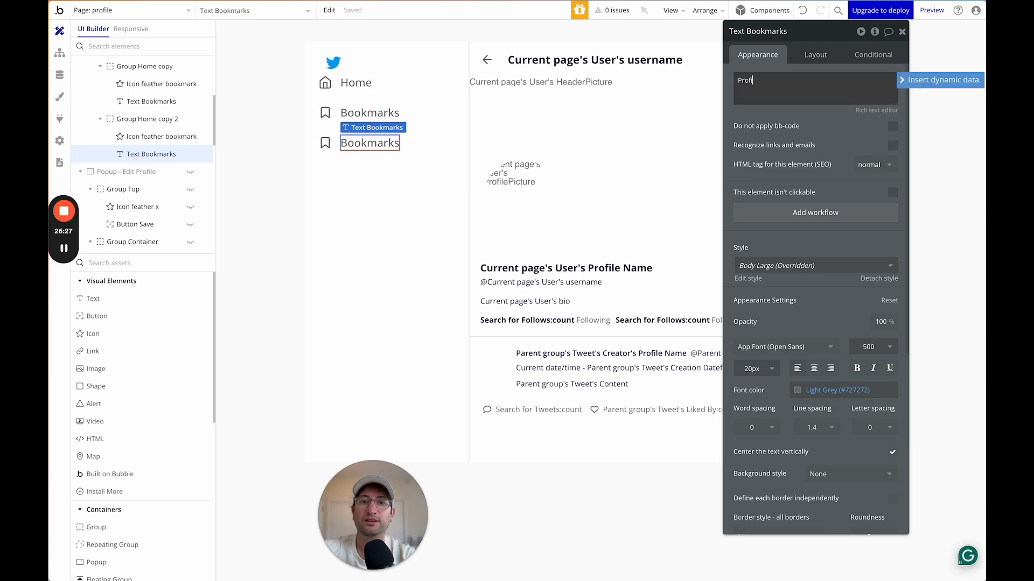
Give the Profile item the Material Person_2 outlined person icon.
left_click(325, 143)
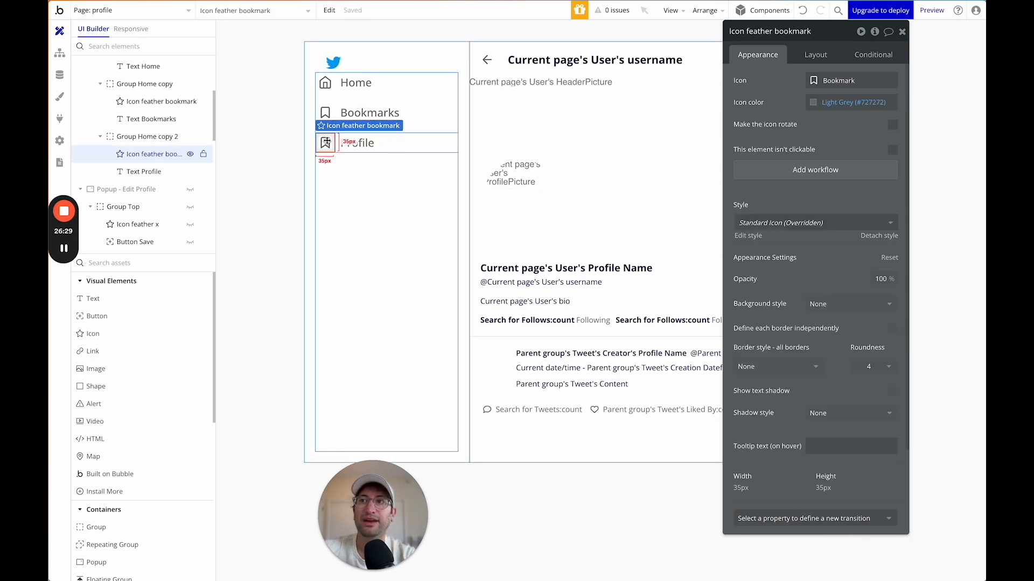
left_click(815, 84)
type("mes")
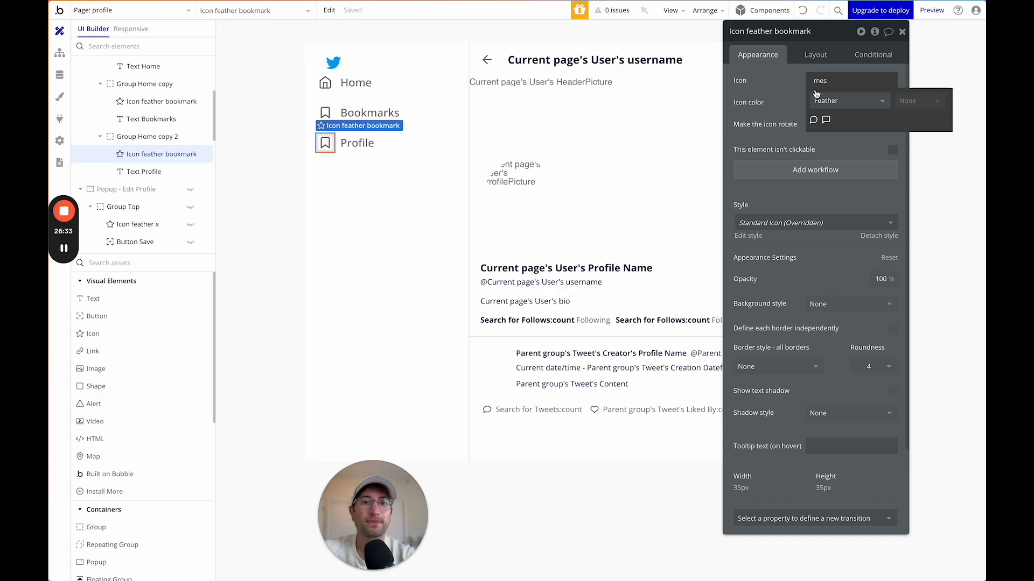
key("ctrl+a")
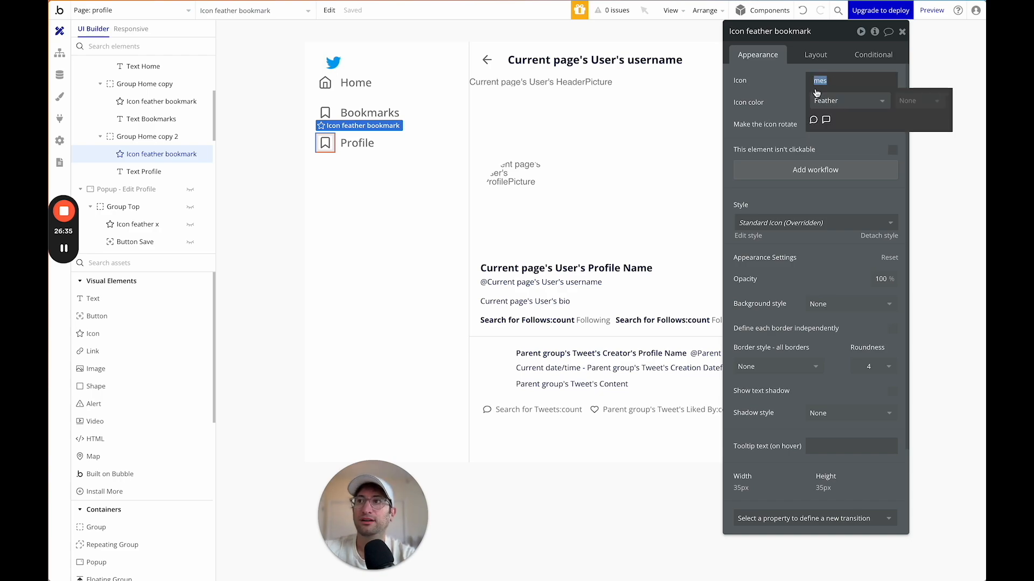
type("person")
left_click(863, 121)
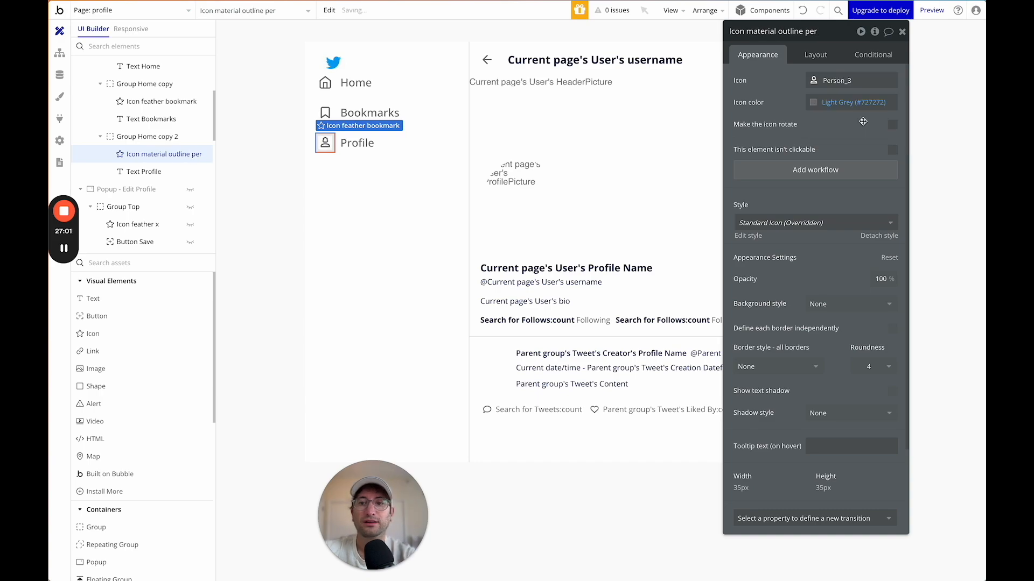
left_click(851, 80)
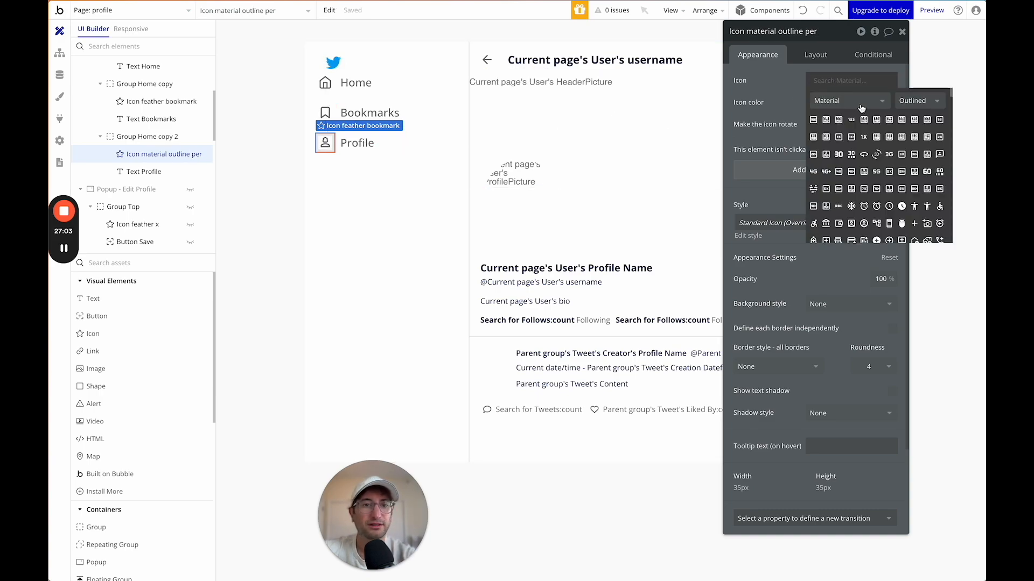
left_click(438, 156)
left_click(326, 142)
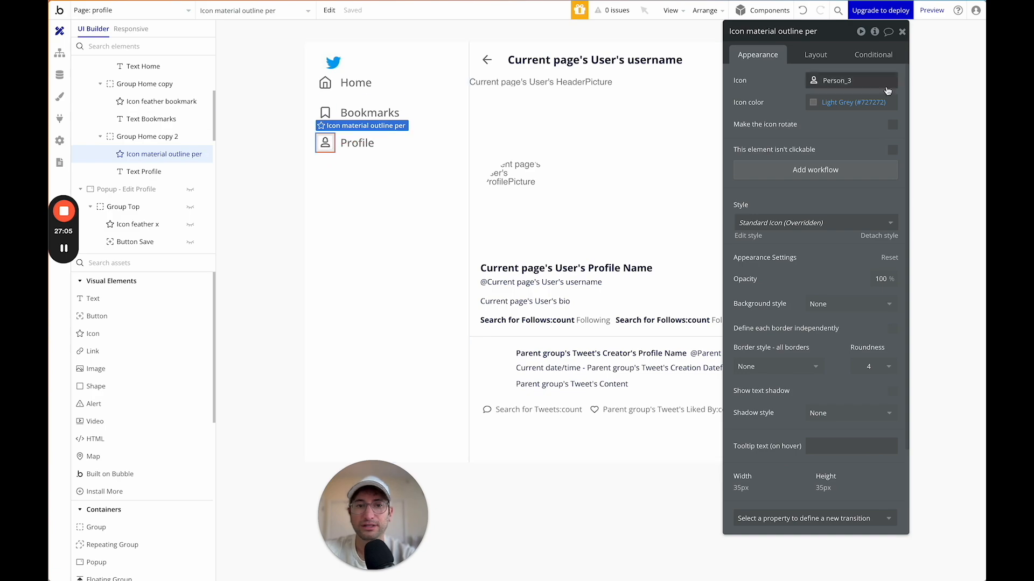
left_click(856, 81)
type("person")
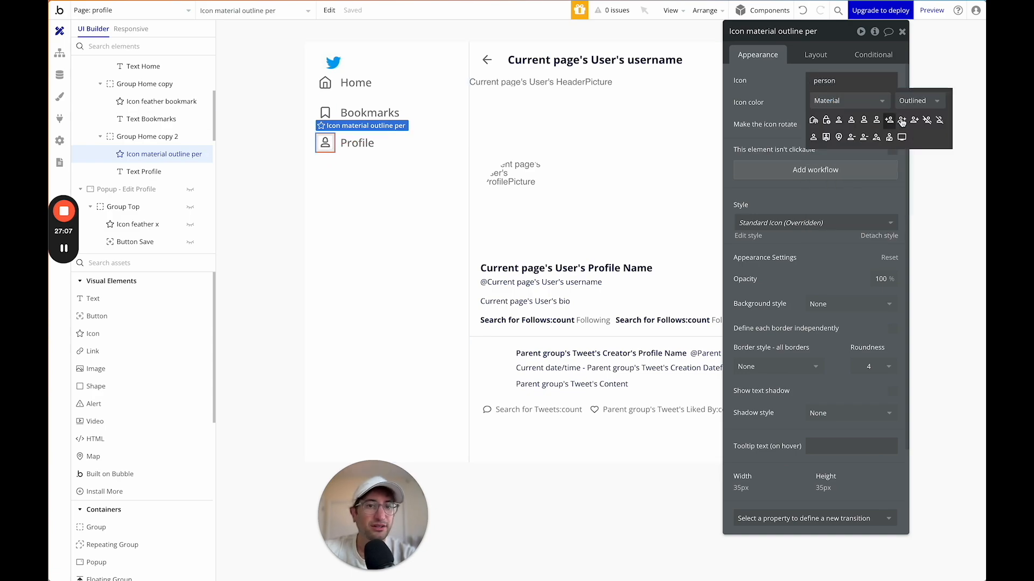
left_click(851, 120)
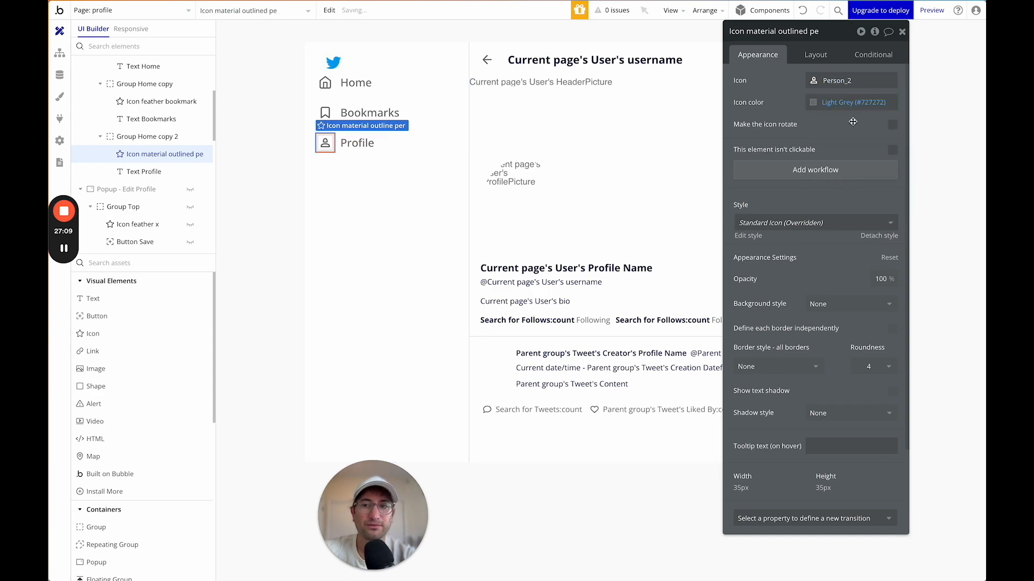
left_click(336, 161)
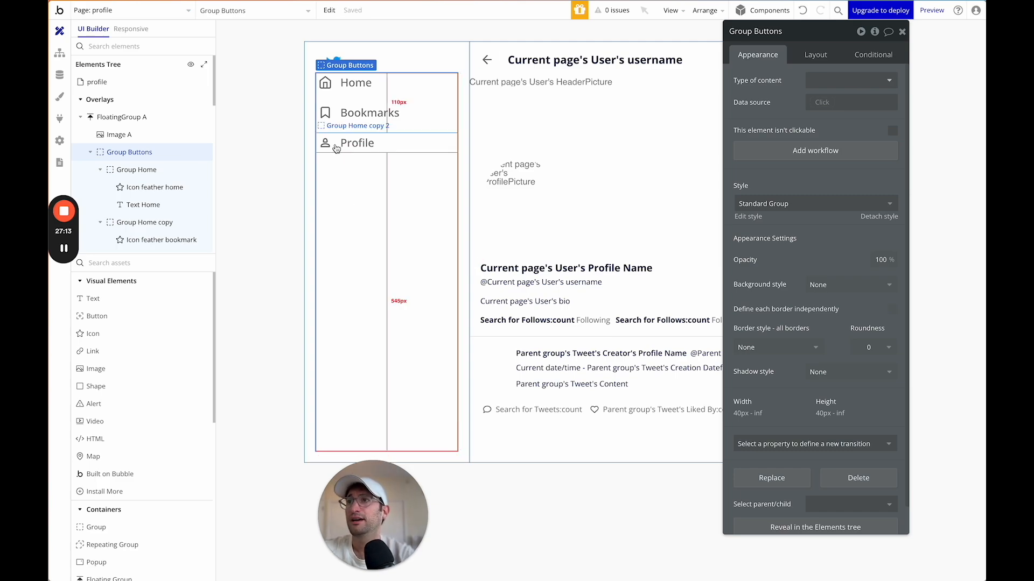
Place a button labelled 'Tweet' below Profile with Fit width to content unchecked.
left_click(399, 147)
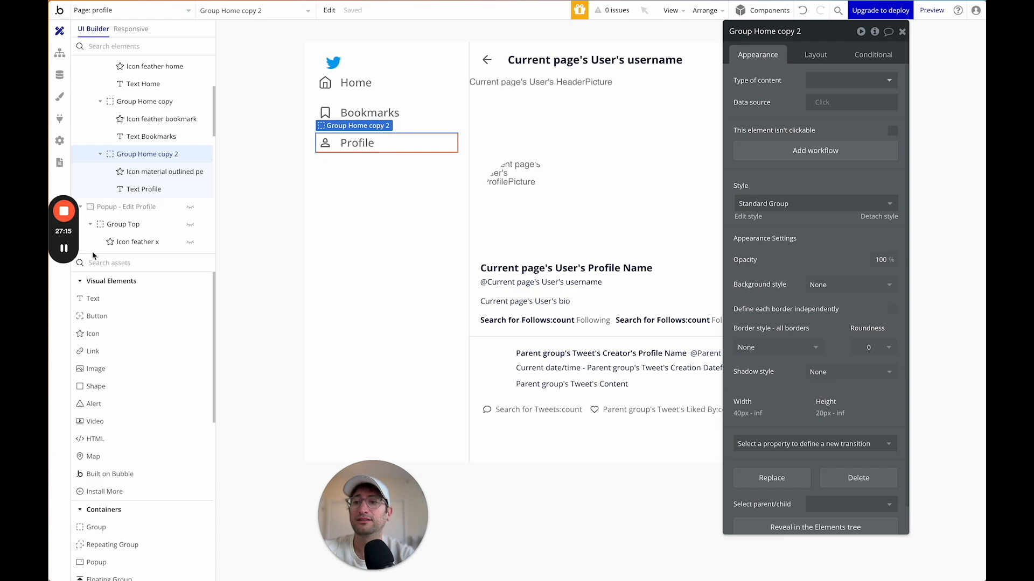
left_click(107, 264)
type("post")
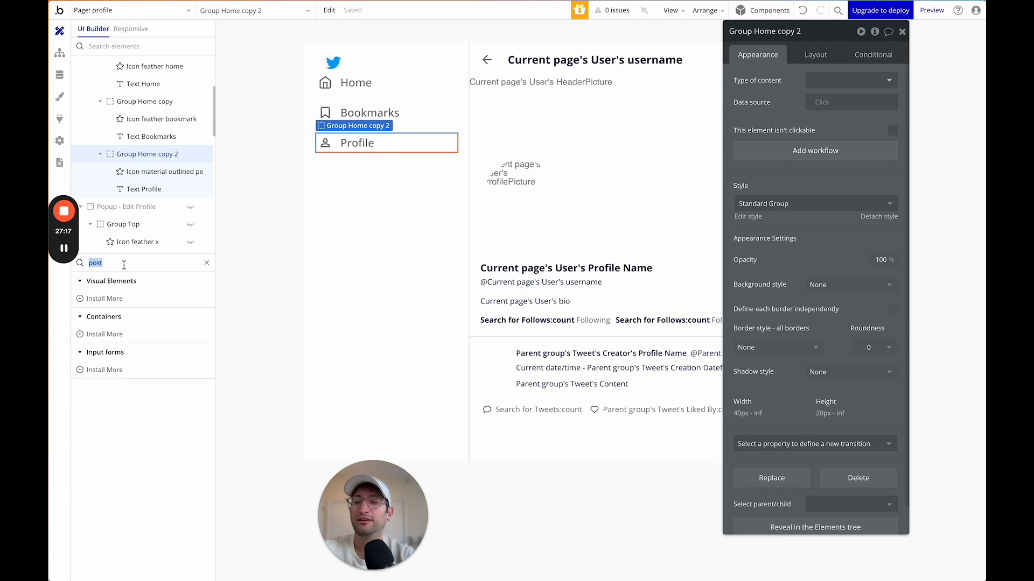
key("BackSpace")
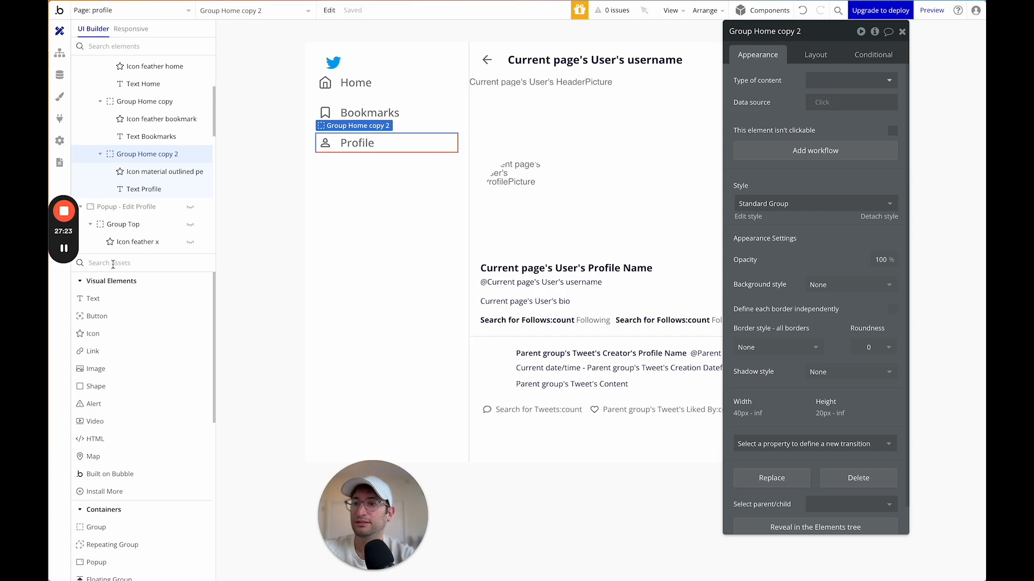
type("post")
key("BackSpace")
type("but")
left_click_drag(97, 298, 377, 178)
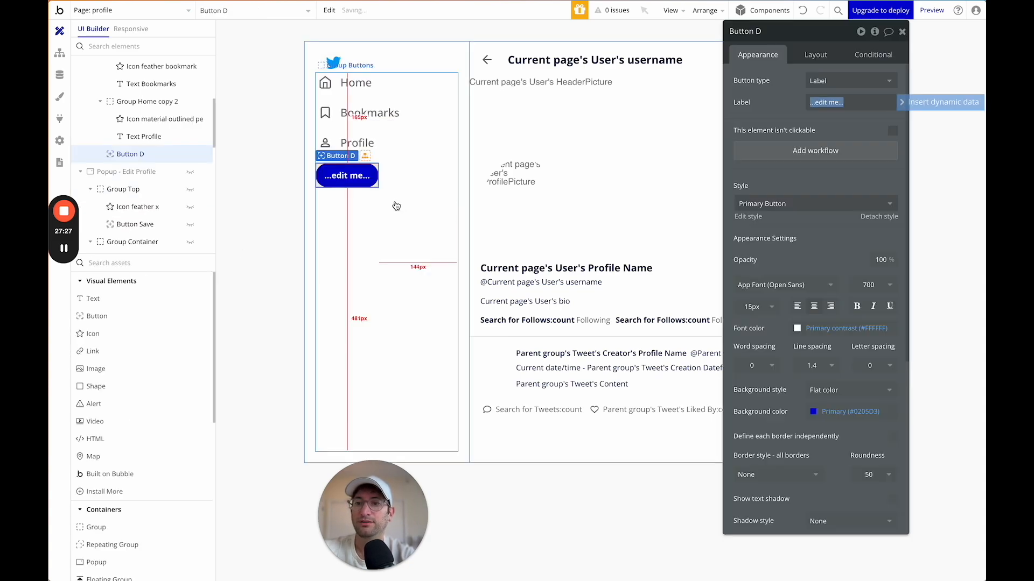
type("Pweet")
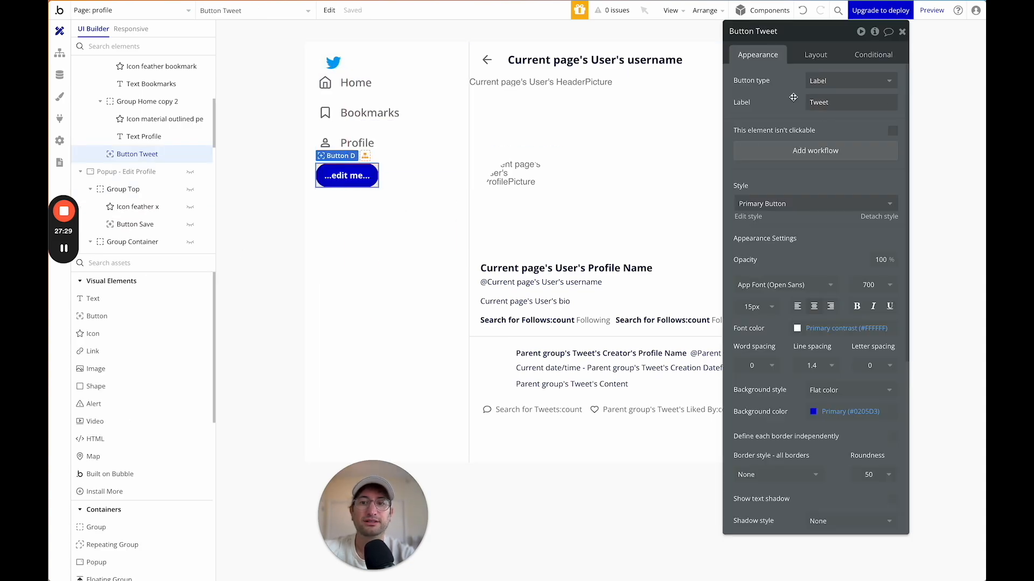
left_click(824, 54)
left_click(892, 229)
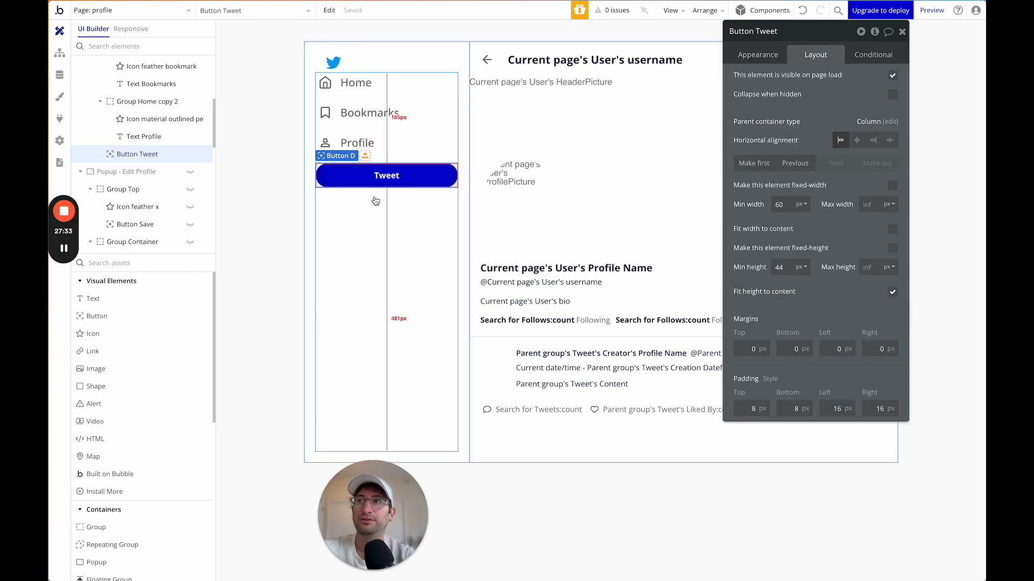
left_click(764, 53)
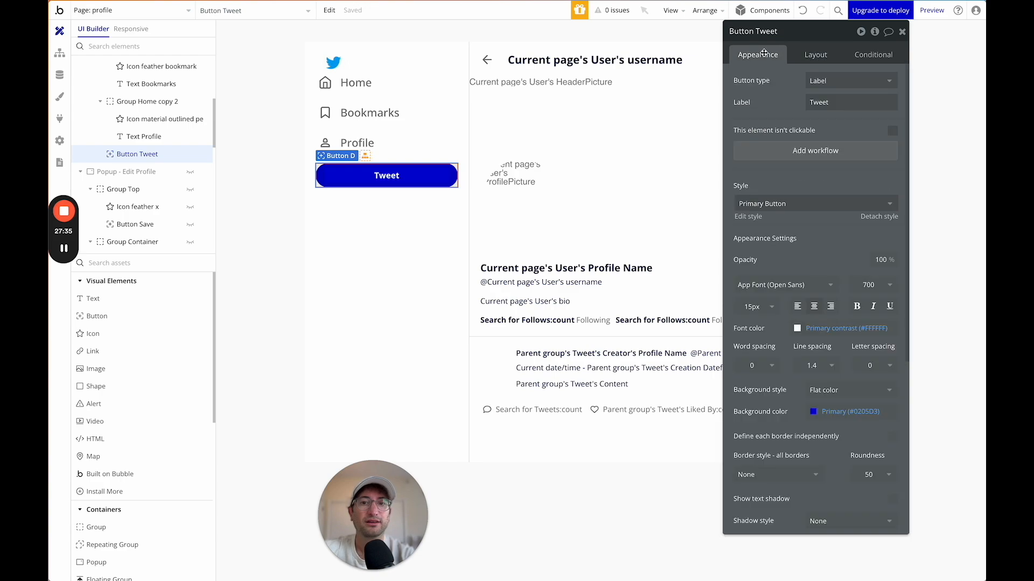
Create a click workflow on Button Tweet with a Go to page action to index.
left_click(794, 152)
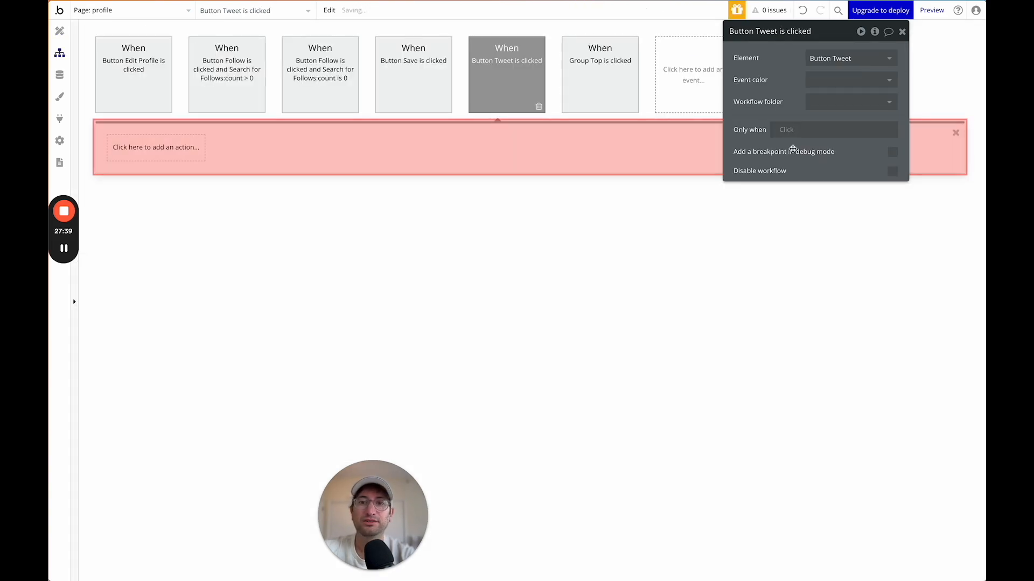
left_click(156, 149)
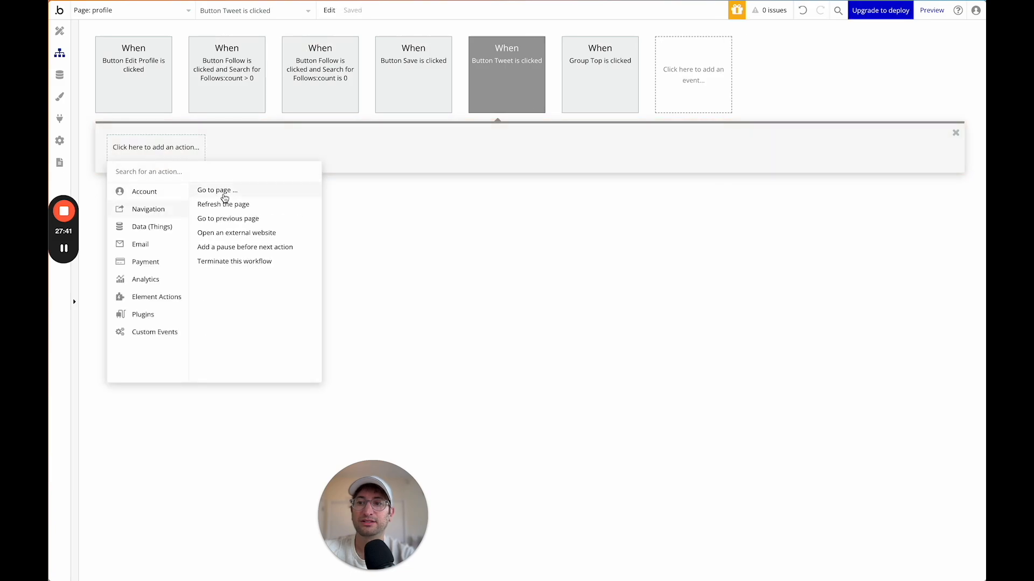
left_click(221, 192)
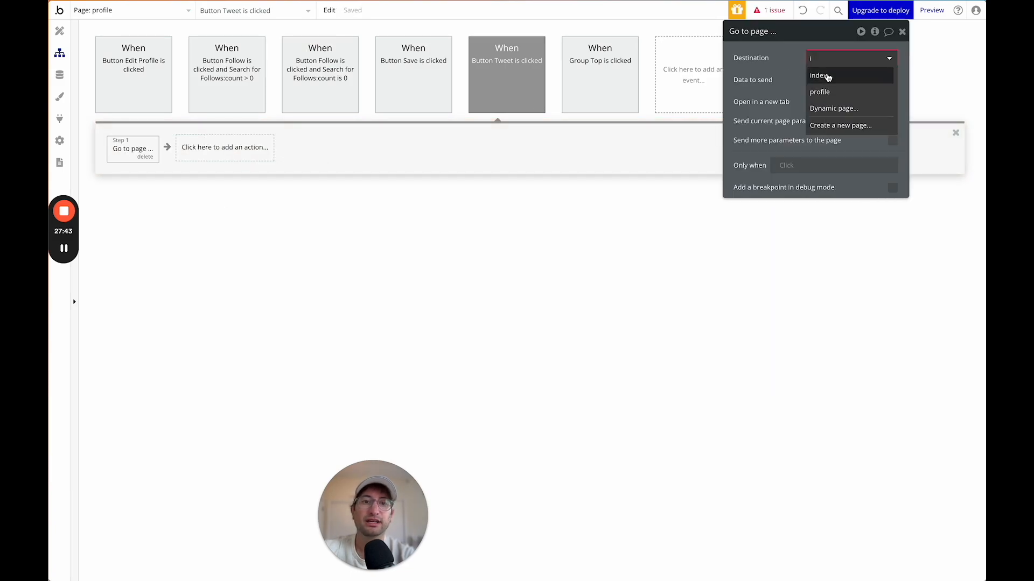
left_click(818, 76)
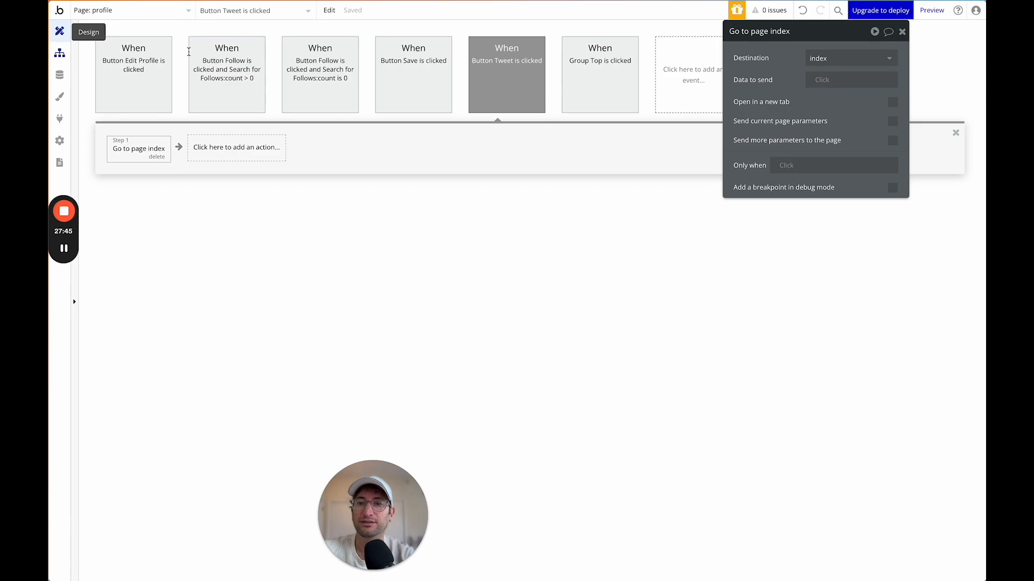
left_click(59, 31)
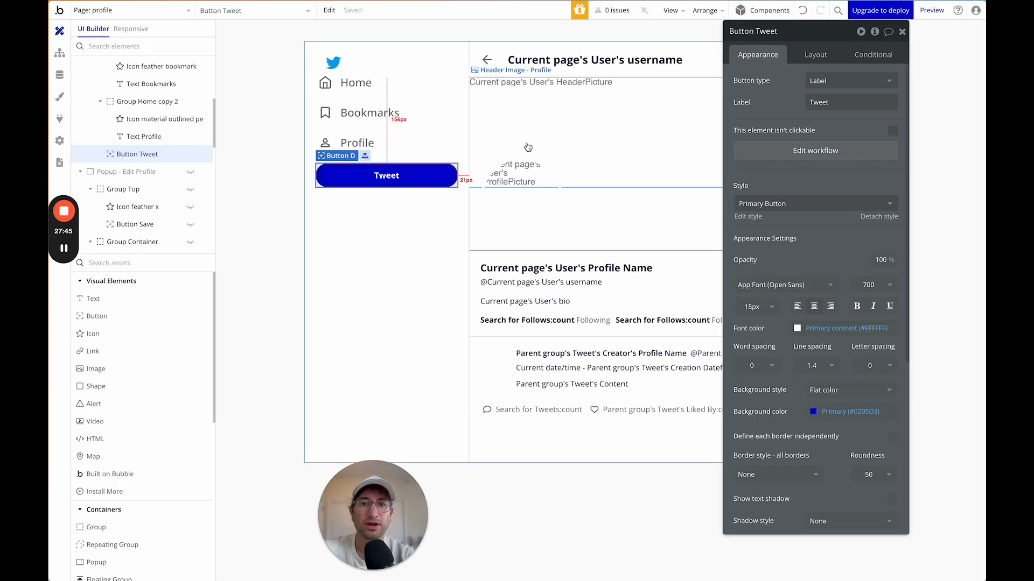
Set Group Buttons' top padding to 20px.
left_click(901, 31)
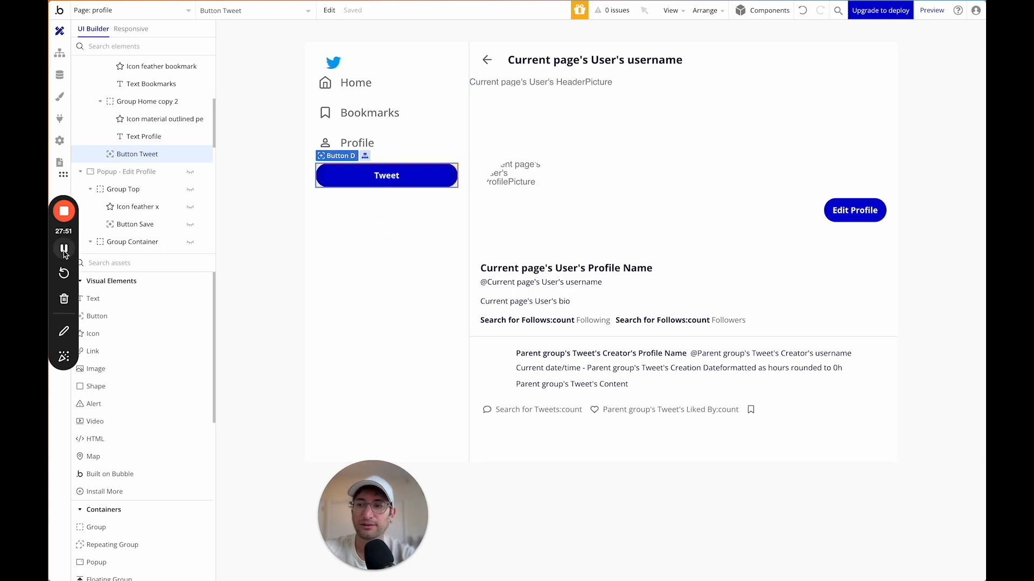
left_click(405, 63)
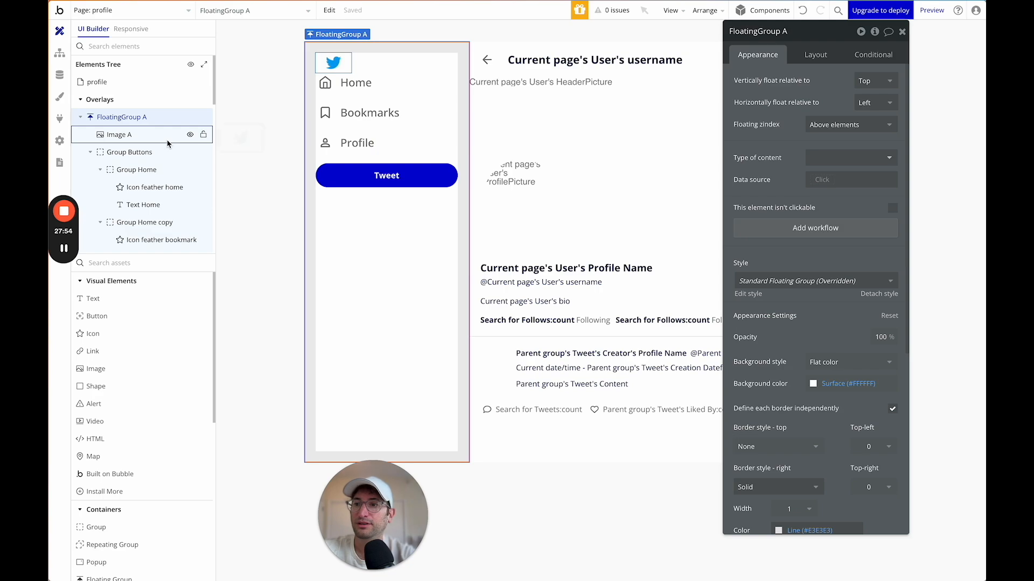
left_click(141, 154)
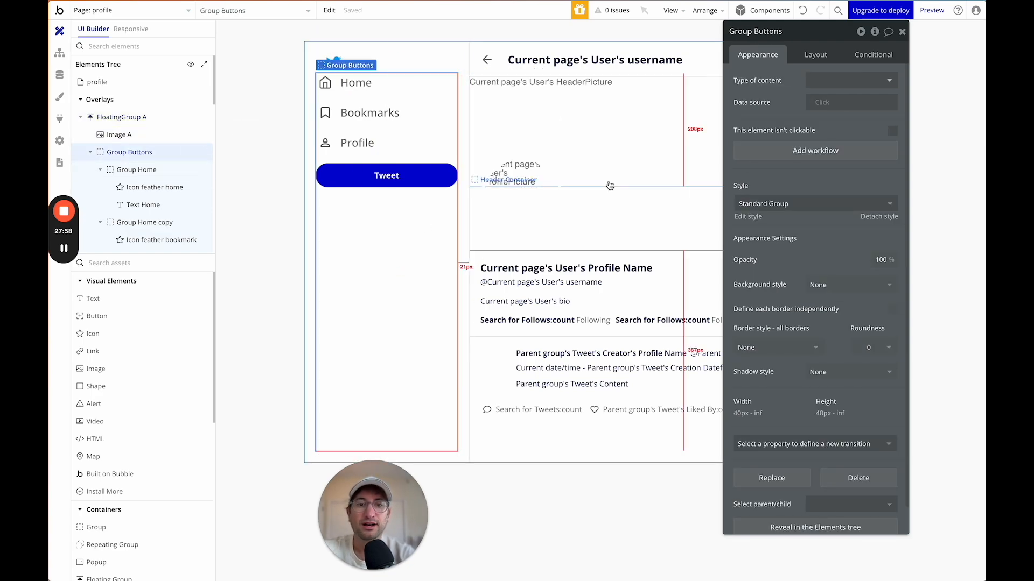
left_click(816, 54)
left_click(739, 521)
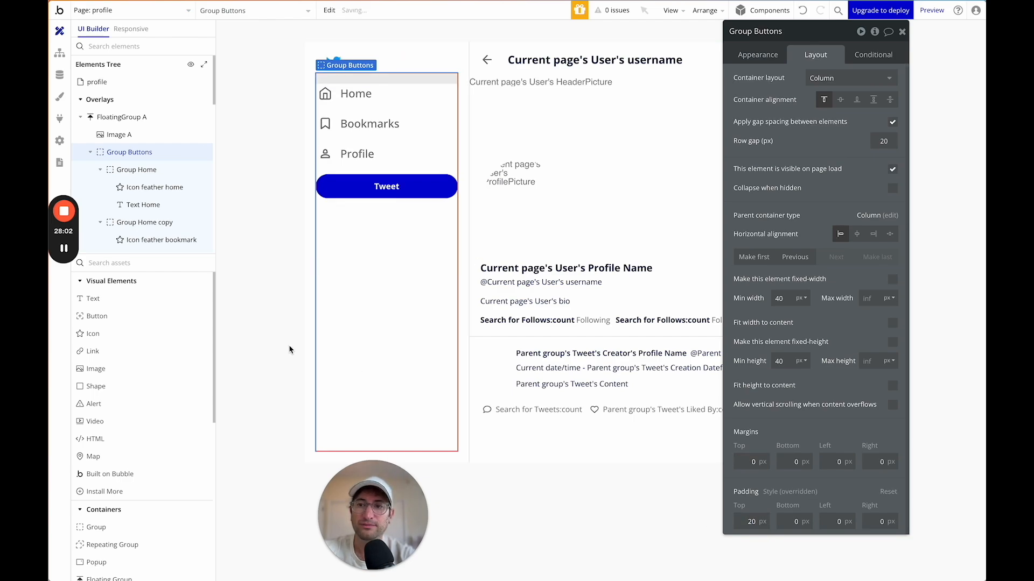
left_click(289, 348)
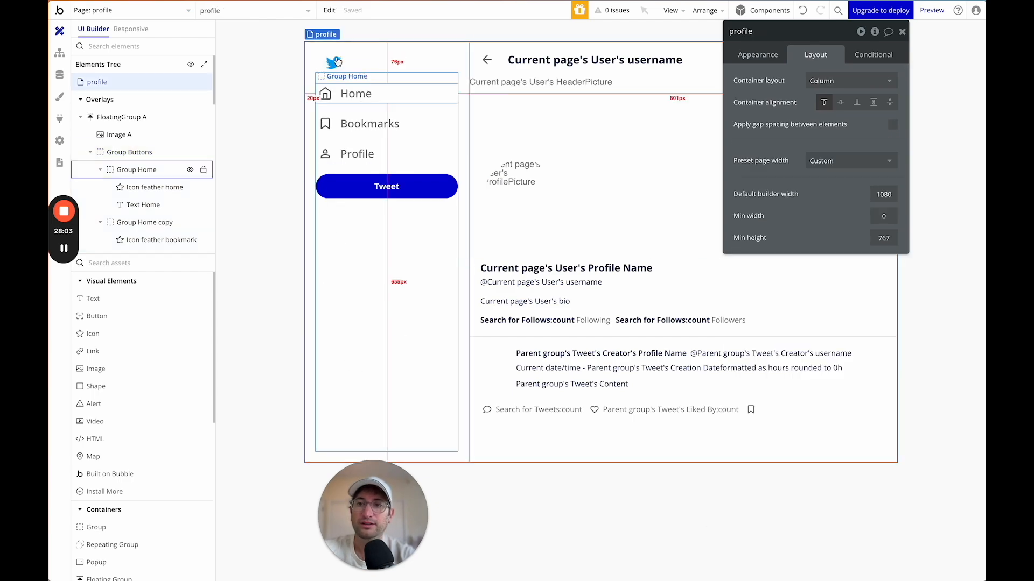
left_click(401, 269)
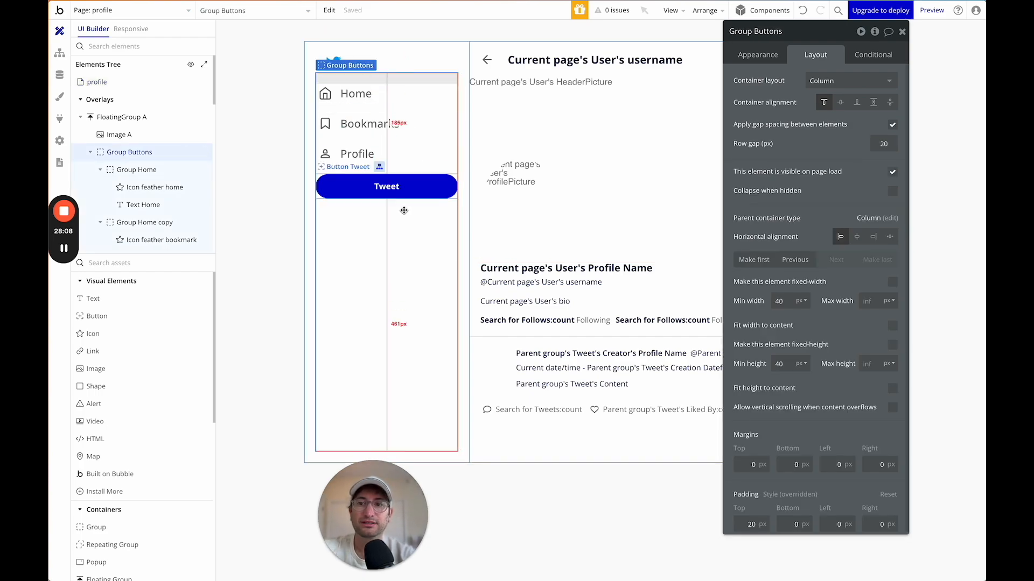
Convert the Group Buttons nav group into a reusable element named Left Side Nav.
right_click(410, 278)
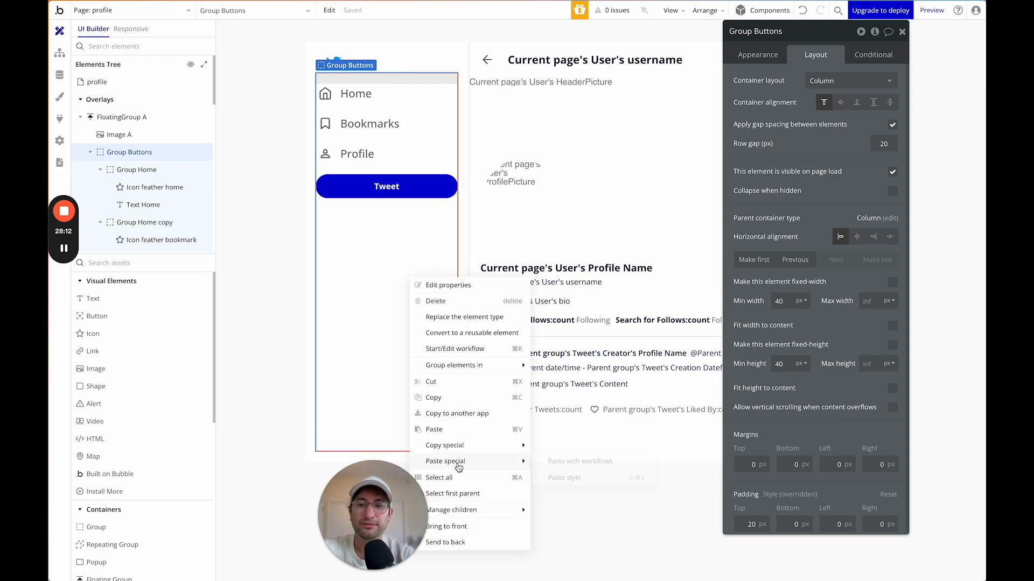
left_click(468, 333)
left_click(532, 81)
type("Left Side")
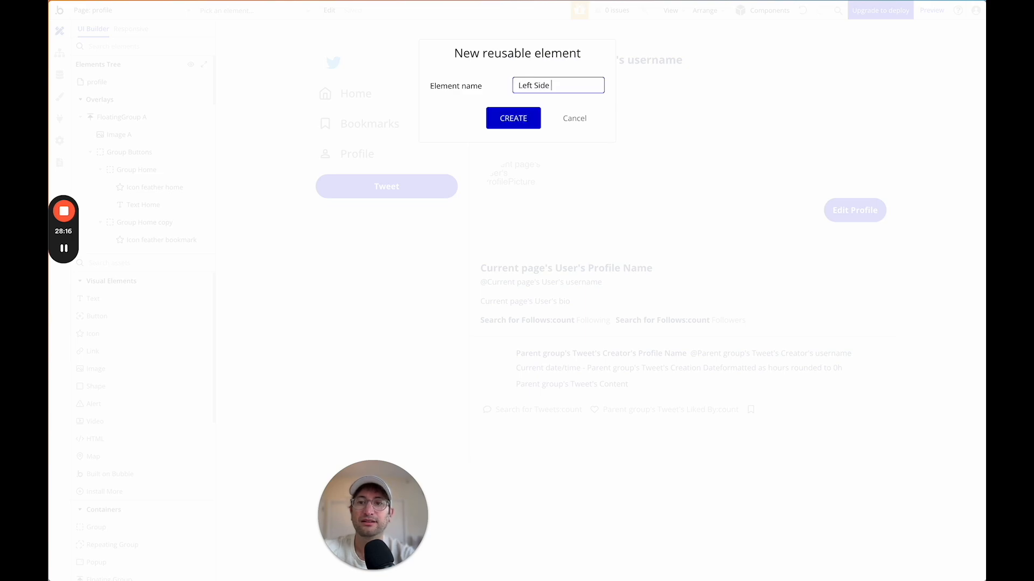
left_click(530, 116)
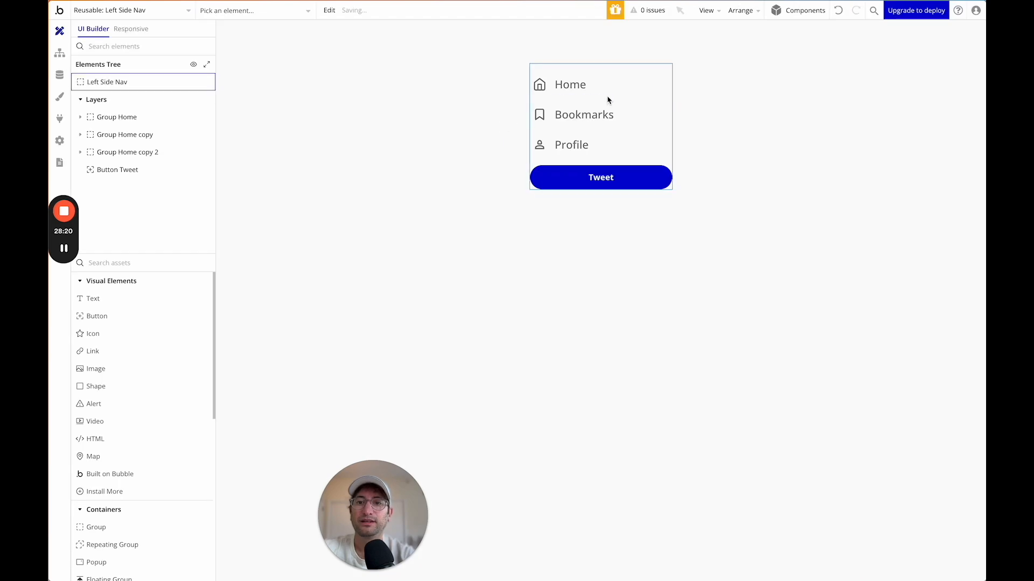
Start a click workflow for the nav's Group Home item and begin adding an action.
left_click(610, 85)
left_click(755, 56)
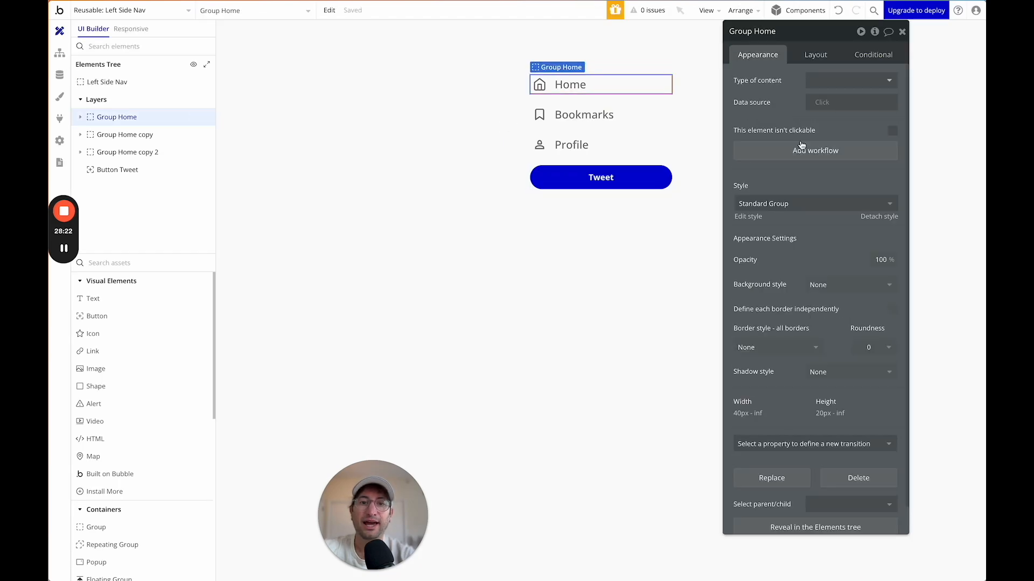
left_click(800, 157)
left_click(169, 156)
Make the Home item's workflow go to the index page.
mouse_move(157, 206)
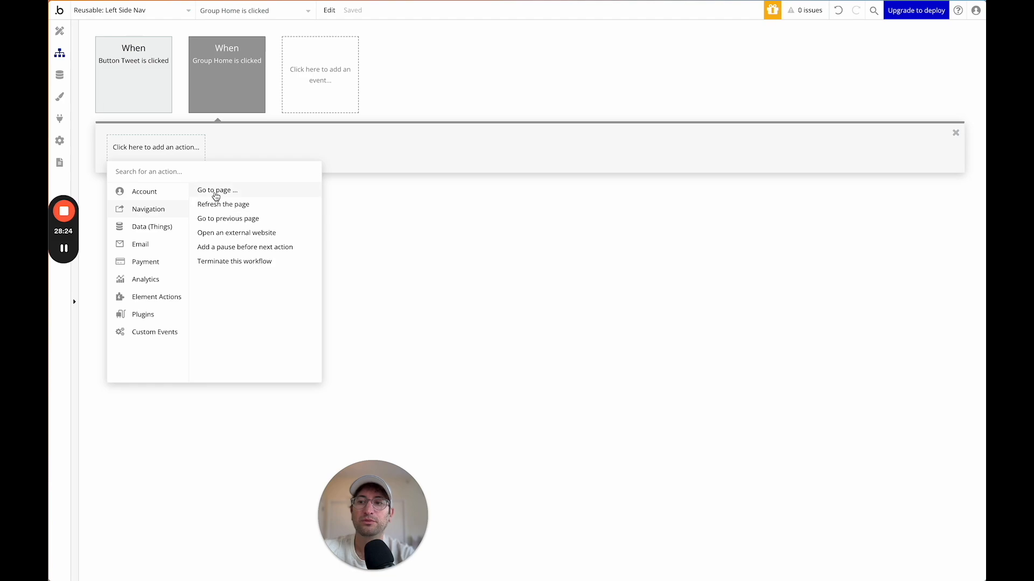
left_click(212, 192)
left_click(823, 61)
left_click(817, 76)
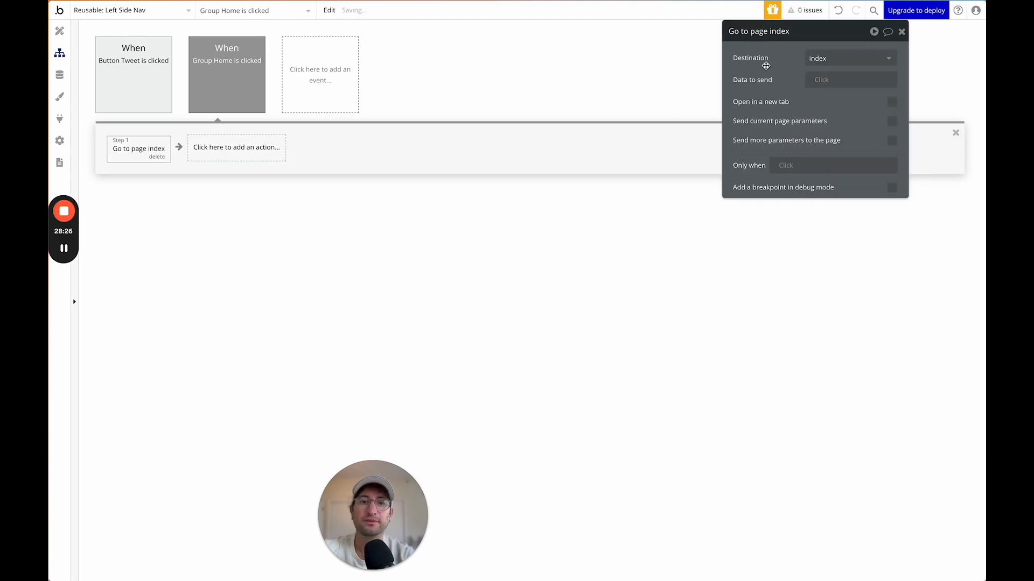
Start a click workflow for the Bookmarks item in the nav.
left_click(66, 34)
left_click(636, 116)
left_click(637, 117)
left_click(814, 151)
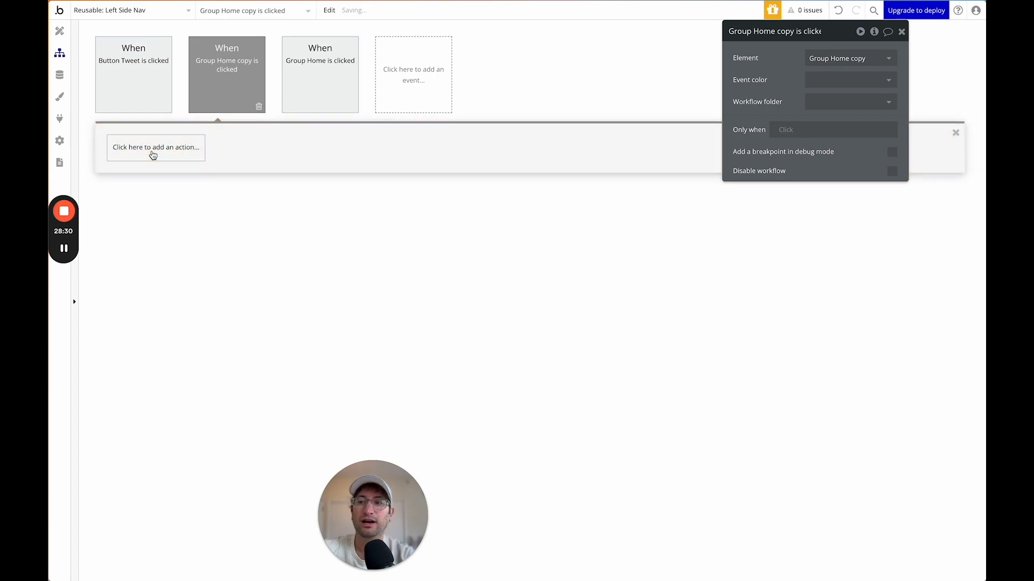
left_click(59, 31)
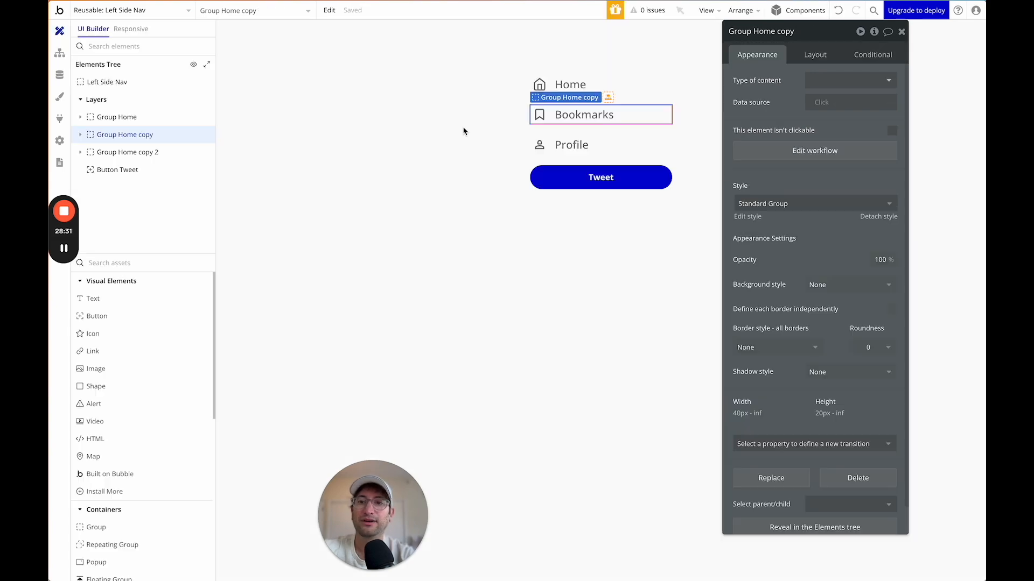
Make the Profile item go to the profile page, sending Current User as data.
left_click(649, 139)
left_click(759, 148)
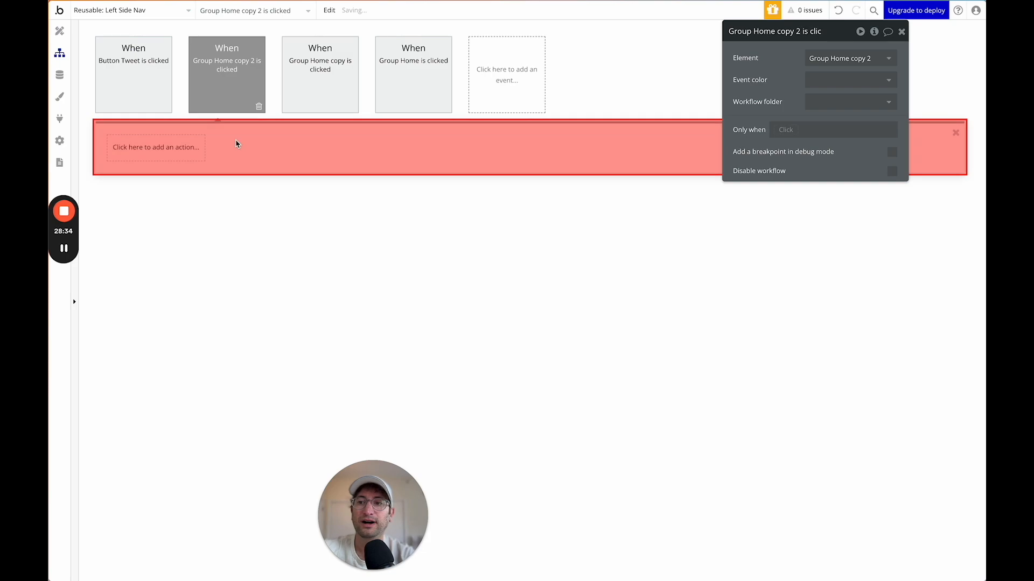
left_click(161, 146)
mouse_move(163, 212)
left_click(212, 192)
left_click(832, 59)
type("p")
left_click(819, 76)
left_click(832, 81)
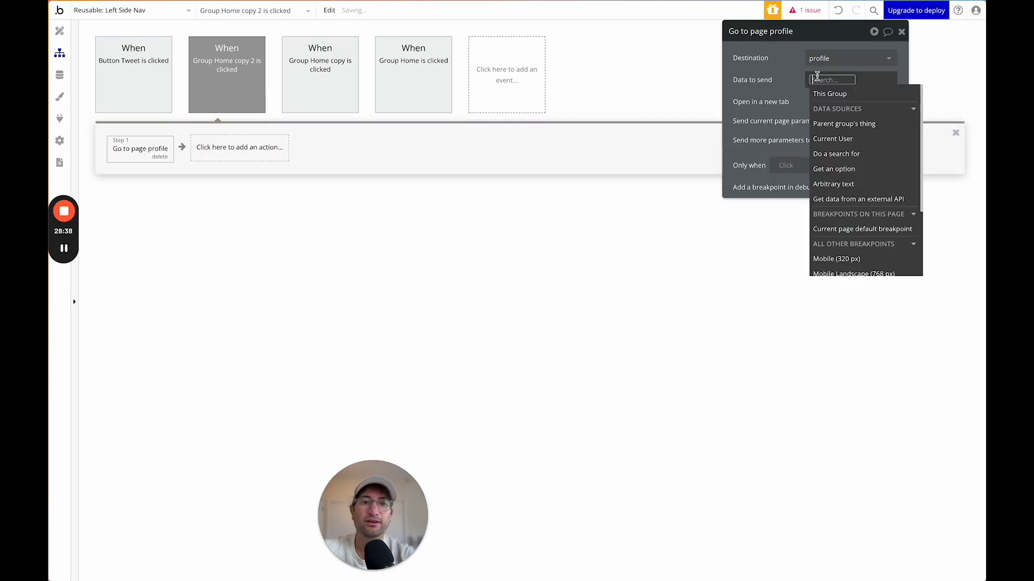
left_click(821, 107)
left_click(798, 109)
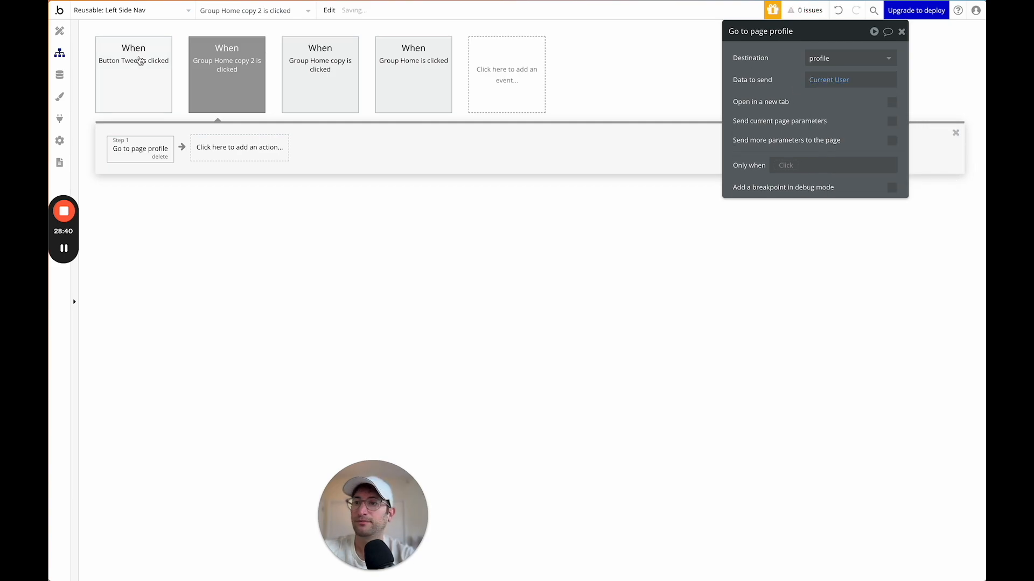
Review the Tweet button's go-to-page workflow, then select the whole Left Side Nav.
left_click(59, 31)
left_click(493, 175)
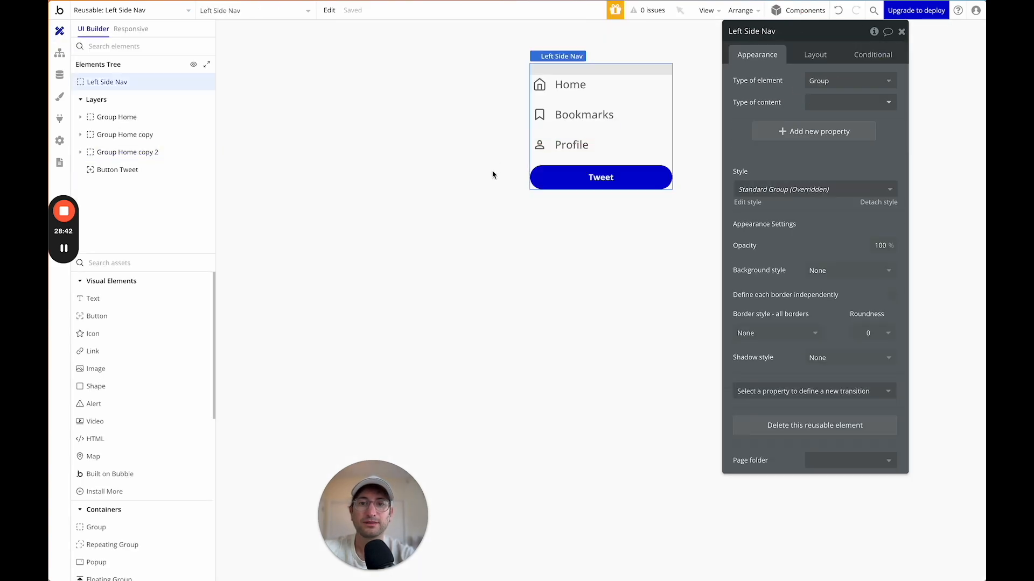
left_click(571, 178)
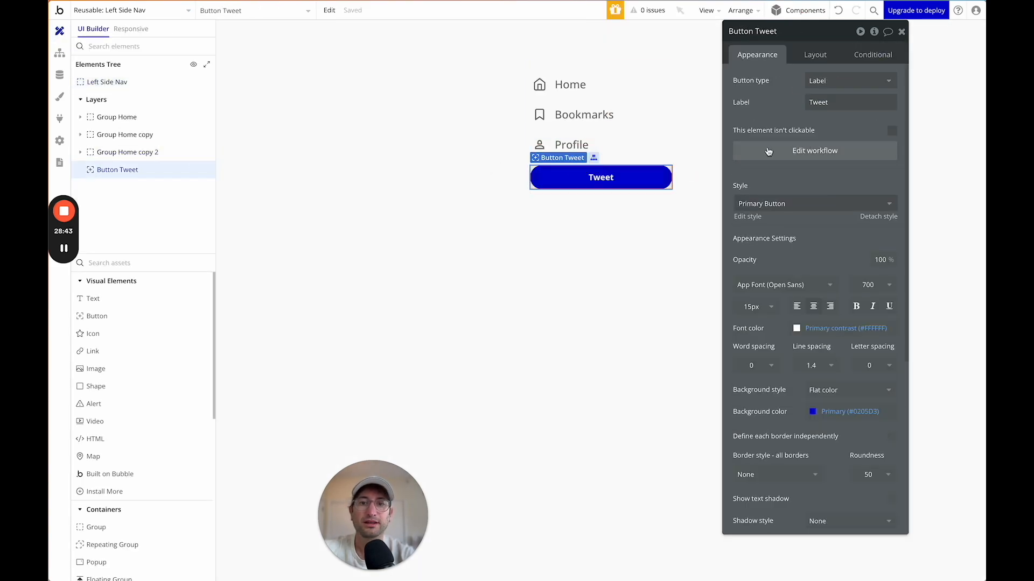
left_click(807, 153)
left_click(141, 149)
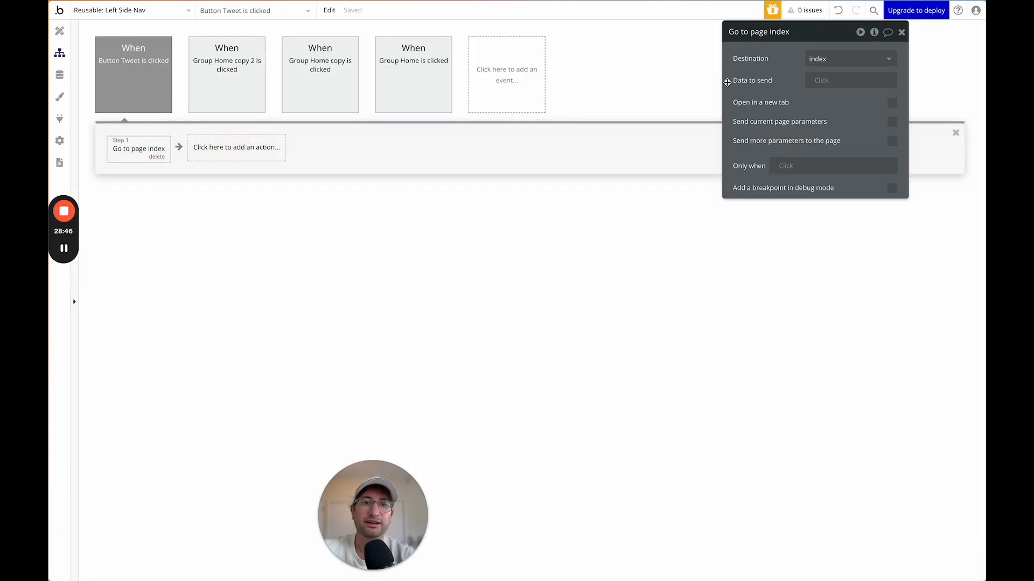
left_click(59, 31)
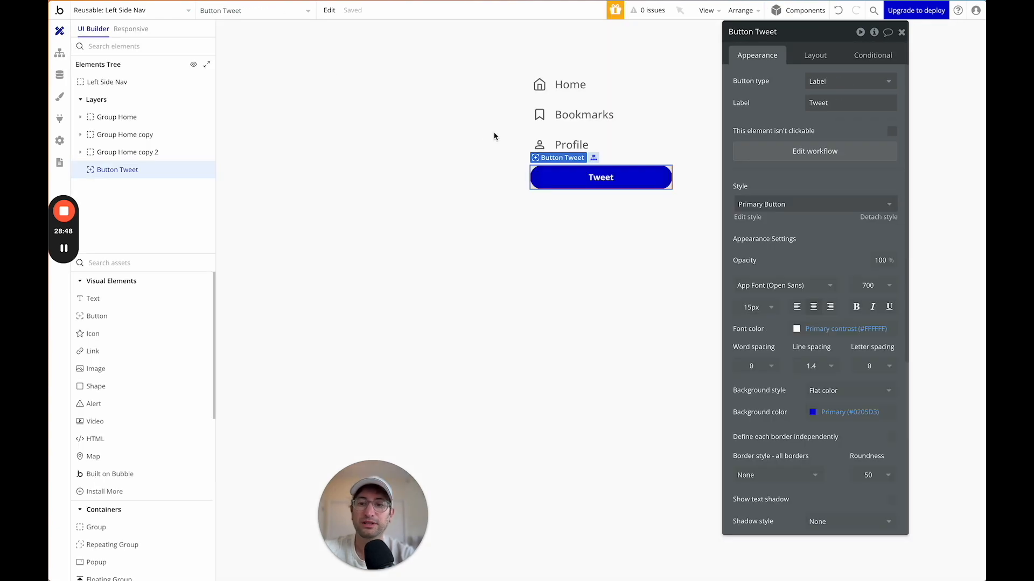
left_click(460, 149)
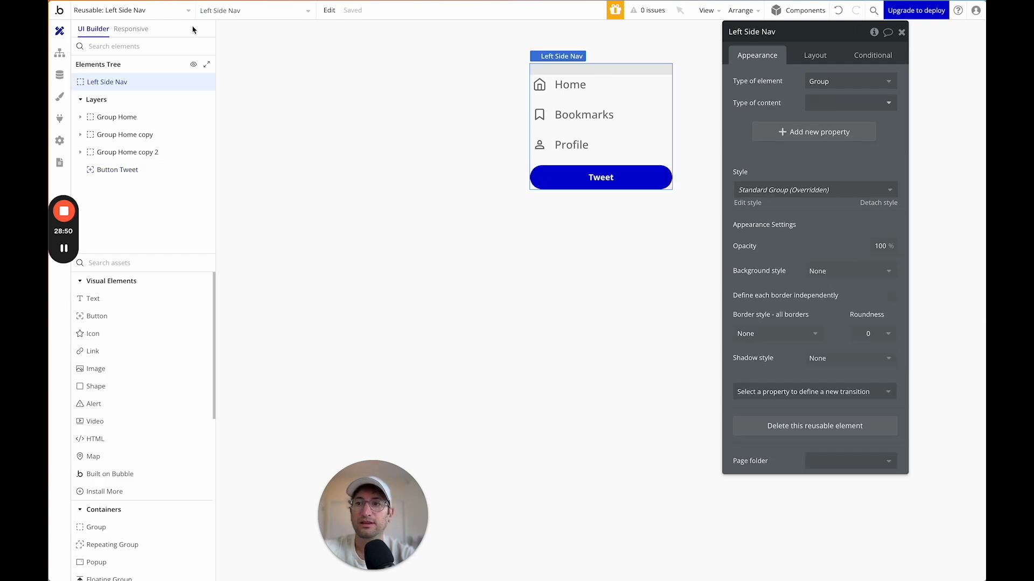
On the profile page, add the Left Side Nav and delete the duplicate Group Buttons.
left_click(156, 11)
left_click(258, 48)
double_click(381, 244)
left_click(139, 259)
type("nav")
left_click_drag(107, 298, 372, 75)
left_click(398, 237)
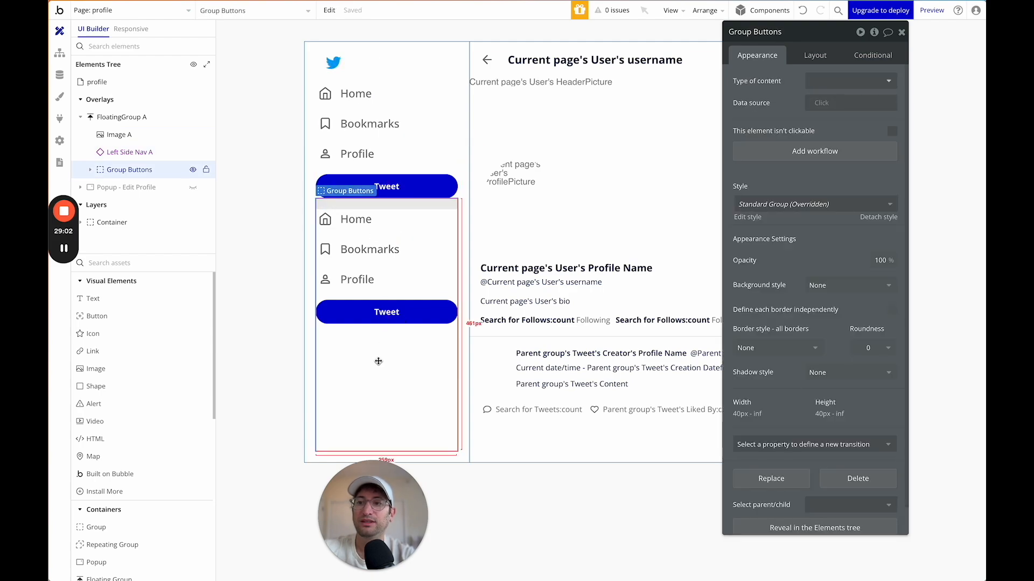
key("Delete")
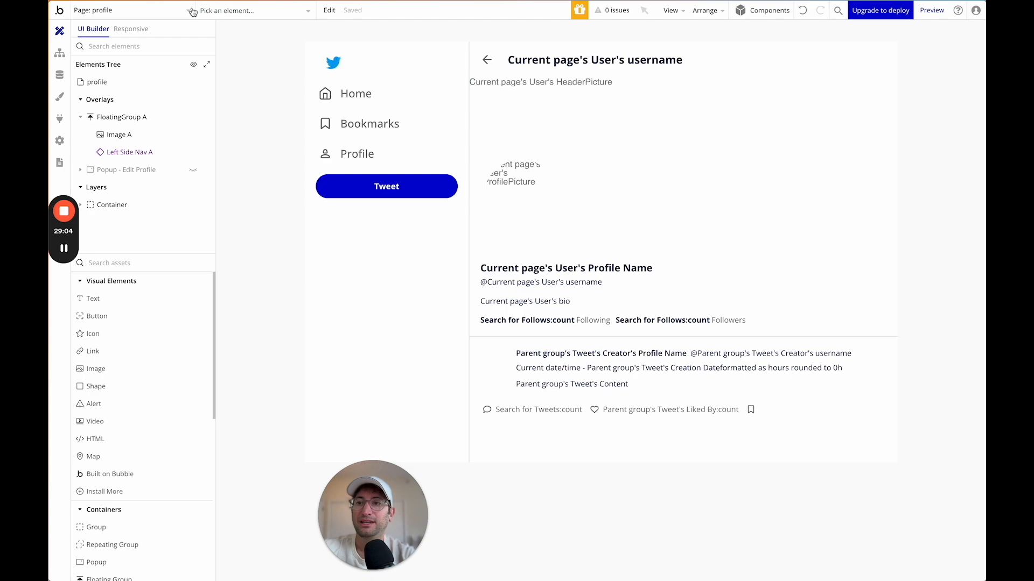
On the index page, copy the Twitter logo image from the floating side bar.
left_click(150, 12)
left_click(149, 51)
left_click(384, 144)
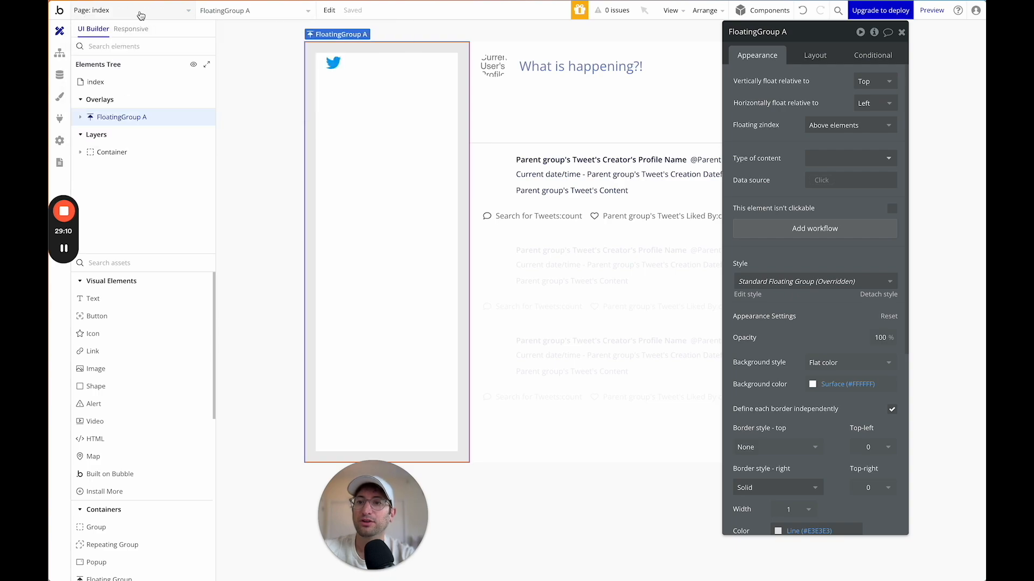
left_click(344, 68)
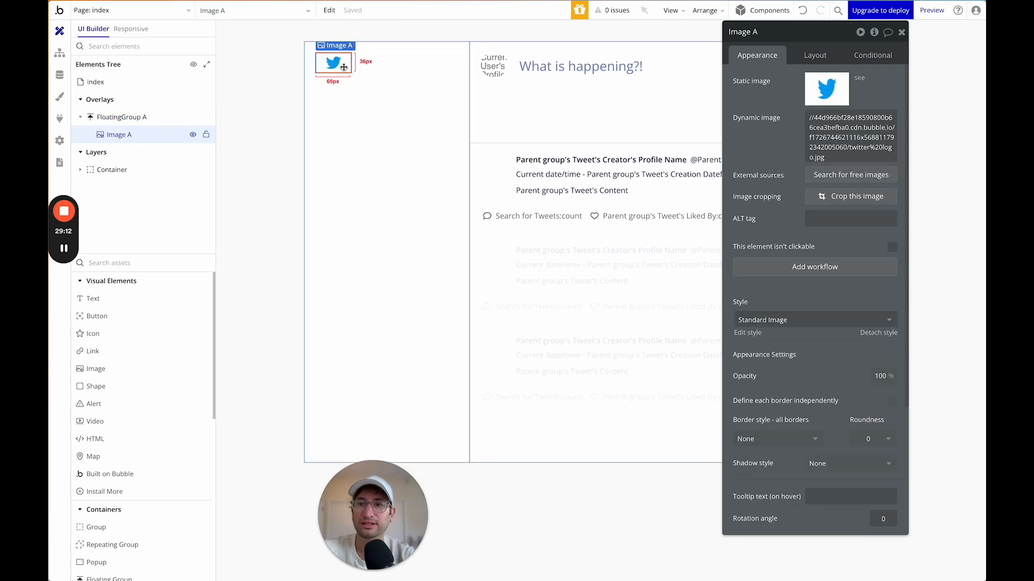
key("Escape")
left_click(110, 13)
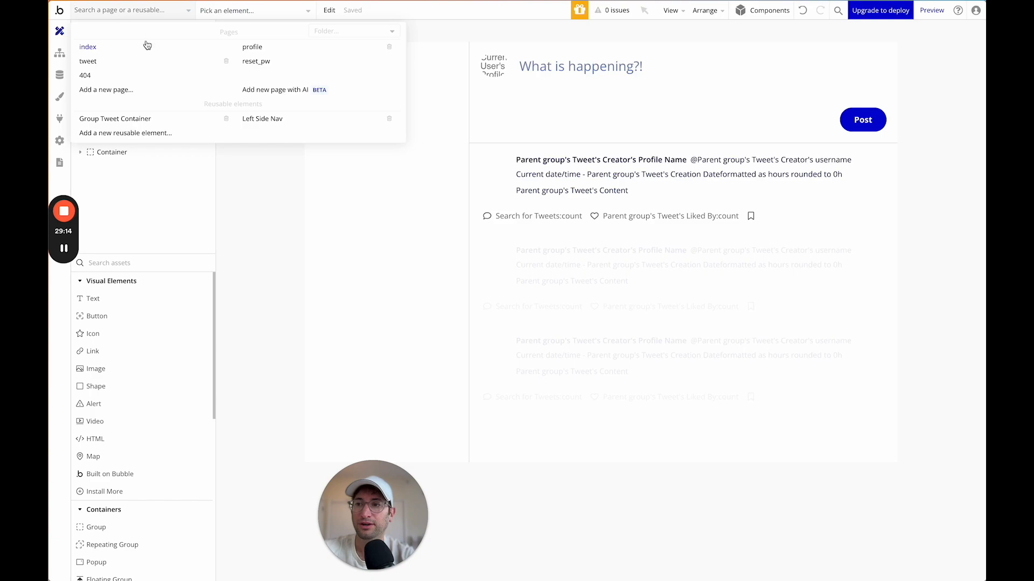
Paste the Twitter logo above Home in Left Side Nav and set its Padding Top to 0.
left_click(269, 118)
left_click(602, 74)
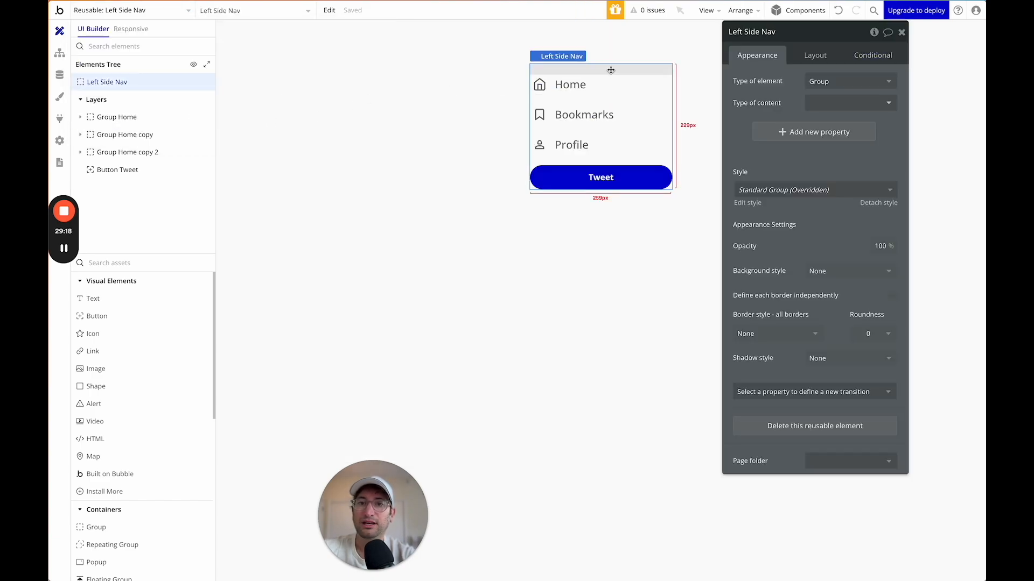
key("ctrl+v")
left_click_drag(548, 209, 558, 79)
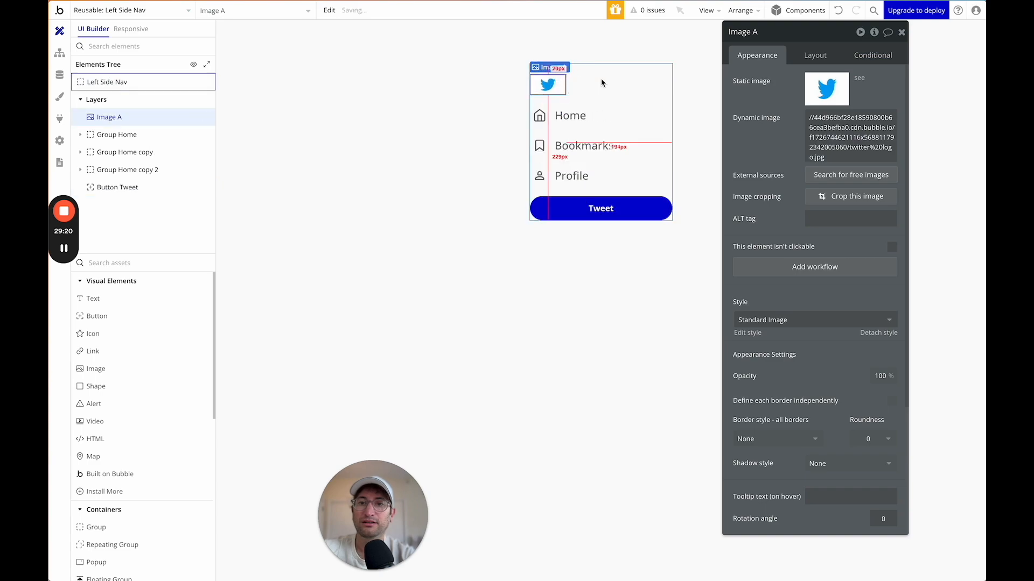
left_click(616, 84)
left_click(813, 58)
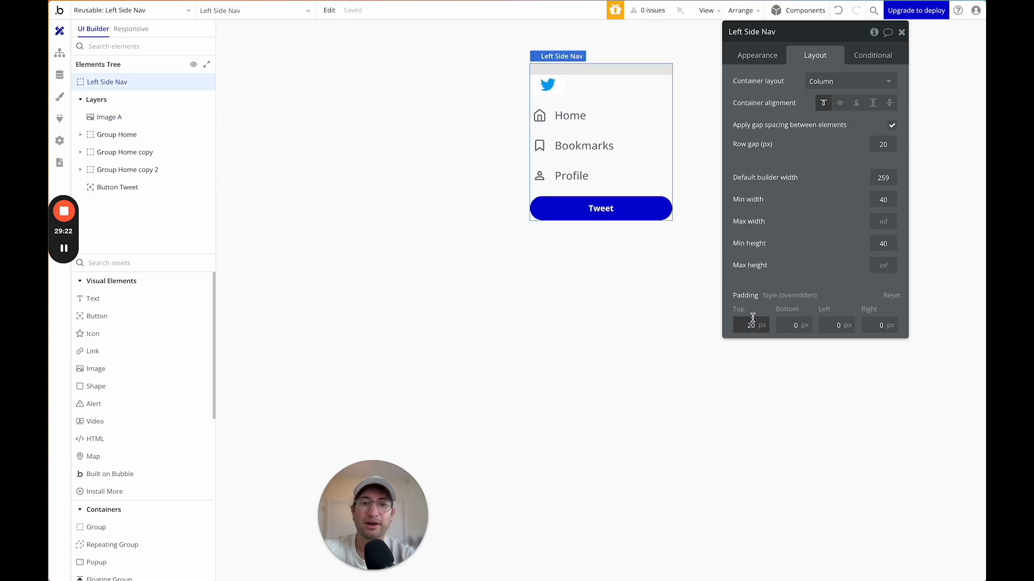
type("0")
Rename the pasted logo image to Logo.
left_click(553, 78)
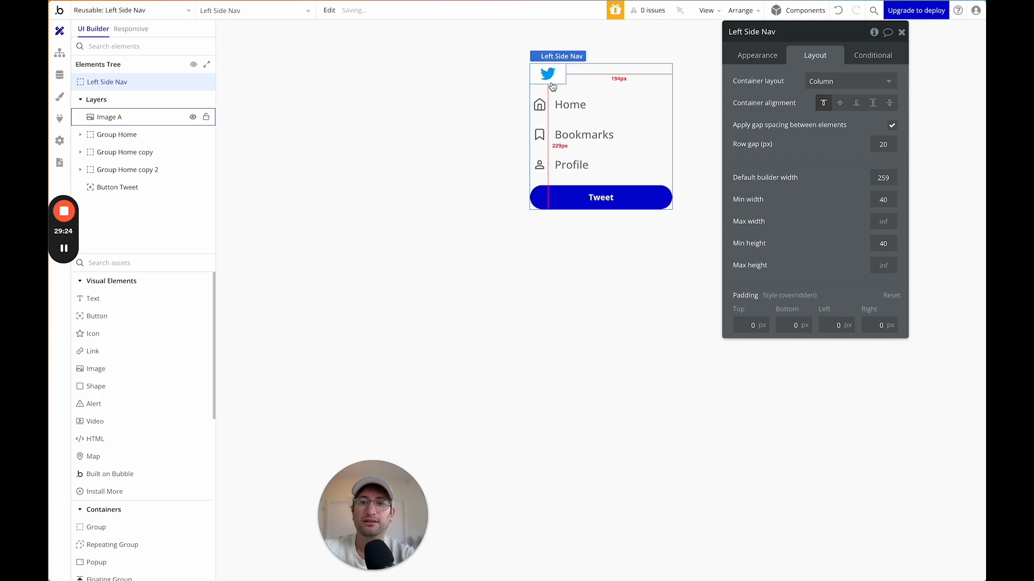
left_click(548, 88)
left_click(550, 78)
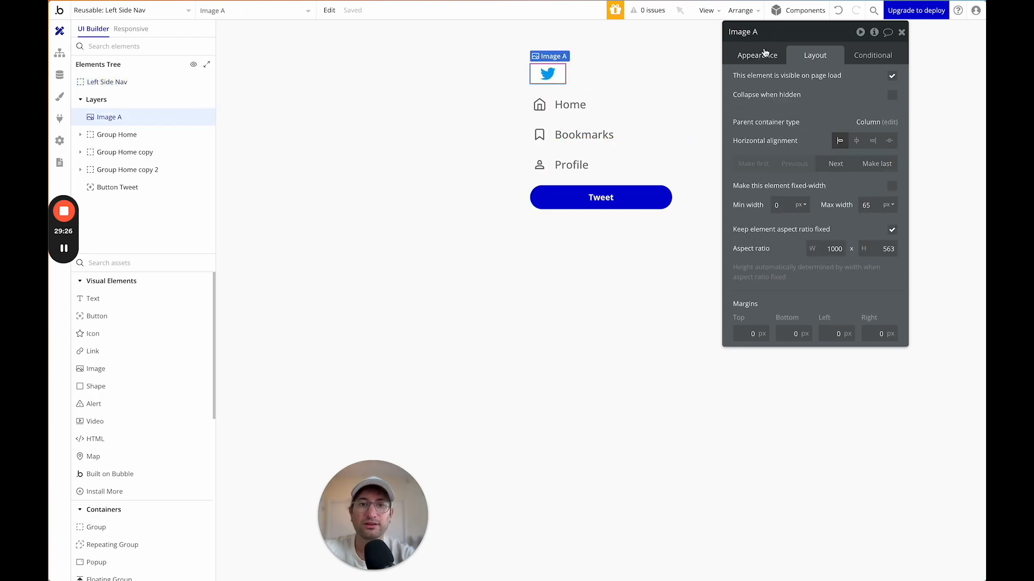
left_click(765, 55)
left_click(743, 32)
type("Logo")
key("Return")
Give the Logo a click workflow that goes to the index page.
left_click(814, 267)
left_click(155, 152)
mouse_move(153, 215)
left_click(224, 193)
left_click(851, 58)
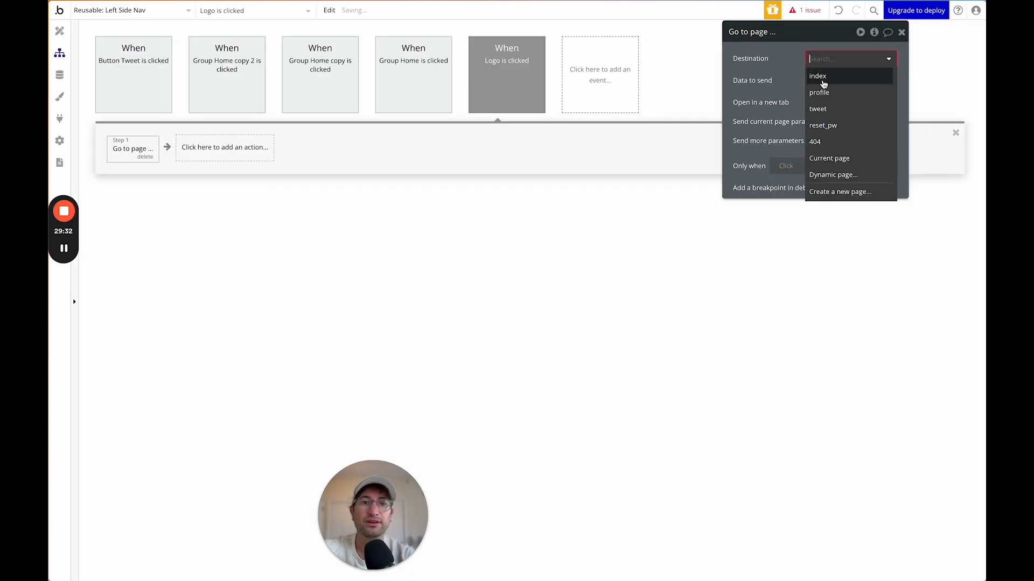
left_click(816, 71)
left_click(59, 31)
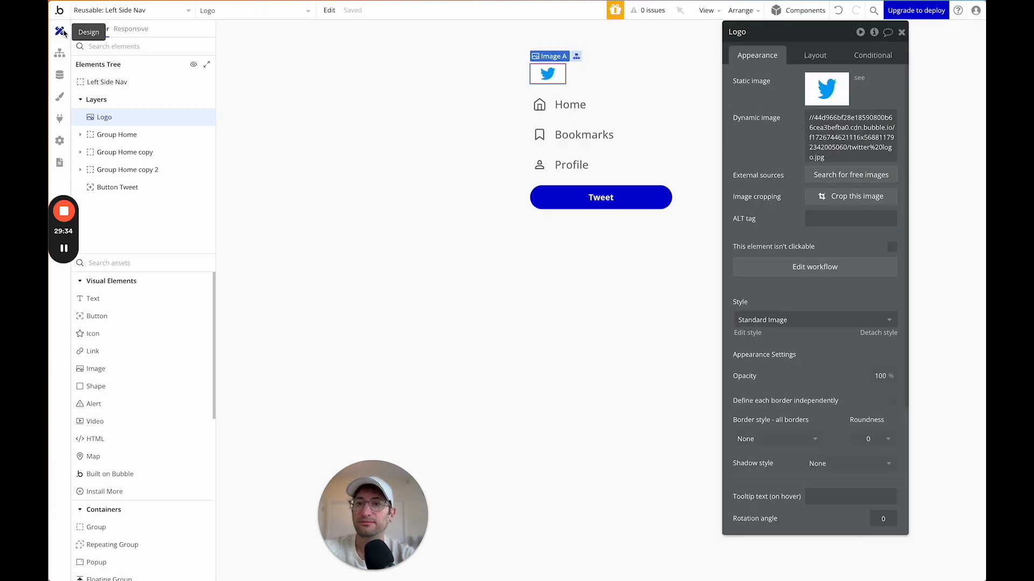
left_click(457, 107)
left_click(149, 11)
Place the Left Side Nav into the index page's floating side bar group.
left_click(142, 50)
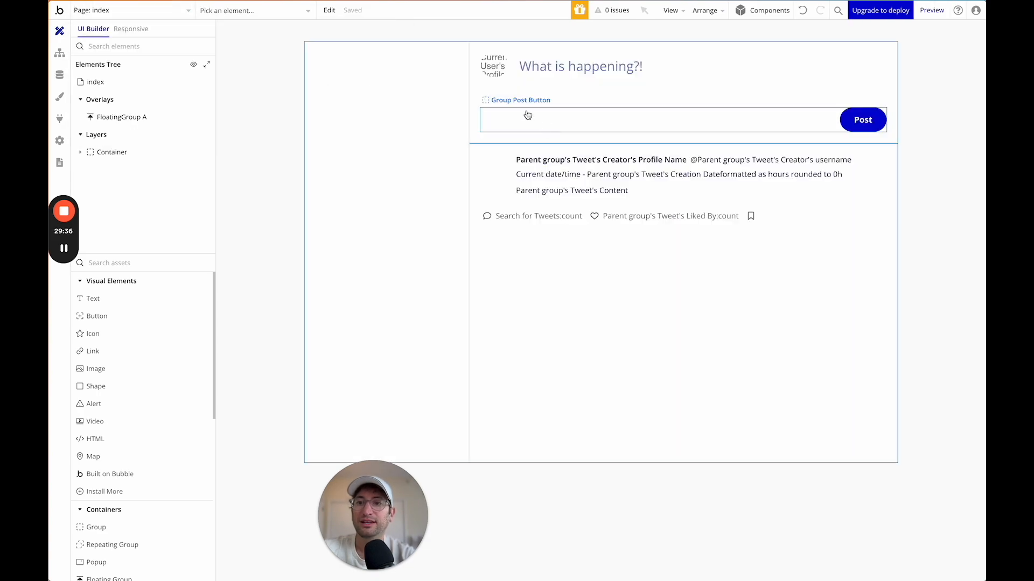
left_click(399, 143)
left_click(139, 263)
type("legt")
key("BackSpace")
key("BackSpace")
key("BackSpace")
key("BackSpace")
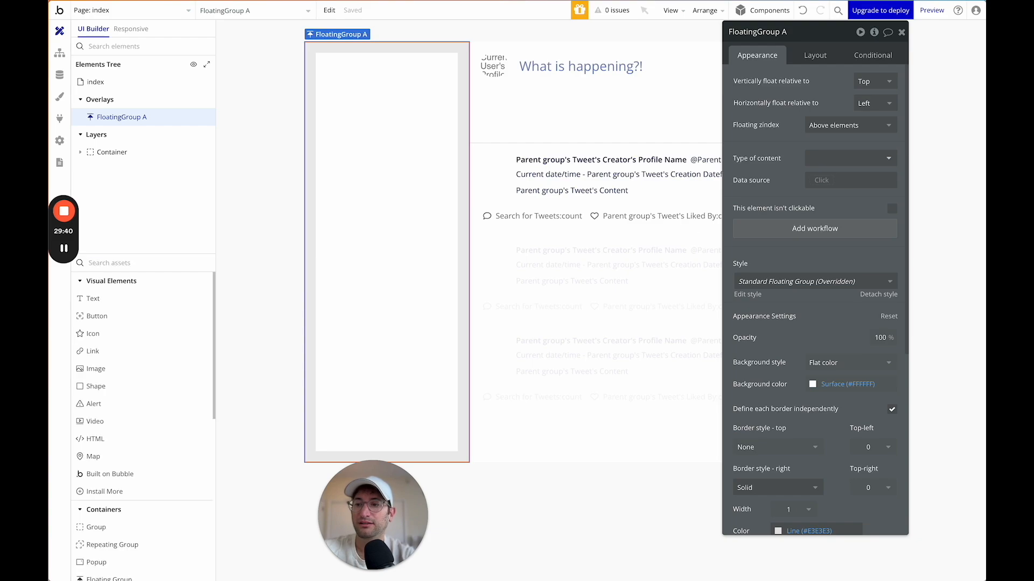
type("left")
left_click_drag(130, 299, 406, 143)
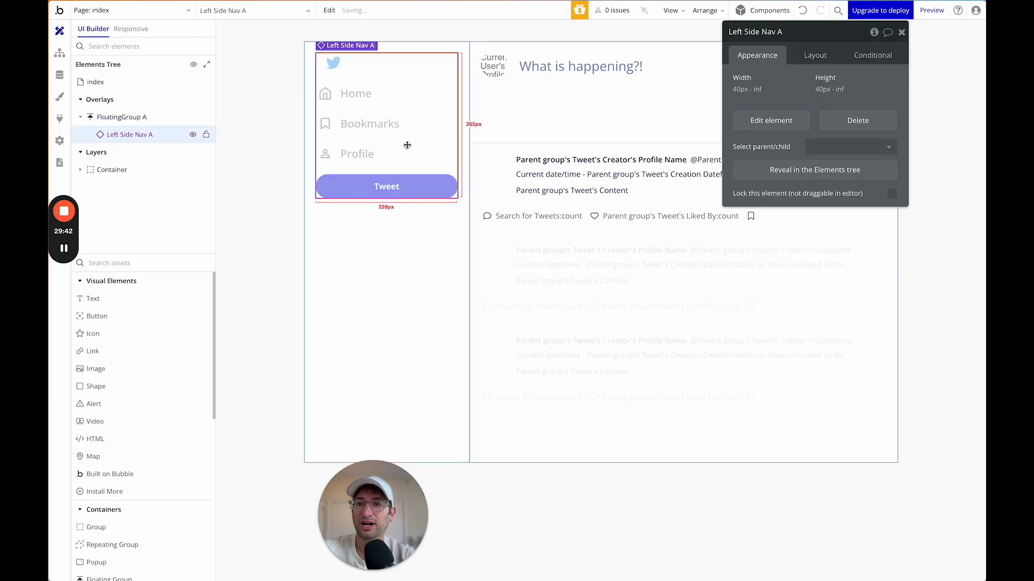
left_click(374, 237)
On the tweet page, delete the old Twitter logo and add Left Side Nav to its side bar.
left_click(132, 11)
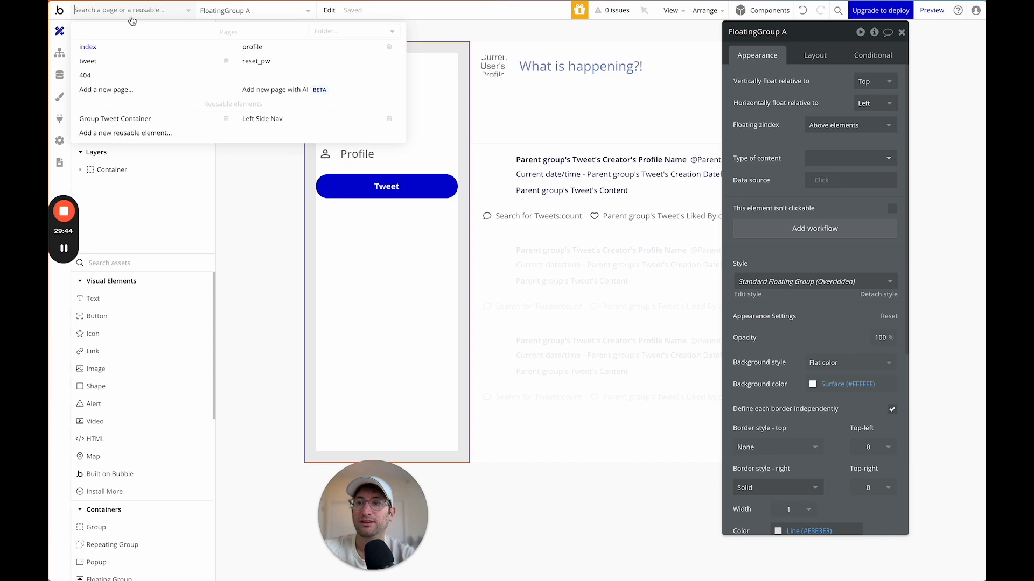
left_click(88, 61)
left_click(343, 141)
left_click(342, 62)
key("Delete")
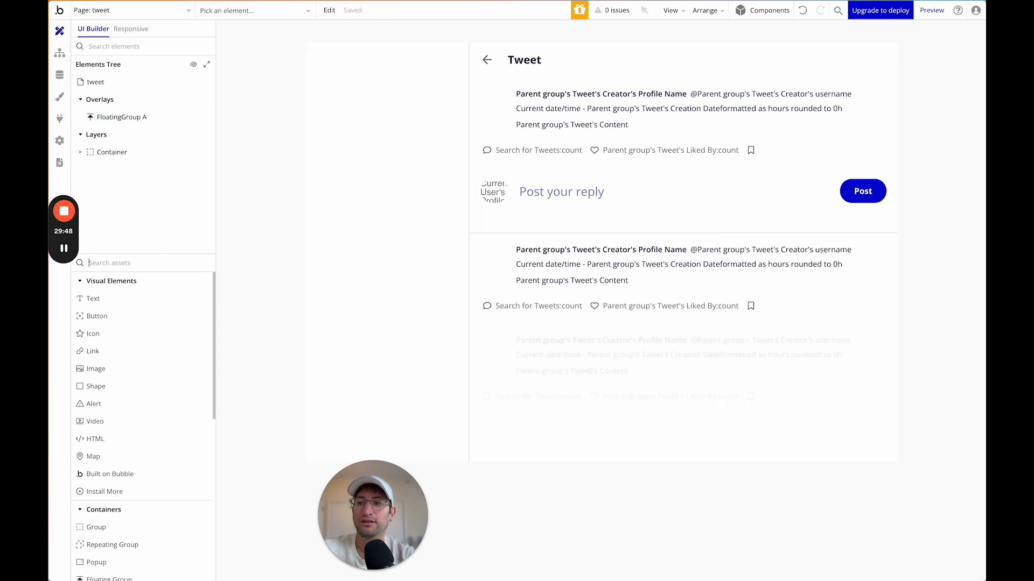
type("left")
left_click_drag(116, 298, 386, 135)
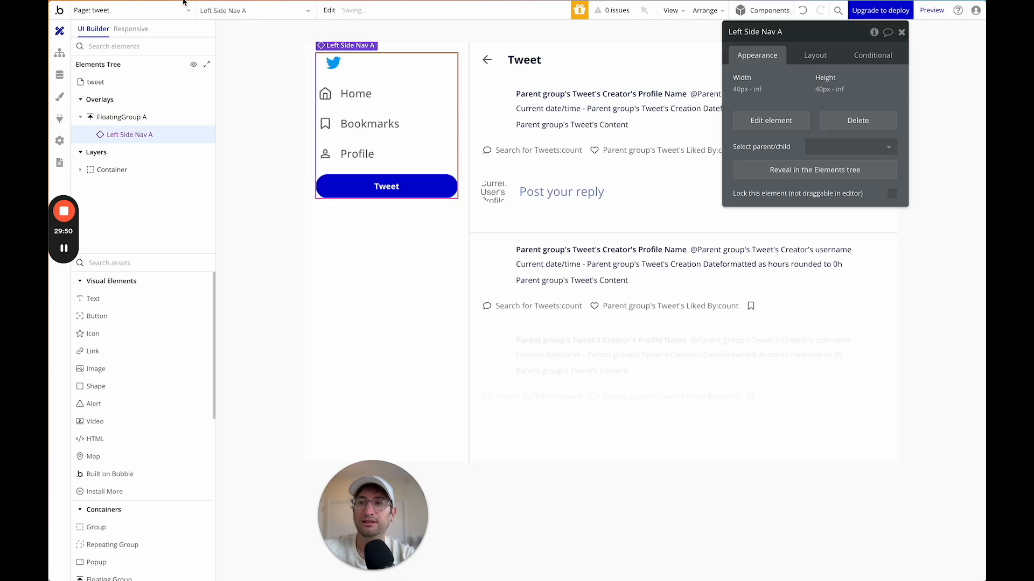
Inspect the profile page's side bar: its logo, Left Side Nav and floating group.
left_click(149, 11)
left_click(253, 49)
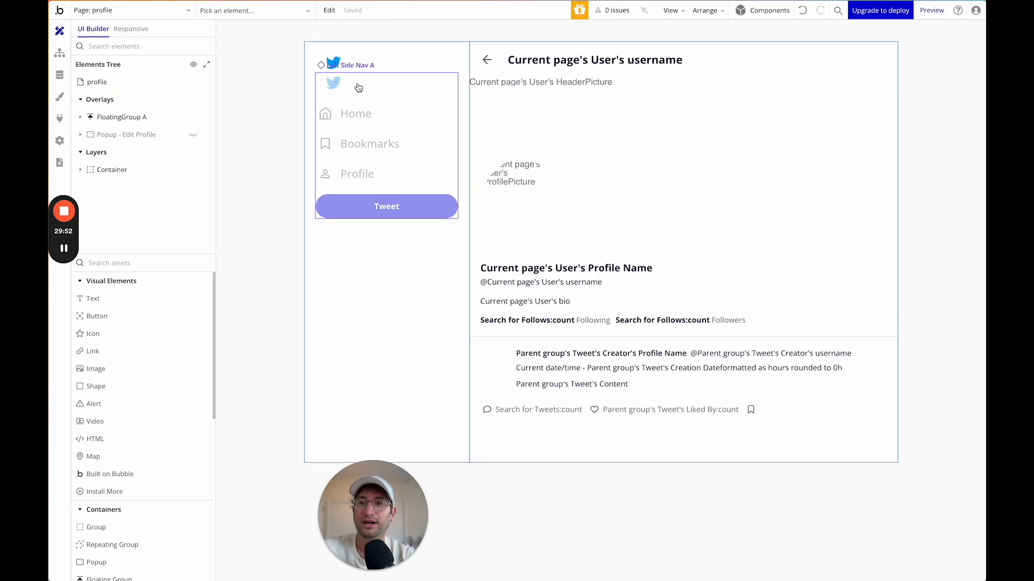
left_click(338, 62)
left_click(363, 76)
left_click(385, 255)
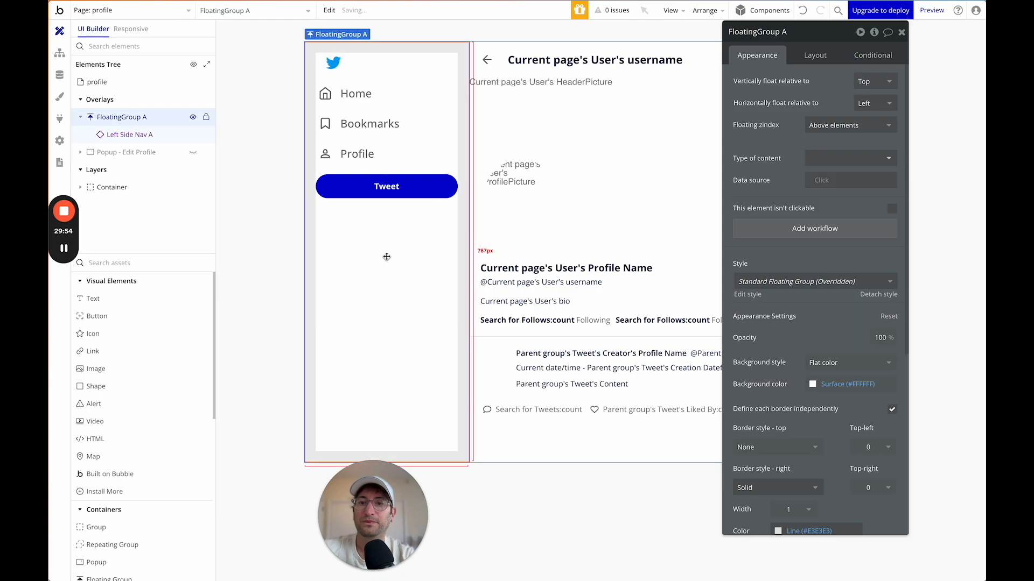
left_click(161, 10)
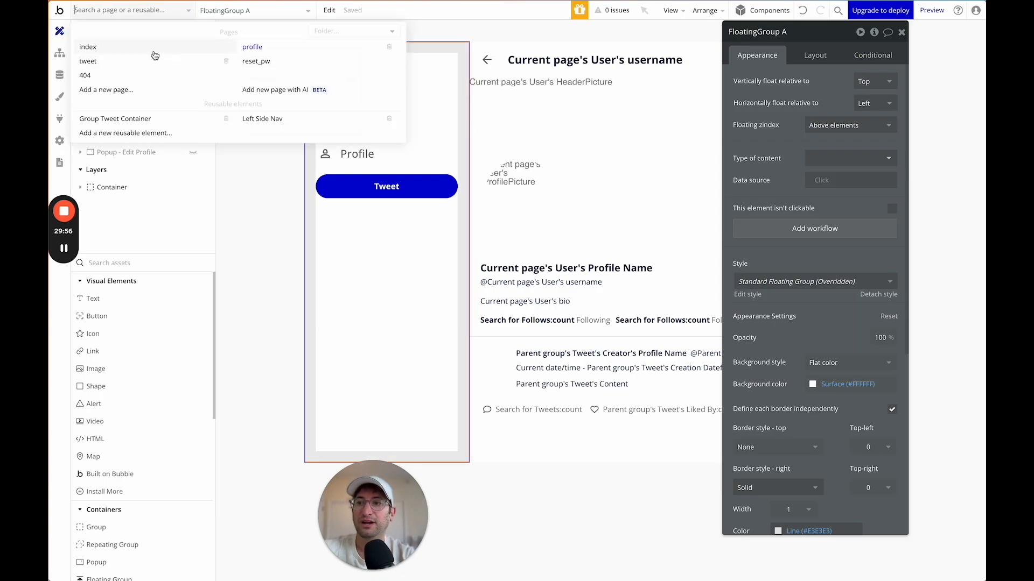
left_click(388, 264)
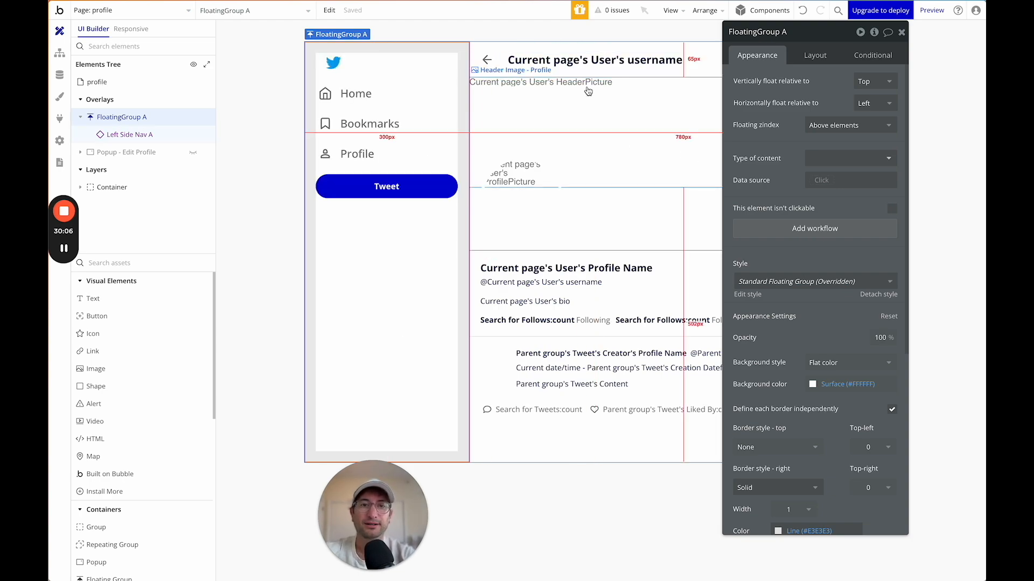
left_click(902, 33)
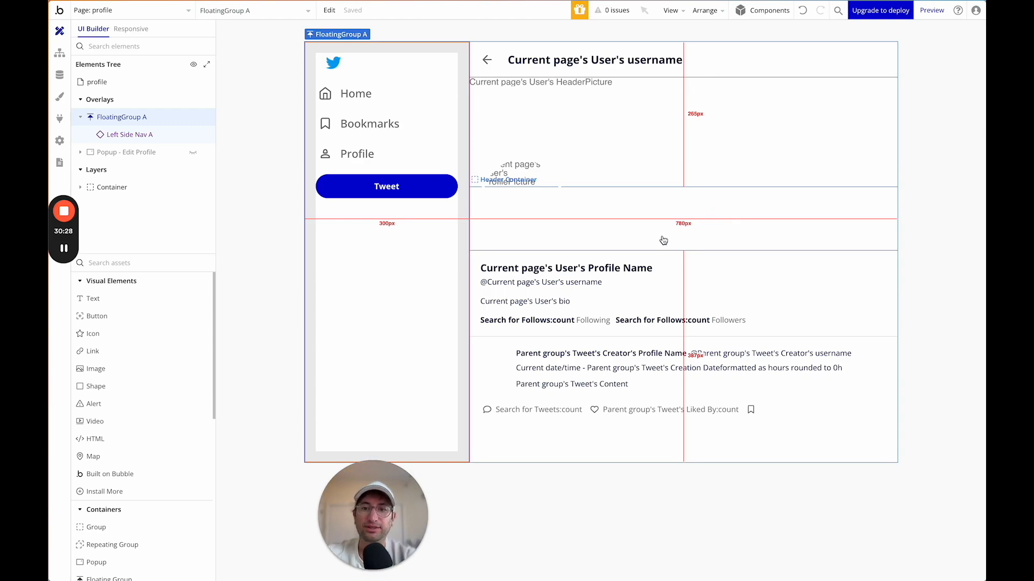
left_click(287, 181)
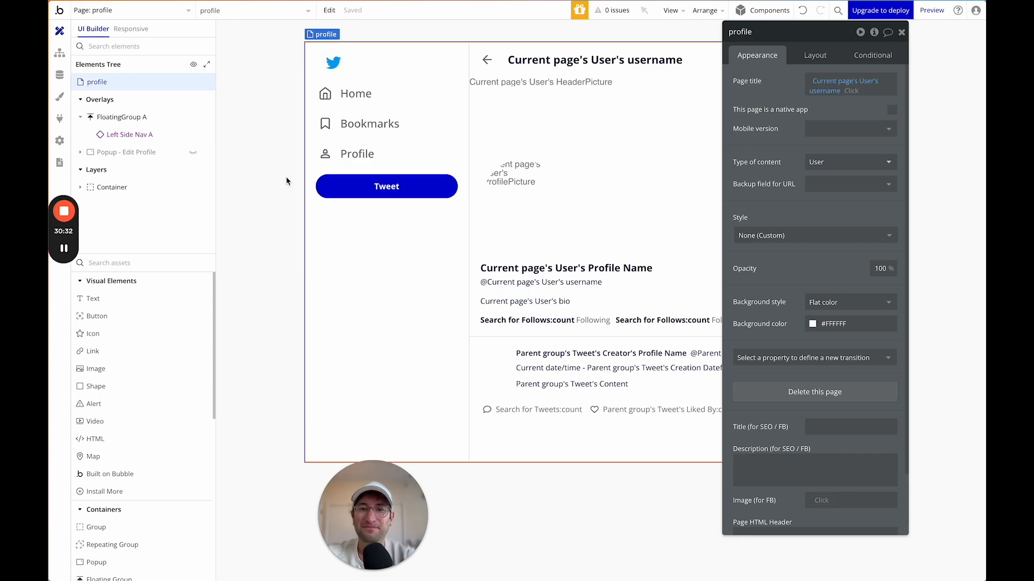
Create a new sign-up page cloned from the index page.
left_click(146, 10)
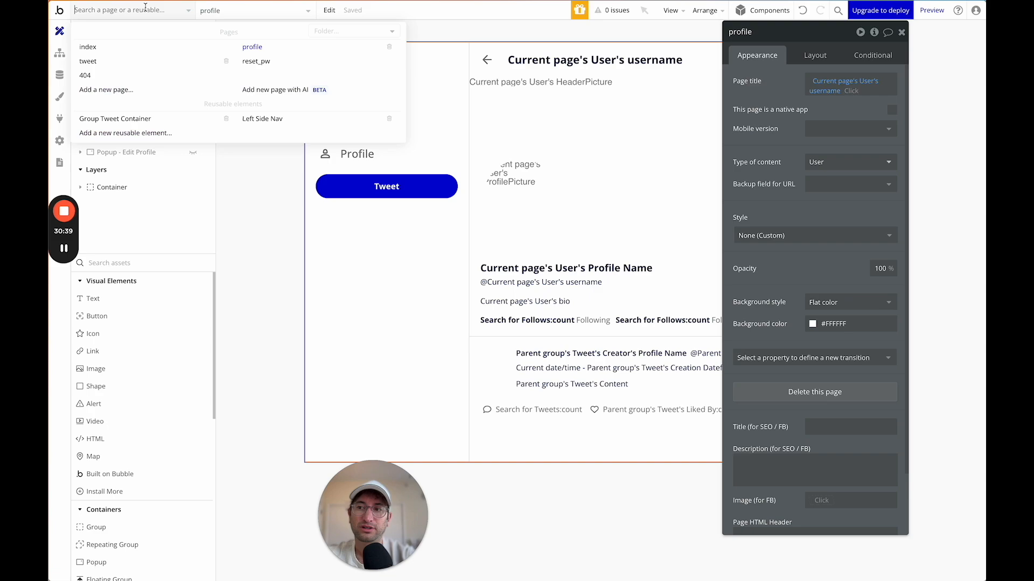
left_click(146, 90)
left_click(532, 84)
type("sign-up")
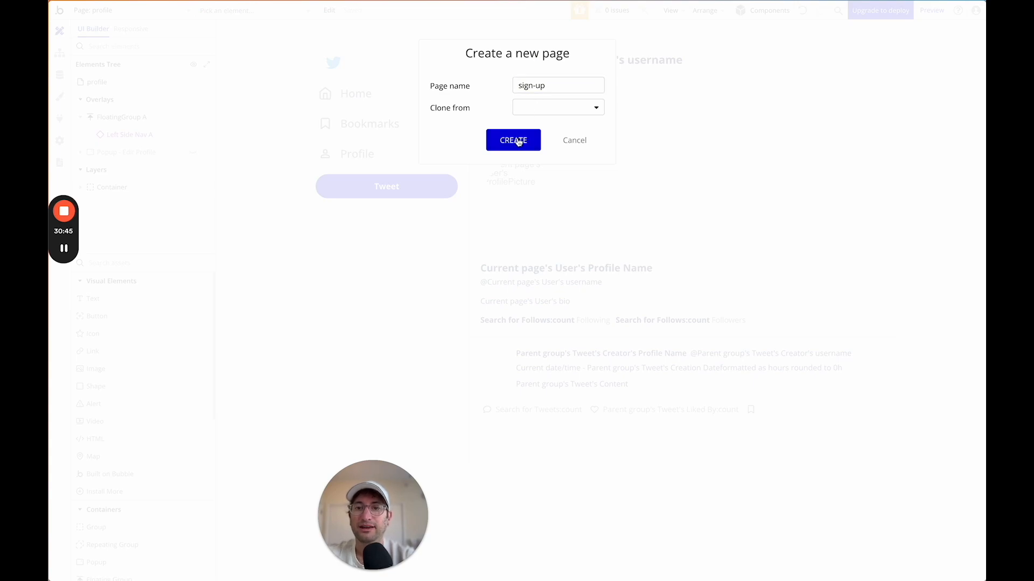
left_click(531, 108)
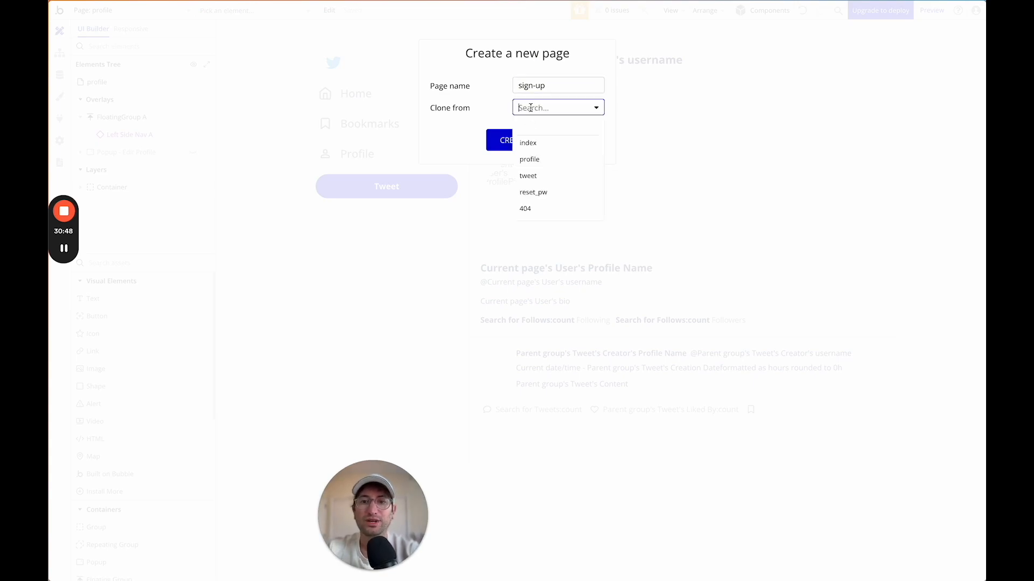
left_click(535, 145)
left_click(521, 146)
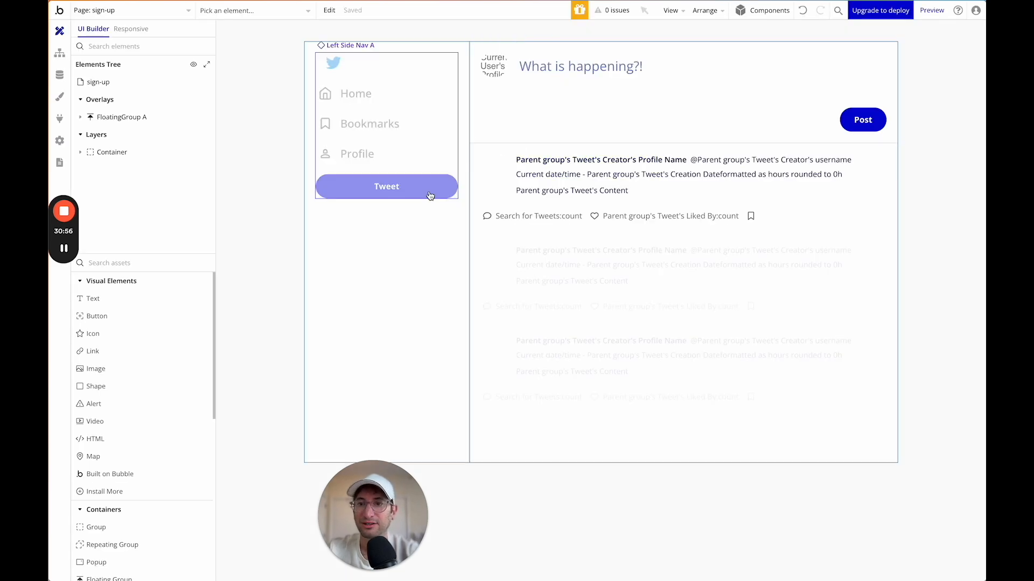
Delete the floating side bar group and change the Container's left margin from 300 to 0.
left_click(411, 241)
key("Delete")
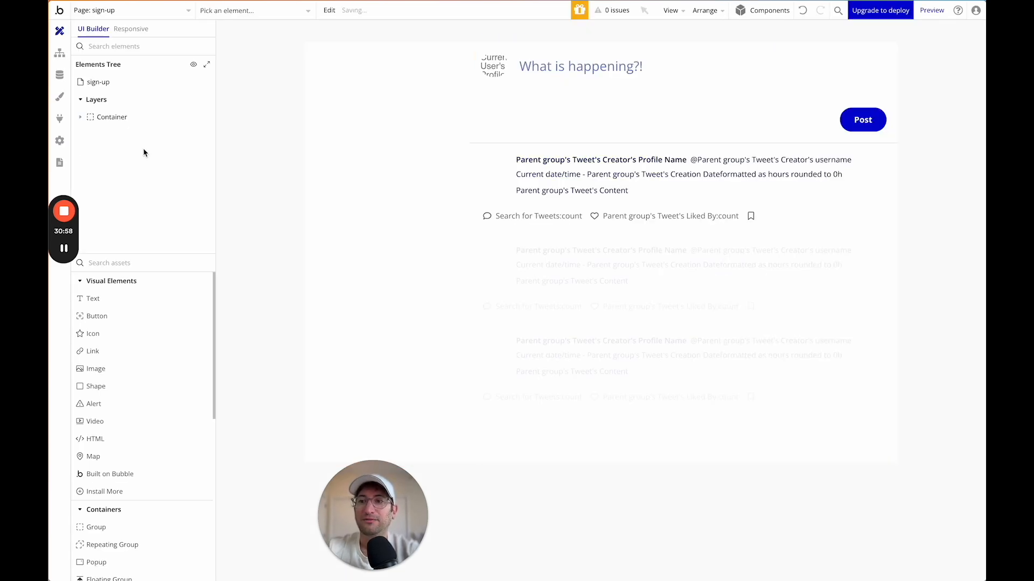
left_click(108, 117)
left_click(814, 55)
double_click(835, 443)
type("0")
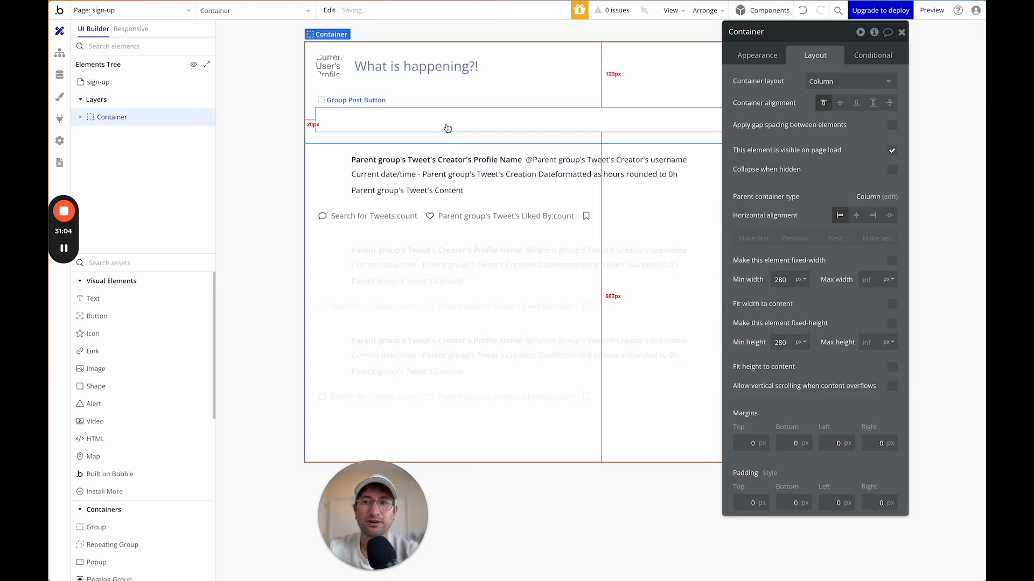
Set the main Container's padding to 20 on all sides.
left_click(81, 117)
left_click(114, 134)
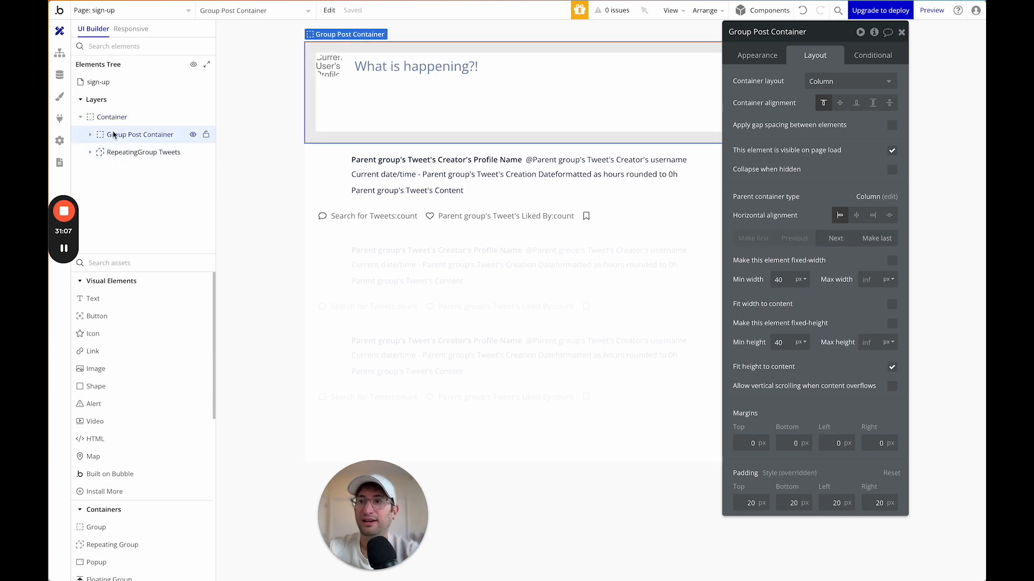
left_click(116, 117)
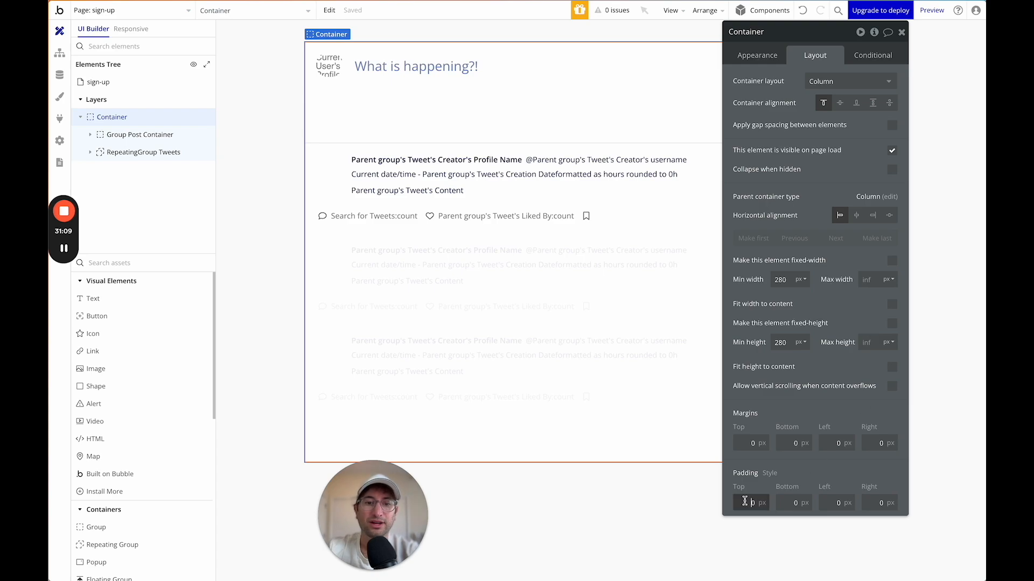
type("20")
key("Tab")
type("20")
key("Tab")
type("20")
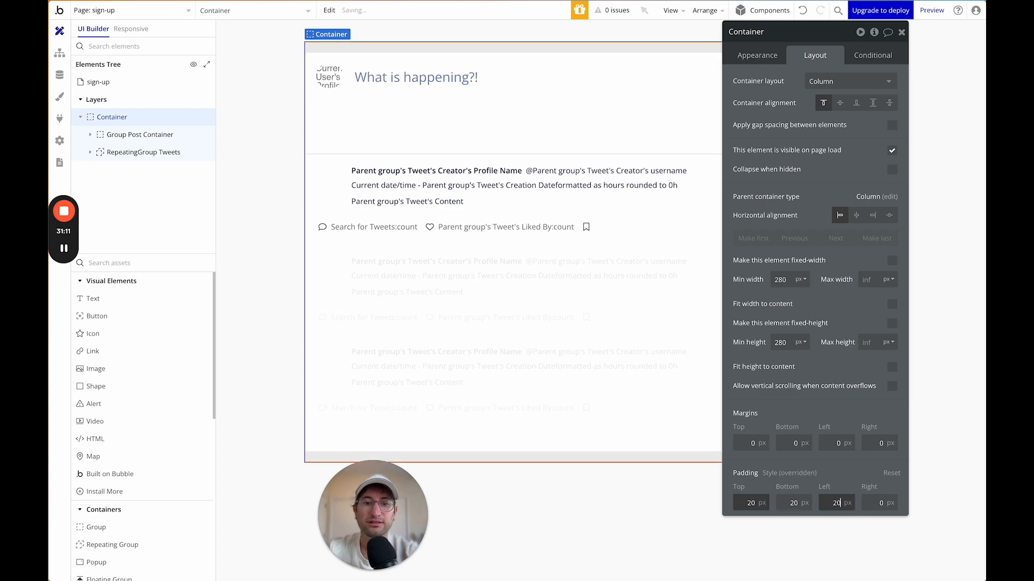
key("Tab")
type("20")
key("Tab")
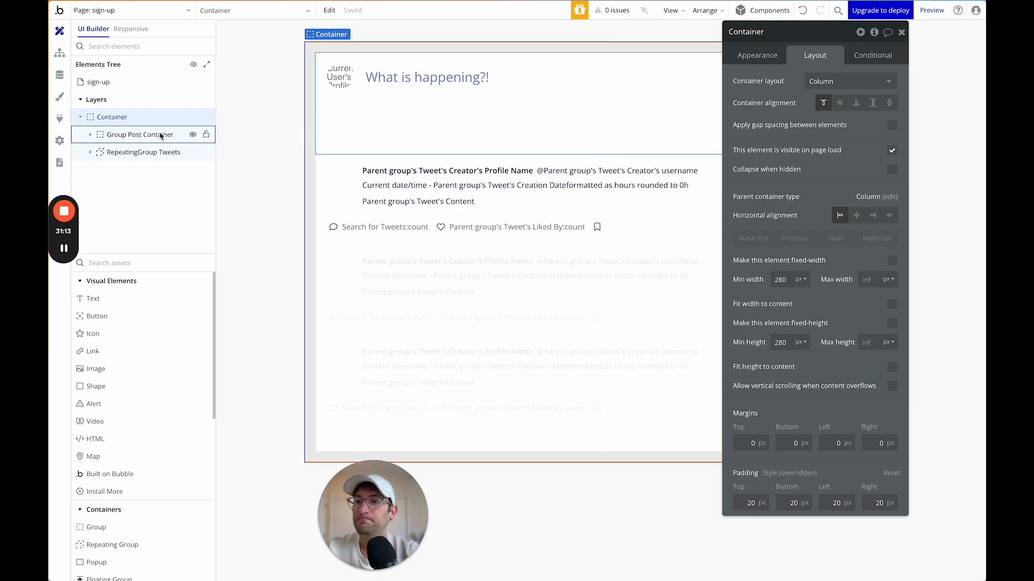
Delete Group Post Button and RepeatingGroup Tweets from Group Post Container.
left_click(101, 137)
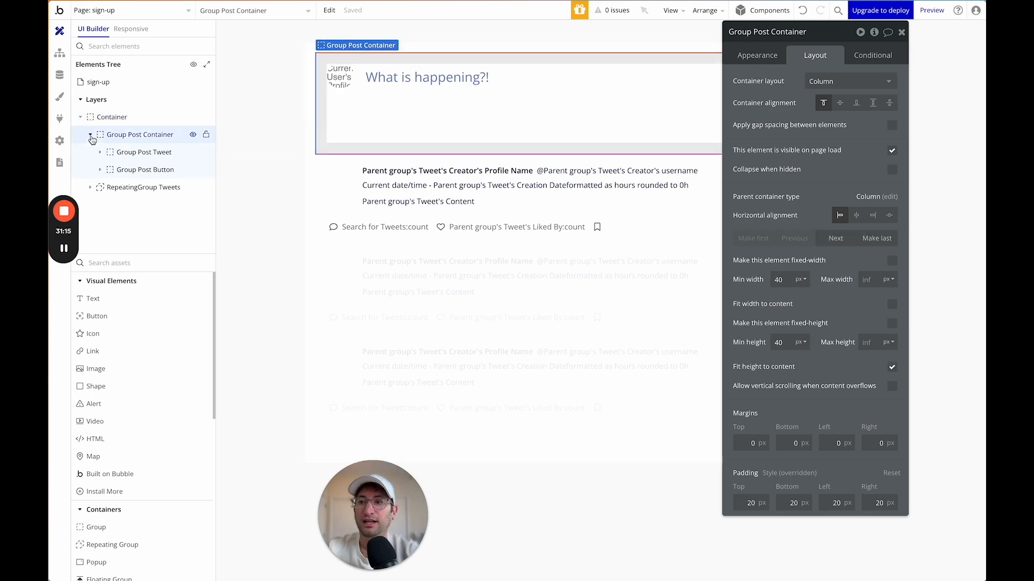
left_click(129, 153)
key("Delete")
left_click(129, 118)
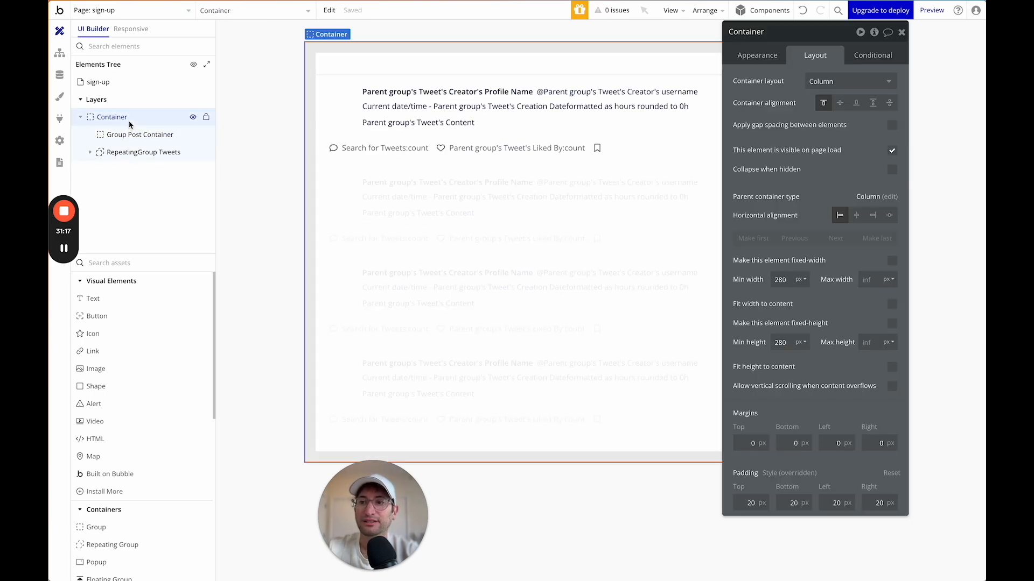
left_click(130, 137)
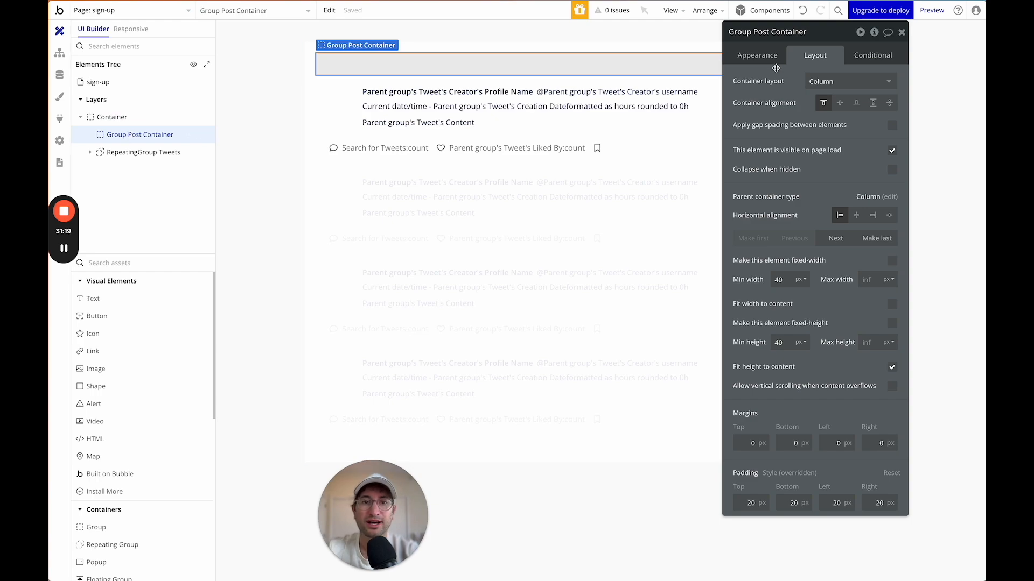
left_click(765, 56)
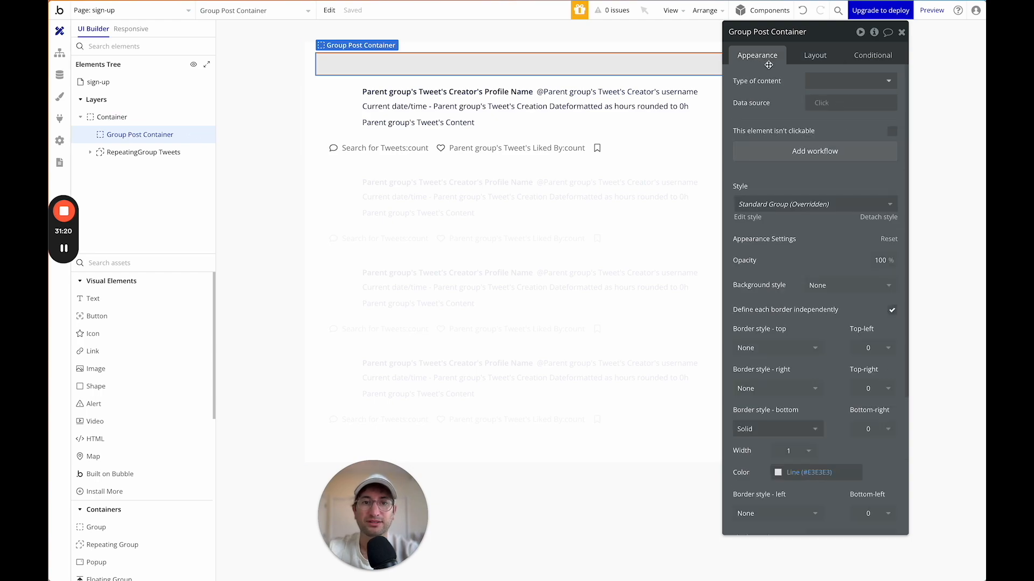
left_click(144, 152)
key("Delete")
Set Group Post Container's bottom border style to None.
left_click(140, 136)
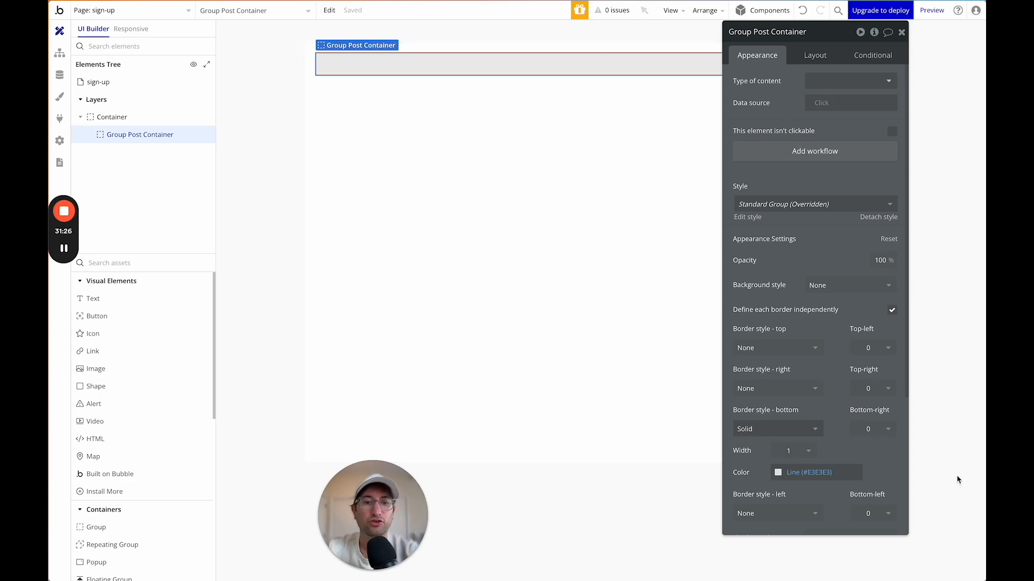
left_click(771, 430)
left_click(758, 462)
left_click(509, 202)
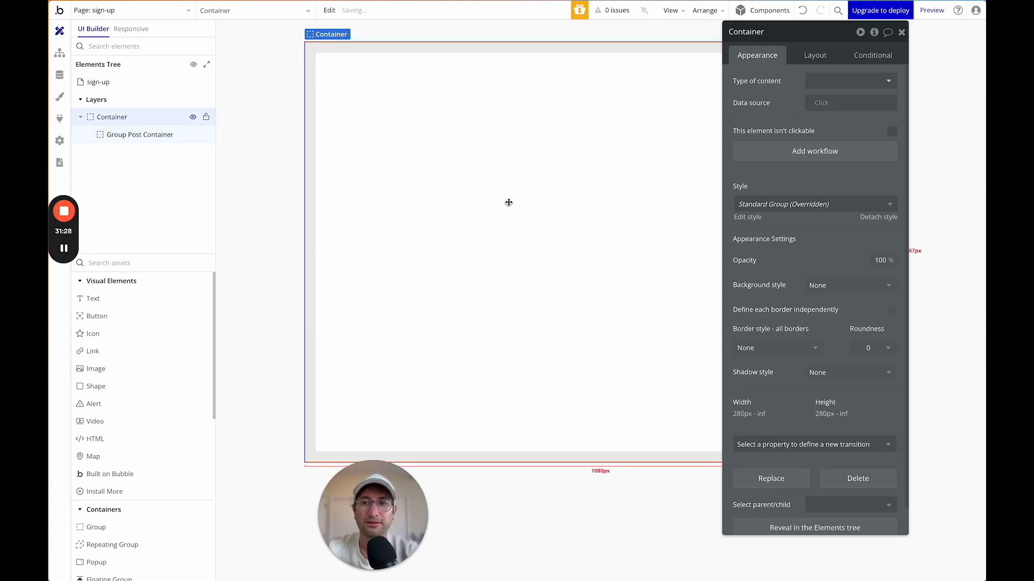
left_click(413, 81)
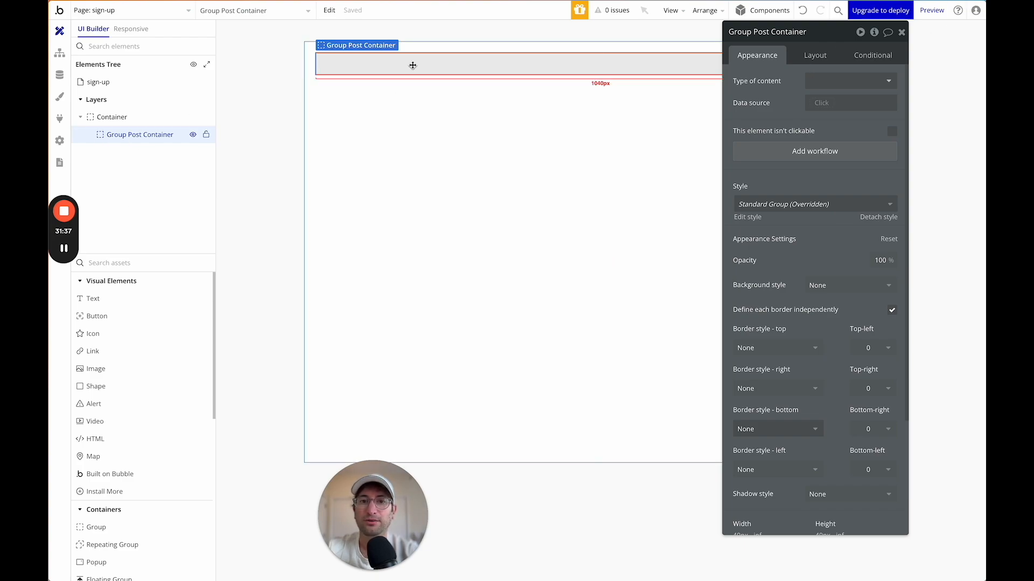
Rename Group Post Container to Group Left.
left_click(756, 32)
key("ctrl+a")
type("Group Left")
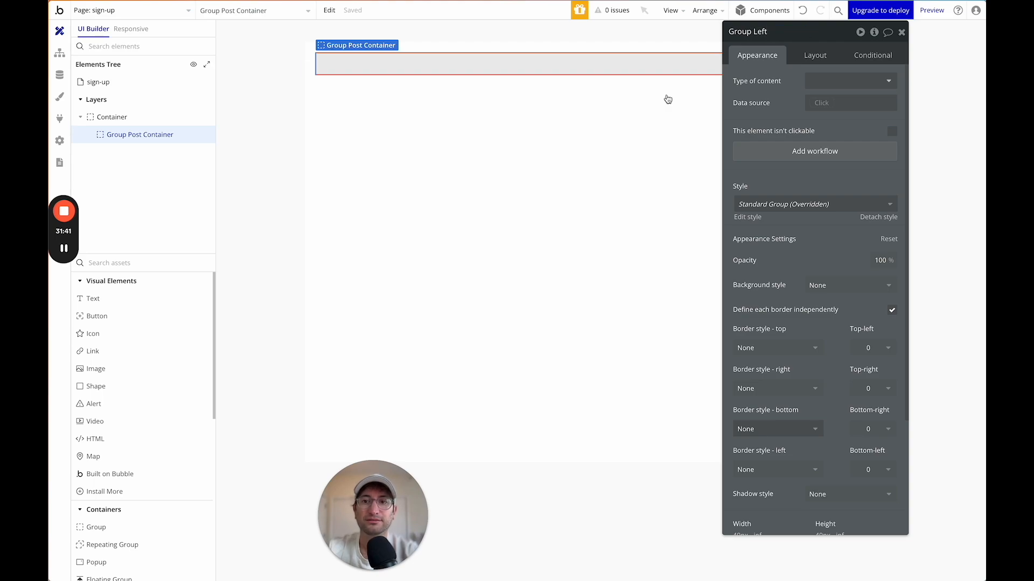
left_click(393, 80)
Add a new group named Group Right inside the Container, with Fit width to content unchecked.
left_click(393, 64)
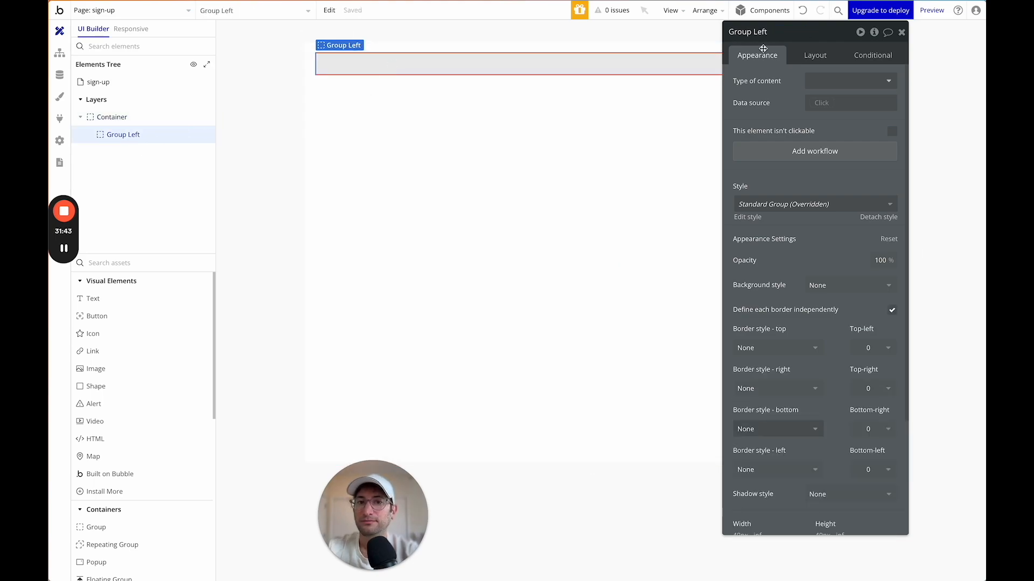
type("gro")
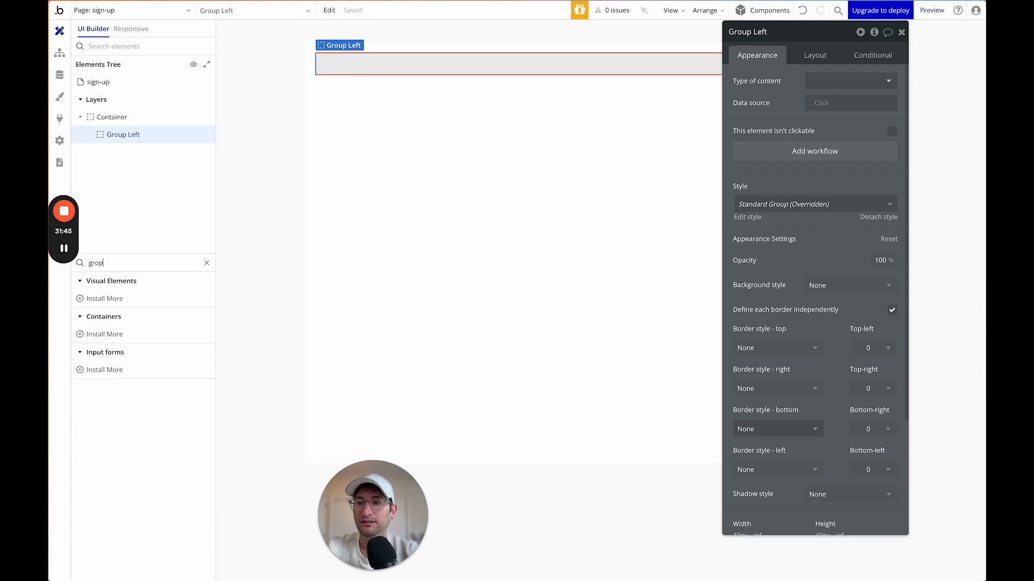
left_click(96, 298)
left_click(467, 155)
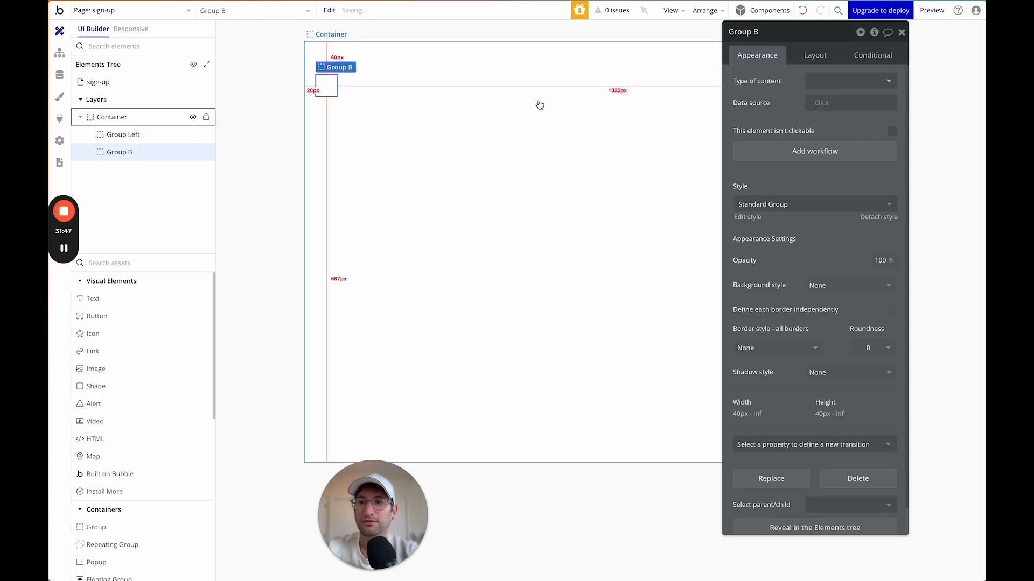
left_click(771, 34)
type("Right")
left_click(814, 55)
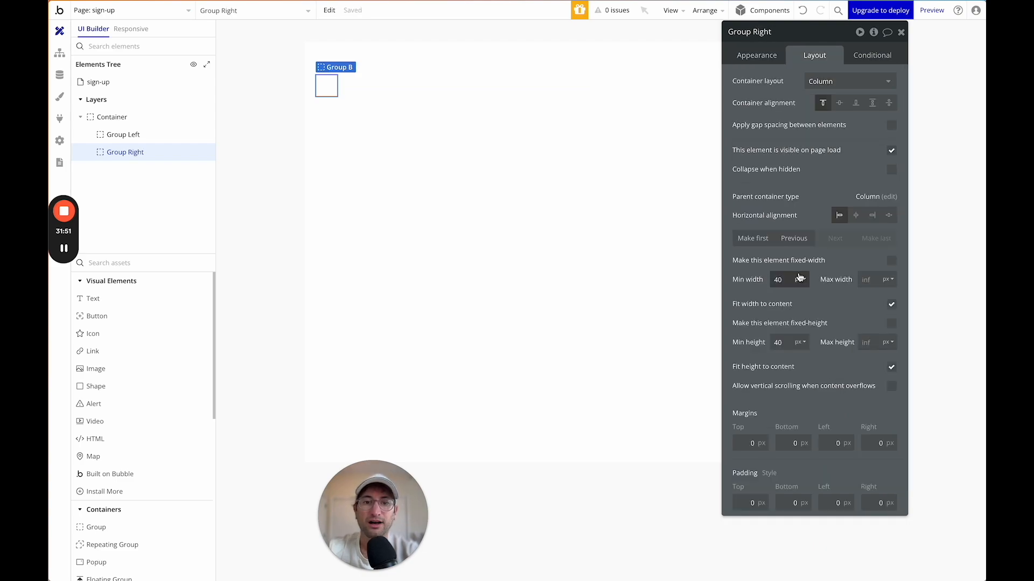
left_click(891, 304)
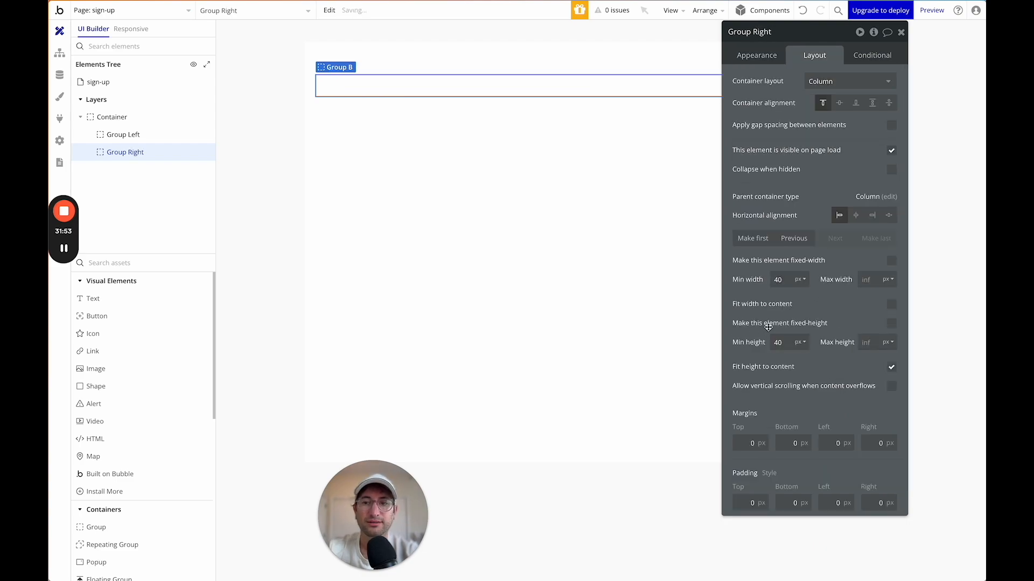
Set the outer Container's layout to Row so both groups sit side by side.
left_click(368, 66)
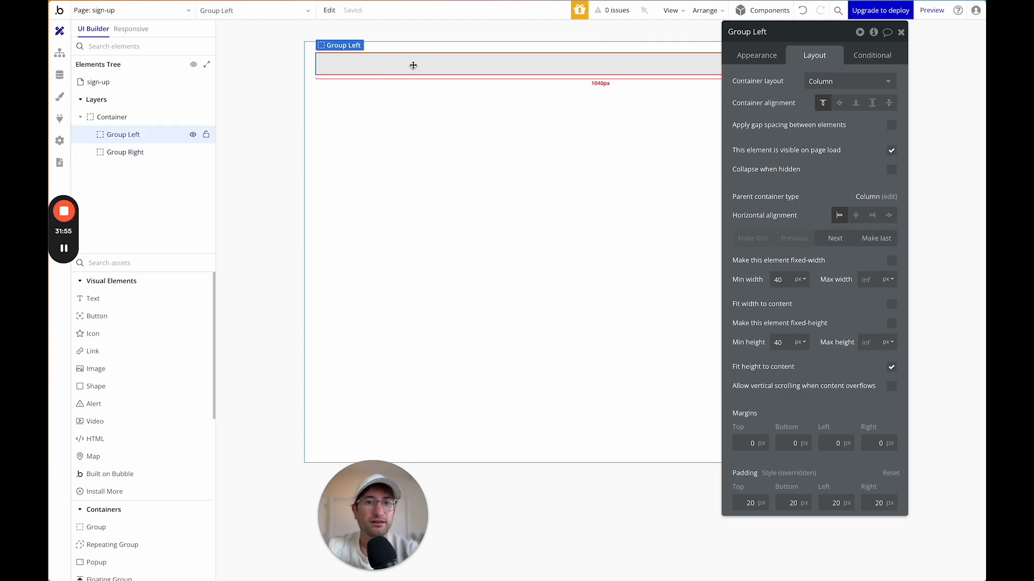
left_click(159, 117)
left_click(843, 80)
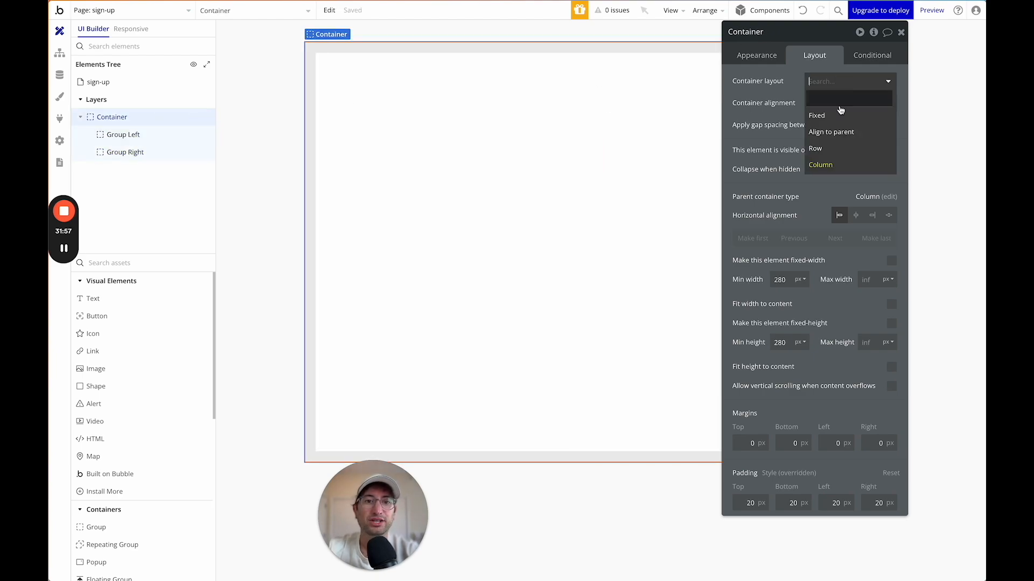
left_click(835, 150)
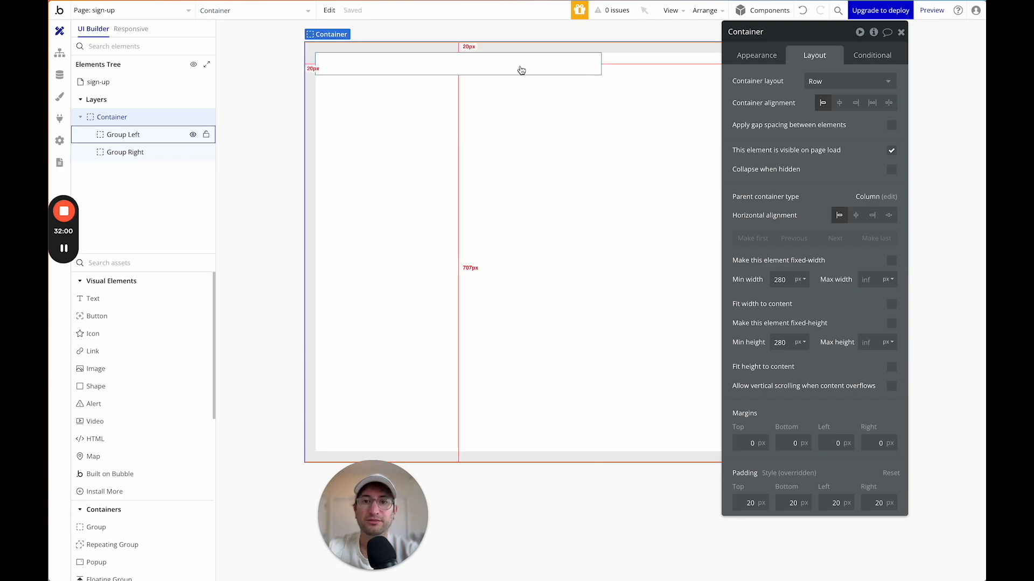
Inspect Group Left and its Image A bird logo, then select the outer Container.
left_click(434, 65)
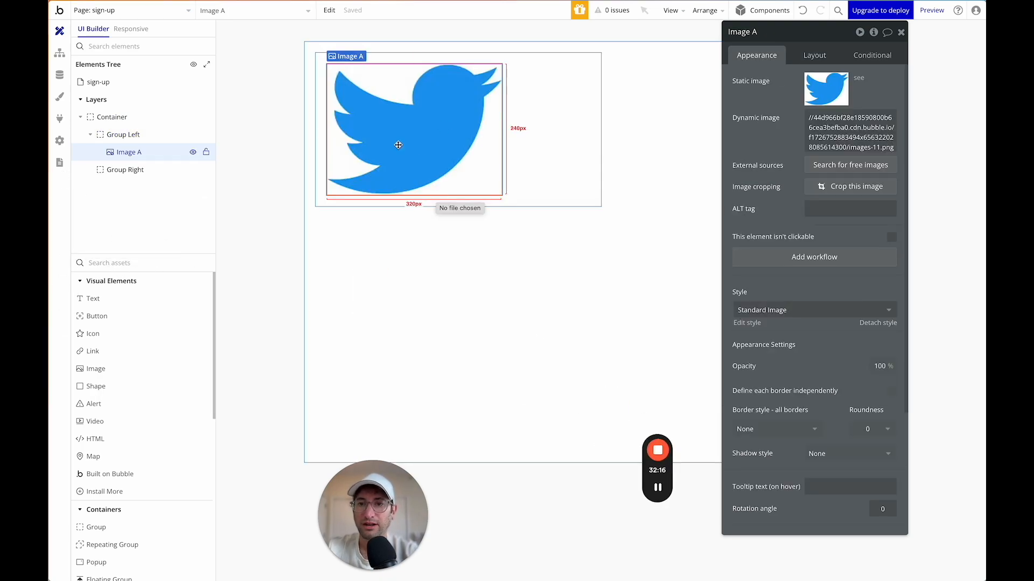
left_click(570, 143)
left_click(464, 139)
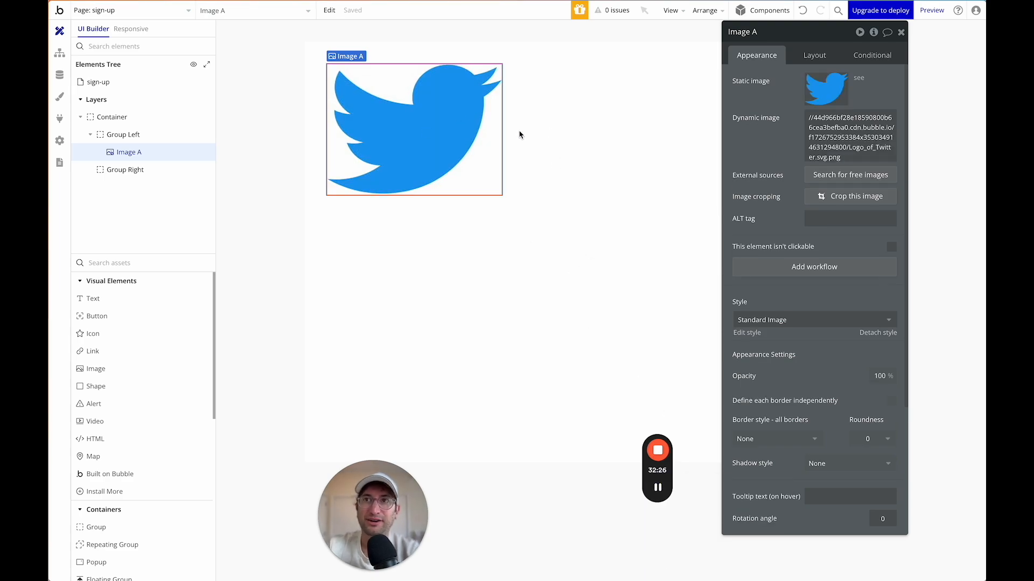
left_click(443, 228)
left_click(491, 104)
left_click(452, 103)
left_click(515, 105)
left_click(481, 106)
left_click_drag(820, 40, 568, 227)
left_click(734, 129)
Add a 'Happening now' text in Group Right styled as Heading 1.
left_click(89, 298)
left_click(743, 83)
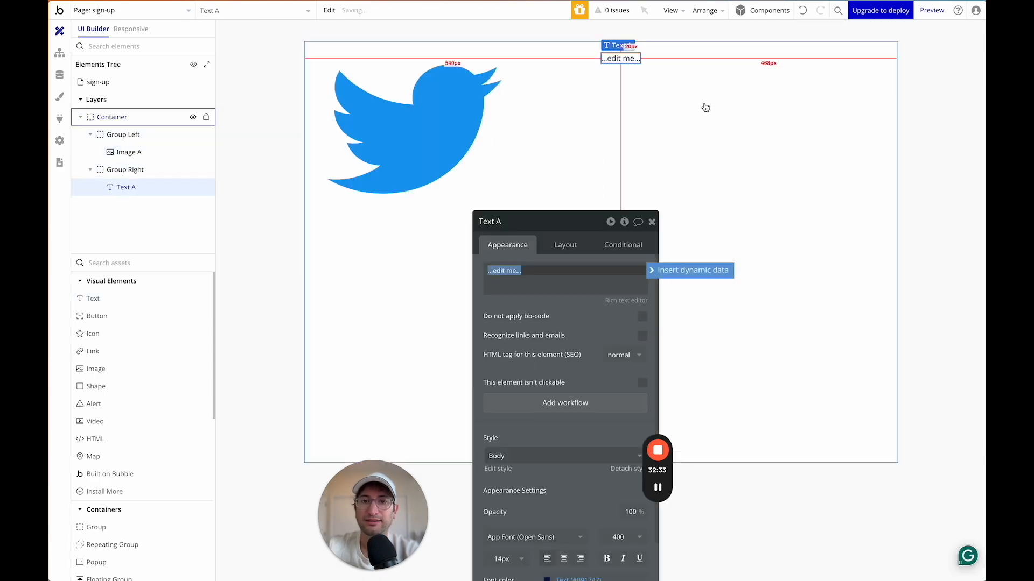
type("Happening now")
left_click_drag(557, 226, 433, 89)
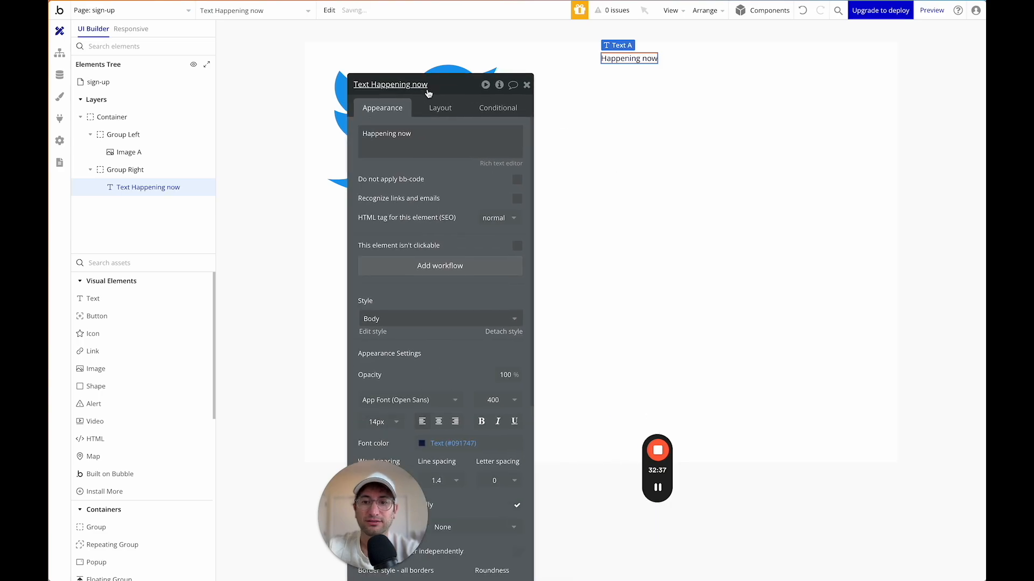
left_click(417, 320)
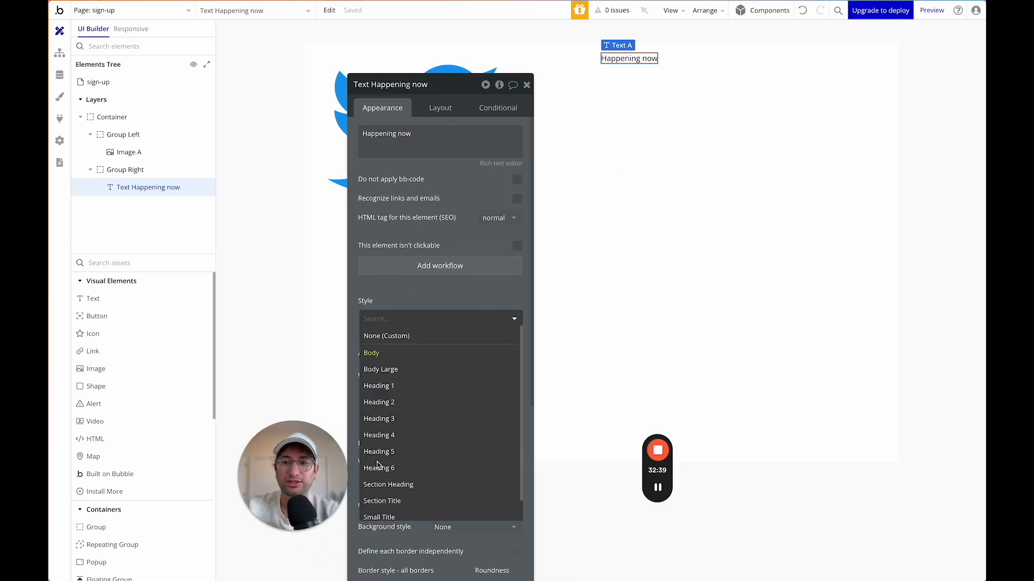
left_click(399, 468)
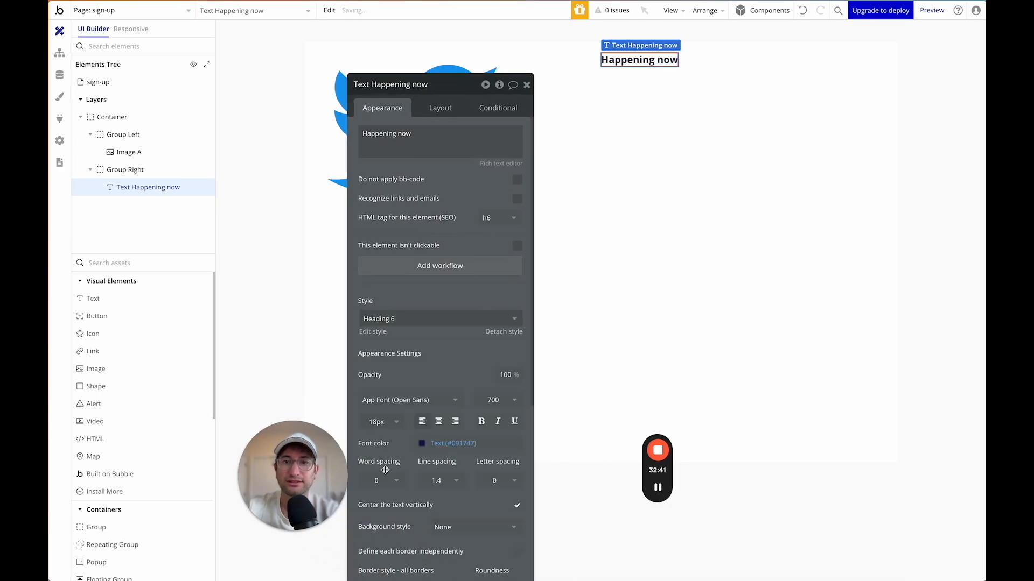
left_click(409, 318)
left_click(402, 435)
left_click(420, 320)
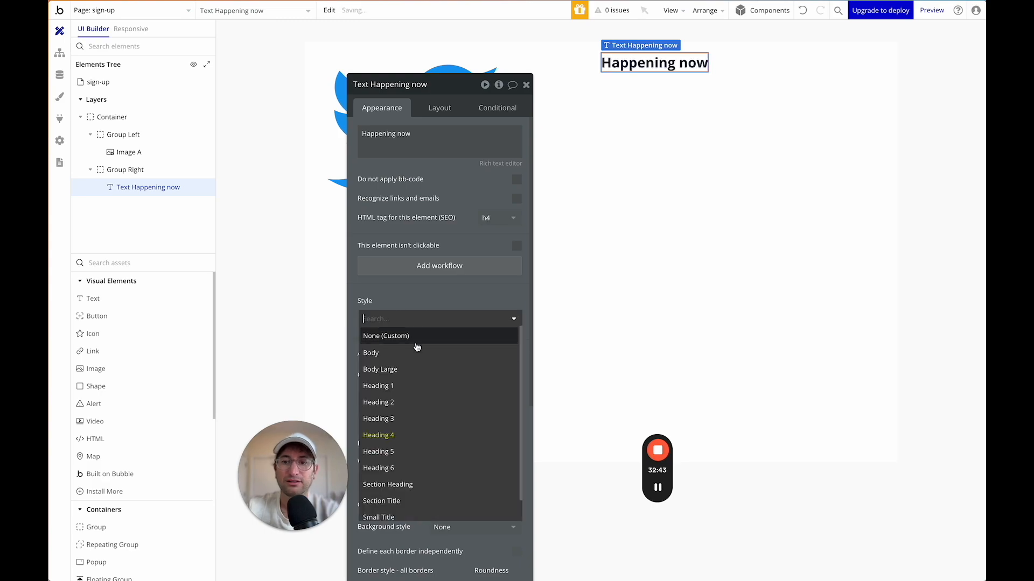
left_click(409, 386)
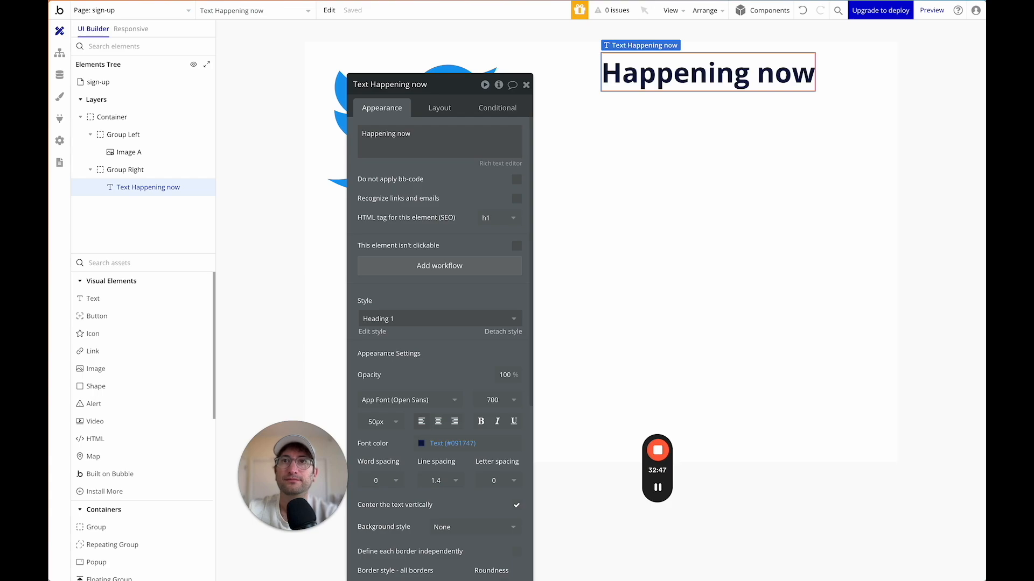
Duplicate the heading, change the copy to 'Join today.' and style it Heading 3.
key("super+d")
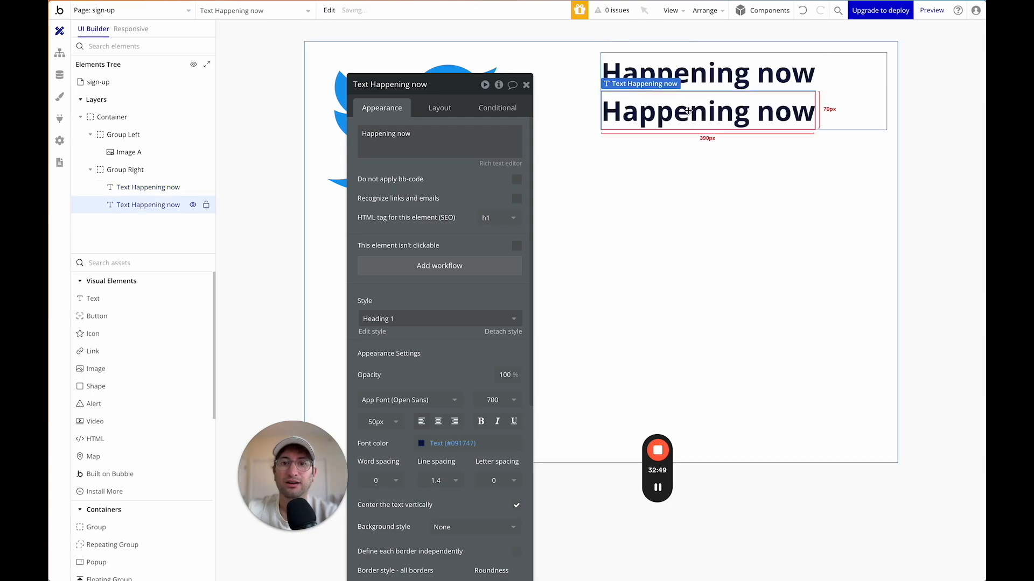
left_click(401, 143)
key("super+a")
type("Joi")
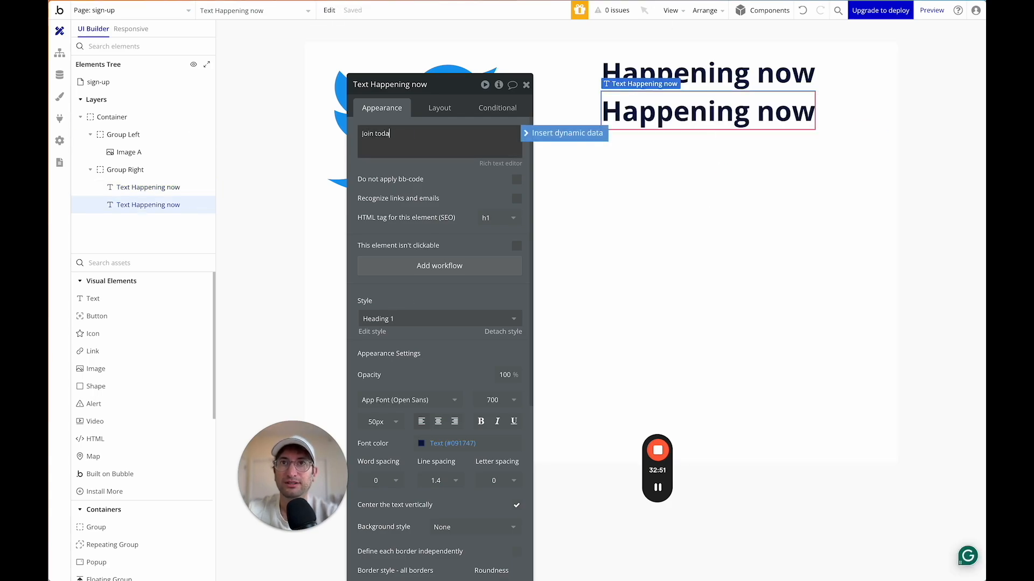
type("n today.")
left_click(397, 320)
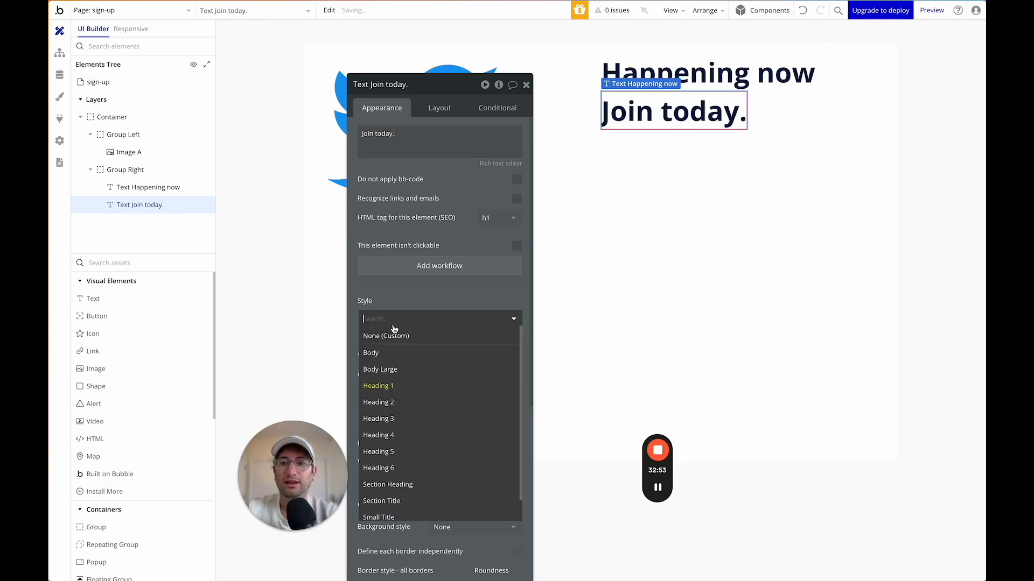
left_click(419, 419)
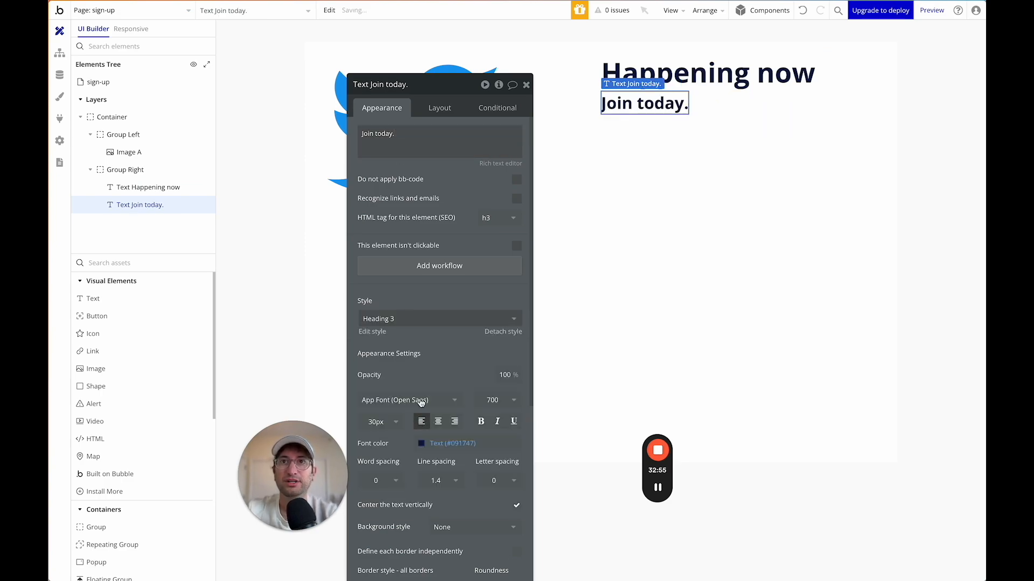
Give Group Right's column layout a 10 px gap between the headings.
left_click(721, 104)
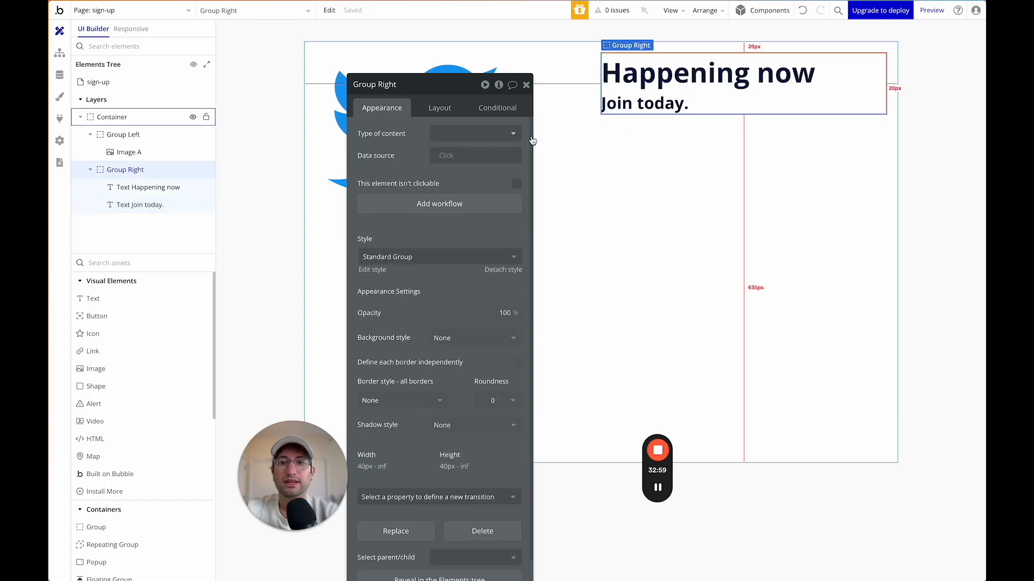
left_click(442, 109)
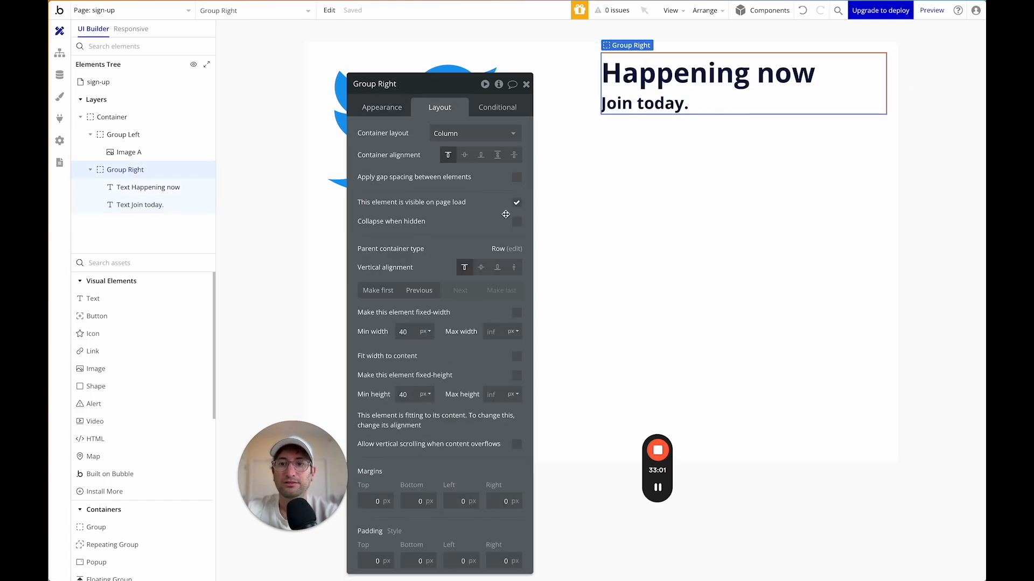
left_click(517, 178)
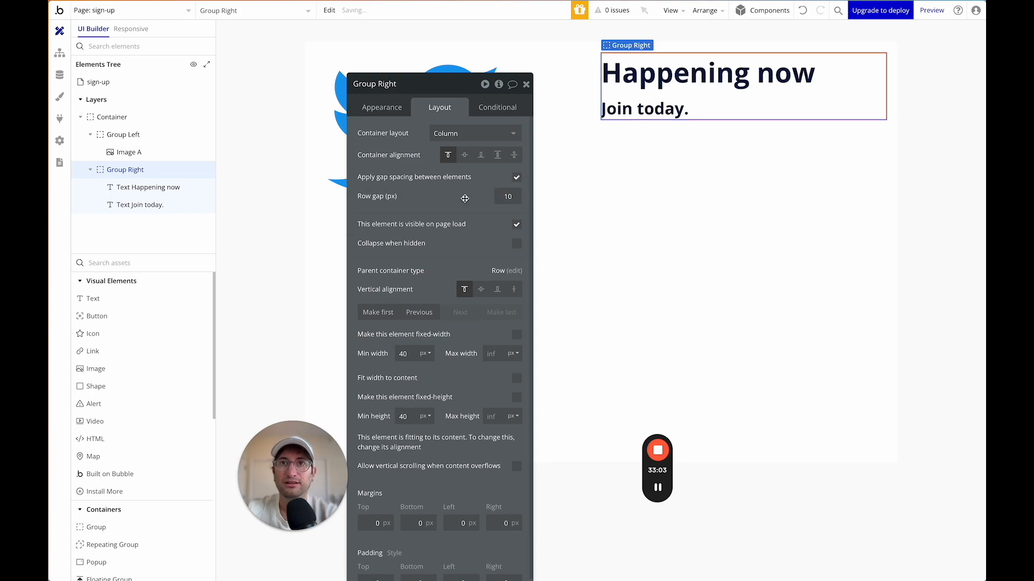
Add a button below 'Join today.' labelled 'Create account'.
left_click(89, 316)
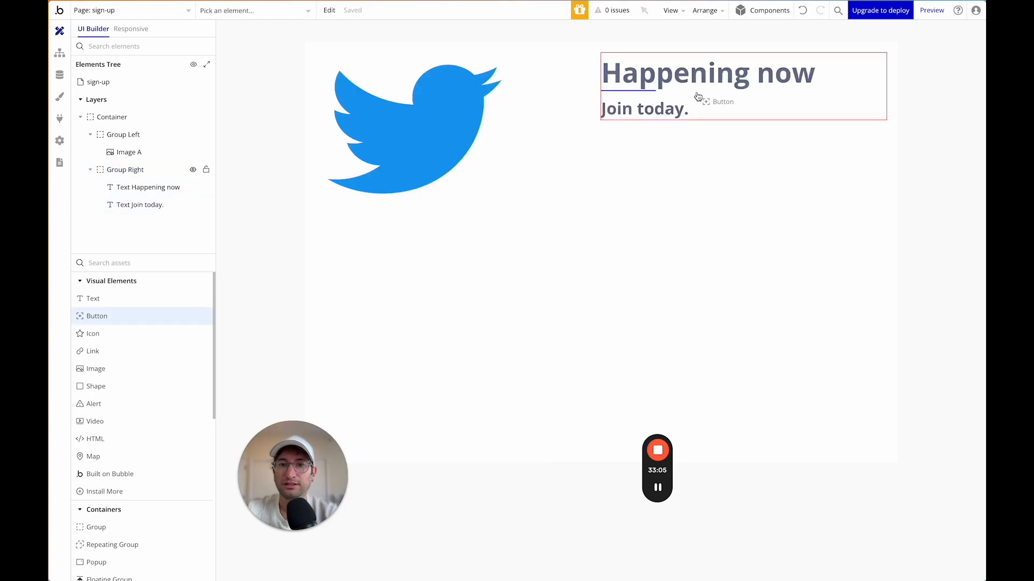
left_click(692, 116)
type("Create acount")
key("ctrl+a")
type("acc")
key("BackSpace")
key("ctrl+a")
type("Create account")
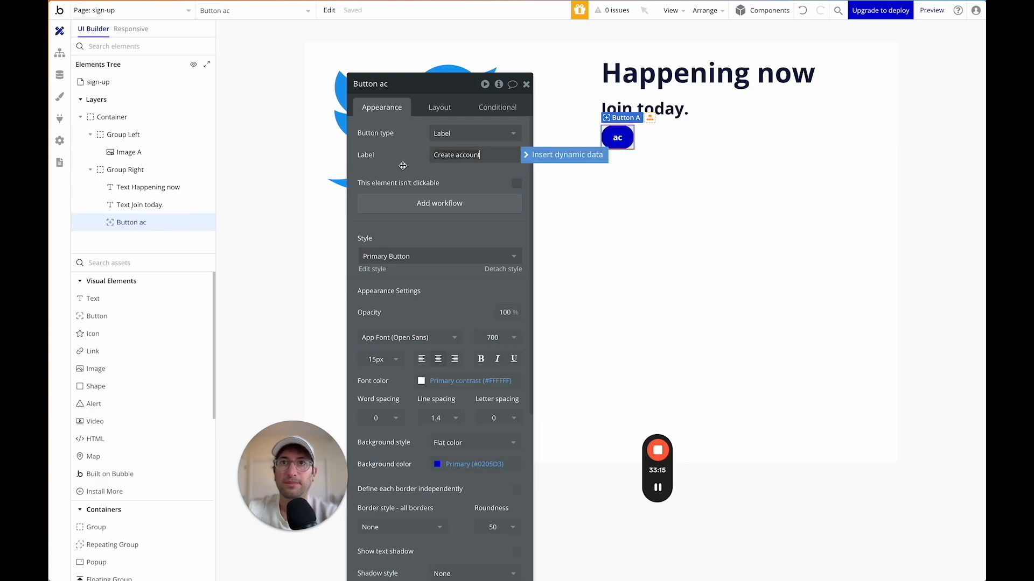
Set the button's minimum width to 300 px and duplicate it with Ctrl+D.
left_click(440, 107)
left_click(413, 236)
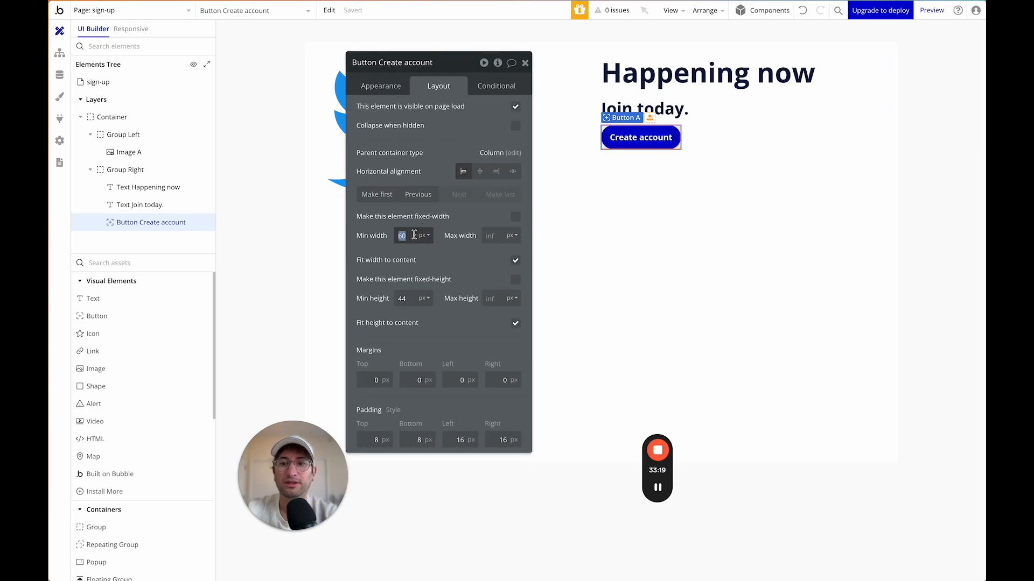
type("250")
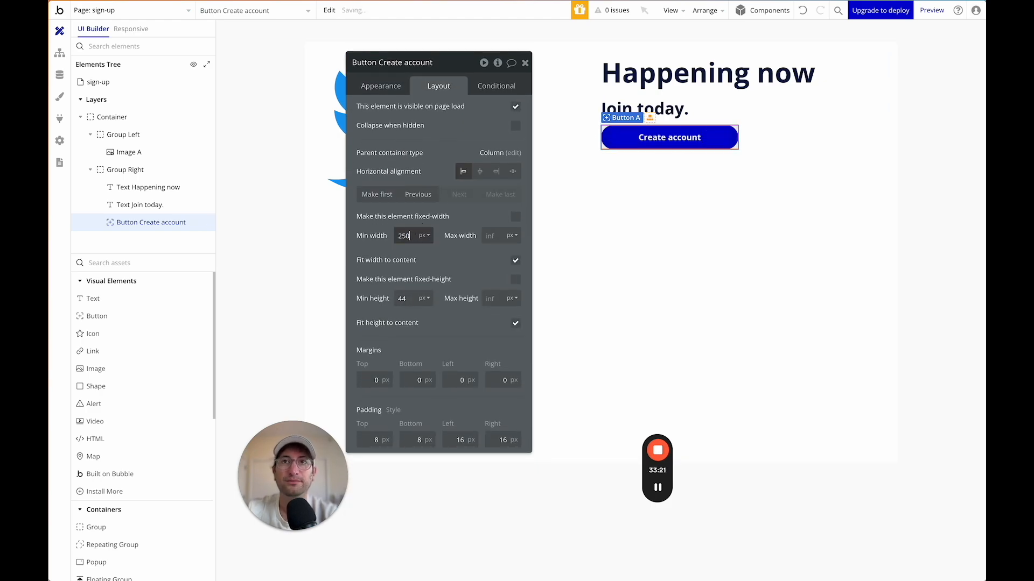
left_click(413, 235)
type("300")
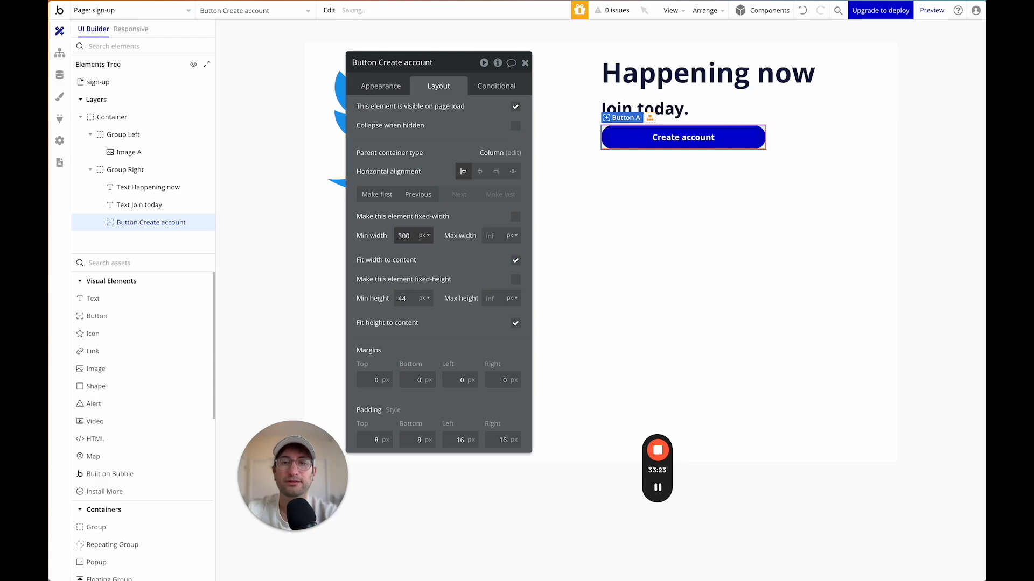
left_click(806, 108)
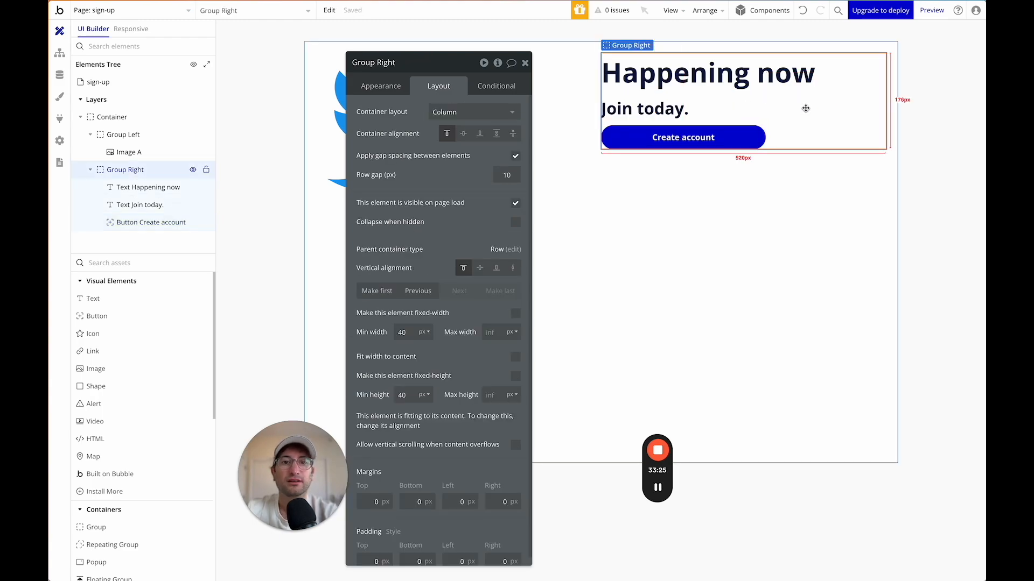
left_click(756, 135)
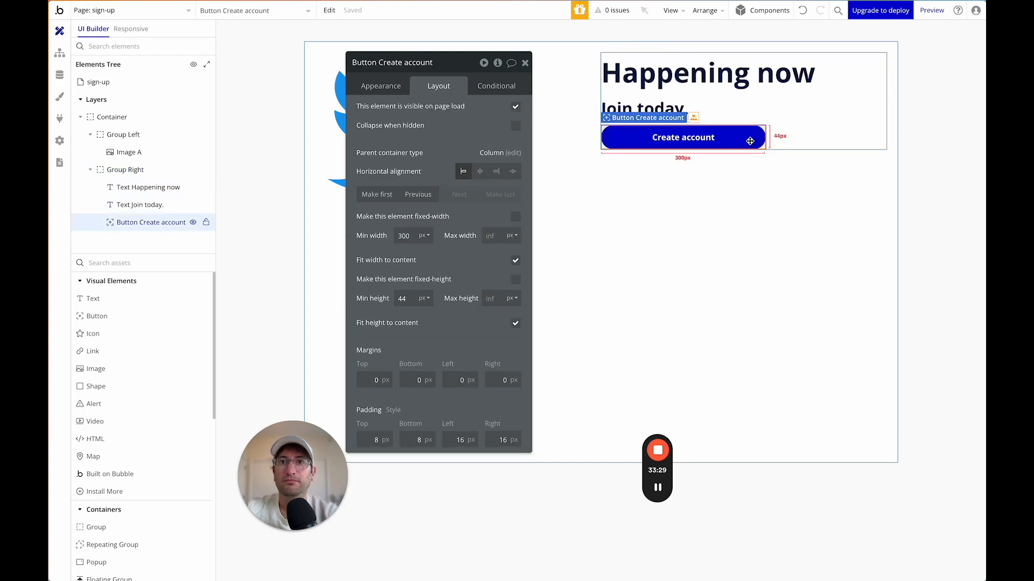
key("ctrl+d")
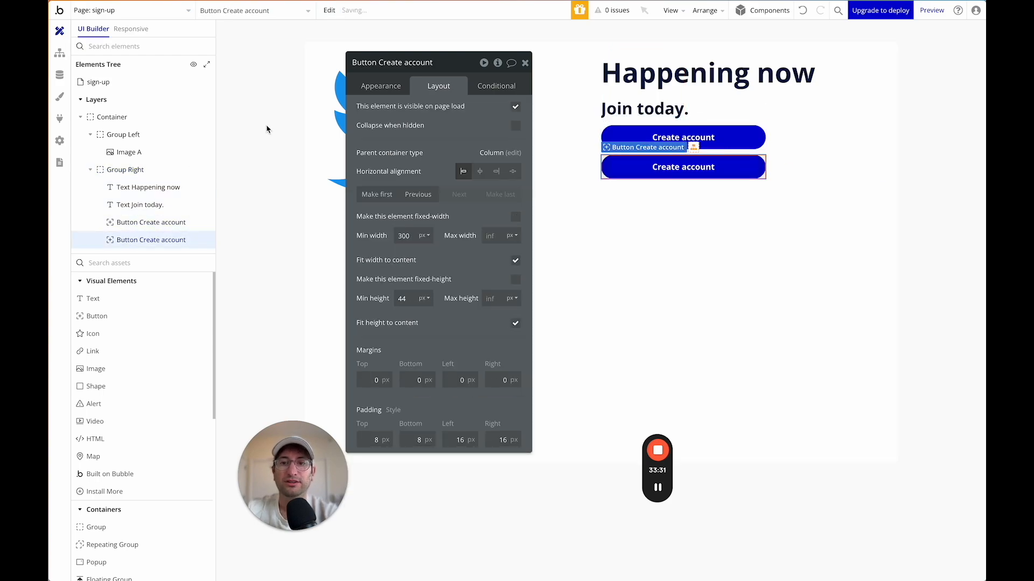
Relabel the copied button 'Sign in' and give it the Outline Button style.
left_click(380, 86)
left_click(474, 111)
left_click(474, 134)
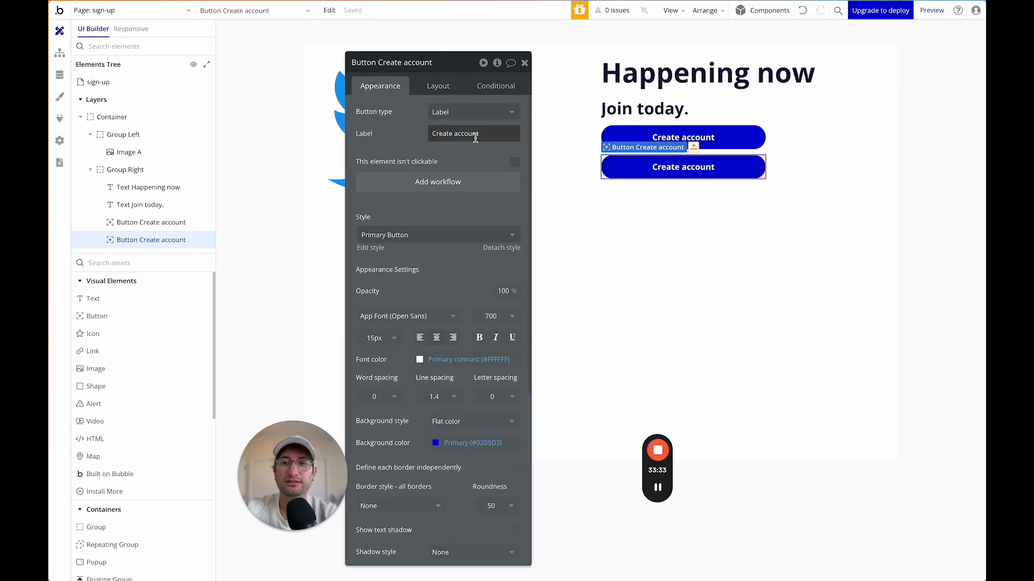
type("Sign in")
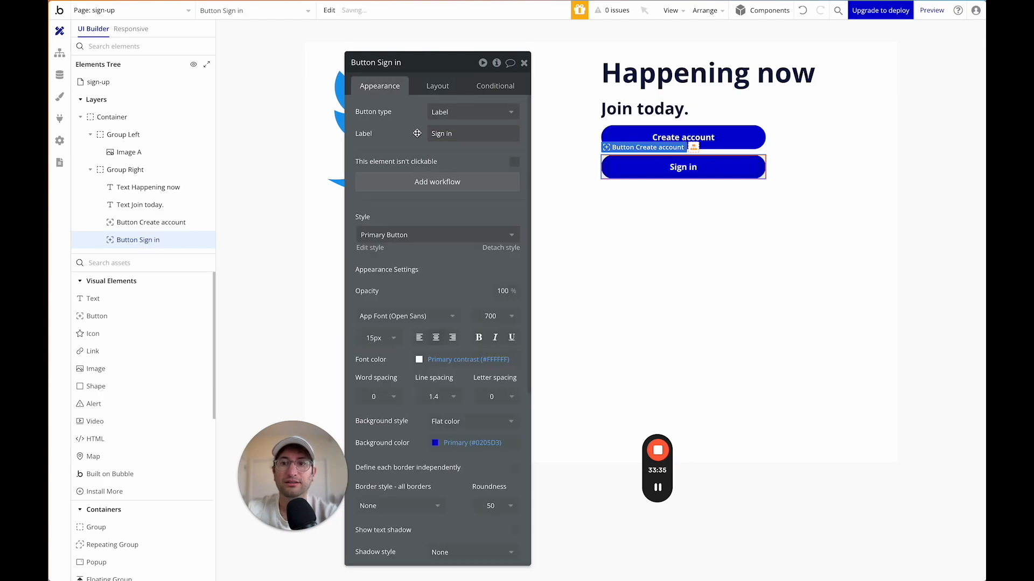
left_click(420, 236)
left_click(417, 285)
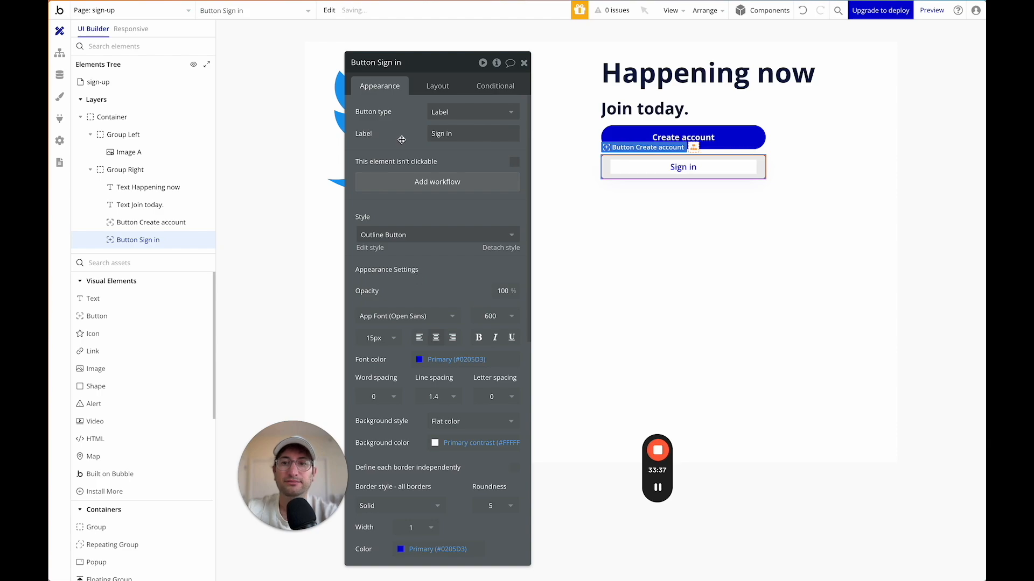
Edit the Outline Button style and set its roundness to 50.
left_click(593, 134)
left_click(616, 165)
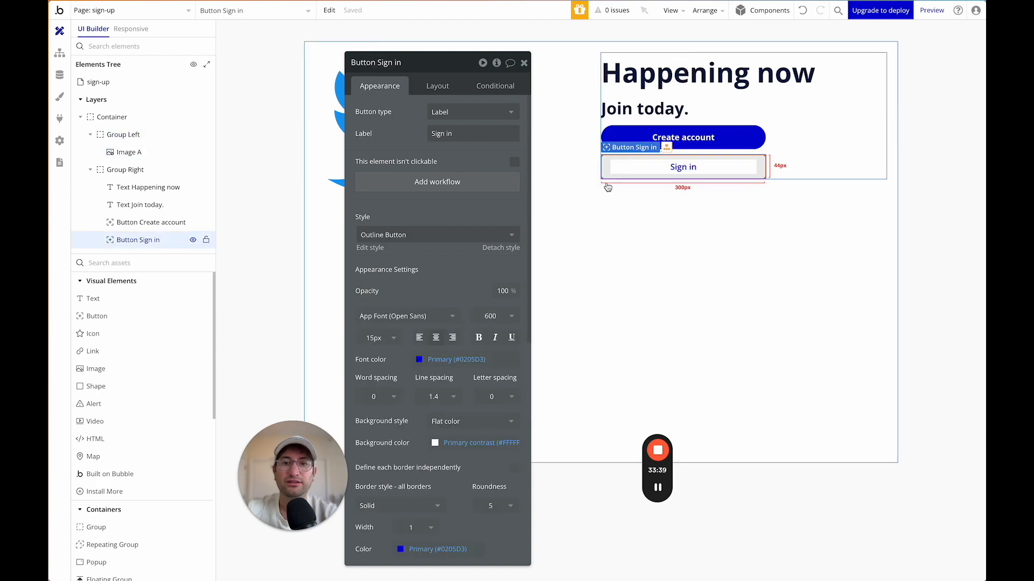
left_click(374, 248)
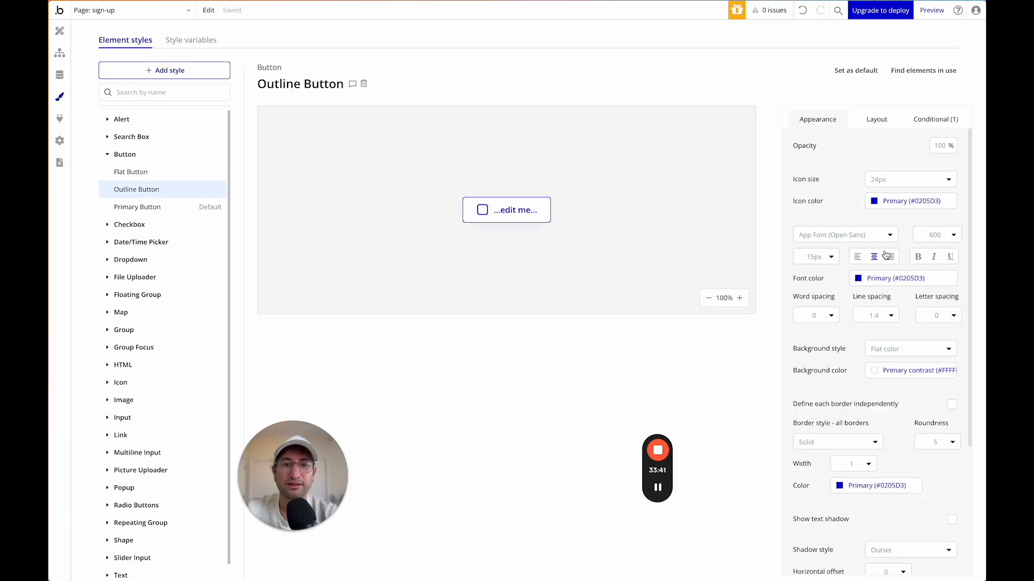
scroll(865, 312, "down", 3)
left_click(937, 307)
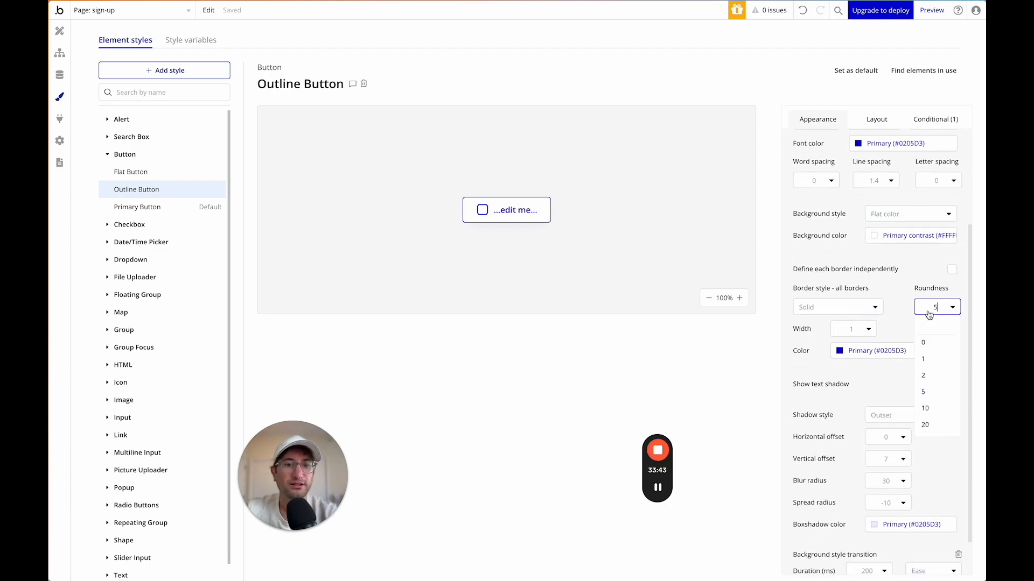
left_click(930, 422)
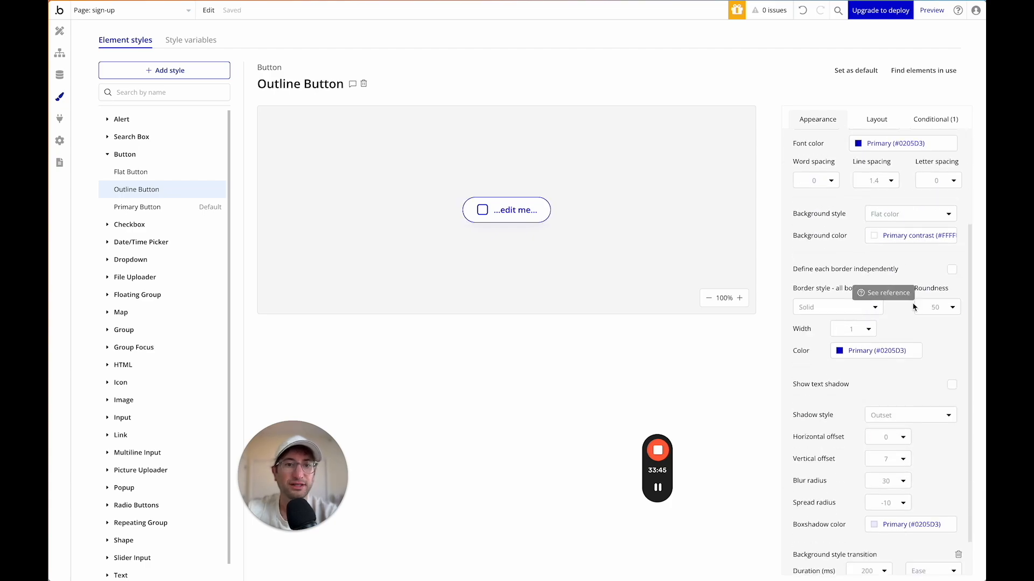
Change Group Right's row gap from 10 to 20 px.
left_click(61, 31)
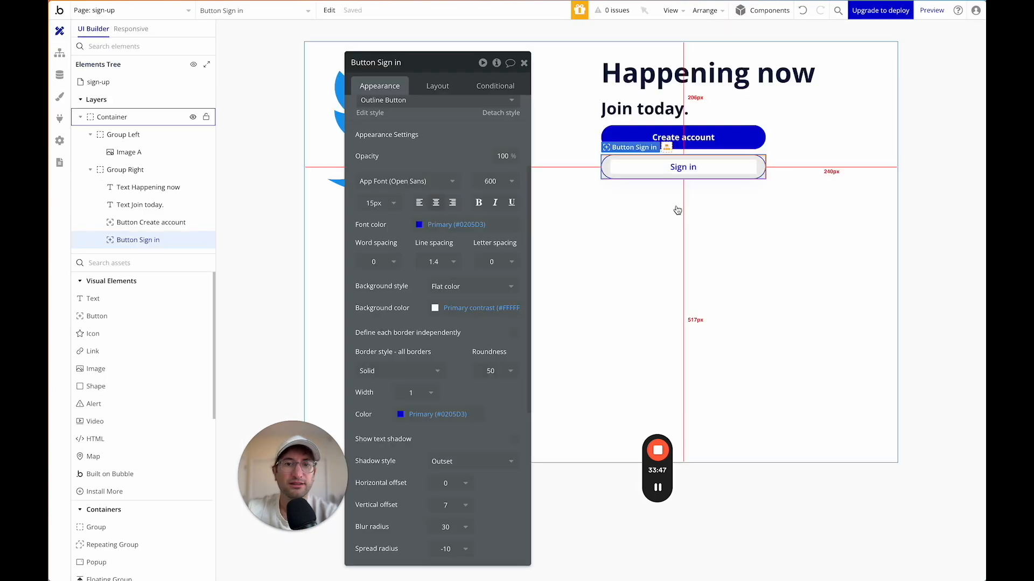
left_click(676, 206)
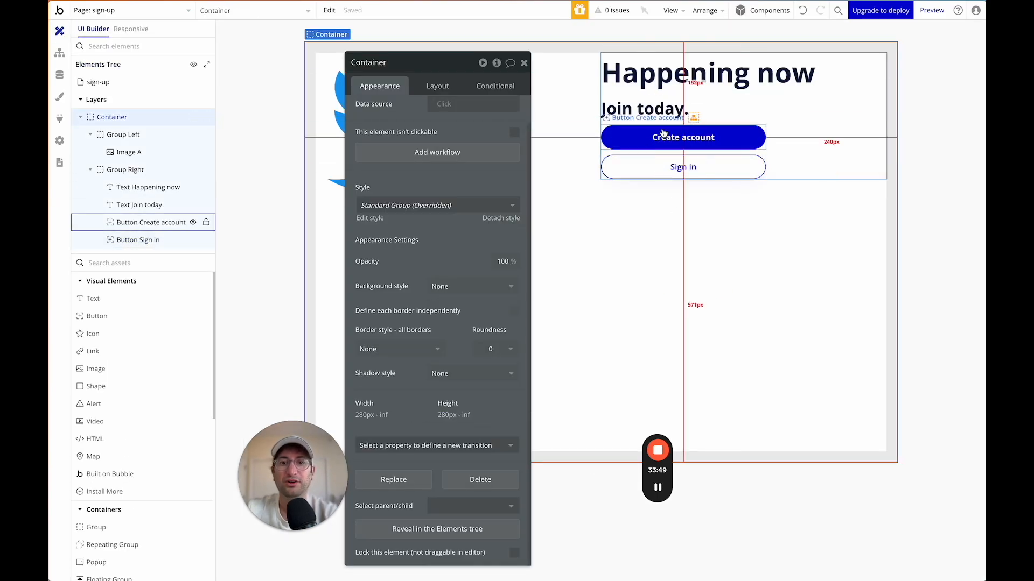
left_click(750, 162)
scroll(464, 124, "up", 1)
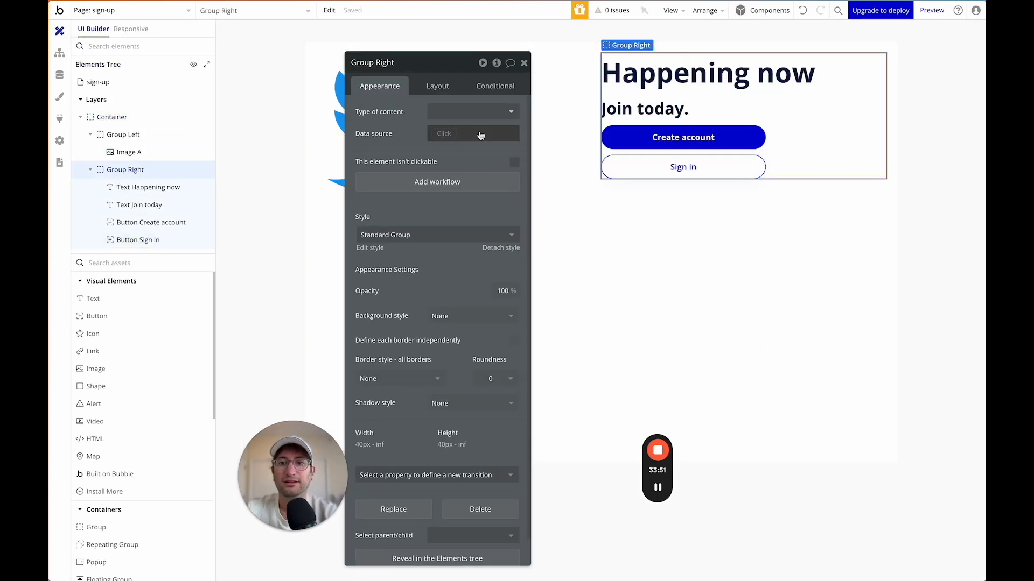
left_click(442, 93)
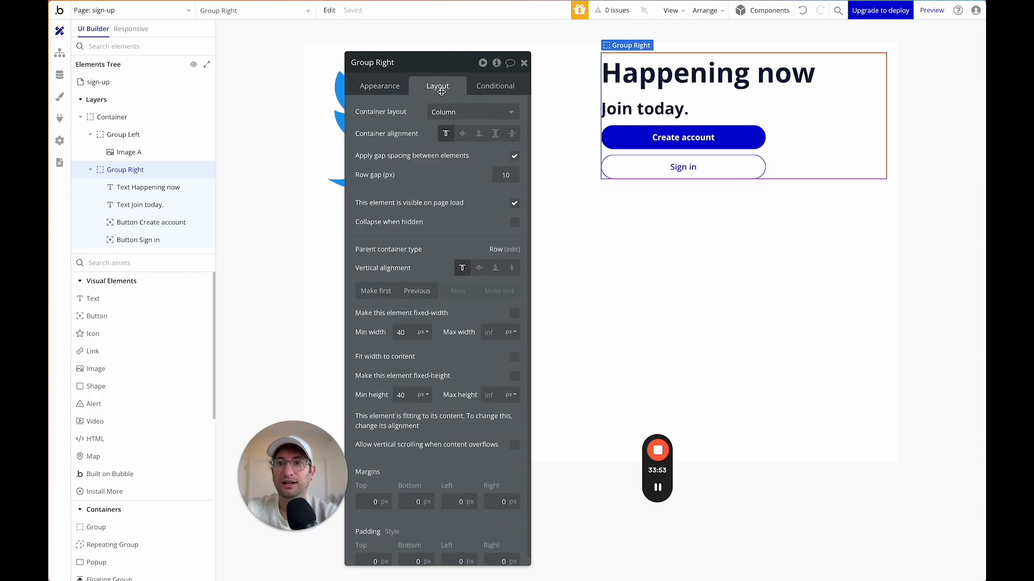
double_click(509, 179)
type("20")
key("Return")
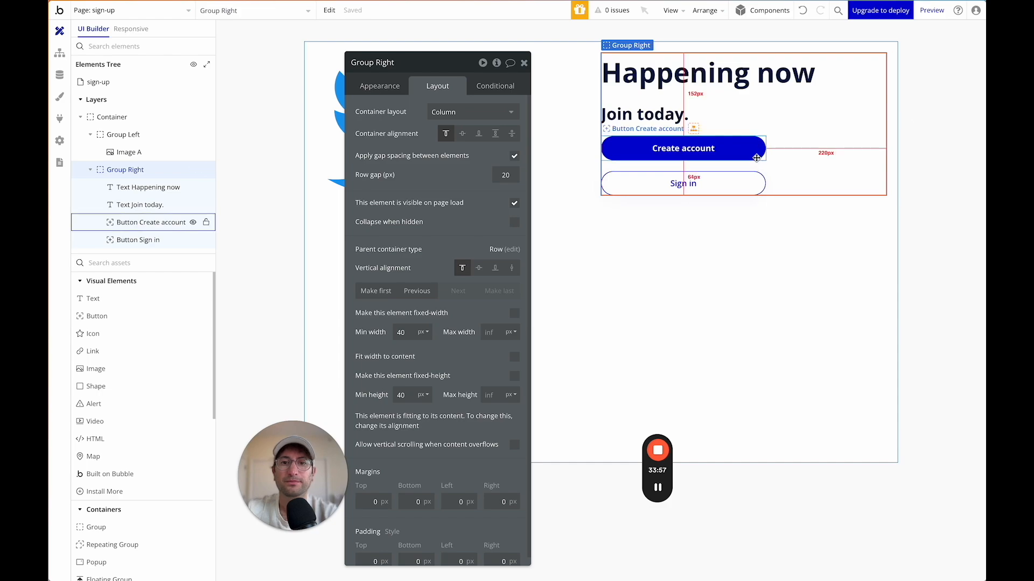
Check the Create account button, move the property editor aside, and select Group Left.
left_click(723, 151)
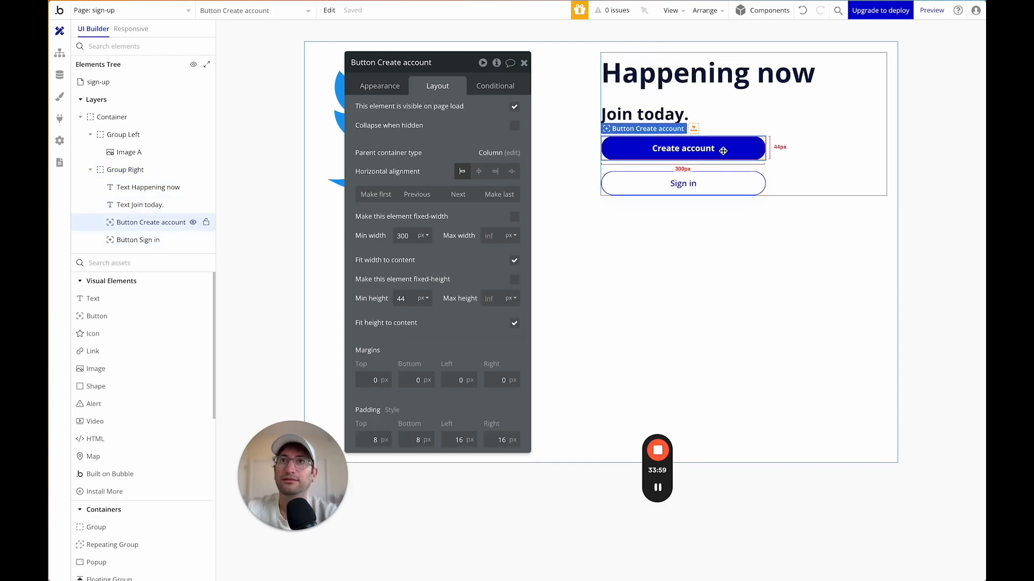
left_click(754, 166)
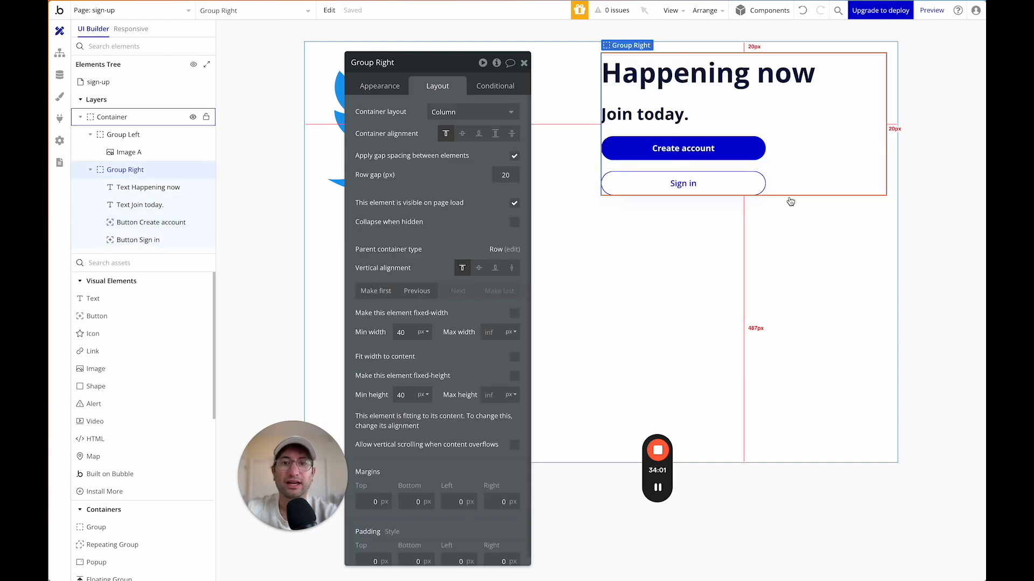
left_click_drag(461, 65, 481, 278)
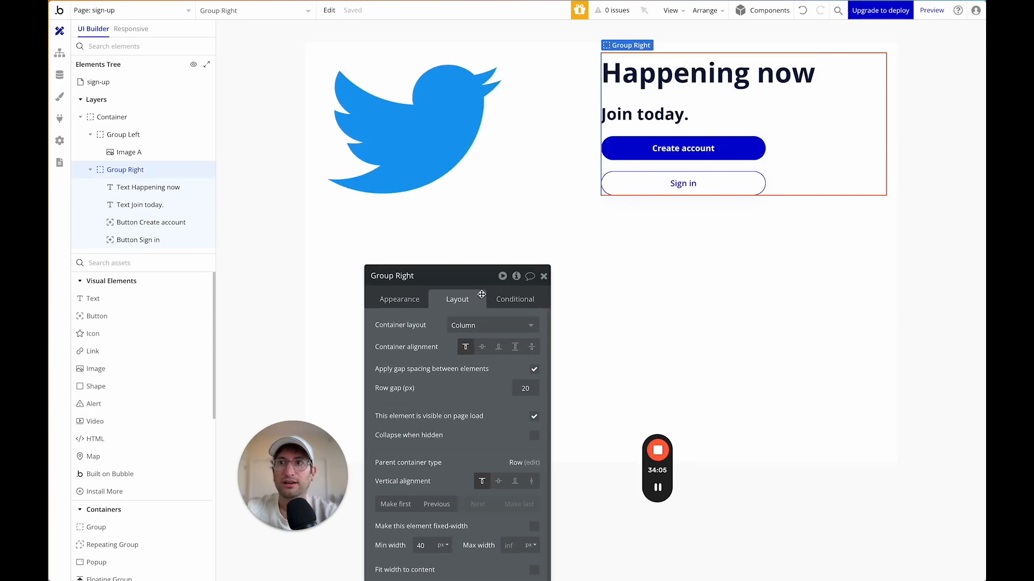
left_click_drag(470, 301, 768, 70)
left_click(547, 97)
Centre Group Left, its Twitter logo, and Group Right within the container.
left_click(792, 133)
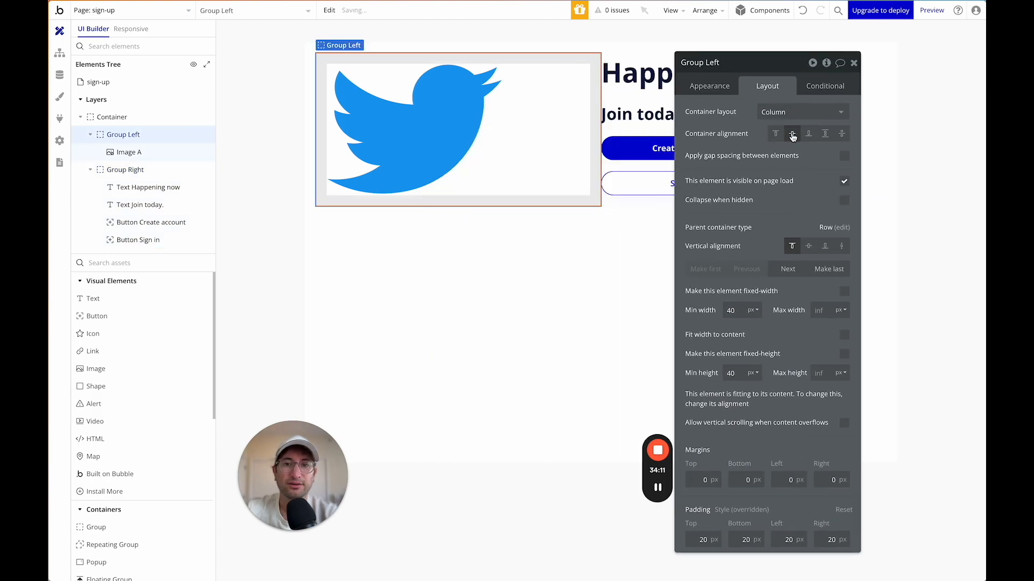
left_click(809, 246)
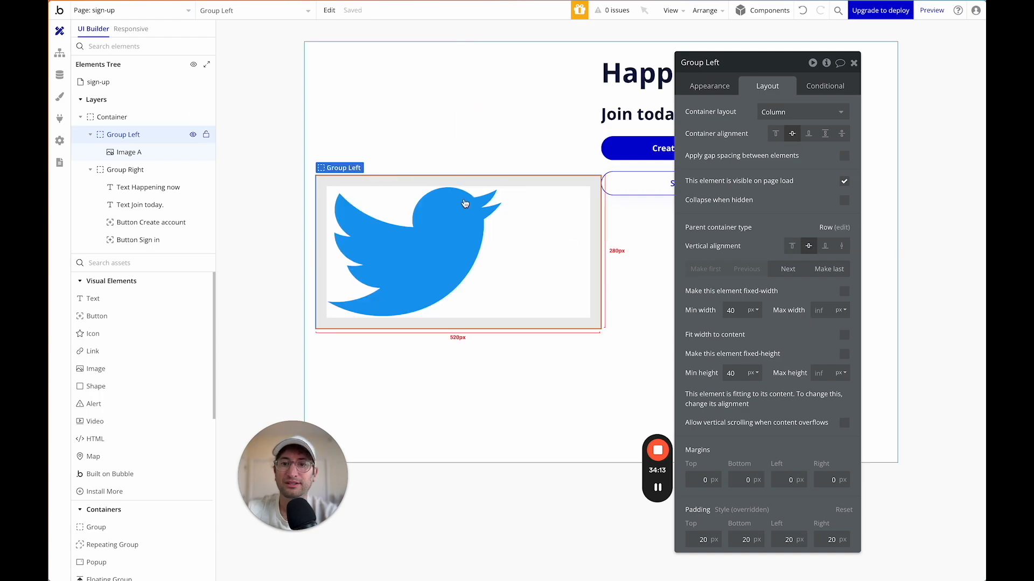
left_click(431, 227)
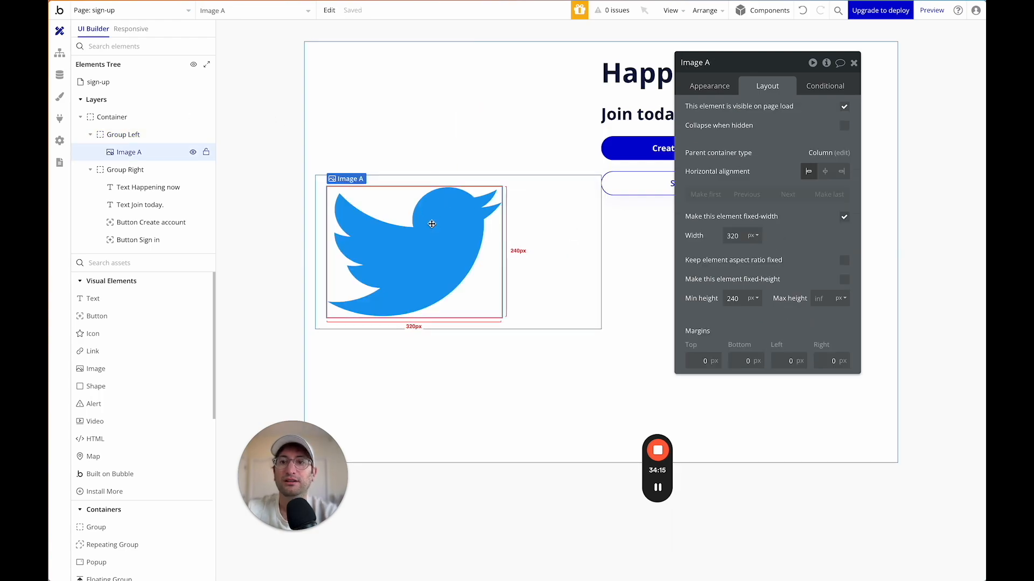
left_click(825, 171)
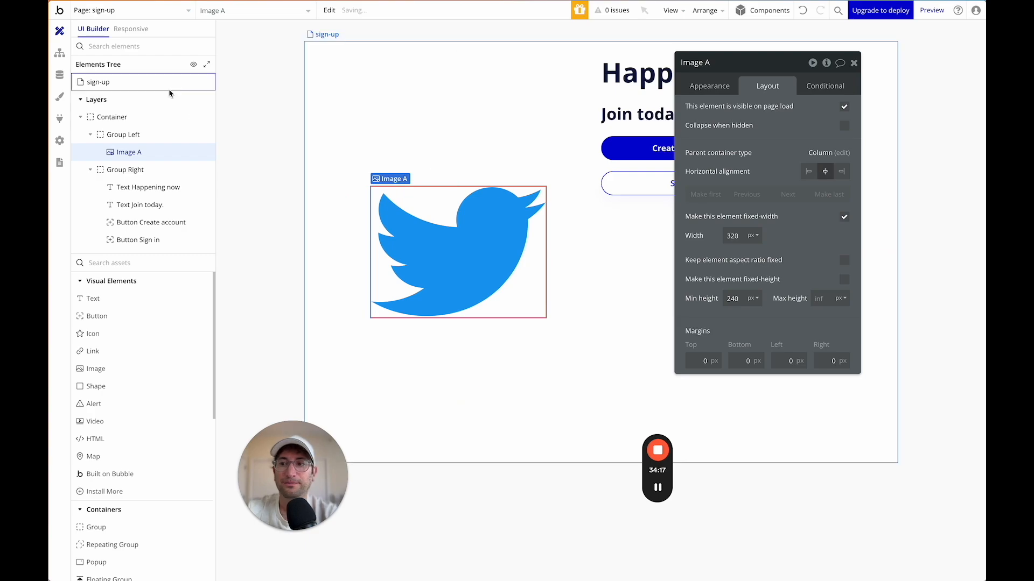
left_click(134, 170)
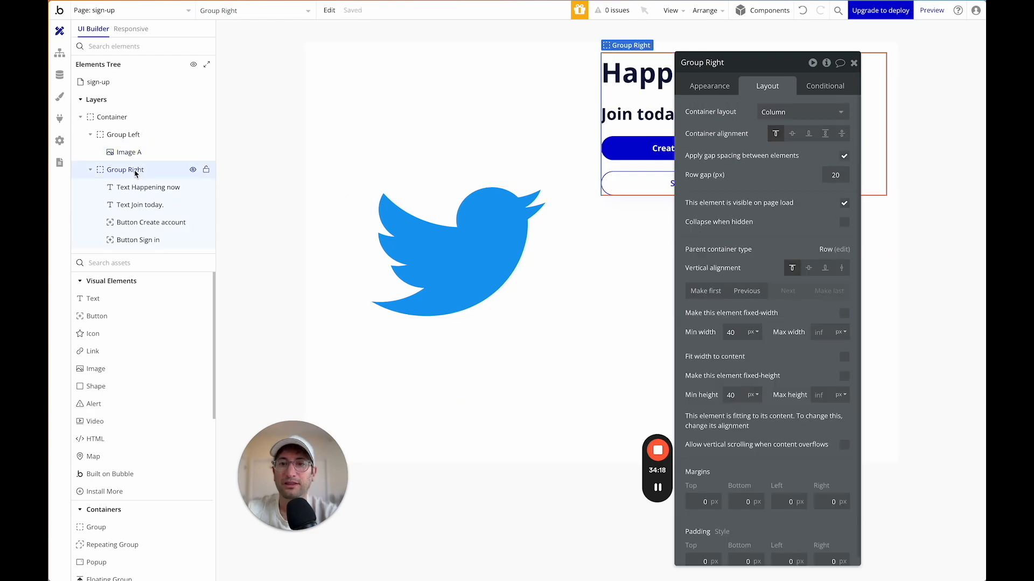
left_click(809, 268)
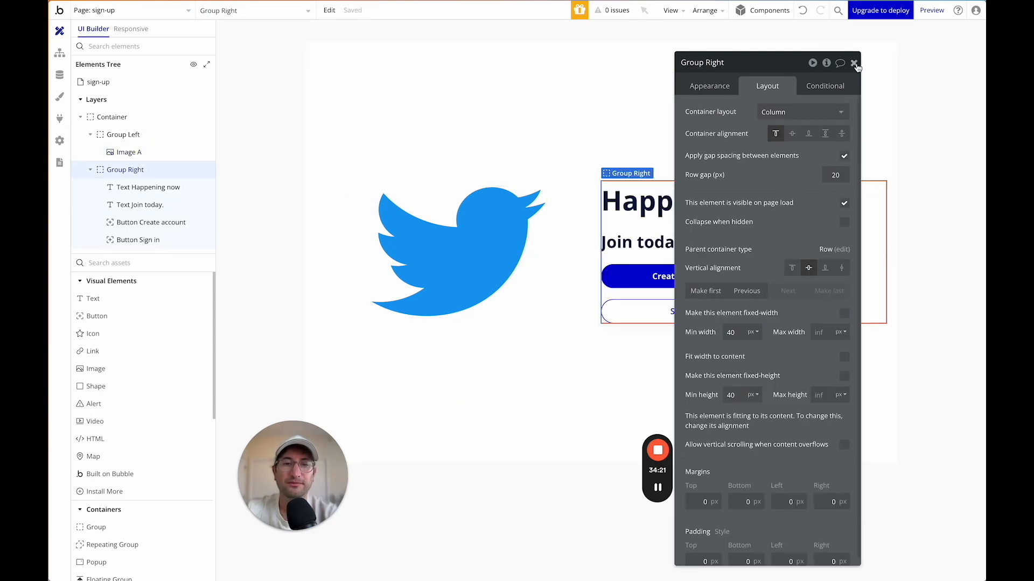
Review the container and Create account button appearance, then go to the Plugins page.
left_click(854, 62)
double_click(705, 109)
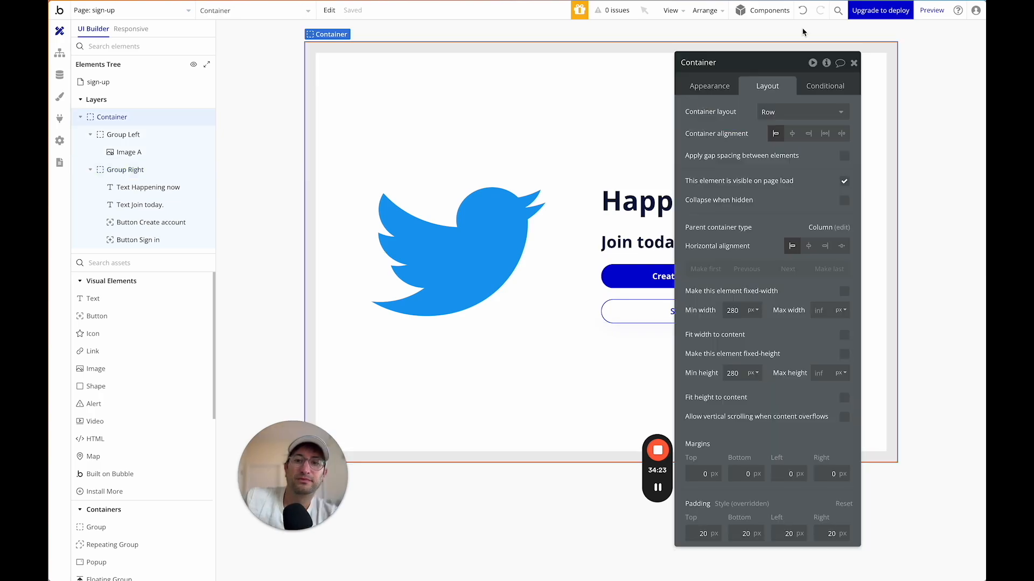
left_click(853, 62)
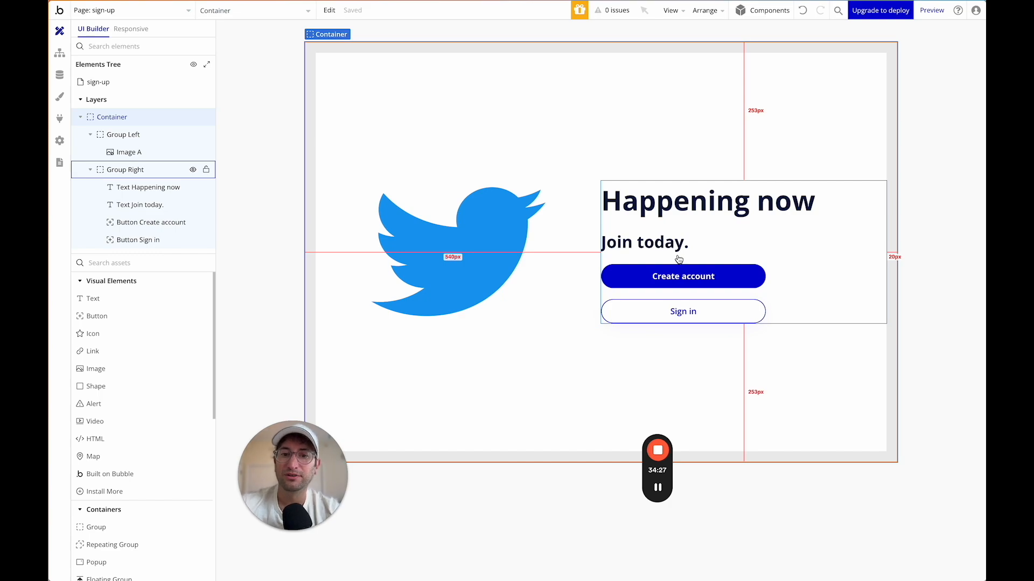
double_click(639, 278)
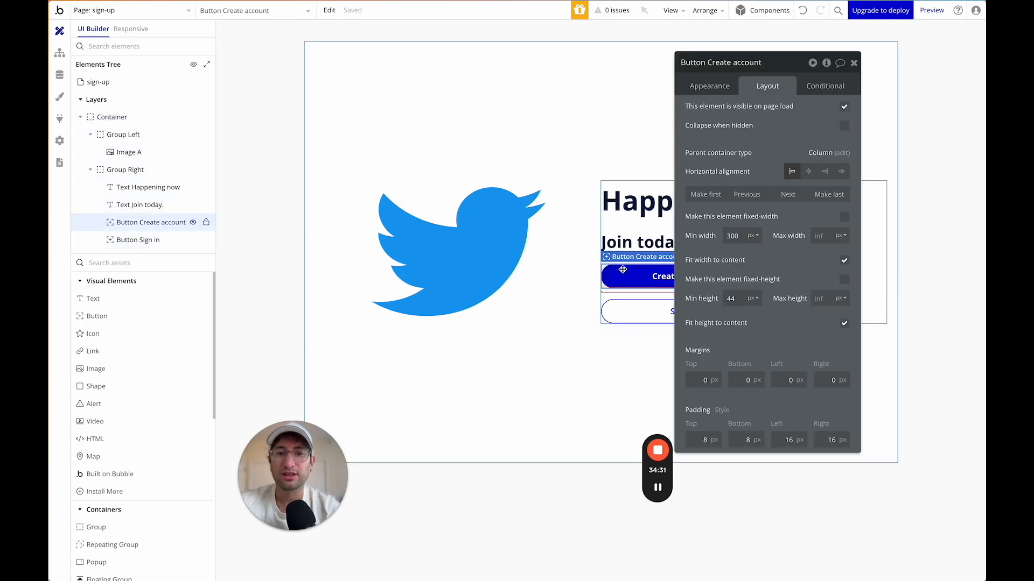
left_click(728, 83)
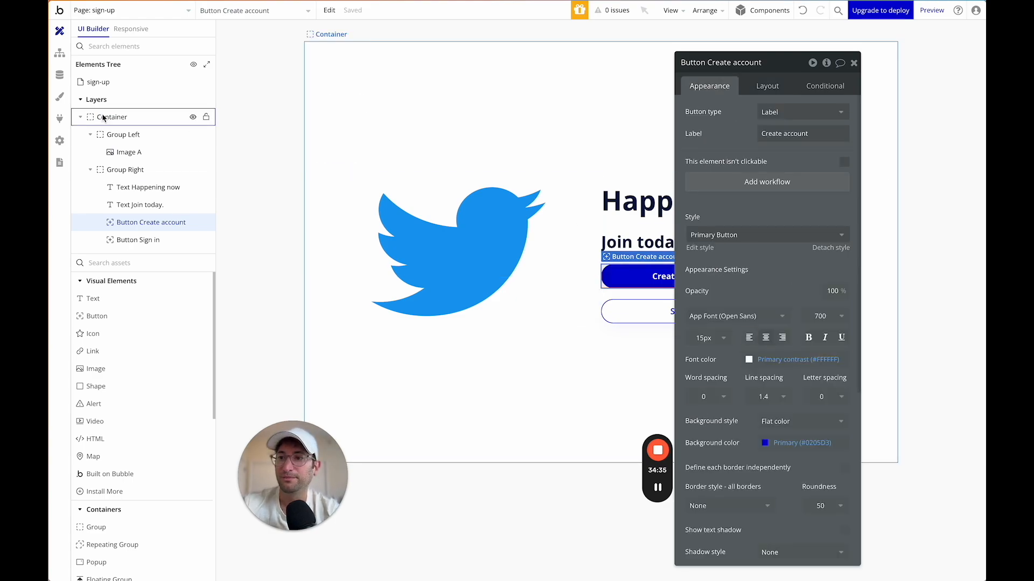
left_click(59, 119)
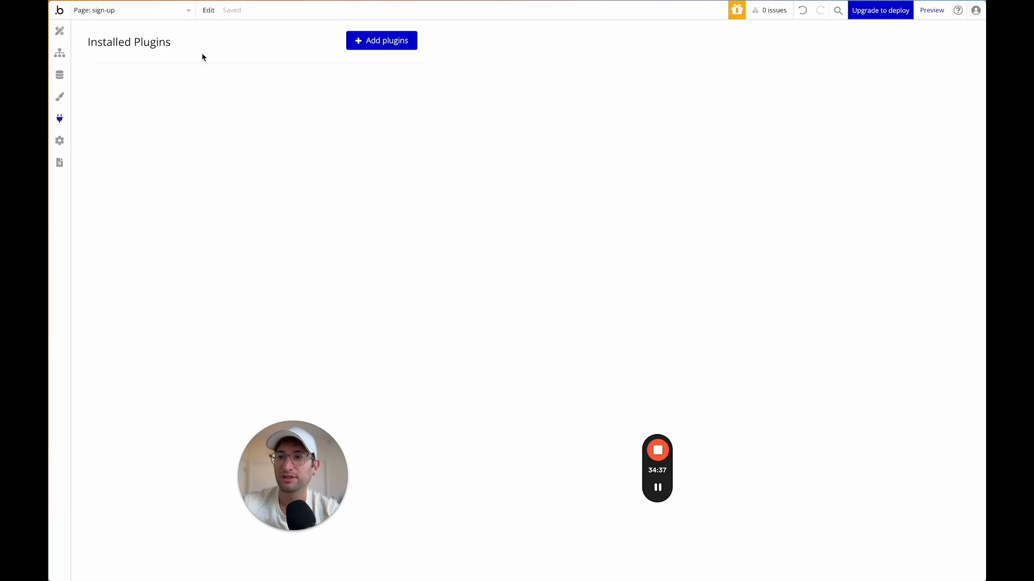
In Style variables, change the Primary colour from #0205D3 to #1DA1F2.
left_click(59, 97)
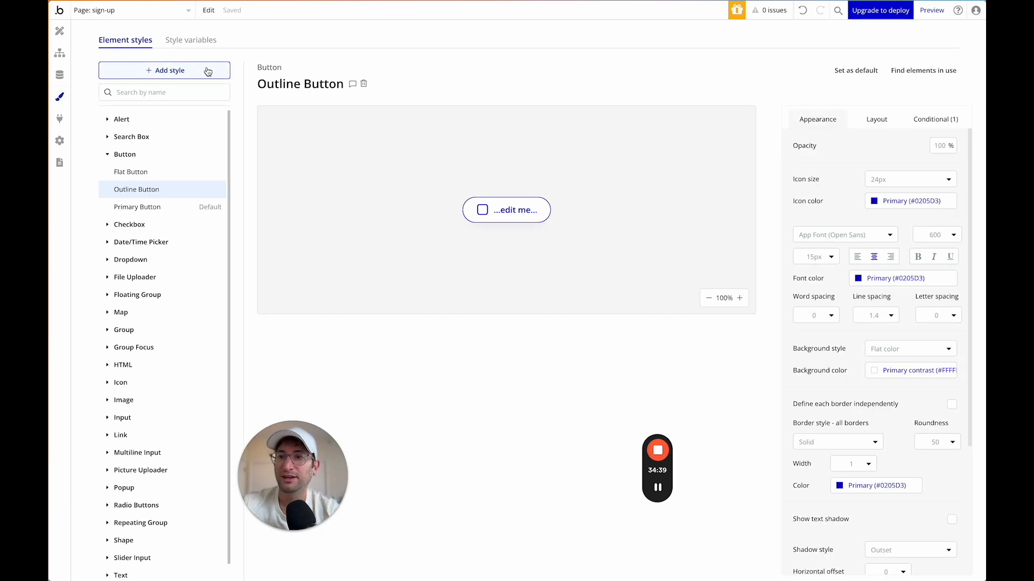
left_click(192, 41)
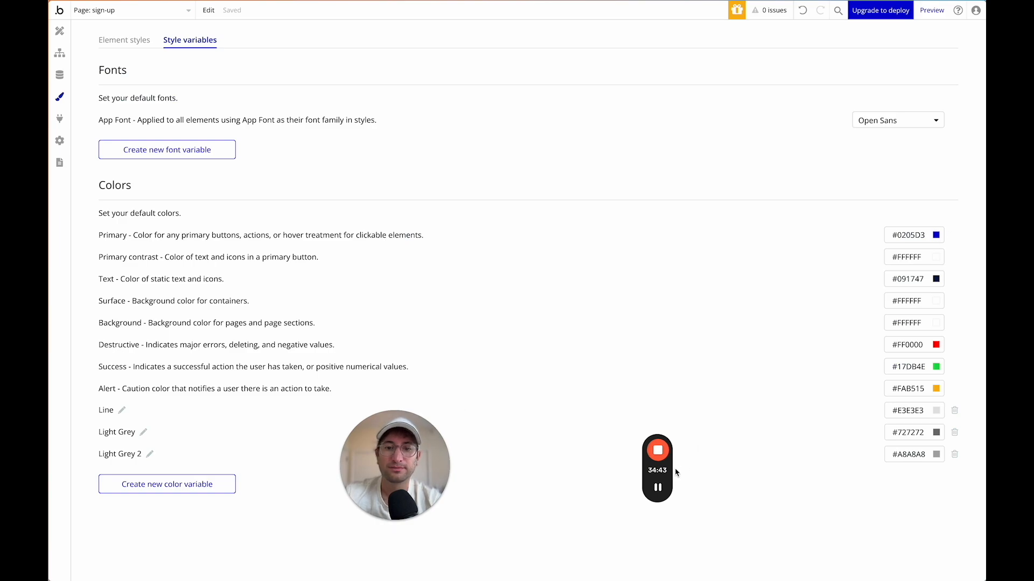
left_click(918, 235)
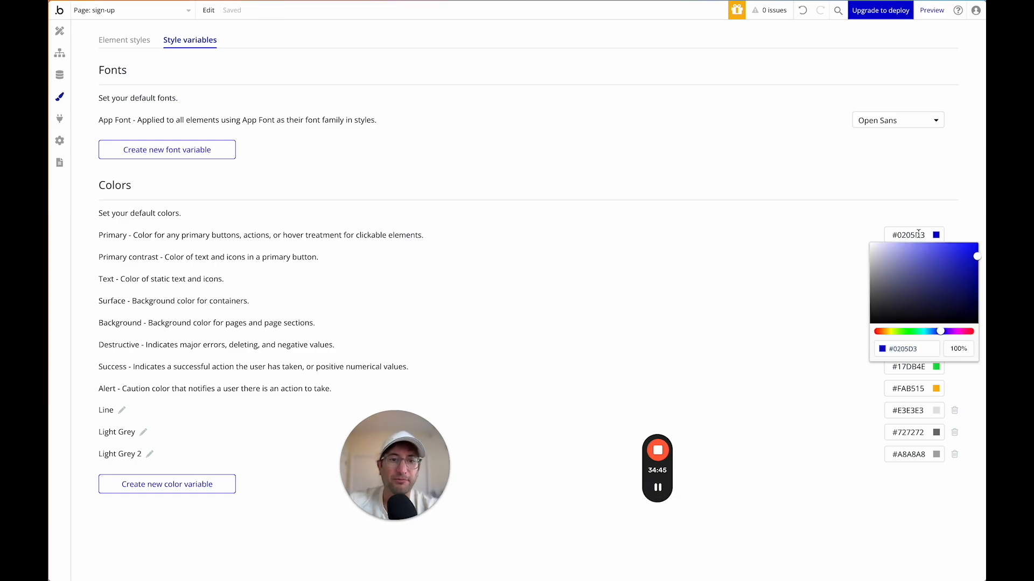
key("ctrl+a")
type("#1DA1F2")
left_click(844, 229)
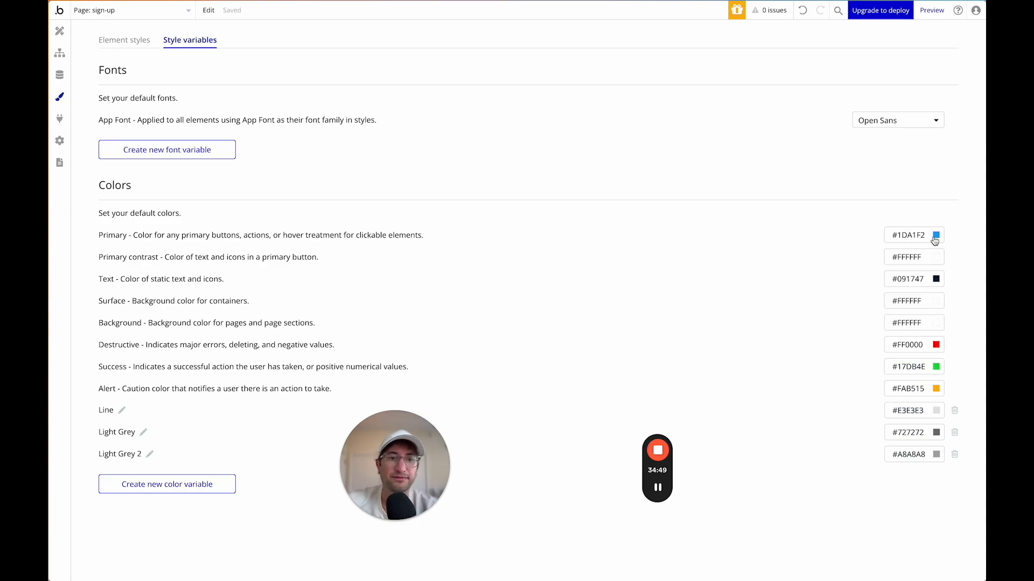
Back in Design, inspect the Container and the now-blue Create account and Sign in buttons.
left_click(59, 31)
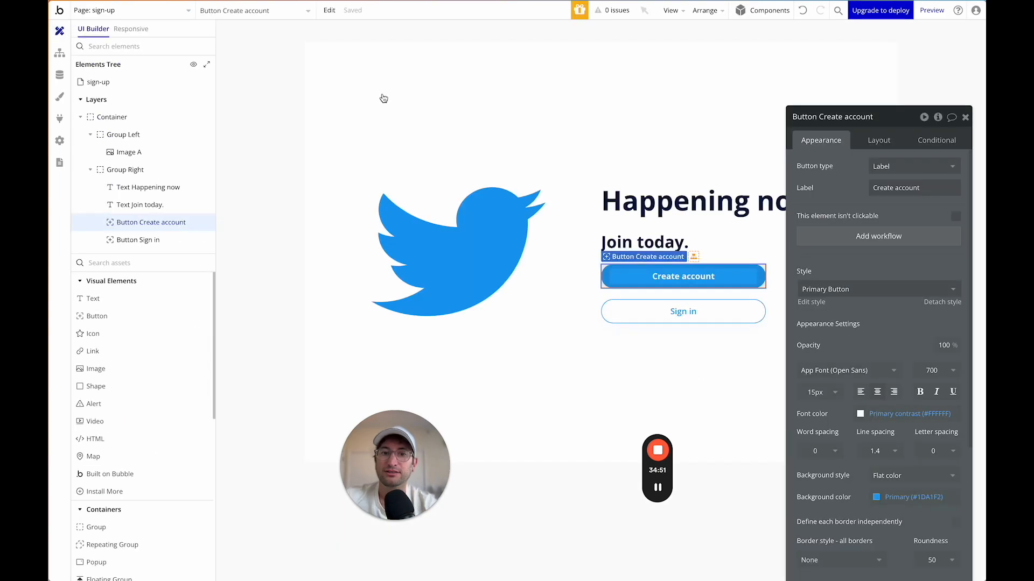
left_click(966, 117)
left_click(539, 172)
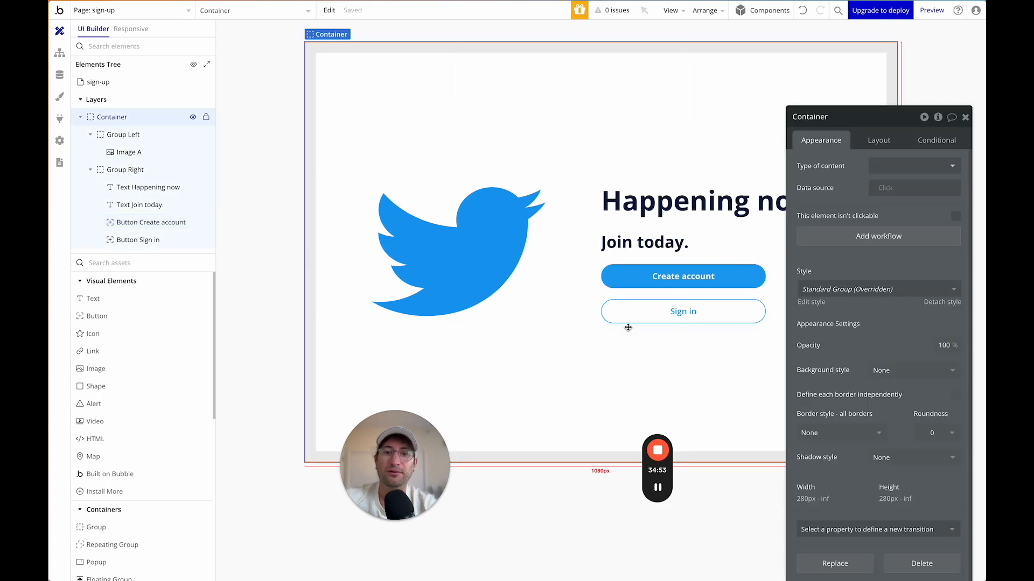
left_click(967, 118)
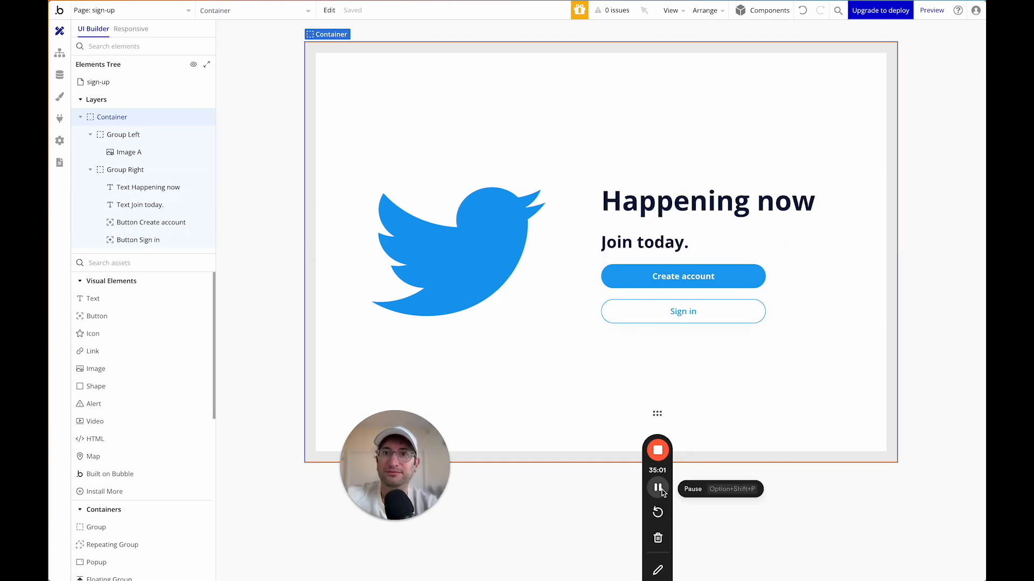
left_click(689, 294)
left_click(687, 310)
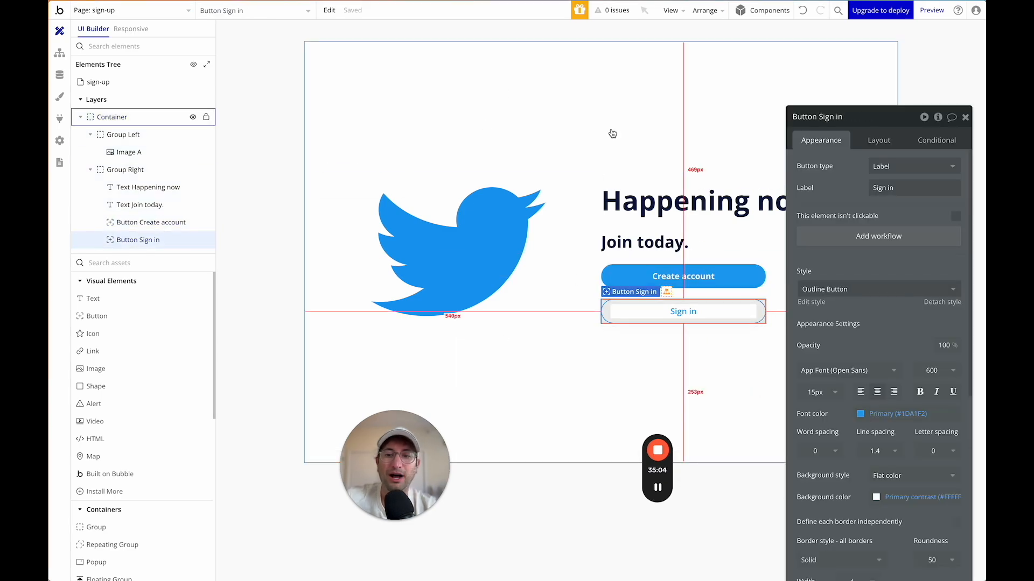
left_click(499, 100)
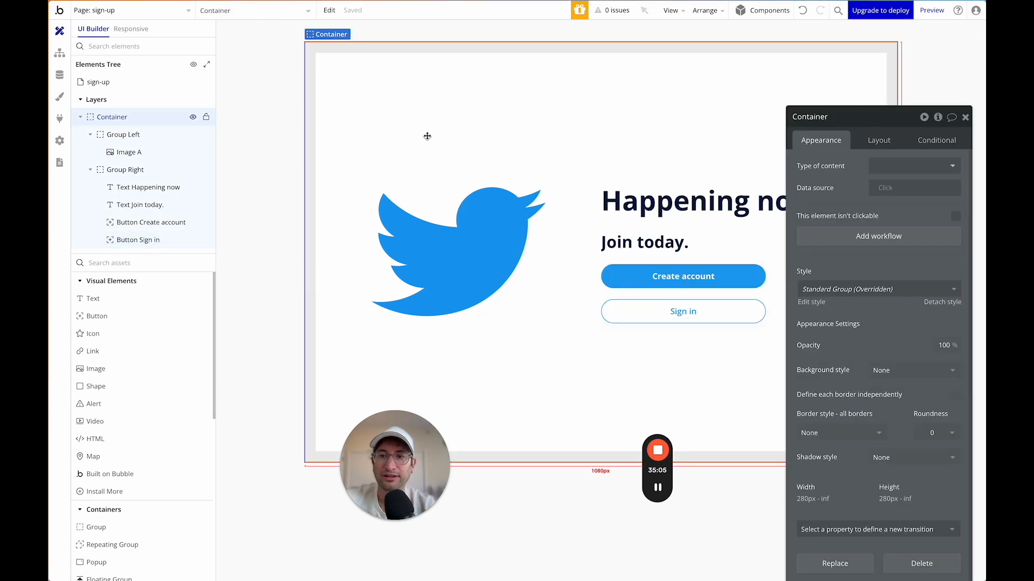
left_click(966, 118)
Copy Popup - Edit Profile from the profile page's Elements Tree.
left_click(151, 10)
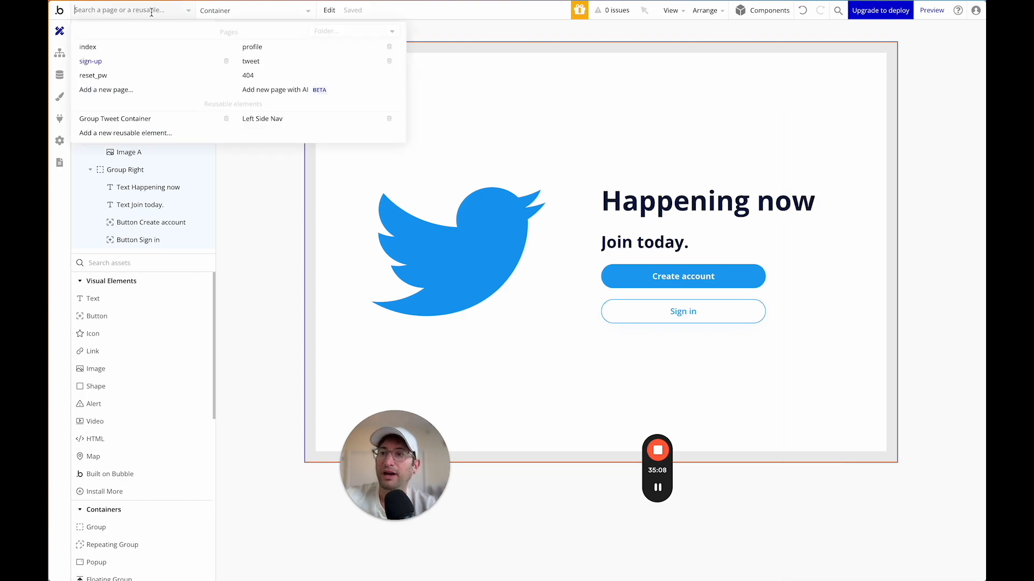
left_click(252, 48)
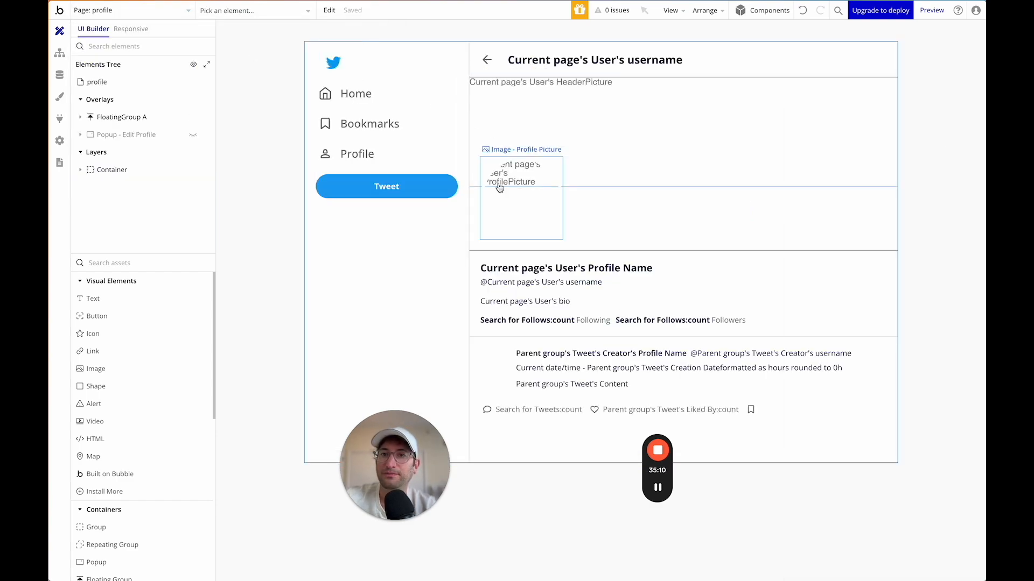
mouse_move(141, 139)
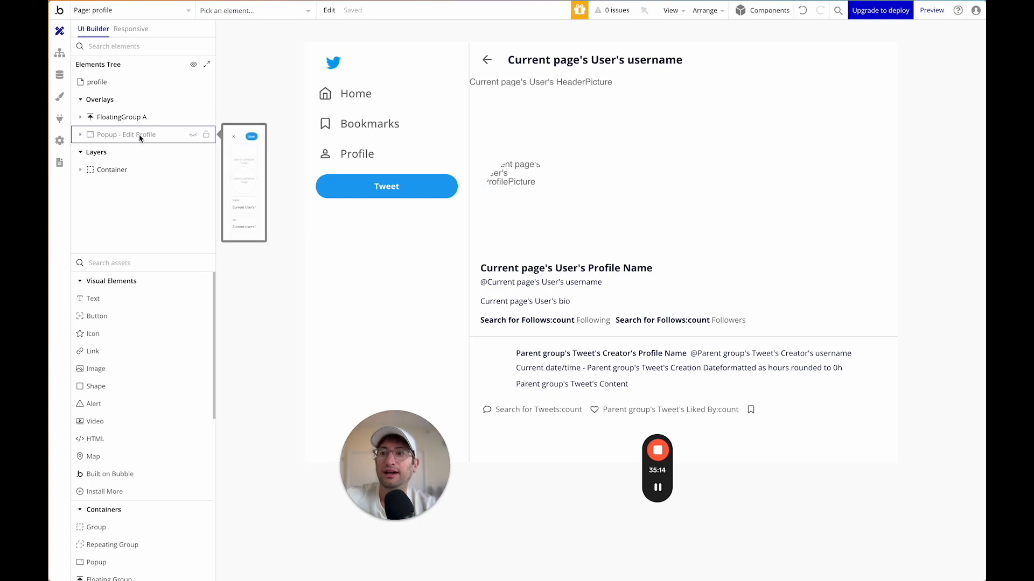
left_click(139, 138)
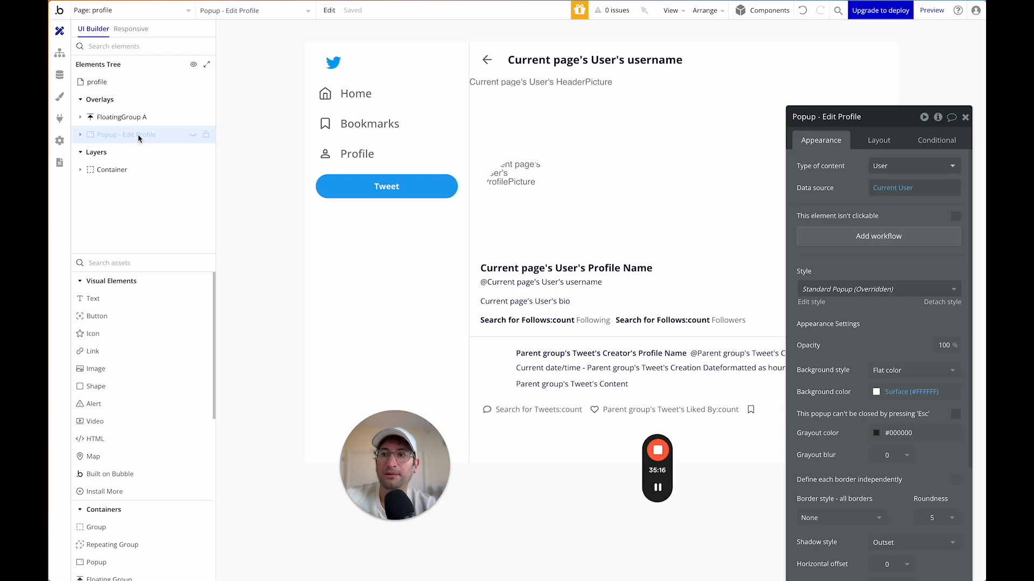
right_click(138, 139)
left_click(253, 233)
Paste the Edit Profile popup onto the sign-up page.
left_click(130, 11)
left_click(138, 61)
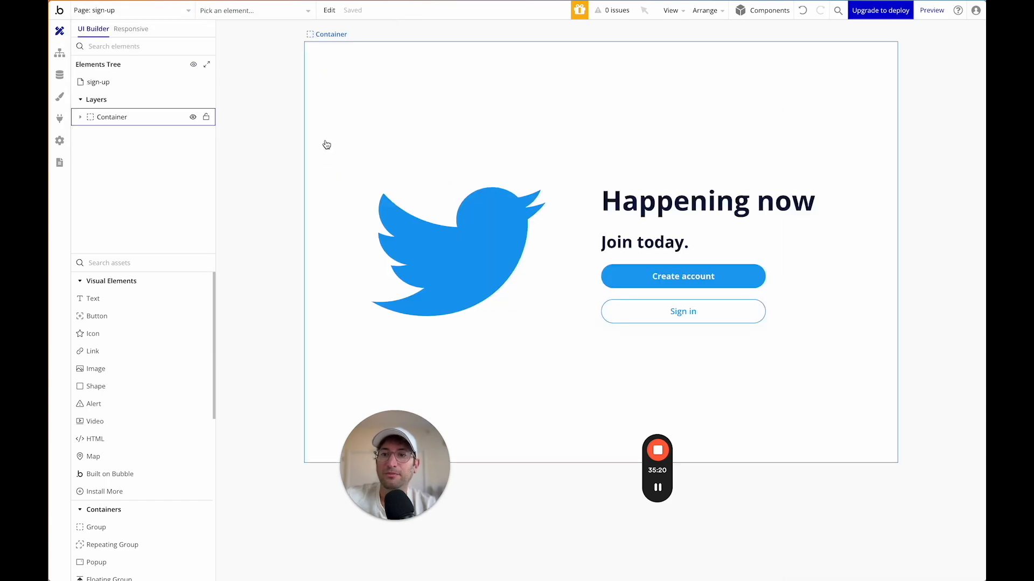
right_click(335, 138)
left_click(387, 289)
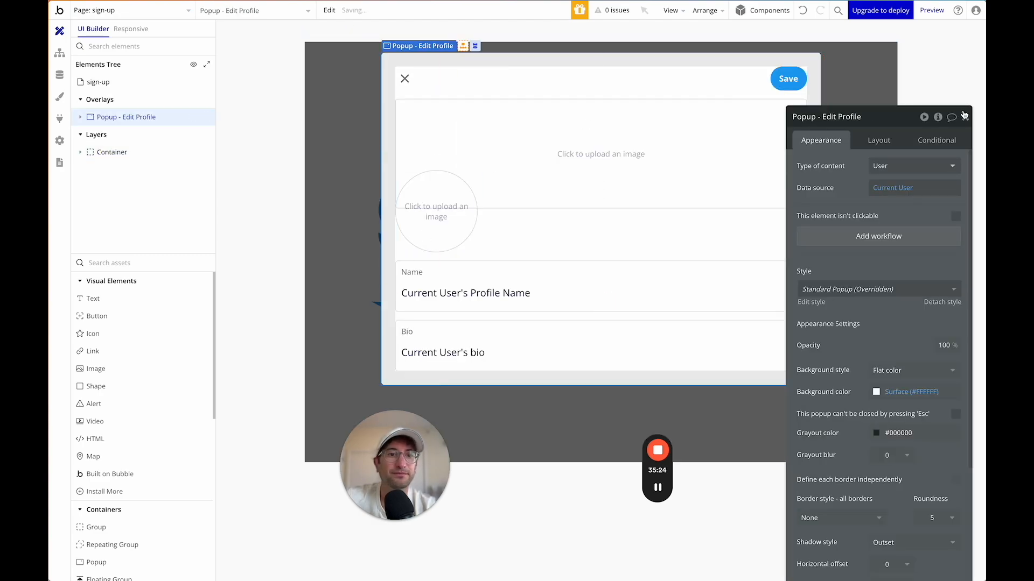
Rename the pasted popup to Popup - Create Account.
left_click(886, 117)
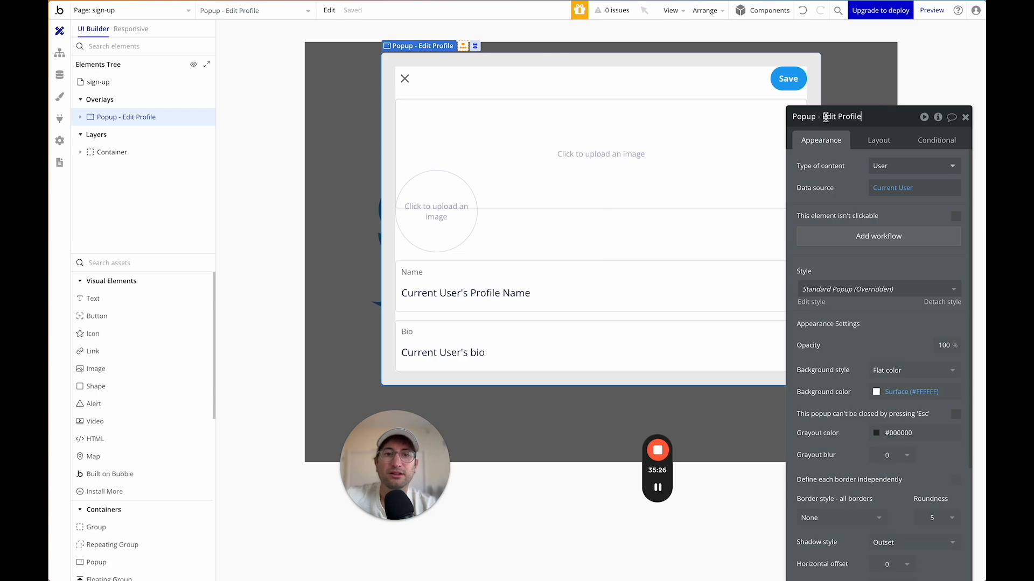
left_click_drag(874, 117, 824, 118)
type("Create Account")
key("Return")
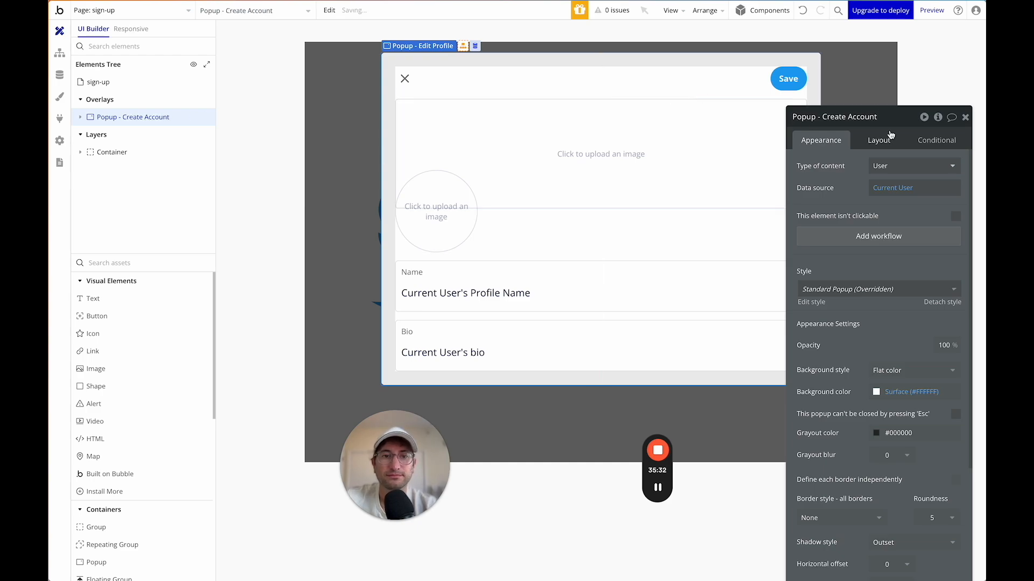
Delete the popup's Group Container holding the image uploaders.
left_click(569, 90)
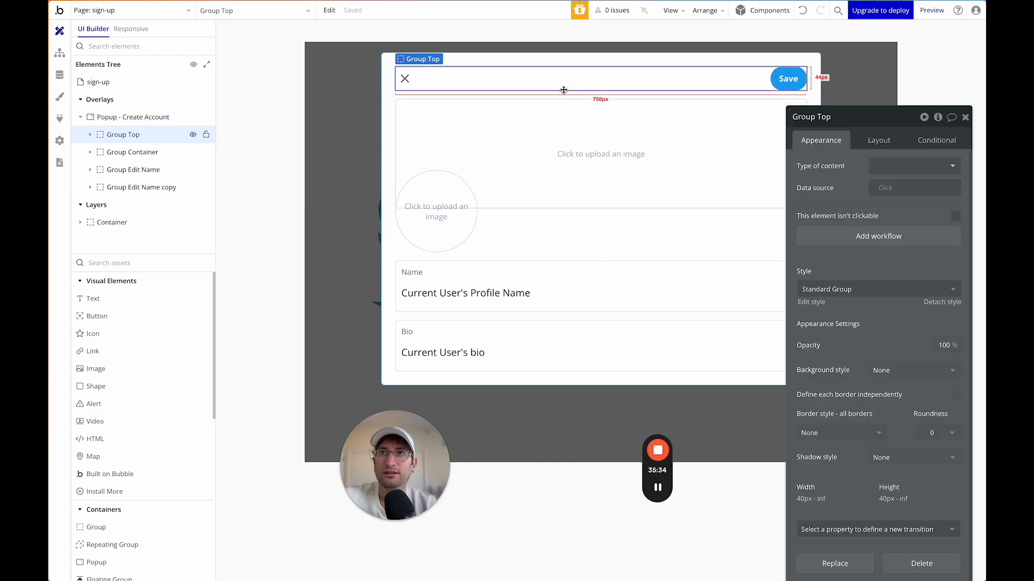
left_click(570, 121)
left_click(623, 217)
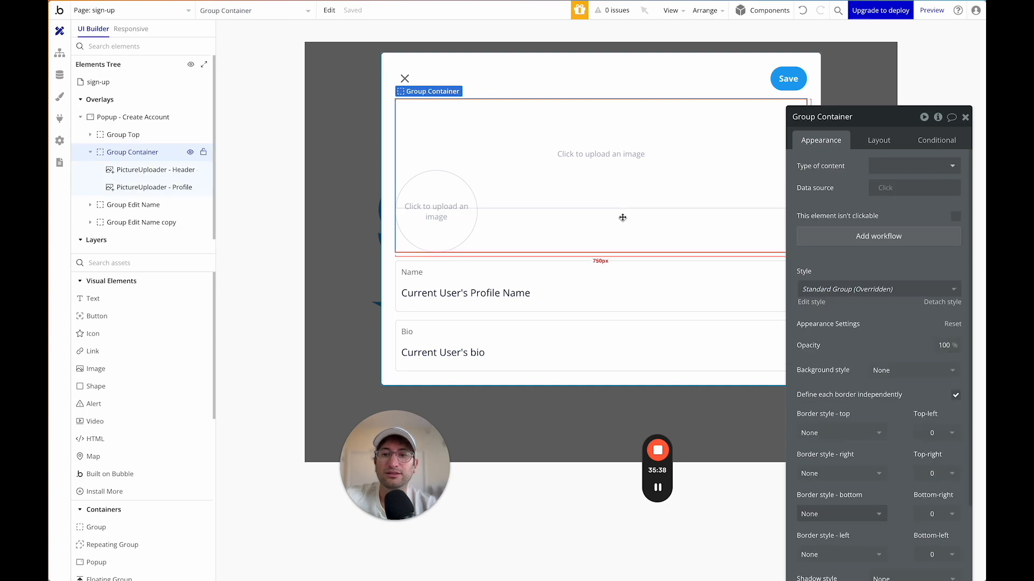
key("Delete")
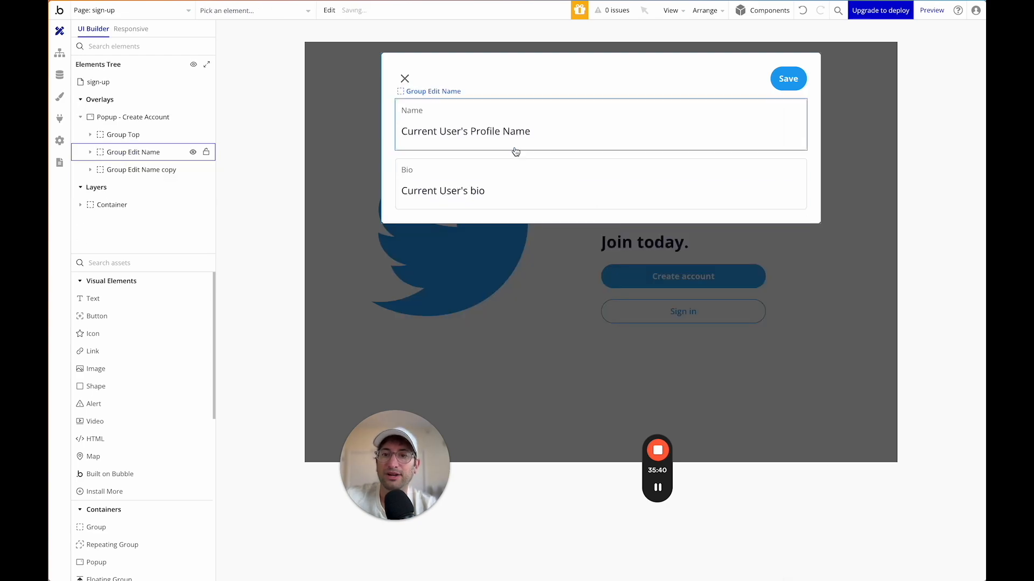
Change the first row's Name label text to Email.
left_click(417, 107)
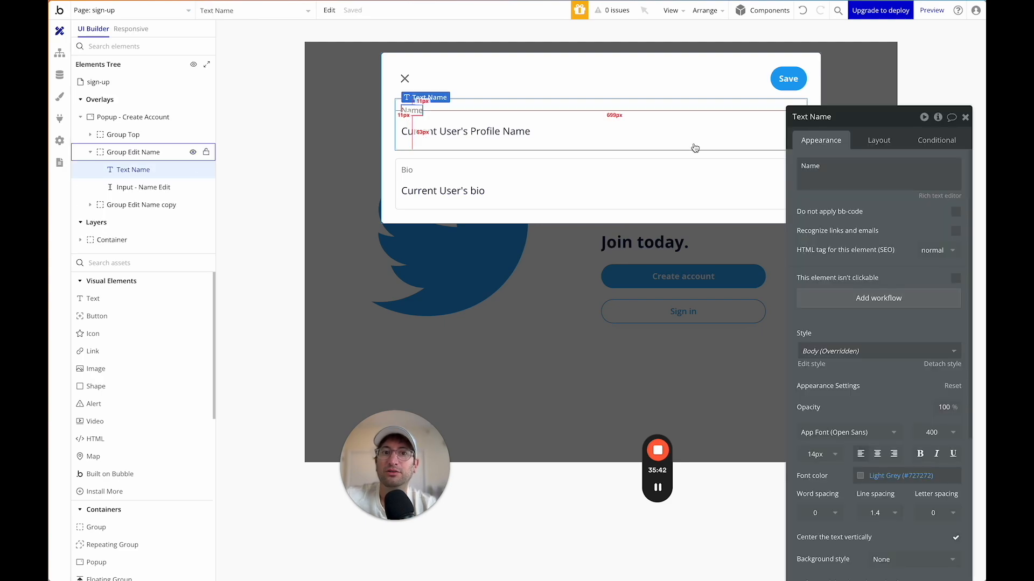
double_click(832, 169)
left_click_drag(816, 117, 748, 96)
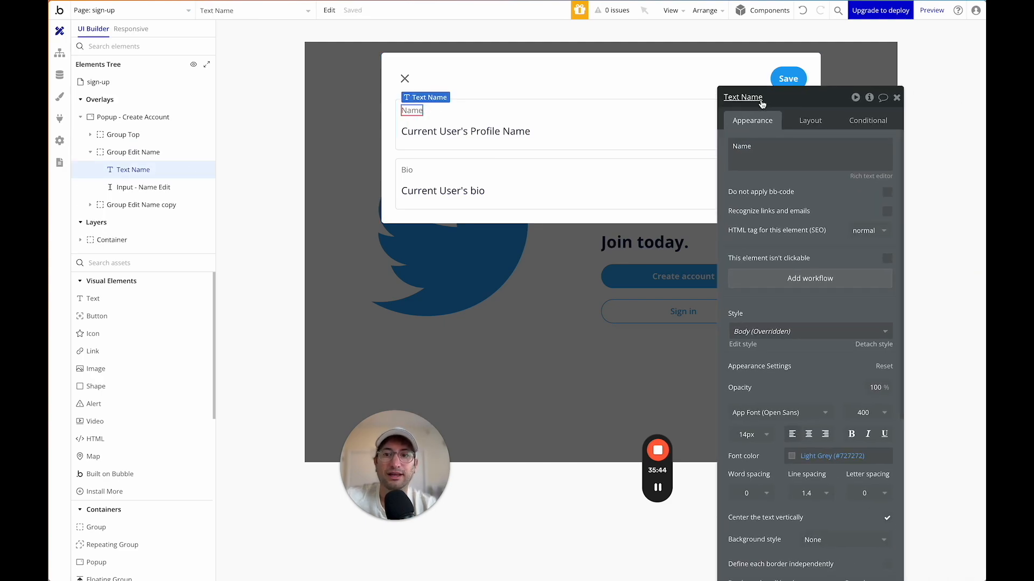
double_click(746, 152)
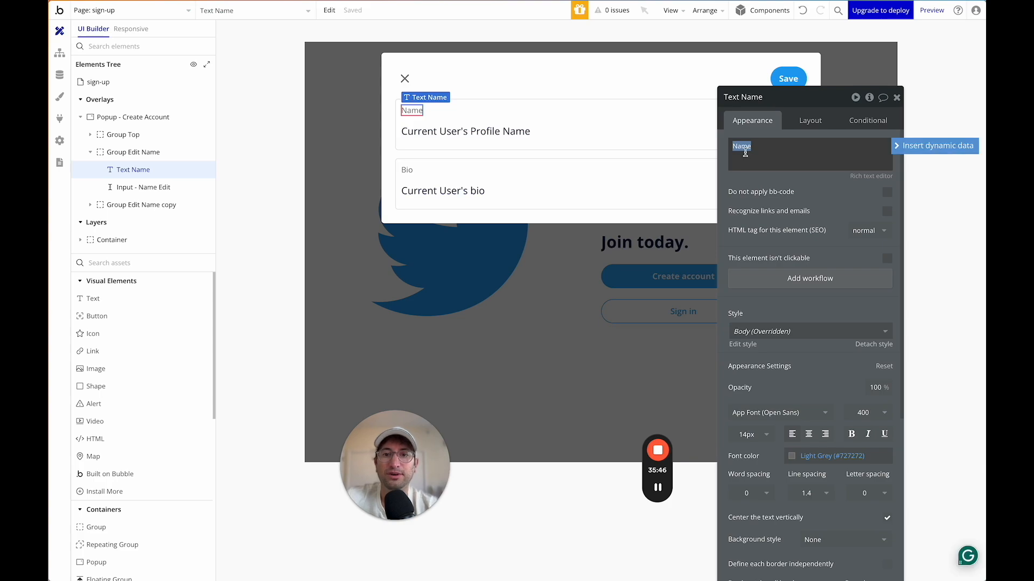
type("EM")
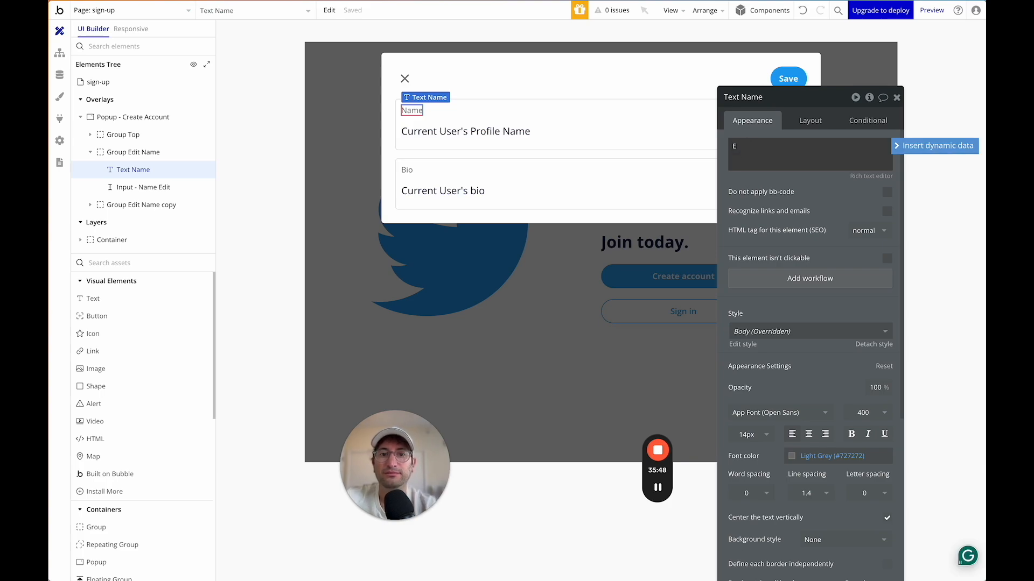
Clear the first input's initial content, set its placeholder to Email, and rename it Input - Email.
left_click(509, 141)
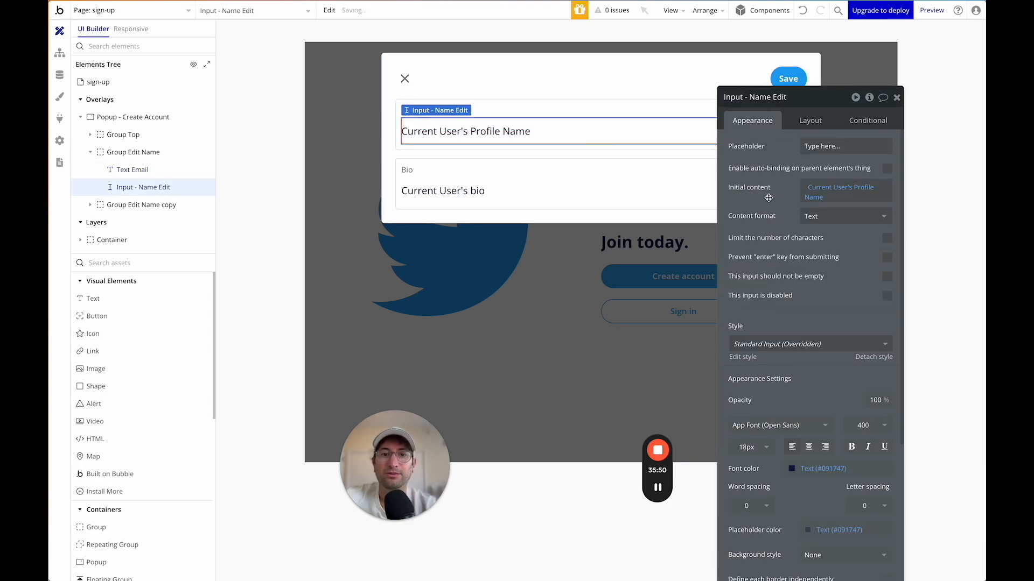
left_click(824, 189)
key("BackSpace")
key("BackSpace")
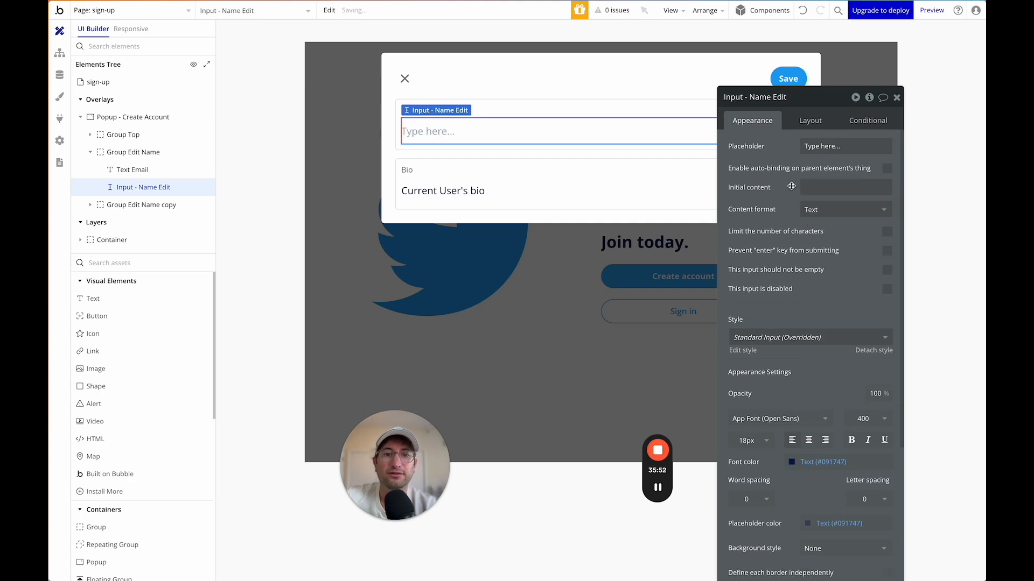
triple_click(803, 143)
type("Email")
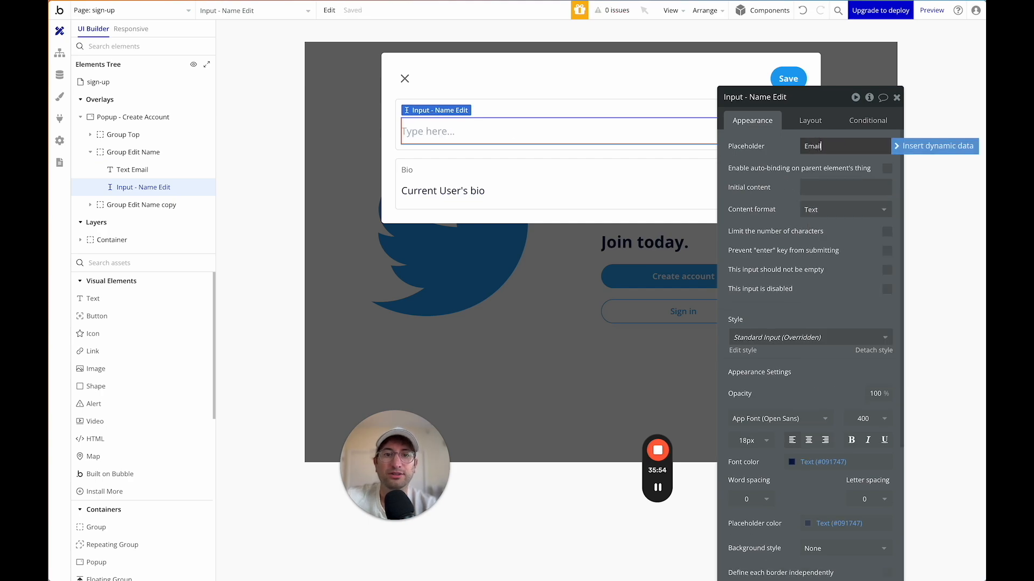
left_click(784, 150)
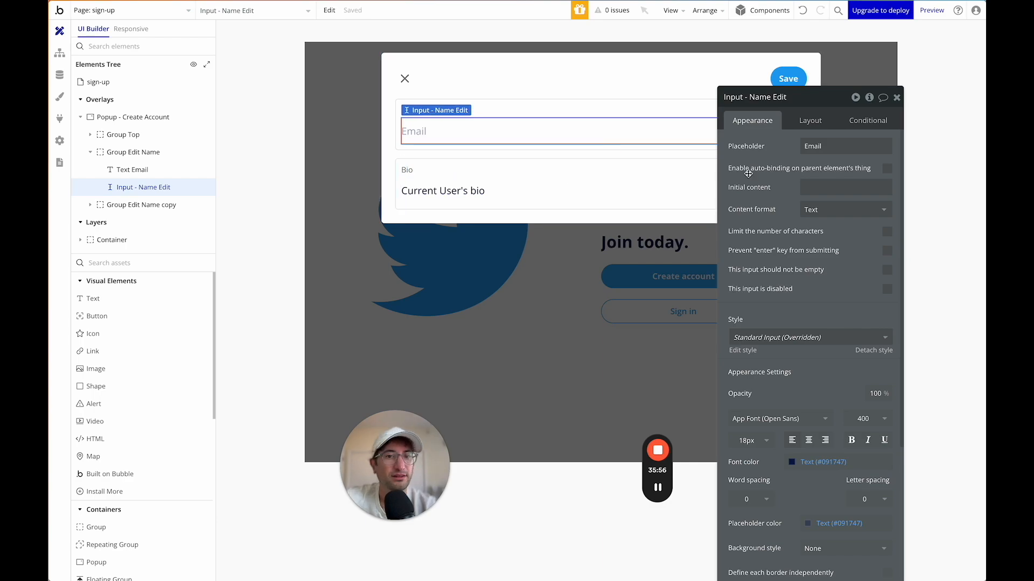
left_click(784, 100)
left_click_drag(748, 97, 814, 97)
type("Email")
key("Return")
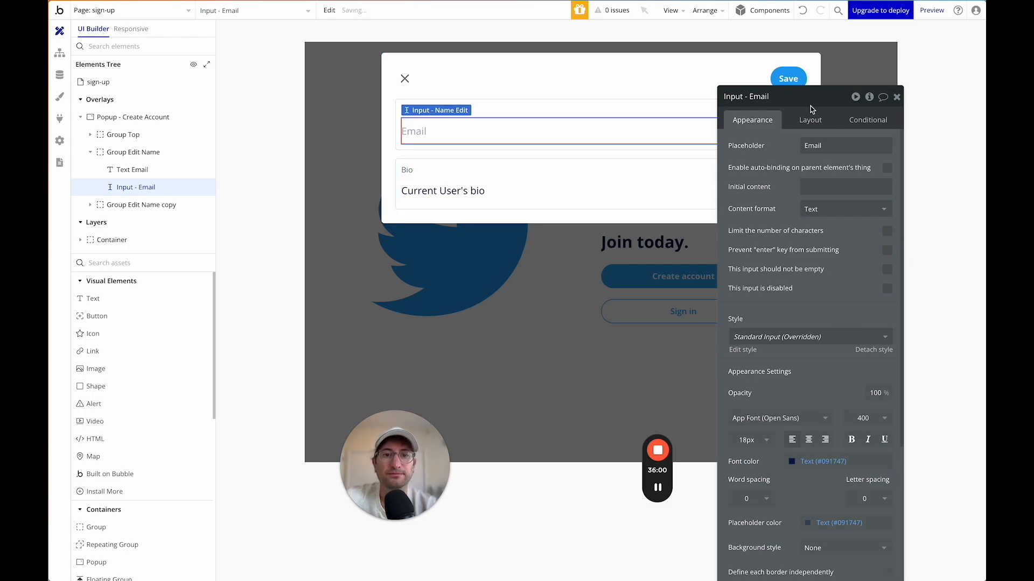
Rename the second row's Bio label to Text Username and set its text to Username.
left_click(499, 172)
left_click(407, 170)
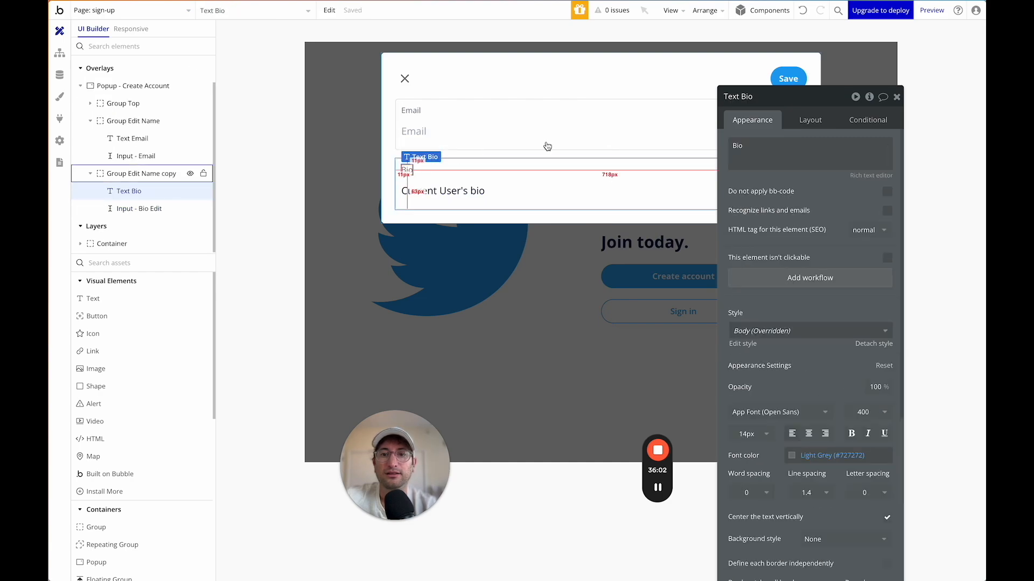
double_click(746, 98)
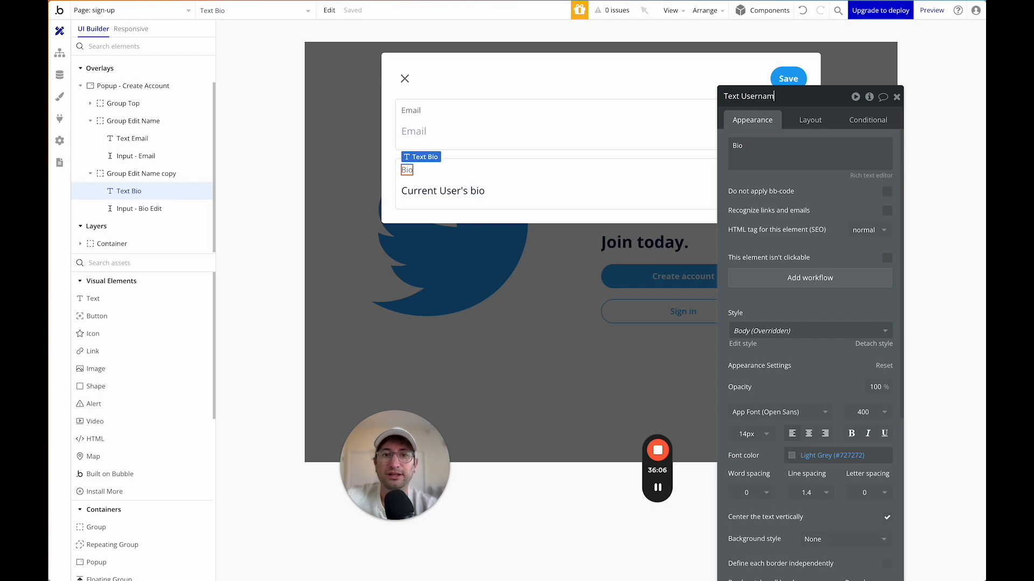
left_click(735, 140)
double_click(748, 143)
type("Username")
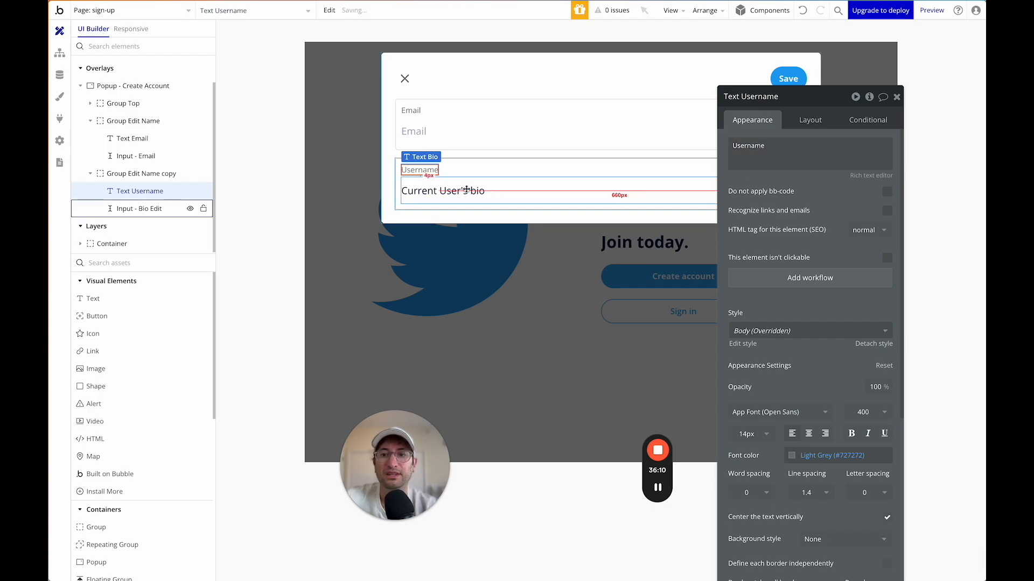
Clear the second input's Current User initial content and set its placeholder to Username.
left_click(469, 191)
left_click(843, 189)
left_click(836, 200)
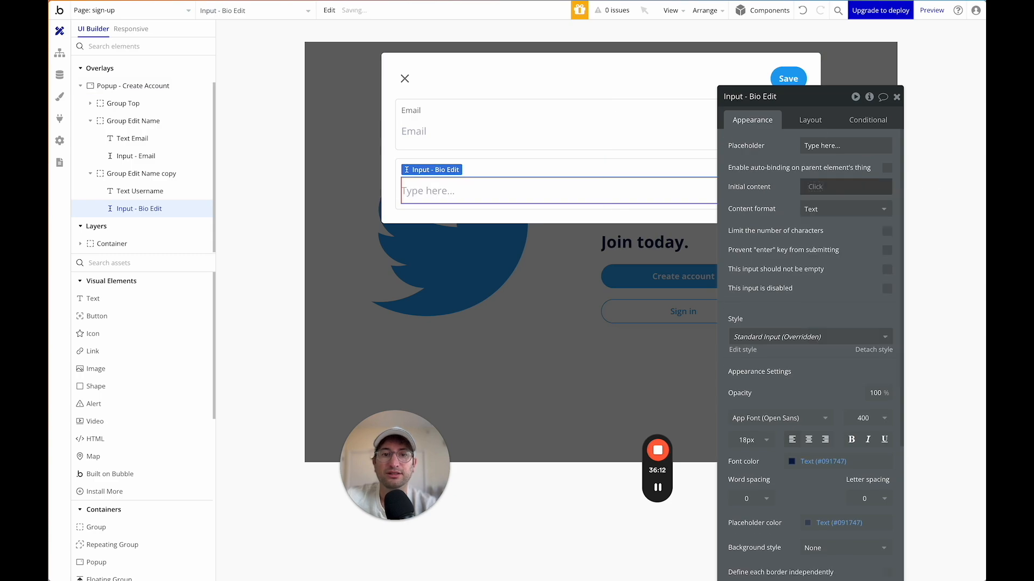
left_click(813, 188)
left_click(846, 146)
type("Use")
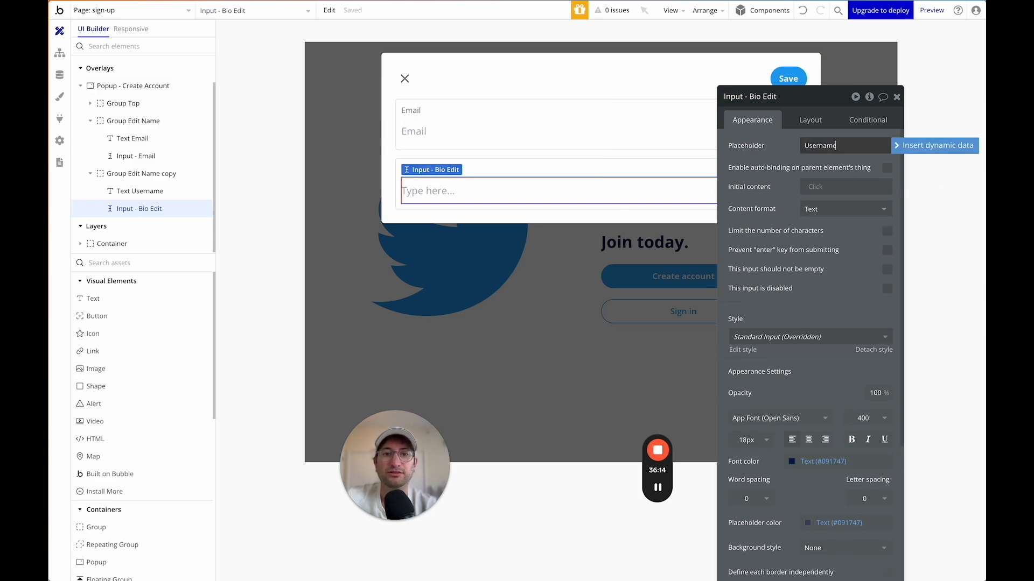
type("rname")
left_click(521, 154)
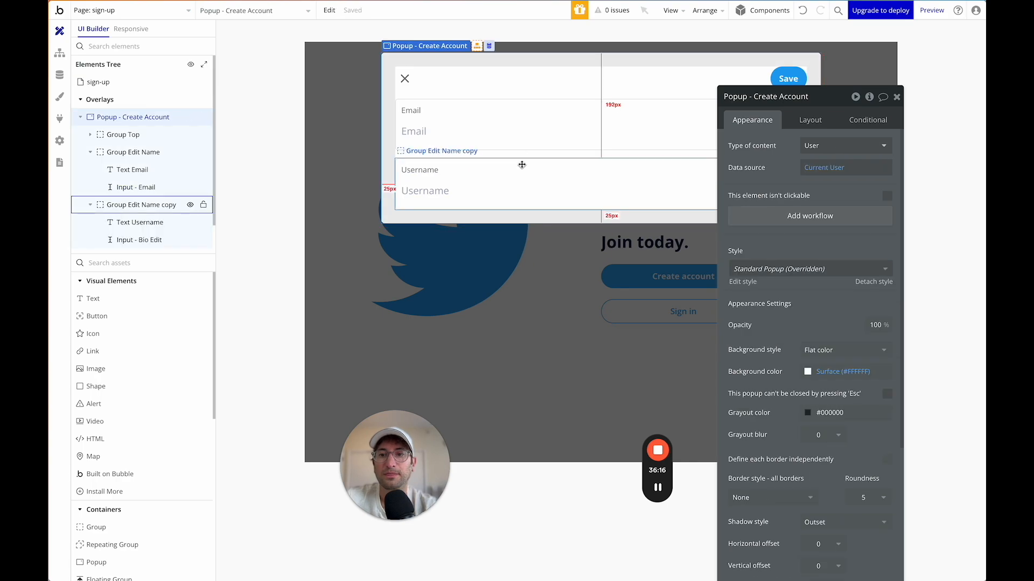
Rename the two row groups to Group Username and Group Email.
left_click(521, 165)
left_click_drag(751, 97, 840, 99)
type("Us")
left_click(455, 112)
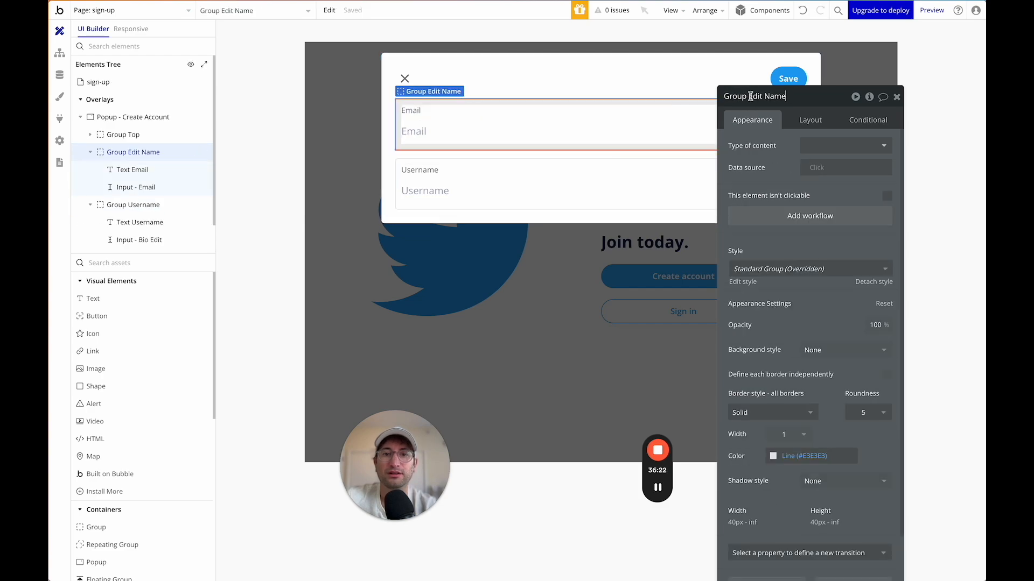
left_click_drag(748, 96, 811, 98)
type("Email")
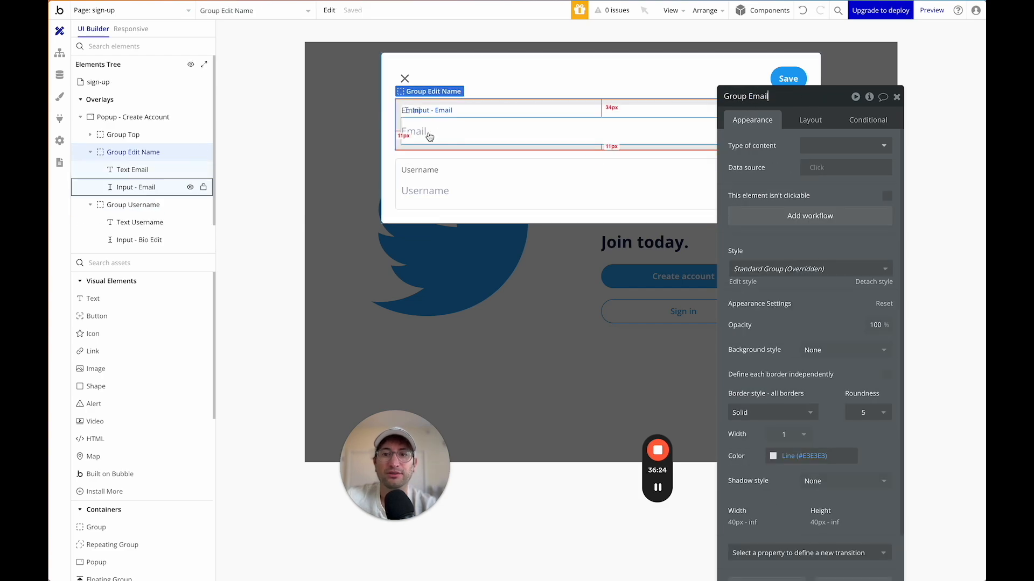
left_click(478, 131)
Set Input - Email's content format to Email.
left_click(801, 207)
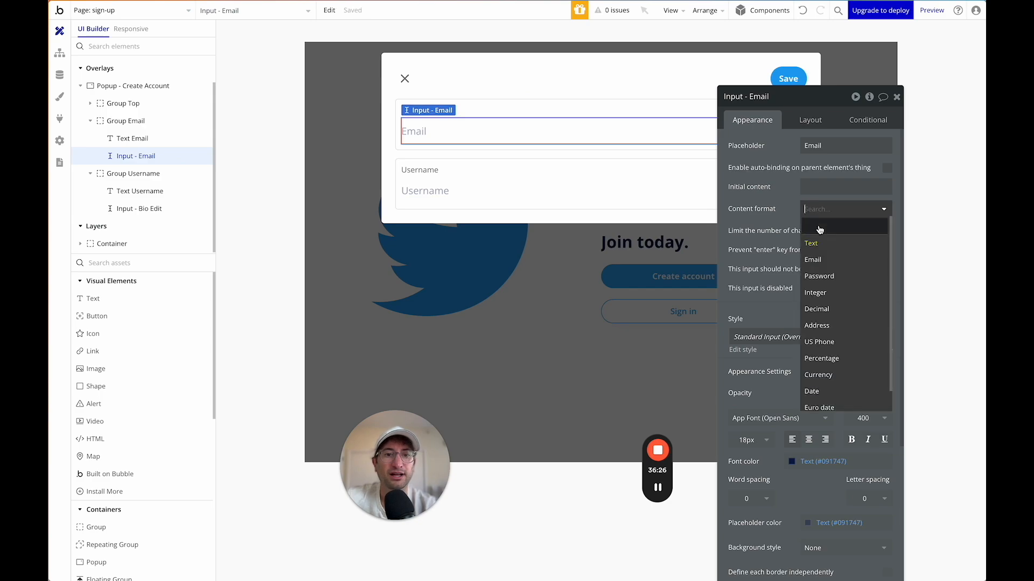
left_click(810, 259)
left_click(589, 190)
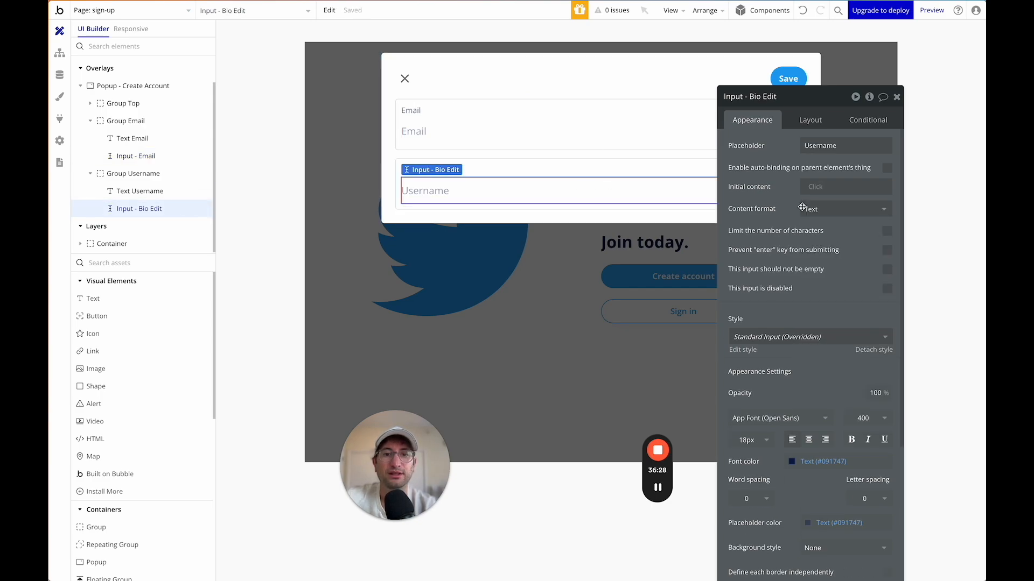
left_click(655, 166)
Duplicate Group Username and rename the copy Group Password.
key("ctrl+d")
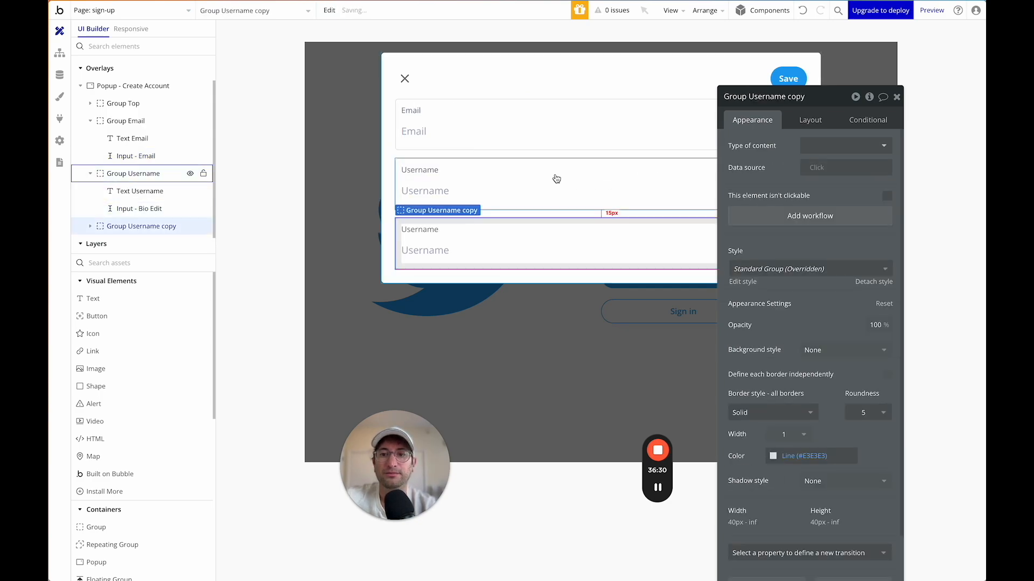
left_click_drag(748, 96, 811, 97)
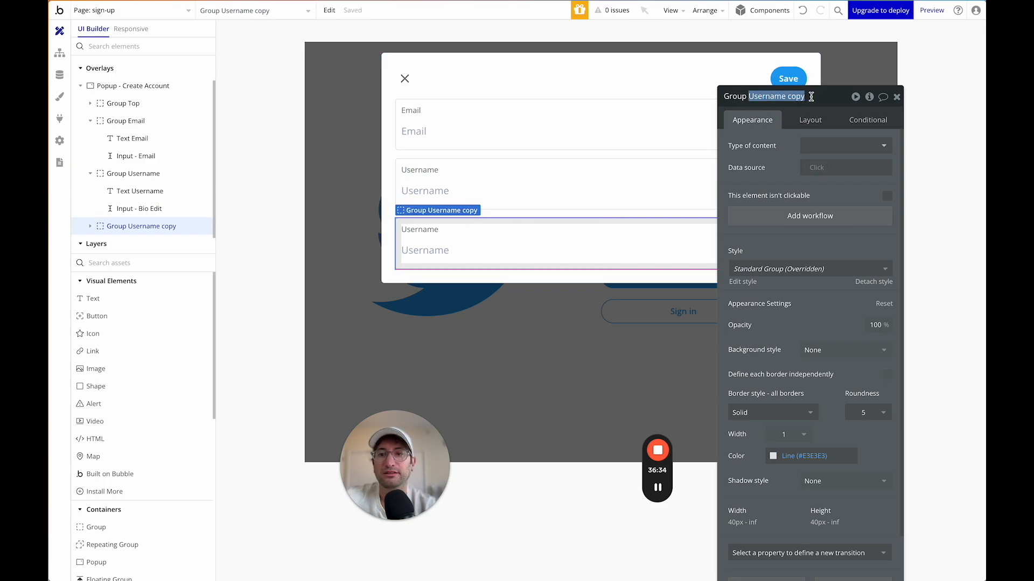
type("Password")
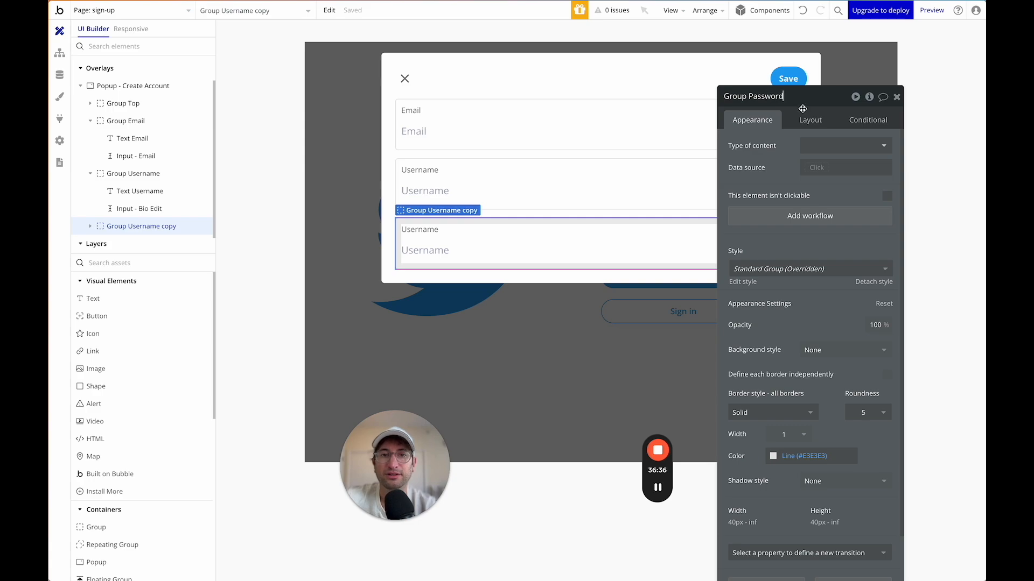
key("Return")
Set the new row's label text to Password and rename it Text Password.
left_click(417, 229)
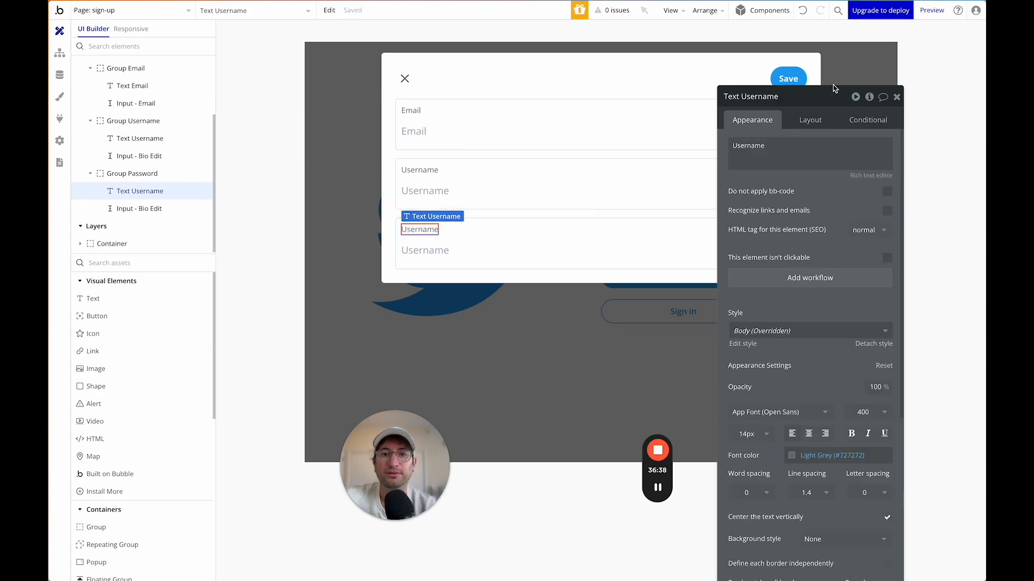
double_click(749, 146)
type("Paswo")
type("ord")
double_click(758, 97)
type("Password")
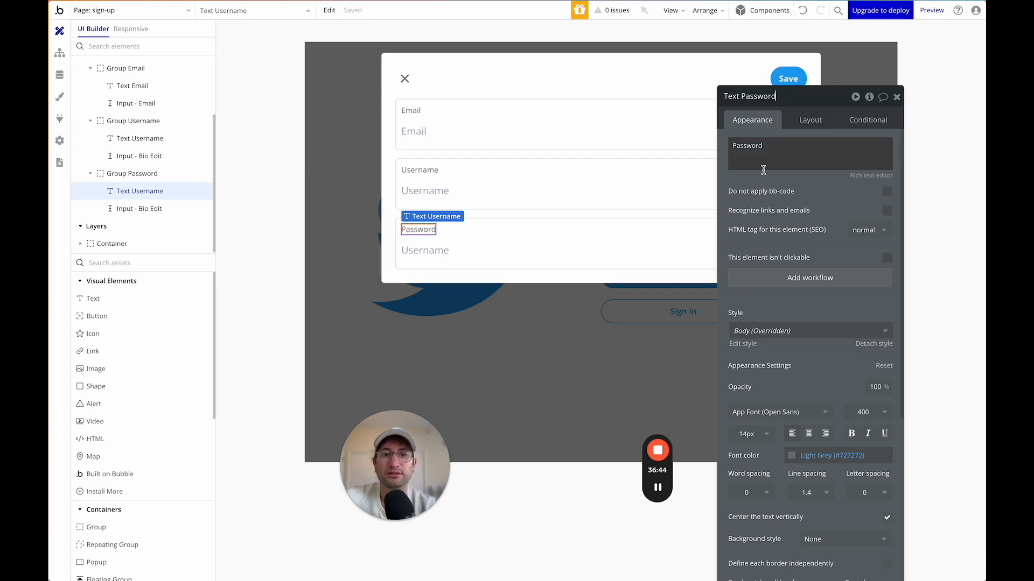
left_click(646, 250)
Give the Password row's input Password content format and a Password placeholder.
left_click(813, 209)
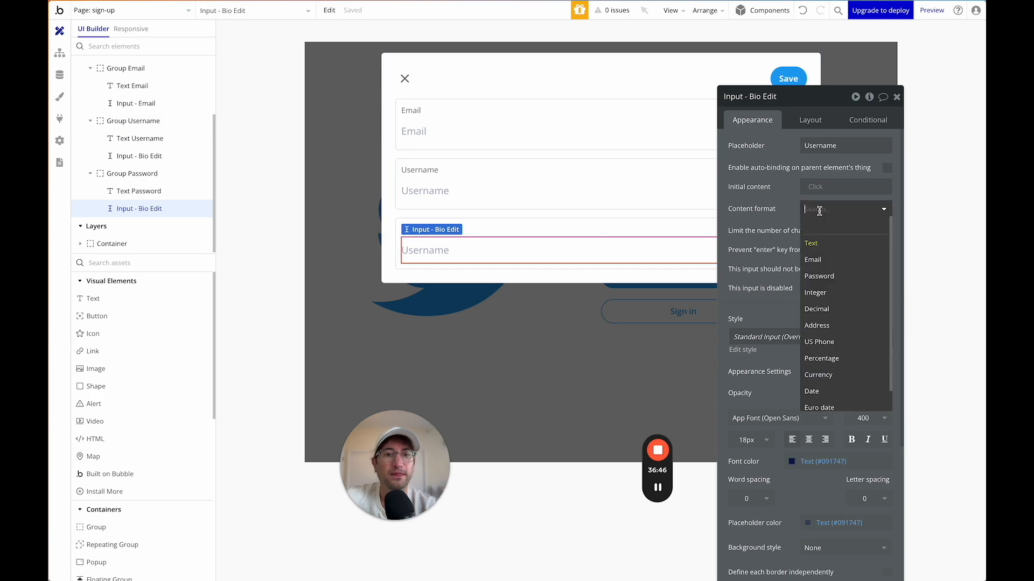
left_click(827, 276)
double_click(819, 146)
type("Password")
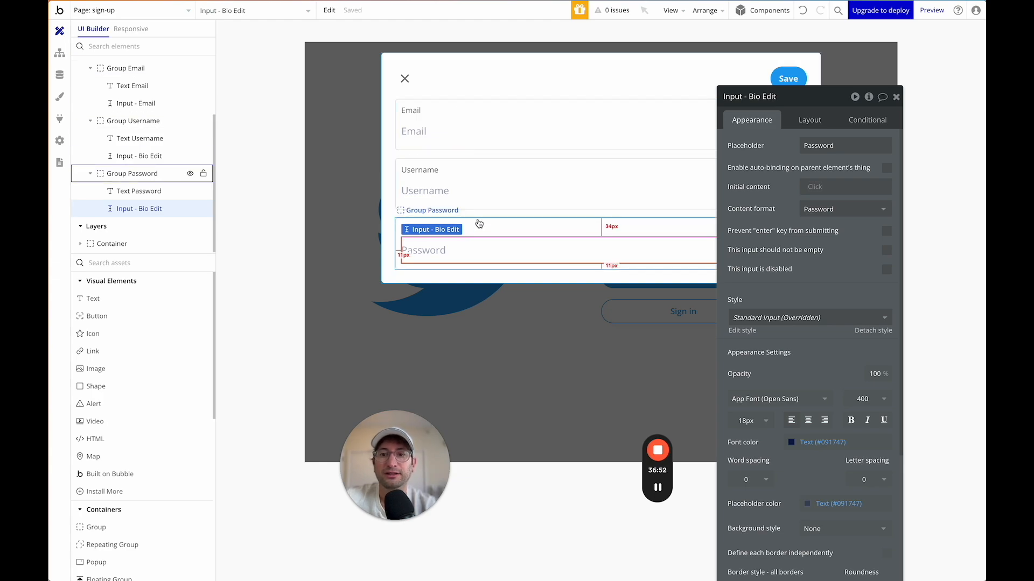
left_click(497, 216)
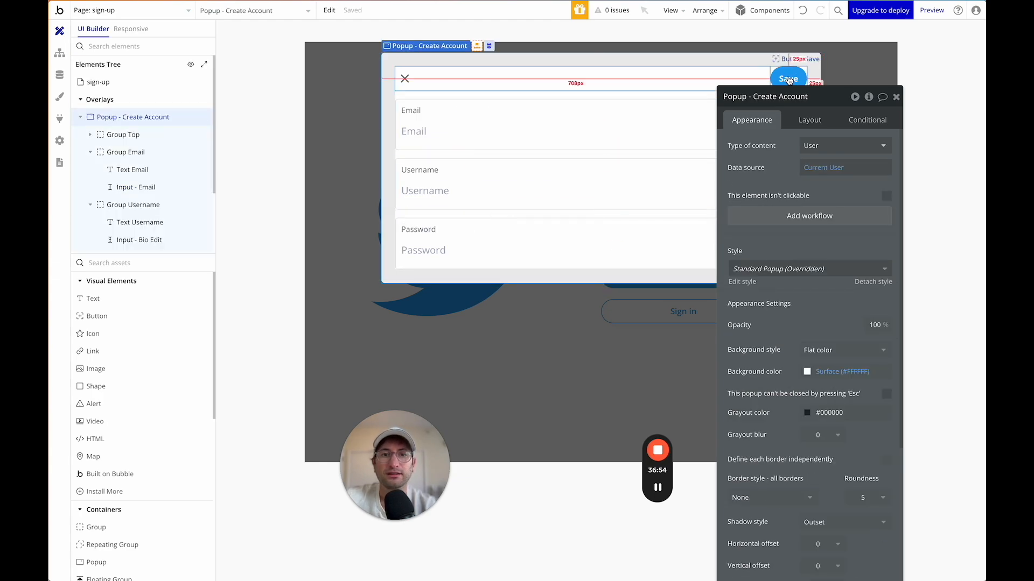
Move the Save button below the Password row and relabel it Create Account.
left_click_drag(788, 78, 575, 267)
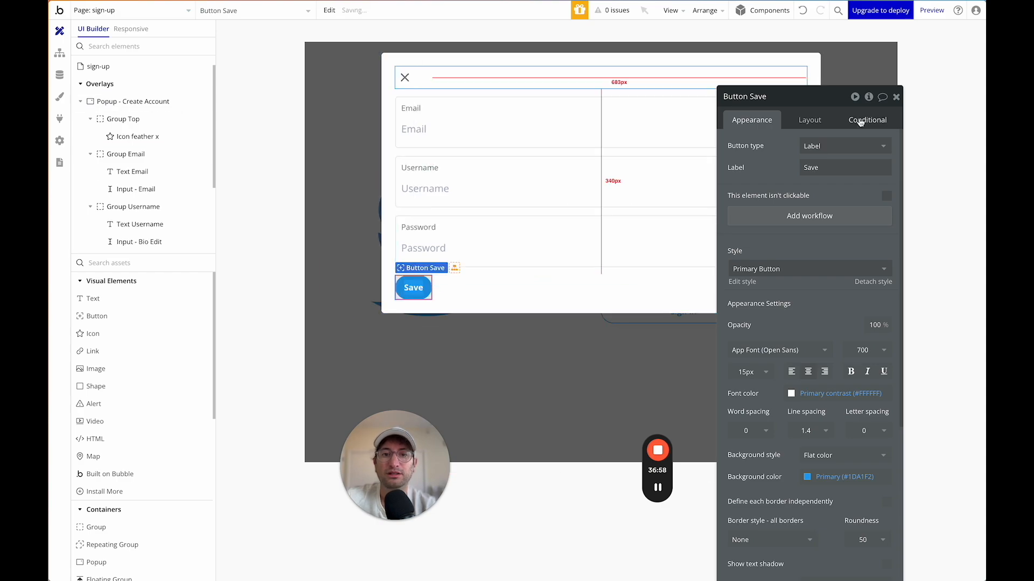
double_click(808, 167)
type("Creat")
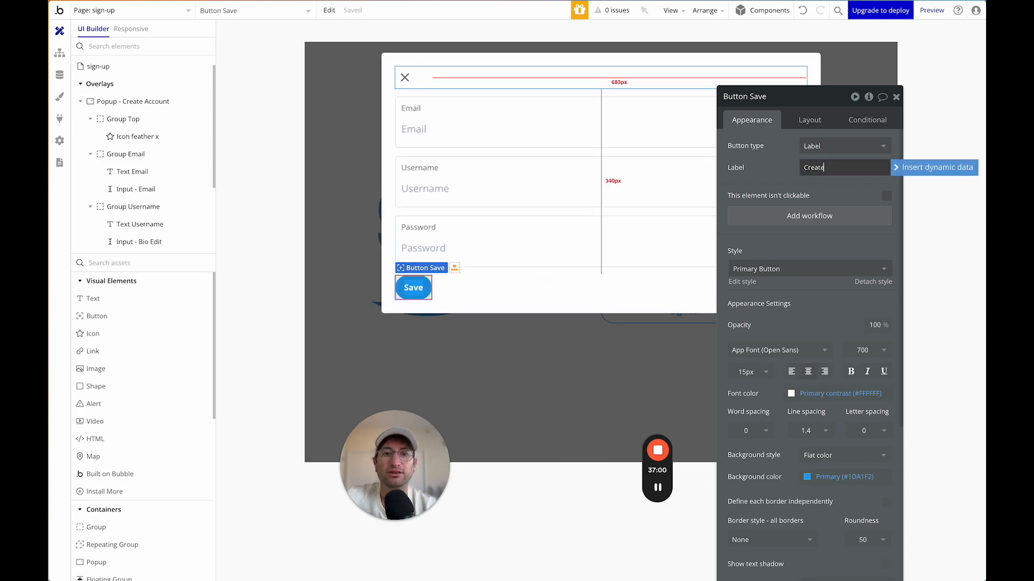
type("e Account")
left_click(774, 177)
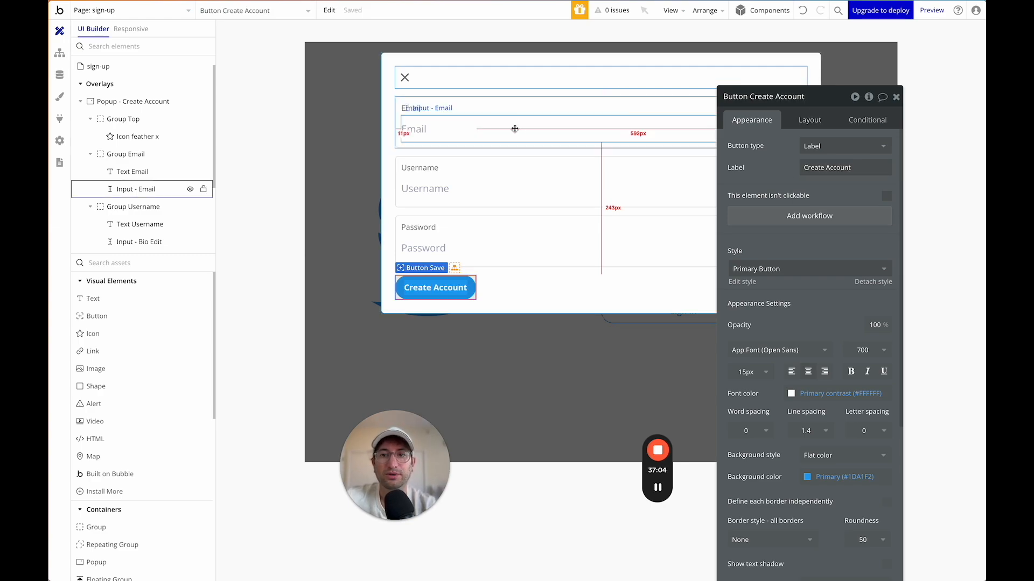
Tick 'This input should not be empty' on the Password input, then close the property editors.
left_click(515, 129)
left_click_drag(778, 97, 791, 50)
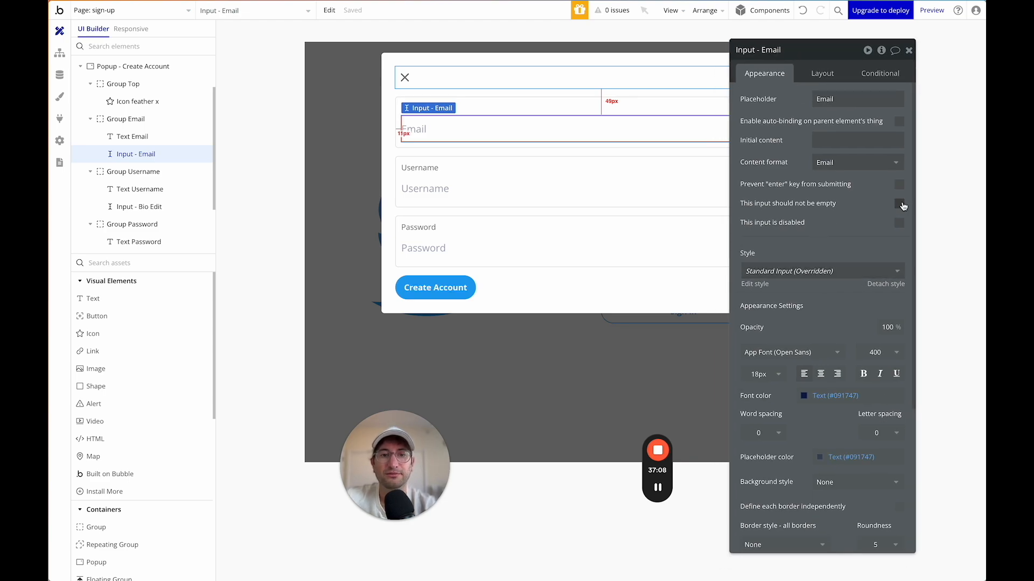
left_click(545, 189)
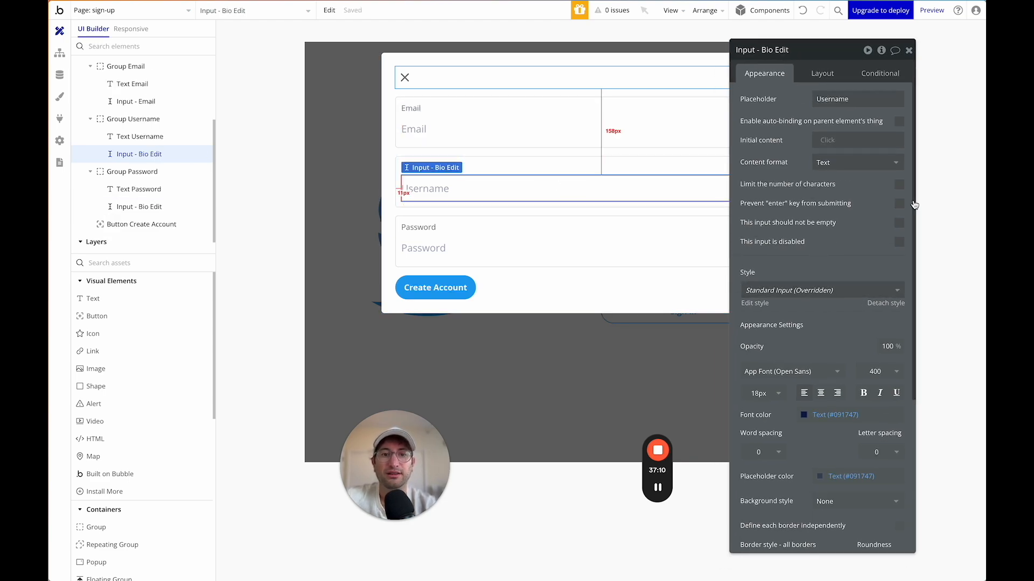
left_click(490, 245)
left_click(899, 203)
left_click(908, 51)
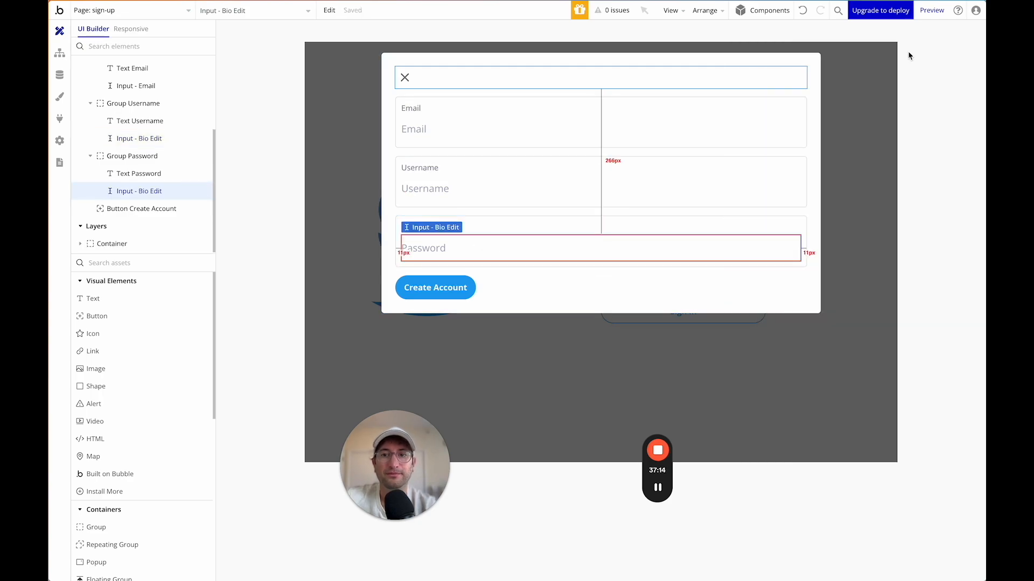
left_click(690, 276)
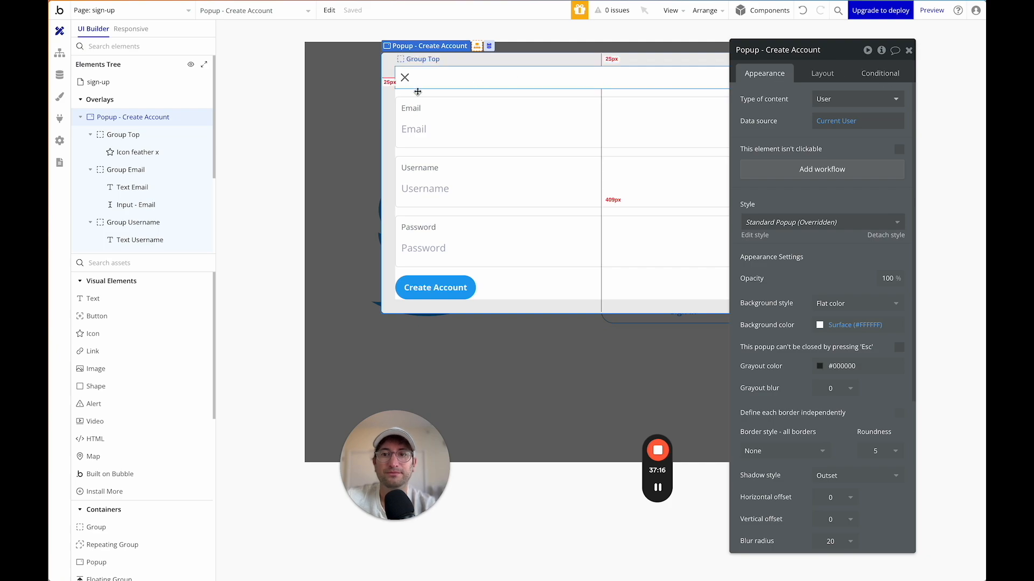
left_click(908, 51)
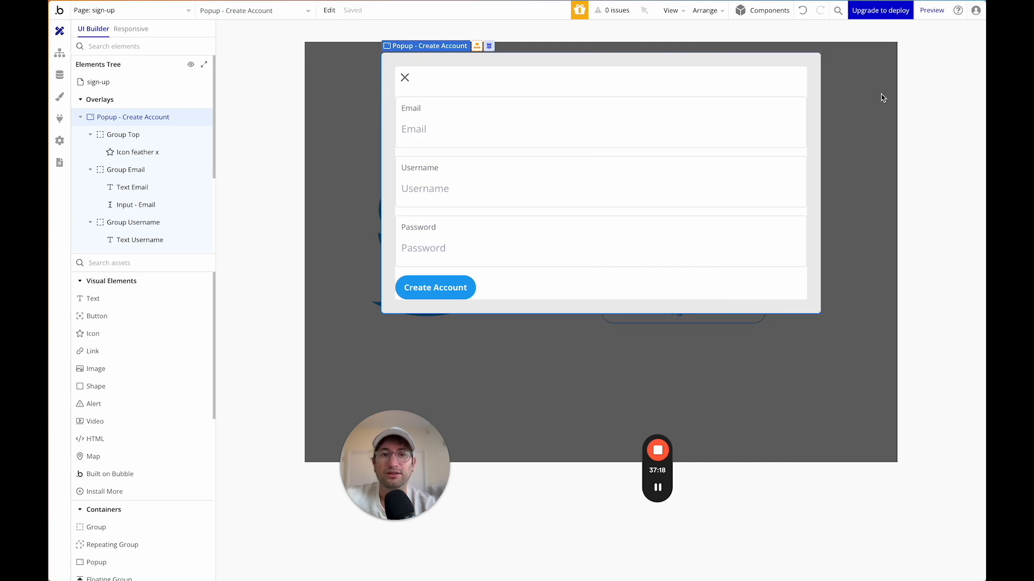
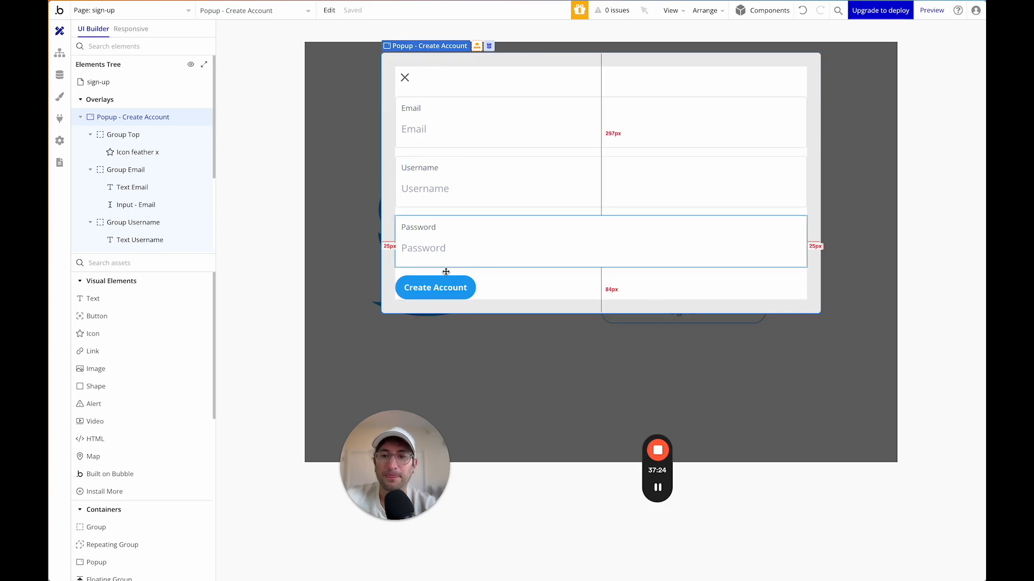
Add a new workflow triggered when the Create Account button is clicked.
double_click(435, 287)
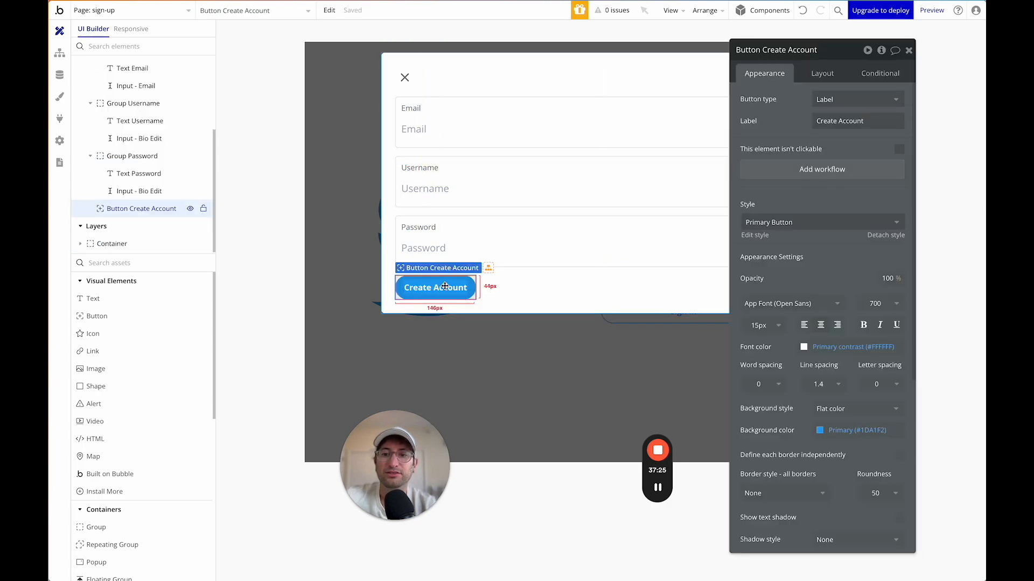
left_click(800, 178)
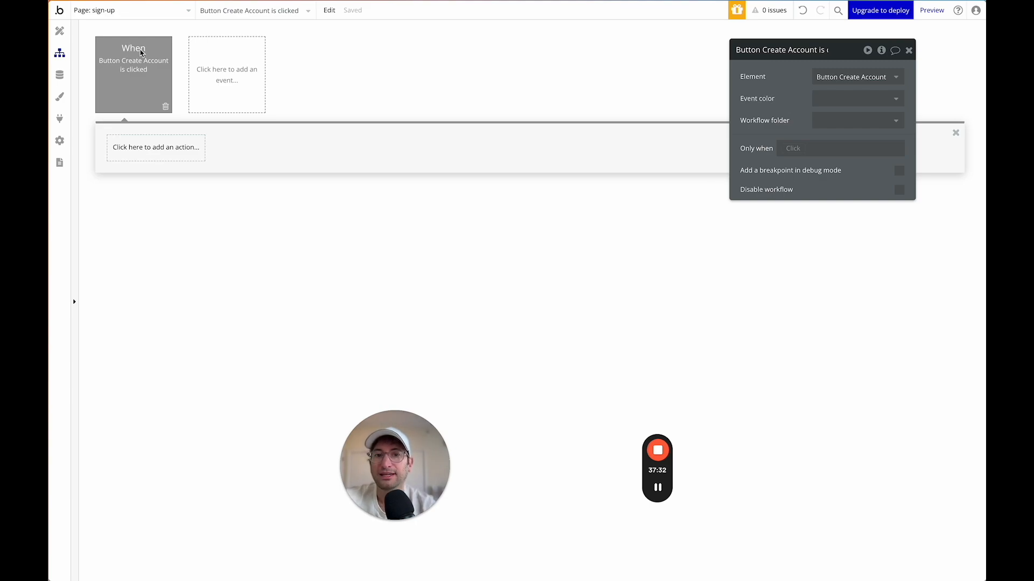
Set the event's Only when condition to Do a search for Users.
left_click_drag(808, 50, 665, 57)
left_click(647, 153)
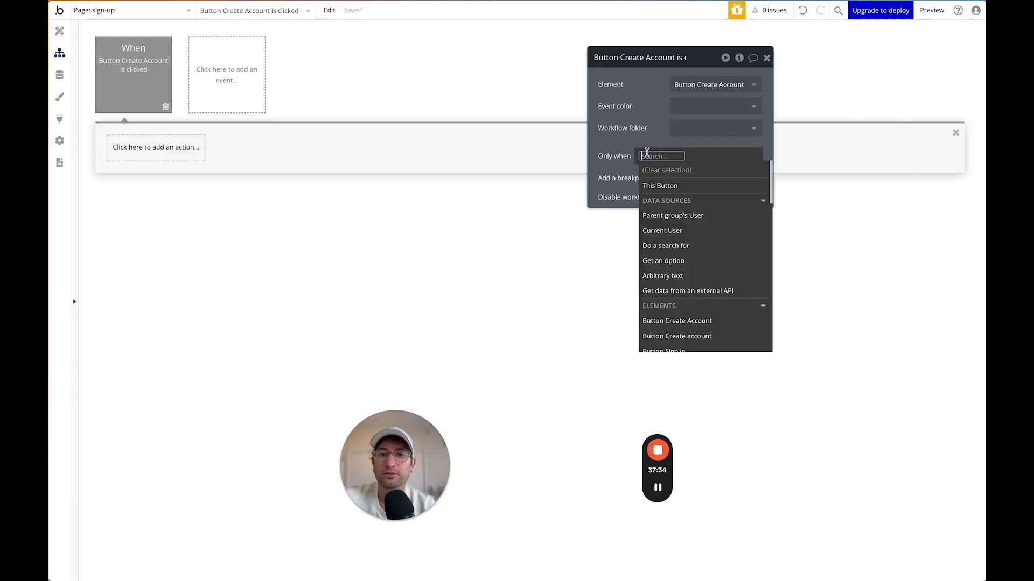
type("do")
left_click(660, 185)
left_click(525, 84)
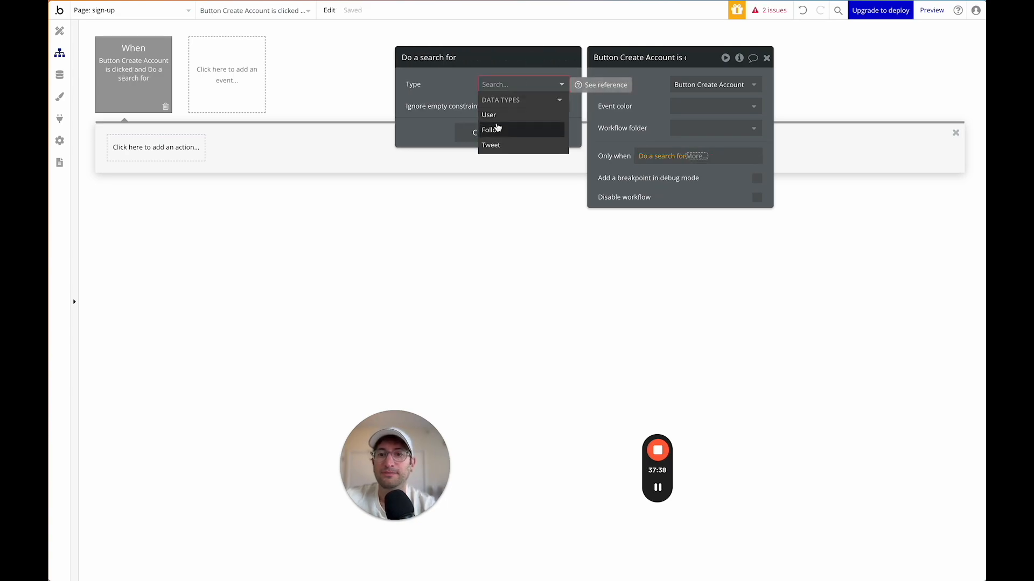
left_click(483, 114)
Add a username = constraint to the User search and start choosing its input value.
left_click(421, 111)
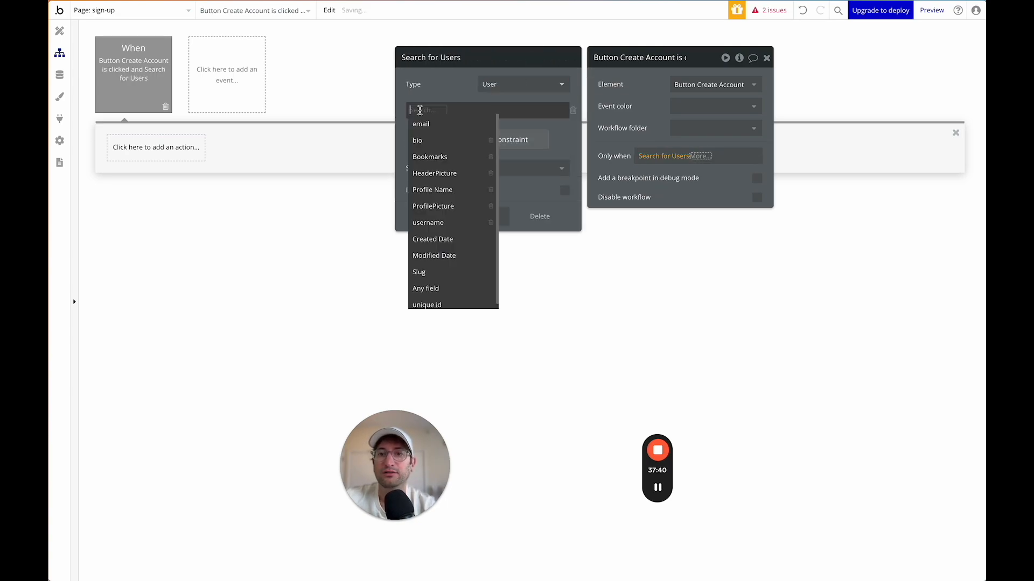
type("user")
left_click(427, 123)
left_click(450, 111)
left_click(446, 137)
left_click(437, 110)
left_click(442, 125)
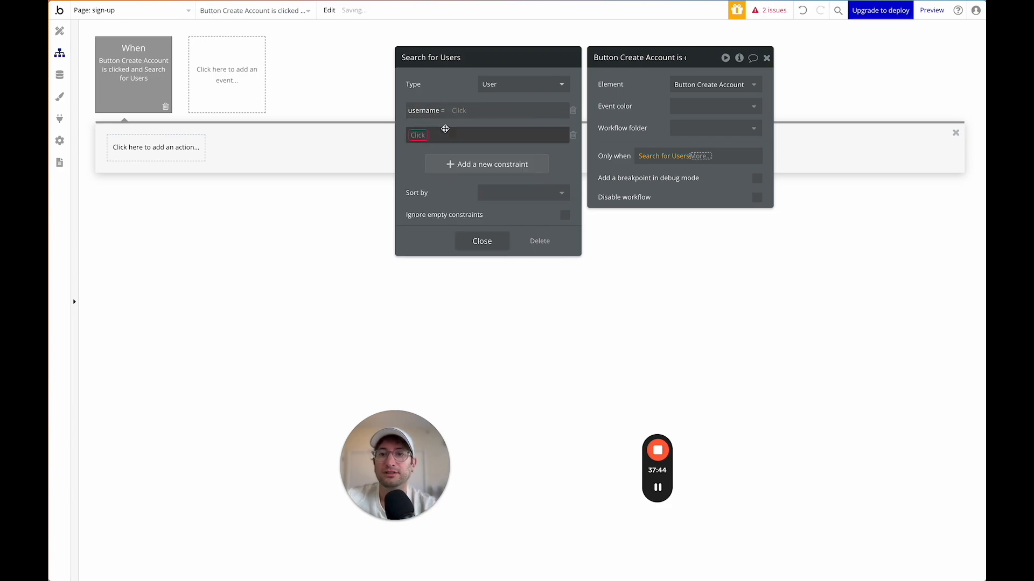
left_click(462, 111)
type("user")
key("BackSpace")
key("BackSpace")
key("BackSpace")
key("BackSpace")
type("input")
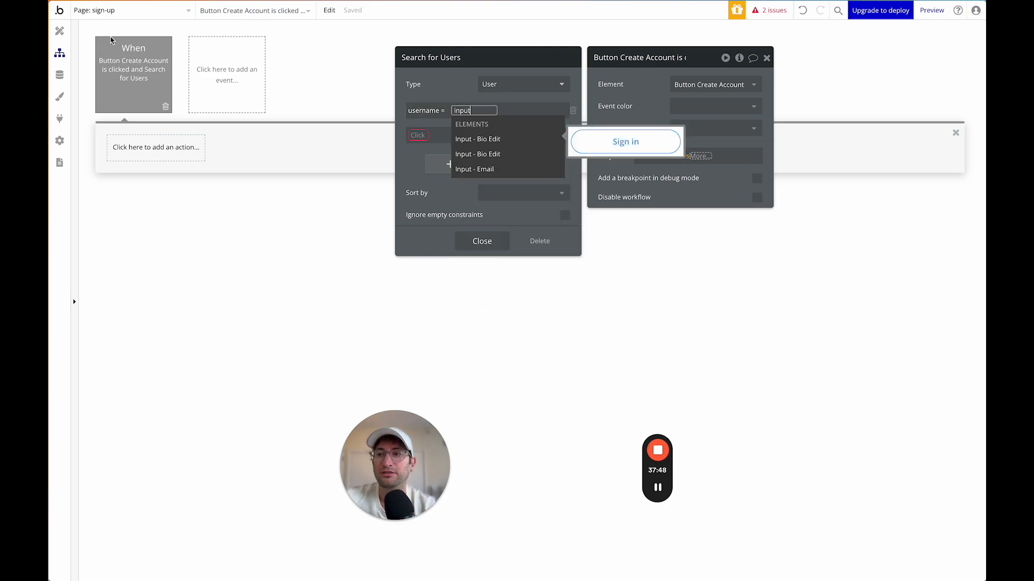
Return to the sign-up page design and select the username input to rename it.
left_click(59, 31)
left_click(539, 129)
left_click(429, 190)
left_click(619, 58)
Rename the popup's inputs to Input - Username and Input - Password.
left_click_drag(619, 57, 677, 59)
type("Username")
left_click(461, 250)
left_click(620, 57)
left_click_drag(619, 57, 645, 57)
type("Pas")
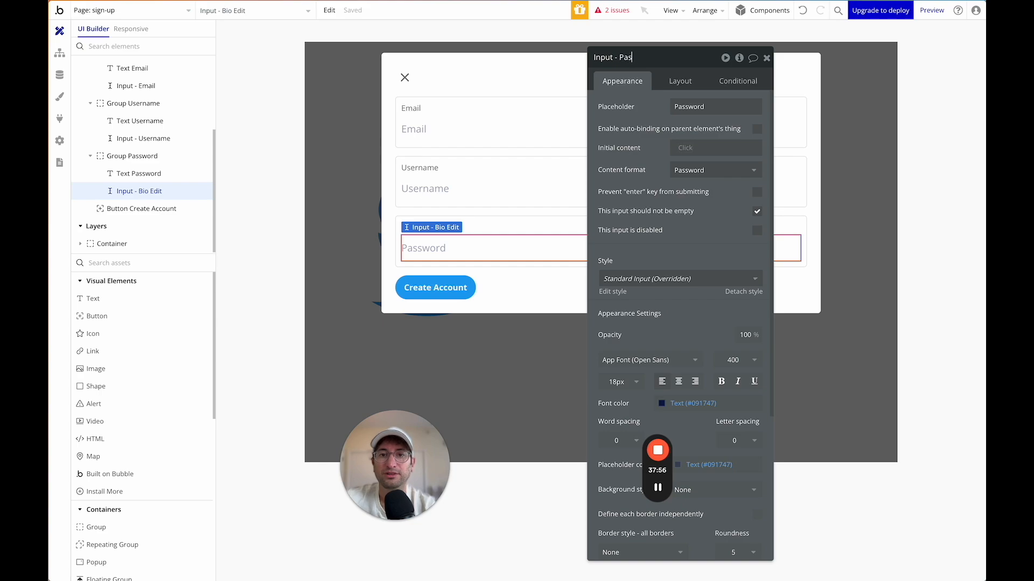
type("sword")
key("Return")
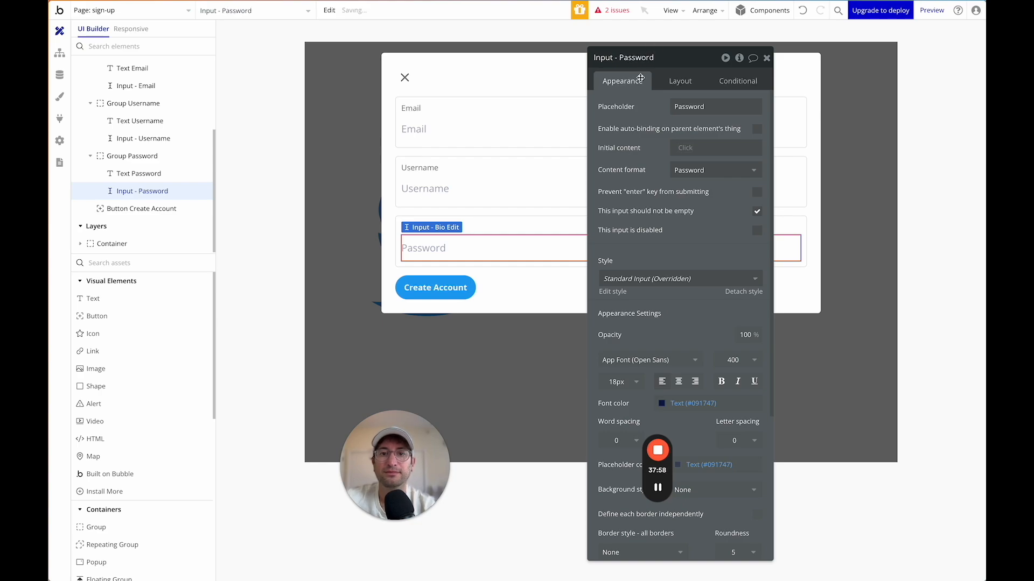
Compare the Search for Users username constraint against Input - Username's value.
left_click(441, 289)
left_click(666, 178)
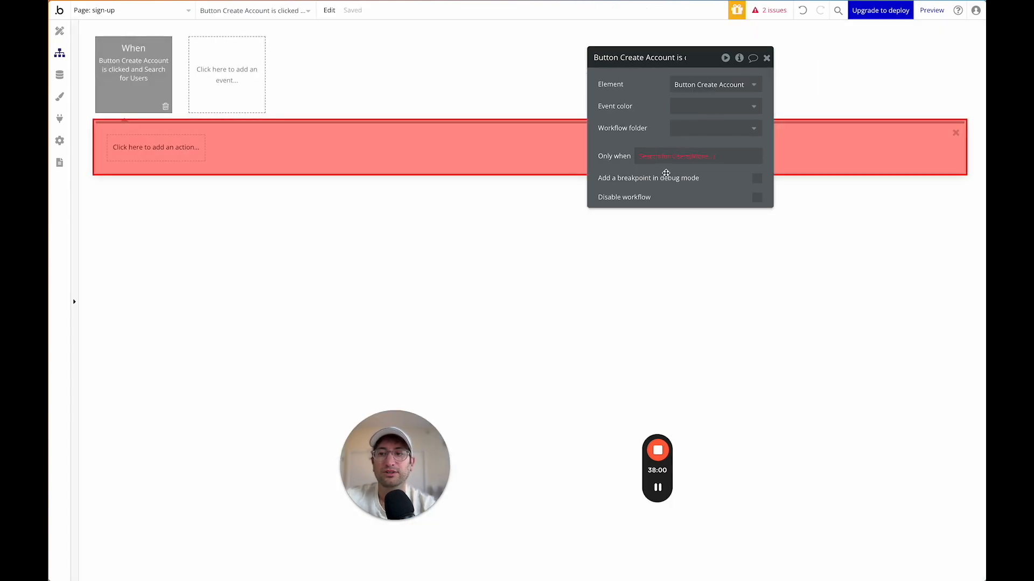
left_click(139, 158)
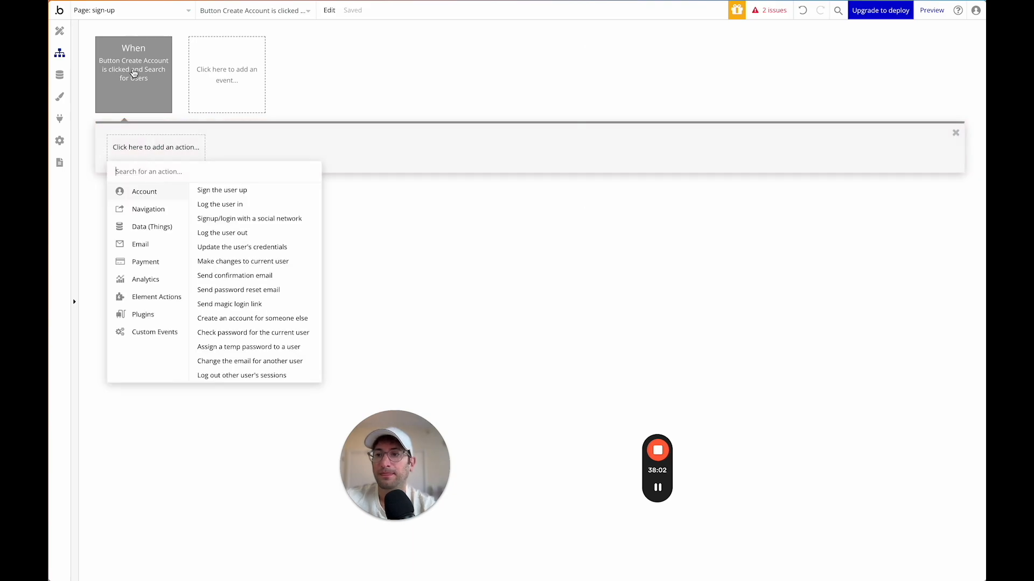
left_click(134, 72)
left_click(668, 156)
left_click(458, 112)
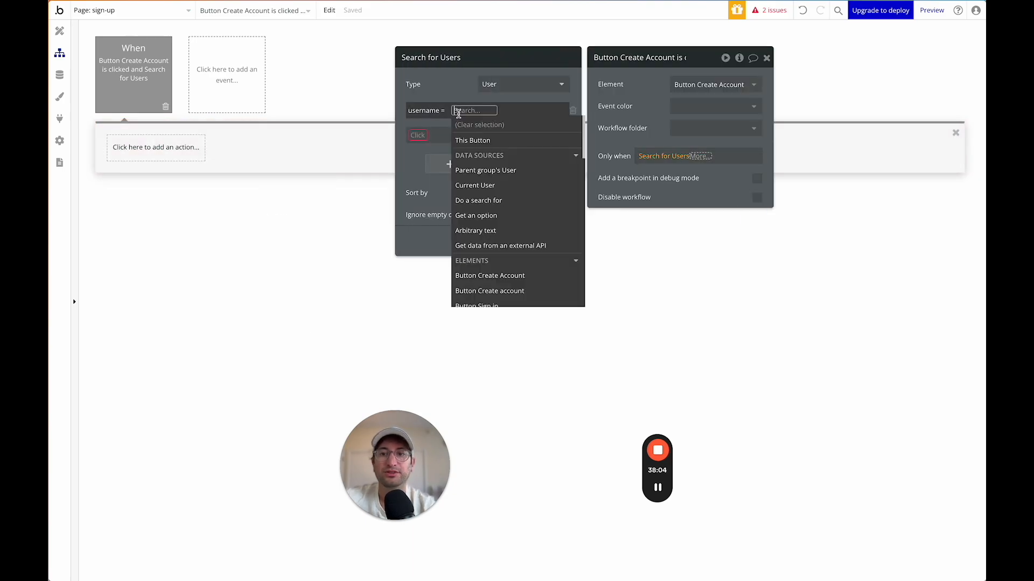
type("input")
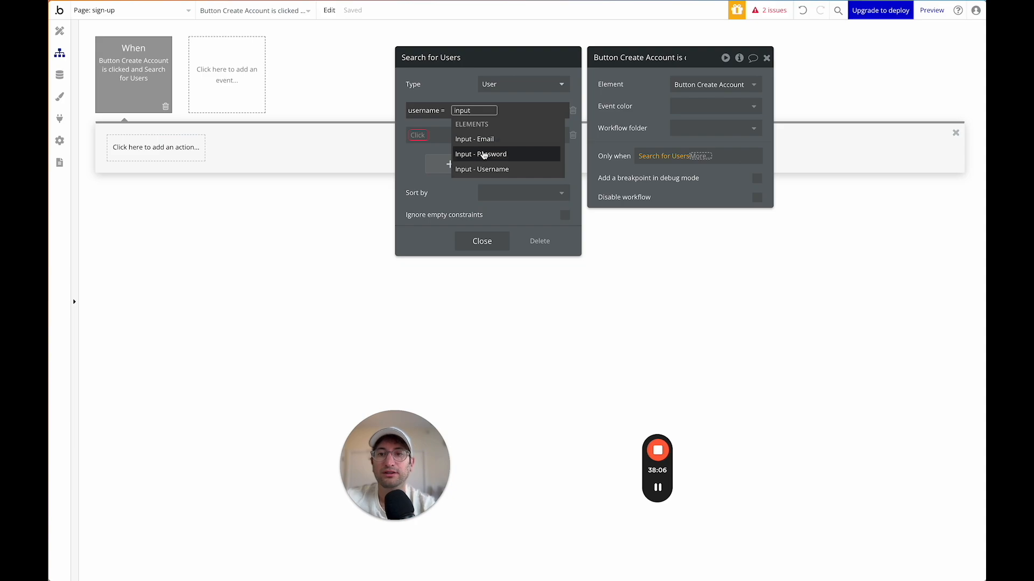
left_click(485, 169)
left_click(520, 139)
left_click(572, 138)
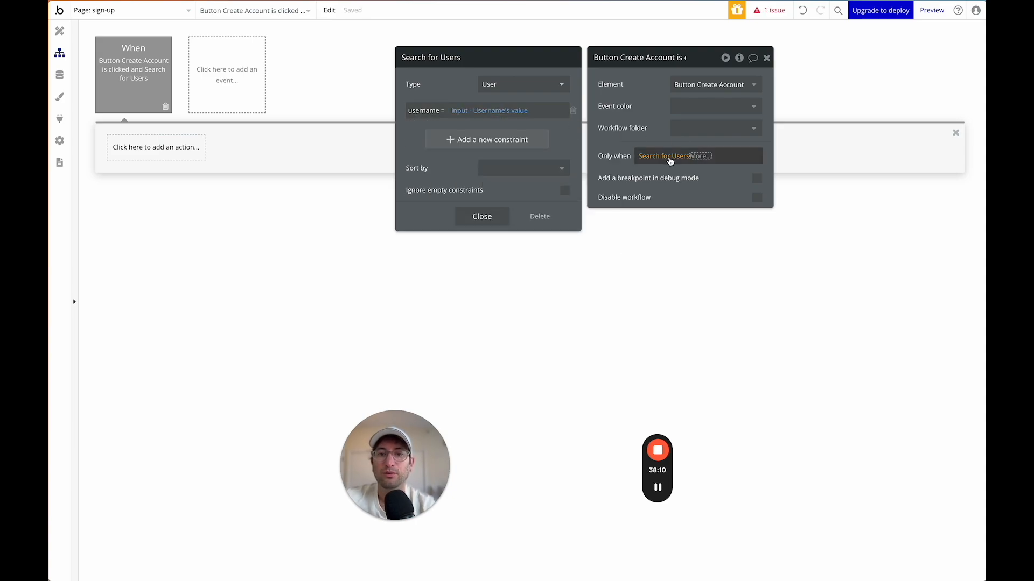
Require the Search for Users count to be 0 for the workflow to run.
left_click(701, 161)
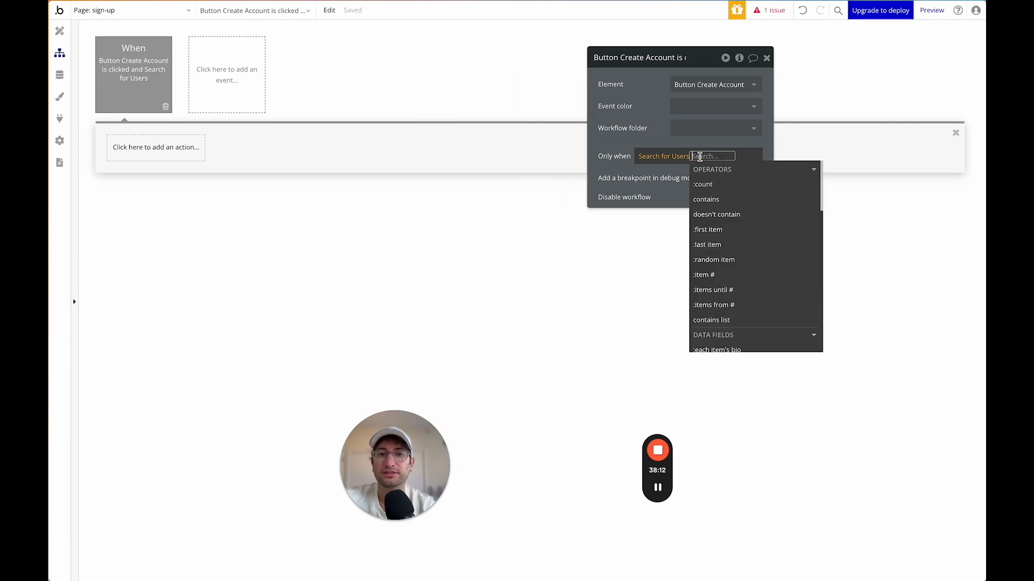
left_click(704, 185)
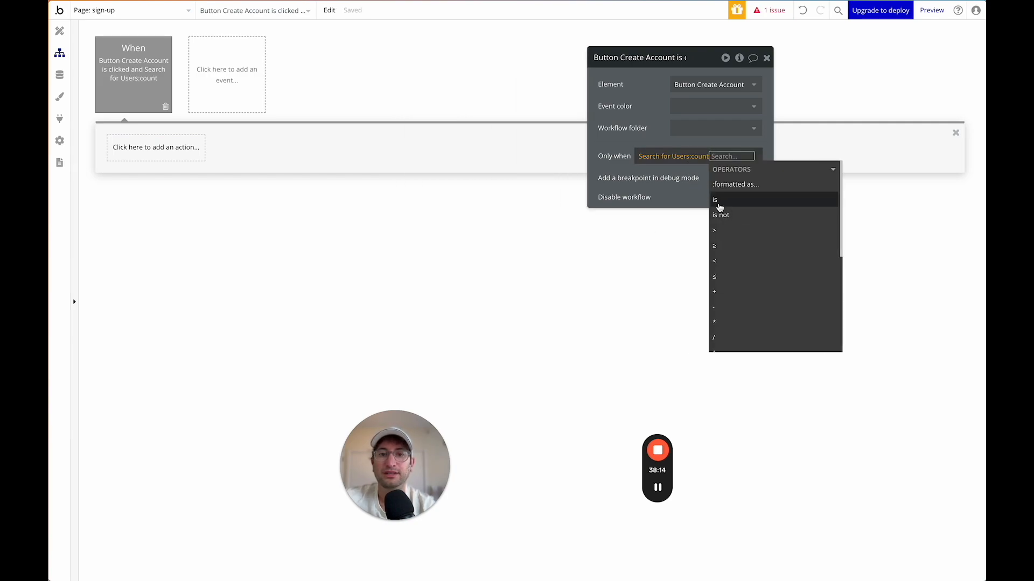
left_click(718, 200)
type("0")
key("Return")
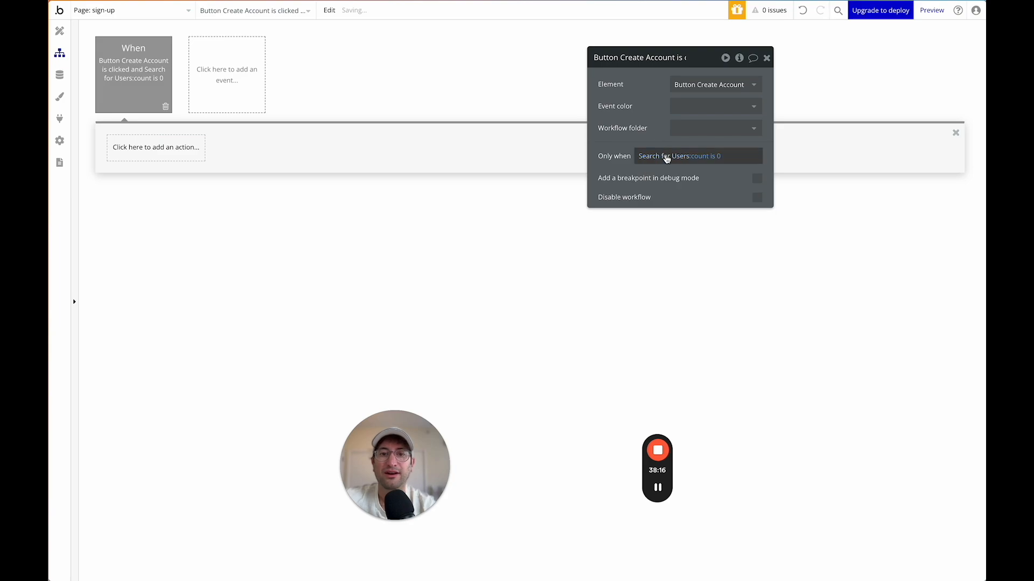
left_click(665, 157)
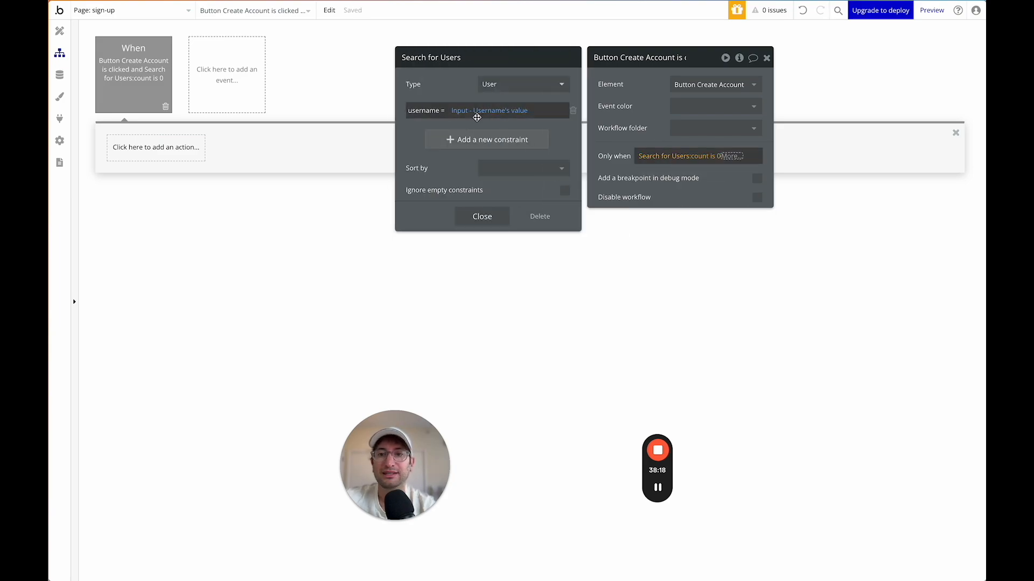
mouse_move(502, 113)
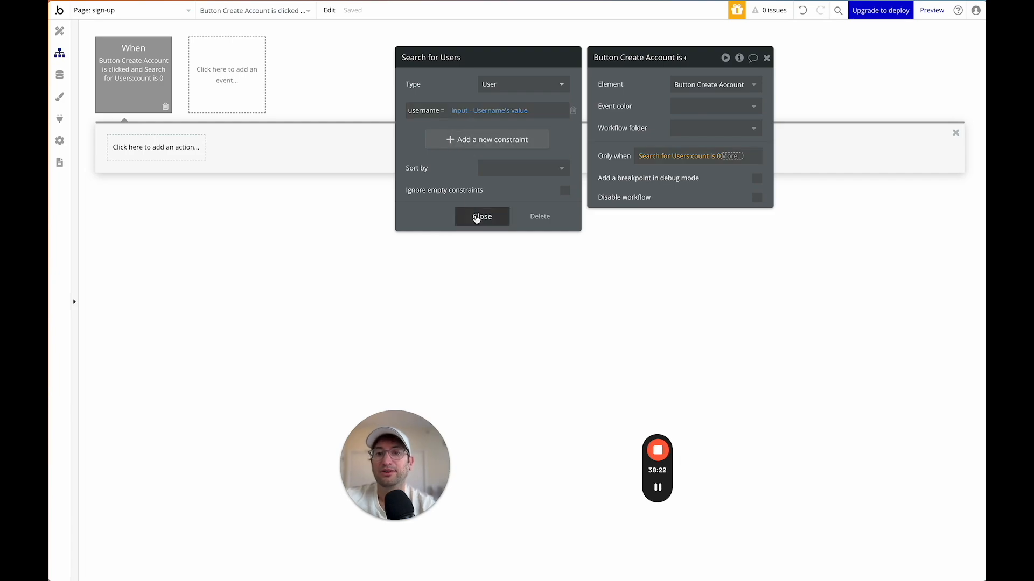
left_click(477, 216)
left_click(612, 131)
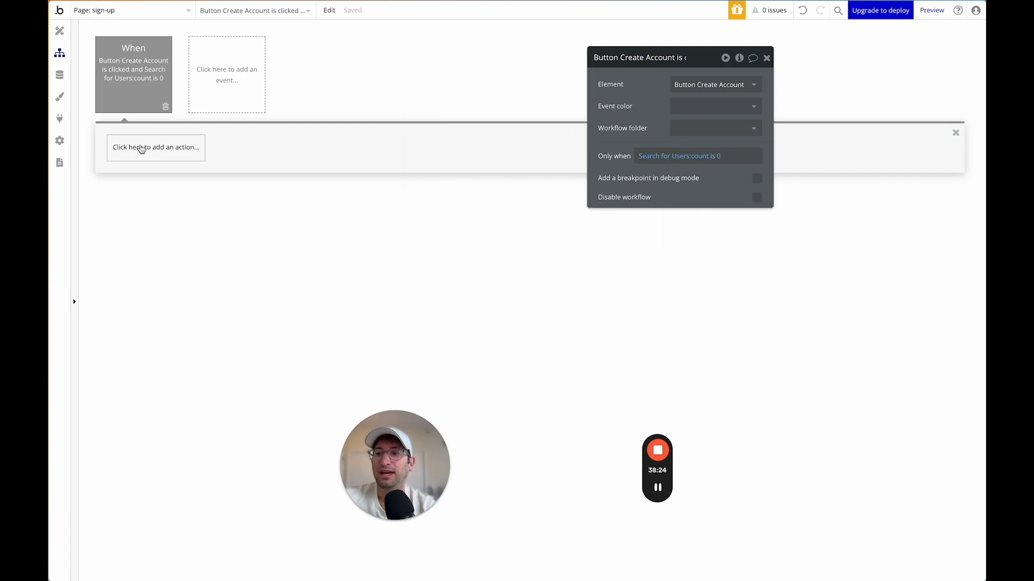
Add a Sign the user up action to the Create Account workflow.
left_click(141, 151)
type("create")
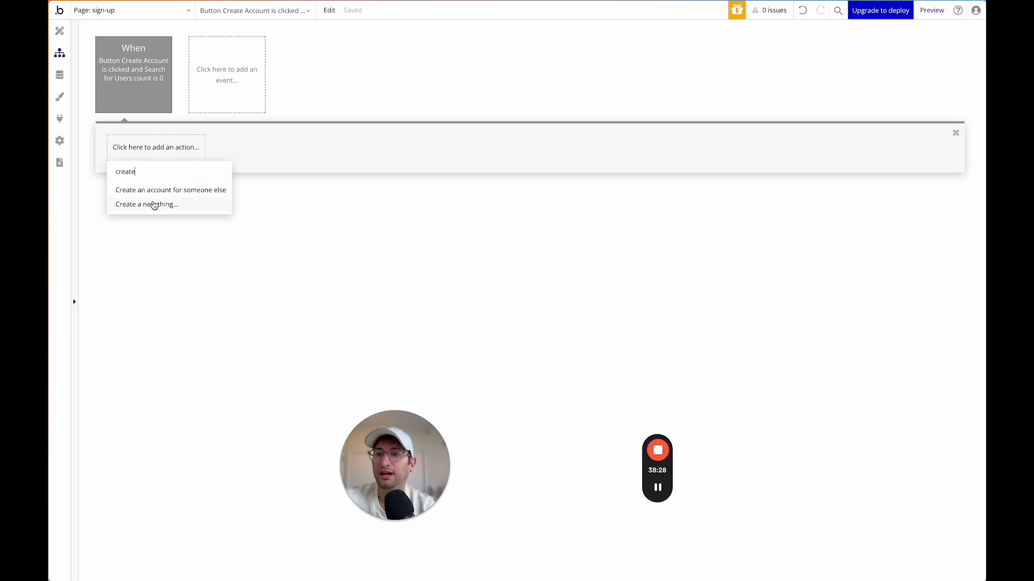
double_click(161, 171)
type("sign")
left_click(159, 189)
Set the sign-up Email to Input - Email's value and Password to Input - Password's value.
left_click(716, 85)
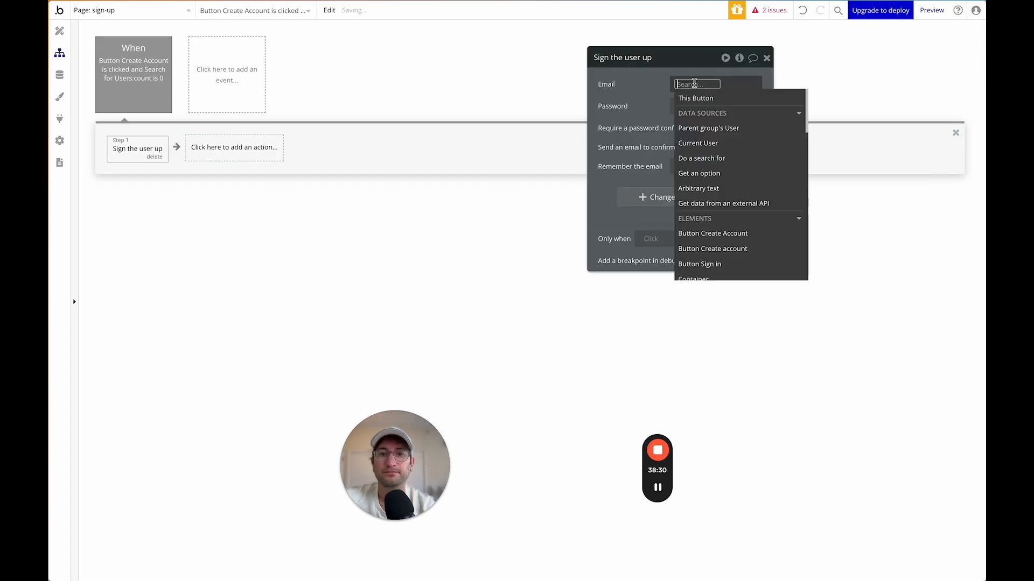
type("input")
left_click(698, 112)
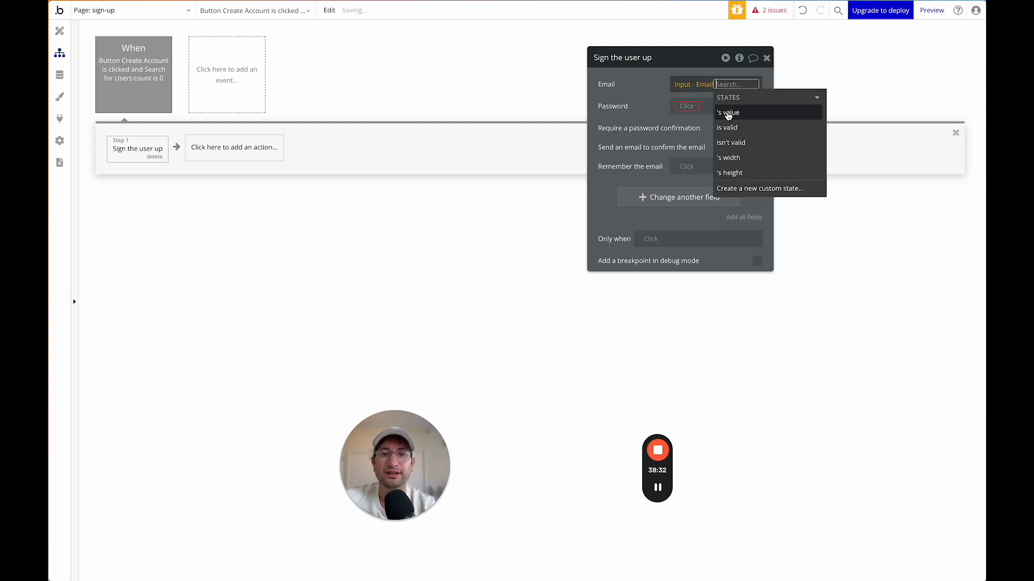
left_click(733, 97)
left_click(716, 107)
type("input")
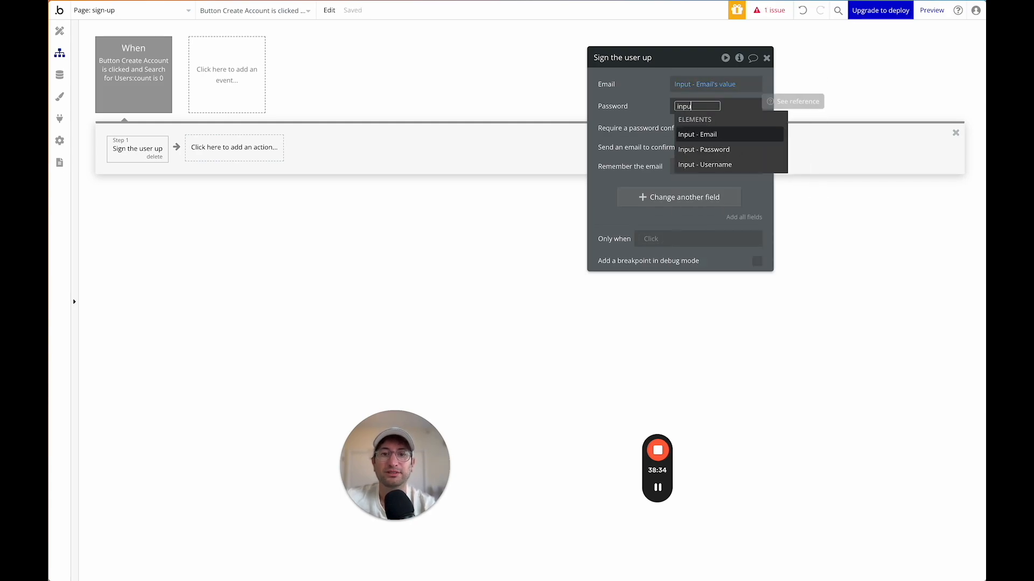
left_click(700, 149)
left_click(726, 144)
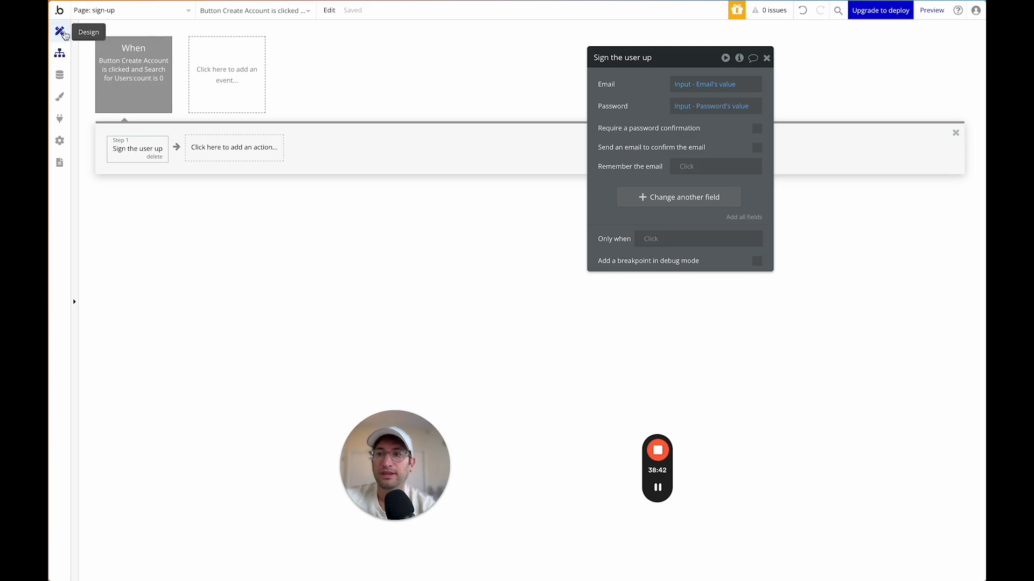
Add a text reading 'Username taken. Please try a different username.' to the Create Account popup.
left_click(60, 31)
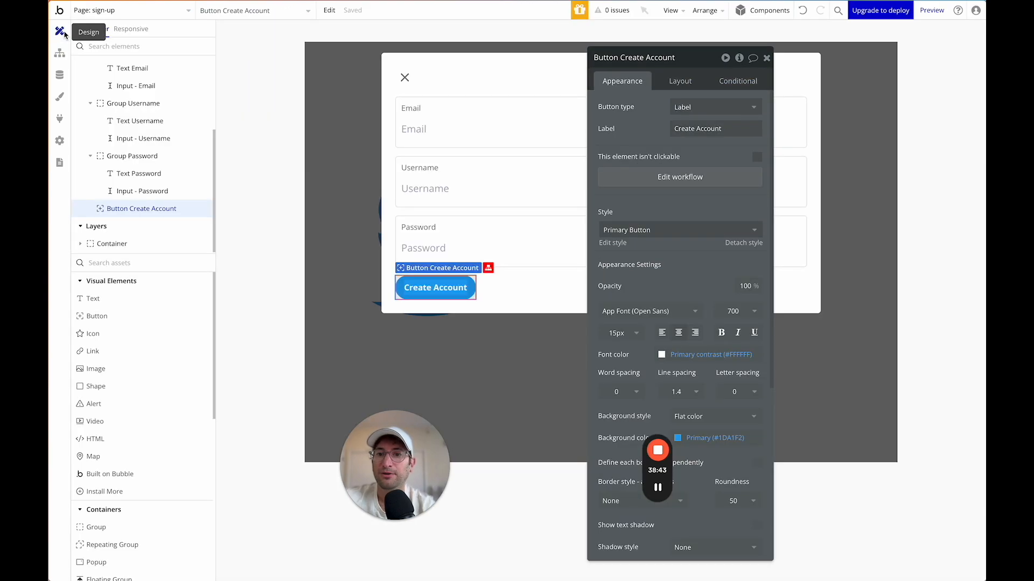
left_click(531, 303)
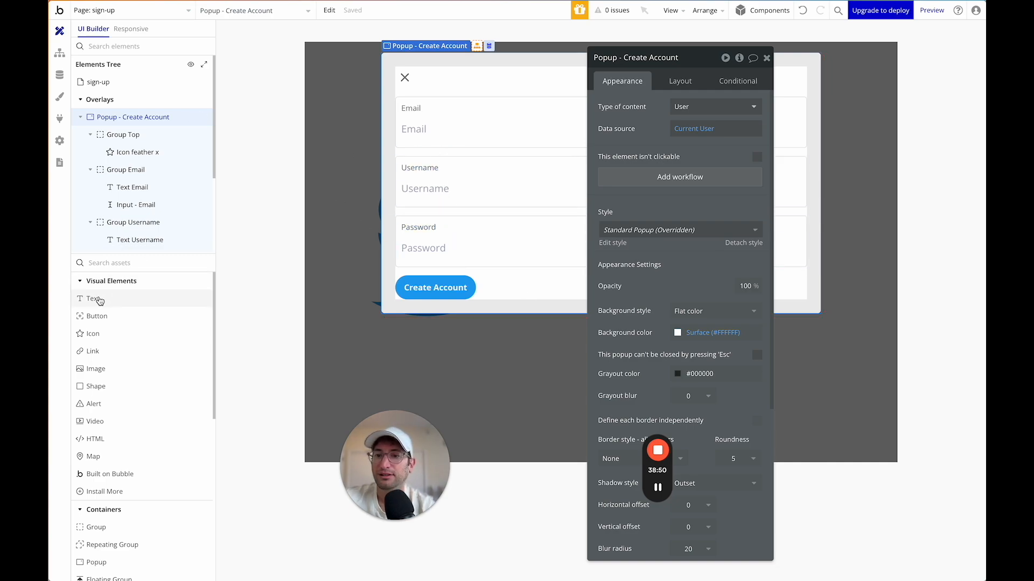
left_click_drag(99, 299, 512, 169)
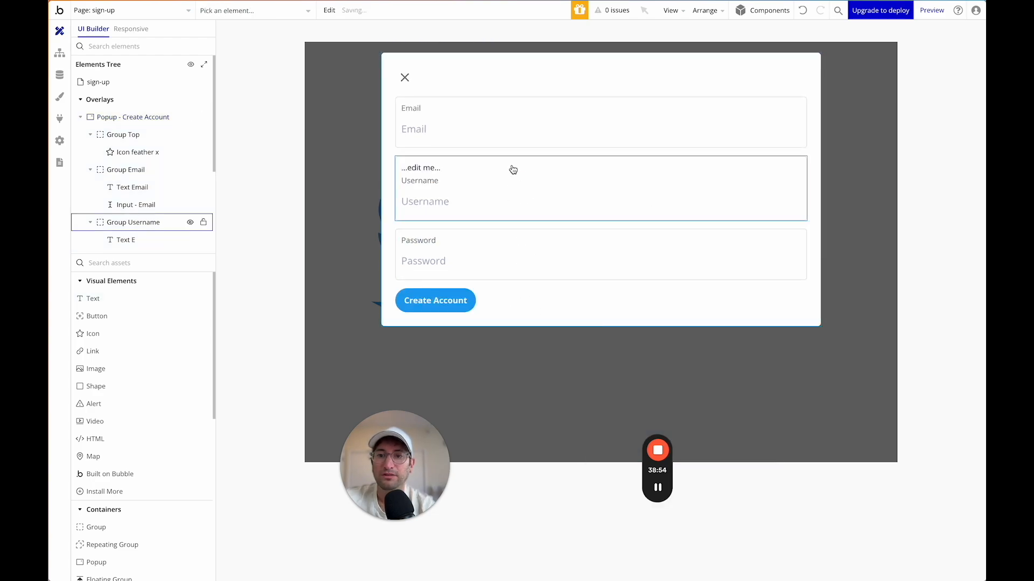
type("Username taken. Please try")
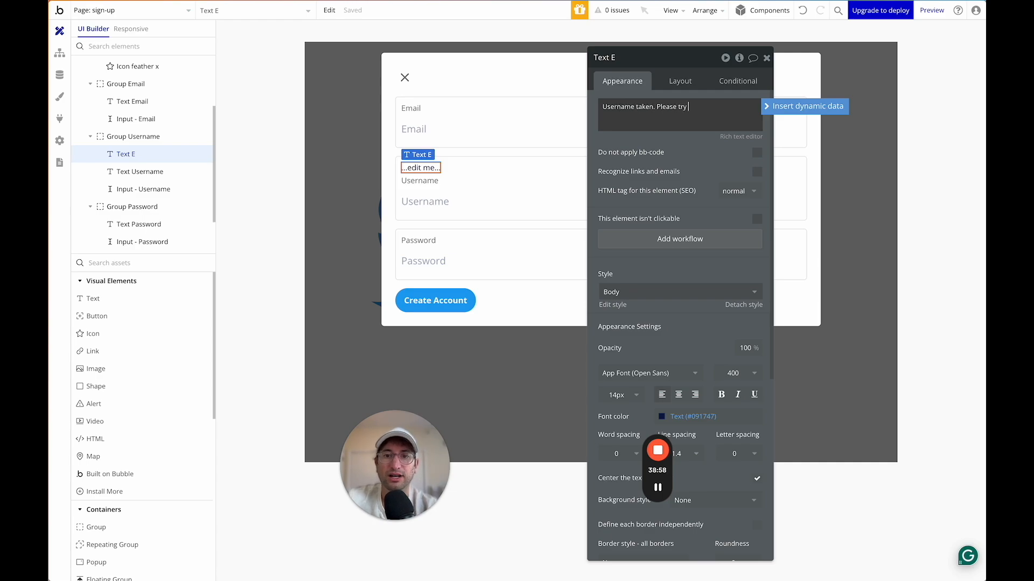
type(" a differe")
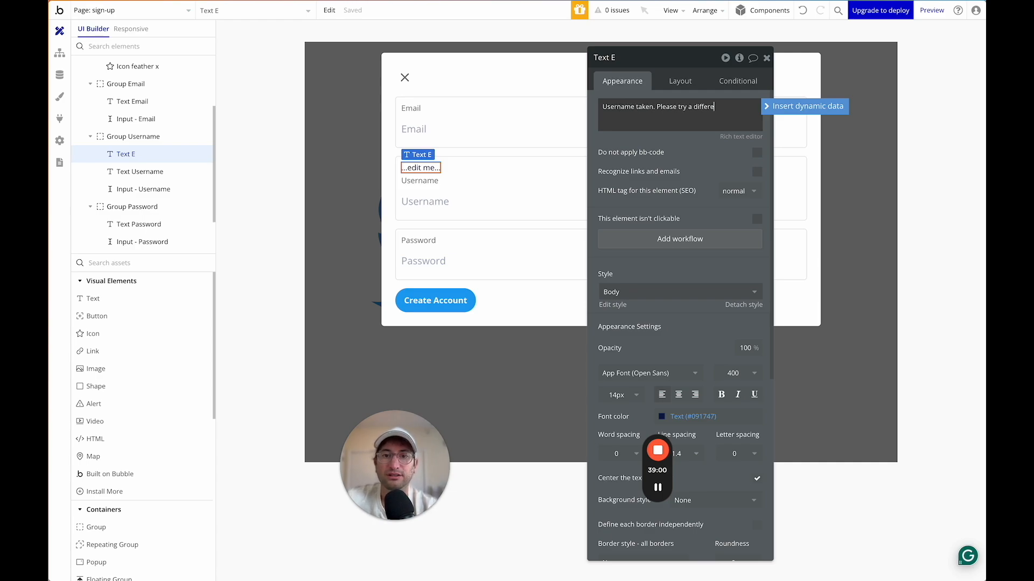
type("nt username.")
left_click(651, 140)
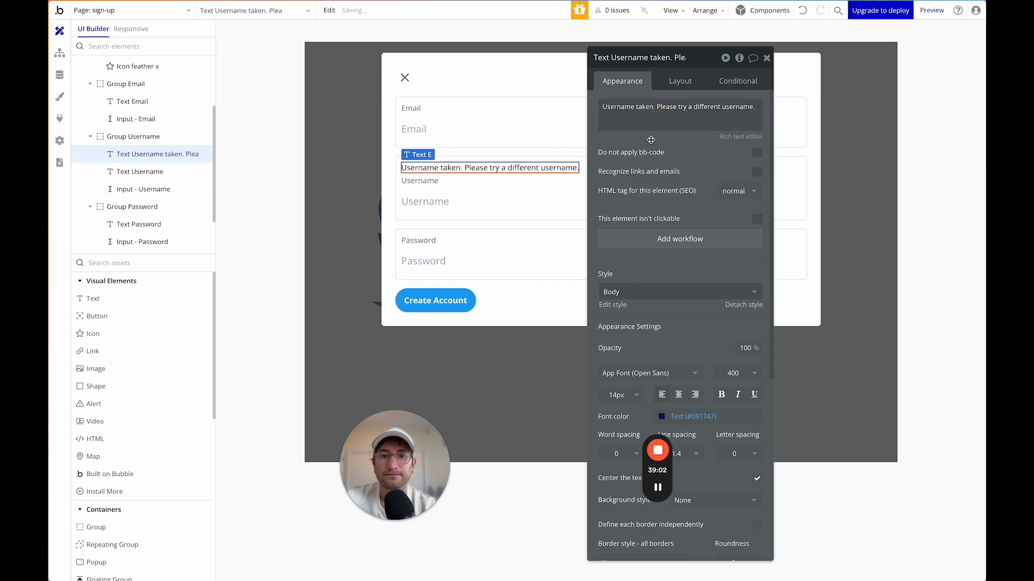
Make the warning red, hidden on page load and collapsed when hidden.
scroll(663, 302, "down", 1)
left_click(695, 388)
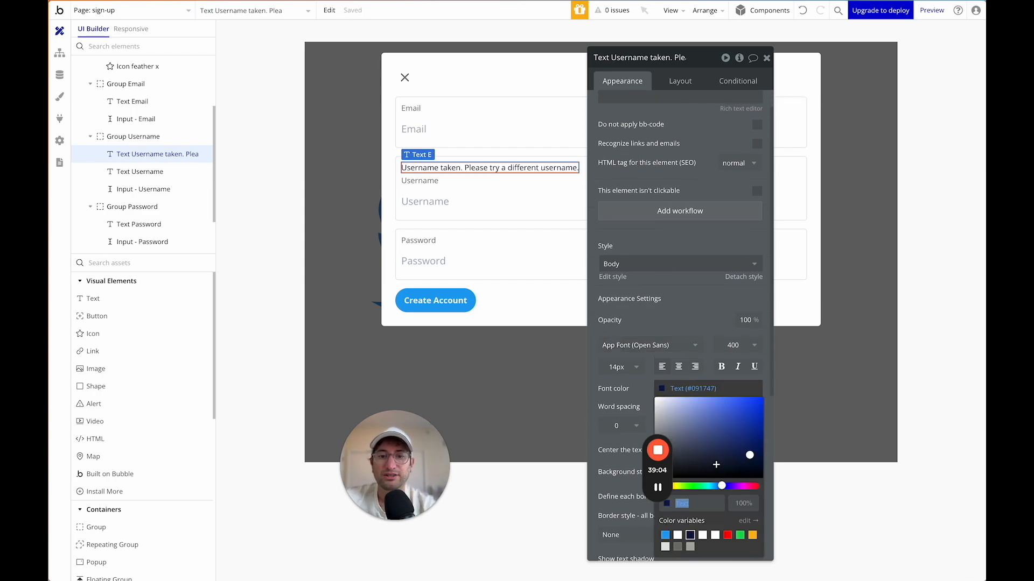
left_click(728, 535)
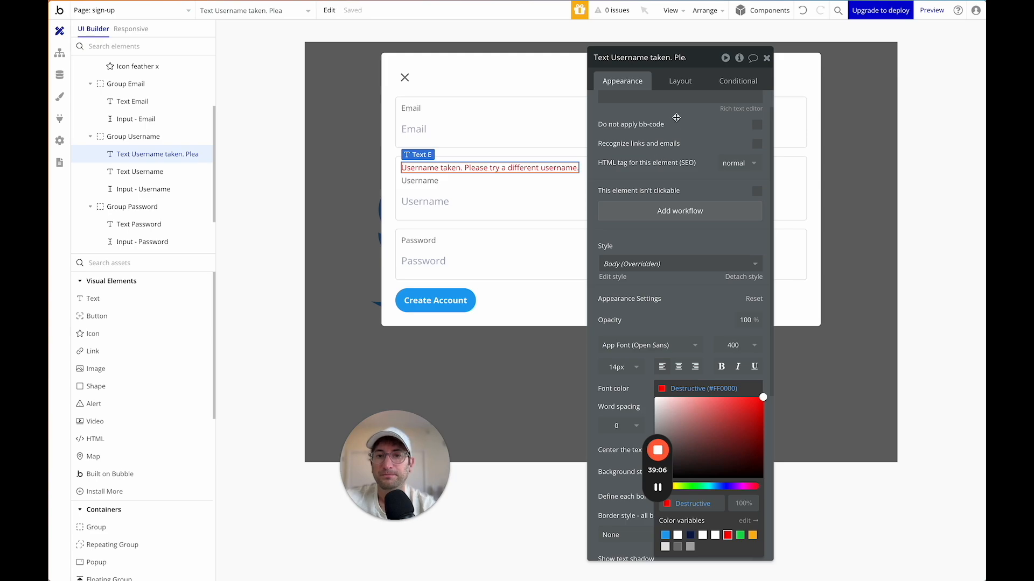
left_click(680, 81)
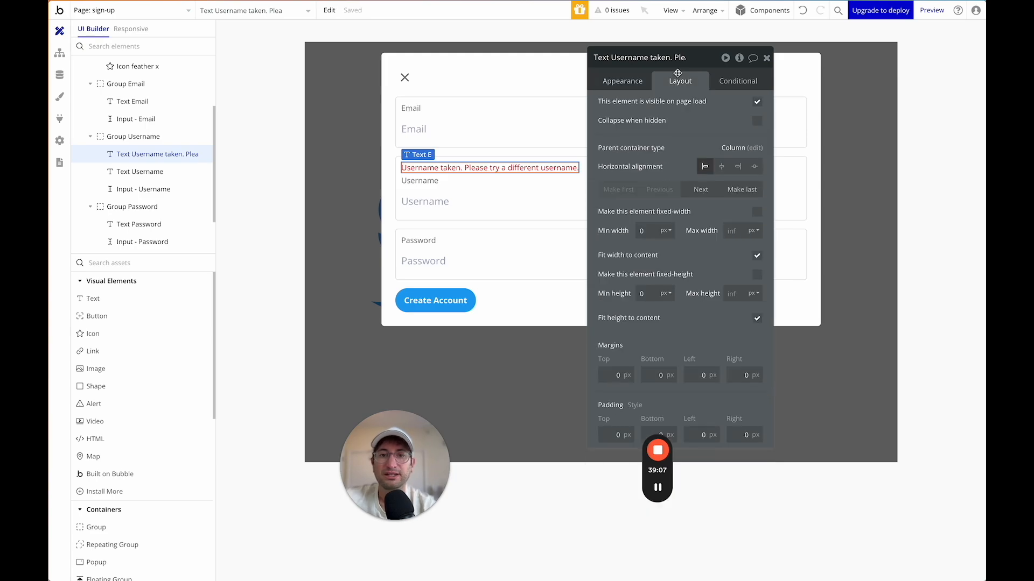
left_click(758, 102)
left_click(757, 146)
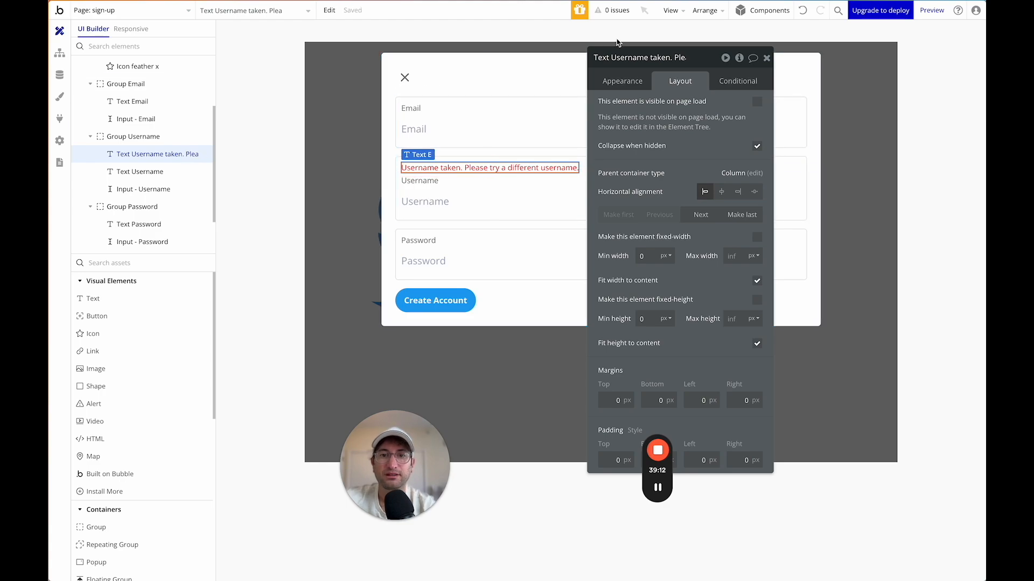
Name the warning 'Username taken alert', then select the Create Account button.
left_click(613, 57)
type("Username")
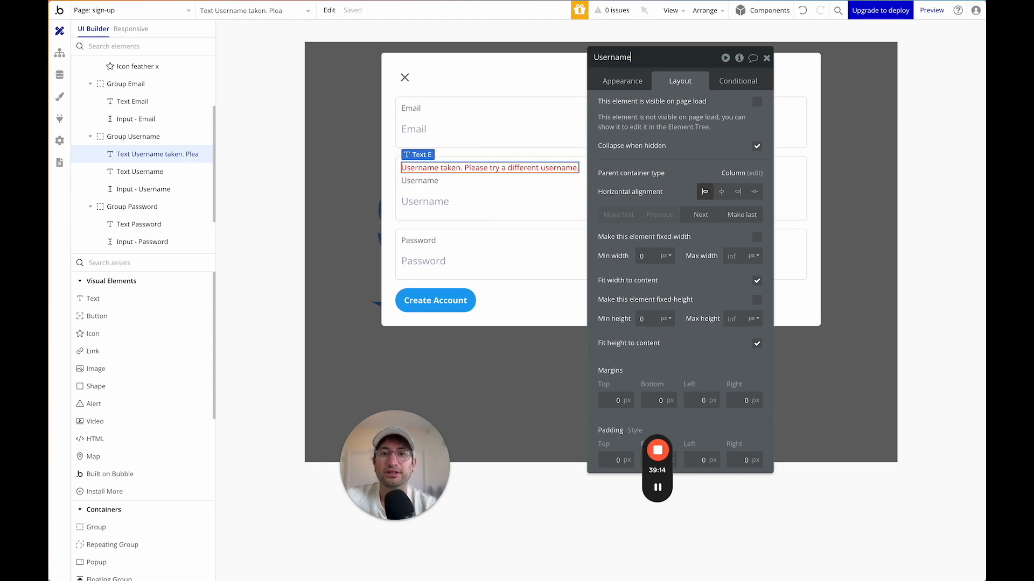
type(" taken alert")
key("Return")
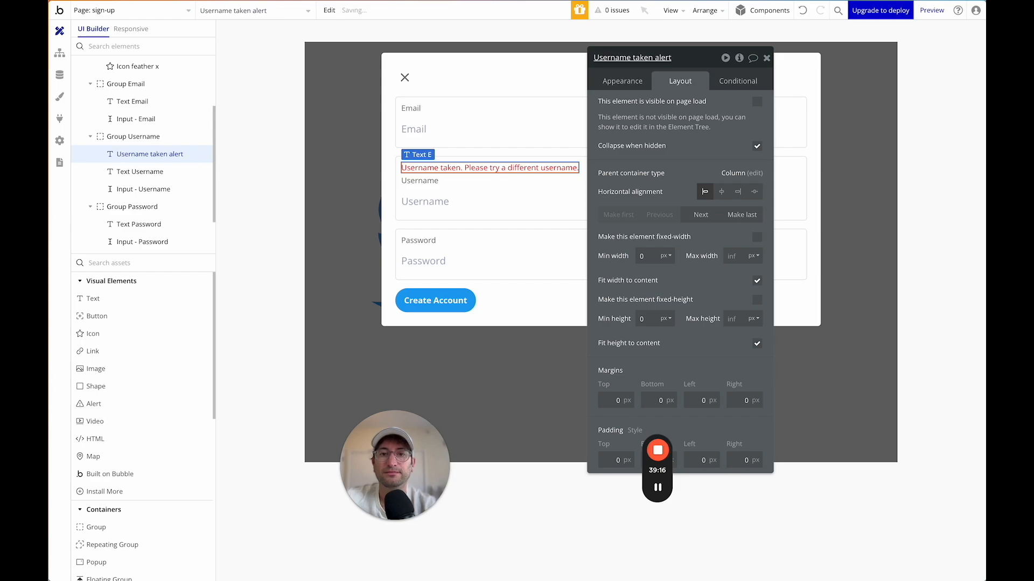
left_click(441, 300)
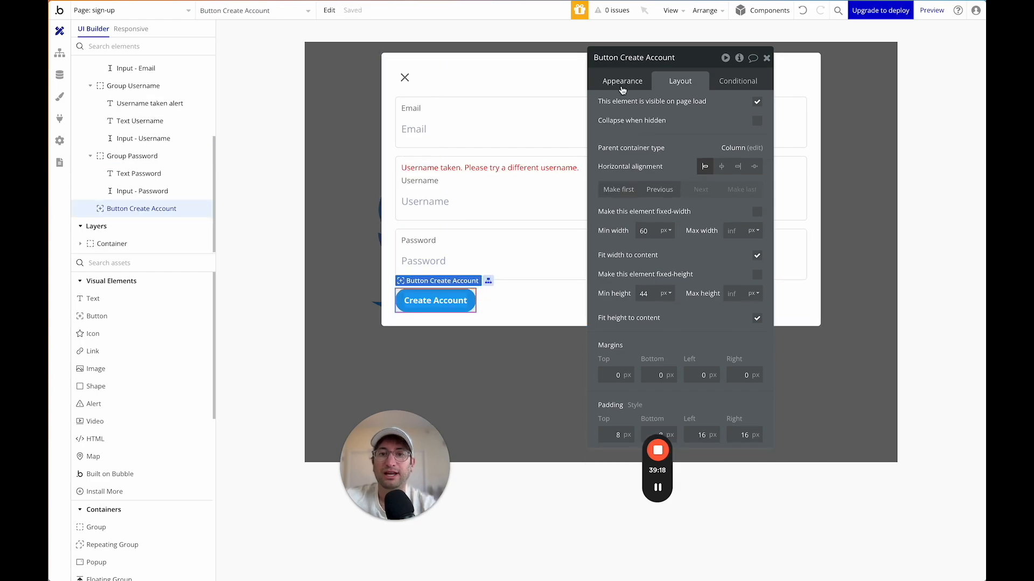
left_click(622, 81)
Duplicate the Create Account click event by copying and pasting it.
left_click(680, 177)
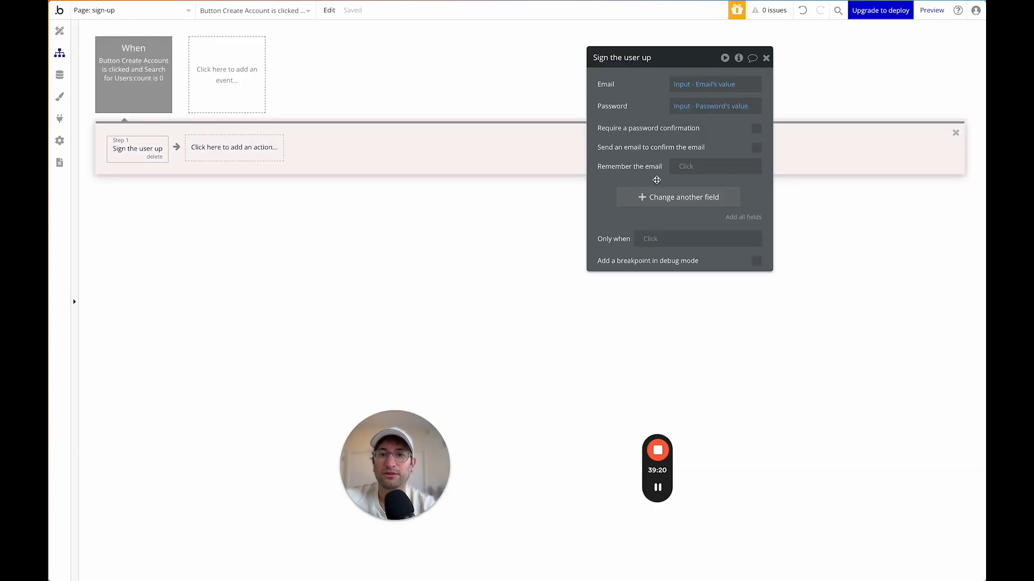
left_click(134, 93)
right_click(135, 72)
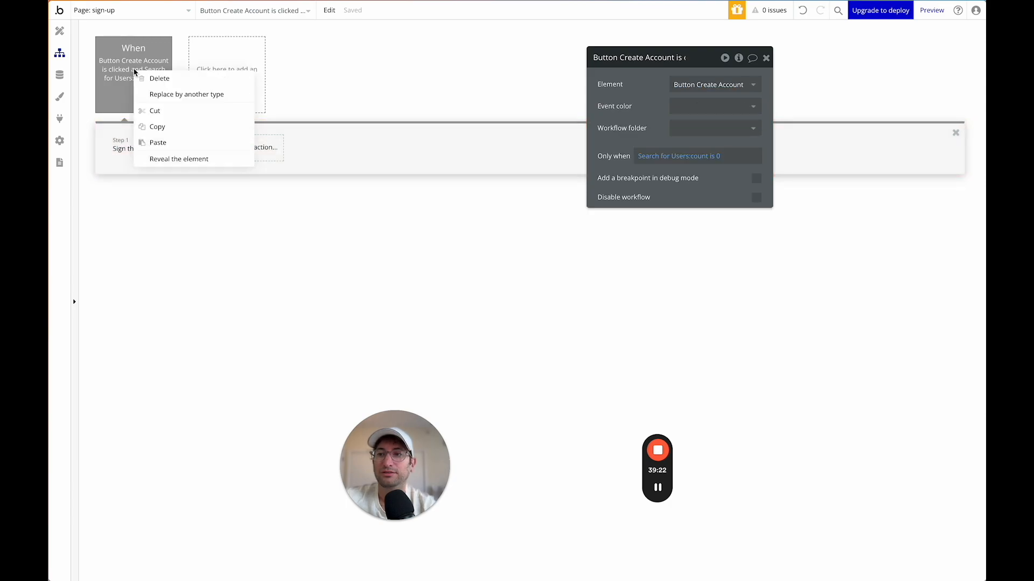
left_click(173, 127)
right_click(217, 72)
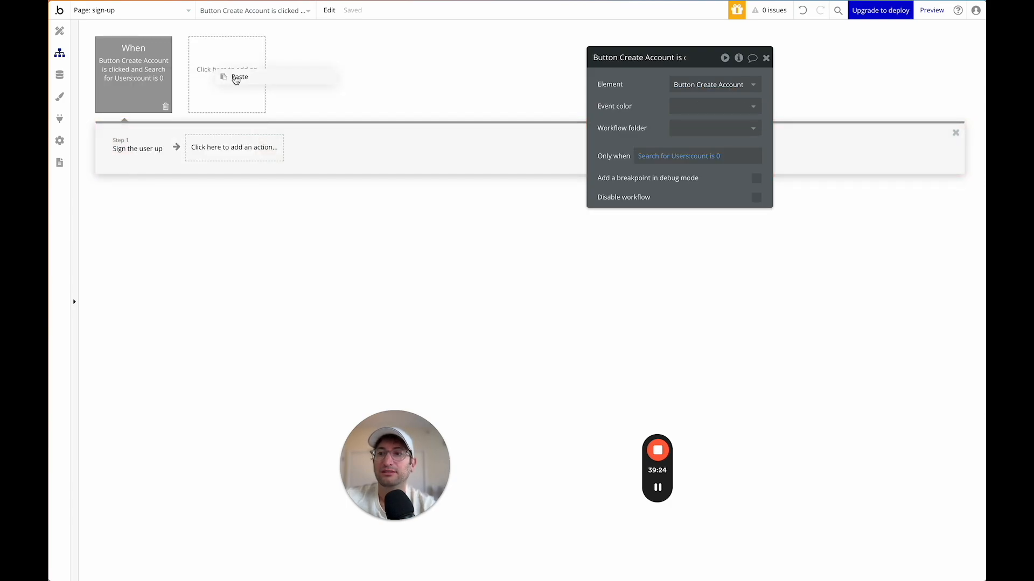
left_click(233, 78)
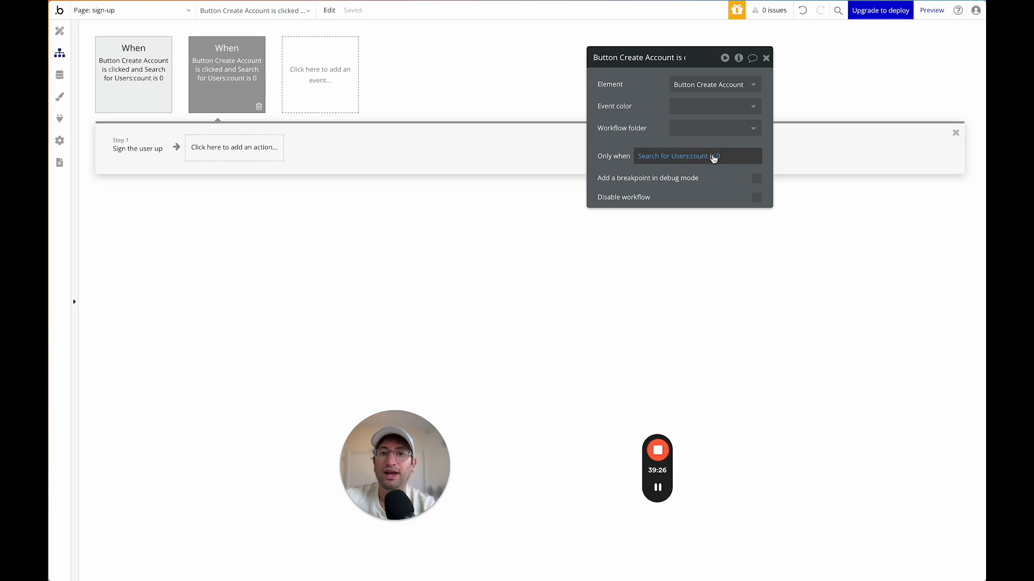
Change the duplicate's condition to Search for Users count > 0 and delete its Sign the user up step.
left_click(713, 156)
left_click(720, 247)
left_click(642, 135)
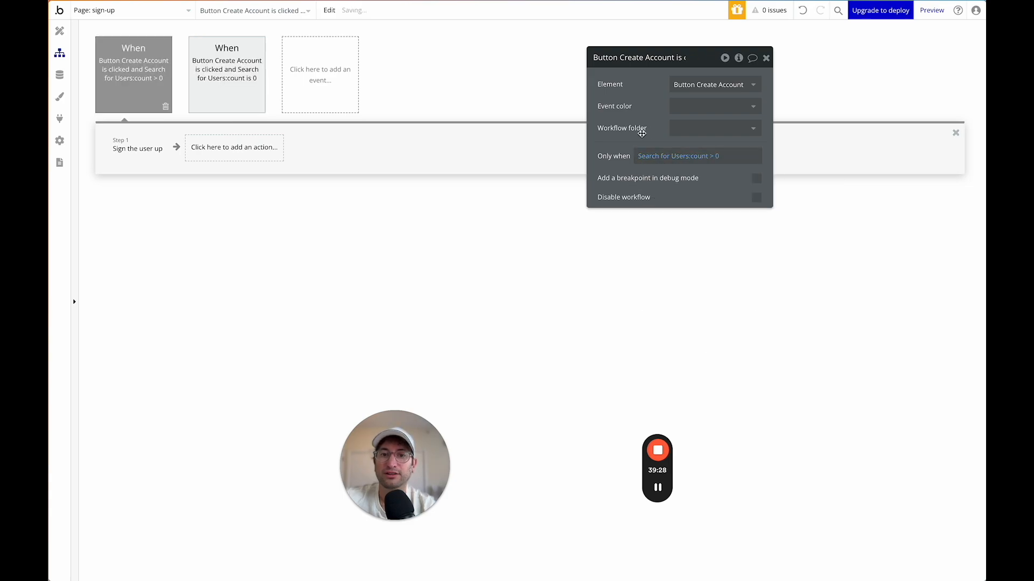
left_click(140, 150)
left_click(150, 157)
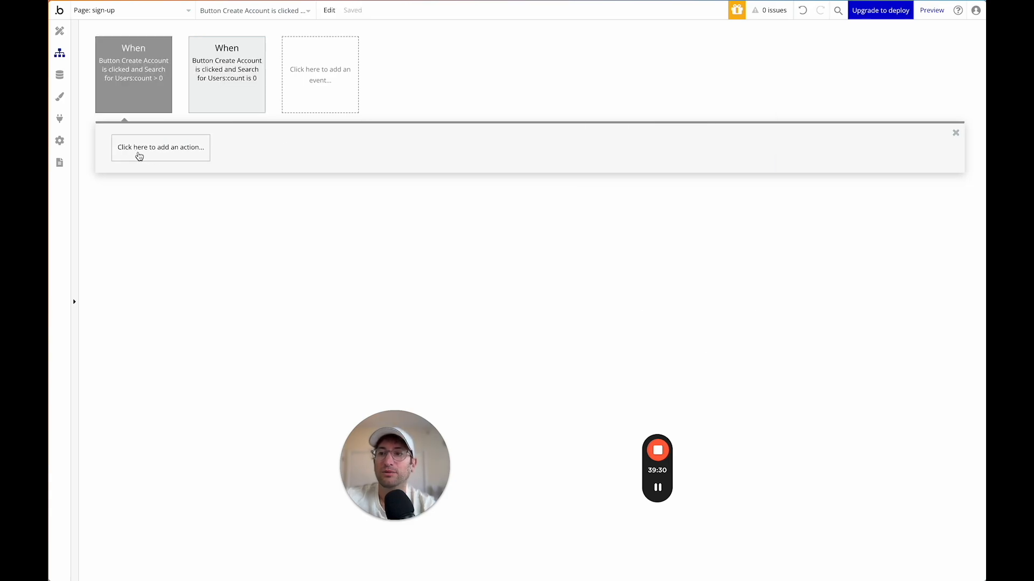
Add a Show an element action that shows the Username taken alert.
left_click(138, 150)
type("show")
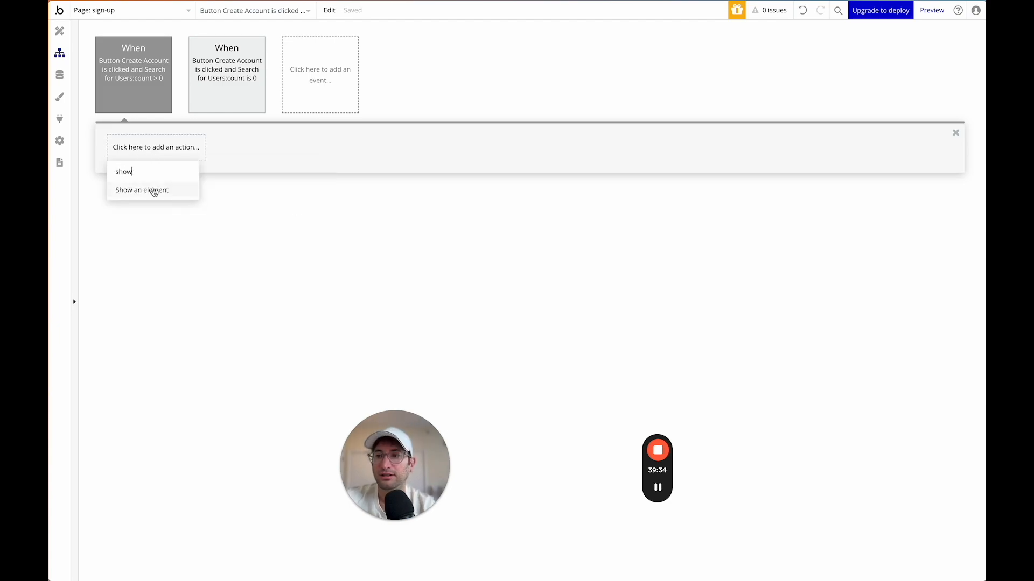
left_click(154, 191)
type("ale")
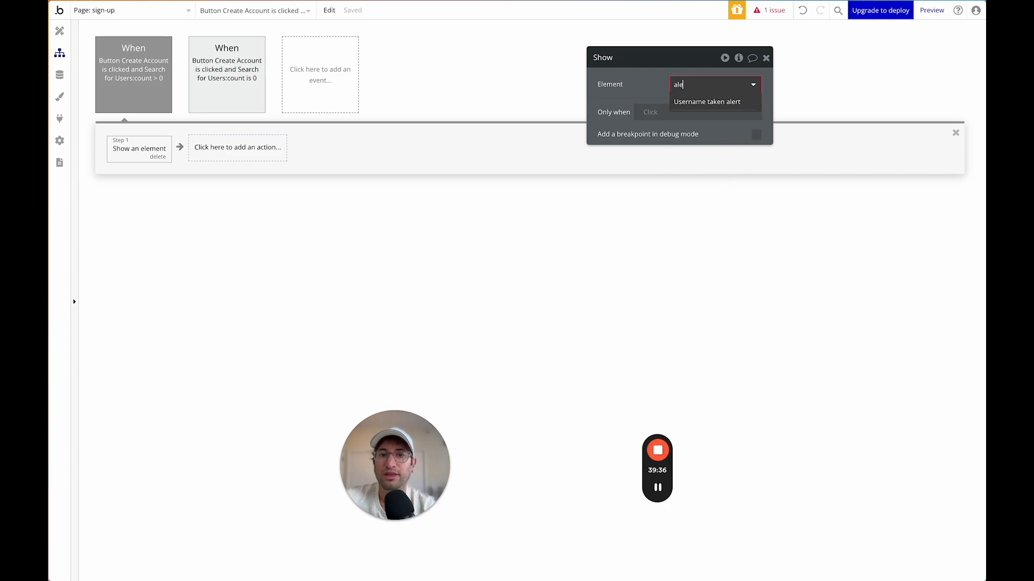
left_click(713, 101)
left_click(60, 31)
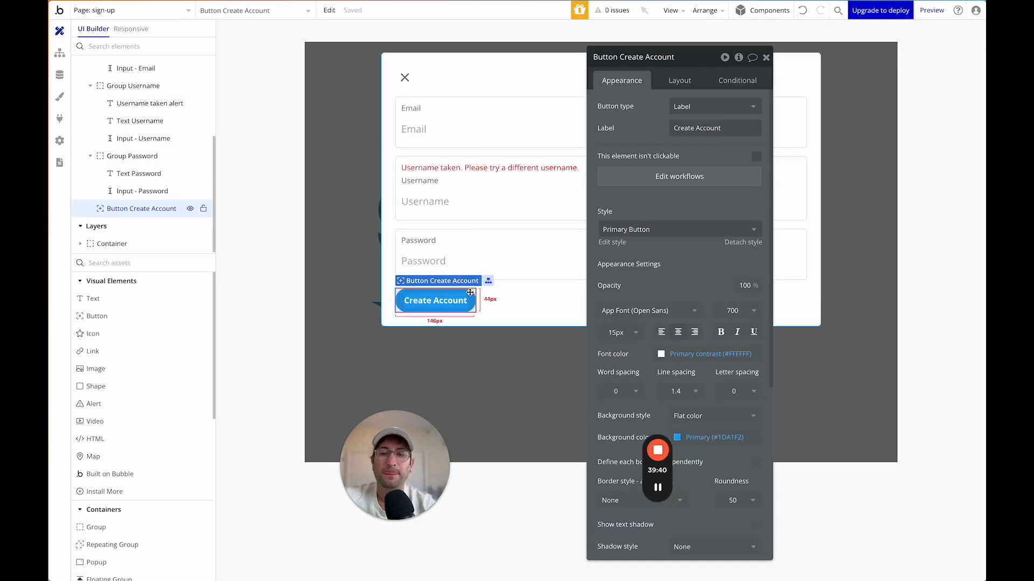
Check the Username taken alert, username input, its group and Create Account button, then open the page list.
left_click(458, 169)
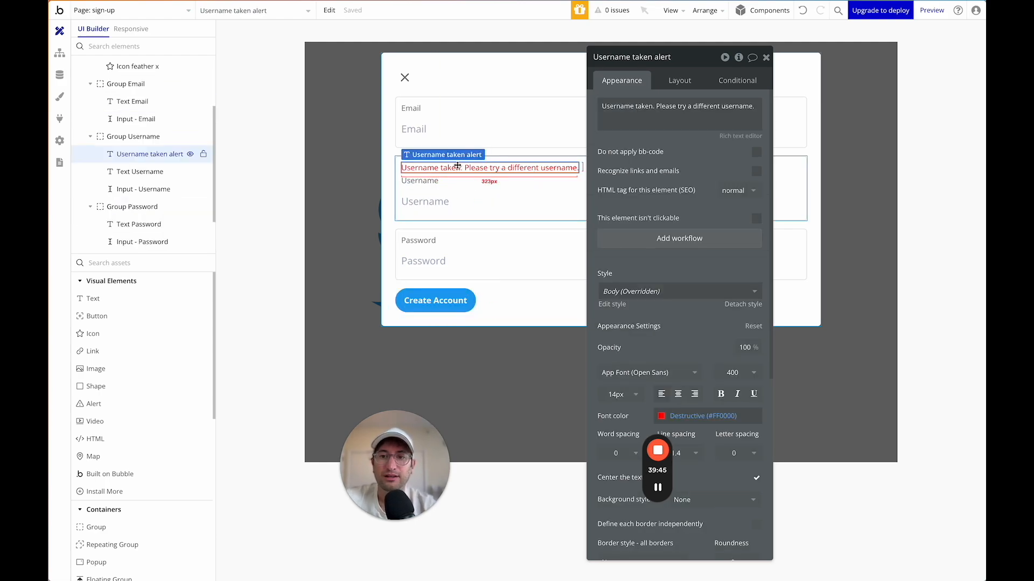
left_click(456, 198)
left_click(461, 167)
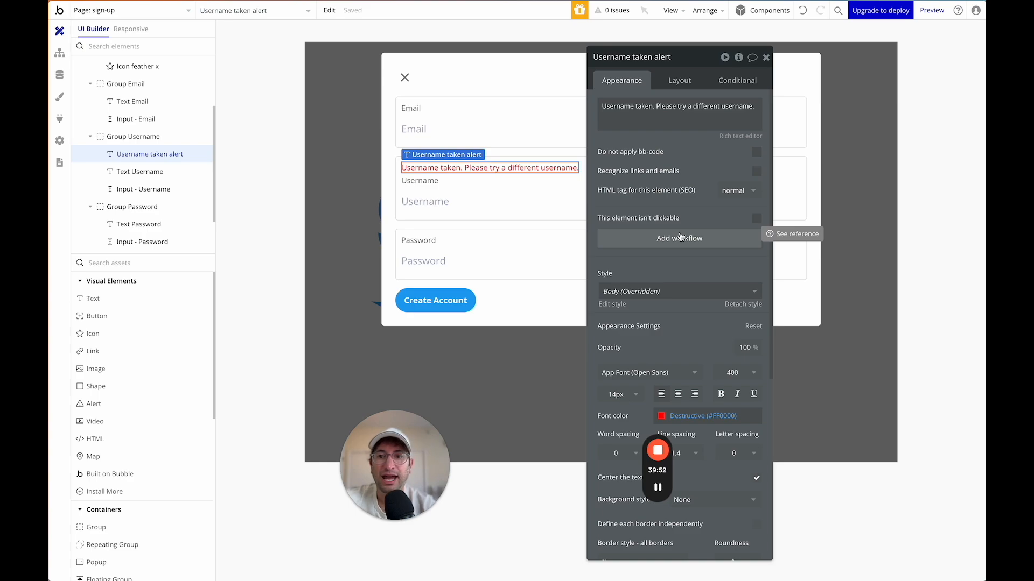
left_click(513, 182)
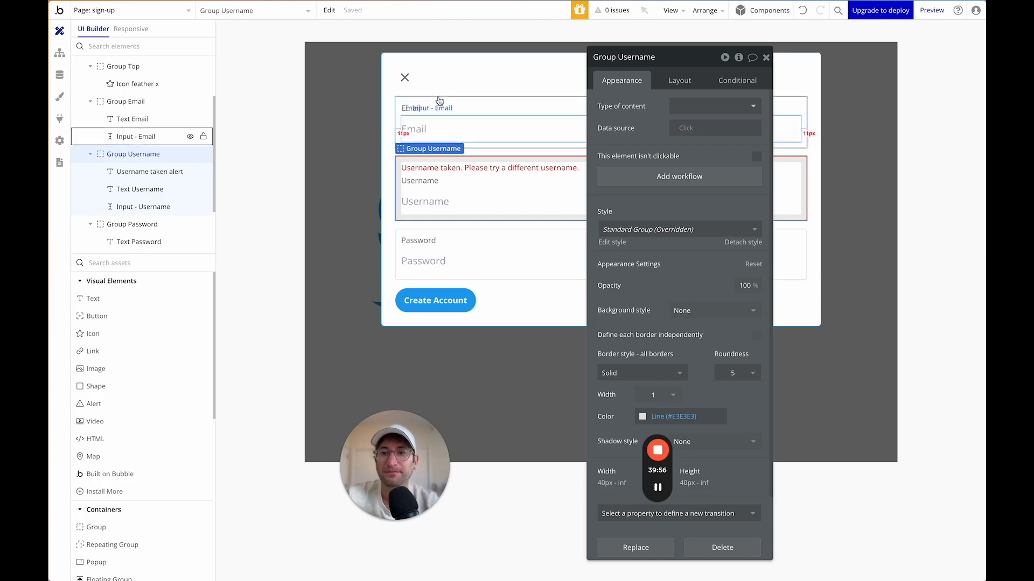
left_click(462, 305)
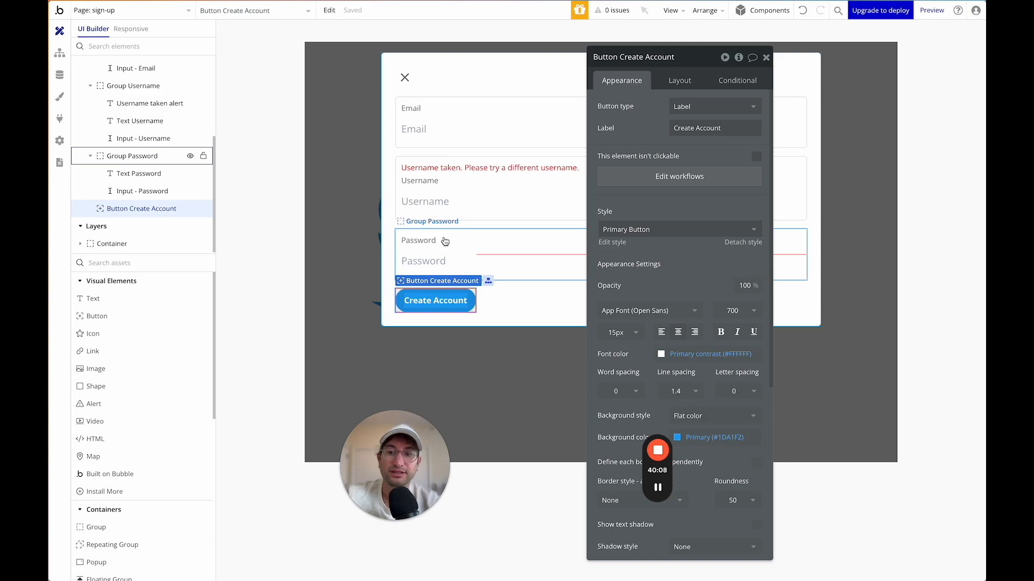
left_click(120, 11)
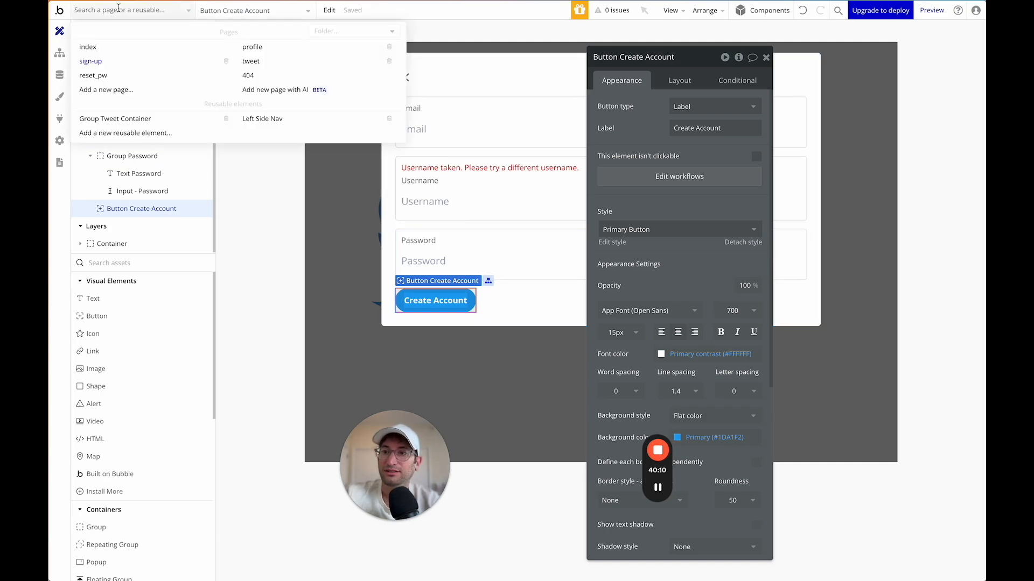
Copy the Edit Profile popup from the profile page.
left_click(257, 49)
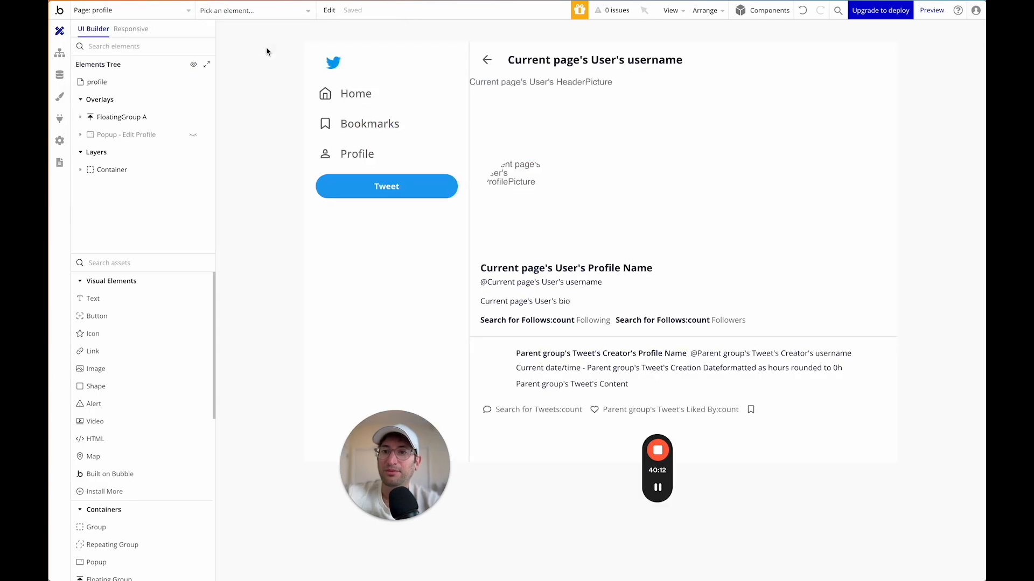
left_click(194, 135)
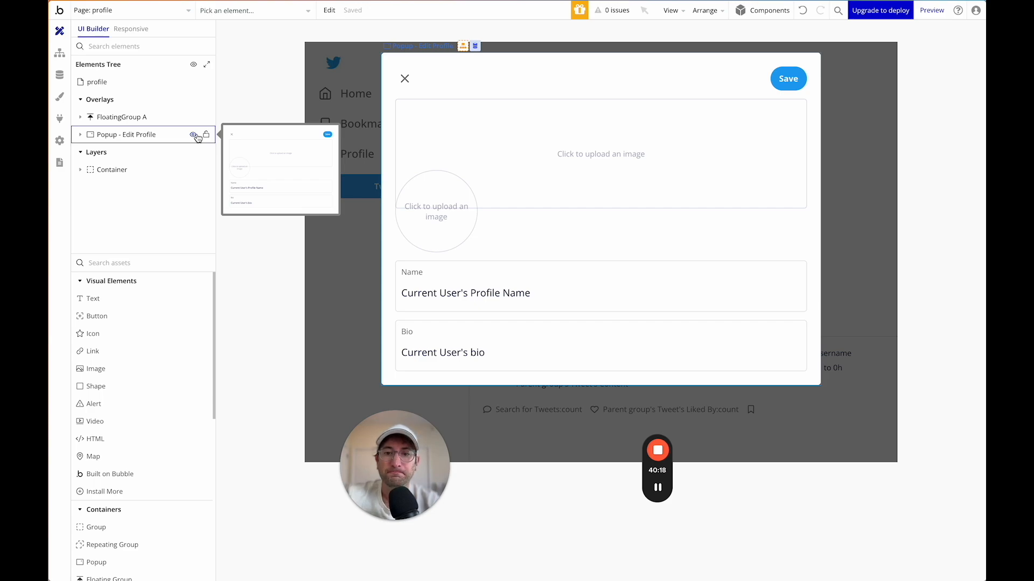
left_click(137, 134)
right_click(137, 135)
left_click(245, 232)
Paste the copied Edit Profile popup onto the sign-up page's container.
left_click(128, 16)
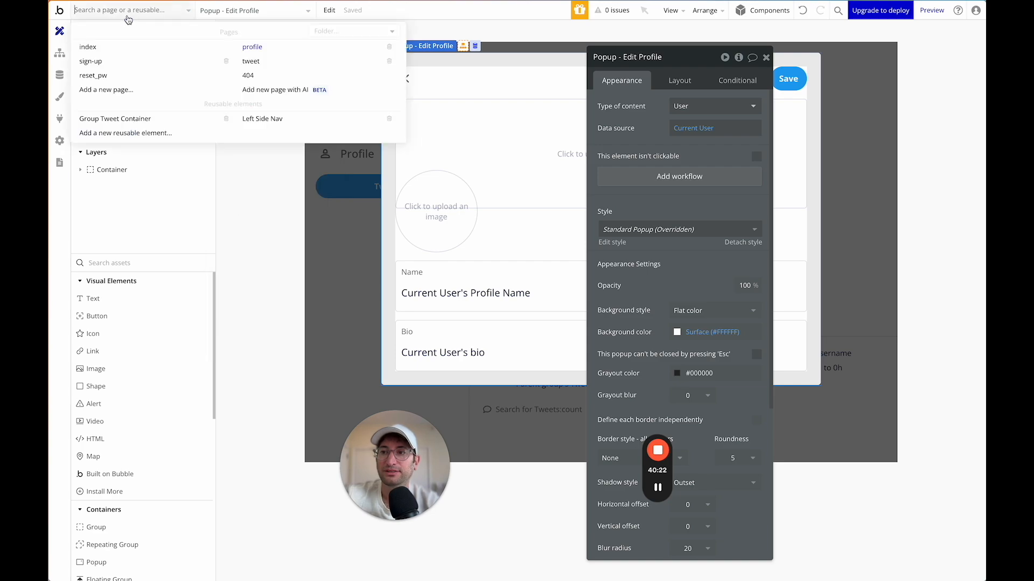
left_click(140, 51)
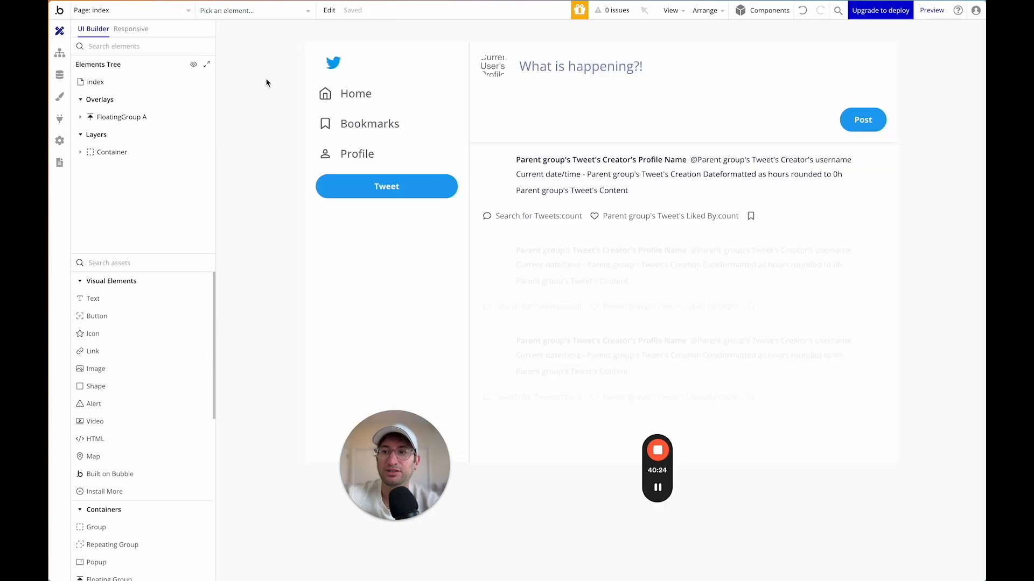
left_click(153, 17)
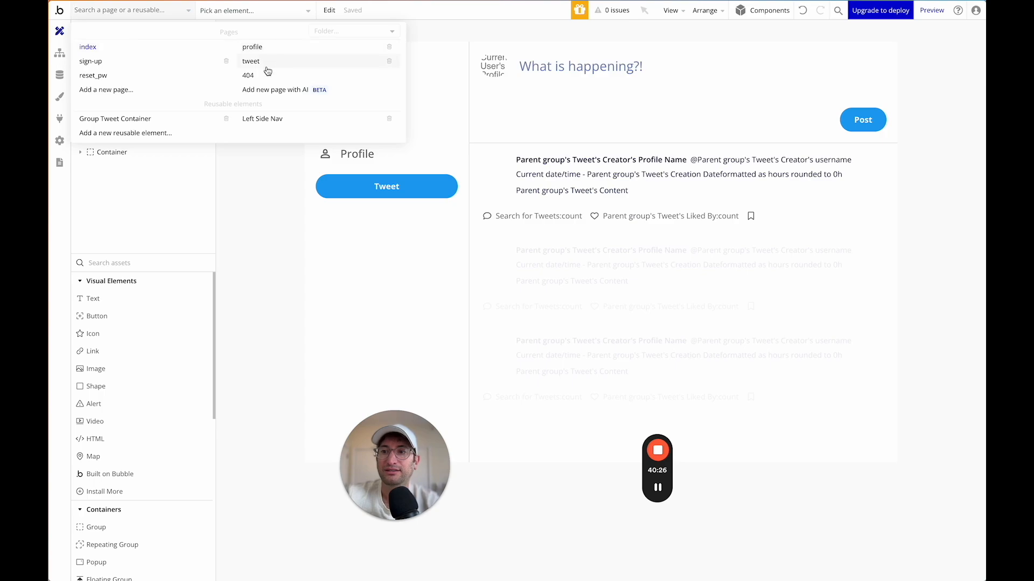
left_click(144, 61)
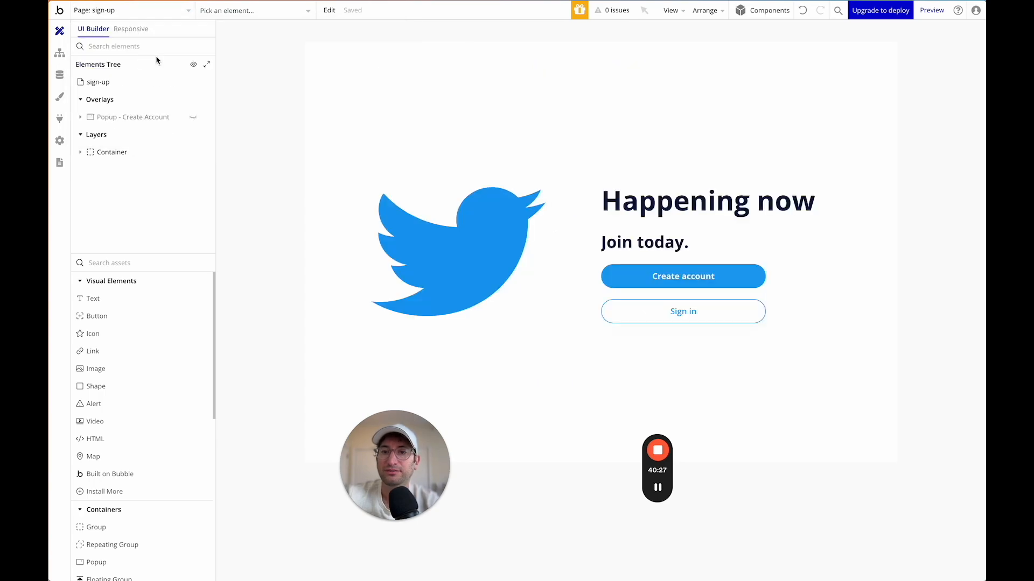
left_click(193, 116)
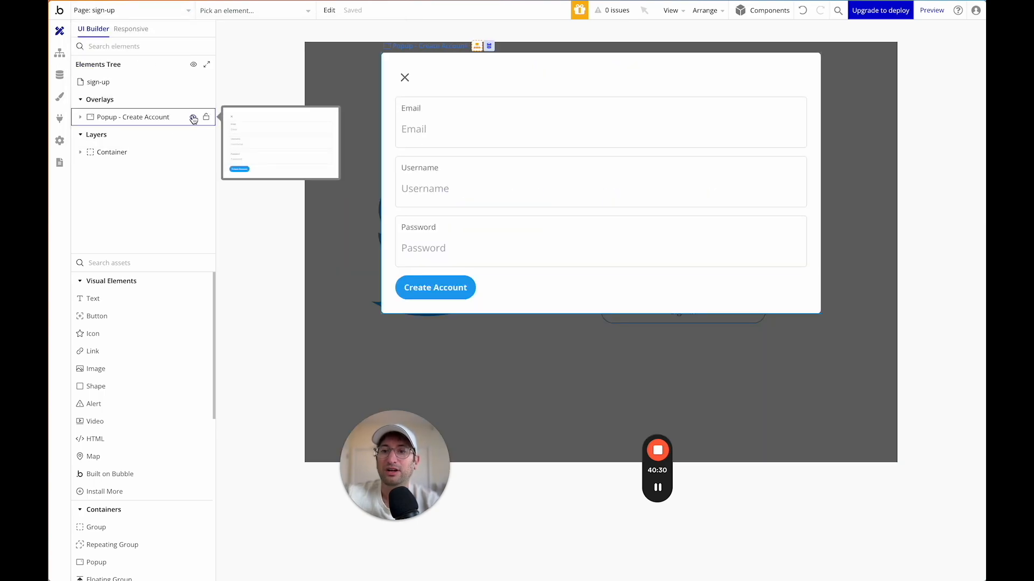
left_click(193, 117)
right_click(401, 128)
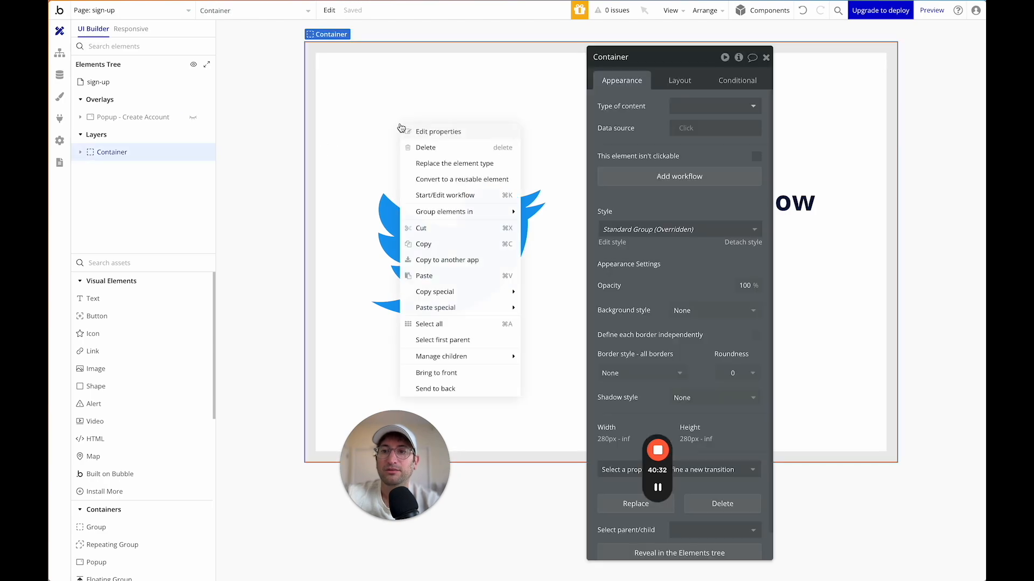
left_click(463, 276)
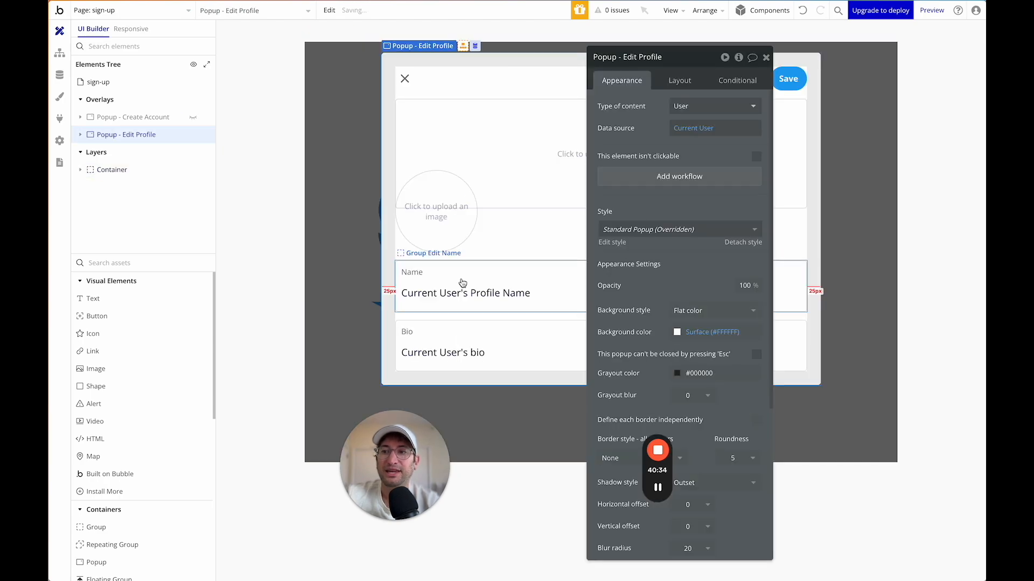
Rename the pasted popup to Popup - Create Profile and delete its close icon.
left_click_drag(699, 69, 294, 77)
double_click(235, 75)
type("Create")
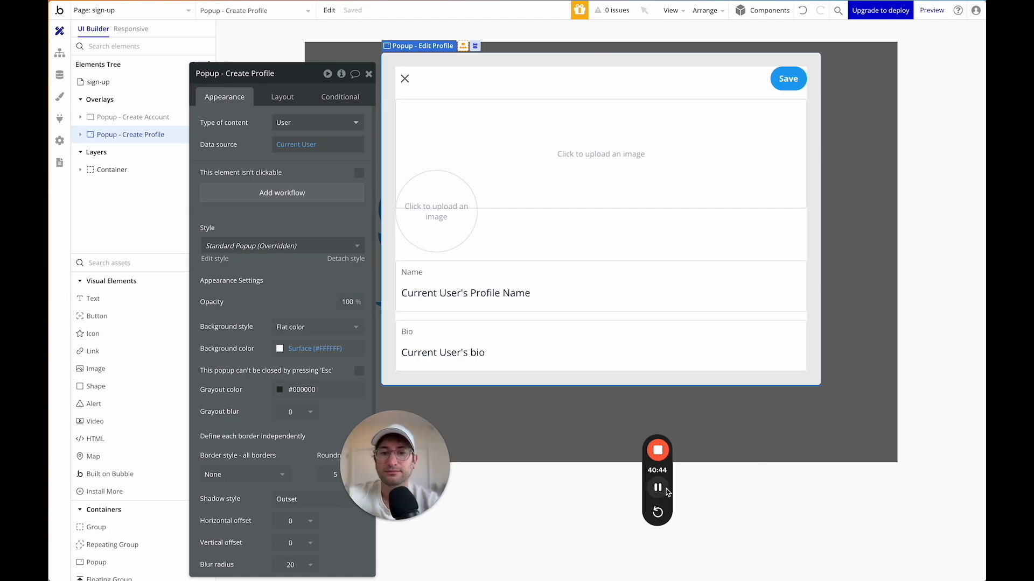
left_click(406, 79)
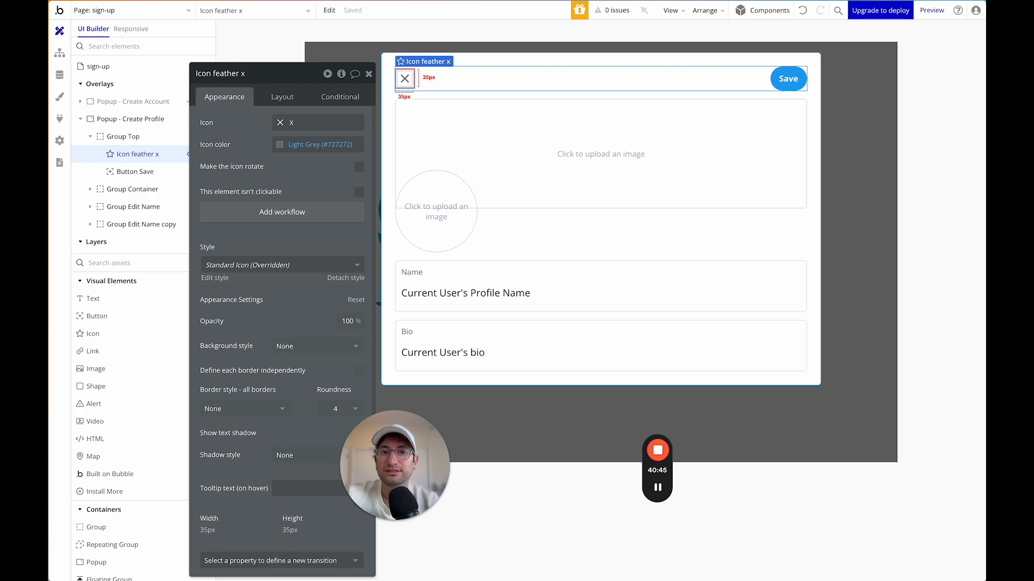
key("Delete")
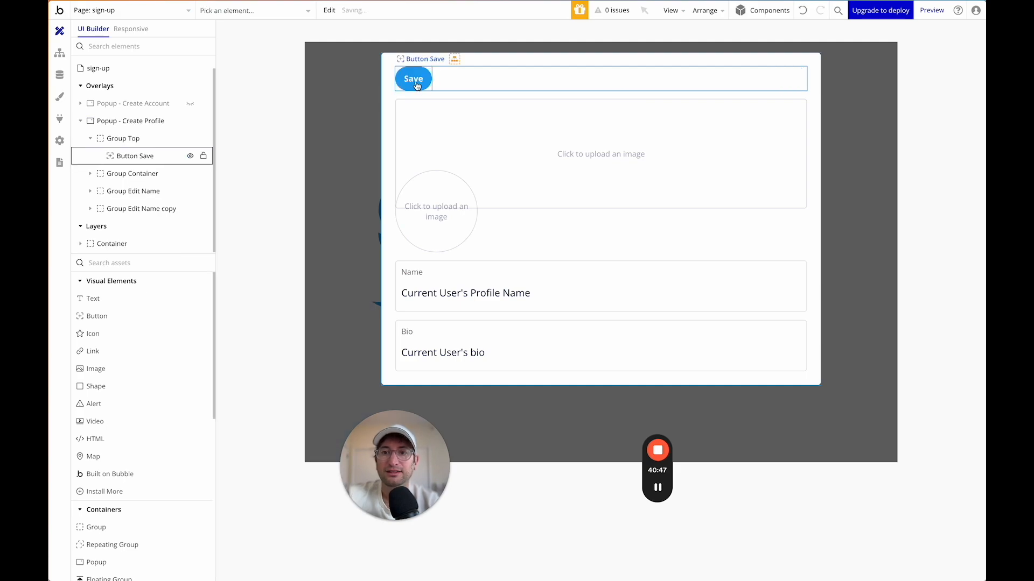
Move the Save button below the Bio group and relabel it Continue, keeping the top group.
left_click_drag(413, 78, 439, 369)
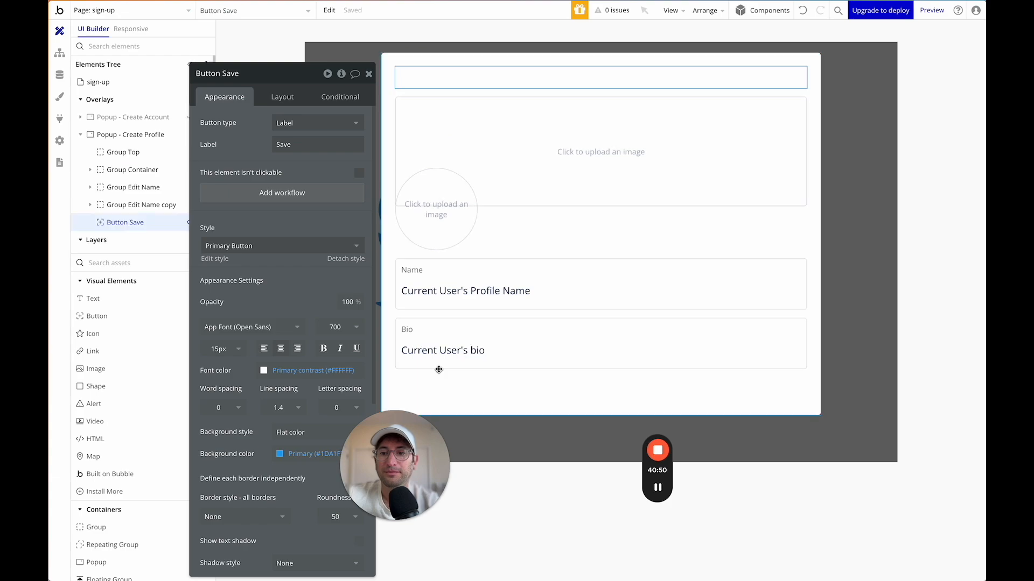
double_click(290, 153)
type("Continu")
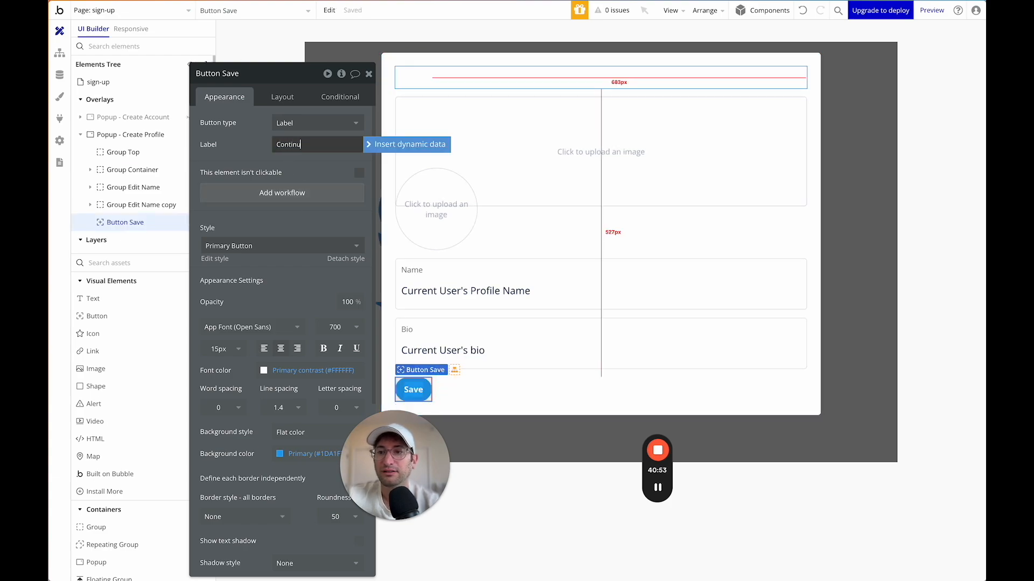
type("e")
left_click(658, 488)
left_click(658, 488)
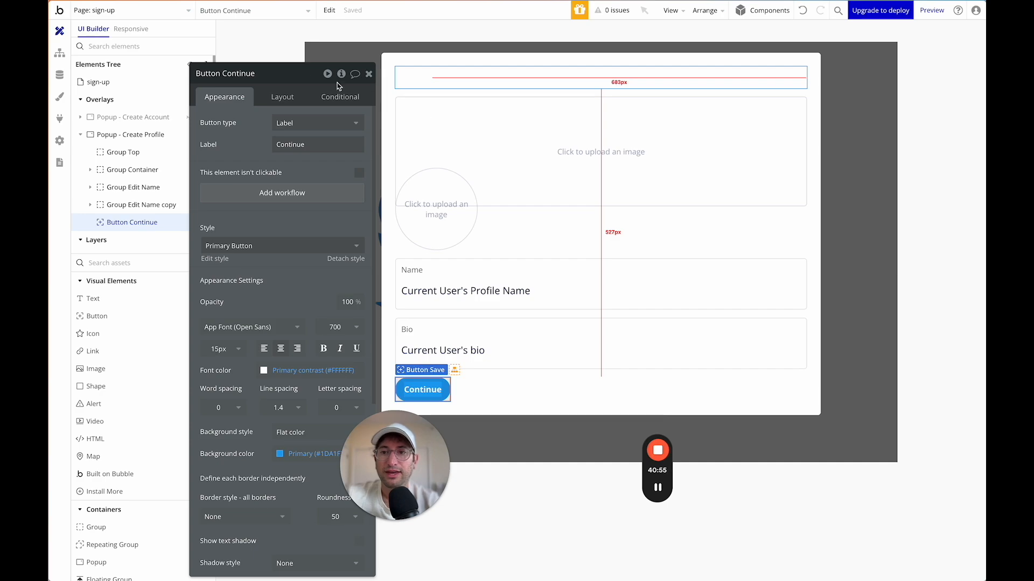
left_click(459, 80)
key("Delete")
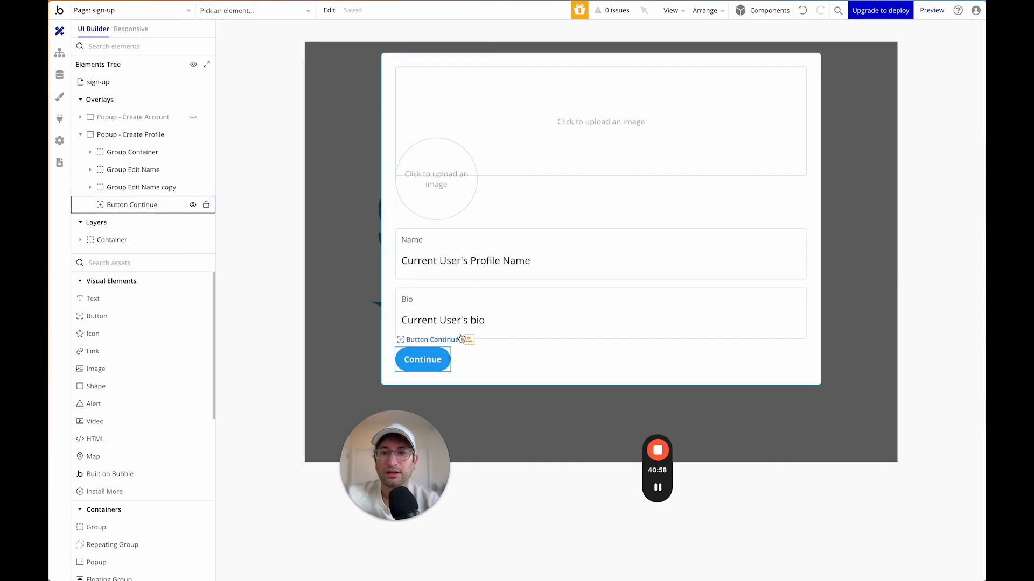
key("ctrl+z")
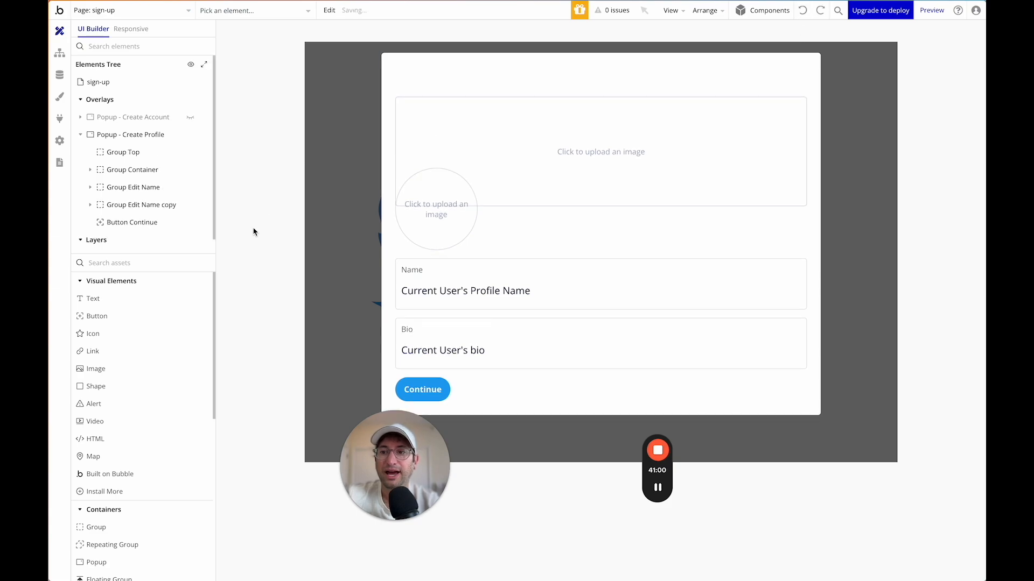
Add a 'Complete your profile' title in Heading 4 style to the popup's top group.
left_click_drag(134, 296, 451, 87)
type("c")
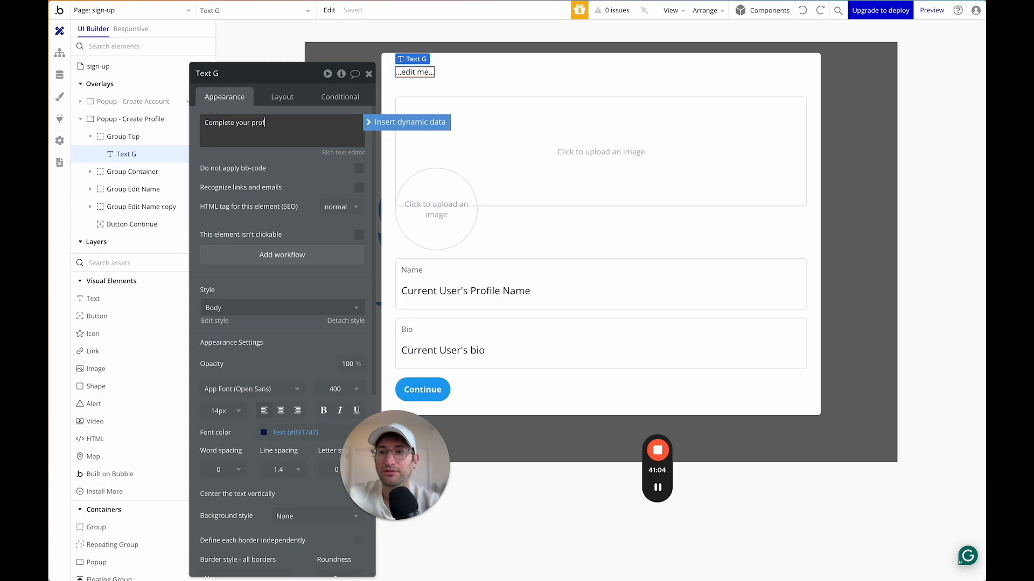
left_click(269, 108)
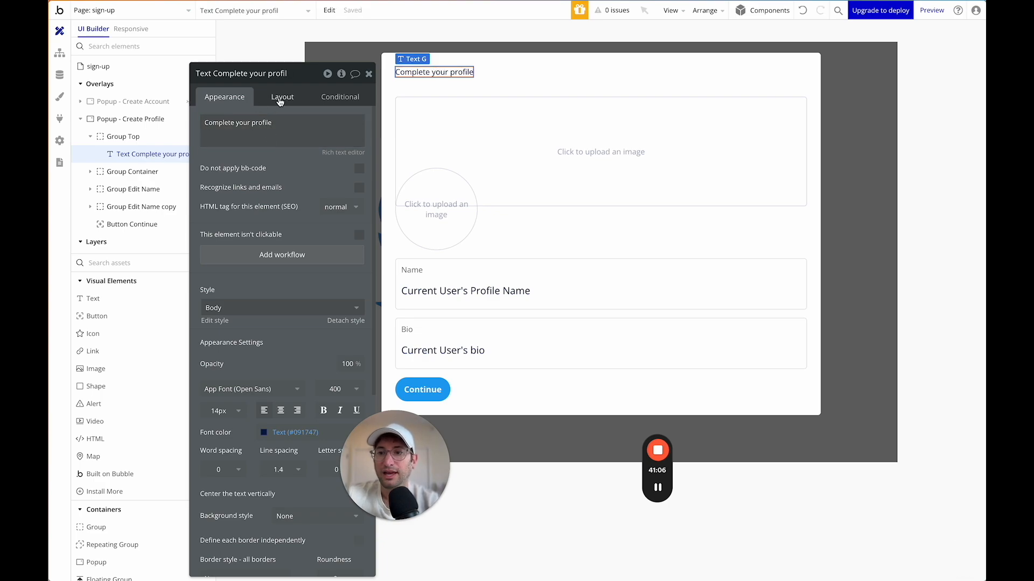
left_click(259, 307)
left_click(255, 421)
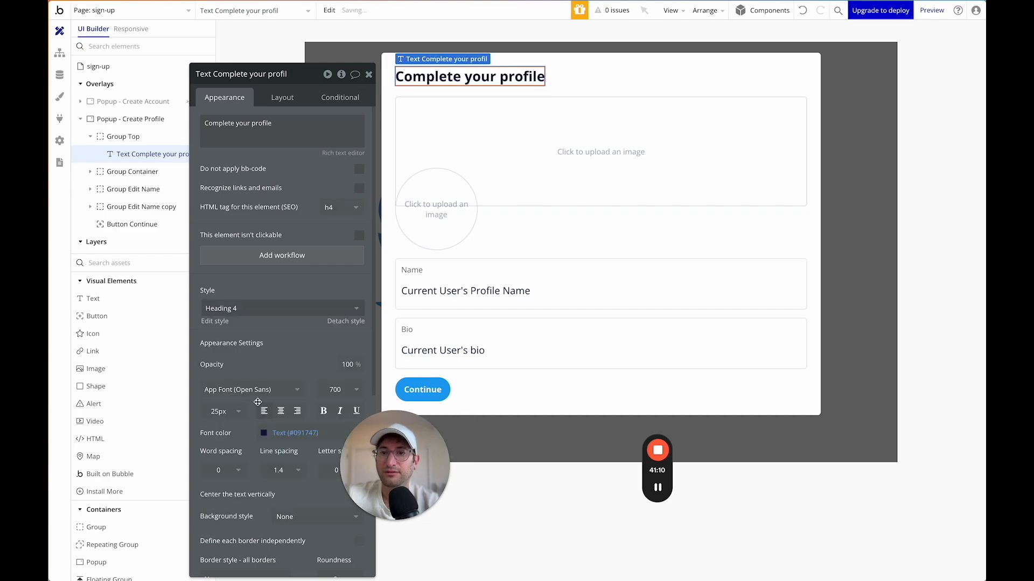
left_click(540, 149)
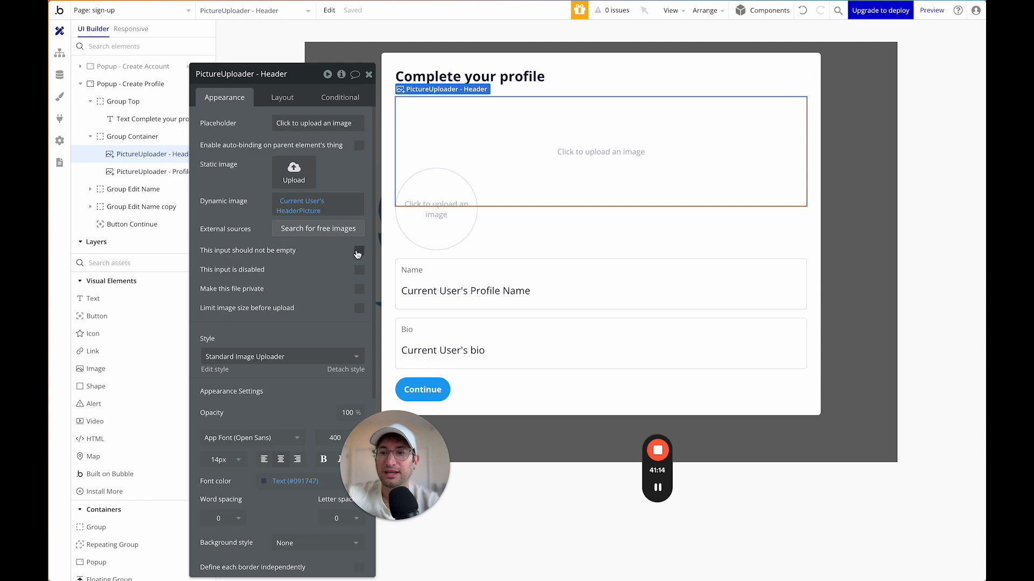
Mark the Name input as required and toggle the Bio input's required setting.
left_click(446, 229)
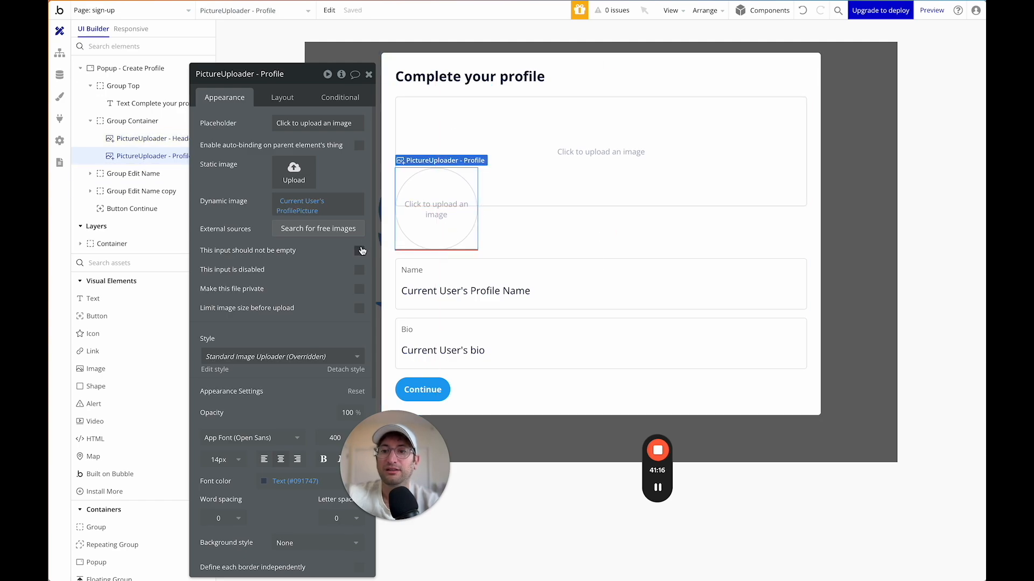
left_click(515, 287)
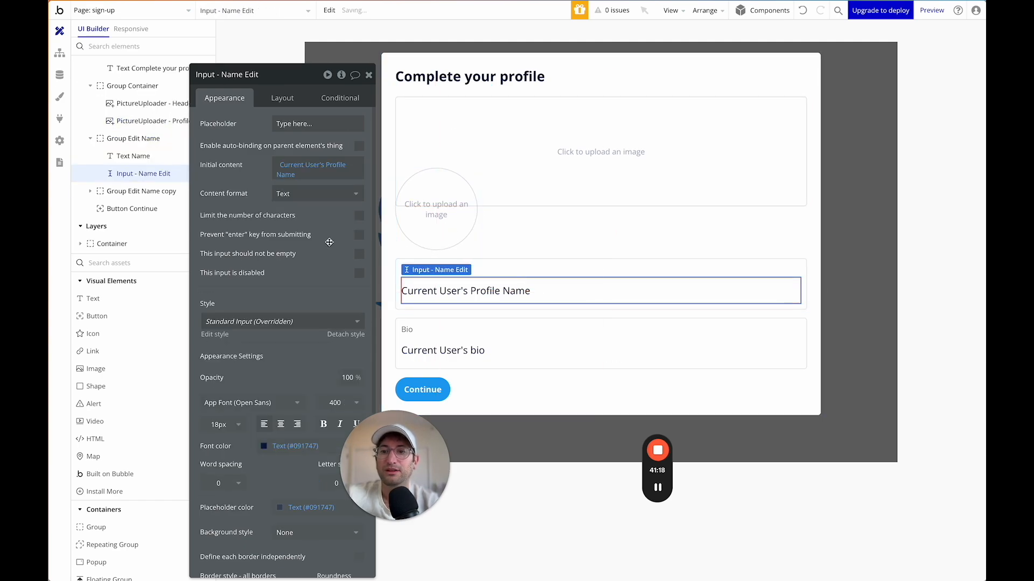
left_click(357, 255)
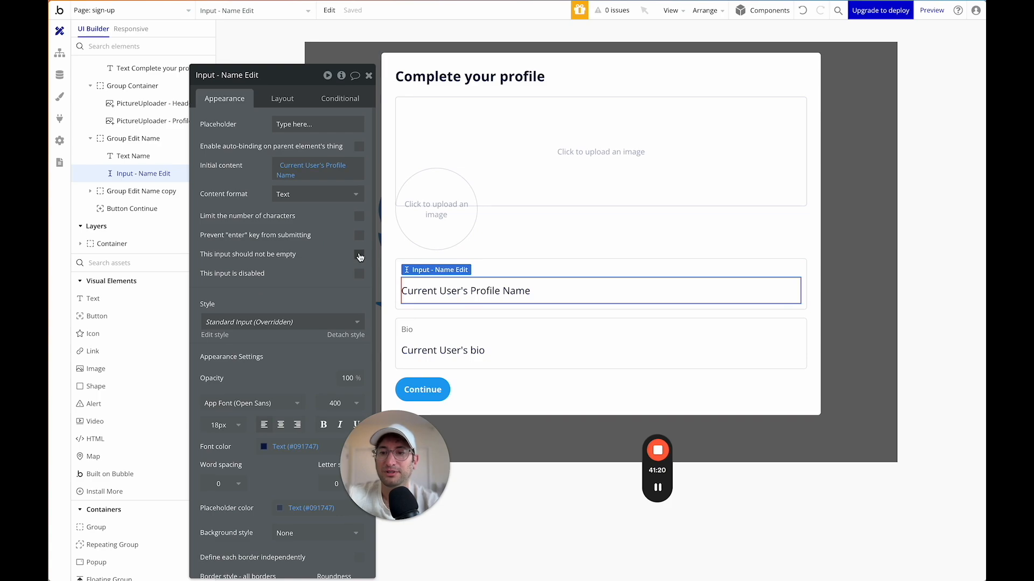
left_click(442, 345)
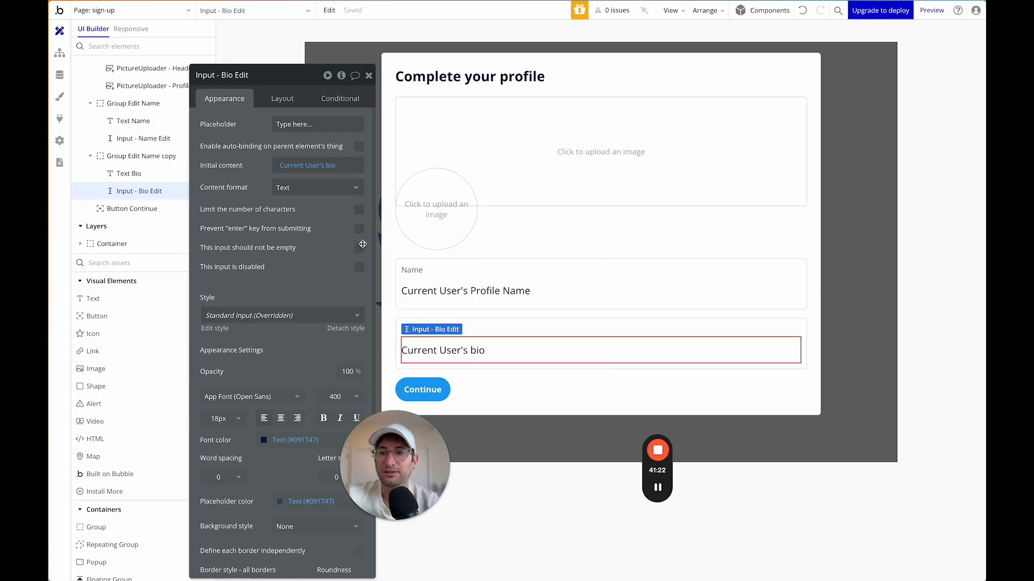
left_click(360, 252)
Clear the Name input's initial content, keeping its placeholder text.
left_click(446, 296)
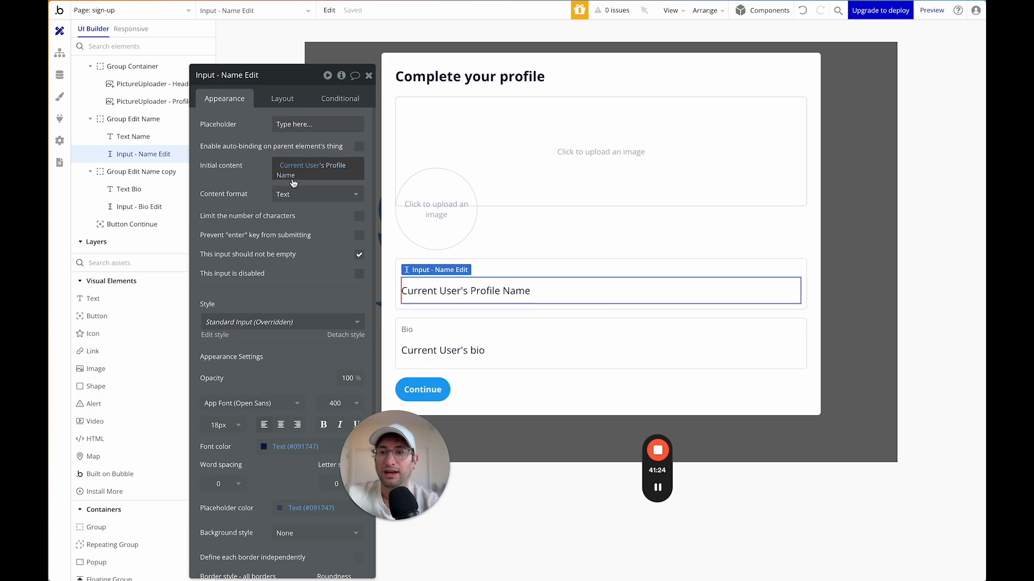
left_click(295, 171)
left_click(300, 179)
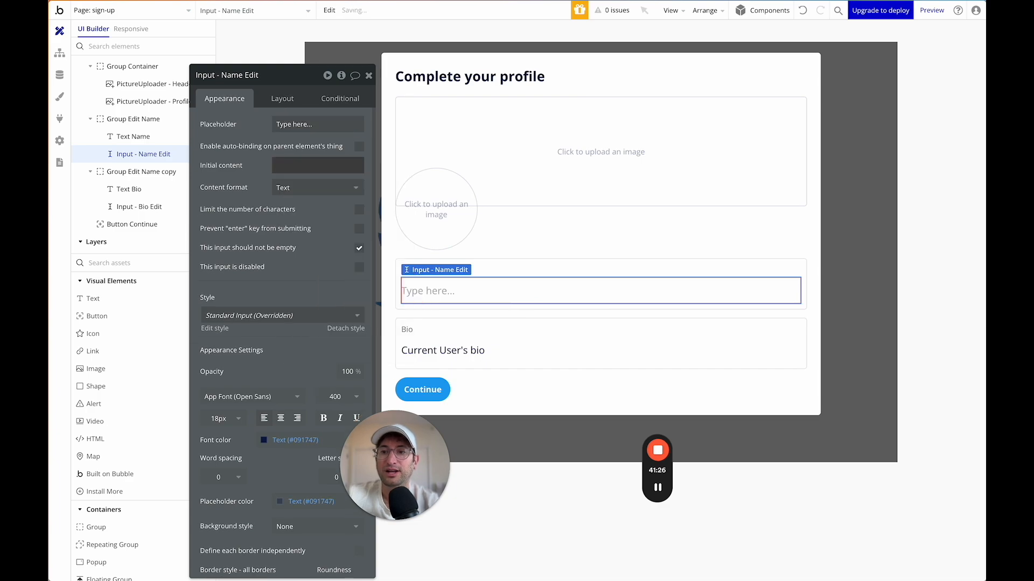
left_click(293, 124)
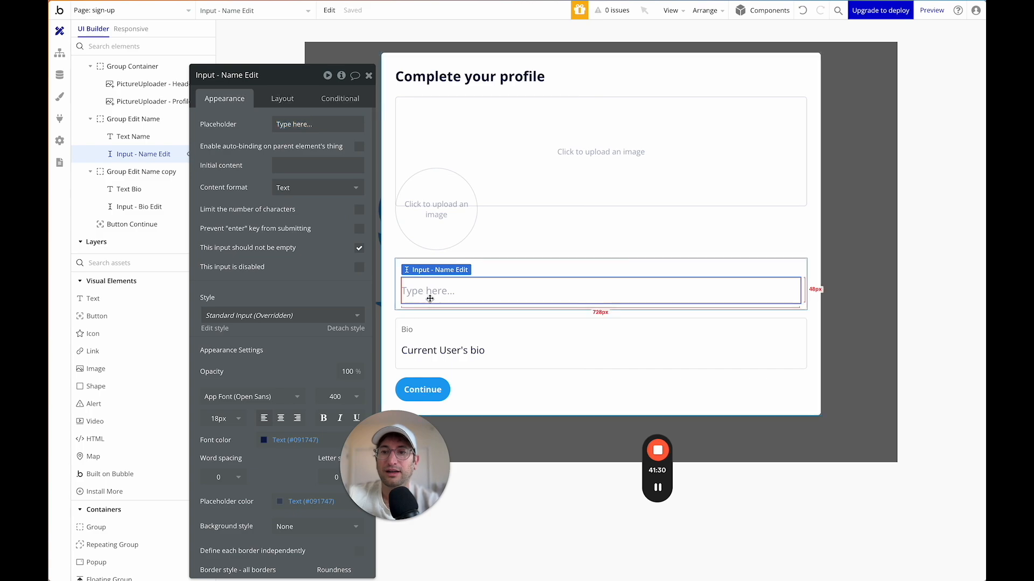
Make the Bio input required and clear its initial content.
left_click(429, 265)
left_click(429, 349)
left_click(359, 248)
left_click(311, 167)
key("BackSpace")
Review the picture uploaders, Continue button and Create Profile popup settings.
left_click(479, 222)
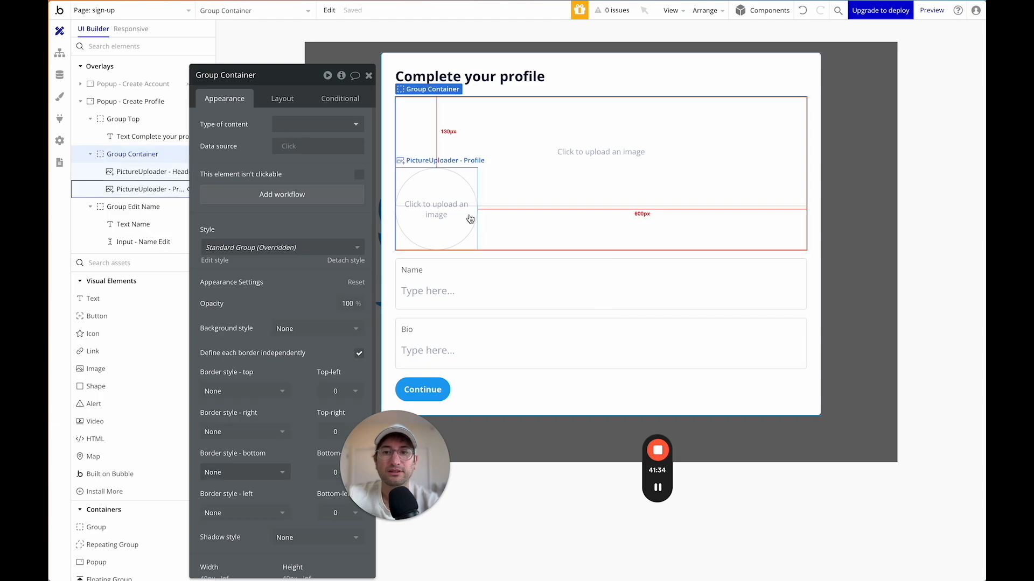
left_click(473, 220)
left_click(527, 183)
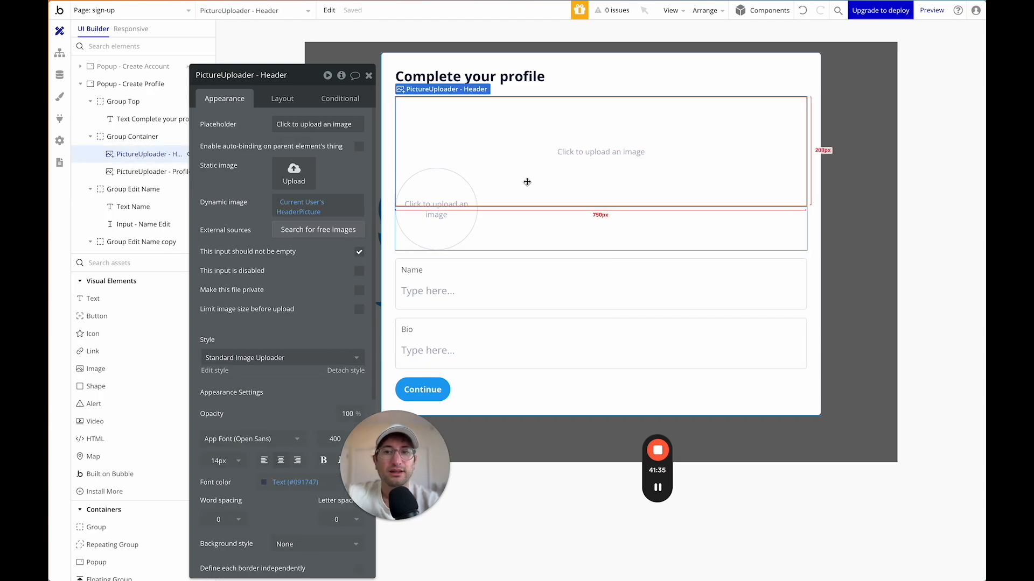
left_click(439, 389)
left_click(487, 384)
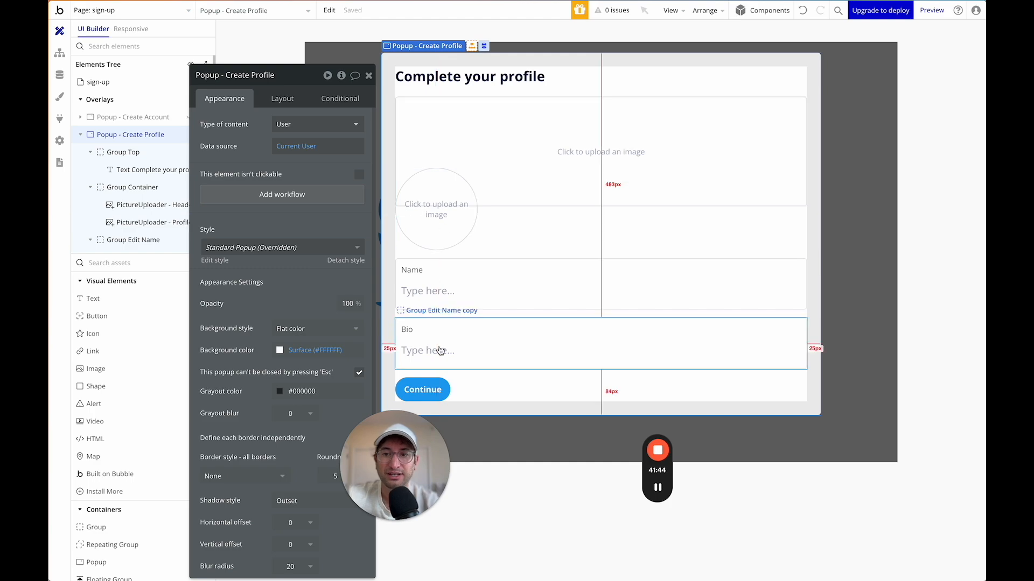
Start a Continue button workflow with a 'Make changes to current user' action.
left_click(433, 387)
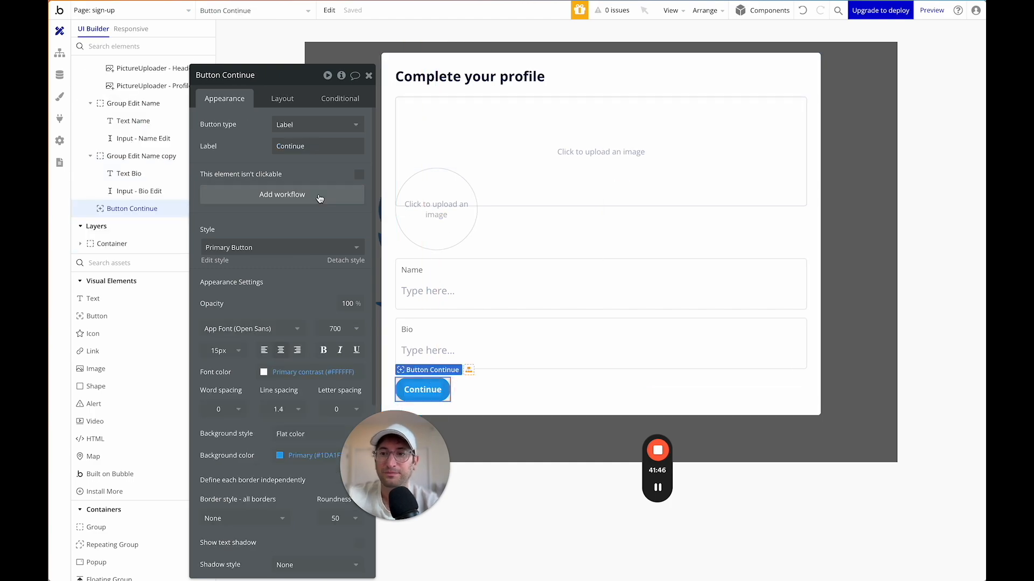
left_click(289, 197)
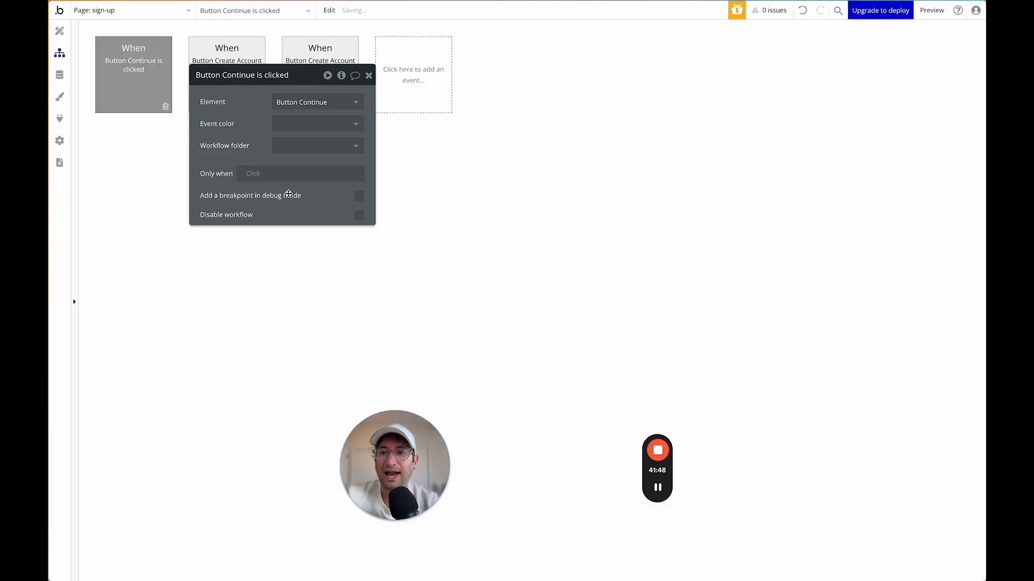
left_click_drag(258, 74, 508, 93)
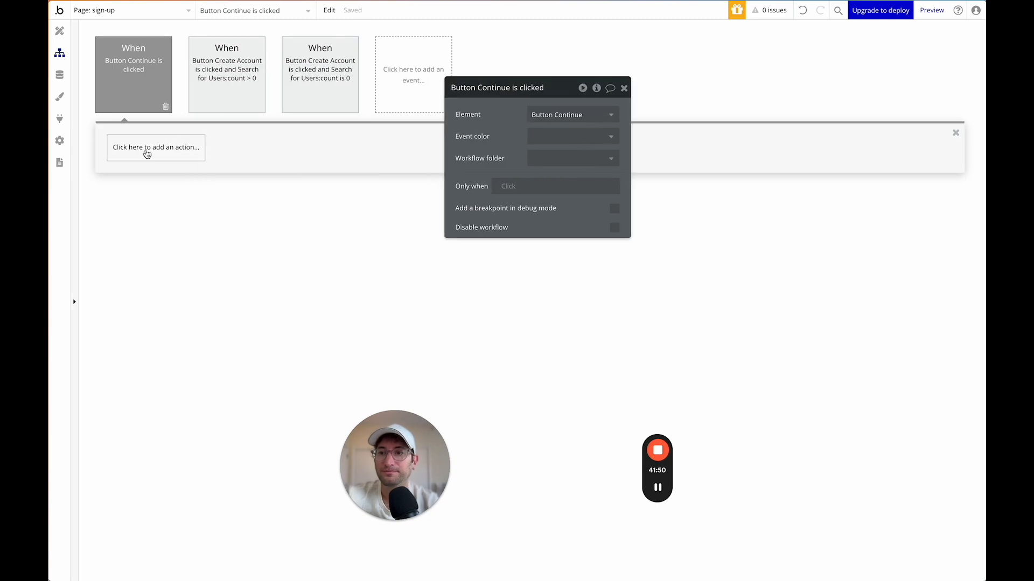
left_click(147, 153)
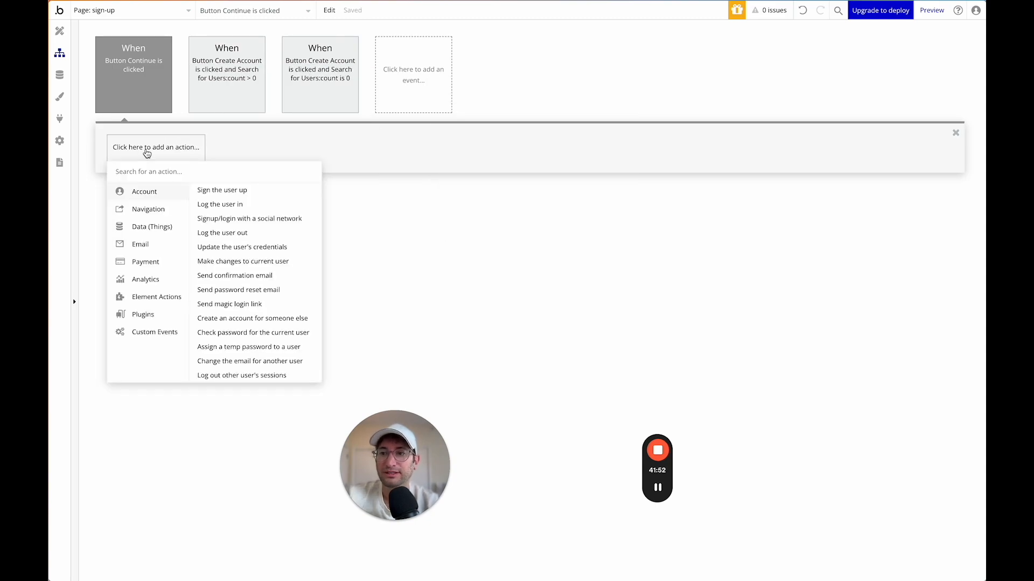
type("make")
left_click(171, 193)
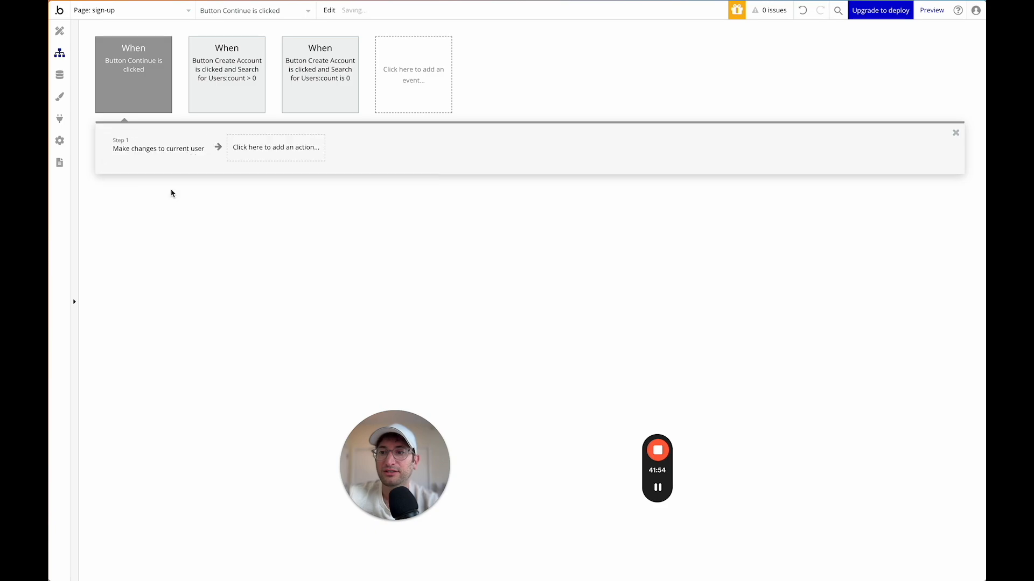
Add bio, Profile Name, HeaderPicture and ProfilePicture as the fields to change.
left_click(491, 123)
left_click(468, 132)
left_click(478, 148)
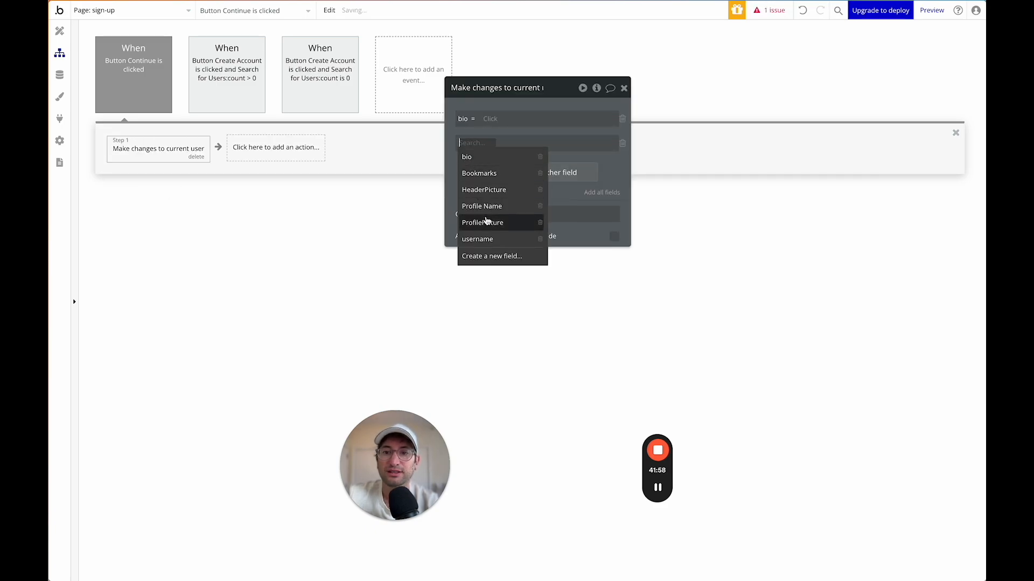
left_click(483, 206)
left_click(486, 173)
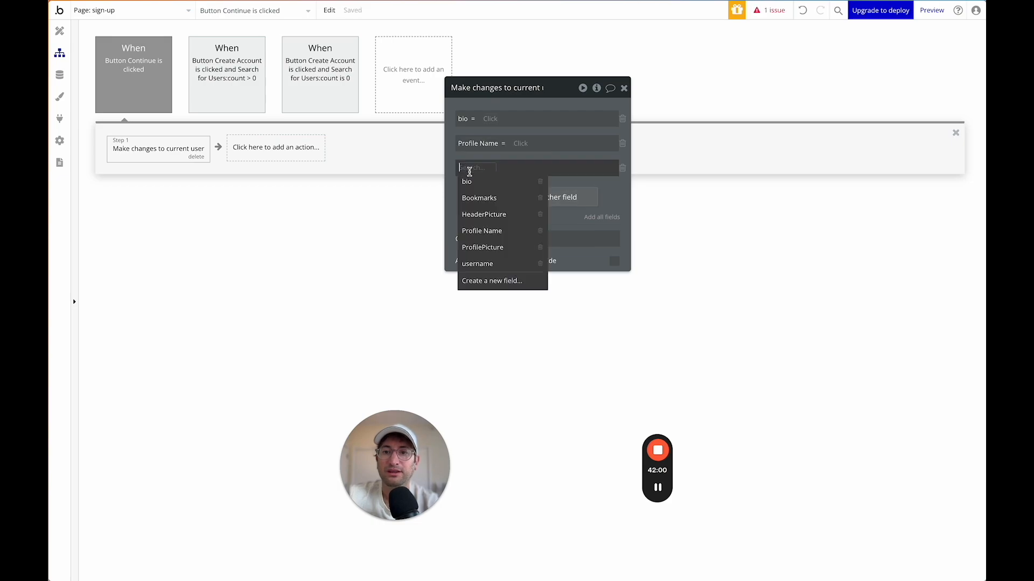
left_click(483, 215)
left_click(480, 197)
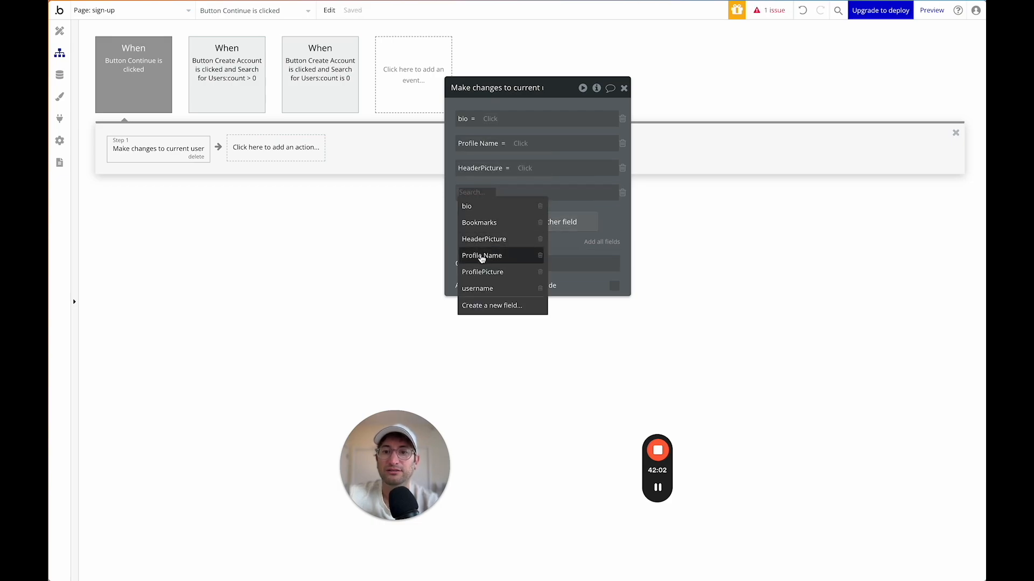
left_click(488, 274)
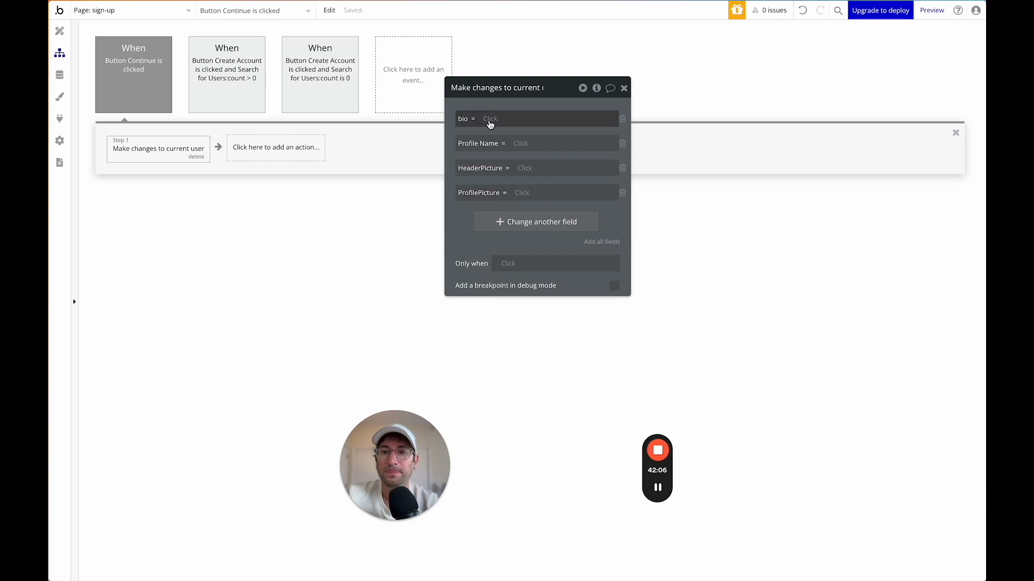
Set bio and Profile Name to the values of Input - Bio Edit and Input - Name Edit.
left_click(490, 119)
type("bio")
left_click(507, 150)
left_click(582, 146)
left_click(543, 107)
left_click(521, 144)
type("in")
type("name")
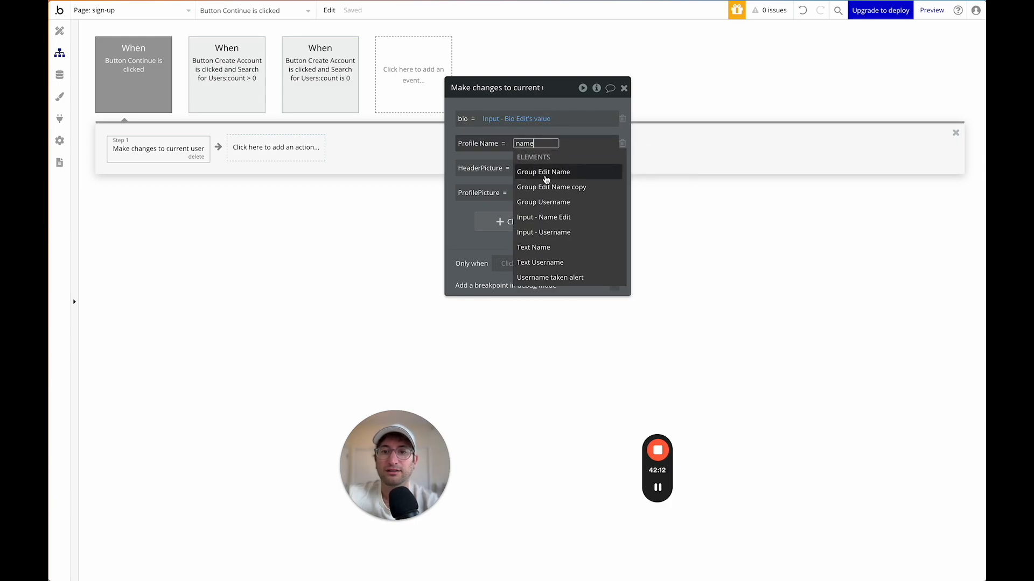
left_click(552, 221)
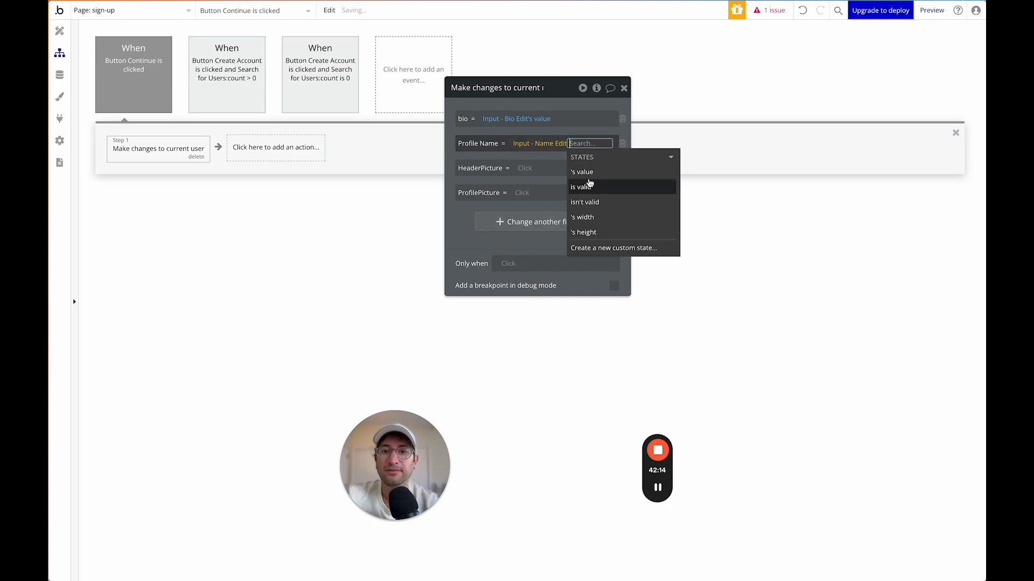
left_click(540, 153)
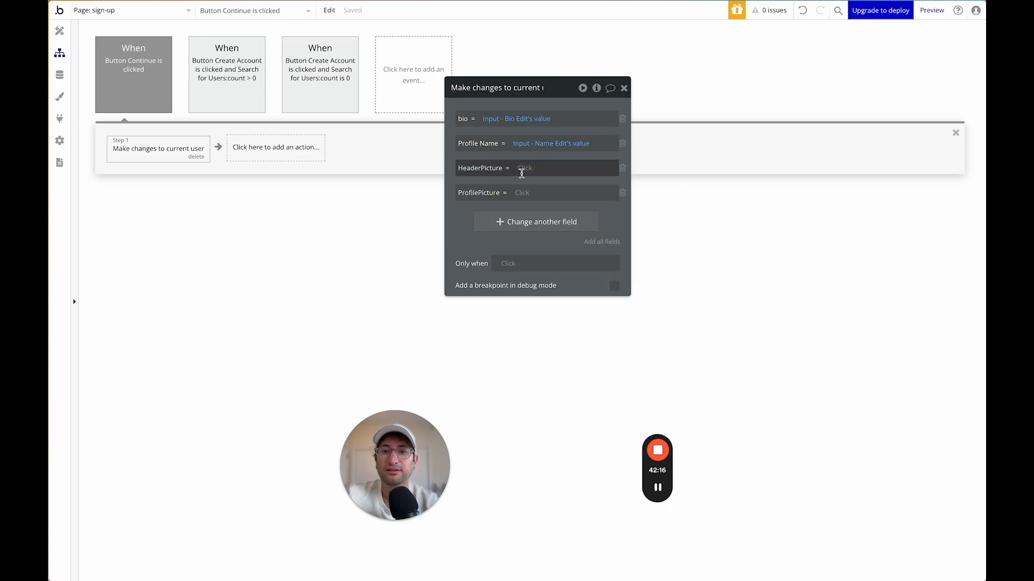
Set HeaderPicture and ProfilePicture to the header and profile picture uploaders' values.
left_click(522, 169)
type("header")
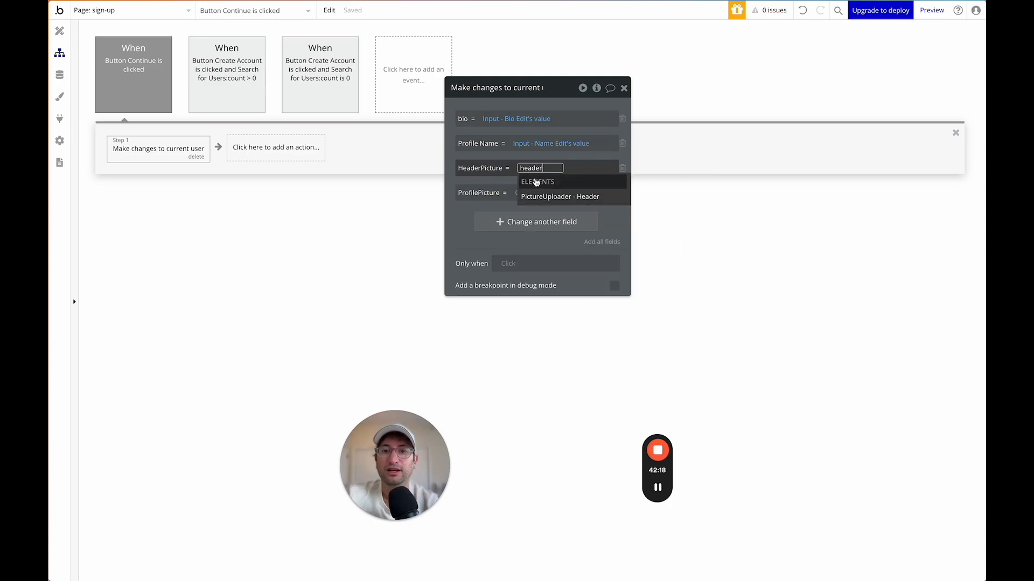
left_click(539, 197)
left_click(552, 209)
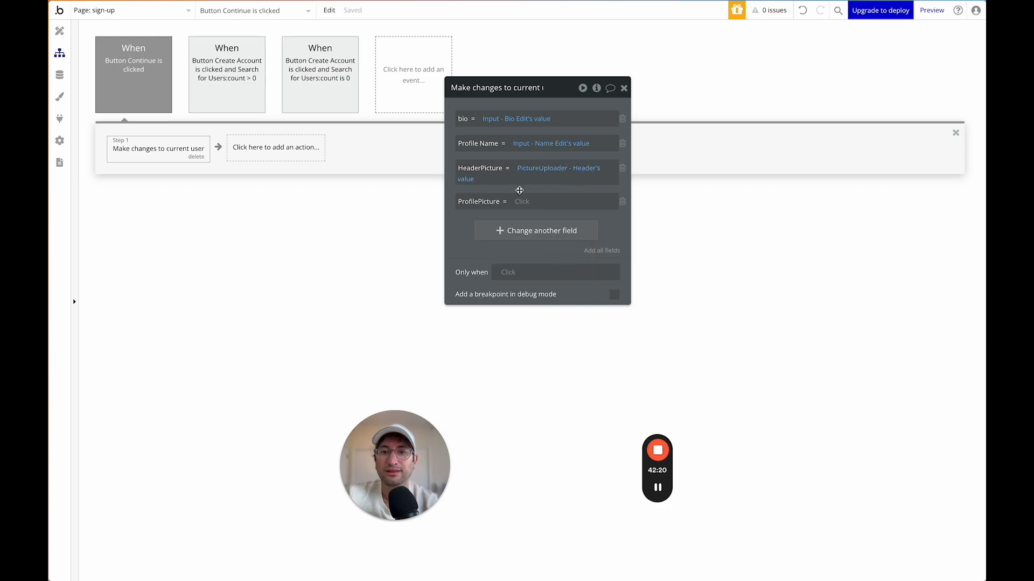
left_click(521, 201)
type("profile")
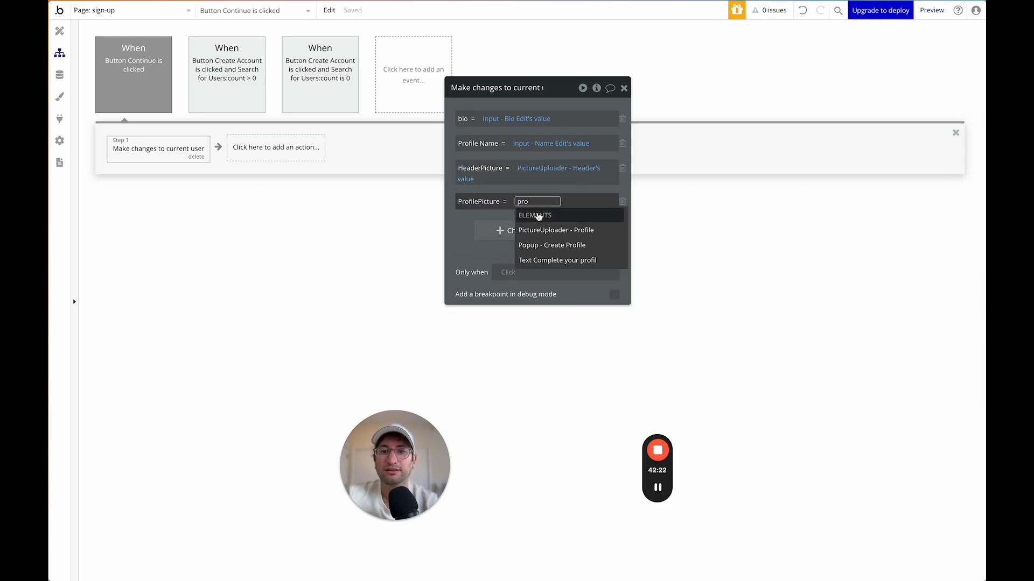
left_click(539, 231)
left_click(524, 242)
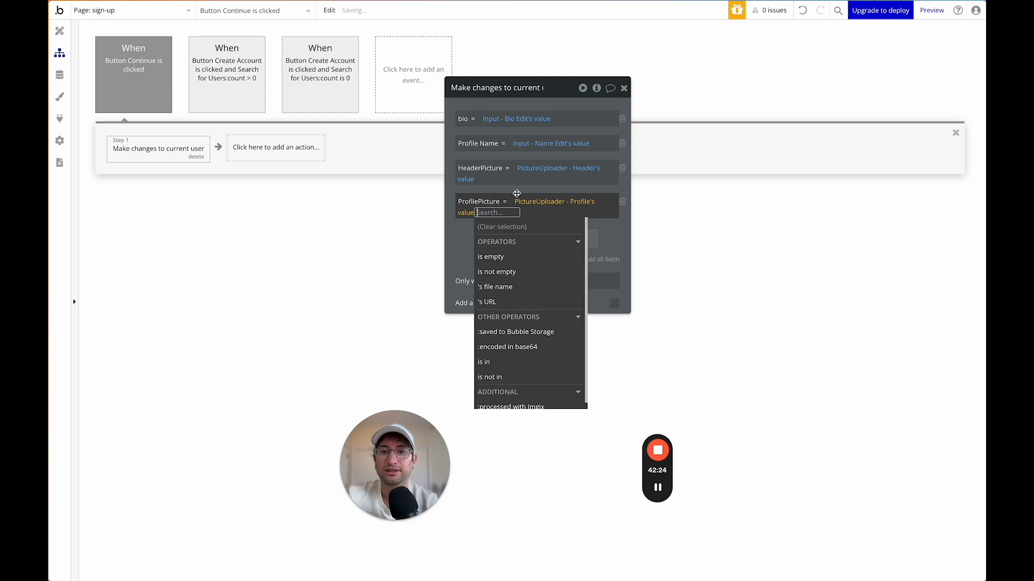
left_click(517, 193)
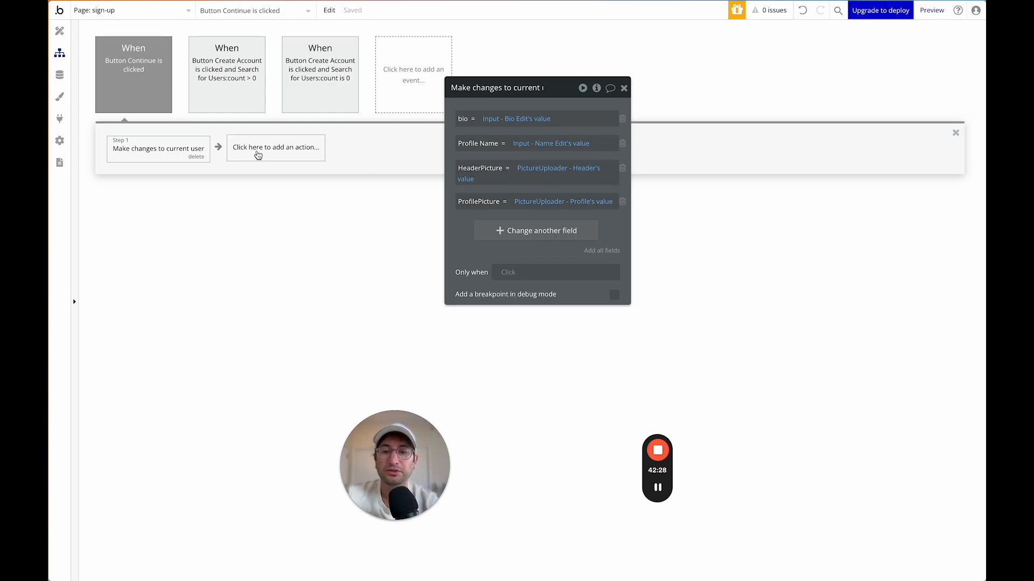
Add a second 'Go to page' action with destination index.
left_click(258, 155)
type("nav")
key("BackSpace")
key("BackSpace")
key("BackSpace")
type("go")
left_click(274, 189)
left_click(565, 115)
left_click(565, 133)
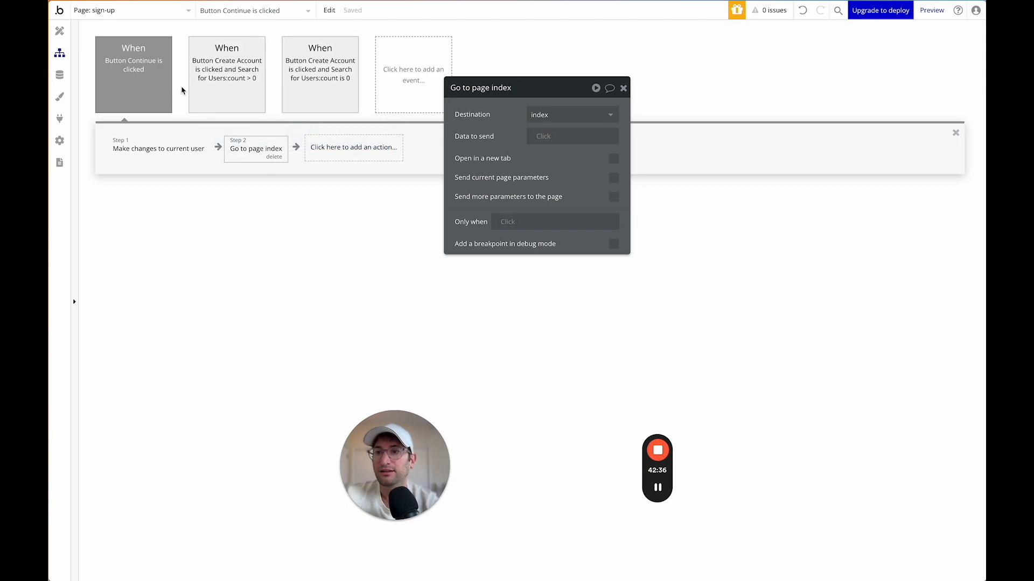
left_click(211, 92)
After 'Sign the user up', add a step showing Popup - Create Profile.
left_click(310, 96)
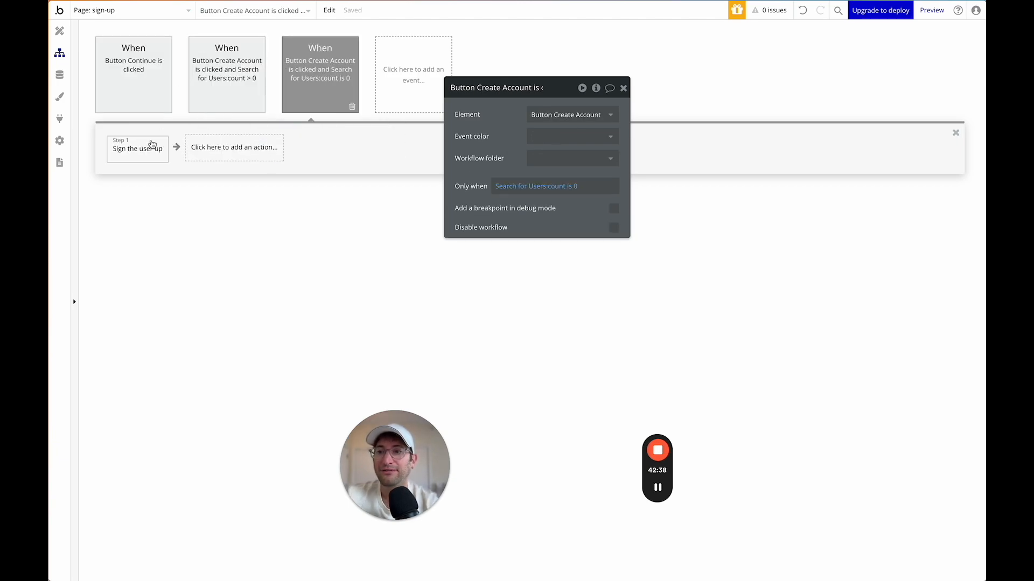
left_click(155, 141)
left_click(225, 147)
type("show")
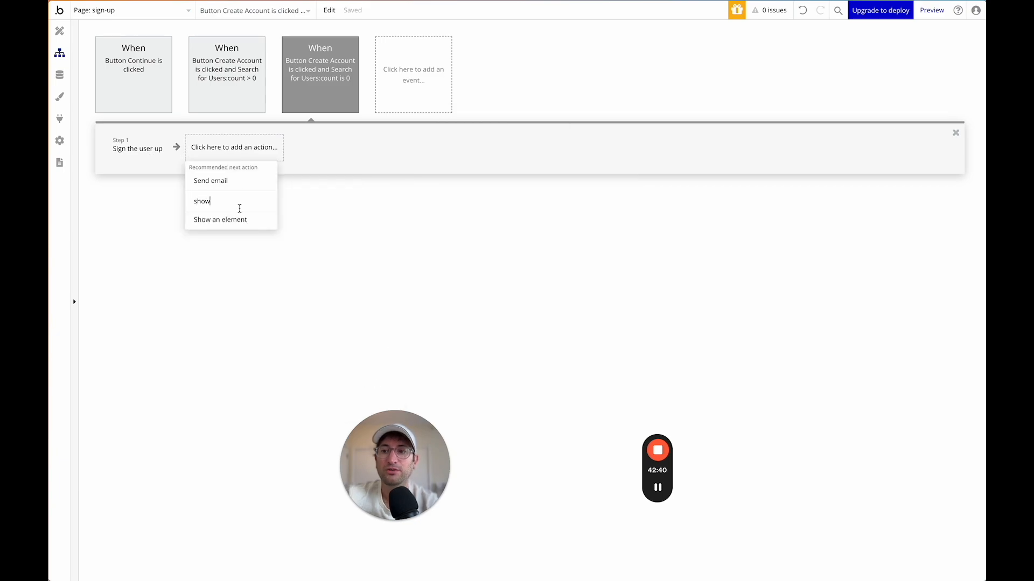
left_click(233, 221)
left_click(549, 115)
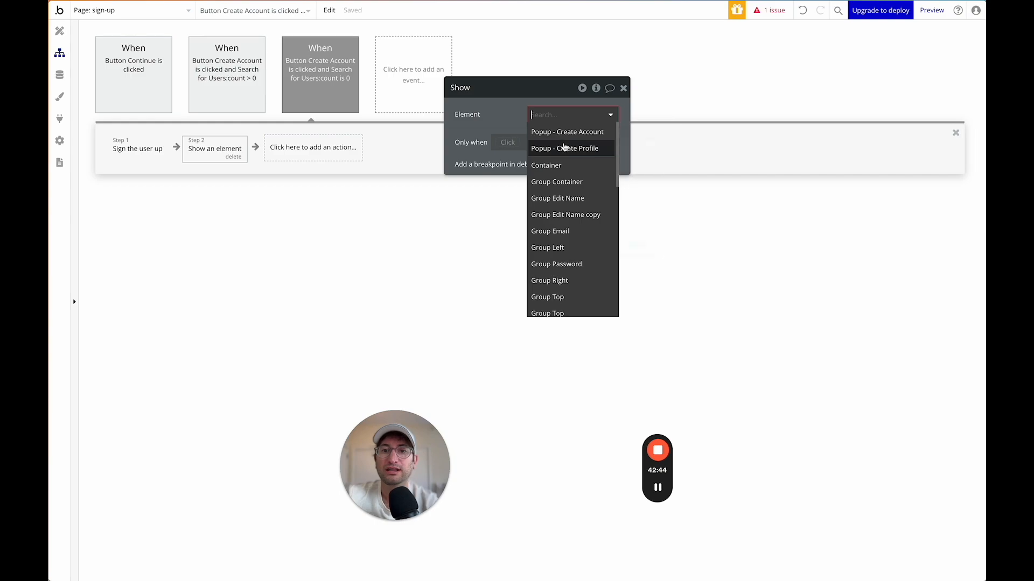
left_click(565, 148)
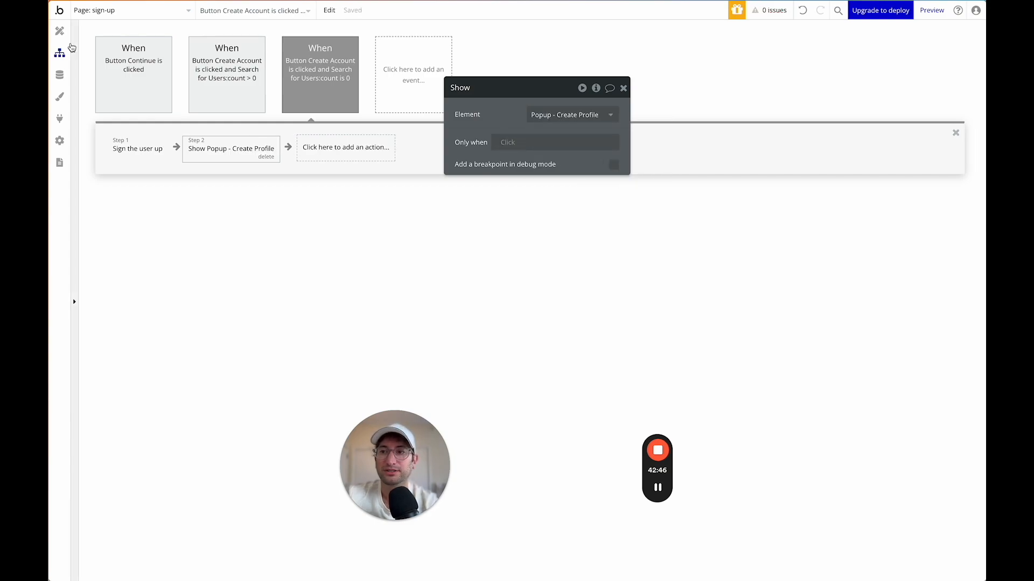
Return to Design and leave the popup to view the sign-up page.
left_click(59, 31)
left_click(624, 89)
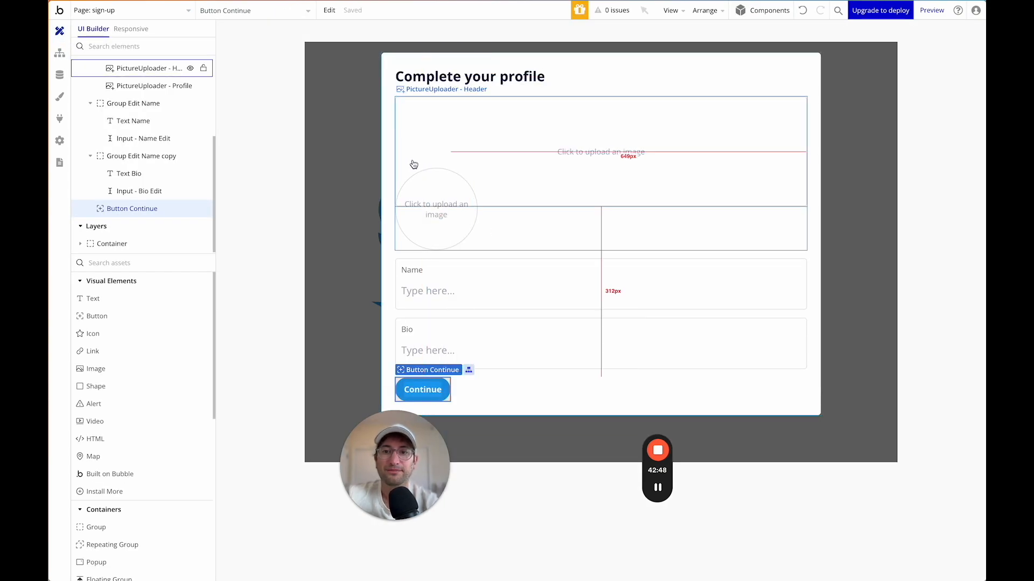
double_click(347, 210)
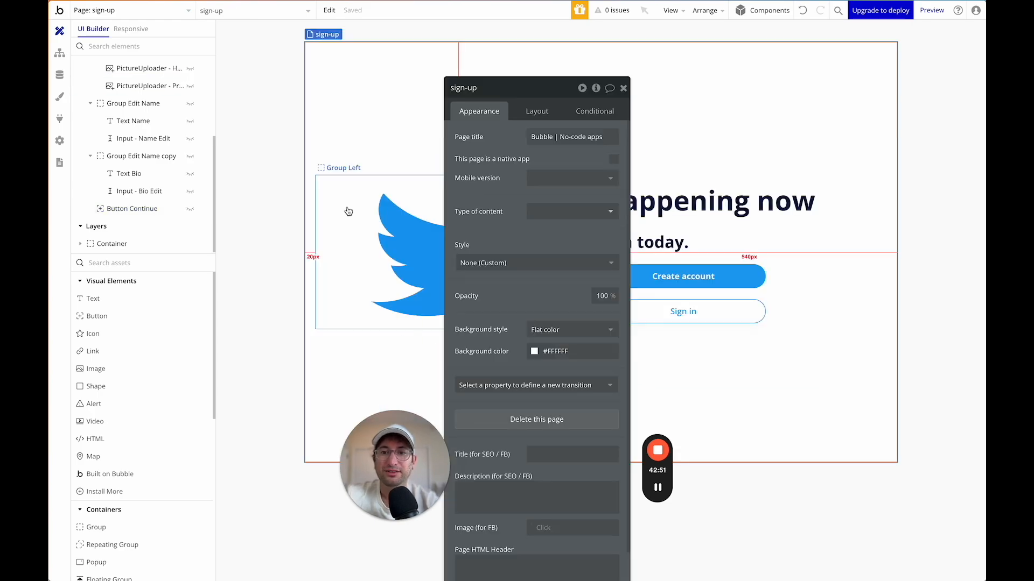
left_click(623, 89)
Give the Create account button a workflow that shows Popup - Create Account.
double_click(650, 306)
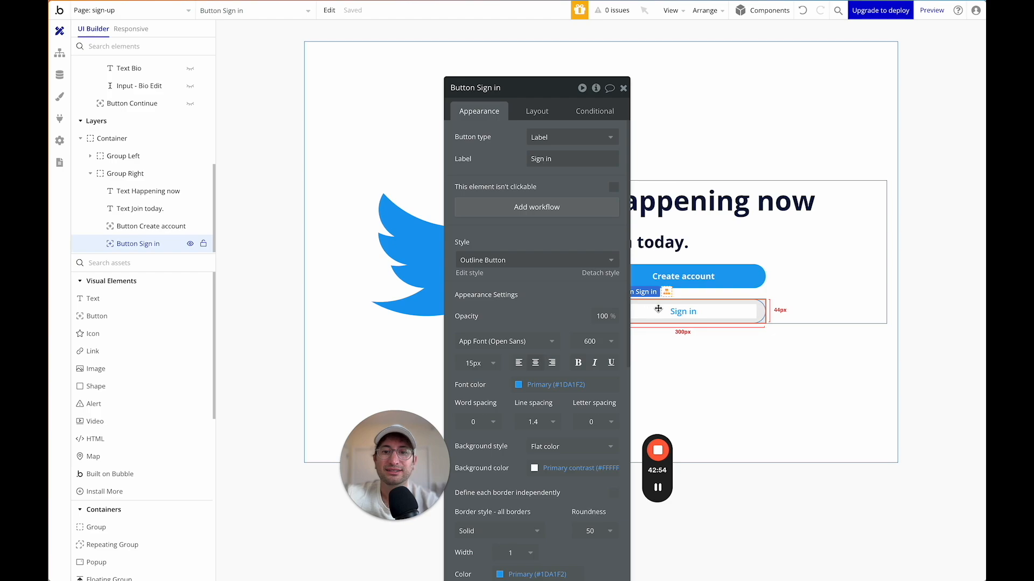
left_click(700, 276)
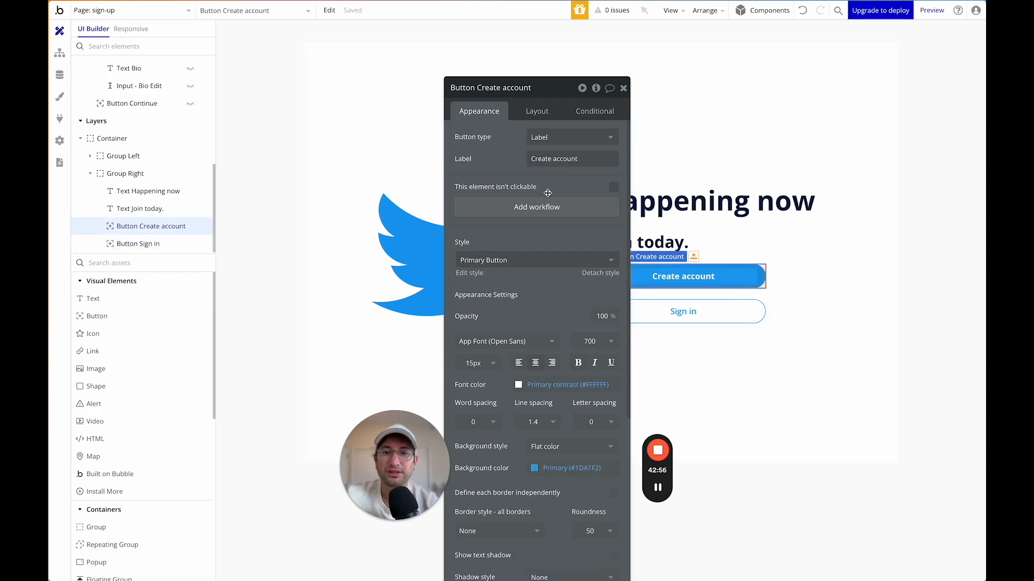
left_click(536, 207)
left_click(161, 154)
type("show")
left_click(156, 197)
left_click(565, 114)
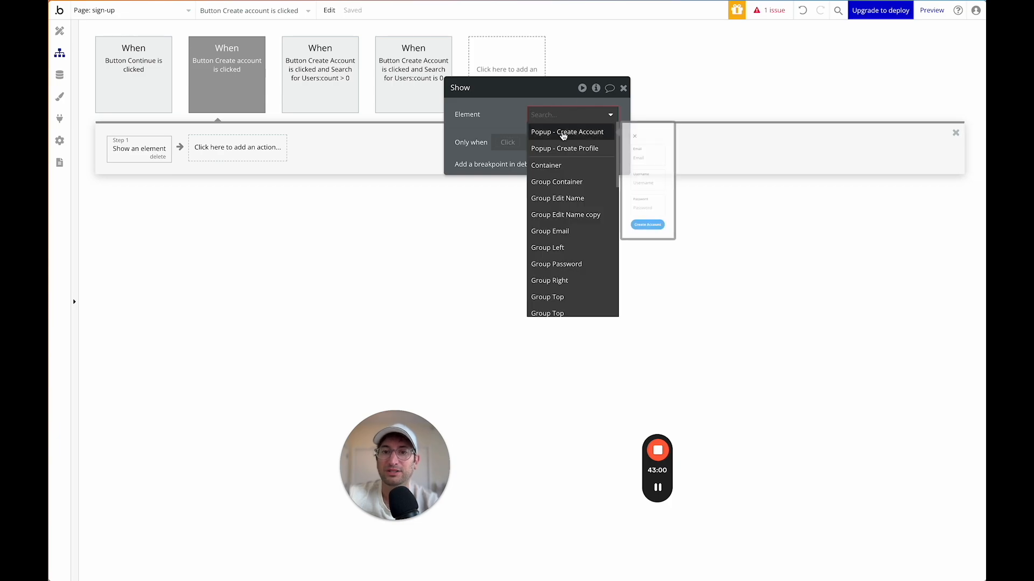
left_click(568, 133)
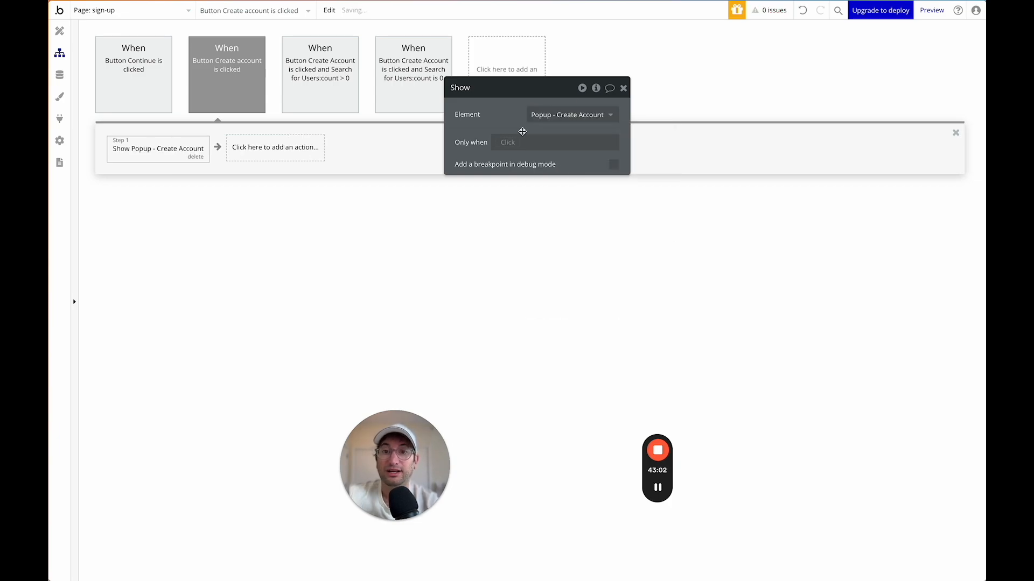
left_click(59, 31)
left_click(683, 310)
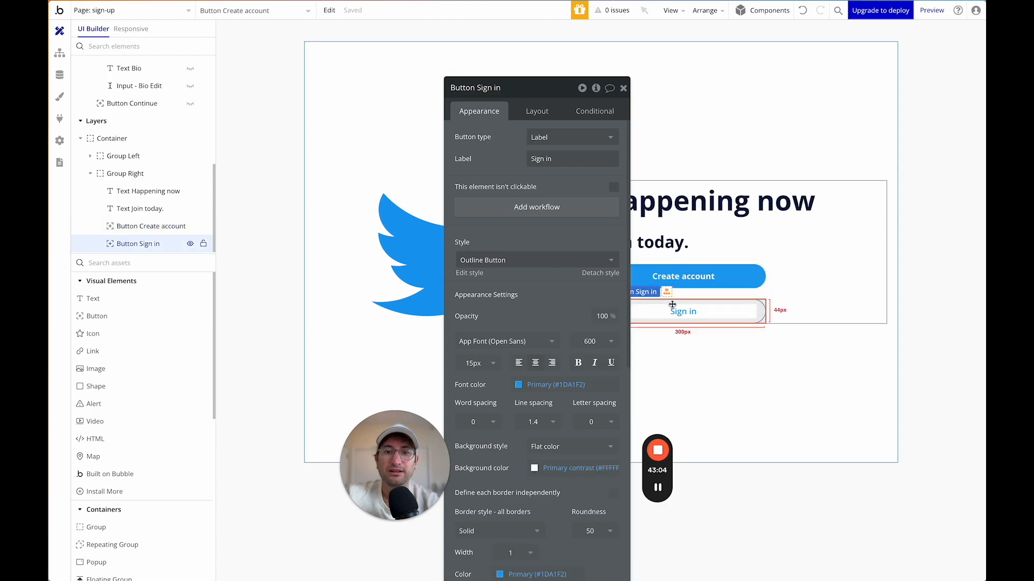
left_click(623, 88)
Copy the Create Account popup, paste it onto the page, and rename the copy 'Popup - Log In'.
scroll(146, 150, "up", 5)
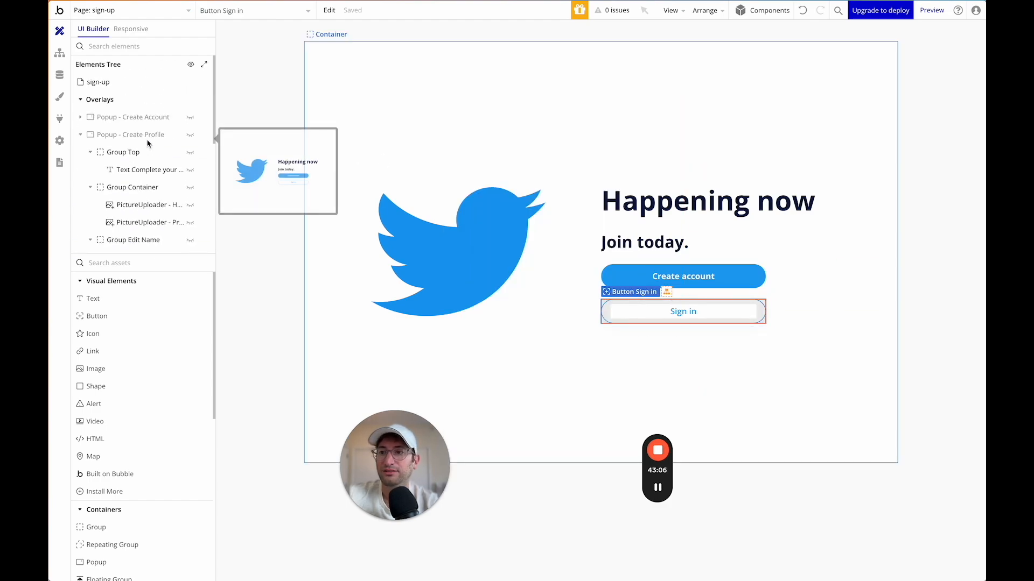
left_click(137, 135)
left_click(140, 116)
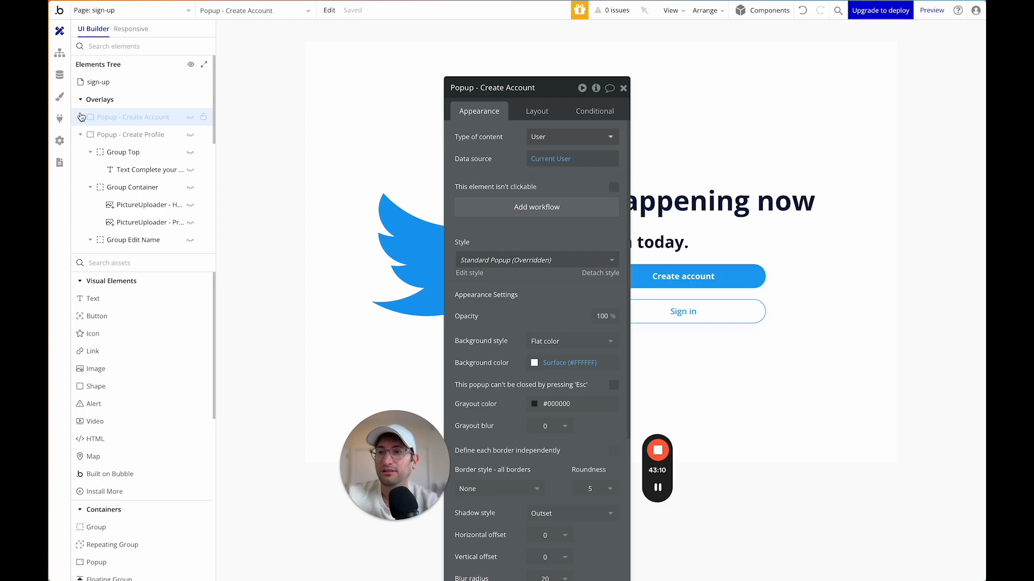
right_click(127, 119)
left_click(268, 215)
left_click(323, 92)
right_click(323, 94)
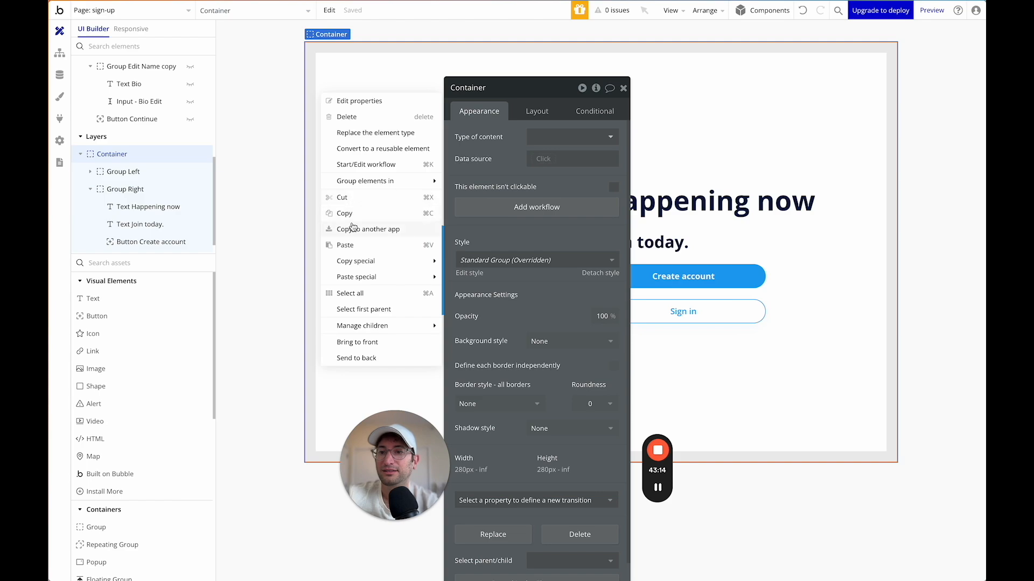
left_click(345, 245)
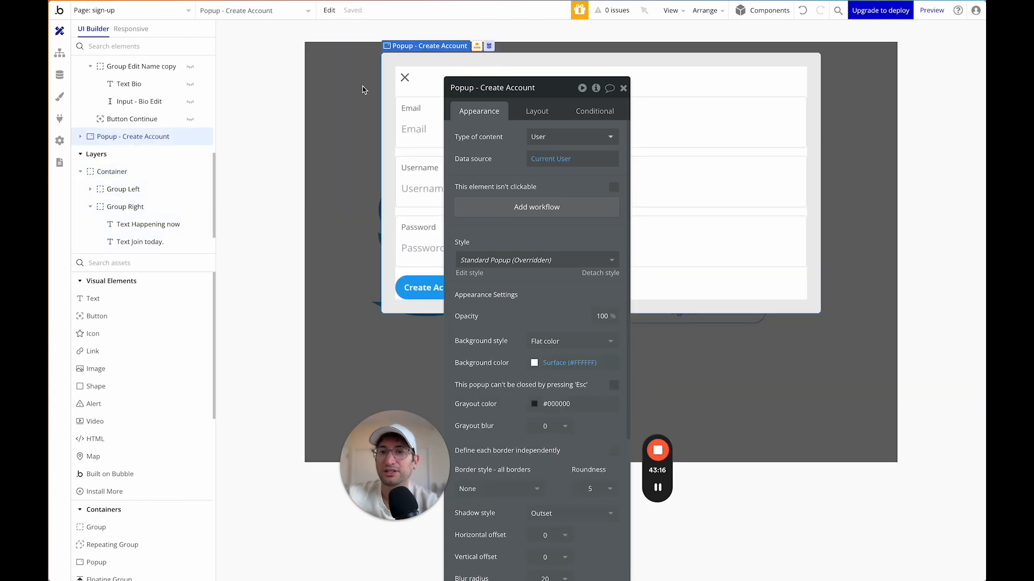
type("Log In")
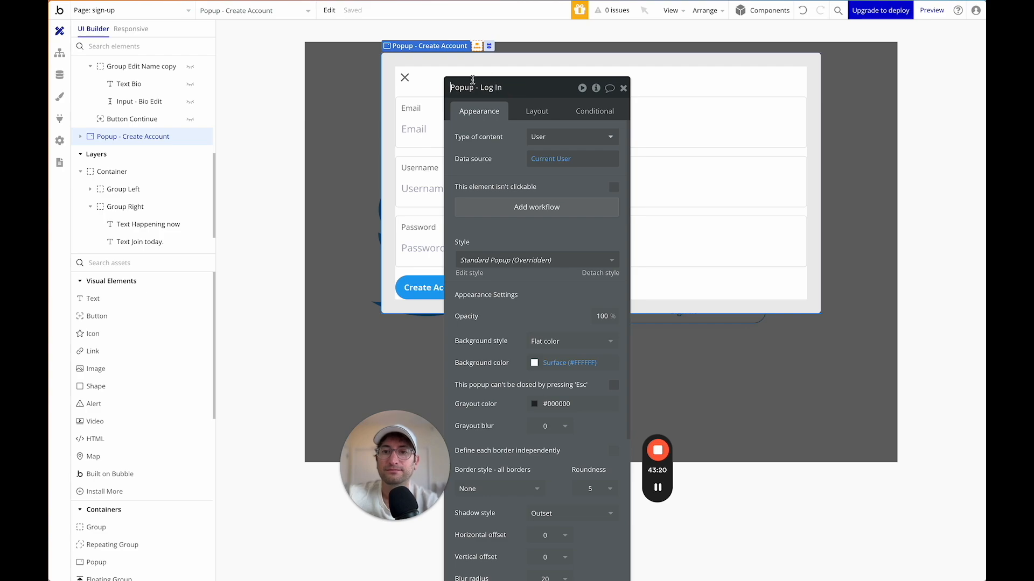
left_click_drag(523, 101, 827, 44)
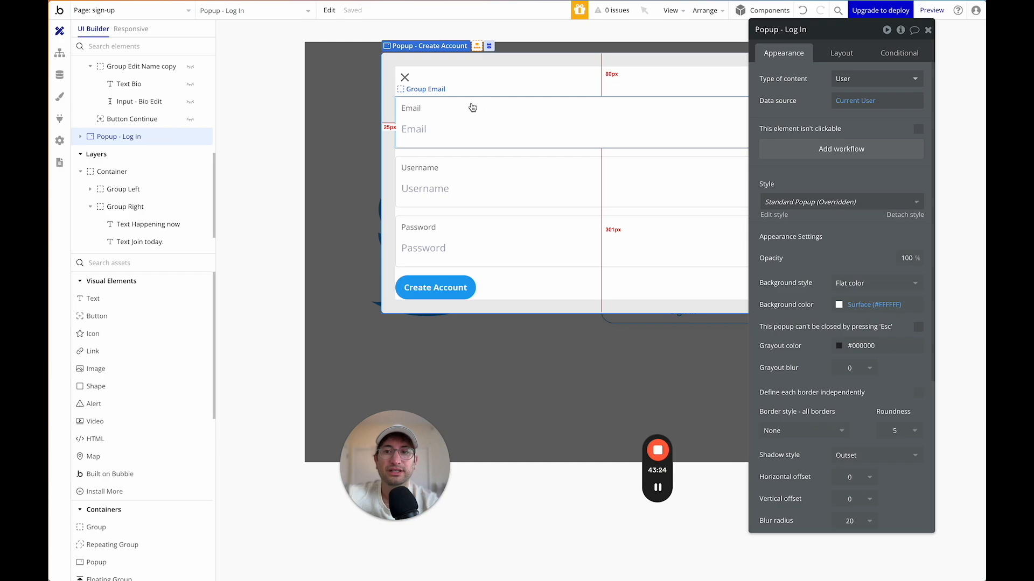
Delete the username field group and relabel the popup's button 'Log In'.
left_click(473, 108)
left_click(486, 169)
key("Delete")
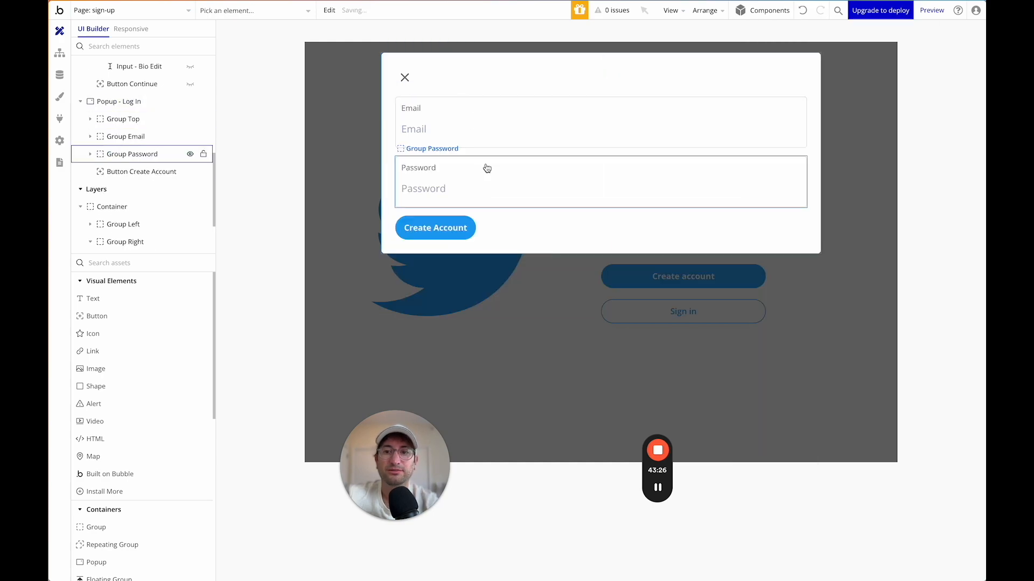
left_click(462, 226)
triple_click(851, 99)
type("Log ")
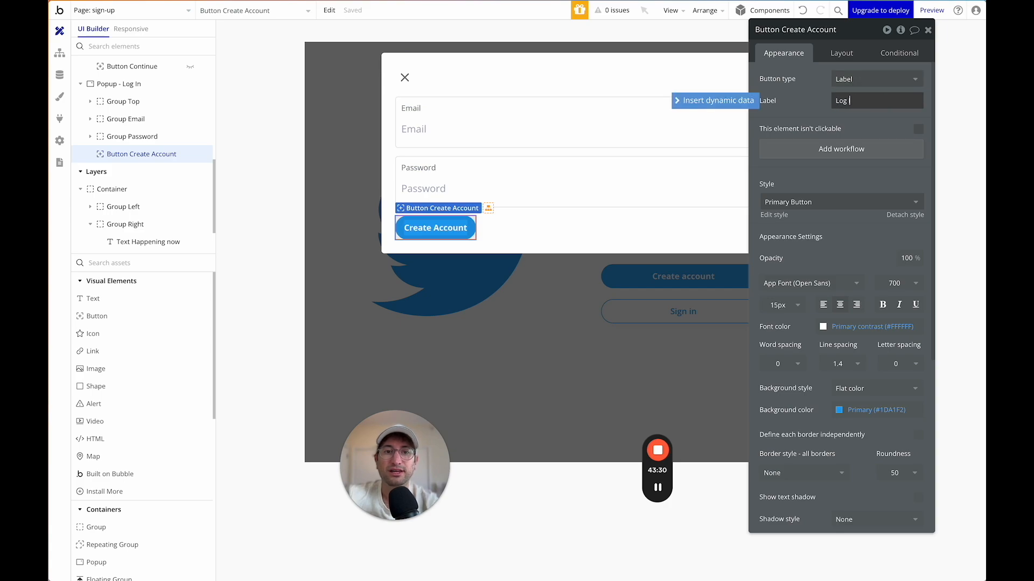
type("In")
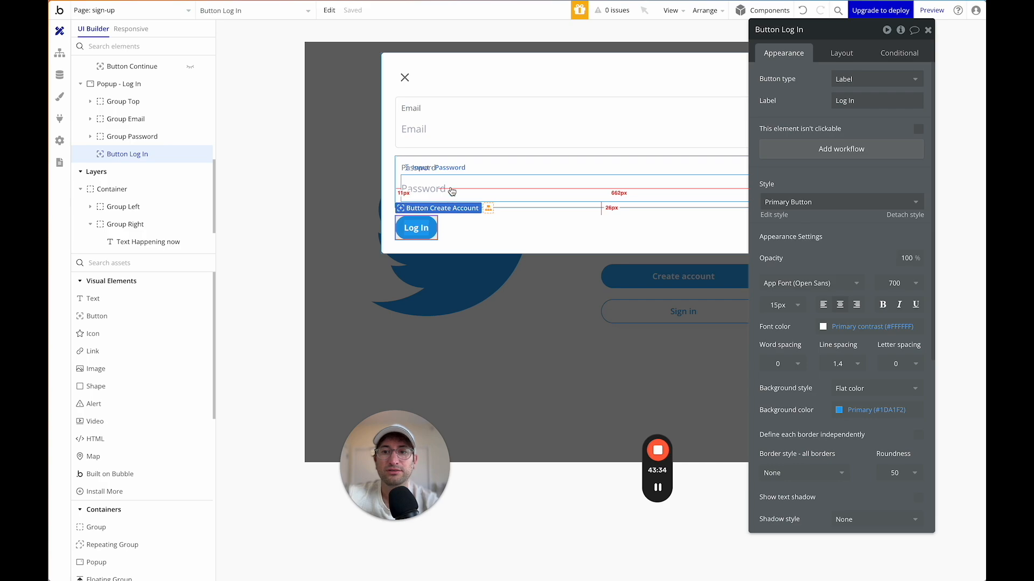
Rename the inputs to 'Input - Email Log In' and 'Input - Password Log In'.
left_click(417, 130)
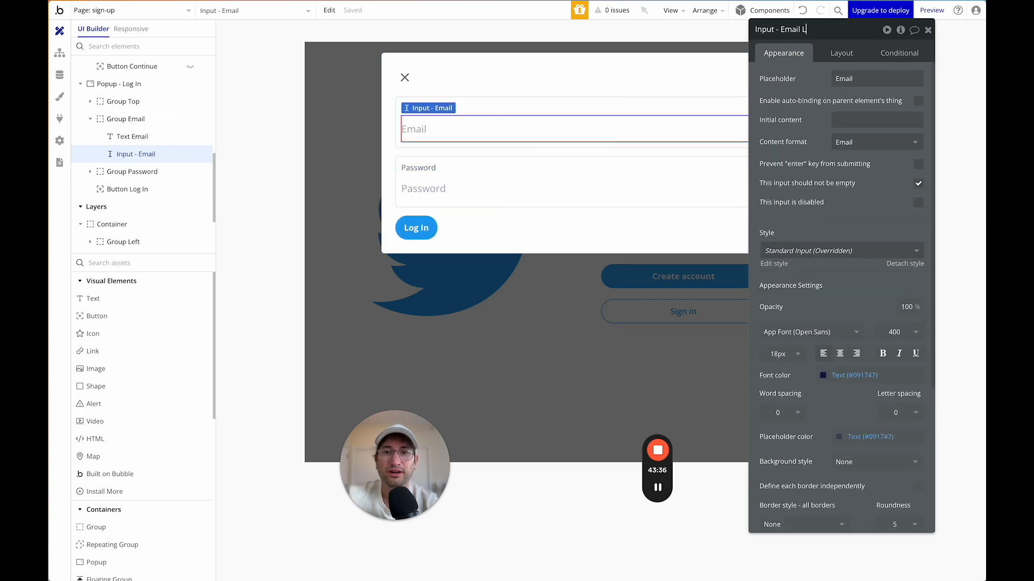
type("n")
left_click(558, 189)
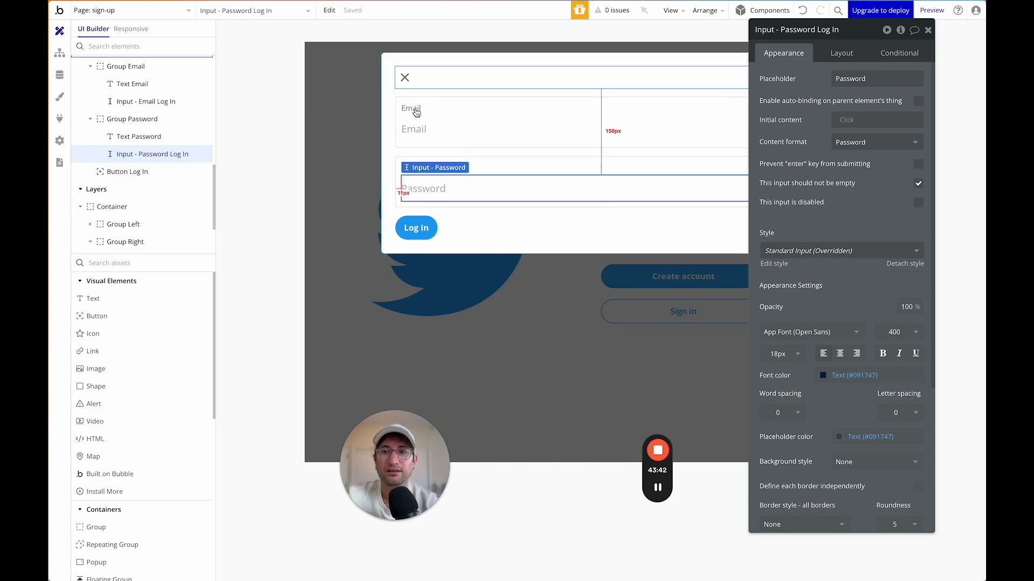
Add 'Log the user in' using the Log In email and password inputs, staying logged in.
left_click(425, 227)
left_click(846, 148)
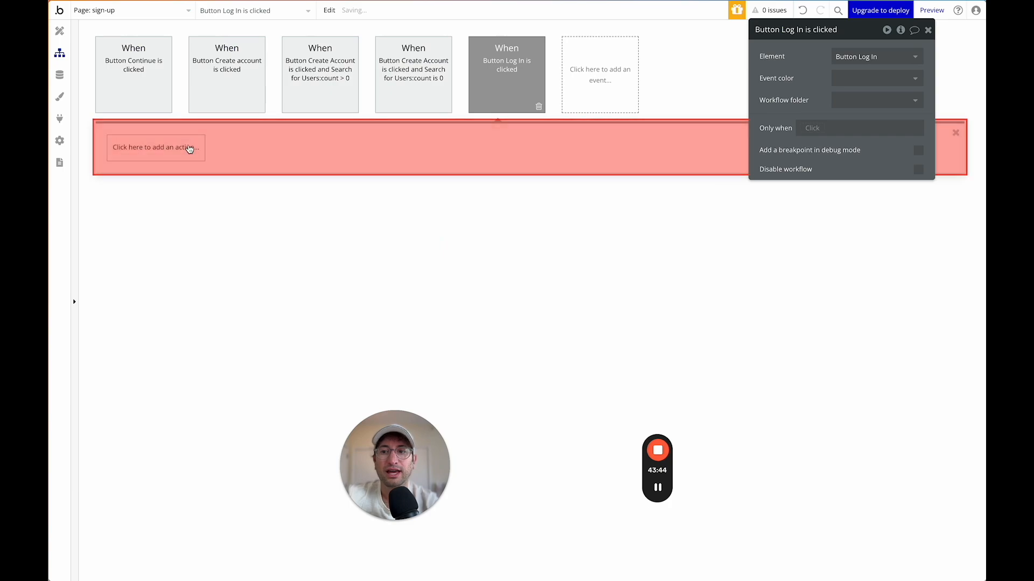
left_click(197, 150)
type("log")
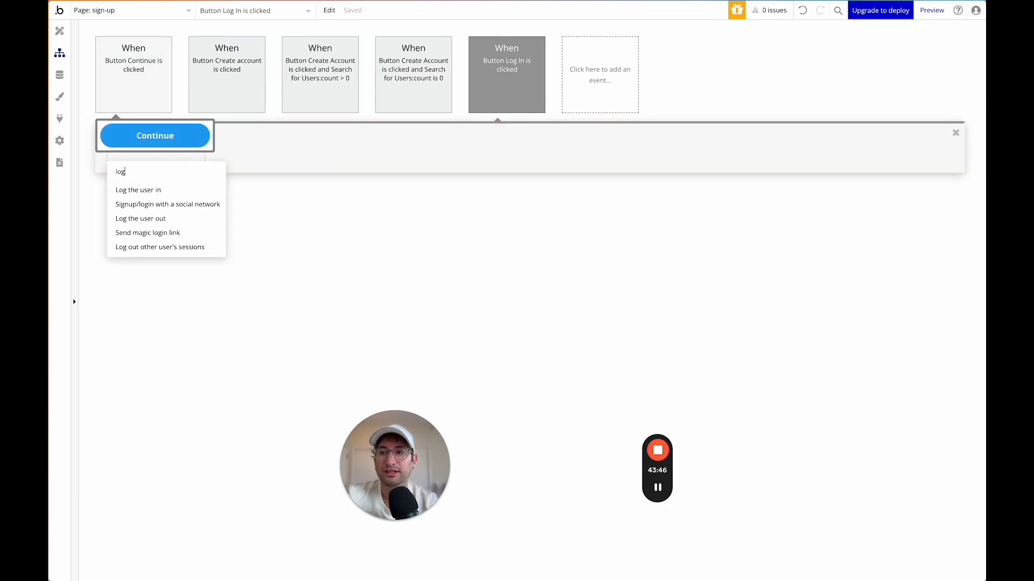
left_click(149, 191)
left_click(845, 57)
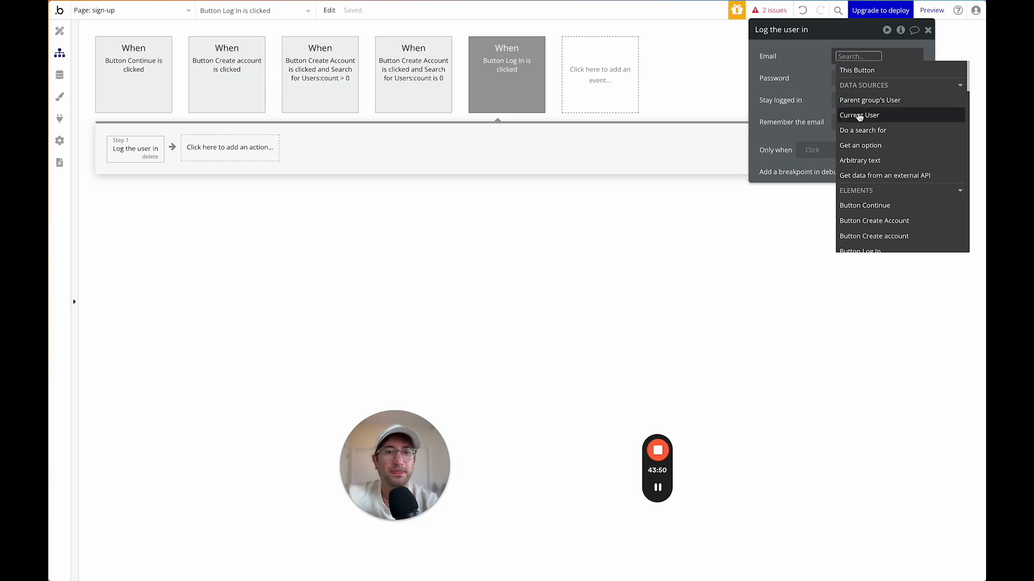
type("email")
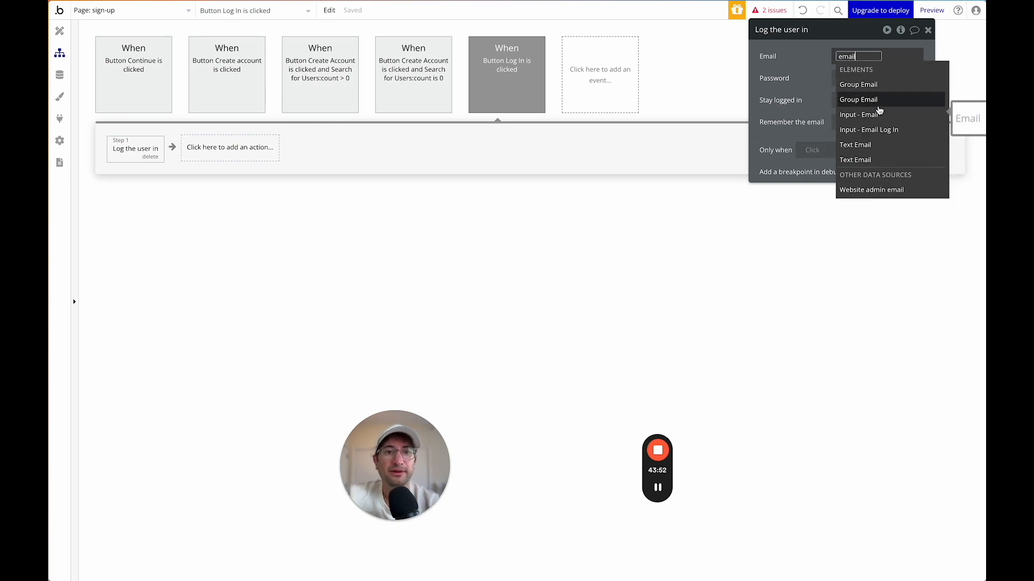
left_click(878, 130)
left_click(861, 84)
left_click(858, 78)
type("pass")
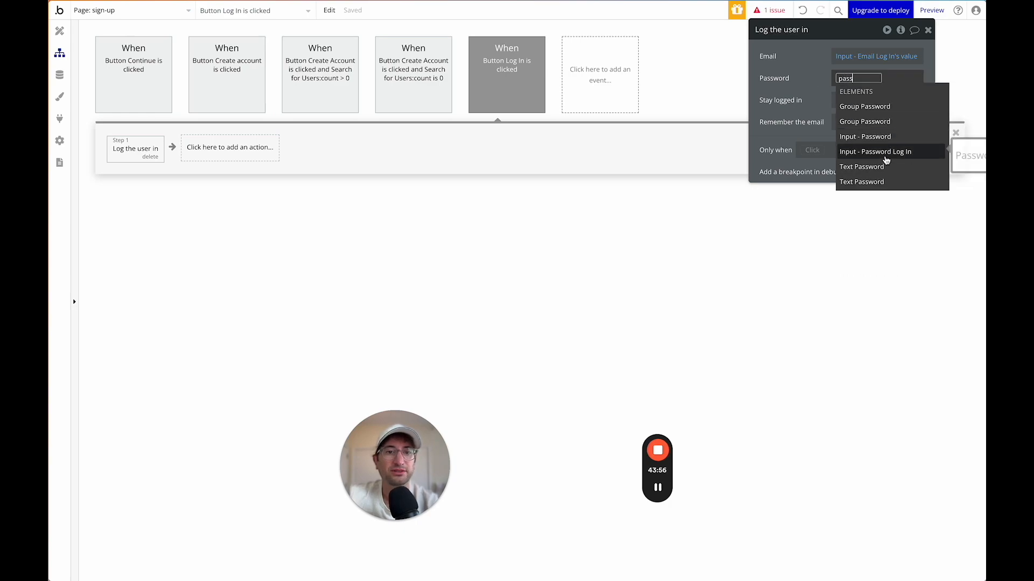
left_click(889, 157)
left_click(877, 125)
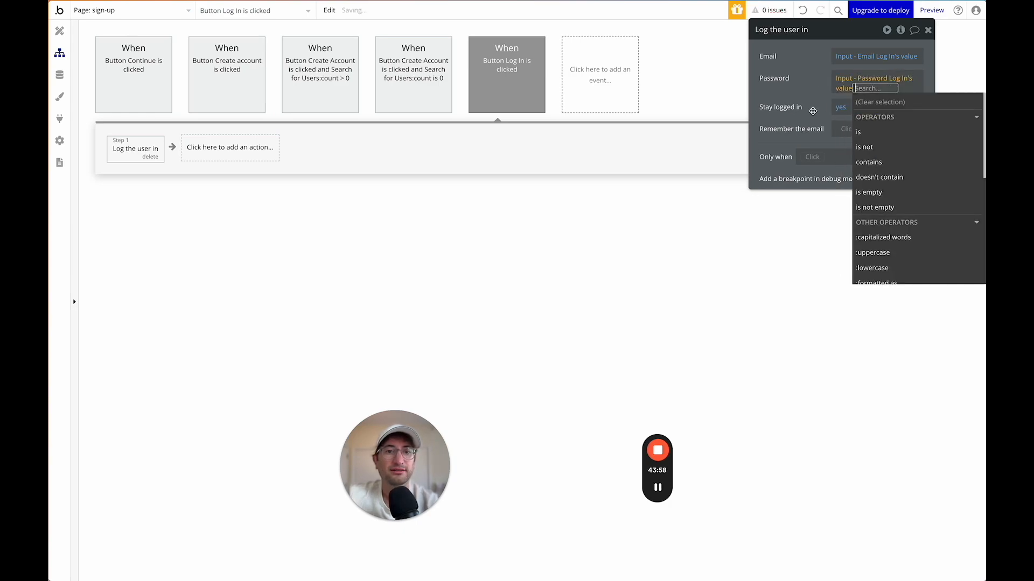
left_click(801, 108)
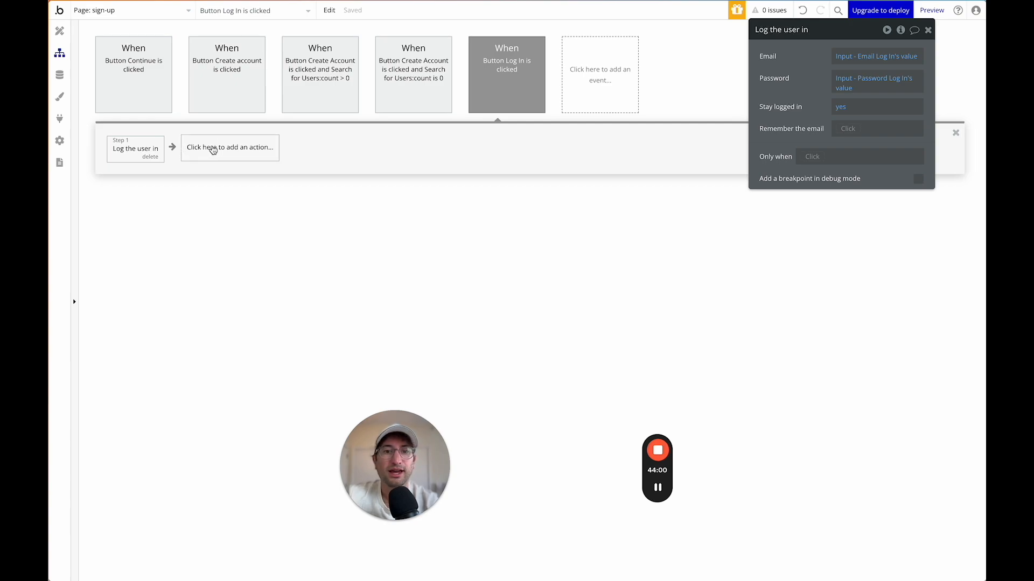
Add a 'Go to page' step sending the user to index.
left_click(203, 150)
type("go")
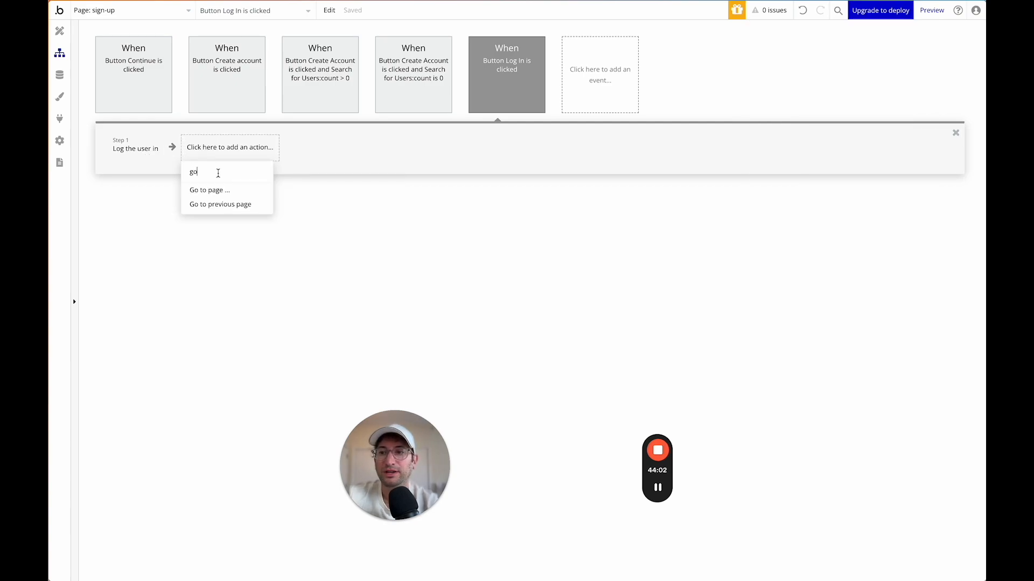
left_click(220, 189)
left_click(863, 56)
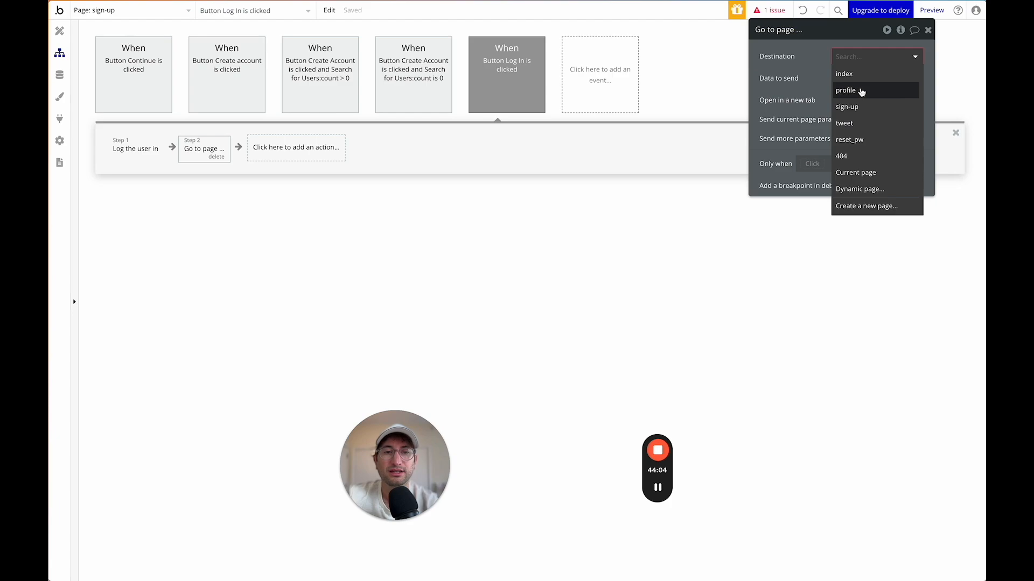
left_click(857, 81)
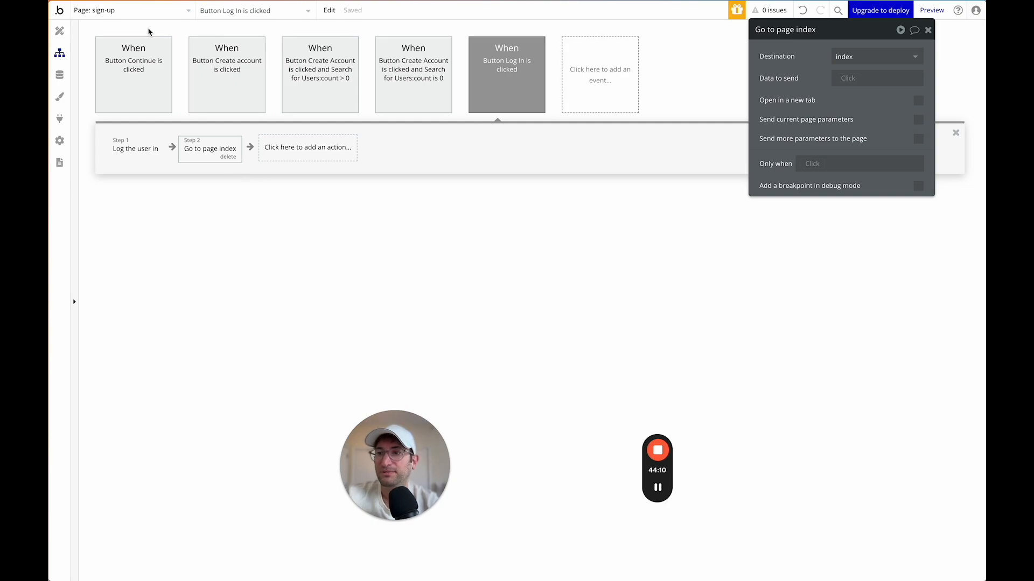
Create a workflow for the popup's X icon with a 'Hide an element' action.
left_click(60, 31)
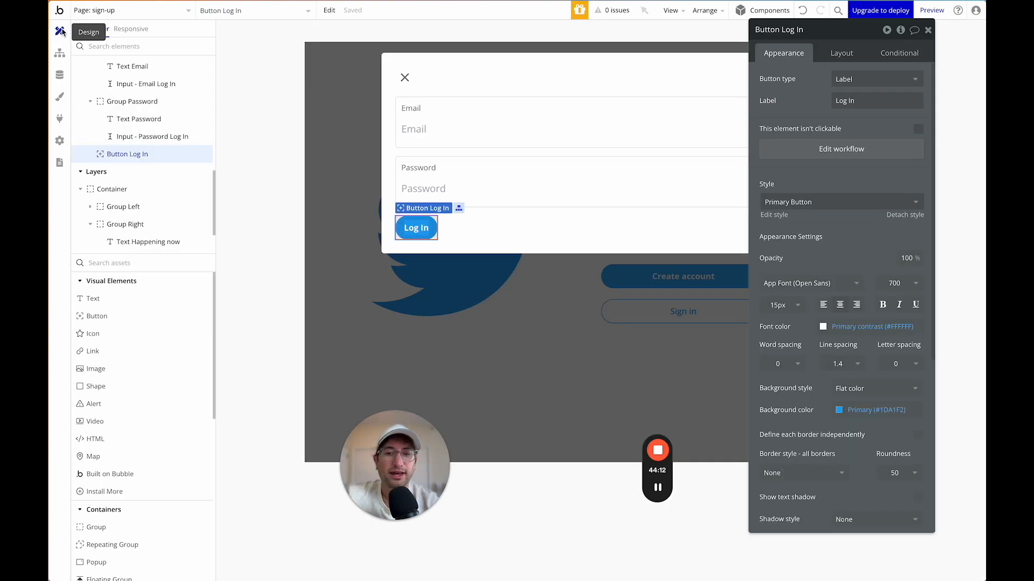
left_click(928, 30)
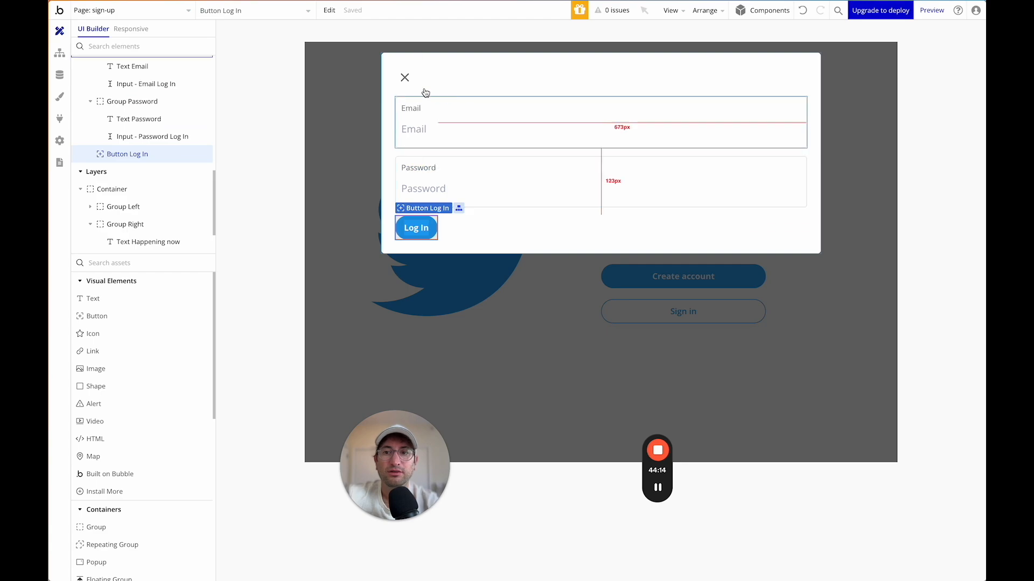
double_click(405, 77)
left_click(817, 167)
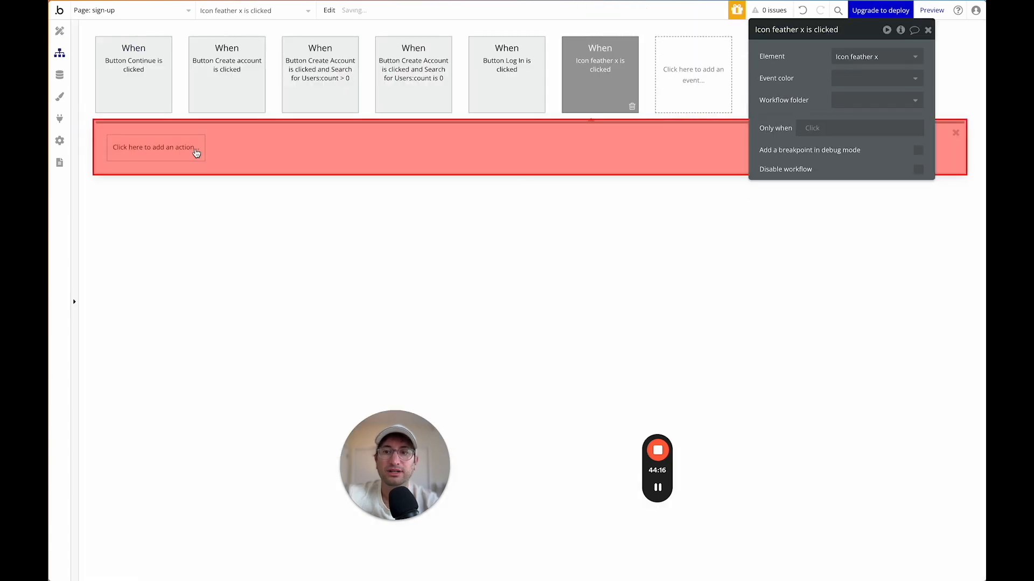
left_click(153, 147)
mouse_move(159, 217)
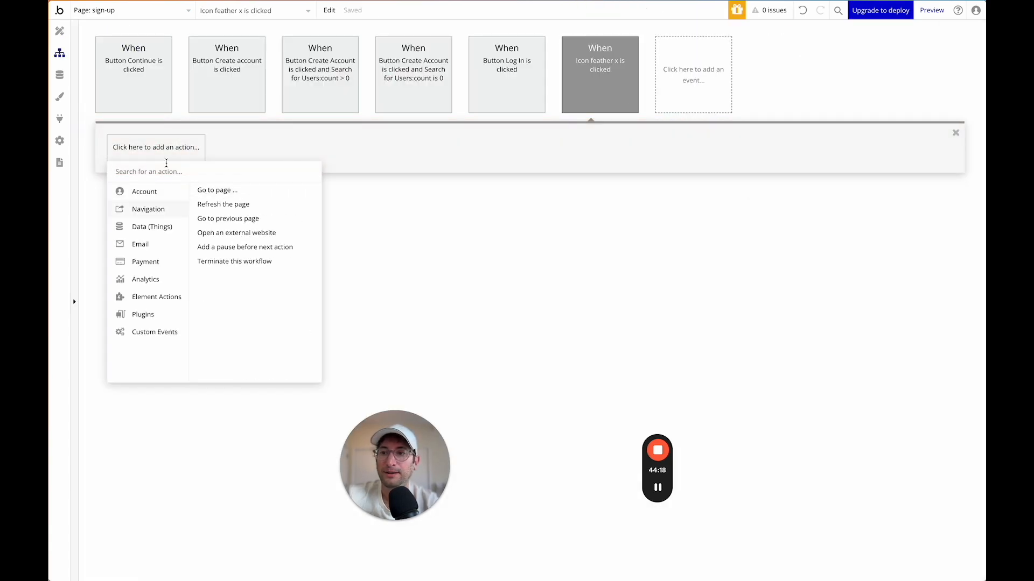
type("hide")
left_click(144, 187)
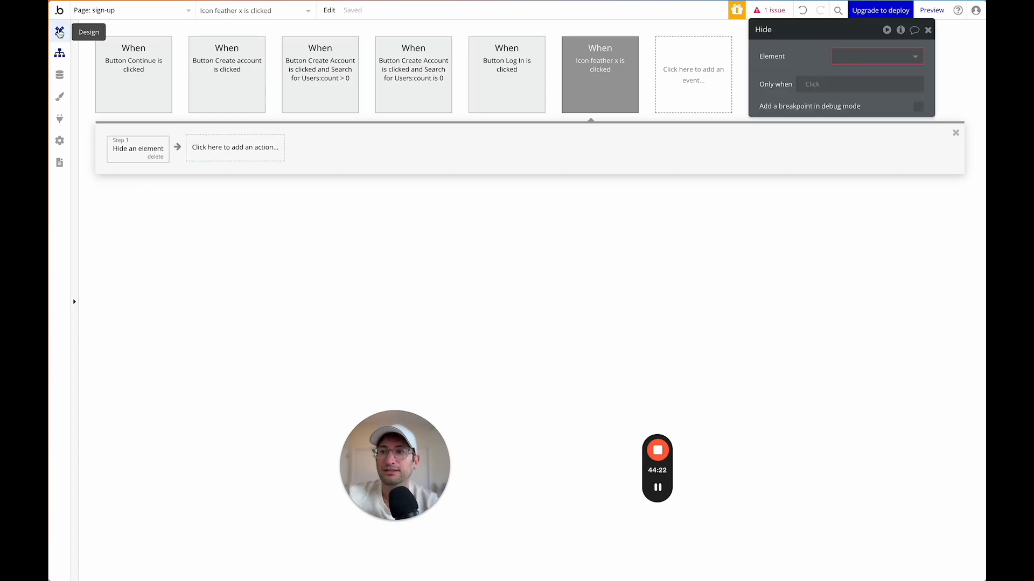
Set the element to hide to Popup - Log In.
left_click(59, 31)
left_click(59, 55)
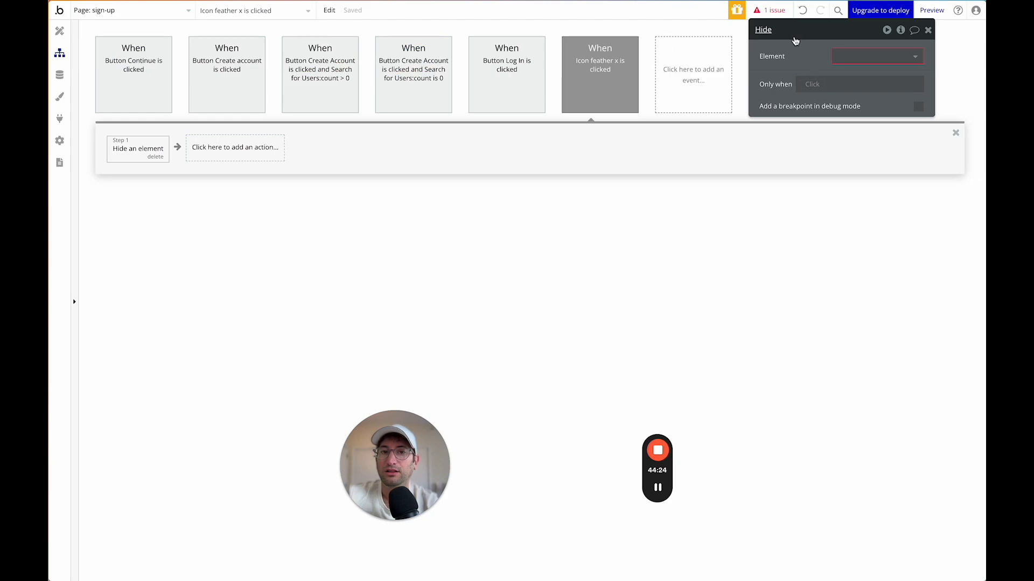
left_click(843, 54)
type("log")
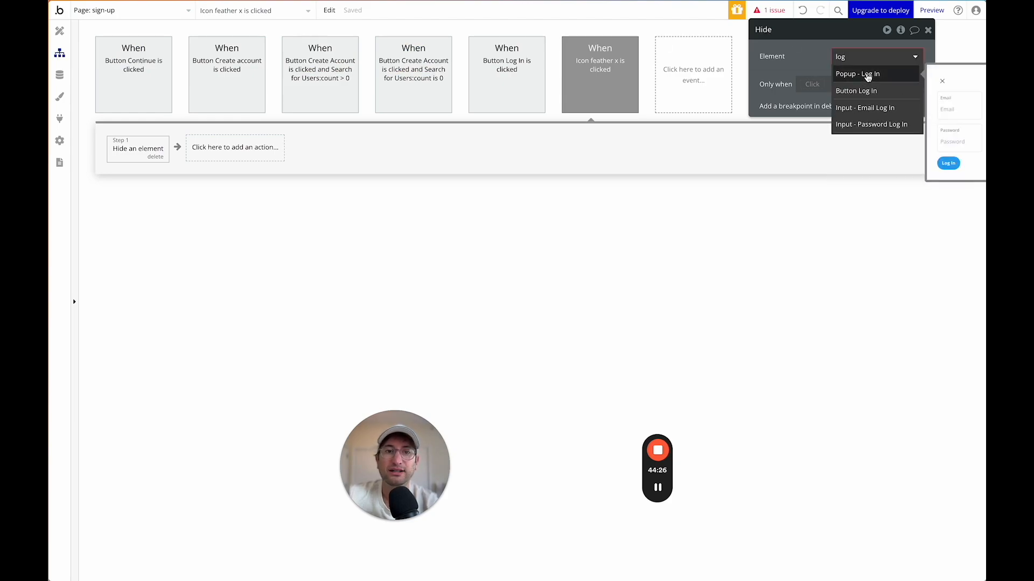
left_click(813, 74)
Rename the Log In popup's close icon to 'icon - hide login'.
left_click(59, 31)
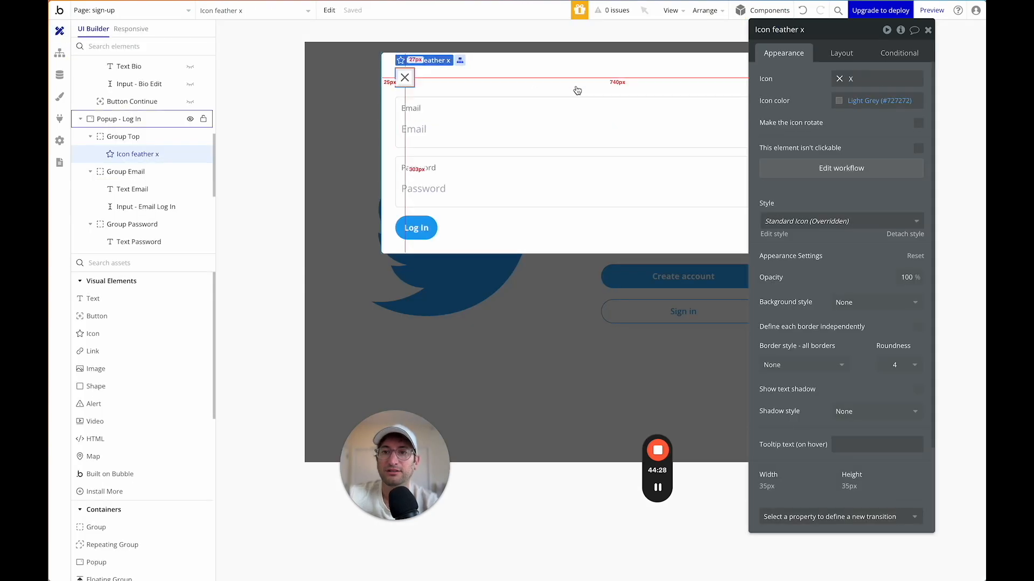
left_click(825, 29)
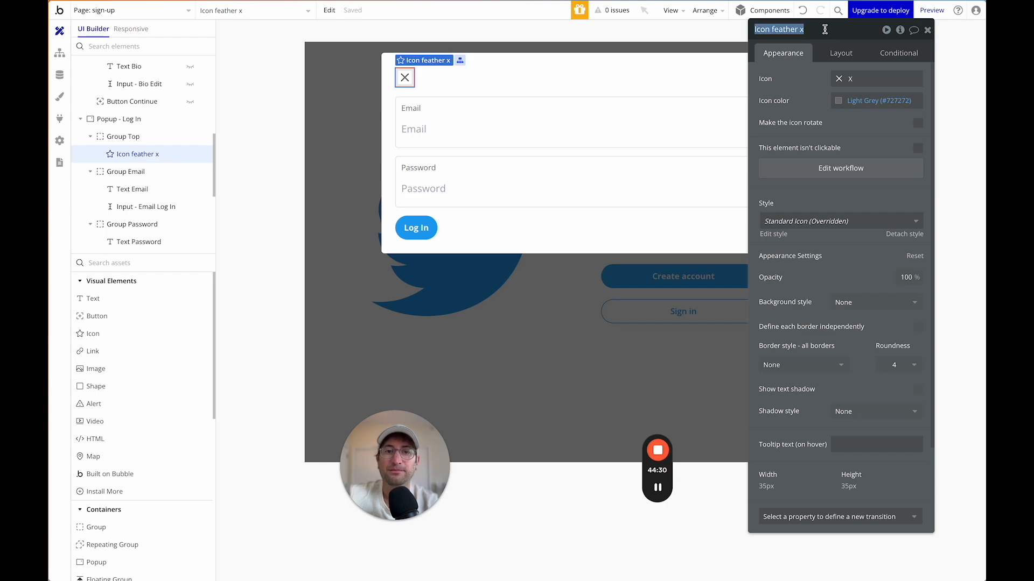
type("icon - hide login")
key("Return")
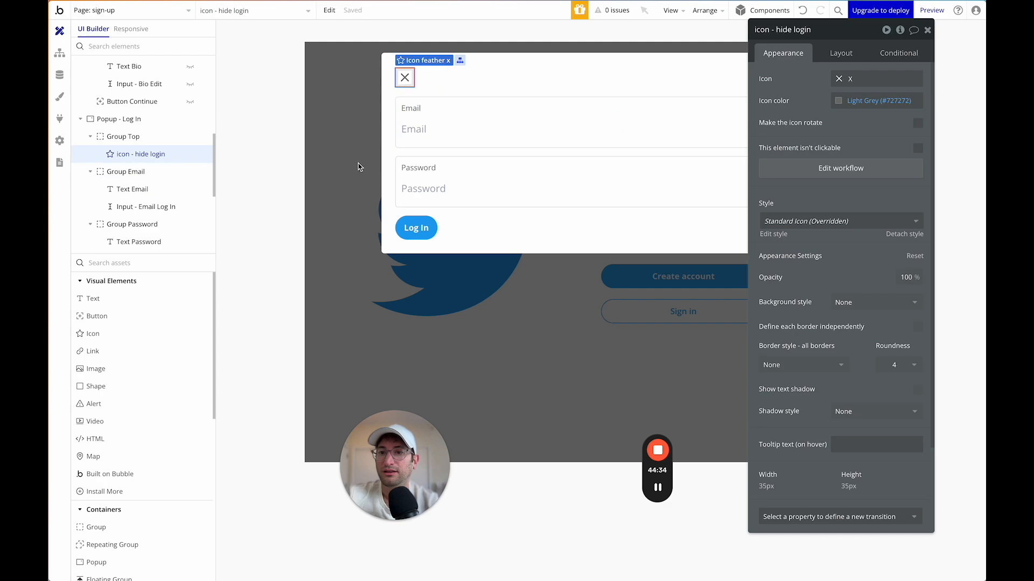
Close the Log In popup and bring the Create Account popup onto the canvas.
scroll(186, 108, "up", 4)
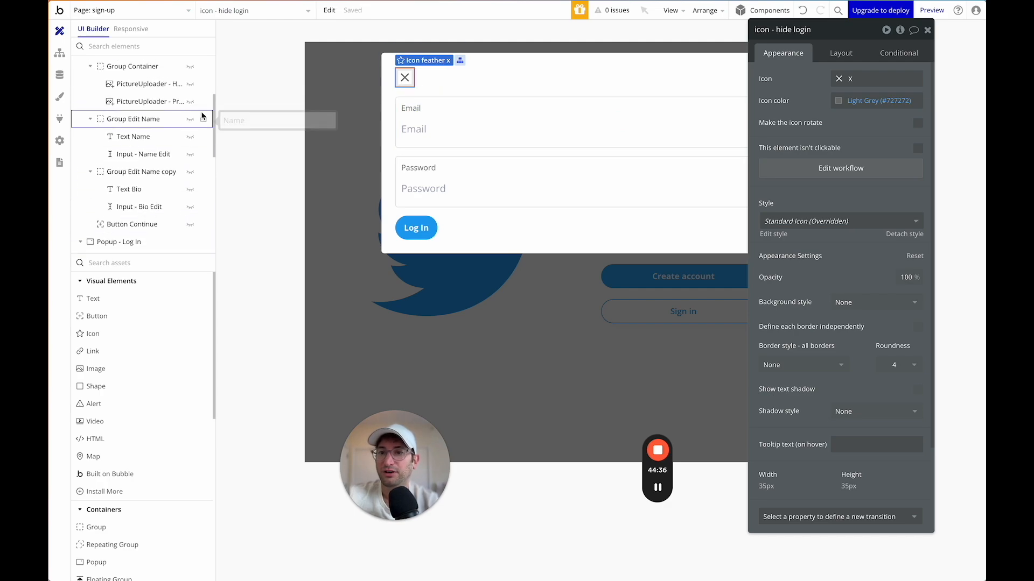
left_click(372, 115)
scroll(105, 101, "up", 3)
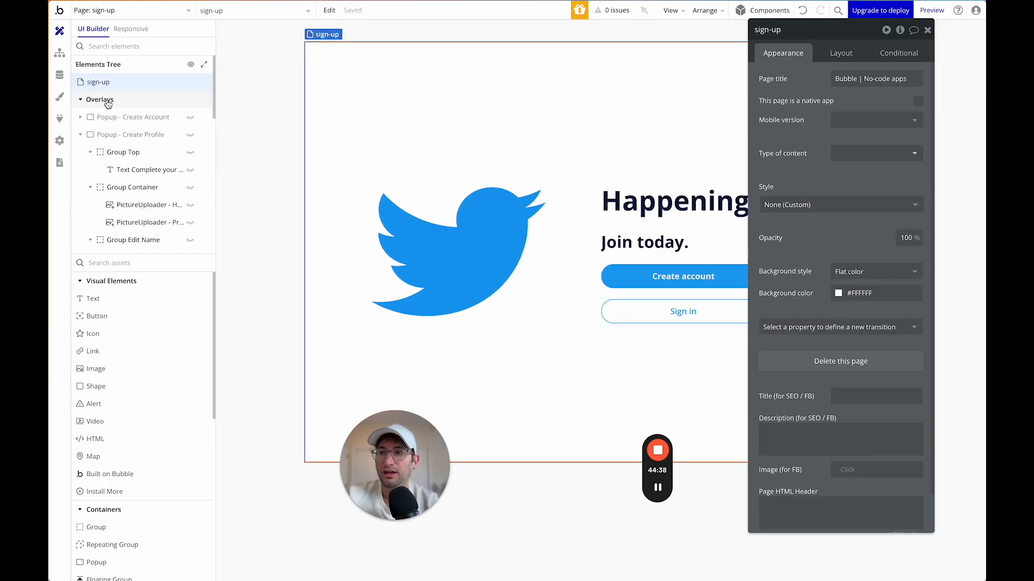
left_click(81, 134)
left_click(191, 135)
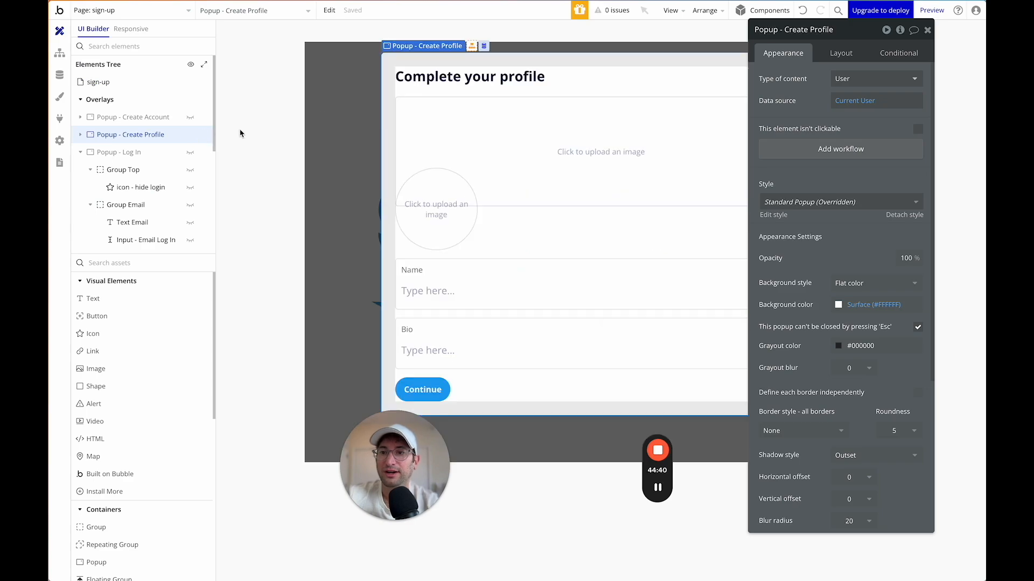
left_click(191, 134)
left_click(190, 117)
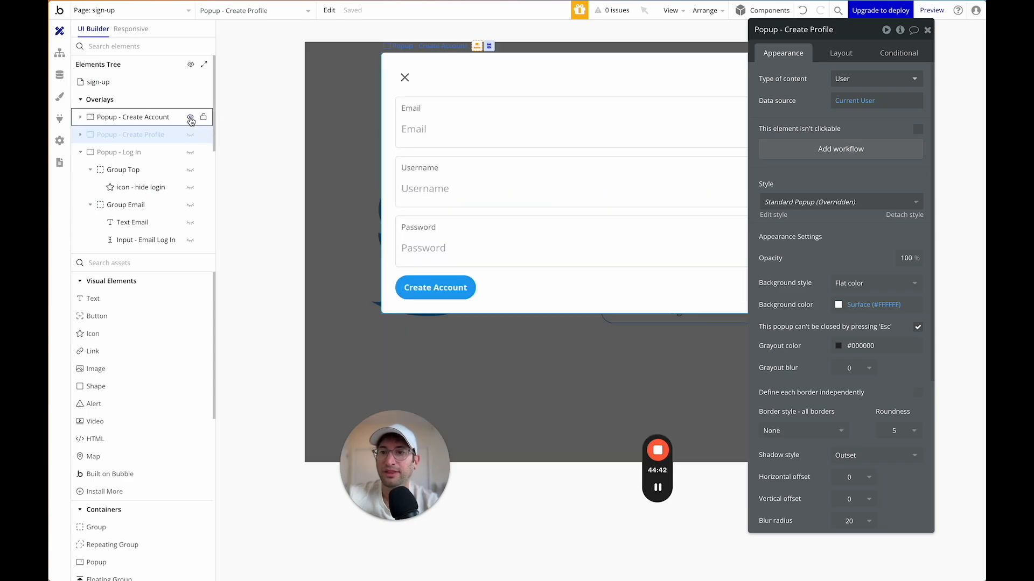
Rename the Create Account popup's close icon to 'Icon - Sign Up'.
left_click(405, 76)
left_click(789, 31)
left_click_drag(773, 29, 839, 30)
type("- Sign Up")
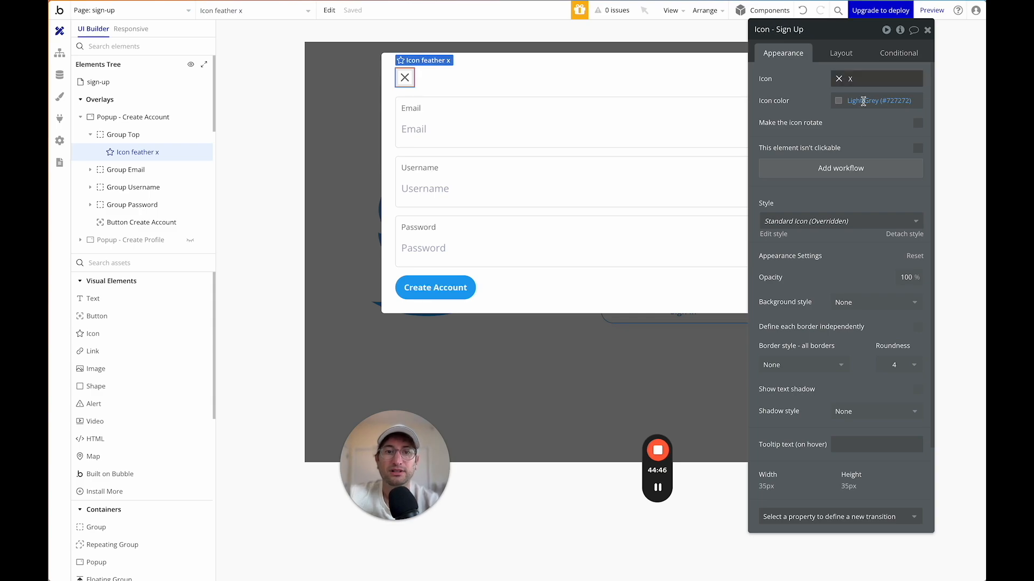
left_click(841, 168)
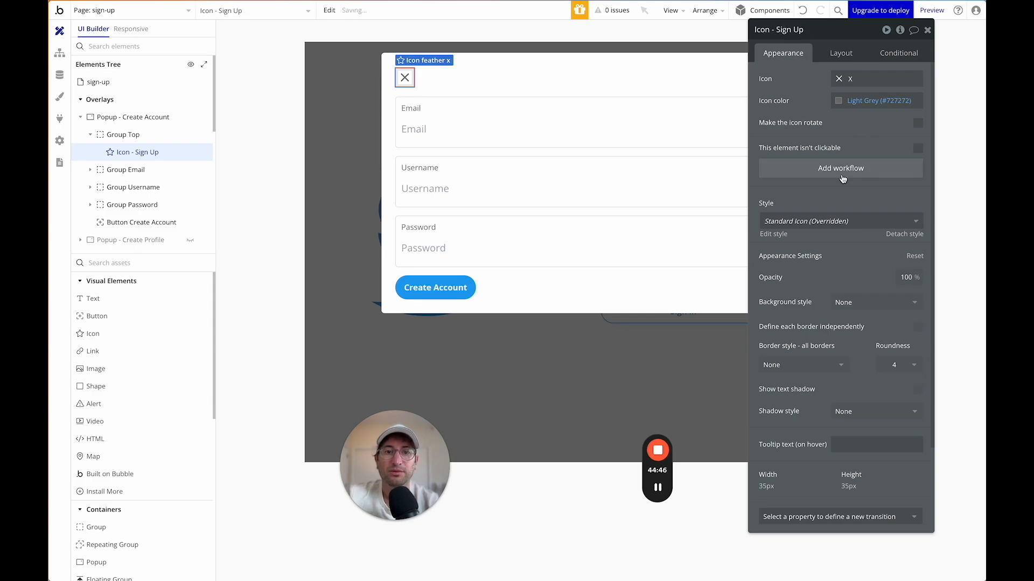
Give the icon a click workflow that hides Popup - Create Account.
left_click(139, 156)
type("hide")
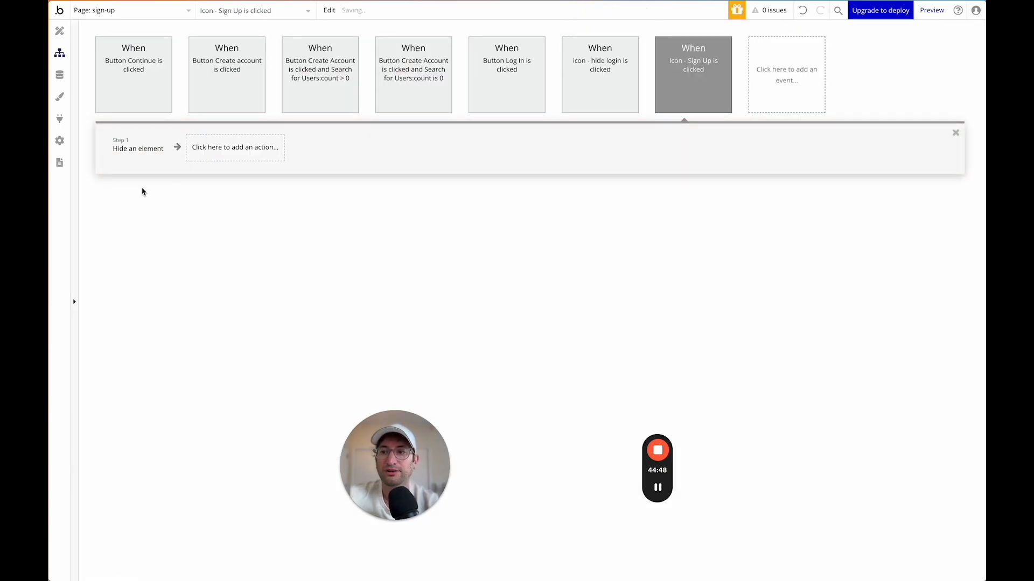
left_click(144, 190)
left_click(848, 57)
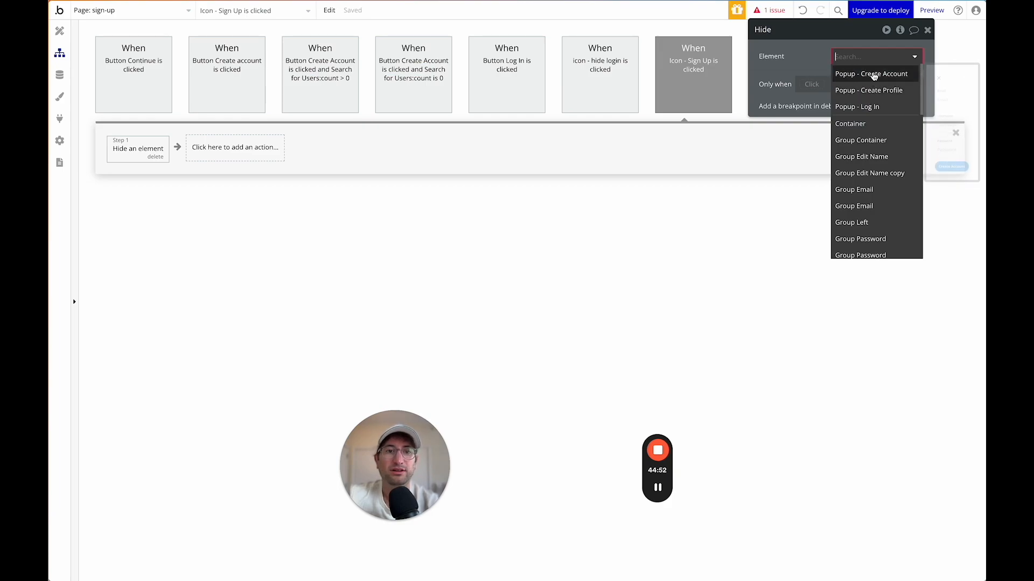
left_click(875, 74)
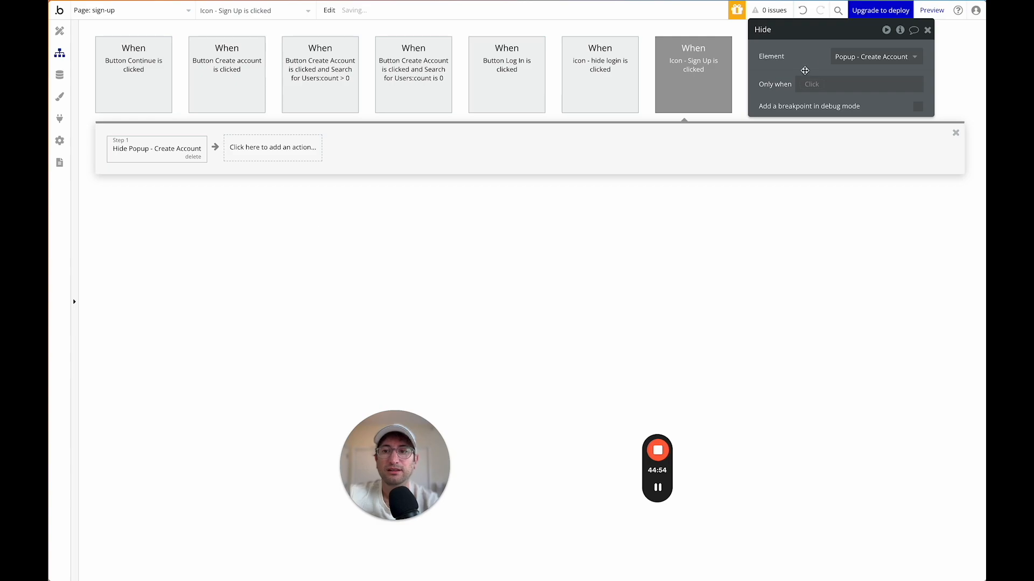
left_click(899, 58)
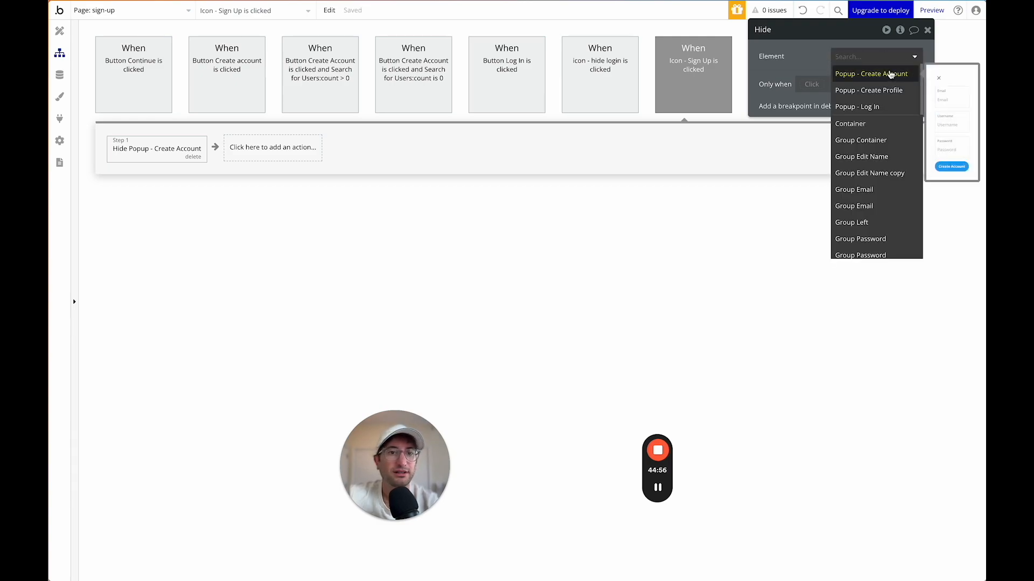
left_click(891, 74)
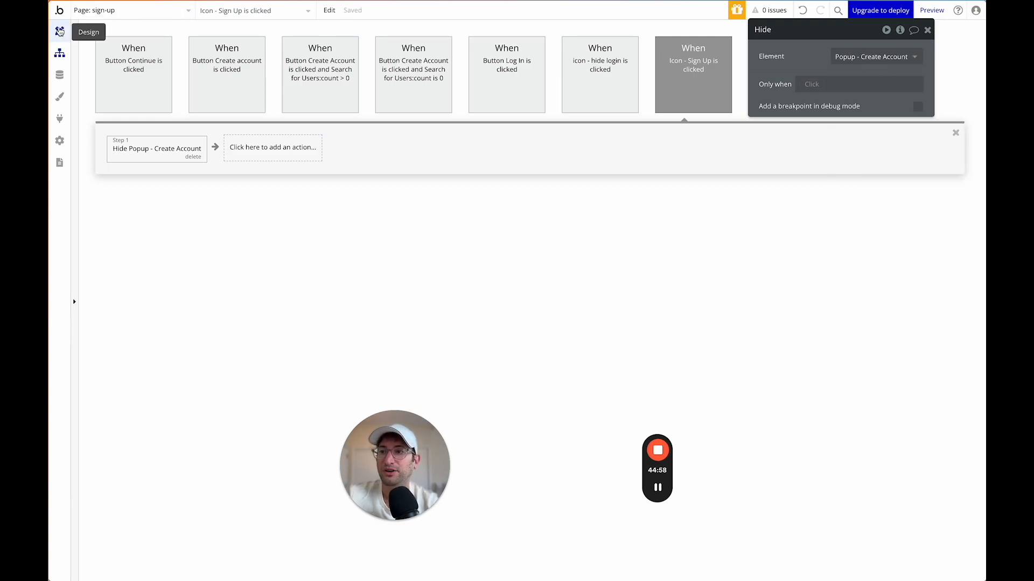
left_click(60, 32)
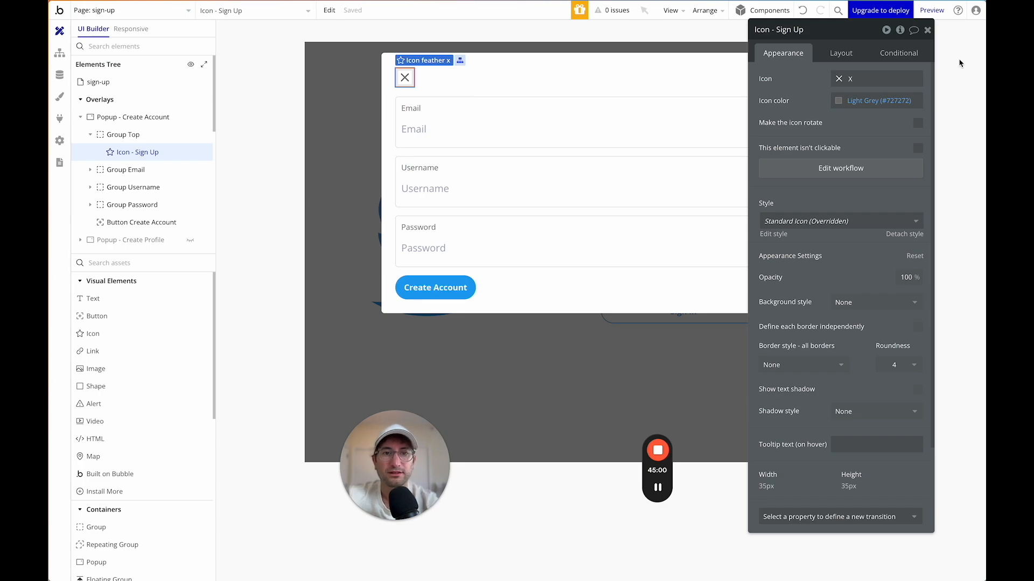
Dismiss the Create Account popup and close the page's property panel.
left_click(323, 279)
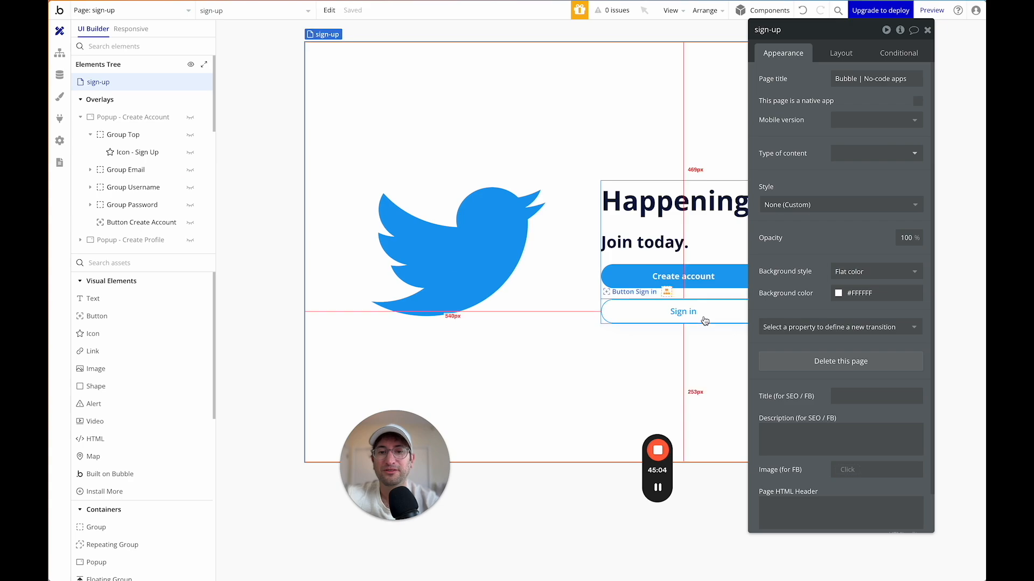
left_click(927, 31)
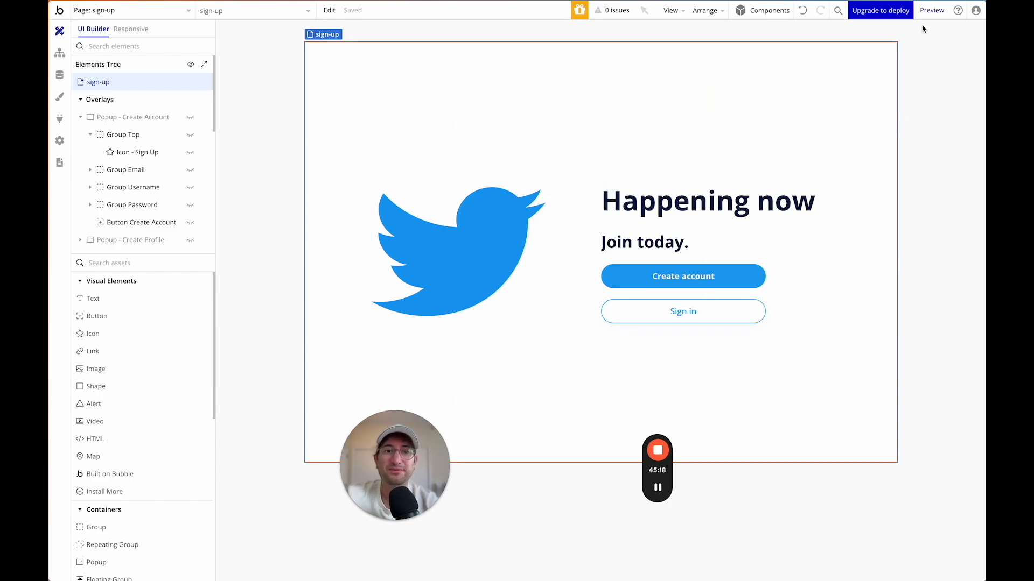
left_click(934, 14)
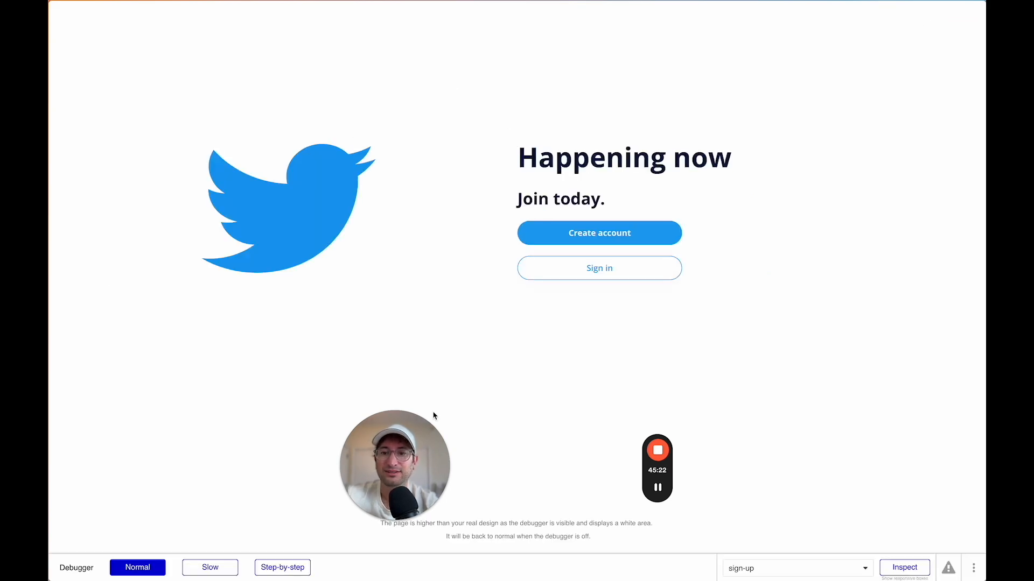
left_click_drag(363, 464, 243, 406)
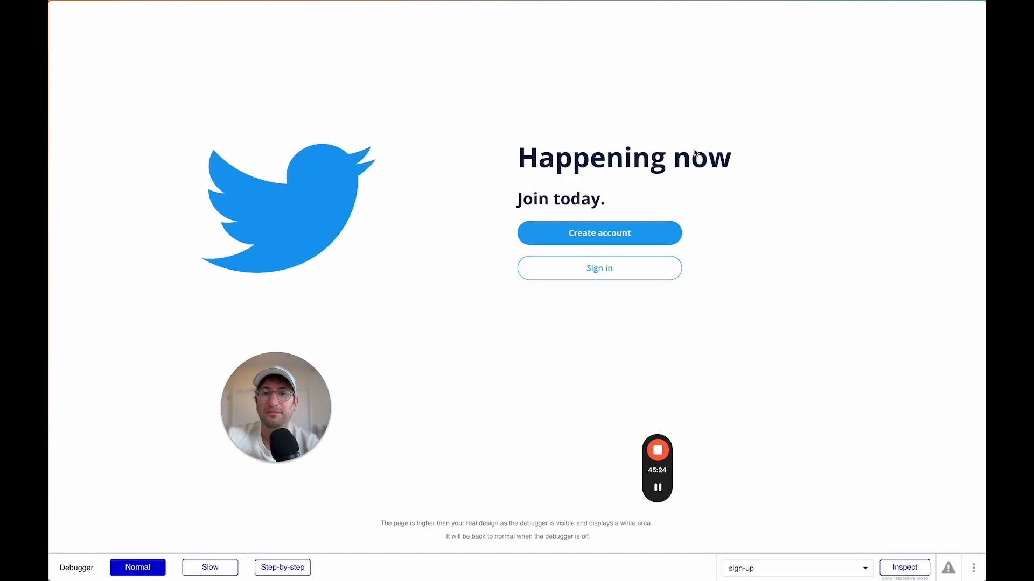
left_click(587, 234)
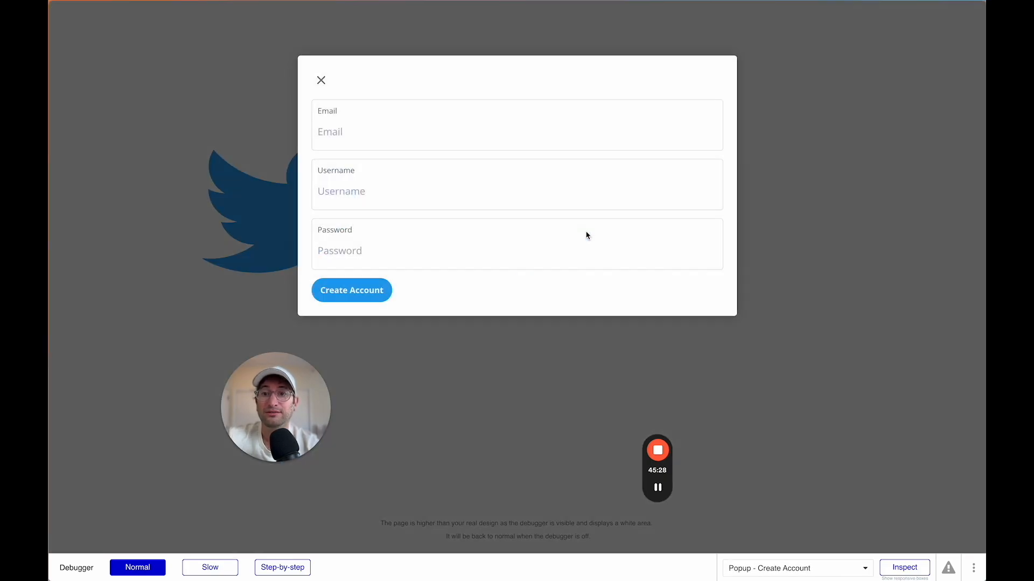
key("Escape")
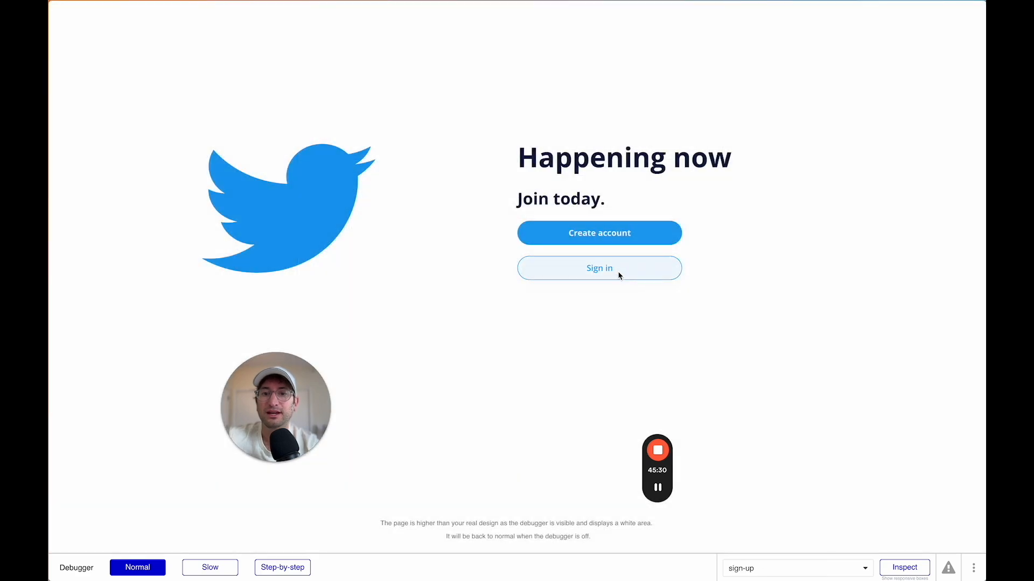
scroll(580, 313, "left", 5)
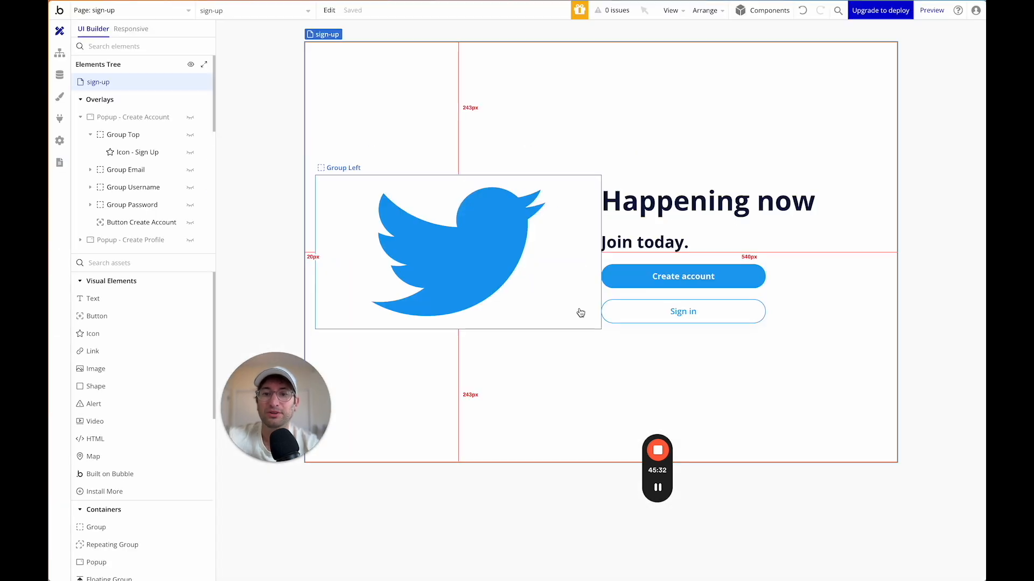
Add a Sign in button click workflow with 'Show an element' targeting Popup - Log In.
double_click(670, 311)
left_click(837, 150)
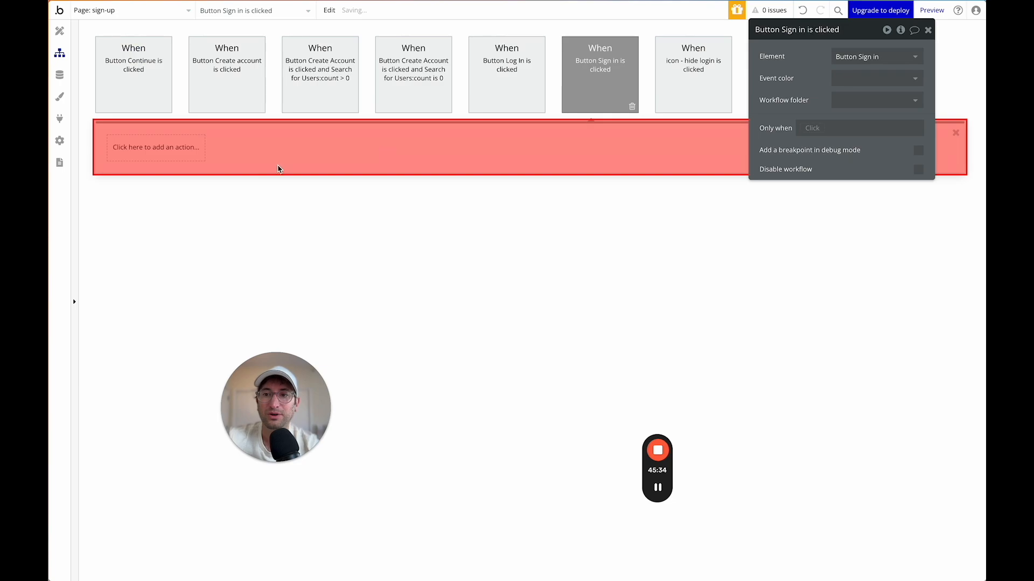
left_click(162, 147)
type("show")
left_click(155, 192)
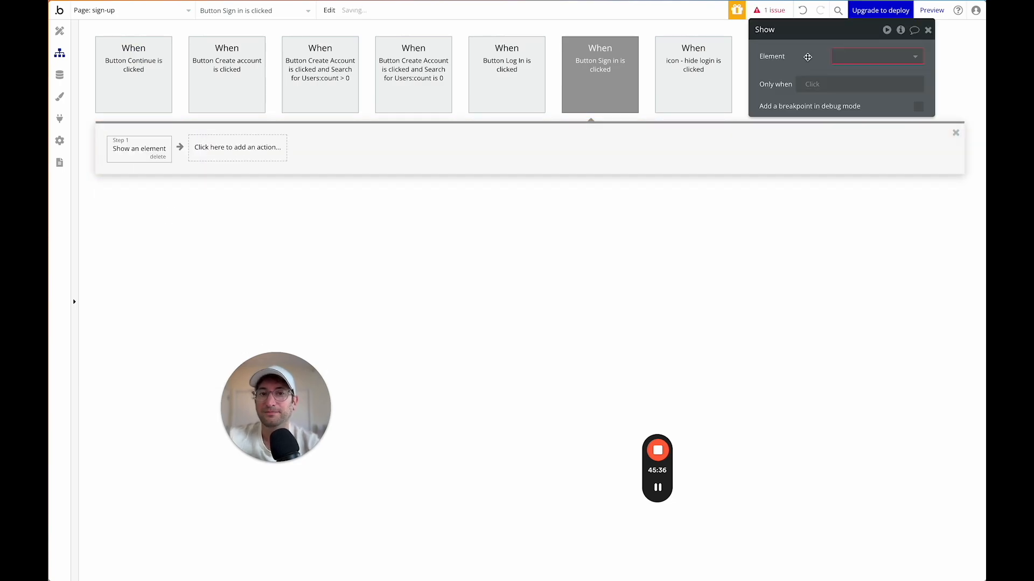
left_click(877, 56)
type("sig")
key("BackSpace")
key("BackSpace")
key("BackSpace")
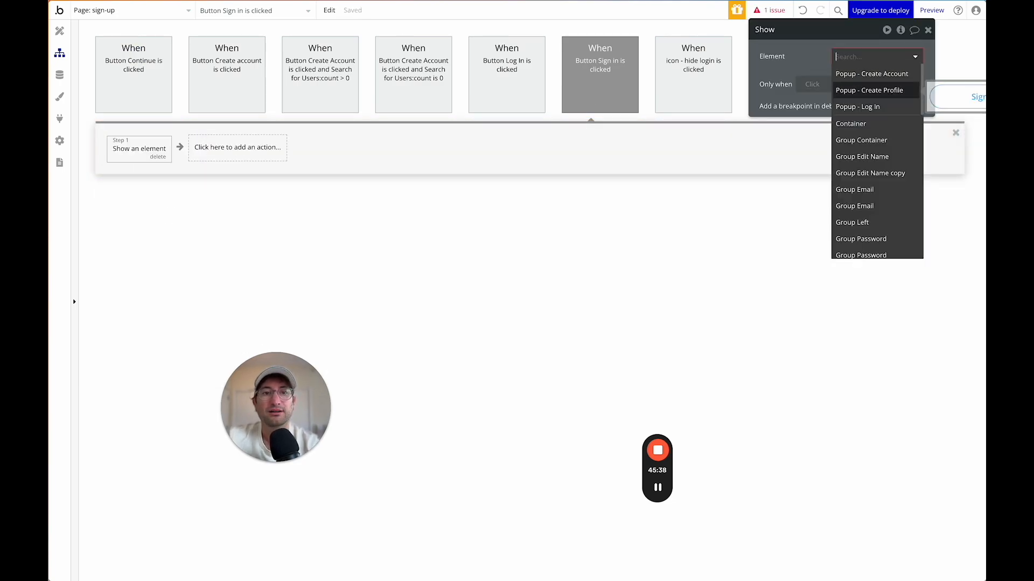
left_click(879, 104)
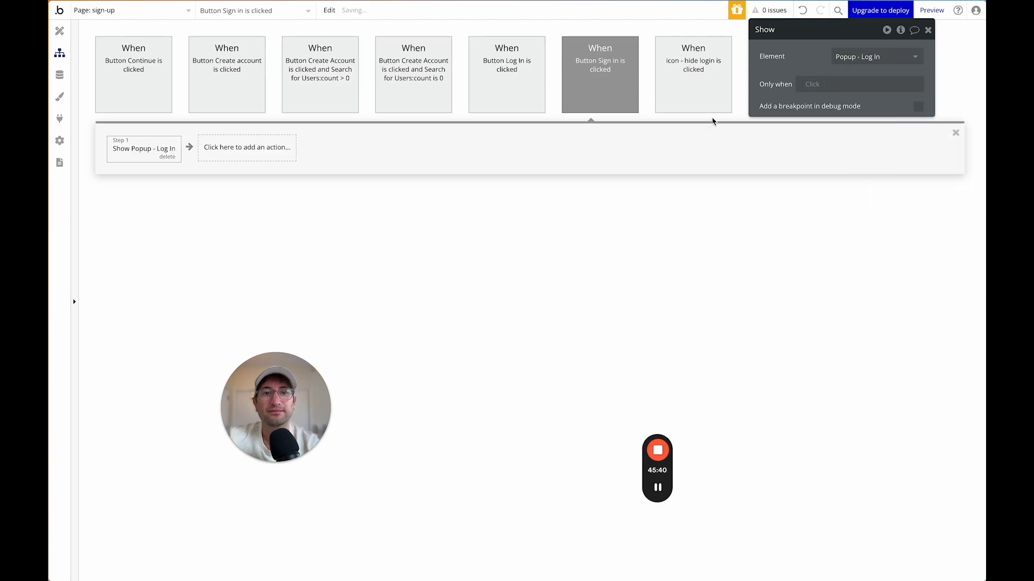
left_click(60, 30)
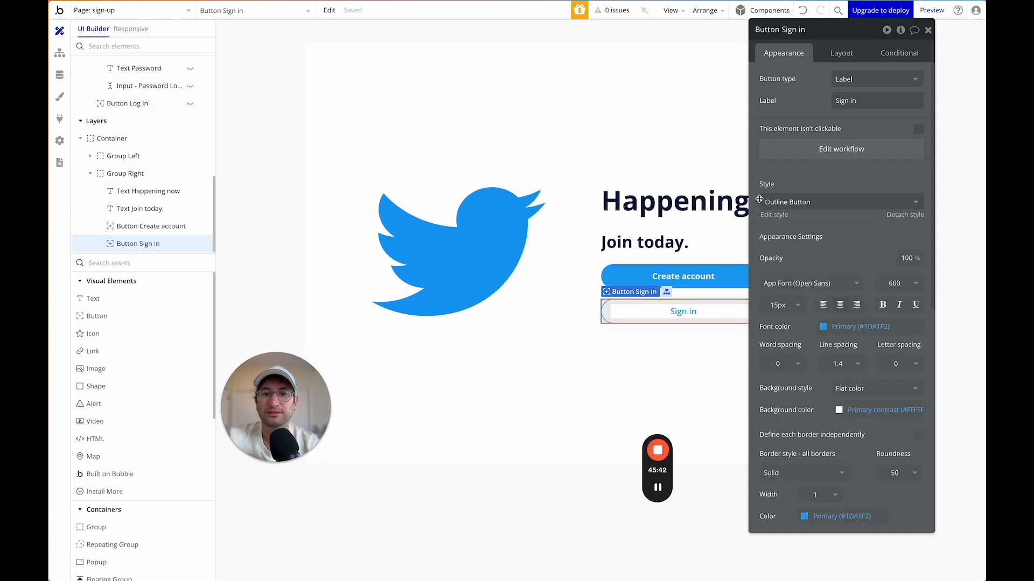
Preview the sign-up page and confirm Sign in opens the Log In popup.
left_click(949, 15)
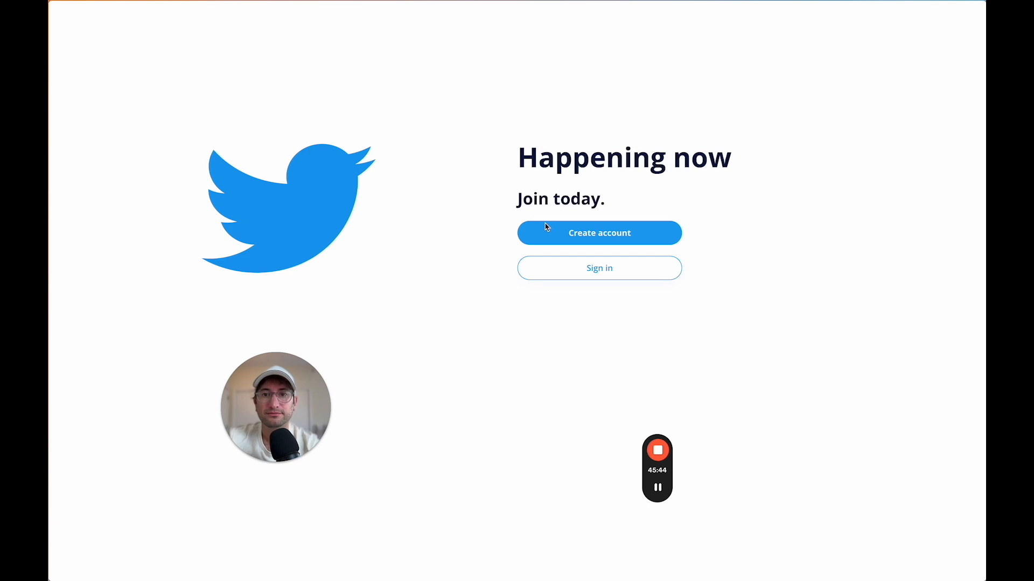
left_click(560, 268)
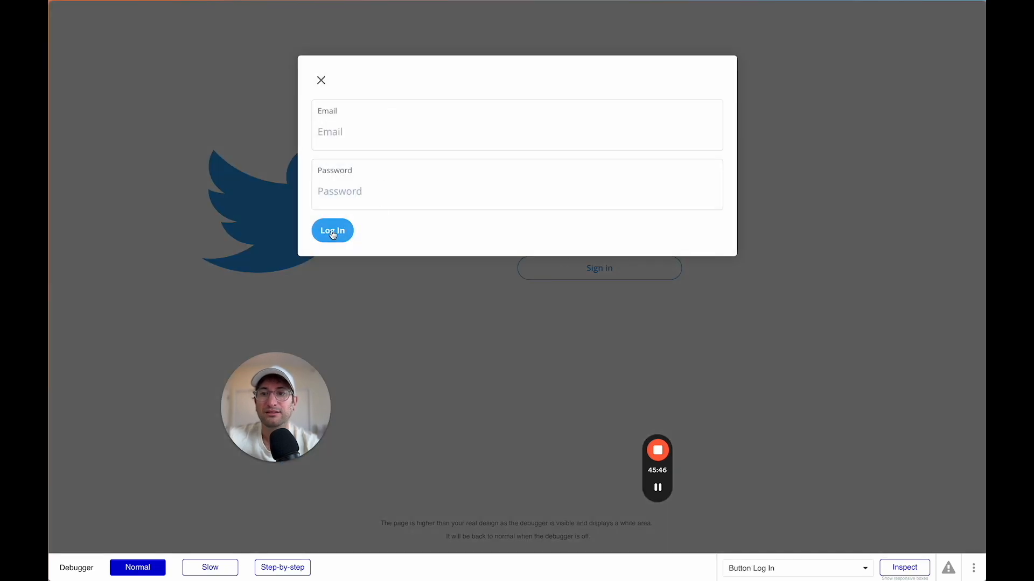
left_click(471, 297)
Submit the Create Account form with test credentials to reach the profile popup.
left_click(580, 228)
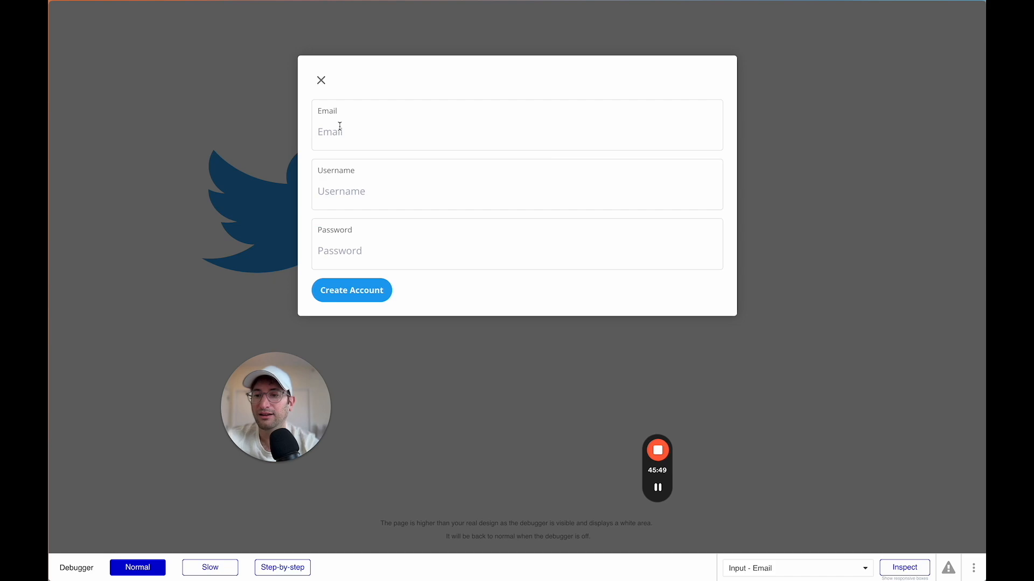
left_click(657, 489)
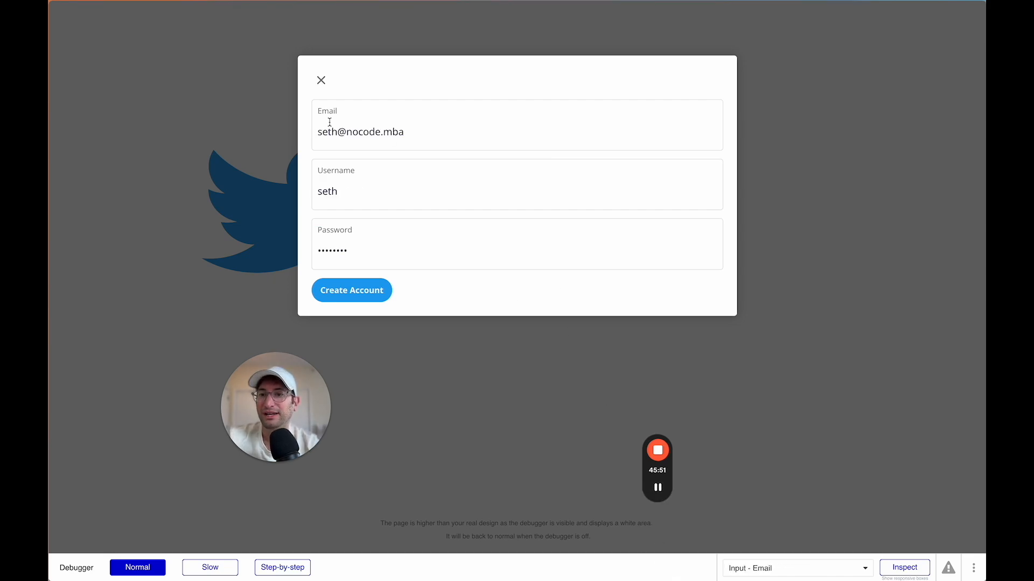
left_click(356, 298)
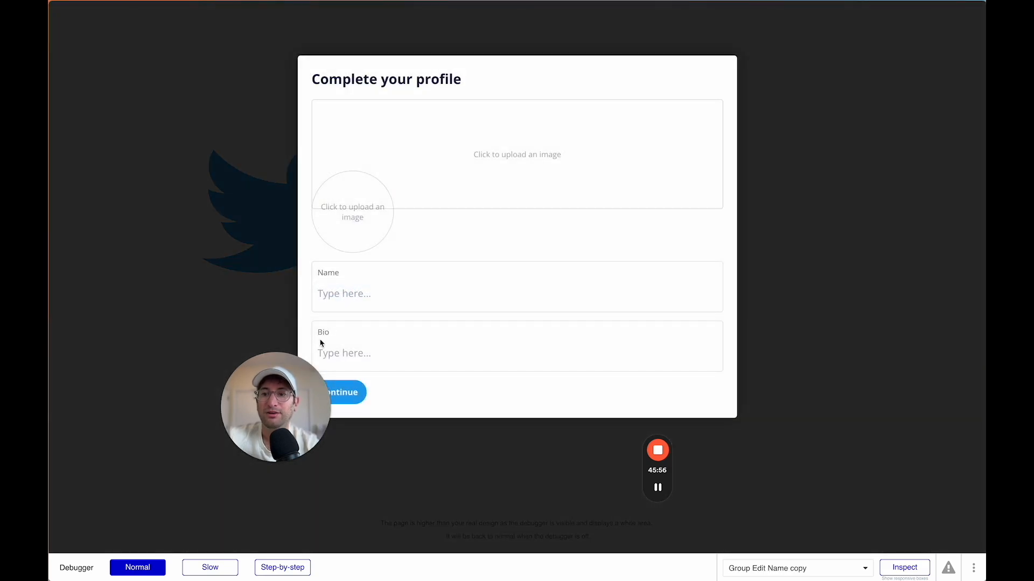
left_click_drag(291, 379, 199, 304)
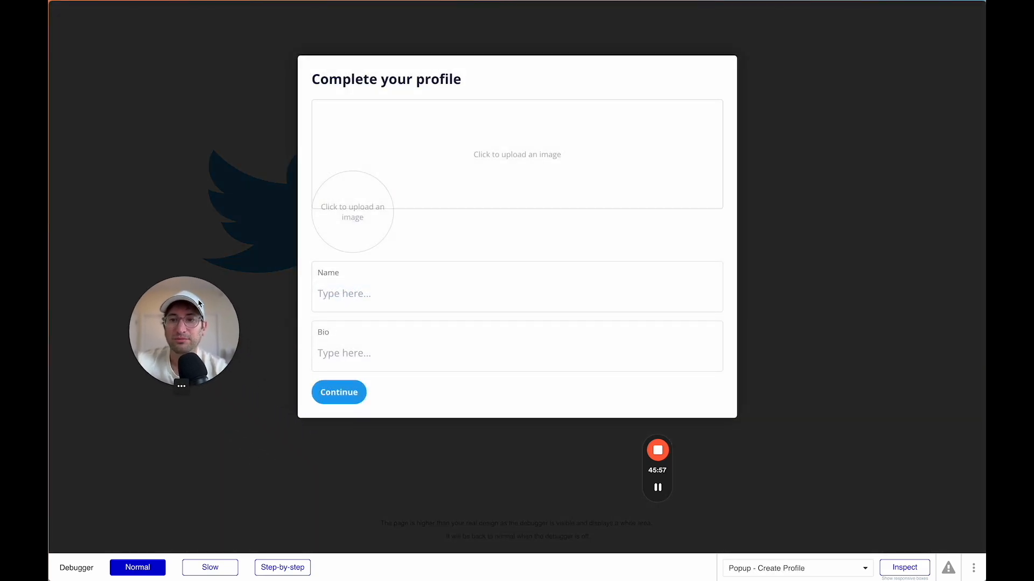
Complete the profile with a header image, the user's name and bio 'Founder, No Code MBA'.
left_click(490, 170)
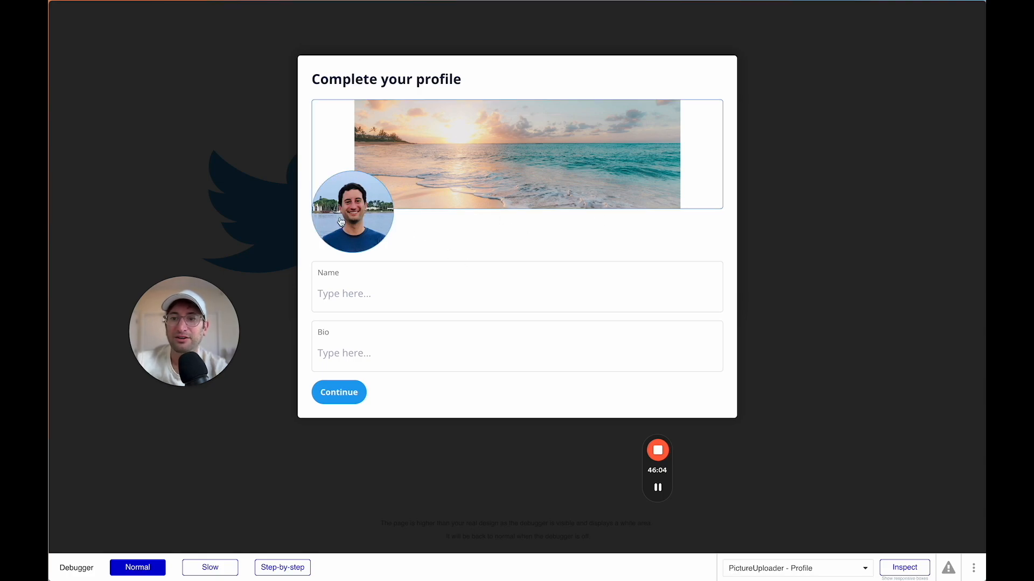
left_click(362, 295)
type("Seth")
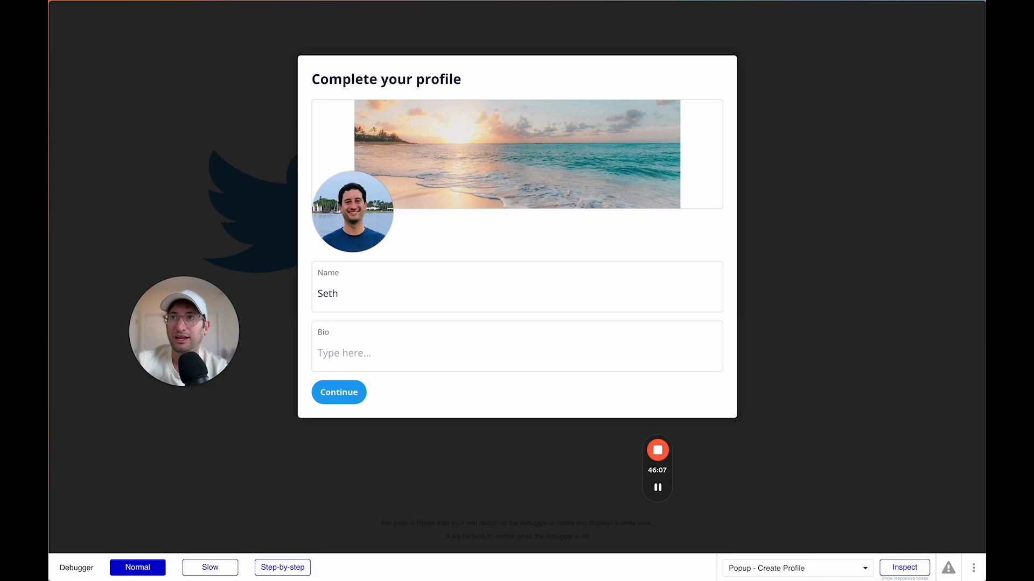
key("Tab")
type("F")
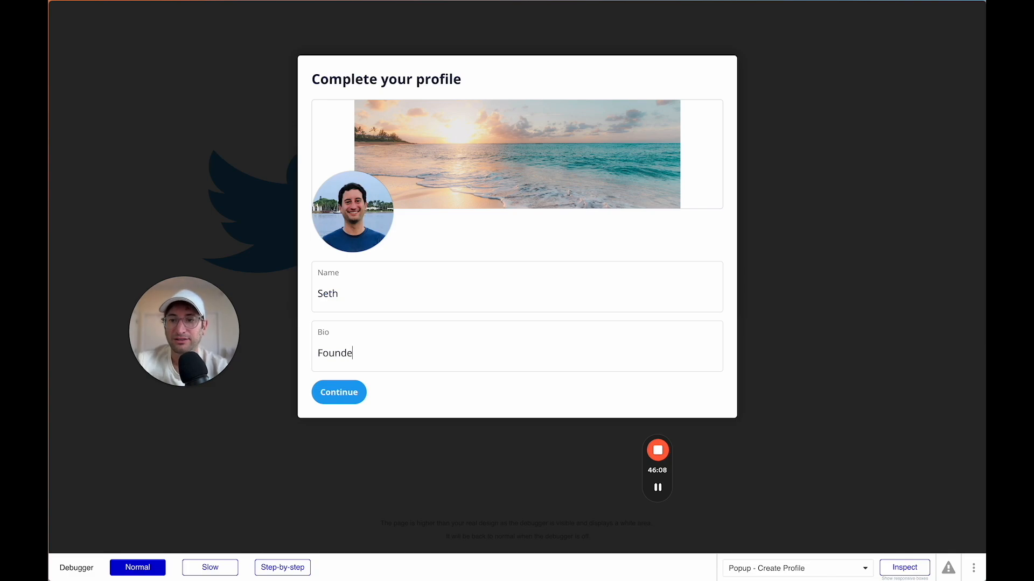
type("ounder, No Code MBA")
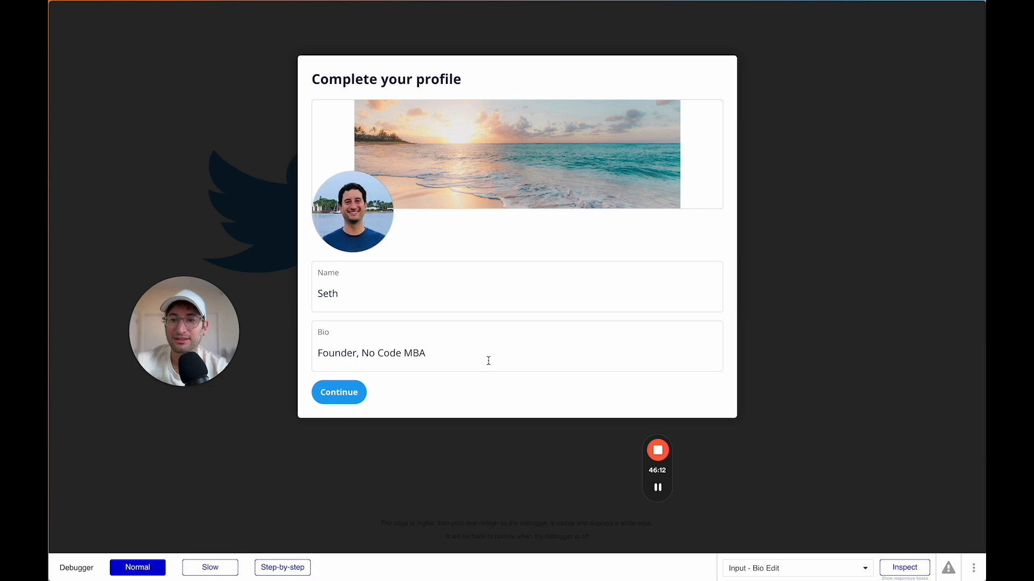
left_click(354, 397)
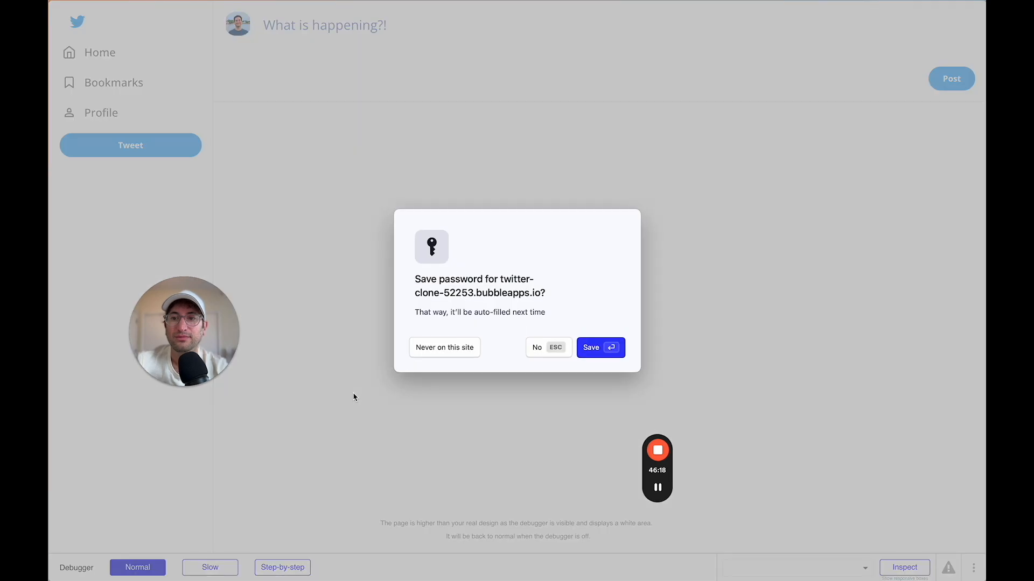
key("Escape")
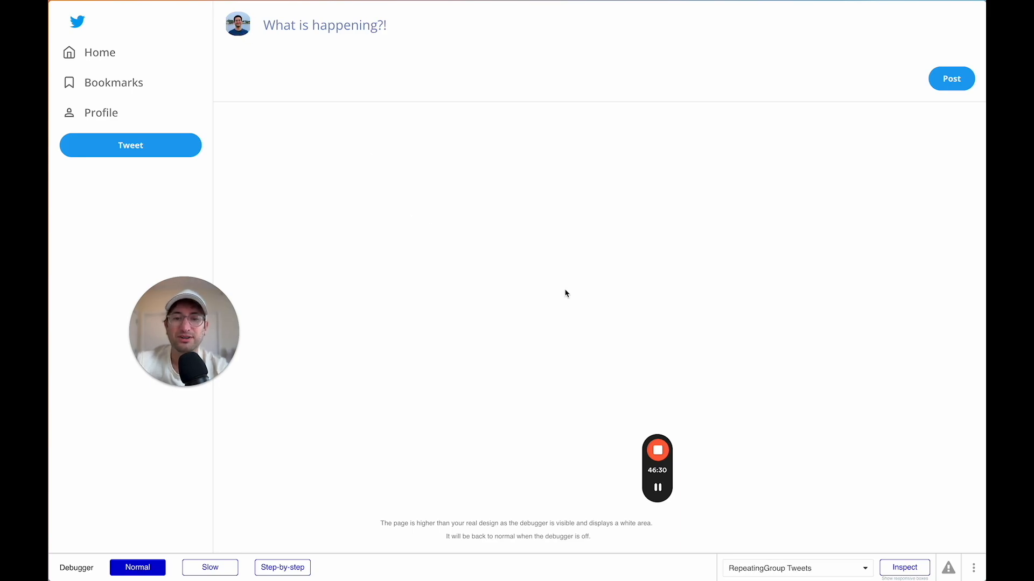
key("ctrl+shift+Tab")
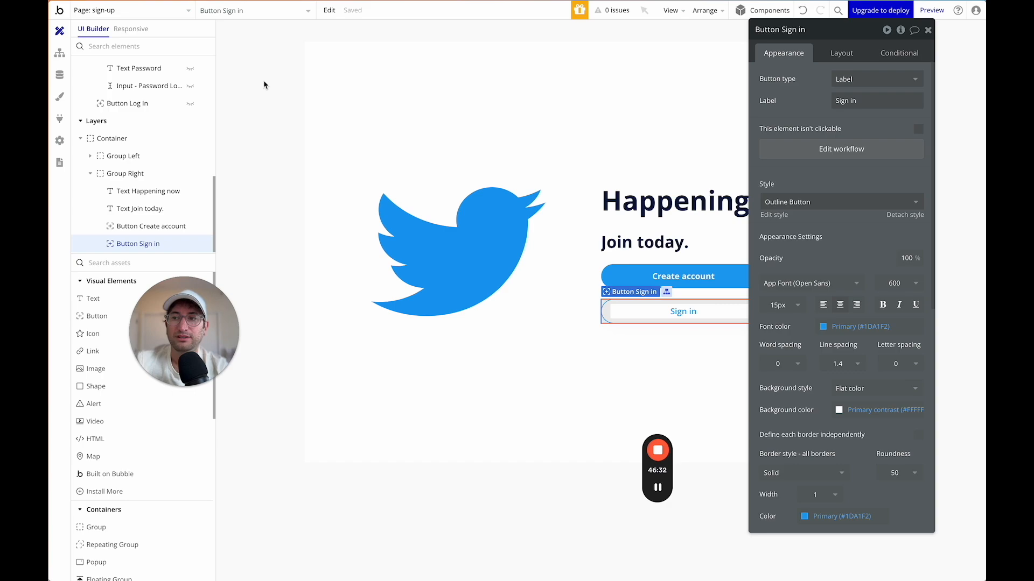
Set the Group Tweet Container's user profile picture rendering to Zoom.
left_click(131, 12)
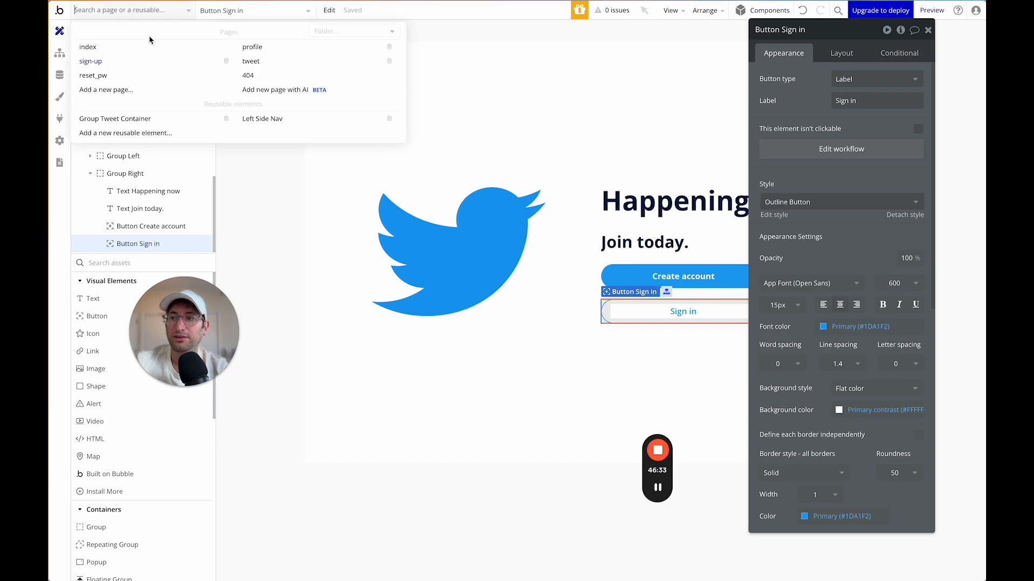
left_click(160, 126)
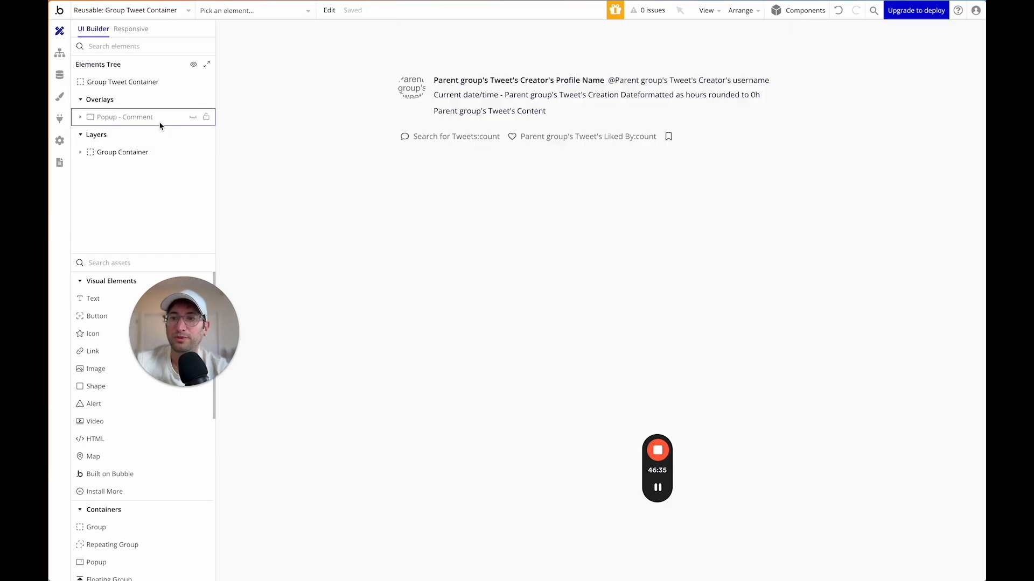
double_click(410, 96)
left_click(844, 162)
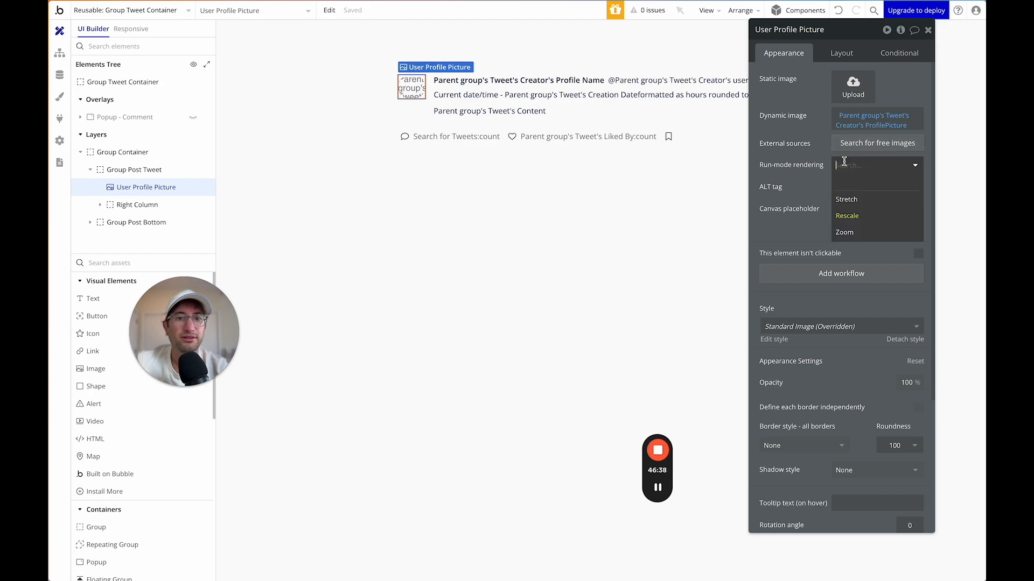
left_click(860, 232)
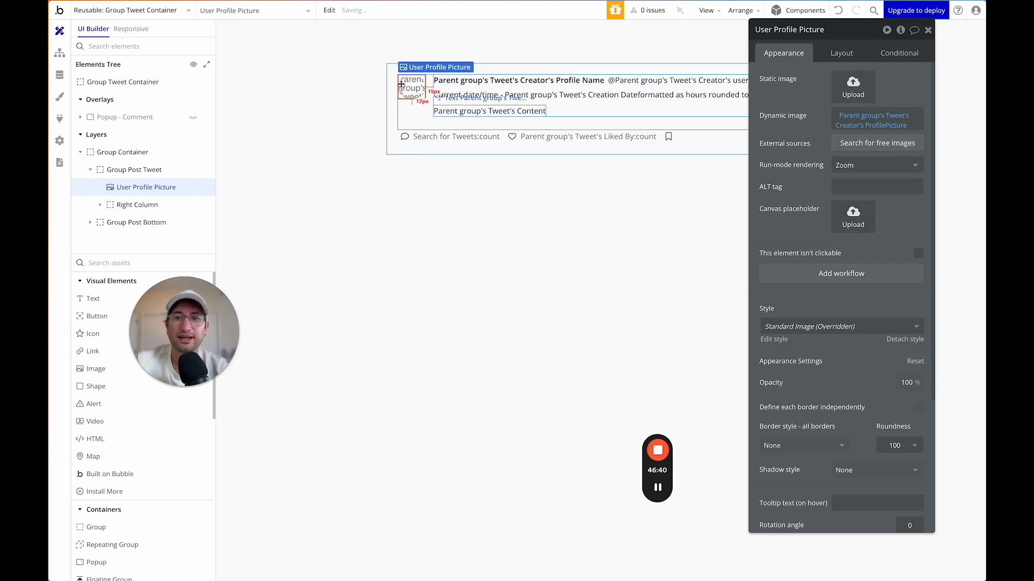
Set the index page composer's profile picture rendering to Zoom.
left_click(157, 11)
left_click(156, 51)
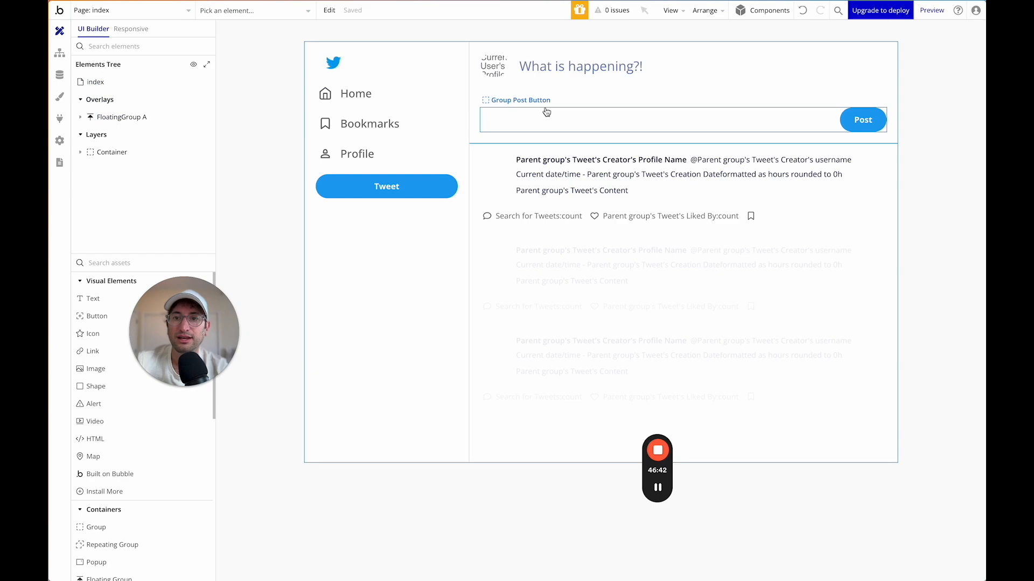
double_click(494, 66)
left_click(841, 173)
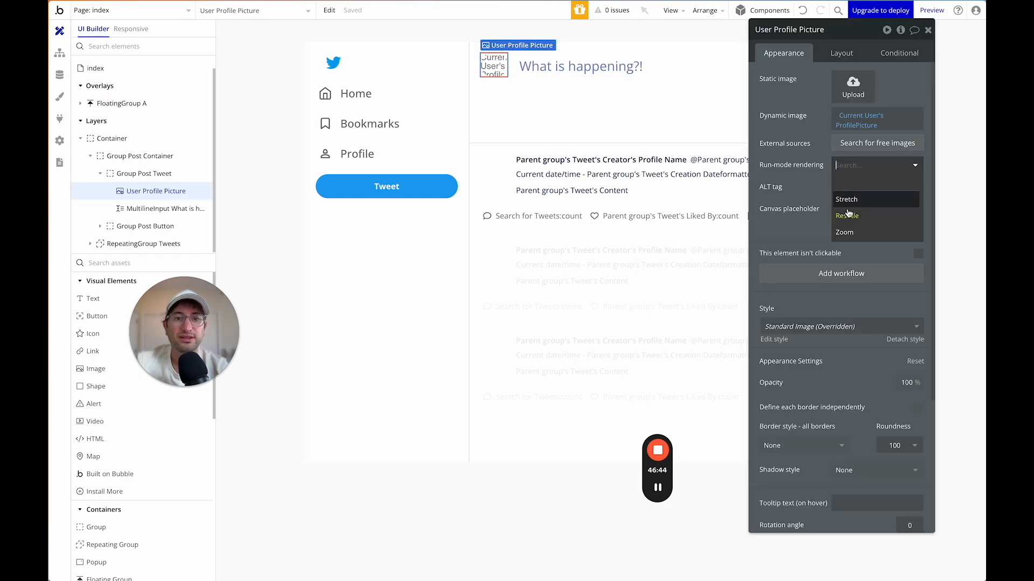
left_click(856, 231)
Set the profile page's profile picture rendering to Zoom and inspect the header image.
left_click(140, 8)
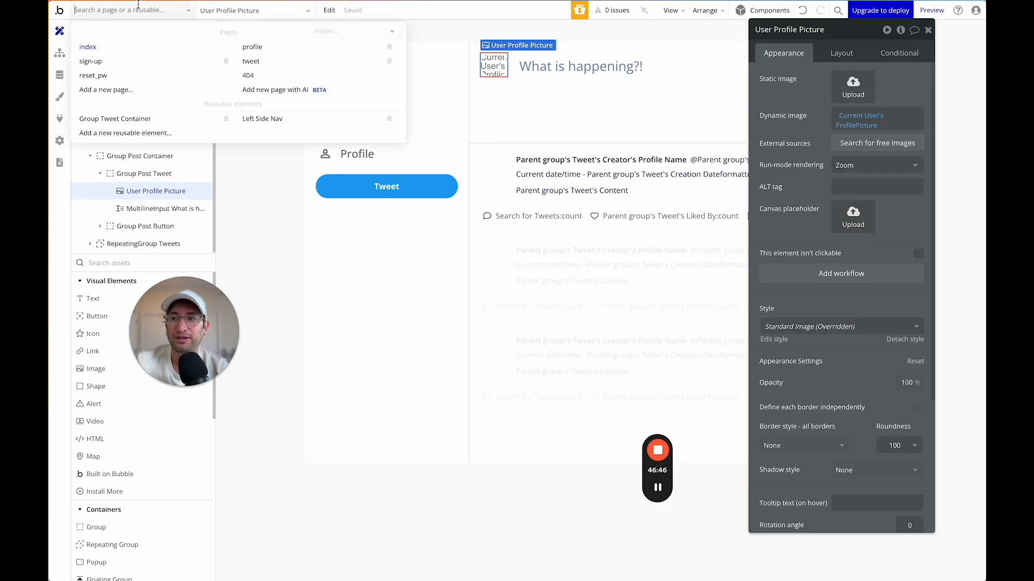
left_click(272, 49)
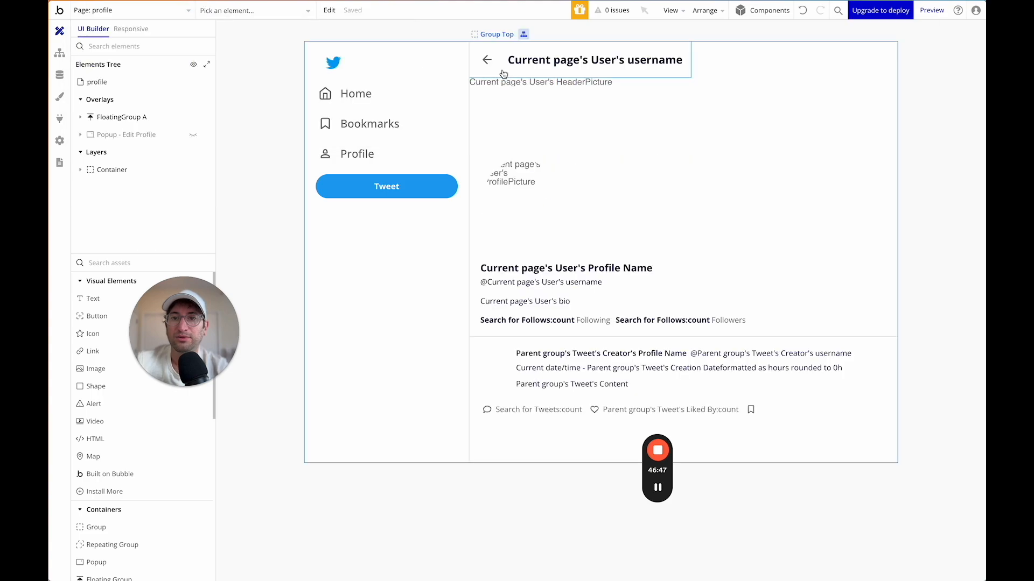
double_click(506, 167)
left_click(873, 167)
left_click(856, 232)
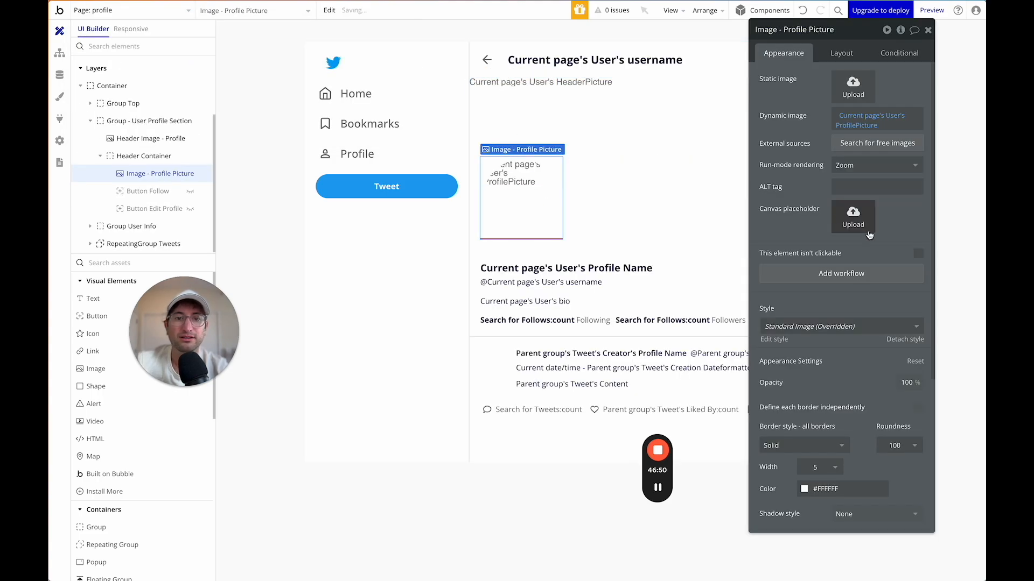
left_click(554, 118)
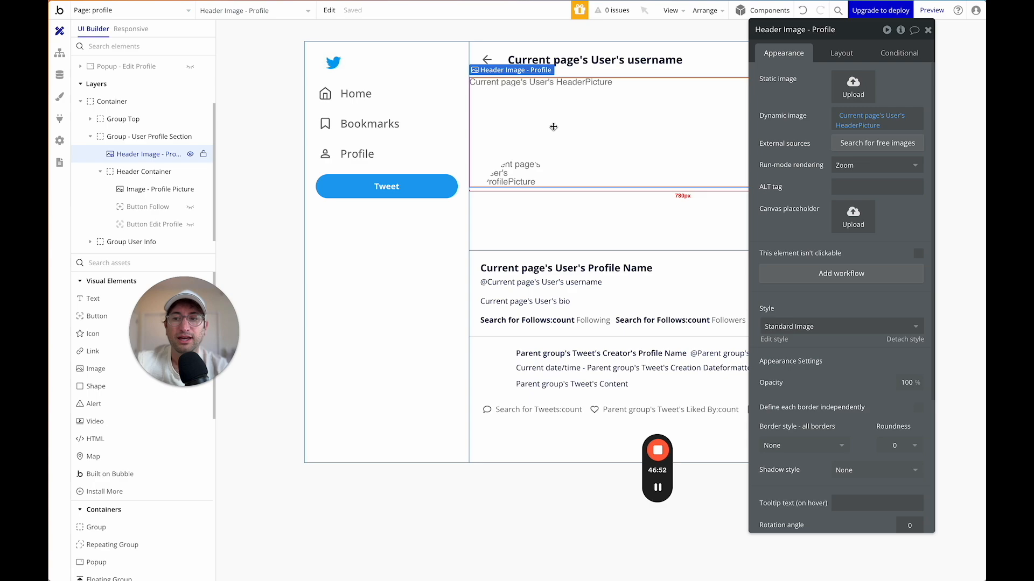
left_click(934, 17)
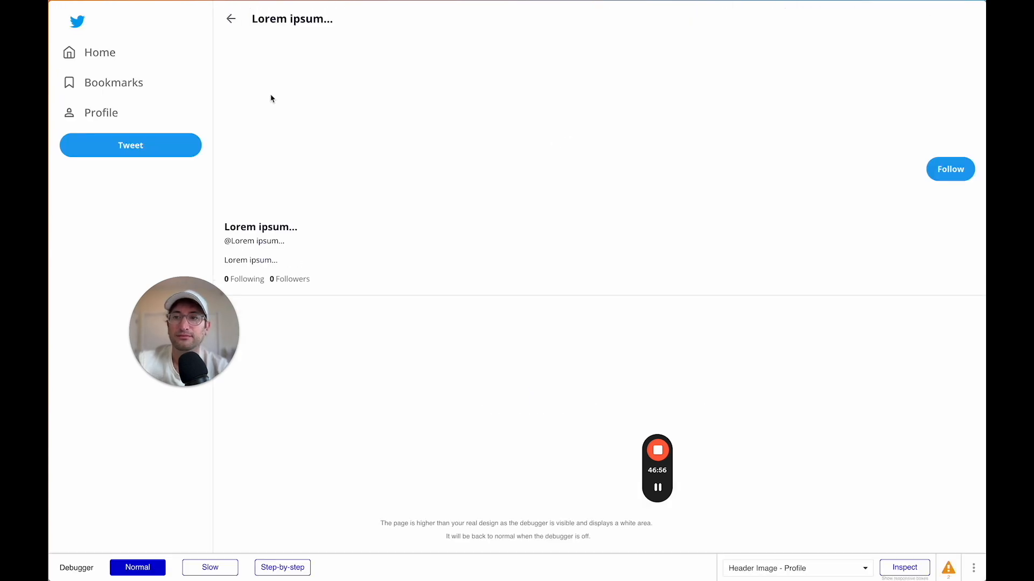
left_click(102, 54)
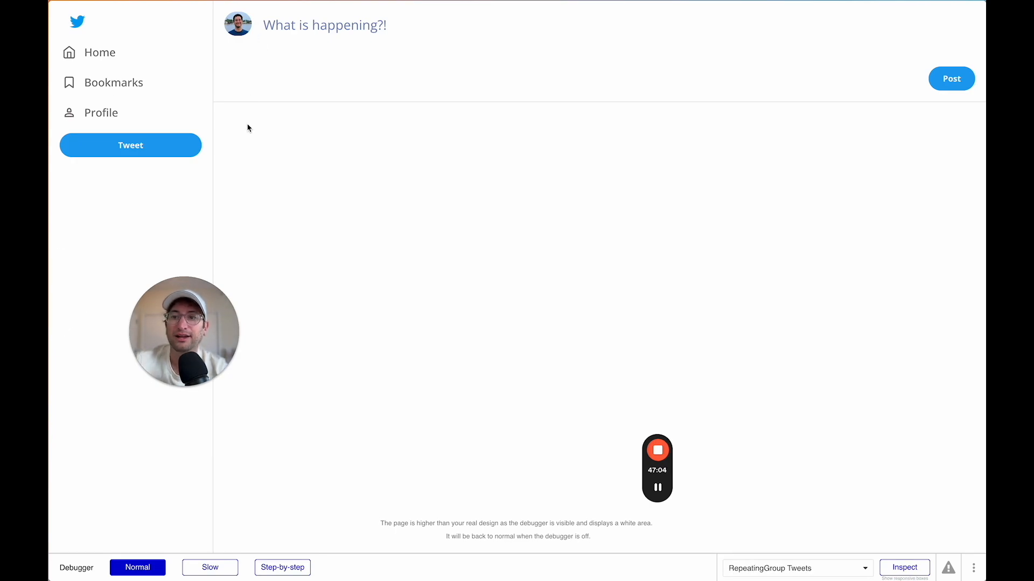
key("ctrl+shift+Tab")
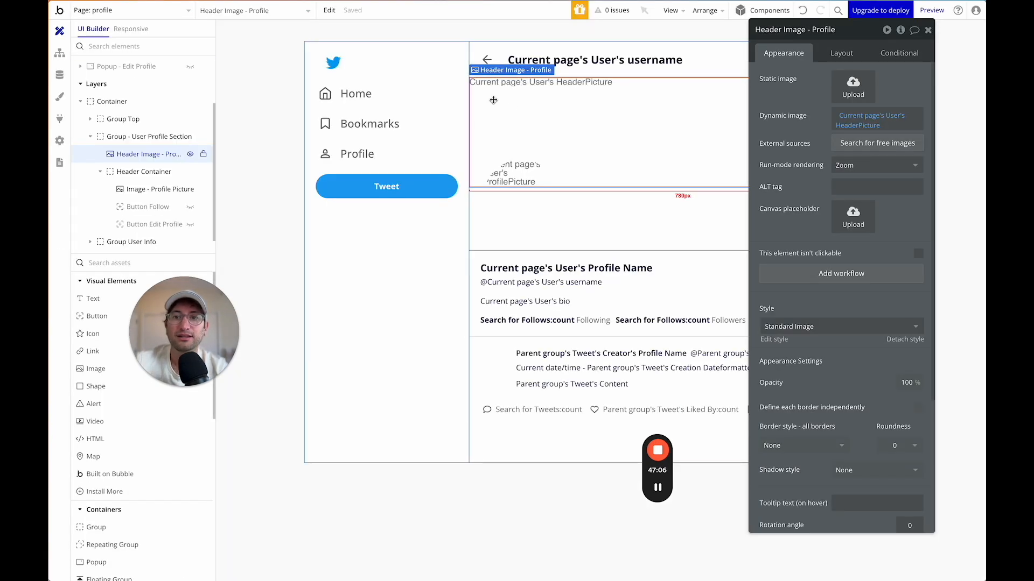
Unlock the profile picture's aspect ratio and give it a fixed 150 px height.
left_click(516, 172)
left_click(841, 54)
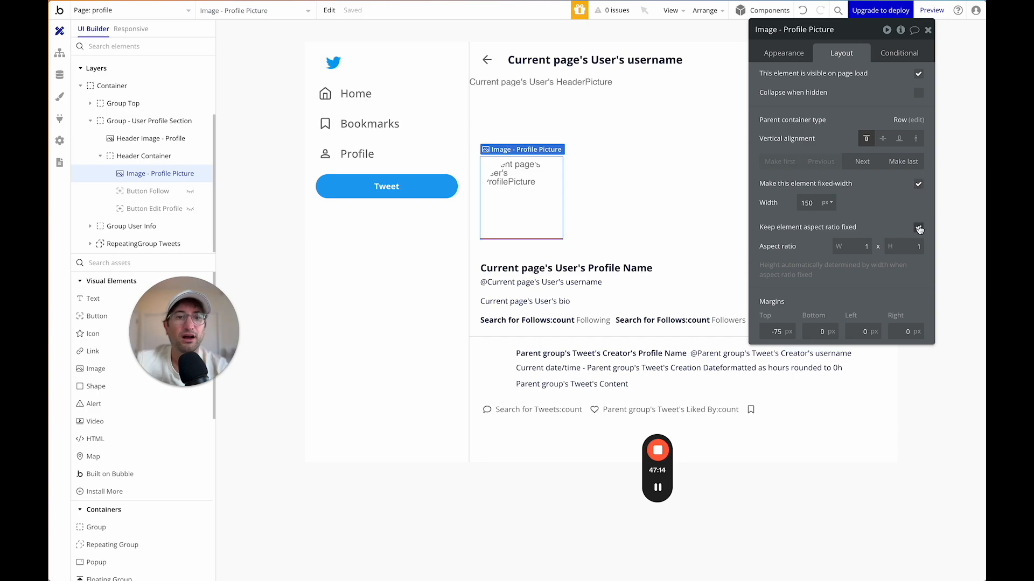
left_click(919, 229)
type("150")
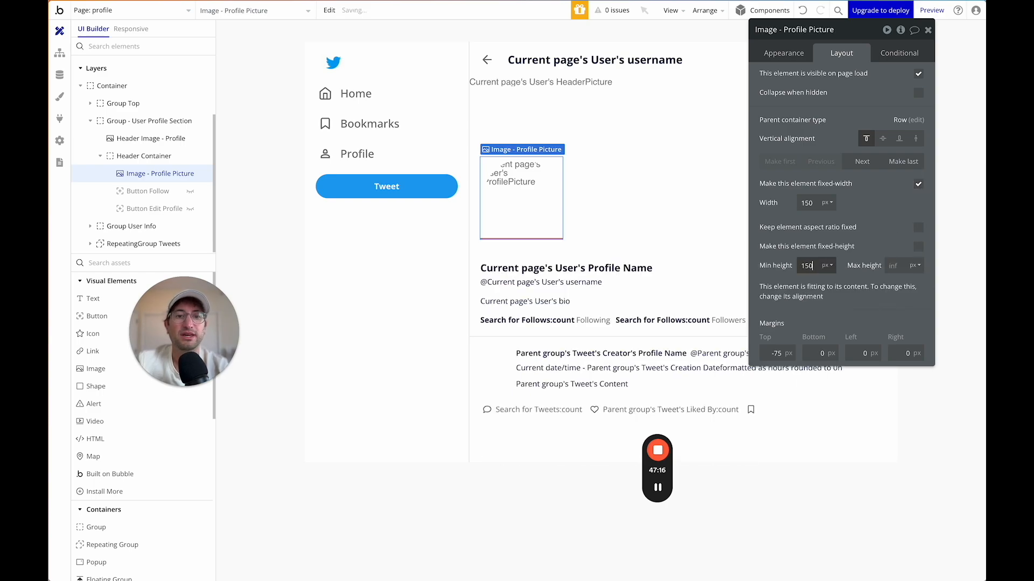
left_click(919, 247)
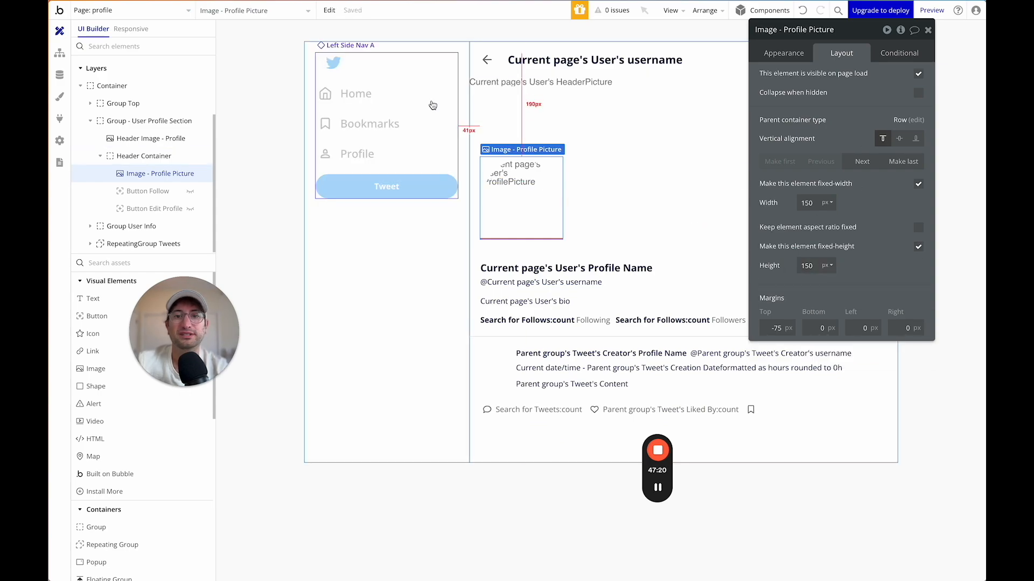
Set the index composer's profile picture aspect ratio to 1 x 1.
left_click(148, 13)
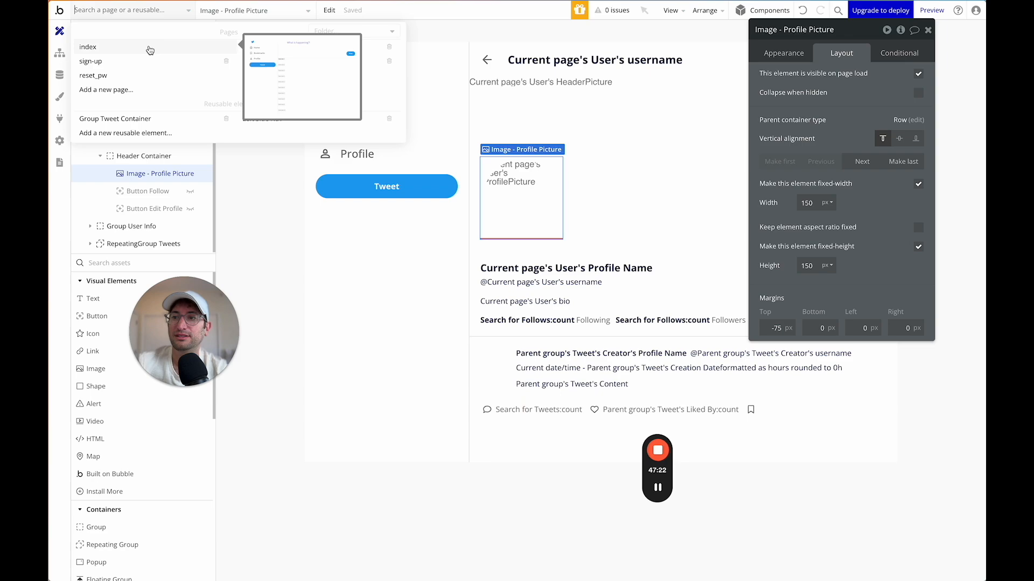
left_click(145, 47)
left_click(500, 68)
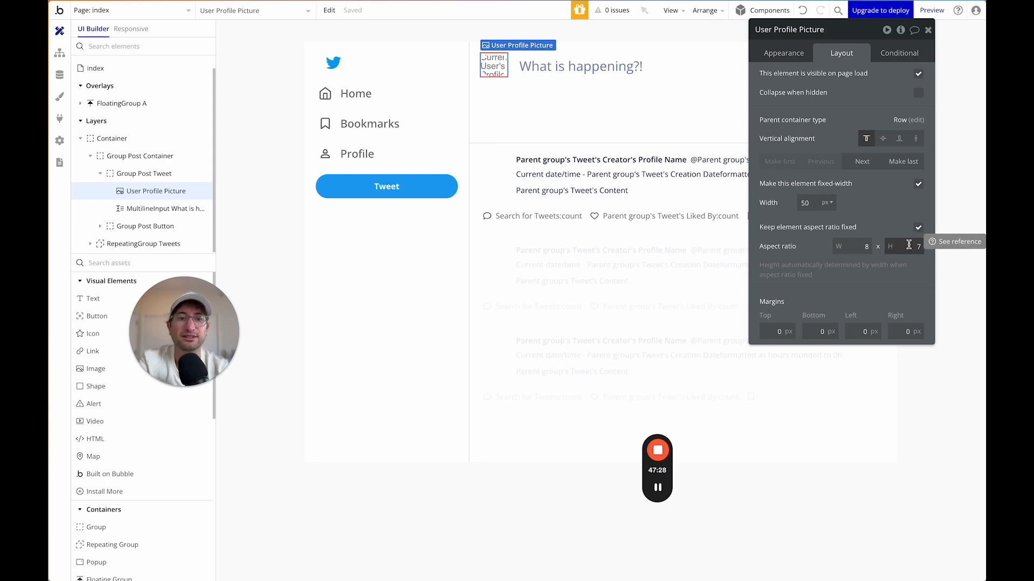
left_click(908, 245)
type("8")
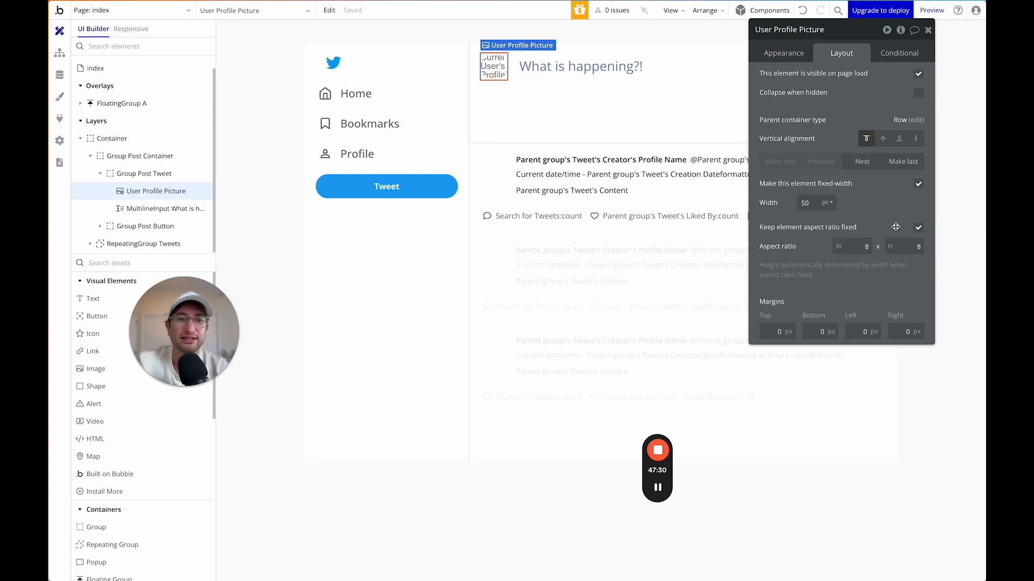
key("shift+Tab")
type("1")
key("Tab")
type("1")
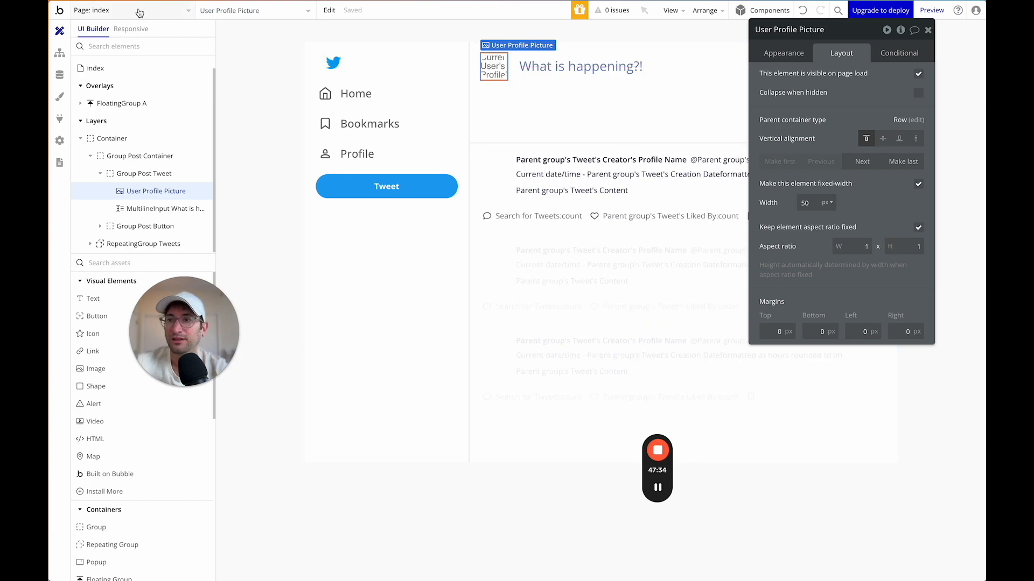
Lock the aspect ratio of the profile page's profile picture.
left_click(137, 10)
left_click(252, 47)
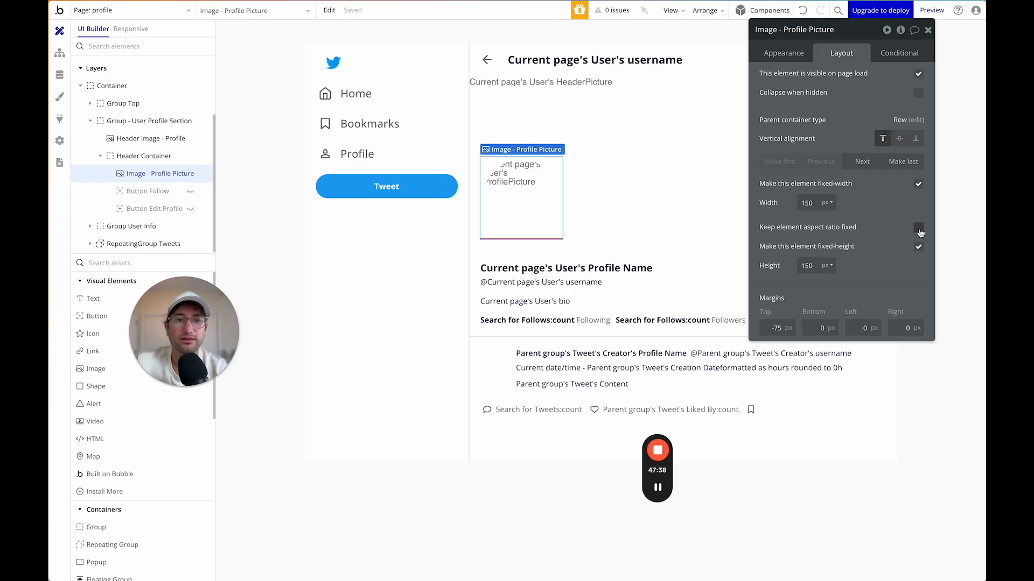
left_click(918, 228)
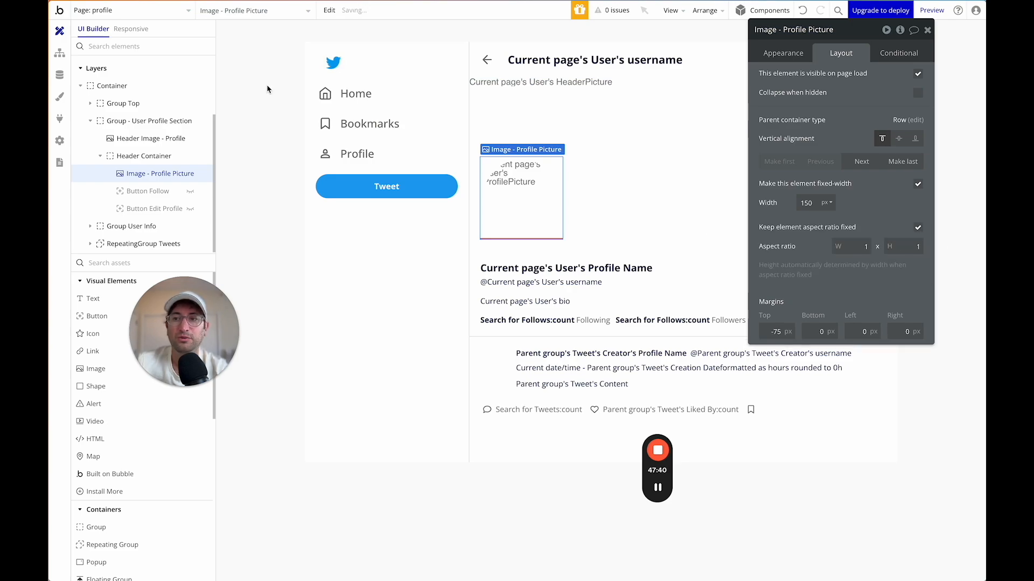
Set the Group Tweet Container's User Profile Picture aspect ratio to 1 x 1.
left_click(149, 11)
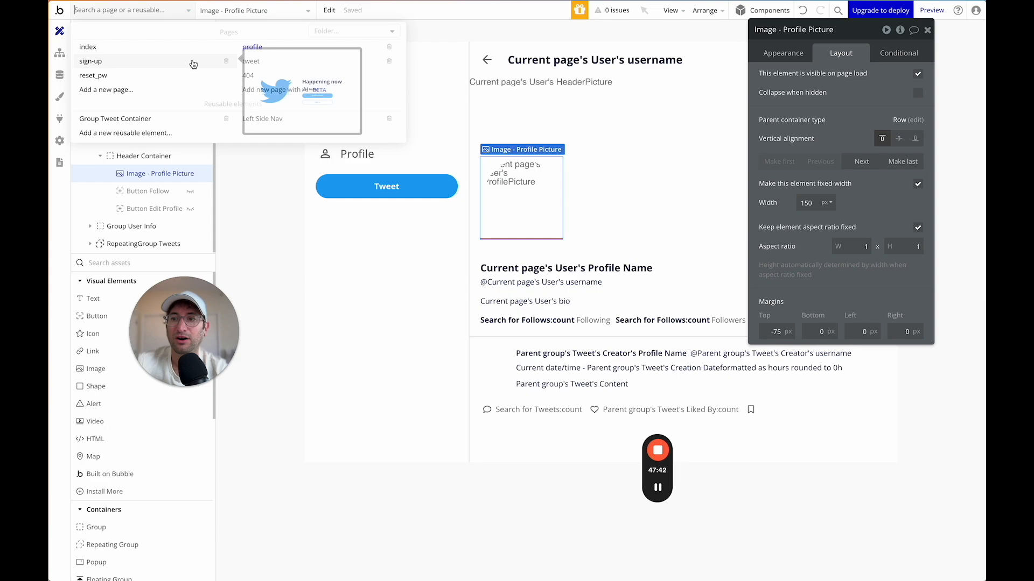
left_click(146, 119)
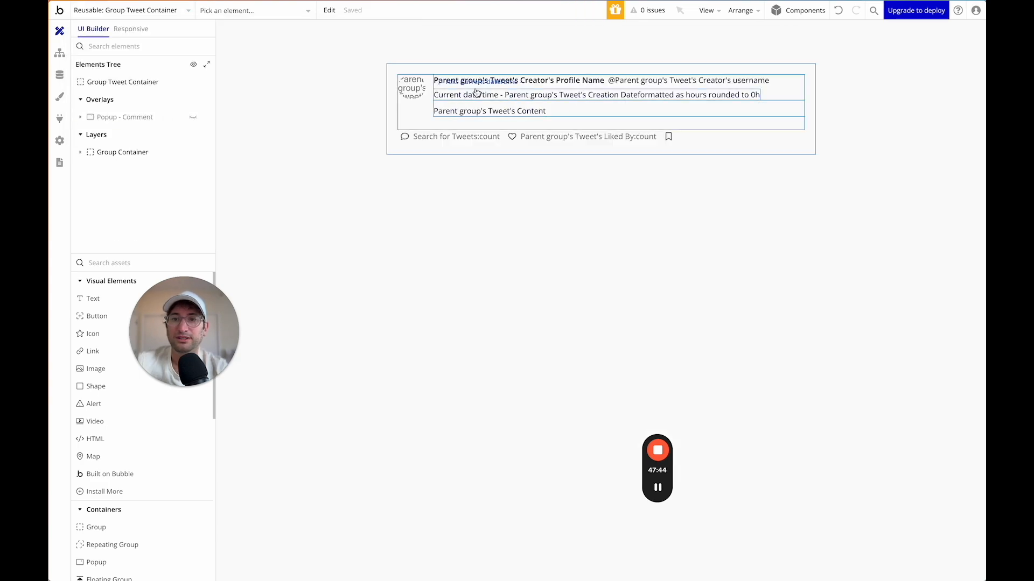
left_click(411, 87)
double_click(866, 247)
type("1")
key("Tab")
type("1")
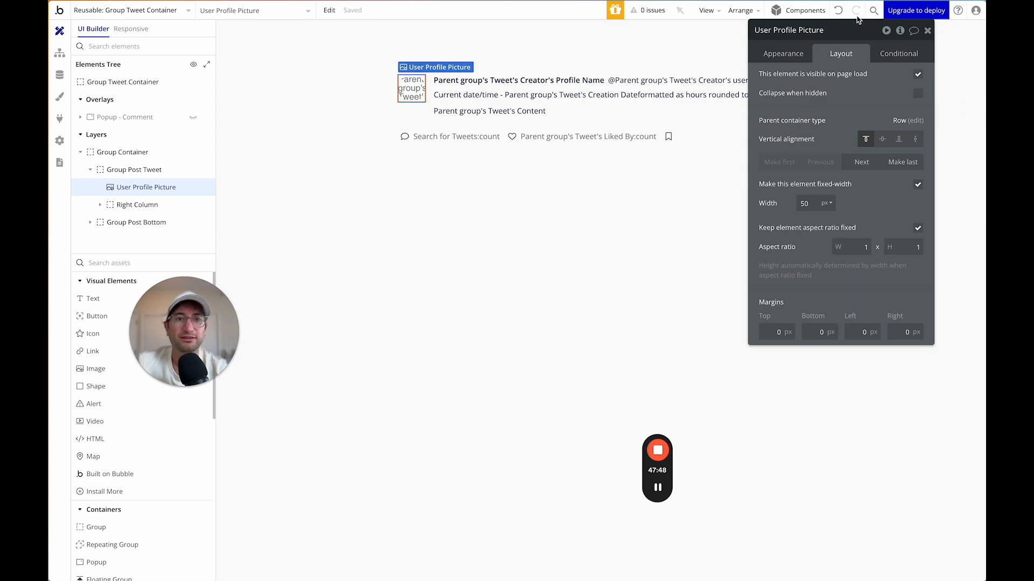
left_click(169, 9)
Preview the index page and post the tweet 'this is my first tweet.'.
left_click(149, 52)
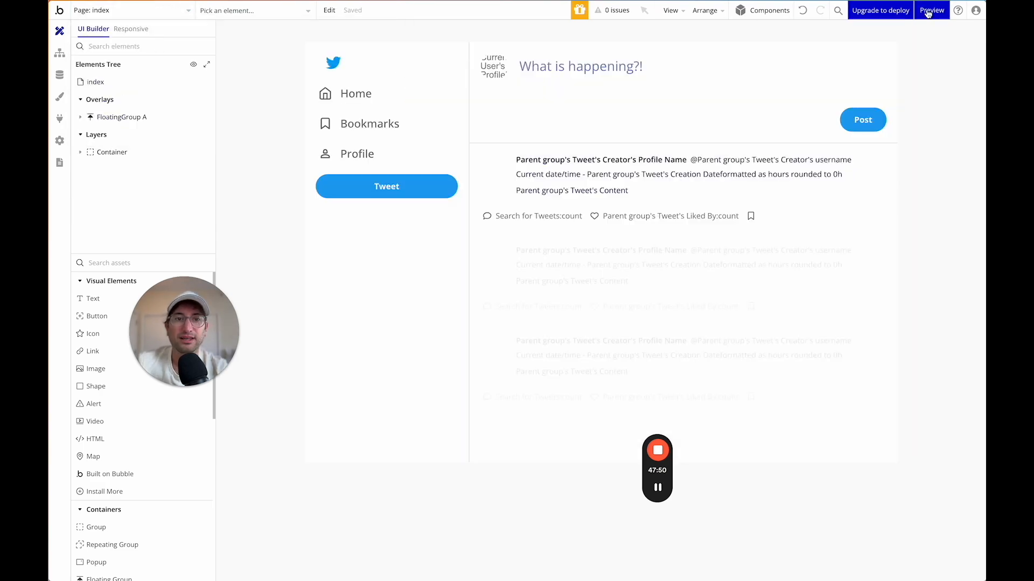
left_click(928, 12)
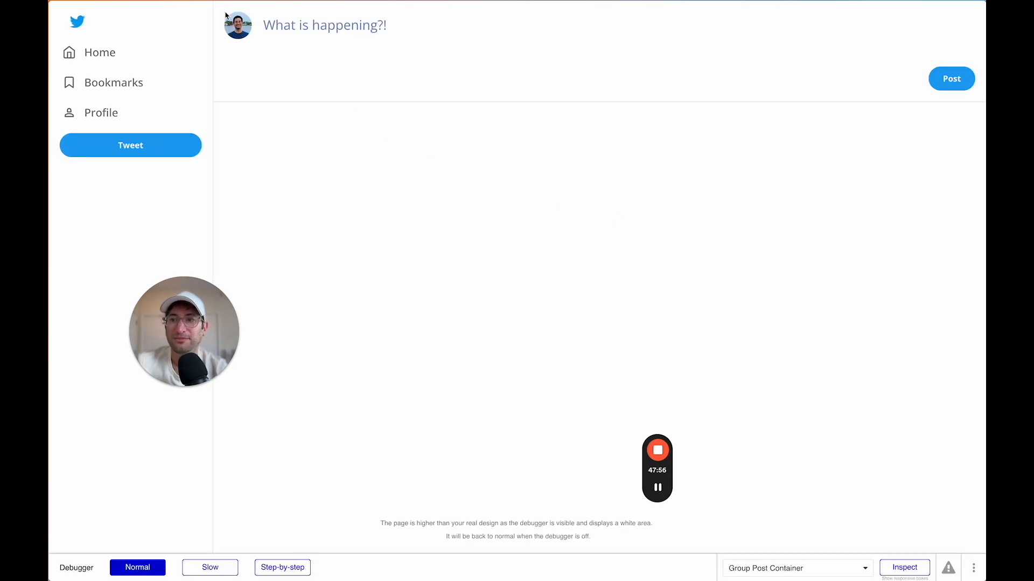
left_click(296, 27)
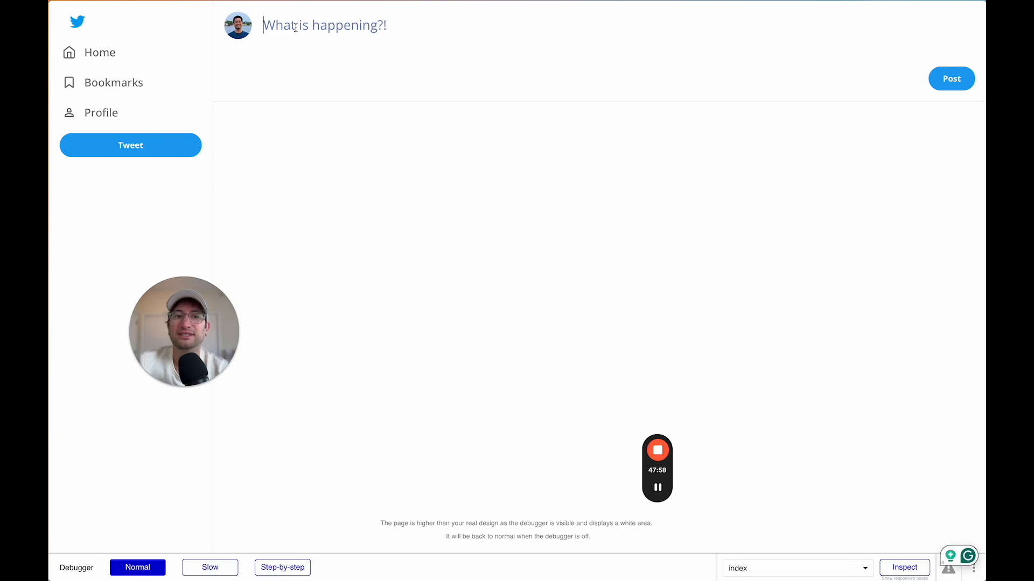
type("this is my first tweet.")
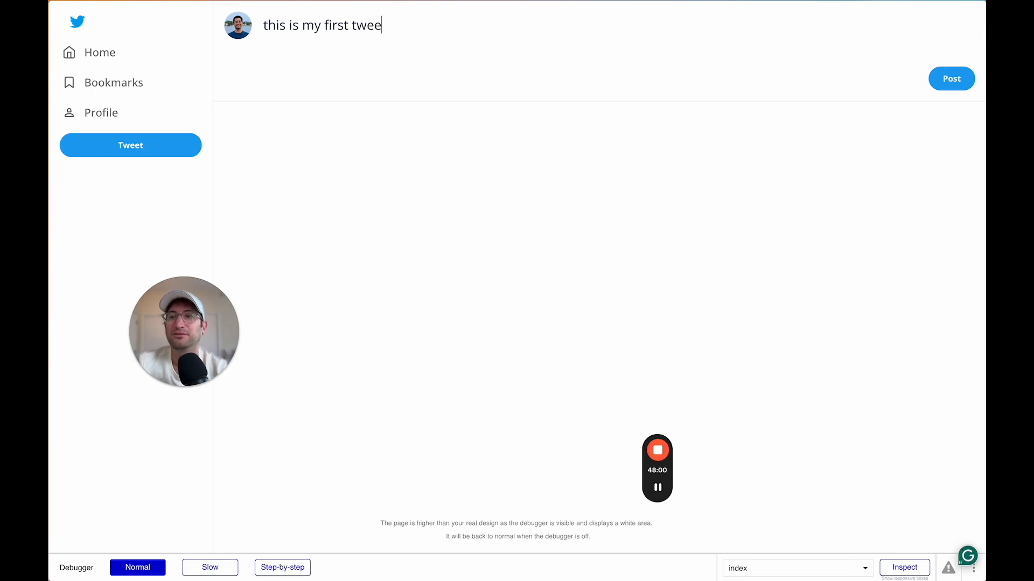
left_click(946, 81)
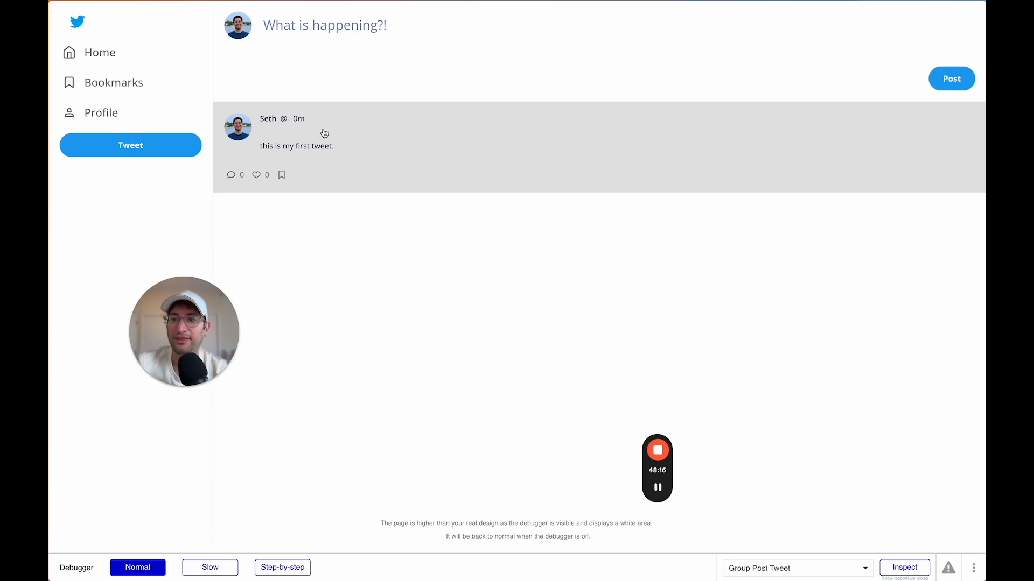
key("ctrl+shift+Tab")
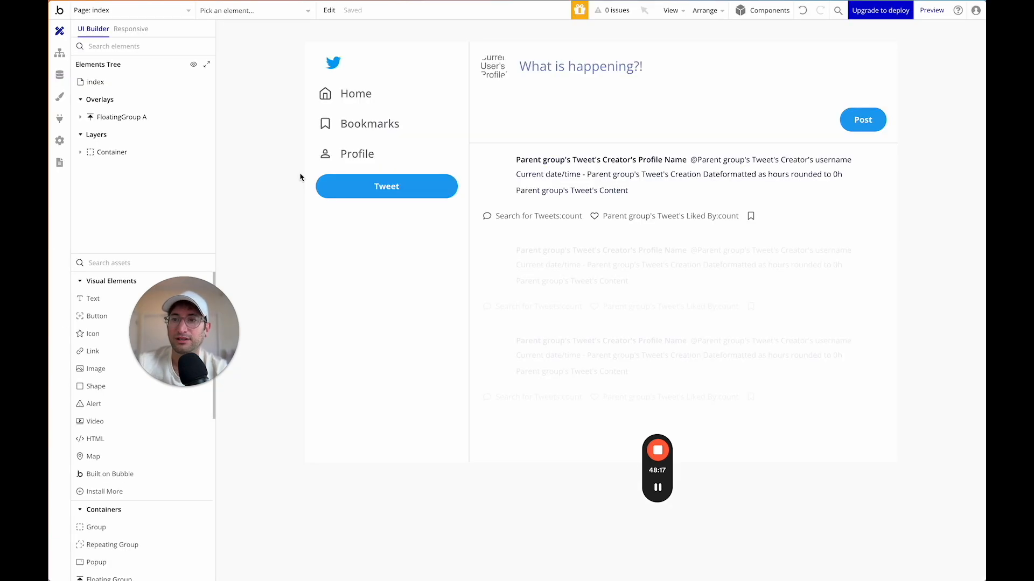
Open the sign-up page's Sign the user up action in its account-creation workflow.
left_click(148, 17)
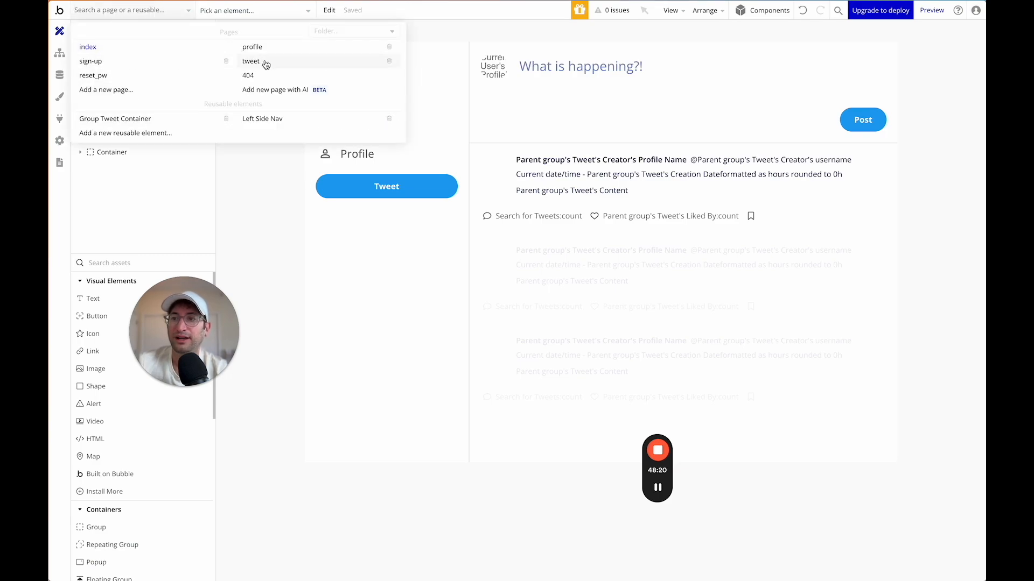
left_click(151, 62)
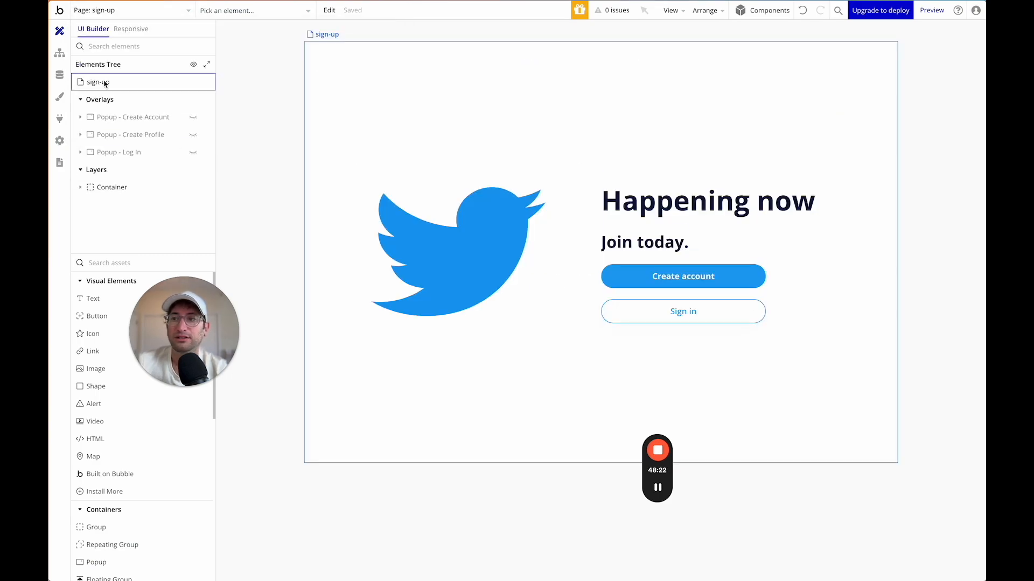
left_click(60, 54)
left_click(223, 76)
left_click(331, 90)
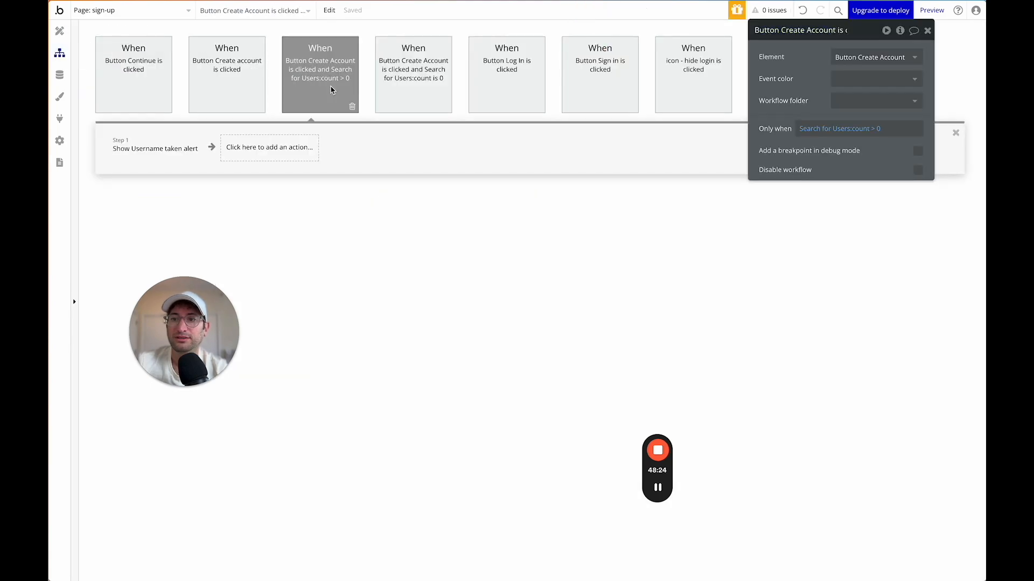
left_click(377, 97)
left_click(131, 151)
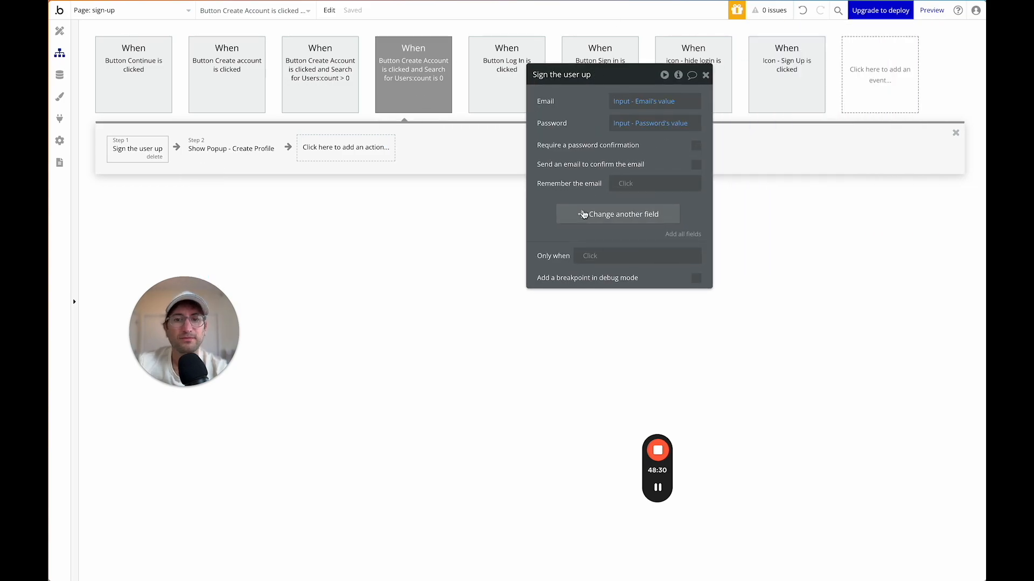
Add username = Input - Username's value to Sign the user up, then view App data.
left_click(566, 212)
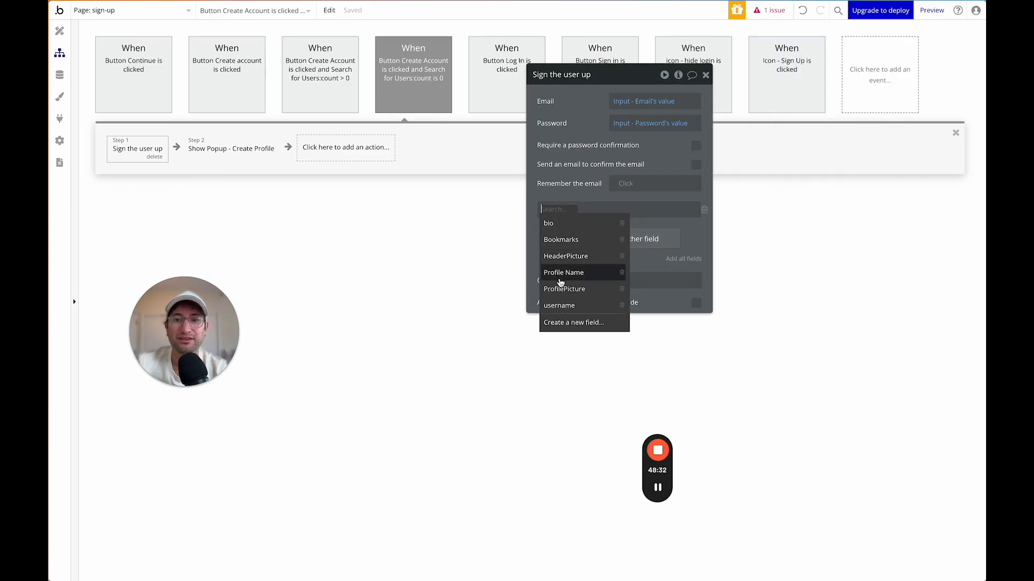
left_click(562, 305)
left_click(593, 210)
type("user")
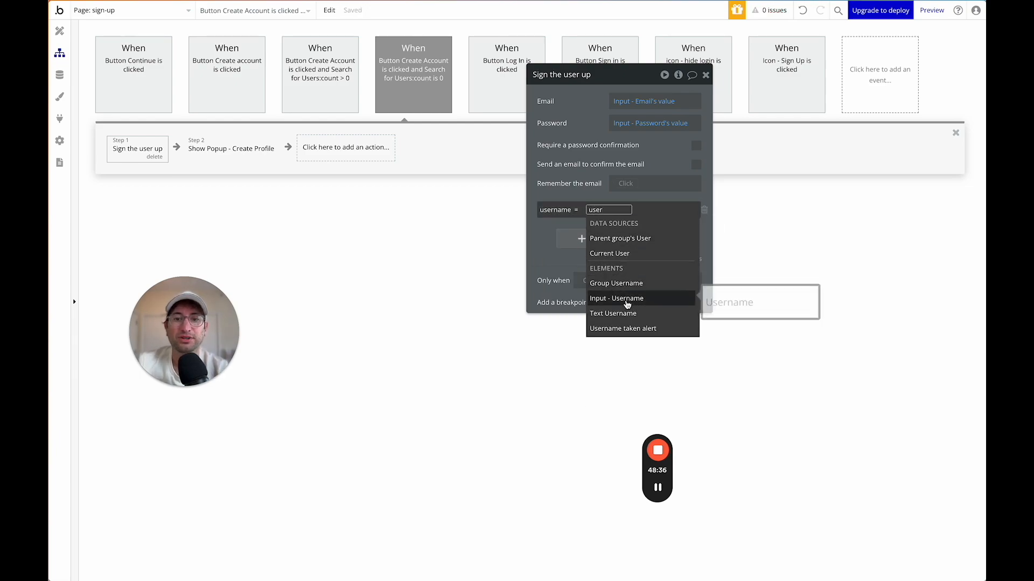
left_click(624, 298)
left_click(655, 238)
left_click(540, 251)
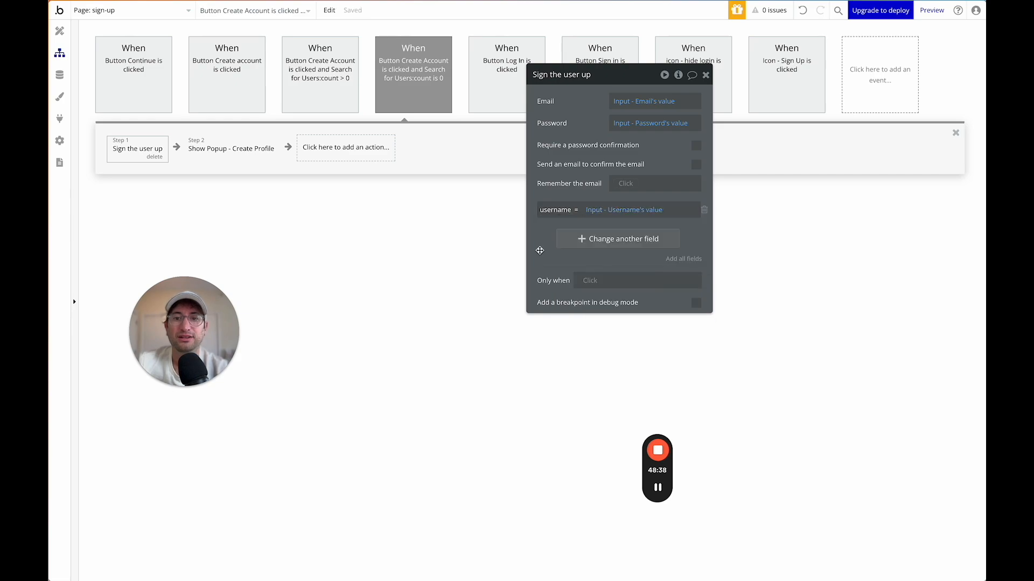
left_click(439, 66)
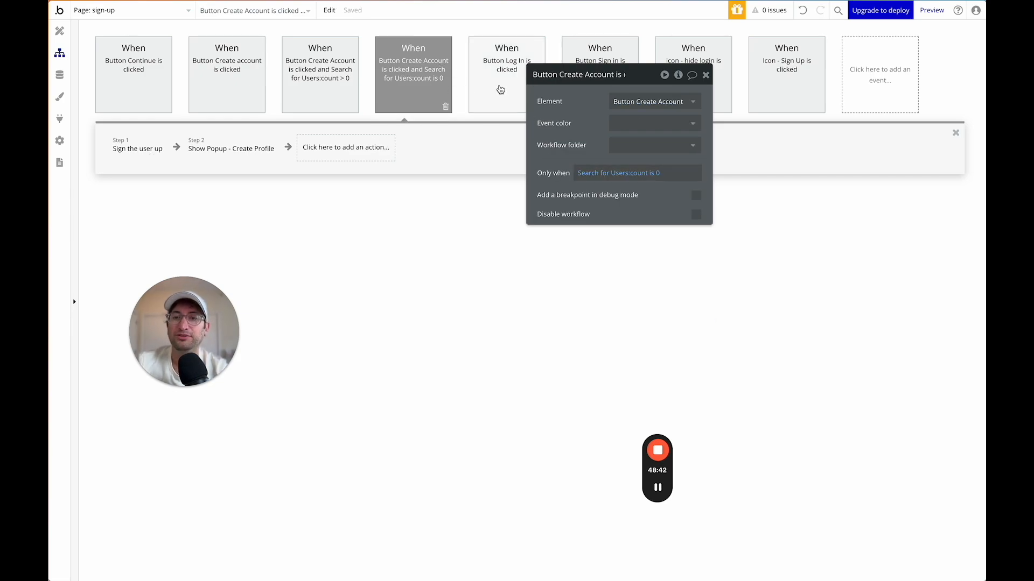
left_click(138, 147)
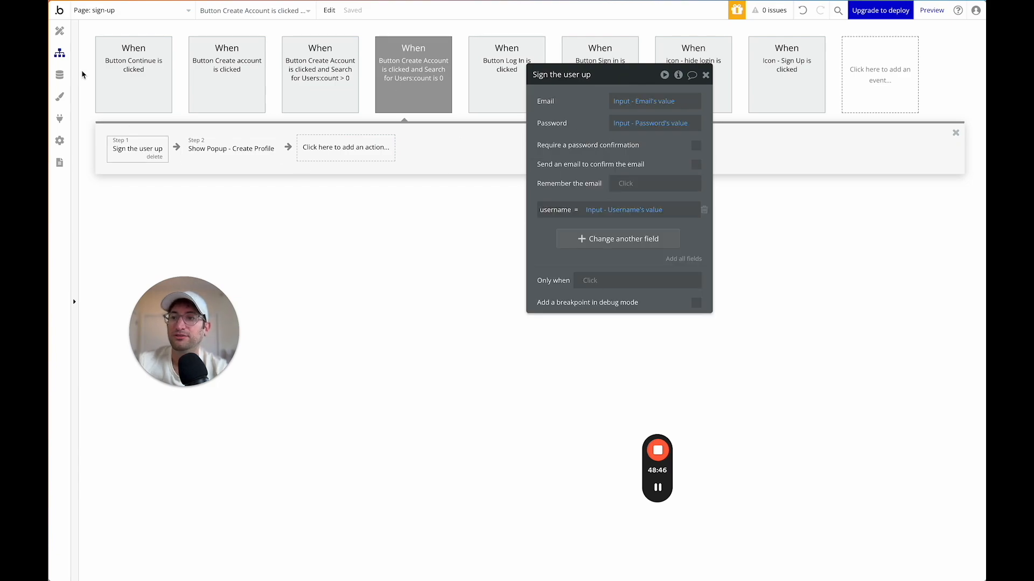
left_click(60, 75)
left_click(235, 56)
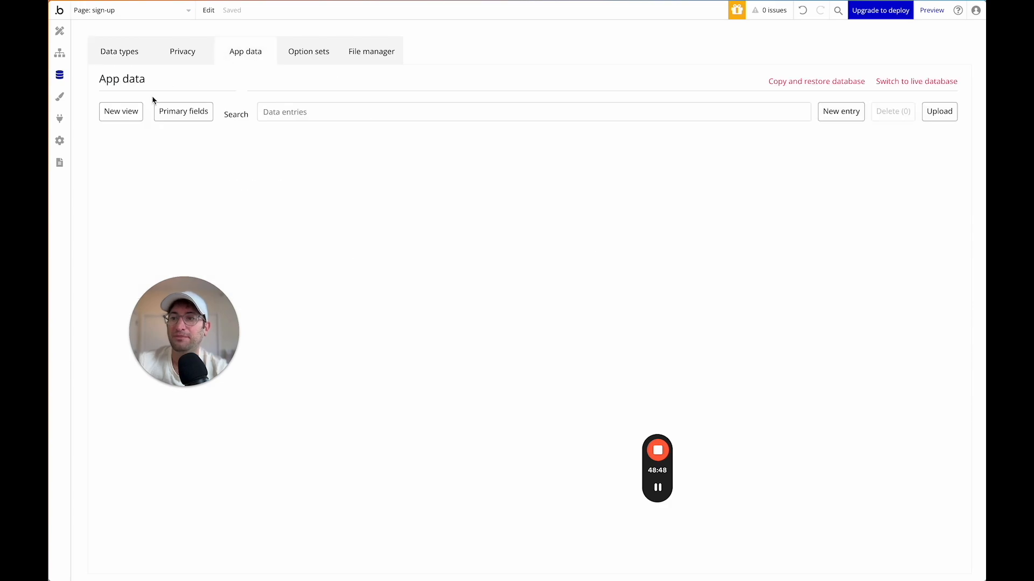
Enter the test user's missing username in All Users and save the entry.
left_click(129, 238)
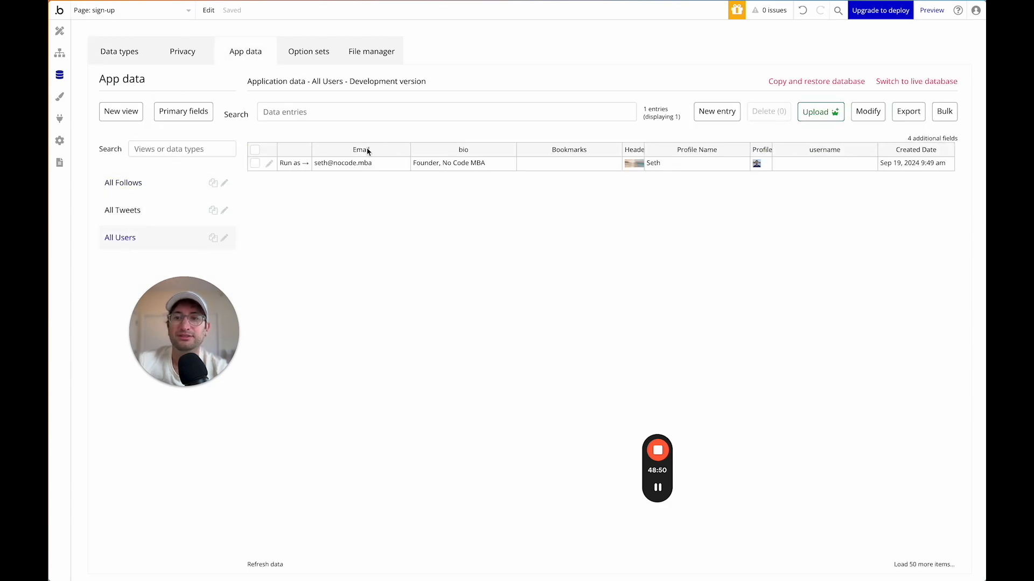
left_click(271, 164)
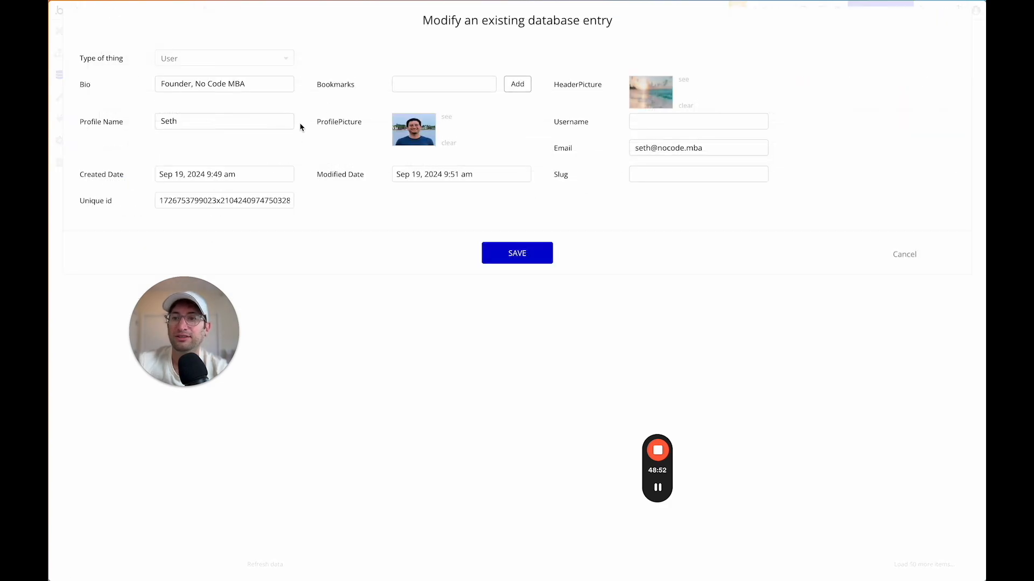
left_click(652, 121)
type("seth")
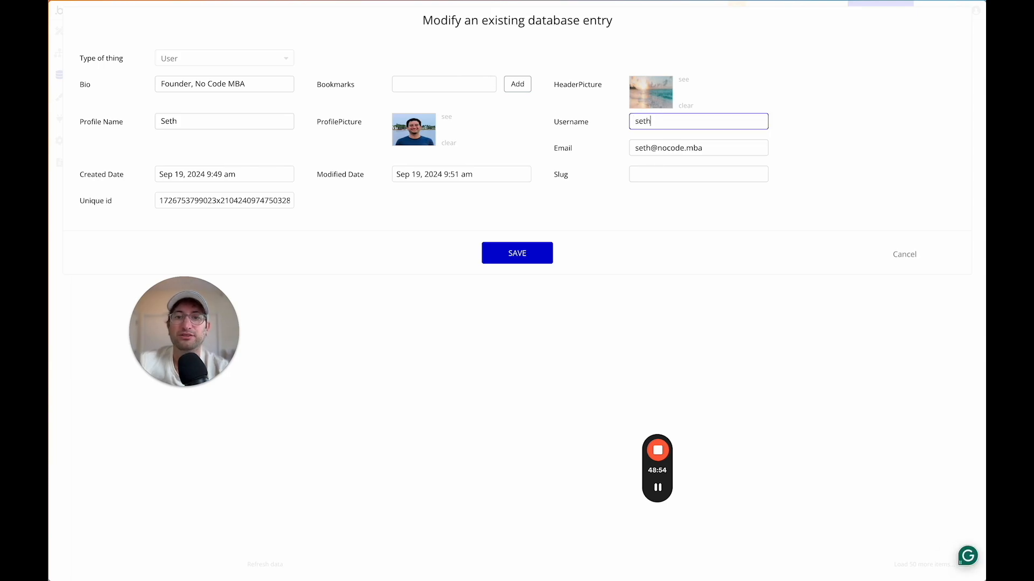
left_click(494, 257)
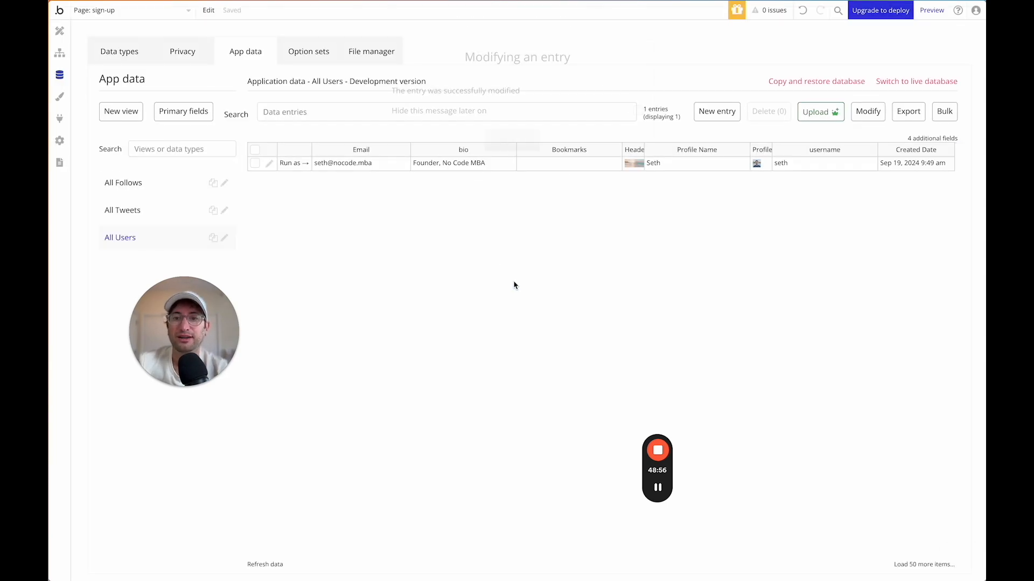
Switch to the index page and preview the feed to check the tweet's handle.
left_click(71, 33)
left_click(108, 11)
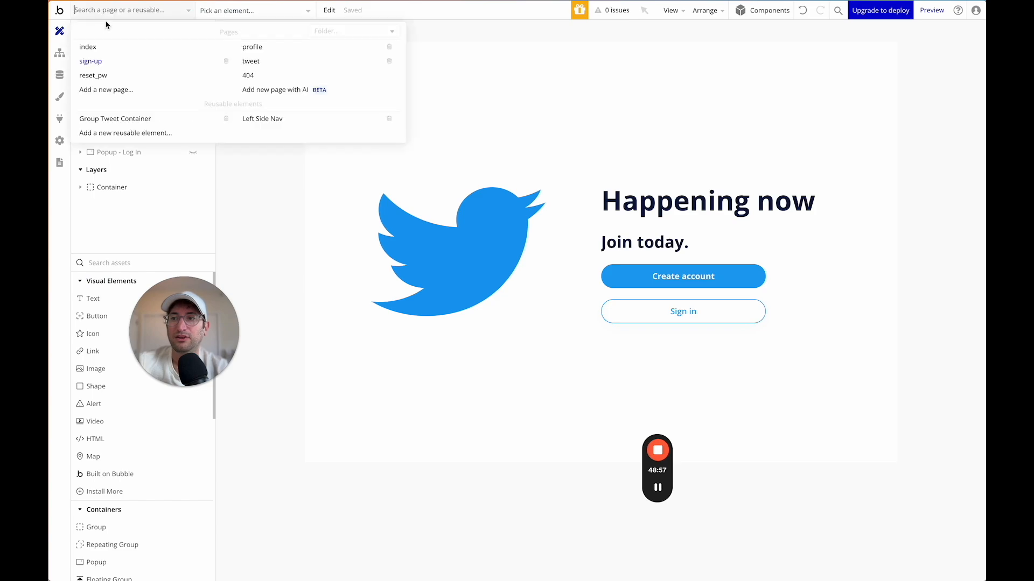
left_click(89, 44)
left_click(930, 13)
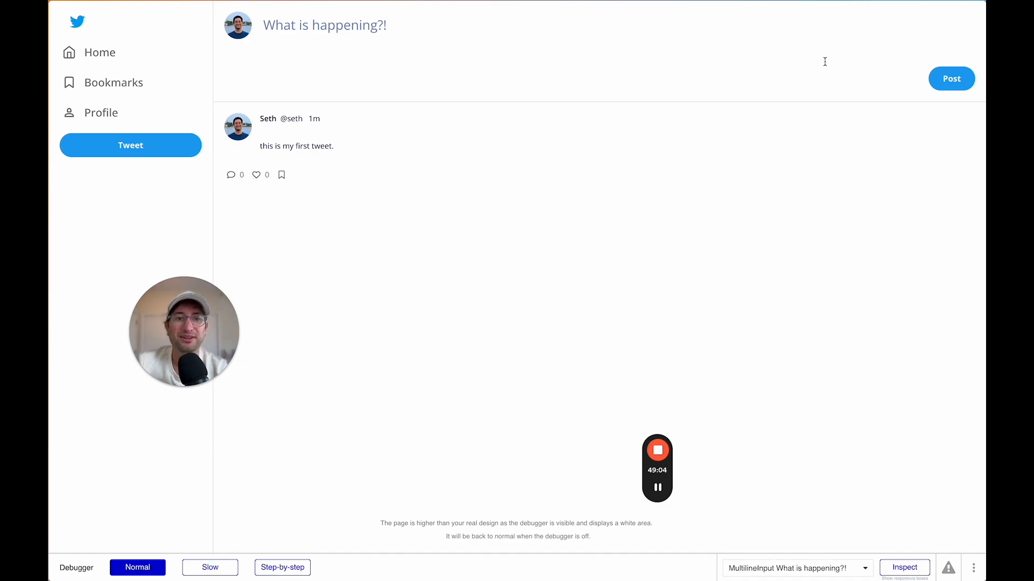
scroll(503, 177, "left", 5)
Set the Left Side Nav logo's layout value to 40, then leave the reusable element.
left_click(118, 8)
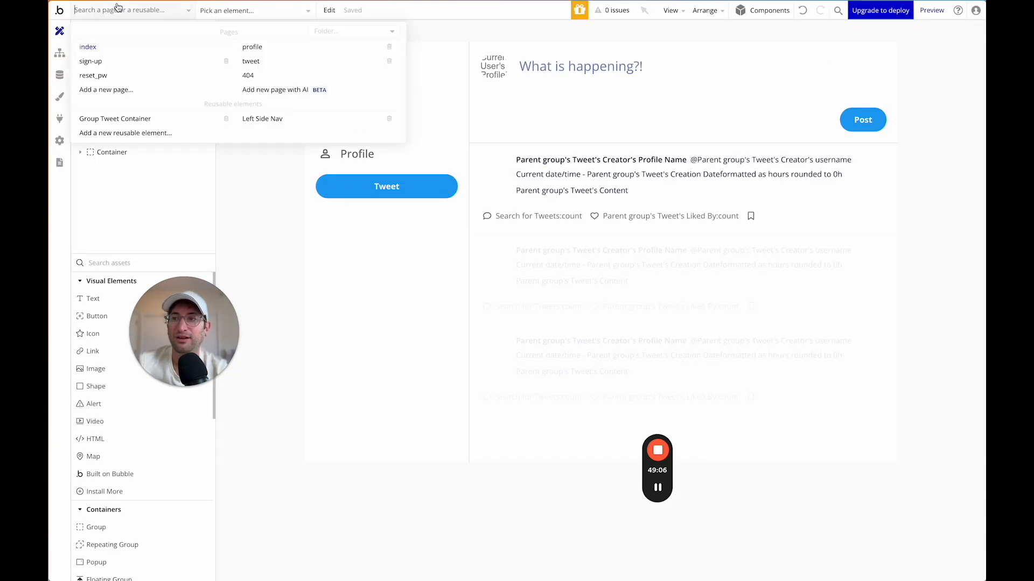
left_click(276, 120)
double_click(548, 74)
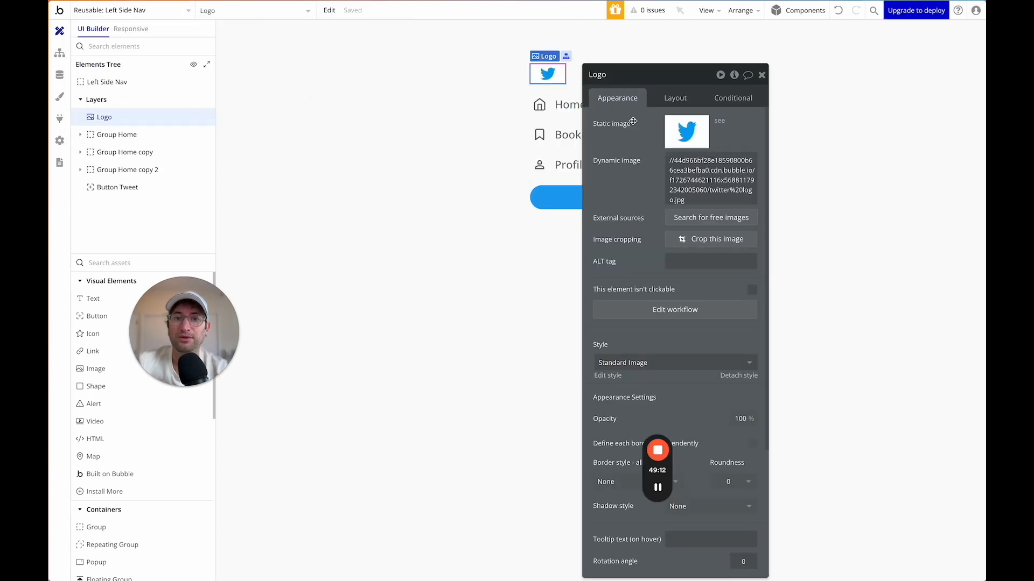
left_click(675, 98)
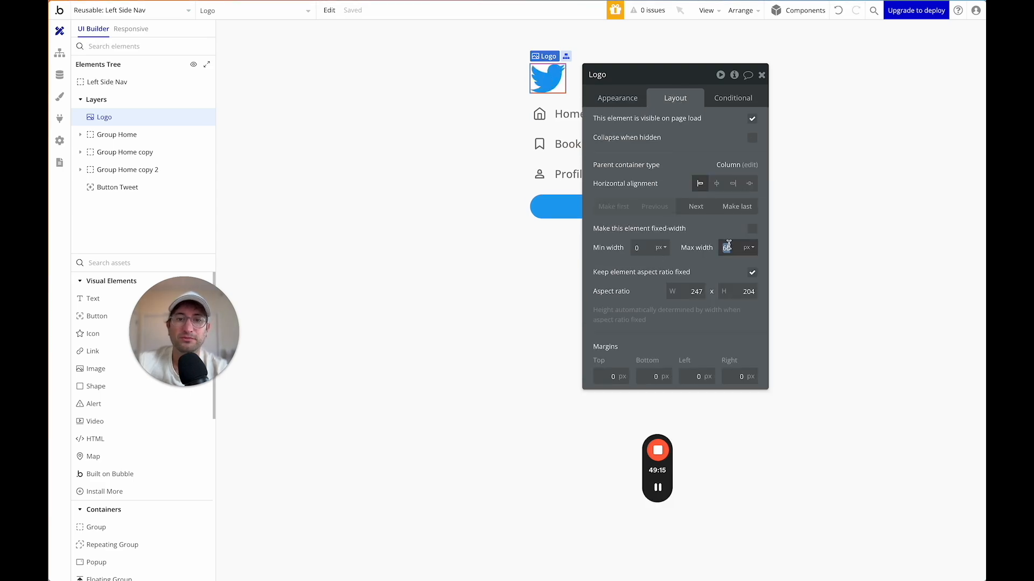
type("40")
left_click(485, 146)
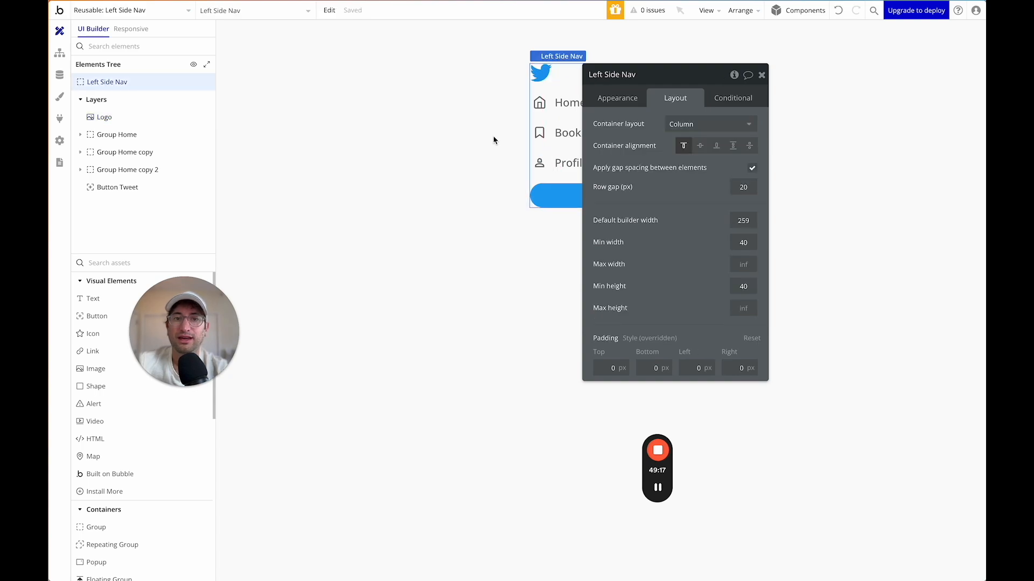
left_click(165, 11)
On the index page, give FloatingGroup A a 100 px left margin.
left_click(138, 50)
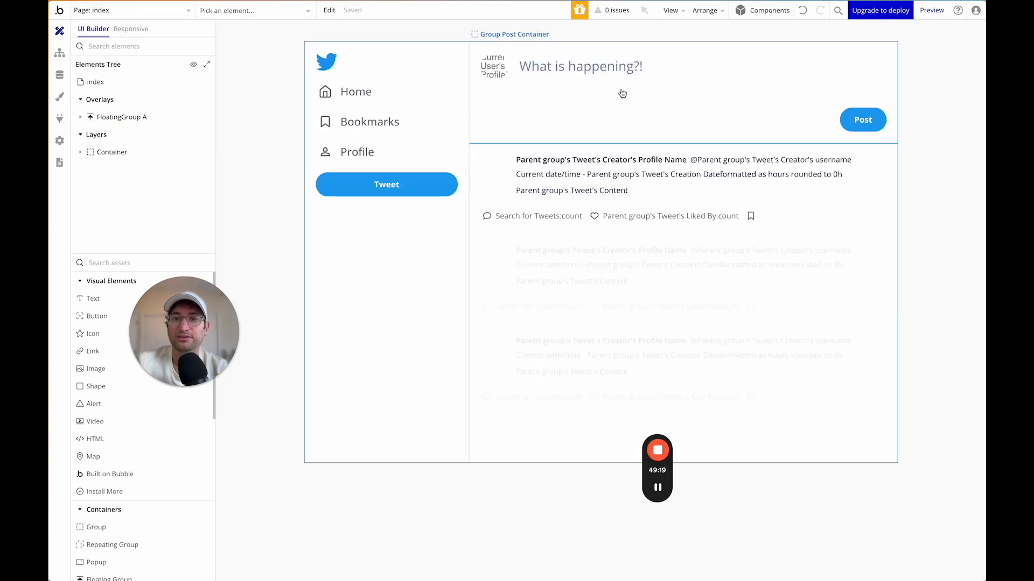
left_click(931, 12)
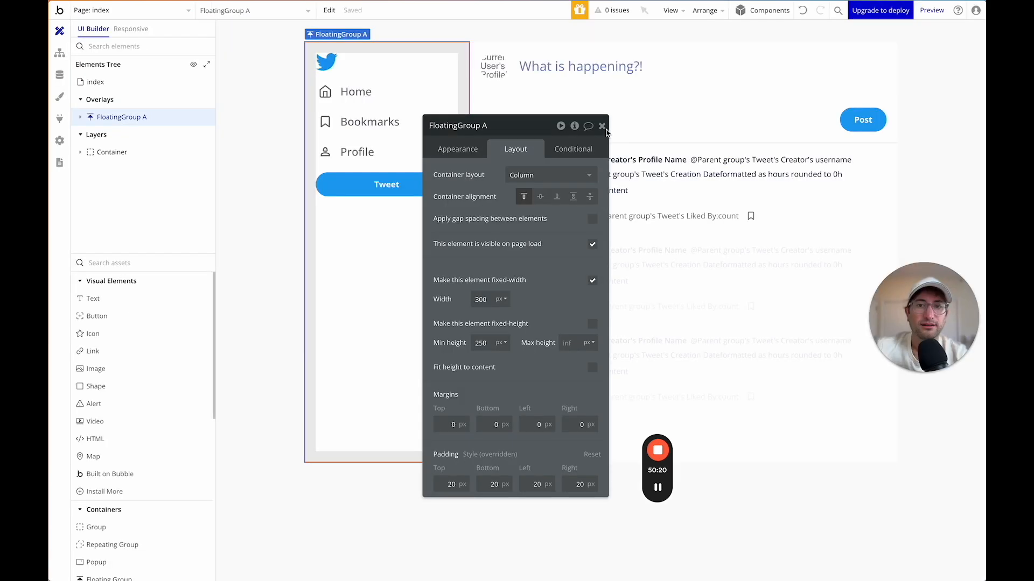
left_click(603, 126)
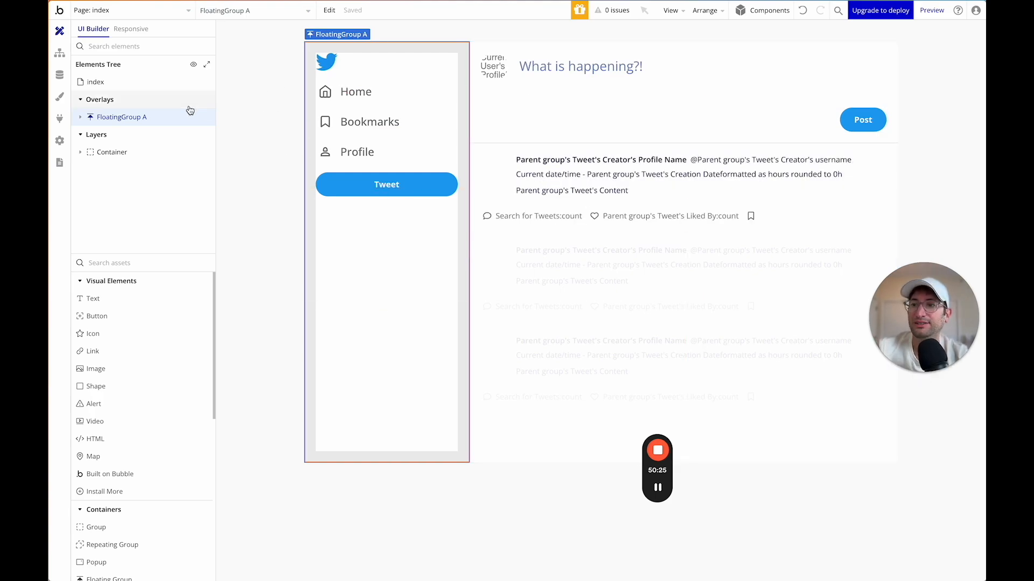
left_click(104, 118)
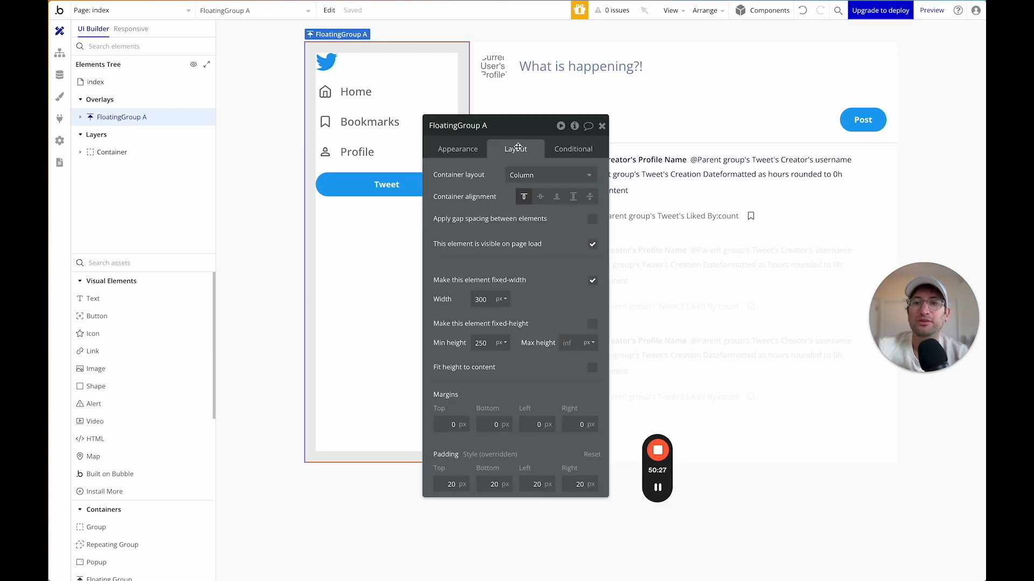
left_click_drag(519, 136, 708, 63)
left_click(735, 361)
type("100")
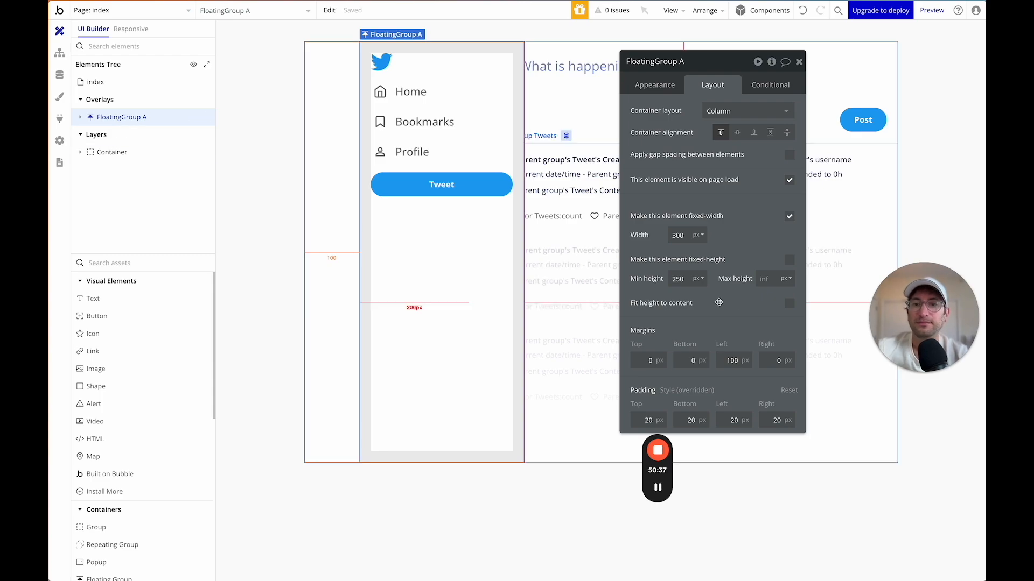
Set the index page's main Container margins to 400 px left and 100 px right.
left_click(155, 153)
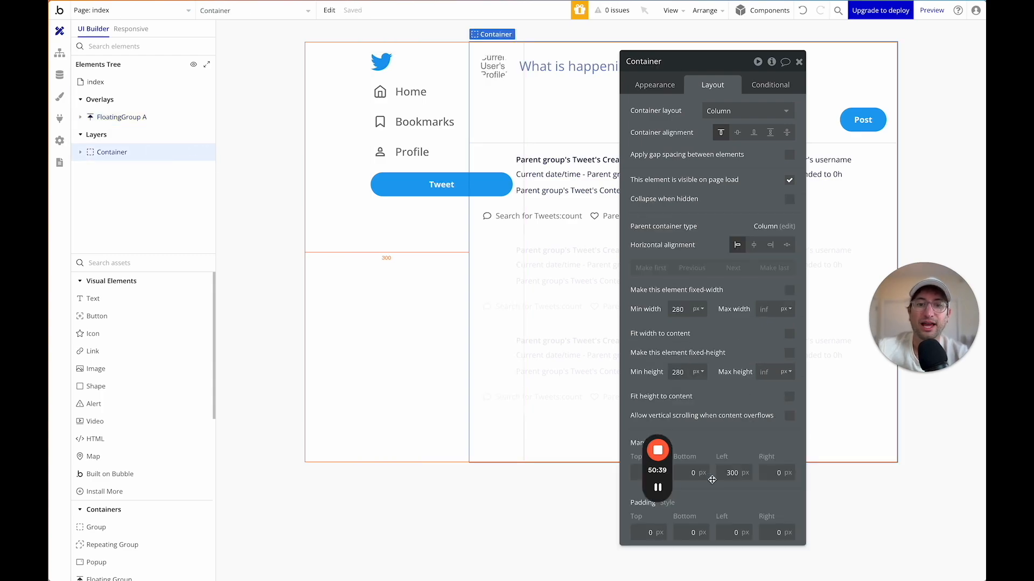
type("44")
type("00")
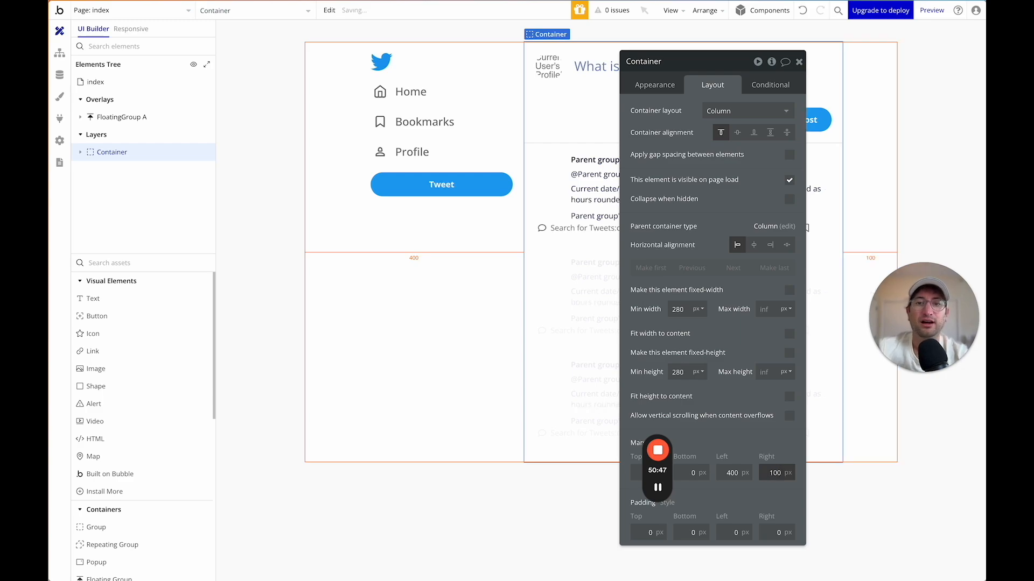
left_click(138, 122)
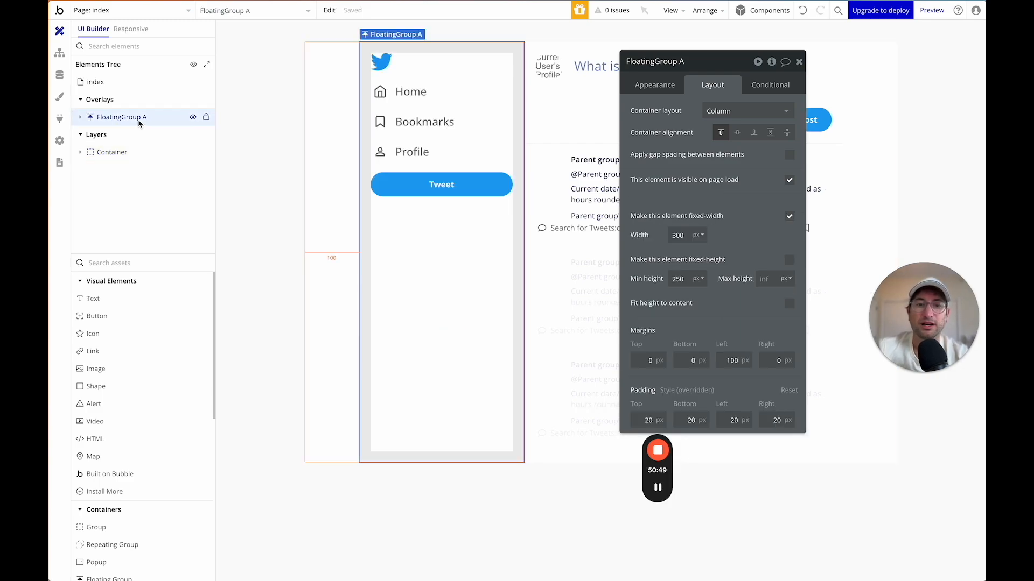
left_click(142, 153)
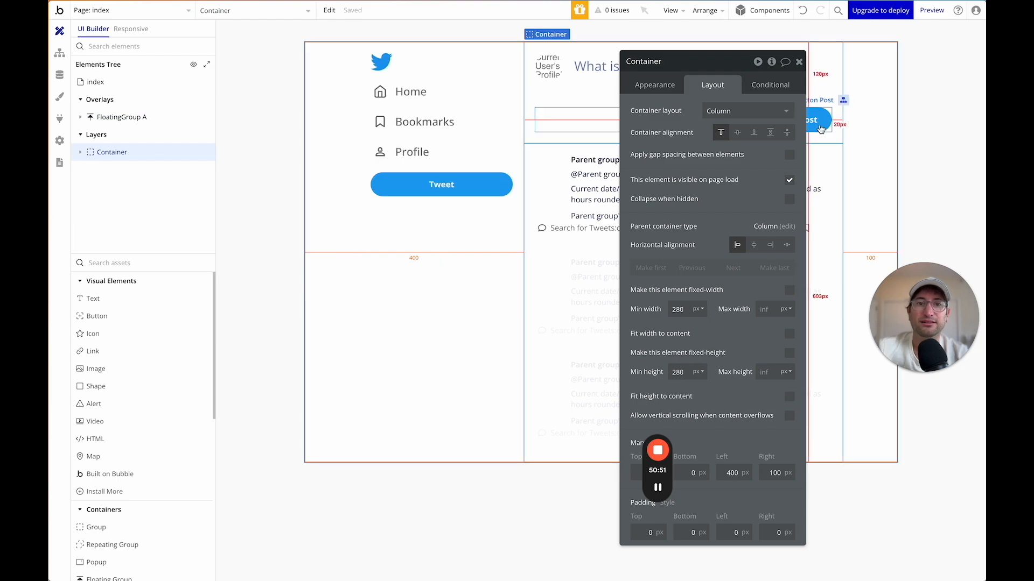
left_click(335, 95)
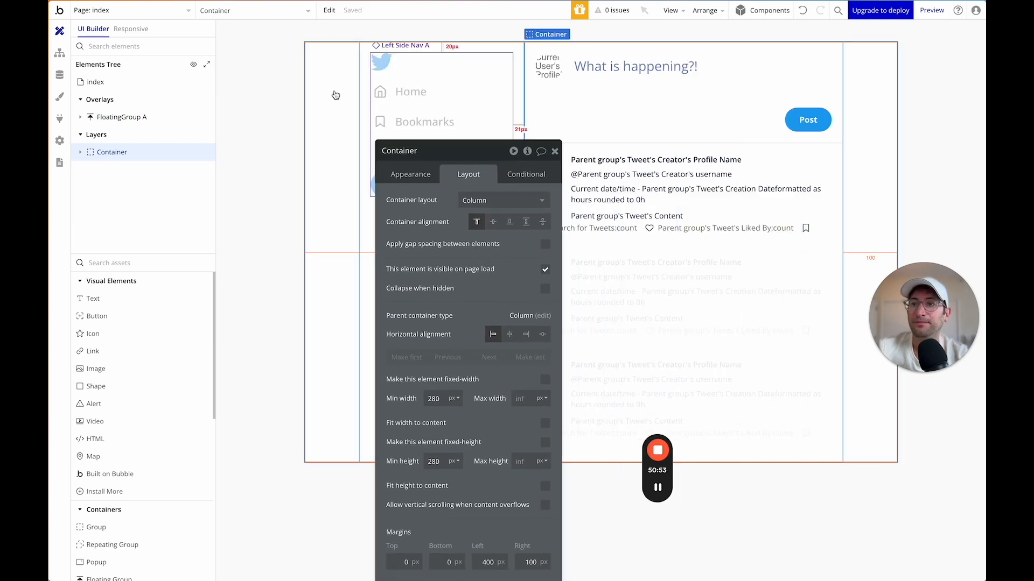
left_click(149, 13)
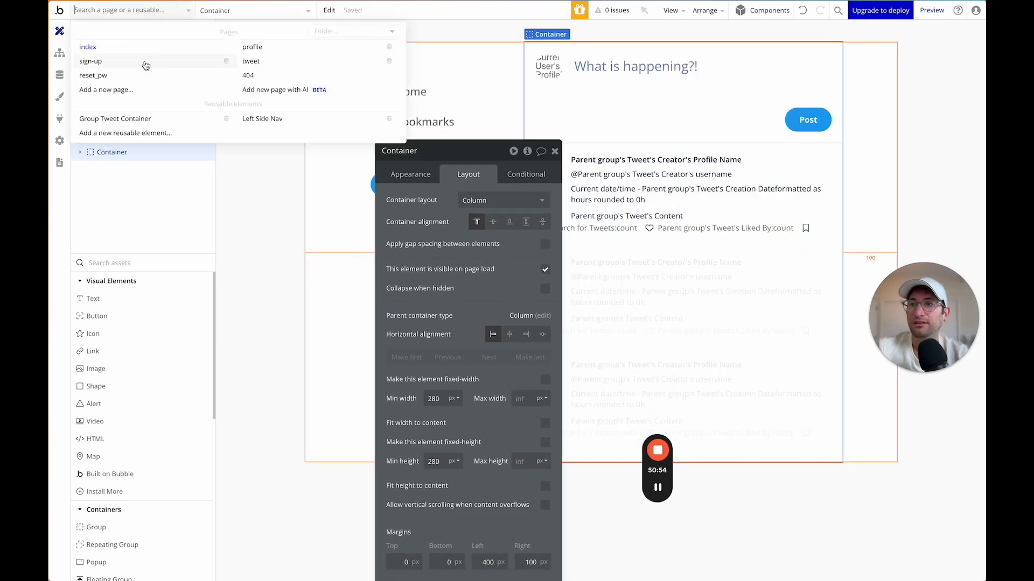
On the profile page, set FloatingGroup A's left margin to 100 and Container margins to 400/100.
left_click(251, 48)
left_click(388, 150)
left_click(488, 449)
type("100")
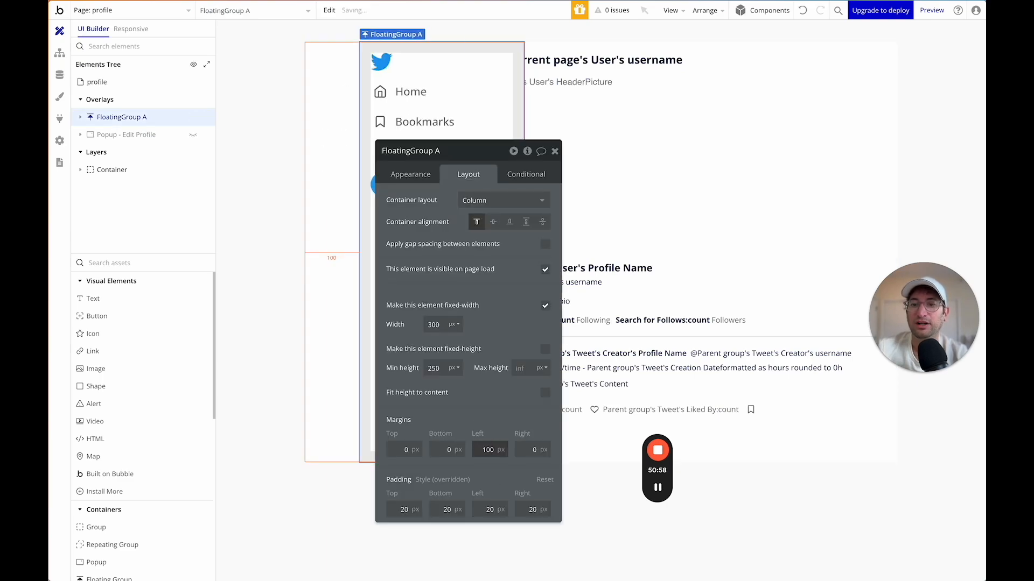
left_click(151, 175)
left_click(488, 562)
type("400")
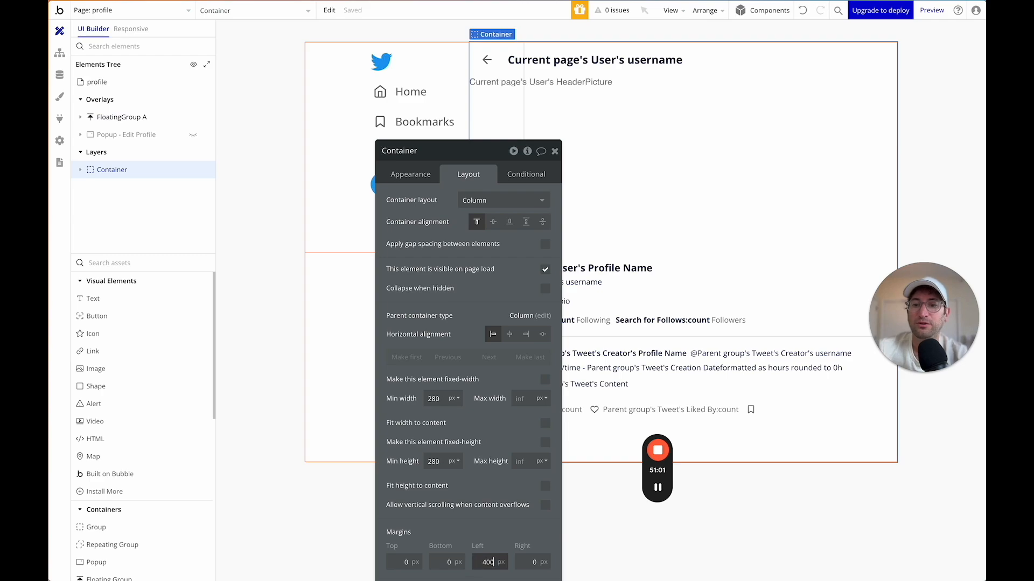
key("Tab")
type("100")
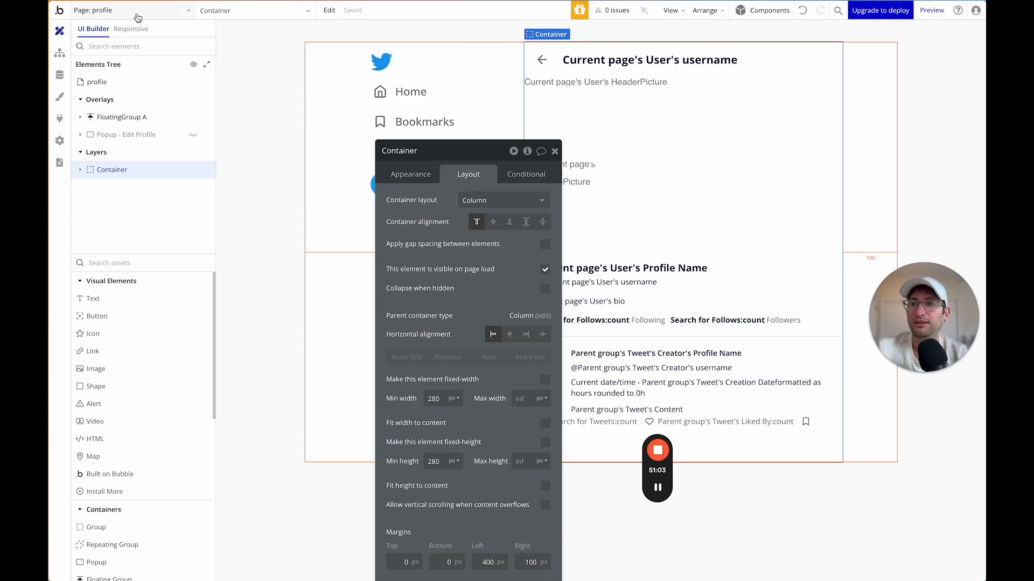
On the tweet page, give the Container 400 px left and 100 px right margins, then reopen profile.
left_click(137, 12)
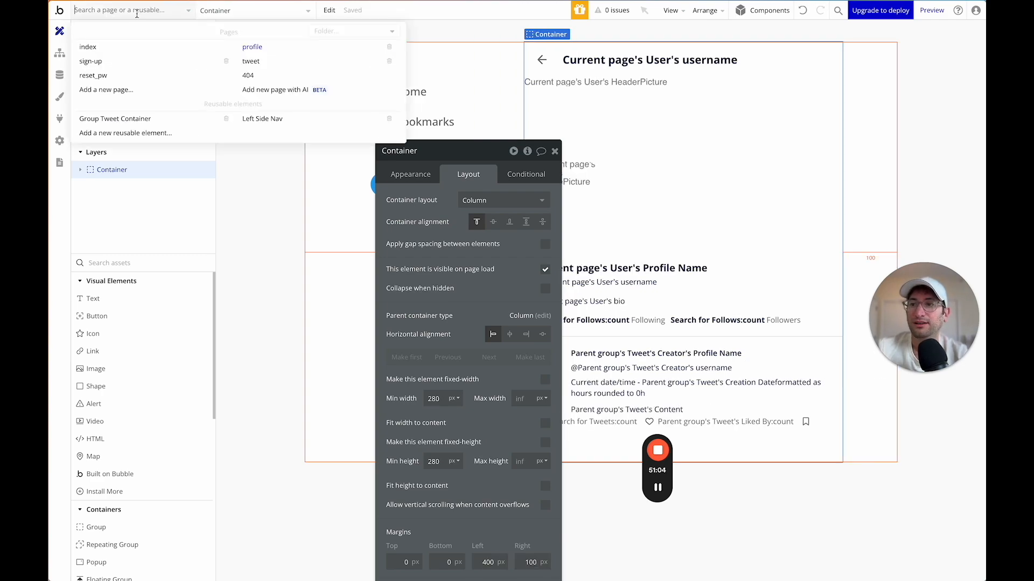
left_click(252, 62)
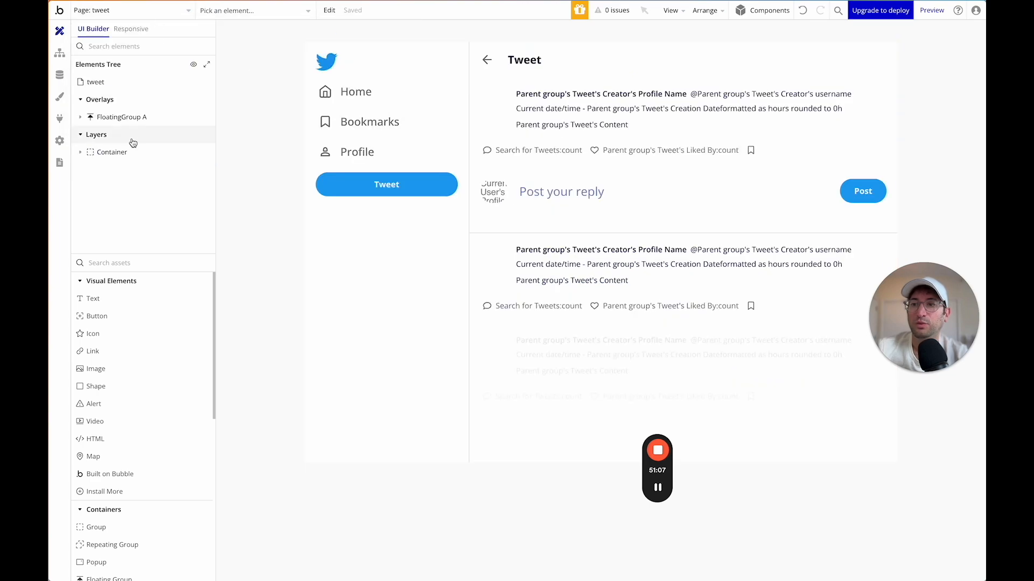
left_click(135, 117)
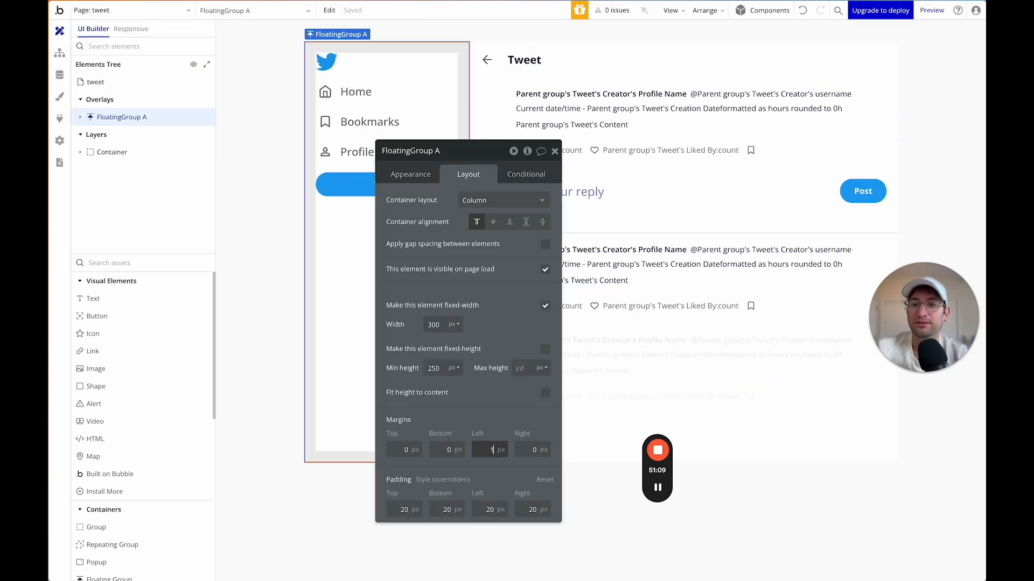
left_click(159, 153)
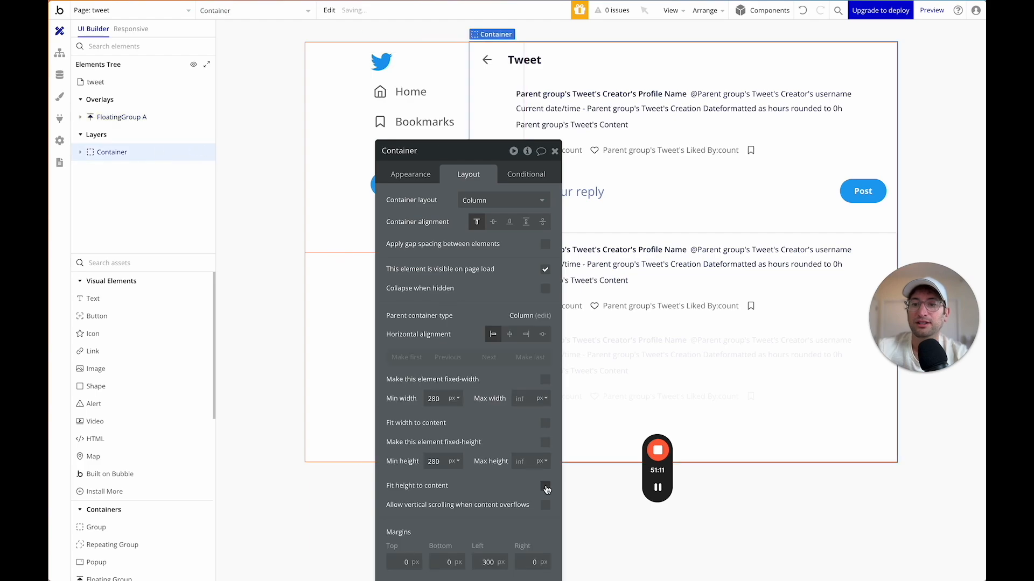
left_click(490, 562)
type("400")
key("Tab")
type("100")
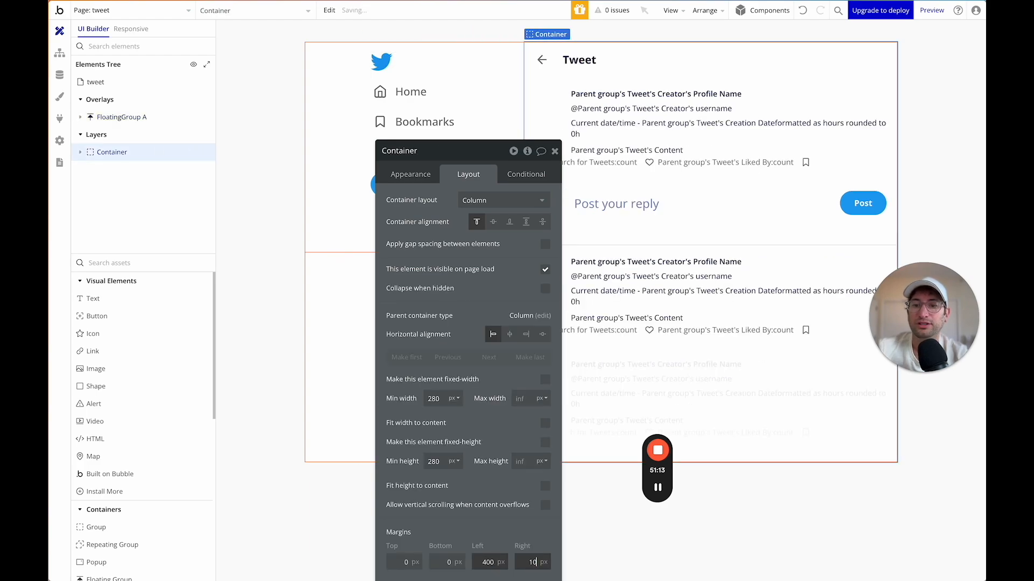
key("Tab")
left_click(136, 12)
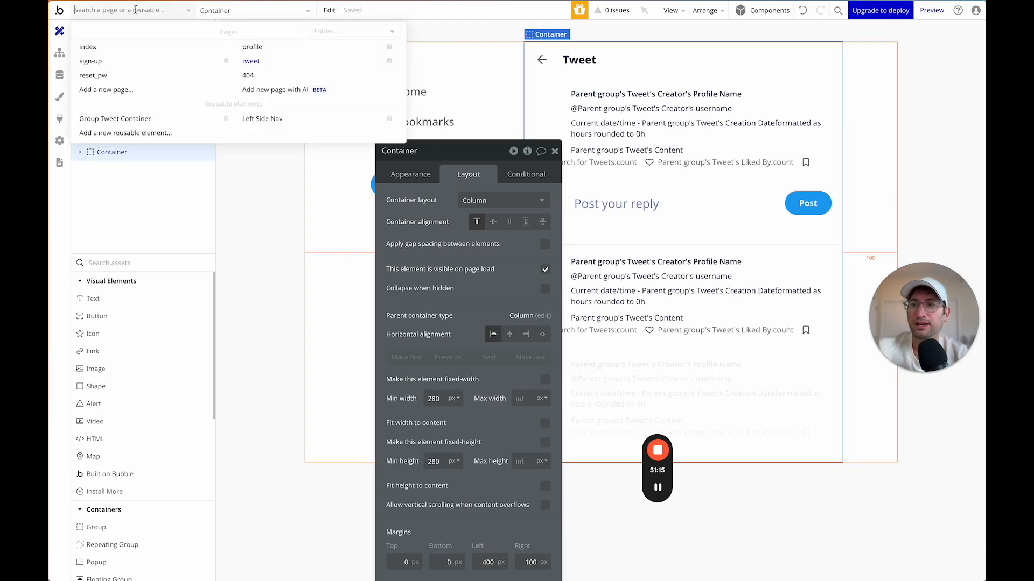
left_click(254, 50)
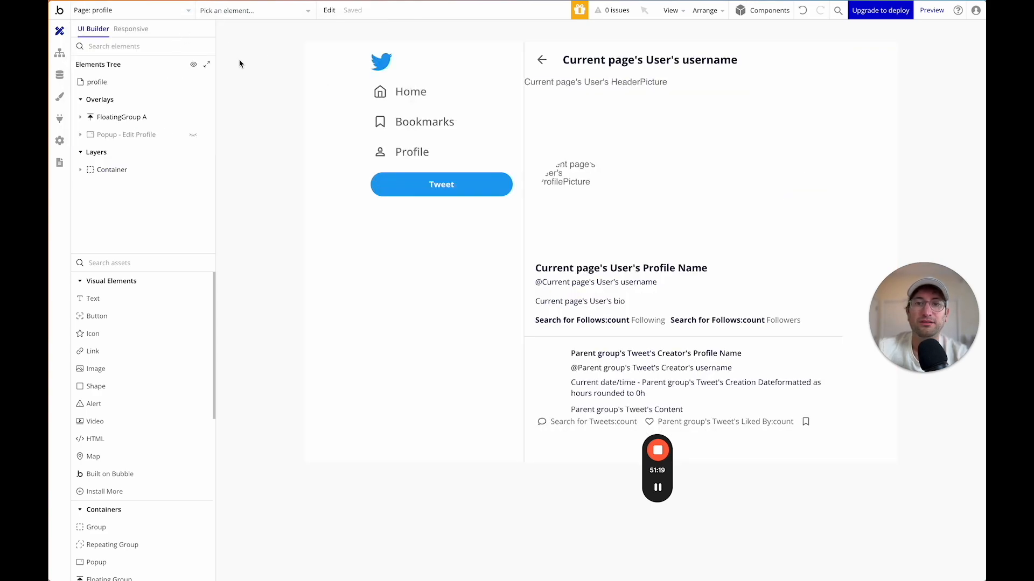
left_click(932, 11)
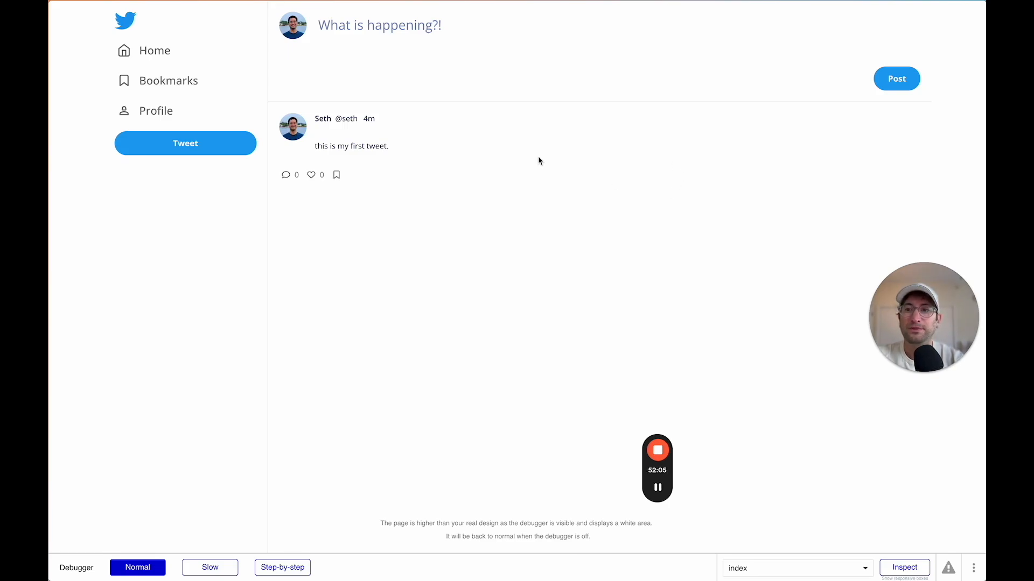
scroll(451, 180, "left", 5)
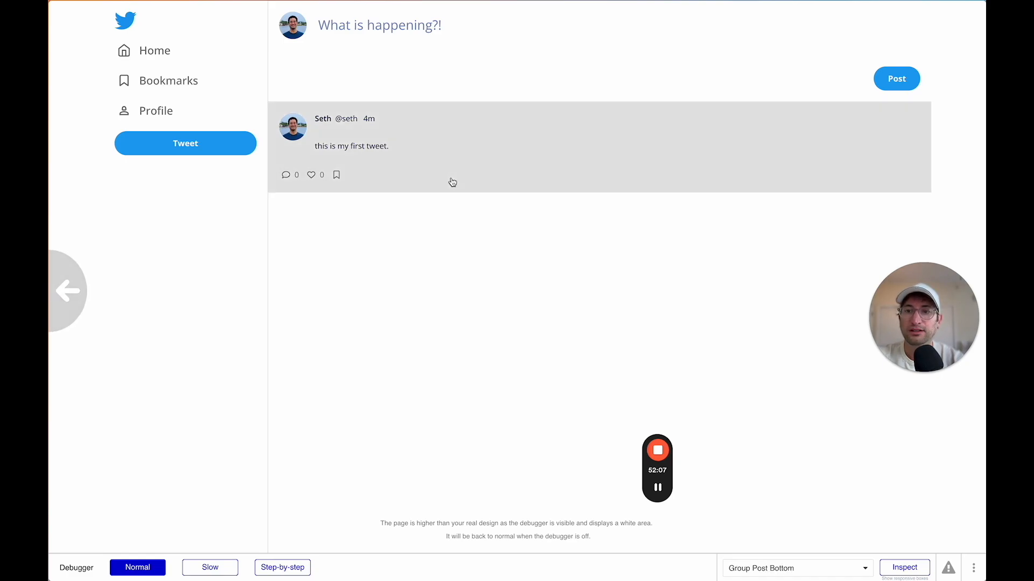
Give the profile Container per-side borders with a solid right border in the Line grey.
scroll(371, 219, "left", 5)
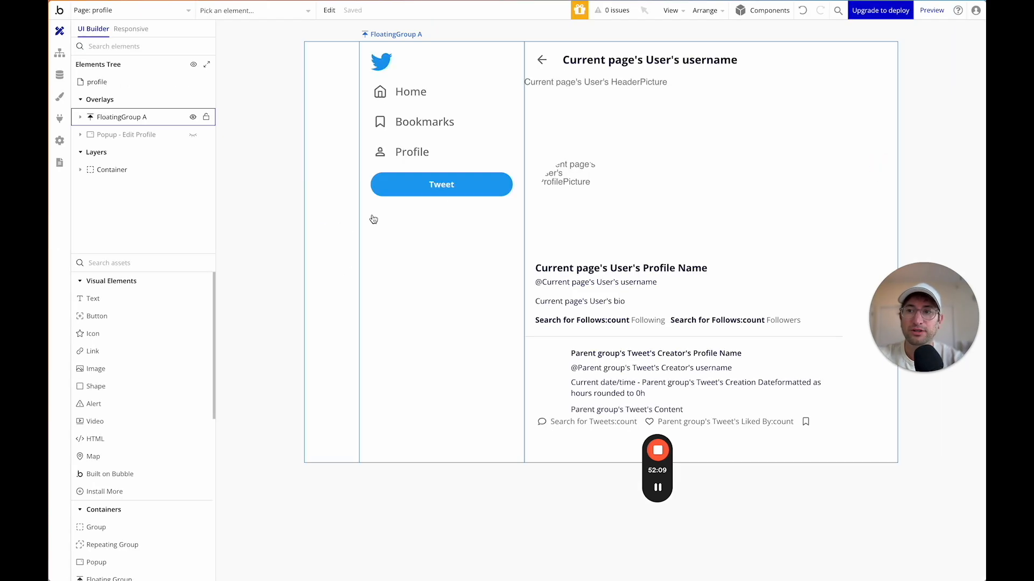
left_click(143, 171)
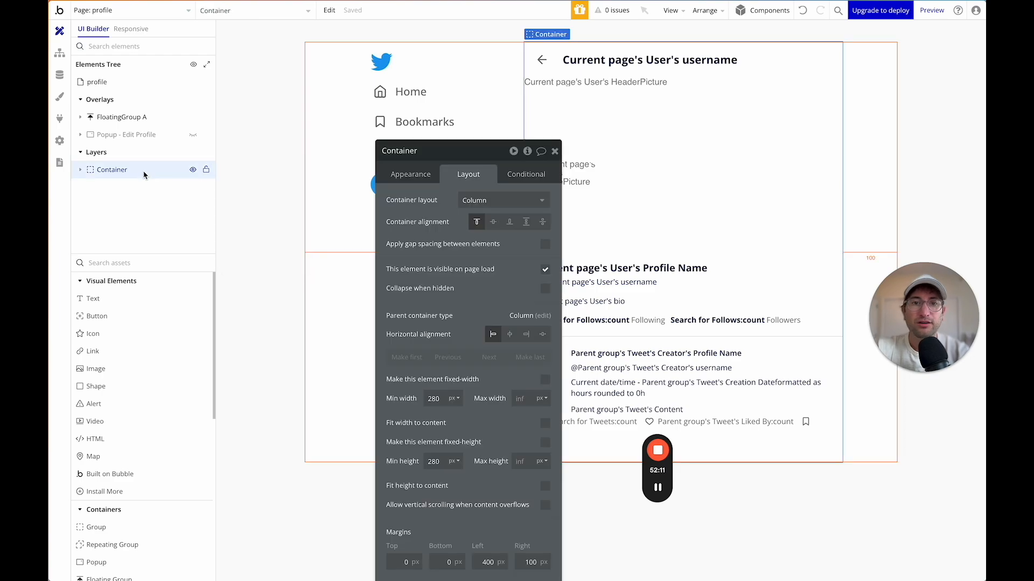
left_click_drag(450, 157, 318, 65)
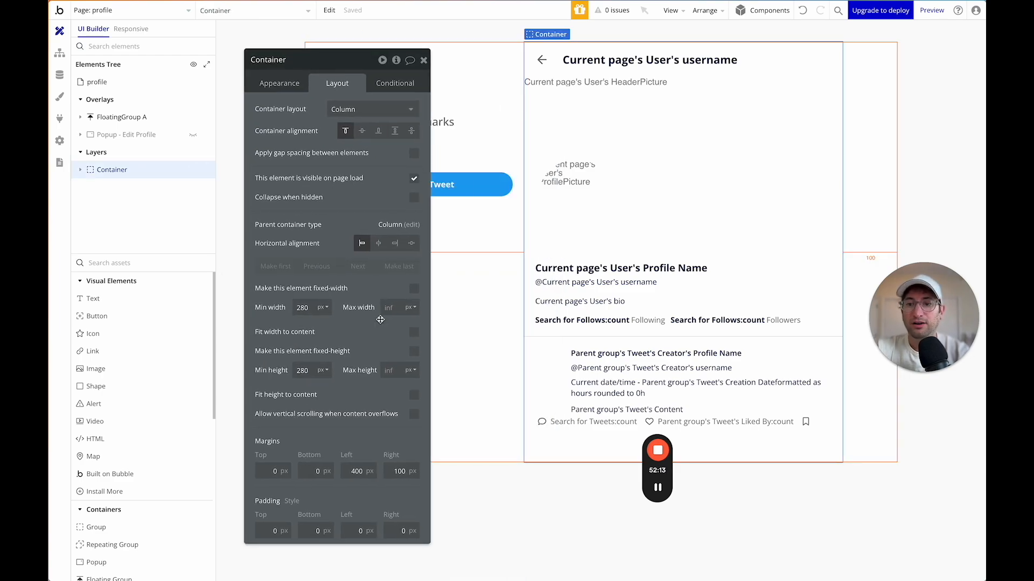
left_click(280, 84)
scroll(347, 384, "down", 2)
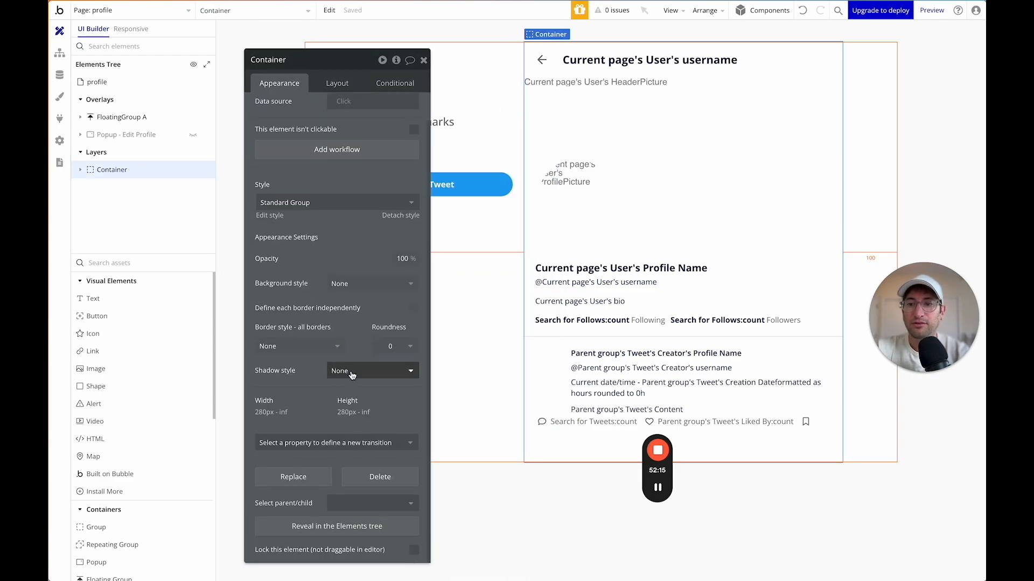
left_click(329, 347)
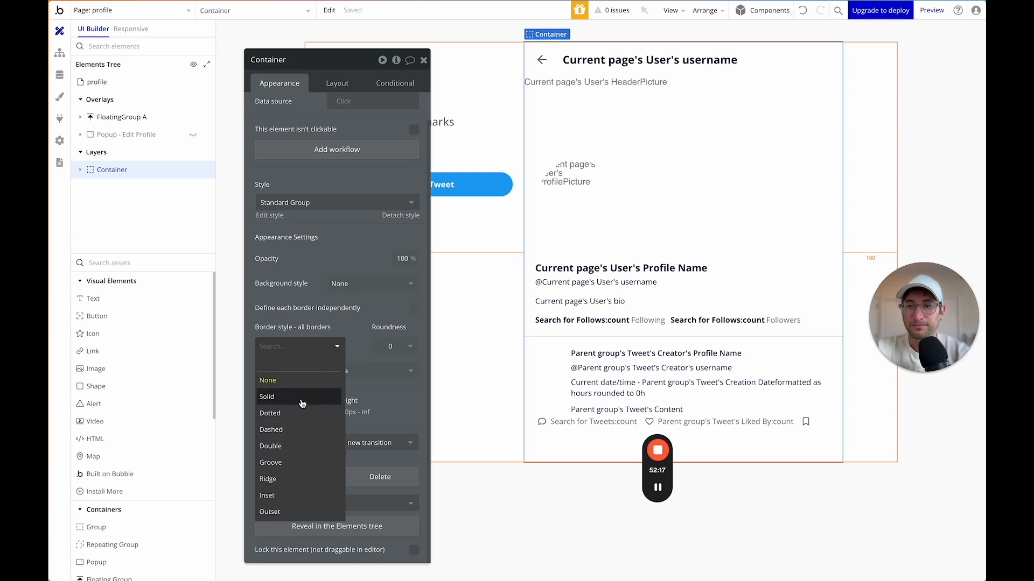
left_click(413, 308)
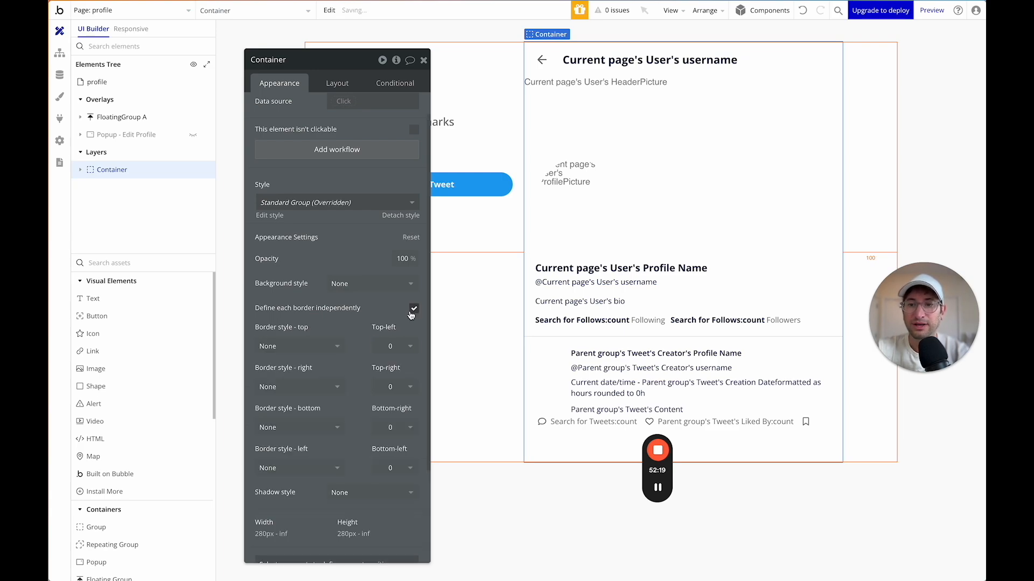
scroll(338, 371, "down", 1)
scroll(338, 371, "down", 1)
left_click(302, 281)
left_click(315, 326)
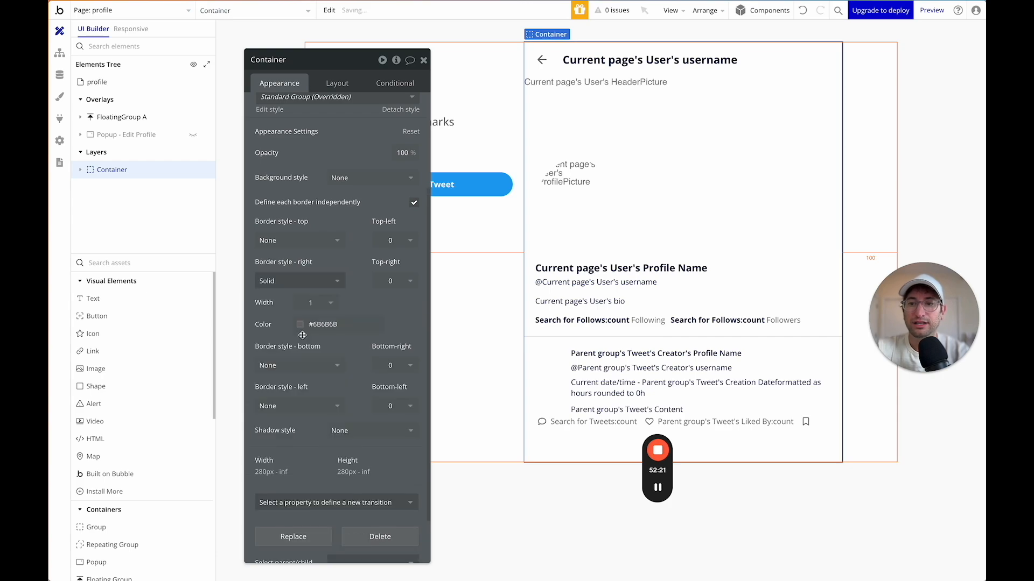
left_click(318, 324)
left_click(329, 484)
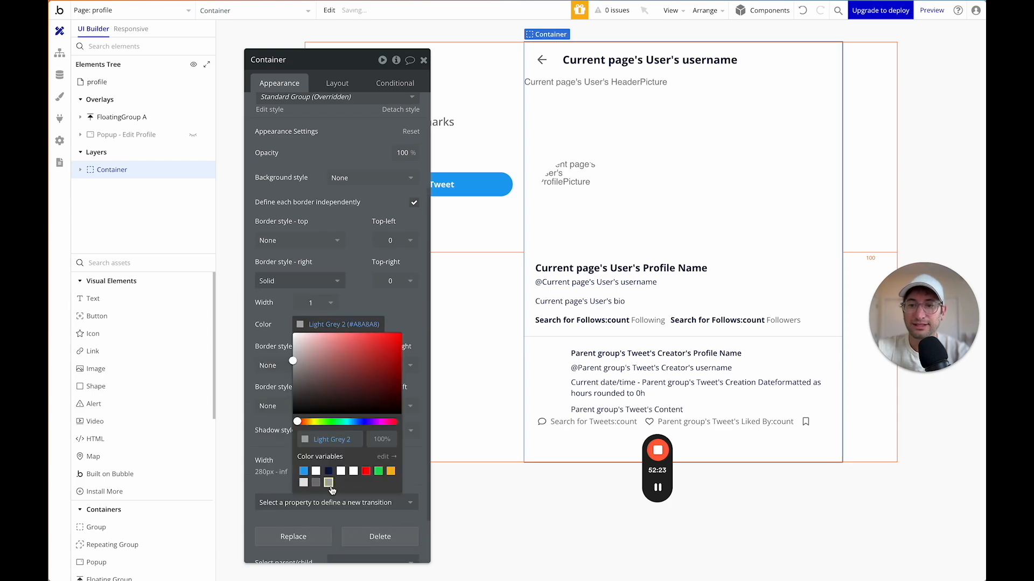
left_click(304, 484)
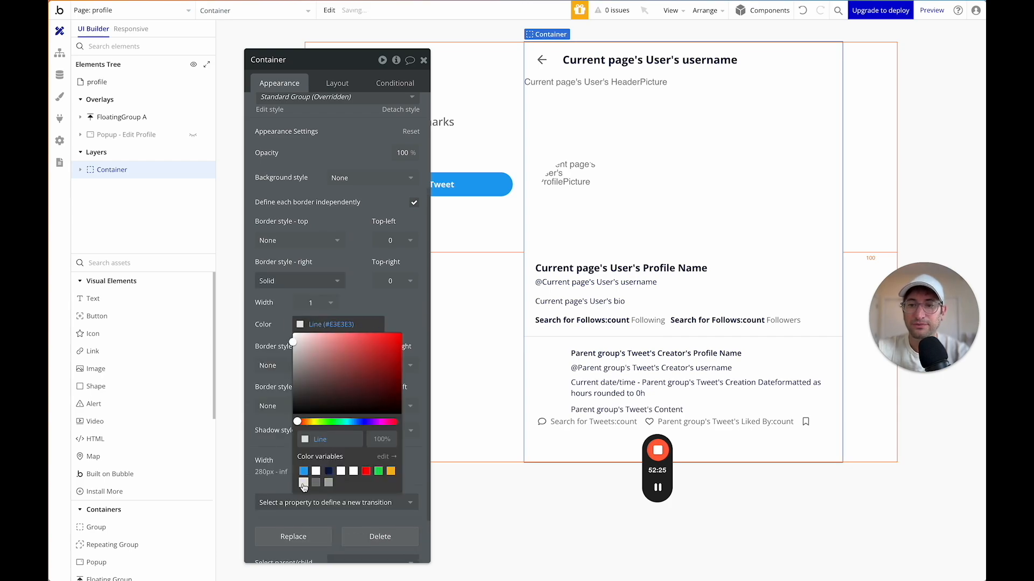
left_click(587, 135)
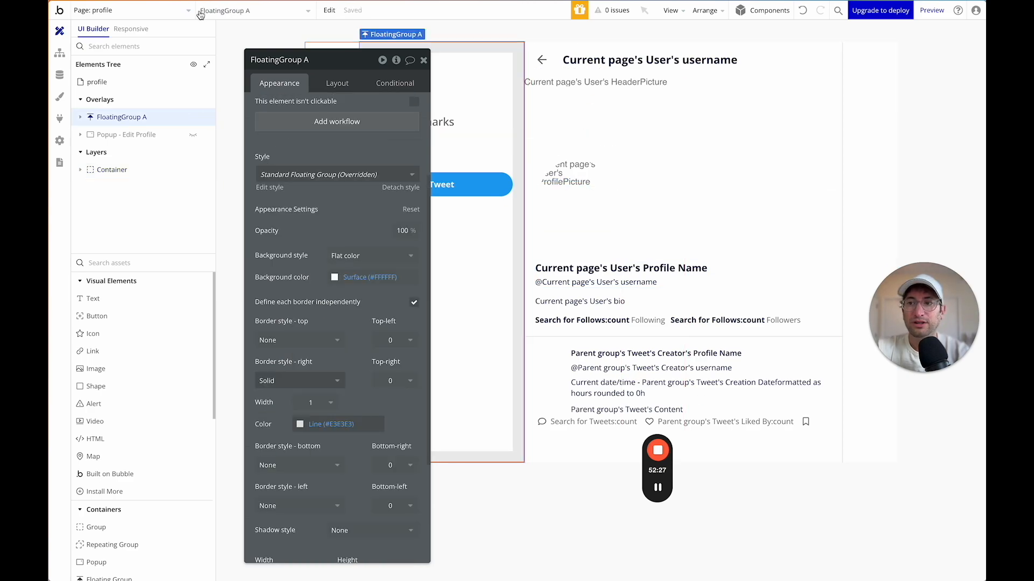
On the index page, give the Container per-side borders with a solid right border.
left_click(176, 15)
left_click(150, 53)
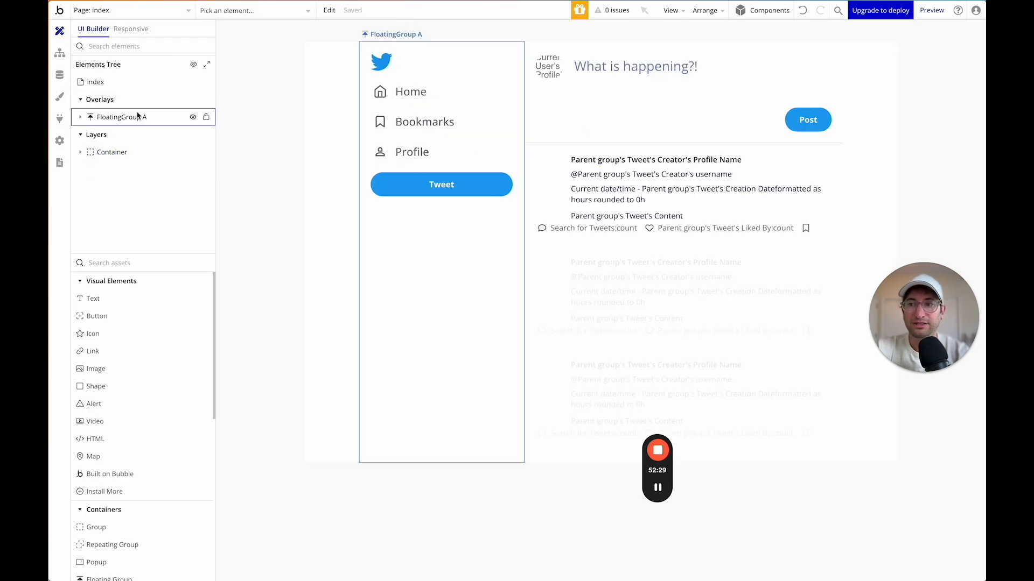
left_click(112, 152)
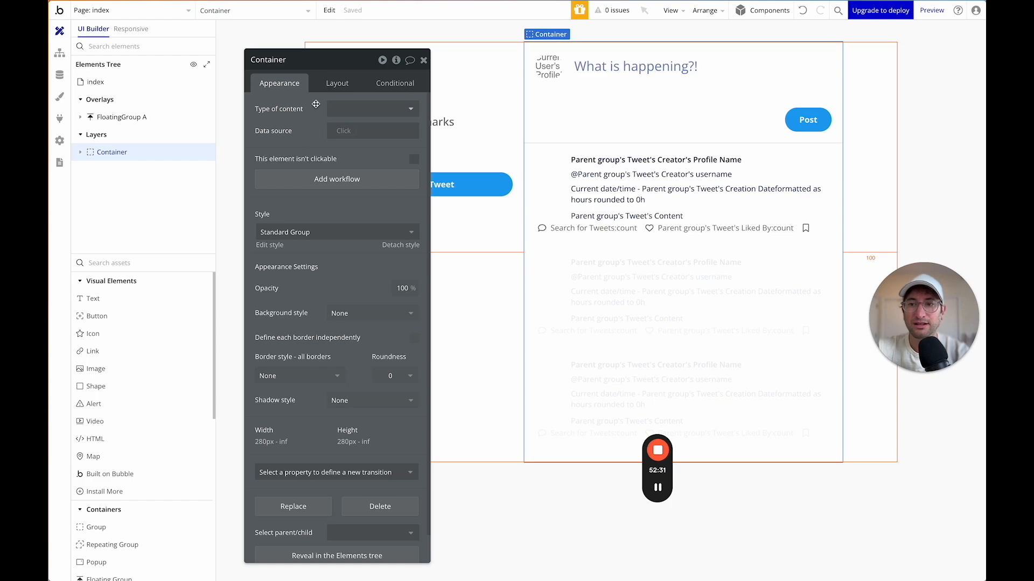
scroll(372, 341, "down", 1)
left_click(413, 311)
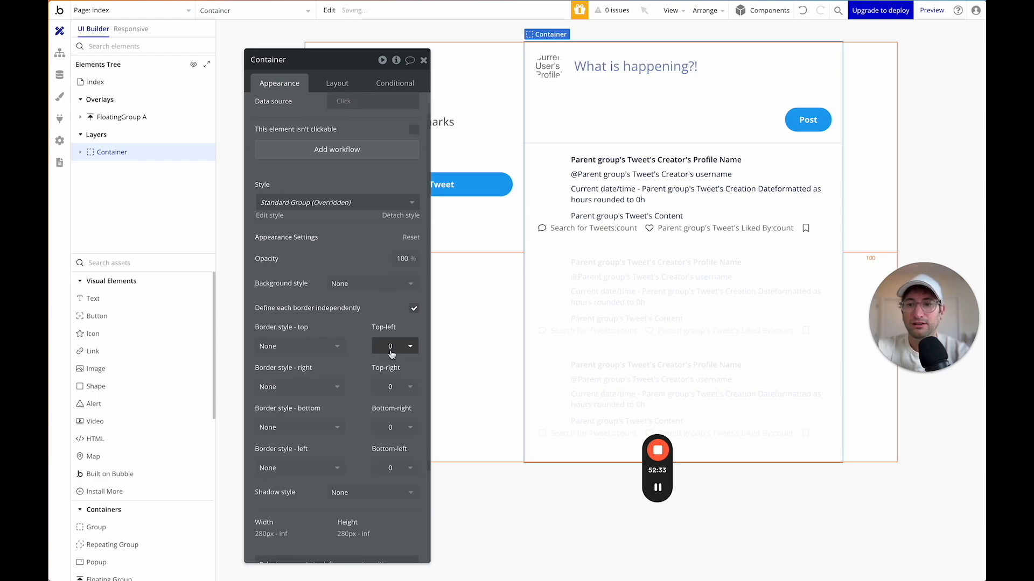
scroll(366, 290, "down", 3)
left_click(332, 290)
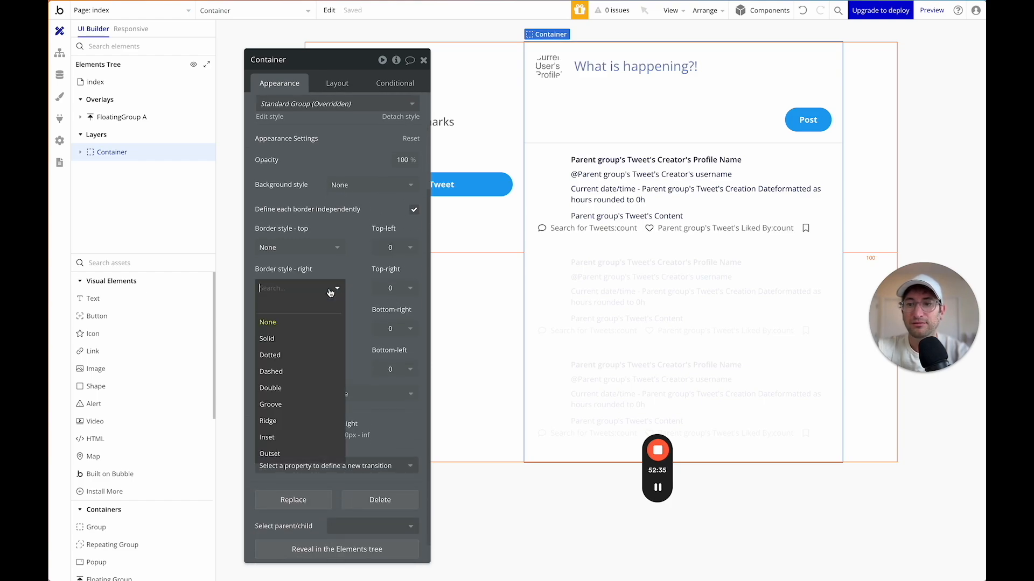
left_click(304, 338)
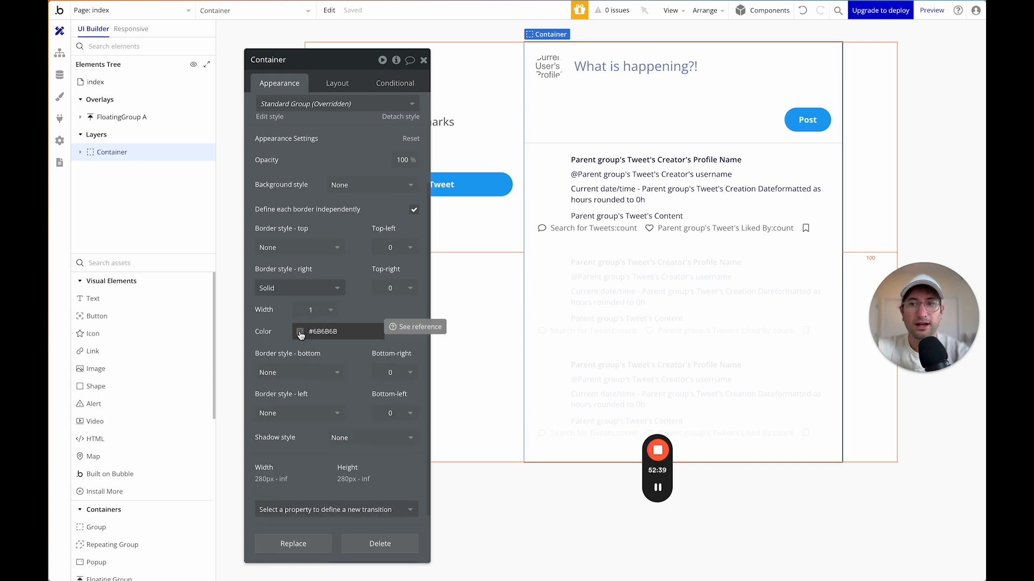
left_click(300, 333)
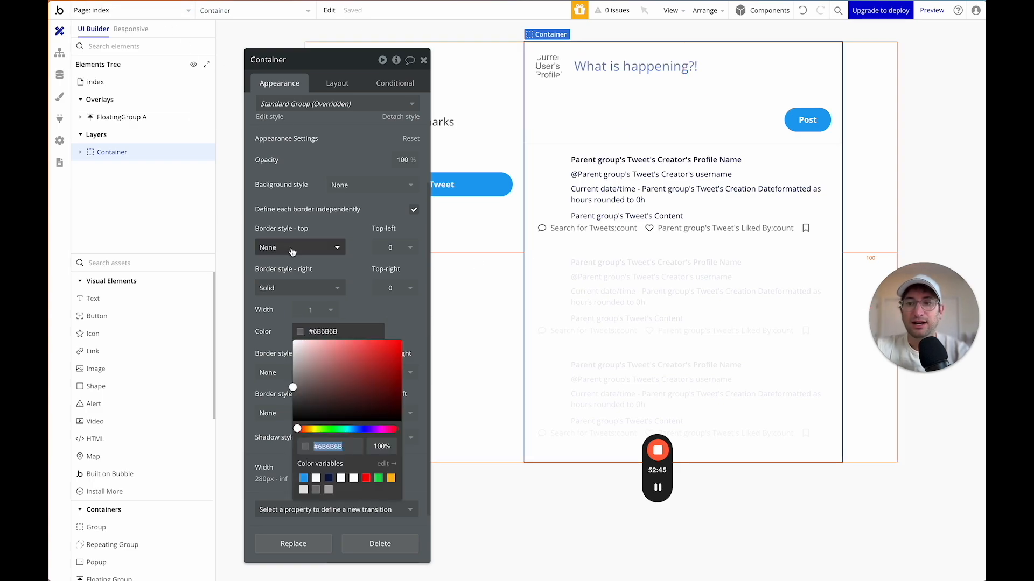
Save the profile Container's look as a new style named 'Page Container'.
left_click(133, 11)
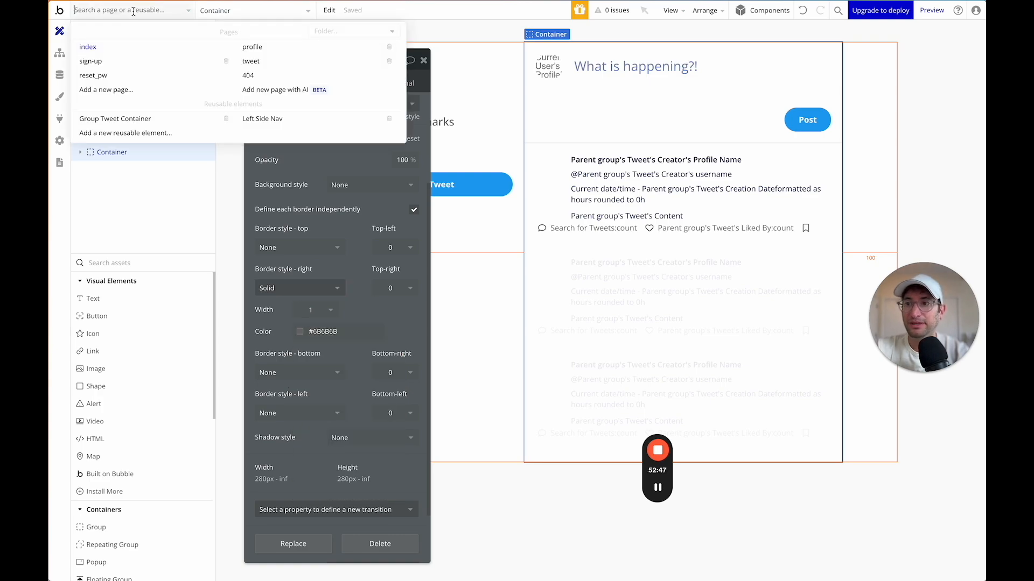
left_click(253, 47)
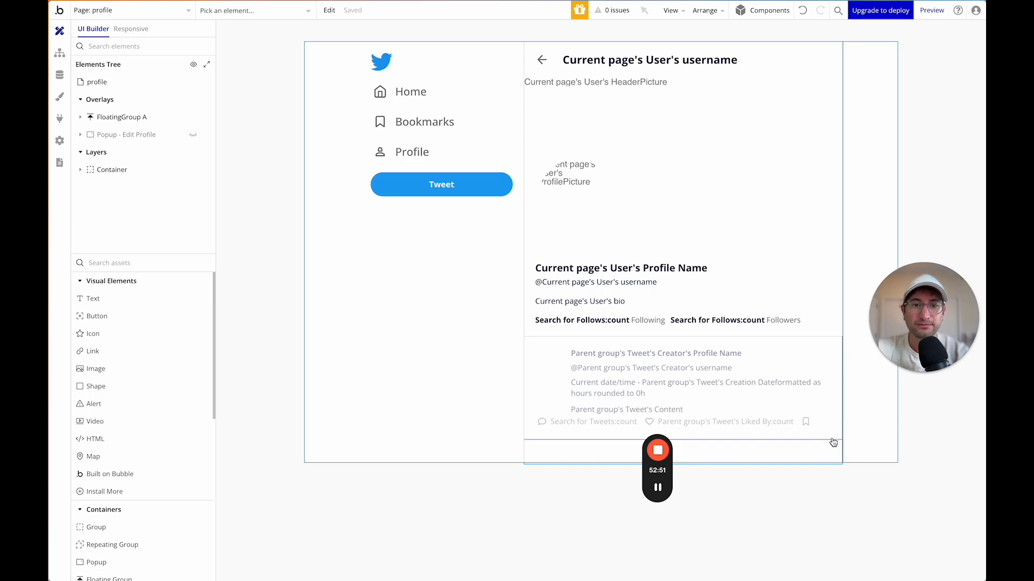
left_click(166, 168)
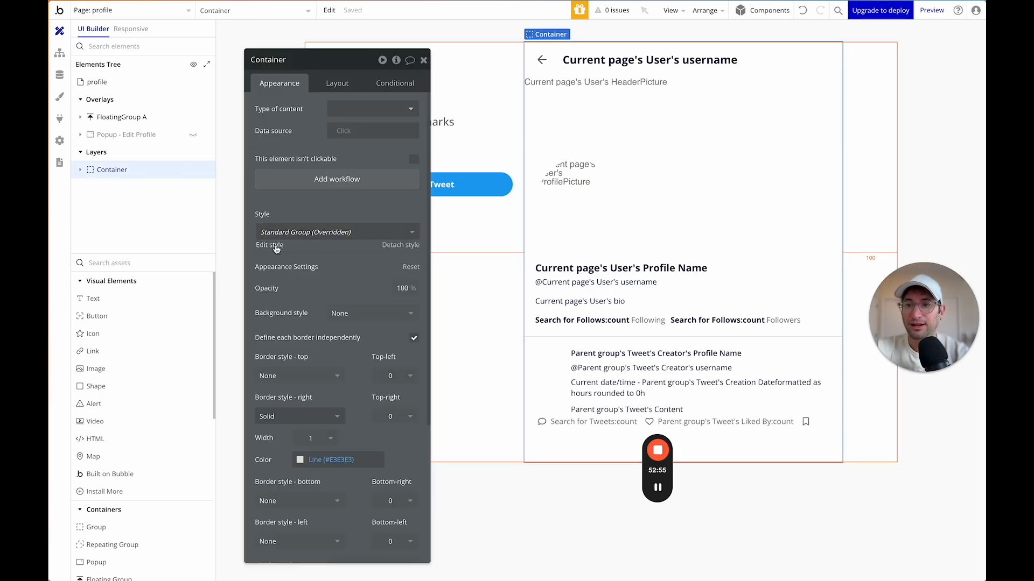
left_click(319, 236)
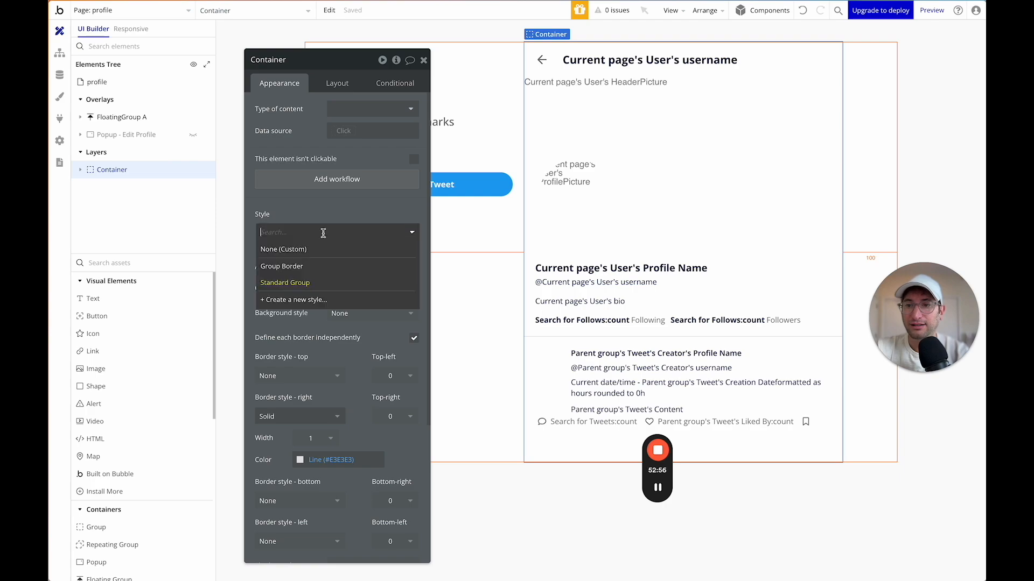
left_click(316, 301)
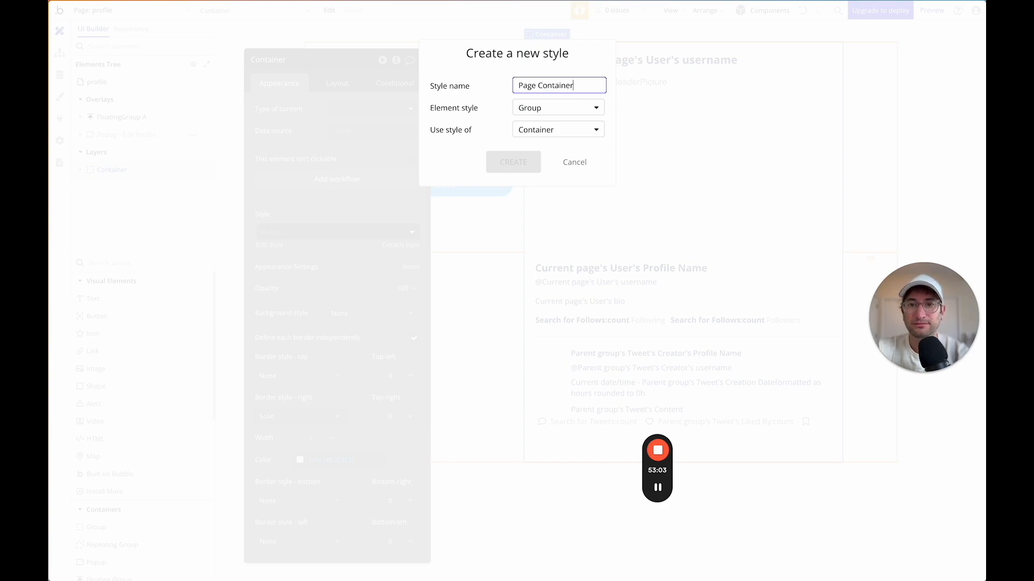
left_click(508, 143)
left_click(506, 164)
left_click(534, 311)
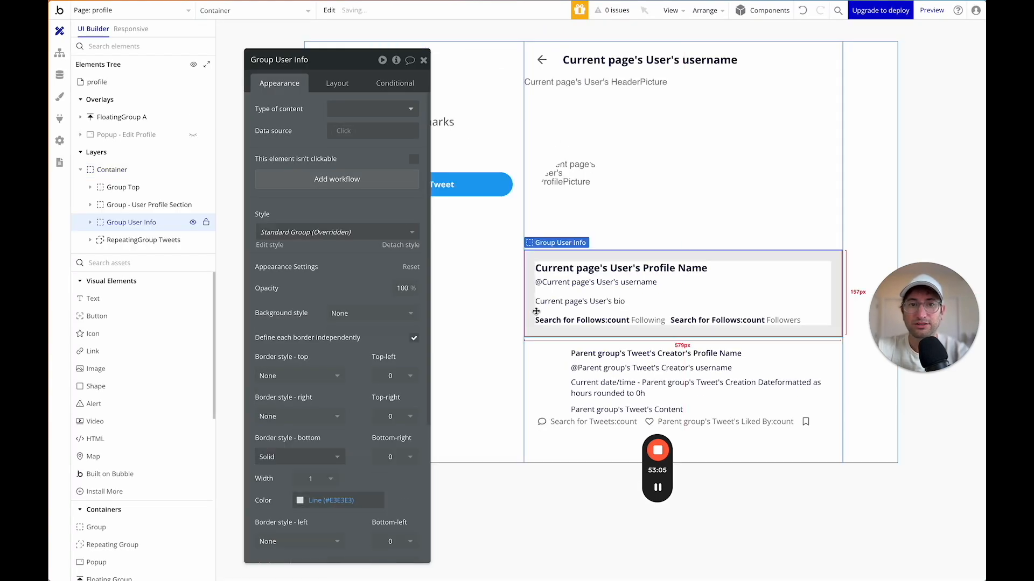
left_click(499, 328)
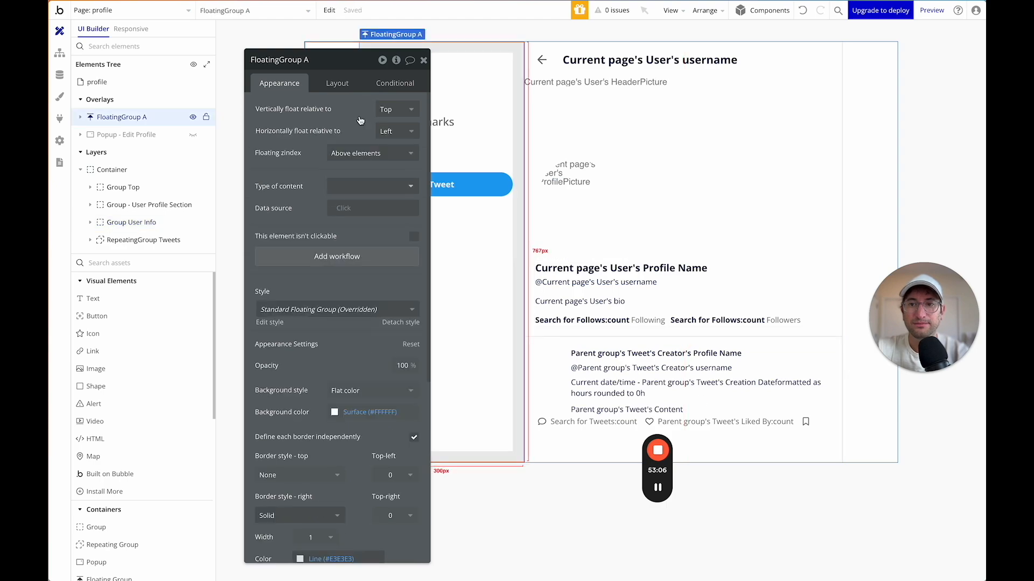
Apply the Page Container style to the index page's Container.
left_click(181, 13)
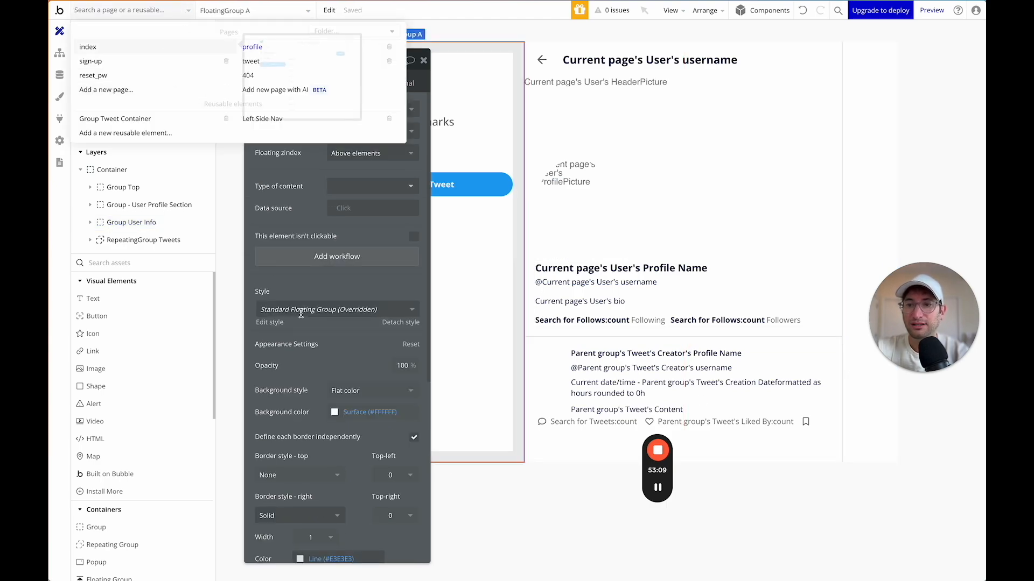
key("Return")
left_click(155, 154)
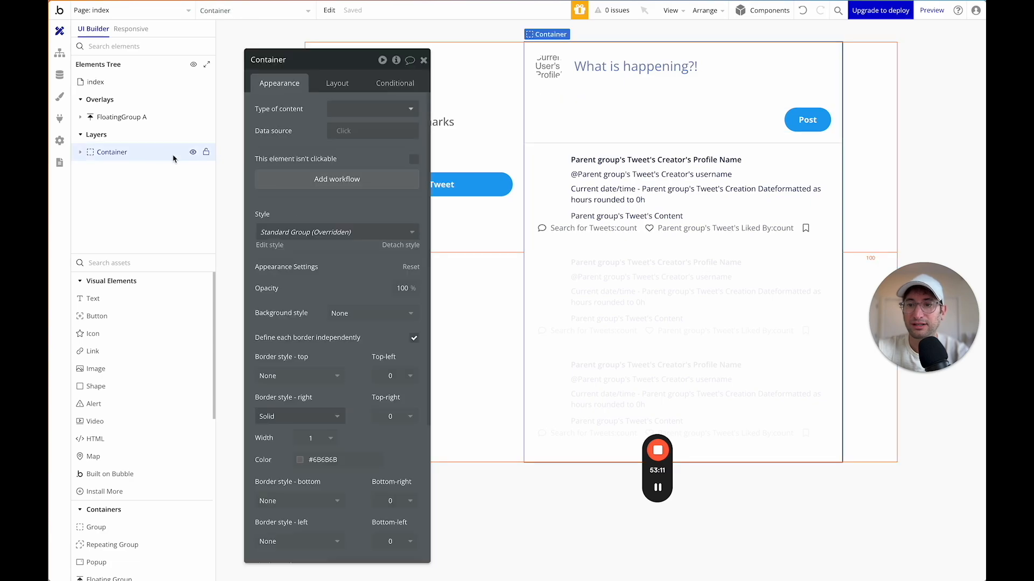
left_click(315, 233)
left_click(310, 281)
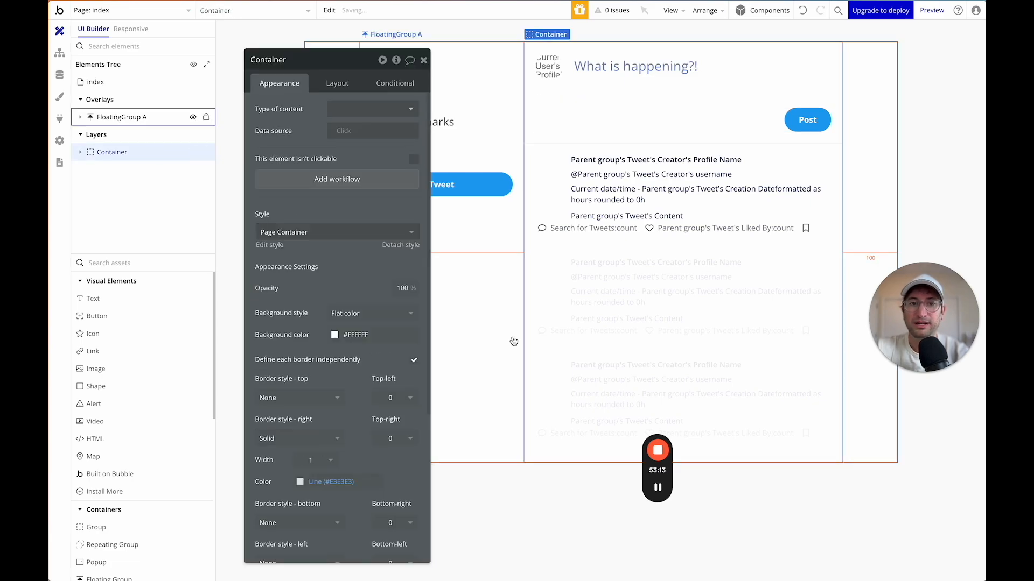
left_click(527, 417)
left_click(876, 161)
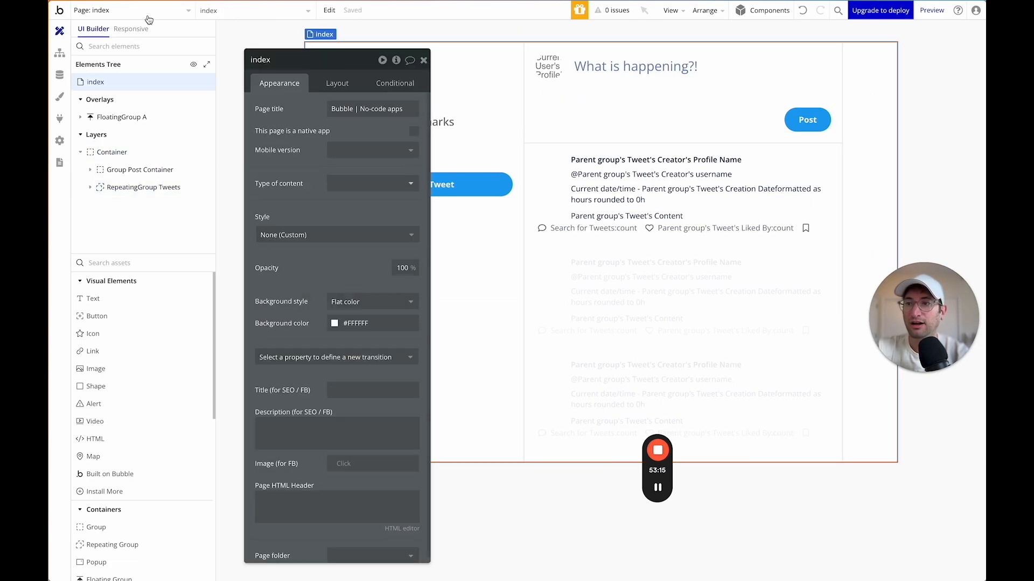
Apply the Page Container style to the tweet page's Container.
left_click(129, 14)
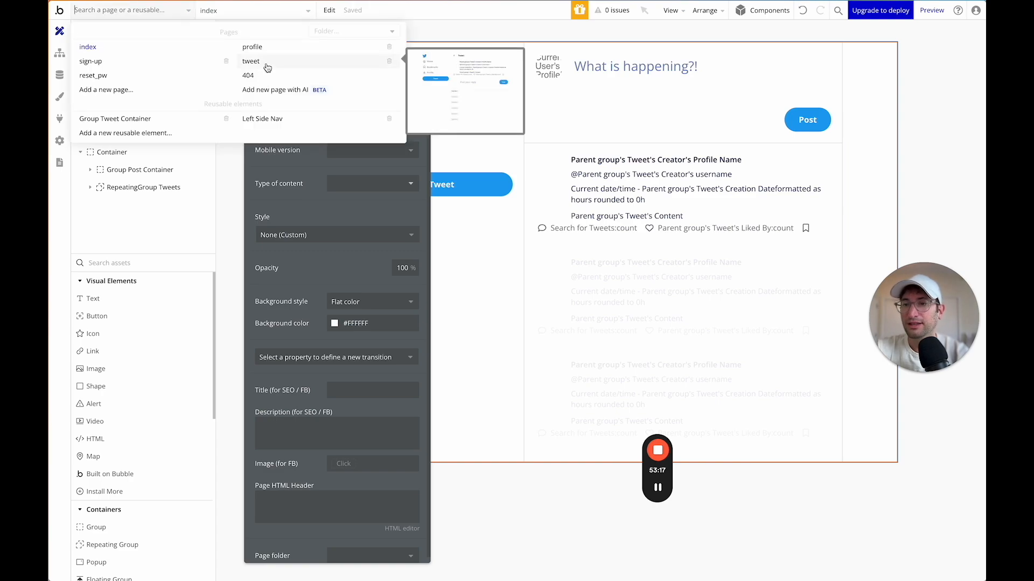
left_click(267, 67)
left_click(111, 154)
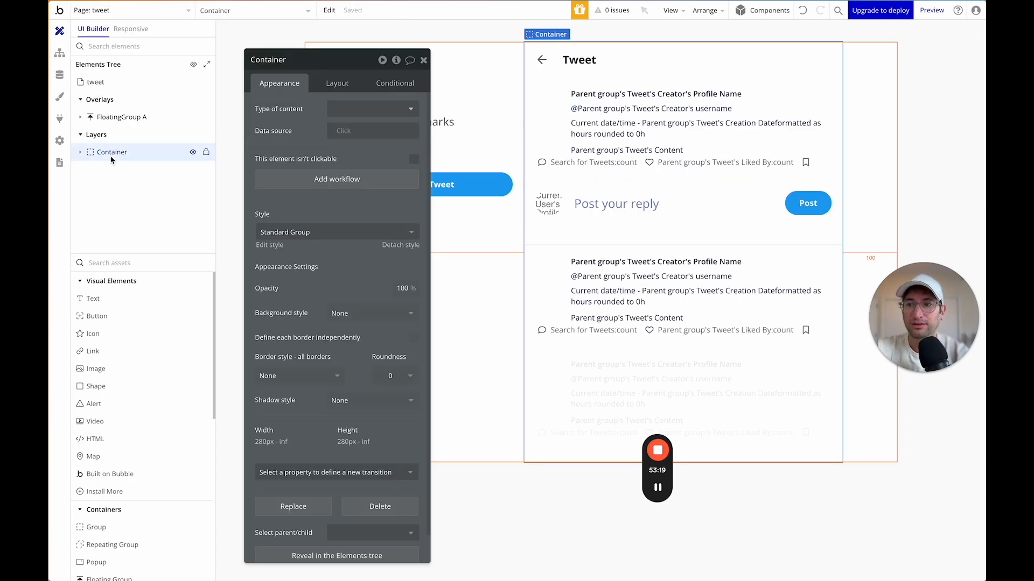
left_click(302, 232)
left_click(284, 279)
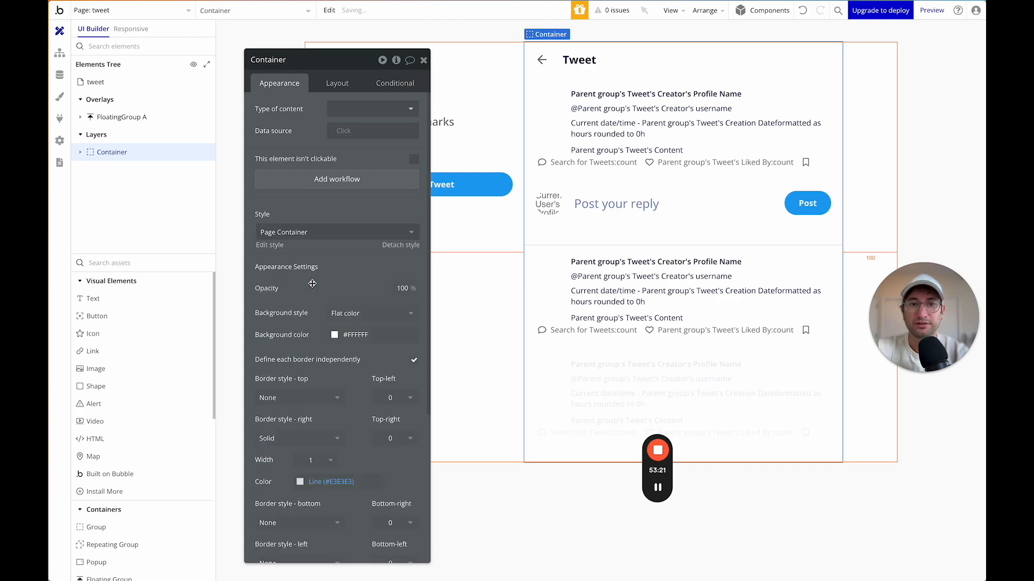
left_click(458, 339)
left_click(947, 238)
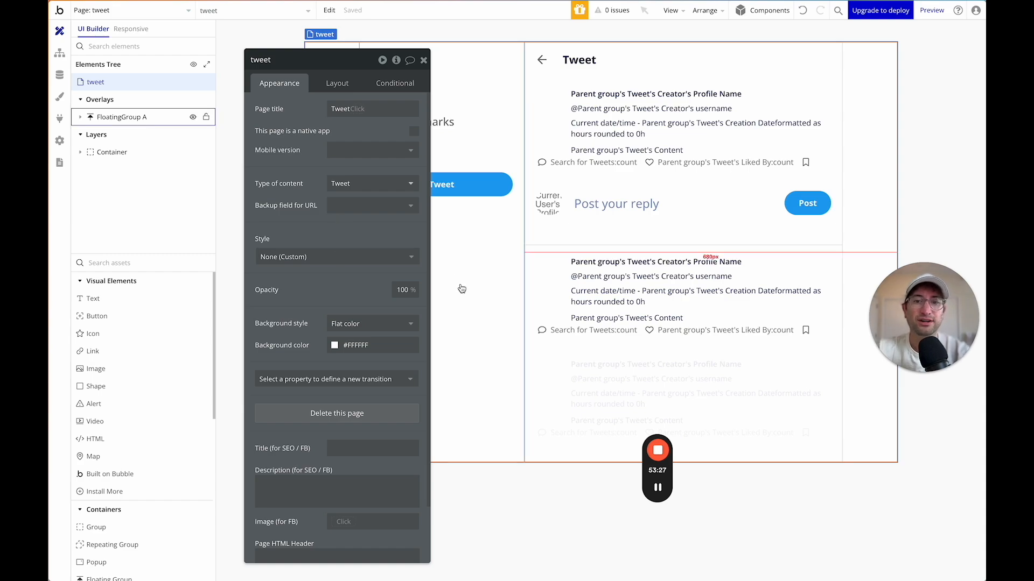
Run a live preview of the app and go to the Home feed.
left_click(932, 10)
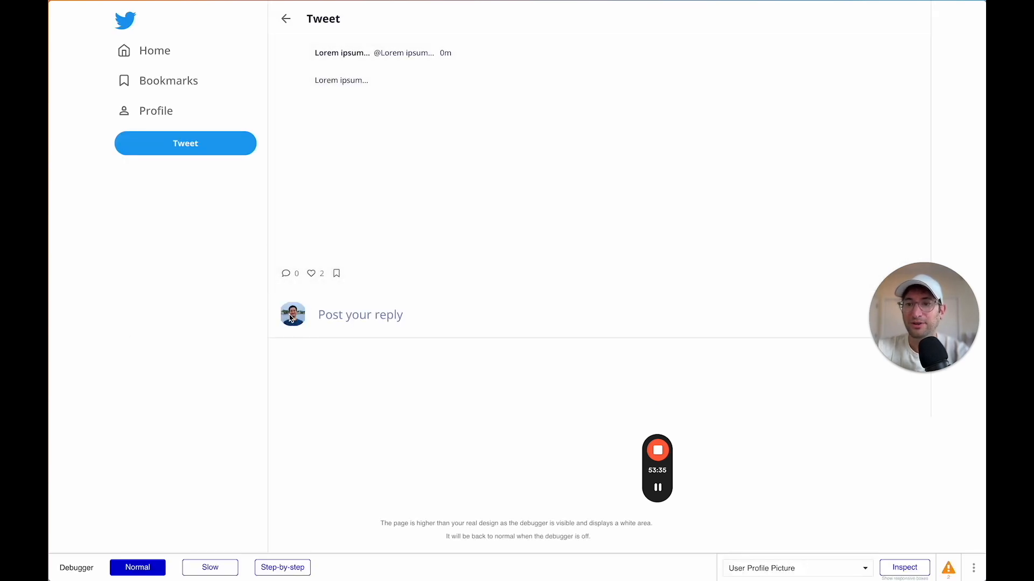
left_click(163, 55)
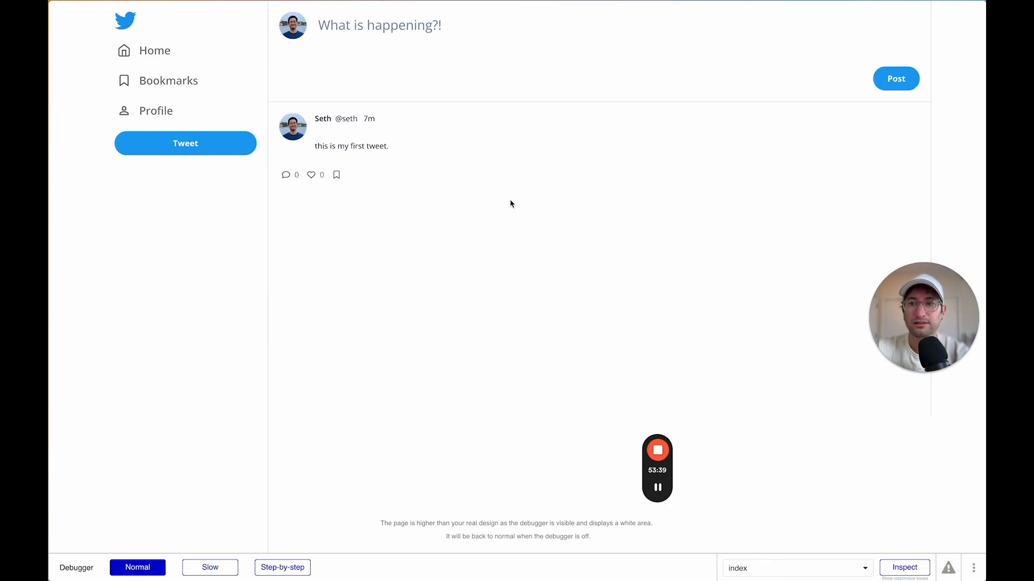
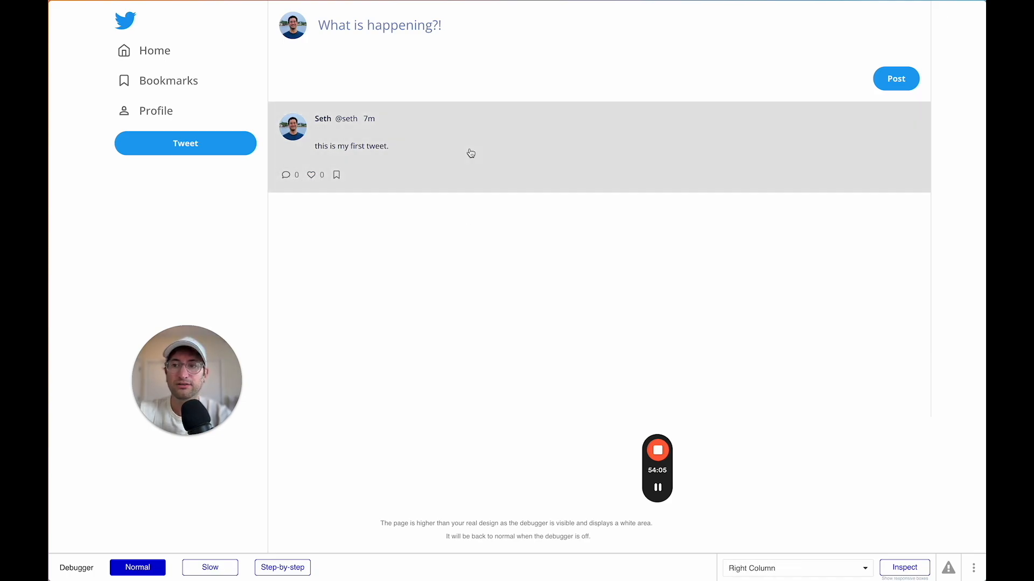
Switch from the preview back to the Bubble editor showing the tweet page.
key("ctrl+shift+Tab")
key("ctrl+shift+Tab")
key("ctrl+shift+Tab")
key("ctrl+shift+Tab")
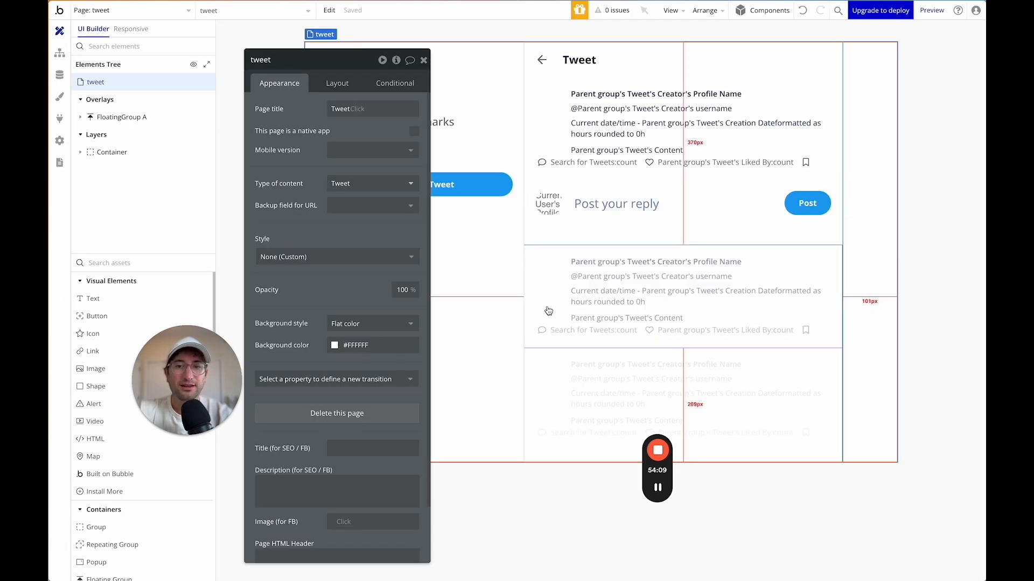
Move the properties panel aside and visit the profile page, then return to the tweet page.
left_click_drag(364, 58, 787, 50)
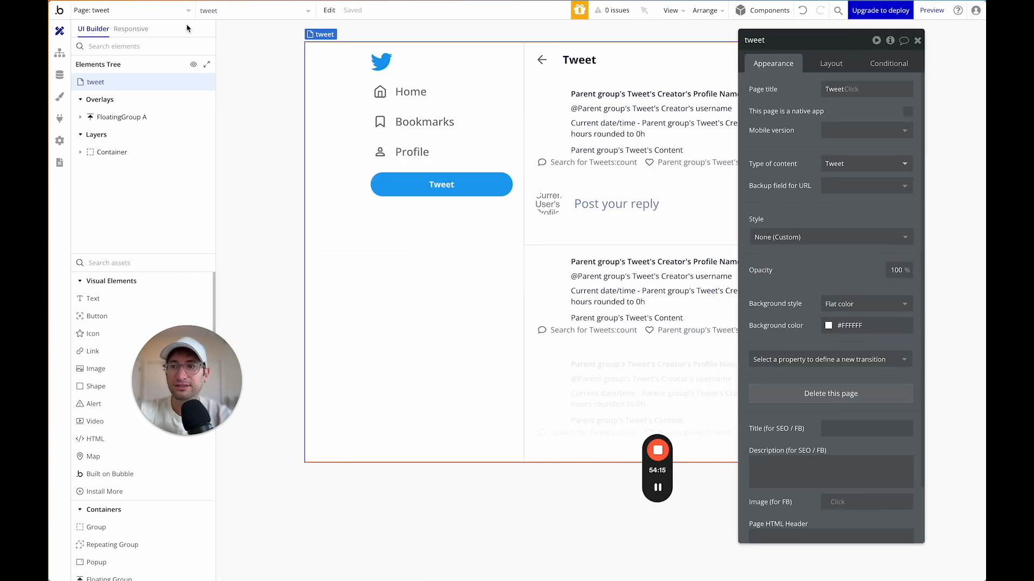
left_click(169, 12)
left_click(252, 48)
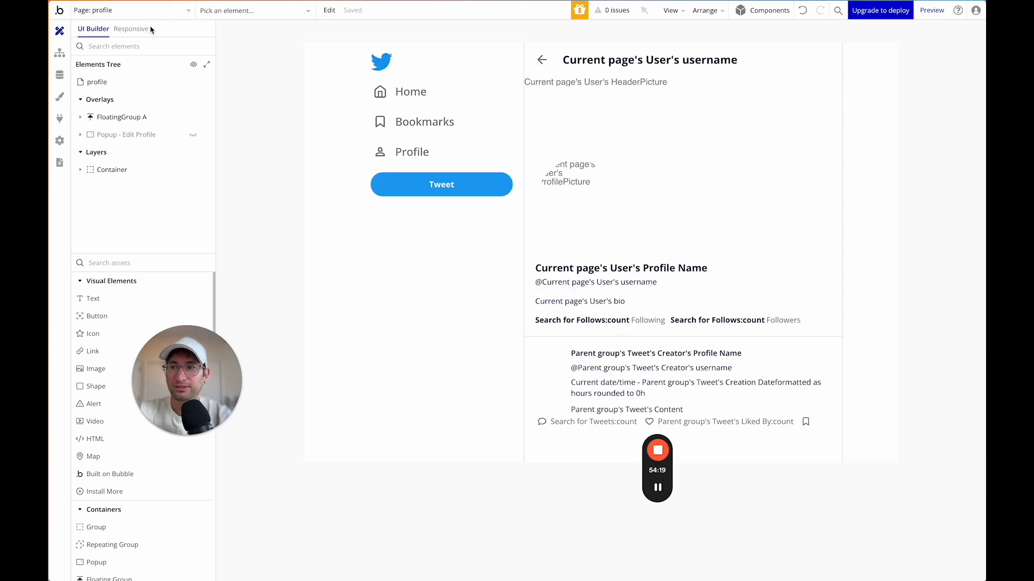
left_click(157, 10)
left_click(249, 60)
Set the reply box's User Profile Picture run-mode rendering to Zoom.
double_click(554, 210)
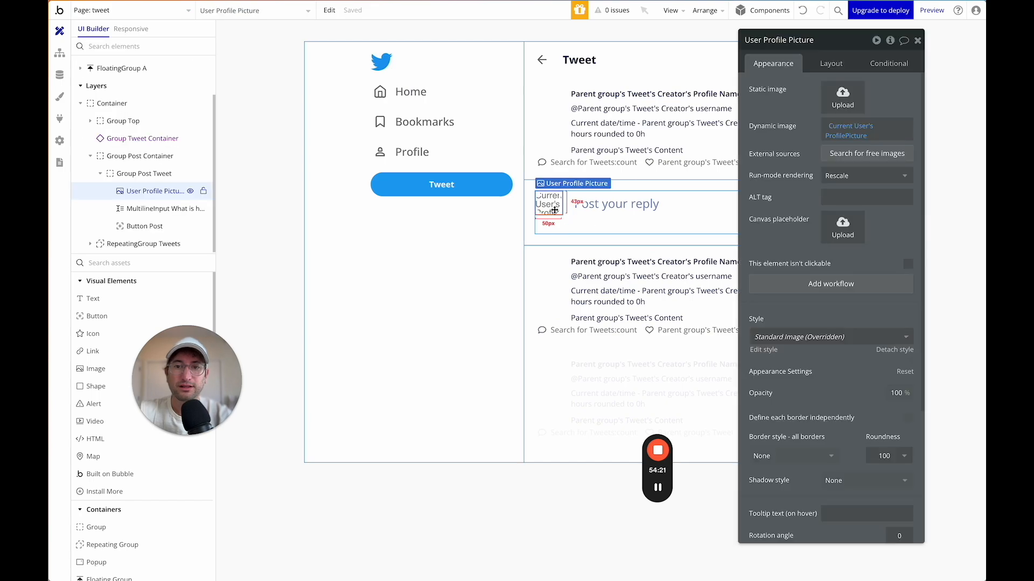
left_click(842, 176)
left_click(837, 224)
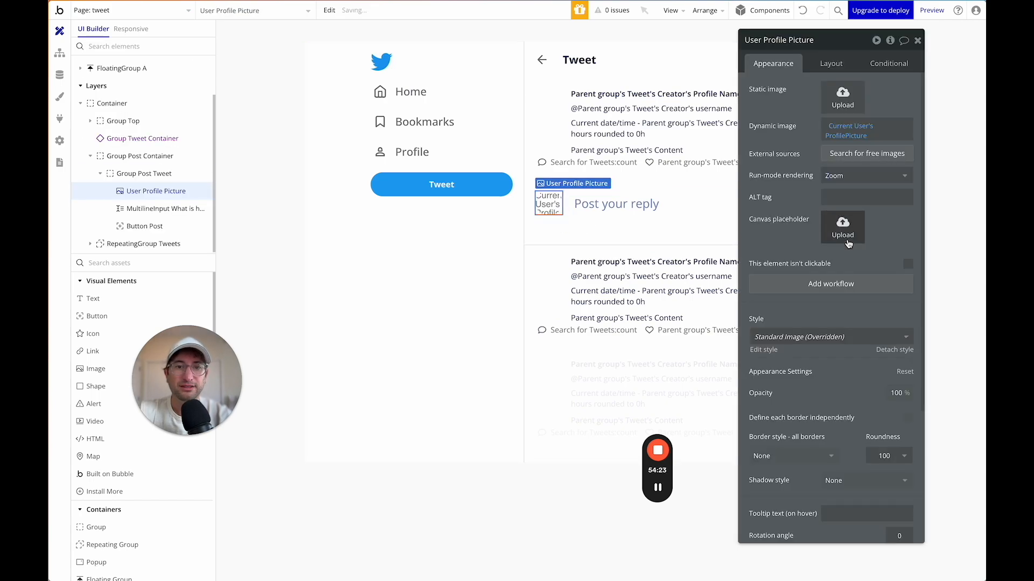
Open the Group Tweet Container reusable element from the page dropdown.
left_click(144, 173)
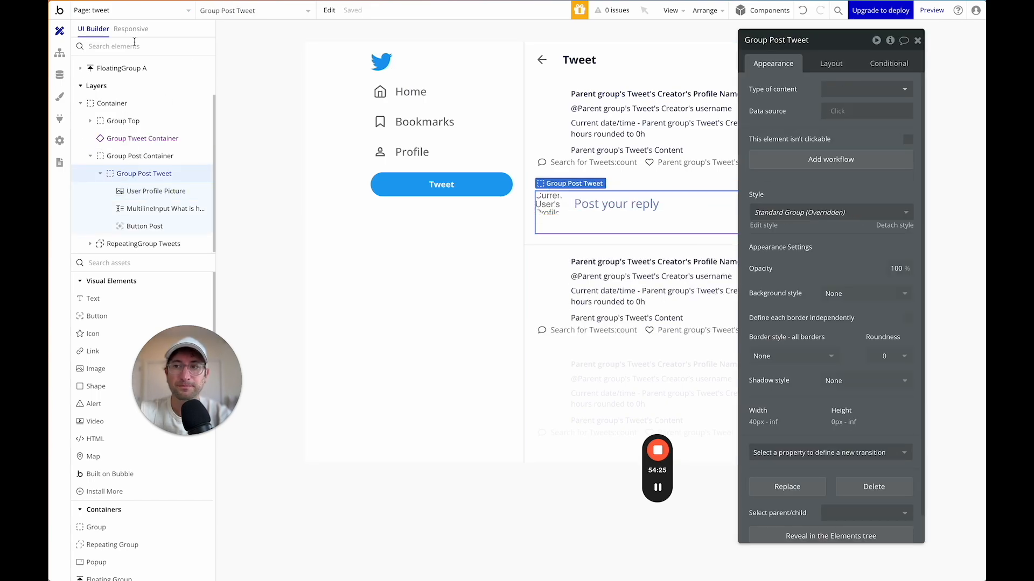
left_click(122, 17)
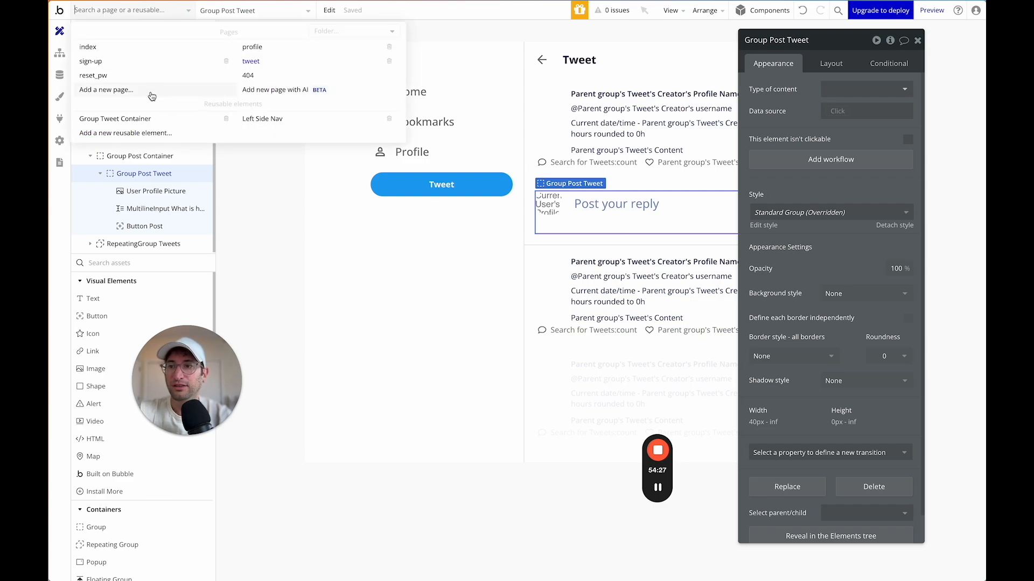
left_click(144, 120)
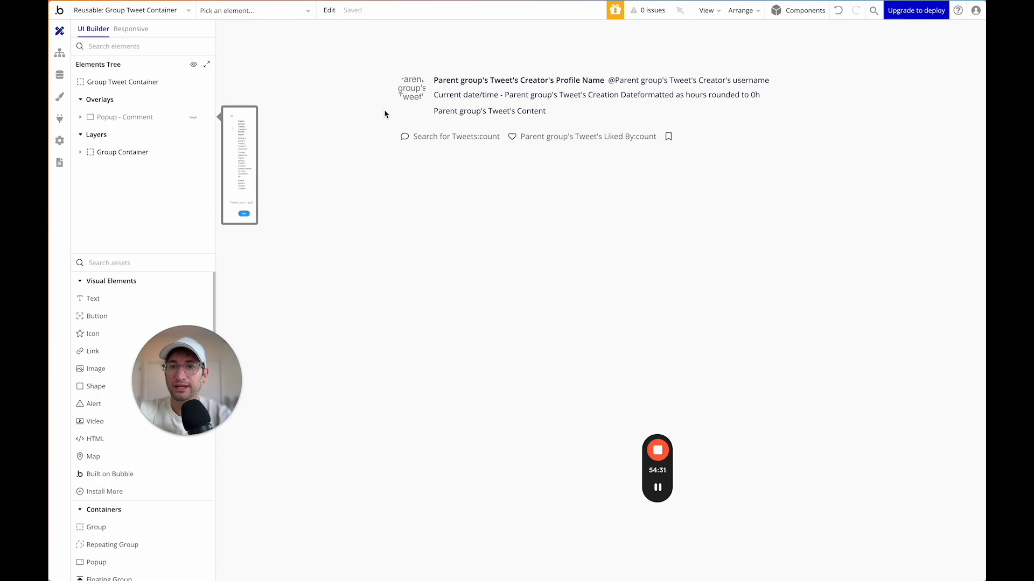
Lighten the tweet card container's hover background colour to #F5F5F5.
left_click(141, 153)
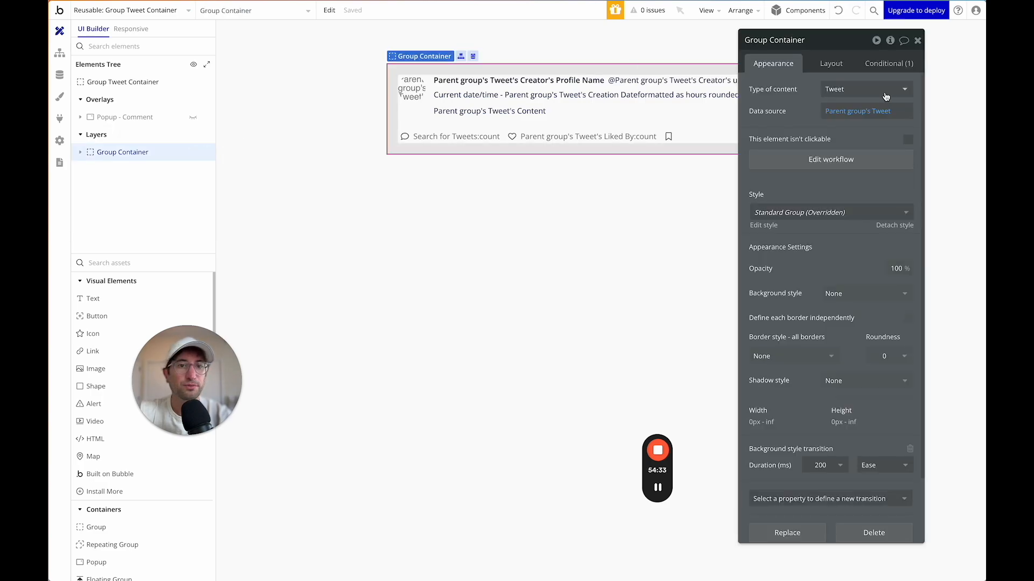
left_click(889, 65)
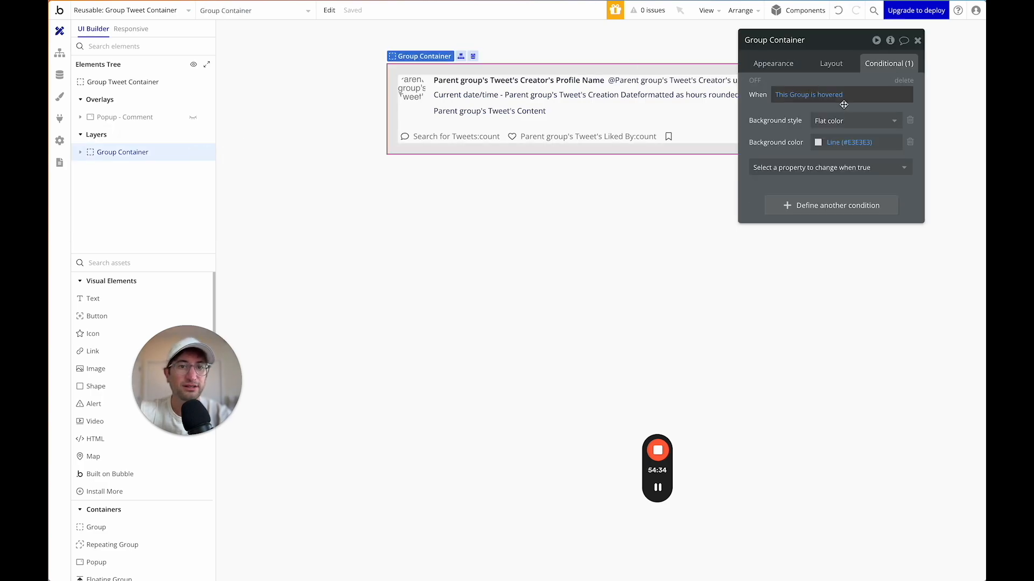
left_click(819, 148)
left_click_drag(816, 159, 808, 156)
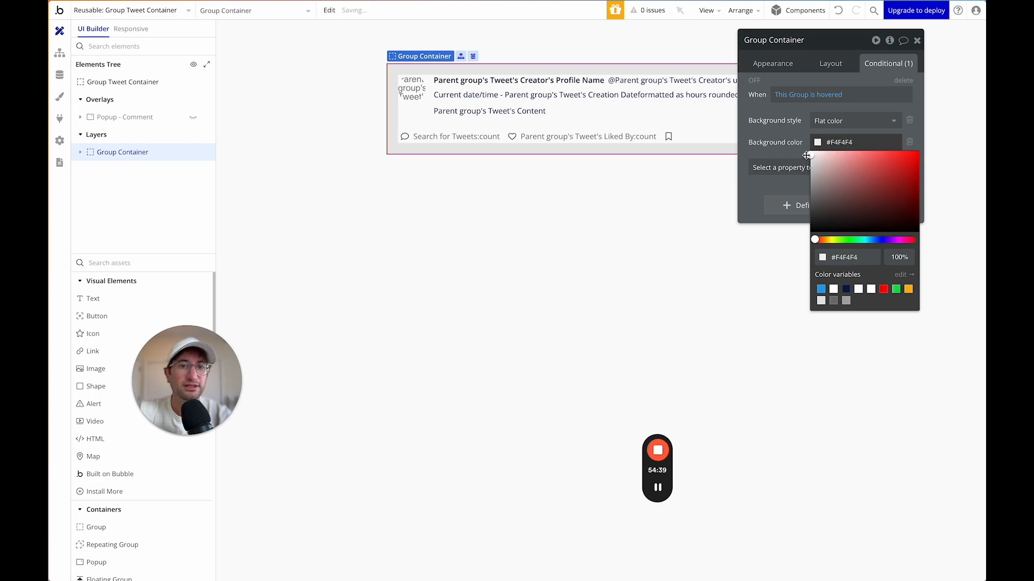
left_click(795, 152)
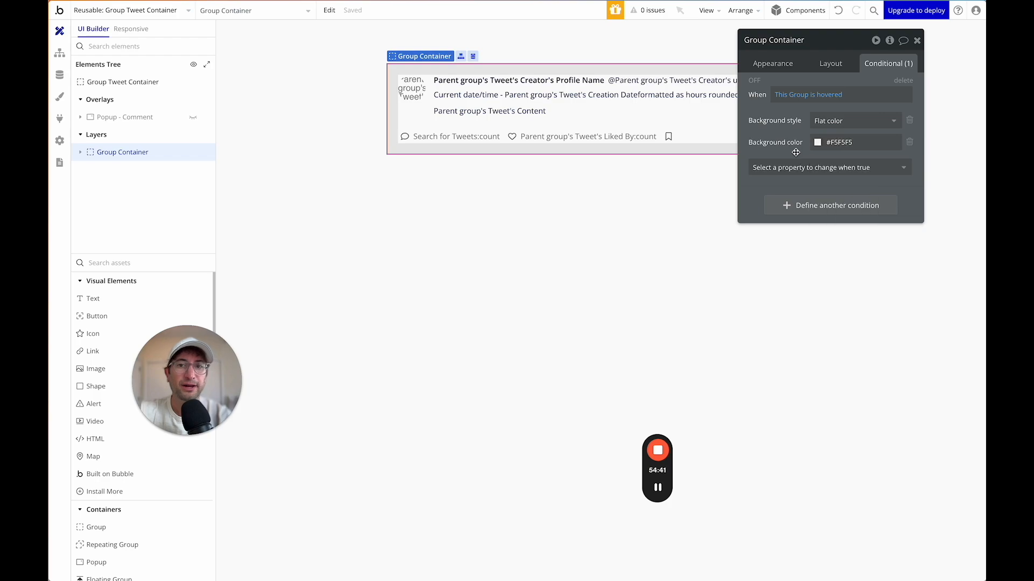
Change the bookmark icon to the Solid-style Bookmark icon.
left_click(668, 137)
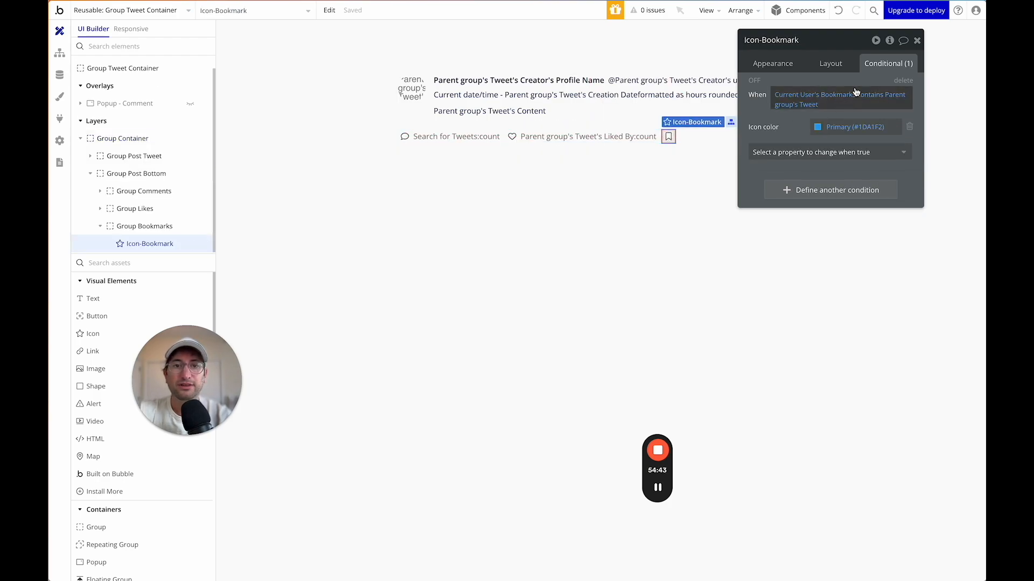
left_click_drag(819, 48, 827, 94)
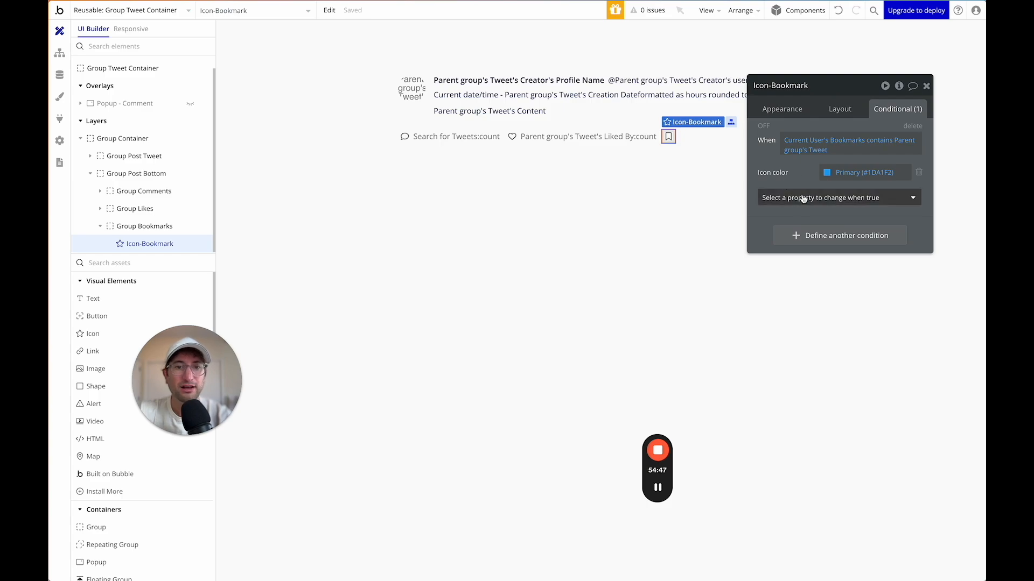
left_click(771, 108)
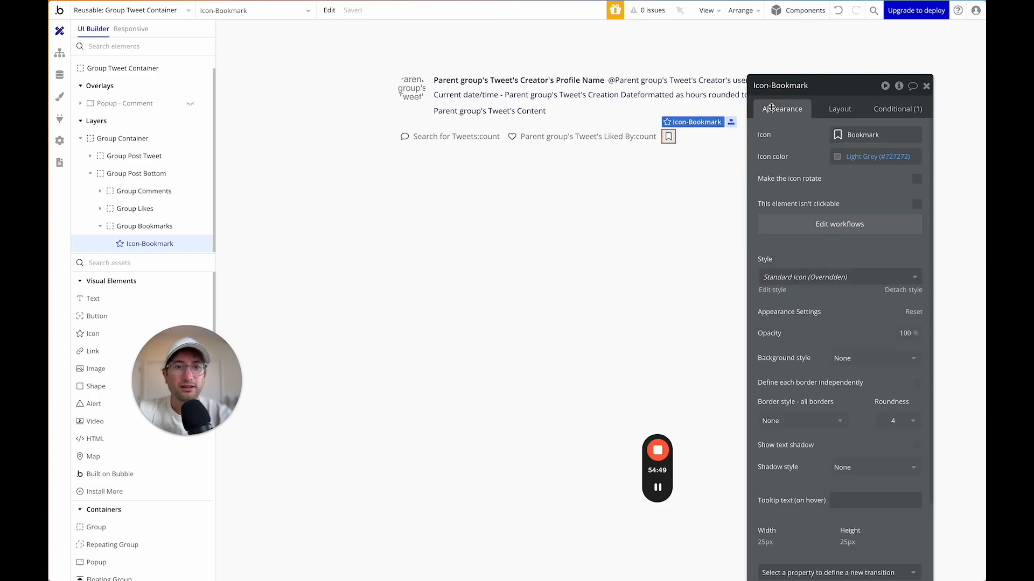
left_click(891, 108)
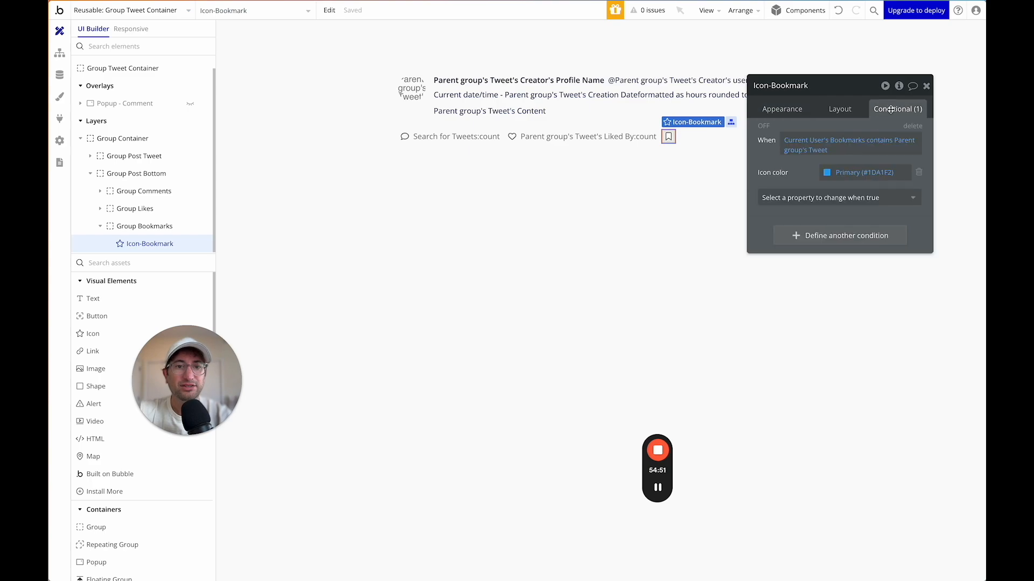
left_click(782, 108)
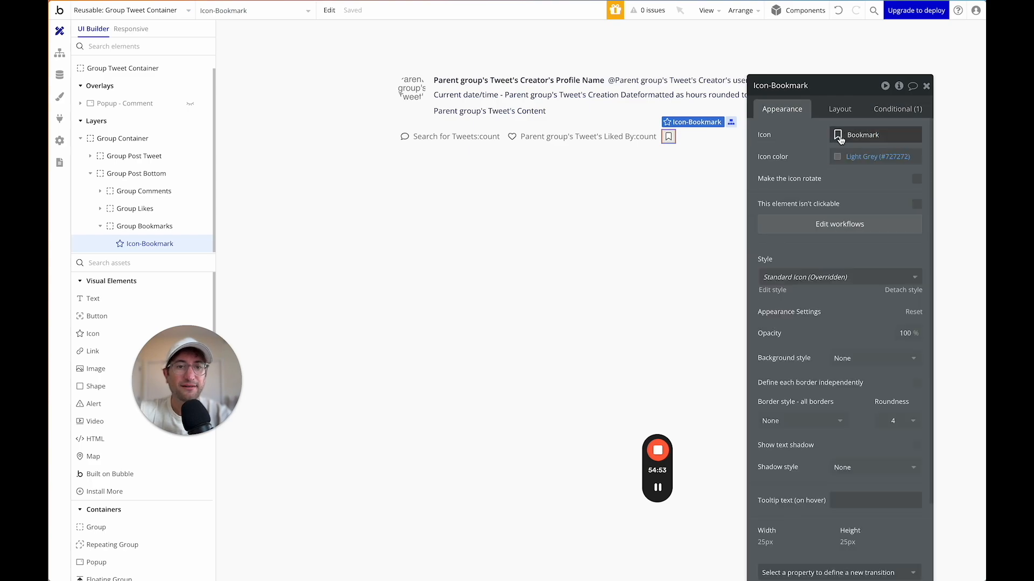
left_click(841, 137)
type("book")
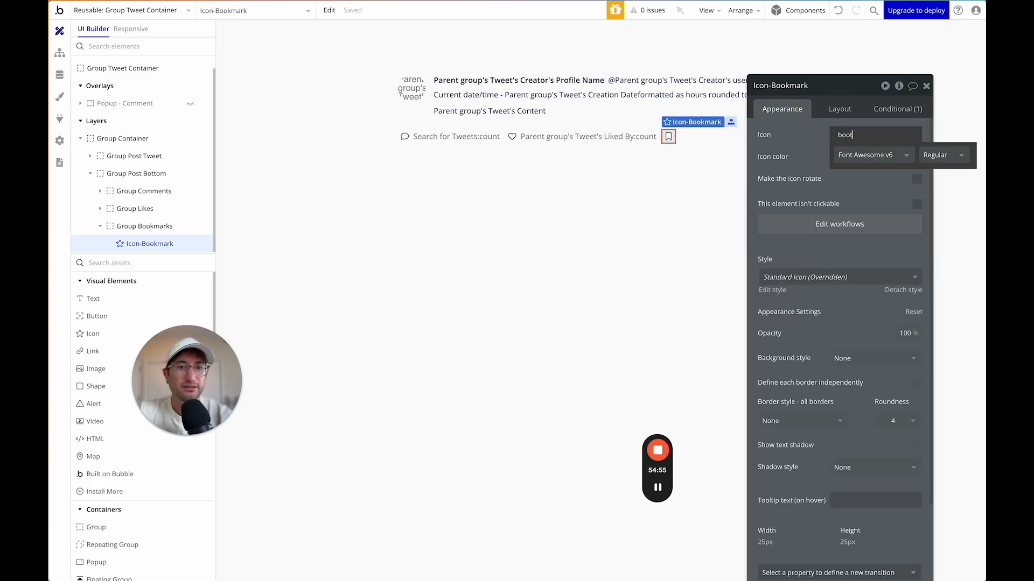
left_click(937, 156)
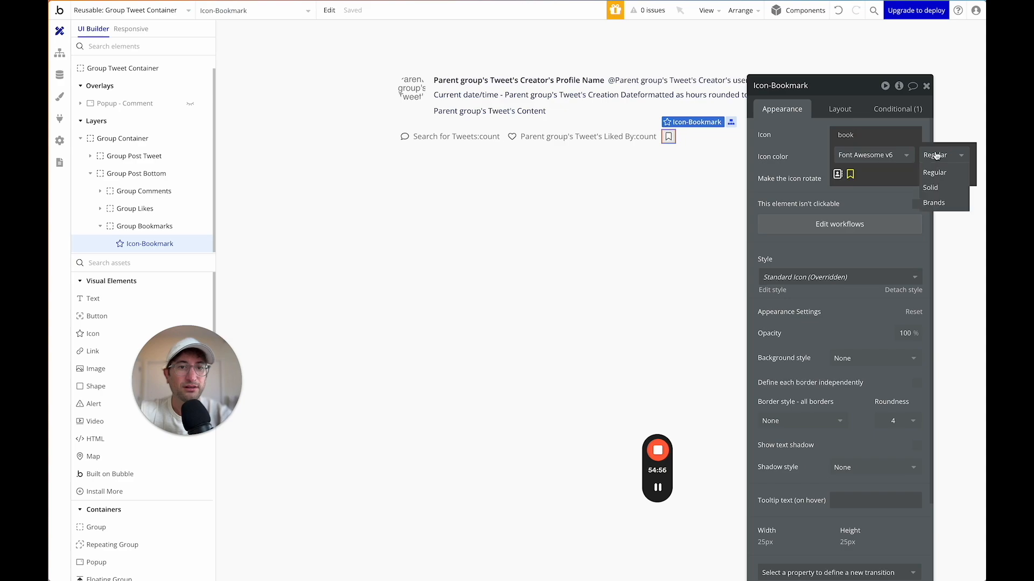
left_click(940, 186)
left_click(849, 191)
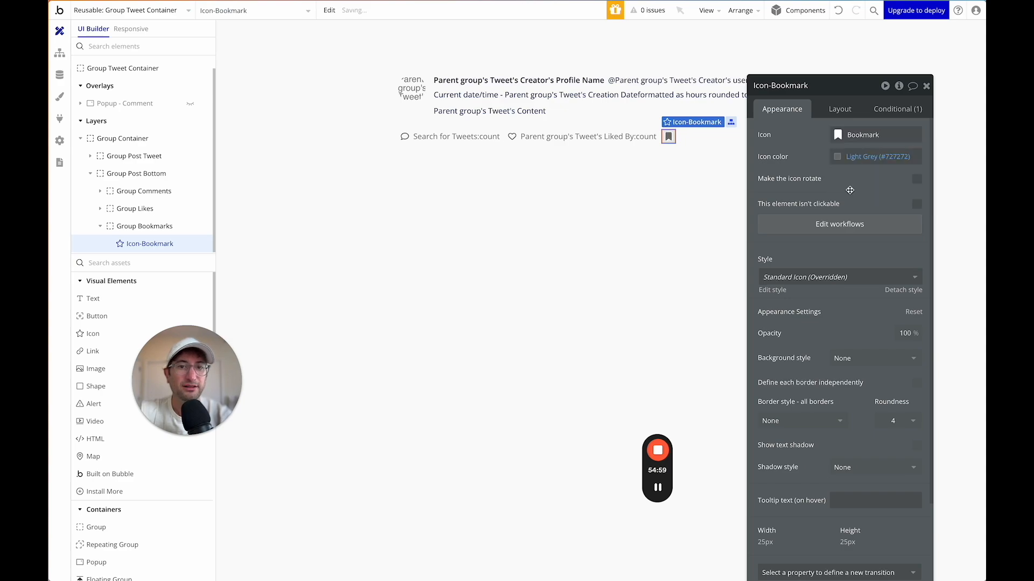
Extend the bookmark highlight condition with 'or This Icon is hovered'.
left_click(898, 109)
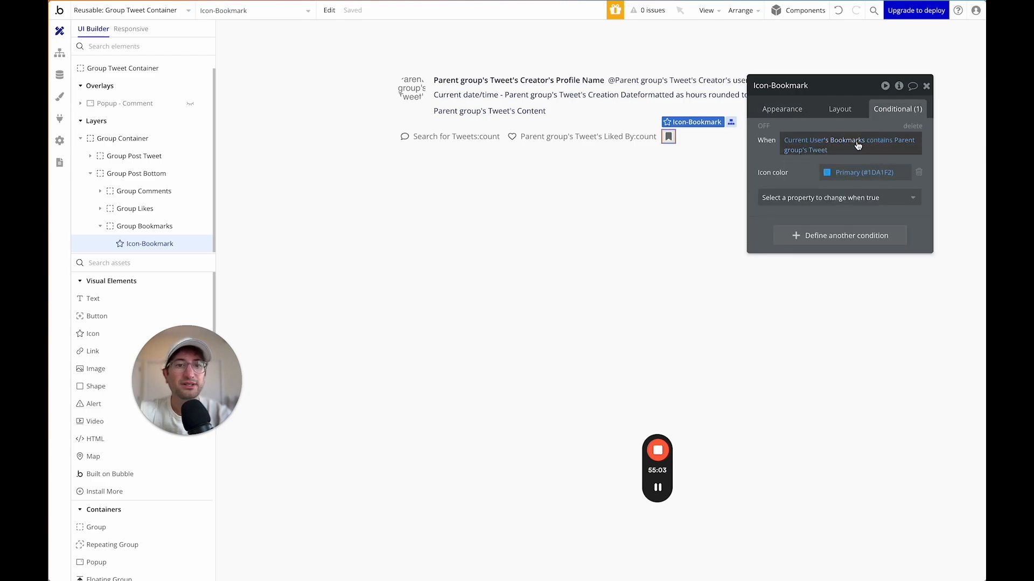
left_click(837, 154)
left_click(840, 154)
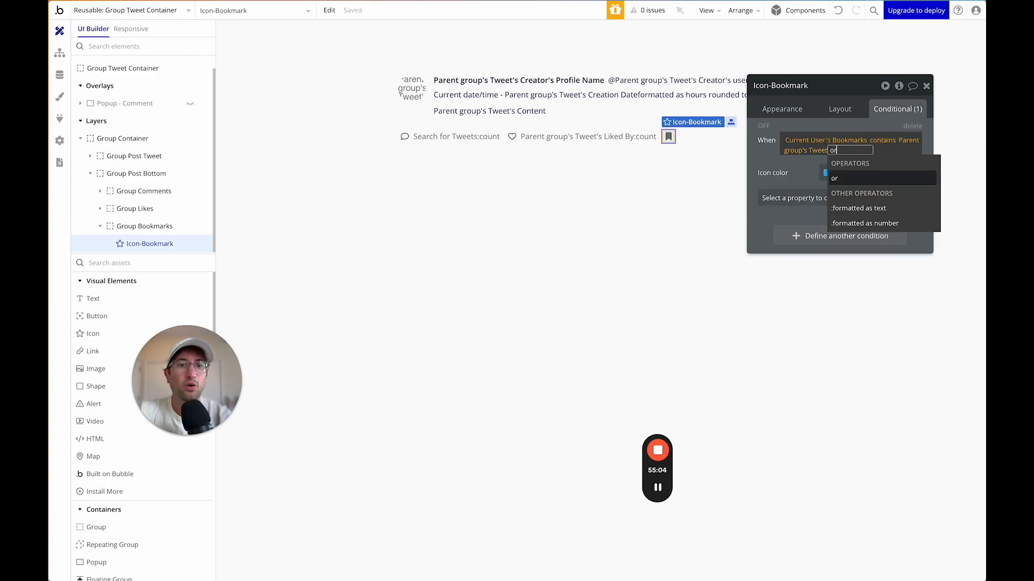
left_click(845, 173)
left_click(856, 167)
left_click(885, 223)
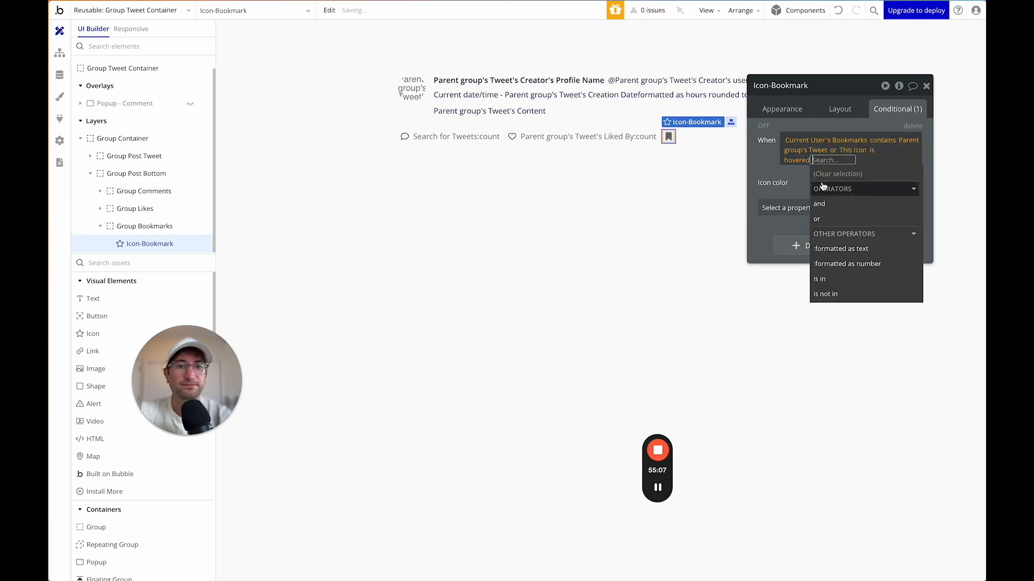
left_click(786, 176)
left_click(512, 137)
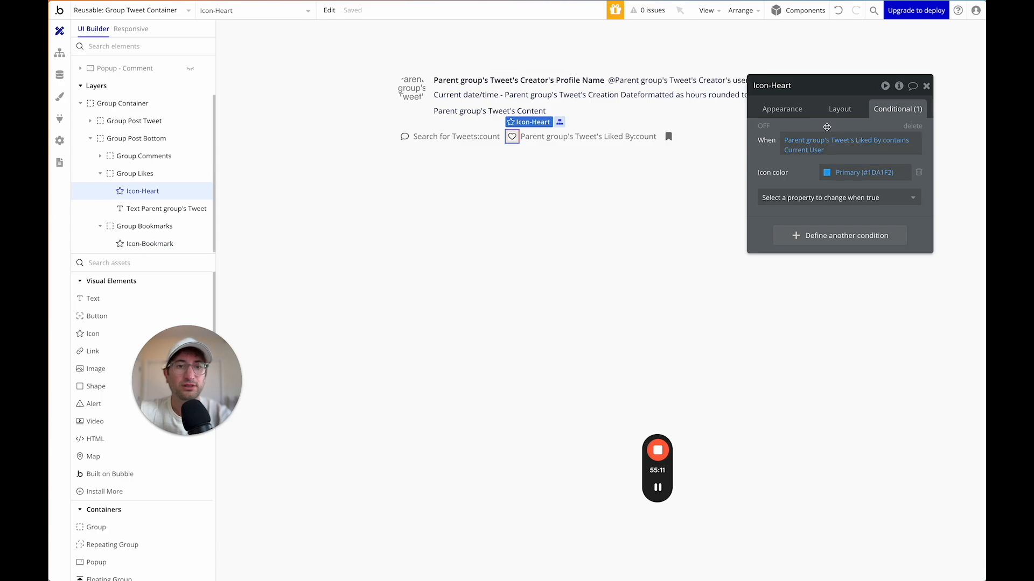
Set the bookmark icon's default back to the regular outline Bookmark icon.
left_click(784, 109)
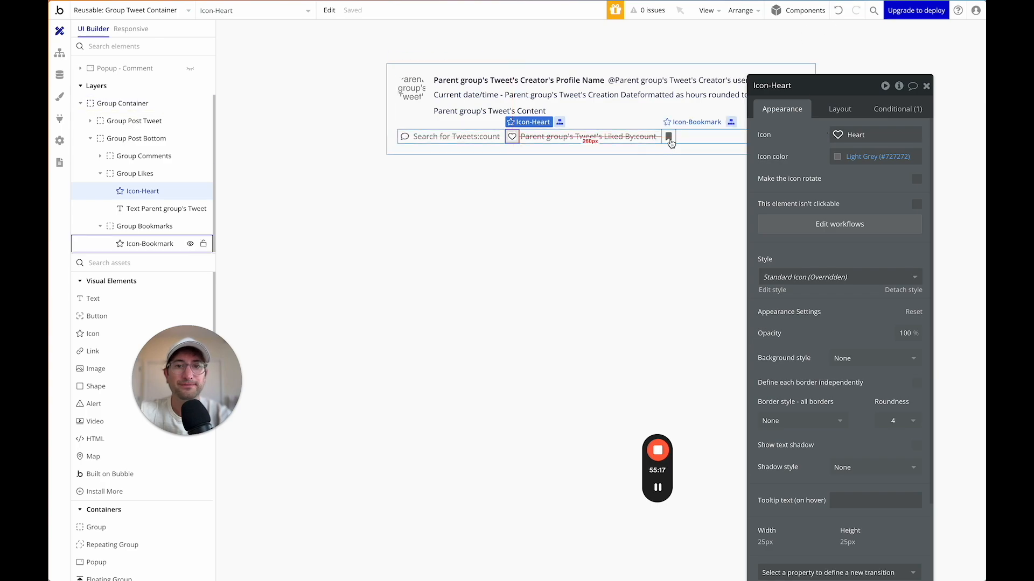
left_click(668, 136)
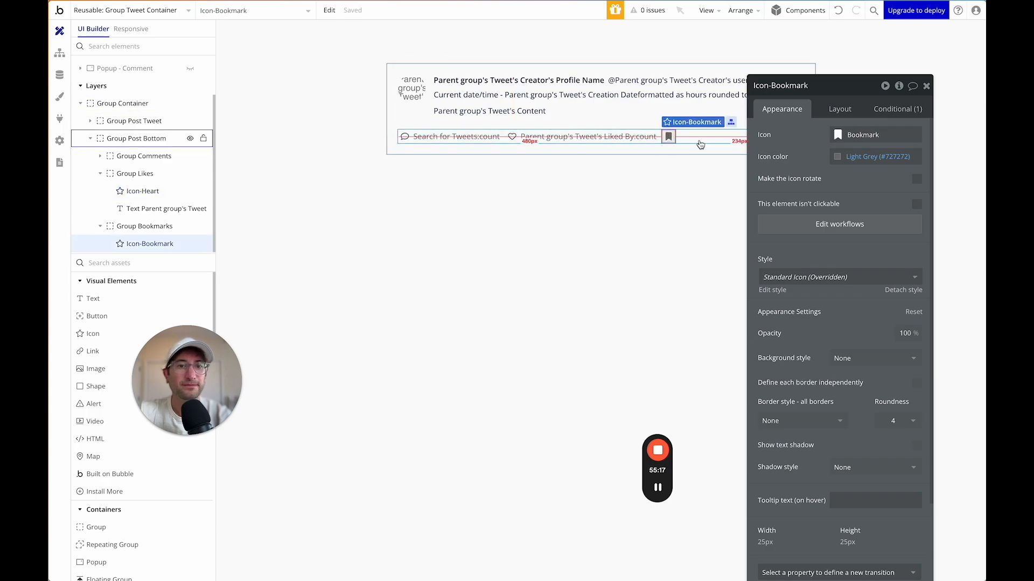
left_click(839, 138)
left_click(937, 156)
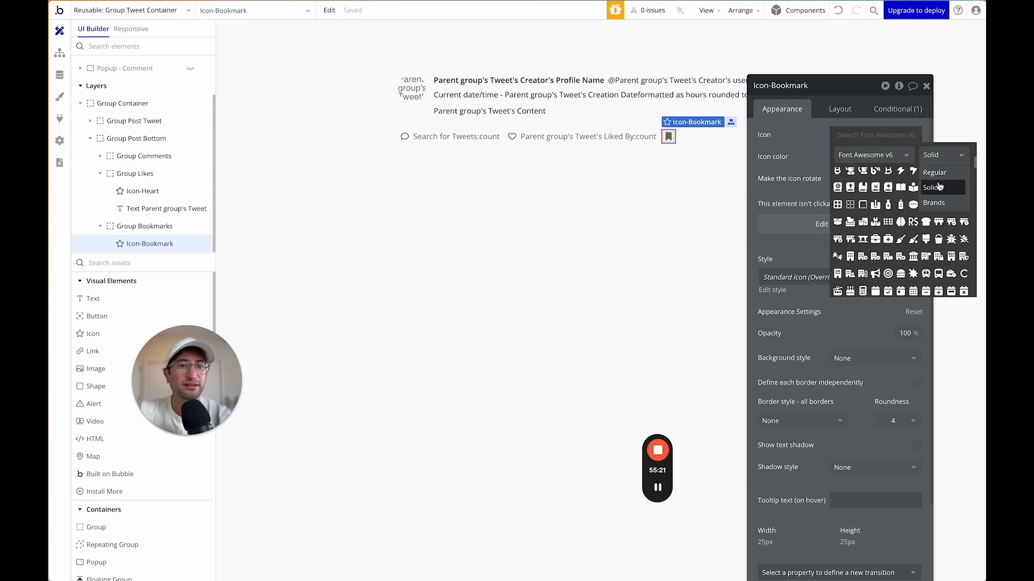
left_click(938, 186)
left_click(771, 151)
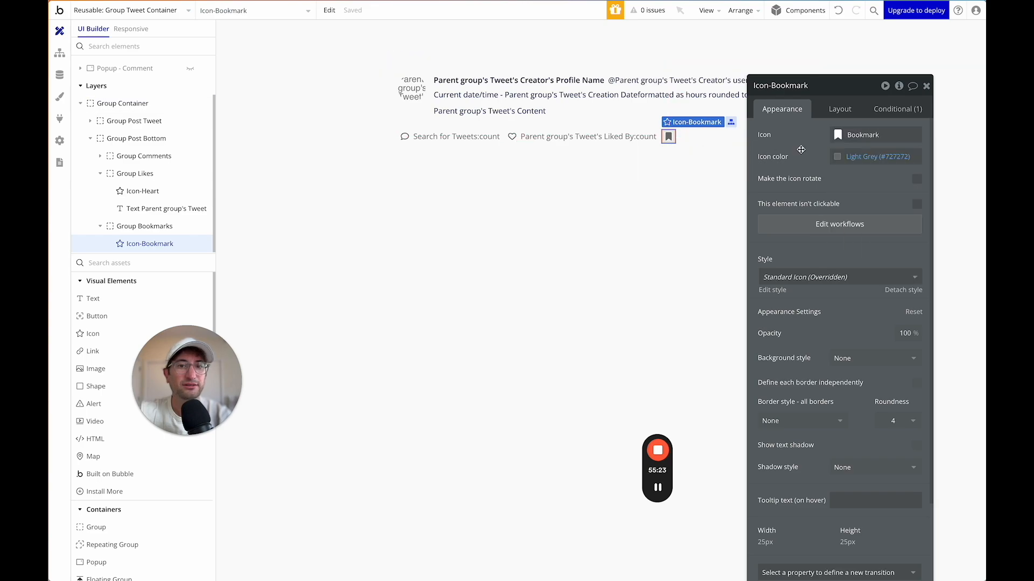
left_click(849, 135)
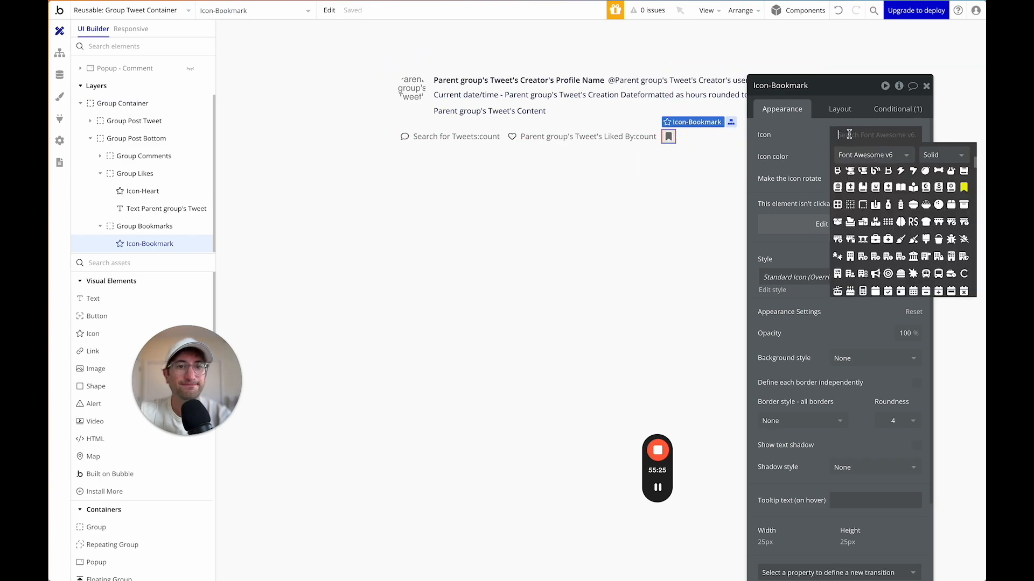
left_click(940, 156)
left_click(940, 173)
type("book")
left_click(851, 175)
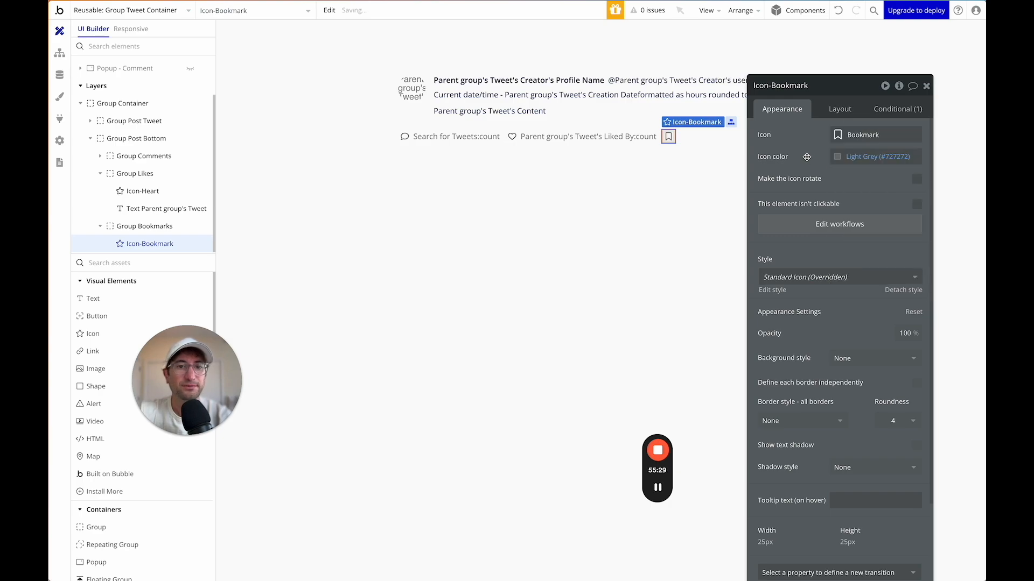
Add an Icon property to the bookmark condition that swaps in the solid Bookmark.
left_click(887, 112)
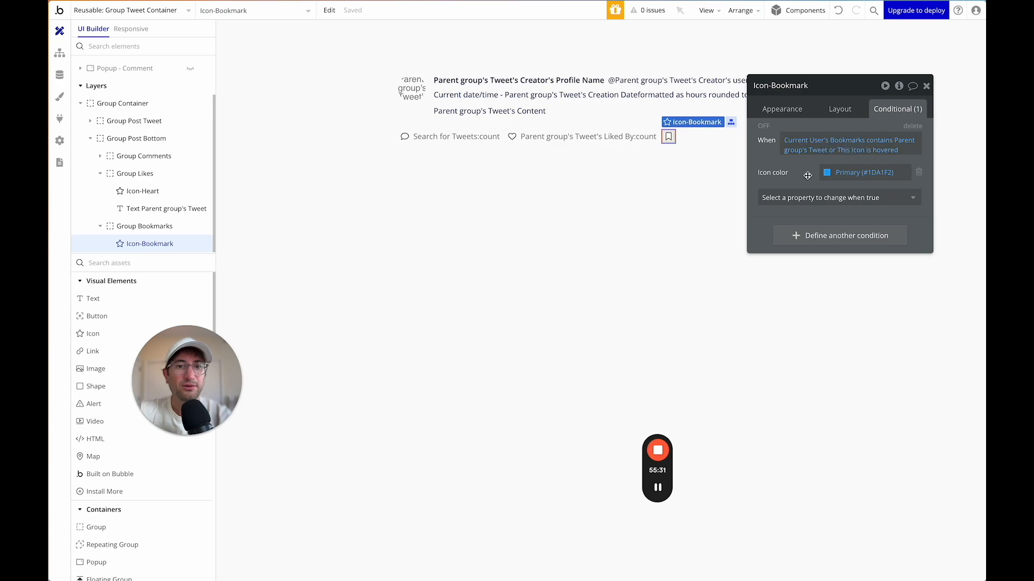
left_click(814, 199)
type("icon")
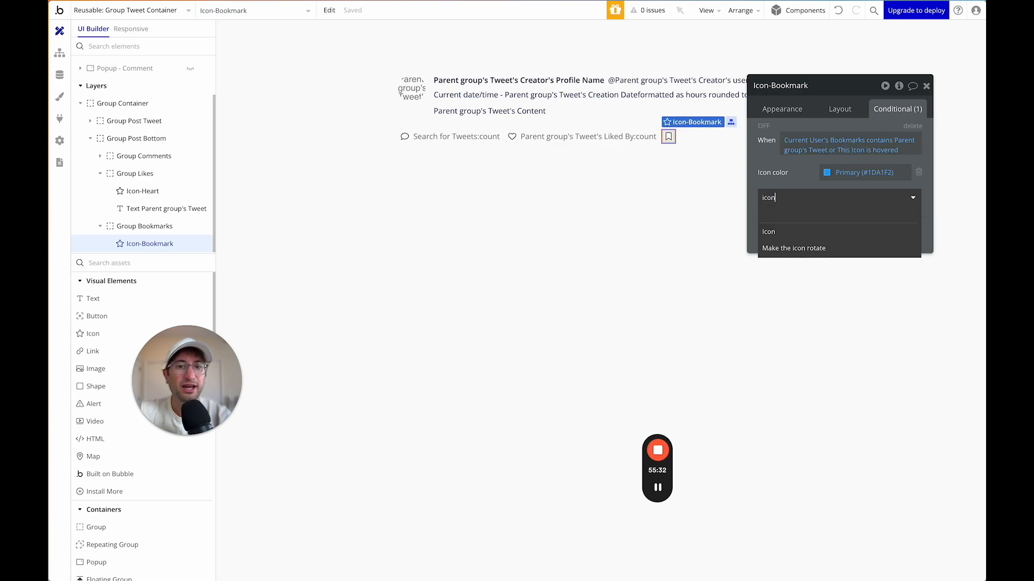
left_click(783, 233)
left_click(827, 172)
left_click(924, 193)
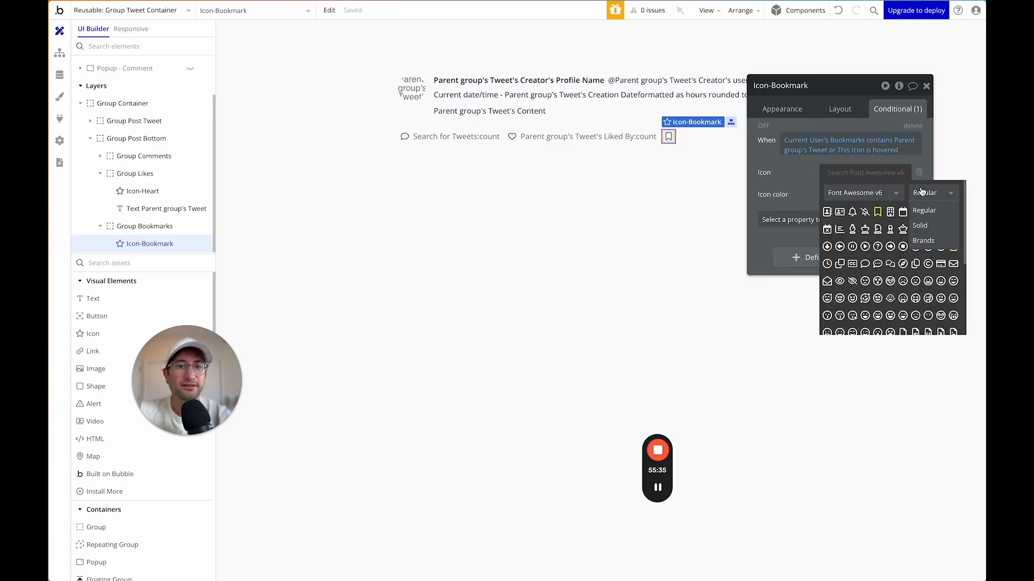
left_click(931, 227)
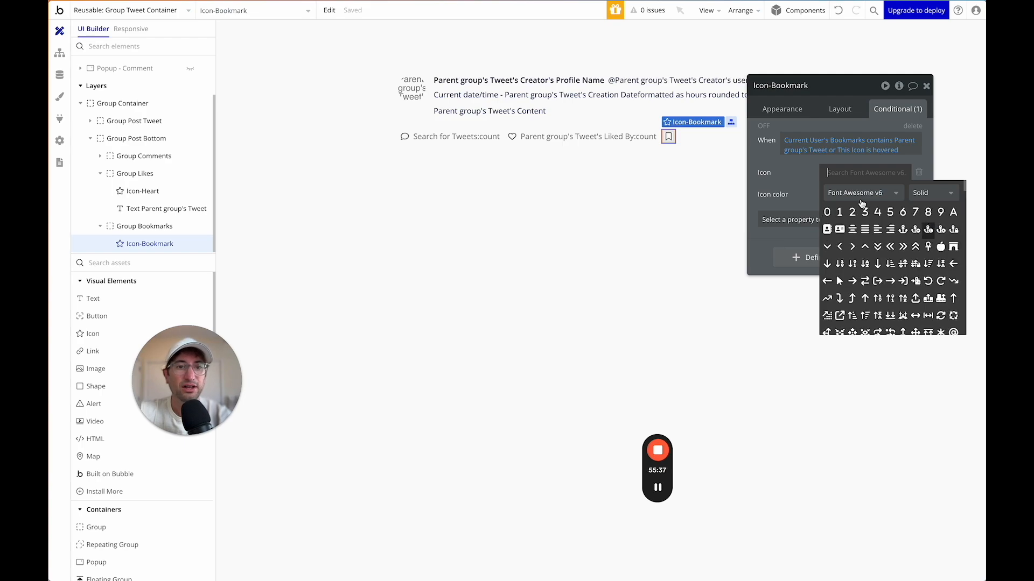
type("book")
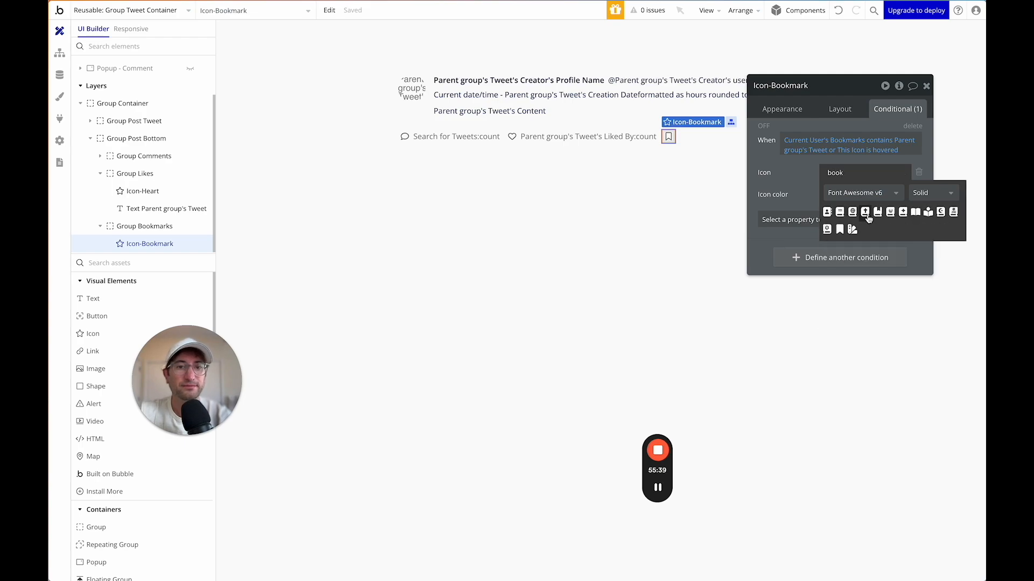
left_click(839, 230)
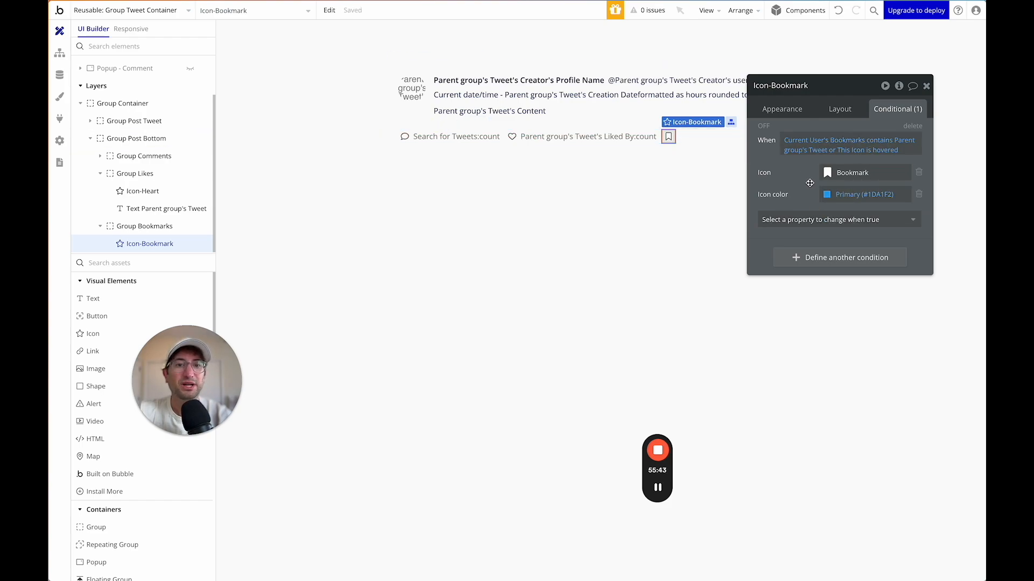
left_click(512, 136)
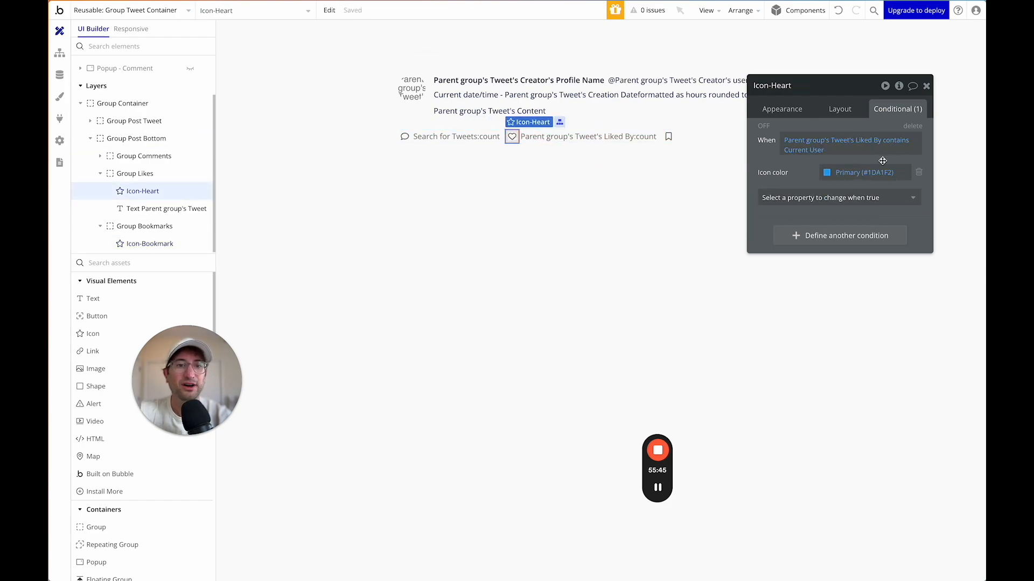
Extend the heart icon's condition with 'or This Icon is hovered'.
left_click(825, 152)
type("or")
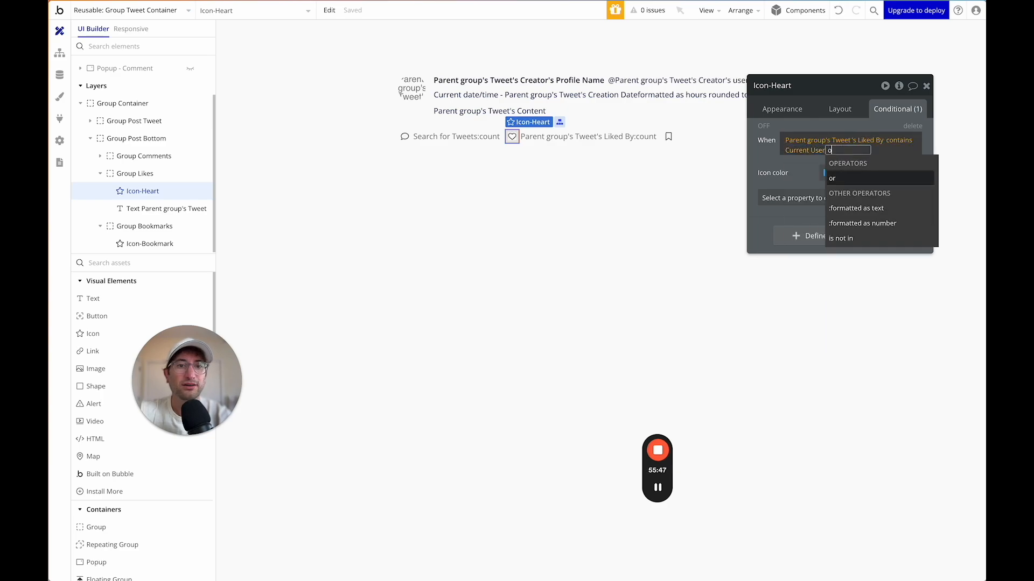
left_click(841, 178)
left_click(858, 165)
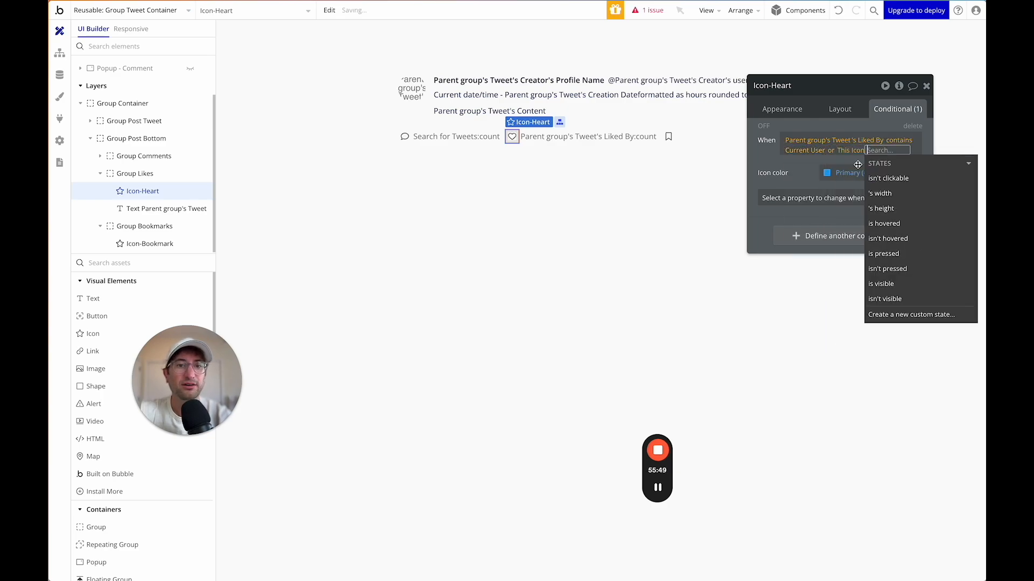
left_click(883, 224)
left_click(823, 184)
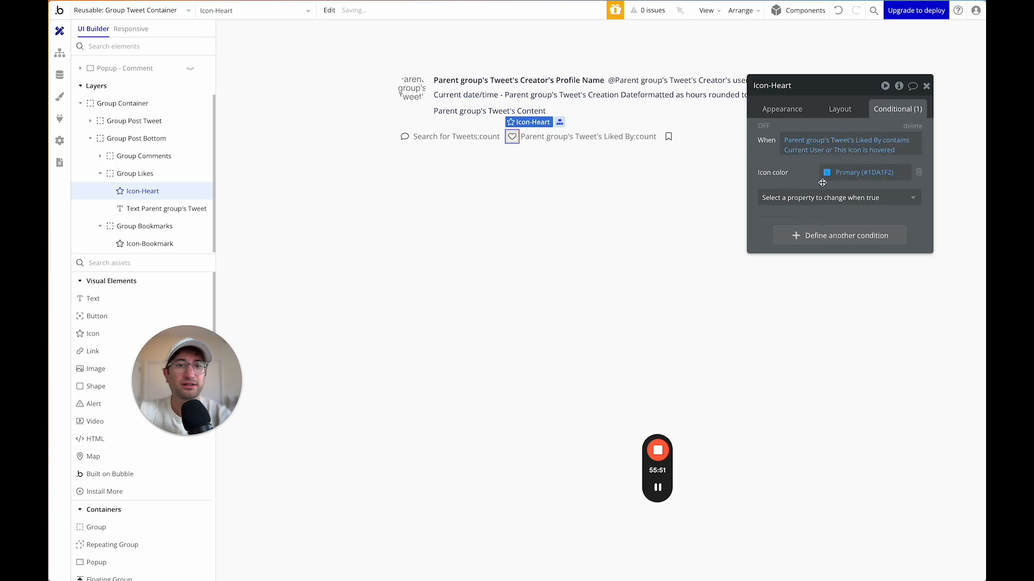
Add an Icon property to the heart condition that swaps in the solid Heart.
left_click(818, 198)
type("icon")
left_click(808, 231)
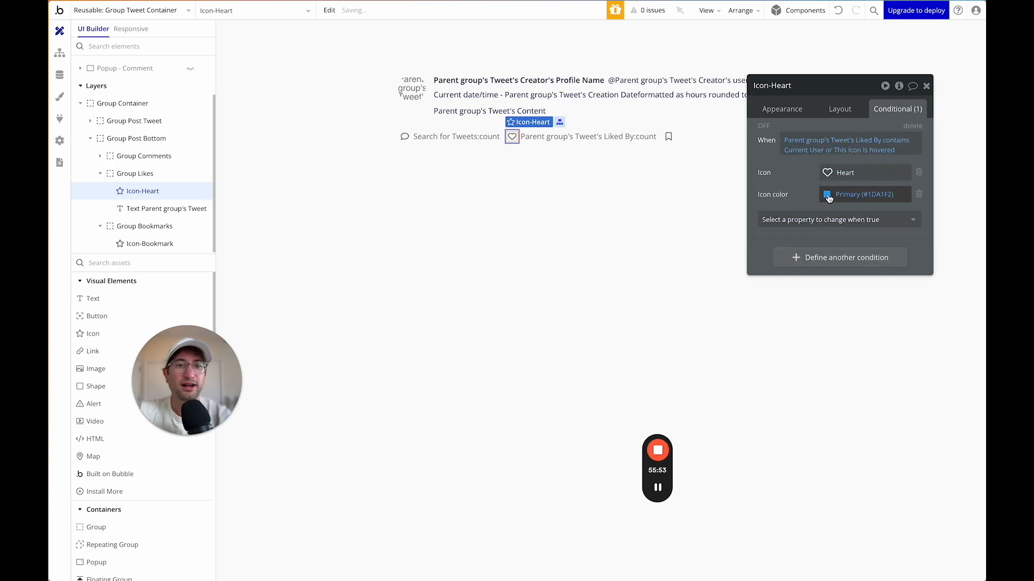
left_click(829, 171)
left_click(933, 192)
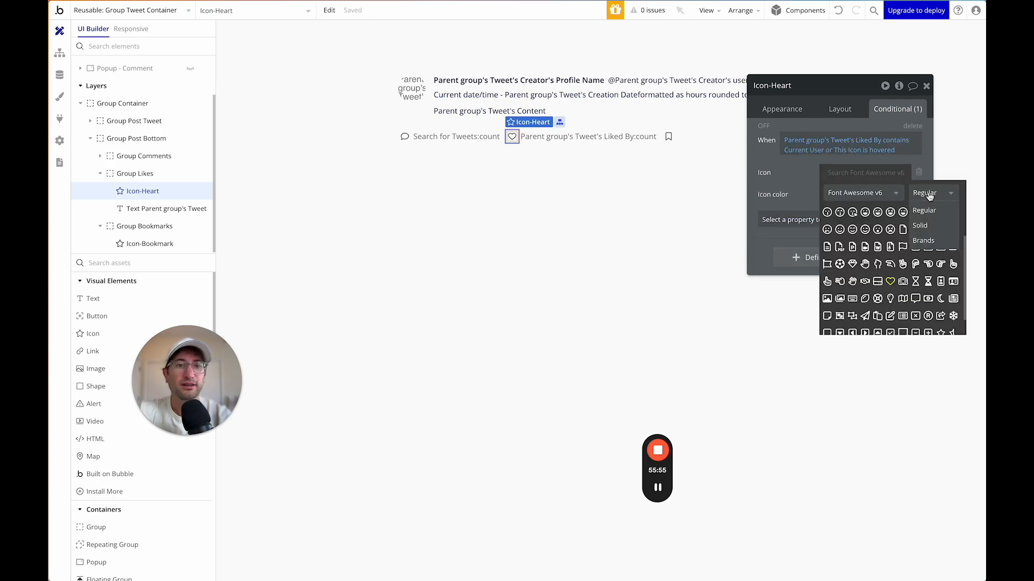
left_click(920, 223)
type("hear")
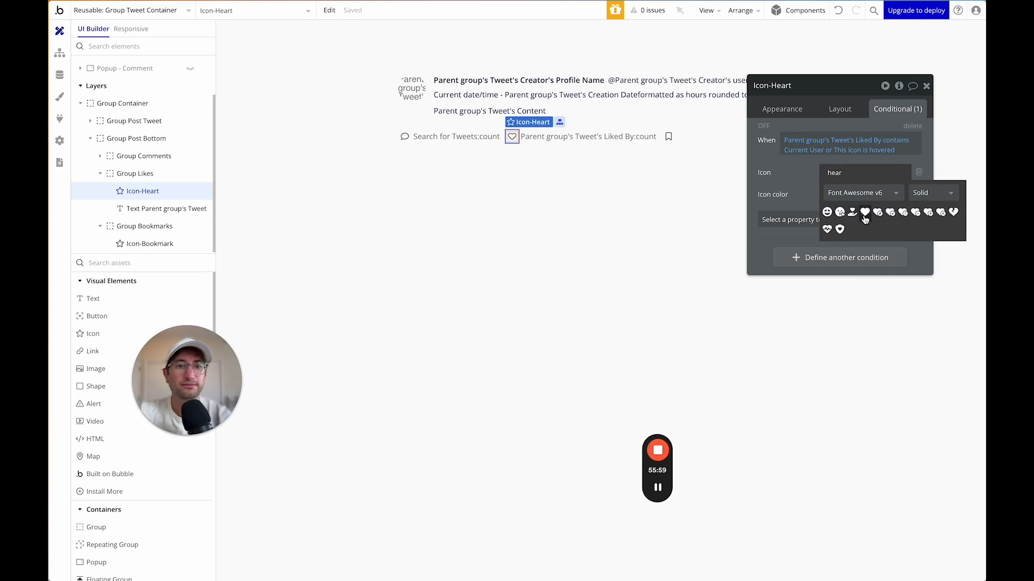
left_click(865, 213)
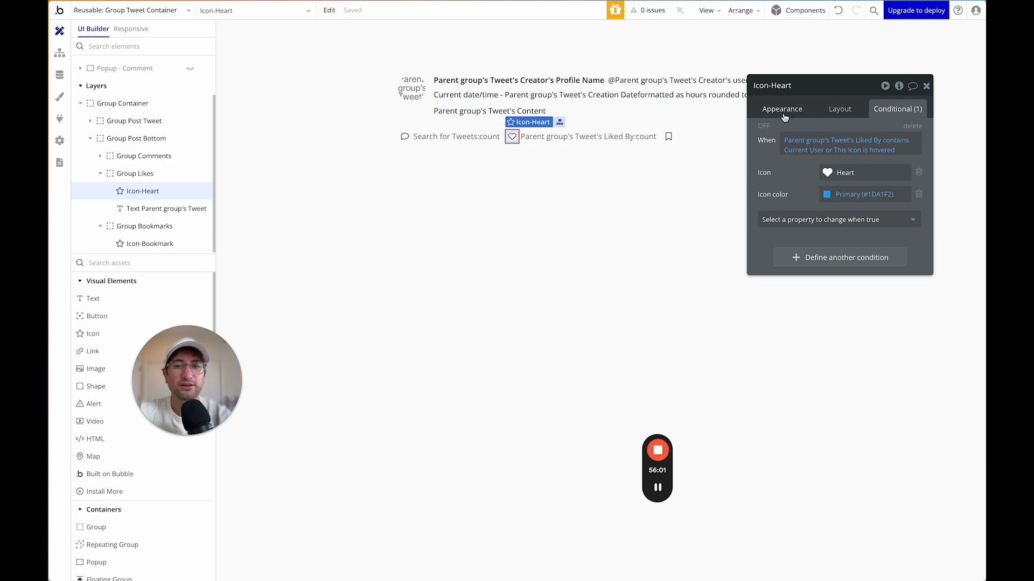
left_click(404, 136)
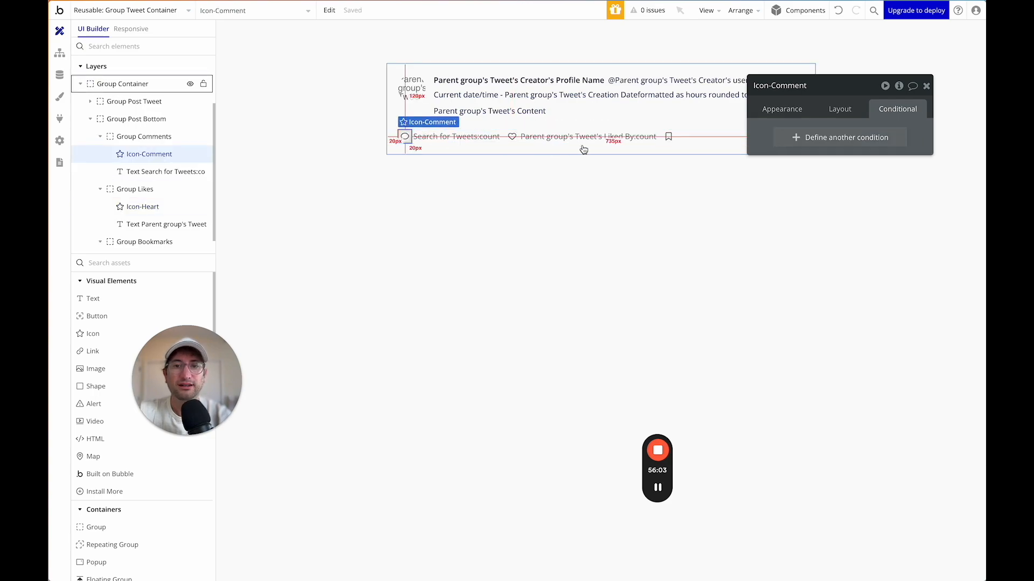
Set row and column gaps to 2 px on Group Likes and Group Comments.
left_click(519, 143)
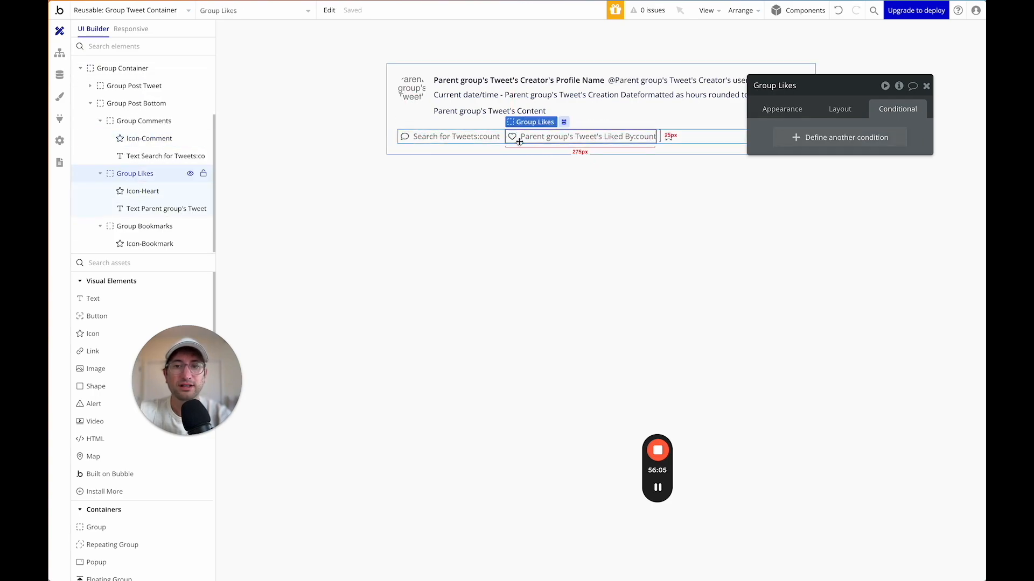
left_click(833, 110)
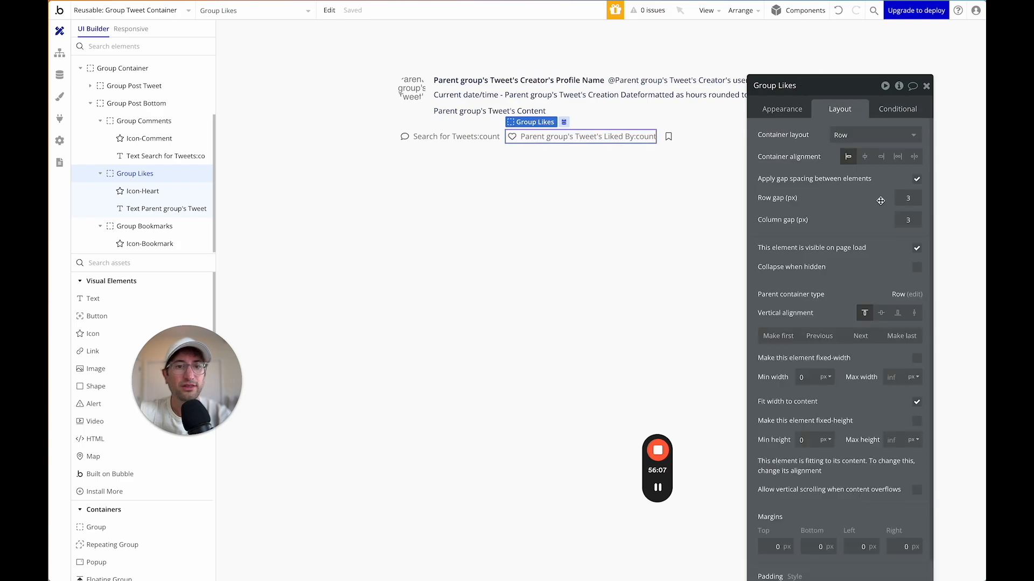
left_click(899, 201)
key("Tab")
type("2")
key("Return")
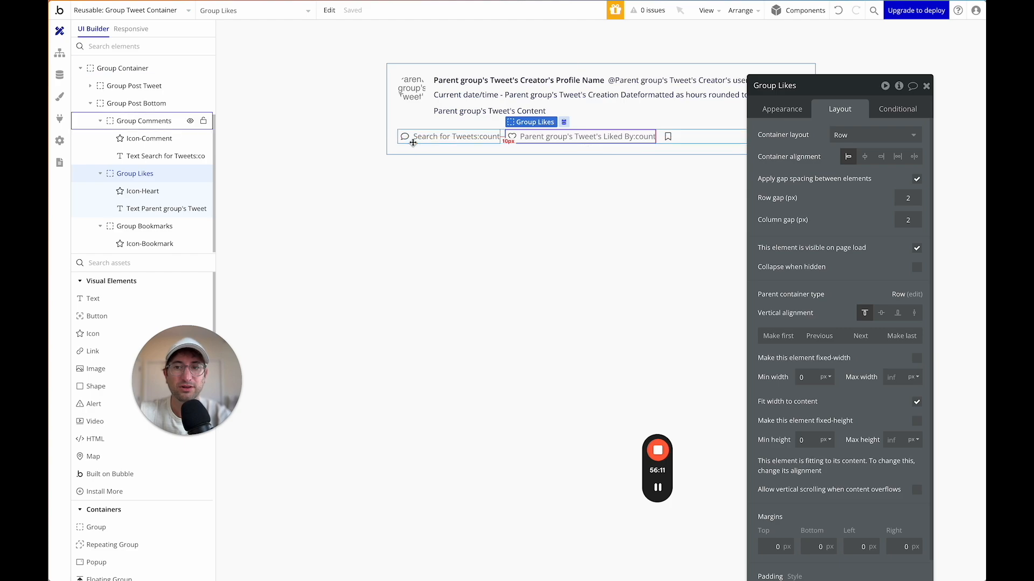
left_click(412, 141)
double_click(908, 196)
type("2")
key("Tab")
type("2")
key("Return")
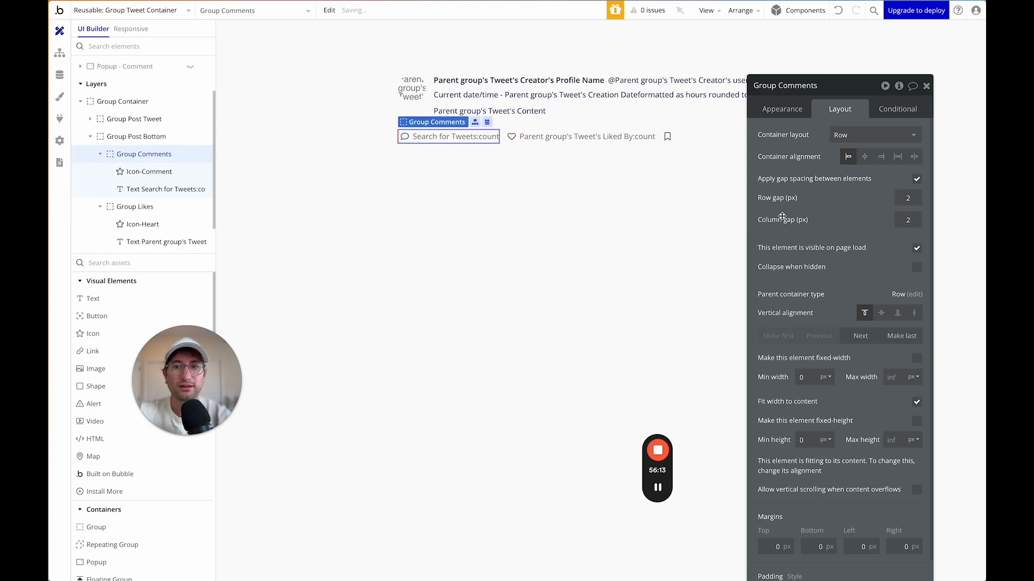
Set Group Post Bottom's row and column gaps to 12 px, then return to the index page.
left_click(694, 136)
left_click(914, 197)
key("BackSpace")
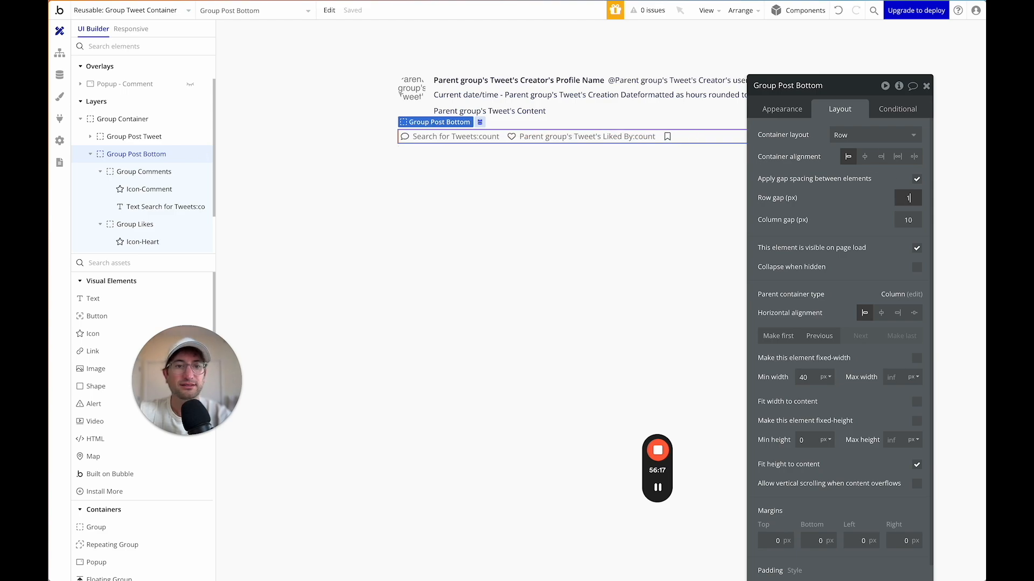
key("Tab")
type("12")
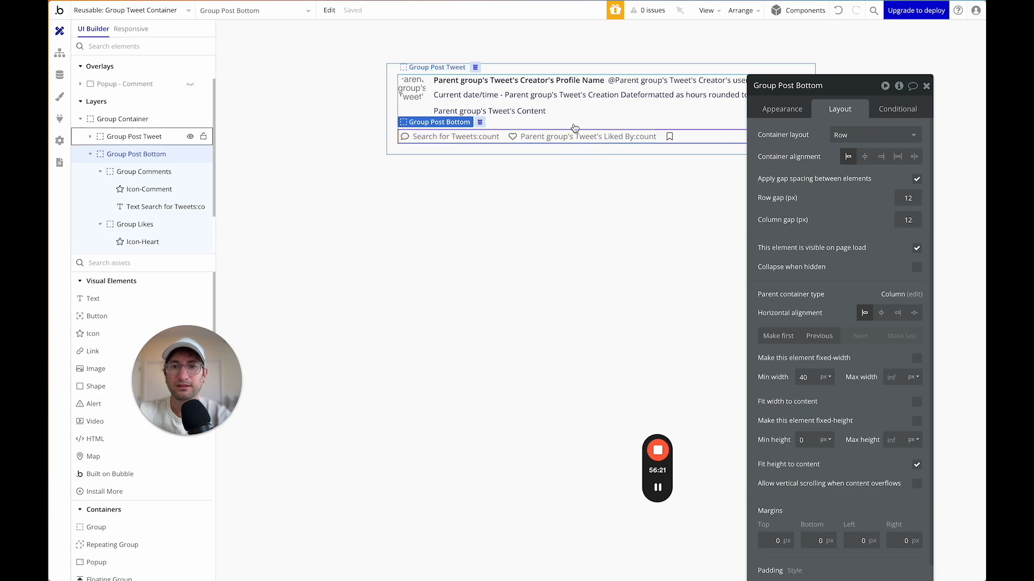
left_click(135, 10)
left_click(139, 46)
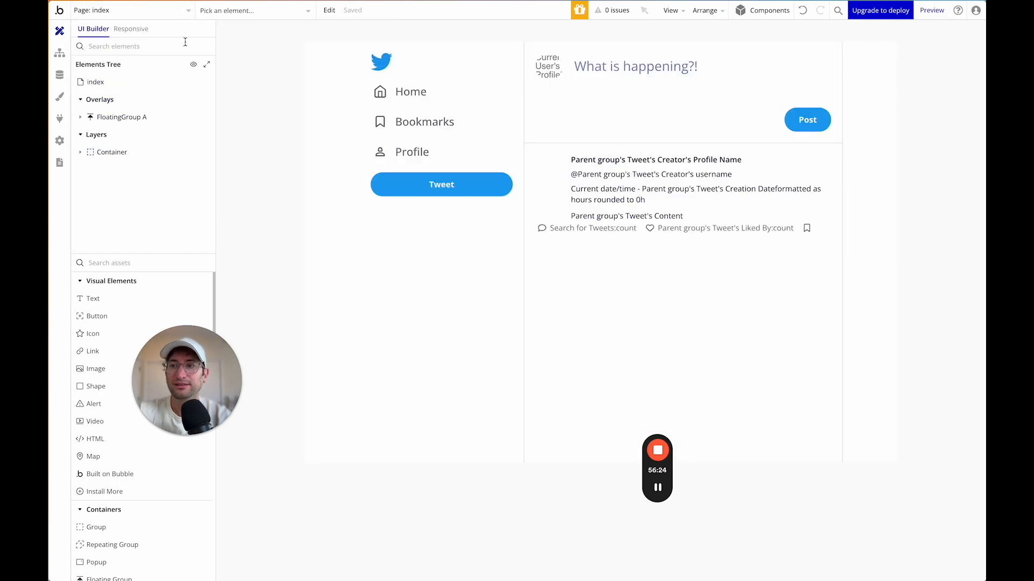
In the preview, bookmark the first tweet, check its reply box, then swipe back Home.
left_click(929, 10)
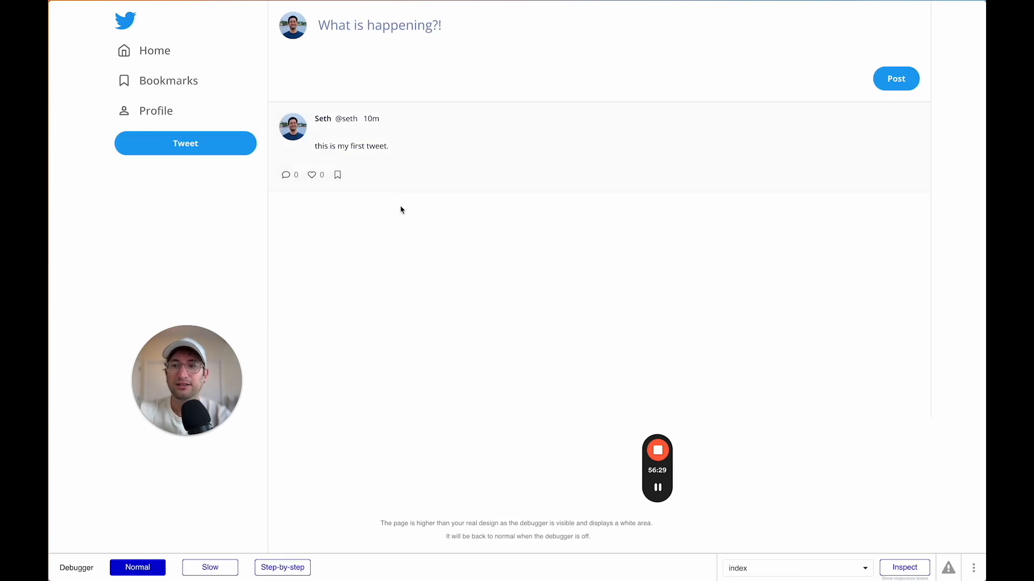
left_click(339, 175)
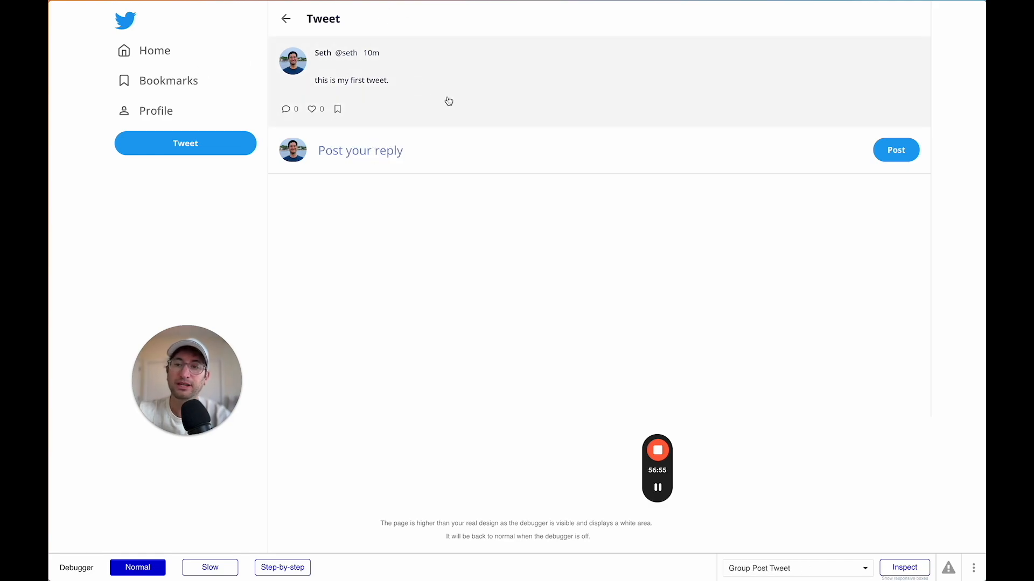
left_click(362, 156)
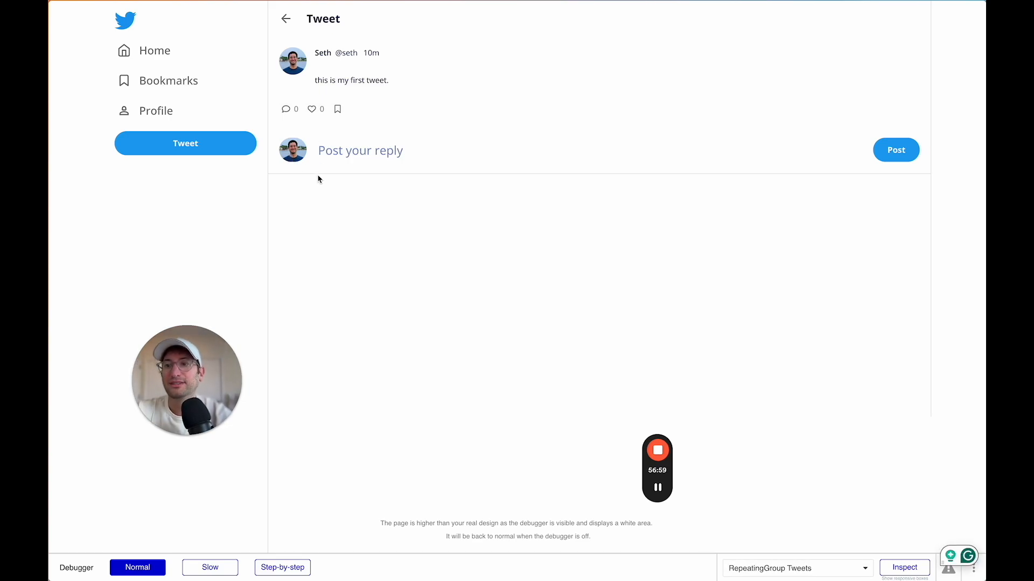
scroll(339, 259, "left", 5)
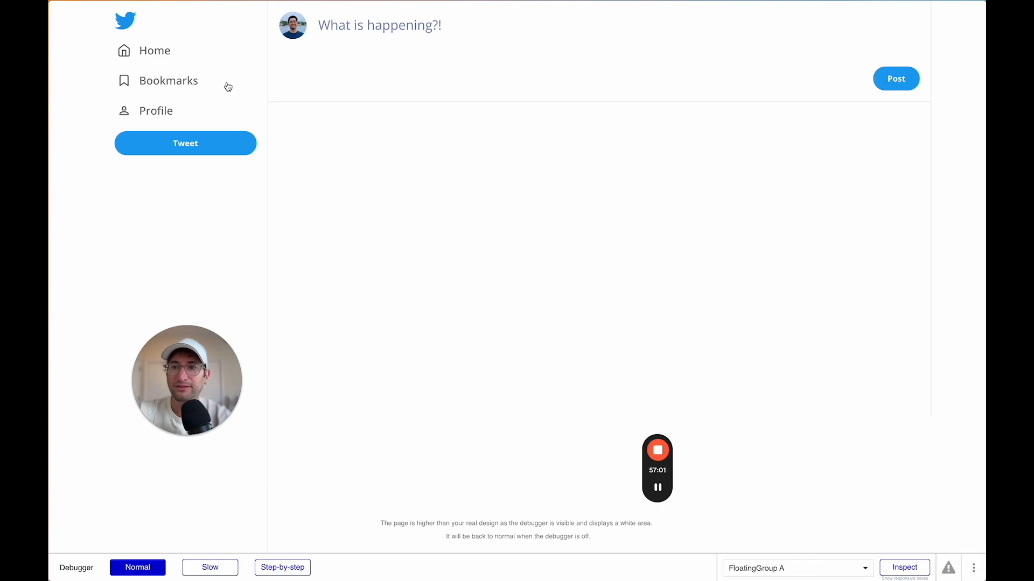
On the tweet page, give the reply box's profile picture a 1:1 aspect ratio.
key("ctrl+shift+Tab")
left_click(135, 8)
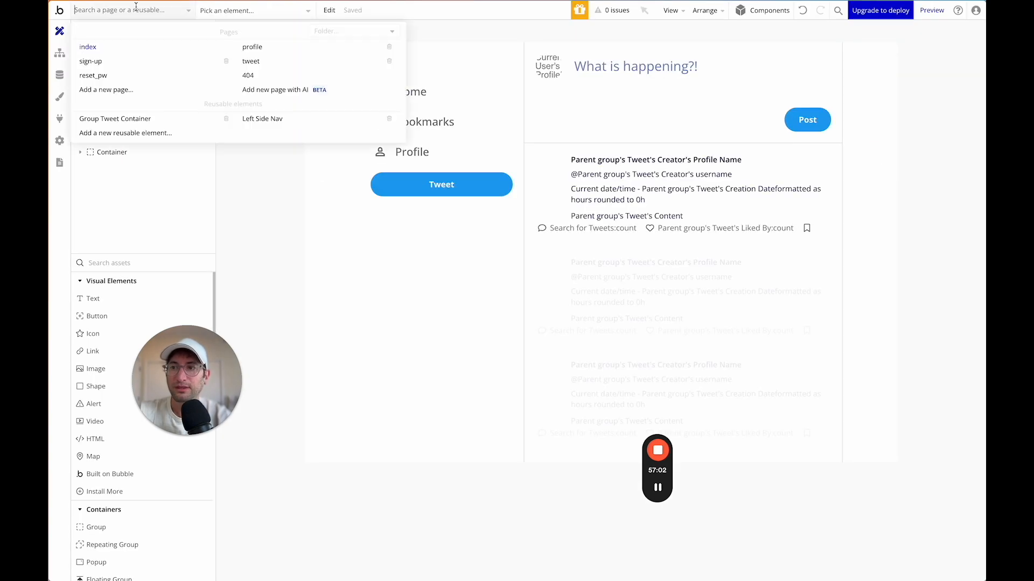
left_click(250, 62)
left_click(557, 133)
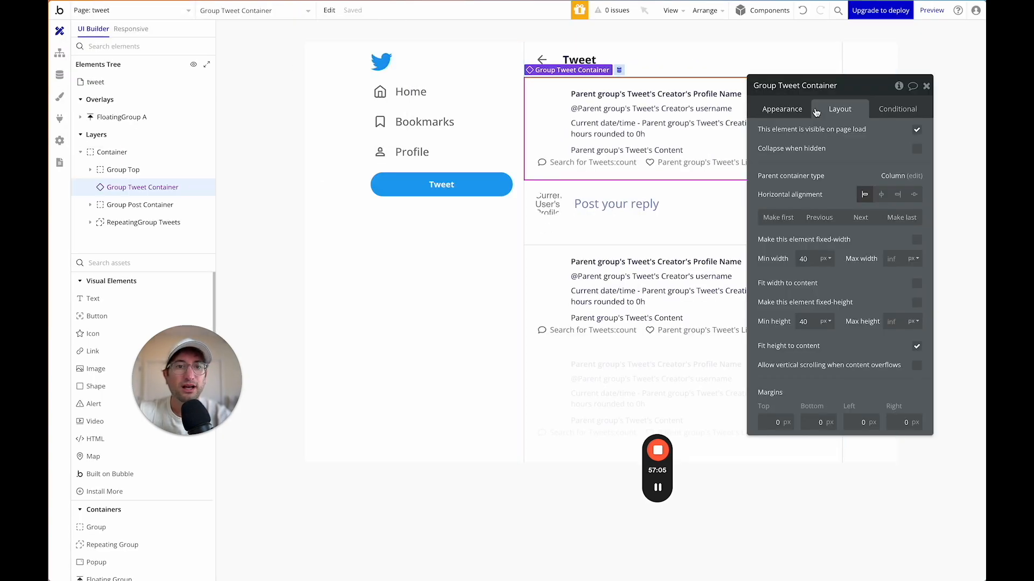
left_click_drag(751, 109, 774, 87)
left_click(541, 281)
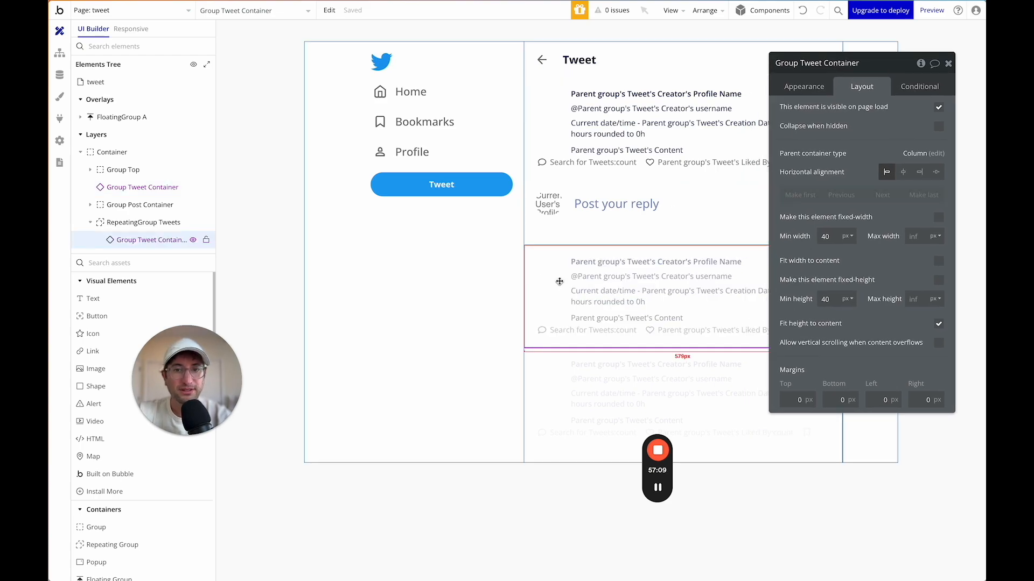
left_click(549, 203)
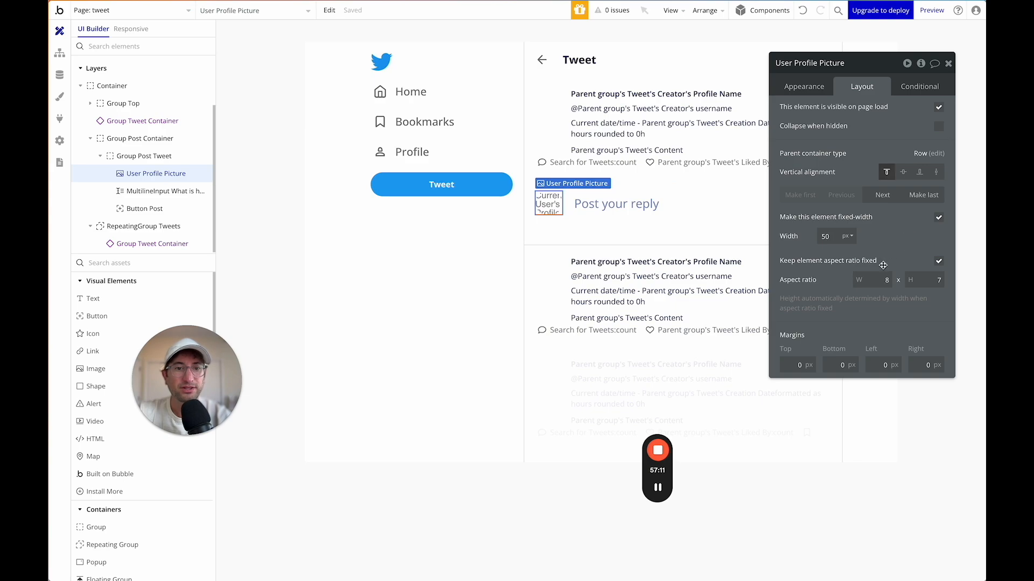
key("Tab")
type("1")
left_click(830, 298)
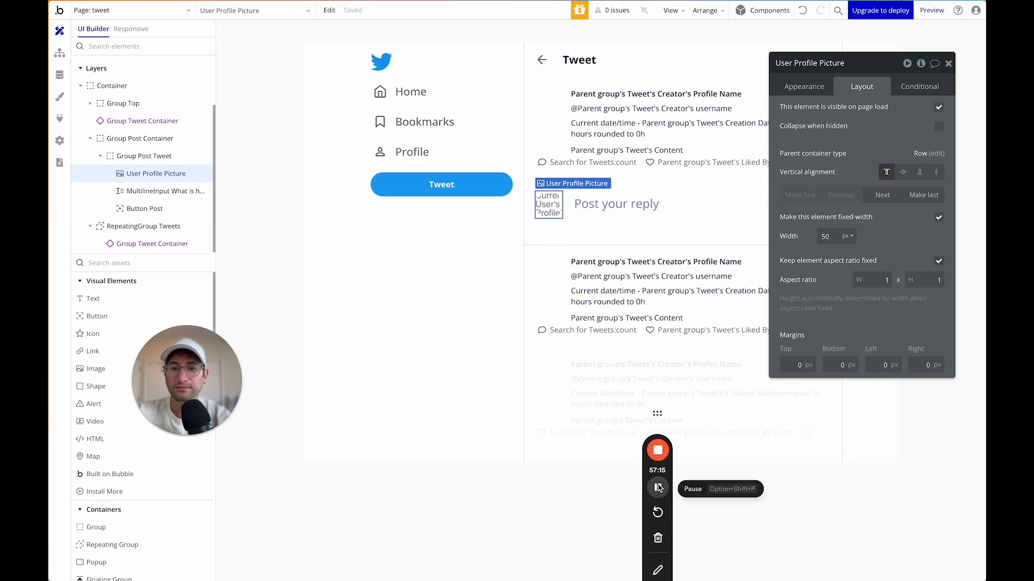
Select the tweet page itself and open the pages and reusable elements list.
key("ctrl+Tab")
left_click(173, 8)
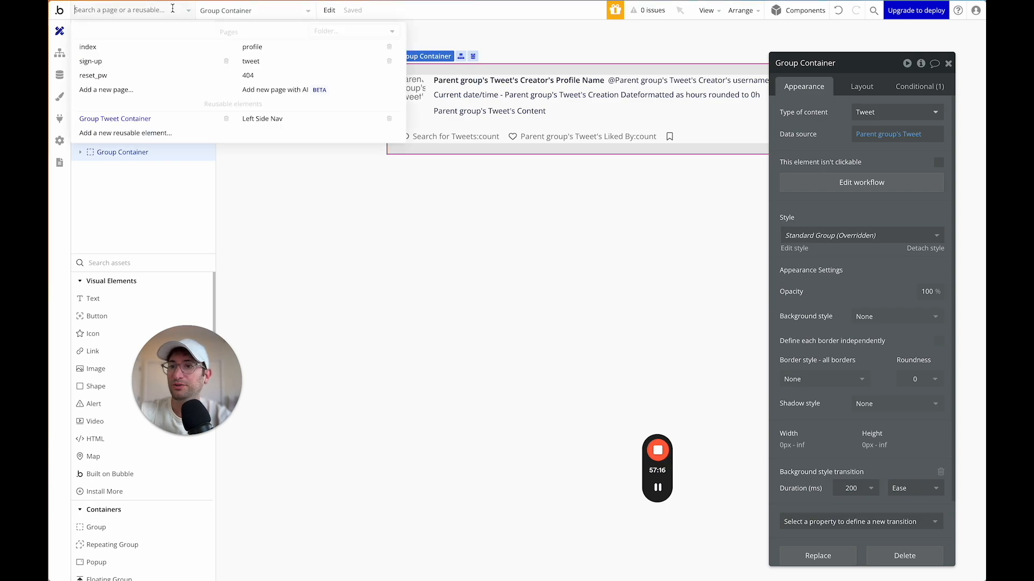
left_click(258, 63)
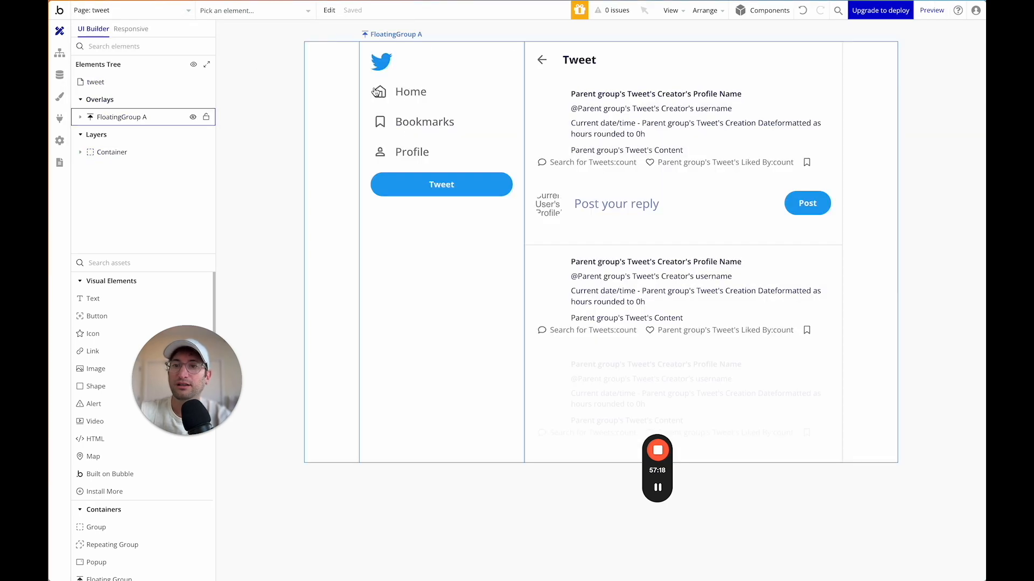
left_click(171, 86)
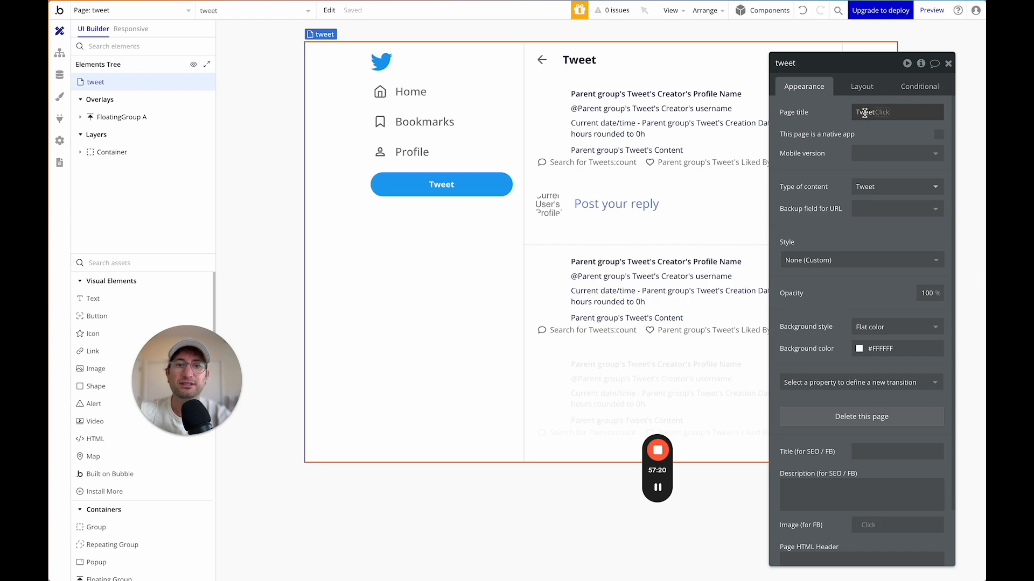
left_click(137, 12)
In Group Tweet Container, add 'and Current page name is not Tweet' to the card's hover condition.
left_click(140, 119)
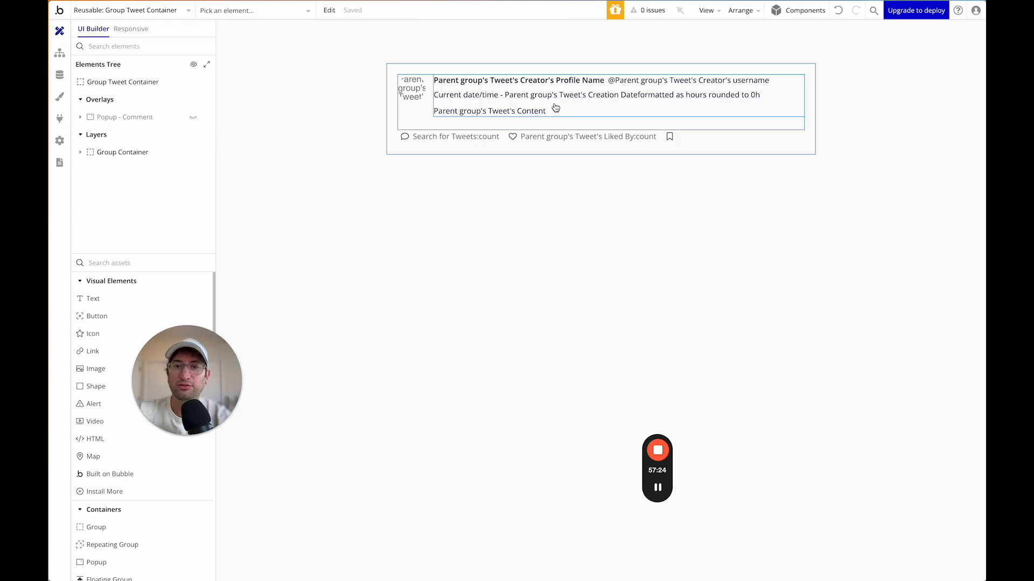
left_click(388, 142)
left_click(892, 91)
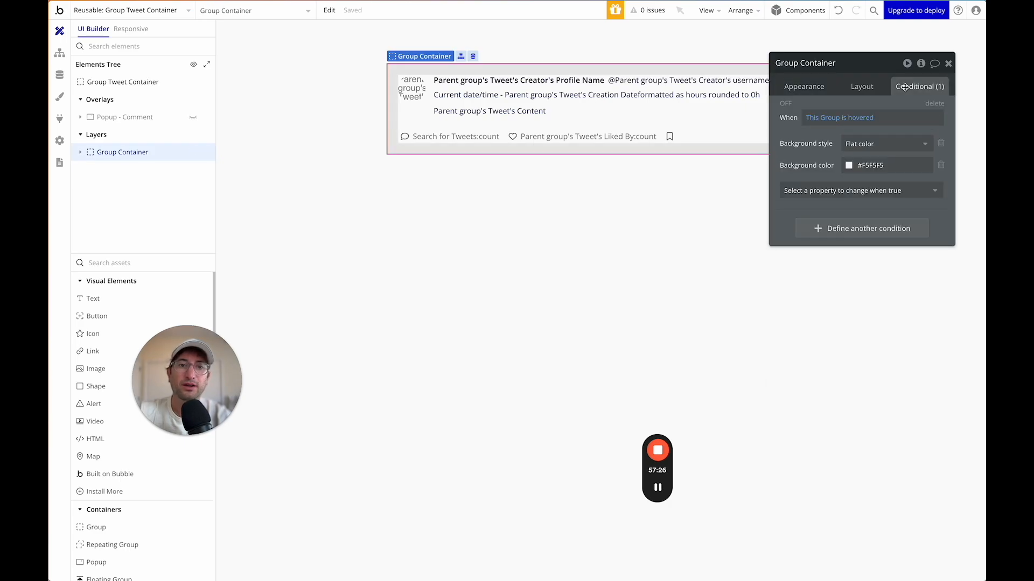
left_click(892, 118)
left_click(897, 161)
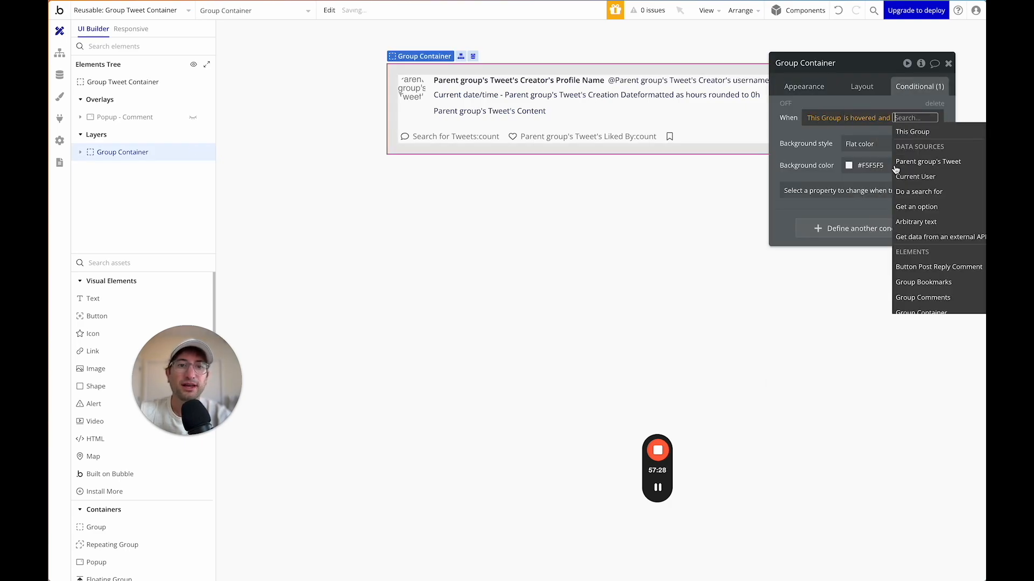
type("page")
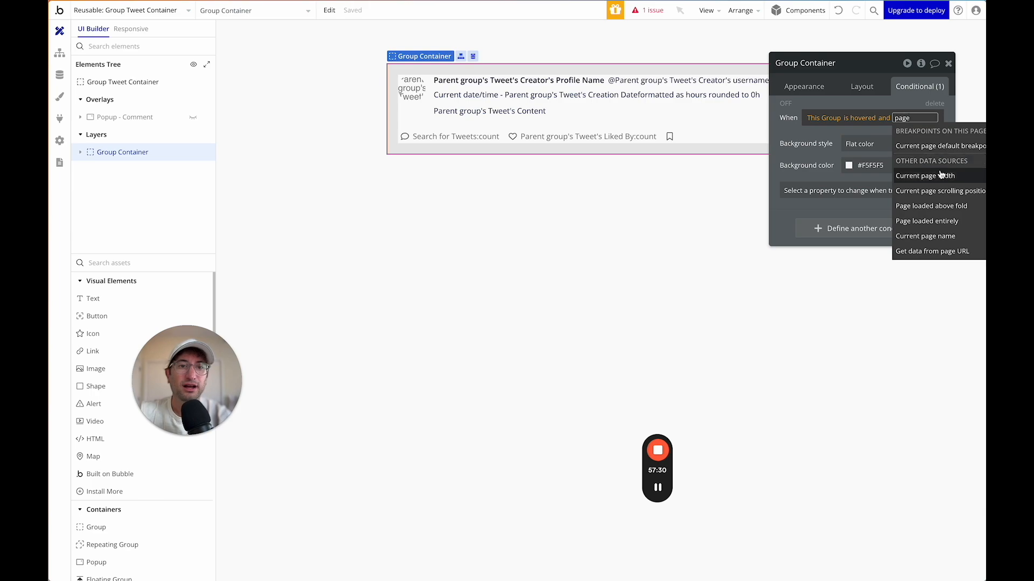
left_click(943, 239)
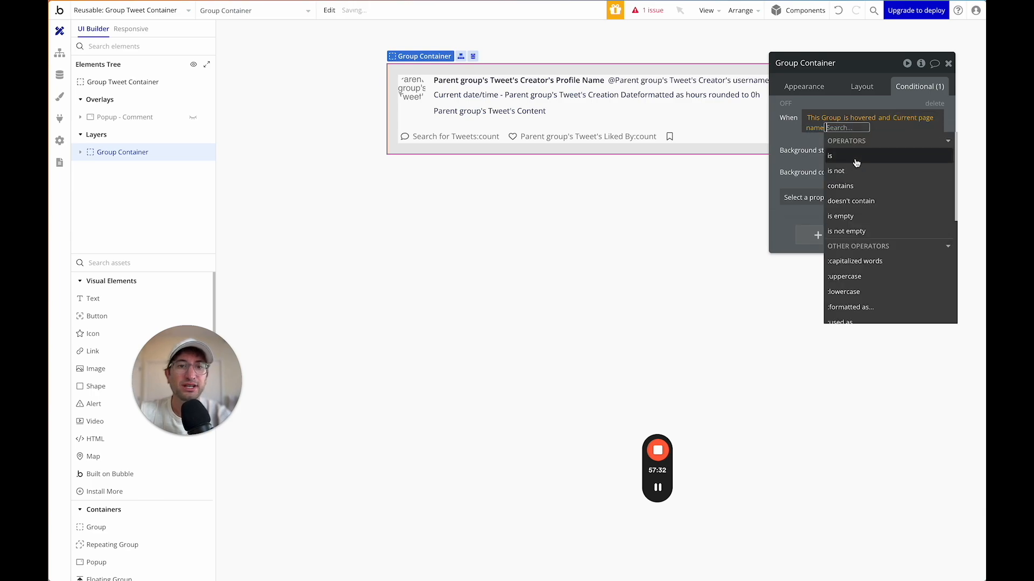
left_click(861, 168)
type("Tweet")
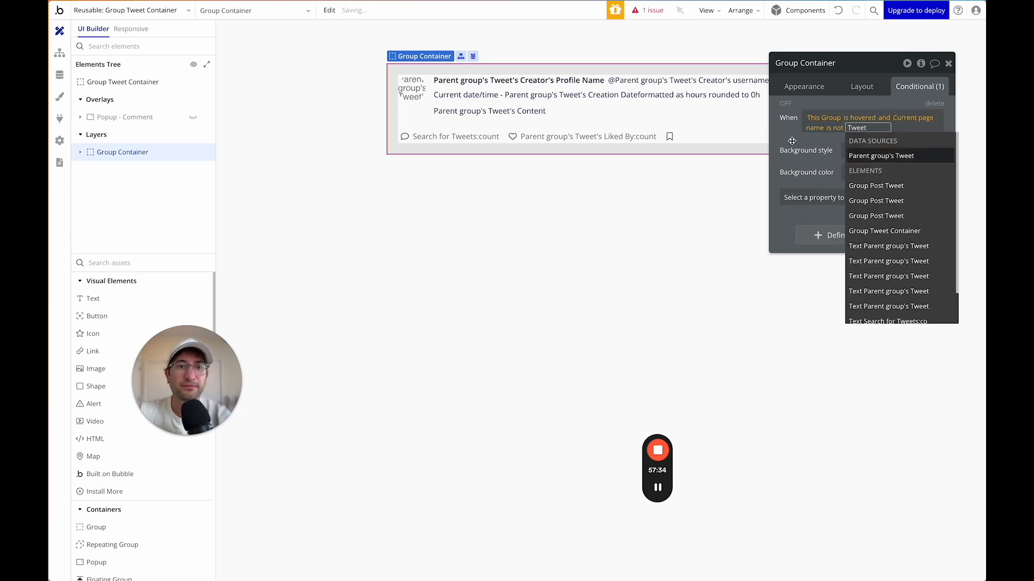
key("Return")
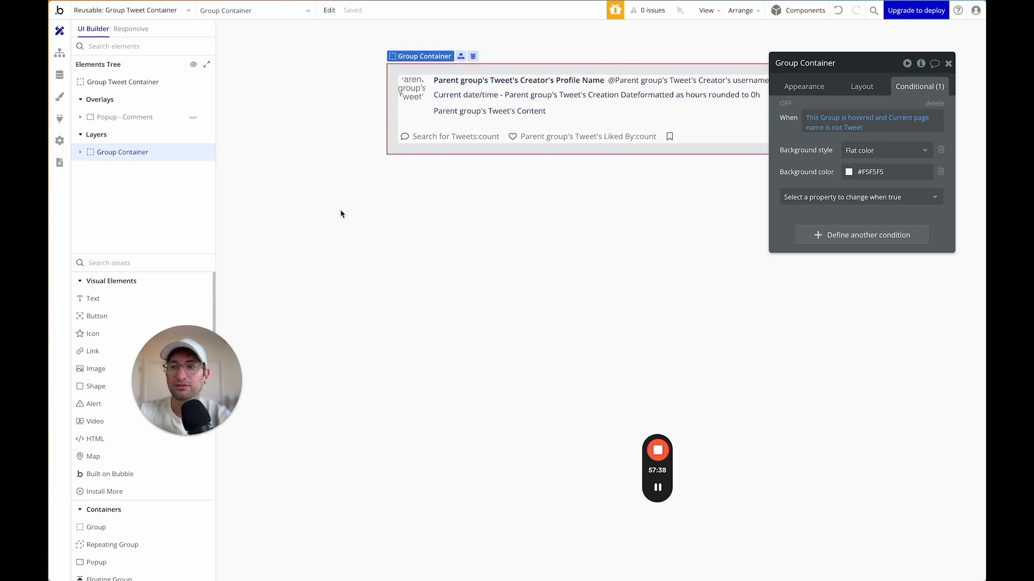
left_click(172, 15)
Preview from the index page and post the reply 'this is my reply' on the first tweet.
left_click(135, 50)
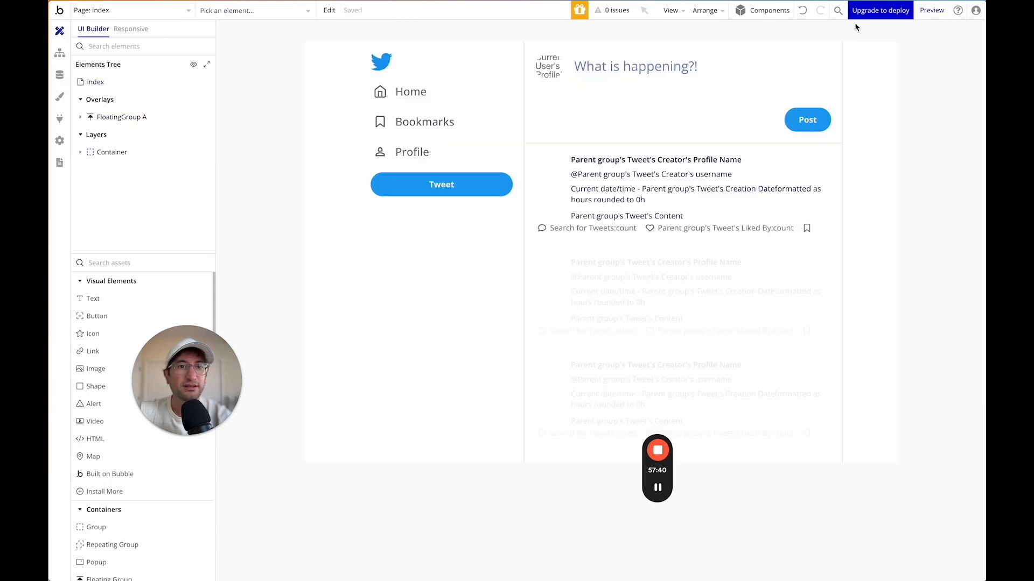
left_click(924, 11)
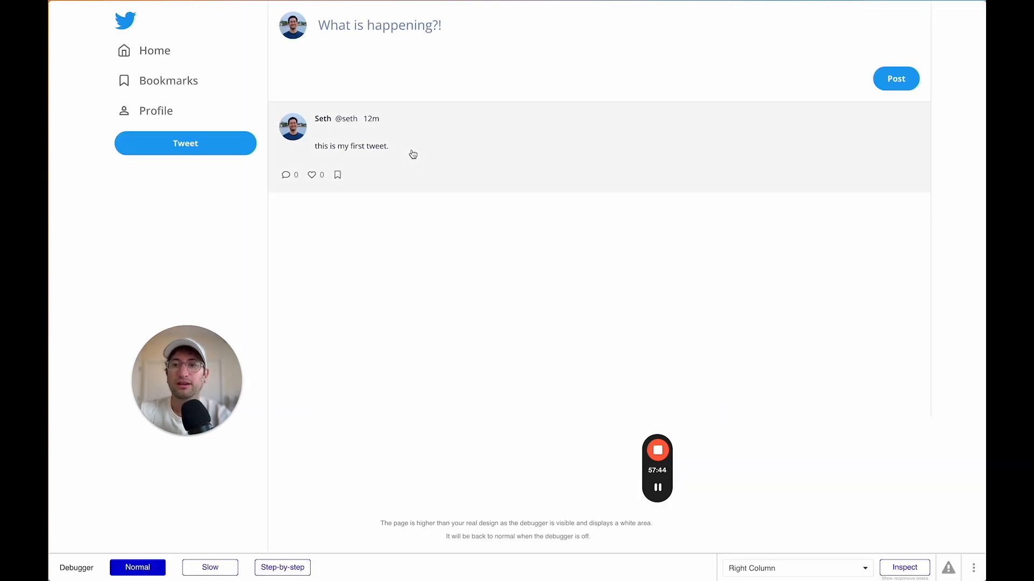
left_click(413, 154)
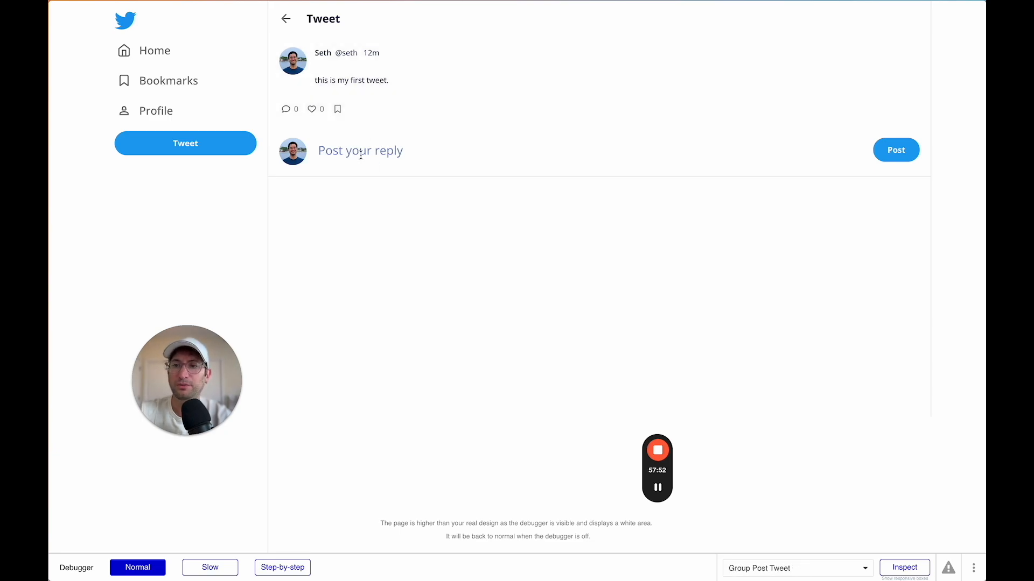
left_click(377, 157)
type("this is my reply")
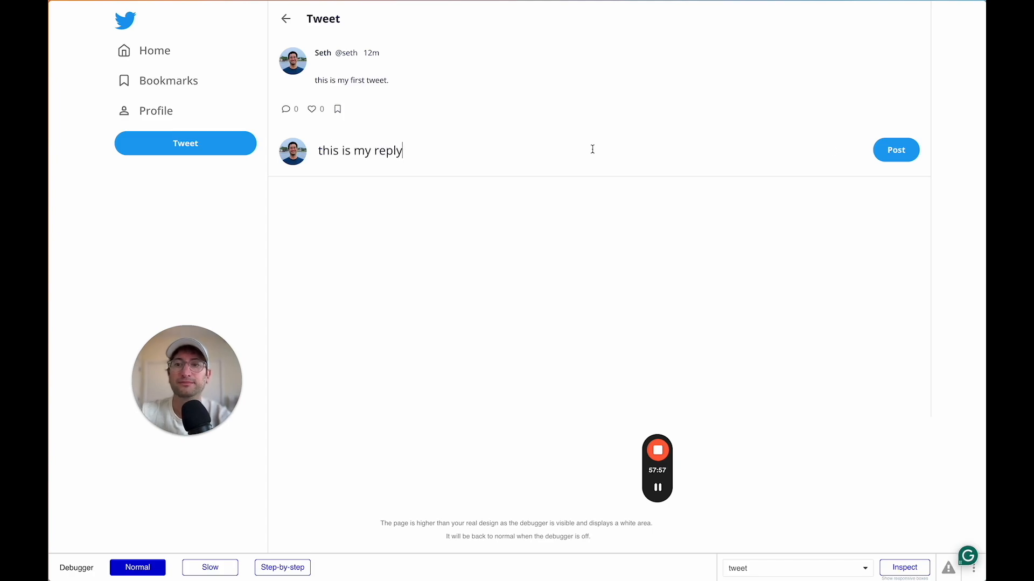
left_click(896, 151)
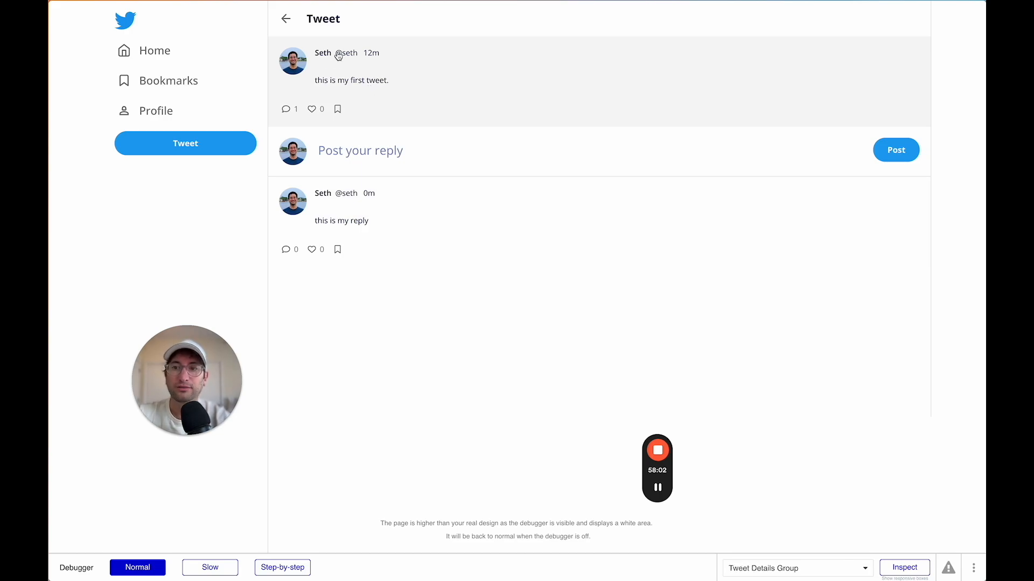
Post a second reply, 'another reply', and go back to the Home feed.
left_click(357, 150)
type("ag")
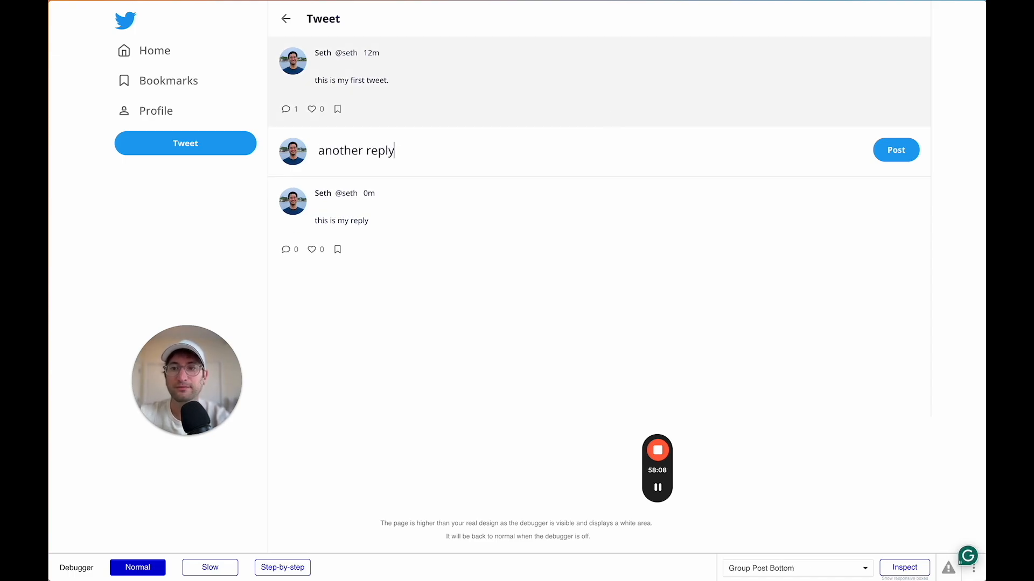
left_click(898, 158)
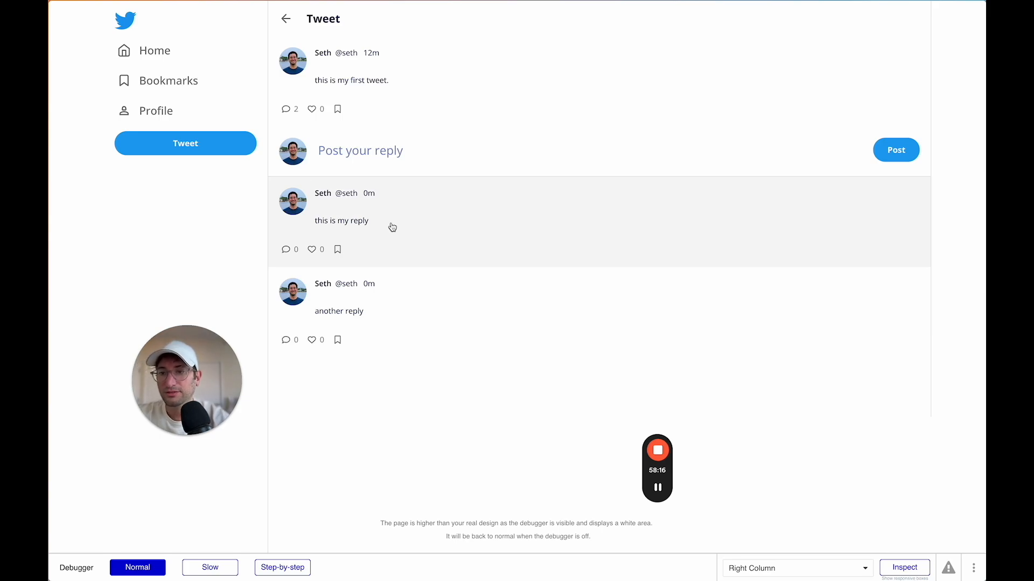
left_click(169, 60)
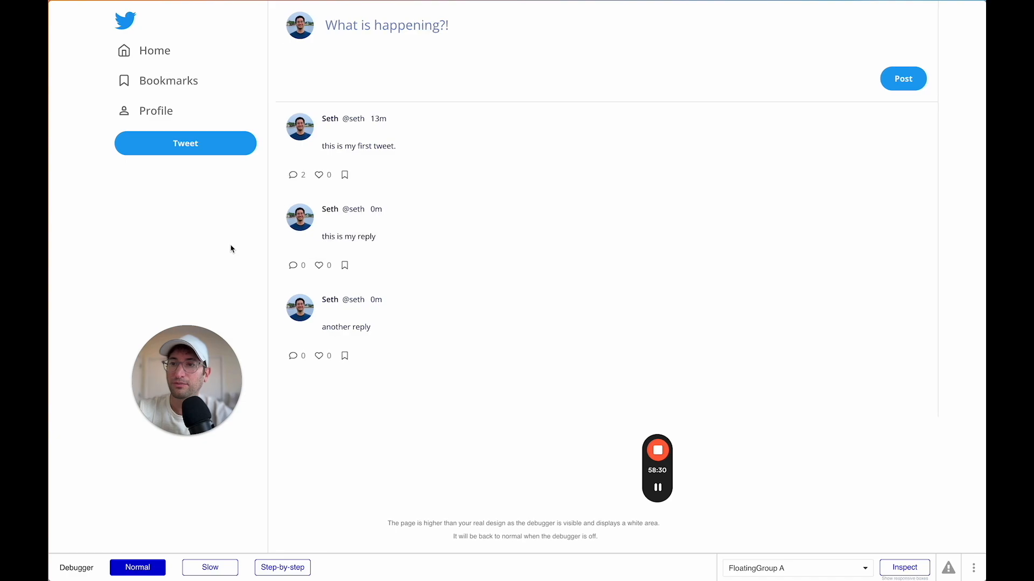
Open the Group Tweet Container reusable element from the page list.
scroll(232, 248, "left", 5)
scroll(232, 249, "left", 5)
double_click(539, 180)
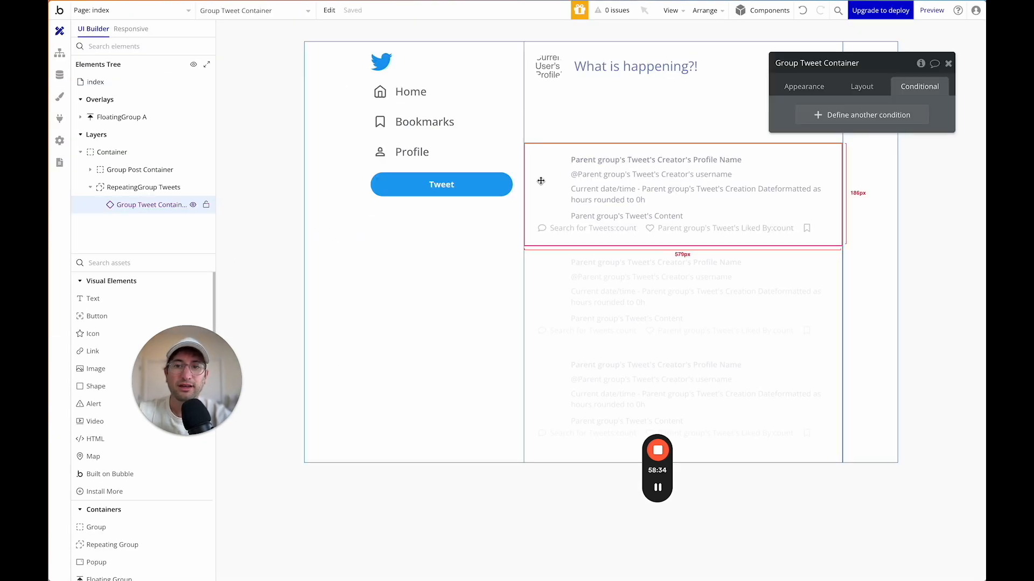
left_click(129, 10)
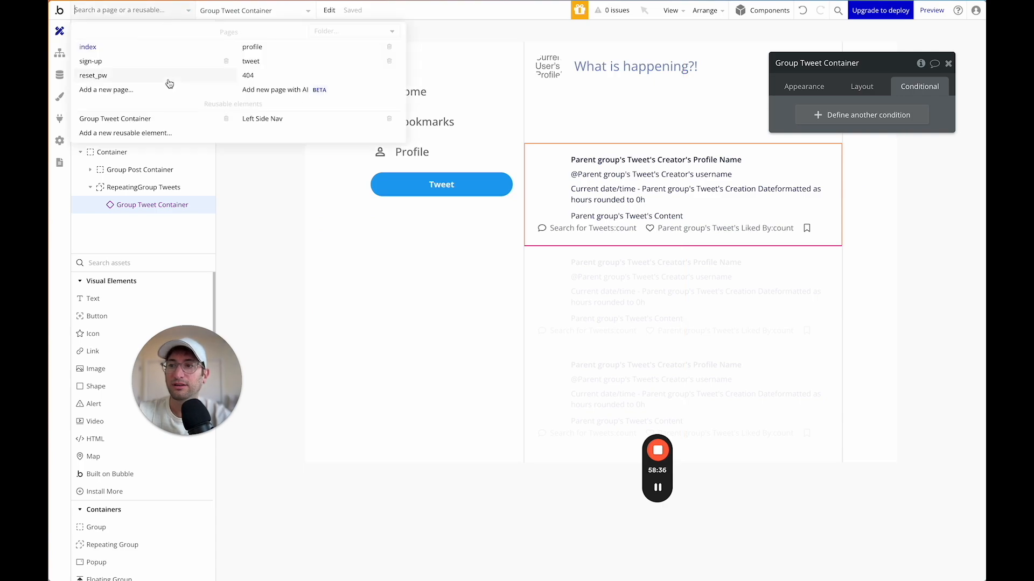
left_click(157, 134)
left_click(575, 141)
left_click(151, 11)
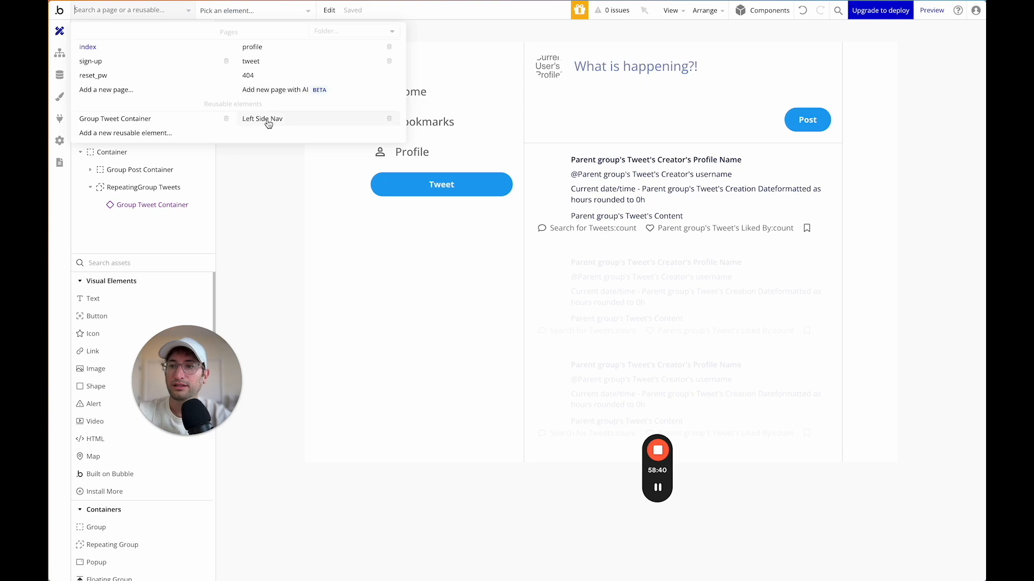
left_click(215, 119)
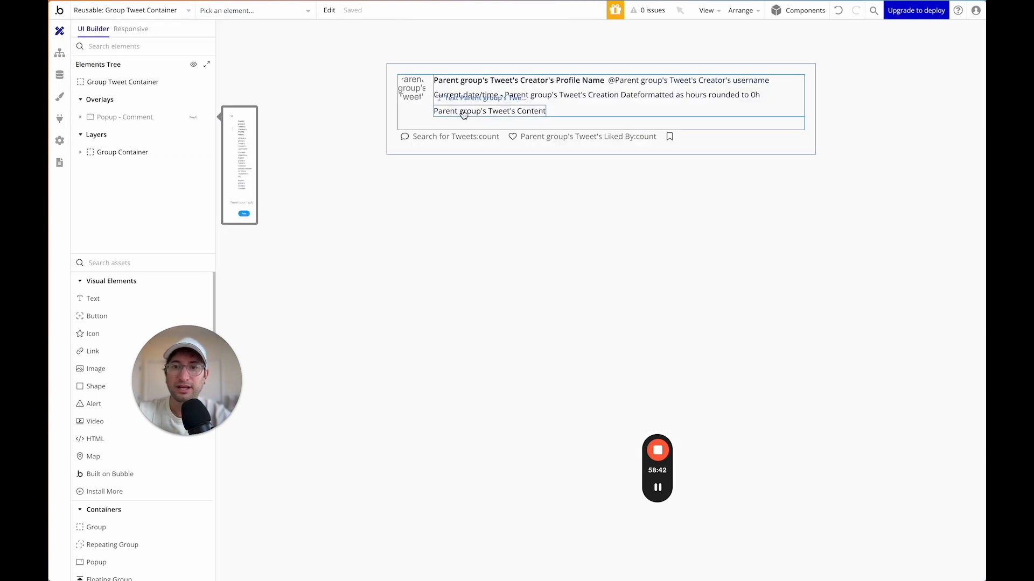
Delete the 'and Current page name is not Tweet' clause so the card condition is only 'is hovered'.
left_click(391, 133)
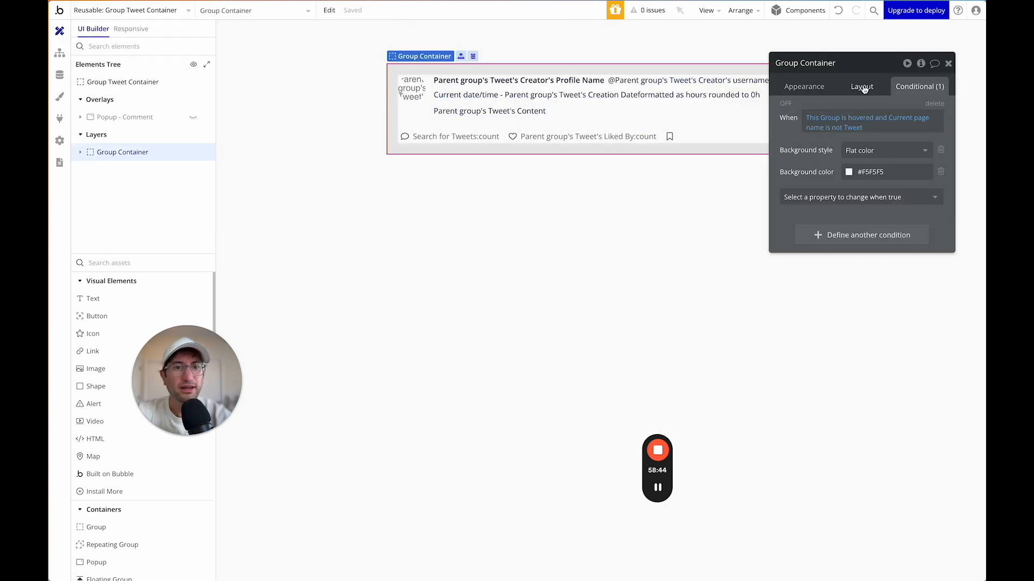
left_click(832, 128)
key("BackSpace")
key("BackSpace")
key("BackSpace")
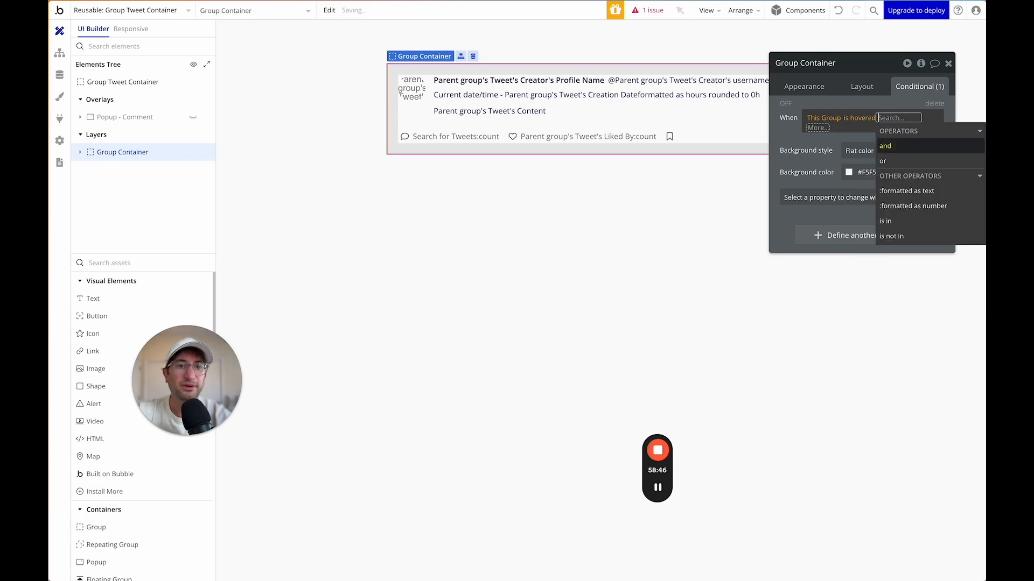
key("Escape")
left_click(803, 87)
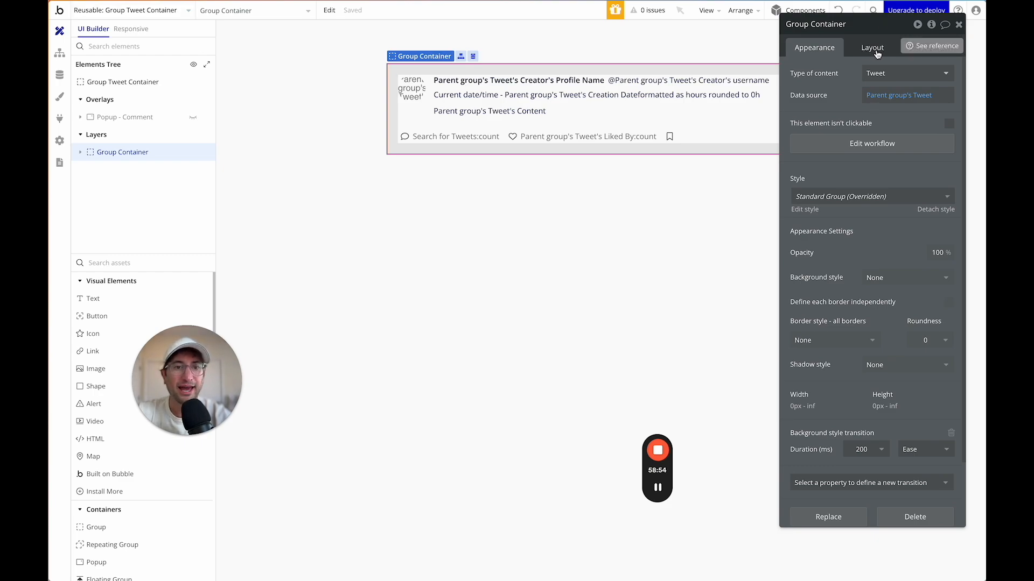
Define borders independently and give the card only a 1px solid bottom border in Line (#E3E3E3).
scroll(810, 333, "down", 3)
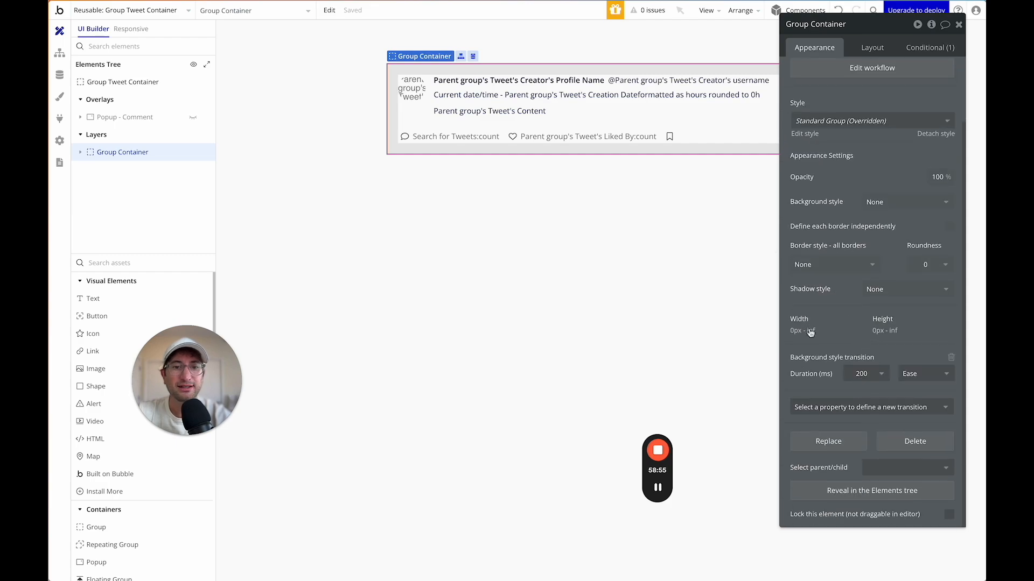
left_click(833, 269)
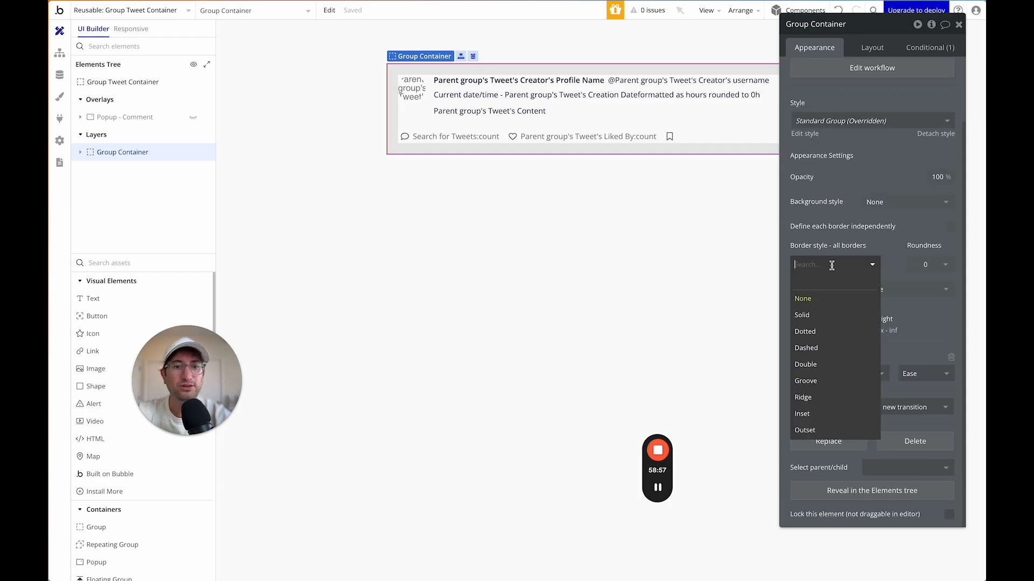
left_click(883, 259)
left_click(943, 232)
scroll(850, 312, "down", 2)
left_click(850, 293)
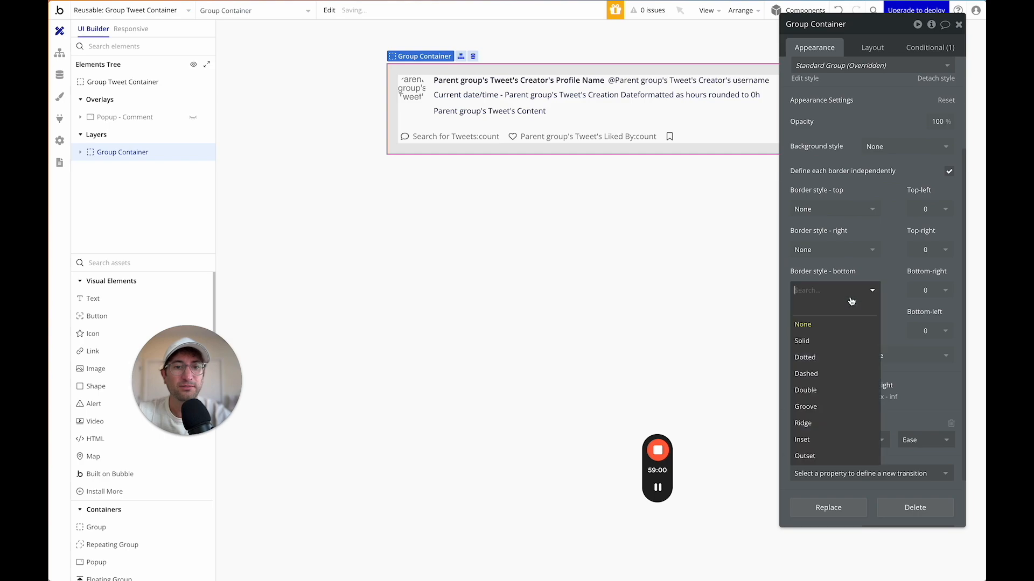
left_click(842, 341)
left_click(848, 334)
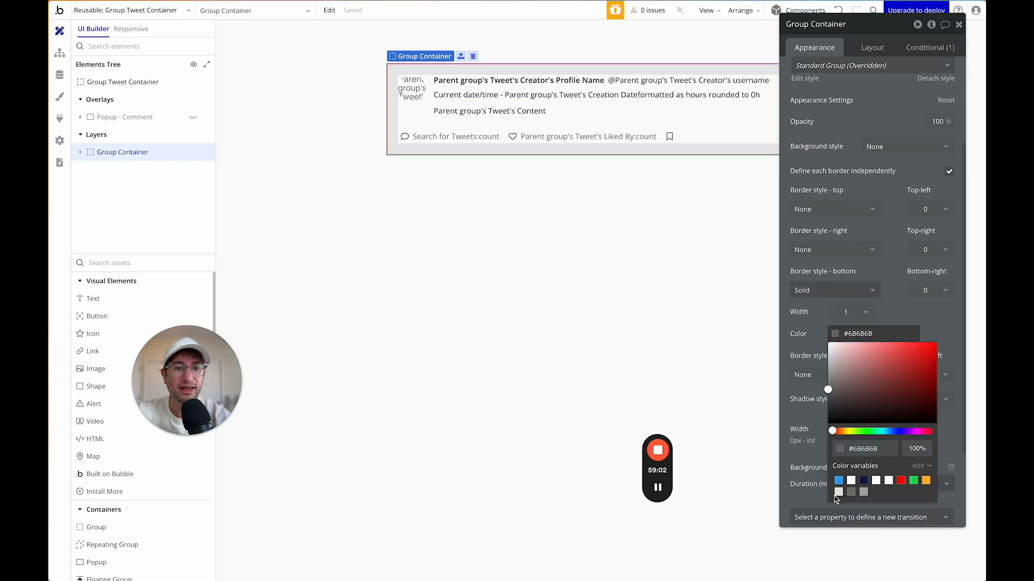
left_click(807, 326)
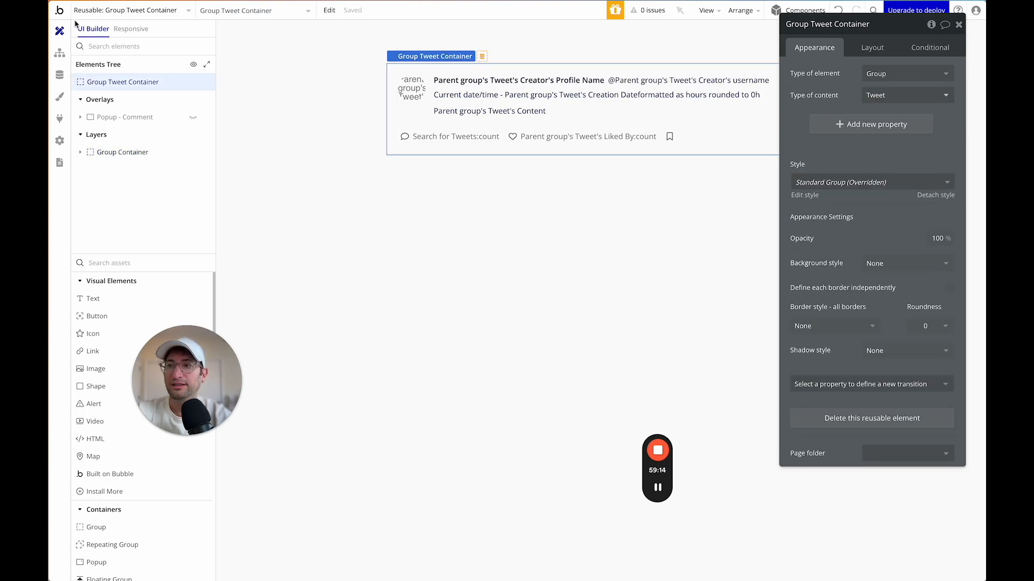
left_click(114, 9)
Switch to the index page, preview the app, and open the first tweet's detail and reply box.
left_click(102, 47)
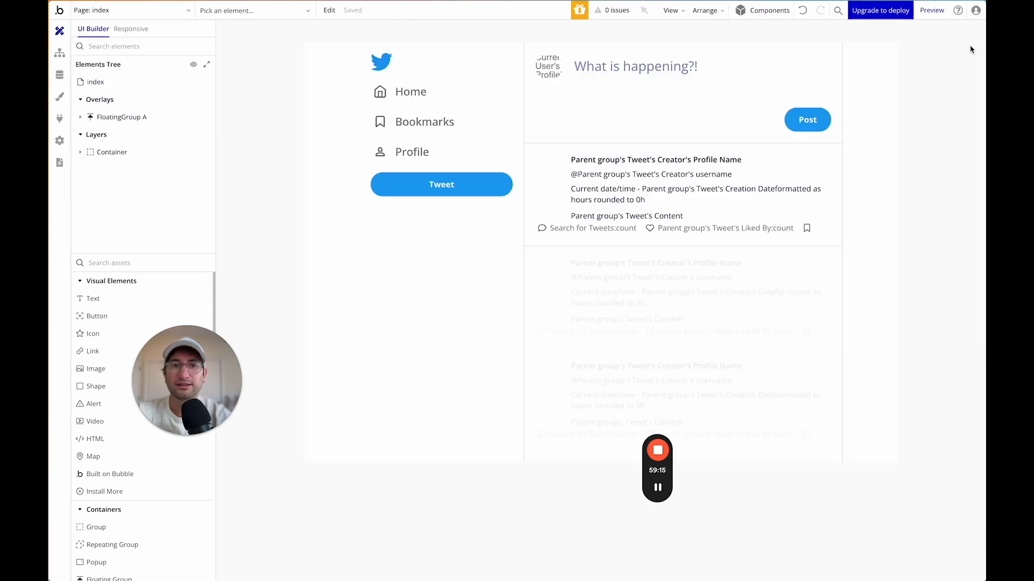
left_click(932, 10)
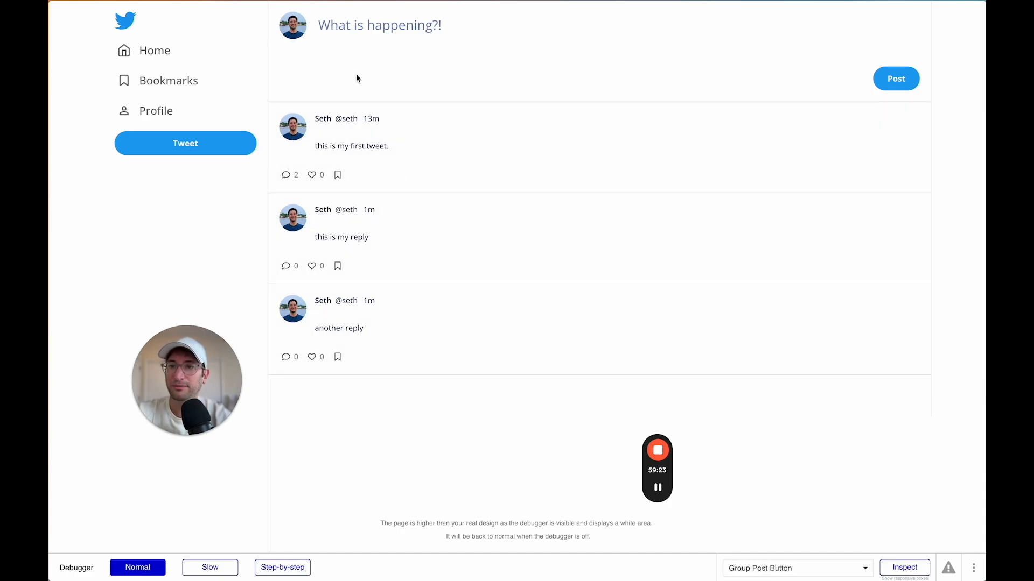
left_click(518, 160)
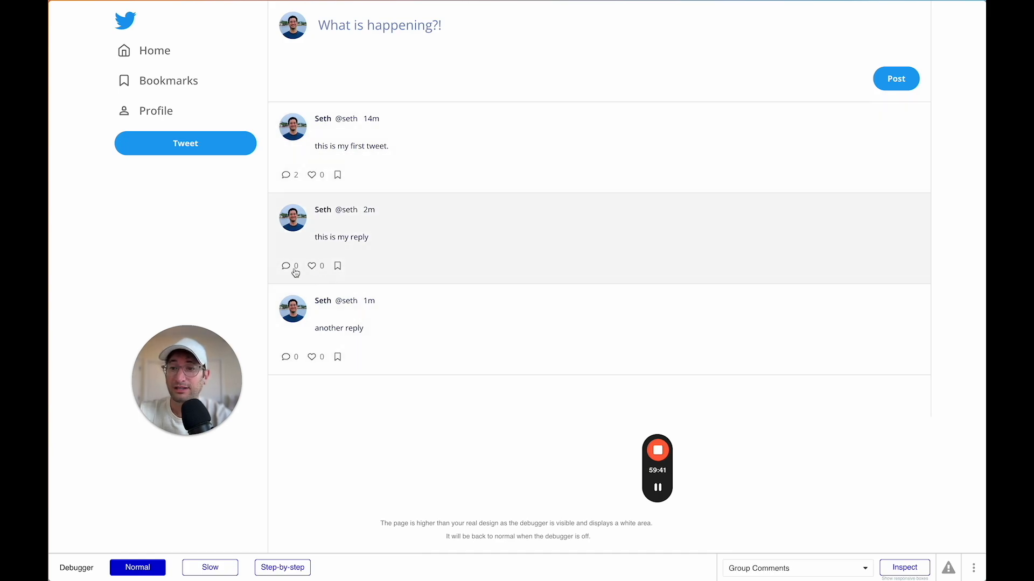
left_click(287, 267)
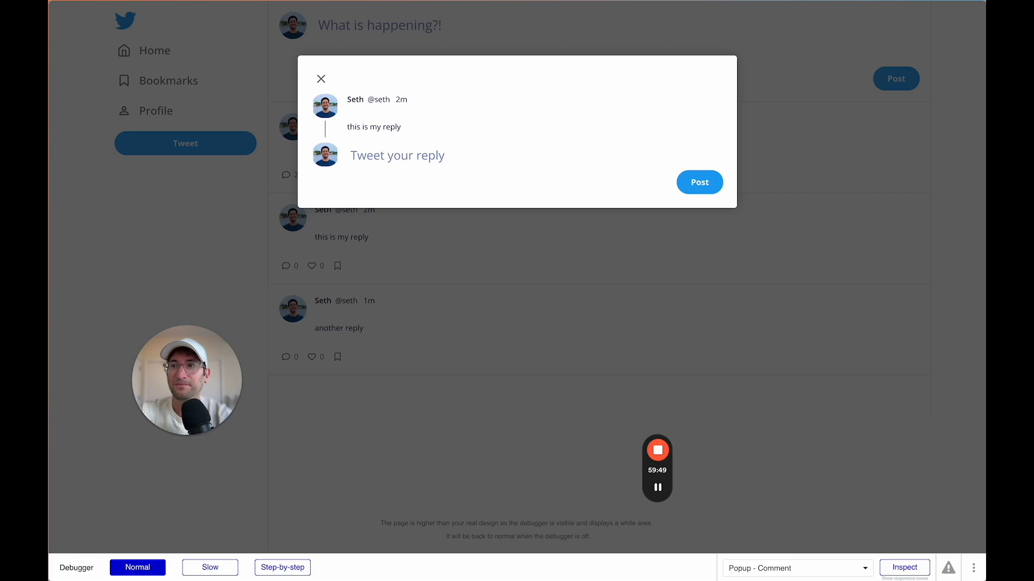
left_click(325, 80)
scroll(320, 156, "left", 5)
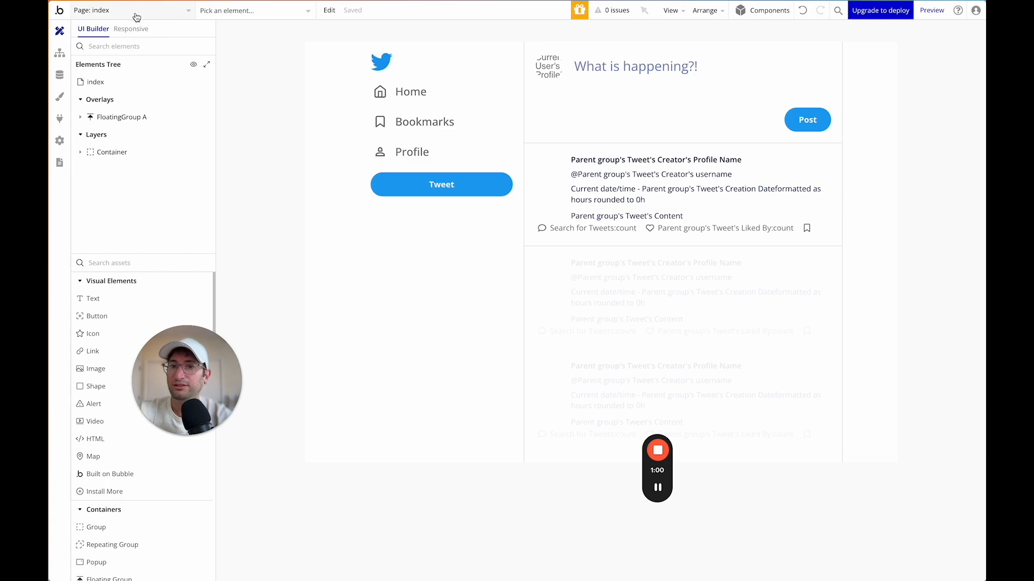
Show Popup - Comment and set the tweet author's profile picture to Zoom rendering, adjusting its aspect ratio.
left_click(138, 15)
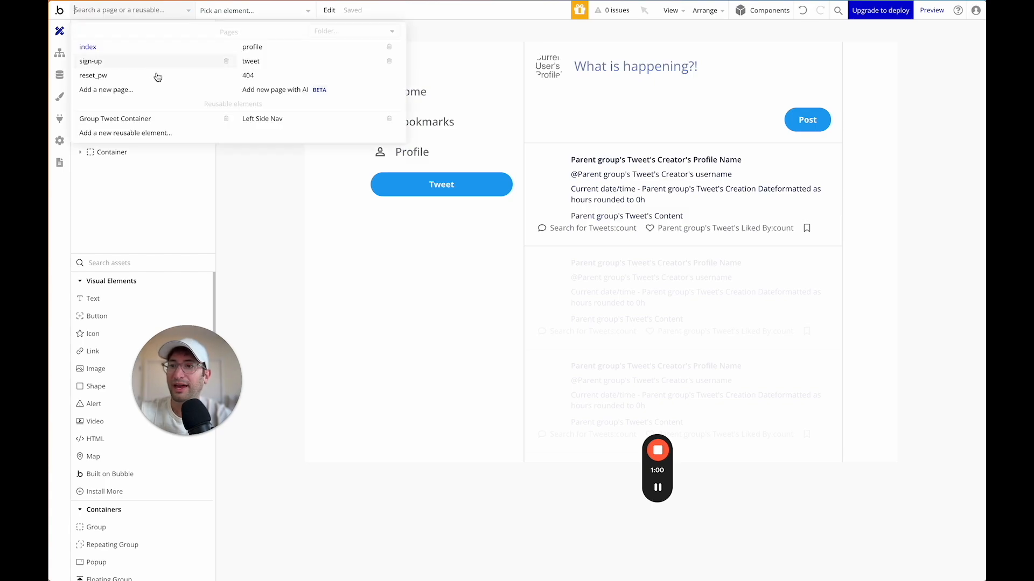
left_click(146, 119)
mouse_move(143, 118)
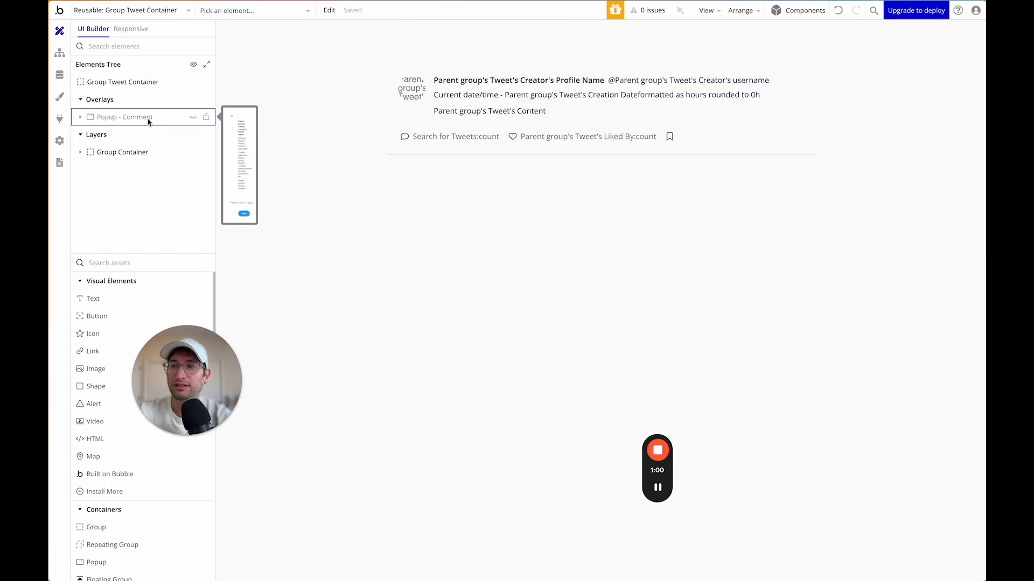
left_click(193, 117)
left_click(409, 127)
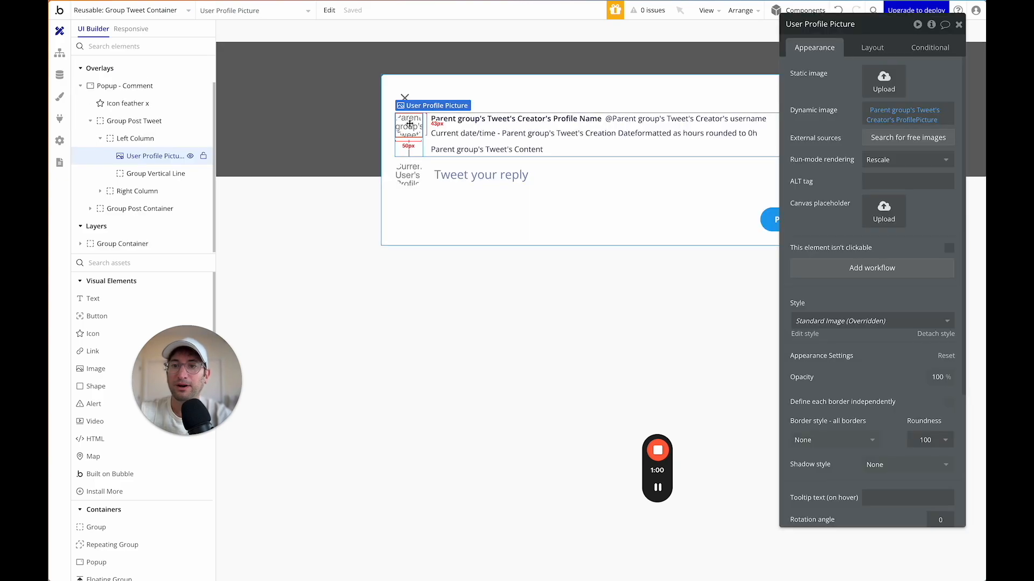
left_click(894, 159)
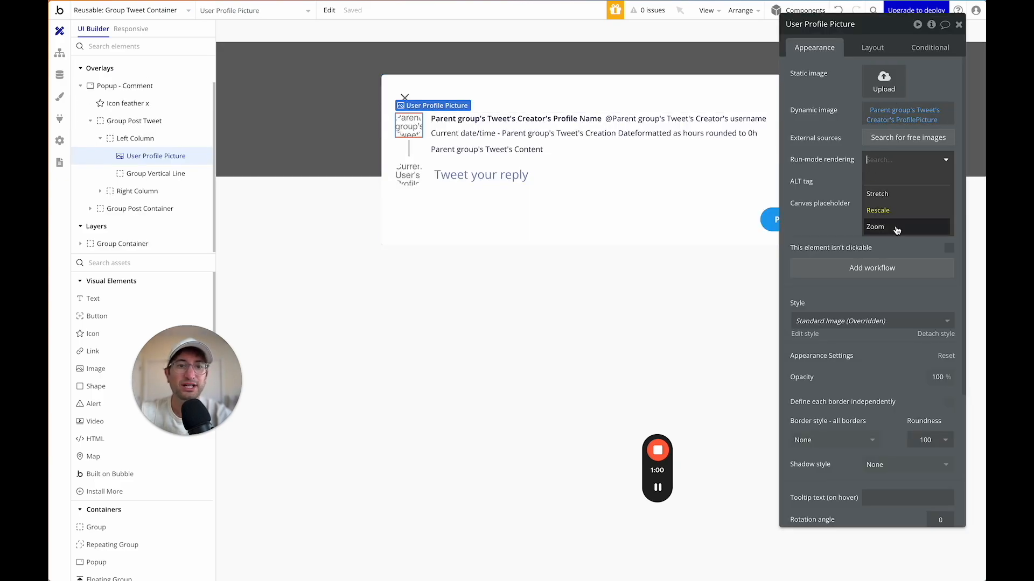
left_click(894, 230)
left_click(869, 50)
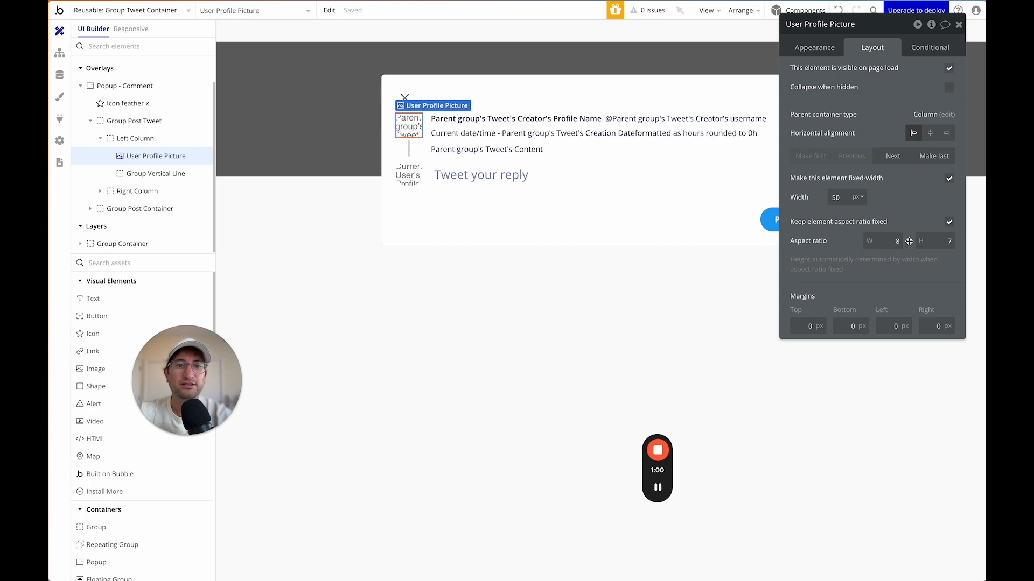
left_click(930, 239)
type("7")
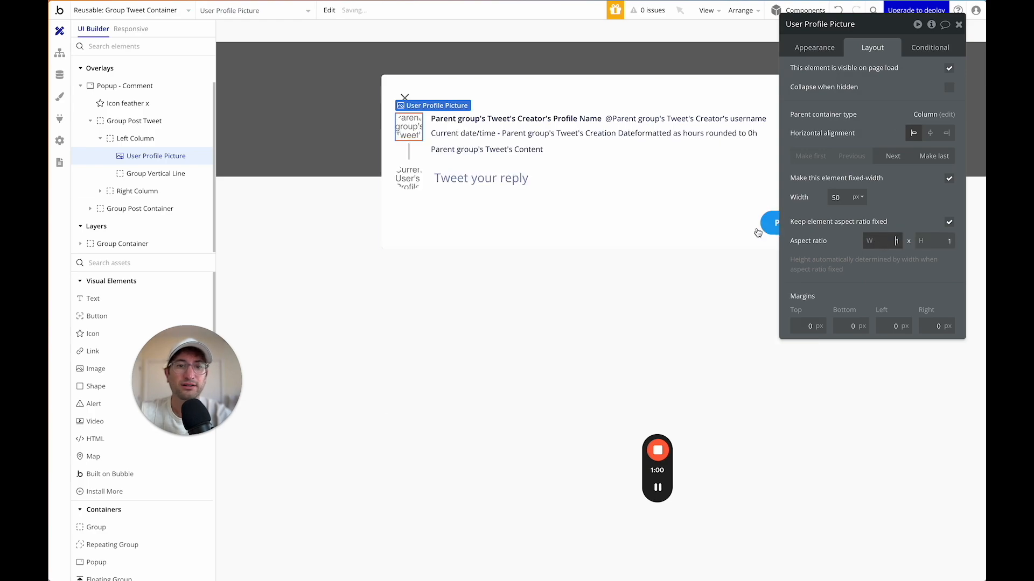
Give the reply author's profile picture a 1:1 aspect ratio and check its rendering mode.
left_click(408, 178)
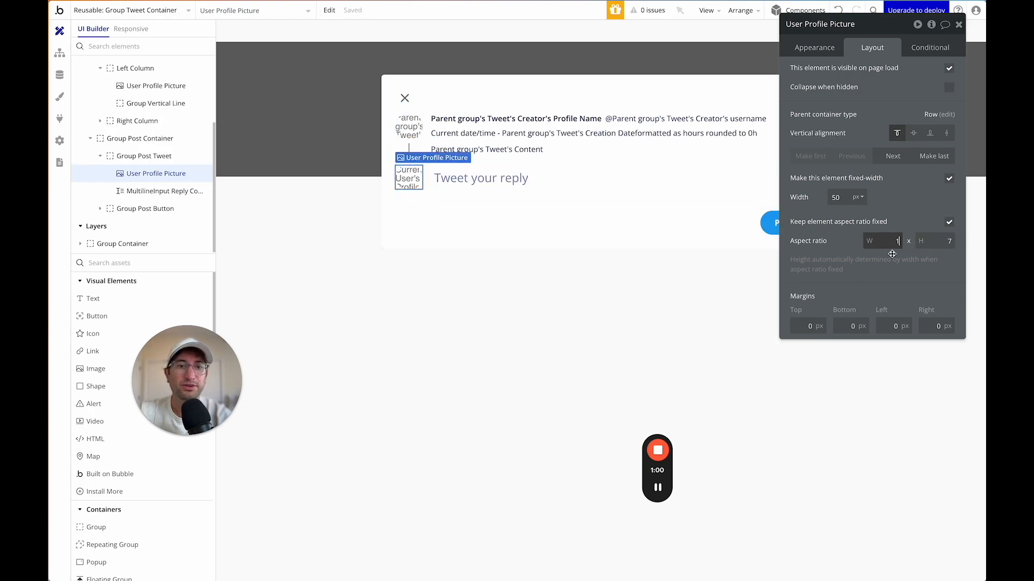
left_click(893, 260)
left_click(934, 241)
type("1")
left_click(931, 259)
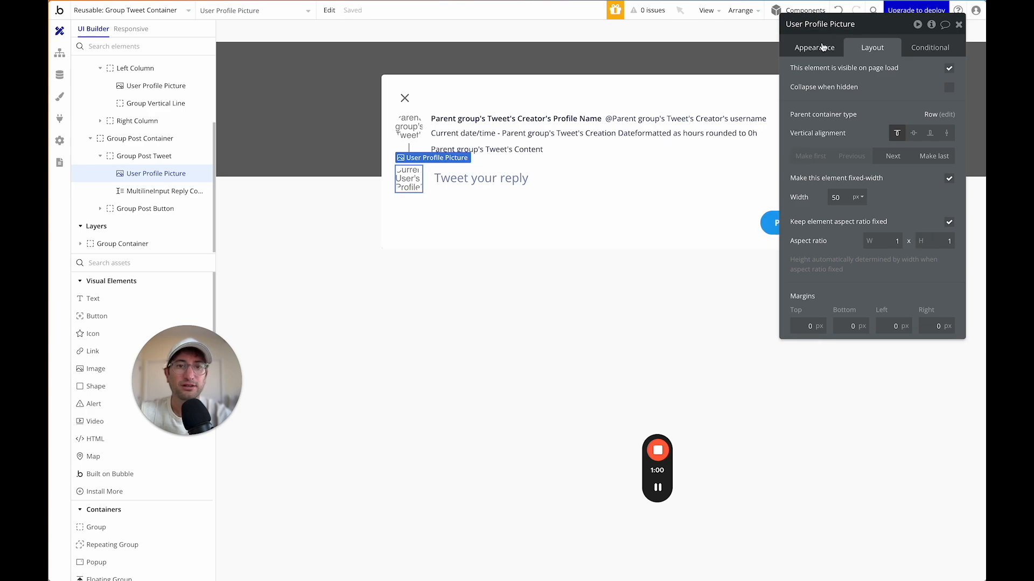
left_click(814, 47)
left_click(894, 160)
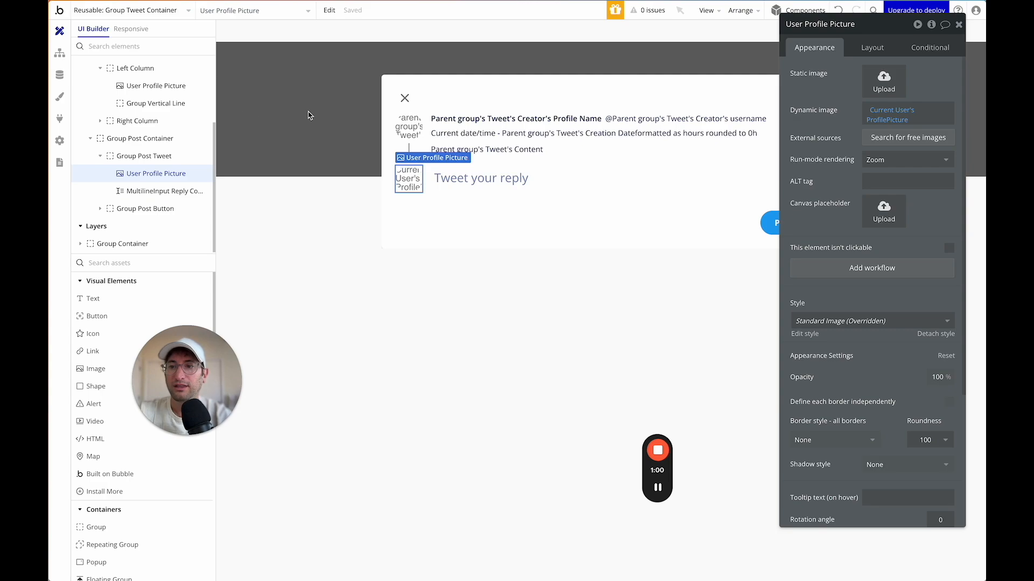
left_click(337, 111)
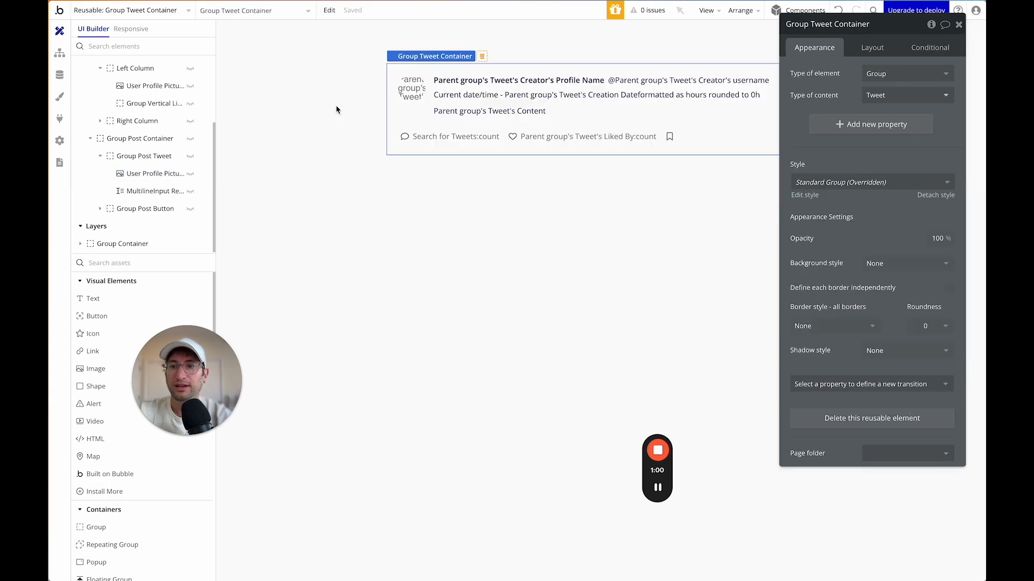
Add a condition on Icon-Comment that applies when the icon is hovered.
left_click(405, 138)
left_click(414, 139)
left_click(407, 139)
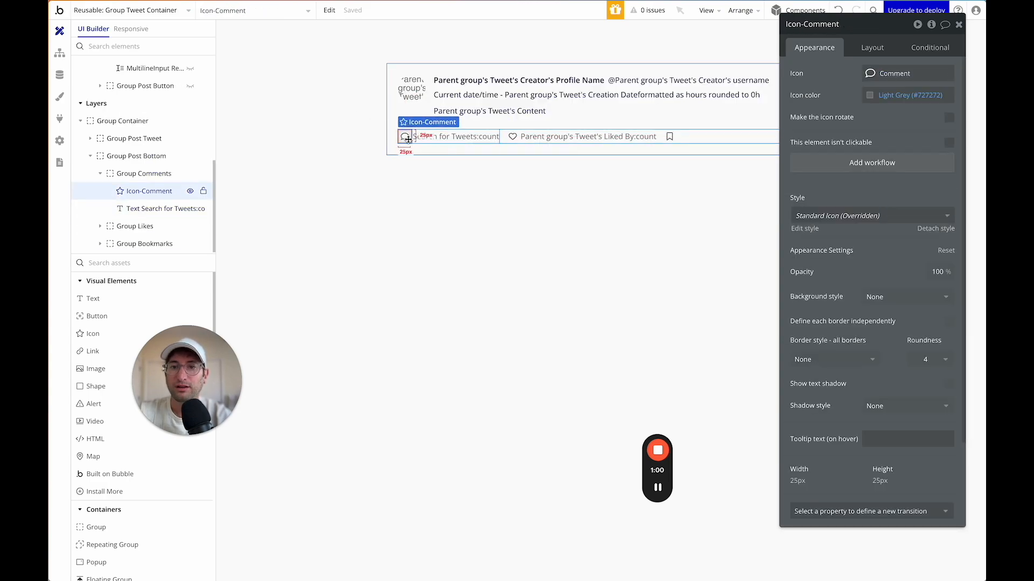
left_click(930, 48)
left_click(842, 75)
left_click(830, 78)
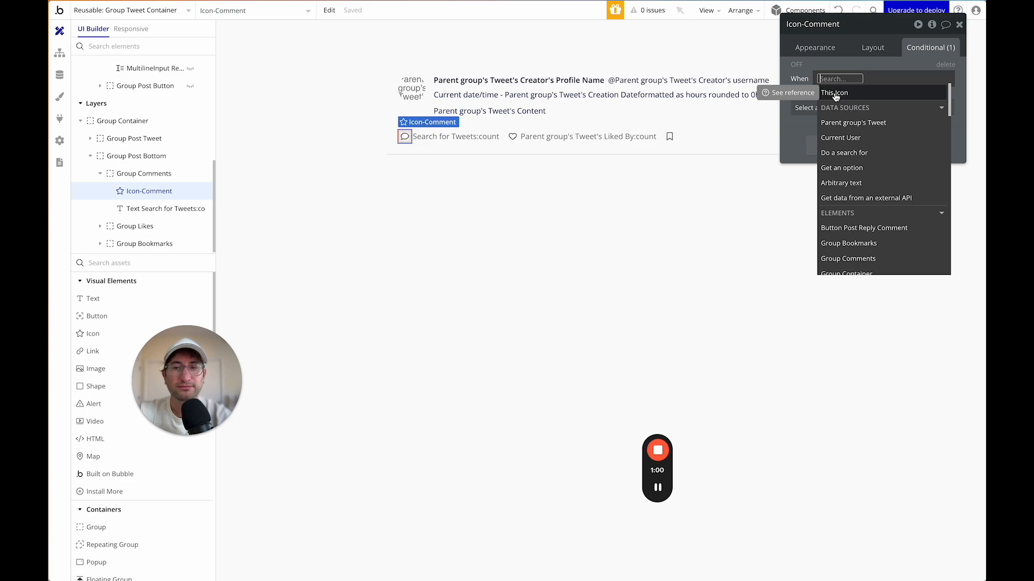
left_click(835, 93)
left_click(821, 95)
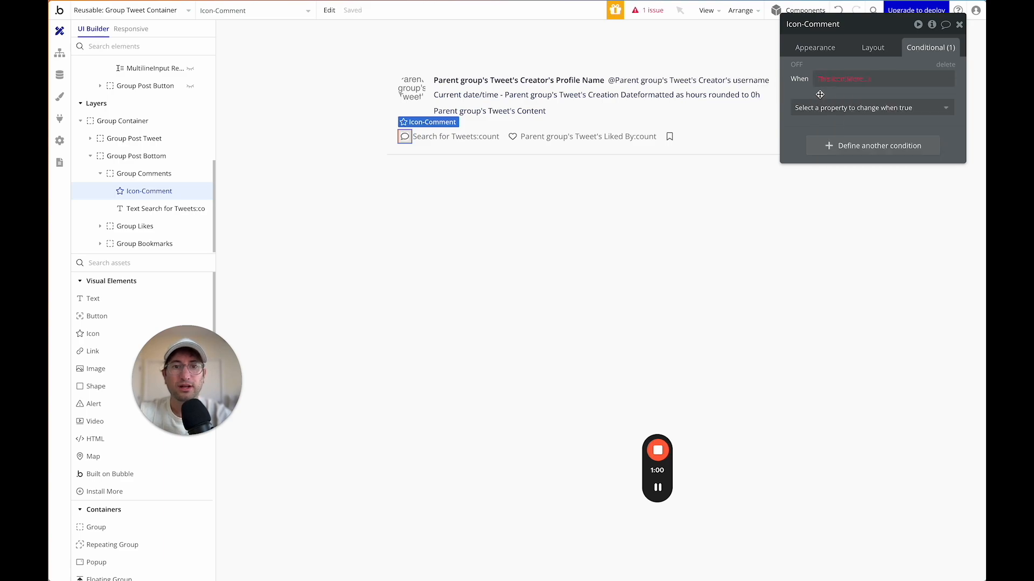
left_click(849, 80)
type("is")
left_click(861, 122)
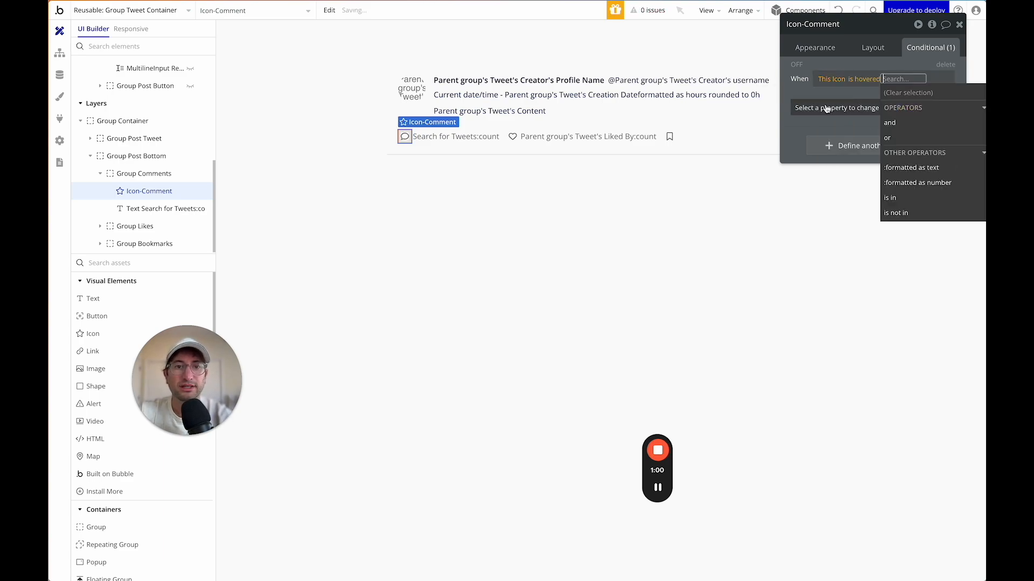
Add Icon color and Icon as properties changed by the hover condition.
left_click(855, 109)
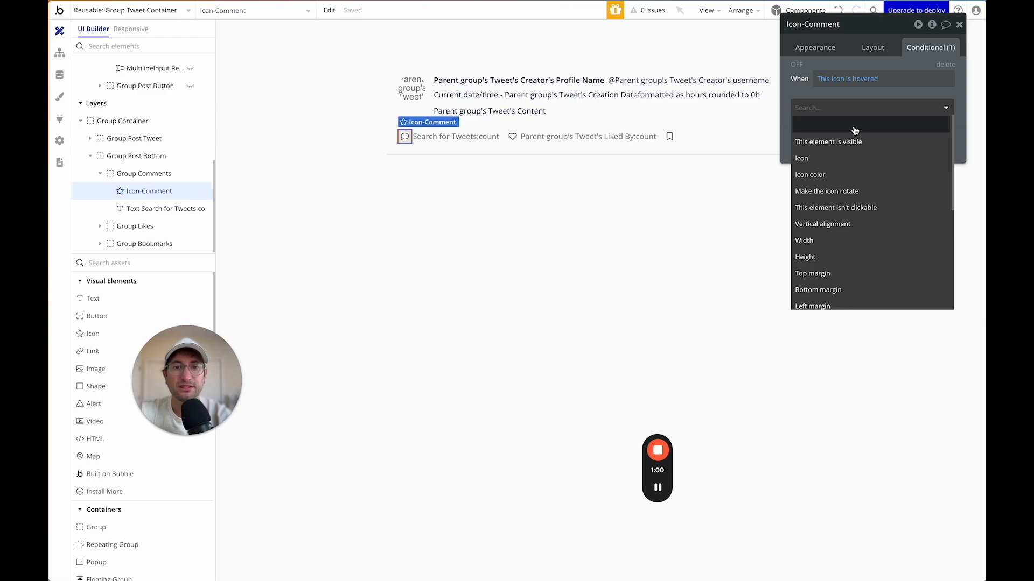
type("icon")
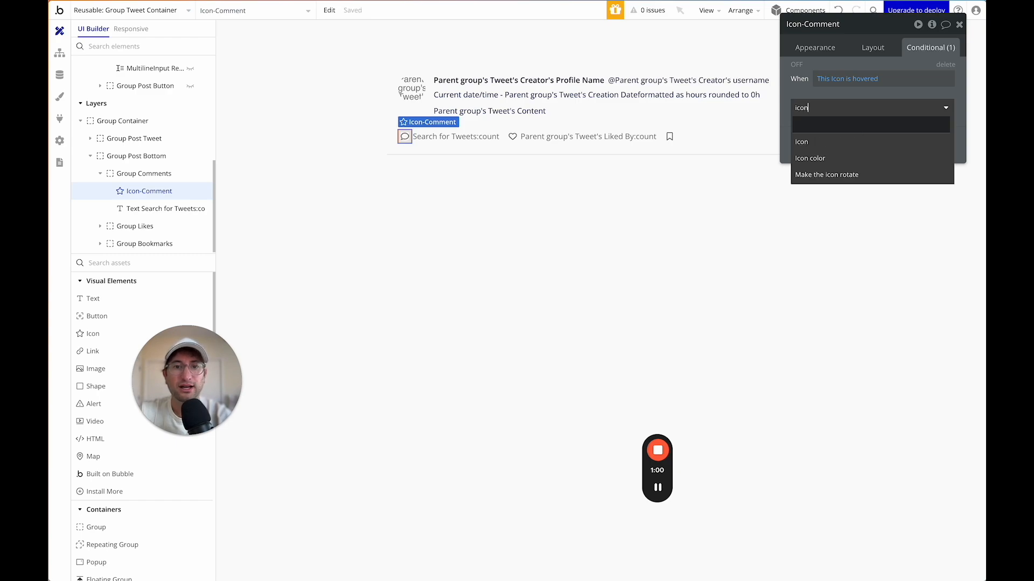
left_click(842, 159)
left_click(840, 131)
type("ioc")
key("BackSpace")
key("BackSpace")
type("con")
left_click(838, 161)
Search the solid icon set for a message icon and compare it with the normal icon.
left_click(861, 106)
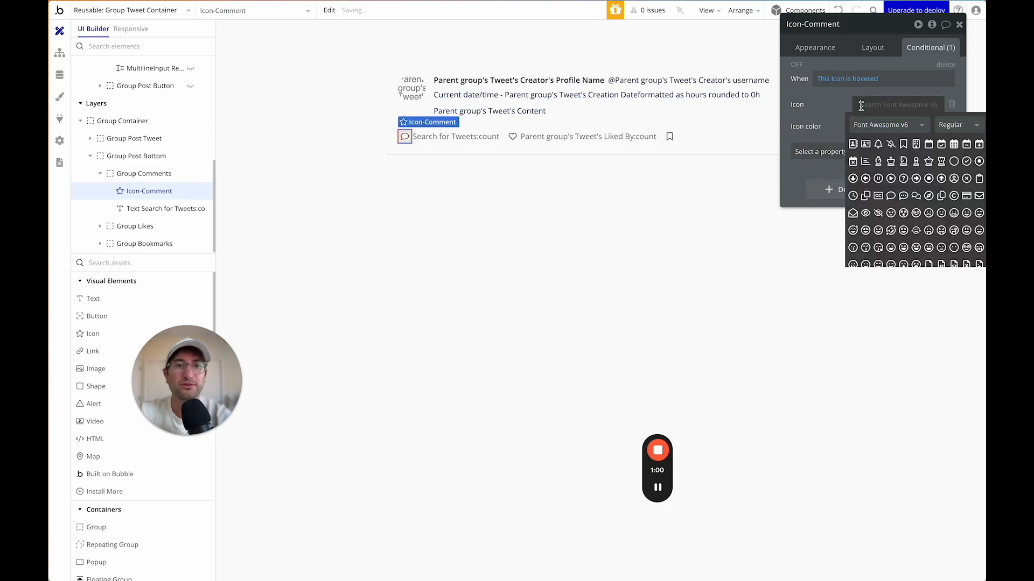
left_click(956, 126)
left_click(958, 159)
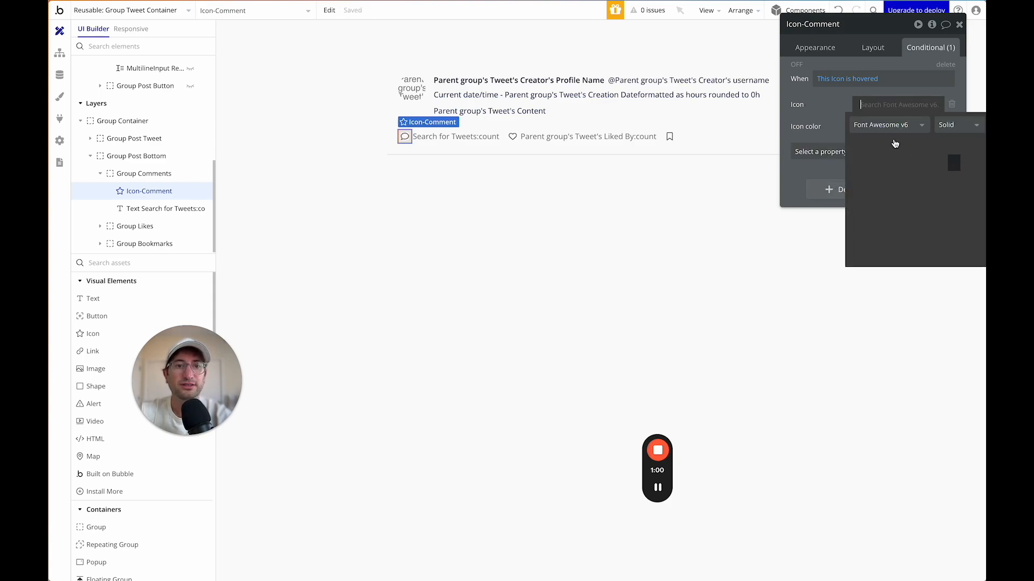
left_click(883, 104)
type("chat")
key("BackSpace")
key("BackSpace")
key("BackSpace")
key("BackSpace")
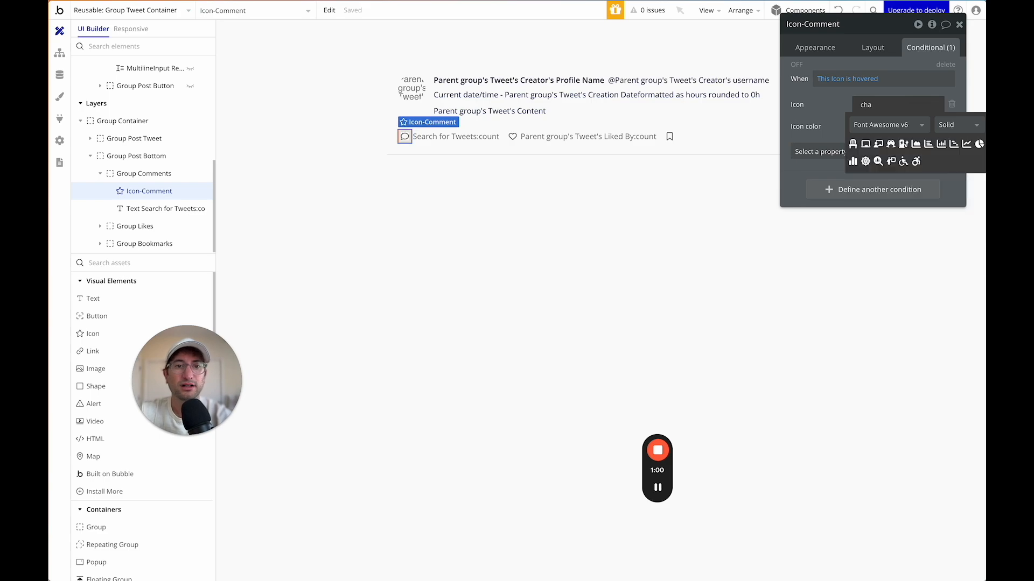
type("mess")
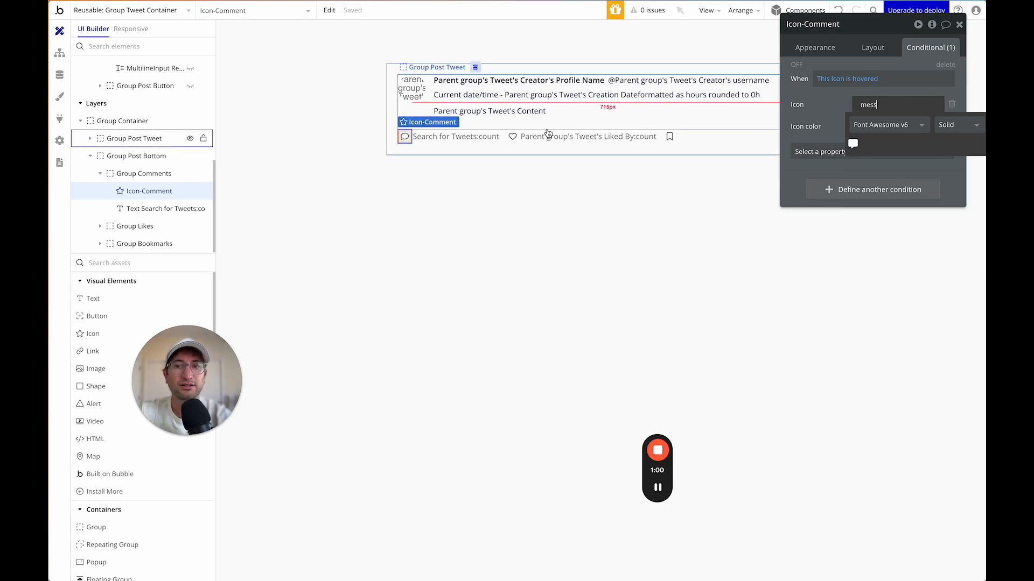
left_click(856, 145)
left_click(811, 47)
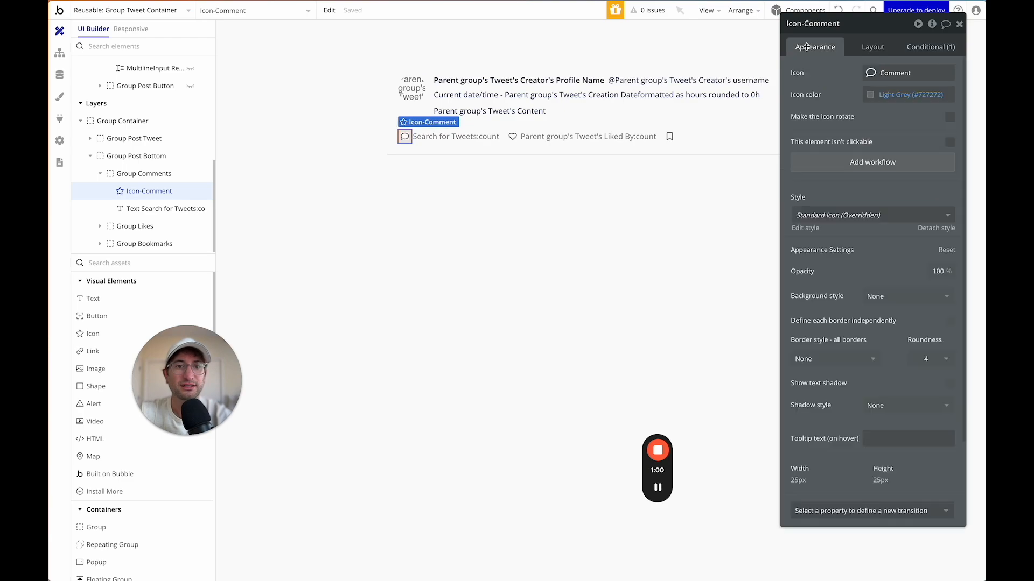
left_click(872, 74)
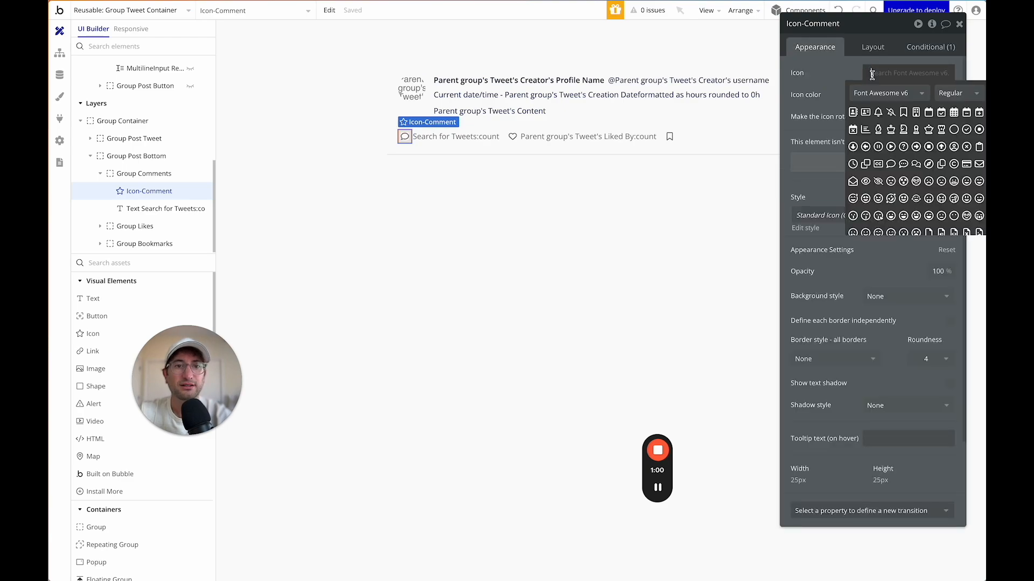
left_click(818, 80)
left_click(930, 47)
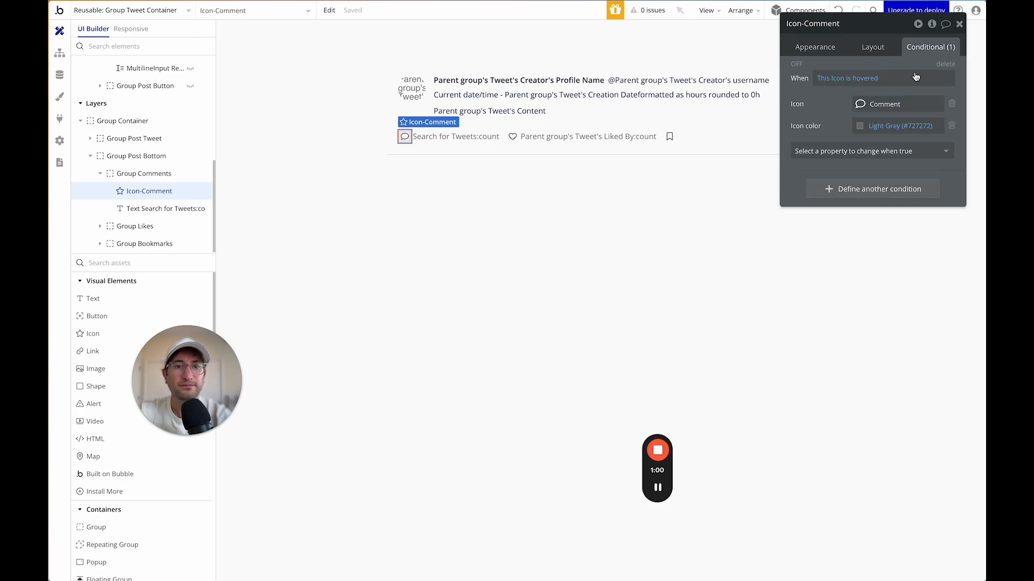
Set the hover icon to the solid comment speech-bubble and its colour to Primary blue.
left_click(862, 103)
type("m")
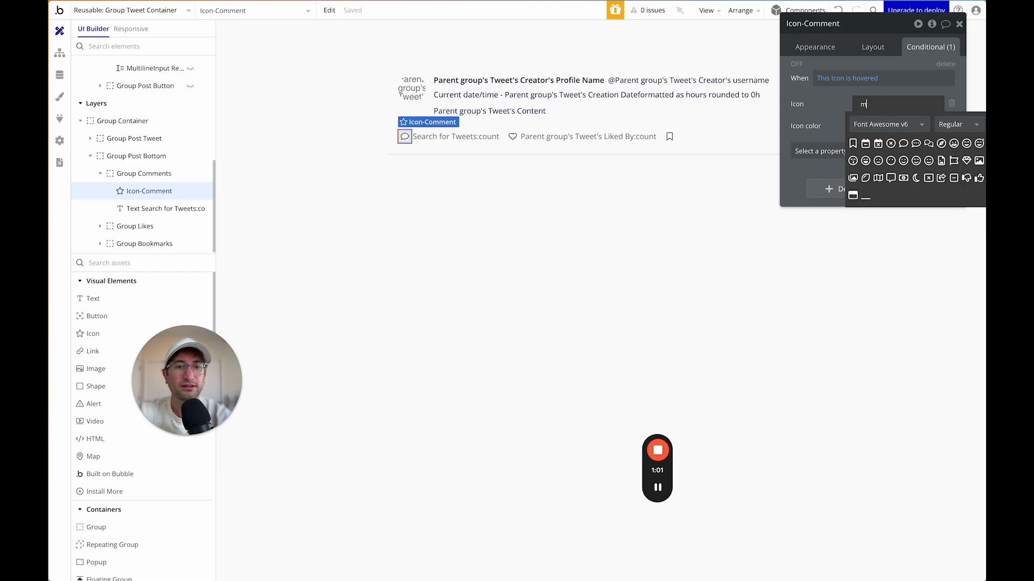
left_click(904, 145)
left_click(862, 105)
left_click(946, 123)
left_click(953, 157)
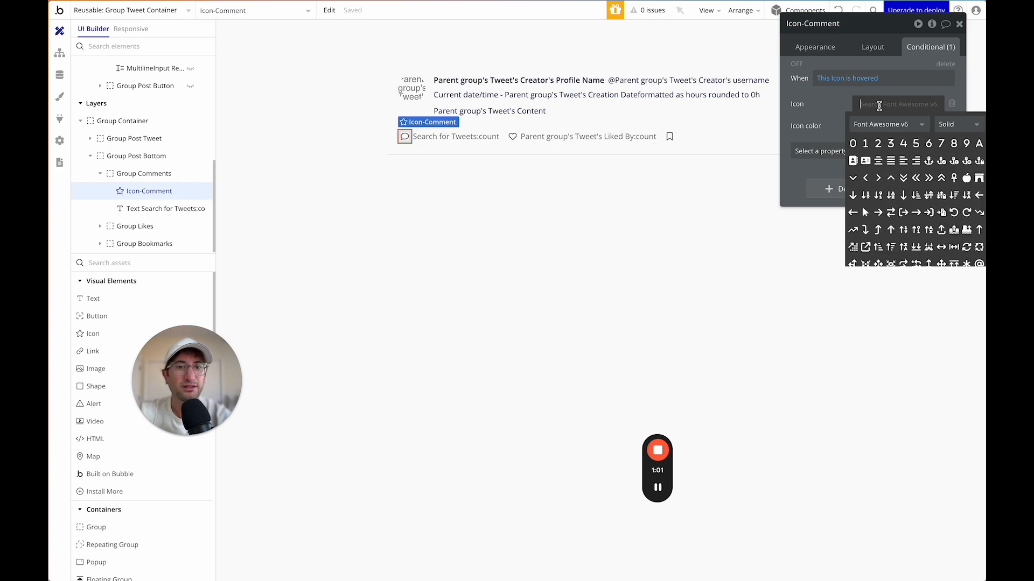
type("mes")
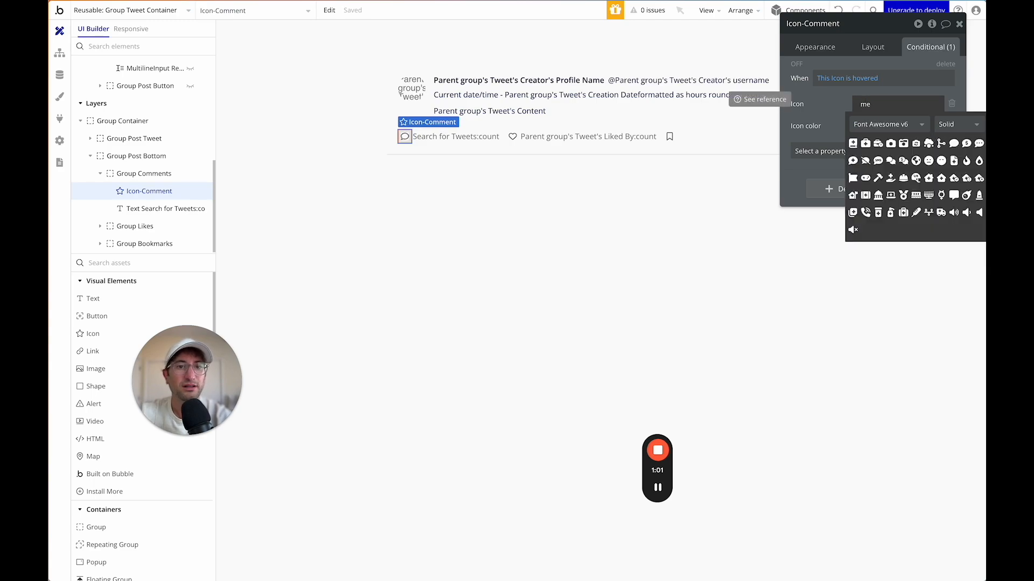
left_click(953, 143)
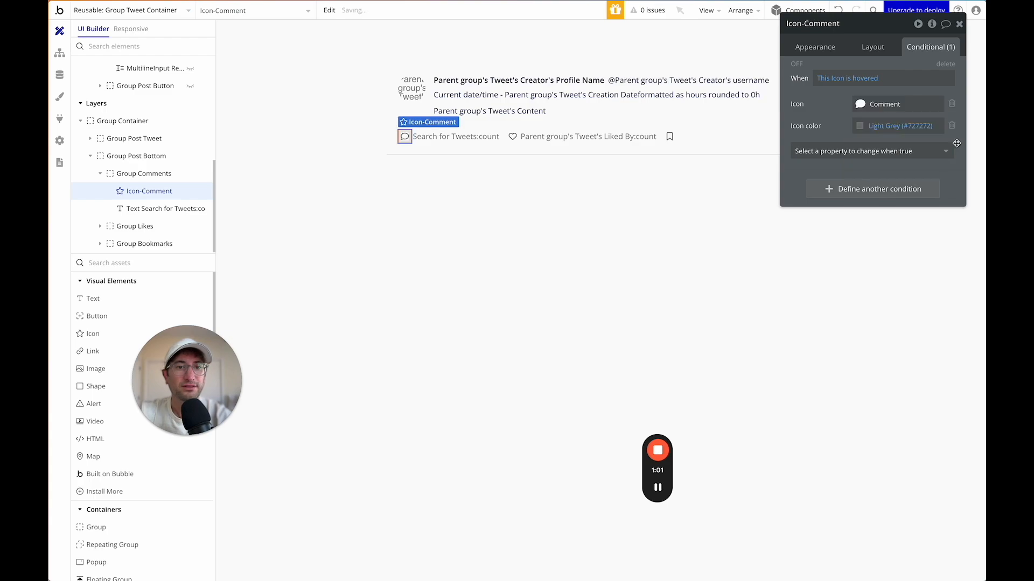
left_click(861, 128)
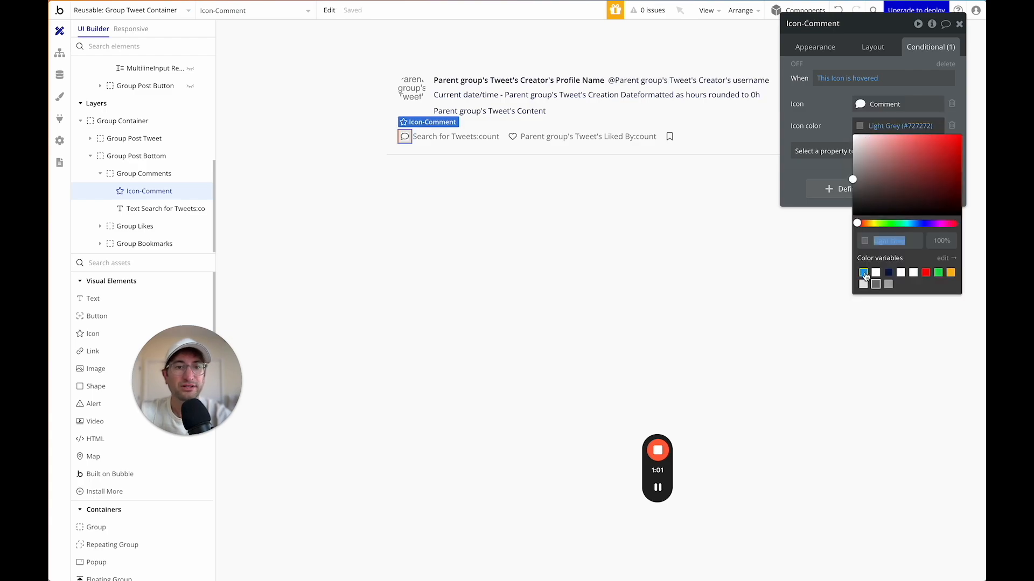
left_click(864, 273)
left_click(826, 114)
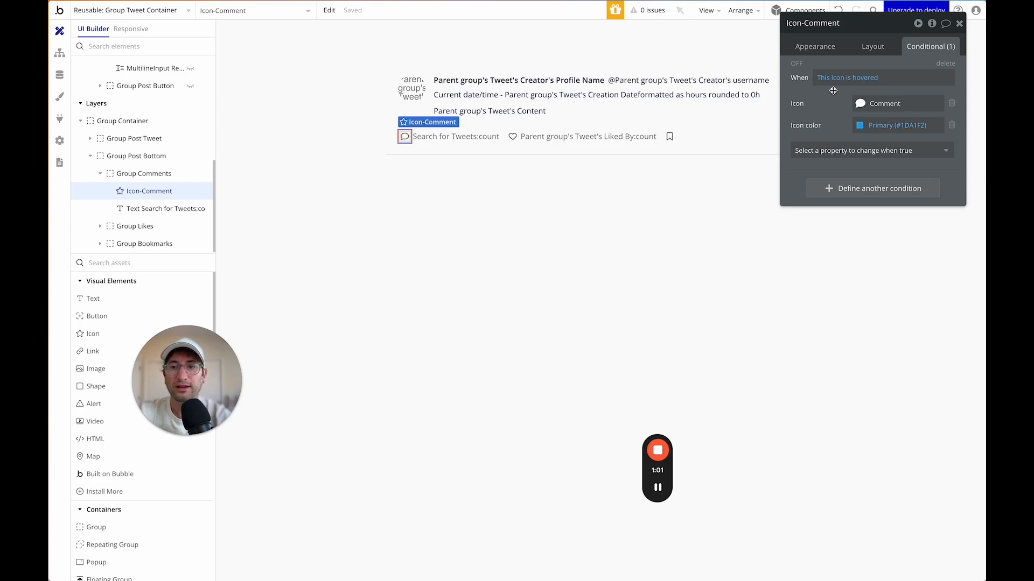
Change the condition's subject so it reads 'Group Comments is hovered'.
left_click(416, 142)
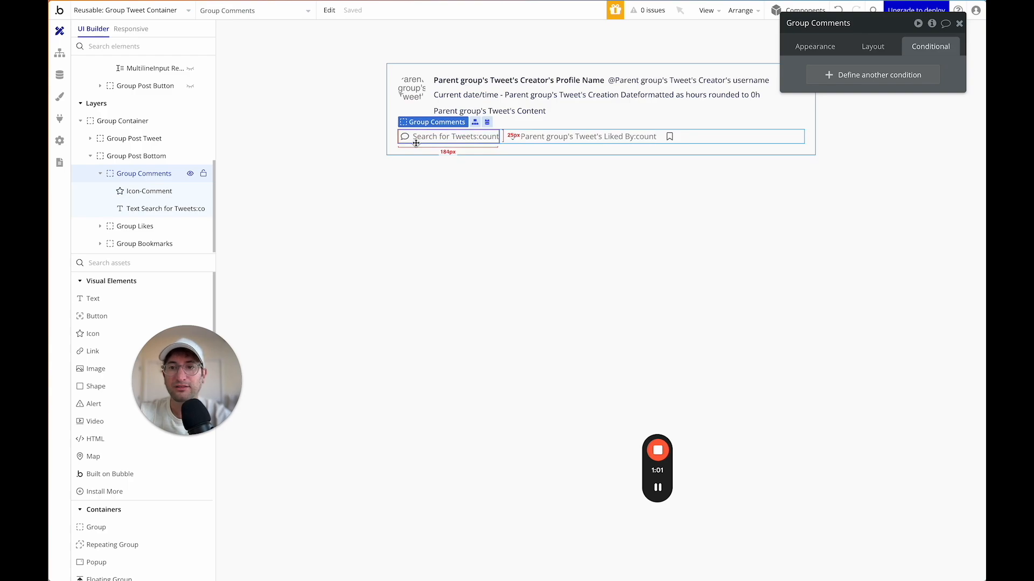
left_click(404, 136)
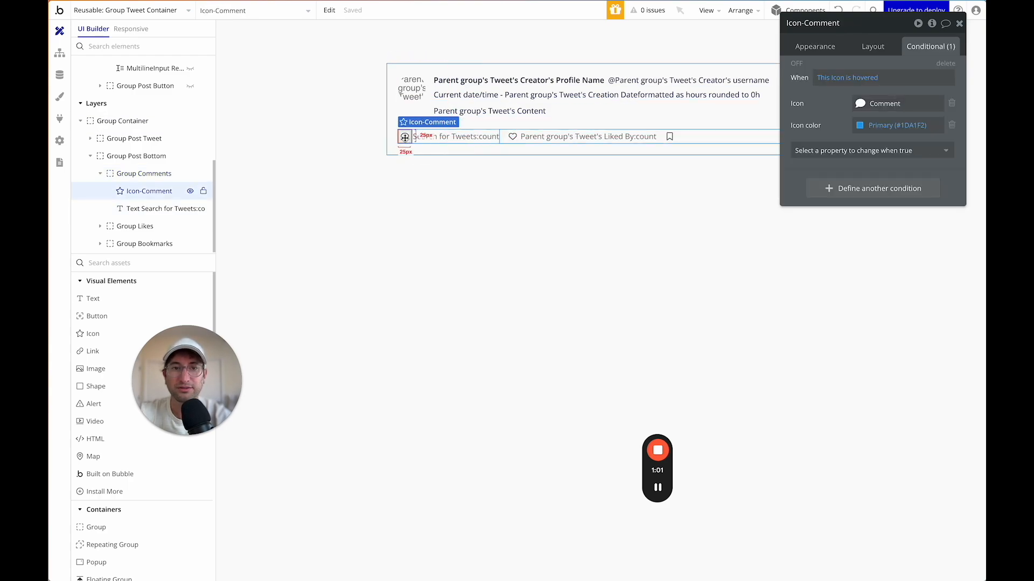
left_click(839, 79)
type("group")
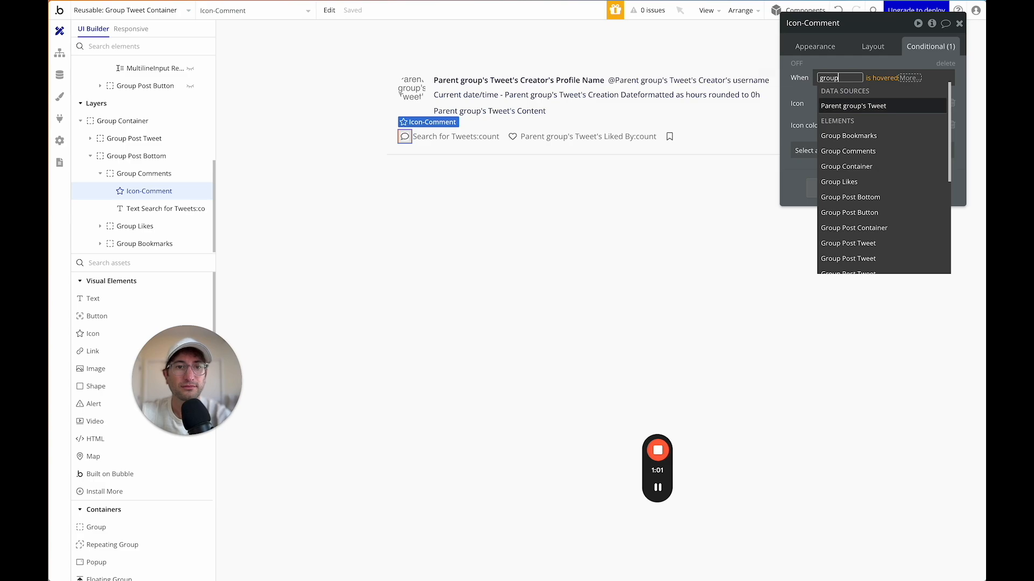
type(" com")
left_click(847, 104)
left_click(799, 103)
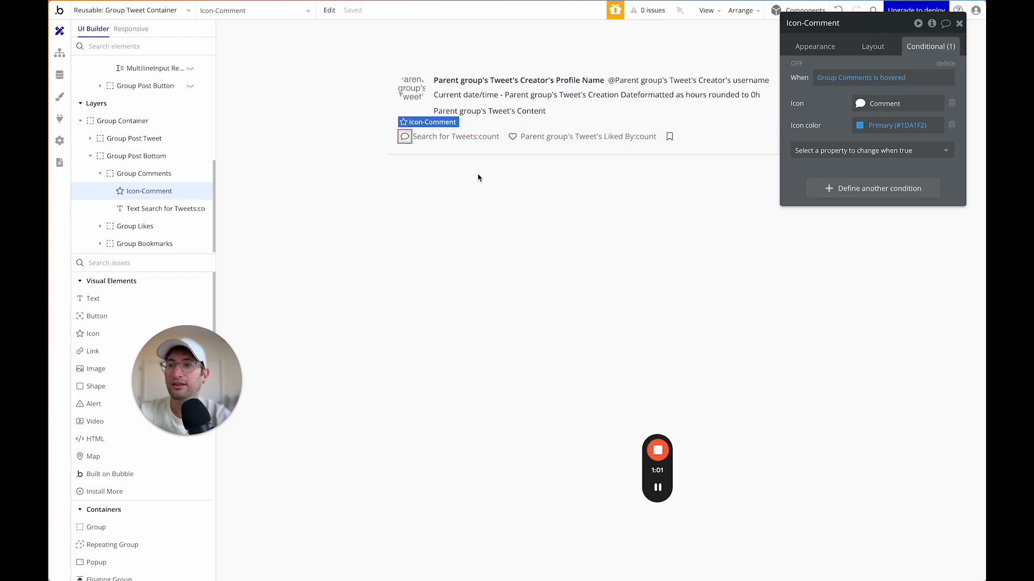
scroll(347, 162, "left", 5)
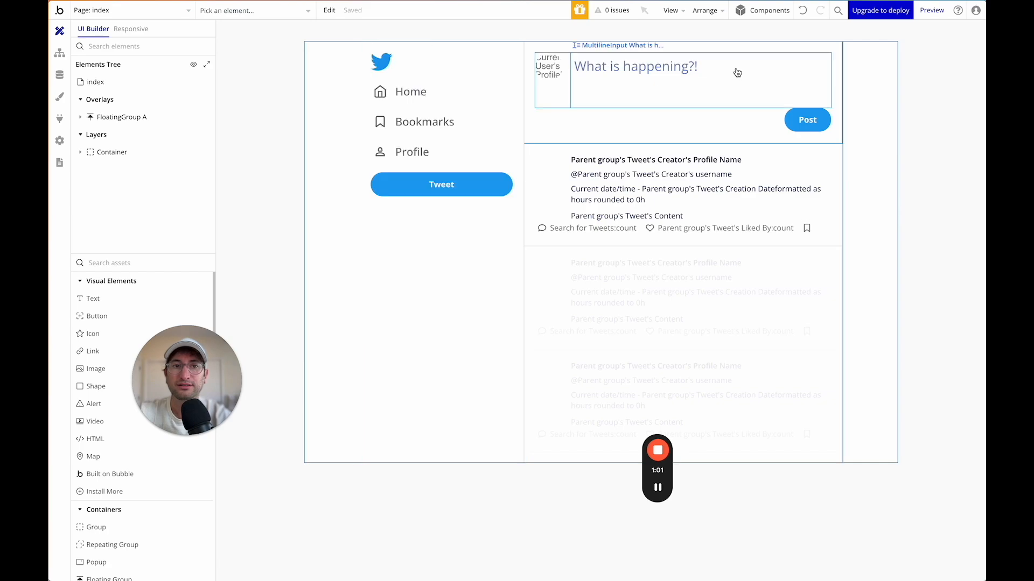
Preview the app and post a 'hello' reply to the tweet 'this is my reply'.
left_click(932, 10)
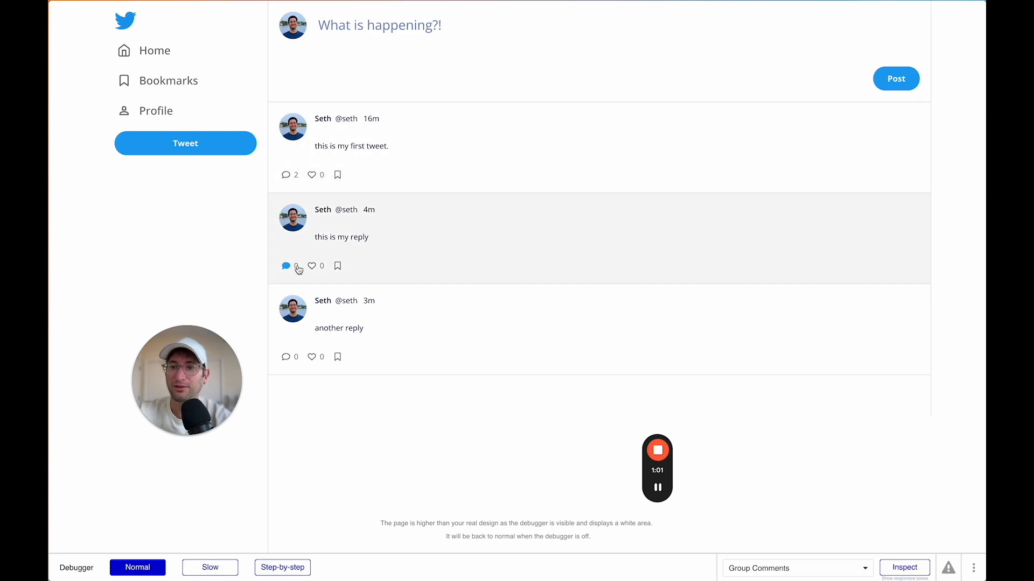
left_click(338, 271)
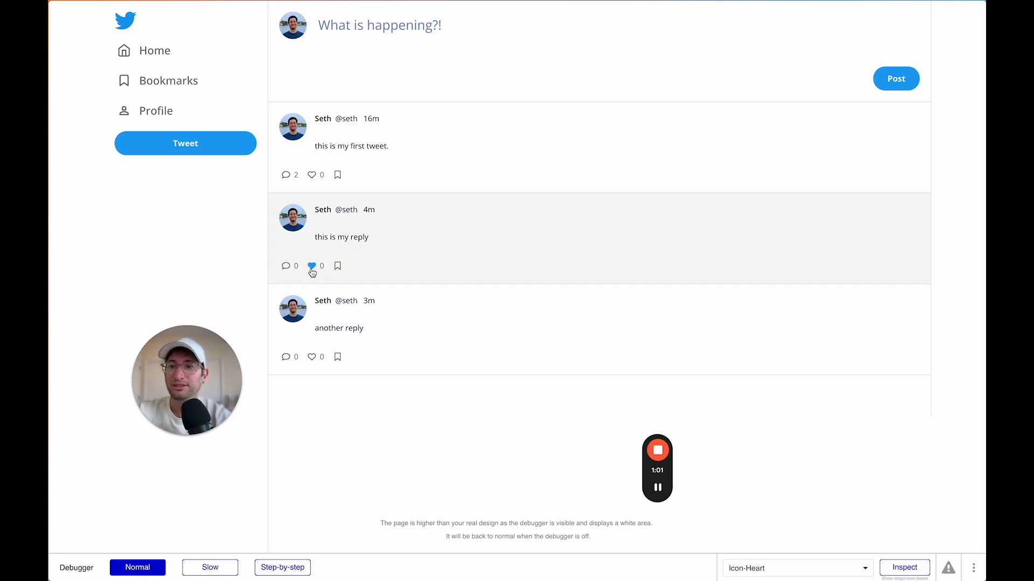
left_click(287, 267)
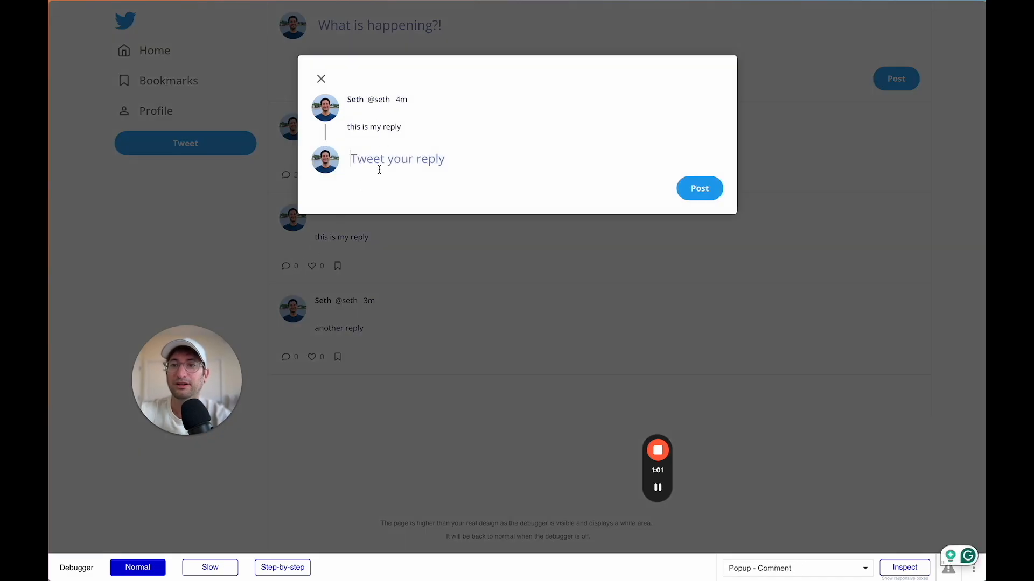
type("hello")
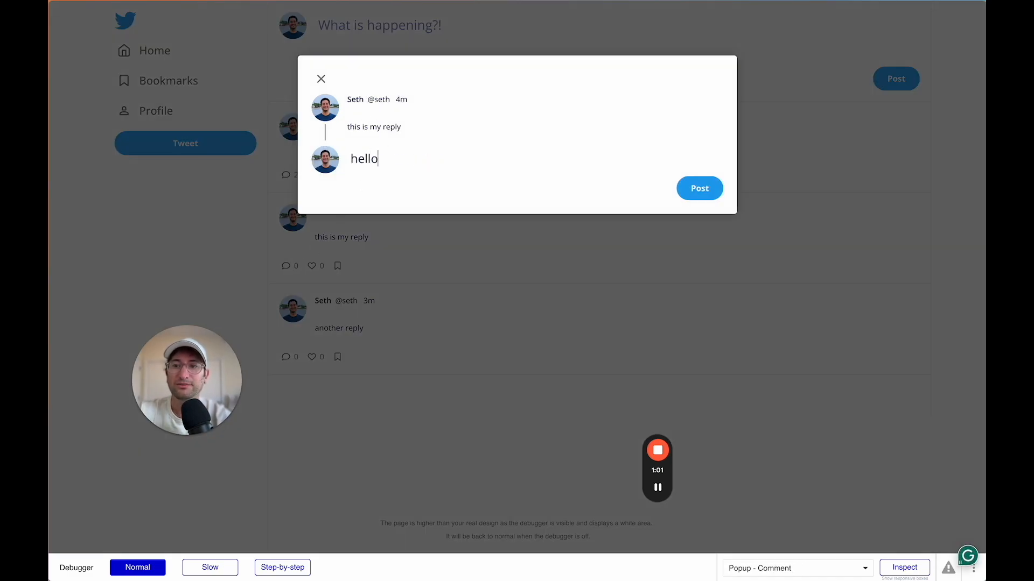
left_click(699, 188)
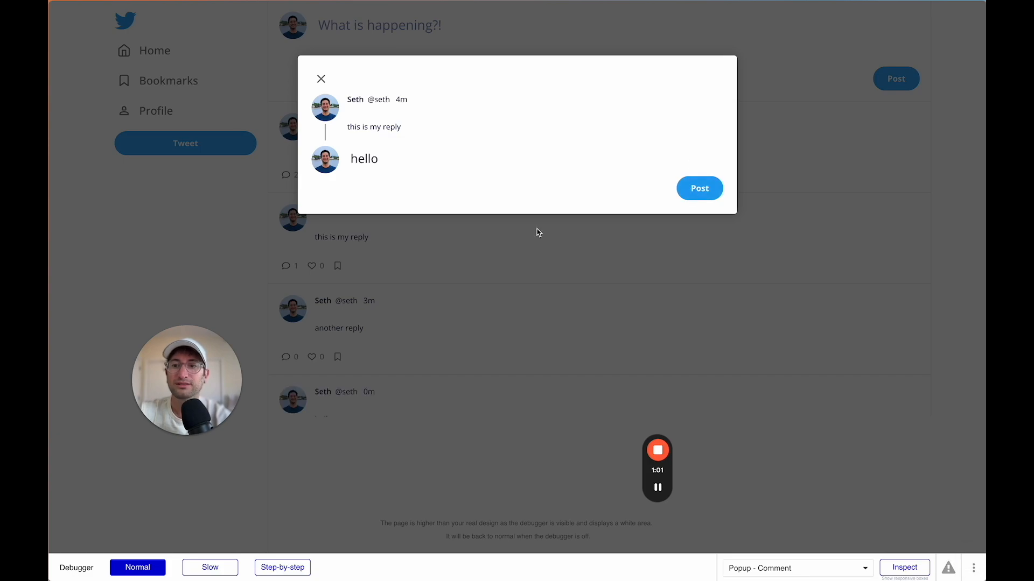
Open the replied tweet's detail view, then check the user's profile page.
left_click(539, 233)
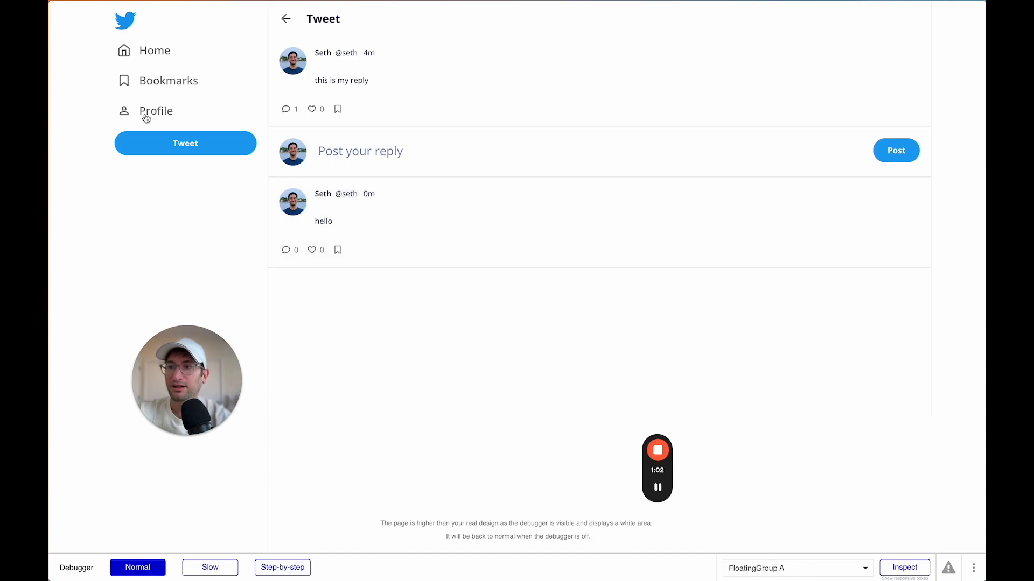
left_click(146, 118)
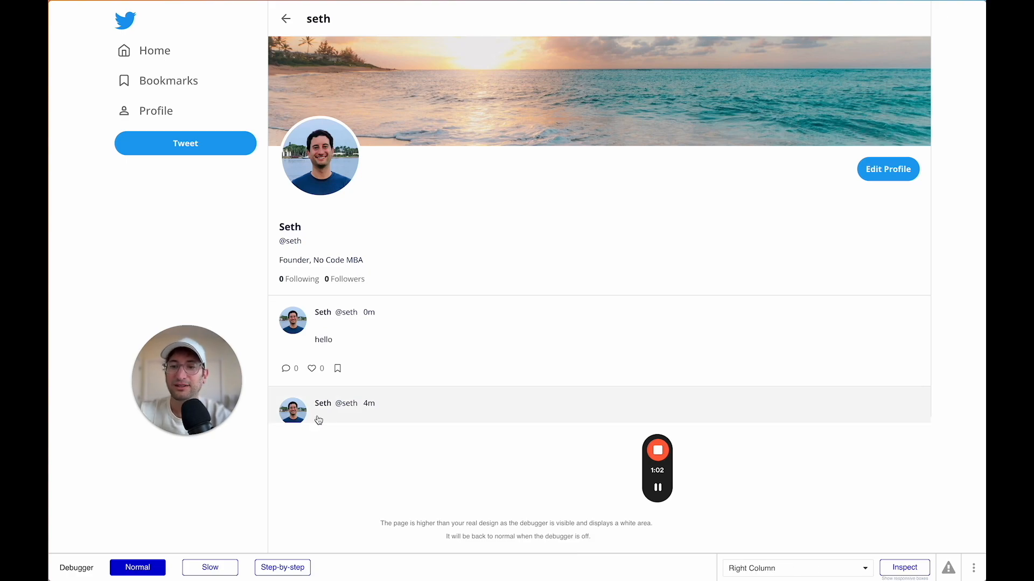
scroll(313, 415, "down", 1)
scroll(302, 409, "down", 2)
scroll(301, 409, "up", 3)
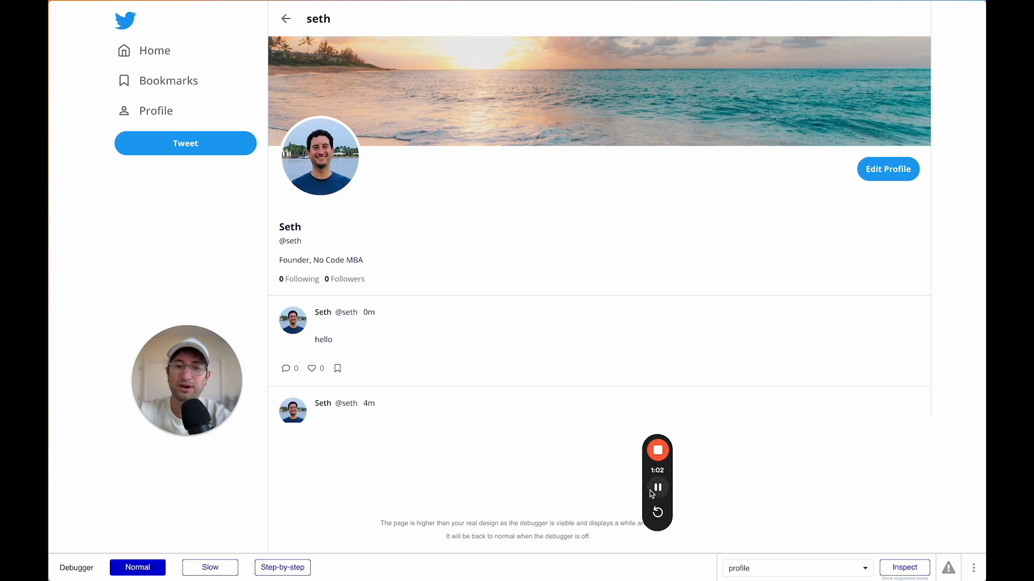
Remove ?debug_mode=true from the address and review the feed without the debugger.
key("super+l")
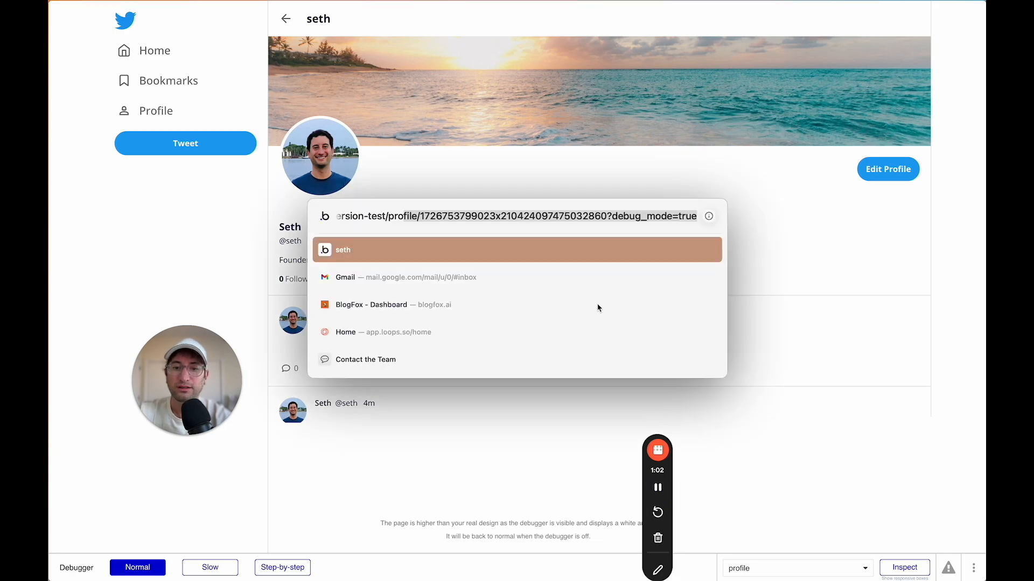
left_click(619, 215)
left_click_drag(608, 216, 741, 215)
left_click(812, 220)
left_click(321, 352)
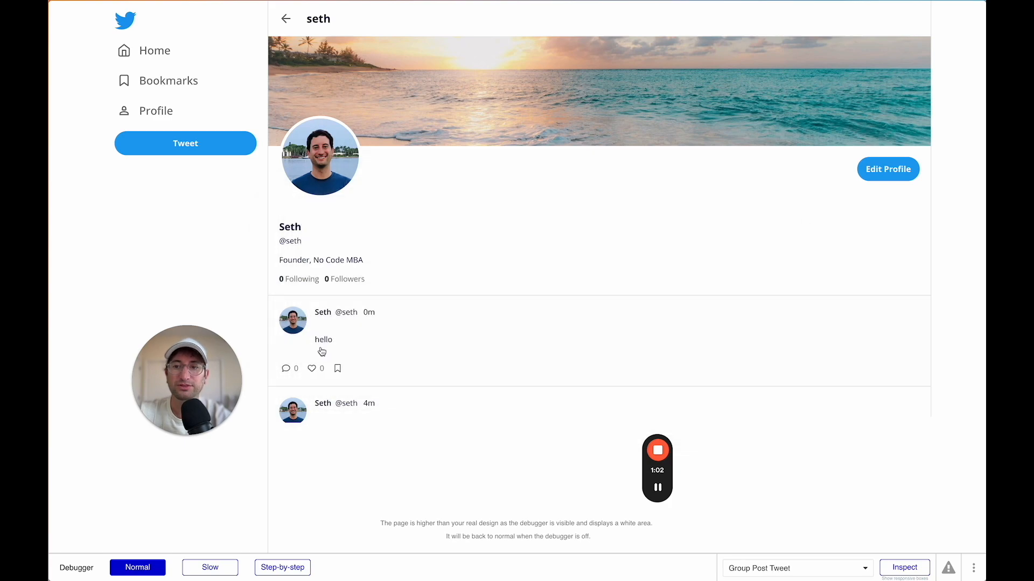
scroll(383, 388, "down", 3)
scroll(385, 388, "up", 2)
scroll(386, 388, "down", 1)
scroll(383, 377, "up", 2)
scroll(780, 407, "down", 1)
scroll(780, 407, "up", 1)
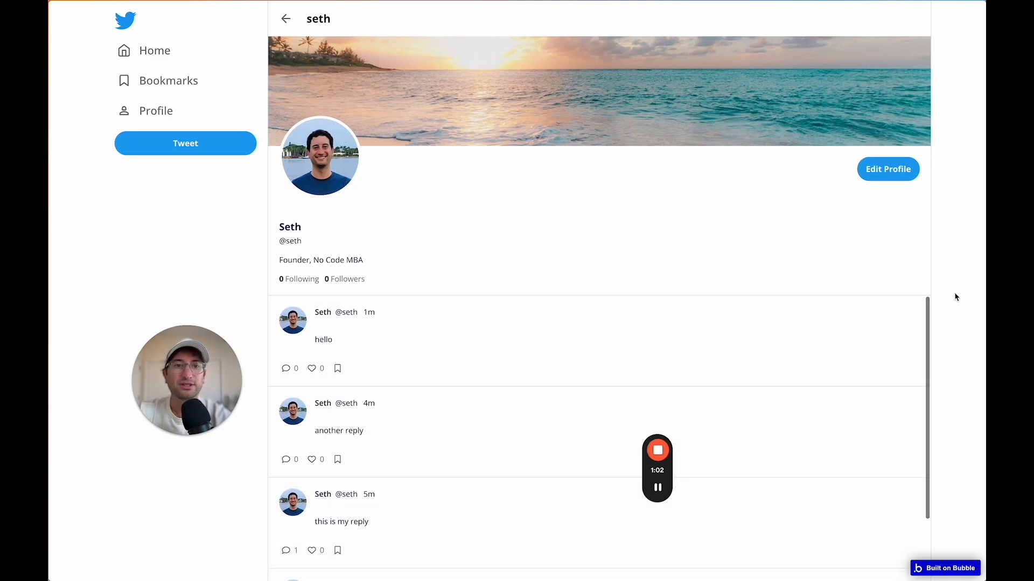
scroll(796, 350, "down", 1)
scroll(795, 349, "up", 1)
scroll(796, 349, "down", 1)
scroll(795, 349, "up", 1)
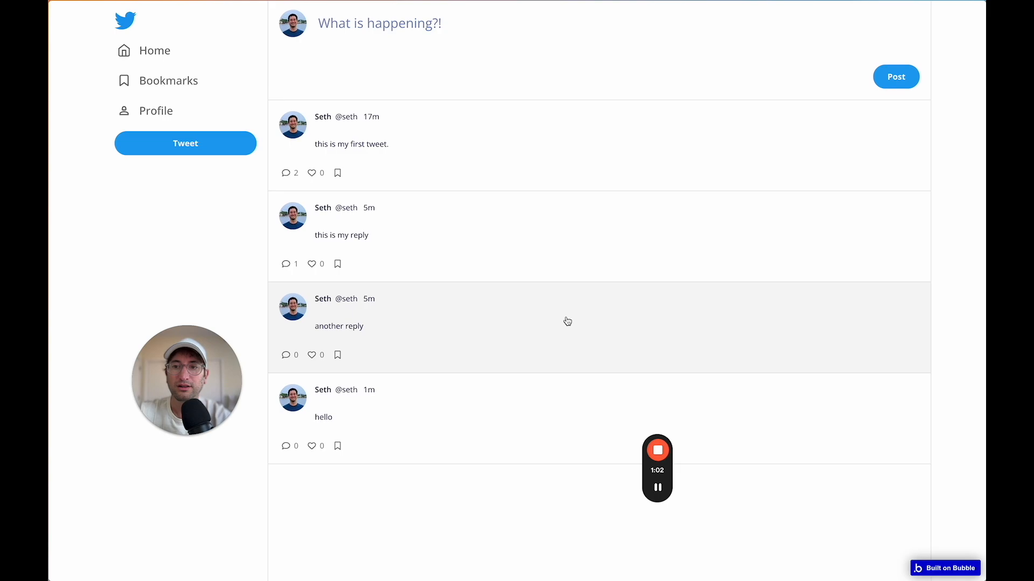
Post three test tweets reading 'tweet' from the home feed composer.
left_click(339, 15)
type("tweet")
key("Return")
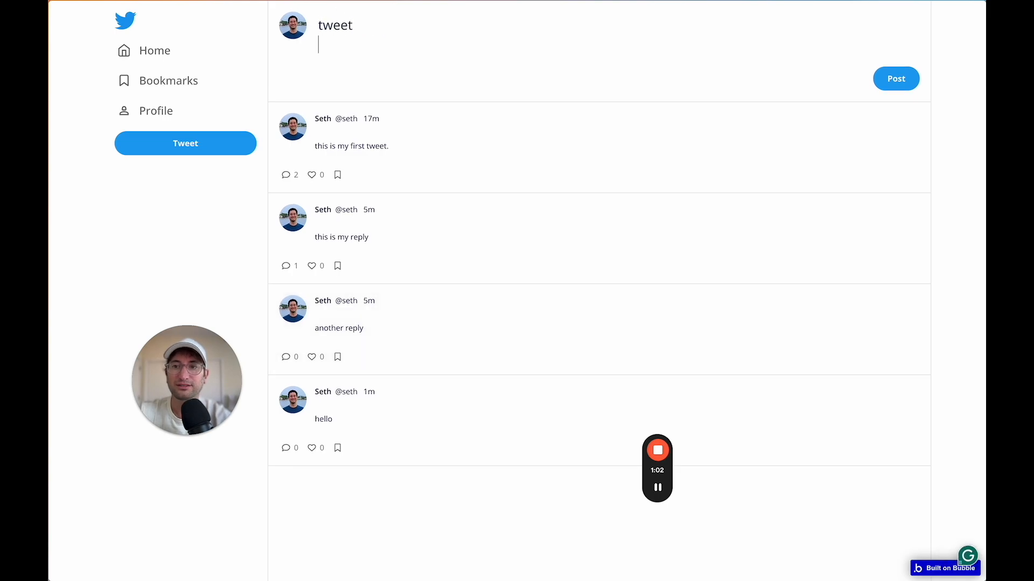
type("tweet")
key("Return")
type("tweet")
key("Return")
Check the new posts in the feed, then swipe back to the Bubble editor.
scroll(422, 264, "down", 3)
scroll(422, 263, "up", 3)
scroll(422, 263, "down", 3)
scroll(422, 263, "up", 3)
scroll(670, 233, "down", 3)
scroll(670, 233, "up", 3)
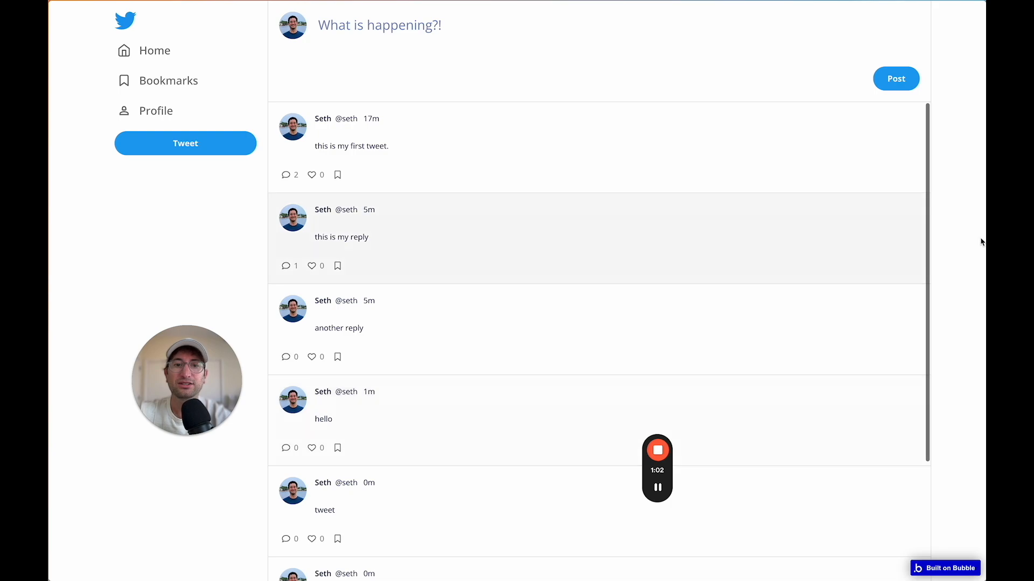
scroll(845, 235, "down", 3)
scroll(845, 238, "up", 3)
scroll(653, 277, "down", 3)
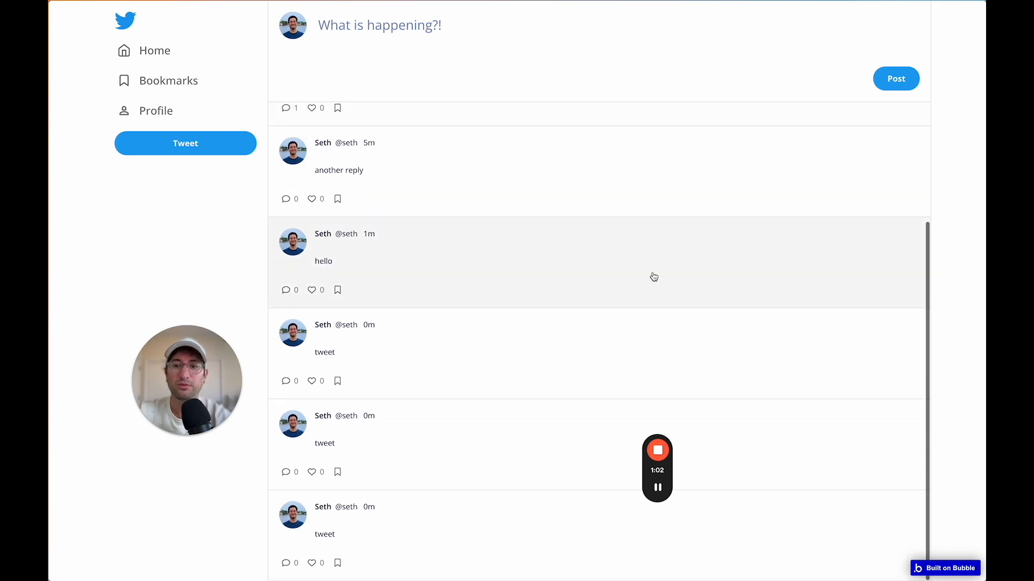
scroll(654, 276, "up", 3)
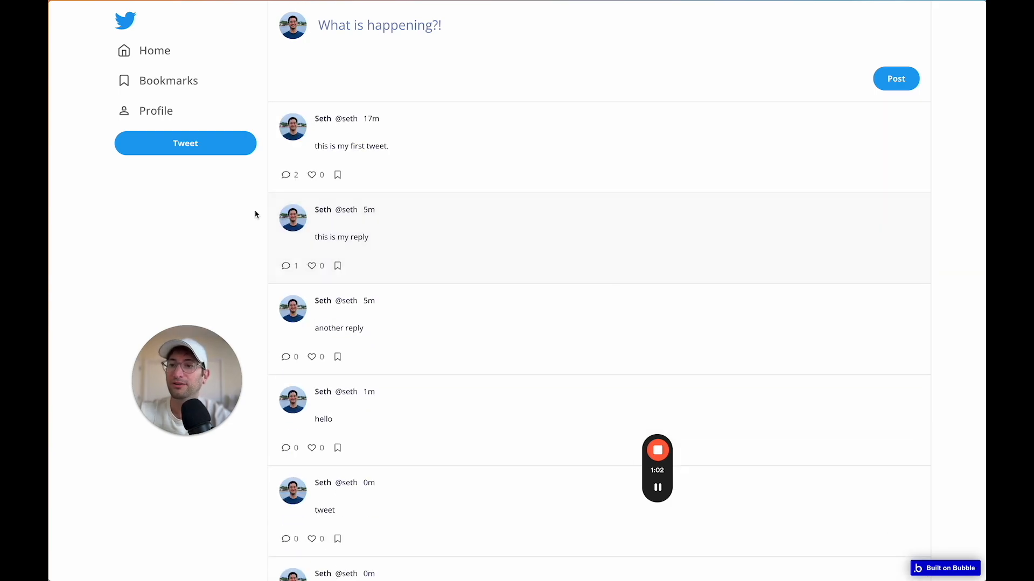
scroll(207, 214, "left", 5)
scroll(207, 214, "left", 5)
scroll(207, 213, "left", 5)
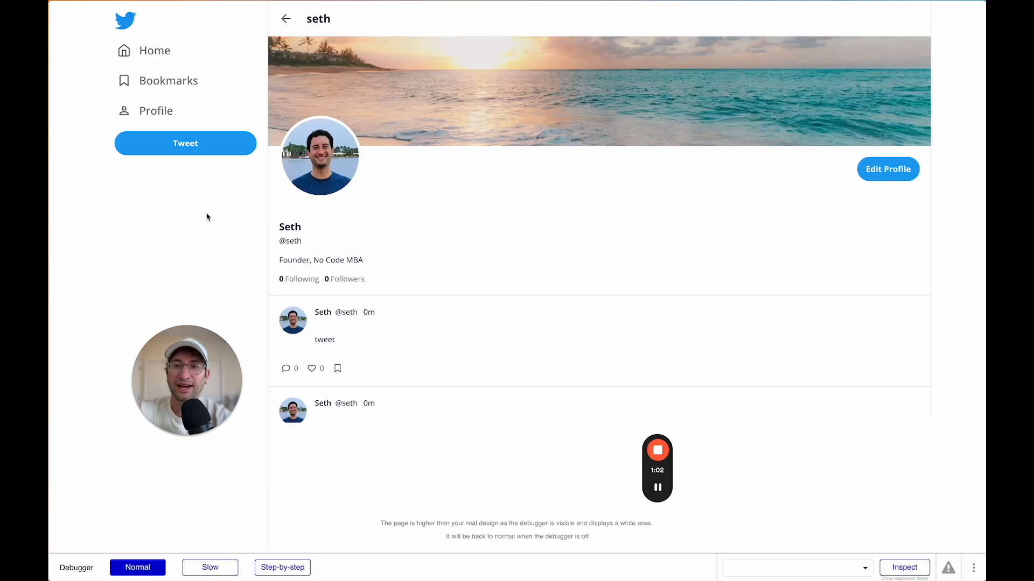
scroll(207, 217, "left", 5)
scroll(207, 217, "left", 5)
Turn on Fit height to content for RepeatingGroup Tweets and the index page's main Container.
scroll(207, 217, "left", 5)
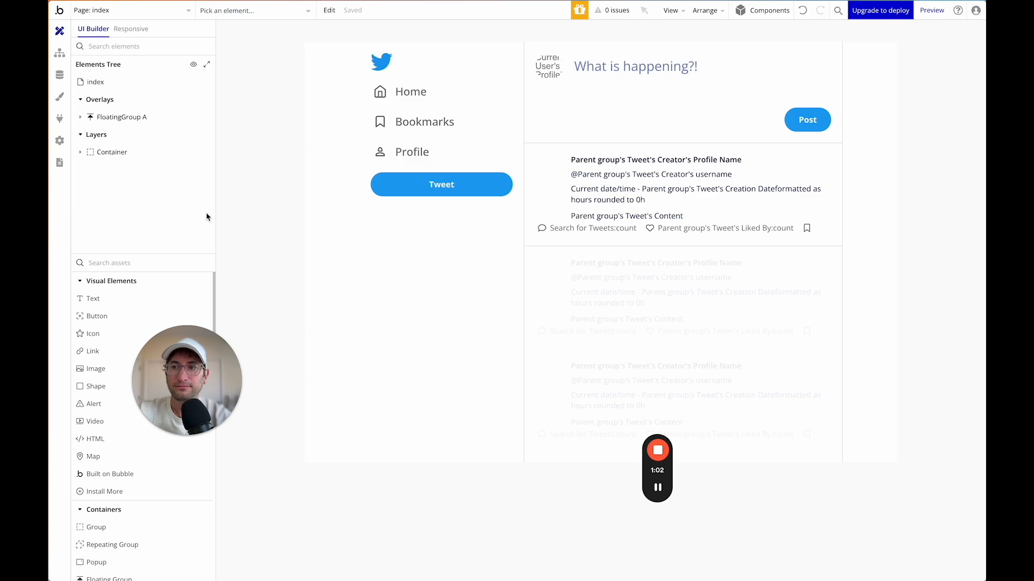
double_click(616, 277)
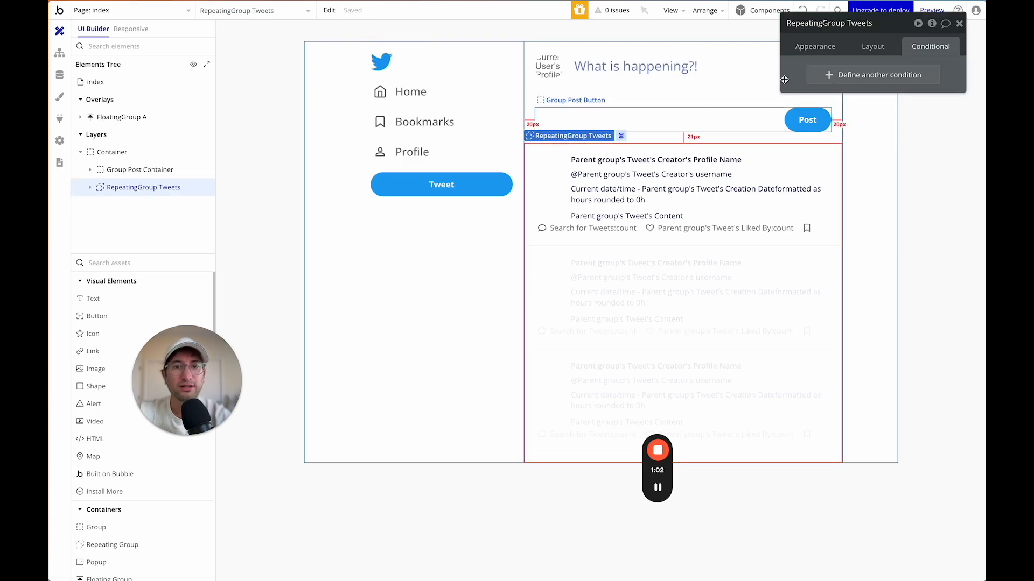
left_click(864, 46)
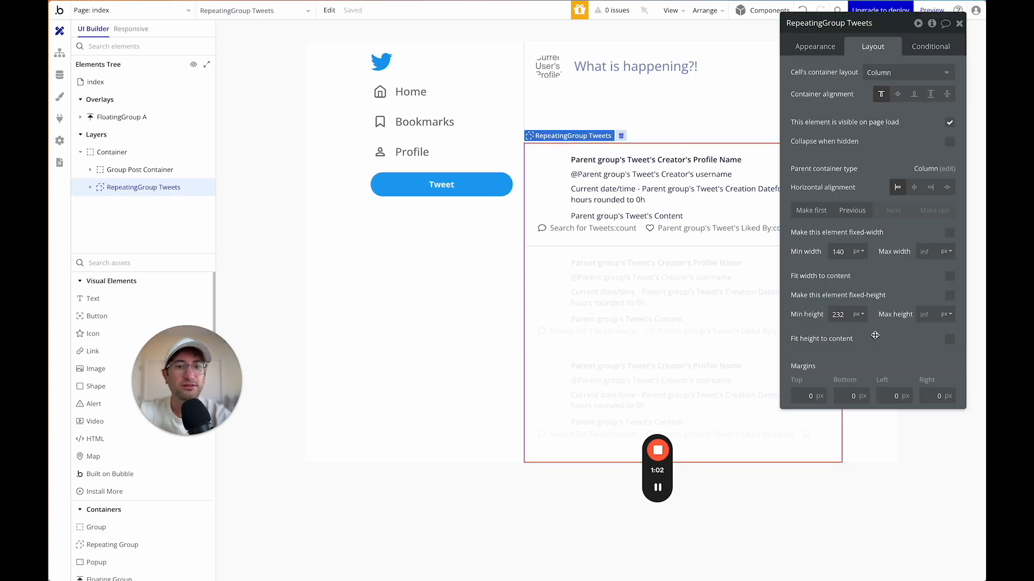
left_click(950, 341)
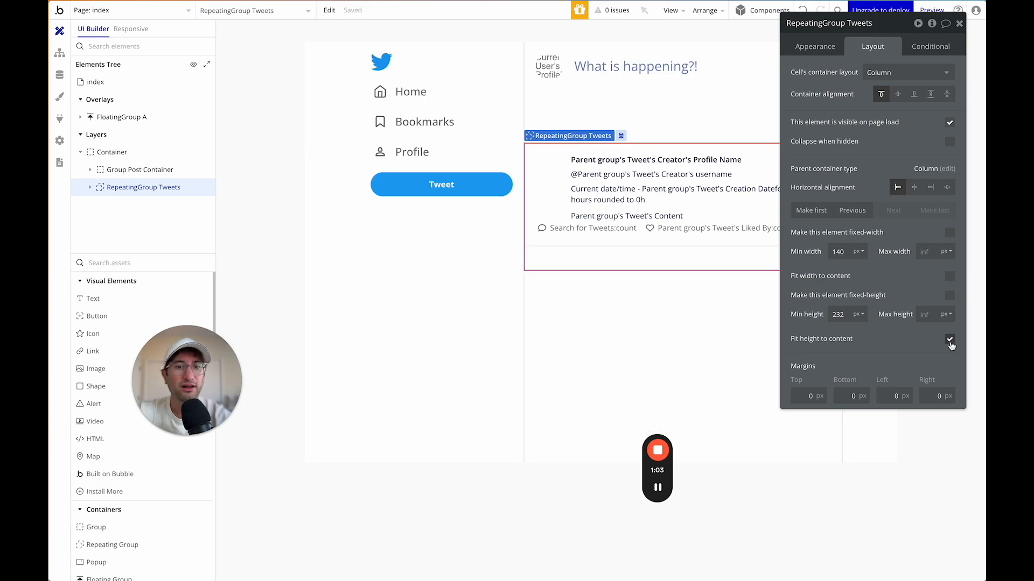
left_click(149, 157)
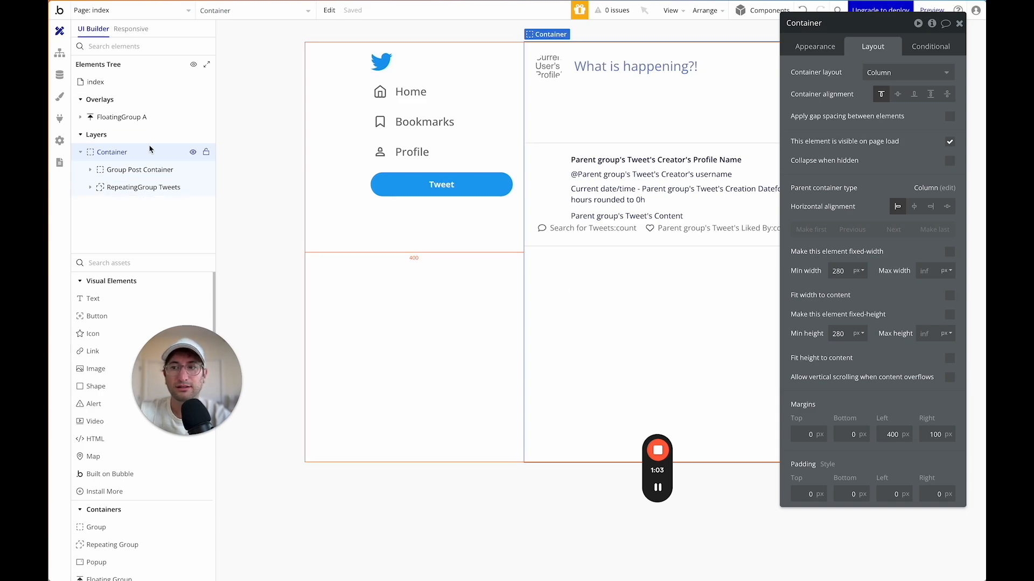
left_click(950, 359)
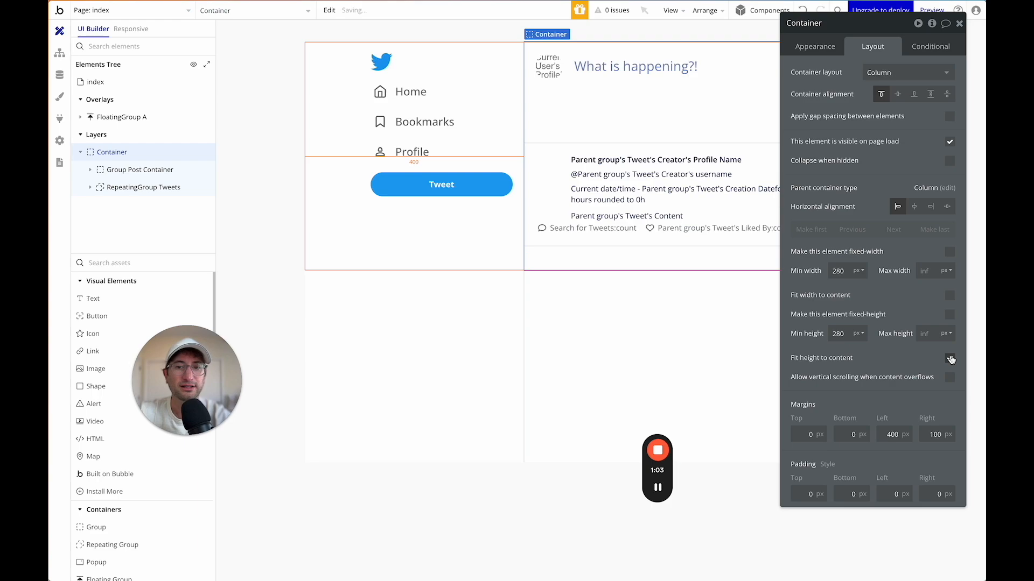
Preview the home feed to check tweets, replies and counts, then return to the editor.
left_click(933, 10)
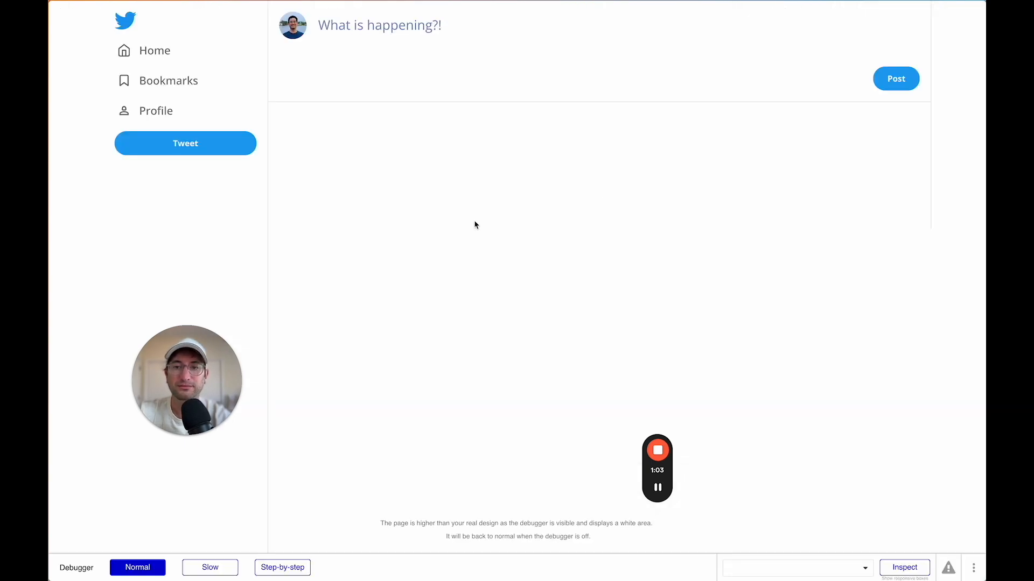
scroll(476, 225, "down", 5)
scroll(476, 225, "up", 5)
scroll(476, 225, "down", 5)
scroll(476, 225, "up", 5)
scroll(476, 225, "down", 5)
scroll(476, 225, "up", 5)
scroll(476, 225, "down", 5)
scroll(476, 225, "up", 5)
scroll(476, 225, "down", 1)
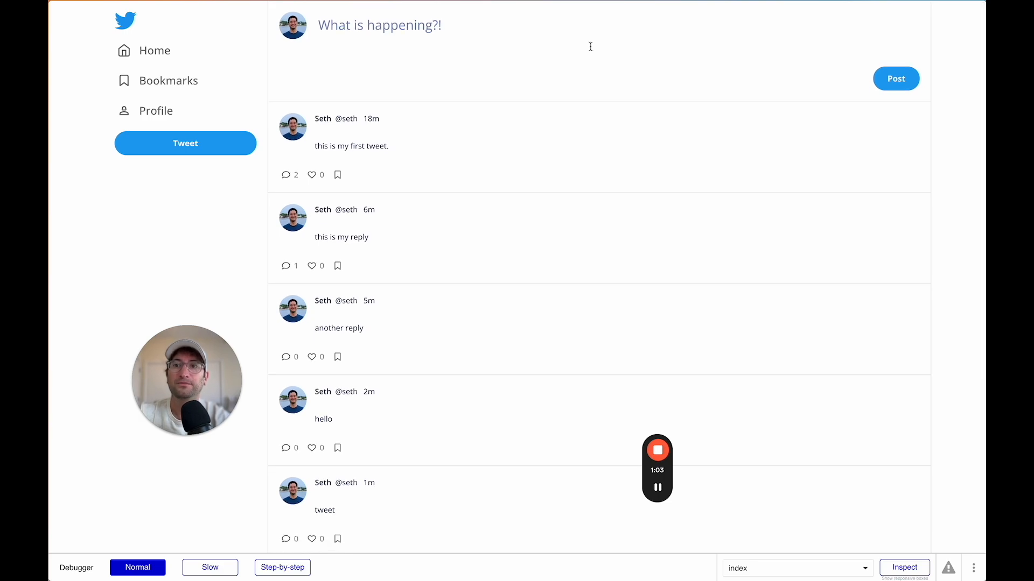
scroll(587, 134, "down", 5)
scroll(587, 135, "up", 5)
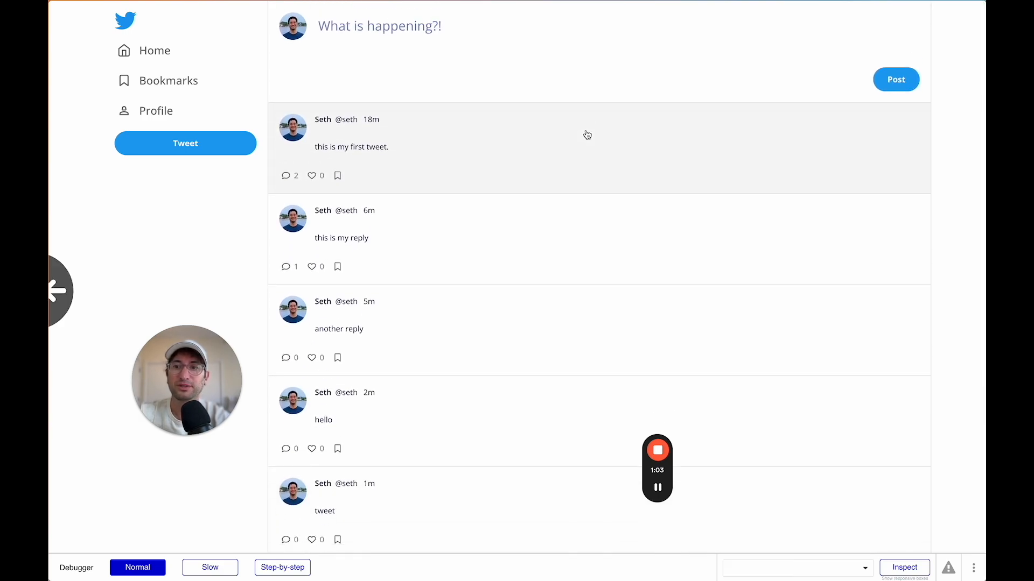
key("ctrl+shift+Tab")
left_click(113, 11)
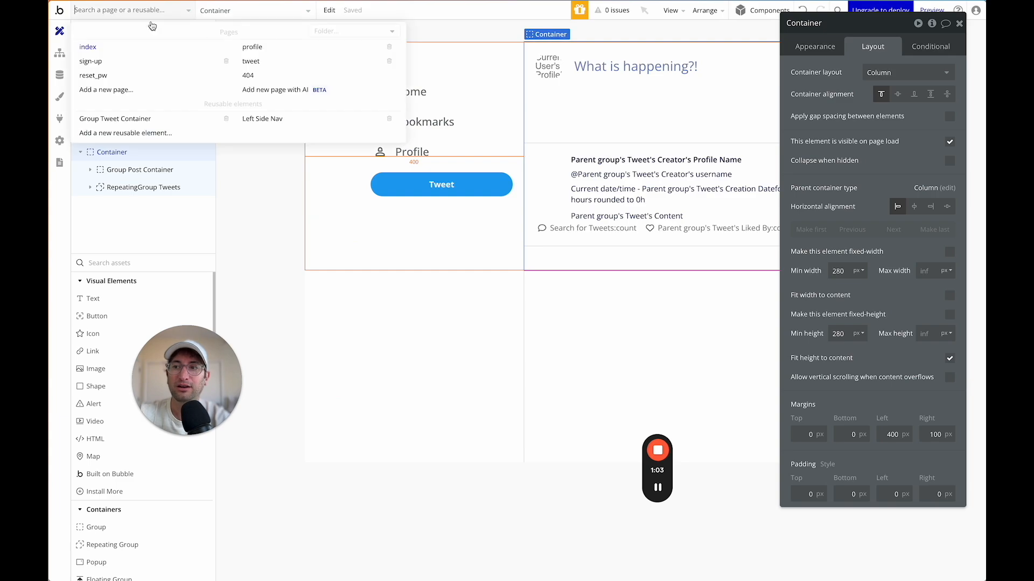
On the profile page, make the main container and tweet list fit height to content.
left_click(253, 48)
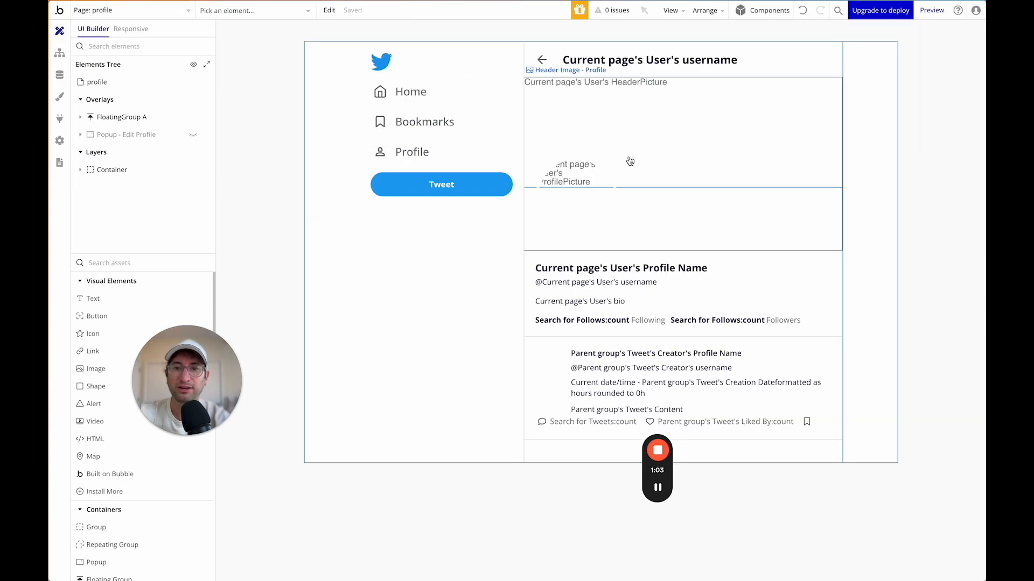
left_click(112, 170)
left_click(949, 359)
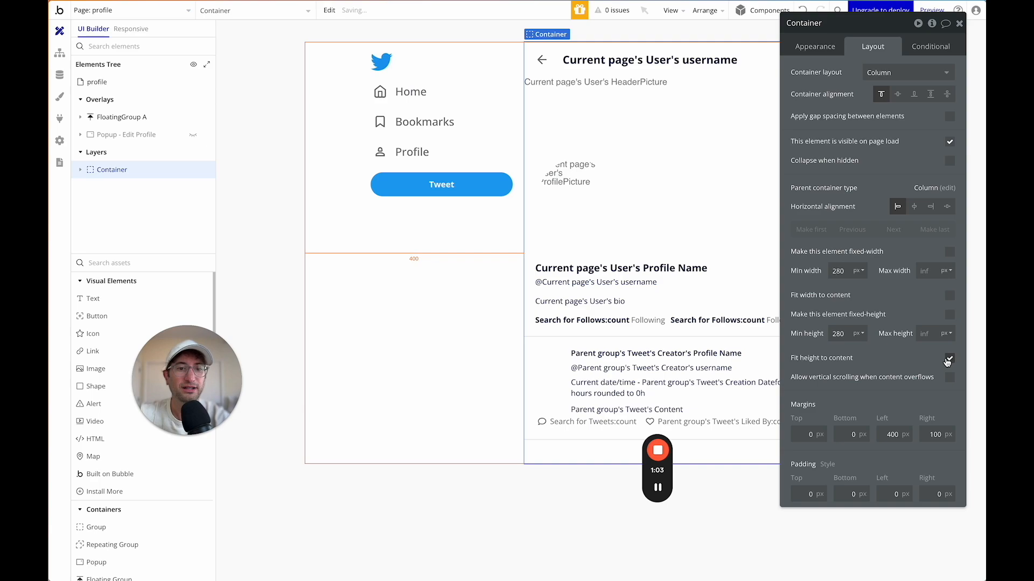
left_click(81, 170)
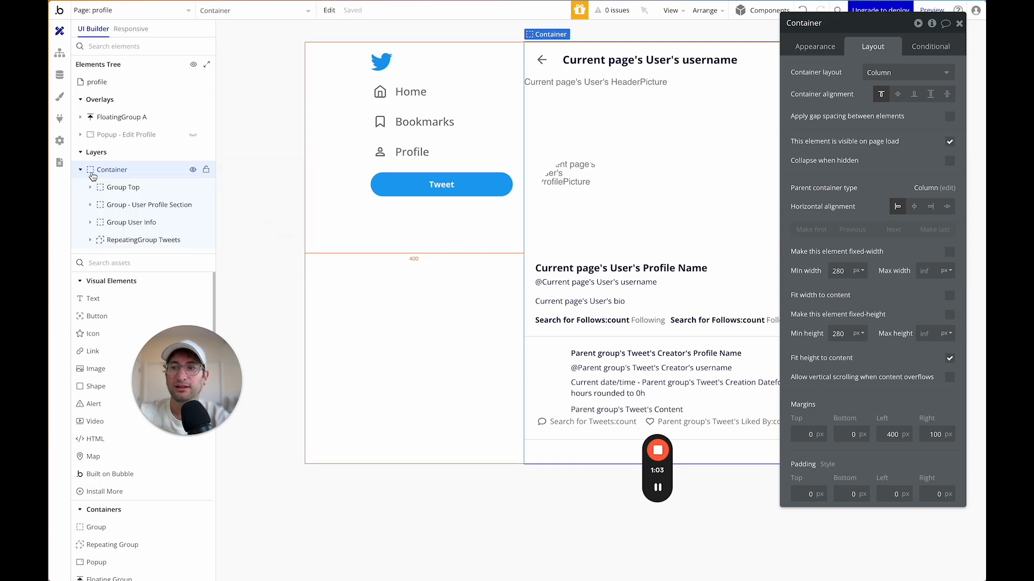
left_click(139, 240)
left_click(949, 277)
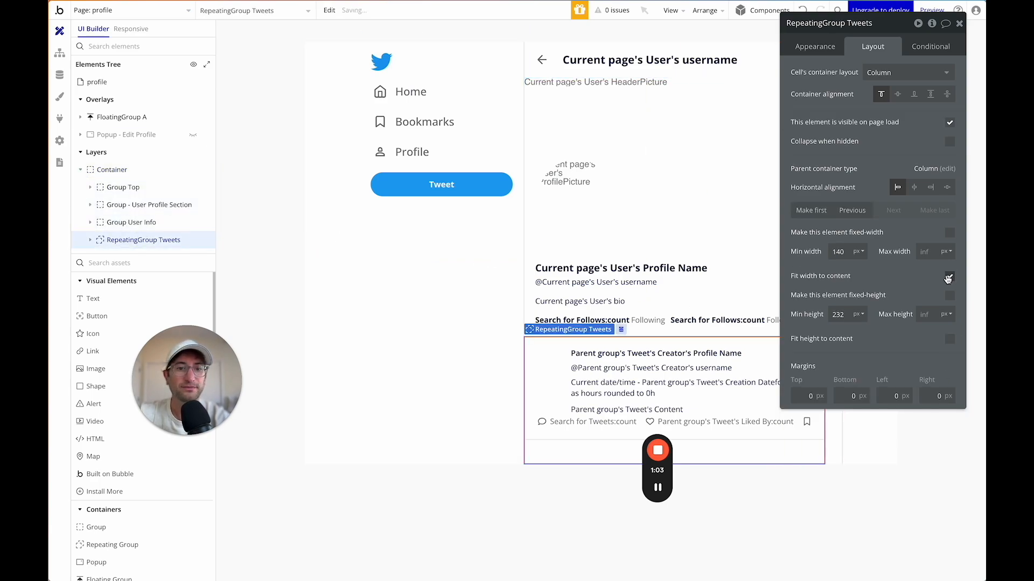
left_click(949, 278)
left_click(949, 341)
On the tweet page, make the main Container fit its height to content.
left_click(121, 8)
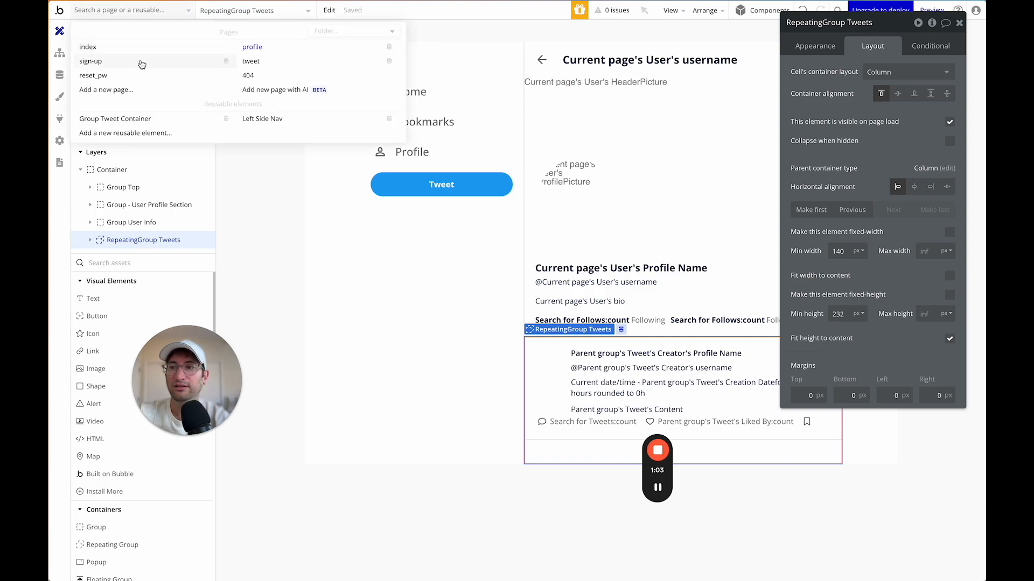
mouse_move(260, 65)
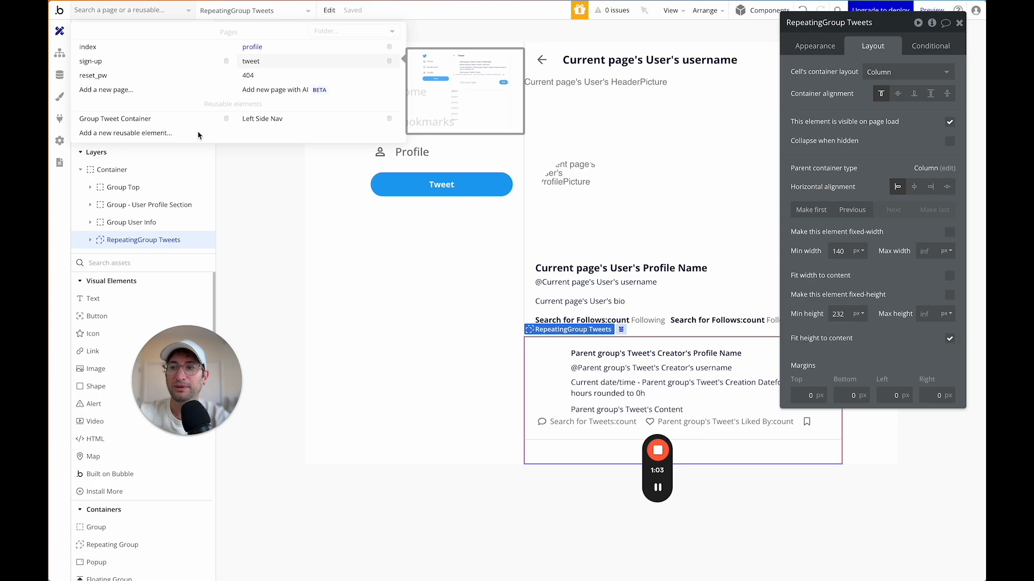
left_click(251, 61)
left_click(615, 336)
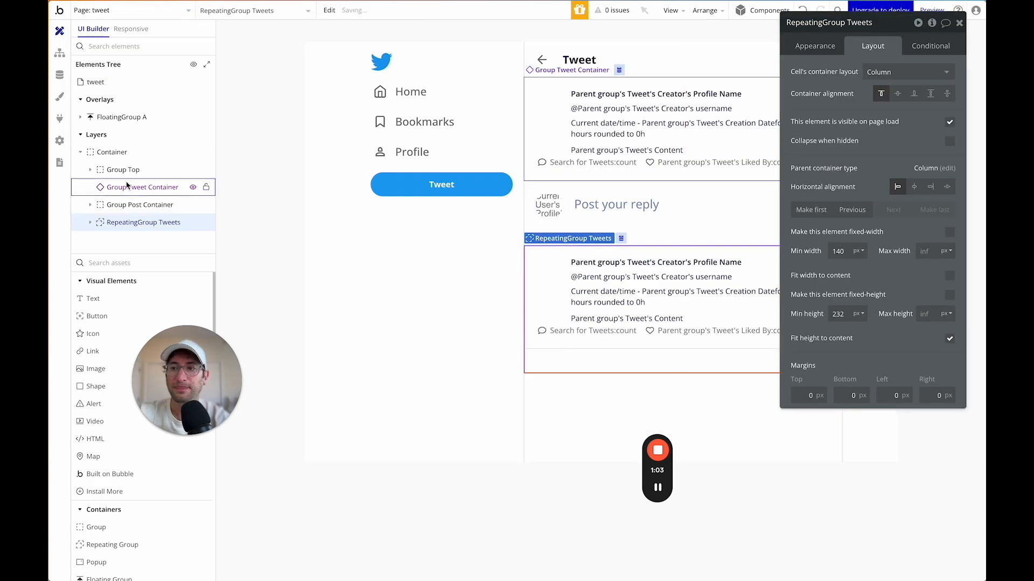
left_click(171, 156)
left_click(949, 358)
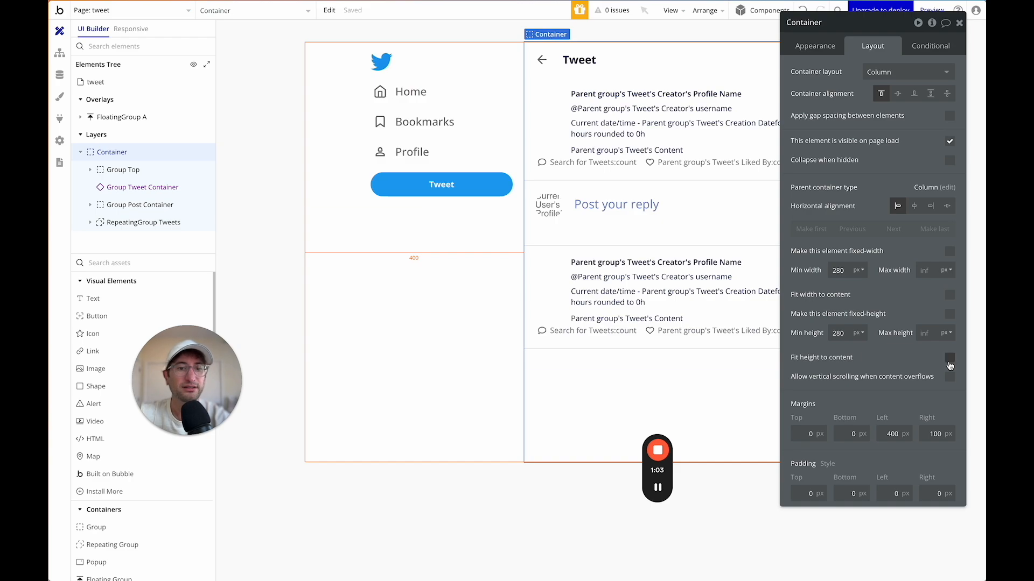
Switch to the index page and launch the app preview.
left_click(247, 114)
left_click(140, 12)
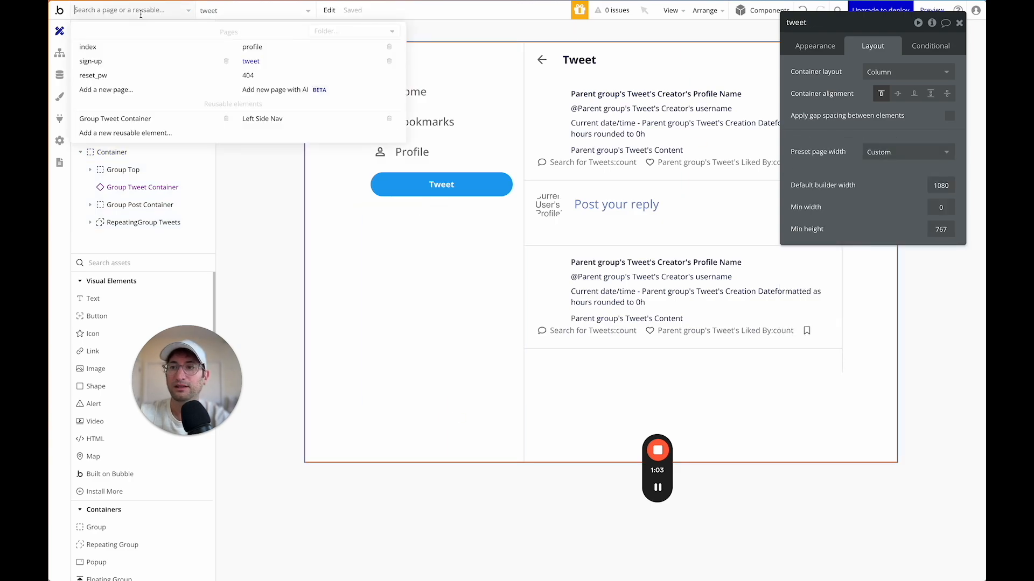
left_click(136, 46)
left_click(932, 12)
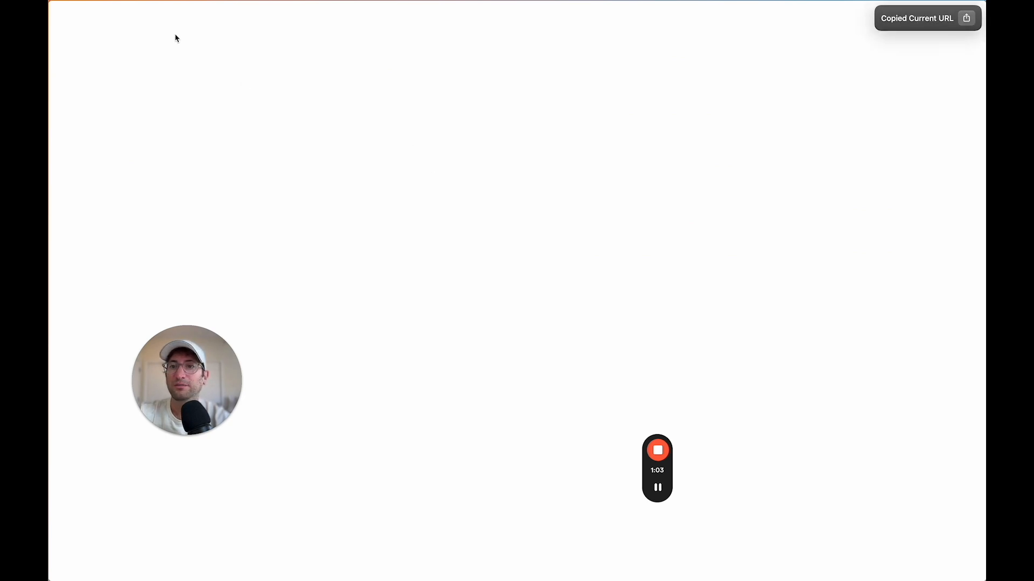
Open a new incognito window and load the app URL with /sign-up instead of ?debug_mode=true.
left_click(110, 1)
left_click(118, 39)
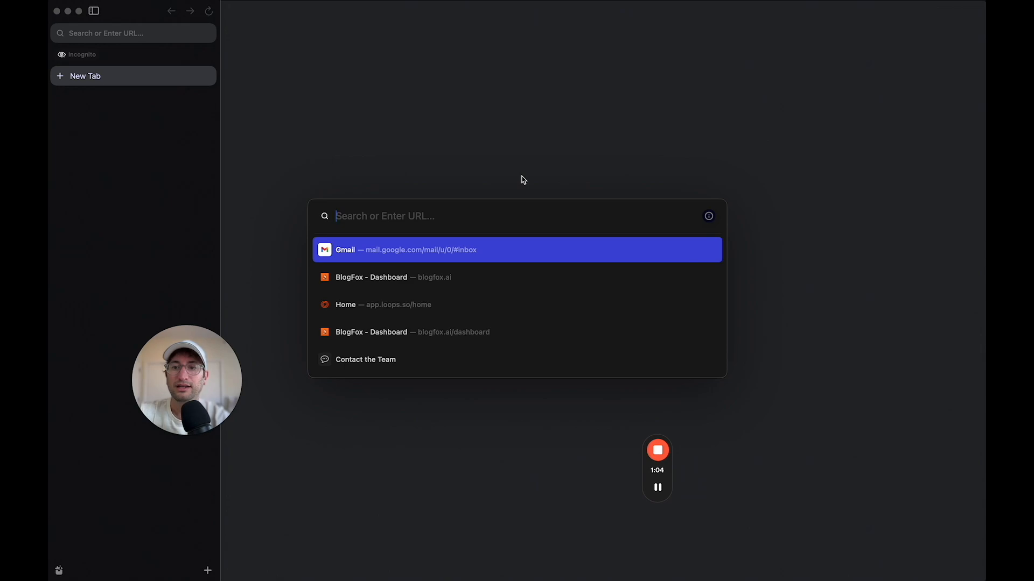
type("https://twitter-clone-52253.bubbleapps.io/version-test?debug_mode=true")
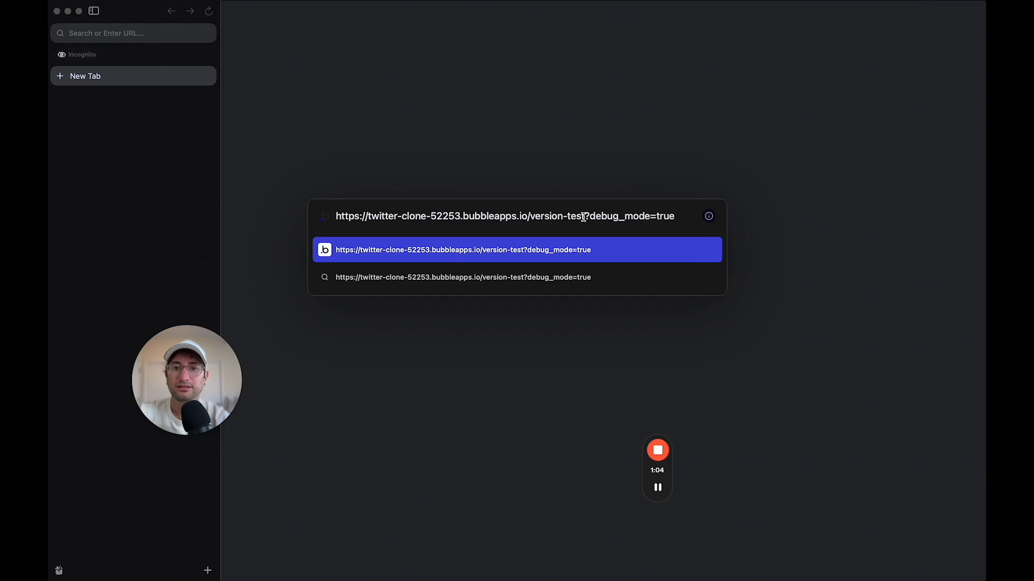
left_click_drag(585, 215, 852, 215)
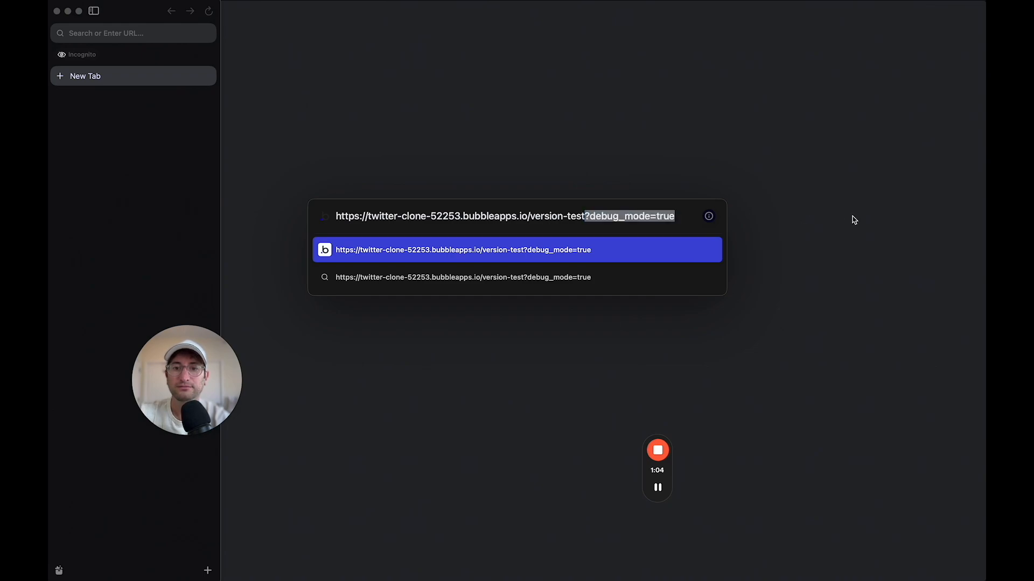
type("/sign")
type("-up")
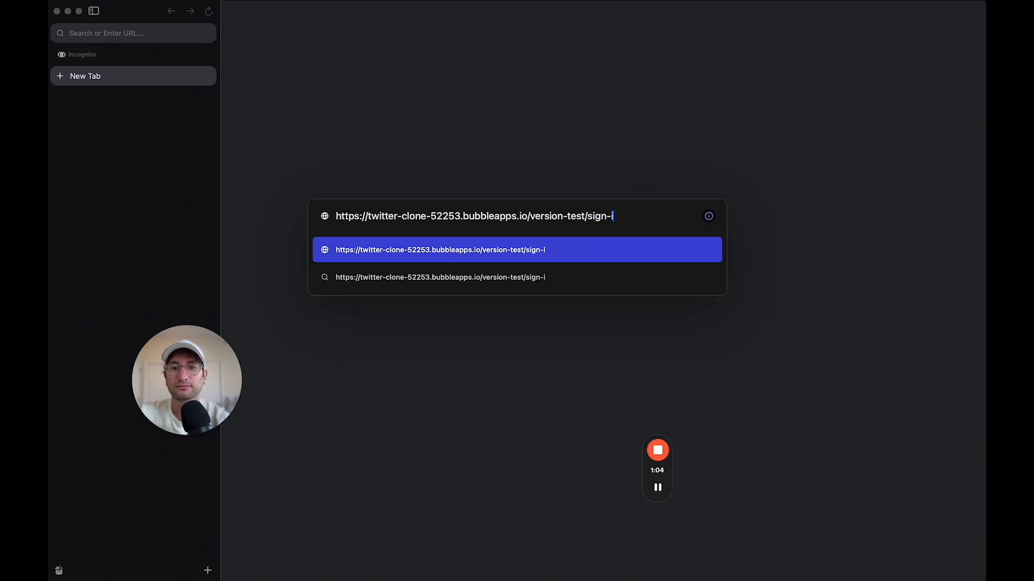
key("Return")
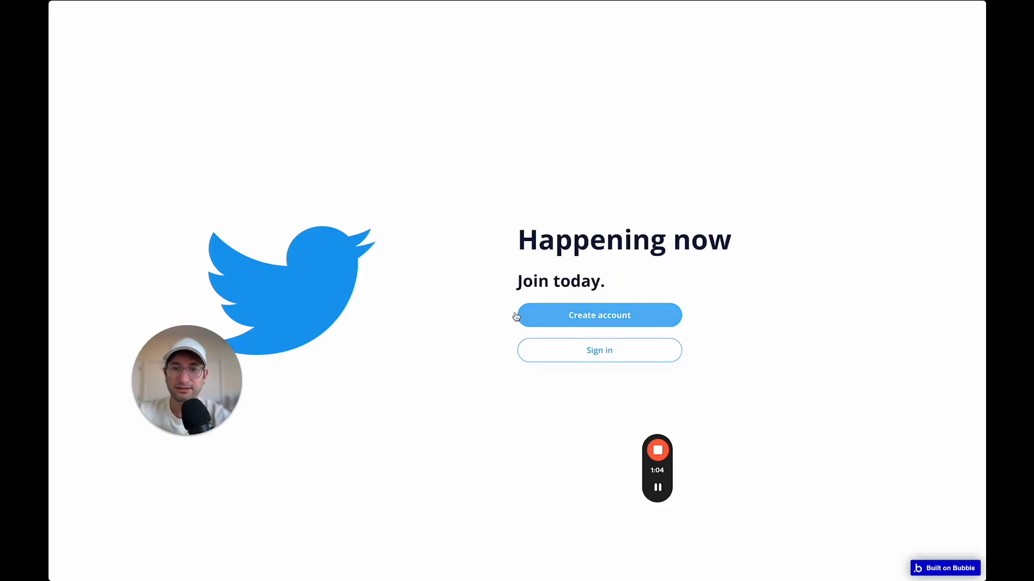
Create a new account with an email, username and password, correcting the already-used email.
left_click(585, 319)
left_click(356, 136)
left_click(356, 190)
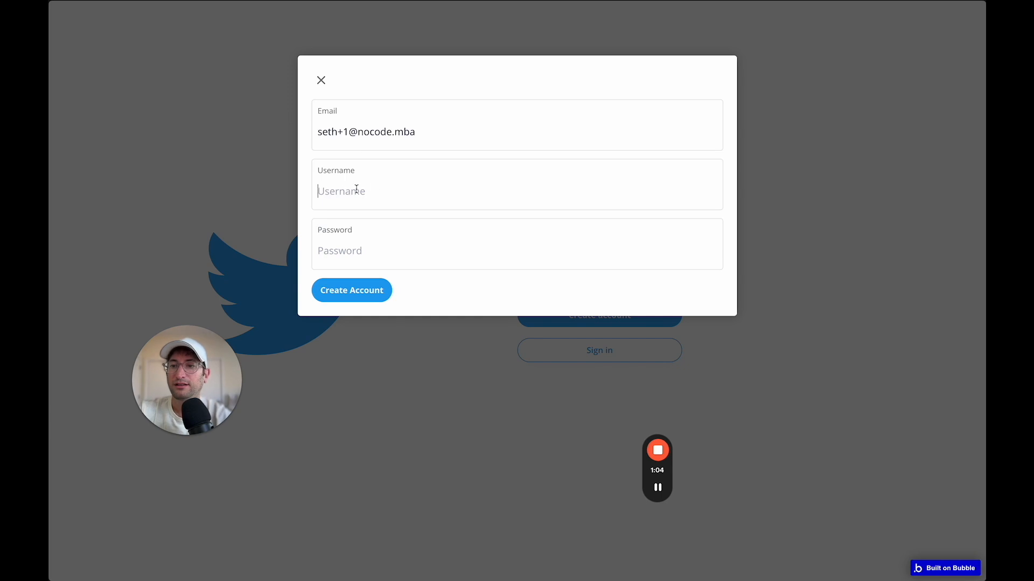
type("set")
left_click(364, 249)
type("test")
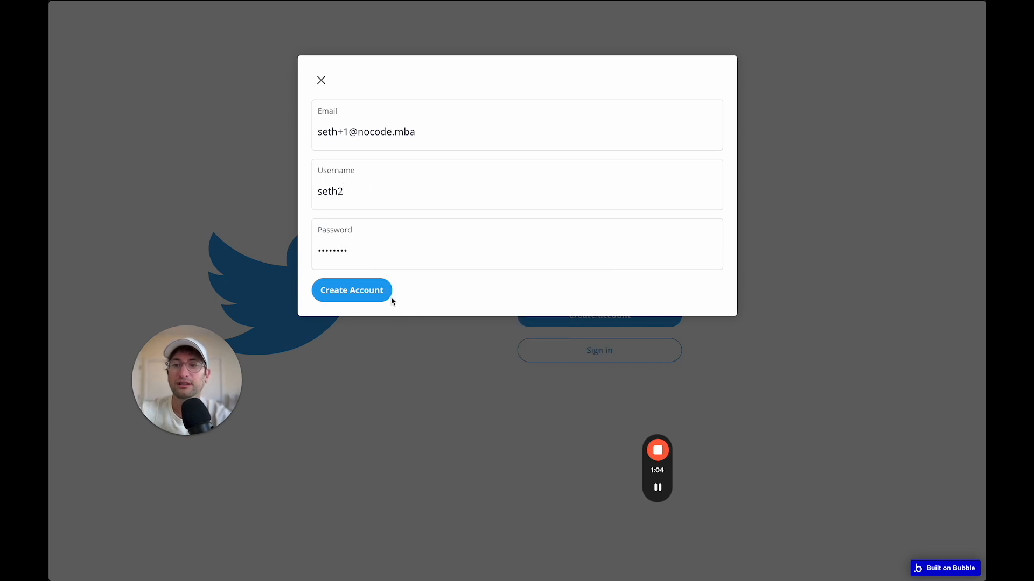
left_click(376, 300)
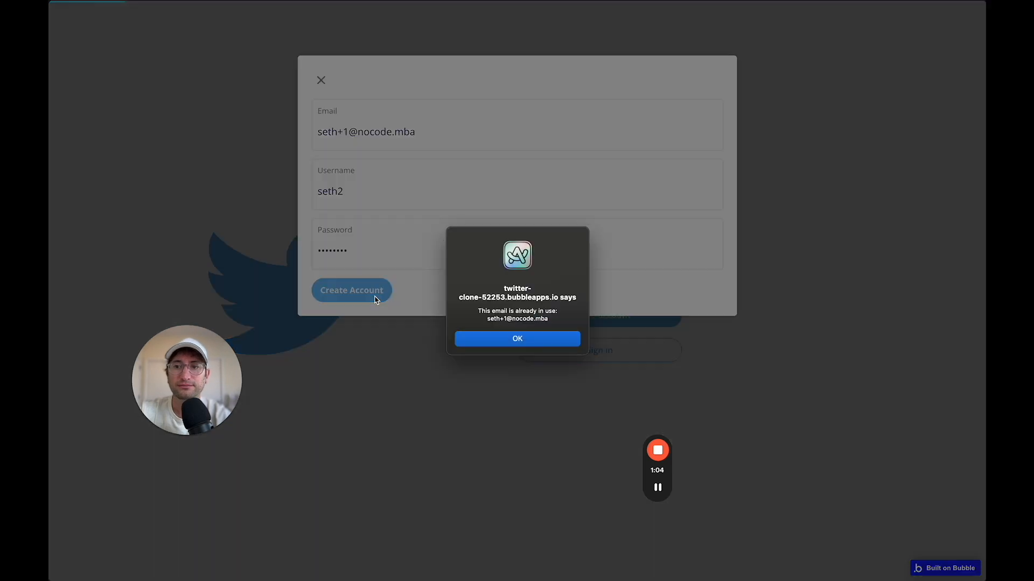
key("Return")
left_click(348, 131)
left_click(369, 283)
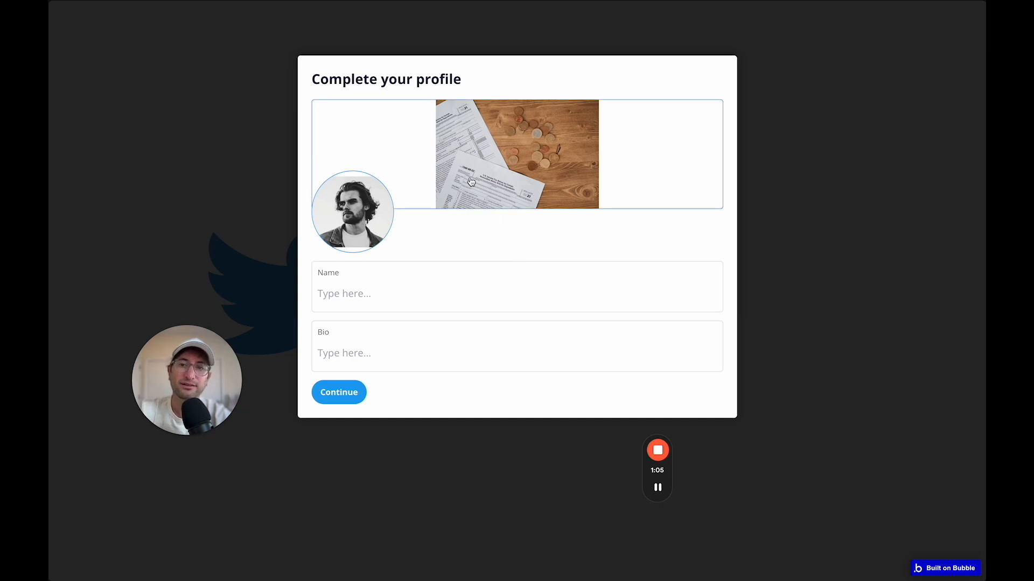
Fill in the new user's display name and bio and continue to the home feed.
left_click(374, 287)
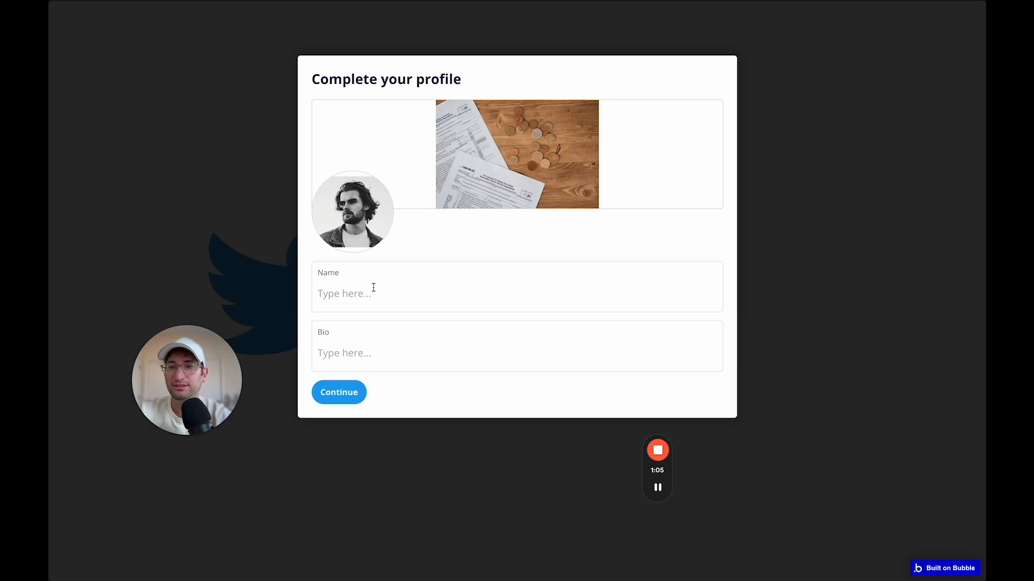
type("Bob")
key("Tab")
type("I")
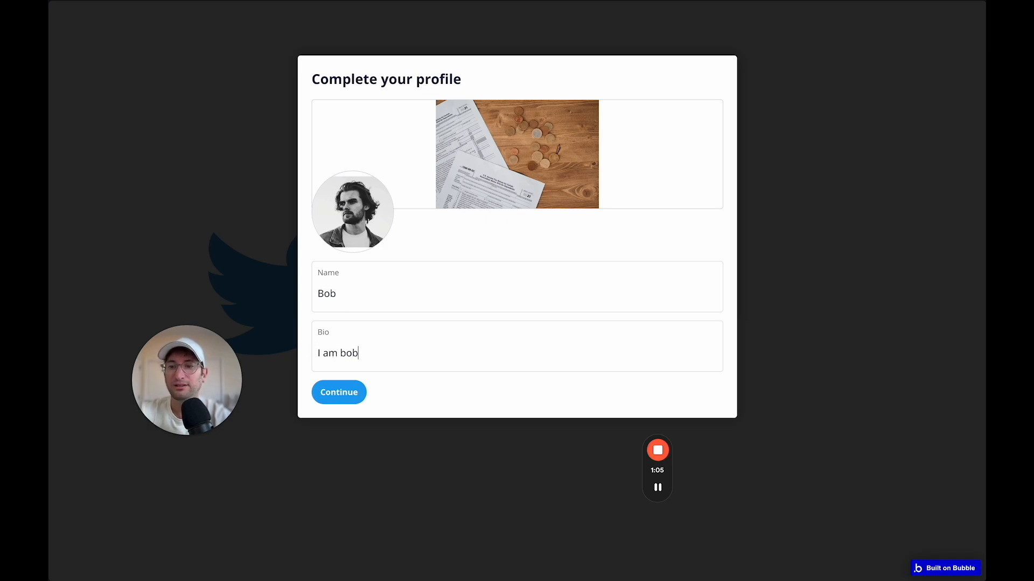
left_click(345, 396)
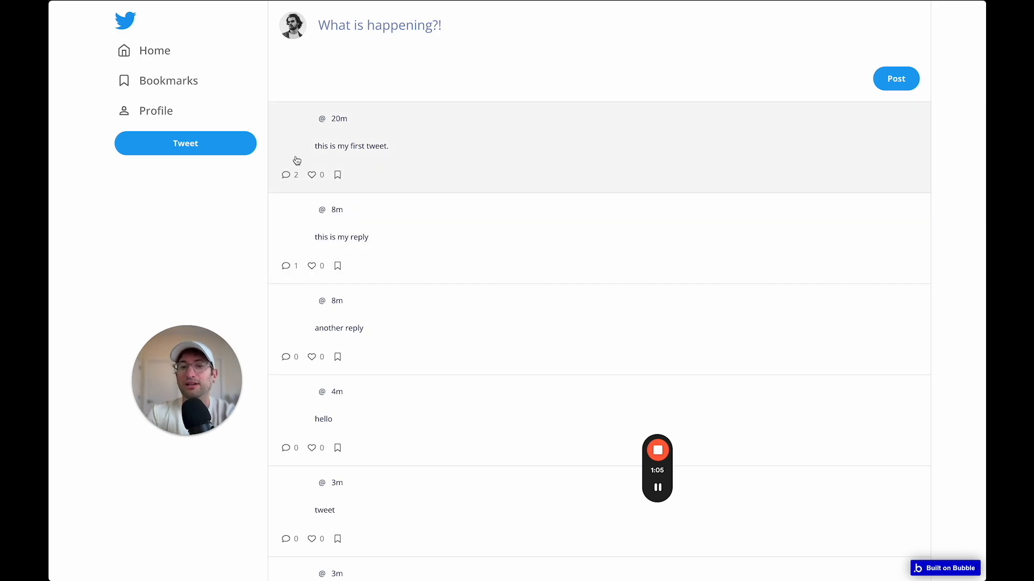
Open the first tweet, like and bookmark it, then swipe back to the editor.
scroll(293, 242, "down", 3)
scroll(281, 327, "up", 3)
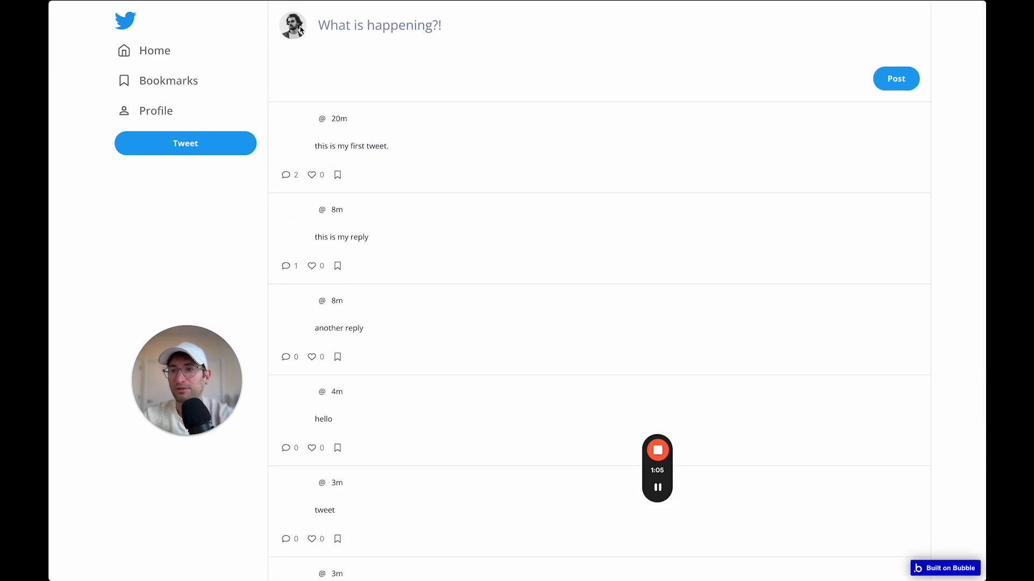
left_click(423, 139)
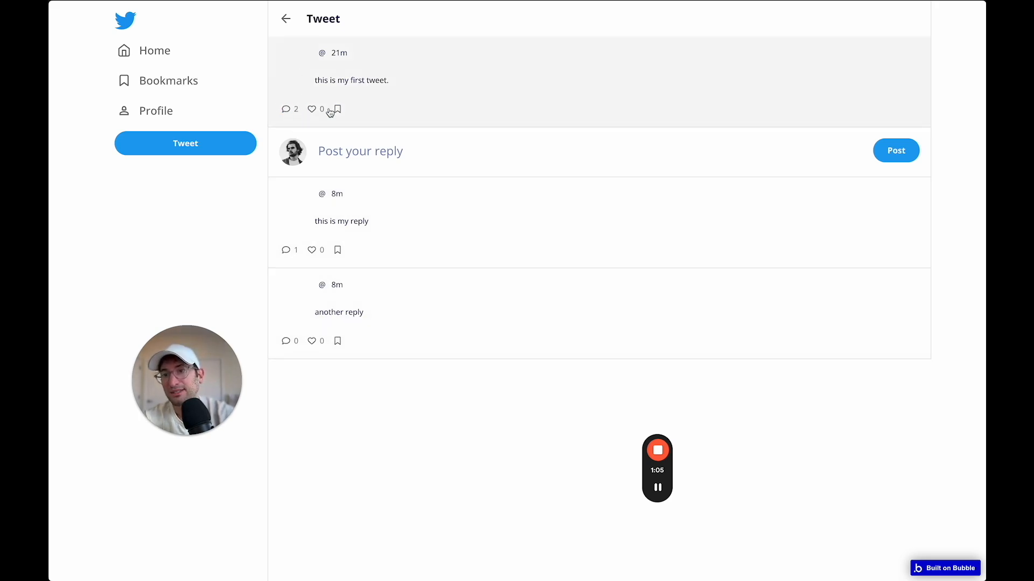
left_click(312, 110)
left_click(336, 113)
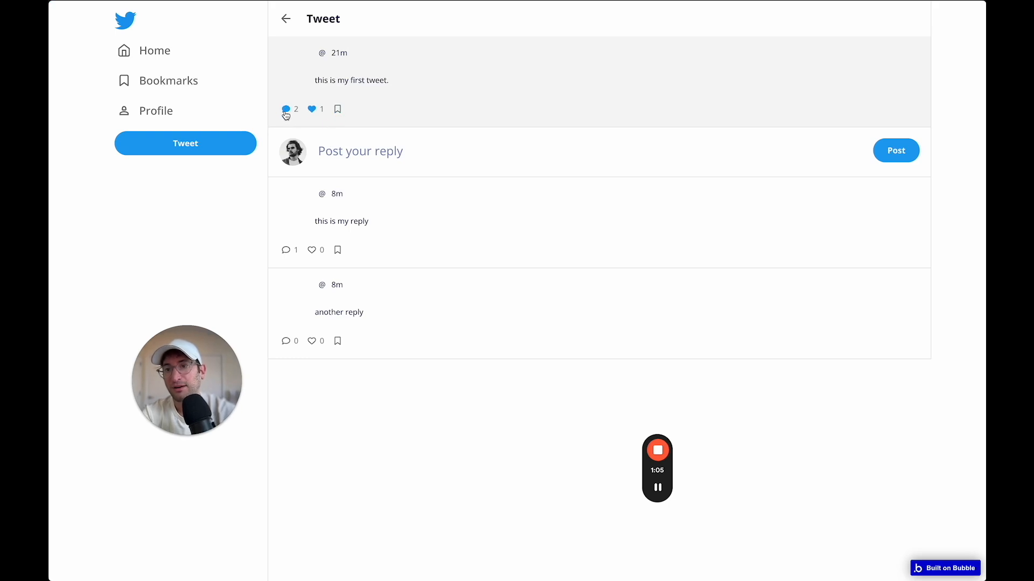
scroll(321, 162, "left", 5)
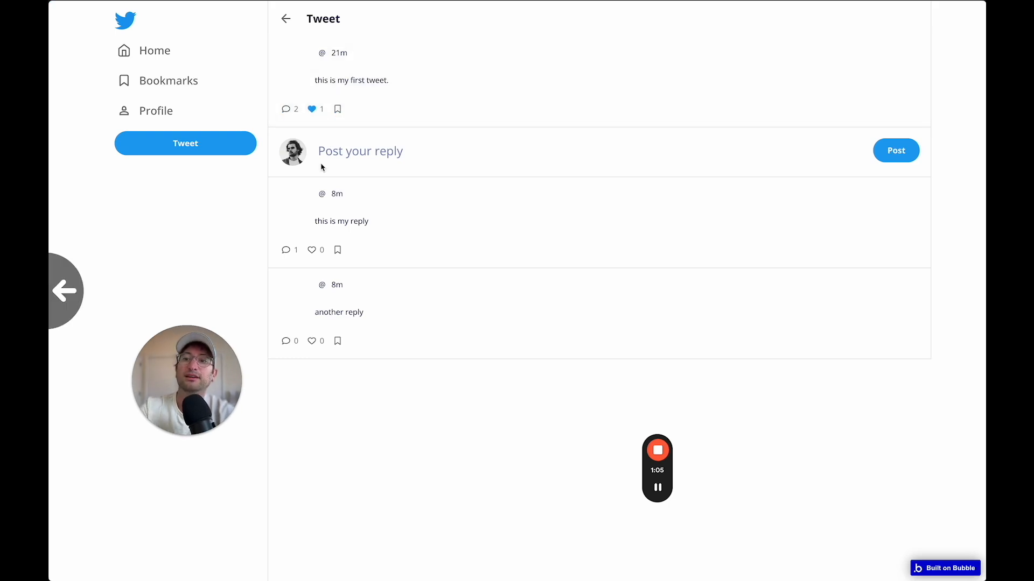
scroll(320, 163, "left", 5)
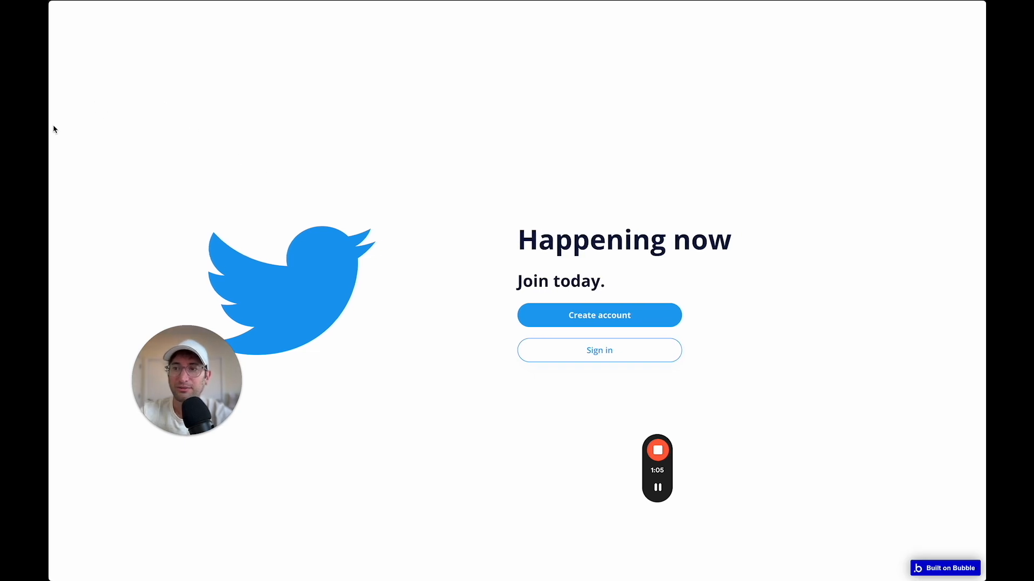
scroll(838, 142, "right", 5)
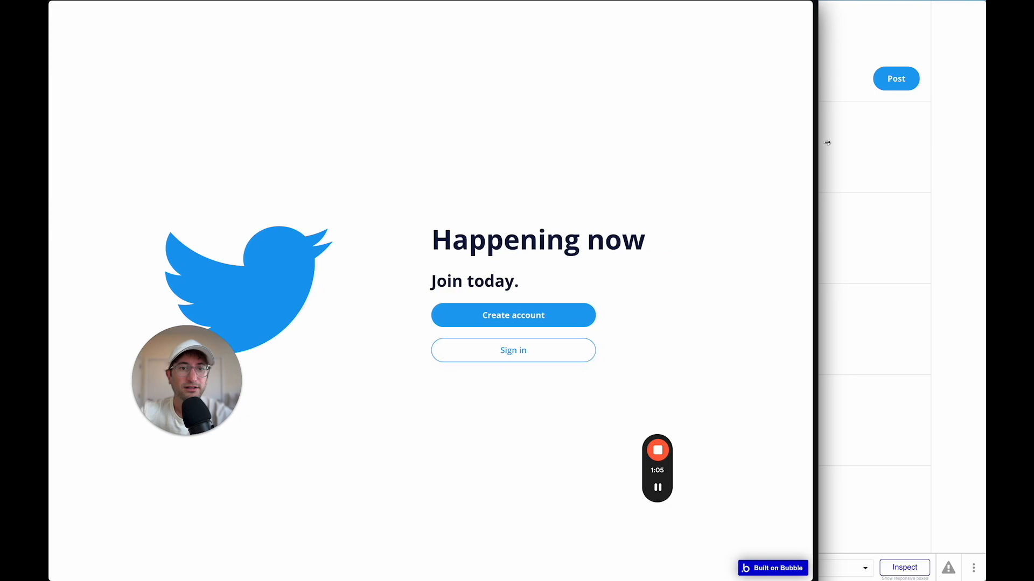
scroll(444, 171, "left", 3)
scroll(443, 172, "left", 2)
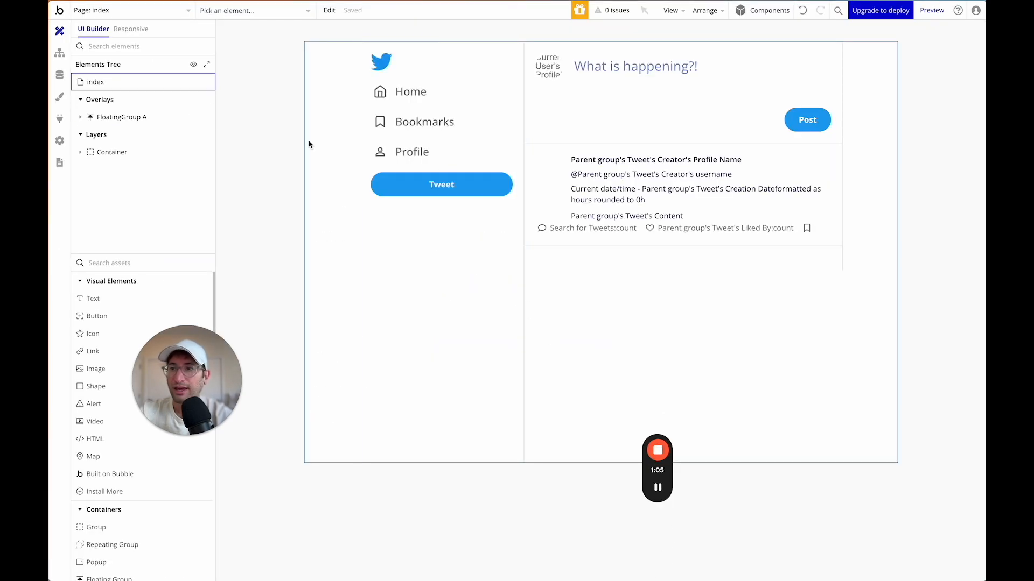
In Data > Privacy, let everyone else view User's ProfilePicture and username, then return to the preview.
left_click(60, 75)
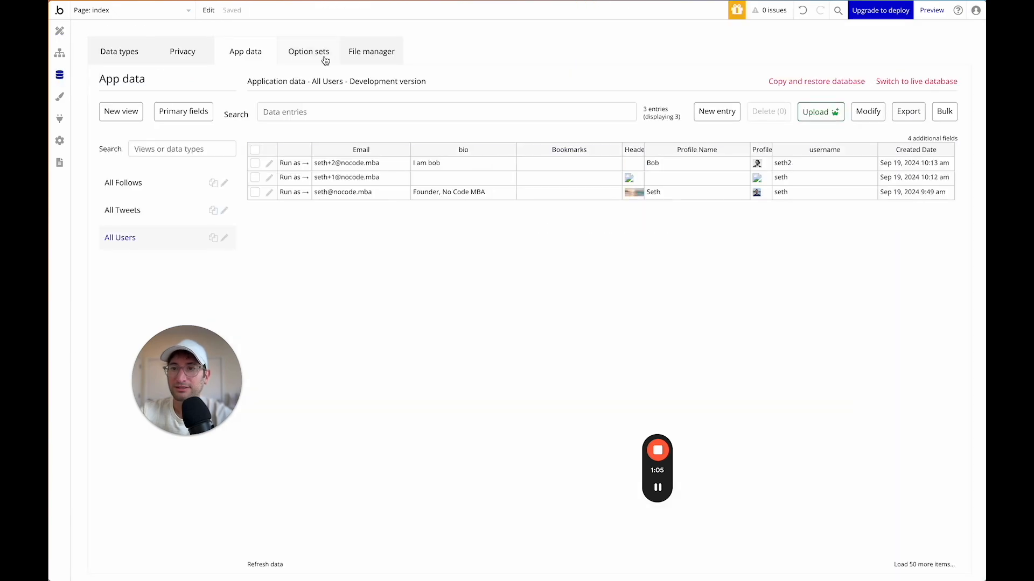
left_click(186, 52)
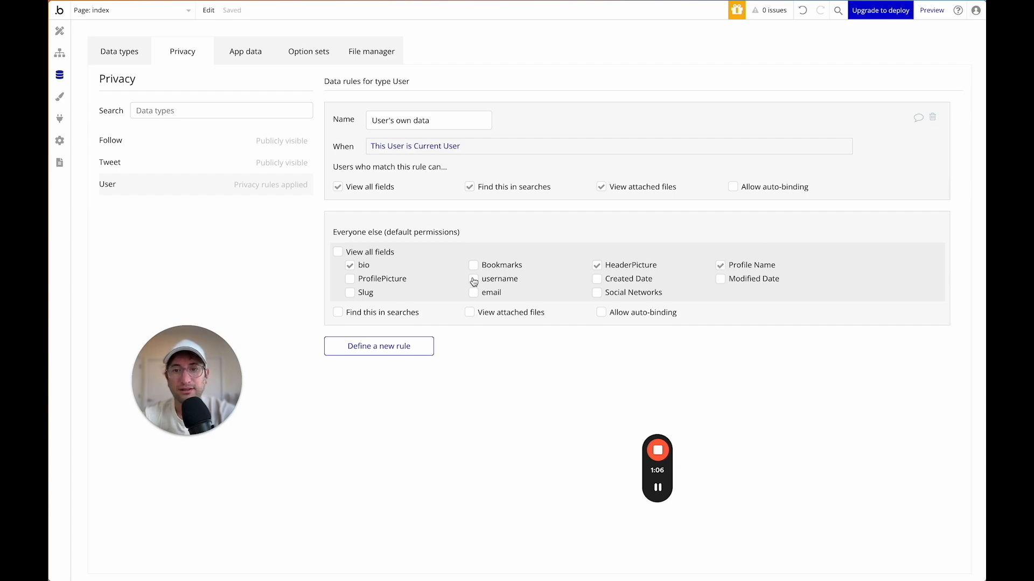
left_click(351, 280)
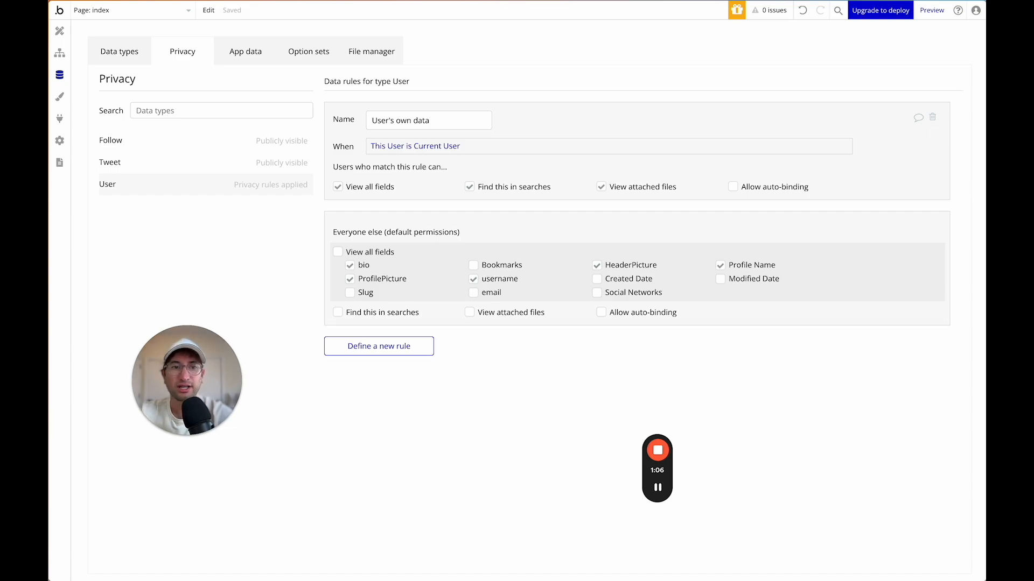
key("super+grave")
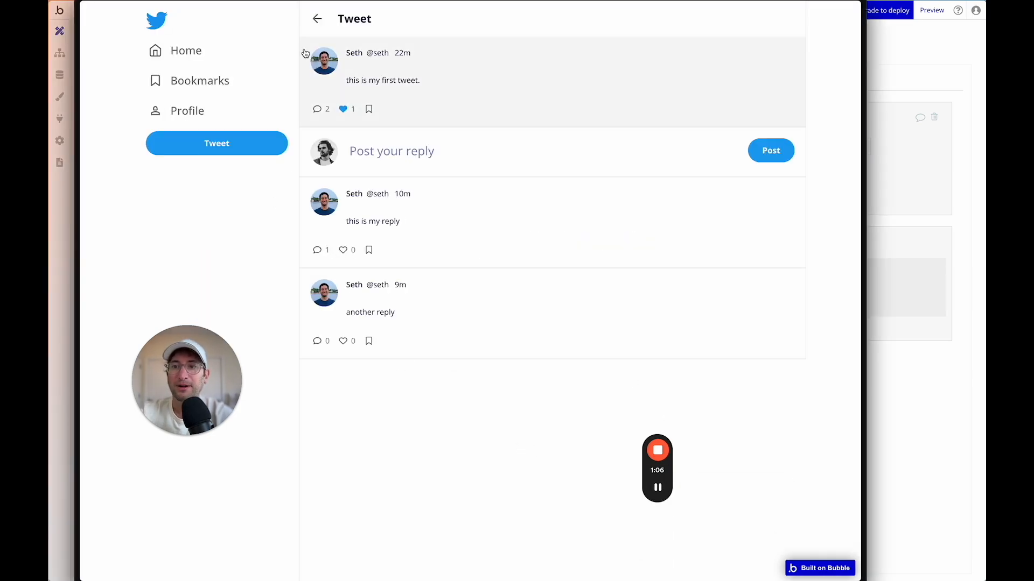
From the home feed, post the tweet 'I love no-code and bubble!'.
left_click(195, 56)
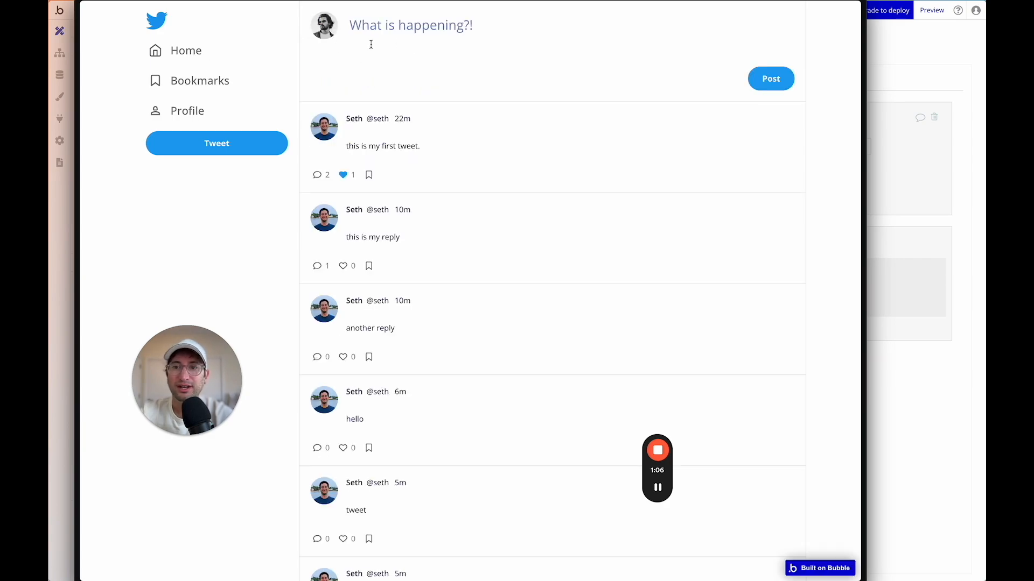
scroll(347, 288, "down", 3)
scroll(344, 337, "up", 1)
scroll(345, 338, "up", 2)
left_click(380, 24)
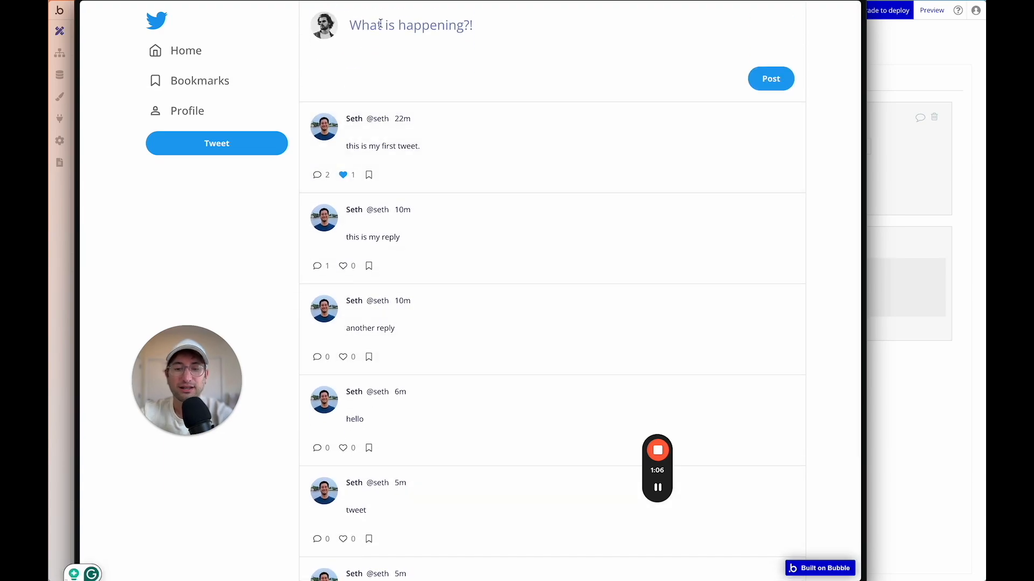
type("I love no-code n")
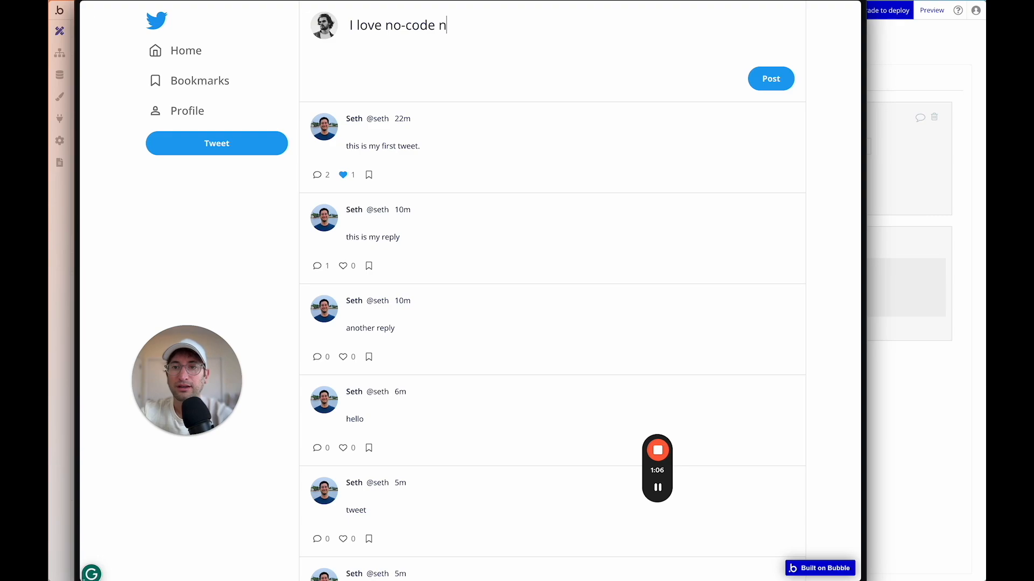
key("BackSpace")
type("and bubble!")
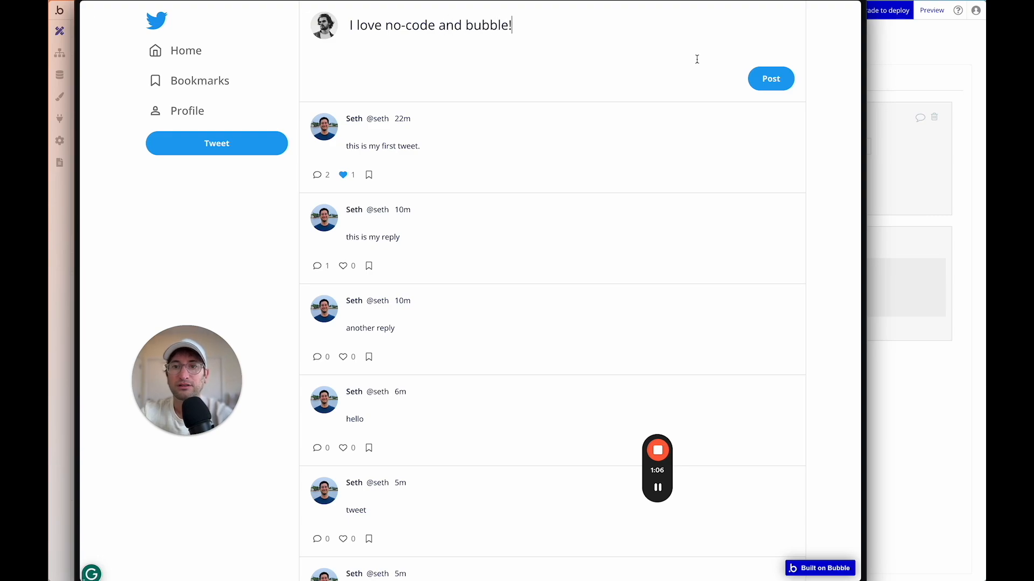
left_click(789, 86)
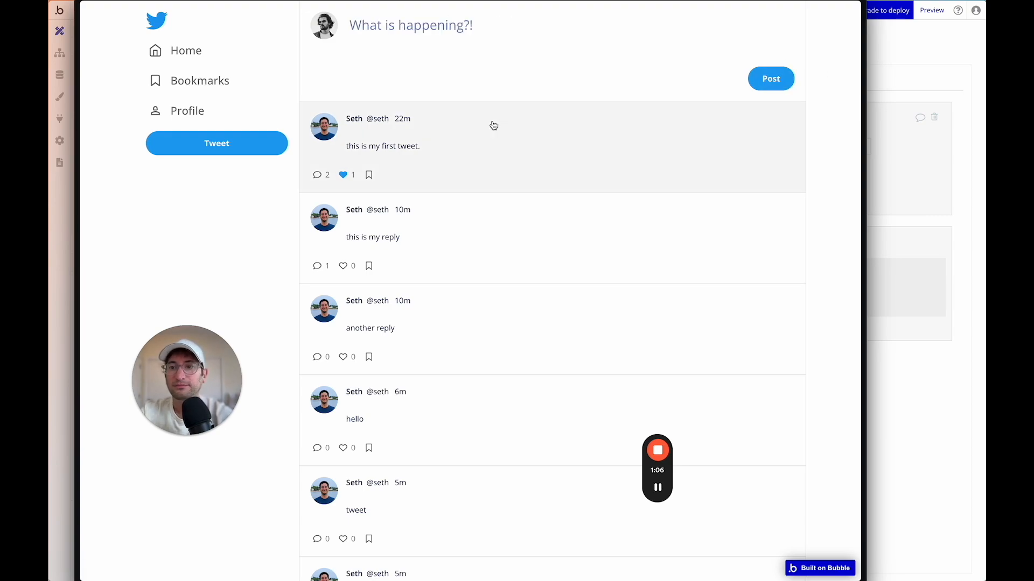
Check the feed, then move the preview aside and bring the editor forward.
scroll(422, 372, "down", 4)
scroll(405, 376, "up", 4)
scroll(419, 197, "down", 5)
scroll(399, 383, "up", 5)
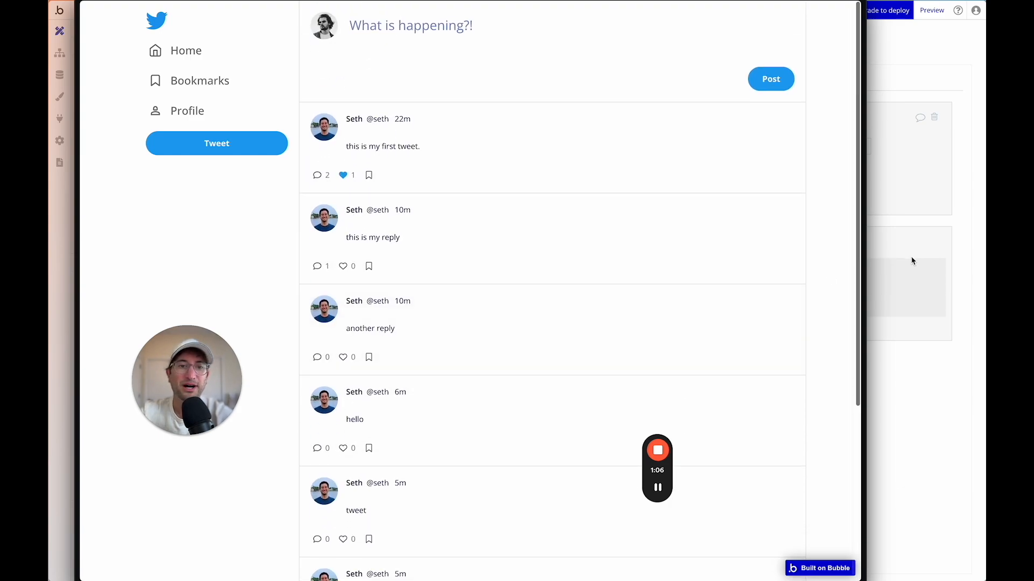
left_click_drag(328, 4, 483, 2)
left_click(200, 227)
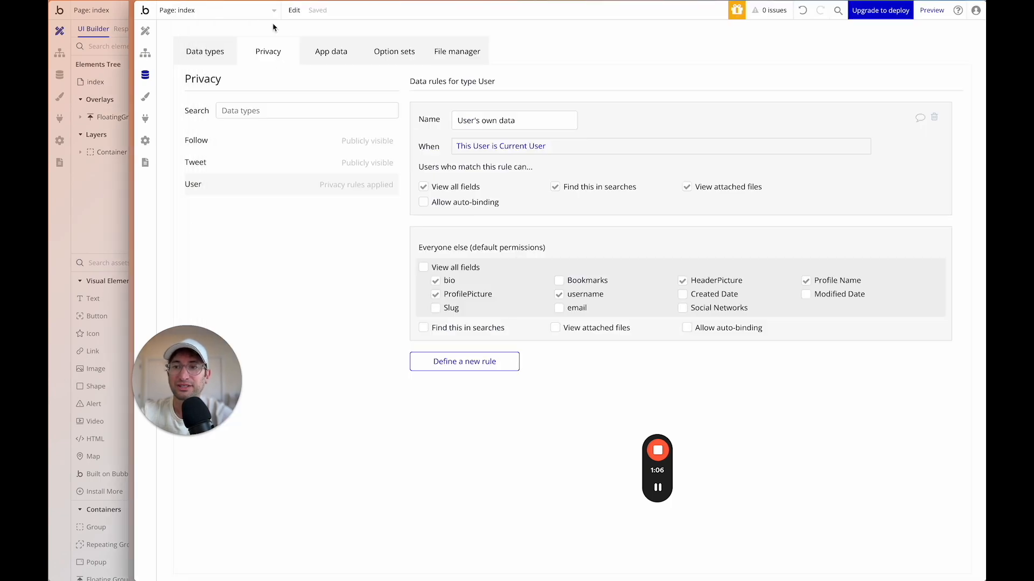
Sort the index page's Search for Tweets by Created Date, descending.
left_click(178, 11)
left_click(174, 47)
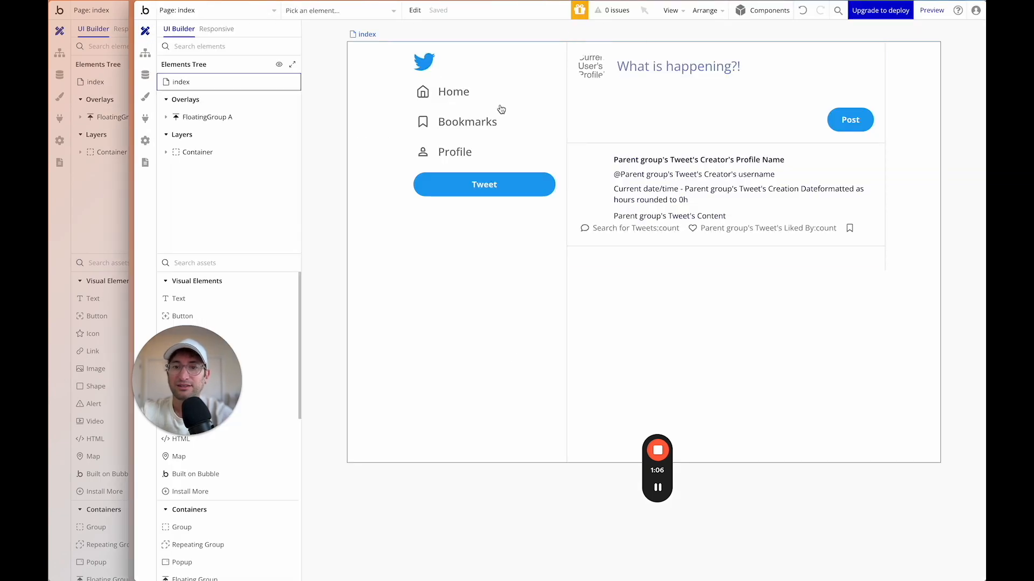
left_click(606, 249)
left_click(607, 252)
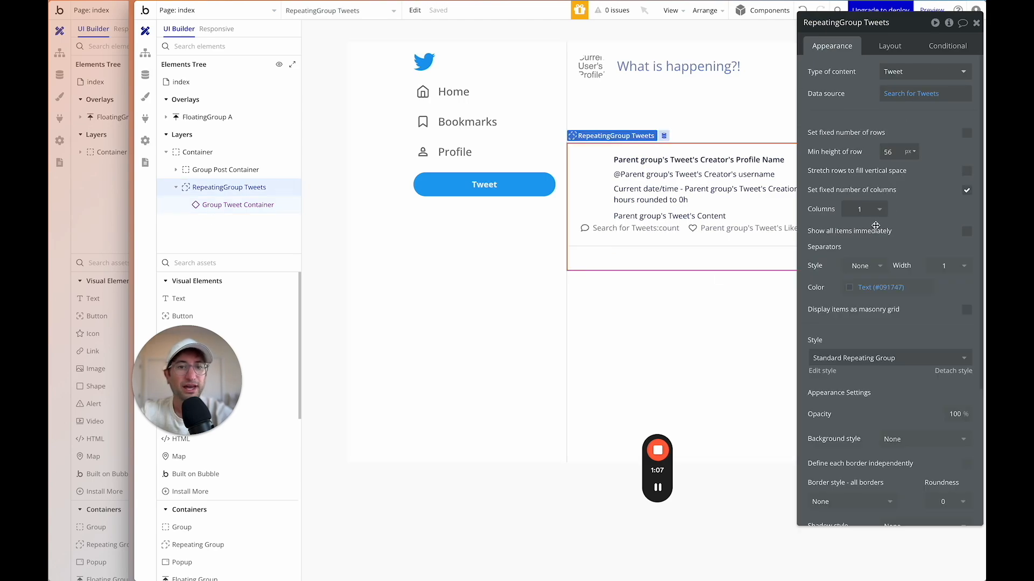
left_click(898, 94)
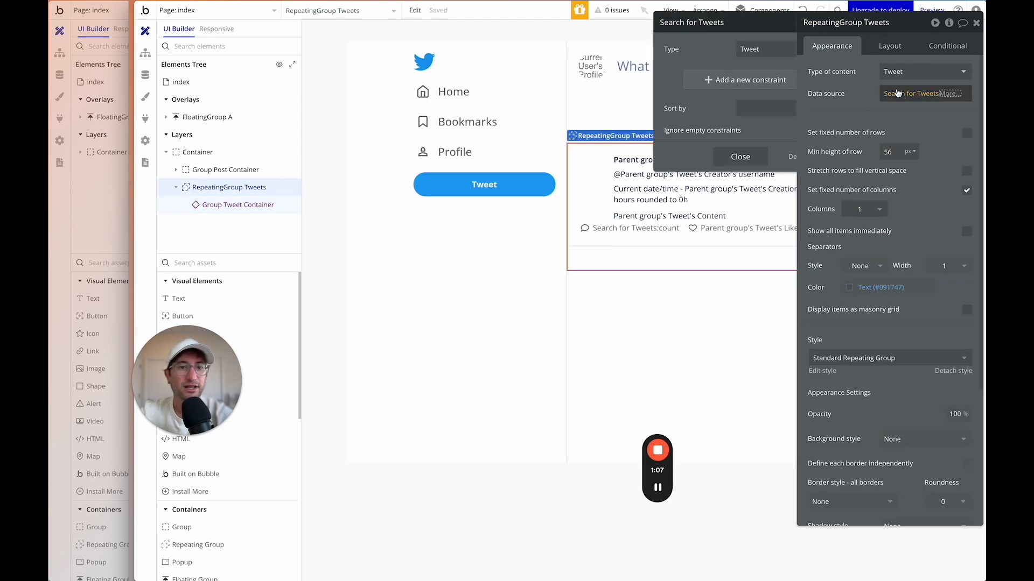
left_click(703, 109)
left_click(712, 175)
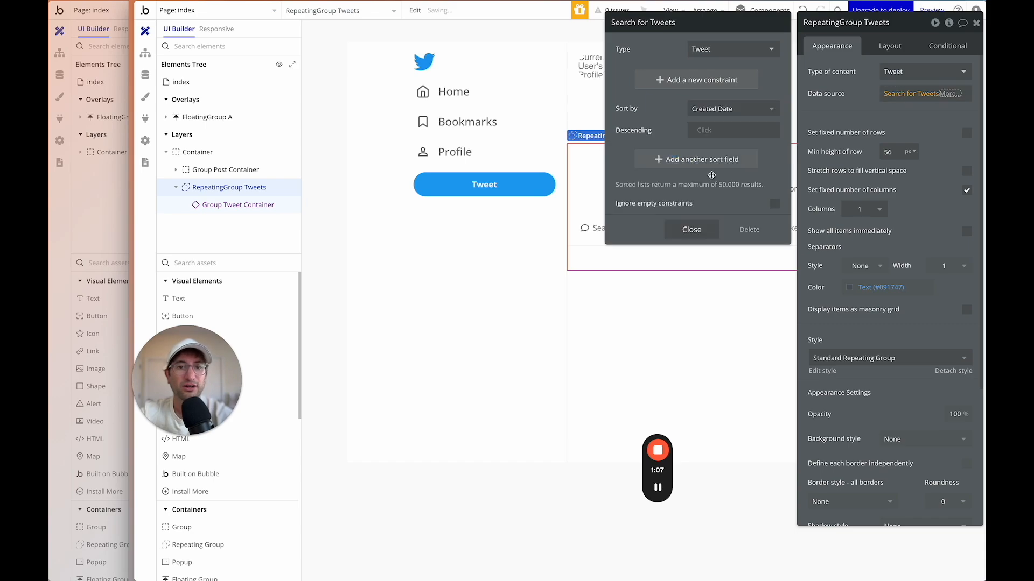
left_click(706, 130)
left_click(710, 178)
left_click(690, 231)
Preview the feed to confirm the newest tweet is on top, then return to the editor.
left_click_drag(883, 31, 785, 50)
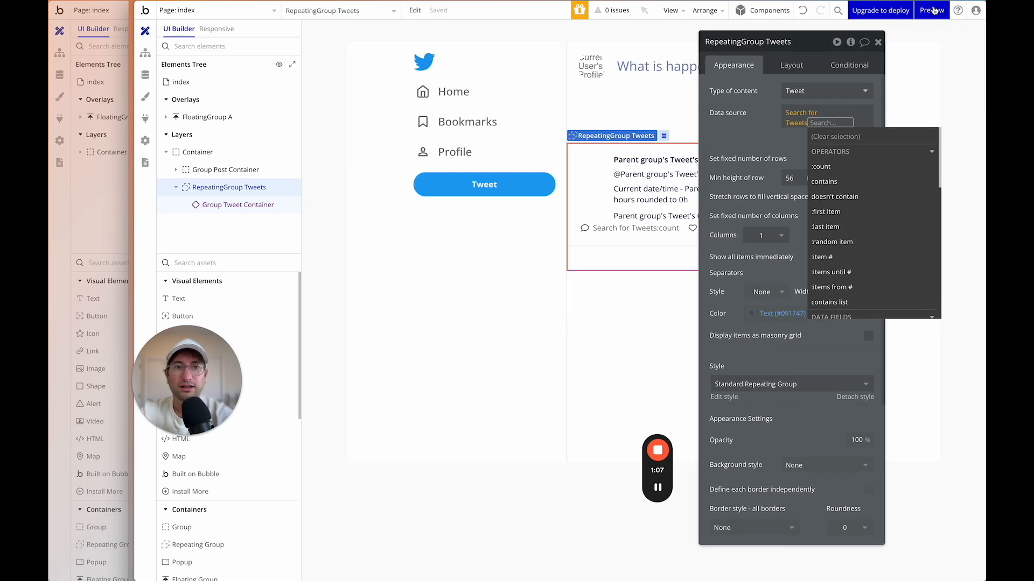
left_click_drag(939, 3, 926, 3)
left_click(918, 10)
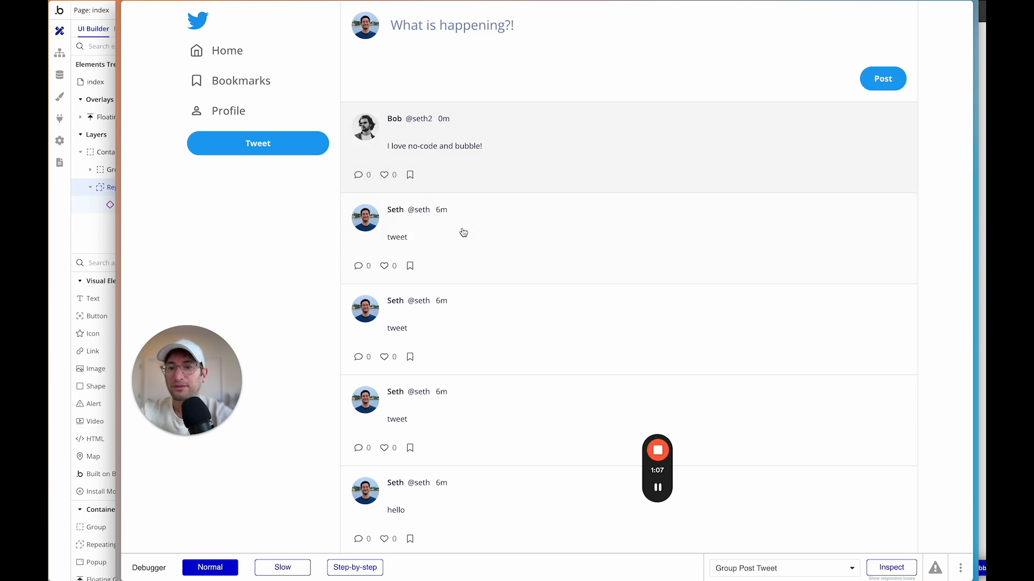
scroll(462, 232, "down", 1)
scroll(463, 232, "up", 1)
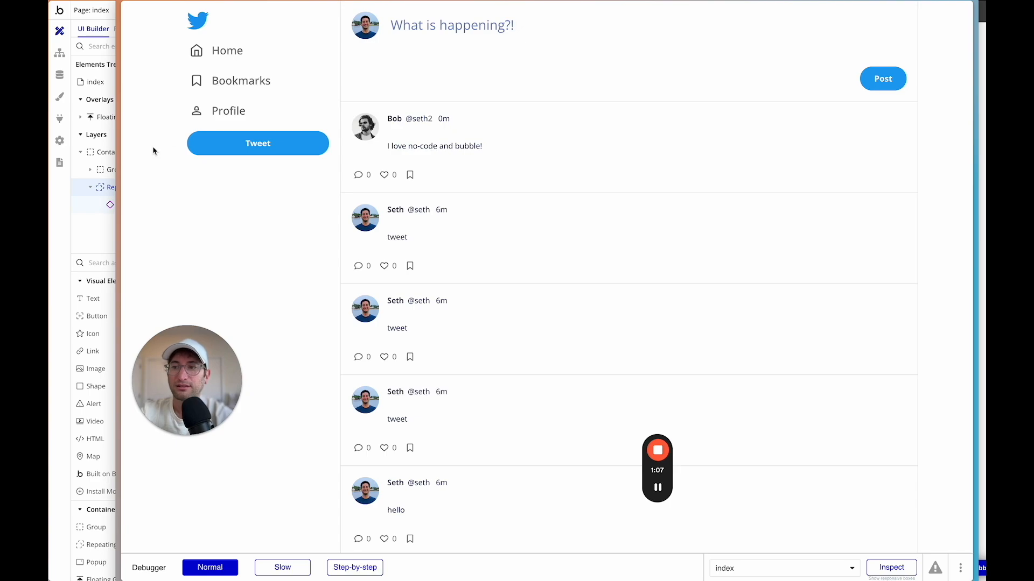
left_click(104, 209)
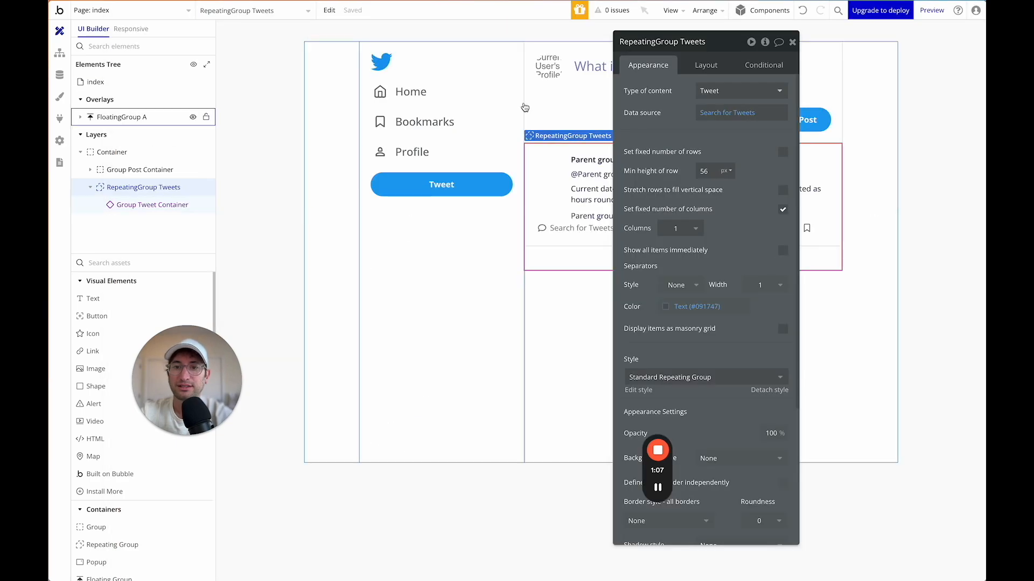
Open the Group Tweet Container reusable element and show the Tweet Details Group's layout settings.
left_click(584, 182)
left_click_drag(679, 56, 509, 244)
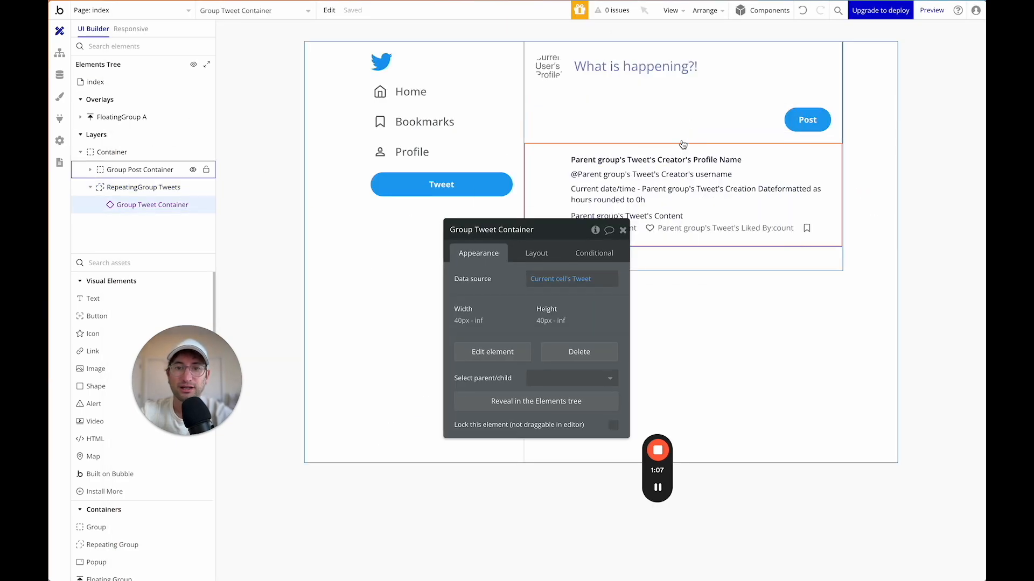
left_click(125, 15)
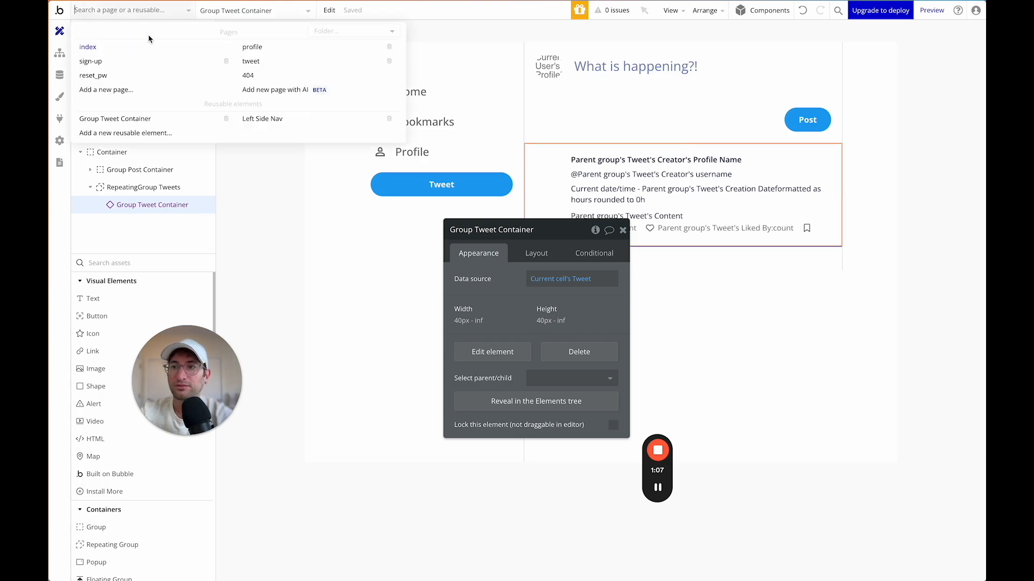
left_click(145, 126)
double_click(792, 85)
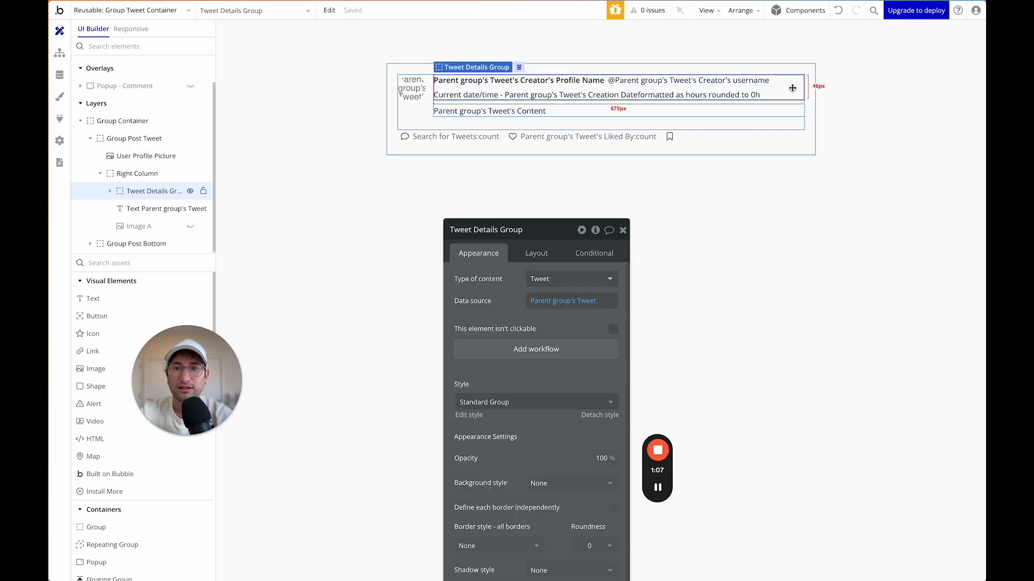
left_click_drag(539, 239, 768, 51)
left_click(765, 67)
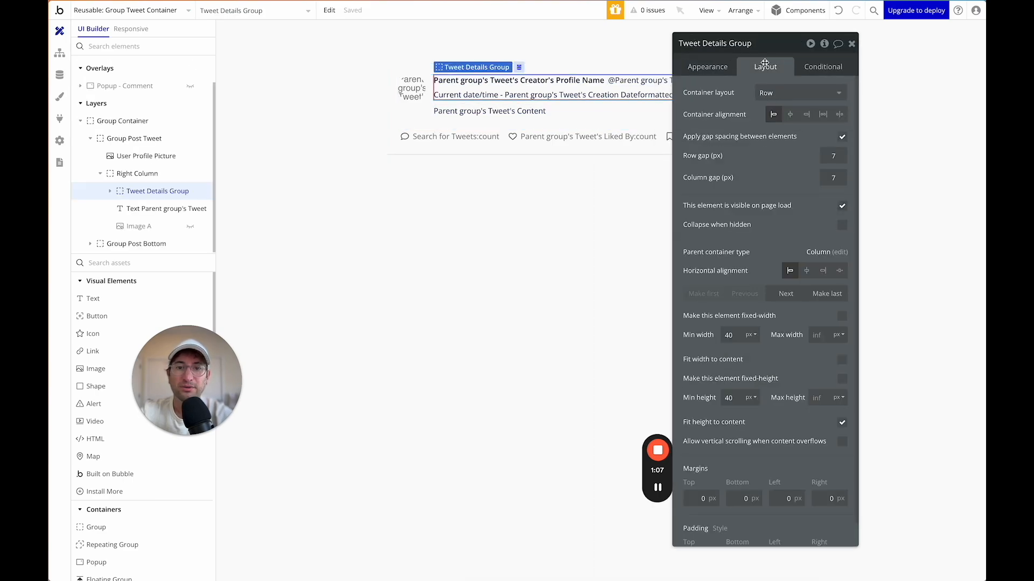
Set the Tweet Details Group's min height and min width to 0, then return to index.
double_click(728, 397)
type("0")
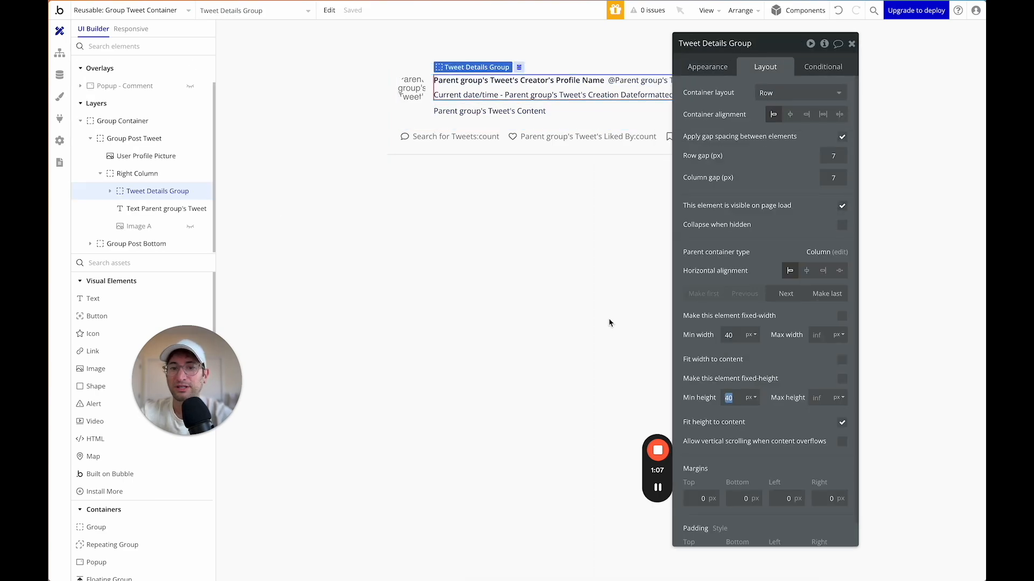
double_click(728, 335)
type("0")
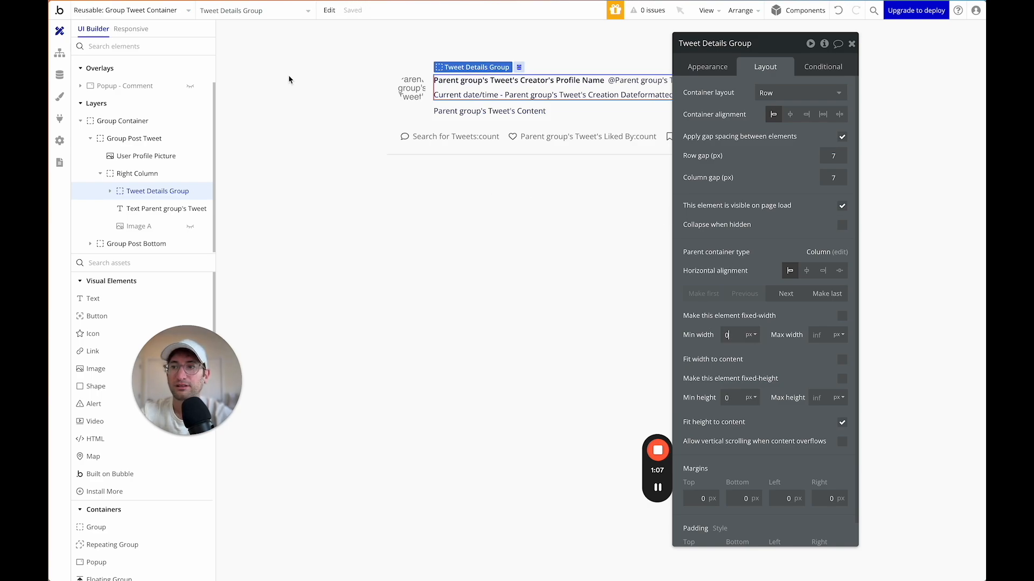
left_click(156, 11)
left_click(139, 45)
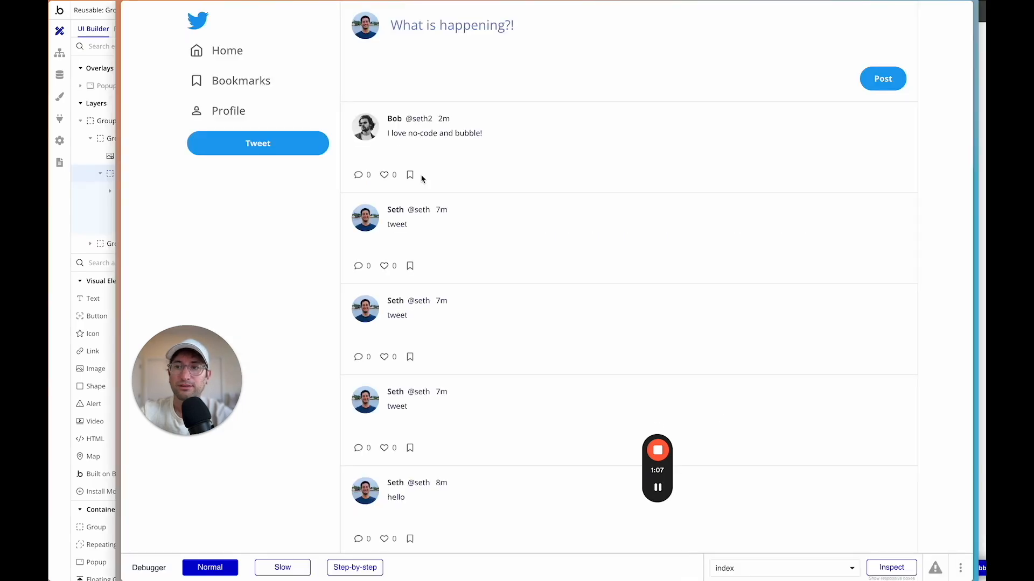
Post the reply 'Great! So do I :)' on the 'I love no-code and bubble!' tweet.
scroll(405, 175, "up", 1)
scroll(405, 175, "down", 1)
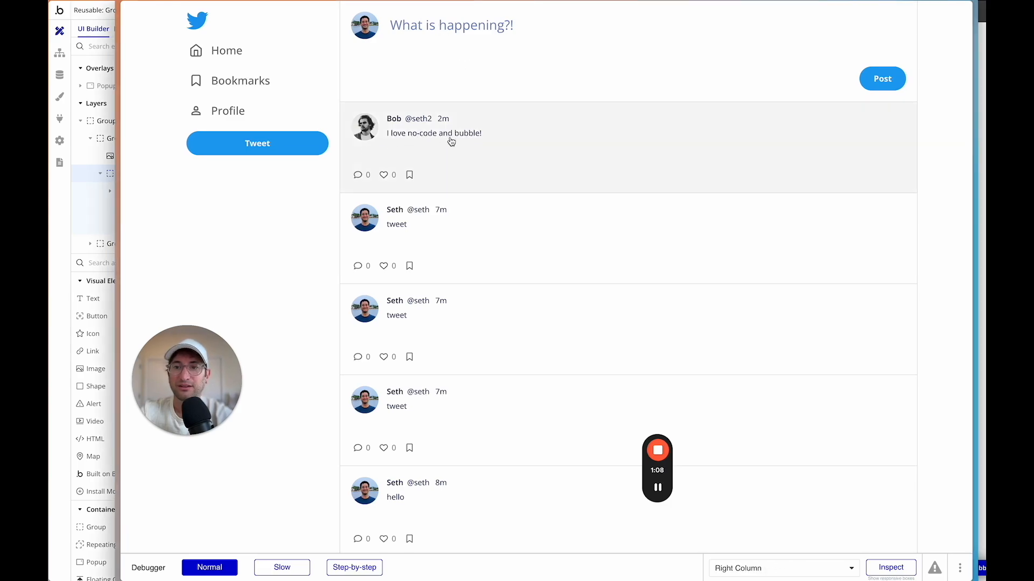
left_click(358, 176)
left_click(402, 160)
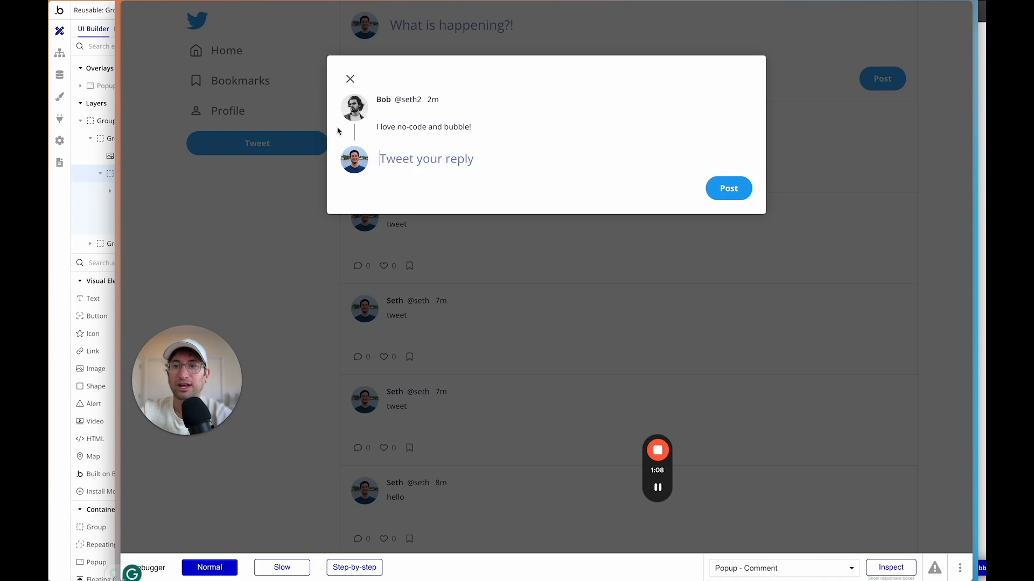
left_click(351, 79)
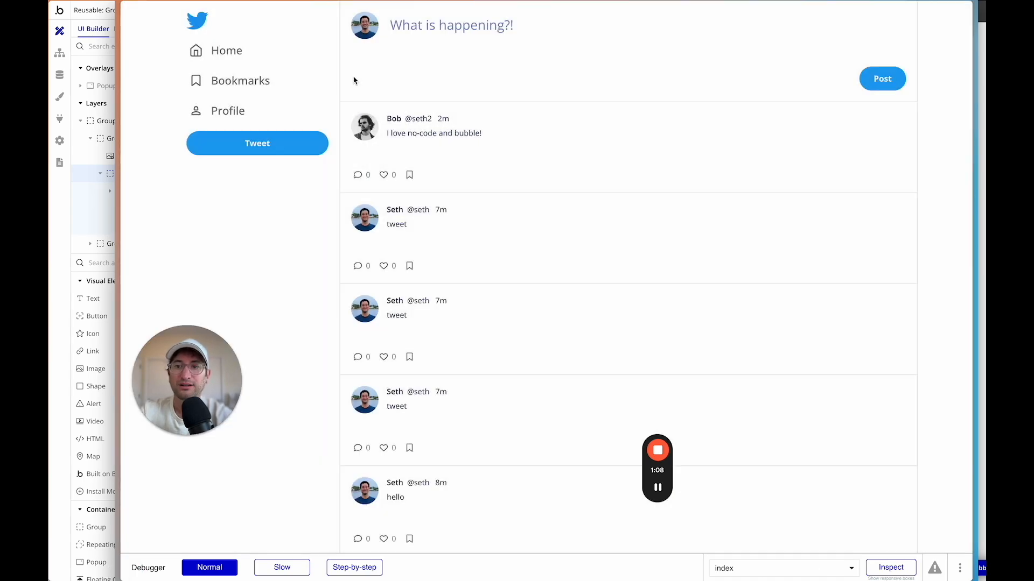
left_click(360, 176)
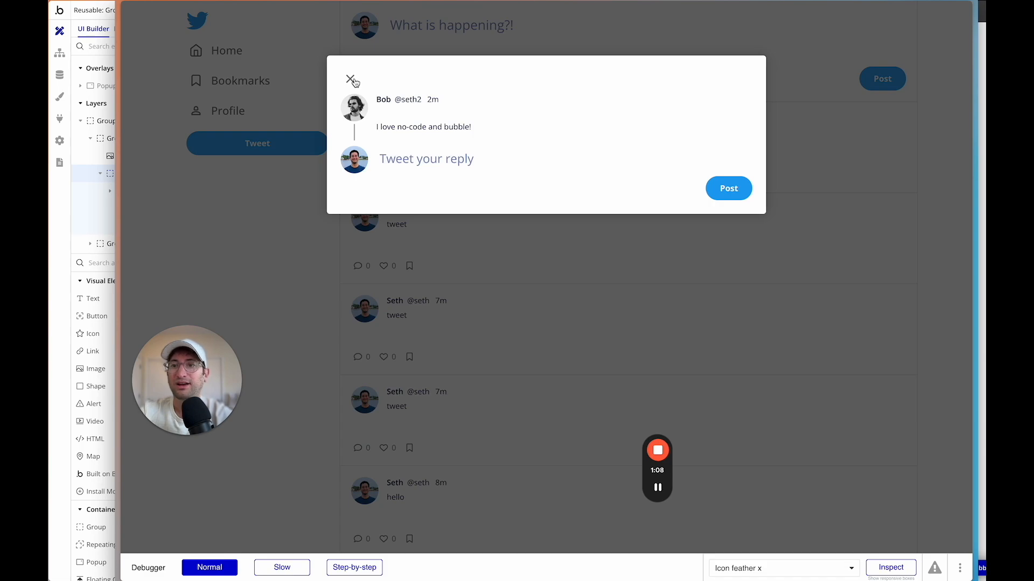
left_click(429, 161)
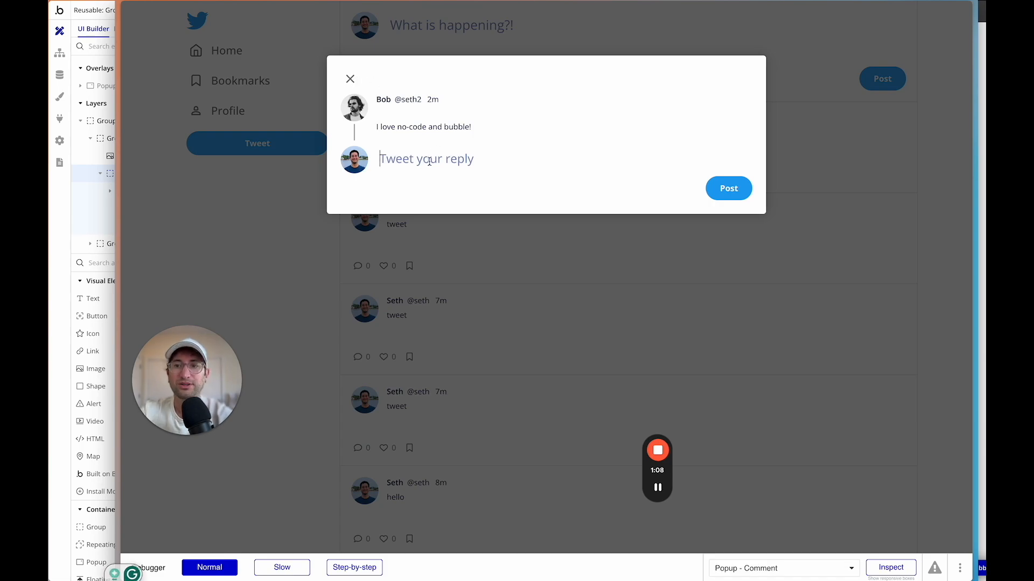
type("Great! so")
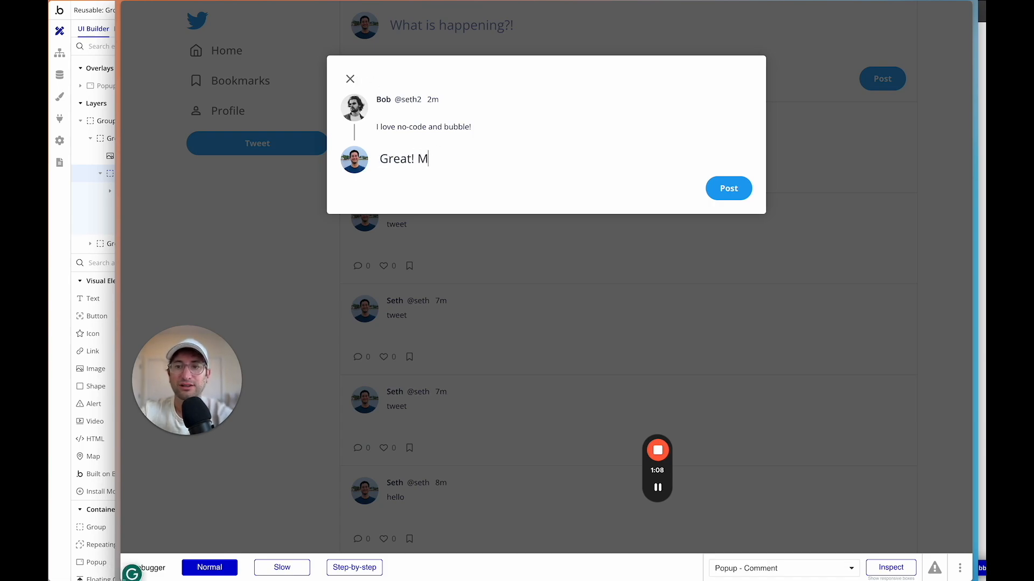
key("BackSpace")
key("BackSpace")
key("BackSpace")
type("So d")
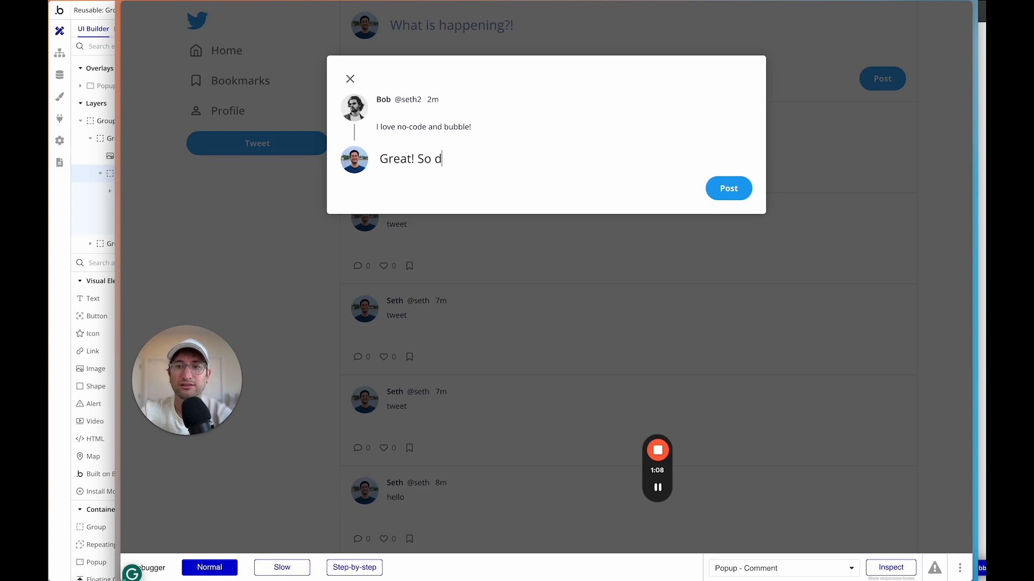
type("o I :)")
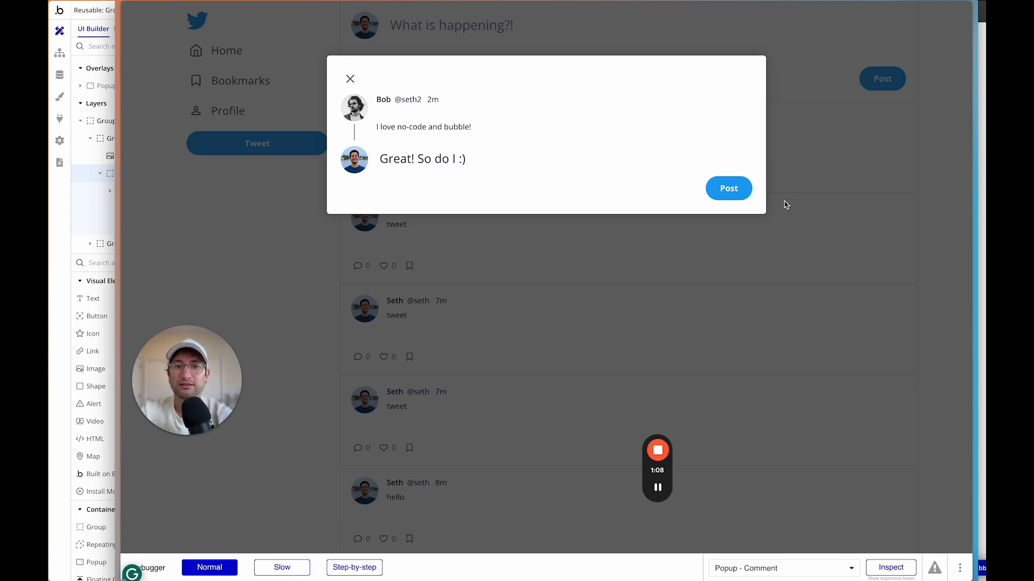
left_click(726, 189)
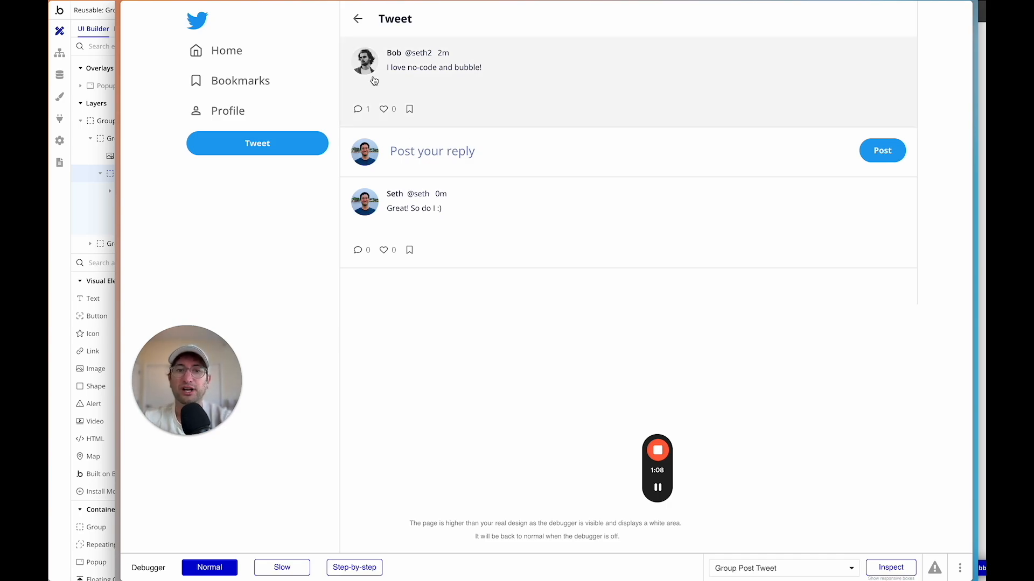
Return to the Home feed and check the new reply appears at the top.
left_click(245, 50)
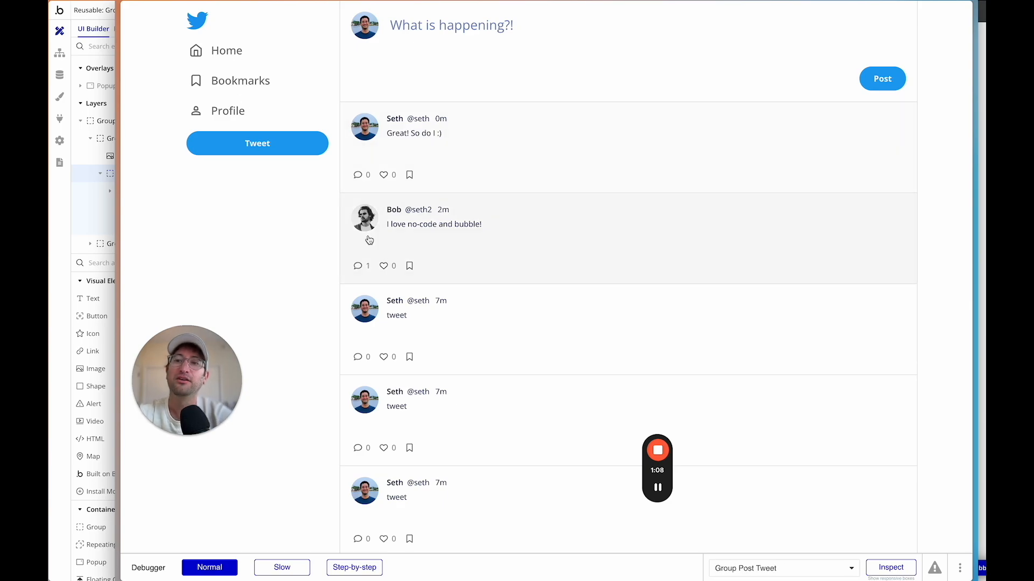
scroll(493, 235, "down", 1)
scroll(493, 236, "down", 5)
scroll(494, 235, "up", 10)
scroll(493, 234, "down", 2)
scroll(492, 234, "up", 3)
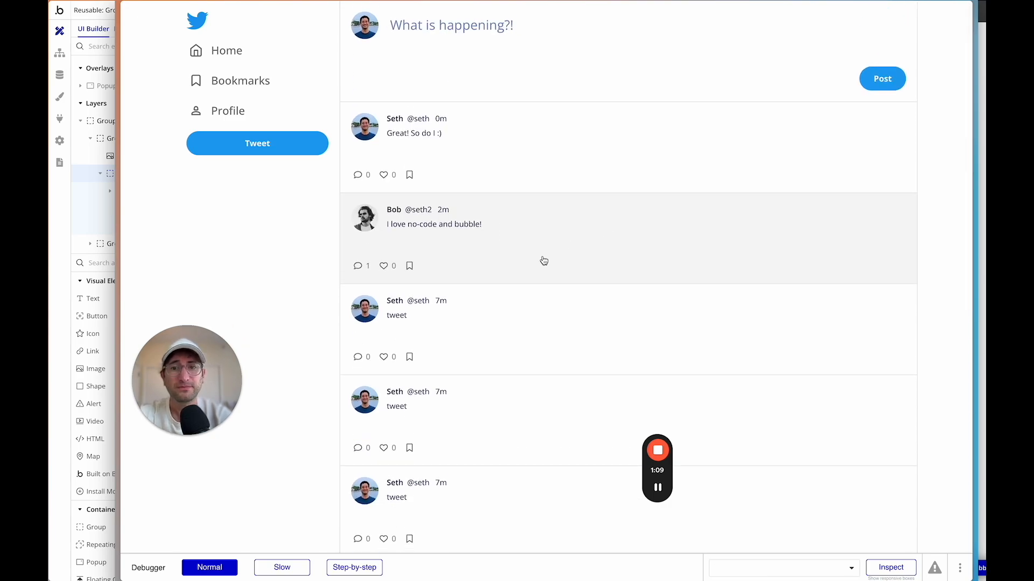